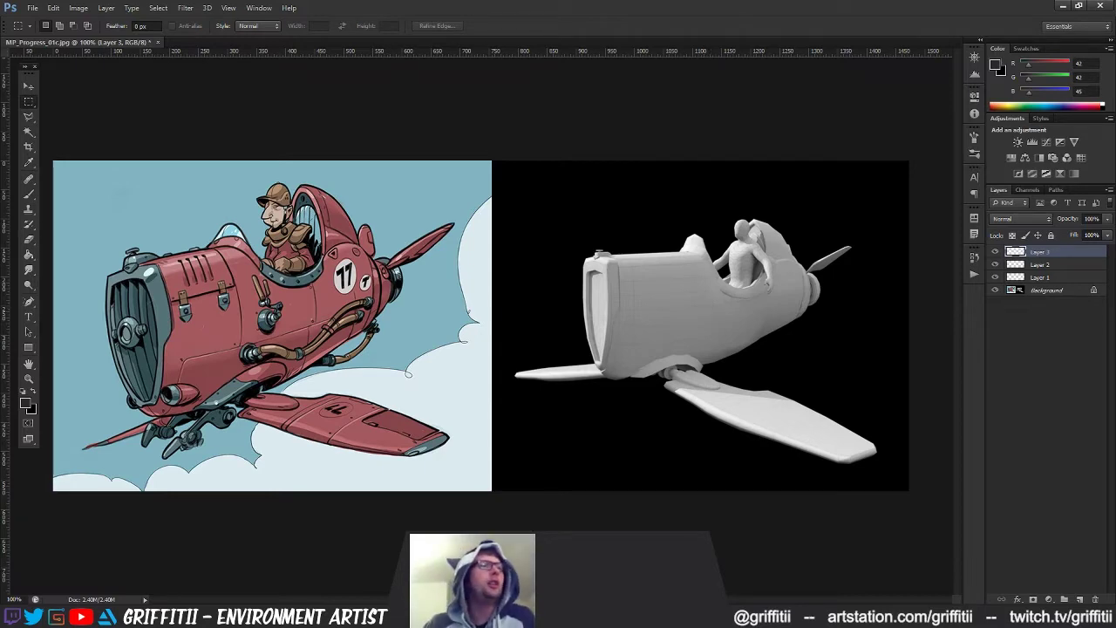
Open the Mechanical_Plane_Project_Doc image from the Mechanical_Plane project folder, review the project plan, and close it
left_click(392, 615)
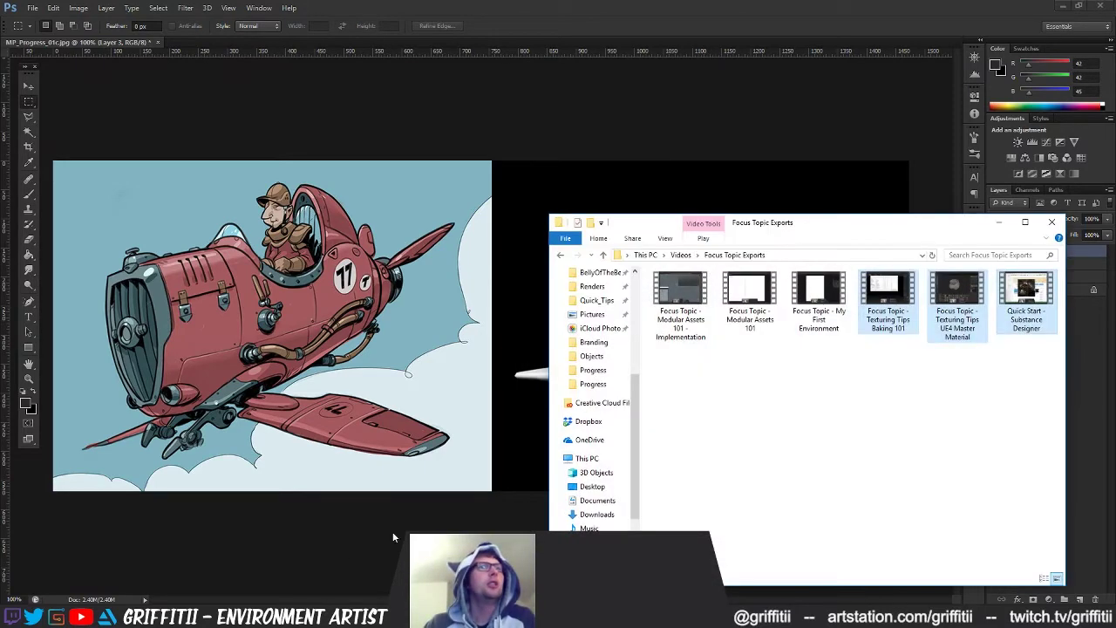
left_click(623, 384)
left_click(817, 255)
left_click(702, 387)
double_click(706, 387)
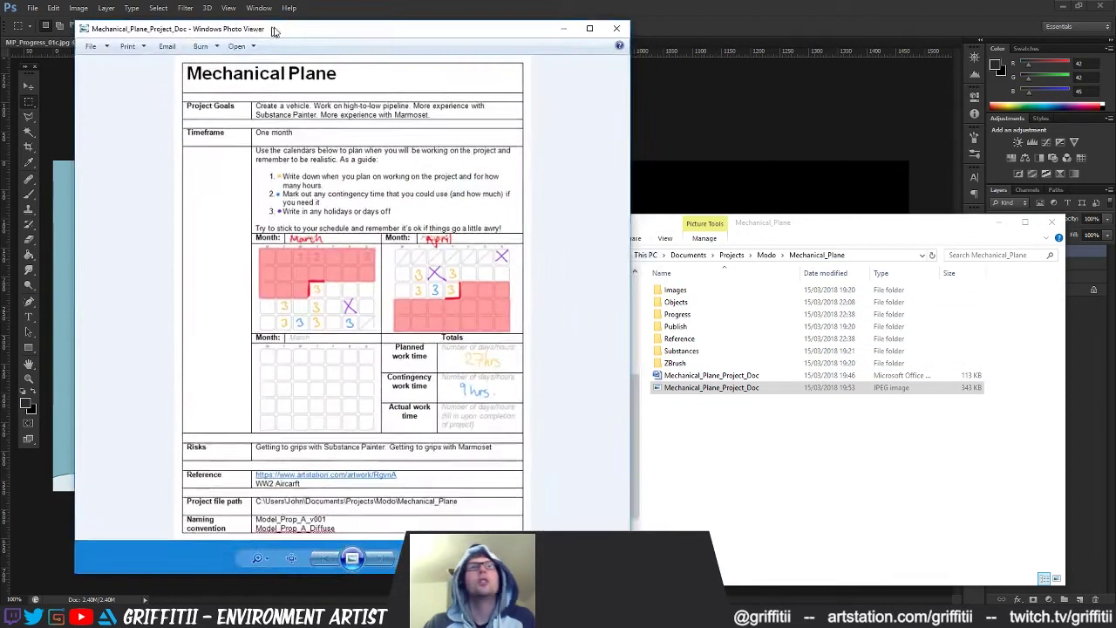
left_click_drag(266, 29, 367, 29)
left_click(999, 222)
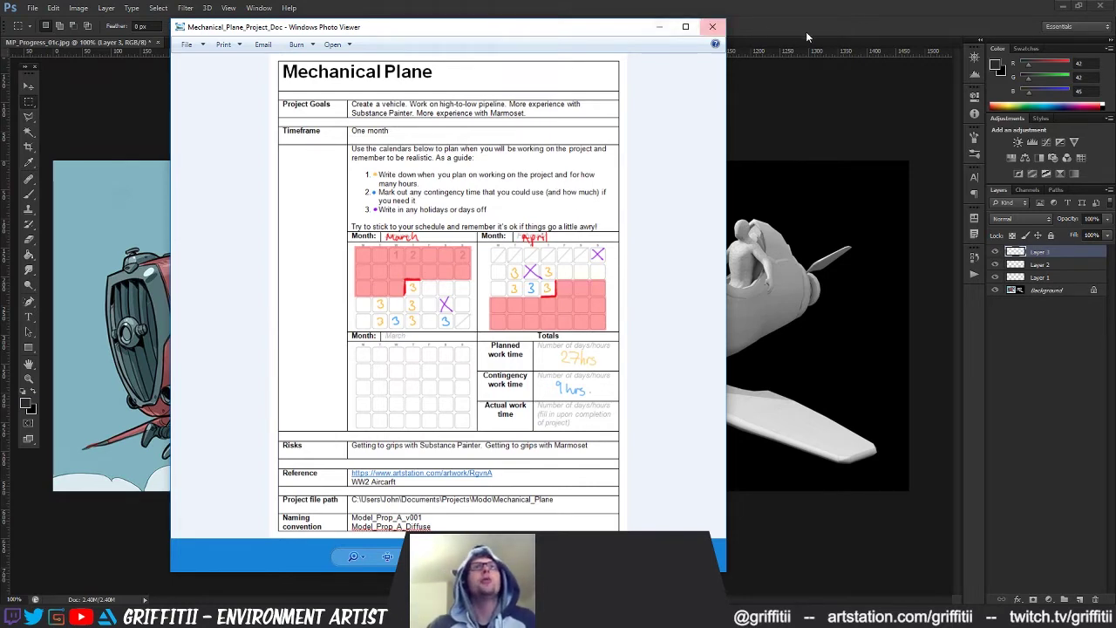
left_click(713, 27)
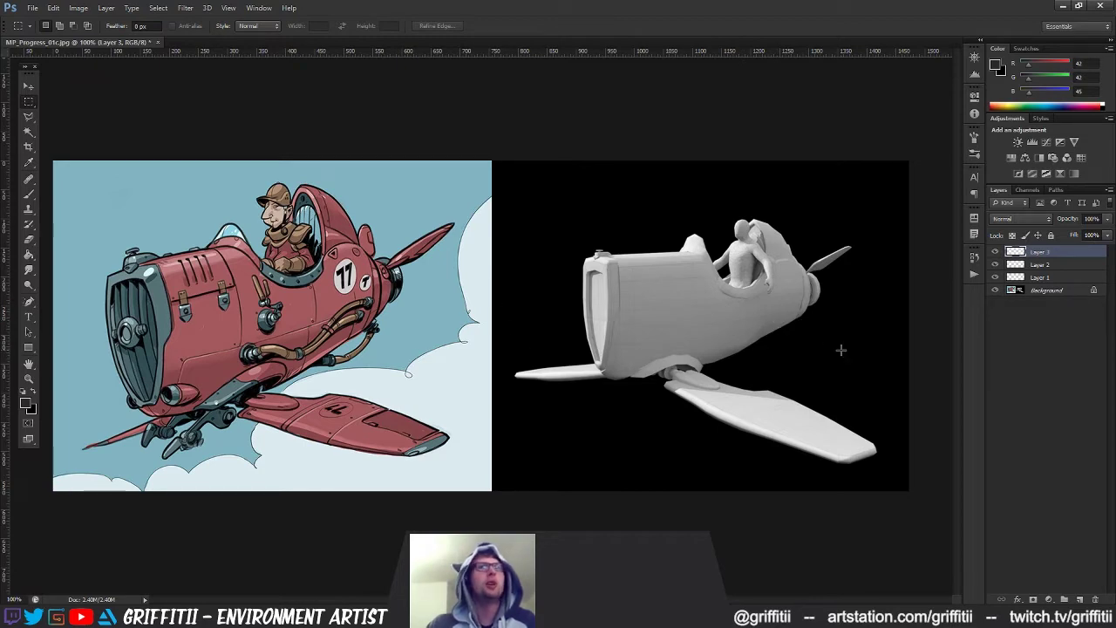
Set the foreground colour to bright magenta (R 230, G 0, B 211) and activate the Brush tool
left_click(26, 402)
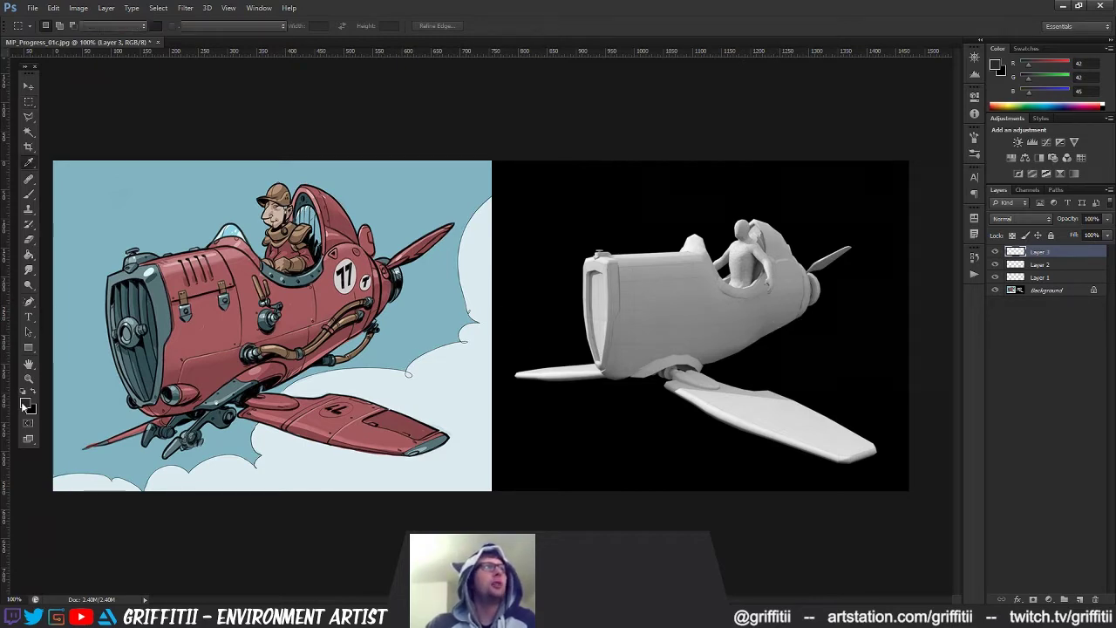
left_click(803, 238)
left_click_drag(804, 237, 804, 235)
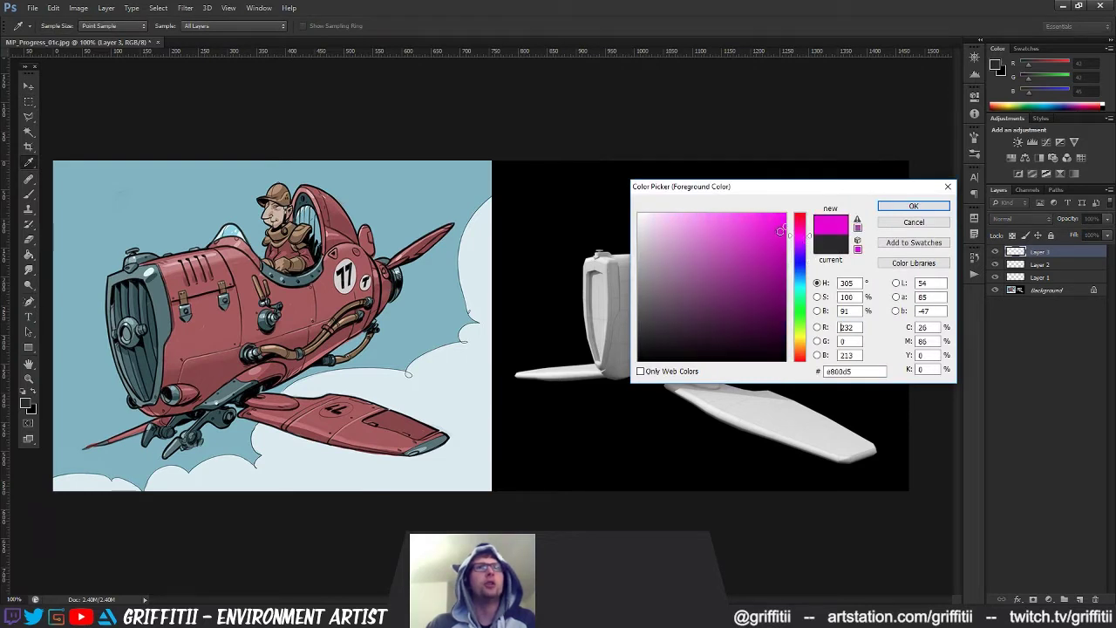
left_click(880, 208)
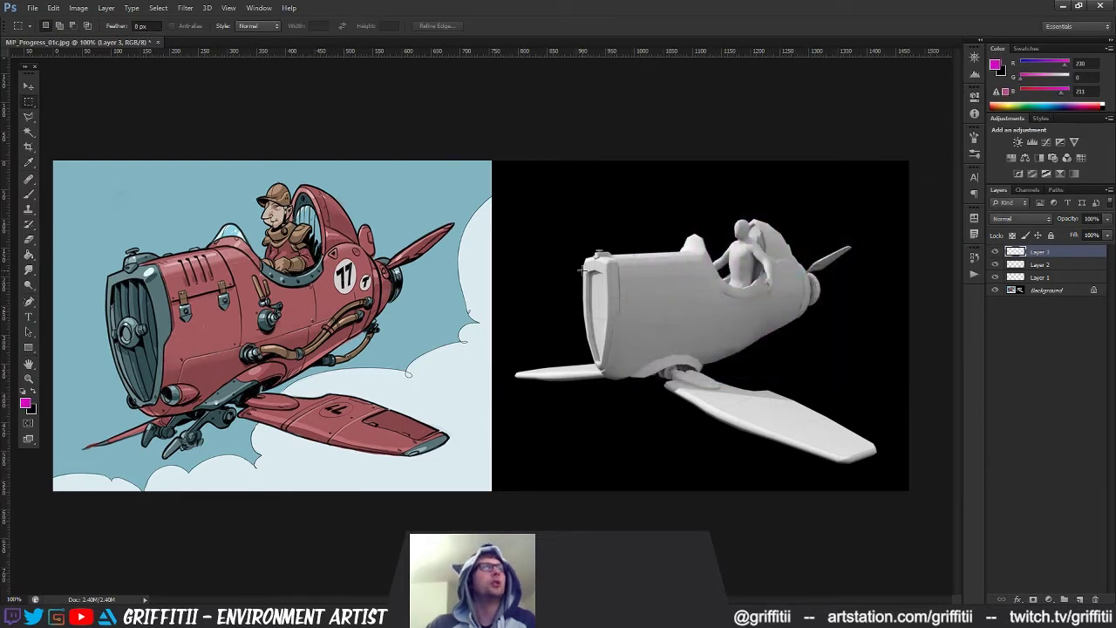
key("b")
Reduce the brush size for fine annotation lines, trying strokes over the concept art's sky and undoing them
left_click_drag(429, 310, 451, 373)
key("ctrl+z")
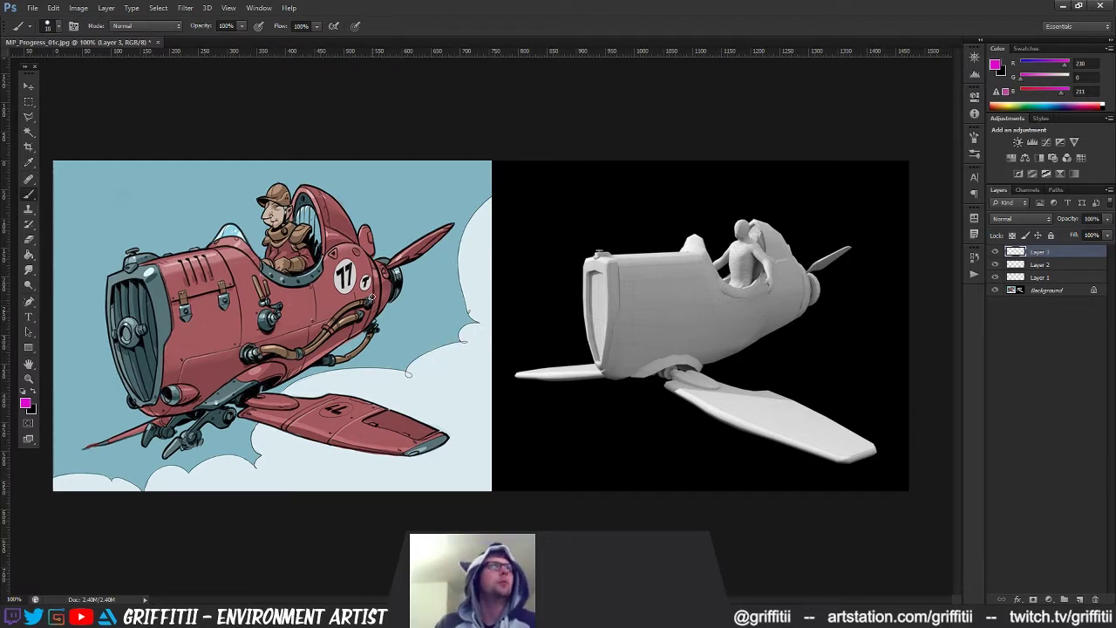
mouse_move(410, 314)
left_mouse_down()
mouse_move(429, 327)
mouse_move(419, 347)
mouse_move(400, 343)
left_mouse_up()
key("ctrl+z")
key("bracketleft")
key("bracketleft")
key("ctrl+z")
mouse_move(409, 301)
left_mouse_down()
mouse_move(429, 345)
mouse_move(397, 366)
left_mouse_up()
key("ctrl+z")
key("ctrl+z")
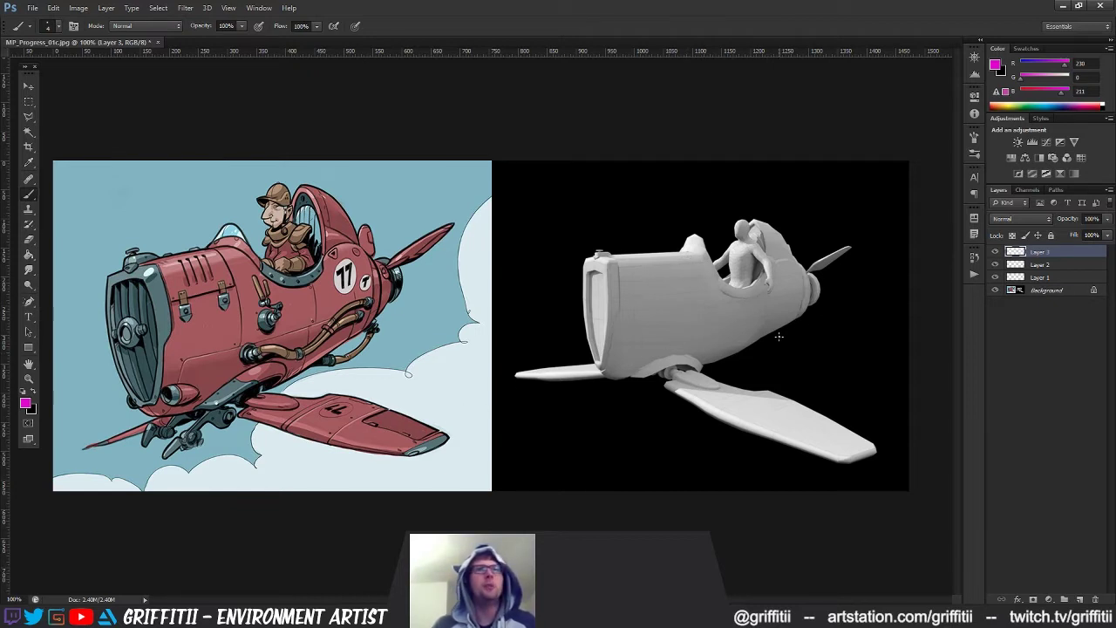
Paint magenta outlines along the grey model's rear underside, its tail edge and the arch above the wing joint
left_click_drag(792, 329, 710, 365)
mouse_move(792, 330)
left_mouse_down()
mouse_move(803, 326)
mouse_move(803, 275)
left_mouse_up()
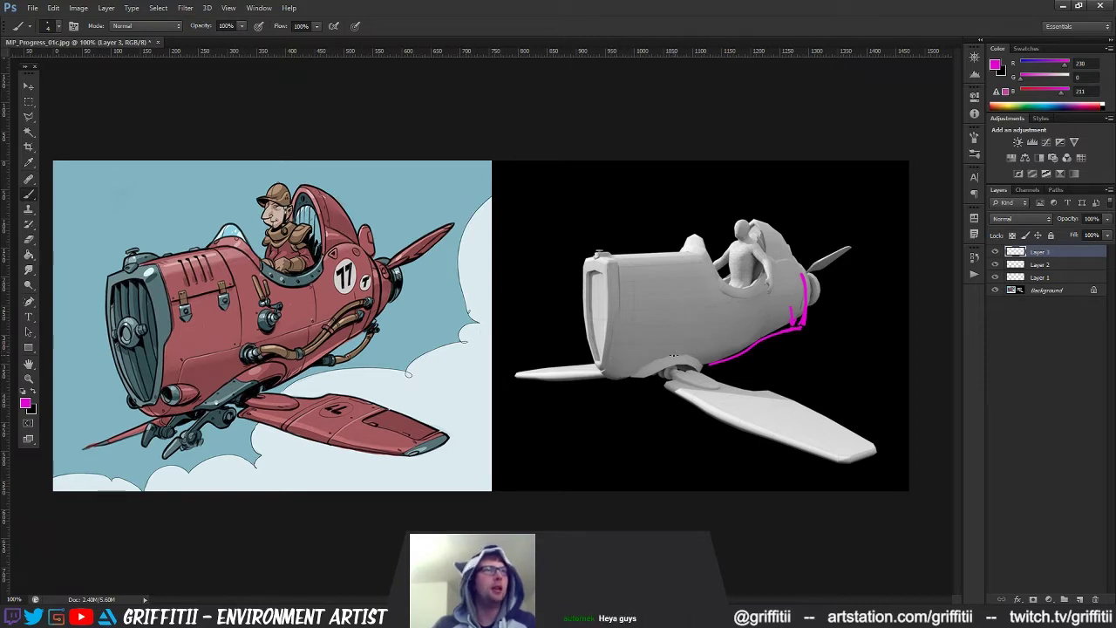
mouse_move(634, 372)
left_mouse_down()
mouse_move(676, 352)
mouse_move(708, 370)
mouse_move(674, 355)
mouse_move(634, 377)
left_mouse_up()
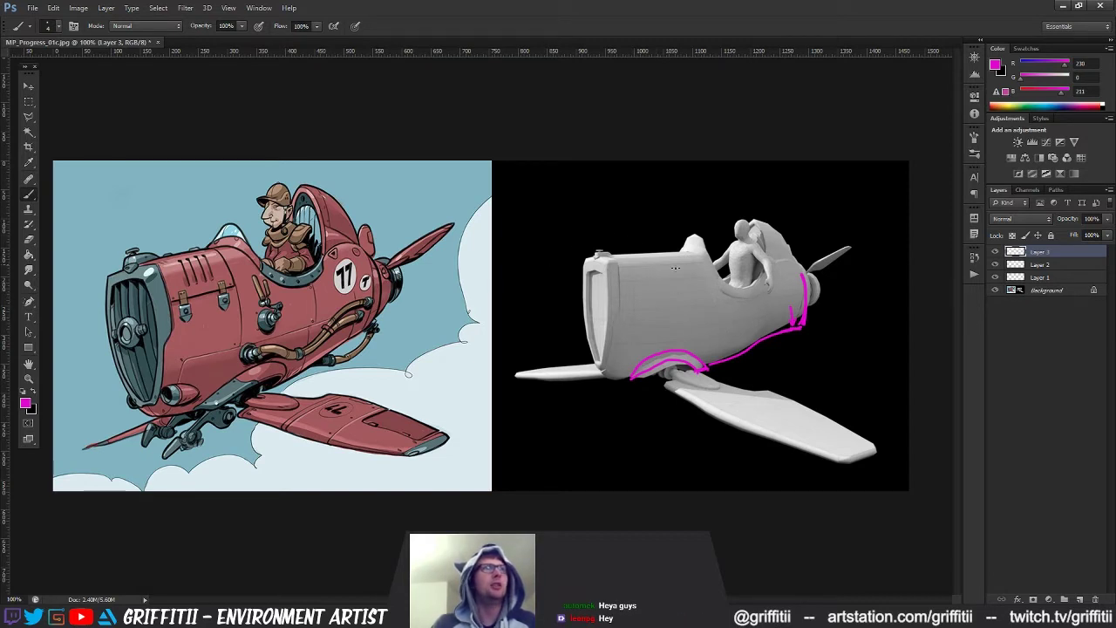
Sketch the vented nose panel, the two headlights and the front grille with its hub on the grey model
mouse_move(661, 256)
left_mouse_down()
mouse_move(664, 291)
mouse_move(673, 290)
mouse_move(647, 253)
mouse_move(635, 277)
left_mouse_up()
left_click_drag(640, 263, 644, 278)
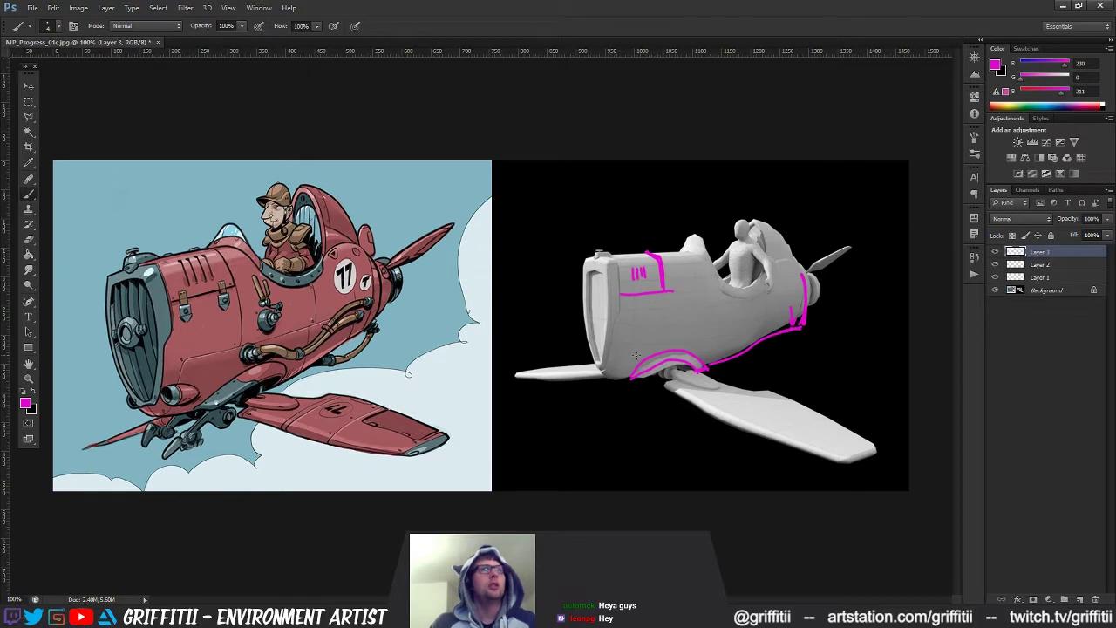
mouse_move(618, 364)
left_mouse_down()
mouse_move(628, 351)
mouse_move(637, 360)
mouse_move(589, 354)
left_mouse_up()
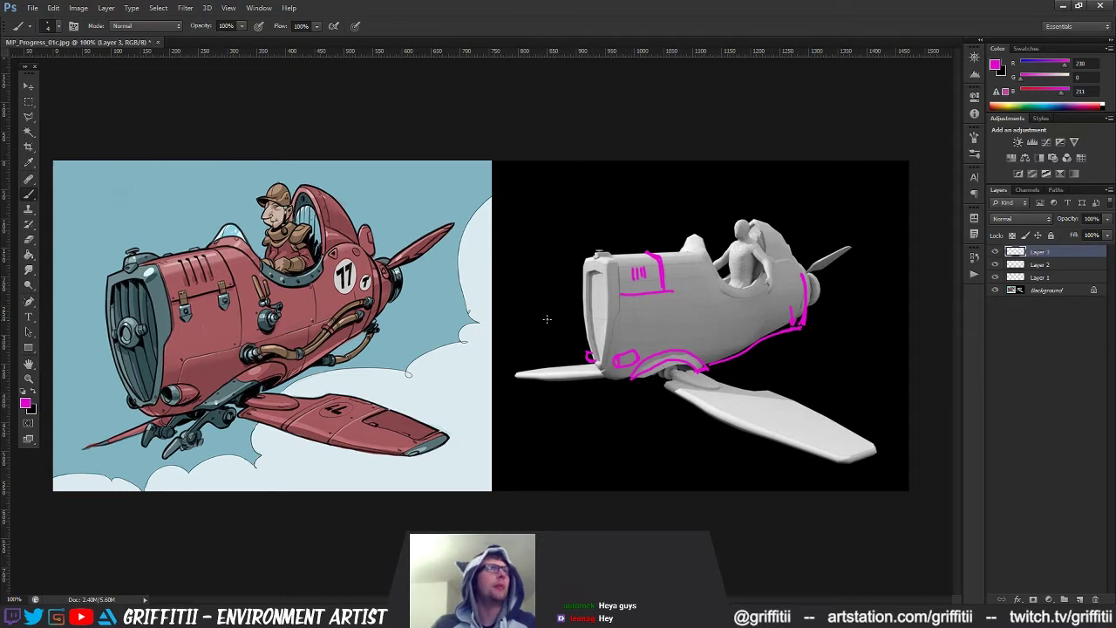
mouse_move(592, 285)
left_mouse_down()
mouse_move(602, 338)
mouse_move(598, 296)
mouse_move(598, 311)
left_mouse_up()
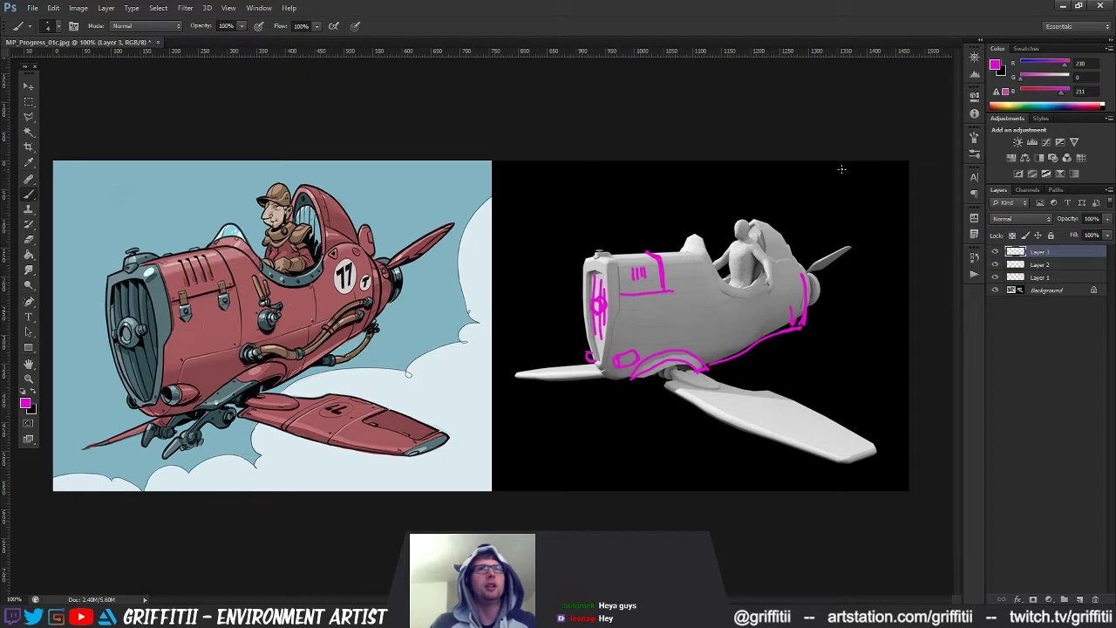
Handwrite the note "smaller scale? tiny amount." above the model's tail and mark the lower rear corner with direction arrows
mouse_move(813, 171)
left_mouse_down()
mouse_move(807, 181)
mouse_move(869, 178)
mouse_move(821, 196)
mouse_move(863, 192)
mouse_move(870, 171)
left_mouse_up()
mouse_move(844, 207)
left_mouse_down()
mouse_move(842, 217)
mouse_move(865, 213)
mouse_move(838, 231)
mouse_move(889, 219)
left_mouse_up()
left_click(896, 227)
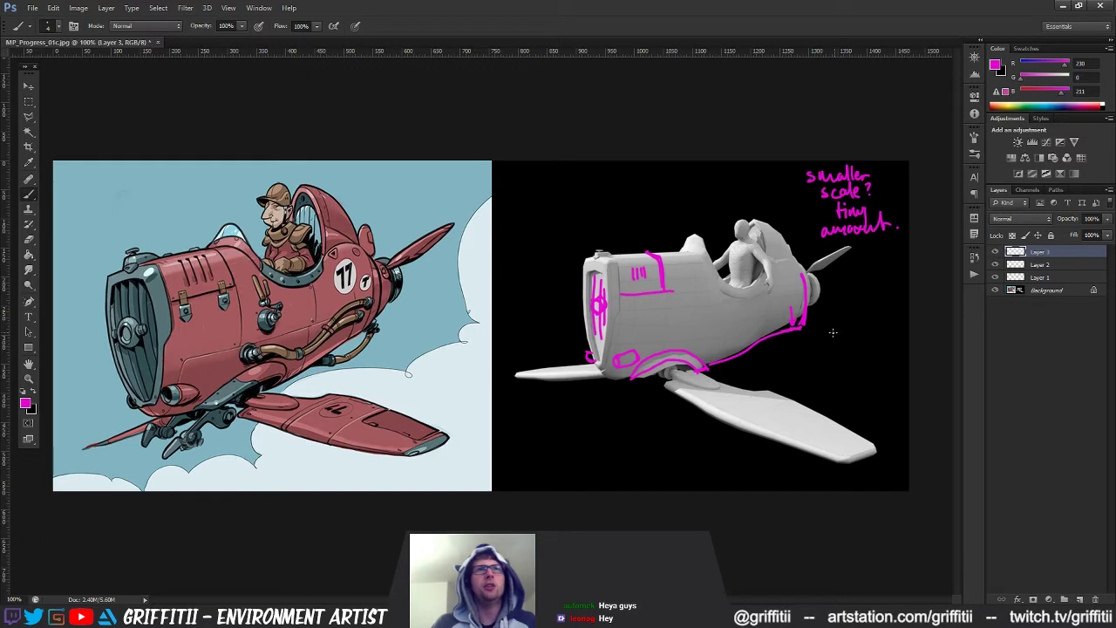
left_click_drag(826, 308, 826, 335)
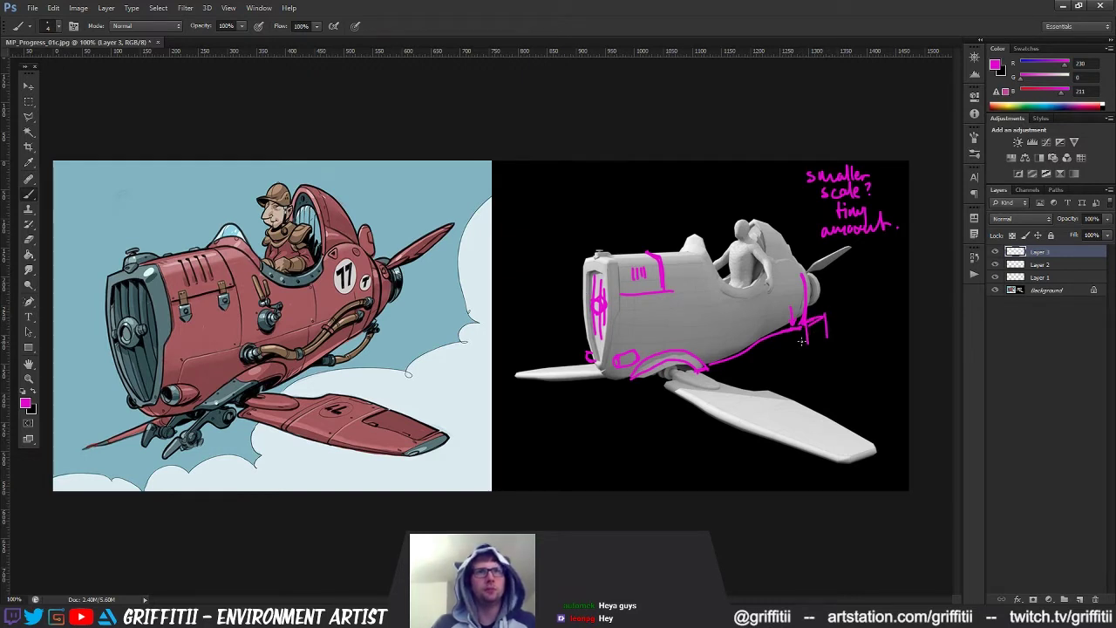
mouse_move(811, 348)
left_mouse_down()
mouse_move(798, 349)
mouse_move(839, 324)
left_mouse_up()
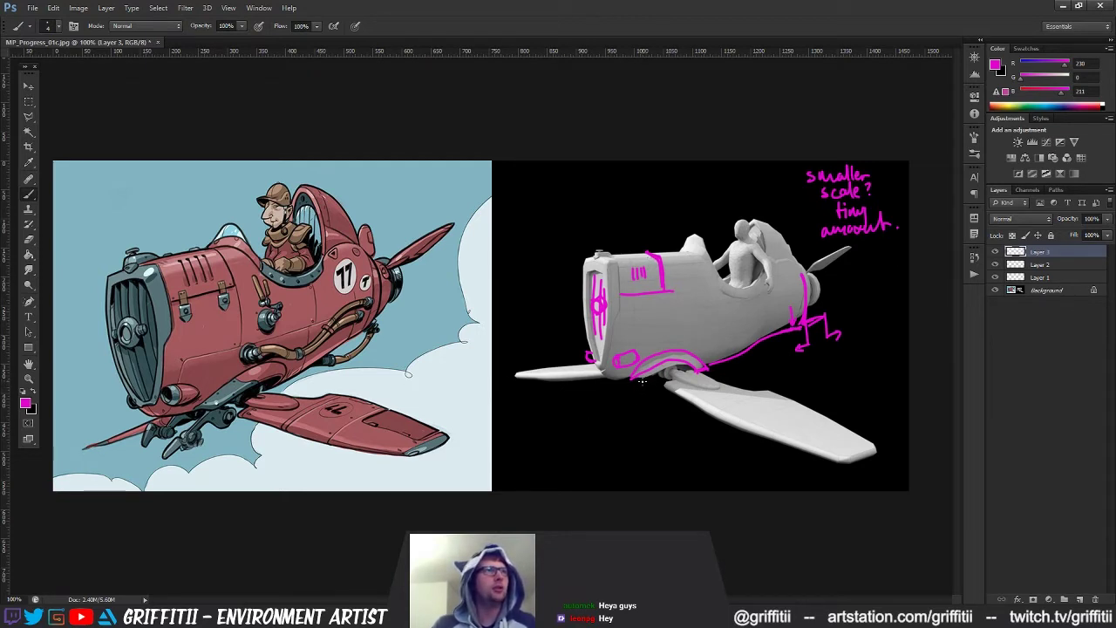
Sketch the landing gear under the nose, the radiator cap and the round side fitting with its lever on the model
mouse_move(652, 378)
left_mouse_down()
mouse_move(603, 415)
mouse_move(600, 432)
mouse_move(658, 379)
mouse_move(599, 401)
mouse_move(614, 389)
mouse_move(589, 422)
mouse_move(633, 383)
mouse_move(620, 382)
left_mouse_up()
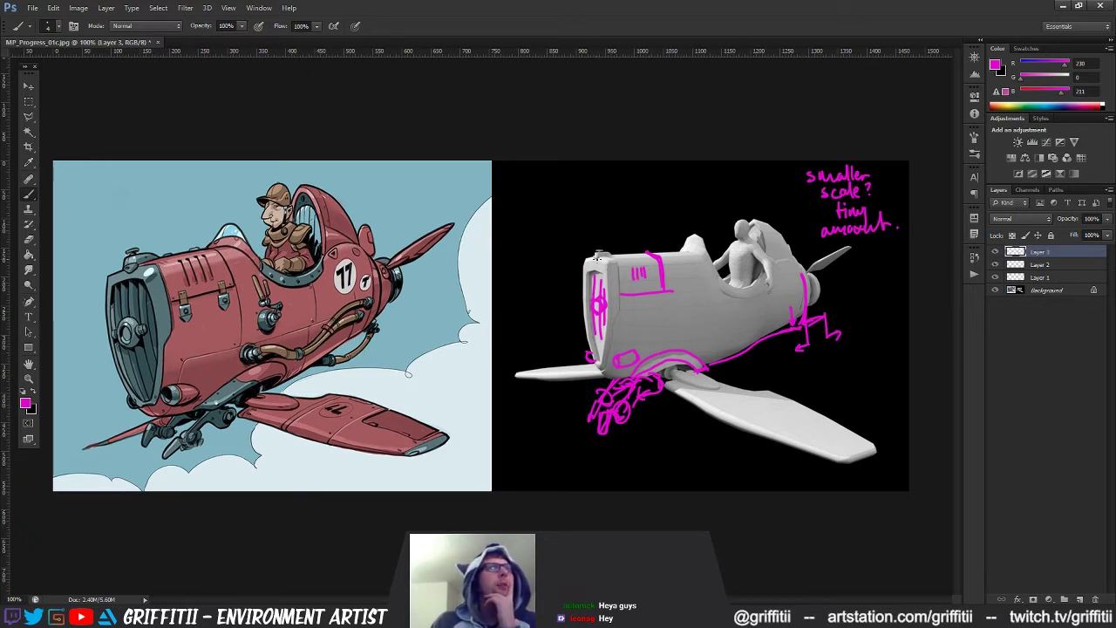
mouse_move(598, 256)
left_mouse_down()
mouse_move(612, 254)
mouse_move(600, 252)
left_mouse_up()
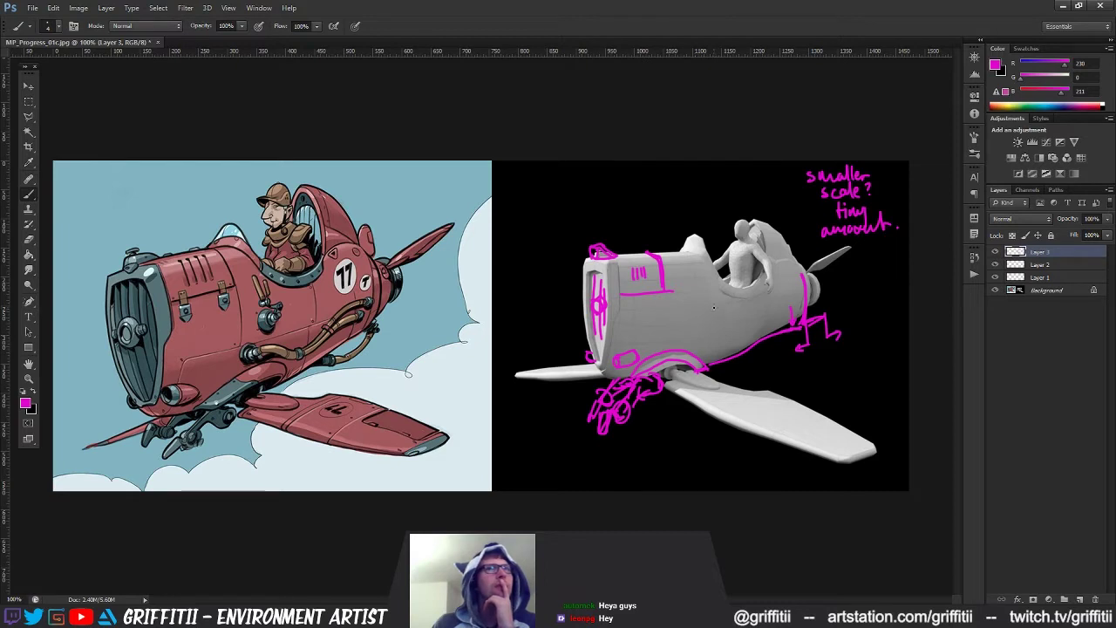
mouse_move(707, 313)
left_mouse_down()
mouse_move(722, 294)
mouse_move(714, 270)
mouse_move(722, 299)
left_mouse_up()
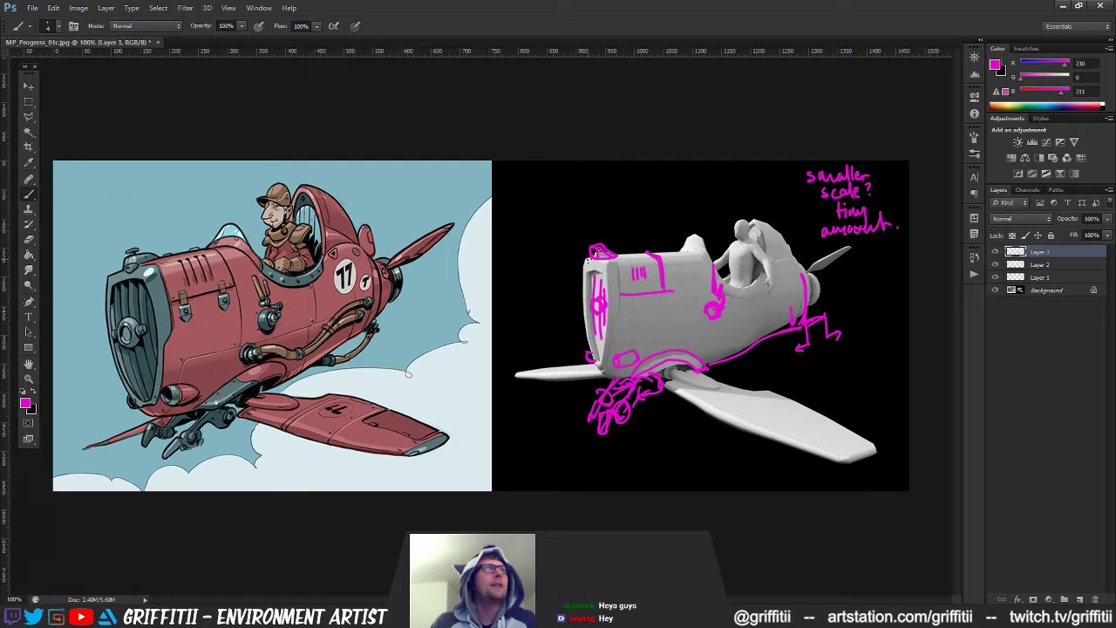
mouse_move(708, 311)
left_mouse_down()
mouse_move(709, 299)
mouse_move(698, 307)
mouse_move(712, 319)
left_mouse_up()
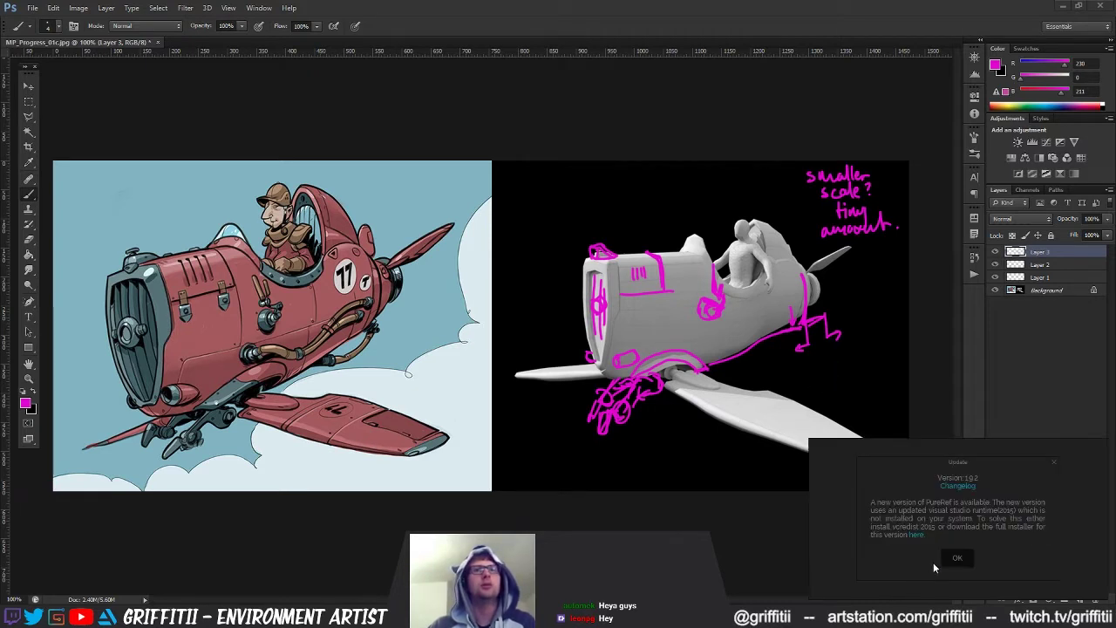
Dismiss the PureRef update notice and save the annotated image as a maximum-quality JPEG copy named MP_Progress_01d in the Progress folder
left_click(956, 557)
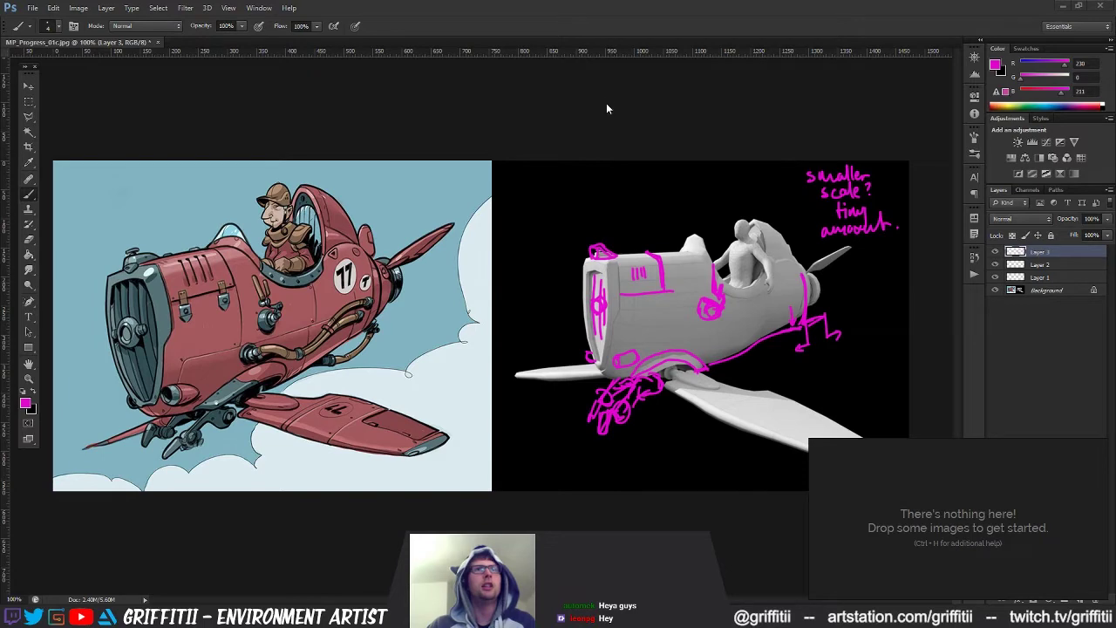
left_click(33, 9)
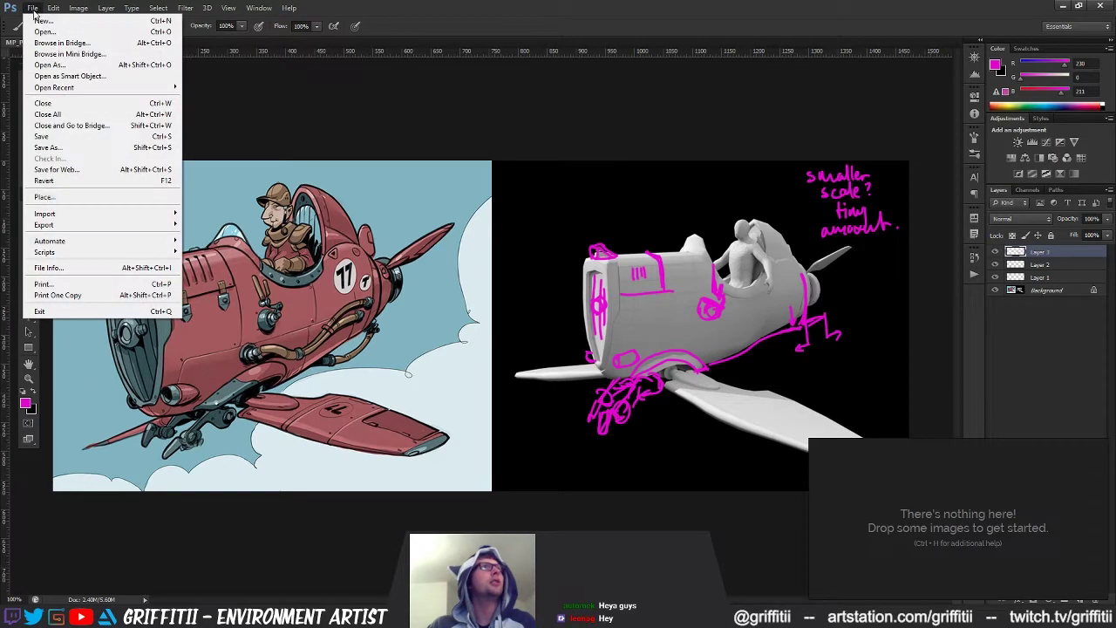
left_click(48, 147)
left_click(510, 337)
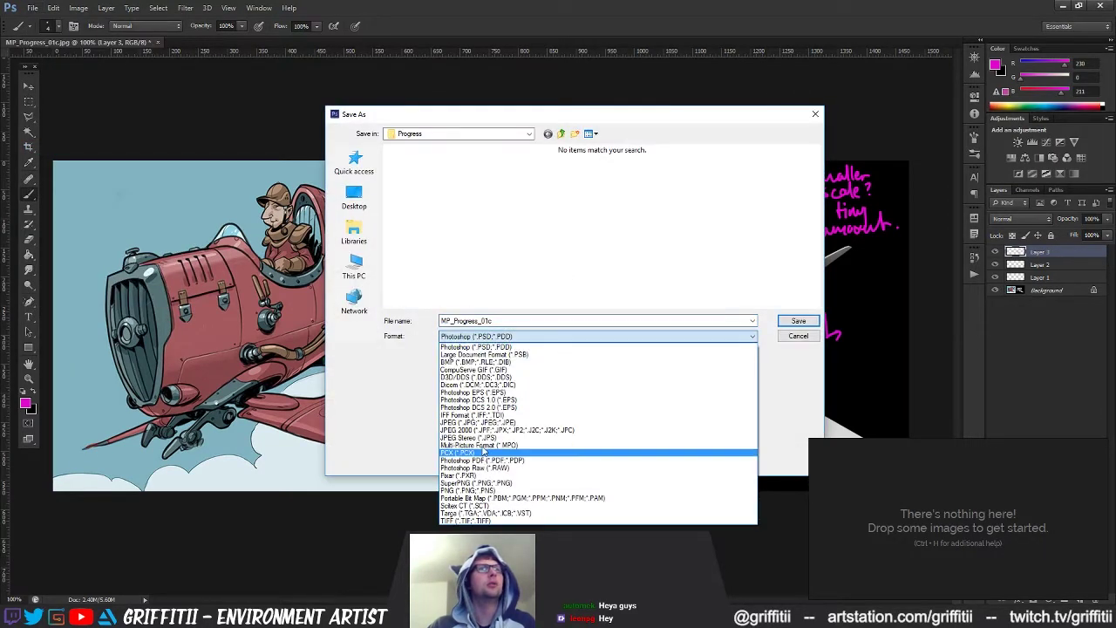
left_click(514, 424)
left_click(491, 320)
left_click_drag(487, 321, 535, 322)
type("a")
left_click(593, 321)
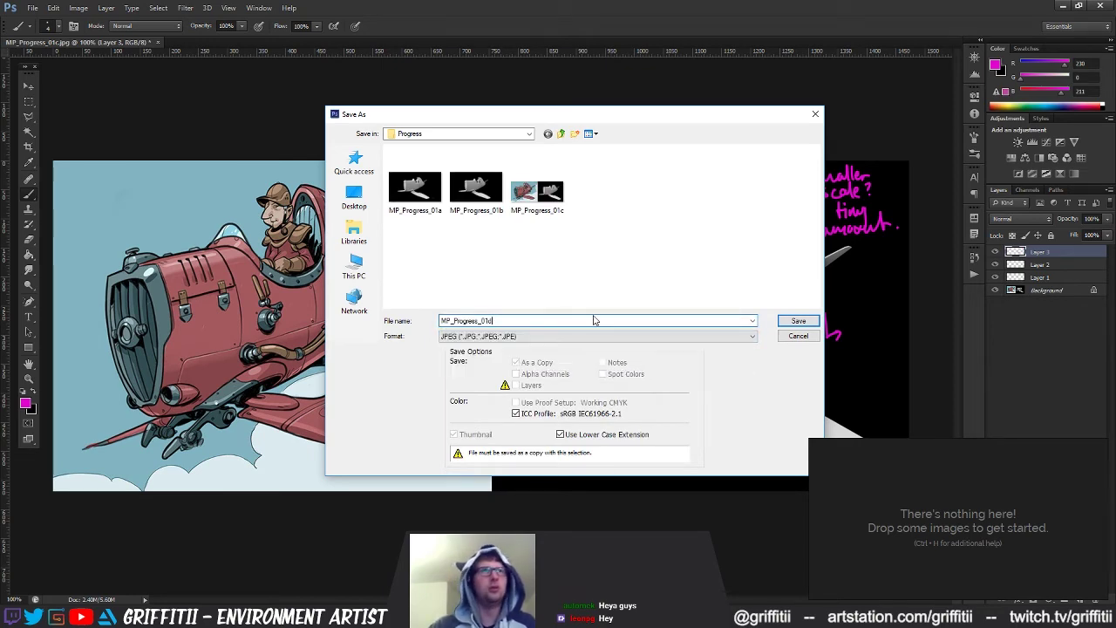
left_click(796, 321)
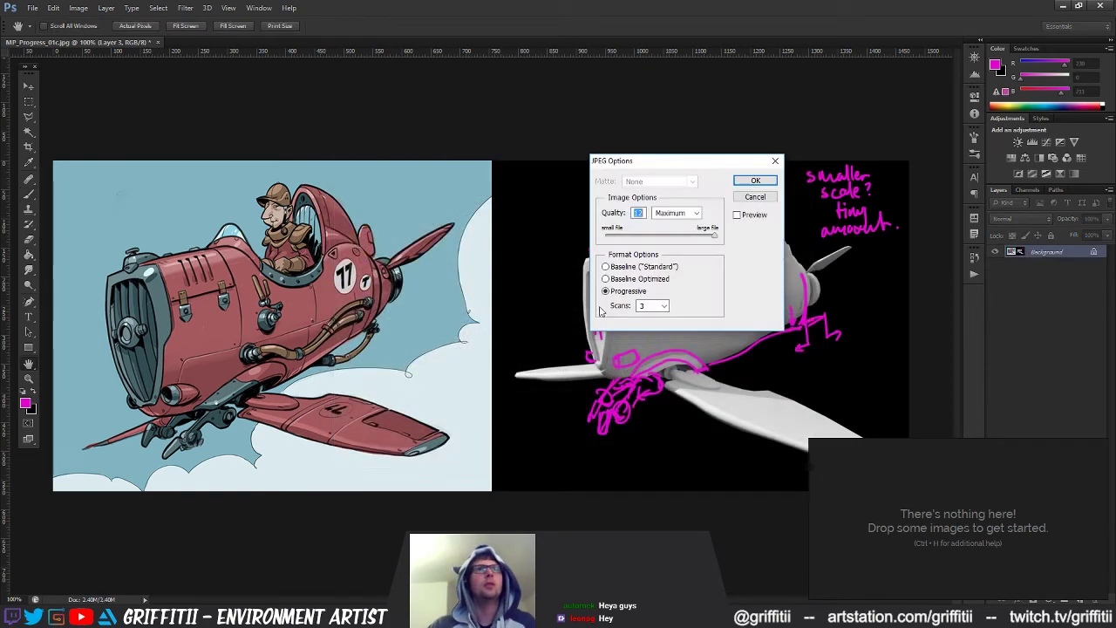
left_click(755, 181)
Switch to PureRef and load the recent reference board containing the red plane concept art
right_click(957, 495)
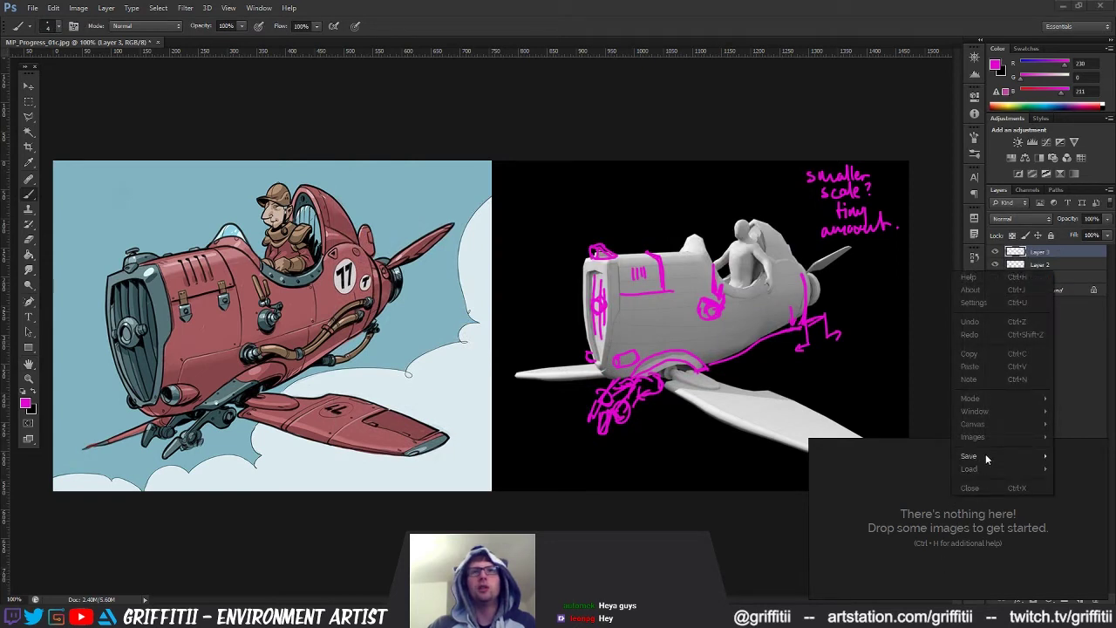
mouse_move(980, 469)
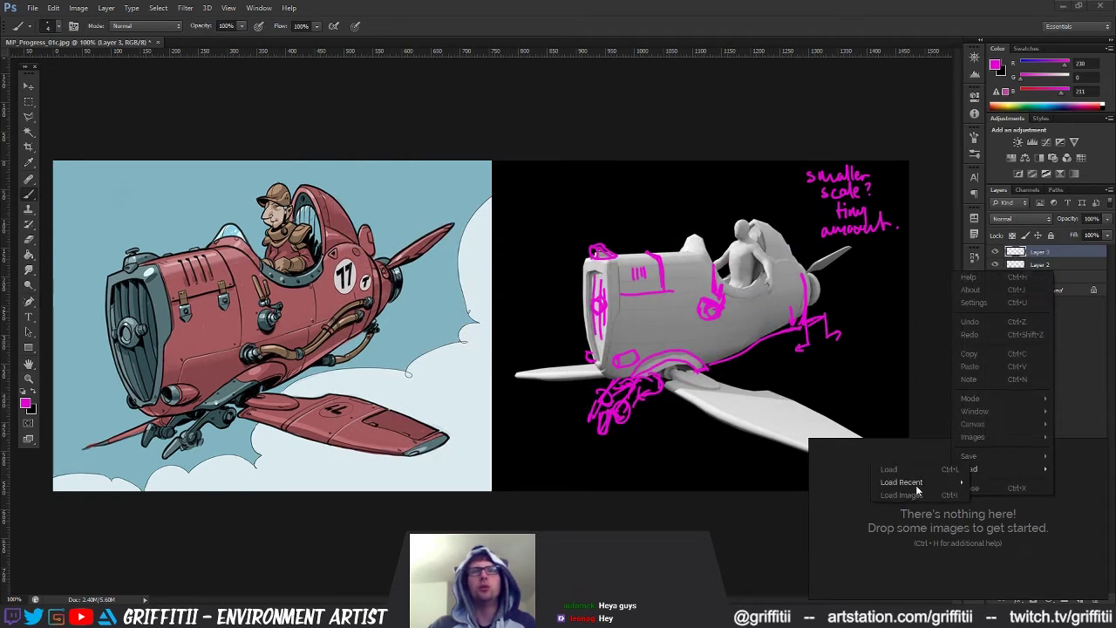
mouse_move(916, 485)
left_click(804, 486)
scroll(988, 528, "down", 3)
mouse_move(988, 529)
right_mouse_down()
mouse_move(953, 516)
mouse_move(951, 532)
mouse_move(983, 523)
right_mouse_up()
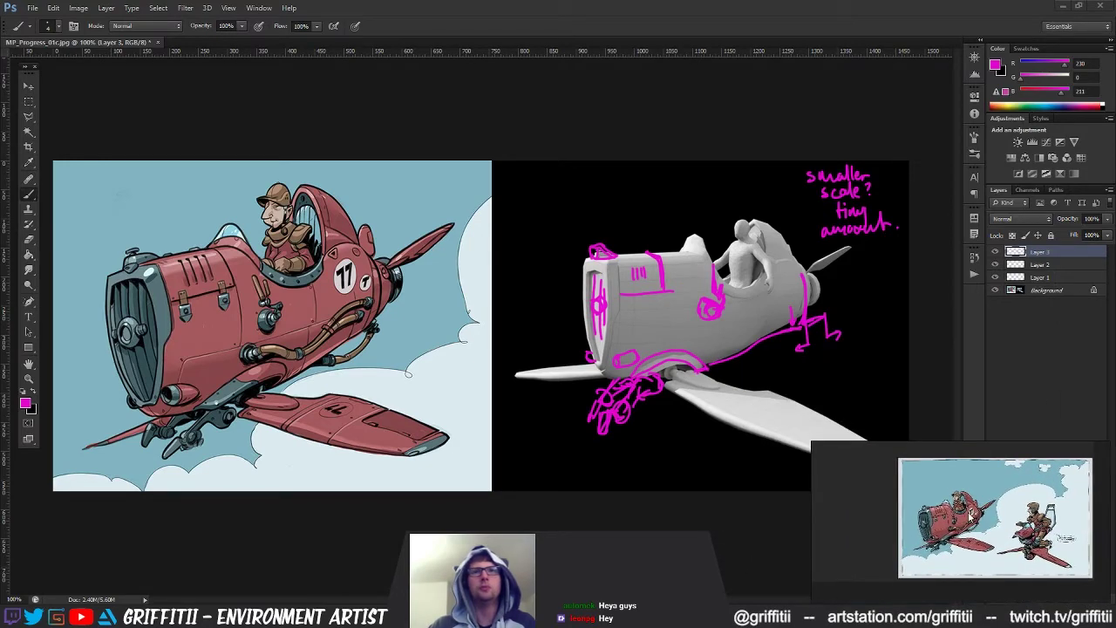
right_click(906, 524)
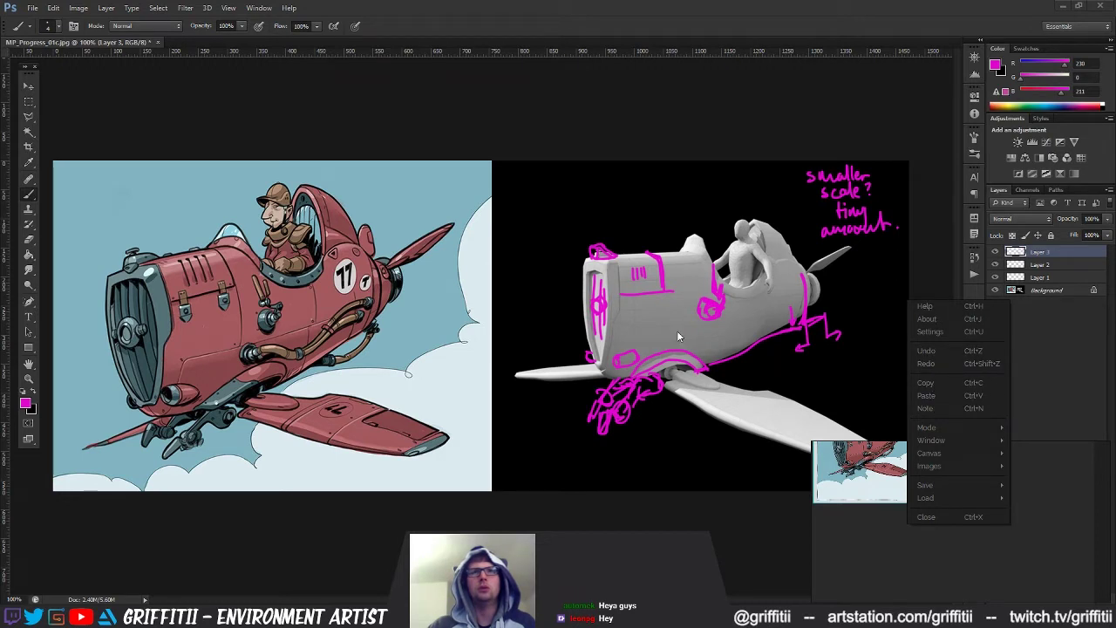
mouse_move(928, 488)
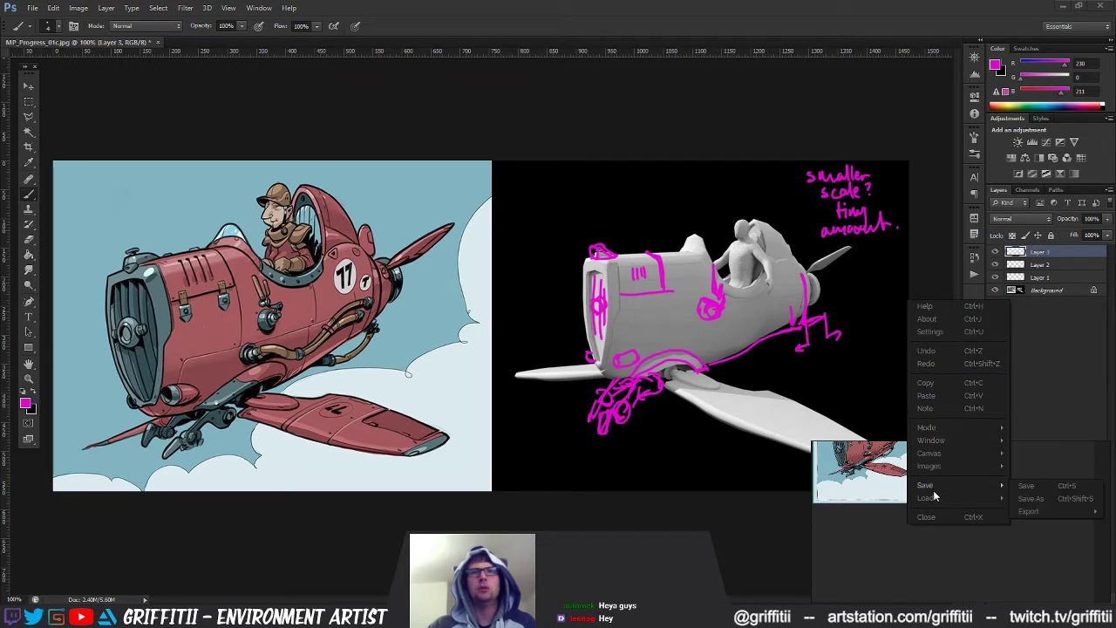
left_click(299, 444)
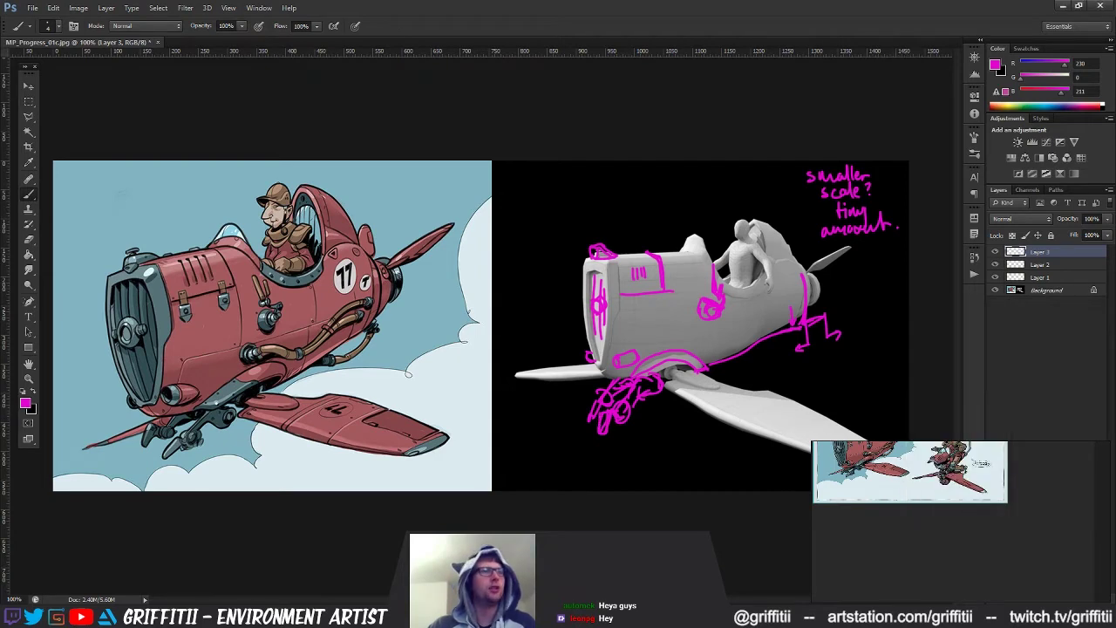
Add MP_Progress_01d from the project's Progress folder to the PureRef board and frame its annotated grey model
key("alt+Tab")
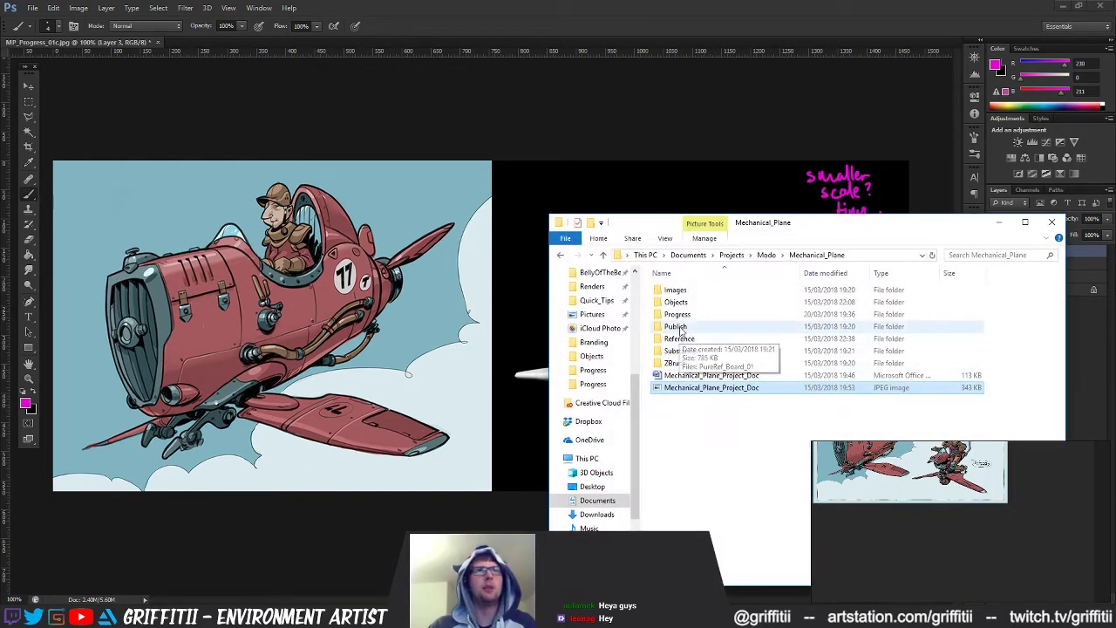
left_click(680, 316)
double_click(679, 315)
left_click_drag(887, 310, 911, 527)
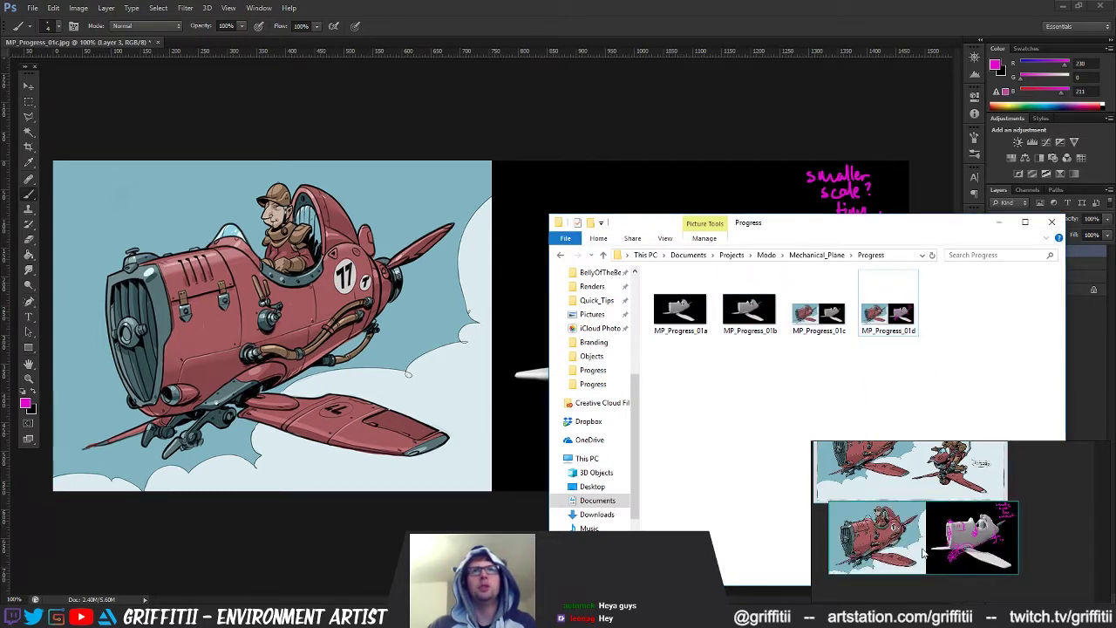
scroll(950, 547, "up", 4)
right_click_drag(1005, 529, 982, 499)
scroll(982, 496, "up", 4)
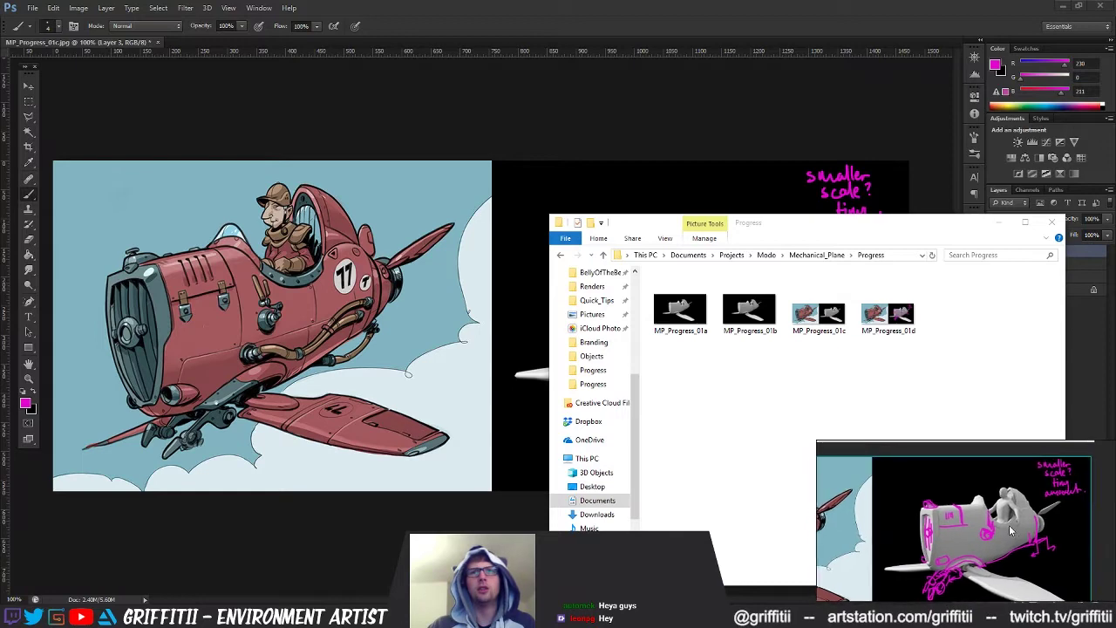
Put the Explorer and Photoshop windows away and switch to MODO with the Mechanical_Plane_A_v003 scene
scroll(996, 528, "down", 4)
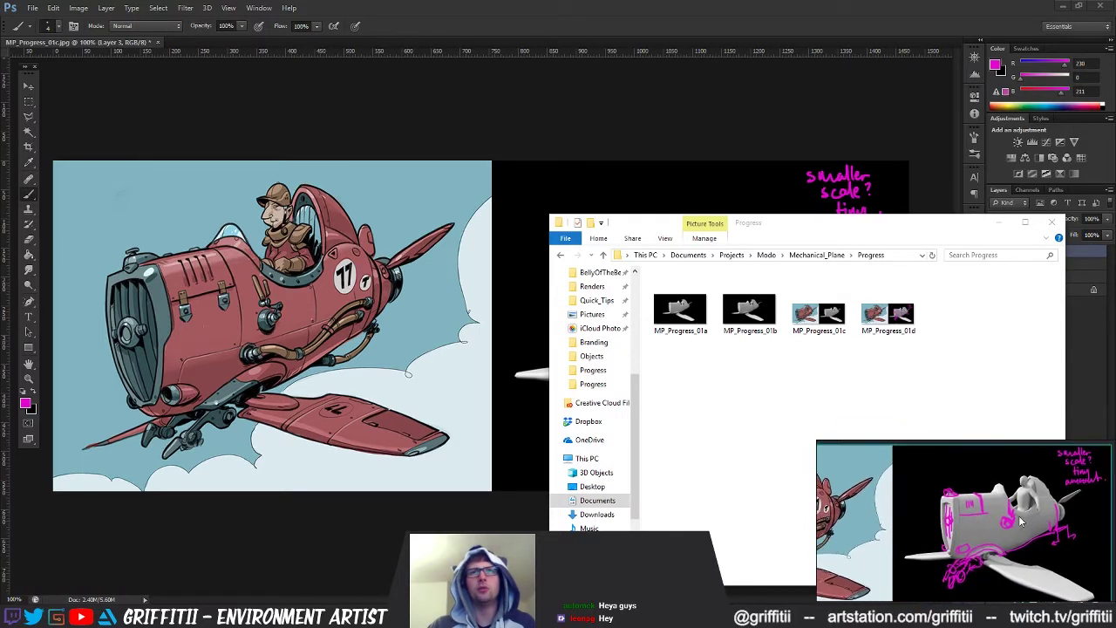
scroll(1015, 508, "down", 2)
scroll(1015, 508, "up", 2)
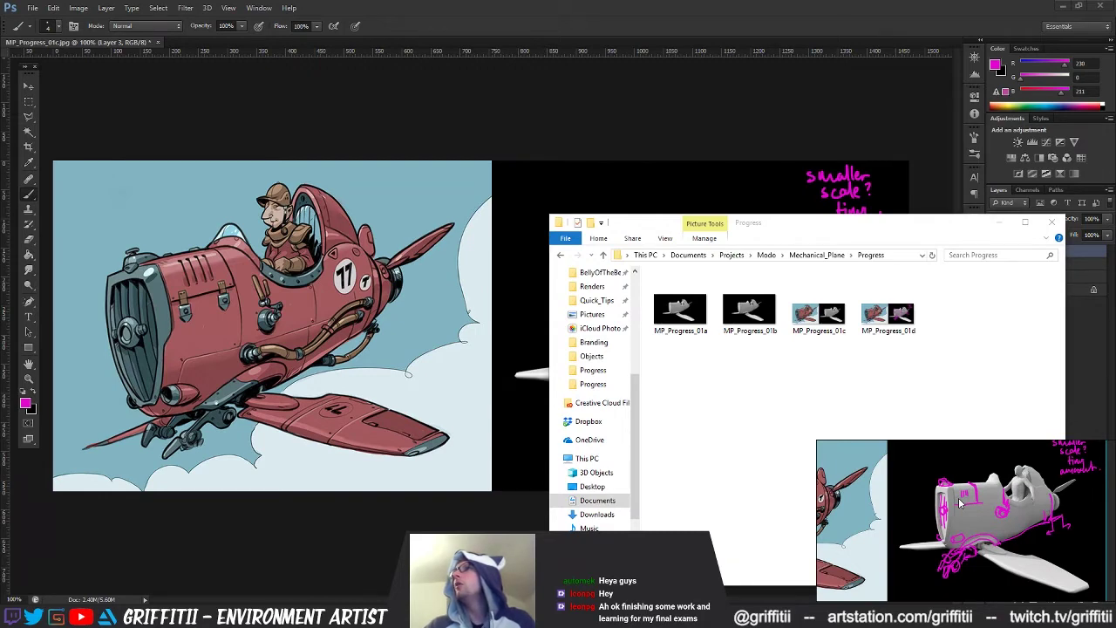
left_click(1006, 356)
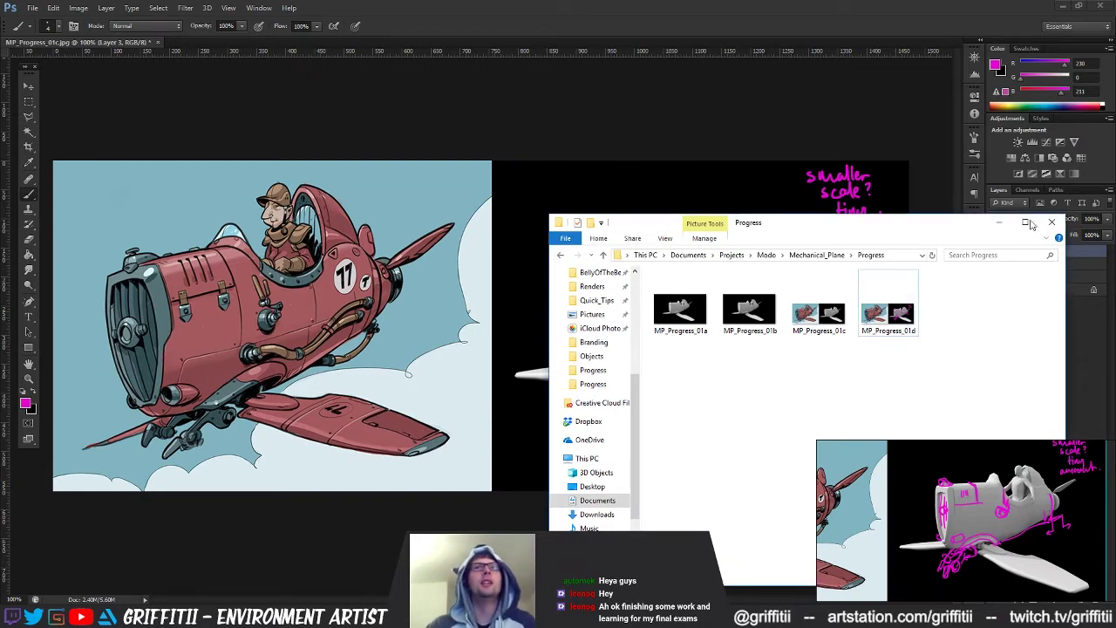
left_click(1000, 225)
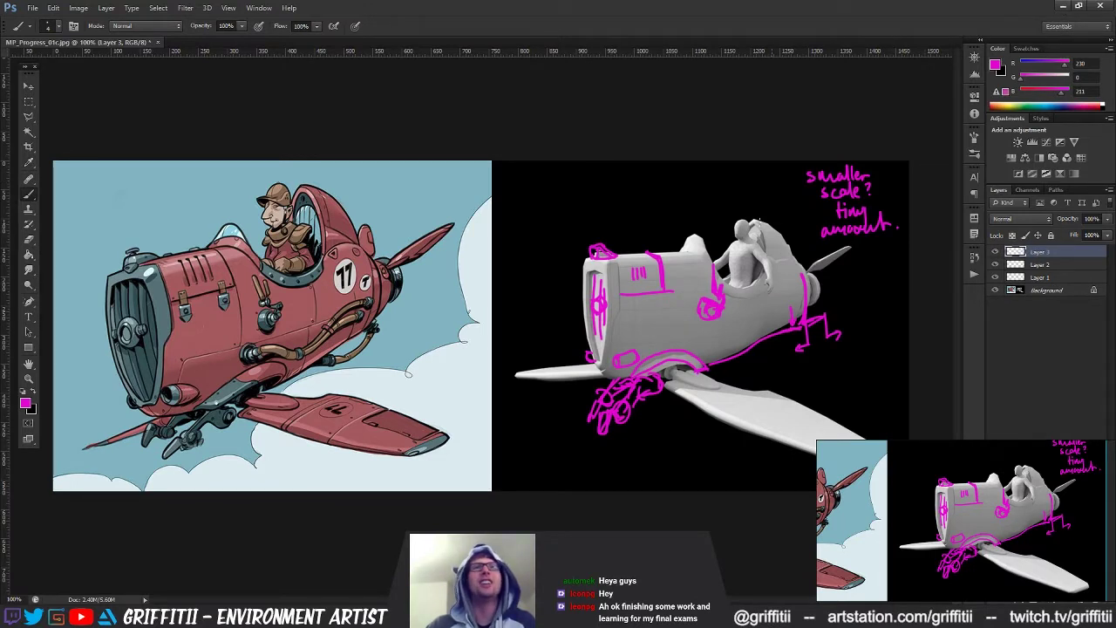
key("m")
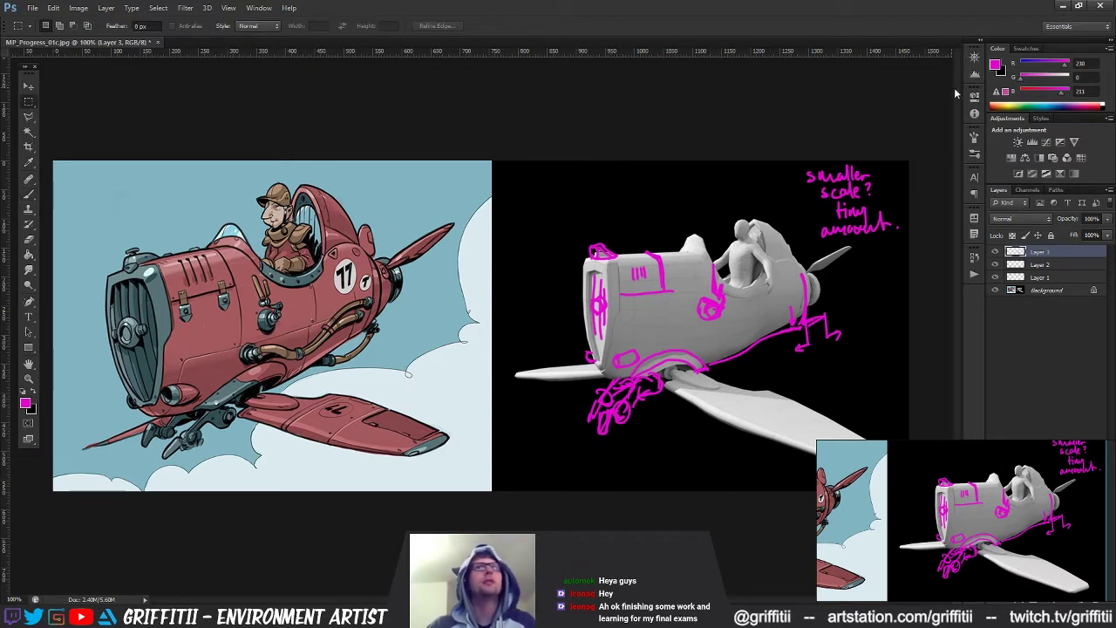
left_click(1059, 8)
left_click(803, 266)
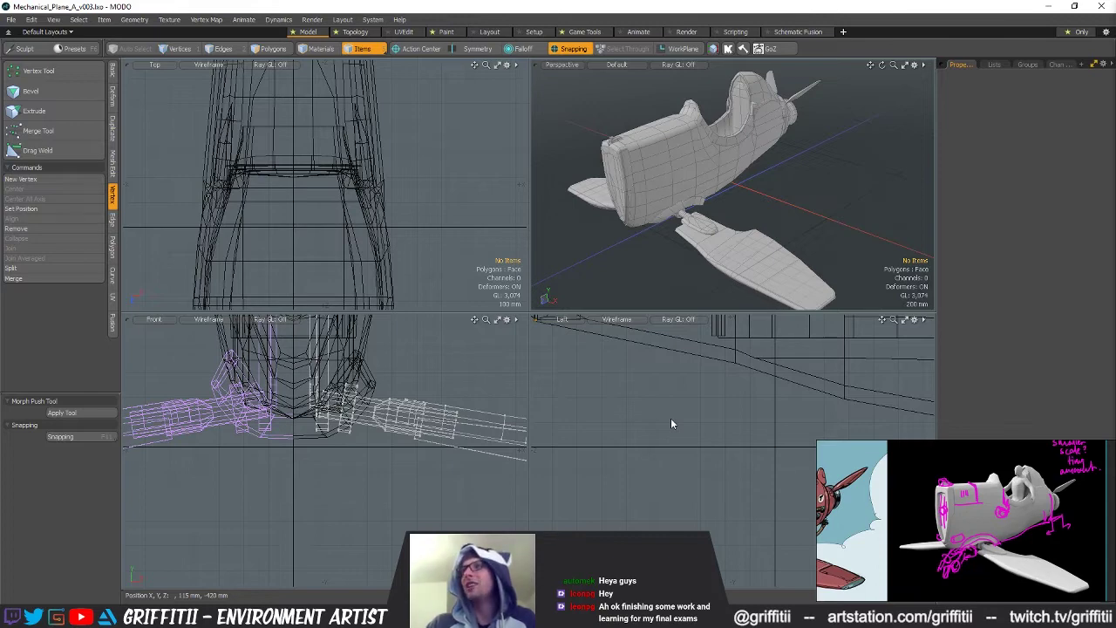
Reframe the reference board to show the red concept plane beside the annotated grey model, and view the 3D plane's nose
left_click_drag(661, 182, 732, 178, "alt")
scroll(698, 182, "up", 3)
mouse_move(895, 508)
right_mouse_down()
mouse_move(911, 512)
mouse_move(869, 498)
mouse_move(887, 507)
right_mouse_up()
scroll(877, 511, "down", 3)
middle_click_drag(875, 512, 964, 527)
scroll(967, 525, "up", 2)
scroll(966, 528, "down", 2)
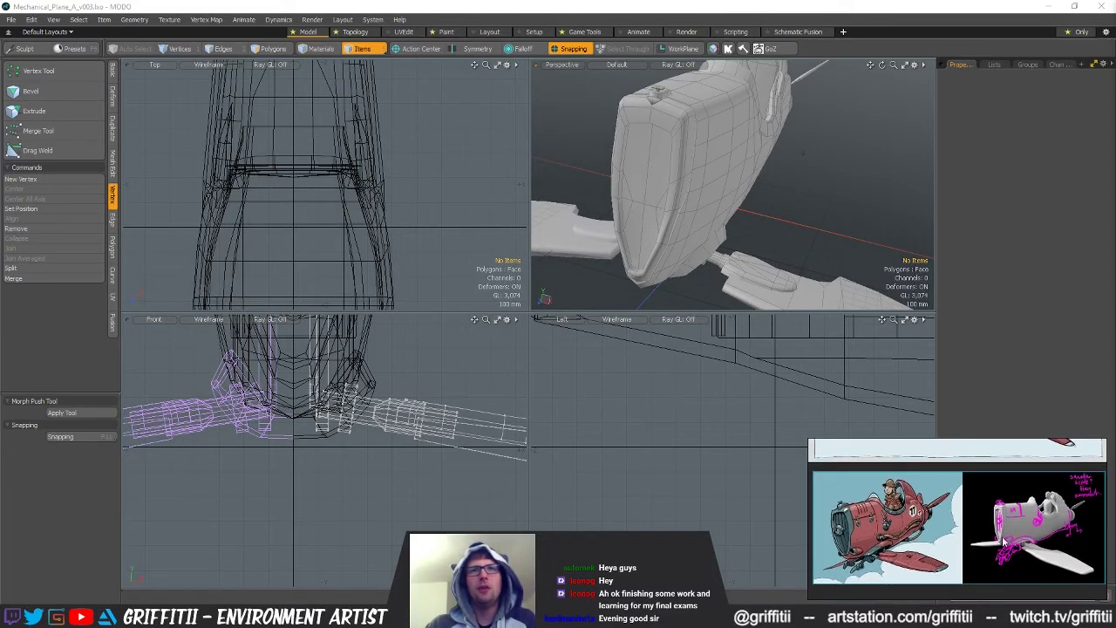
Select the fuselage shell mesh and scale its width to 122% along X
left_click_drag(706, 242, 704, 218, "alt")
left_click(679, 188)
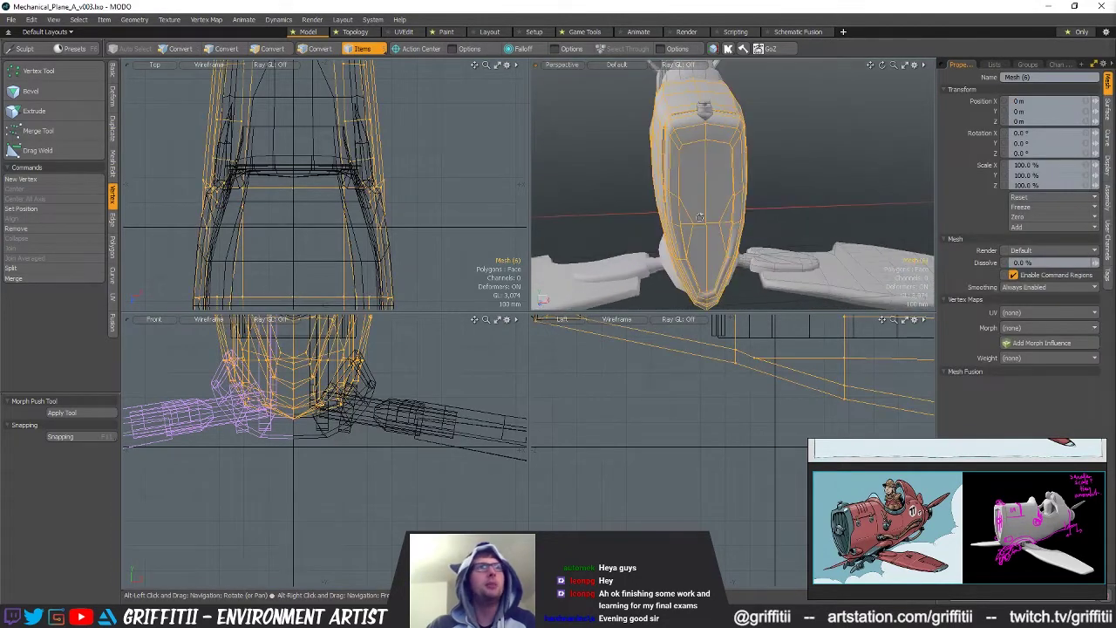
scroll(357, 450, "down", 6)
left_click_drag(375, 397, 380, 435, "alt")
scroll(380, 437, "up", 2)
key("1")
key("r")
left_click_drag(381, 434, 395, 434)
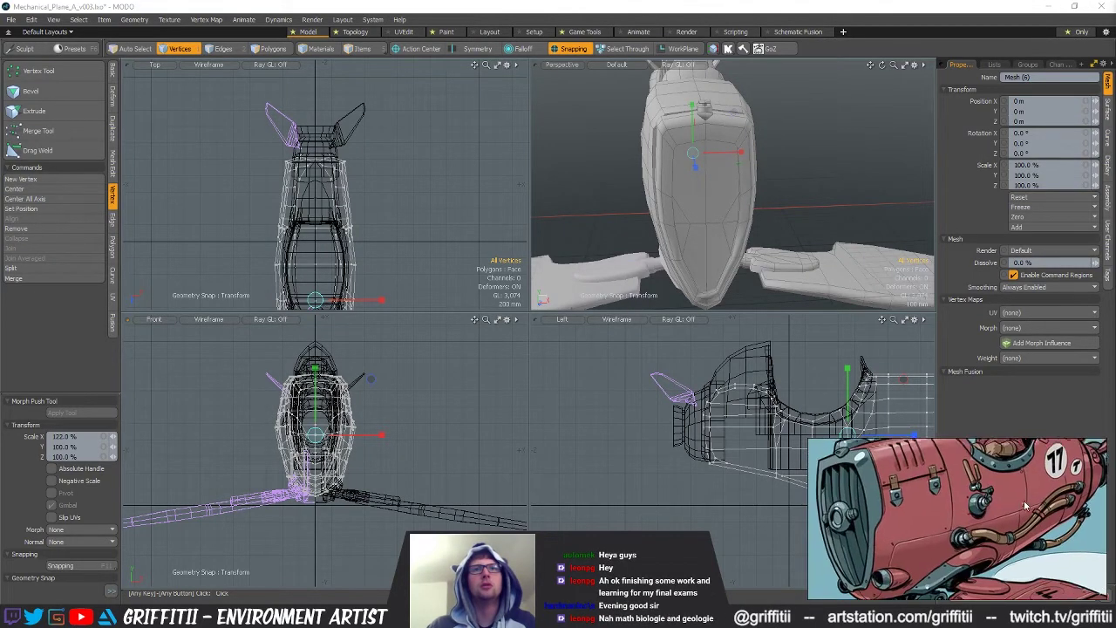
left_click_drag(720, 204, 840, 230, "alt")
scroll(815, 228, "down", 5)
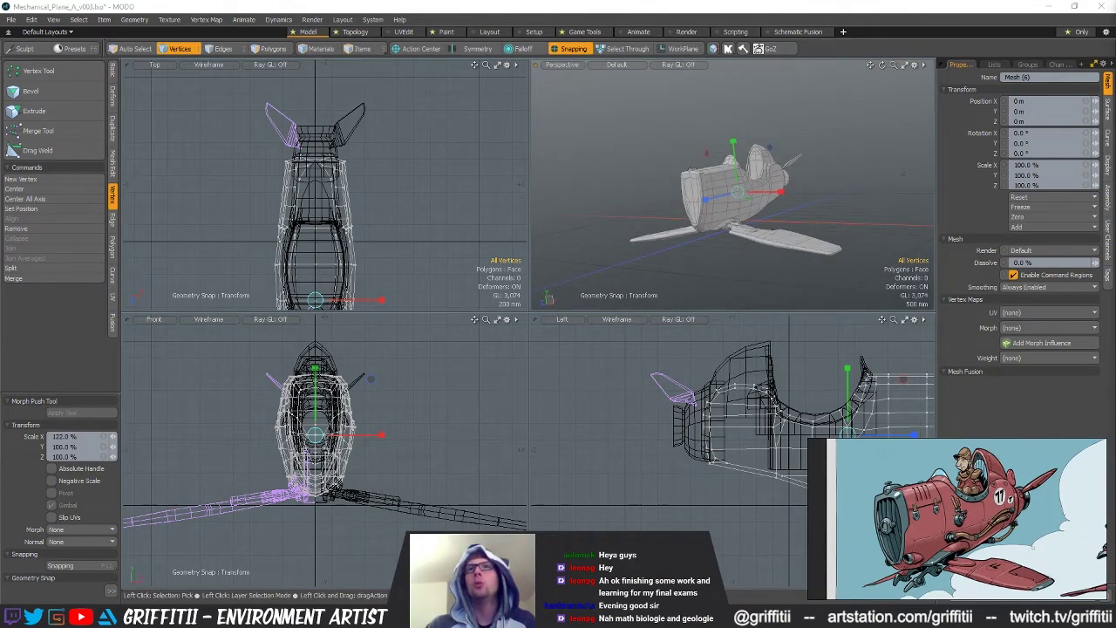
Unhide the pilot figure and finish widening the fuselage shell around it
key("u")
left_click_drag(798, 196, 728, 214, "alt")
scroll(705, 211, "up", 3)
mouse_move(778, 178)
left_mouse_down()
mouse_move(659, 234)
mouse_move(822, 232)
mouse_move(781, 200)
left_mouse_up()
scroll(822, 232, "up", 3)
key("q")
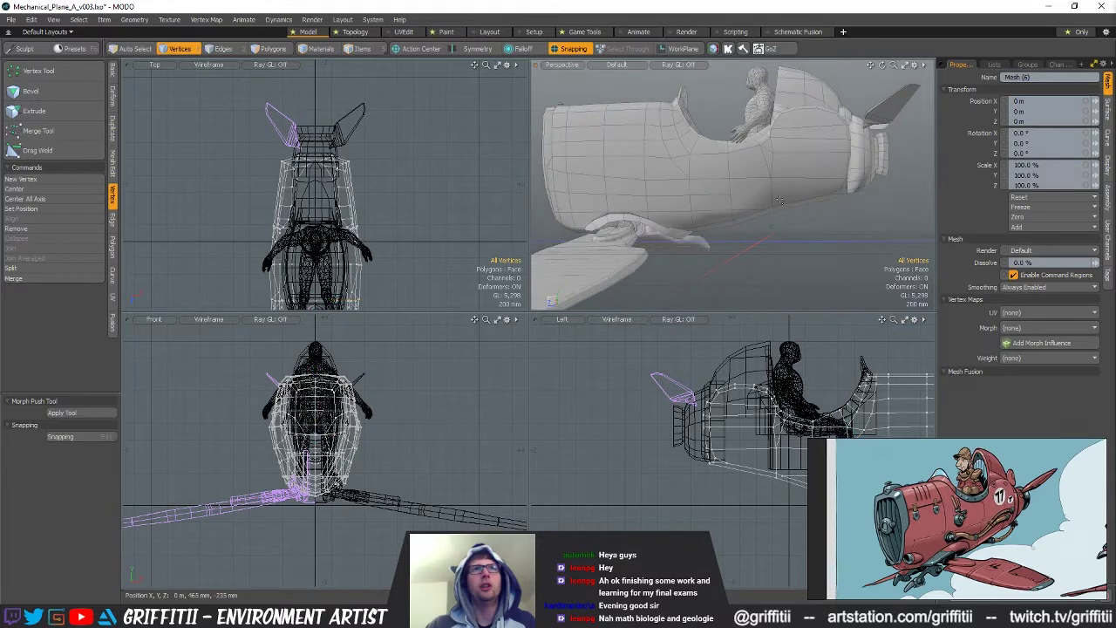
Select the side polygons of the rear fuselage behind the pilot and slice them with a vertical cut
key("5")
left_click_drag(758, 449, 631, 436, "alt+shift")
scroll(585, 445, "up", 2)
key("3")
left_click_drag(631, 381, 624, 452, "alt+shift")
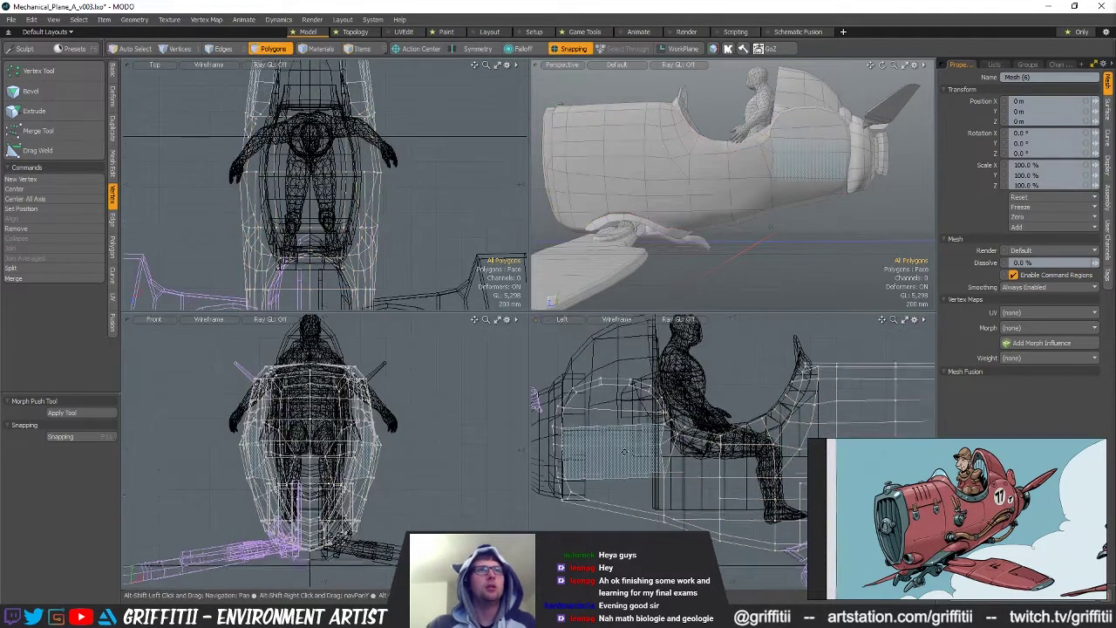
left_click(624, 451)
key("shift+c")
left_click_drag(621, 419, 620, 548)
key("space")
Fill the triangular gaps above the new slice with polygons on both sides of the rear fuselage
scroll(616, 409, "up", 3)
key("space")
key("space")
right_click_drag(624, 414, 651, 475)
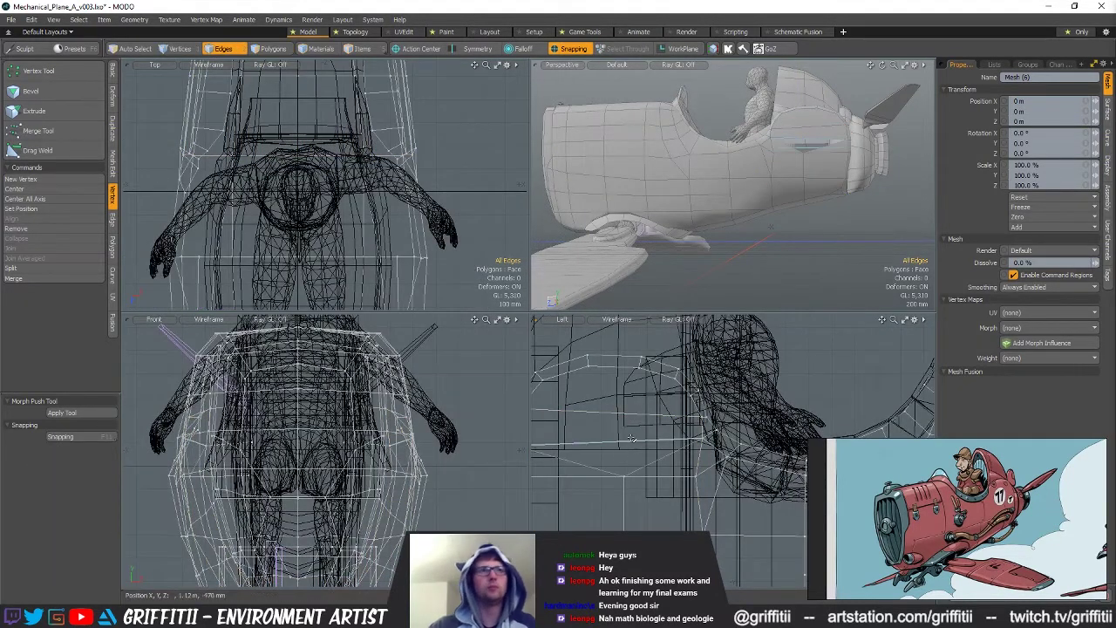
left_click_drag(640, 488, 669, 471, "alt")
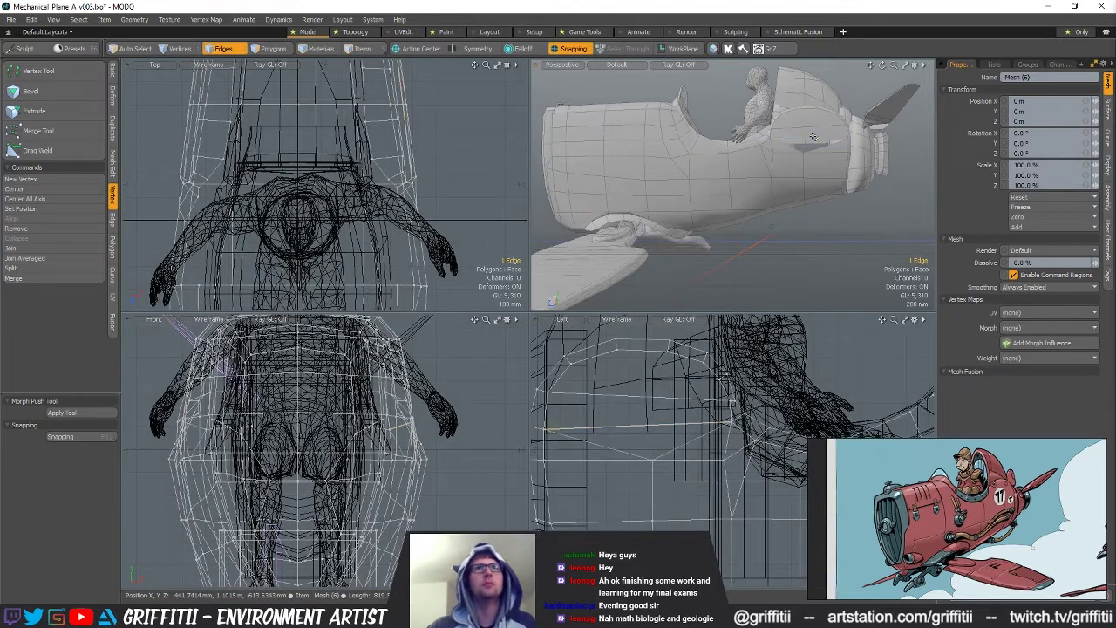
left_click_drag(819, 207, 674, 132, "alt")
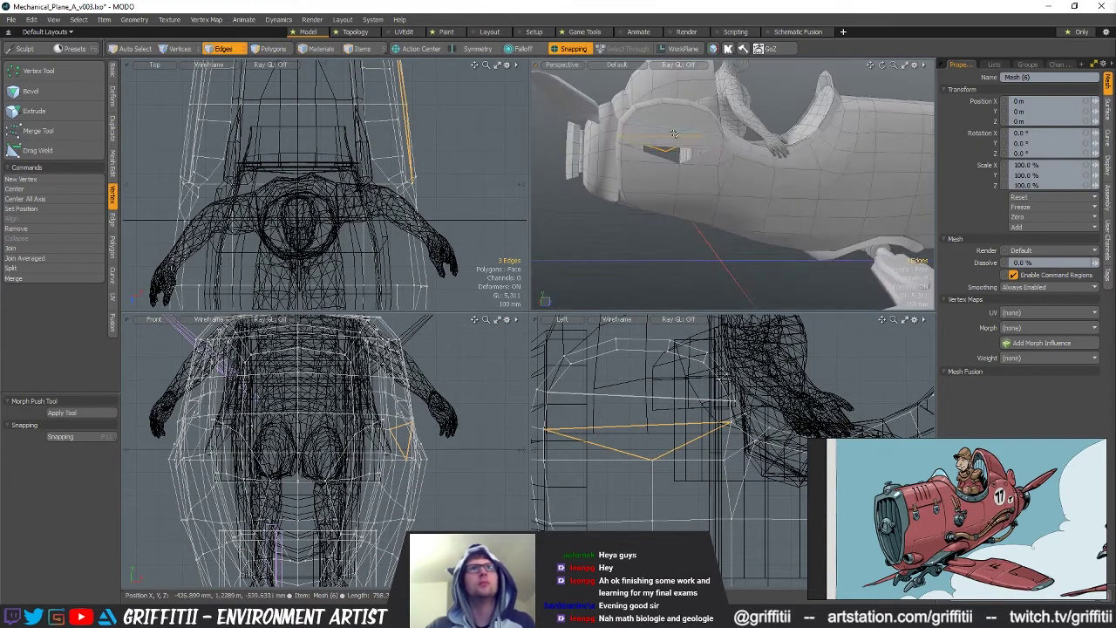
left_click_drag(662, 206, 850, 222, "alt")
left_click(810, 229)
Select the three vertices under the rear fuselage at the new cut and move them 30 mm in Y and -5 mm in Z
left_click_drag(749, 488, 615, 400, "alt")
scroll(615, 418, "down", 2)
key("space")
double_click(601, 470)
key("space")
right_click_drag(568, 464, 599, 491)
key("w")
left_click_drag(630, 451, 671, 450, "alt")
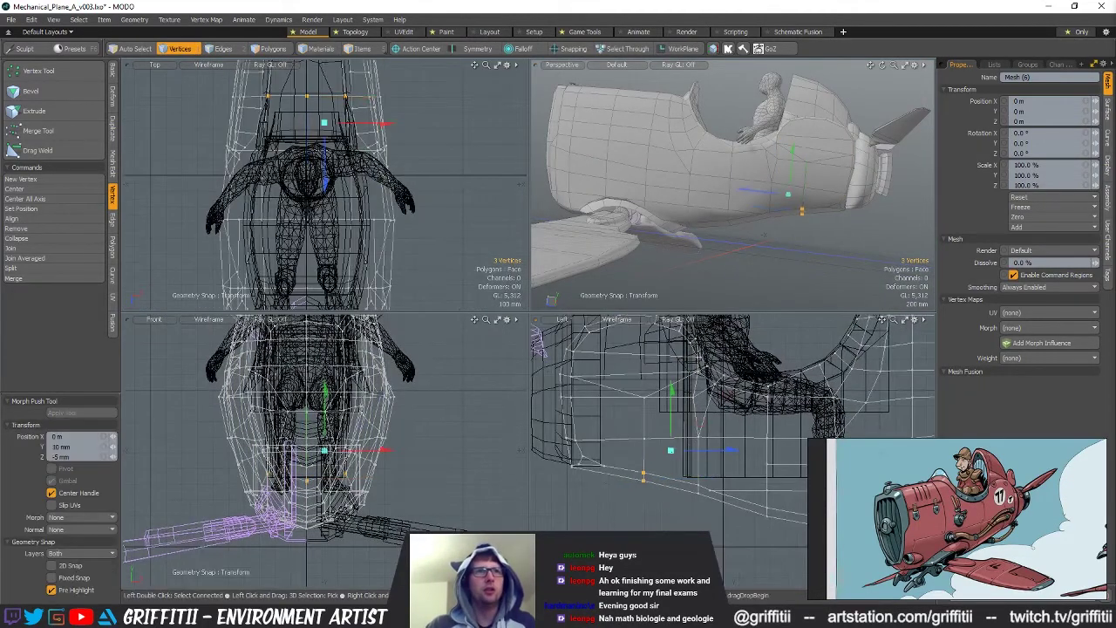
Move the two underside vertices at the tail end rearward and bring them closer together
left_click_drag(601, 461, 615, 475, "ctrl+alt")
key("q")
left_click_drag(845, 257, 741, 175, "alt")
key("w")
key("q")
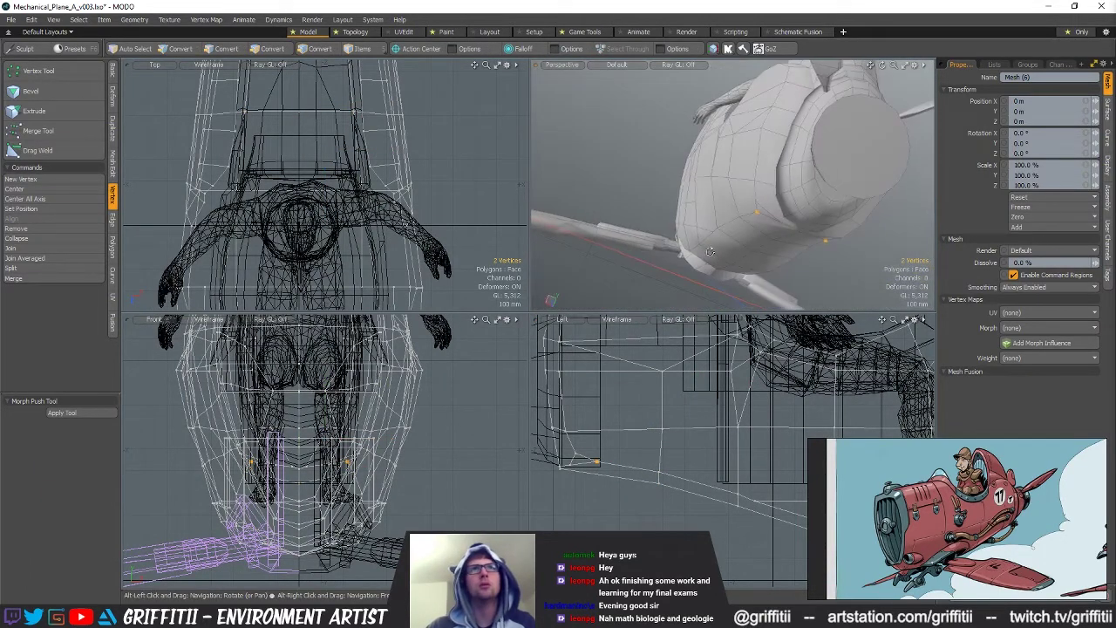
key("r")
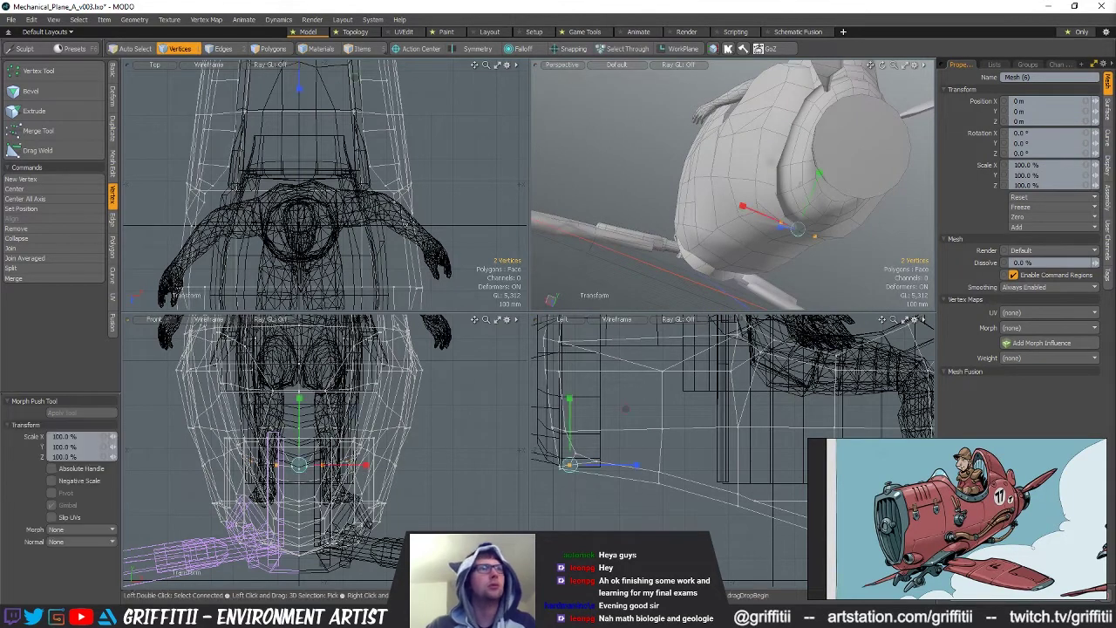
key("w")
left_click_drag(865, 165, 804, 192, "alt")
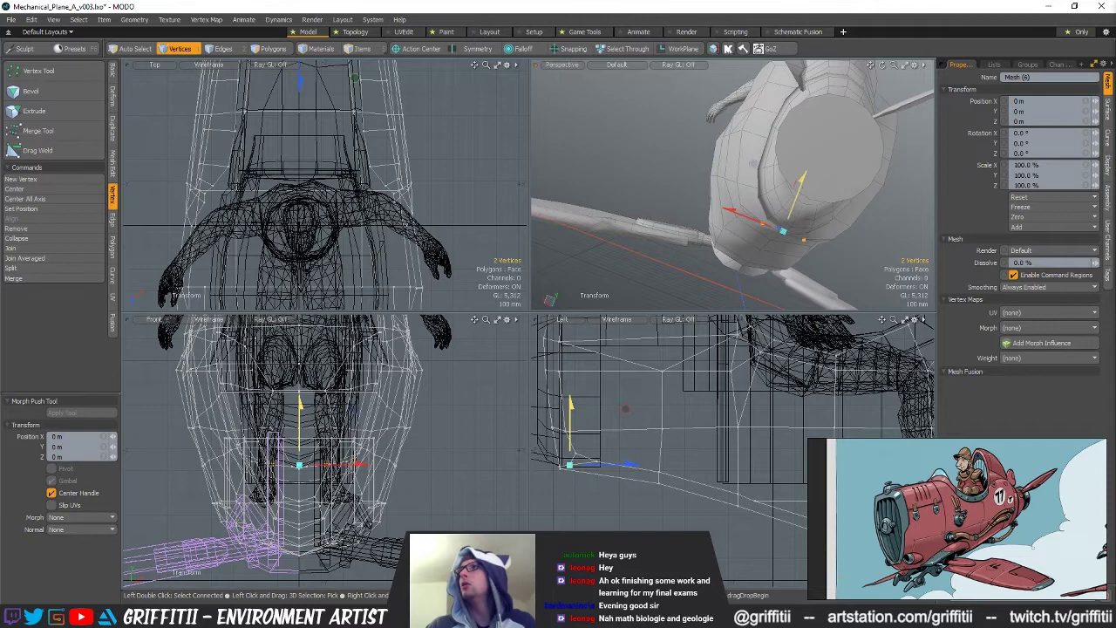
key("space")
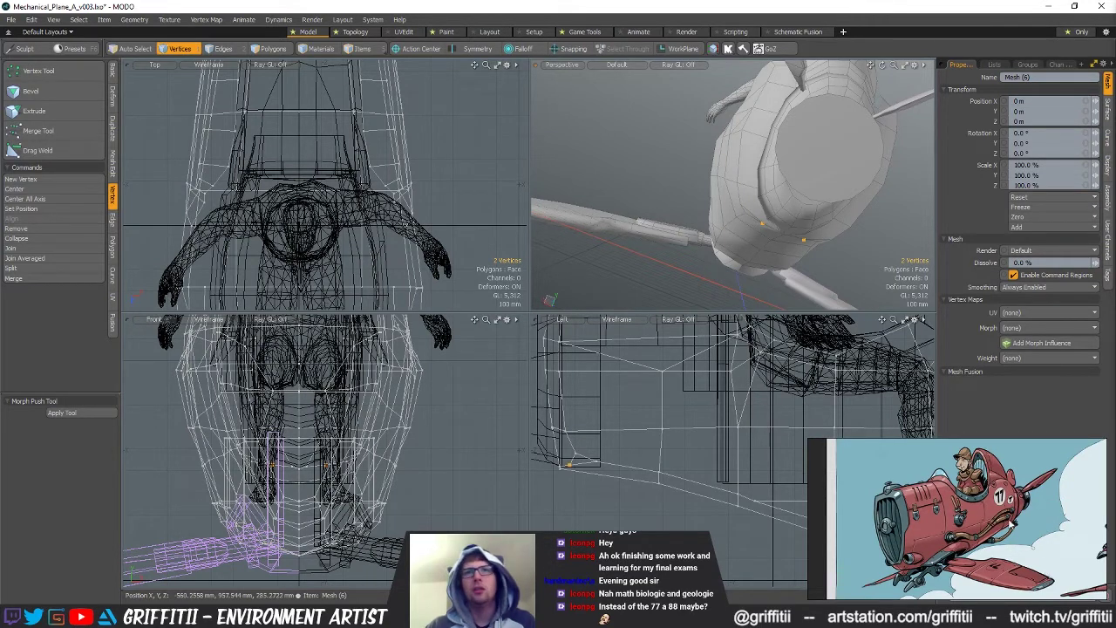
scroll(1036, 549, "up", 2)
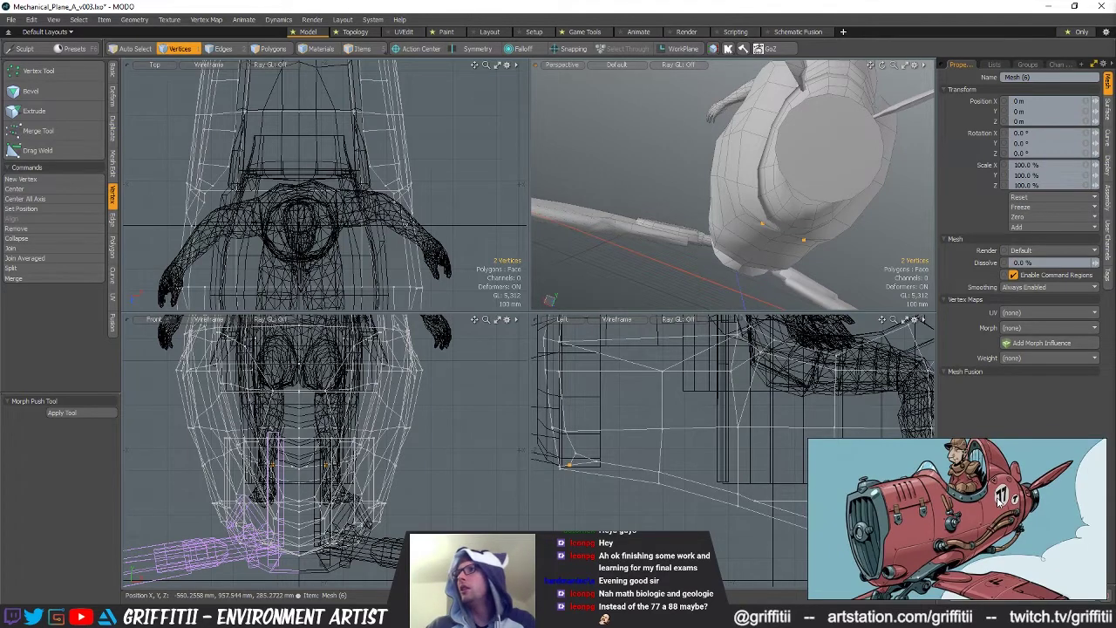
scroll(990, 504, "up", 3)
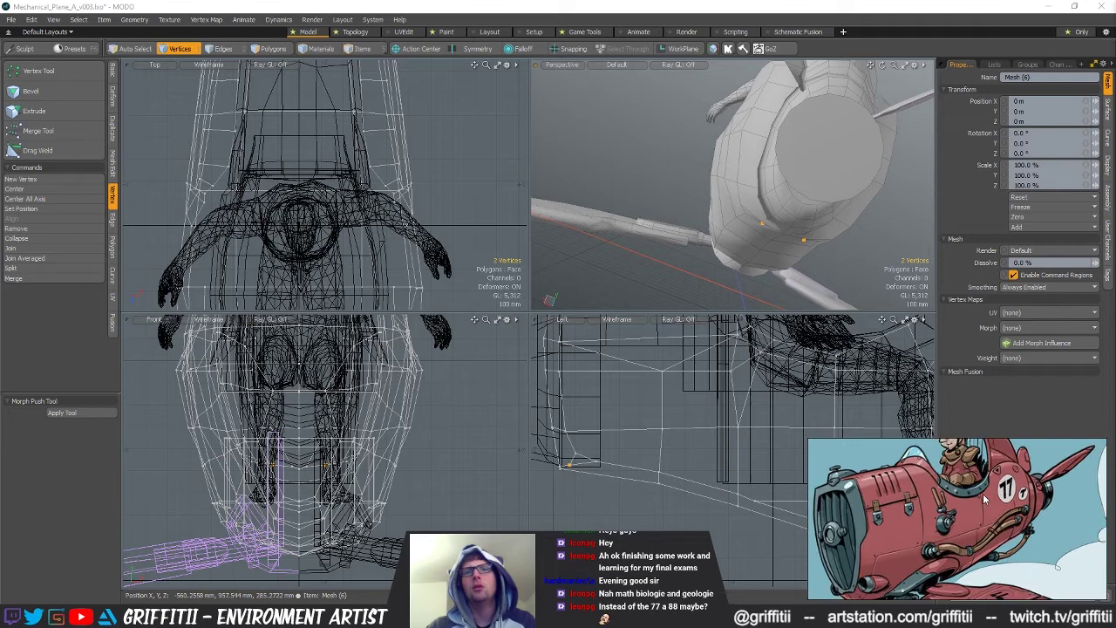
scroll(985, 488, "up", 2)
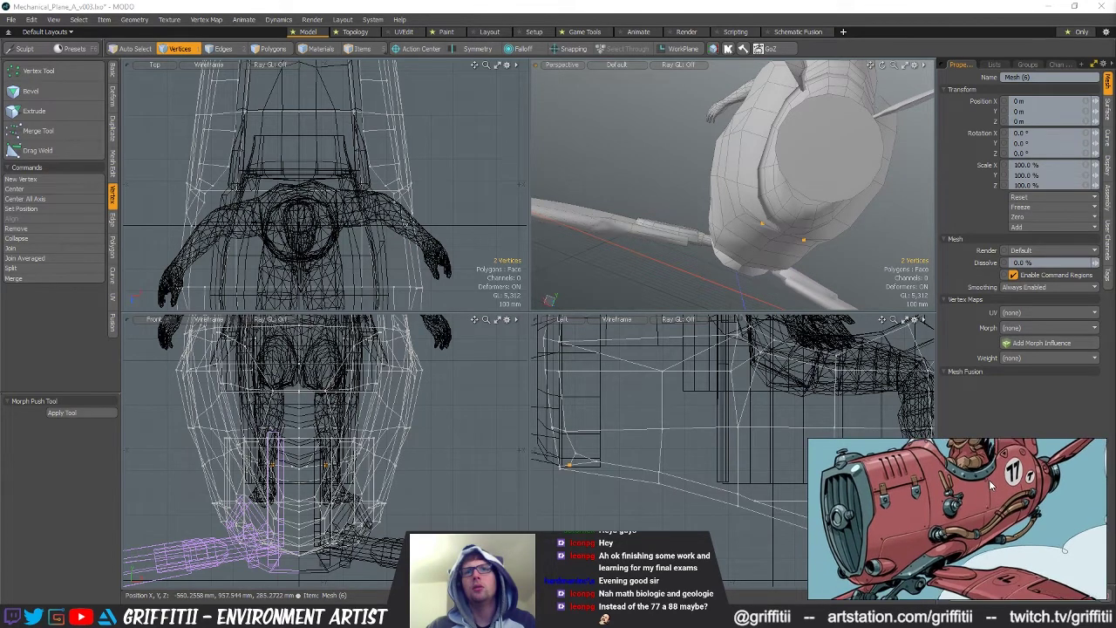
scroll(989, 474, "down", 2)
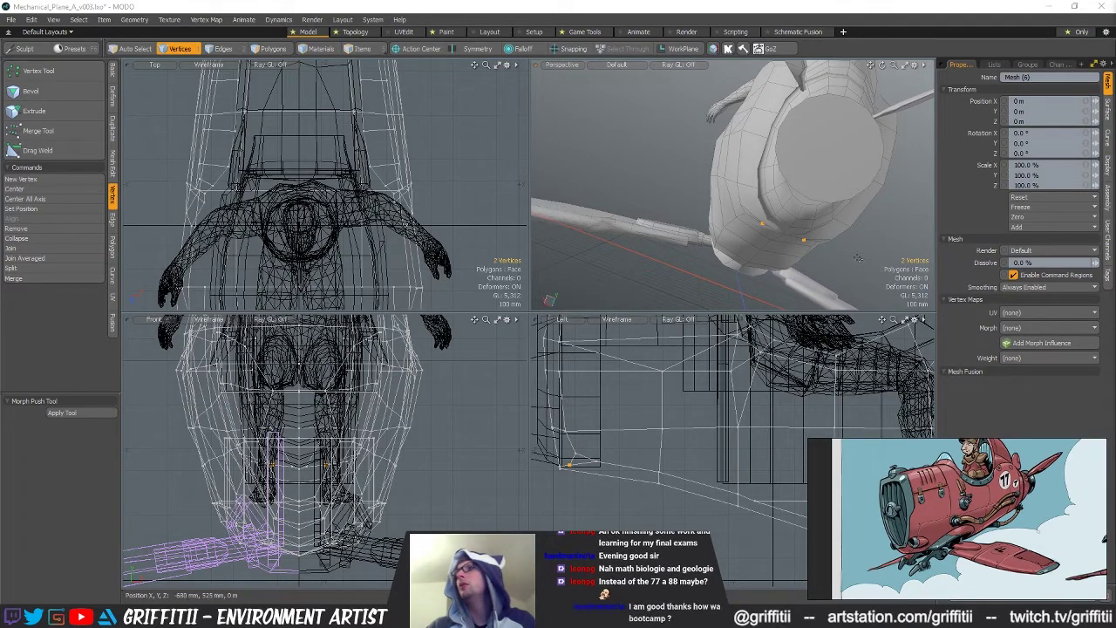
Select the two underside edges just ahead of the tail and move them 5 mm in Y and -15 mm in Z
left_click_drag(879, 267, 685, 169, "alt")
left_click_drag(629, 462, 625, 425, "alt+shift")
scroll(610, 439, "up", 2)
key("w")
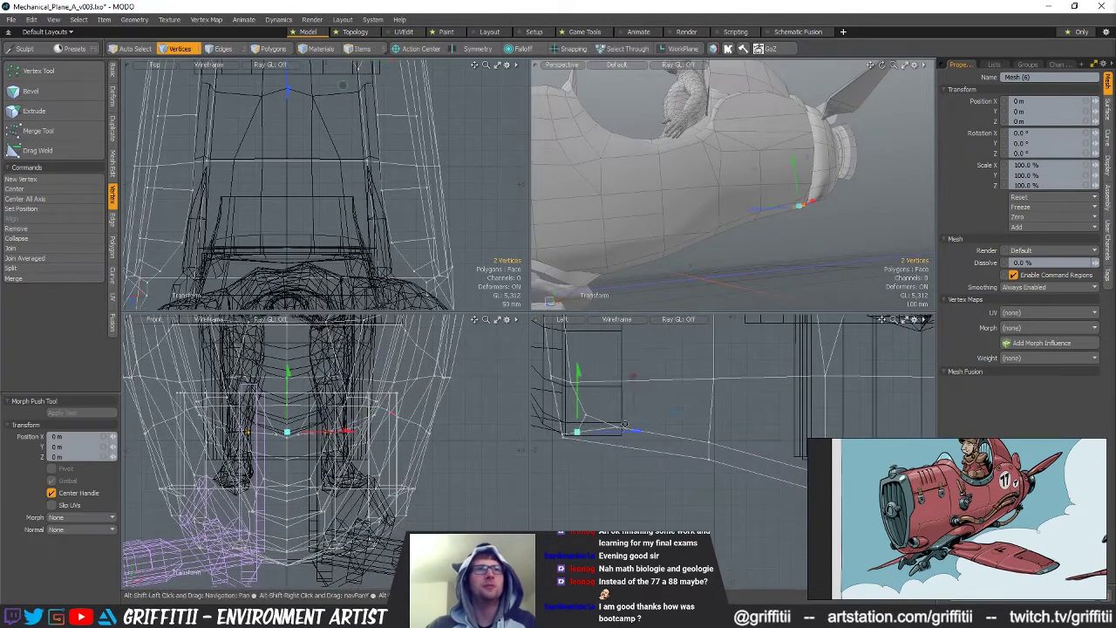
key("q")
left_click_drag(761, 200, 723, 212, "alt")
key("2")
left_click_drag(694, 413, 638, 414, "ctrl+alt")
key("shift+a")
key("w")
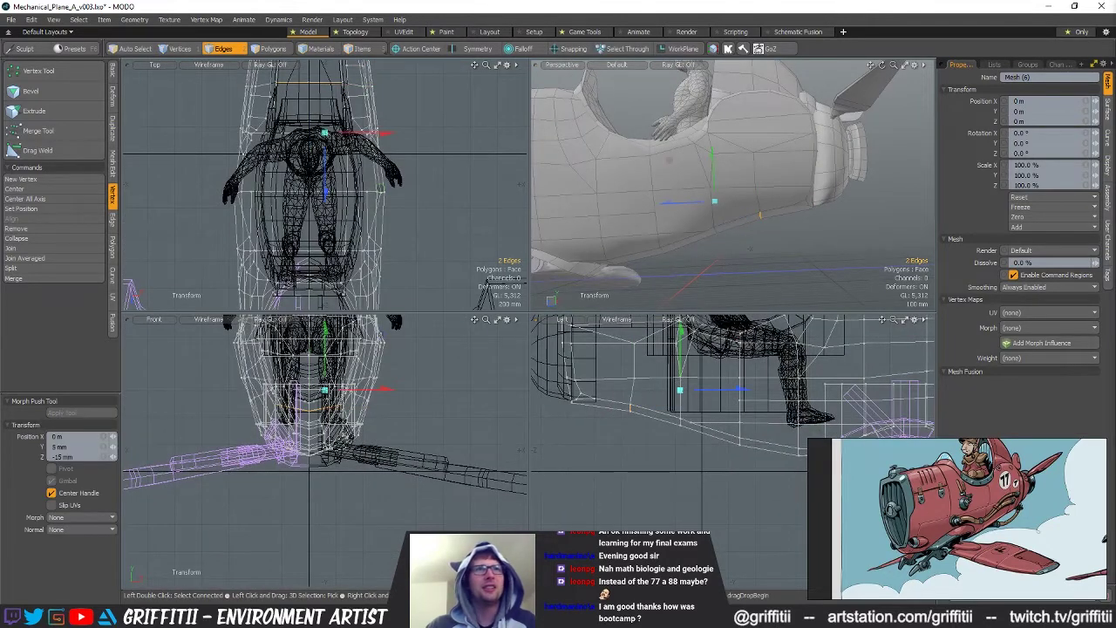
Move the next pair of underside edges forward of the tail to smooth the belly's profile
key("q")
left_click_drag(680, 418, 639, 419, "alt+shift")
right_click_drag(626, 402, 647, 443)
key("w")
left_click_drag(787, 197, 763, 202, "ctrl+alt")
left_click_drag(696, 392, 661, 380, "alt+shift")
key("q")
Select the two underside edges behind the wing mount and lower them to continue the belly curve
key("3")
key("Escape")
key("w")
key("q")
key("2")
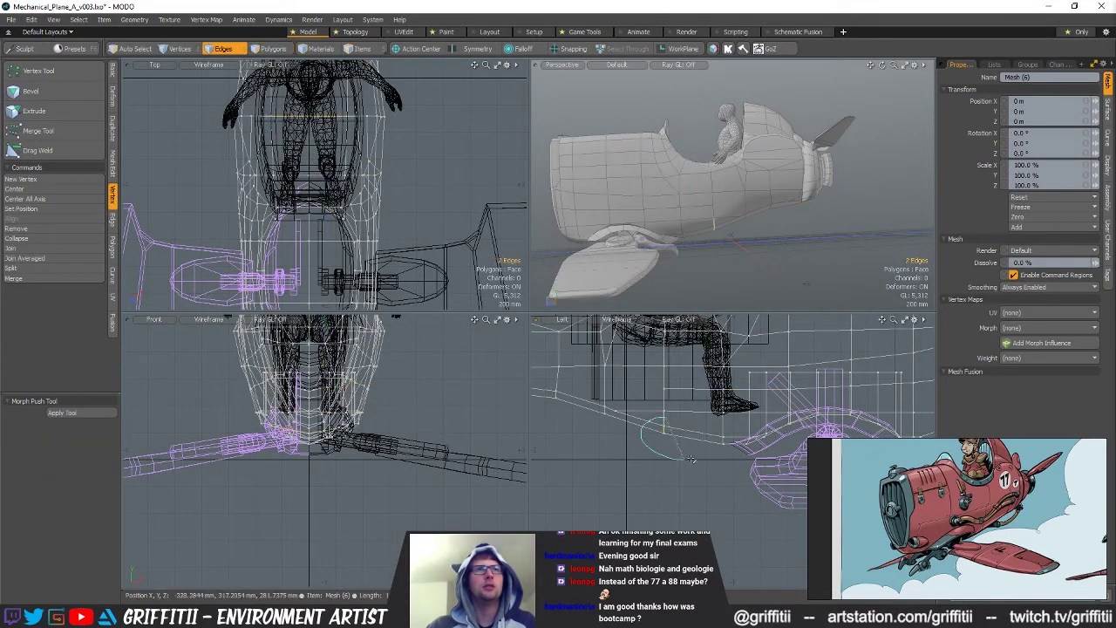
key("w")
key("q")
key("Escape")
Select the two cross edges under the rear belly and scale them to about 86.5% along X
left_click_drag(730, 235, 739, 159, "alt")
scroll(781, 200, "down", 3)
key("1")
key("2")
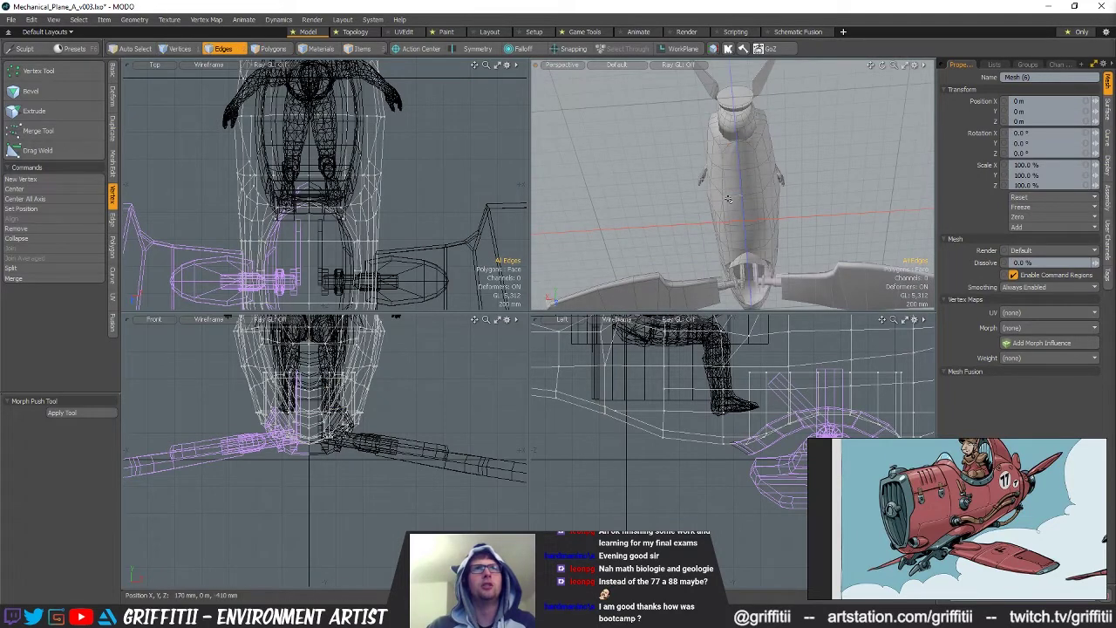
left_click(755, 198)
key("r")
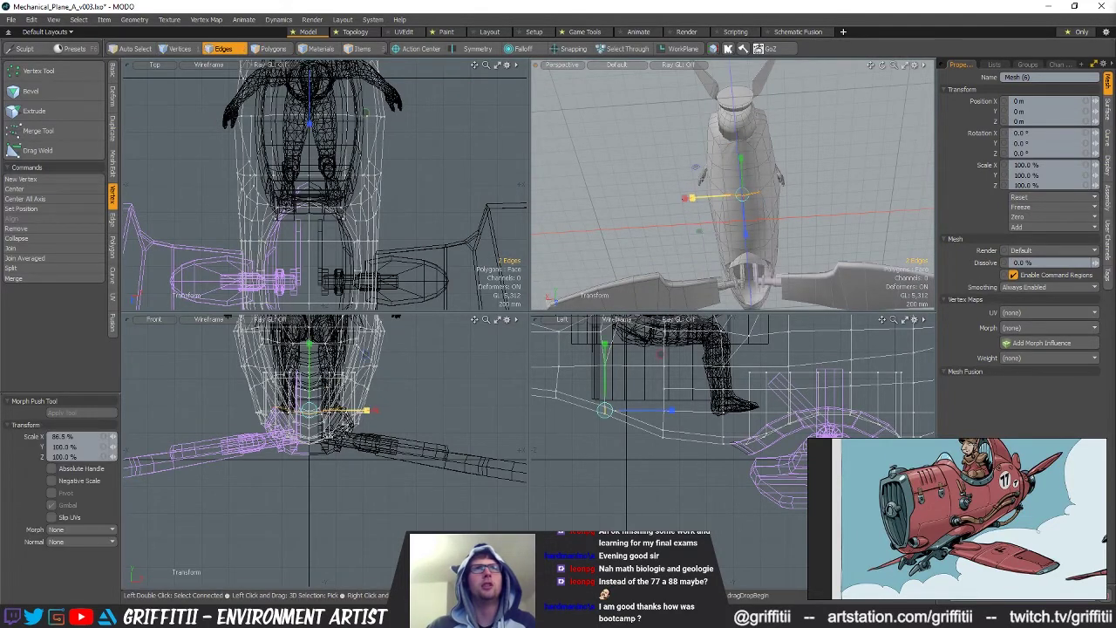
left_click_drag(686, 202, 685, 205)
key("space")
Turn on snapping and snap the stray vertex on the belly's side onto its neighbouring vertex
scroll(708, 205, "up", 3)
key("space")
key("space")
left_click(707, 180)
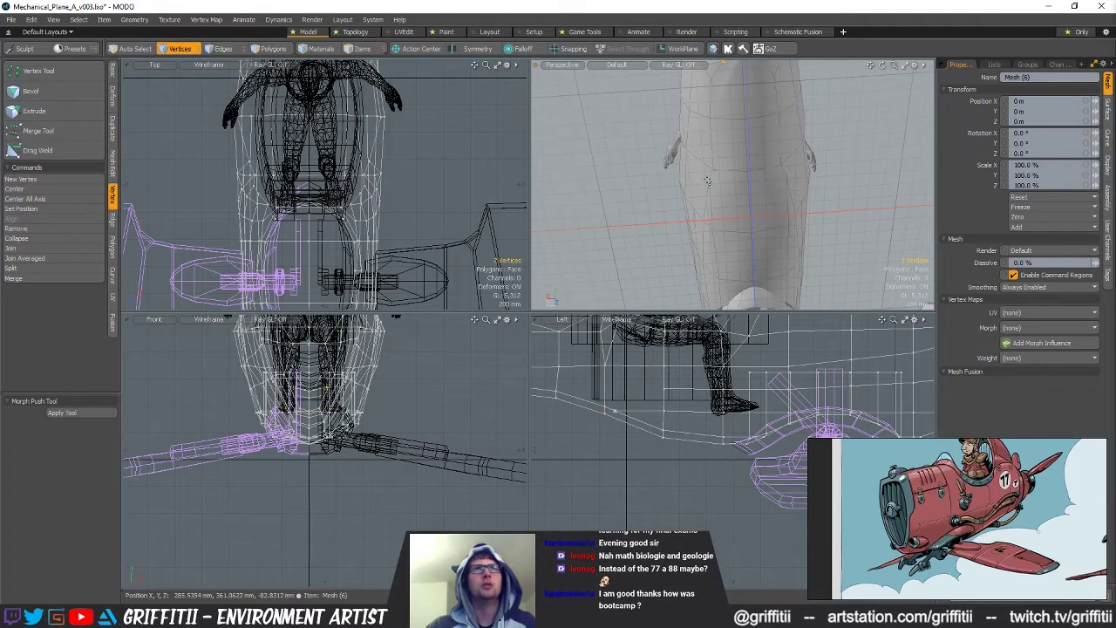
key("r")
key("w")
key("space")
left_click(708, 181)
key("w")
key("x")
left_click_drag(713, 187, 719, 170)
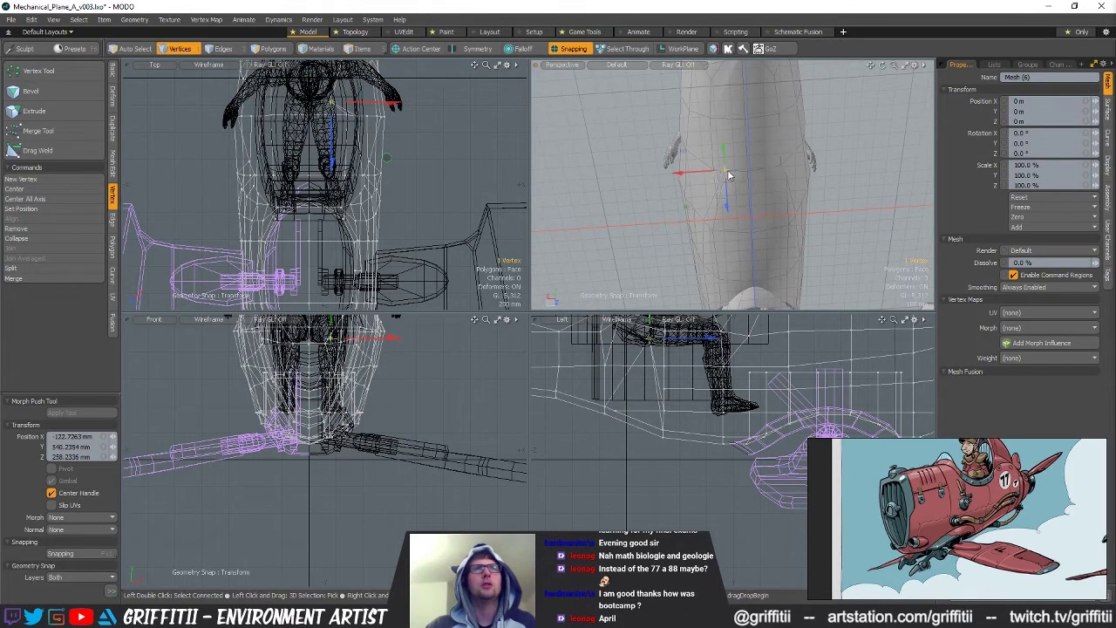
Select the row of overlapping vertices across the belly and merge them
left_click(786, 180)
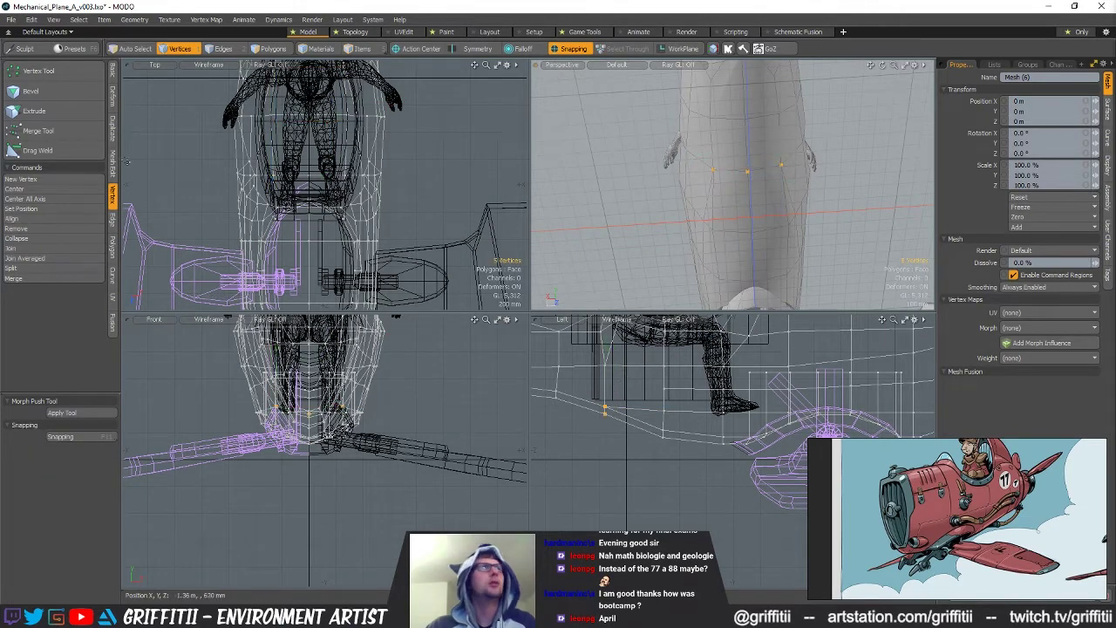
left_click(37, 131)
key("space")
Scale the two belly edges behind the wing mount to about 97% along X and clear the selection
left_click_drag(776, 200, 663, 157, "alt")
key("2")
left_click(696, 224)
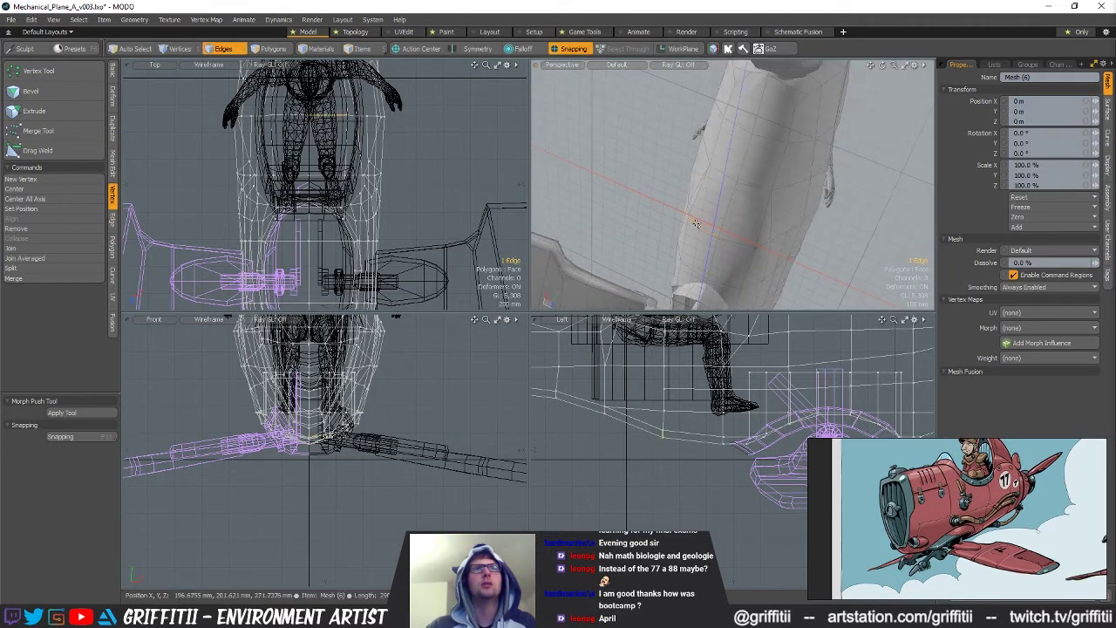
key("y")
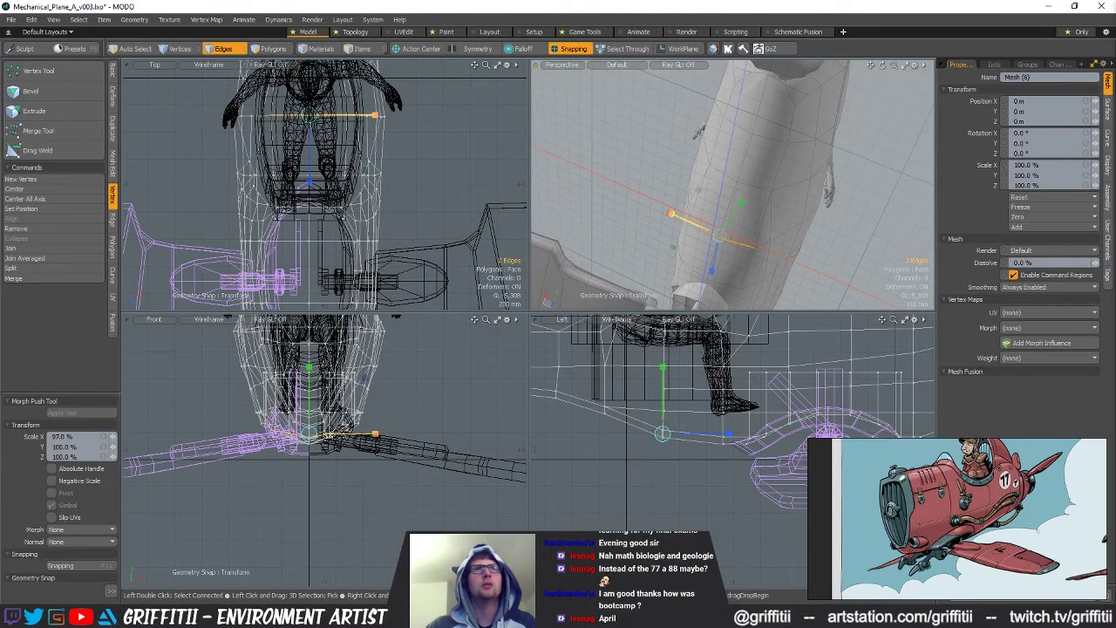
left_click_drag(675, 214, 630, 186, "alt")
scroll(708, 174, "down", 3)
key("space")
left_click(835, 222)
left_click_drag(724, 206, 882, 202, "ctrl+alt")
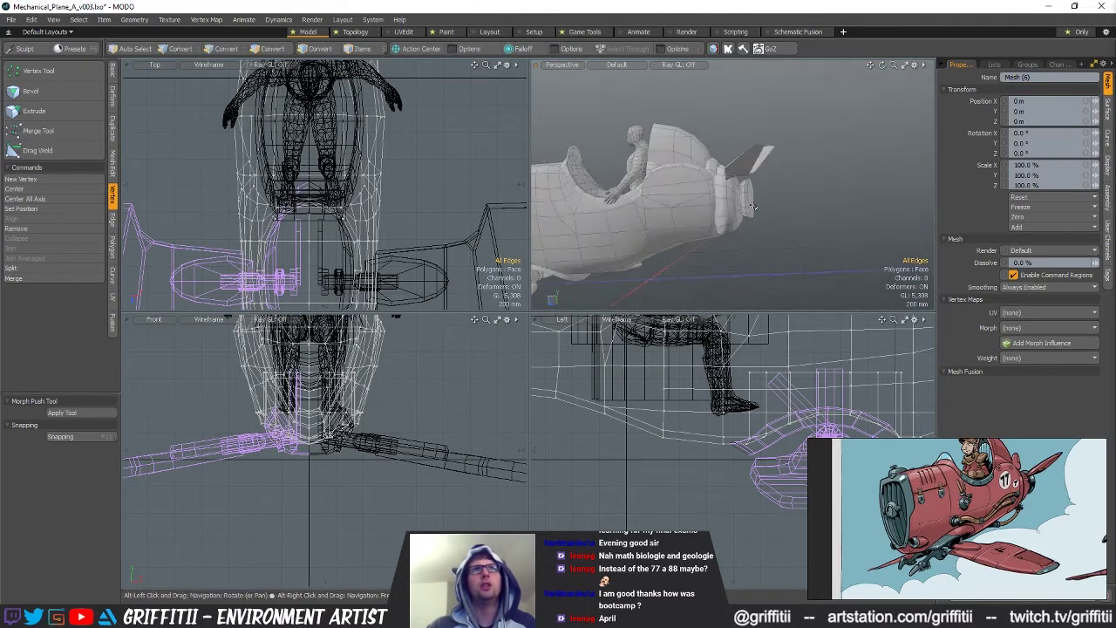
Select the tail-end mesh behind the fuselage and pick its connected polygons
key("5")
left_click(723, 206)
key("3")
double_click(725, 202)
left_click_drag(728, 199, 709, 197, "alt+shift")
left_click_drag(731, 139, 794, 139, "alt")
left_click_drag(335, 100, 348, 246, "alt")
Select the vertices of the tail-end mesh, scale them to refit the fuselage, and clear the selection
key("1")
right_click_drag(464, 192, 462, 193)
key("r")
left_click_drag(342, 298, 342, 322)
left_click_drag(733, 212, 837, 212, "alt")
mouse_move(341, 265)
left_mouse_down()
mouse_move(341, 280)
mouse_move(340, 268)
left_mouse_up()
key("Escape")
key("Escape")
left_click_drag(785, 210, 976, 139, "alt")
Delete the vert_normals vertex map from the tail-end mesh and set how its deletion warning behaves in the future
key("2")
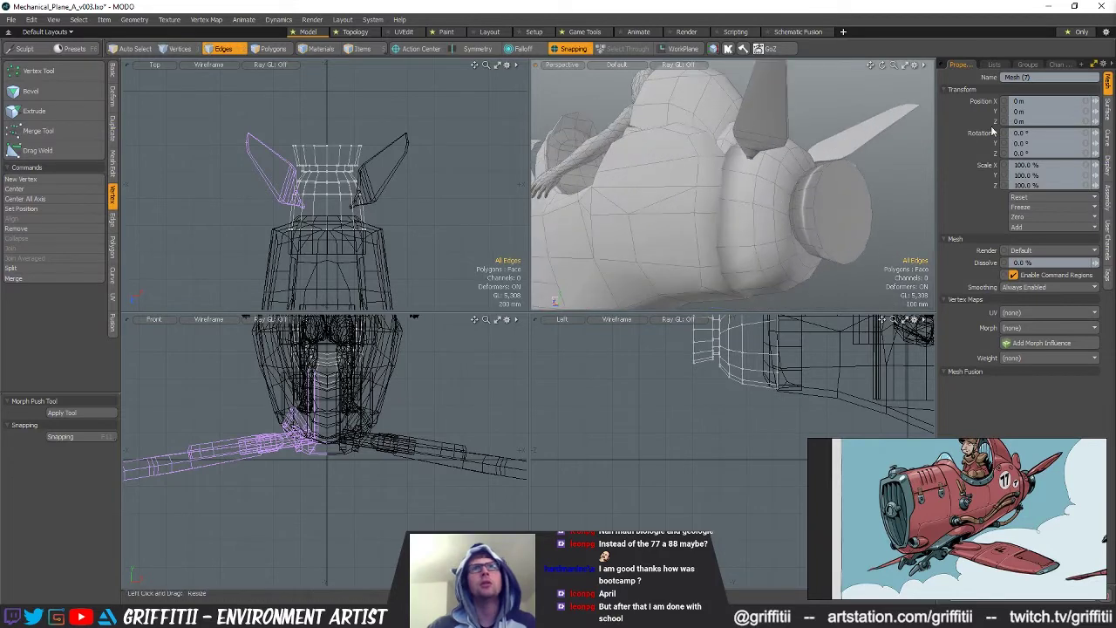
left_click(995, 64)
left_click(947, 131)
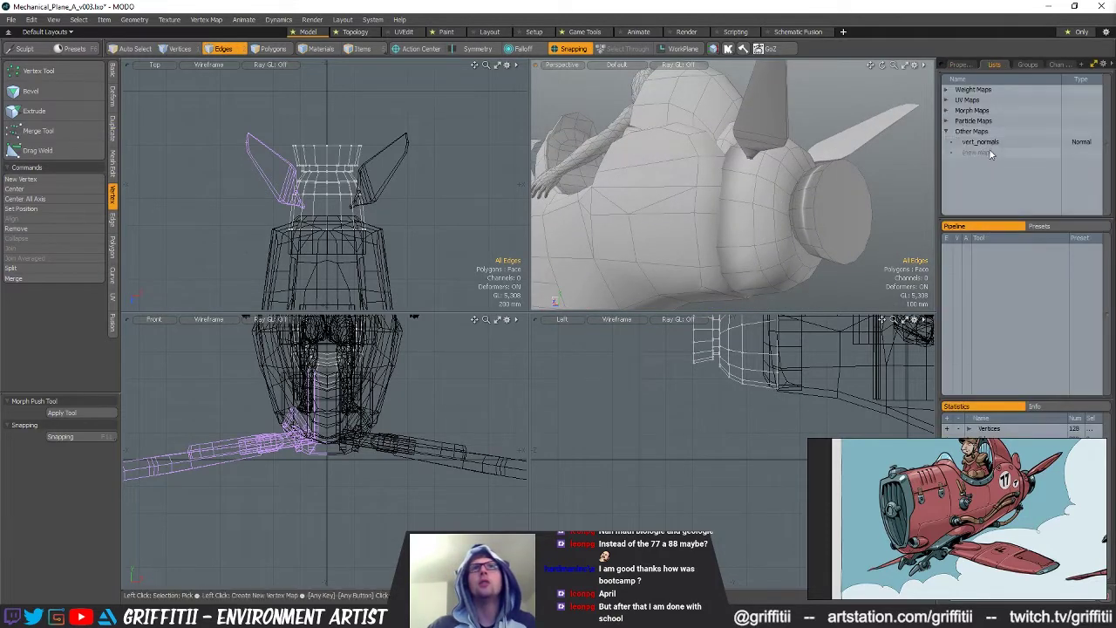
right_click(985, 143)
left_click(984, 153)
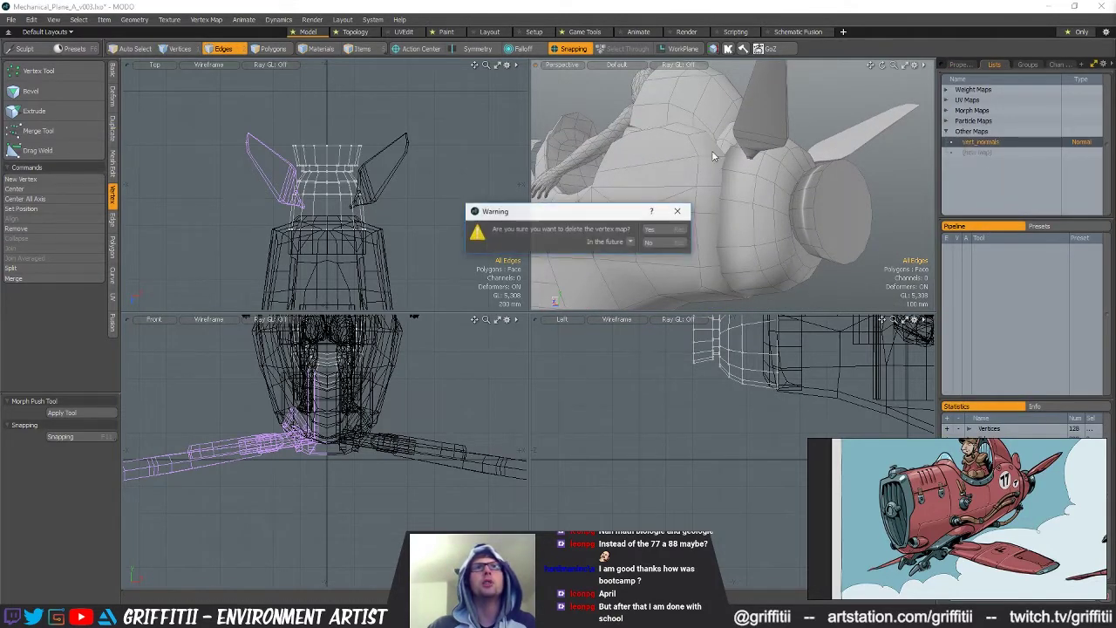
left_click(631, 242)
left_click(616, 249)
left_click(663, 231)
left_click_drag(771, 187, 817, 199, "alt")
scroll(845, 200, "down", 5)
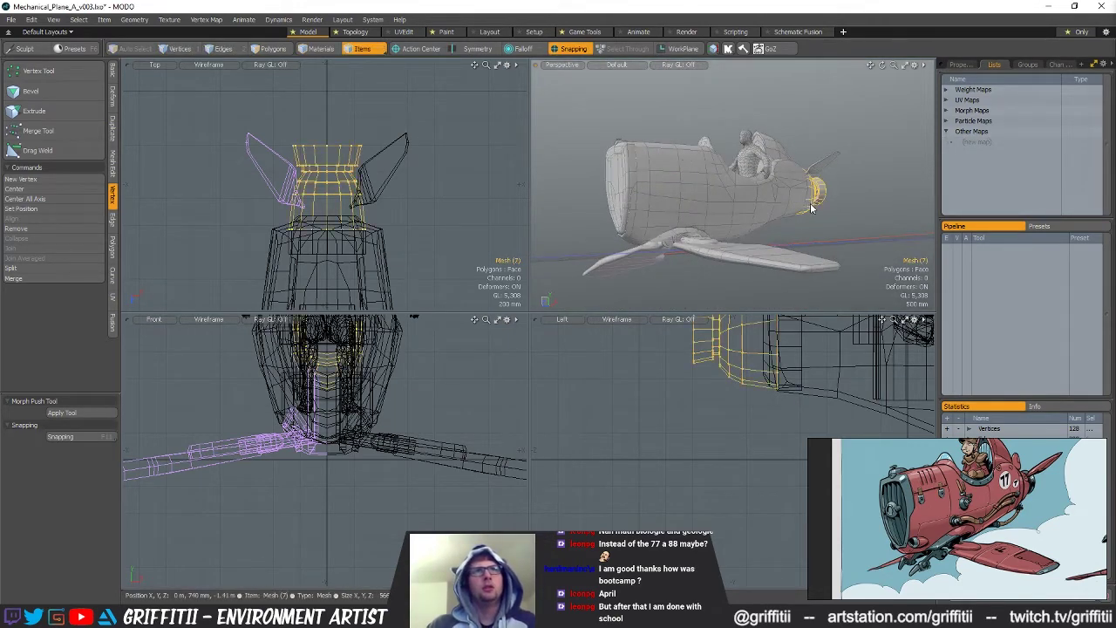
Select the tail section's connected geometry as vertices and keep only the two rearmost rings selected
key("3")
double_click(810, 208)
left_click_drag(810, 208, 704, 202, "alt")
scroll(762, 206, "up", 3)
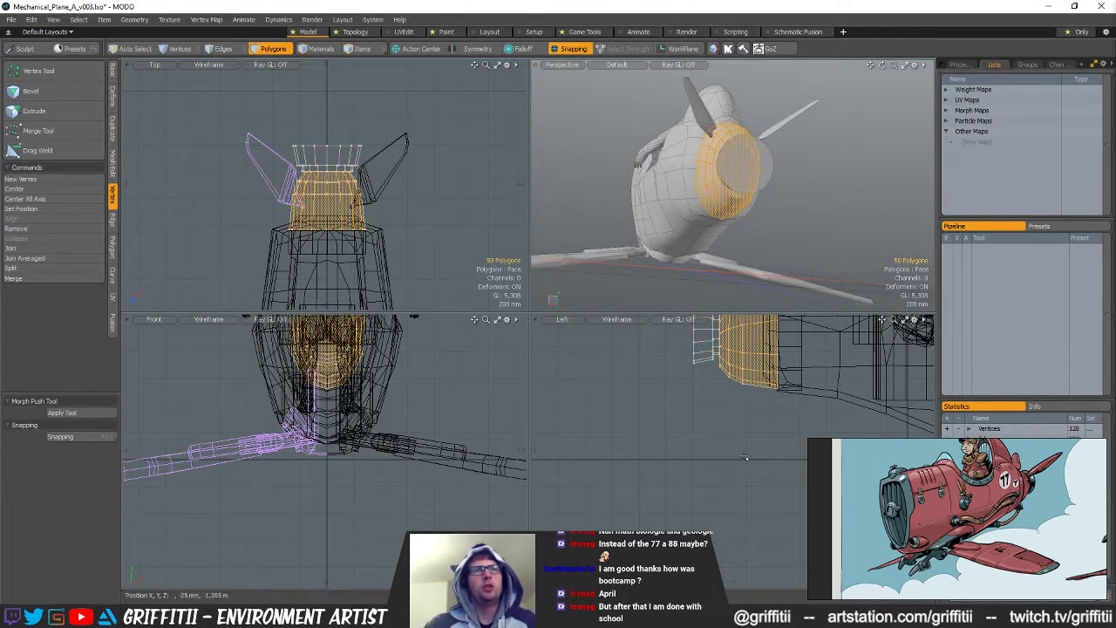
key("shift+a")
key("1")
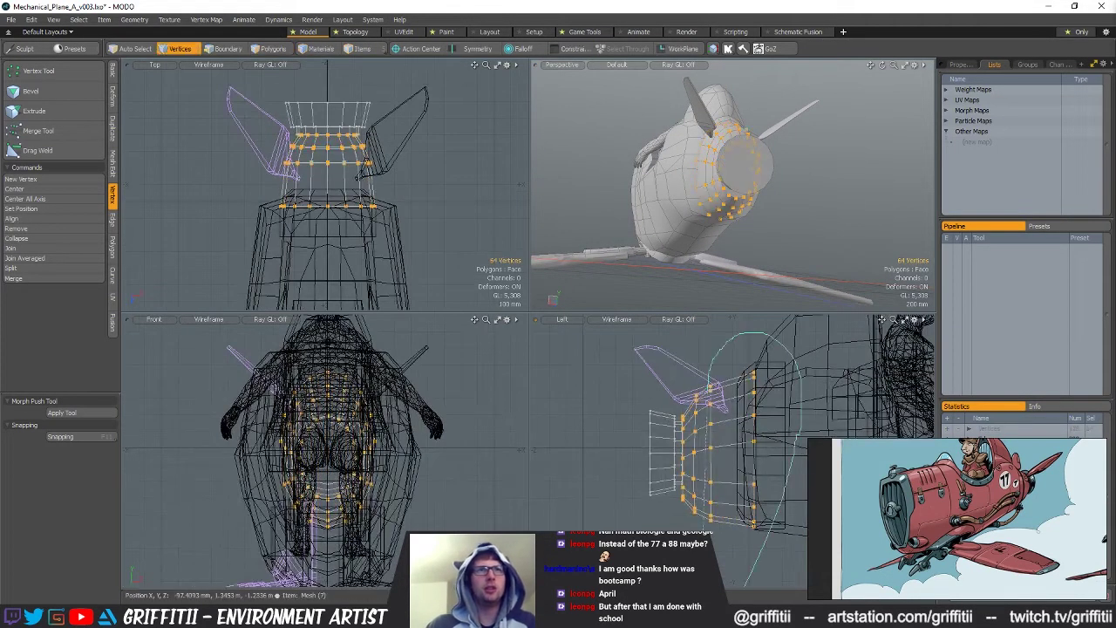
left_click_drag(704, 147, 789, 122, "alt")
Apply a Soft Selection falloff with a 170 mm radius to the scaling of the tail's two rear vertex rings
key("r")
scroll(749, 136, "up", 3)
key("ctrl+z")
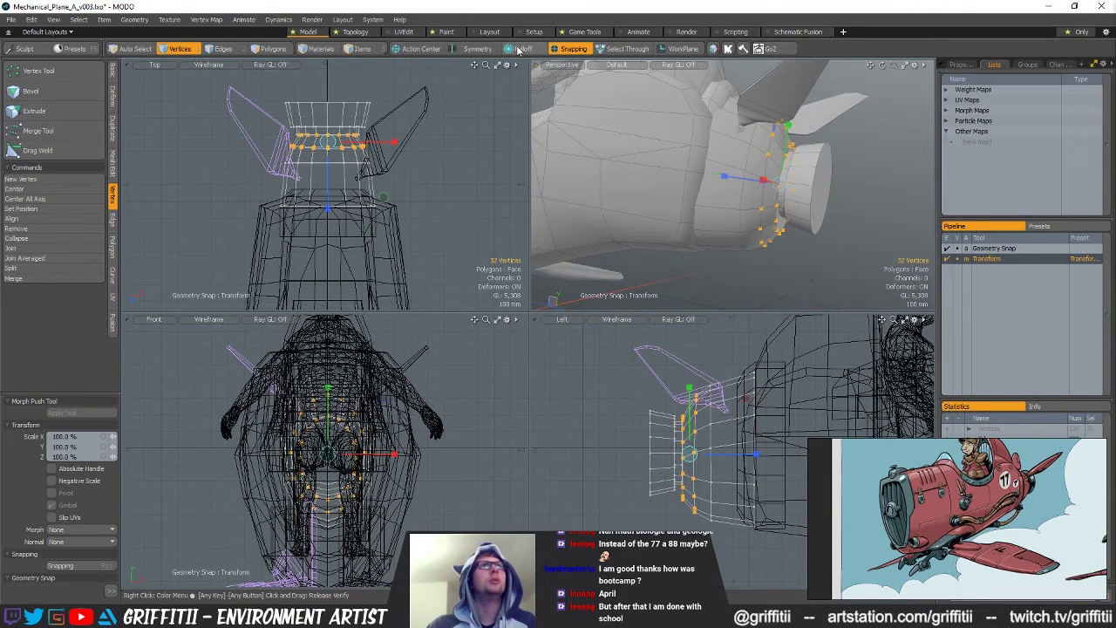
left_click(520, 48)
left_click(535, 193)
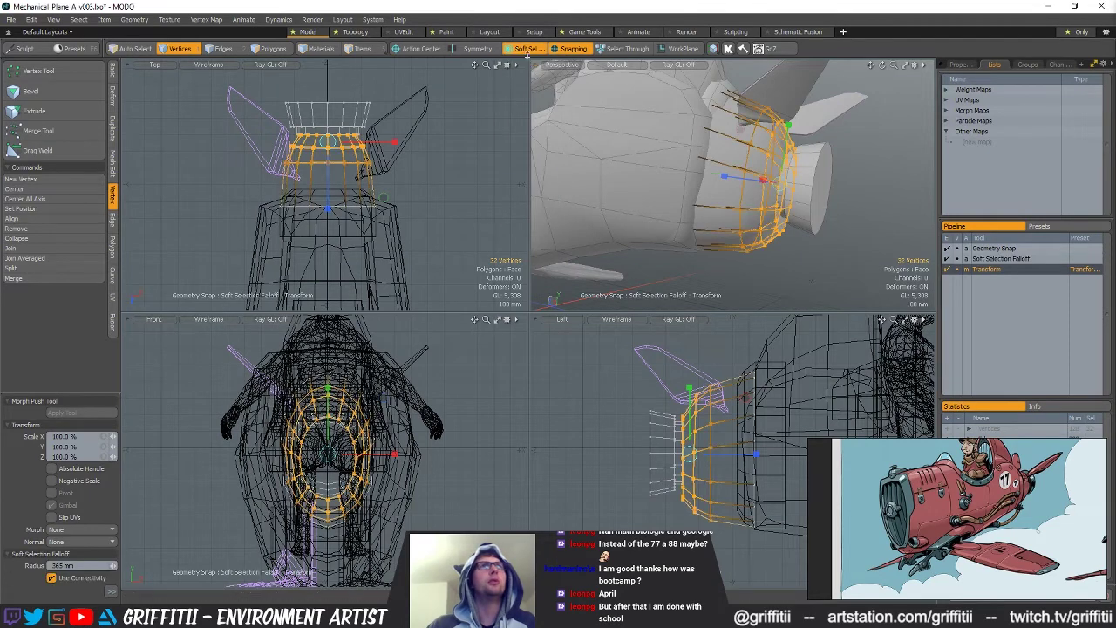
right_click_drag(784, 193, 713, 194)
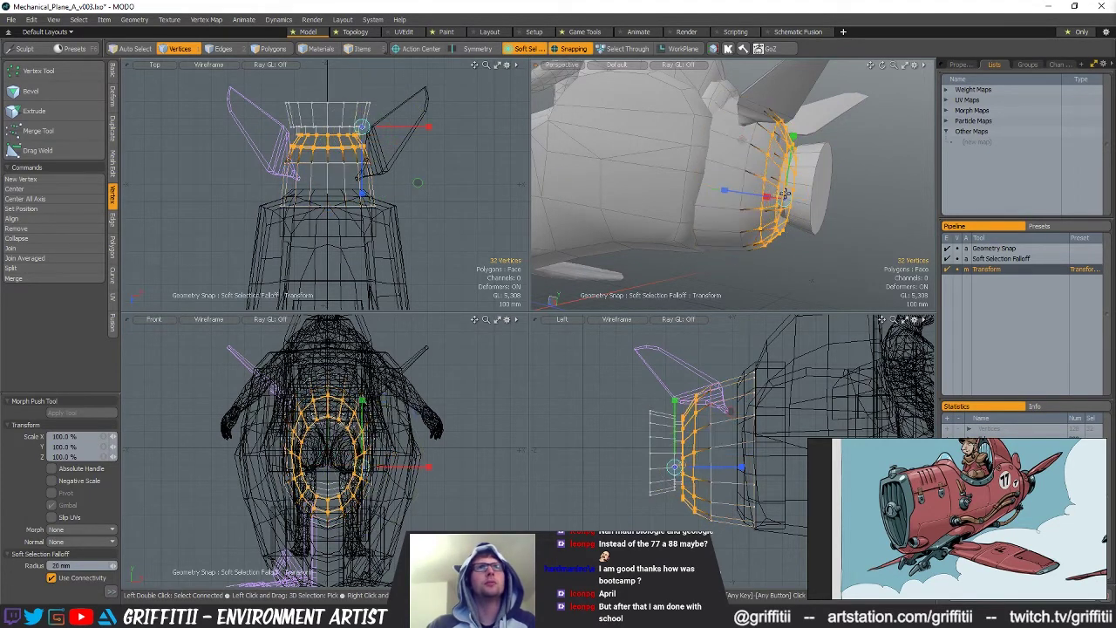
right_click_drag(784, 194, 805, 194)
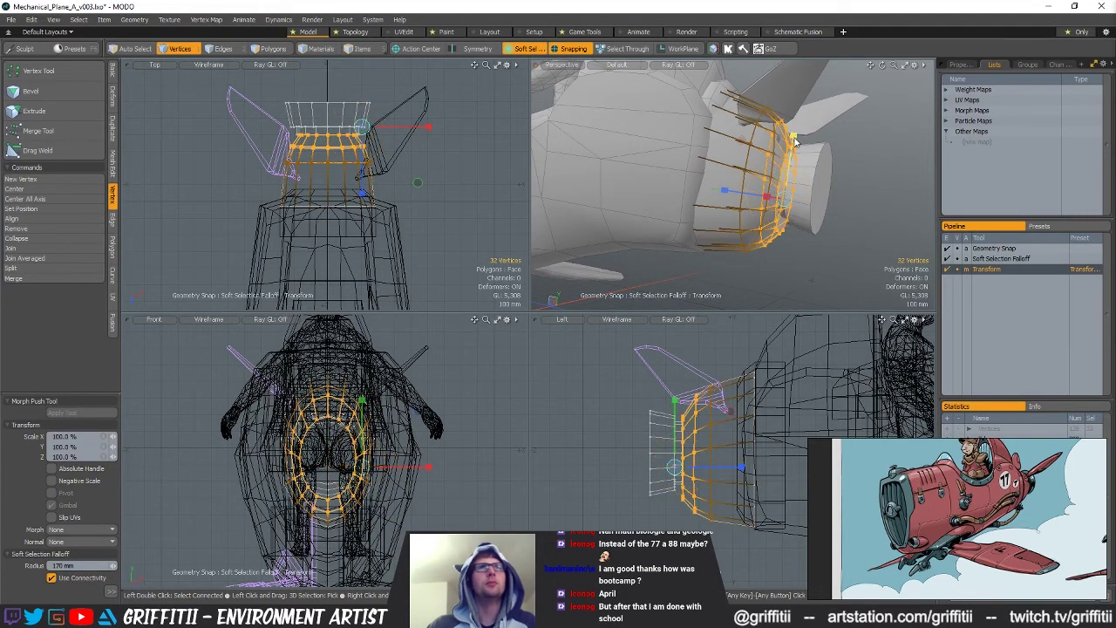
Scale the tail's rear vertex rings vertically with the falloff, clear the selection and turn the falloff off
left_click_drag(794, 140, 864, 246)
key("w")
key("q")
left_click(528, 48)
left_click(523, 60)
left_click_drag(844, 159, 812, 163, "alt")
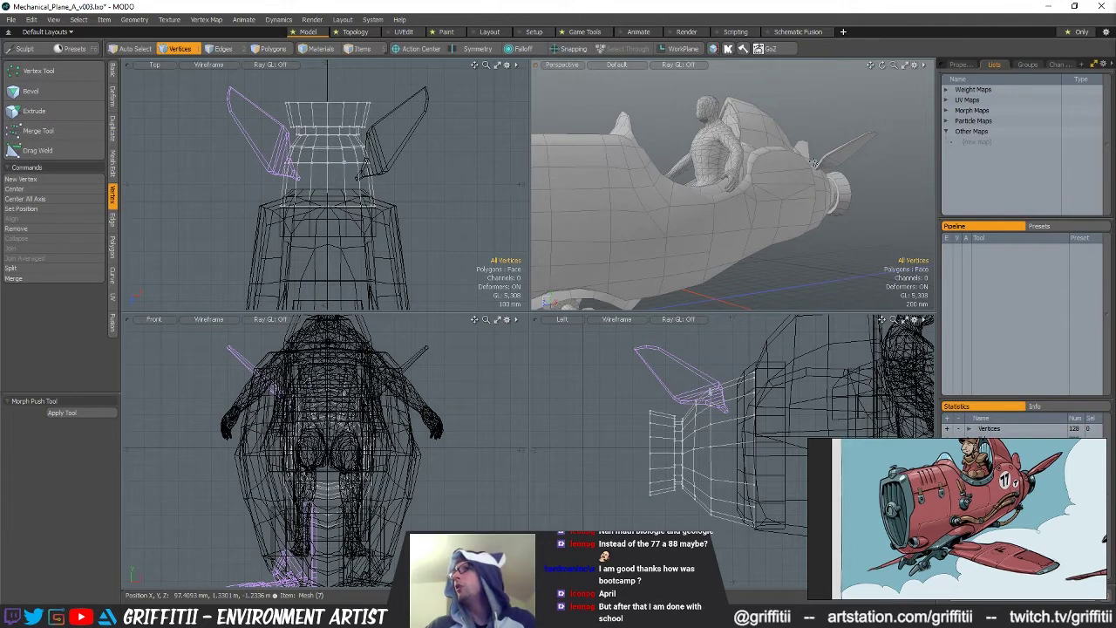
Adjust the position and scale of the vertices on the side of the fuselage's rear underside
left_click_drag(769, 170, 660, 158, "alt")
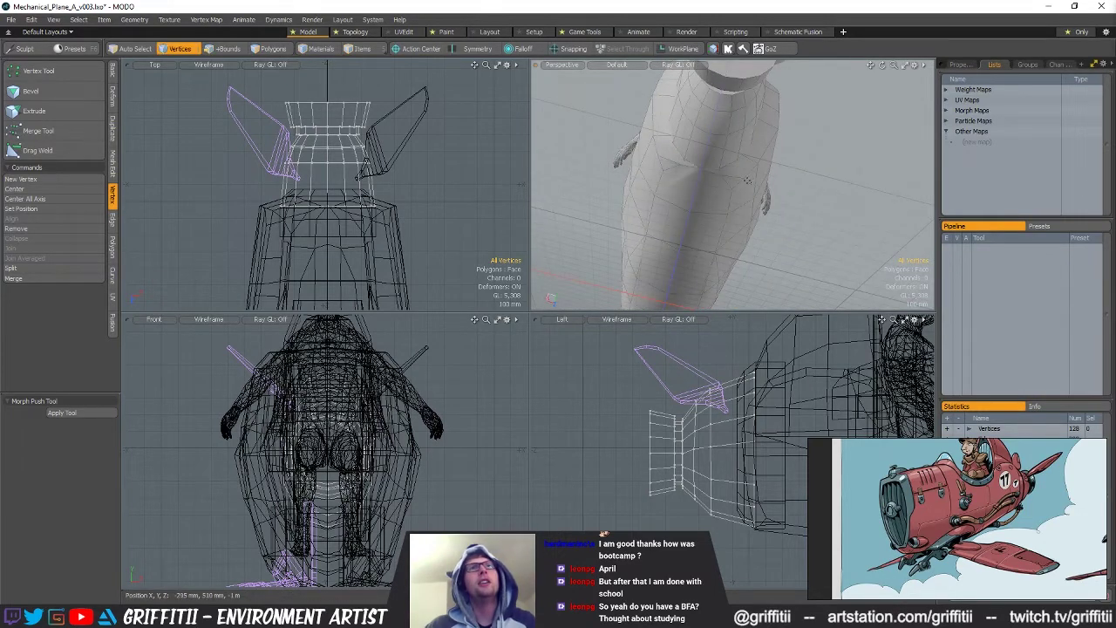
left_click(664, 171)
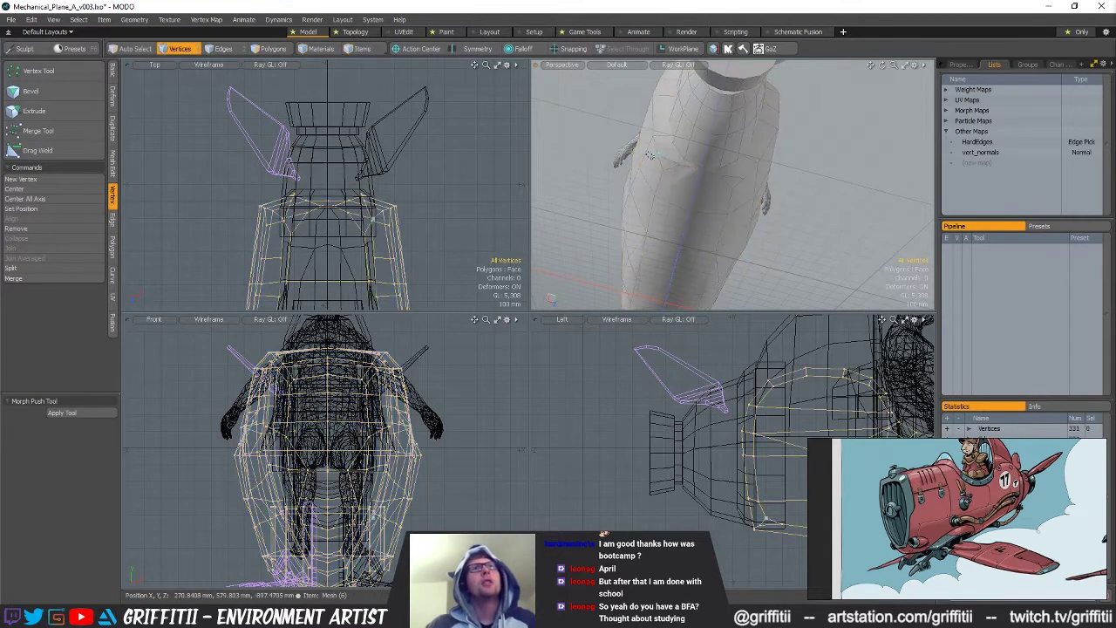
key("w")
mouse_move(768, 190)
left_mouse_down("alt")
mouse_move(698, 171)
mouse_move(748, 196)
left_mouse_up("alt")
key("r")
key("Escape")
key("Escape")
left_click_drag(742, 158, 843, 182)
key("Escape")
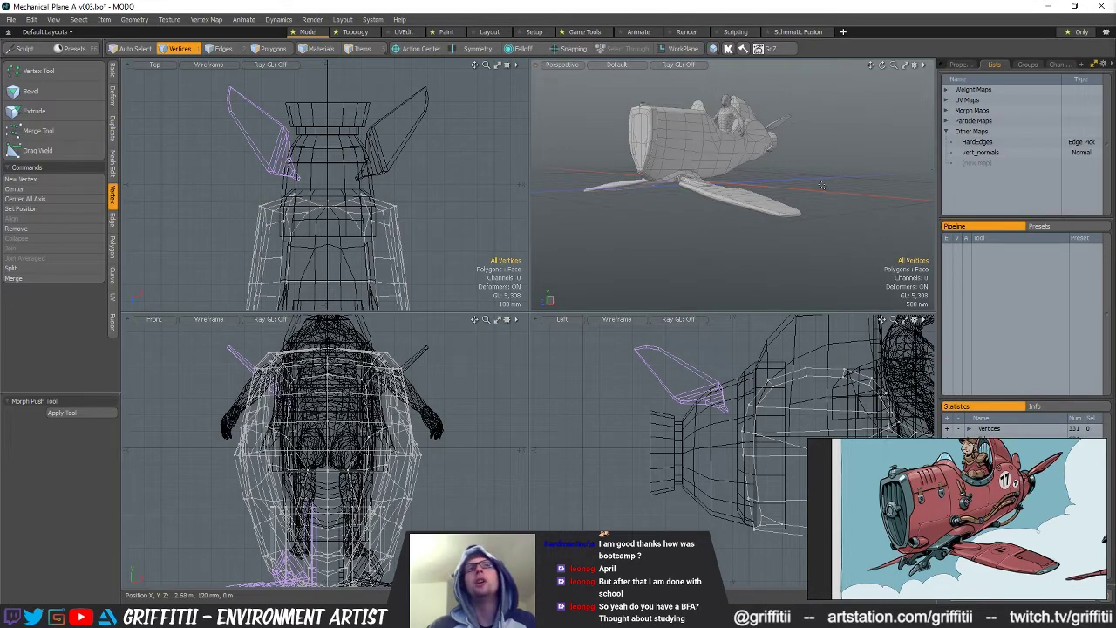
Select the fairing mesh around the wing mount under the fuselage and widen it along X
left_click_drag(715, 150, 713, 180, "alt")
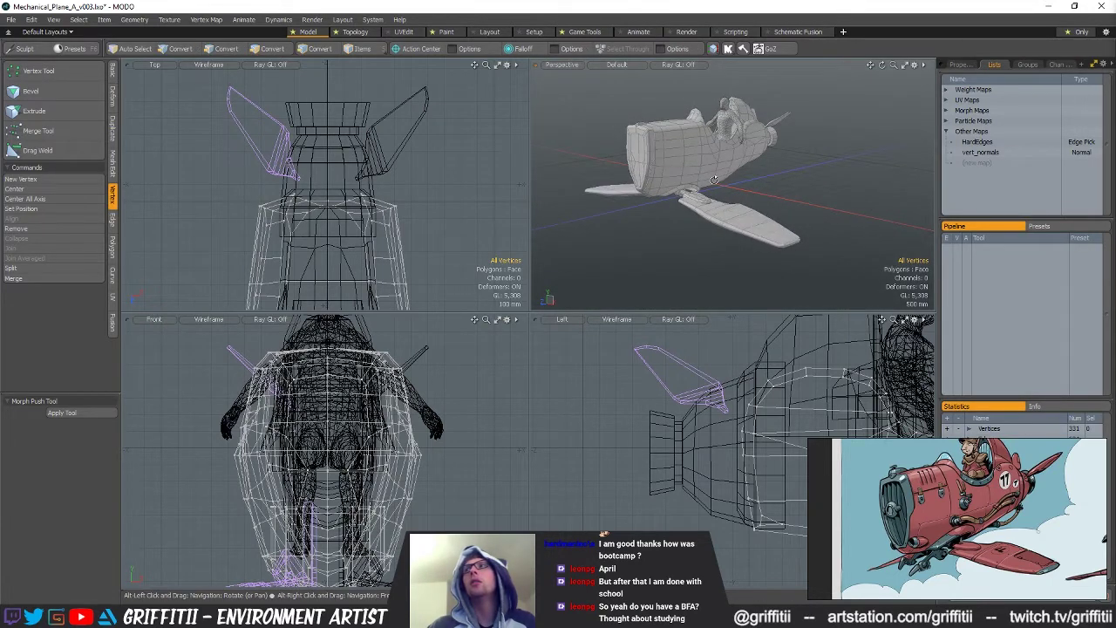
left_click_drag(733, 172, 886, 108, "alt")
key("5")
left_click(810, 165)
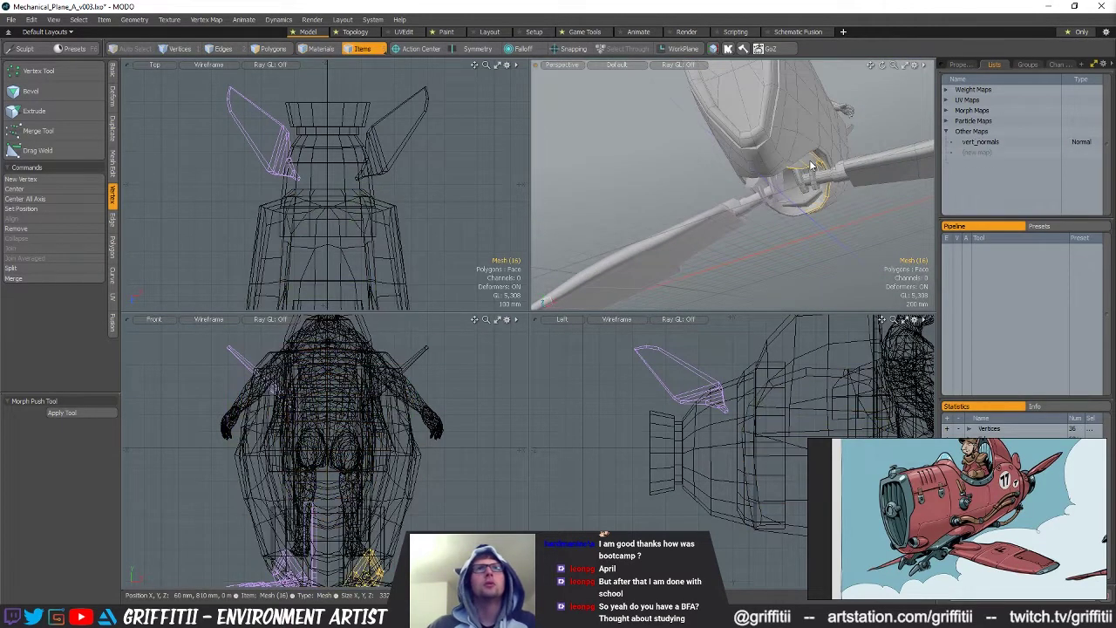
left_click_drag(803, 159, 893, 171, "alt")
key("r")
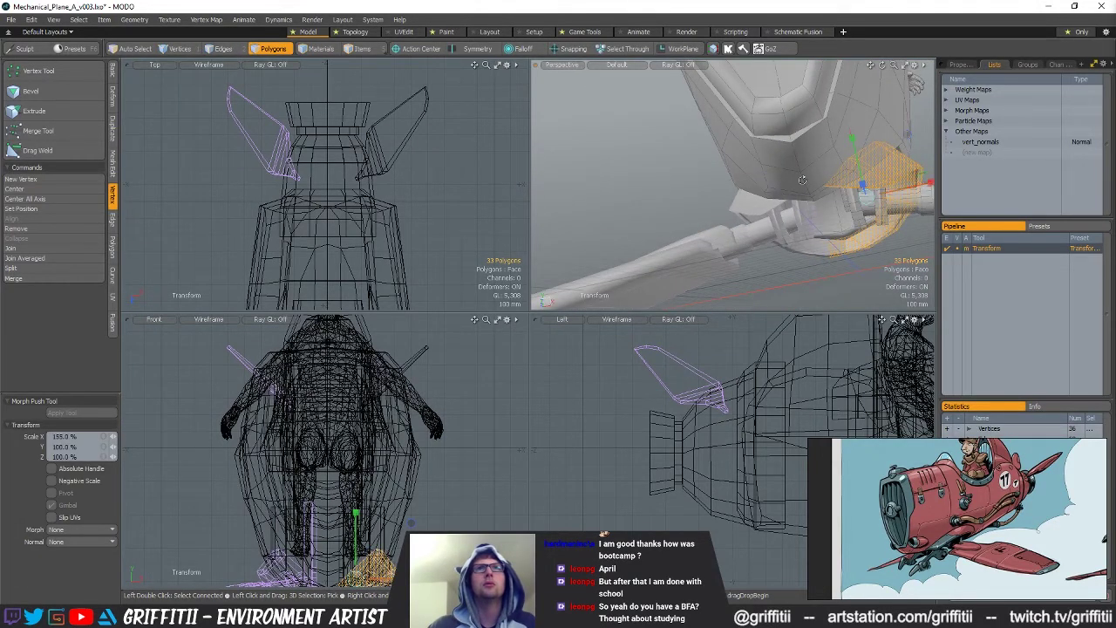
Move the wing mount fairing about 33.5 mm along X and -13.8 mm along Y, and clear its selection
left_click_drag(802, 180, 929, 159, "alt")
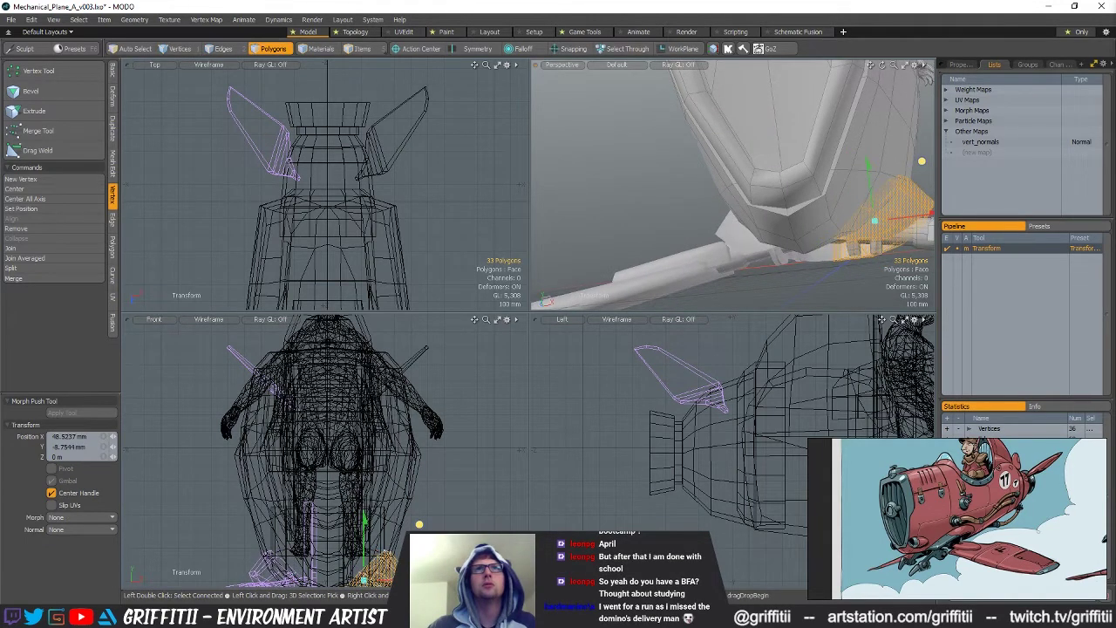
left_click_drag(830, 186, 783, 217, "alt")
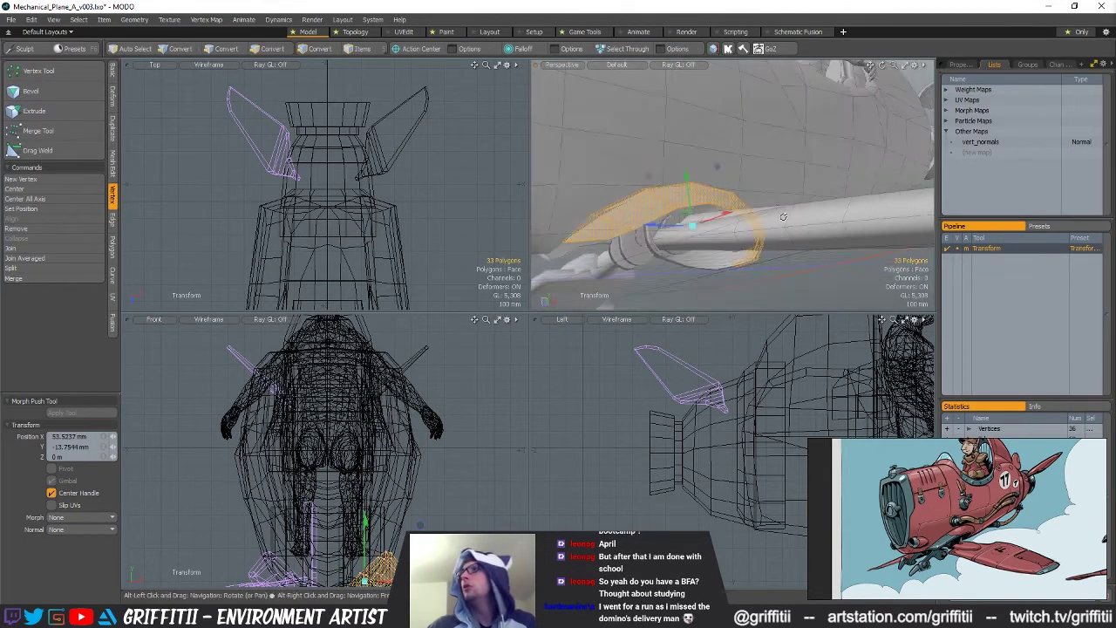
left_click_drag(743, 204, 760, 221, "alt")
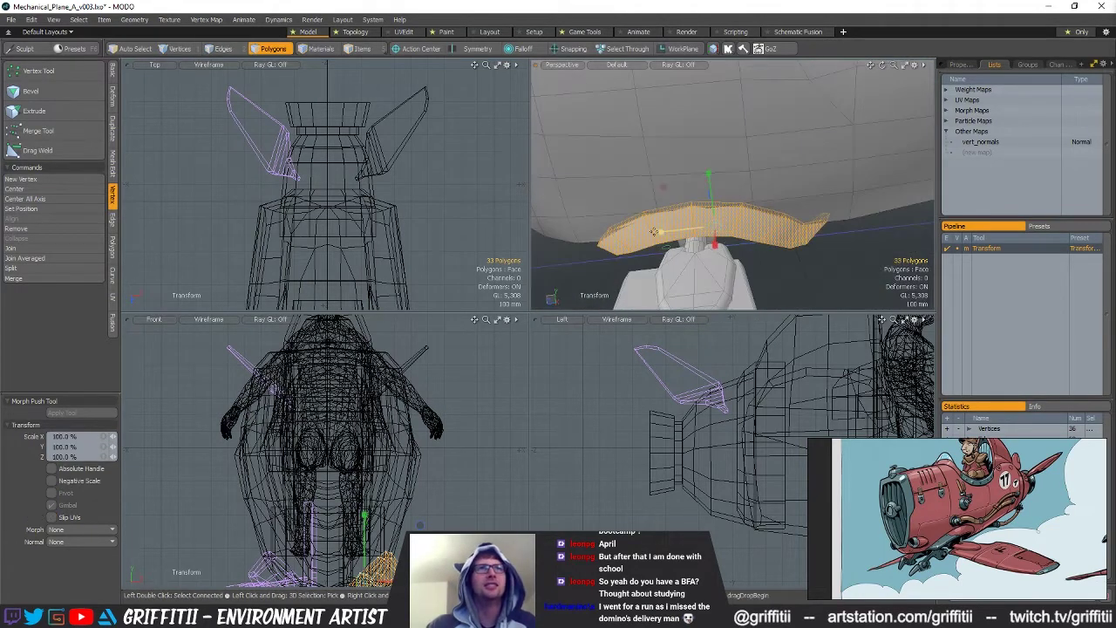
scroll(660, 232, "down", 5)
left_click_drag(660, 233, 789, 229, "alt")
key("Escape")
key("Escape")
Select the cockpit's two interior side meshes and save the scene as Mechanical_Plane_A_v004
scroll(777, 147, "up", 3)
scroll(788, 214, "down", 5)
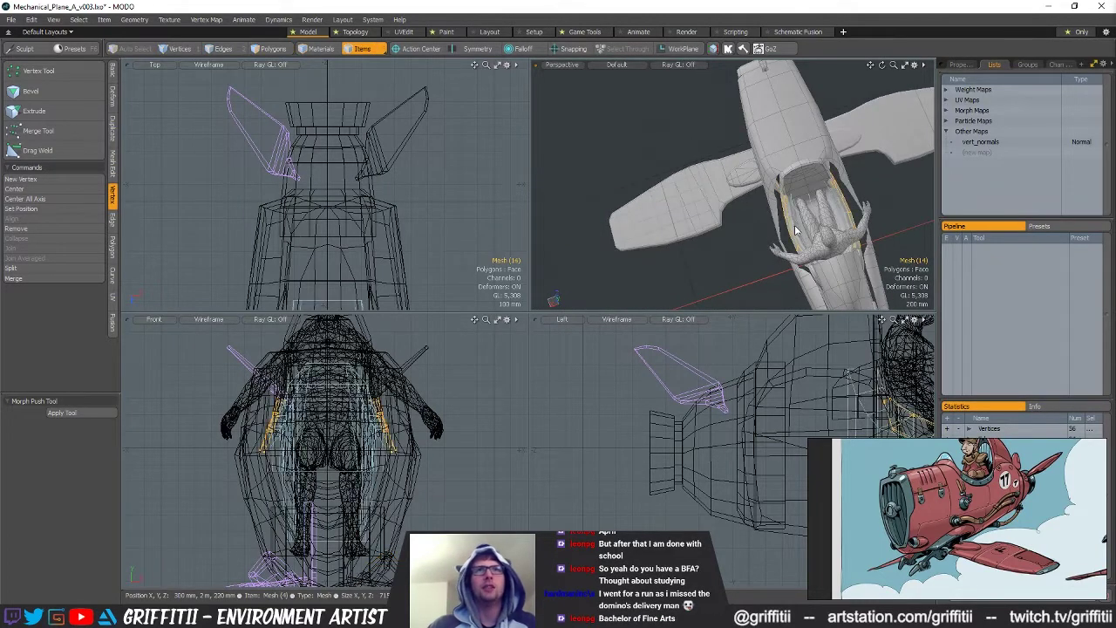
key("5")
left_click(806, 215)
left_click(807, 204, "ctrl")
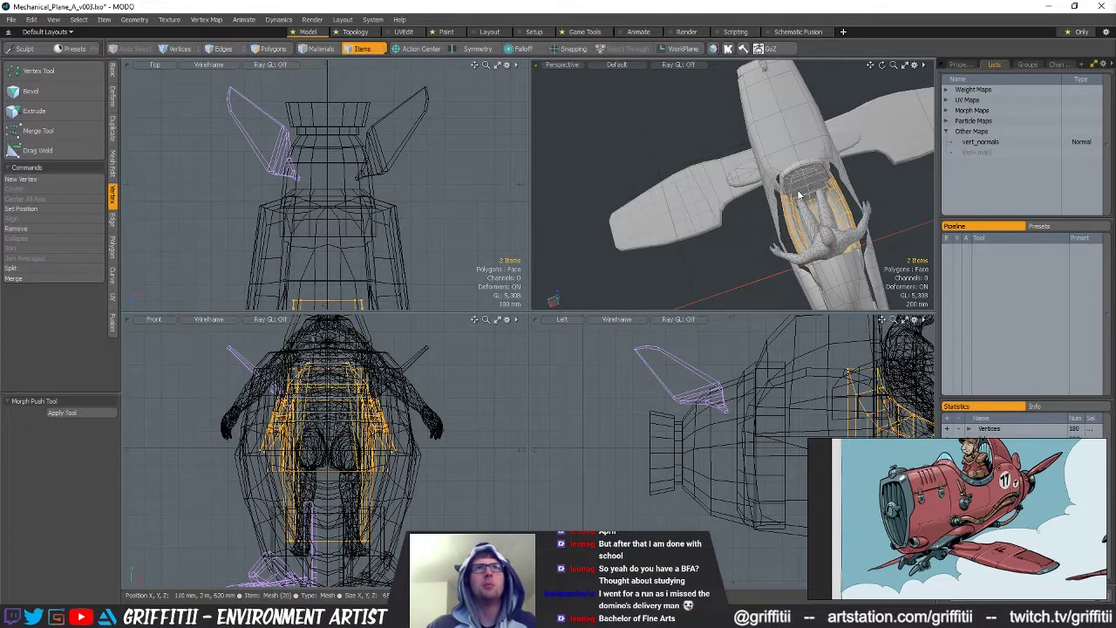
key("ctrl+shift+s")
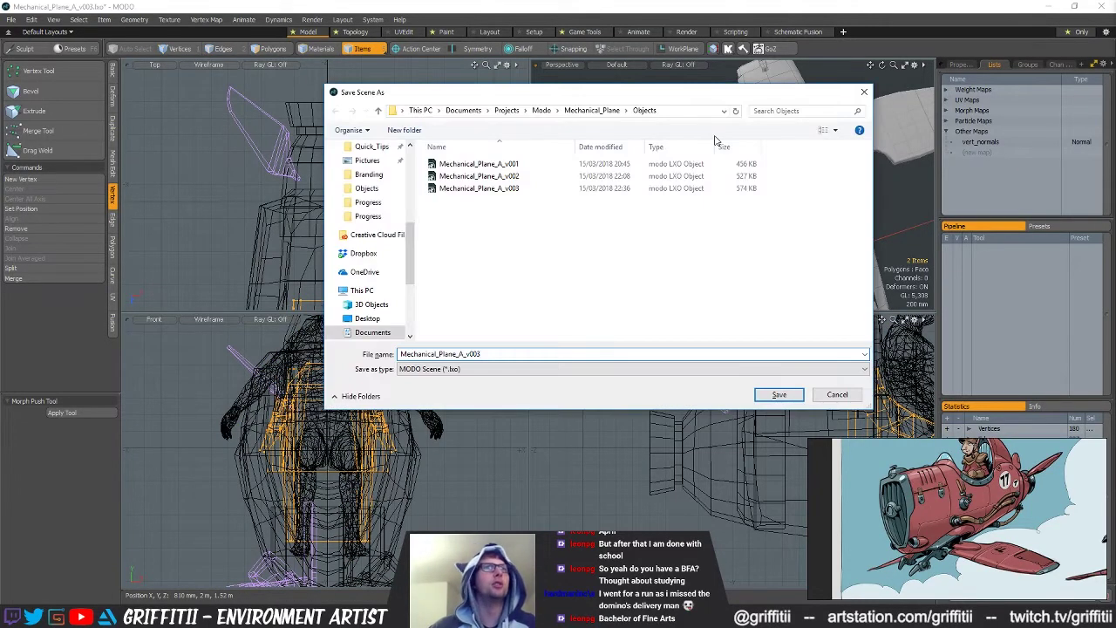
key("Return")
Add the remaining cockpit rim and interior meshes to the selection and widen them all along X
left_click_drag(749, 195, 767, 188, "alt")
scroll(767, 188, "up", 2)
left_click(779, 183, "shift")
left_click(774, 156, "shift")
middle_click_drag(773, 157, 763, 175)
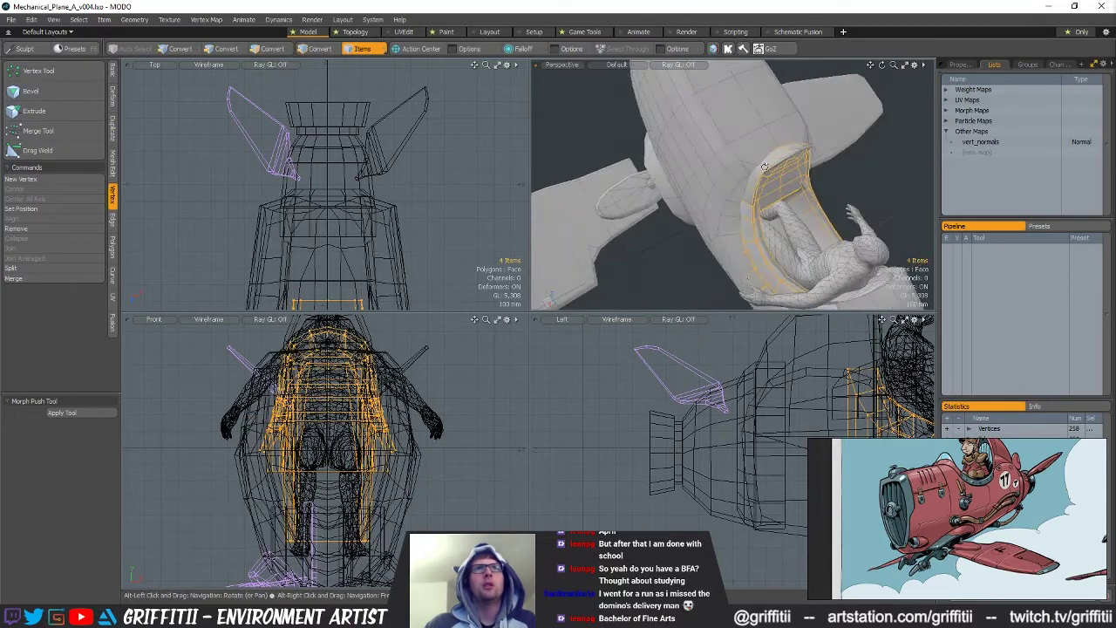
left_click_drag(786, 164, 797, 215, "alt+shift")
key("3")
key("r")
left_click_drag(747, 245, 809, 279)
scroll(809, 279, "down", 2)
left_click_drag(794, 241, 737, 153, "alt+shift")
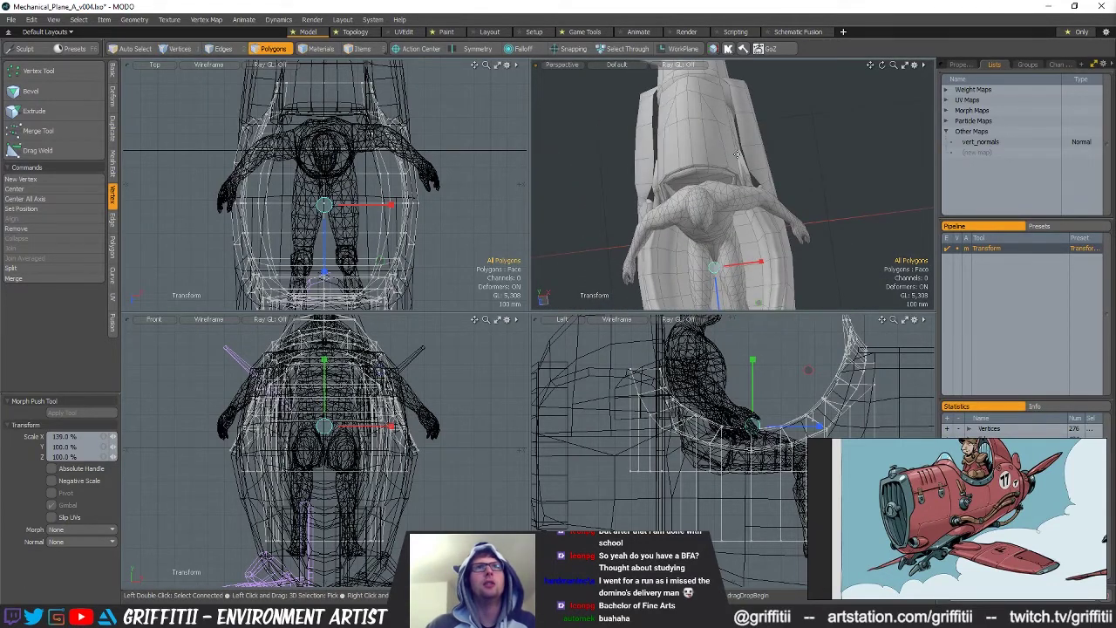
Select the meshes of the hump directly behind the pilot and widen them along X to match the fuselage
key("5")
left_click(734, 161)
left_click(747, 180, "shift")
mouse_move(730, 192)
left_mouse_down("alt")
mouse_move(660, 202)
mouse_move(739, 181)
left_mouse_up("alt")
key("3")
key("y")
left_click_drag(740, 139, 755, 136)
left_click_drag(723, 205, 801, 203, "alt")
scroll(820, 197, "down", 5)
key("q")
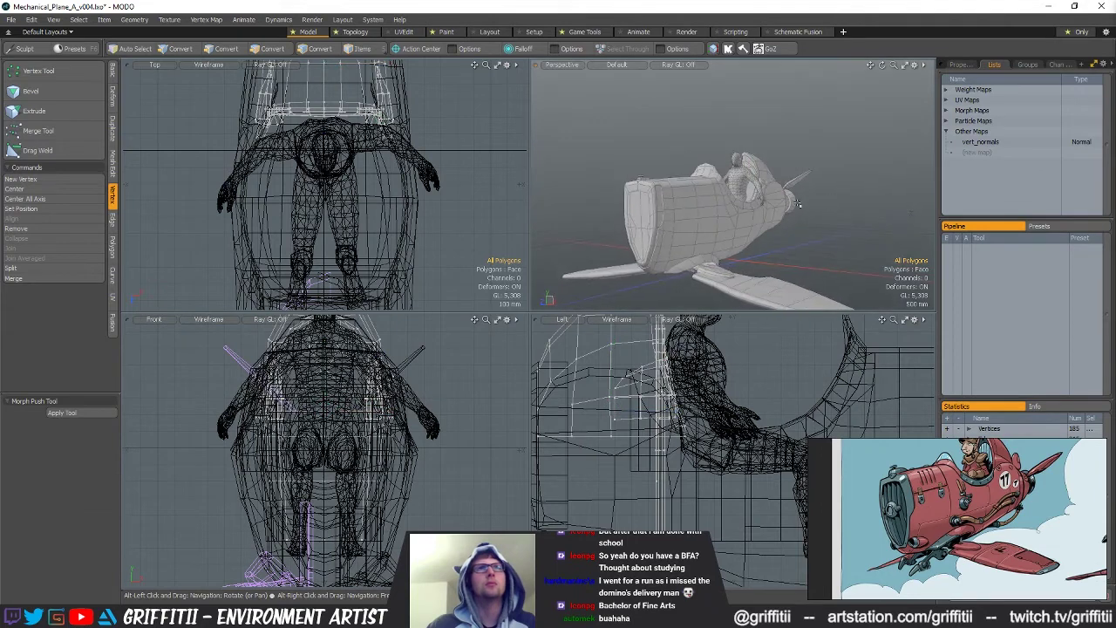
Select all the plane's meshes and remove the pilot figure from the selection
left_click_drag(789, 253, 749, 218, "alt")
key("5")
left_click_drag(752, 439, 558, 436, "ctrl+alt")
left_click_drag(729, 422, 703, 415, "alt+shift")
right_click_drag(703, 505, 755, 475)
mouse_move(759, 189)
left_mouse_down("alt")
mouse_move(859, 175)
mouse_move(772, 130)
left_mouse_up("alt")
left_click(772, 129, "ctrl")
Scale the whole plane uniformly to 91% around the pilot
key("3")
left_click_drag(708, 428, 771, 428, "ctrl+alt")
left_click_drag(772, 397, 708, 396, "alt+shift")
key("r")
left_click_drag(684, 458, 662, 458)
right_click(978, 502)
middle_click_drag(964, 475, 958, 492)
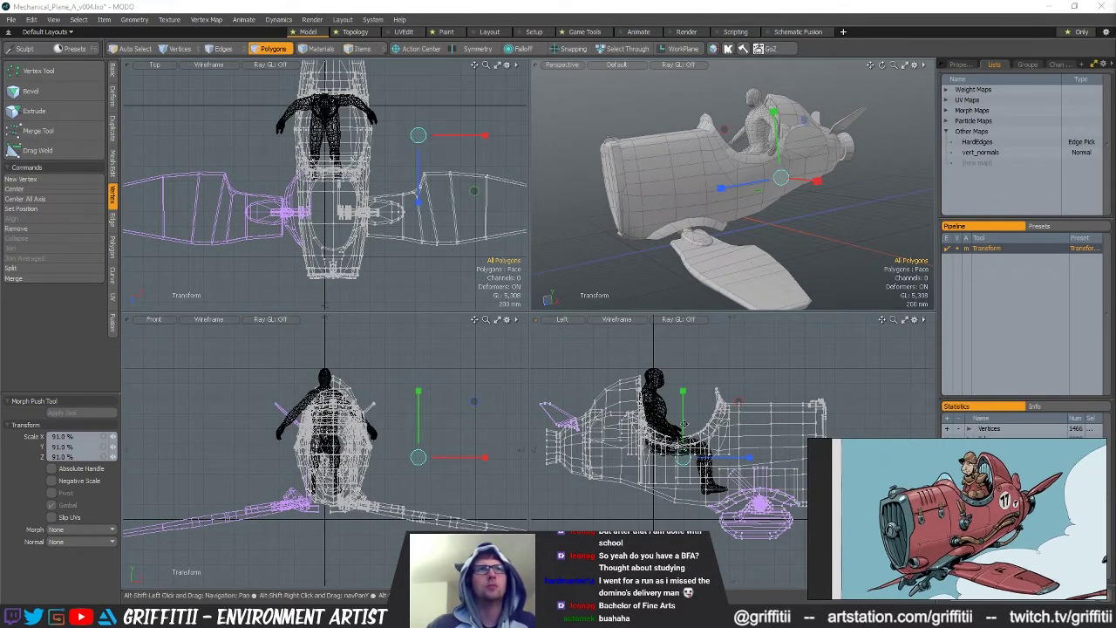
Move the whole plane about 20 mm up and backward along Z, and scale it uniformly to 103%
left_click_drag(684, 424, 677, 424, "alt+shift")
key("w")
left_click_drag(732, 402, 722, 400)
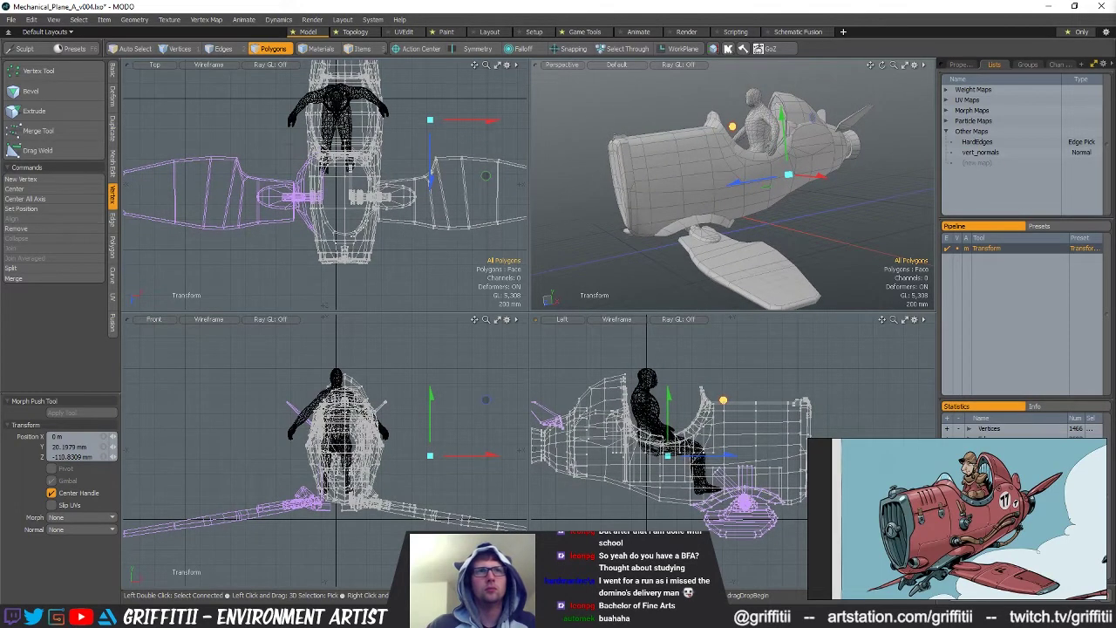
left_click_drag(722, 400, 725, 404)
key("ctrl+z")
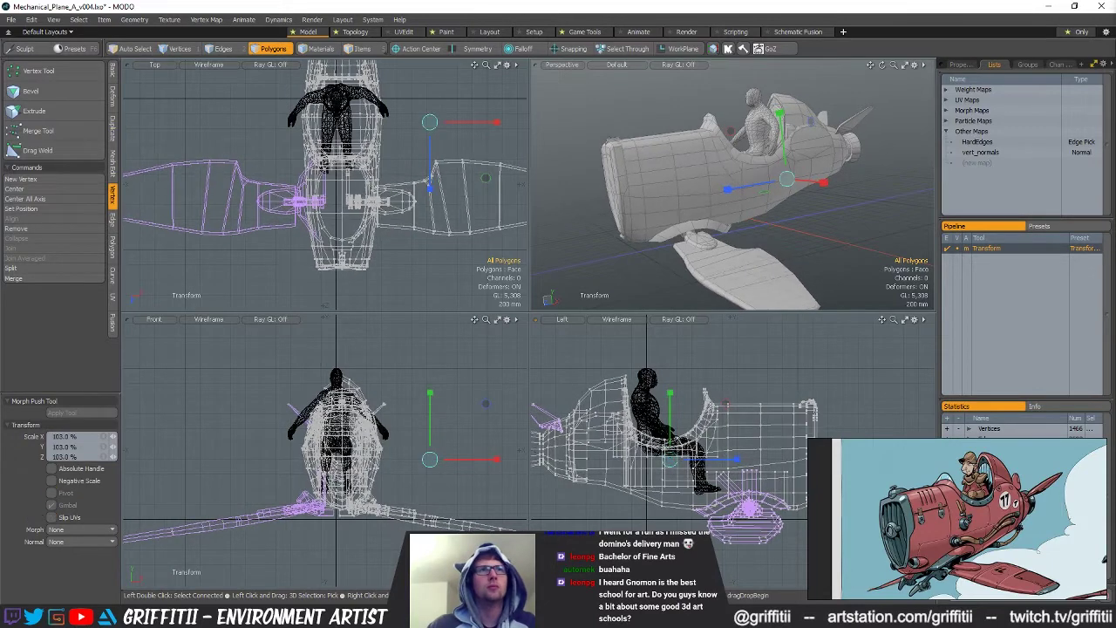
Try to center the selected plane meshes on the X axis
left_click_drag(732, 179, 785, 225, "alt")
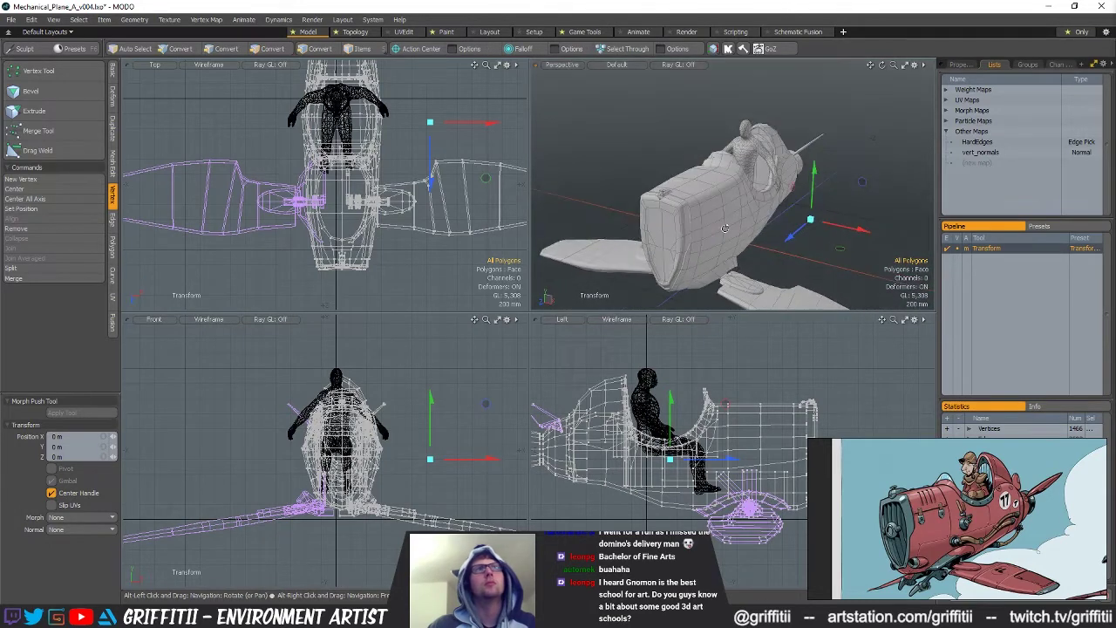
key("r")
left_click_drag(386, 173, 394, 211, "alt+shift")
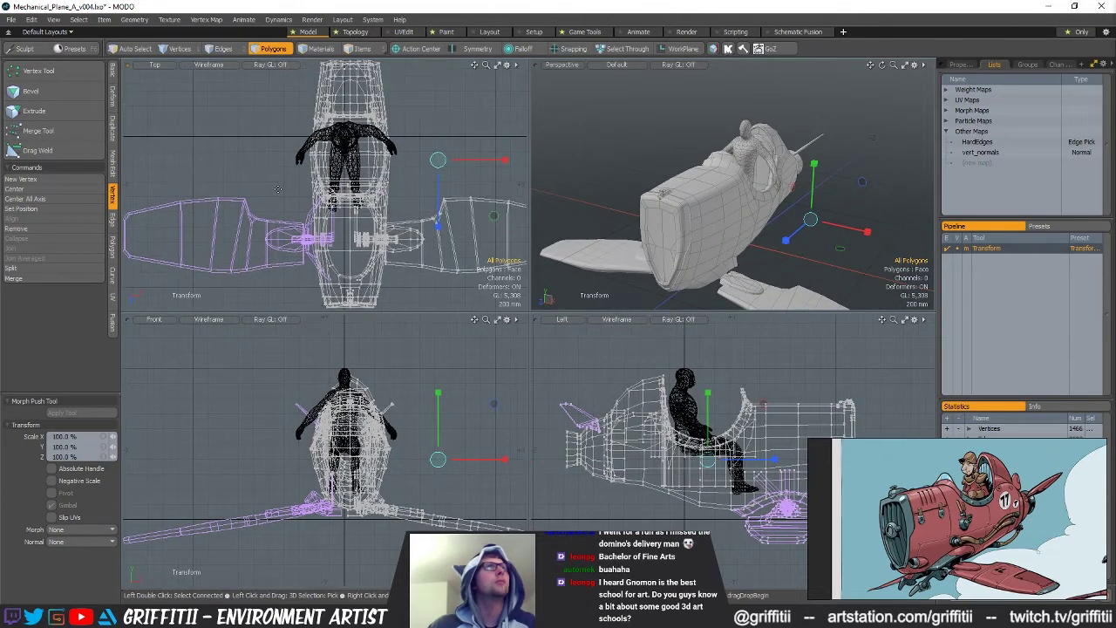
left_click(111, 70)
left_click(38, 164)
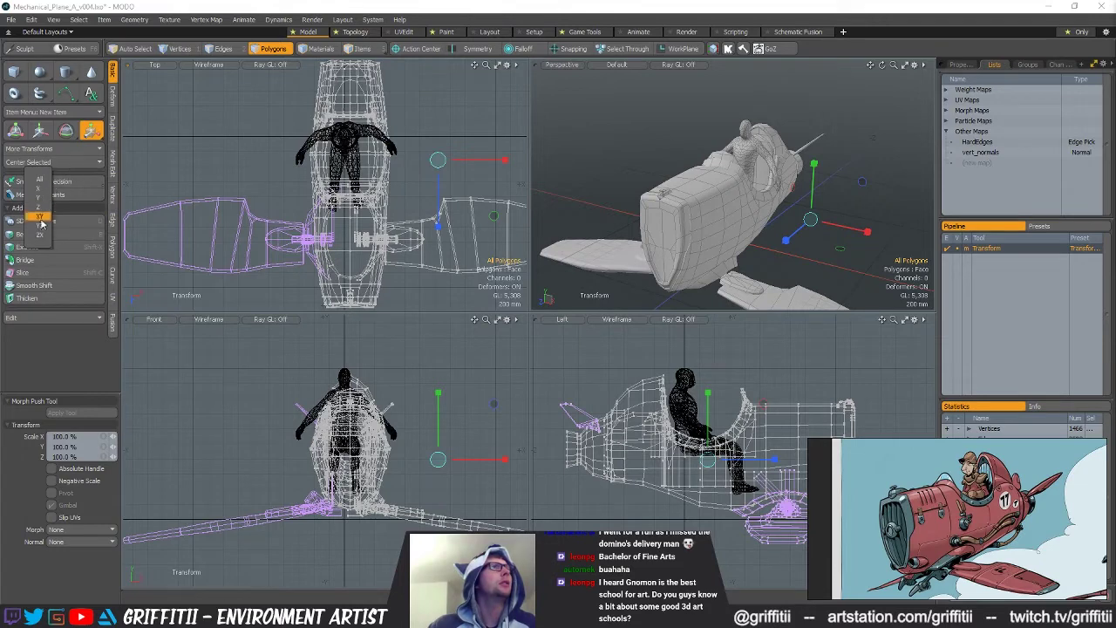
left_click(41, 196)
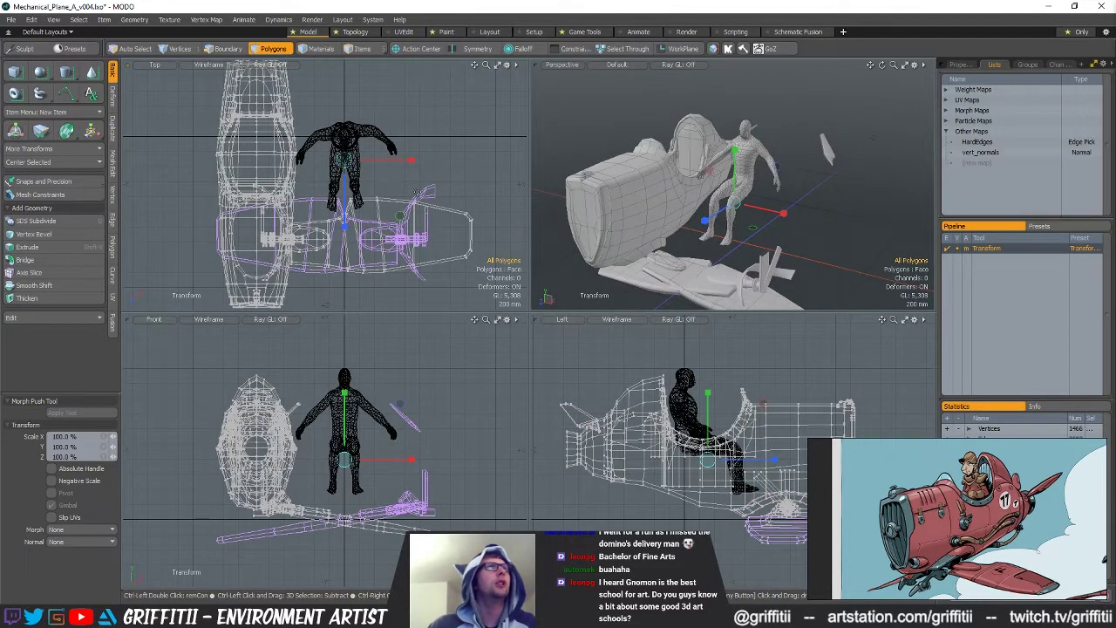
key("ctrl+z")
Turn on snapping, place the Move handle on a vertex at the cowling's top centreline, and drop the tool
key("w")
key("x")
left_click(438, 159)
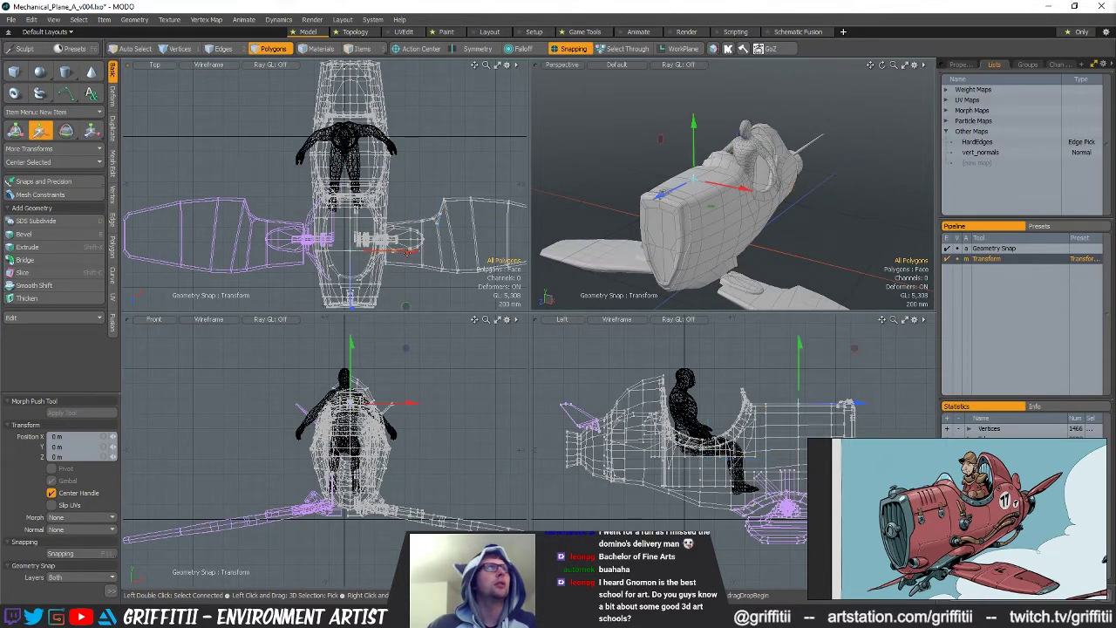
left_click_drag(410, 277, 412, 255, "alt+shift")
key("q")
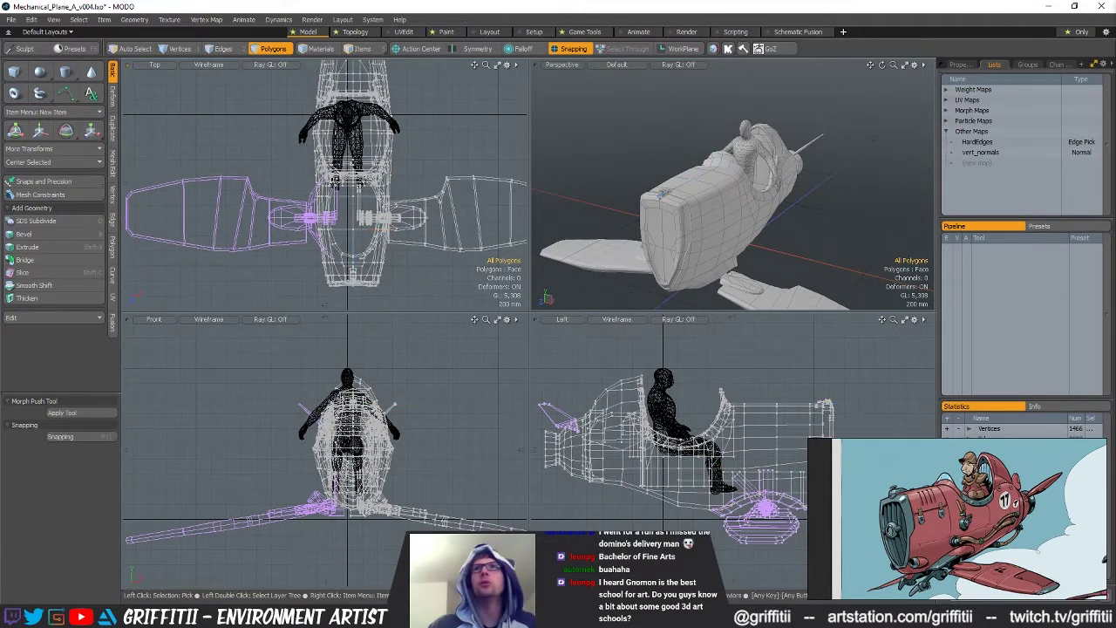
Create a unit cube at the origin and loop-slice it through its middle in two directions as a centring reference
left_click(161, 109)
left_click(15, 73, "ctrl")
left_click_drag(364, 170, 329, 174, "alt+shift")
key("alt+c")
key("q")
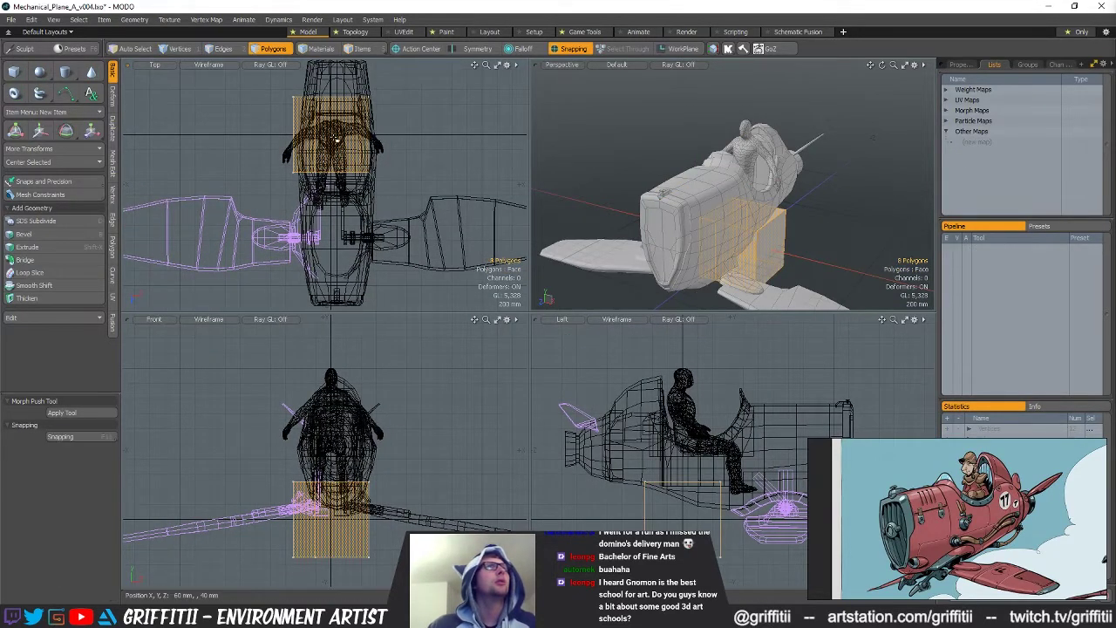
key("alt+c")
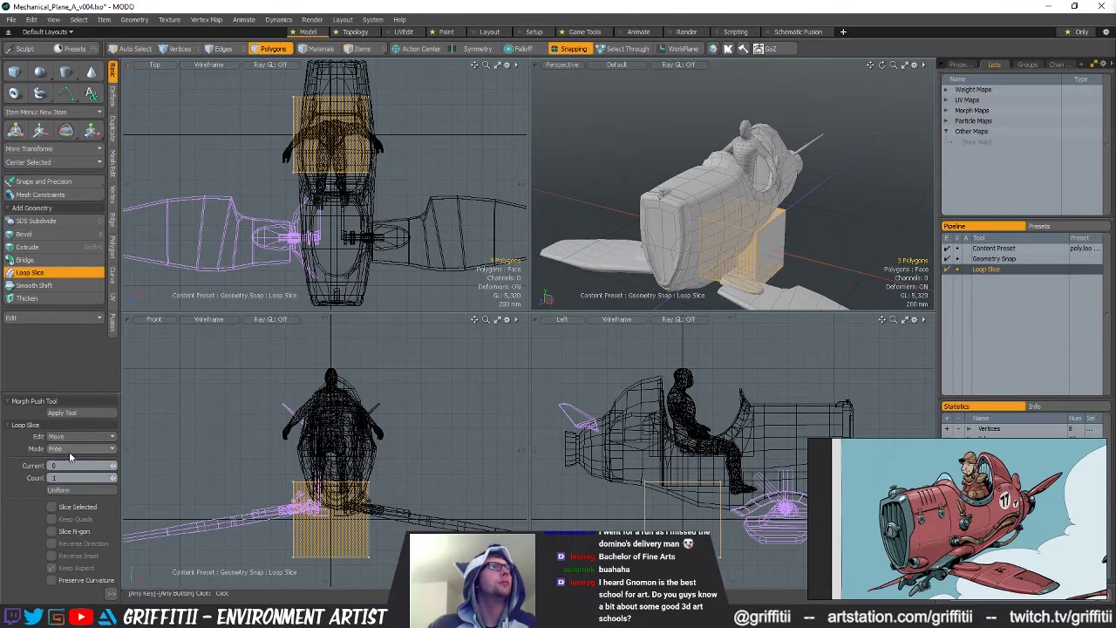
left_click(80, 414)
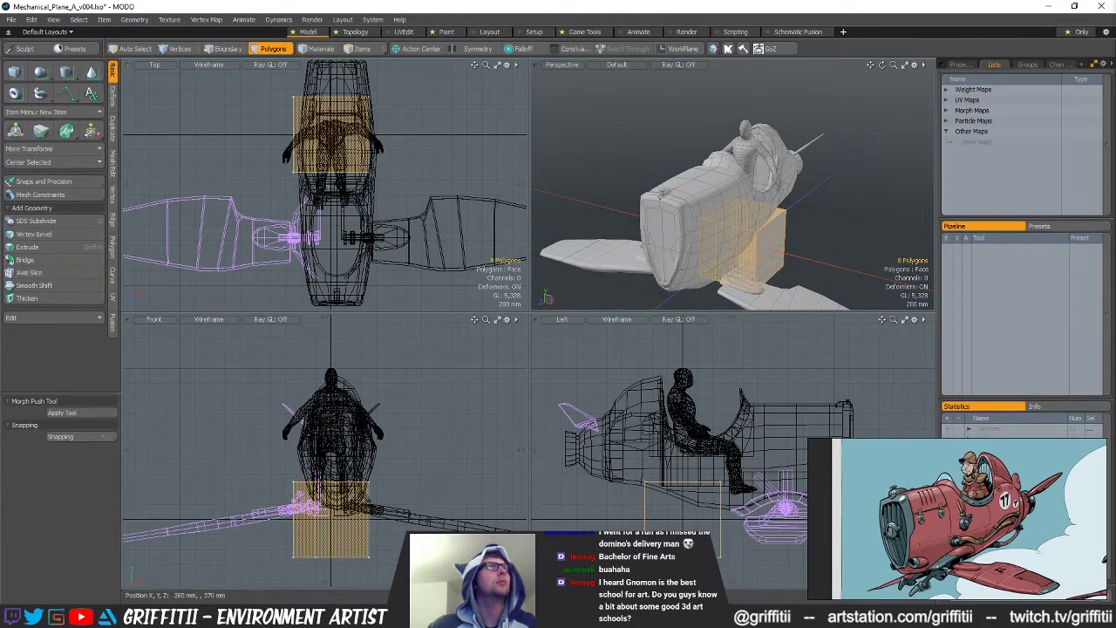
key("alt+c")
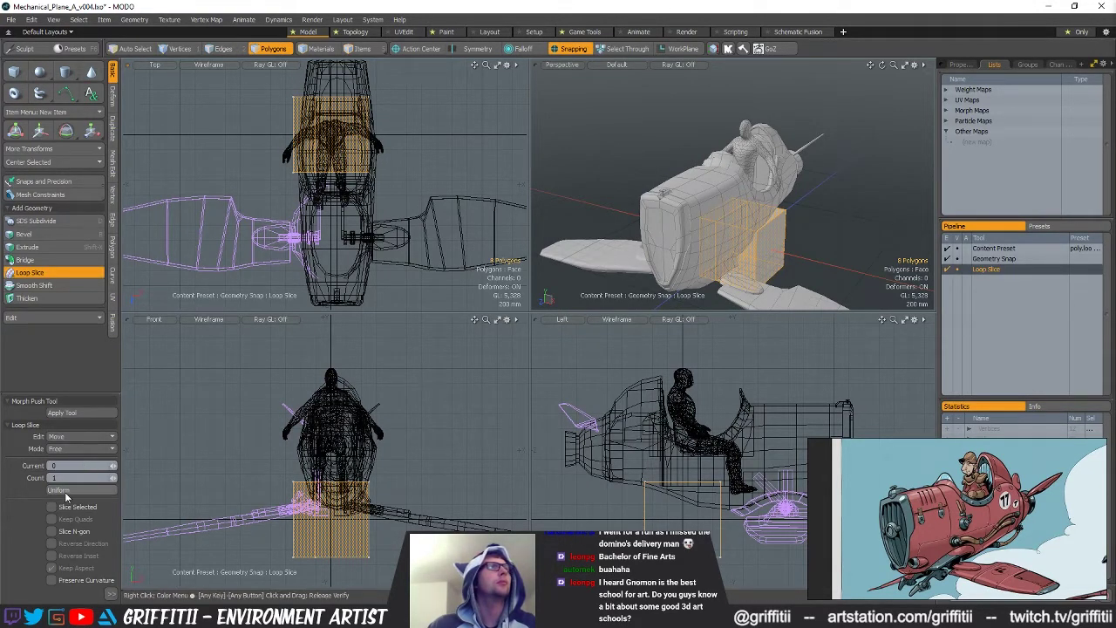
key("ctrl+z")
key("ctrl+z")
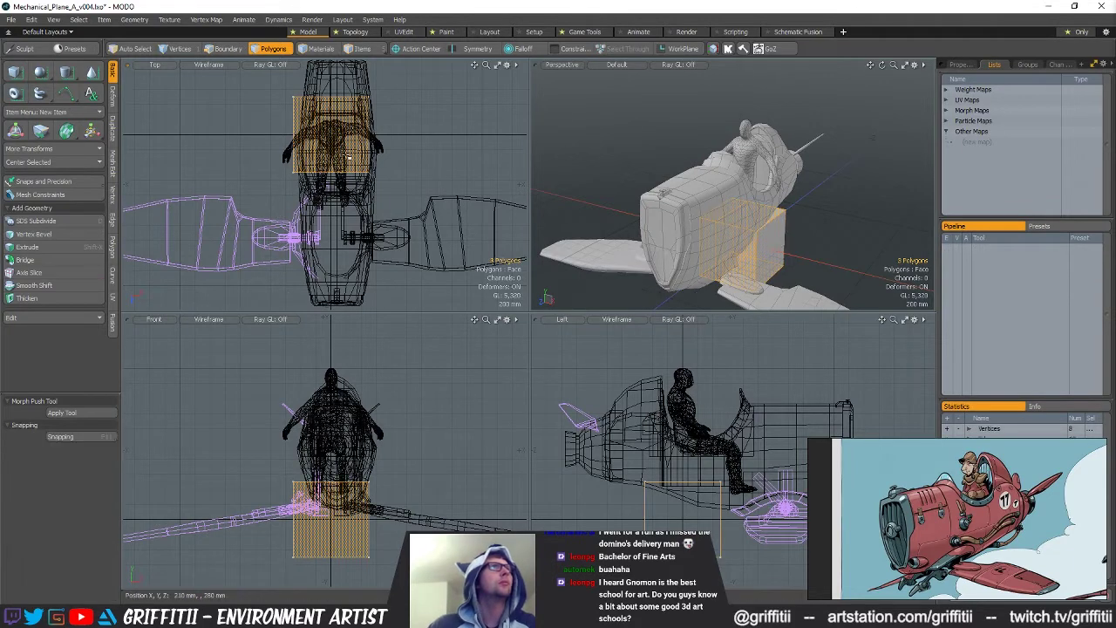
key("alt+c")
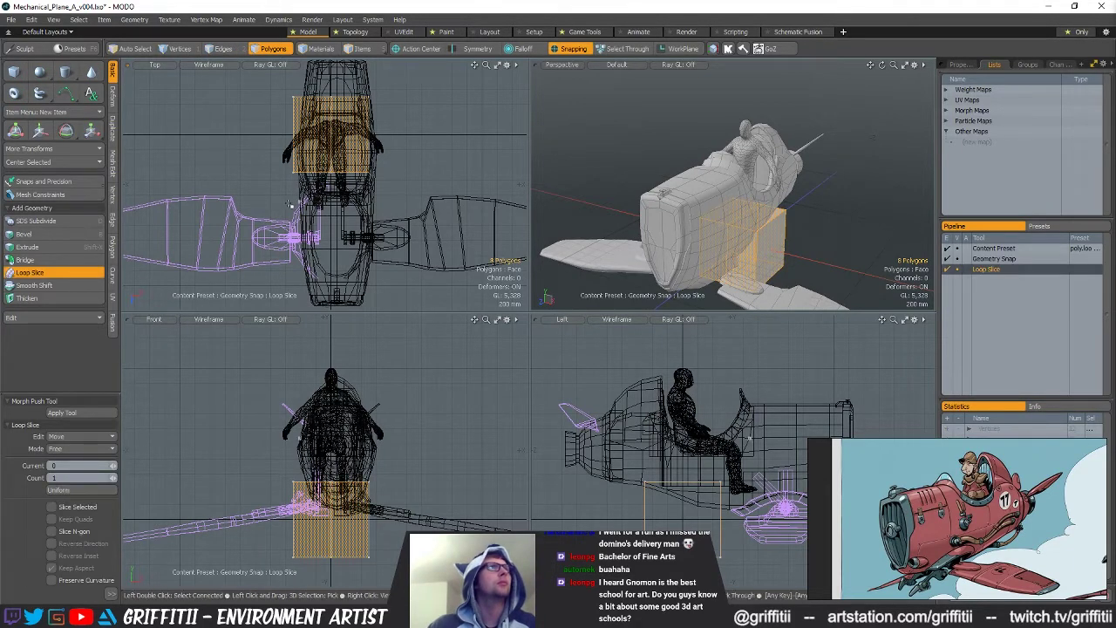
left_click(289, 204)
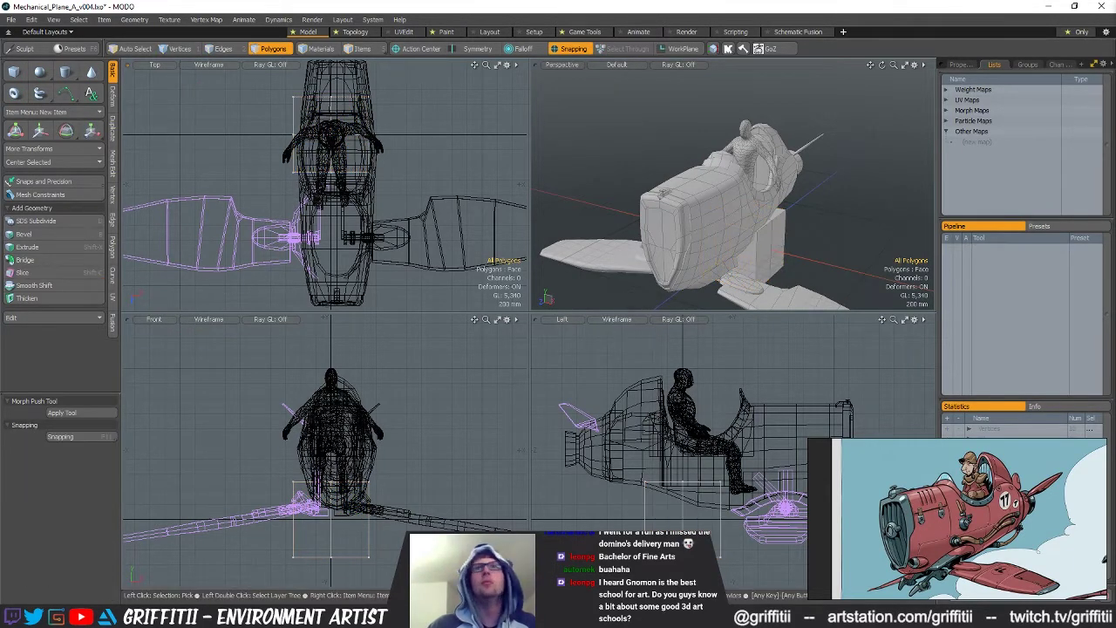
Select all the meshes except the pilot and return to polygon editing
key("5")
mouse_move(759, 125)
right_mouse_down()
mouse_move(602, 167)
mouse_move(815, 239)
right_mouse_up()
left_click_drag(815, 240, 573, 267, "alt")
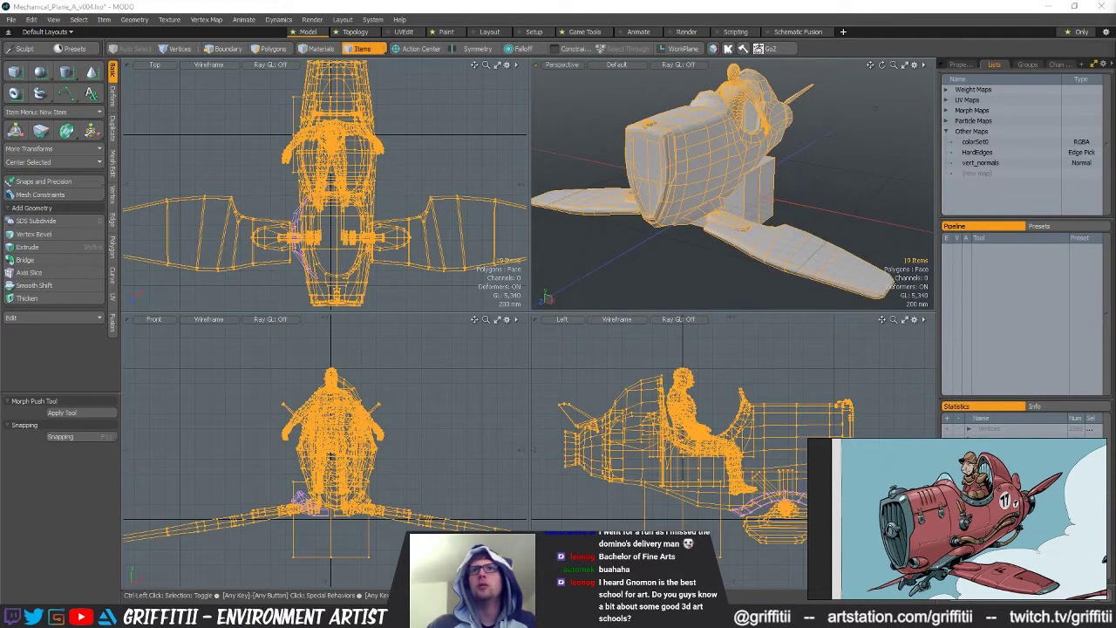
left_click_drag(905, 244, 896, 273, "alt+shift")
left_click(730, 125, "ctrl")
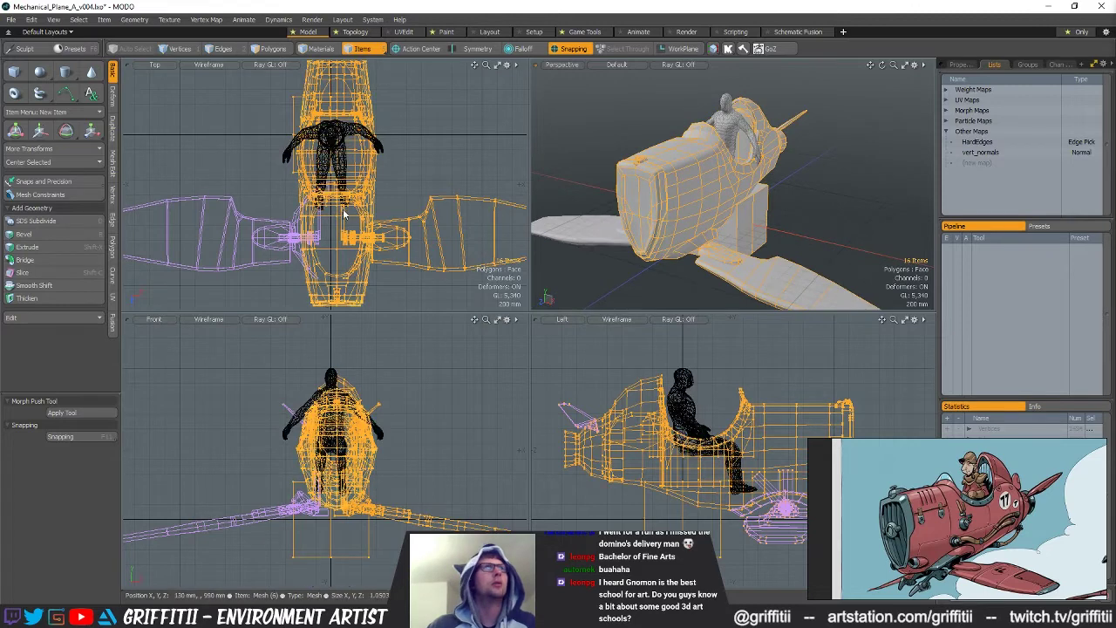
key("e")
key("3")
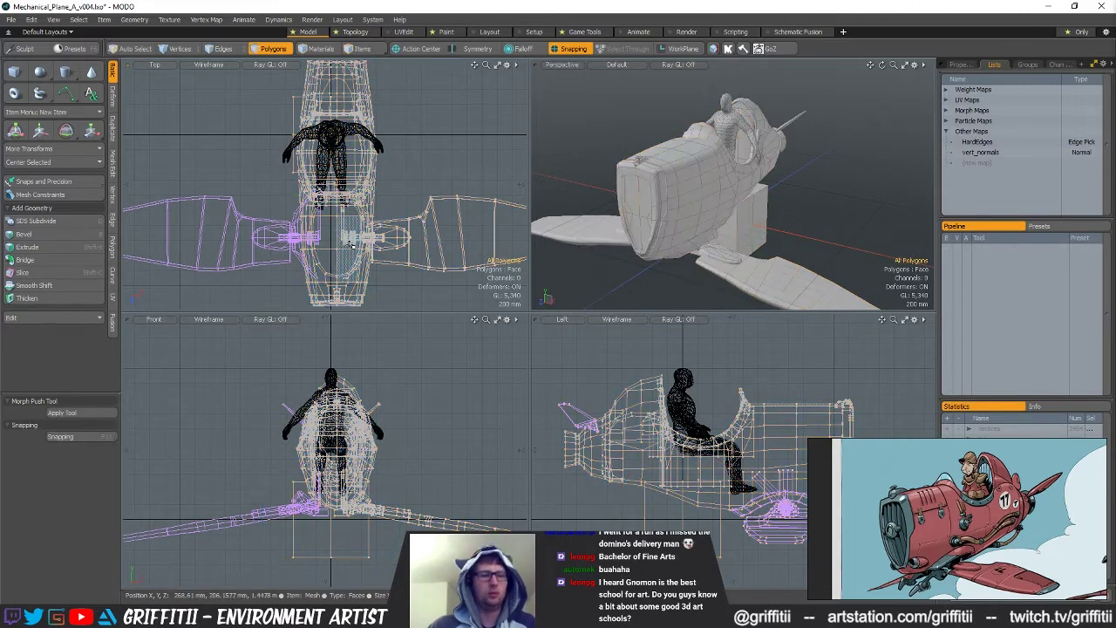
Try to snap-move the plane meshes onto the reference cube's centre and undo the move
key("w")
key("x")
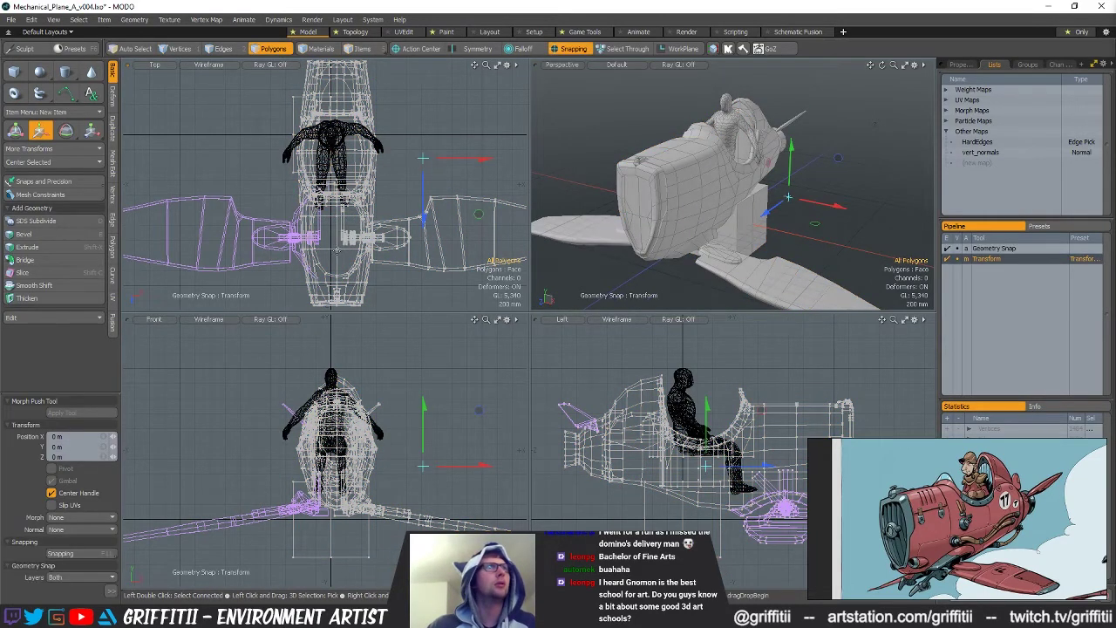
left_click_drag(336, 243, 338, 95)
key("ctrl+z")
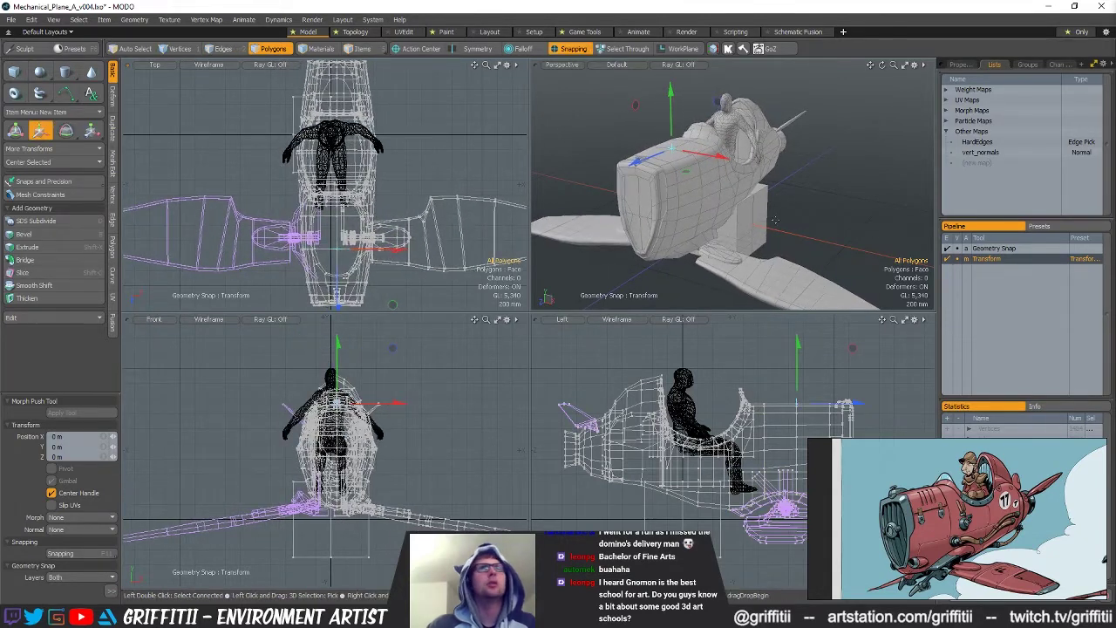
Leave the reference cube out of the selection, snap the plane's centreline onto the cube's middle, and remove the cube
key("5")
key("3")
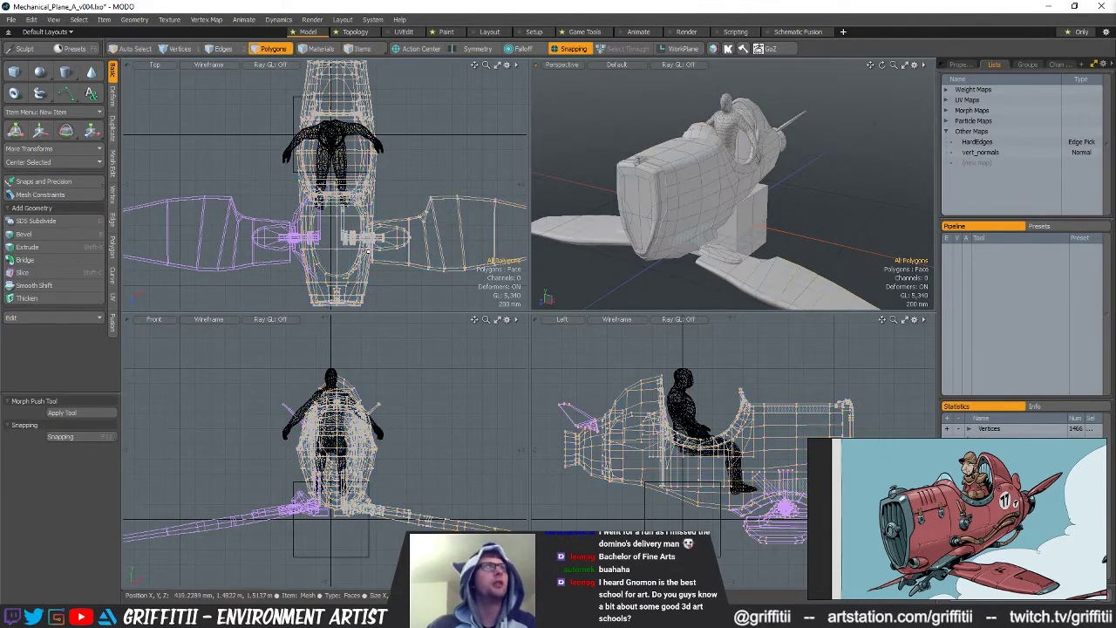
key("w")
left_click_drag(389, 250, 339, 89)
key("q")
left_click_drag(578, 151, 510, 150, "alt")
key("ctrl+z")
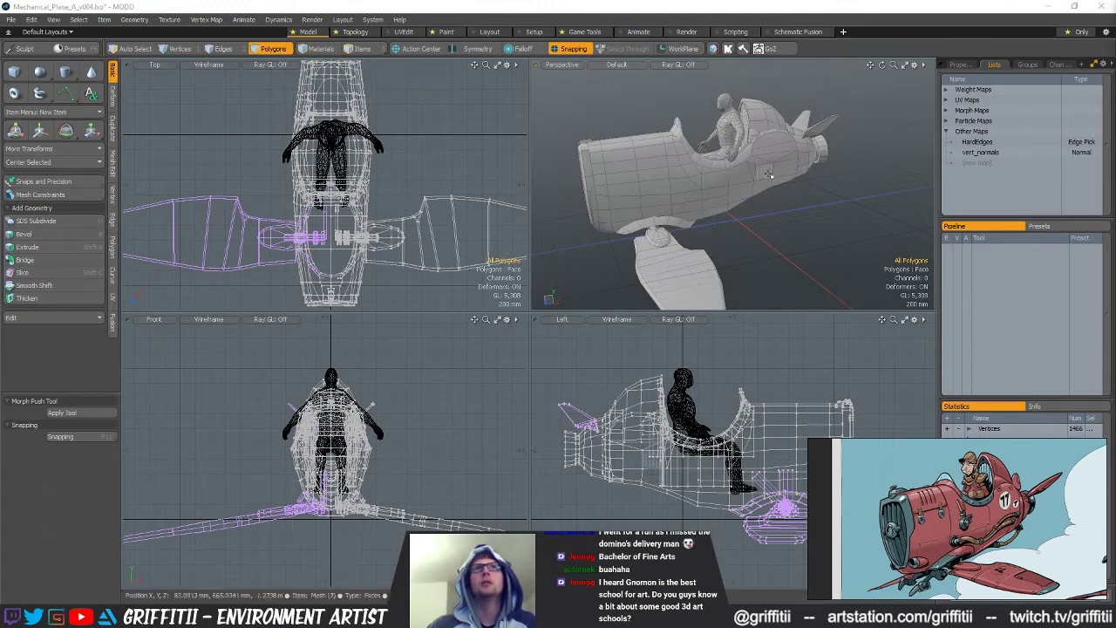
Move the polygons along the wing's leading edge about 10 mm in X and -10 mm in Z with snapping off
left_click_drag(812, 209, 827, 212, "alt")
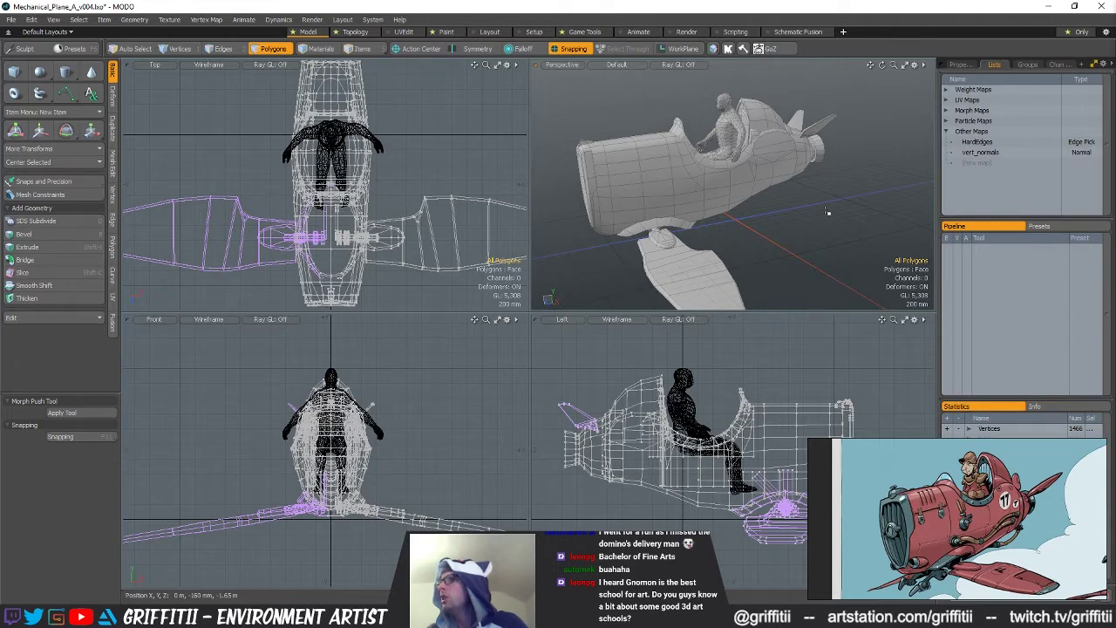
middle_click_drag(753, 162, 791, 271)
left_click_drag(792, 270, 684, 228, "alt")
left_click_drag(462, 288, 421, 261, "alt")
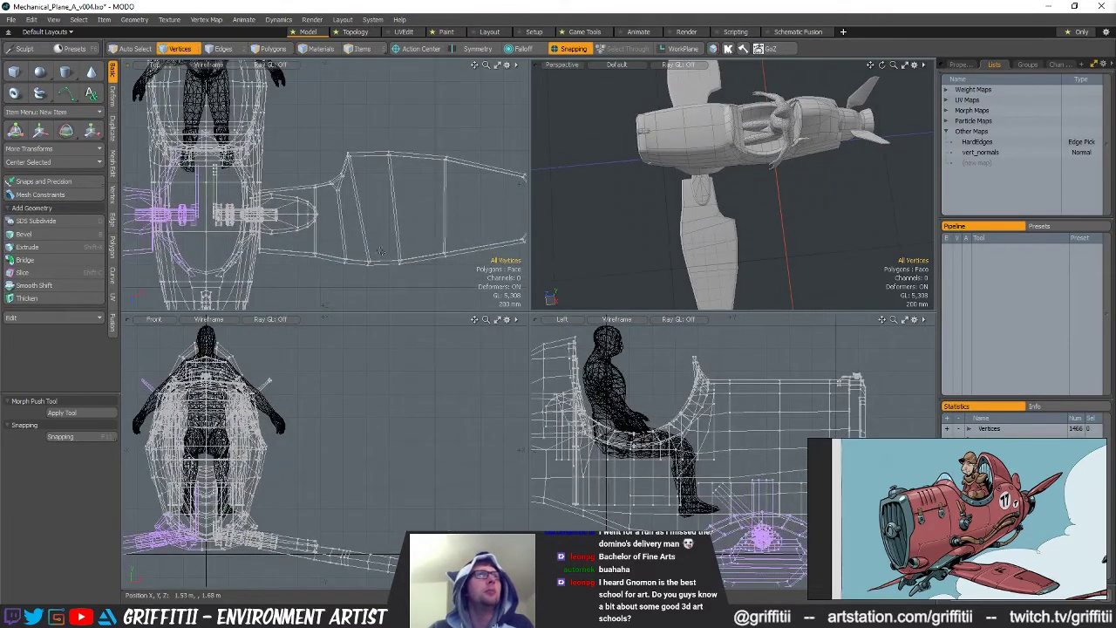
key("3")
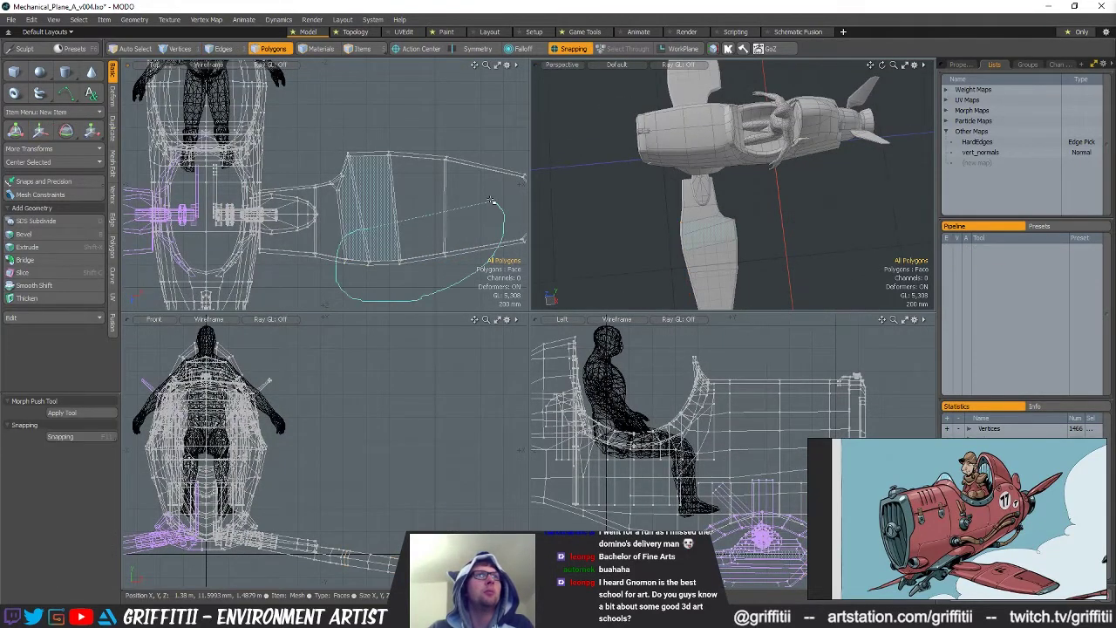
key("w")
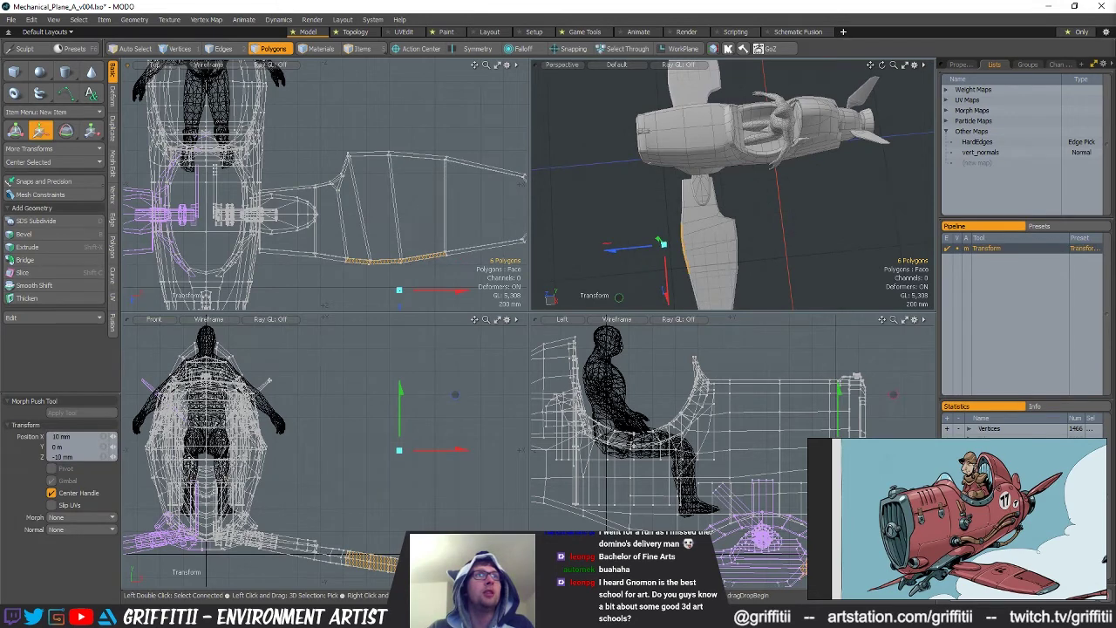
key("q")
Move the two vertices at the inner notch of the wing's trailing edge about 49 mm in X and 60 mm in Z
left_click_drag(370, 209, 440, 202)
left_click_drag(832, 241, 693, 217, "ctrl+alt")
left_click(782, 242)
mouse_move(398, 238)
right_mouse_down()
mouse_move(359, 271)
mouse_move(452, 283)
right_mouse_up()
left_click_drag(468, 233, 436, 235, "alt+shift")
key("Escape")
left_click_drag(779, 212, 807, 191, "alt")
key("1")
key("y")
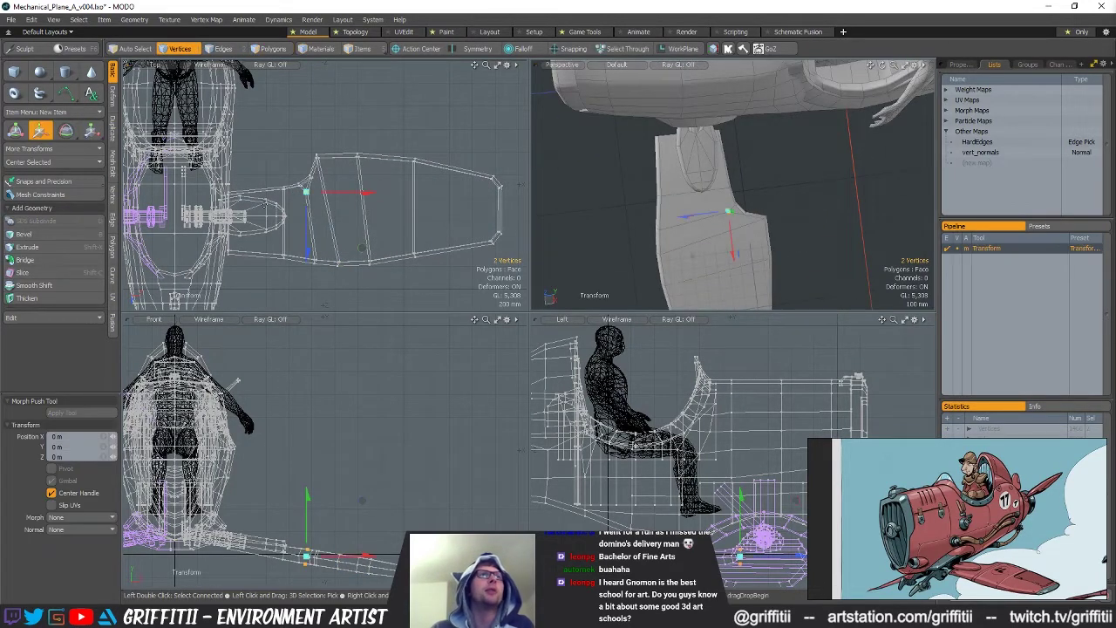
left_click_drag(287, 203, 340, 209, "ctrl+alt")
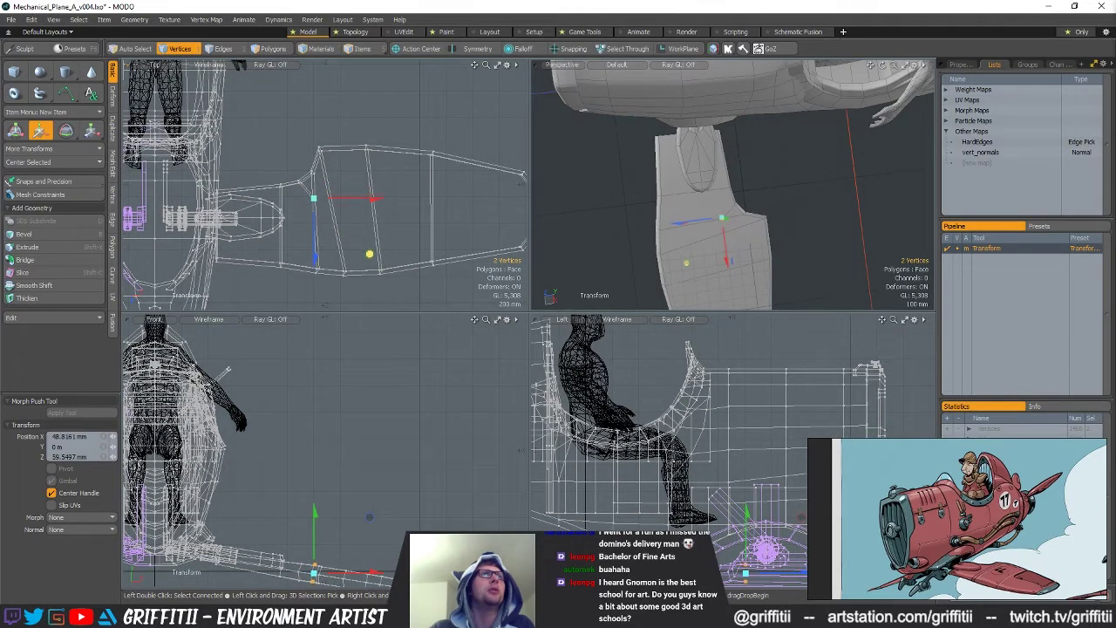
key("Escape")
key("Escape")
Make the fuselage the only active mesh and switch to polygon selection
left_click_drag(787, 228, 775, 221, "alt")
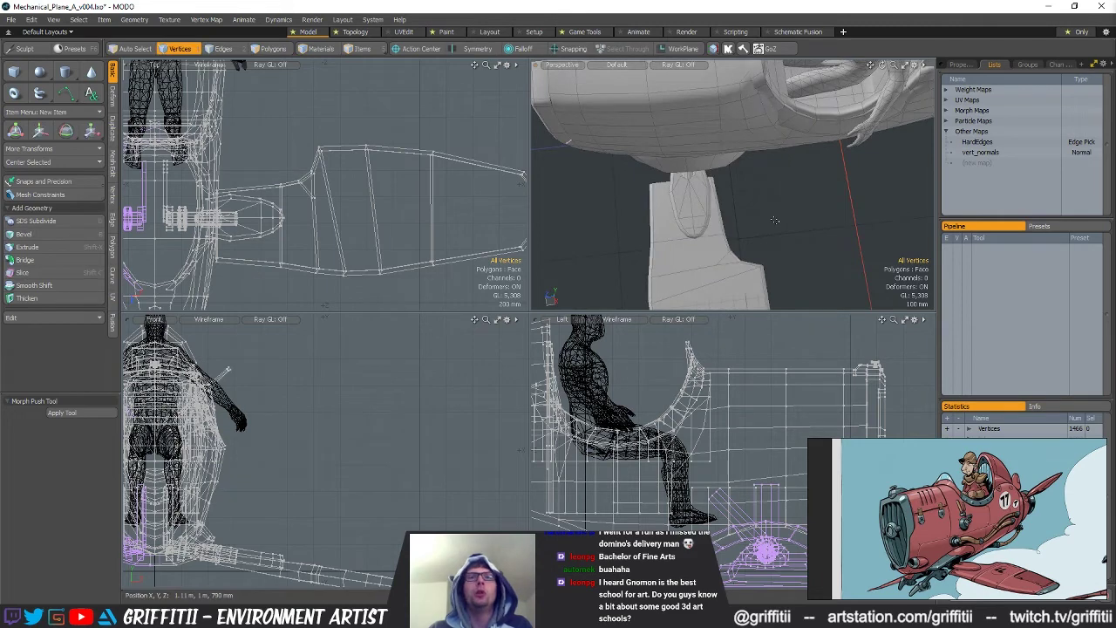
left_click_drag(702, 212, 753, 198, "alt")
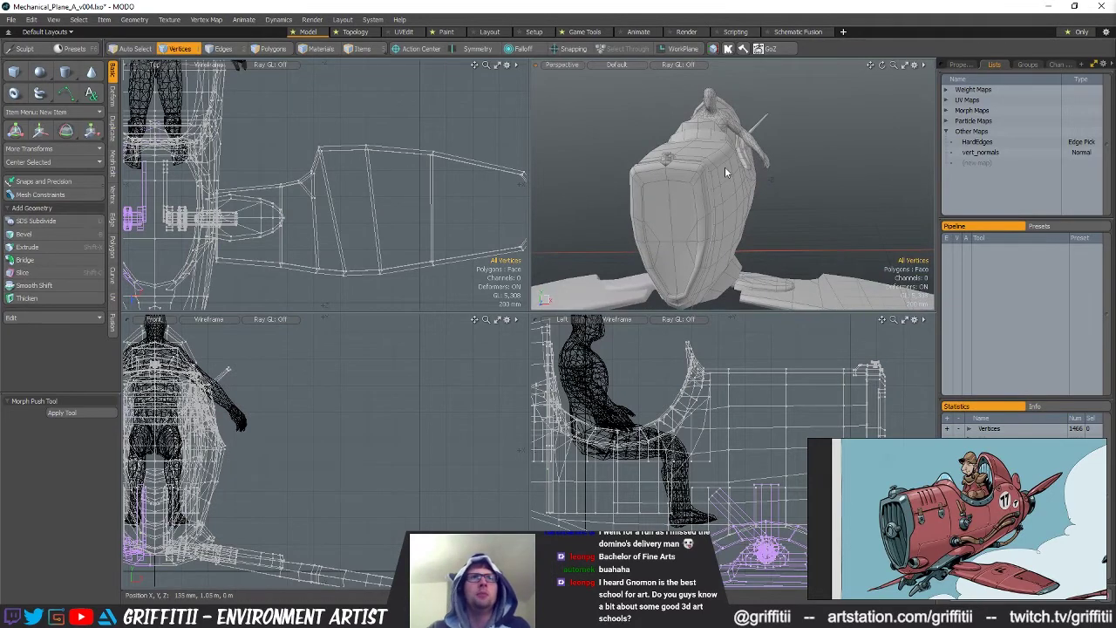
key("5")
left_click_drag(733, 179, 807, 212, "alt")
key("3")
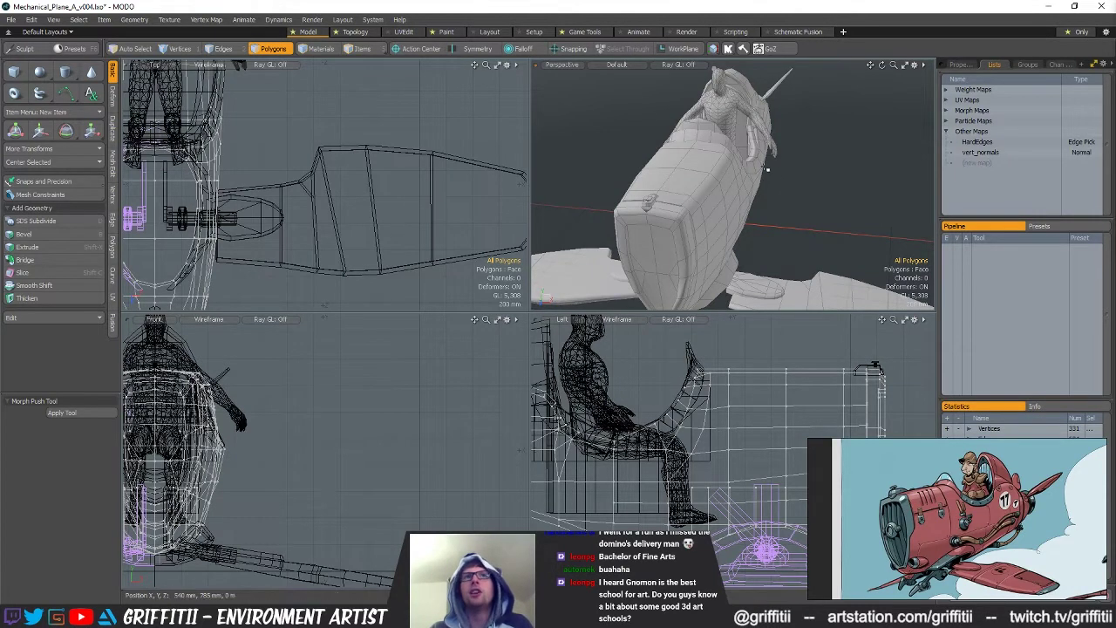
Scale the pair of fuselage side edges just ahead of the cockpit along X
left_click_drag(712, 144, 672, 218, "alt")
key("1")
key("r")
left_click_drag(218, 164, 350, 192, "alt")
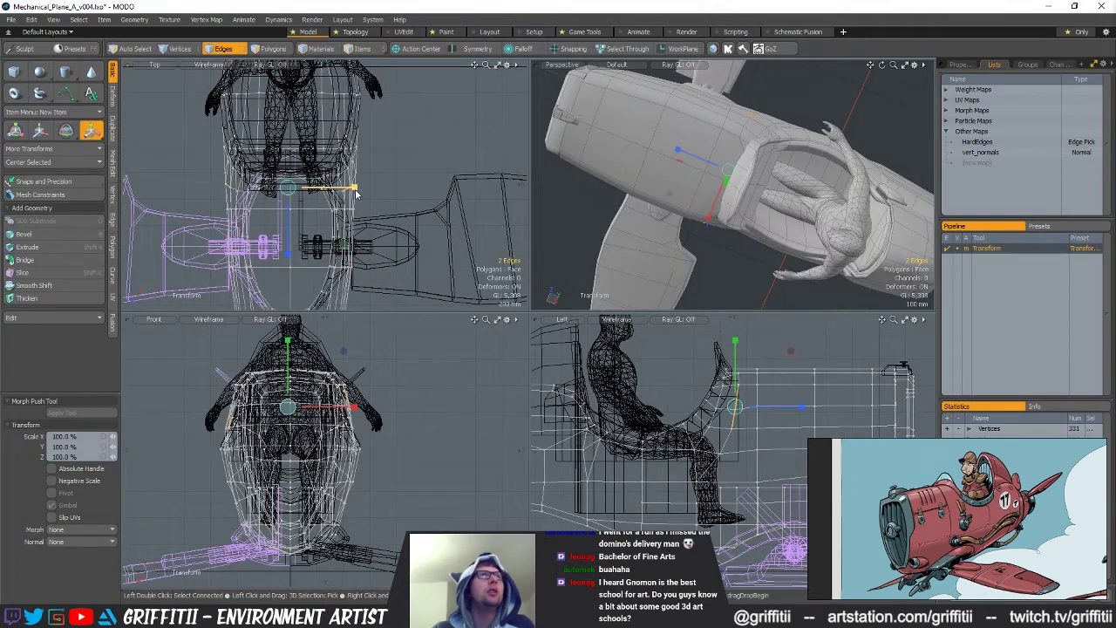
scroll(358, 194, "up", 4)
mouse_move(717, 240)
left_mouse_down("alt")
mouse_move(751, 189)
mouse_move(685, 218)
mouse_move(699, 243)
left_mouse_up("alt")
key("q")
Scale the two upper side polygons just ahead of the cockpit to about 95% along X
left_click(682, 214)
left_click_drag(805, 209, 741, 223, "alt")
key("2")
left_click(733, 362)
key("r")
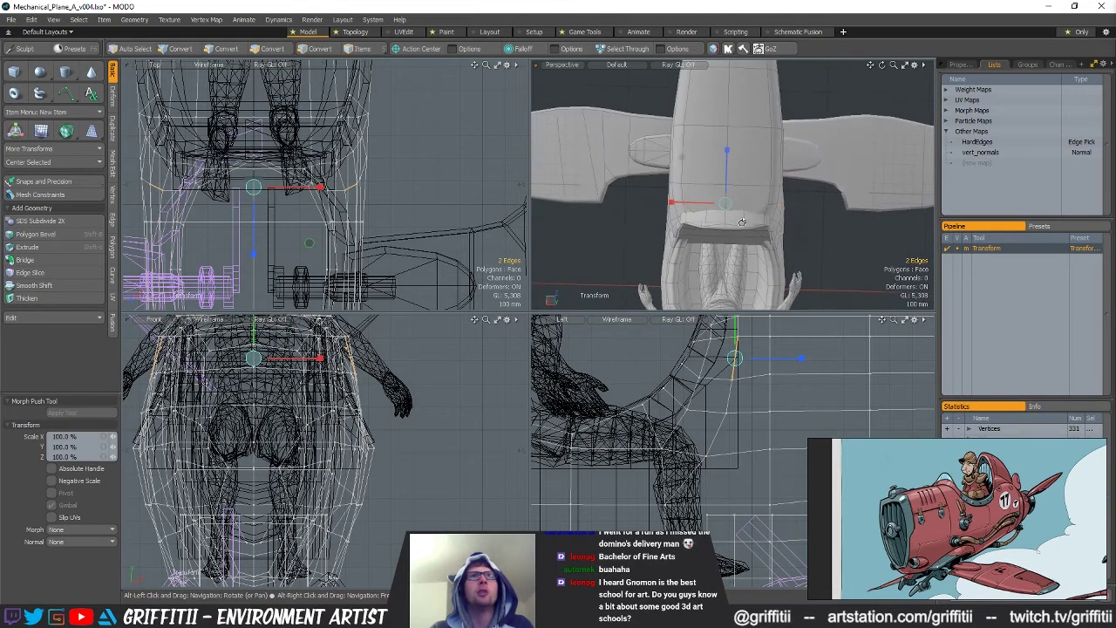
key("3")
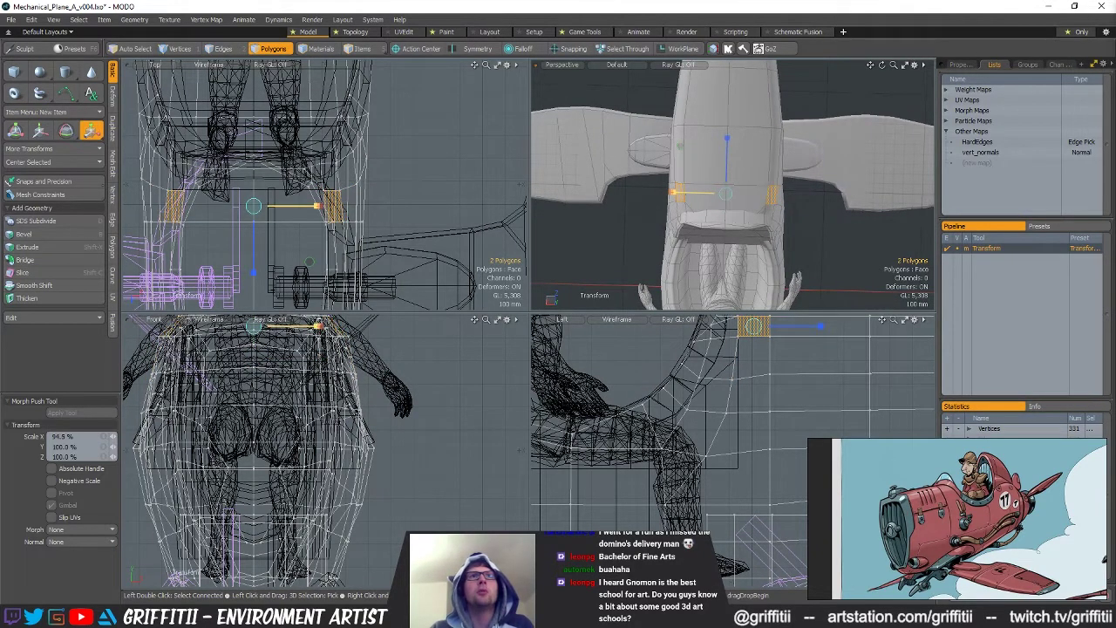
key("q")
Scale the pair of upper corner edges halfway along the cowling to 98% along X
left_click(851, 195)
left_click_drag(702, 150, 671, 217, "alt+shift")
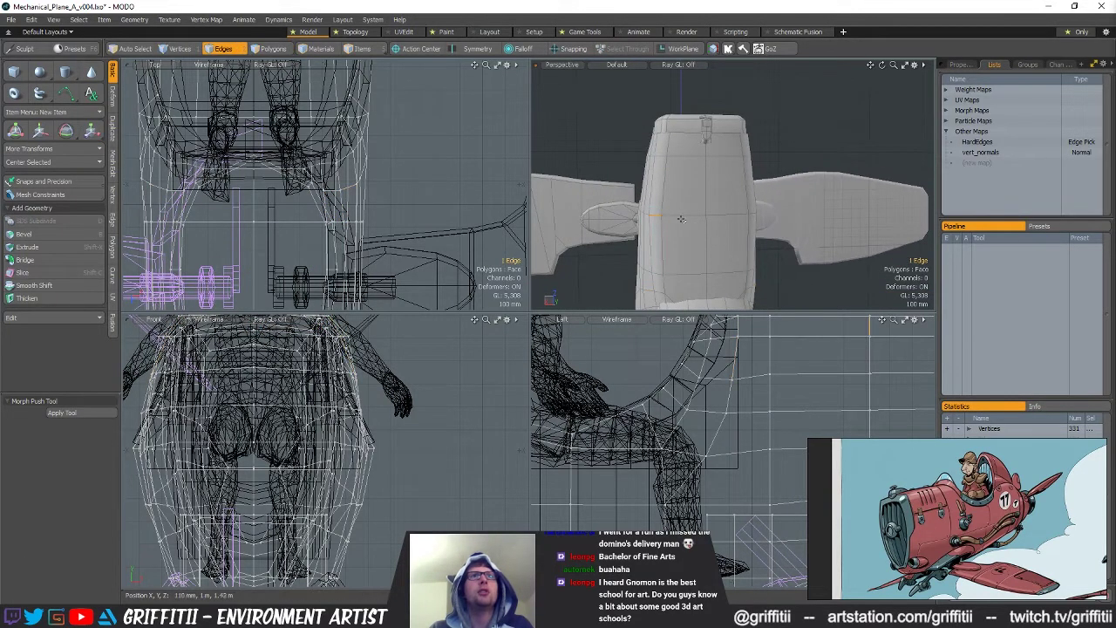
left_click_drag(796, 241, 723, 209, "alt")
left_click_drag(656, 215, 698, 179, "alt")
key("y")
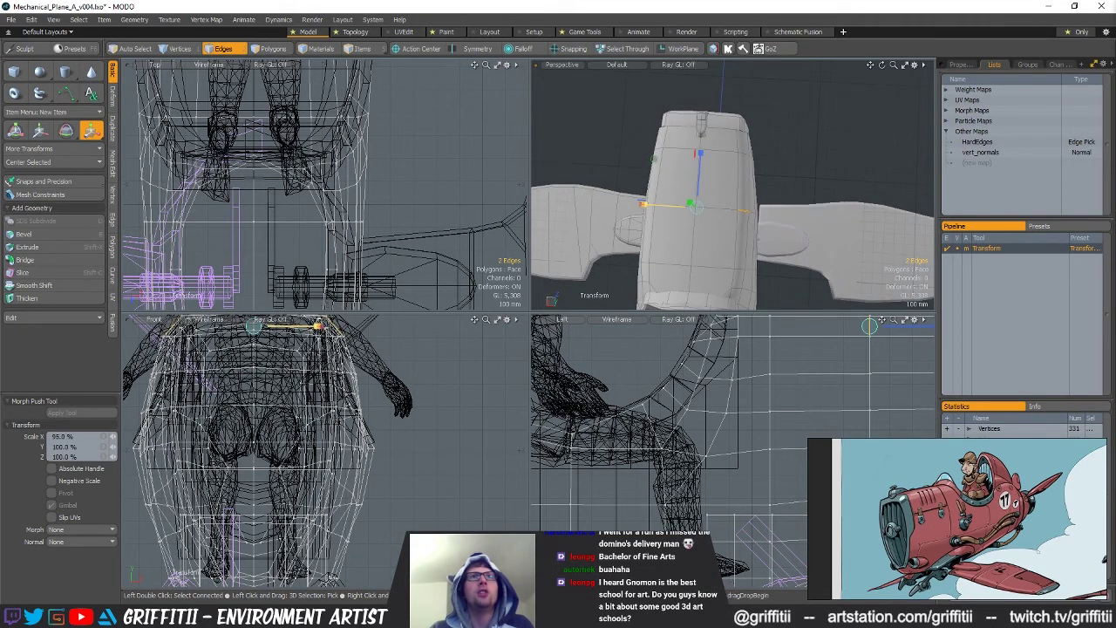
key("space")
Scale the pair of lower side edges halfway along the cowling to 99% along X
left_click_drag(724, 209, 753, 220, "alt")
left_click_drag(623, 208, 654, 224, "alt")
key("y")
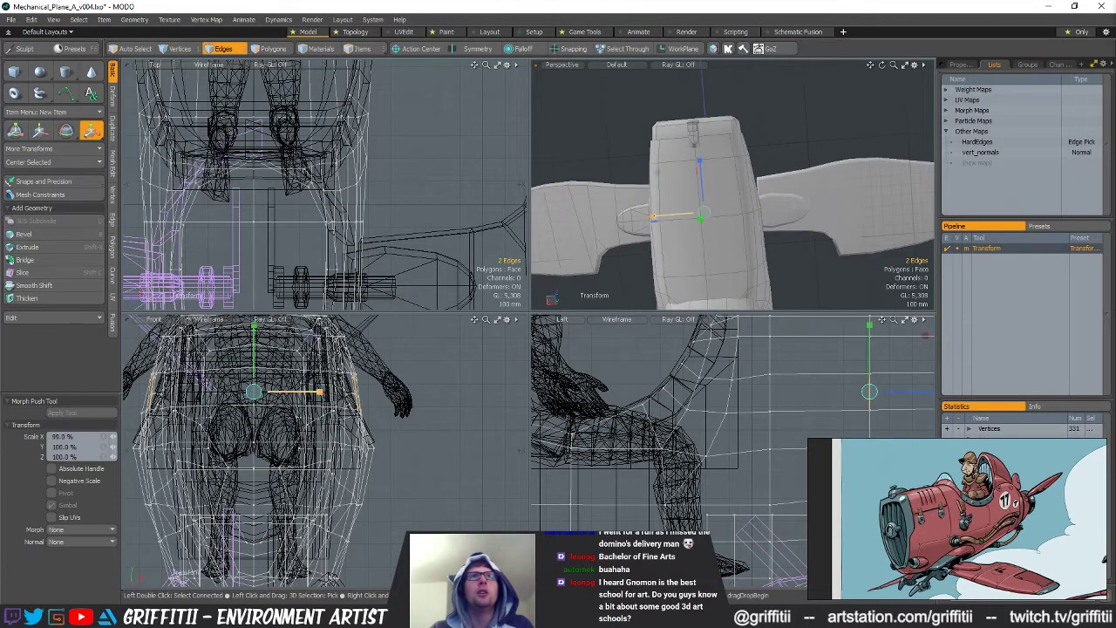
left_click_drag(728, 251, 815, 138, "alt")
key("space")
Select the cowling's lower corner edge rows with the front cross edges, narrow them along X and adjust their height
key("2")
key("5")
key("3")
mouse_move(708, 125)
left_mouse_down()
mouse_move(820, 130)
mouse_move(764, 164)
mouse_move(777, 139)
mouse_move(730, 230)
left_mouse_up()
mouse_move(729, 229)
left_mouse_down("shift")
mouse_move(699, 207)
mouse_move(726, 258)
mouse_move(770, 229)
left_mouse_up("shift")
key("space")
key("space")
key("w")
left_click_drag(749, 168, 809, 207)
key("r")
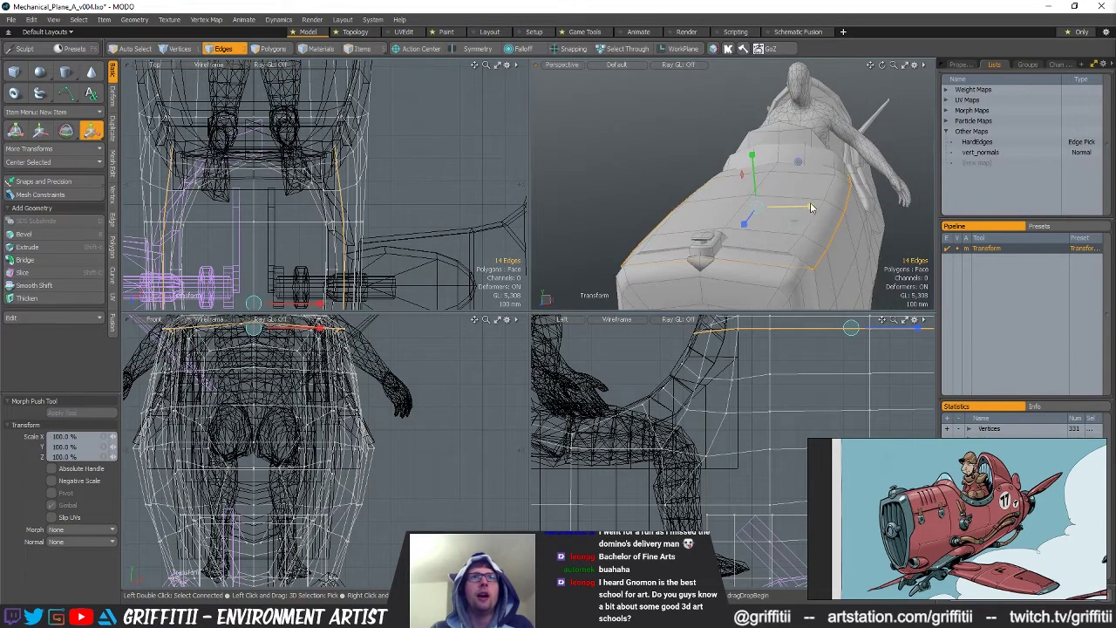
key("w")
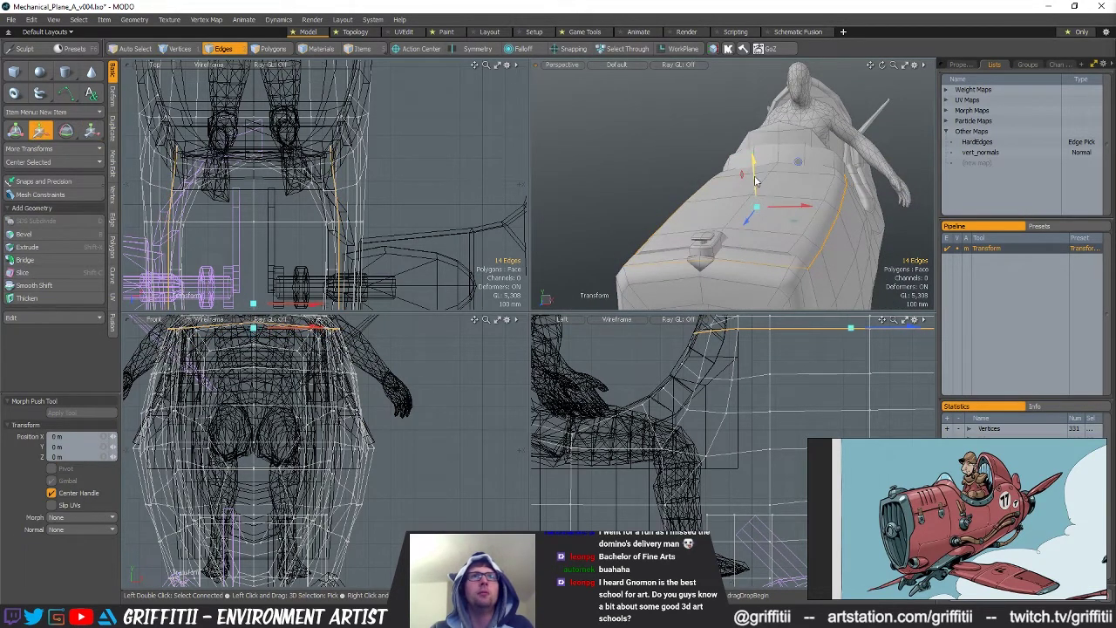
left_click_drag(756, 181, 863, 199, "alt")
key("space")
Select the upper longitudinal edge row on both sides of the cowling top, scale it along X and lower it slightly
double_click(659, 190)
left_click_drag(767, 210, 656, 226, "alt")
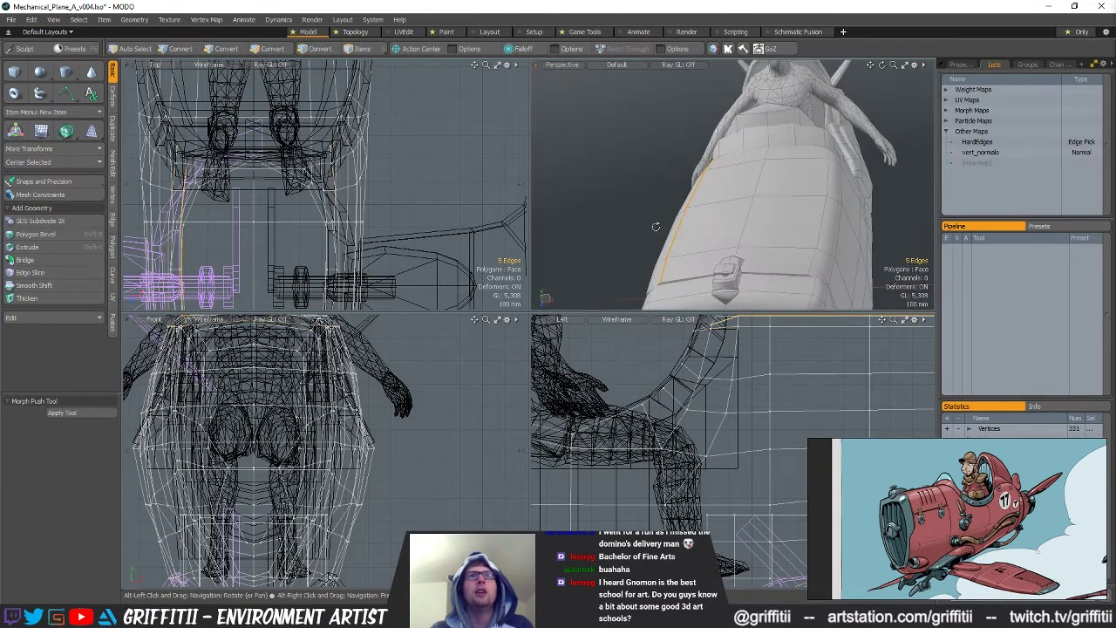
key("r")
left_click_drag(776, 206, 859, 207, "alt")
key("w")
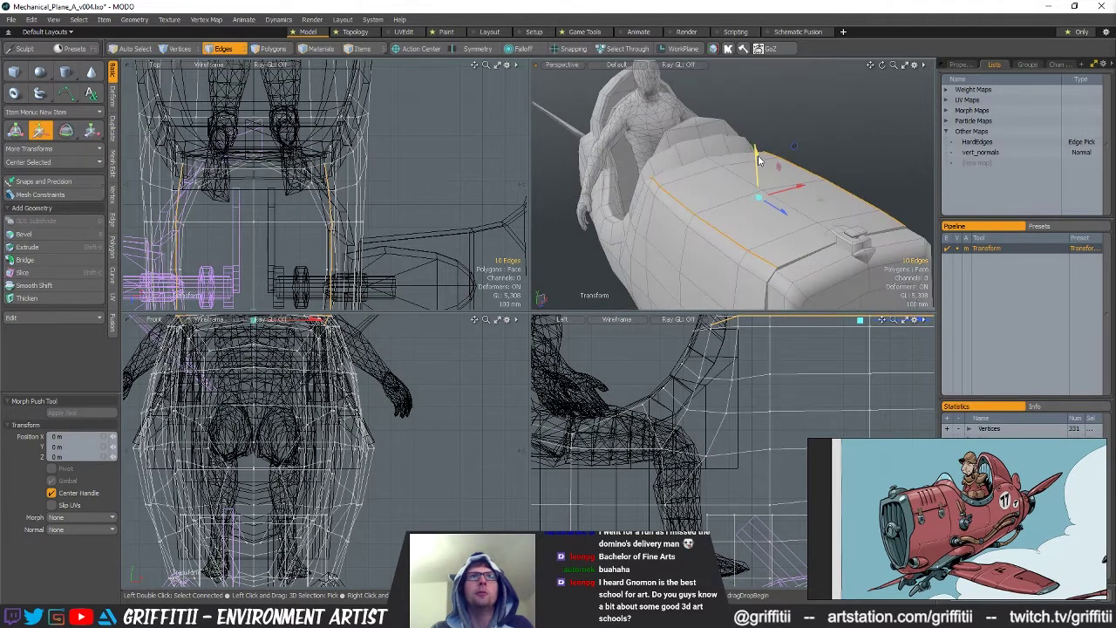
left_click_drag(757, 155, 758, 161)
key("q")
Select the narrow polygon strips along both upper corners of the cowling and raise them 4 mm
left_click(849, 189)
left_click_drag(849, 189, 833, 209, "alt")
scroll(742, 204, "down", 3)
scroll(824, 205, "up", 4)
key("1")
left_click(815, 179)
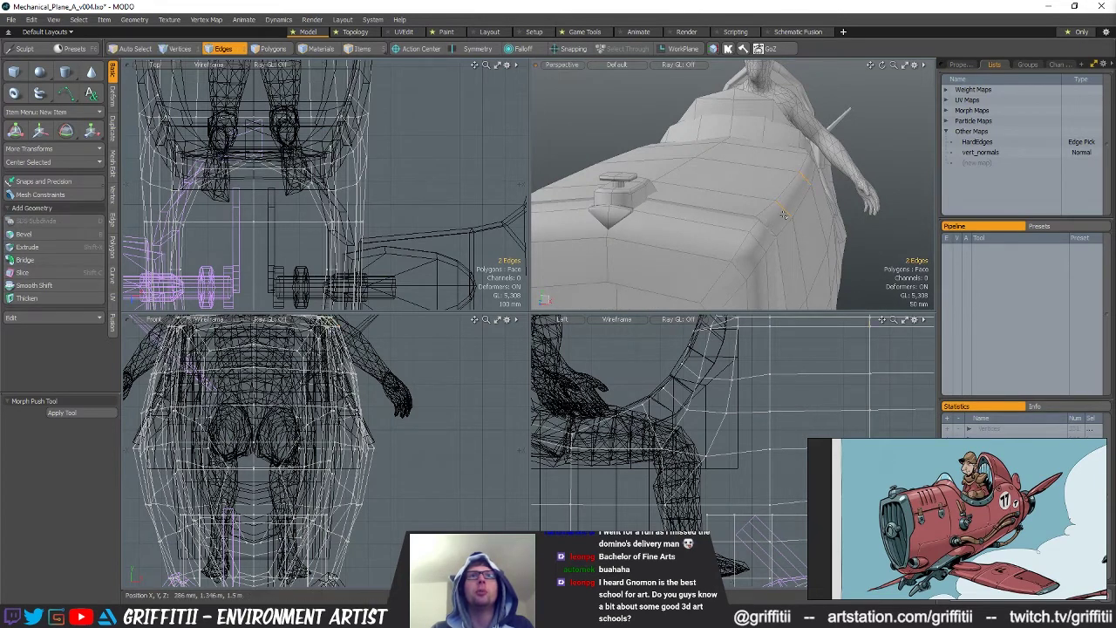
key("3")
left_click_drag(823, 208, 764, 181, "alt")
key("y")
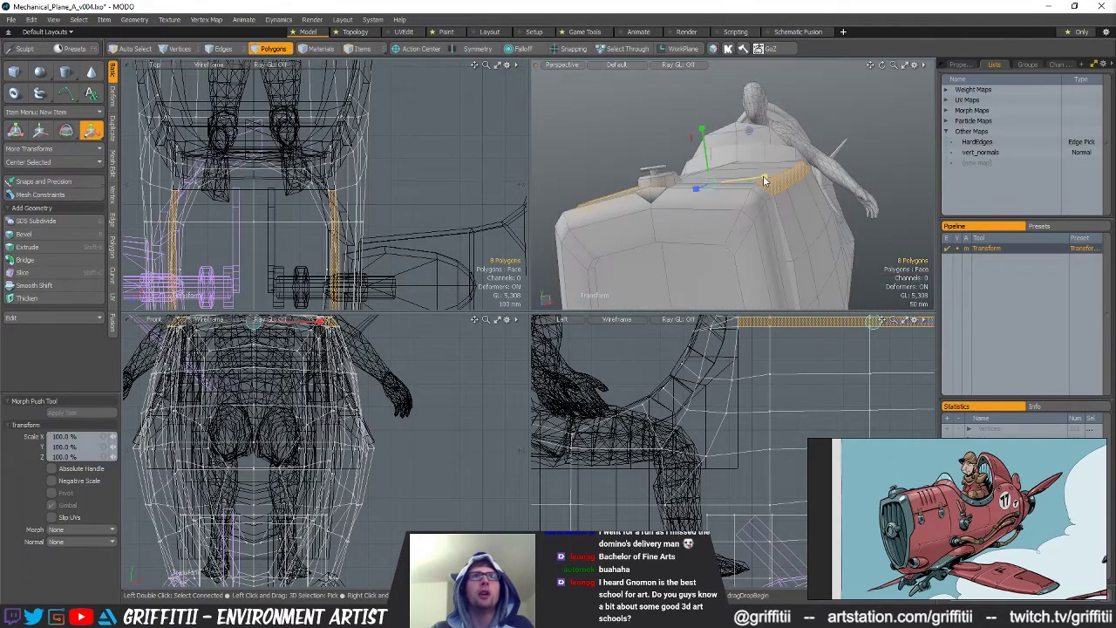
key("w")
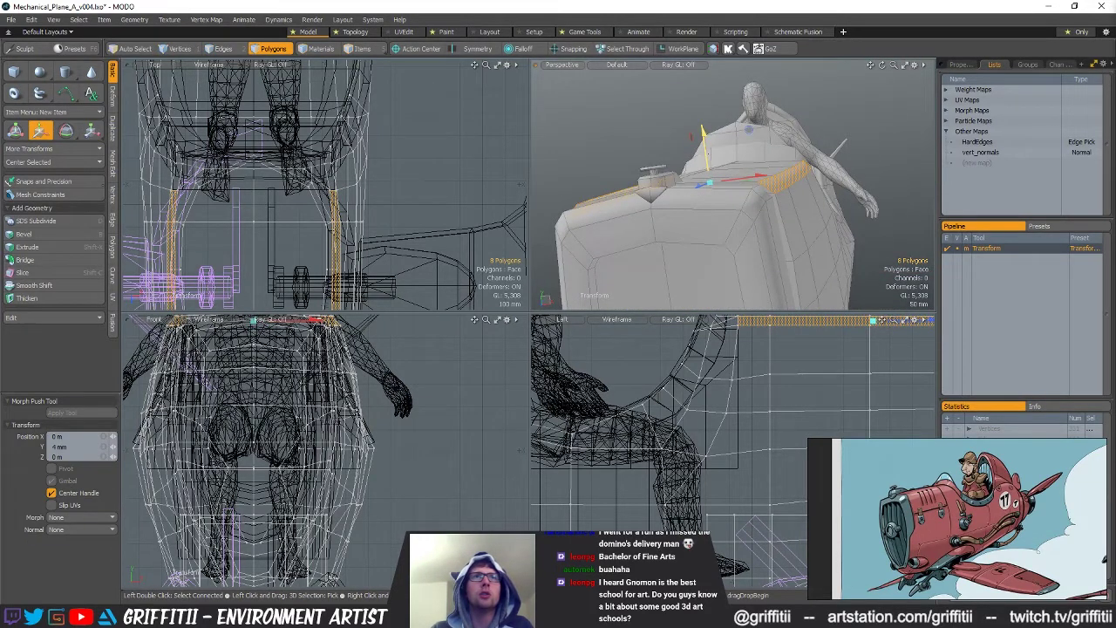
key("q")
Select the four upper corner vertices at the cowling's rear end and move them slightly down and about 13.7 mm backward along Z
left_click(635, 125)
mouse_move(635, 125)
left_mouse_down("alt")
mouse_move(747, 195)
mouse_move(776, 192)
mouse_move(659, 218)
mouse_move(719, 305)
mouse_move(713, 115)
mouse_move(653, 137)
left_mouse_up("alt")
scroll(736, 206, "down", 8)
scroll(800, 185, "up", 8)
key("1")
left_click(705, 106, "shift")
key("w")
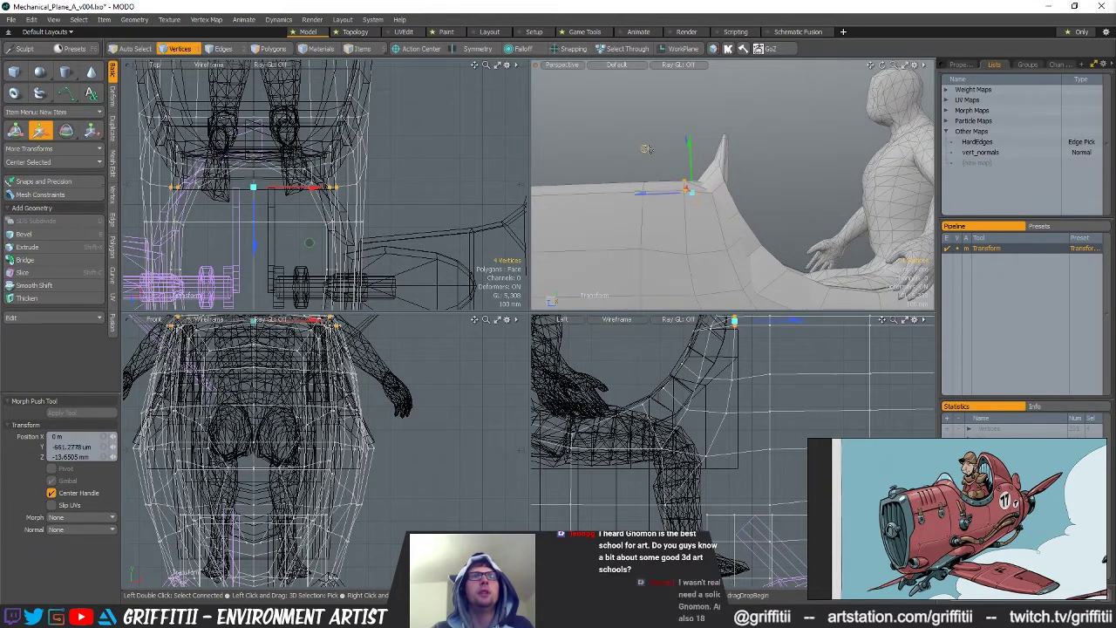
key("Escape")
key("Escape")
Examine the cowling and the fuselage sides from several angles
scroll(731, 217, "down", 6)
left_click_drag(730, 217, 792, 213, "alt")
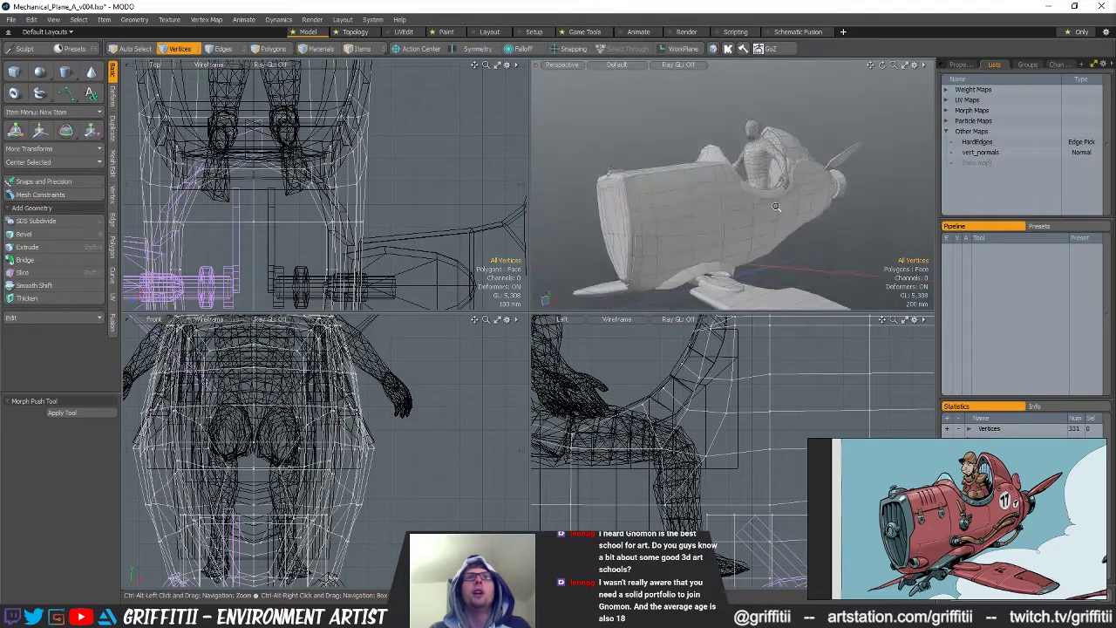
scroll(791, 212, "up", 5)
key("space")
key("space")
left_click(774, 212)
left_click_drag(774, 212, 801, 247, "alt")
scroll(845, 226, "down", 5)
scroll(785, 218, "down", 4)
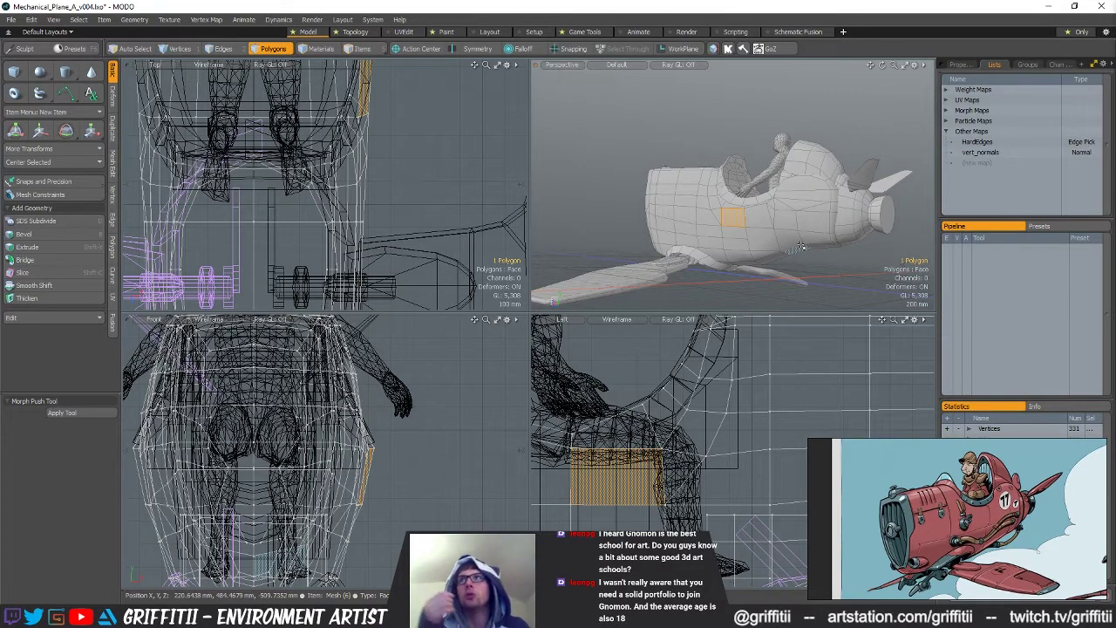
left_click_drag(800, 247, 823, 156, "alt")
left_click(833, 224)
scroll(741, 219, "up", 4)
scroll(742, 220, "down", 3)
scroll(732, 219, "up", 4)
key("1")
Select the matching side edges just below the cockpit rim on both sides and scale them to 97% along X
key("2")
left_click(737, 223)
left_click(751, 214)
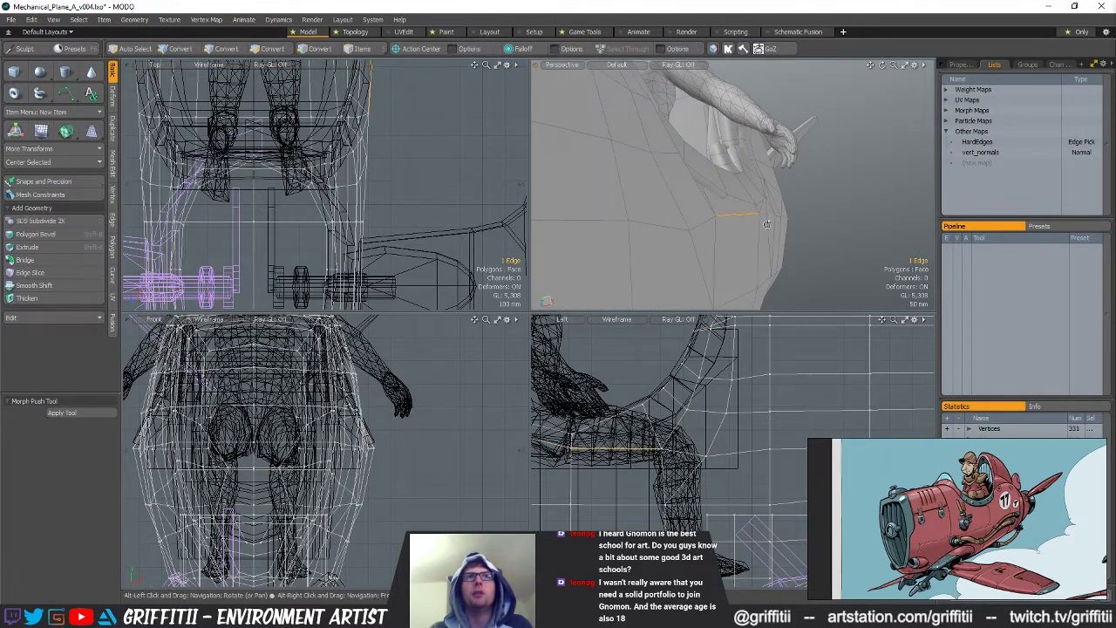
scroll(767, 223, "down", 4)
left_click_drag(768, 224, 877, 215, "alt")
left_click(639, 232, "shift")
left_click_drag(789, 217, 697, 208, "alt")
key("r")
scroll(741, 161, "up", 3)
left_click_drag(620, 478, 727, 481, "alt")
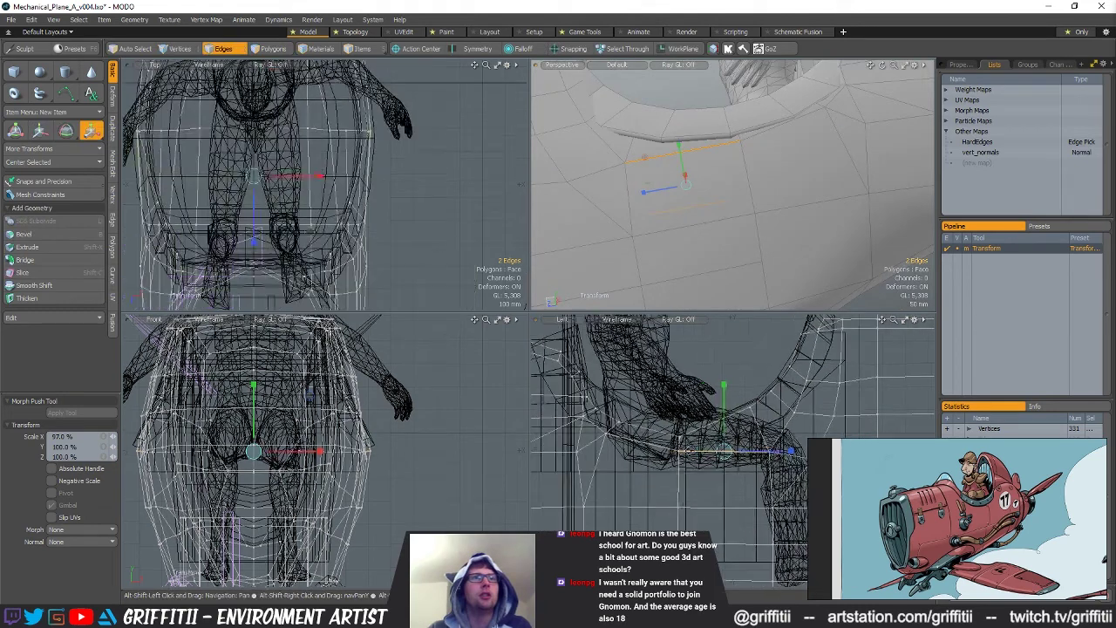
Select the two vertex pairs on the fuselage sides below the cockpit rim and lower them slightly
key("space")
key("space")
key("space")
left_click(679, 450)
left_click(606, 434, "shift")
key("w")
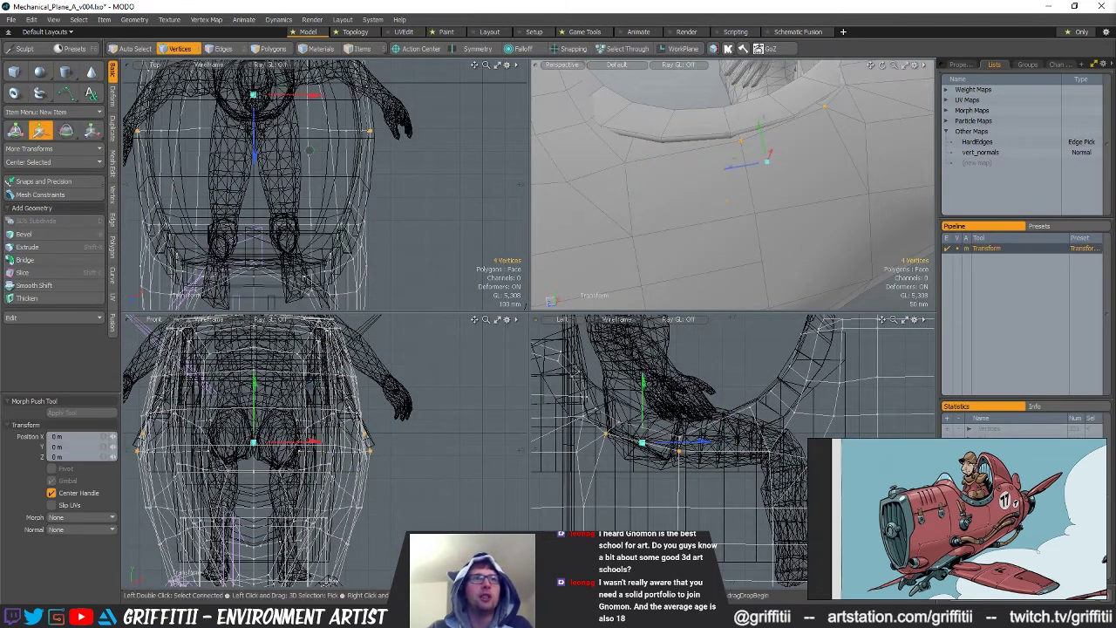
left_click_drag(644, 398, 643, 413)
key("space")
Examine the whole plane's silhouette from the front and the sides
left_click_drag(702, 193, 787, 178, "alt")
scroll(762, 172, "down", 4)
key("2")
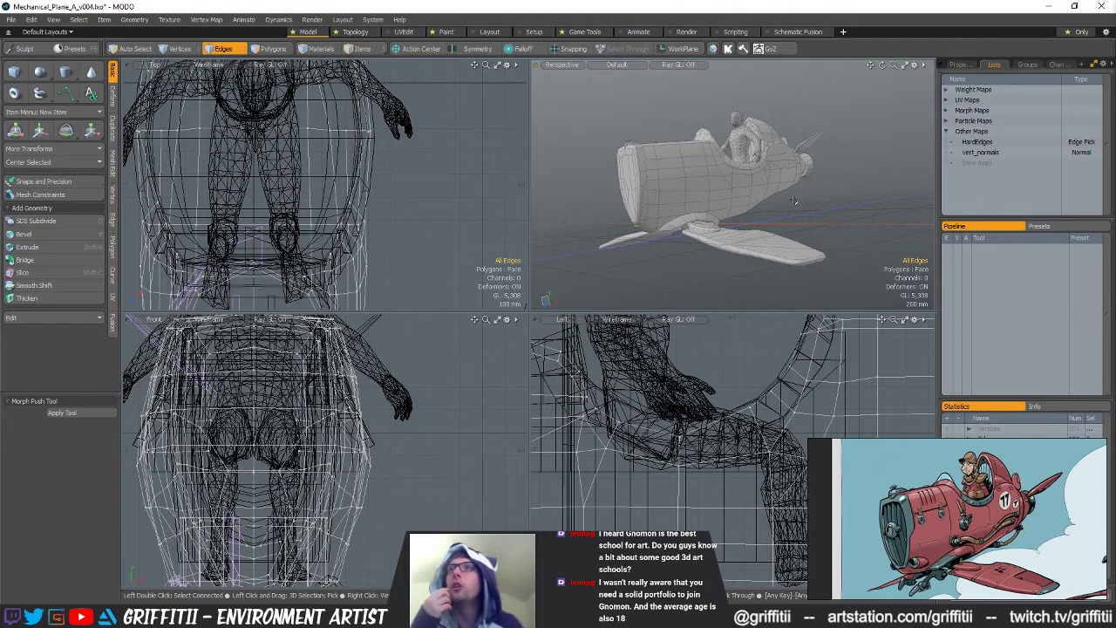
left_click_drag(794, 201, 735, 190, "alt")
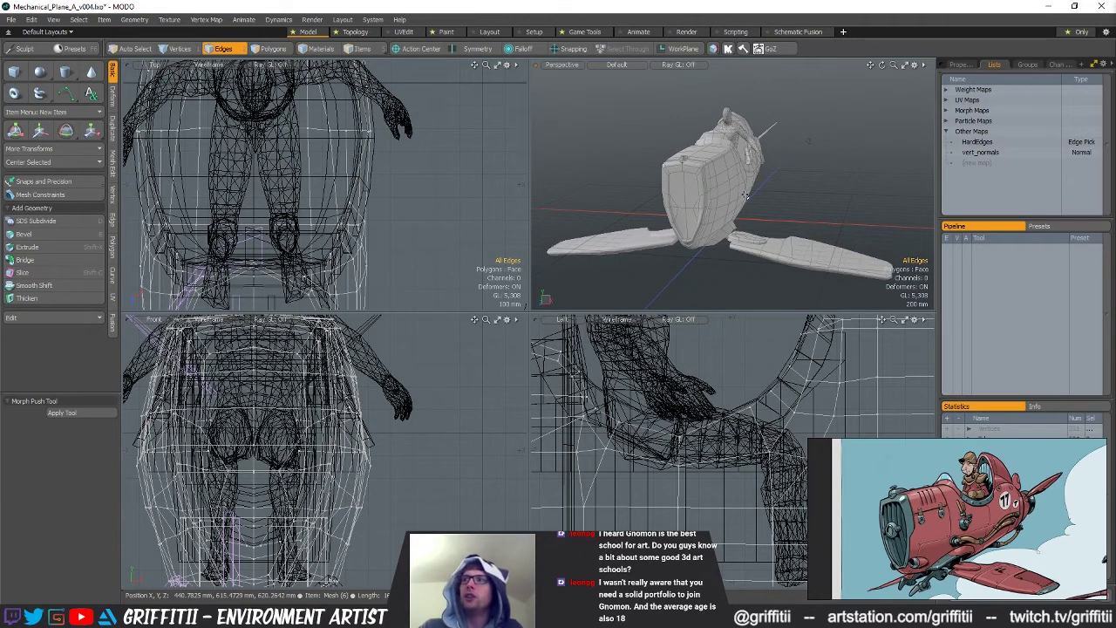
left_click_drag(745, 196, 843, 188, "alt")
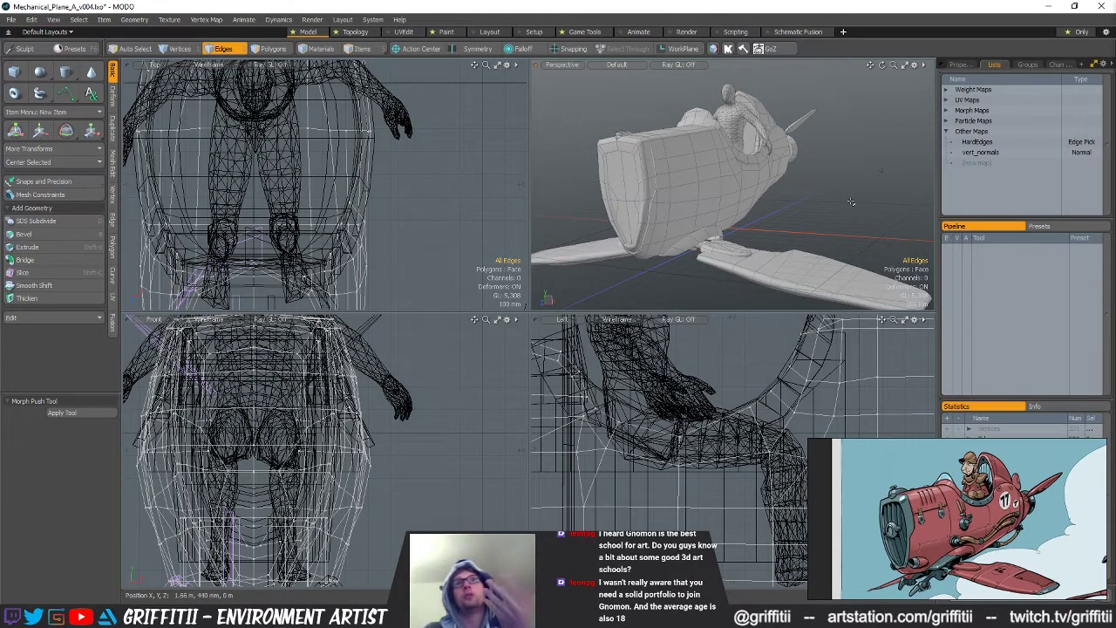
left_click_drag(828, 191, 782, 217, "alt")
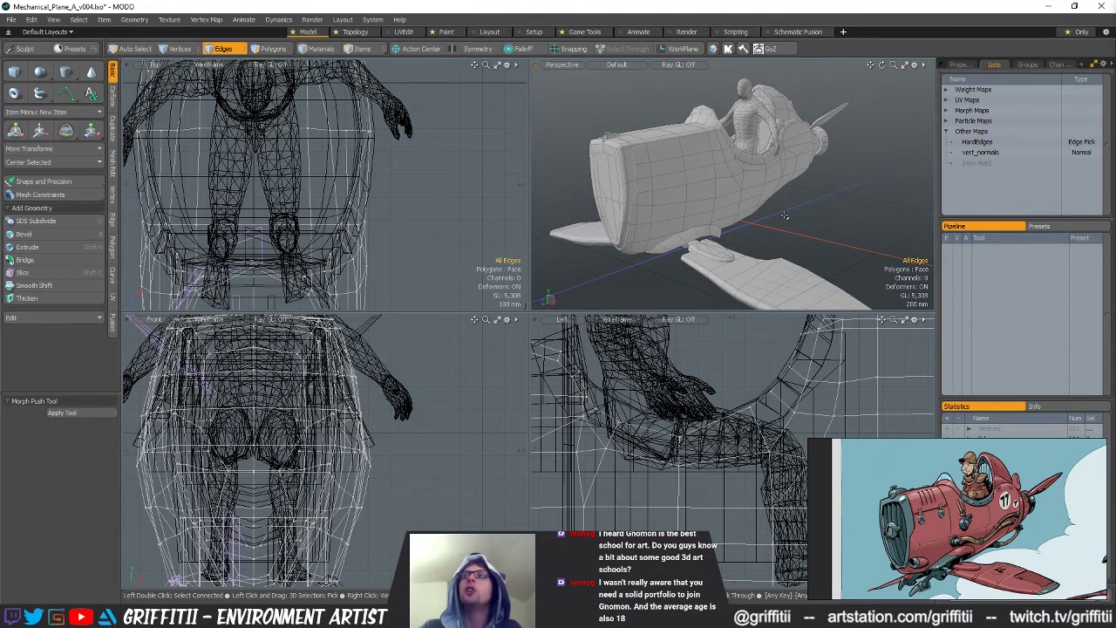
left_click_drag(776, 202, 805, 211, "alt")
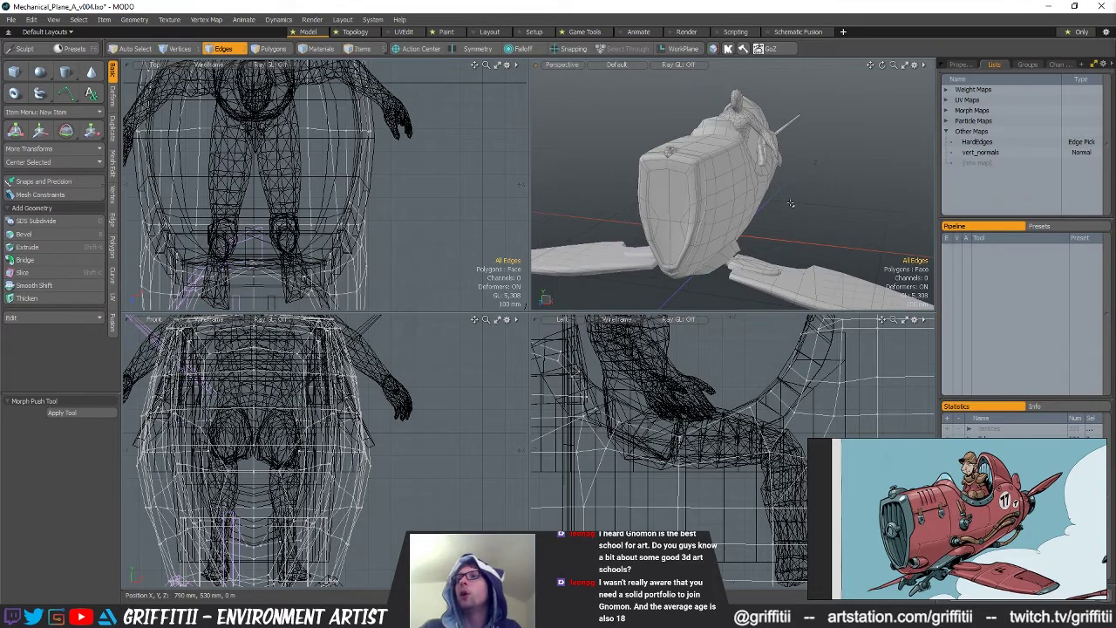
left_click_drag(790, 204, 743, 199, "alt")
Select a group of side vertices at the rear end of the fuselage shell and adjust their position and width
key("1")
key("g")
left_click_drag(733, 451, 683, 450, "ctrl+alt")
right_click_drag(673, 438, 717, 464)
key("w")
mouse_move(762, 201)
left_mouse_down("alt")
mouse_move(724, 201)
mouse_move(767, 216)
mouse_move(783, 184)
mouse_move(767, 178)
mouse_move(785, 193)
mouse_move(755, 197)
left_mouse_up("alt")
key("r")
key("w")
key("space")
Select the four upper vertices at the fuselage shell's rear end near the tail fins and scale them along X
mouse_move(709, 408)
right_mouse_down()
mouse_move(700, 444)
mouse_move(710, 434)
right_mouse_up()
mouse_move(703, 185)
left_mouse_down("alt")
mouse_move(740, 176)
mouse_move(671, 168)
left_mouse_up("alt")
key("r")
left_click_drag(764, 175, 876, 233, "alt")
key("1")
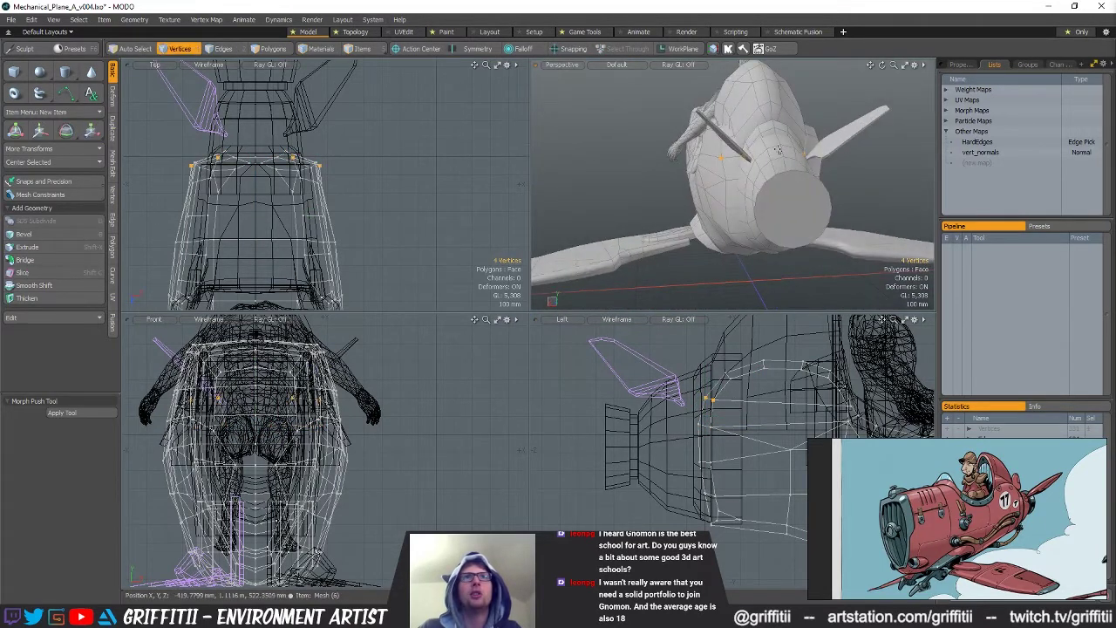
key("r")
left_click_drag(716, 157, 784, 166)
key("q")
Select the vertices along the fuselage shell's rear edge and adjust their scale to refine the transition to the tail
left_click_drag(731, 399, 693, 419, "alt+shift")
right_click_drag(693, 420, 688, 335)
right_click_drag(776, 416, 732, 420)
mouse_move(785, 170)
left_mouse_down("alt")
mouse_move(717, 166)
mouse_move(705, 137)
mouse_move(760, 174)
left_mouse_up("alt")
key("r")
key("q")
Refine the vertex selection on the rear fuselage shell, undo the first scale change, and readjust the vertices' position and width
mouse_move(779, 357)
right_mouse_down("ctrl")
mouse_move(743, 394)
mouse_move(797, 403)
right_mouse_up("ctrl")
key("w")
mouse_move(785, 187)
left_mouse_down("alt")
mouse_move(720, 175)
mouse_move(742, 211)
mouse_move(729, 204)
mouse_move(789, 179)
left_mouse_up("alt")
key("r")
key("ctrl+z")
key("w")
key("r")
key("q")
Select the remaining vertices at the fuselage shell's rear edge, transform them to even out the contour, and clear the selection
right_click_drag(689, 410, 698, 427)
left_click_drag(791, 240, 636, 188, "alt")
key("y")
left_click_drag(876, 174, 759, 208, "alt")
key("Escape")
scroll(757, 209, "up", 2)
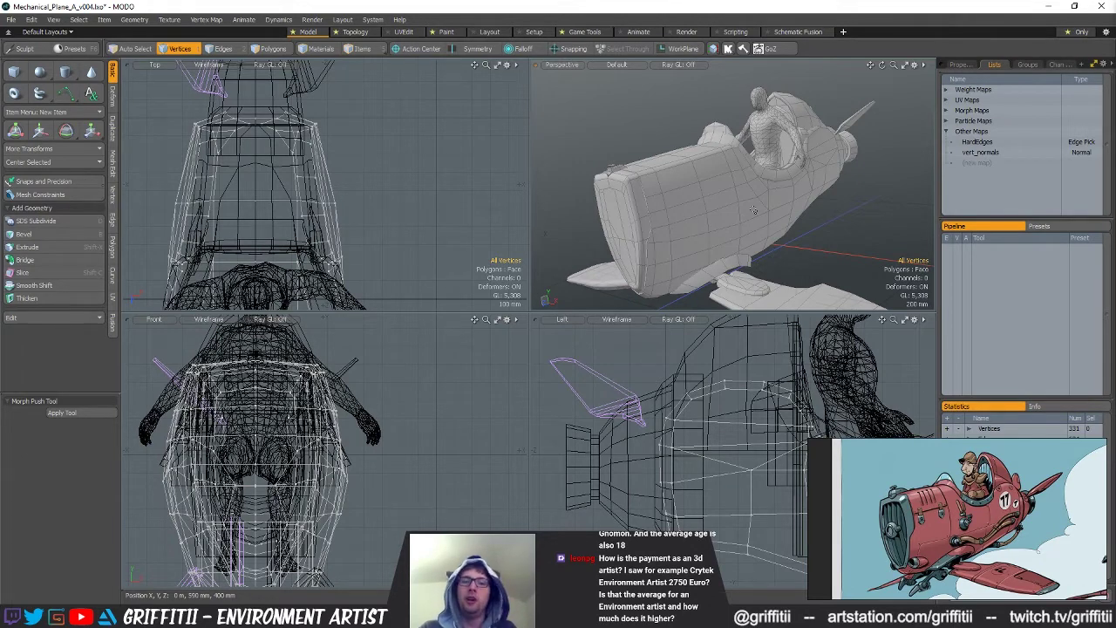
Examine the fuselage's side, underside and cockpit area up close
mouse_move(805, 220)
left_mouse_down("alt")
mouse_move(843, 244)
mouse_move(769, 210)
mouse_move(819, 215)
left_mouse_up("alt")
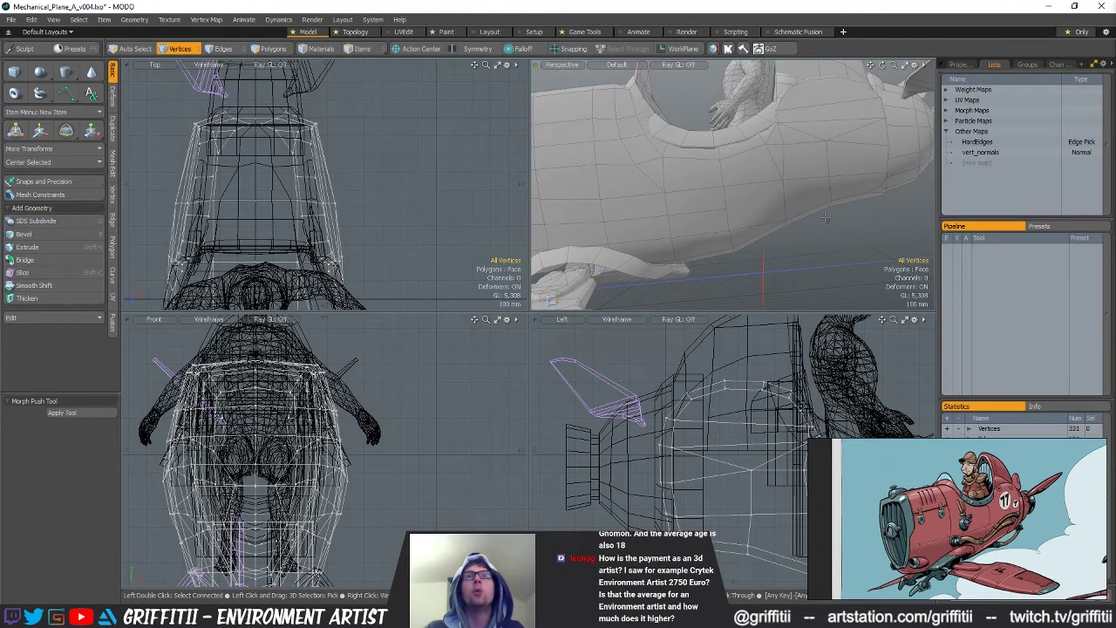
left_click_drag(824, 218, 662, 186, "ctrl+alt")
key("2")
key("3")
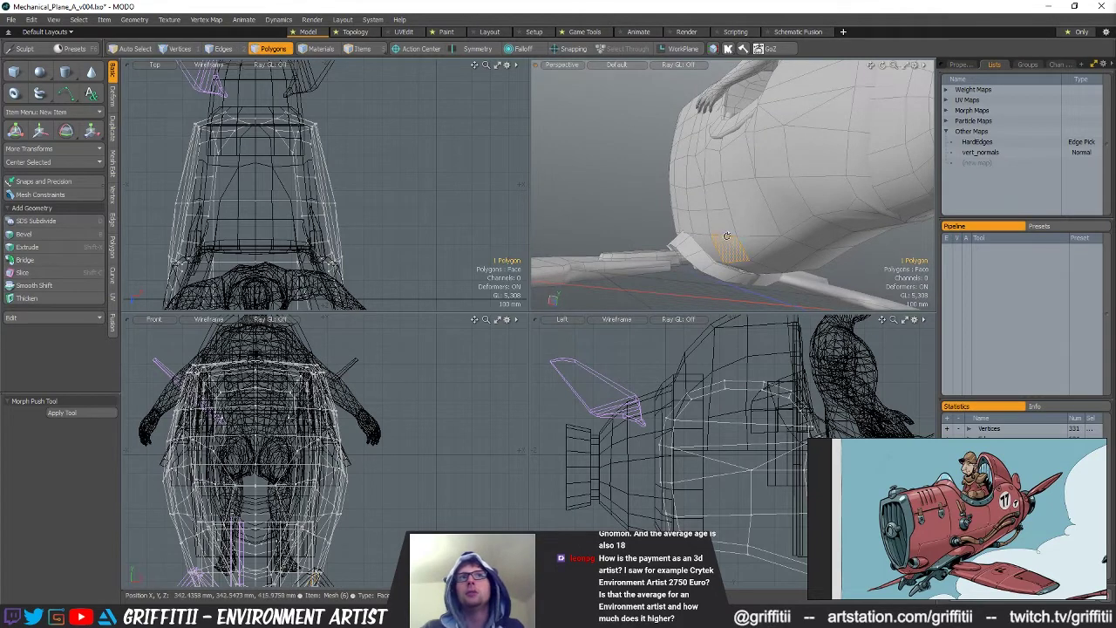
key("1")
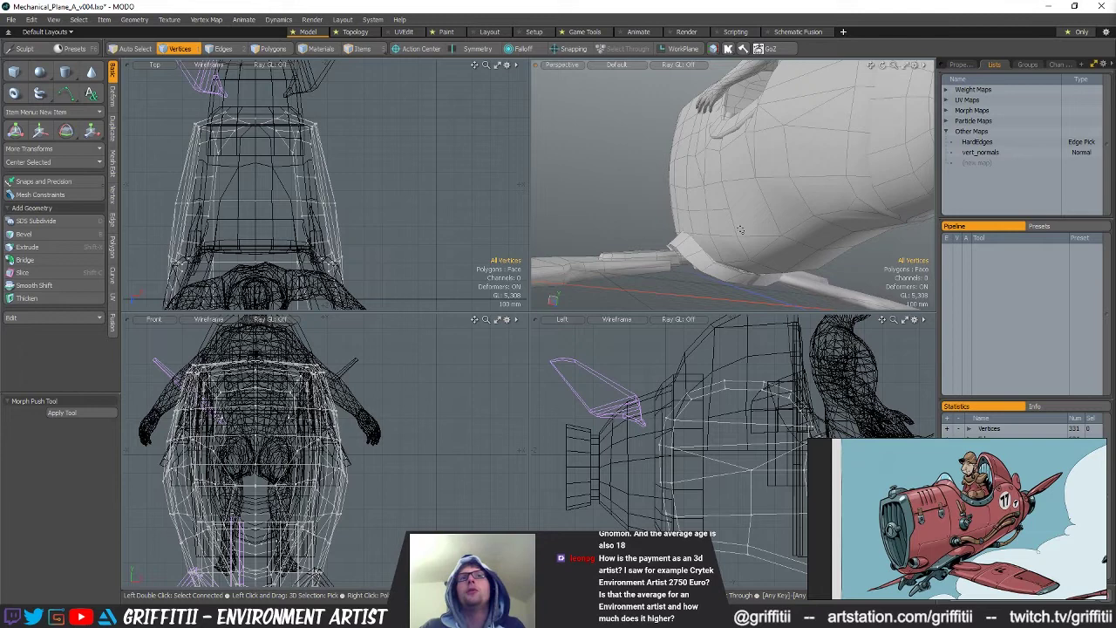
left_click_drag(739, 230, 778, 229, "alt")
scroll(759, 236, "up", 2)
scroll(803, 228, "up", 3)
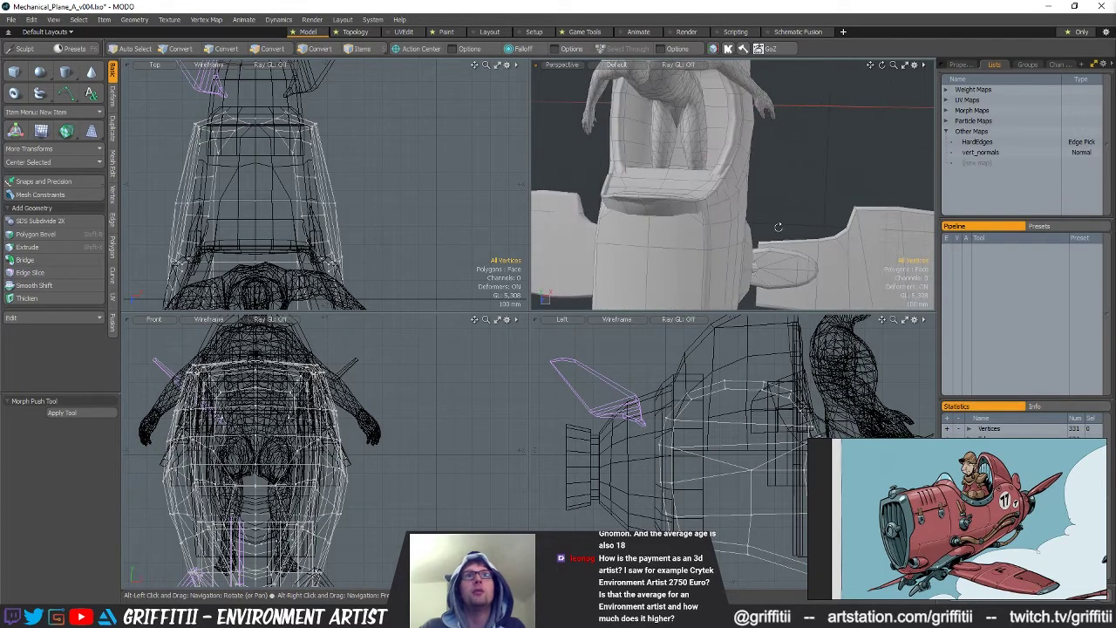
Select the matching upper side edges of the cowling just ahead of the cockpit and scale them
key("2")
left_click(731, 193)
left_click_drag(731, 194, 815, 201, "alt")
left_click(665, 204, "shift")
left_click_drag(664, 204, 803, 207, "alt")
key("r")
key("space")
key("3")
key("2")
key("y")
scroll(355, 104, "down", 3)
left_click_drag(355, 104, 355, 92, "alt")
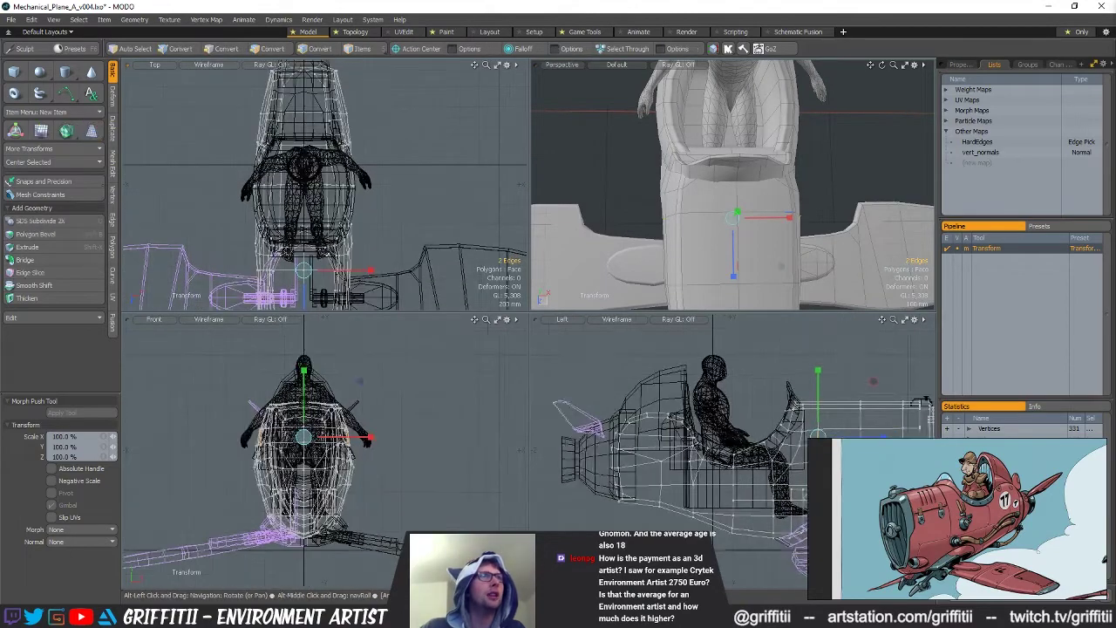
Scale the pair of side edges next to the cockpit's front lip to 94.5% along X
left_click_drag(304, 269, 324, 201, "alt+shift")
scroll(325, 202, "up", 3)
left_click_drag(789, 163, 805, 188, "alt")
left_click_drag(740, 185, 785, 200, "alt")
key("space")
key("r")
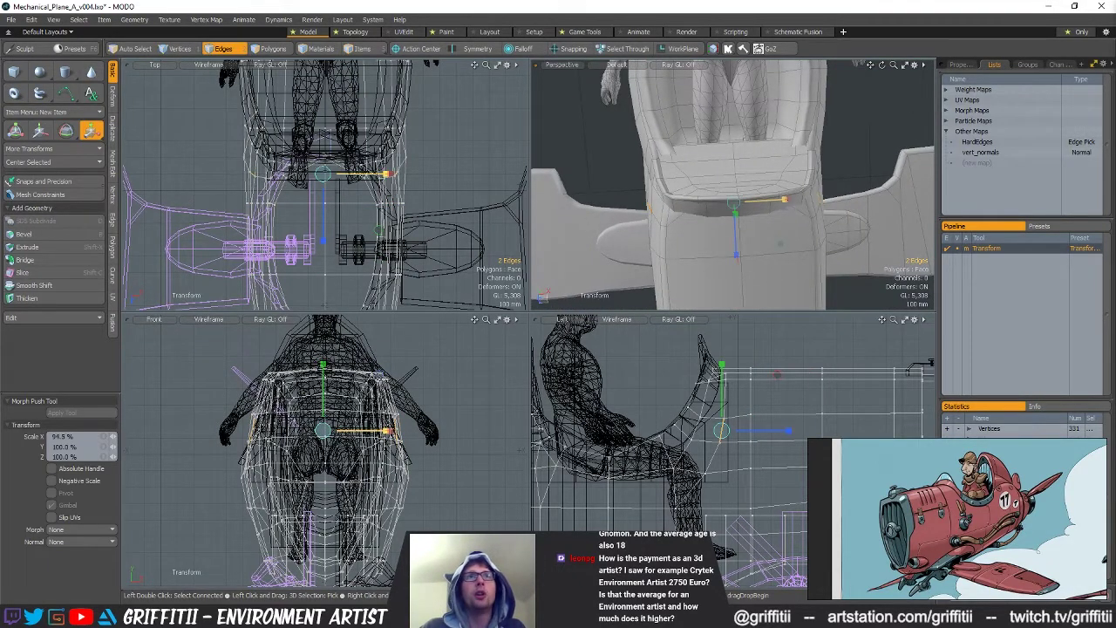
key("space")
Select the diagonal side edges beside the pilot's knees on both sides of the fuselage and scale them along X
left_click(854, 165)
left_click_drag(855, 165, 850, 214, "alt")
left_click(805, 206)
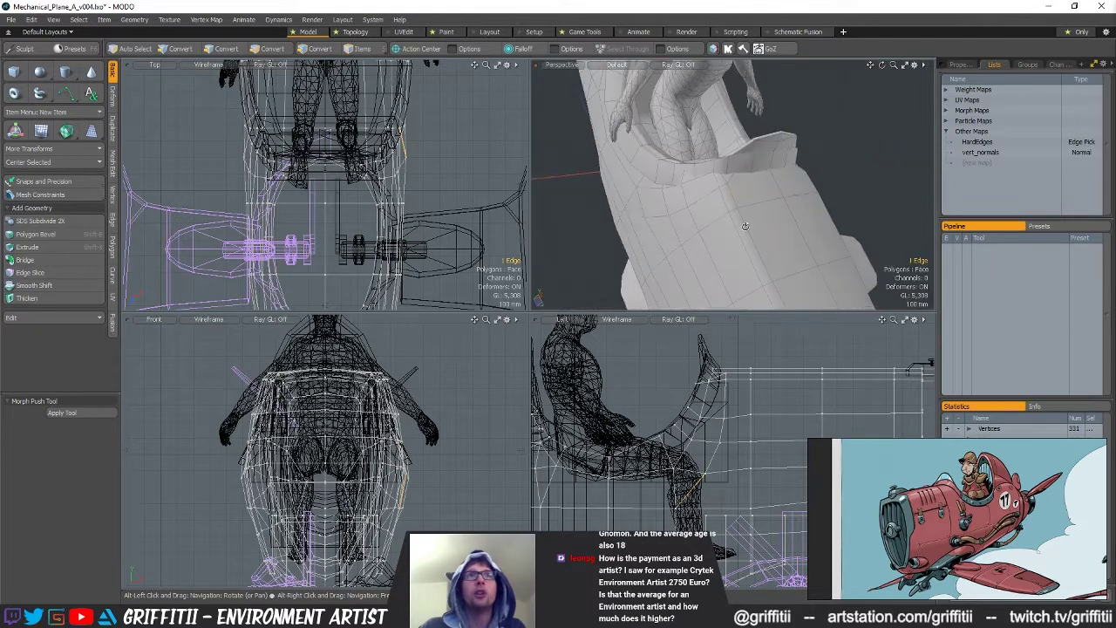
left_click(638, 206, "shift")
left_click_drag(637, 206, 613, 236, "alt")
key("r")
left_click_drag(817, 202, 876, 218, "alt")
key("q")
Select another matching pair of side edges near the cockpit front, scale them along X, and clear the selection
key("space")
key("space")
key("space")
left_click(780, 196)
left_click(672, 200, "shift")
left_click_drag(790, 202, 845, 174, "alt")
key("r")
scroll(845, 174, "down", 2)
key("q")
left_click(855, 175)
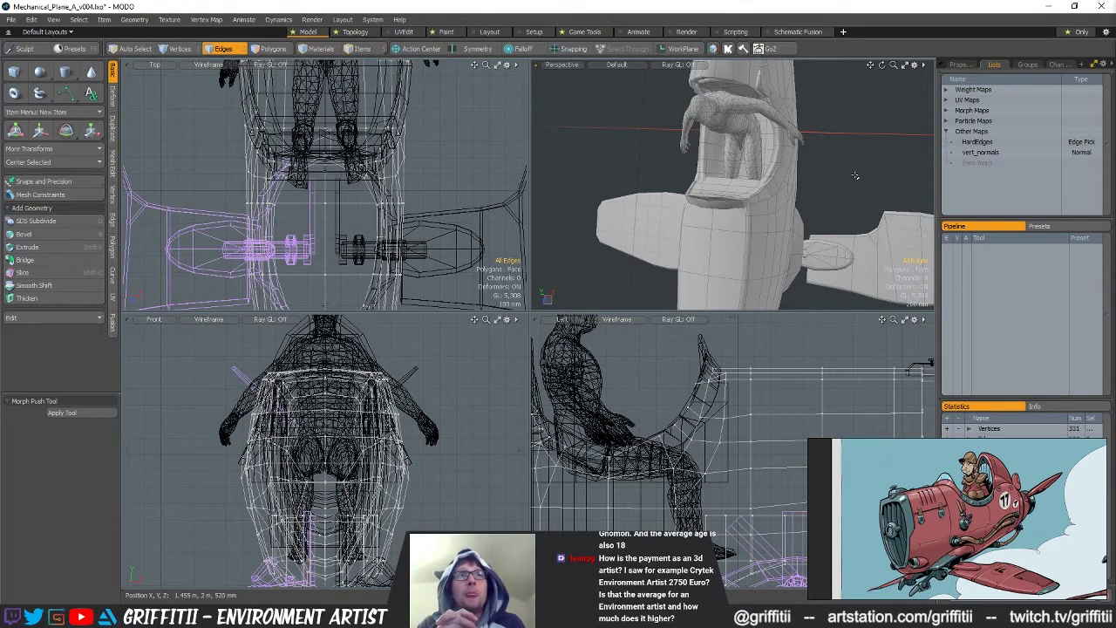
Examine the reshaped cowling and cockpit sides from above, the side and the front
left_click_drag(856, 176, 749, 203, "alt")
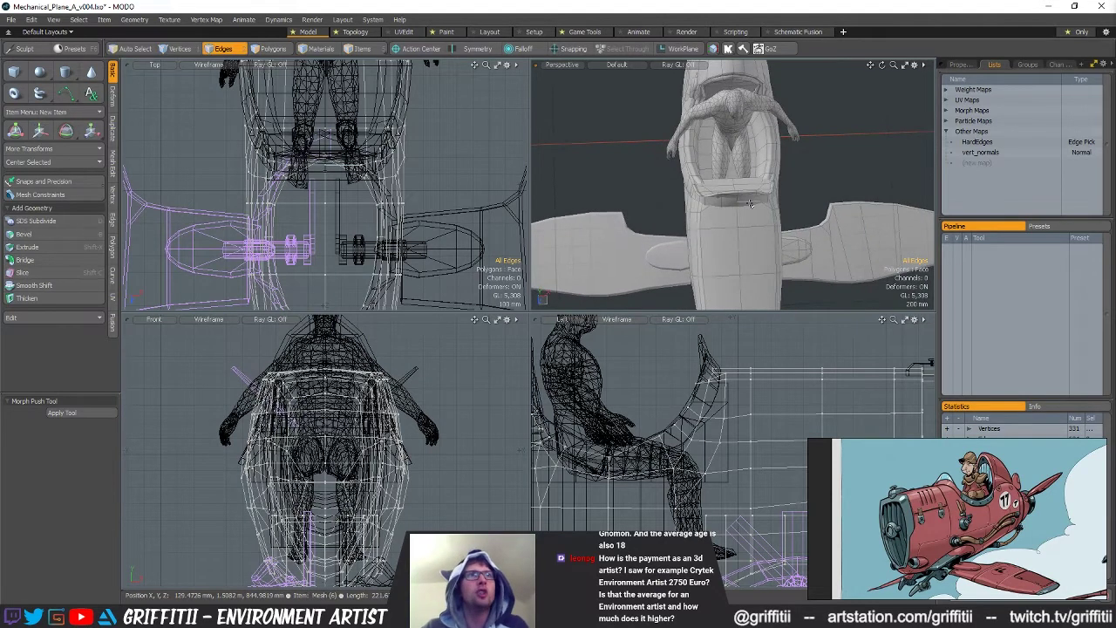
left_click_drag(818, 168, 764, 228, "alt")
key("space")
key("space")
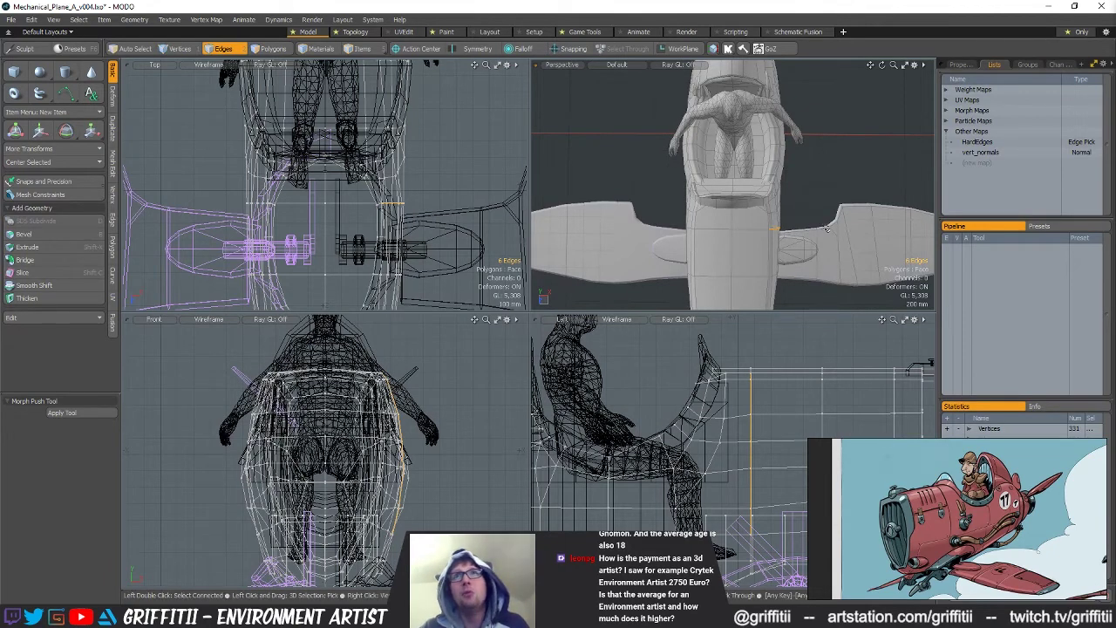
left_click_drag(825, 228, 713, 225, "alt")
key("2")
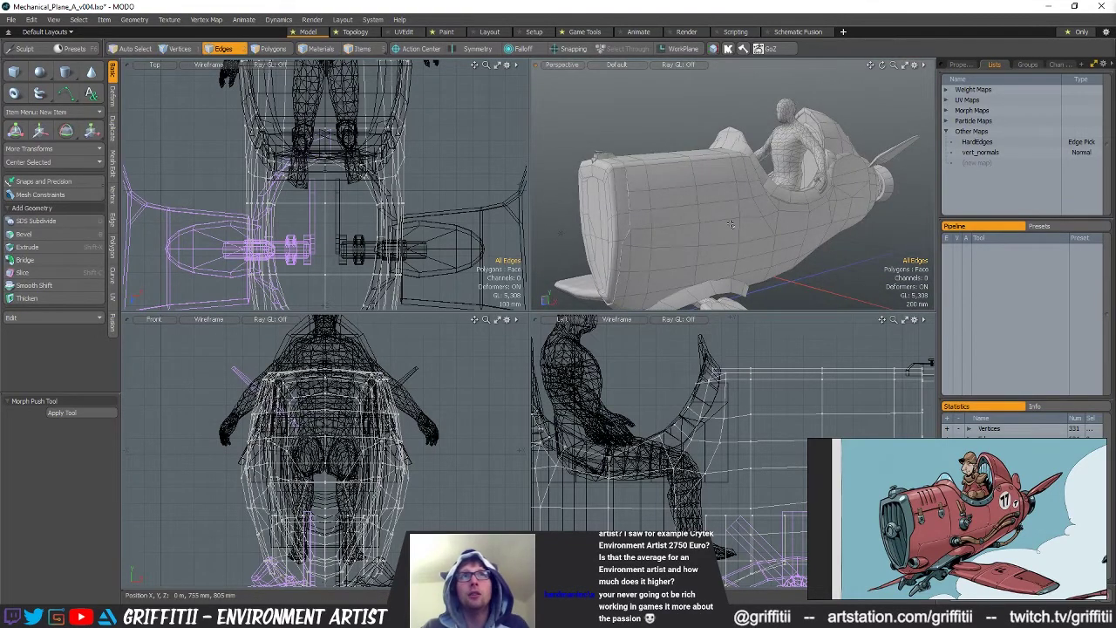
left_click_drag(738, 207, 819, 194, "alt")
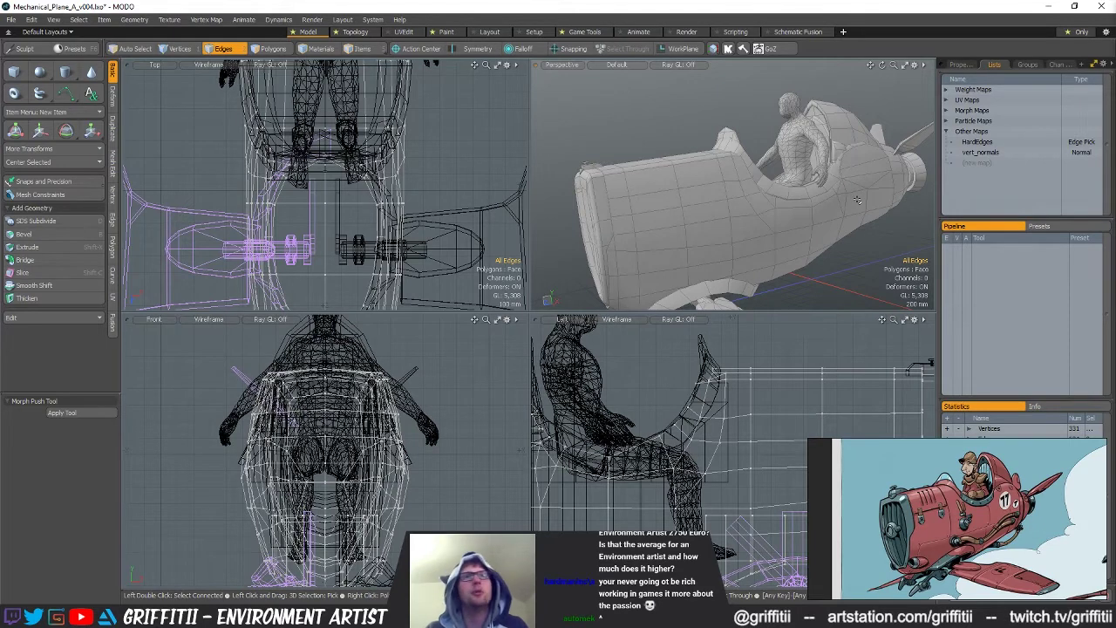
left_click_drag(857, 200, 761, 178, "alt")
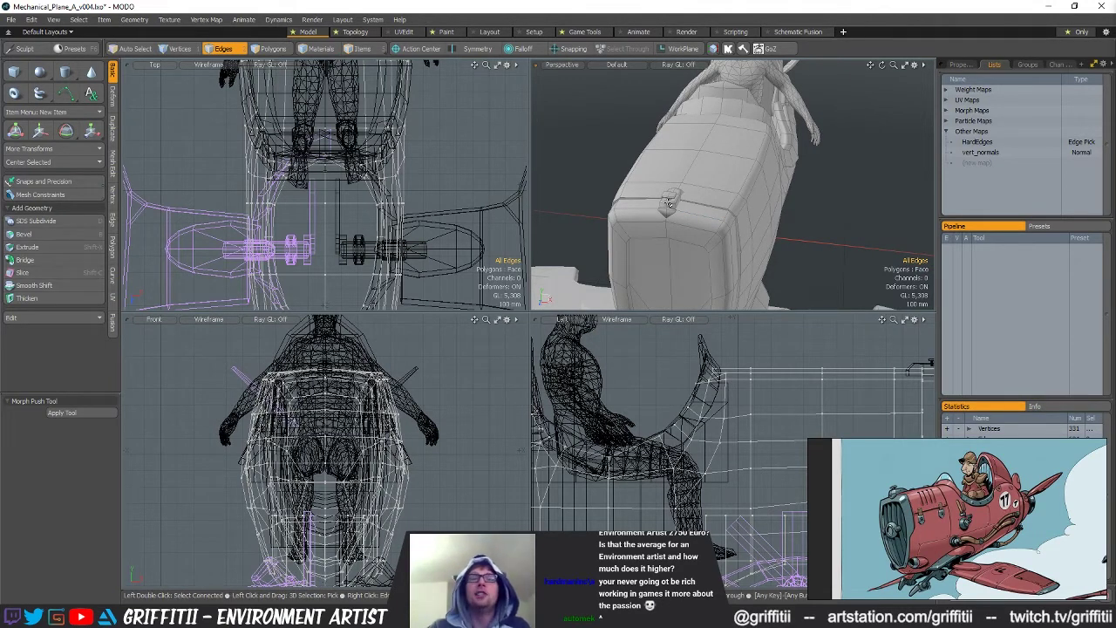
Activate the radiator cap mesh on top of the nose and raise it 30 mm along Y
middle_click_drag(715, 221, 748, 219)
key("5")
left_click(729, 241)
left_click_drag(816, 245, 788, 245, "alt")
key("3")
middle_click_drag(789, 246, 718, 159)
left_click_drag(856, 394, 748, 408, "alt")
key("r")
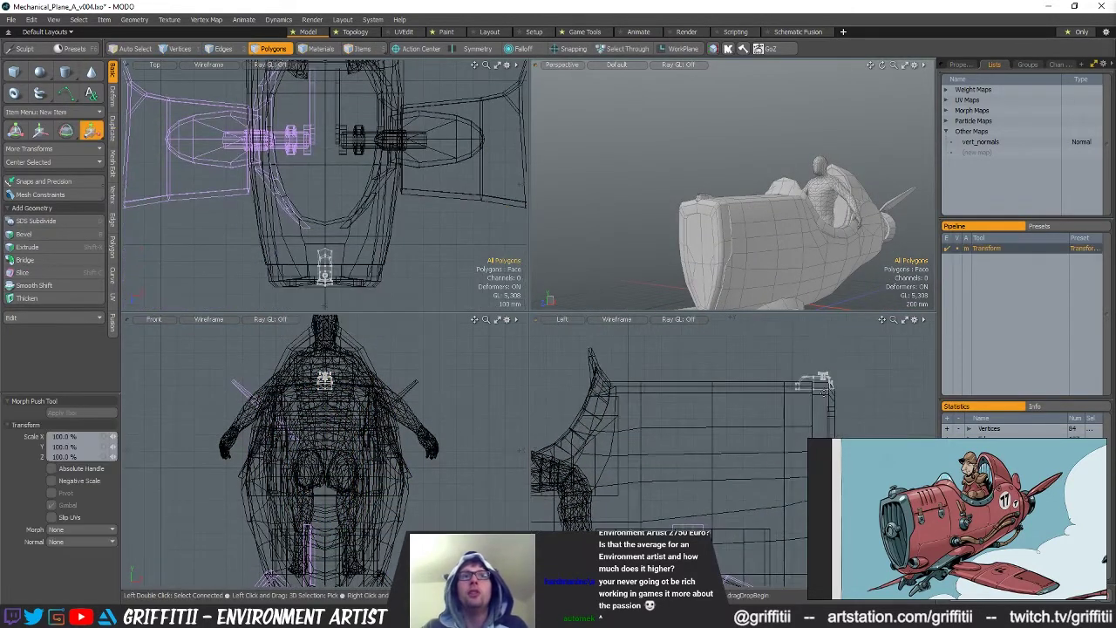
key("w")
left_click_drag(815, 352, 816, 318)
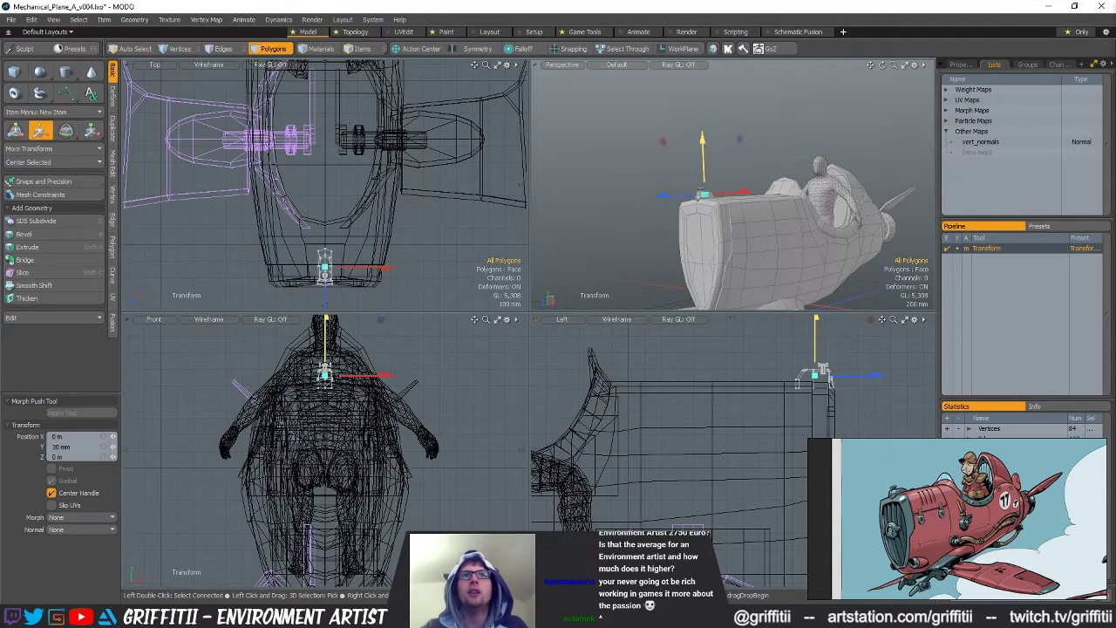
key("q")
Select the lower vertices of the radiator cap's base and scale them outward to flare the base
left_click_drag(732, 218, 740, 247, "alt")
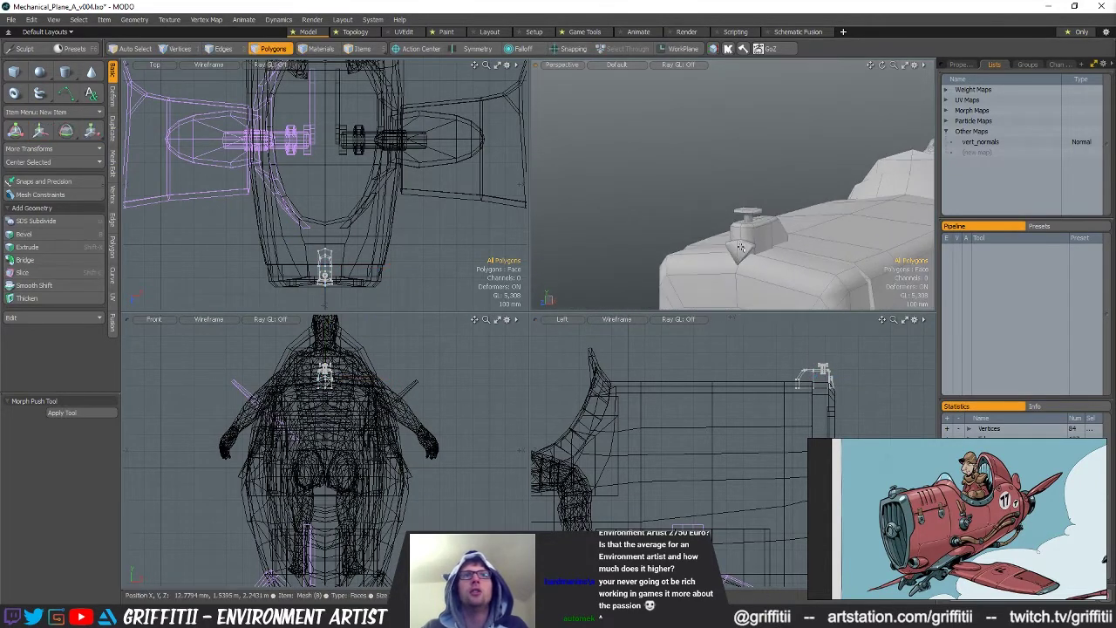
key("1")
scroll(315, 369, "up", 6)
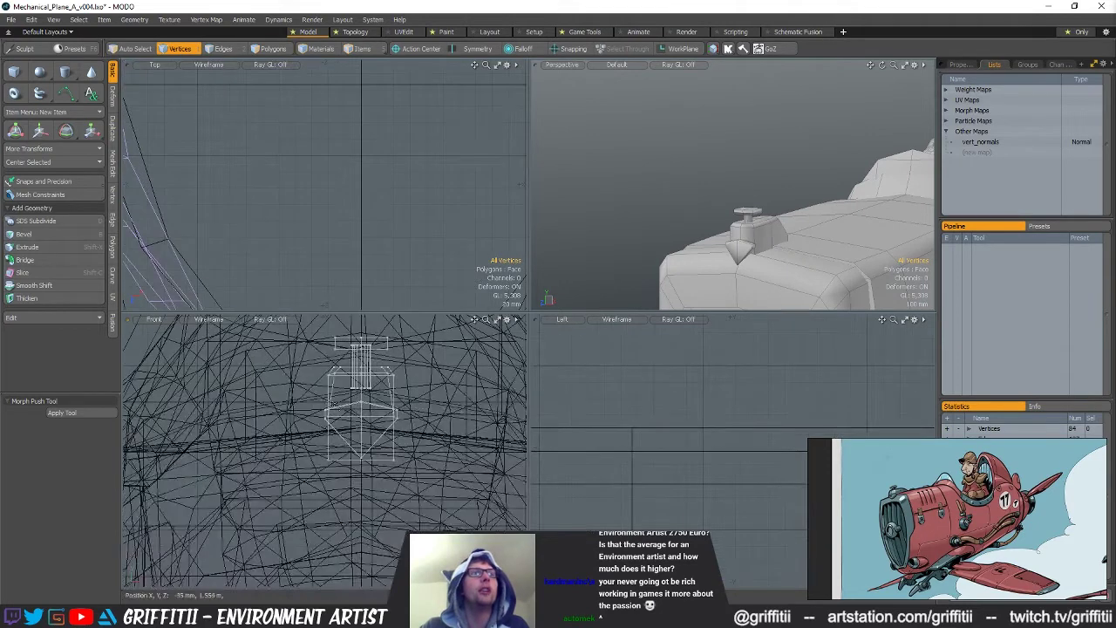
right_click_drag(506, 407, 475, 388)
key("r")
mouse_move(732, 275)
left_mouse_down("alt")
mouse_move(863, 255)
mouse_move(914, 265)
mouse_move(749, 228)
left_mouse_up("alt")
key("space")
Select the wedge-shaped piece at the front of the cap's base, lower and rotate it against the nose, and clear the selection
key("space")
key("space")
double_click(732, 211)
key("w")
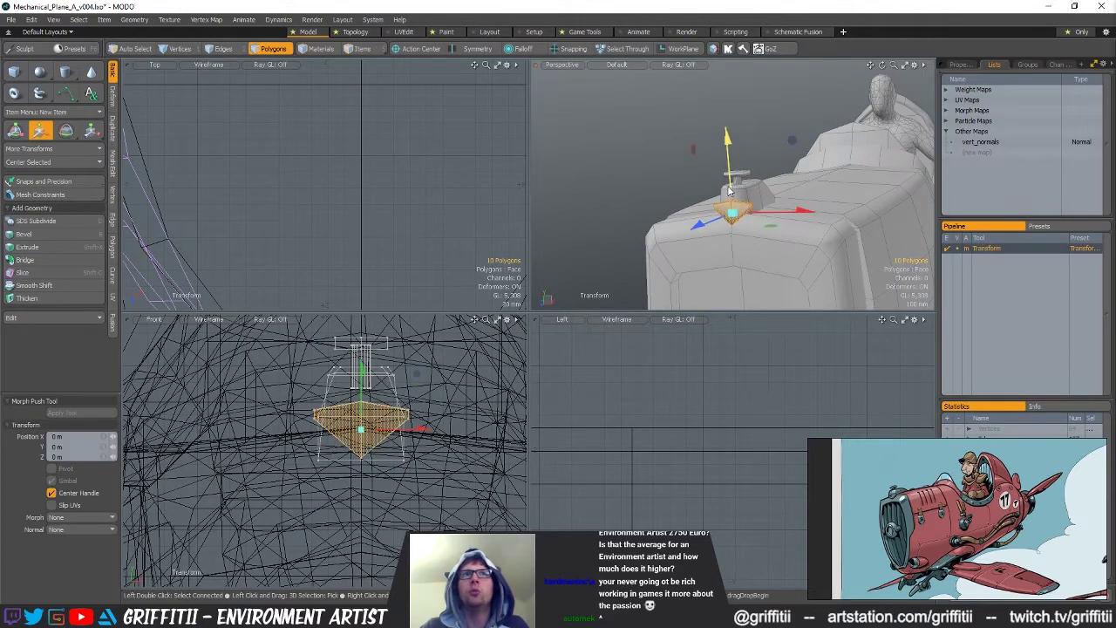
key("space")
key("e")
left_click_drag(694, 253, 691, 234)
key("space")
left_click(665, 147)
Examine the nose, wings and cockpit opening from the front, from above and from the side
scroll(767, 196, "down", 2)
left_click_drag(666, 147, 792, 207, "alt")
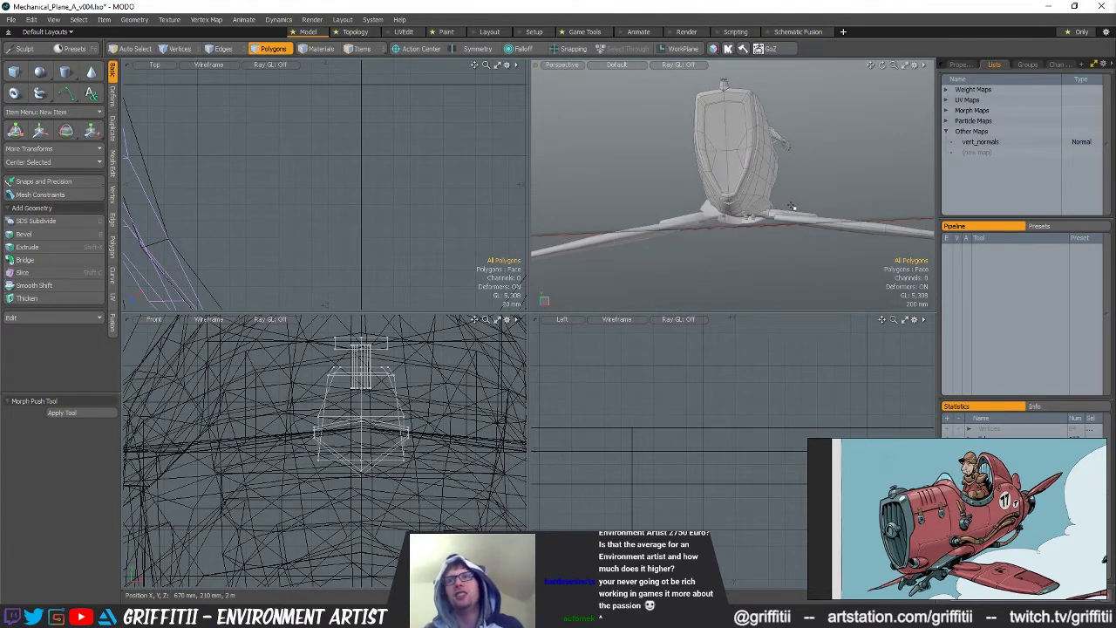
left_click_drag(791, 206, 628, 288, "alt")
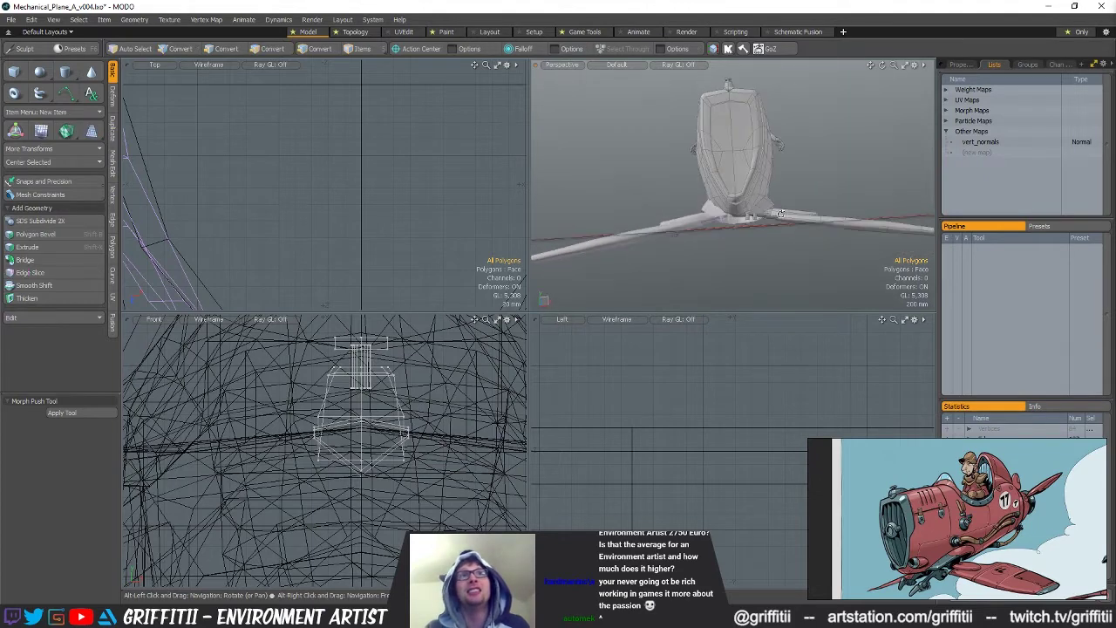
key("5")
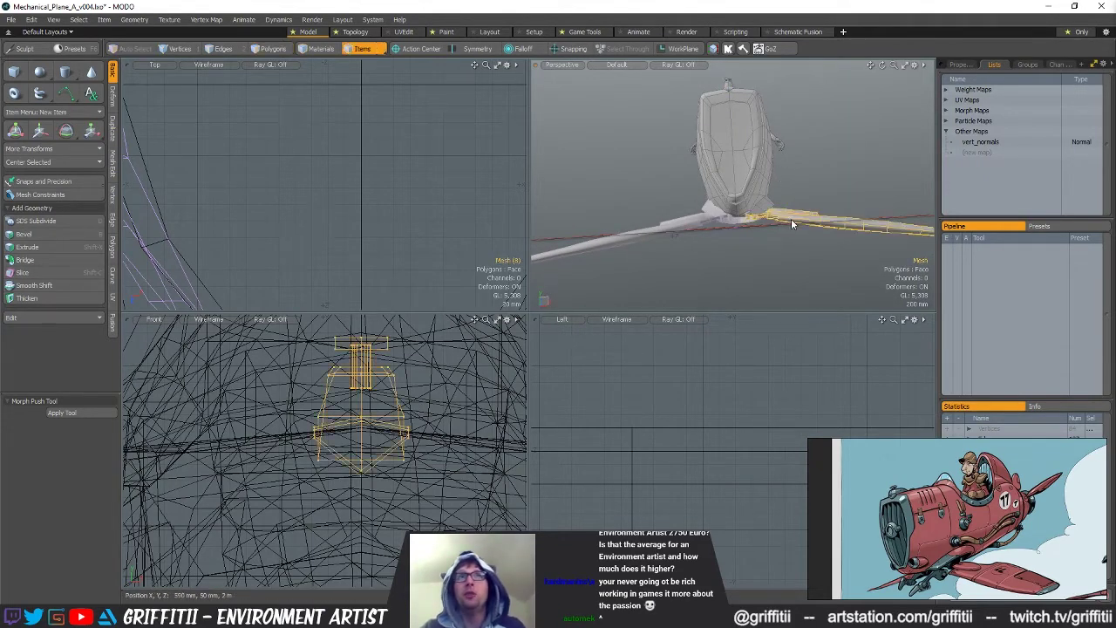
left_click(793, 224)
key("3")
left_click_drag(792, 224, 768, 249, "alt")
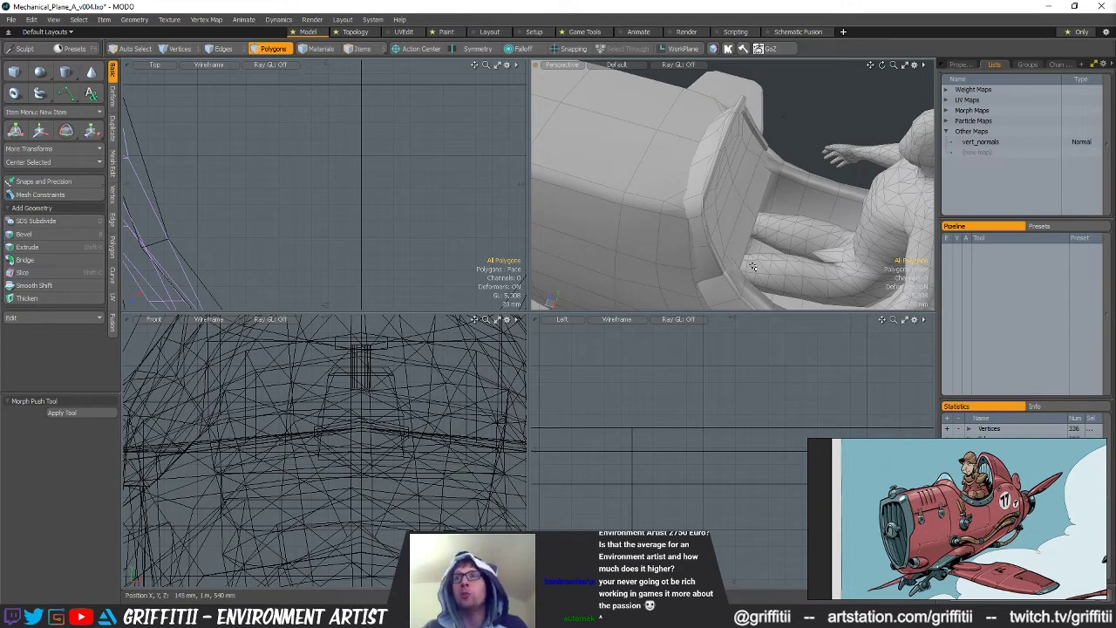
left_click_drag(744, 246, 755, 270, "alt")
left_click_drag(733, 210, 828, 246, "alt")
scroll(807, 179, "down", 5)
left_click_drag(828, 246, 811, 223, "alt")
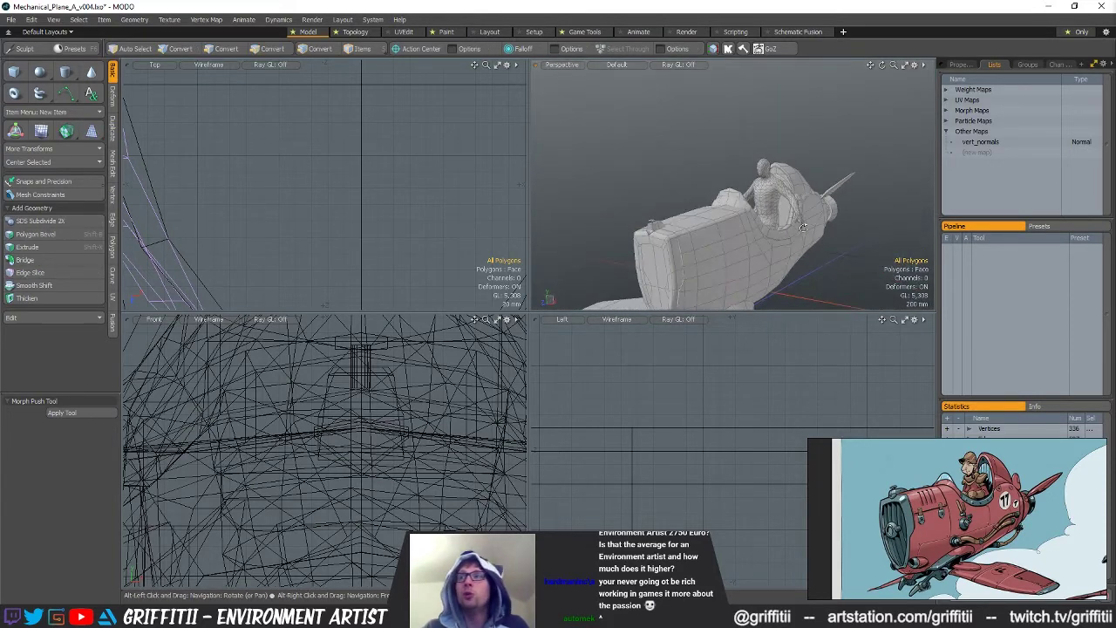
scroll(767, 248, "up", 6)
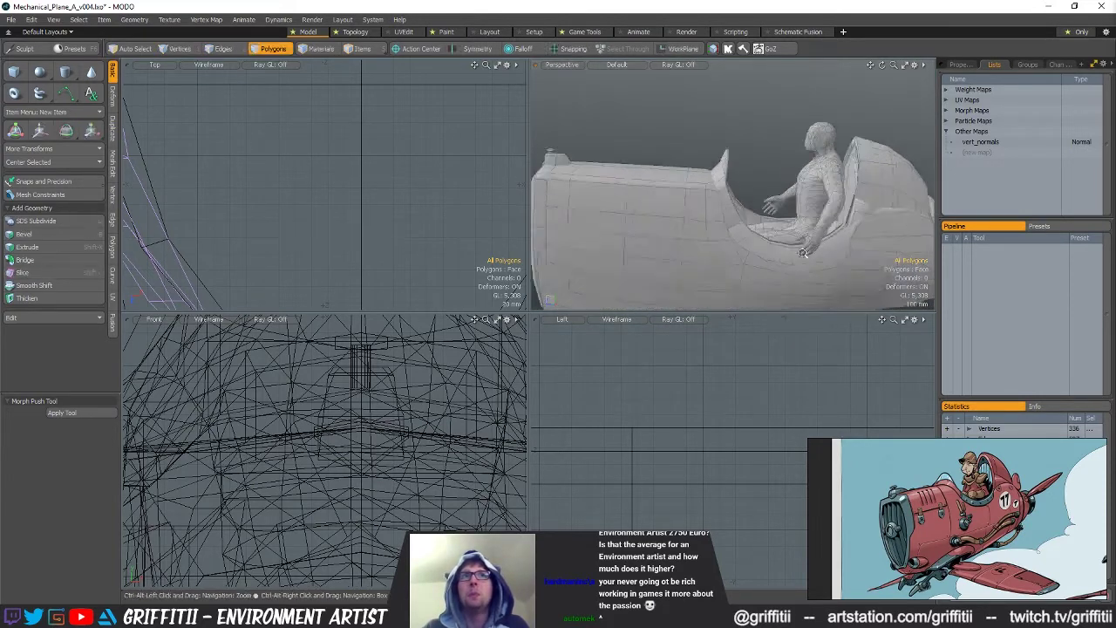
left_click_drag(735, 233, 827, 268, "alt")
Activate the fuselage mesh and examine the polygons along the cockpit's front side edge and the overall side profile
key("5")
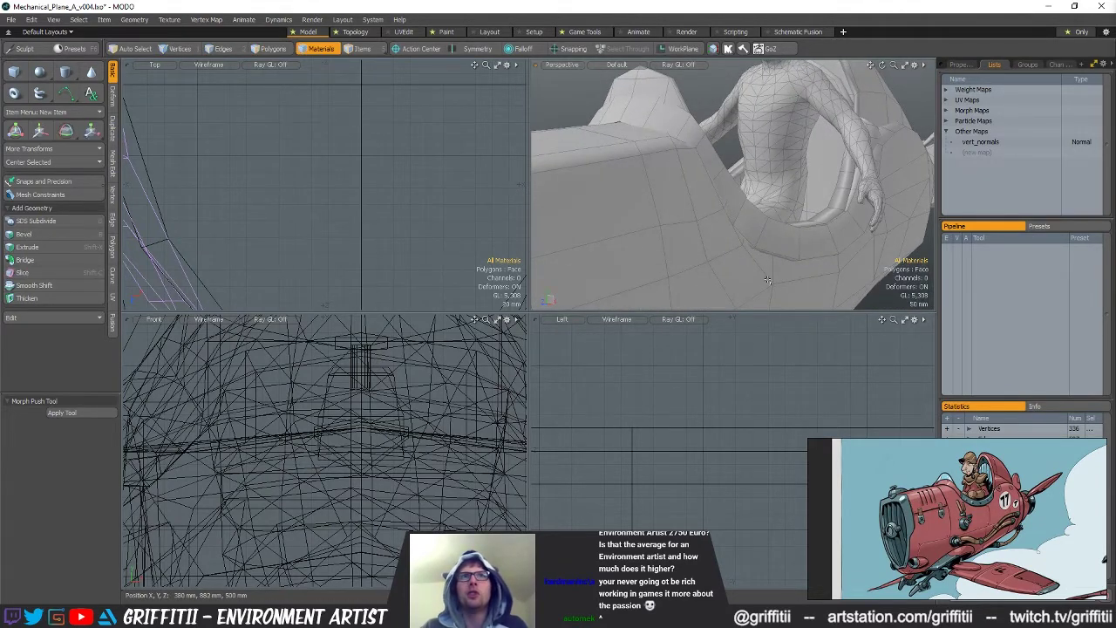
left_click(772, 282)
key("3")
left_click(710, 205)
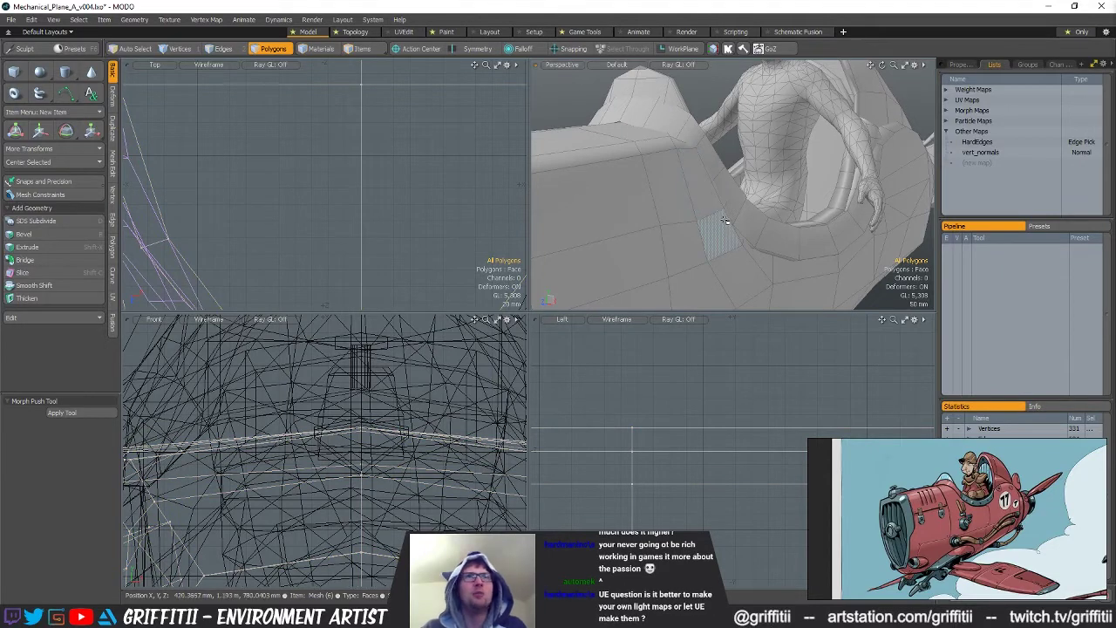
mouse_move(725, 205)
left_mouse_down()
mouse_move(738, 228)
mouse_move(614, 169)
mouse_move(695, 170)
left_mouse_up()
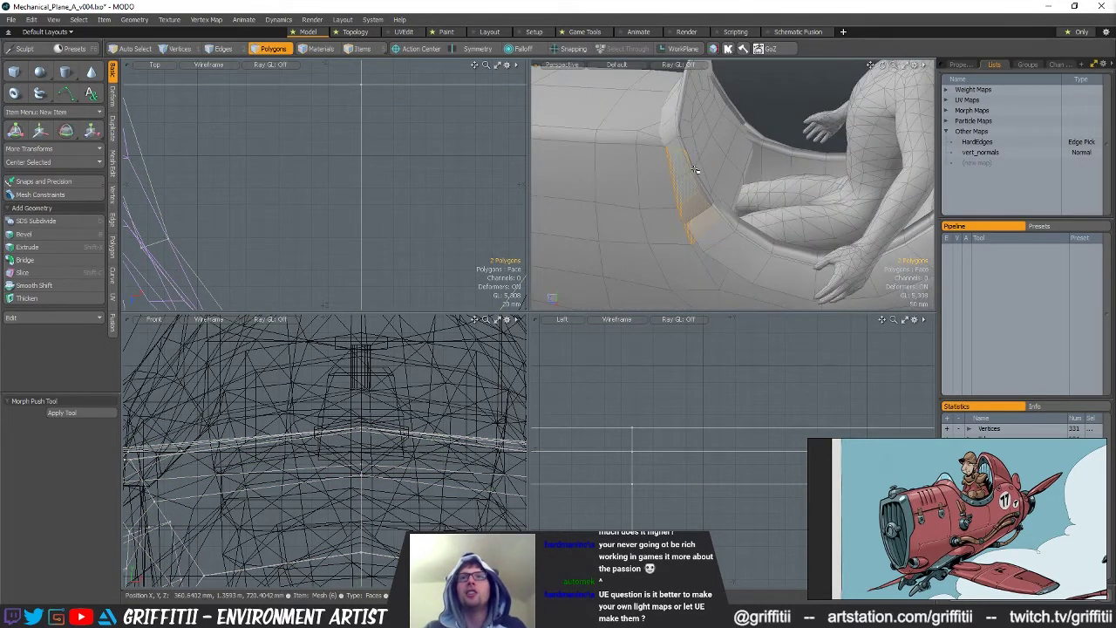
left_click_drag(711, 141, 789, 177, "alt")
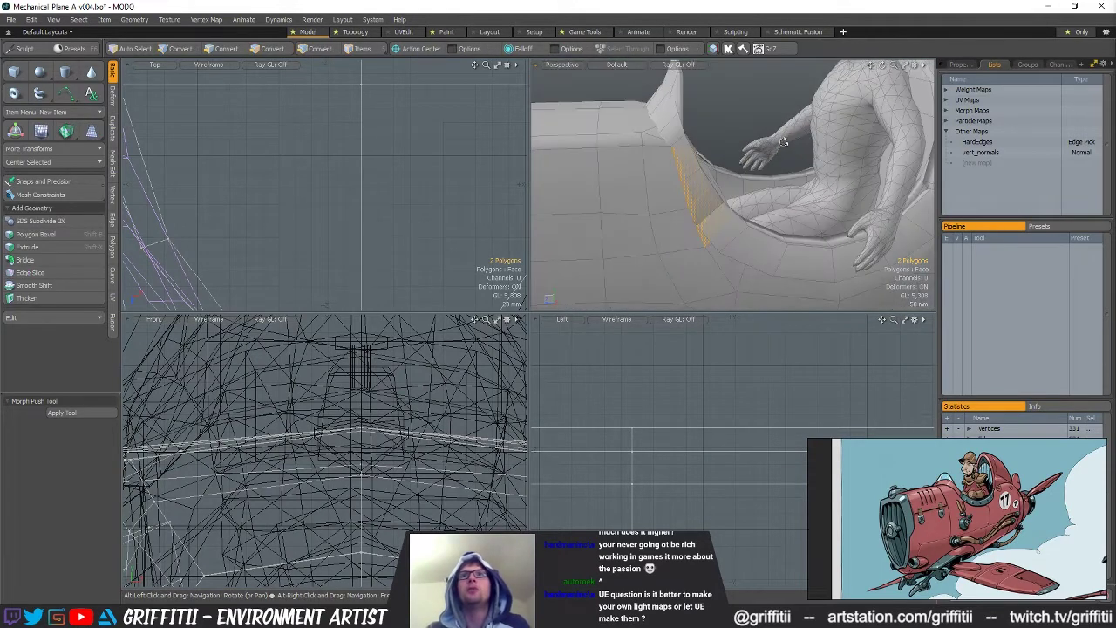
left_click_drag(658, 206, 780, 190, "alt")
left_click(780, 190)
left_click_drag(732, 160, 787, 163, "alt")
scroll(784, 169, "up", 2)
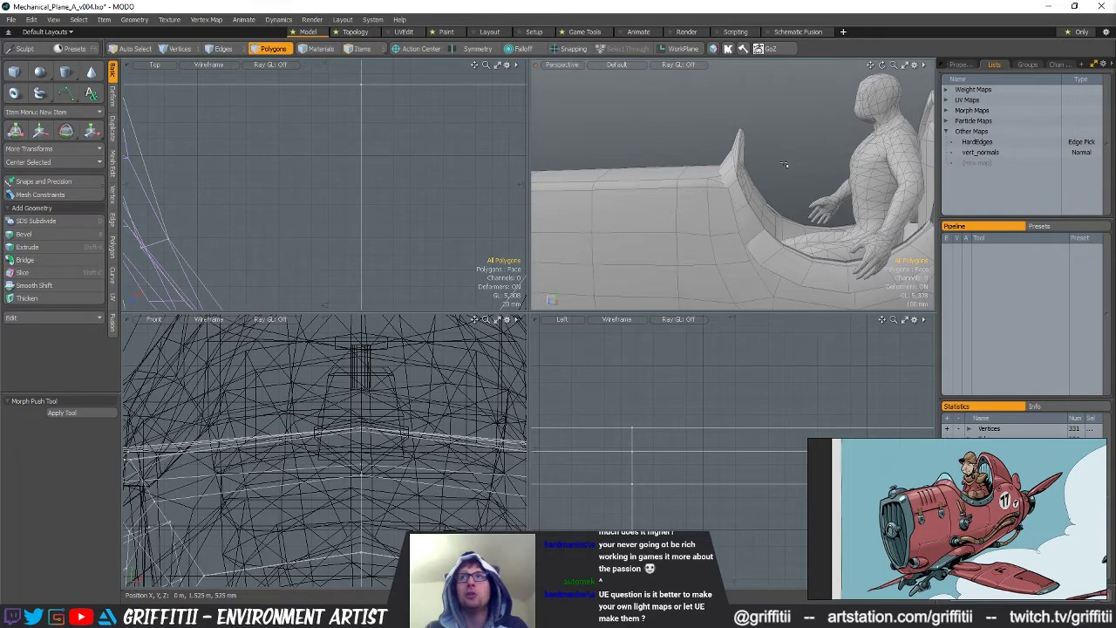
left_click_drag(785, 164, 746, 224, "alt")
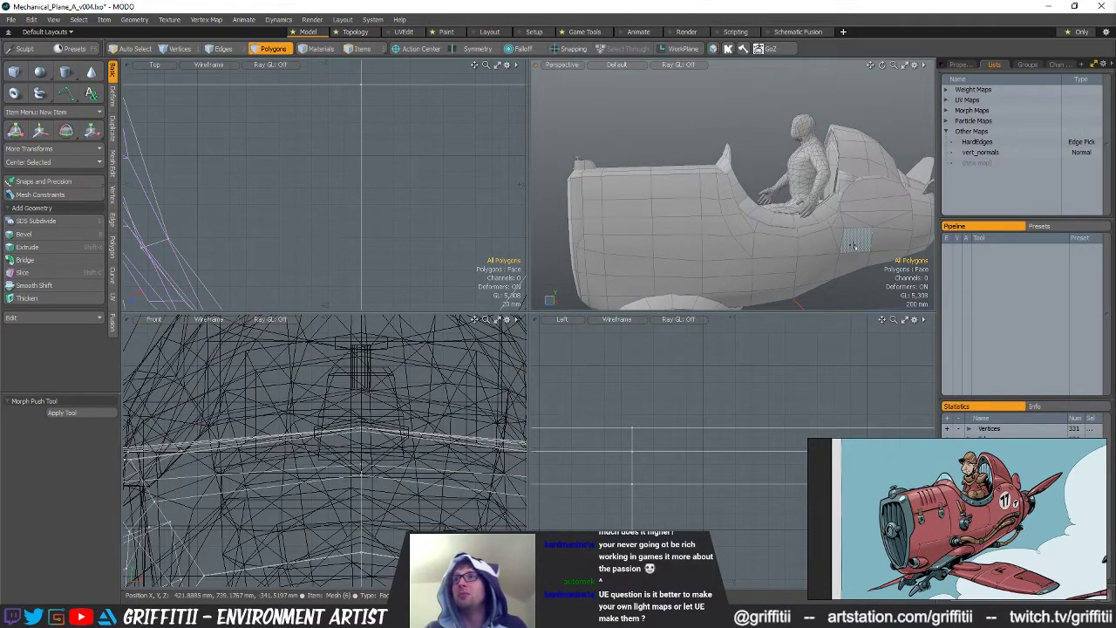
Select the rear fuselage vertices just ahead of the tail section, scale them along X, and clear the selection
left_click_drag(852, 247, 599, 186, "alt")
mouse_move(721, 202)
left_mouse_down("alt")
mouse_move(694, 217)
mouse_move(739, 213)
mouse_move(724, 229)
mouse_move(370, 267)
left_mouse_up("alt")
key("5")
key("3")
key("a")
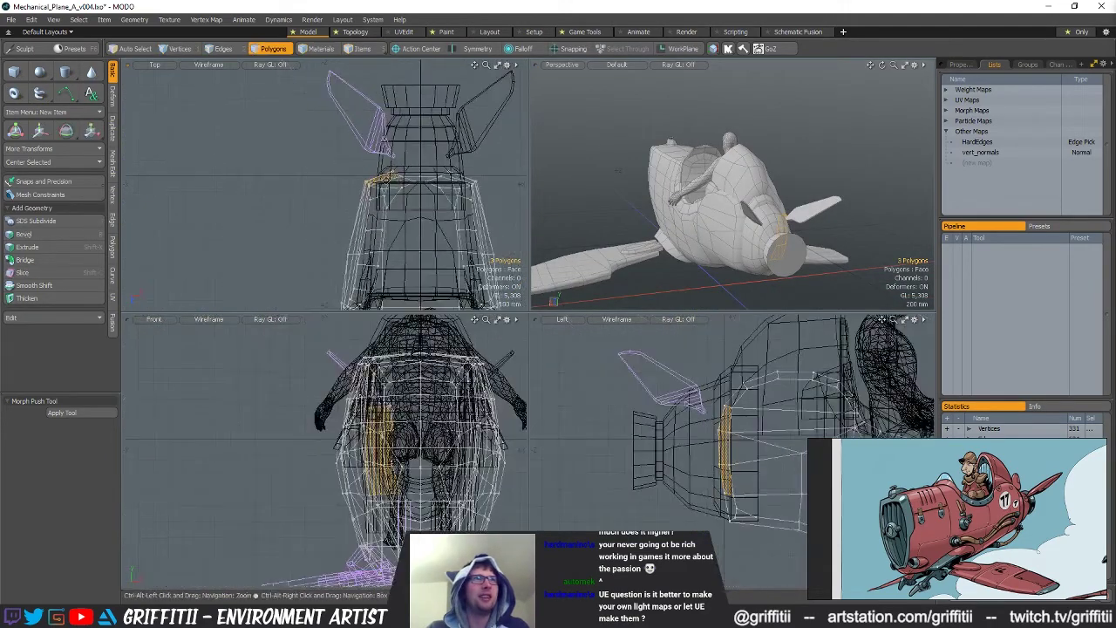
key("1")
right_click_drag(564, 181, 558, 188)
key("y")
left_click_drag(457, 201, 447, 200)
left_click_drag(663, 210, 793, 197, "alt")
key("q")
left_click(794, 197)
left_click_drag(368, 229, 366, 128, "alt+shift")
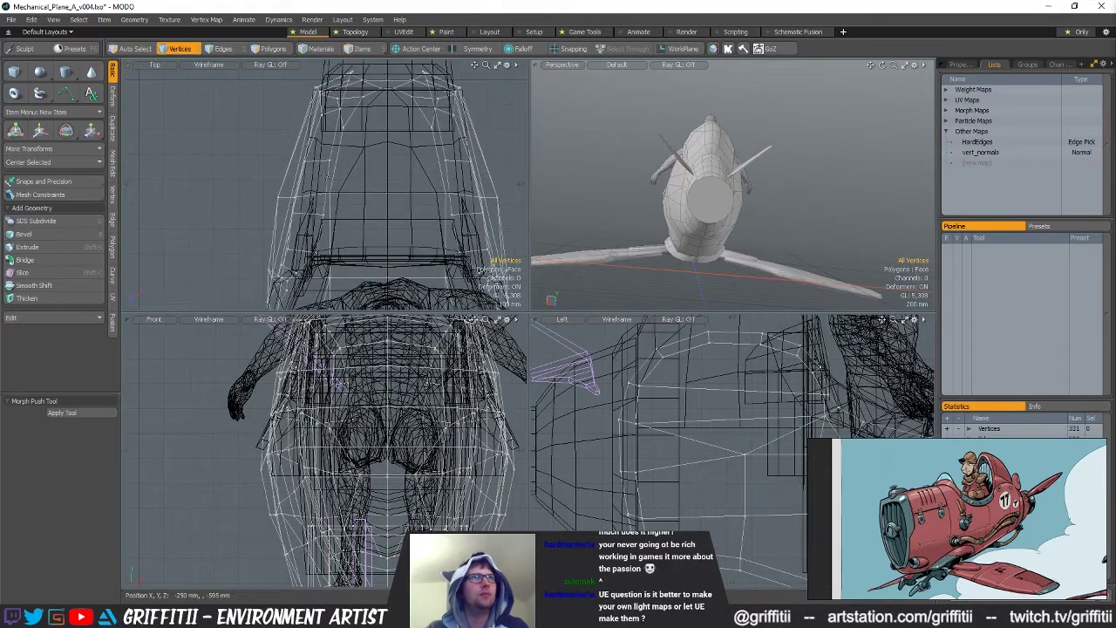
Select the next ring of rear fuselage vertices toward the cockpit and scale it narrower along X
right_click_drag(556, 214, 523, 184)
key("r")
left_click_drag(449, 196, 432, 196)
mouse_move(750, 208)
left_mouse_down("alt")
mouse_move(758, 197)
mouse_move(768, 214)
mouse_move(751, 189)
left_mouse_up("alt")
left_click_drag(688, 172, 732, 206)
key("q")
Select the fuselage vertices directly behind the pilot on both sides and scale them slightly narrower along X
right_click_drag(724, 180, 796, 207)
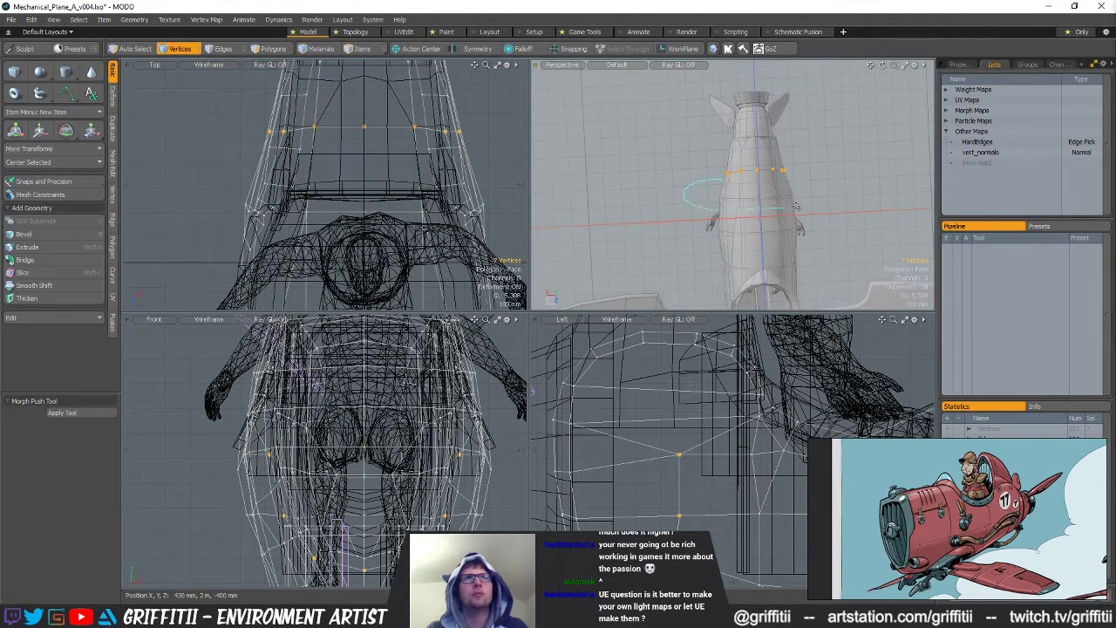
left_click_drag(748, 195, 626, 214, "alt")
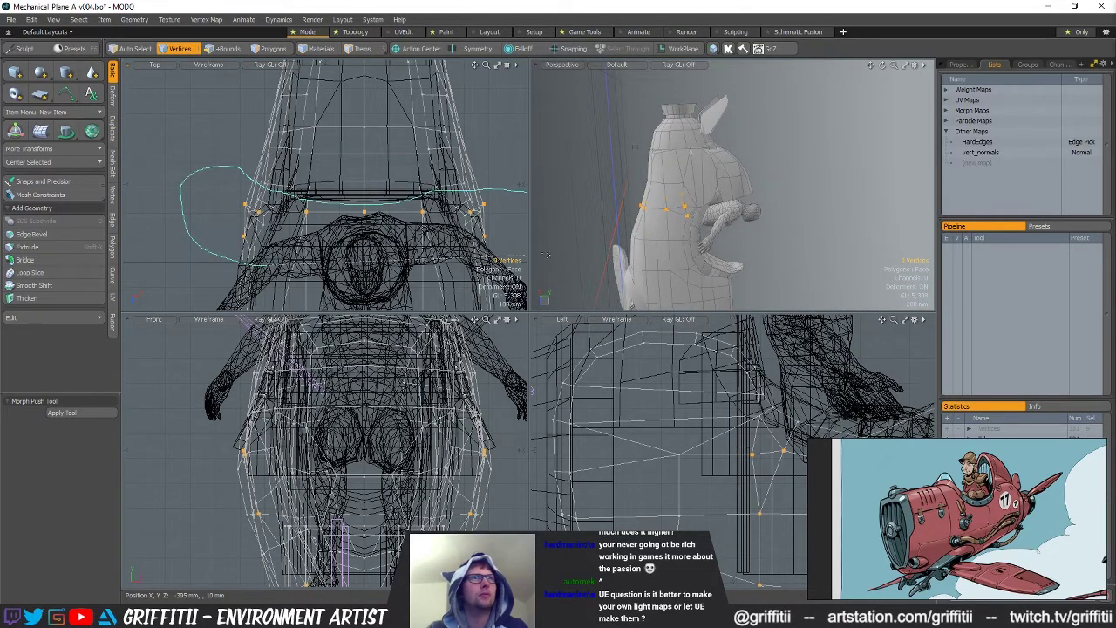
right_click_drag(546, 255, 540, 260, "shift")
key("r")
mouse_move(738, 218)
left_mouse_down("alt")
mouse_move(853, 179)
mouse_move(832, 163)
left_mouse_up("alt")
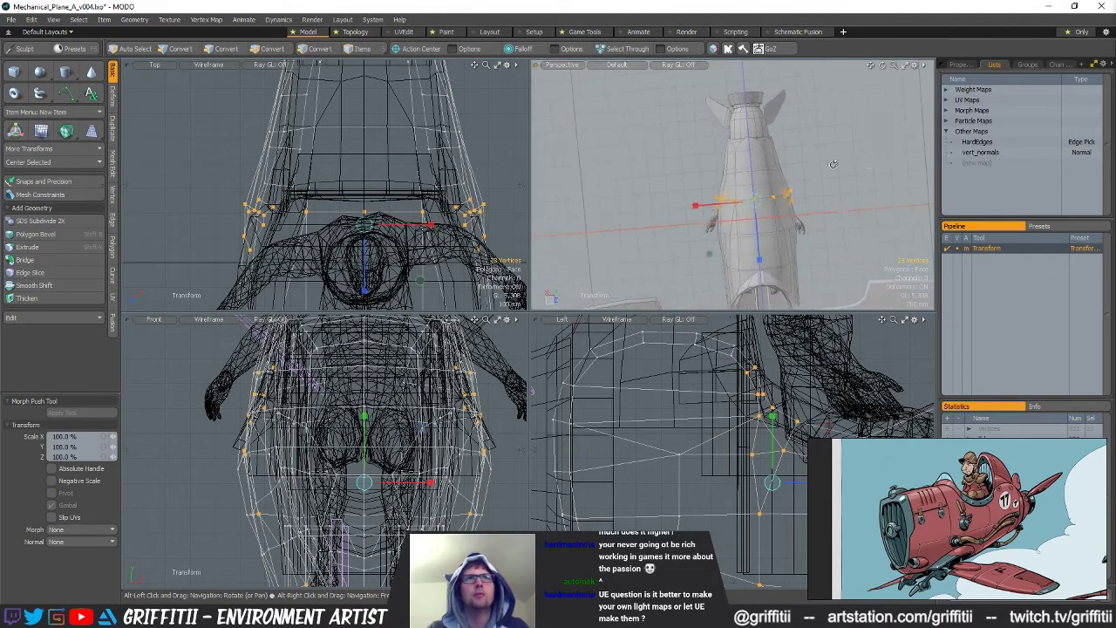
key("r")
left_click_drag(433, 224, 422, 225)
left_click_drag(698, 206, 745, 183, "alt")
left_click_drag(392, 210, 375, 134, "alt+shift")
key("space")
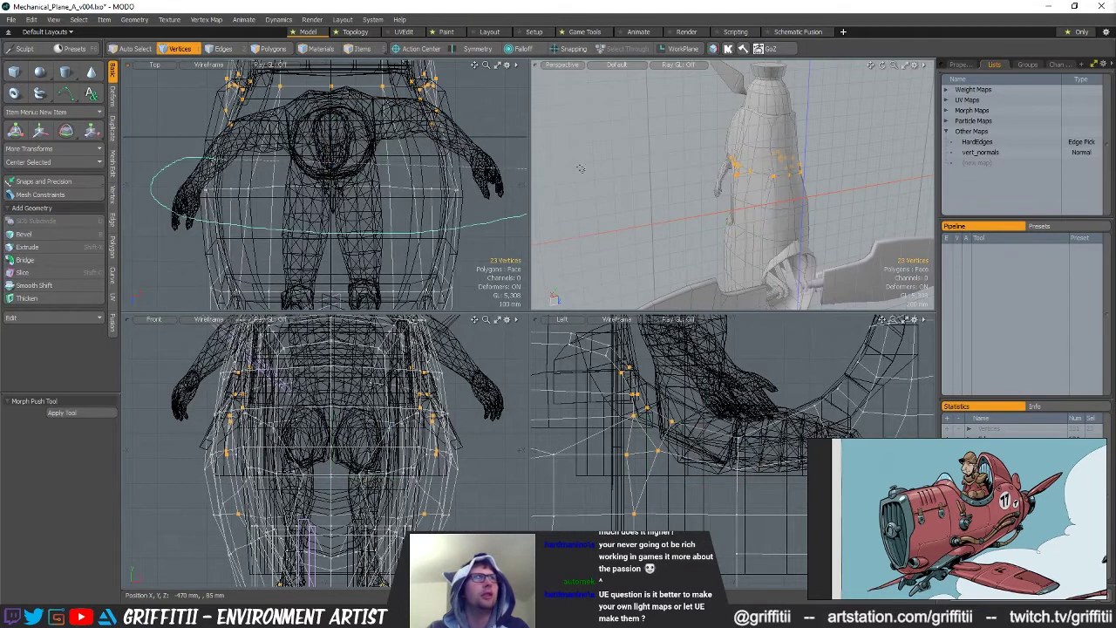
Select the ring of lower fuselage vertices beneath the pilot's seat and scale it along X
right_click_drag(577, 174, 576, 172)
key("r")
mouse_move(610, 183)
left_mouse_down("alt")
mouse_move(695, 196)
mouse_move(727, 188)
mouse_move(870, 242)
mouse_move(601, 82)
mouse_move(604, 187)
left_mouse_up("alt")
scroll(454, 194, "down", 2)
left_click_drag(454, 194, 457, 125, "alt")
key("q")
left_click_drag(633, 215, 715, 209, "alt")
left_click_drag(281, 157, 282, 168, "alt")
key("2")
key("1")
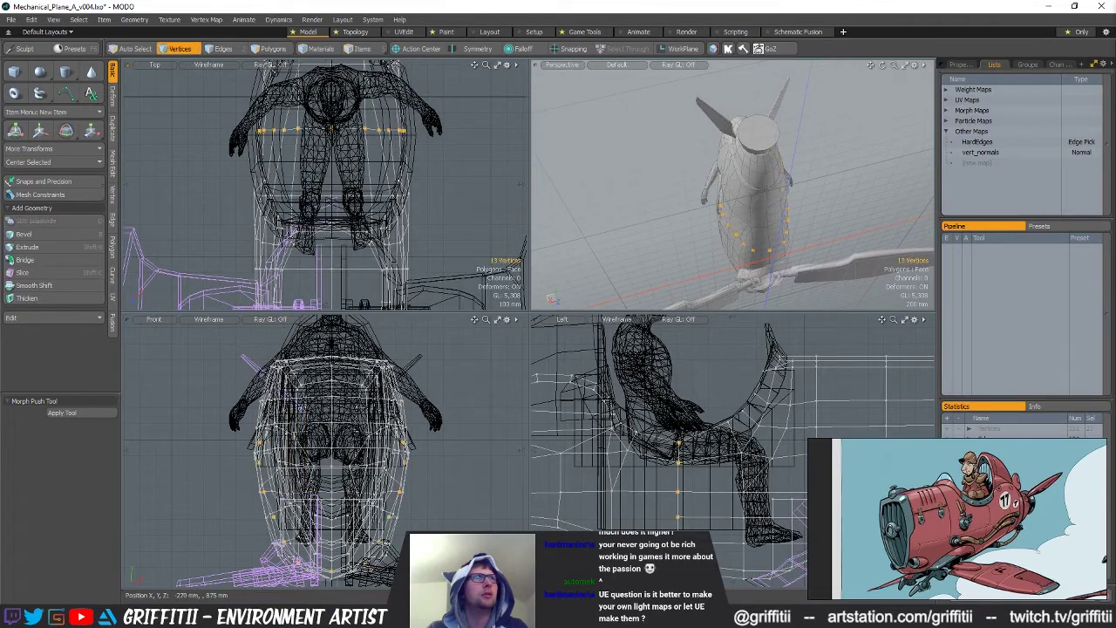
Select the ring of lower fuselage vertices near the pilot's shins and scale it along X
right_click_drag(536, 242, 533, 232)
left_click_drag(539, 228, 787, 235, "alt")
right_click_drag(1040, 264, 1029, 253, "ctrl")
key("r")
left_click_drag(702, 142, 711, 252, "alt")
key("q")
Reduce the selection to the lowest fuselage vertices near the pilot's feet and scale them along X
left_click_drag(780, 531, 723, 487, "alt+shift")
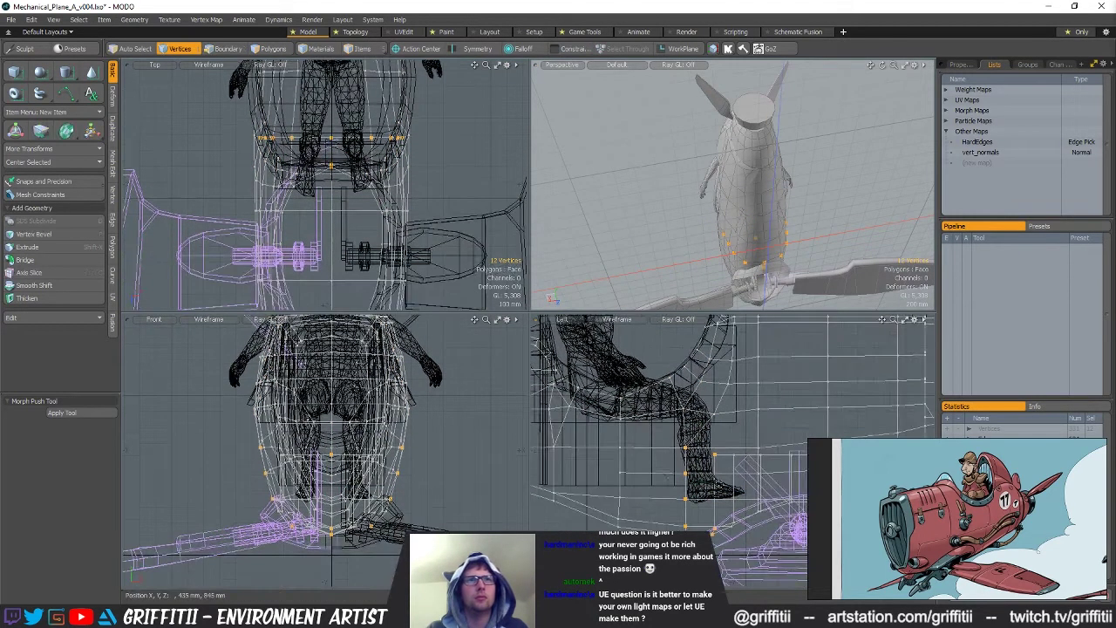
left_click_drag(772, 249, 811, 248, "ctrl+alt")
key("r")
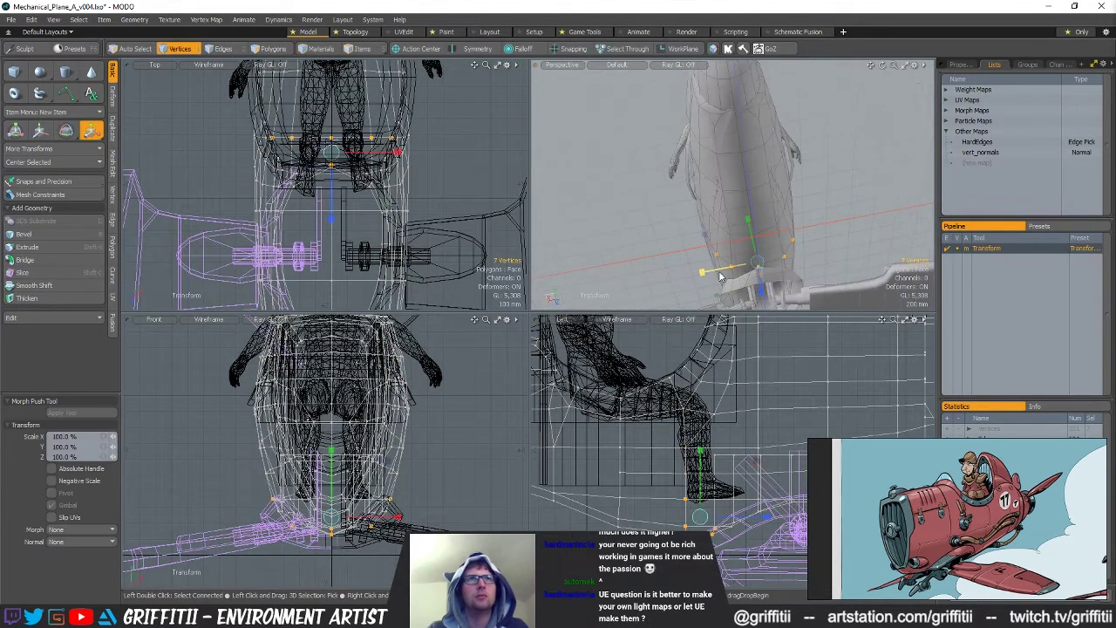
key("q")
mouse_move(654, 469)
right_mouse_down("ctrl")
mouse_move(685, 510)
mouse_move(696, 488)
right_mouse_up("ctrl")
left_click_drag(742, 262, 739, 206, "alt")
key("r")
key("q")
Scale the two polygons on the fuselage underside below the seat to 104.5% along X and clear the selection
key("3")
key("r")
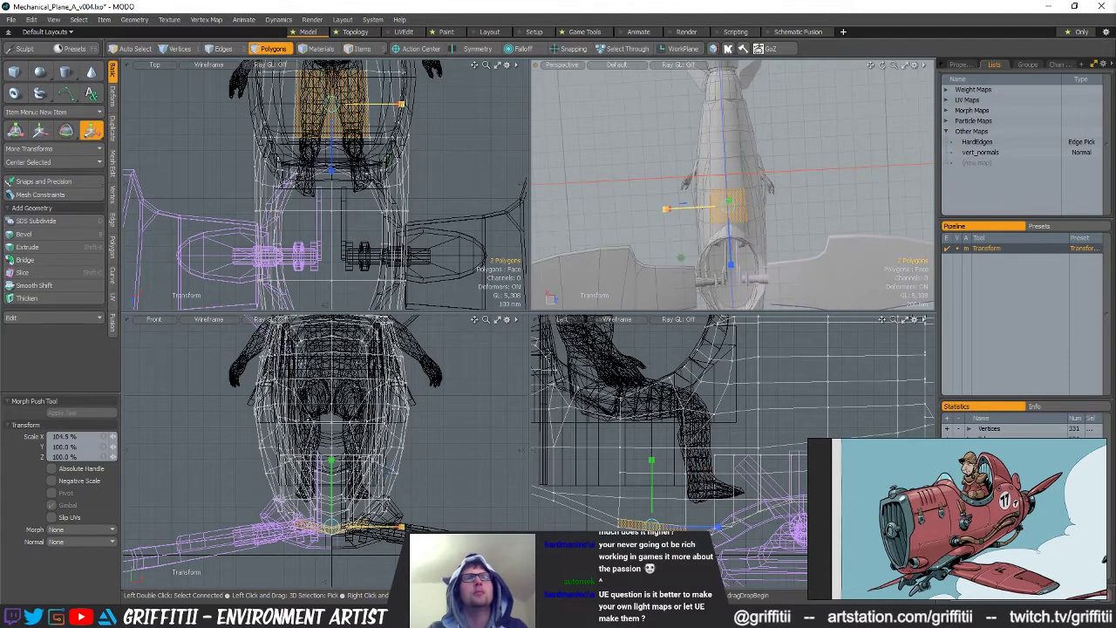
key("Escape")
key("Escape")
left_click_drag(729, 186, 758, 156, "alt")
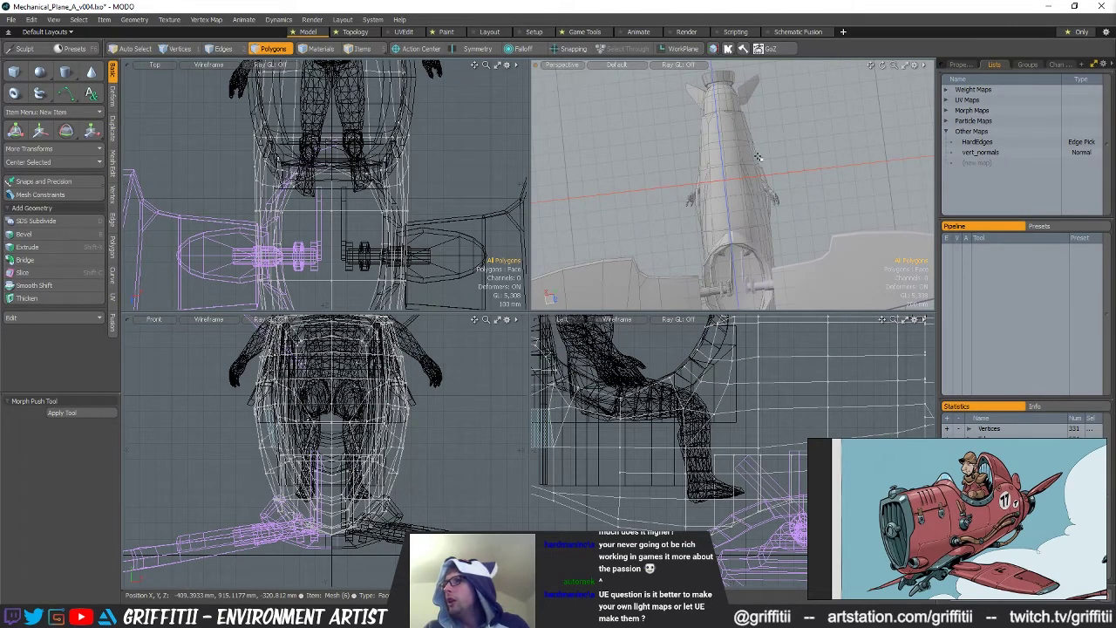
left_click_drag(729, 159, 748, 232, "alt")
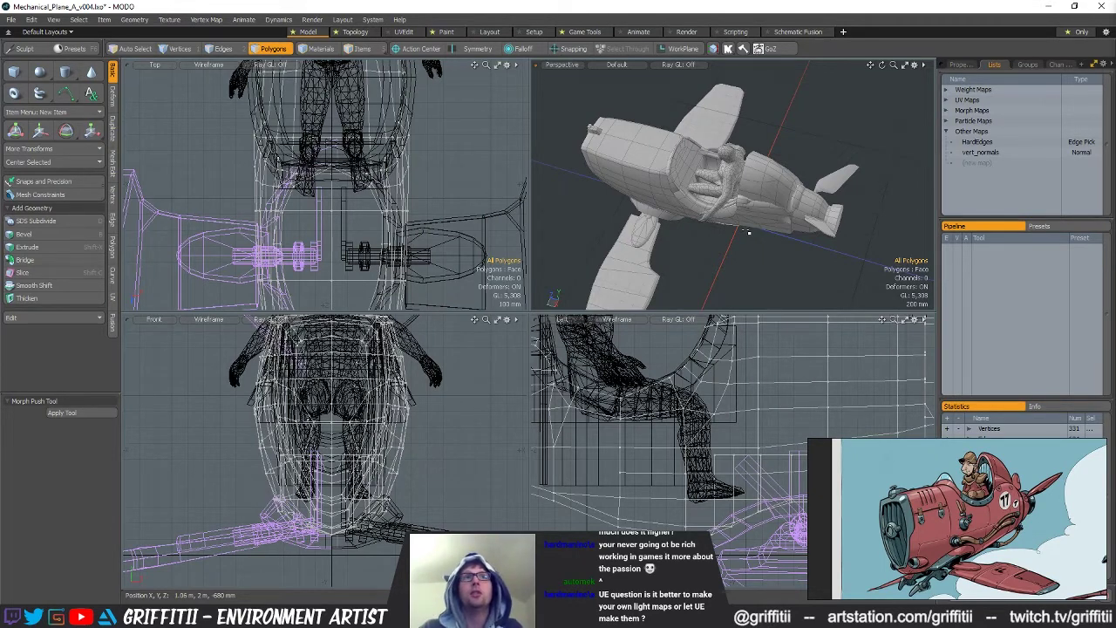
Activate the cockpit rim mesh for vertex editing and frame its side beside the pilot's arm
left_click_drag(747, 230, 768, 169, "alt")
key("5")
left_click(746, 149)
scroll(746, 149, "up", 4)
left_click_drag(384, 148, 388, 252, "alt+shift")
key("2")
left_click_drag(738, 153, 788, 133, "alt")
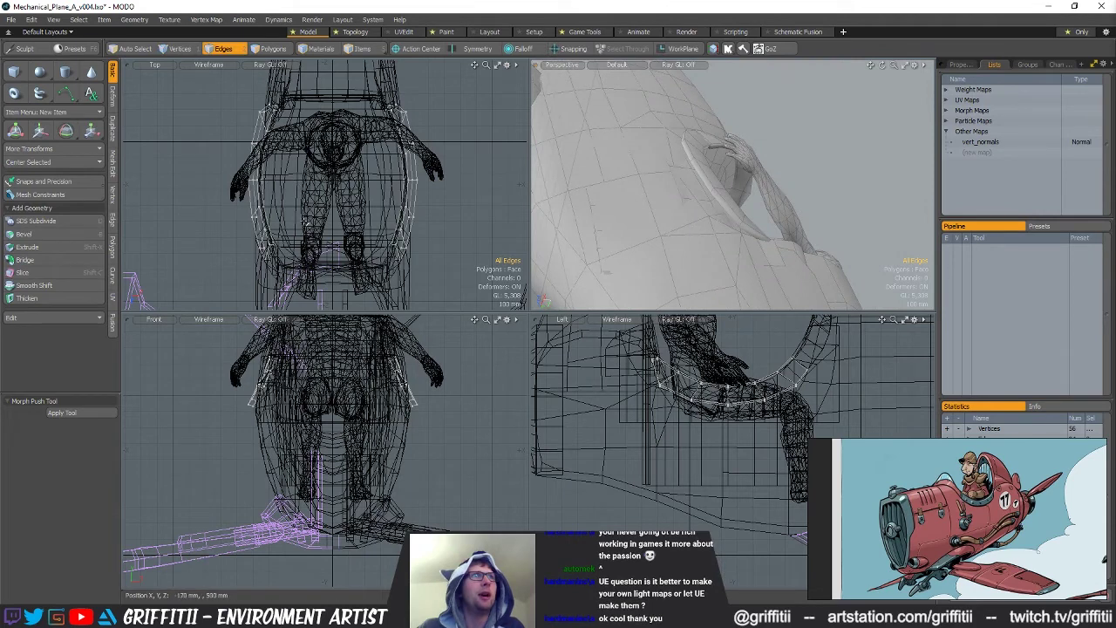
key("1")
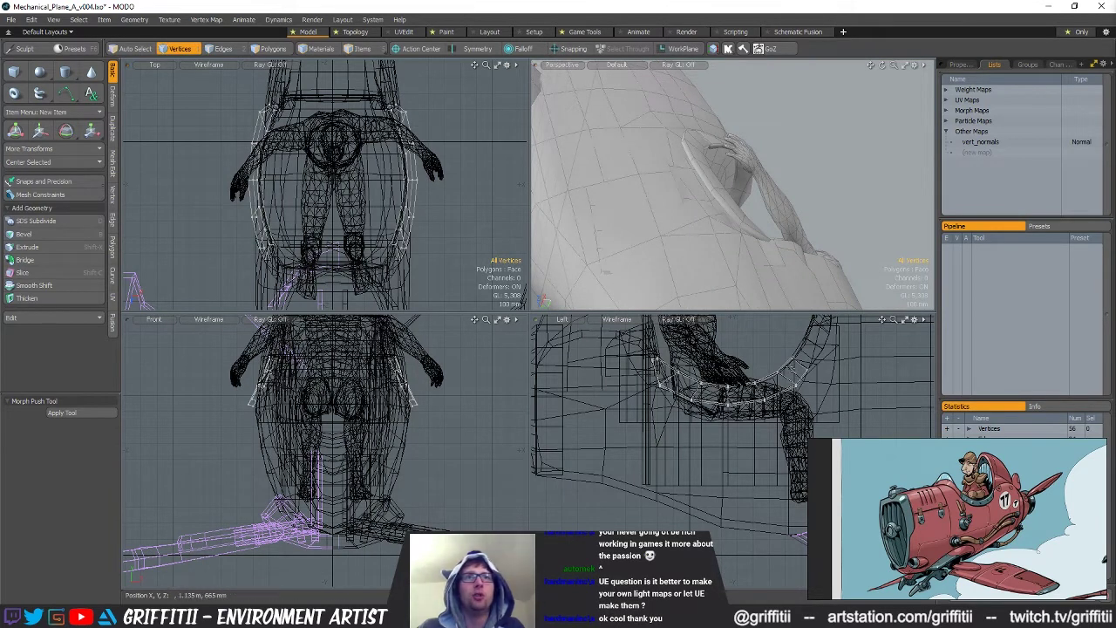
left_click_drag(819, 233, 760, 222, "alt")
Select the cockpit rim vertices beside the pilot's knees on both sides and scale them inward along X
right_click_drag(761, 376, 769, 420)
left_click_drag(761, 183, 699, 243, "alt")
key("y")
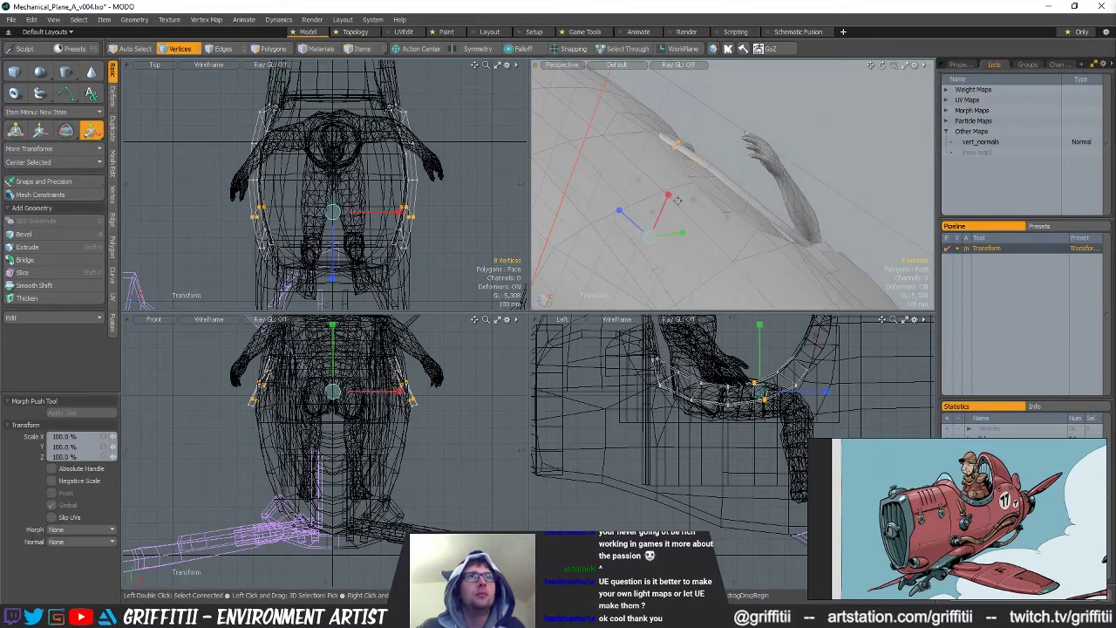
left_click_drag(668, 200, 662, 204)
key("space")
Select the rim vertices beside the pilot's thighs on both sides and scale them inward along X
right_click_drag(717, 369, 733, 412)
key("y")
left_click_drag(694, 219, 690, 224)
left_click_drag(404, 180, 400, 179)
key("space")
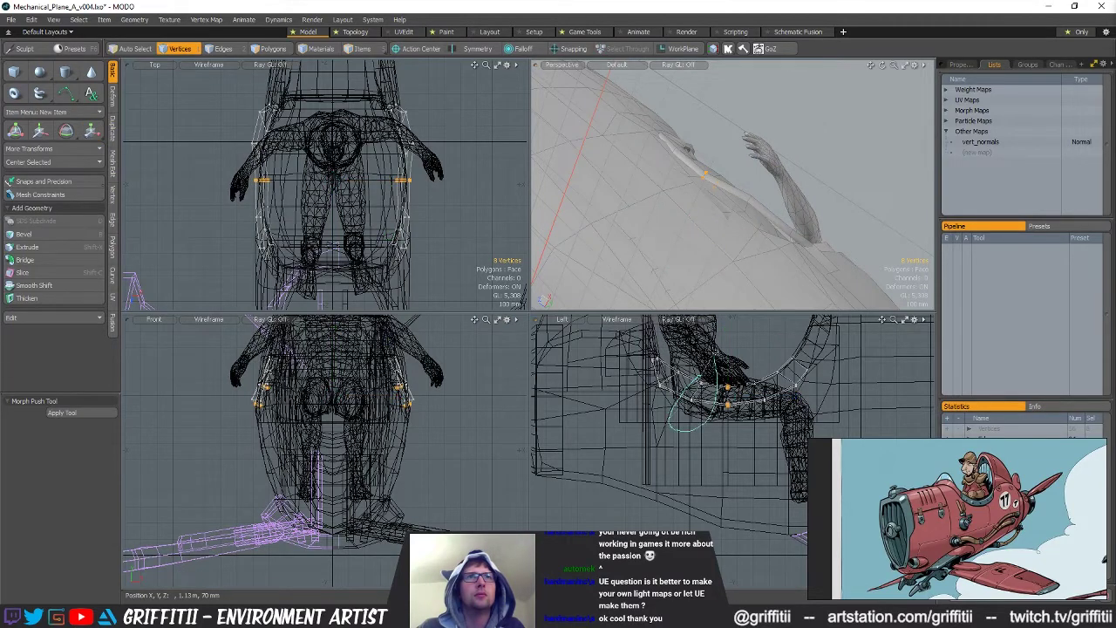
Scale the rim vertices beside the pilot's hips to 88% along X
key("y")
left_click_drag(726, 250, 723, 250)
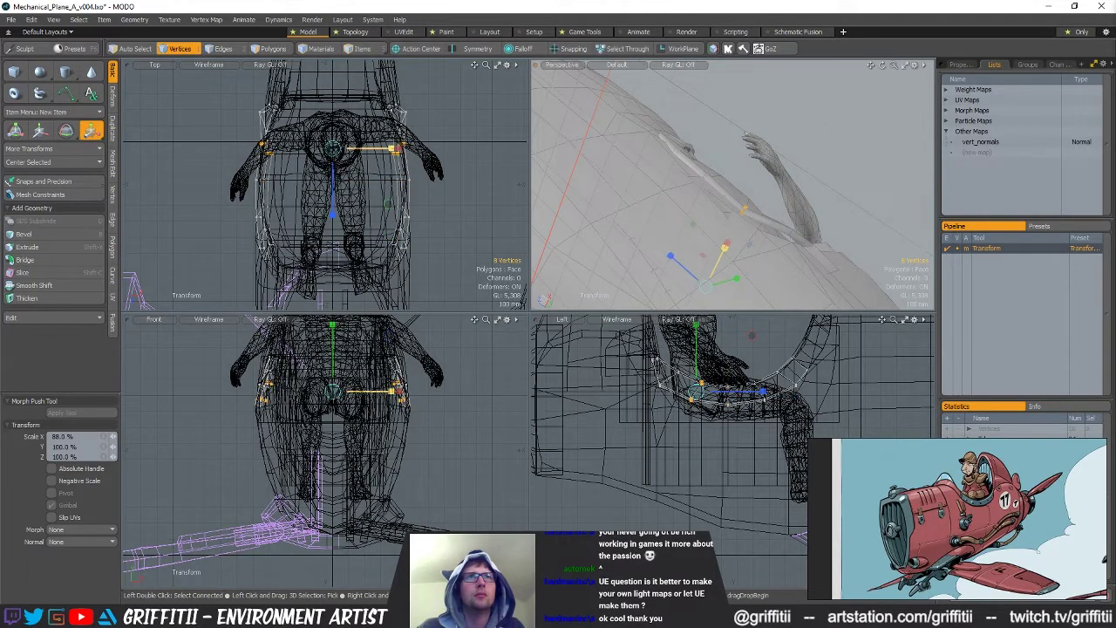
key("space")
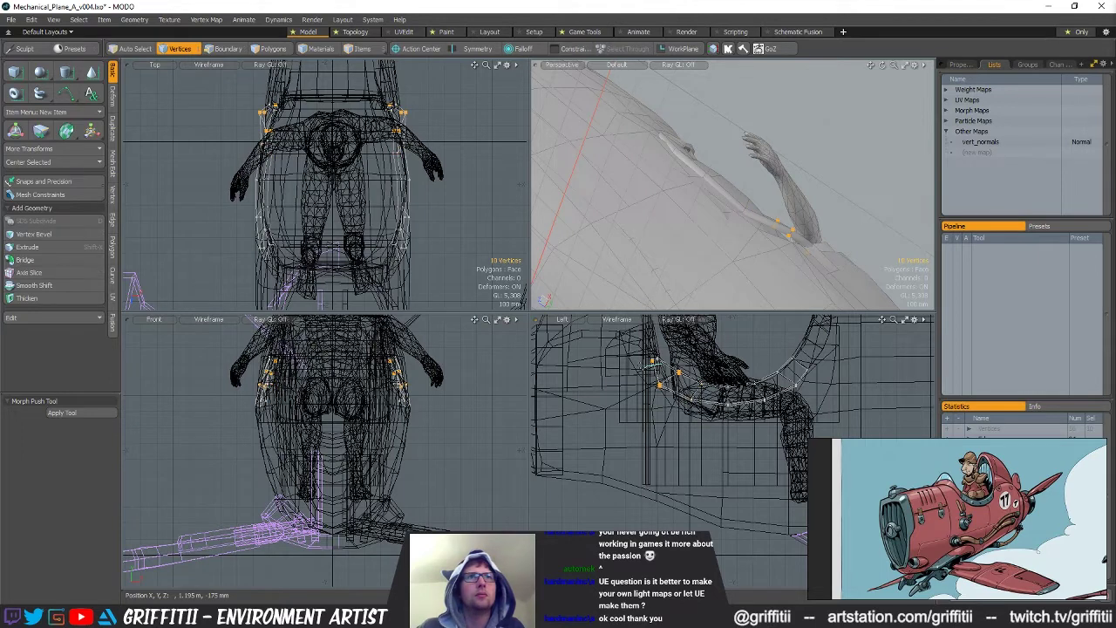
Scale the selected cockpit rim vertices beside the pilot's hips inward along X on both sides
key("y")
left_click_drag(401, 378, 394, 379)
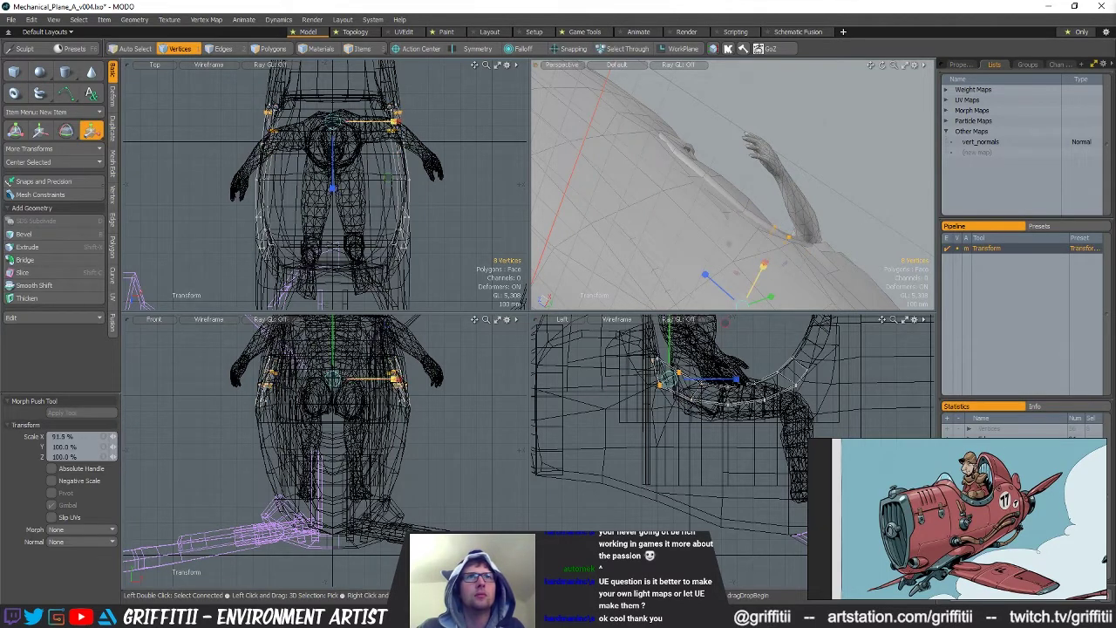
left_click_drag(697, 166, 687, 197, "alt")
key("space")
Try to scale the connected polygons of the cockpit mesh
key("3")
double_click(698, 239)
key("r")
key("ctrl+z")
left_click_drag(796, 210, 741, 288, "alt")
key("ctrl+z")
key("Escape")
key("Escape")
Activate the fuselage mesh and select and frame its polygon beside the front corner of the cockpit opening
scroll(820, 166, "down", 5)
scroll(717, 196, "up", 4)
scroll(710, 166, "up", 3)
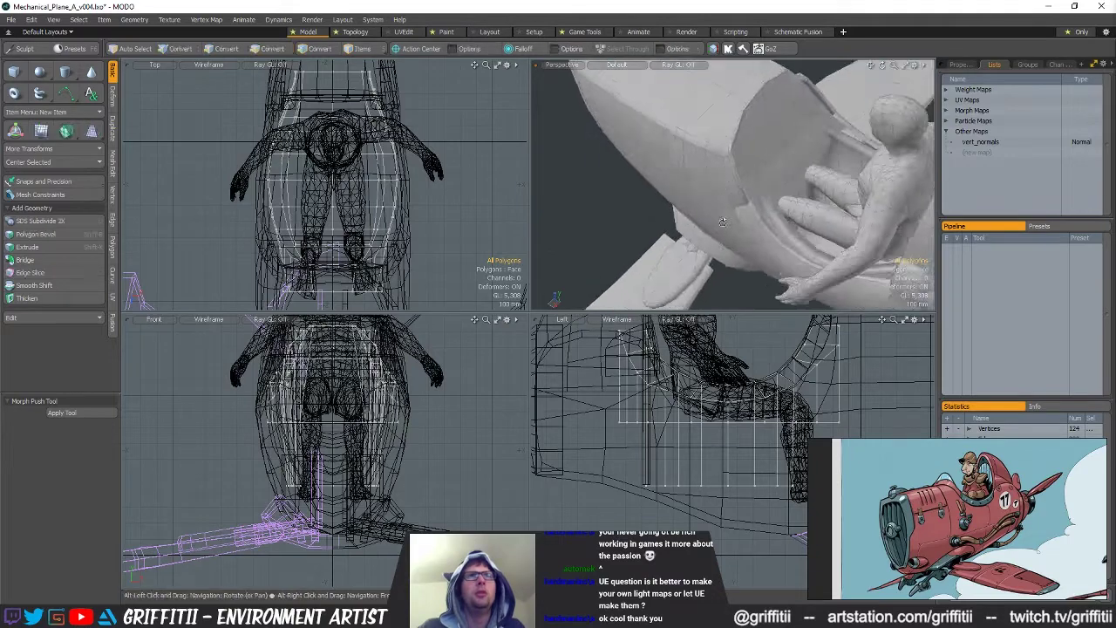
key("5")
left_click(709, 155)
key("space")
key("space")
key("space")
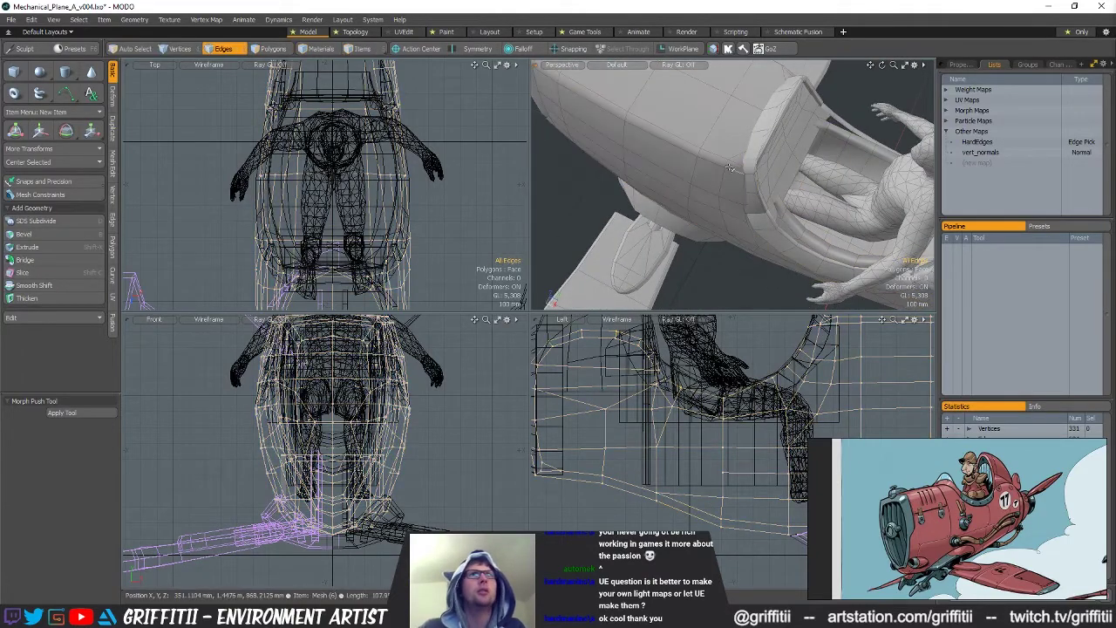
left_click_drag(729, 177, 731, 211)
key("shift+a")
key("a")
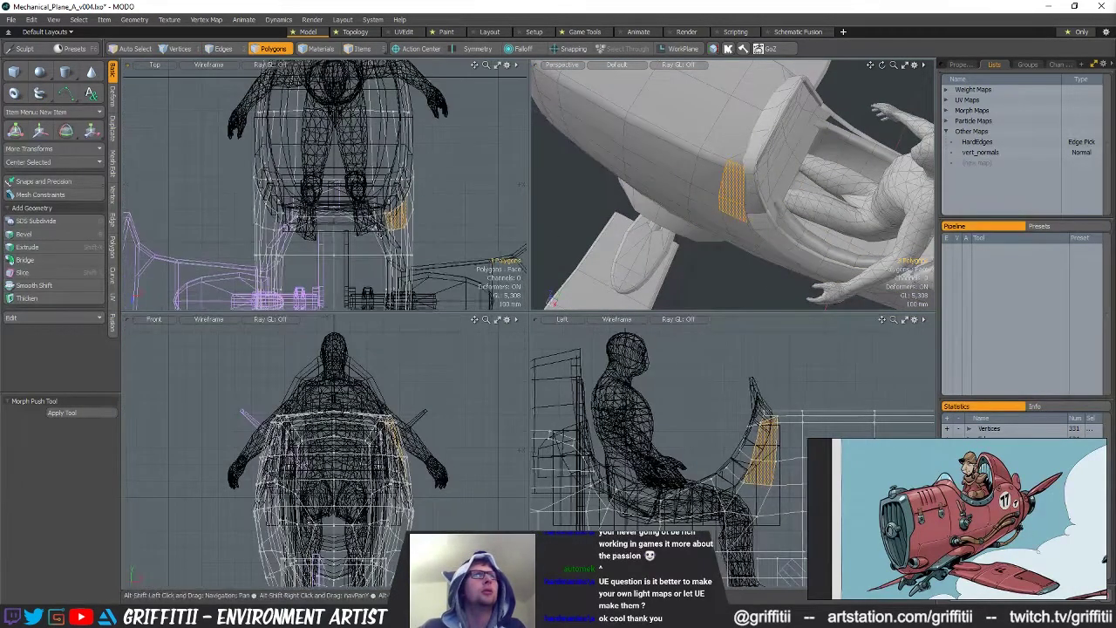
Try to copy and paste all connected polygons of the fuselage shell
left_click_drag(798, 207, 798, 159, "alt")
scroll(398, 150, "down", 5)
left_click_drag(383, 139, 423, 114, "alt")
key("bracketright")
left_click_drag(465, 245, 442, 185, "alt")
key("ctrl+c")
key("n")
key("ctrl+v")
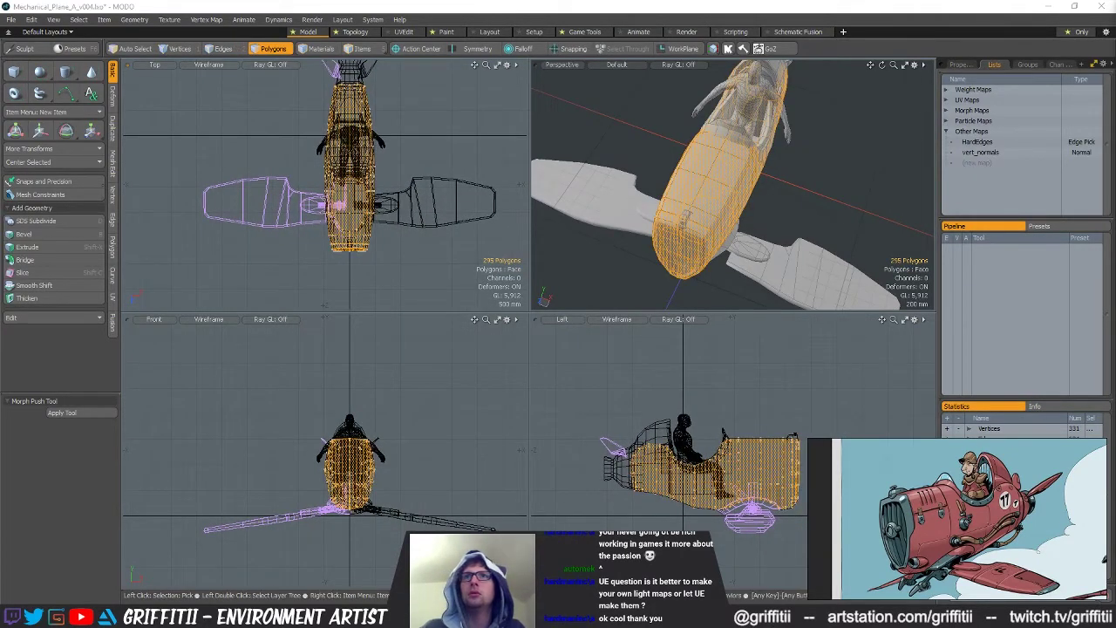
key("Escape")
Select the fuselage polygons on the negative X side ahead of the cockpit and delete them
left_click_drag(343, 184, 355, 199, "alt")
scroll(356, 199, "up", 3)
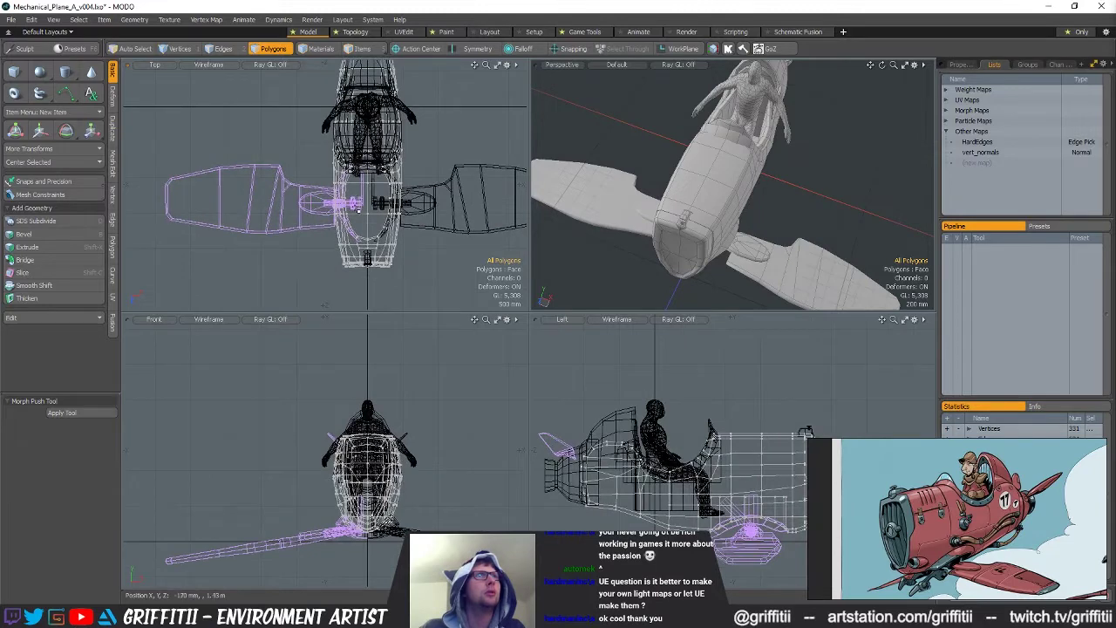
key("k")
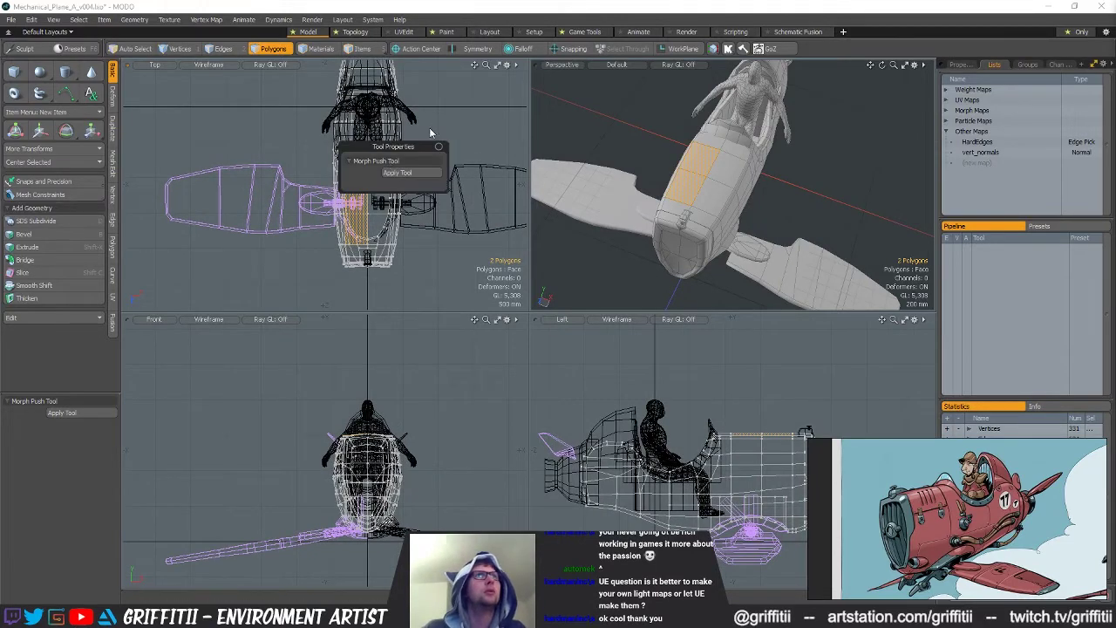
key("l")
left_click_drag(380, 224, 349, 262, "alt")
scroll(365, 252, "up", 2)
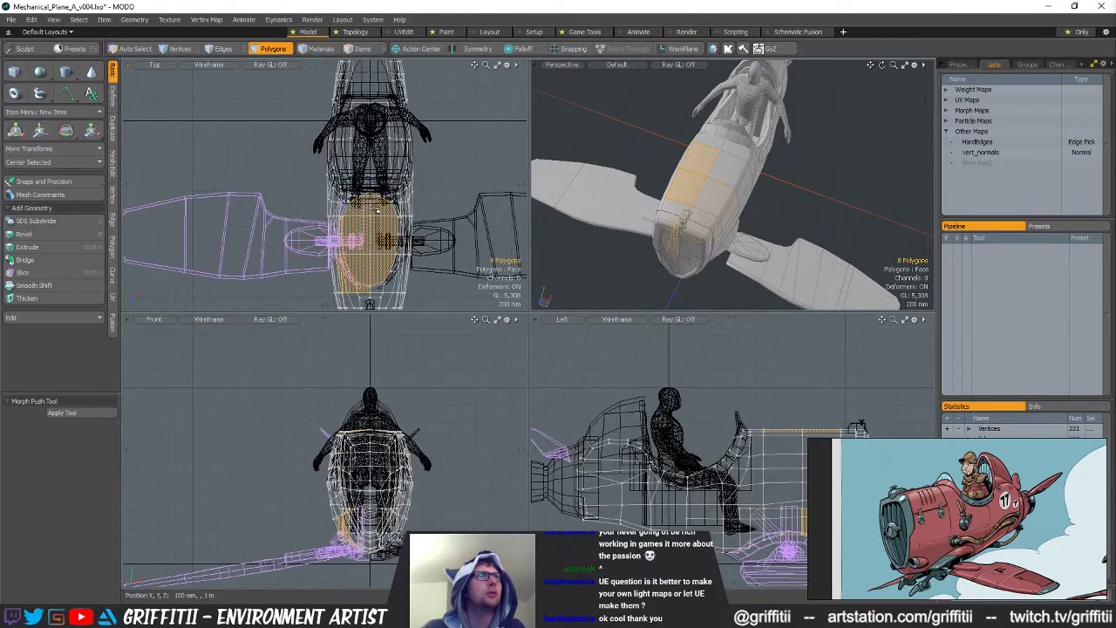
right_click_drag(374, 477, 376, 261)
left_click_drag(377, 262, 387, 219, "alt+shift")
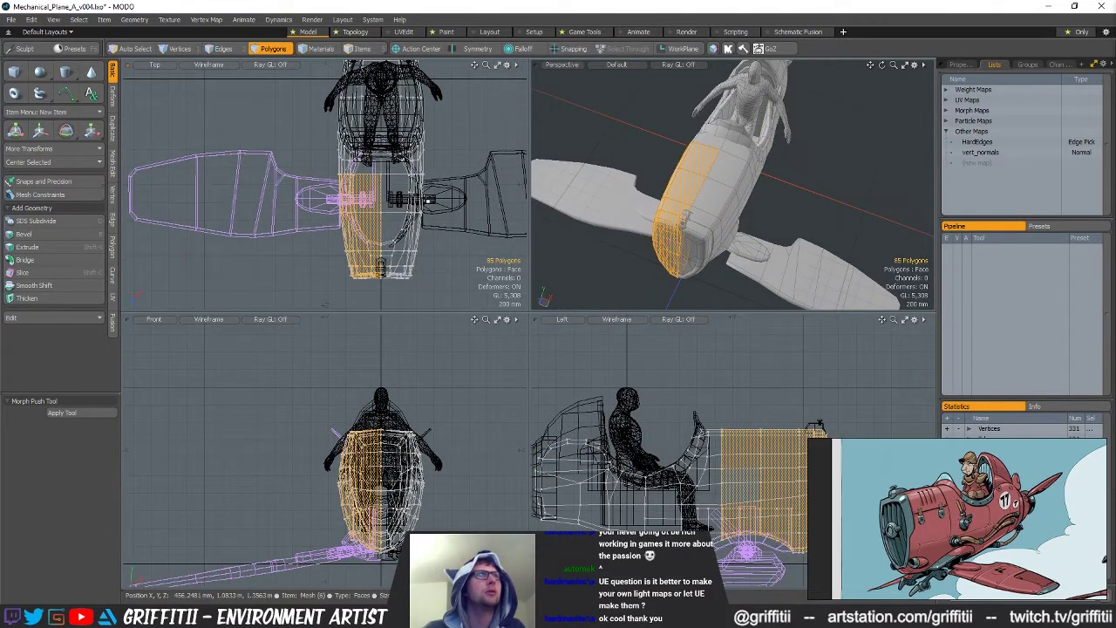
key("Delete")
Delete the leftover negative X polygons around the fuselage's wing and nose area
mouse_move(401, 181)
left_mouse_down("alt")
mouse_move(398, 249)
mouse_move(361, 186)
left_mouse_up("alt")
scroll(375, 209, "up", 2)
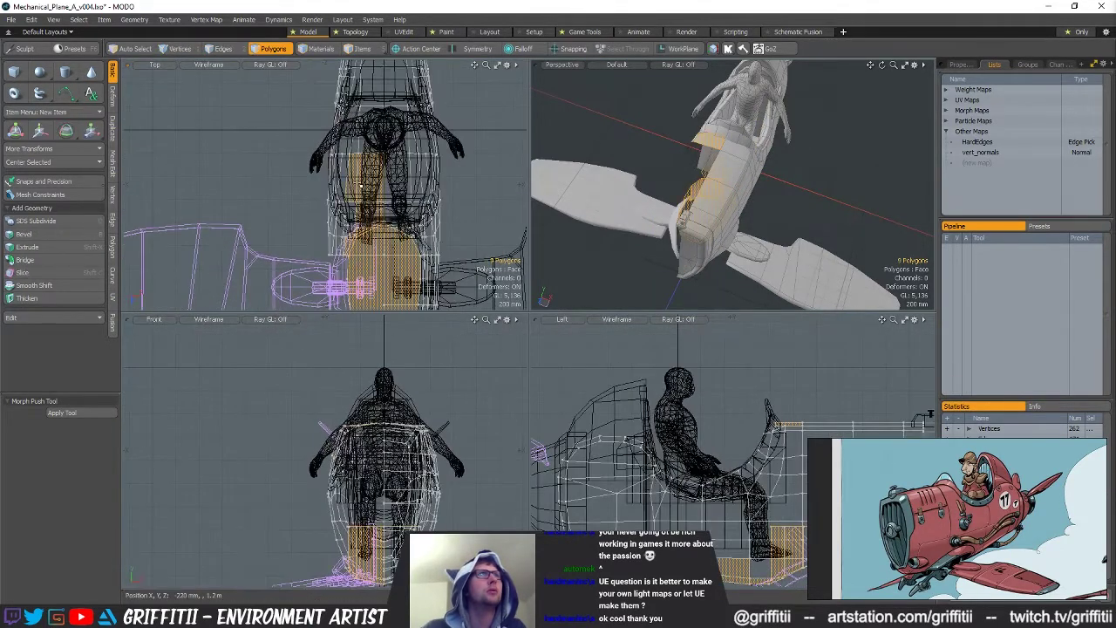
left_click(340, 295, "ctrl")
left_click(342, 296)
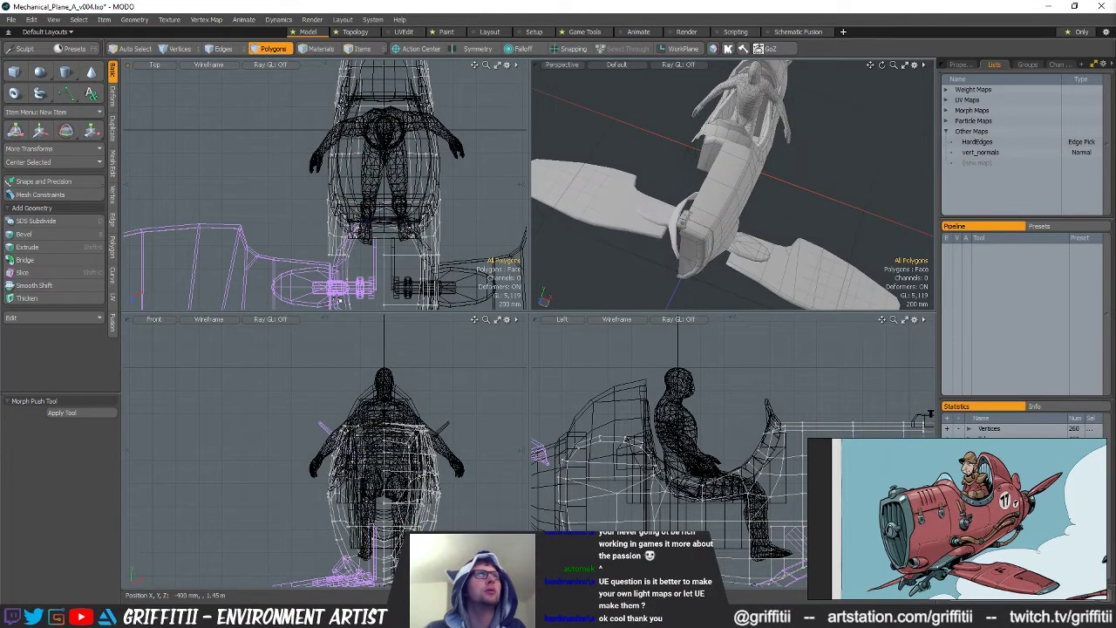
key("Delete")
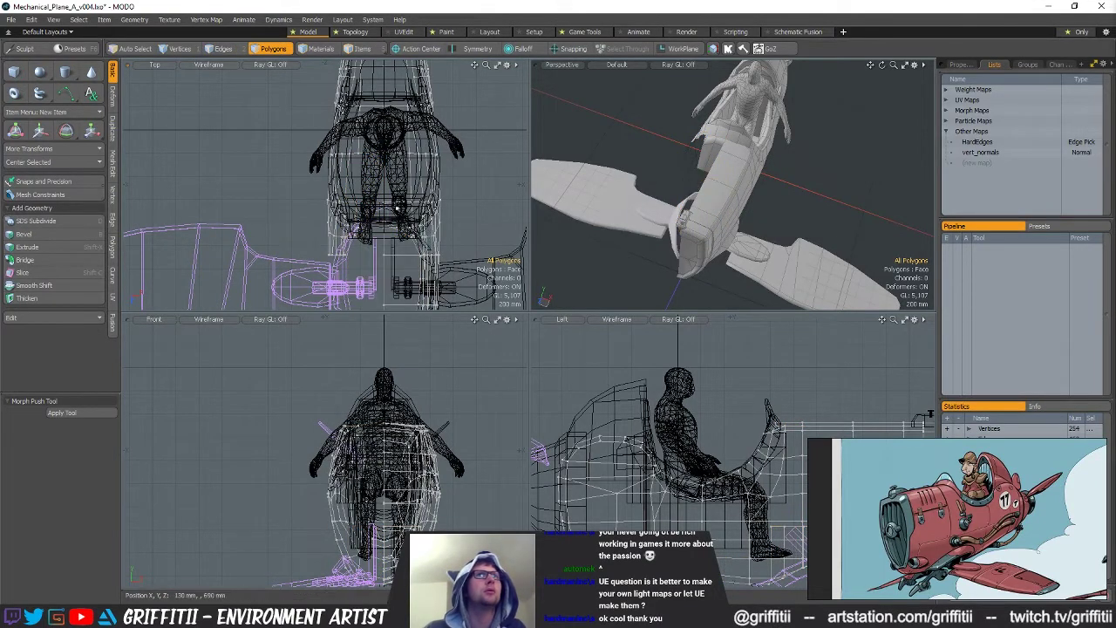
Delete the remaining negative X fuselage polygons beside the cockpit and toward the tail
middle_click_drag(398, 207, 364, 253)
left_click_drag(367, 81, 364, 193, "alt")
scroll(367, 197, "up", 1)
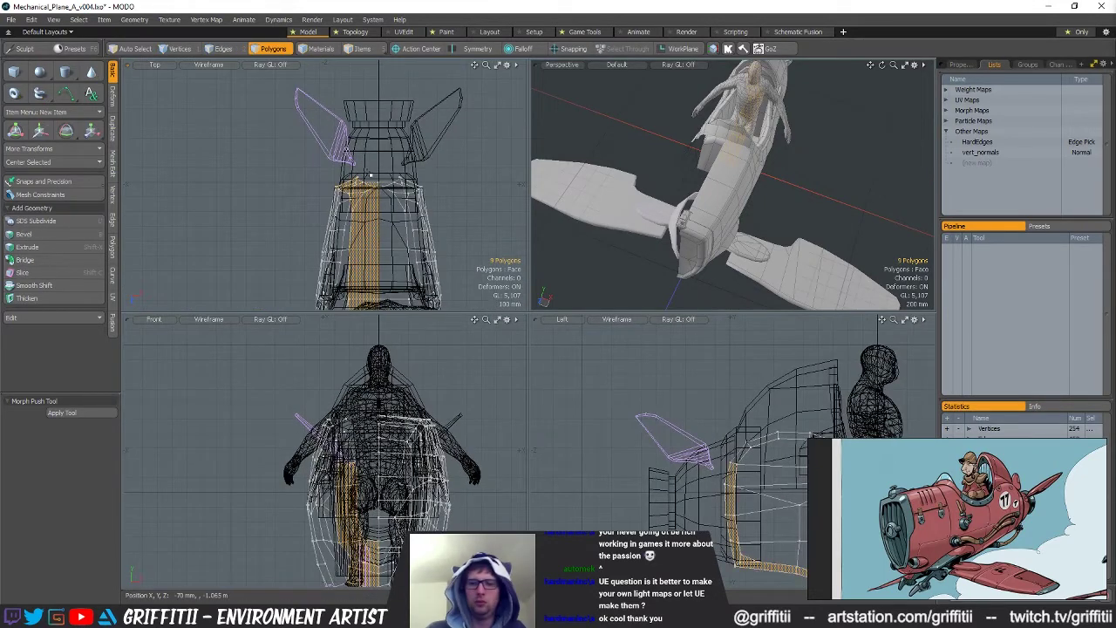
key("Delete")
double_click(329, 214)
key("Delete")
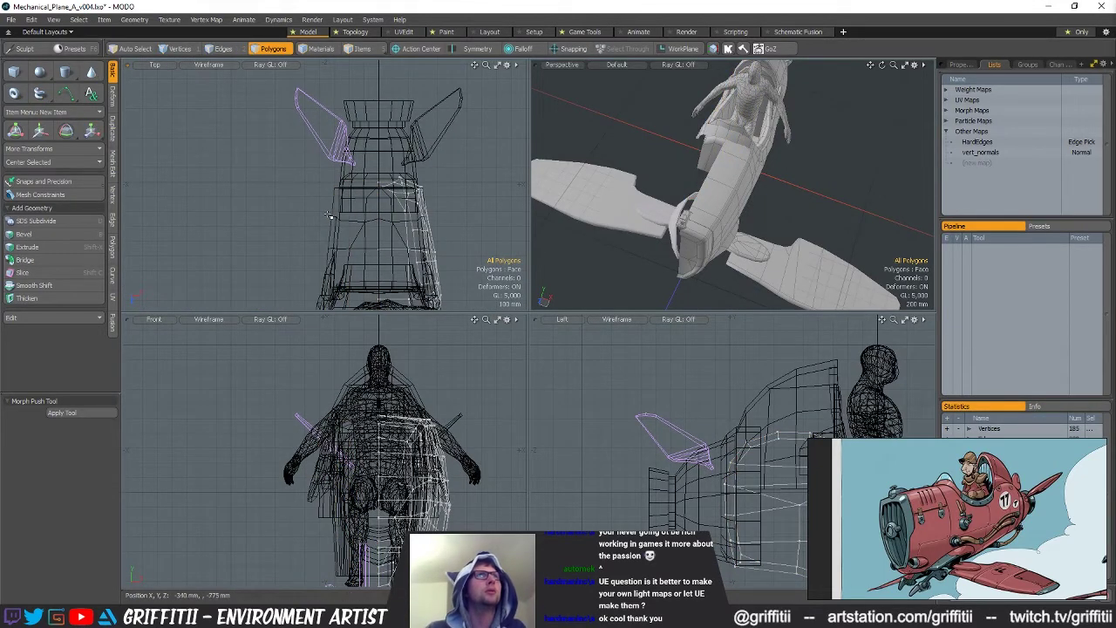
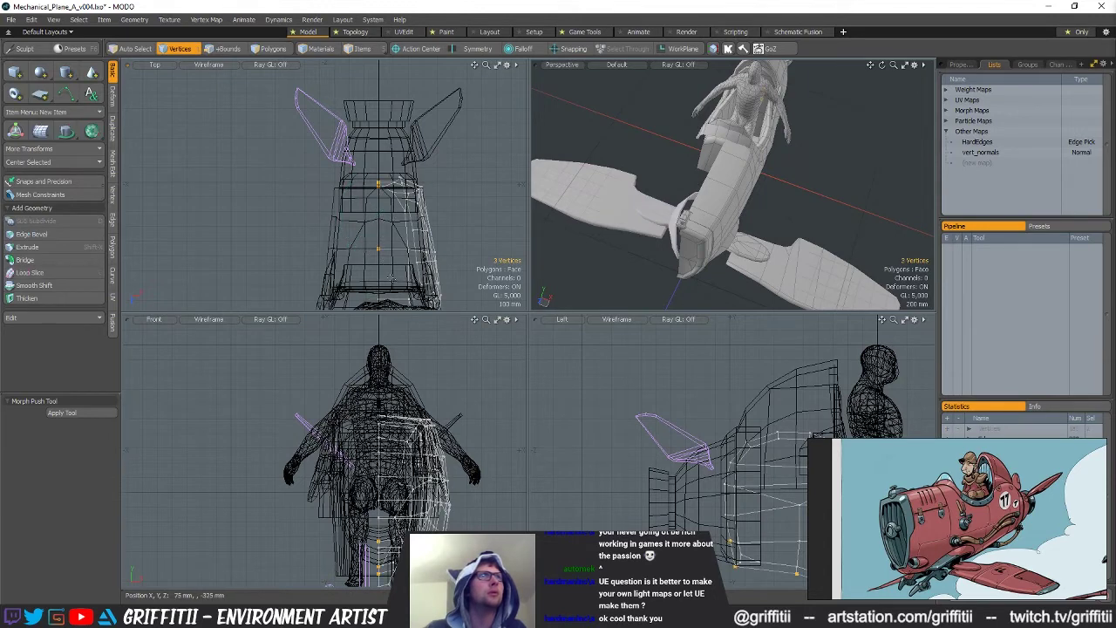
Select the vertices along the fuselage half's open centreline and scale them about the world origin
middle_click_drag(391, 277, 391, 118)
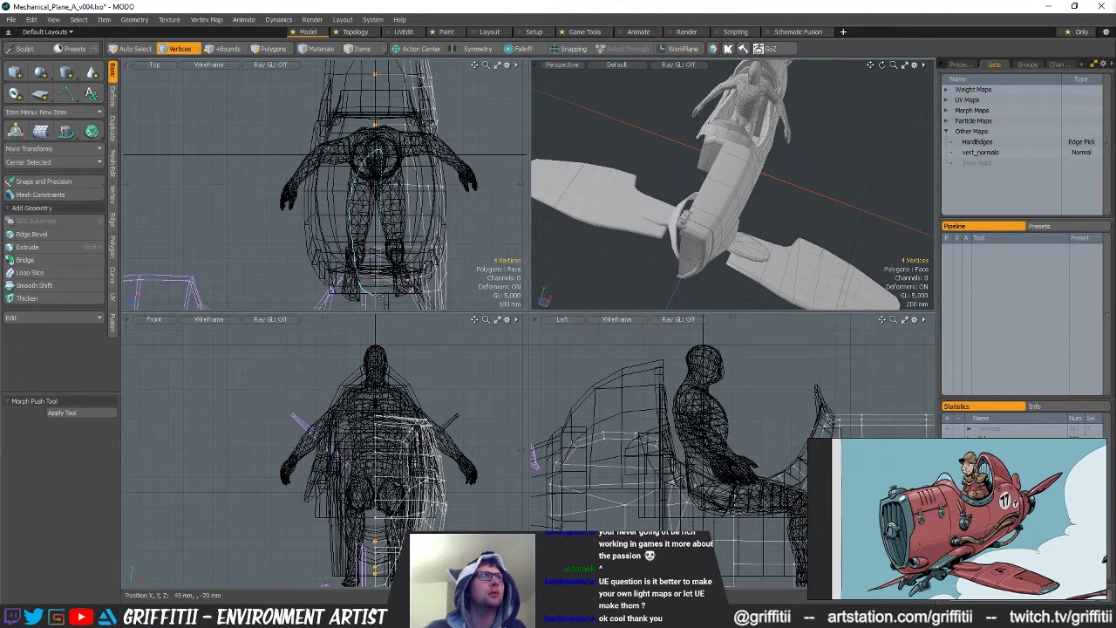
middle_click_drag(377, 296, 384, 196)
middle_click_drag(363, 307, 330, 291)
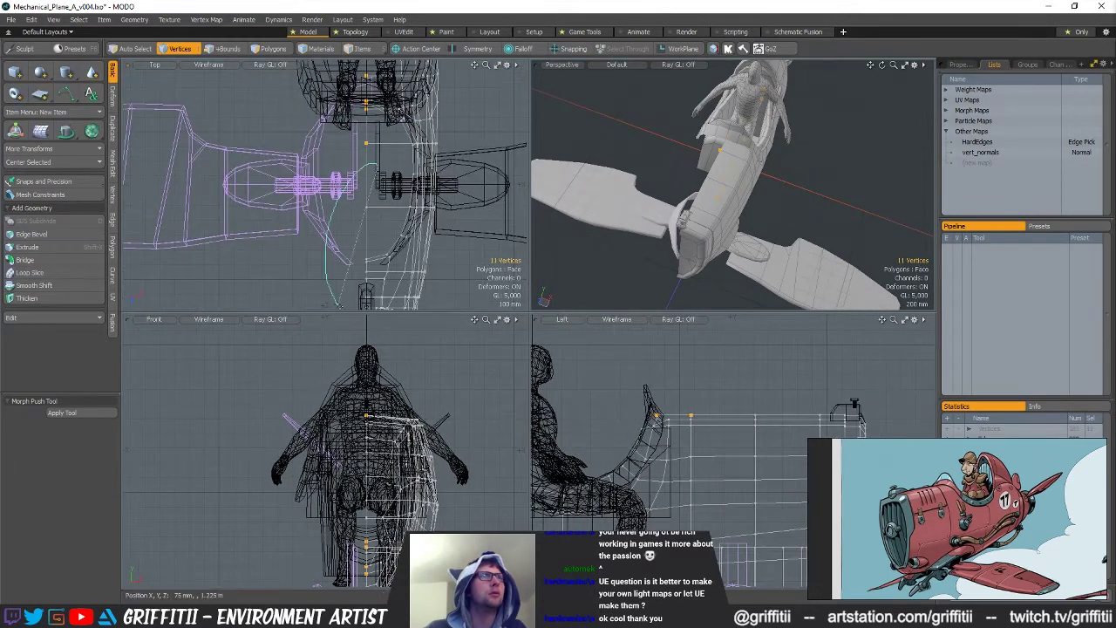
middle_click_drag(362, 325, 370, 200)
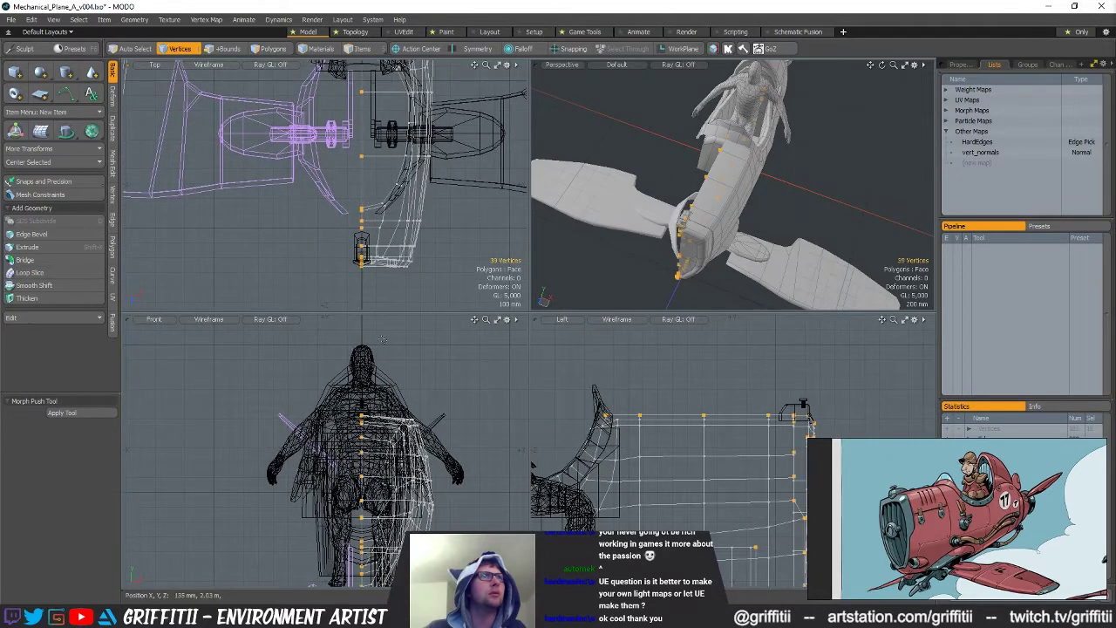
key("alt+o")
key("r")
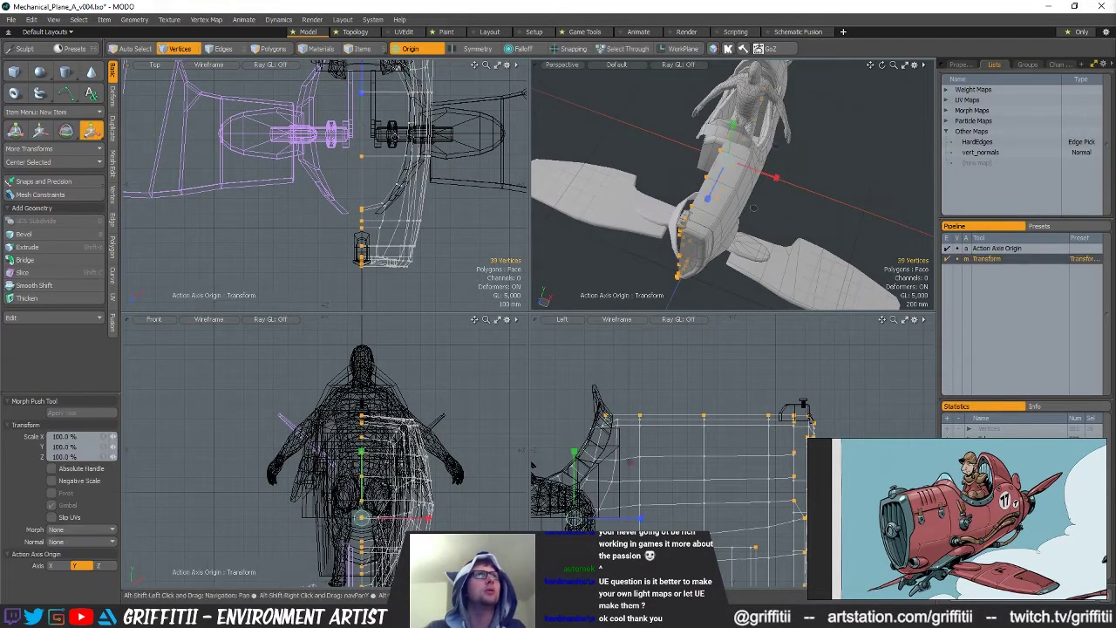
left_click_drag(376, 221, 360, 299, "alt")
key("q")
left_click(432, 161)
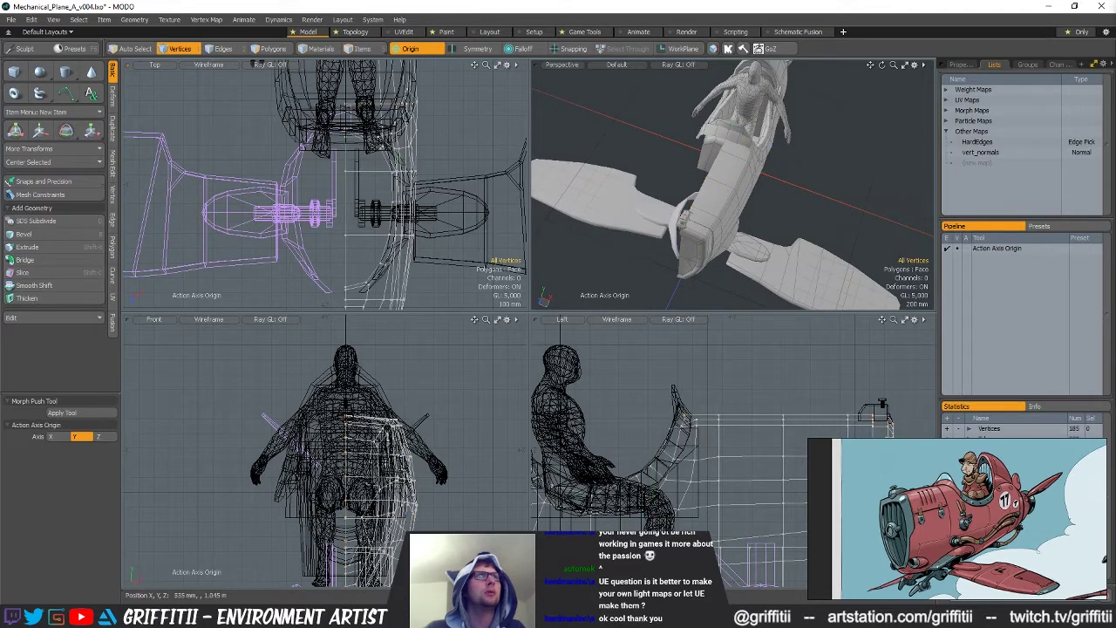
Create an instance mirror of the fuselage half across the X axis with its centre at 0 m
left_click(112, 196)
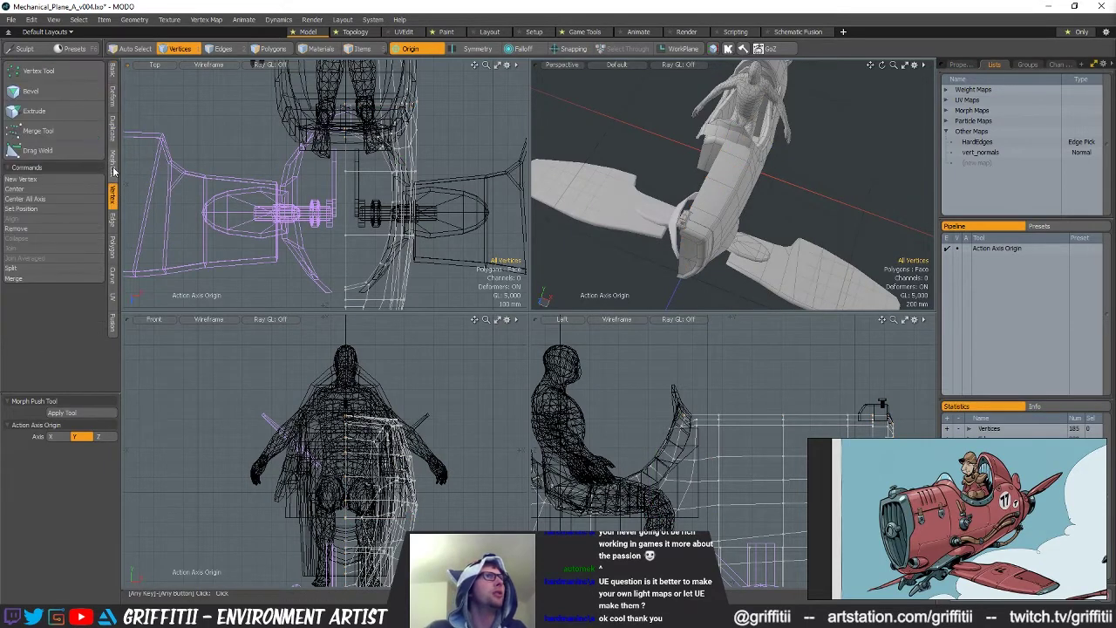
left_click(112, 165)
left_click(115, 130)
left_click(56, 95)
left_click(56, 92)
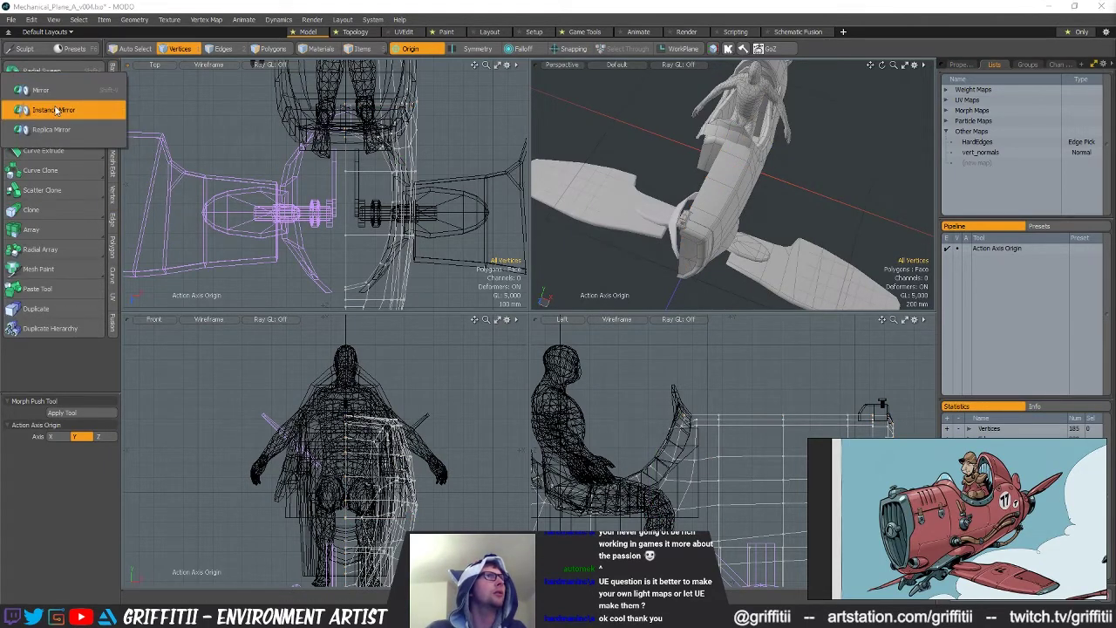
left_click(238, 390)
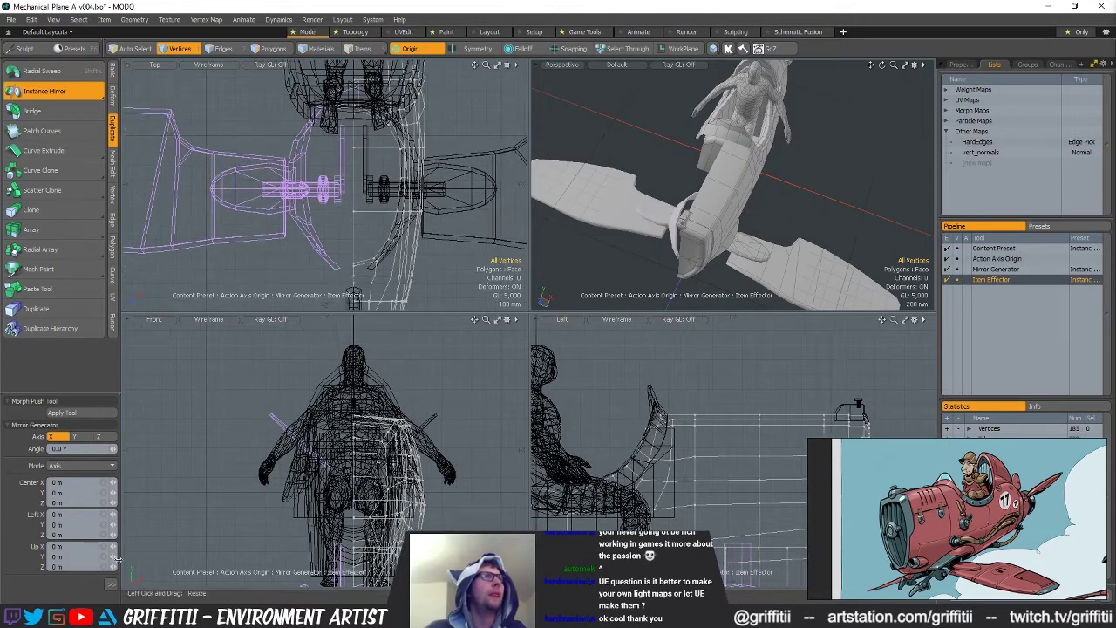
left_click(109, 584)
left_click(91, 414)
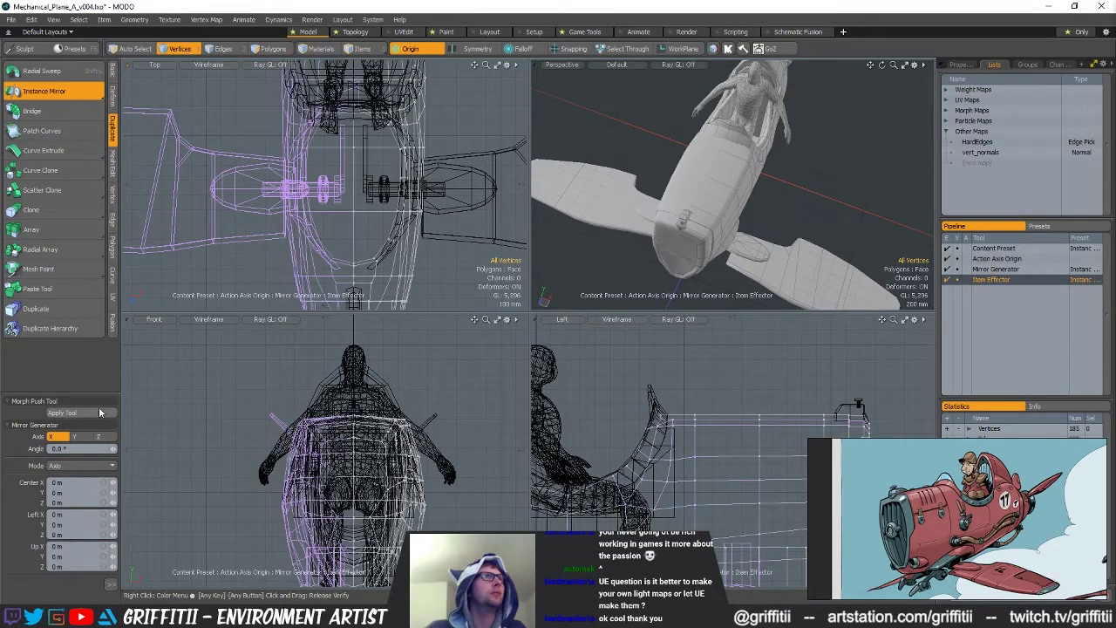
key("q")
left_click_drag(534, 161, 602, 162, "alt")
key("q")
Select the fuselage polygon at the cockpit opening's front corner and move it outward along X with automatic action center
left_click_drag(741, 166, 713, 214, "alt")
scroll(686, 169, "up", 4)
key("5")
key("3")
left_click_drag(776, 229, 738, 240, "alt")
scroll(715, 240, "up", 4)
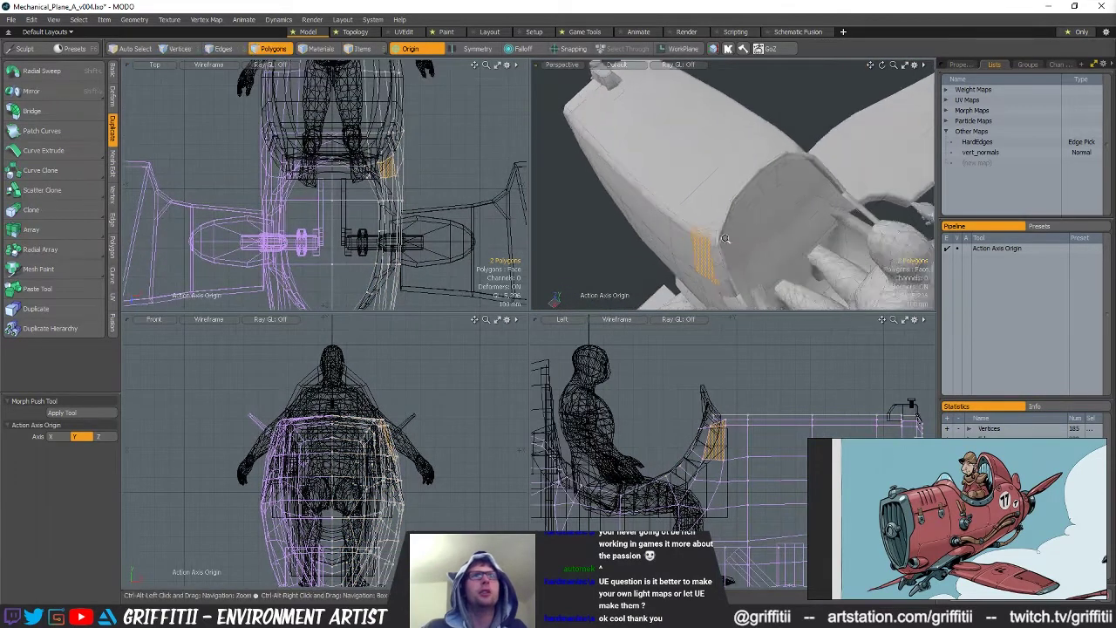
key("1")
key("w")
key("x")
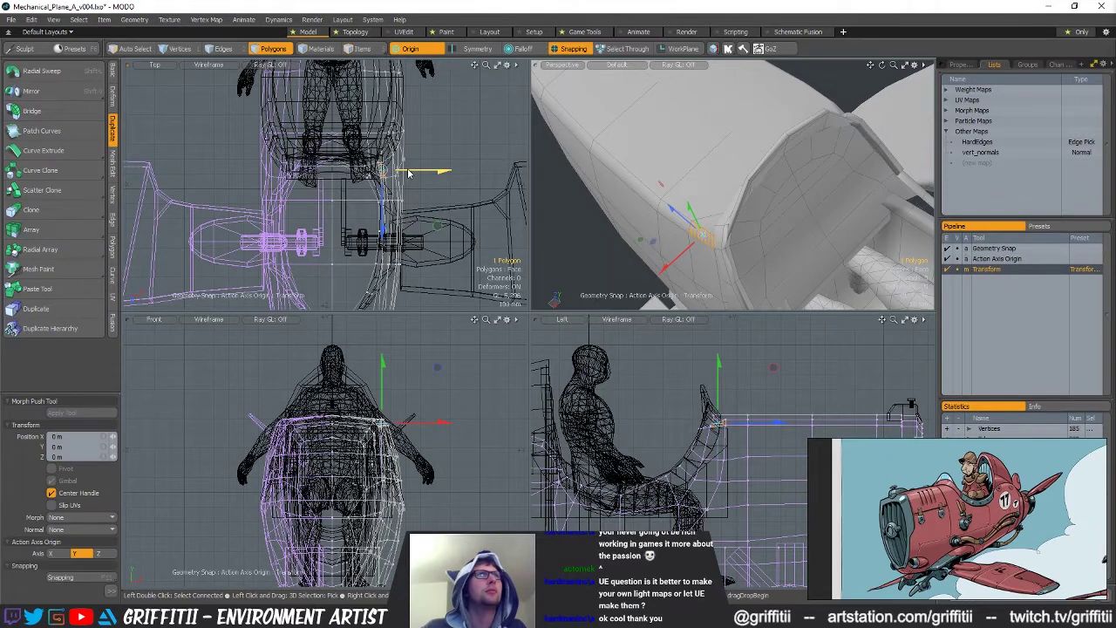
key("alt+a")
left_click_drag(409, 173, 413, 173)
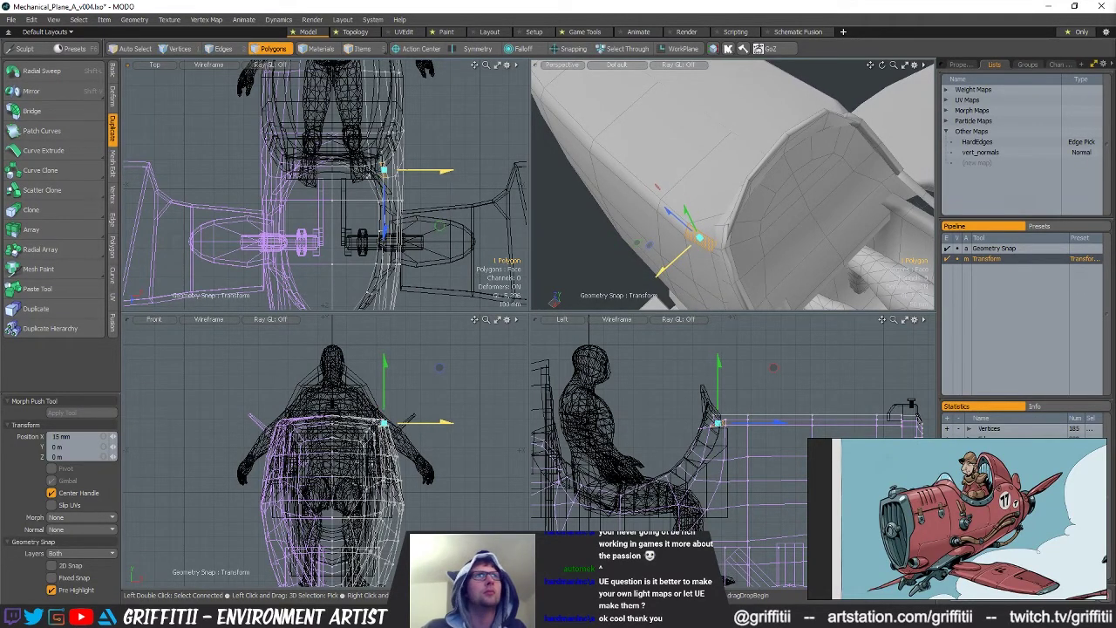
scroll(384, 440, "up", 5)
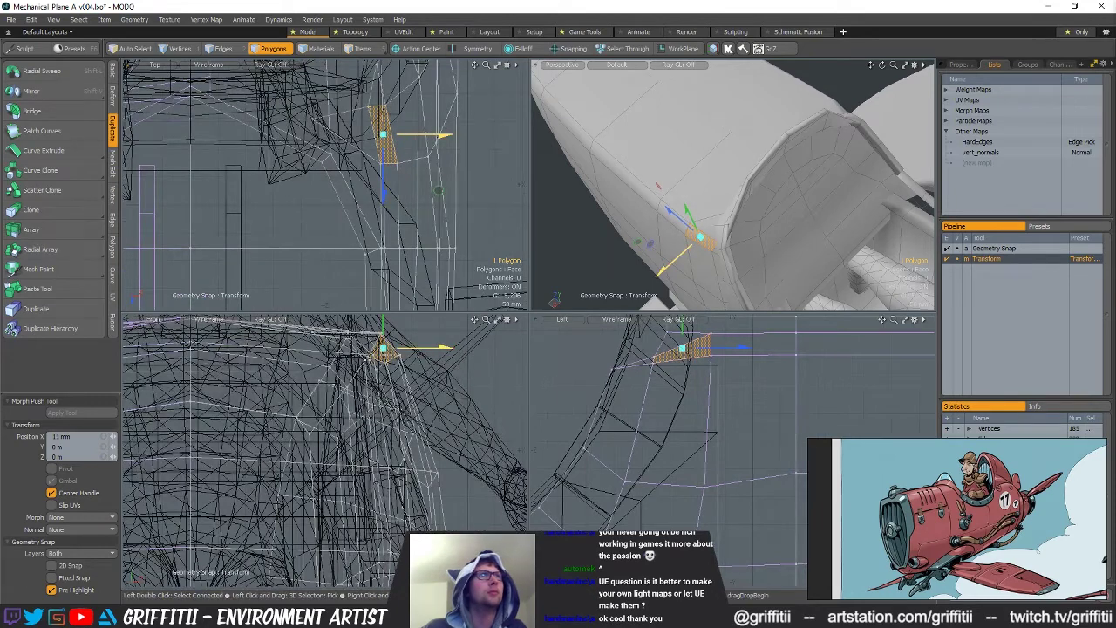
Select and reposition individual fuselage vertices around the cockpit's front corner
key("space")
key("1")
right_click_drag(349, 98, 389, 113)
key("w")
mouse_move(389, 107)
left_mouse_down()
mouse_move(400, 105)
mouse_move(409, 162)
left_mouse_up()
key("space")
right_click_drag(361, 106, 397, 131)
key("w")
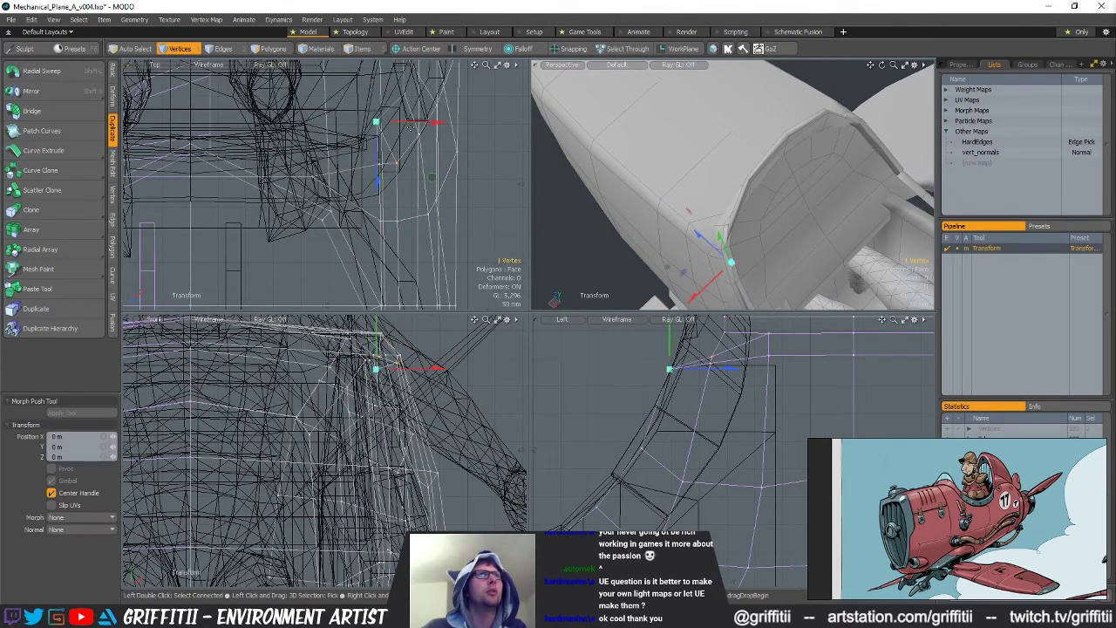
left_click_drag(460, 147, 453, 166, "alt")
key("space")
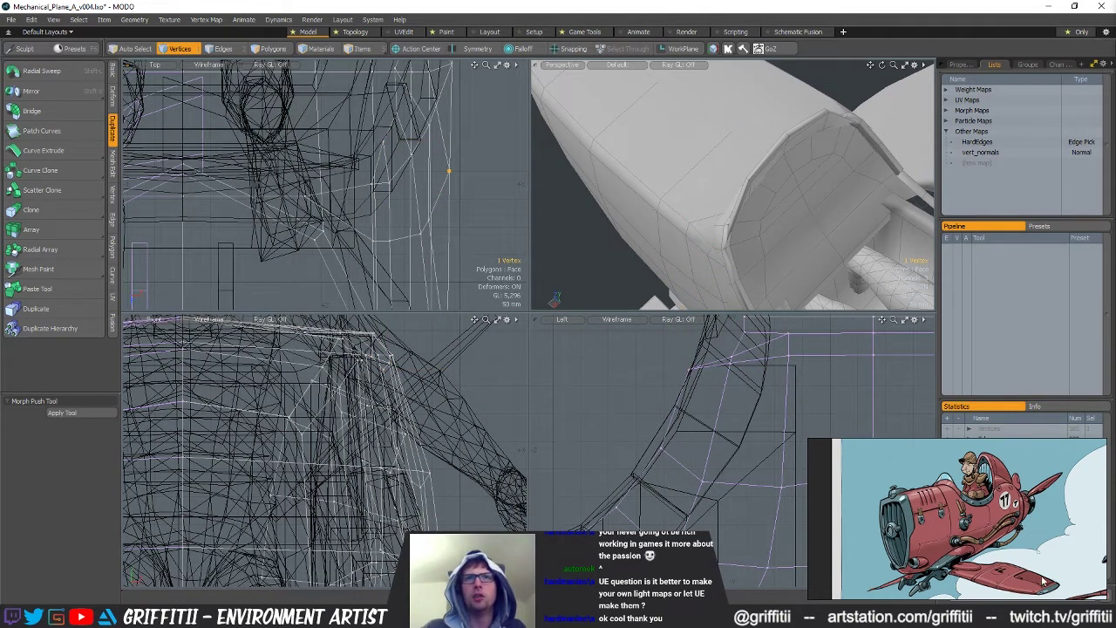
Select the fuselage vertices along the cockpit opening's front edge and adjust them against the raised rim
scroll(707, 212, "down", 3)
left_click_drag(707, 212, 729, 197, "alt")
scroll(558, 433, "down", 2)
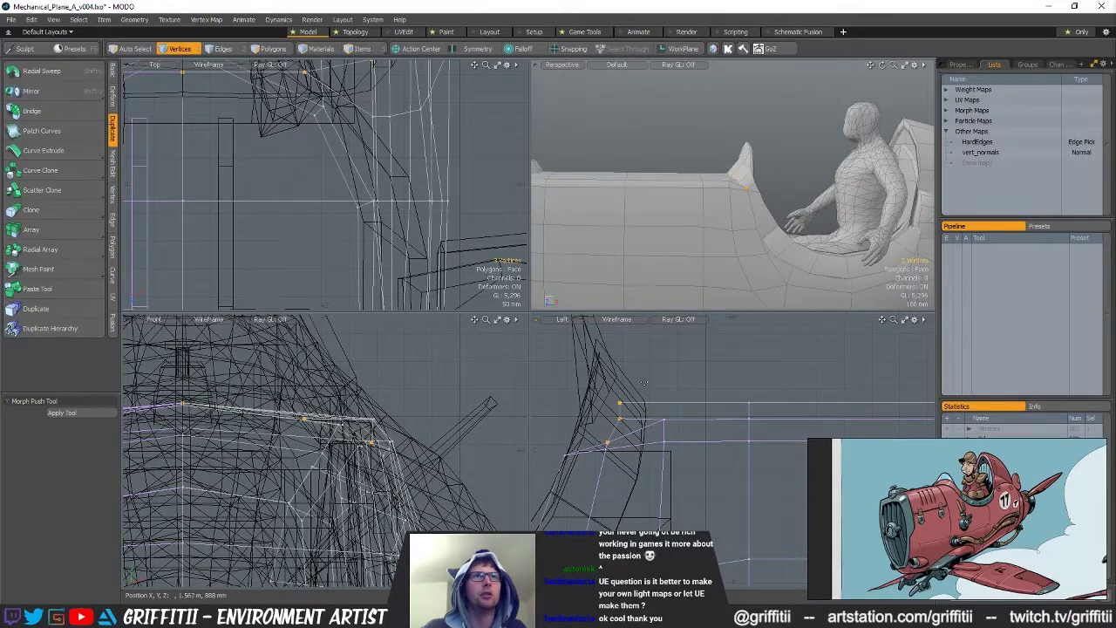
scroll(732, 202, "up", 3)
left_click(731, 203)
key("w")
left_click_drag(731, 187, 766, 218, "alt")
Make the raised rim in front of the cockpit the active mesh and select its connected polygons
key("5")
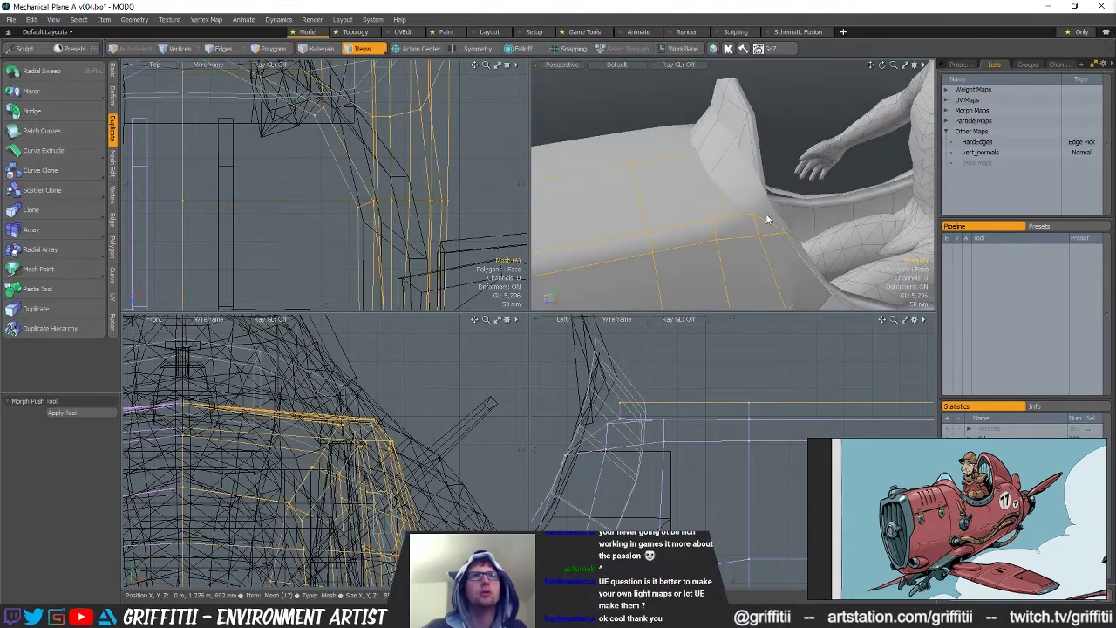
left_click(767, 215)
key("3")
double_click(765, 207)
left_click_drag(637, 412, 667, 396, "alt")
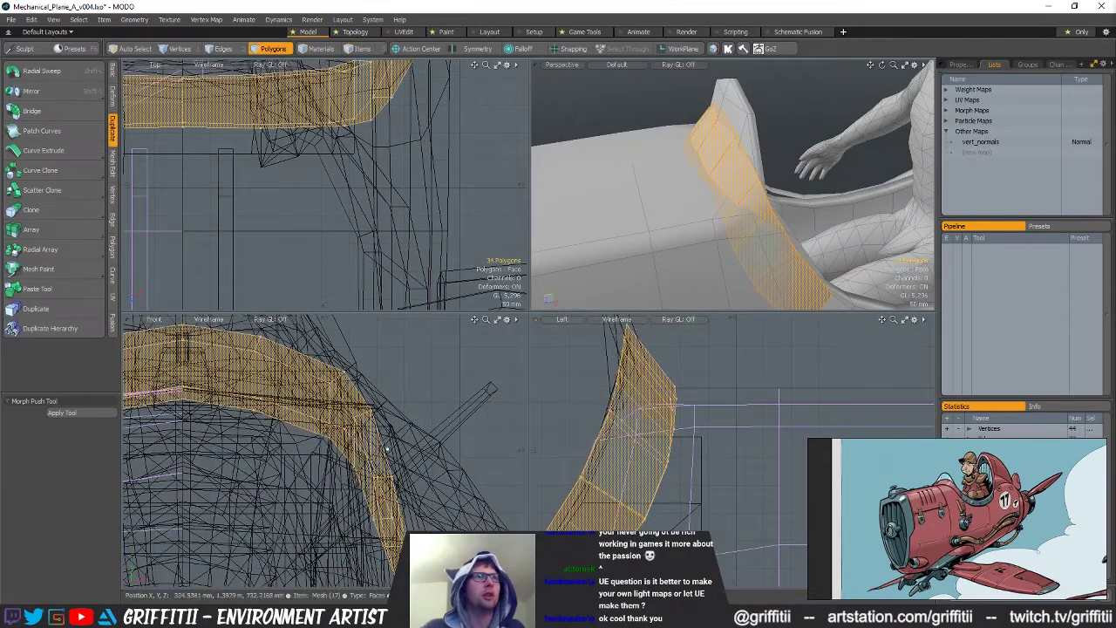
scroll(421, 454, "down", 2)
Select the matching edges at both upper corners of the raised rim and scale them outward along X
key("1")
right_click_drag(373, 392, 334, 392)
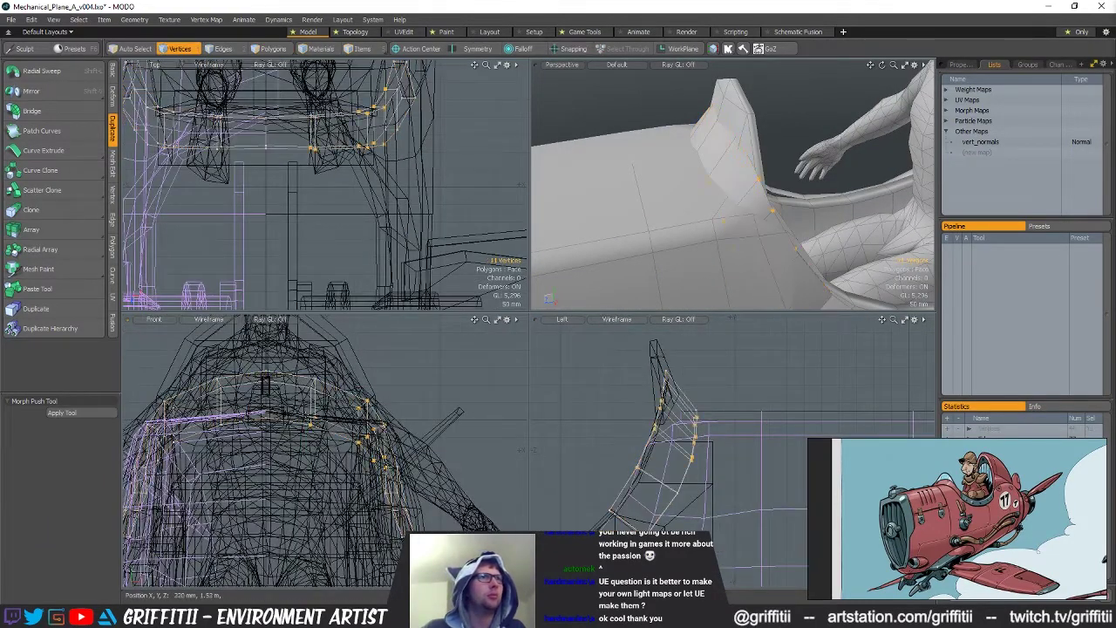
left_click_drag(299, 437, 337, 439, "alt+shift")
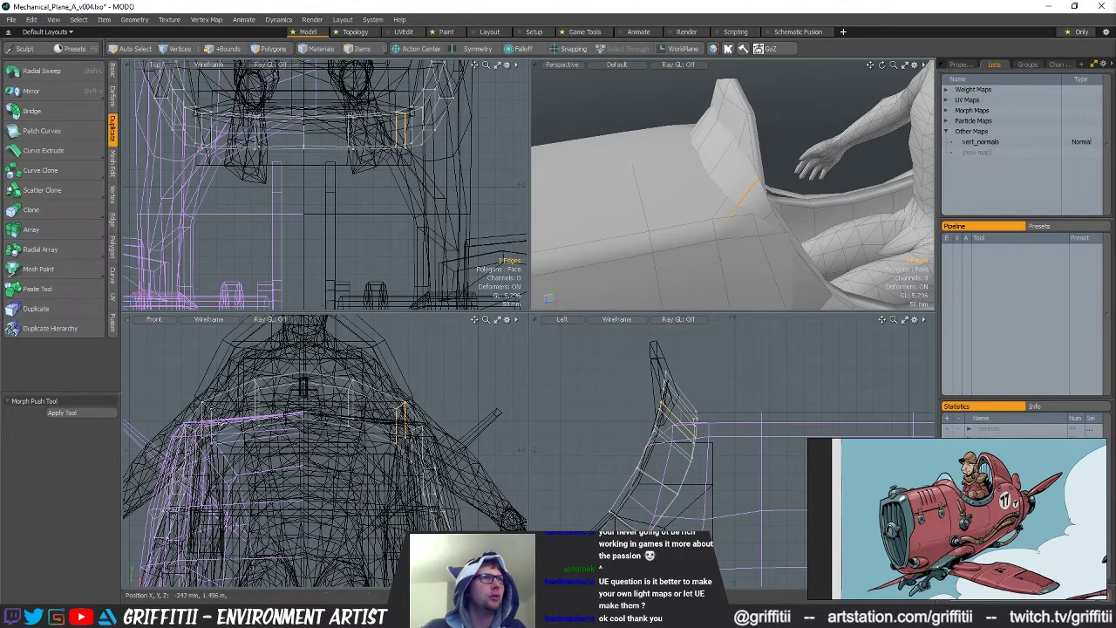
left_click(206, 419, "shift")
left_click_drag(618, 155, 721, 180, "alt")
key("r")
key("q")
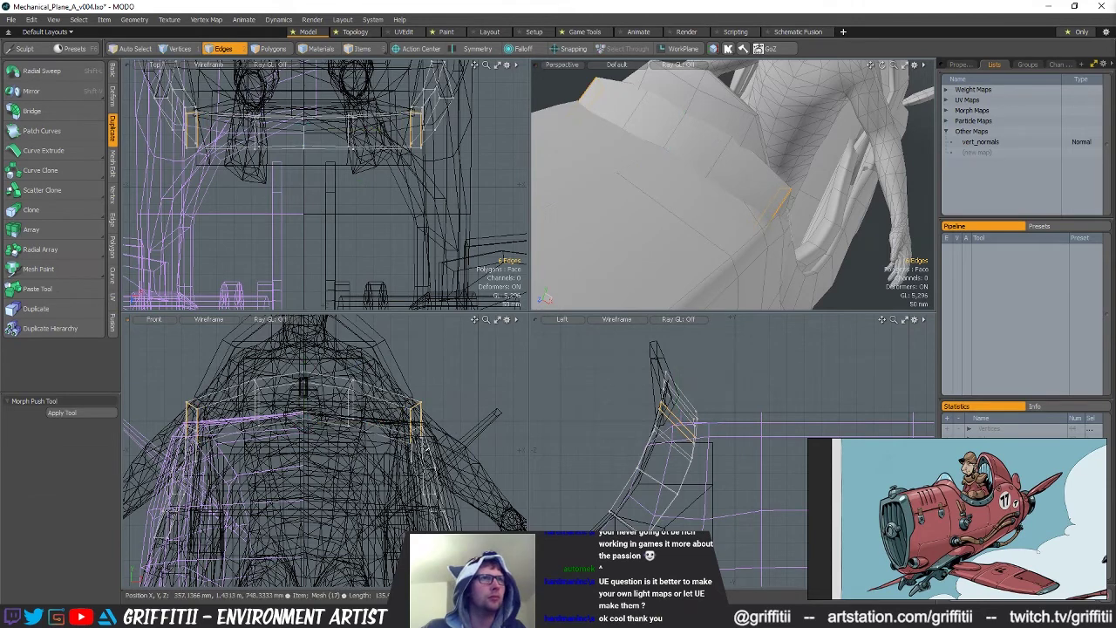
Select the next lower set of edges on both sides of the raised rim and scale them along X
left_click_drag(305, 453, 318, 454, "alt+shift")
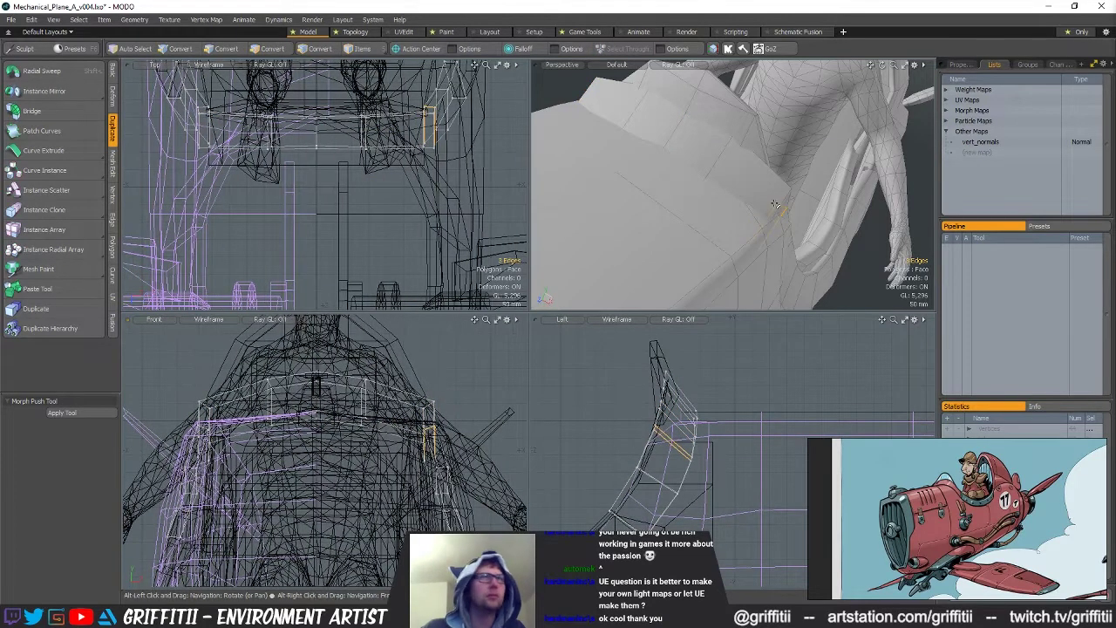
key("y")
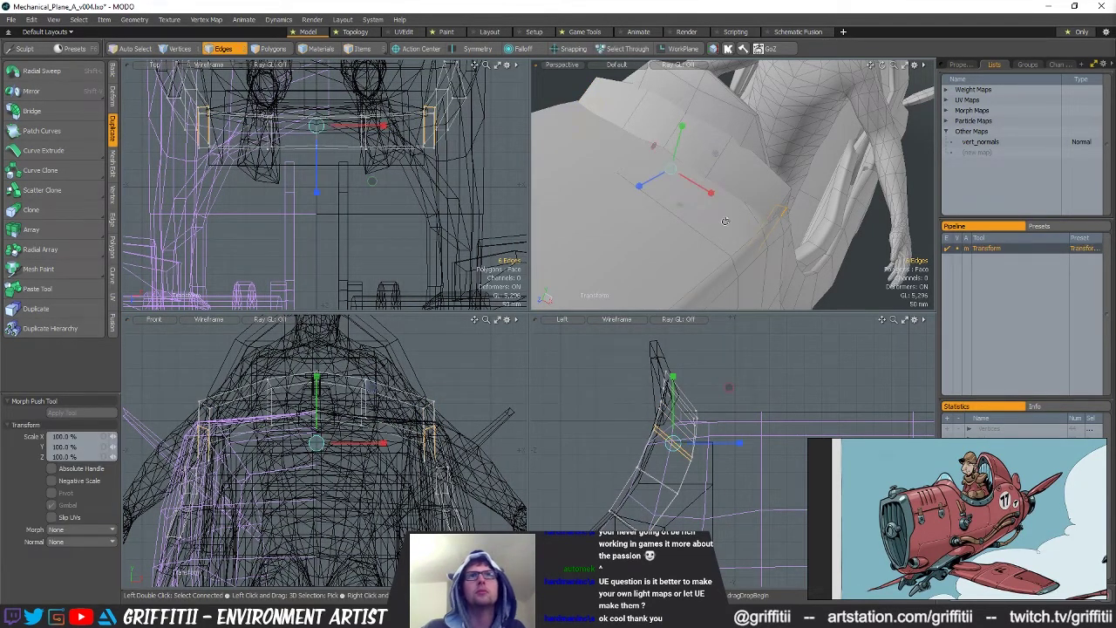
left_click_drag(708, 196, 597, 153)
key("space")
Select the eight vertices at the raised rim's two lower ends and scale them to 104% along X
double_click(666, 485)
left_click_drag(662, 174, 748, 193, "alt")
key("y")
key("space")
key("3")
key("1")
key("y")
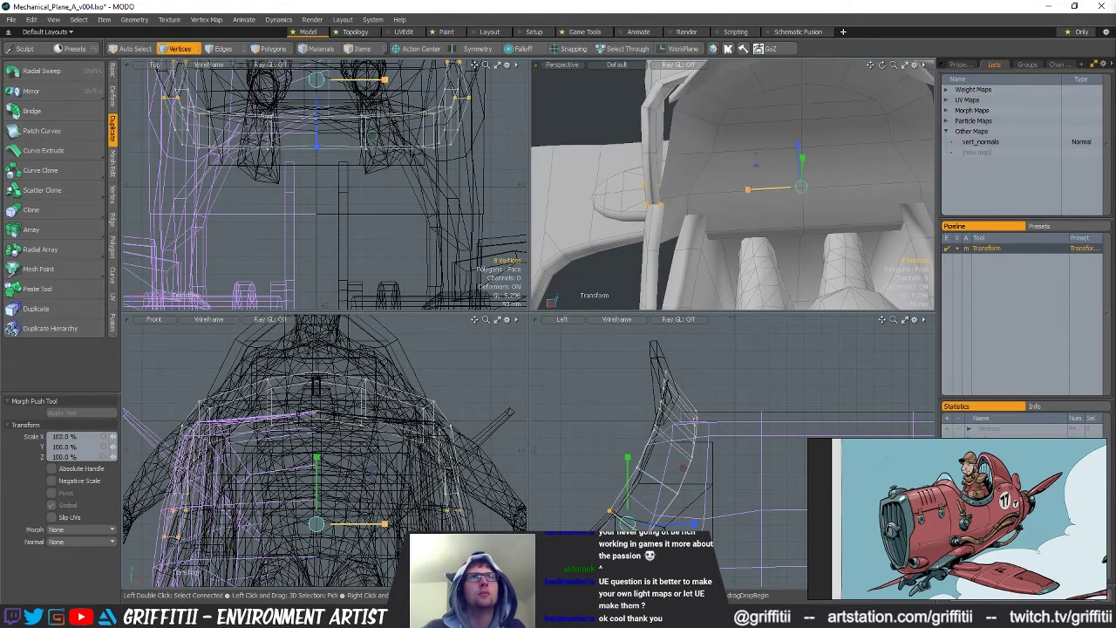
left_click_drag(748, 194, 667, 218, "alt")
left_click_drag(433, 91, 401, 164, "alt")
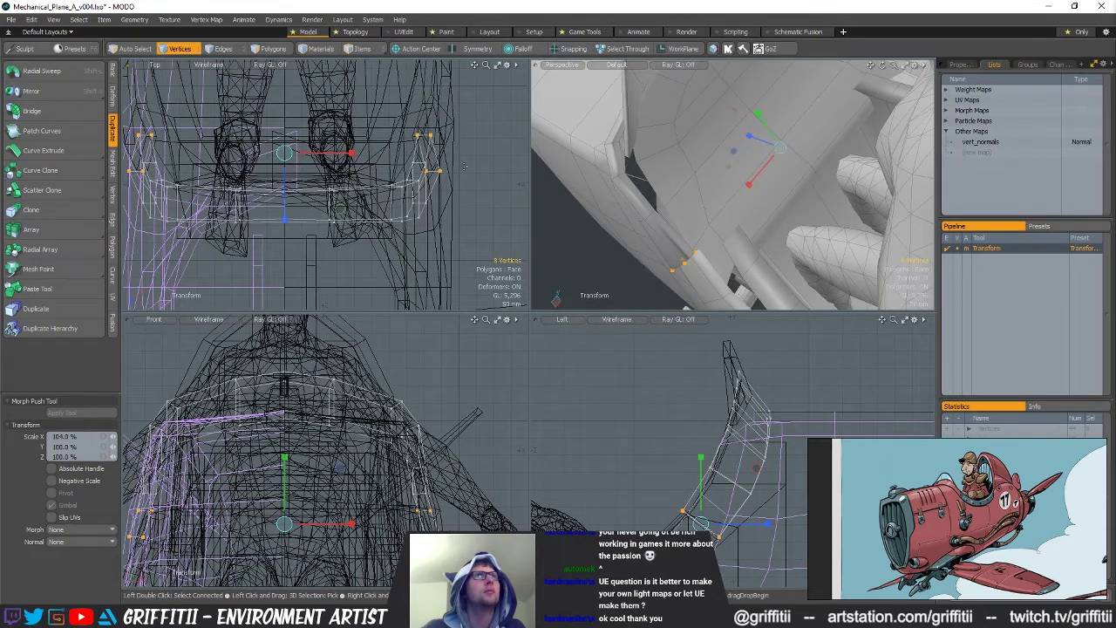
key("q")
Scale only the four upper vertices at the raised rim's lower ends to 102% along X
left_click_drag(762, 202, 789, 199, "alt")
key("space")
key("space")
key("space")
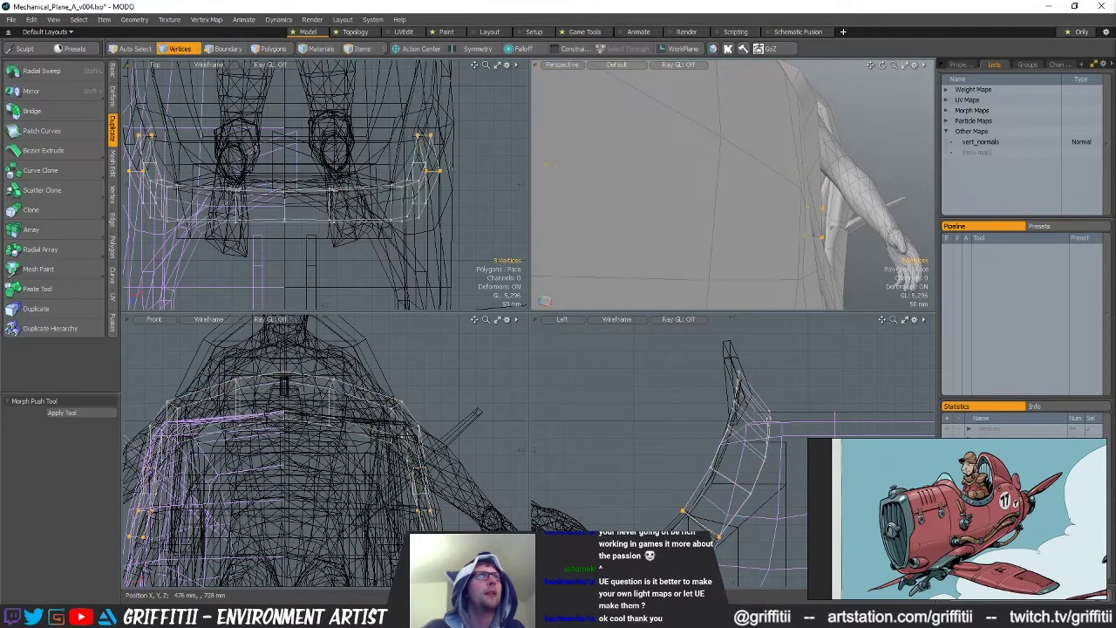
key("r")
left_click_drag(753, 176, 746, 187, "alt")
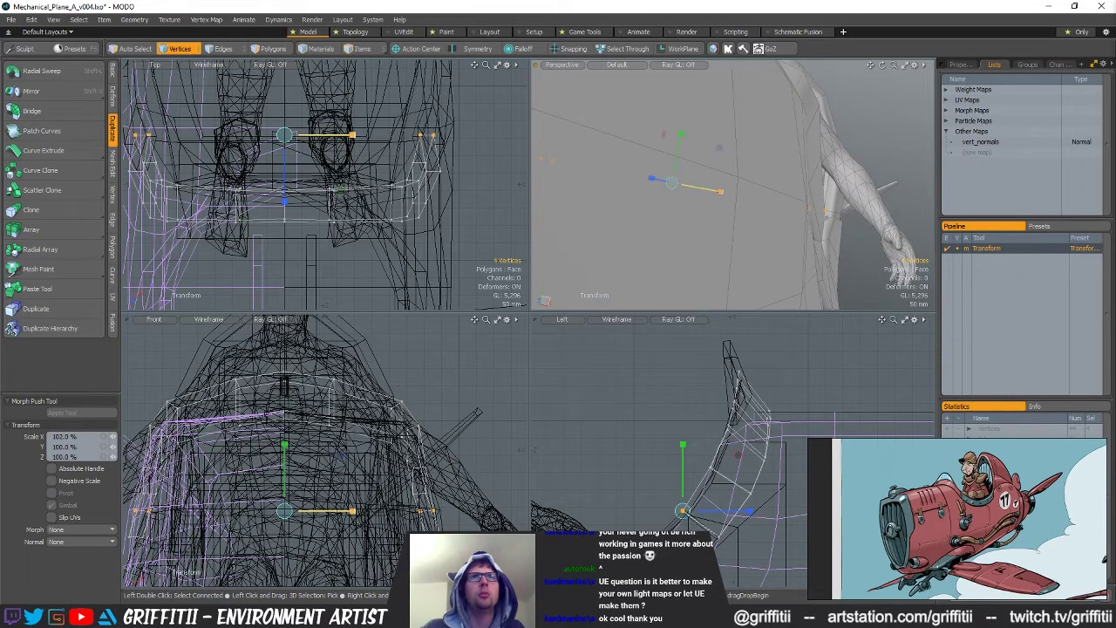
key("space")
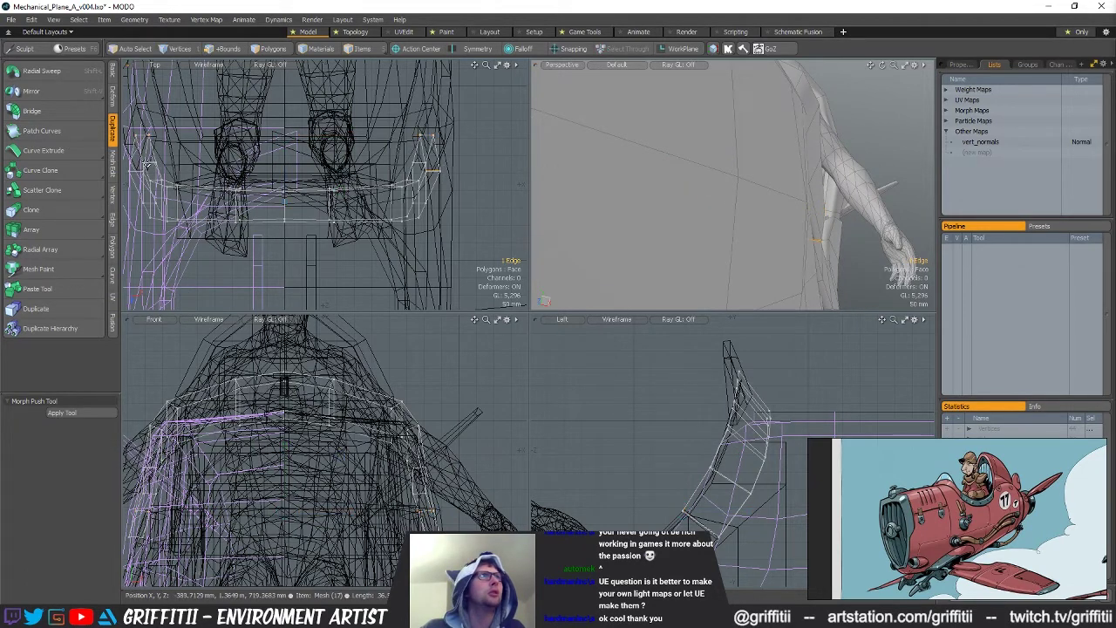
Select the two front edges at the raised rim's lower ends and scale them inward along X
key("2")
key("y")
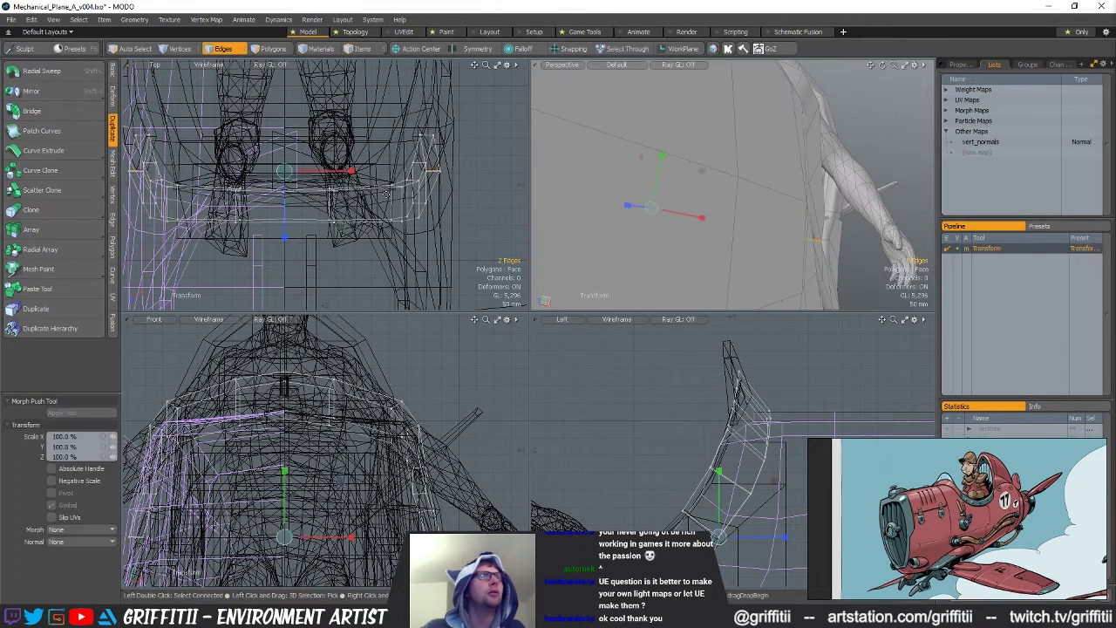
key("space")
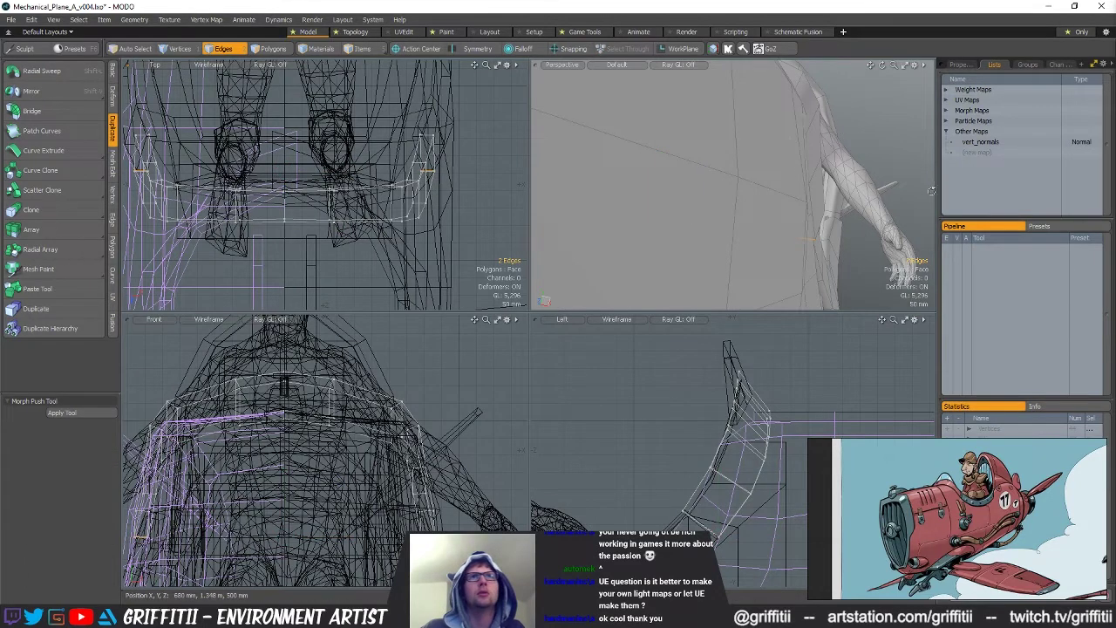
On the cockpit's side rim mesh, scale the eight front-end vertices to 103.5% along X and the upper four to 107.5%
left_click_drag(732, 185, 807, 216, "alt")
key("5")
left_click(797, 248)
key("3")
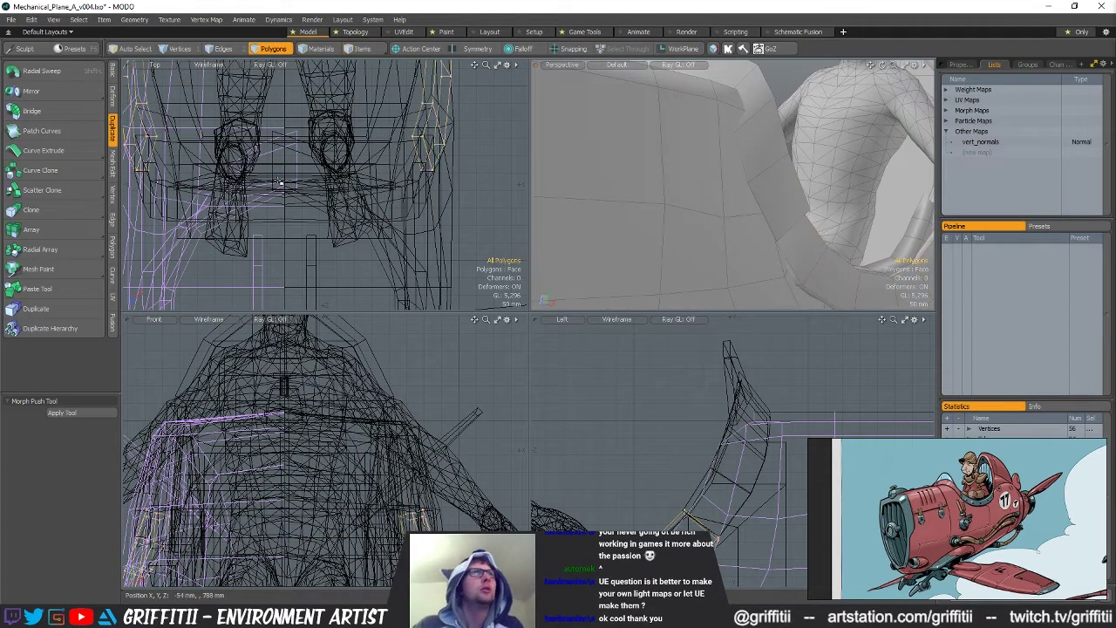
left_click_drag(410, 143, 444, 191, "alt")
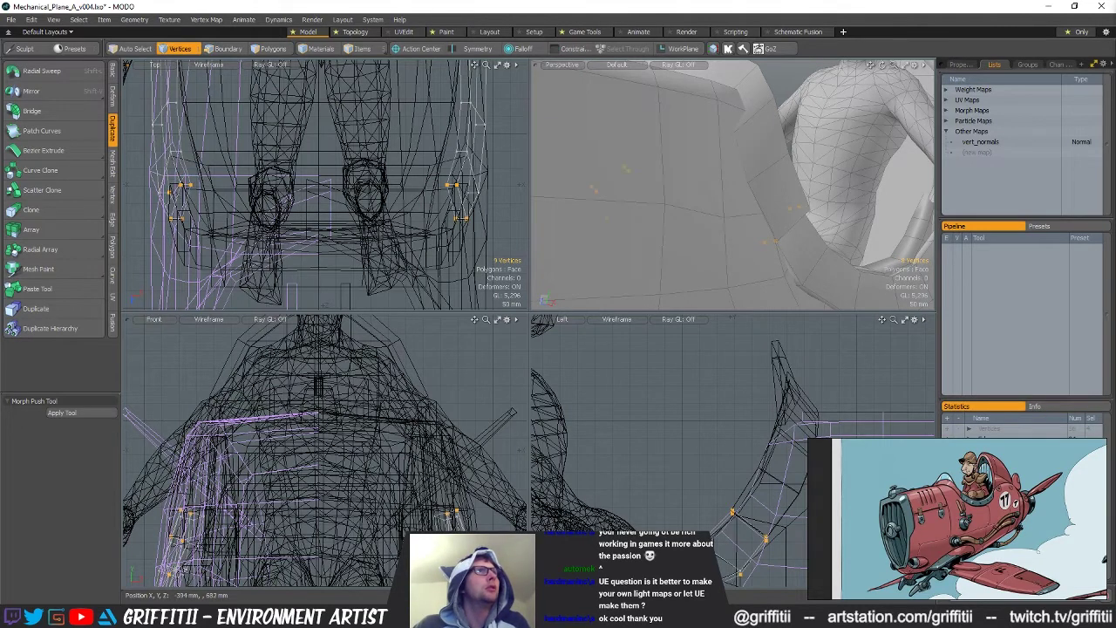
key("r")
left_click_drag(787, 209, 809, 209, "alt")
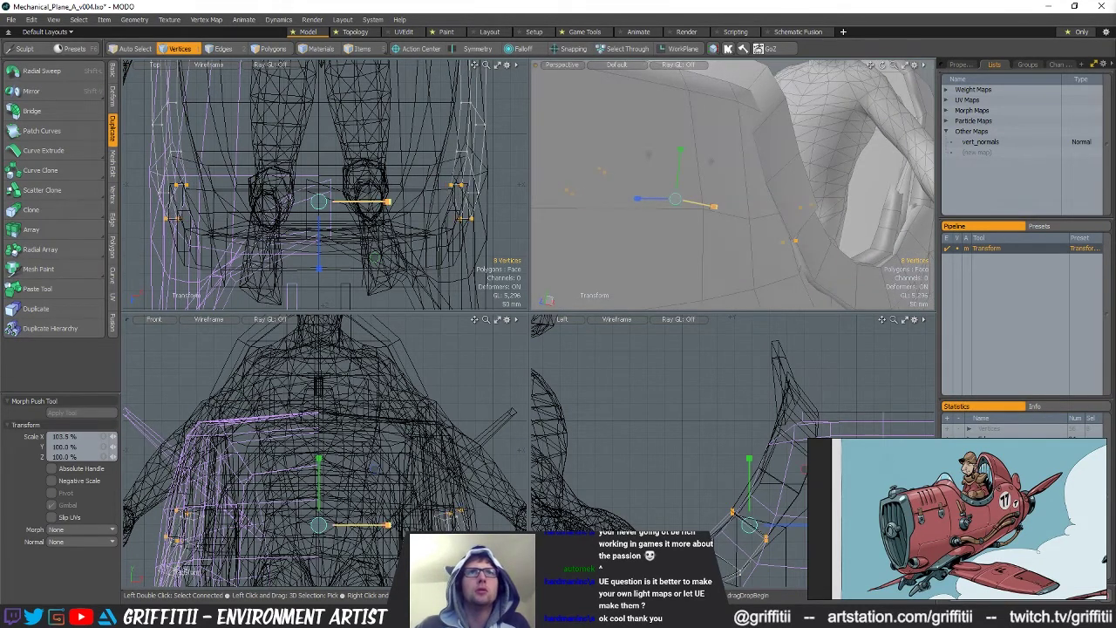
key("space")
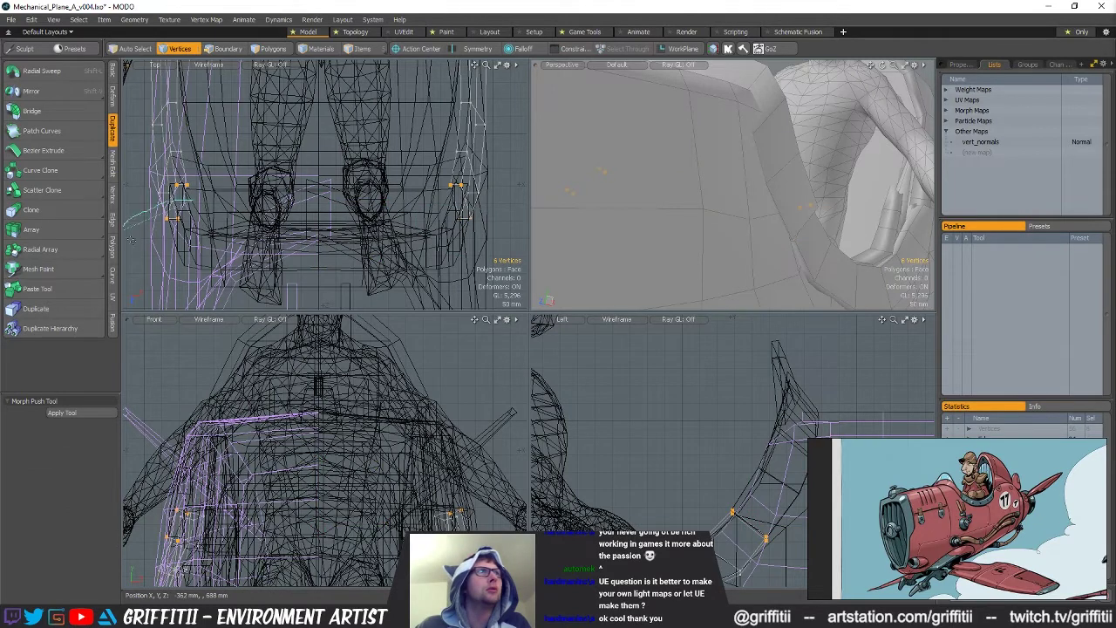
key("y")
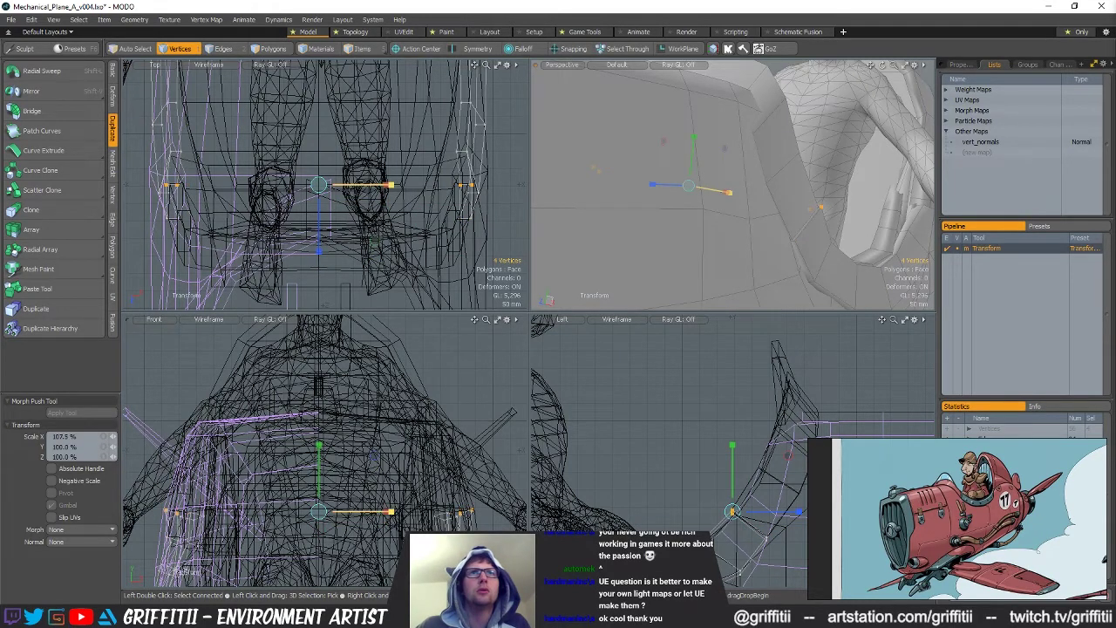
key("space")
Select the matching pair of polygons farther back on the side rims and scale them to 103.5% along X
left_click_drag(750, 218, 776, 192, "alt")
key("2")
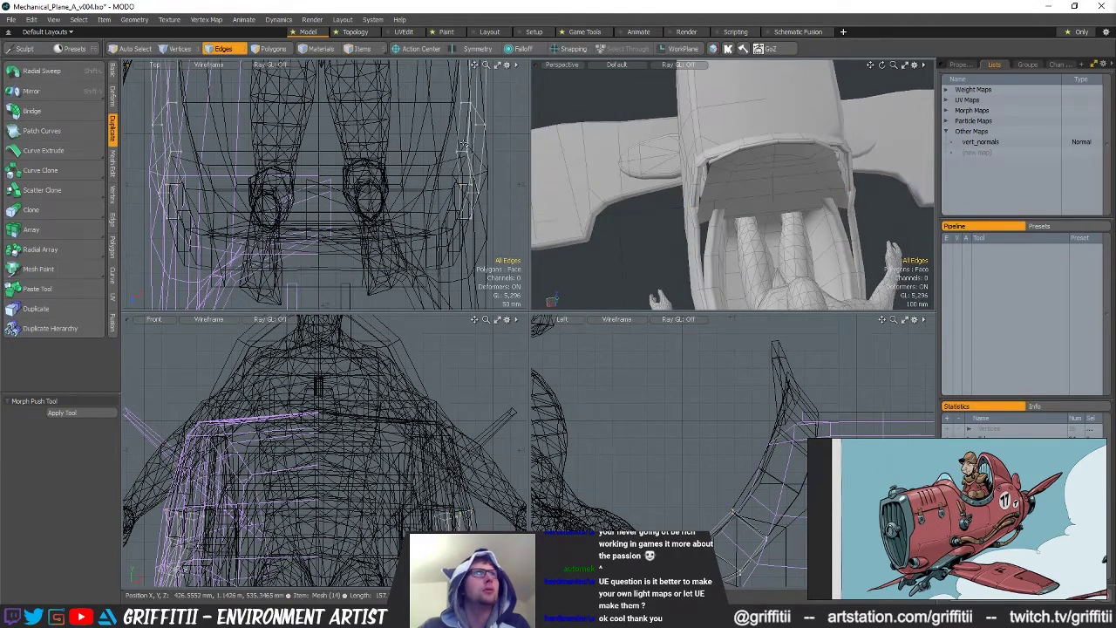
scroll(465, 144, "up", 2)
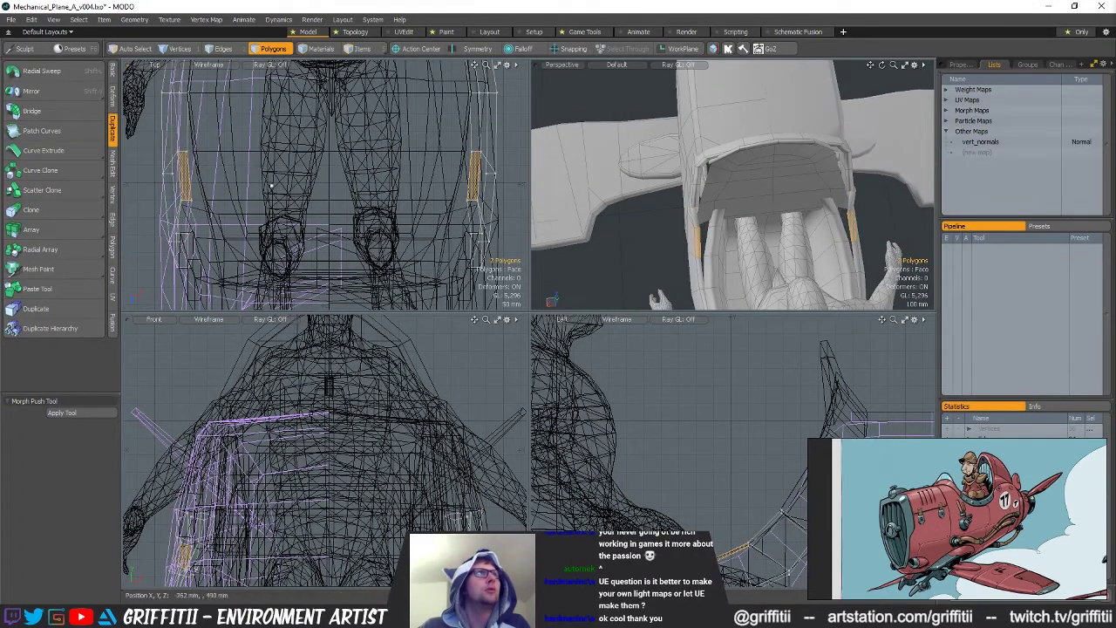
key("y")
left_click_drag(397, 179, 400, 178)
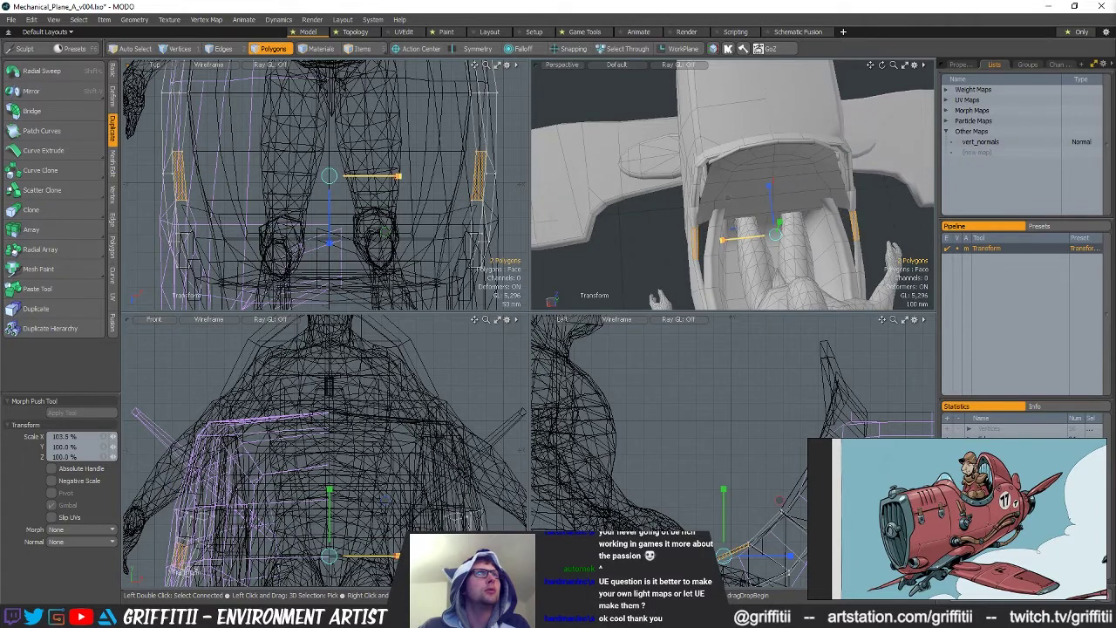
Use the automatic action center and scale the front four vertices of that side rim section to 103% along X
key("alt+a")
key("e")
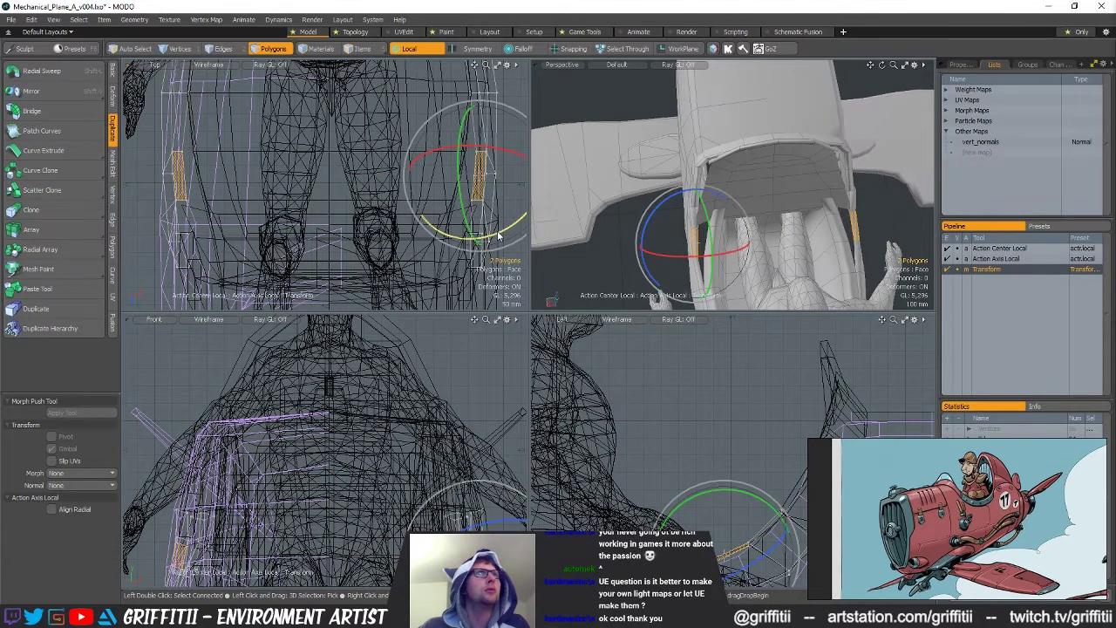
key("alt+a")
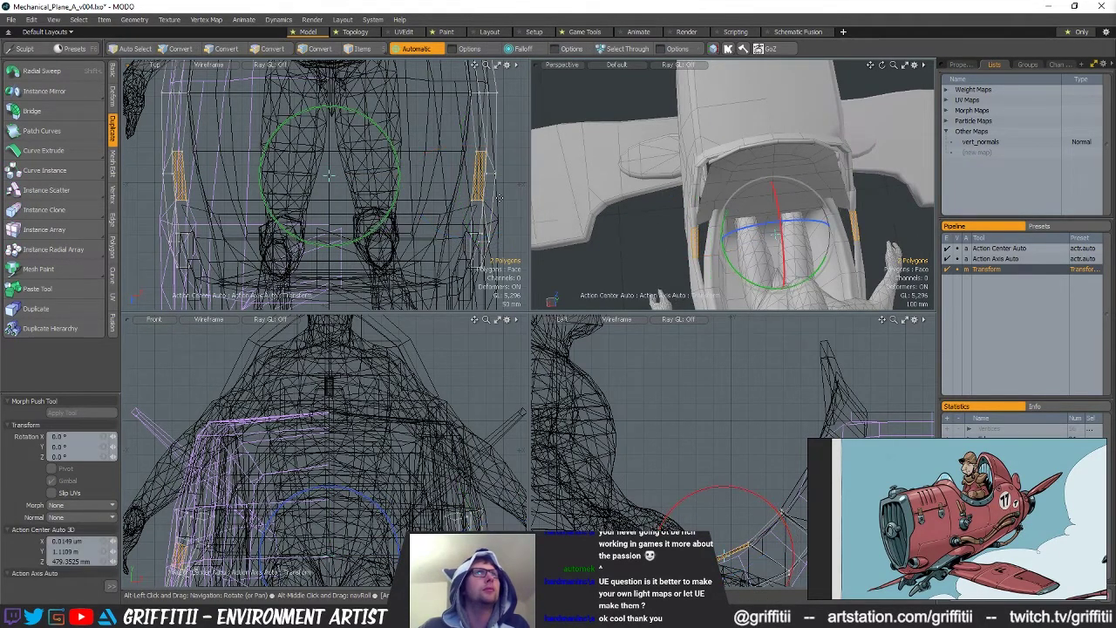
key("1")
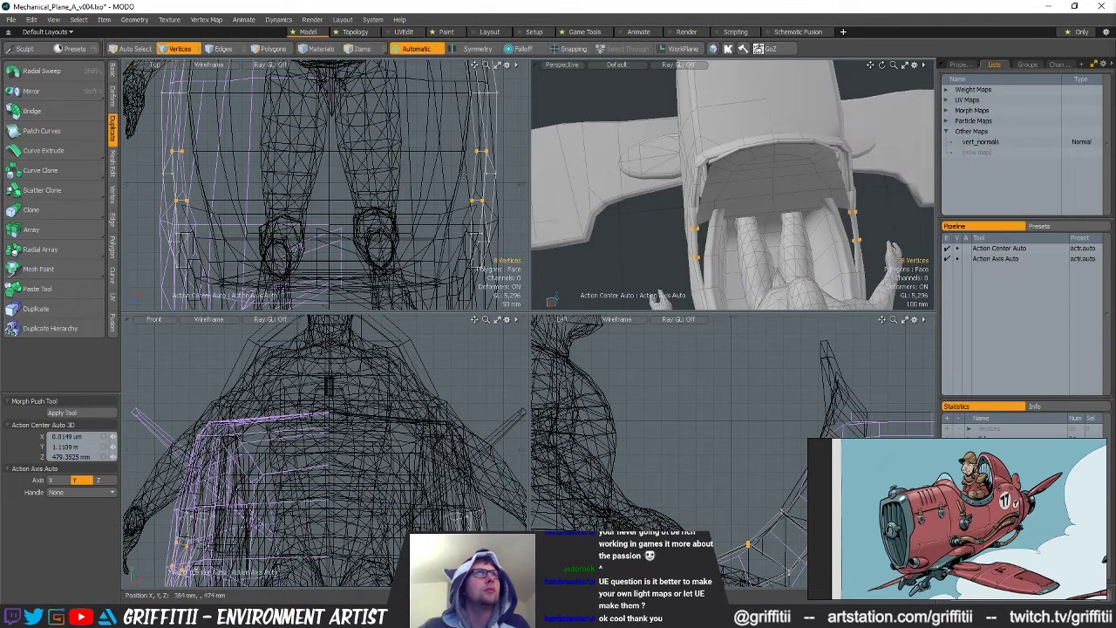
key("r")
key("space")
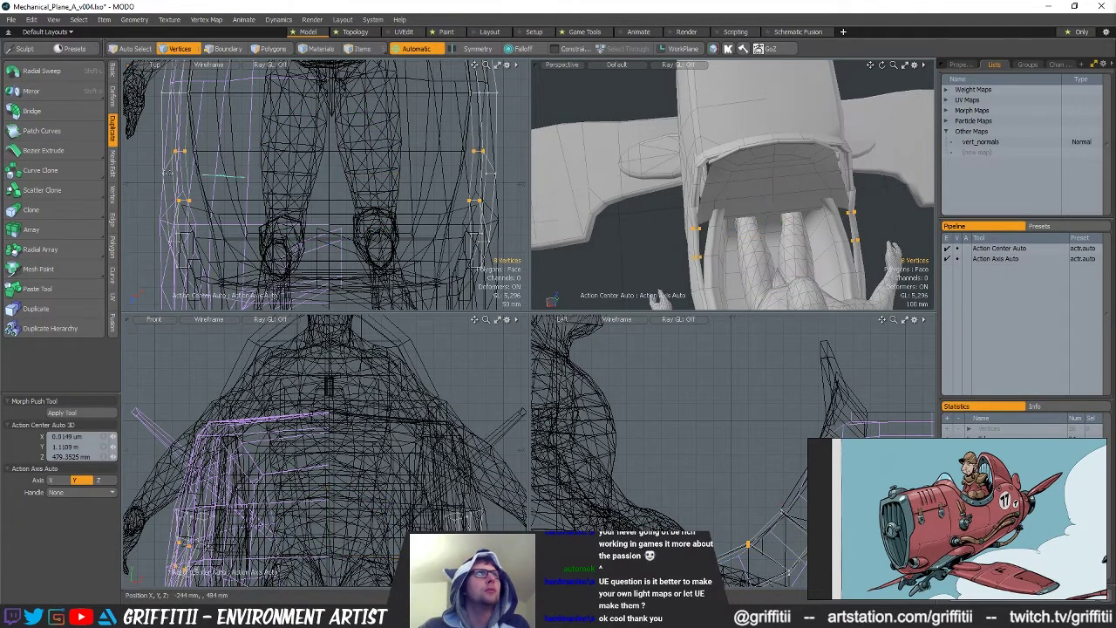
key("r")
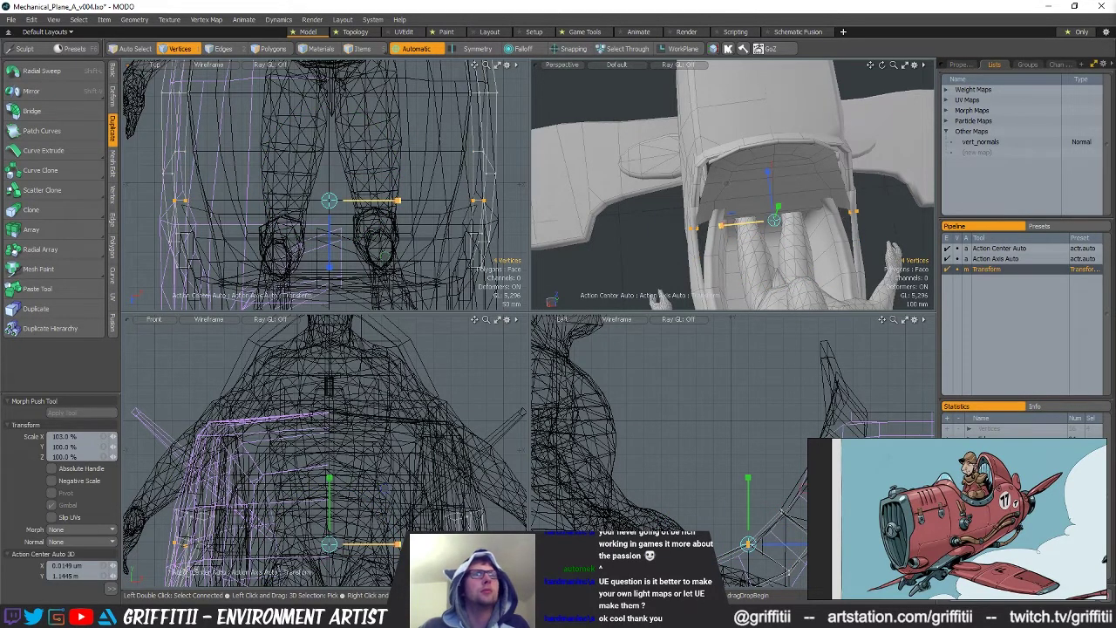
key("space")
Return to the fuselage mesh and move one polygon on its side 15 mm inward along X
left_click_drag(660, 296, 850, 218, "alt")
key("5")
left_click(768, 193)
left_click_drag(488, 489, 455, 433, "alt")
key("1")
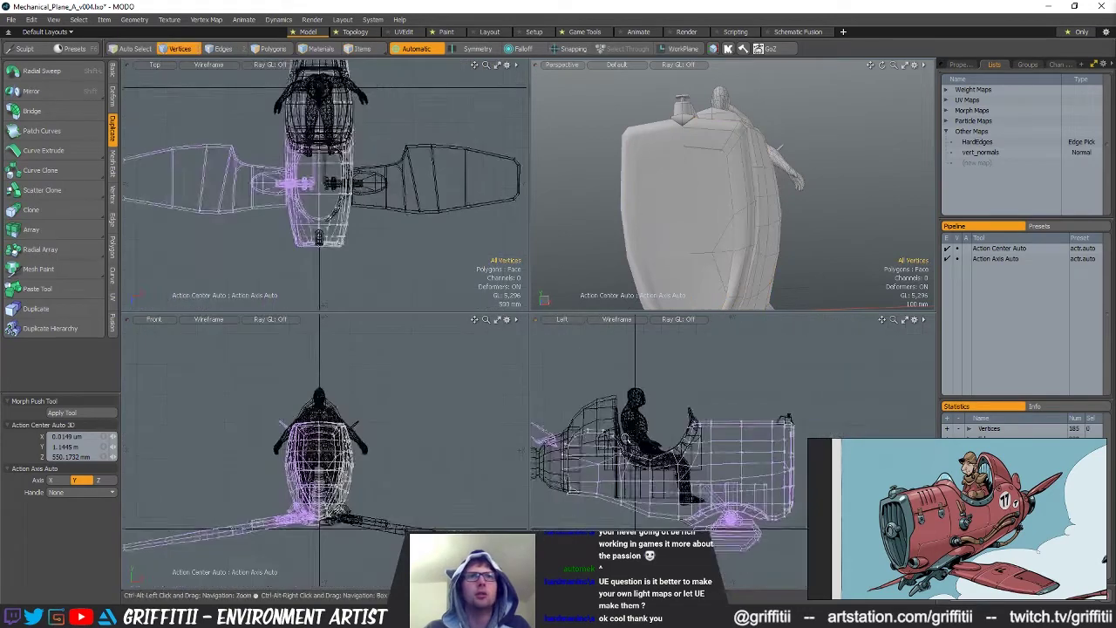
left_click_drag(750, 236, 789, 203, "alt")
key("space")
key("space")
left_click(710, 183)
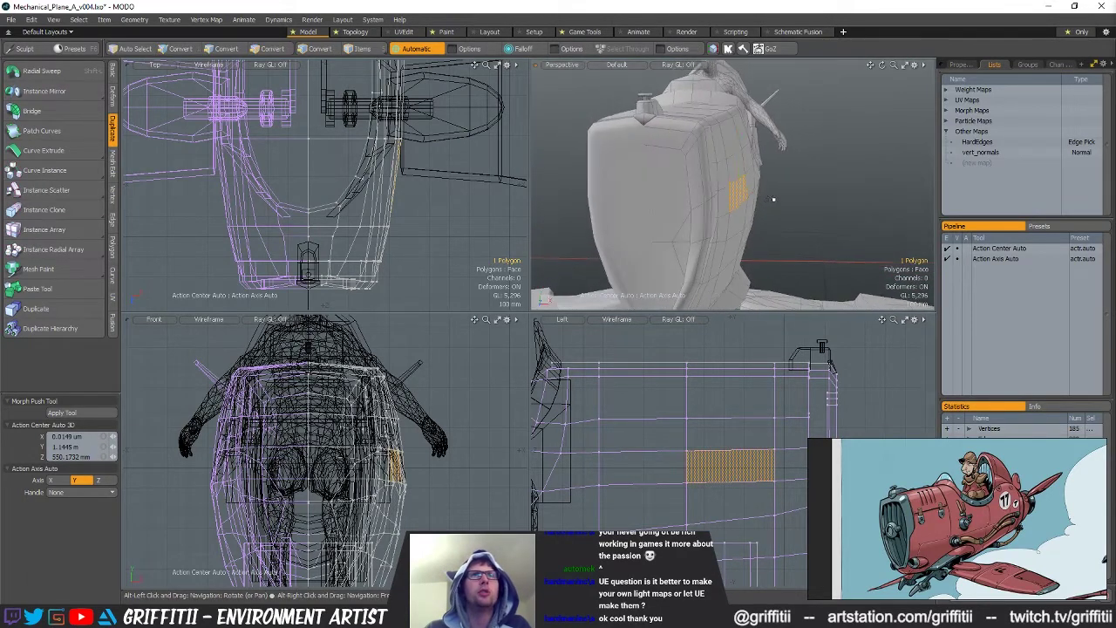
key("y")
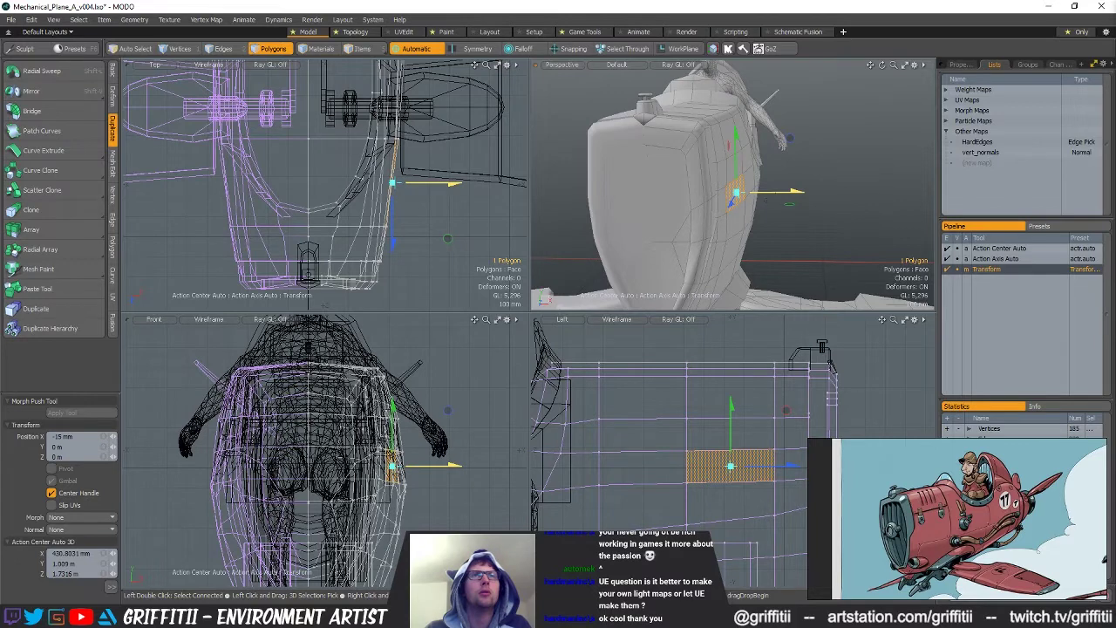
left_click_drag(759, 189, 806, 169, "alt")
key("space")
Select the fuselage side elements next to the moved polygon and adjust them to follow its curve
key("space")
left_click(747, 187)
key("w")
key("space")
left_click(734, 198)
key("y")
key("space")
key("space")
key("space")
Reposition the selected fuselage side elements to smooth the outer contour
key("y")
left_click_drag(778, 218, 826, 189)
key("w")
mouse_move(826, 189)
left_mouse_down()
mouse_move(821, 179)
mouse_move(815, 191)
left_mouse_up()
key("q")
left_click(771, 207)
key("w")
key("q")
Select a lengthwise edge high on the fuselage side and move it -15 mm in X and 10 mm in Y
left_click(792, 241)
scroll(792, 234, "down", 3)
left_click_drag(790, 227, 764, 170, "alt")
key("2")
left_click(754, 234)
key("3")
left_click(733, 214)
key("1")
key("2")
left_click(761, 170)
key("w")
left_click_drag(840, 170, 835, 170)
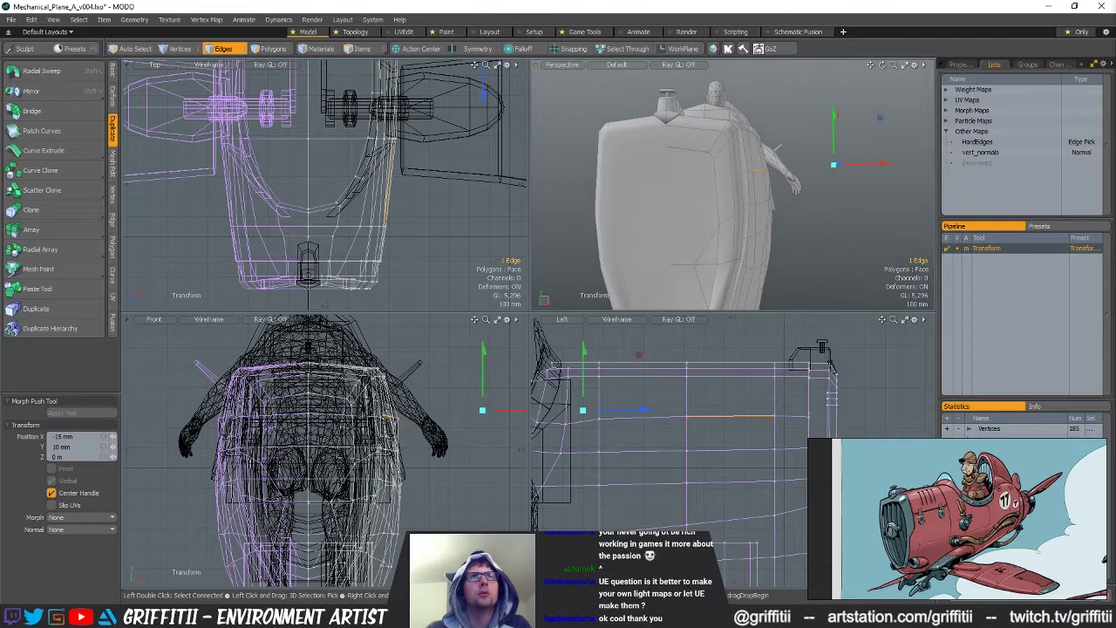
key("q")
Select four adjoining fuselage side polygons and flatten them to 60% along the Z axis of a selection-based action center
mouse_move(781, 208)
left_mouse_down("alt")
mouse_move(810, 262)
mouse_move(700, 264)
mouse_move(678, 244)
mouse_move(693, 225)
mouse_move(689, 247)
mouse_move(680, 229)
mouse_move(876, 82)
mouse_move(798, 183)
left_mouse_up("alt")
key("3")
left_click(694, 222)
key("1")
key("3")
key("y")
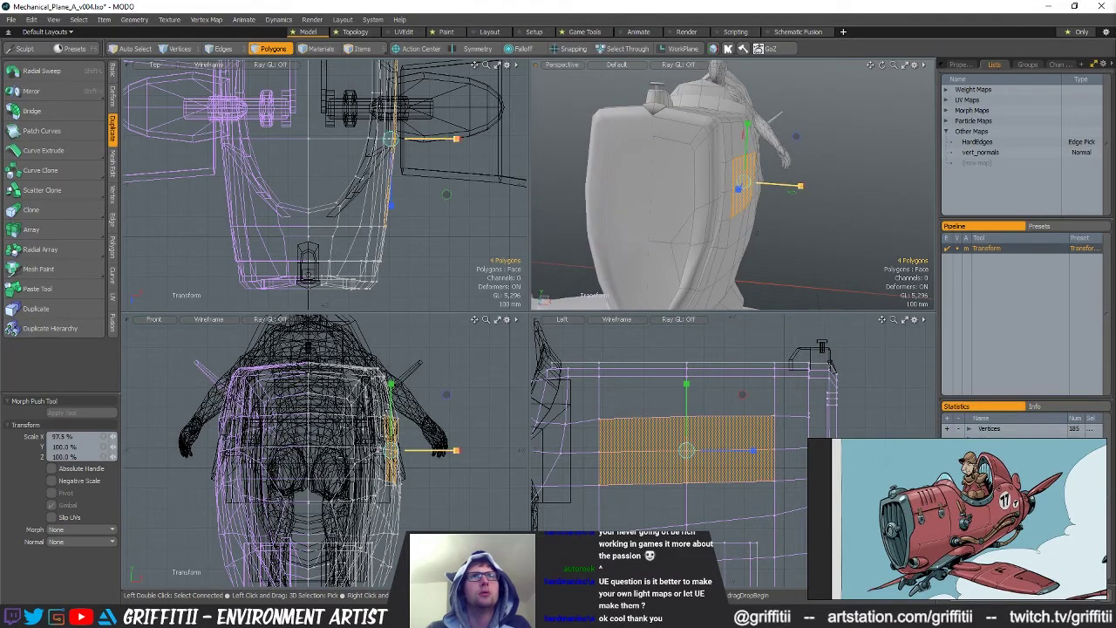
key("ctrl+z")
left_click(800, 194, "alt")
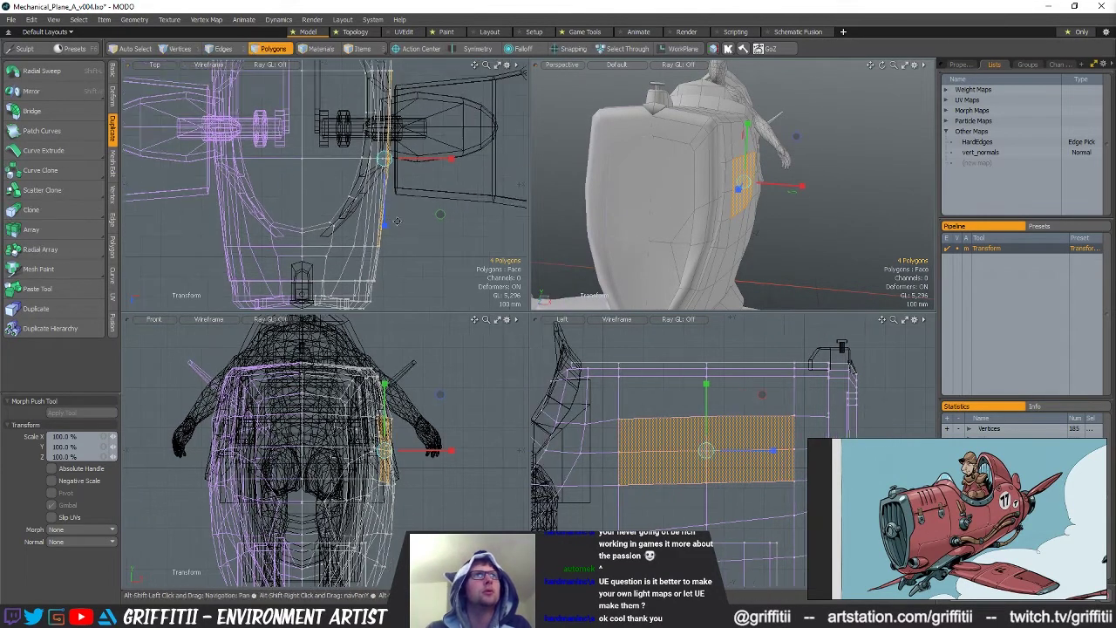
key("alt+a")
left_click_drag(796, 191, 789, 186)
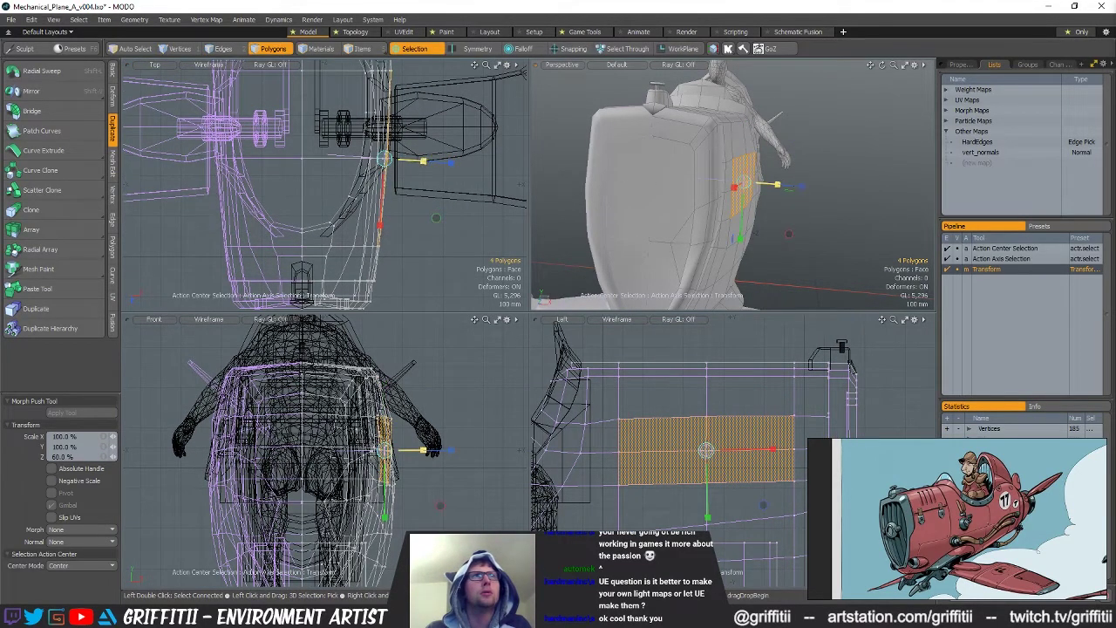
key("space")
Select further elements and individual vertices along the fuselage side and adjust them to even out its curvature
left_click(857, 222)
left_click_drag(857, 222, 748, 185, "alt")
mouse_move(740, 190)
left_mouse_down()
mouse_move(738, 209)
mouse_move(815, 211)
mouse_move(758, 198)
mouse_move(761, 135)
mouse_move(770, 155)
mouse_move(810, 147)
mouse_move(667, 211)
mouse_move(920, 188)
mouse_move(666, 172)
mouse_move(782, 209)
mouse_move(842, 210)
left_mouse_up()
key("r")
key("space")
left_click(852, 204)
key("1")
key("w")
key("q")
Select an edge low on the fuselage side and move it about -21.6 mm in X and -4.8 mm in Z
left_click(817, 150)
scroll(708, 180, "up", 4)
key("space")
key("space")
key("space")
key("space")
scroll(820, 210, "up", 4)
key("w")
left_click_drag(840, 170, 838, 167)
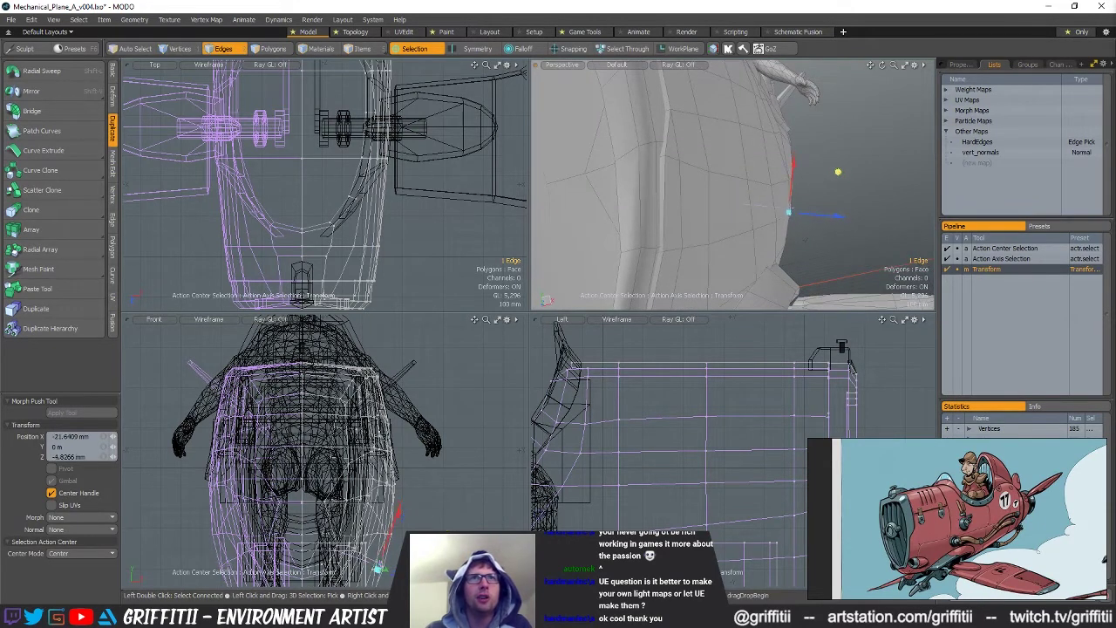
Select individual vertices low on the fuselage side near the nose and reposition them to smooth its outline
key("space")
left_click(828, 172)
left_click_drag(827, 173, 863, 229, "alt")
left_click(757, 192)
left_click_drag(758, 193, 791, 228, "alt")
key("space")
key("space")
left_click(768, 198)
key("w")
key("space")
left_click(760, 224)
key("w")
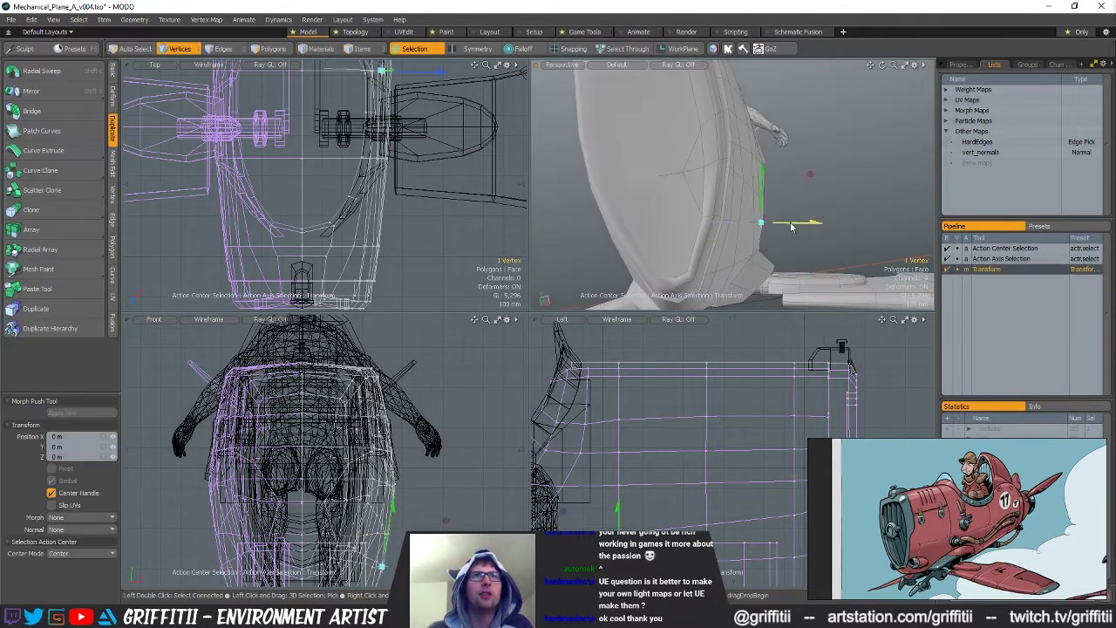
key("space")
Select a vertex further up the front fuselage side, undo its sideways shift and nudge it slightly in Y
key("w")
left_click_drag(771, 190, 741, 194, "alt")
key("space")
left_click(752, 201)
key("w")
left_click_drag(799, 227, 795, 225)
key("ctrl+z")
left_click_drag(752, 150, 752, 146)
key("space")
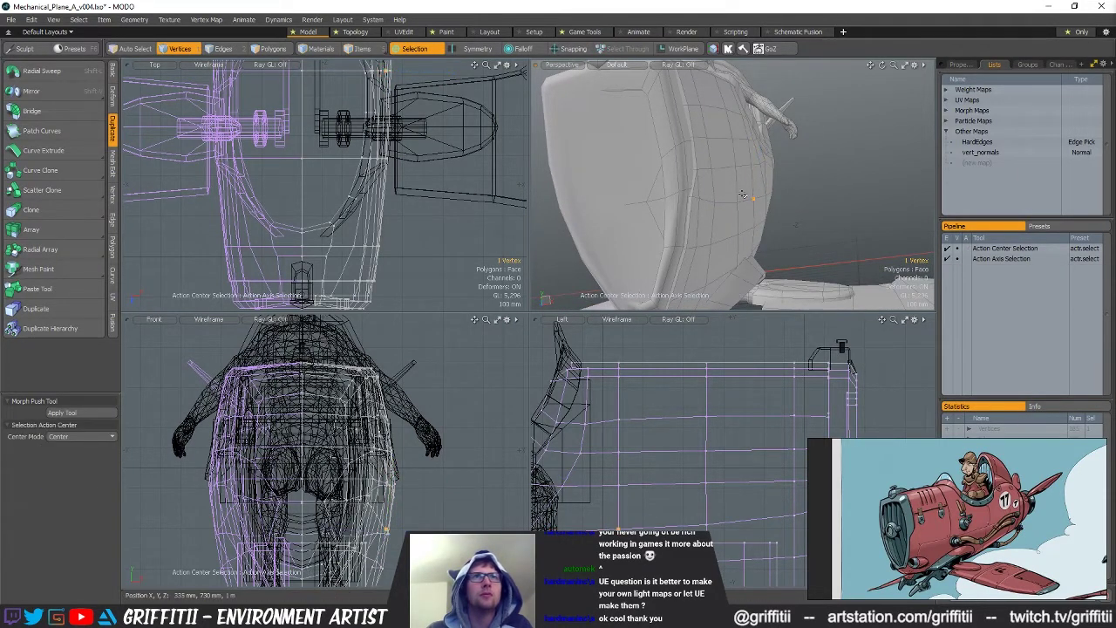
key("space")
key("w")
key("space")
left_click(823, 180)
Select the fuselage underside vertices below the cockpit in the side view and nudge them to even out the belly line
left_click_drag(823, 179, 680, 224, "alt")
scroll(772, 179, "down", 5)
left_click_drag(673, 487, 635, 450, "ctrl+alt")
key("1")
left_click(625, 459)
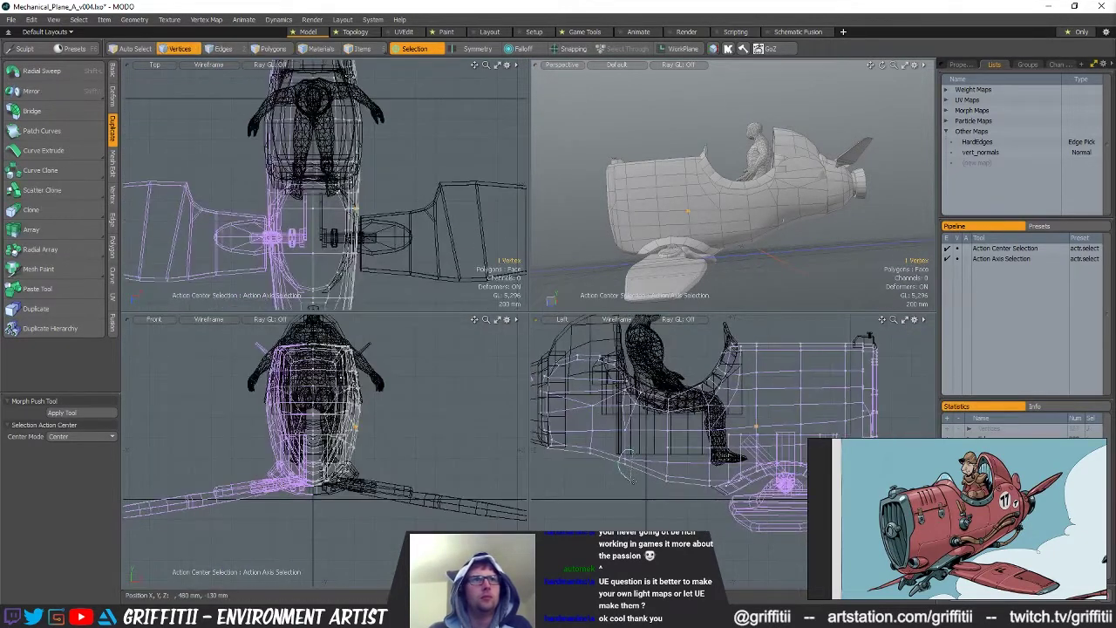
key("w")
key("Escape")
key("w")
left_click_drag(649, 434, 651, 435)
key("Escape")
key("Escape")
left_click_drag(802, 235, 759, 235, "ctrl+alt")
mouse_move(647, 463)
left_mouse_down("ctrl+alt")
mouse_move(697, 463)
mouse_move(647, 463)
mouse_move(659, 475)
left_mouse_up("ctrl+alt")
Bevel the edge loop around the front of the fuselage with a 50 mm inset and round level 0
left_click_drag(768, 178, 687, 230, "alt")
scroll(683, 239, "up", 4)
key("space")
key("space")
key("space")
key("space")
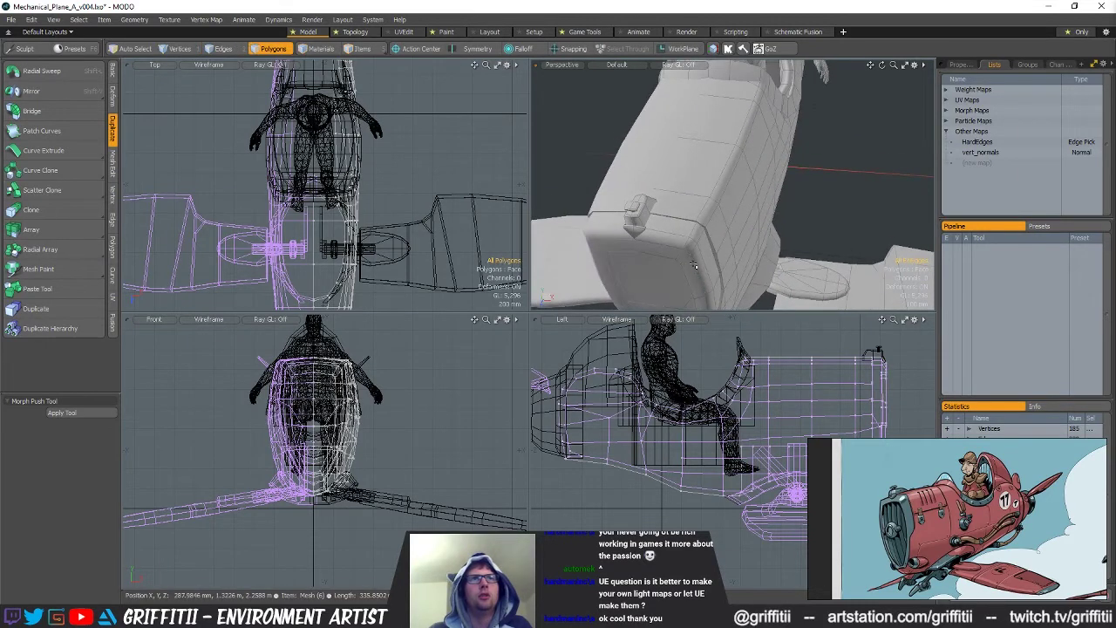
key("space")
key("space")
key("space")
left_click(693, 257)
left_click_drag(693, 257, 690, 228, "alt")
double_click(649, 197)
key("b")
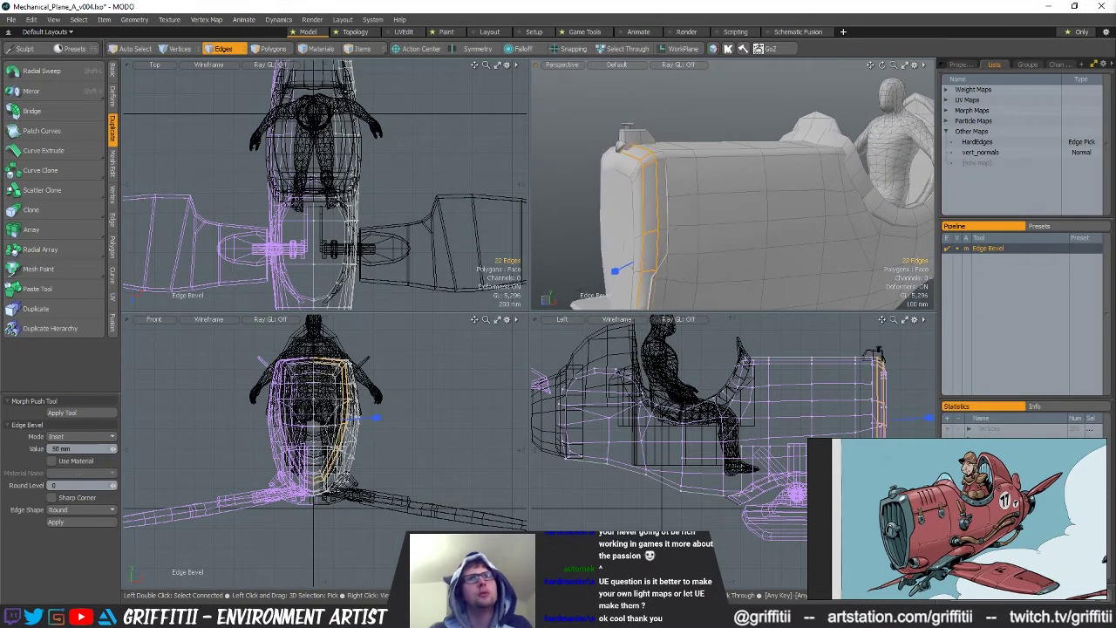
key("q")
key("Escape")
Select the polygon loop around the fuselage nose and scale it slightly in X from the snapped centre line
left_click_drag(675, 229, 702, 202, "alt")
key("w")
key("q")
key("3")
double_click(673, 179)
left_click_drag(368, 296, 392, 205, "alt+shift")
scroll(392, 205, "up", 2)
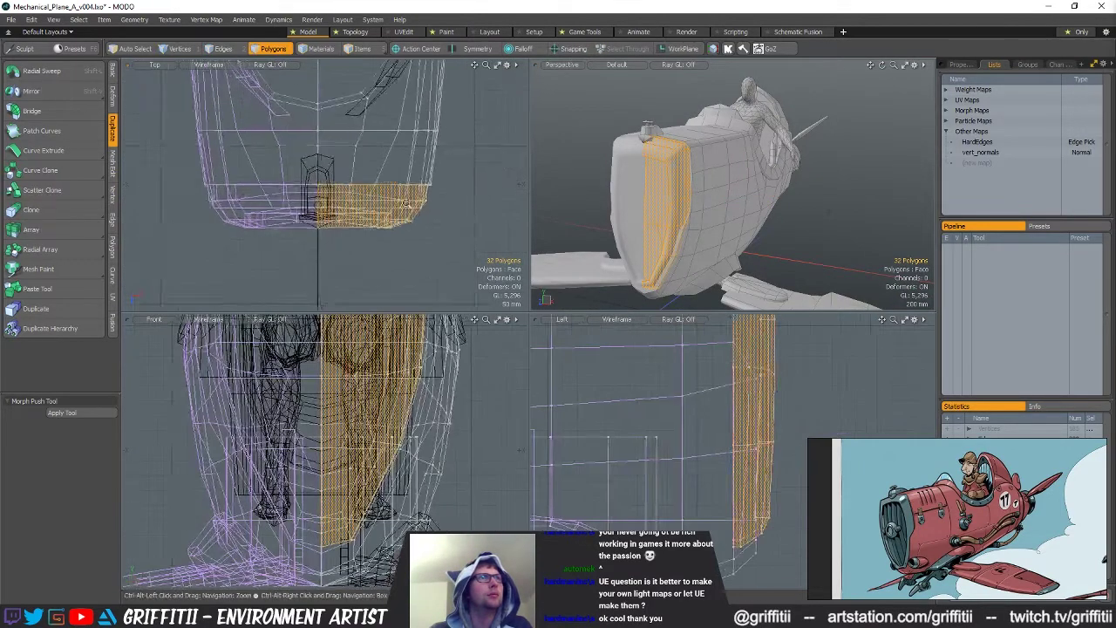
key("y")
key("x")
left_click(295, 186)
left_click_drag(347, 189, 350, 189)
left_click_drag(828, 211, 770, 183, "alt")
key("Escape")
key("Escape")
scroll(741, 144, "down", 3)
left_click(571, 49)
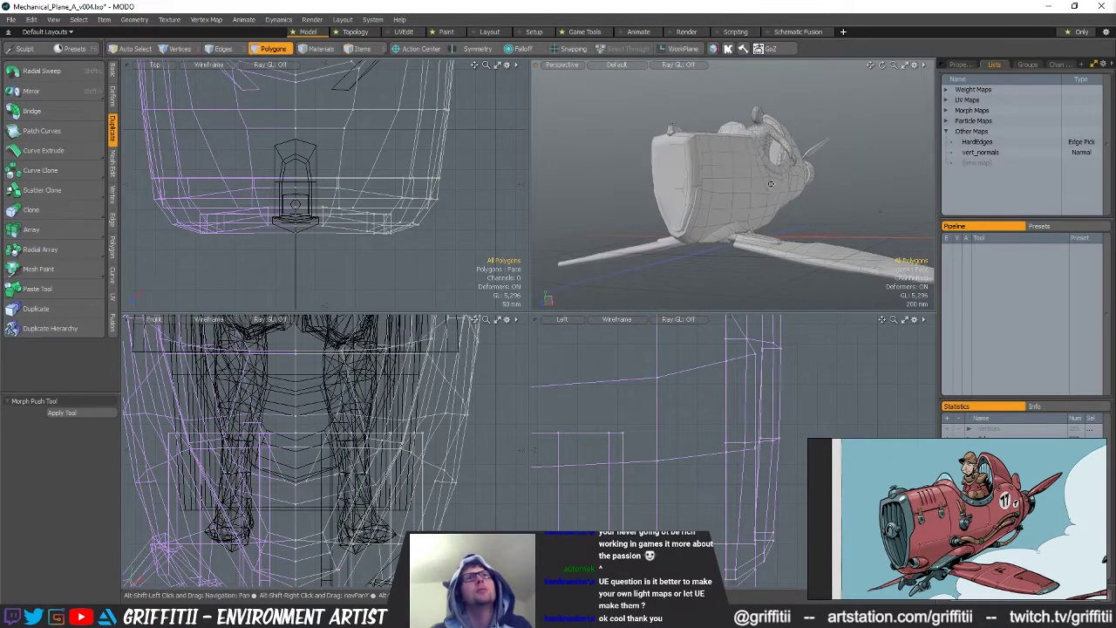
Save the scene as a new version named Mechanical_Plane_A_v005.lxo
scroll(770, 183, "down", 3)
key("ctrl+shift+s")
key("Right")
key("BackSpace")
type("5")
key("Return")
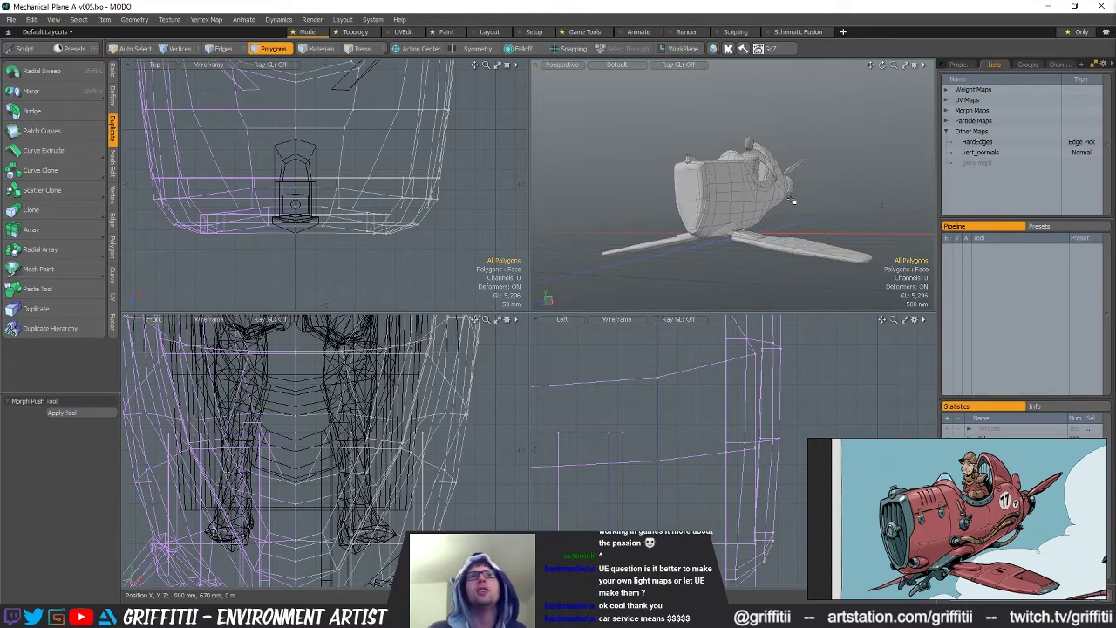
Select two edges at the lower tip of the nose and move them 24 mm in Y
left_click_drag(777, 180, 851, 183, "alt")
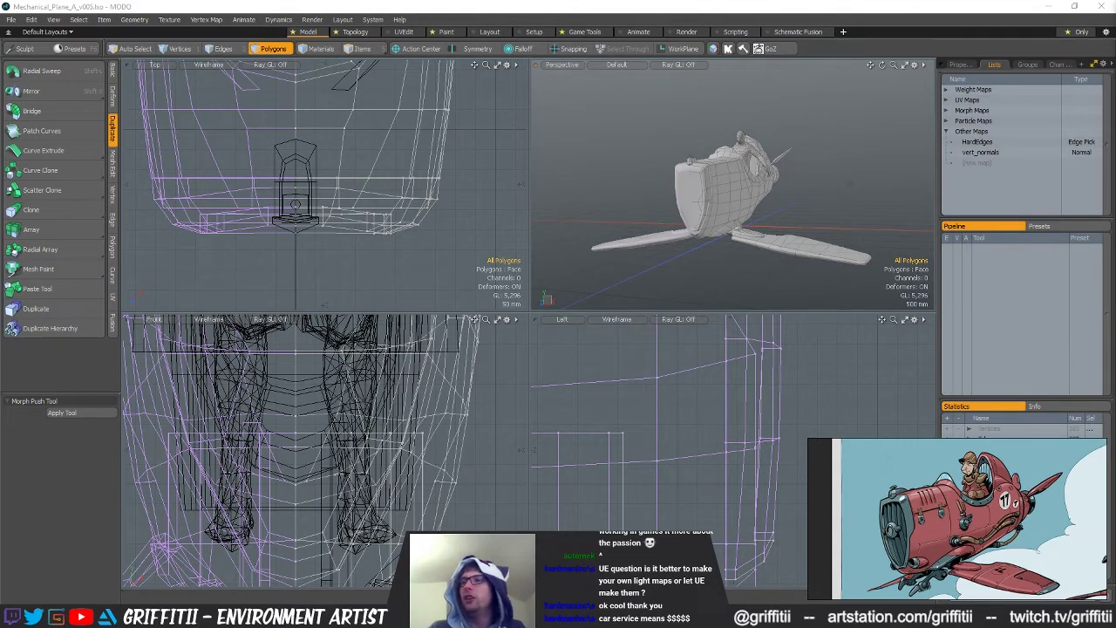
mouse_move(624, 237)
left_mouse_down("alt")
mouse_move(777, 207)
mouse_move(674, 205)
mouse_move(697, 172)
mouse_move(660, 193)
mouse_move(706, 208)
mouse_move(678, 232)
mouse_move(685, 246)
left_mouse_up("alt")
key("1")
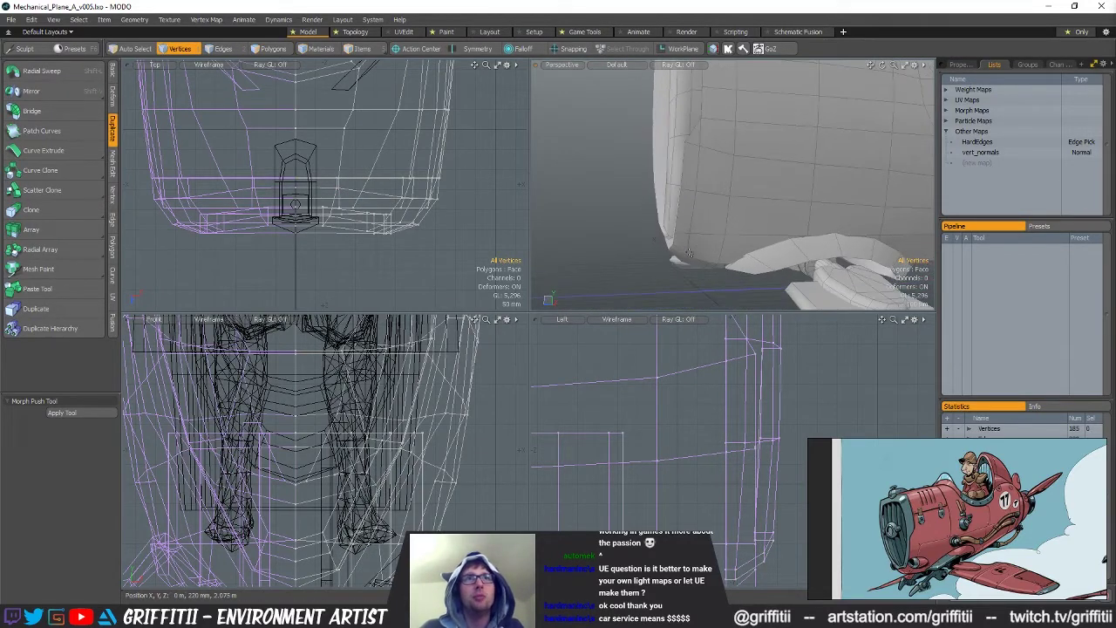
key("5")
key("shift+a")
left_click(705, 498, "shift")
left_click_drag(704, 497, 534, 484, "alt+shift")
key("1")
left_click_drag(699, 479, 815, 479, "ctrl+alt")
left_click_drag(675, 494, 672, 475)
left_click_drag(718, 219, 746, 214, "alt")
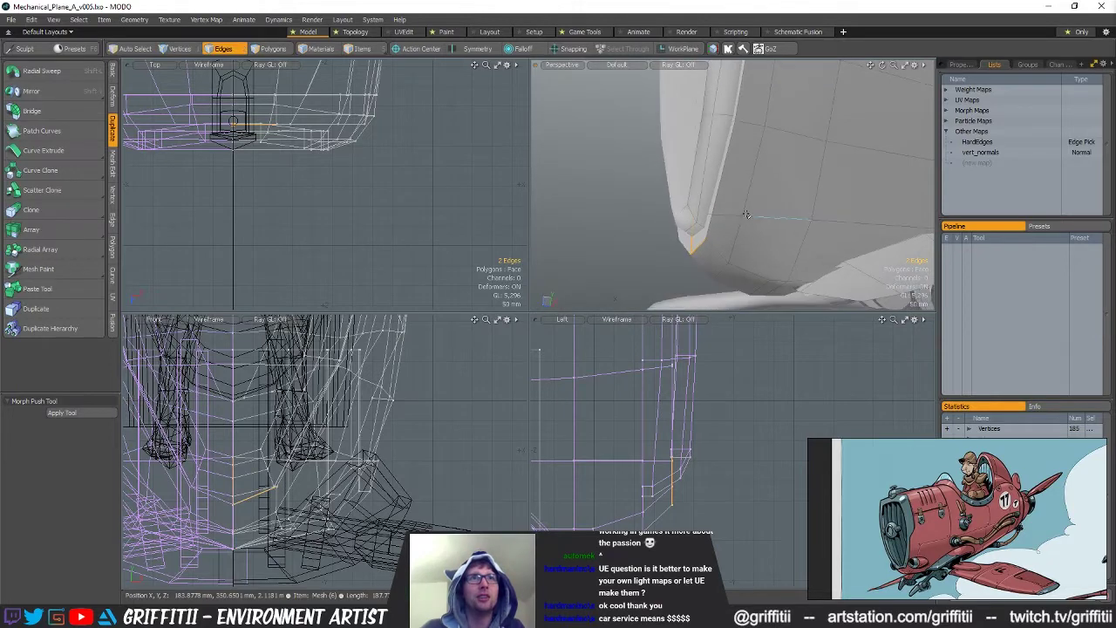
key("w")
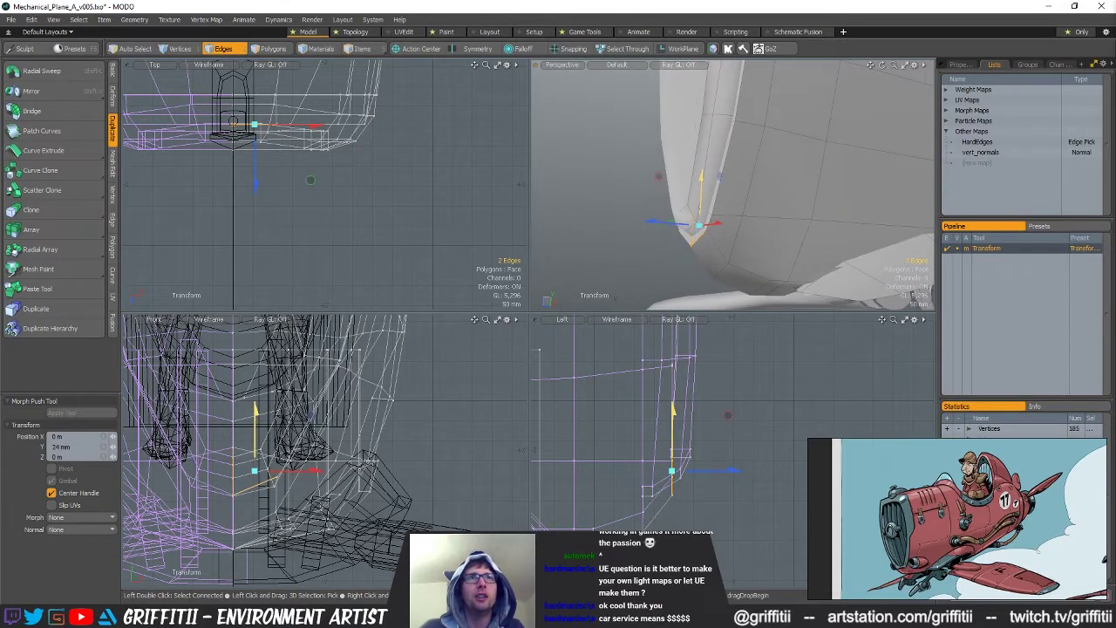
Select two vertices on the underside just behind the nose tip and rotate them about -27° around the X axis
key("3")
left_click(697, 237)
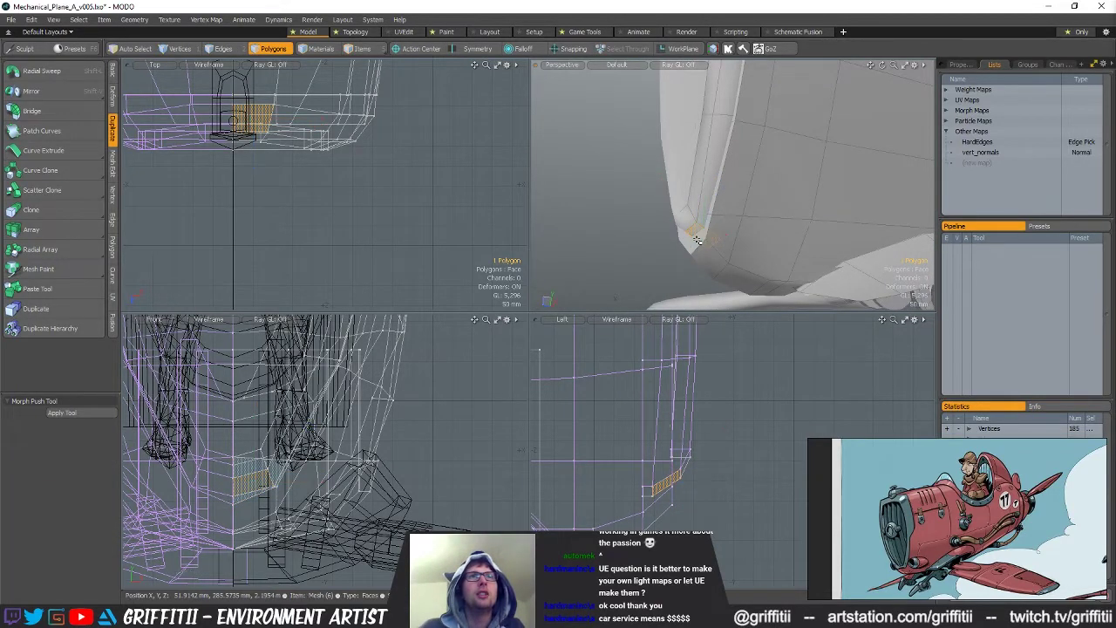
left_click_drag(705, 201, 776, 192)
key("q")
key("1")
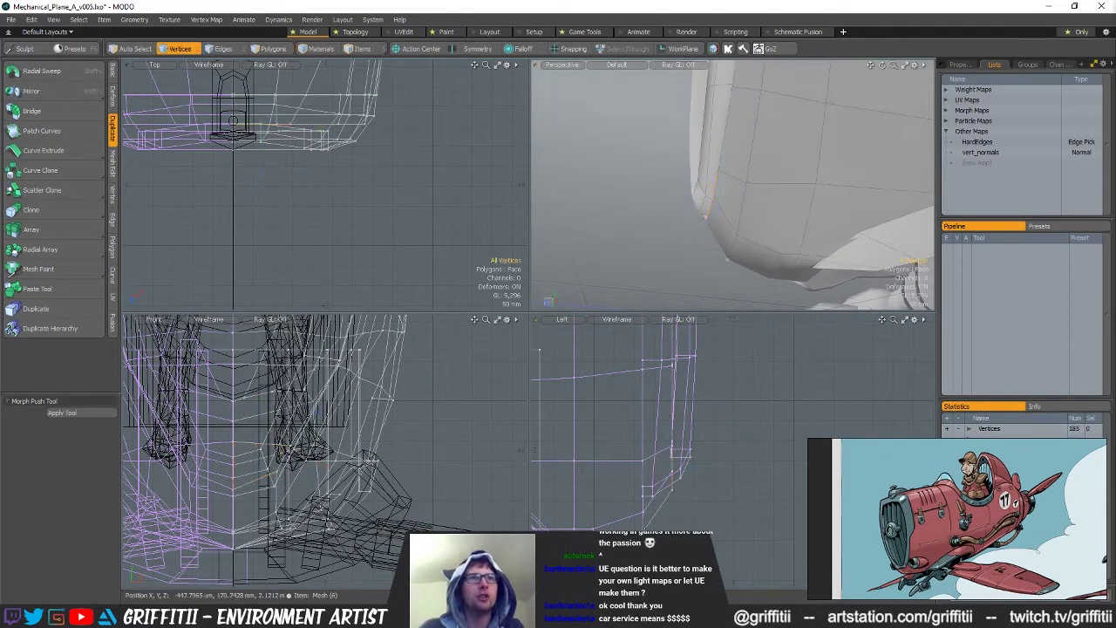
left_click_drag(648, 508, 643, 528)
key("e")
left_click(642, 507)
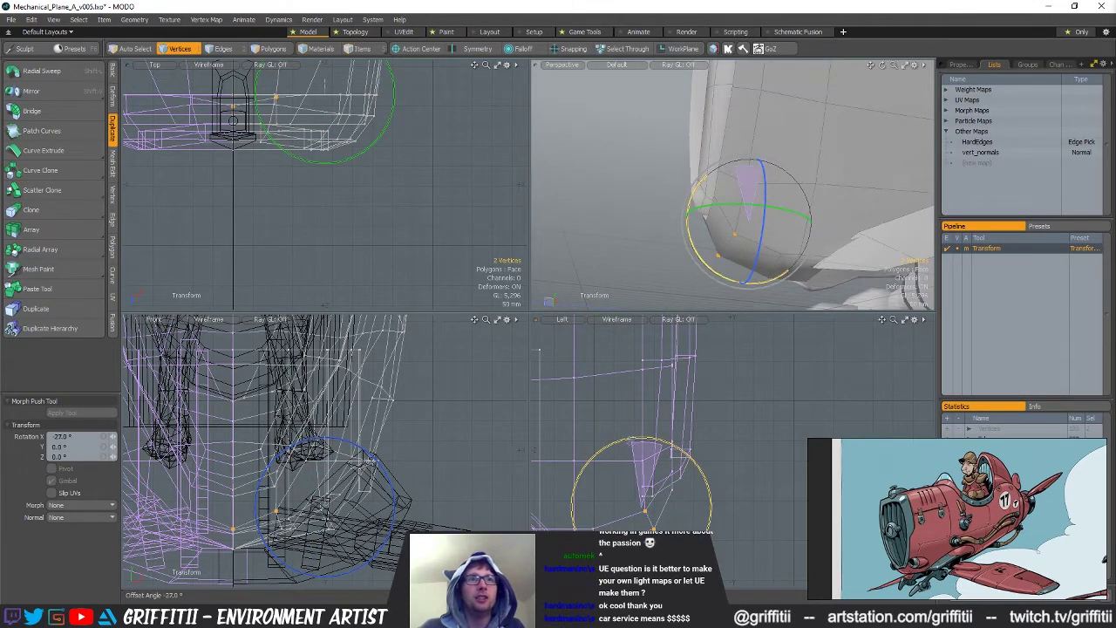
left_click_drag(632, 442, 637, 441)
key("q")
key("Escape")
Move the centreline vertex at the nose's lower tip 10 mm in Y and adjust the neighbouring rim vertex to match
left_click_drag(784, 193, 754, 205, "alt")
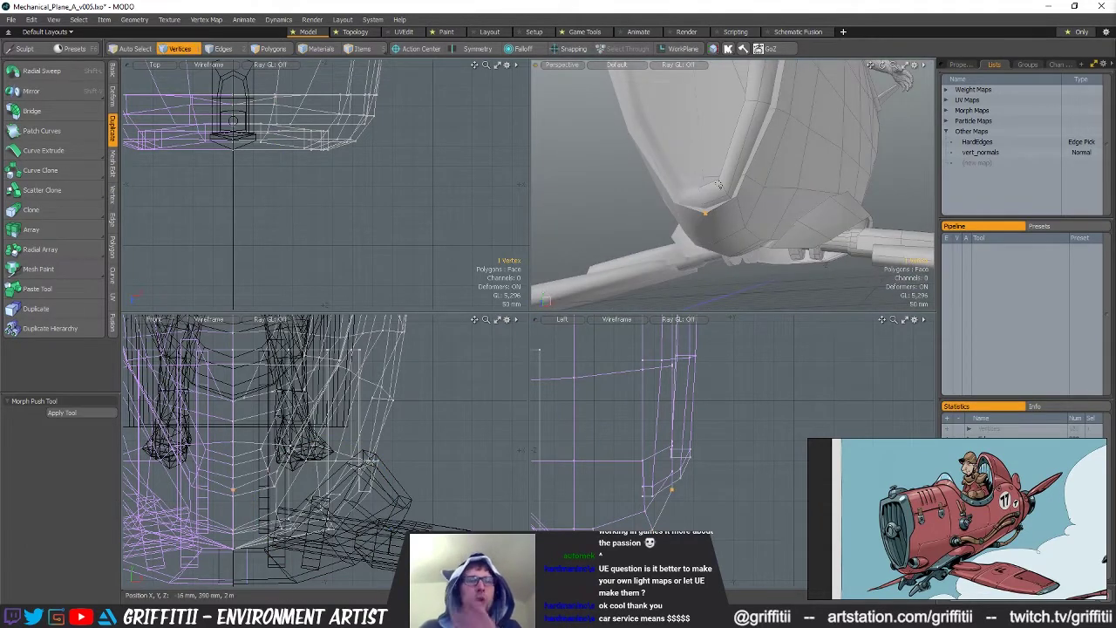
key("w")
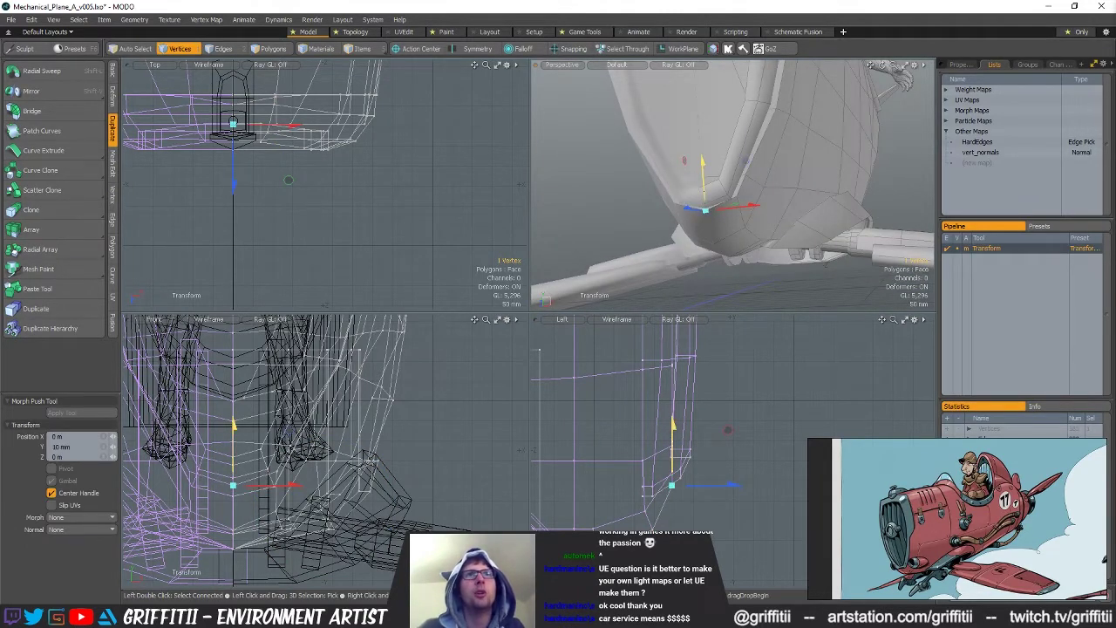
key("space")
key("w")
left_click_drag(783, 221, 818, 229, "alt")
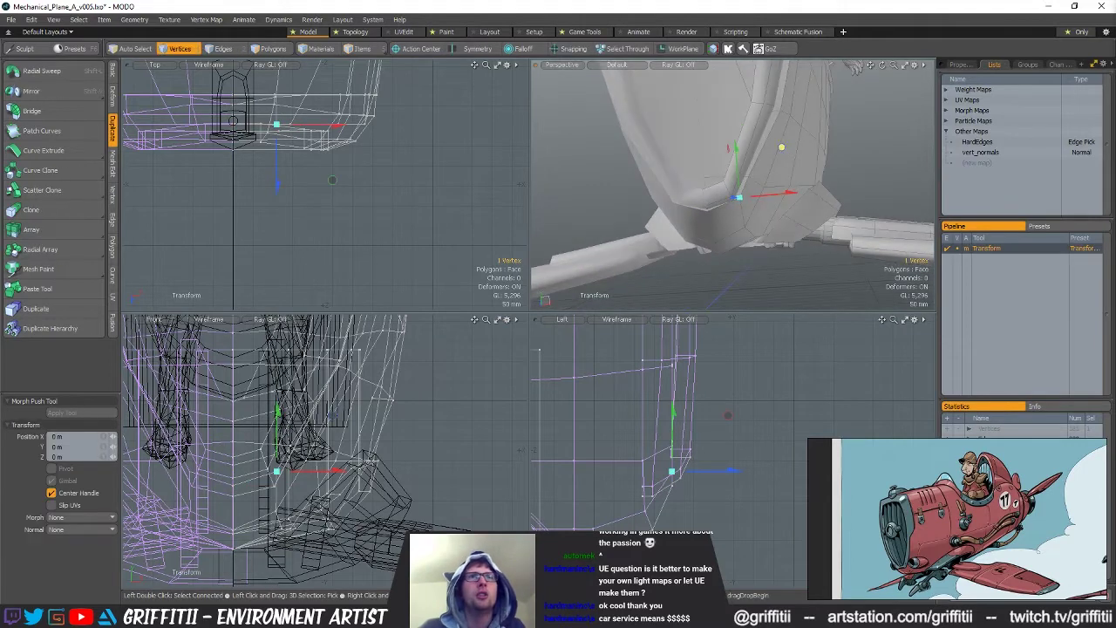
left_click_drag(776, 150, 766, 186, "alt")
key("space")
key("Escape")
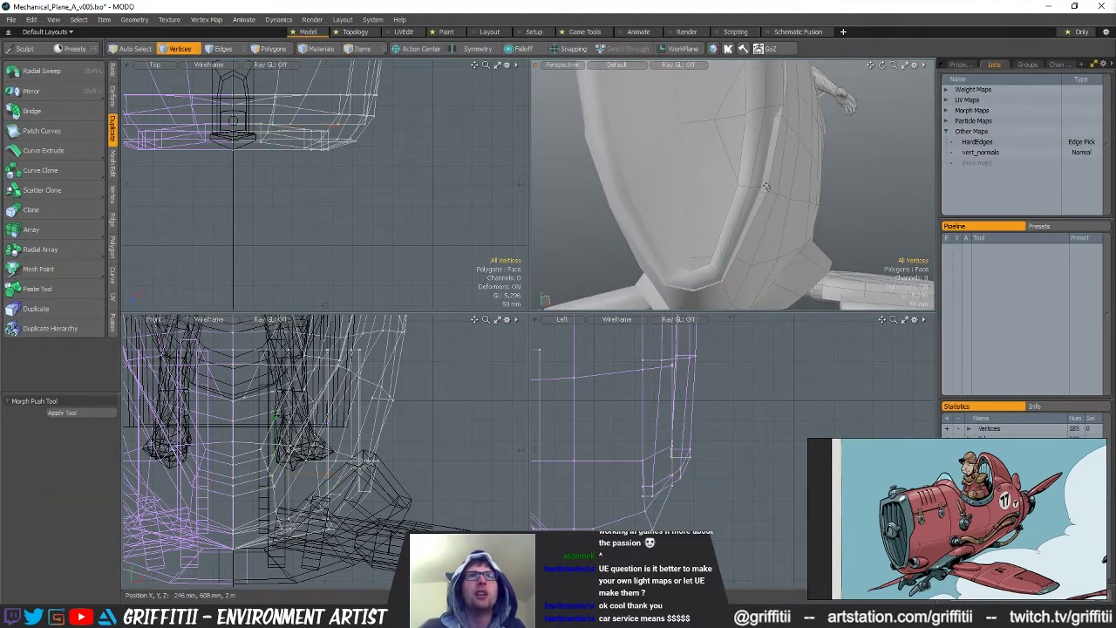
Select an edge on the lower side of the nose band and move it to smooth the band's outline
key("1")
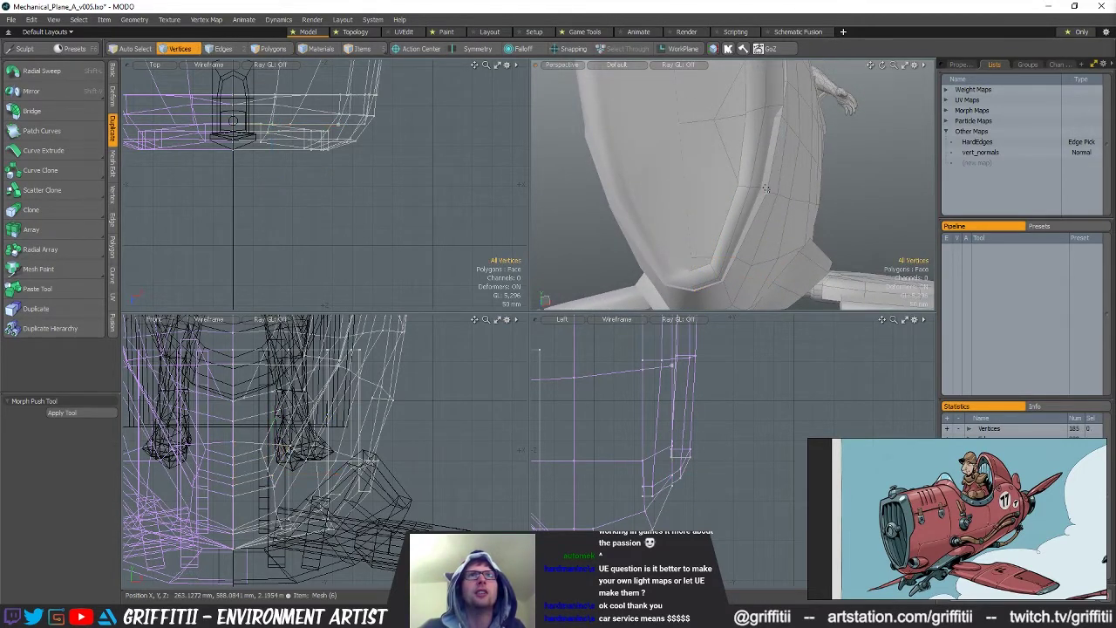
left_click_drag(766, 194, 792, 164, "alt")
key("3")
key("1")
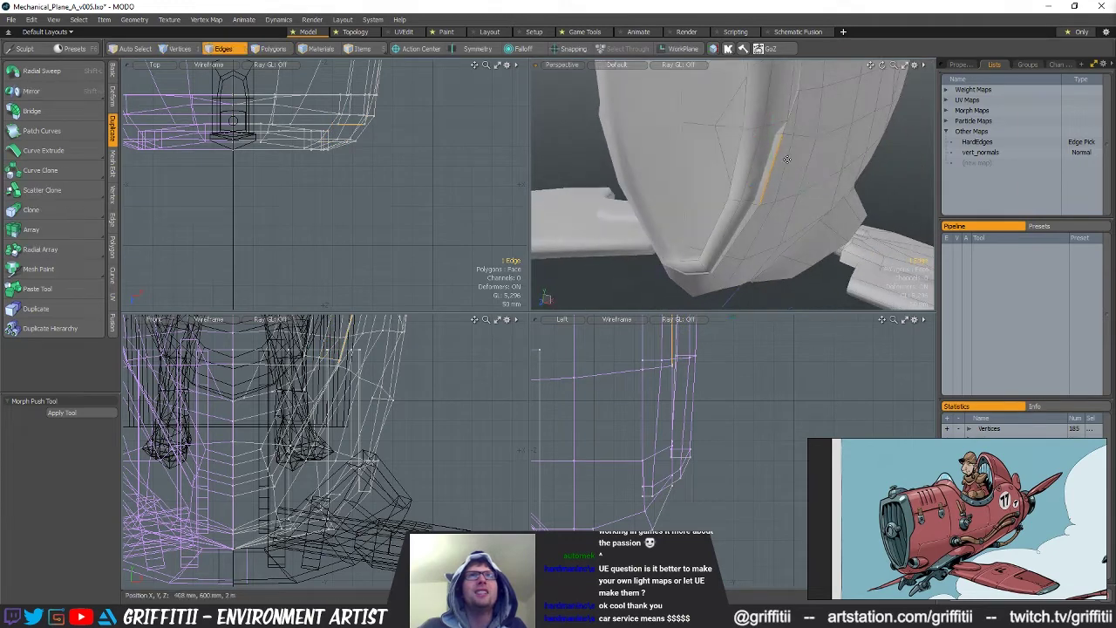
key("w")
key("q")
Select the polygon loop around the nose and stretch it along Z from its snapped rear edge
left_click_drag(890, 161, 680, 177, "alt")
double_click(677, 160)
key("r")
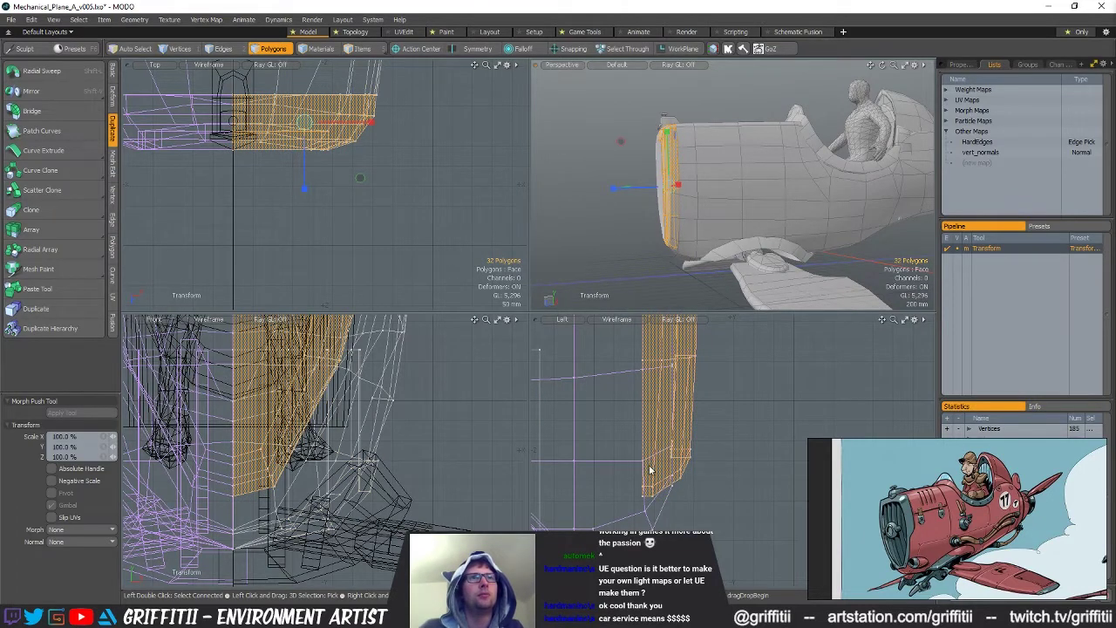
key("x")
left_click(643, 459)
left_click_drag(710, 459, 719, 459)
left_click_drag(633, 189, 678, 189, "alt")
scroll(724, 389, "down", 4)
left_click_drag(731, 375, 683, 415, "alt")
key("space")
Select eight vertices at mid-height on the front of the nose and try moving them 20 mm in Z
key("2")
left_click_drag(645, 199, 667, 201, "alt")
scroll(667, 199, "up", 3)
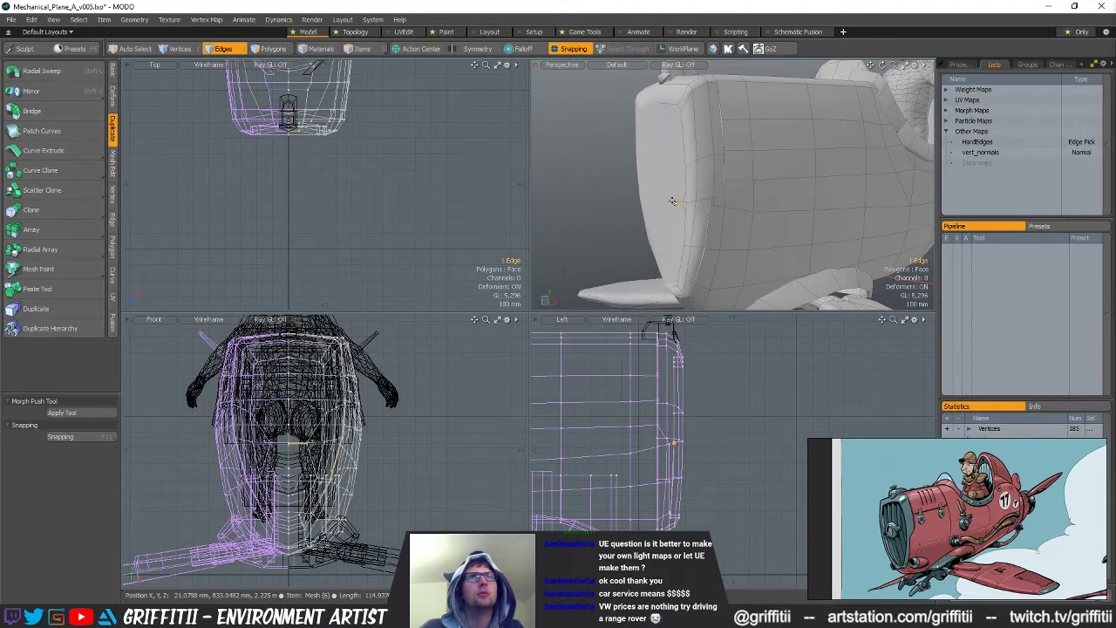
left_click_drag(726, 202, 636, 197, "alt")
scroll(670, 441, "up", 2)
key("space")
key("space")
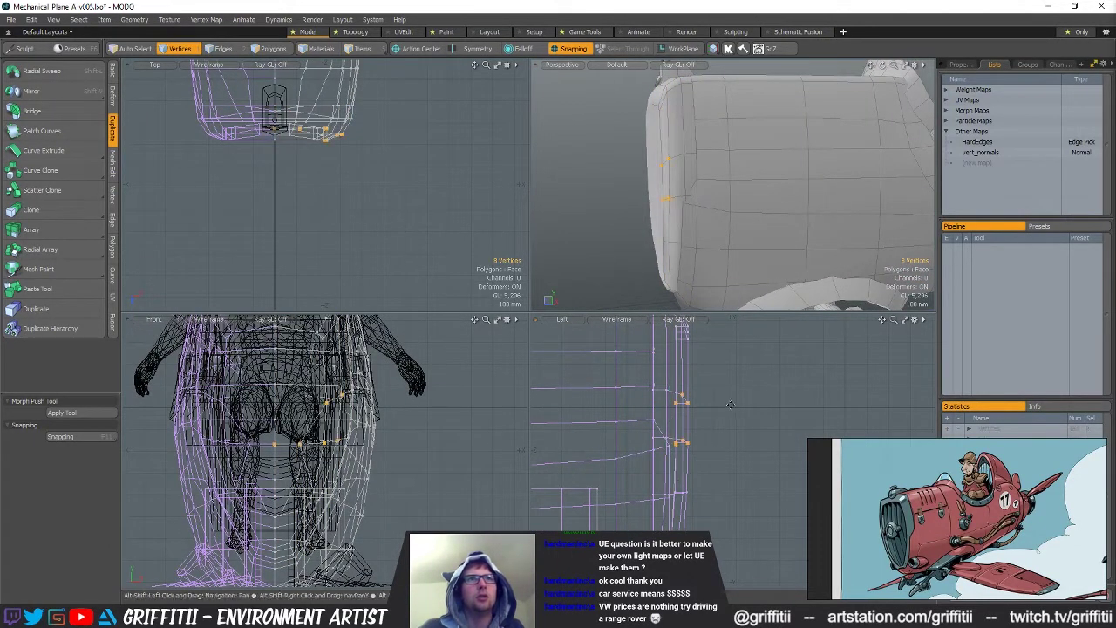
left_click_drag(730, 405, 727, 433, "alt+shift")
key("w")
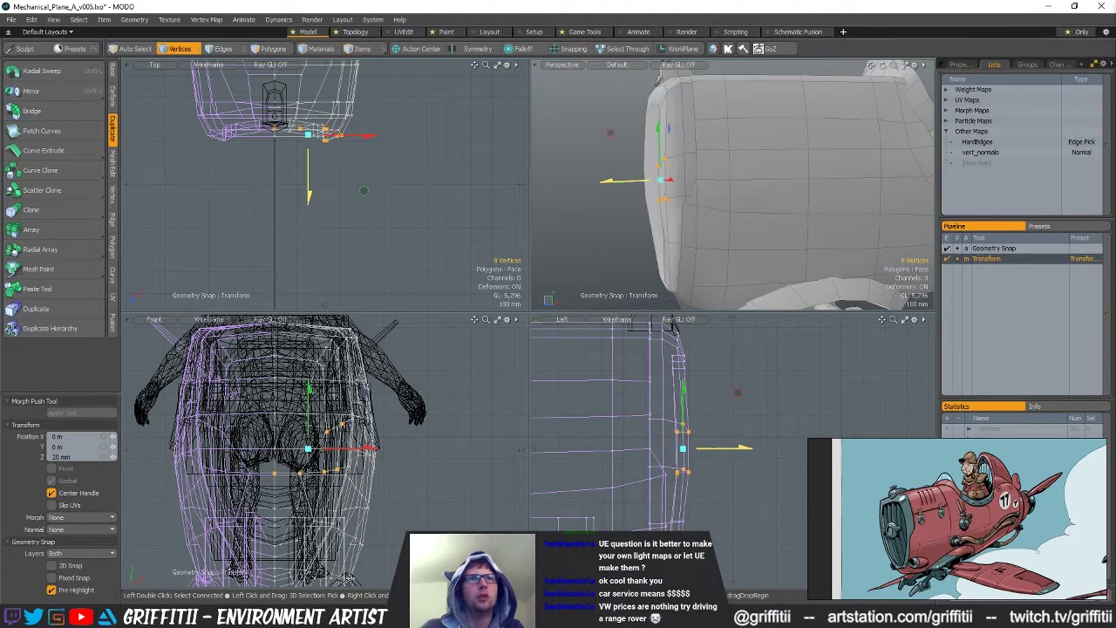
key("space")
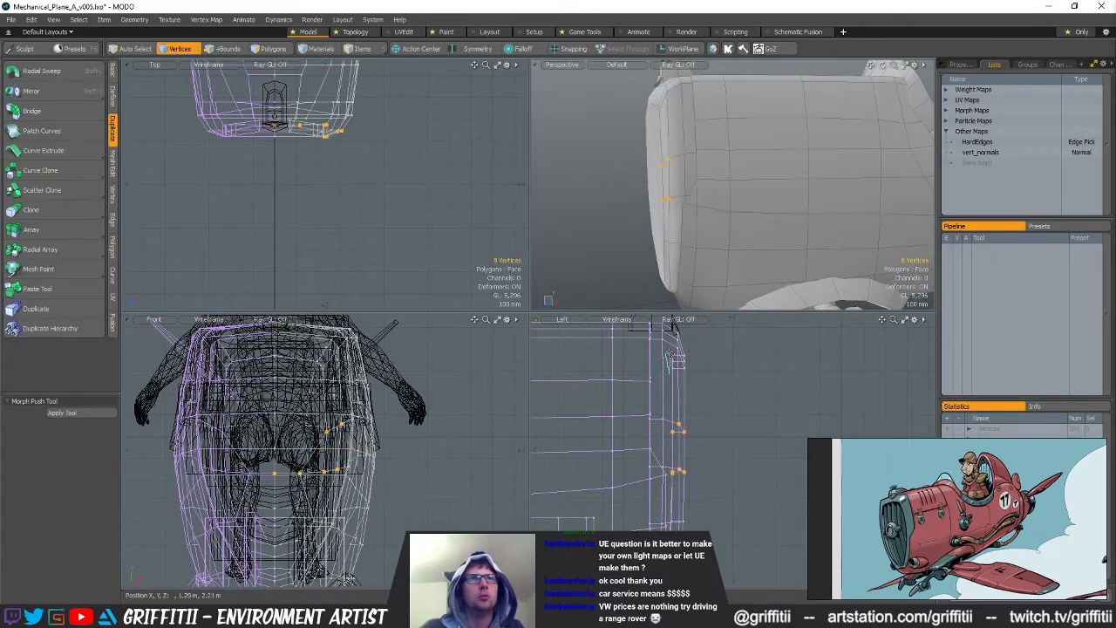
Add the upper nose vertices to the selection and move all fourteen vertices 10 mm in Z
right_click_drag(719, 401, 717, 403, "shift")
key("y")
left_click_drag(733, 357, 737, 358)
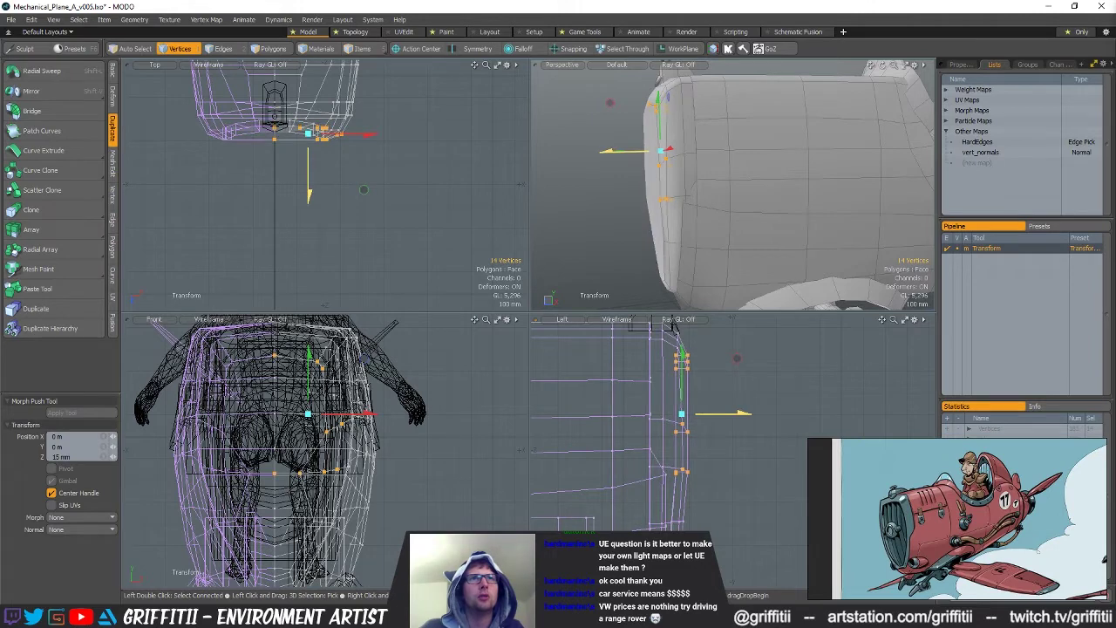
scroll(624, 166, "down", 1)
left_click_drag(611, 172, 646, 167, "alt")
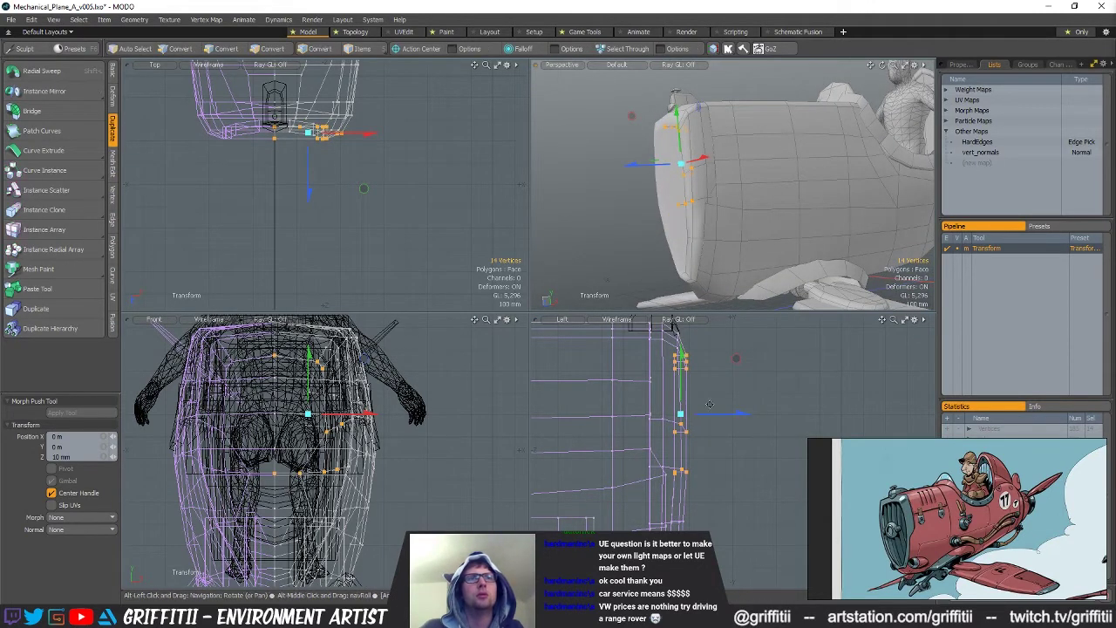
Select three vertices lower on the front of the nose and shift them along Z to continue its curve
left_click_drag(689, 529, 685, 485, "alt+shift")
scroll(685, 485, "up", 2)
key("q")
mouse_move(681, 482)
right_mouse_down("shift")
mouse_move(700, 460)
mouse_move(708, 485)
right_mouse_up("shift")
key("w")
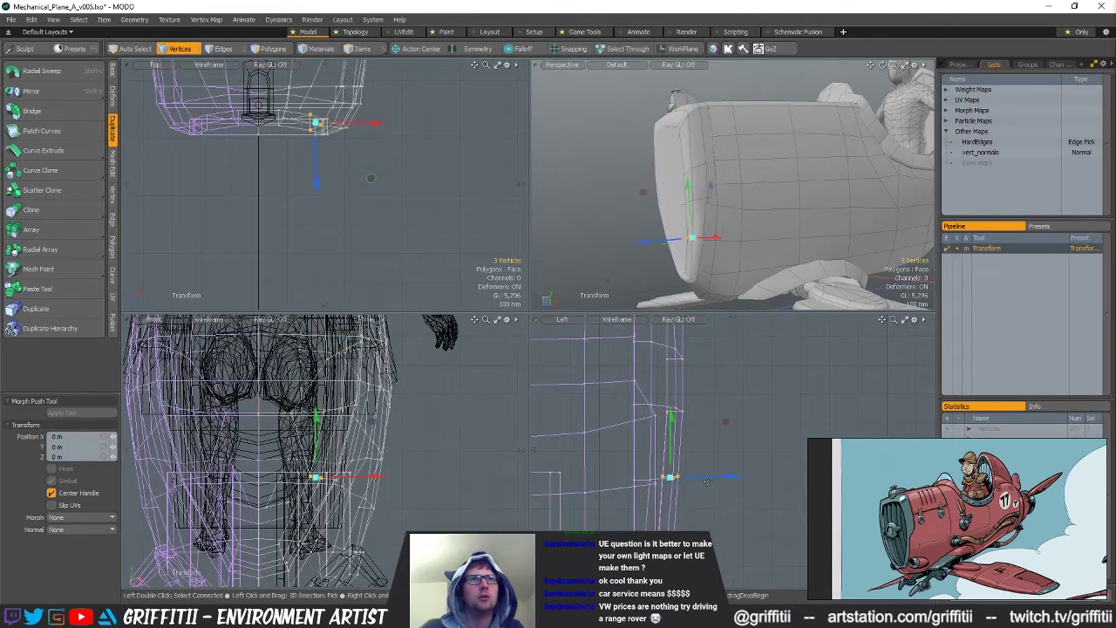
key("q")
key("Escape")
Select the edge at the bottom of the nose's front face and move it 6 mm in Z
left_click_drag(698, 479, 696, 462, "alt+shift")
left_click_drag(678, 228, 725, 230, "alt")
left_click_drag(697, 502, 698, 464, "alt+shift")
scroll(699, 463, "up", 2)
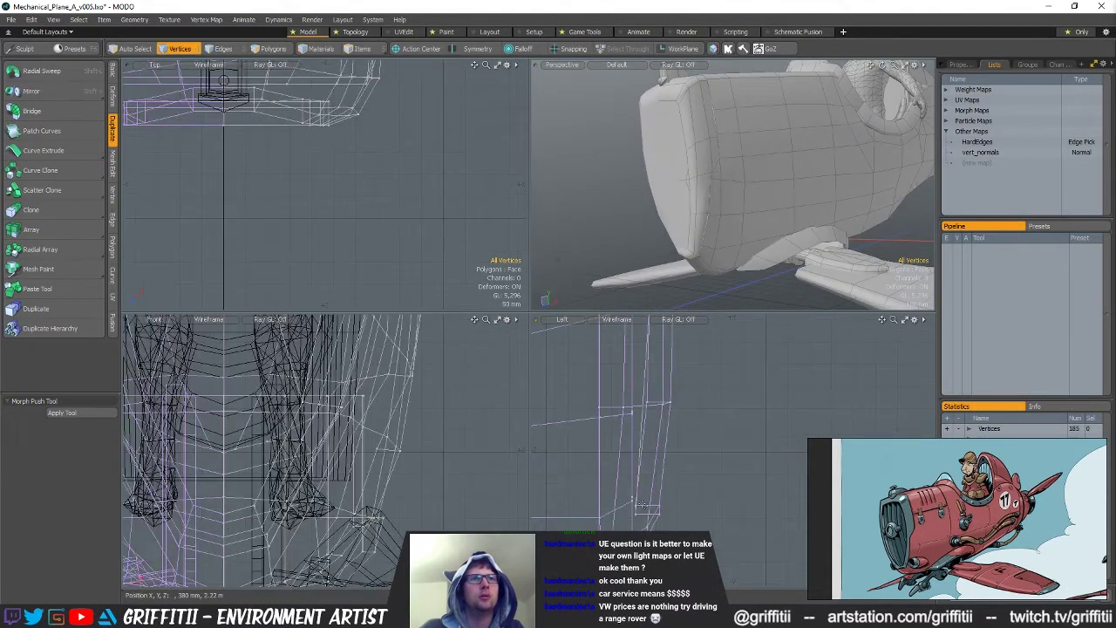
key("w")
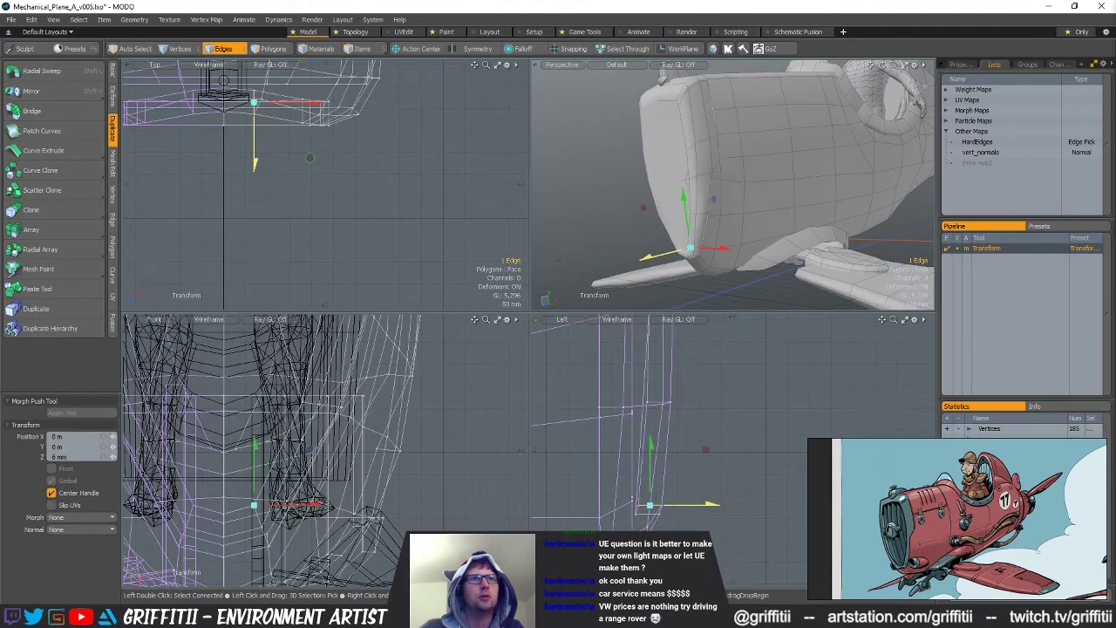
key("q")
key("Escape")
Adjust the four vertices at the bottom of the nose's front face and move the two below them 18 mm in Y
scroll(687, 504, "down", 5)
left_click_drag(698, 210, 714, 172, "alt")
scroll(685, 505, "up", 4)
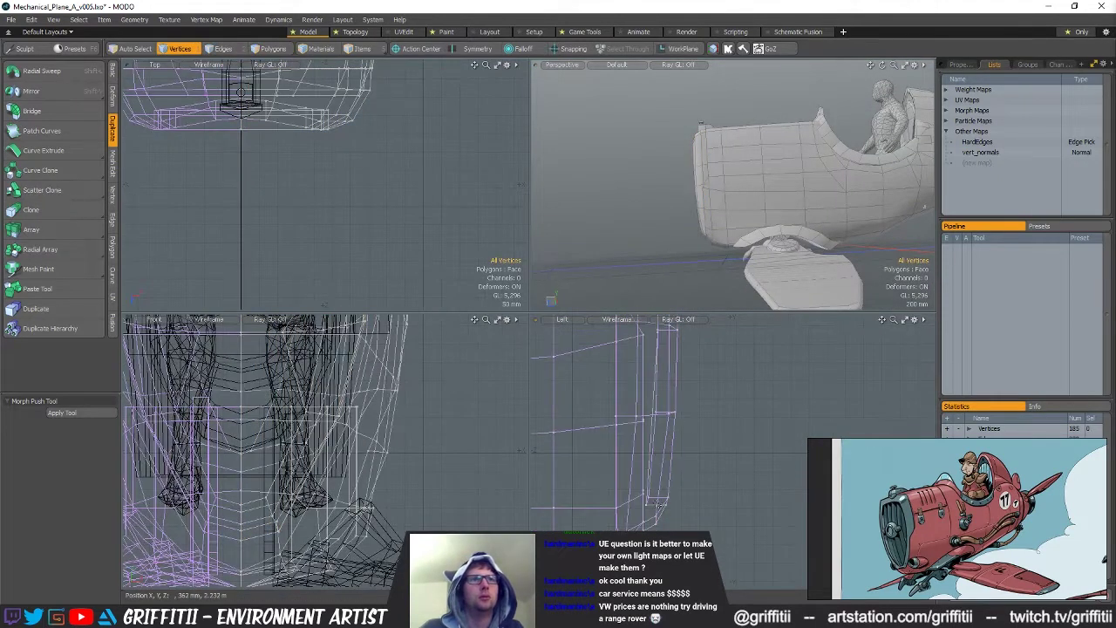
key("y")
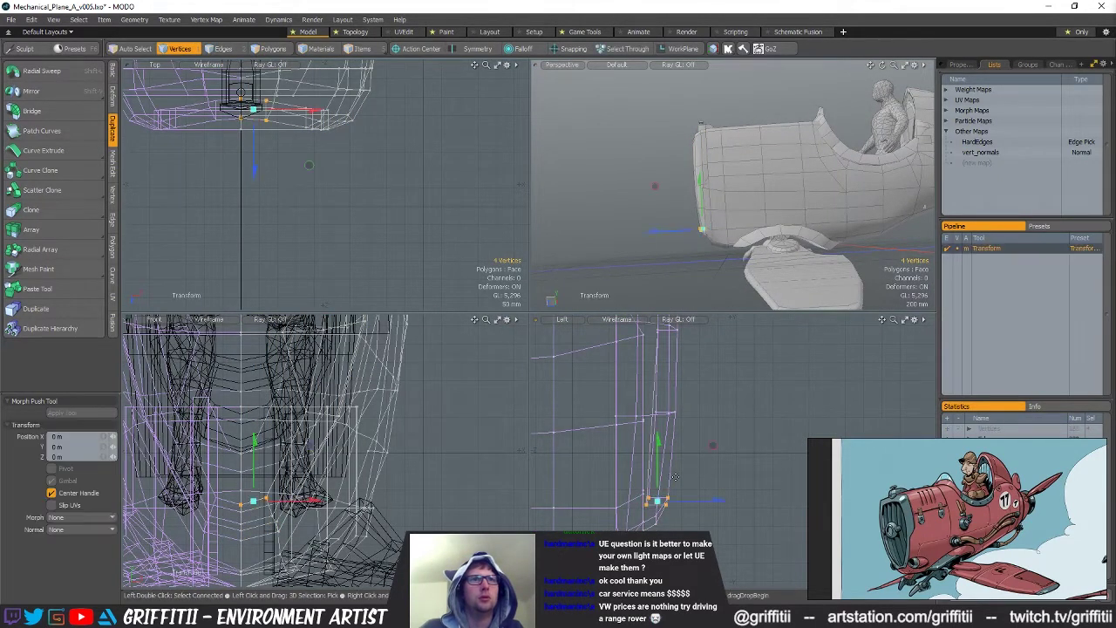
key("space")
left_click_drag(658, 527, 654, 514)
key("w")
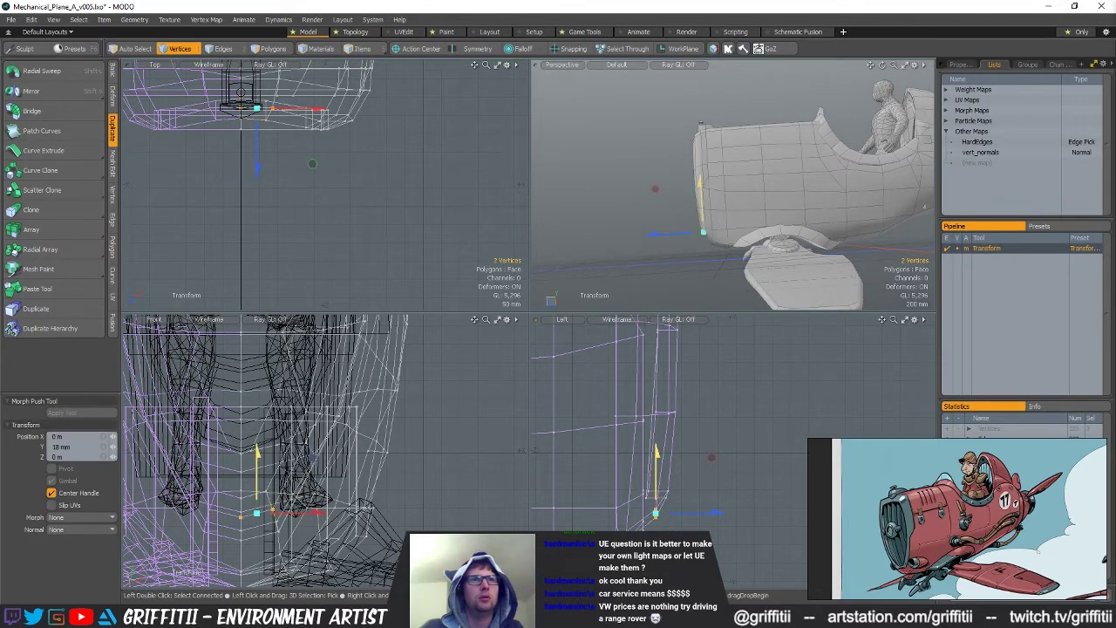
Select the body of the small fitting on top of the nose and scale it to 82.5% in Y
key("space")
key("Escape")
left_click_drag(697, 196, 784, 202, "alt")
scroll(702, 192, "down", 3)
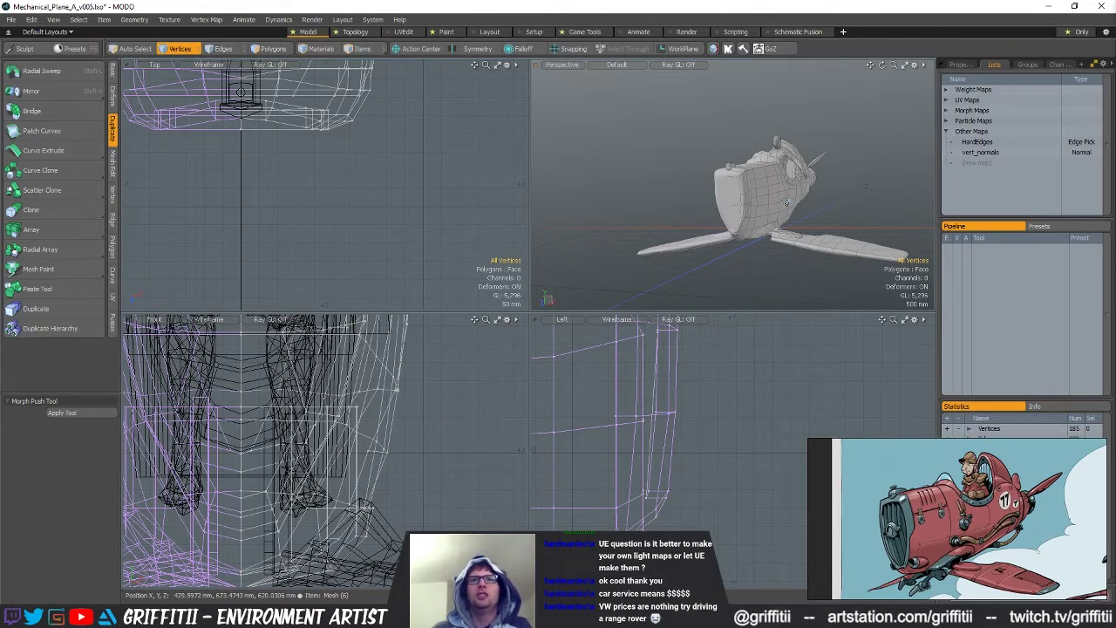
mouse_move(752, 266)
left_mouse_down("alt")
mouse_move(758, 224)
mouse_move(637, 193)
mouse_move(701, 210)
mouse_move(769, 254)
left_mouse_up("alt")
left_click_drag(730, 207, 733, 154, "alt")
scroll(672, 218, "up", 3)
key("5")
left_click(709, 217)
key("r")
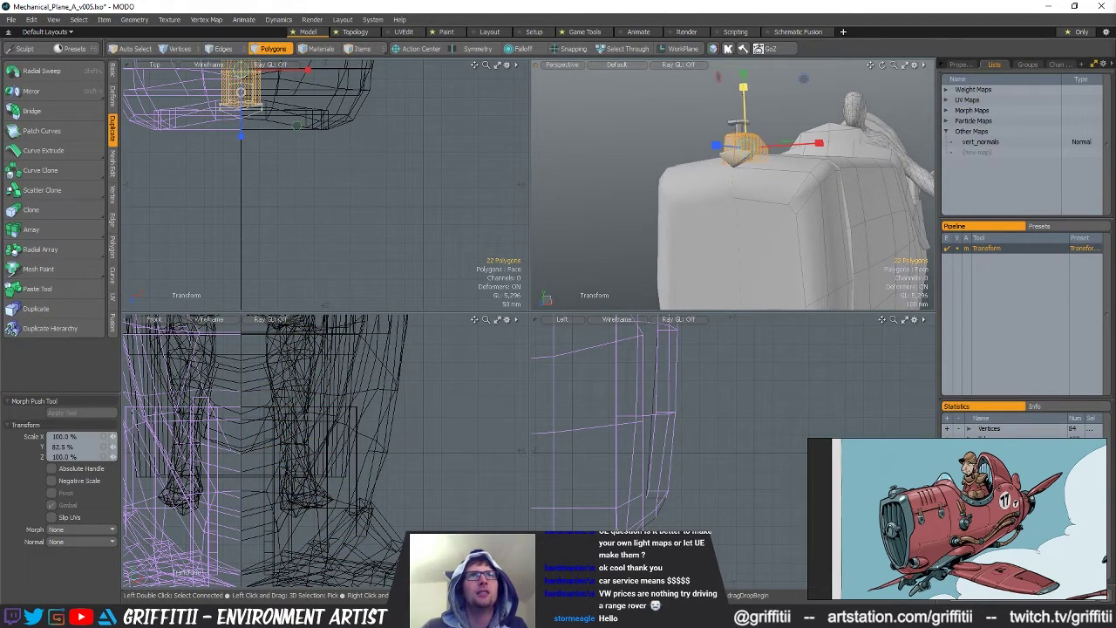
Select the whole fitting on top of the nose and move it -24 mm in Y
key("shift+a")
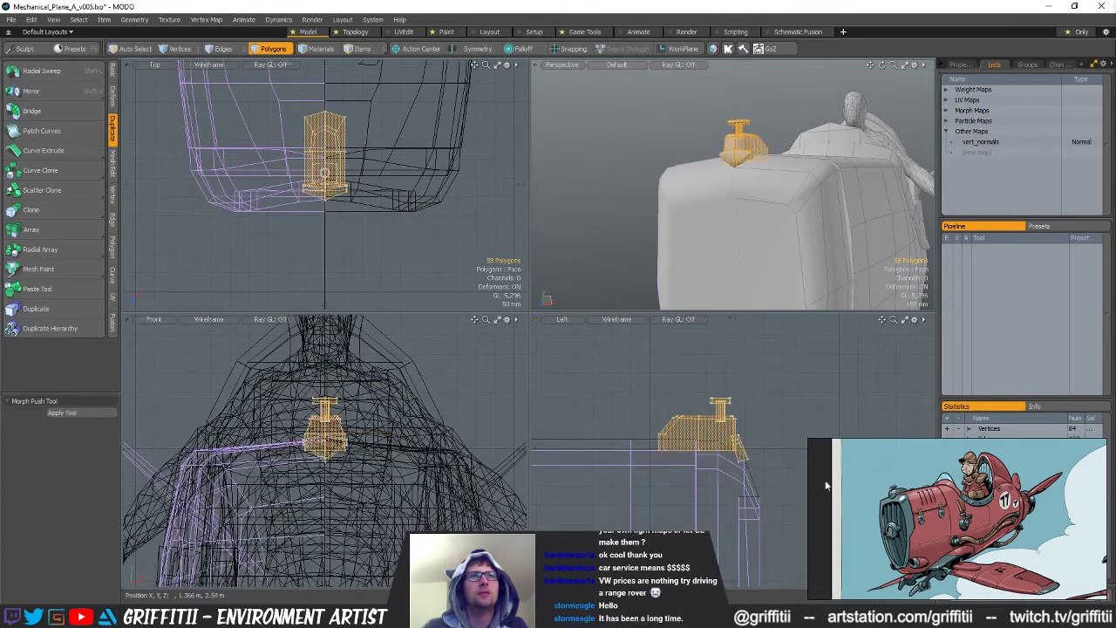
left_click_drag(703, 368, 703, 375)
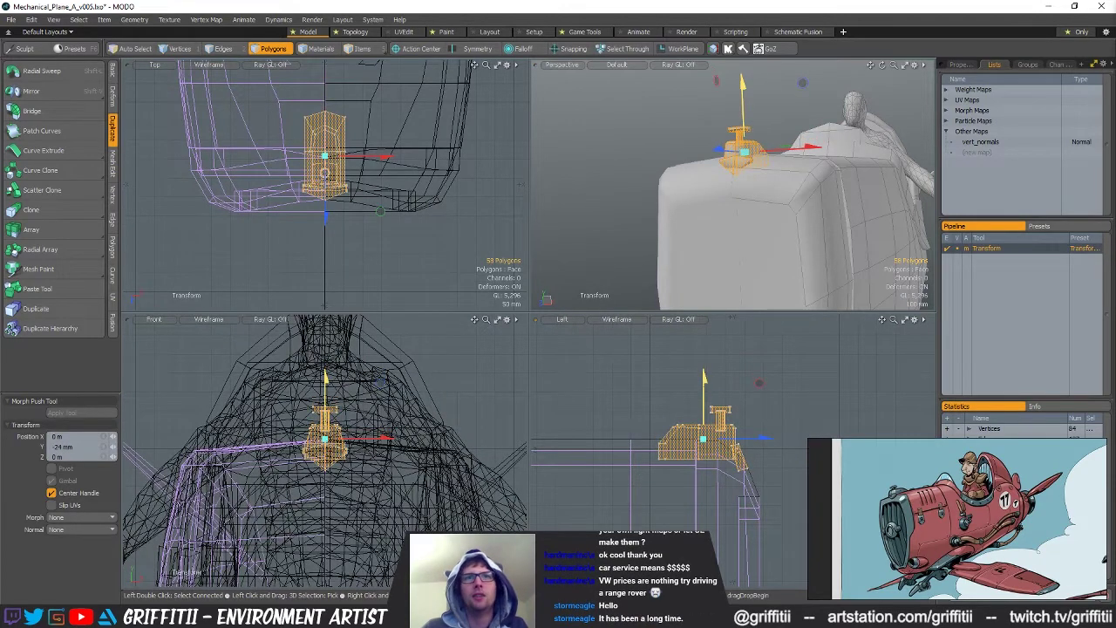
left_click_drag(732, 166, 810, 205, "alt")
Select only the body of the nose fitting and widen it to 118% in X
key("q")
double_click(782, 178)
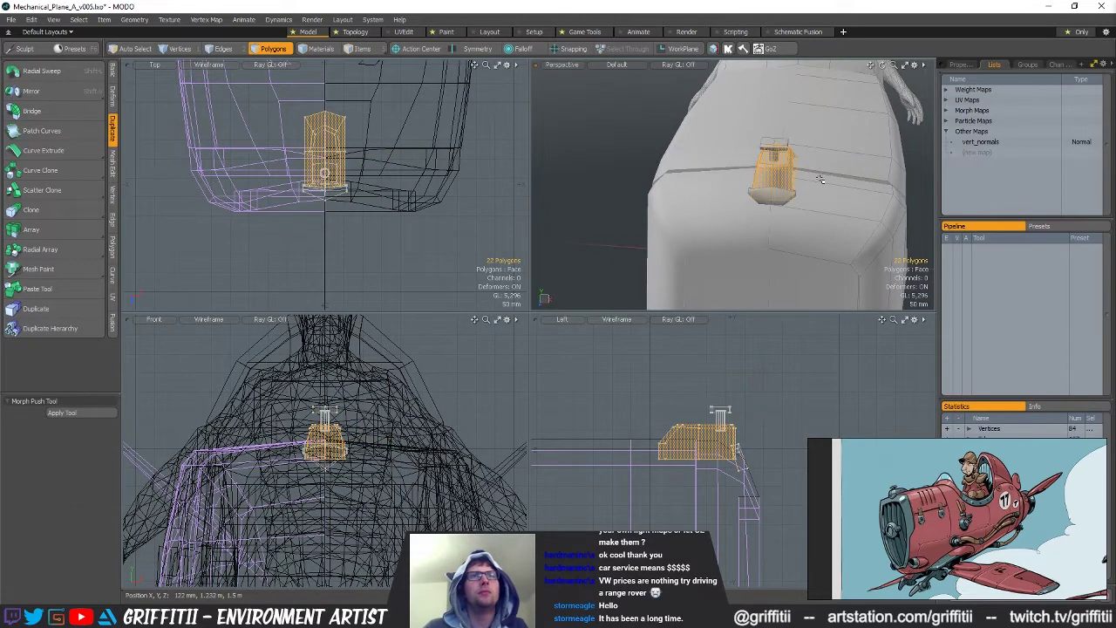
key("y")
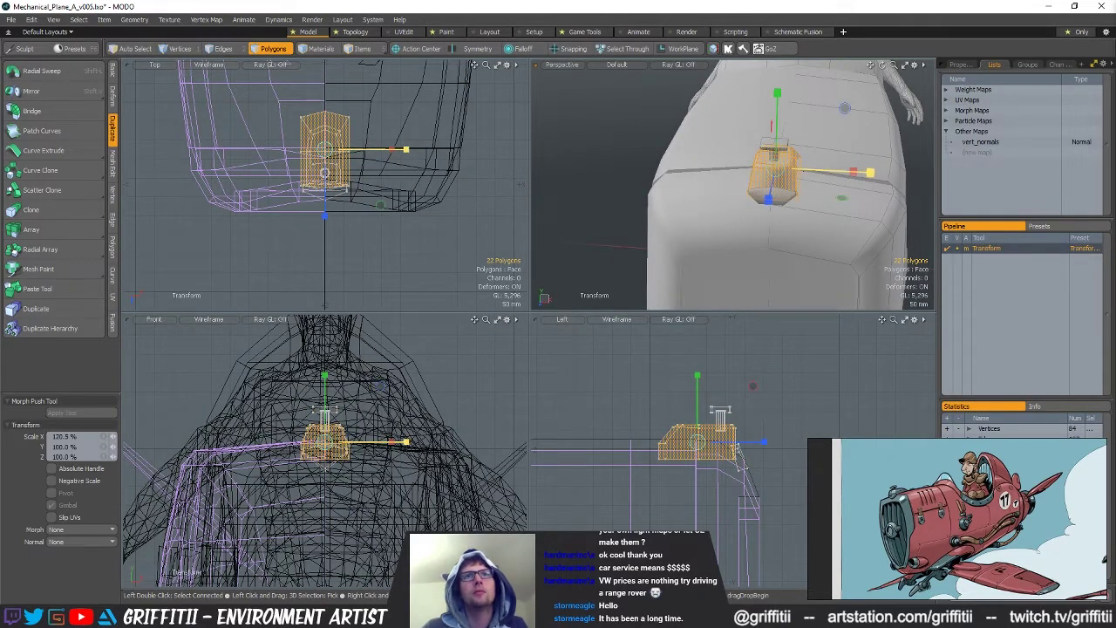
left_click_drag(850, 174, 768, 240, "alt")
scroll(313, 95, "up", 2)
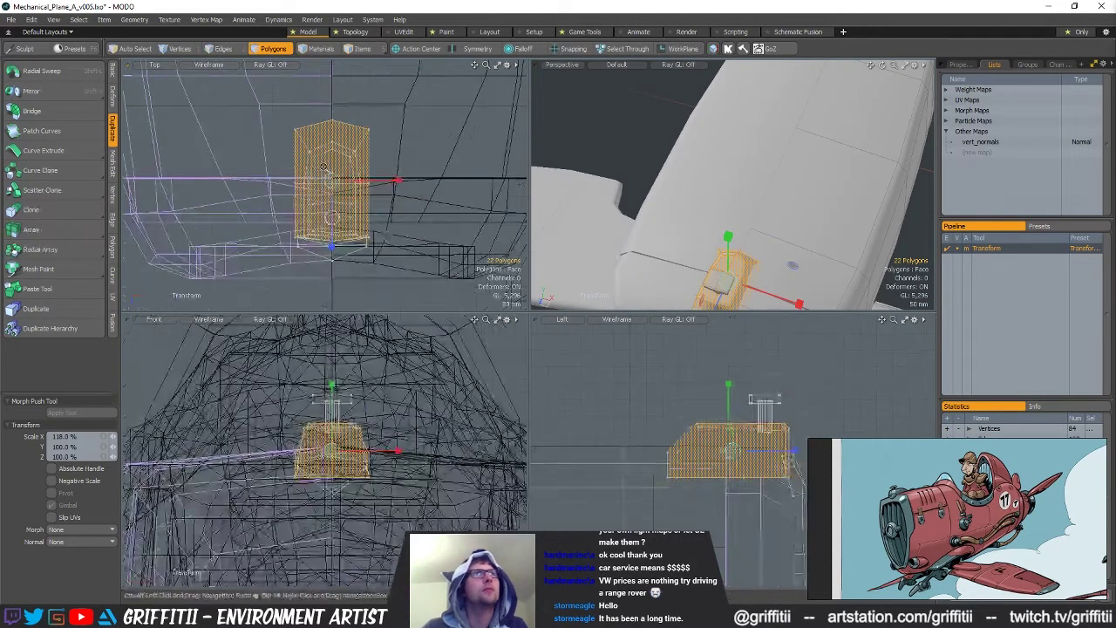
Select the rear vertices of the nose fitting's body and narrow them in X to taper its back end
key("q")
key("1")
right_click_drag(273, 145, 307, 164)
key("y")
left_click_drag(333, 199, 333, 185)
left_click_drag(797, 196, 743, 204, "alt")
key("r")
key("q")
Select a connected piece of the nose fitting and reposition it
key("5")
key("3")
left_click(650, 146)
double_click(649, 147)
scroll(744, 203, "up", 3)
key("w")
left_click_drag(667, 147, 800, 238)
key("q")
left_click(640, 114)
Compare the model with the reference image and adjust the vertical edge loop at the front of the tail section behind the pilot
scroll(704, 159, "down", 3)
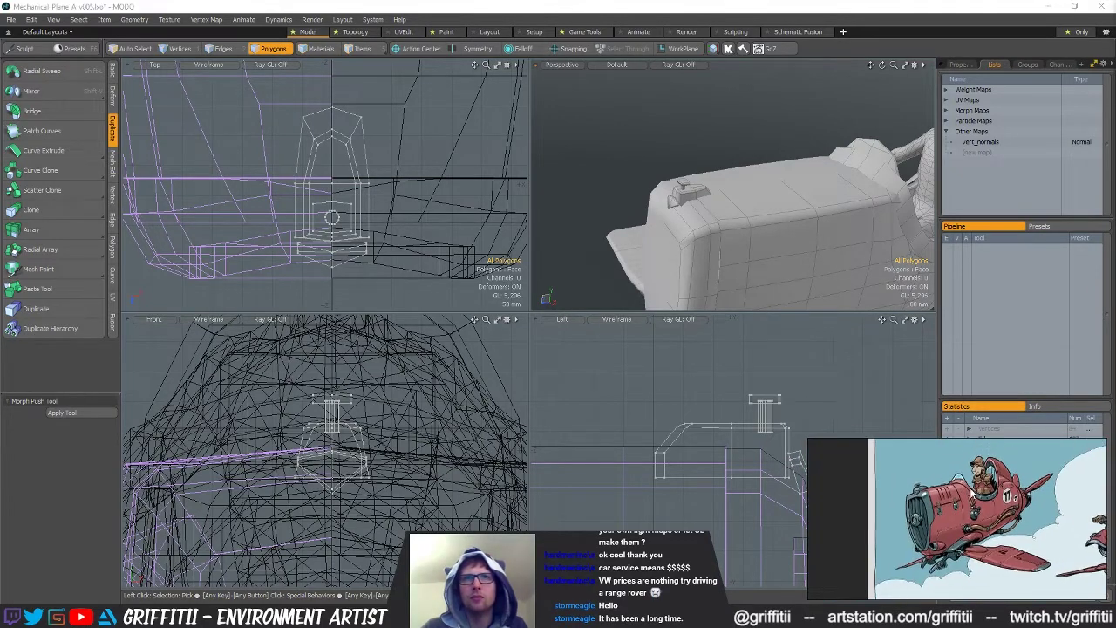
middle_click_drag(956, 493, 968, 486)
scroll(732, 201, "down", 3)
left_click_drag(715, 218, 764, 226, "alt")
scroll(728, 196, "down", 3)
scroll(764, 226, "up", 3)
key("5")
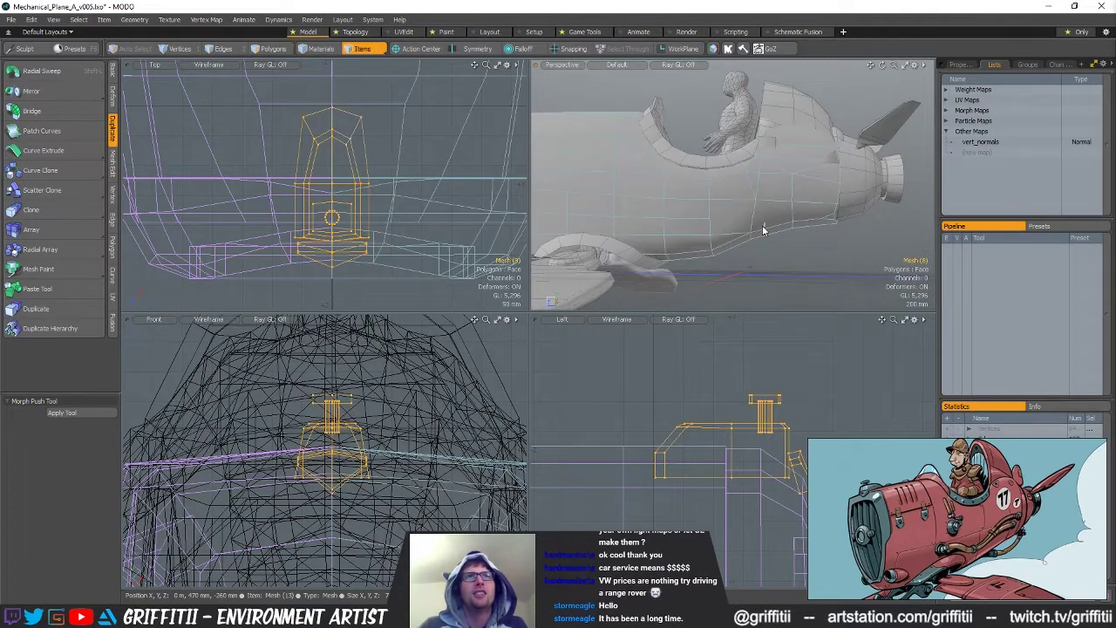
key("2")
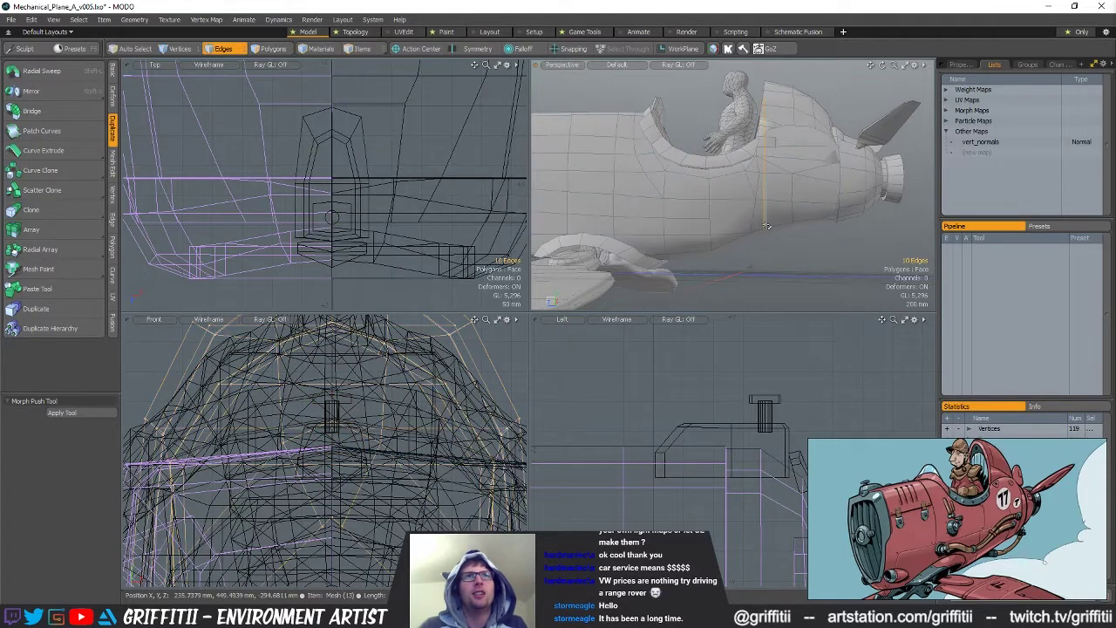
key("shift+a")
scroll(611, 375, "down", 2)
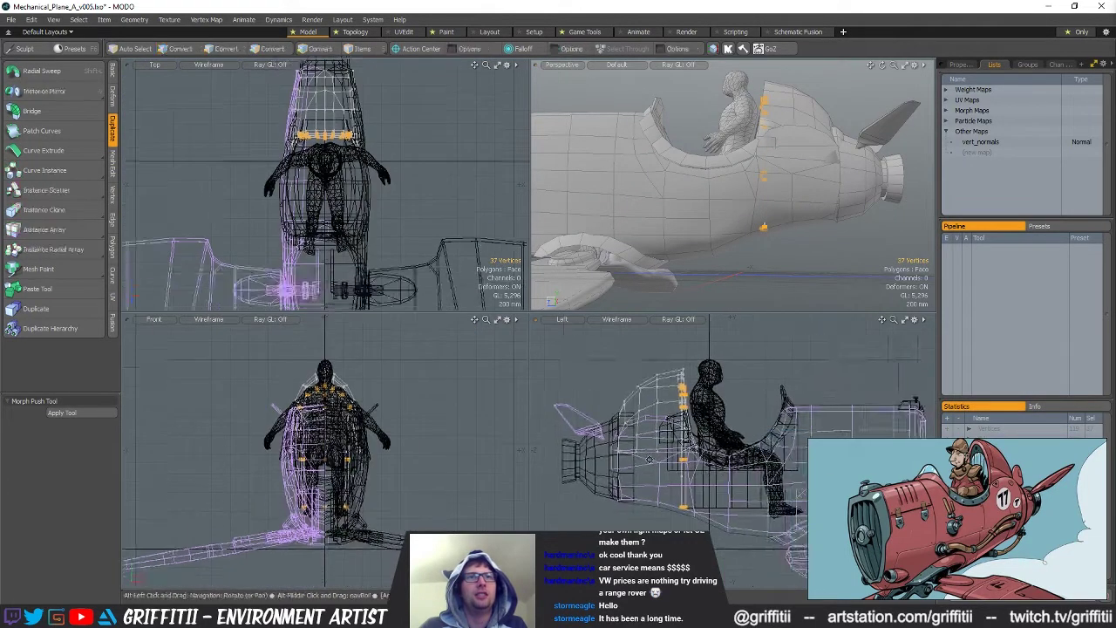
scroll(684, 418, "up", 2)
left_click(683, 513)
key("w")
key("q")
Select the two matching edges on opposite sides of the cockpit rim near its front and scale them in X
left_click_drag(718, 172, 695, 244, "alt")
key("Escape")
scroll(689, 246, "up", 3)
key("5")
left_click(695, 244)
key("1")
left_click_drag(706, 203, 668, 237, "alt")
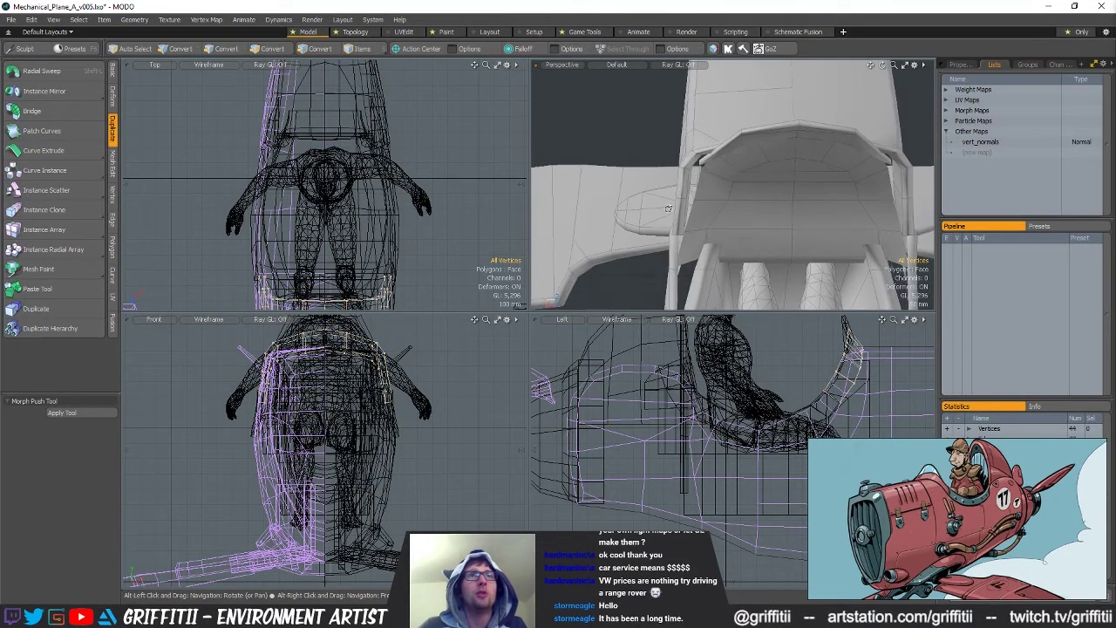
left_click_drag(859, 237, 853, 234, "alt")
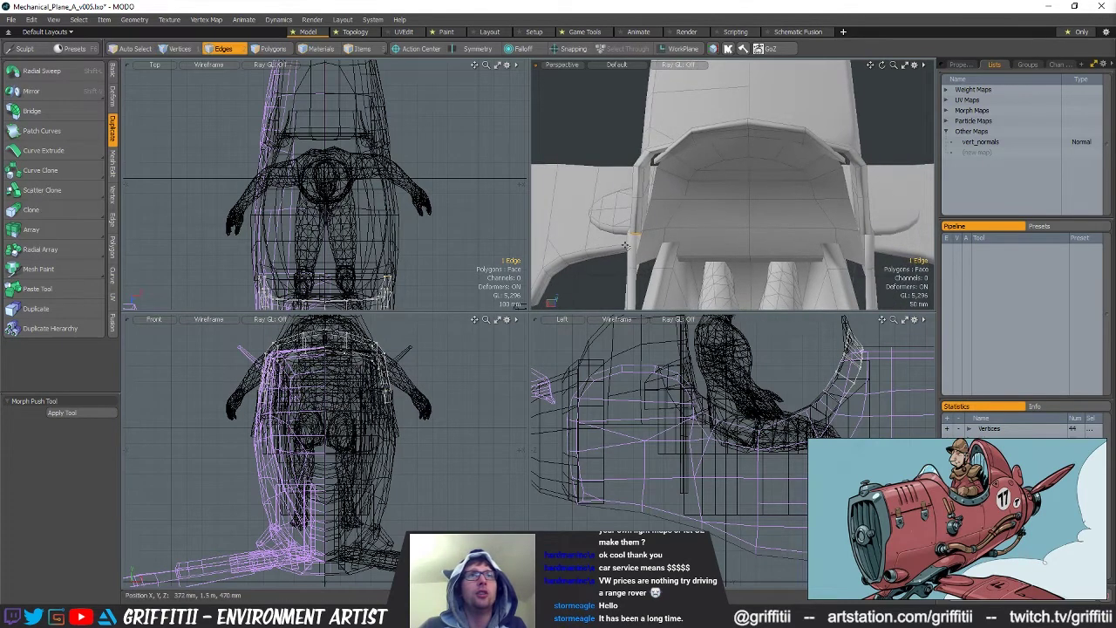
key("5")
left_click(636, 239)
key("1")
key("2")
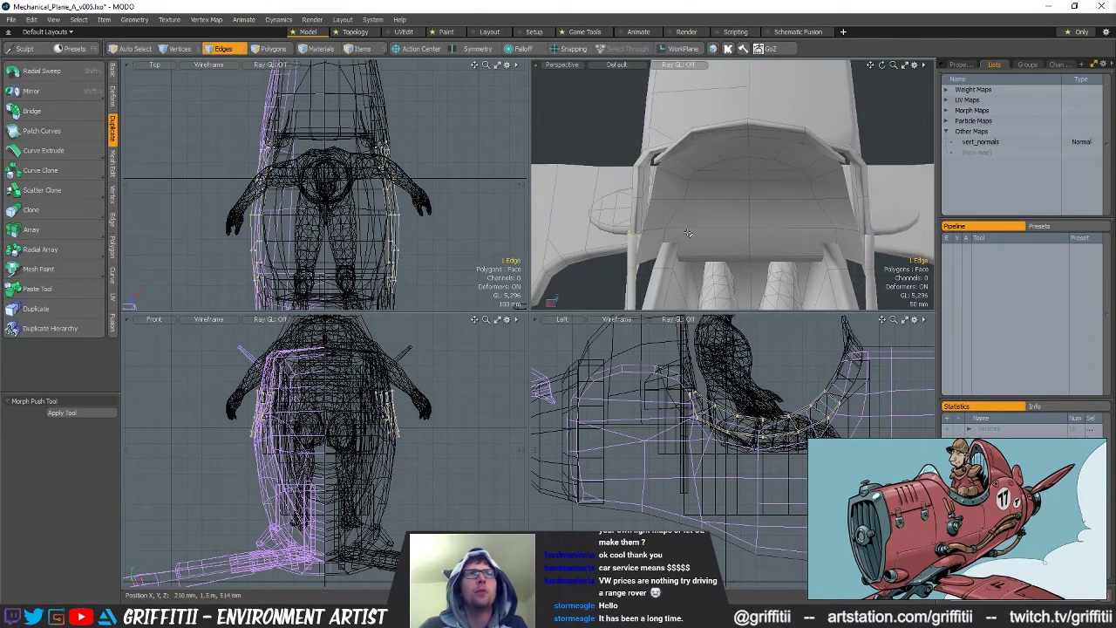
key("2")
key("y")
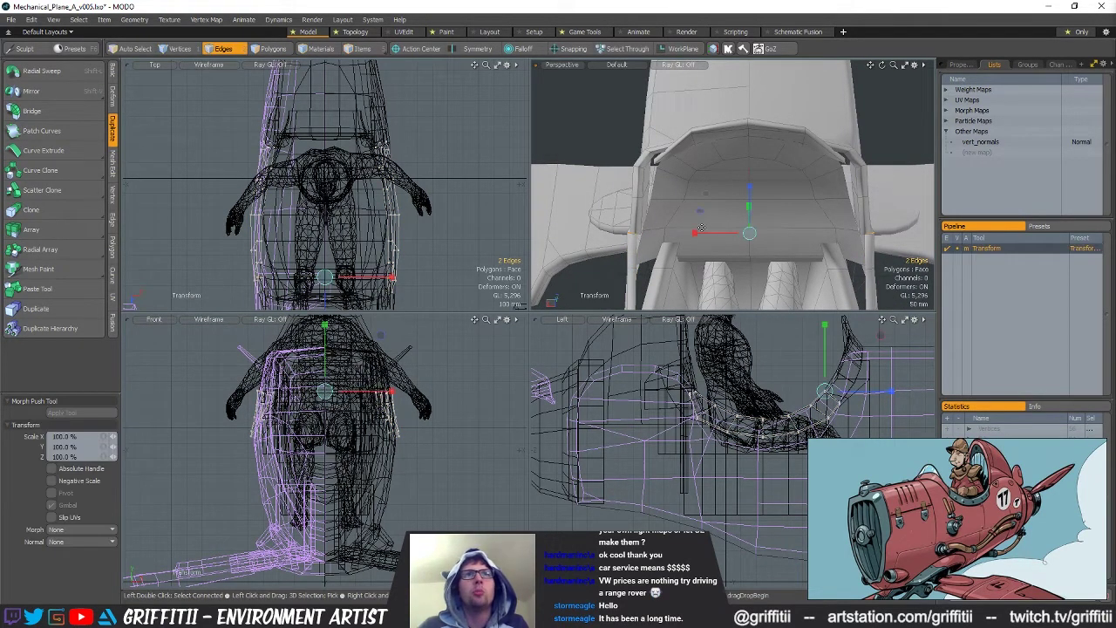
left_click_drag(697, 238, 797, 174, "alt")
scroll(784, 174, "down", 4)
key("q")
left_click(785, 119)
Select six matching edges on both sides of the raised cowl in front of the cockpit and narrow them to about 95% in X
left_click_drag(785, 118, 740, 216, "alt")
scroll(715, 174, "down", 3)
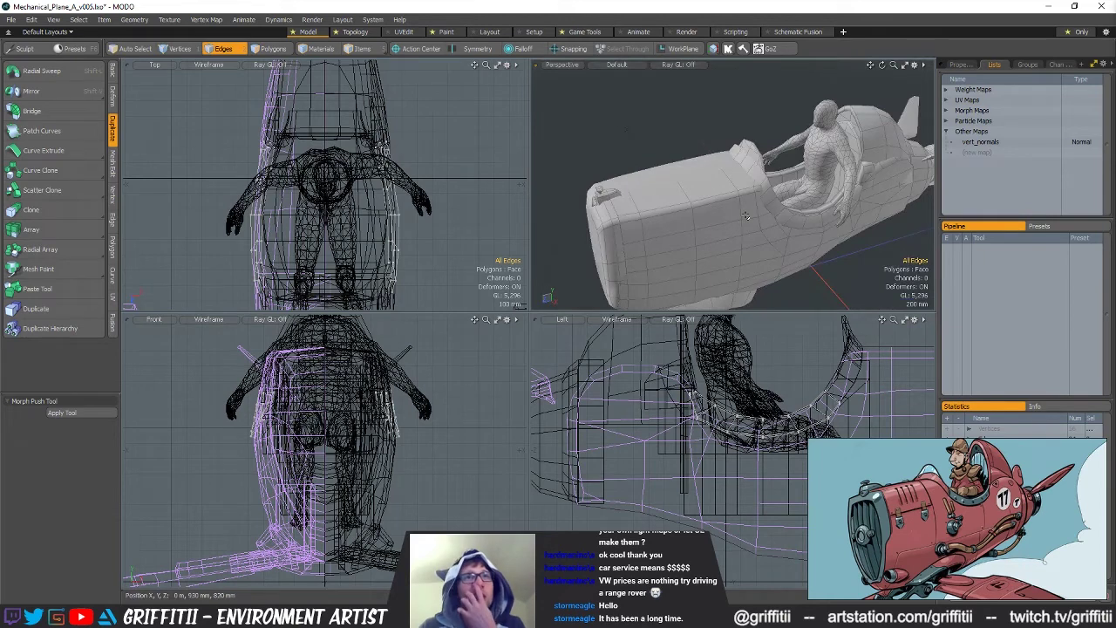
left_click_drag(743, 199, 715, 165, "alt")
scroll(732, 174, "up", 5)
left_click_drag(802, 218, 775, 196, "alt")
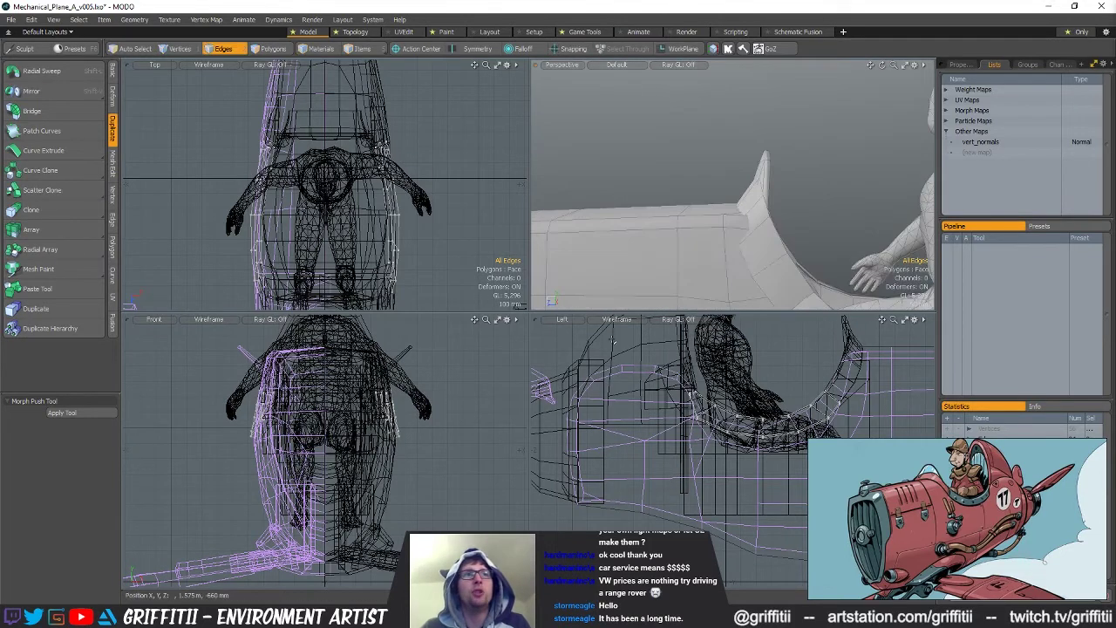
left_click(756, 205)
left_click_drag(756, 205, 926, 246, "alt")
left_click_drag(862, 378, 867, 407, "alt")
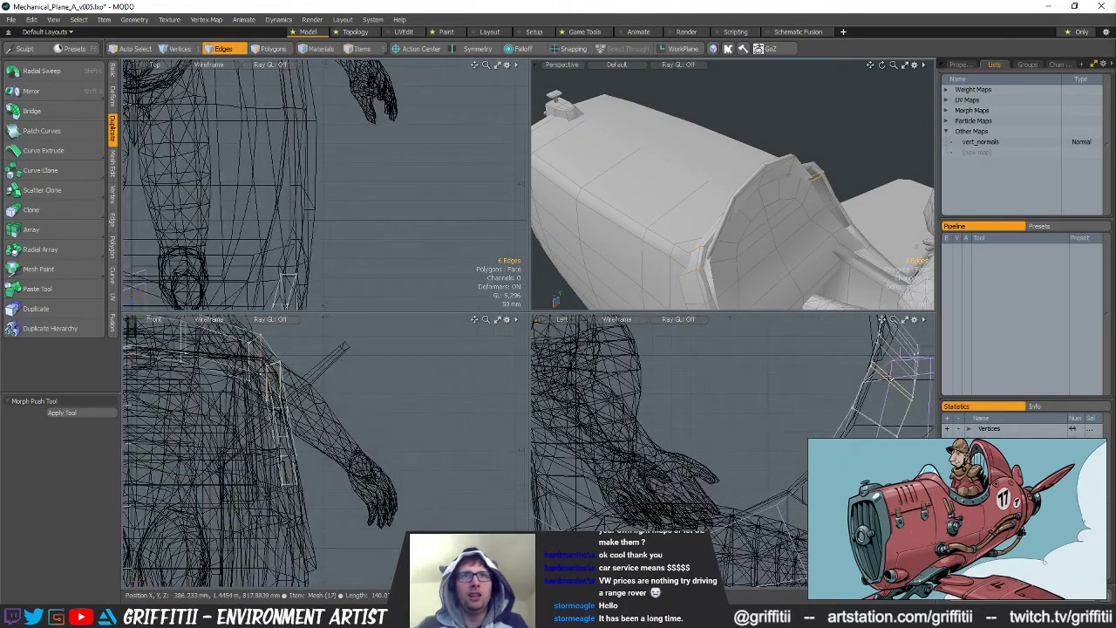
left_click_drag(799, 174, 741, 131, "alt")
key("r")
key("space")
left_click_drag(253, 392, 338, 461, "alt+shift")
left_click_drag(338, 415, 474, 434, "alt+shift")
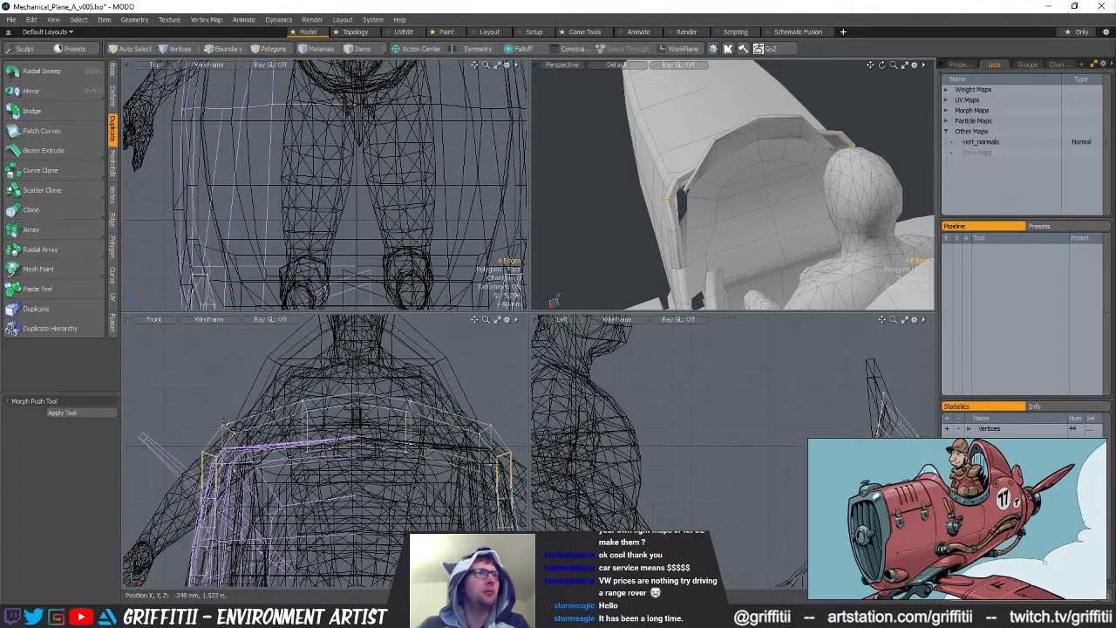
key("y")
left_click_drag(733, 257, 789, 244, "alt")
left_click_drag(756, 154, 785, 185)
key("r")
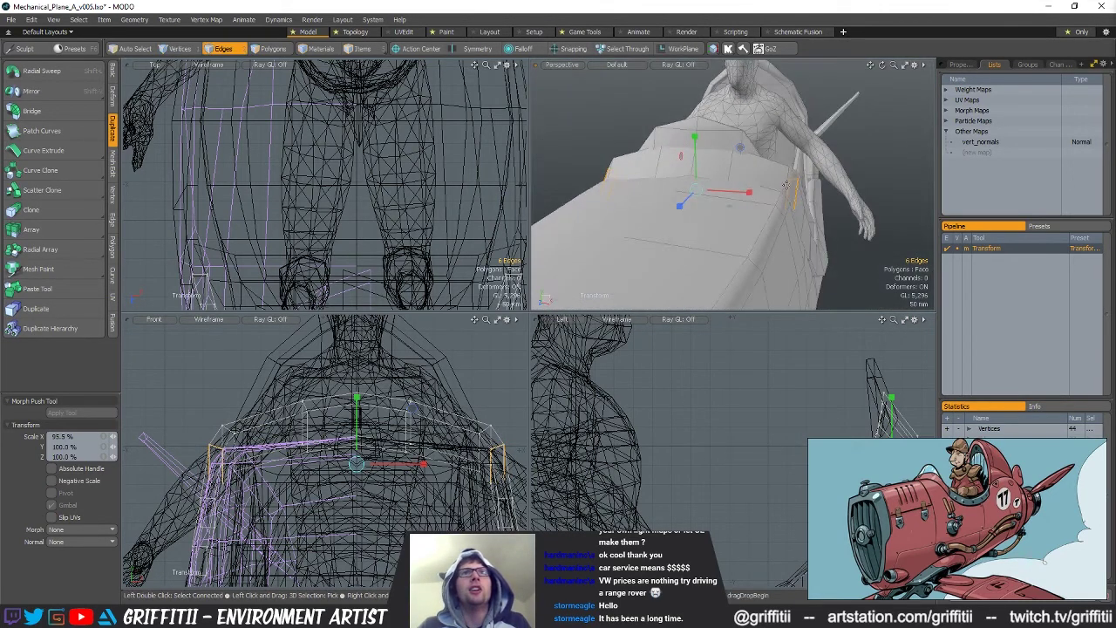
key("space")
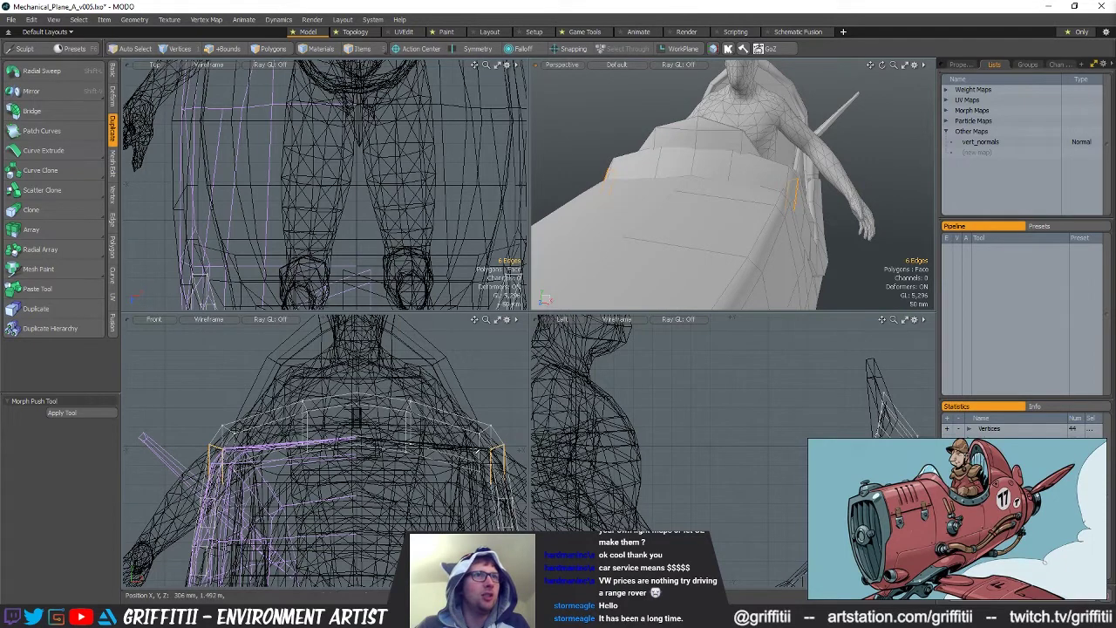
Drop the selected side edges of the cockpit cowling and select the fuselage body mesh
key("w")
left_click_drag(722, 168, 758, 199, "alt")
scroll(732, 179, "down", 3)
key("q")
left_click(677, 177)
scroll(750, 197, "up", 3)
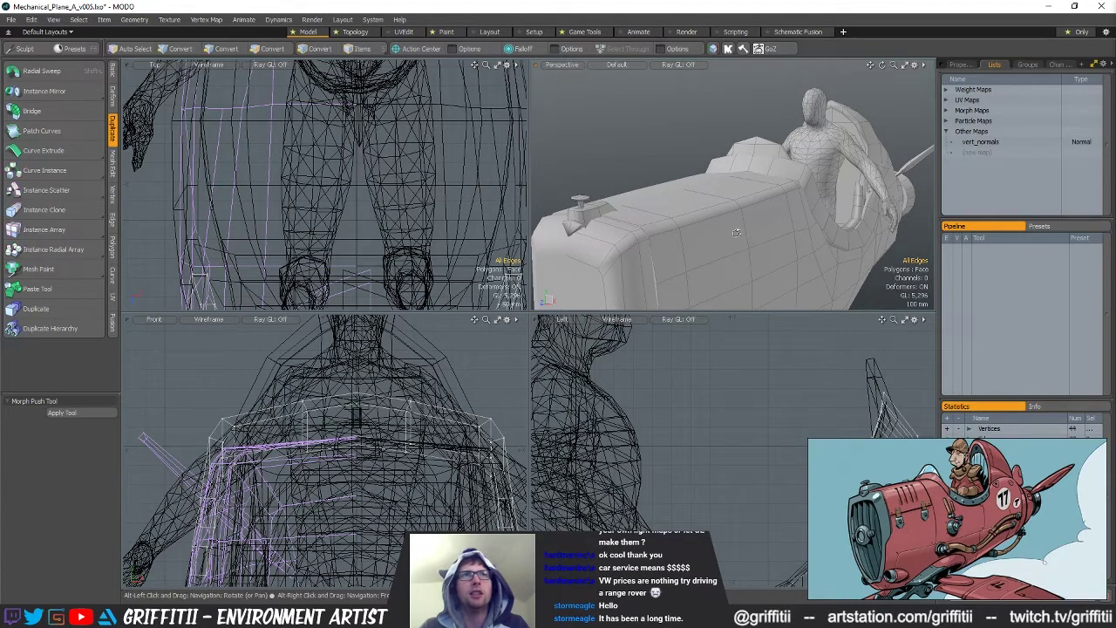
left_click_drag(767, 210, 723, 206, "alt")
double_click(737, 202)
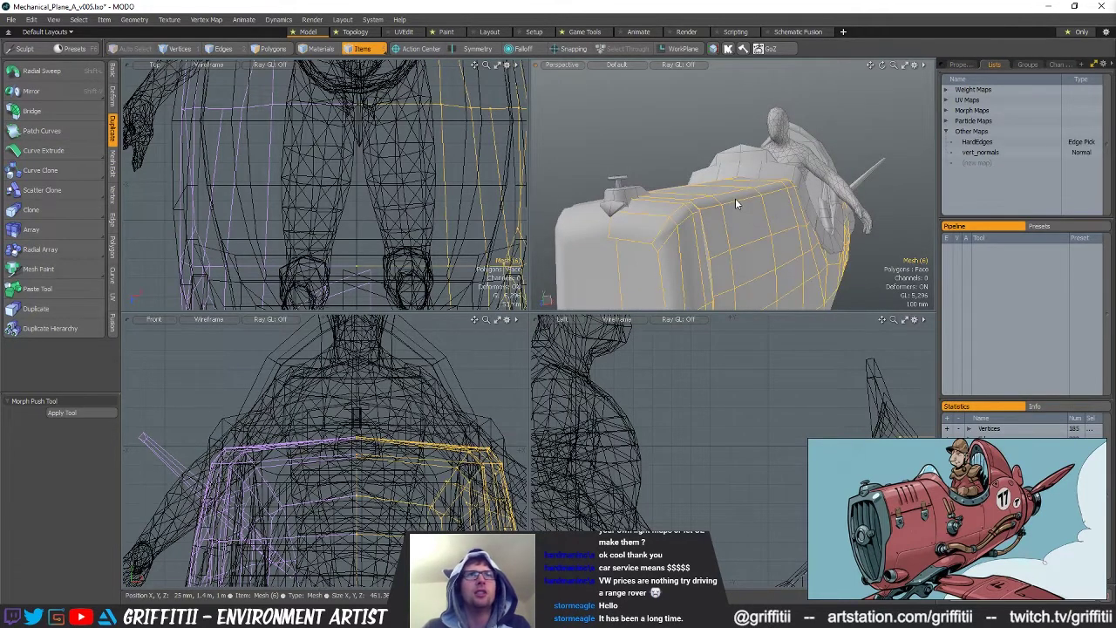
Reshape the fuselage shoulder: move its upper edge row about -10 mm in X and 14 mm in Y, its lower row -10 mm and -25 mm
left_click_drag(735, 198, 805, 187, "alt")
key("w")
left_click_drag(778, 143, 781, 149)
key("space")
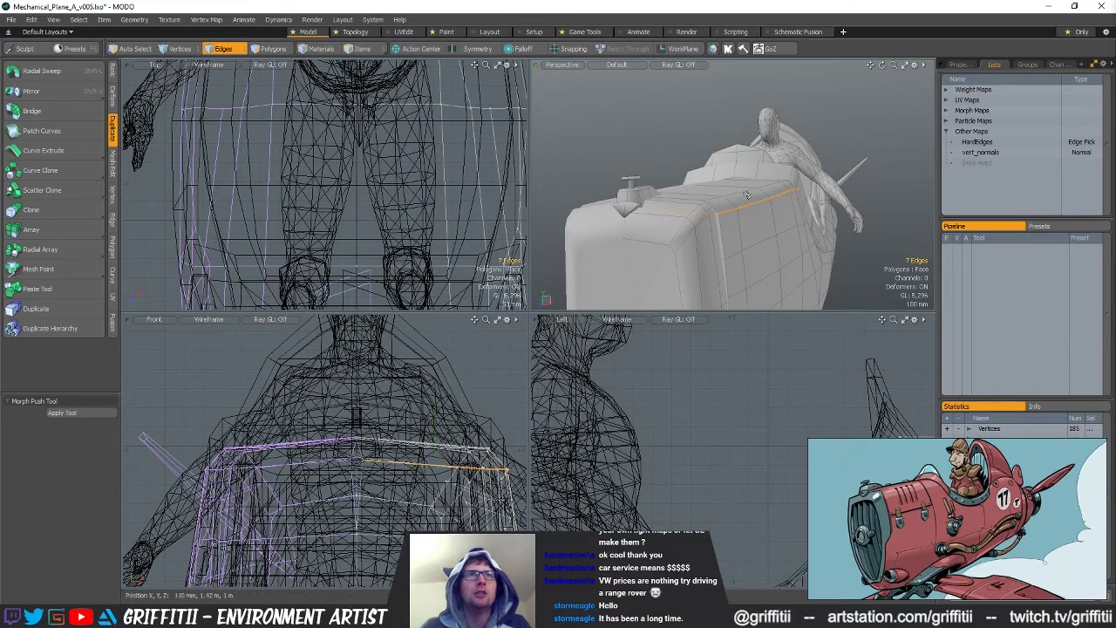
key("w")
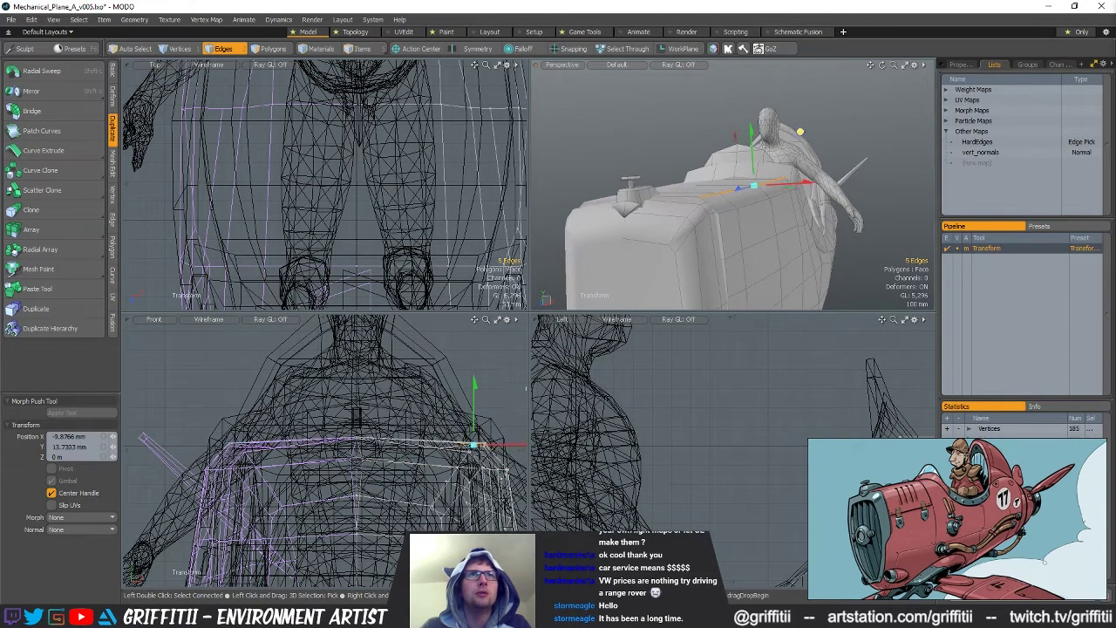
key("space")
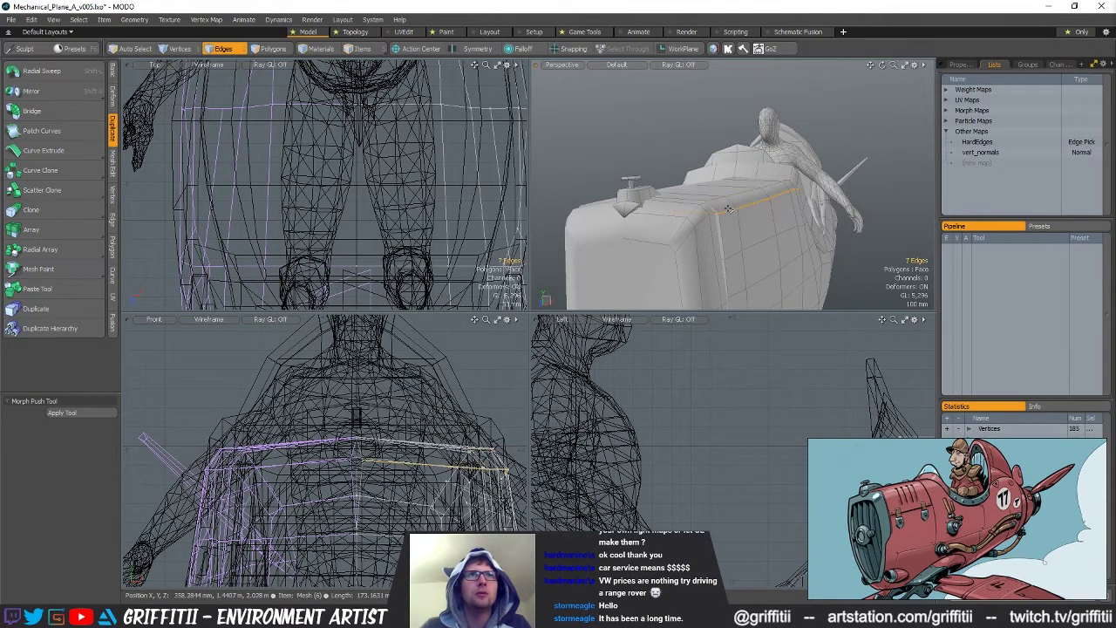
key("w")
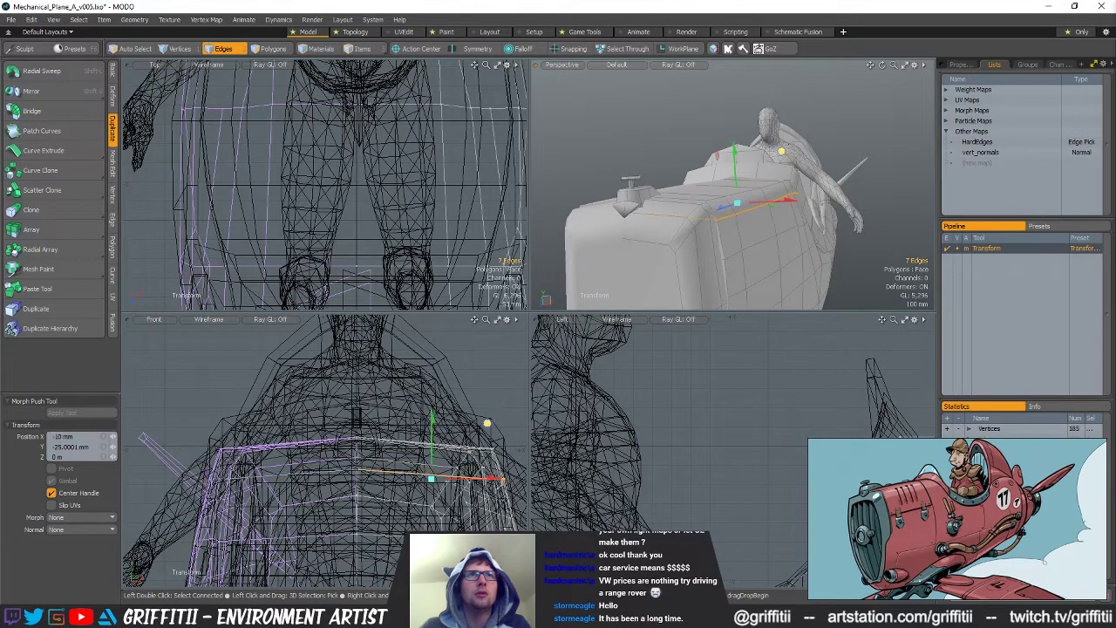
key("space")
Readjust the fuselage shoulder edge rows, lowering the outer row by 15 mm in Y
left_click_drag(746, 159, 778, 159, "alt")
double_click(713, 223)
key("w")
key("space")
double_click(756, 200)
key("w")
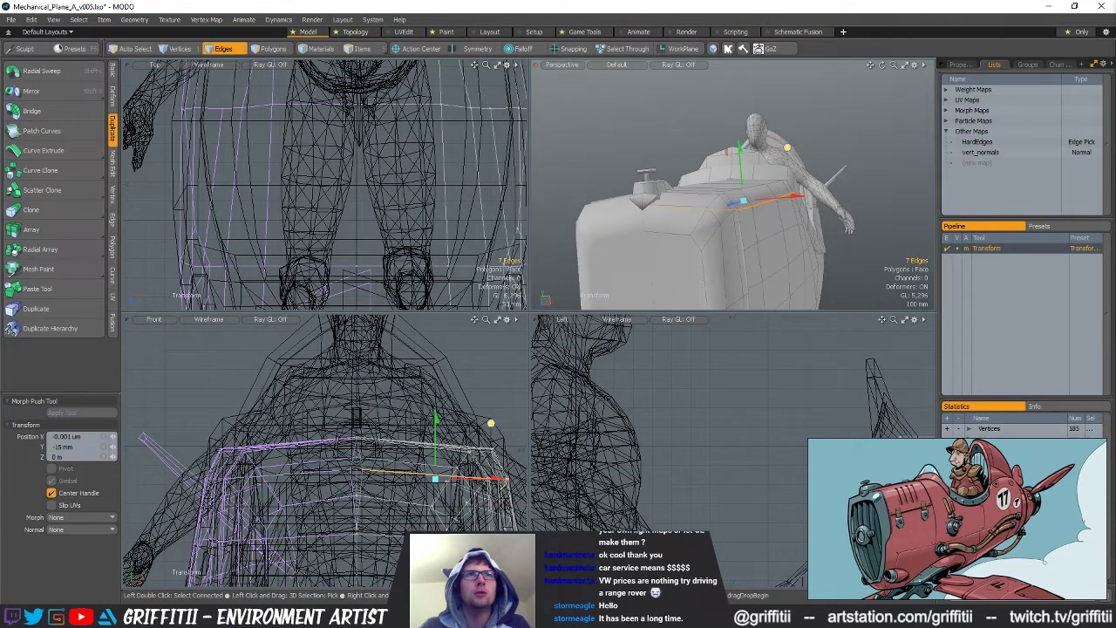
key("space")
Bevel the fuselage's upper shoulder edge row with an inset Edge Bevel at round level 0
left_click_drag(791, 144, 725, 190, "alt")
double_click(764, 195)
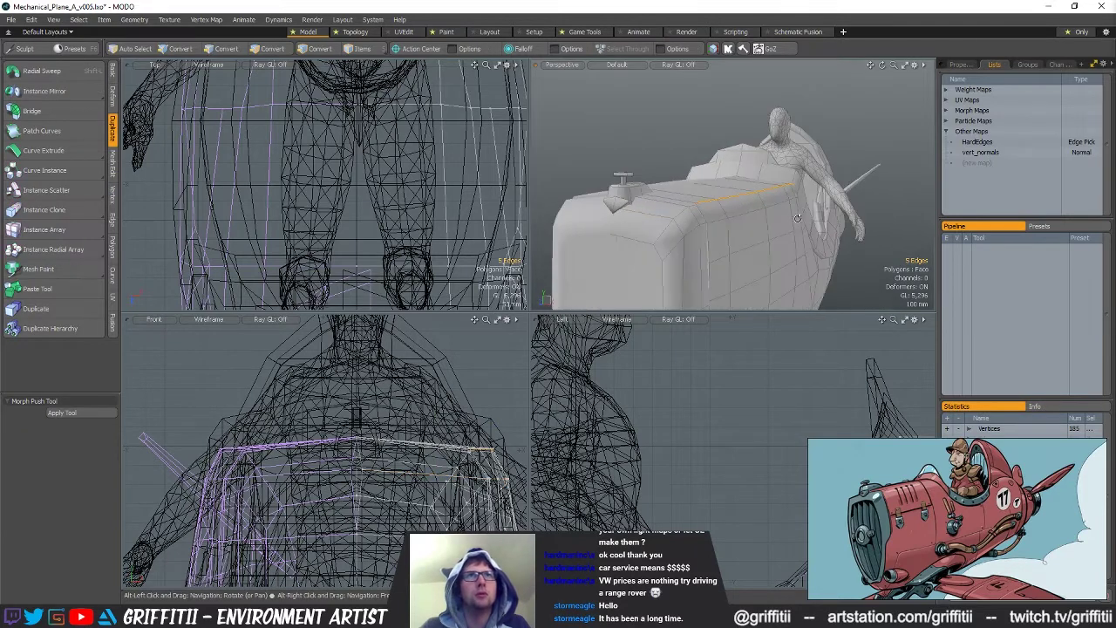
key("b")
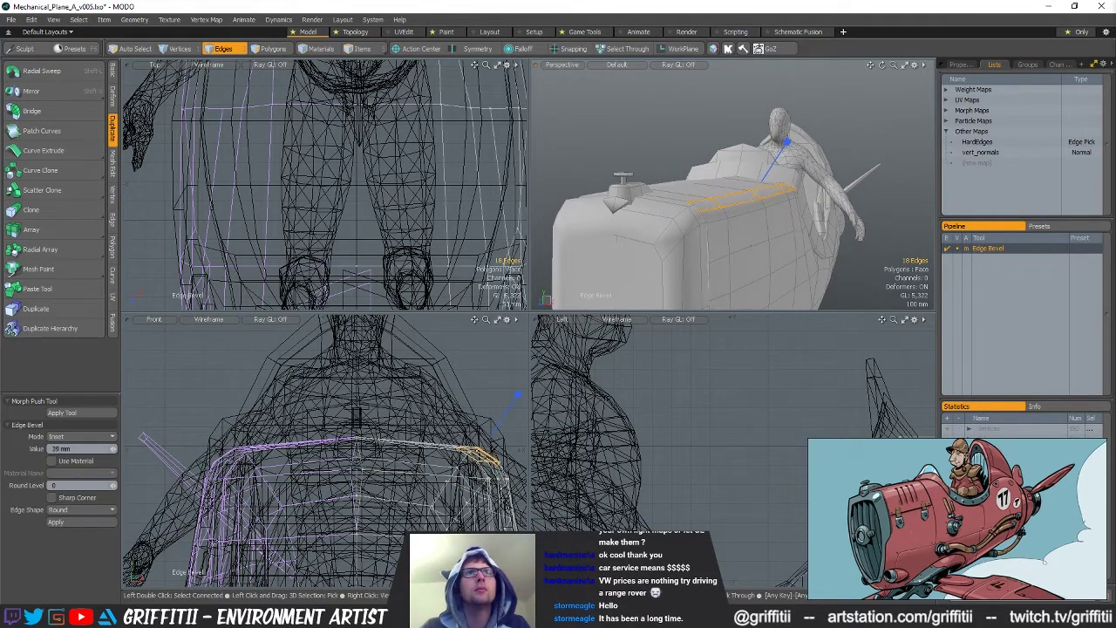
key("space")
Move an edge row of the bevelled fuselage shoulder about -5 mm in X and 11 mm in Y
double_click(755, 198)
left_click_drag(755, 198, 807, 200, "alt")
key("w")
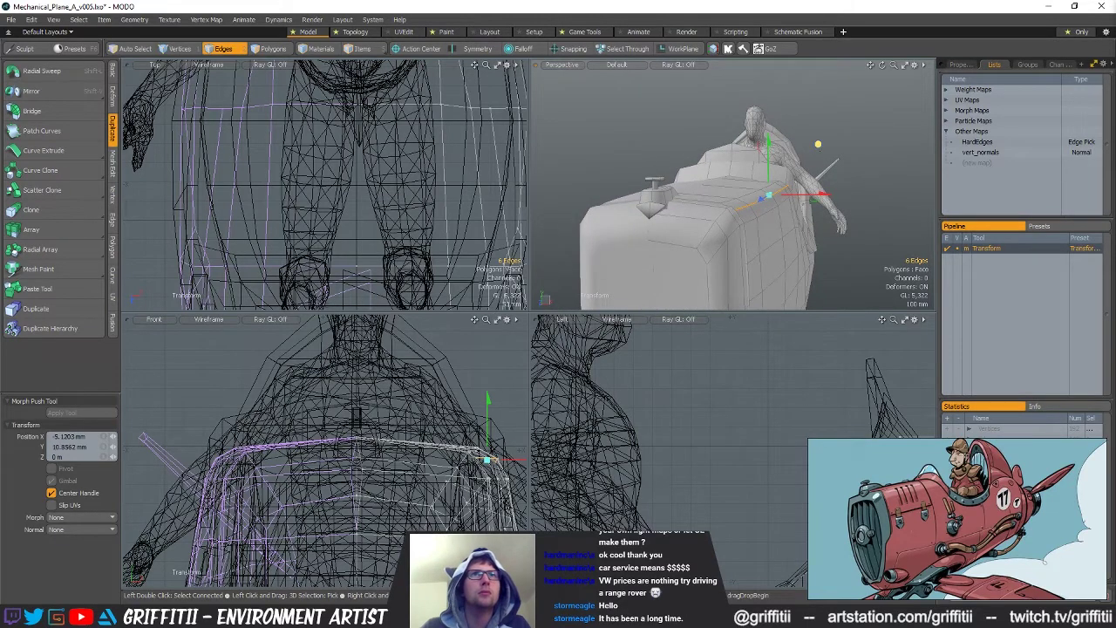
key("space")
On the cowling mesh in front of the cockpit, select the outermost side edges on both sides and move them 24 mm down
left_click(819, 153)
left_click_drag(818, 153, 800, 204, "alt")
double_click(740, 139)
key("5")
left_click(812, 211)
key("2")
left_click_drag(802, 213, 805, 211, "alt")
double_click(803, 214)
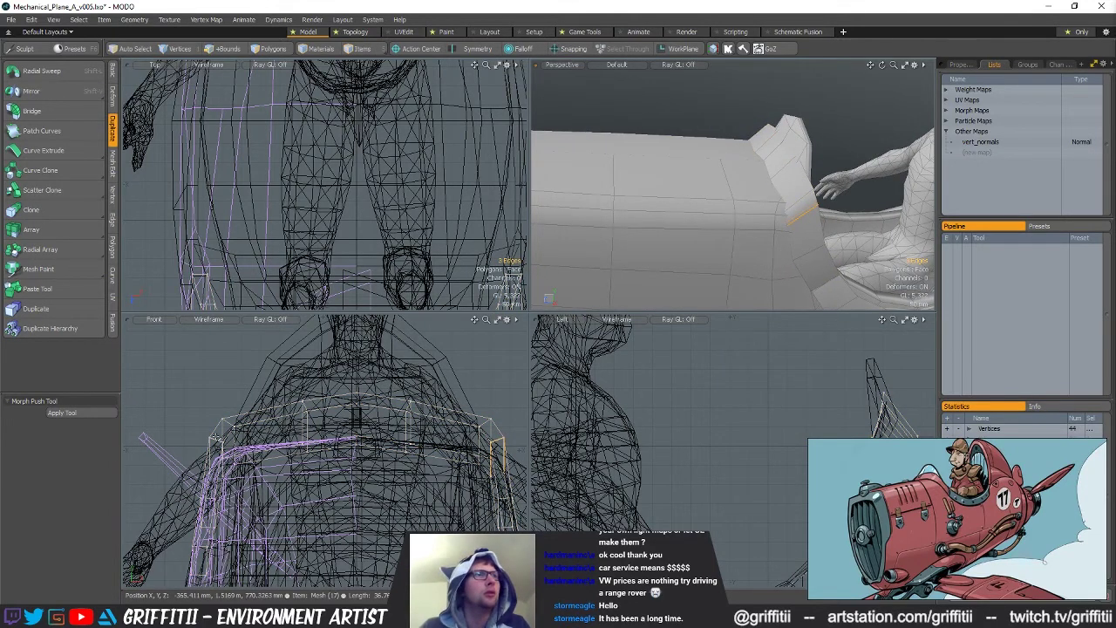
double_click(216, 439, "shift")
mouse_move(739, 206)
left_mouse_down("alt")
mouse_move(778, 185)
mouse_move(746, 213)
left_mouse_up("alt")
key("y")
key("w")
left_click_drag(699, 165, 698, 167)
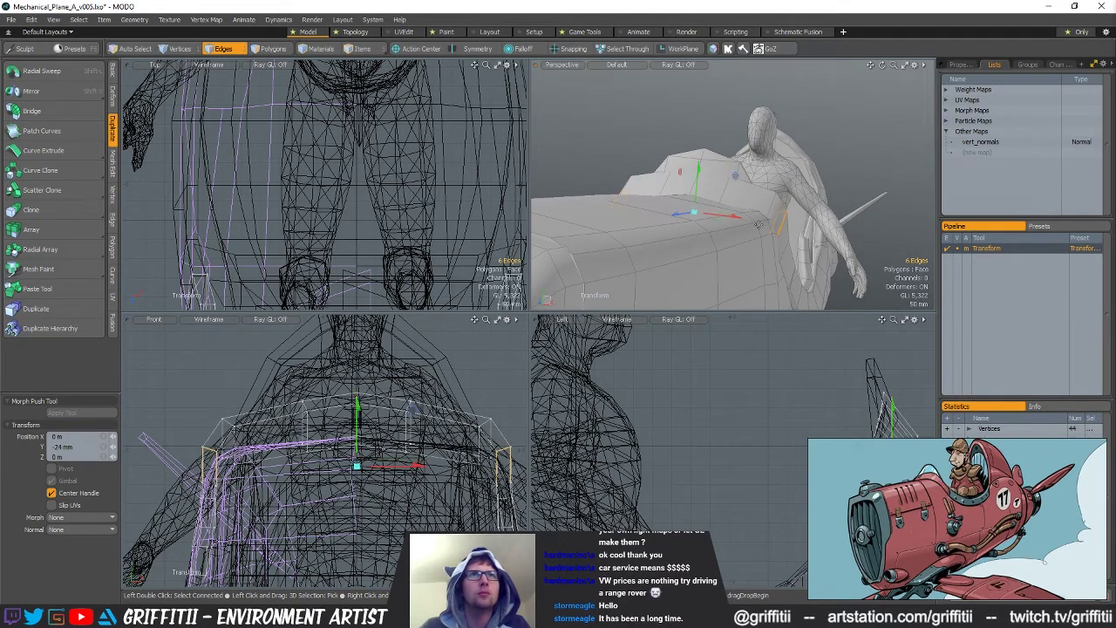
Scale the cowling's outermost side edges slightly inward along X
key("r")
left_click_drag(422, 466, 420, 466)
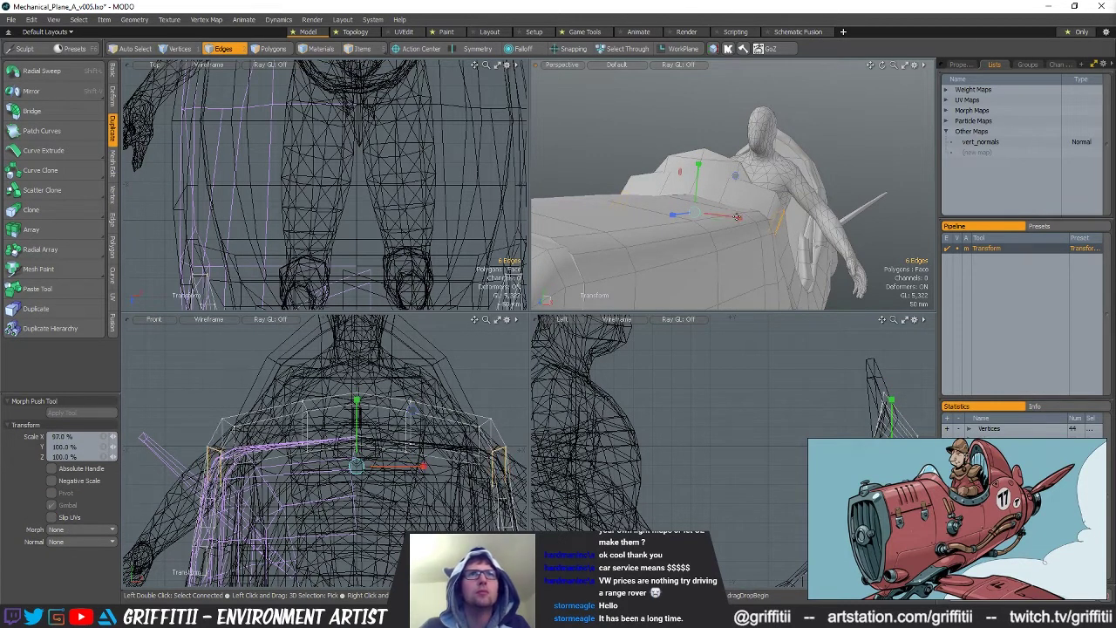
key("space")
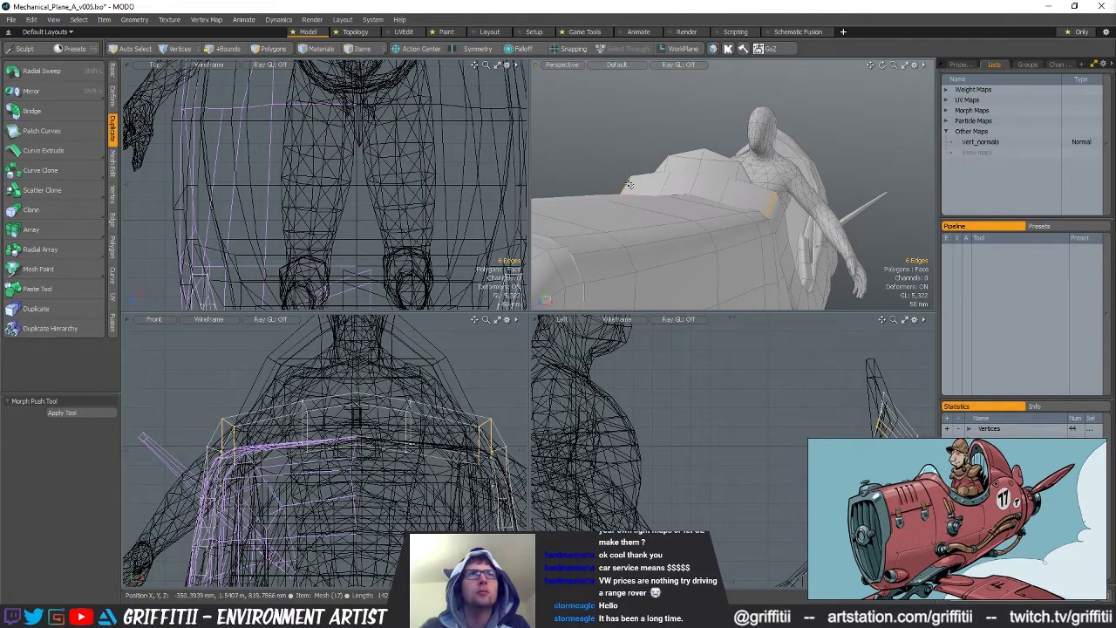
Scale the cowling's next inner edges on both sides inward along X and raise them slightly
key("2")
key("w")
key("r")
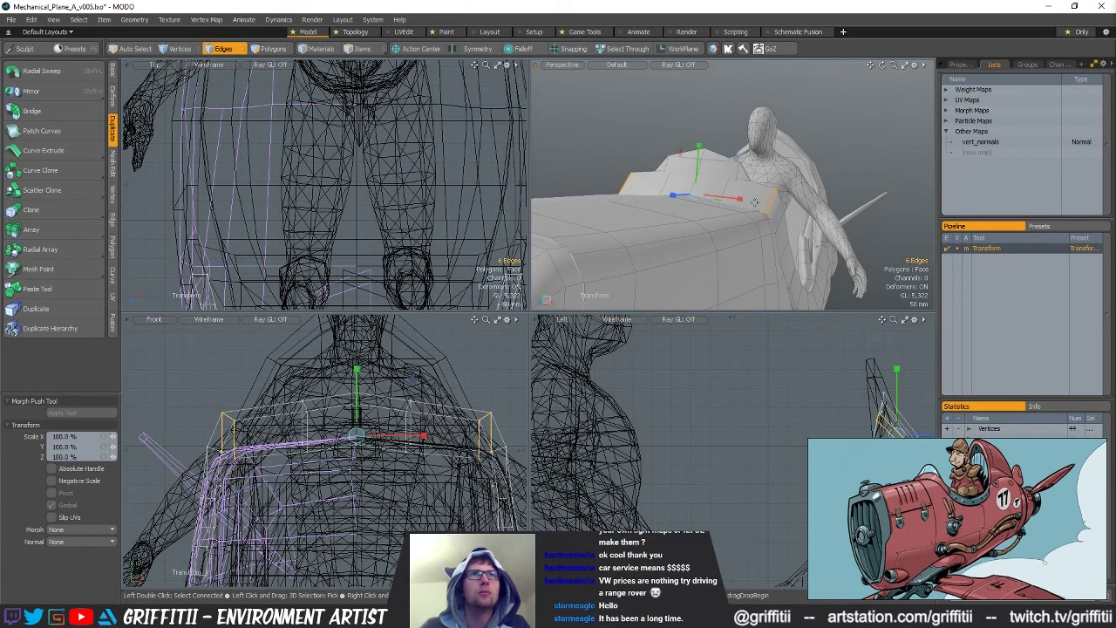
left_click_drag(739, 199, 700, 164)
key("w")
key("space")
key("space")
key("w")
key("1")
key("w")
key("space")
key("space")
key("w")
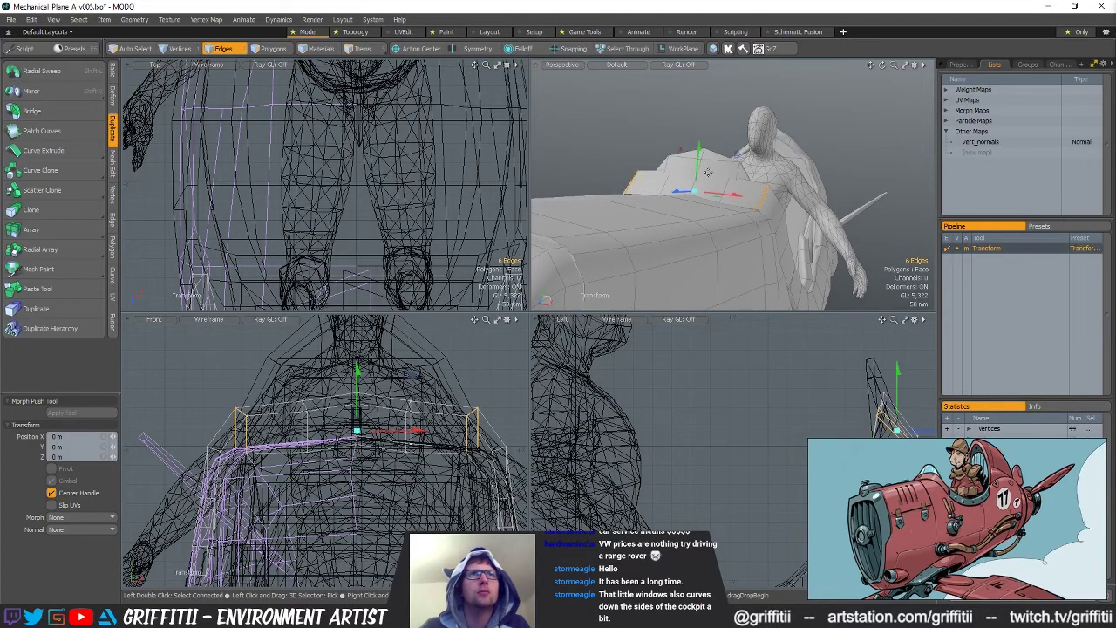
key("space")
key("space")
Add a single Loop Slice through the corner polygons on each side of the cowling
left_click_drag(701, 166, 746, 234, "alt")
key("alt+c")
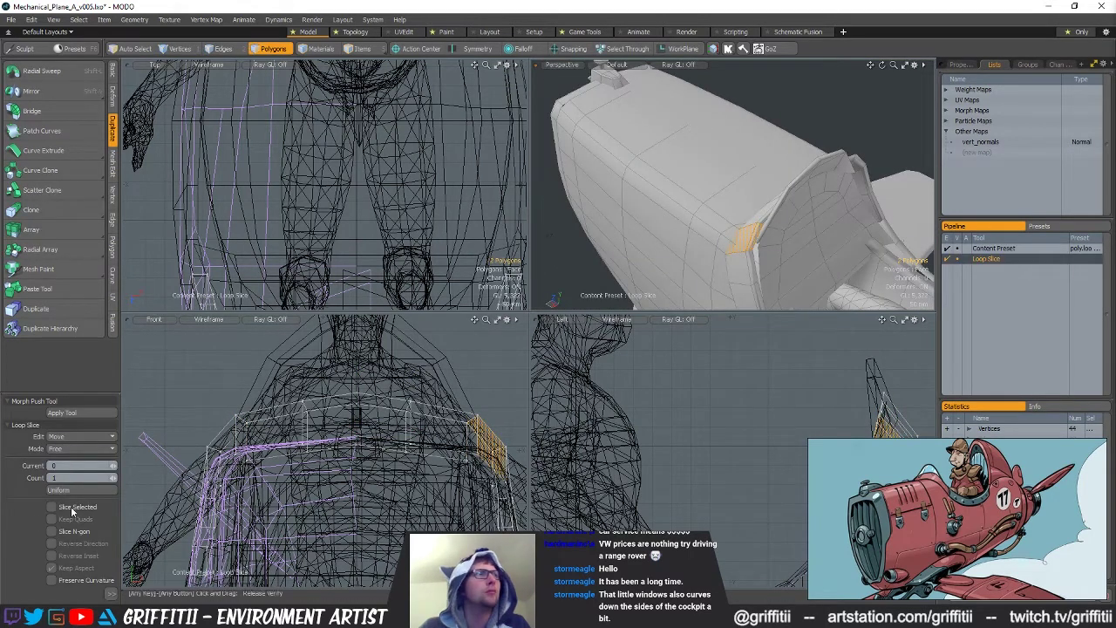
left_click(668, 309)
left_click_drag(668, 309, 891, 196, "alt")
key("space")
left_click(891, 197)
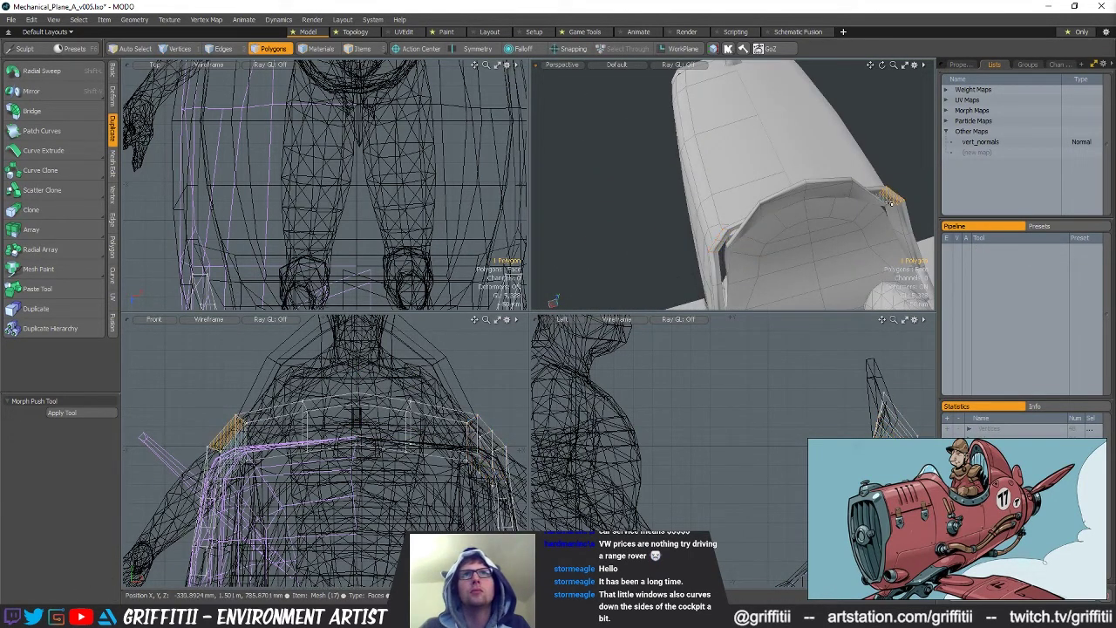
key("c")
key("alt+c")
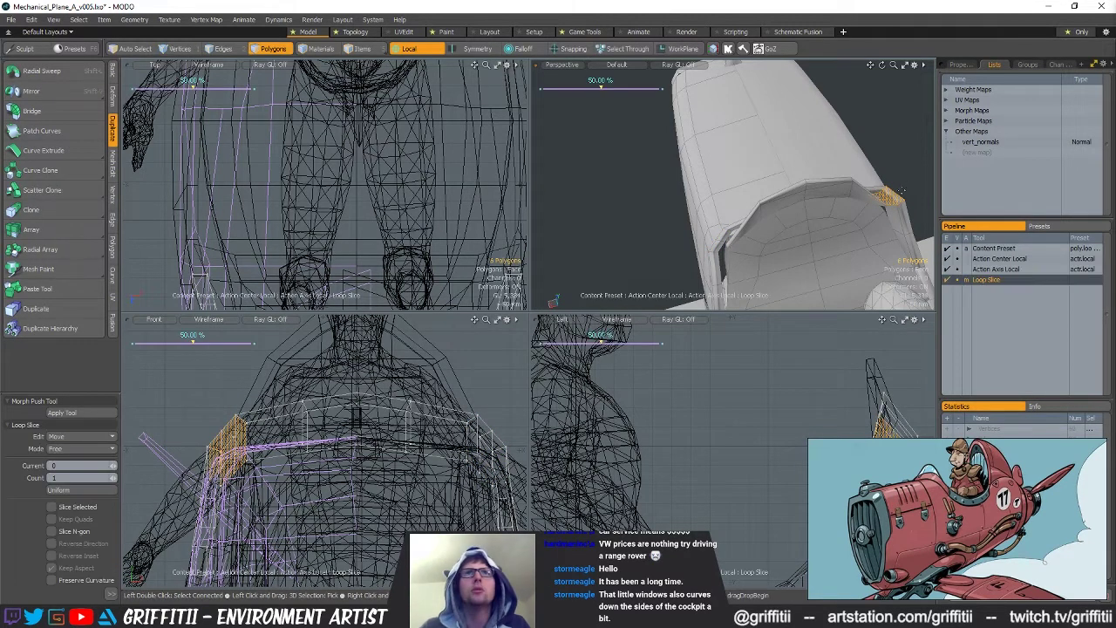
Round the cowling corners by scaling the new edge loops to 101.5% in X and nudging them vertically with the Automatic action center
key("2")
mouse_move(724, 253)
left_mouse_down("alt")
mouse_move(850, 244)
mouse_move(728, 265)
left_mouse_up("alt")
key("w")
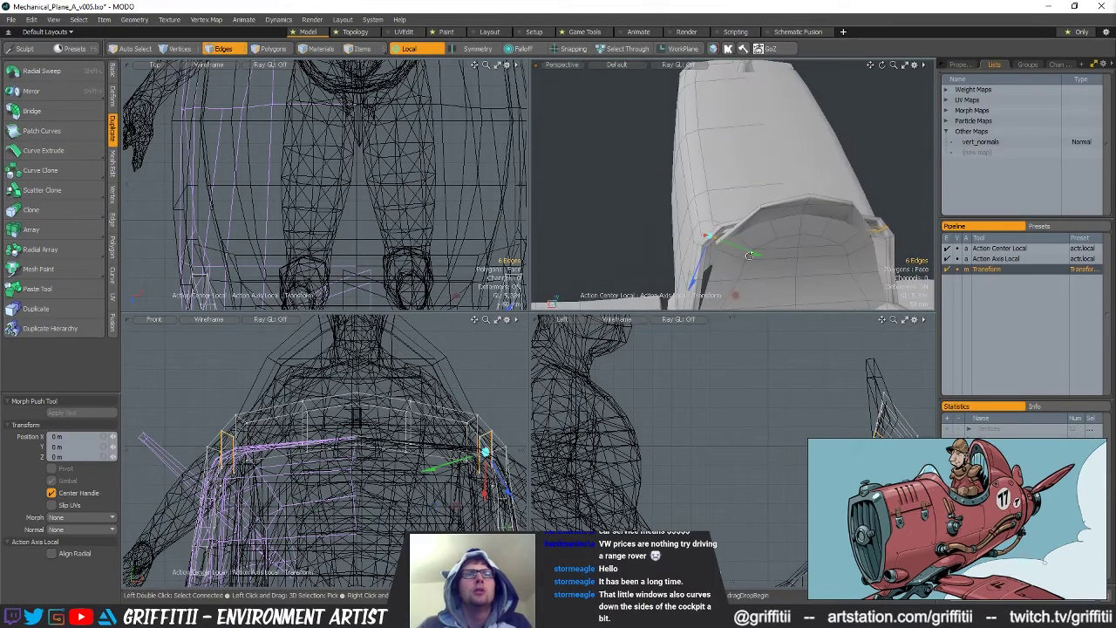
key("r")
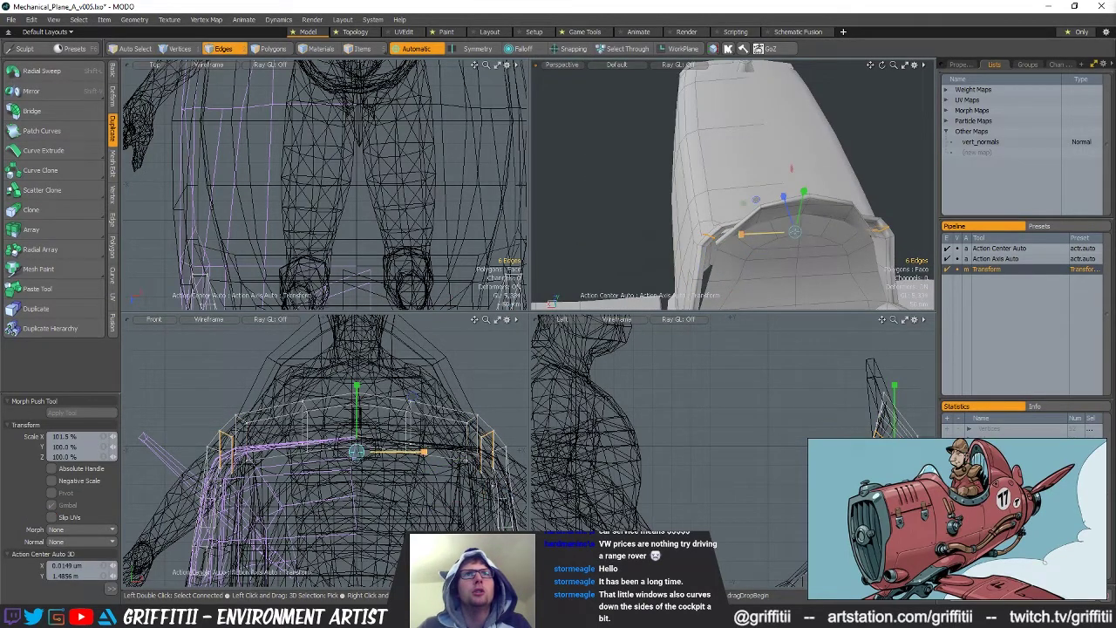
key("w")
left_click_drag(356, 396, 357, 393)
left_click_drag(767, 244, 929, 209, "alt")
scroll(780, 226, "down", 3)
key("Escape")
key("Escape")
left_click_drag(706, 218, 709, 189, "alt")
Select the cowling's rear rim vertices in the side view and scale, move and rotate them using the Selection action center
left_click_drag(903, 420, 680, 392, "alt+shift")
key("3")
key("1")
right_click_drag(671, 352, 669, 426)
key("r")
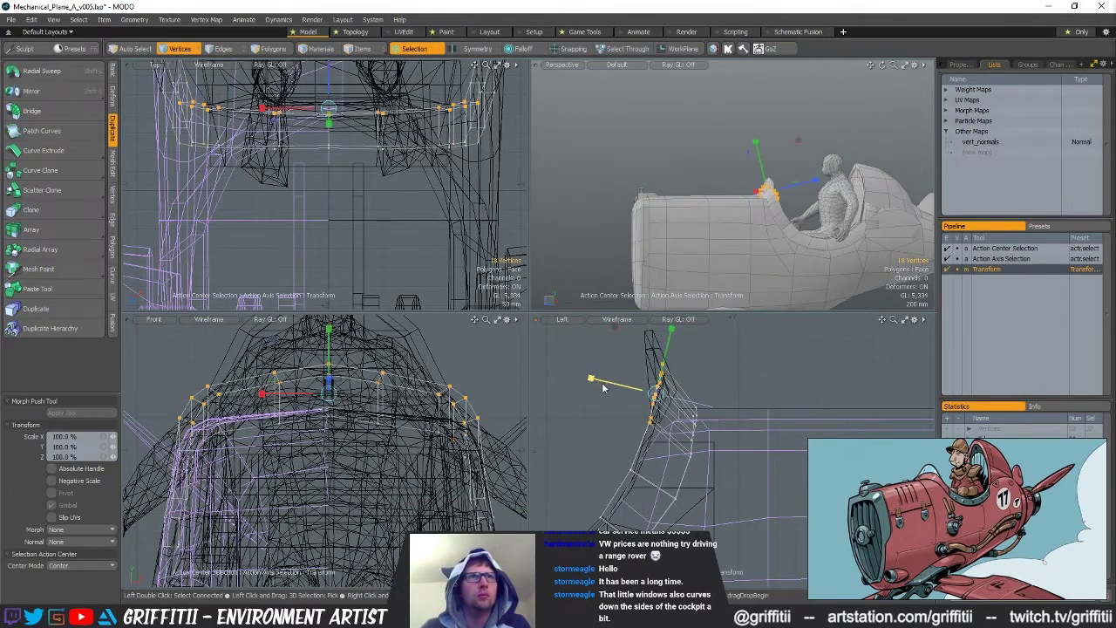
key("w")
left_click_drag(637, 389, 641, 390)
key("e")
left_click_drag(706, 345, 709, 349)
key("q")
key("Escape")
Switch to the fuselage body mesh and adjust the narrow strip of shoulder polygons near the cockpit
mouse_move(698, 201)
left_mouse_down("alt")
mouse_move(830, 196)
mouse_move(797, 209)
mouse_move(759, 204)
mouse_move(740, 188)
mouse_move(708, 200)
left_mouse_up("alt")
left_click_drag(471, 202, 414, 204, "ctrl+alt")
key("5")
left_click(753, 194)
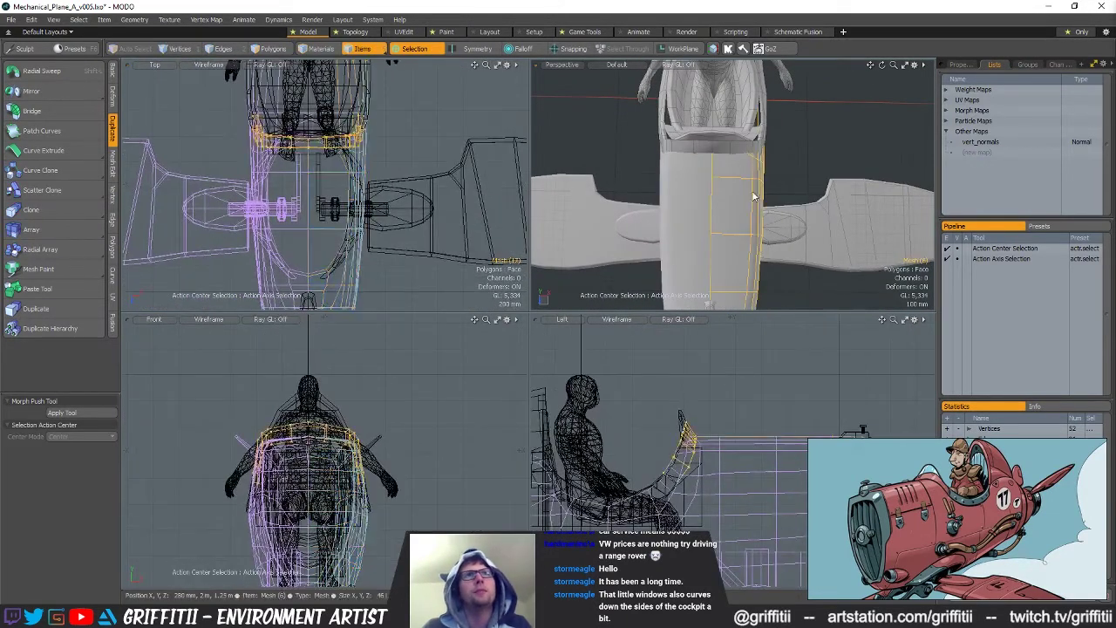
key("1")
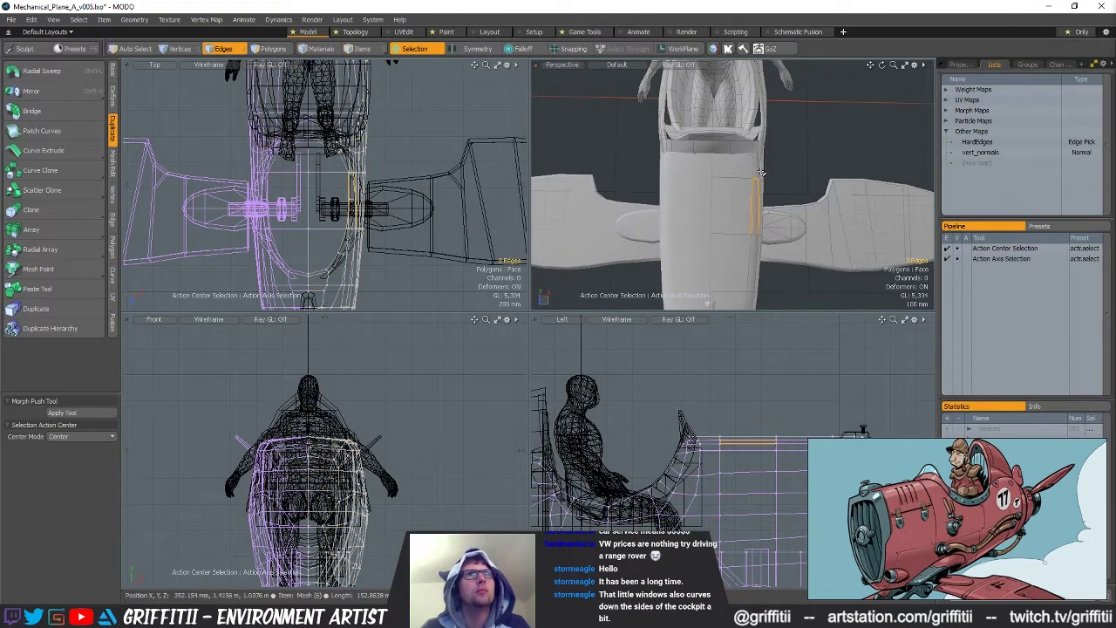
key("3")
key("Escape")
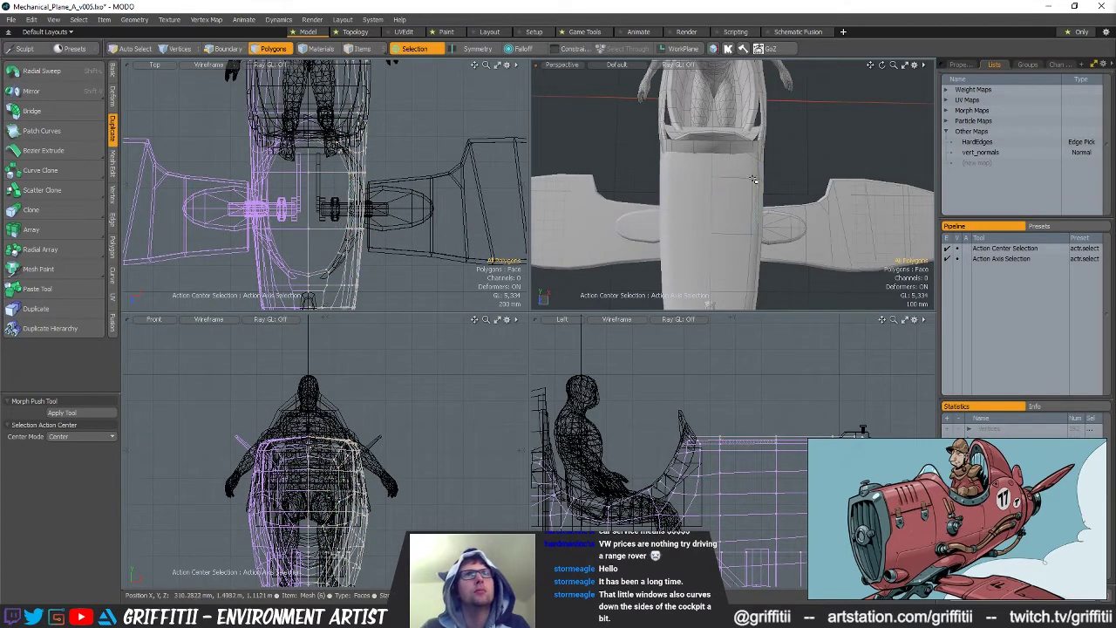
left_click_drag(760, 182, 745, 187, "alt+shift")
key("w")
key("q")
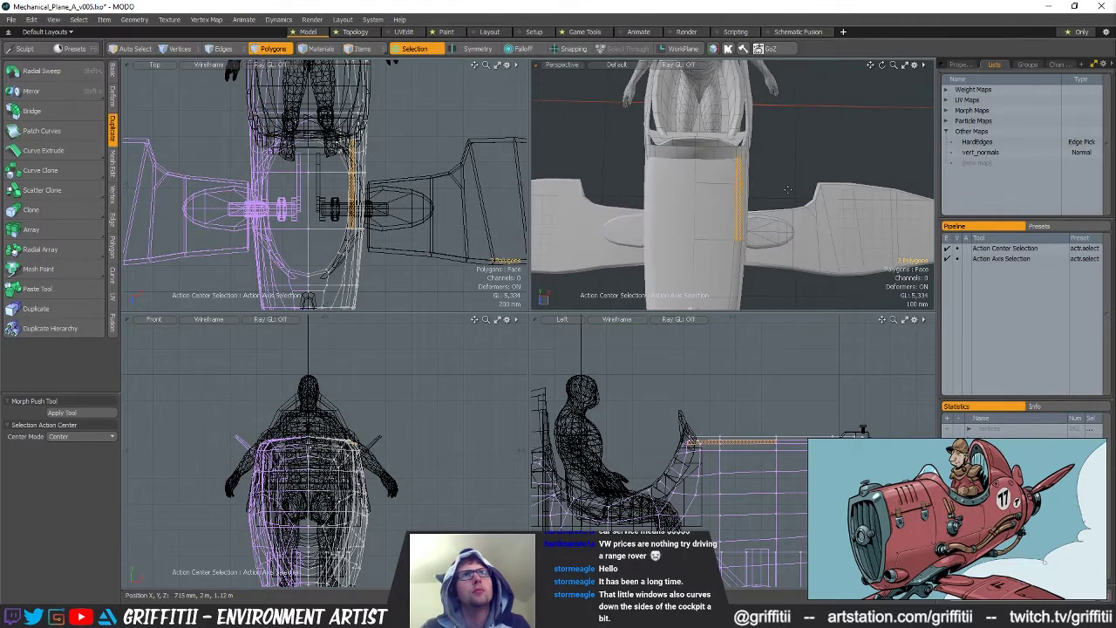
key("w")
left_click_drag(779, 196, 675, 200, "alt")
key("q")
key("Escape")
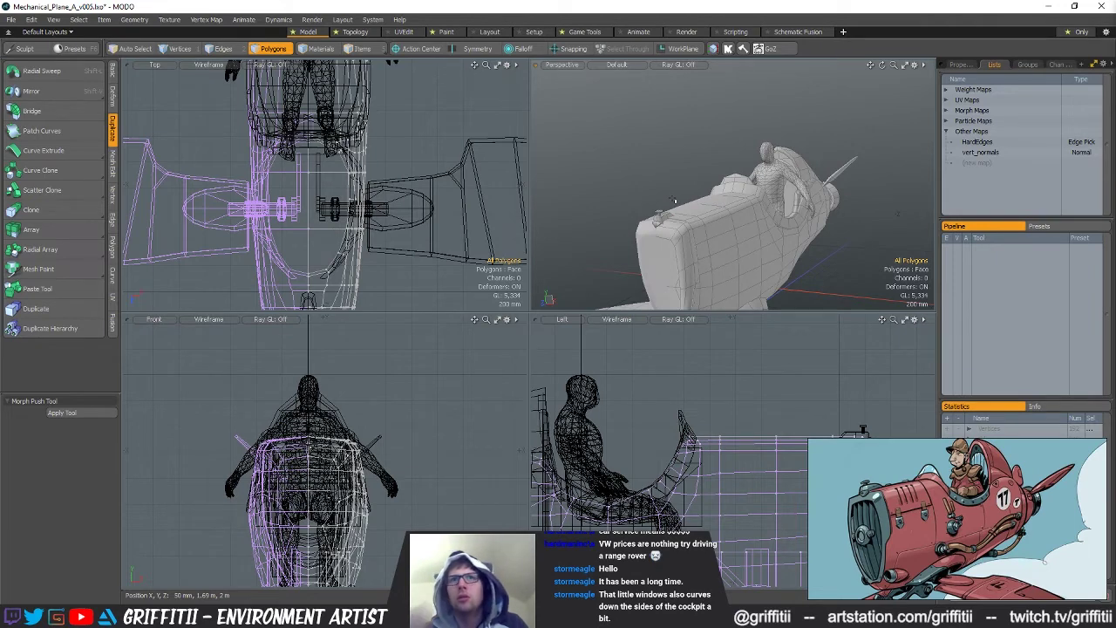
Select the windscreen mesh above the cowling and scale all its polygons wider along X
left_click_drag(612, 218, 580, 225, "alt")
scroll(747, 180, "up", 3)
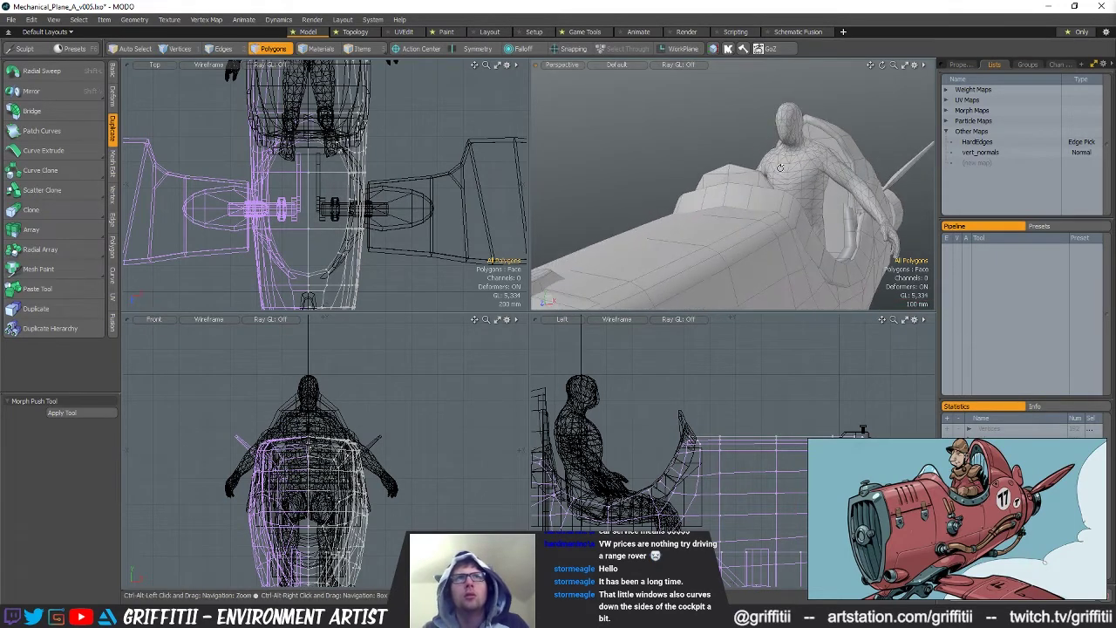
key("5")
left_click(747, 180)
key("3")
left_click_drag(737, 169, 830, 189, "alt")
key("w")
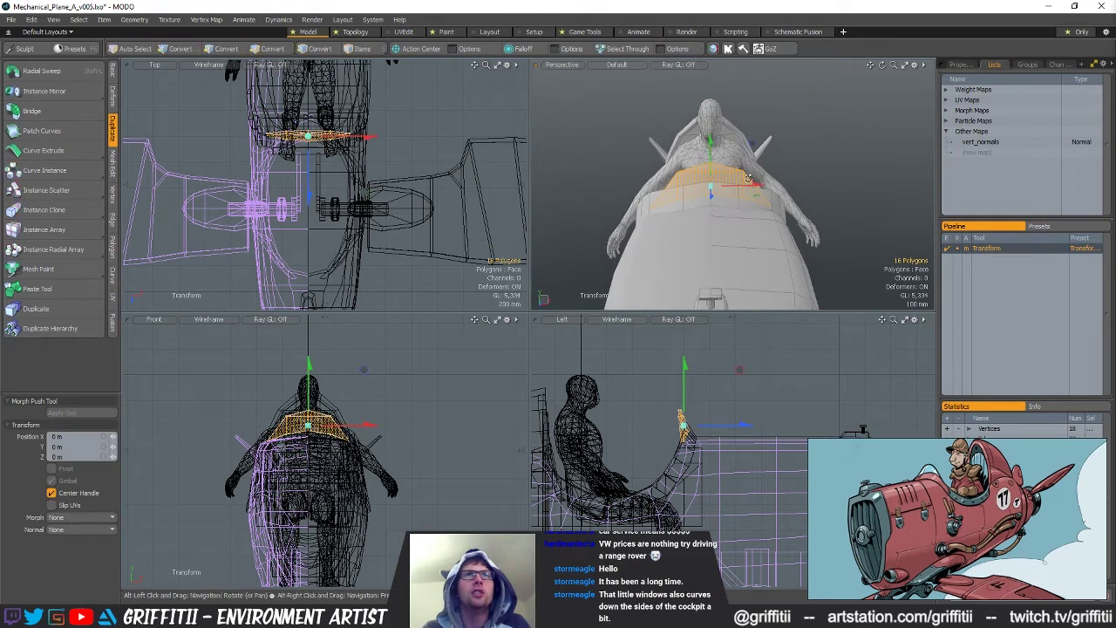
left_click_drag(749, 148, 720, 142, "alt")
key("r")
left_click_drag(769, 186, 790, 187)
key("space")
Try a Loop Slice on the windscreen's side polygons and undo it
left_click(739, 188)
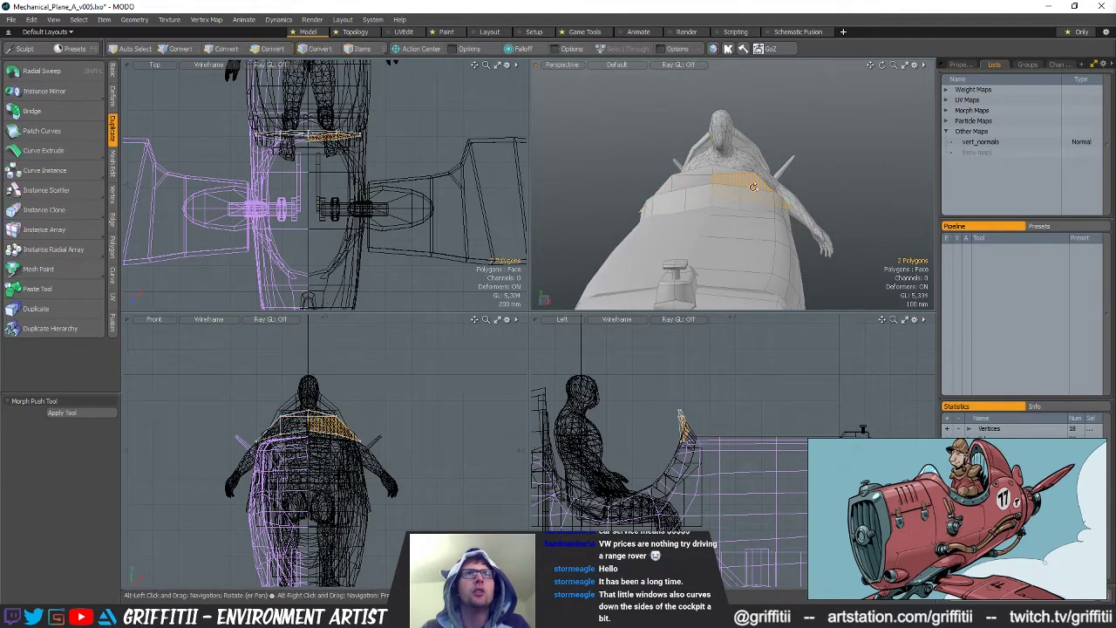
key("alt+c")
left_click(851, 172)
left_click_drag(852, 172, 691, 207, "alt")
mouse_move(690, 207)
left_mouse_down("ctrl+alt")
mouse_move(852, 184)
mouse_move(697, 219)
left_mouse_up("ctrl+alt")
key("ctrl+z")
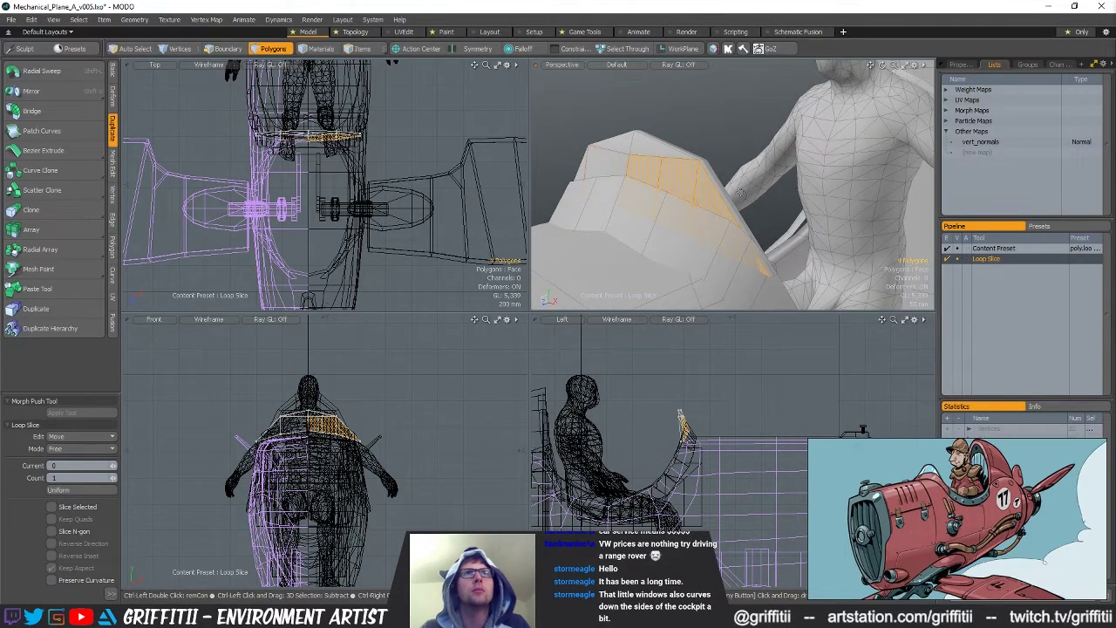
key("ctrl+z")
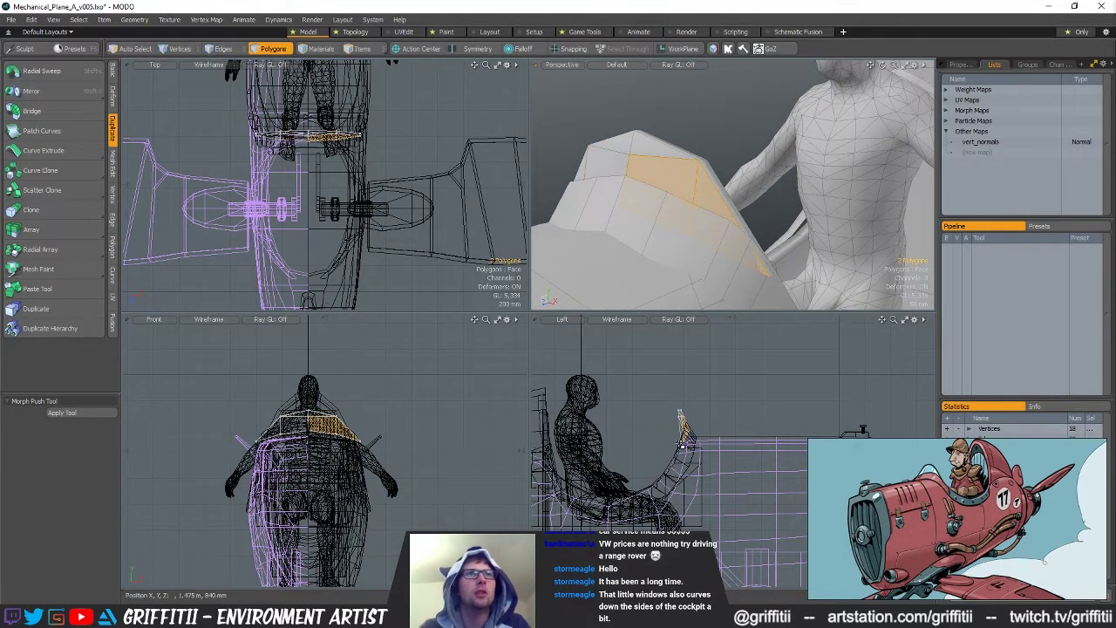
Slice the windscreen mesh across its middle with a cut drawn in the Left view
key("KP_Decimal")
left_click(576, 321)
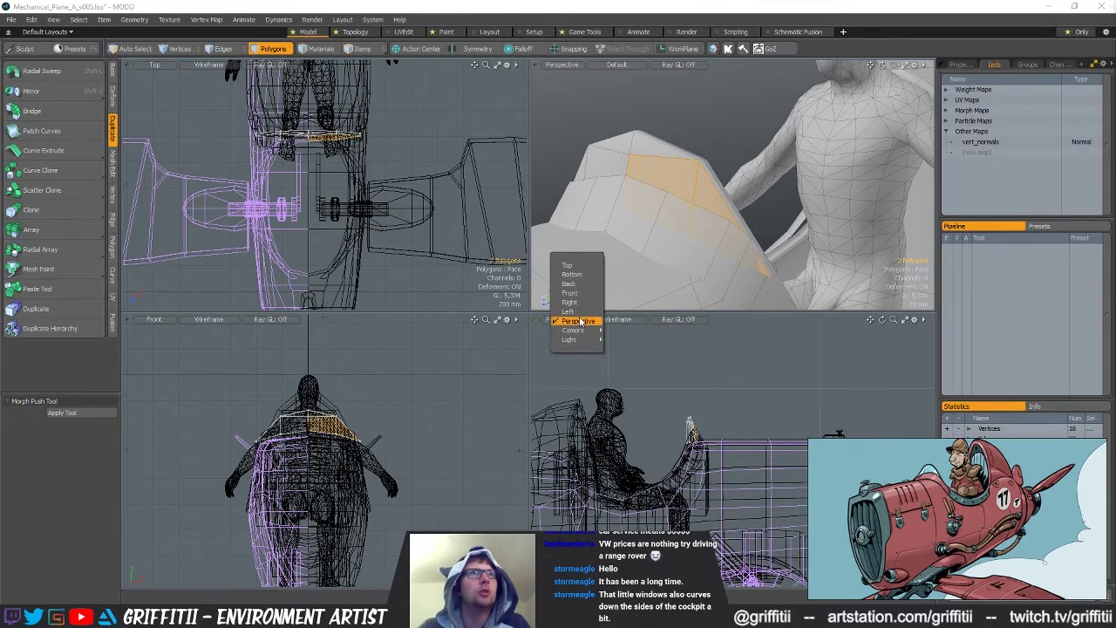
left_click(583, 313)
key("shift+a")
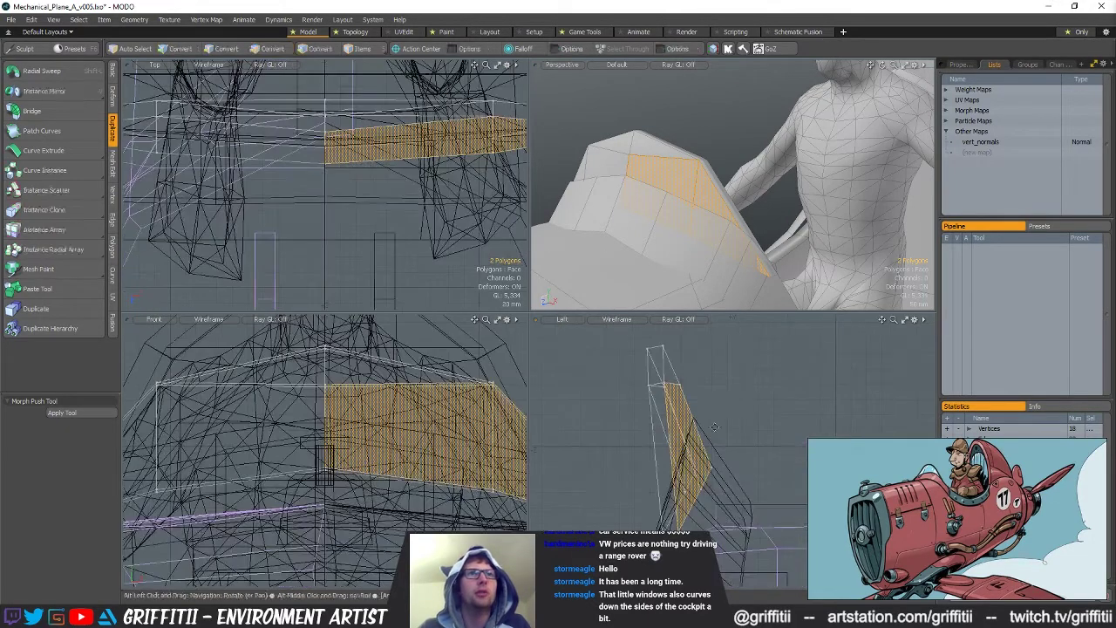
key("space")
key("space")
key("space")
key("l")
key("shift+c")
left_click_drag(620, 463, 775, 414)
Select the windscreen's new middle row of vertices and scale it to shape the glass
key("space")
key("space")
right_click_drag(710, 438, 711, 413)
mouse_move(702, 232)
left_mouse_down("alt")
mouse_move(770, 229)
mouse_move(719, 208)
mouse_move(731, 226)
mouse_move(698, 236)
left_mouse_up("alt")
key("r")
left_click_drag(734, 246, 738, 229, "alt+shift")
Try to scale the whole windscreen mesh and undo the change
key("space")
left_click(764, 160)
key("r")
left_click_drag(729, 178, 721, 177)
key("ctrl+z")
key("ctrl+z")
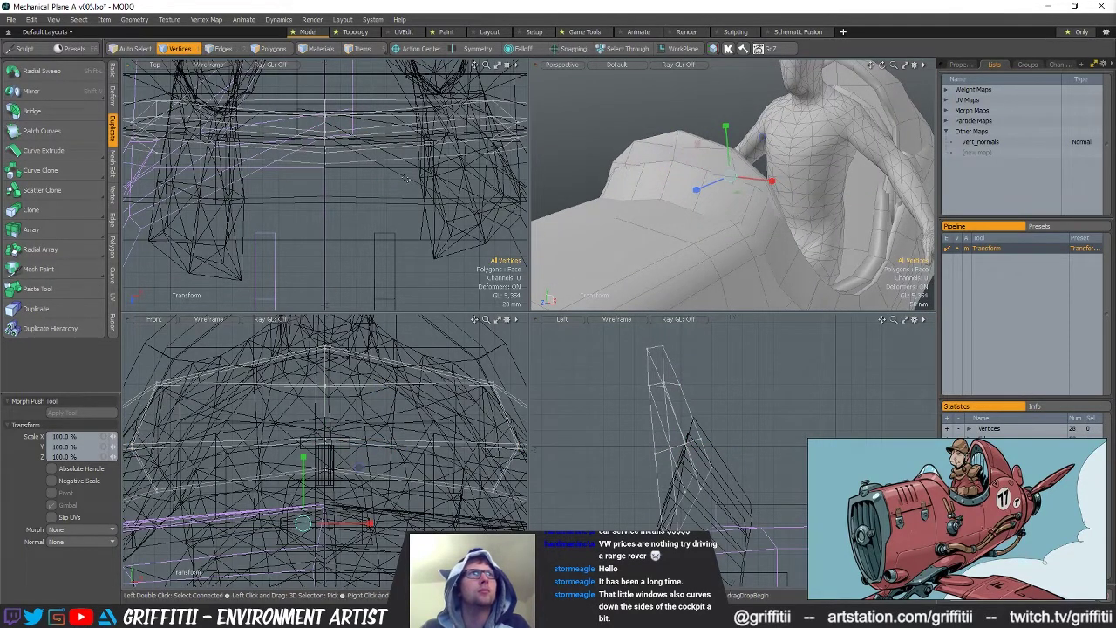
Scale the whole windscreen mesh to 93.5% in X to narrow it
left_click_drag(392, 134, 386, 133)
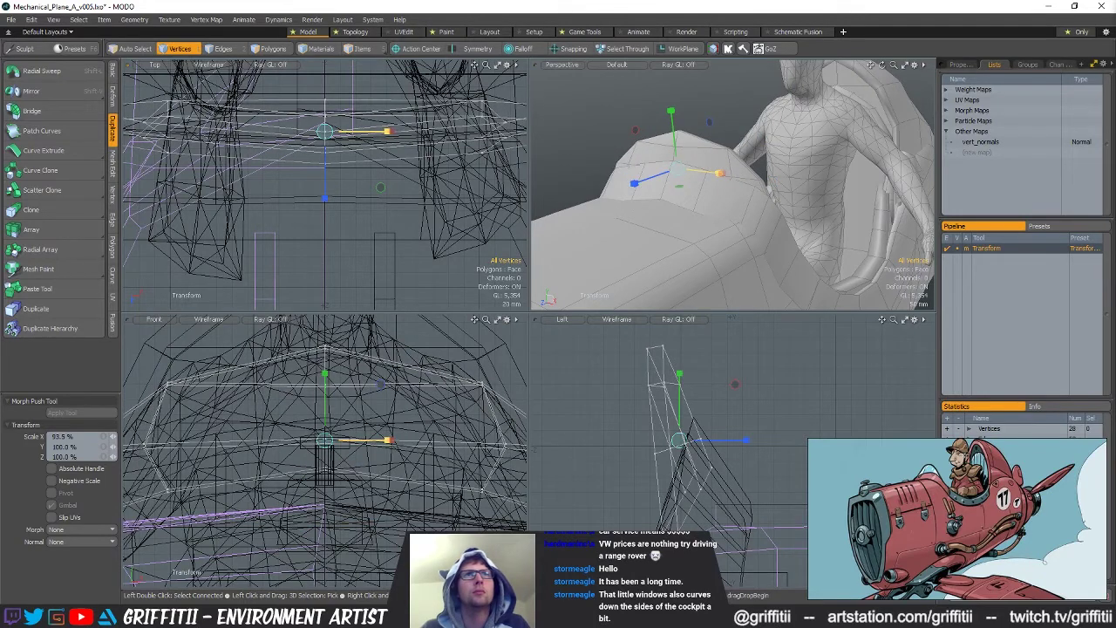
left_click_drag(673, 194, 585, 175, "alt")
left_click_drag(710, 130, 749, 131, "alt")
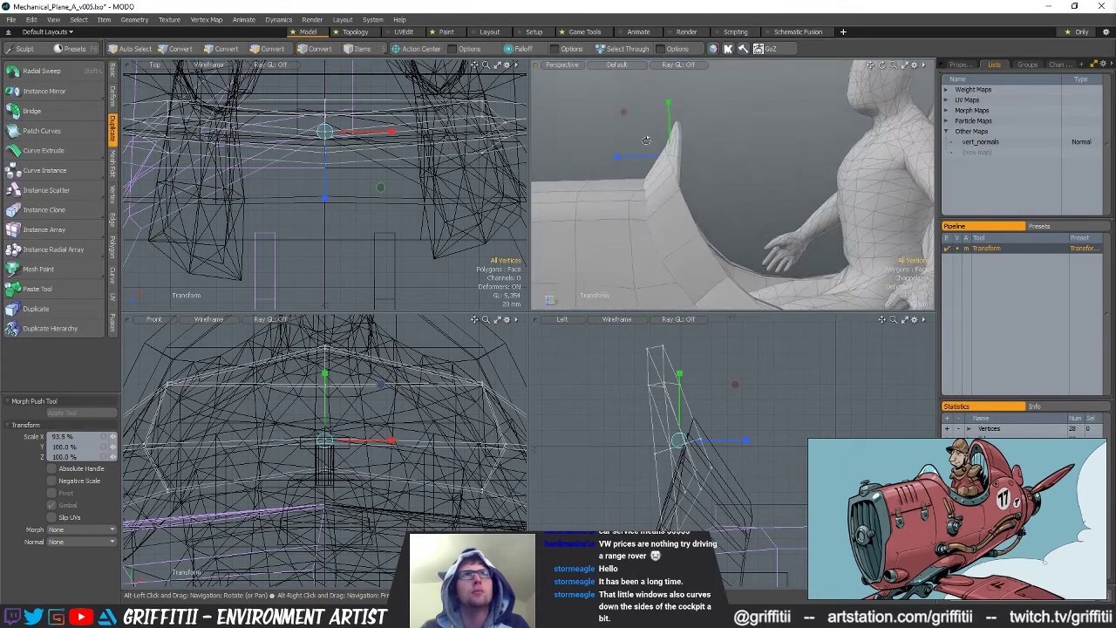
scroll(715, 451, "down", 2)
Tilt the windscreen slightly in the side view and move it 20 mm up and 8 mm back
key("e")
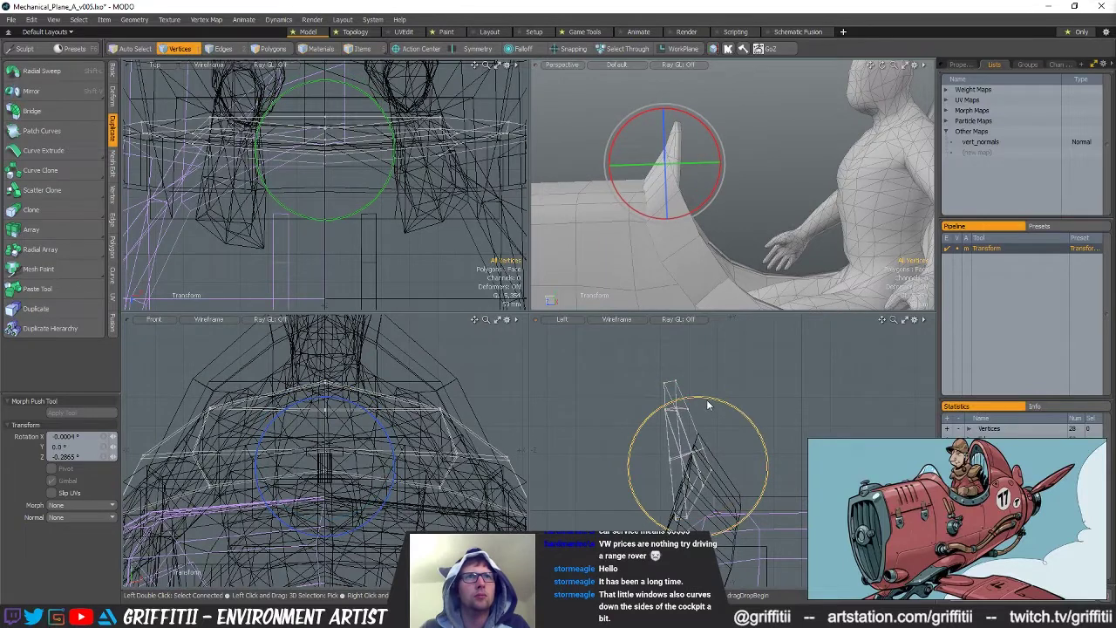
key("w")
left_click_drag(721, 412, 717, 401)
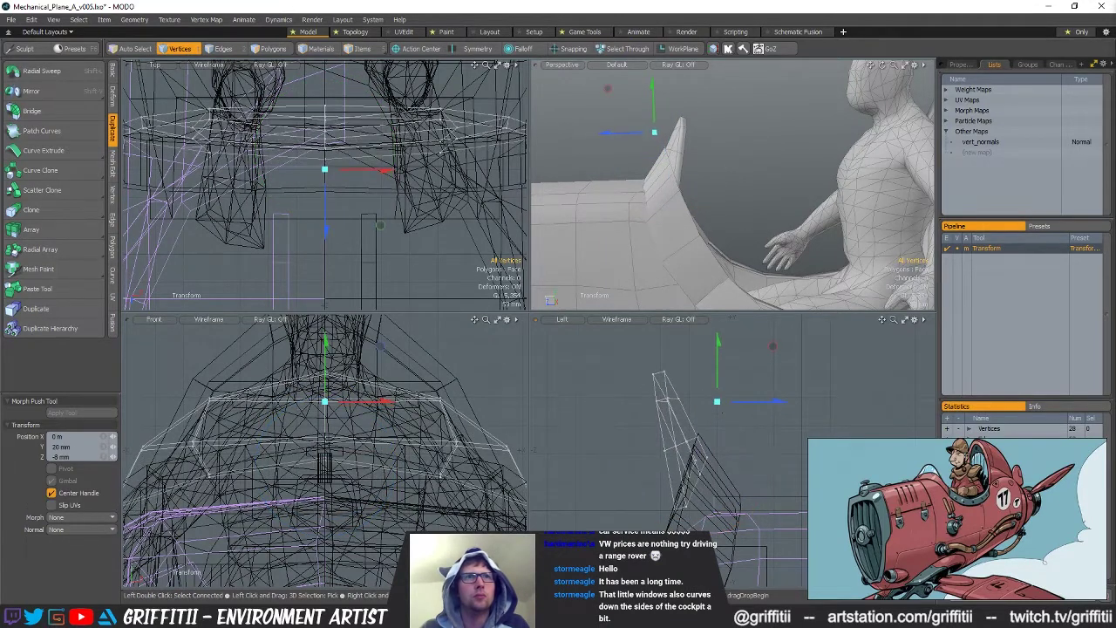
key("q")
left_click_drag(547, 245, 742, 215, "alt")
scroll(739, 245, "down", 2)
left_click_drag(679, 181, 707, 204, "alt")
scroll(697, 192, "up", 3)
Try to move the cockpit cowling's centre edges by about -15.4 mm in Y and 11.2 mm in Z
key("space")
key("space")
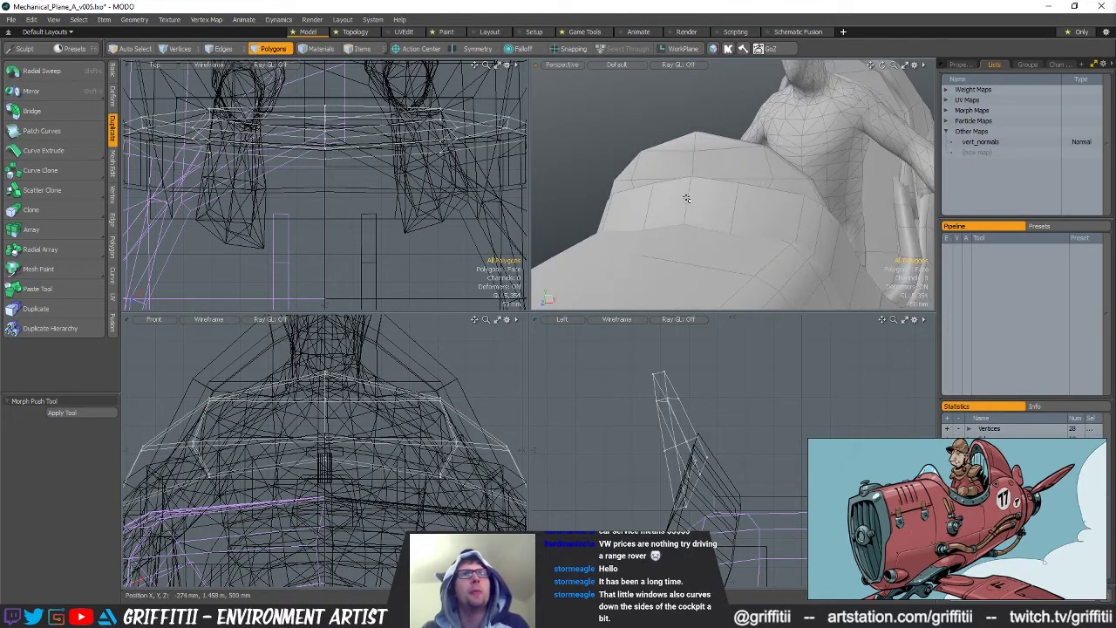
key("5")
left_click(693, 197)
key("2")
double_click(690, 197)
mouse_move(690, 197)
left_mouse_down("alt")
mouse_move(632, 229)
mouse_move(616, 167)
mouse_move(700, 178)
left_mouse_up("alt")
key("w")
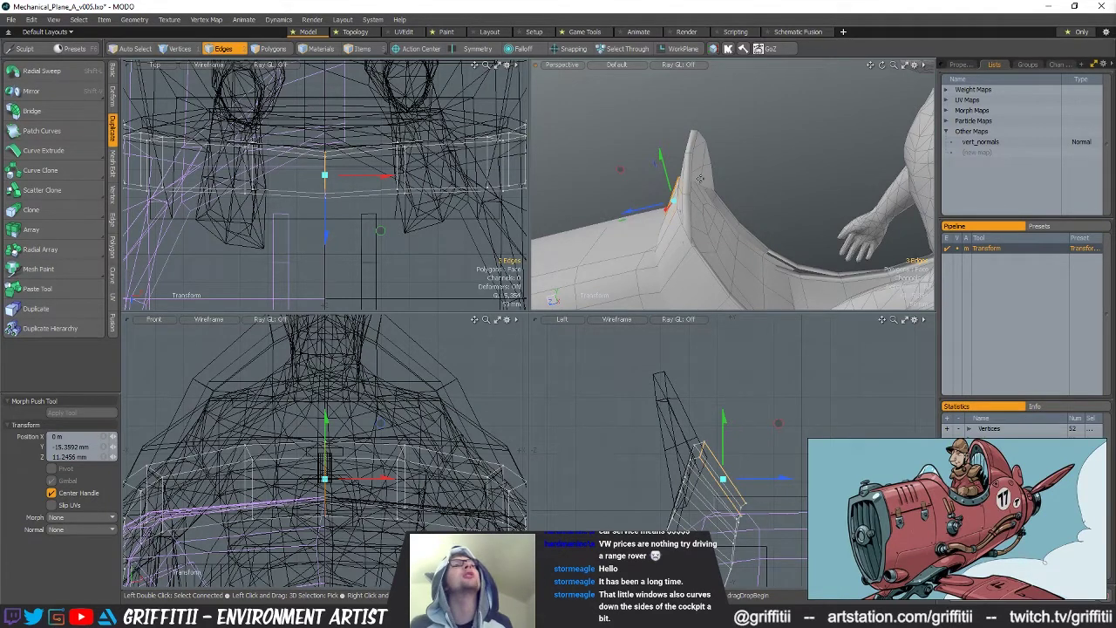
left_click_drag(663, 181, 741, 188, "alt")
key("space")
key("space")
key("space")
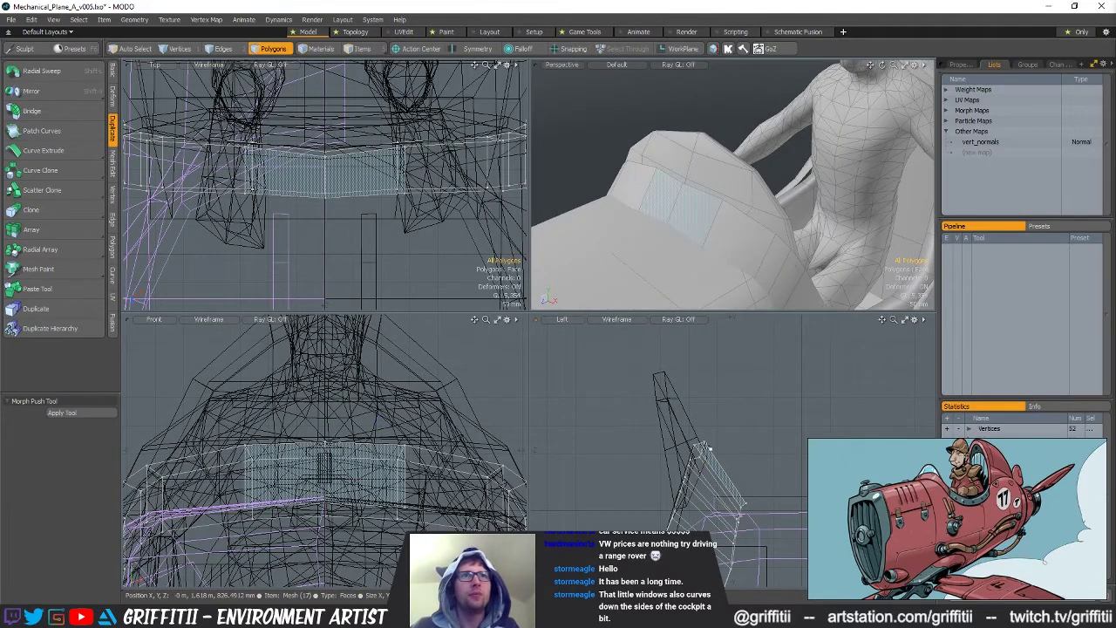
key("space")
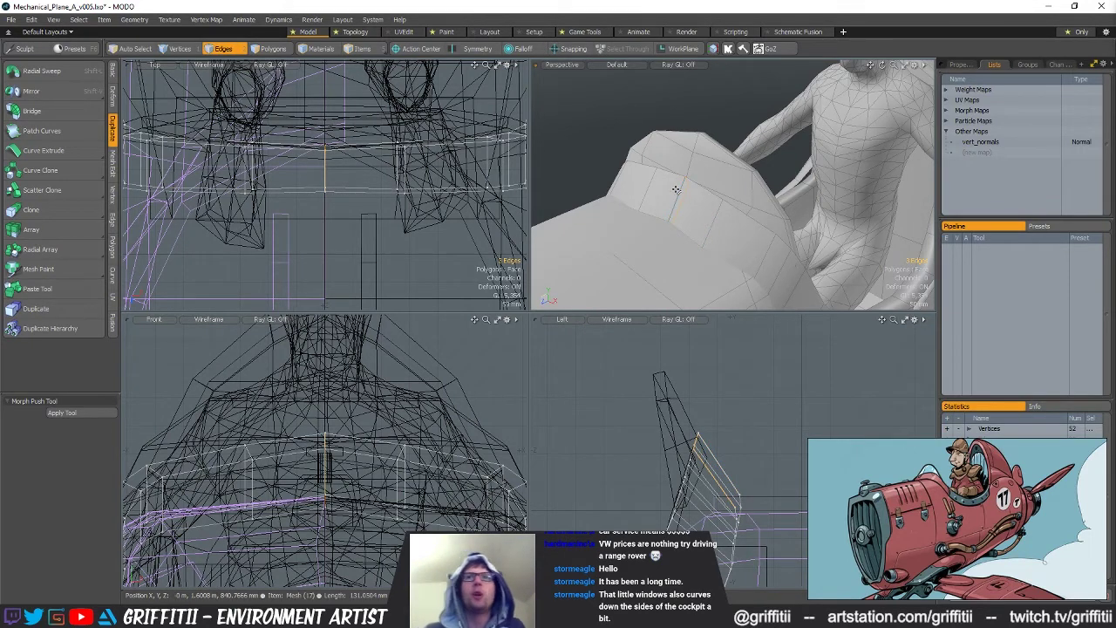
left_click_drag(685, 204, 712, 204, "alt")
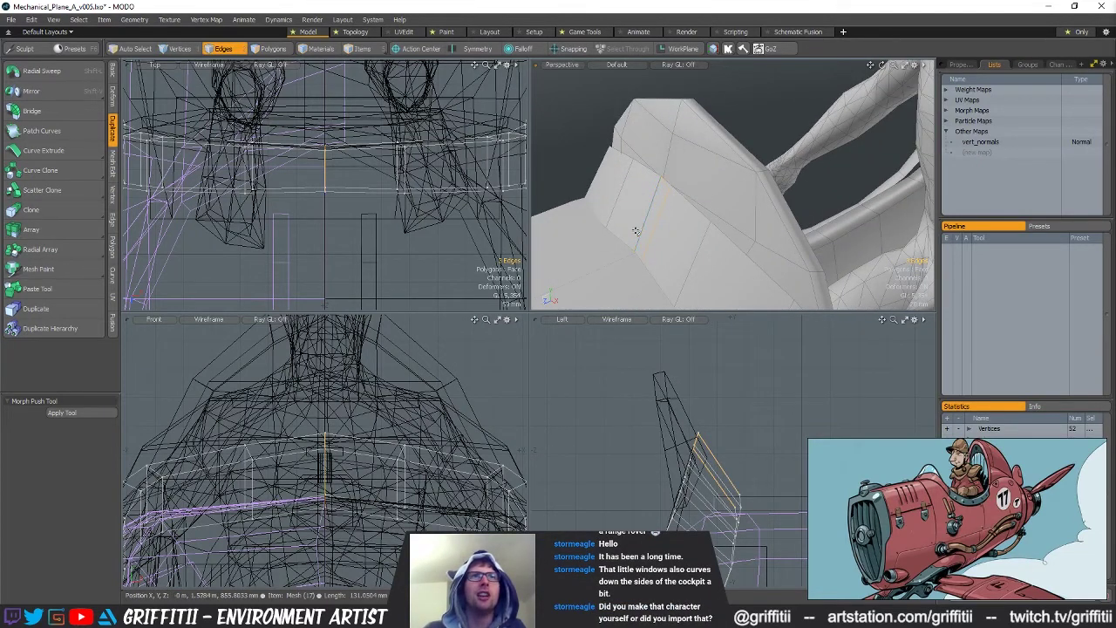
Select the vertices at the cowling's lower front centre and move them slightly forward and down
key("1")
mouse_move(328, 181)
right_mouse_down()
mouse_move(315, 207)
mouse_move(337, 193)
right_mouse_up()
key("w")
mouse_move(716, 207)
left_mouse_down("alt")
mouse_move(658, 183)
mouse_move(647, 193)
mouse_move(762, 196)
mouse_move(733, 209)
mouse_move(635, 110)
mouse_move(820, 206)
mouse_move(608, 232)
left_mouse_up("alt")
key("q")
key("Escape")
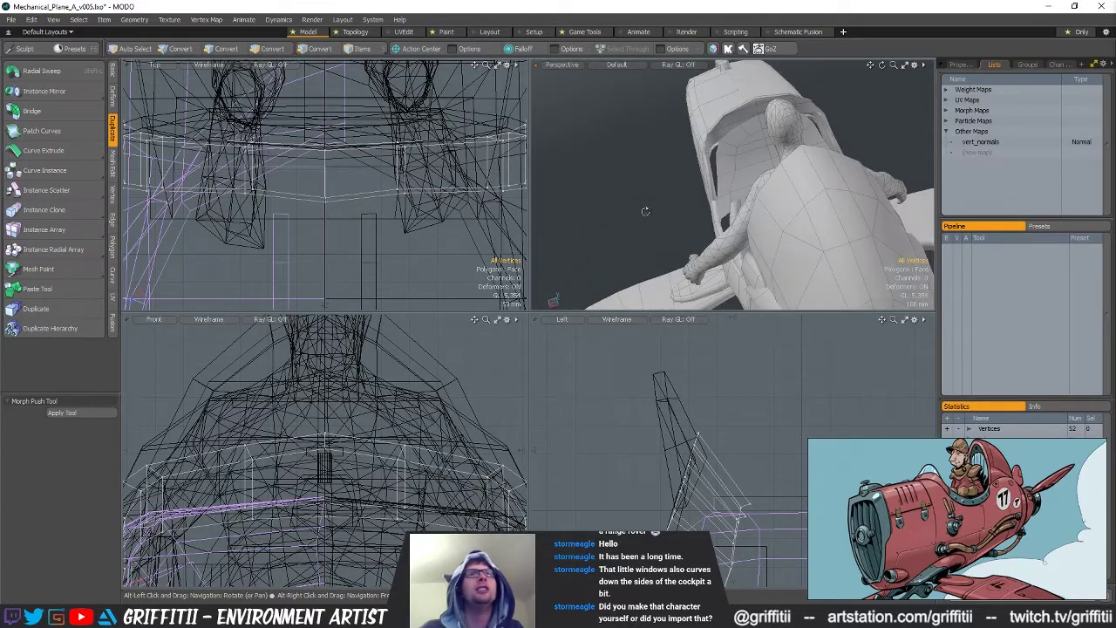
Select the side polygons of the inner panel under the cowling and scale them outward to meet the frame
scroll(738, 140, "up", 4)
key("3")
left_click_drag(743, 137, 727, 173, "alt")
left_click_drag(664, 226, 697, 212)
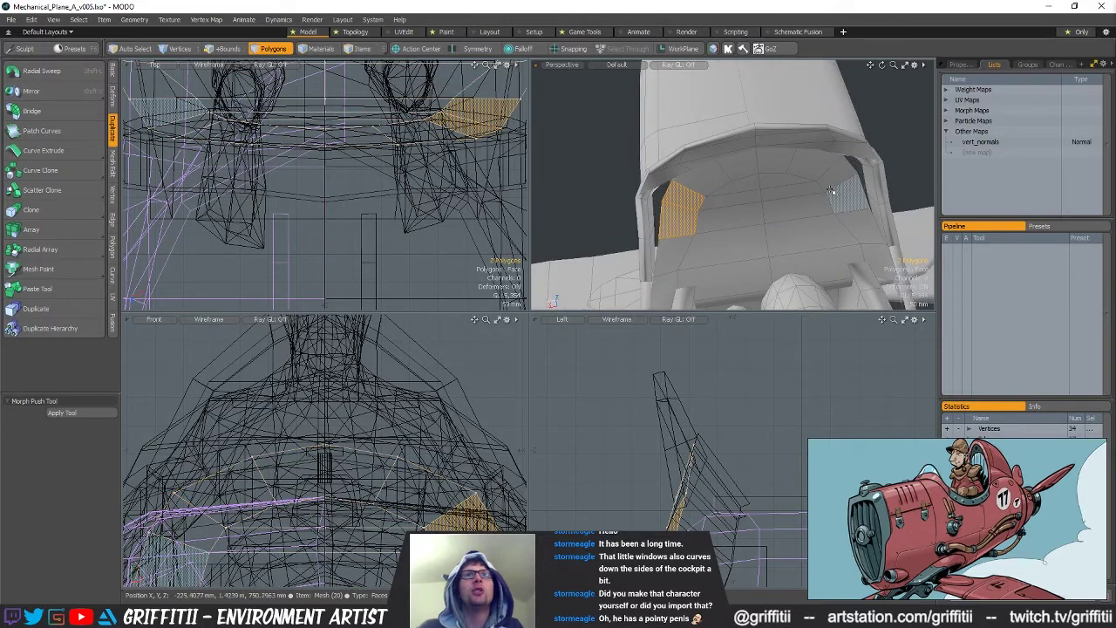
left_click_drag(850, 202, 844, 182, "shift")
key("r")
left_click_drag(714, 203, 700, 205)
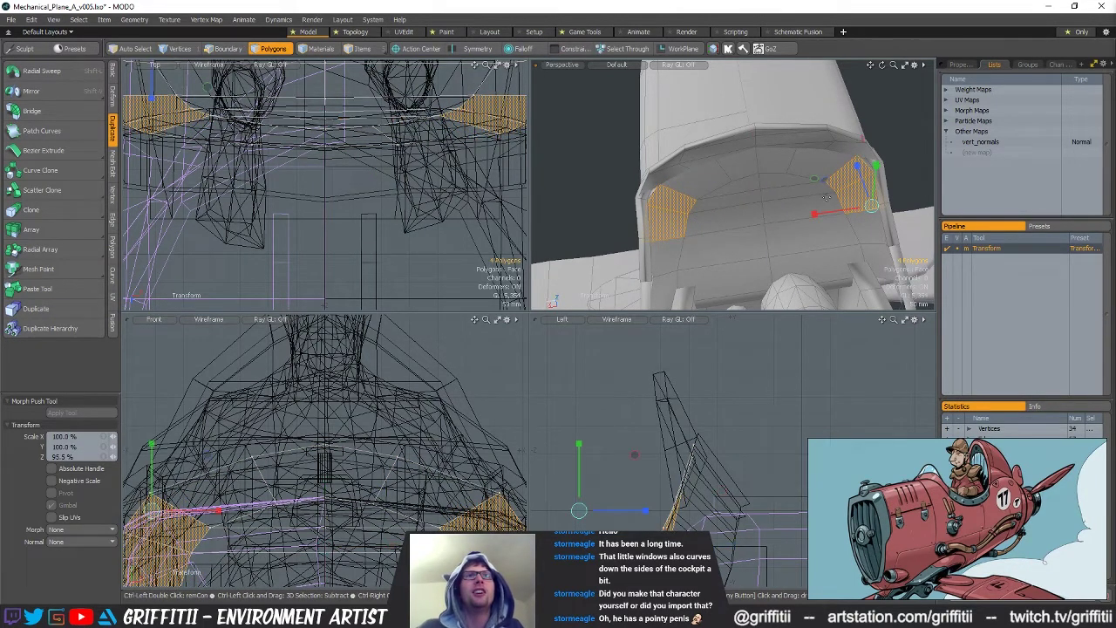
Reduce the selection to the upper corner vertices on both sides of the inner panel and scale them
key("space")
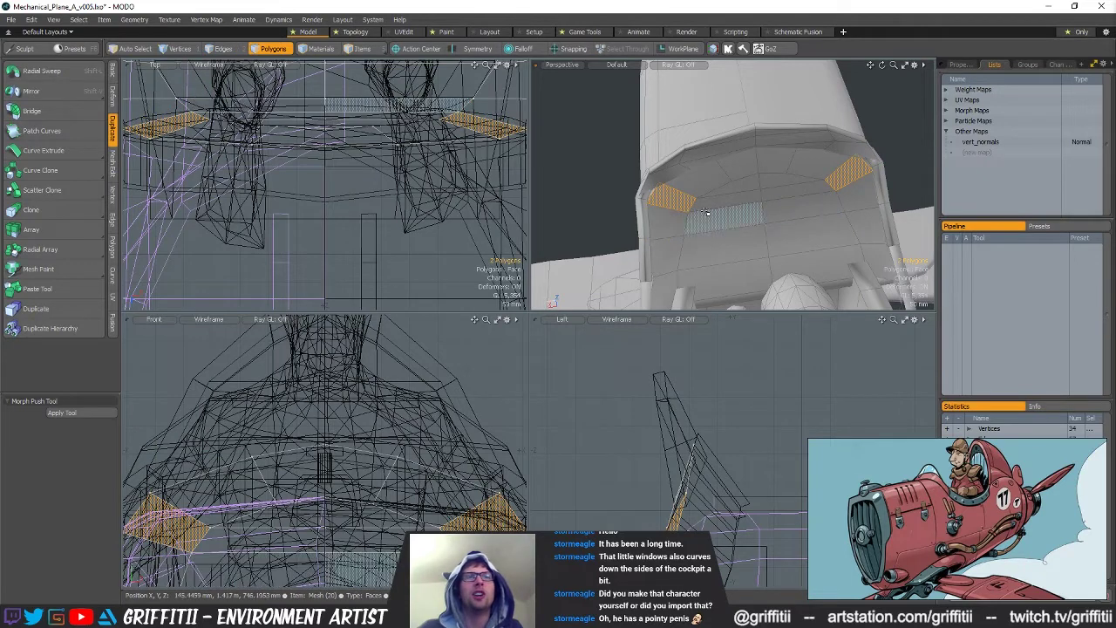
key("1")
key("3")
key("1")
key("3")
key("alt+1")
key("r")
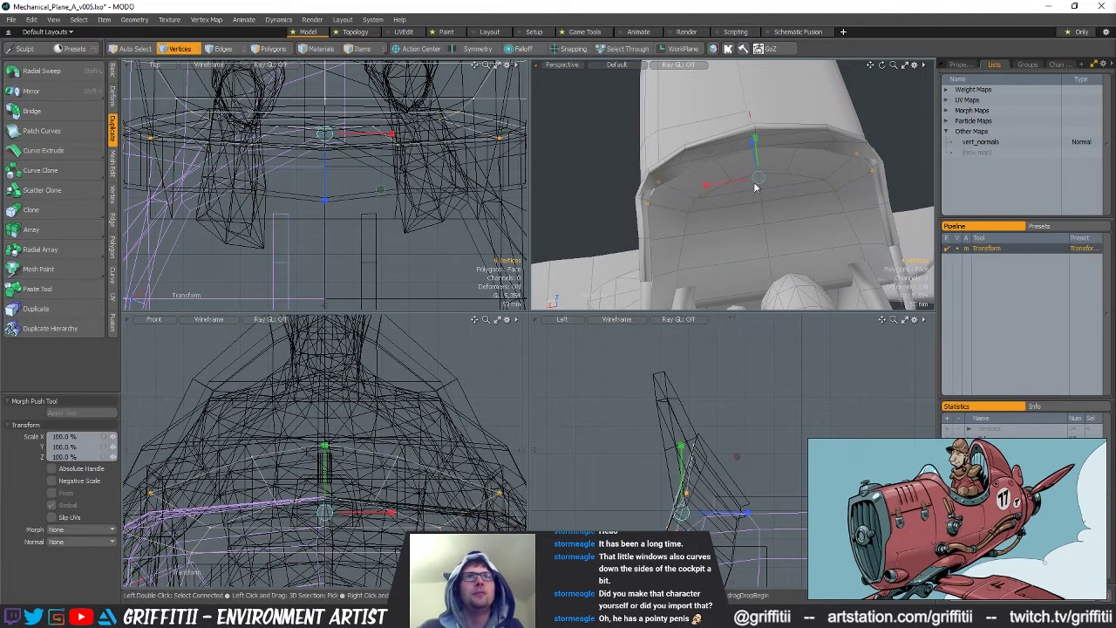
left_click_drag(713, 188, 654, 258)
key("space")
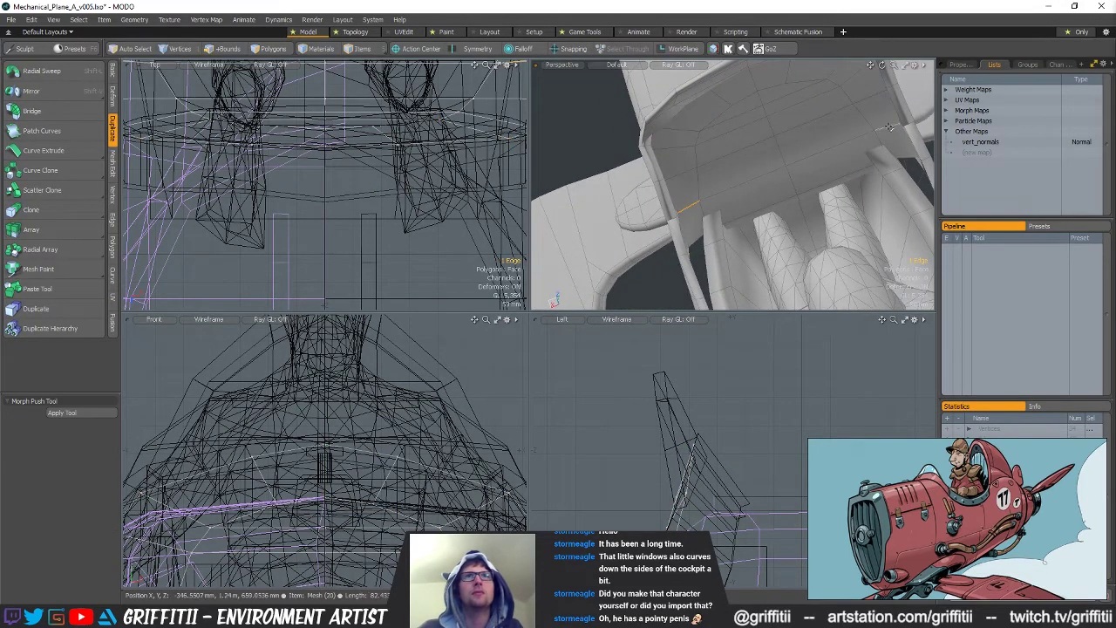
Select the two lower outer corner vertices of the inner panel and adjust their width against the cockpit sides
key("1")
right_click_drag(737, 160, 686, 190)
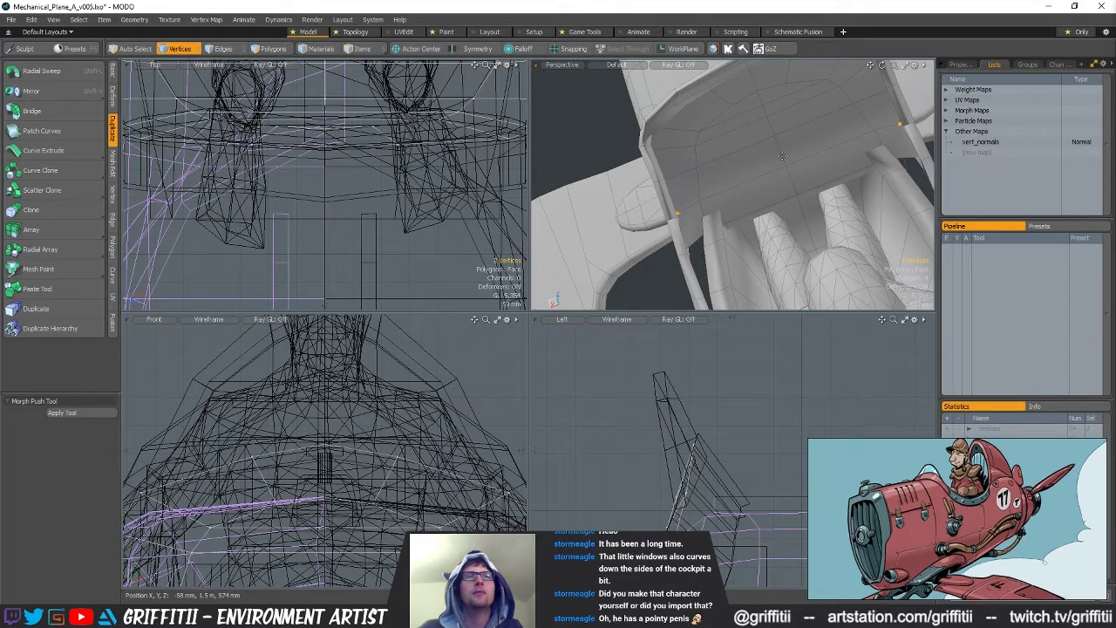
key("y")
left_click_drag(741, 191, 780, 98, "alt")
key("space")
left_click(780, 98)
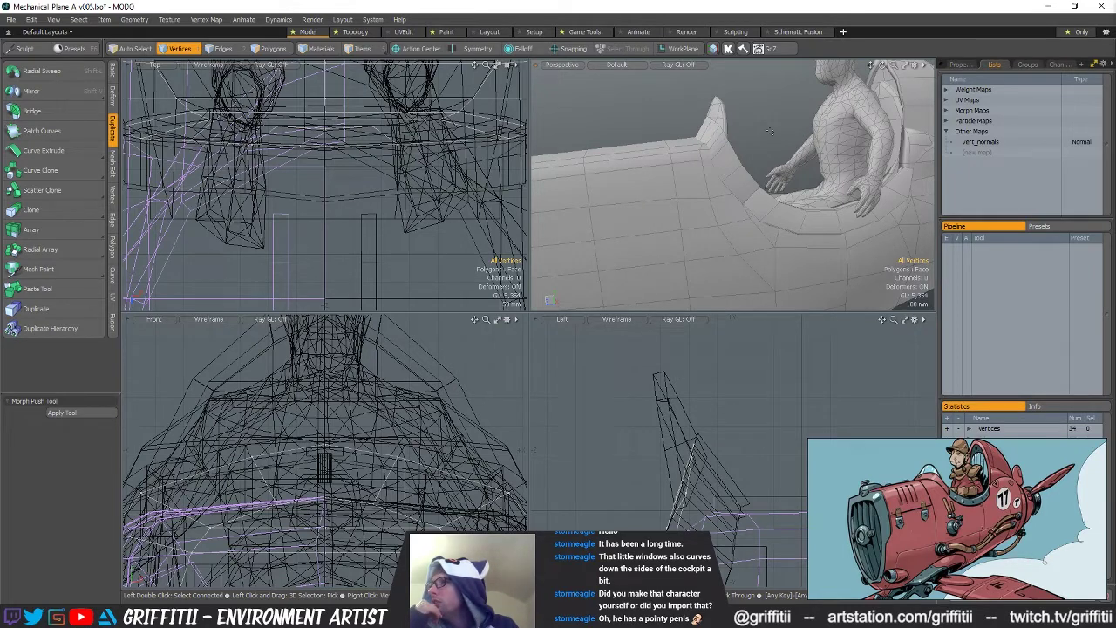
Select the seated figure and push the pointed vertex in its lap about 18 mm back in Z
left_click_drag(811, 123, 859, 164, "alt")
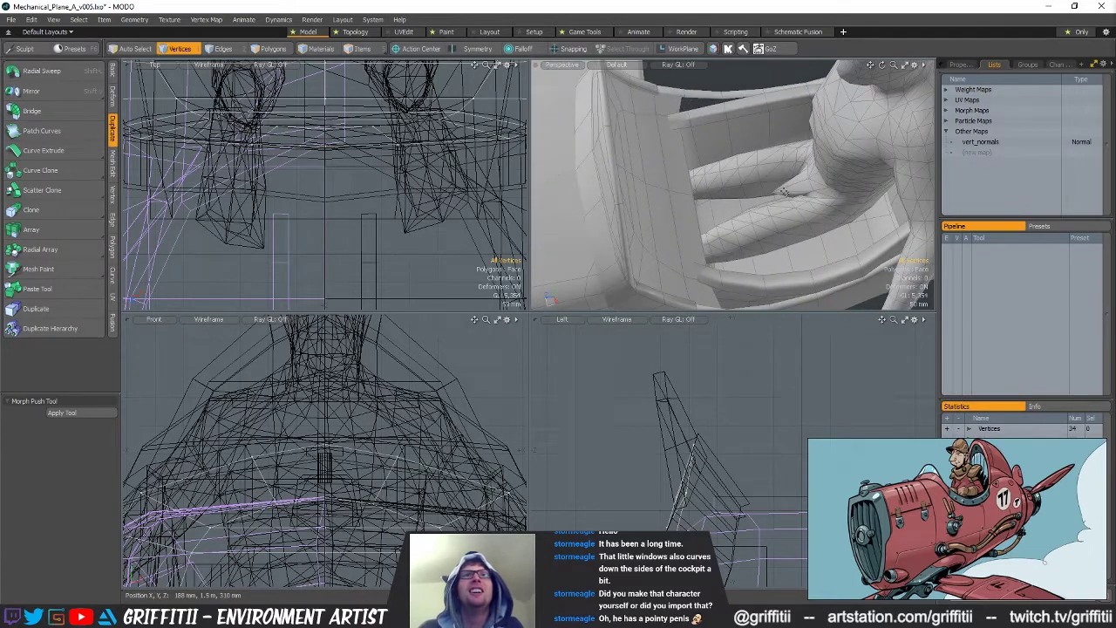
key("5")
left_click(789, 191)
key("1")
left_click(770, 192)
key("w")
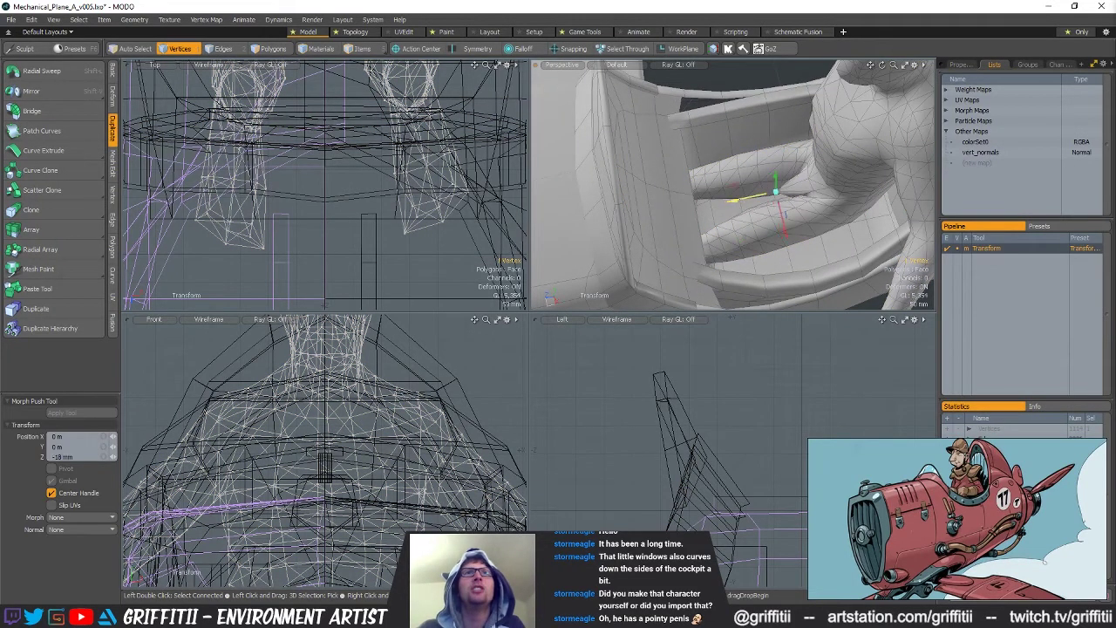
key("Escape")
Select the two vertices still protruding from the seated figure's lap and move them to flatten the bump
left_click_drag(767, 194, 833, 341, "alt")
key("1")
left_click_drag(797, 177, 790, 188, "alt+shift")
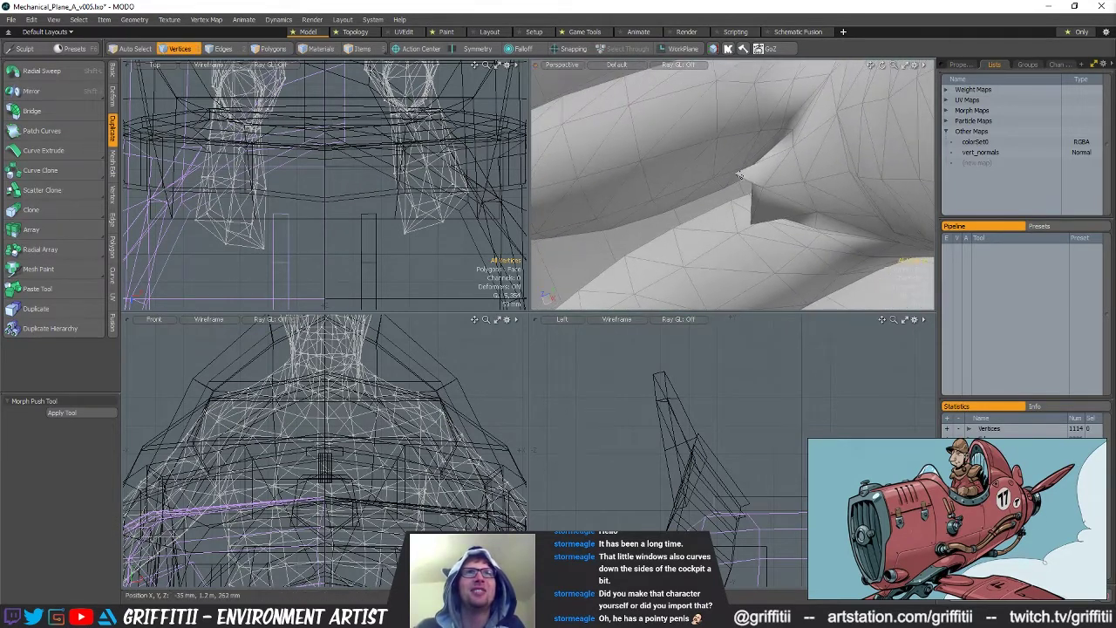
left_click(737, 175)
key("w")
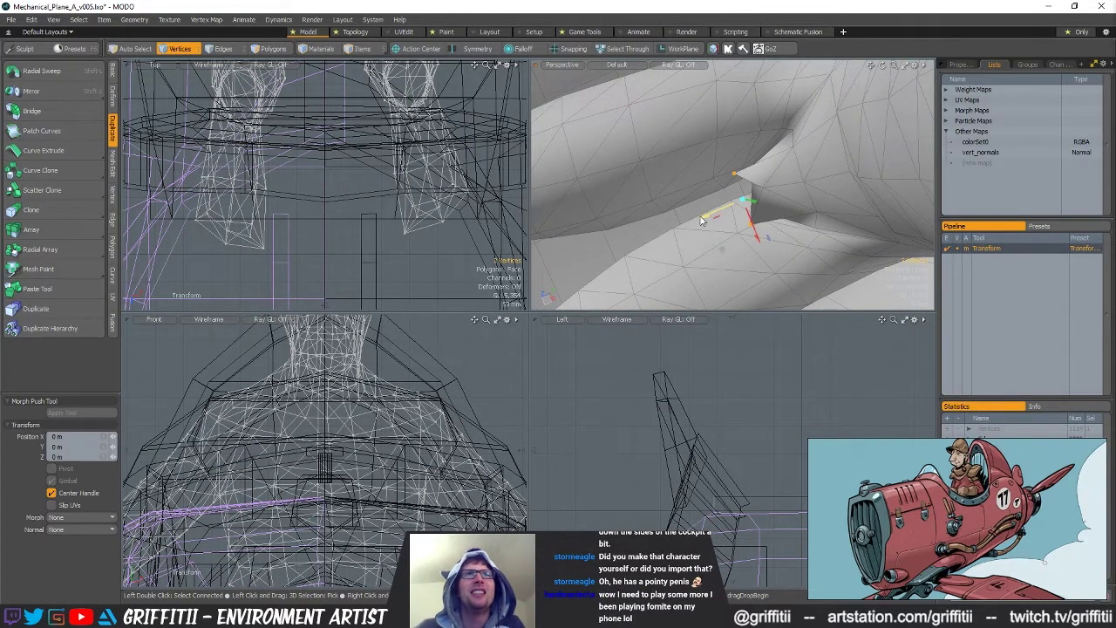
left_click_drag(751, 236, 784, 179, "alt")
key("Escape")
key("Escape")
mouse_move(785, 179)
left_mouse_down("ctrl+alt")
mouse_move(739, 176)
mouse_move(770, 172)
left_mouse_up("ctrl+alt")
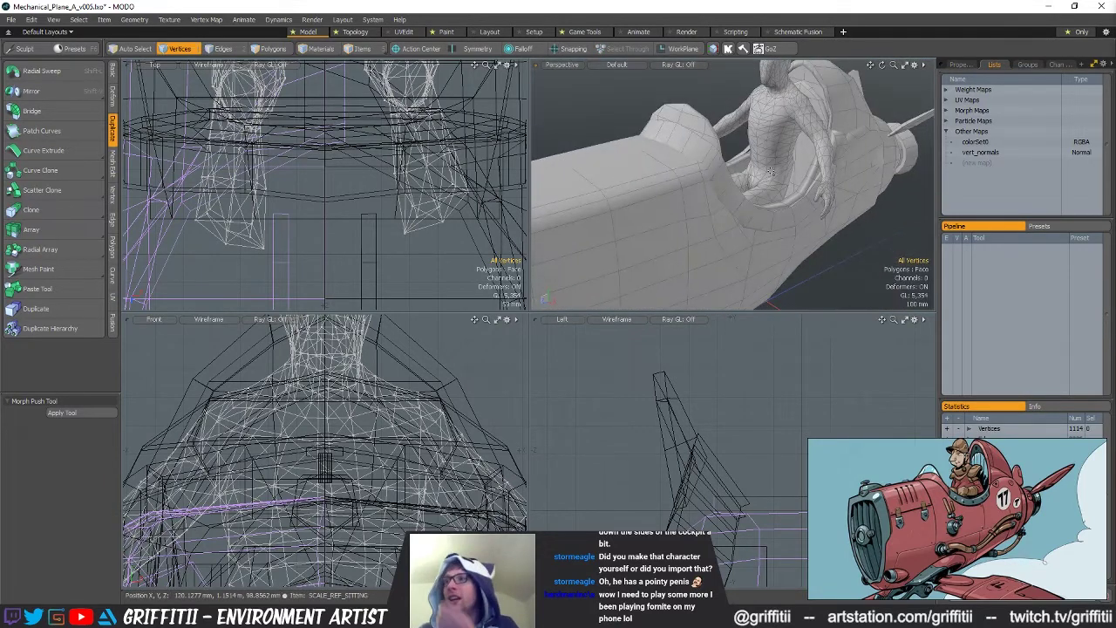
mouse_move(734, 187)
left_mouse_down("alt")
mouse_move(689, 182)
mouse_move(767, 174)
mouse_move(725, 167)
mouse_move(888, 212)
mouse_move(737, 142)
mouse_move(729, 167)
left_mouse_up("alt")
key("5")
left_click(752, 169)
key("4")
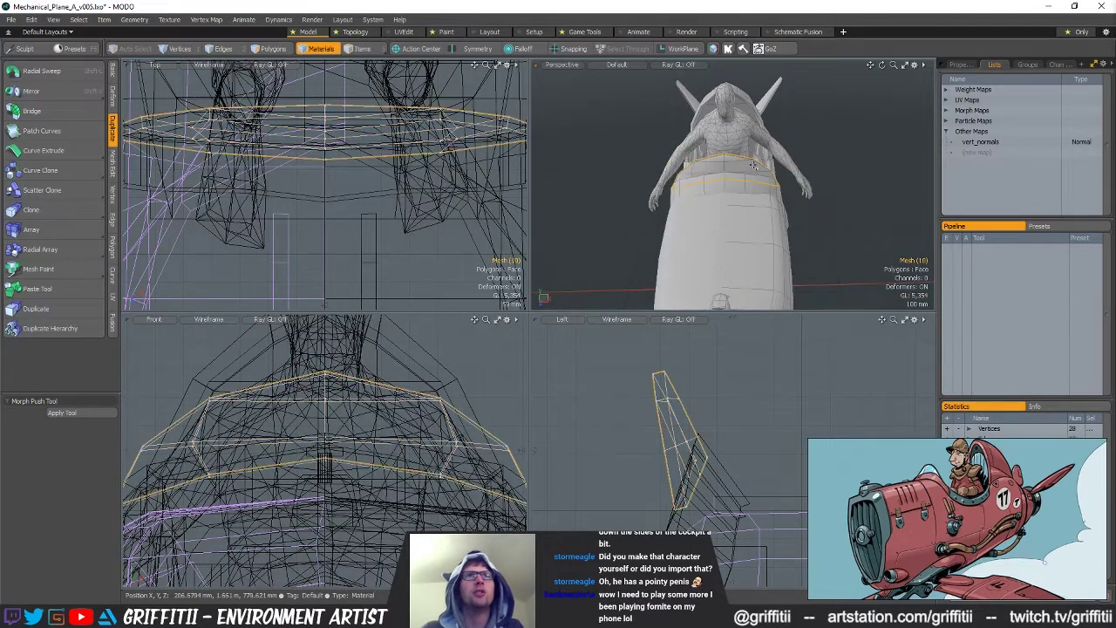
left_click(753, 165)
left_click_drag(753, 164, 789, 192, "alt")
key("r")
key("q")
Select the cowling's rear rim vertices and scale them to 90% in X to narrow the rim
key("5")
left_click(759, 194)
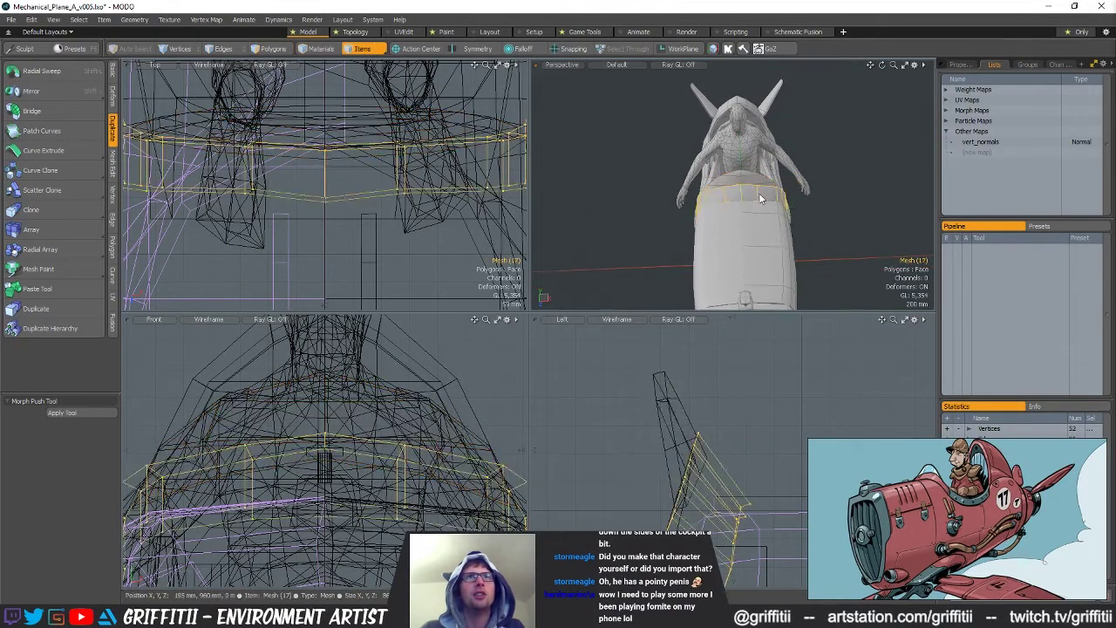
key("3")
left_click(752, 191)
left_click(838, 186)
key("y")
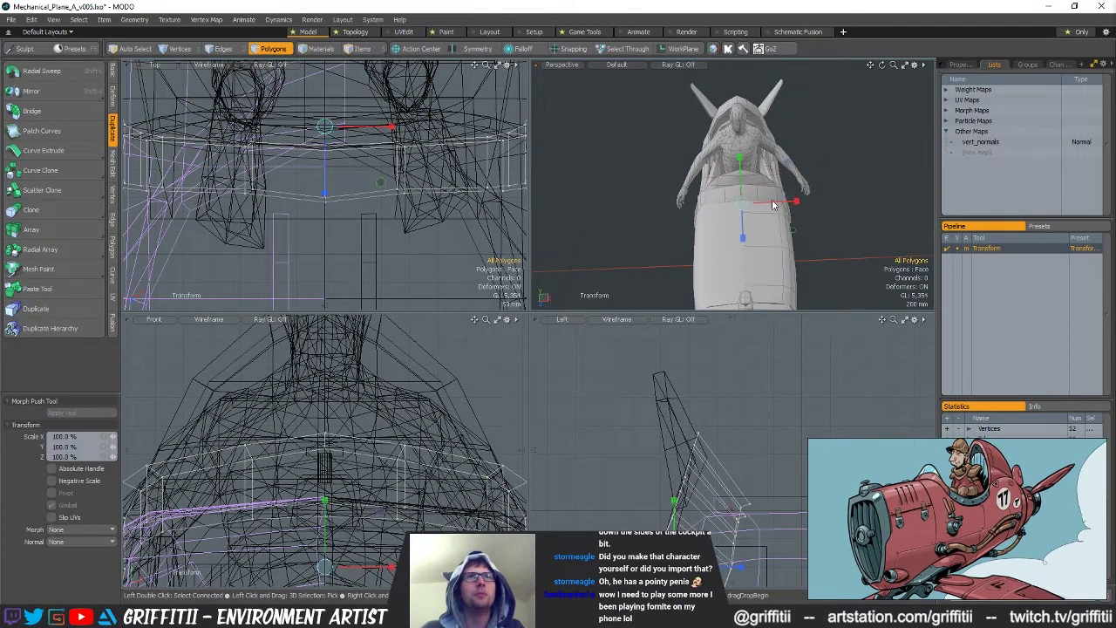
key("q")
scroll(392, 236, "down", 5)
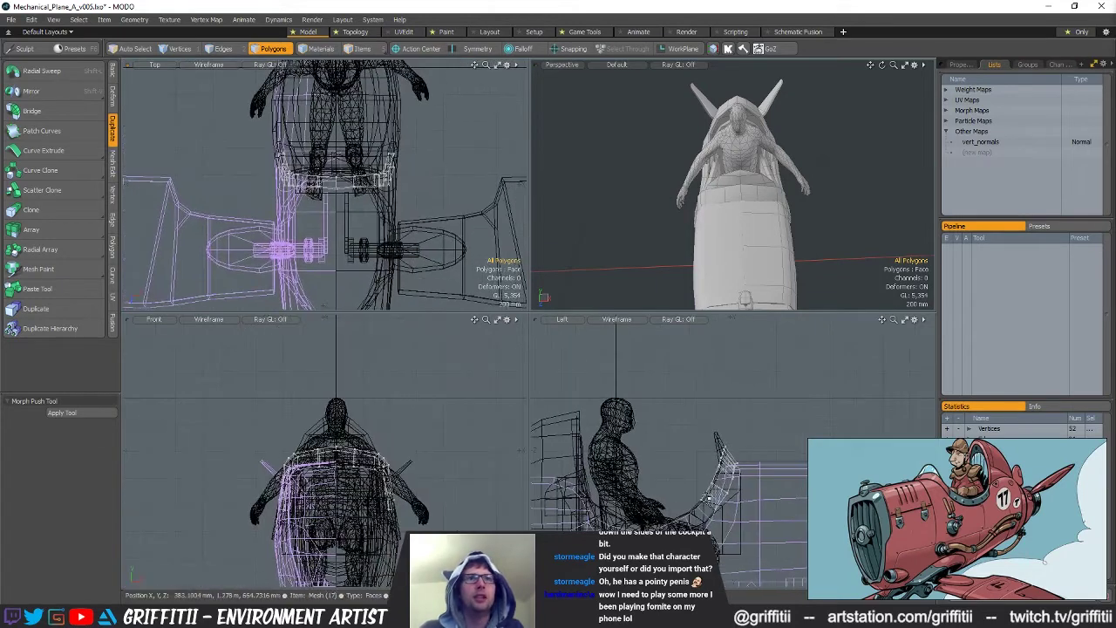
double_click(750, 419)
key("y")
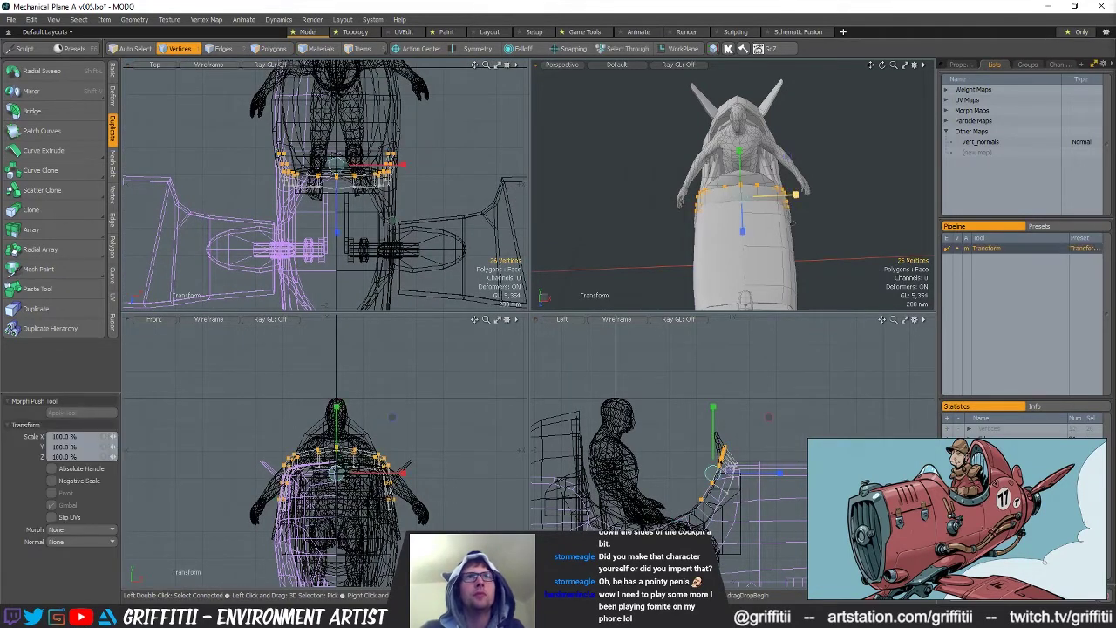
left_click_drag(738, 197, 809, 199, "alt")
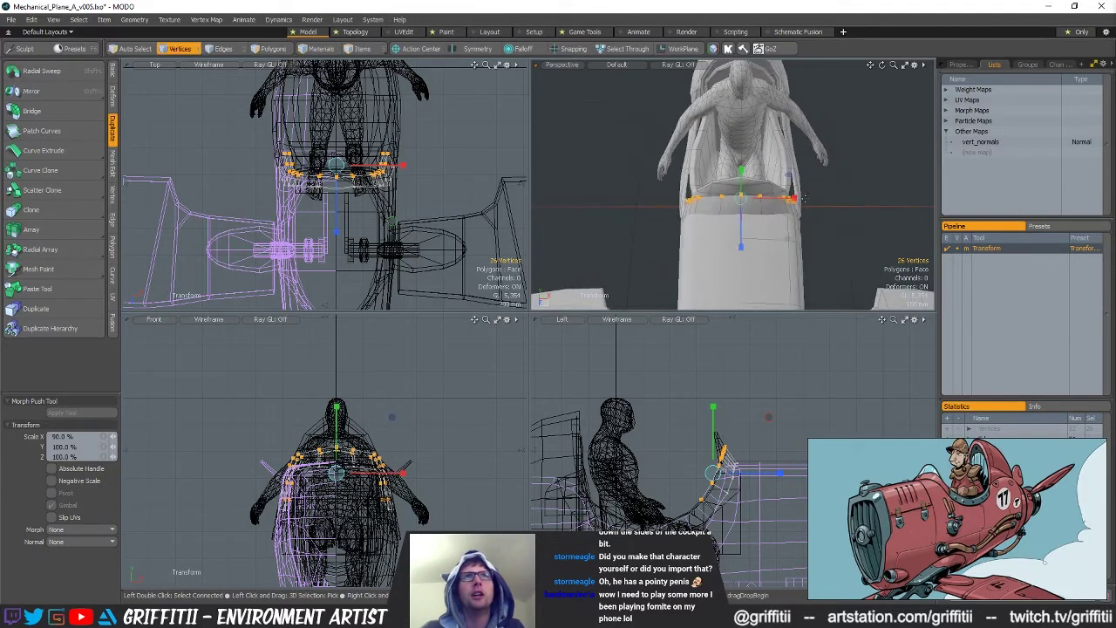
Select all polygons of the windscreen and narrow them in X to match the cowling's rim
key("space")
key("space")
key("space")
double_click(741, 183)
left_click_drag(741, 184, 781, 183, "alt")
key("y")
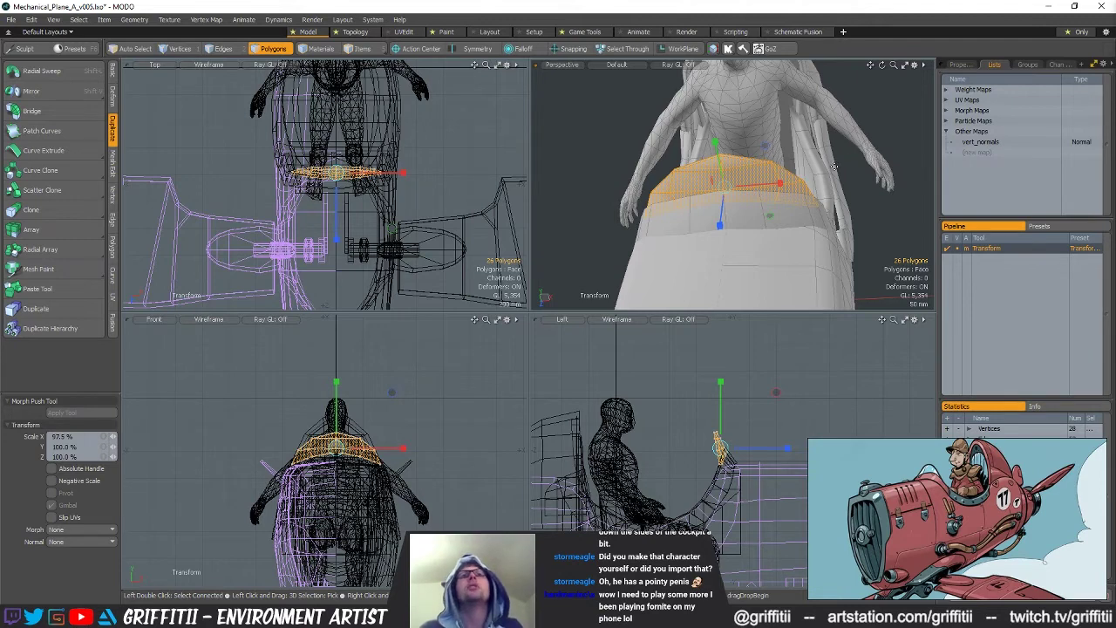
key("space")
left_click(852, 193)
left_click_drag(852, 193, 835, 135, "alt")
key("3")
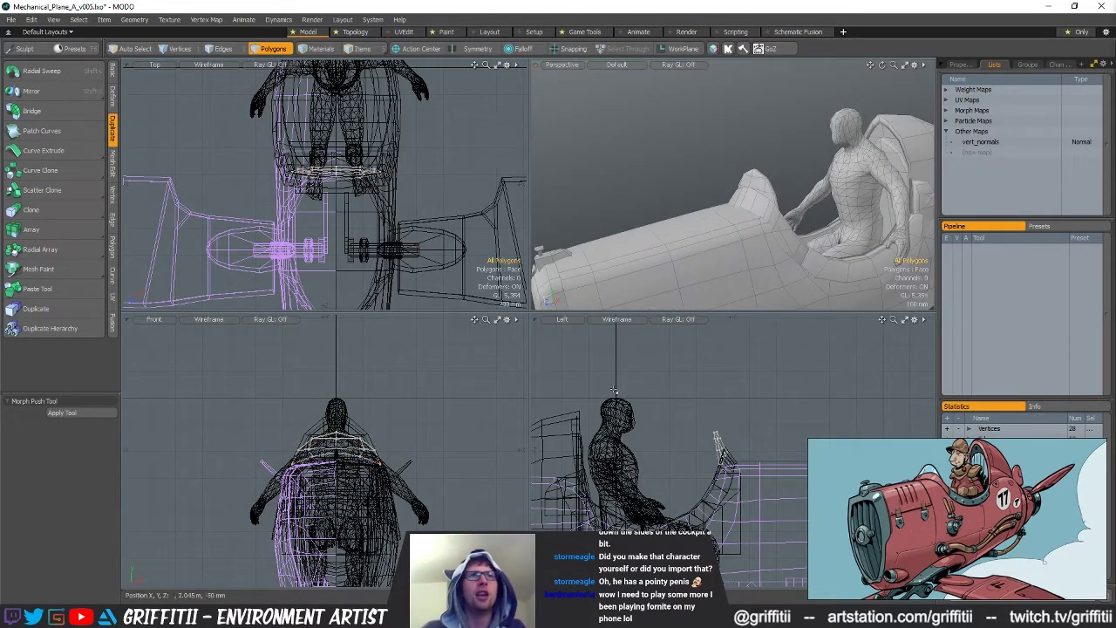
Nudge the windscreen mesh slightly down toward the cowling
key("5")
left_click_drag(796, 194, 824, 241, "alt")
left_click(748, 220)
left_click(752, 228)
key("3")
key("w")
left_click_drag(717, 211, 717, 218)
left_click_drag(811, 229, 758, 261, "alt")
key("space")
Select the adjoining cowling mesh and nudge it slightly to fit against the windscreen
key("5")
left_click(770, 248)
key("space")
key("space")
key("w")
left_click_drag(623, 189, 874, 227, "alt")
mouse_move(717, 242)
left_mouse_down()
mouse_move(706, 235)
mouse_move(715, 240)
left_mouse_up()
left_click_drag(806, 219, 750, 211, "alt")
key("Escape")
key("Escape")
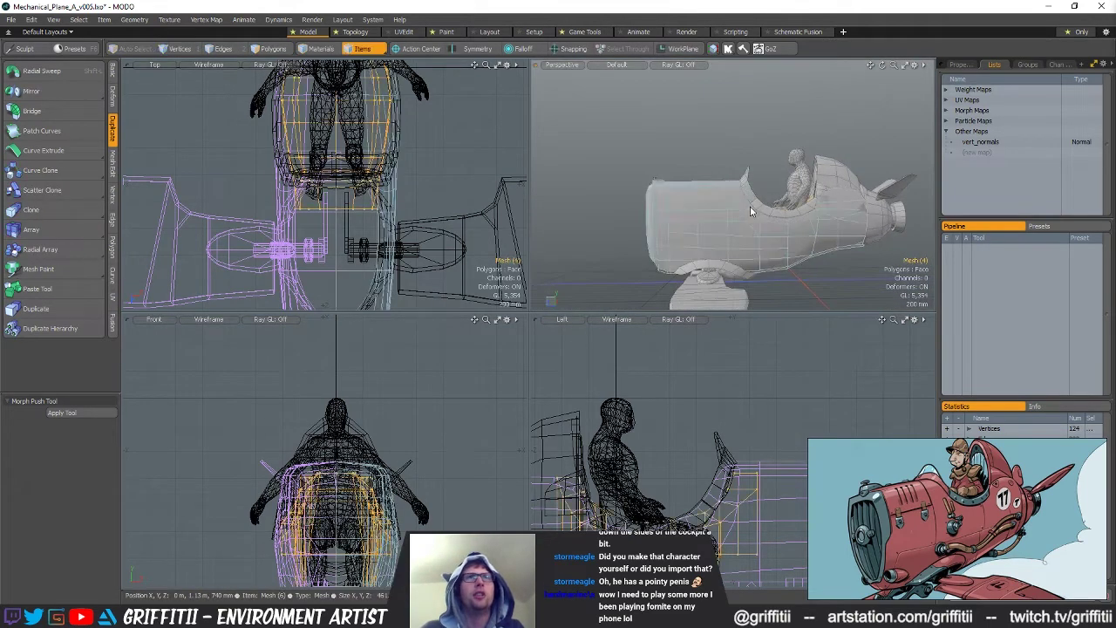
Select all of the plane's meshes except the seated figure and switch to editing their vertices
left_click(751, 208, "shift")
left_click_drag(707, 473, 515, 438, "ctrl+alt")
mouse_move(710, 428)
right_mouse_down()
mouse_move(578, 483)
mouse_move(723, 510)
right_mouse_up()
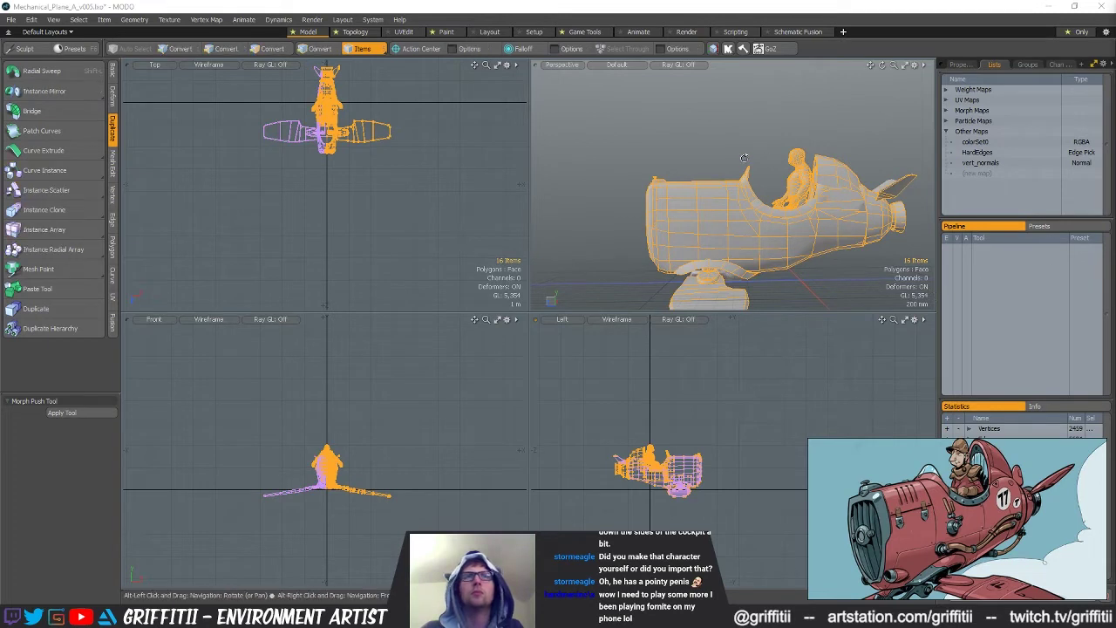
left_click_drag(828, 229, 803, 222, "alt")
left_click(795, 182, "ctrl")
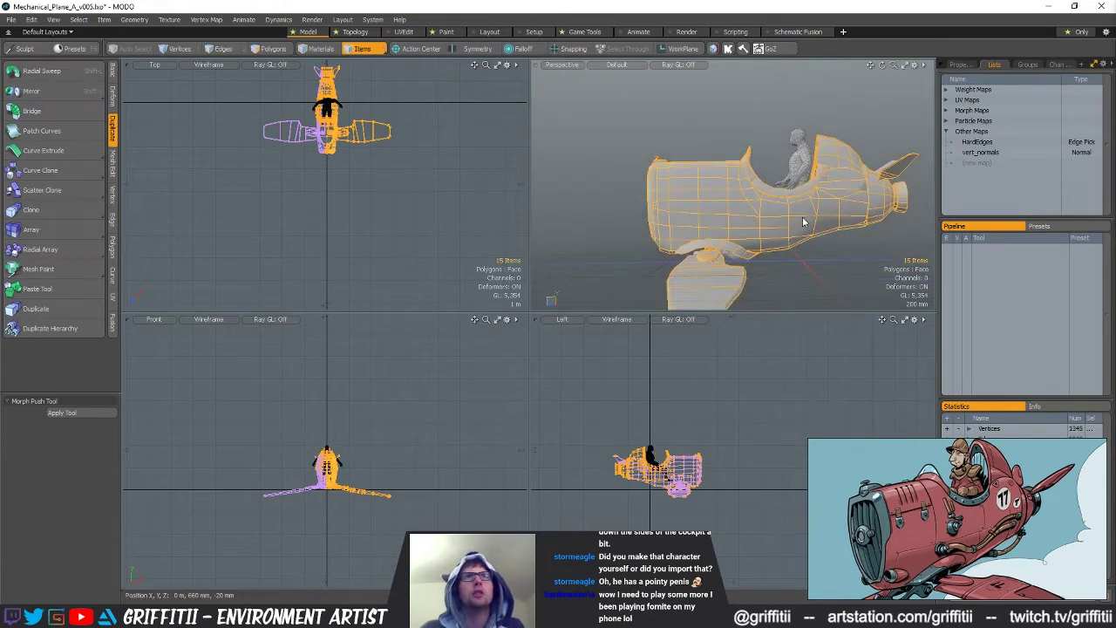
key("1")
left_click_drag(831, 262, 805, 262, "alt+shift")
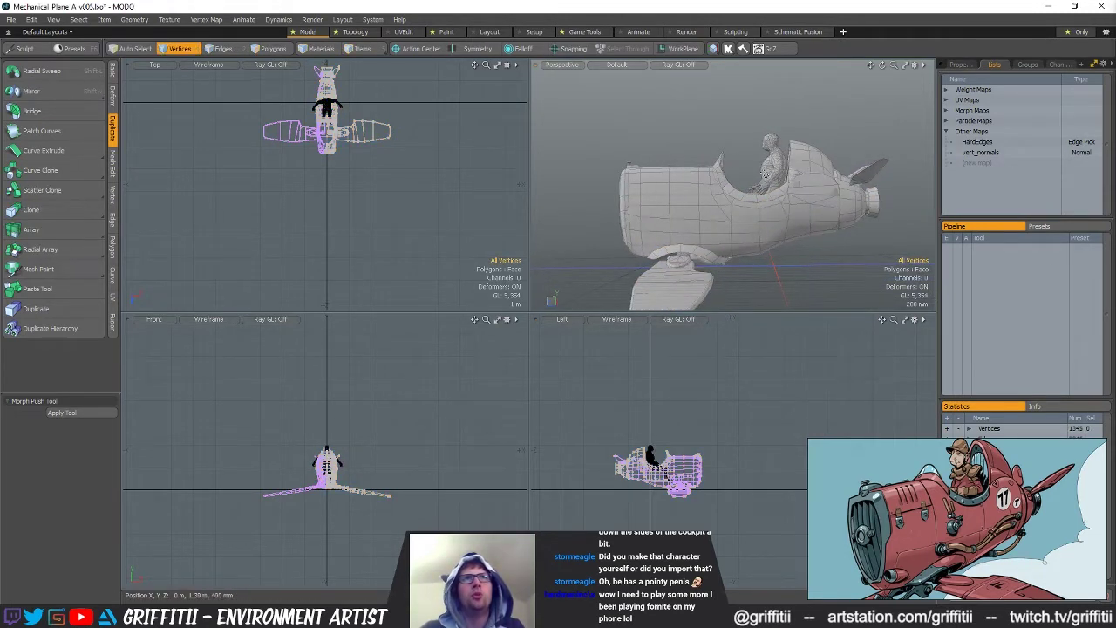
left_click_drag(779, 176, 695, 307, "alt")
scroll(639, 468, "up", 4)
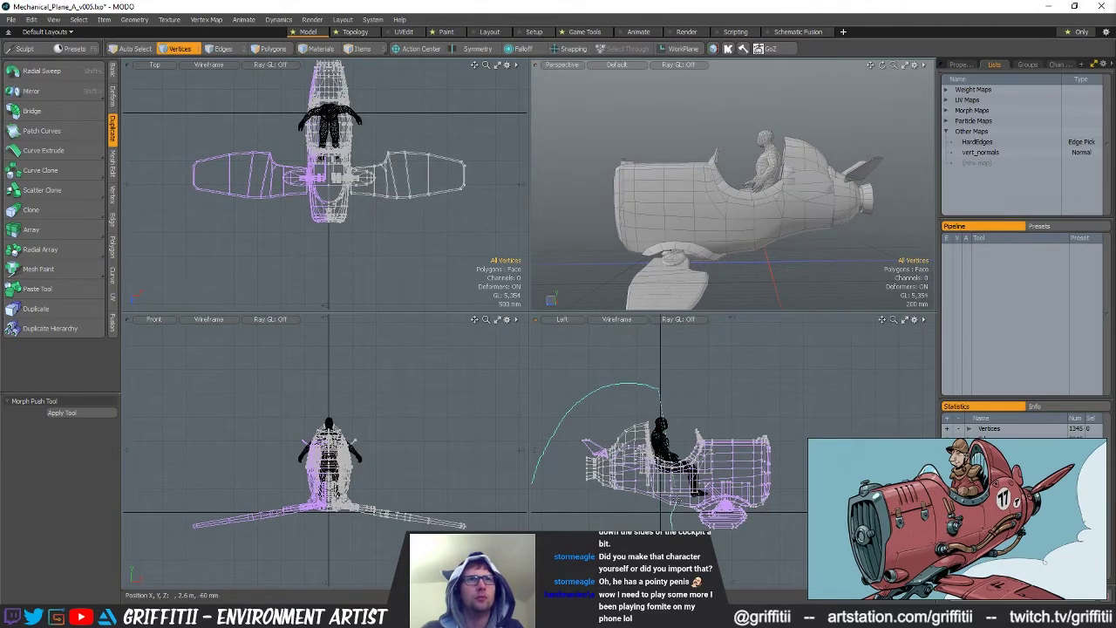
Select the vertices of the tail section behind the cockpit and move them 110 mm in Z toward the nose
right_click_drag(677, 437, 678, 446)
left_click_drag(804, 189, 769, 193, "alt")
key("w")
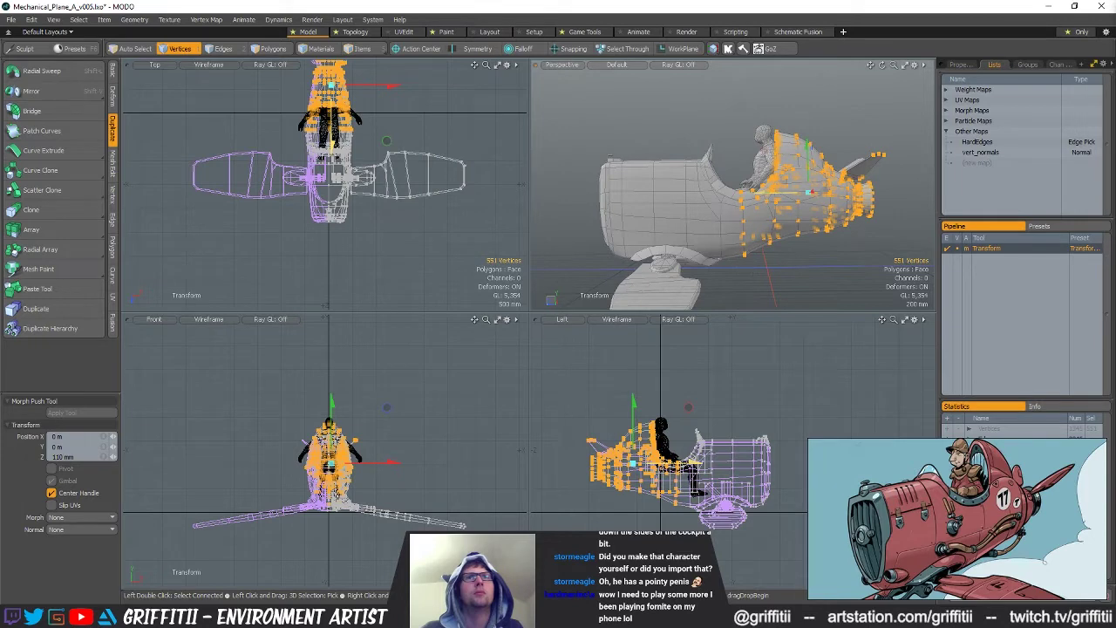
key("space")
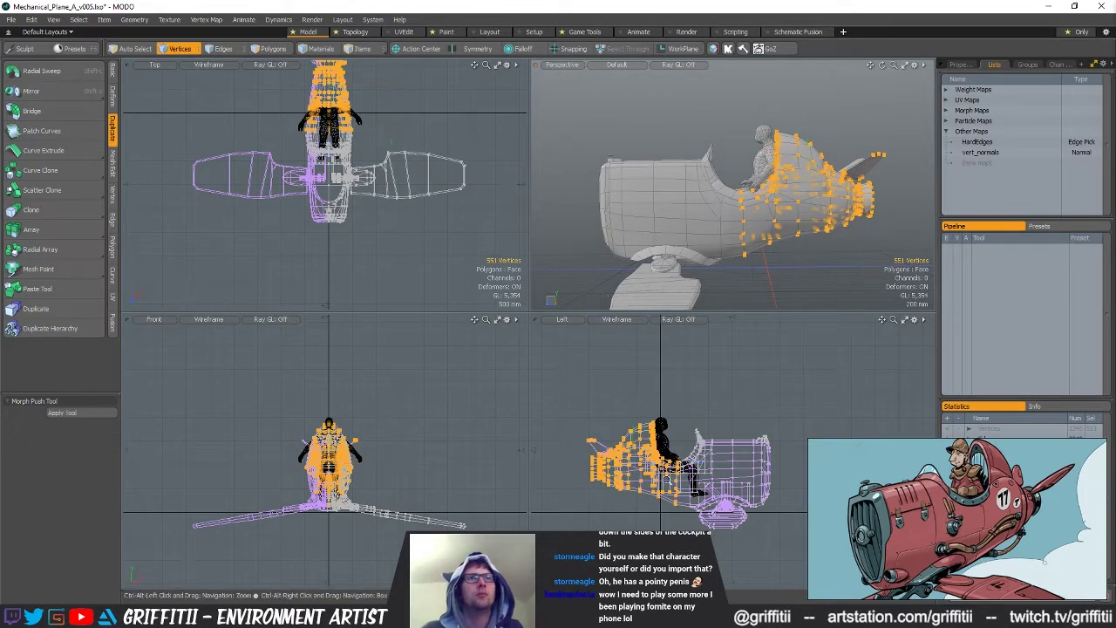
Remove the vertices at the tail section's lower front edge from the selection and nudge the rest slightly further forward
left_click_drag(666, 478, 732, 479, "ctrl+alt")
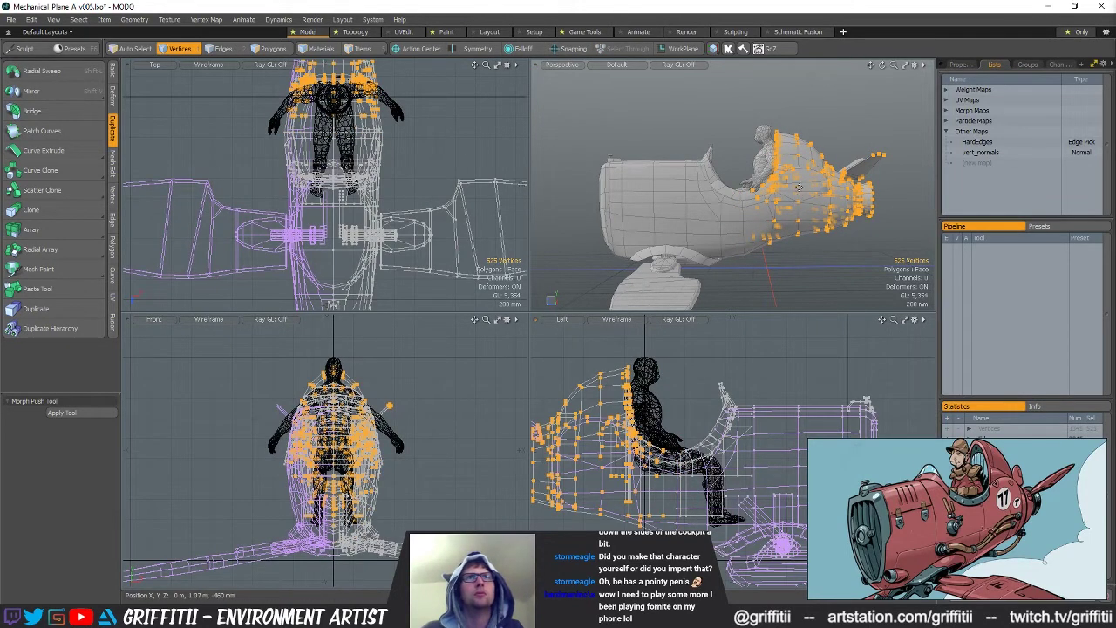
key("w")
left_click_drag(777, 189, 769, 188)
key("space")
Select the seated figure and reposition it in the cockpit by about -72 mm in Y and 128 mm in Z
key("5")
left_click(764, 148)
key("3")
key("w")
left_click_drag(694, 145, 686, 147)
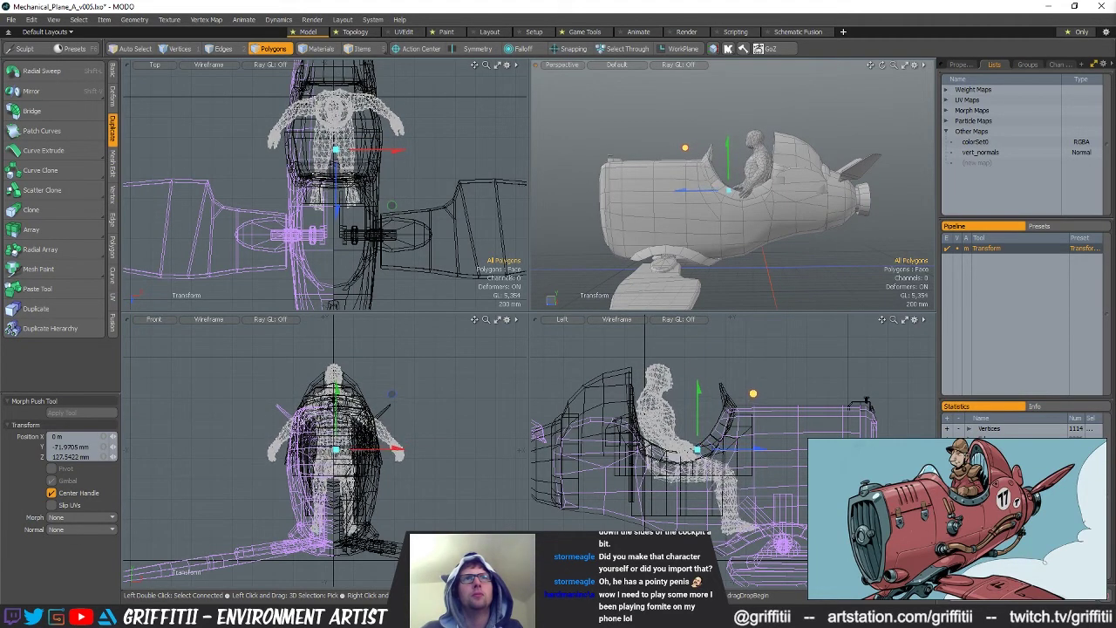
key("q")
Select the fuselage mesh and switch to editing its vertices at the underside of the tail
left_click_drag(776, 167, 816, 172, "alt")
left_click_drag(719, 169, 802, 155, "alt")
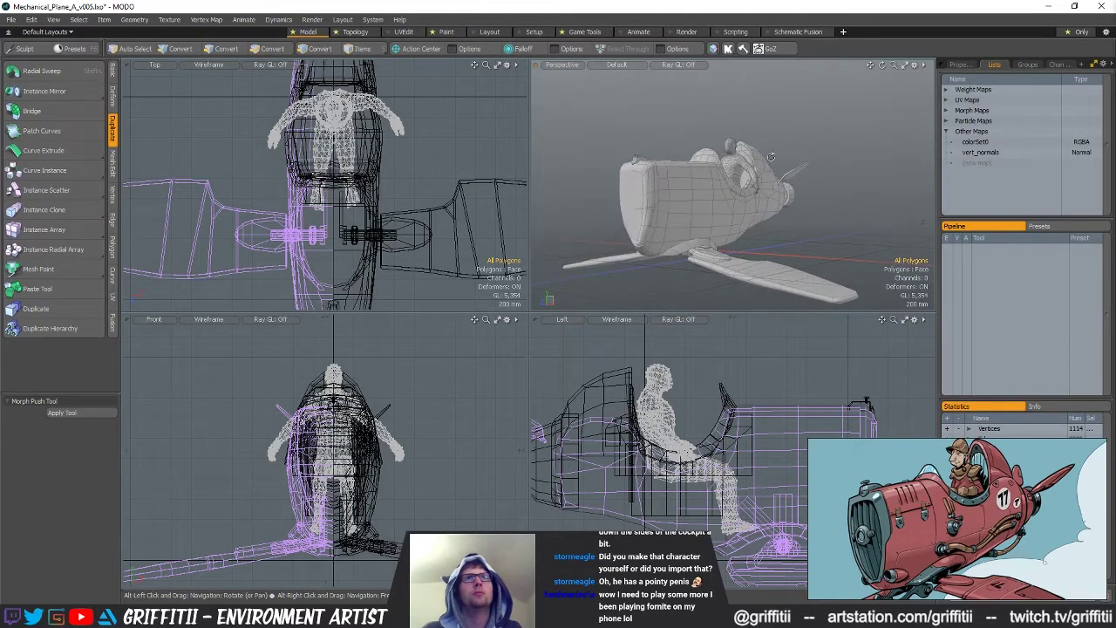
left_click_drag(705, 176, 715, 174, "alt")
scroll(724, 170, "up", 5)
left_click_drag(697, 218, 731, 153, "alt")
key("5")
left_click(764, 222)
left_click_drag(763, 250, 679, 241, "alt")
left_click(785, 226)
key("1")
left_click(781, 233)
scroll(775, 253, "down", 4)
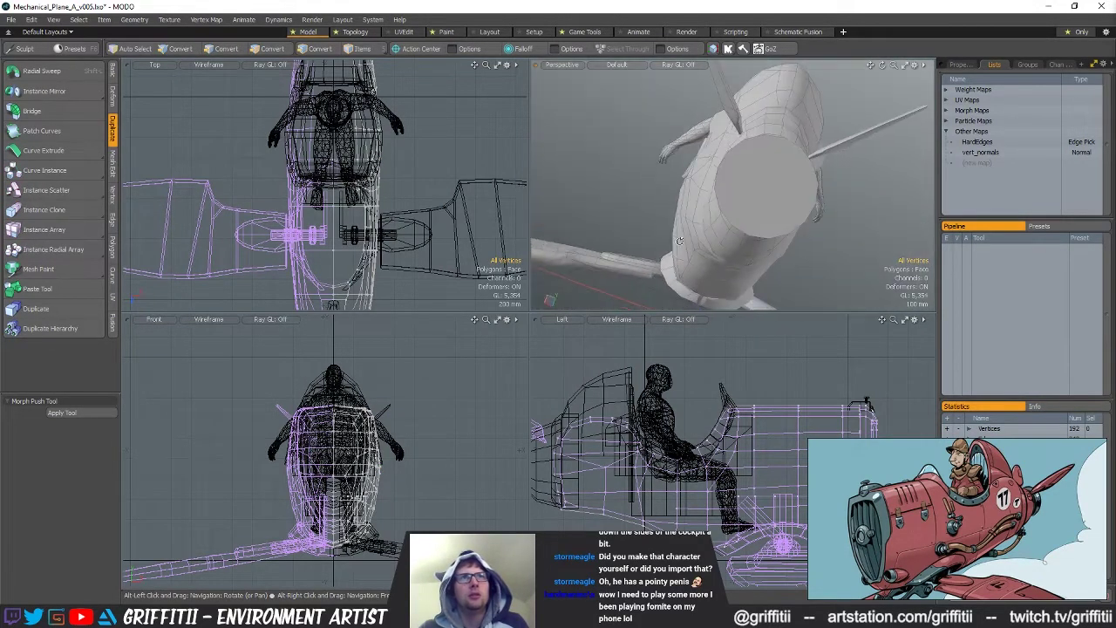
Pull edges along the rear fuselage's lower side inward to smooth the taper, moving one about -40 mm in X
left_click(679, 242)
key("w")
left_click_drag(773, 194, 754, 223, "alt")
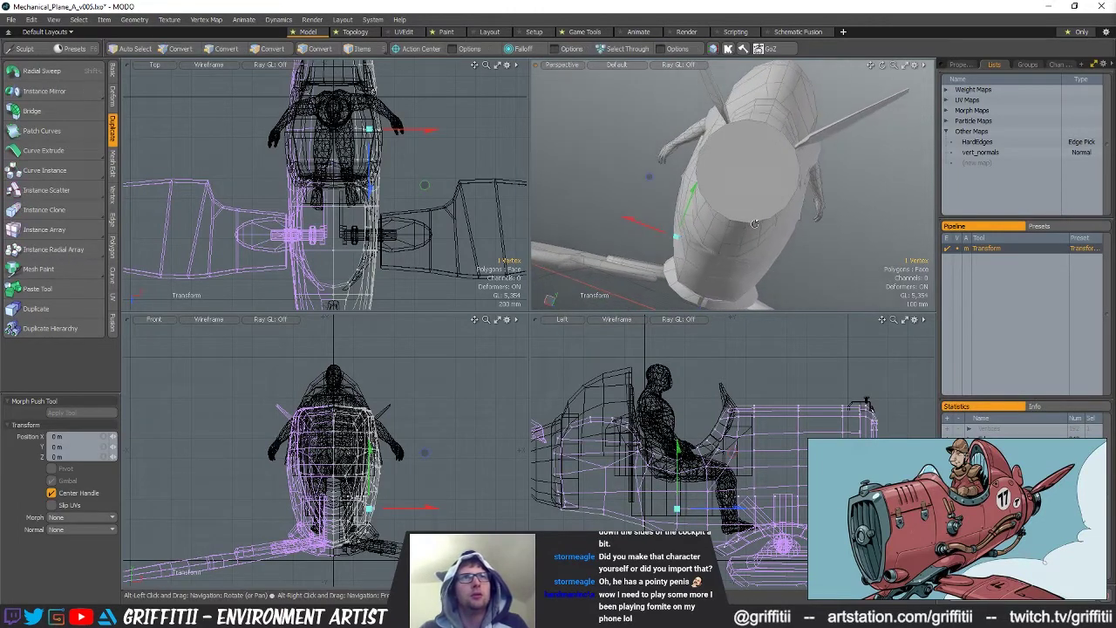
left_click_drag(647, 214, 708, 203, "alt")
key("q")
key("3")
key("1")
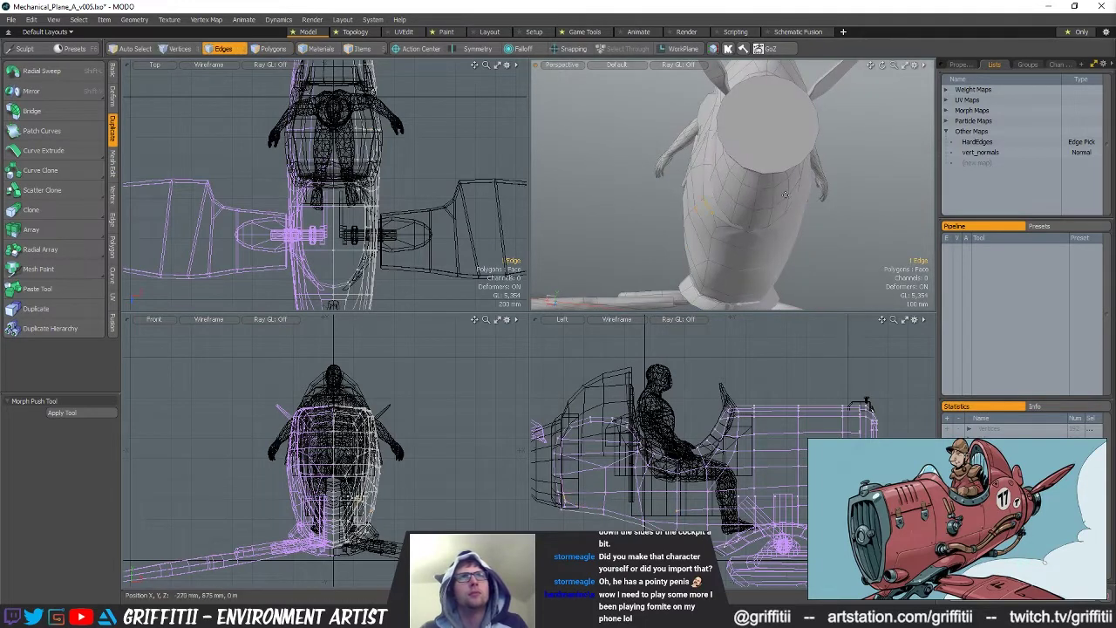
key("w")
left_click_drag(780, 202, 798, 219, "alt")
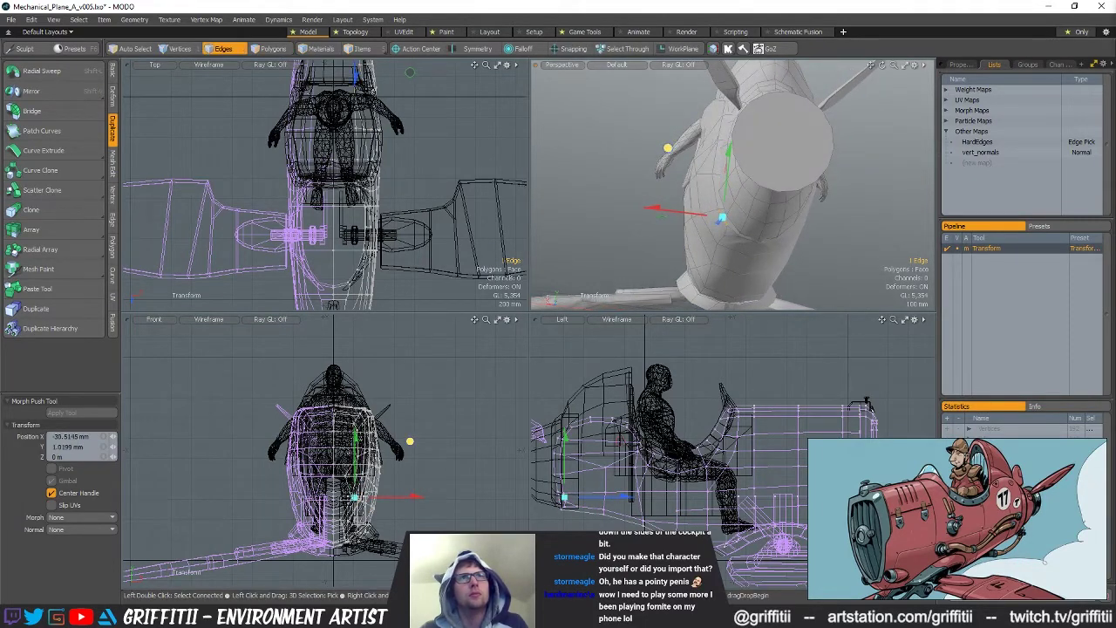
key("space")
key("y")
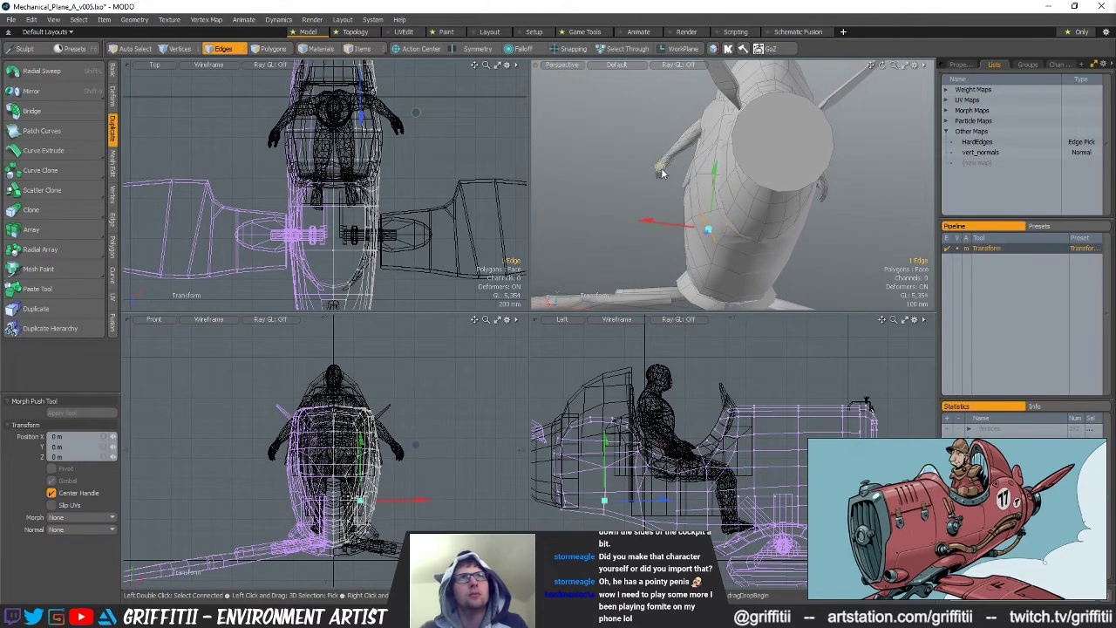
key("space")
Select the end polygons on both sides of the cockpit cowling's rim and adjust their fit against the fuselage
left_click_drag(776, 218, 847, 267, "alt")
key("3")
left_click_drag(736, 209, 764, 212, "alt")
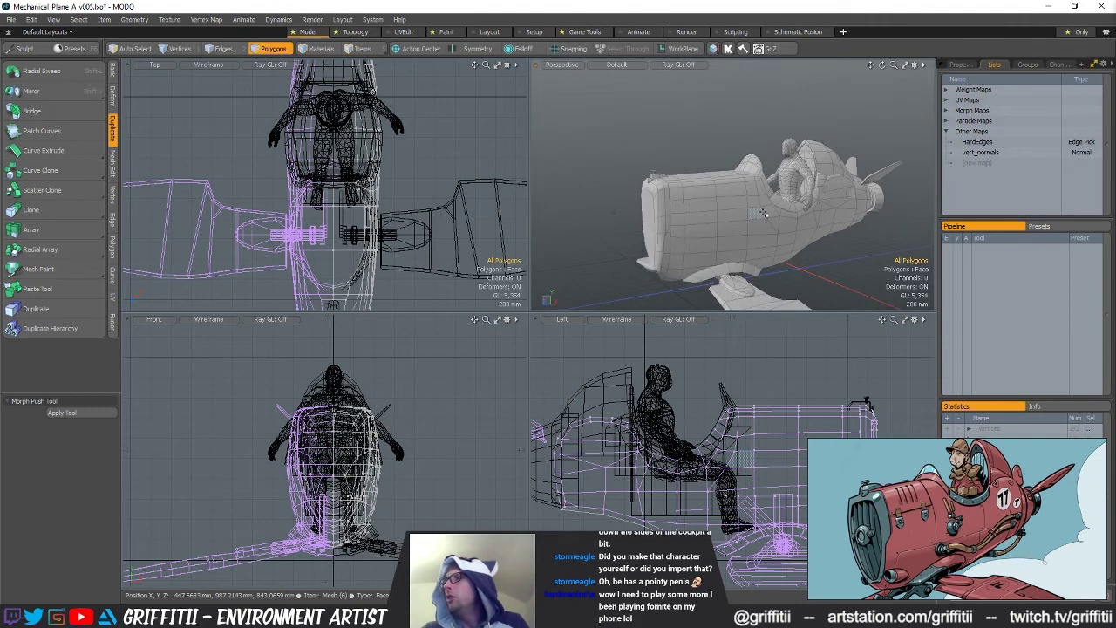
left_click_drag(764, 213, 723, 223, "alt")
key("5")
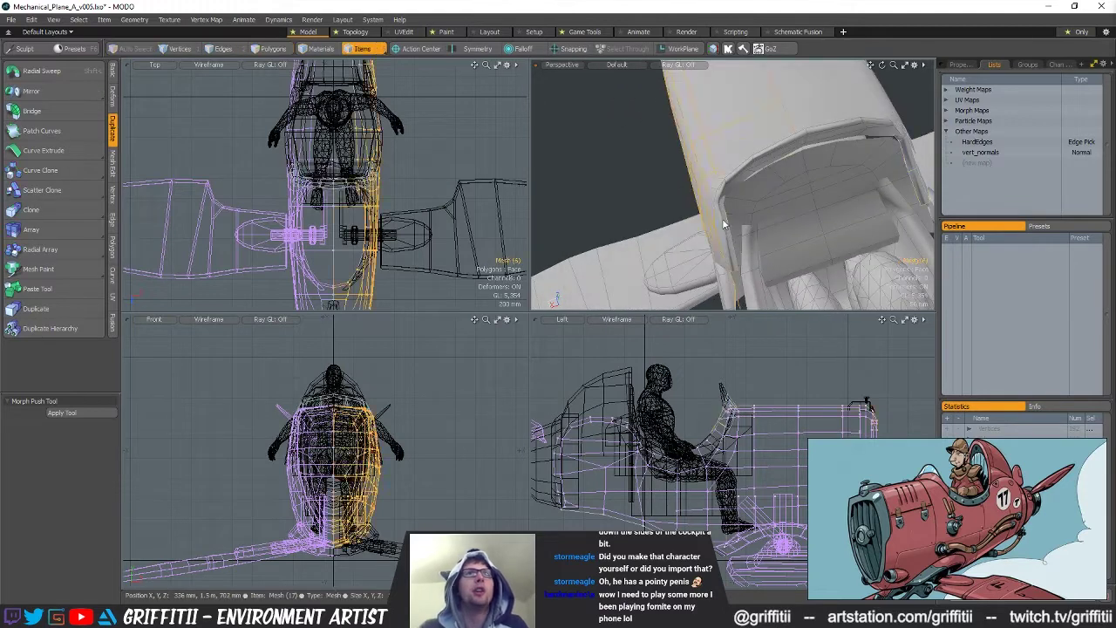
left_click(722, 221)
left_click_drag(847, 186, 893, 192, "alt")
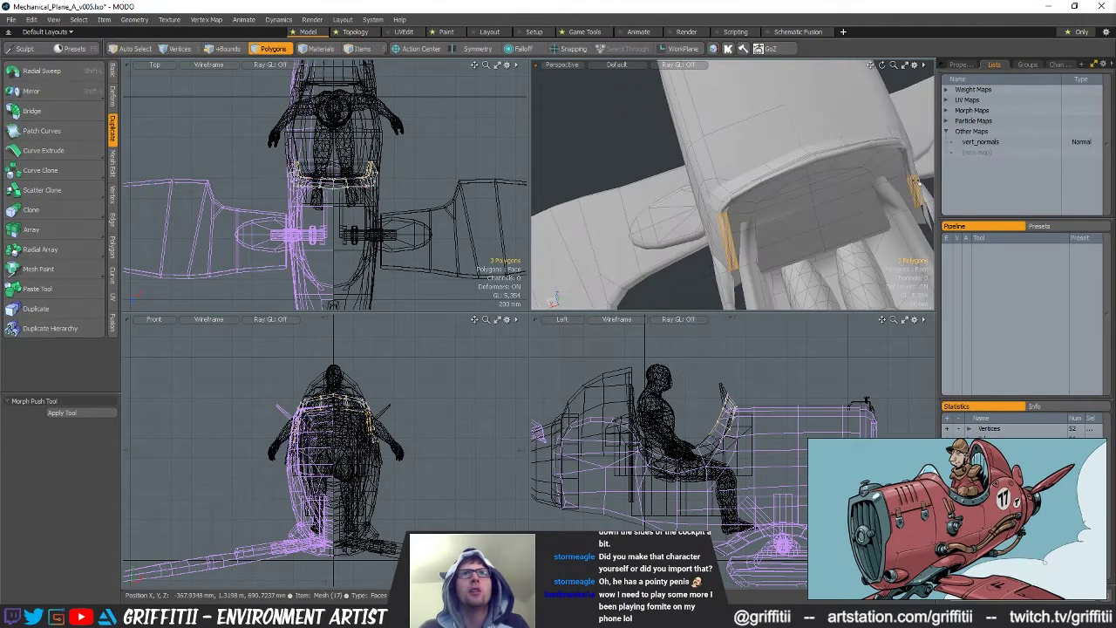
key("y")
left_click_drag(837, 226, 767, 227, "alt")
mouse_move(767, 226)
left_mouse_down("alt")
mouse_move(800, 168)
mouse_move(715, 262)
mouse_move(849, 212)
mouse_move(768, 209)
left_mouse_up("alt")
key("q")
key("Escape")
left_click_drag(767, 209, 820, 209, "alt")
key("r")
key("Escape")
key("Escape")
Select the windscreen mesh and scale its lowest ten vertices to about 120% in X
left_click_drag(749, 178, 794, 197, "alt")
key("5")
left_click(734, 165)
key("3")
scroll(705, 189, "up", 4)
key("r")
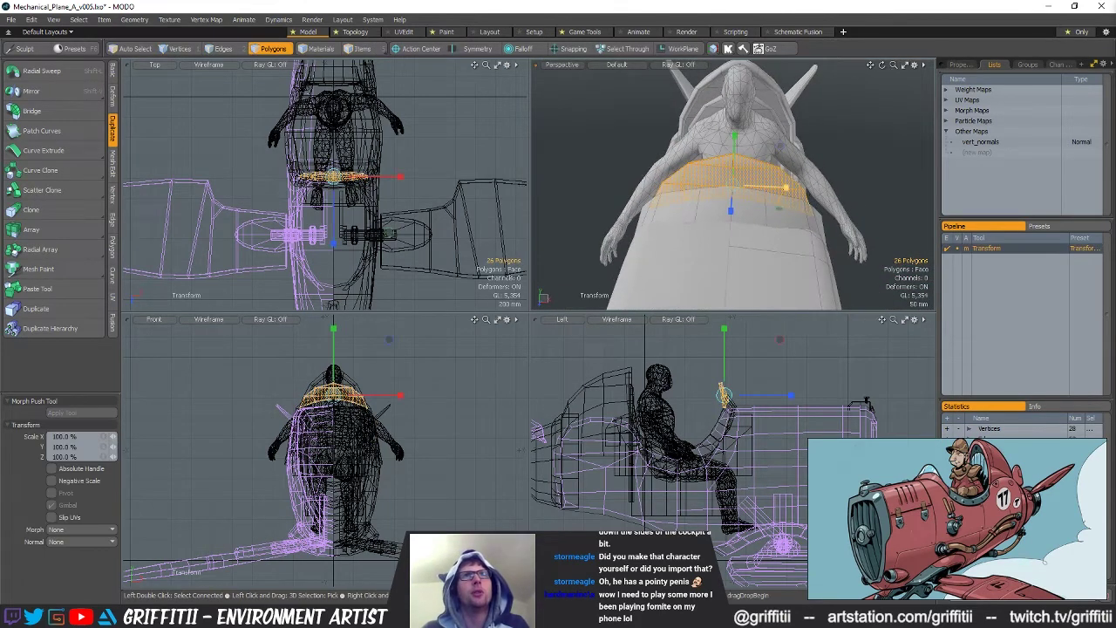
key("q")
key("alt+1")
left_click_drag(708, 392, 686, 416, "alt+shift")
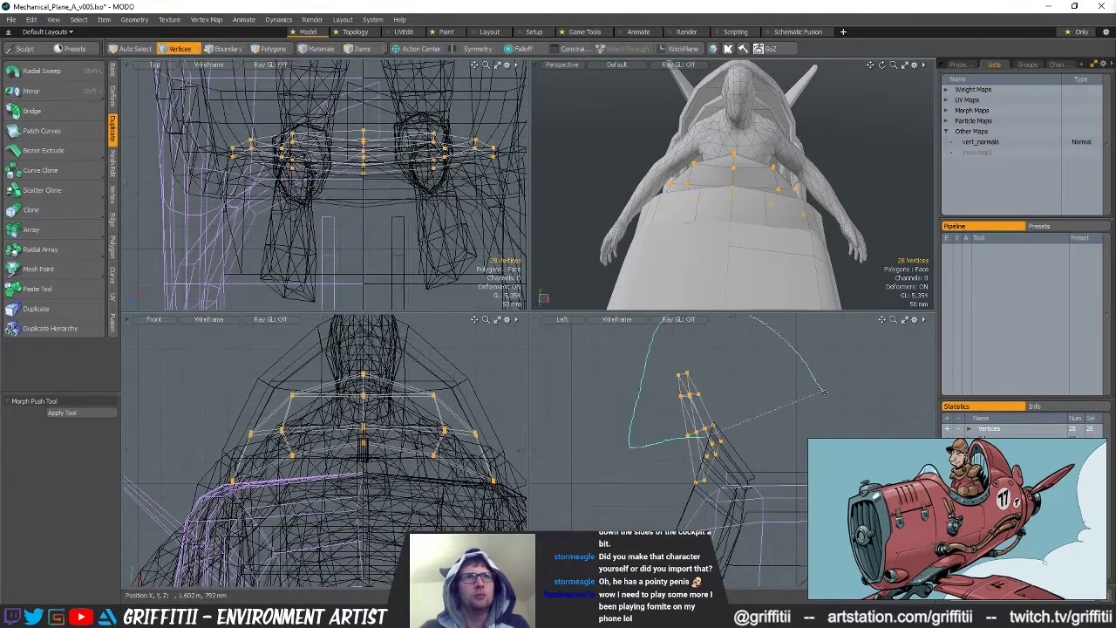
right_click_drag(819, 388, 819, 388)
key("y")
left_click_drag(768, 210, 777, 209)
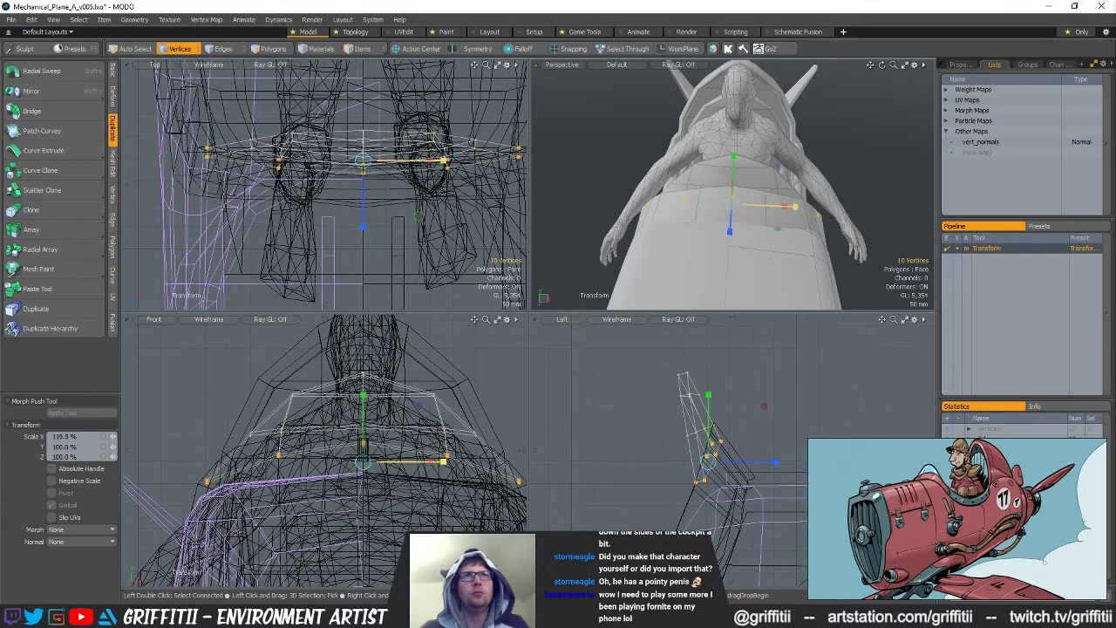
key("q")
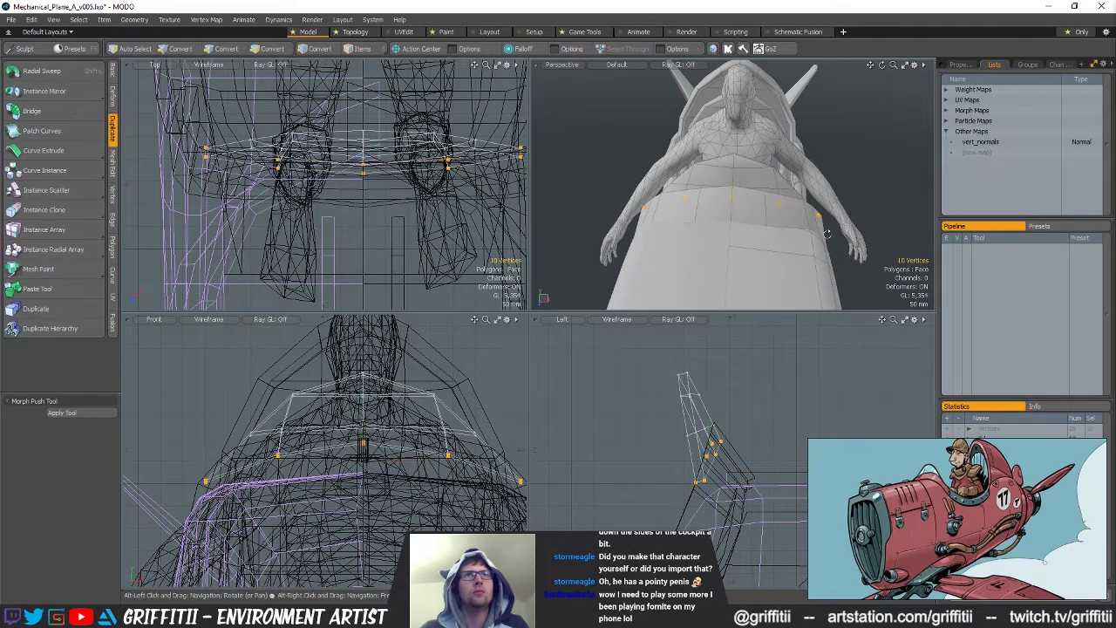
Widen the windscreen's eighteen middle and upper vertices slightly in X to follow its broader base
left_click_drag(767, 206, 739, 211, "alt")
key("y")
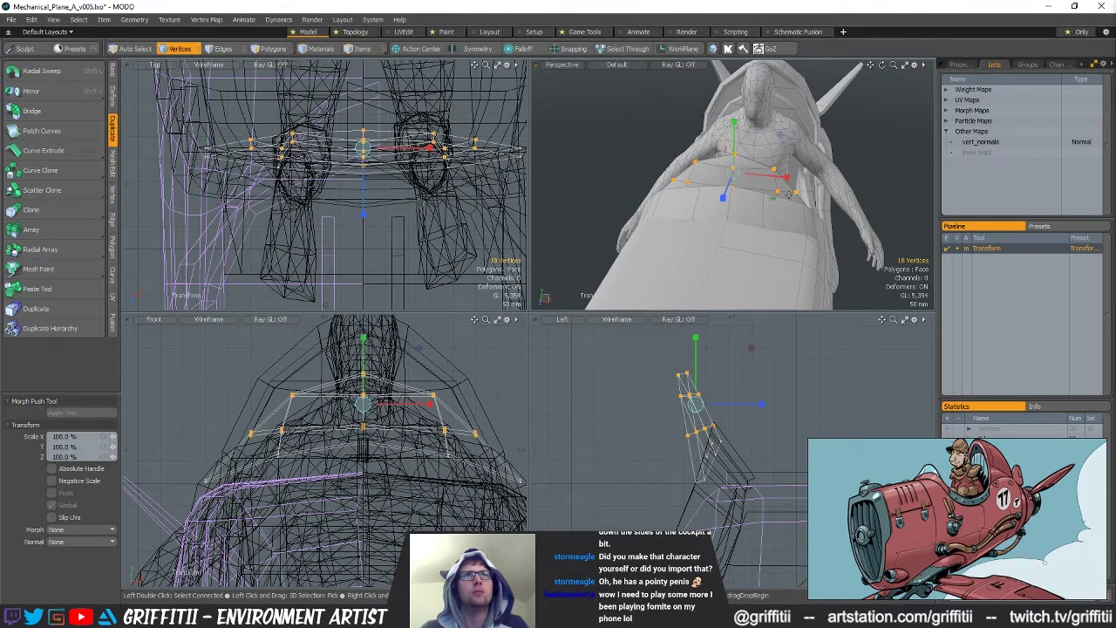
left_click_drag(788, 177, 724, 152, "alt")
key("space")
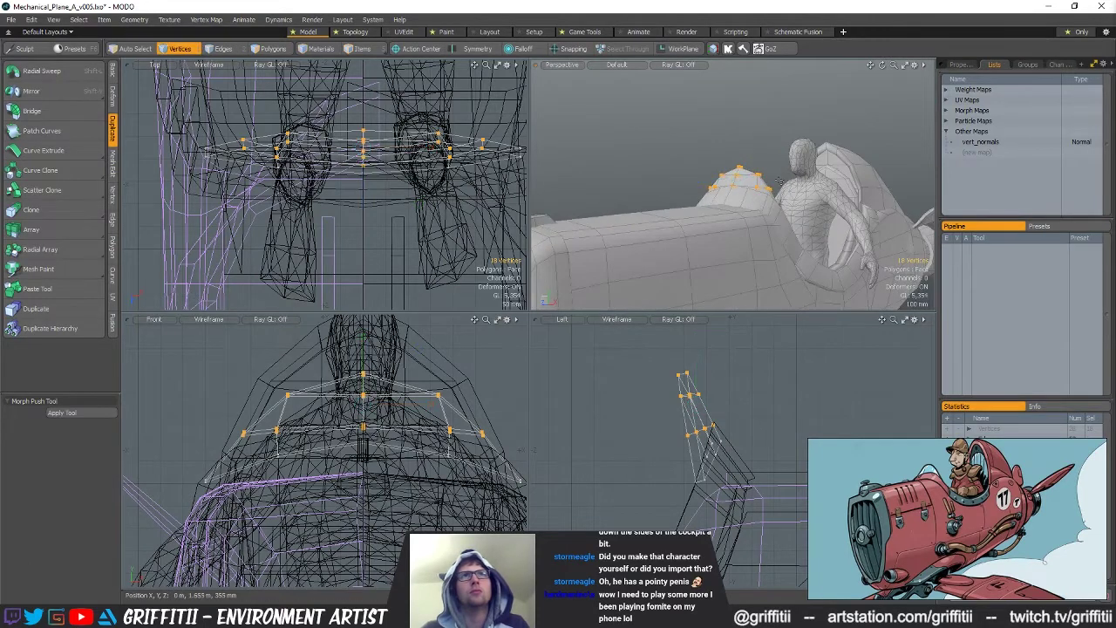
Scale the windscreen's top eight vertices to about 119.5% in X and raise its two peak vertices
key("y")
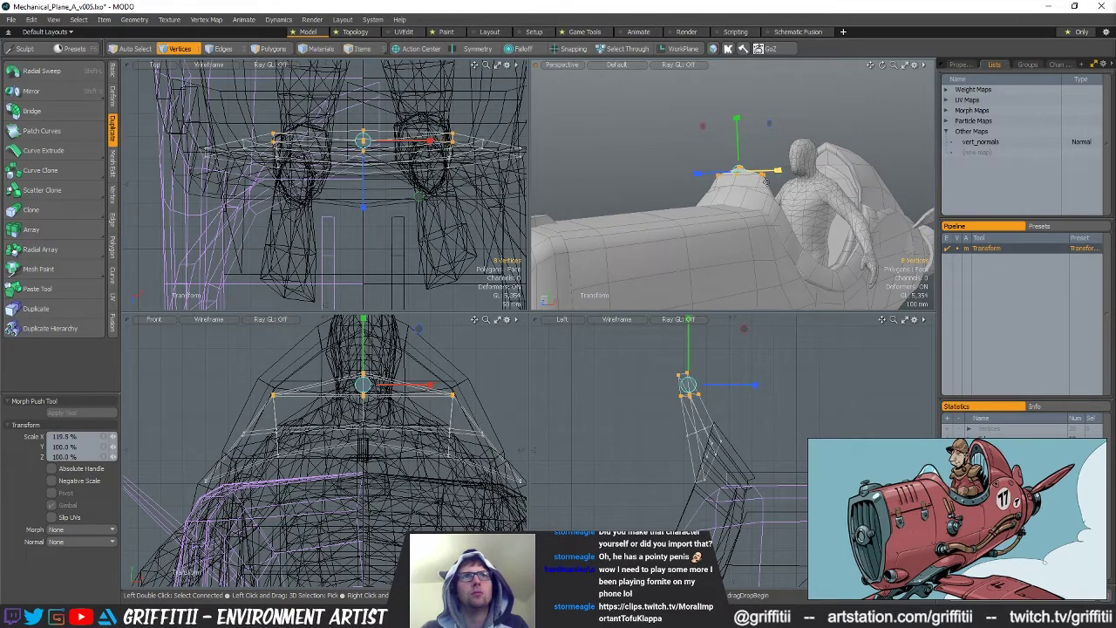
key("space")
key("y")
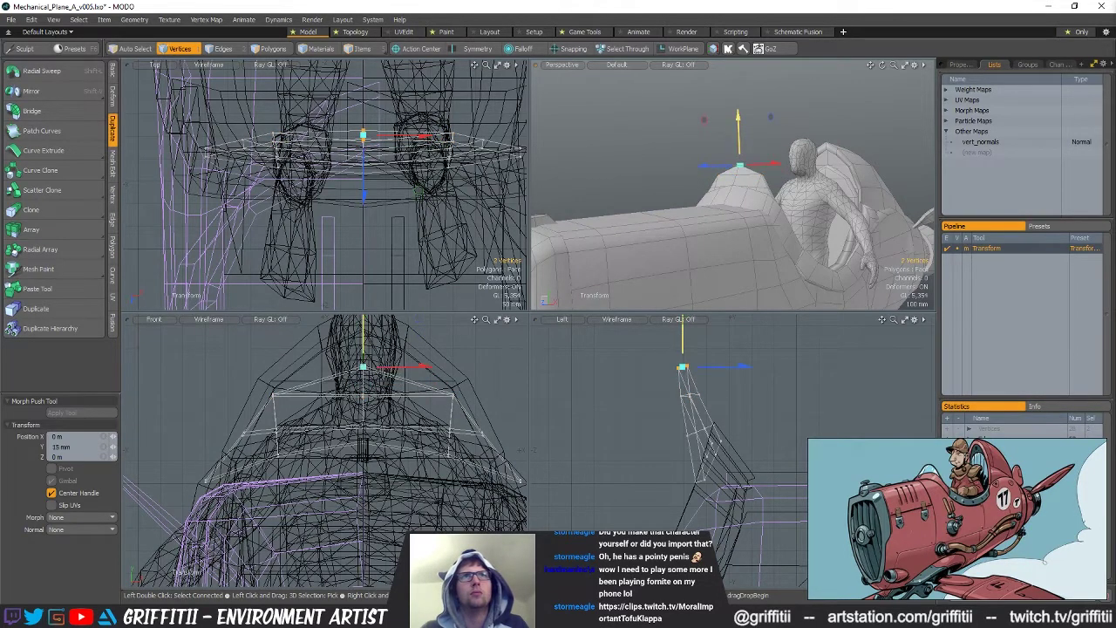
left_click_drag(738, 119, 738, 115)
key("Escape")
left_click_drag(680, 174, 709, 194, "alt")
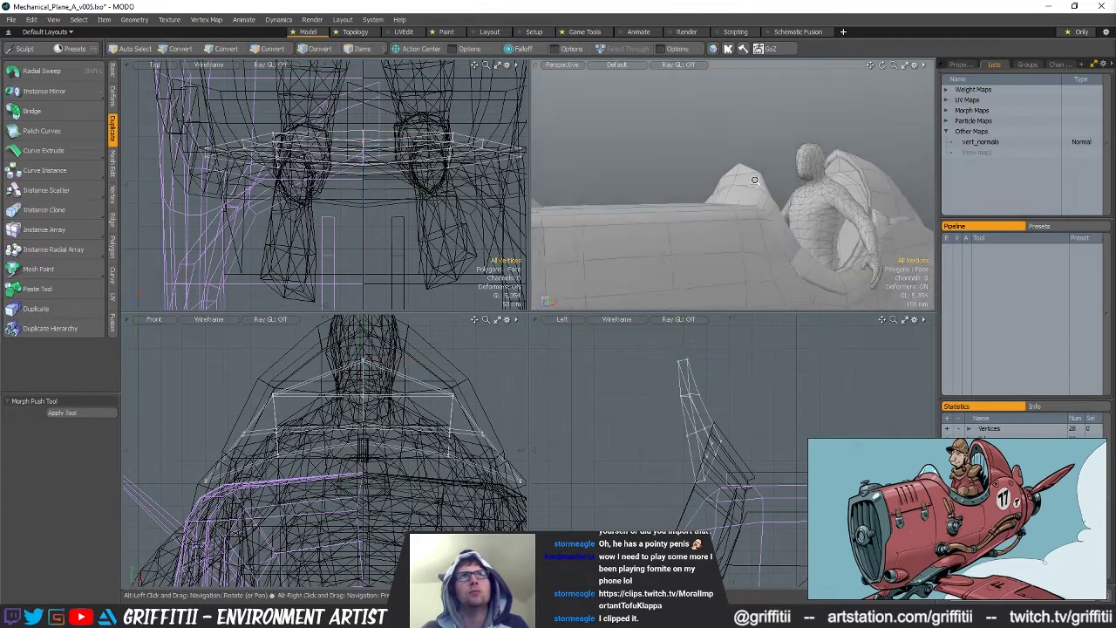
scroll(708, 193, "down", 3)
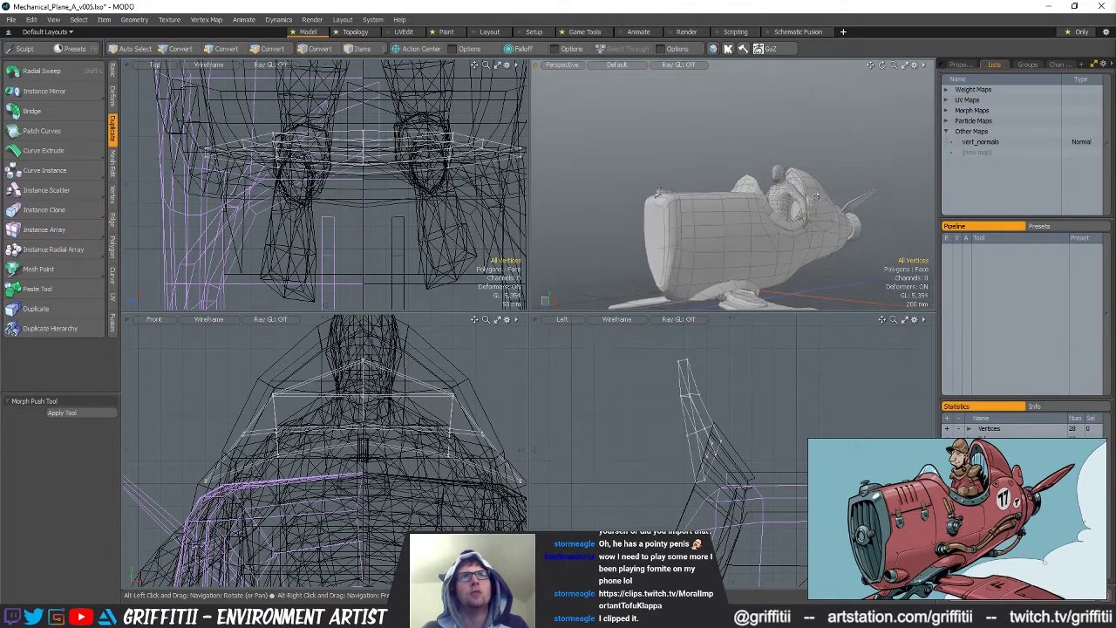
Fine-tune the windscreen's two peak vertices in the side profile and clear the selection
key("1")
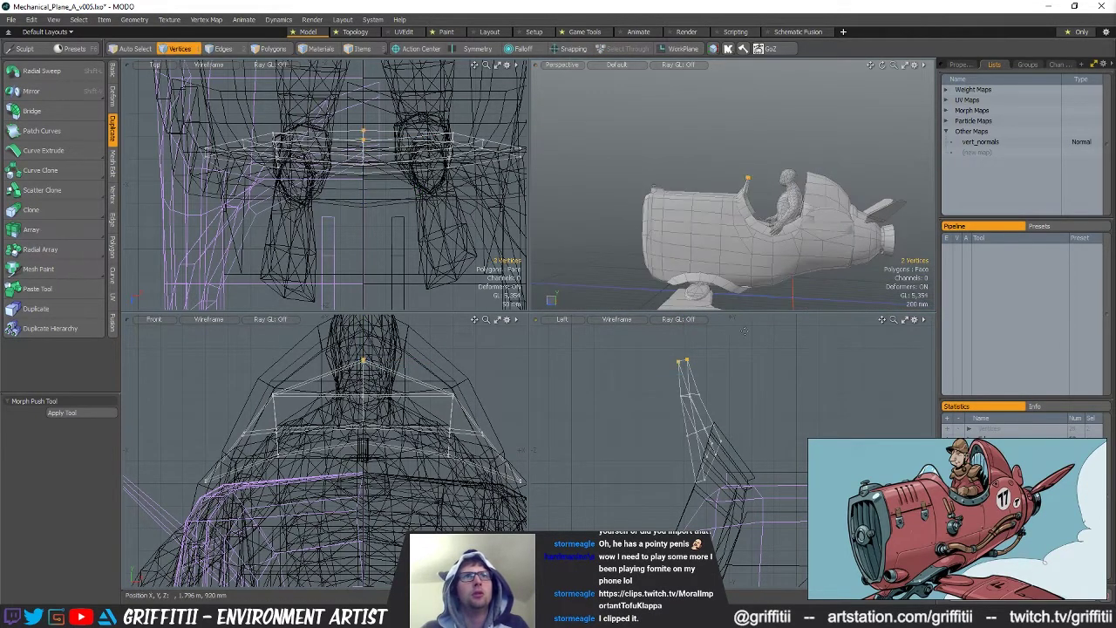
key("y")
key("Escape")
key("Escape")
left_click_drag(662, 196, 729, 193, "alt")
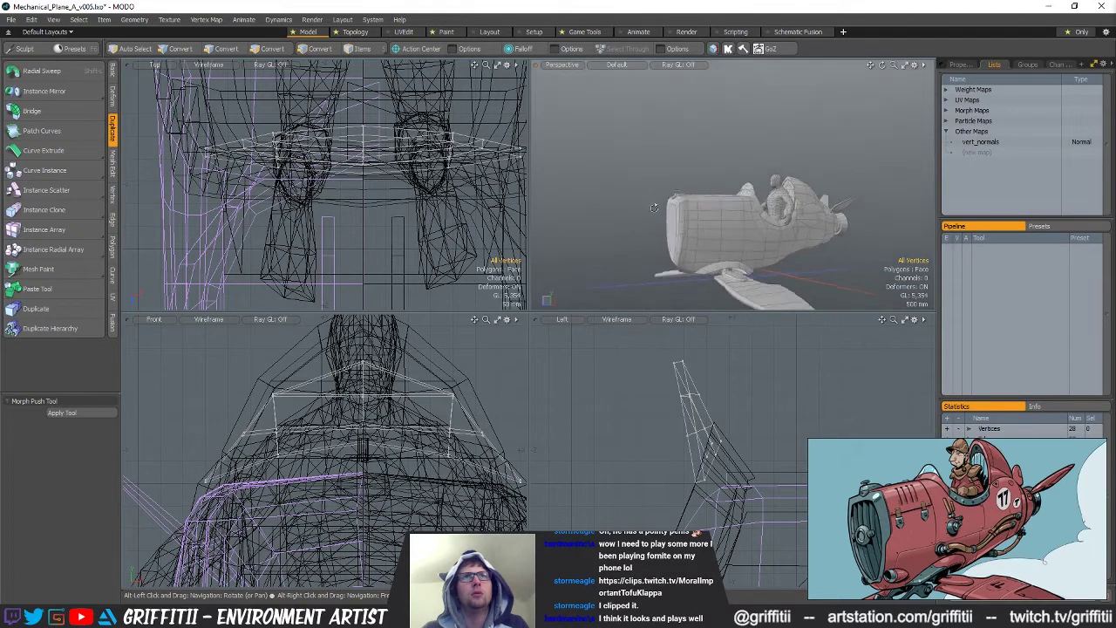
mouse_move(715, 200)
left_mouse_down("alt")
mouse_move(755, 199)
mouse_move(741, 212)
mouse_move(767, 218)
mouse_move(756, 225)
mouse_move(703, 228)
mouse_move(811, 168)
mouse_move(744, 174)
mouse_move(731, 193)
left_mouse_up("alt")
scroll(757, 225, "up", 3)
key("Escape")
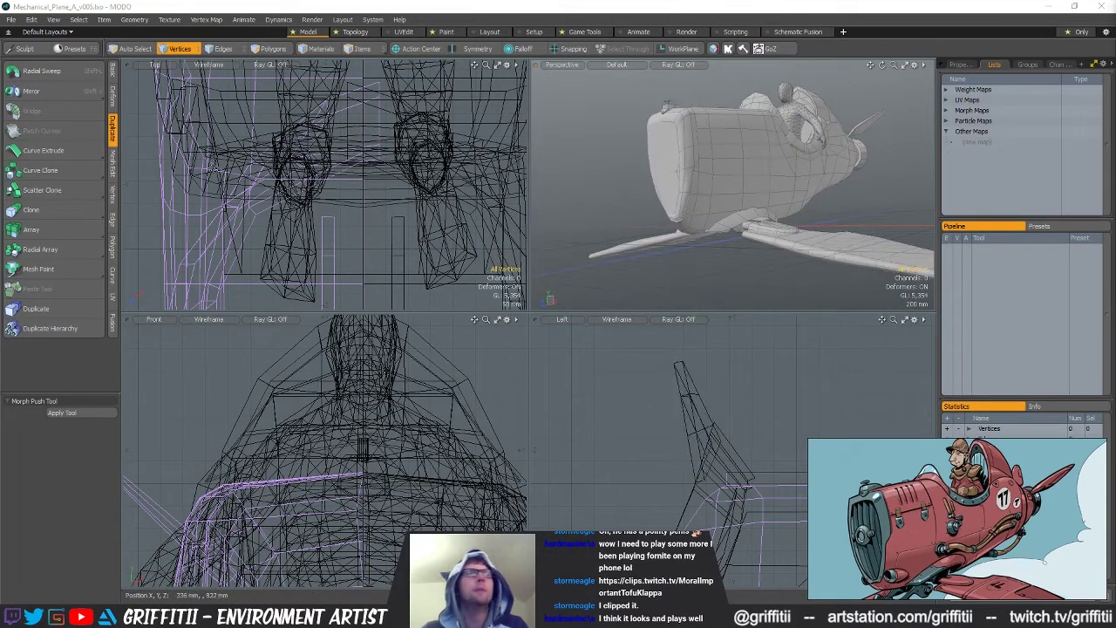
Create a 16-sided cylinder along the Y axis with 500 mm X and Z radii and a 750 mm Y radius
left_click(111, 75)
left_click(65, 72)
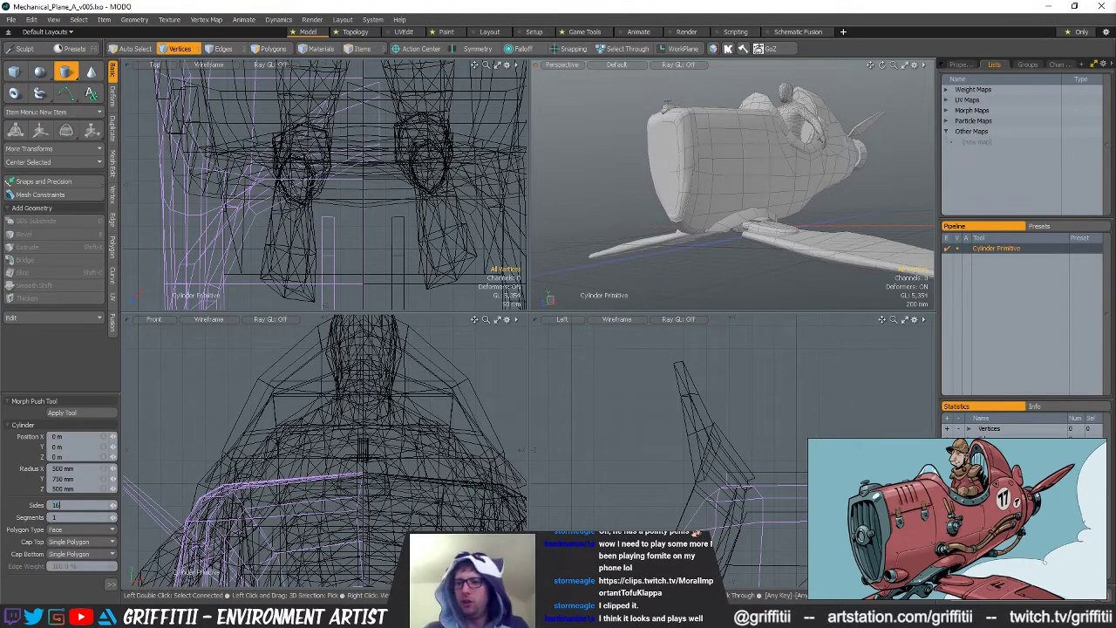
left_click(112, 584)
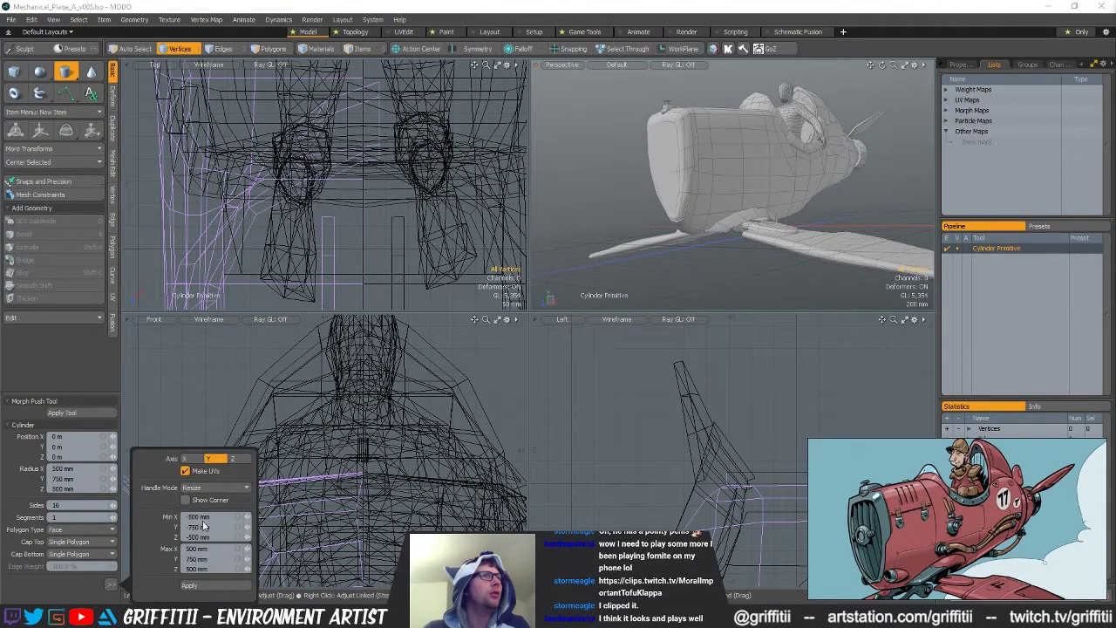
left_click(193, 584)
Move the cylinder forward beneath the nose and rotate it 90° about X so it points along the fuselage
double_click(808, 209)
left_click_drag(808, 208, 804, 186, "alt+shift")
scroll(648, 381, "down", 7)
key("w")
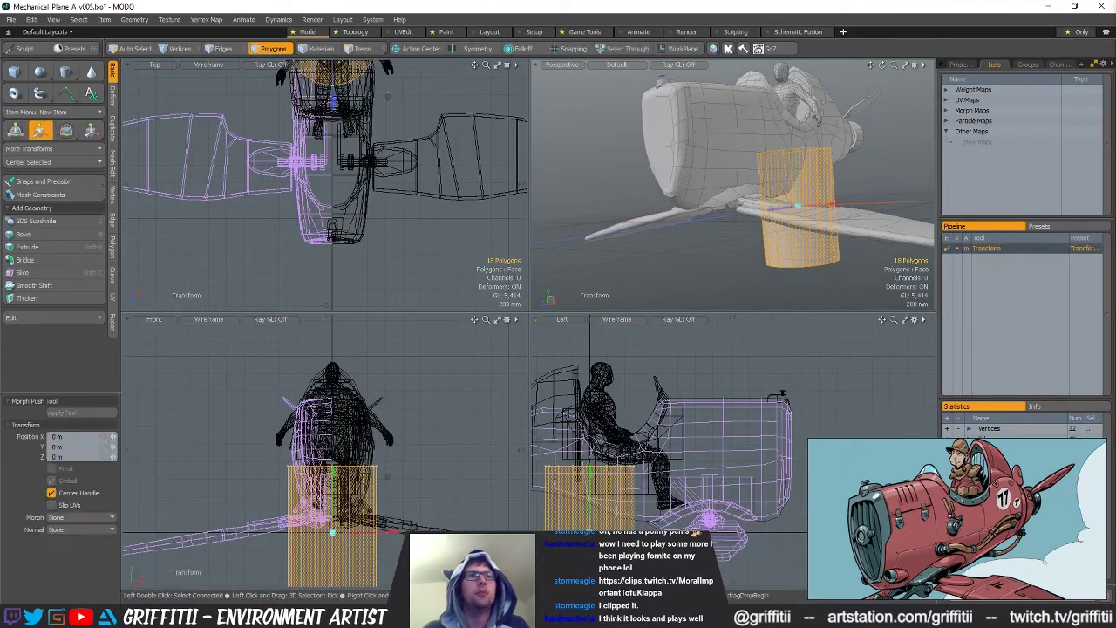
left_click_drag(645, 446, 765, 423)
key("e")
left_click_drag(698, 441, 778, 498, "ctrl")
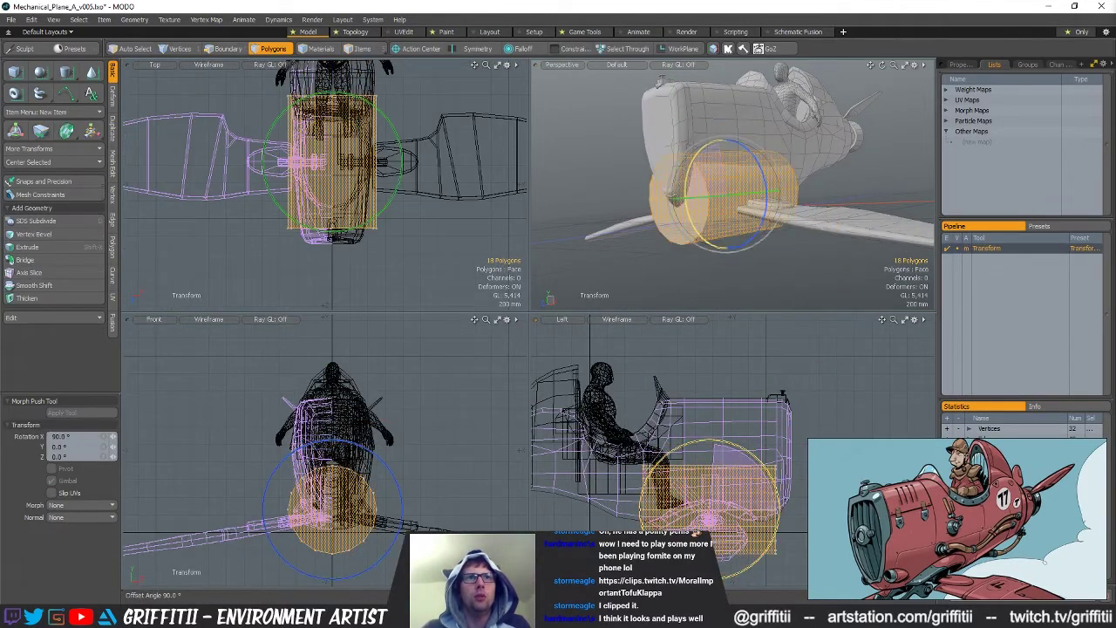
Scale the cylinder down uniformly and place it at the lower side of the nose
key("r")
left_click_drag(707, 512, 623, 522)
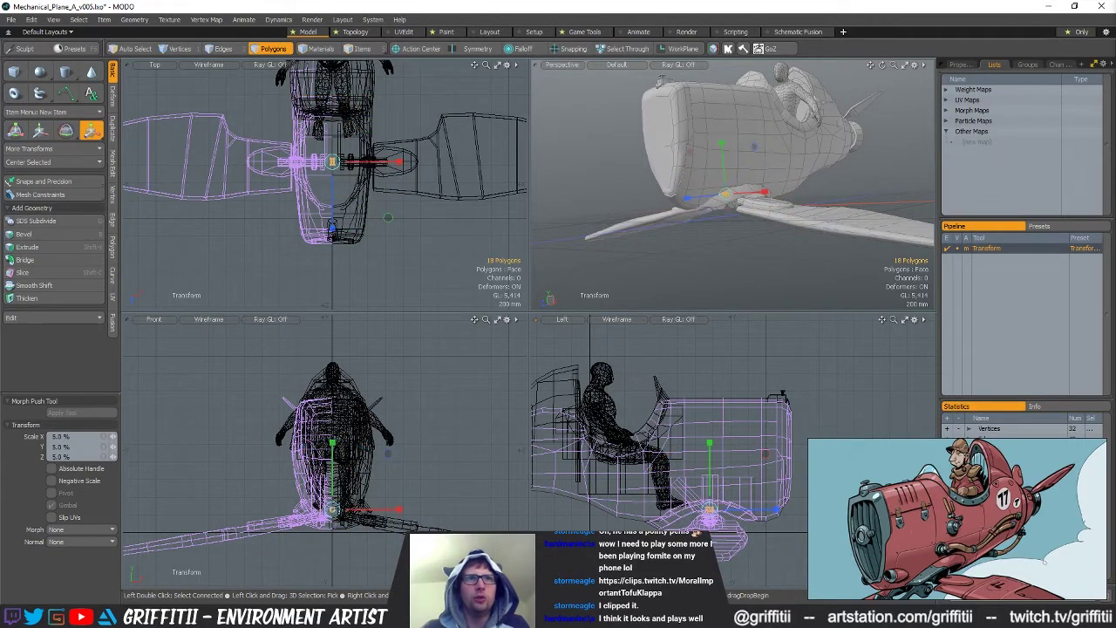
left_click_drag(687, 253, 756, 275, "alt")
left_click_drag(788, 215, 772, 236)
key("q")
Create an instance mirror of the small cylinder across the X axis
left_click(112, 131)
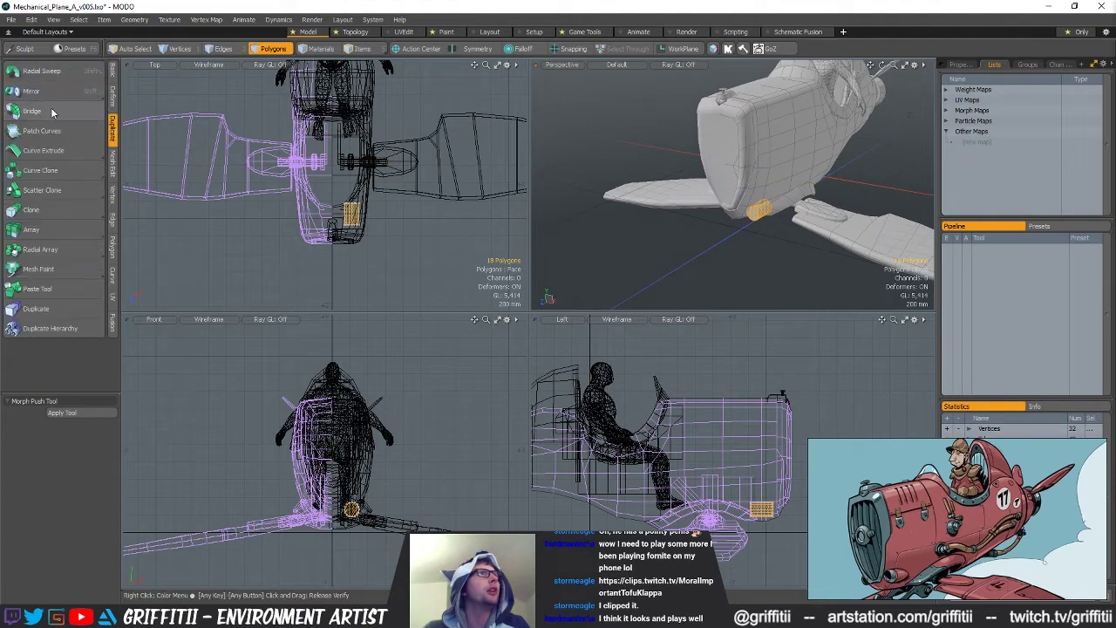
left_click(48, 96)
left_click(51, 112)
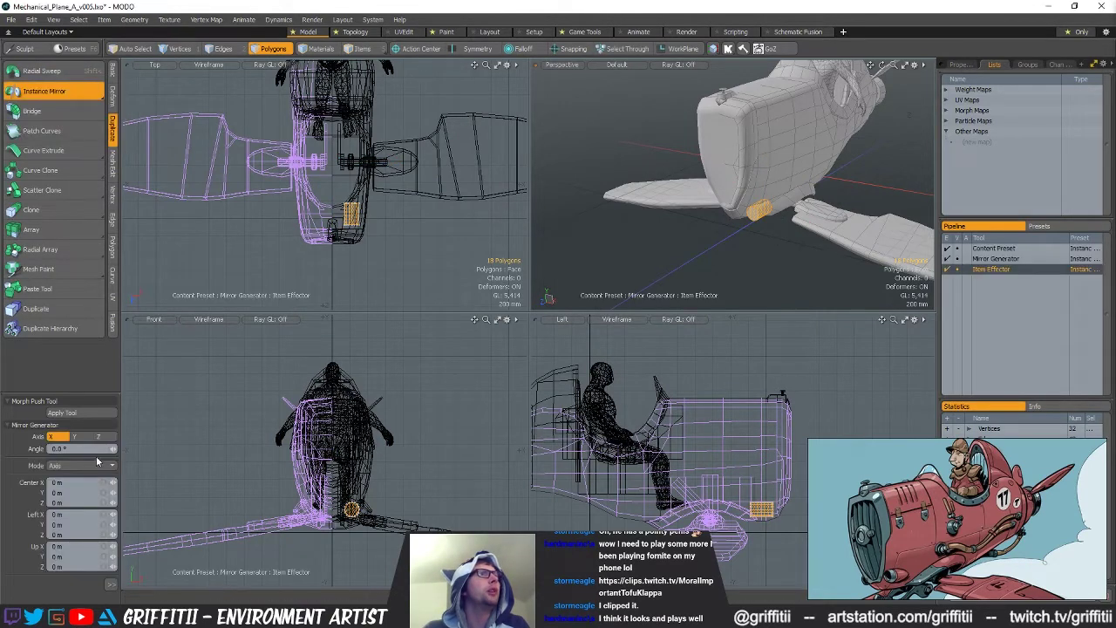
left_click_drag(369, 218, 393, 271, "ctrl+alt")
Refine the small cylinder's size and position so it protrudes from the front of the lower nose
key("w")
left_click_drag(696, 233, 728, 236, "alt")
key("q")
key("y")
key("q")
left_click(731, 239)
key("w")
left_click_drag(693, 222, 713, 208)
left_click_drag(712, 209, 779, 140, "alt")
left_click_drag(780, 140, 751, 202)
Raise the five centre-line vertices on the fuselage's underside around the wing mount by 30 mm in Y
scroll(794, 155, "up", 3)
key("q")
key("5")
left_click(792, 154)
key("1")
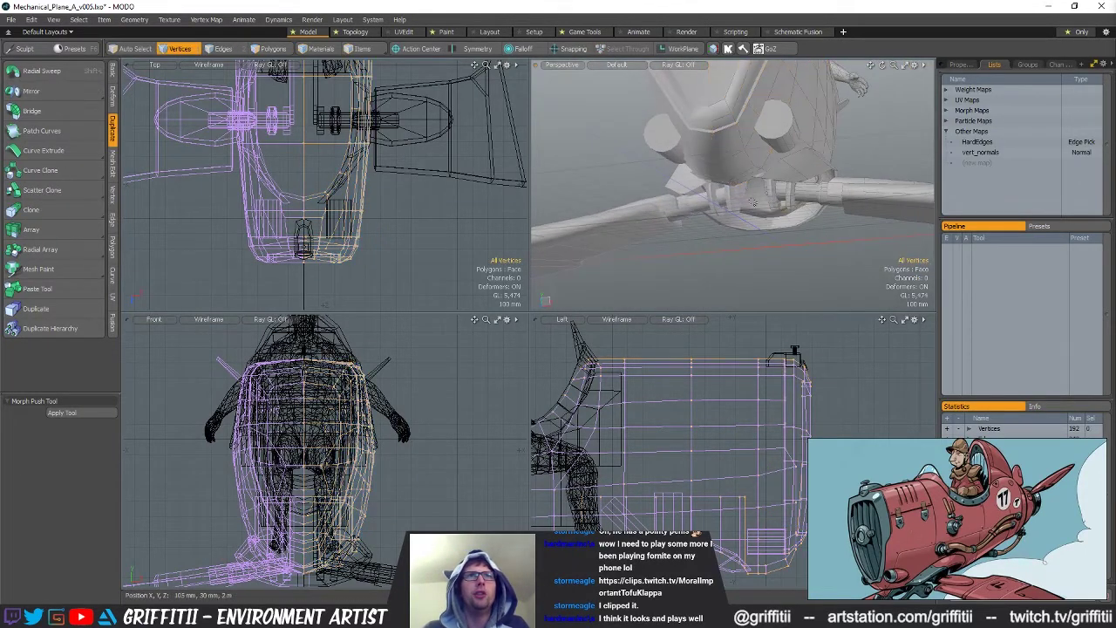
left_click_drag(600, 496, 670, 414, "alt+shift")
left_click_drag(685, 493, 639, 496, "alt+shift")
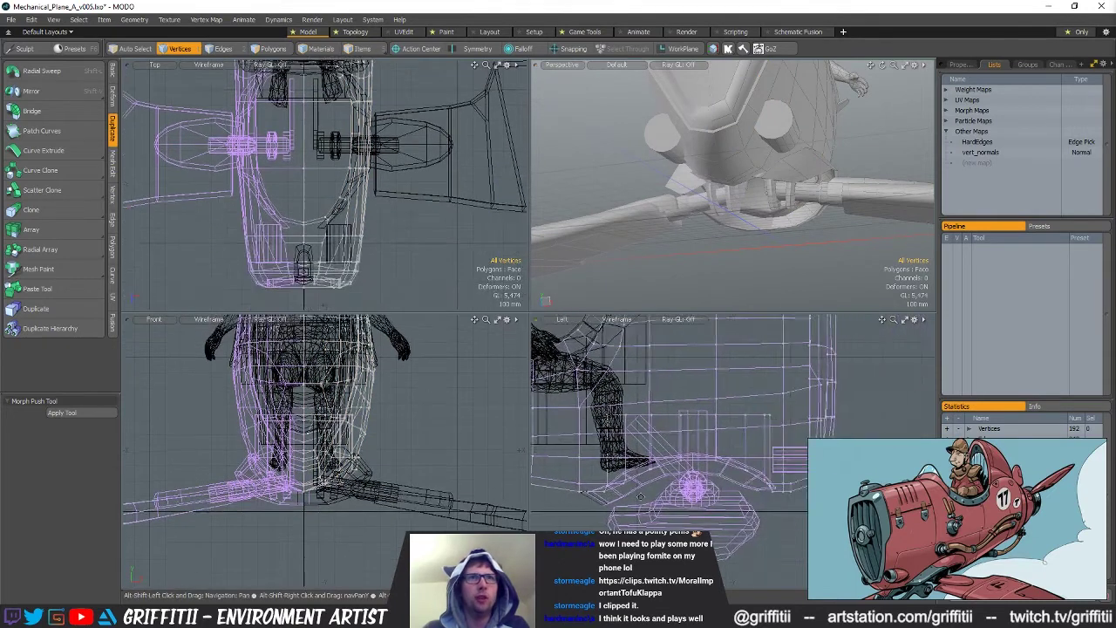
left_click_drag(747, 503, 744, 502, "alt+shift")
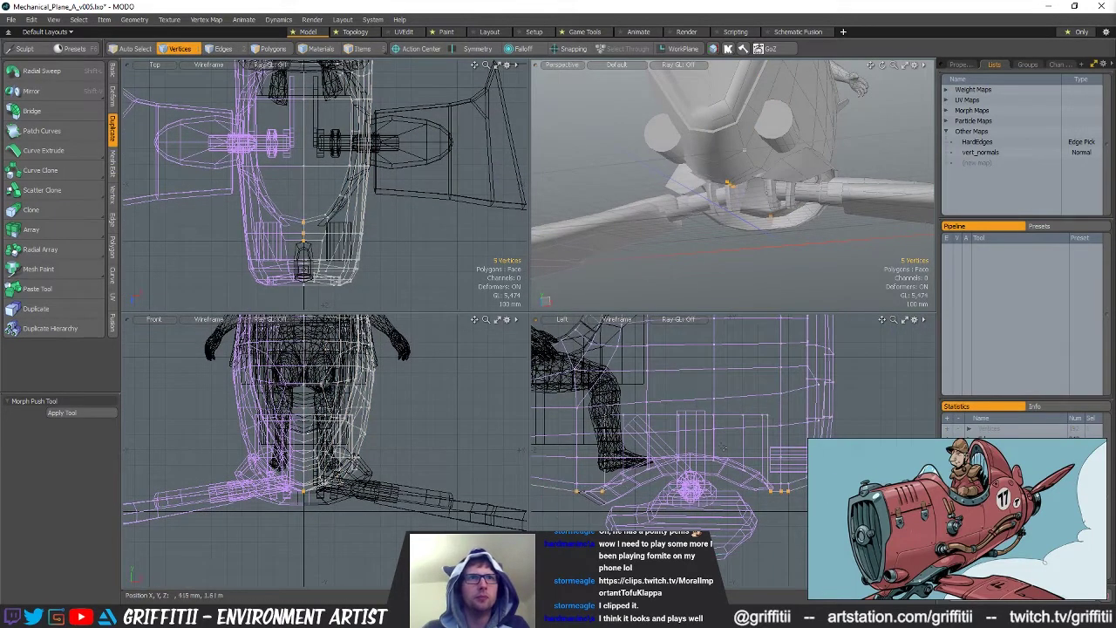
key("w")
left_click_drag(775, 185, 762, 163, "alt")
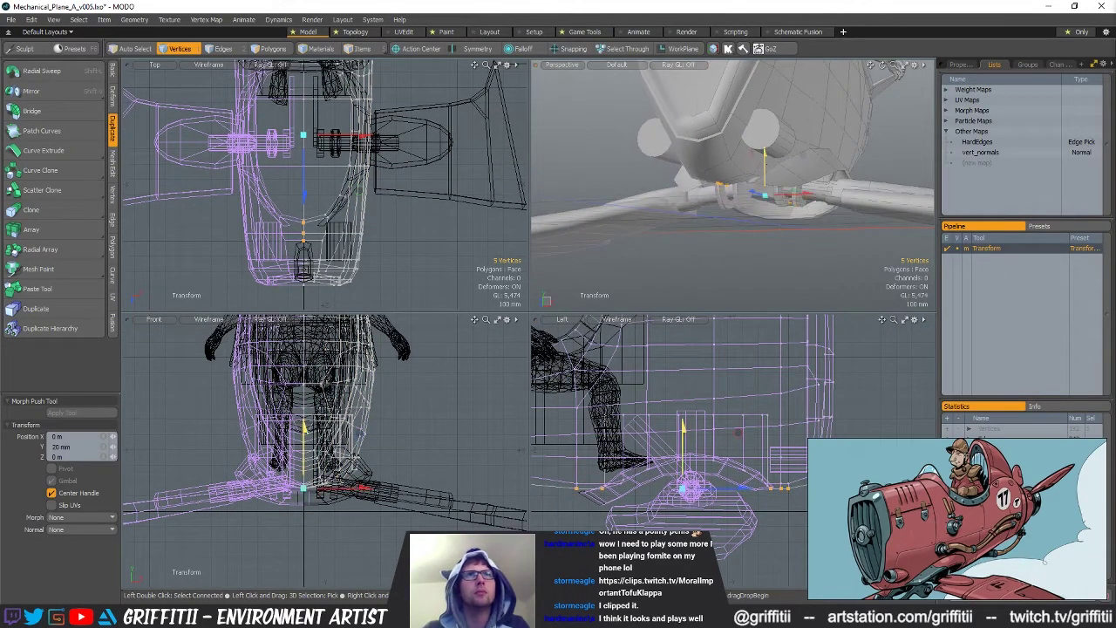
left_click_drag(761, 167, 737, 175, "alt")
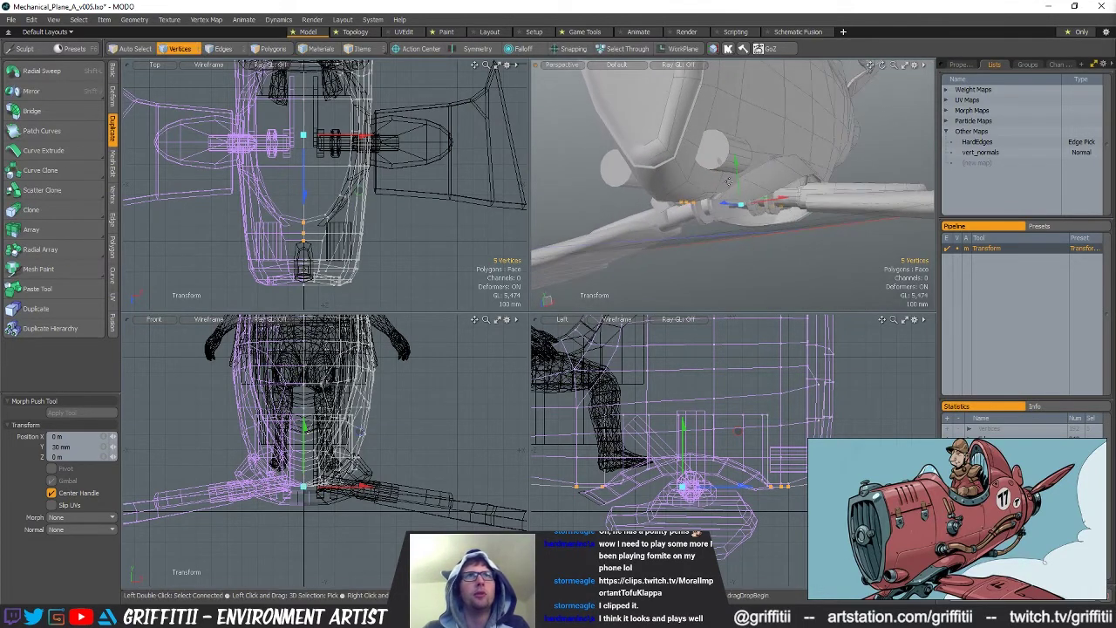
Adjust the lowest nose vertex and a centre-line vertex beneath the pilot's seat to smooth the fuselage's underside
key("q")
left_click(663, 196)
key("w")
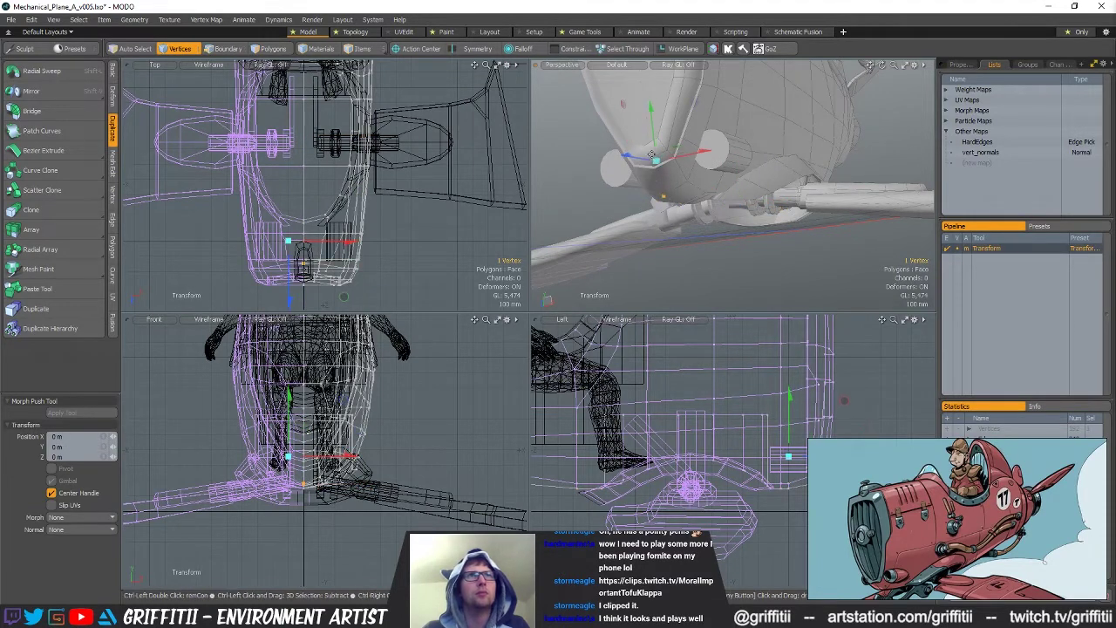
left_click_drag(785, 174, 635, 187, "alt")
key("q")
key("Escape")
left_click_drag(593, 453, 734, 446, "alt+shift")
left_click(669, 480)
key("y")
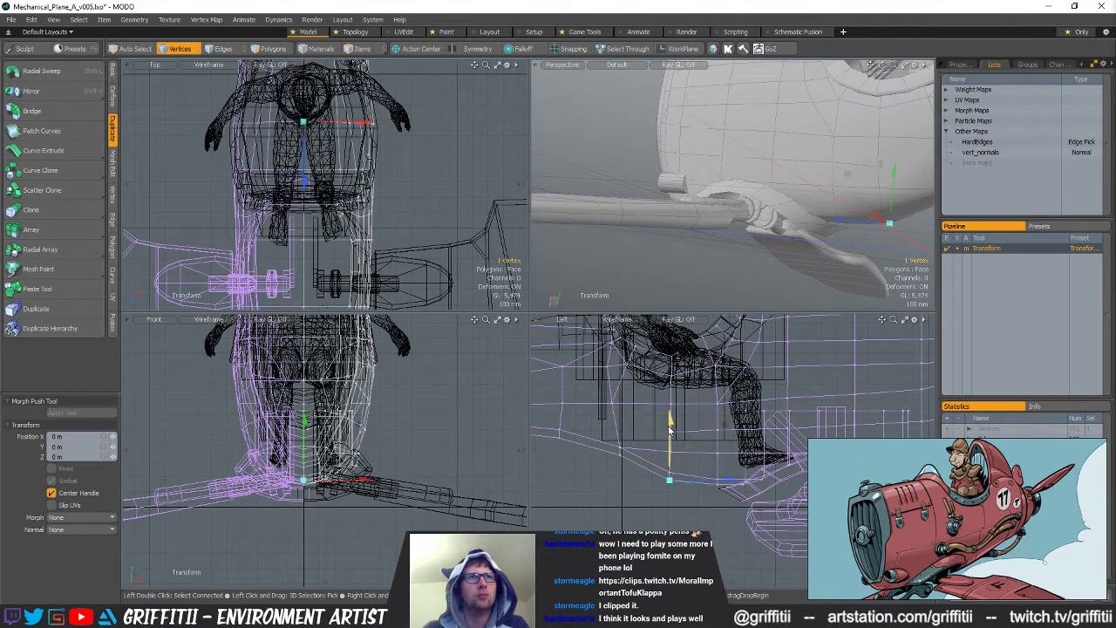
key("Escape")
key("Escape")
scroll(684, 181, "down", 4)
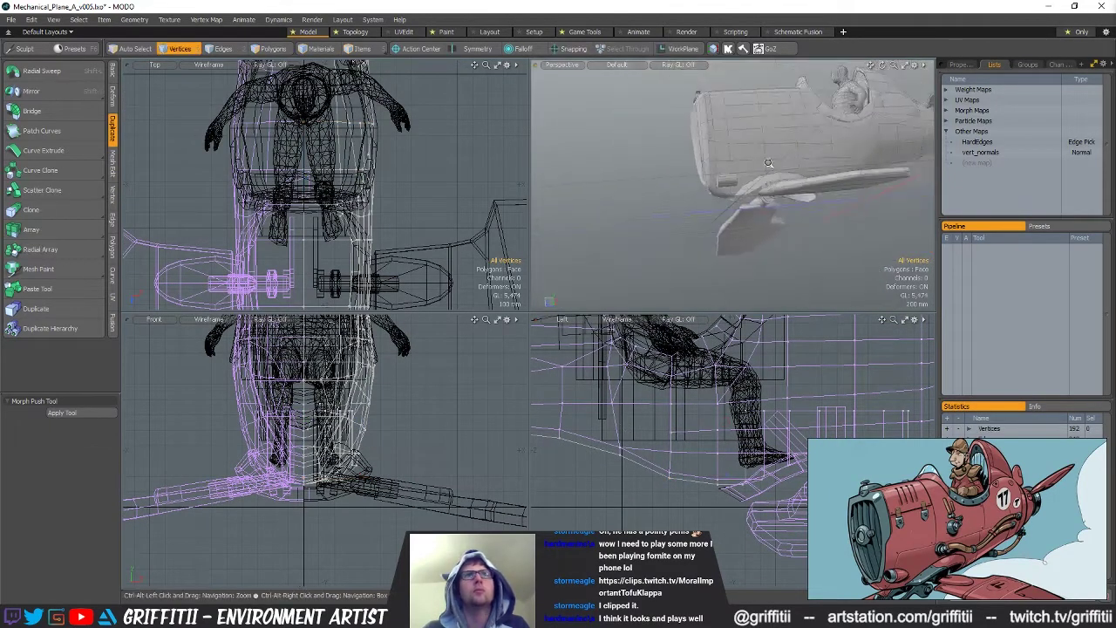
Add a single loop slice around the middle of the small cylinder at the lower nose
left_click_drag(714, 180, 811, 177, "alt")
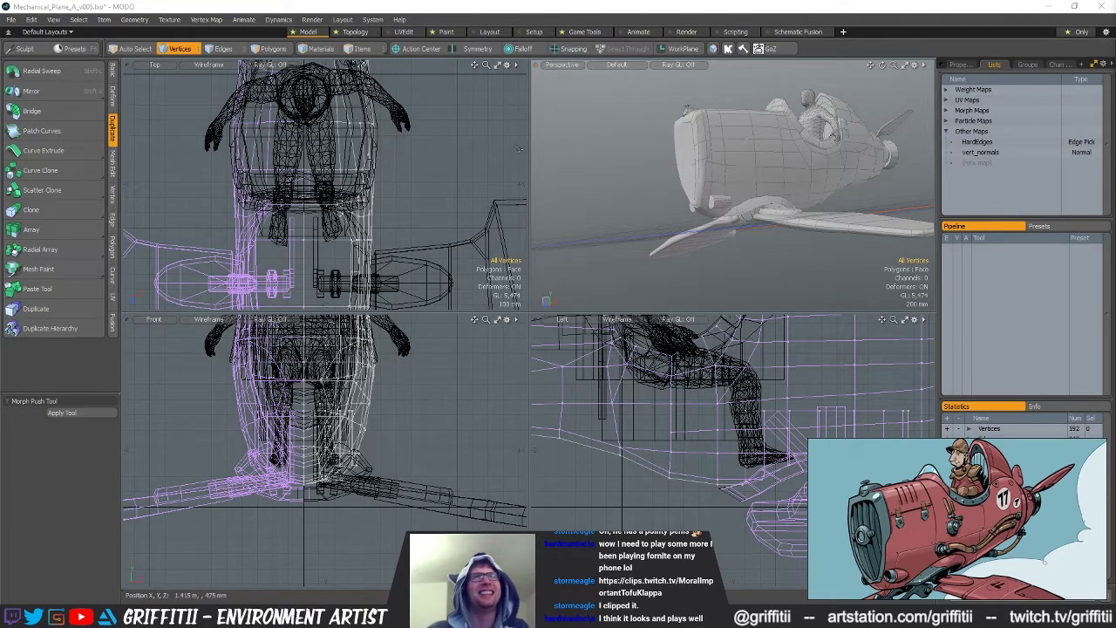
left_click_drag(752, 190, 700, 225, "alt")
key("5")
left_click(711, 203)
key("3")
double_click(716, 197)
key("w")
key("q")
key("alt+c")
left_click(667, 200)
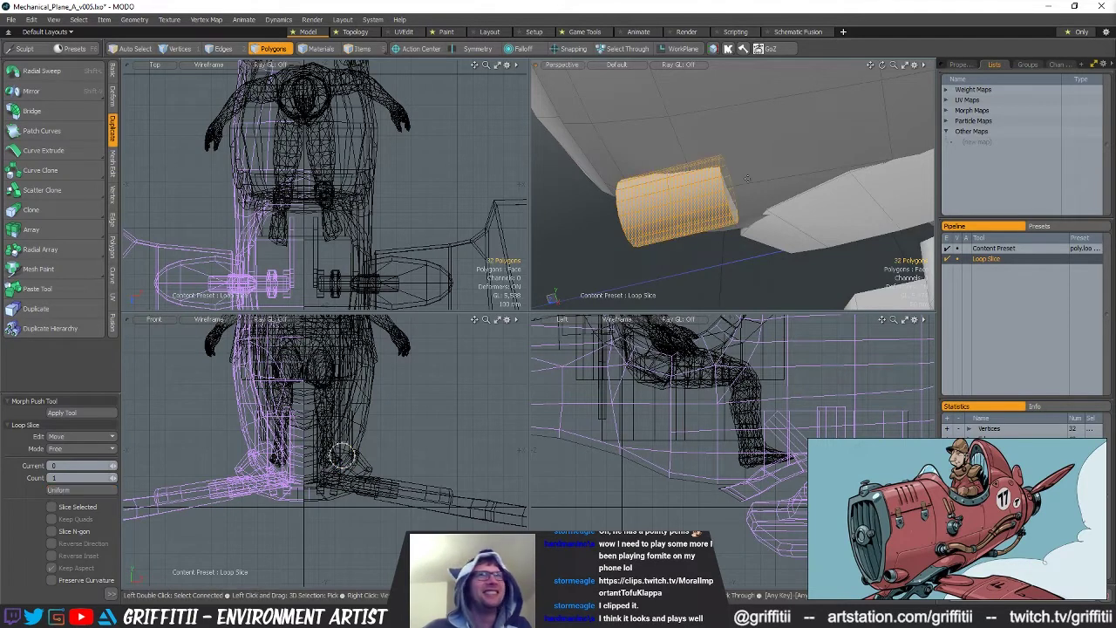
Taper the small cylinder's rear half by scaling its rear end cap uniformly to 40%
key("q")
mouse_move(724, 187)
left_mouse_down("alt")
mouse_move(744, 194)
mouse_move(750, 218)
mouse_move(708, 234)
mouse_move(769, 165)
mouse_move(742, 195)
left_mouse_up("alt")
left_click(721, 204)
key("r")
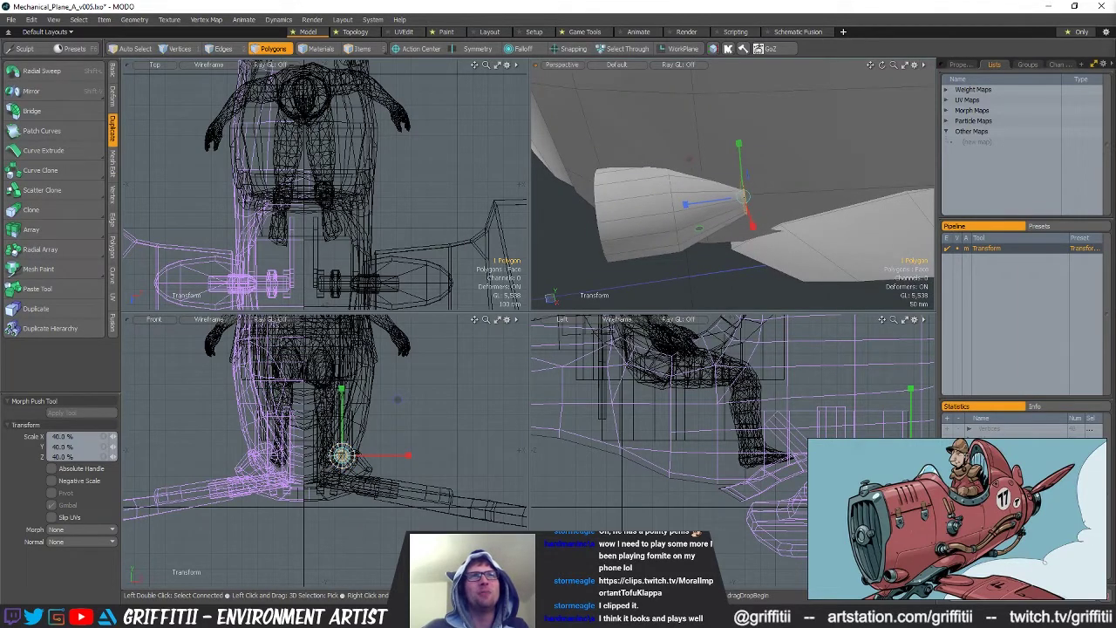
Loop slice the cylinder's tapered rear section and scale the new edge loop to 124.5% to round it
key("w")
key("alt+c")
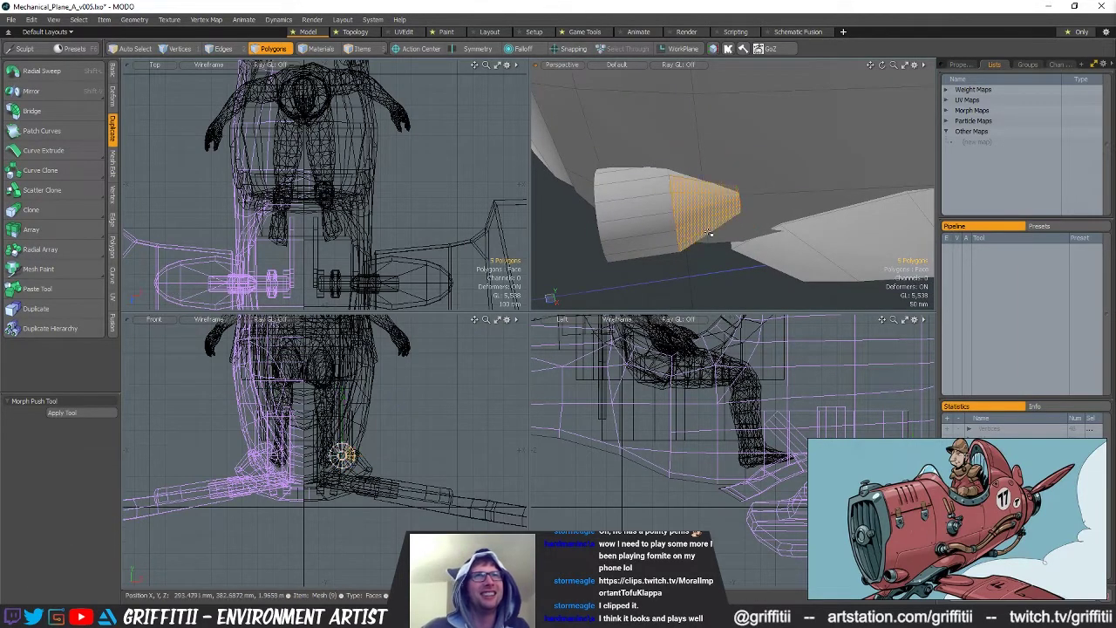
left_click(697, 209)
key("space")
key("space")
key("space")
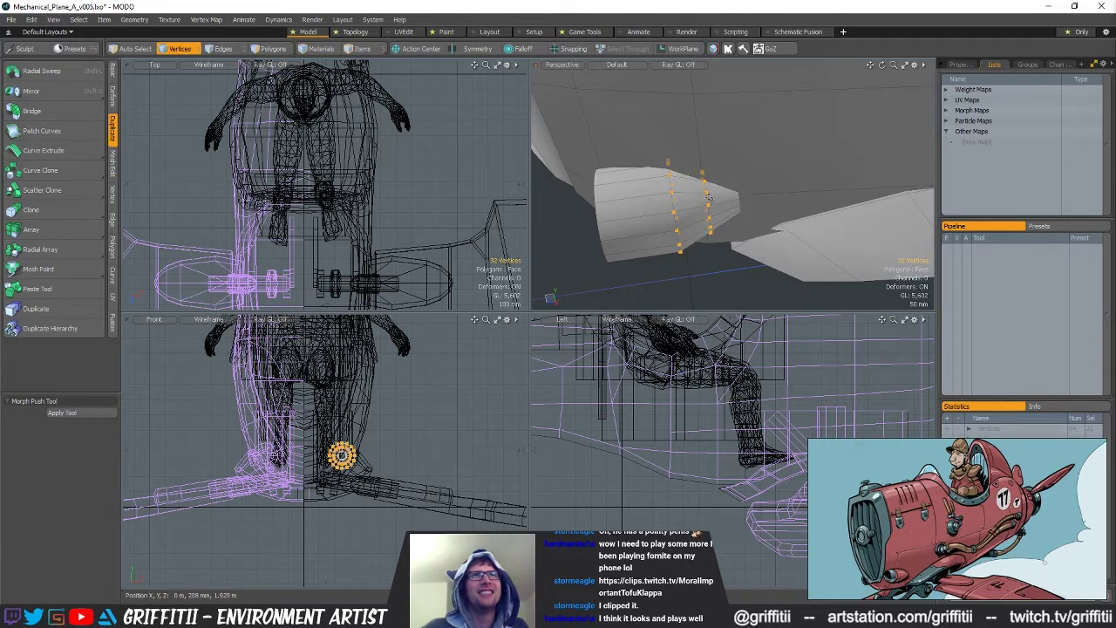
left_click_drag(697, 200, 758, 194, "alt")
key("y")
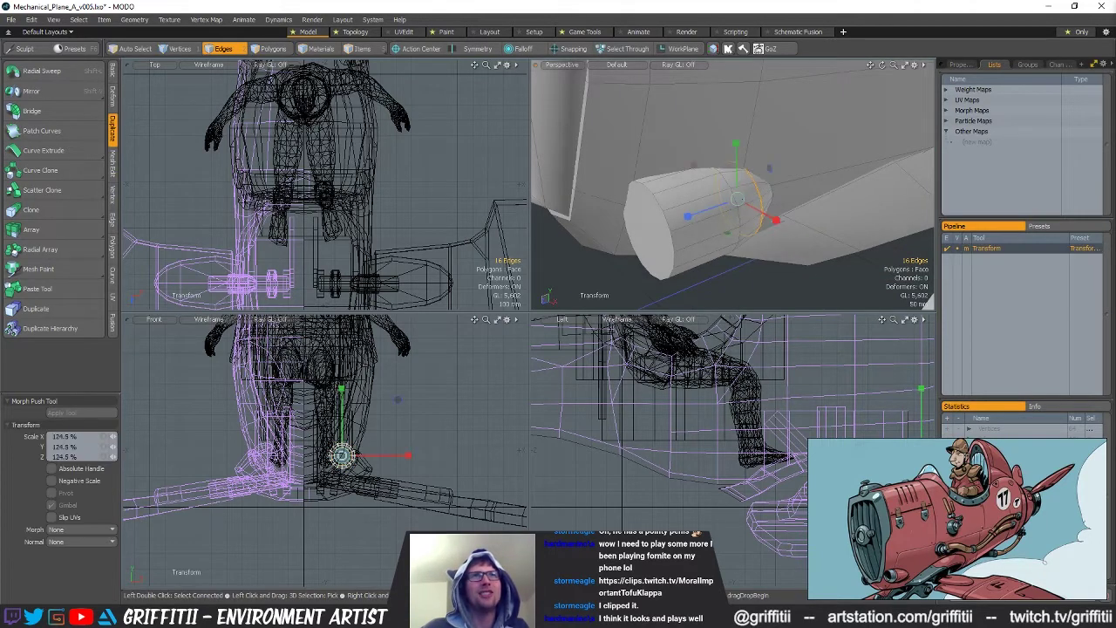
key("space")
Rescale the cylinder's rear end cap to refine the rounded tail
left_click_drag(738, 199, 634, 204, "alt")
key("3")
left_click(693, 198)
key("r")
key("space")
Duplicate the whole small cylinder and move the copy forward of the original
double_click(755, 194)
key("w")
key("q")
key("shift+a")
Delete the tapered rear of the front cylinder copy, keeping its straight section and front cap
left_click_drag(359, 196, 364, 218, "alt+shift")
mouse_move(364, 218)
right_mouse_down()
mouse_move(336, 129)
mouse_move(354, 99)
mouse_move(573, 151)
right_mouse_up()
key("Up")
key("Delete")
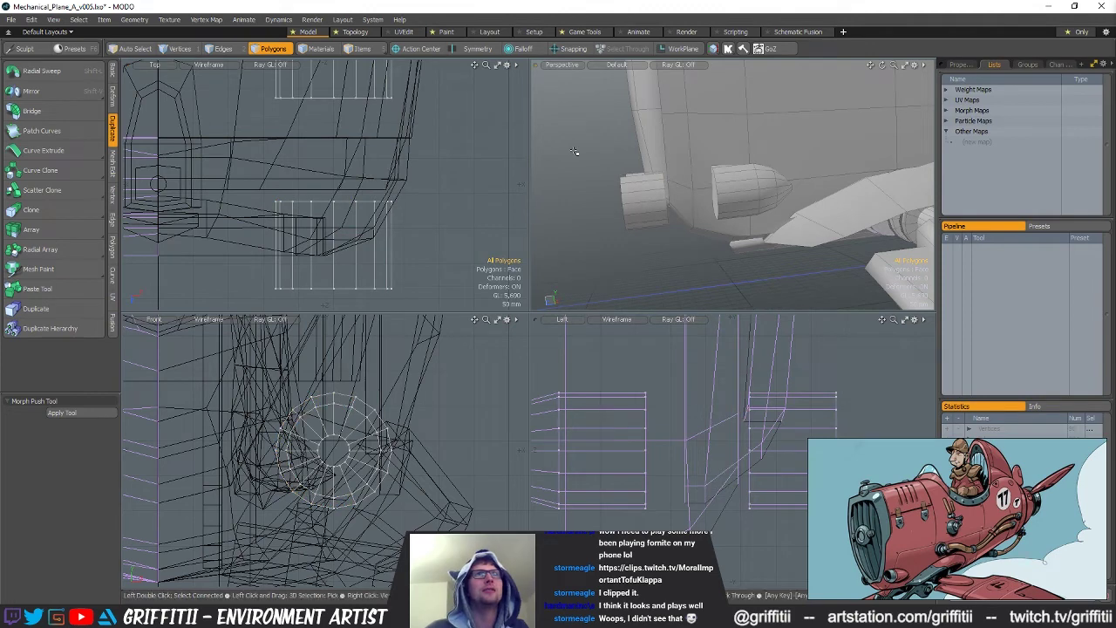
key("ctrl+z")
key("ctrl+z")
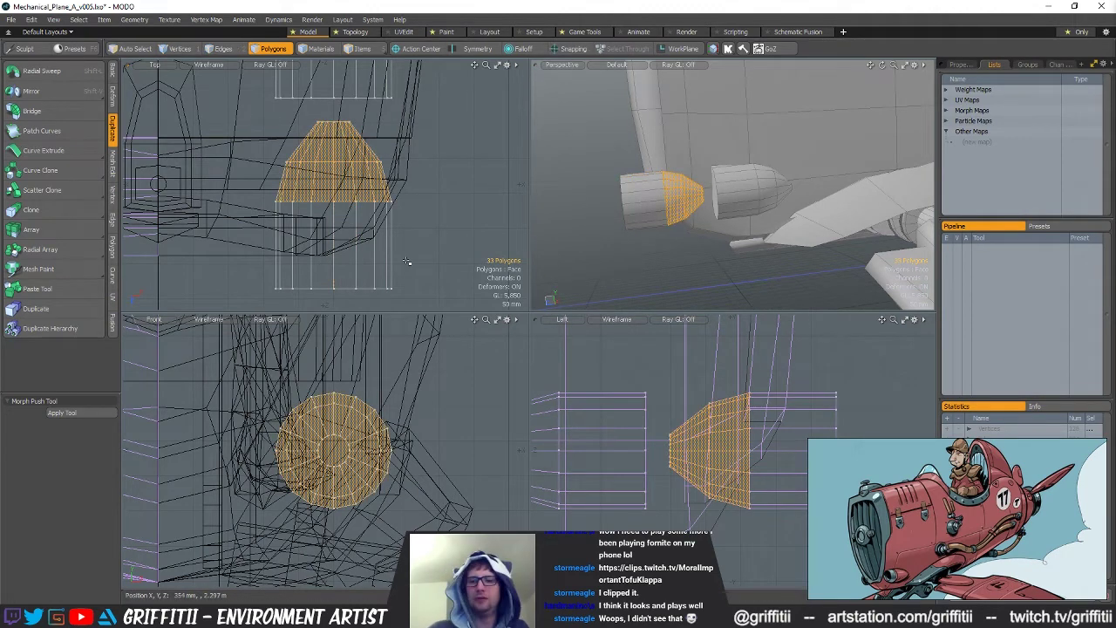
key("Delete")
Move the straight front section back along Z against the rounded piece and scale it slightly smaller to form a stepped joint
double_click(657, 208)
left_click_drag(610, 213, 683, 213, "alt")
key("w")
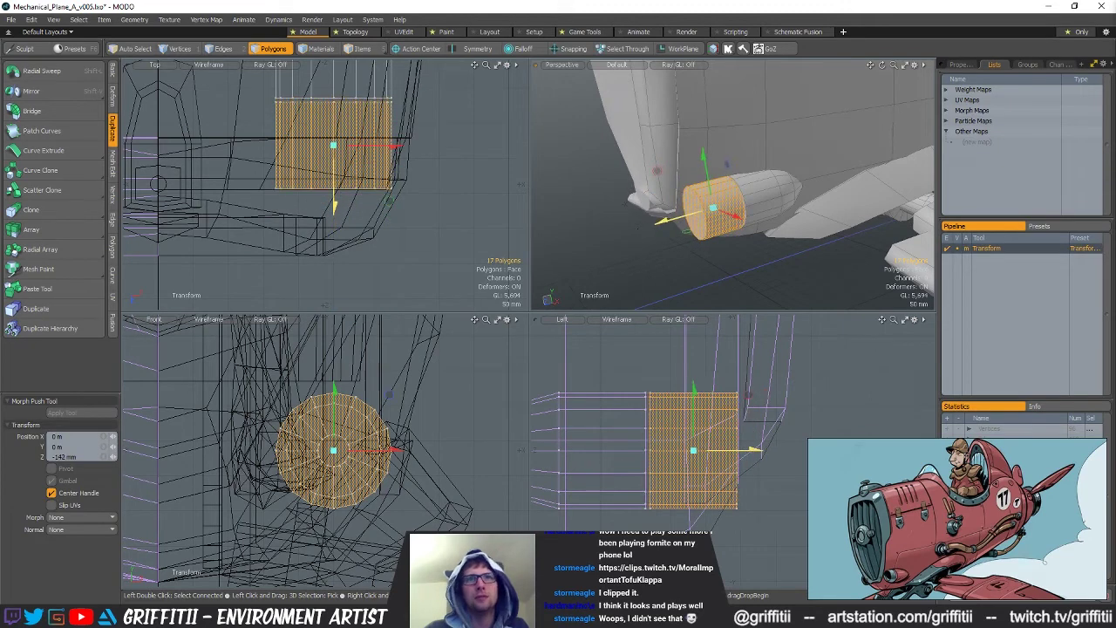
key("r")
left_click_drag(688, 451, 677, 451)
left_click_drag(723, 221, 727, 239, "alt")
scroll(727, 239, "up", 3)
key("w")
left_click_drag(333, 205, 334, 196)
key("q")
scroll(797, 259, "up", 3)
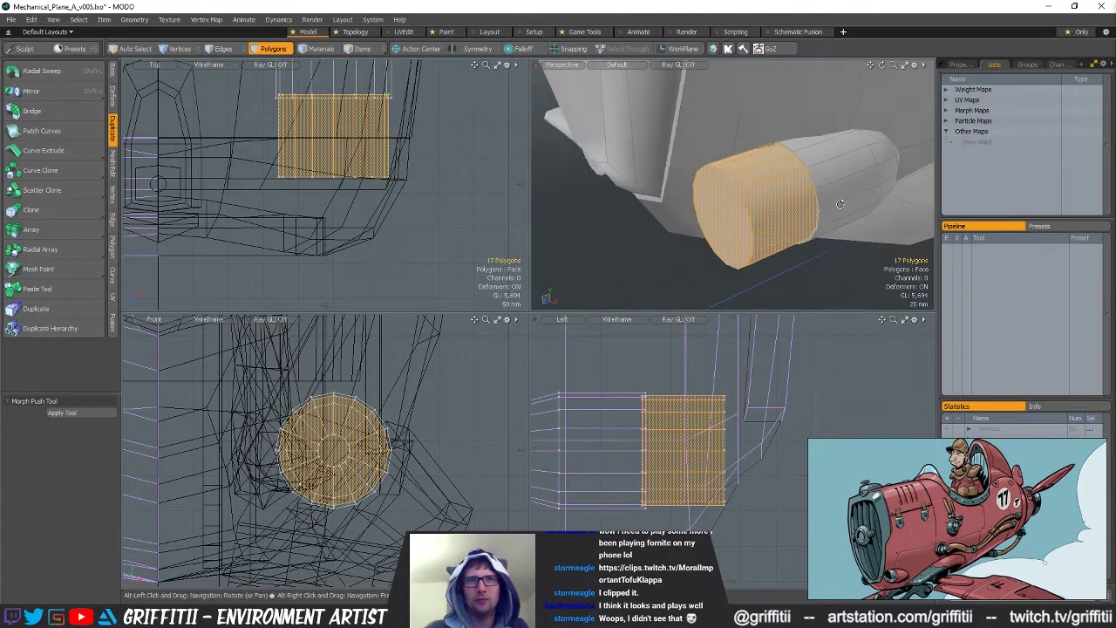
Inset the front section's end cap and extrude it inward along Z to hollow out the opening
left_click(721, 235)
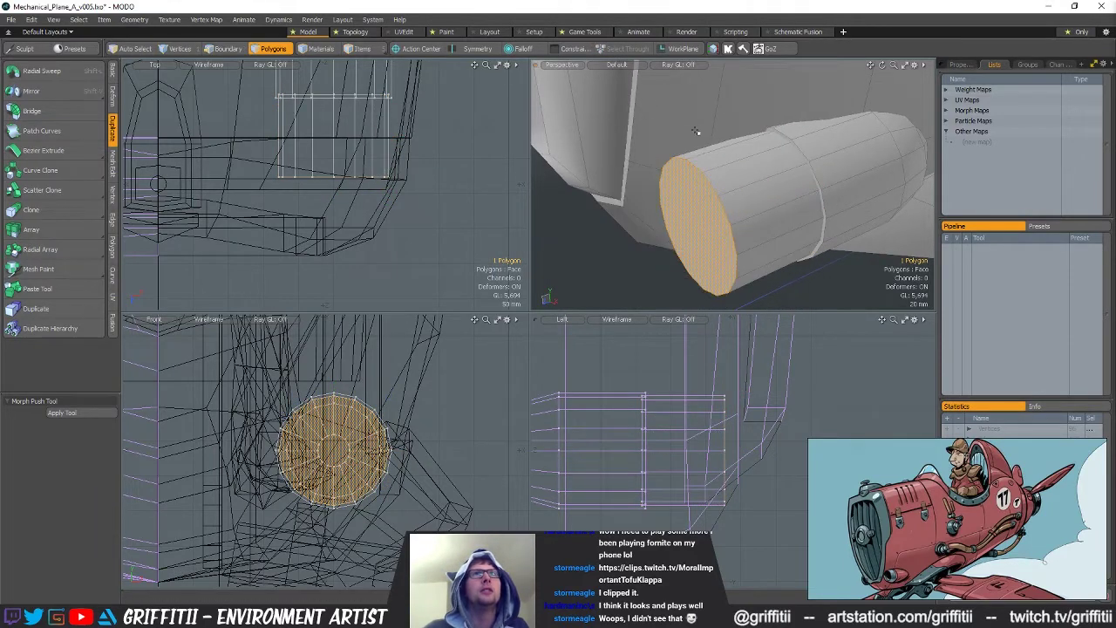
key("shift+x")
key("r")
left_click_drag(695, 227, 735, 178)
key("q")
key("ctrl+space")
left_click(734, 114)
left_click(722, 185)
left_click_drag(707, 221, 757, 171)
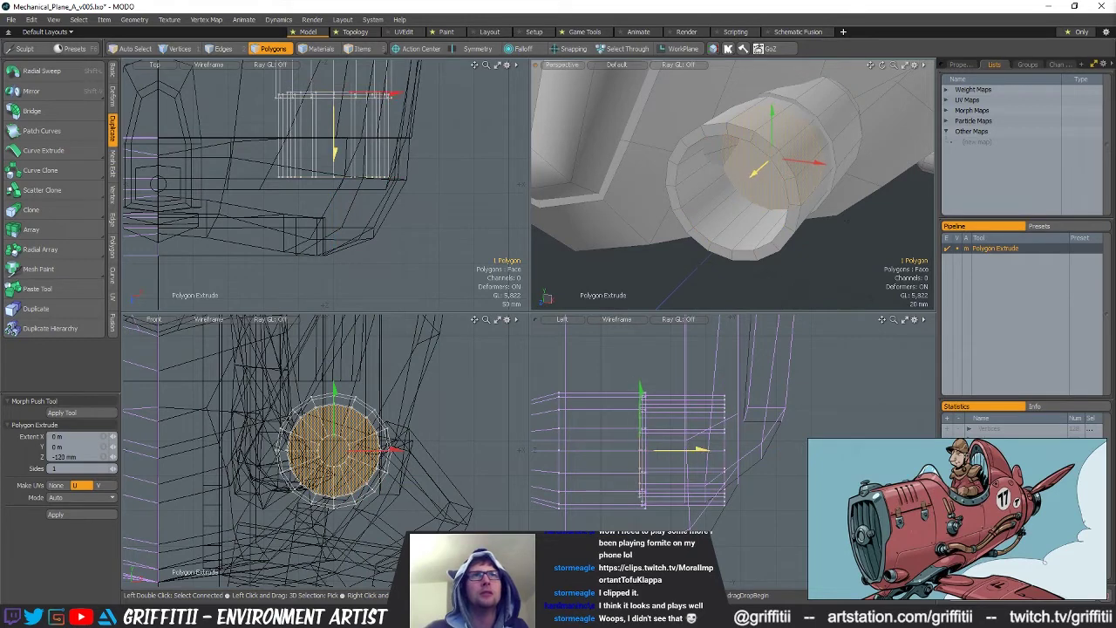
left_click_drag(755, 178, 733, 196)
key("q")
left_click(812, 246)
left_click_drag(811, 247, 737, 235, "alt")
Scale down the inner opening of the hollow cylinder to give it a thicker front rim
key("3")
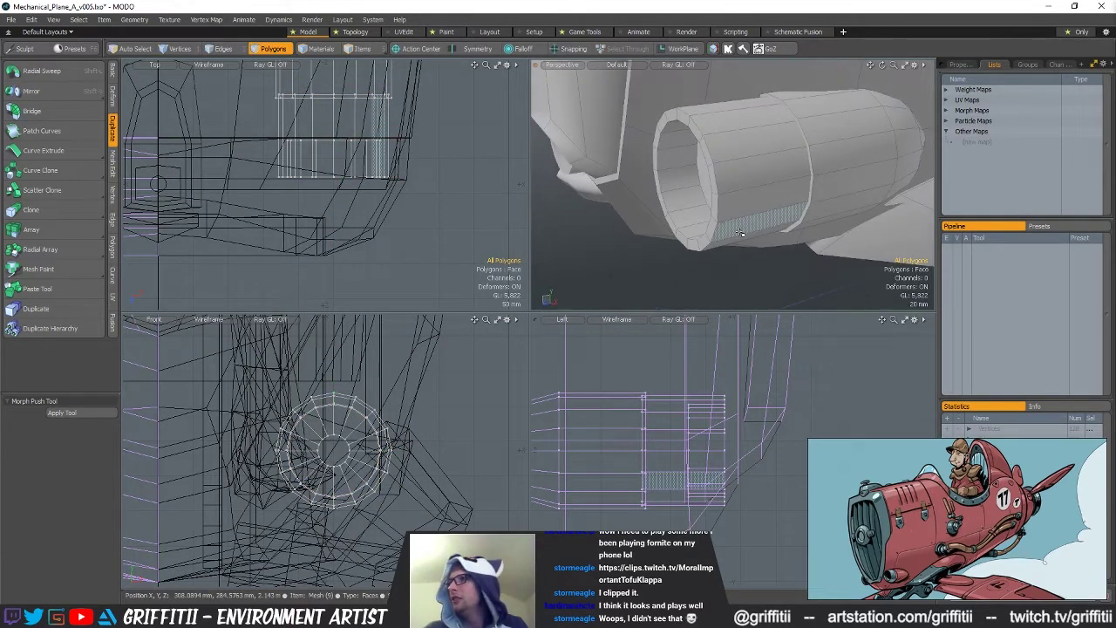
left_click_drag(729, 220, 725, 164, "alt")
double_click(680, 174)
key("space")
key("space")
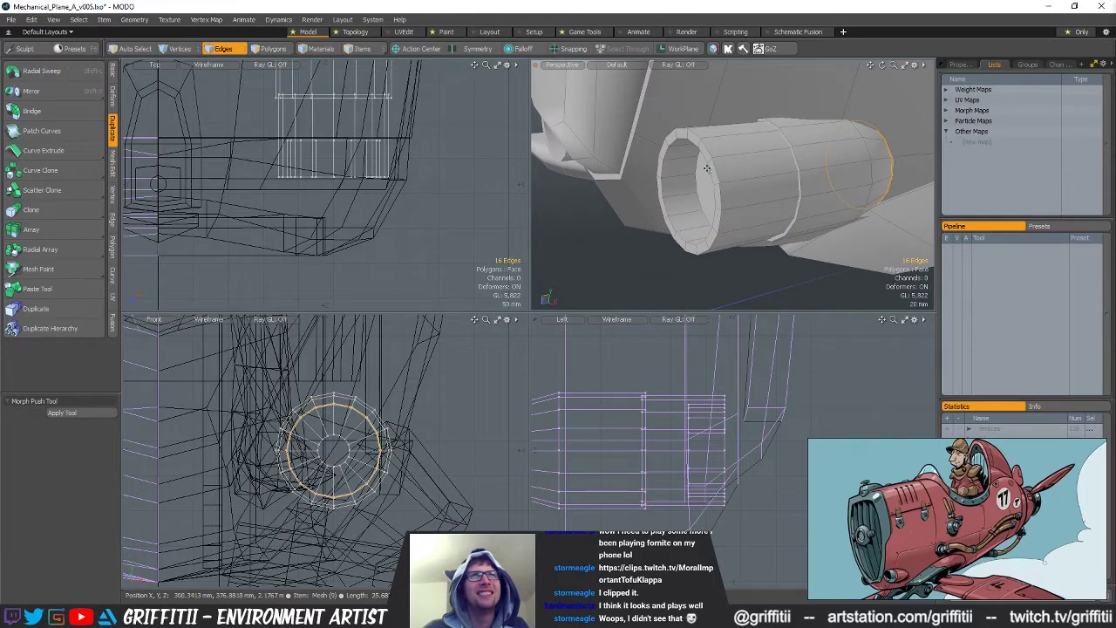
key("space")
left_click_drag(683, 172, 747, 155)
key("l")
key("r")
key("space")
key("space")
key("space")
Bevel the outer front edge loop by 24 mm with a round level of 2
key("b")
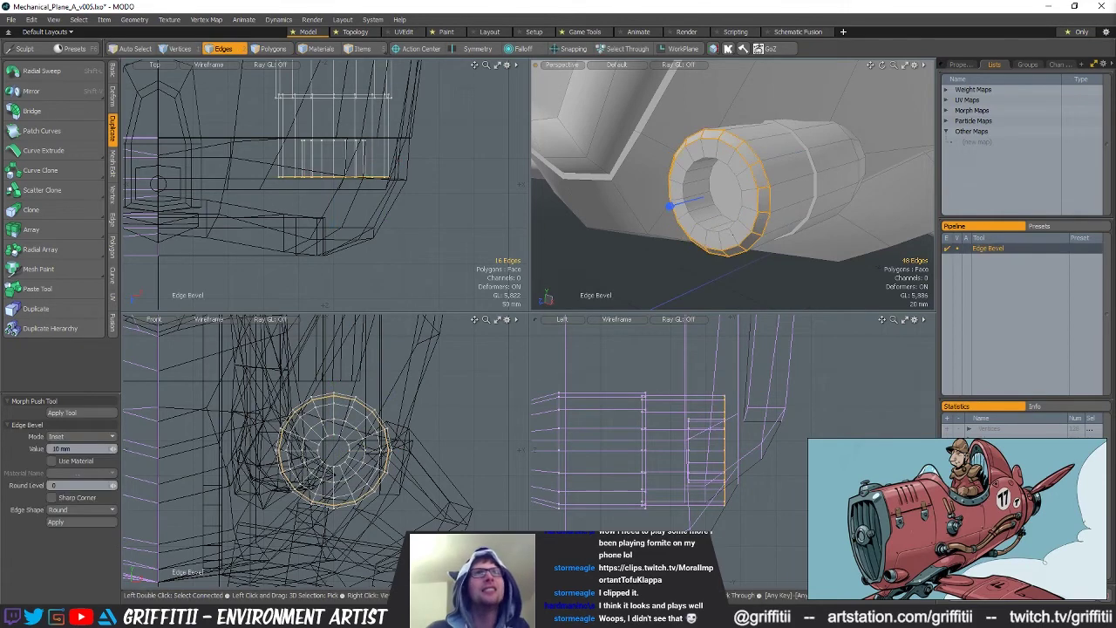
left_click_drag(728, 235, 749, 234)
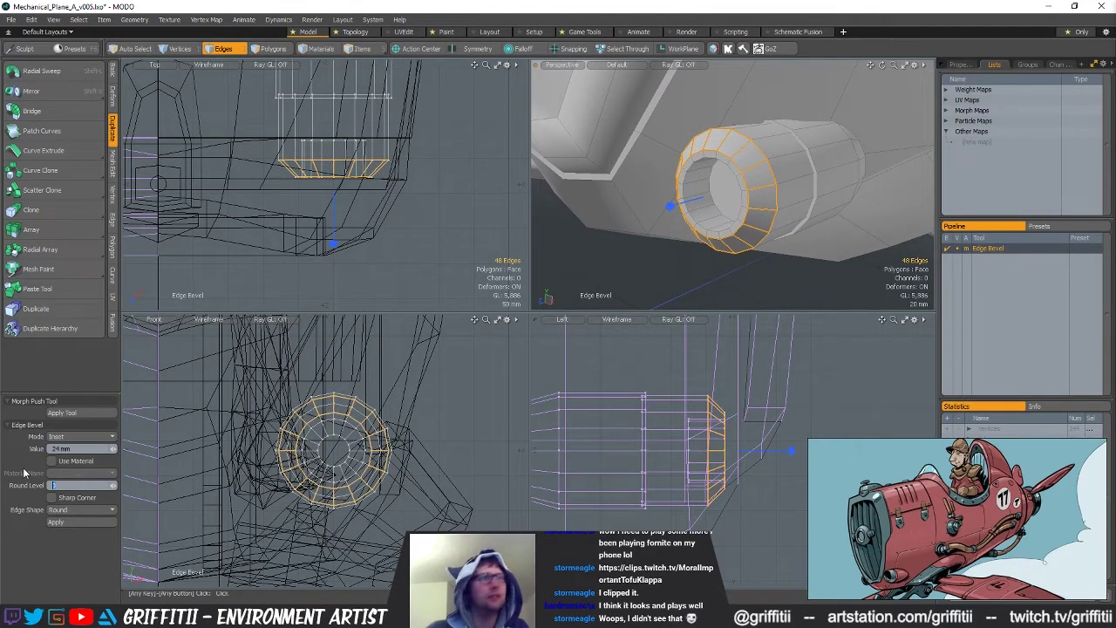
type("2")
key("Return")
left_click_drag(824, 229, 741, 225, "alt")
key("space")
Stretch the vertices of the bevelled front rim to 205.5% along Z
key("3")
left_click_drag(689, 181, 781, 223, "alt")
scroll(347, 158, "up", 3)
key("1")
right_click_drag(303, 148, 307, 204)
key("y")
left_click_drag(644, 207, 575, 229)
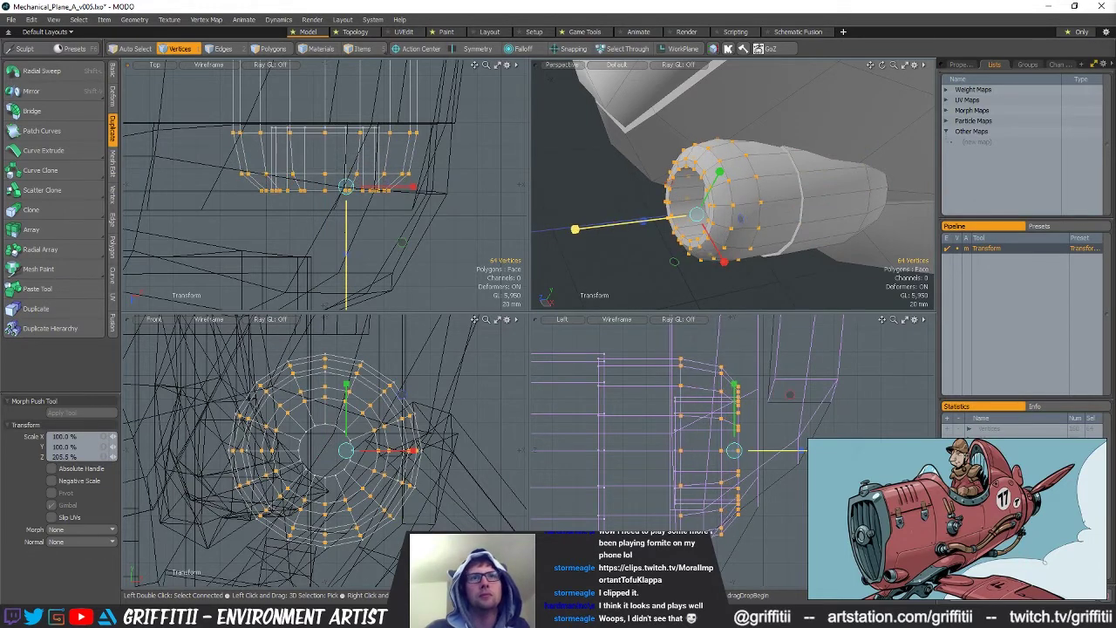
key("space")
Move the front section's rim and opening vertices back 59 mm along Z to shorten it
key("space")
key("space")
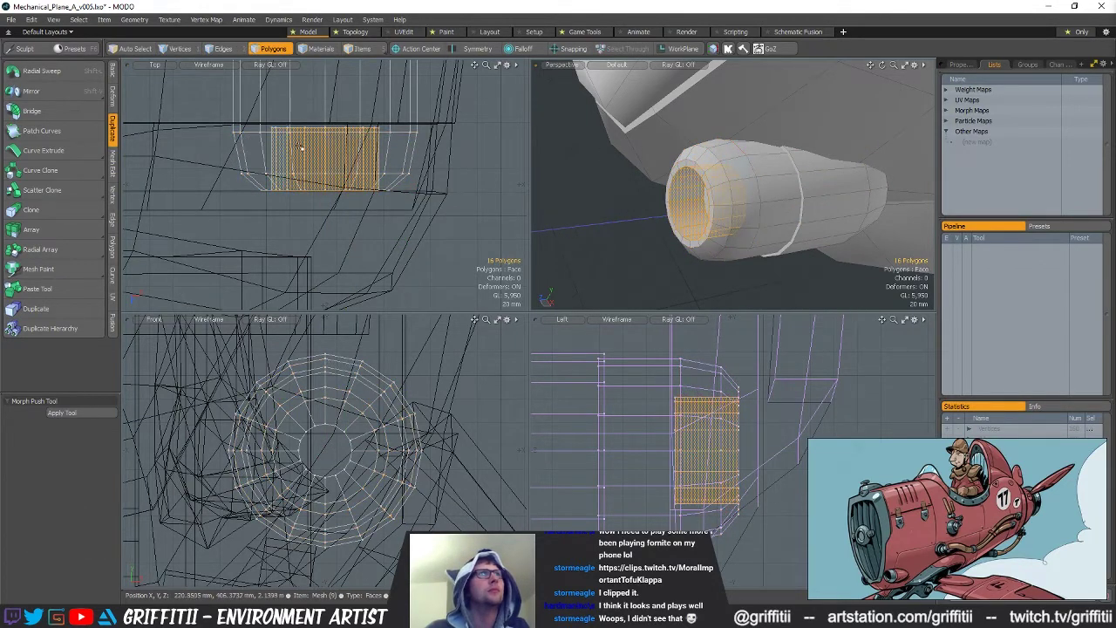
left_click_drag(323, 116, 328, 164, "alt")
key("space")
key("w")
left_click_drag(334, 258, 336, 187)
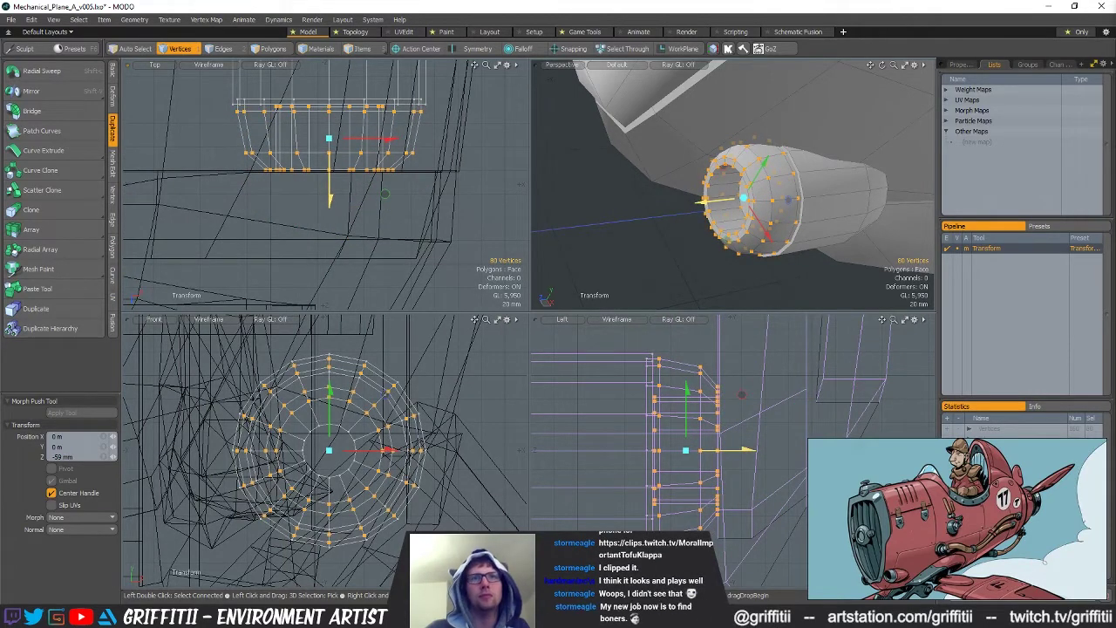
key("space")
Reposition the tapered rear's vertices along the fuselage axis to refine the length of the small nose piece
left_click(625, 225)
left_click_drag(624, 225, 403, 294, "alt")
scroll(610, 166, "up", 2)
scroll(404, 283, "down", 5)
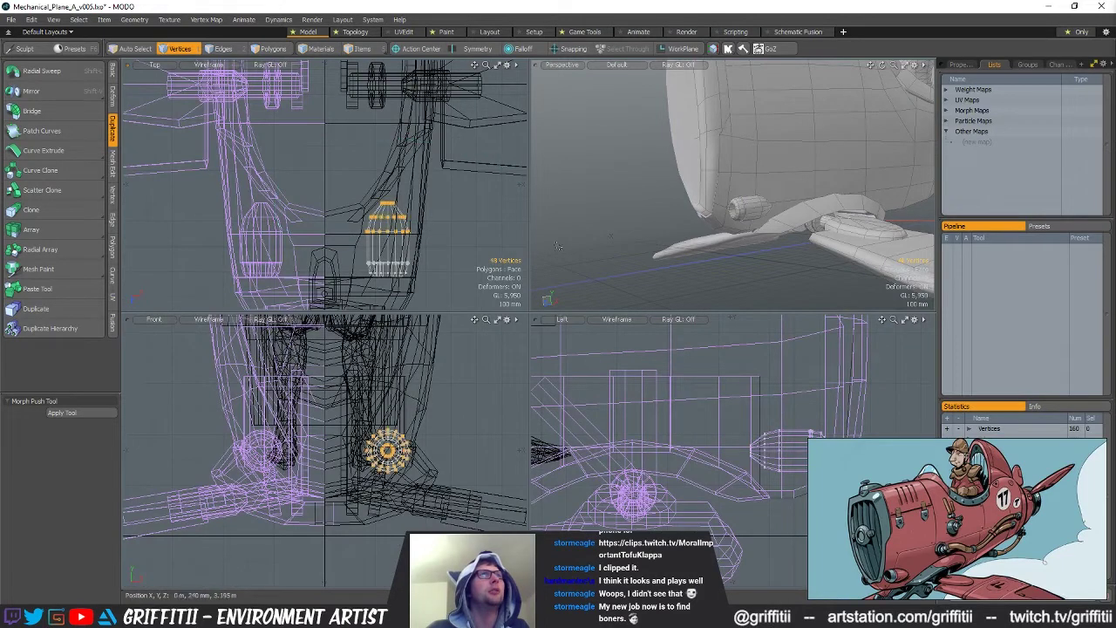
right_click_drag(558, 245, 566, 245)
key("w")
left_click_drag(725, 210, 777, 215)
key("q")
right_click_drag(470, 179, 419, 248)
key("w")
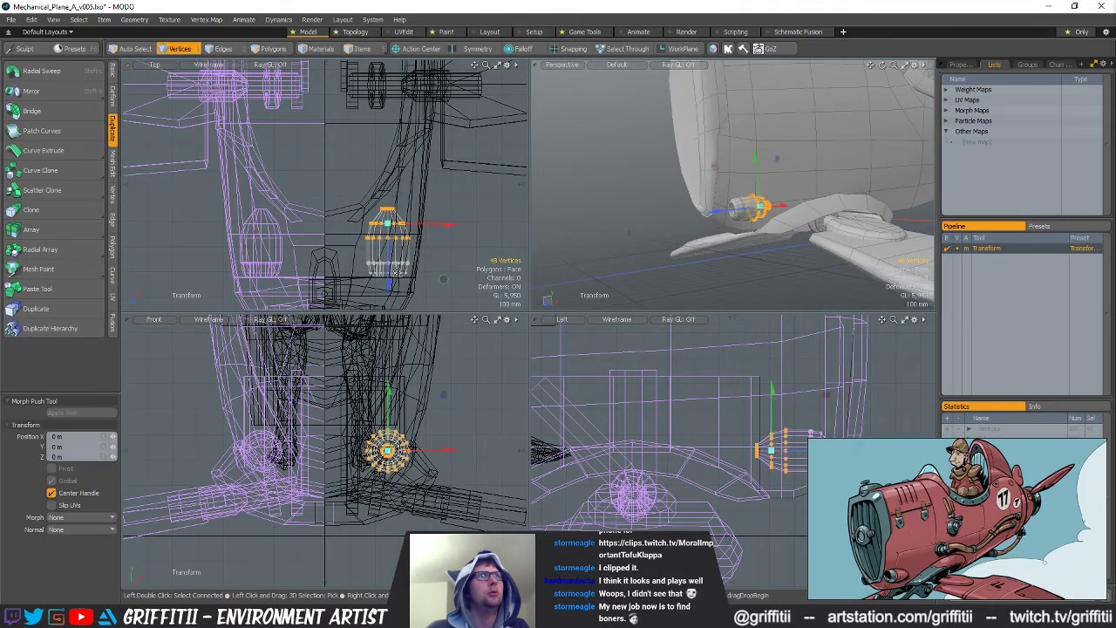
left_click_drag(389, 284, 389, 276)
key("q")
Move the whole small nose piece 40 mm along Z
left_click(371, 229)
left_click_drag(671, 255, 640, 187, "alt")
scroll(640, 187, "up", 3)
key("w")
left_click_drag(718, 240, 773, 179)
key("1")
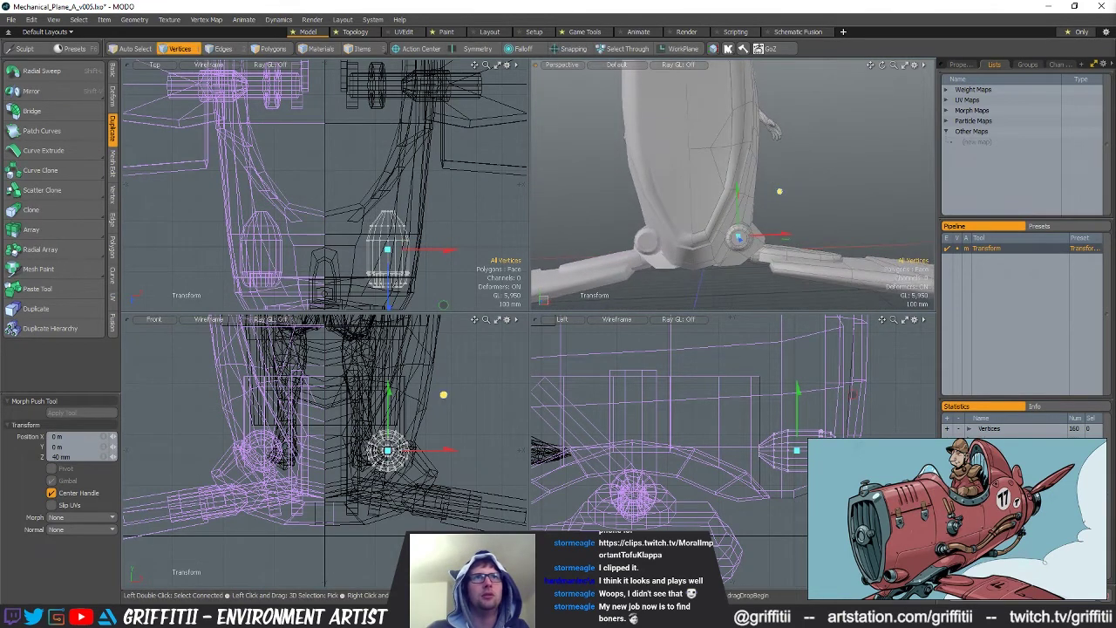
scroll(410, 453, "down", 2)
left_click_drag(760, 146, 743, 215, "ctrl+alt")
key("q")
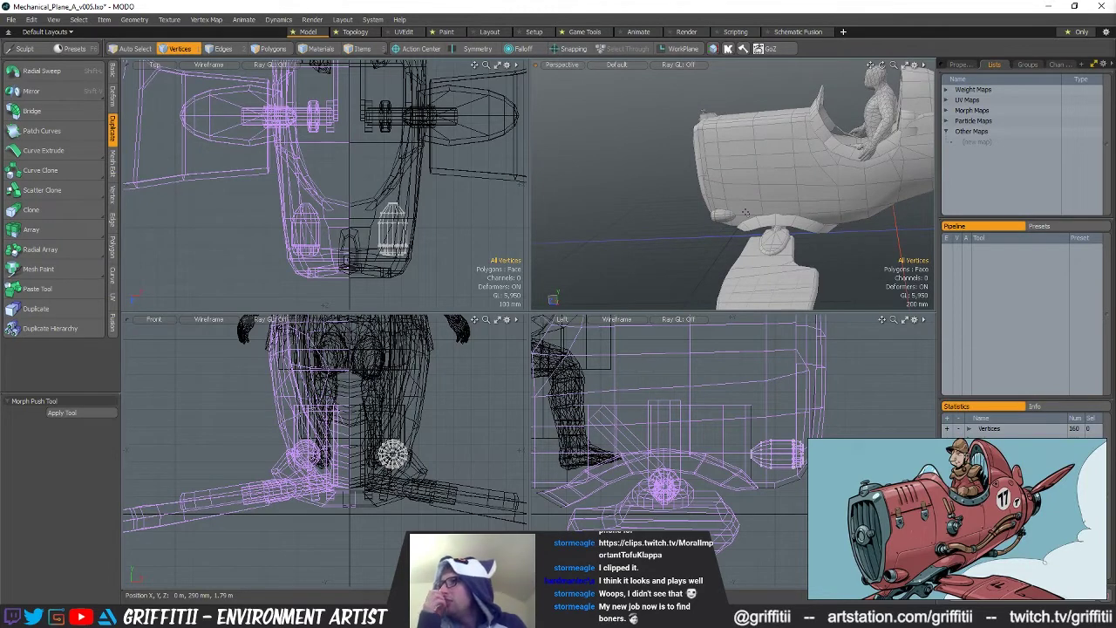
Copy the polygons of the small rounded nose piece and paste them into a new mesh layer
left_click_drag(745, 211, 774, 237, "alt")
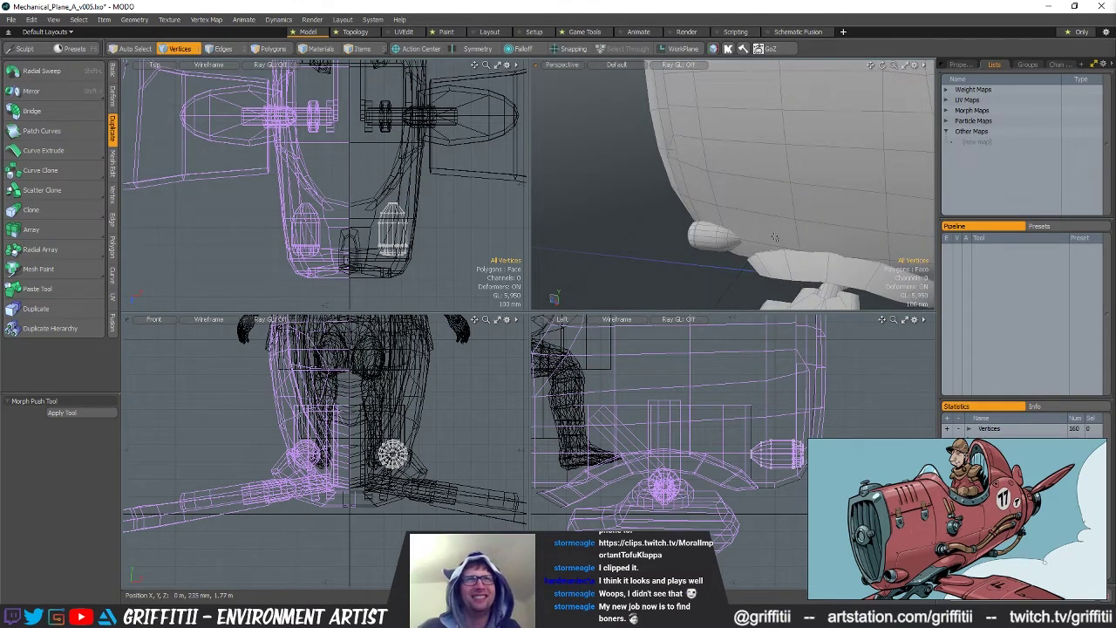
left_click_drag(787, 204, 710, 200, "alt")
key("n")
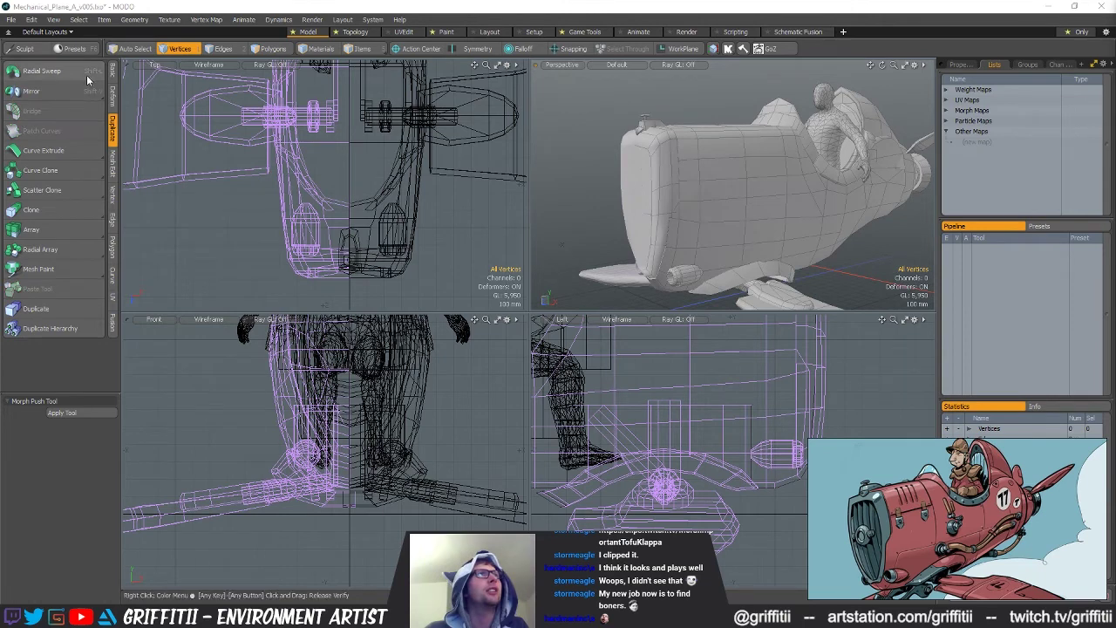
left_click(113, 70)
left_click_drag(684, 214, 637, 249, "alt")
key("5")
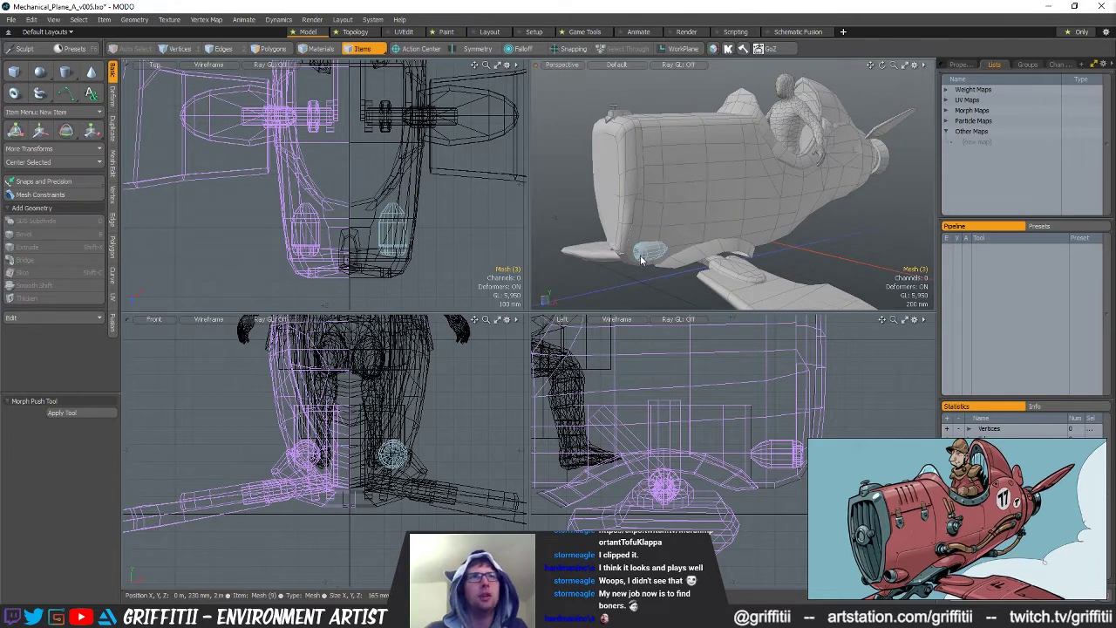
left_click(640, 260)
key("3")
double_click(640, 257)
key("n")
key("ctrl+v")
Move the copied piece out beside the fuselage and rotate it about the vertical axis so its opening faces sideways
left_click_drag(388, 258, 362, 298, "alt+shift")
scroll(361, 298, "down", 2)
key("w")
left_click_drag(427, 266, 457, 179)
key("e")
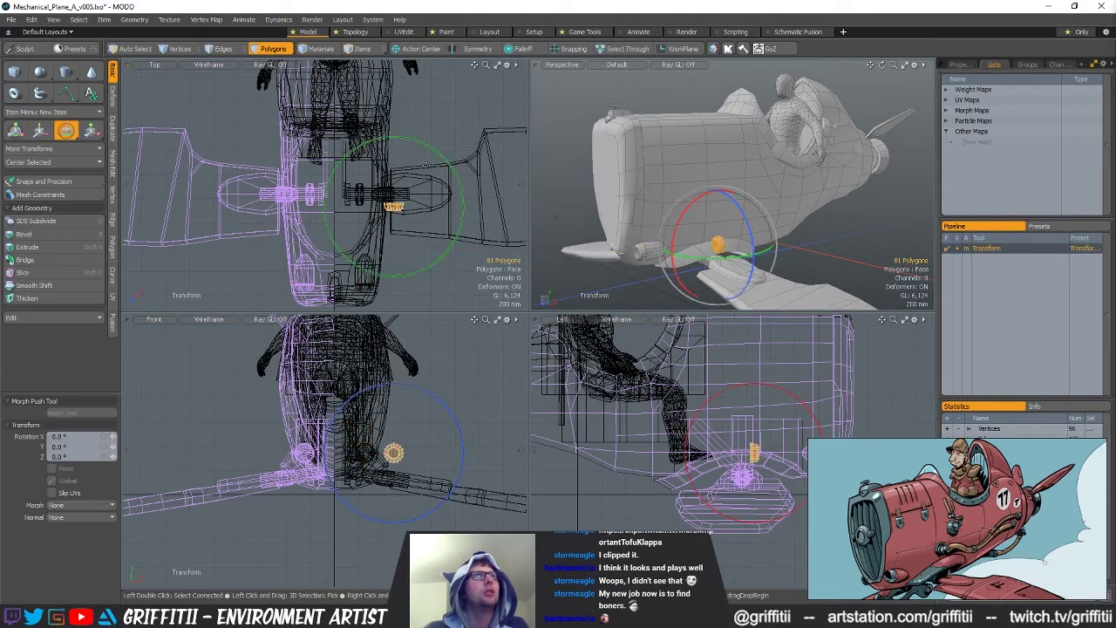
left_click_drag(419, 144, 332, 181)
Move the rotated copy 435 mm along Y and about -664 mm along Z, onto the fuselage side below the cockpit
left_click_drag(711, 214, 684, 224, "alt")
key("r")
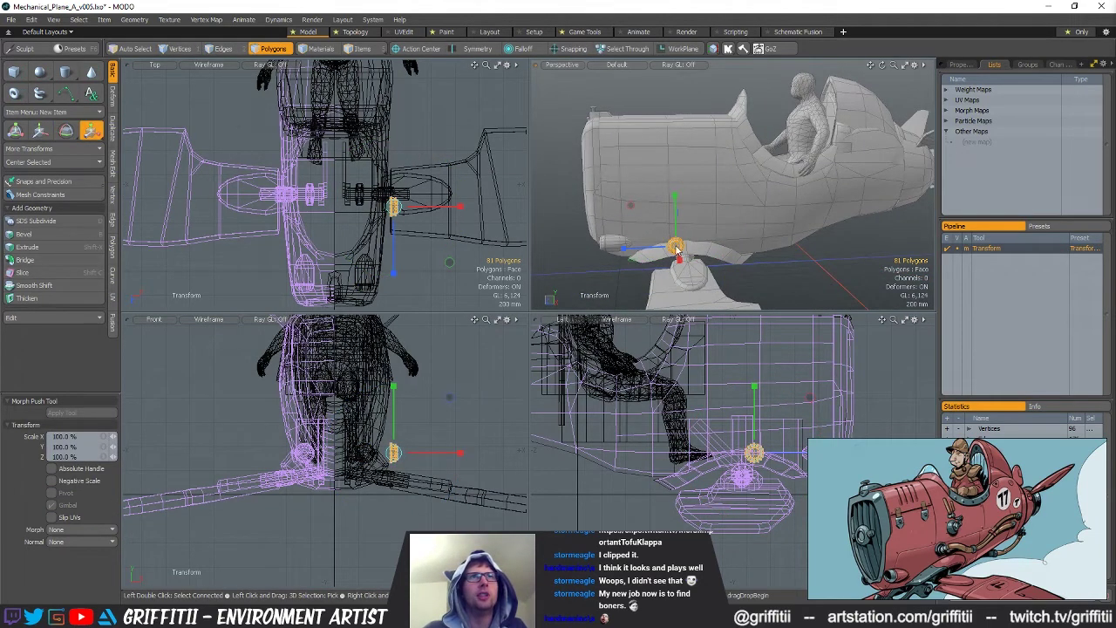
key("w")
left_click_drag(630, 207, 705, 157)
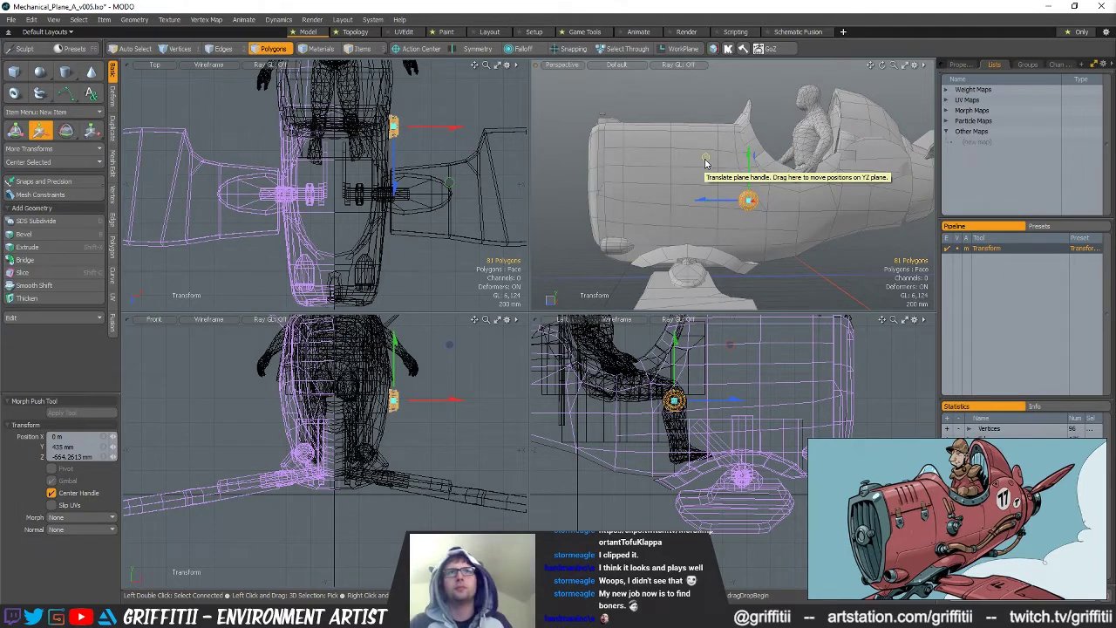
Scale the ring-shaped side piece to 92.5% in Y and Z
left_click_drag(706, 163, 755, 201, "alt")
scroll(710, 195, "up", 1)
key("q")
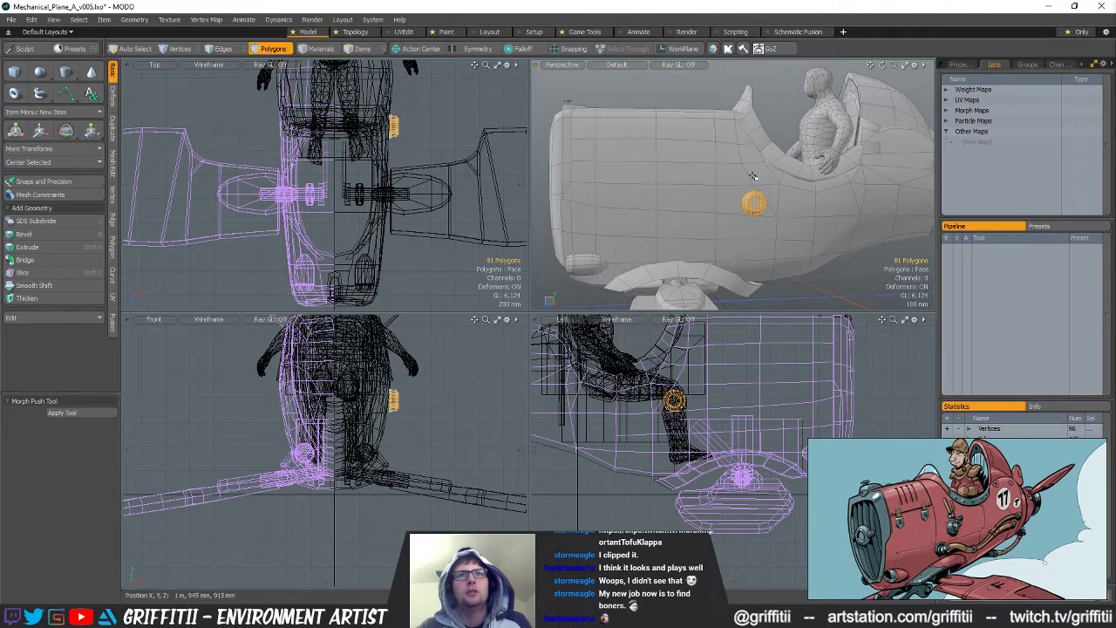
key("y")
scroll(753, 176, "up", 3)
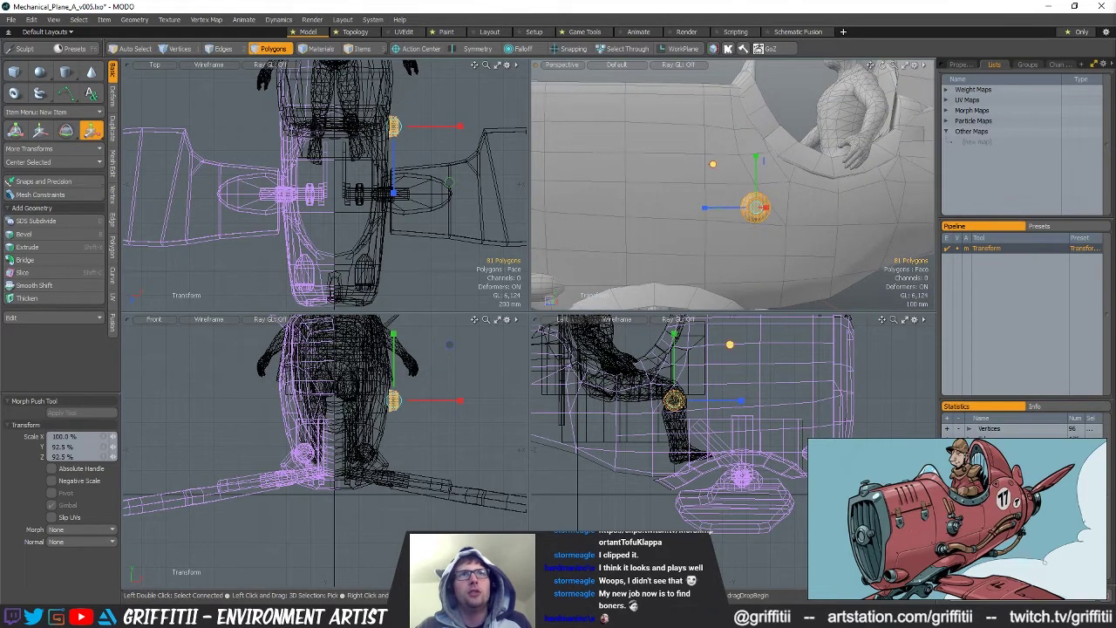
Extend the back edge of the ring piece inward along X so it sinks into the fuselage side
left_click_drag(712, 171, 749, 201, "alt")
scroll(755, 200, "up", 3)
key("w")
scroll(756, 196, "up", 2)
key("1")
key("2")
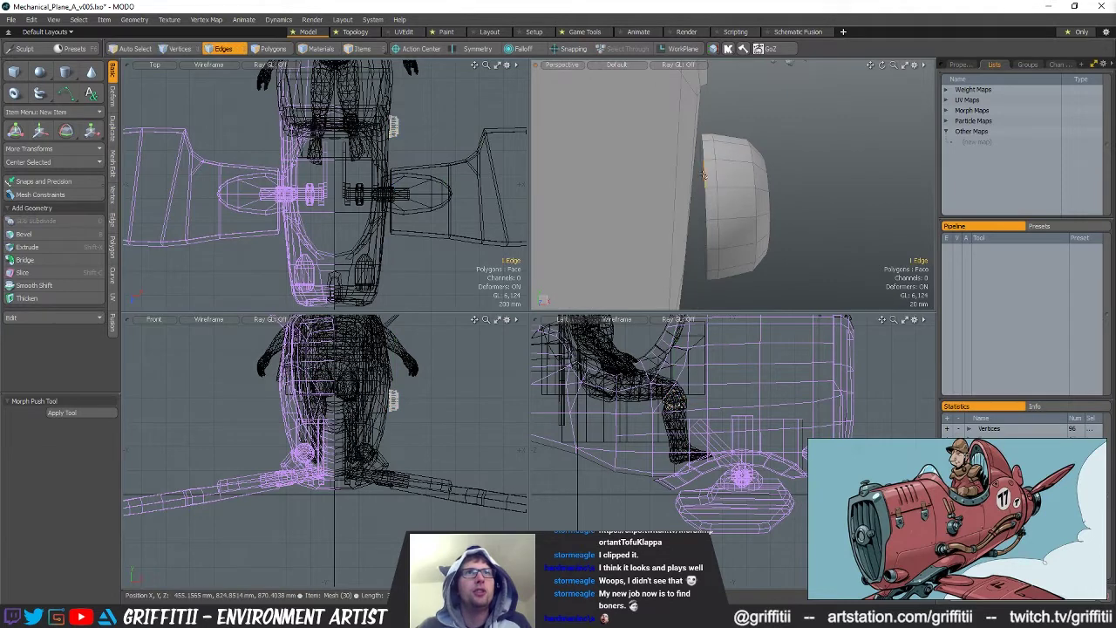
key("space")
key("3")
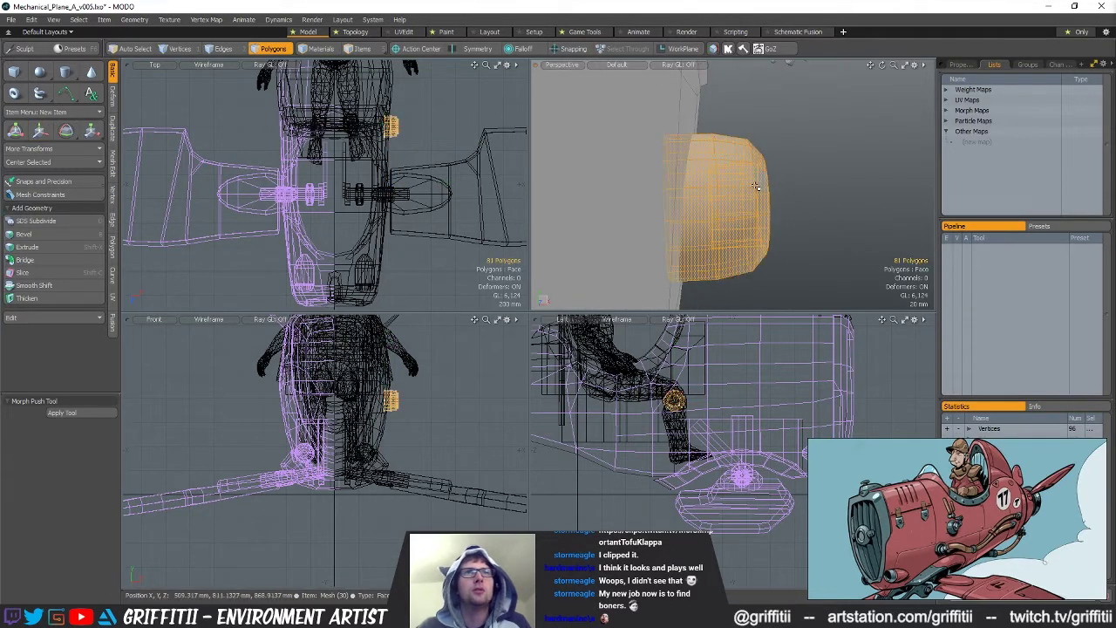
Move the ring closer to the fuselage wall and scale it to 88% along X
left_click_drag(845, 204, 789, 196, "alt")
left_click(869, 194)
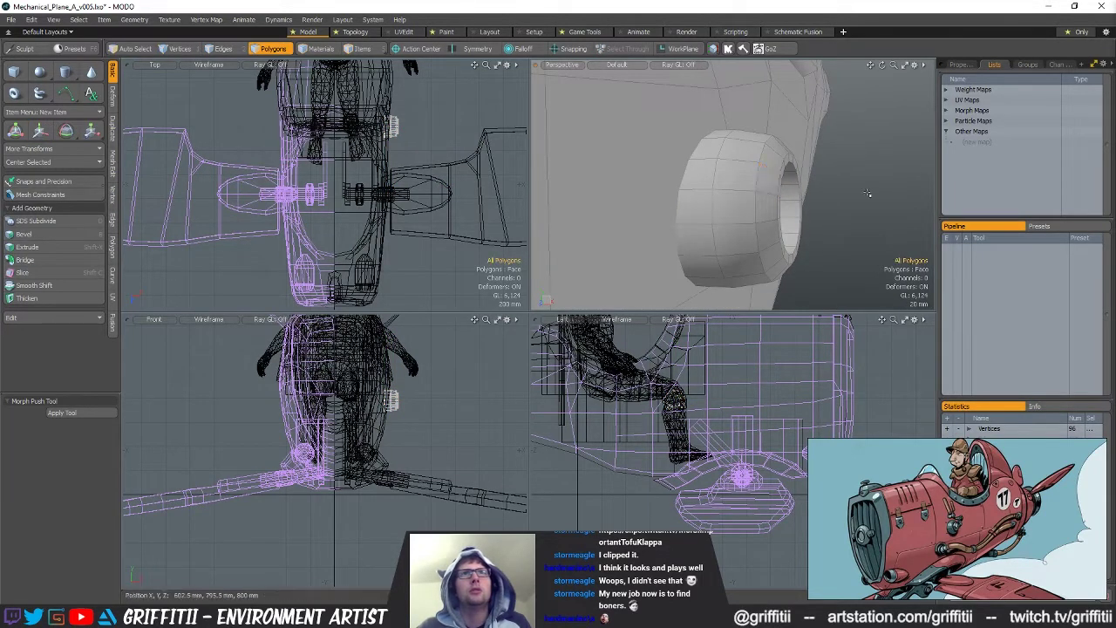
scroll(859, 193, "down", 3)
key("w")
left_click_drag(850, 154, 779, 200)
scroll(831, 206, "up", 5)
key("r")
left_click(751, 191)
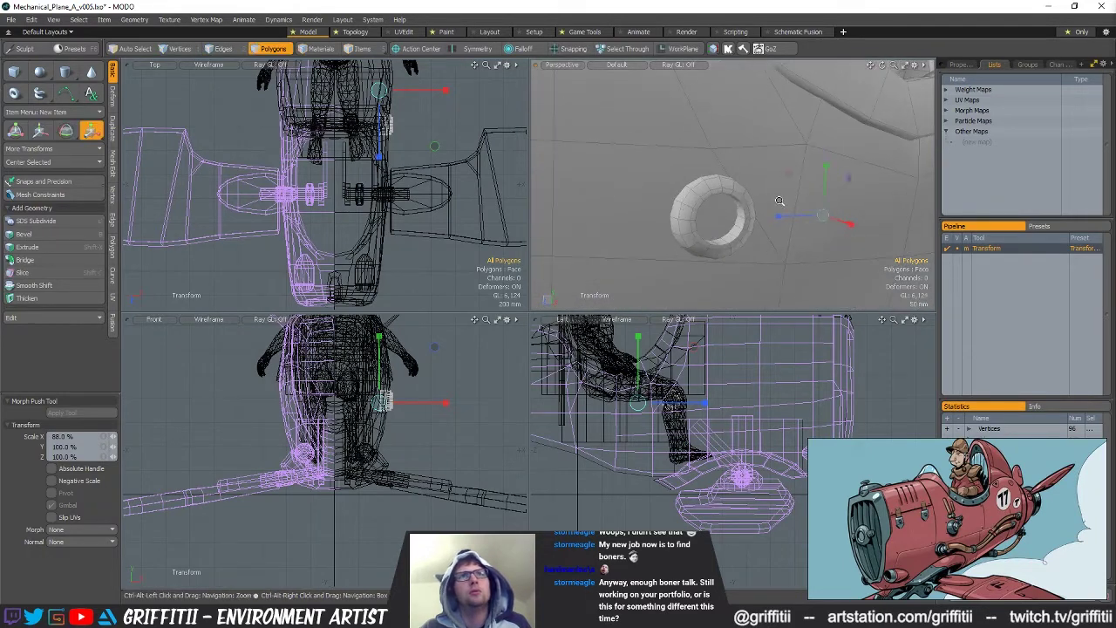
Select the polygon loop lining the ring's opening and adjust its scale
key("q")
key("ctrl")
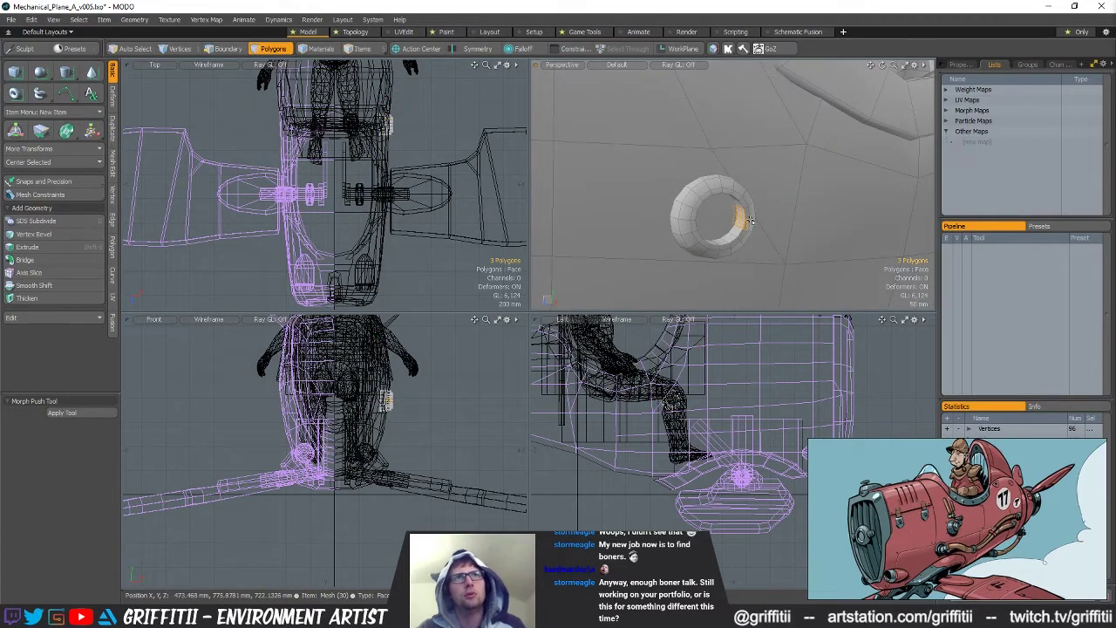
key("l")
left_click_drag(723, 214, 802, 214, "ctrl+alt")
key("r")
key("Escape")
key("Escape")
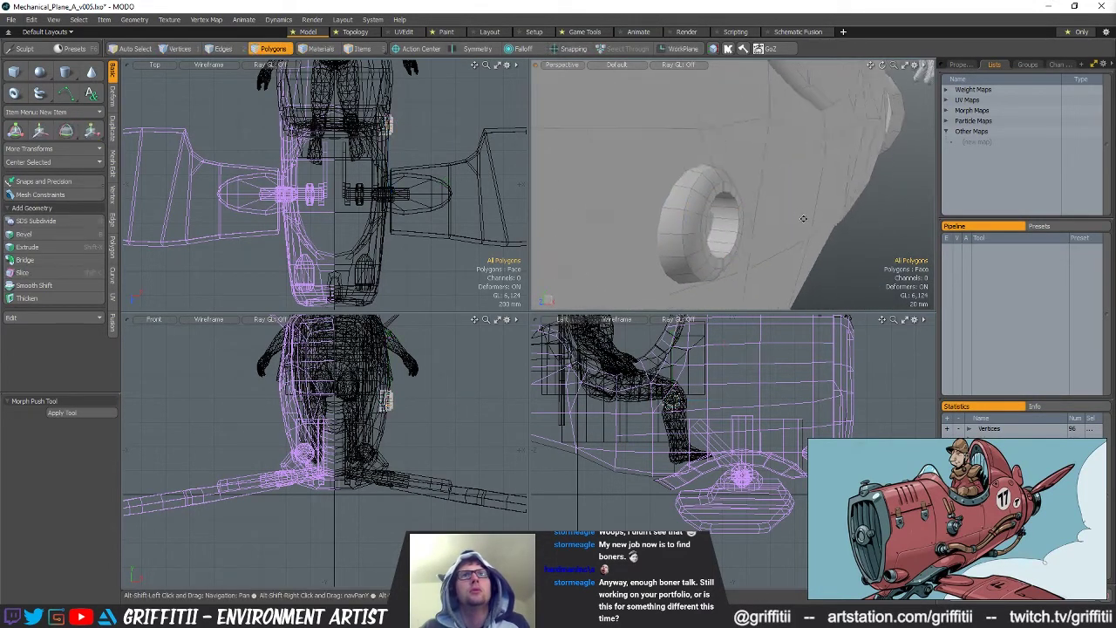
Copy the ring's inner wall polygons into a separate mesh and scale them to 97% in Y and Z
scroll(801, 215, "down", 5)
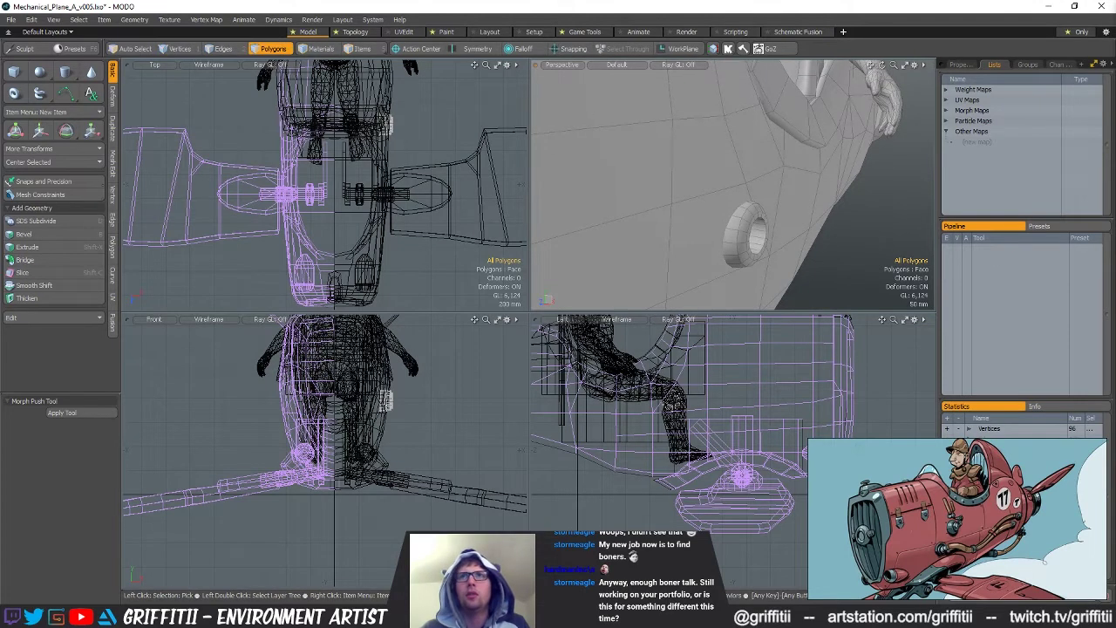
scroll(763, 221, "up", 5)
left_click_drag(748, 264, 759, 233)
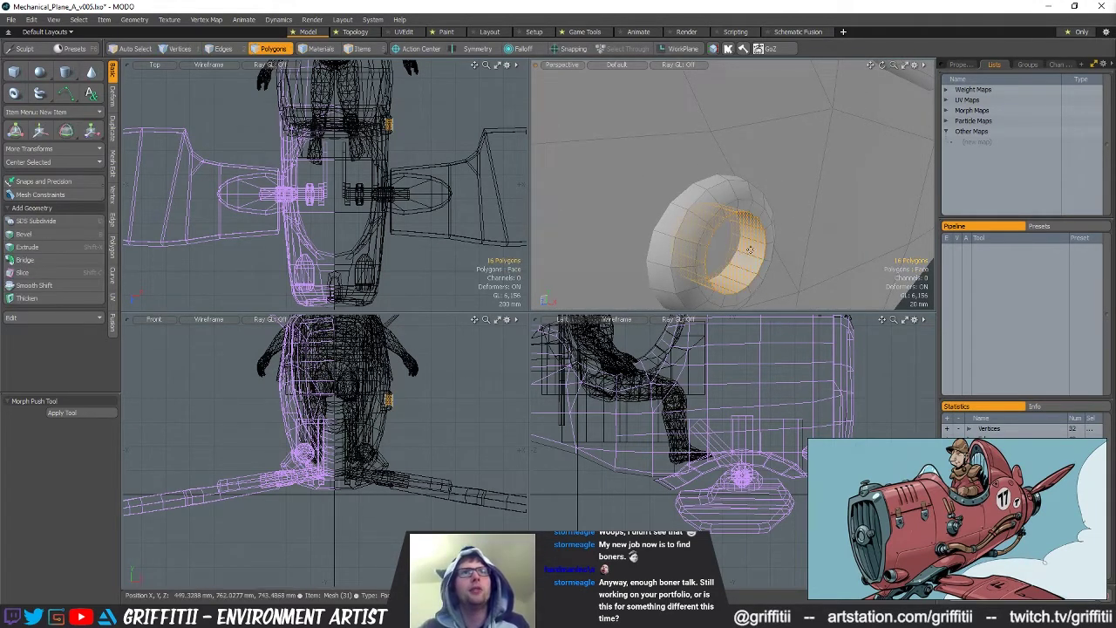
key("w")
left_click_drag(746, 262, 779, 231, "alt")
key("r")
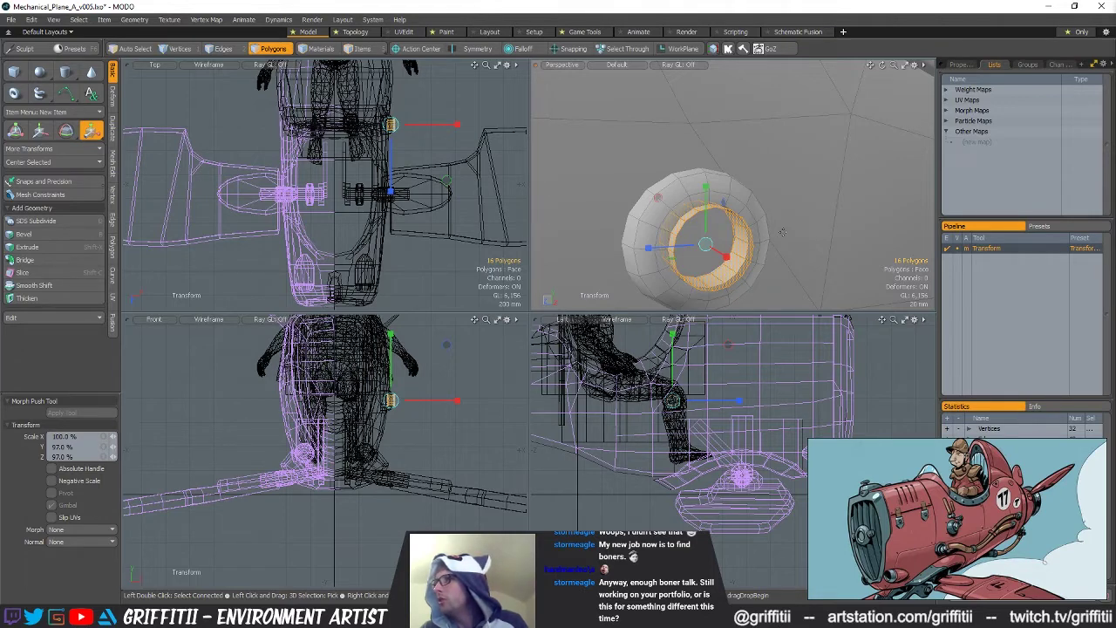
Extend the front edge loop of the inner cylinder inward to form a flat, ring-shaped cap face
left_click_drag(782, 231, 697, 240, "alt")
key("q")
left_click(774, 177)
key("2")
double_click(721, 181)
key("ctrl+space")
left_click(810, 202)
key("r")
key("3")
Select the whole cap piece and push it back into the ring's opening
left_click(723, 192)
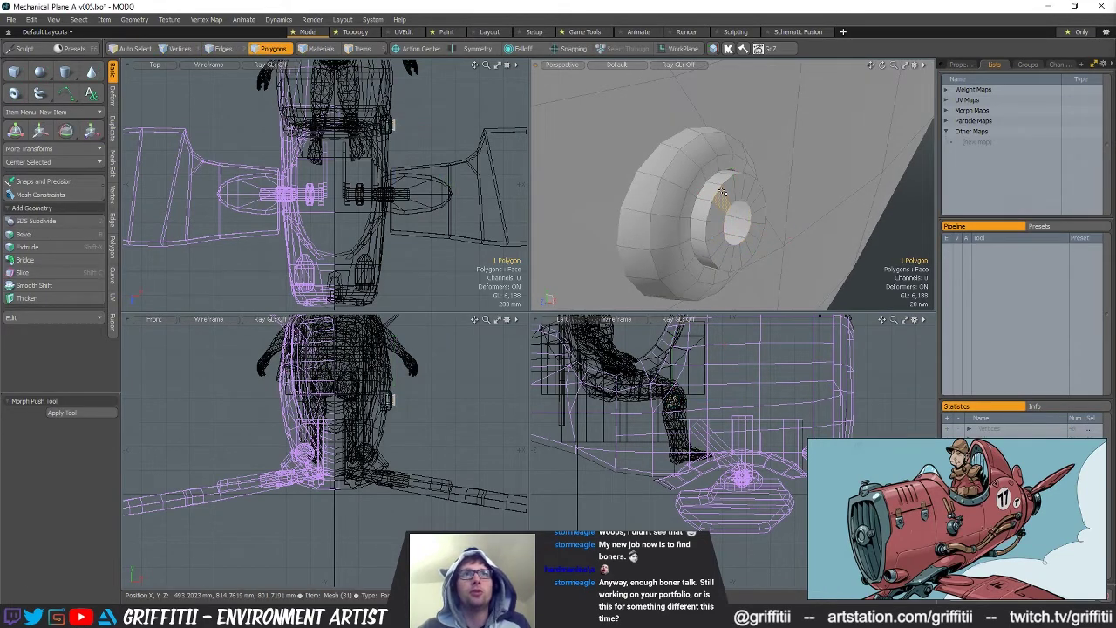
double_click(723, 192)
scroll(723, 192, "up", 2)
key("w")
left_click_drag(723, 192, 741, 196, "alt")
left_click_drag(769, 230, 658, 219)
key("q")
key("Escape")
scroll(696, 217, "down", 3)
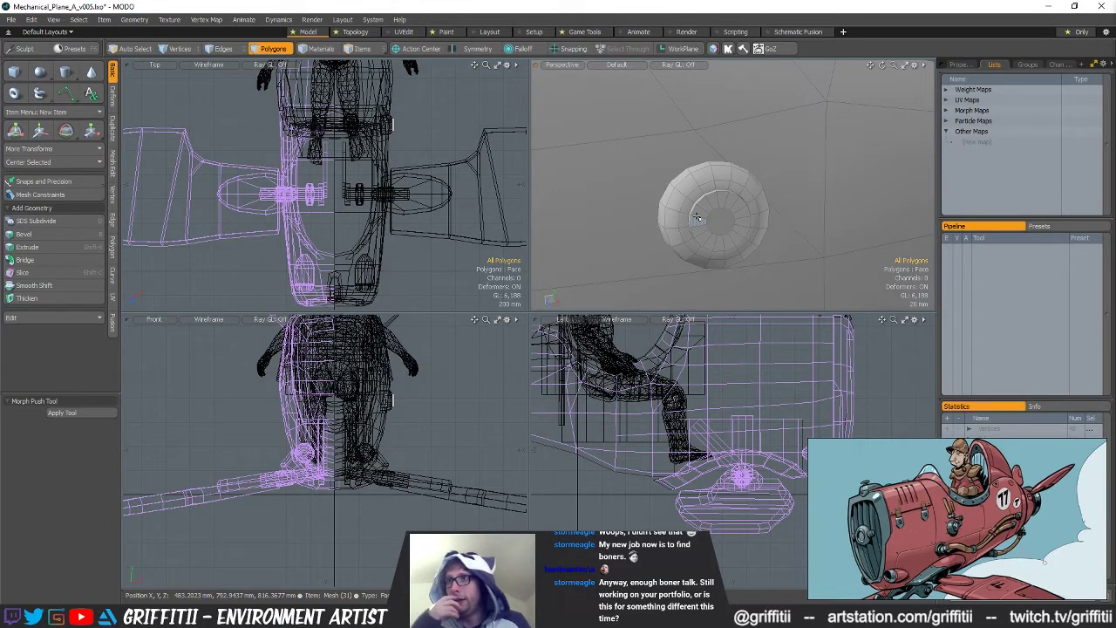
Select the cap piece again and fine-tune its size and position inside the ring
left_click_drag(696, 217, 807, 194, "alt")
double_click(752, 181)
key("r")
key("w")
key("q")
key("y")
Bevel the cap's front rim edge loop by 10.1 mm with round level 1
key("space")
key("space")
key("space")
double_click(781, 218)
scroll(764, 195, "up", 3)
key("b")
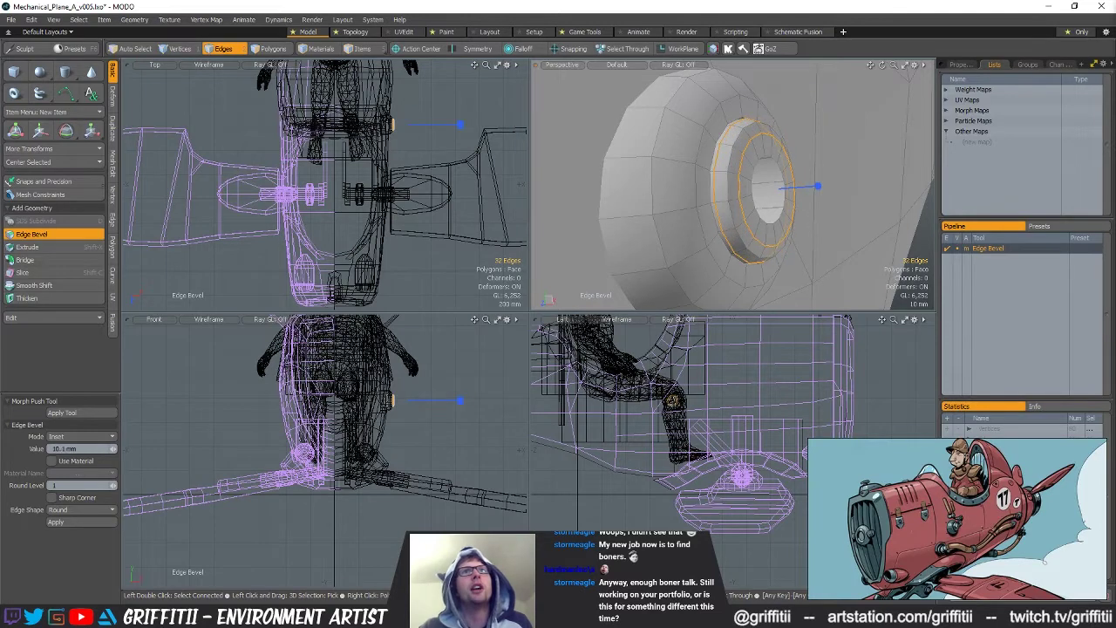
Select the bevelled cap's polygons and scale them to fit the surrounding ring
key("1")
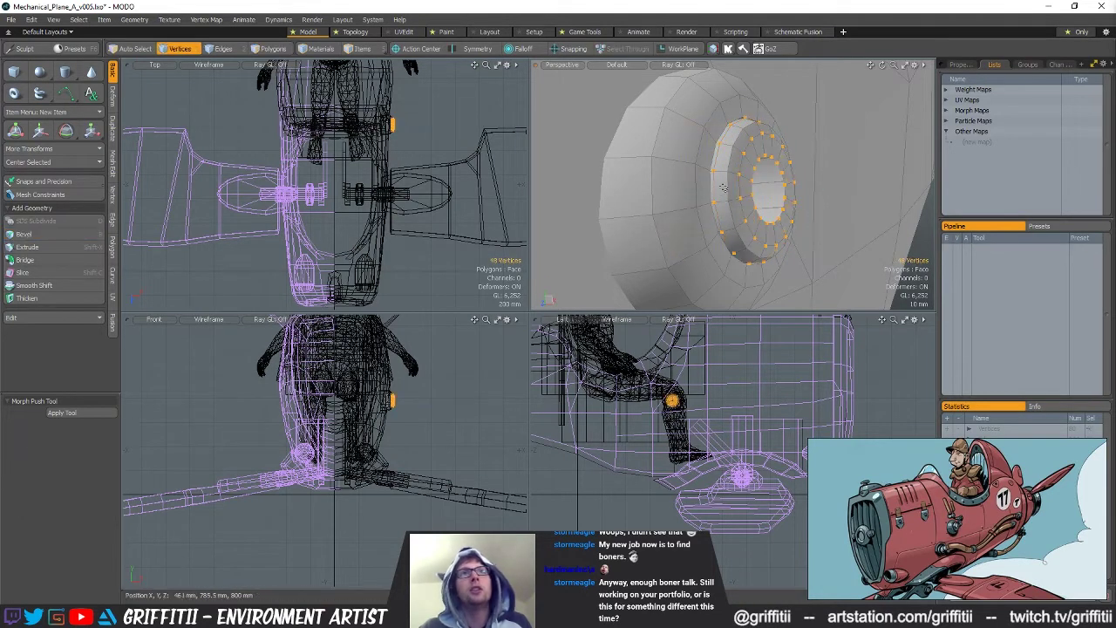
key("2")
double_click(727, 189)
left_click_drag(728, 188, 550, 169, "alt")
key("3")
double_click(739, 155)
key("r")
left_click_drag(668, 156, 772, 209, "alt")
key("Escape")
key("Escape")
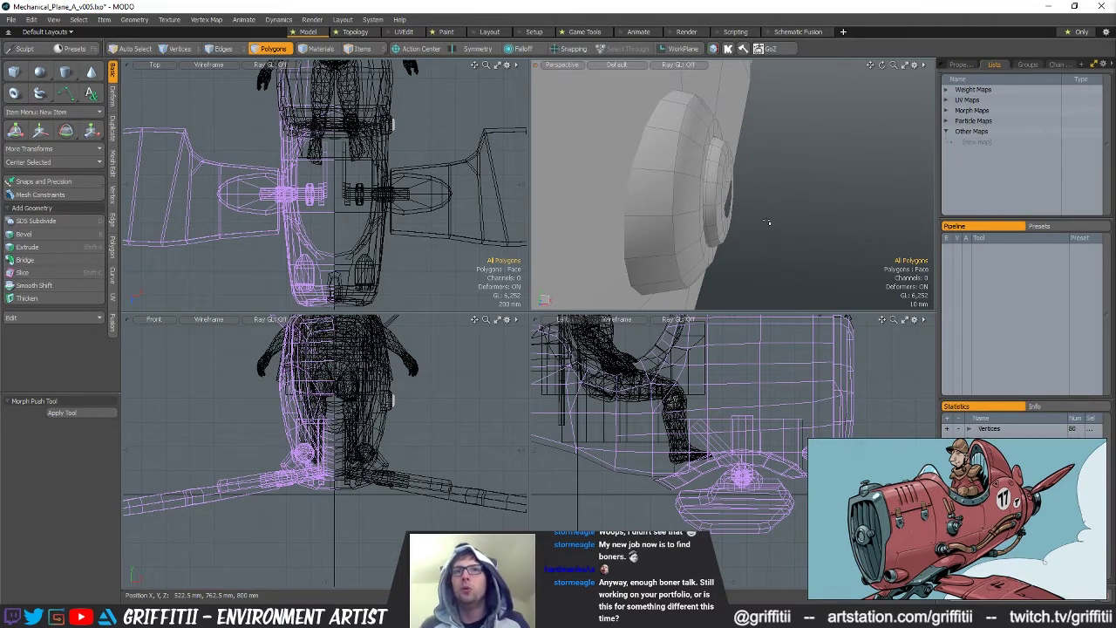
left_click_drag(787, 108, 725, 200, "alt")
double_click(701, 157)
key("Escape")
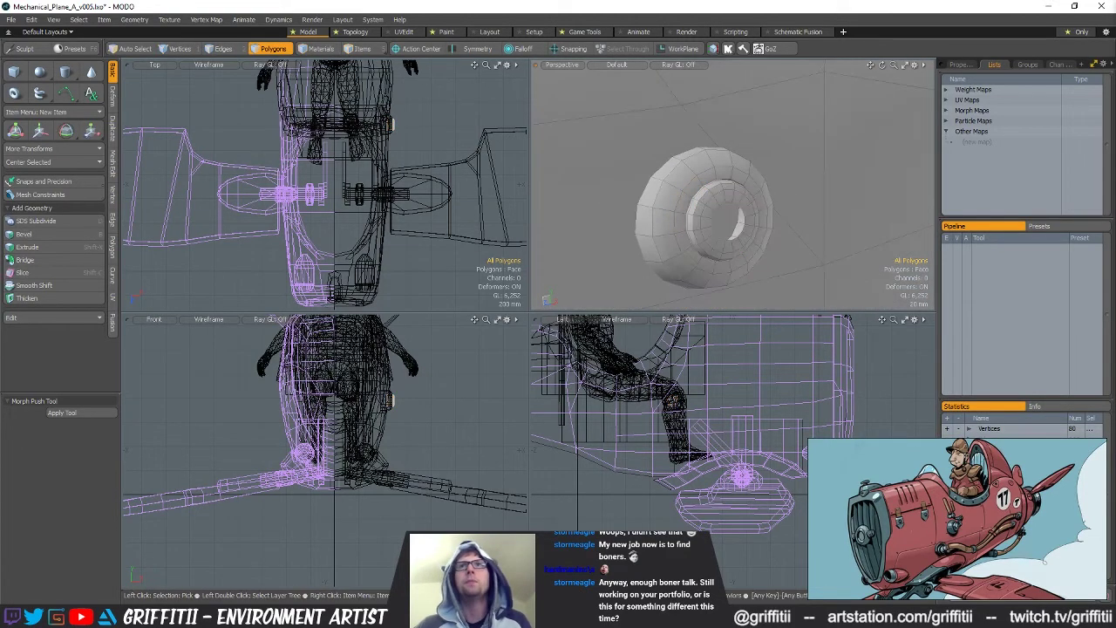
Add a cube in a new mesh layer and scale it into a narrow upright block, 11% in X and Z
key("n")
left_click_drag(715, 225, 684, 225, "alt")
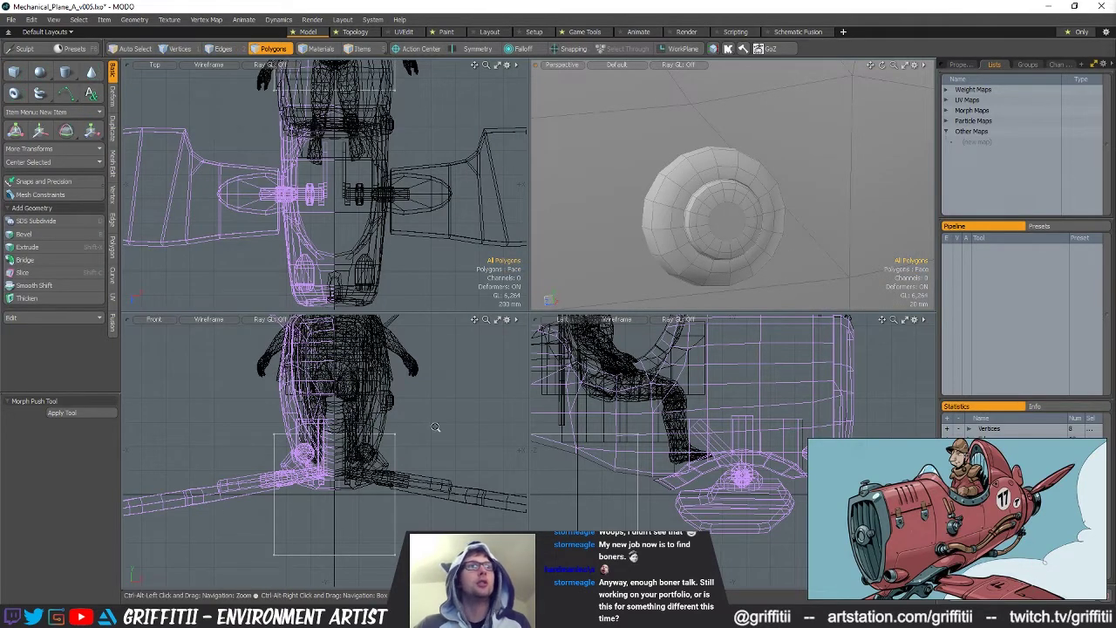
key("a")
key("r")
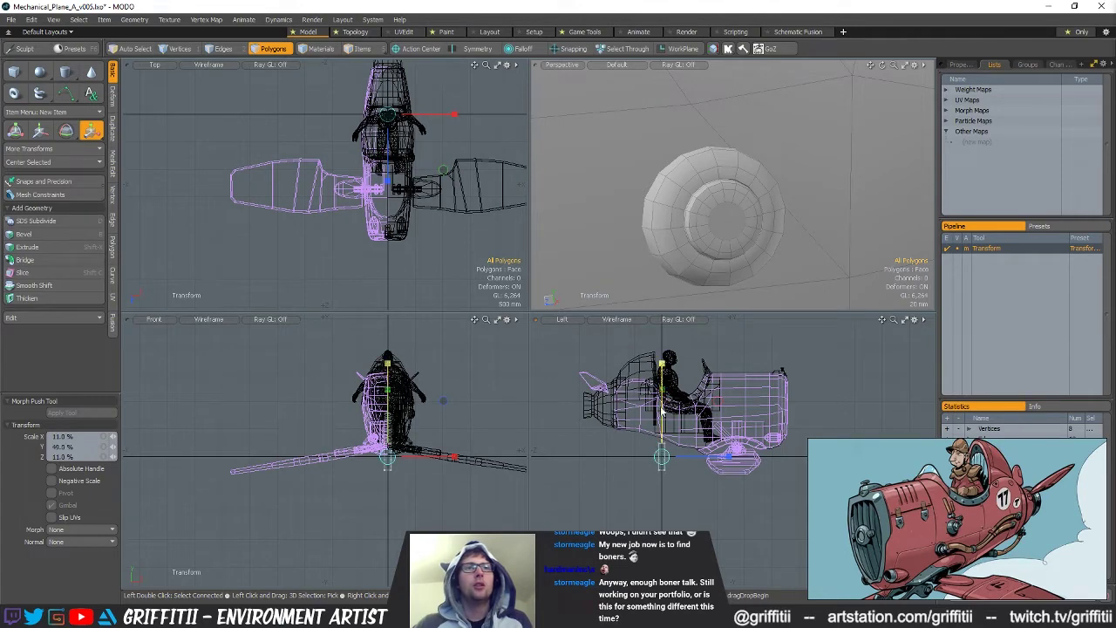
Move the block 540 mm along X and 140 mm along Z beside the fuselage, and shrink it uniformly to 21%
key("q")
key("w")
left_click_drag(388, 387, 371, 408, "alt+shift")
left_click_drag(407, 206, 437, 215)
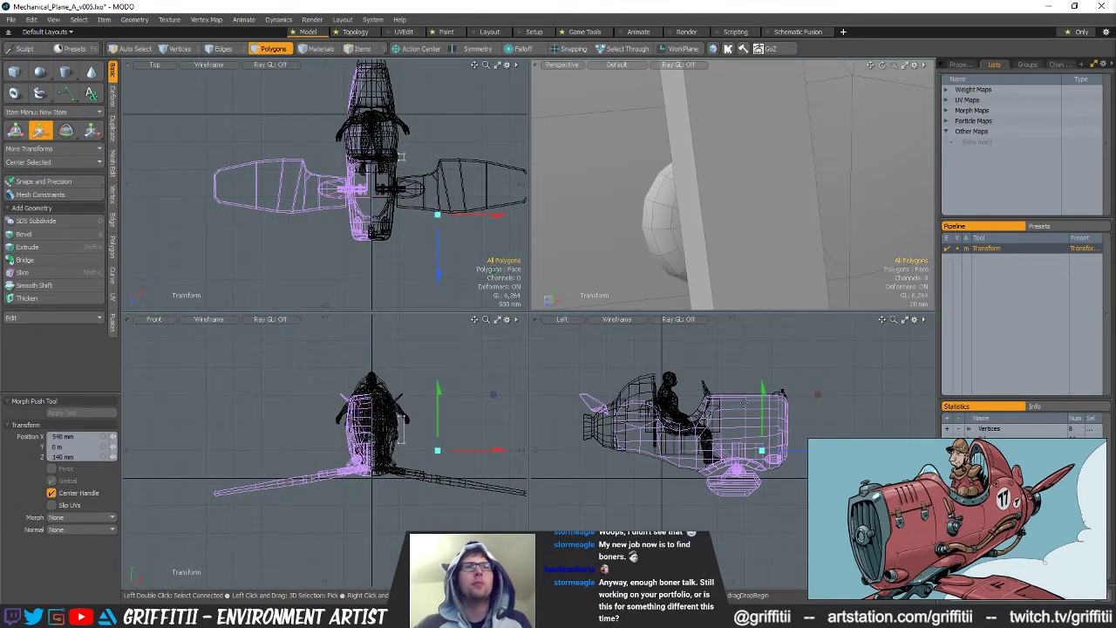
key("shift+a")
key("r")
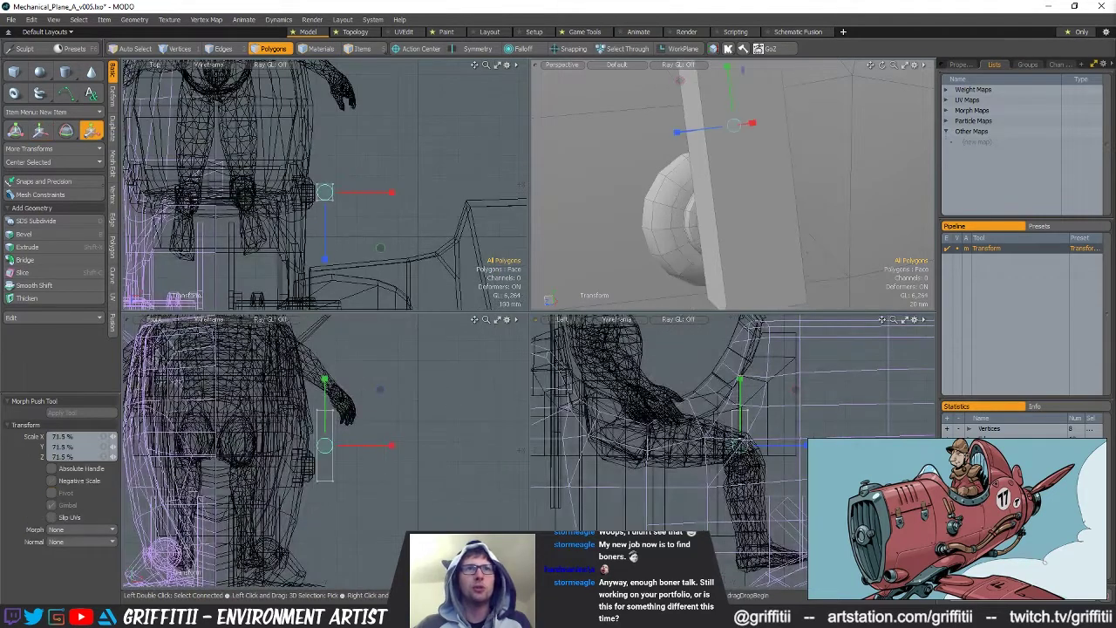
left_click_drag(715, 445, 690, 445)
left_click_drag(358, 389, 338, 389)
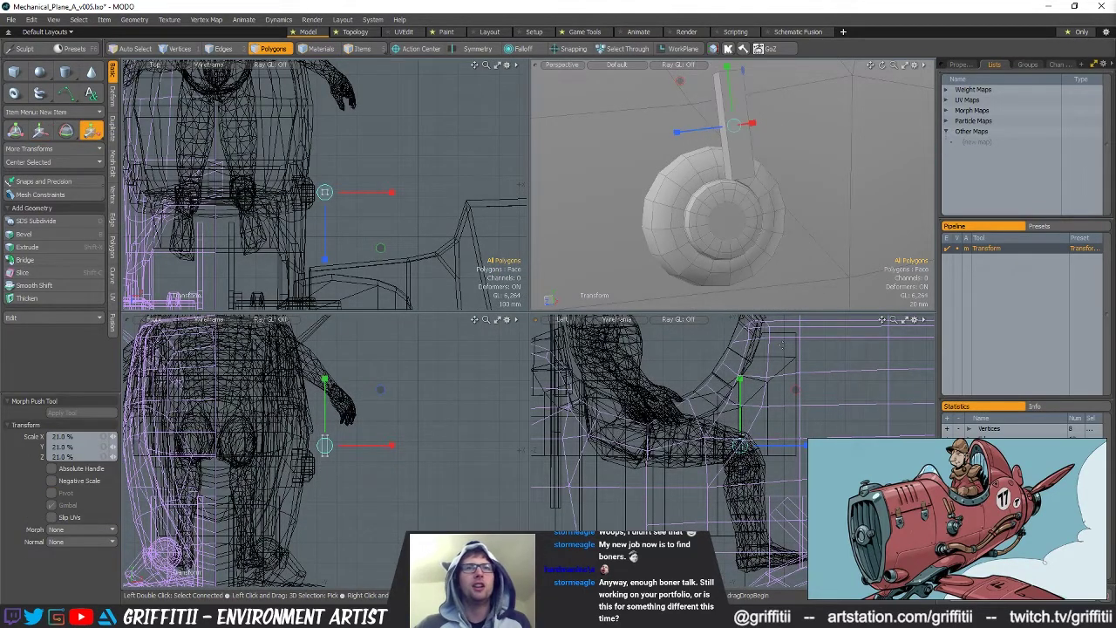
Rotate the block to a diagonal angle about X and move it -85 mm in Y and -25 mm in Z over the cap
left_click_drag(790, 192, 755, 202, "alt")
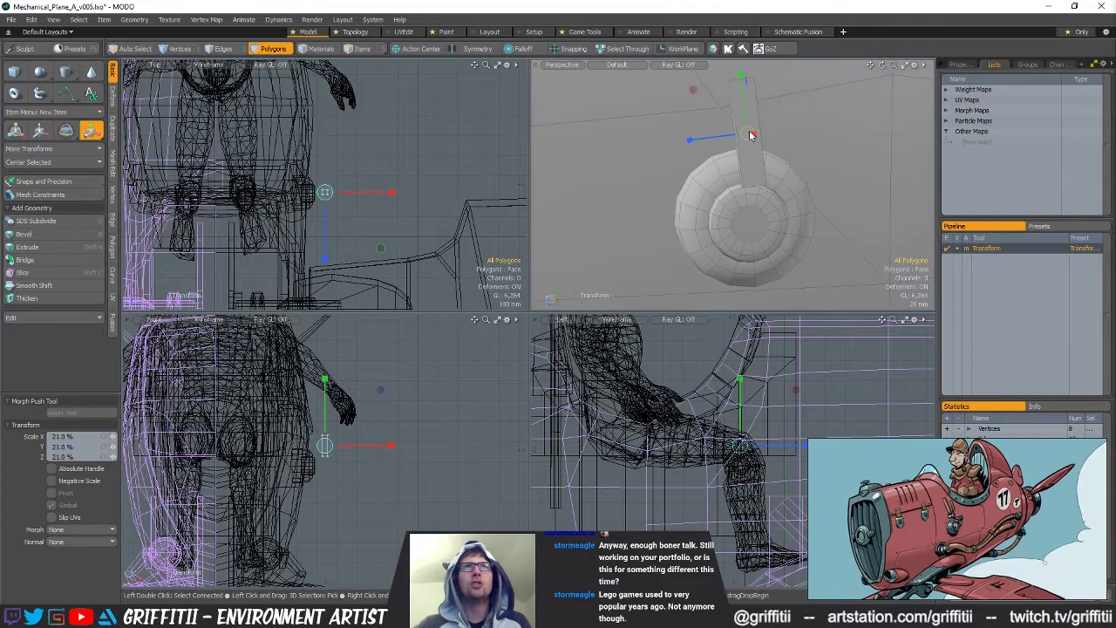
key("e")
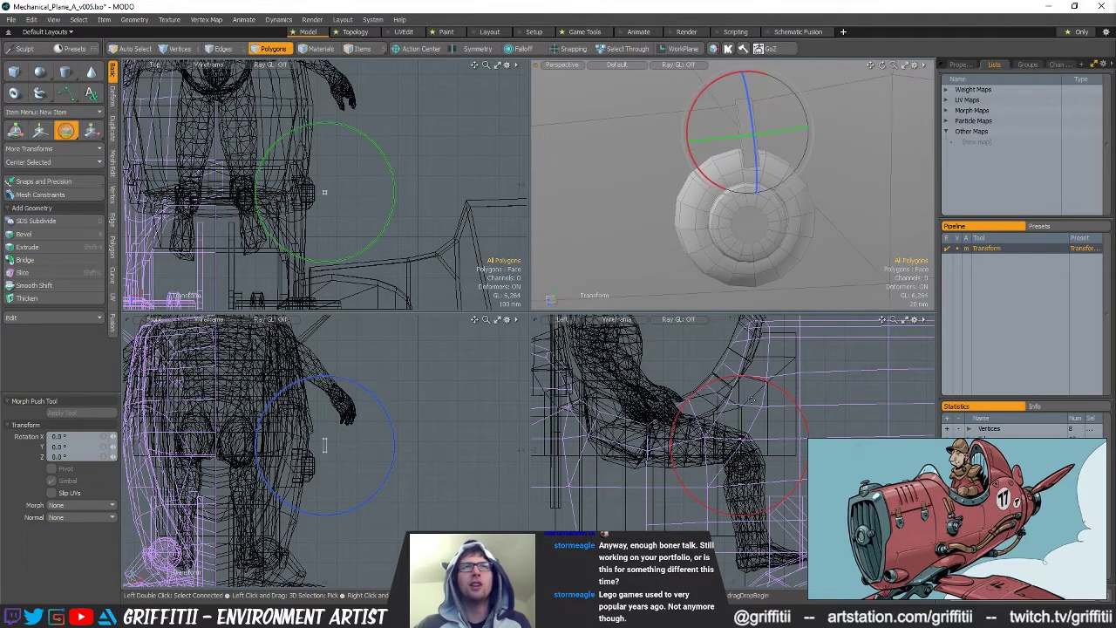
left_click_drag(766, 382, 690, 386, "ctrl")
key("w")
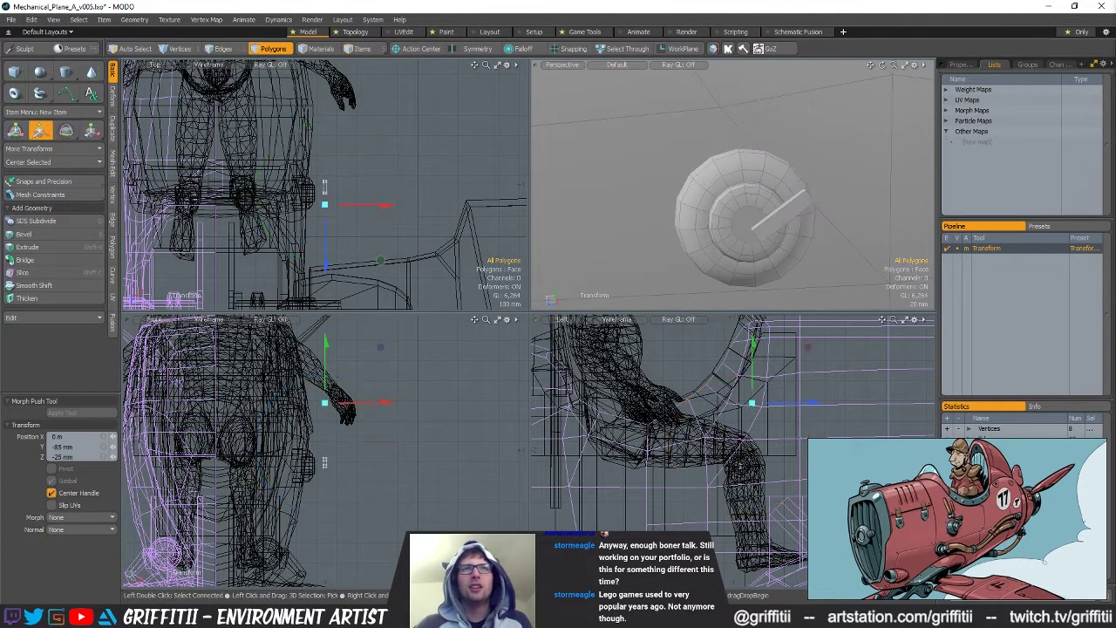
left_click_drag(784, 218, 748, 217, "alt")
key("q")
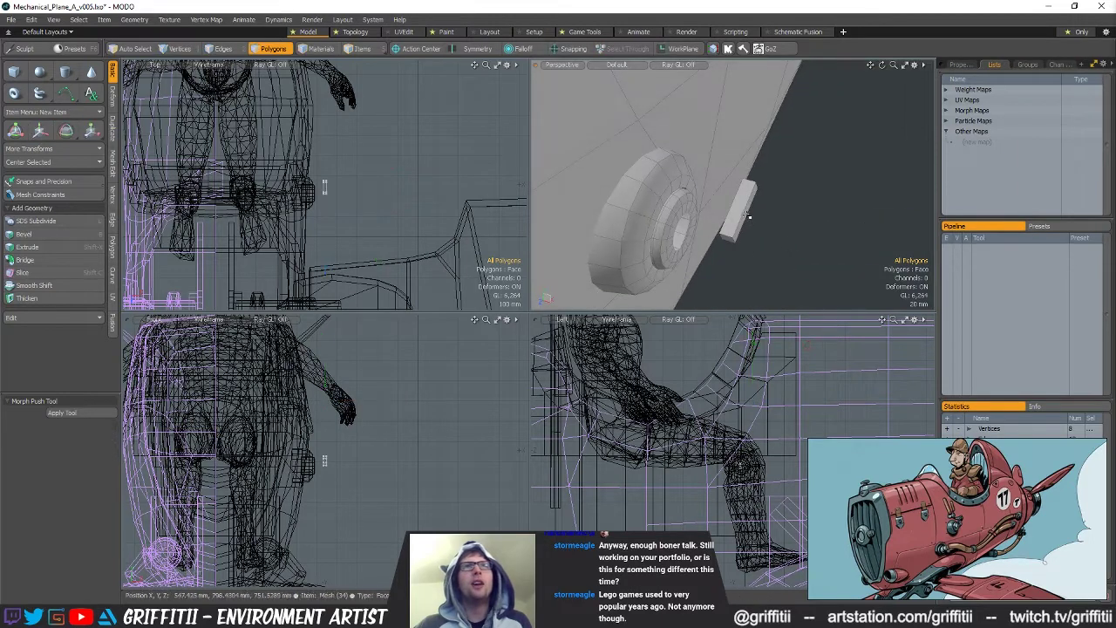
Move the block -45 mm along X against the cap and refine its position on the cap face
key("w")
left_click_drag(349, 191, 343, 191)
left_click_drag(842, 239, 737, 243, "alt")
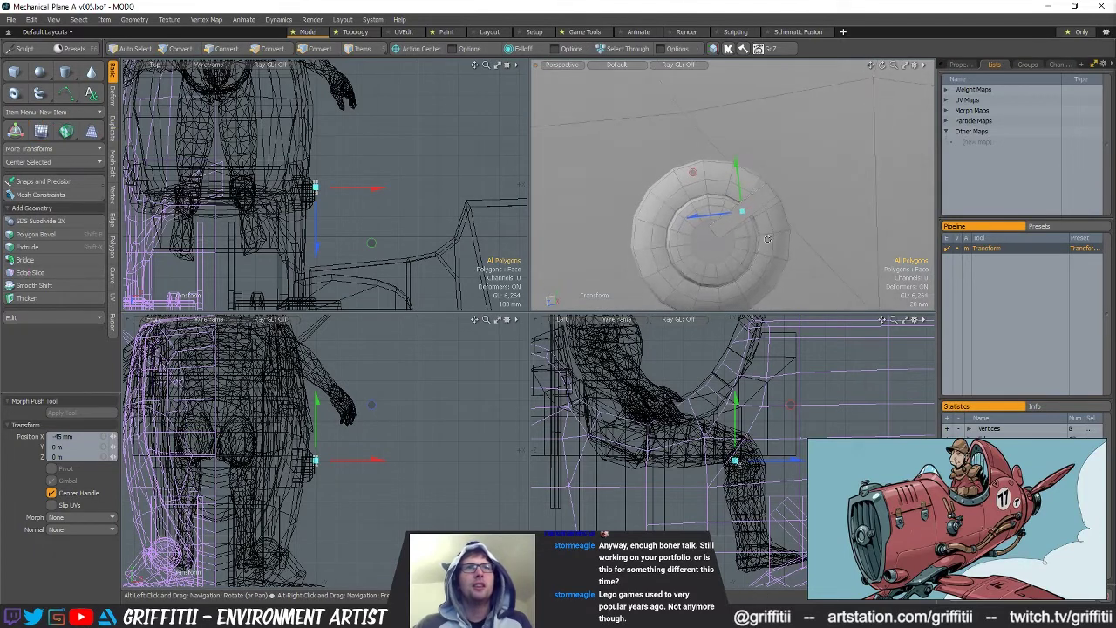
scroll(327, 409, "up", 2)
key("r")
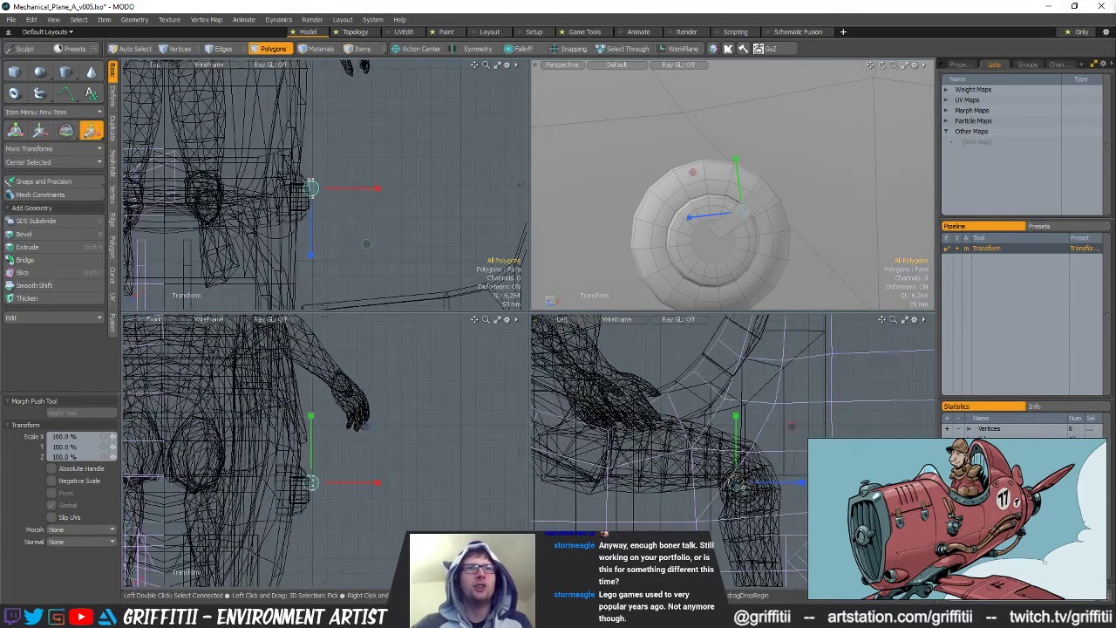
key("w")
scroll(748, 257, "down", 2)
left_click_drag(715, 194, 724, 206, "alt")
Scale the four vertices at the block's outer end to 179%
key("space")
key("space")
key("r")
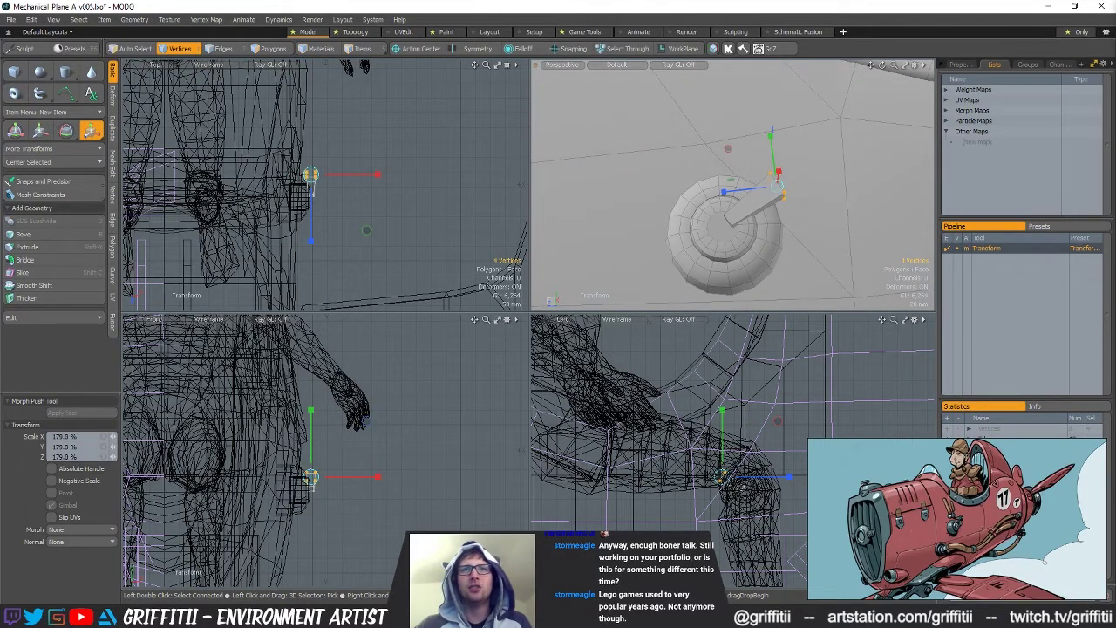
Nudge the vertices at the block's inner end on the cap face in the side view
left_click_drag(768, 170, 797, 196, "alt")
scroll(798, 197, "up", 1)
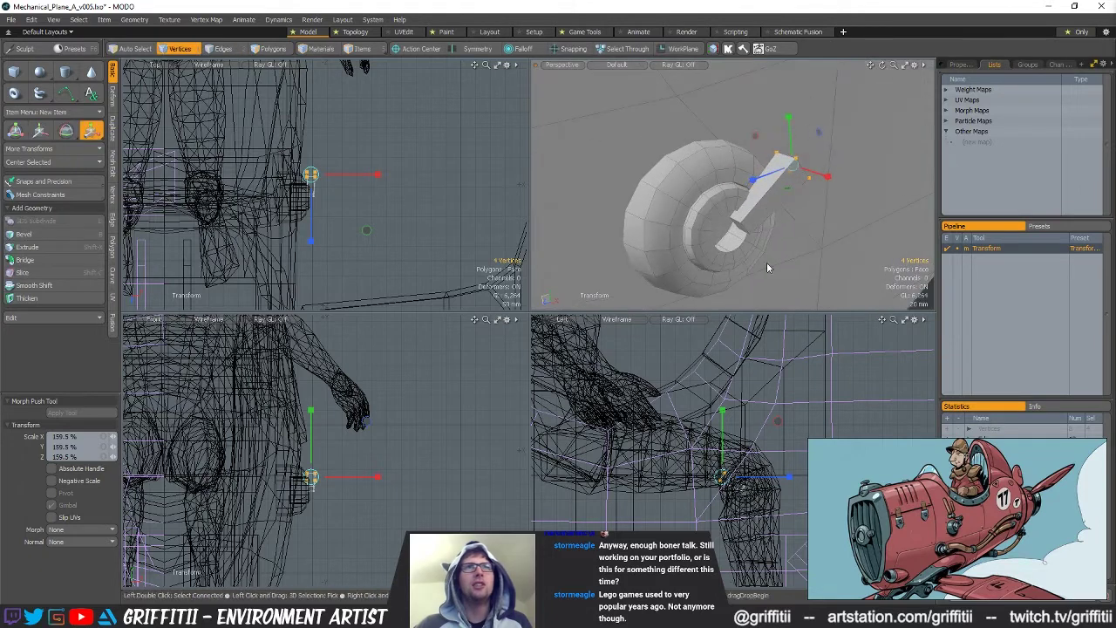
key("space")
left_click_drag(728, 217, 751, 235)
left_click_drag(701, 499, 629, 474, "alt+shift")
scroll(629, 473, "up", 3)
key("w")
left_click_drag(746, 421, 755, 426)
key("space")
Reposition the vertices at the block's outer end relative to the cap in the top view
left_click(807, 249)
left_click_drag(808, 249, 898, 228, "alt")
key("w")
key("space")
right_click_drag(258, 108, 356, 157)
key("w")
left_click_drag(321, 133, 342, 157)
left_click(340, 144)
key("space")
Move the four outer-end vertices of the block -15 mm in Y and 32 mm in Z
left_click_drag(880, 233, 677, 251, "alt")
right_click_drag(646, 440, 702, 436)
key("w")
left_click_drag(748, 386, 769, 395)
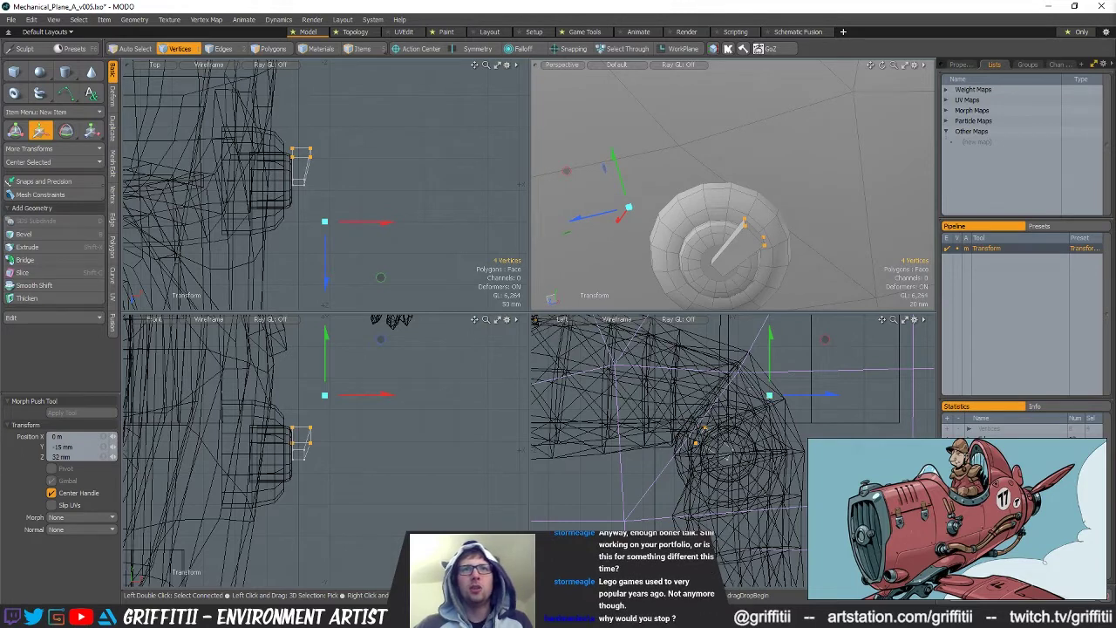
key("Escape")
key("Escape")
Duplicate the whole tapered block and move the copy about 32 mm in Y and -35 mm in Z
left_click_drag(735, 221, 736, 223, "alt+shift")
key("3")
double_click(743, 249)
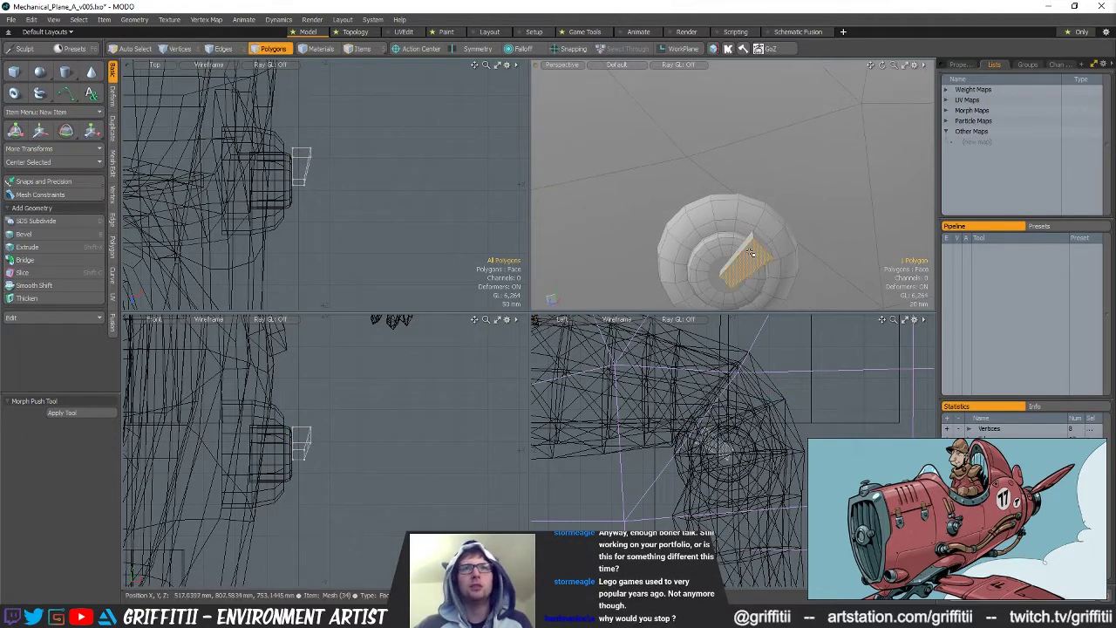
left_click_drag(802, 265, 779, 242, "alt+shift")
scroll(779, 243, "down", 3)
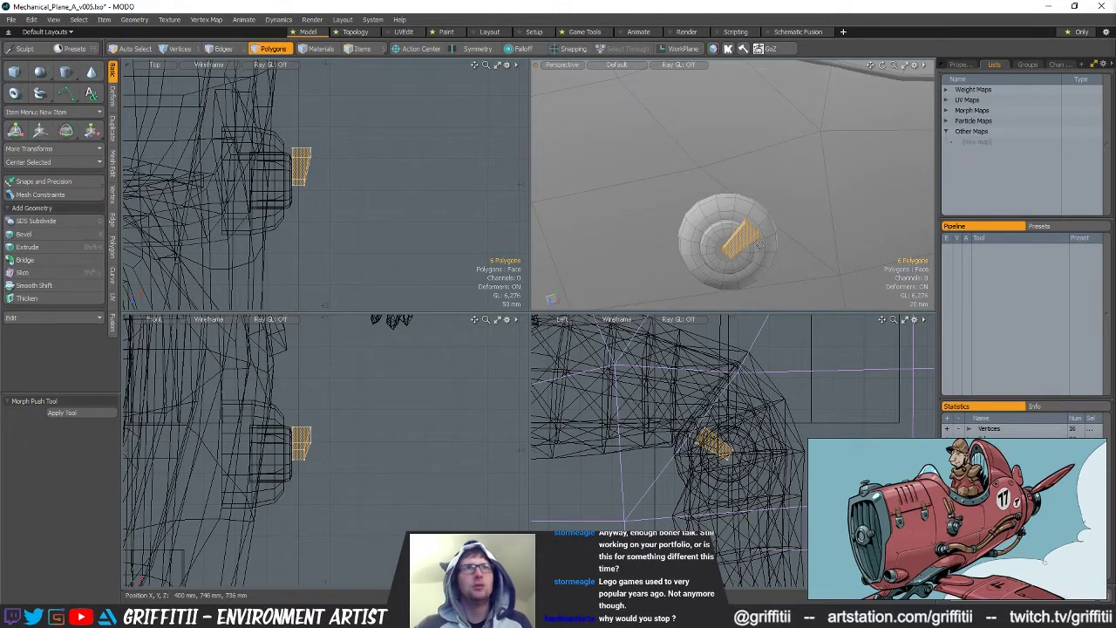
key("w")
left_click_drag(760, 245, 609, 245, "alt")
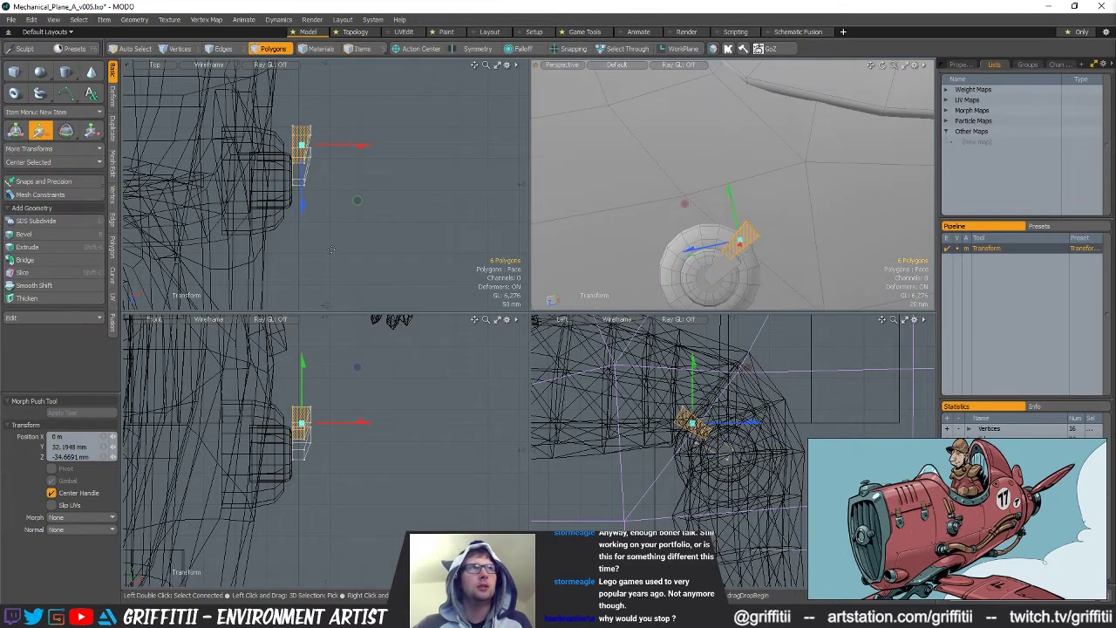
Snap the copied block's two protruding outer vertices inward along X to straighten its outer side
scroll(290, 111, "up", 4)
key("q")
key("1")
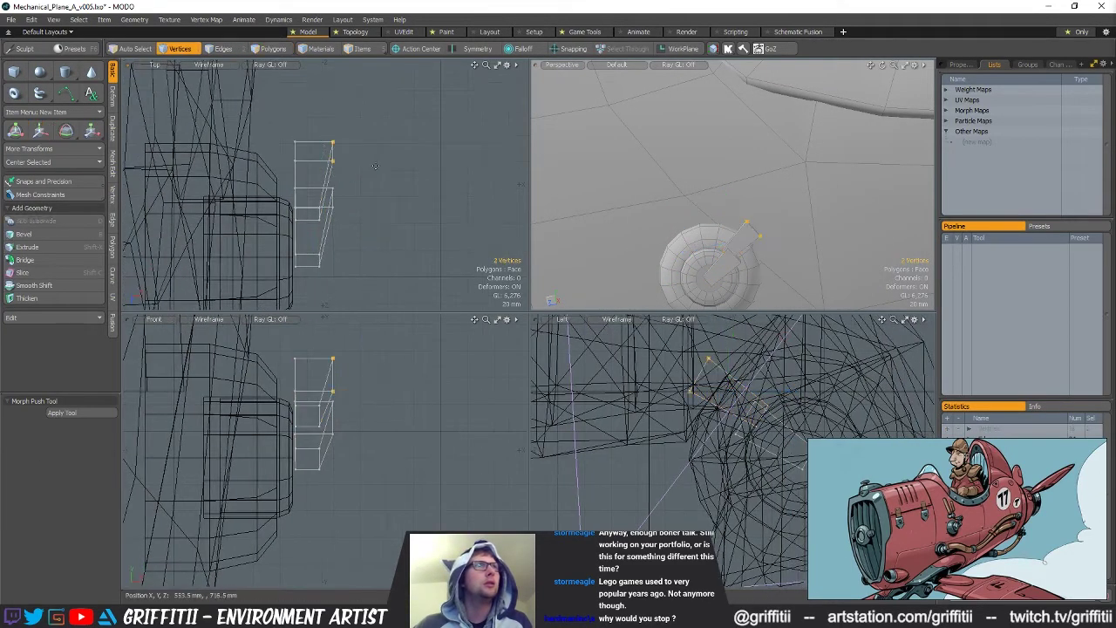
key("w")
key("x")
left_click_drag(328, 154, 316, 207)
key("q")
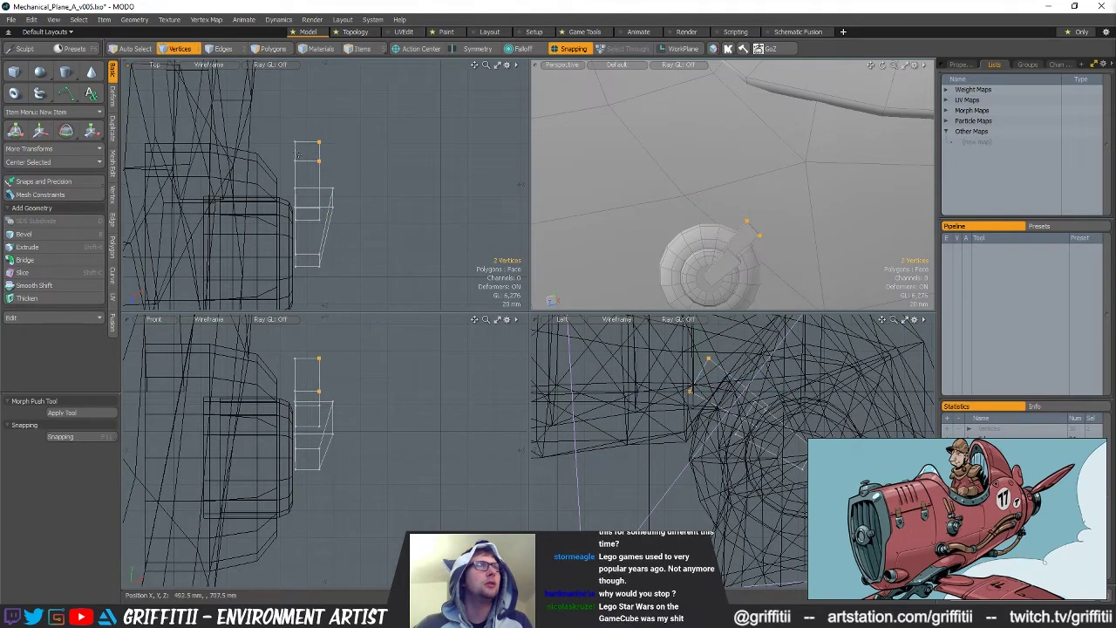
Select the whole copied block, turn snapping off and move the block 5.5 mm along X
key("2")
left_click(300, 179, "shift")
key("w")
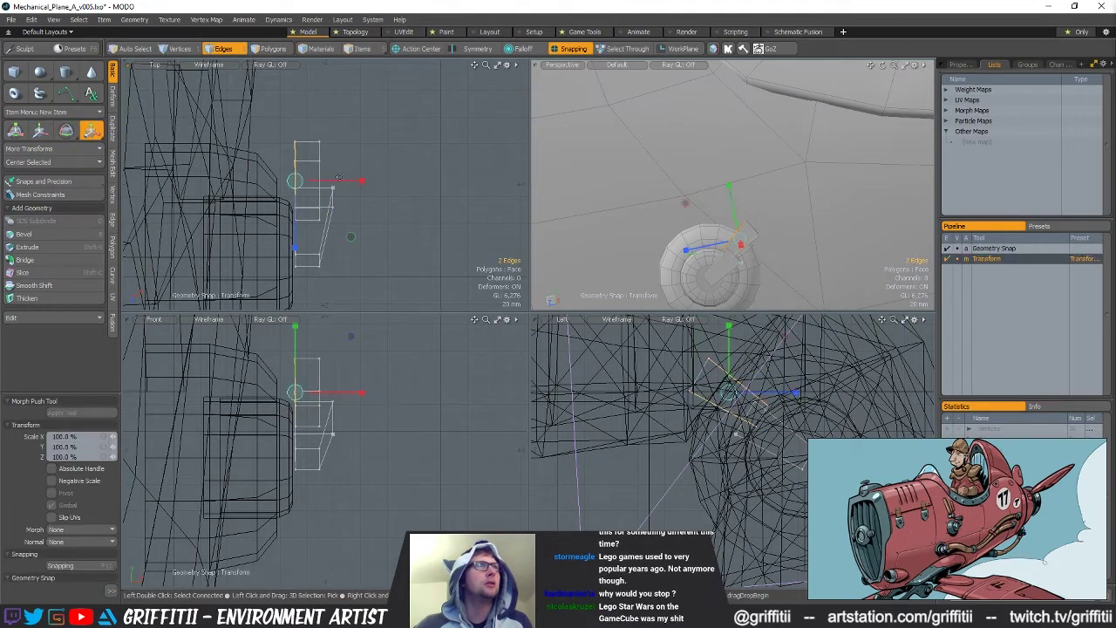
key("q")
key("3")
double_click(314, 161)
key("w")
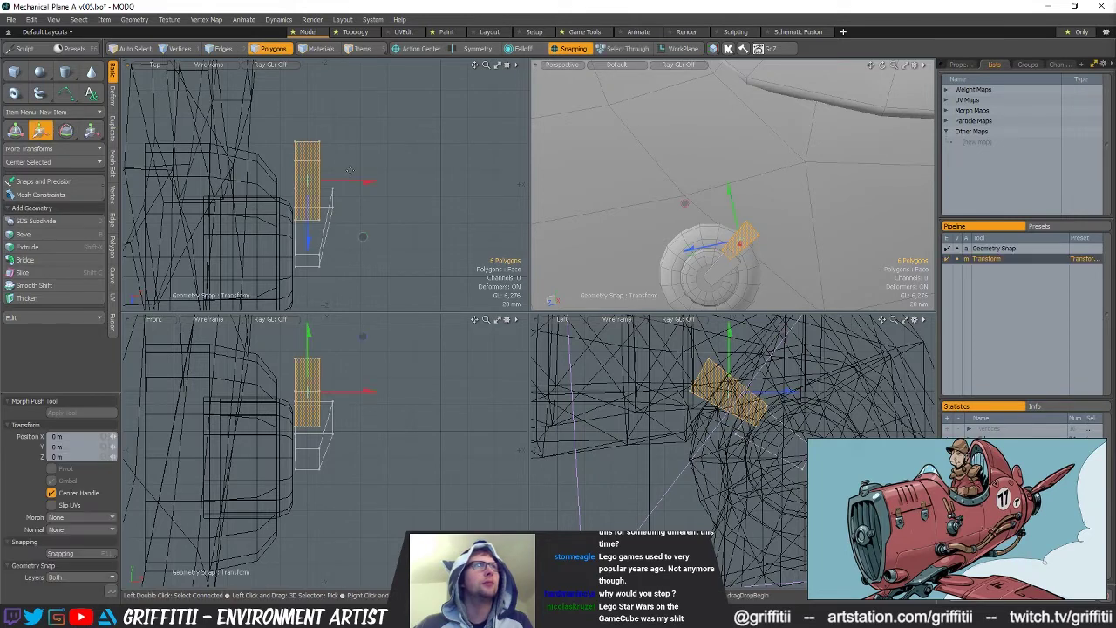
key("x")
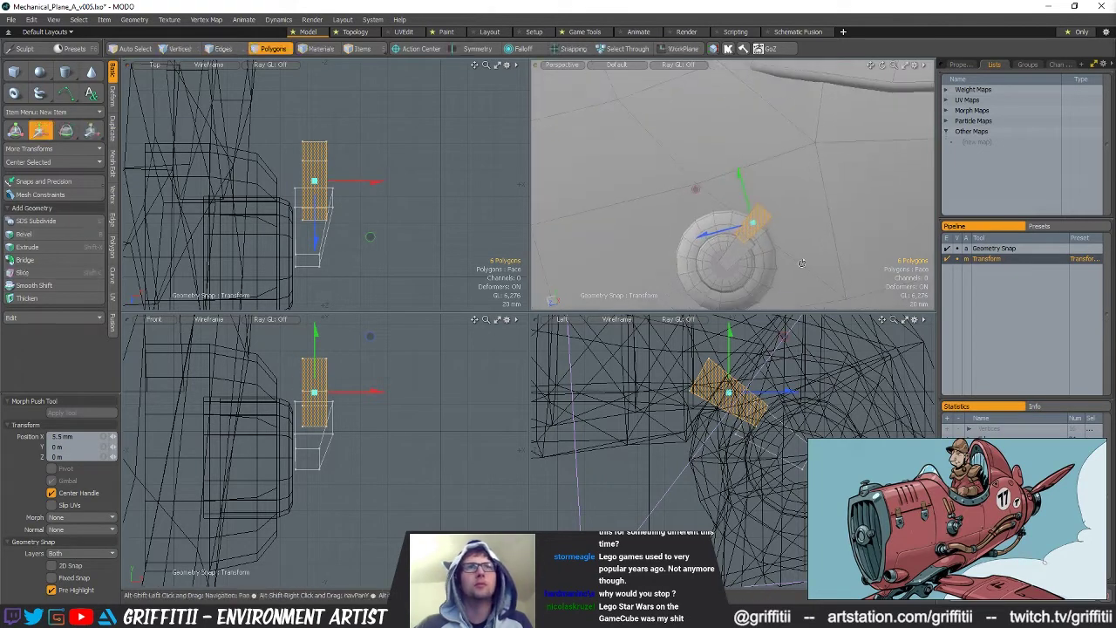
Rotate the copied block about X to a steeper angle and shift it in Y and Z onto the first block's end
key("e")
left_click_drag(763, 337, 794, 358)
key("w")
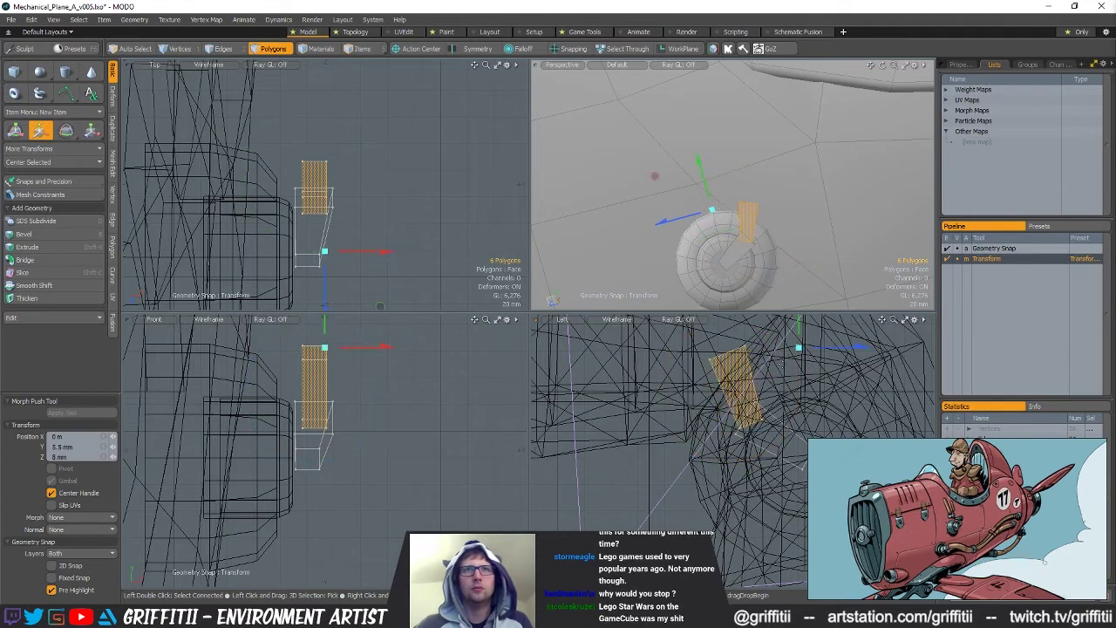
Lengthen the copied block by raising its four upper vertices 20 mm in Y, and loop slice it at 50%
key("1")
key("w")
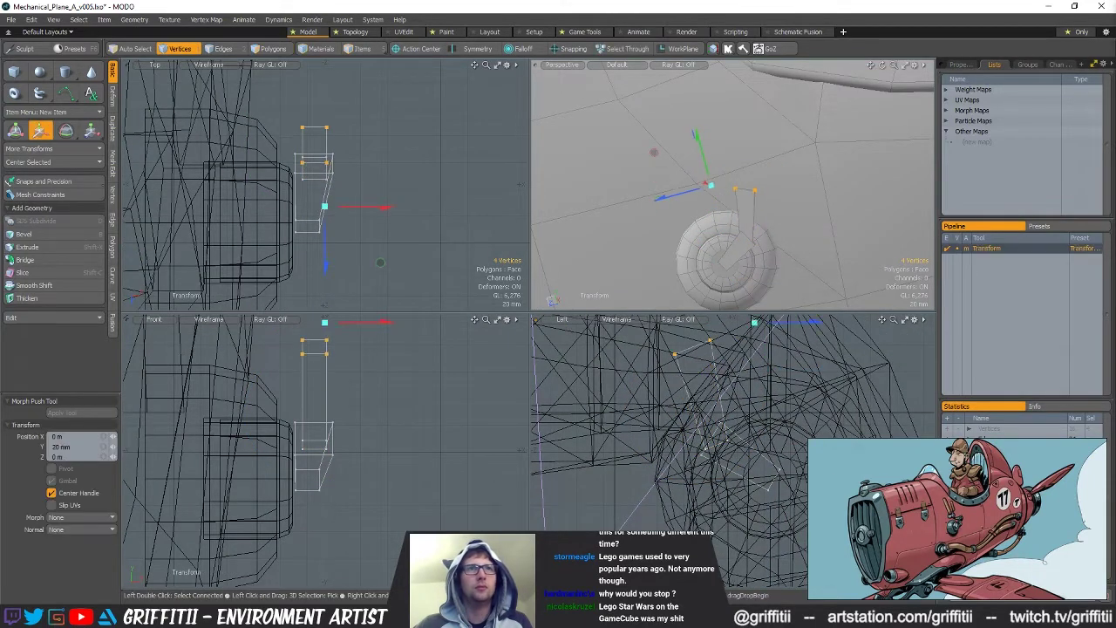
key("3")
key("alt+c")
left_click(722, 350)
left_click_drag(722, 350, 704, 371, "alt+shift")
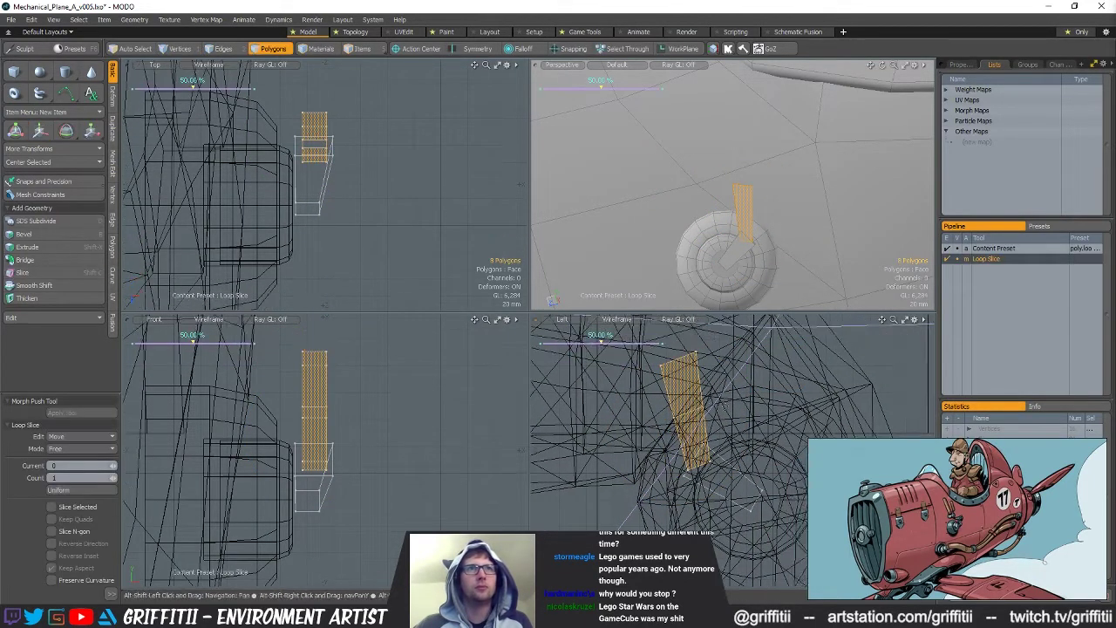
Move the arm's upper corner and middle vertices in the side view to flare its upper end
key("q")
key("1")
key("w")
left_click_drag(733, 330, 744, 342)
key("q")
mouse_move(718, 384)
right_mouse_down()
mouse_move(732, 394)
mouse_move(725, 387)
right_mouse_up()
key("w")
left_click_drag(755, 392, 751, 396)
key("q")
Move the outer face of the lower tapered block inward along X to thin it
left_click_drag(751, 206, 807, 215, "alt")
scroll(717, 187, "down", 2)
scroll(739, 191, "up", 1)
key("2")
key("3")
double_click(748, 204)
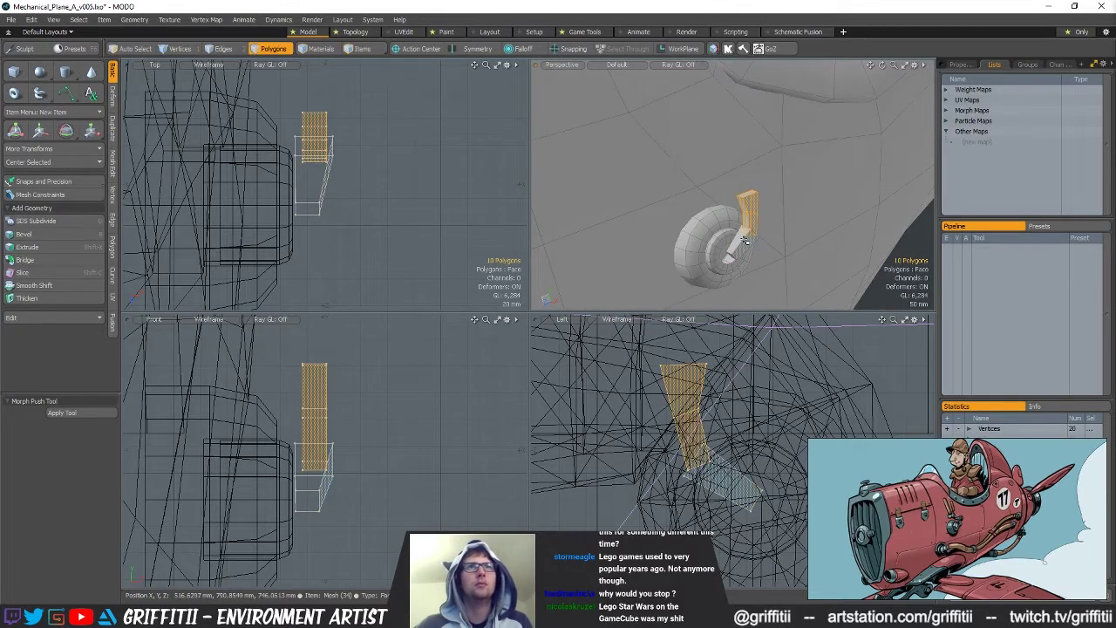
left_click(747, 243)
key("w")
left_click_drag(776, 257, 769, 253)
key("q")
Scale the whole flared arm to 109.5% in Y and Z
left_click(795, 215)
left_click_drag(794, 215, 703, 170, "alt")
double_click(744, 213)
key("y")
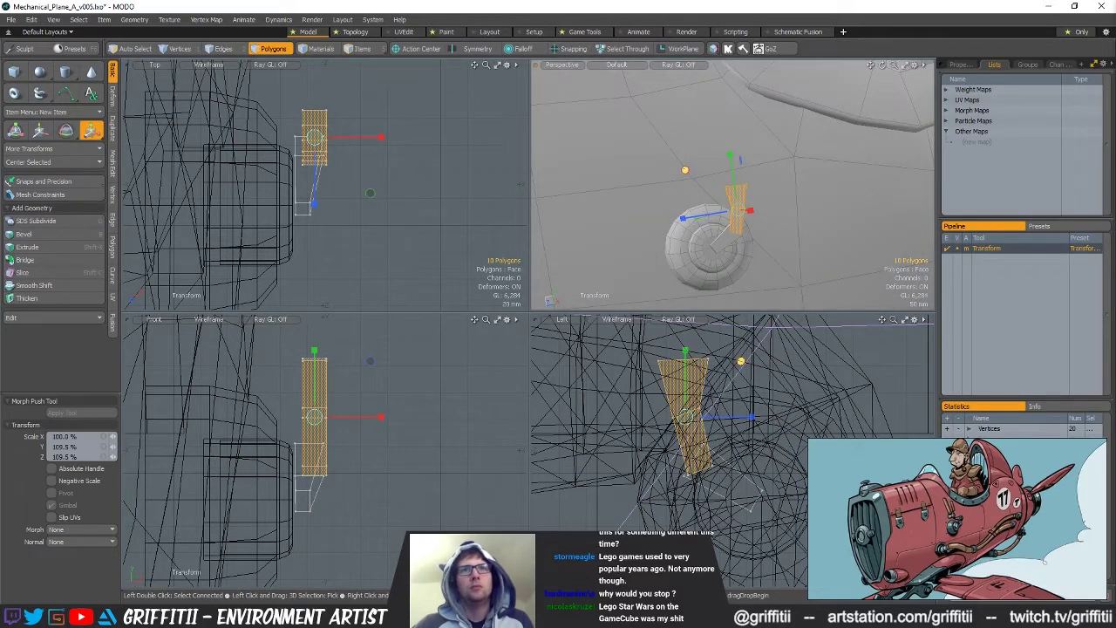
key("q")
left_click(703, 170)
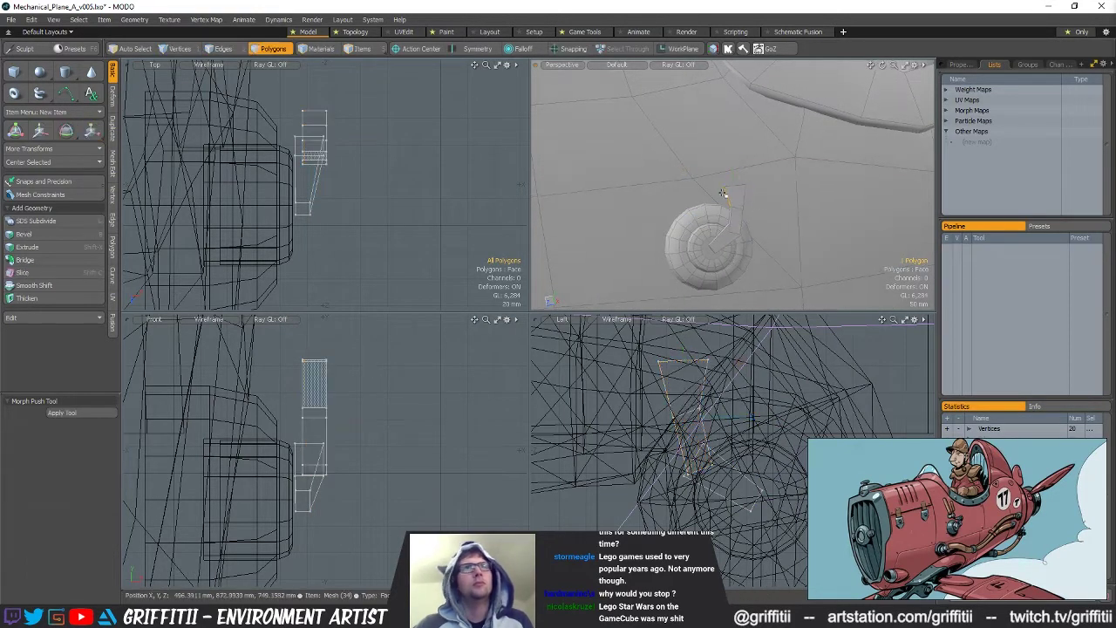
Turn the flared arm around Y so it leans the opposite way, and move it along Z onto the lower block
double_click(727, 194)
key("e")
left_click_drag(336, 74, 280, 246, "ctrl")
key("w")
left_click_drag(799, 209, 651, 150, "alt")
left_click_drag(667, 195, 656, 204)
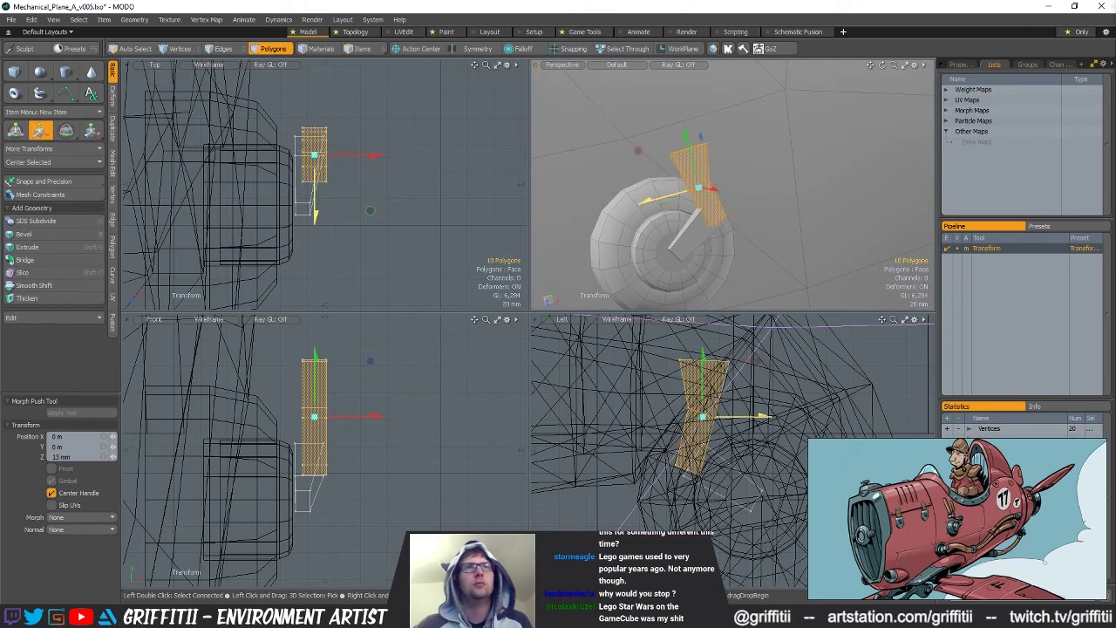
key("q")
Duplicate the flared arm, rotate the copy to lie across the arm's upper end, and move it into place as a lever
left_click_drag(815, 232, 771, 214, "ctrl+alt")
left_click(754, 216)
double_click(734, 187)
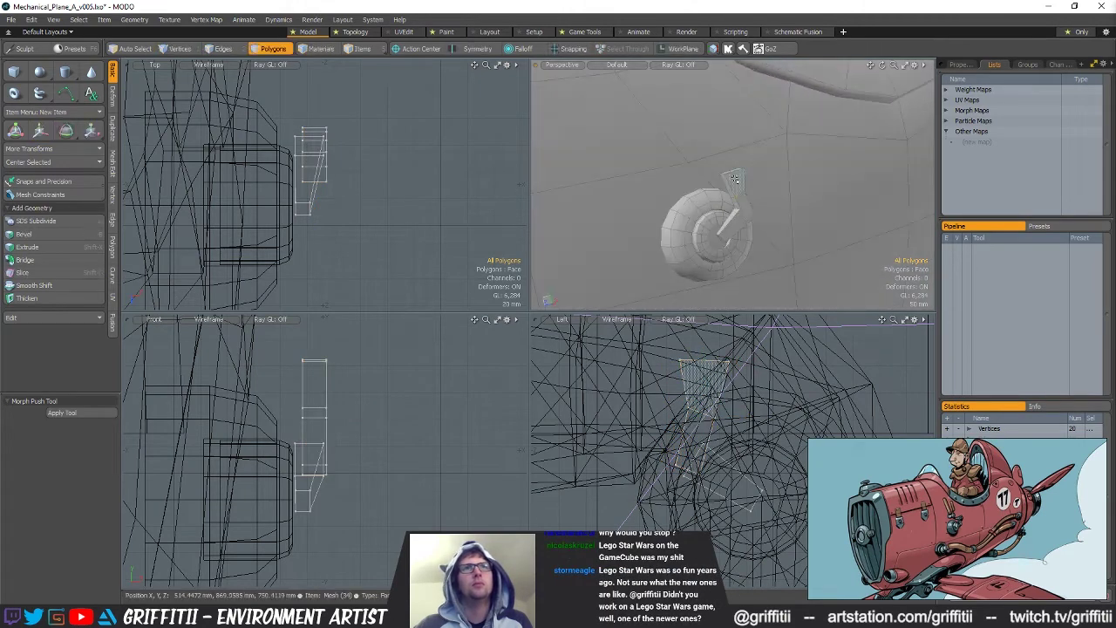
key("e")
left_click_drag(343, 98, 276, 268)
left_click_drag(726, 351, 633, 363, "ctrl")
key("w")
left_click_drag(706, 379, 627, 381)
key("q")
Extrude the lever's end polygon outward along Z and slightly upward in Y
key("space")
key("space")
key("space")
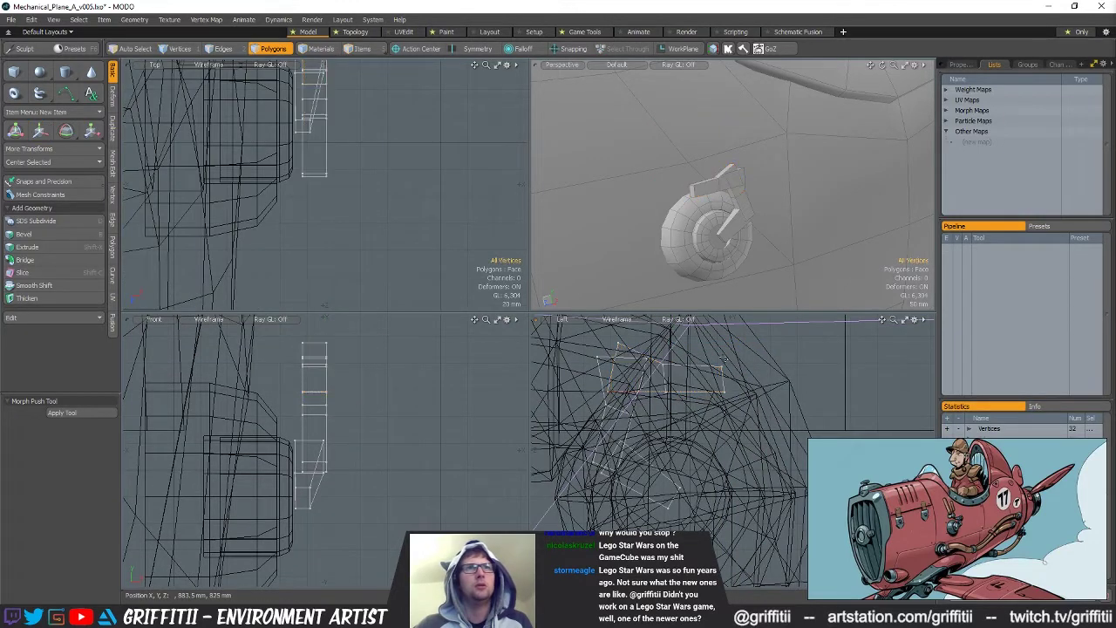
right_click_drag(711, 356, 772, 369)
key("ctrl+1")
left_click(771, 299)
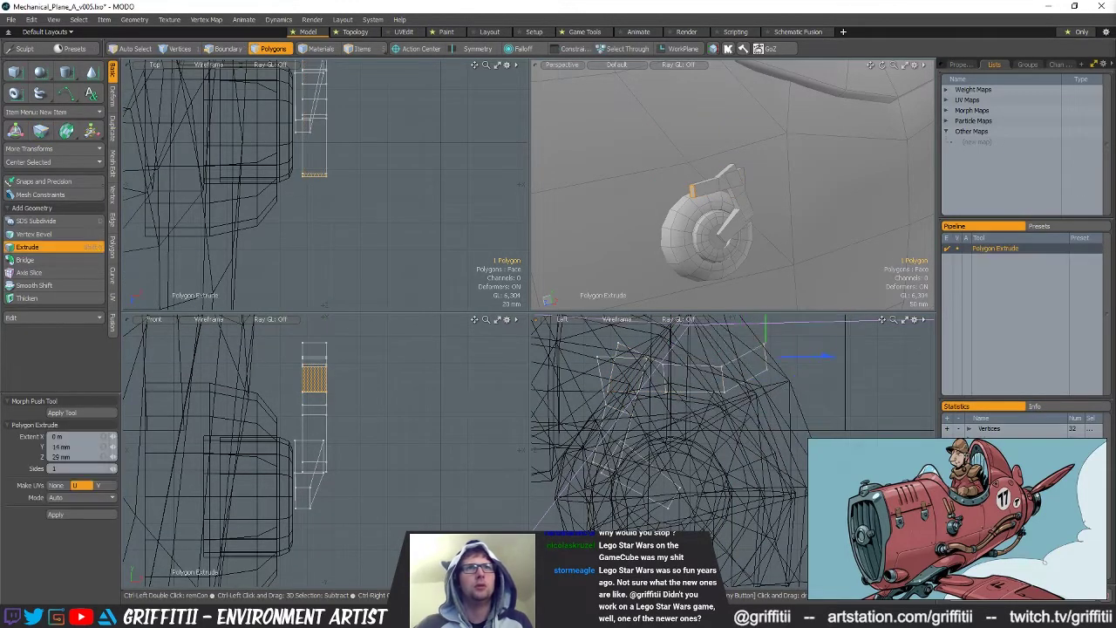
key("q")
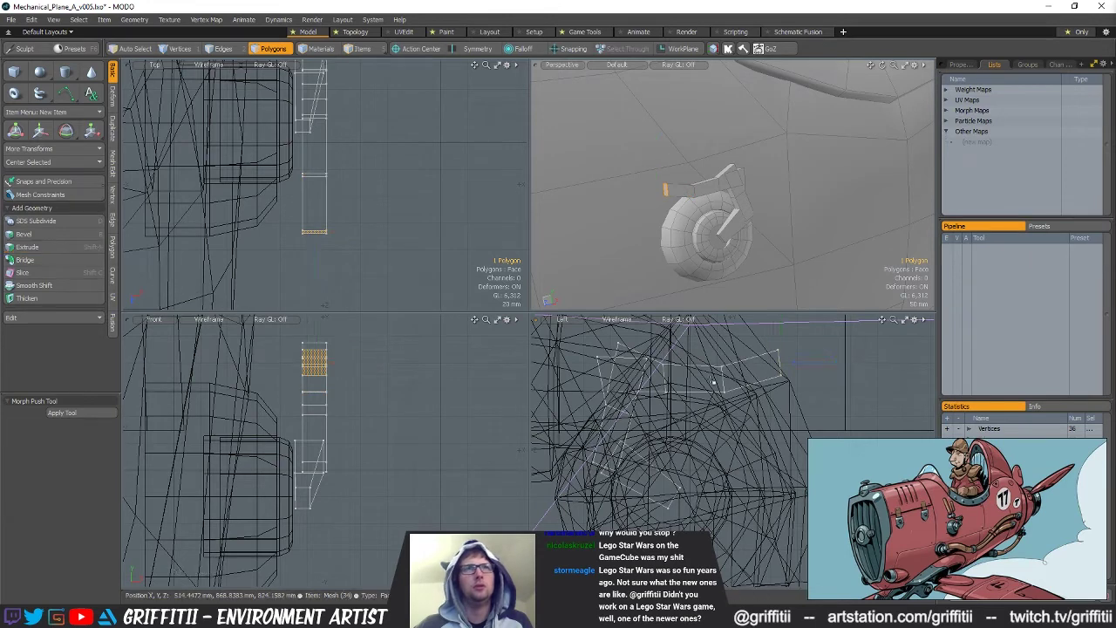
Move the two upper vertices at the lever's bend to reshape it in the side view
left_click_drag(723, 378, 698, 401, "alt+shift")
key("1")
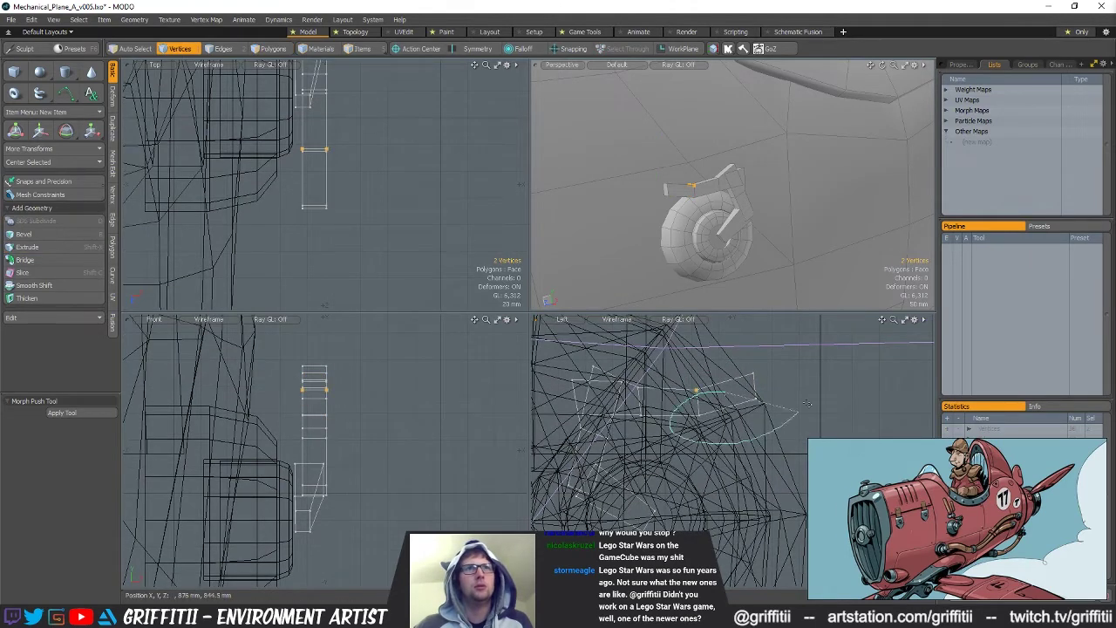
right_click_drag(808, 403, 807, 383)
key("w")
left_click_drag(806, 381, 807, 374)
key("Escape")
Taper the lever's tip by moving its two upper end vertices -4 mm in Y and -2.5 mm in Z
right_click_drag(697, 422, 832, 345)
key("w")
left_click_drag(813, 361, 814, 366)
key("Escape")
key("y")
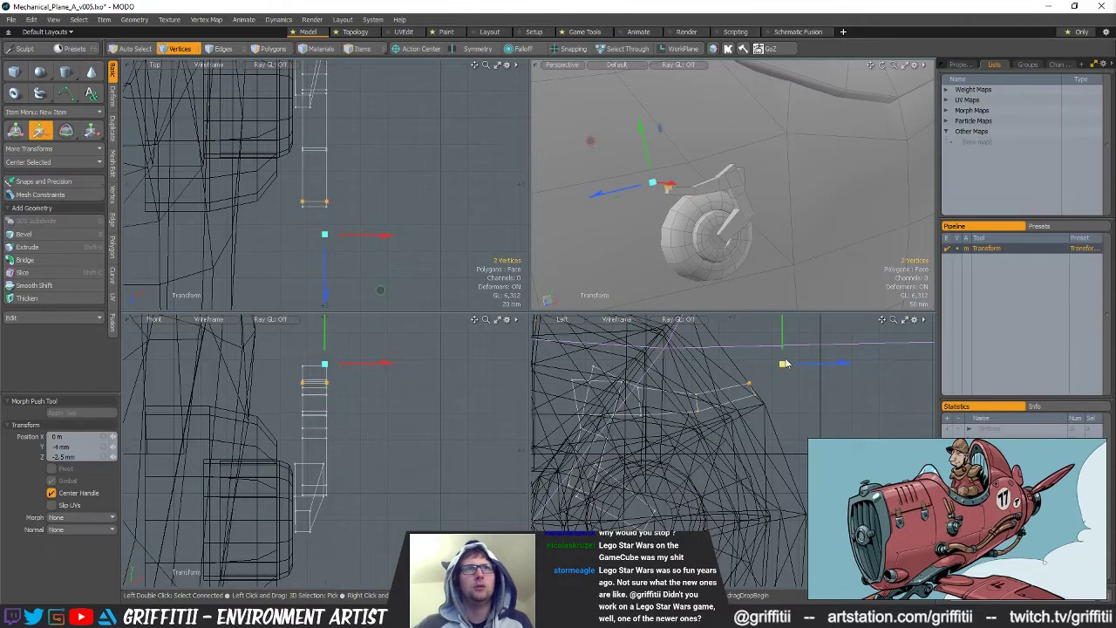
key("space")
left_click_drag(758, 213, 713, 177, "alt")
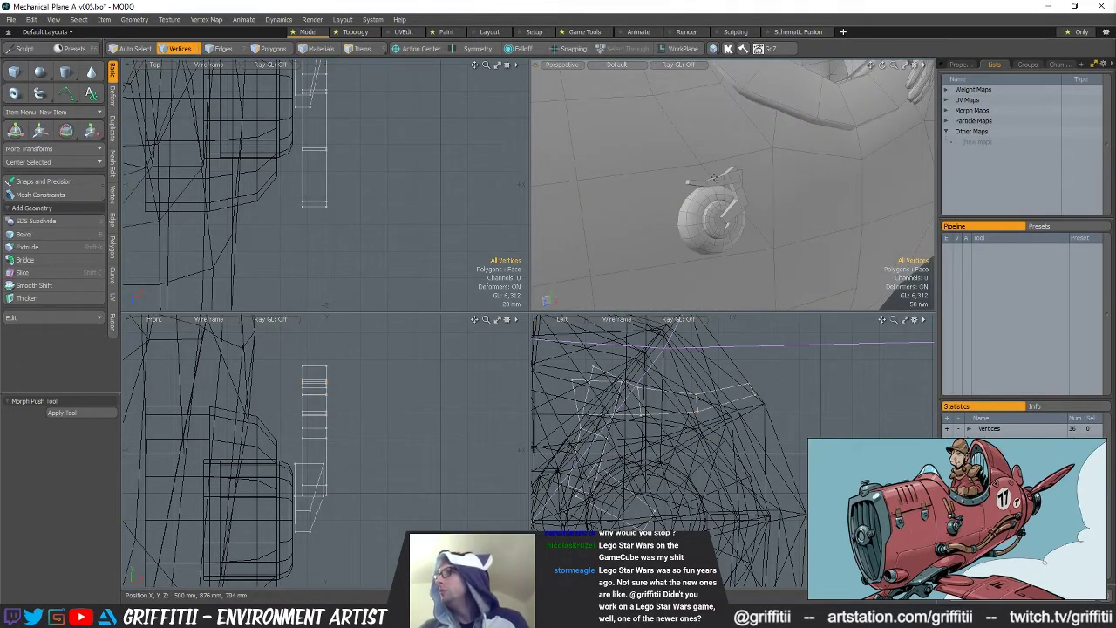
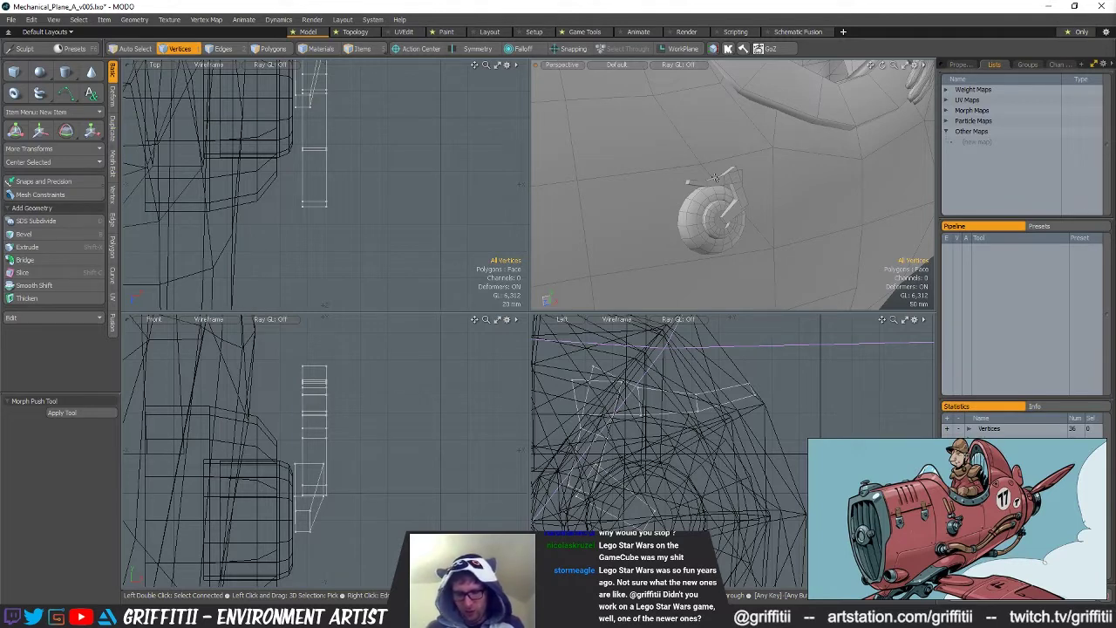
Select the whole lever and scale it narrower along X
left_click_drag(715, 178, 784, 203, "alt")
key("5")
key("3")
double_click(740, 171)
key("r")
key("Escape")
key("Escape")
scroll(757, 199, "down", 4)
left_click_drag(805, 242, 790, 250, "alt")
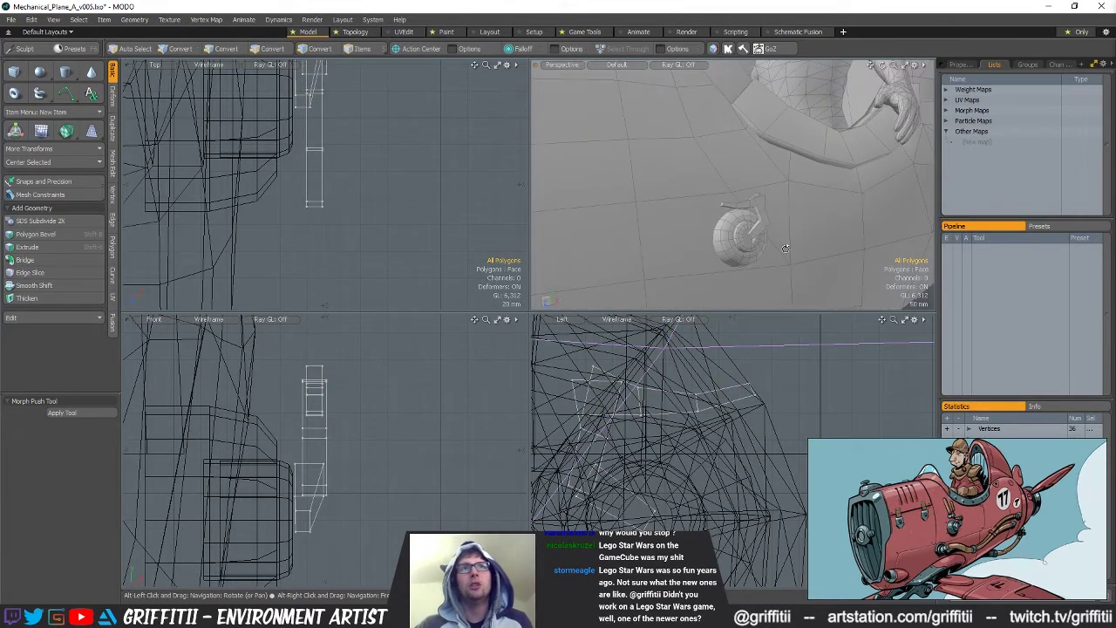
Copy the 16-polygon outer ring of the round fitting into a new mesh and move it 105 mm in X and 150 mm in Y
double_click(737, 241)
left_click(730, 234)
mouse_move(720, 235)
left_mouse_down()
mouse_move(717, 247)
mouse_move(710, 240)
left_mouse_up()
key("l")
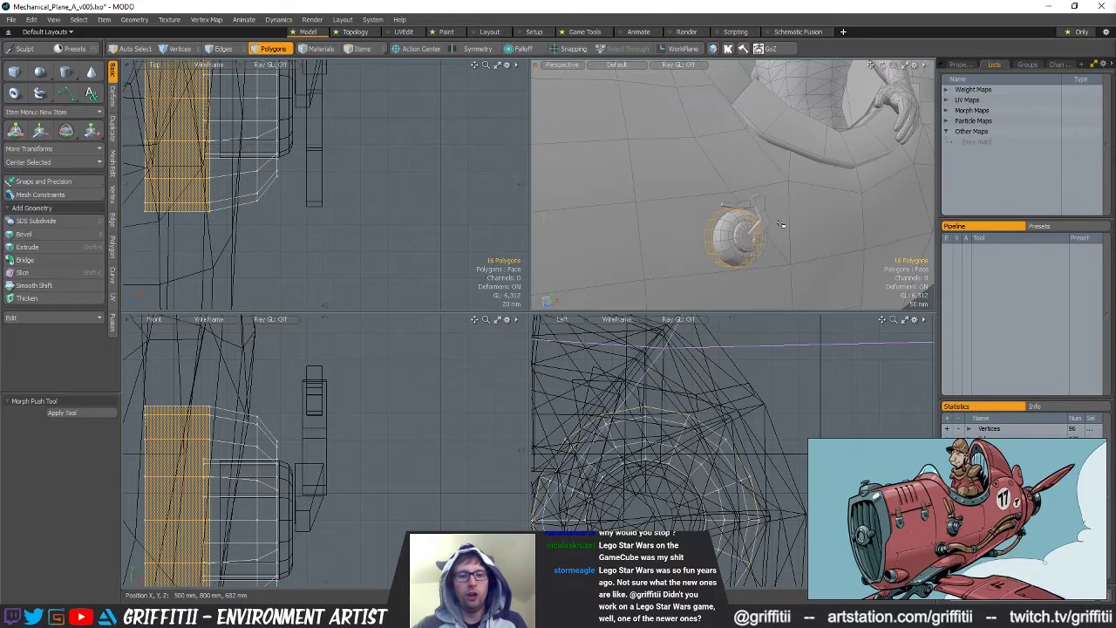
key("n")
key("ctrl+v")
left_click_drag(740, 279, 733, 289, "alt")
left_click_drag(654, 440, 608, 485, "ctrl+alt")
key("w")
left_click_drag(381, 430, 409, 389)
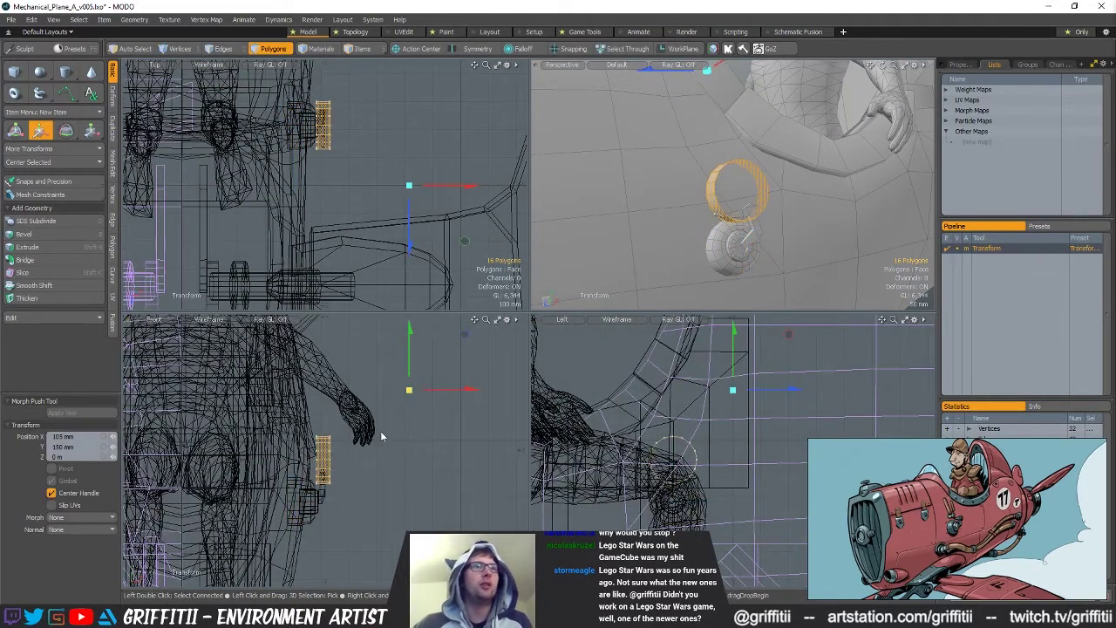
Shrink the ring to 21.5% in Y and Z, and move it -46 mm in Y and 73 mm in Z to the lever's tip
key("r")
left_click_drag(766, 158, 629, 162, "alt")
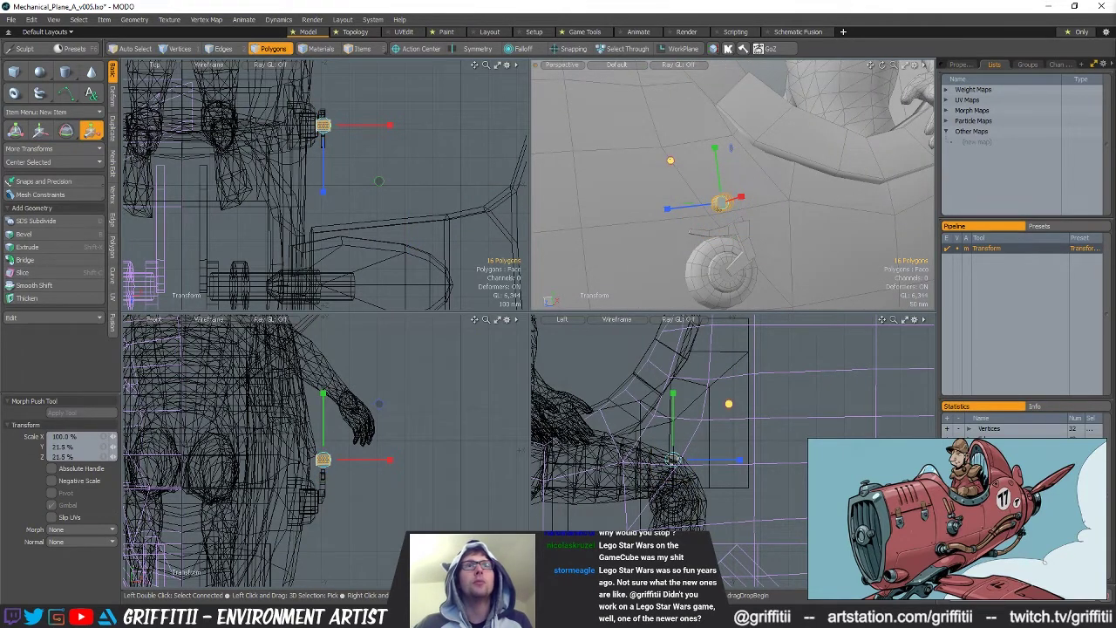
key("w")
left_click_drag(671, 162, 639, 186)
key("shift+a")
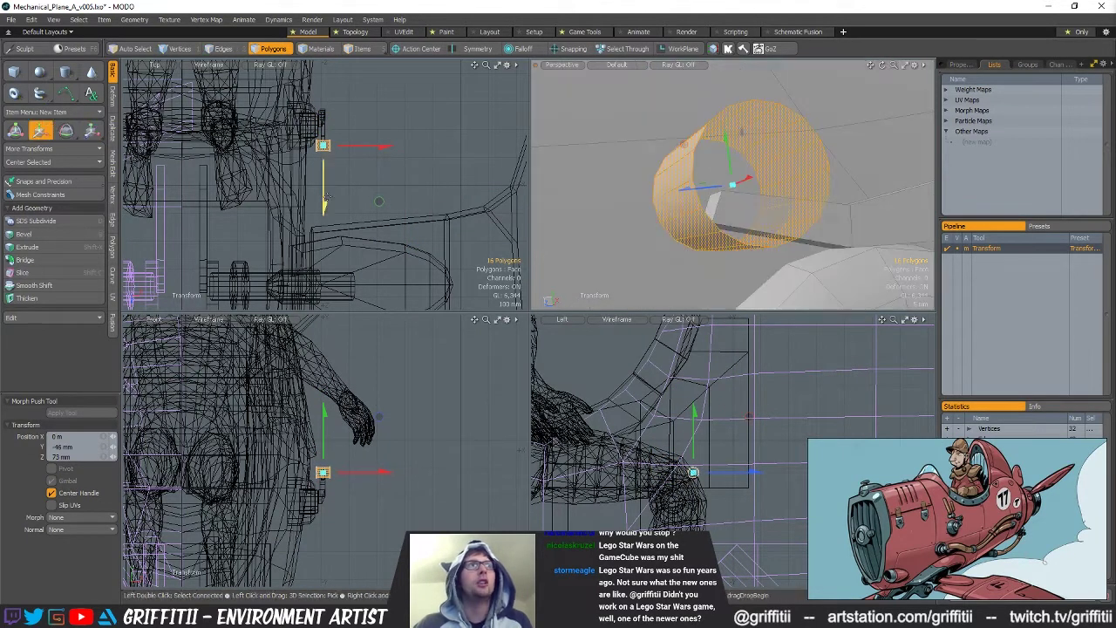
Select the open border edges of the small ring and cap both ends with polygons
scroll(329, 130, "up", 4)
key("space")
key("space")
key("space")
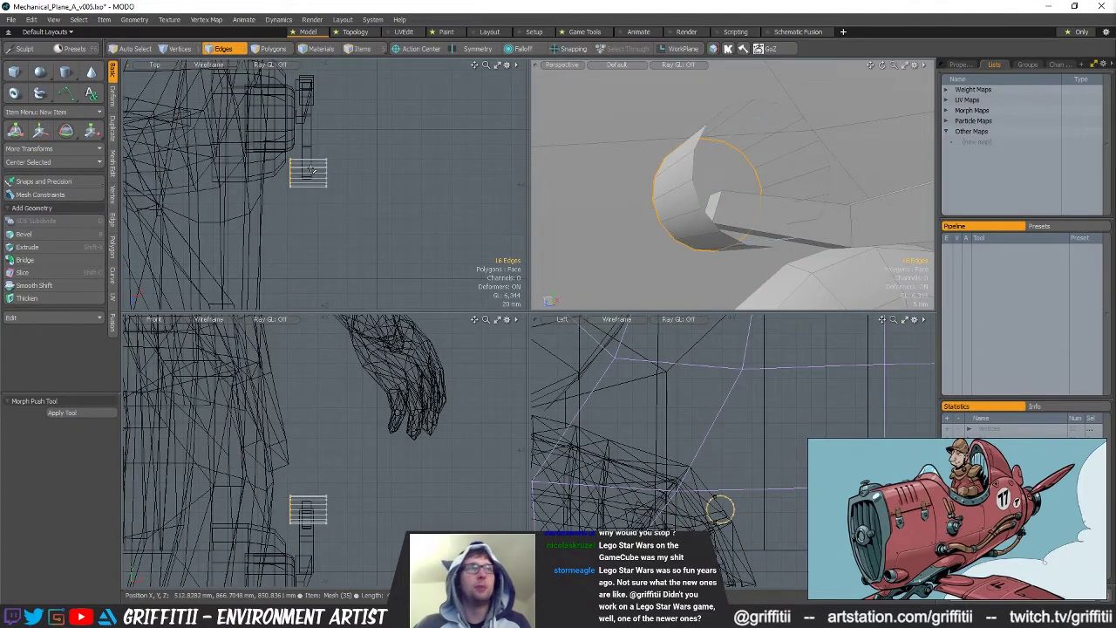
mouse_move(302, 141)
right_mouse_down()
mouse_move(417, 232)
mouse_move(389, 228)
right_mouse_up()
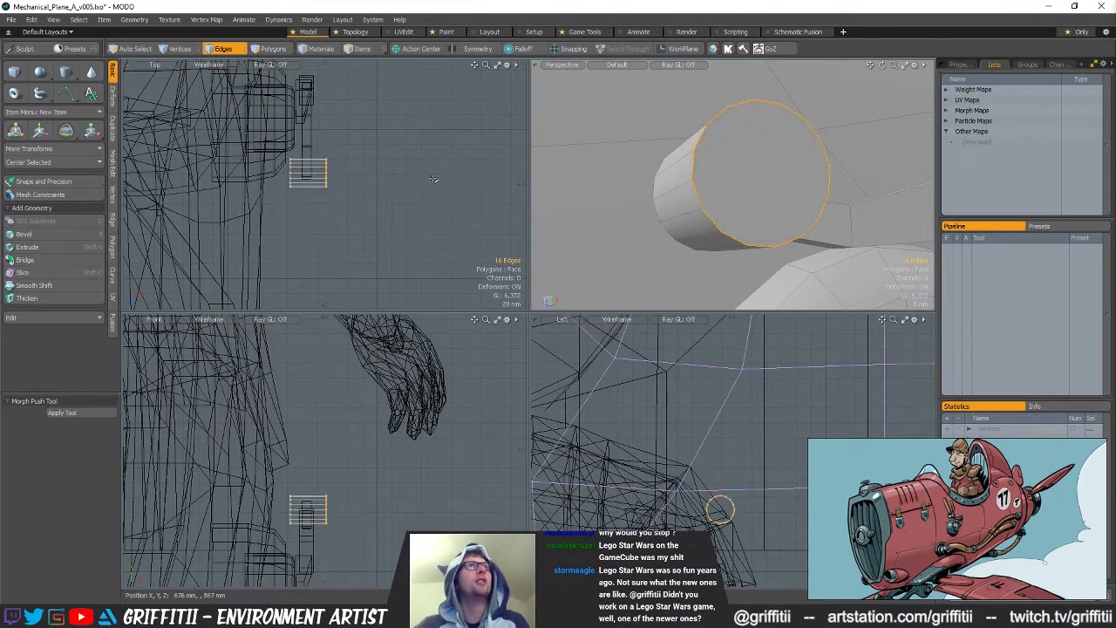
key("space")
Reposition the small cylinder on the lever's tip and scale it to 68.5% in X and 126.5% in Y and Z
mouse_move(762, 164)
left_mouse_down("alt")
mouse_move(790, 172)
mouse_move(755, 182)
mouse_move(804, 218)
mouse_move(775, 212)
mouse_move(702, 233)
mouse_move(774, 229)
mouse_move(748, 189)
mouse_move(798, 199)
mouse_move(762, 157)
mouse_move(782, 170)
left_mouse_up("alt")
key("space")
scroll(767, 182, "down", 4)
key("r")
key("w")
left_click_drag(782, 169, 734, 150, "alt")
key("r")
left_click(707, 132)
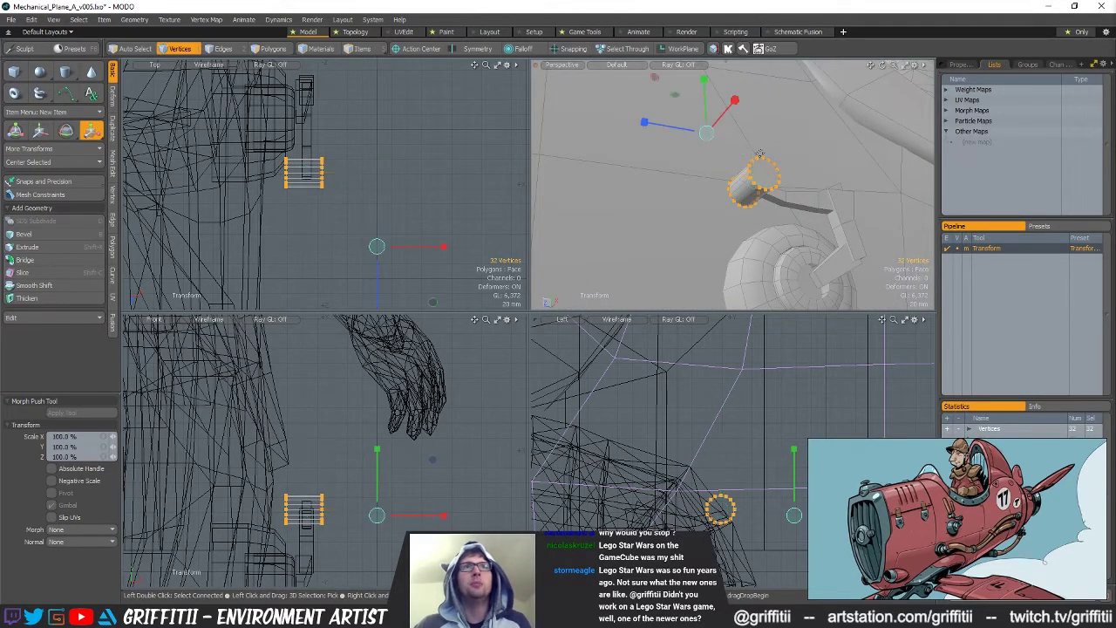
key("r")
left_click_drag(711, 136, 366, 193)
scroll(249, 146, "up", 2)
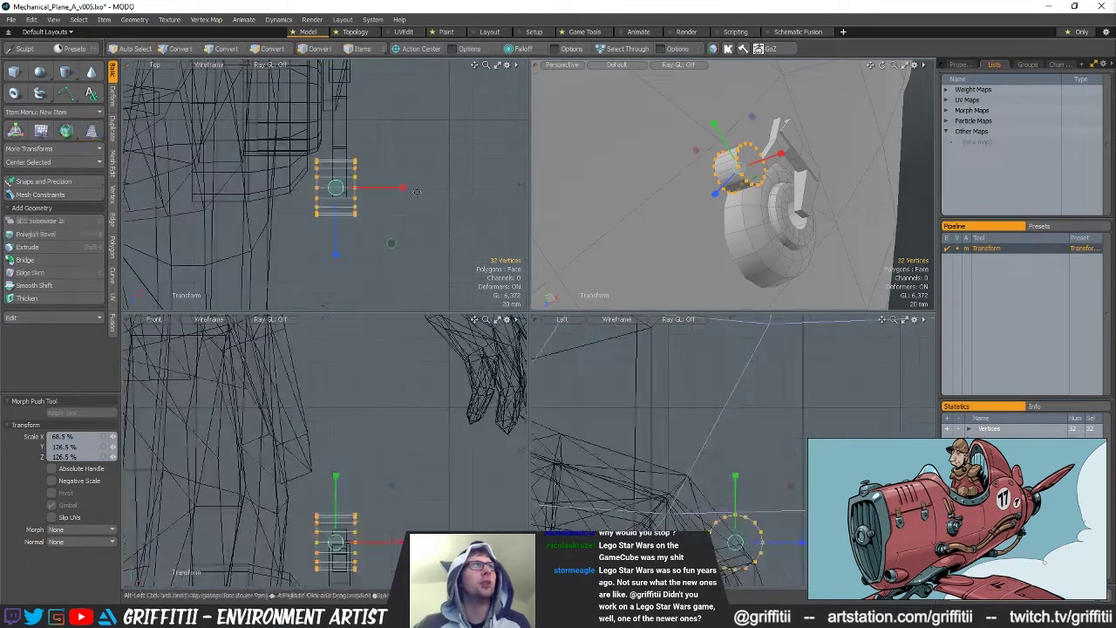
Duplicate the small cylinder at the lever's tip, rotate the copy upright, and move it 86 mm up in Y
key("space")
key("e")
left_click_drag(837, 218, 761, 200, "alt")
key("space")
key("3")
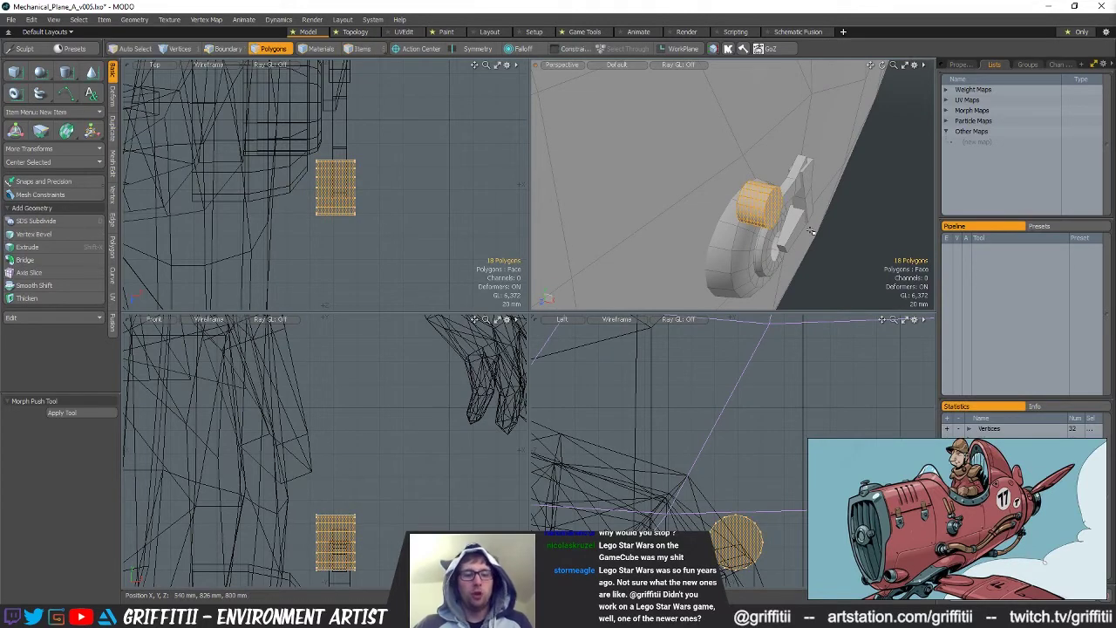
key("ctrl+c")
key("ctrl+v")
key("e")
left_click_drag(784, 237, 859, 215, "alt")
left_click_drag(789, 160, 752, 78, "ctrl")
key("w")
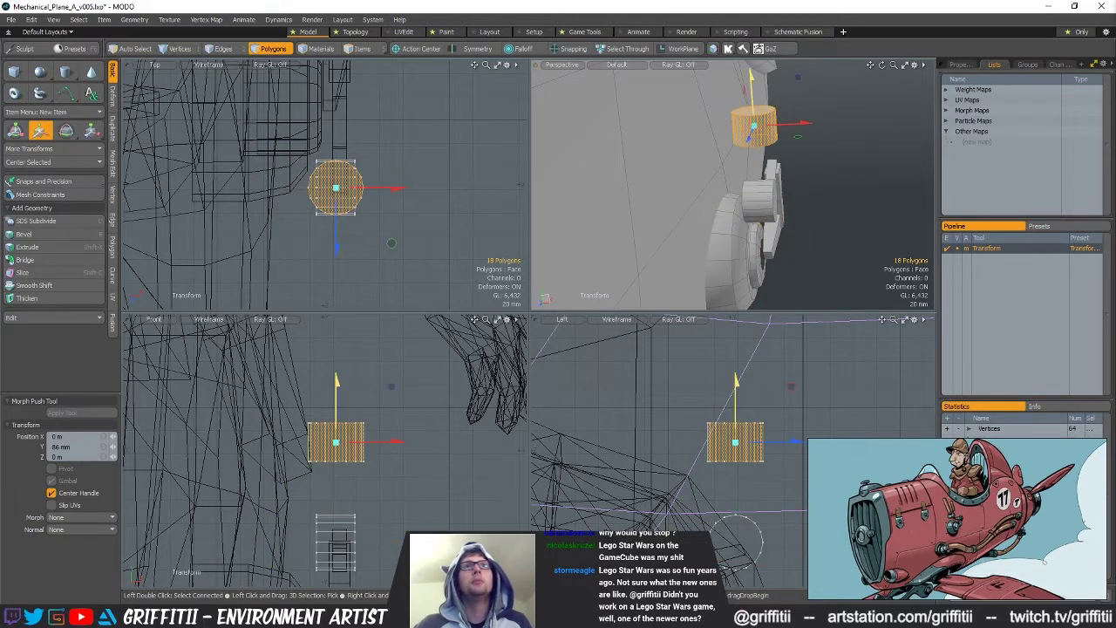
Scale the upright cylinder copy down to a narrower diameter and keep it centred above the knob
key("r")
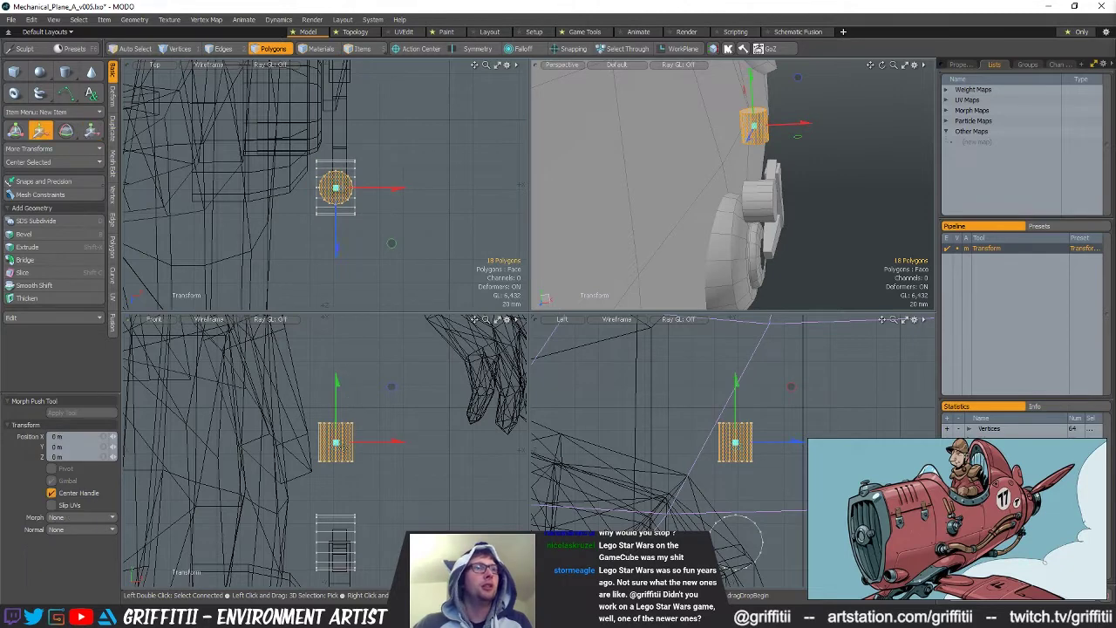
key("space")
key("w")
left_click_drag(337, 443, 336, 447)
Lengthen the upright cylinder by moving its top ring of 16 vertices 84 mm up in Y
key("space")
right_click_drag(375, 470, 388, 344)
mouse_move(722, 188)
left_mouse_down("alt")
mouse_move(630, 195)
mouse_move(663, 227)
left_mouse_up("alt")
key("w")
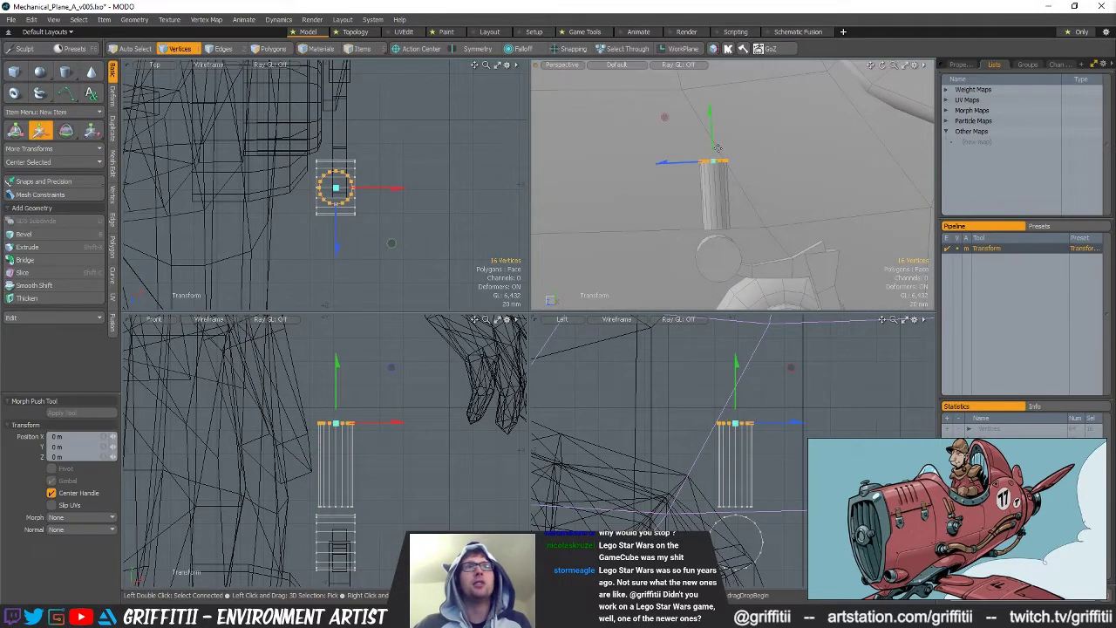
left_click_drag(712, 131, 708, 61)
scroll(746, 177, "down", 3)
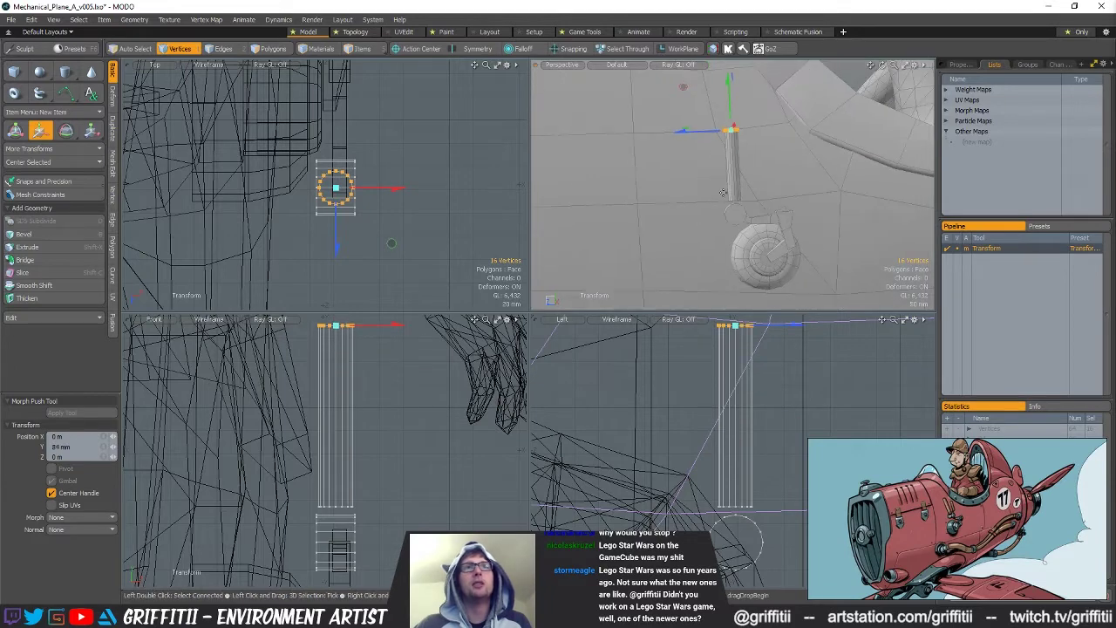
Select the whole long cylinder, tilt it slightly about X, and shift it -1 mm in Y and -2 mm in Z
key("space")
key("space")
key("space")
double_click(733, 181)
key("w")
left_click_drag(698, 196, 740, 253, "alt")
key("e")
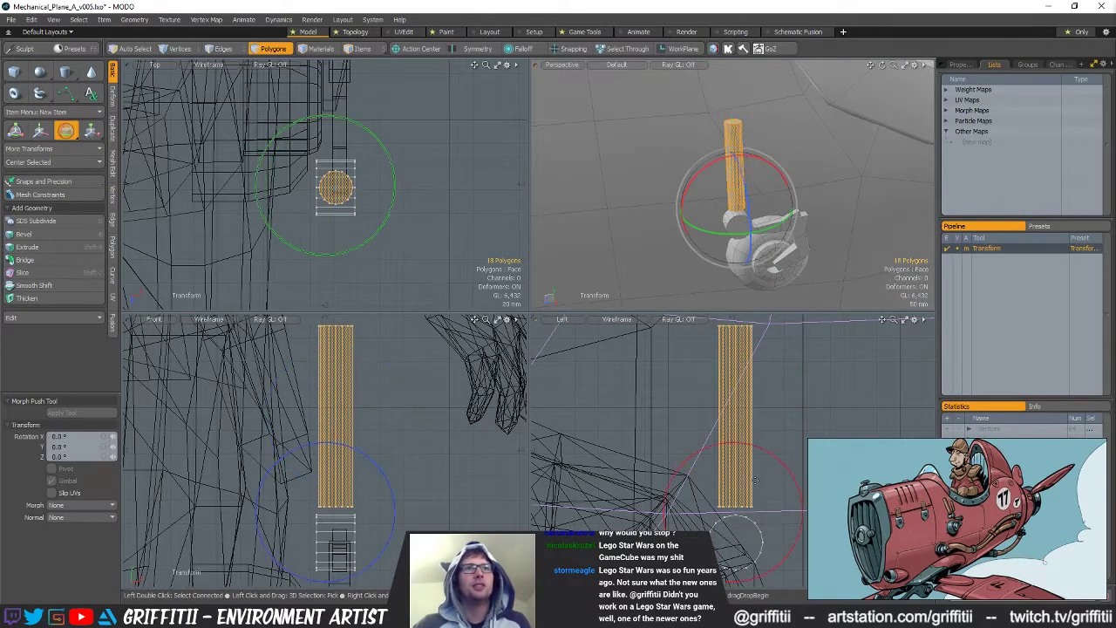
mouse_move(733, 440)
left_mouse_down()
mouse_move(720, 443)
mouse_move(754, 433)
left_mouse_up()
key("w")
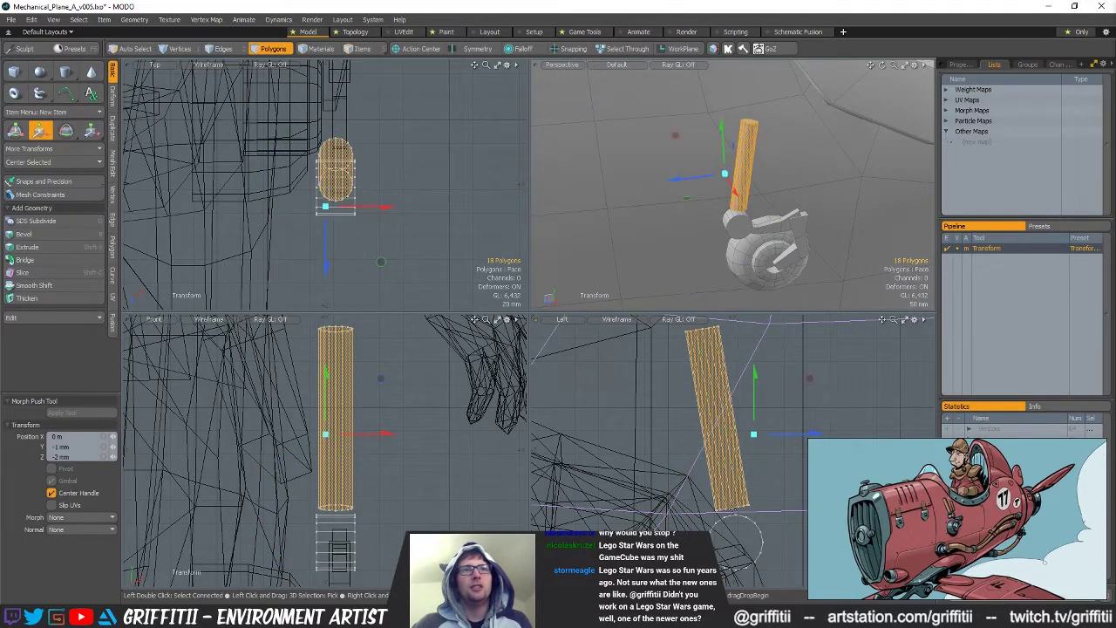
Tilt the long cylinder about X in the opposite direction and reposition its lower end just above the knob
key("r")
key("e")
left_click_drag(728, 442, 759, 430)
key("w")
key("q")
left_click_drag(766, 182, 766, 146, "alt")
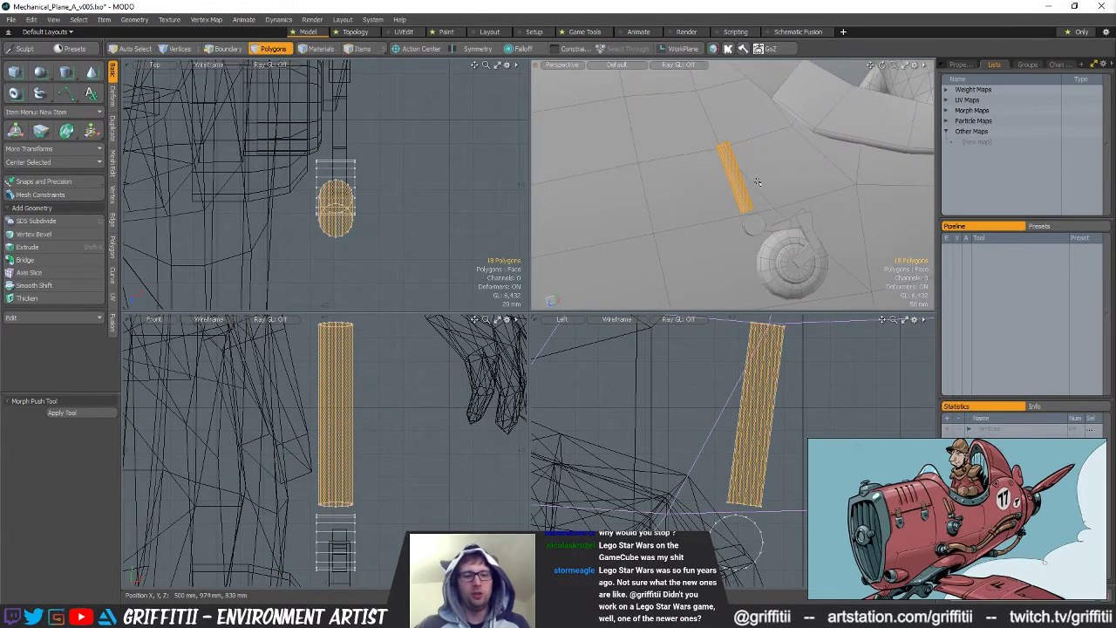
Scale a copy of the long cylinder to 64%, tilt it back about X, and offset it -23 mm in Y and -21 mm in Z
key("y")
left_click_drag(736, 187, 724, 206)
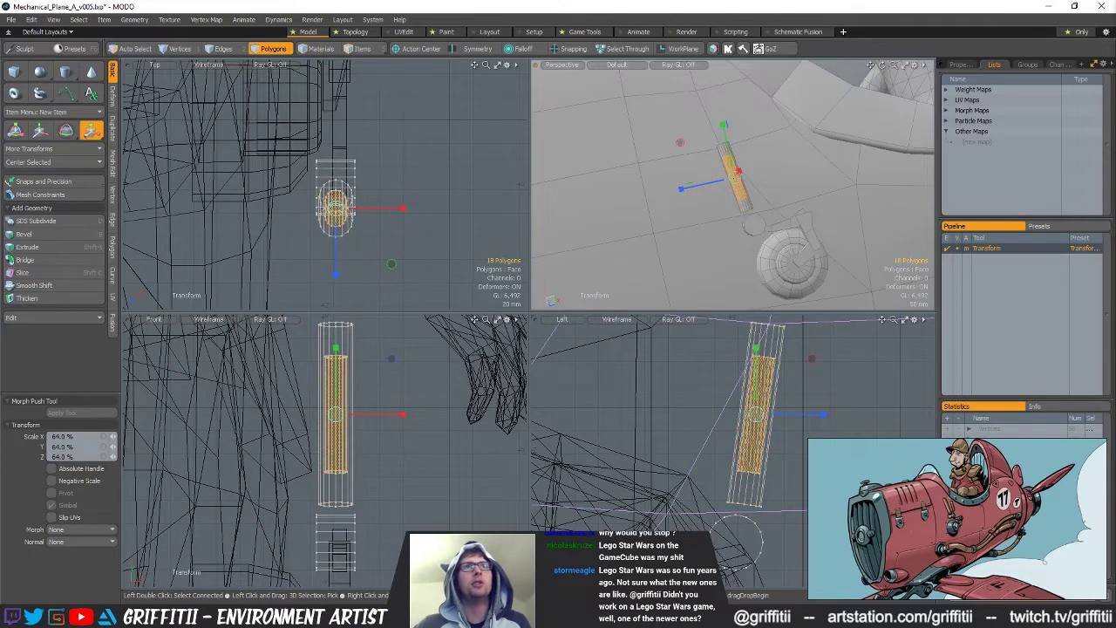
key("e")
left_click_drag(735, 508, 717, 509)
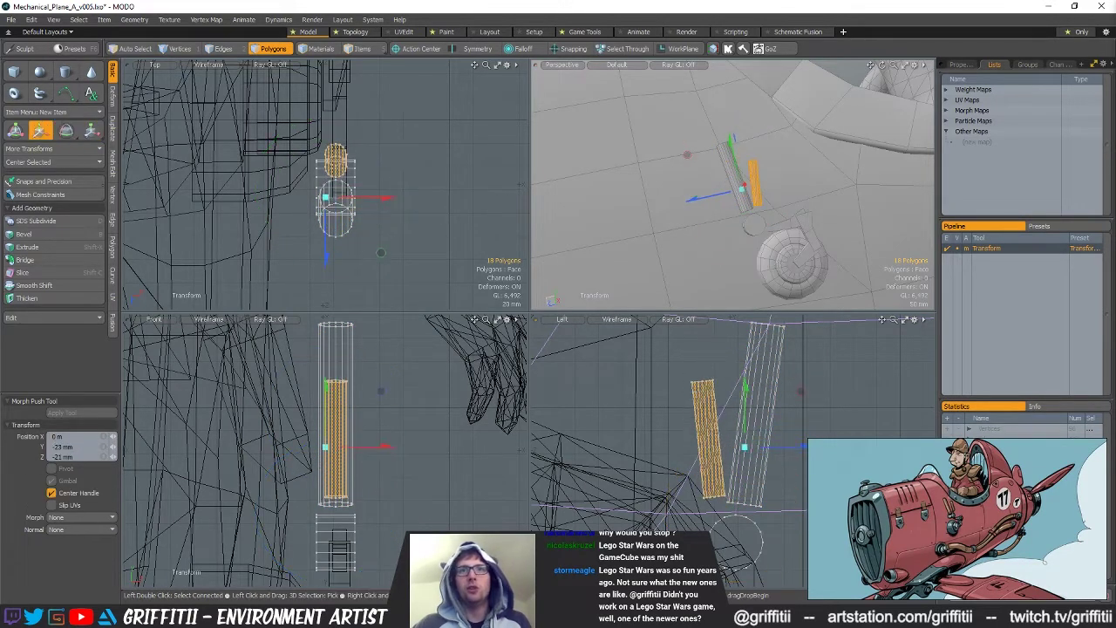
Tilt the thin cylinder further about X and move it outward in X beside the thick cylinder
key("e")
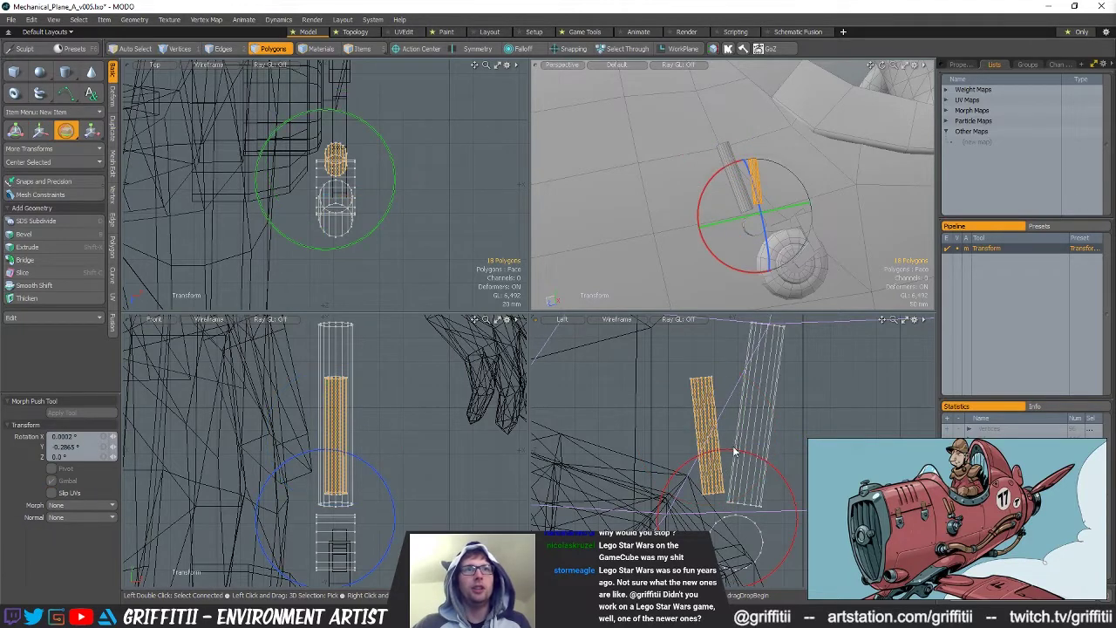
left_click_drag(734, 451, 723, 452)
key("space")
left_click(709, 451)
left_click_drag(734, 193, 767, 284, "alt")
double_click(760, 184)
key("w")
left_click_drag(789, 181, 738, 34, "alt")
key("space")
left_click_drag(752, 246, 730, 225, "alt")
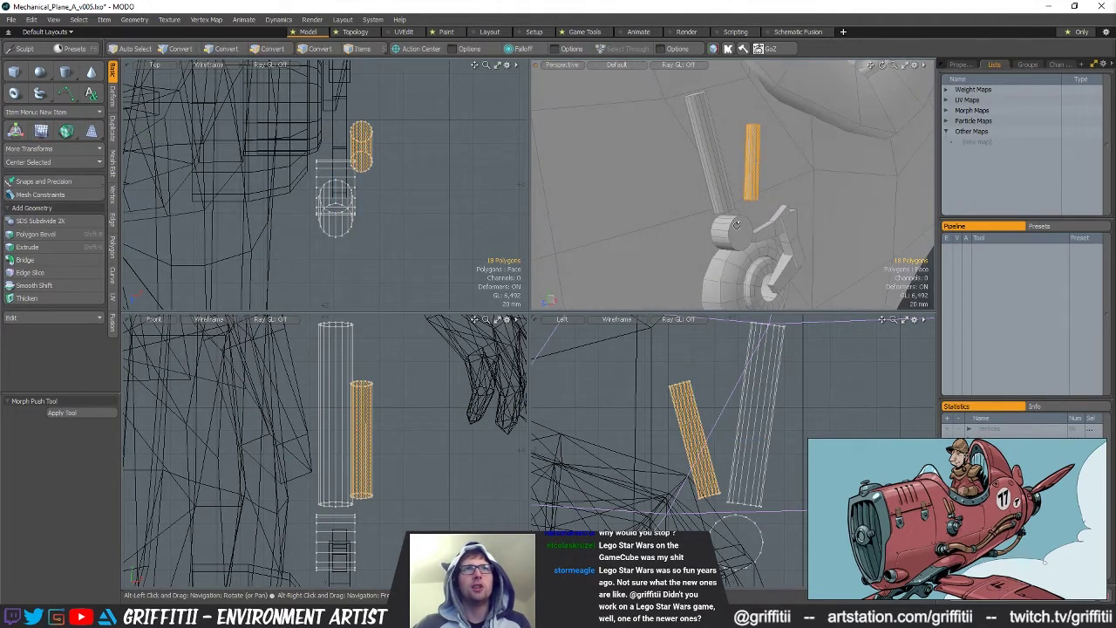
Copy the lever's 10-polygon arm and rotate the copy about X into place between the knob and the thin cylinder
key("5")
left_click(789, 229)
key("3")
left_click_drag(797, 244, 828, 251, "alt")
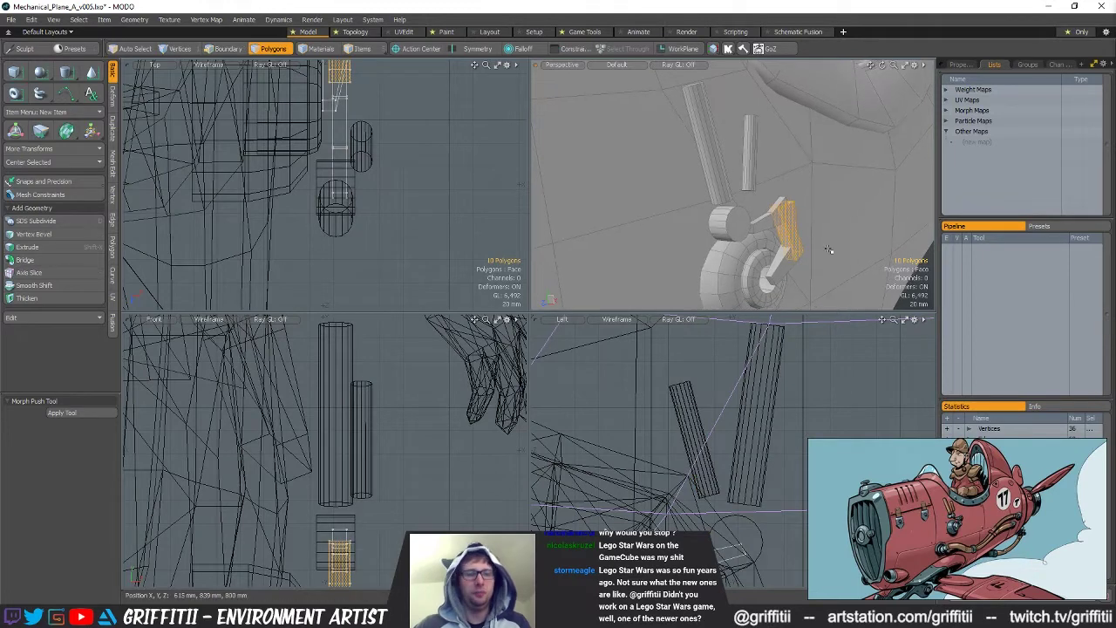
key("w")
left_click_drag(660, 523, 737, 433, "alt")
key("e")
left_click_drag(614, 448, 689, 470)
scroll(682, 495, "up", 2)
key("r")
key("w")
key("e")
left_click(678, 487)
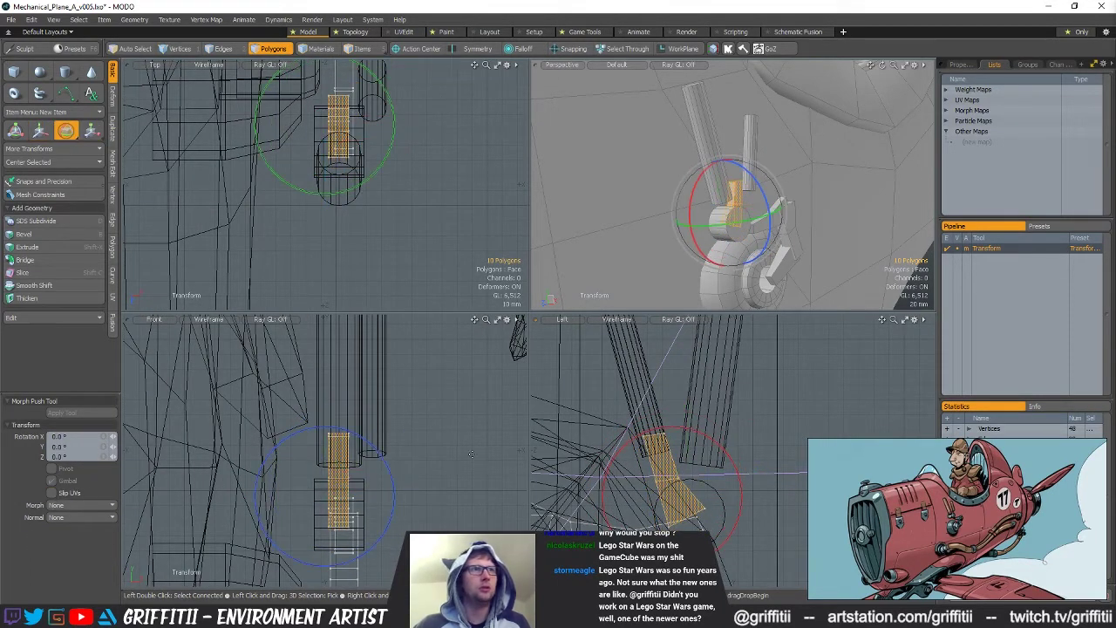
Move the copied arm 22 mm in X, and shift it 13 mm in Y and 4 mm in Z under the thin cylinder
key("w")
left_click_drag(362, 486, 395, 485)
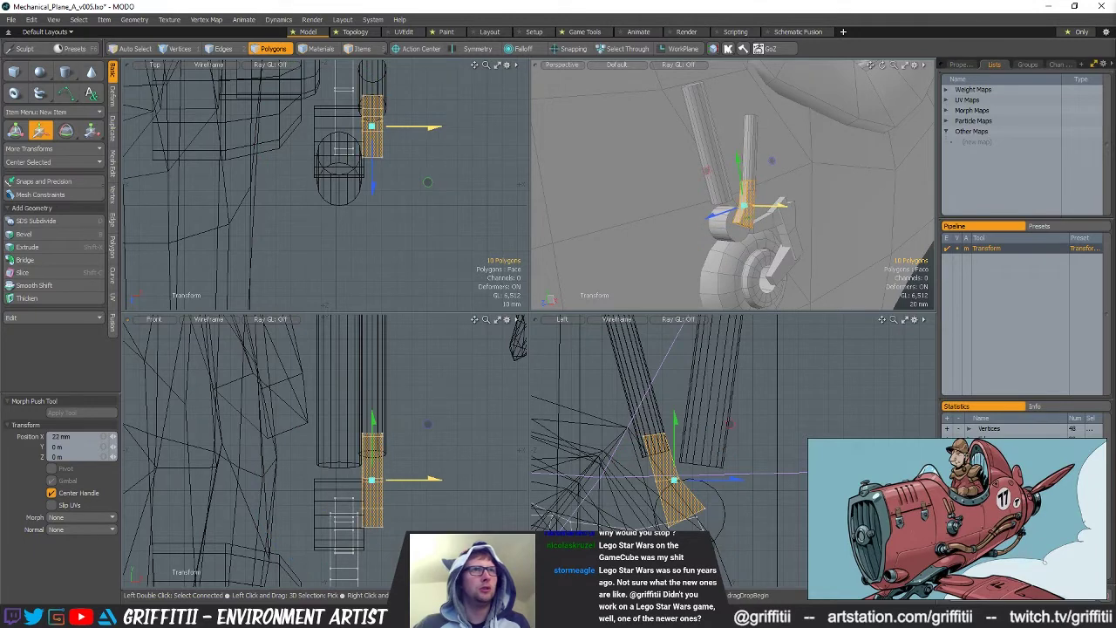
left_click_drag(711, 493, 704, 475)
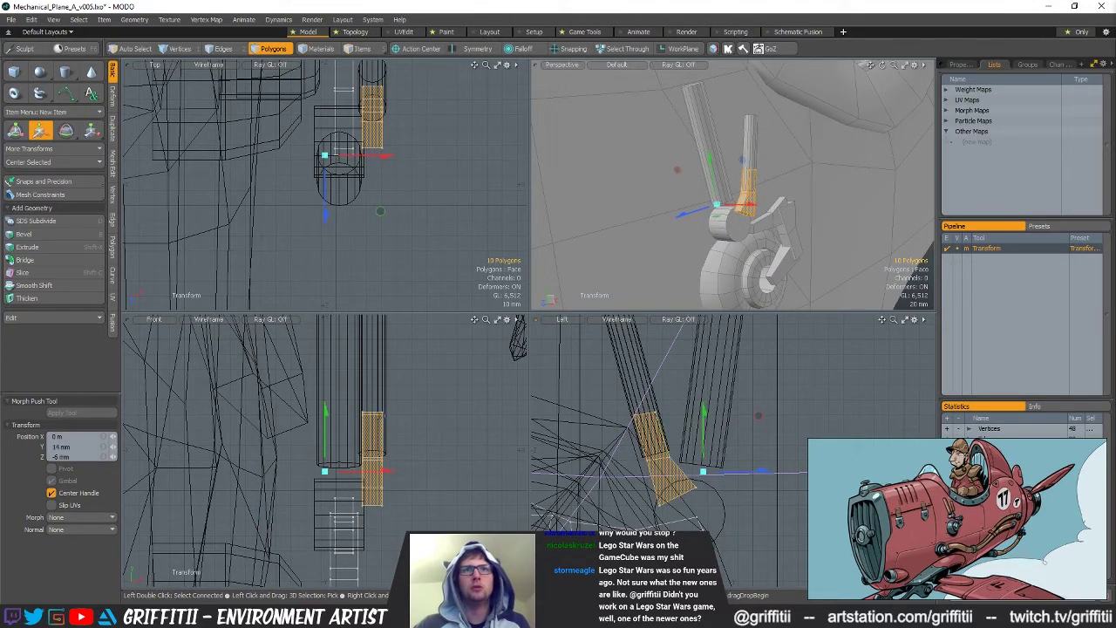
left_click_drag(707, 471, 717, 471)
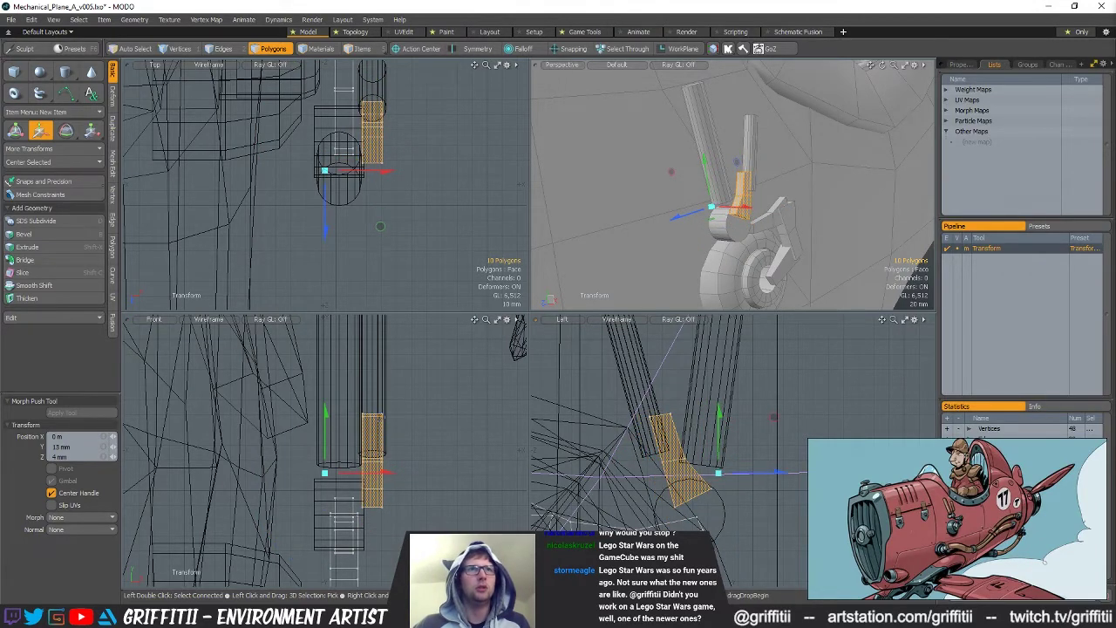
Try turning the copied arm about Y and moving it -12.5 mm in X and -11 mm in Z, and undo it
key("e")
left_click_drag(396, 402, 434, 429)
key("ctrl+z")
left_click_drag(441, 136, 361, 231)
key("w")
left_click_drag(392, 224, 373, 205)
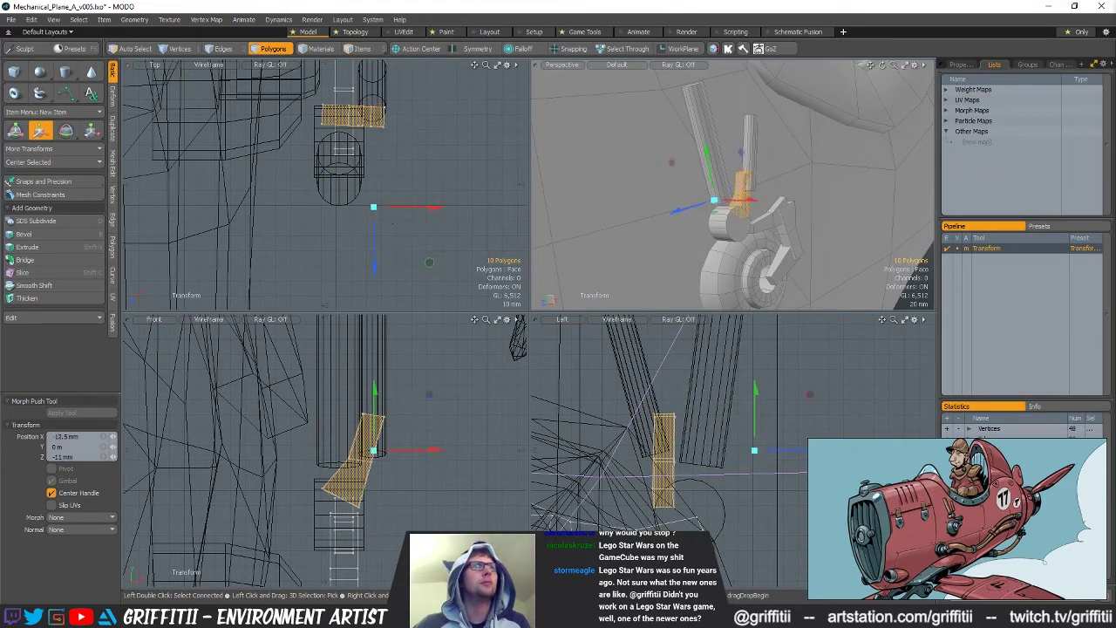
key("ctrl+z")
key("ctrl+z")
key("ctrl+z")
Turn the copied arm about Y to face sideways and move it -16 mm in X and -14 mm in Z
key("e")
left_click_drag(404, 75, 421, 157)
key("ctrl+z")
key("w")
key("e")
key("w")
left_click_drag(675, 510, 656, 514, "alt+shift")
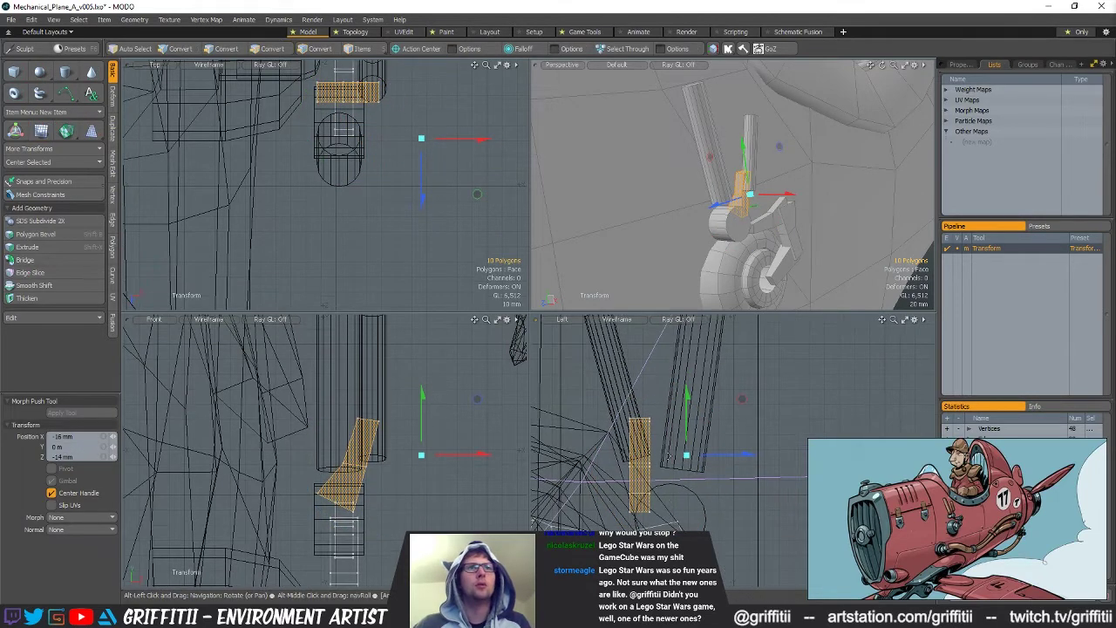
Tilt the copied arm about X to follow the thin cylinder's slope and nudge it 1 mm in Z
key("e")
mouse_move(655, 400)
left_mouse_down("ctrl")
mouse_move(627, 400)
mouse_move(641, 414)
mouse_move(652, 407)
left_mouse_up("ctrl")
key("w")
key("e")
key("w")
mouse_move(690, 183)
left_mouse_down("alt+shift")
mouse_move(677, 188)
mouse_move(722, 190)
mouse_move(690, 192)
left_mouse_up("alt+shift")
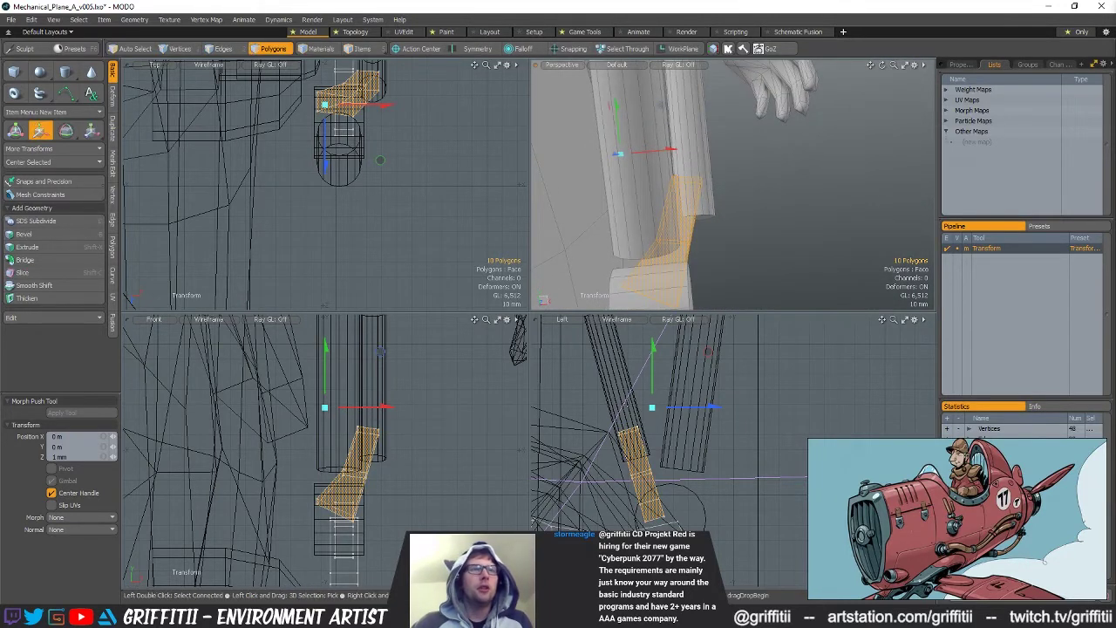
Select the four vertices at the arm's bend and move them -12.5 mm in X and 9 mm in Y
key("q")
key("1")
key("w")
left_click_drag(407, 454, 390, 439)
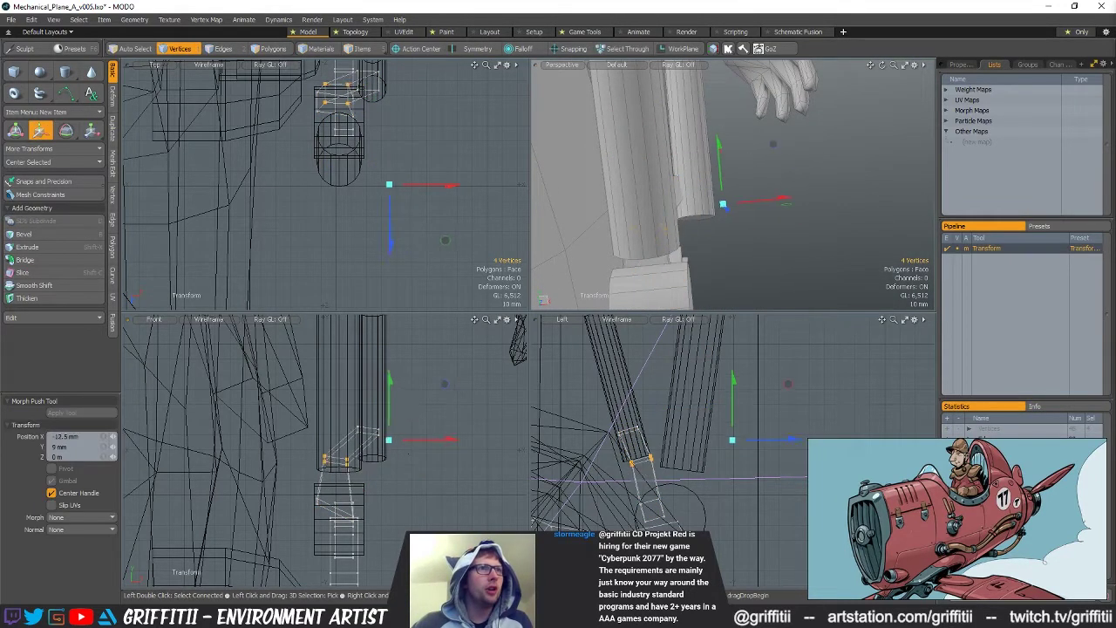
Set the action center to Selection and rotate the arm's four bend vertices about 26.5° around their local axis
key("e")
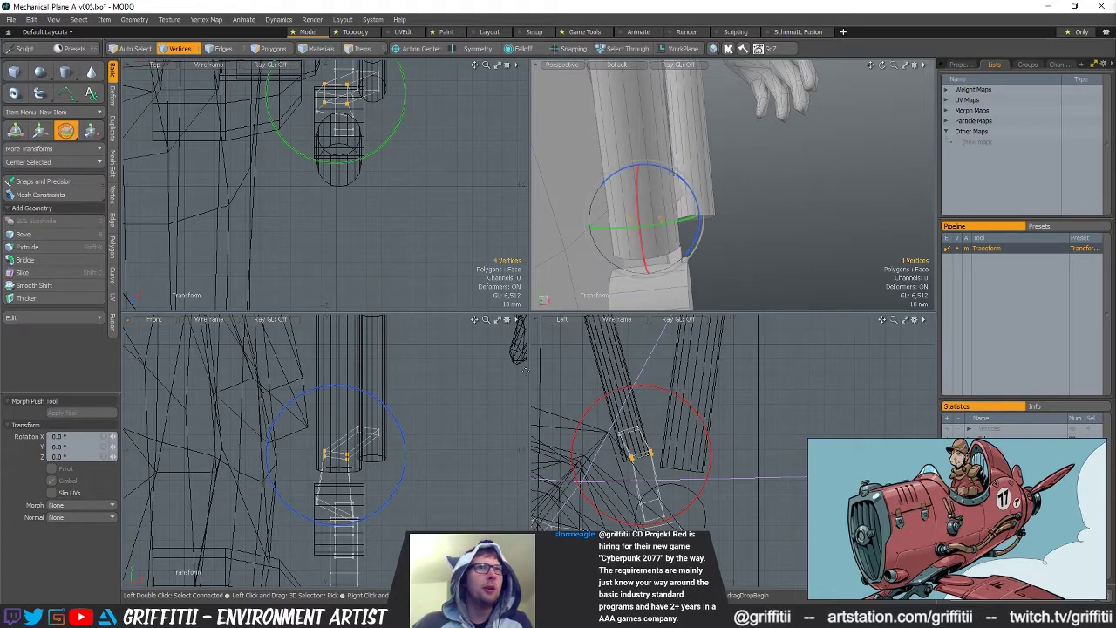
key("alt+a")
left_click_drag(673, 176, 665, 176, "alt")
left_click_drag(697, 210, 696, 228)
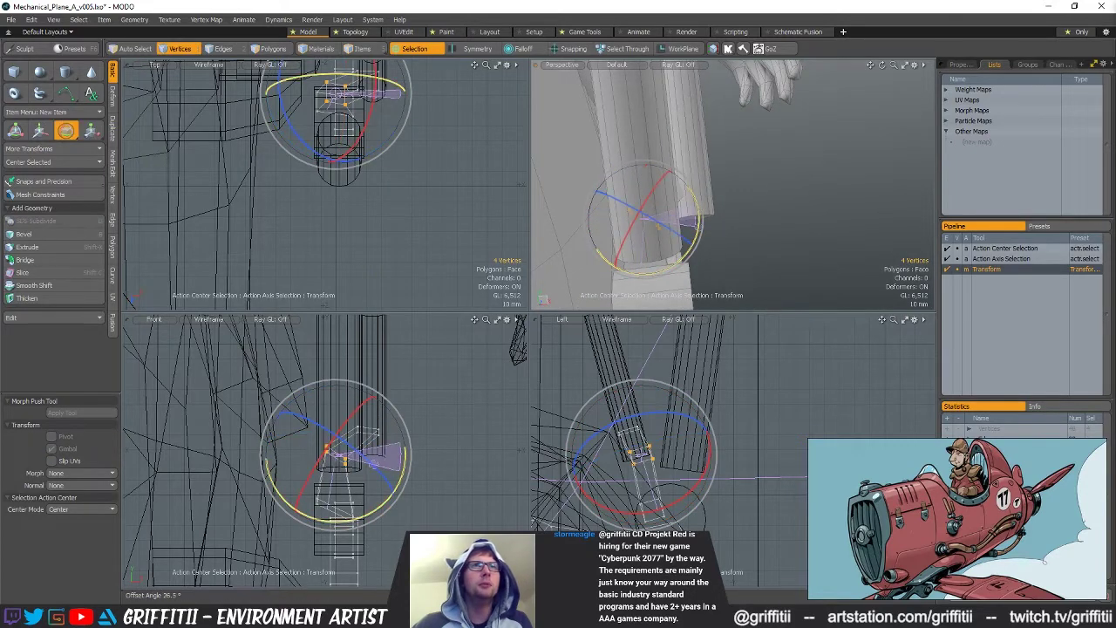
Rotate the four vertices at the arm's upper end and move them about -3.6 mm in local X and -1 mm in local Z
key("space")
key("e")
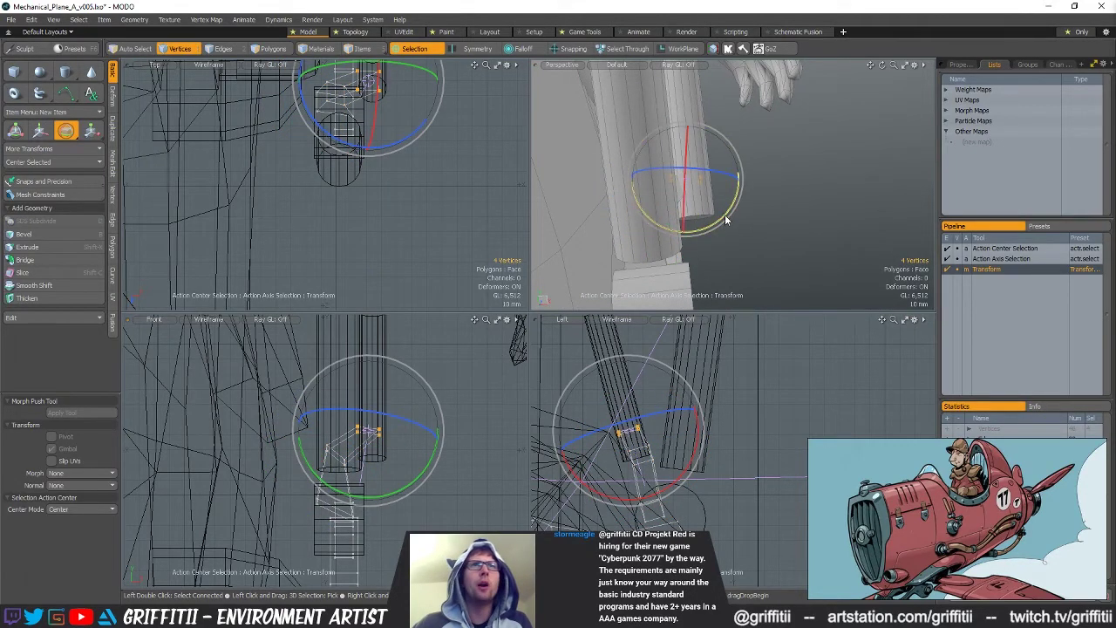
left_click_drag(726, 221, 676, 235)
key("w")
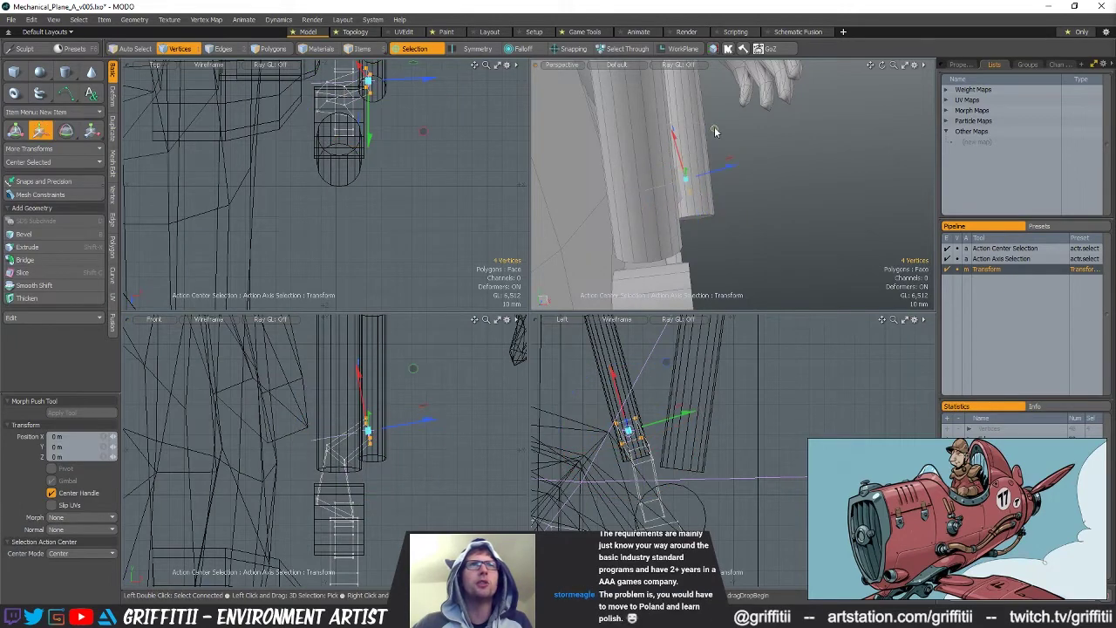
left_click_drag(689, 228, 784, 228, "alt")
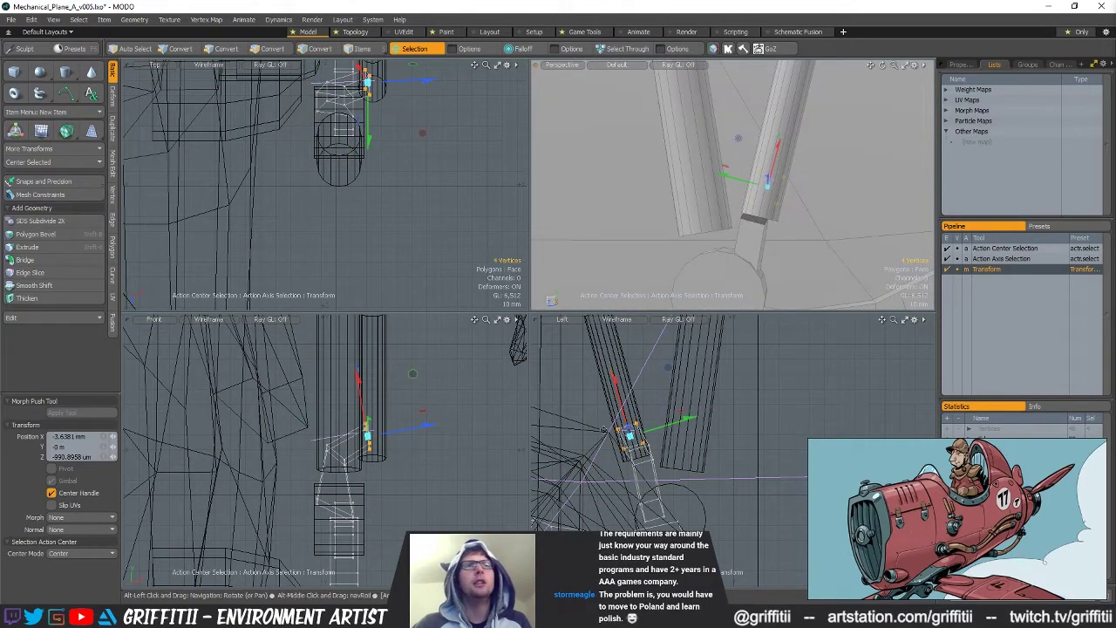
Select the four edges around the arm's bend and move them 4 mm in local Y
key("q")
key("2")
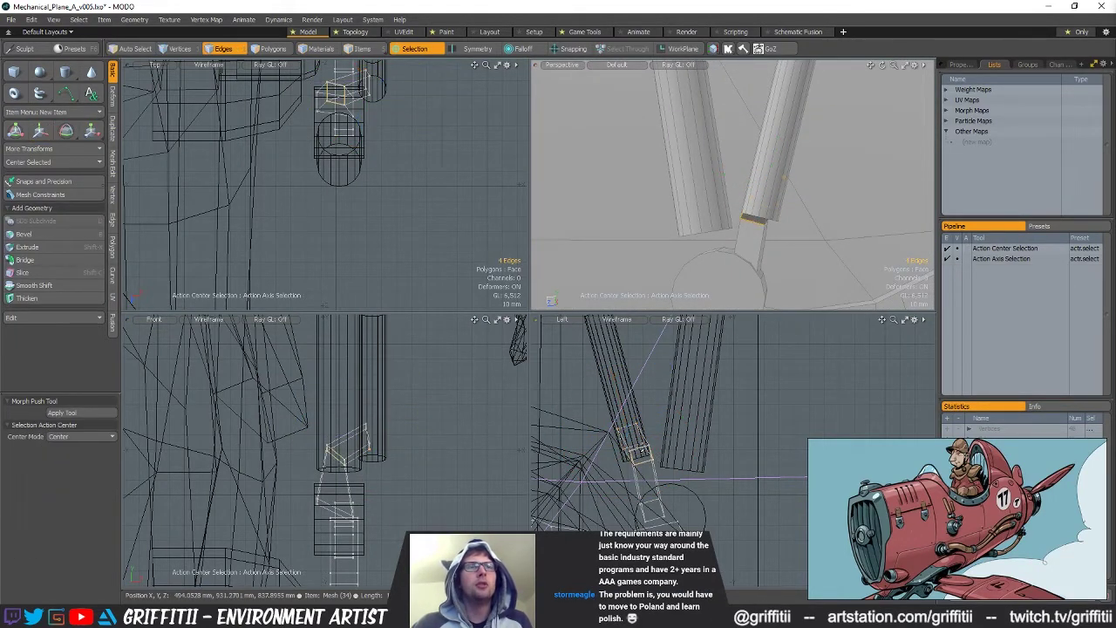
key("w")
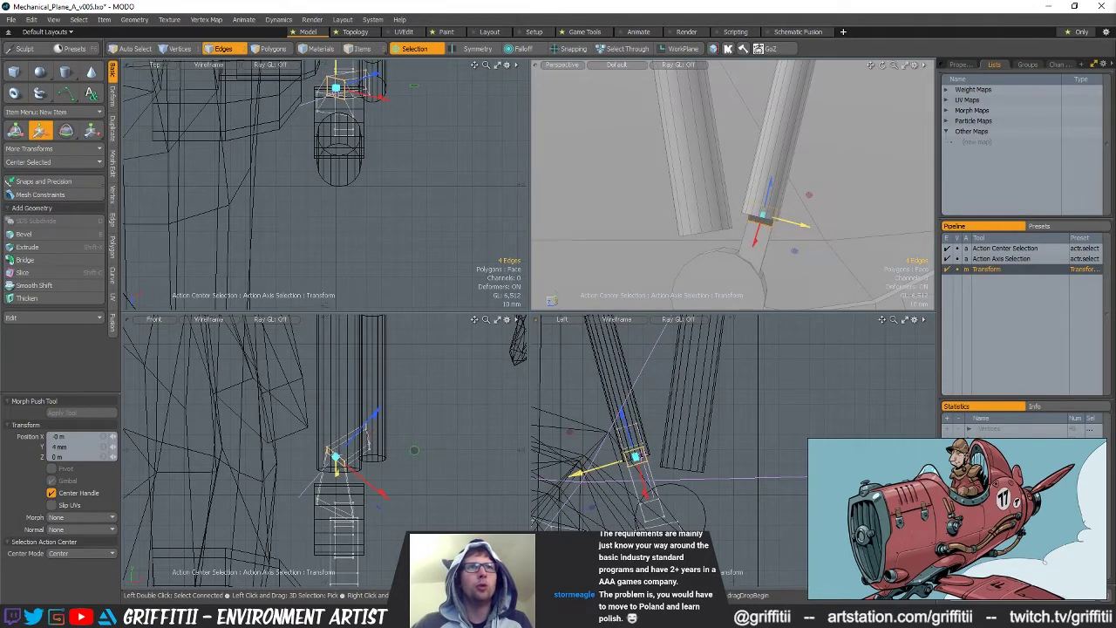
key("q")
Move the single edge at the arm's lower end 6 mm in local X and -9 mm in local Z
key("Escape")
left_click_drag(732, 206, 800, 213, "alt")
key("1")
key("3")
key("w")
key("space")
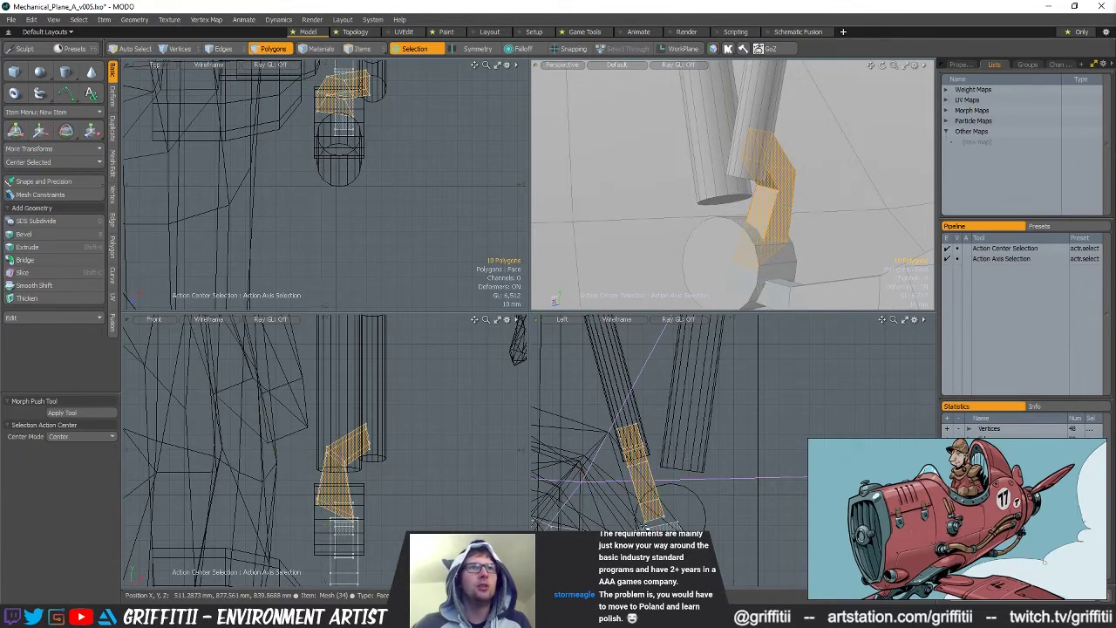
key("1")
key("w")
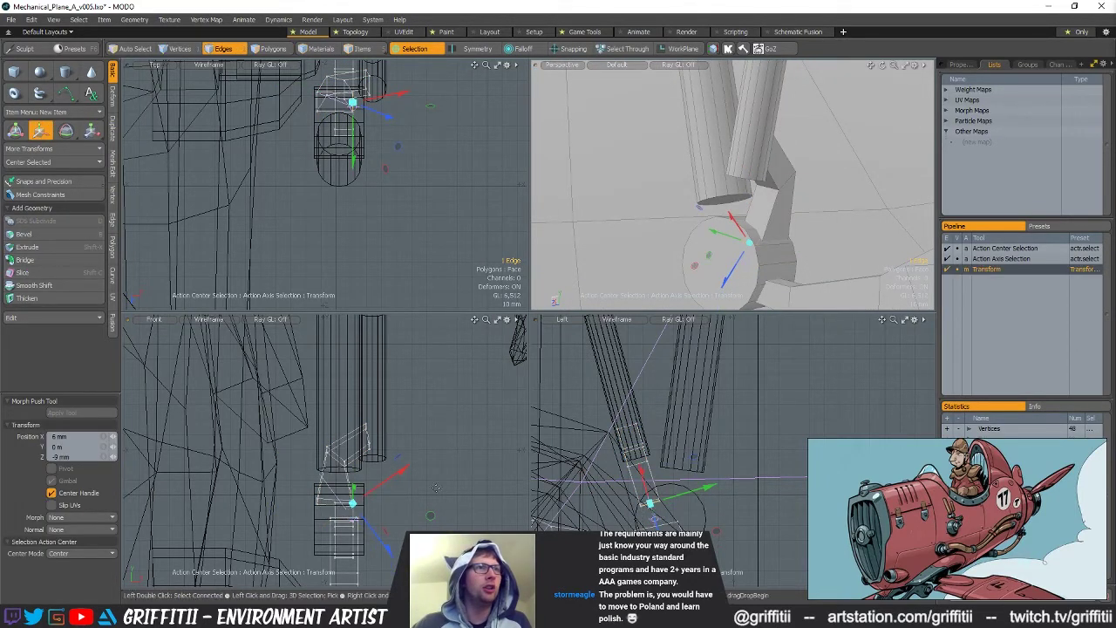
key("space")
Select the whole bent arm and shift it slightly down toward the knob
key("1")
left_click_drag(778, 176, 806, 196, "alt")
key("3")
double_click(783, 177)
key("w")
key("Escape")
key("w")
left_click_drag(731, 147, 704, 164)
scroll(779, 230, "down", 3)
key("q")
left_click(779, 229)
Select the thin cylinder and, with the action center set to Selection, tilt its top outward to meet the bent arm
left_click_drag(779, 230, 867, 198, "alt")
left_click(767, 210)
left_click_drag(767, 209, 806, 237, "alt")
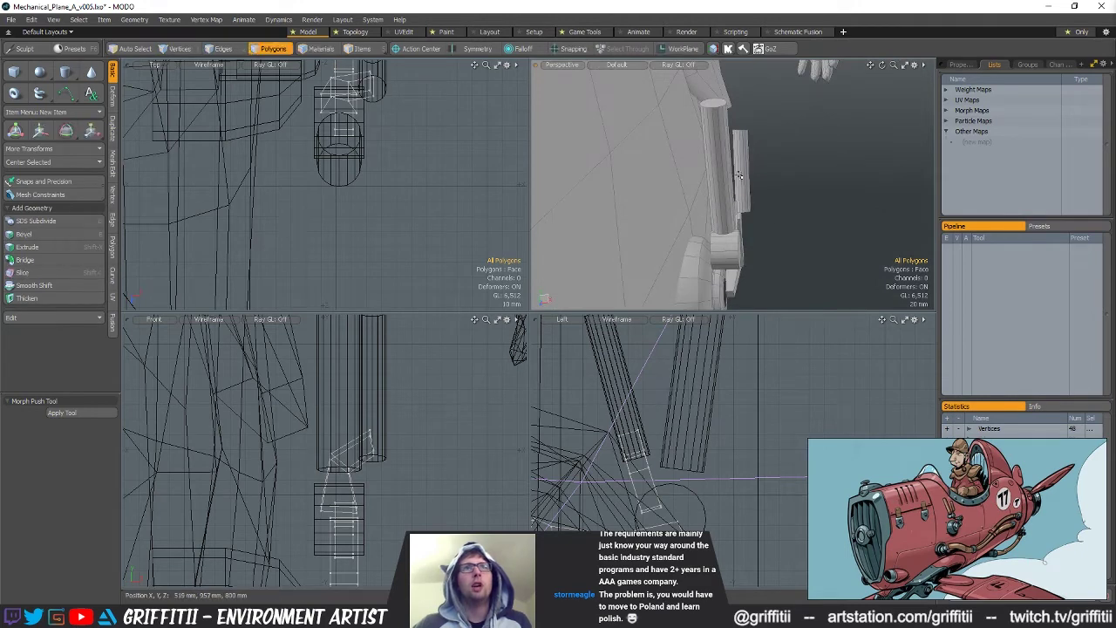
double_click(737, 178)
key("e")
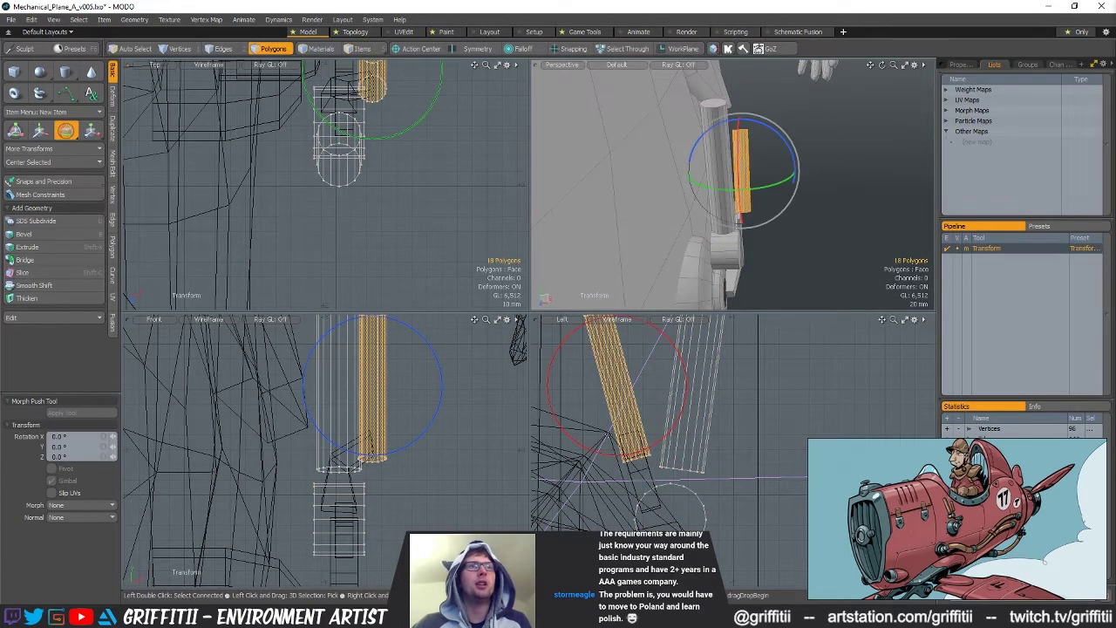
left_click_drag(353, 402, 348, 420, "alt+shift")
key("alt+s")
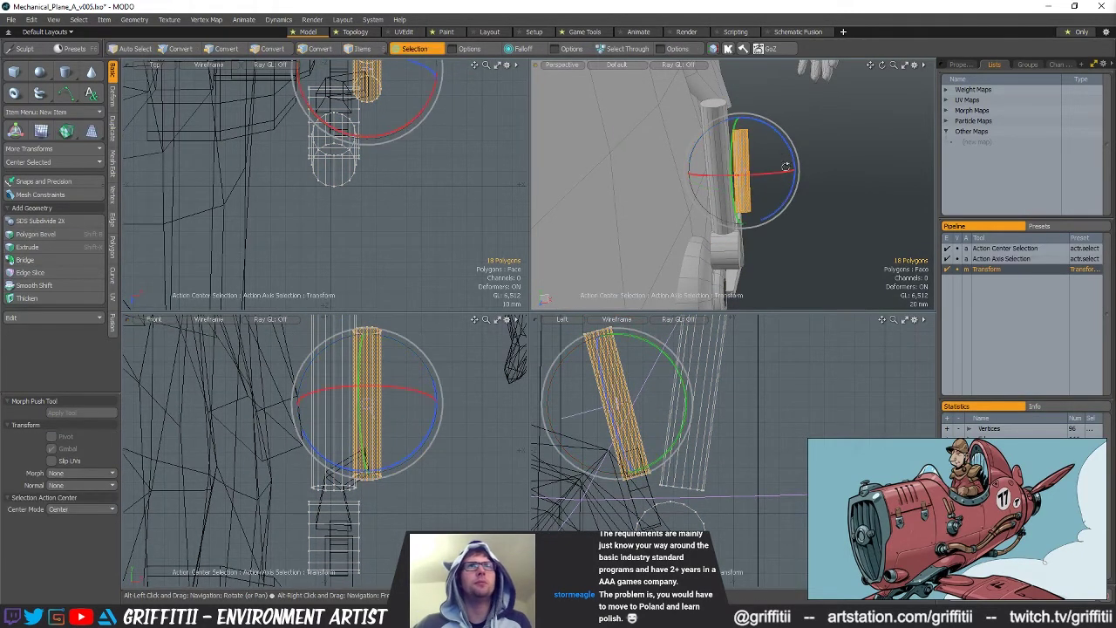
left_click_drag(782, 145, 763, 186)
key("w")
key("q")
left_click(805, 224)
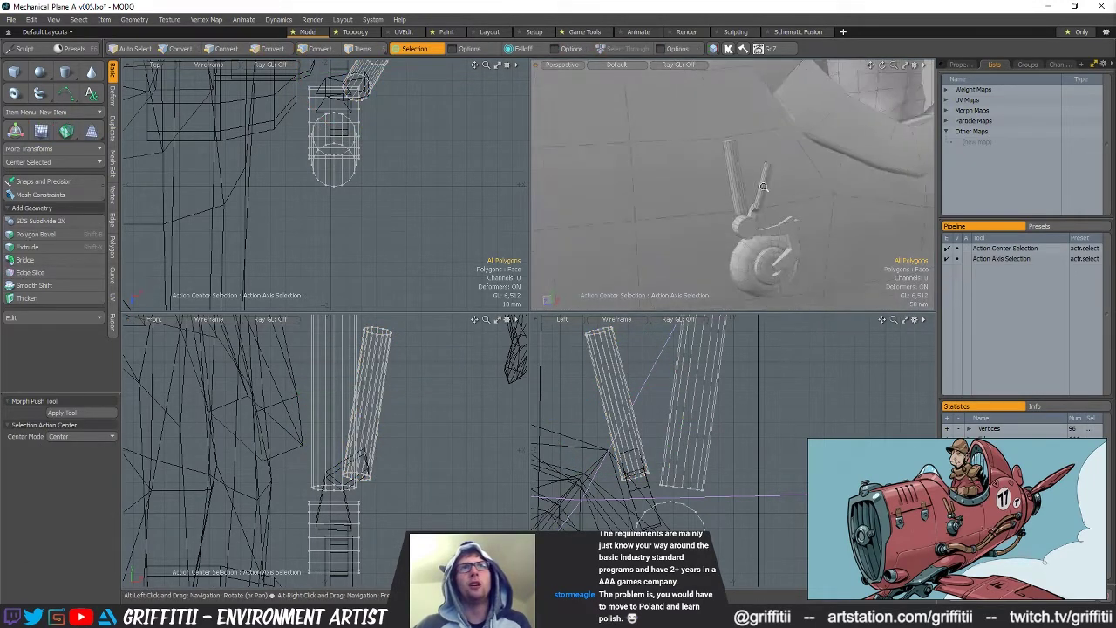
Reselect the thin cylinder and nudge it slightly outward in X over the arm's upper end
scroll(763, 186, "up", 3)
double_click(761, 181)
scroll(761, 181, "up", 2)
key("w")
left_click_drag(759, 179, 828, 202, "alt")
key("q")
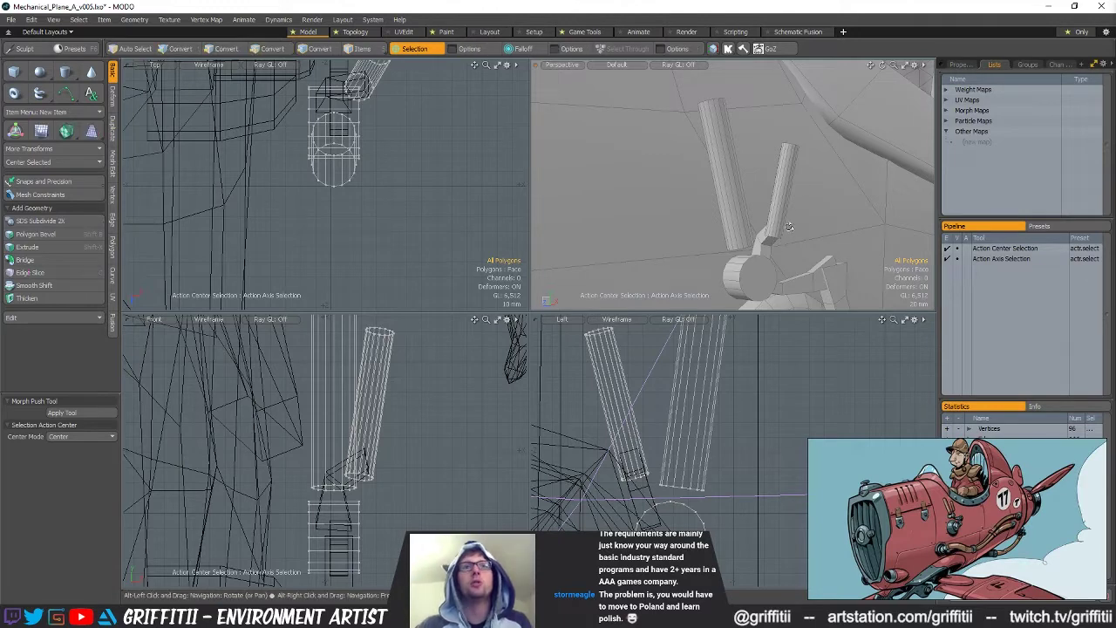
Duplicate the thick cylinder and slide the copy down along its axis toward the hub at the linkage joint
left_click_drag(802, 175, 715, 235, "alt")
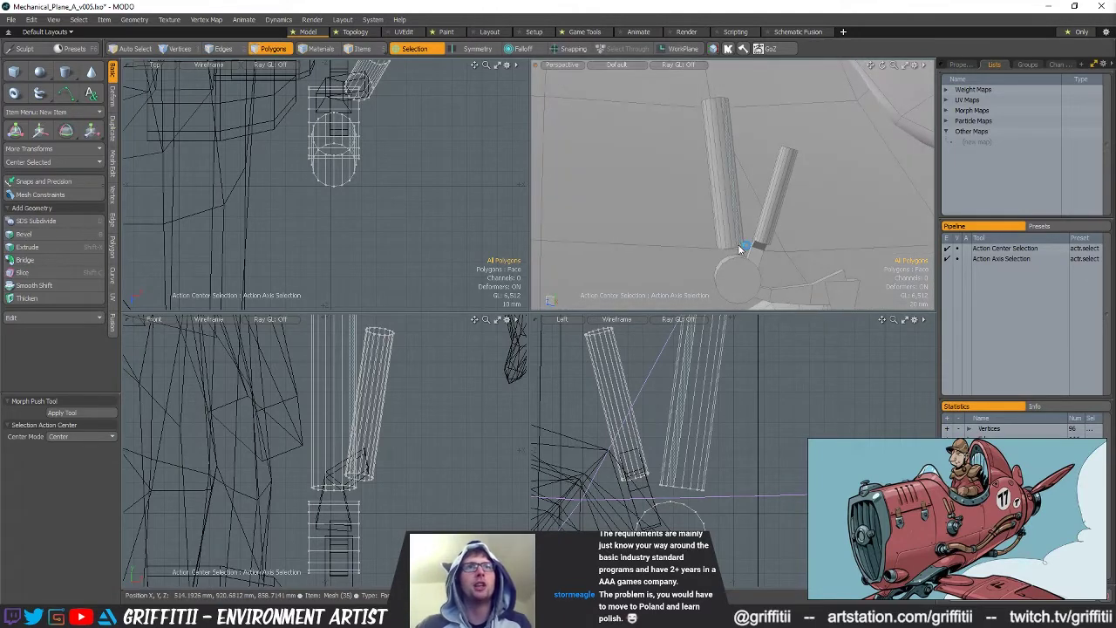
double_click(732, 242)
key("ctrl+c")
key("ctrl+v")
key("r")
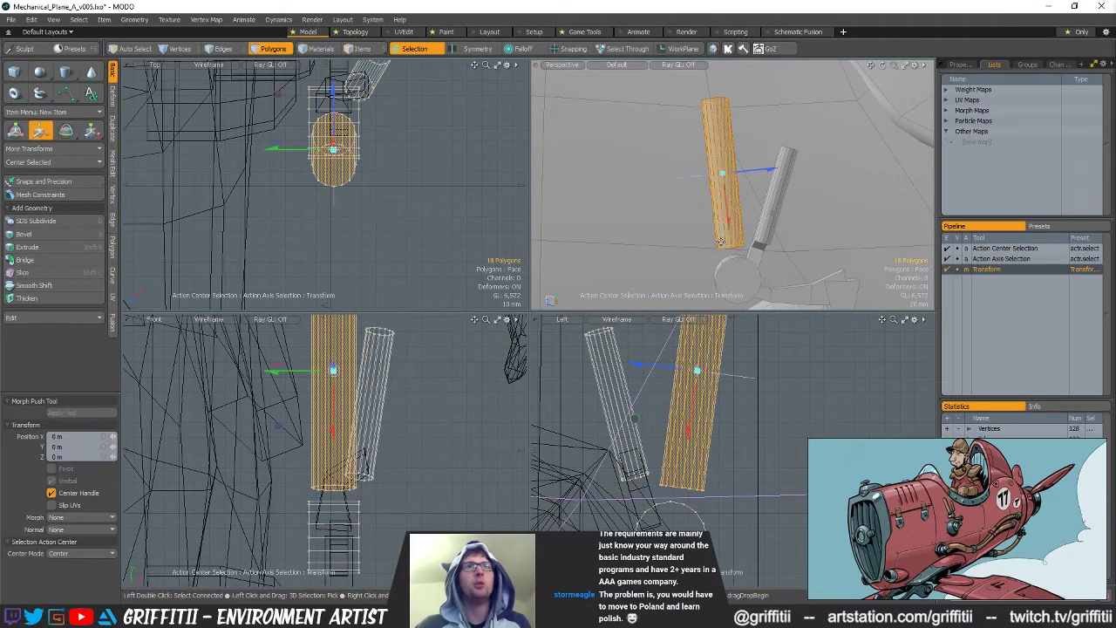
left_click_drag(722, 174, 730, 230)
mouse_move(733, 274)
left_mouse_down()
mouse_move(730, 250)
mouse_move(737, 294)
left_mouse_up()
Scale the copied cylinder down into a thinner, shorter connector between the thick rod and the hub
key("w")
left_click_drag(760, 202, 784, 214, "alt")
key("r")
left_click_drag(698, 273, 677, 273)
left_click_drag(771, 215, 811, 207, "ctrl+alt")
key("q")
key("Escape")
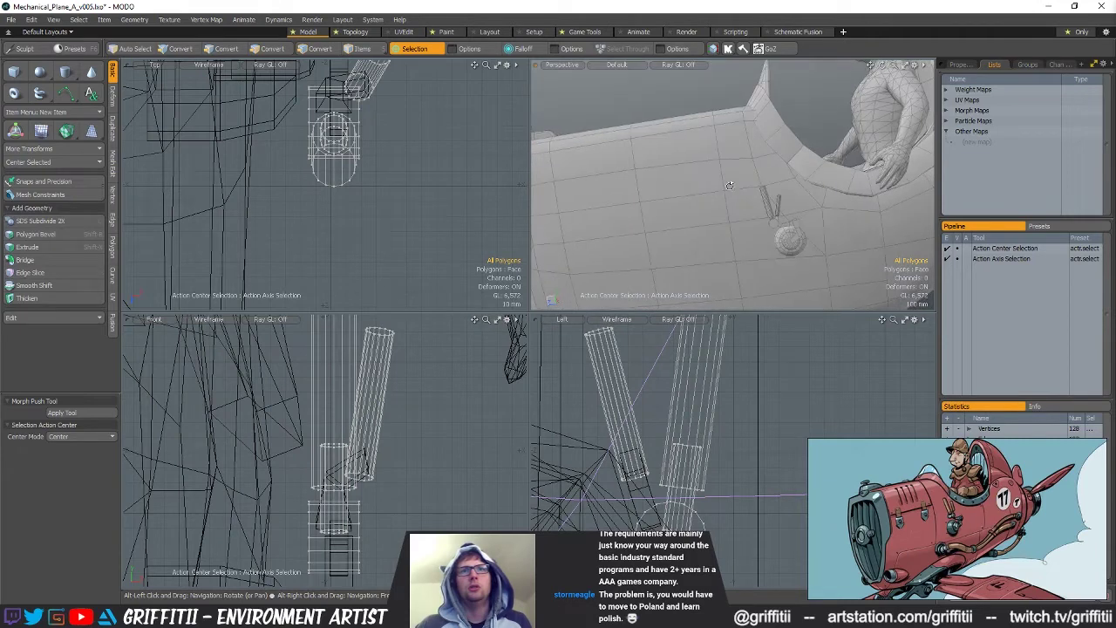
Cut all the rod geometry from its mesh and paste it into the mesh that holds the bent arm
left_click_drag(665, 463, 634, 463, "ctrl+alt")
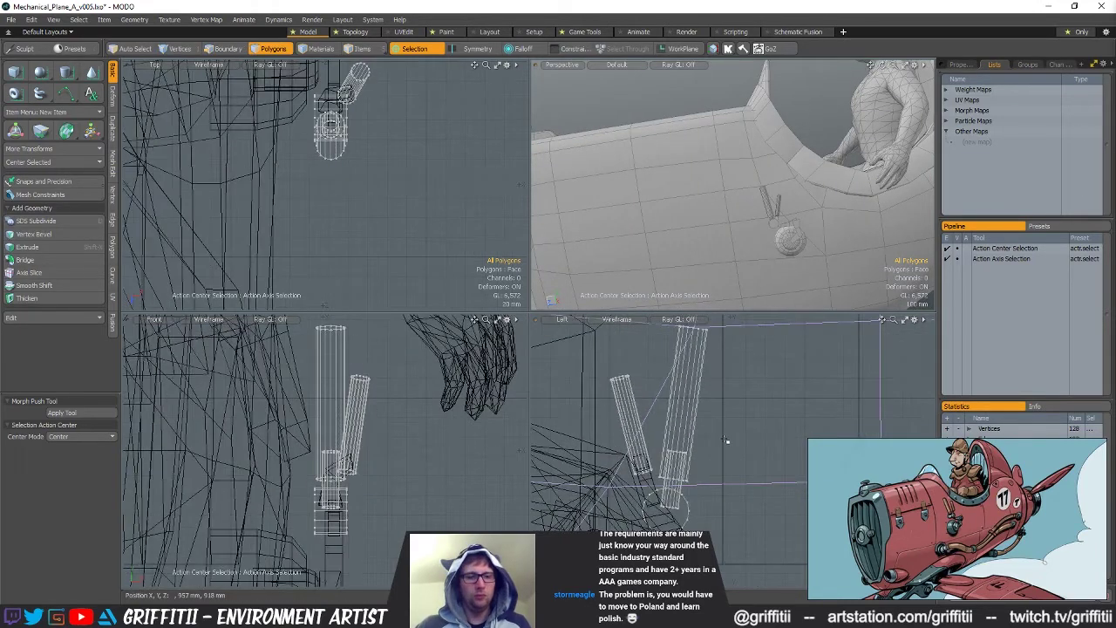
key("ctrl+x")
key("5")
left_click(649, 471)
key("3")
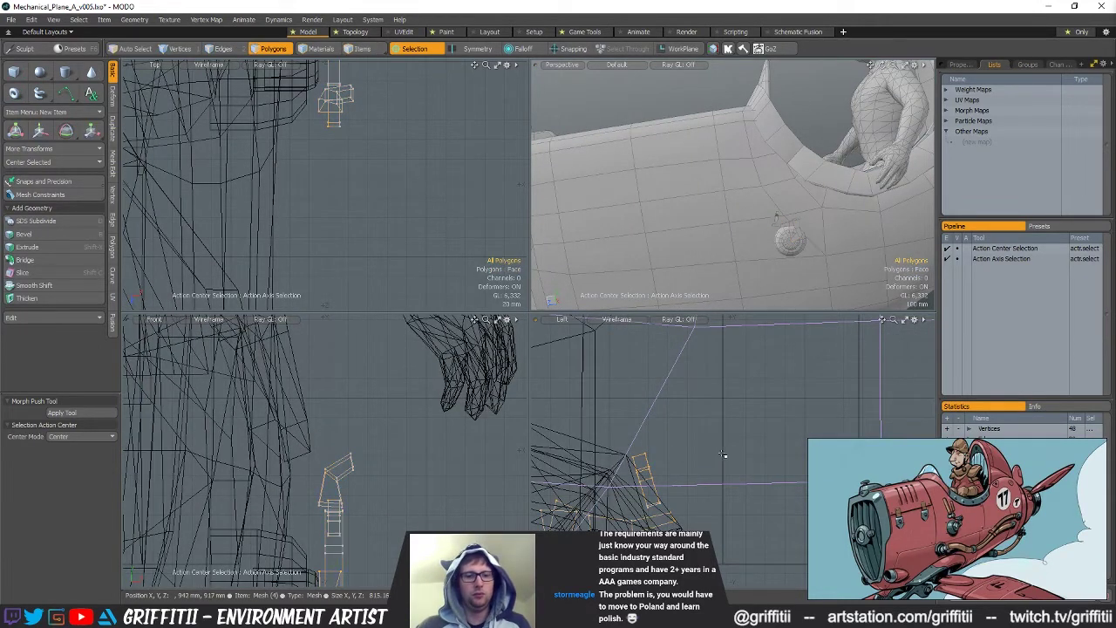
key("ctrl+v")
left_click_drag(723, 455, 660, 445, "ctrl+alt")
left_click(812, 281)
Try raising and rotating the whole lever linkage, and undo these transforms
left_click_drag(812, 281, 808, 213, "alt")
key("y")
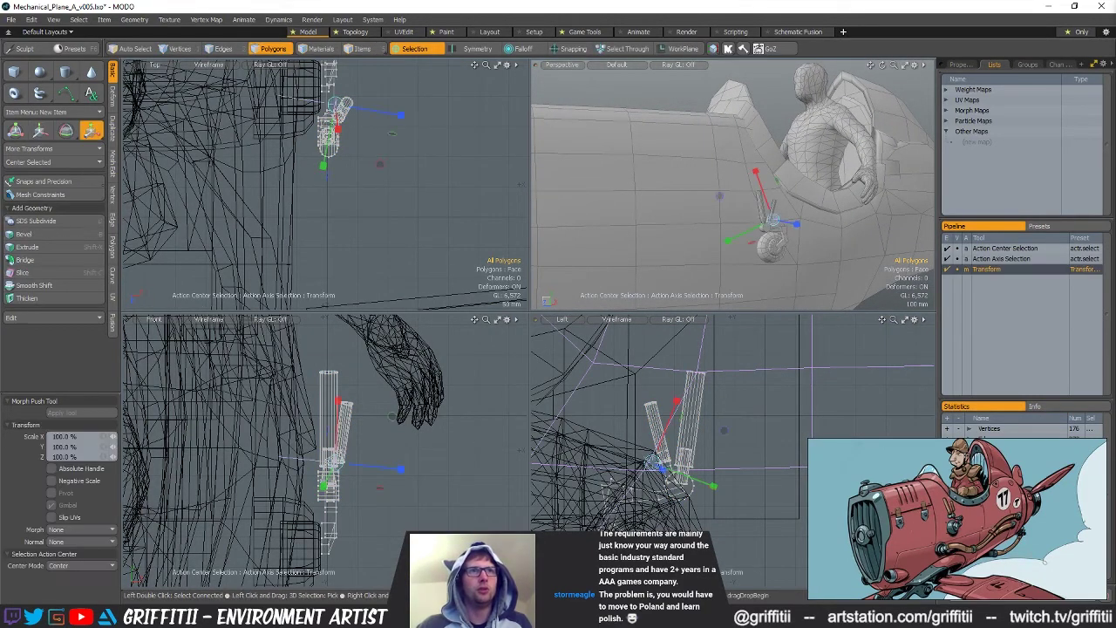
left_click_drag(631, 498, 631, 462)
left_click_drag(758, 222, 760, 255, "alt")
key("e")
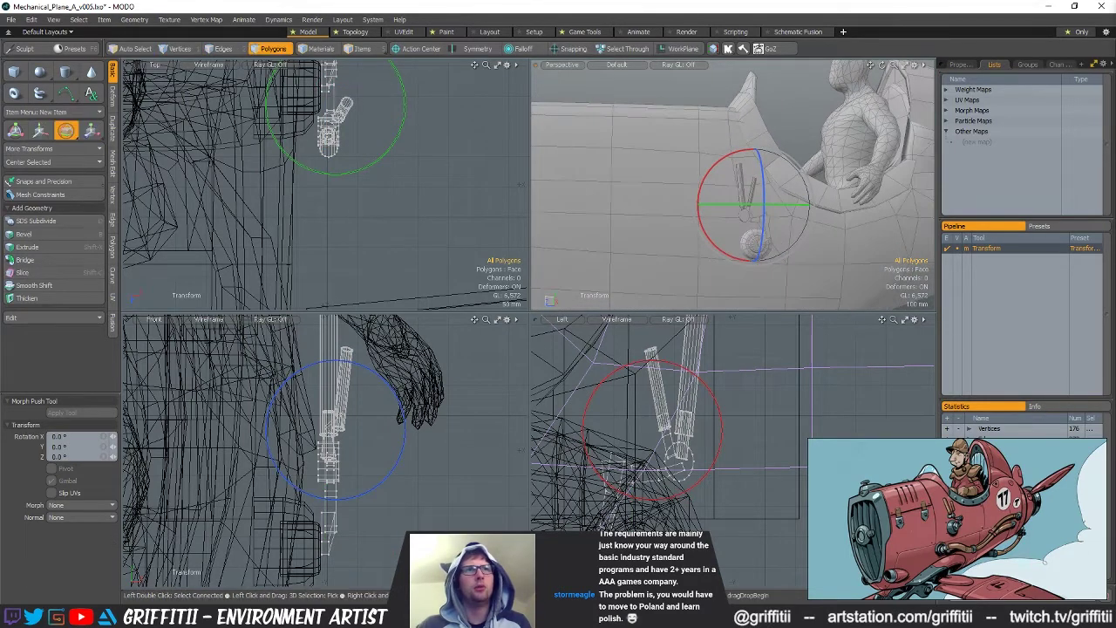
left_click(759, 244)
left_click_drag(648, 478, 634, 477)
key("ctrl+z")
key("ctrl+z")
key("ctrl+z")
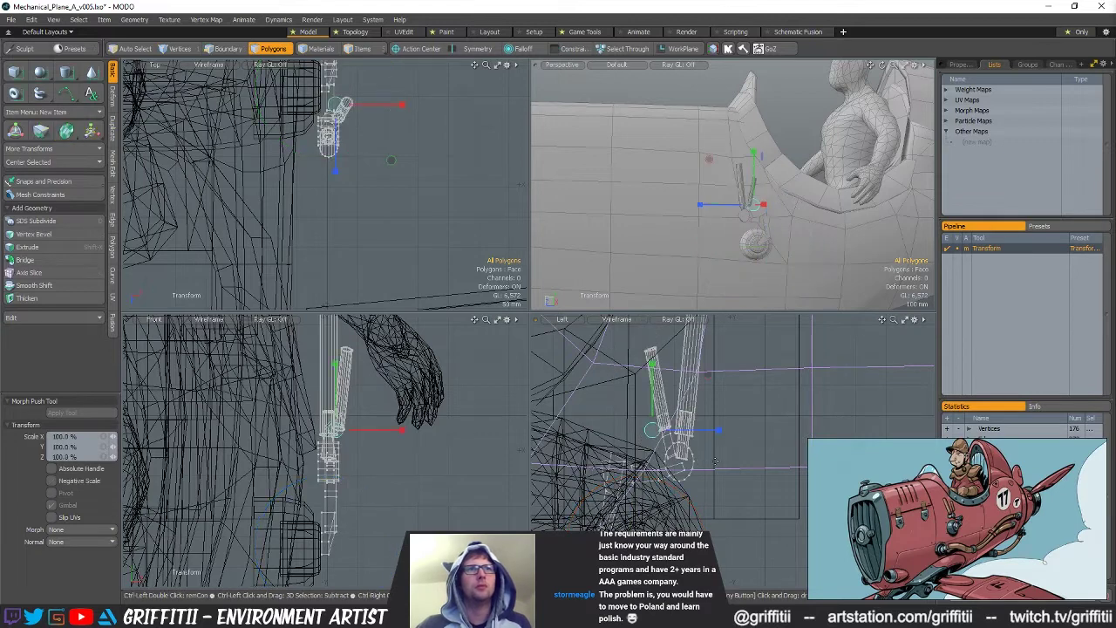
key("ctrl+z")
key("ctrl+z")
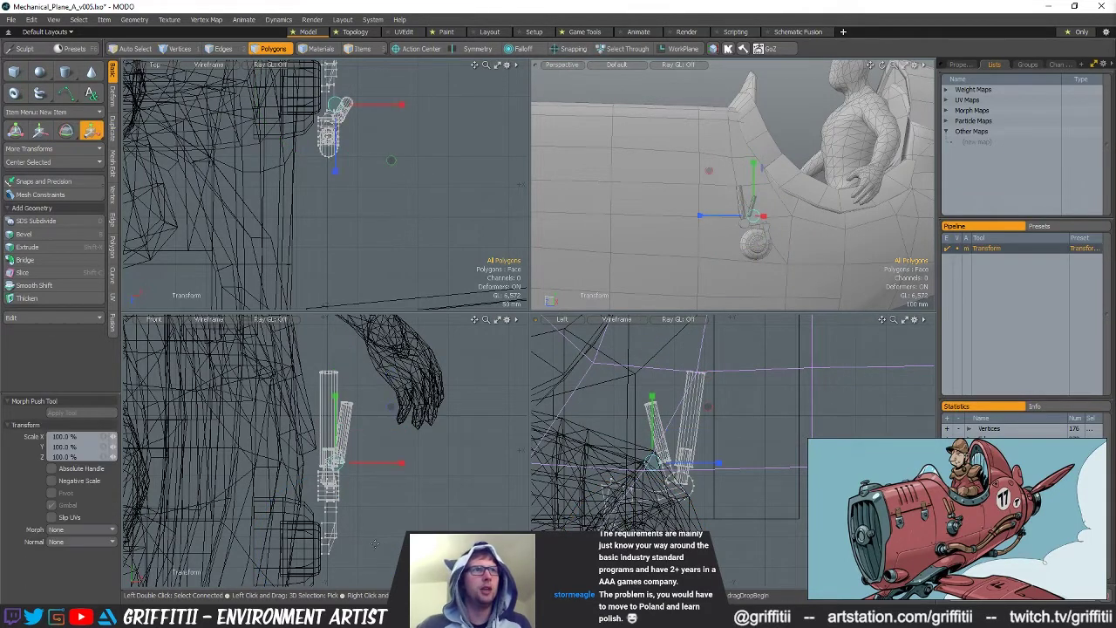
Select the vertices of the upper linkage without the arm's lower end and move them upward
key("space")
key("space")
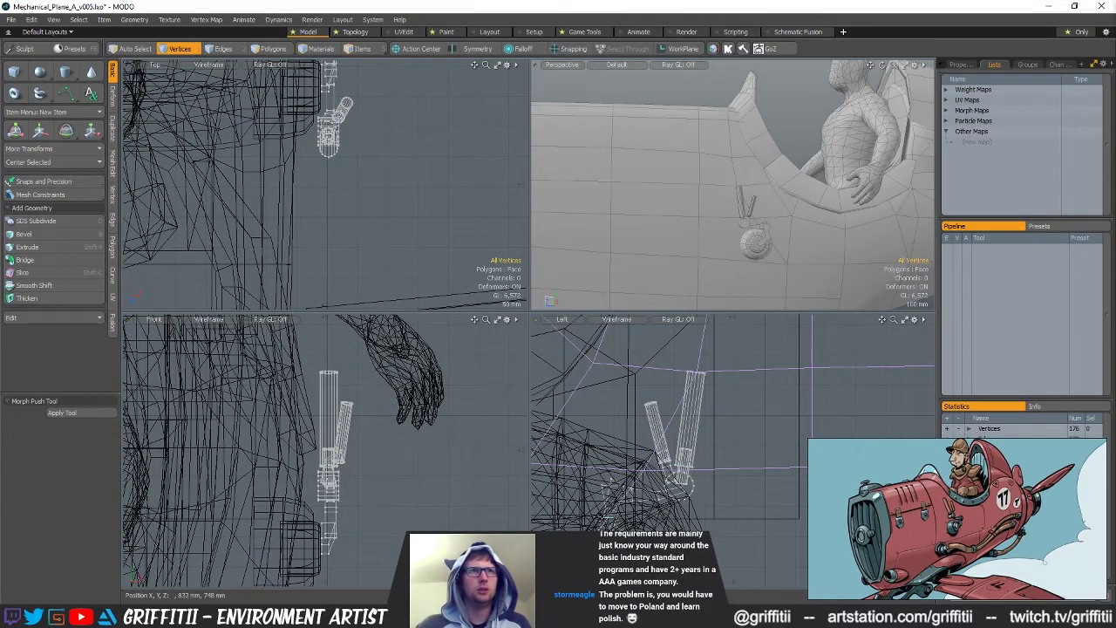
right_click_drag(836, 534, 820, 536)
key("w")
left_click_drag(682, 430, 715, 393)
Select the thick rod's top vertices and move them along the rod's axis to lengthen it, using the Selection action center
key("space")
mouse_move(785, 340)
right_mouse_down()
mouse_move(712, 381)
mouse_move(720, 355)
right_mouse_up()
key("w")
key("space")
key("w")
left_click_drag(722, 366, 722, 398, "alt+shift")
key("alt+a")
left_click_drag(704, 340, 706, 325)
Lengthen the thin rod by moving its top vertices 33 mm along its own axis, and clear the selection
key("space")
right_click_drag(668, 393, 652, 389)
key("w")
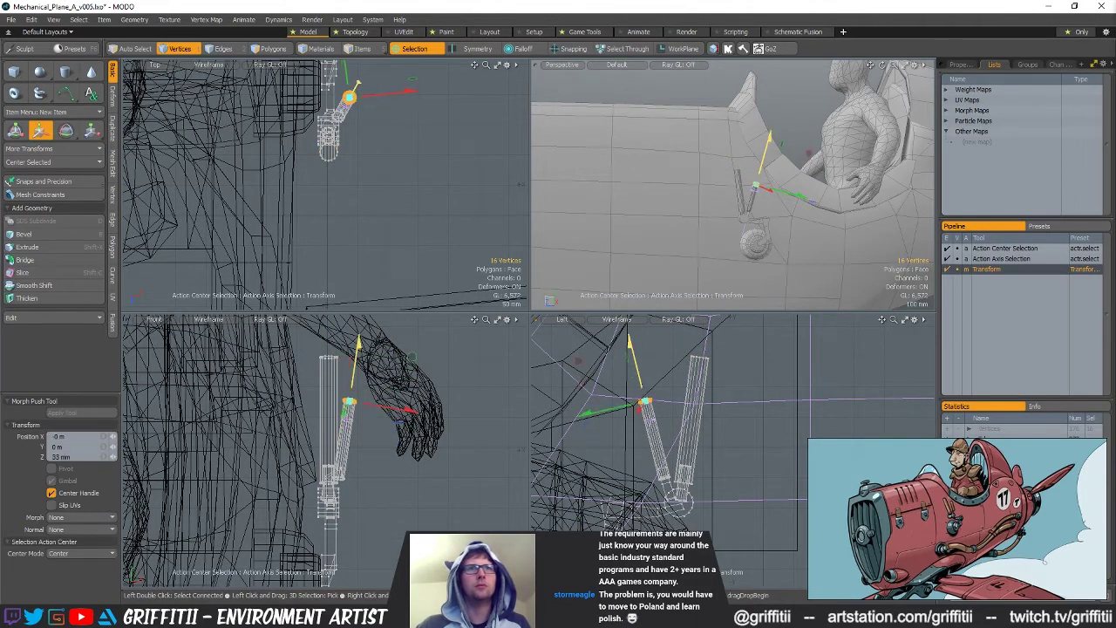
key("space")
left_click(653, 369)
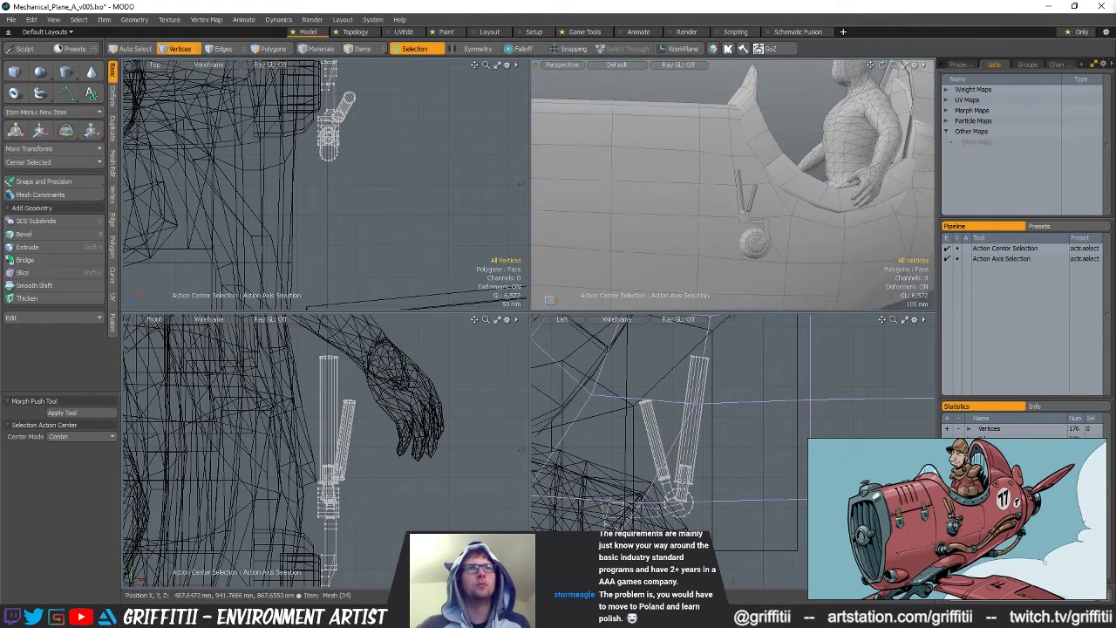
With the action center reset, rotate the upper linkage's vertices until the thick rod stands vertical, and shift them 4 mm in Y and 1 mm in Z
key("space")
key("space")
mouse_move(638, 512)
right_mouse_down()
mouse_move(775, 326)
mouse_move(733, 523)
right_mouse_up()
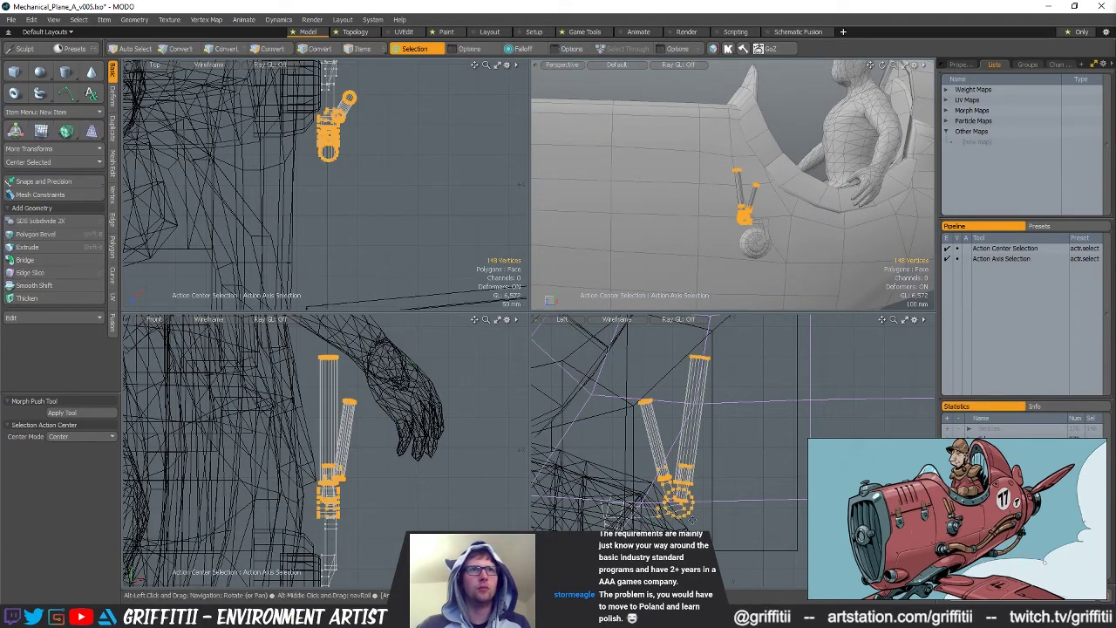
key("alt+a")
key("r")
key("space")
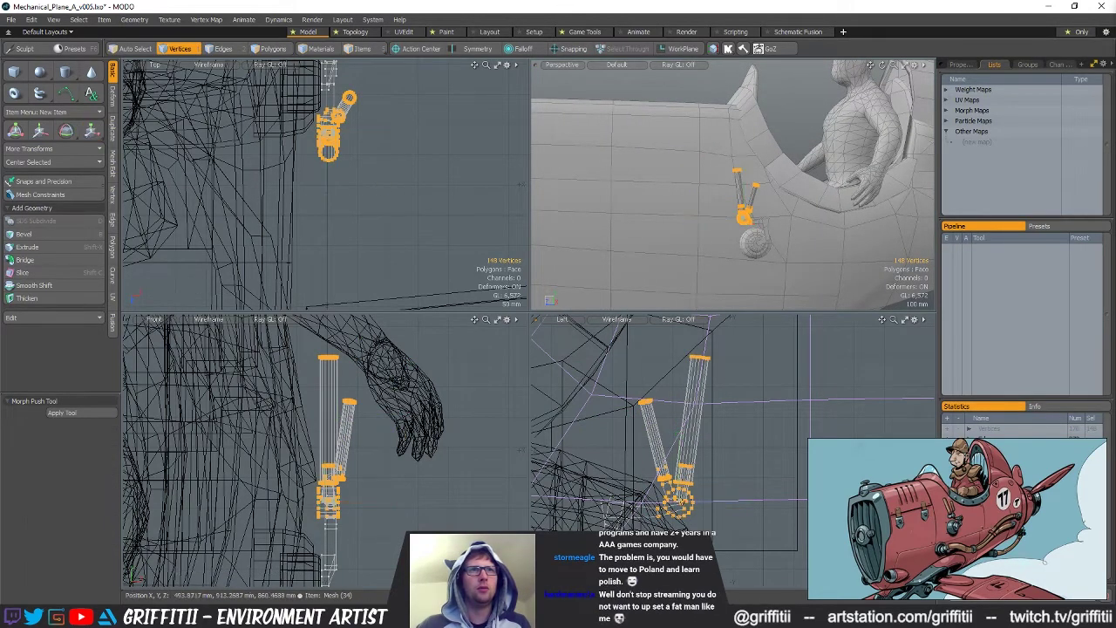
key("e")
left_click_drag(683, 436, 697, 419)
key("w")
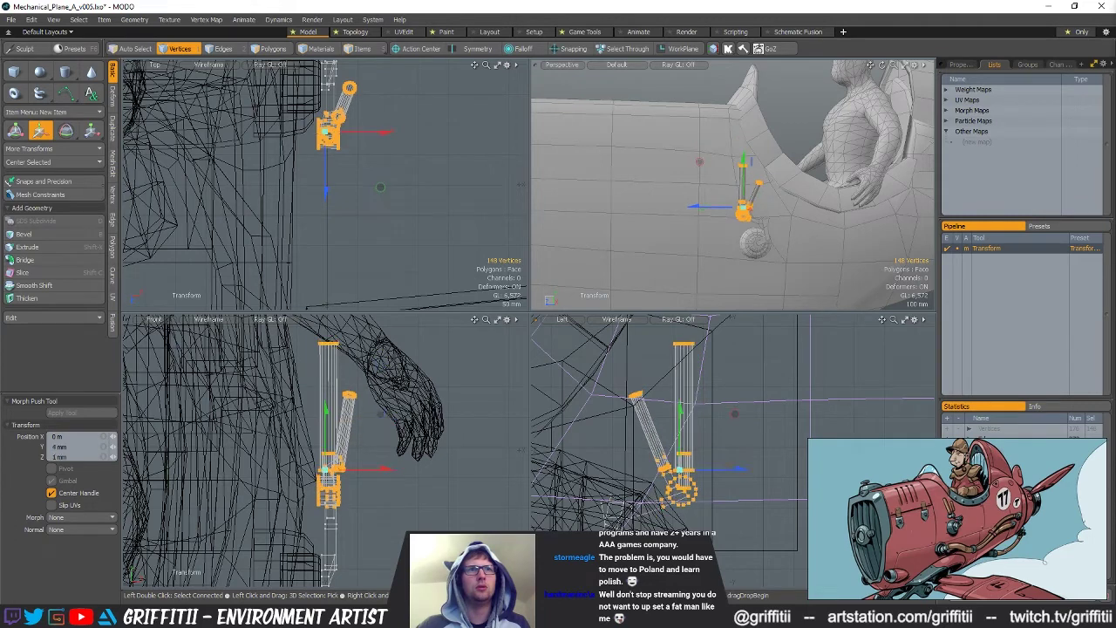
Move the linkage with the arm's adjoining vertices 13 mm in Y and -3 mm in Z, and only the upper linkage -7 mm in Y and -29 mm in Z
key("space")
key("w")
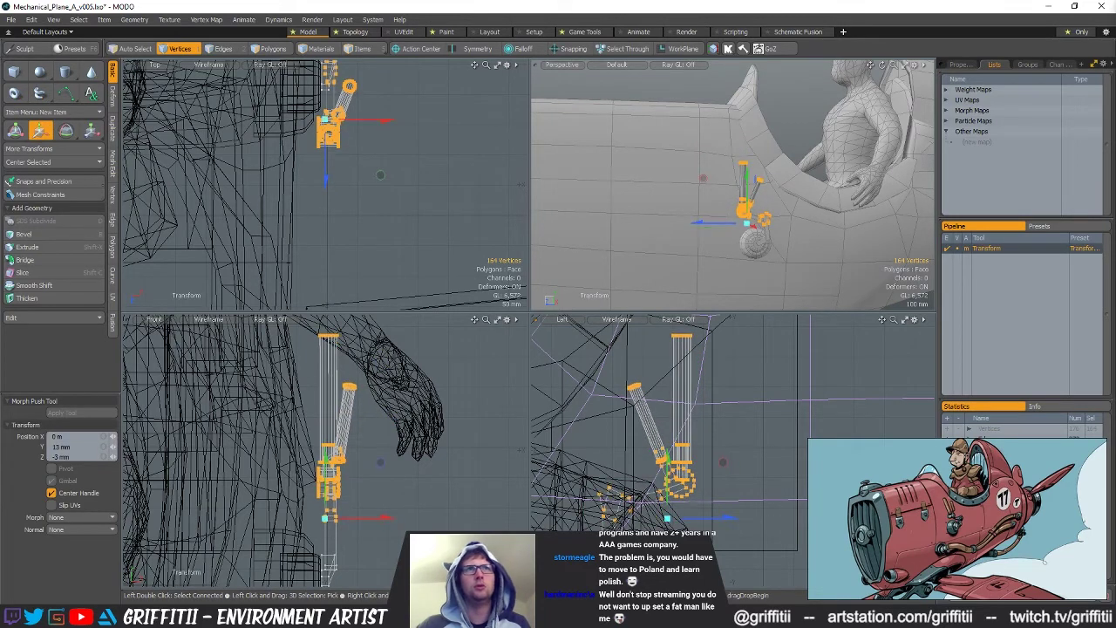
key("space")
right_click_drag(709, 528, 715, 524, "ctrl")
key("w")
left_click_drag(716, 523, 699, 528)
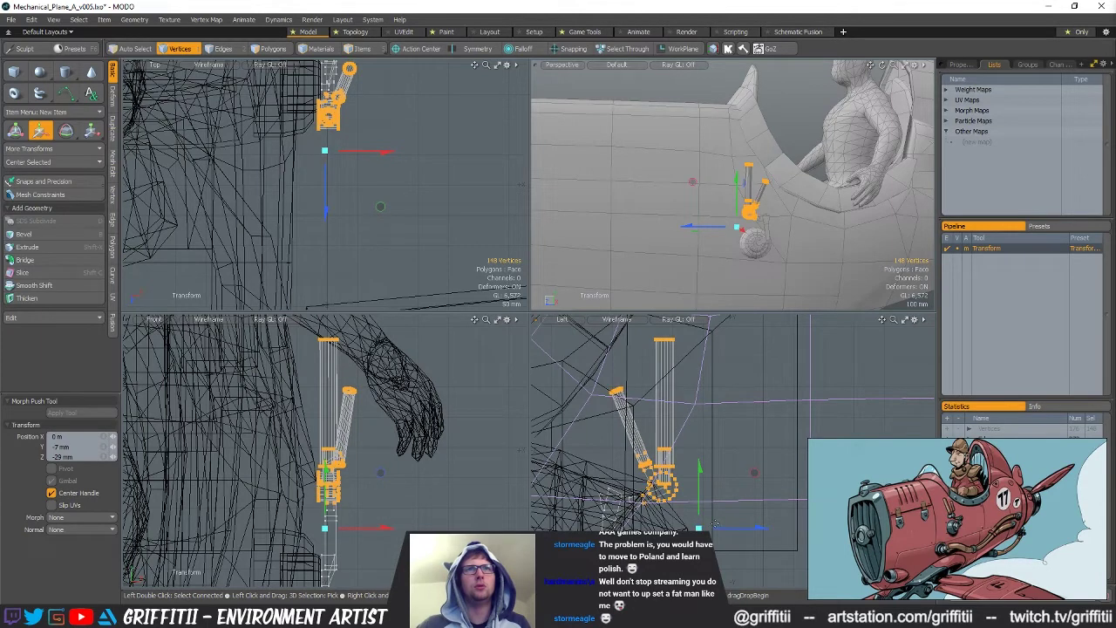
key("Escape")
Select the vertices at the arm's lower end and nudge them slightly toward the fuselage in X
left_click_drag(667, 190, 749, 211, "alt")
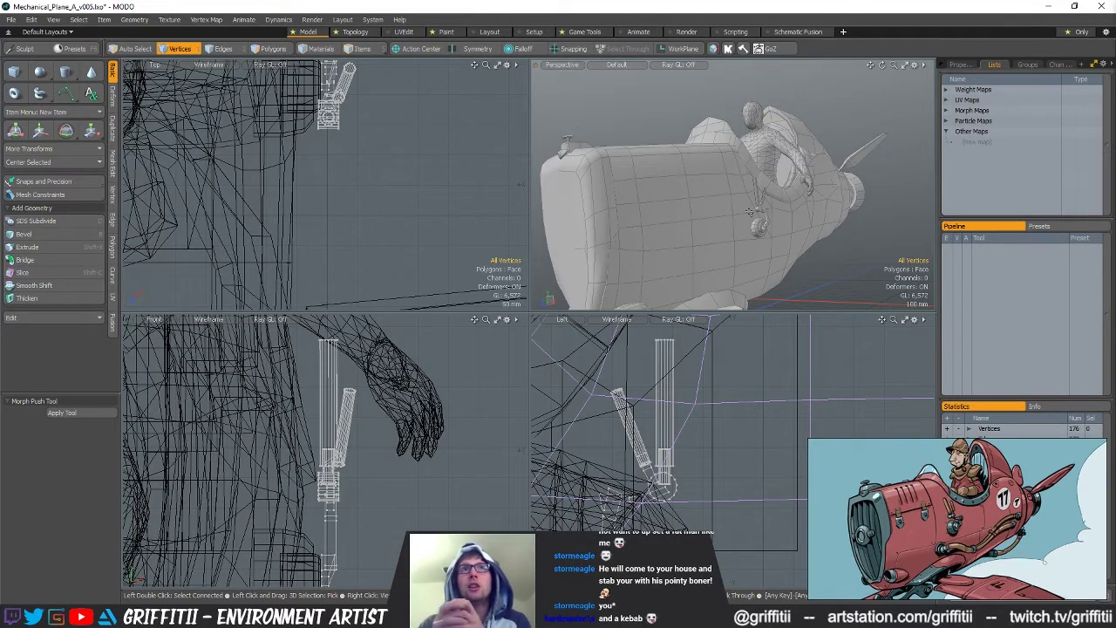
left_click_drag(775, 126, 752, 231, "alt")
left_click_drag(445, 458, 443, 402, "alt+shift")
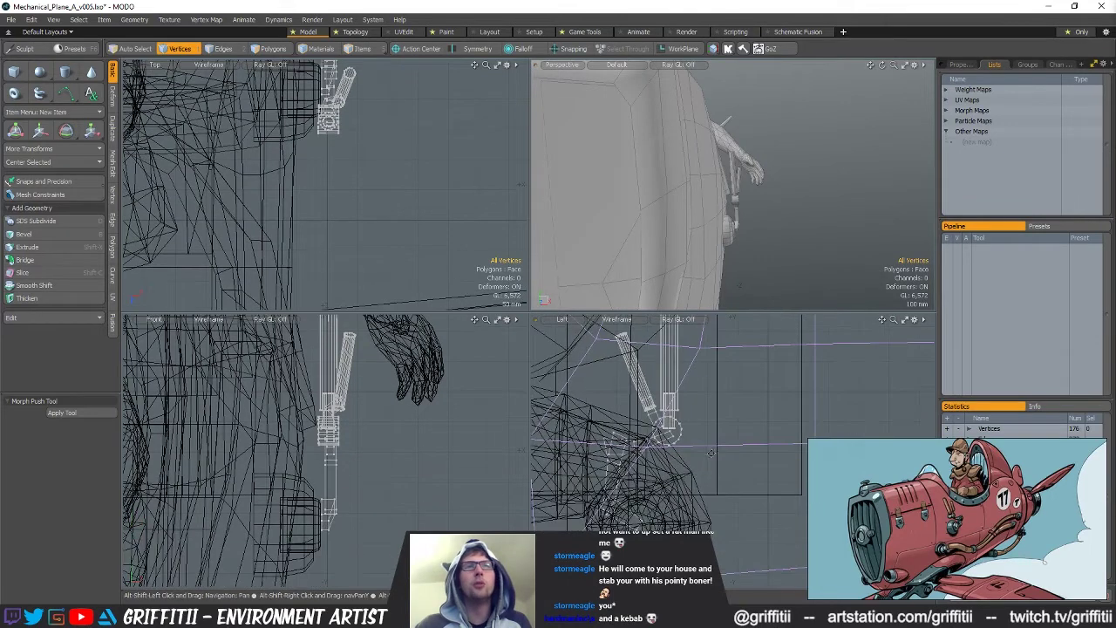
mouse_move(646, 507)
right_mouse_down()
mouse_move(619, 528)
mouse_move(629, 515)
right_mouse_up()
key("w")
left_click_drag(306, 89, 309, 142, "alt+shift")
left_click_drag(386, 144, 380, 144)
key("Escape")
key("Escape")
left_click_drag(767, 179, 821, 225, "alt")
key("5")
left_click(775, 240)
left_click(797, 227)
scroll(779, 233, "down", 5)
key("1")
scroll(821, 225, "up", 3)
Select the round knob and lever linkage meshes together, move them -10 mm in X toward the fuselage, and deselect them
key("5")
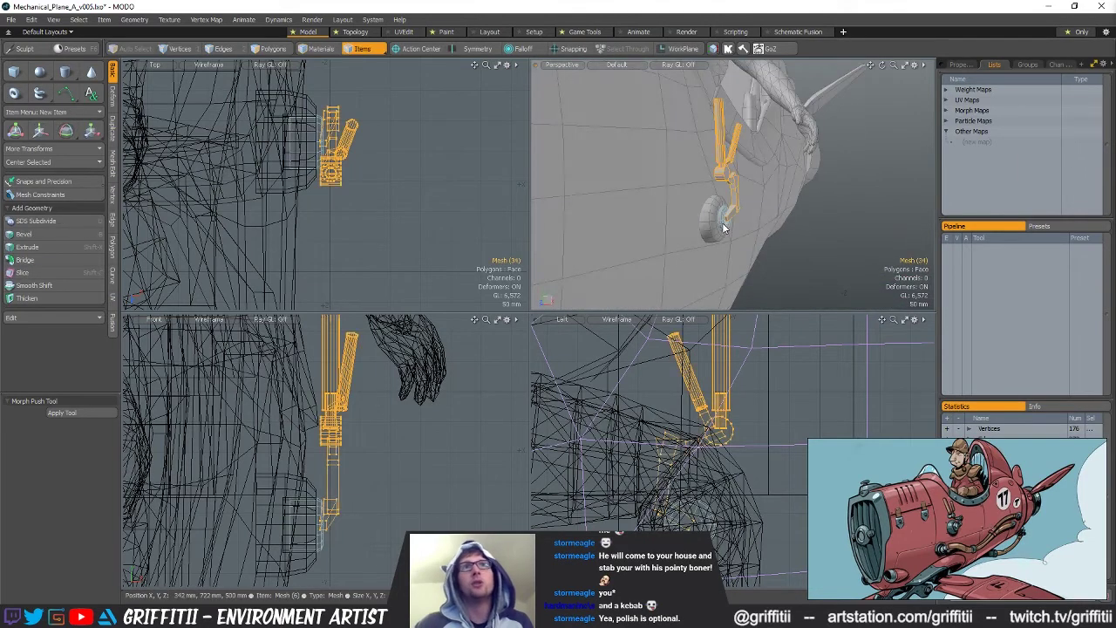
left_click(725, 218)
left_click(711, 218, "shift")
left_click(731, 210, "shift")
key("3")
left_click_drag(333, 135, 375, 179, "alt")
key("w")
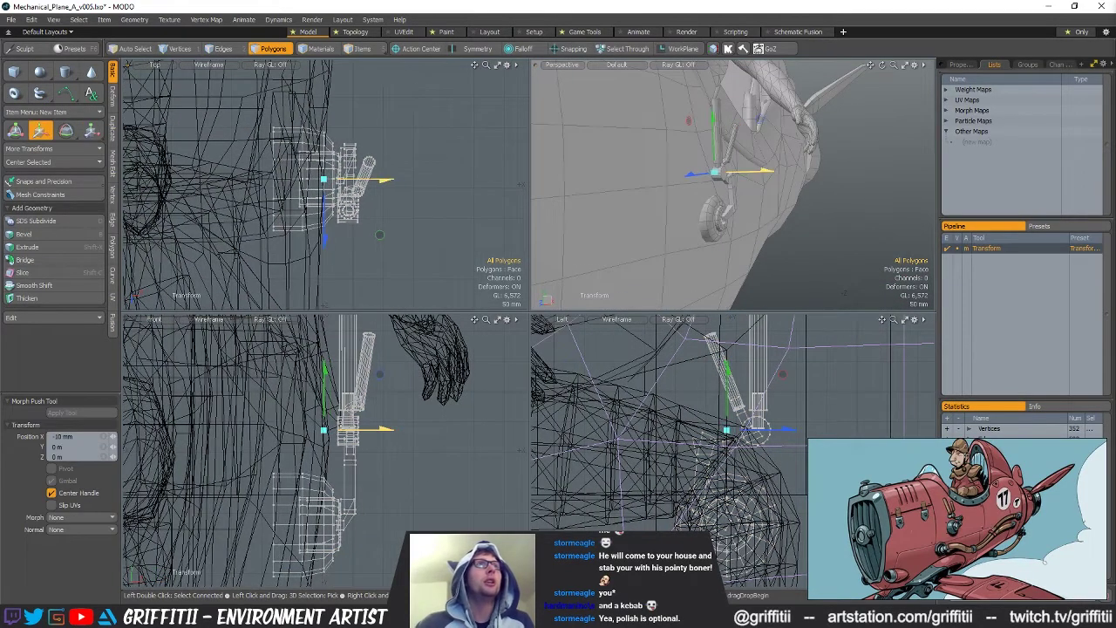
mouse_move(702, 206)
left_mouse_down("alt")
mouse_move(767, 210)
mouse_move(697, 227)
left_mouse_up("alt")
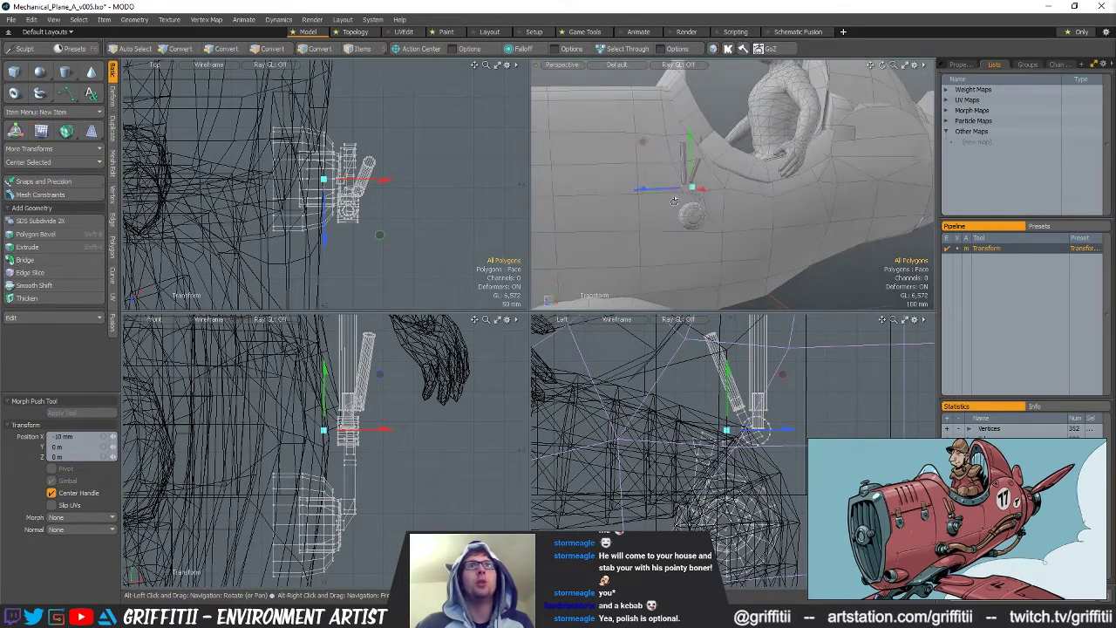
key("q")
left_click_drag(818, 257, 881, 272, "ctrl+alt")
left_click(857, 197)
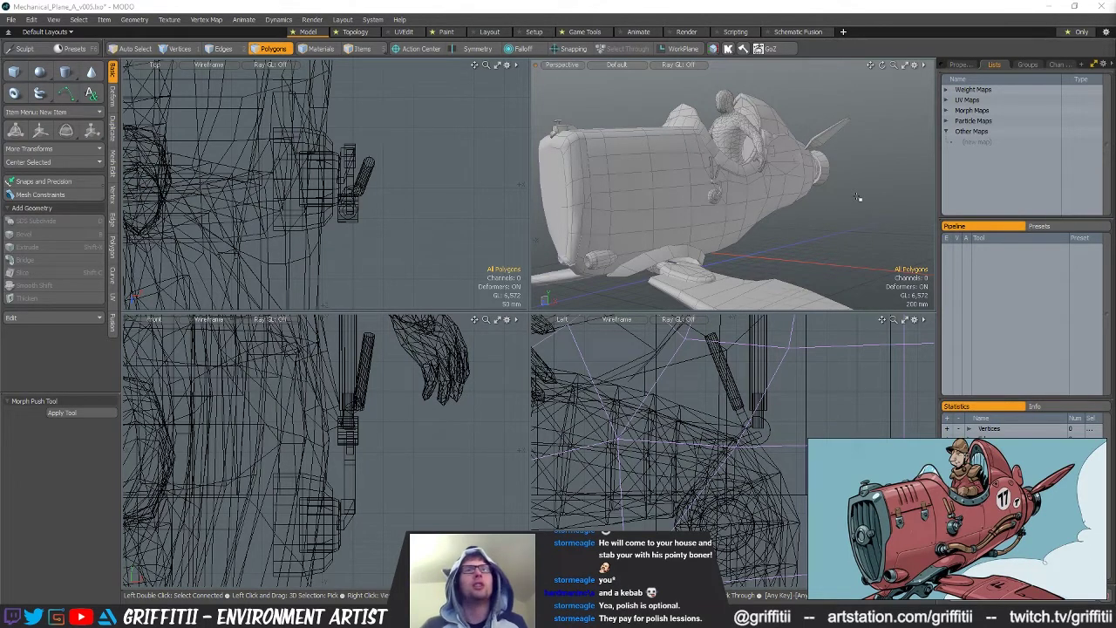
left_click_drag(804, 197, 727, 165, "alt")
left_click(843, 142)
key("5")
left_click(779, 150)
key("1")
key("space")
key("space")
left_click(757, 168)
left_click(613, 179, "shift")
key("r")
key("q")
left_click(793, 163)
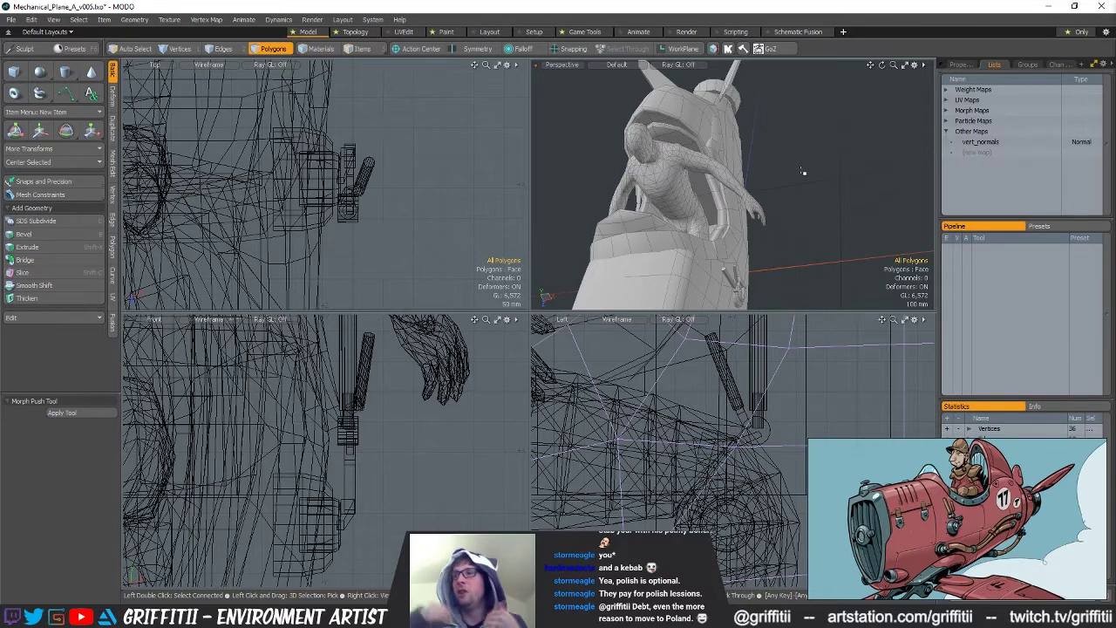
Duplicate the round knob and move the copy forward along the fuselage side, lowering it 310 mm to just above the wing mount
left_click_drag(784, 218, 850, 193, "alt")
left_click(718, 185)
double_click(719, 183)
key("ctrl+x")
key("ctrl+z")
key("w")
key("q")
key("w")
left_click_drag(776, 137, 661, 224)
scroll(781, 227, "down", 3)
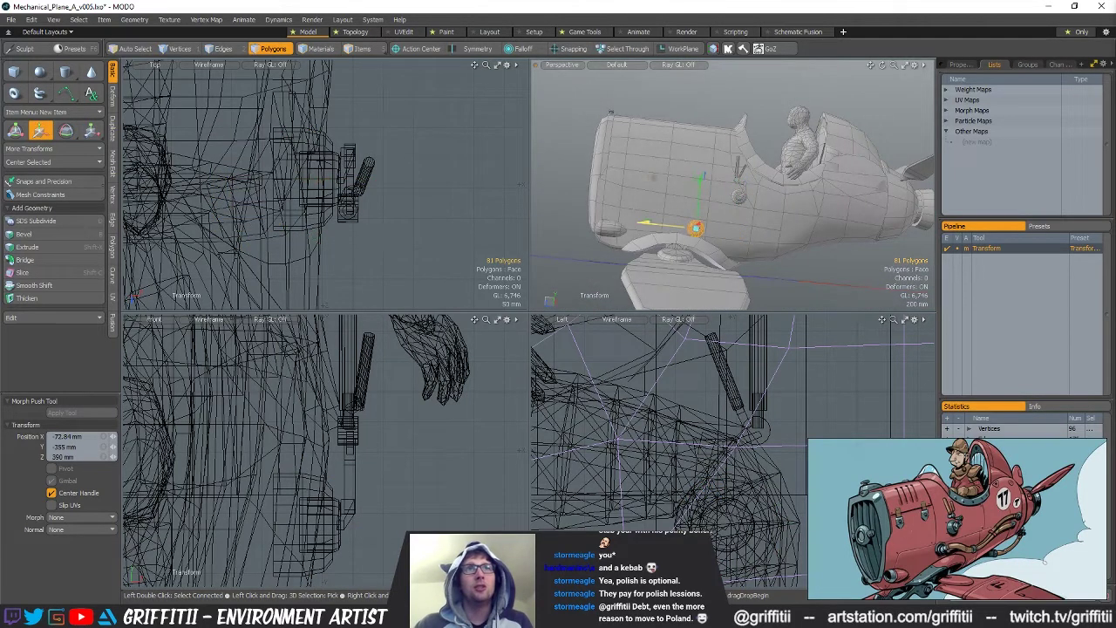
left_click_drag(698, 170, 697, 177)
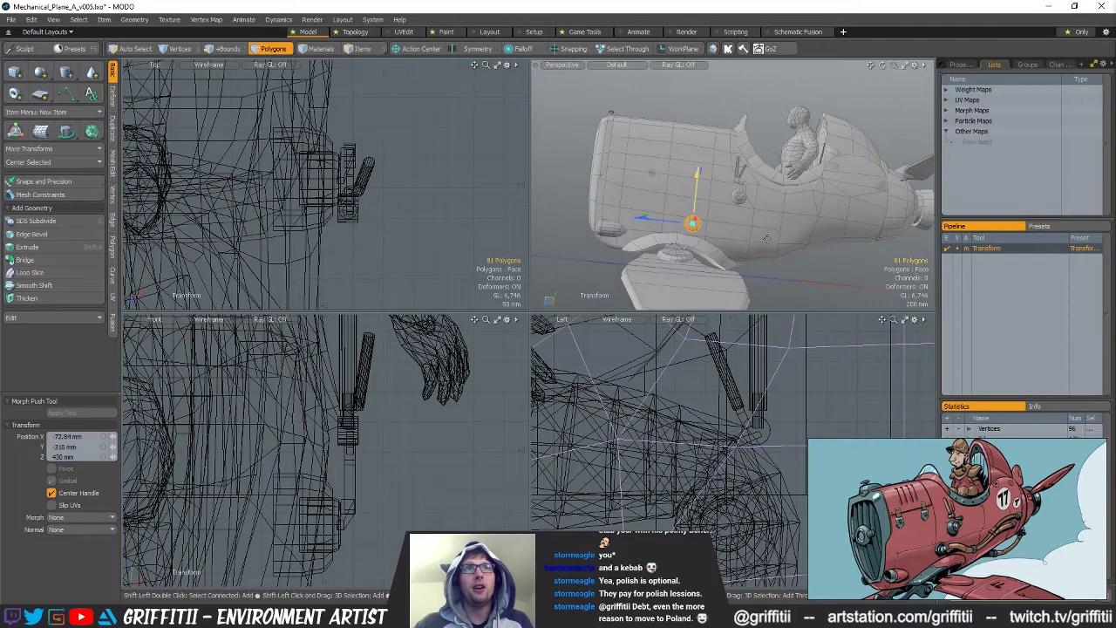
Tilt the knob copy to match the hull's slope and move it 21.3742 mm in X and -8.601 mm in Y
key("shift+a")
key("ctrl+shift+a")
left_click_drag(819, 218, 811, 165, "alt")
key("3")
key("e")
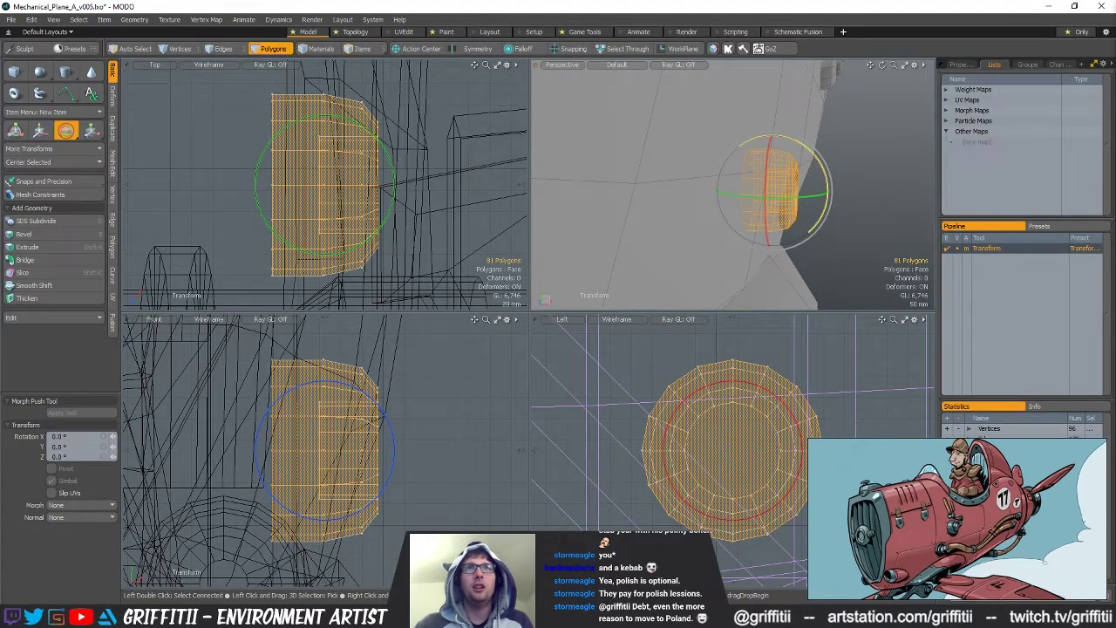
left_click_drag(820, 157, 771, 187)
key("w")
left_click_drag(811, 149, 730, 179)
scroll(745, 179, "down", 3)
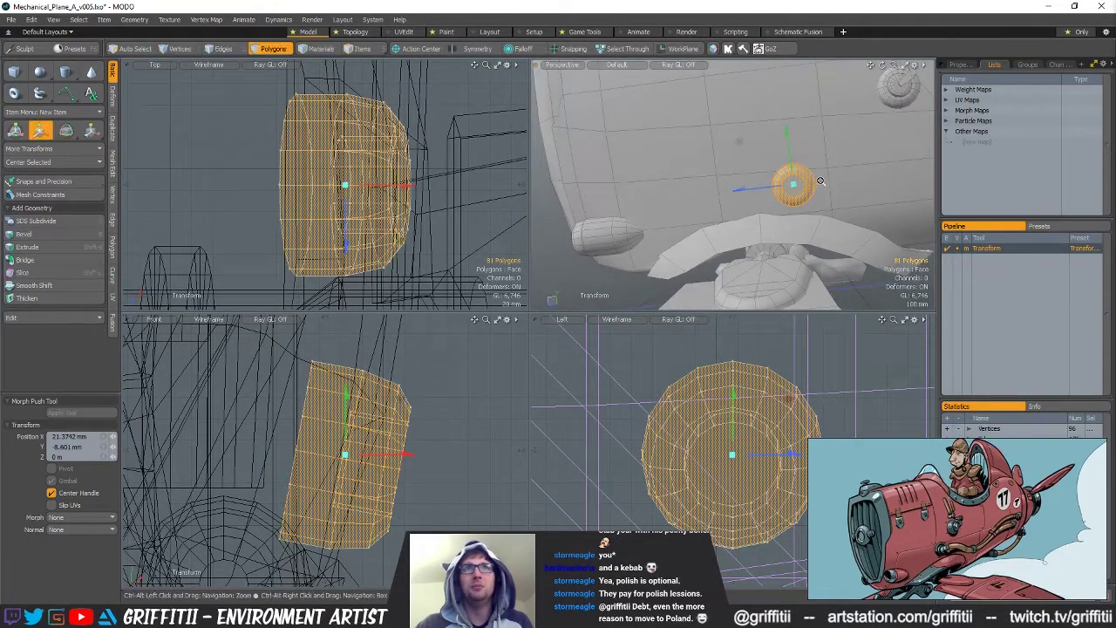
Select the knob copy's recess and surrounding rim polygons, scale them wider with the Local action center, and push them slightly inward
scroll(804, 180, "up", 5)
key("q")
left_click_drag(798, 176, 804, 195)
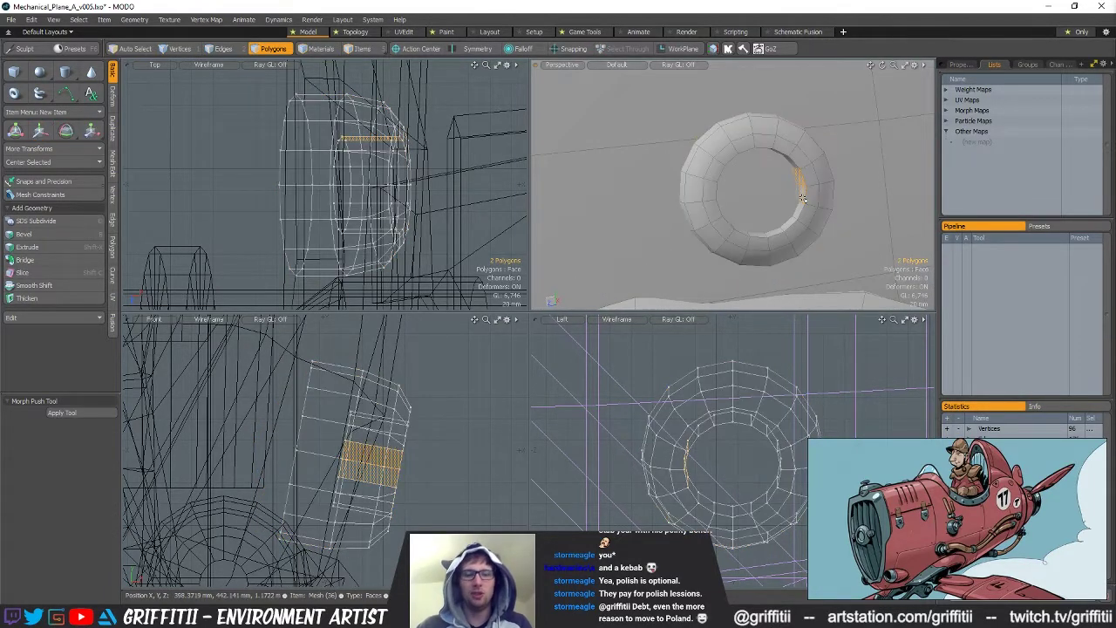
key("l")
key("shift+Up")
key("shift+Up")
key("shift+Down")
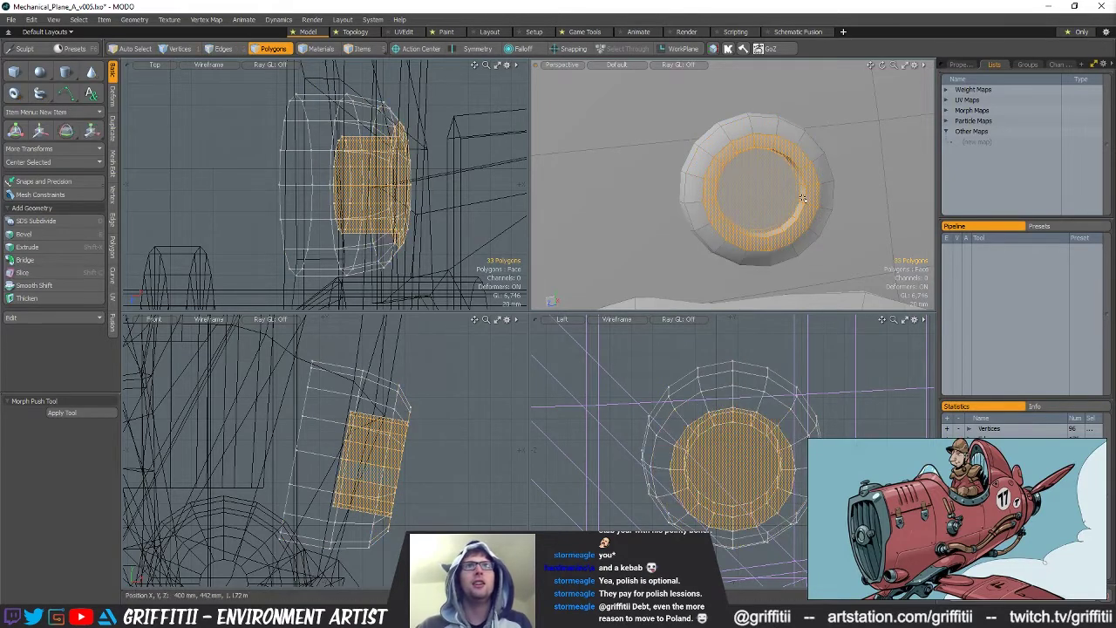
key("y")
left_click_drag(803, 197, 748, 162, "alt")
key("alt+a")
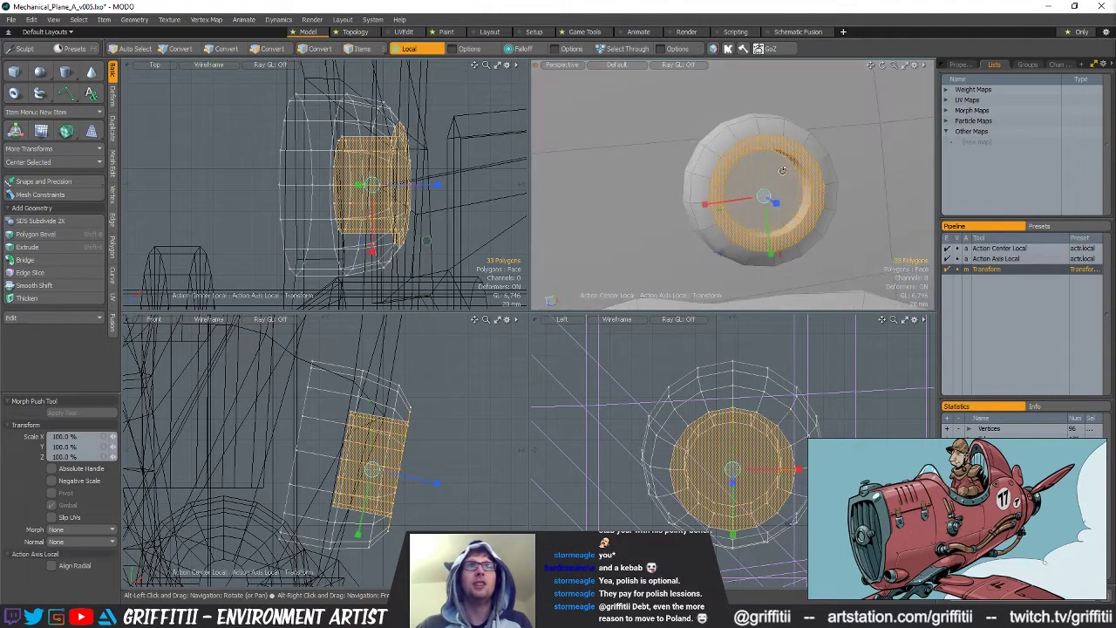
left_click_drag(721, 252, 710, 264)
left_click_drag(711, 226, 769, 183, "alt")
key("w")
key("Escape")
key("Escape")
Select the whole knob copy with the action center reset and move it 210 mm in Z along the fuselage
scroll(767, 187, "down", 4)
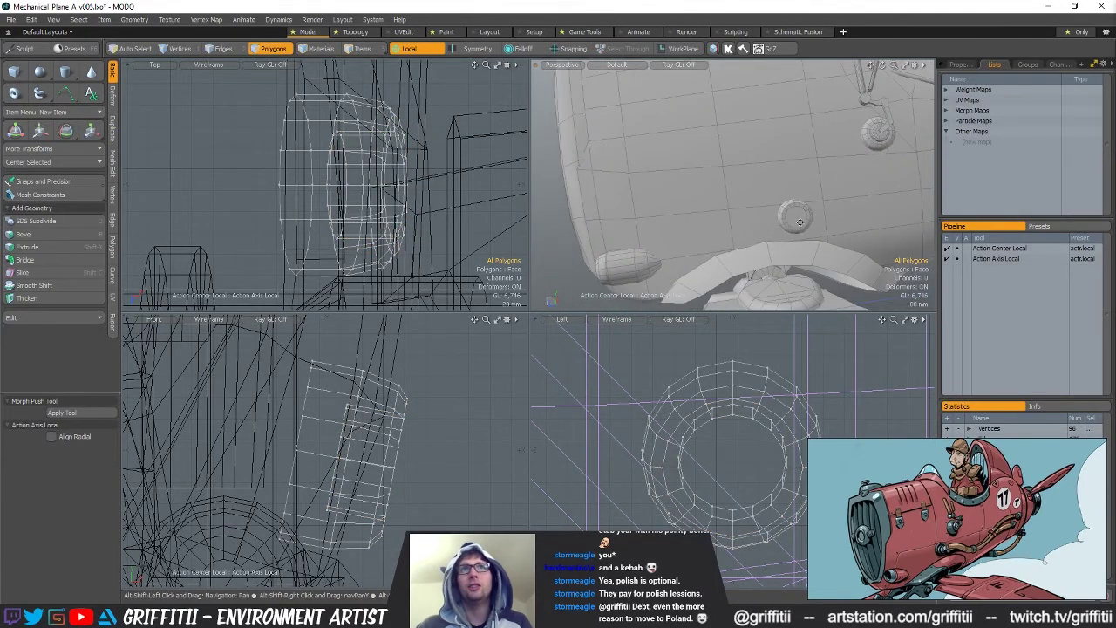
key("Escape")
double_click(805, 226)
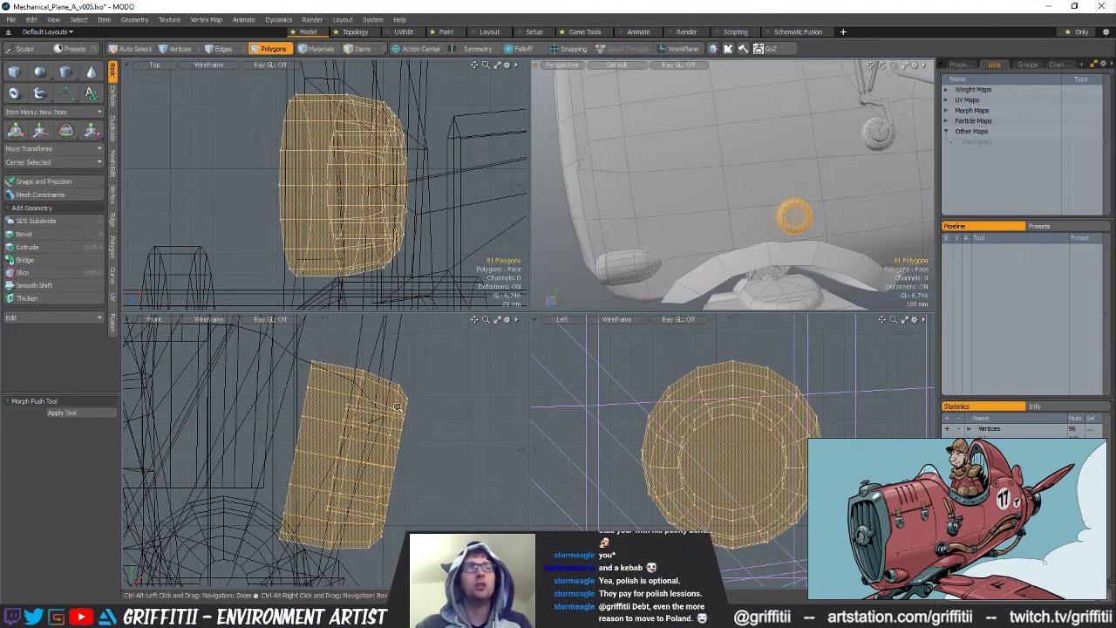
scroll(386, 403, "down", 2)
left_click_drag(833, 206, 731, 188, "alt")
key("w")
left_click_drag(722, 230, 839, 197)
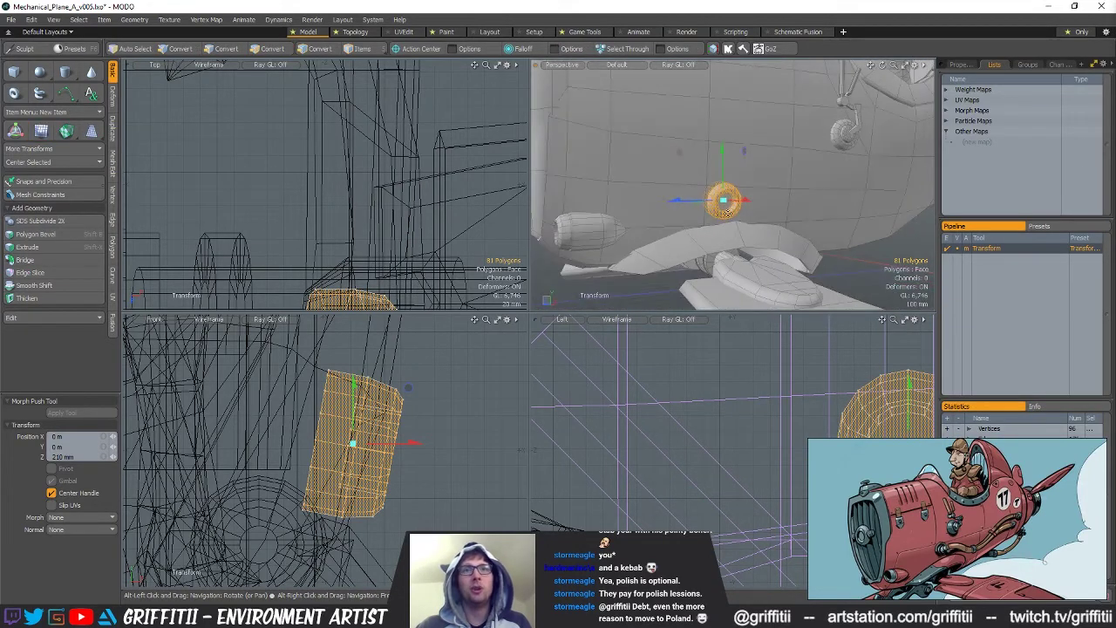
key("space")
Select the whole lower round knob and scale down its thickness along its own axis with the Selection action center
left_click_drag(831, 251, 741, 202, "alt")
left_click(886, 256)
double_click(745, 231)
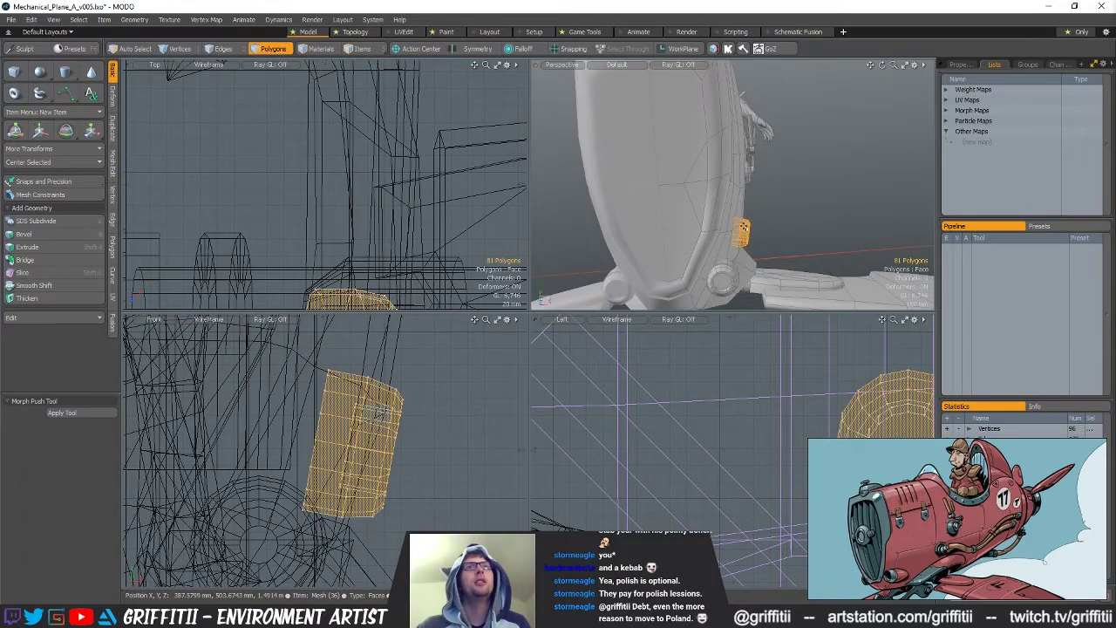
scroll(756, 232, "up", 3)
key("r")
key("alt+a")
left_click_drag(761, 245, 740, 243)
left_click_drag(632, 254, 734, 237, "alt")
key("e")
key("space")
left_click_drag(808, 230, 846, 226, "alt")
scroll(868, 234, "down", 5)
left_click(880, 236)
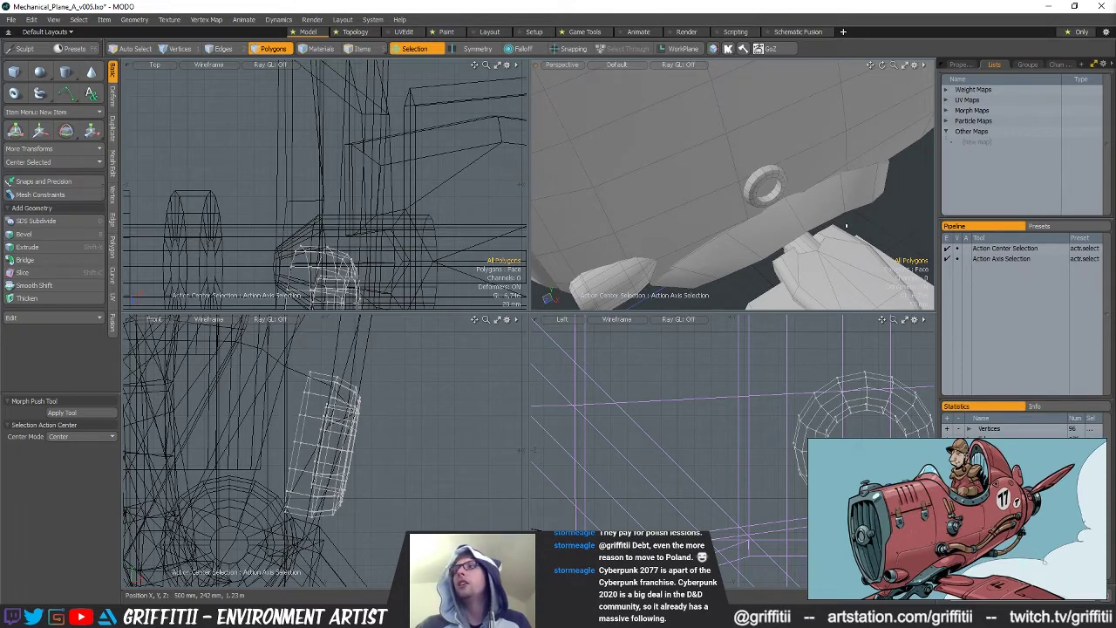
Reselect the whole lower knob and scale its diameter to 86% in X and Y, keeping Z at 100%
left_click_drag(769, 217, 682, 179, "alt")
double_click(699, 212)
key("r")
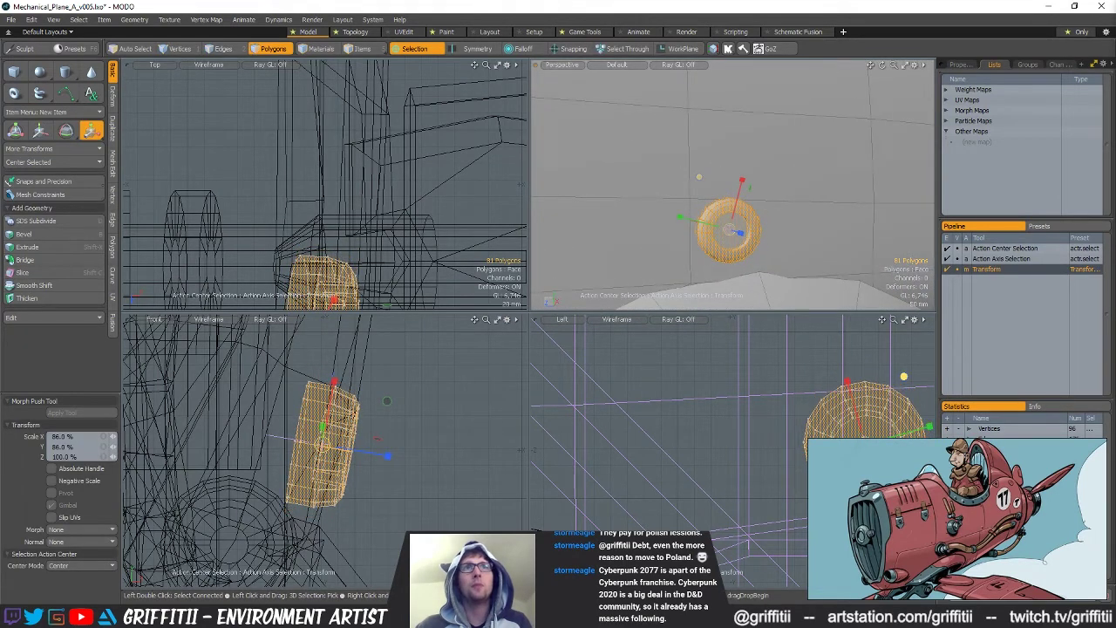
key("space")
left_click_drag(863, 237, 836, 178, "ctrl+alt")
left_click(862, 221)
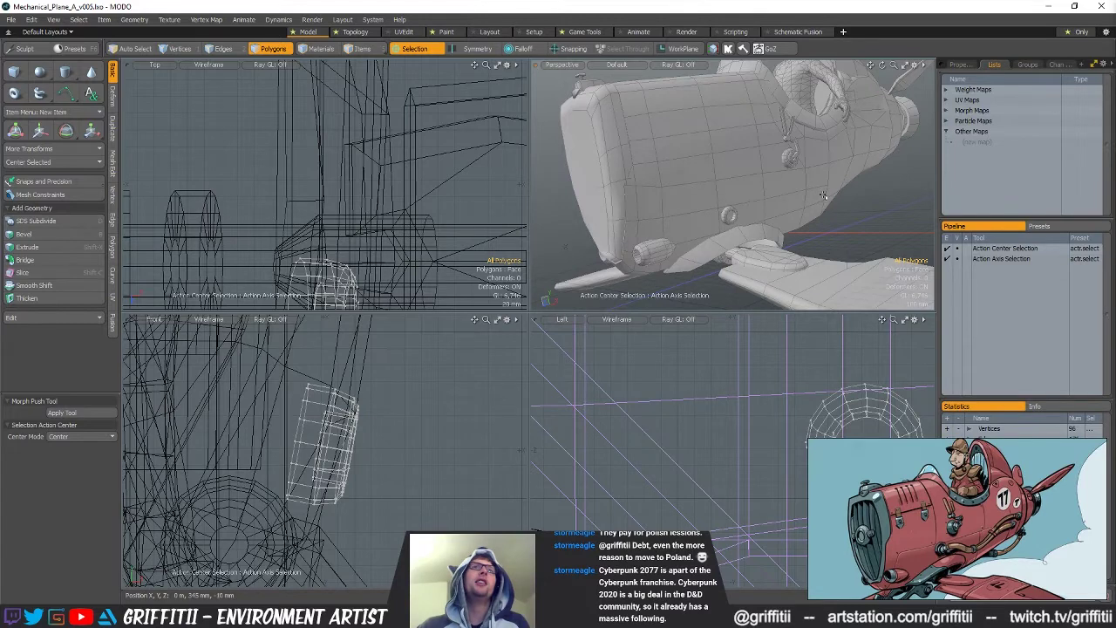
On the fuselage mesh, select the two vertices at the lower front corner and move them 8 mm in Y and 18 mm in Z
key("5")
left_click(806, 194)
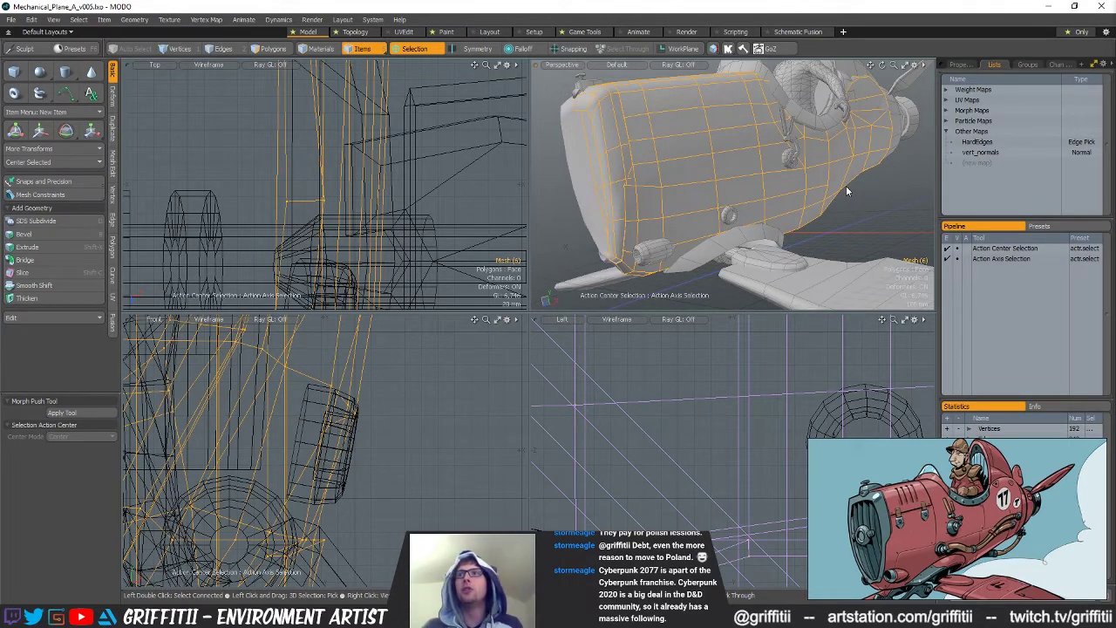
left_click_drag(845, 190, 907, 192, "alt")
left_click_drag(741, 454, 674, 467, "ctrl+alt")
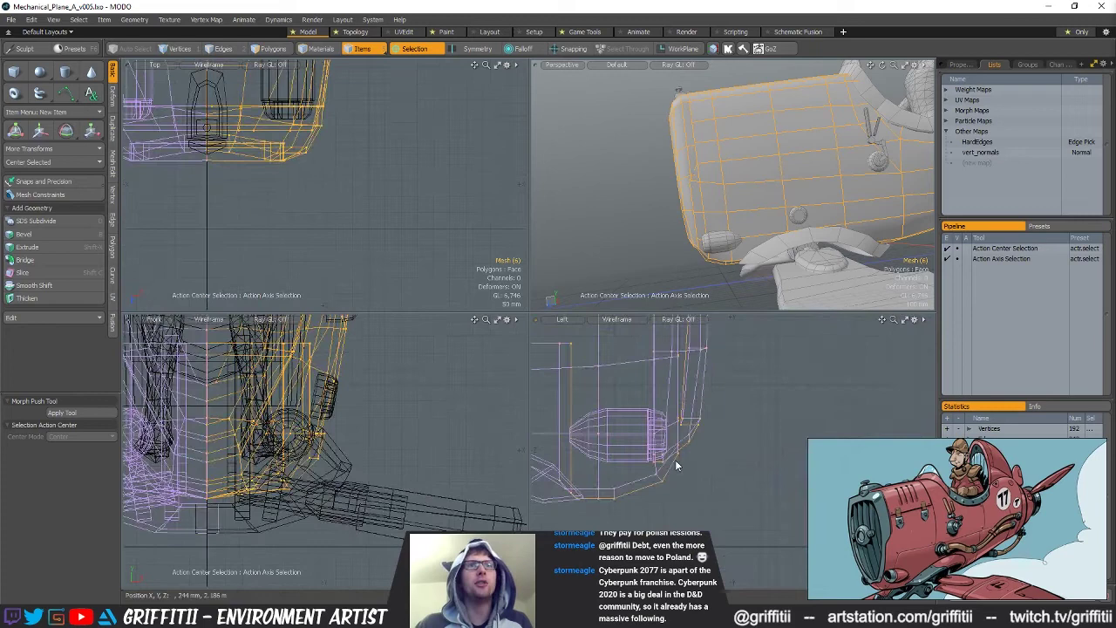
key("1")
key("w")
left_click_drag(750, 212, 807, 126, "ctrl+alt")
key("q")
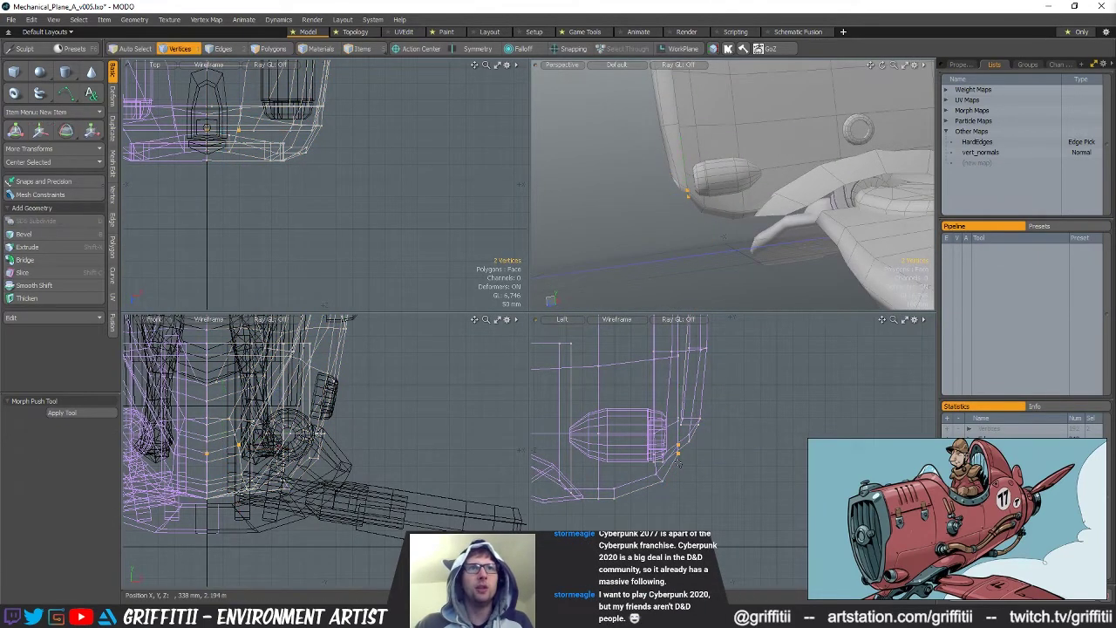
left_click_drag(678, 446, 679, 454)
key("w")
left_click_drag(666, 166, 663, 165)
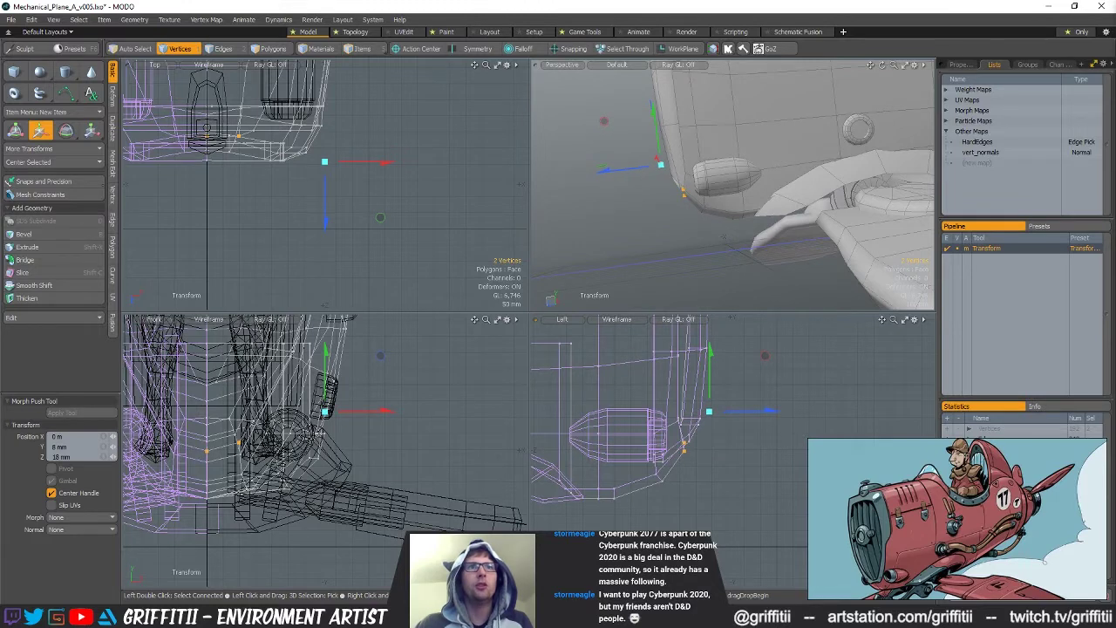
key("q")
key("Escape")
Move the single vertex near the fuselage's lower front edge 6 mm in Y and -3 mm in Z
left_click_drag(767, 218, 628, 244, "alt")
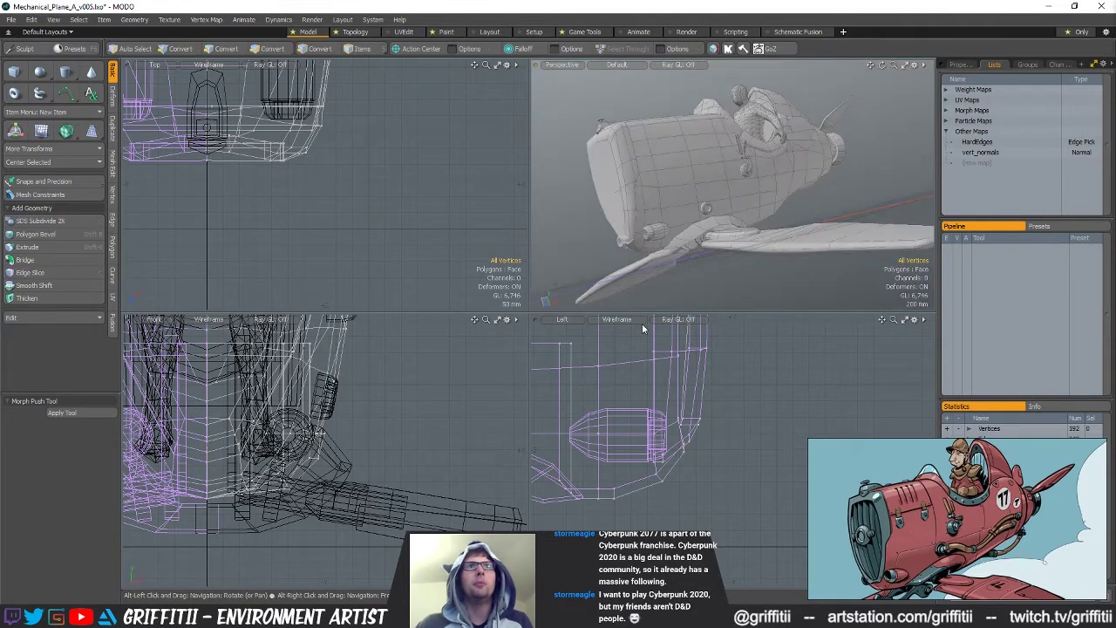
left_click_drag(625, 412, 674, 470, "ctrl+alt")
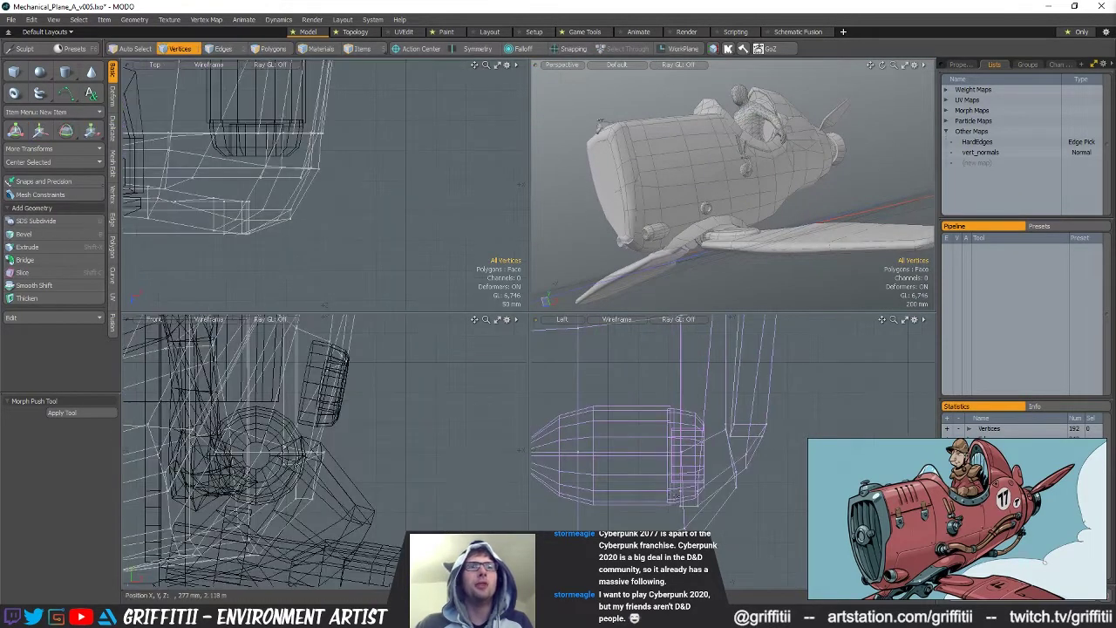
left_click(735, 475)
key("y")
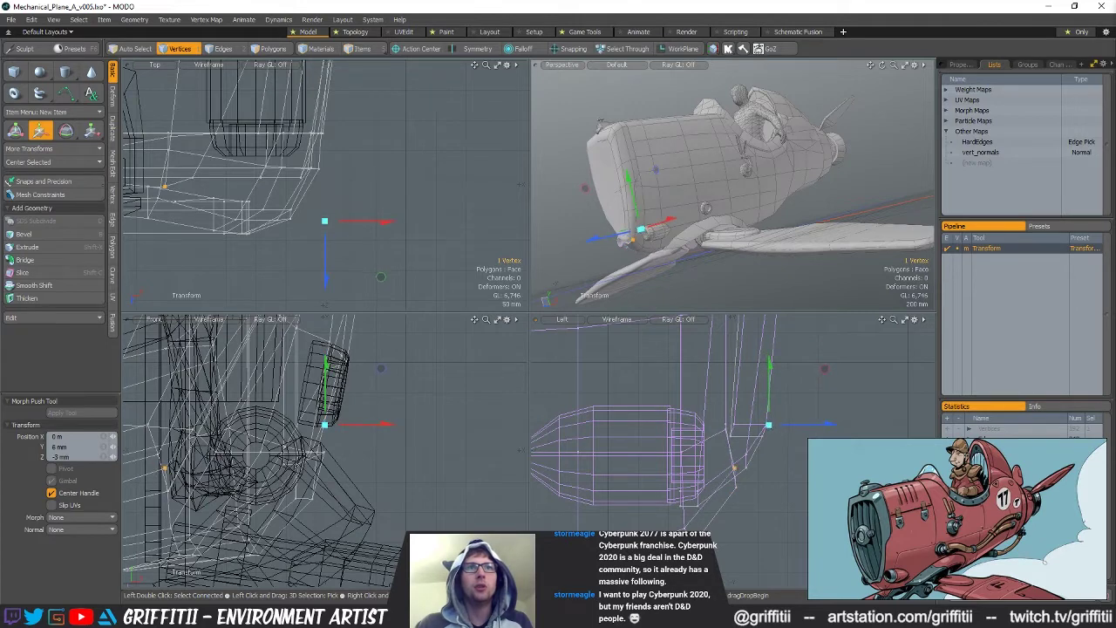
key("q")
key("Escape")
Duplicate the upper round knob, move the copy back along the fuselage toward the tail, and scale it down to 54%
left_click_drag(767, 213, 912, 209, "alt")
left_click_drag(630, 172, 671, 170, "alt+shift")
left_click_drag(672, 170, 679, 213, "alt")
left_click(622, 231)
left_click(914, 236)
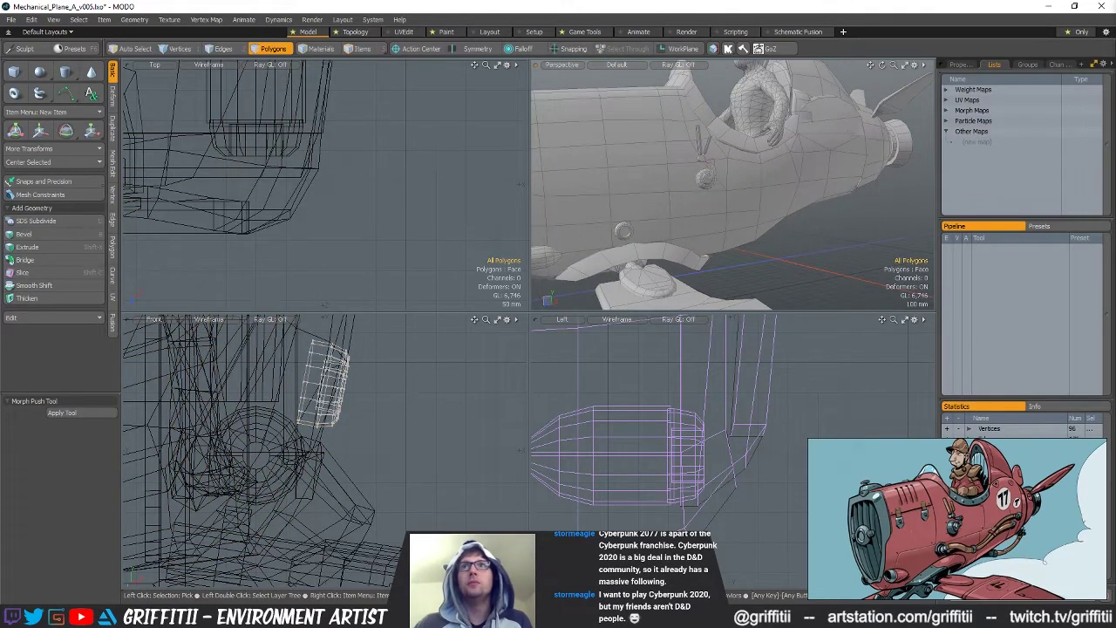
left_click(622, 230)
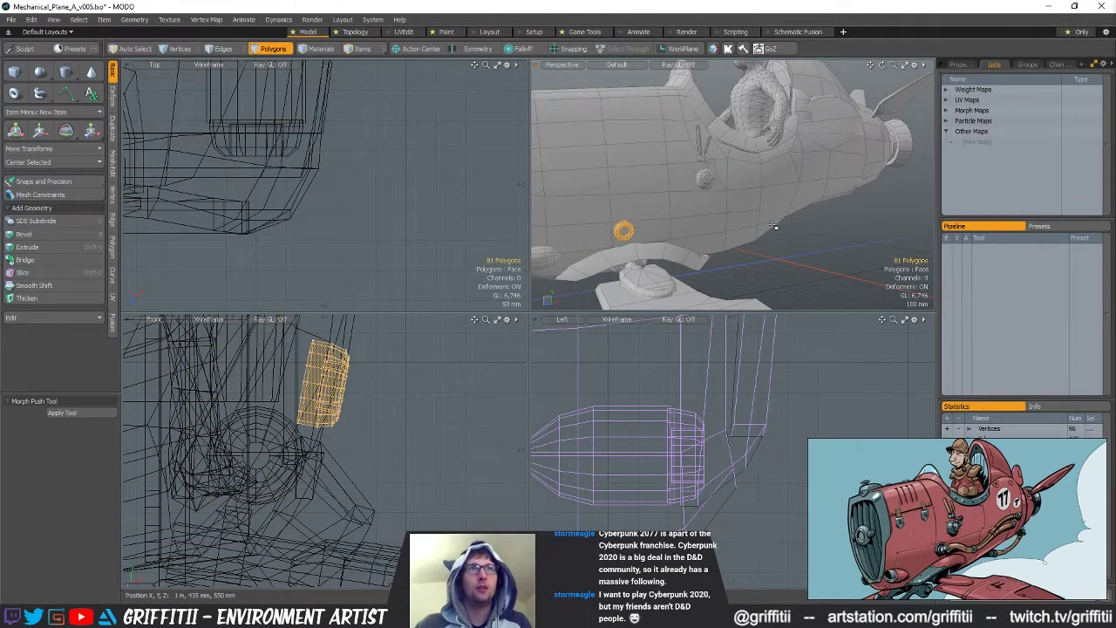
key("5")
left_click(705, 182)
key("3")
key("y")
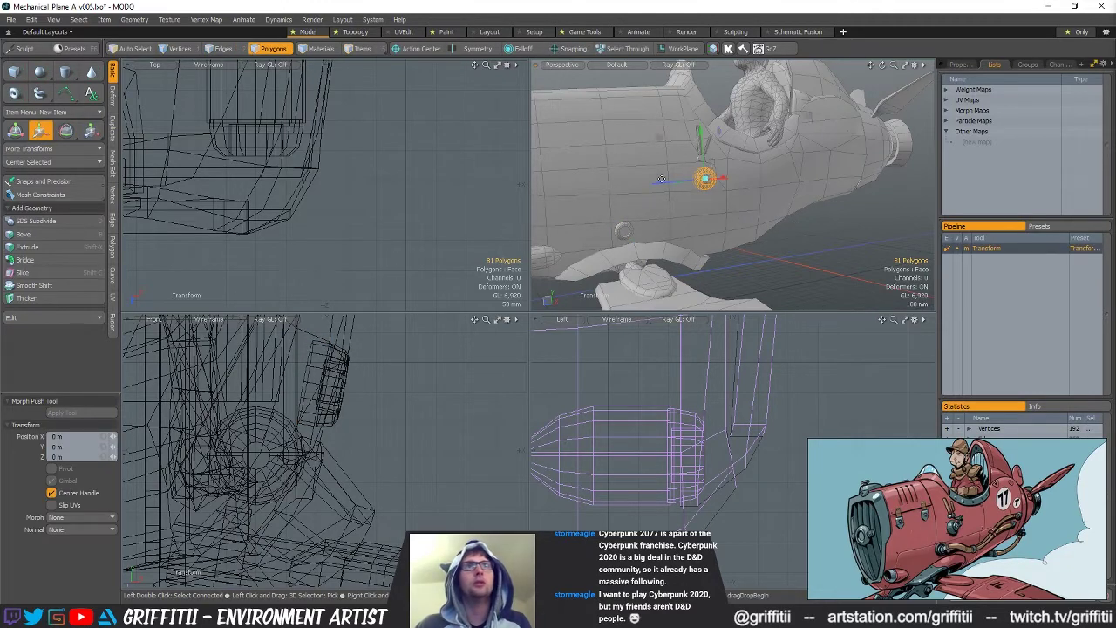
key("r")
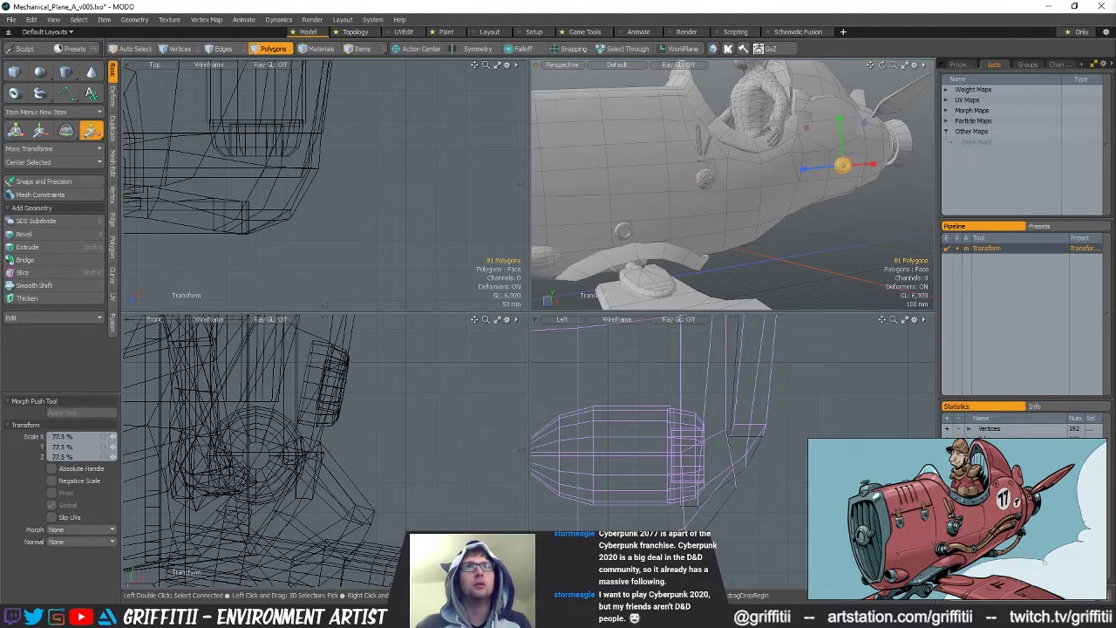
key("shift+a")
key("shift+a")
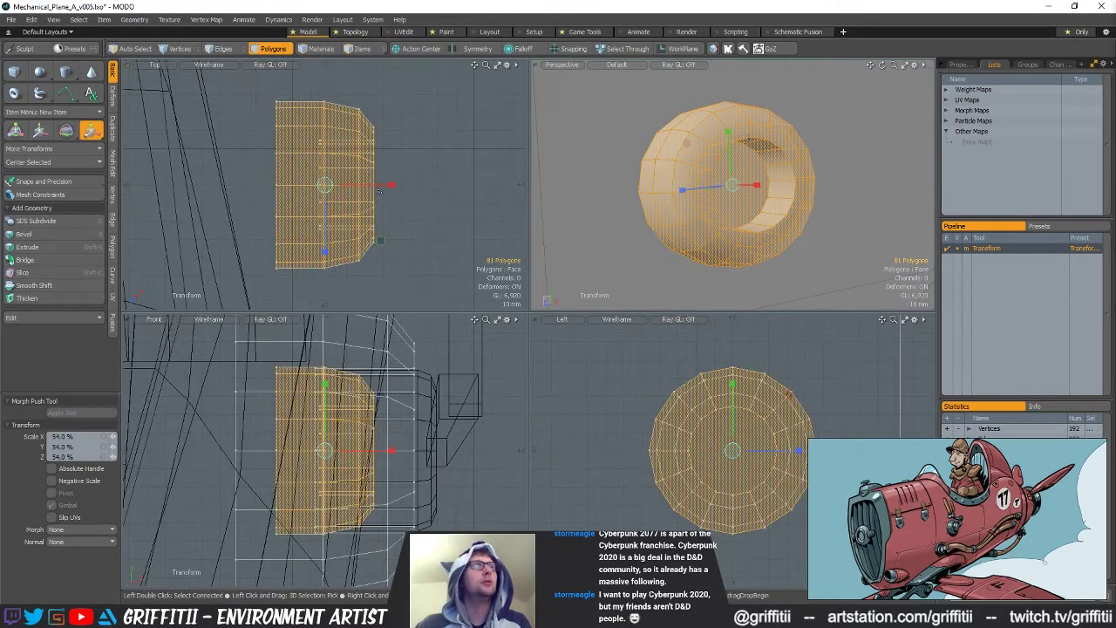
Rotate the small knob copy to point along the fuselage and move its 16 open-end vertices 57 mm in Z to lengthen it
scroll(379, 129, "down", 2)
key("e")
left_click_drag(379, 129, 287, 147, "ctrl")
key("1")
mouse_move(310, 202)
right_mouse_down()
mouse_move(310, 248)
mouse_move(383, 224)
right_mouse_up()
key("w")
left_click_drag(346, 250, 347, 304)
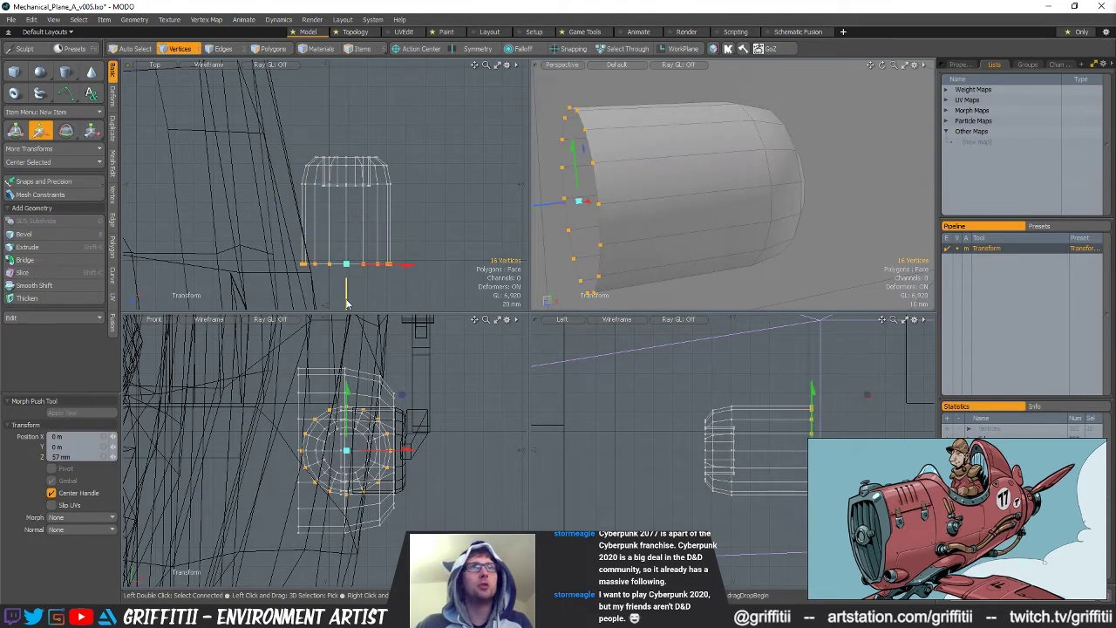
Cap the open end of the small cylinder with a polygon and move the whole piece toward the rear fuselage side
key("Escape")
key("Escape")
key("p")
key("3")
double_click(582, 170)
double_click(583, 170)
scroll(433, 187, "down", 3)
key("w")
left_click_drag(425, 234, 400, 192)
Scale the whole small cylinder down to suit the rear fuselage side
scroll(784, 227, "down", 3)
left_click_drag(784, 227, 684, 238, "alt")
left_click_drag(692, 299, 899, 220, "alt")
scroll(899, 220, "down", 3)
left_click_drag(854, 249, 680, 214, "alt")
key("alt+1")
scroll(680, 214, "down", 2)
key("r")
left_click_drag(775, 240, 803, 276)
scroll(785, 228, "up", 3)
scroll(785, 231, "up", 2)
key("space")
key("space")
key("space")
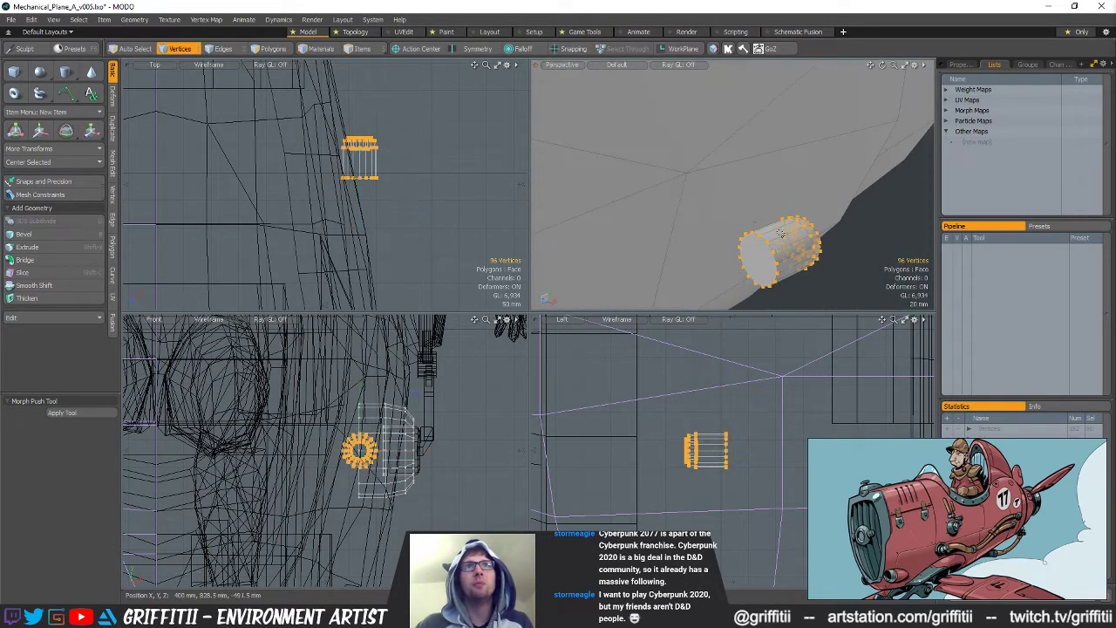
Select all polygons of the small cylinder and adjust its placement so it sinks partly into the rear hull
left_click(777, 231)
left_click(754, 229)
left_click_drag(795, 235, 732, 188, "alt+shift")
double_click(755, 229)
key("w")
scroll(780, 204, "down", 4)
key("r")
key("e")
scroll(785, 218, "up", 3)
Duplicate the small cylinder and place the copy lower and further forward on the rear hull side
key("space")
key("ctrl+c")
key("ctrl+v")
key("w")
left_click_drag(694, 153, 674, 177)
key("space")
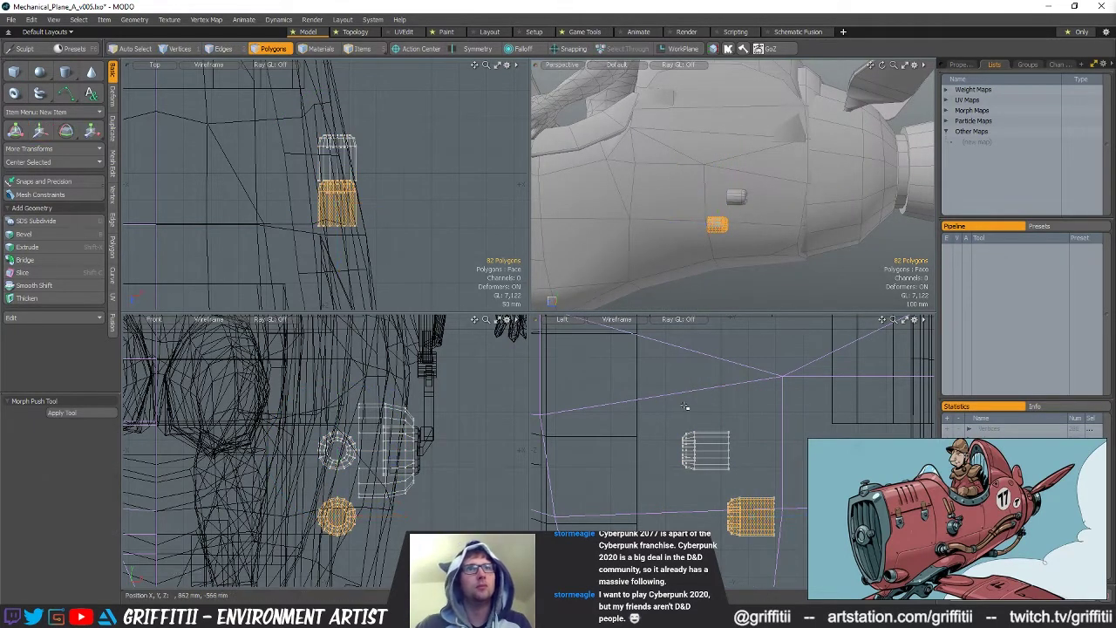
Taper both small cylinders by scaling down the vertices at their recessed ends
key("space")
key("r")
left_click_drag(679, 450, 659, 450)
key("space")
mouse_move(703, 494)
right_mouse_down()
mouse_move(757, 513)
mouse_move(741, 537)
right_mouse_up()
key("r")
left_click_drag(738, 533, 719, 533)
left_click_drag(749, 475, 667, 472, "alt")
Select the wide end caps of both tapered fittings and extrude them slightly outward to add an extra ring
key("space")
key("space")
key("space")
mouse_move(641, 475)
right_mouse_down()
mouse_move(676, 413)
mouse_move(656, 476)
right_mouse_up()
mouse_move(673, 526)
right_mouse_down("shift")
mouse_move(700, 460)
mouse_move(698, 528)
right_mouse_up("shift")
key("ctrl+3")
left_click(677, 381)
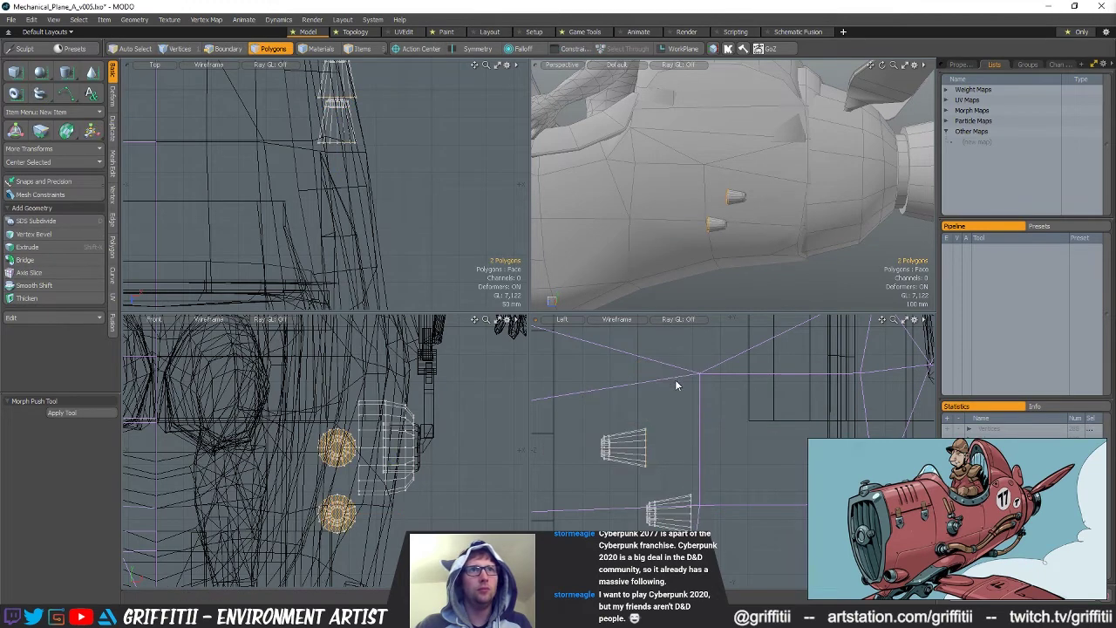
key("space")
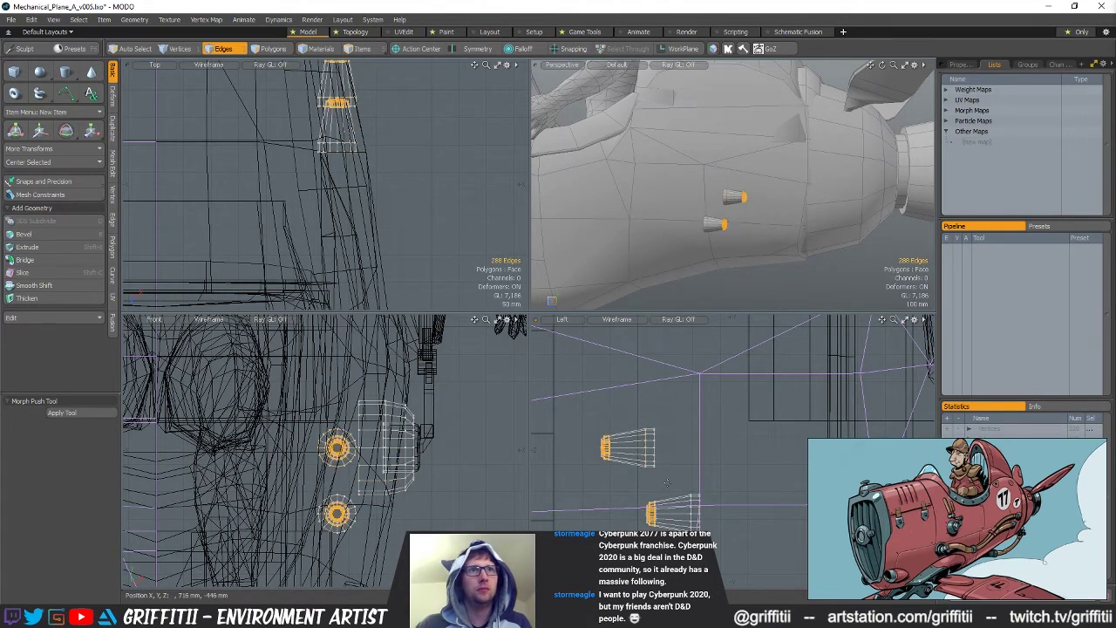
Move the narrow ends of both tapered fittings toward their wide ends to shorten them
key("w")
left_click_drag(650, 482, 670, 483)
key("space")
left_click(714, 448)
Select the whole lower tapered fitting and move it inward to follow the hull's curve
left_click_drag(645, 207, 820, 209, "alt")
key("space")
key("space")
key("bracketright")
scroll(773, 218, "up", 5)
key("w")
mouse_move(814, 164)
left_mouse_down()
mouse_move(755, 154)
mouse_move(705, 186)
left_mouse_up()
key("Escape")
key("Escape")
Select all vertices of both tapered fittings and rotate them together -9.5° in X
key("e")
key("Escape")
mouse_move(676, 404)
right_mouse_down()
mouse_move(750, 596)
mouse_move(741, 576)
right_mouse_up()
key("e")
mouse_move(675, 414)
left_mouse_down()
mouse_move(663, 412)
mouse_move(675, 417)
left_mouse_up()
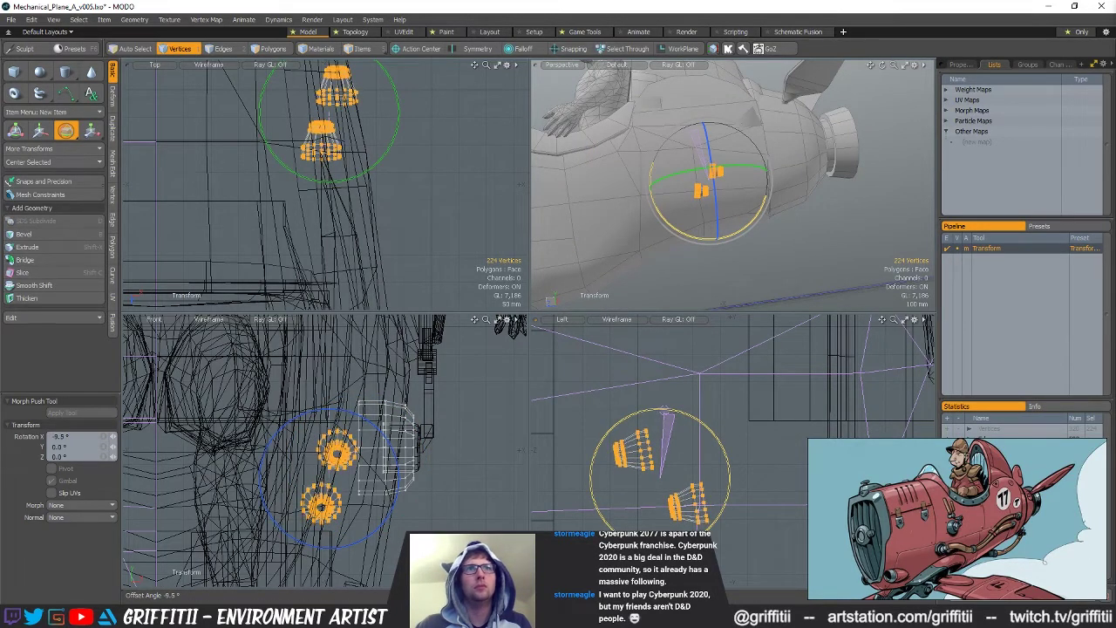
key("Escape")
key("Escape")
scroll(705, 185, "down", 5)
left_click_drag(704, 185, 778, 178, "alt")
scroll(778, 178, "up", 2)
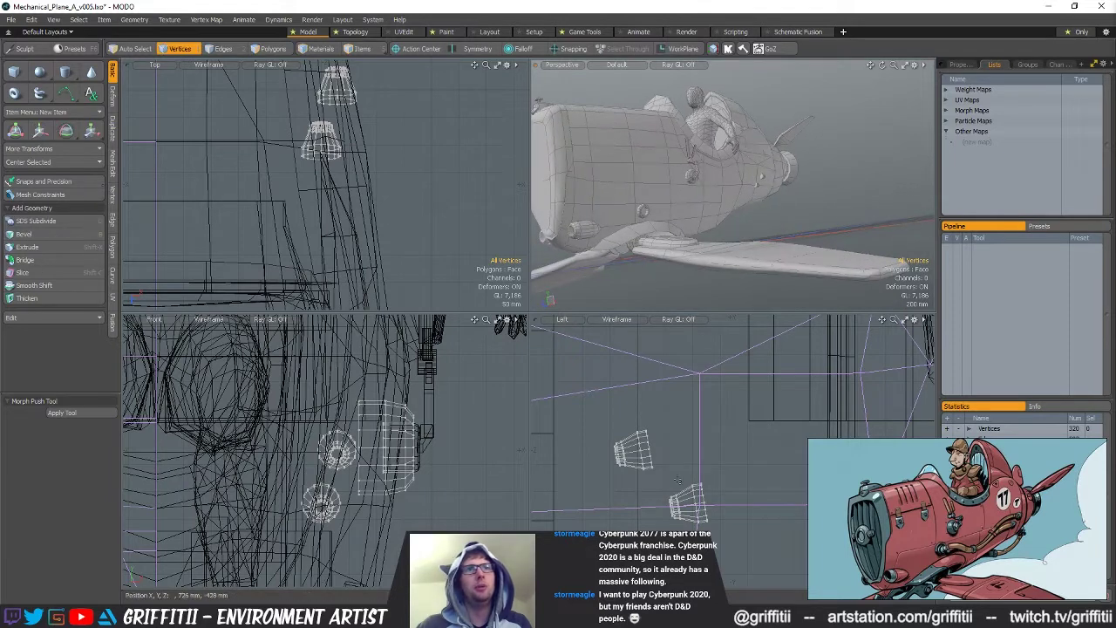
Select the whole lower tapered fitting again and nudge it slightly inward to seat it deeper in the hull
key("w")
left_click_drag(671, 464, 671, 409, "alt")
key("q")
left_click_drag(352, 161, 354, 241, "alt")
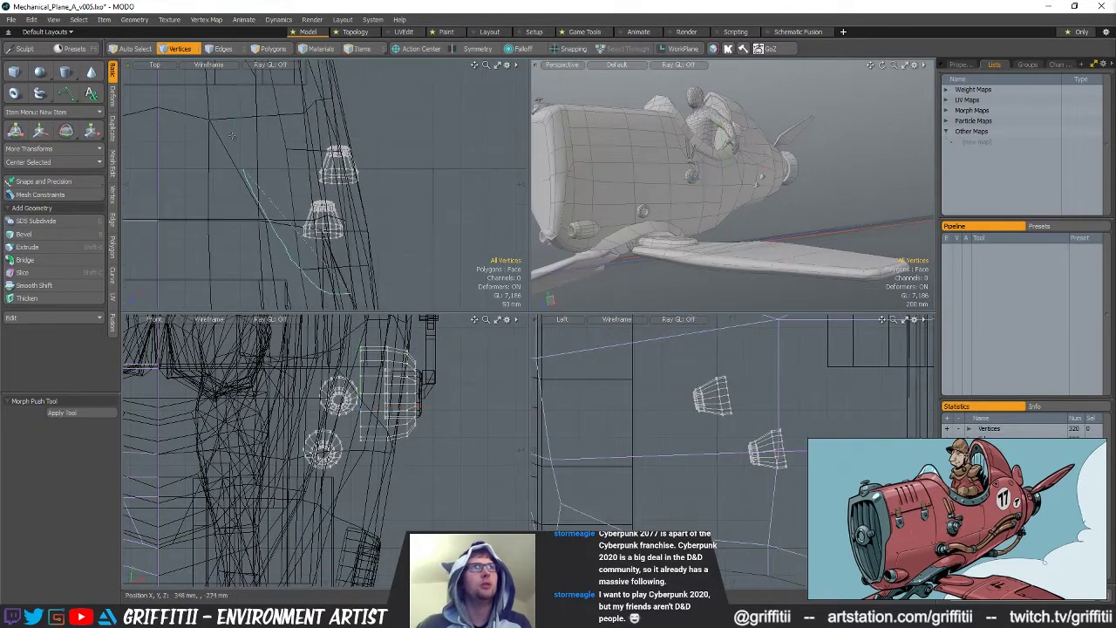
right_click_drag(268, 218, 370, 252)
key("w")
mouse_move(785, 387)
left_mouse_down("alt")
mouse_move(747, 360)
mouse_move(734, 386)
left_mouse_up("alt")
left_click_drag(733, 170, 783, 146, "alt")
scroll(760, 165, "up", 8)
key("q")
key("3")
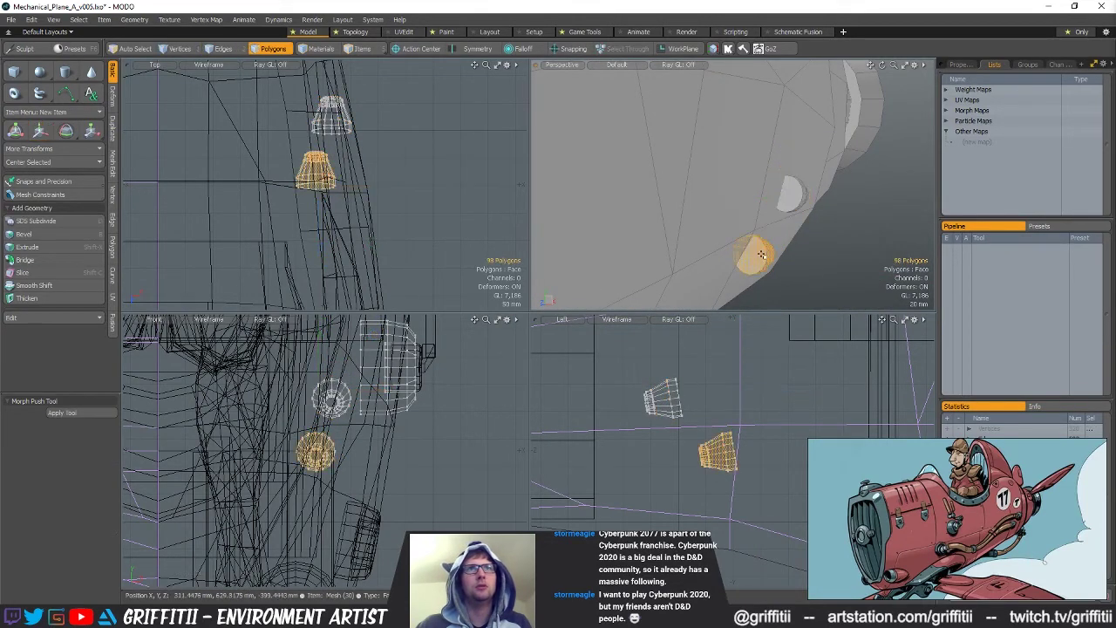
key("w")
left_click_drag(794, 210, 791, 211)
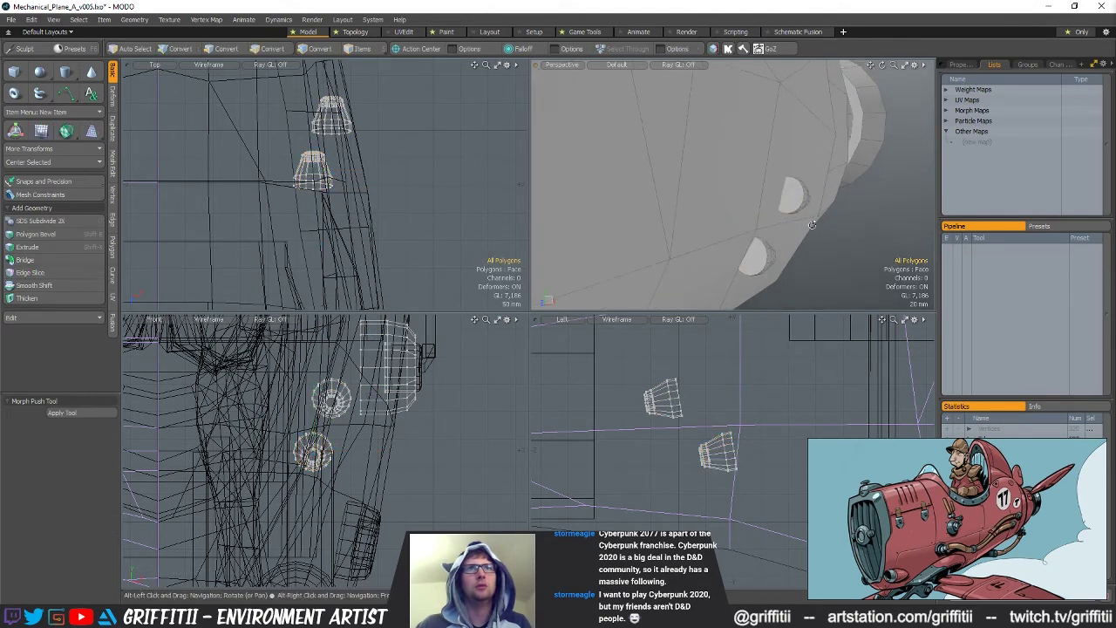
Select the upper tapered fitting and nudge it slightly into the hull to match the lower one
double_click(791, 193)
left_click_drag(830, 157, 824, 149)
key("q")
left_click(870, 256)
left_click_drag(869, 257, 719, 234, "alt")
scroll(767, 218, "down", 3)
scroll(330, 148, "up", 3)
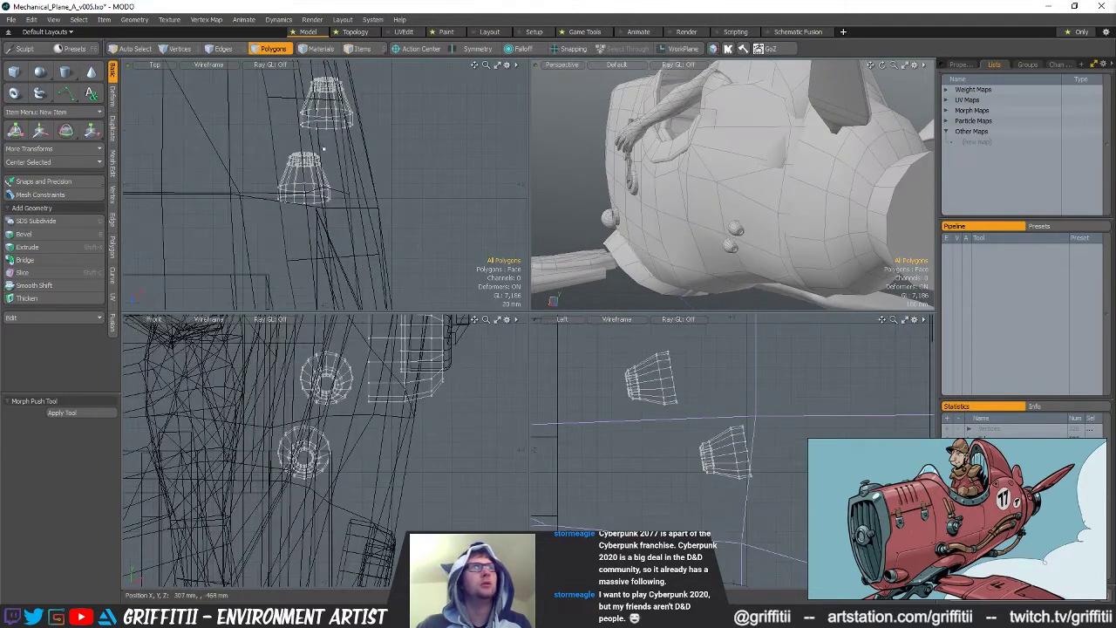
Select all vertices of both tapered fittings and try tilting each one about its own local axes
key("1")
double_click(316, 155)
left_click_drag(315, 147, 346, 191, "alt")
right_click_drag(346, 191, 485, 180, "shift")
key("e")
key("shift+a")
left_click_drag(697, 194, 784, 237, "alt")
key("alt+a")
left_click_drag(407, 96, 399, 89)
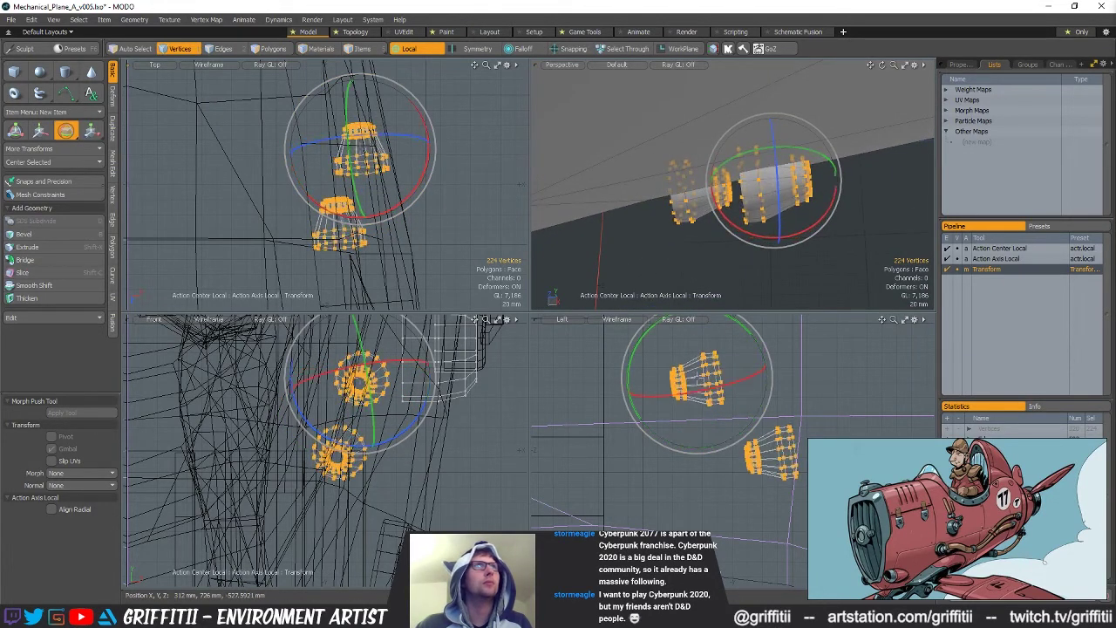
Undo the trial tilts and rotate both tapered fittings about their local axes to angle out from the hull
left_click_drag(410, 427, 421, 413)
key("ctrl+z")
key("ctrl+z")
key("ctrl+z")
left_click_drag(400, 87, 383, 78)
left_click_drag(521, 184, 520, 184)
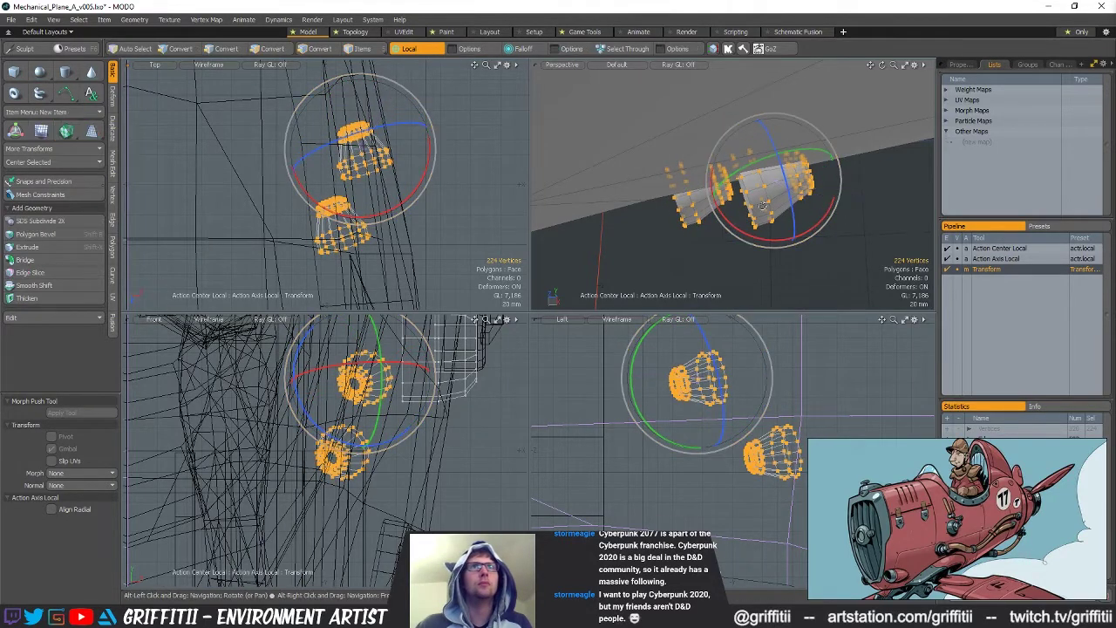
Nudge both tapered fittings slightly inward in local space to seat them in the hull, and clear the selection
left_click_drag(767, 183, 732, 201, "alt")
scroll(729, 206, "down", 4)
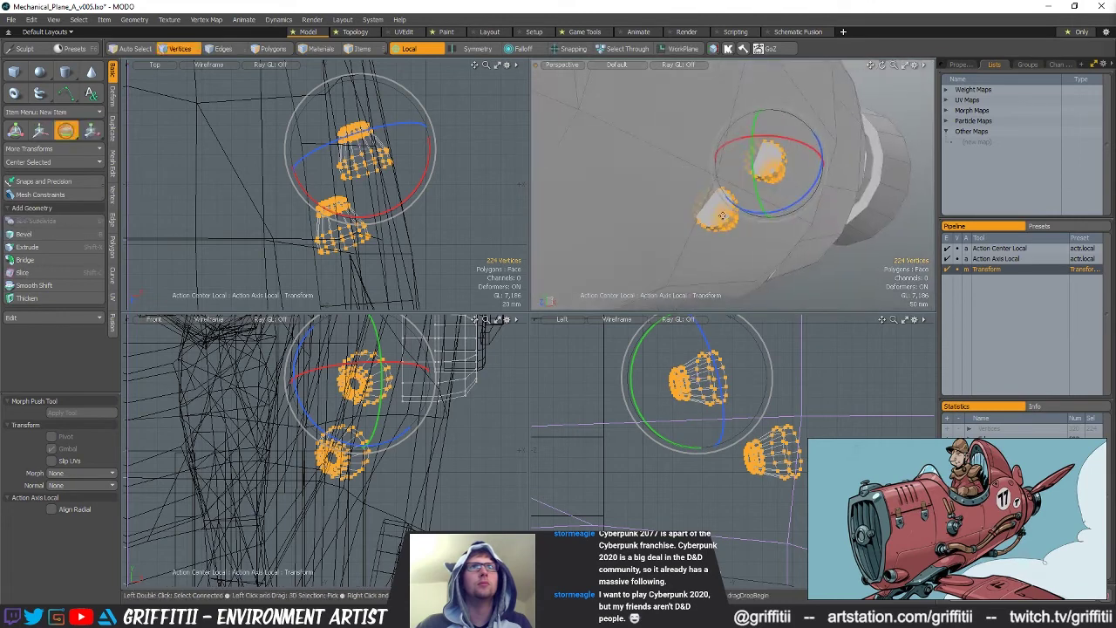
key("q")
key("2")
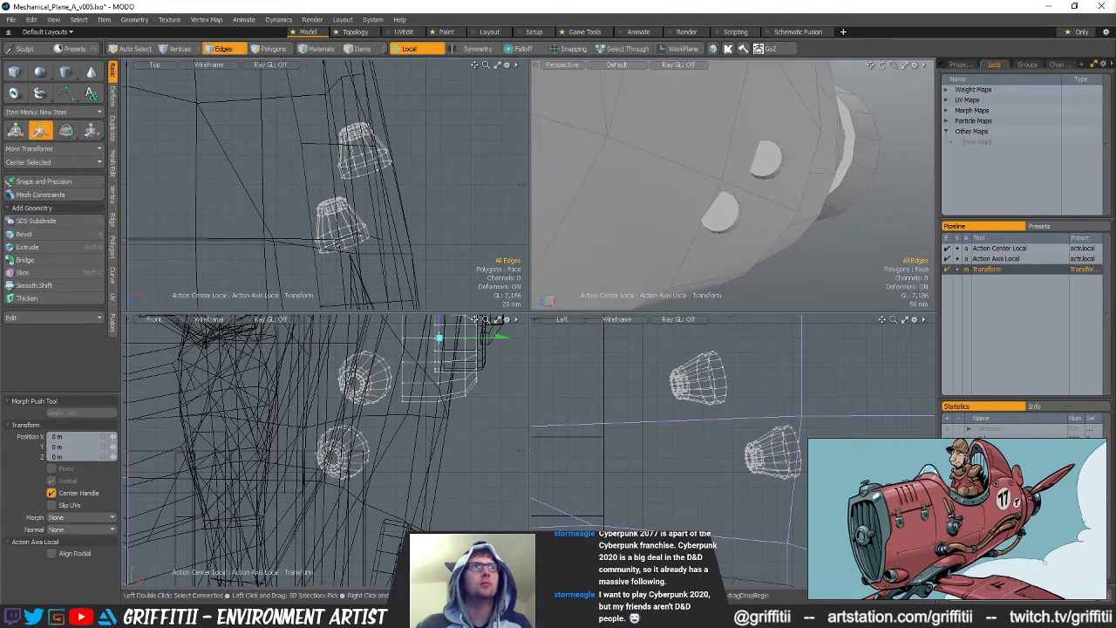
key("1")
key("w")
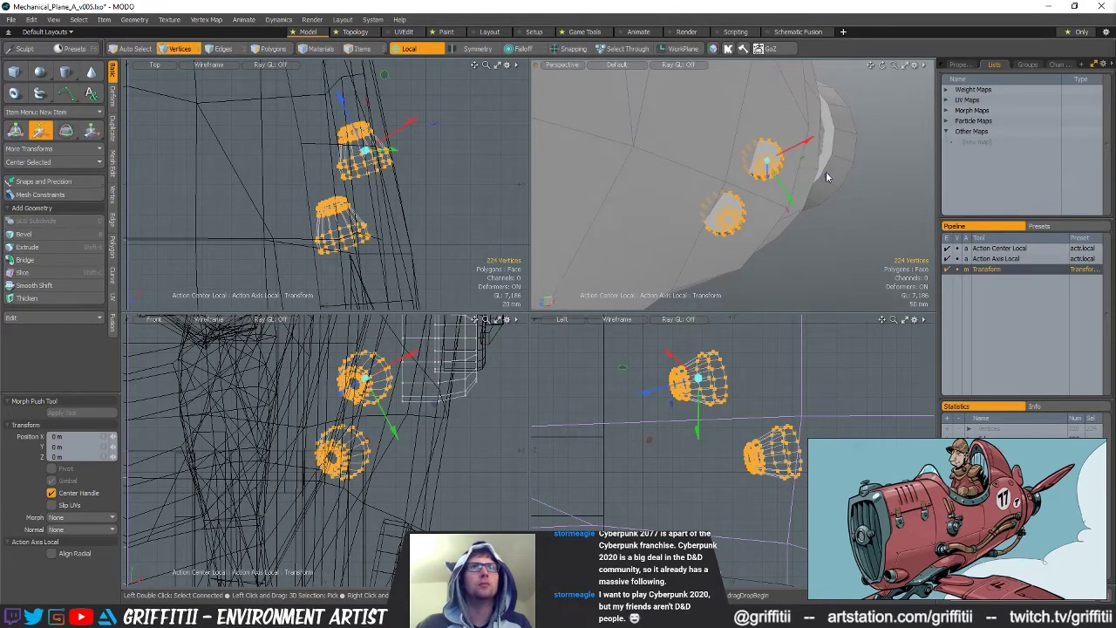
left_click_drag(823, 173, 826, 175)
key("q")
key("Escape")
Examine the tapered fittings against the whole plane from several angles
mouse_move(767, 196)
left_mouse_down("alt")
mouse_move(733, 220)
mouse_move(775, 215)
left_mouse_up("alt")
scroll(736, 213, "down", 5)
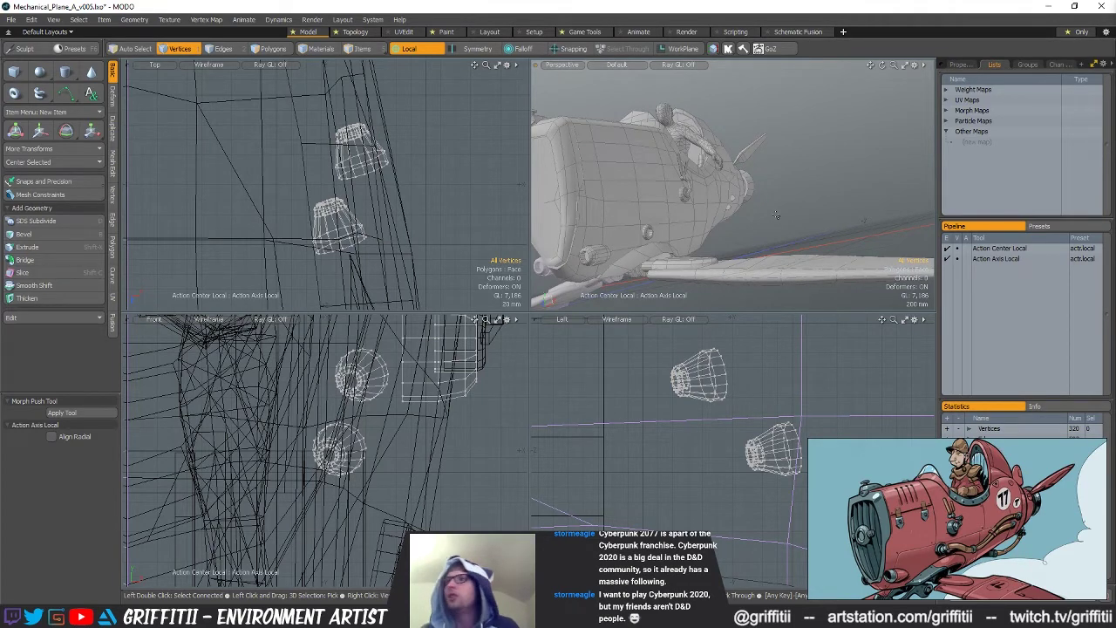
left_click_drag(691, 200, 743, 206, "alt")
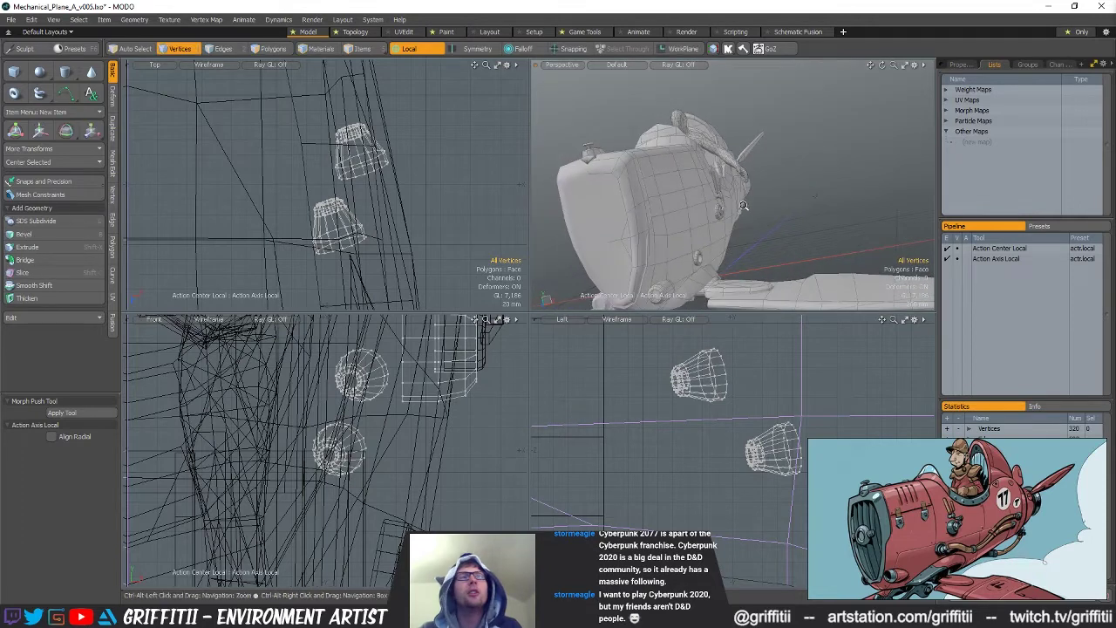
right_click_drag(503, 278, 505, 272)
key("q")
mouse_move(850, 196)
left_mouse_down("alt")
mouse_move(824, 242)
mouse_move(813, 235)
left_mouse_up("alt")
left_click(805, 231)
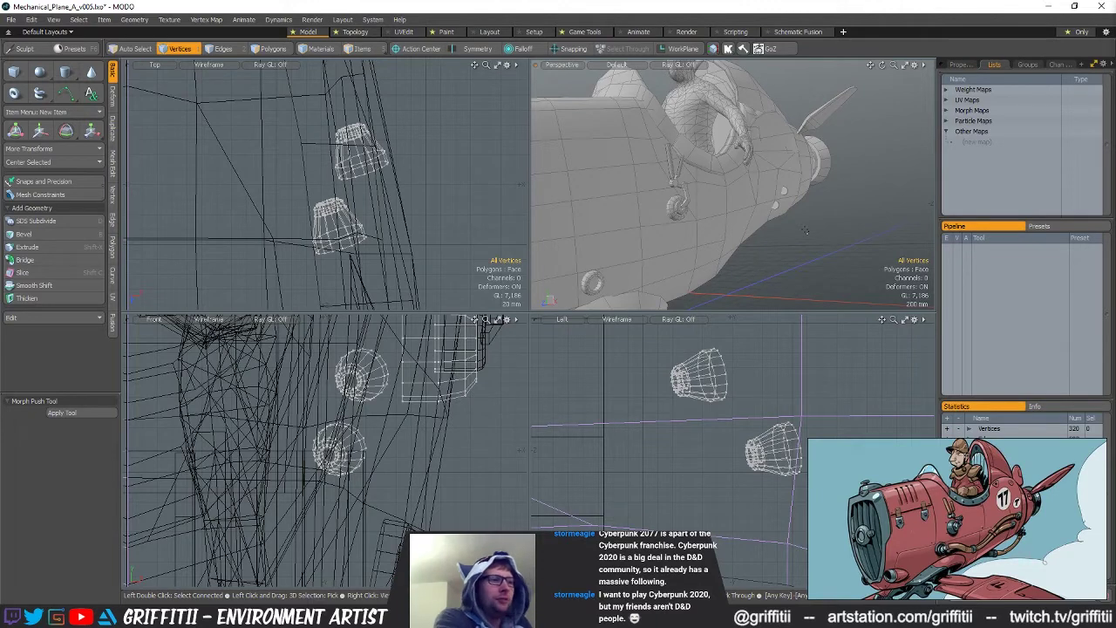
left_click_drag(845, 261, 742, 242, "alt")
Copy the round fitting below the cockpit into a new mesh and move the copy 310 mm in X and -220 mm in Z
key("5")
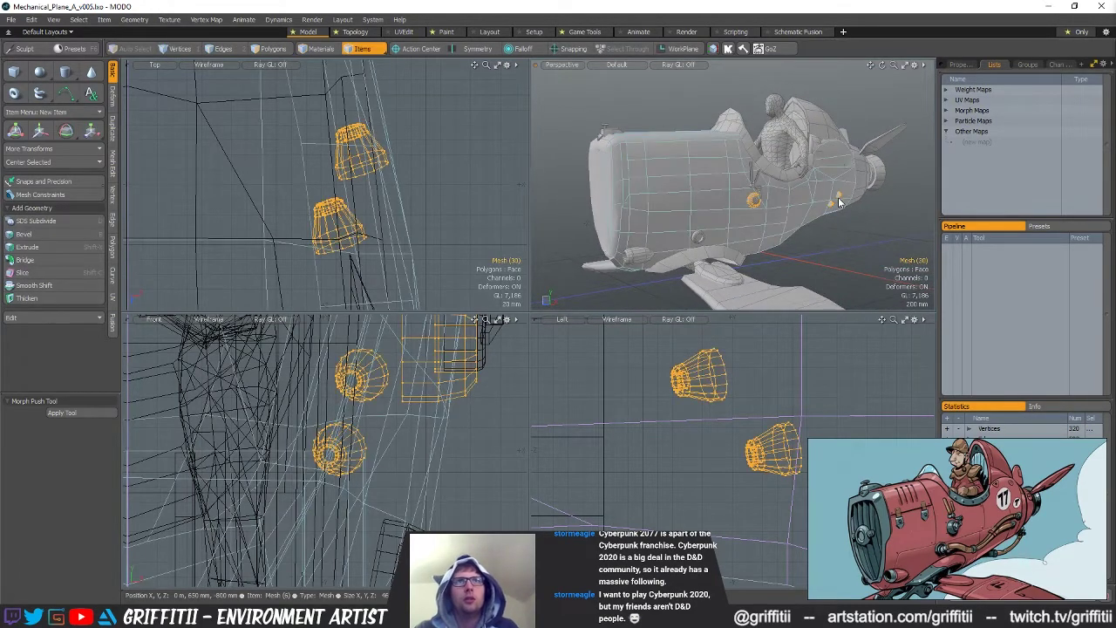
left_click(697, 237)
key("2")
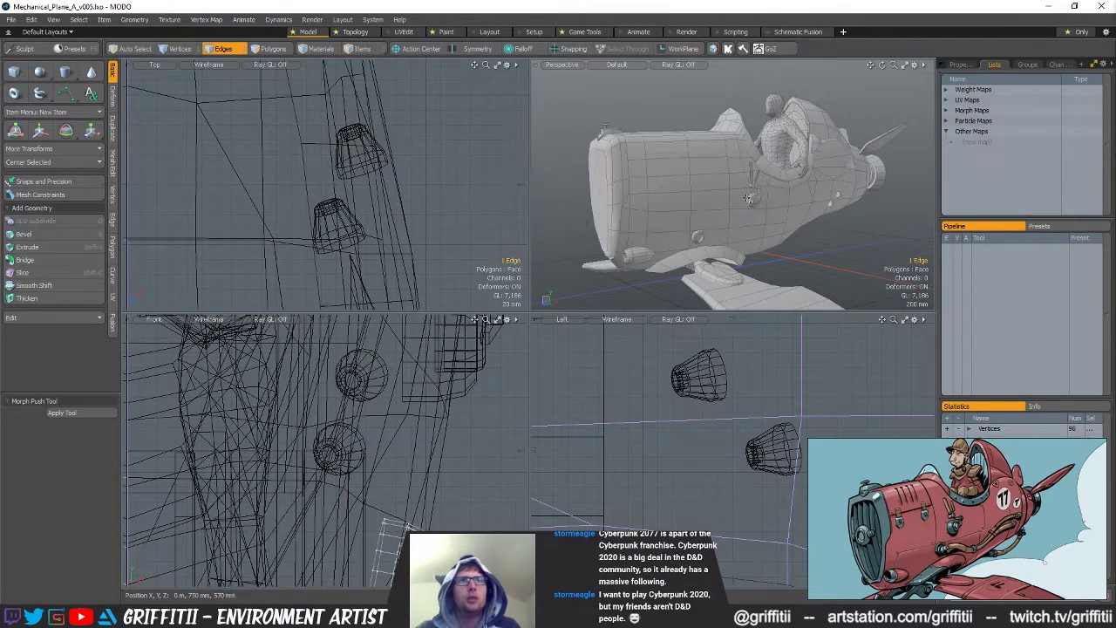
key("4")
key("3")
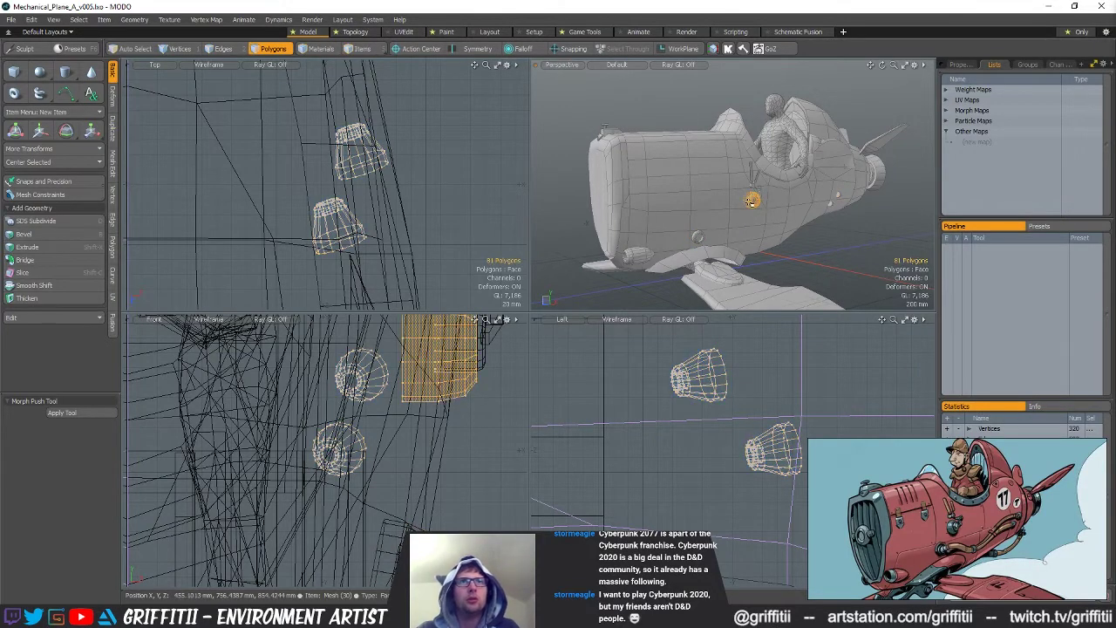
key("ctrl+c")
key("n")
key("ctrl+v")
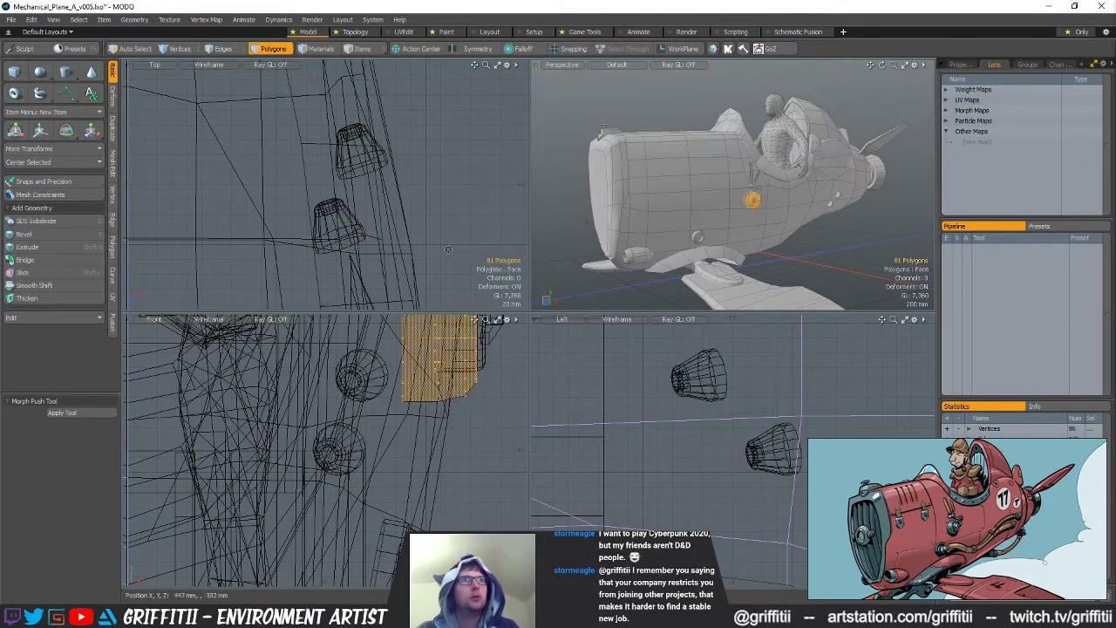
scroll(342, 204, "down", 6)
key("shift+a")
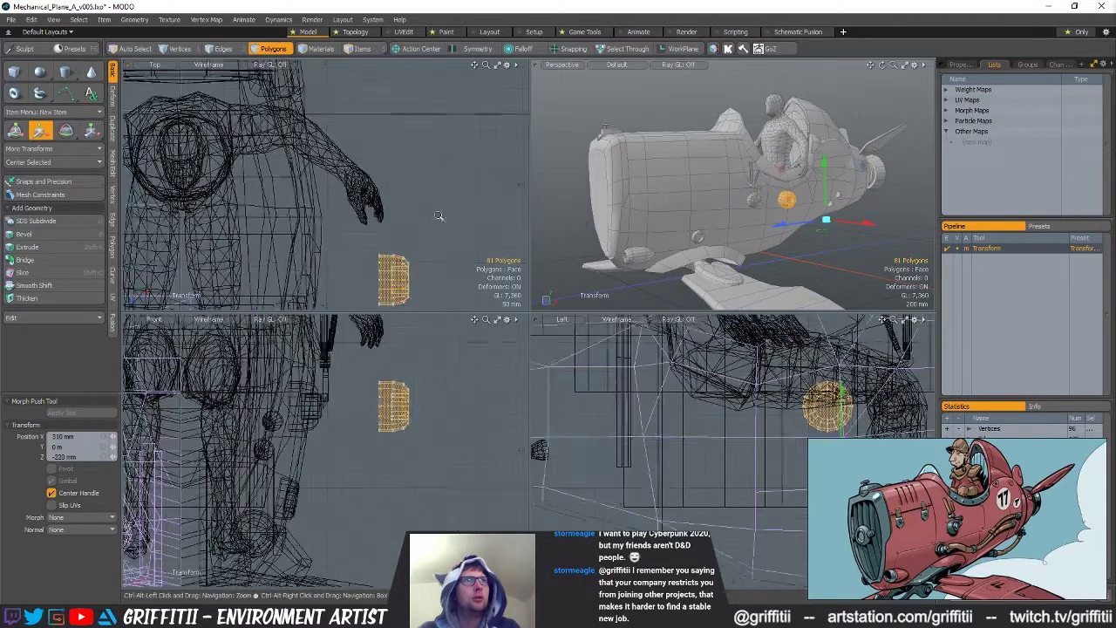
Delete the copied fitting's bevelled outer face polygons, keeping only its cylindrical side band
mouse_move(354, 153)
right_mouse_down()
mouse_move(417, 305)
mouse_move(384, 267)
right_mouse_up()
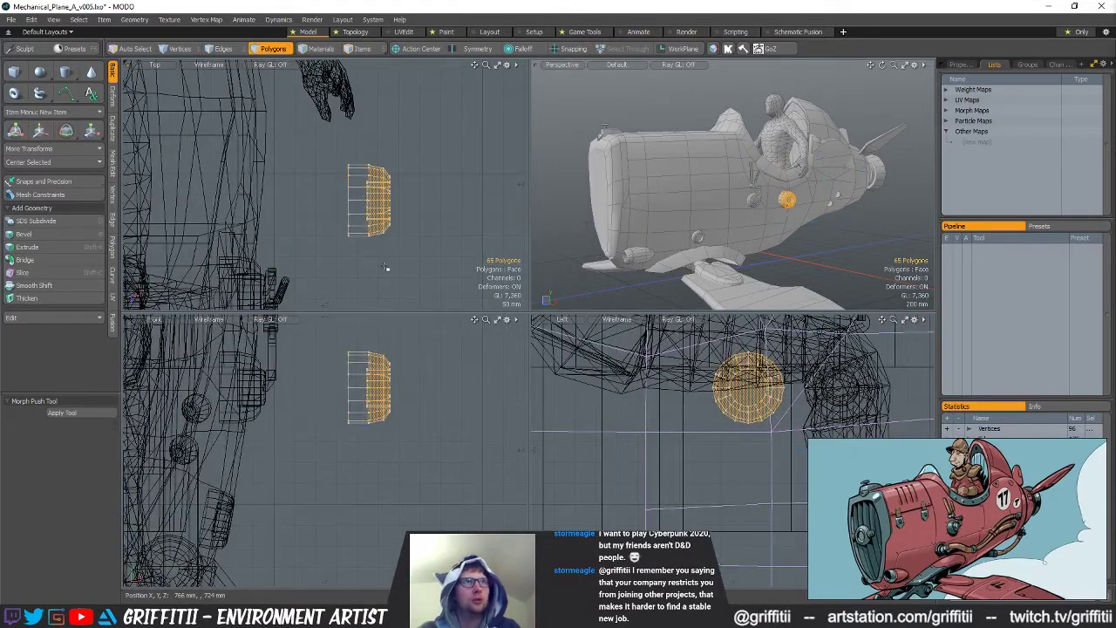
key("Delete")
mouse_move(349, 138)
right_mouse_down()
mouse_move(307, 234)
mouse_move(368, 343)
right_mouse_up()
key("2")
key("a")
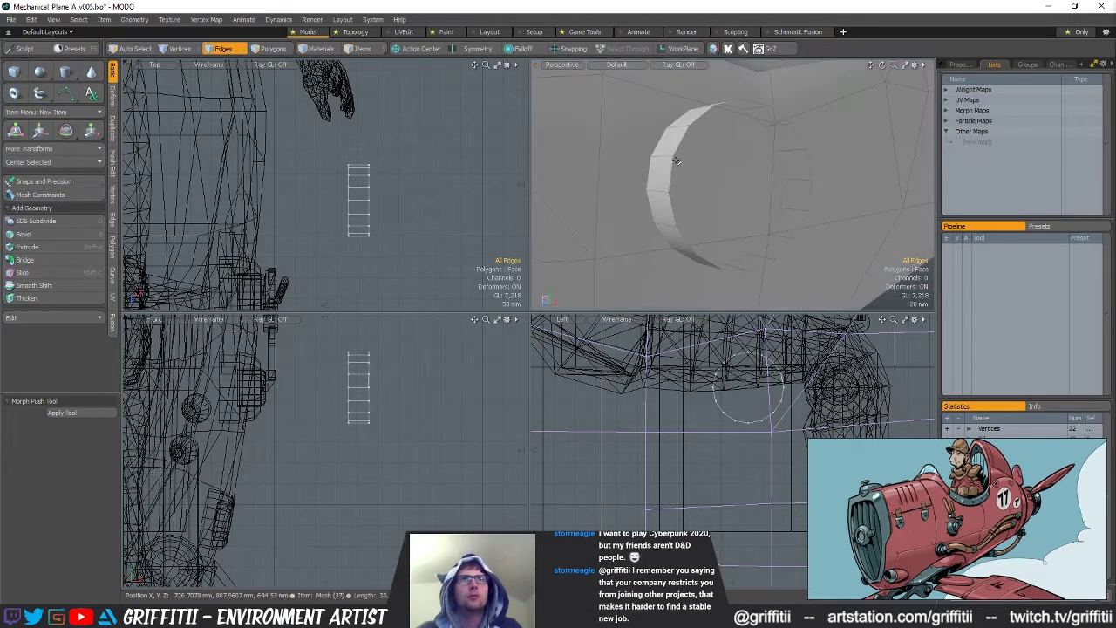
Extend both open rims of the band inward, scaled to 64% in Y and Z, and bridge them into a solid ring
left_click(649, 172)
key("l")
key("ctrl+1")
left_click(798, 181)
left_click(735, 182)
key("r")
left_click_drag(693, 142, 363, 171)
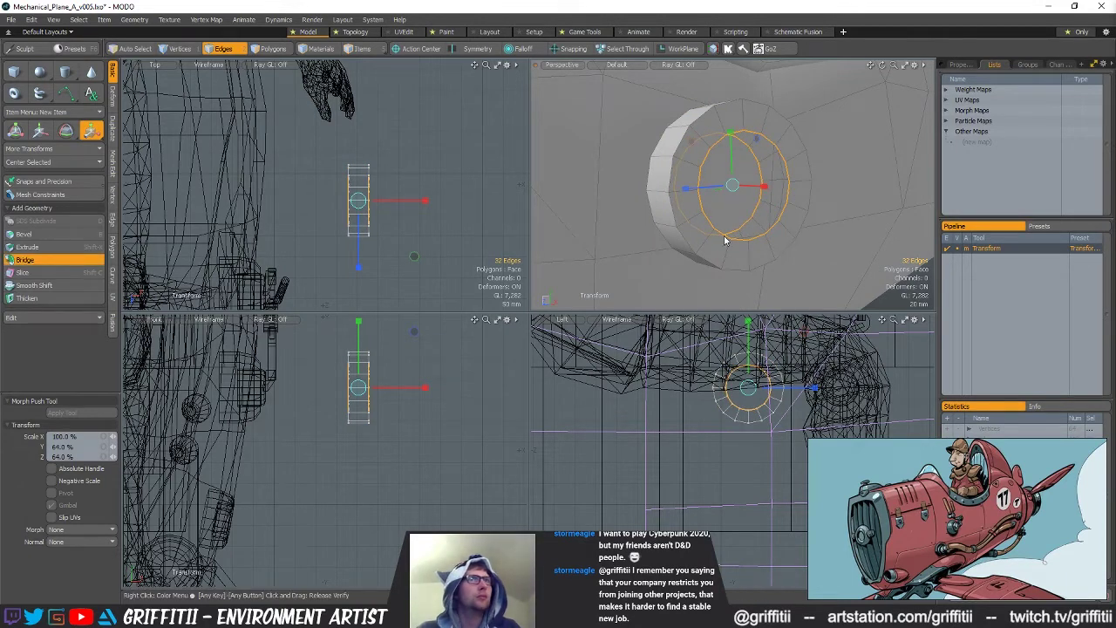
left_click(24, 260)
Rotate the ring to face forward and move it closer to the side of the hull
scroll(385, 248, "down", 2)
key("e")
left_click_drag(406, 165, 384, 253, "ctrl")
key("w")
left_click_drag(399, 196, 360, 275)
left_click_drag(361, 276, 361, 249, "alt+shift")
key("shift+a")
Lower the ring along the fuselage side, setting the move to -260 mm in Y and -435 mm in Z
scroll(795, 236, "down", 8)
left_click_drag(795, 235, 807, 195, "alt")
key("q")
key("w")
left_click_drag(736, 155, 769, 205)
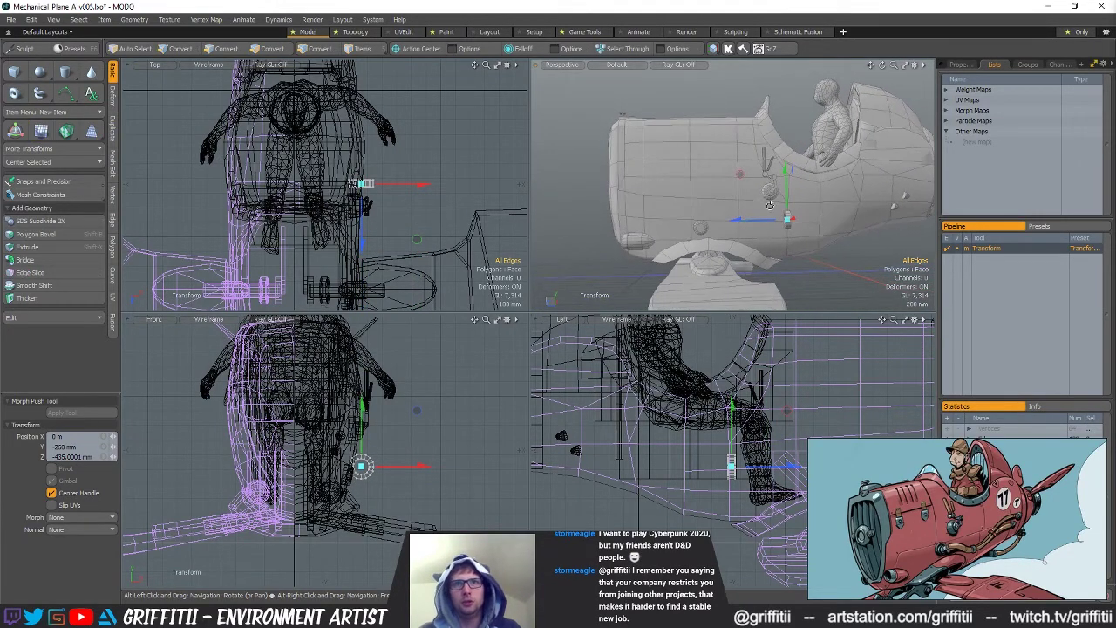
Select the fuselage, the wing and the small front hull parts together as items
key("2")
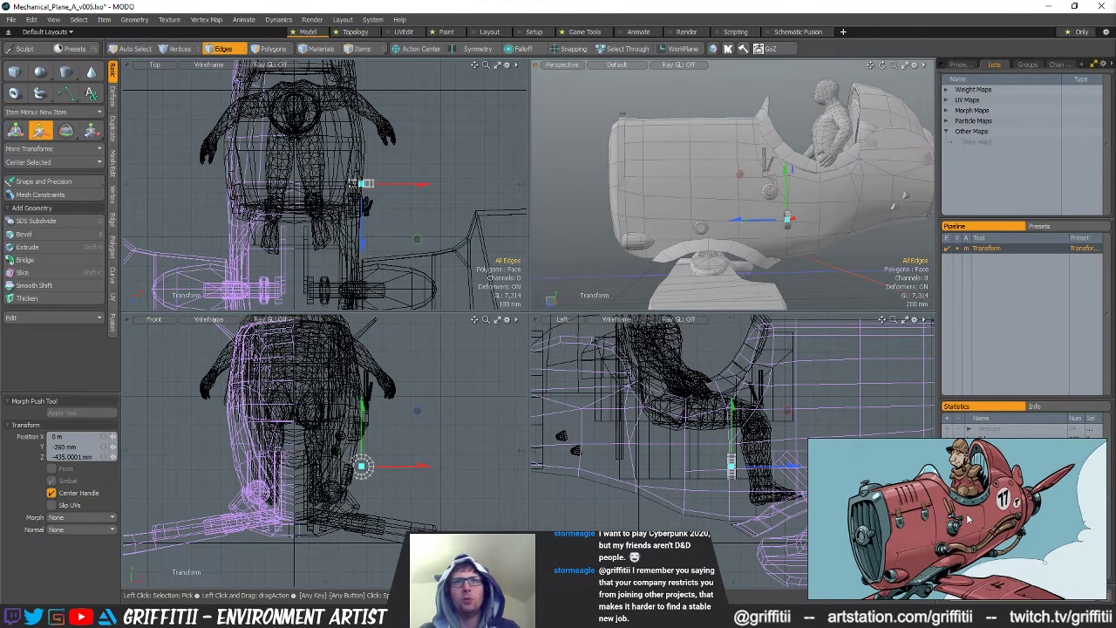
left_click_drag(802, 169, 713, 222, "alt")
scroll(756, 208, "down", 2)
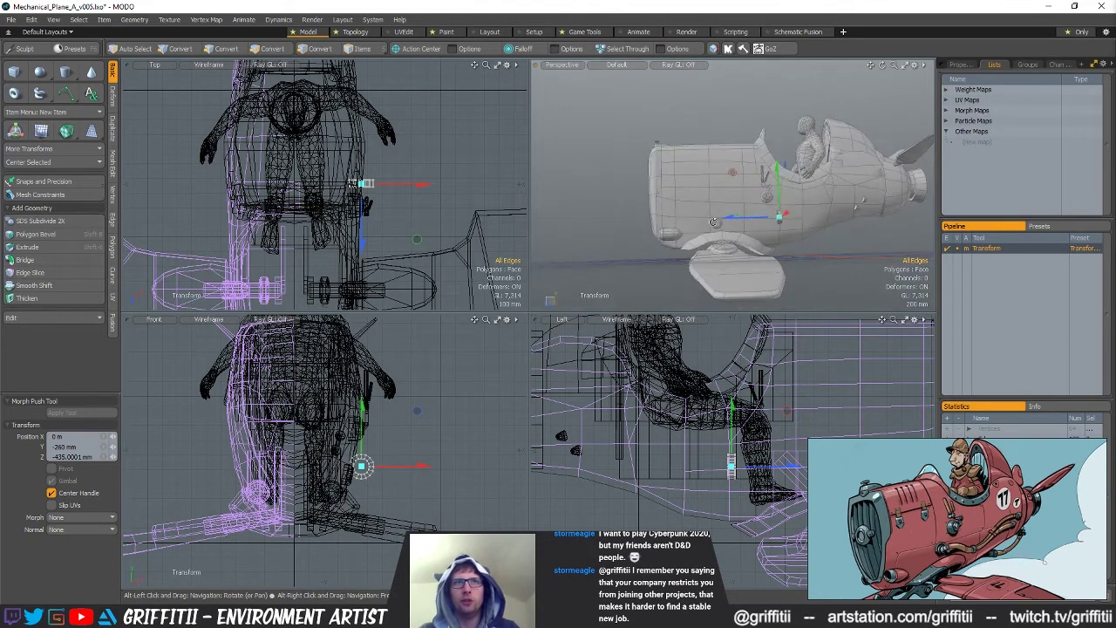
left_click_drag(739, 149, 737, 157, "alt")
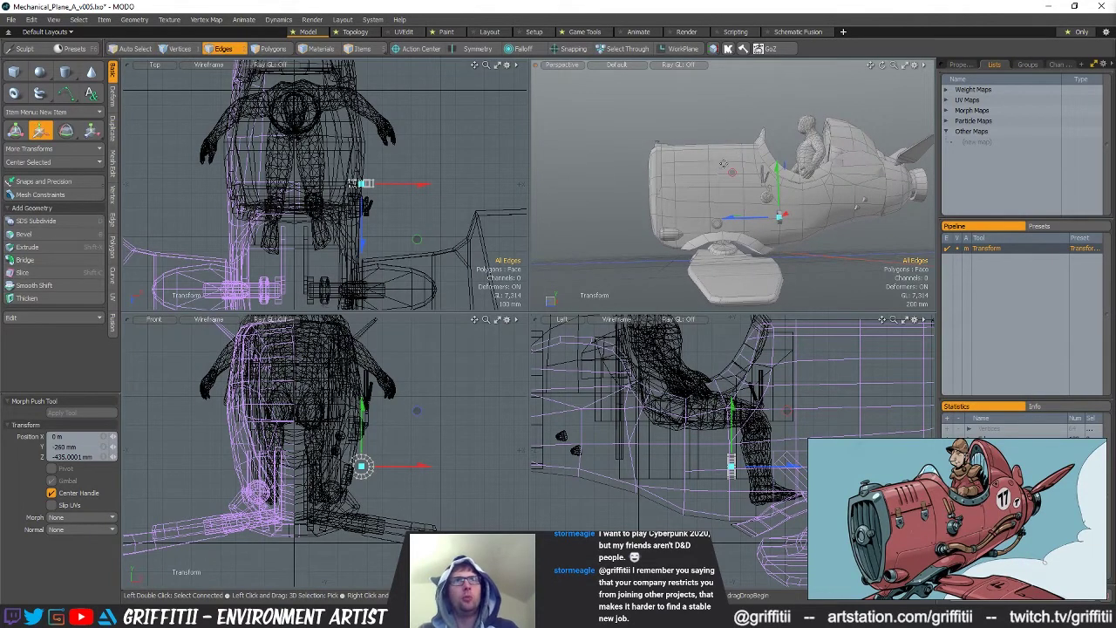
key("5")
left_click(723, 166)
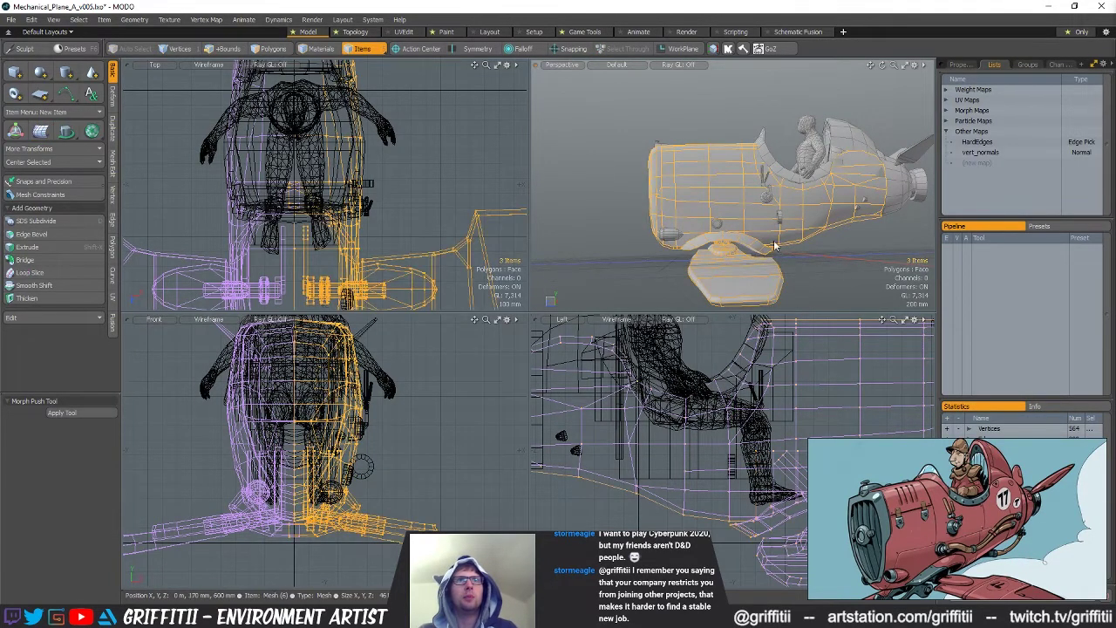
left_click(670, 233, "shift")
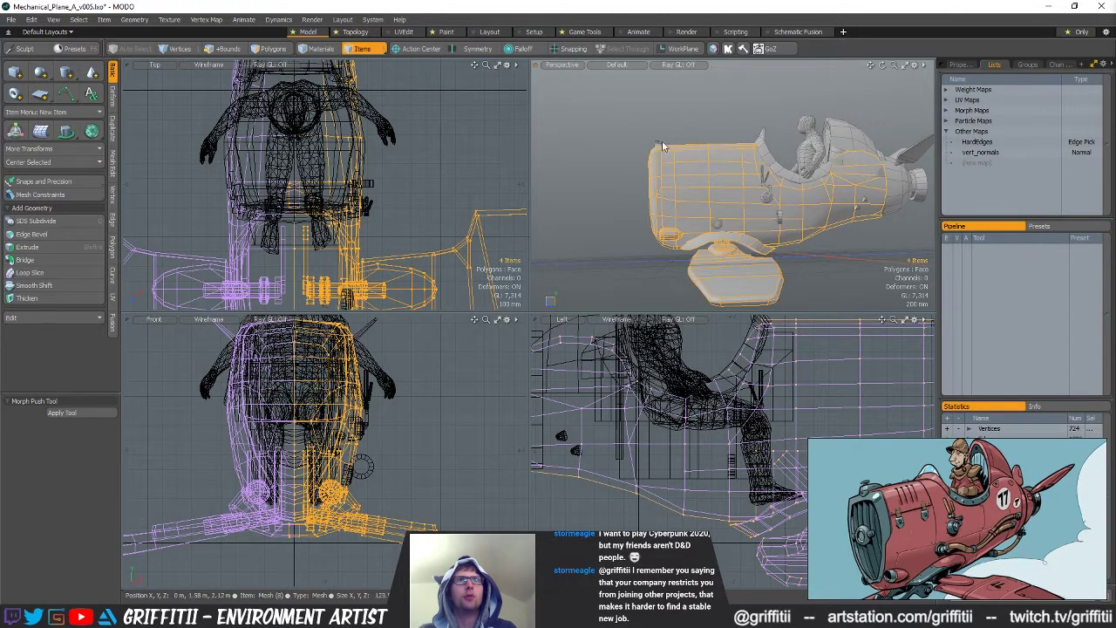
Lasso the vertices of the front fuselage section across the selected meshes in the side view
key("1")
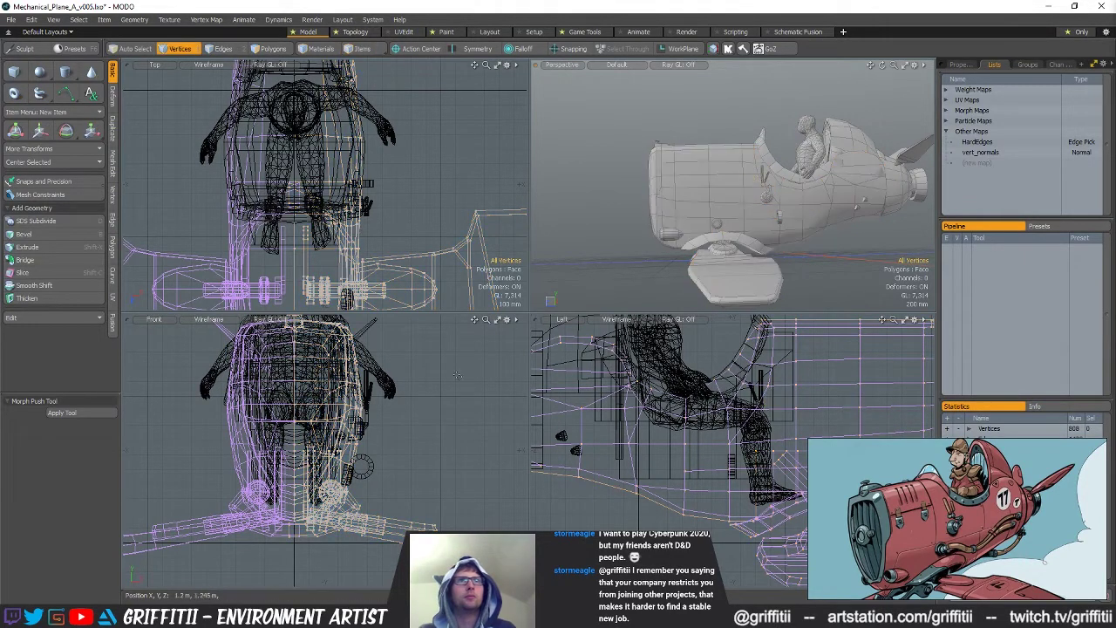
scroll(759, 426, "down", 3)
left_click_drag(759, 426, 662, 423, "alt+shift")
right_click_drag(672, 353, 801, 314)
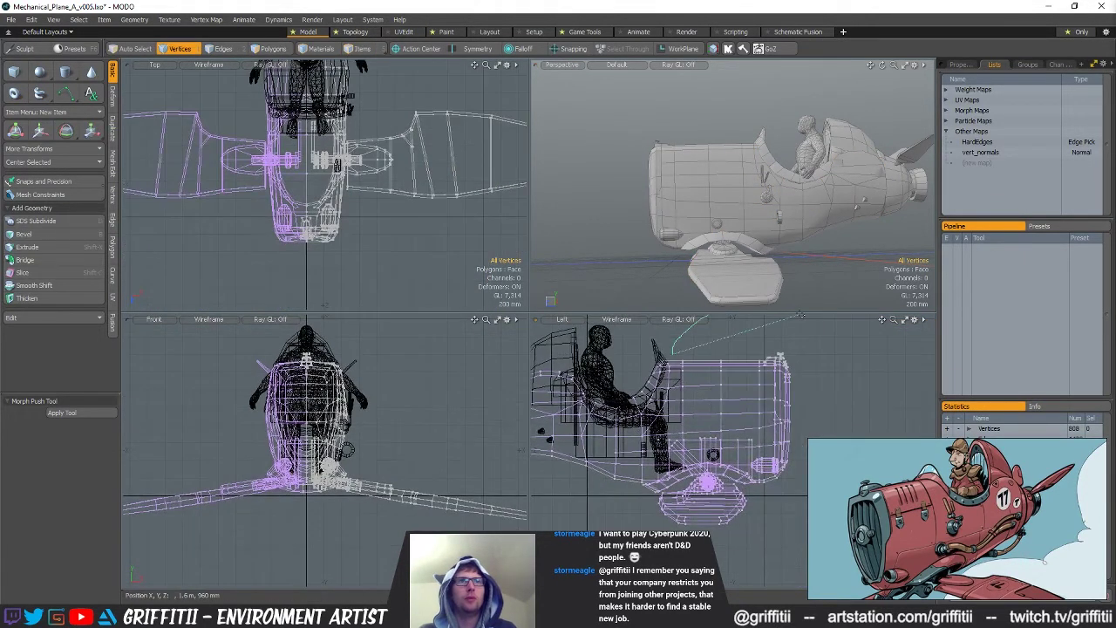
Select the vertices of the front fuselage, wing and attached fittings, and try moving them toward the tail
mouse_move(710, 345)
right_mouse_down()
mouse_move(713, 314)
mouse_move(863, 471)
mouse_move(713, 478)
right_mouse_up()
mouse_move(713, 424)
right_mouse_down("shift")
mouse_move(658, 436)
mouse_move(648, 460)
mouse_move(614, 479)
mouse_move(811, 513)
right_mouse_up("shift")
mouse_move(802, 244)
left_mouse_down("alt")
mouse_move(811, 231)
mouse_move(800, 244)
left_mouse_up("alt")
key("1")
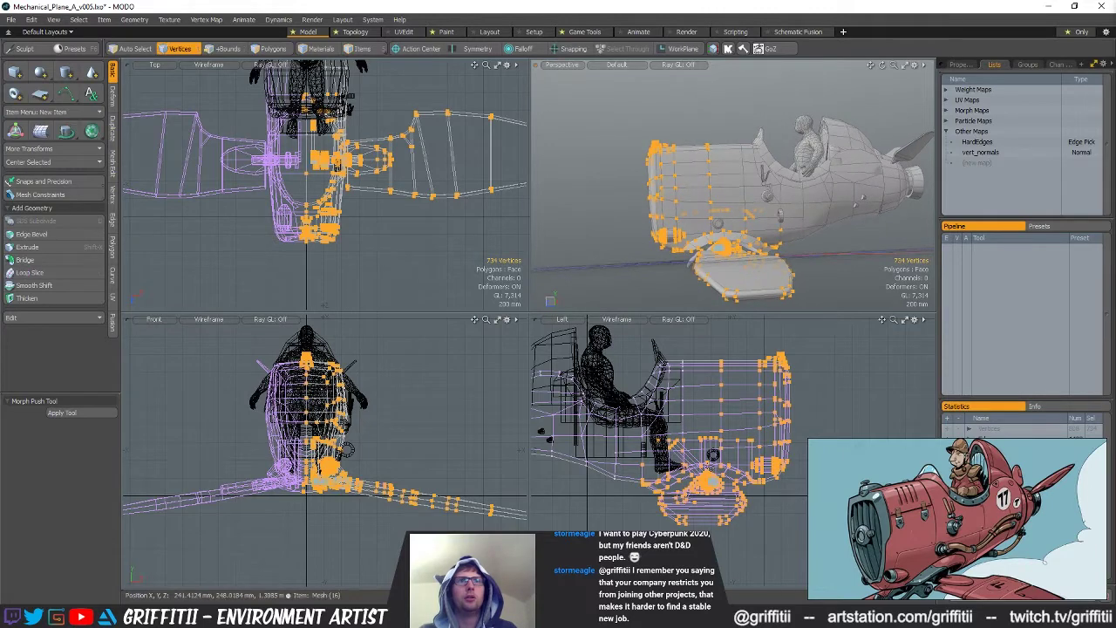
key("w")
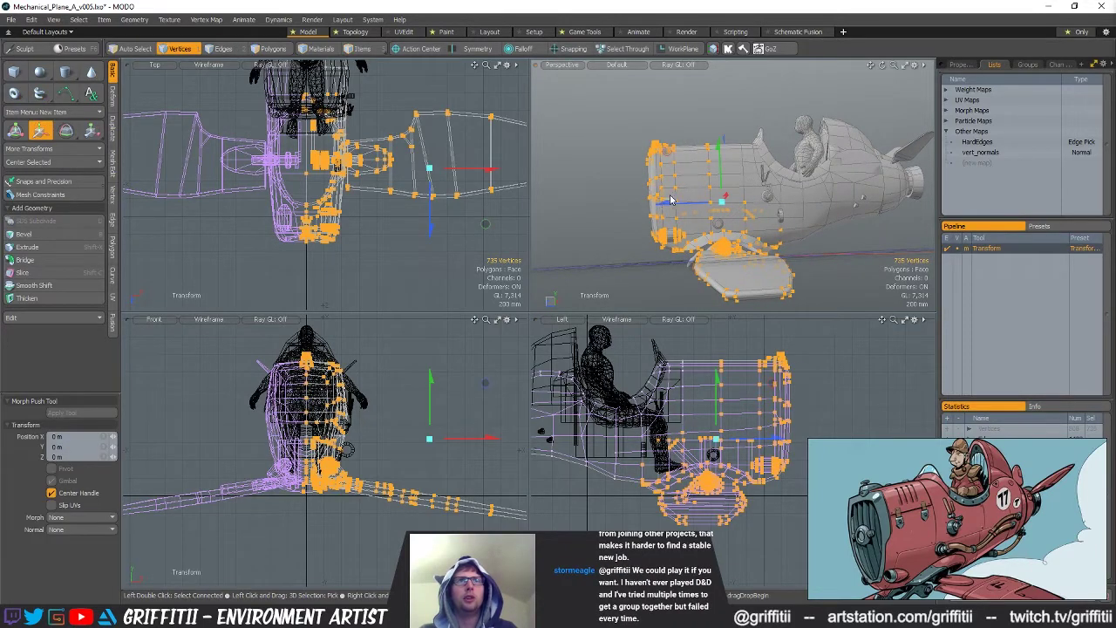
left_click_drag(667, 200, 673, 199)
left_click_drag(482, 219, 485, 223)
Include the small round side fitting in the edited meshes and move the selected front-section vertices 100 mm toward the tail
key("5")
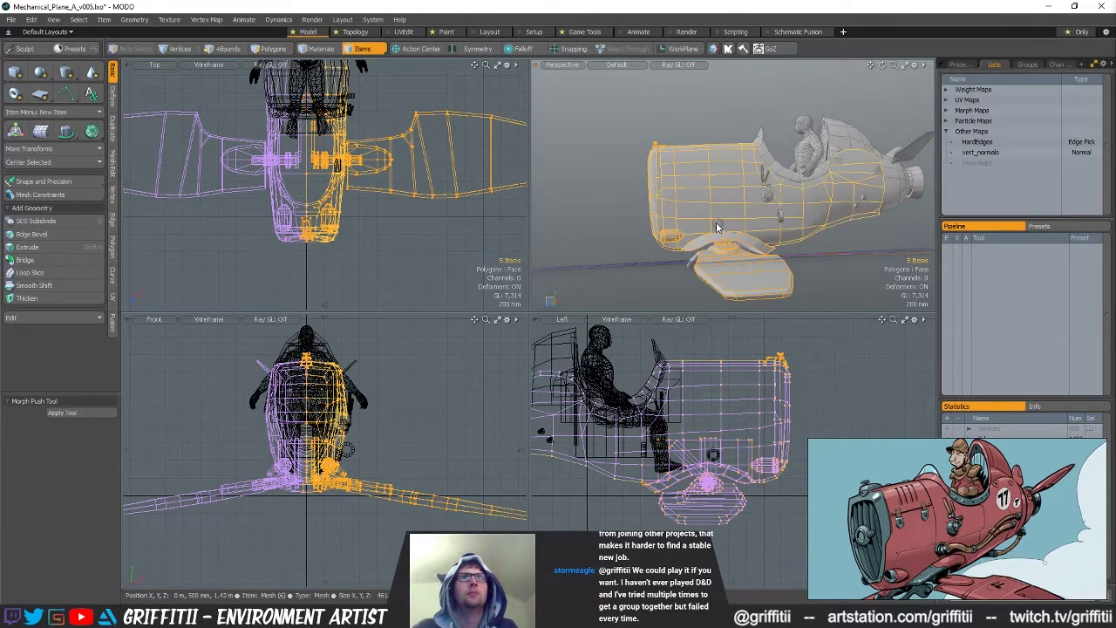
key("1")
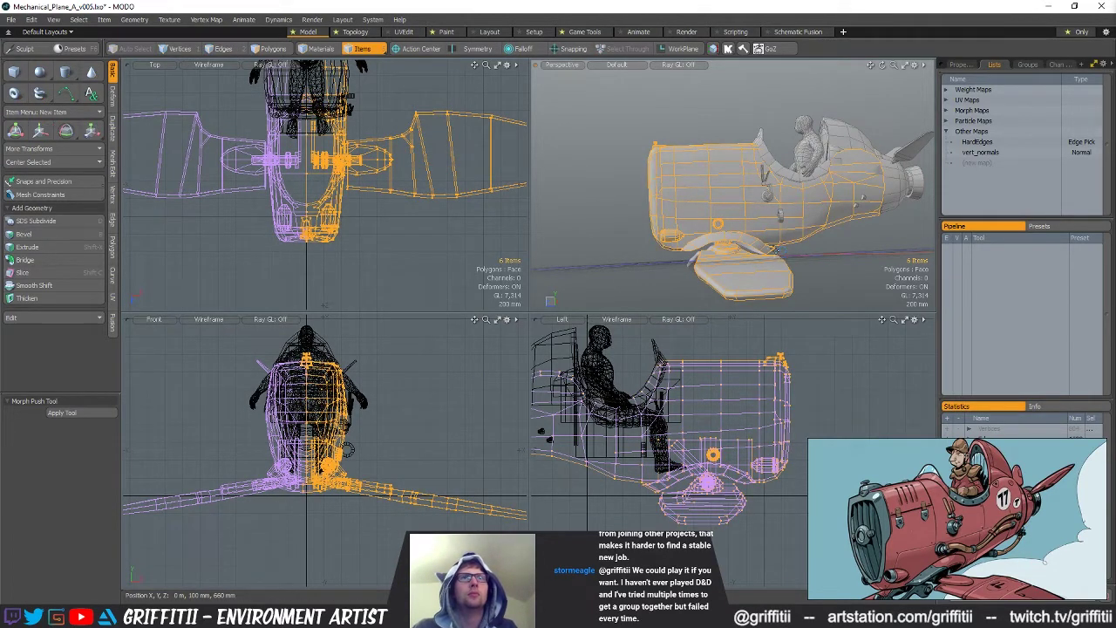
key("w")
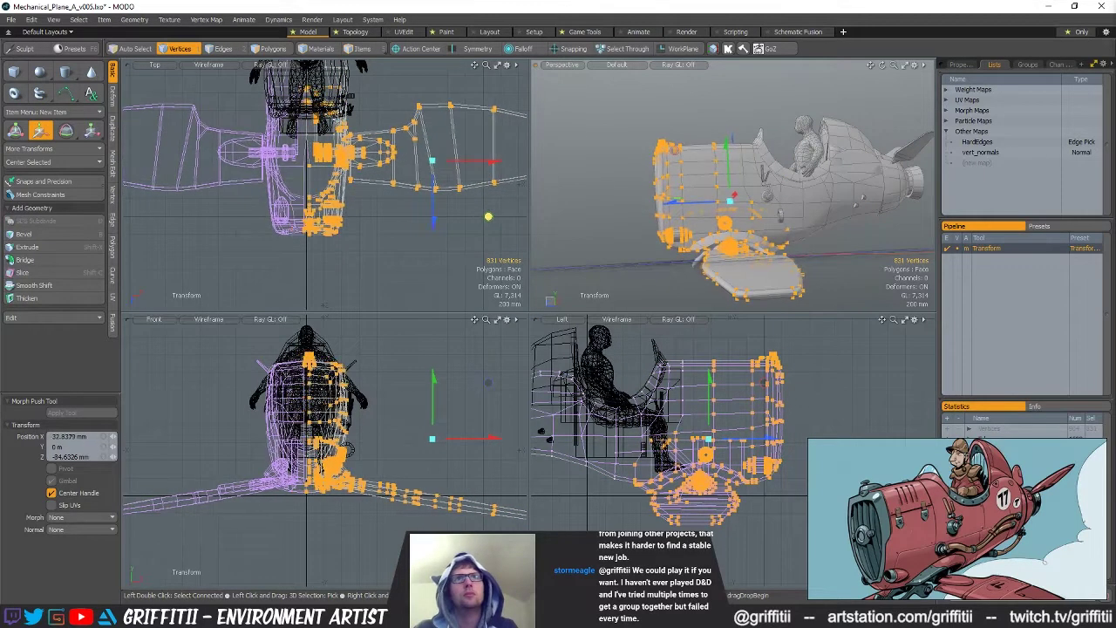
left_click_drag(678, 209, 741, 231)
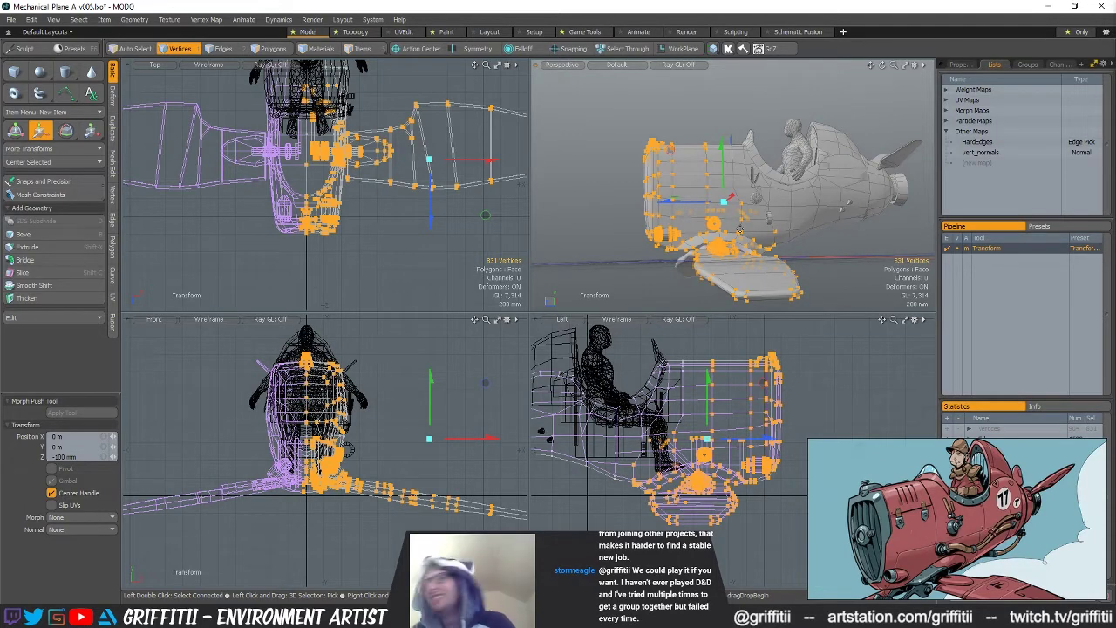
Try a Z offset of -90 mm for the selected front-section vertices
left_click_drag(740, 229, 774, 247, "alt")
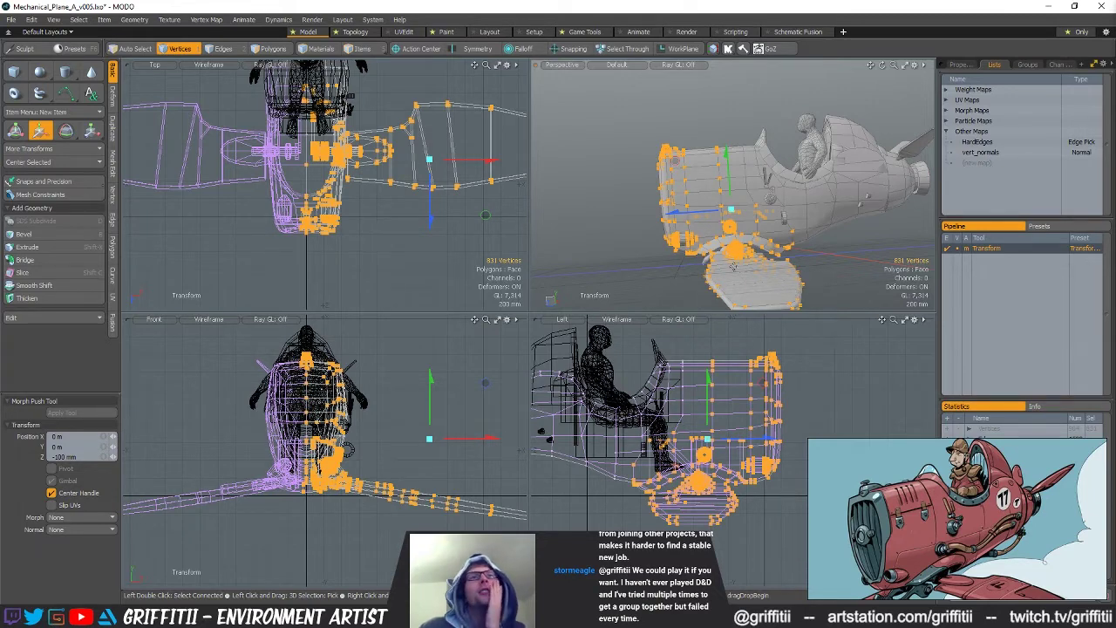
left_click_drag(729, 193, 730, 184, "alt")
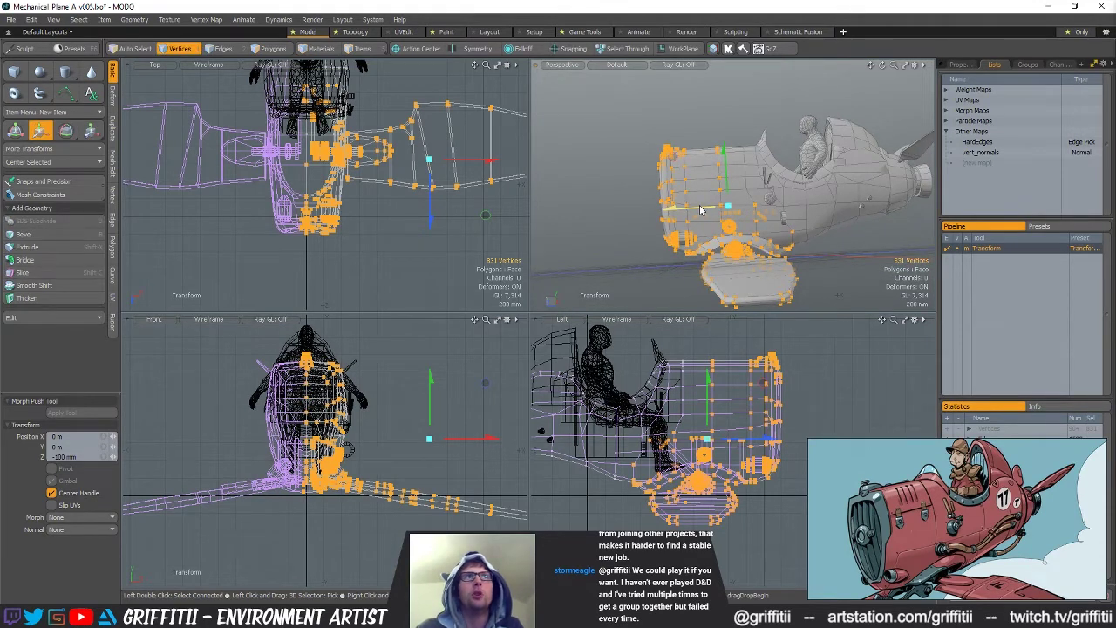
mouse_move(700, 211)
left_mouse_down()
mouse_move(689, 212)
mouse_move(716, 206)
left_mouse_up()
left_click_drag(784, 392, 777, 403, "alt+shift")
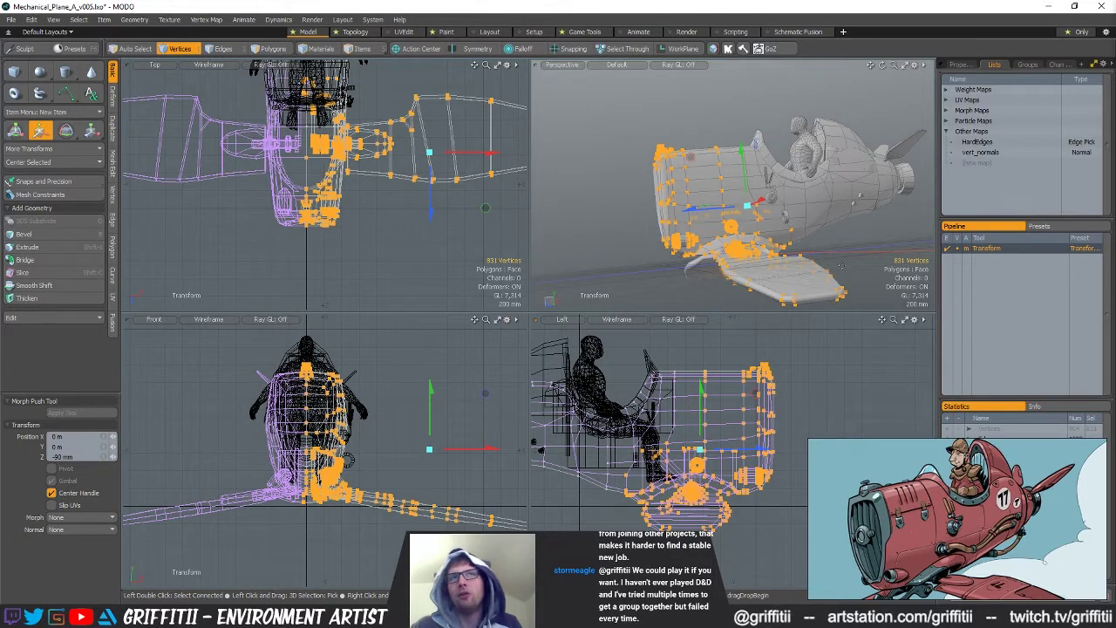
Set the Z offset of the selected front fuselage and wing vertices to -110 mm and clear the selection
left_click_drag(794, 242, 720, 230, "alt")
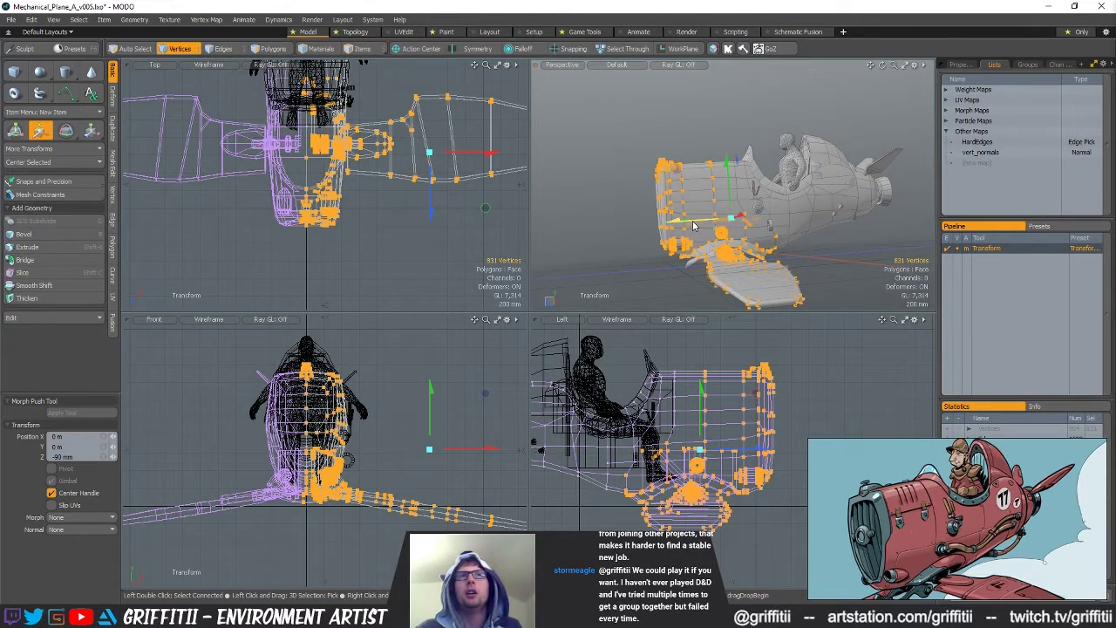
left_click_drag(717, 227, 756, 220, "alt")
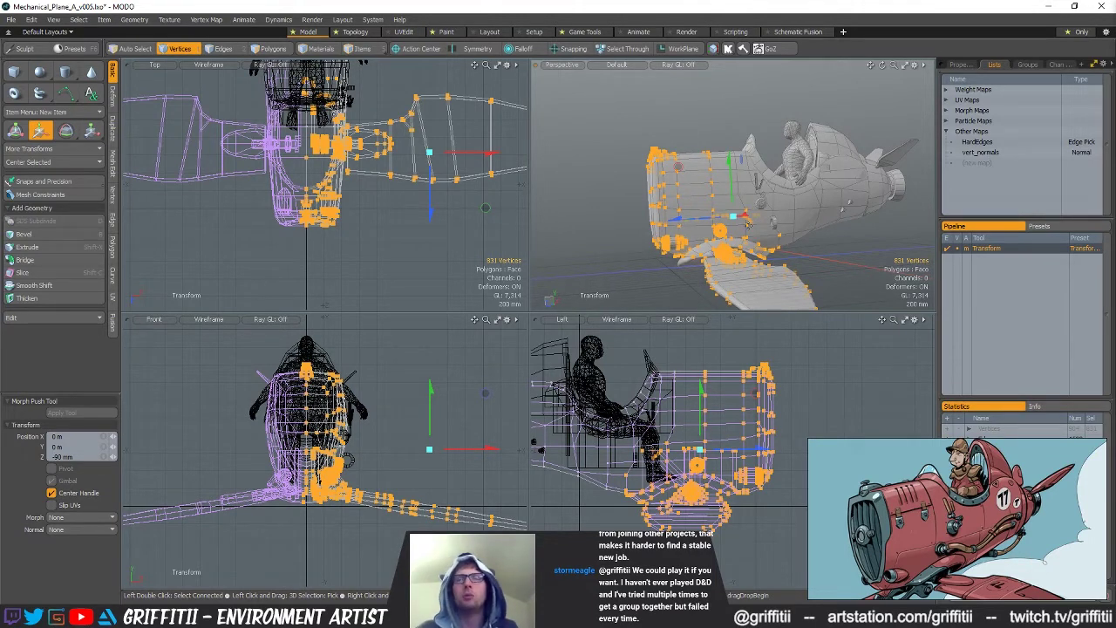
left_click_drag(732, 237, 773, 215, "alt")
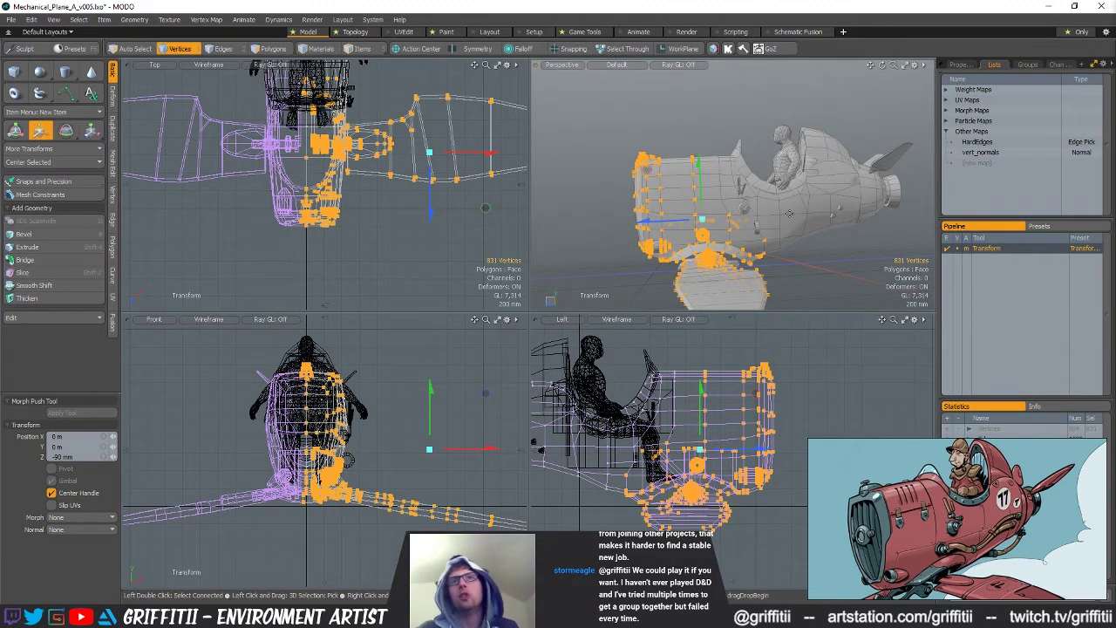
left_click_drag(789, 212, 764, 212, "alt")
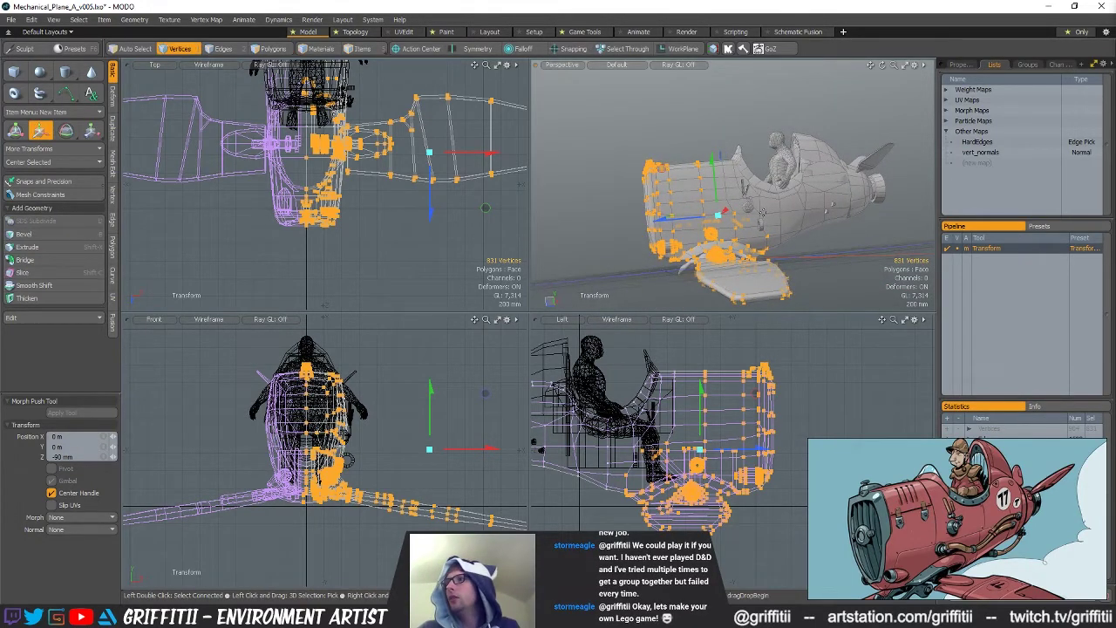
left_click_drag(762, 212, 709, 209, "alt")
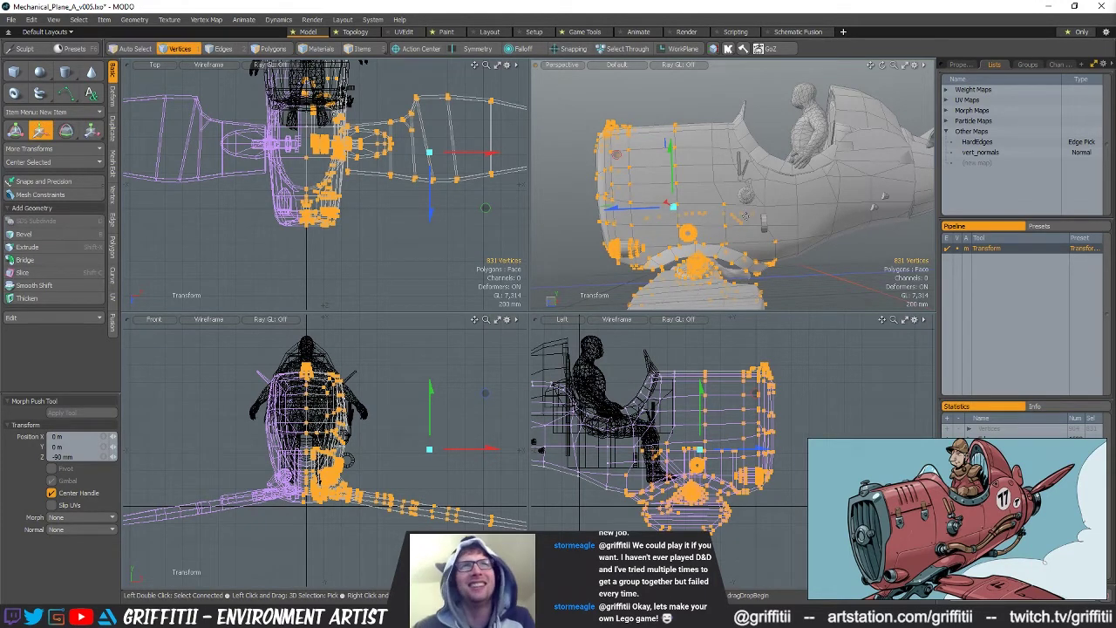
left_click_drag(746, 211, 786, 212, "alt")
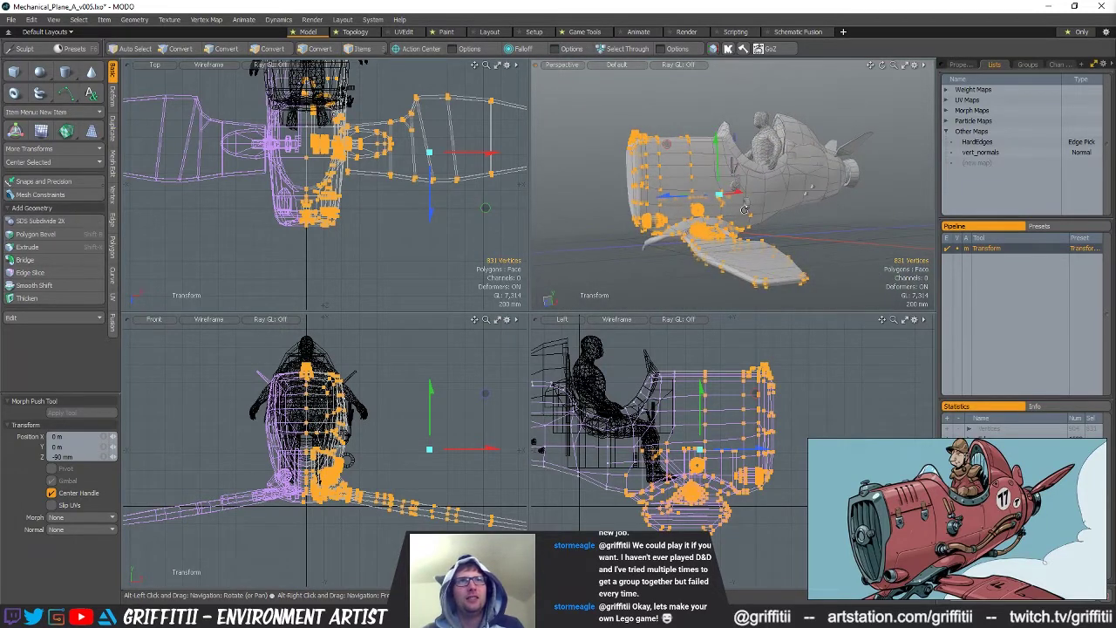
left_click_drag(755, 209, 764, 224, "alt")
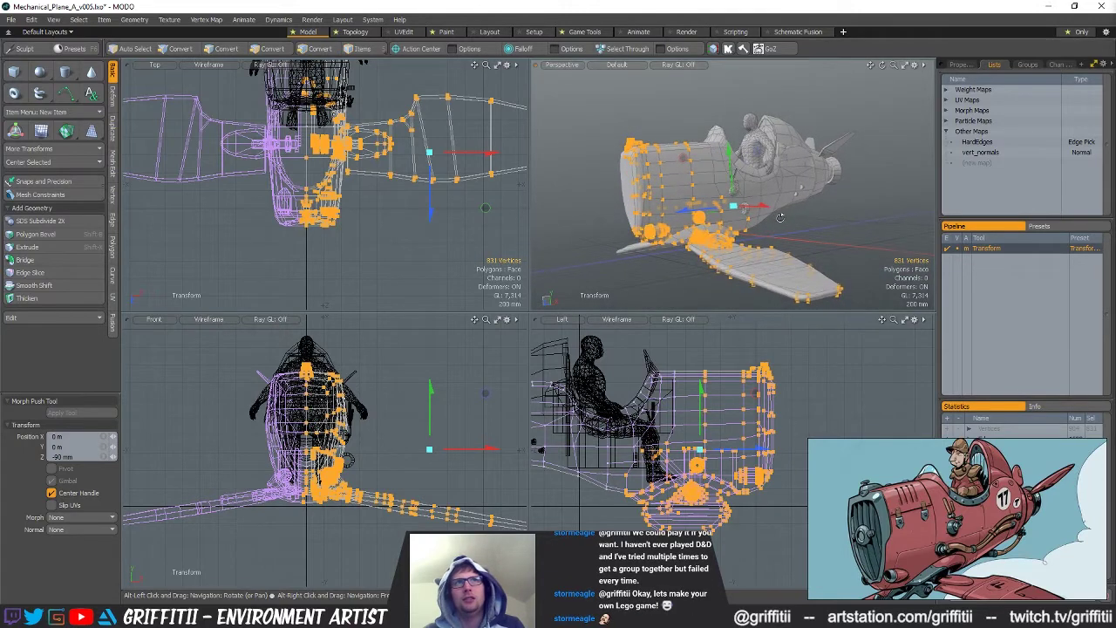
mouse_move(719, 224)
left_mouse_down("alt")
mouse_move(777, 226)
mouse_move(742, 234)
mouse_move(694, 197)
mouse_move(737, 230)
left_mouse_up("alt")
left_click_drag(668, 187, 789, 196, "alt")
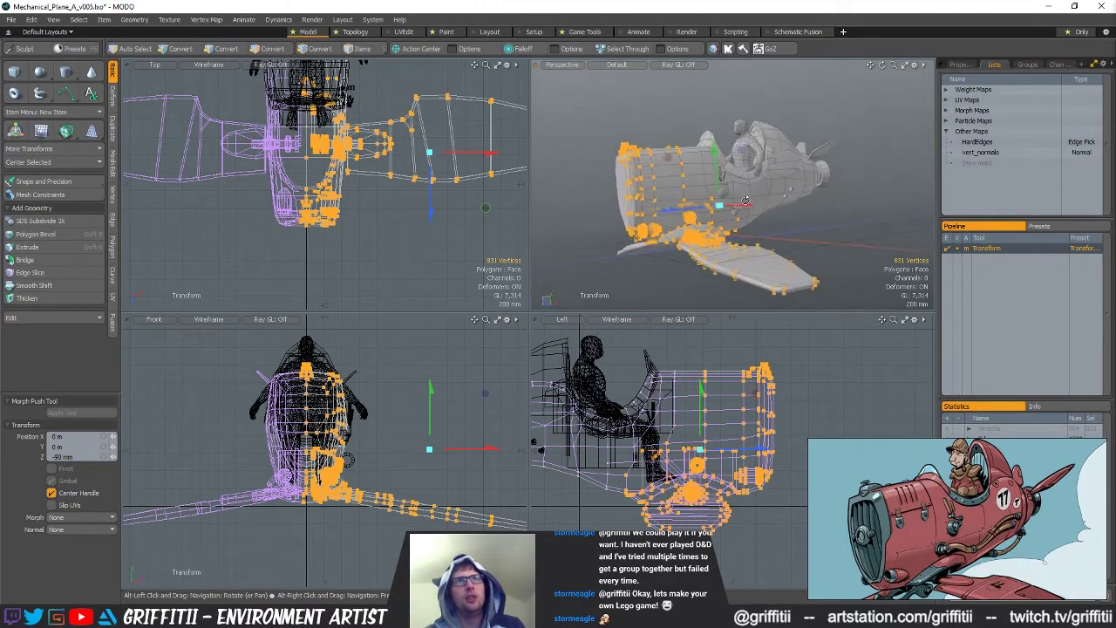
left_click_drag(699, 208, 810, 173)
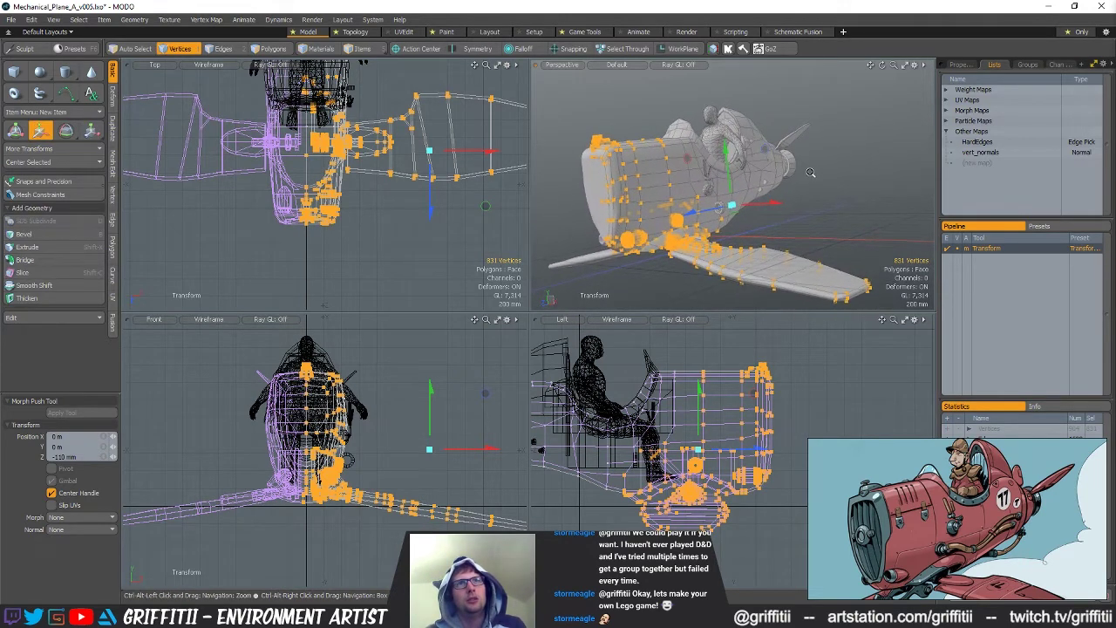
key("Escape")
key("Escape")
Move the polygons of the small round fitting above the wing mount toward the tail along Z
left_click_drag(780, 213, 717, 202, "alt")
key("space")
key("space")
key("w")
left_click_drag(617, 215, 608, 216)
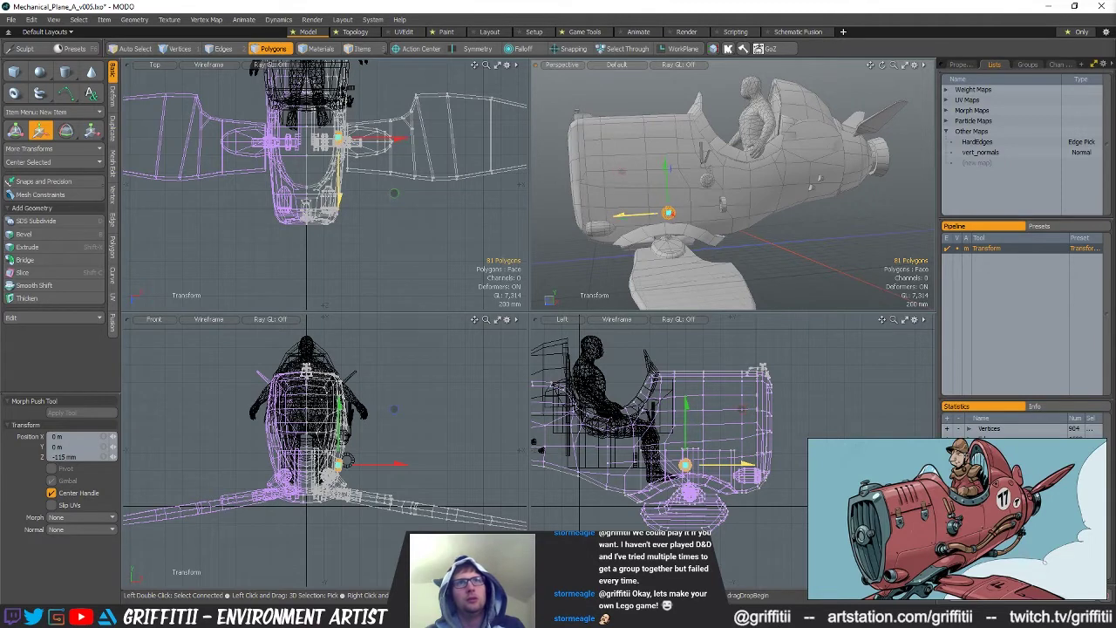
left_click_drag(609, 216, 623, 214)
left_click_drag(767, 253, 734, 226, "alt")
key("5")
key("3")
double_click(719, 216)
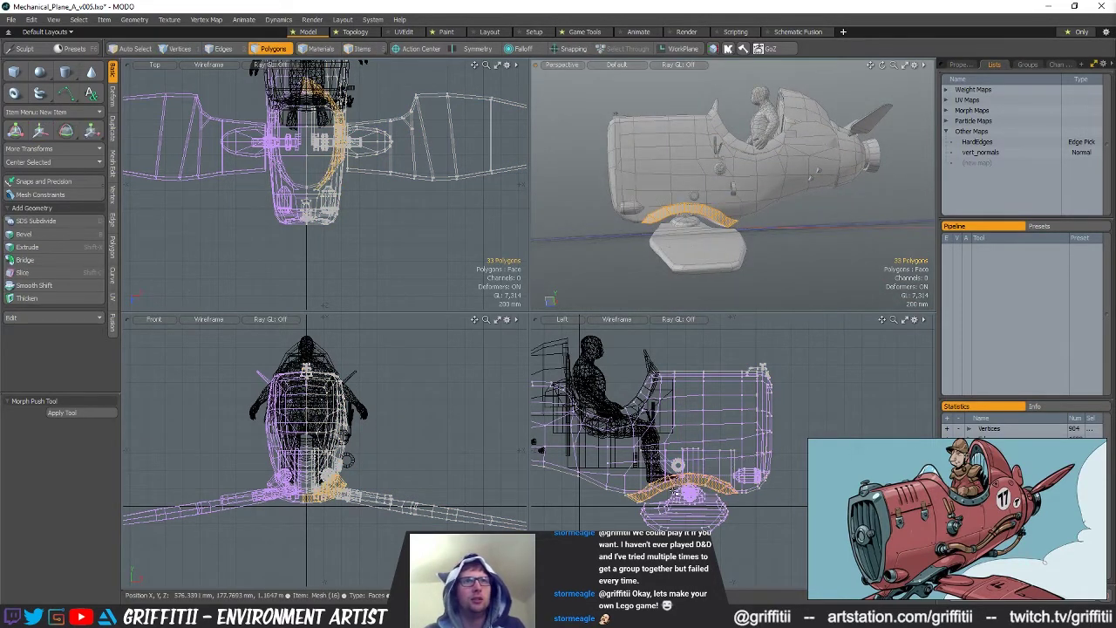
scroll(686, 492, "up", 2)
double_click(396, 153, "shift")
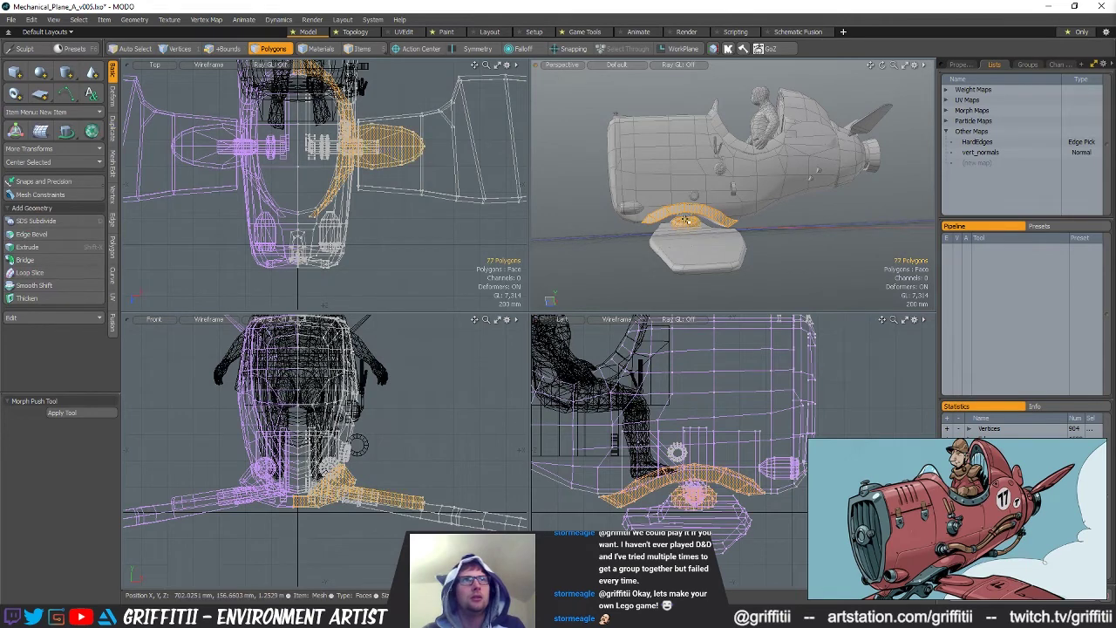
left_click_drag(357, 170, 318, 222, "alt+shift")
key("5")
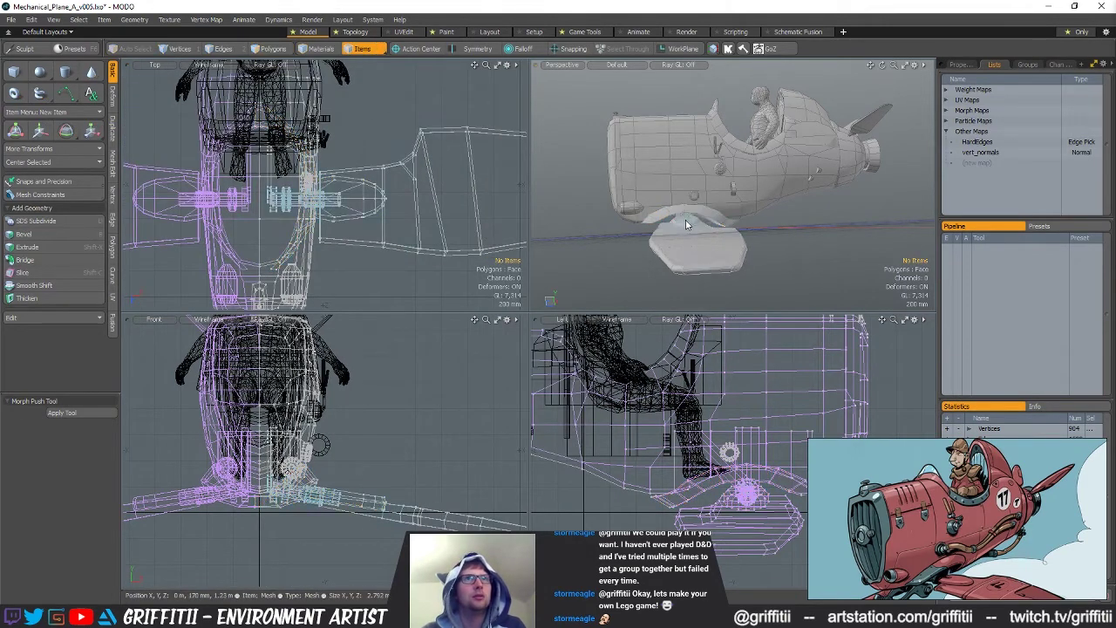
Make the arched bracket's mesh above the wing mount active and select all its polygons
left_click(696, 216)
key("3")
mouse_move(737, 235)
left_mouse_down("alt")
mouse_move(749, 245)
mouse_move(741, 217)
left_mouse_up("alt")
left_click(401, 110)
key("r")
key("q")
double_click(717, 221)
Scale the arched bracket to 81% along Z, and to 122% along Y from its base
key("r")
key("q")
key("r")
left_click_drag(643, 226, 654, 226)
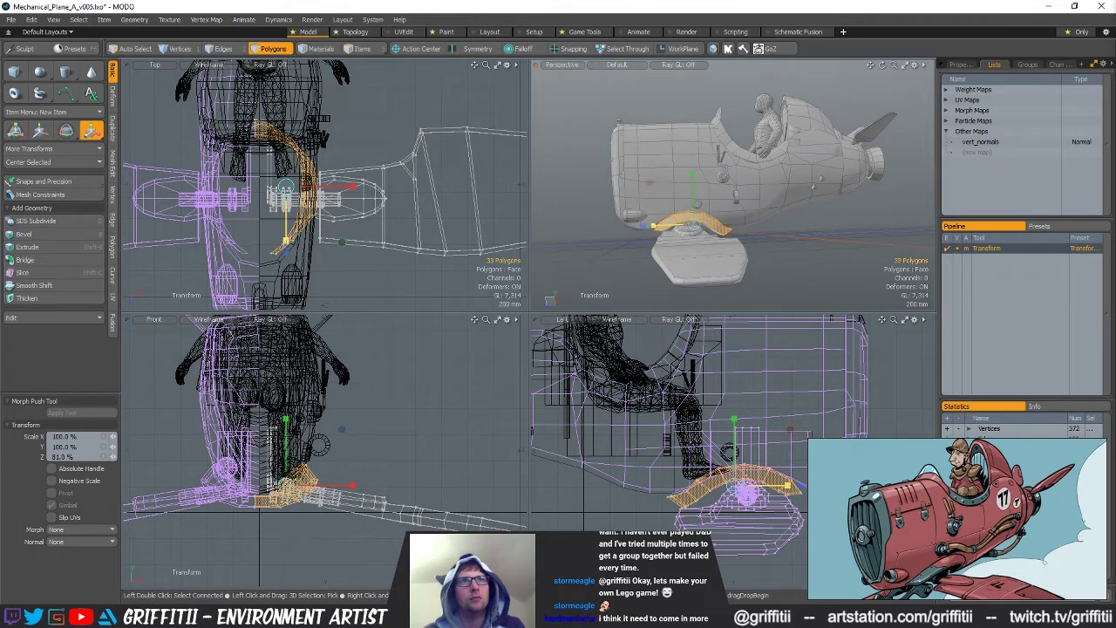
left_click(687, 508)
left_click_drag(687, 443, 688, 429)
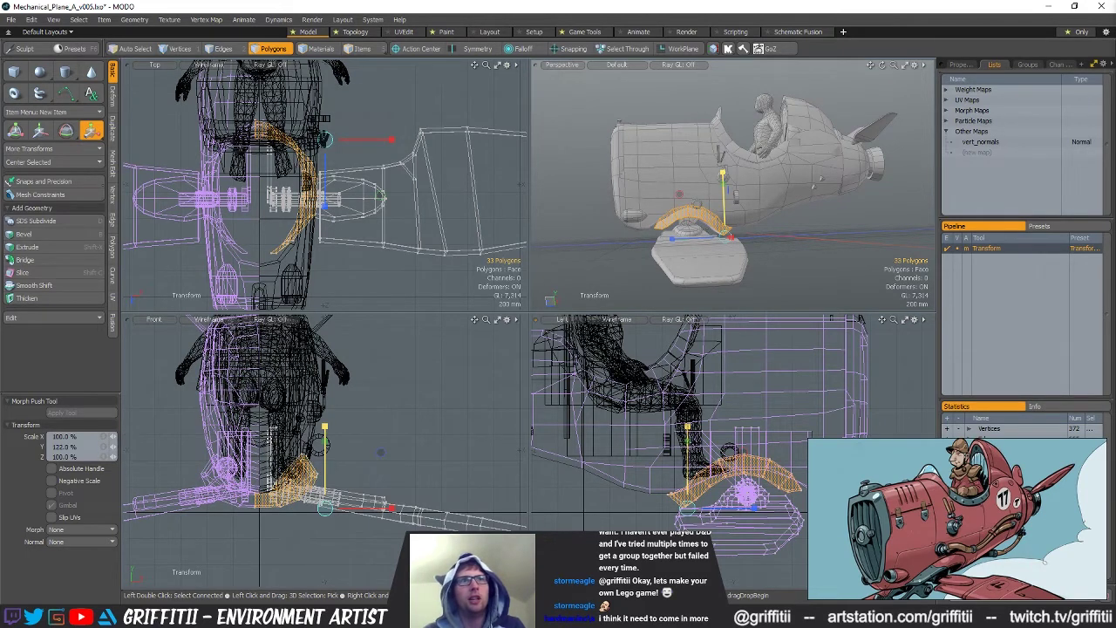
Reduce the selection to the arched bracket's lower-edge vertices and scale them outward along X
left_click_drag(270, 473, 284, 466, "alt")
key("alt+1")
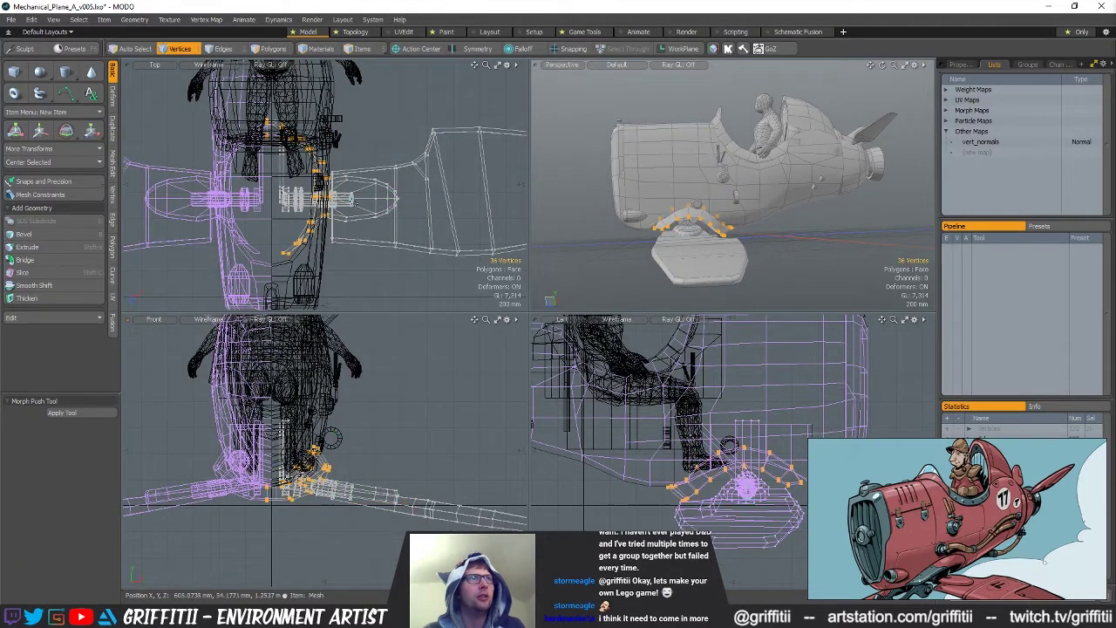
mouse_move(686, 495)
right_mouse_down()
mouse_move(731, 415)
mouse_move(736, 432)
right_mouse_up()
right_click_drag(797, 485, 802, 470, "ctrl")
key("r")
left_click_drag(730, 235, 825, 235, "alt")
left_click_drag(365, 482, 376, 483)
left_click_drag(697, 218, 723, 216, "alt")
key("q")
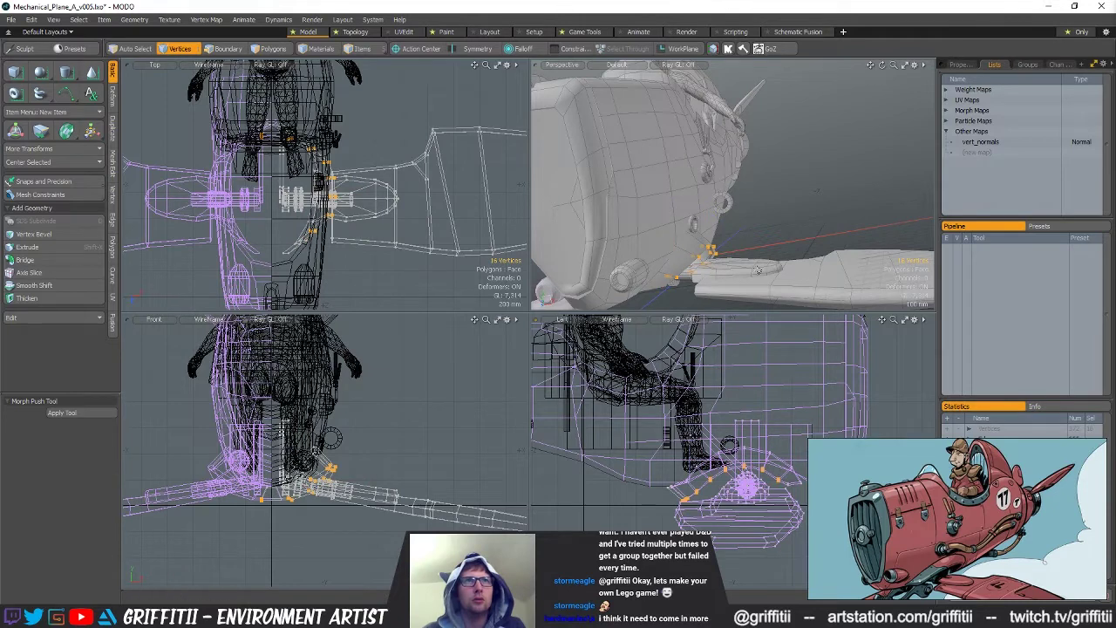
Raise the arched bracket's lower-edge vertices slightly
key("w")
left_click_drag(757, 269, 775, 260, "alt")
left_click_drag(718, 208, 720, 198)
left_click_drag(354, 424, 355, 423)
left_click_drag(750, 192, 797, 225, "alt")
key("space")
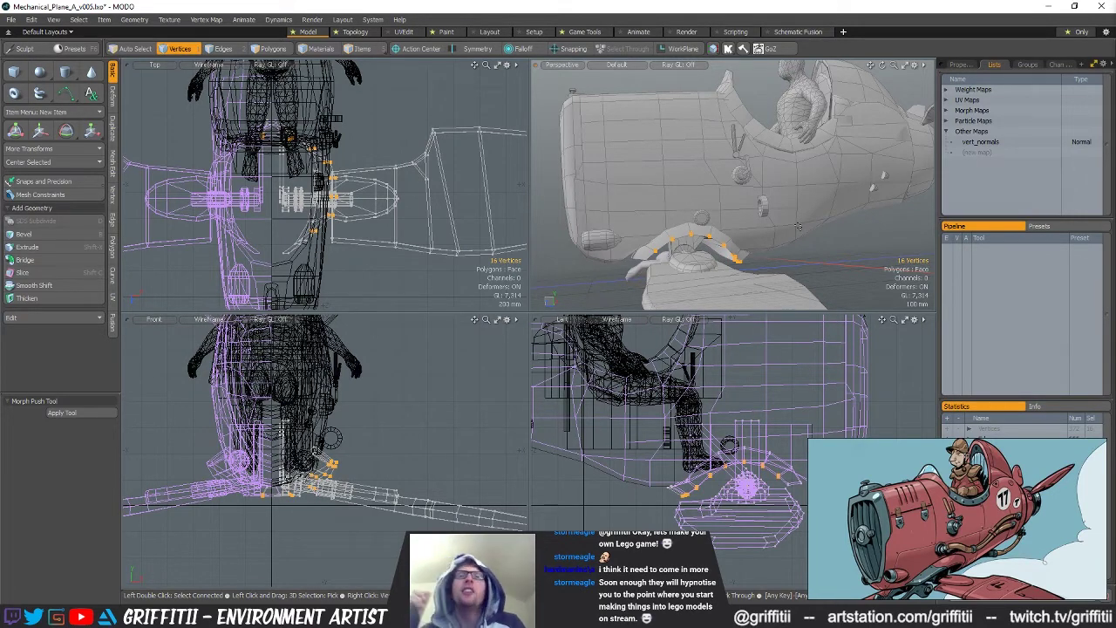
Deselect part of the bracket's lower-edge vertices in the top view and nudge the remaining ones
left_click_drag(797, 227, 721, 202, "alt")
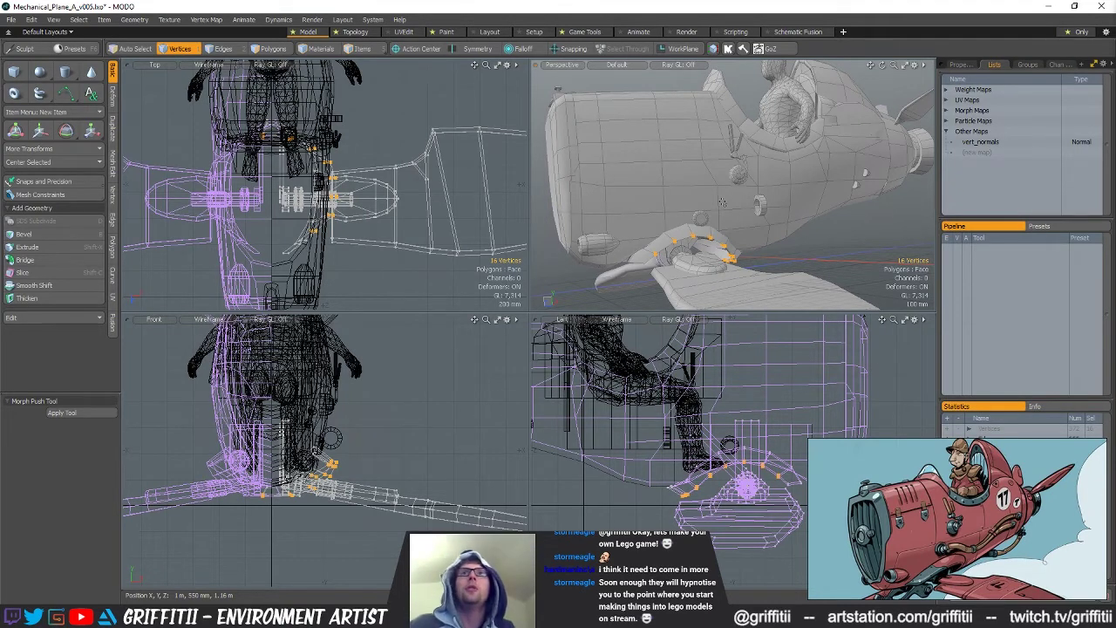
left_click_drag(718, 214, 751, 287, "alt")
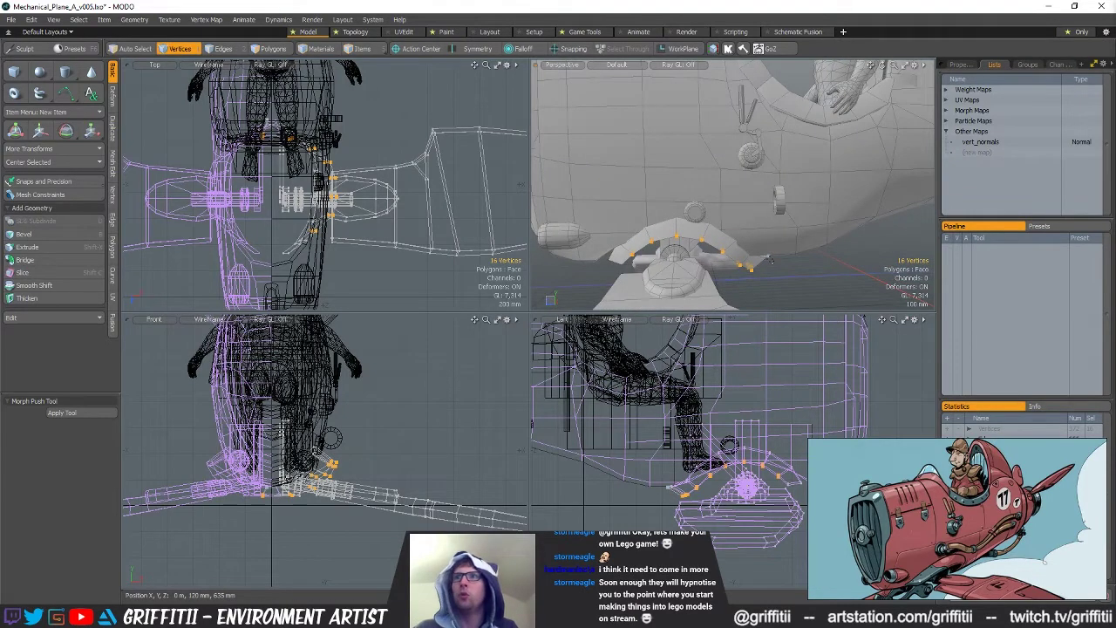
left_click_drag(803, 275, 747, 174, "alt")
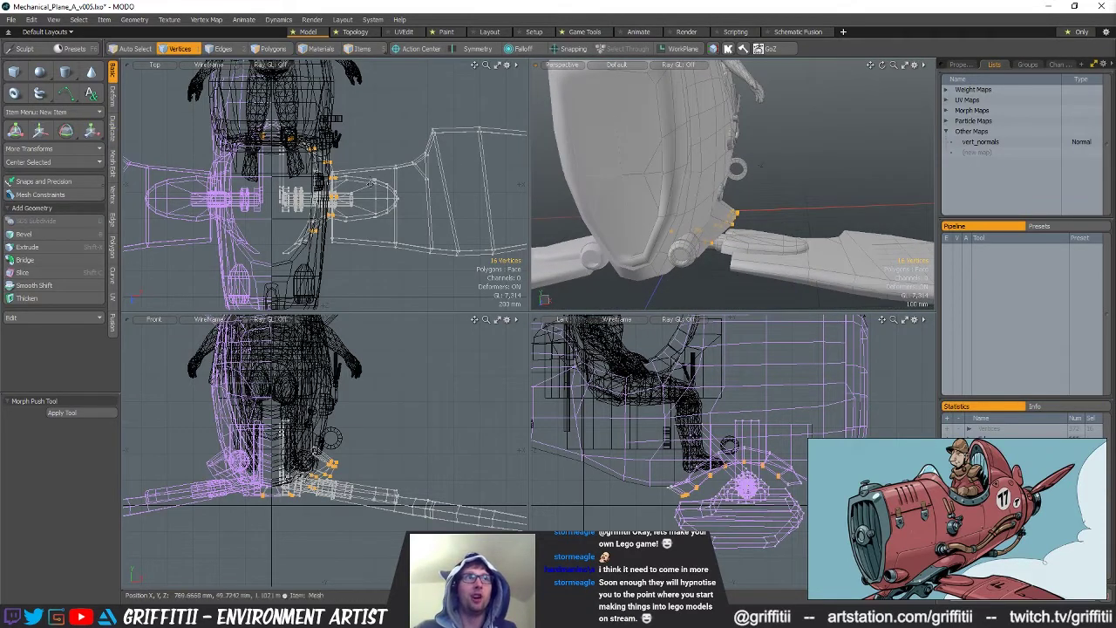
scroll(372, 215, "up", 2)
right_click_drag(372, 217, 375, 218, "ctrl")
key("w")
left_click_drag(382, 249, 386, 253)
Apply a vertex-map command to the vert_normals map of the arched bracket's mesh
left_click_drag(761, 166, 983, 166, "alt")
key("Escape")
right_click(985, 142)
left_click(988, 154)
left_click_drag(863, 187, 653, 146, "alt")
key("2")
double_click(732, 183)
key("w")
key("Escape")
key("Escape")
key("1")
Switch vertex editing to the fuselage mesh and try selecting its lower front side vertices for moving
key("5")
key("1")
left_click_drag(348, 266, 356, 224, "alt+shift")
right_click_drag(357, 215, 383, 253)
mouse_move(750, 150)
left_mouse_down("alt")
mouse_move(680, 166)
mouse_move(623, 159)
mouse_move(693, 200)
mouse_move(640, 180)
mouse_move(762, 192)
left_mouse_up("alt")
key("w")
key("q")
key("Escape")
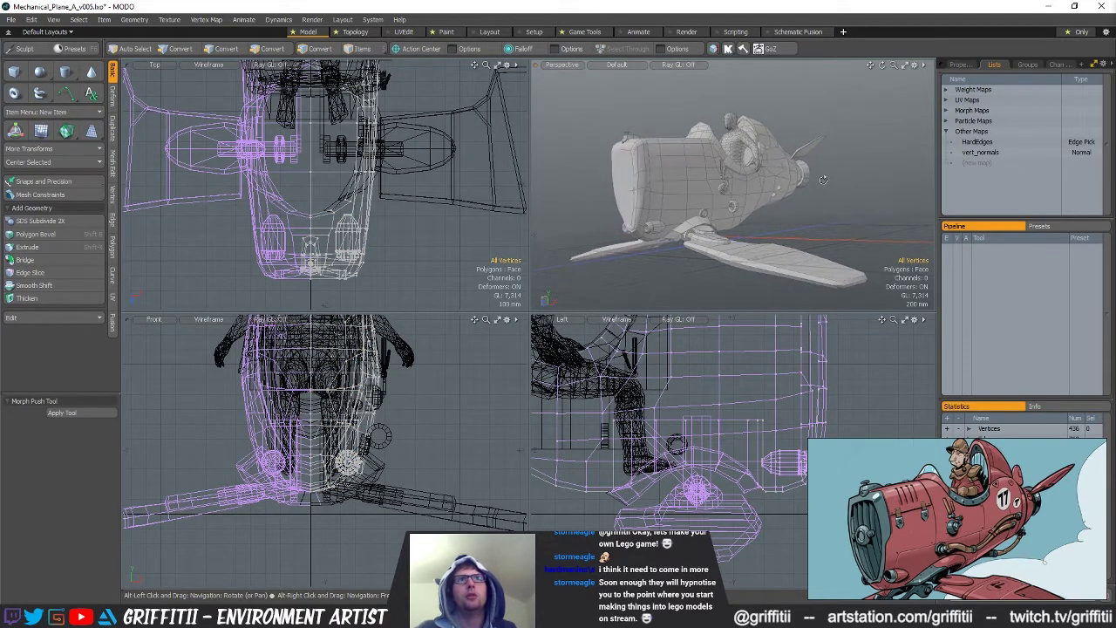
left_click_drag(823, 181, 783, 188, "alt")
scroll(718, 209, "up", 2)
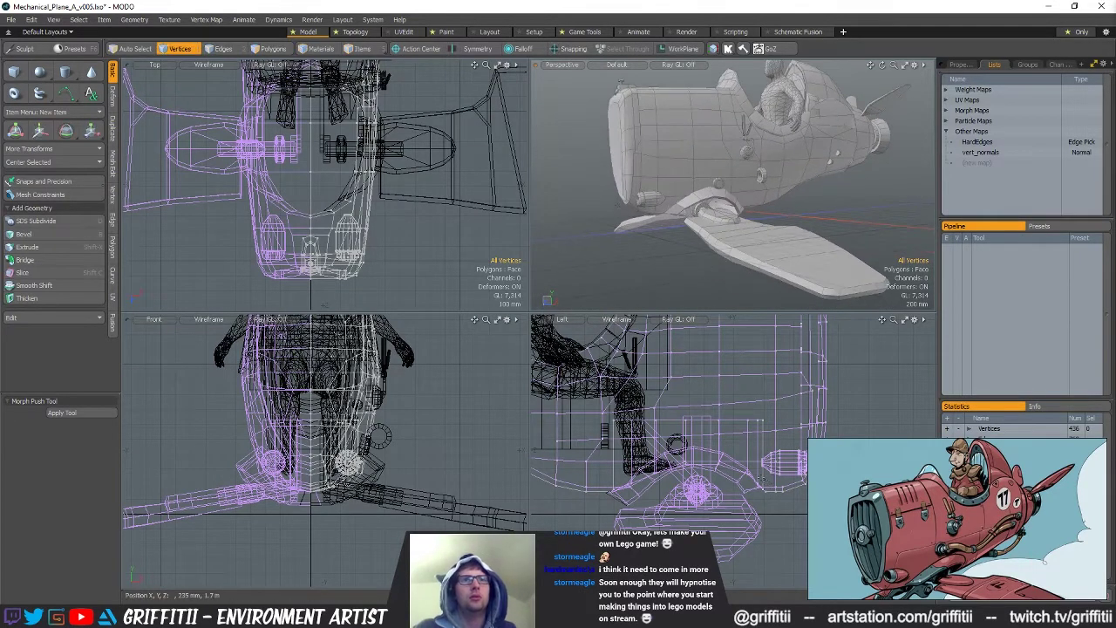
left_click_drag(757, 484, 771, 482)
key("w")
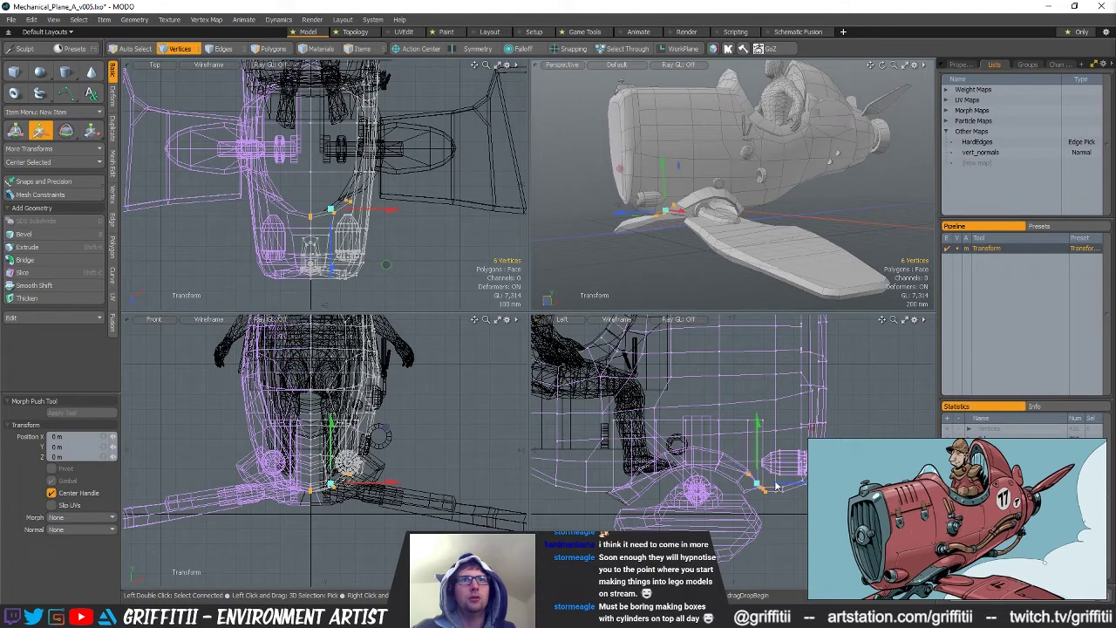
key("Escape")
key("Escape")
Switch from the fuselage to the wing mesh and shift it slightly rearward and down relative to the arched bracket
mouse_move(715, 211)
left_mouse_down("alt")
mouse_move(739, 213)
mouse_move(712, 209)
left_mouse_up("alt")
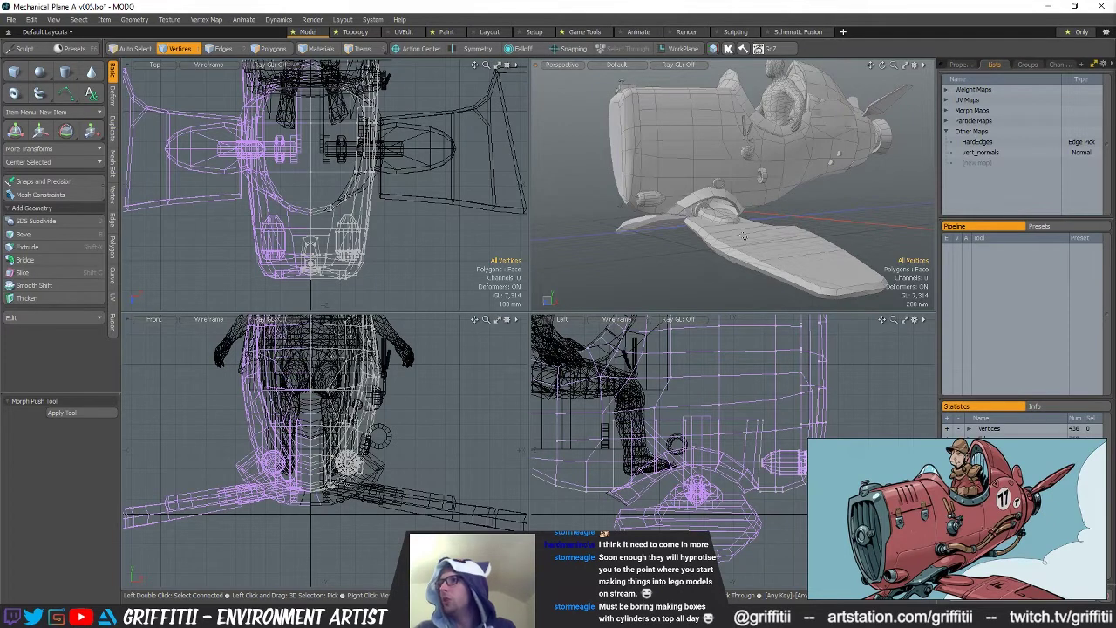
left_click_drag(704, 221, 712, 199, "alt")
key("5")
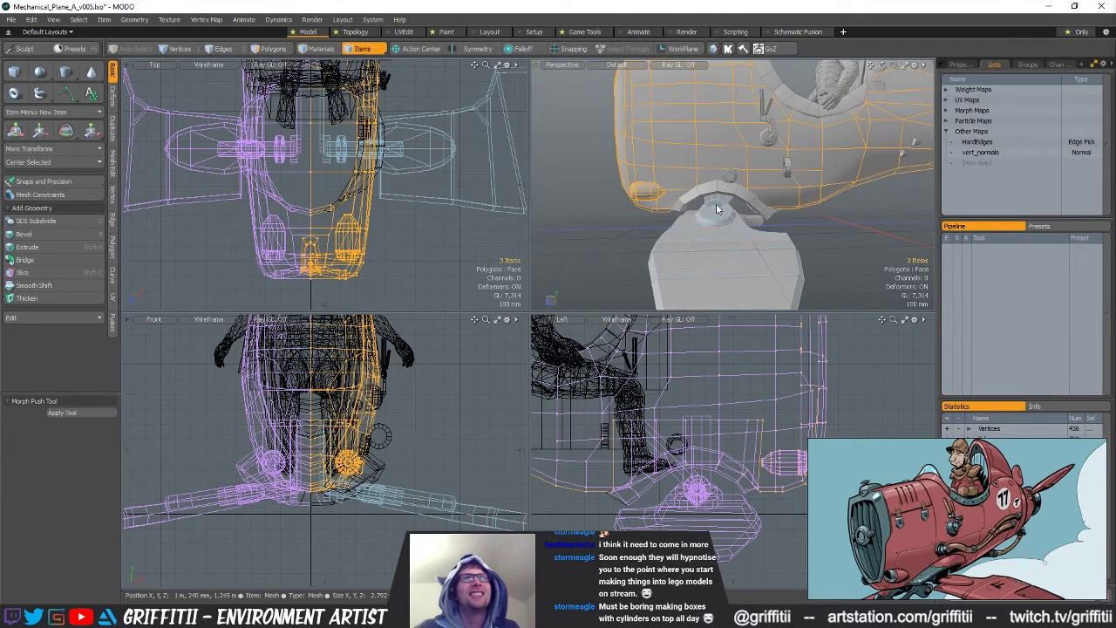
left_click(716, 207)
left_click_drag(783, 243, 792, 235, "alt")
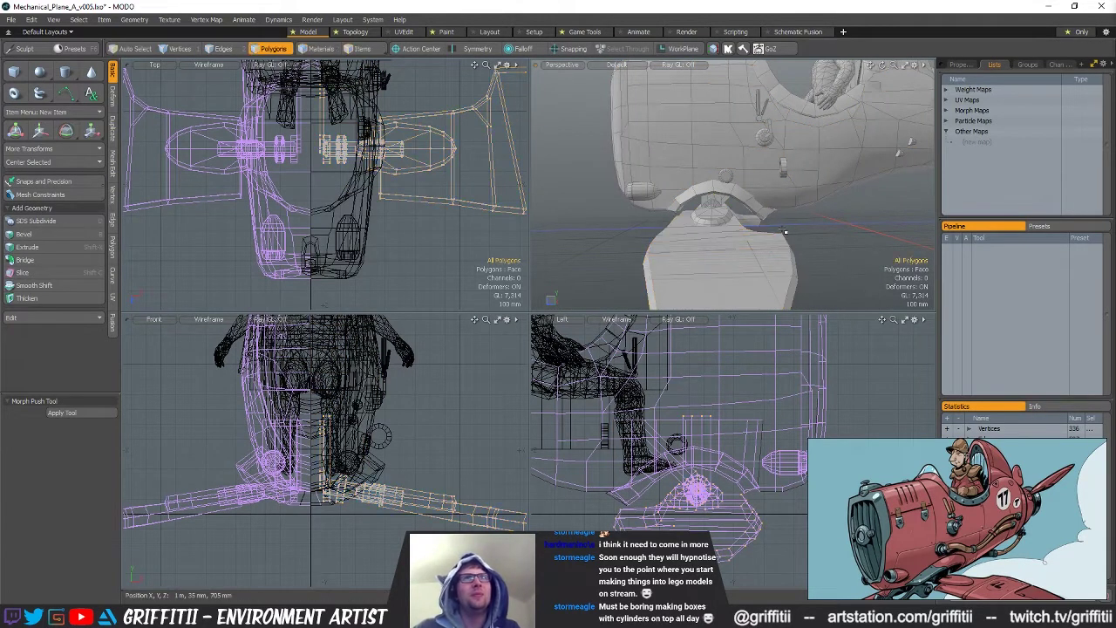
scroll(790, 222, "down", 3)
key("w")
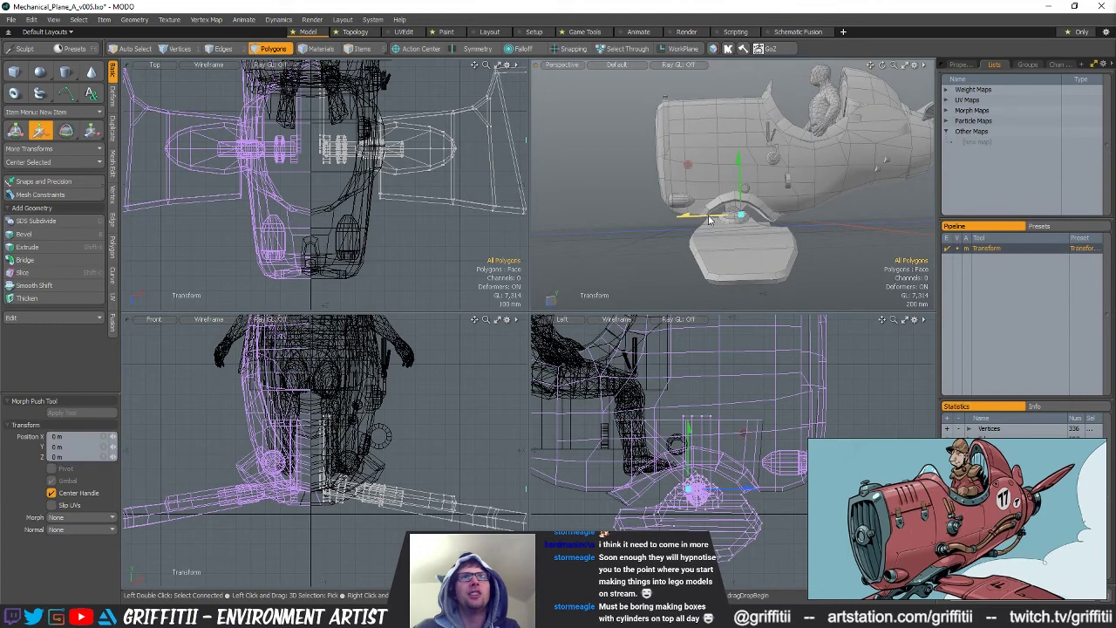
left_click_drag(708, 219, 709, 353, "alt")
key("space")
Raise the inner lower vertex at the arched bracket's front end slightly in the front view
scroll(739, 204, "up", 3)
double_click(726, 179)
left_click(727, 155)
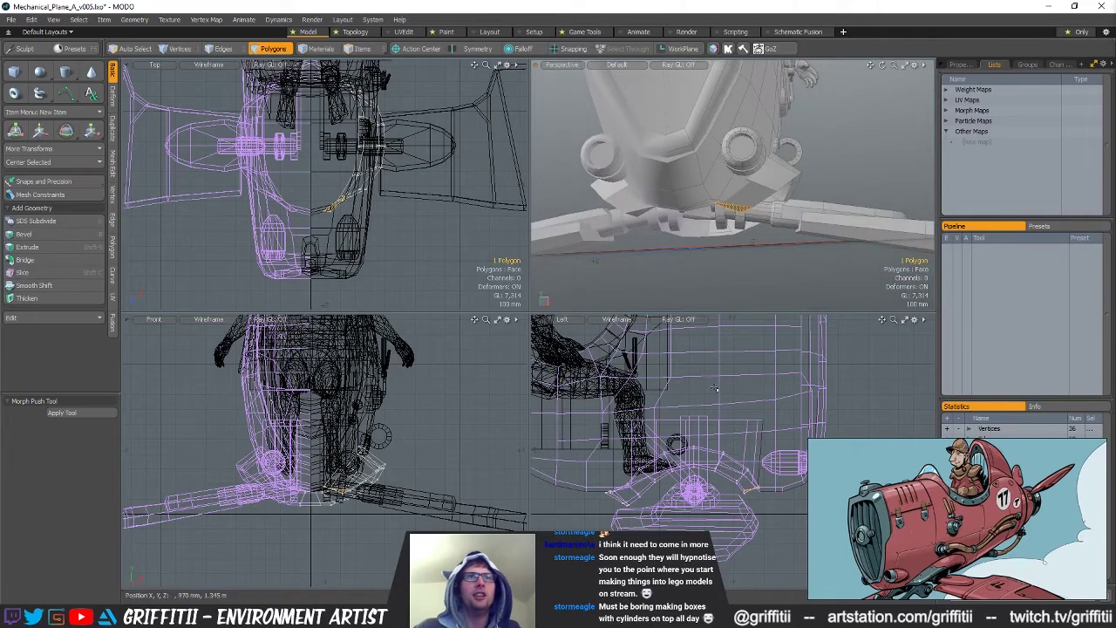
scroll(349, 491, "up", 3)
key("1")
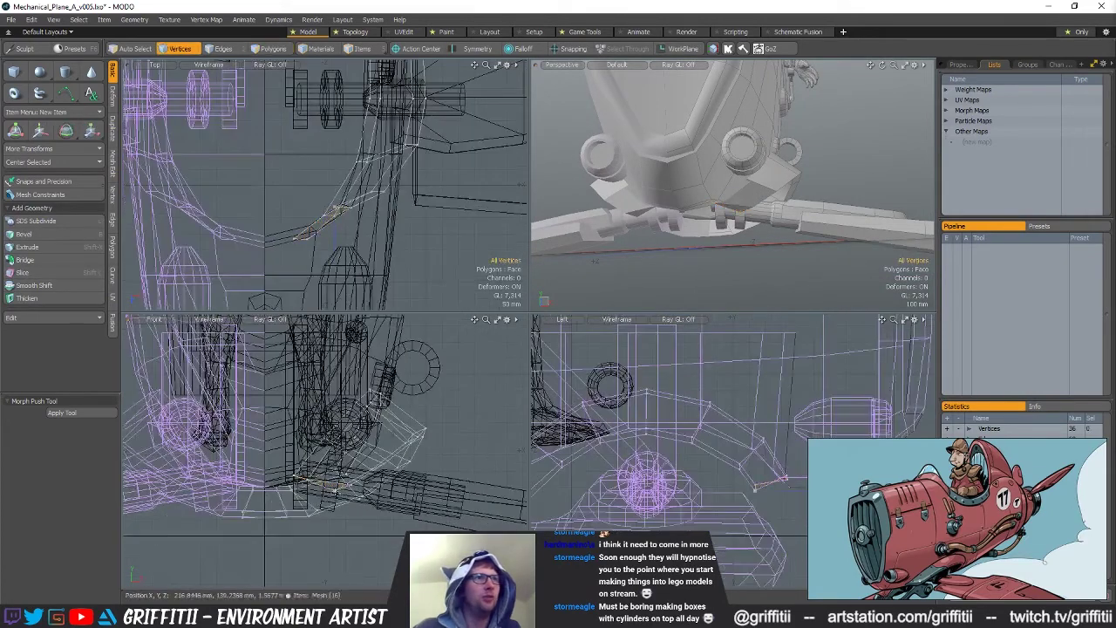
left_click(337, 489)
key("w")
left_click_drag(372, 471, 377, 463)
key("space")
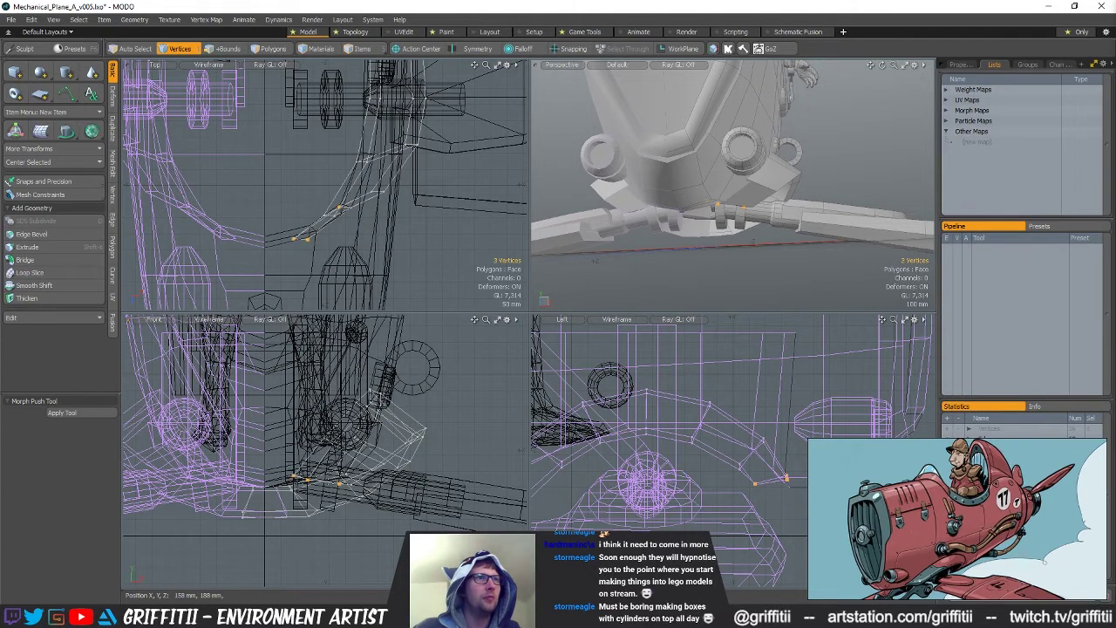
Reposition the three selected vertices at the arched bracket's front tip to refine its outline
key("w")
left_click_drag(804, 160, 702, 199, "alt")
key("space")
key("Escape")
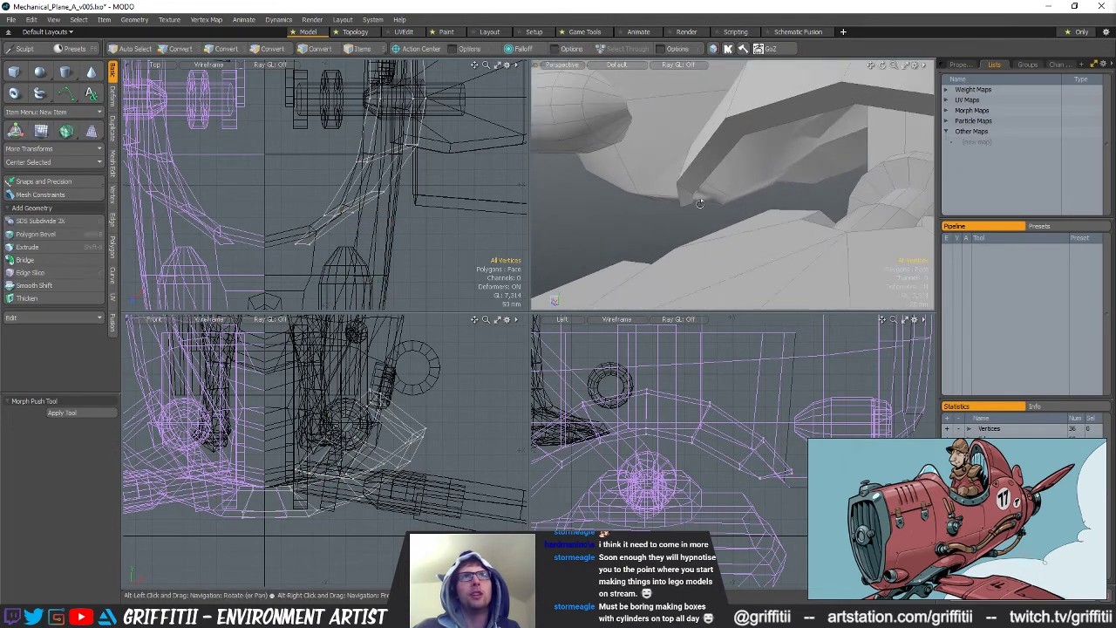
Move the single lower vertex near the bracket's front tip 28 mm in X and -22 mm in Z
left_click(694, 202)
key("w")
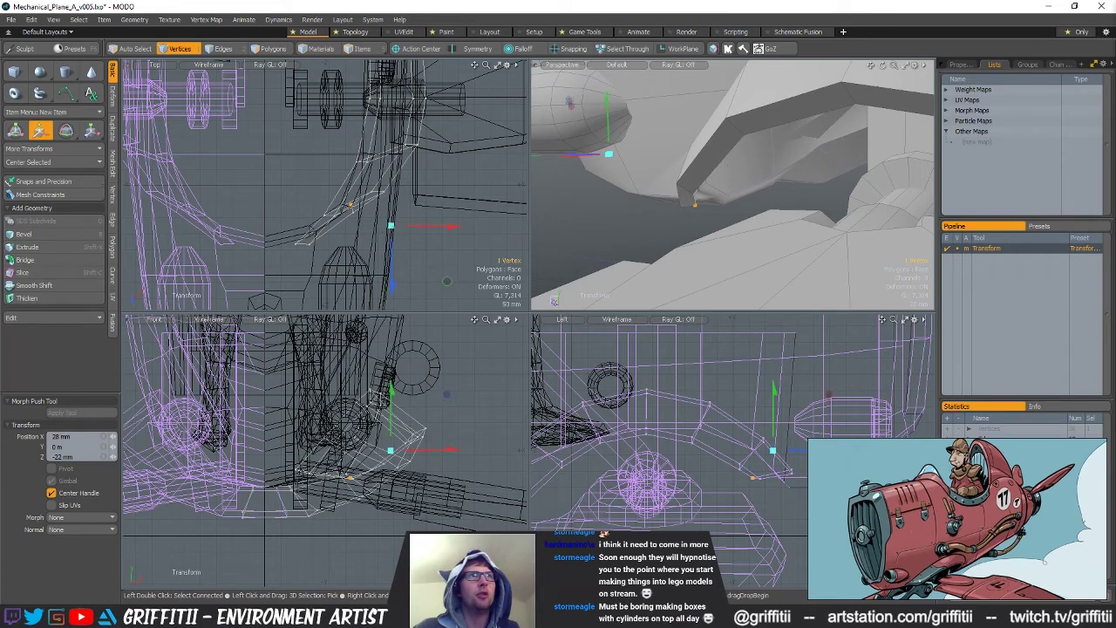
left_click_drag(694, 203, 693, 155, "alt")
Move the cross edge behind the bracket's front tip about 16 mm in X and 21 mm in Z
key("2")
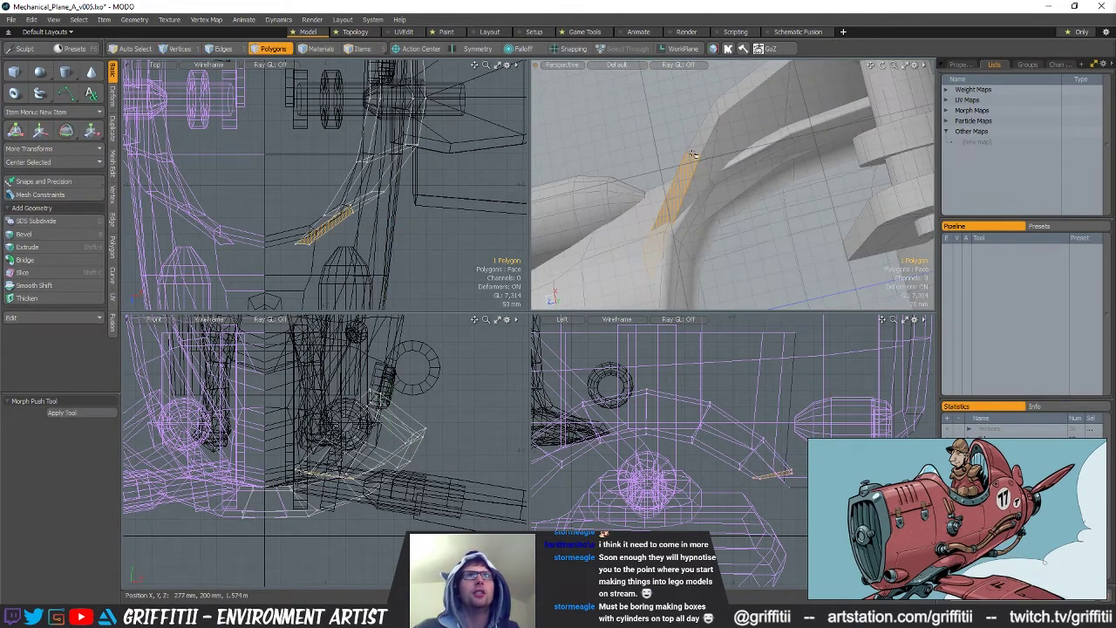
key("2")
left_click(692, 155)
left_click_drag(692, 154, 764, 200, "alt")
key("w")
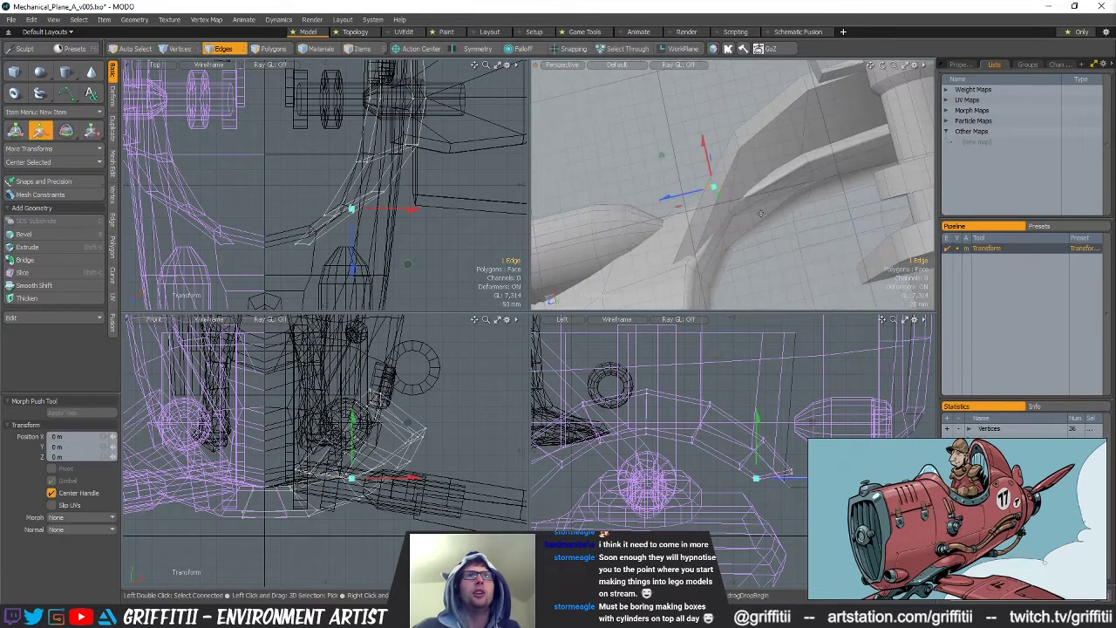
left_click_drag(661, 156, 657, 150)
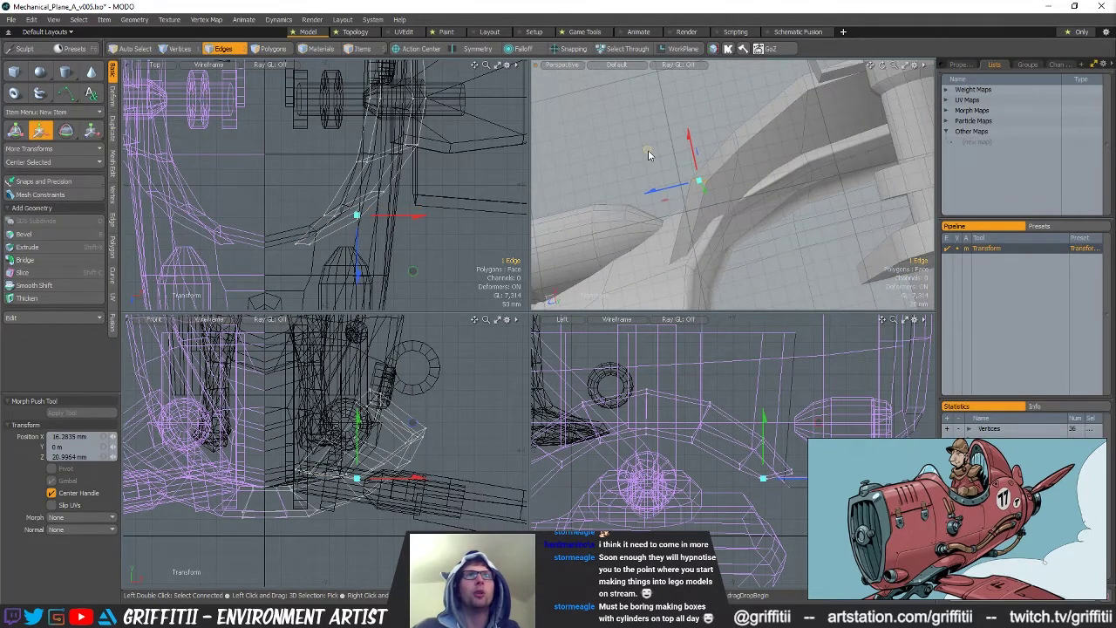
key("q")
Nudge the end edge of the bracket's front tip and rotate it in the top view to follow the curve
left_click(673, 277)
key("w")
left_click_drag(646, 215, 653, 210)
key("e")
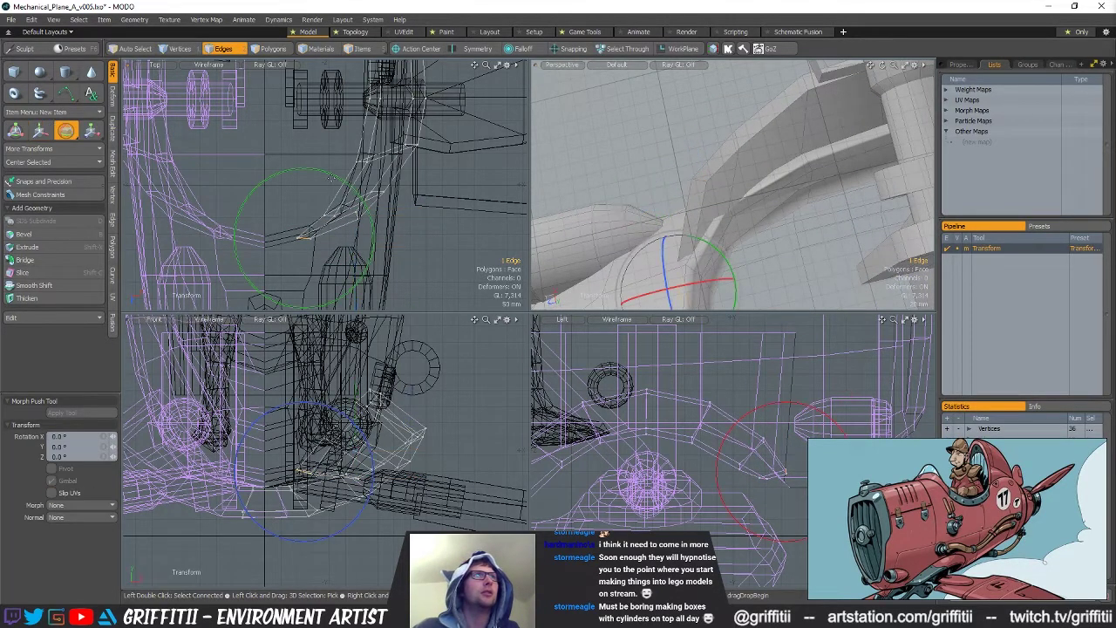
left_click_drag(345, 188, 357, 213)
key("q")
Rotate the neighbouring cross edge of the bracket's front section in the top view to align it with the curve
left_click(331, 215)
key("e")
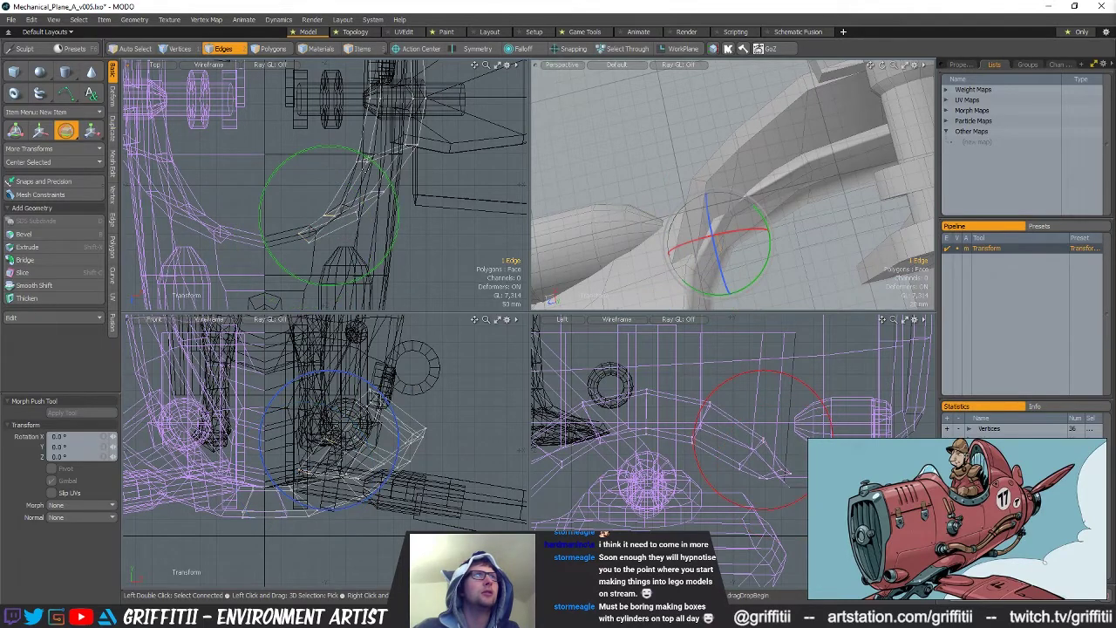
left_click_drag(376, 164, 379, 232)
key("q")
Rotate the remaining cross edges along the bracket's front arch one at a time in the top view
left_click(357, 200)
key("e")
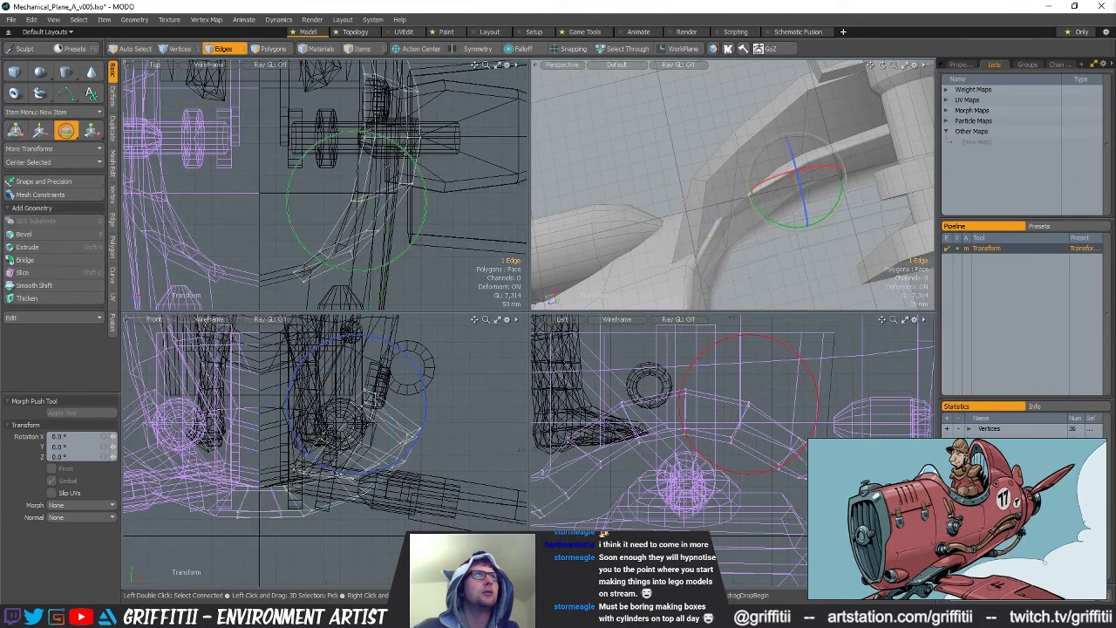
key("space")
key("e")
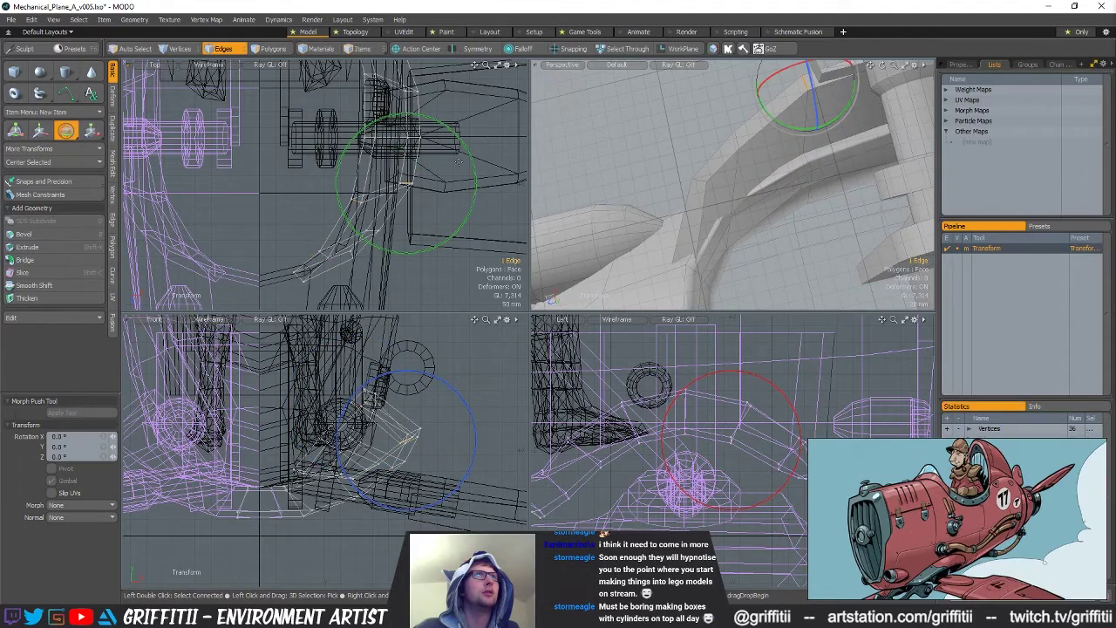
key("q")
left_click(385, 239)
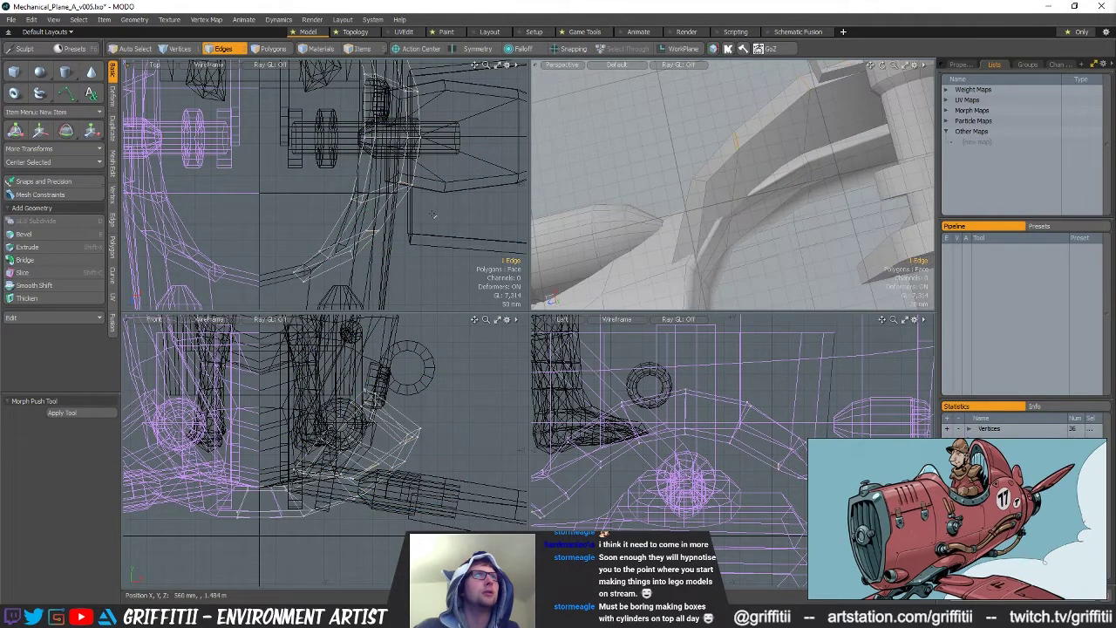
key("e")
key("space")
Rotate and scale the cross edge behind the bracket's front tip to even out its thickness
left_click(339, 241)
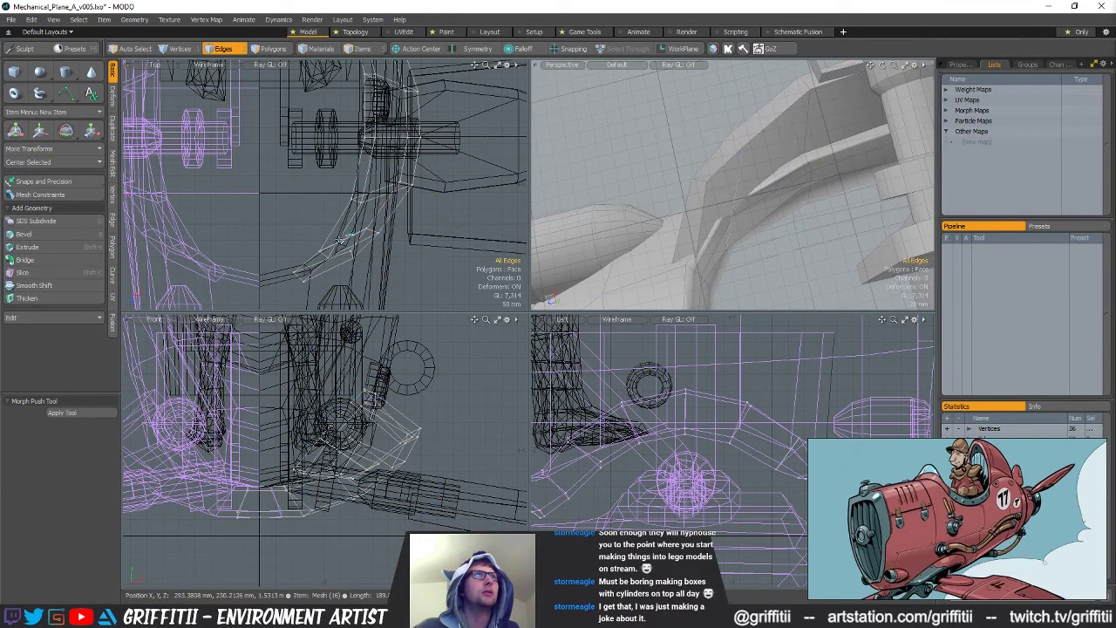
left_click(386, 214)
key("e")
key("r")
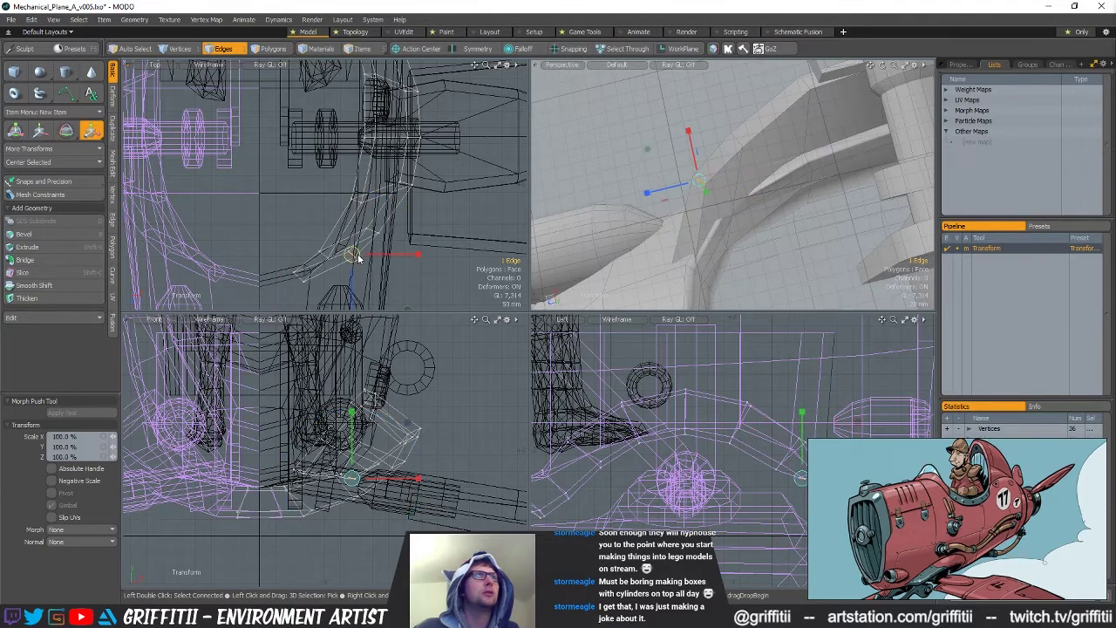
key("space")
key("Escape")
Flatten the rear centre edge loop of the bracket onto the symmetry plane by scaling X to 0% about the origin
left_click_drag(362, 248, 349, 287, "ctrl+alt")
left_click_drag(734, 192, 787, 217, "ctrl+alt")
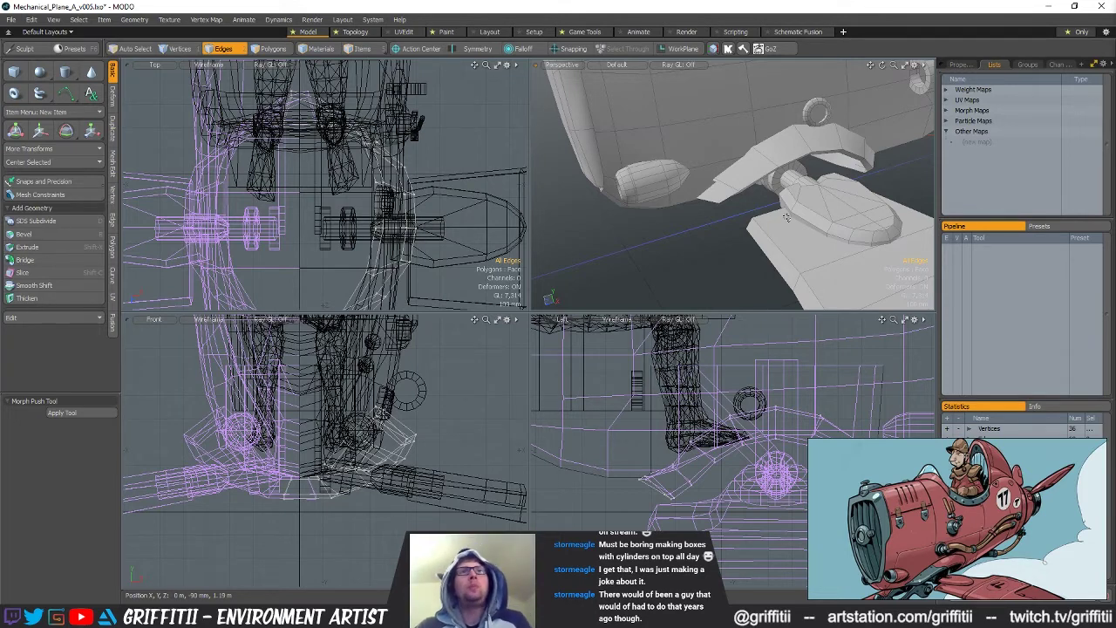
mouse_move(685, 164)
left_mouse_down("alt")
mouse_move(721, 210)
mouse_move(753, 183)
mouse_move(706, 167)
left_mouse_up("alt")
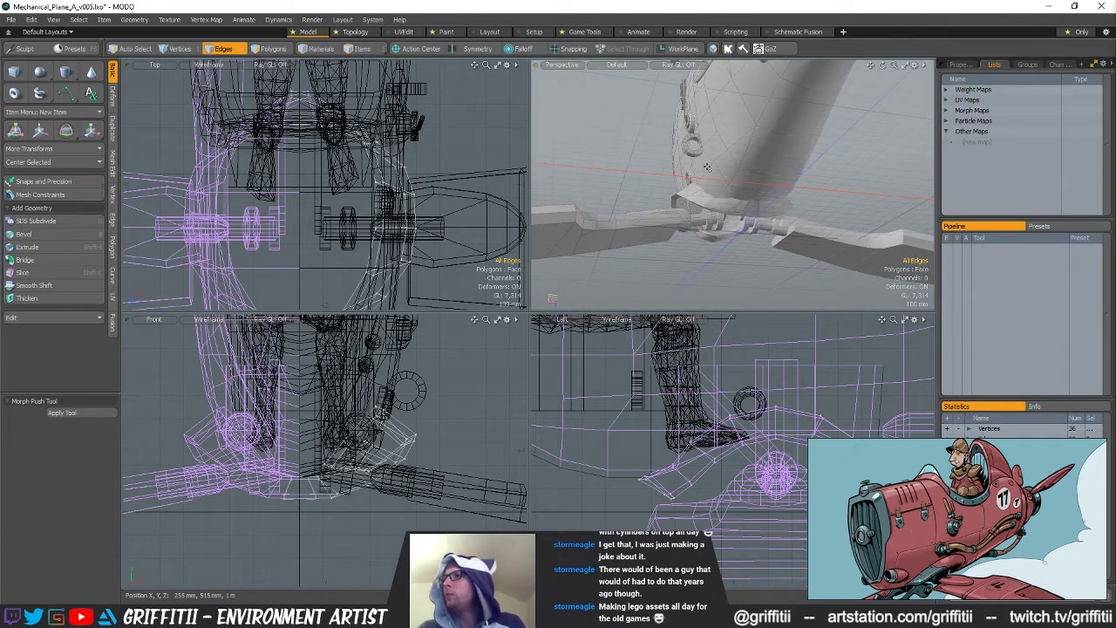
left_click_drag(709, 179, 784, 200, "alt")
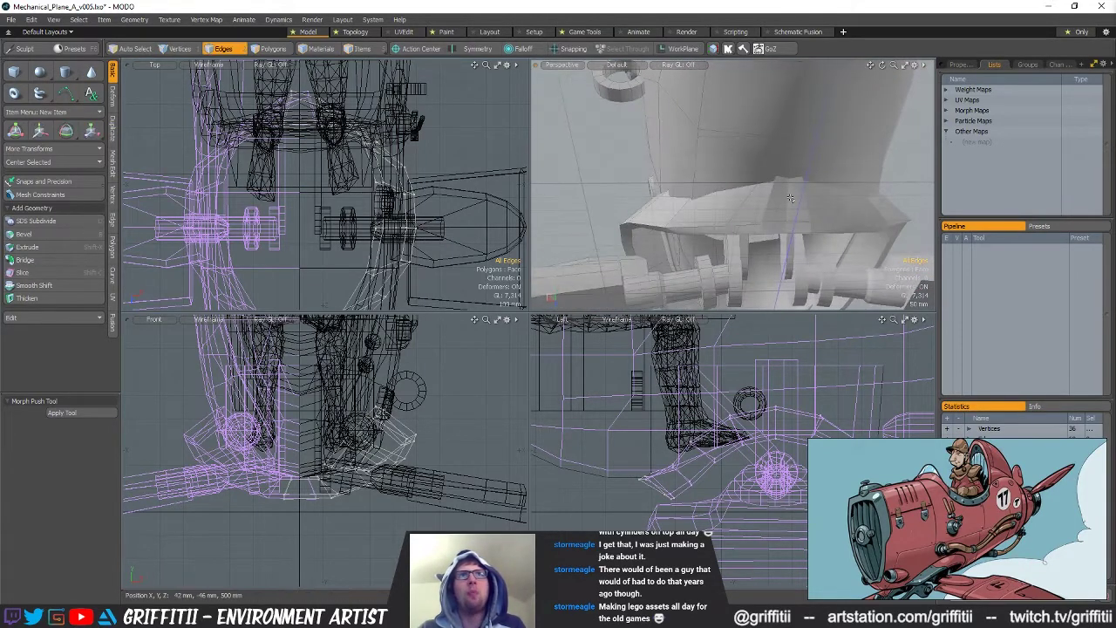
left_click_drag(332, 176, 347, 135, "ctrl+alt")
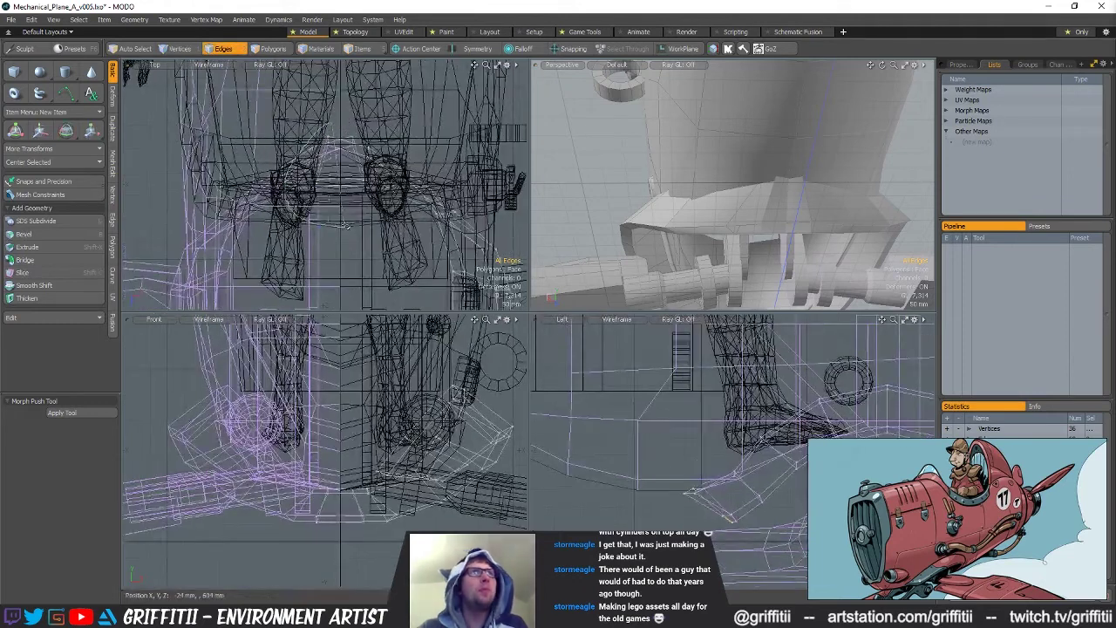
key("y")
key("alt+a")
scroll(375, 175, "down", 5)
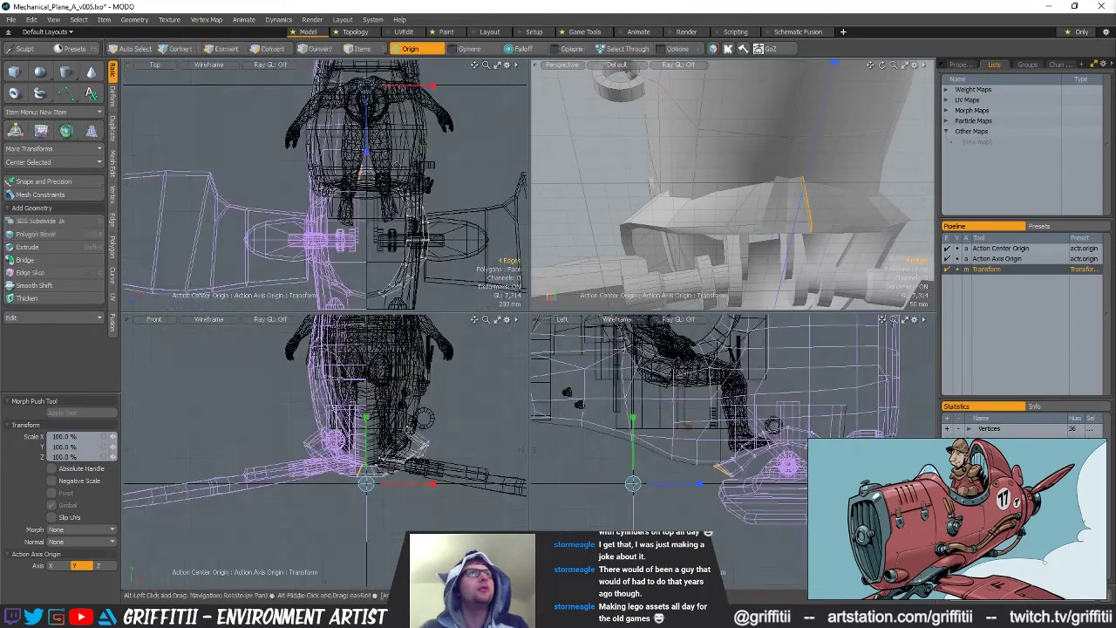
left_click_drag(374, 175, 366, 218, "alt+shift")
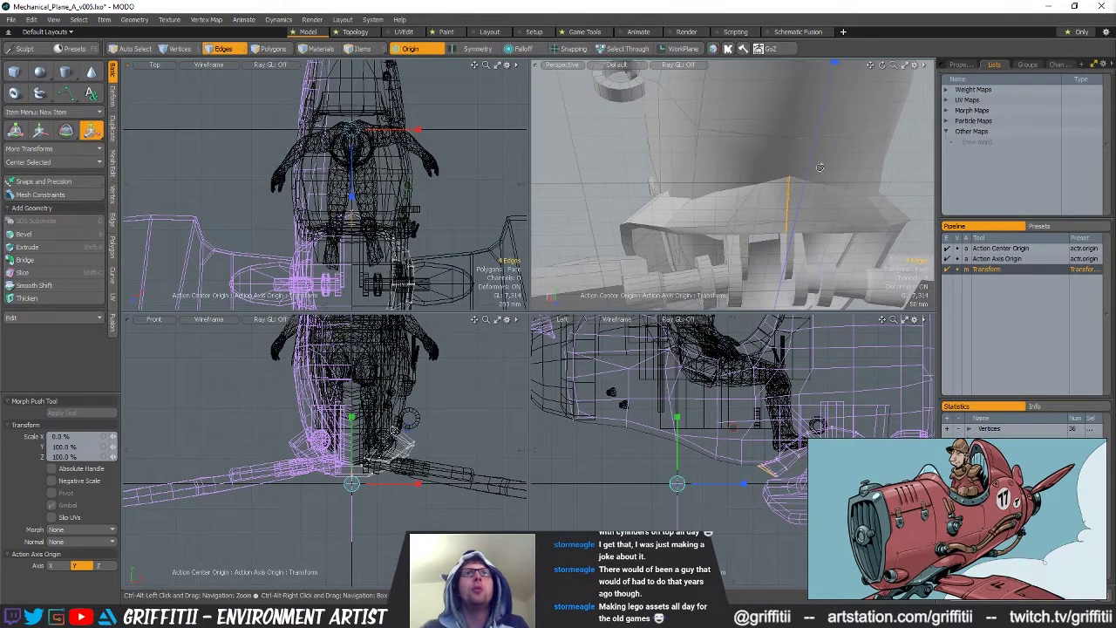
left_click_drag(820, 168, 755, 208, "alt")
key("q")
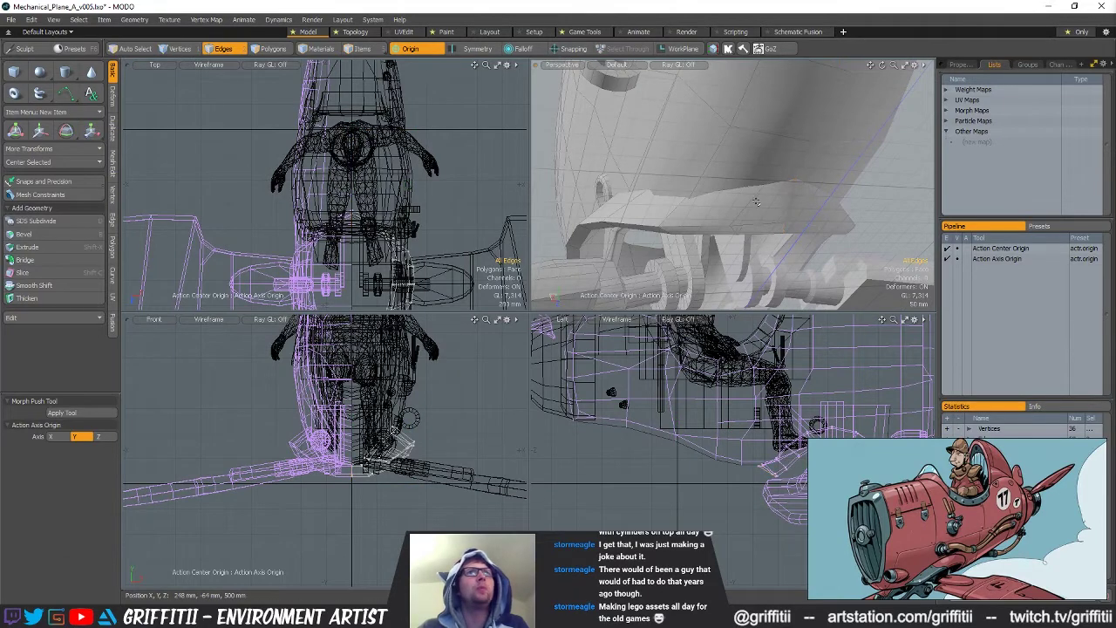
Select the edge loop beside the bracket's rear centre and transform it with the action center set to Automatic
double_click(753, 199)
key("alt+a")
scroll(352, 215, "up", 4)
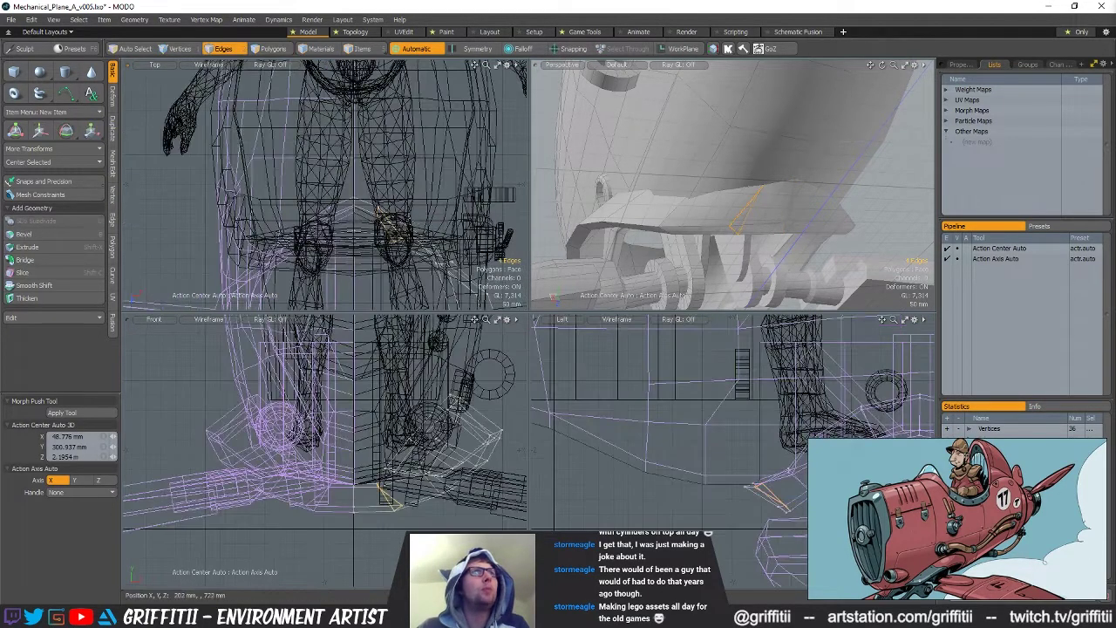
key("y")
key("space")
key("space")
Adjust the two upper vertices beside the bracket's rear centre to smooth its upper edge
key("w")
key("space")
key("space")
key("Escape")
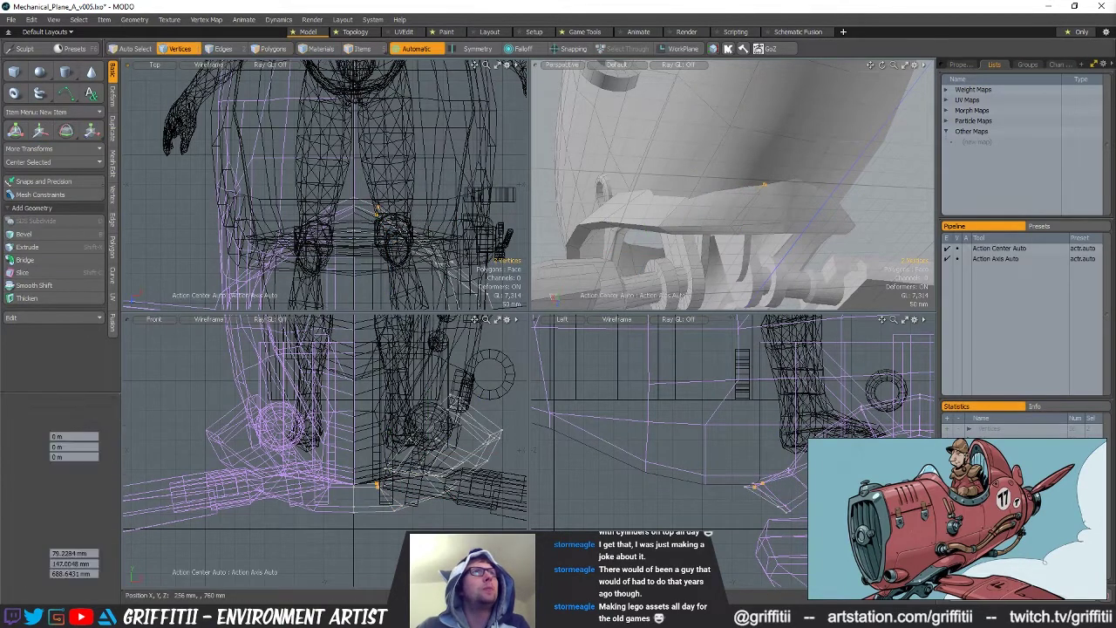
key("y")
left_click_drag(717, 200, 713, 171, "alt")
Select an edge loop on the bracket's rear section and move it up and rearward in the side view
left_click_drag(743, 465, 611, 450, "alt+shift")
key("l")
key("q")
key("w")
left_click_drag(677, 446, 652, 417)
key("q")
Lasso the lower part of the bracket's rear section in the side view and raise it slightly
left_click_drag(726, 162, 708, 174, "alt")
right_click_drag(711, 512, 712, 488)
key("w")
left_click_drag(712, 485, 712, 479)
key("q")
Lasso the next part of the bracket's rear arch in the side view and nudge it upward
right_click_drag(689, 416, 732, 458)
key("w")
left_click_drag(738, 460, 734, 448)
key("q")
key("Escape")
Move two lower vertices of the bracket's front section -24 mm in Y and -4 mm in Z
left_click_drag(658, 182, 693, 180, "alt")
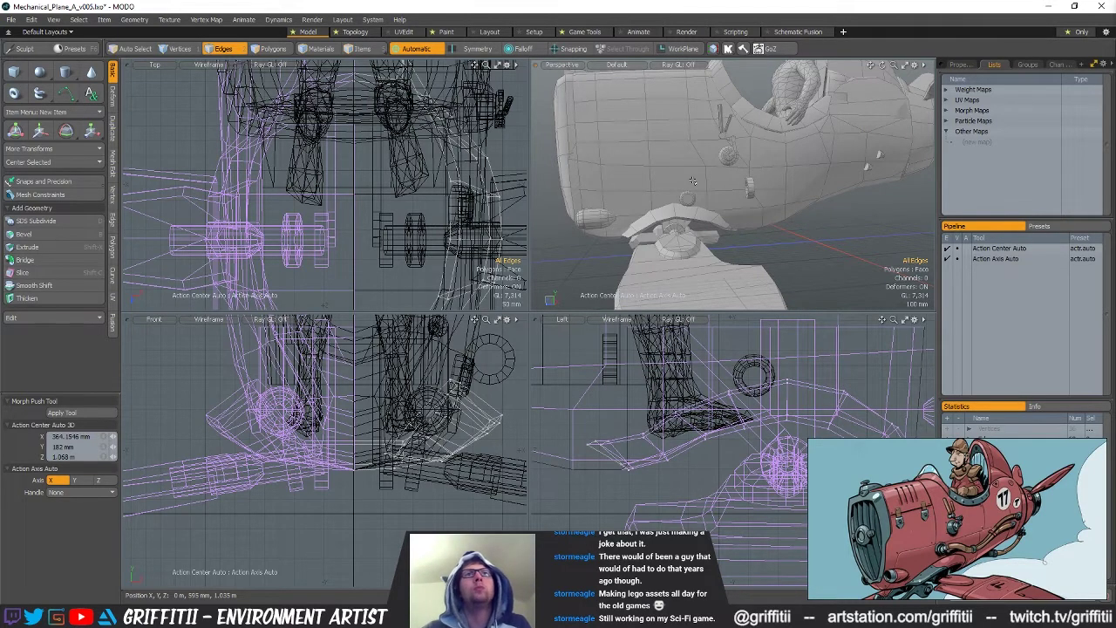
left_click_drag(692, 181, 724, 203, "alt")
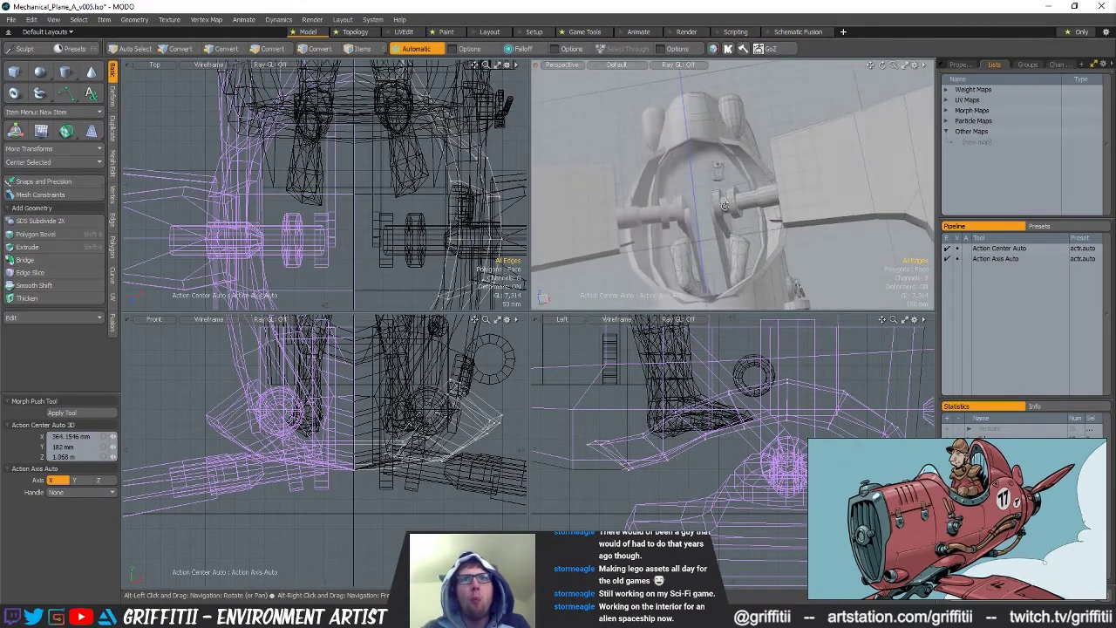
left_click_drag(681, 117, 720, 173, "alt")
scroll(731, 180, "up", 3)
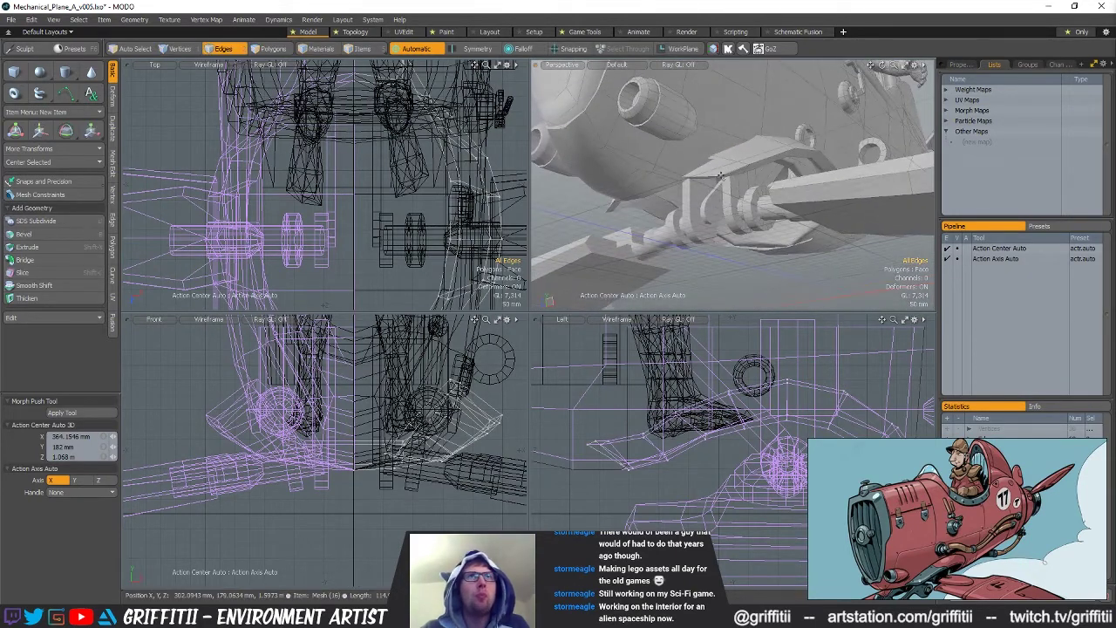
left_click_drag(728, 450, 650, 425, "alt+shift")
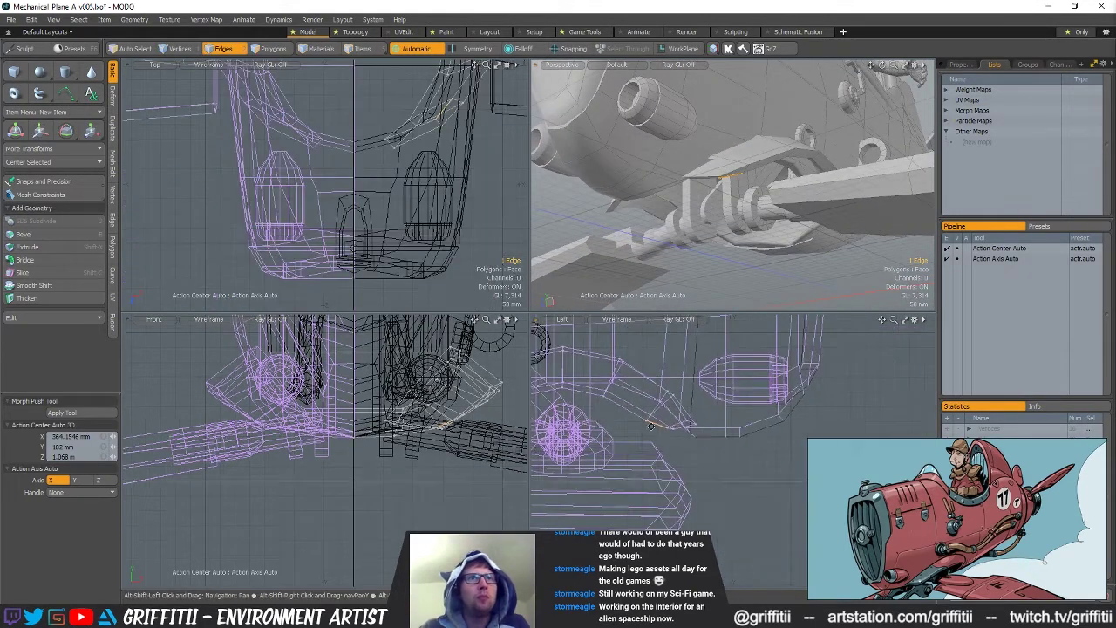
key("3")
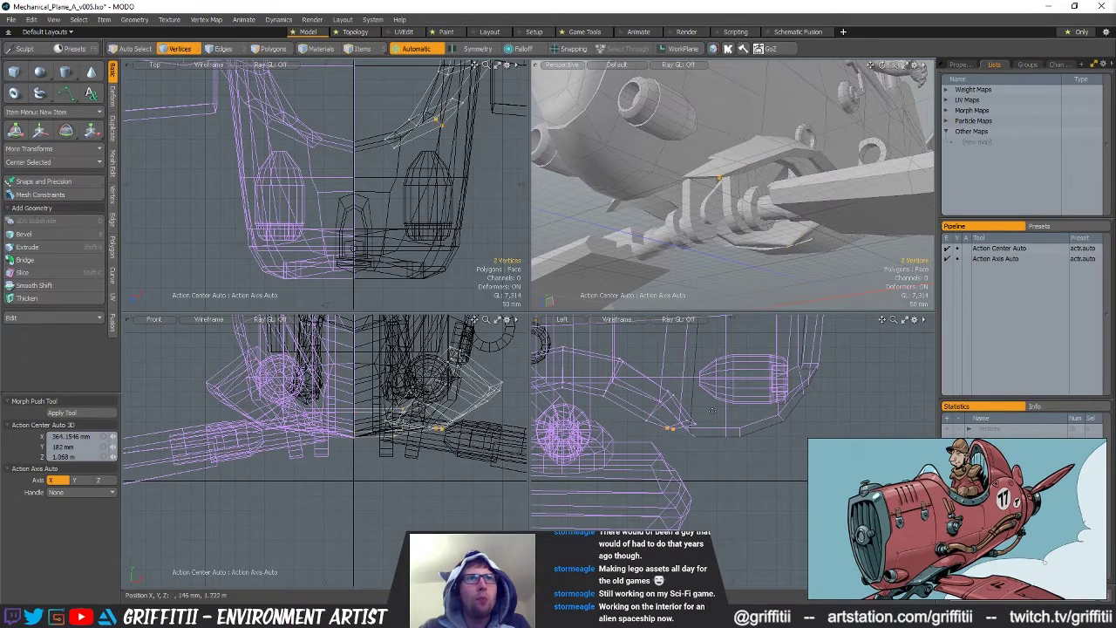
key("y")
left_click_drag(744, 188, 755, 118, "alt")
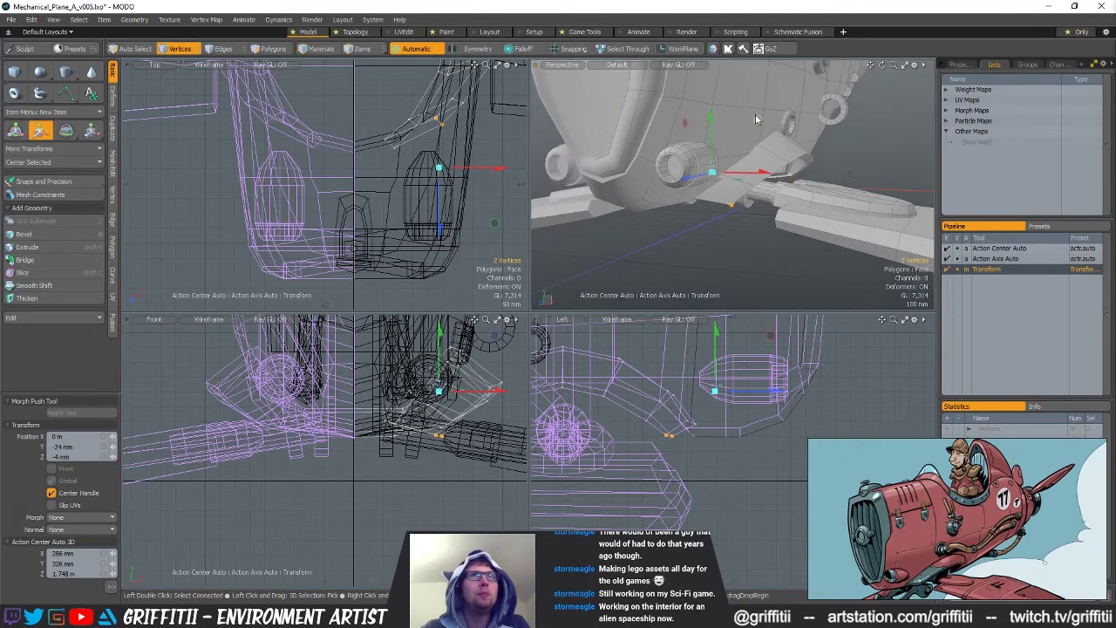
key("q")
key("Escape")
left_click_drag(710, 165, 755, 196, "alt")
scroll(723, 172, "down", 3)
scroll(750, 218, "up", 2)
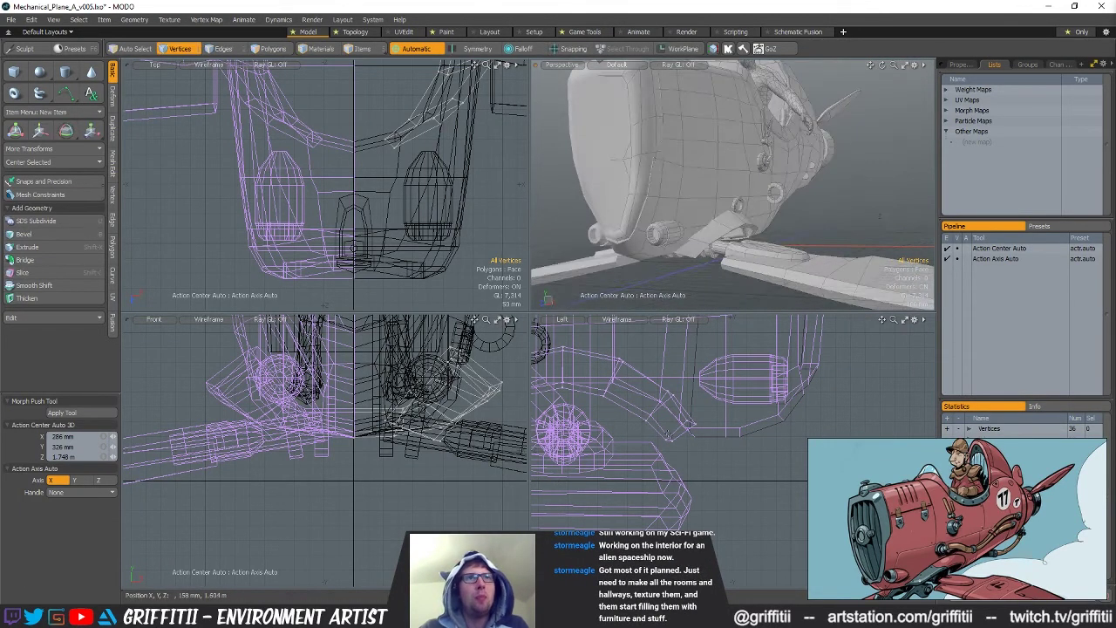
Move the two lower vertices of the wing bracket 63 mm in X and about 48.6 mm in Y
key("w")
left_click_drag(737, 280, 769, 186, "alt")
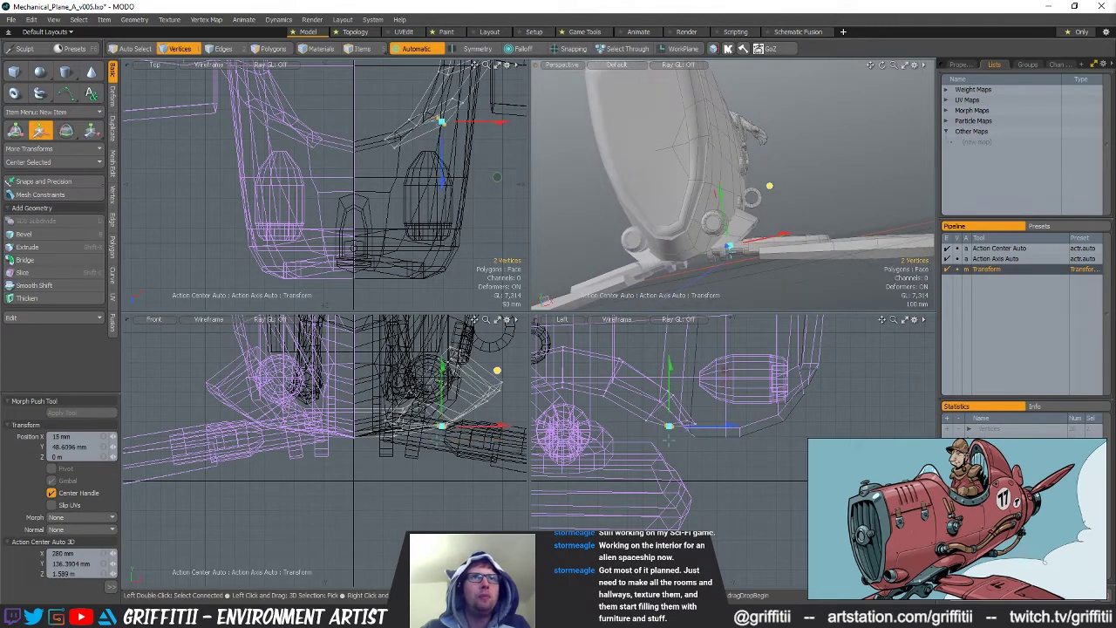
left_click_drag(770, 241, 782, 237)
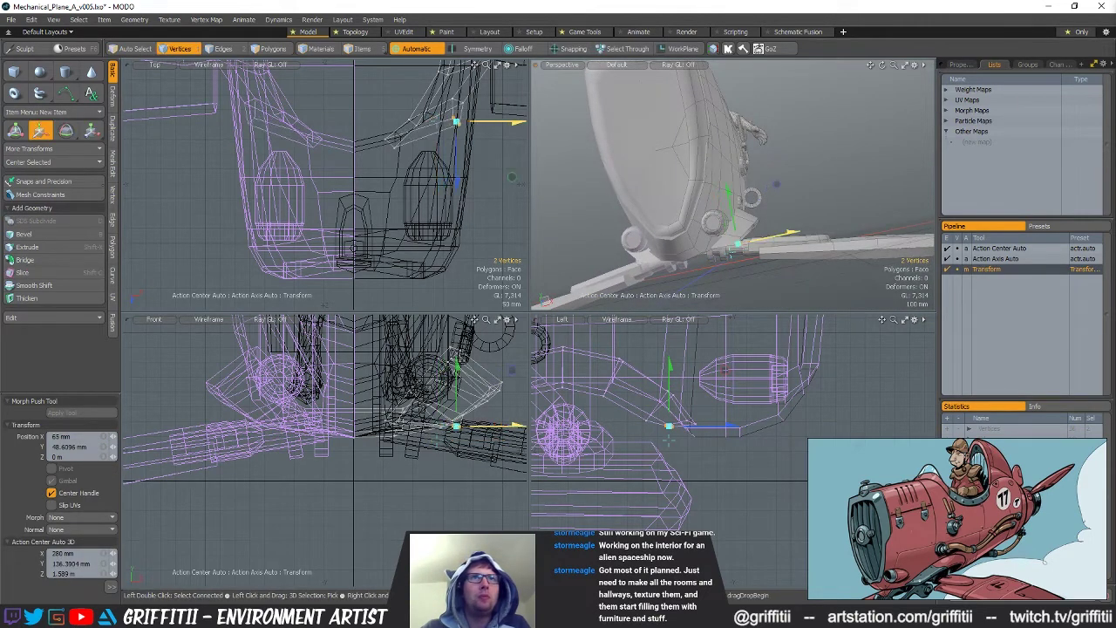
key("Escape")
key("Escape")
left_click_drag(842, 187, 809, 186, "alt")
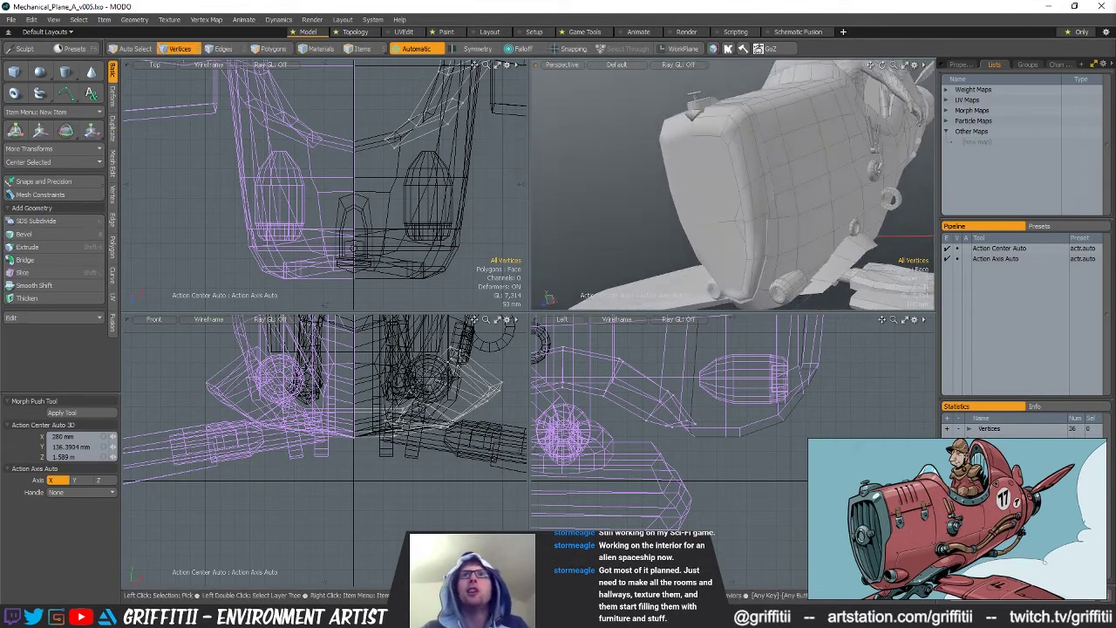
Add a unit cube and move it 2.04 m along Z to the front of the fuselage
left_click(353, 158)
left_click(14, 71, "ctrl")
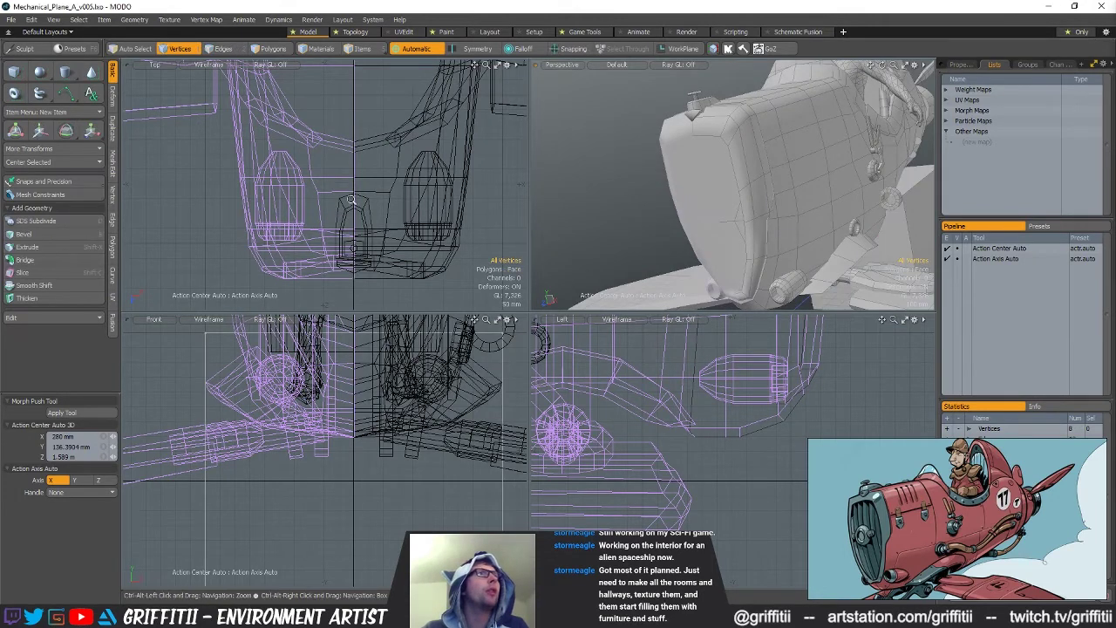
scroll(298, 199, "down", 6)
key("w")
left_click_drag(309, 174, 308, 271)
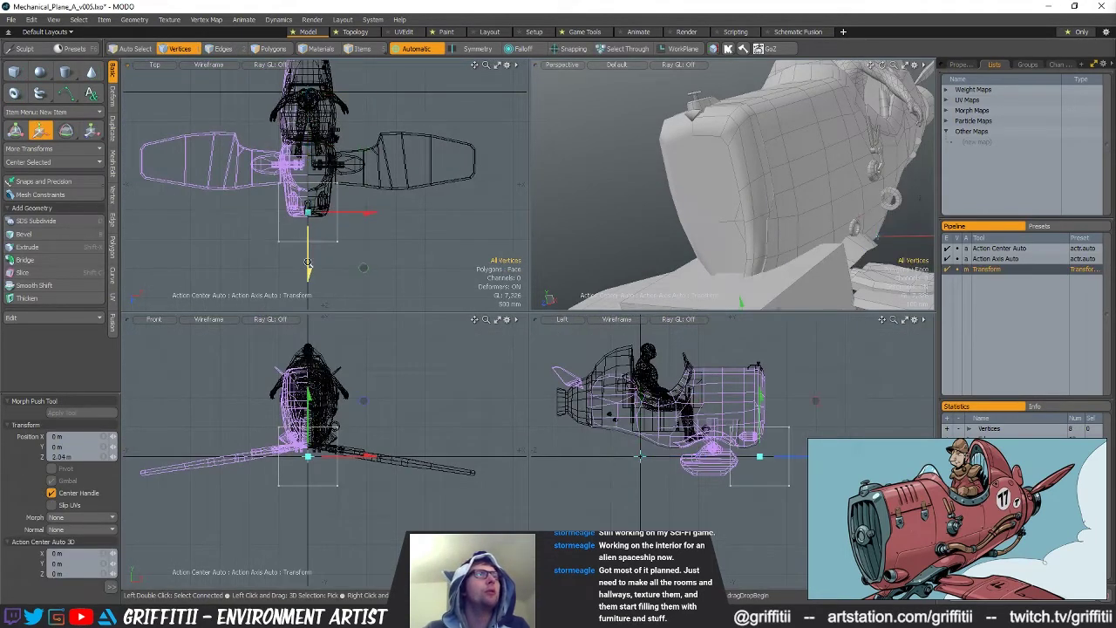
Scale the cube to 4% in X to make a thin vertical slat
scroll(306, 253, "up", 4)
key("r")
left_click_drag(377, 181, 320, 181)
left_click_drag(367, 237, 366, 237)
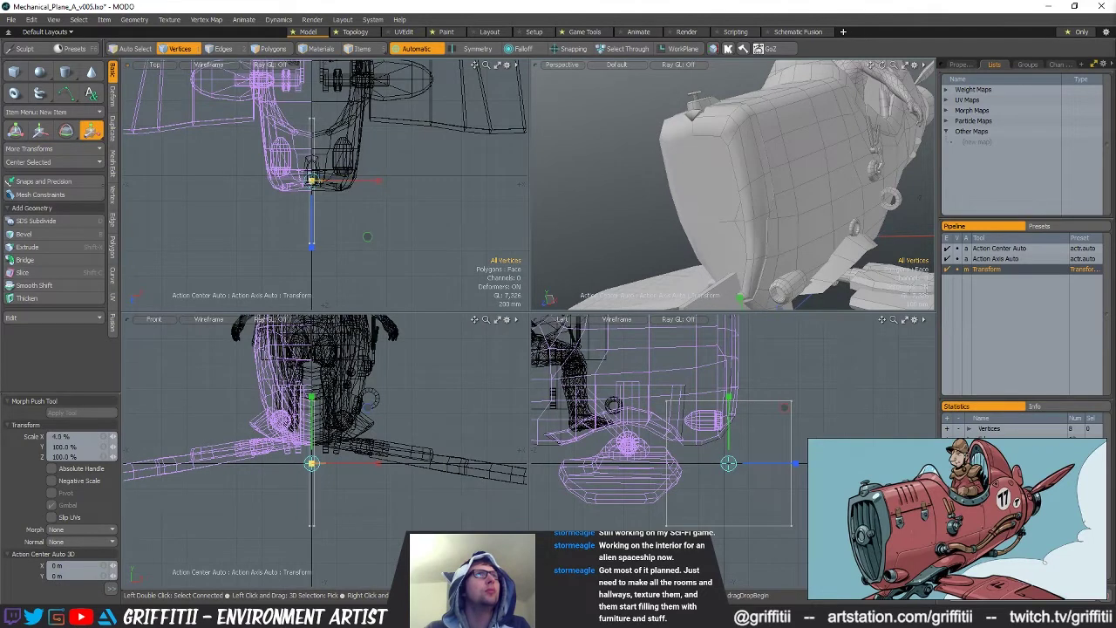
Raise the slat about 960 mm in Y into the nose opening and scale its depth to 20.5% in Z
left_click_drag(687, 419, 708, 349, "alt+shift")
key("w")
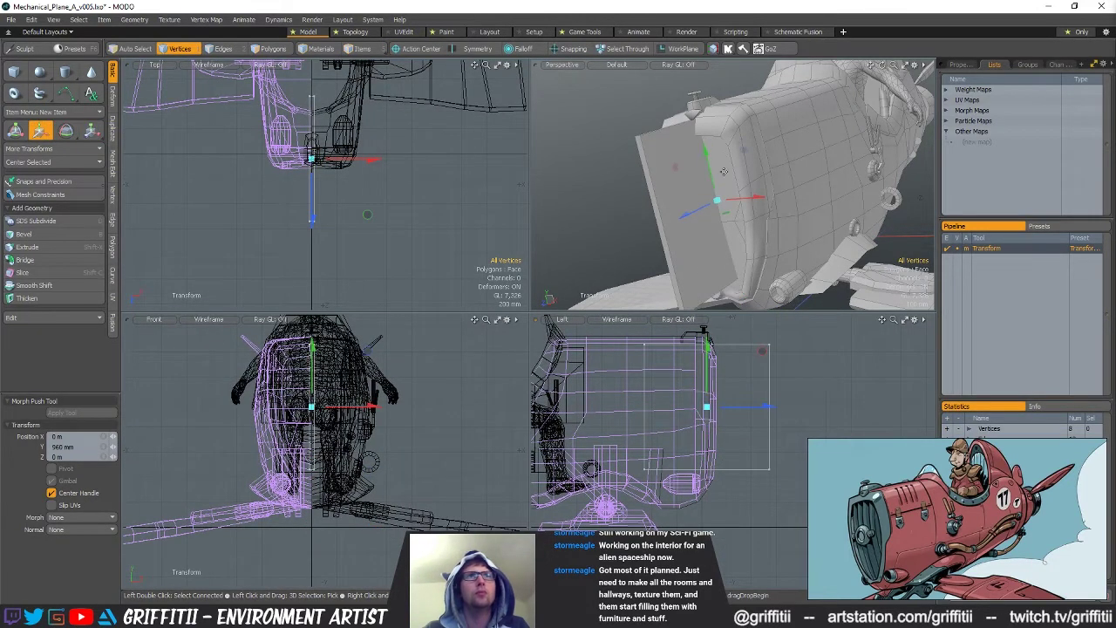
left_click_drag(725, 251, 724, 255, "alt")
key("r")
left_click_drag(656, 204, 737, 206)
left_click_drag(715, 197, 726, 84, "ctrl+alt")
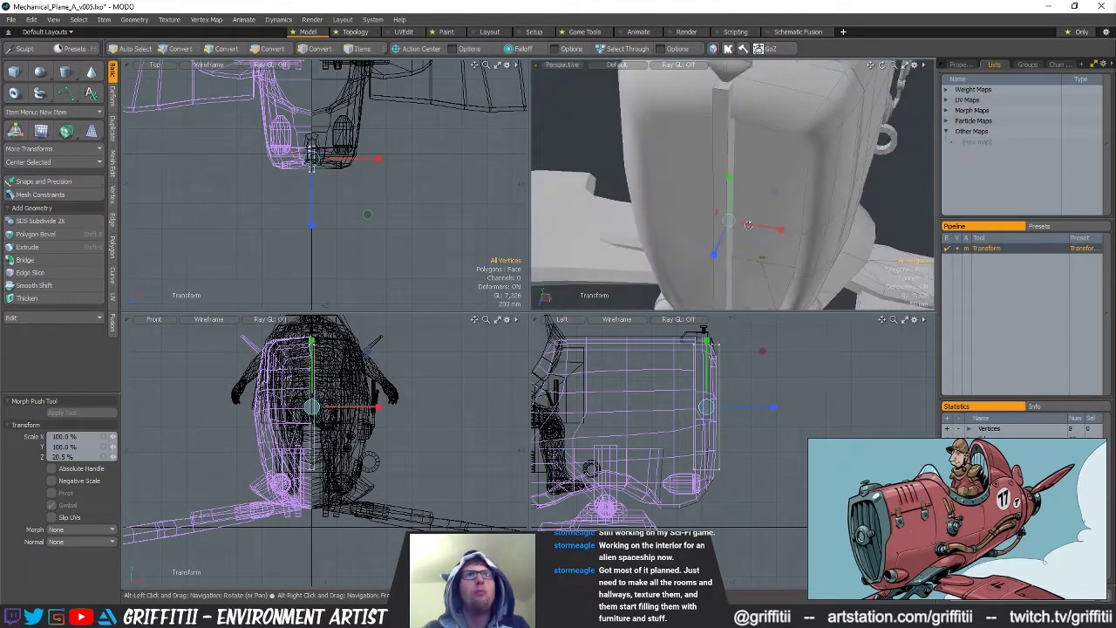
Loop slice the slat once, uniformly, along its vertical centre line
key("q")
left_click(722, 83)
key("alt+3")
key("alt+c")
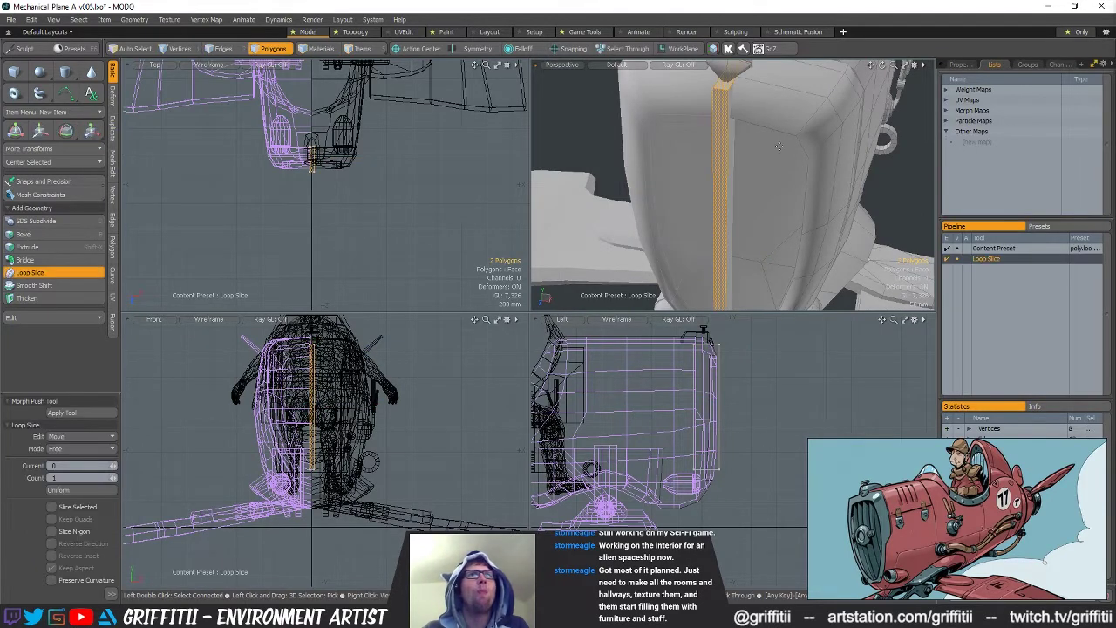
left_click(77, 491)
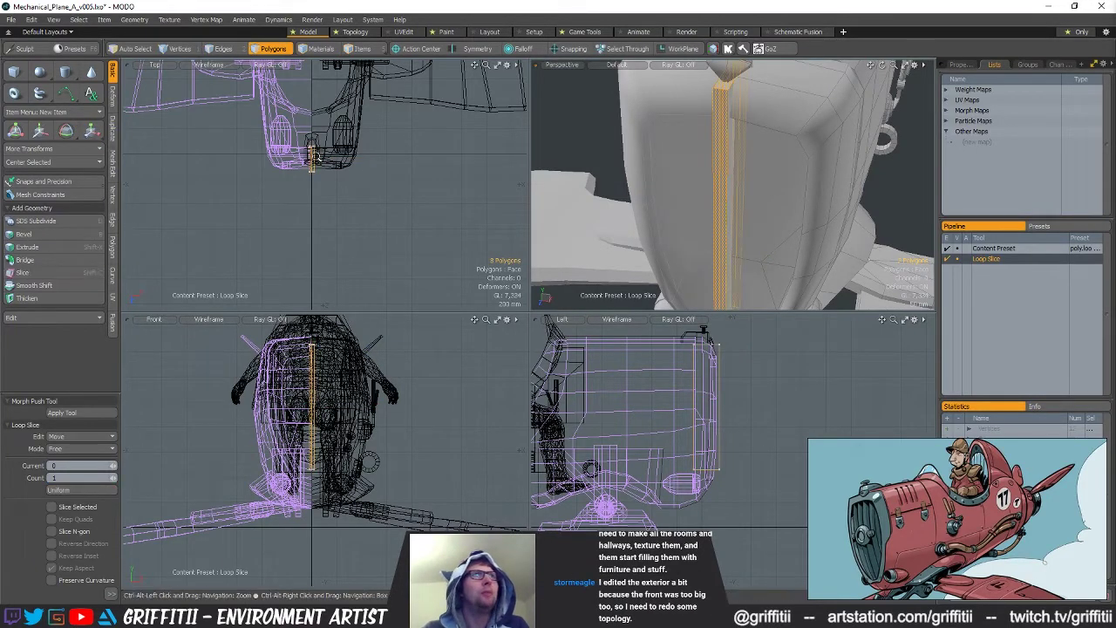
Select the slat's front centre vertices and move them 17 mm forward in Z to form a pointed edge
key("shift+a")
key("1")
right_click_drag(277, 244, 288, 246)
key("w")
left_click_drag(292, 273, 292, 285)
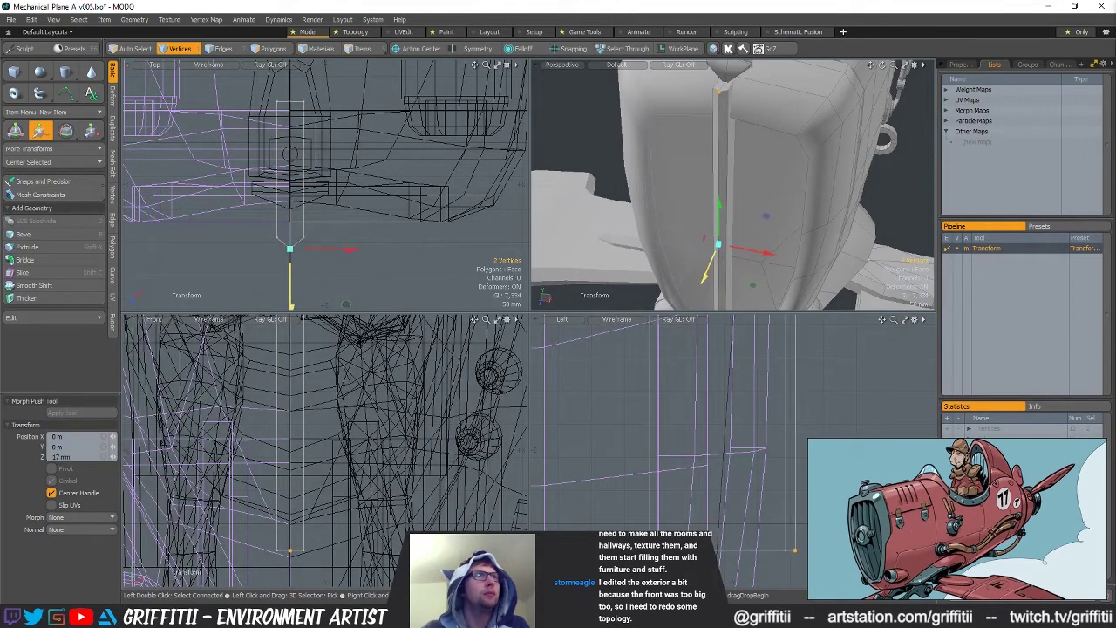
Delete the two rear polygons of the slat
key("q")
key("Escape")
key("3")
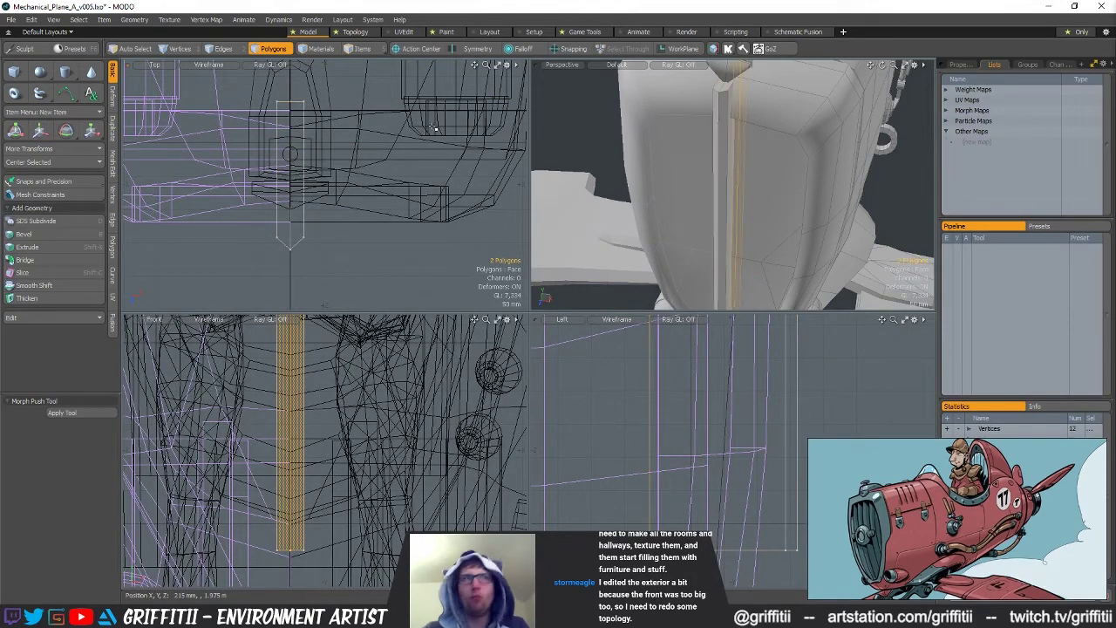
key("Delete")
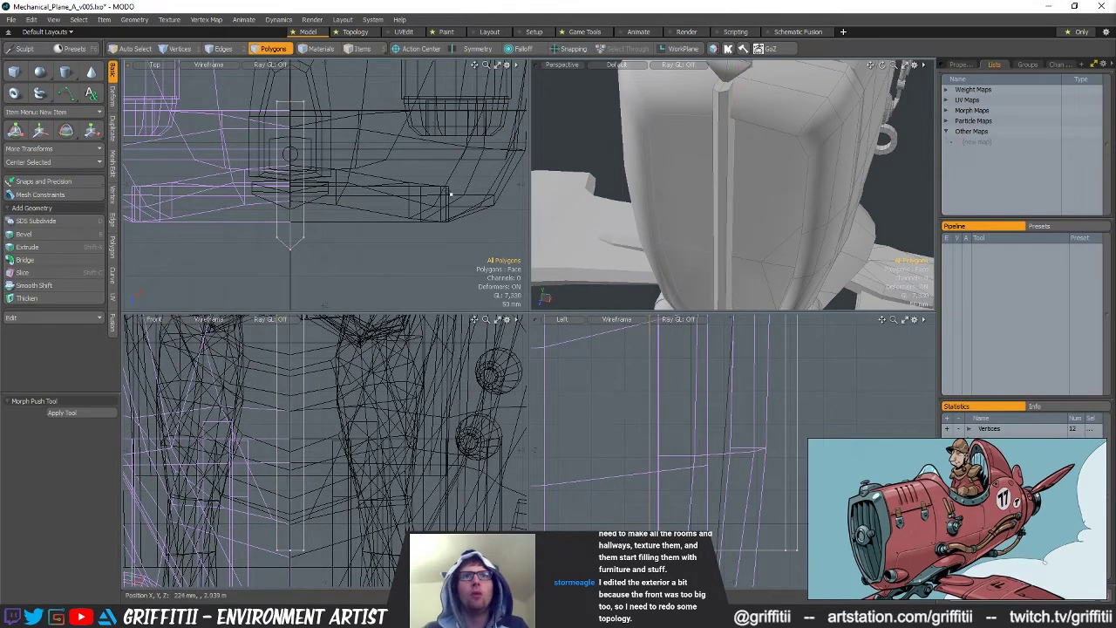
Loop slice the slat horizontally with three uniform cuts to divide its height into four segments
left_click_drag(452, 199, 448, 218, "alt")
left_click_drag(806, 130, 758, 122, "alt")
left_click(758, 122)
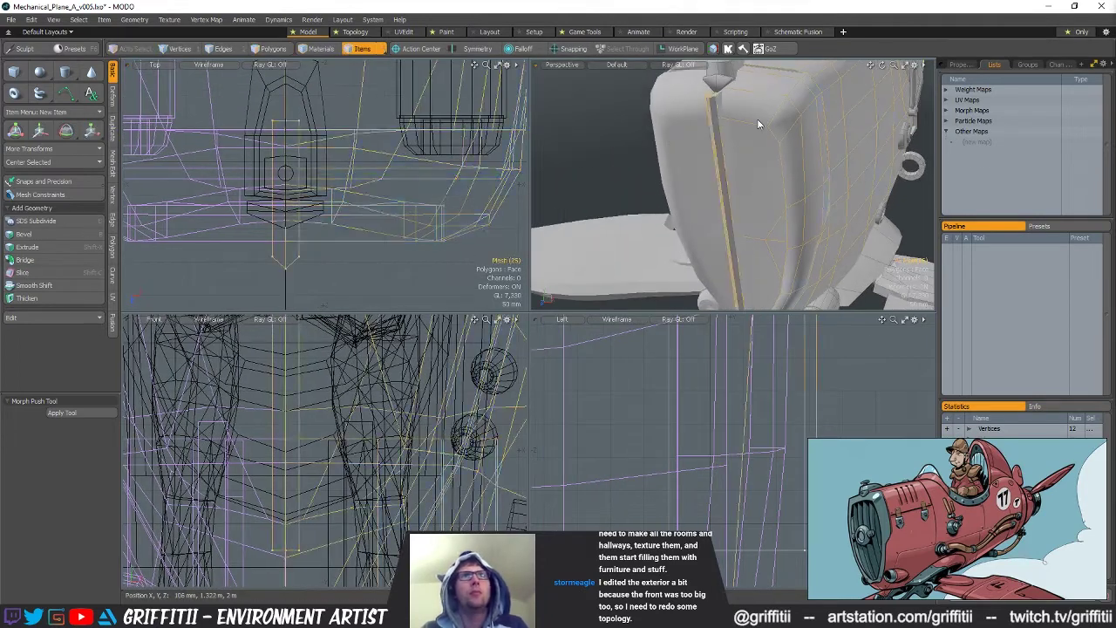
key("2")
double_click(784, 191)
left_click_drag(784, 196, 611, 148, "alt")
key("w")
key("5")
left_click(672, 117)
key("2")
double_click(664, 124)
key("3")
left_click_drag(664, 124, 684, 122)
key("alt+c")
left_click_drag(789, 340, 710, 337, "ctrl+alt")
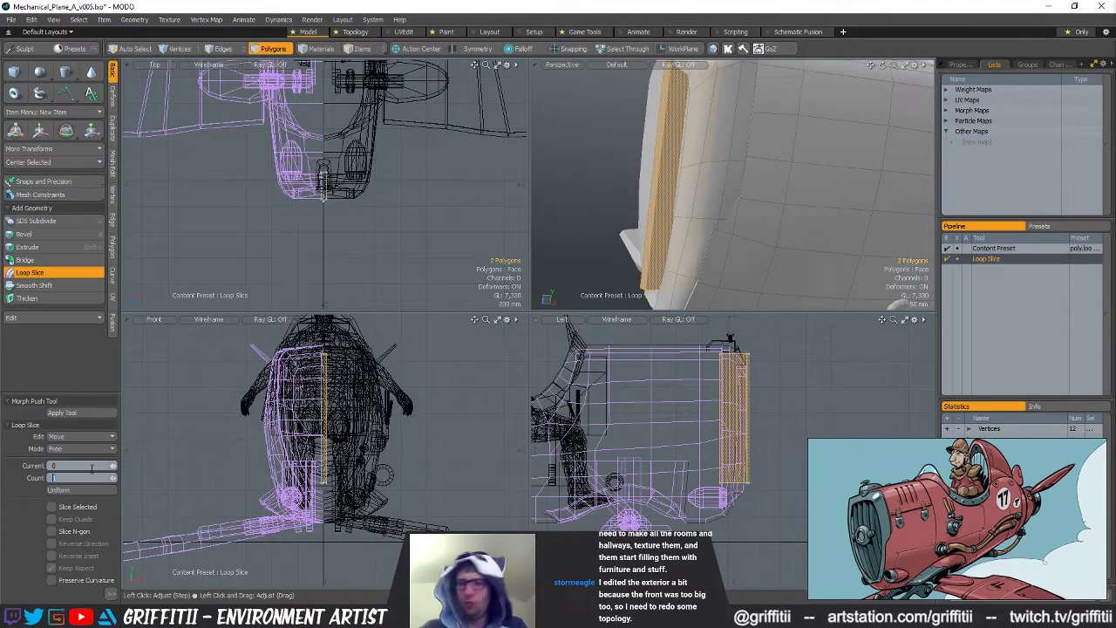
left_click(406, 374)
key("Escape")
key("Escape")
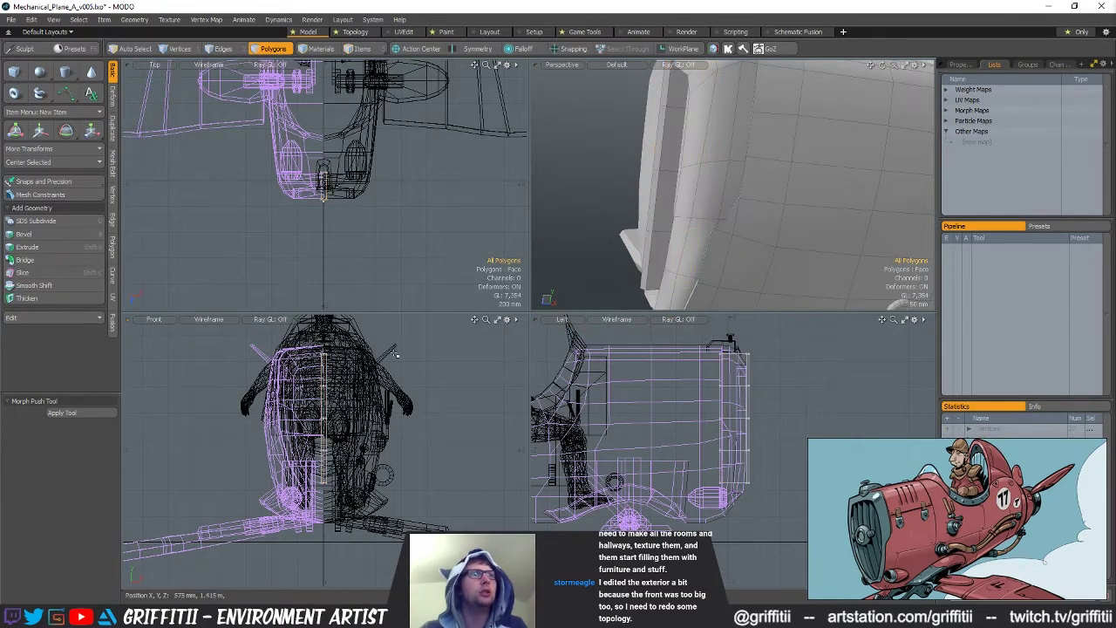
Remove the cap polygons at the slat's upper and lower ends
key("space")
mouse_move(675, 145)
left_mouse_down("alt")
mouse_move(689, 138)
mouse_move(672, 131)
left_mouse_up("alt")
key("space")
key("space")
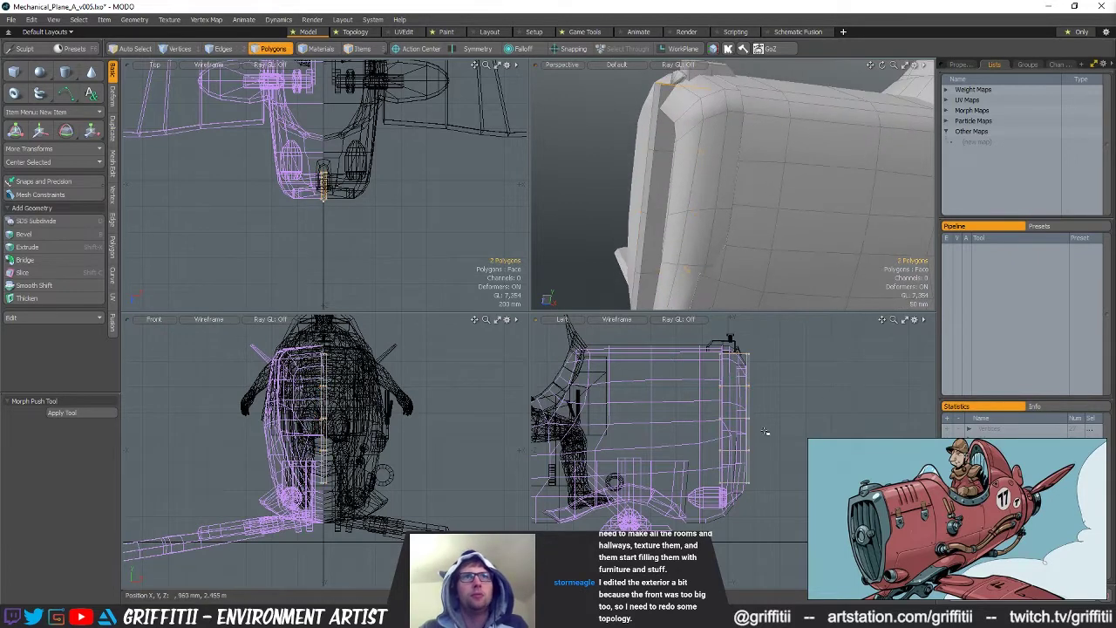
right_click_drag(940, 541, 965, 528, "shift")
key("2")
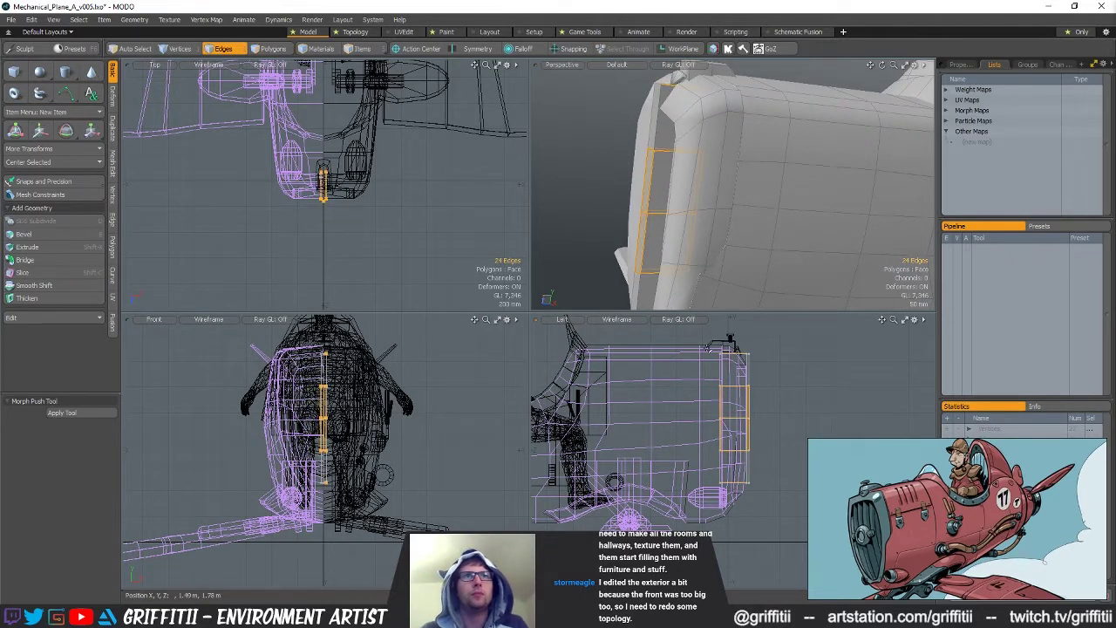
Stretch the slat vertically to fit the nose opening and move it 15 mm in Y
left_click(777, 364)
key("w")
scroll(693, 198, "down", 2)
left_click_drag(673, 175, 697, 142, "alt")
key("r")
key("w")
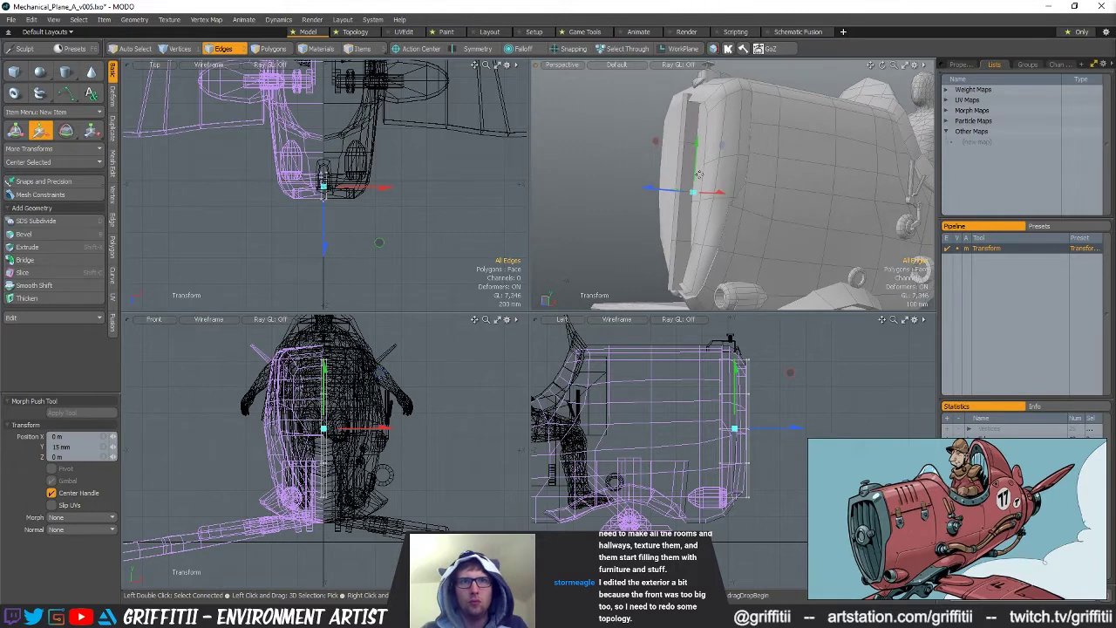
Select the vertices at the slat's upper and lower ends and move them -65 mm in Z
key("space")
key("space")
key("space")
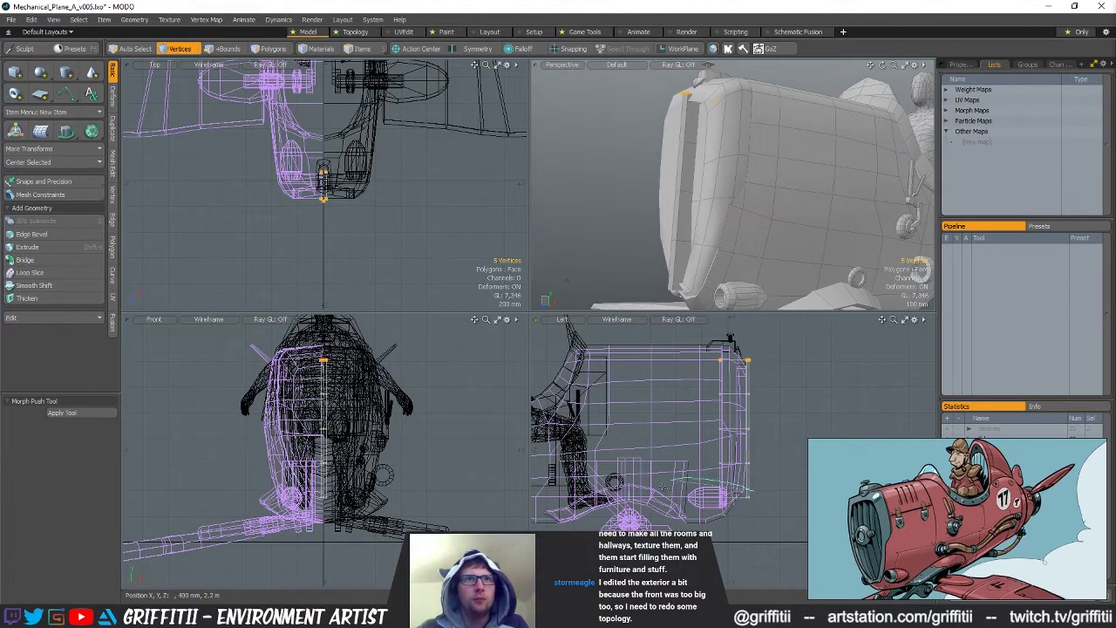
right_click_drag(663, 487, 740, 510, "shift")
key("w")
left_click_drag(651, 188, 658, 189)
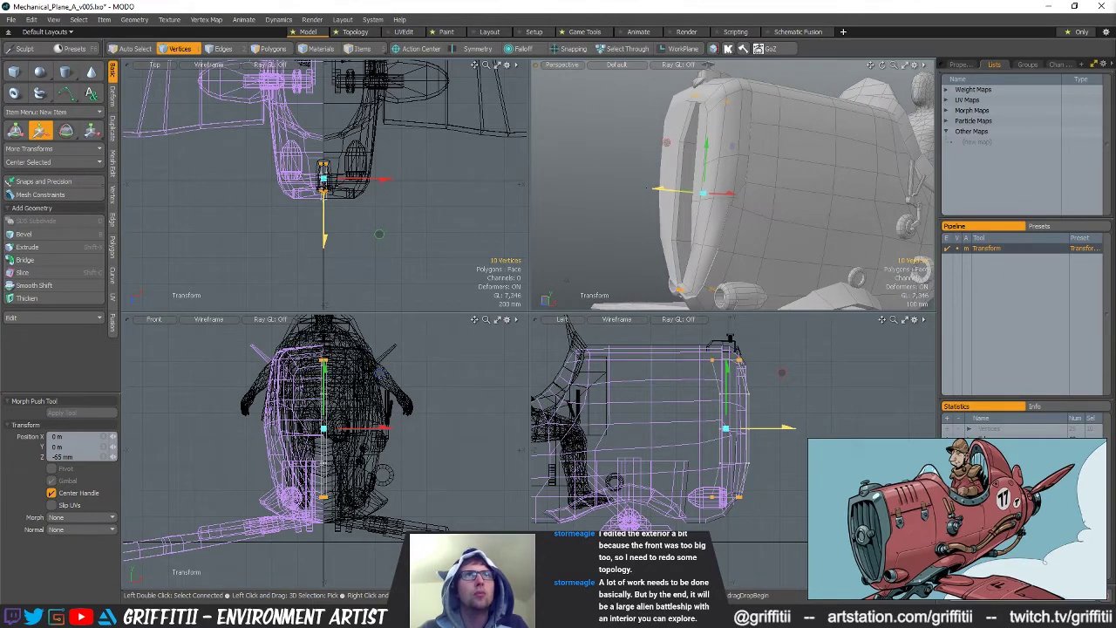
Select the slat's second and fourth vertex rows and move them -20 mm in Z to smooth its curve
key("space")
right_click_drag(721, 413, 757, 408)
right_click_drag(763, 449, 696, 470, "shift")
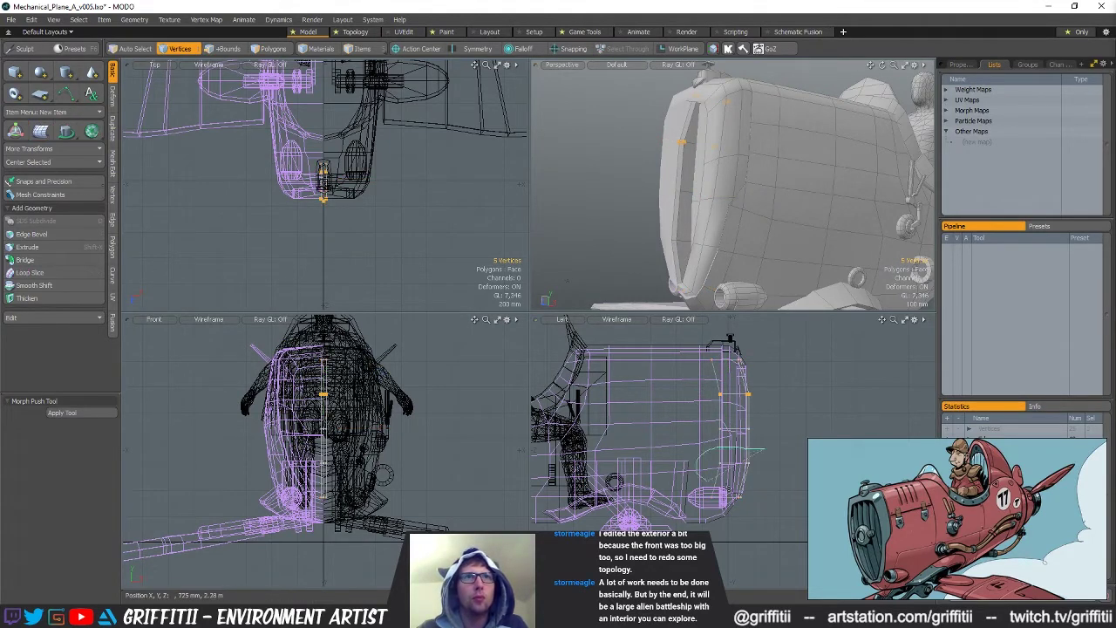
key("w")
left_click_drag(793, 427, 791, 427)
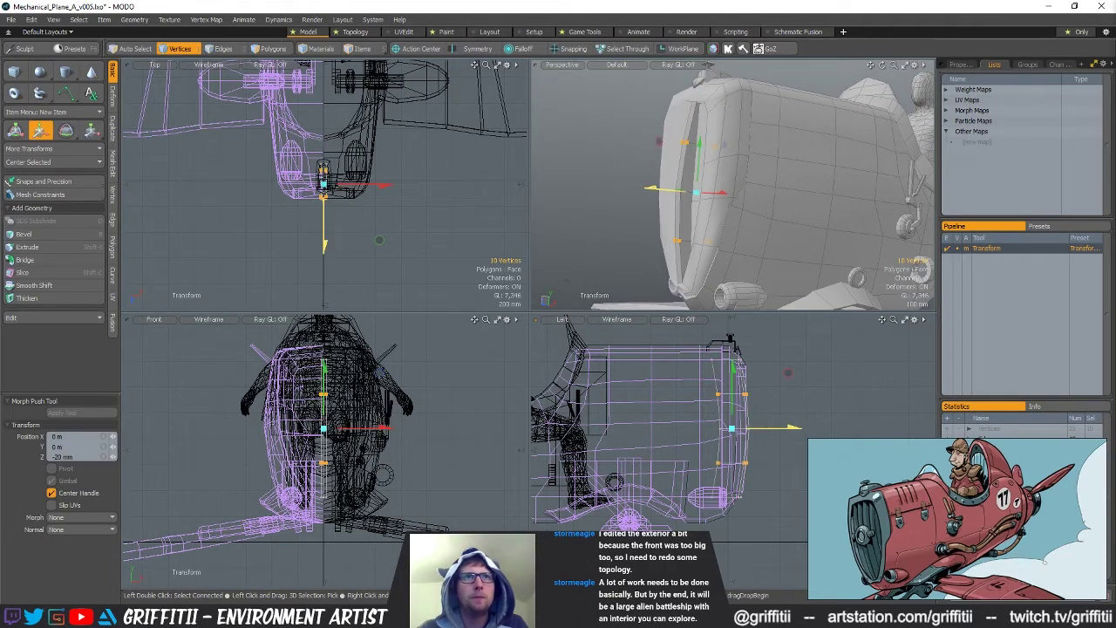
Select the whole slat and move it sideways along X, off the fuselage's centre line
key("Escape")
key("Escape")
left_click_drag(698, 209, 758, 160, "alt")
key("r")
key("q")
key("space")
key("space")
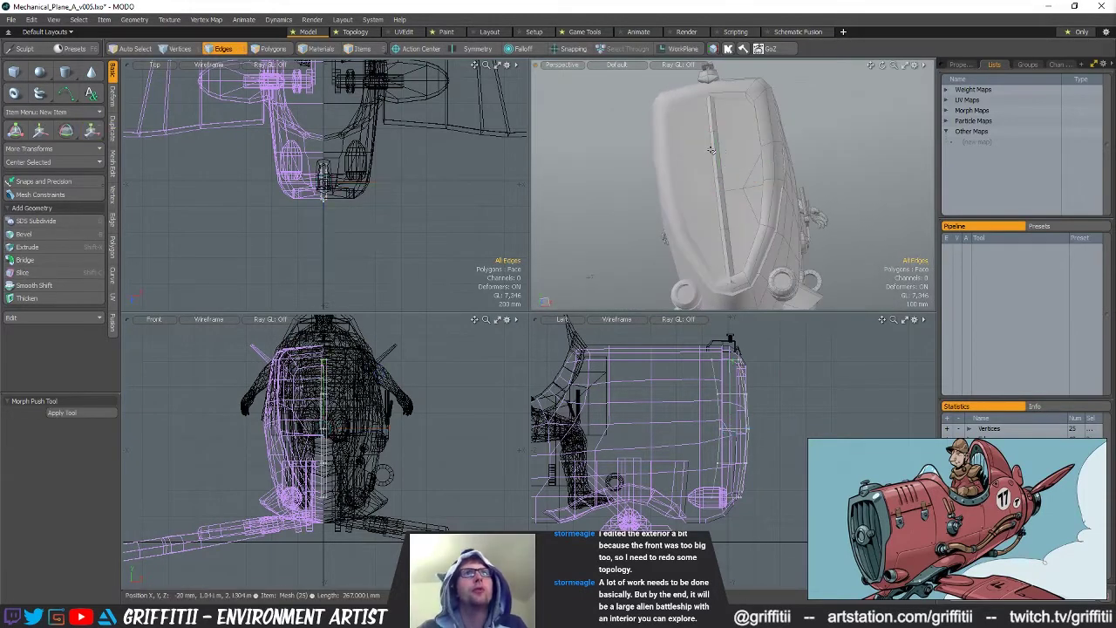
key("space")
double_click(718, 146)
key("r")
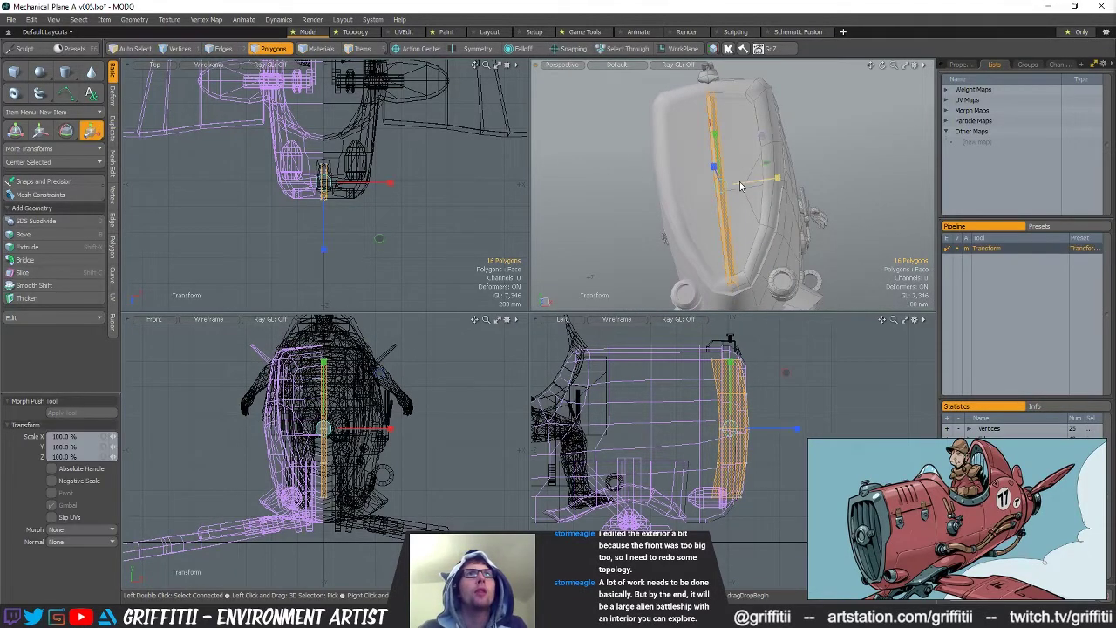
key("w")
left_click_drag(742, 185, 784, 178)
Duplicate the slat by copy and paste and move the copy 85 mm in X
key("ctrl+c")
key("ctrl+v")
left_click_drag(737, 184, 752, 182)
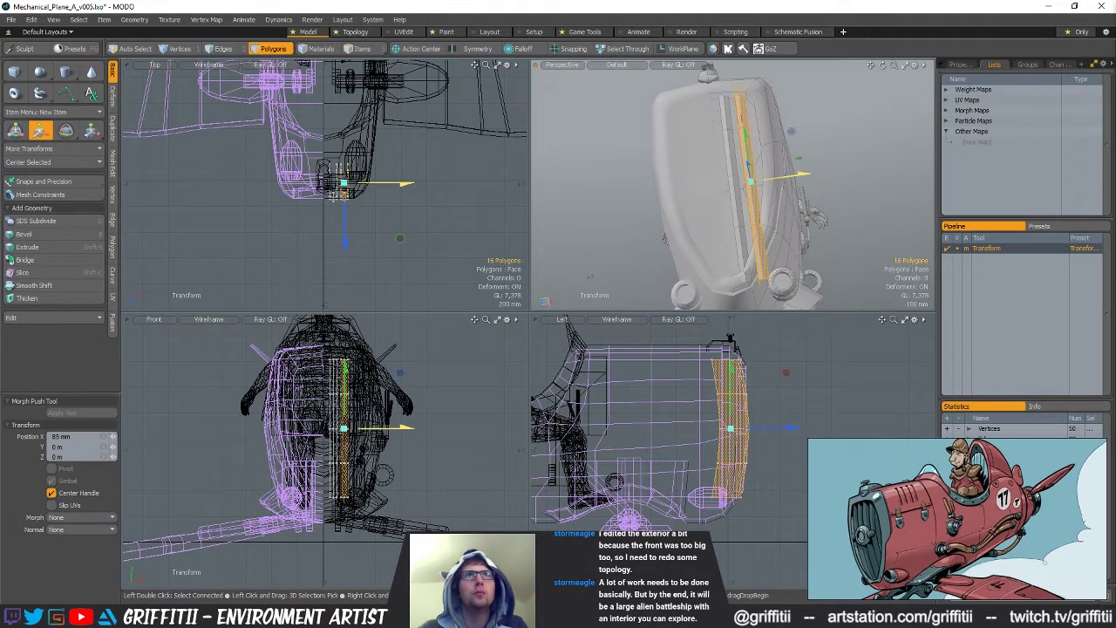
key("q")
Scale both slats slightly deeper in Z
left_click_drag(767, 188, 658, 187, "alt")
key("1")
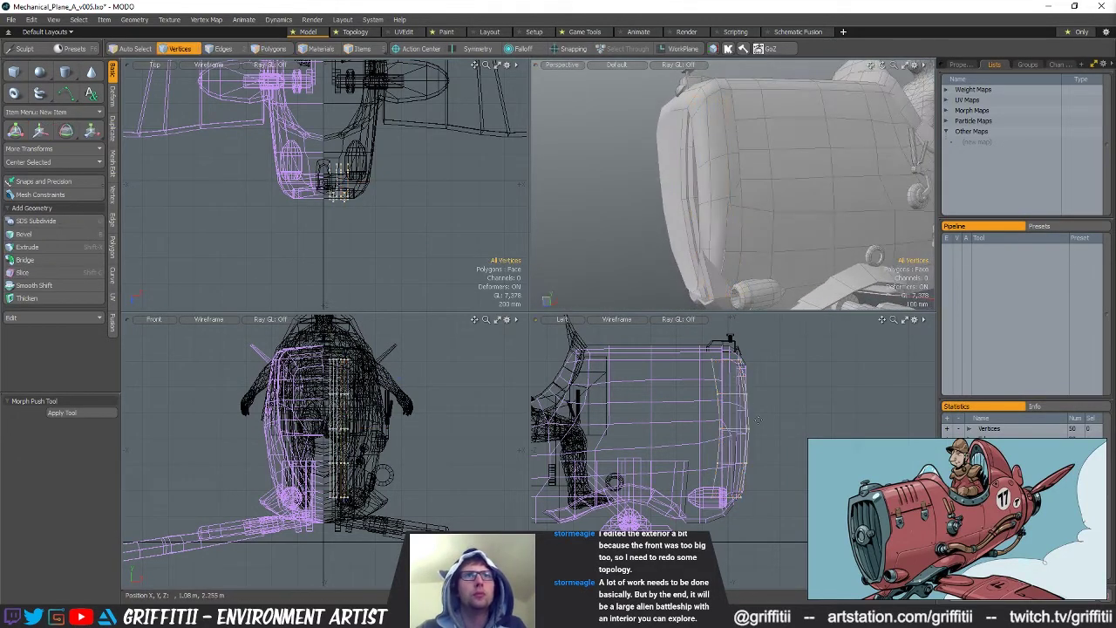
key("r")
left_click_drag(796, 428, 804, 428)
key("q")
Move both slats slightly forward in Z and -15 mm in X
left_click_drag(665, 193, 733, 151, "alt")
key("w")
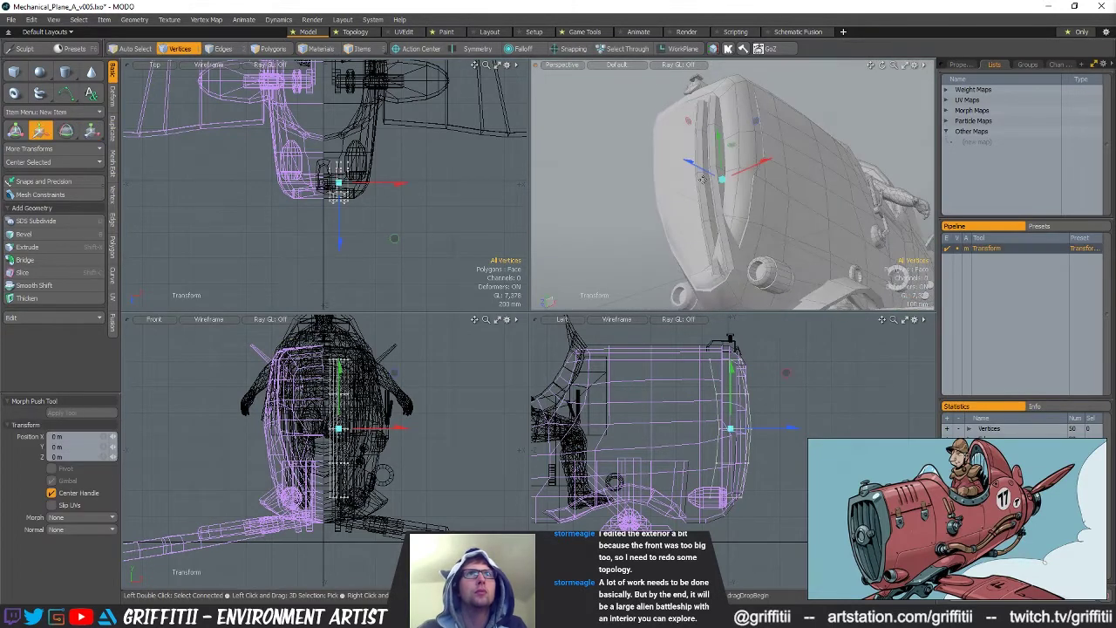
left_click_drag(792, 428, 795, 428)
key("space")
key("space")
left_click_drag(705, 209, 751, 171, "alt")
key("y")
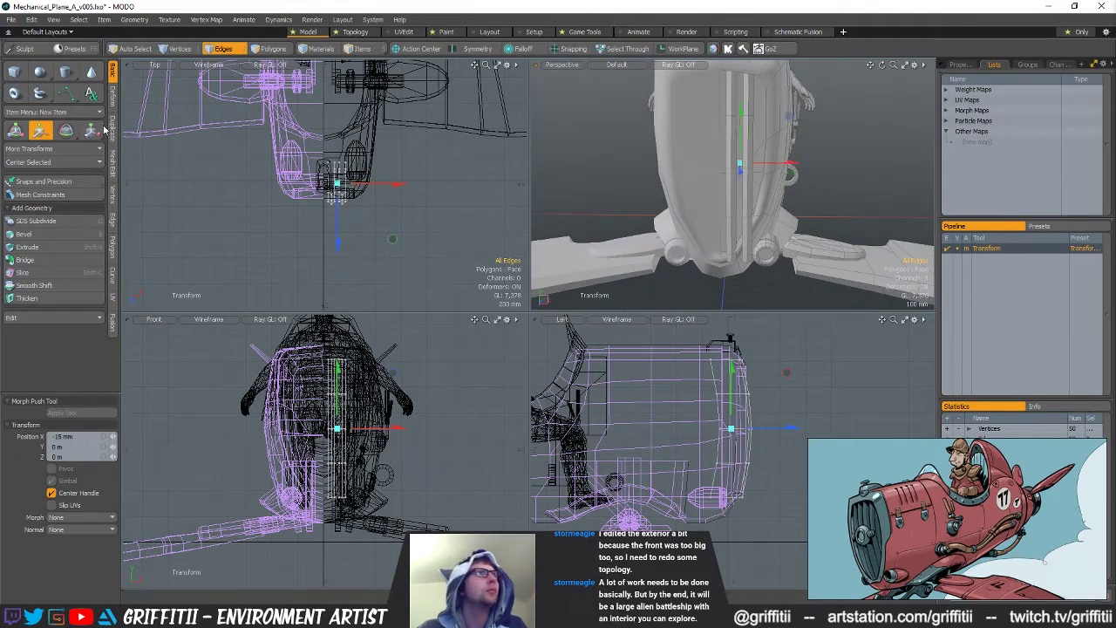
Create an instance mirror of the two slats across the X axis and shift the original slats another -15 mm in X
left_click(112, 132)
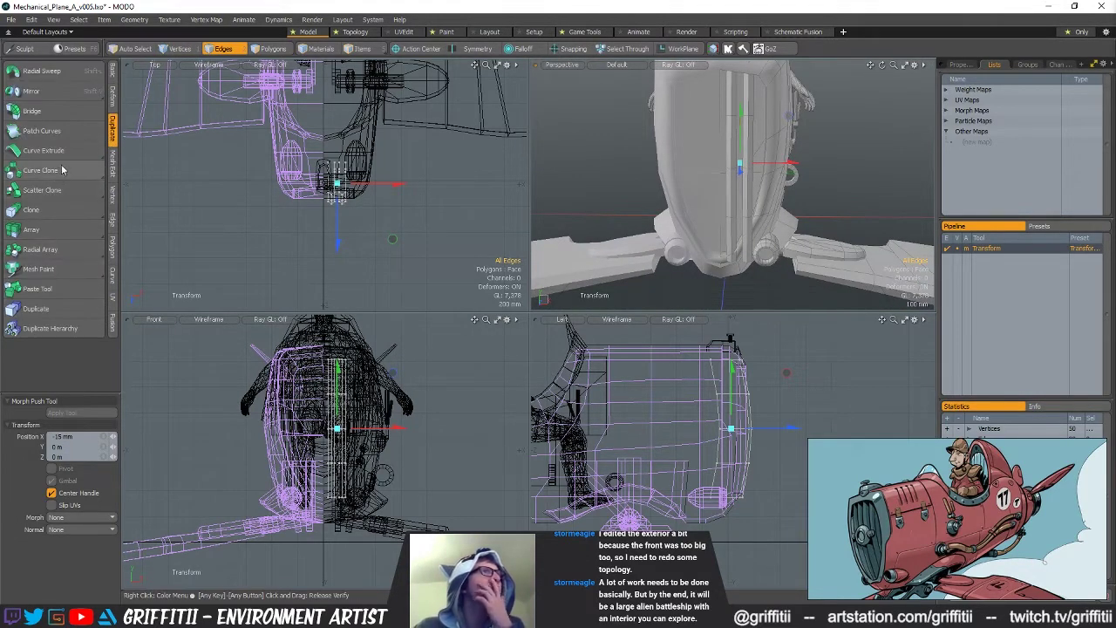
left_click(52, 91, "ctrl")
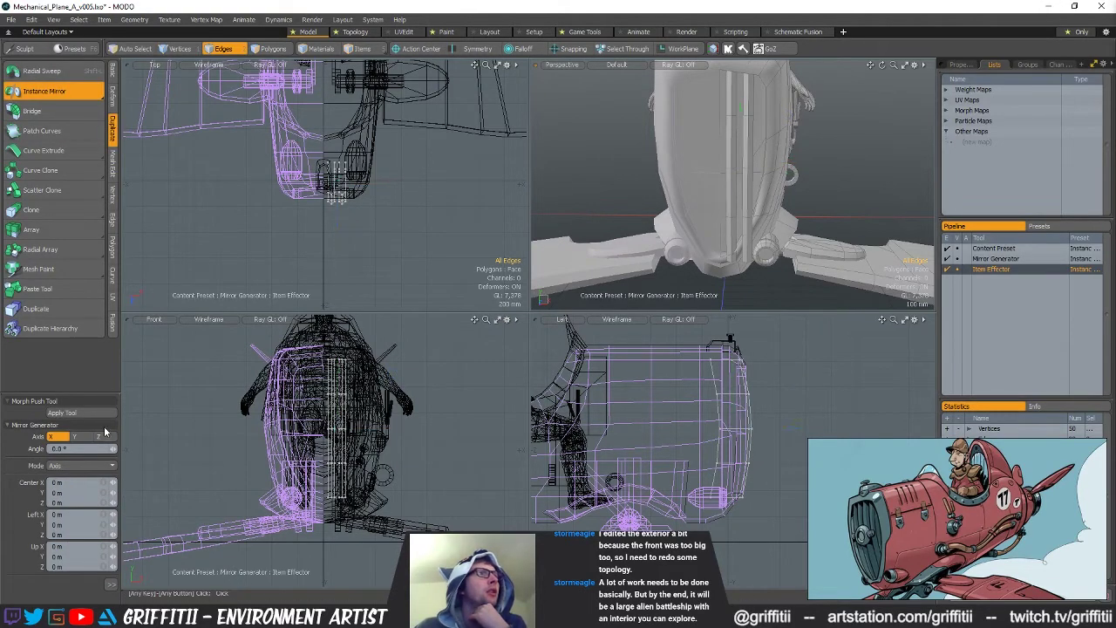
left_click(96, 413)
key("q")
left_click_drag(790, 116, 769, 176, "alt")
key("w")
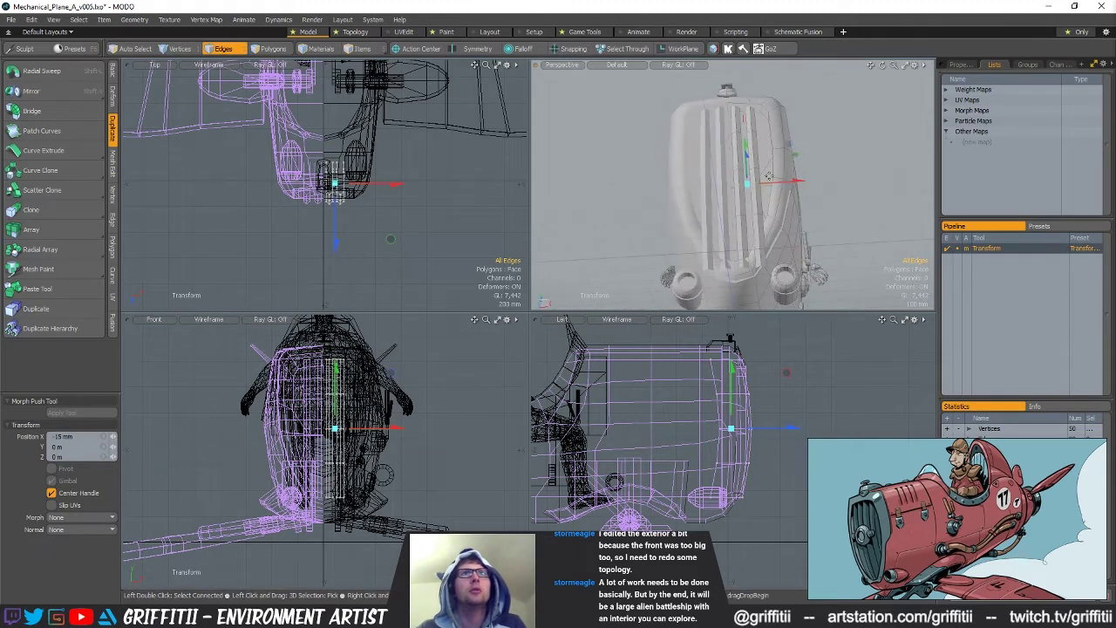
key("q")
Select the outer slat and move it 15 mm in X to widen the gap between the slats
key("3")
left_click_drag(745, 117, 750, 130, "alt")
scroll(750, 130, "up", 2)
double_click(750, 127)
key("w")
left_click_drag(782, 201, 795, 200)
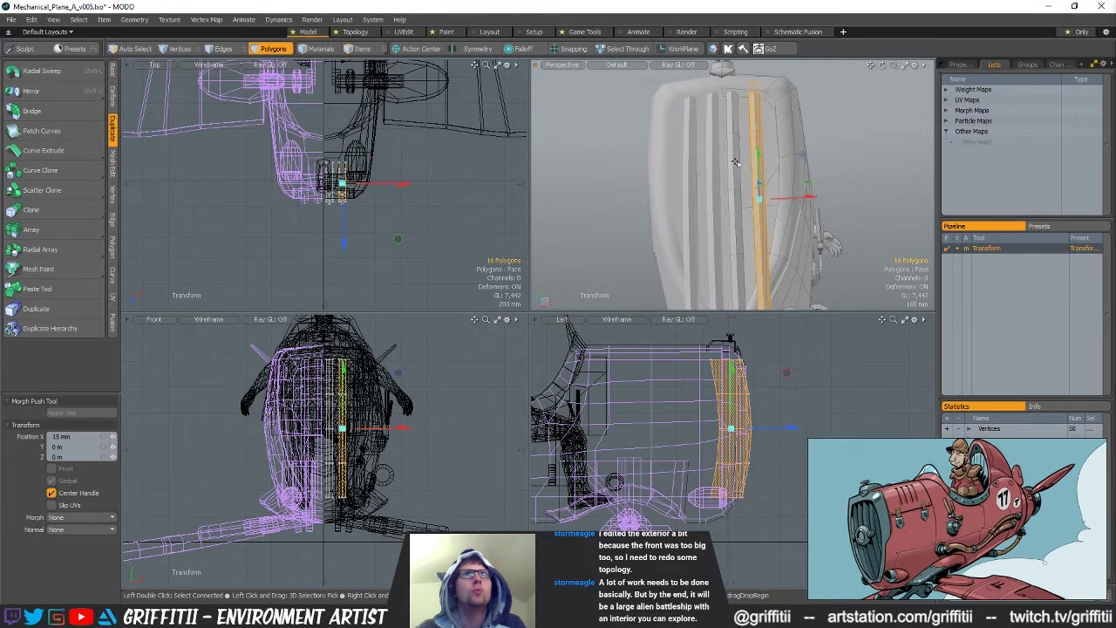
Move both grille slats 10 mm in X and tilt them slightly about the X axis
key("space")
key("y")
left_click_drag(795, 198, 703, 203)
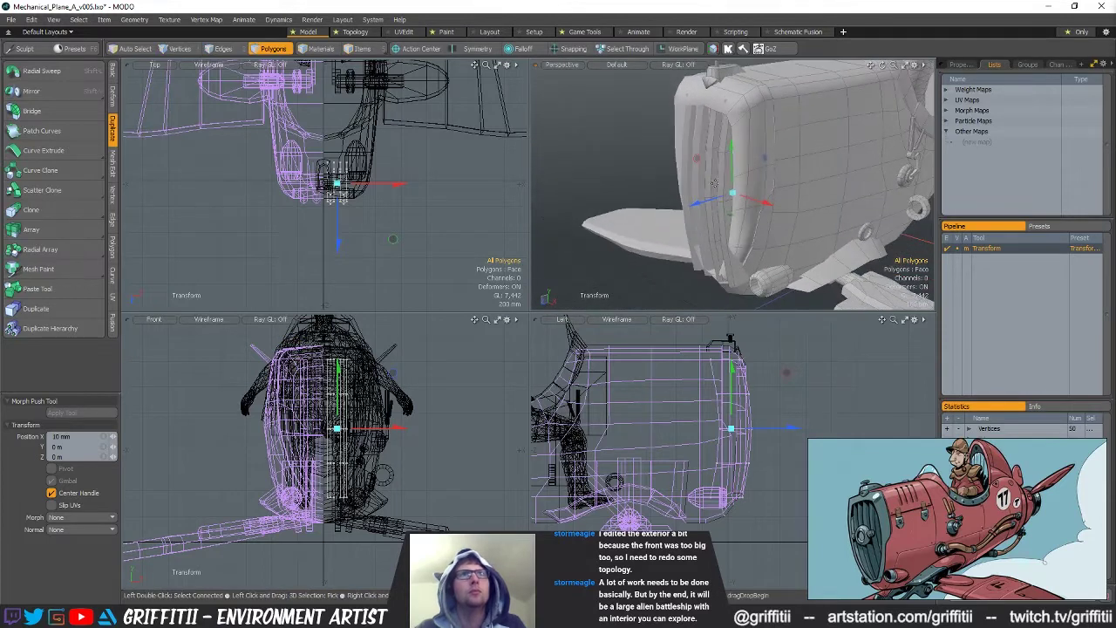
key("e")
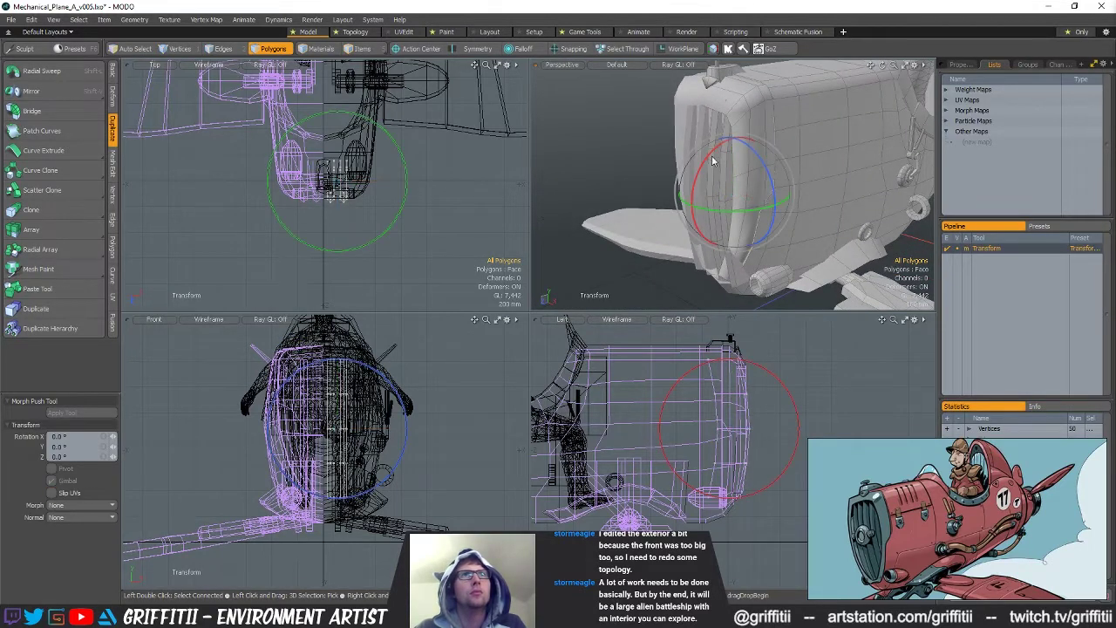
left_click_drag(746, 394, 750, 389)
left_click_drag(788, 209, 768, 188, "alt")
key("space")
Select the centre vertex at the top of each slat and move the pair -20 mm in Y and -2 mm in Z
left_click_drag(750, 381, 739, 390, "alt+shift")
scroll(737, 391, "up", 4)
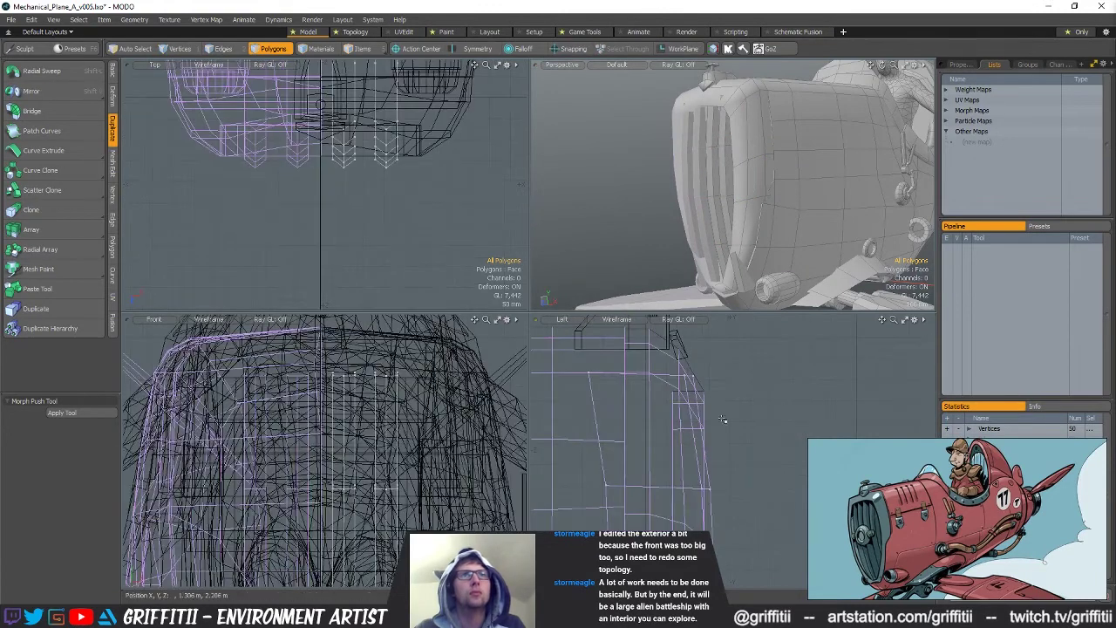
key("space")
key("space")
key("space")
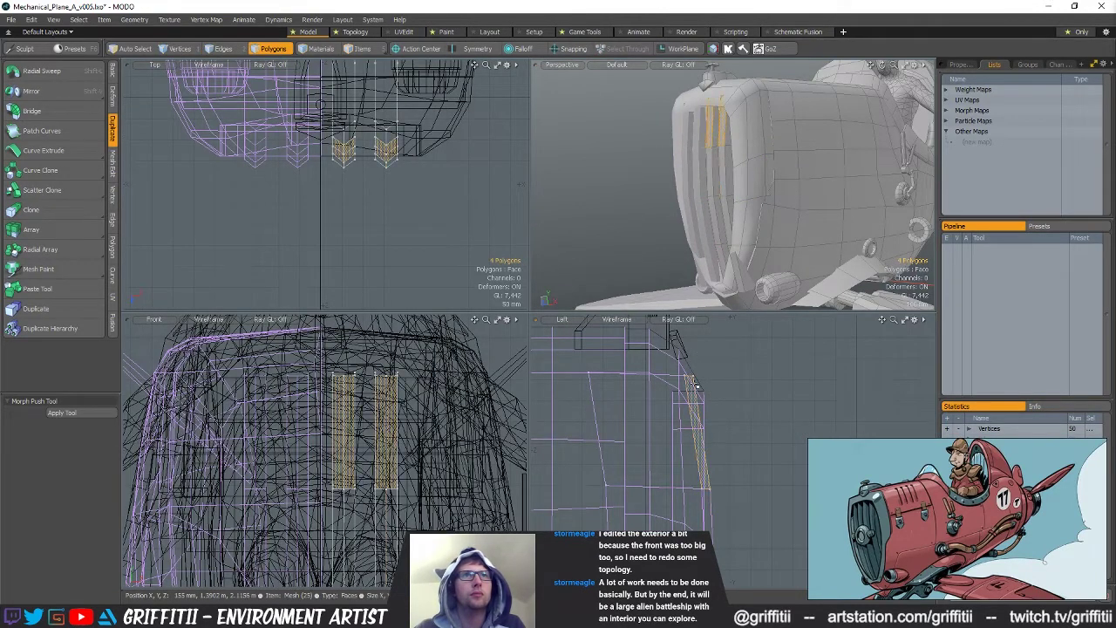
right_click_drag(687, 384, 702, 368)
key("w")
left_click_drag(717, 341, 715, 349)
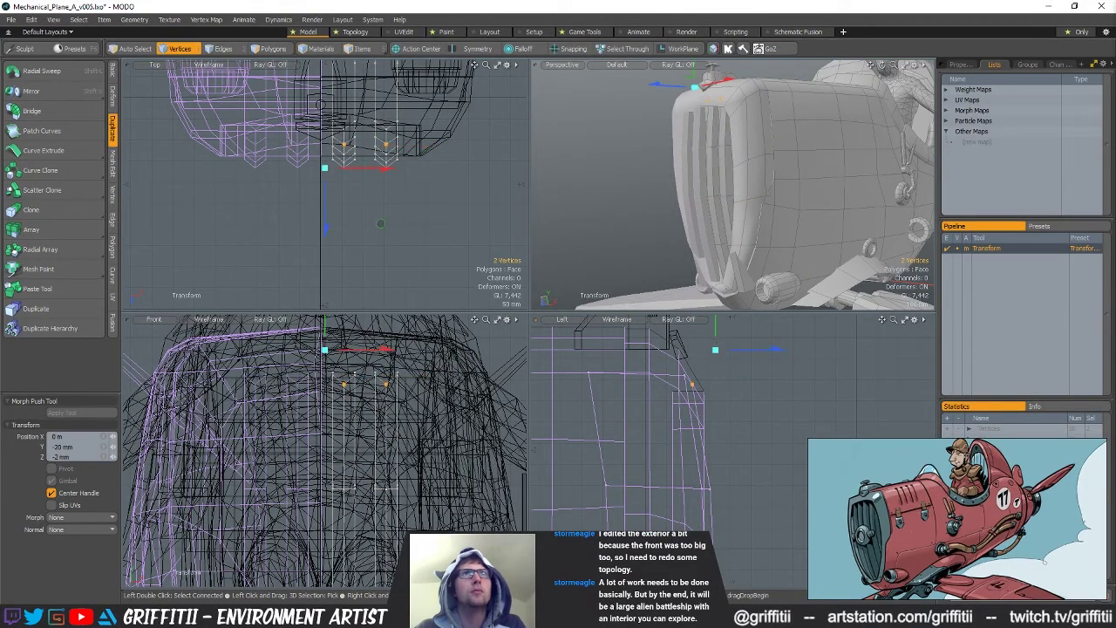
key("Escape")
key("Escape")
Try to move the six vertices at the slats' lower ends -14 mm in Z, and undo it
left_click_drag(719, 261, 722, 201, "alt")
left_click_drag(721, 469, 688, 473, "ctrl+alt")
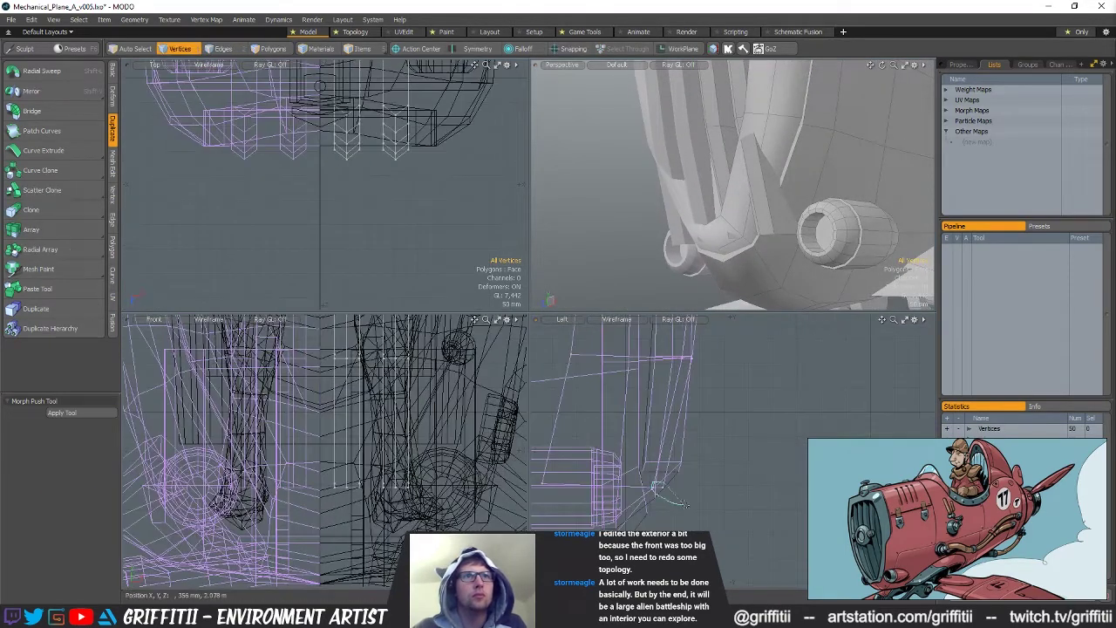
mouse_move(743, 277)
left_mouse_down("alt")
mouse_move(789, 270)
mouse_move(734, 274)
left_mouse_up("alt")
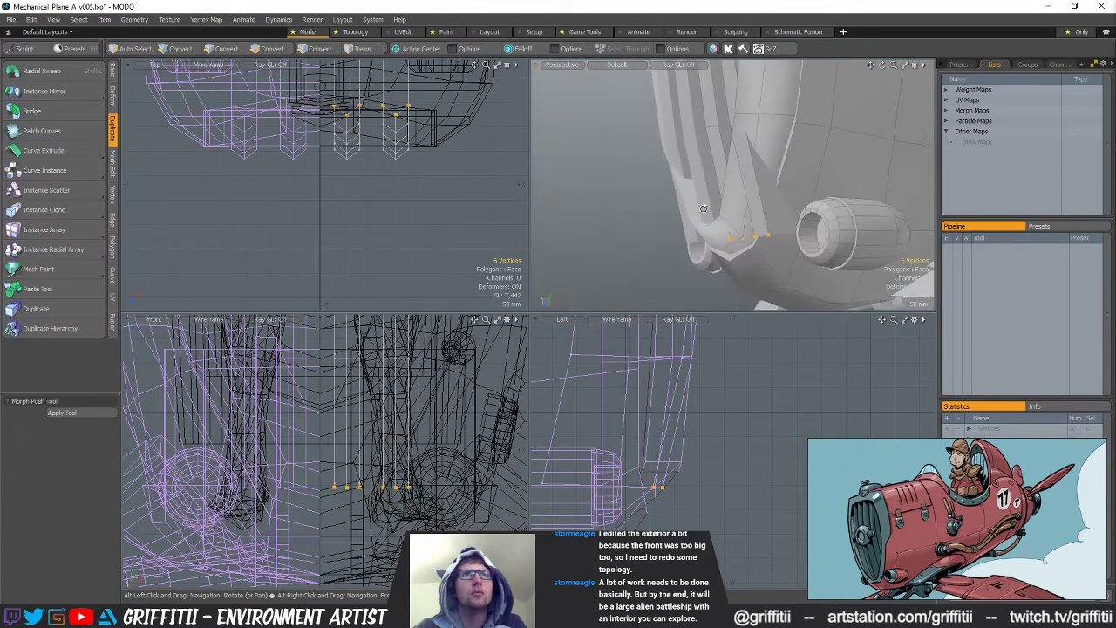
key("y")
left_click_drag(687, 490, 680, 490)
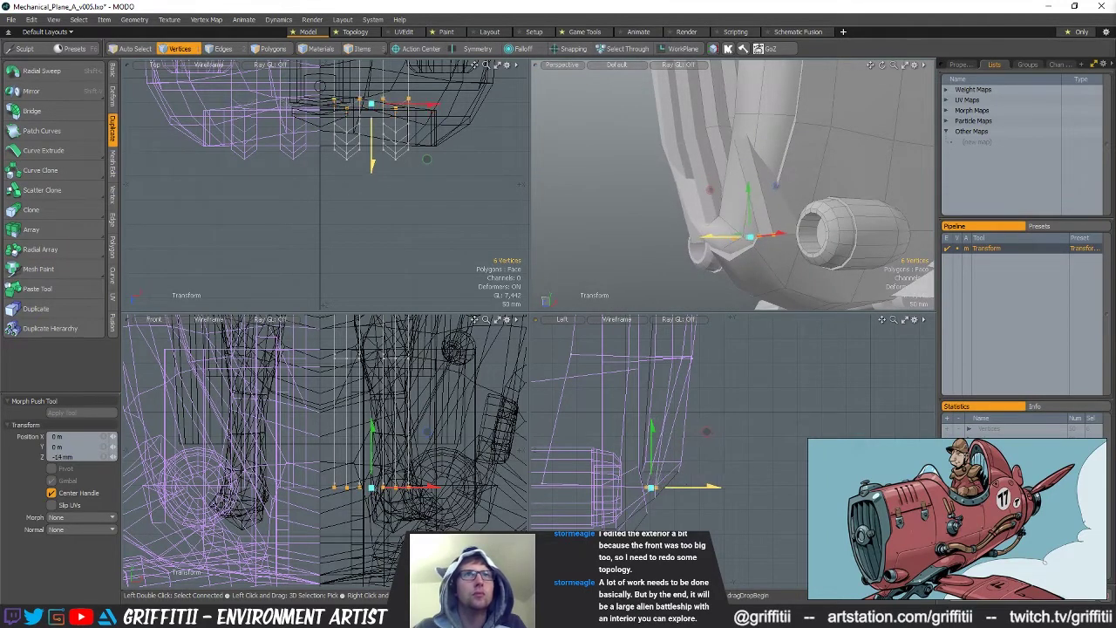
key("q")
left_click_drag(775, 283, 754, 260, "alt")
key("ctrl+z")
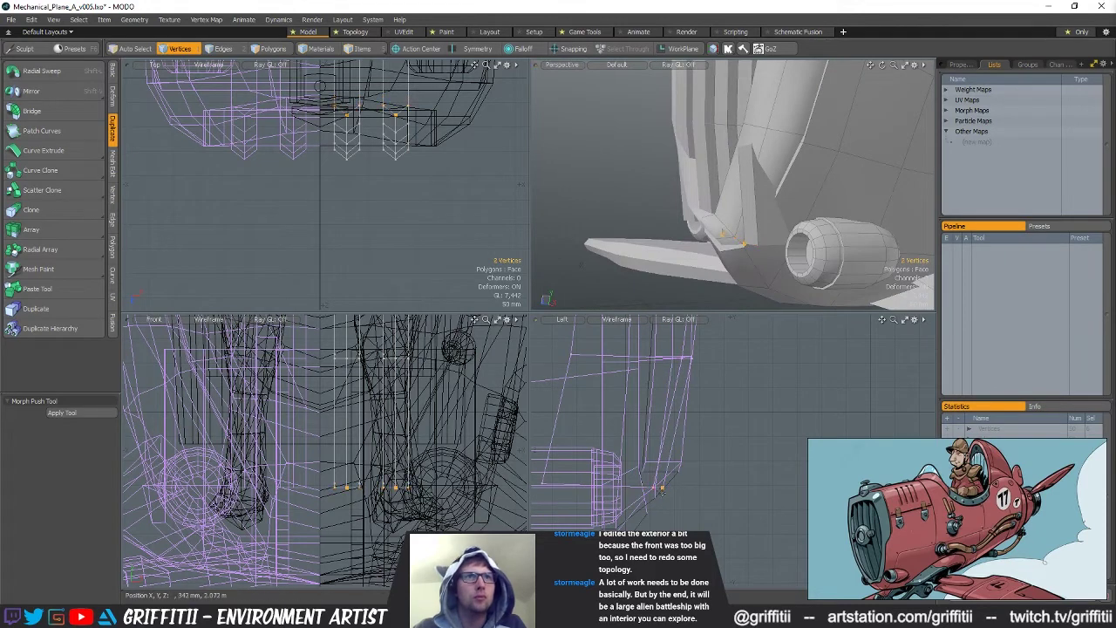
Nudge the two lower centre vertices of the slats slightly up and forward, and raise the adjoining lower-end vertices a little
key("w")
left_click_drag(668, 459, 671, 455)
key("space")
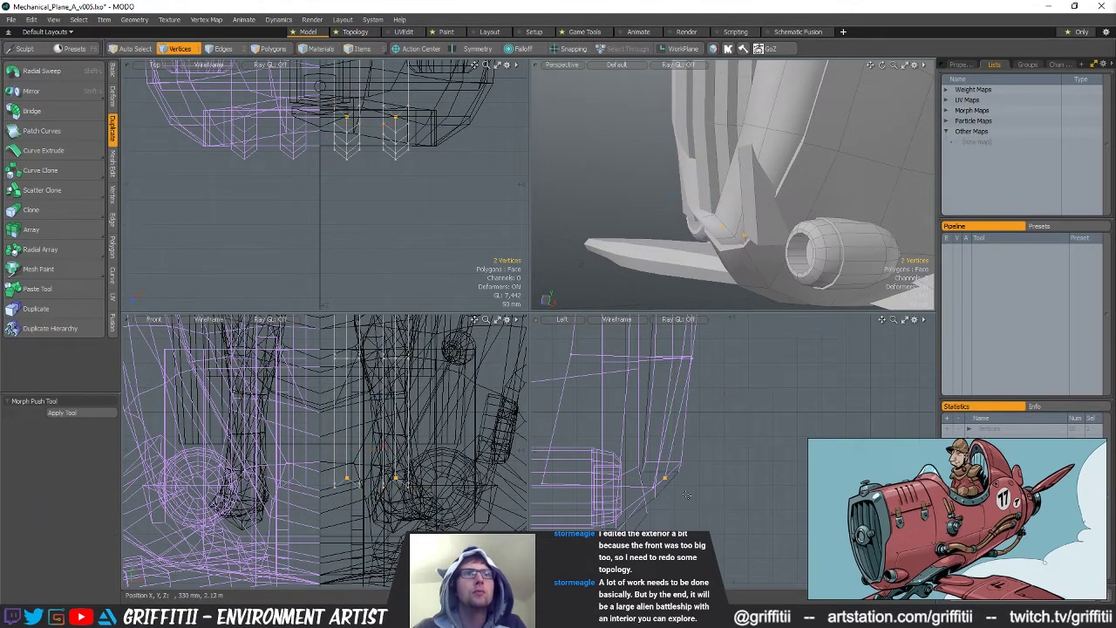
mouse_move(732, 253)
left_mouse_down("alt")
mouse_move(789, 240)
mouse_move(745, 248)
mouse_move(754, 253)
left_mouse_up("alt")
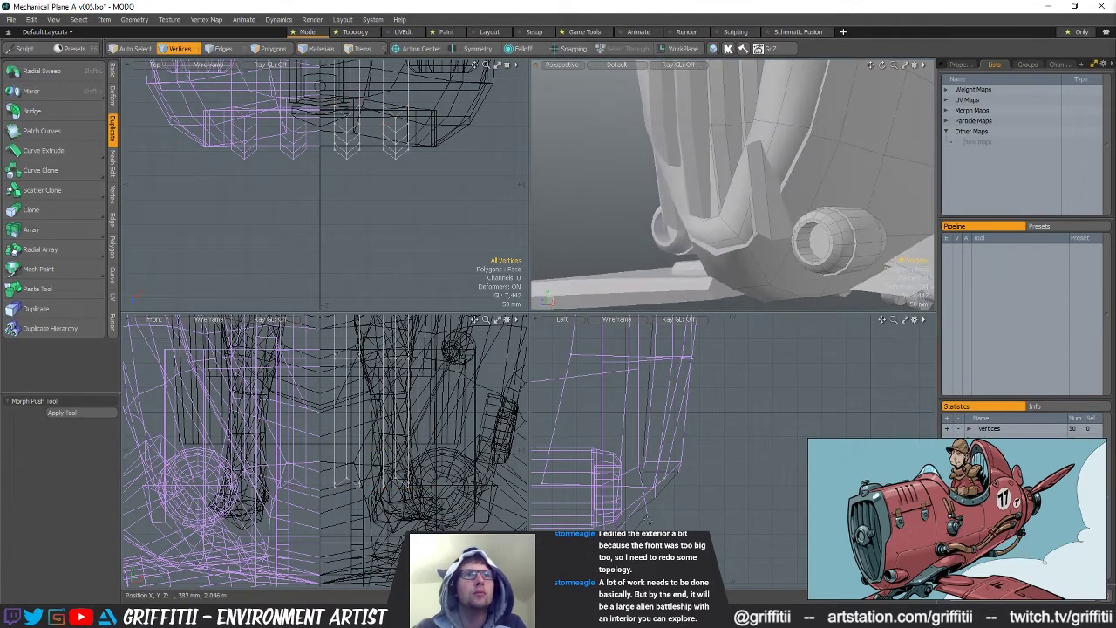
key("y")
left_click_drag(652, 479, 654, 476)
key("space")
Isolate the five lower-end vertices of the outer slat and raise them to meet the nose frame
left_click_drag(759, 246, 804, 213, "alt")
key("space")
key("space")
double_click(767, 211)
key("space")
left_click_drag(705, 453, 653, 453, "ctrl+alt")
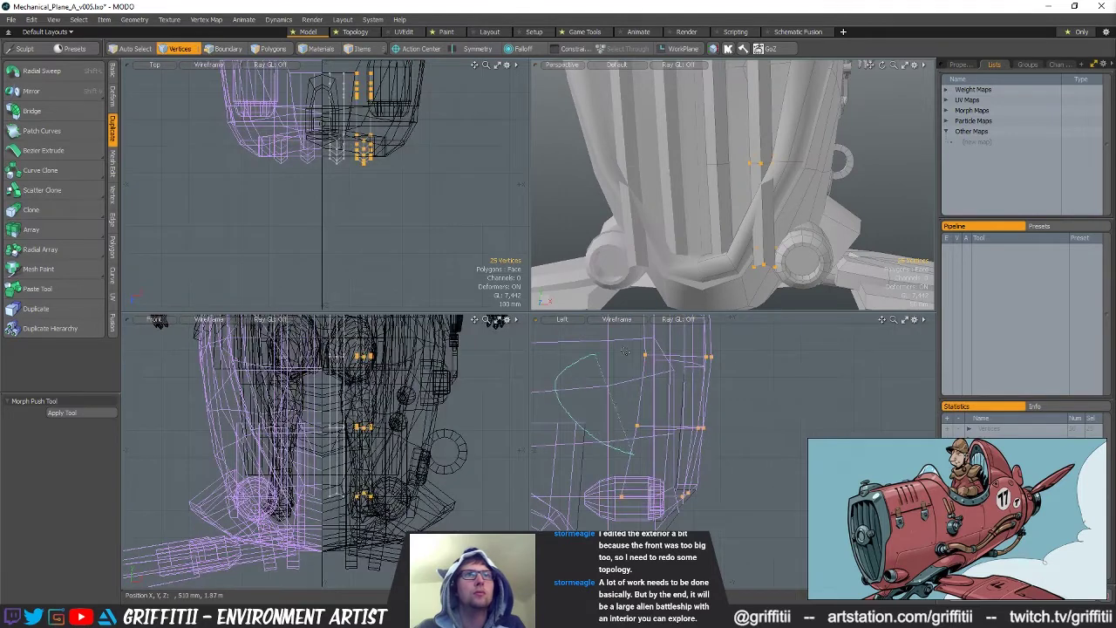
right_click_drag(625, 351, 767, 411, "ctrl")
left_click_drag(771, 413, 707, 407, "ctrl+alt")
key("y")
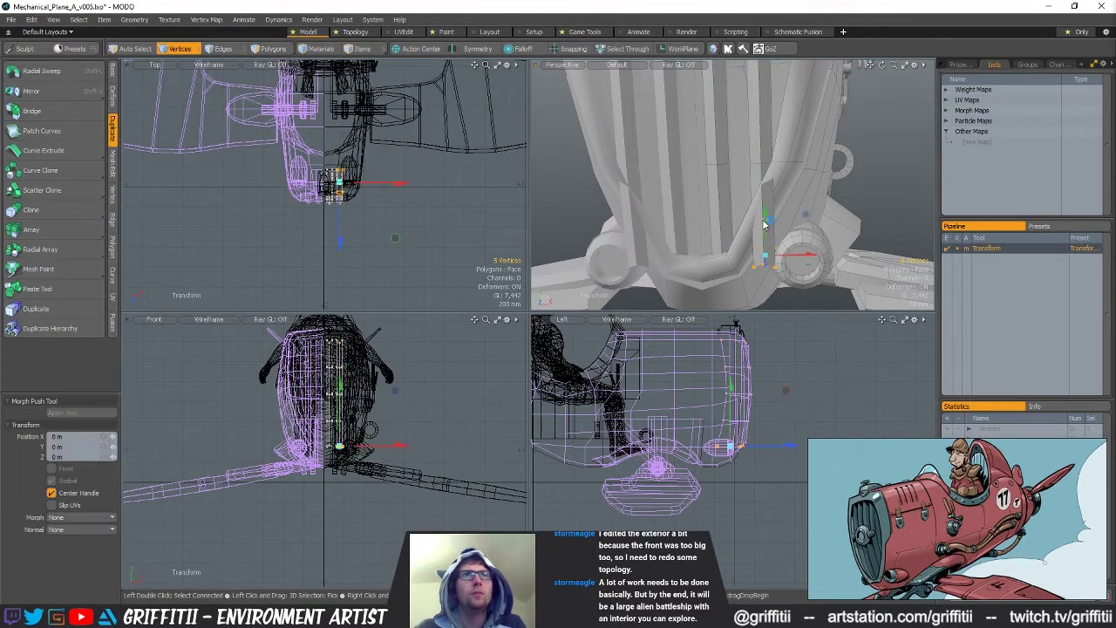
left_click_drag(765, 216, 764, 155)
left_click_drag(734, 423, 786, 416, "ctrl+alt")
left_click_drag(797, 257, 745, 202, "alt")
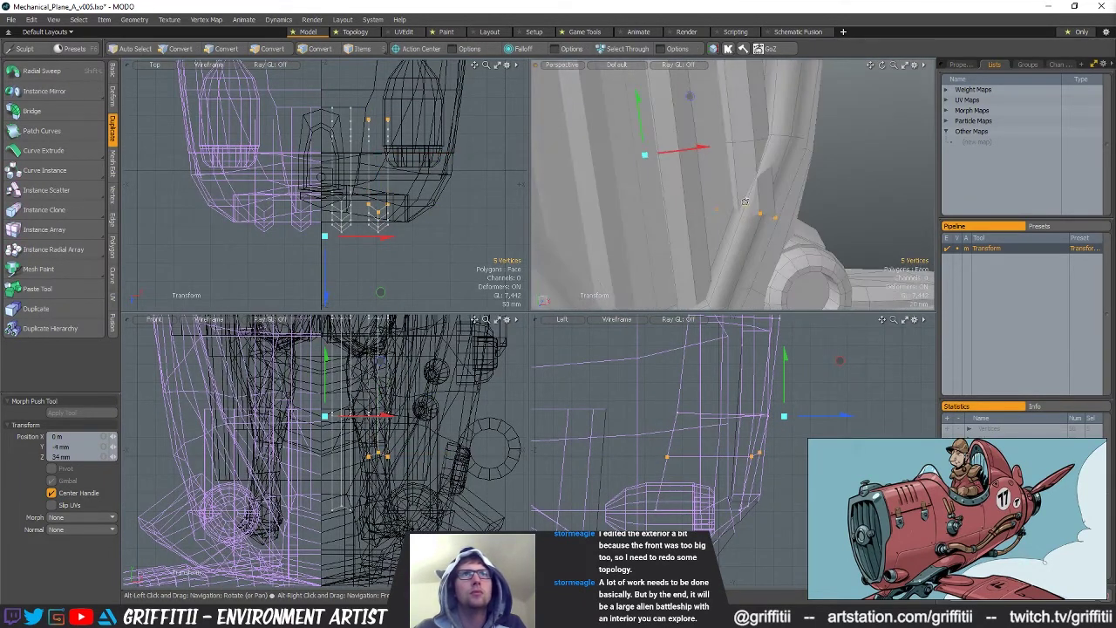
key("q")
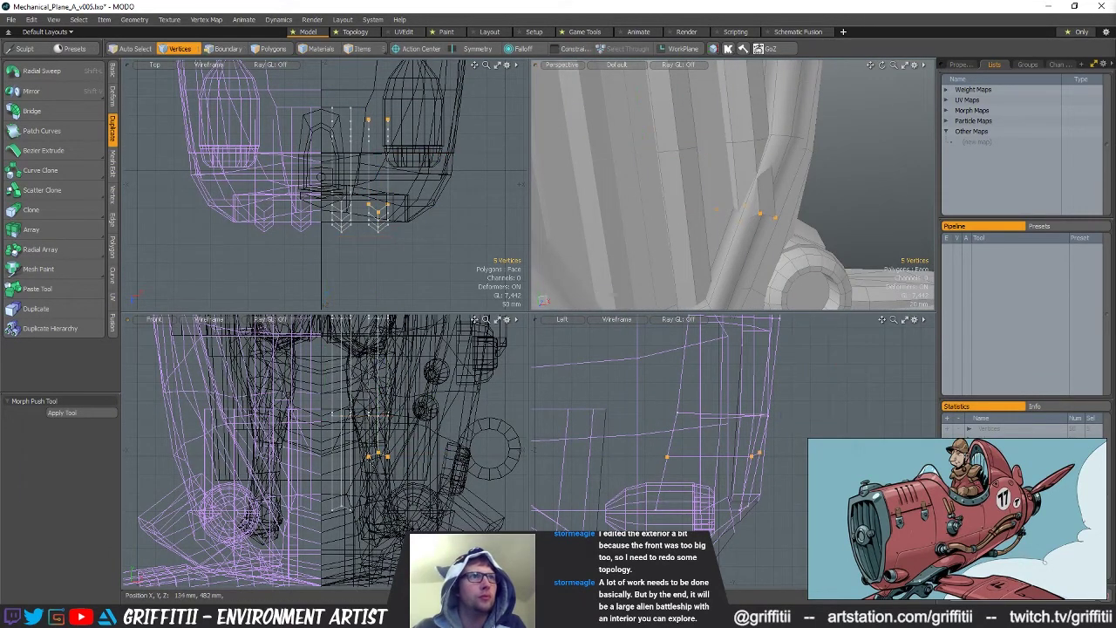
Raise three vertices on the outer side of the outer slat's lower end, and nudge two of them further to fit the frame
key("y")
left_click_drag(771, 170, 764, 149, "alt")
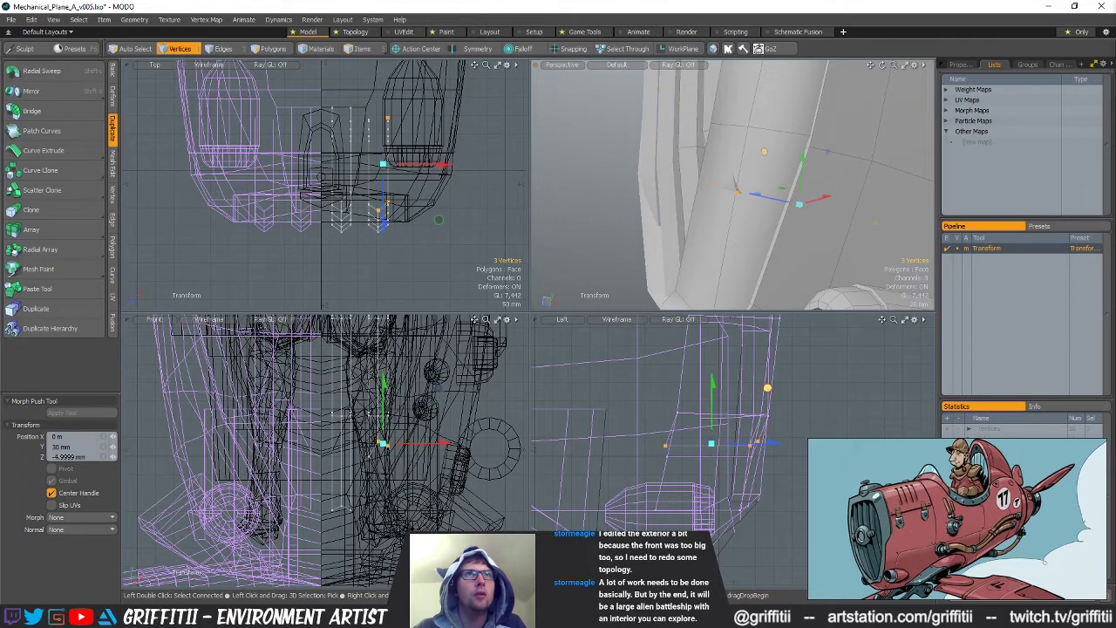
key("q")
left_click(713, 184, "ctrl")
key("y")
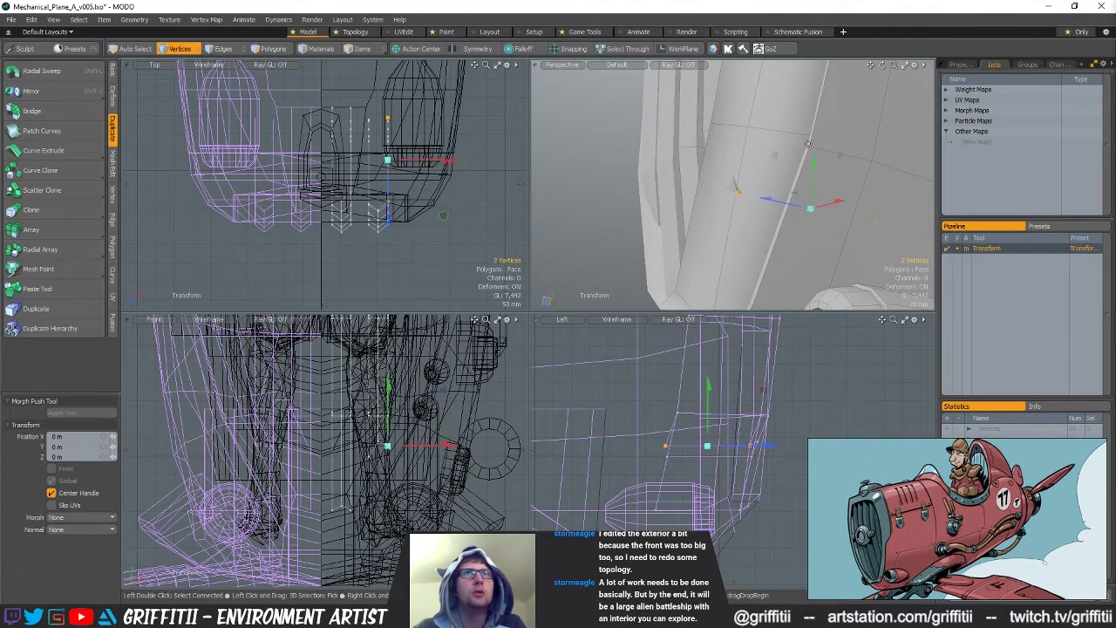
left_click_drag(763, 388, 760, 378)
key("Escape")
key("Escape")
left_click_drag(707, 153, 800, 188, "ctrl+alt")
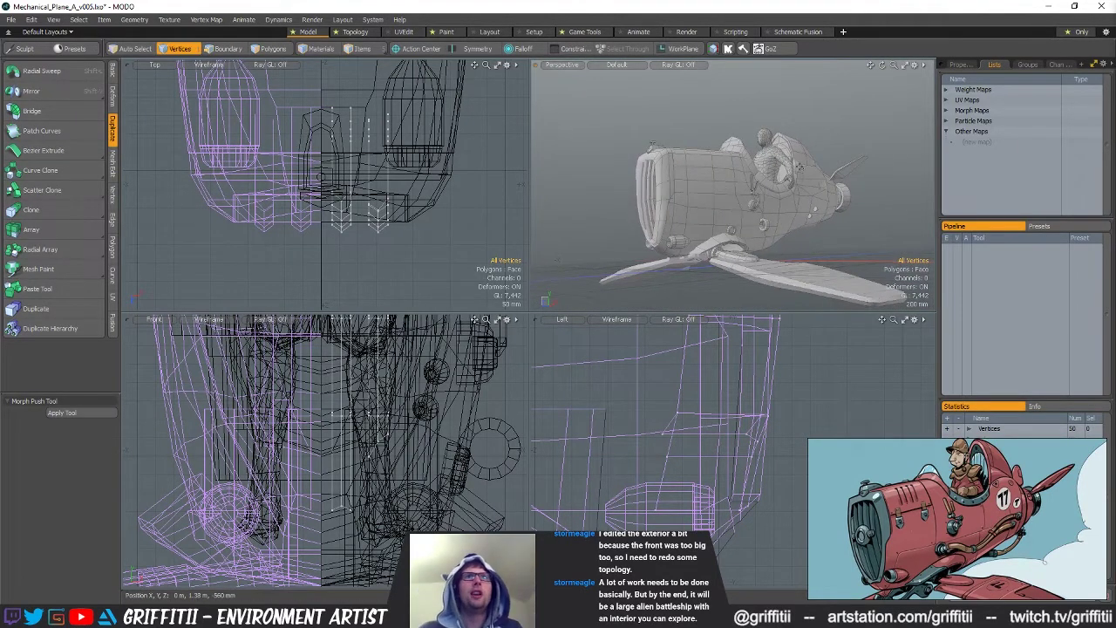
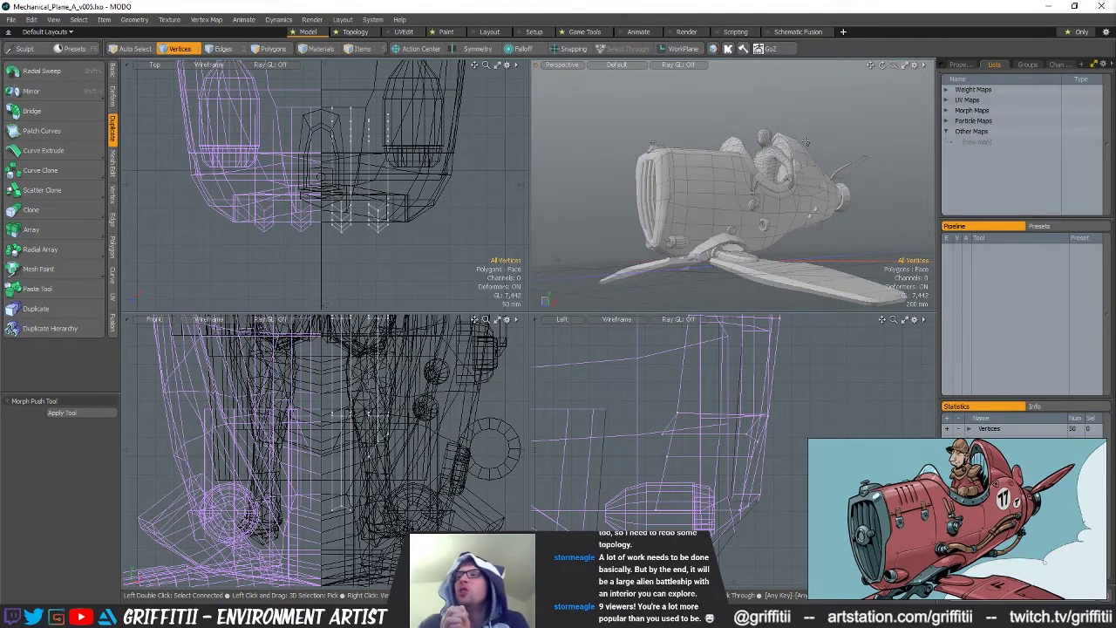
Create a cylinder in a new mesh item and move it 2.12 m in Z to the plane's nose
left_click_drag(600, 189, 610, 158, "alt")
scroll(688, 190, "up", 3)
scroll(723, 187, "up", 3)
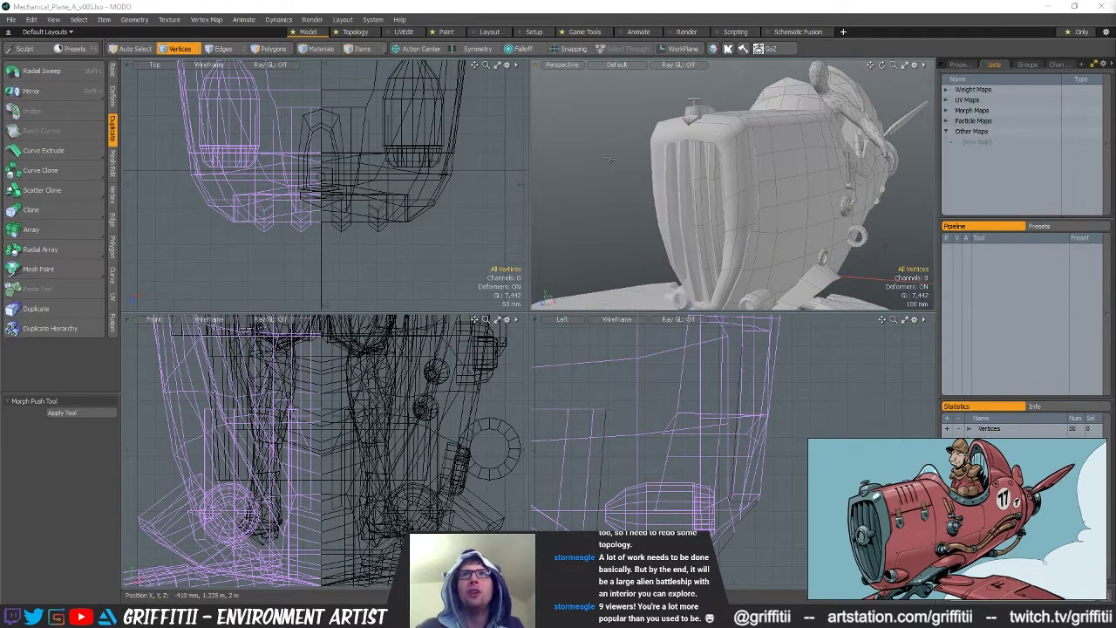
left_click(112, 71)
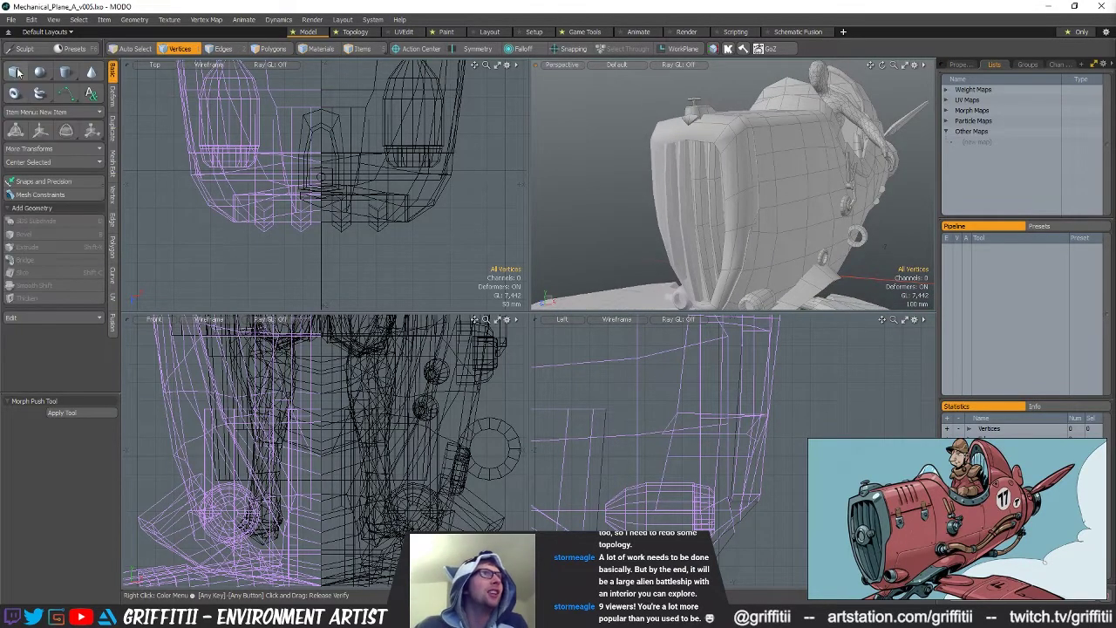
left_click(66, 73)
left_click(116, 583)
left_click(62, 412)
left_click_drag(393, 162, 297, 235, "ctrl+alt")
key("w")
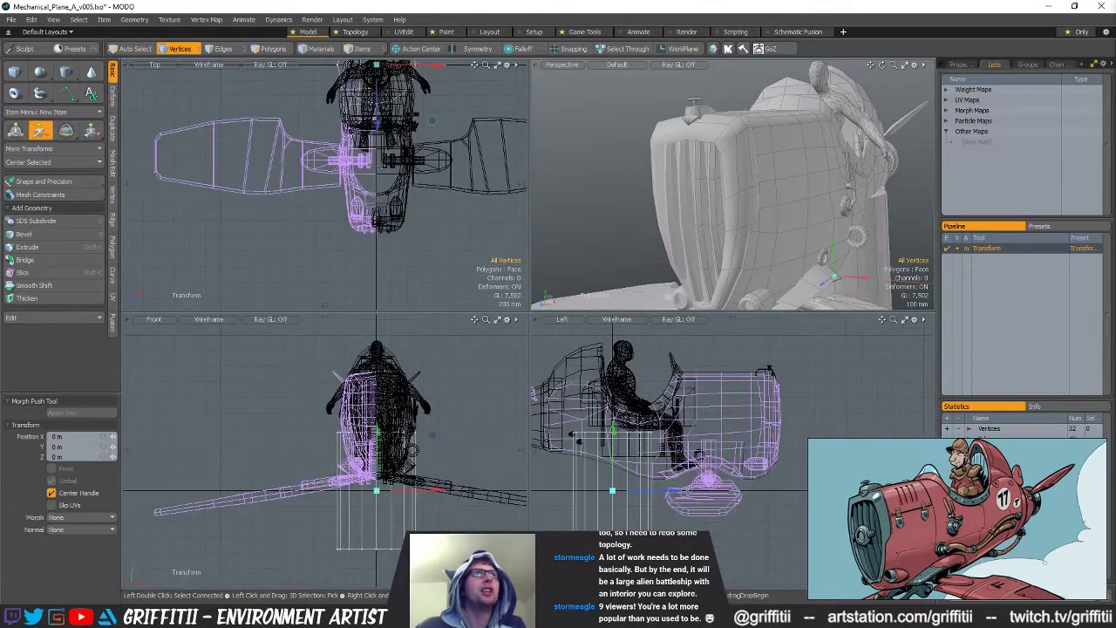
left_click_drag(378, 130, 378, 290)
Turn the cylinder to face forward and scale it uniformly to 31.5 %
left_click_drag(780, 272, 777, 227, "alt+shift")
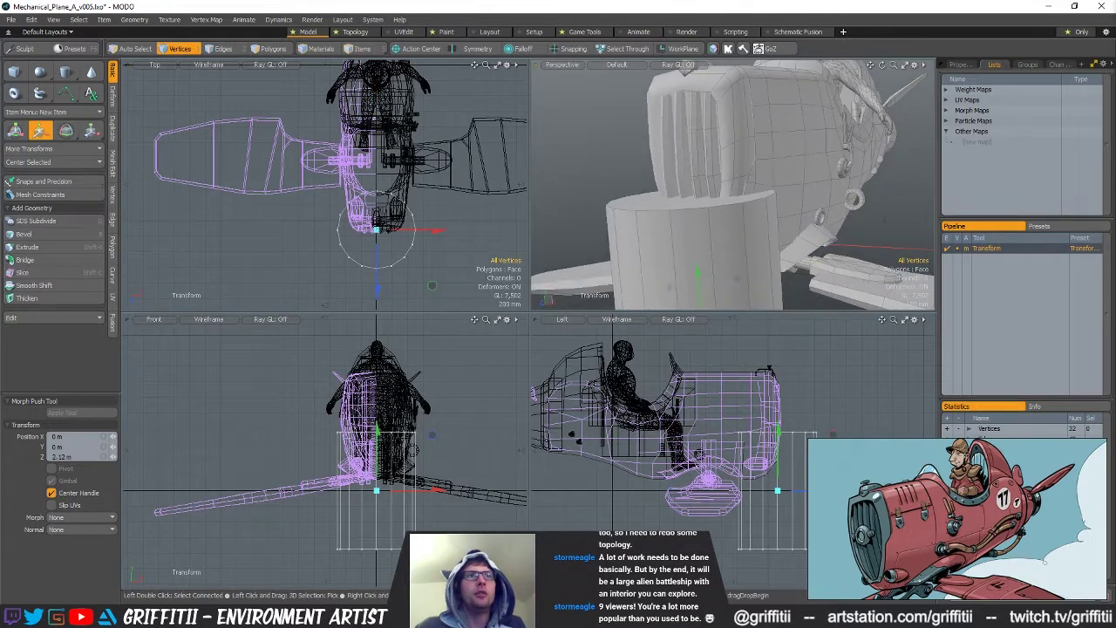
left_click_drag(789, 457, 703, 454, "alt+shift")
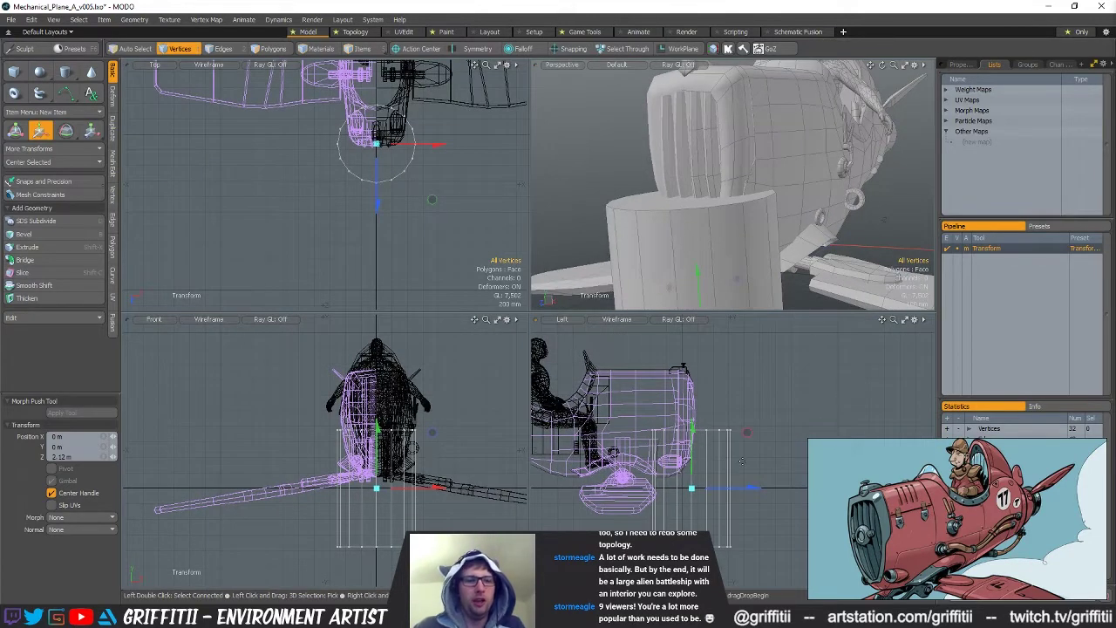
key("e")
left_click_drag(743, 460, 628, 489)
key("r")
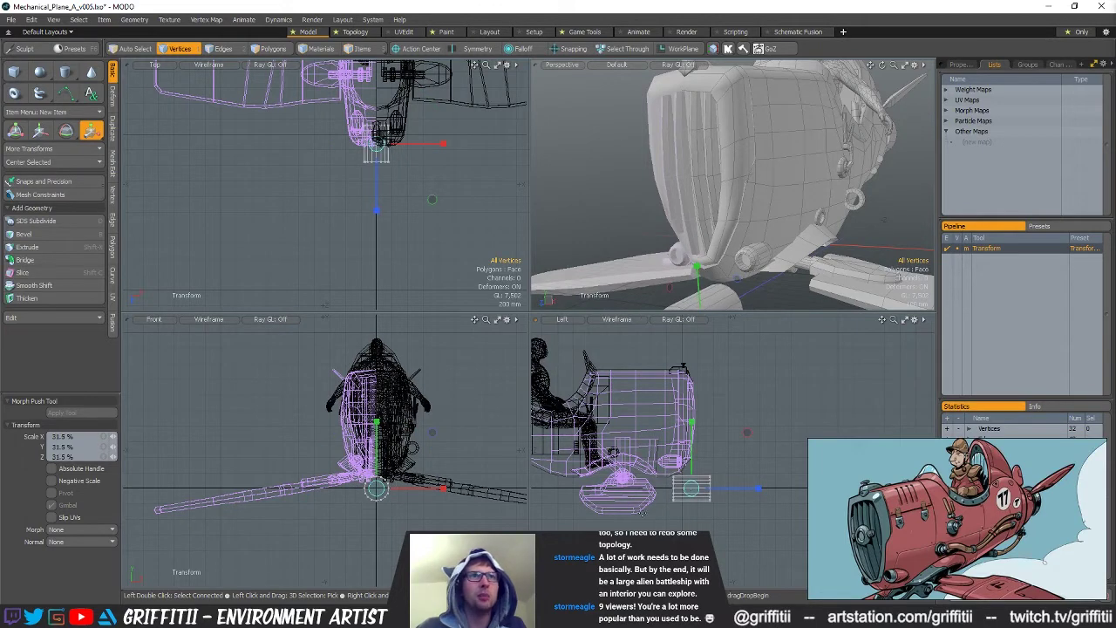
Raise the cylinder to the middle of the grille and make it thinner along Z
key("w")
left_click_drag(694, 454, 694, 384)
middle_click_drag(691, 146, 654, 218)
key("r")
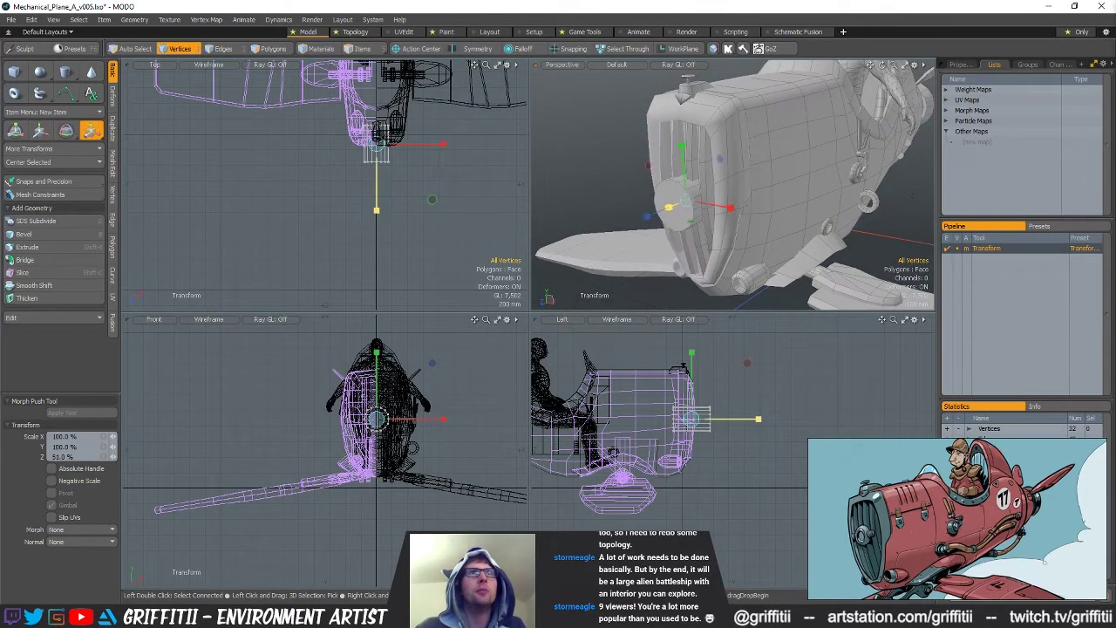
left_click_drag(666, 207, 679, 202)
key("w")
Move the cylinder forward in Z until it sits just in front of the slats
scroll(384, 139, "up", 8)
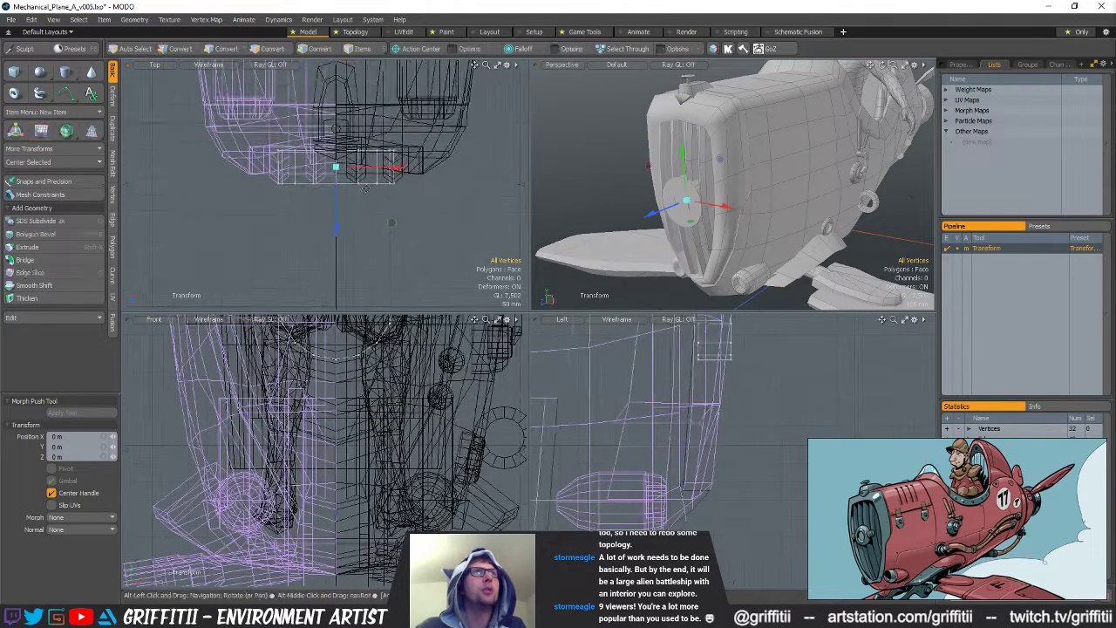
left_click_drag(385, 139, 400, 121, "alt")
left_click_drag(347, 213, 348, 241)
left_click_drag(839, 103, 736, 214, "alt")
scroll(736, 214, "up", 4)
key("r")
scroll(741, 138, "down", 2)
left_click_drag(740, 138, 779, 207, "alt")
Copy the polygons of the round fitting on the fuselage side and paste them into a new mesh item
key("5")
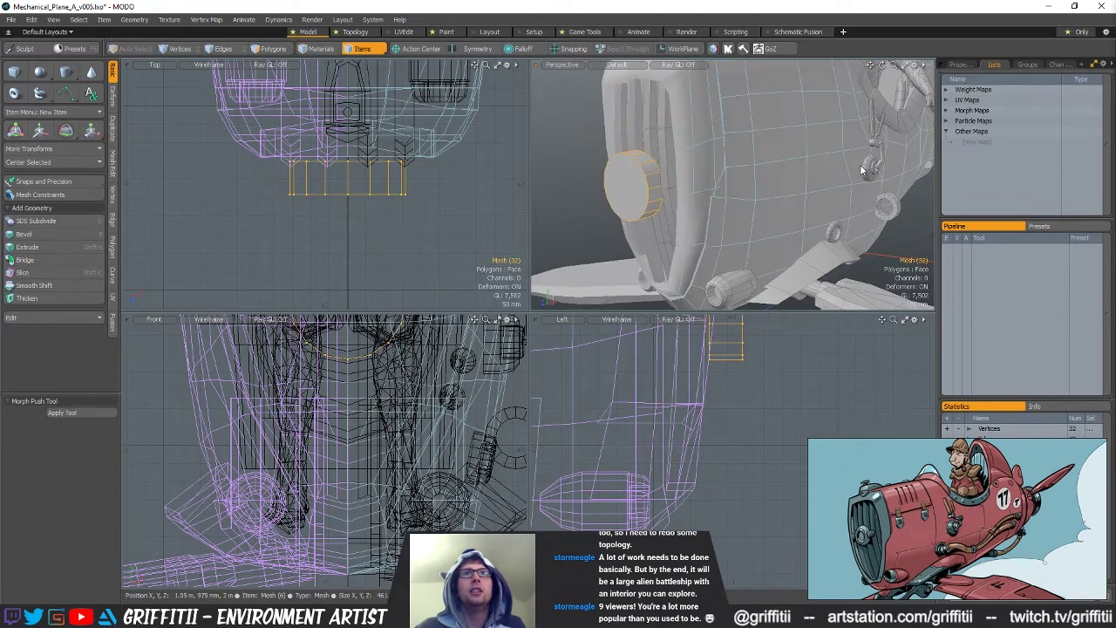
left_click(862, 170)
key("3")
key("ctrl+c")
key("n")
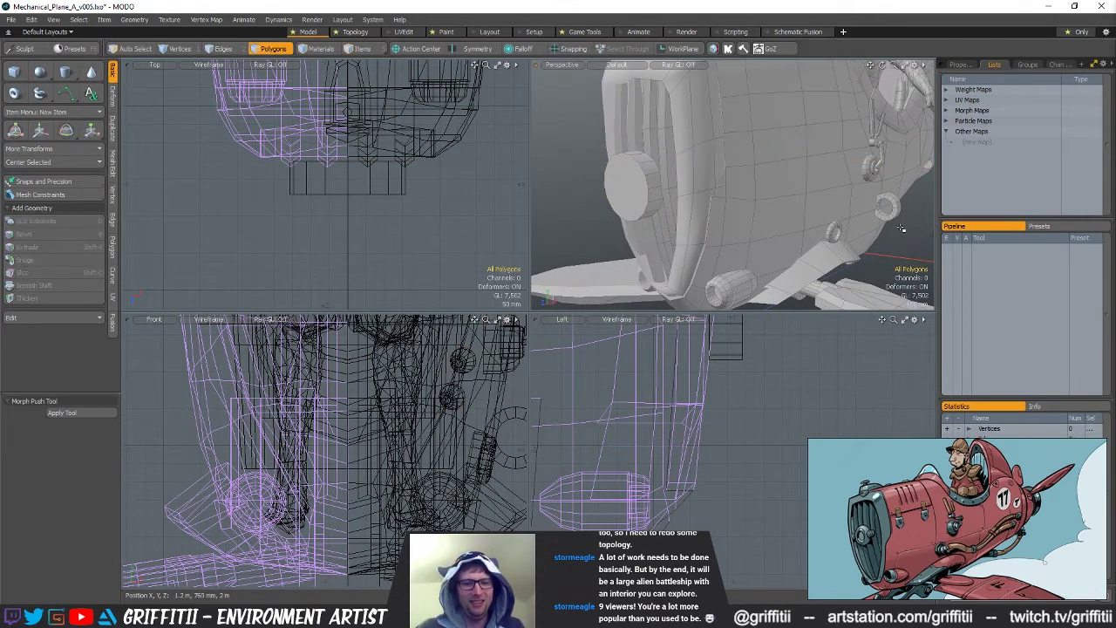
key("ctrl+v")
Place the pasted round fitting at the nose, facing forward and centred on the plane's centreline
scroll(448, 182, "down", 3)
left_click_drag(448, 92, 457, 153, "alt")
key("w")
left_click_drag(396, 202, 386, 215)
left_click_drag(420, 161, 427, 199, "alt")
scroll(419, 103, "up", 2)
key("e")
key("w")
left_click(45, 163)
left_click(48, 172)
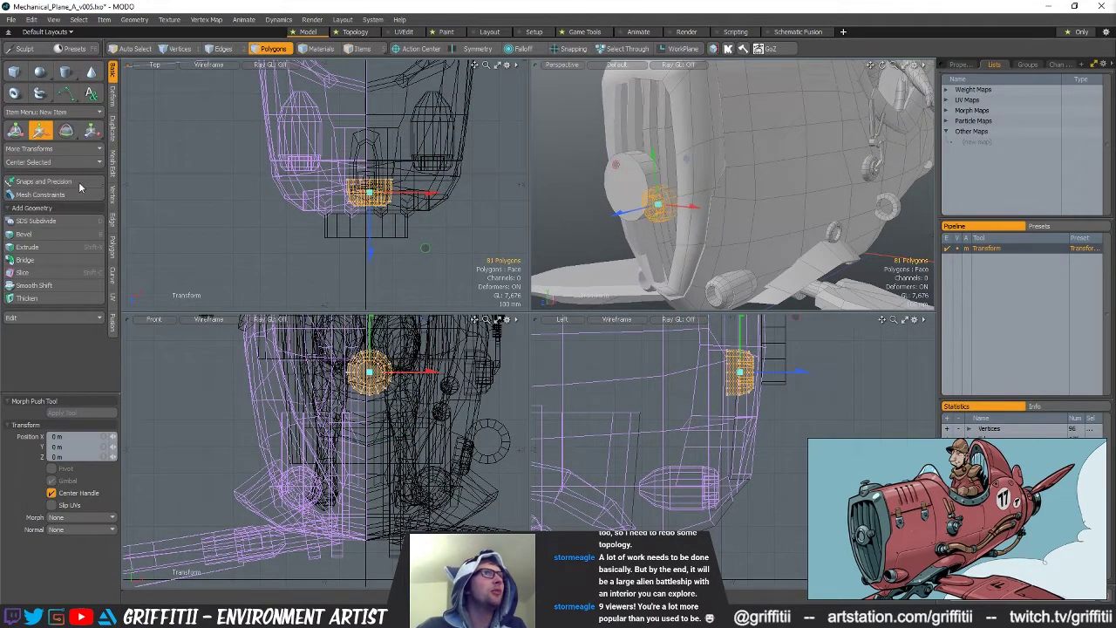
Move the round fitting forward to the front of the cylinder and delete the cylinder
left_click_drag(680, 225, 579, 141, "alt")
left_click_drag(787, 318, 782, 354, "alt")
key("q")
key("5")
left_click(782, 344)
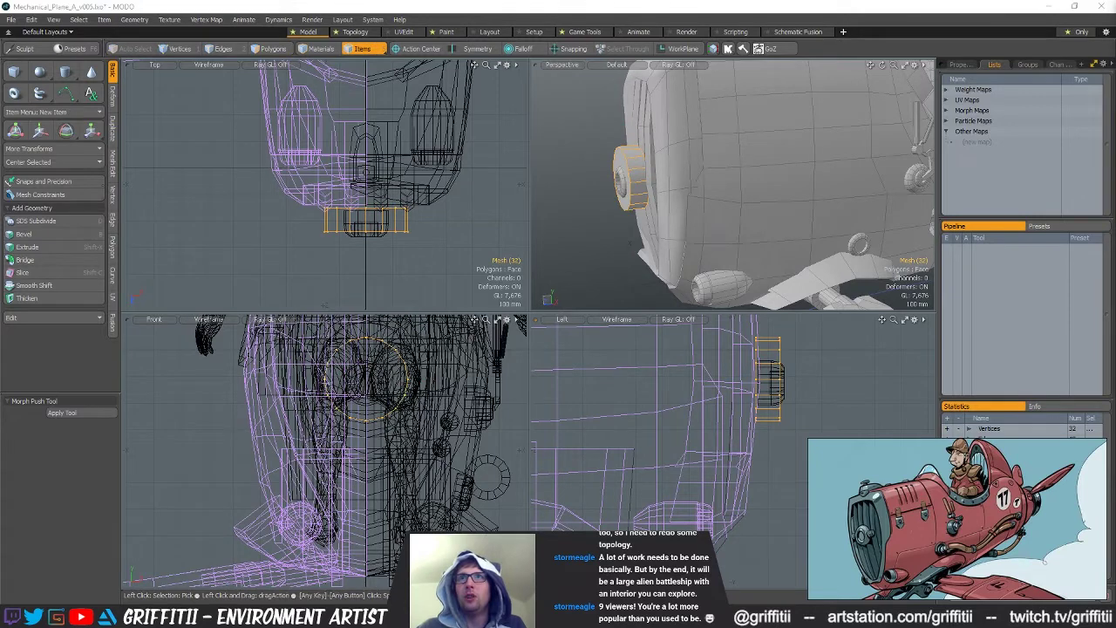
key("Delete")
Enlarge the round fitting uniformly and position it directly in front of the grille slats
left_click_drag(768, 188, 828, 196, "alt")
left_click(640, 189)
key("3")
left_click_drag(653, 191, 592, 235, "alt")
key("r")
key("w")
left_click_drag(313, 200, 349, 201, "ctrl+alt")
key("r")
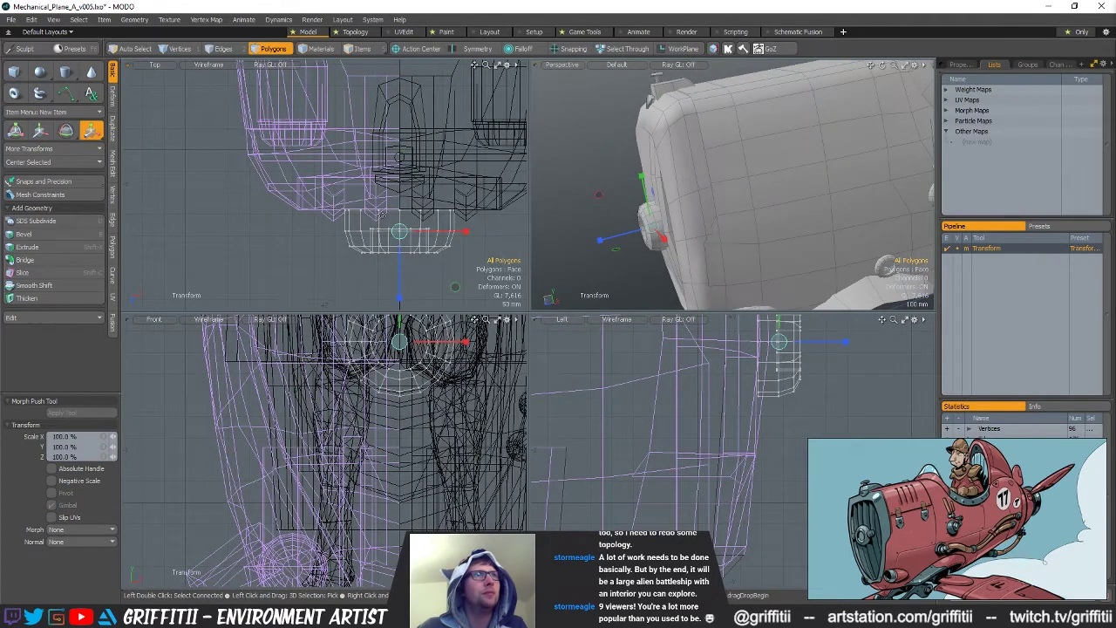
Move the rear vertices of the round fitting slightly forward to reduce its depth
key("q")
key("1")
key("w")
left_click_drag(398, 269, 398, 280)
key("q")
key("Escape")
Scale the whole round fitting down slightly
left_click_drag(590, 218, 687, 171, "alt")
left_click(687, 171)
key("w")
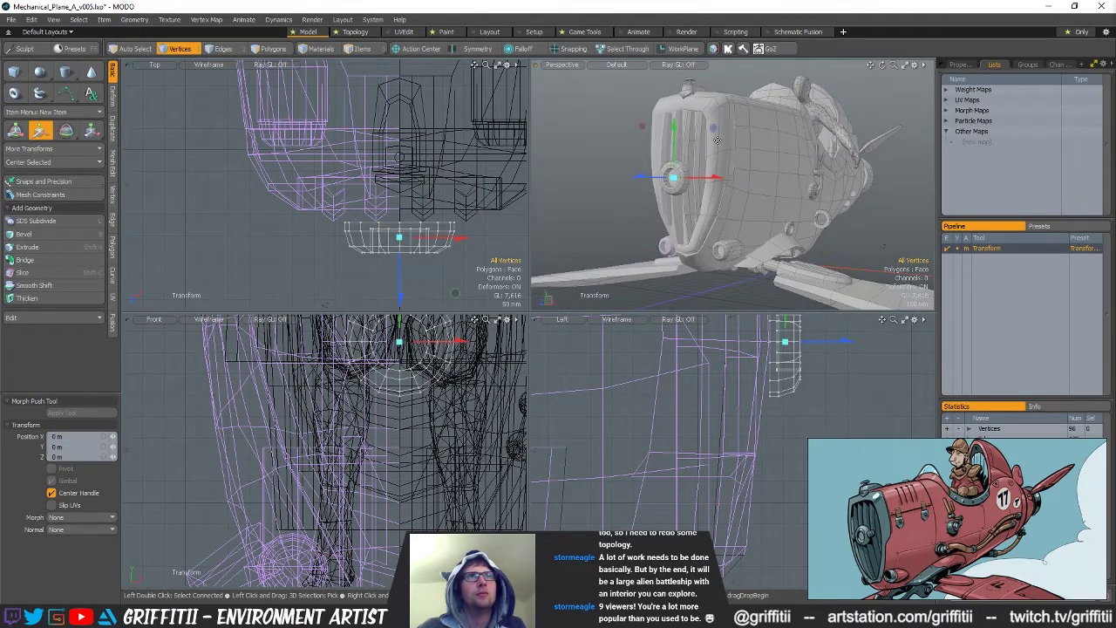
key("r")
left_click_drag(713, 128, 673, 140)
key("w")
Flatten the round fitting along Z and move it -24 mm in Z towards the slats
key("r")
left_click_drag(400, 300, 400, 289)
key("w")
left_click_drag(676, 166, 736, 188, "alt")
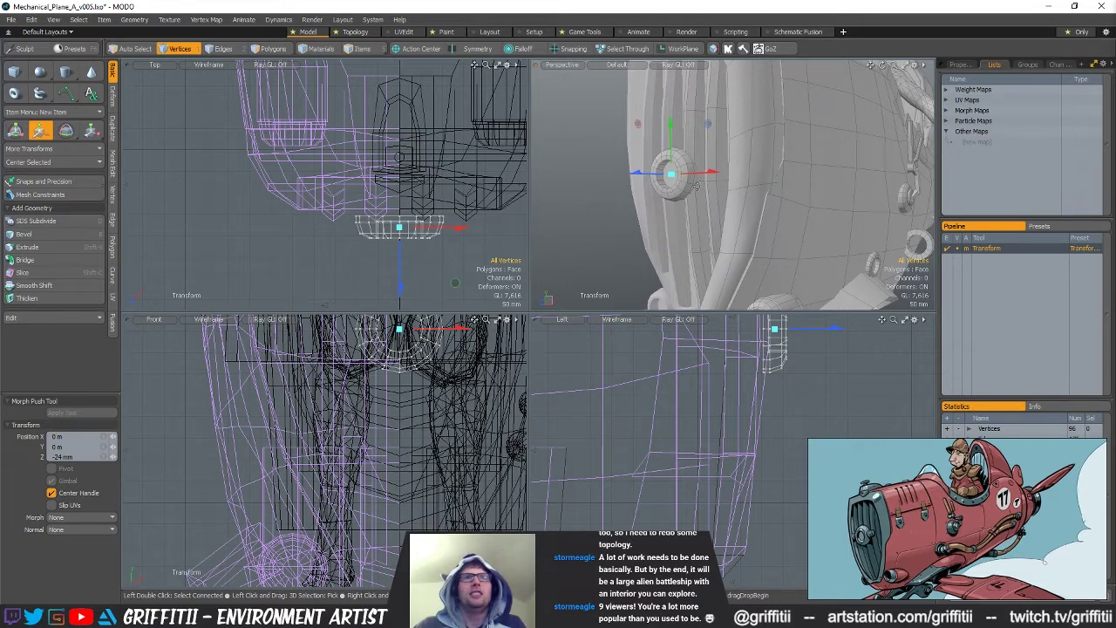
Move the rear edge loop of the round fitting slightly back towards the grille slats
left_click_drag(730, 189, 670, 198, "ctrl+alt")
scroll(401, 214, "up", 4)
key("space")
key("space")
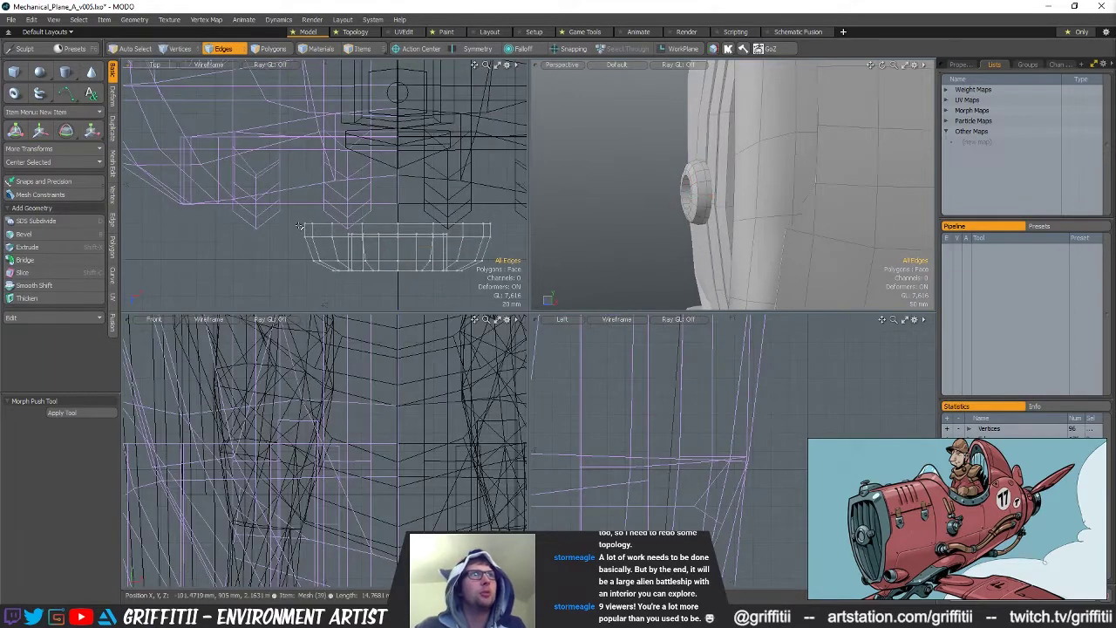
key("w")
left_click_drag(656, 226, 626, 225, "alt")
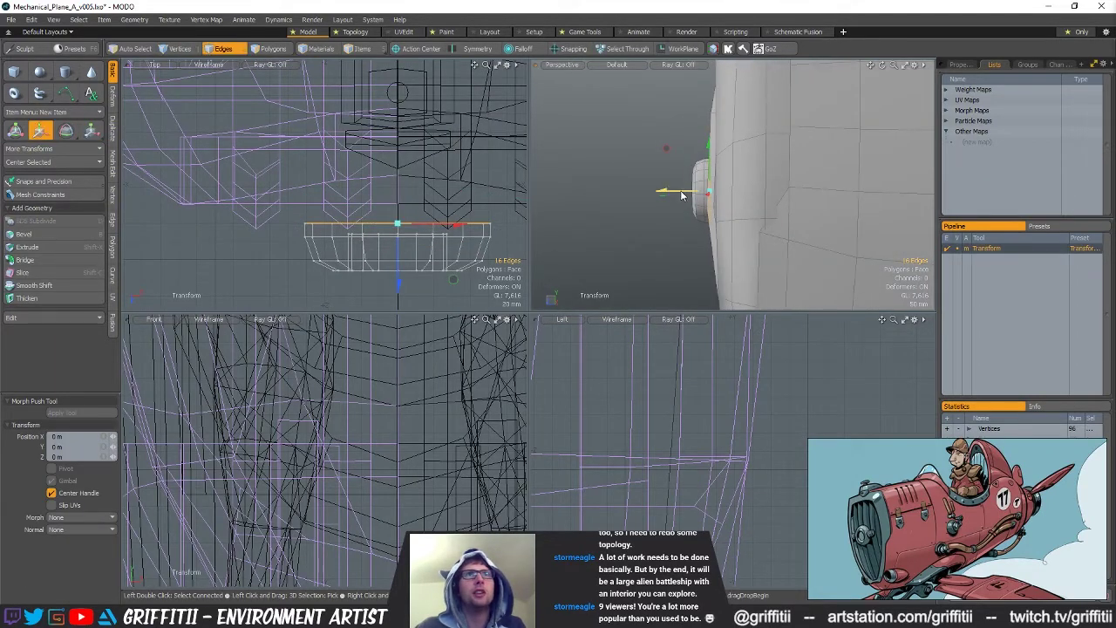
left_click_drag(664, 191, 704, 198, "alt")
key("Escape")
key("Escape")
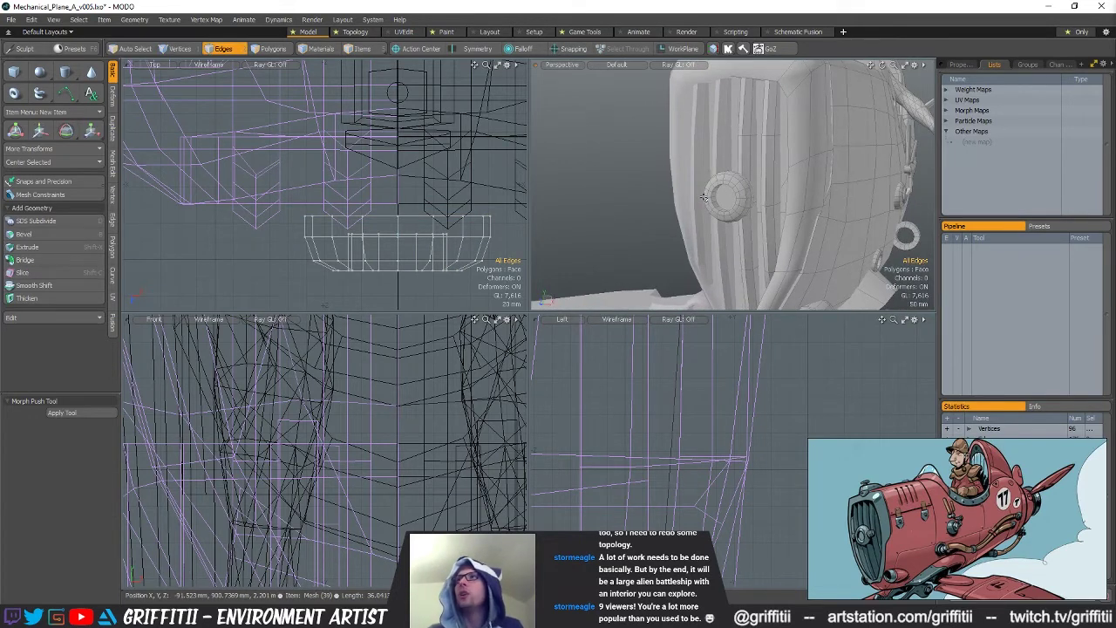
Create a 16-sided cylinder primitive along Y with radii of 500, 750 and 500 mm in X, Y and Z
left_click_drag(570, 206, 737, 197, "alt")
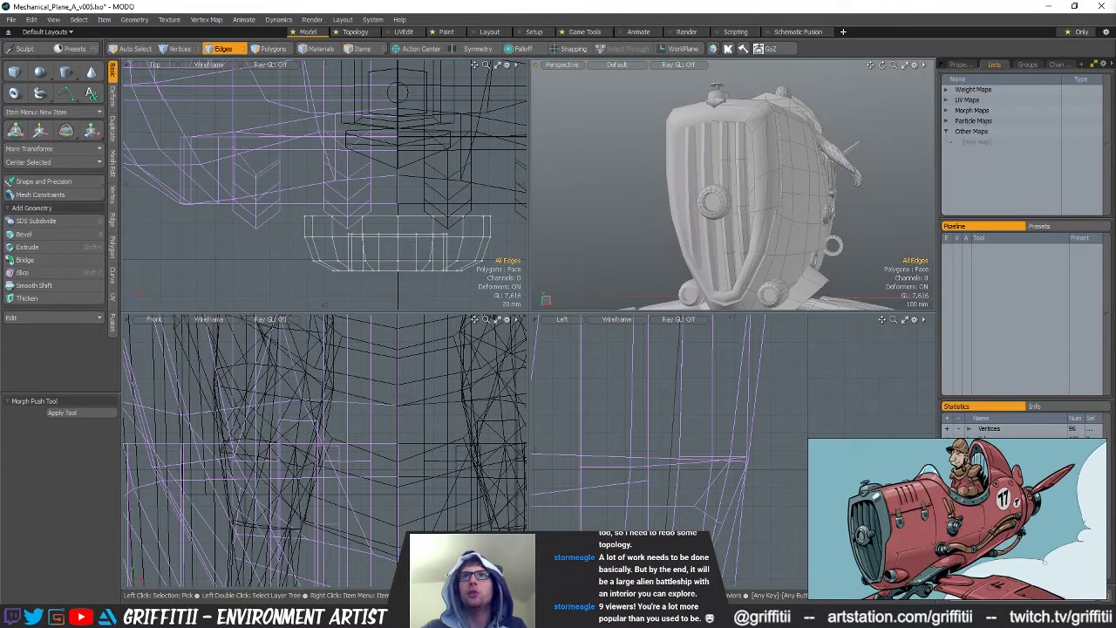
left_click(470, 203)
left_click(64, 72)
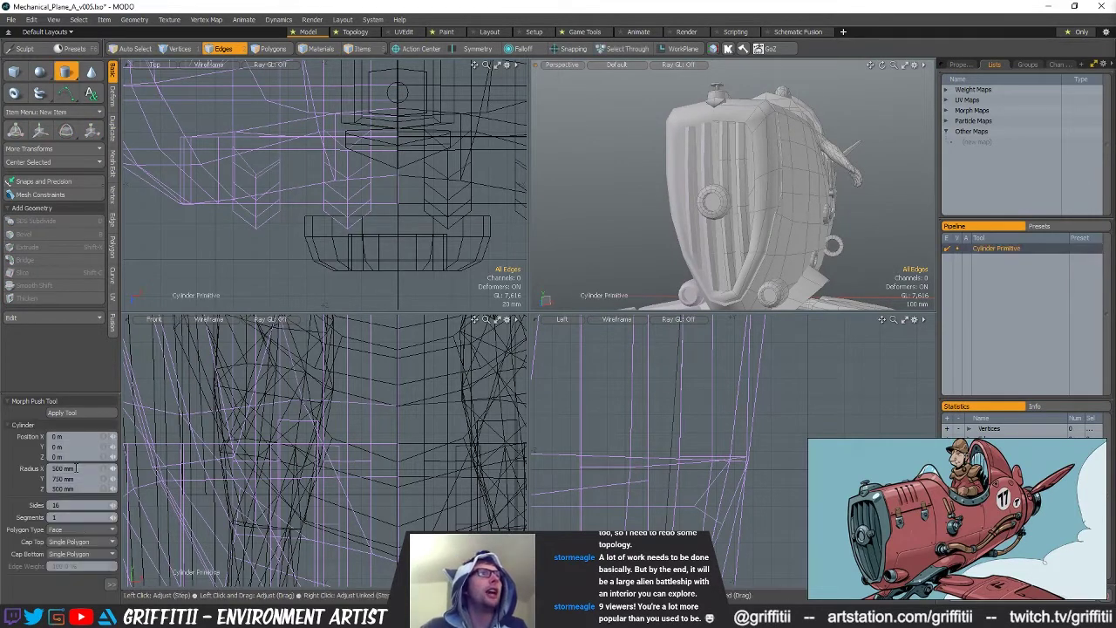
left_click(111, 586)
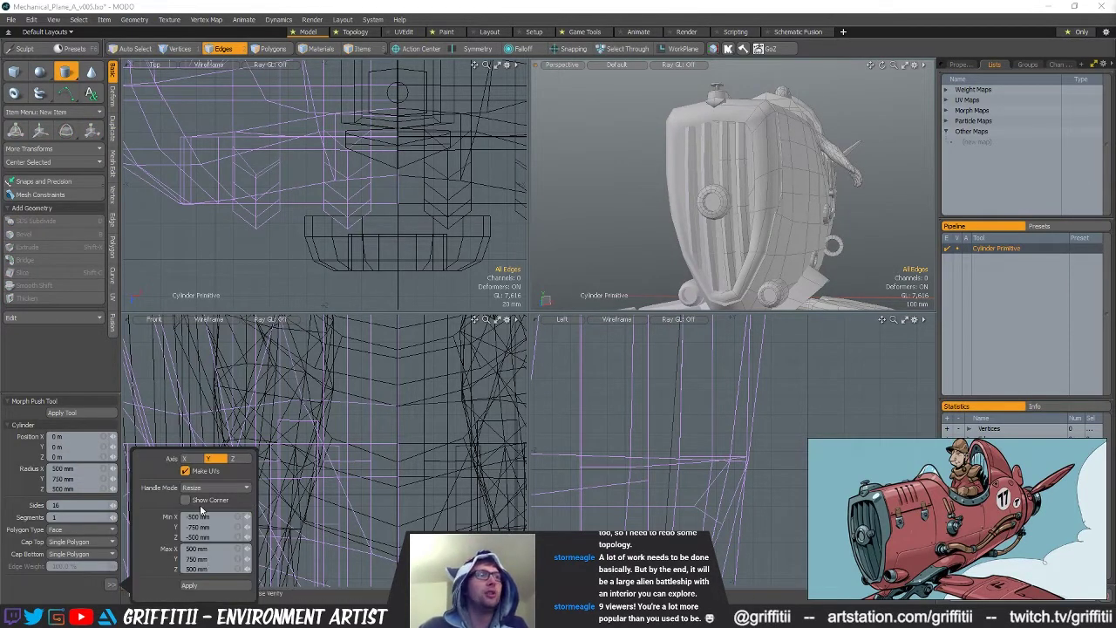
left_click(207, 588)
Select all polygons of the new cylinder and rotate it about Z to lie lengthwise along the X axis
scroll(361, 410, "down", 8)
key("q")
key("3")
left_click(377, 406)
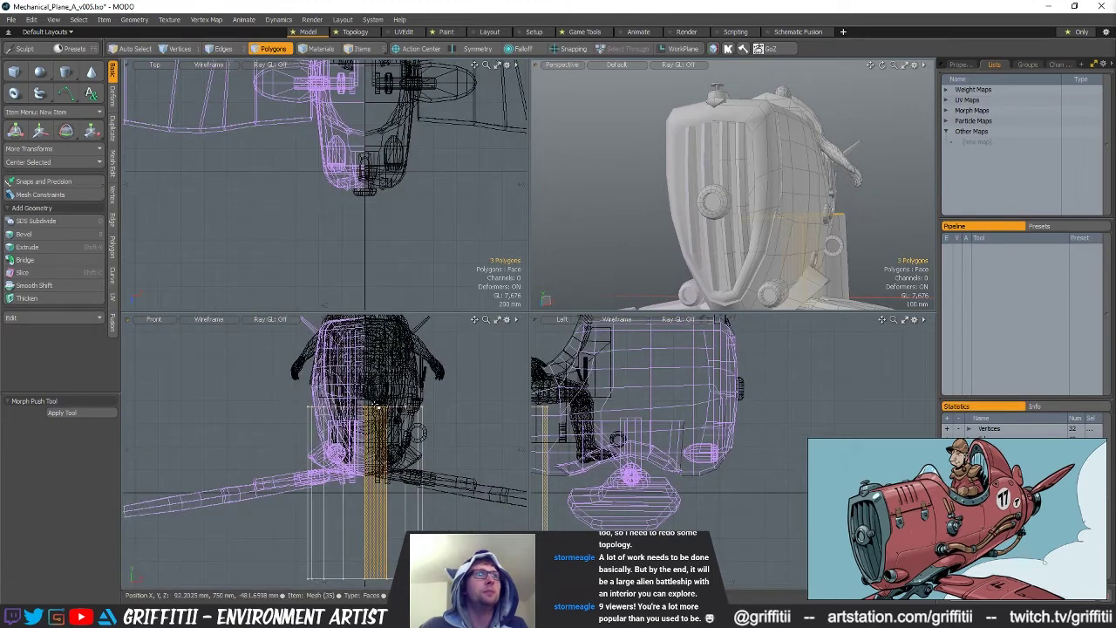
key("bracketright")
key("shift+a")
key("y")
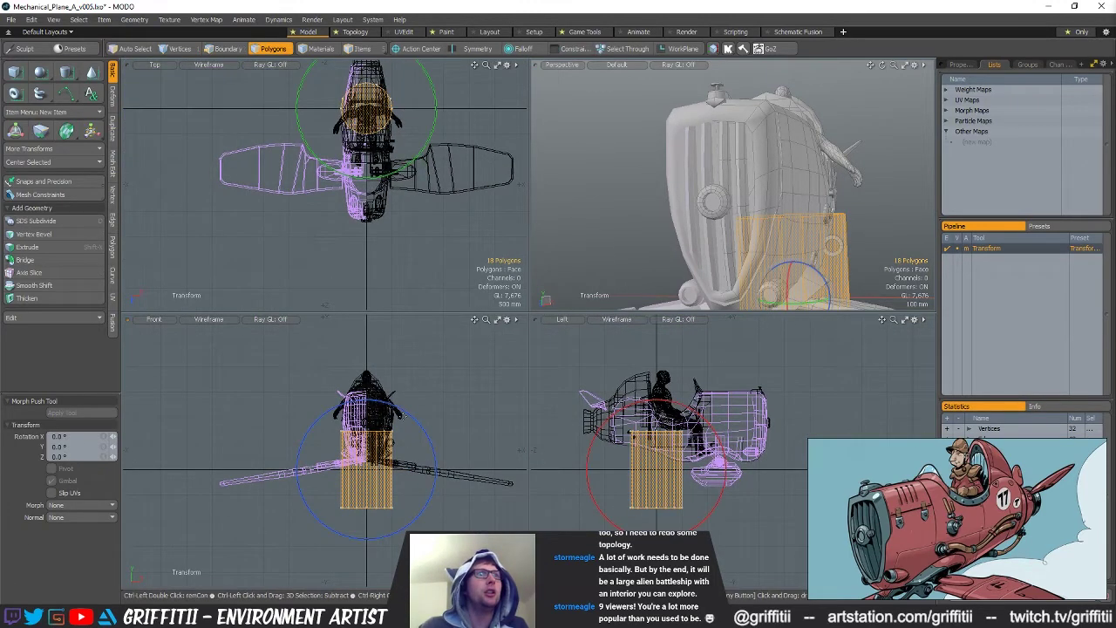
left_click_drag(395, 414, 417, 496, "ctrl")
key("q")
Scale the cylinder down and move it about 920 mm in Y and 2.14 m in Z onto the round fitting
key("t")
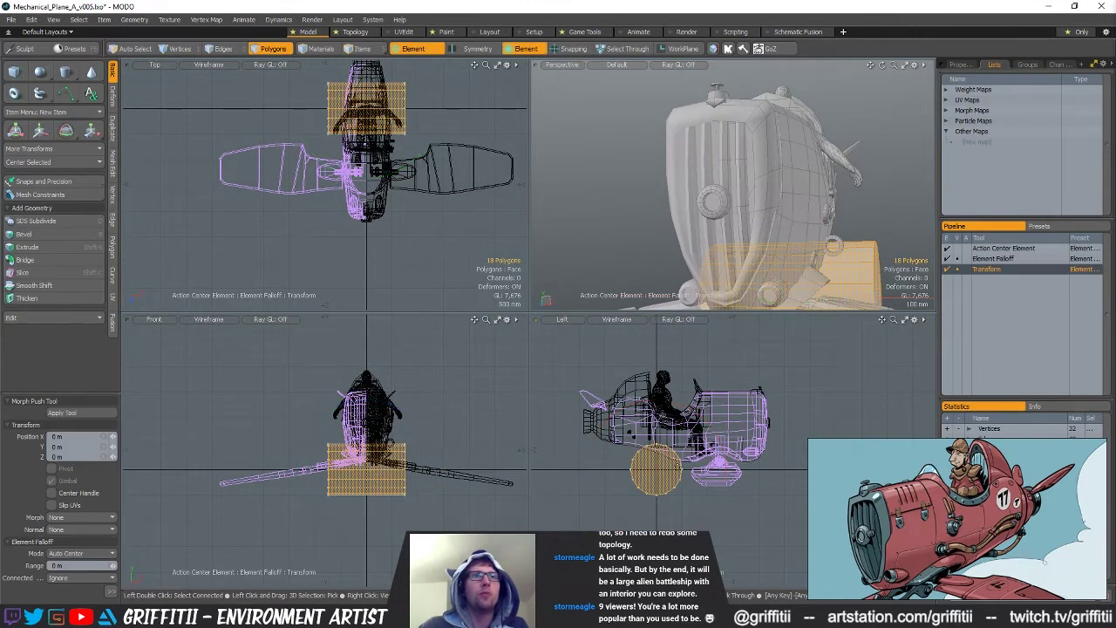
key("alt+a")
left_click(527, 50)
left_click(531, 60)
left_click_drag(660, 481, 590, 481, "alt+shift")
key("r")
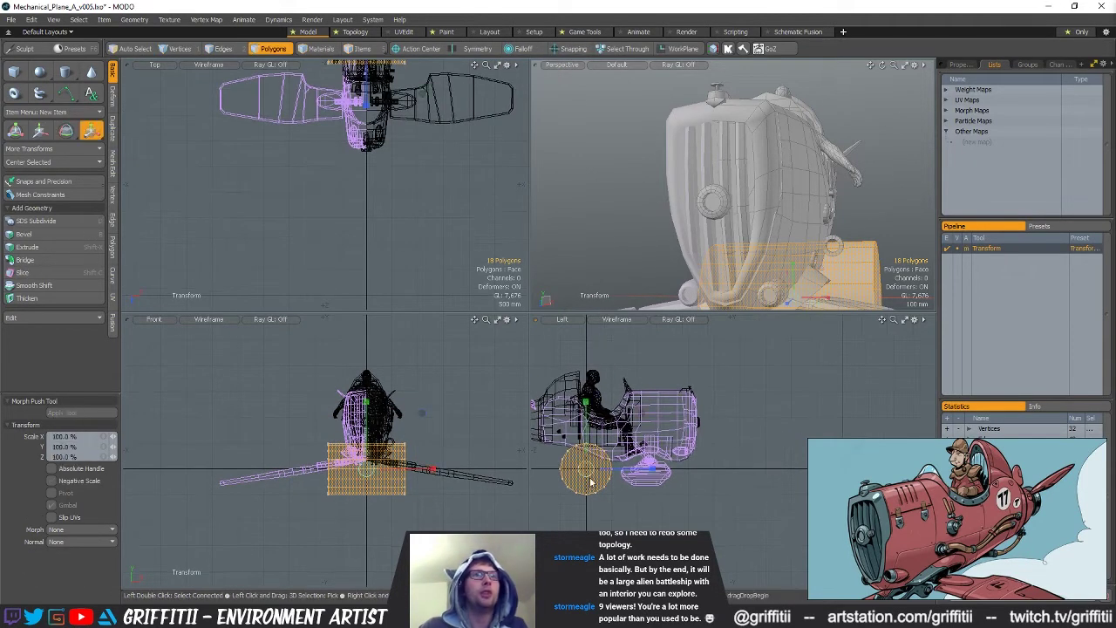
key("Delete")
key("w")
left_click_drag(803, 394, 843, 394)
key("shift+a")
left_click_drag(375, 455, 322, 455, "ctrl+alt")
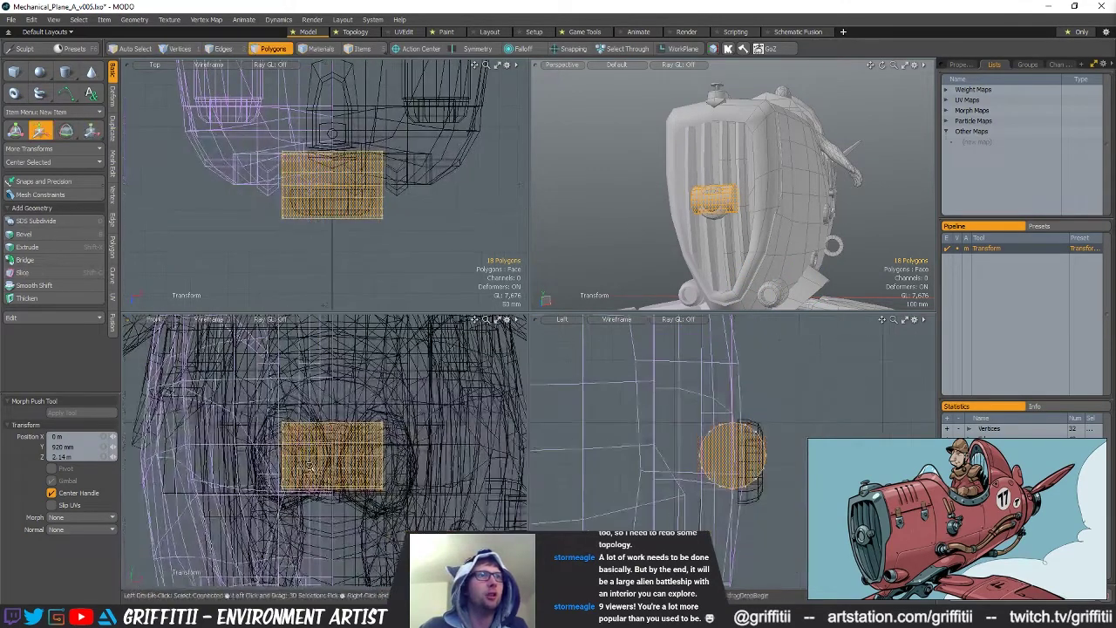
Lower the cylinder slightly to align with the round fitting and thin it to 48% in Y and Z
scroll(322, 462, "up", 4)
key("x")
key("q")
key("w")
left_click_drag(353, 381, 353, 398)
key("q")
key("shift+a")
left_click_drag(733, 214, 655, 196, "alt")
key("r")
left_click_drag(683, 149, 633, 150)
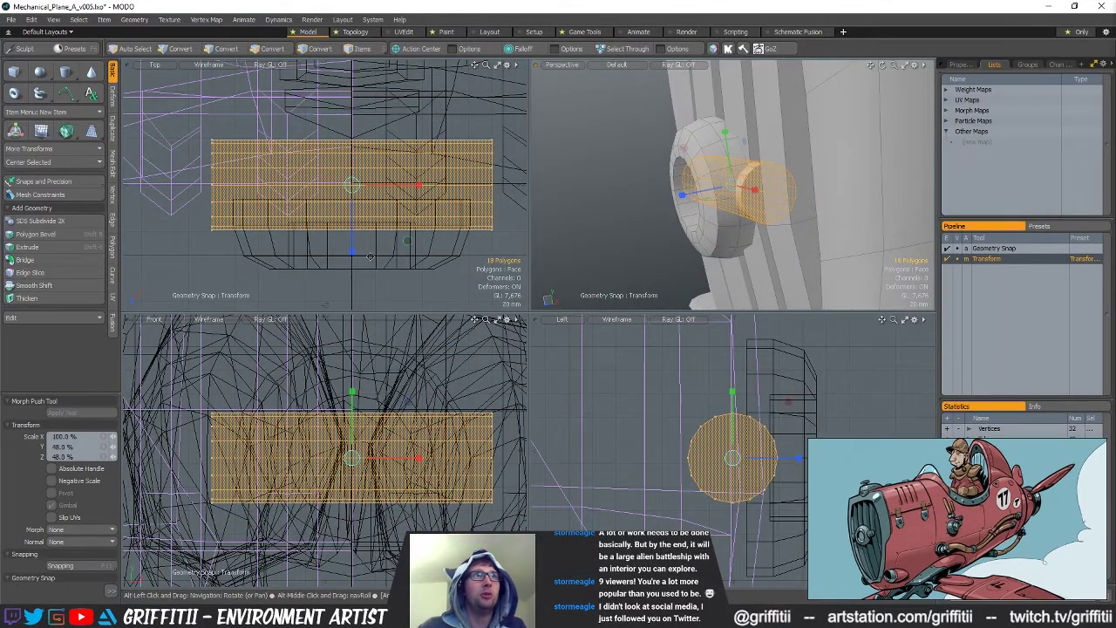
Move the cylinder along X to the side of the round fitting and scale it to 76.5% in Y and Z
left_click_drag(473, 223, 396, 223, "alt+shift")
scroll(397, 223, "down", 3)
key("w")
left_click_drag(688, 214, 732, 240, "alt")
left_click_drag(685, 202, 924, 194)
key("x")
key("r")
left_click_drag(766, 436, 652, 434, "alt")
scroll(653, 434, "up", 2)
left_click_drag(714, 400, 698, 410)
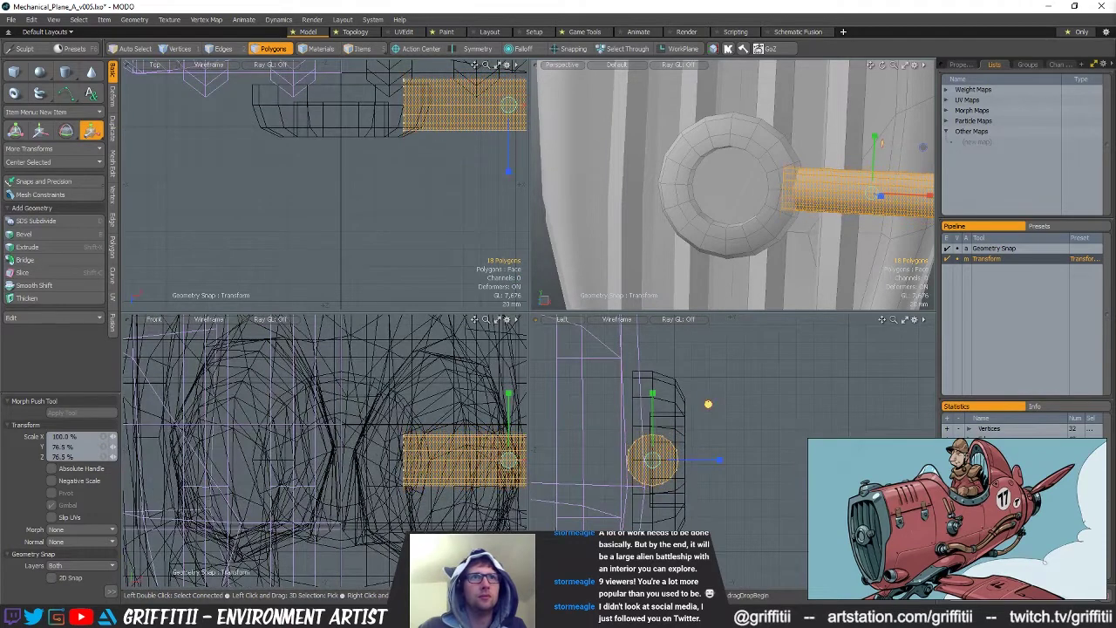
Flatten the side cylinder slightly in Z and shift it a little back towards the slats
key("w")
left_click_drag(705, 461, 698, 462)
mouse_move(715, 279)
left_mouse_down("alt")
mouse_move(667, 259)
mouse_move(697, 227)
mouse_move(849, 241)
mouse_move(859, 225)
left_mouse_up("alt")
scroll(693, 231, "down", 1)
key("r")
key("w")
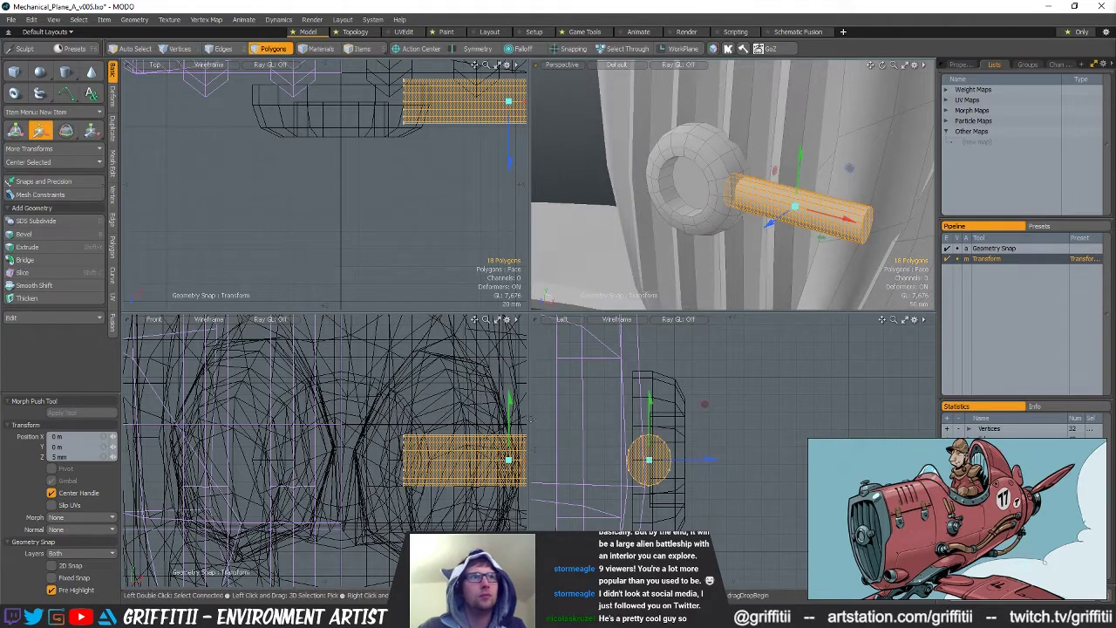
Shorten the side cylinder by moving its outer end vertices inward along X
left_click_drag(449, 445, 353, 437, "alt")
key("1")
right_click_drag(335, 403, 347, 489)
key("w")
left_click_drag(341, 454, 292, 455, "alt")
key("q")
right_click_drag(453, 407, 485, 497)
key("w")
left_click_drag(498, 455, 295, 454)
Try to taper the side cylinder by scaling its outer end vertices to 71.5%
key("r")
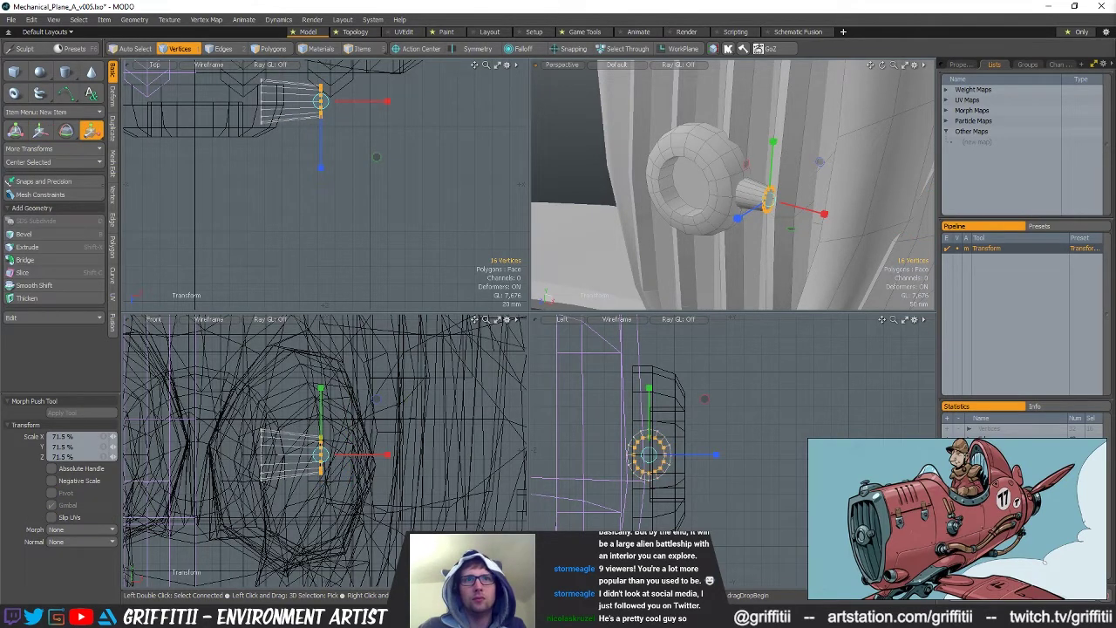
key("space")
key("3")
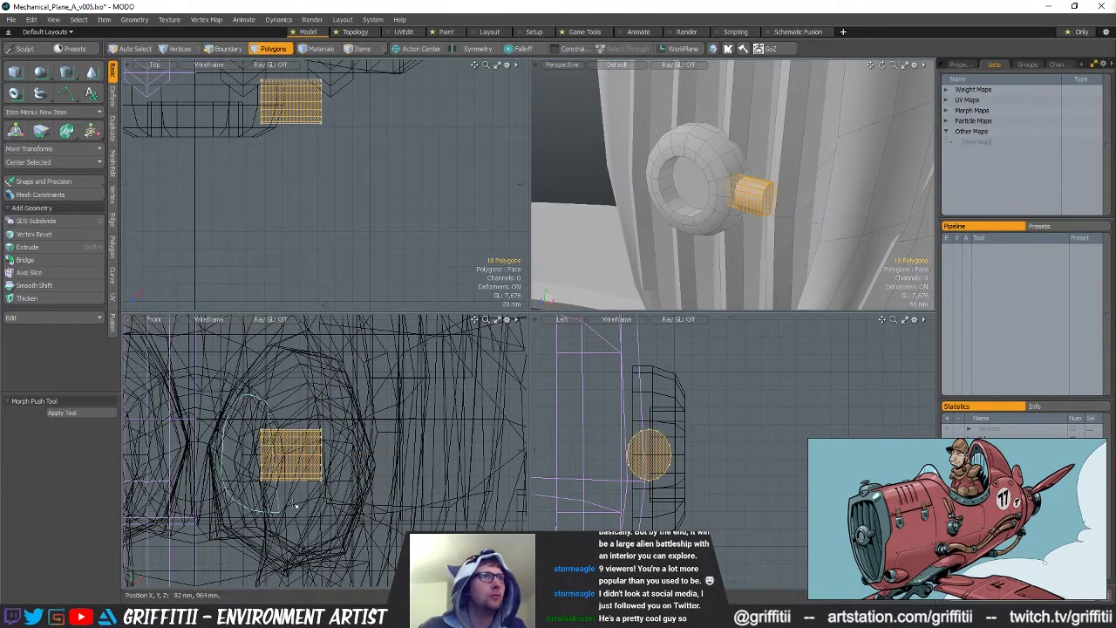
Extrude the side cylinder's inner end face a short way along X and move the whole cylinder slightly outward
right_click_drag(282, 515, 296, 464)
key("ctrl+2")
left_click(287, 392)
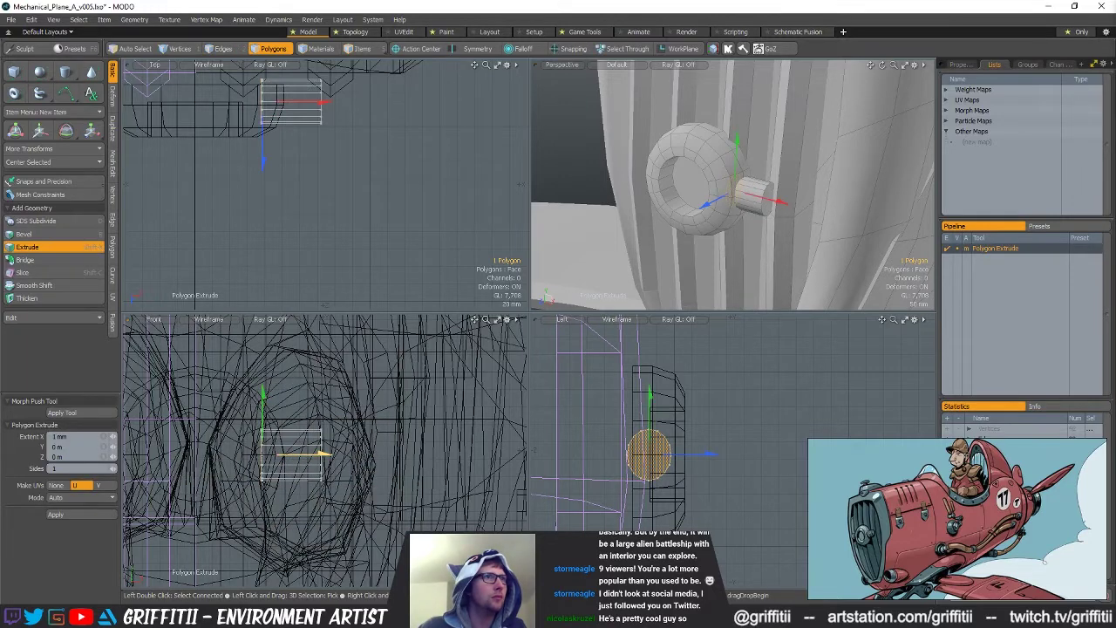
key("space")
key("Escape")
key("w")
left_click_drag(311, 454, 323, 454)
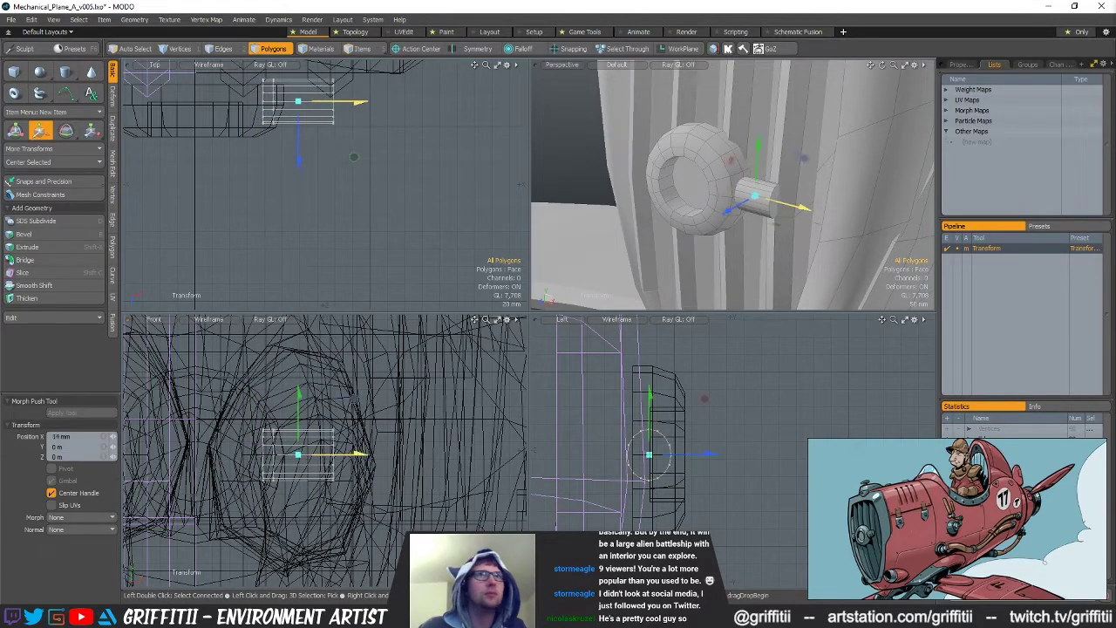
Scale the side cylinder's outer end vertices to 74% and move them slightly inward to form a tapered peg
key("space")
key("1")
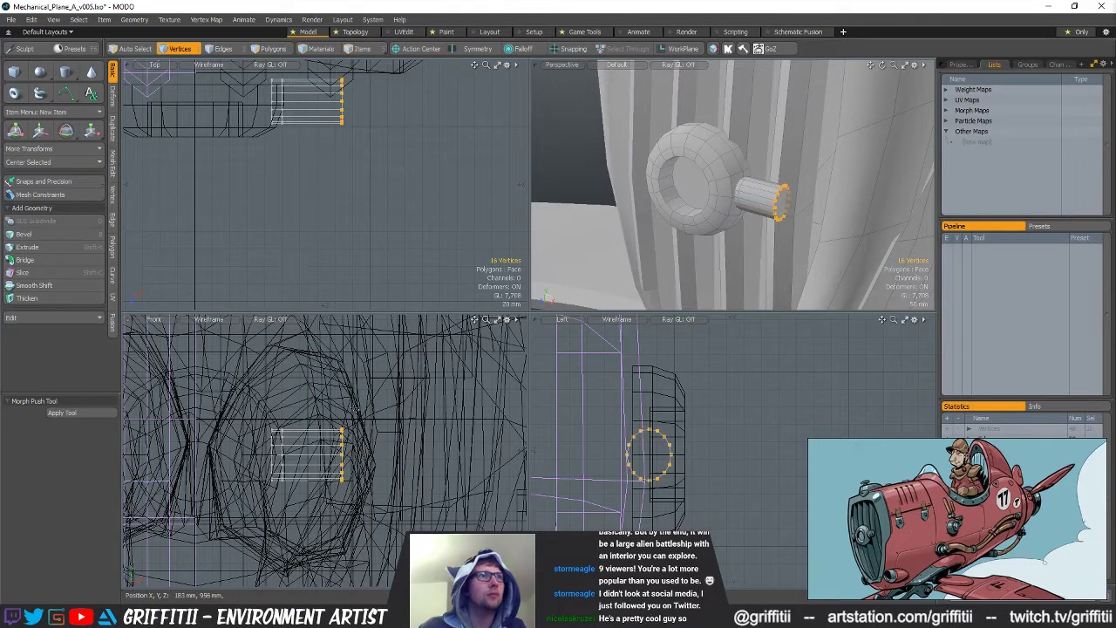
key("r")
left_click_drag(342, 454, 328, 454)
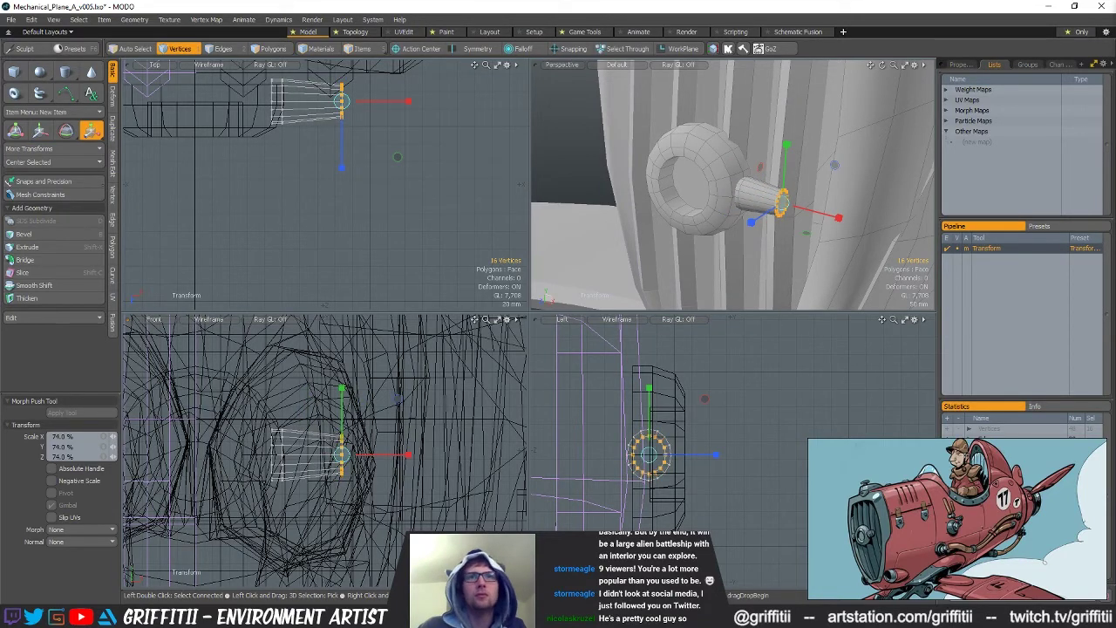
key("w")
mouse_move(832, 225)
left_mouse_down()
mouse_move(759, 196)
mouse_move(811, 224)
left_mouse_up()
Bevel the peg's outer rim edges with a 3.2 mm inset and round level 0
key("space")
key("space")
key("b")
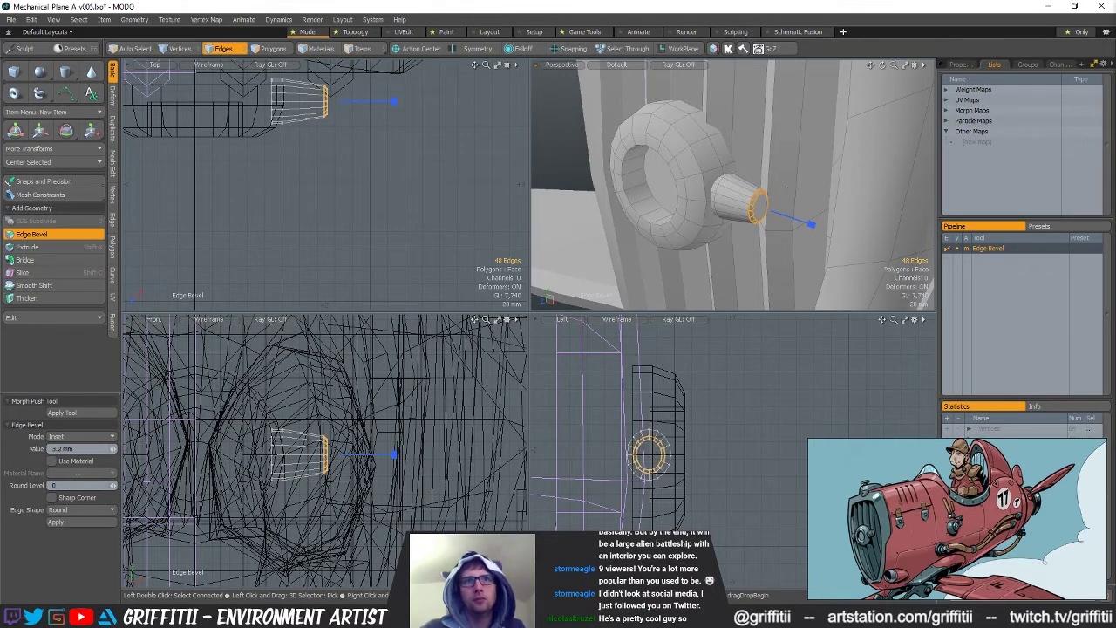
left_click_drag(787, 186, 745, 173, "alt")
key("space")
key("Escape")
key("space")
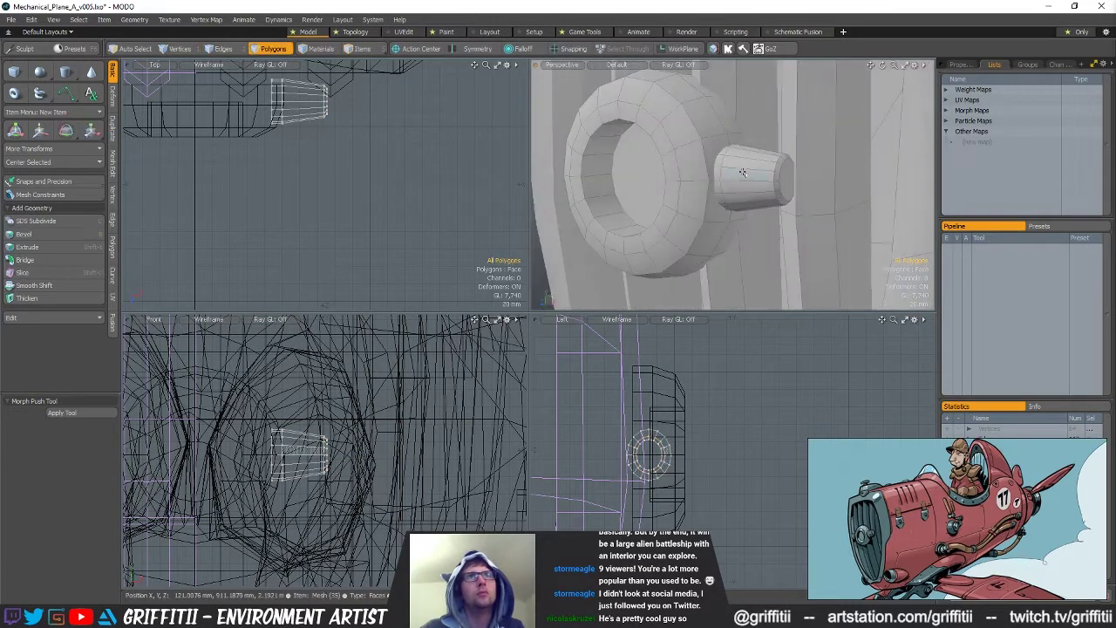
Scale the whole peg up to about 121% in Y and 104.5% in Z
key("space")
key("Escape")
key("3")
double_click(745, 162)
key("y")
left_click_drag(754, 119, 724, 131)
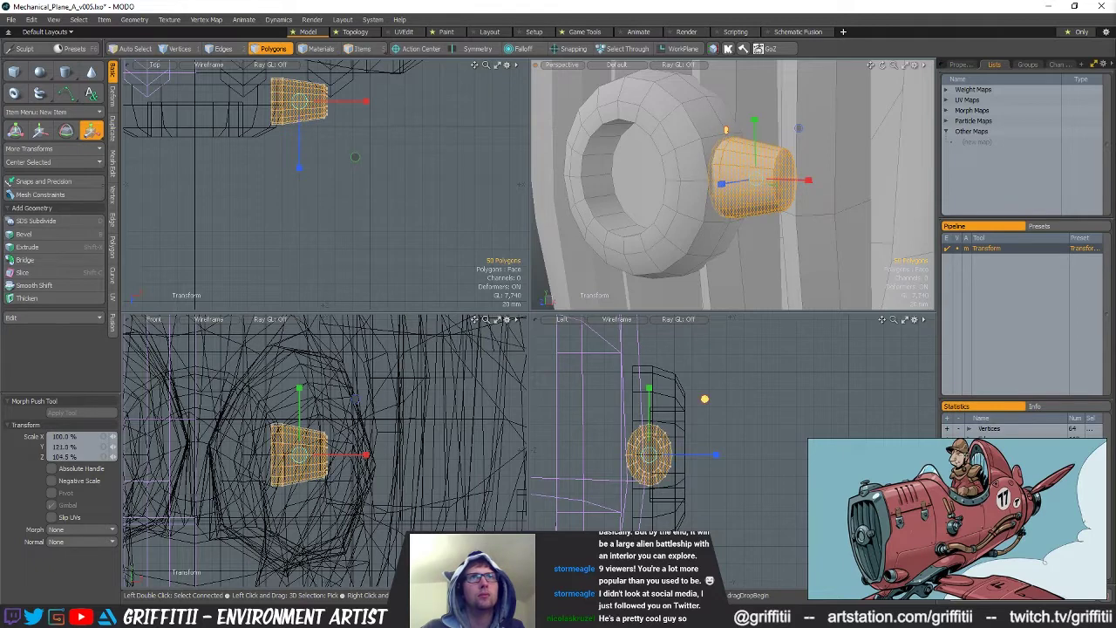
key("space")
key("Escape")
Reduce the whole peg's height slightly by scaling it in Y
left_click_drag(772, 247, 790, 199, "ctrl+alt")
double_click(789, 179)
key("r")
left_click_drag(791, 129, 791, 133)
key("space")
key("Escape")
Select the round fitting's rear edge loop and move it further back into the grille slats
left_click_drag(791, 175, 750, 228, "alt")
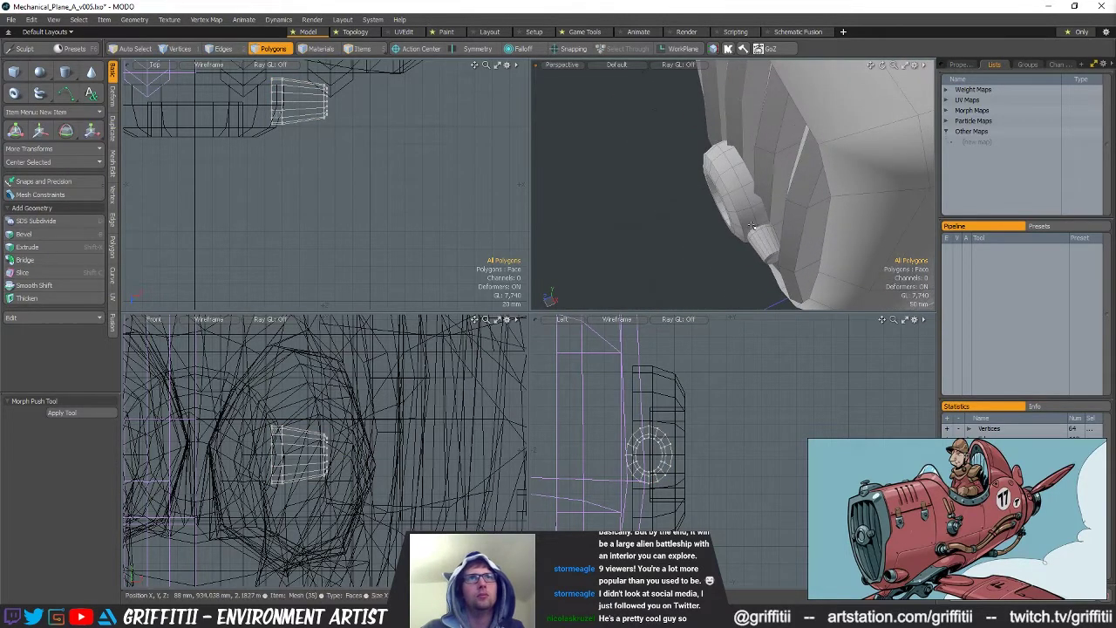
key("5")
left_click(745, 191)
key("space")
key("space")
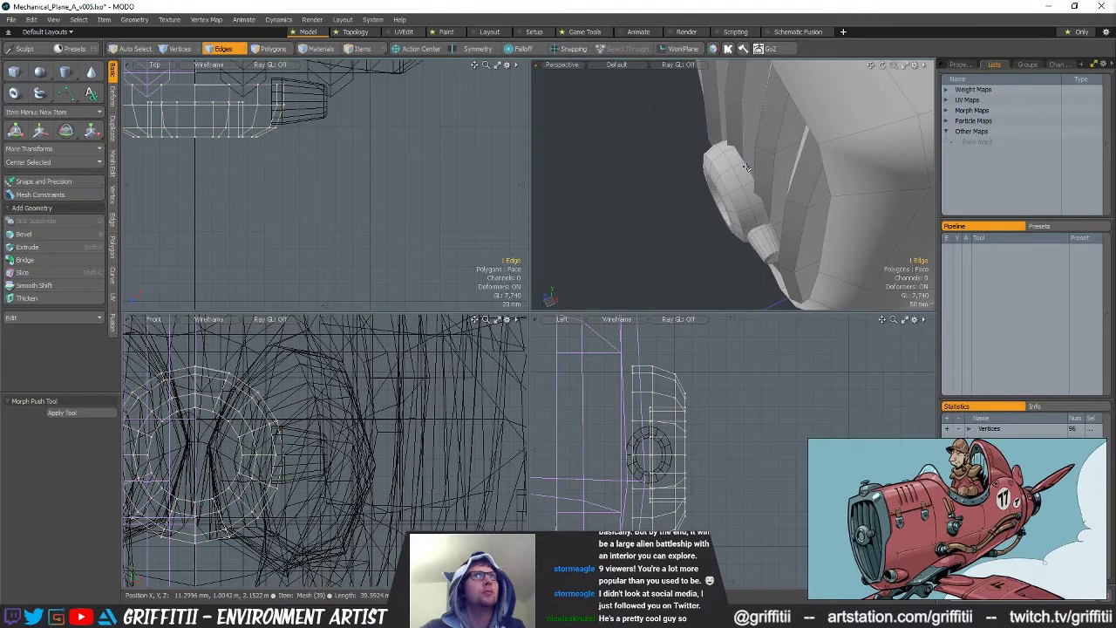
double_click(750, 195)
key("w")
left_click_drag(720, 206, 729, 201)
key("space")
left_click(692, 166)
Mirror the peg across the X axis onto the opposite side of the round fitting, snapping to its centre line
left_click_drag(277, 174, 384, 262, "alt+shift")
key("5")
left_click(410, 204)
key("3")
key("shift+v")
key("x")
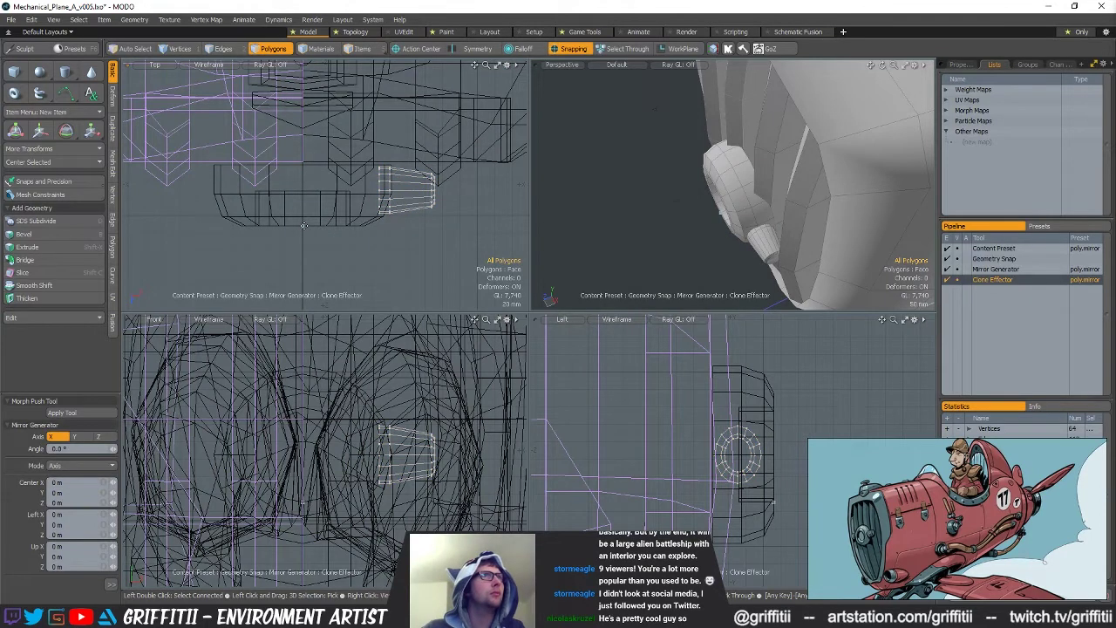
left_click(303, 224)
mouse_move(307, 227)
left_mouse_down()
mouse_move(286, 227)
mouse_move(306, 227)
left_mouse_up()
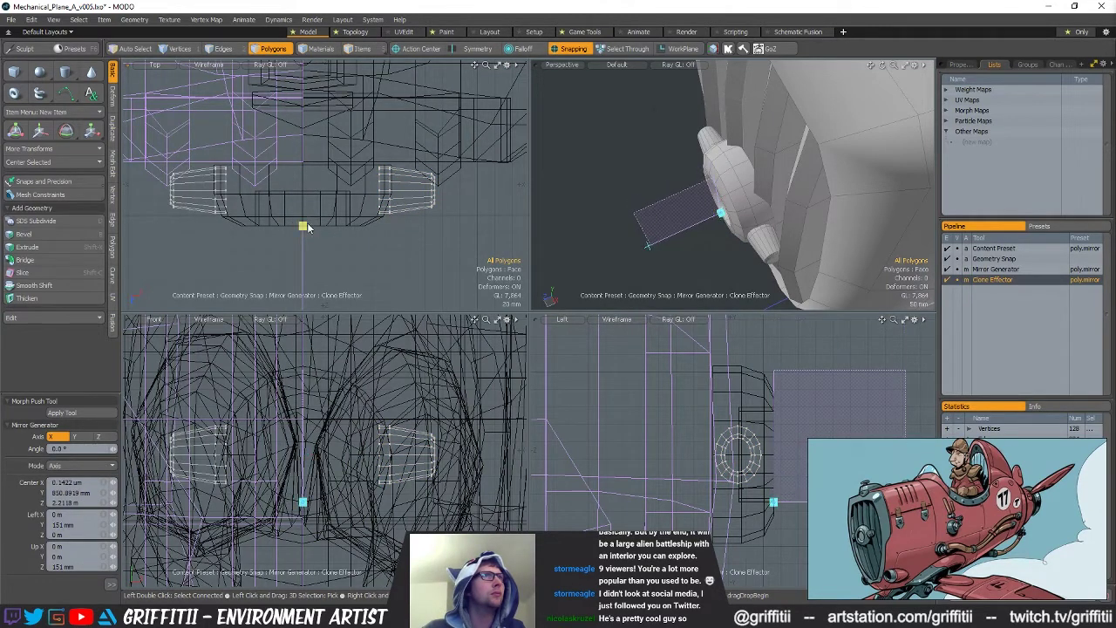
key("q")
Cut both pegs and paste them into the round fitting's mesh
key("ctrl+x")
key("5")
left_click(326, 201)
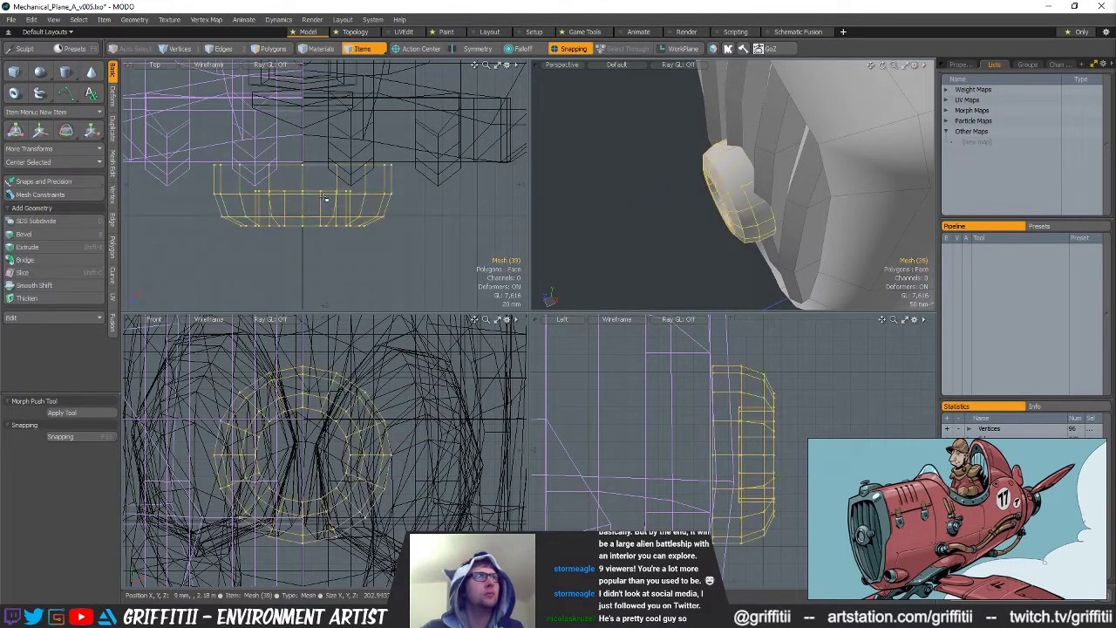
key("3")
key("ctrl+v")
left_click(415, 240)
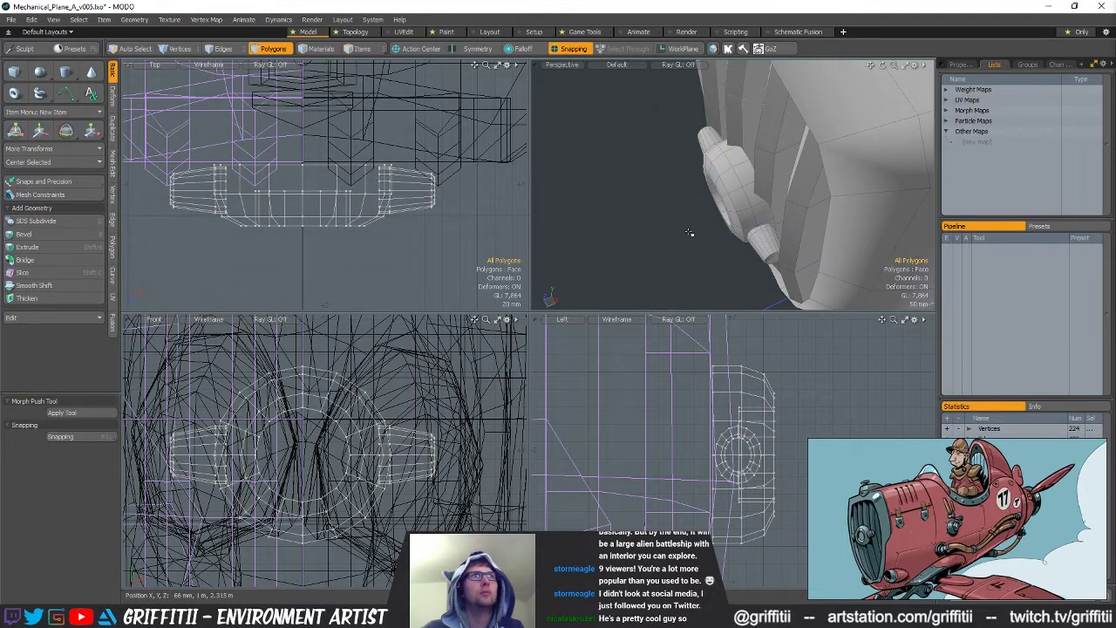
Move the combined fitting 10 mm forward in Z and nudge it slightly further out from the slats
key("w")
left_click_drag(704, 212, 785, 208)
left_click_drag(785, 208, 772, 231, "ctrl+alt")
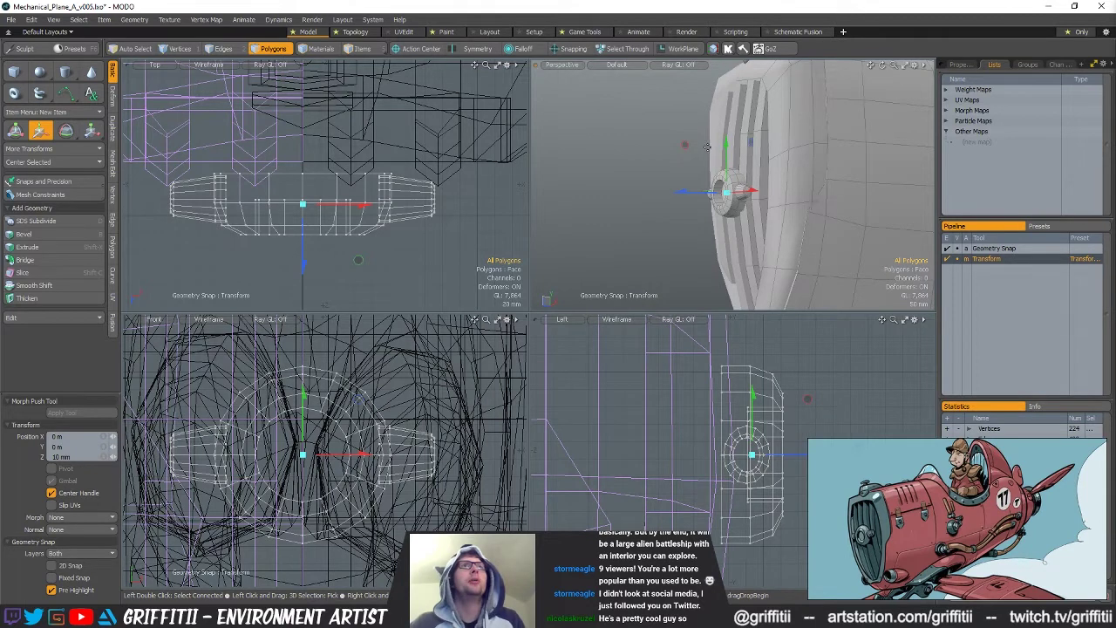
key("space")
left_click_drag(706, 146, 761, 189, "alt")
key("w")
key("q")
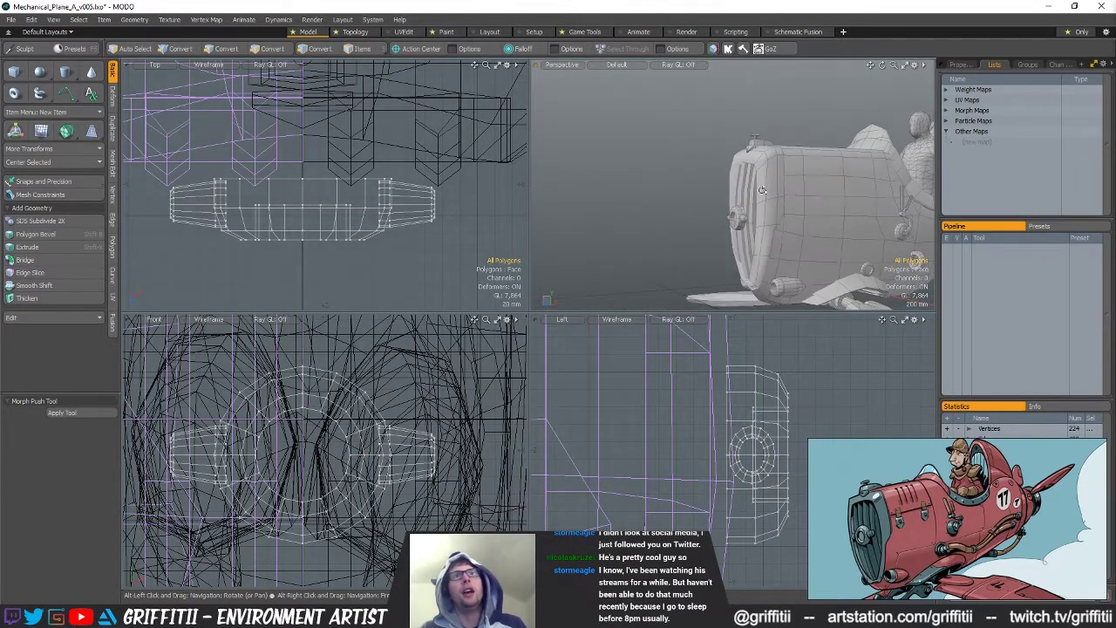
Raise the combined fitting slightly in Y on the front of the grille
key("y")
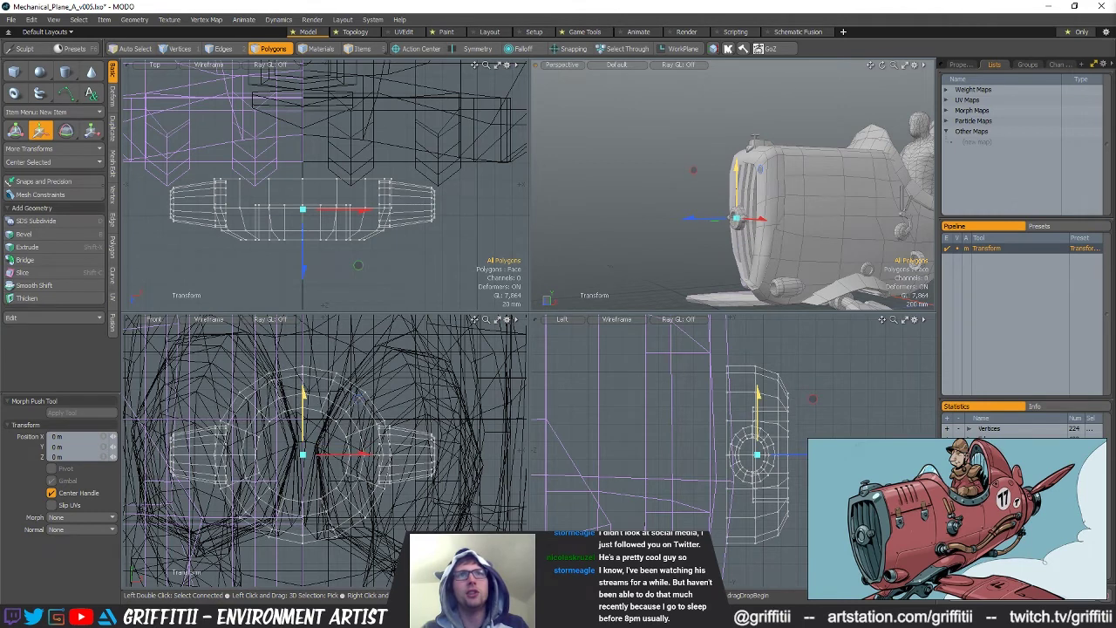
left_click_drag(736, 188, 736, 183)
left_click_drag(610, 175, 719, 71, "alt")
key("q")
scroll(717, 190, "up", 4)
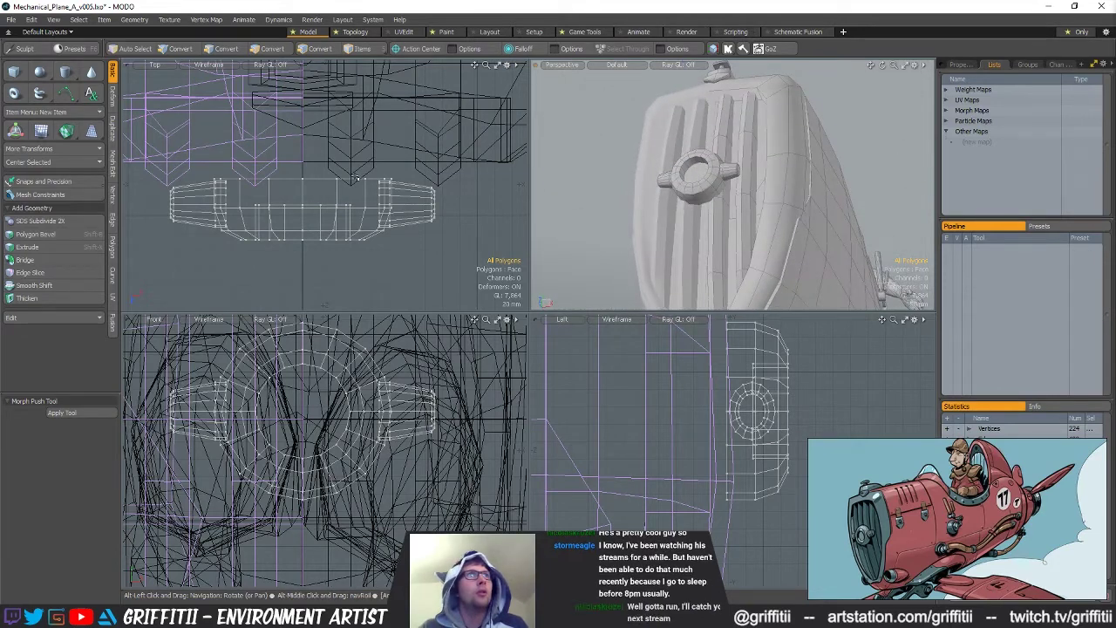
Select the round fitting's rear edge loop and extend it -43 mm in Z into the grille slats
key("2")
double_click(314, 178)
left_click_drag(844, 179, 735, 225, "alt")
key("ctrl+2")
left_click(822, 227)
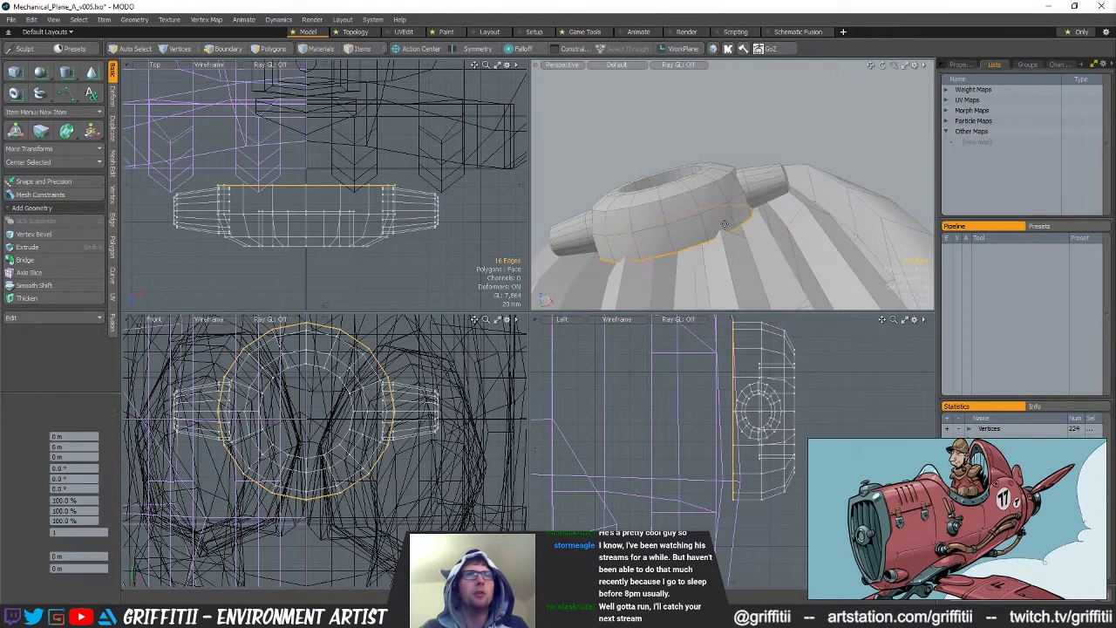
left_click_drag(307, 247, 306, 210)
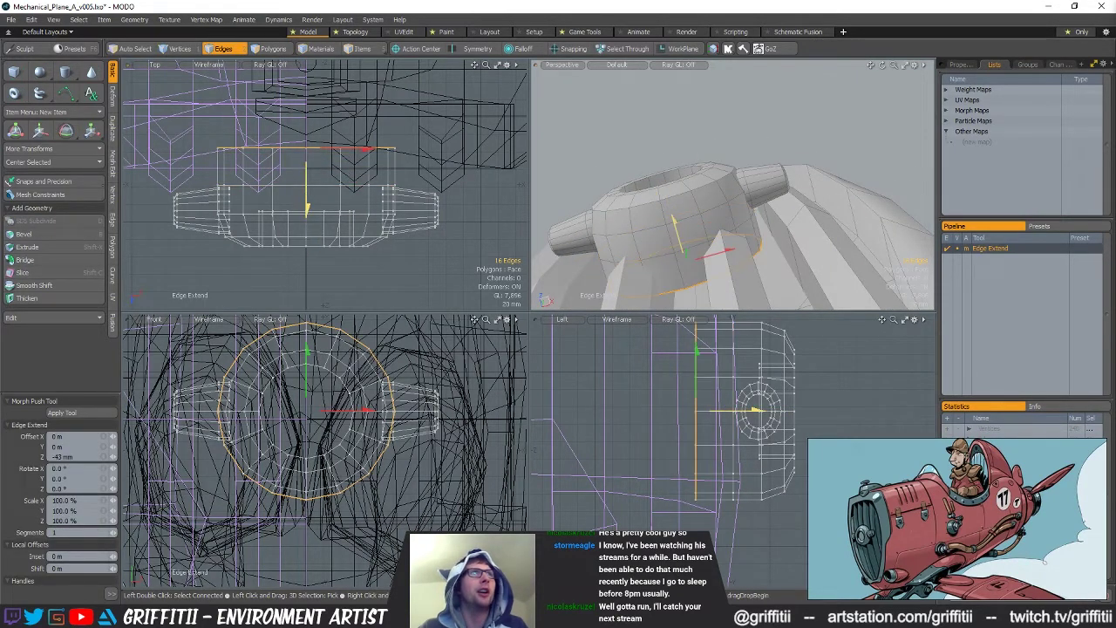
Scale the round fitting's extended rear edge loop to about 38.8% so it tapers into the grille, then clear the selection
key("r")
left_click_drag(307, 149, 260, 149)
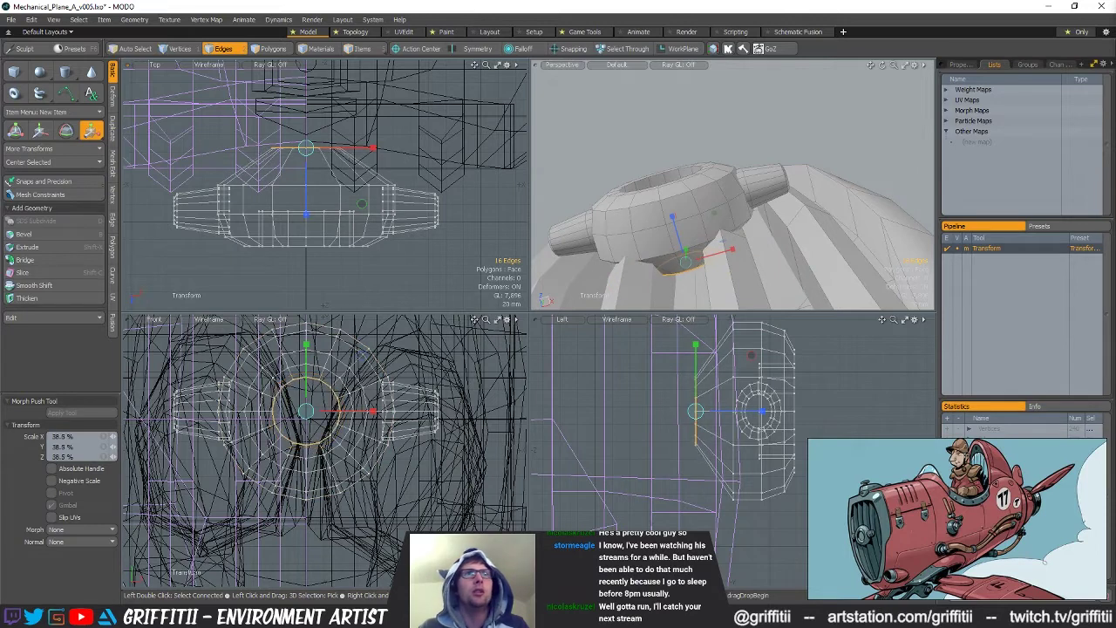
left_click_drag(658, 218, 704, 185, "alt")
key("w")
scroll(672, 251, "down", 4)
key("Escape")
key("Escape")
scroll(661, 136, "down", 4)
scroll(704, 185, "down", 2, "alt")
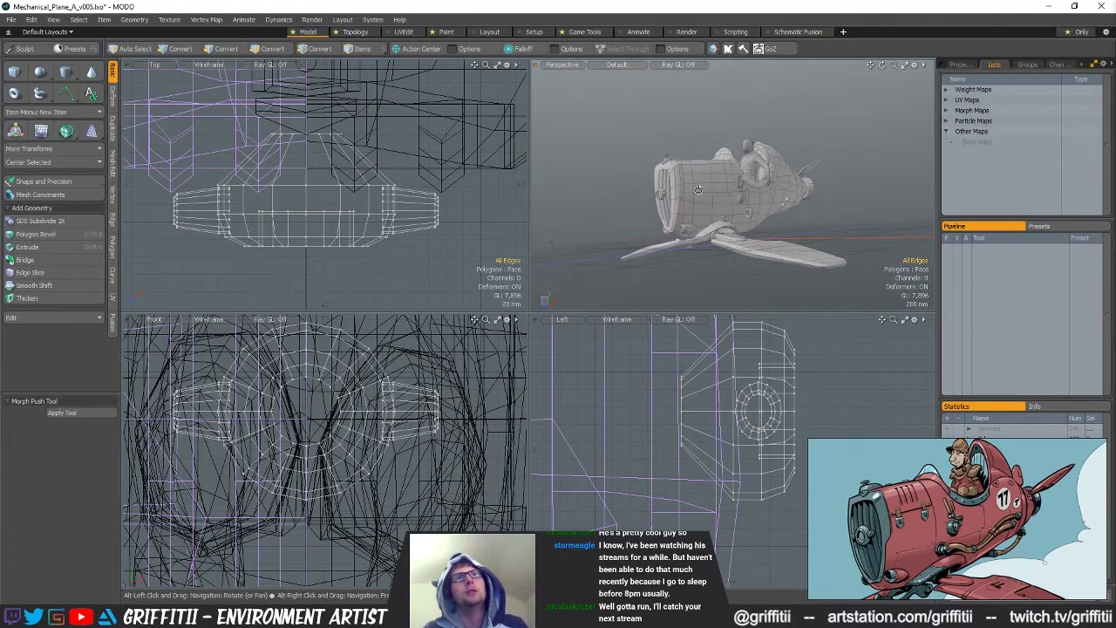
Select the fuselage mesh and the band of polygons around its nose just behind the cowl
left_click_drag(780, 224, 641, 170, "alt")
key("5")
left_click(642, 157)
key("3")
left_click_drag(641, 169, 634, 179, "alt")
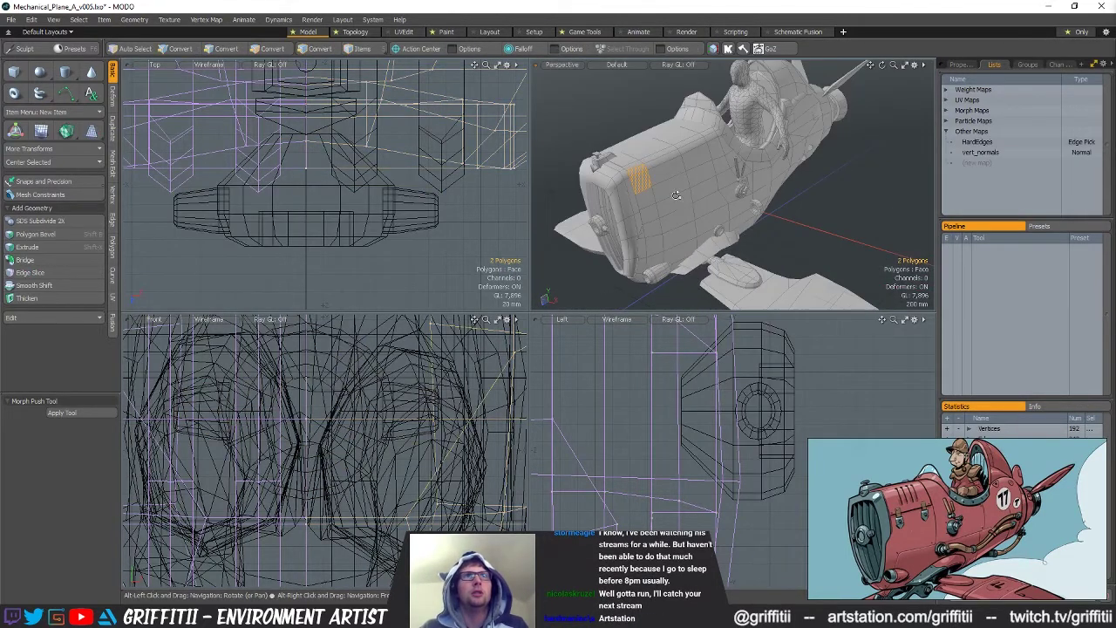
scroll(630, 166, "up", 2)
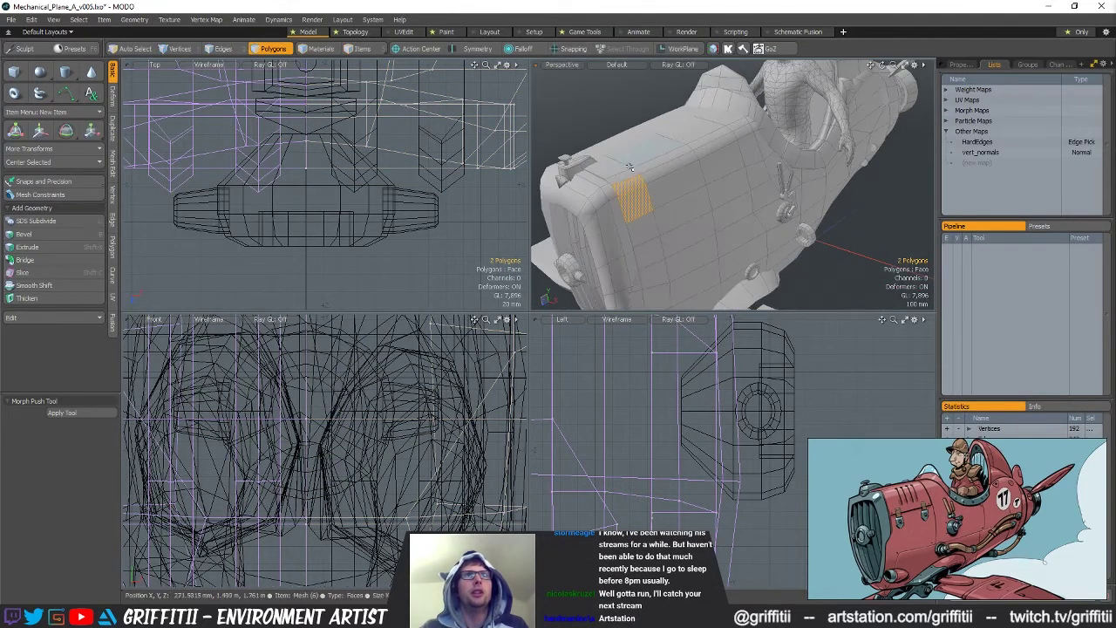
left_click_drag(622, 202, 737, 145, "alt")
key("2")
double_click(707, 181)
key("w")
scroll(746, 163, "up", 2)
key("q")
key("3")
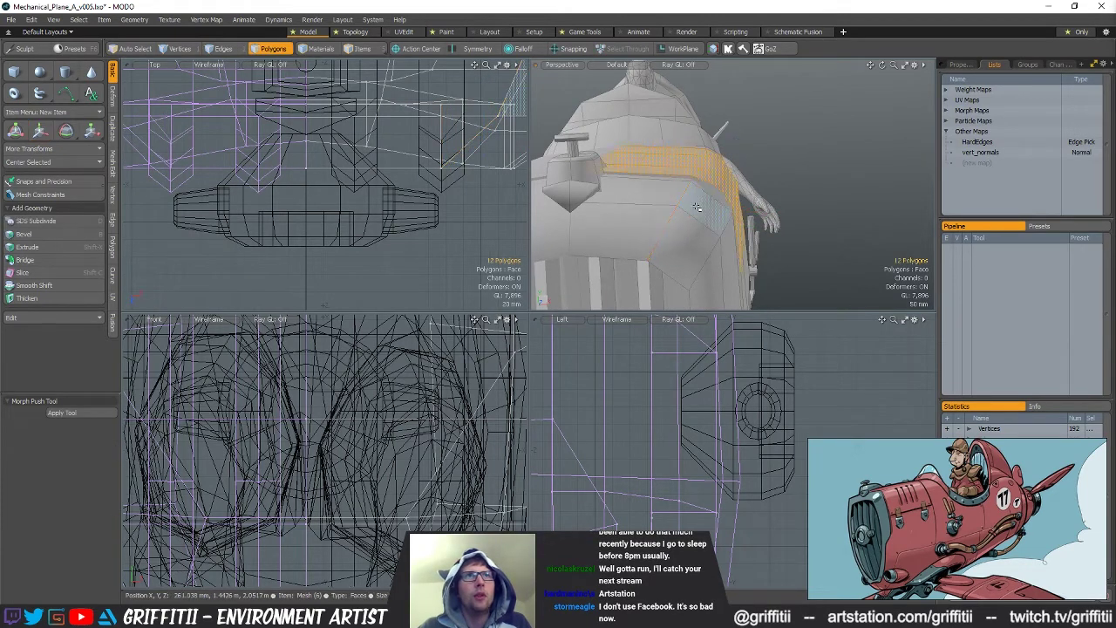
Add a loop slice with a count of 1 through the polygons at the nose cowl's upper corner
left_click_drag(676, 266, 717, 202)
key("alt+c")
left_click(726, 210)
left_click(77, 478)
type("1")
key("Return")
key("space")
key("space")
key("space")
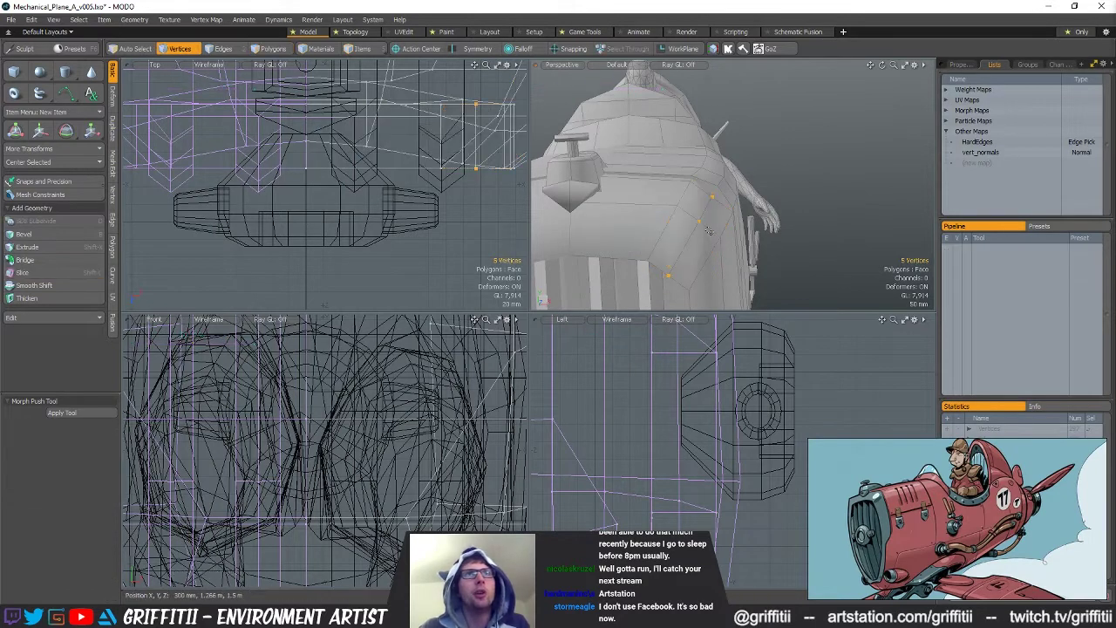
Reposition the newly cut vertices along the cowl's upper corner to smooth its shape, then clear the selection
left_click_drag(715, 227, 767, 186, "alt")
key("w")
left_click_drag(764, 139, 680, 196, "alt")
key("t")
key("q")
key("Escape")
left_click_drag(784, 166, 708, 183, "alt")
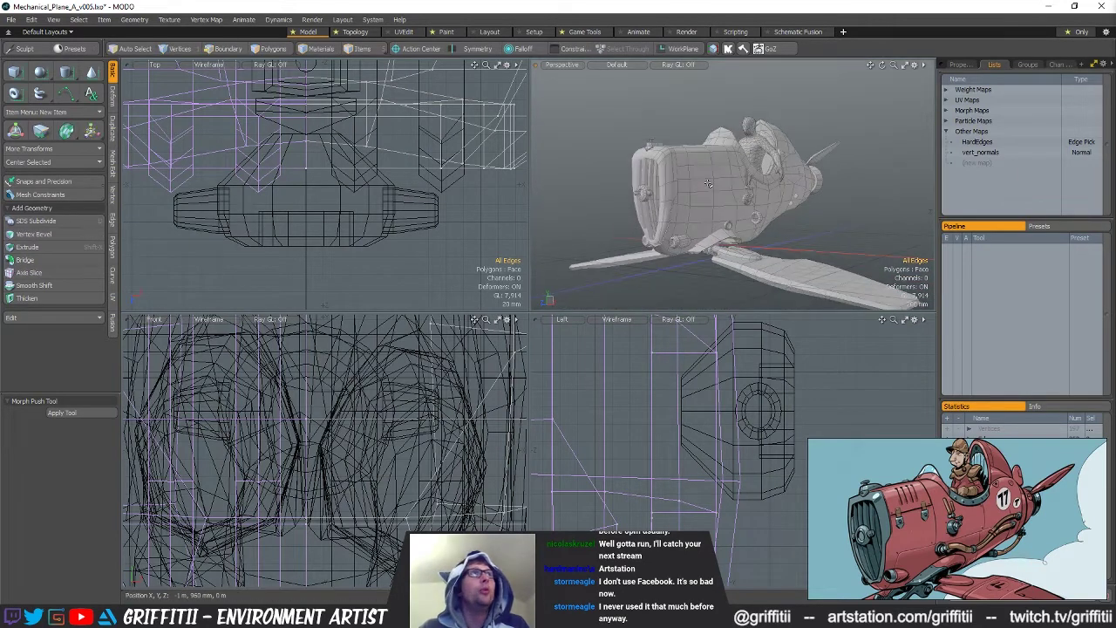
Select the main fuselage shell's polygons and assign them a new material named Metal_red
key("2")
key("5")
key("3")
double_click(702, 162)
left_click_drag(708, 180, 728, 208, "alt")
key("m")
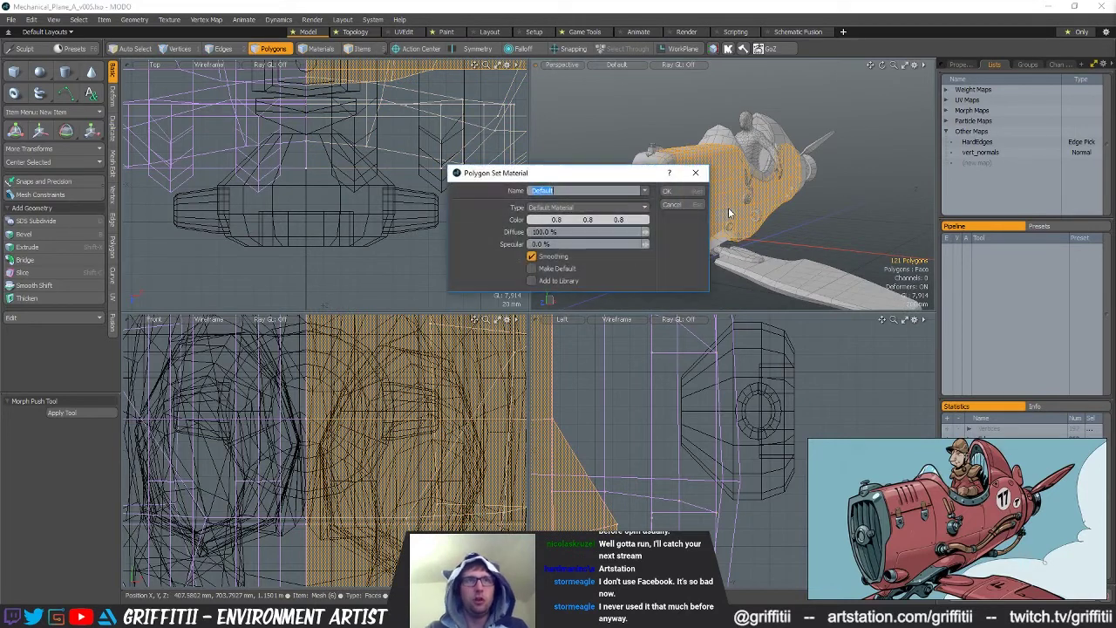
type("metal_")
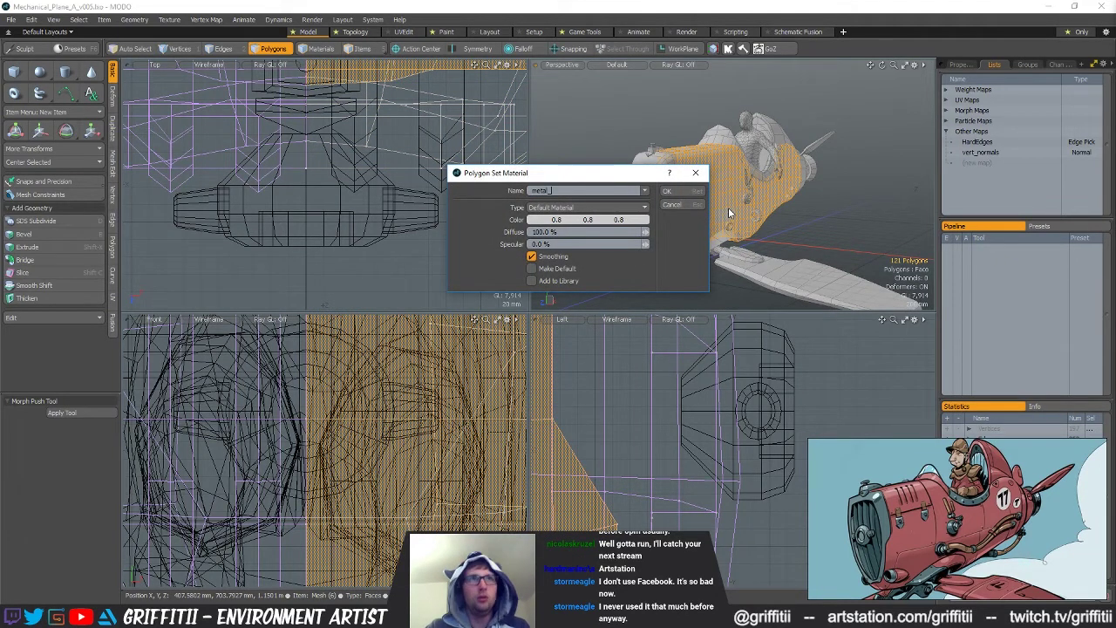
key("BackSpace")
type("Metal_red")
key("Return")
Select the nose cowl's polygons and assign them a new material named Metal_Grey
double_click(666, 178)
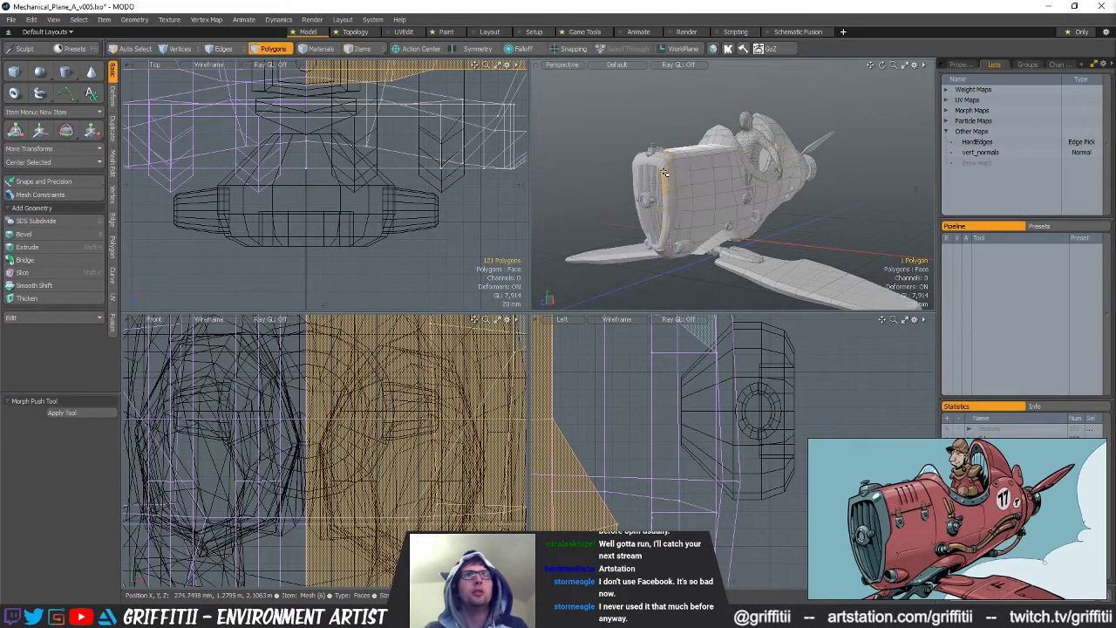
type("mMe")
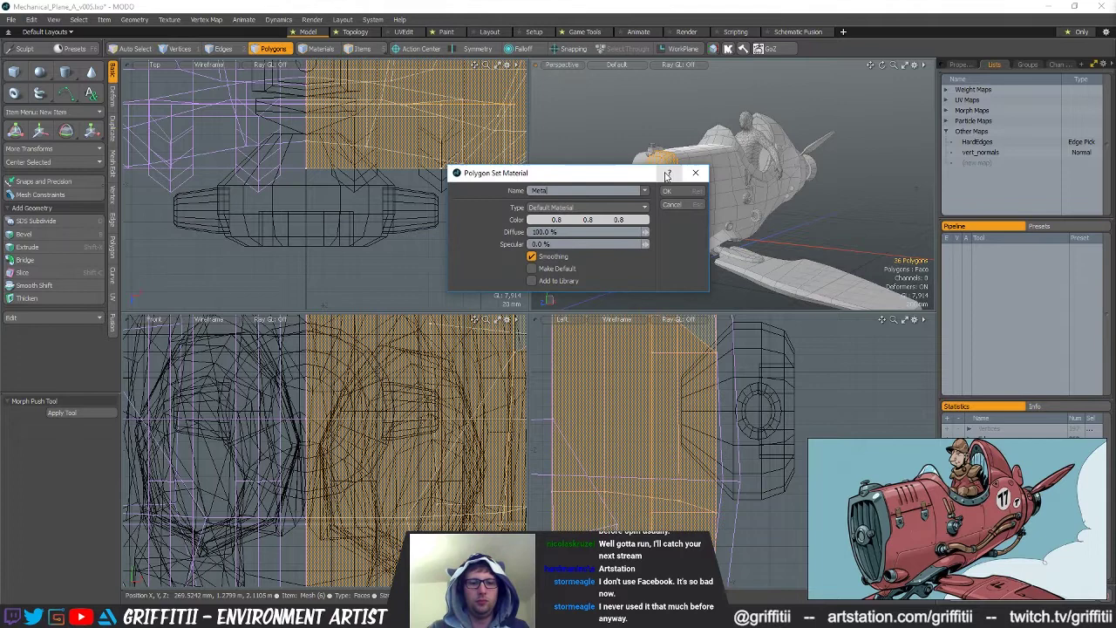
key("Return")
Set the fuselage material's diffuse color to a soft red of about 0.82, 0.4, 0.41
left_click_drag(858, 190, 806, 179, "alt")
left_click(837, 201)
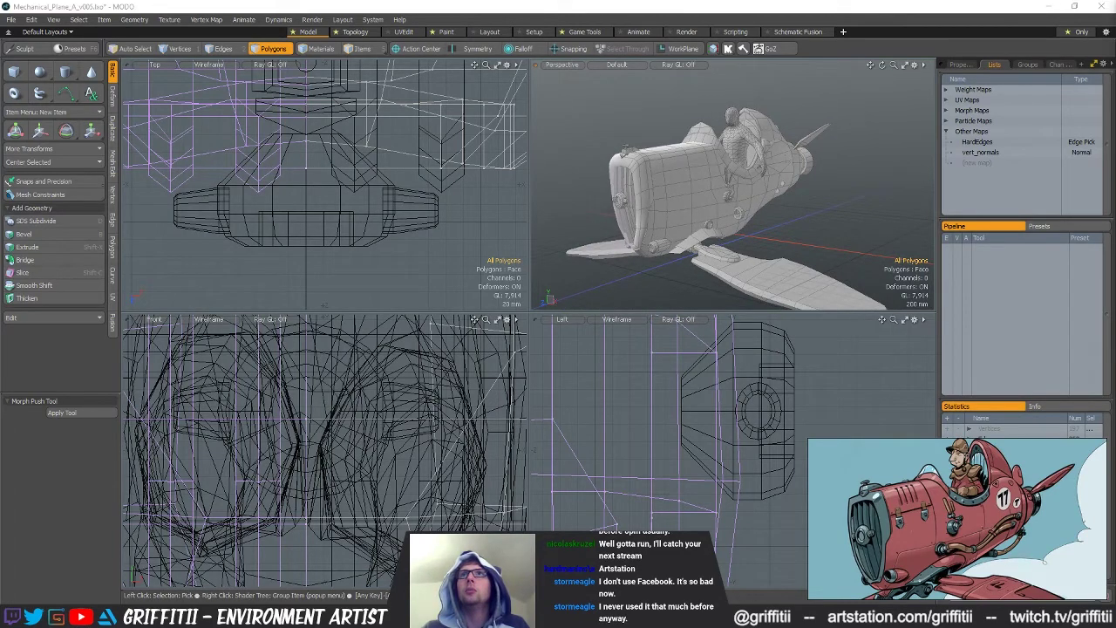
left_click(960, 64)
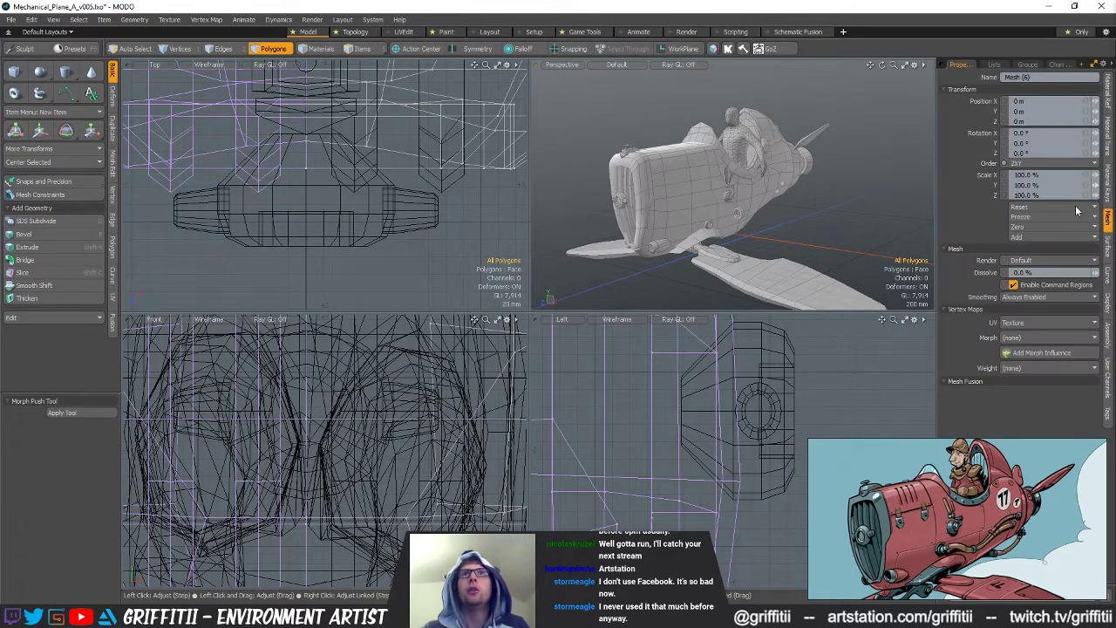
left_click(1107, 91)
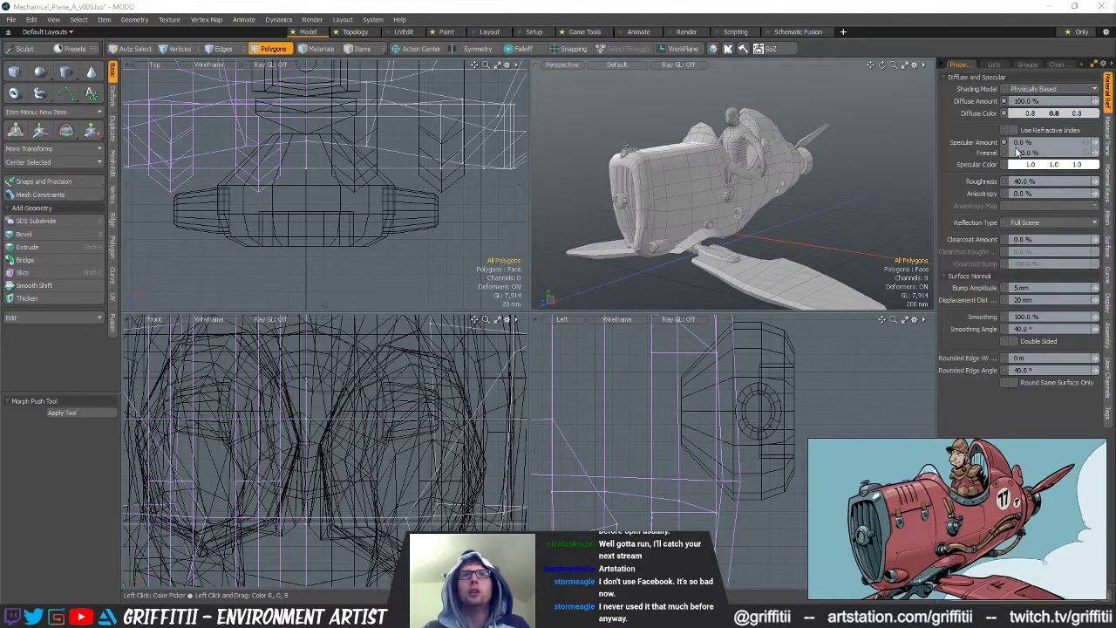
left_click(1046, 113)
left_click(789, 101)
left_click_drag(811, 6, 402, 94)
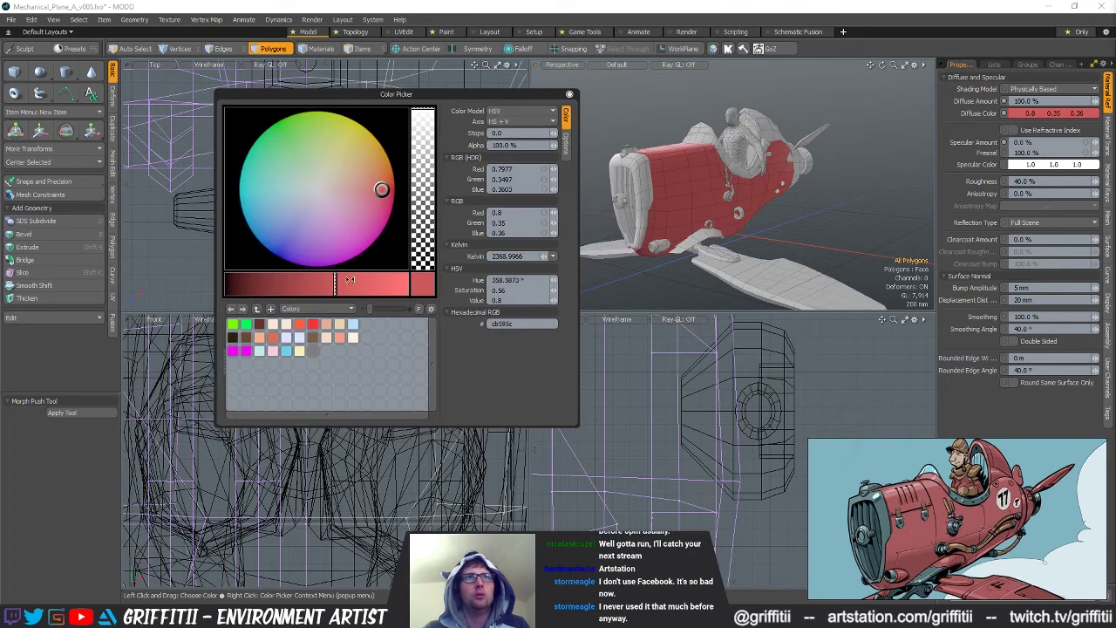
left_click_drag(344, 283, 346, 283)
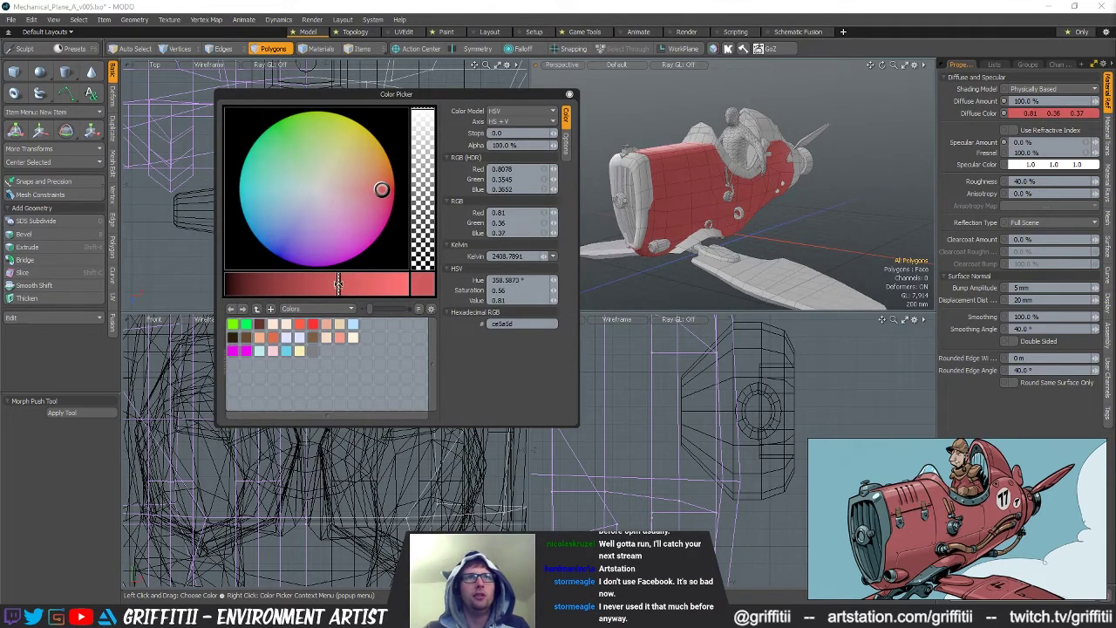
left_click_drag(381, 189, 379, 190)
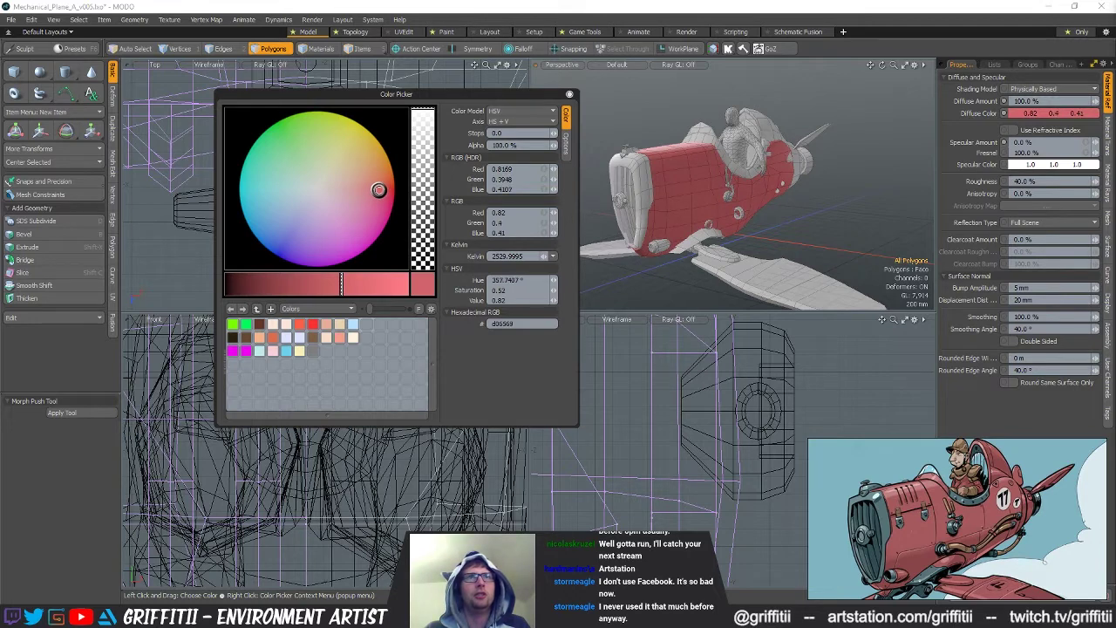
left_click_drag(649, 235, 624, 242, "alt")
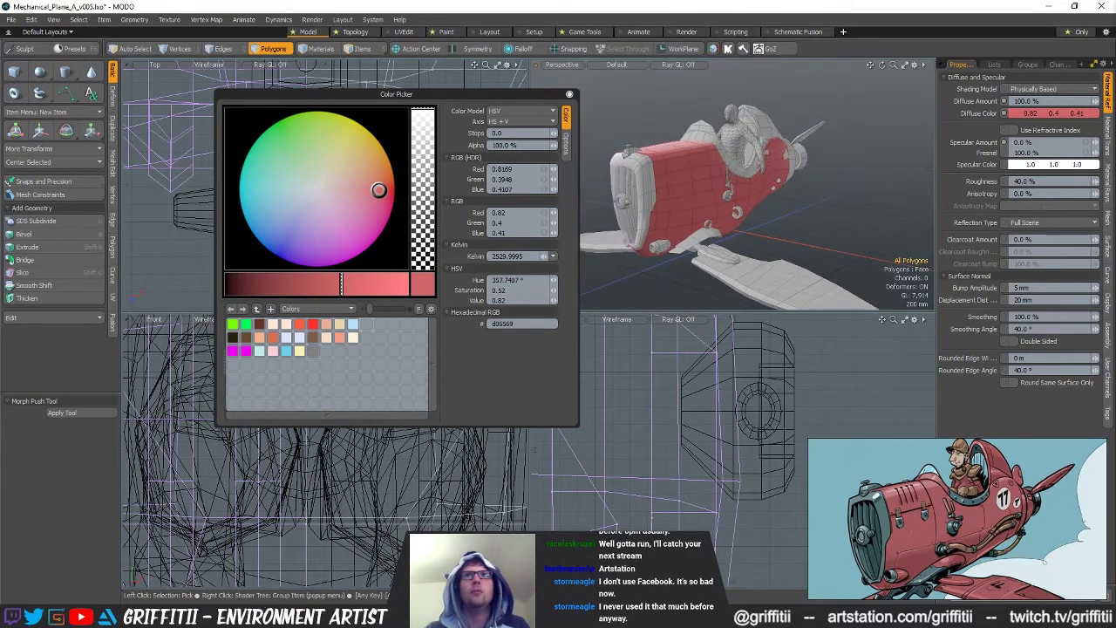
Set the nose cowl material's diffuse amount to 30%
left_click(1063, 114)
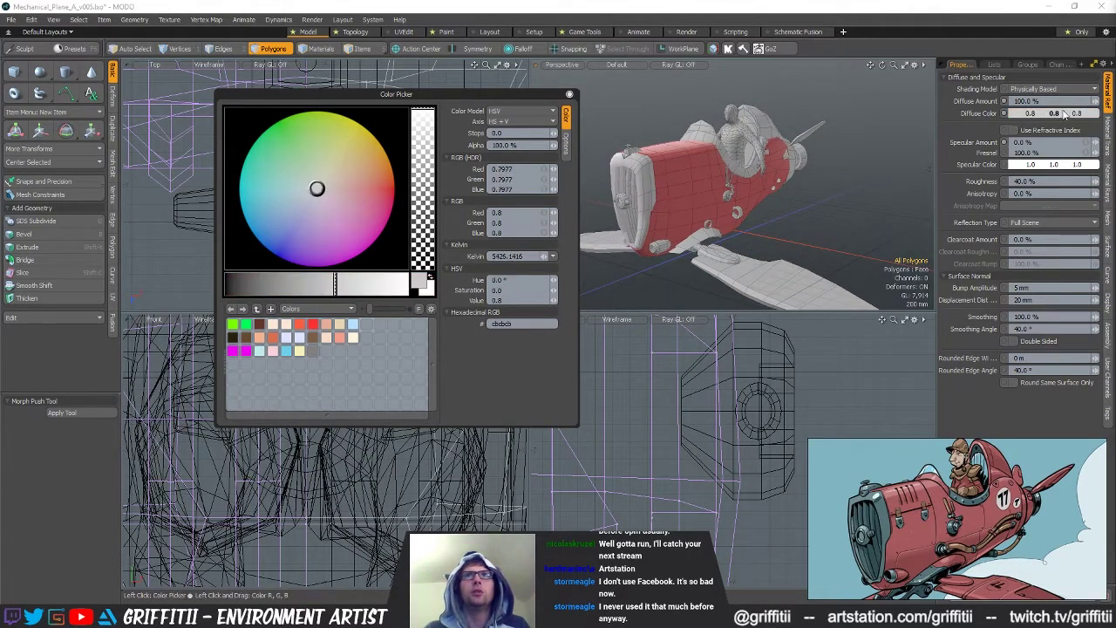
left_click(1050, 101)
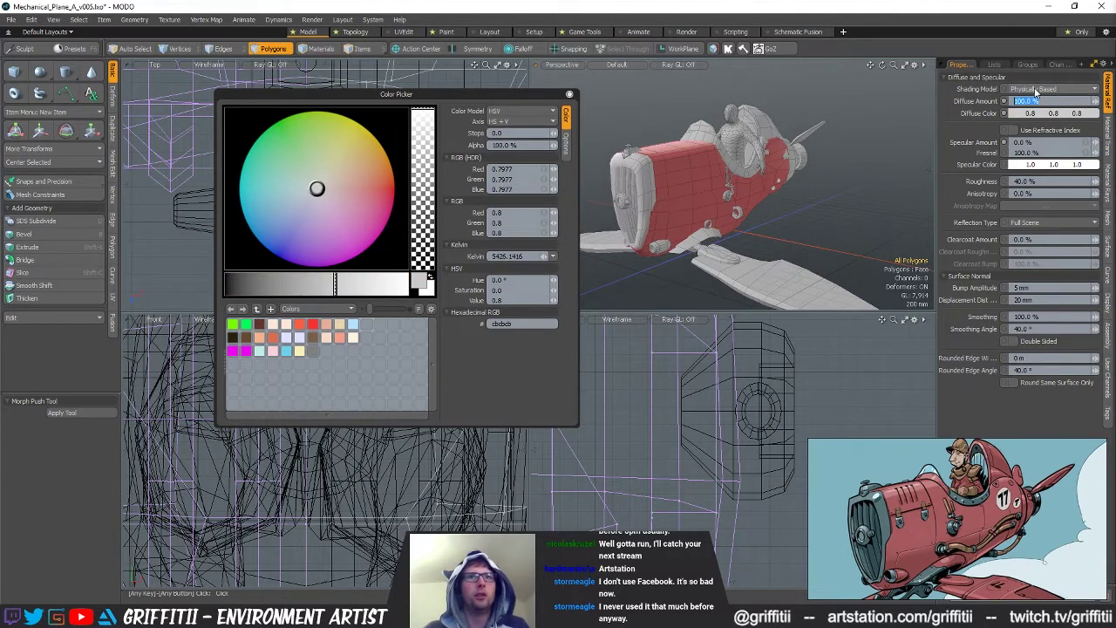
type("50")
key("Return")
key("KP_3")
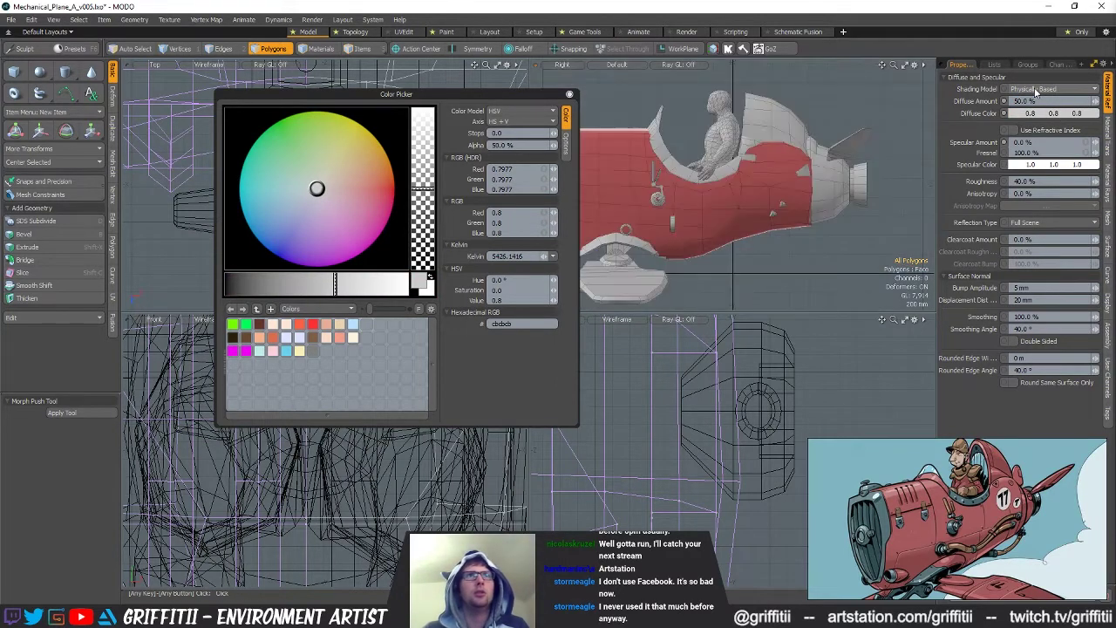
left_click(557, 68)
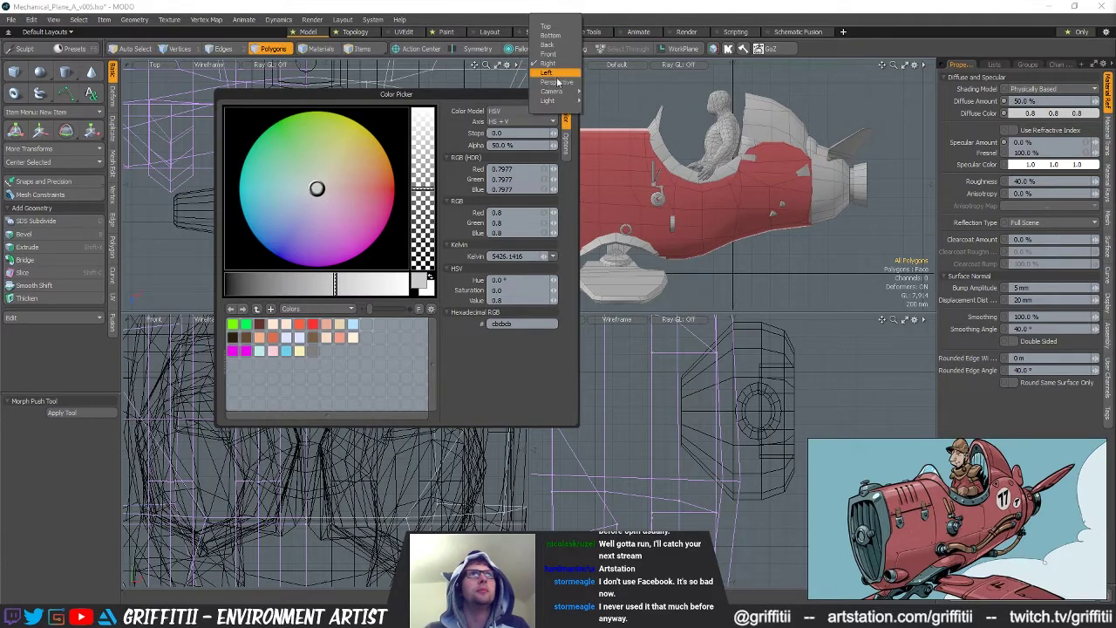
left_click(556, 79)
left_click_drag(1037, 101, 962, 106)
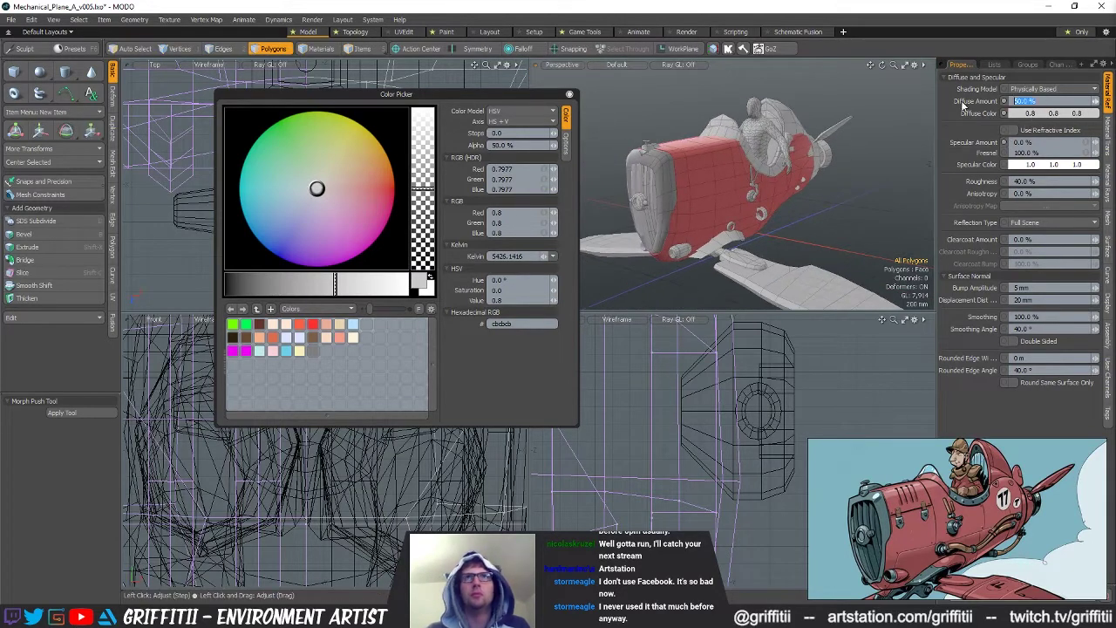
type("30")
key("Return")
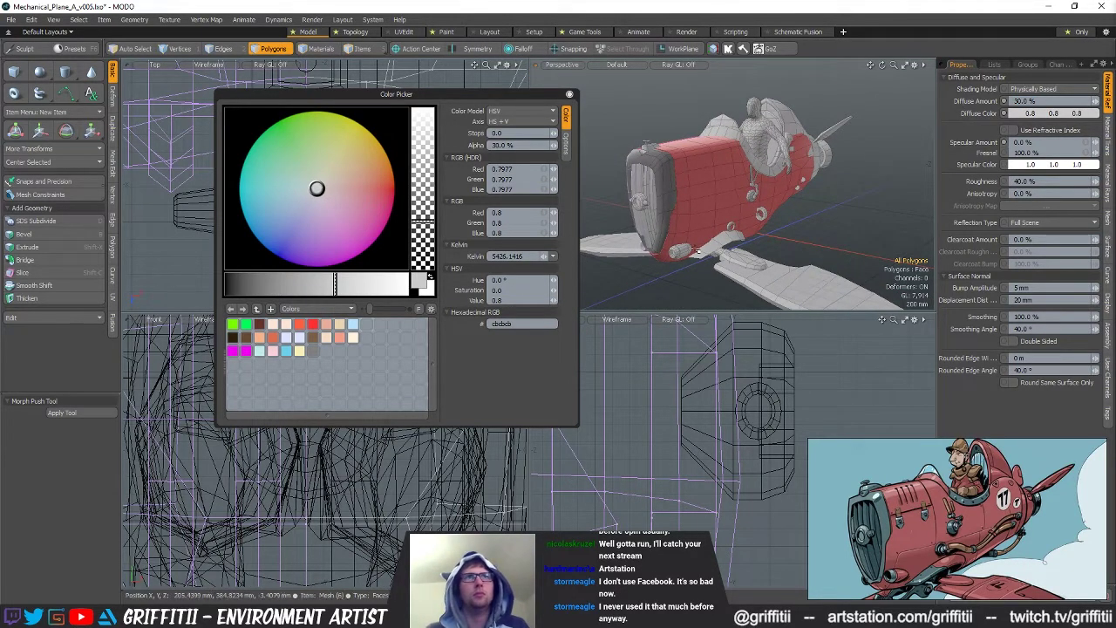
Tint the nose cowl material's diffuse color to a blue-grey of about 0.61, 0.74, 0.76
left_click_drag(315, 188, 288, 191)
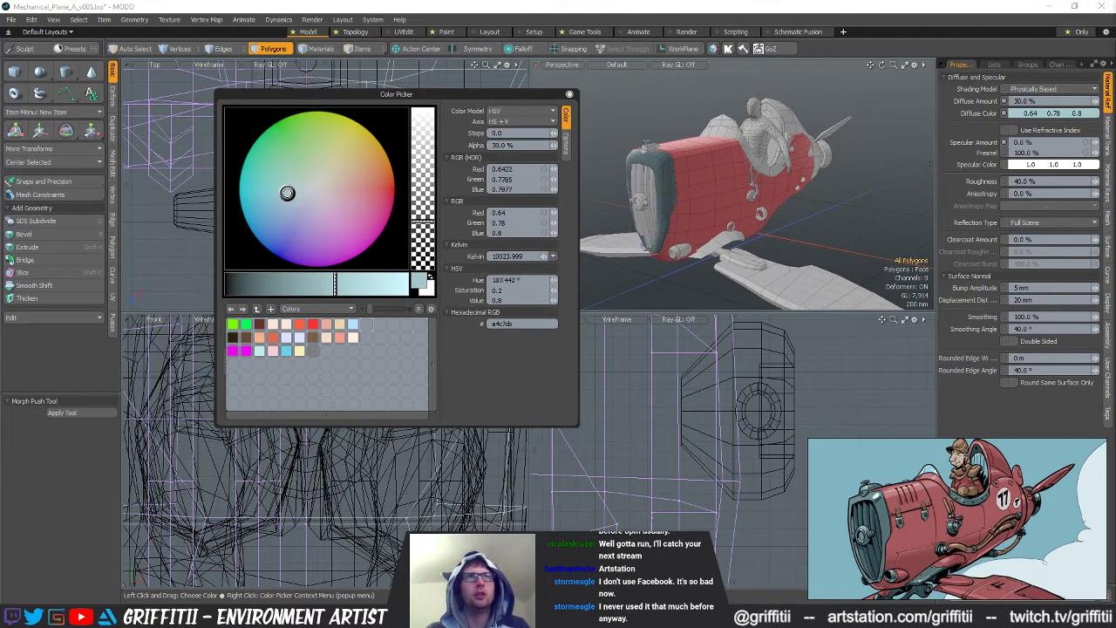
left_click(319, 283)
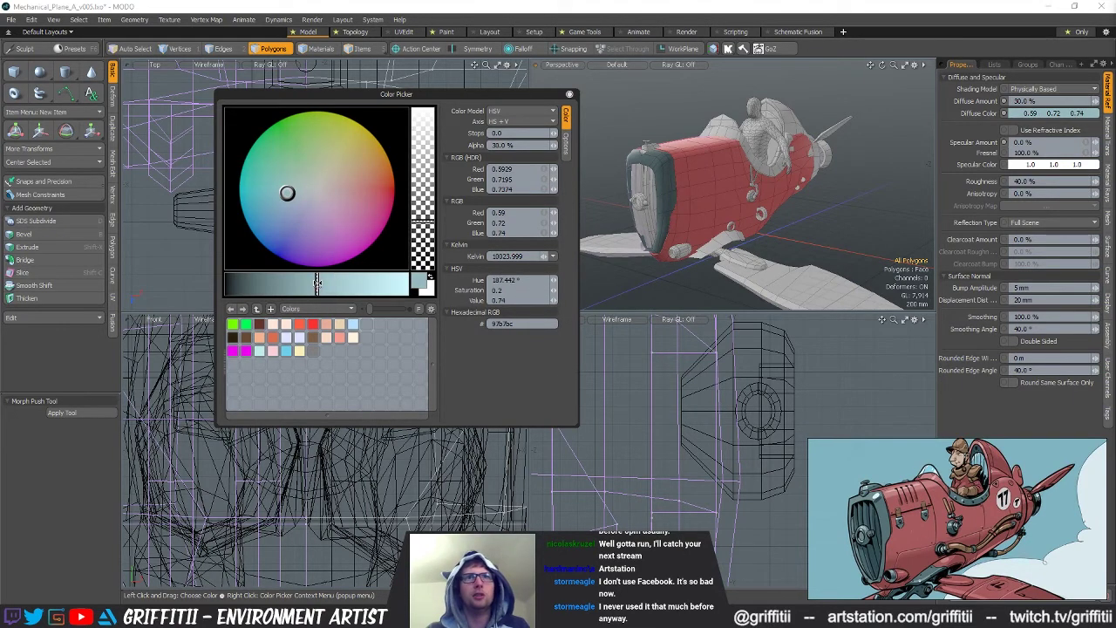
left_click_drag(315, 284, 322, 283)
mouse_move(784, 218)
left_mouse_down("alt")
mouse_move(878, 216)
mouse_move(552, 94)
left_mouse_up("alt")
left_click(569, 95)
left_click_drag(601, 130, 717, 158, "alt")
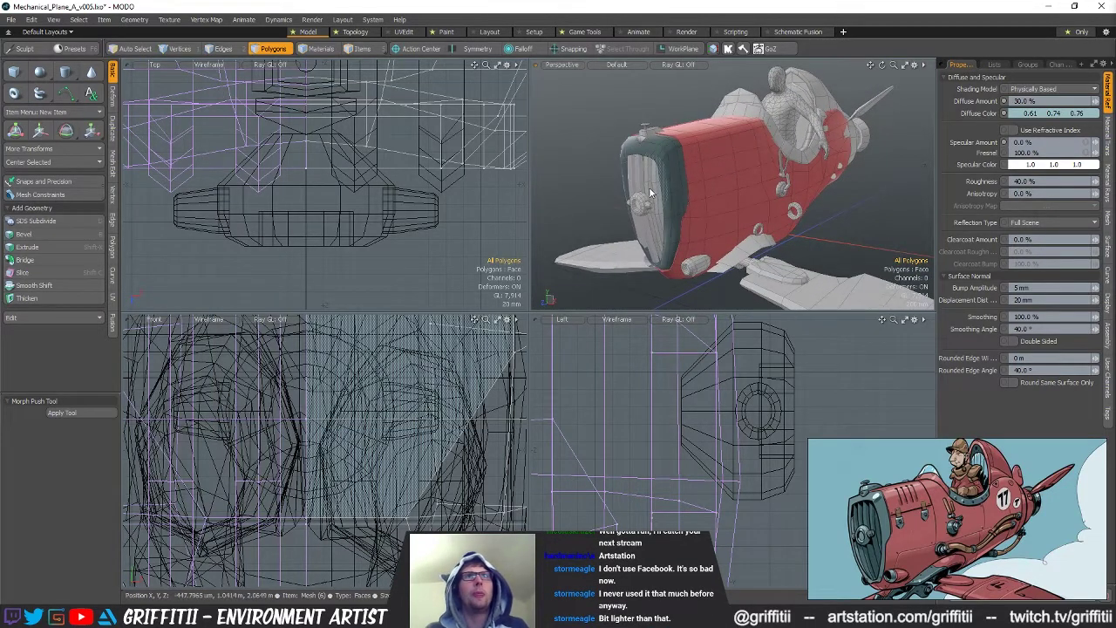
Select the grille slats and round fitting meshes and assign the Metal_Grey material to their polygons
key("5")
left_click(643, 199)
key("3")
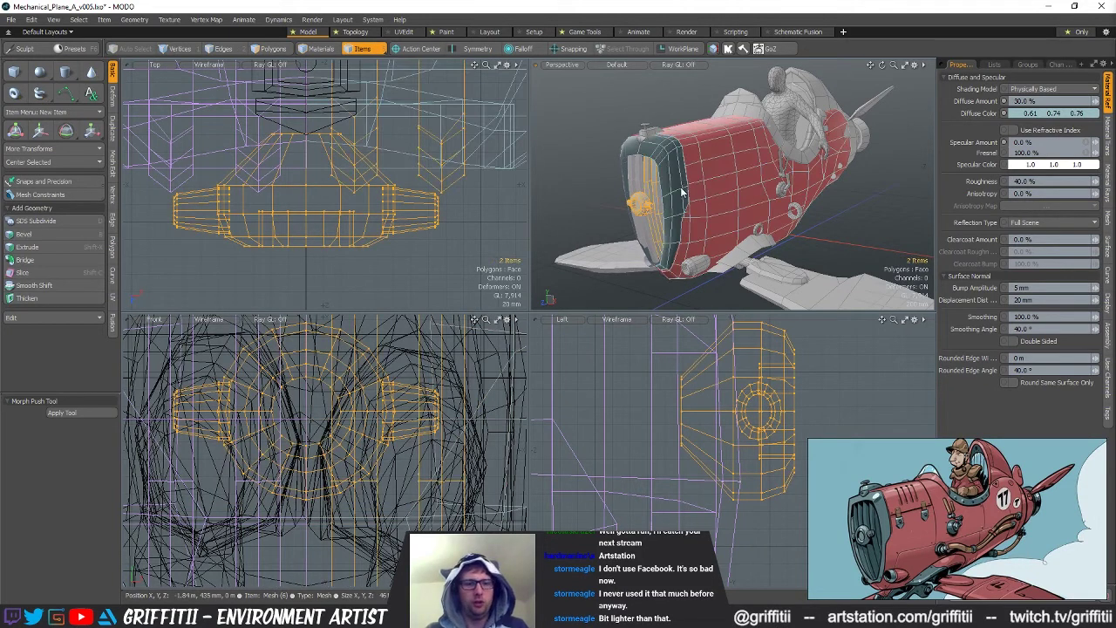
double_click(660, 191)
key("m")
left_click(673, 191)
Select the housing of the round pod low on the nose's side and assign it the Metal_red material
left_click_drag(662, 265, 717, 240, "alt")
key("5")
left_click(697, 239)
key("3")
double_click(695, 239)
key("shift+a")
key("m")
left_click(644, 190)
left_click(648, 203)
left_click(672, 194)
Assign the Metal_Grey material to the pod's inner front ring piece, then clear the selection
double_click(692, 187)
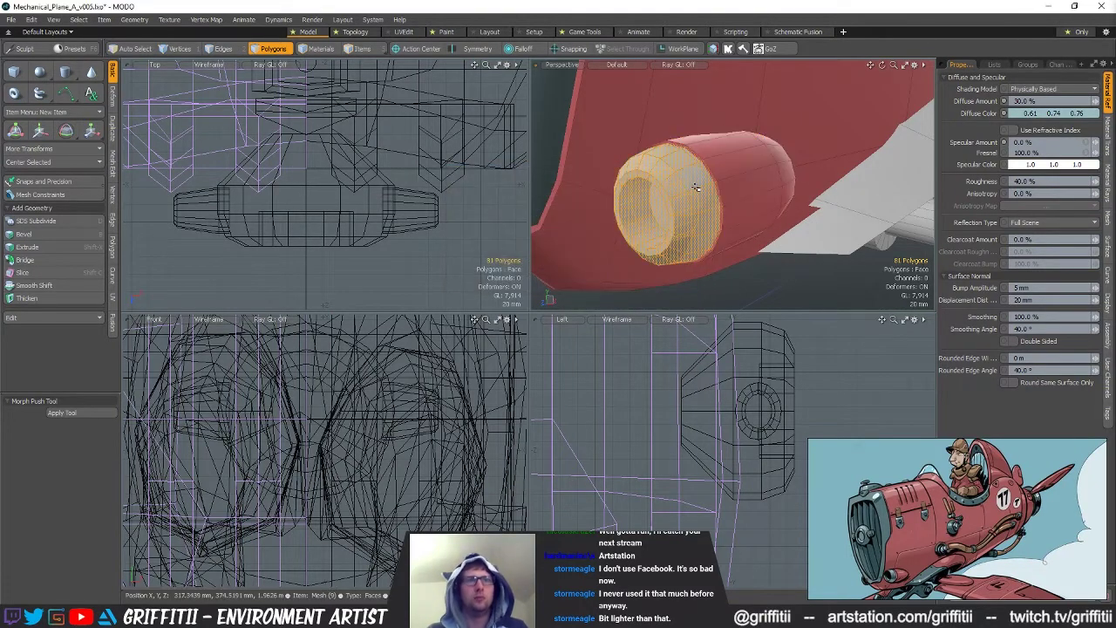
key("m")
left_click(644, 191)
left_click(651, 189)
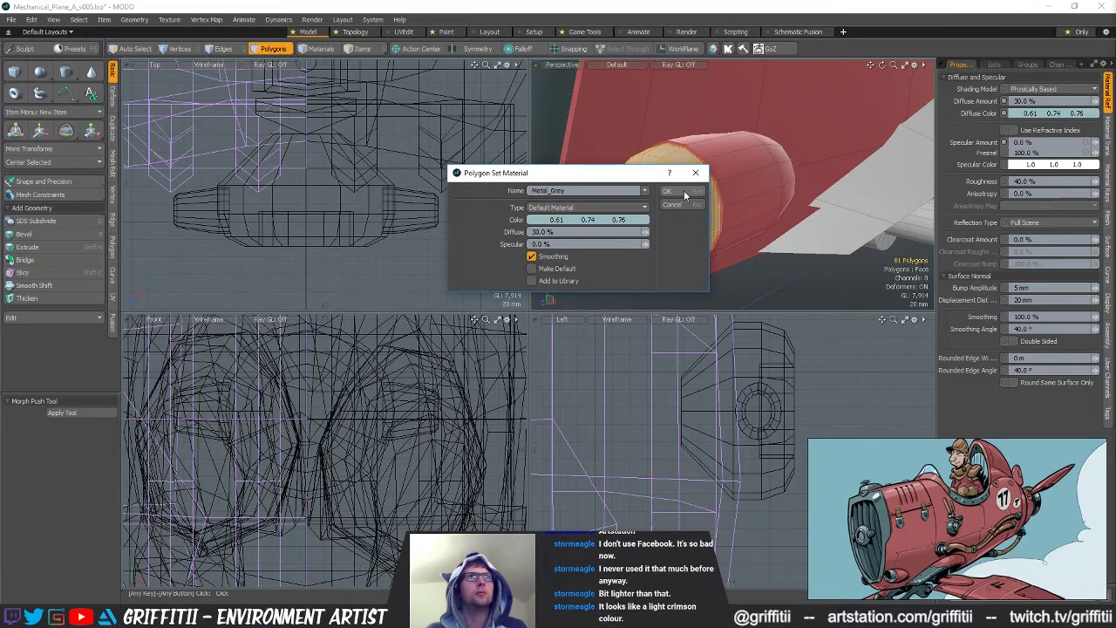
left_click(684, 194)
key("a")
left_click(605, 198)
Lighten the fuselage material's diffuse color to about 0.83, 0.48, 0.5
left_click_drag(764, 207, 754, 227, "alt")
key("3")
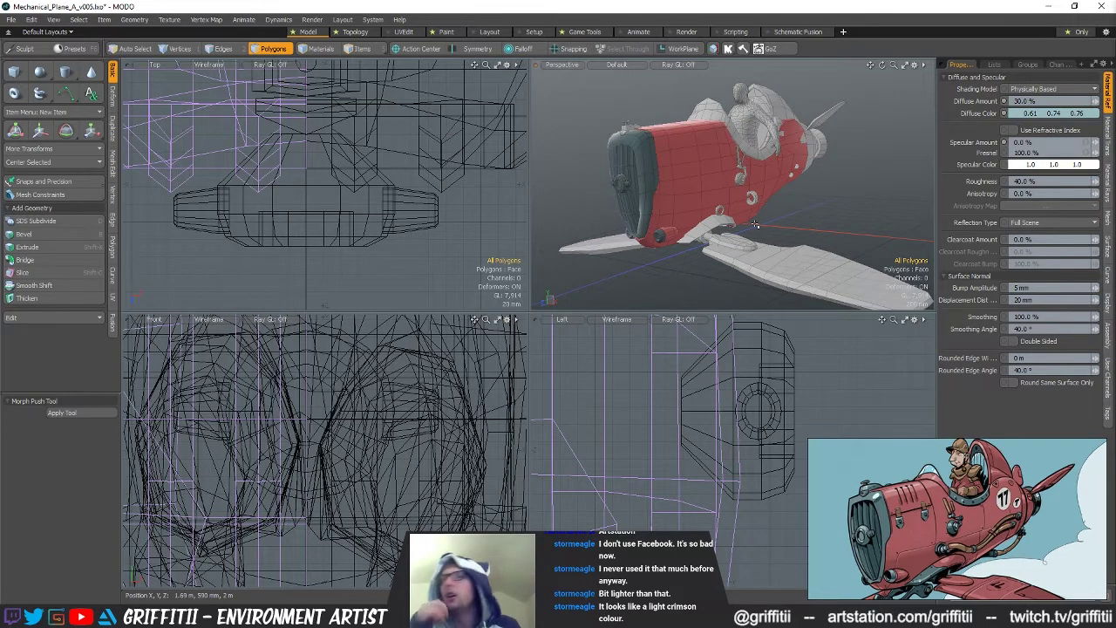
left_click_drag(648, 194, 694, 190, "alt+shift")
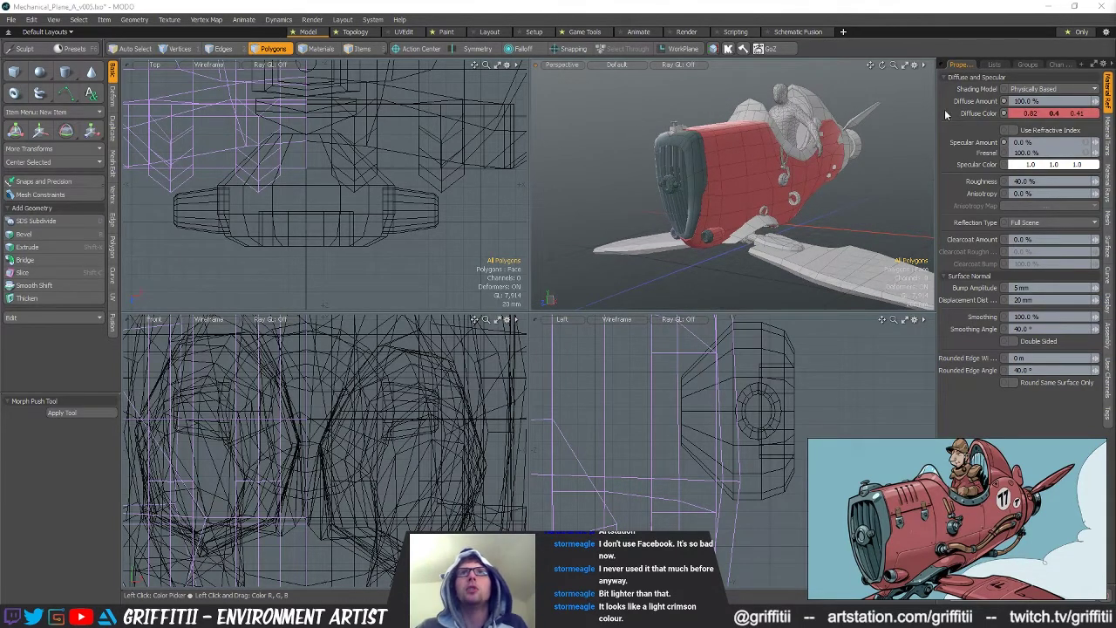
left_click(1020, 113)
left_click_drag(856, 7, 461, 83)
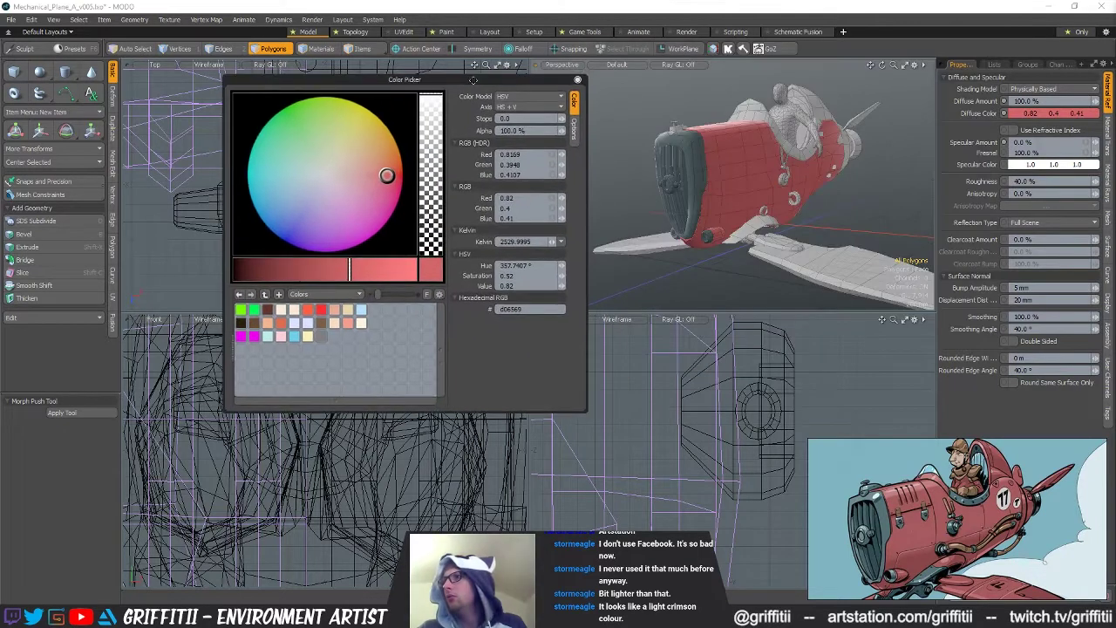
left_click_drag(387, 176, 383, 176)
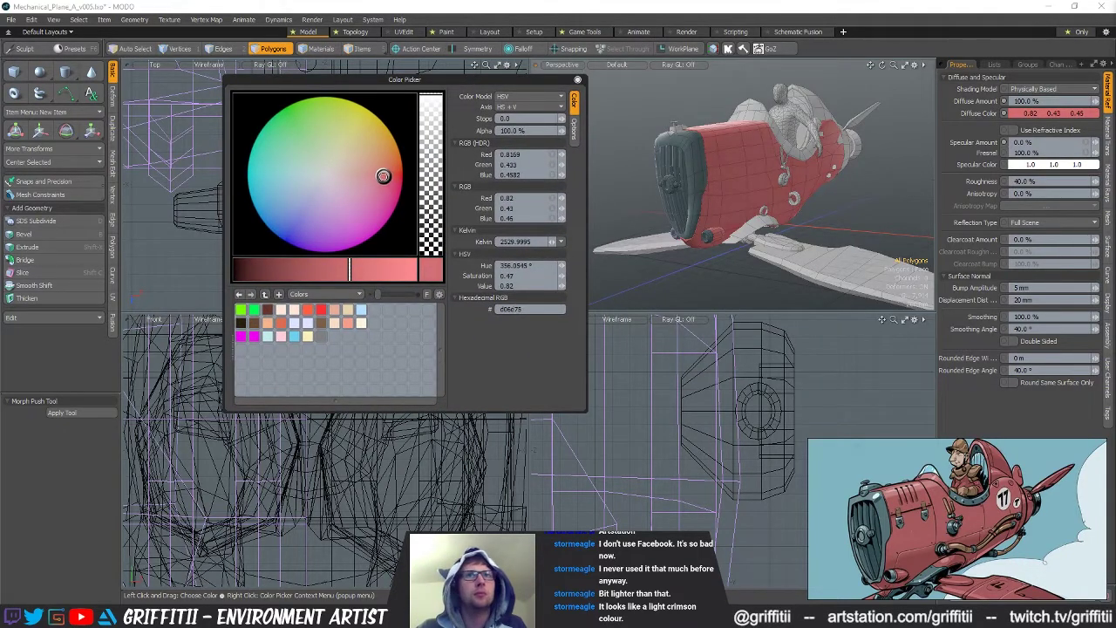
left_click_drag(350, 270, 354, 269)
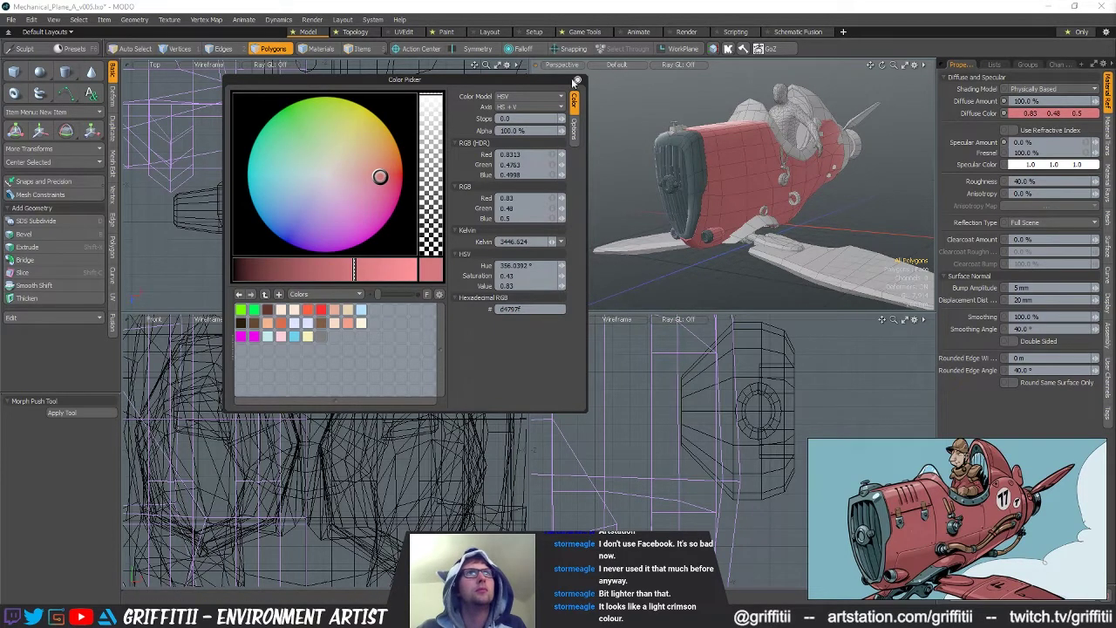
Select both thin strap cylinders above the fuselage's side wheel bracket and assign them a new Leather_Brown material
left_click(577, 79)
left_click_drag(657, 131, 729, 182, "alt")
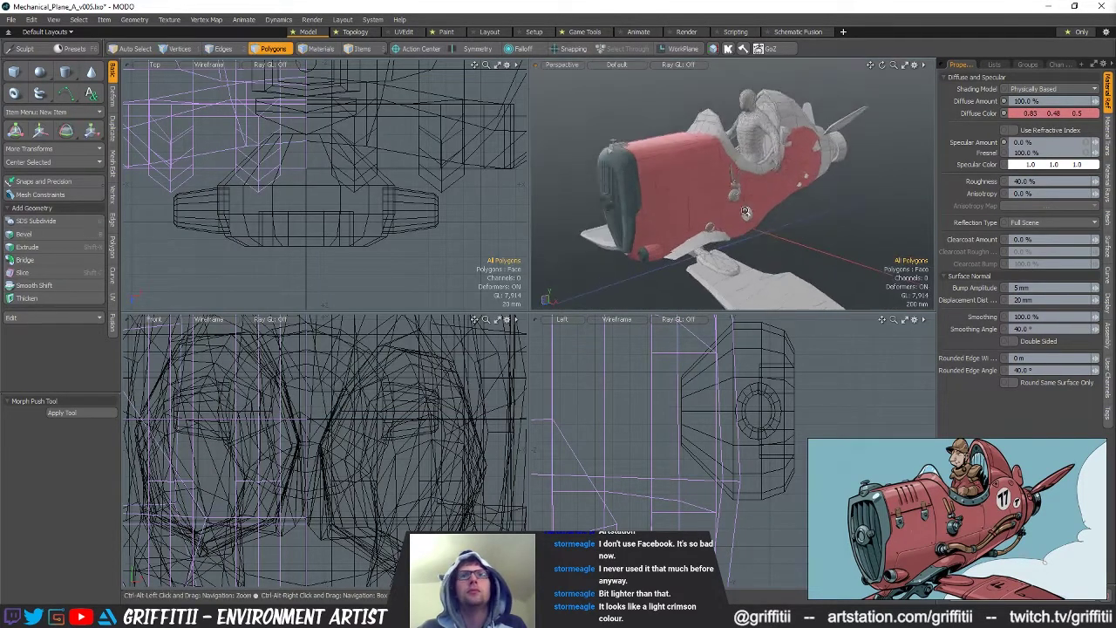
scroll(730, 182, "up", 3)
key("5")
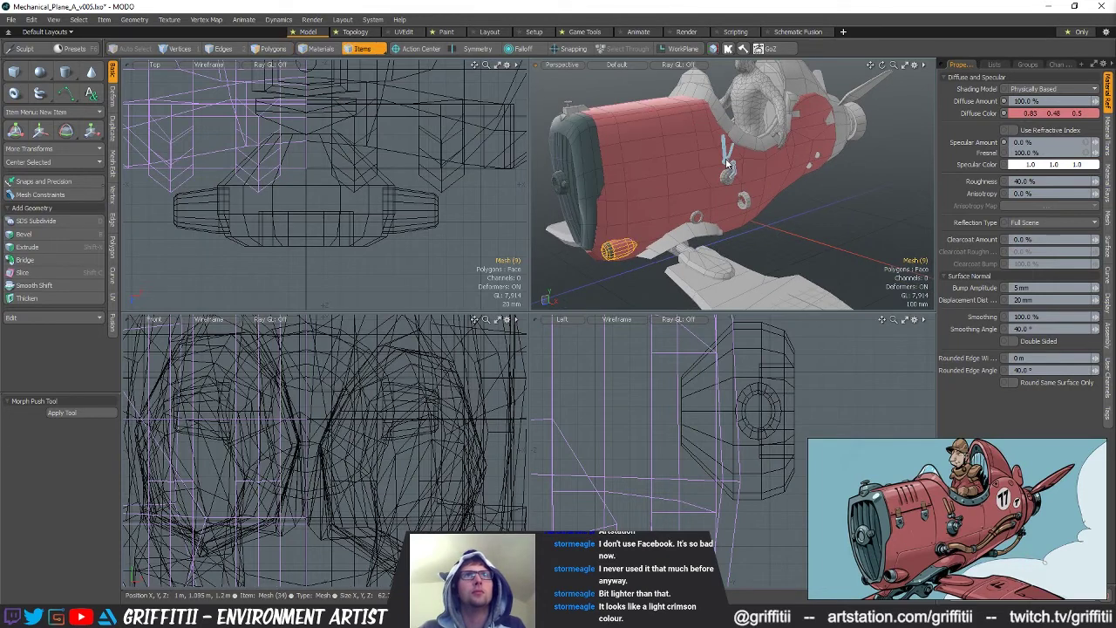
left_click(728, 160)
key("3")
double_click(727, 158)
key("shift+a")
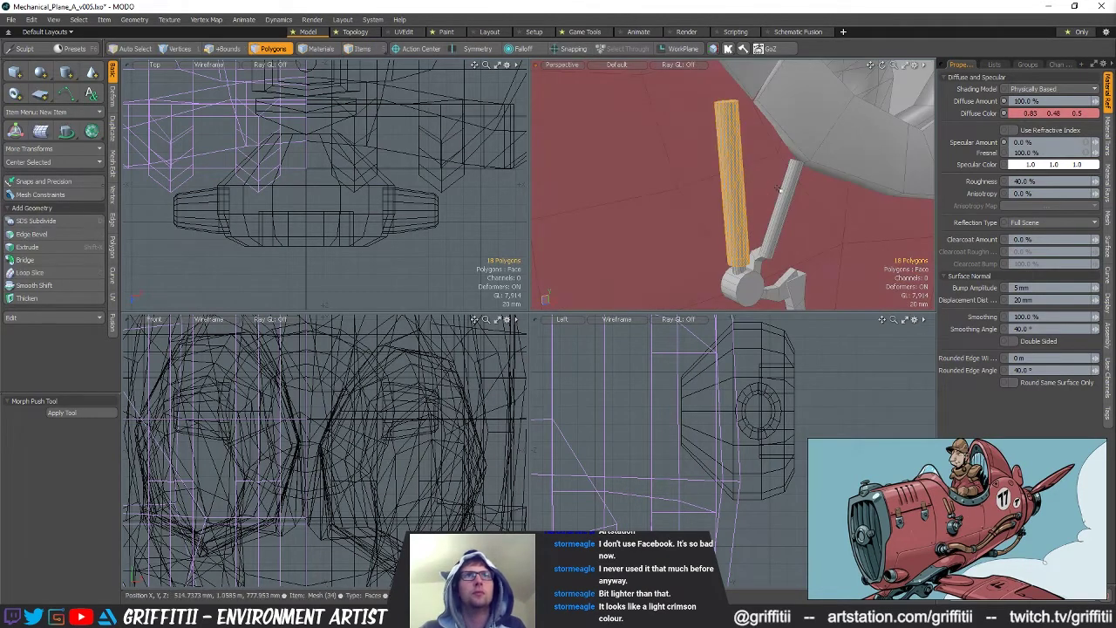
double_click(789, 188, "shift")
key("m")
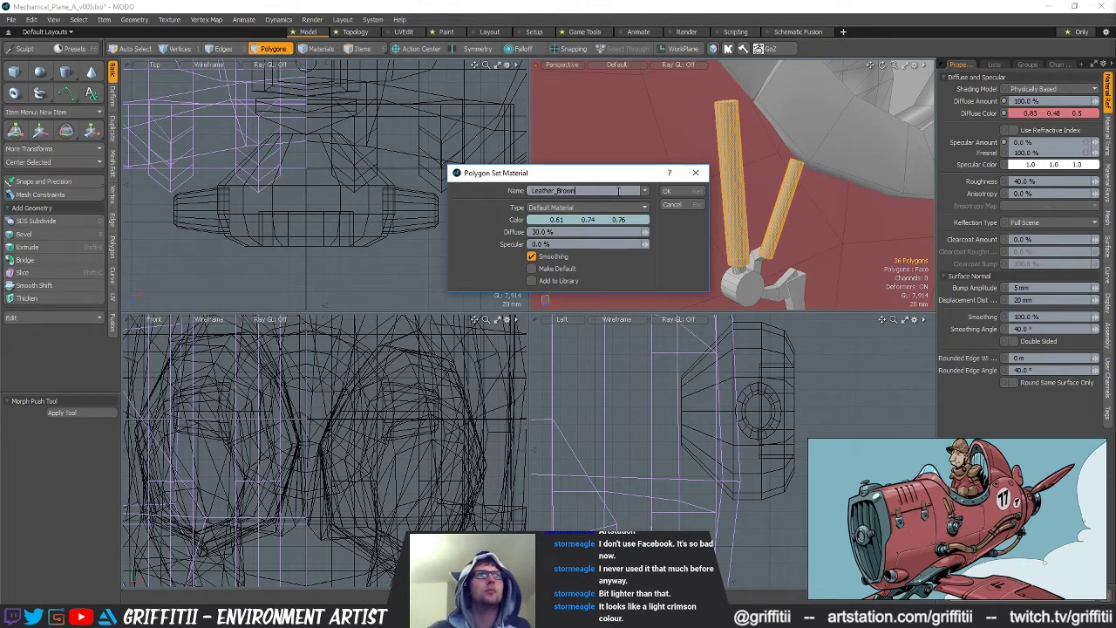
left_click(667, 190)
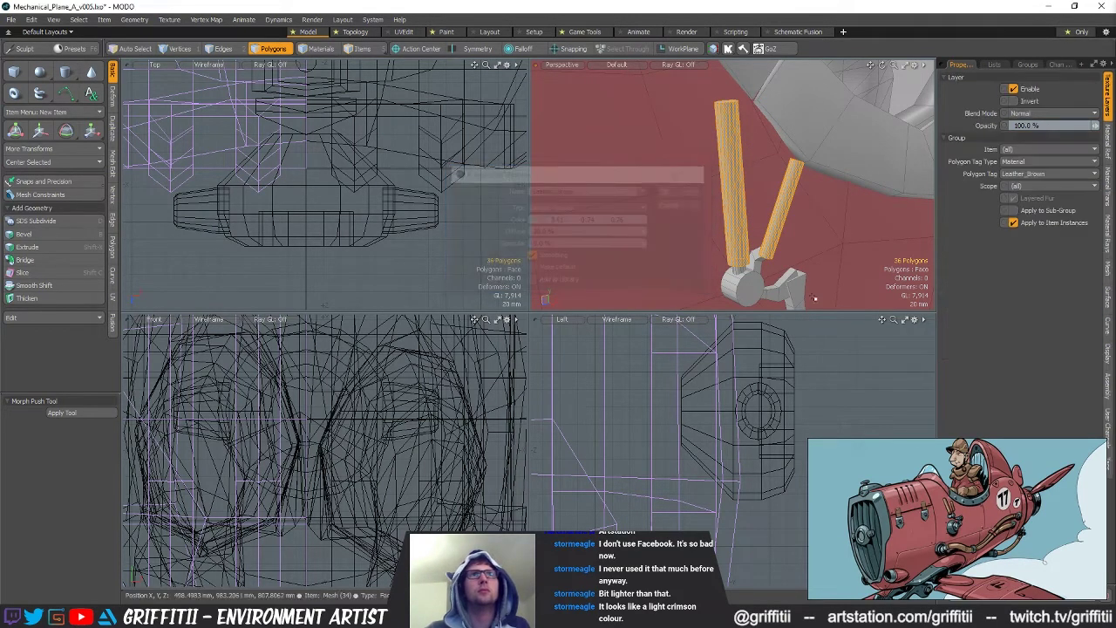
Set the Leather_Brown material's diffuse amount to 80% and its diffuse color to about 0.76, 0.54, 0.44
left_click(1053, 115)
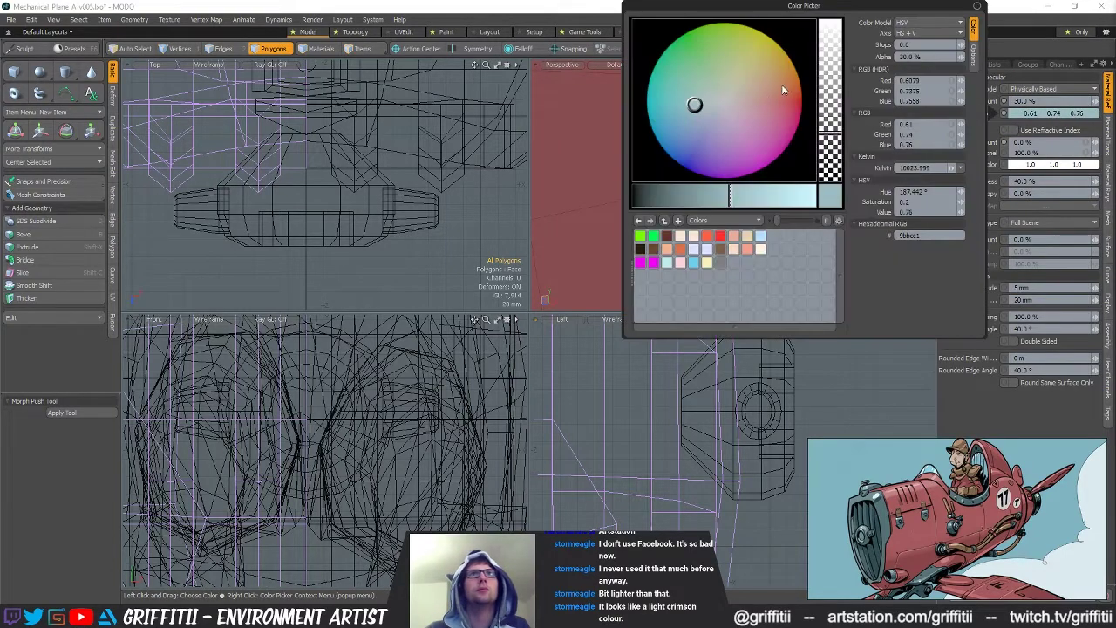
left_click_drag(803, 5, 391, 93)
left_click(1025, 101)
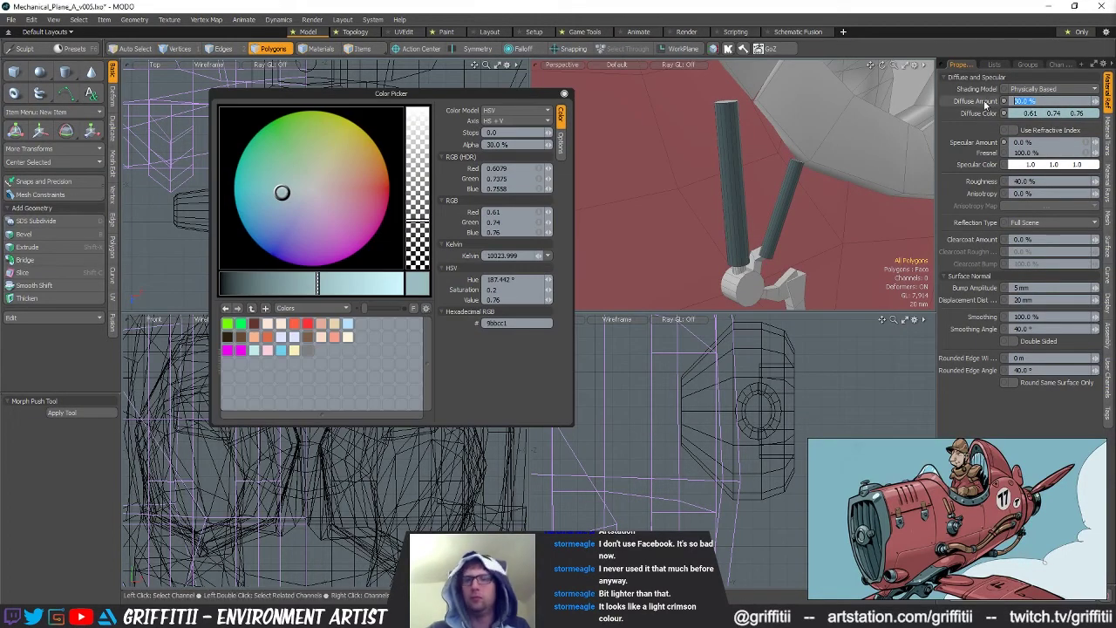
type("80")
key("Return")
left_click(364, 175)
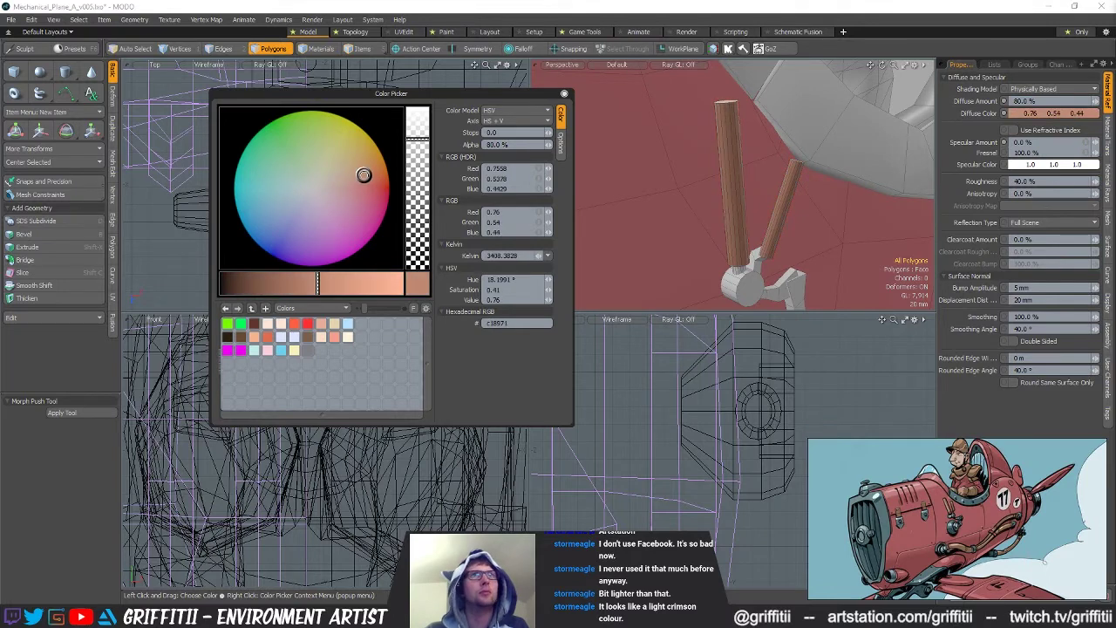
Lighten the Leather_Brown diffuse color to about 0.82, 0.63, 0.55 and close the color picker
scroll(726, 214, "down", 6)
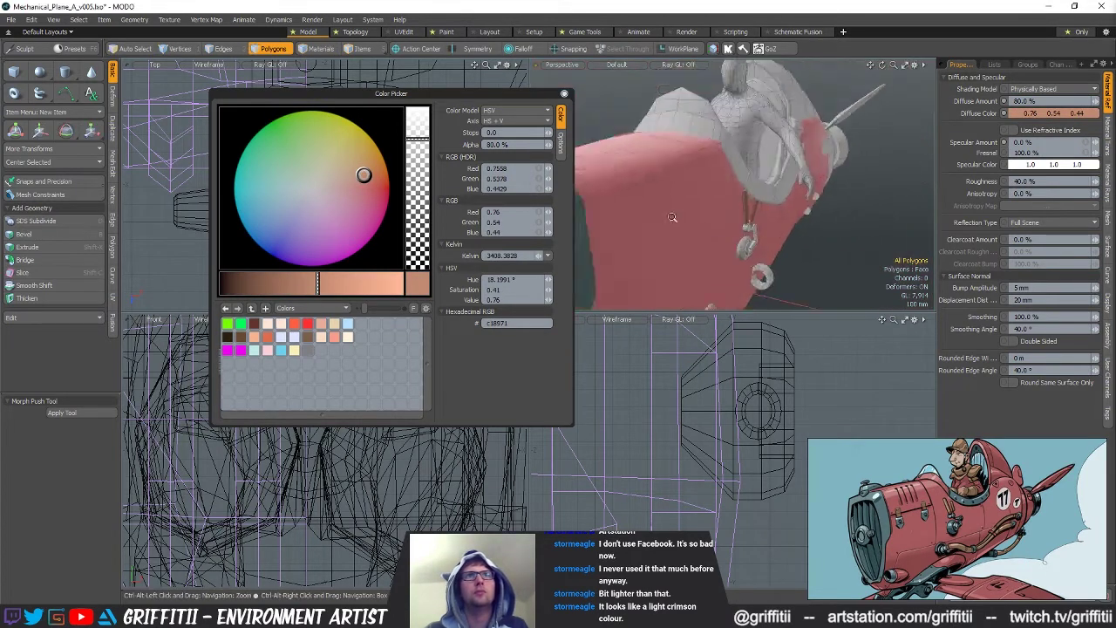
left_click_drag(743, 214, 787, 214, "alt")
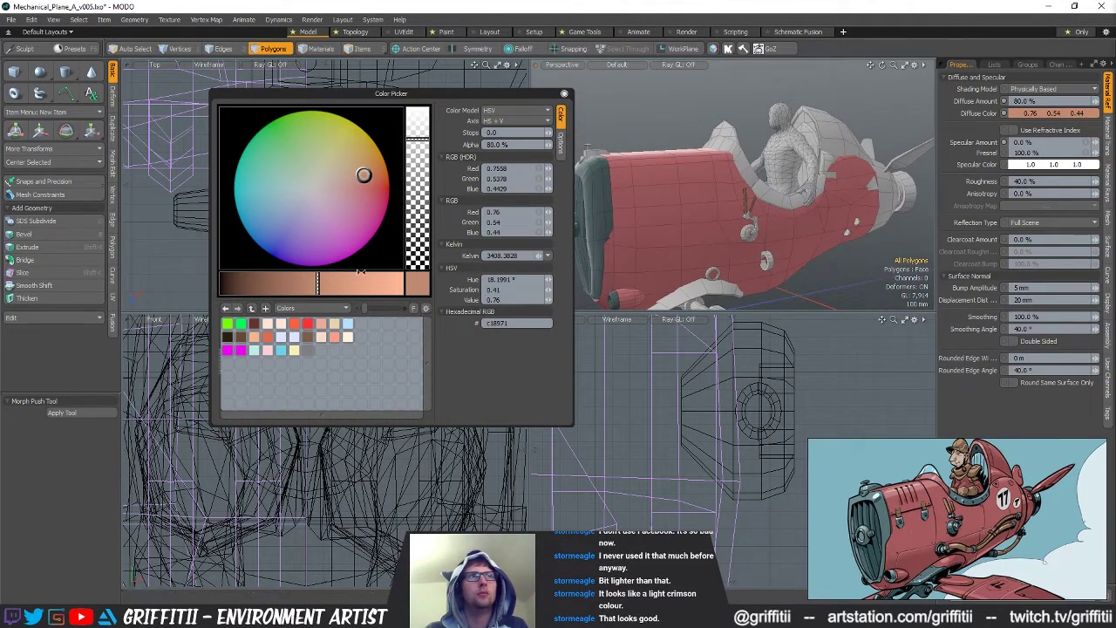
left_click_drag(325, 282, 336, 282)
left_click_drag(364, 174, 356, 177)
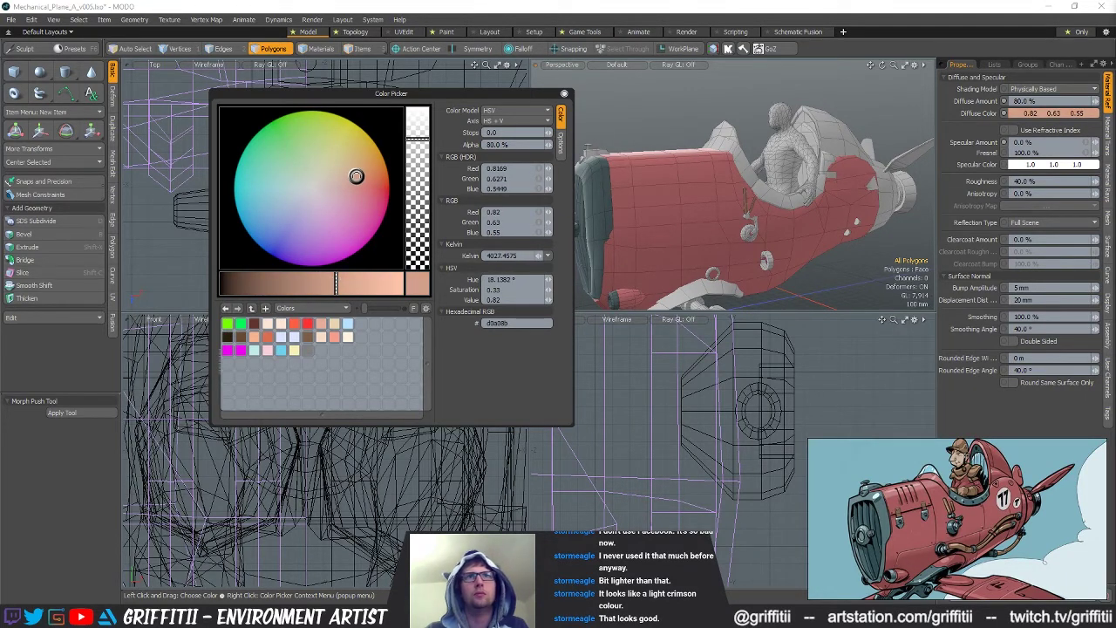
left_click_drag(680, 201, 671, 201, "alt")
left_click(564, 93)
Select the bracket pieces connecting the leather straps to the side wheel and assign them the Metal_Grey material
left_click_drag(756, 255, 741, 223, "alt+shift")
scroll(732, 192, "up", 3)
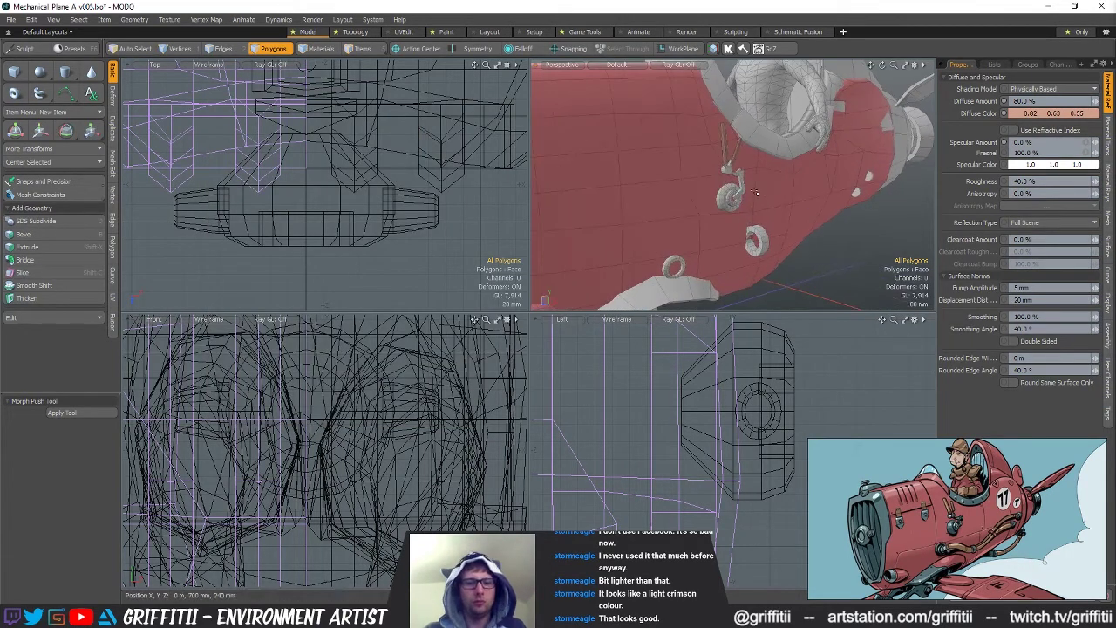
double_click(724, 157)
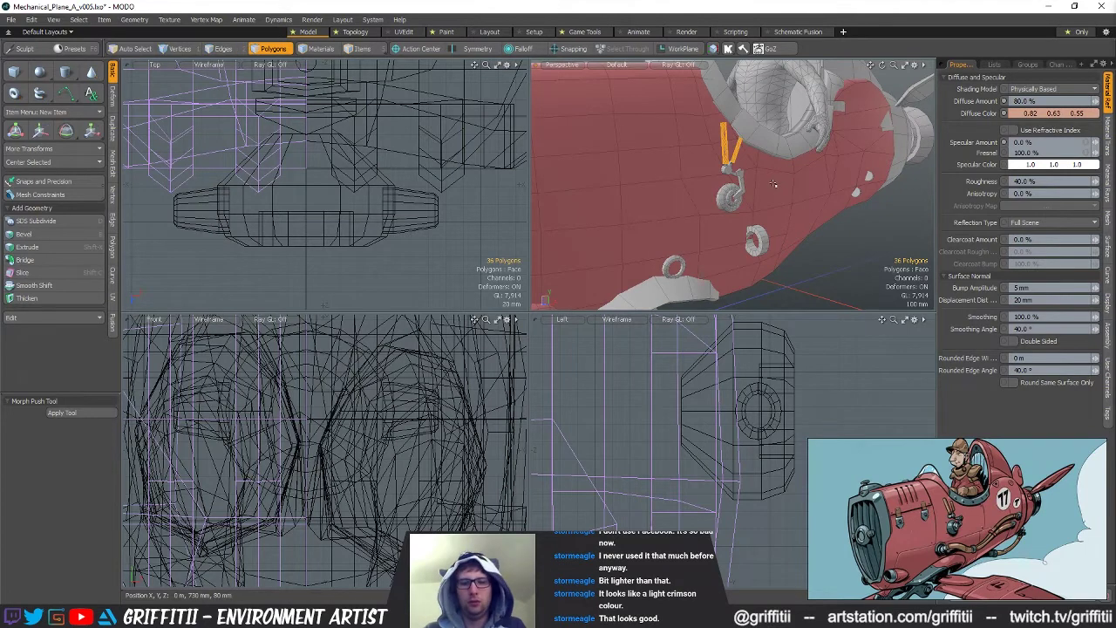
key("m")
left_click(646, 191)
left_click(650, 198)
left_click(678, 194)
scroll(675, 205, "up", 3)
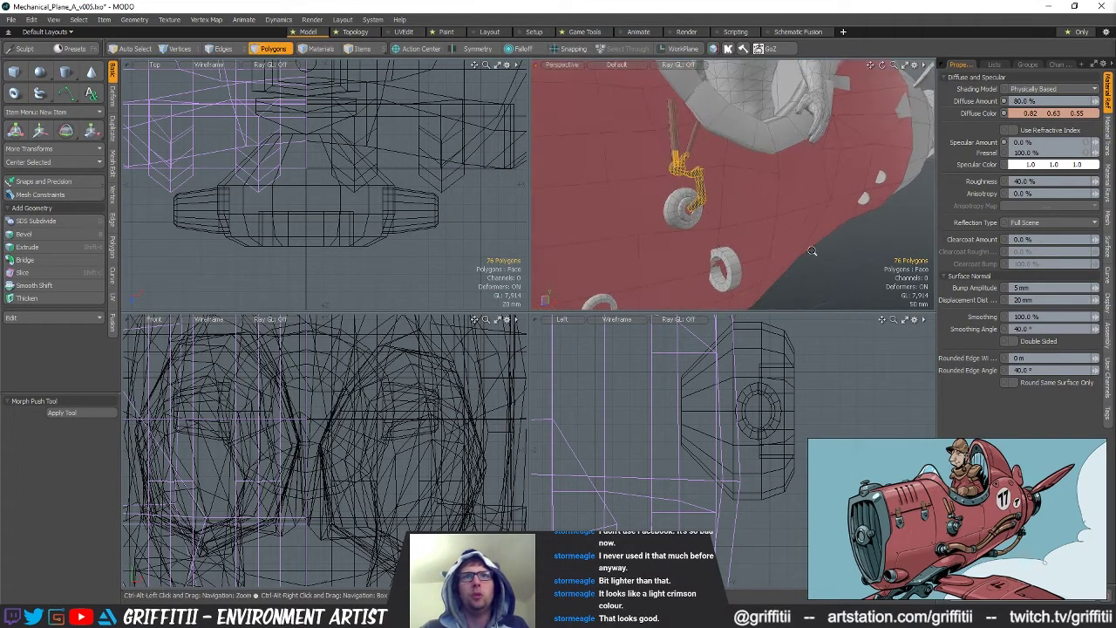
Fill the open center of the side wheel's hub with a new polygon and select the whole hub
scroll(676, 205, "up", 4)
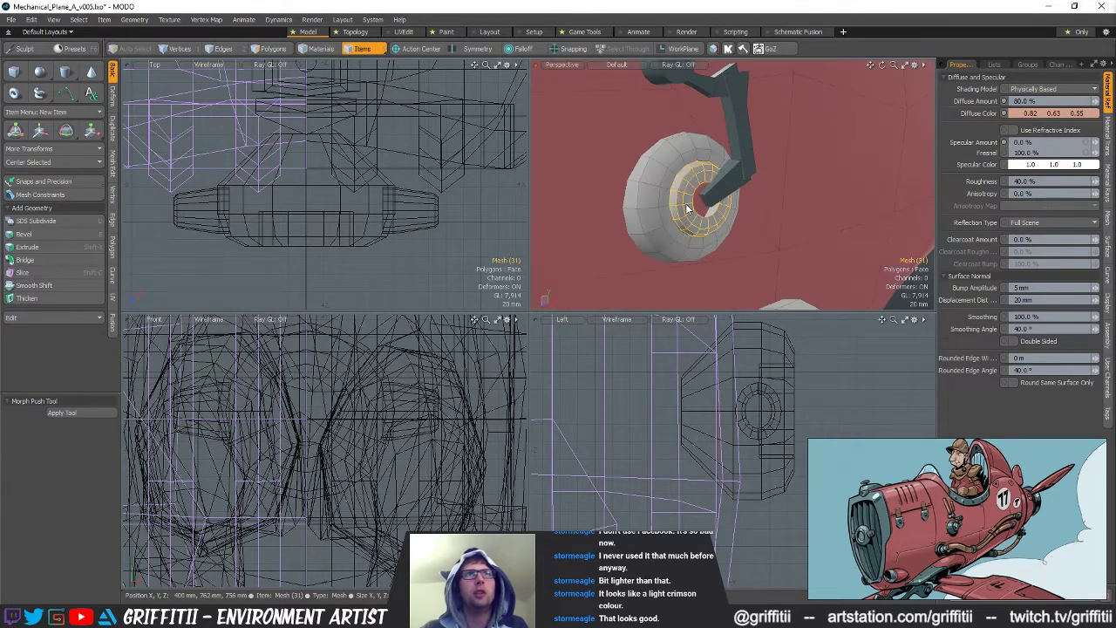
left_click(693, 197)
key("space")
key("space")
double_click(705, 185)
key("p")
key("space")
left_click_drag(693, 190, 683, 186)
key("bracketright")
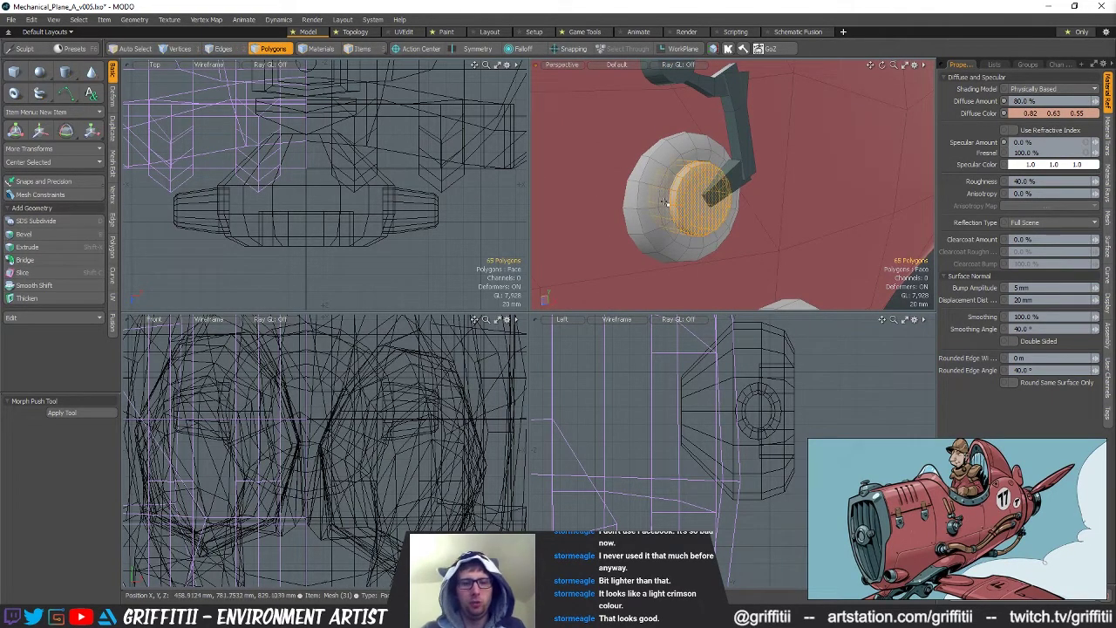
Assign the Metal_Grey material to the side wheel's hub and outer tire, then clear the selection
key("m")
left_click(661, 193)
left_click(649, 206)
key("bracketright")
key("m")
key("Return")
scroll(717, 225, "down", 5)
key("Escape")
Select the thick round ring on the fuselage behind the side wheel and duplicate its polygons
key("space")
key("space")
key("space")
key("5")
left_click(756, 271)
left_click_drag(756, 276, 648, 274, "alt+shift")
key("3")
double_click(738, 240)
key("w")
scroll(648, 274, "down", 3)
key("q")
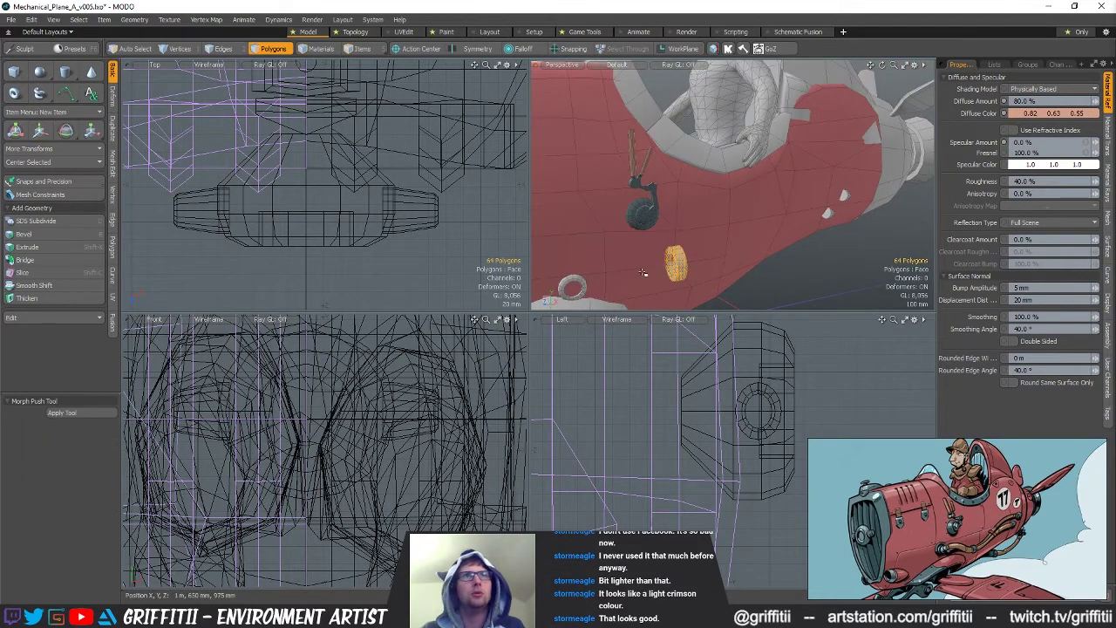
Move the ring copy rearward along the fuselage and scale it to 60% in X and Y and 37.5% in Z
key("w")
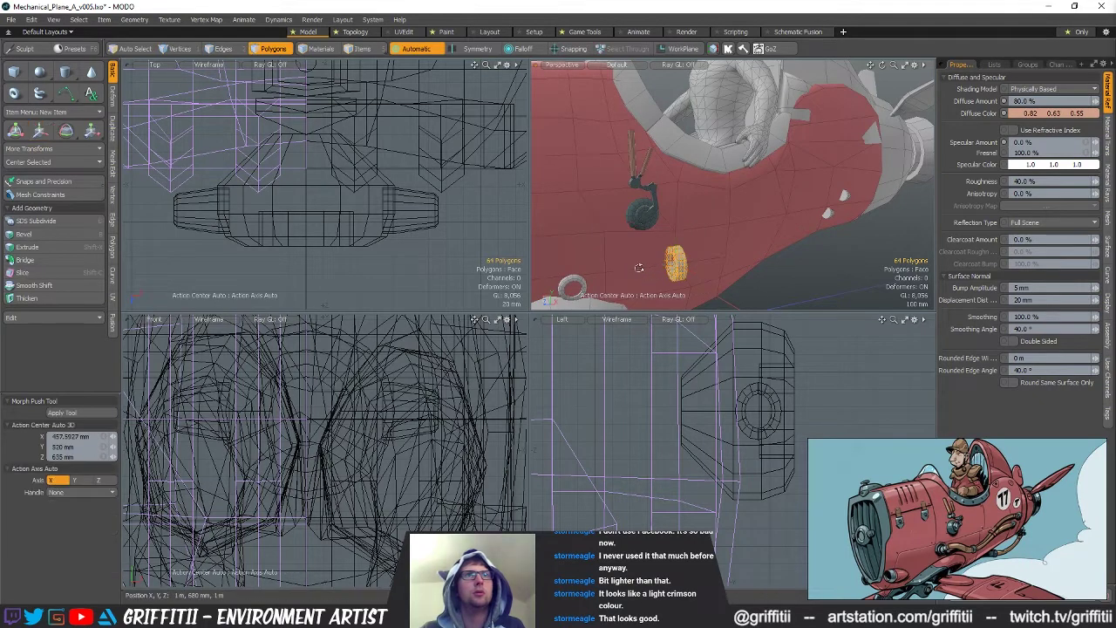
left_click_drag(640, 272, 728, 256)
key("r")
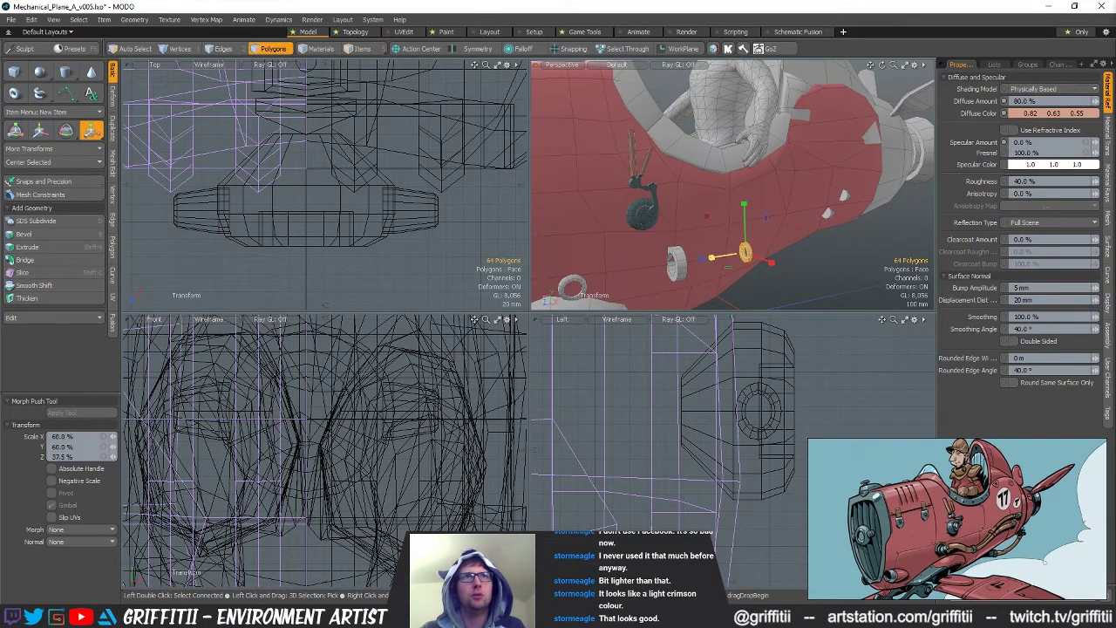
Shift the small ring copy about -58 mm in X toward the fuselage side and adjust its size
key("e")
key("w")
left_click_drag(842, 241, 745, 234, "alt")
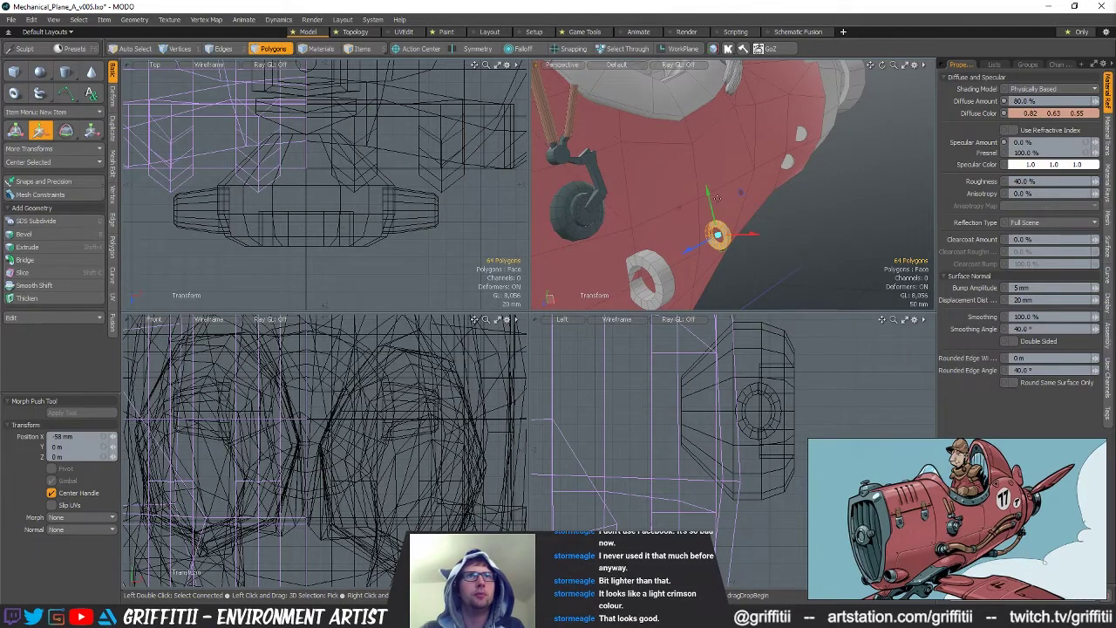
key("r")
left_click_drag(717, 198, 738, 179, "alt")
key("w")
left_click_drag(837, 218, 778, 235, "alt")
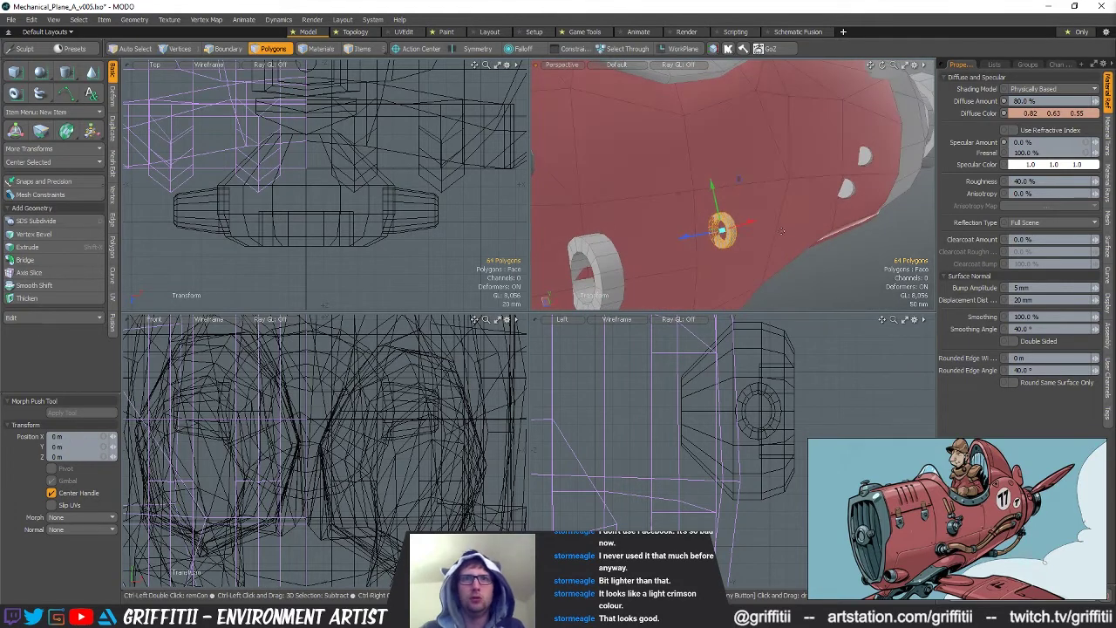
Duplicate the small ring and place the copy against the first so the pair forms a figure eight
key("space")
key("w")
left_click_drag(740, 178, 781, 281)
key("space")
key("Escape")
Select both small rings and tilt them in the side view toward the fuselage's slope
key("e")
key("space")
key("a")
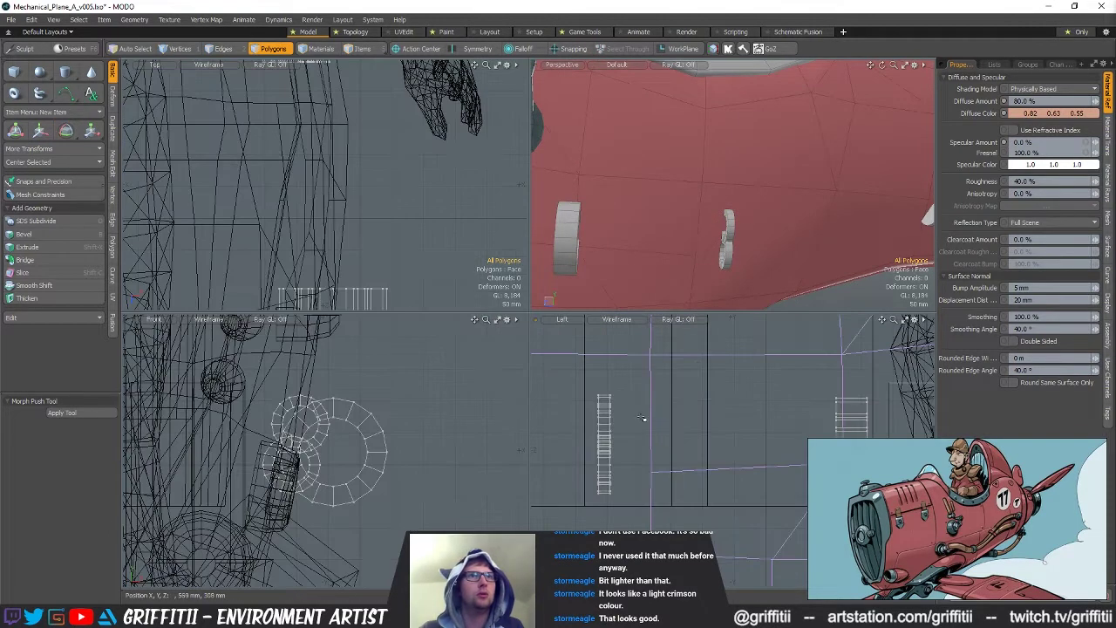
right_click_drag(565, 358, 635, 505)
key("e")
left_click_drag(619, 382, 634, 385)
Scale the two small rings along their thickness using the Local action center
mouse_move(697, 229)
left_mouse_down("alt")
mouse_move(820, 218)
mouse_move(715, 228)
left_mouse_up("alt")
scroll(819, 218, "down", 2)
key("space")
key("r")
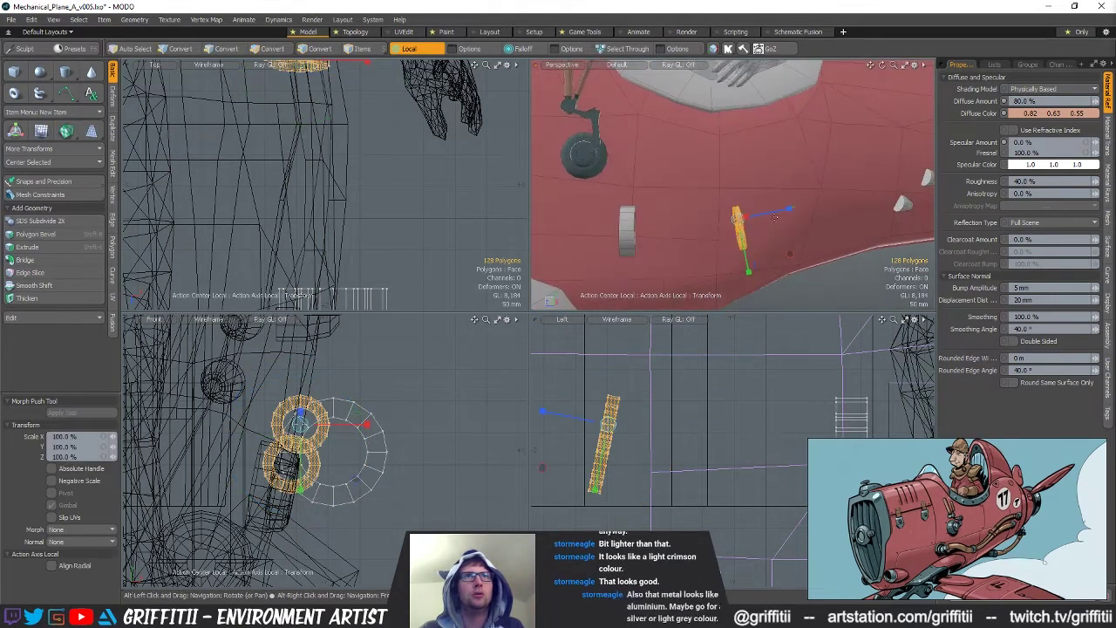
left_click_drag(790, 211, 823, 199)
scroll(757, 216, "down", 2)
Using the Selection action center, move the two small rings against the fuselage and rotate them to follow its surface
key("w")
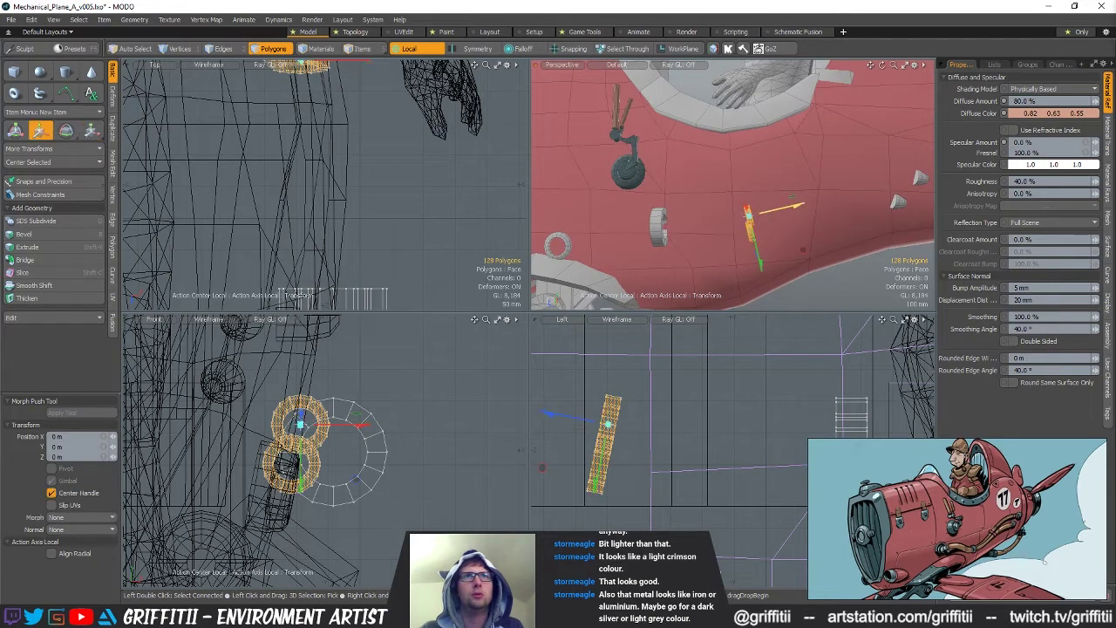
key("alt+a")
key("alt+s")
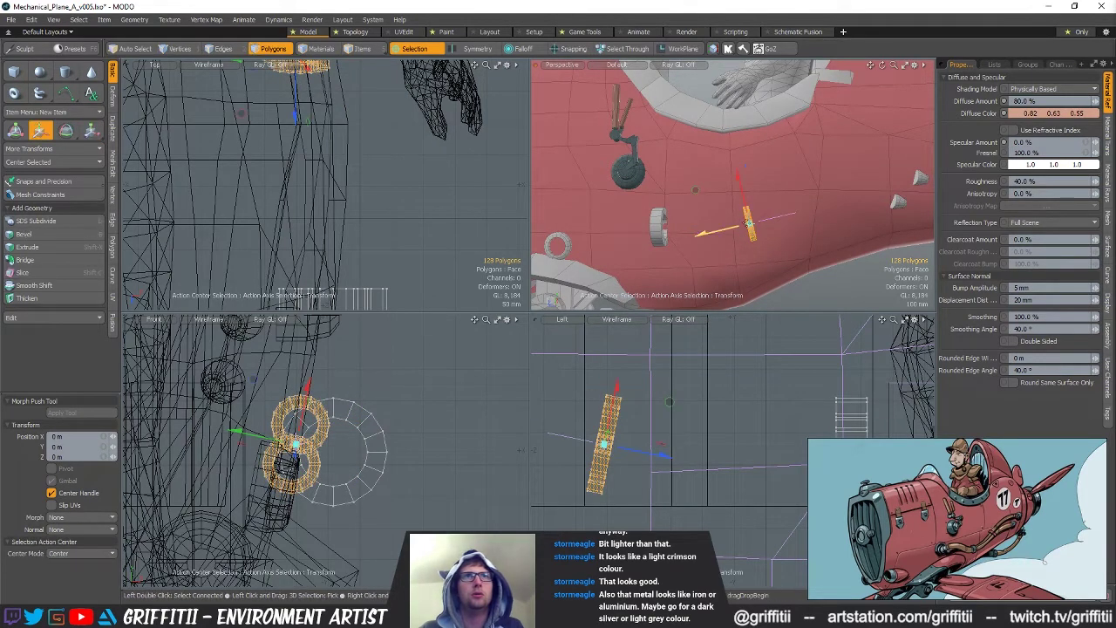
left_click_drag(728, 231, 754, 177)
key("e")
left_click_drag(749, 266, 802, 258)
key("q")
Assign the Metal_red material to the figure-eight ring pair and clear the selection
key("m")
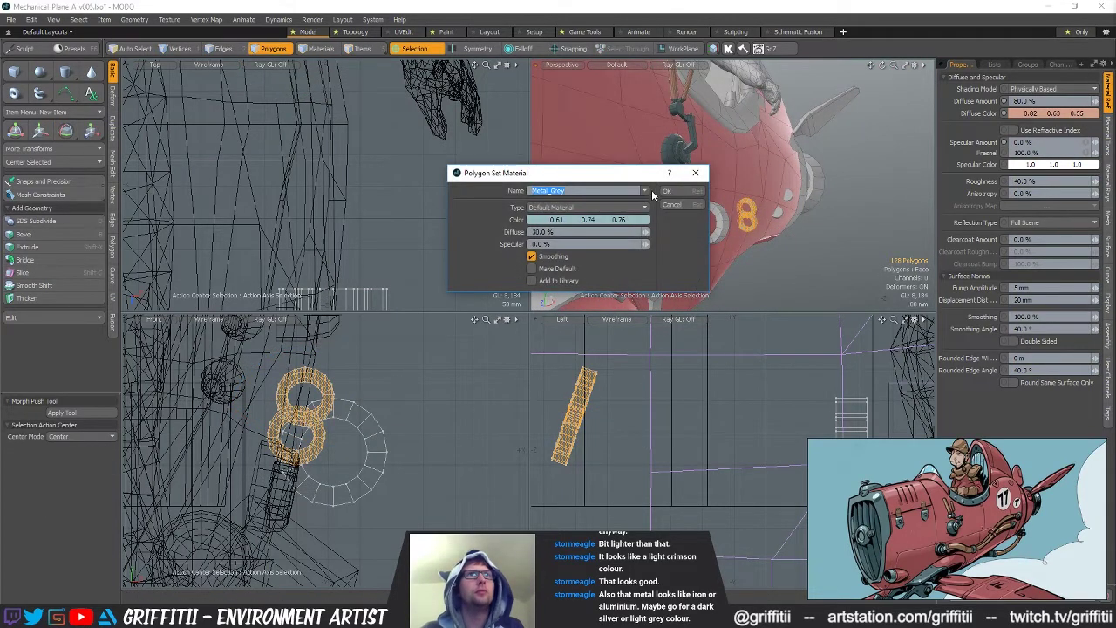
left_click(645, 190)
left_click(658, 200)
left_click(693, 191)
key("Escape")
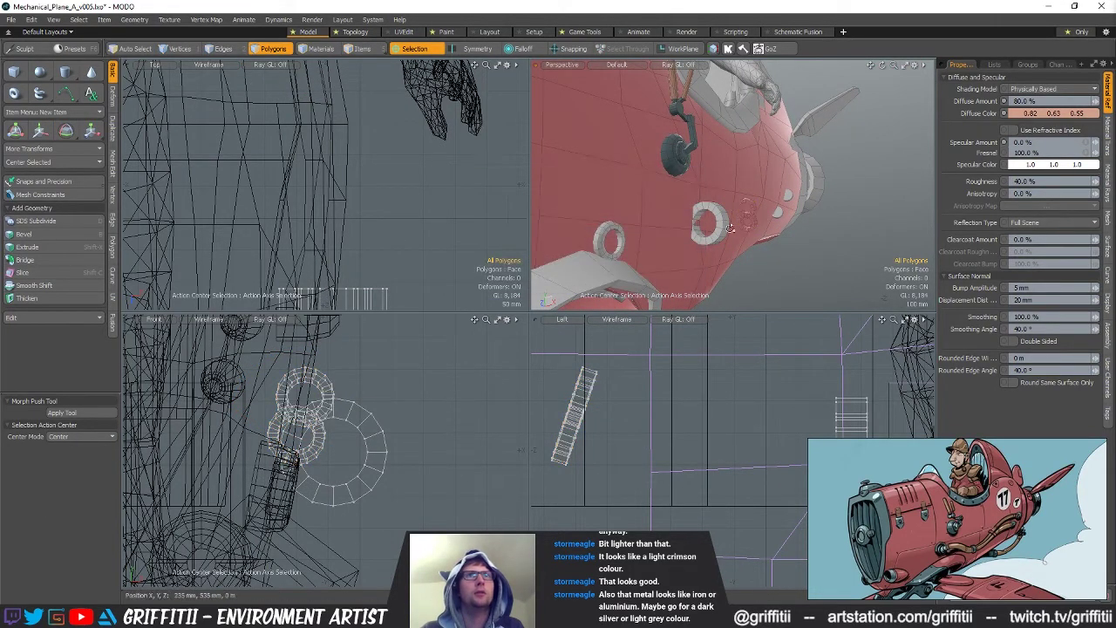
Select the original thick ring beside the figure-eight pair, assign it the Metal_Grey material, and clear the selection
left_click_drag(731, 228, 710, 234, "alt")
left_click(704, 236)
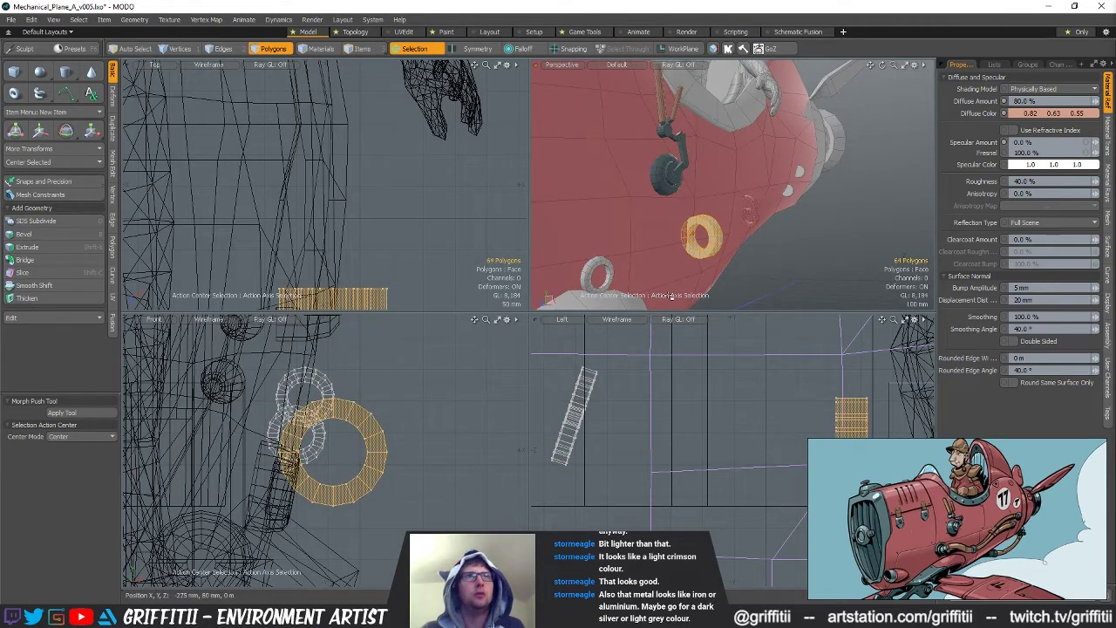
key("m")
left_click(644, 191)
left_click(644, 178)
left_click(677, 191)
left_click(802, 223)
Select the grey metal material and set its diffuse amount to 50%
left_click_drag(813, 221, 788, 224, "alt")
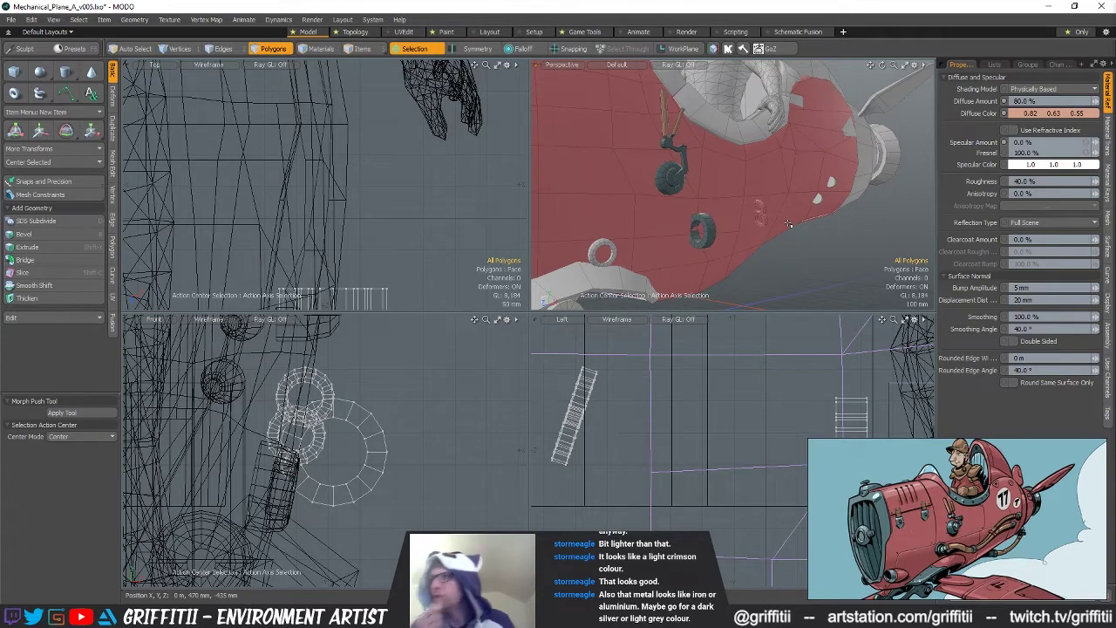
scroll(724, 206, "down", 5)
scroll(747, 199, "up", 3)
left_click_drag(724, 207, 790, 166, "alt")
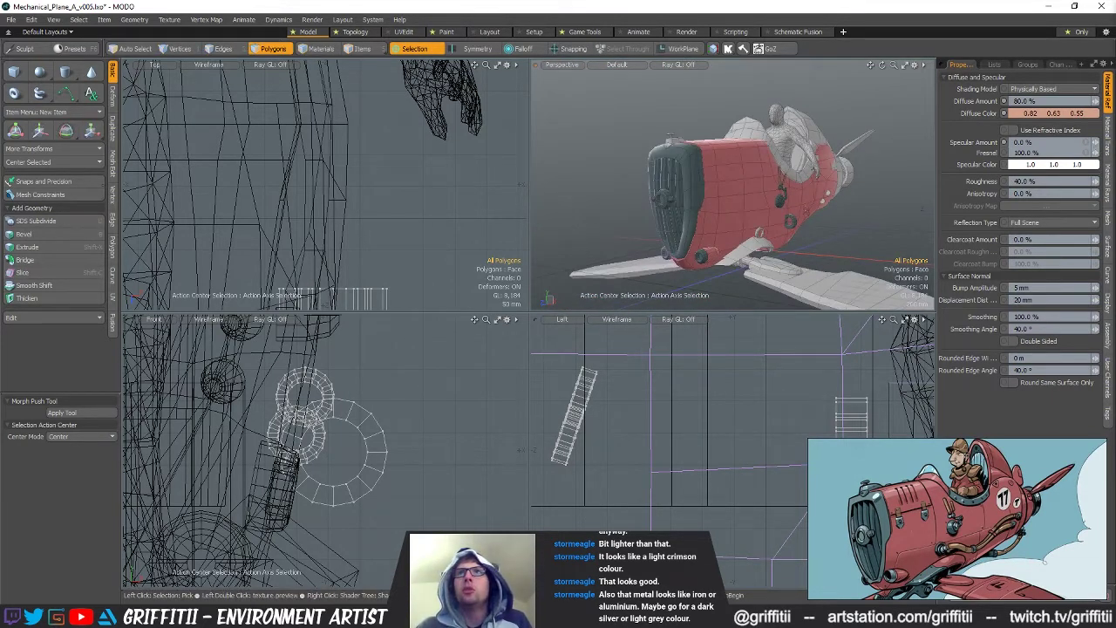
type("50")
key("Return")
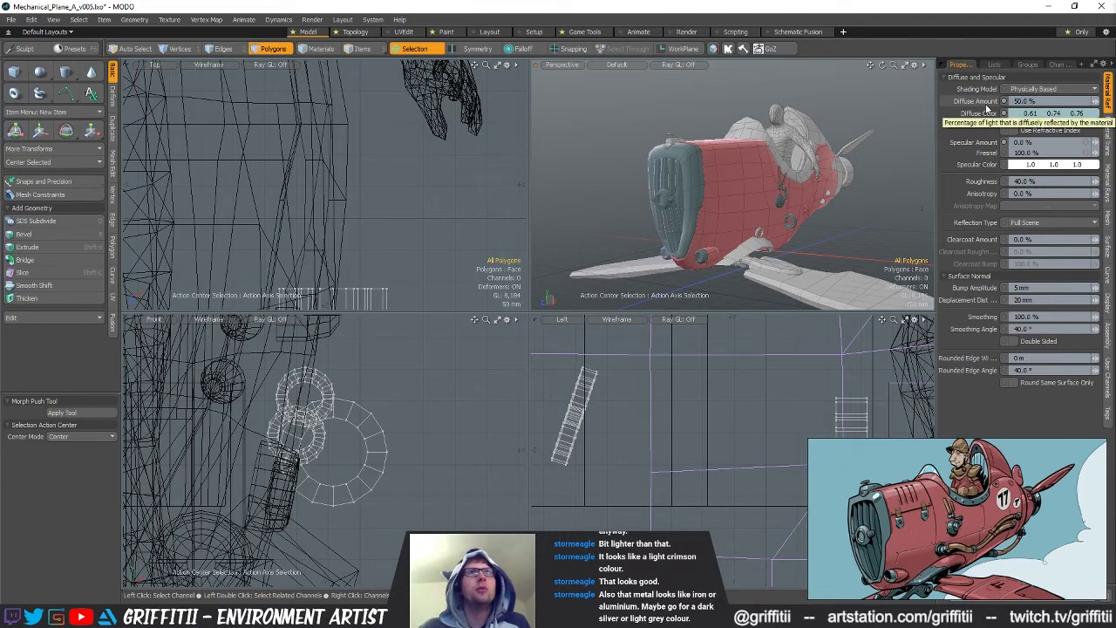
Desaturate the grey metal's diffuse color to about 0.65, 0.74, 0.76 and set its diffuse amount to 40%
left_click_drag(724, 159, 864, 182, "alt")
left_click(1053, 113)
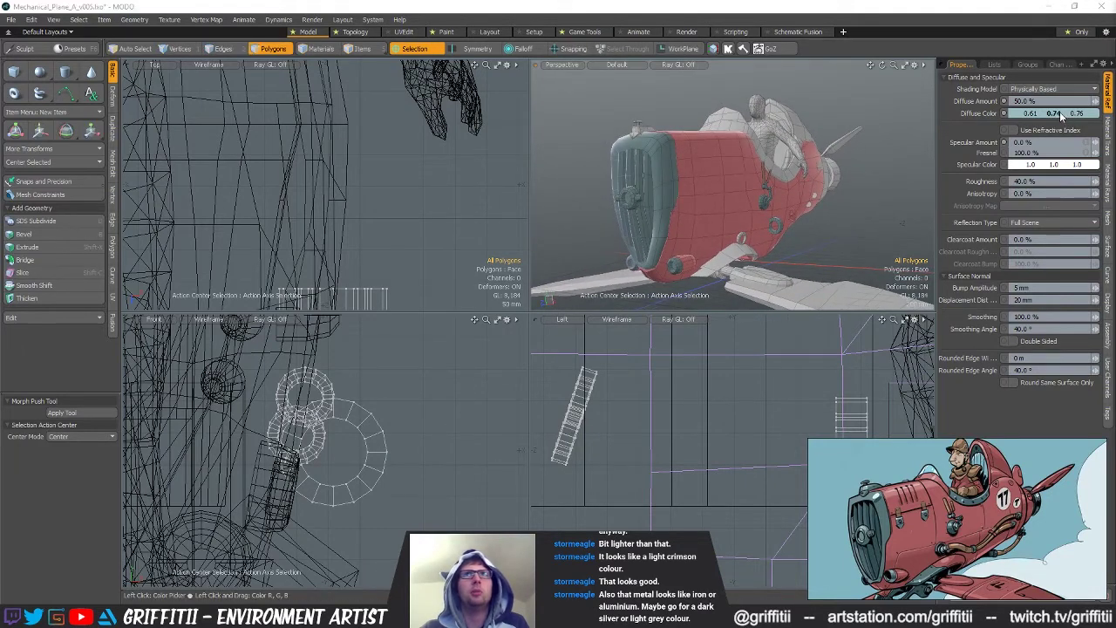
left_click_drag(767, 5, 277, 77)
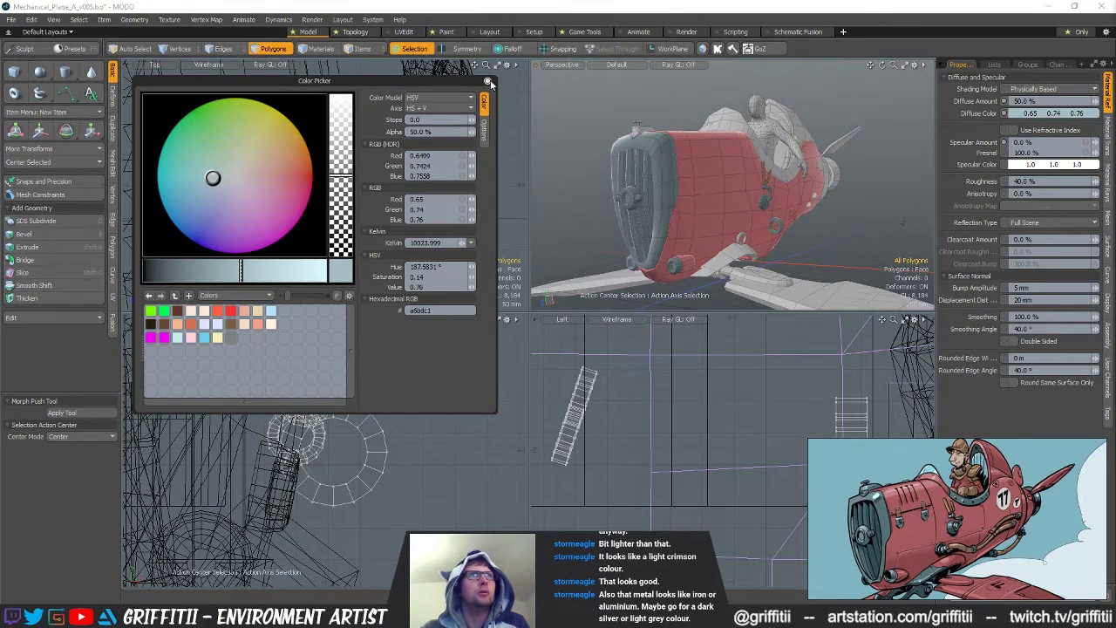
left_click(487, 81)
left_click_drag(732, 210, 767, 209, "alt")
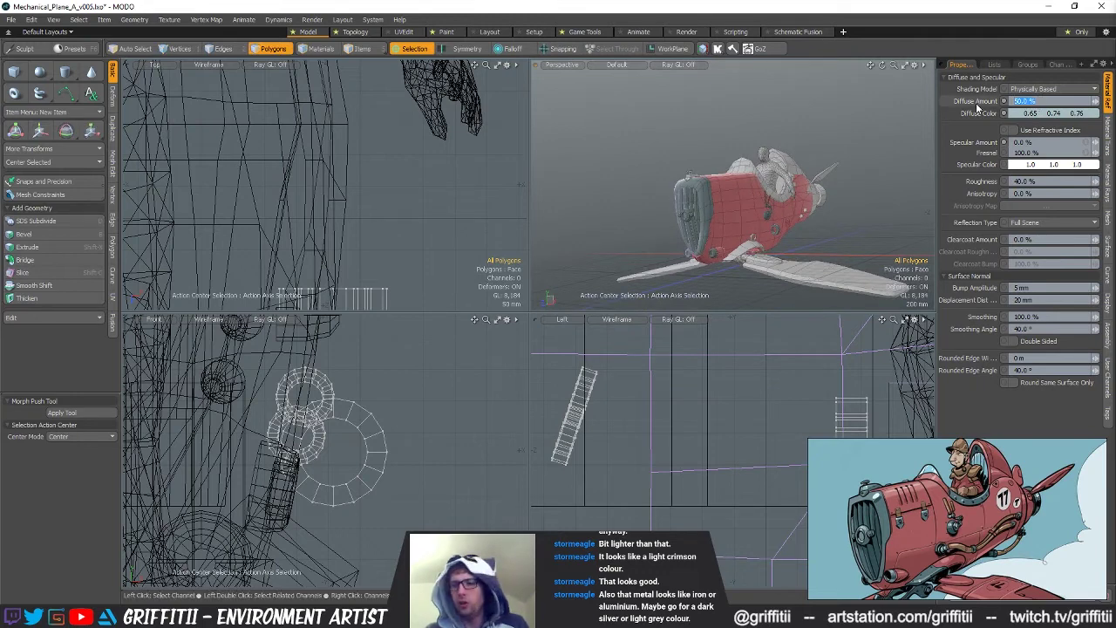
left_click_drag(785, 201, 739, 202, "alt")
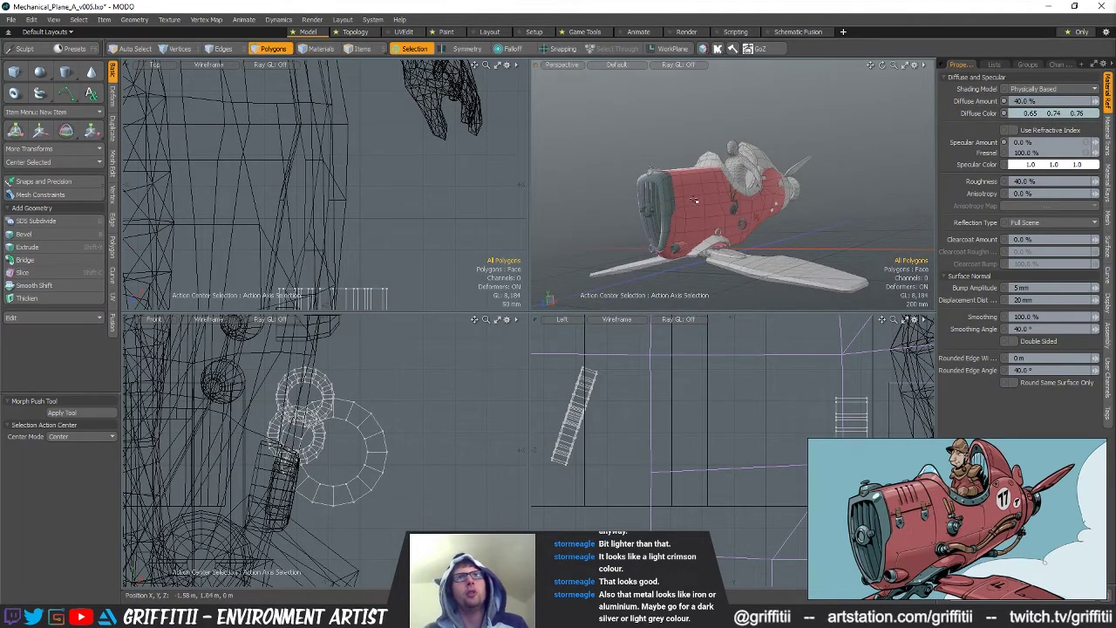
Select a remaining uncoloured part of the plane and assign it the Metal_Grey material
mouse_move(733, 203)
left_mouse_down("alt")
mouse_move(680, 199)
mouse_move(752, 196)
mouse_move(729, 220)
left_mouse_up("alt")
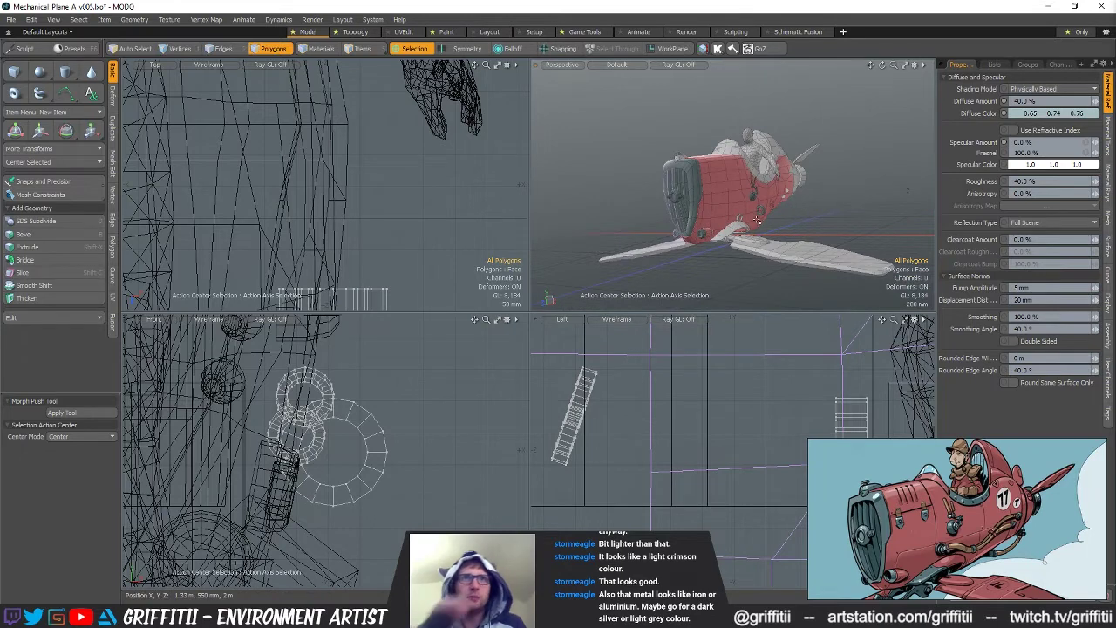
left_click_drag(789, 250, 752, 190, "alt")
scroll(748, 187, "up", 4)
key("5")
left_click(589, 119)
key("3")
key("m")
left_click(676, 191)
Select the curved cowl band in front of the cockpit and assign it the Metal_Red material
left_click_drag(697, 229, 767, 171, "alt")
scroll(734, 207, "up", 3)
key("5")
key("3")
double_click(767, 170)
key("m")
left_click(645, 191)
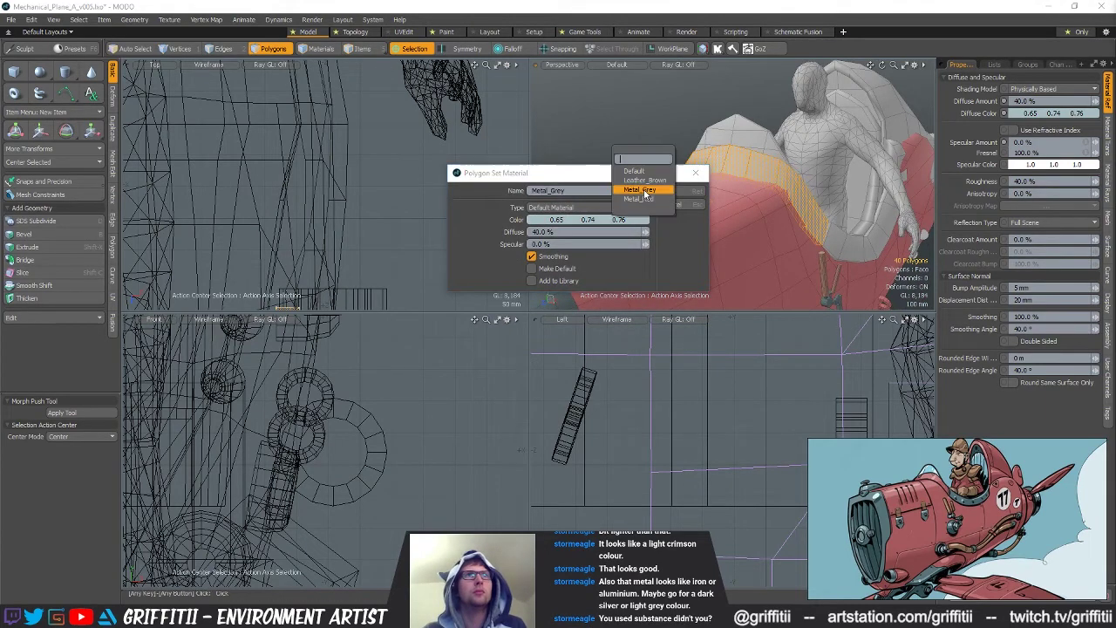
left_click(664, 200)
left_click(676, 191)
Select the cockpit rim around the pilot and assign it the Metal_Grey material
left_click_drag(815, 198, 693, 227, "alt+shift")
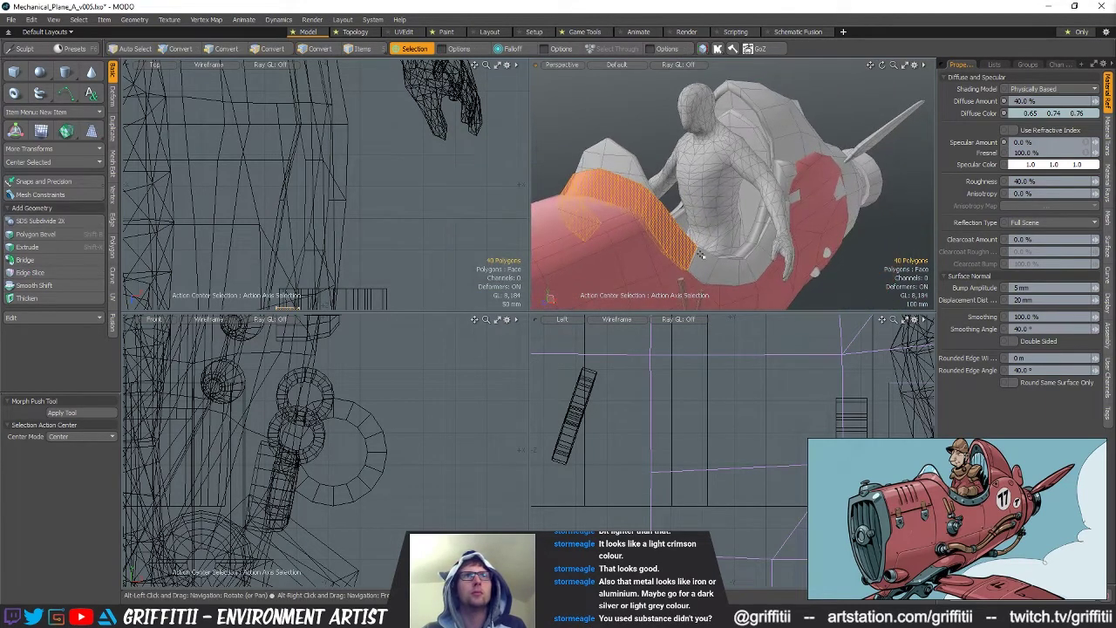
key("Escape")
double_click(723, 266)
left_click_drag(810, 275, 791, 266, "alt+shift")
key("Escape")
key("m")
left_click(645, 191)
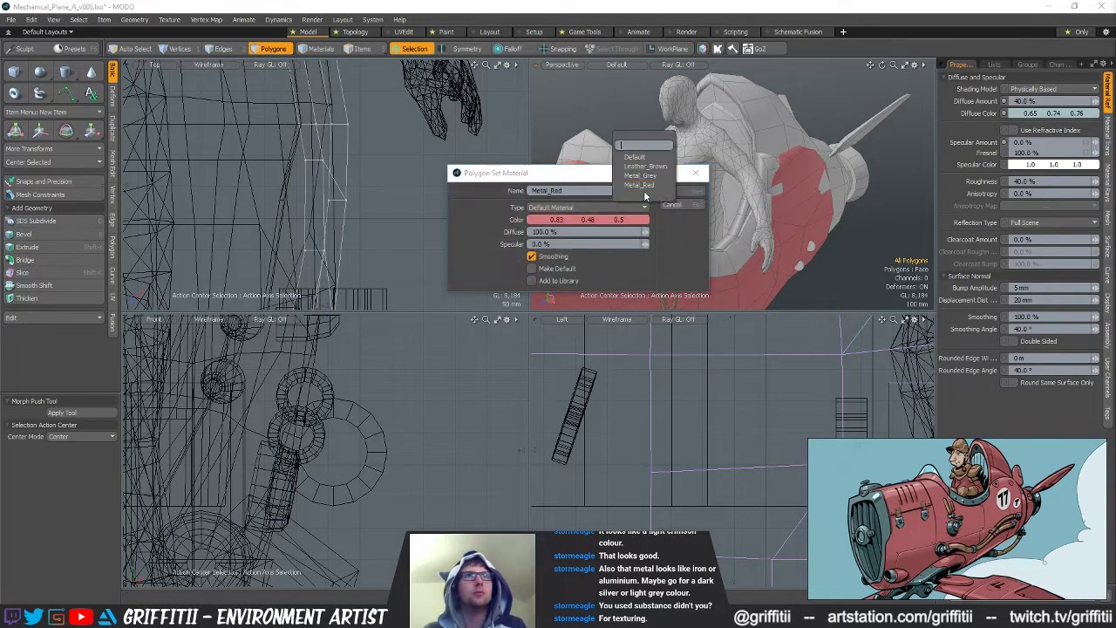
left_click(650, 177)
key("Return")
Select the fuselage fairing behind the cockpit and assign it the Metal_Red material
left_click_drag(697, 190, 723, 192, "alt")
key("5")
key("3")
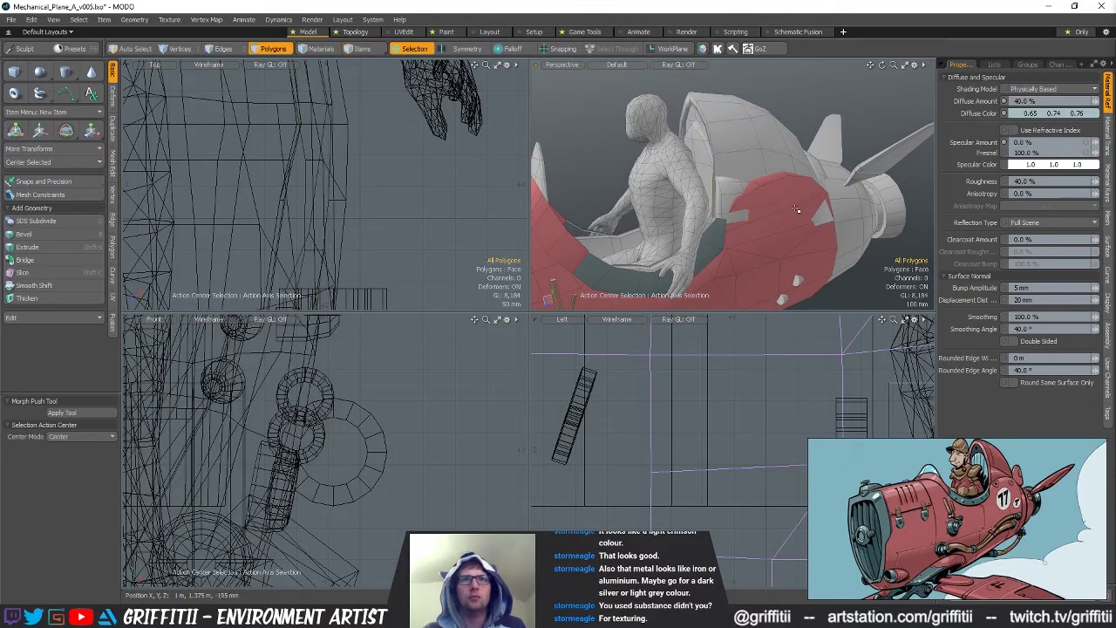
key("m")
left_click(646, 192)
left_click(651, 198)
left_click(683, 191)
Select the outer shell of the hood behind the pilot and assign it the Metal_Red material
key("5")
left_click(748, 154)
key("3")
double_click(738, 140)
left_click_drag(737, 142, 685, 185, "alt")
key("m")
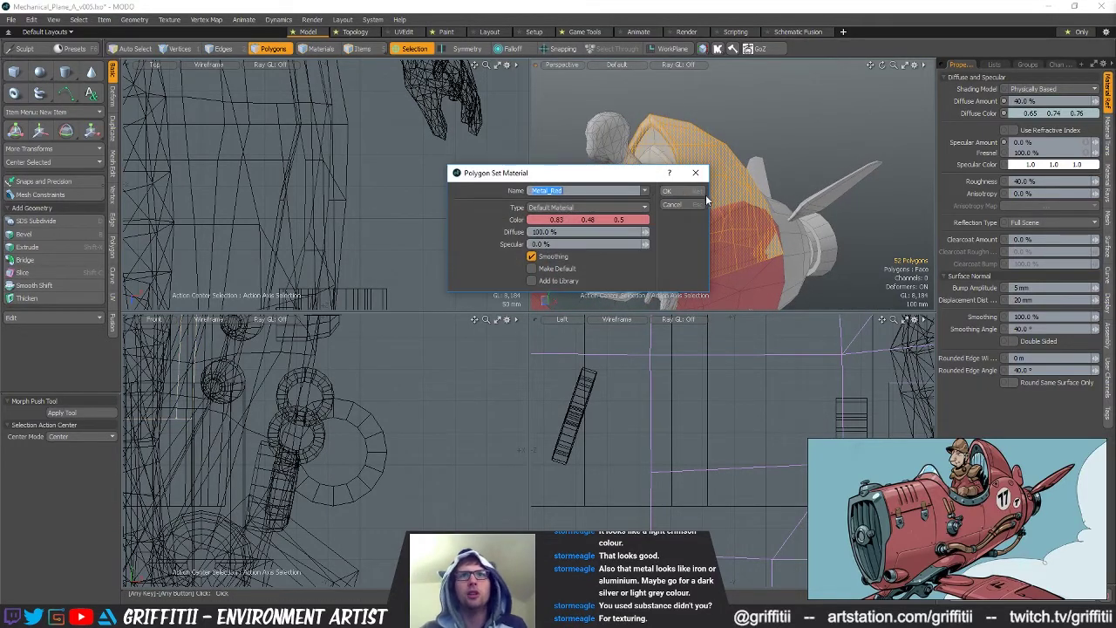
left_click(693, 191)
mouse_move(693, 194)
left_mouse_down("alt")
mouse_move(676, 188)
mouse_move(702, 185)
left_mouse_up("alt")
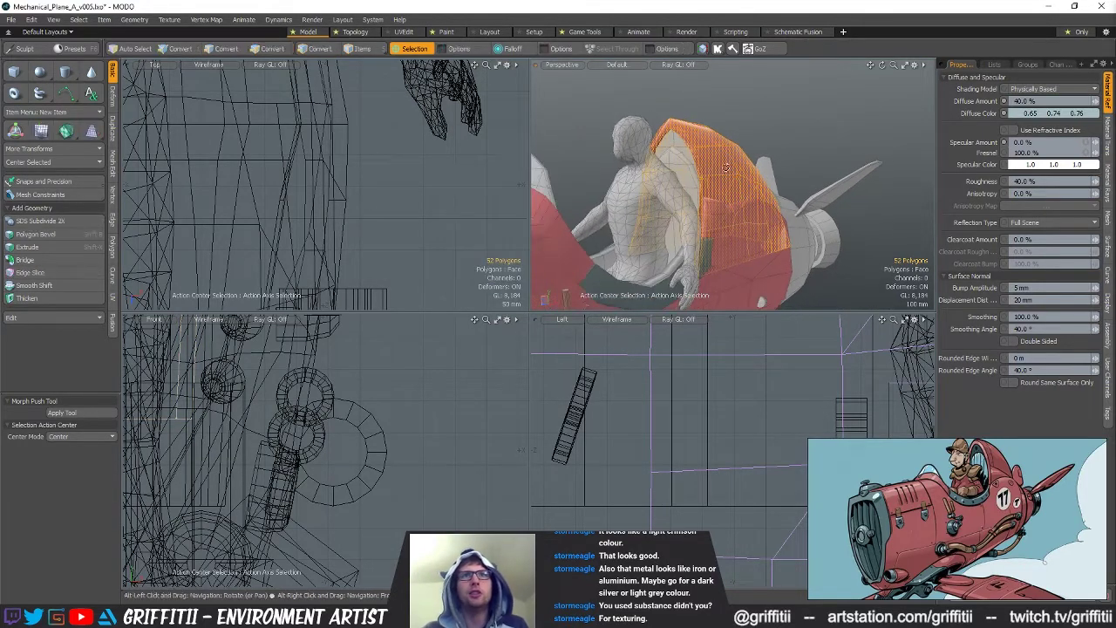
Assign the Metal_Grey material to the inner front faces of the hood and clear the selection
left_click(668, 141)
key("m")
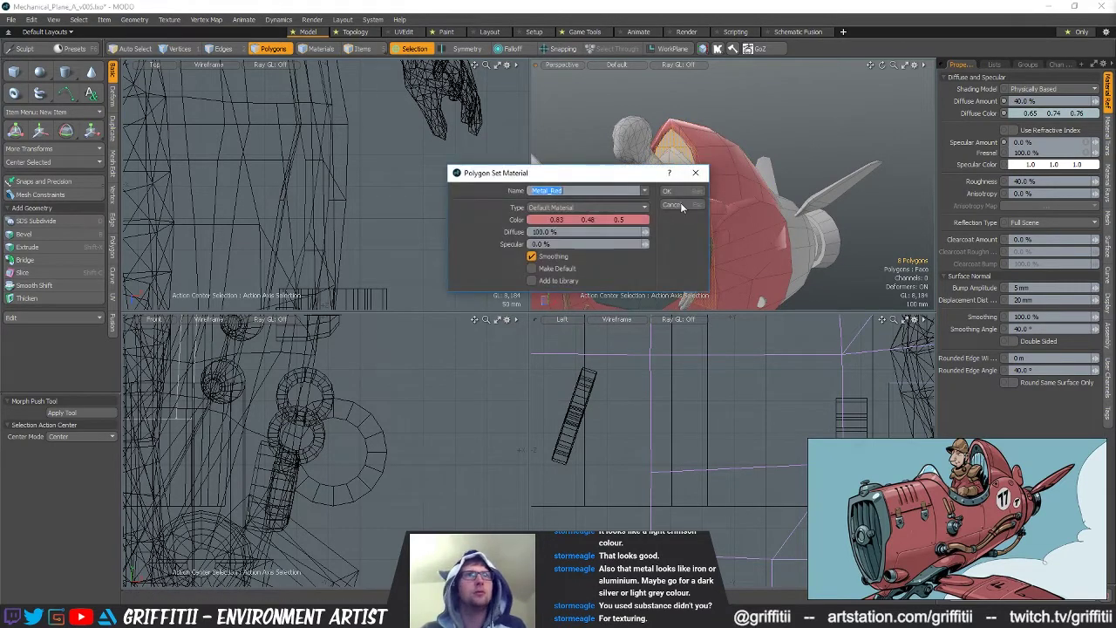
left_click(644, 190)
left_click(657, 178)
left_click(684, 190)
left_click_drag(764, 213, 791, 160, "alt+shift")
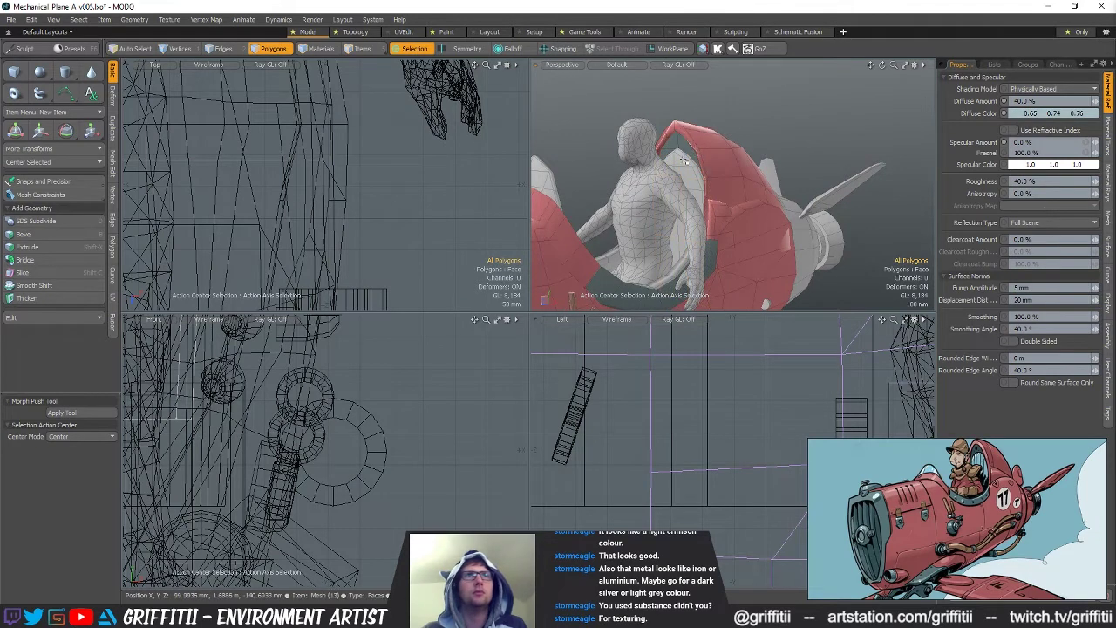
Select the seat cushion inside the hood and give it a new Cushion_Blue material with 80% diffuse
double_click(687, 165)
type("m")
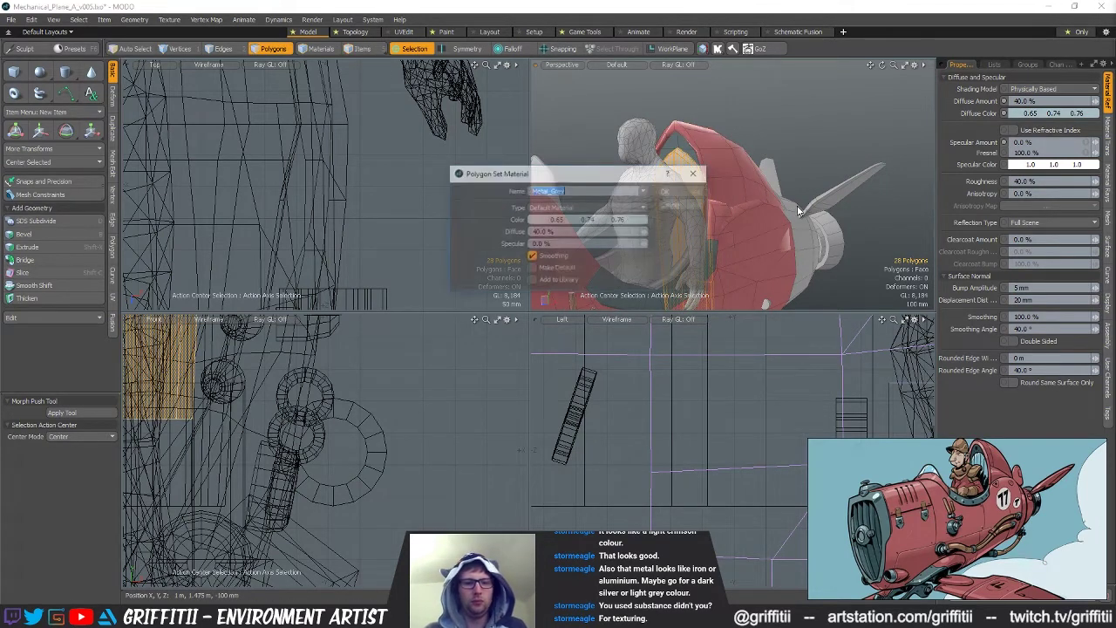
type("Cushion_Blue")
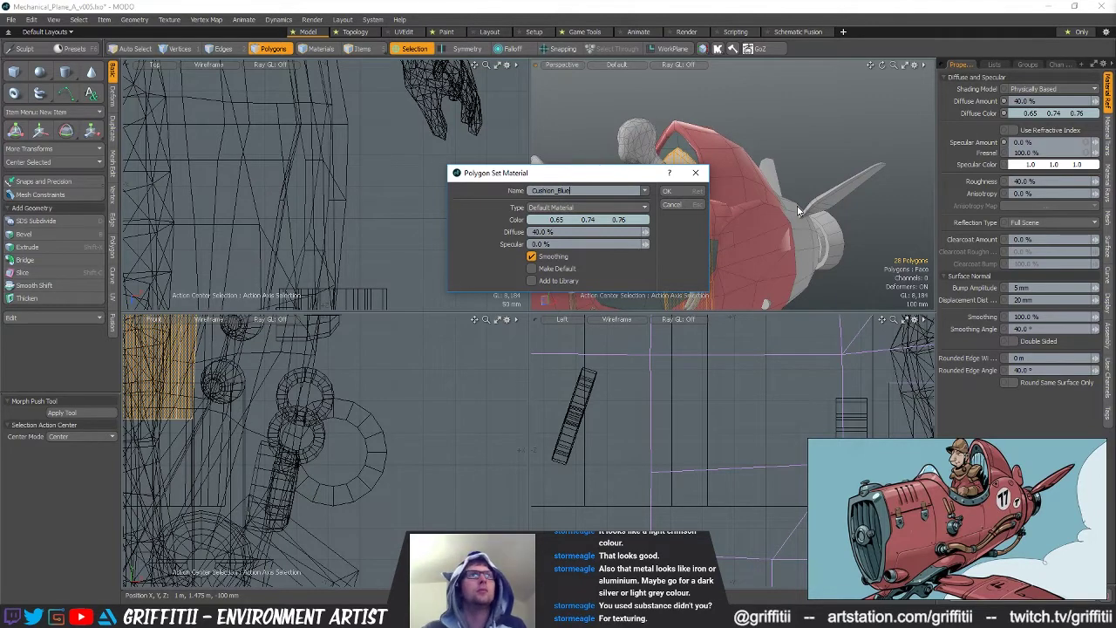
type("8")
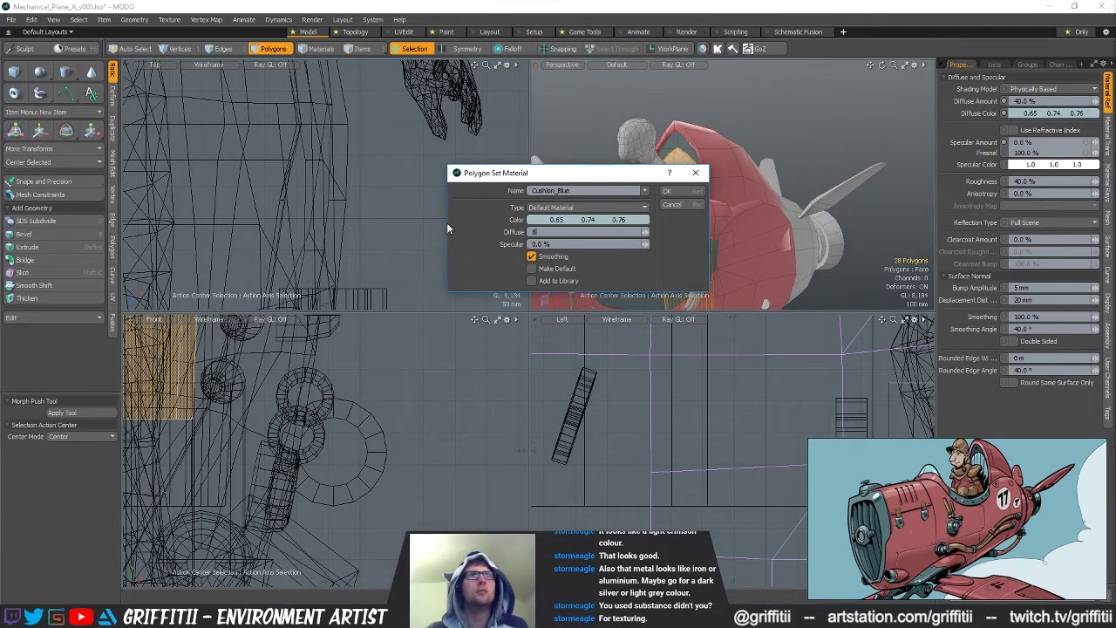
key("Return")
key("Escape")
Select the windshield in front of the pilot and give it a new material named Glass
left_click_drag(731, 204, 640, 178, "alt")
left_click(630, 167)
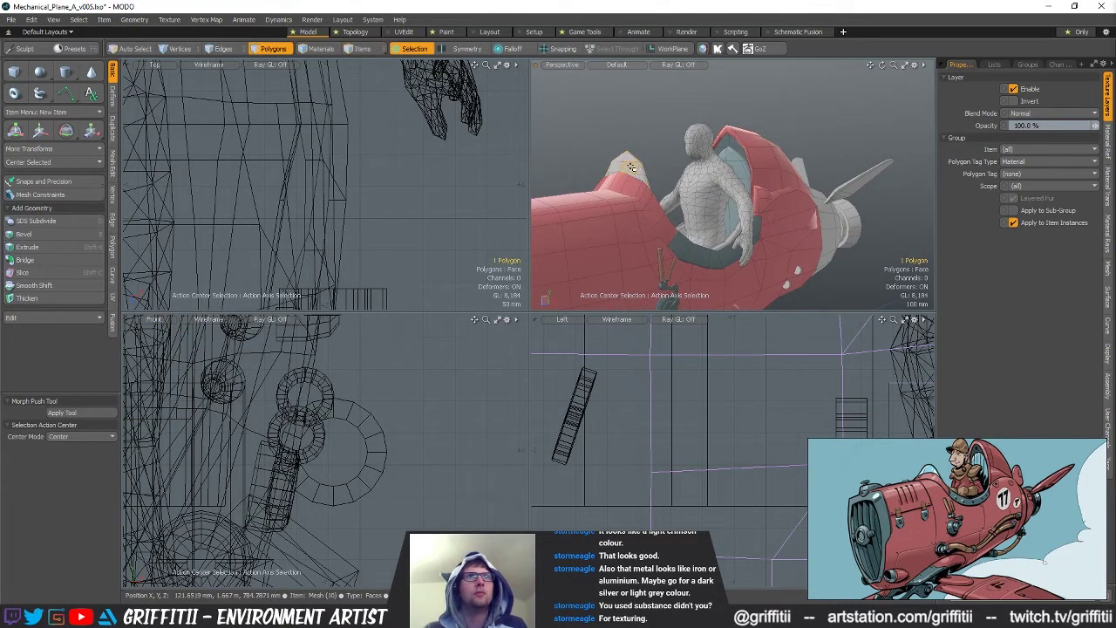
type("mGlas")
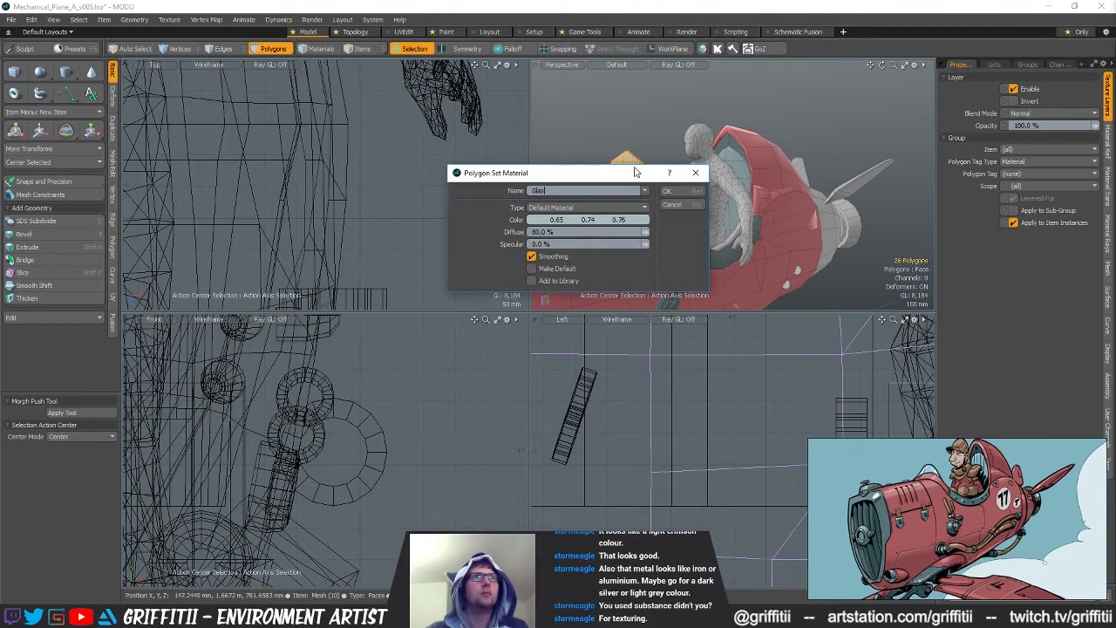
type("s")
key("Return")
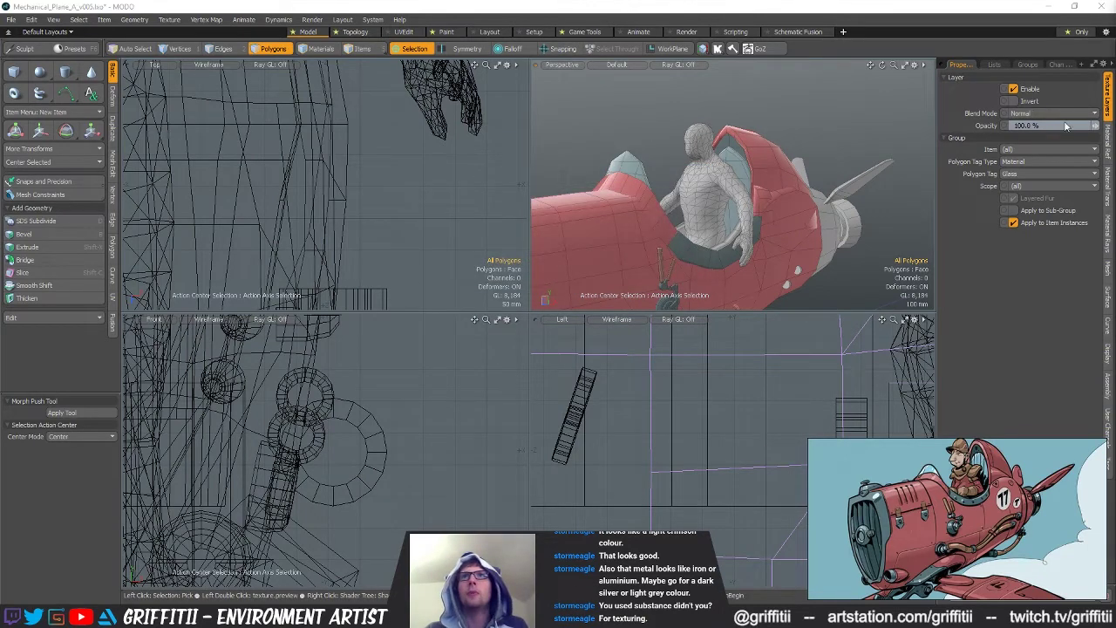
Set the Glass material's transparent amount to 60%
left_click(1108, 142)
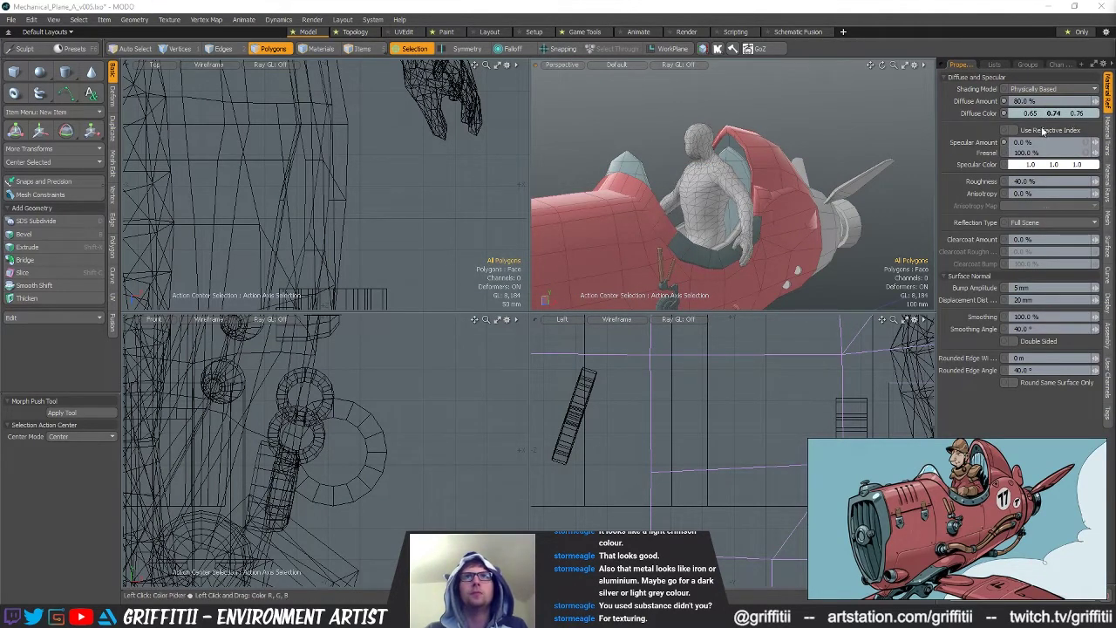
left_click(1105, 148)
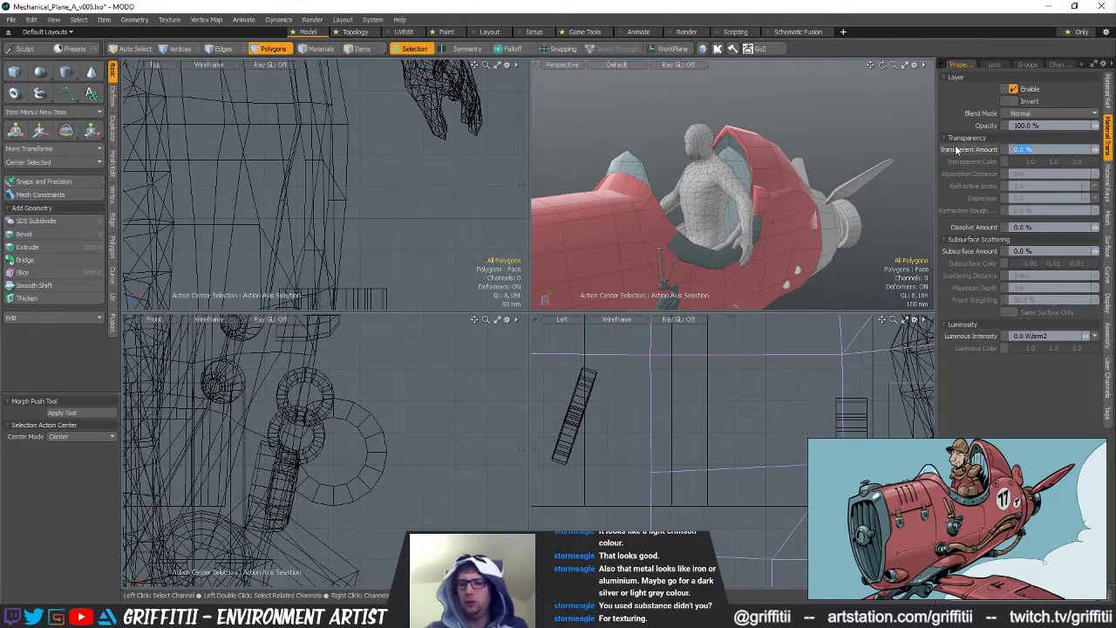
type("60")
key("Return")
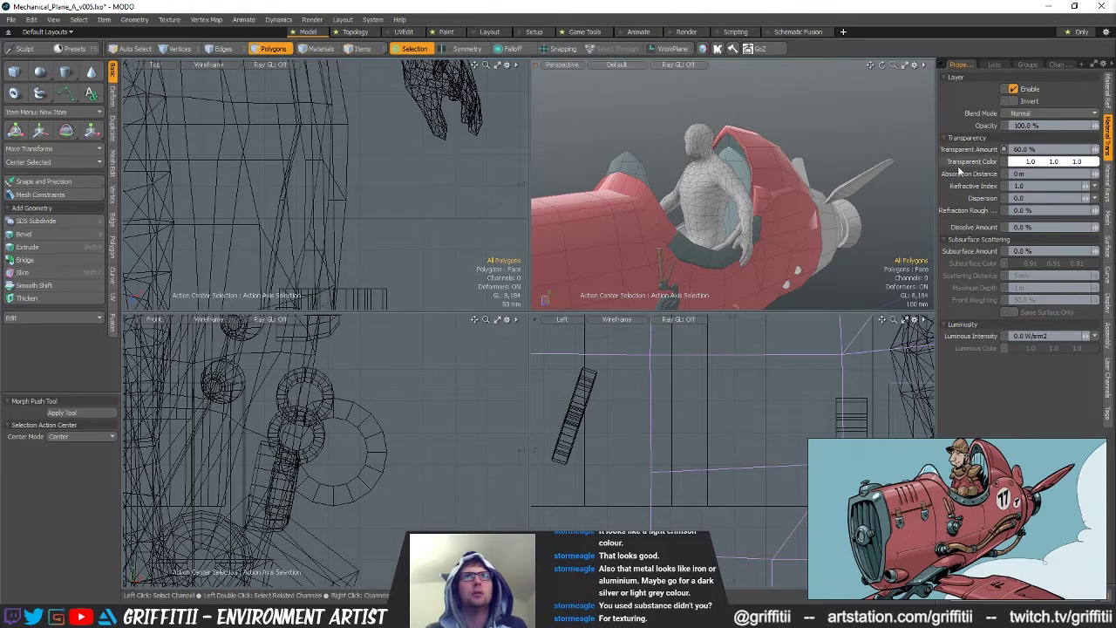
Lighten the Cushion_Blue material's diffuse color to about 0.78, 0.89, 0.91
left_click_drag(795, 124, 771, 199, "alt")
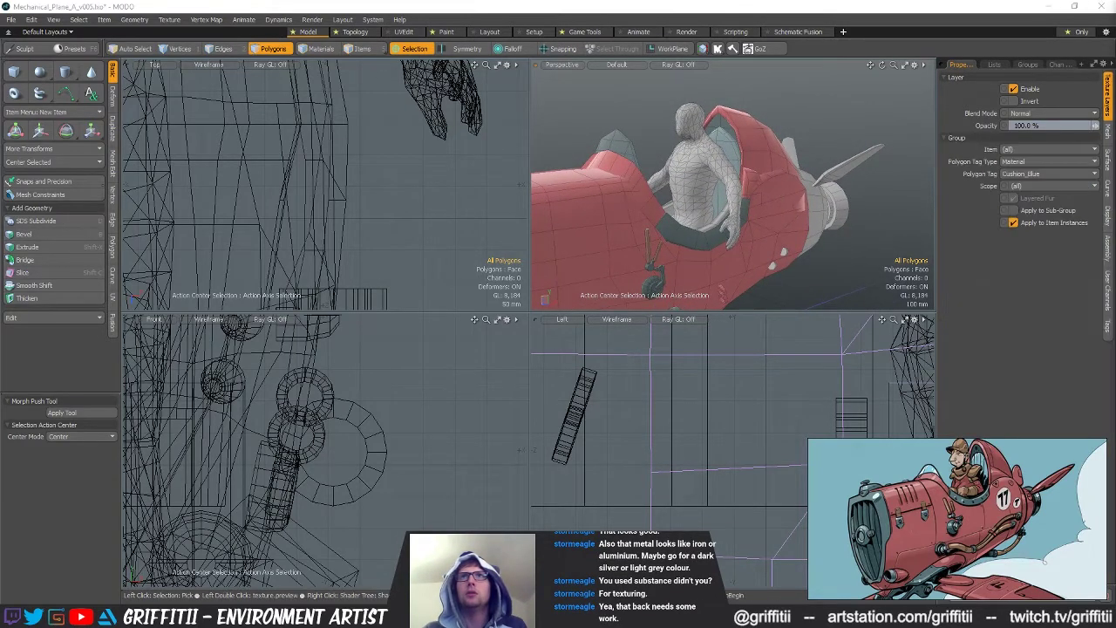
left_click(1052, 114)
left_click(771, 194)
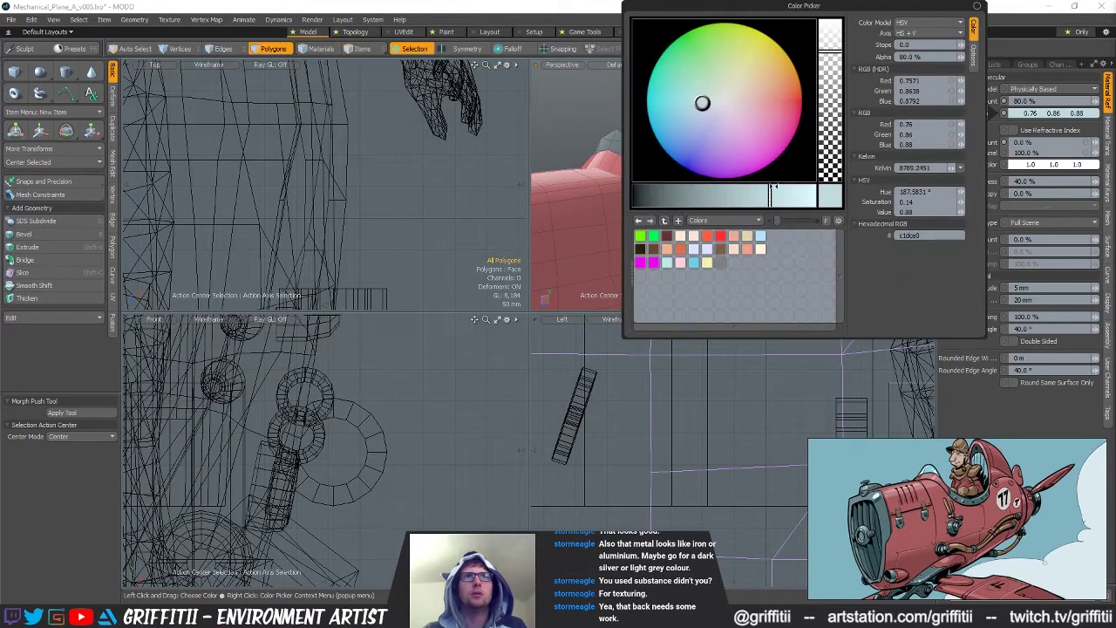
left_click_drag(823, 5, 469, 63)
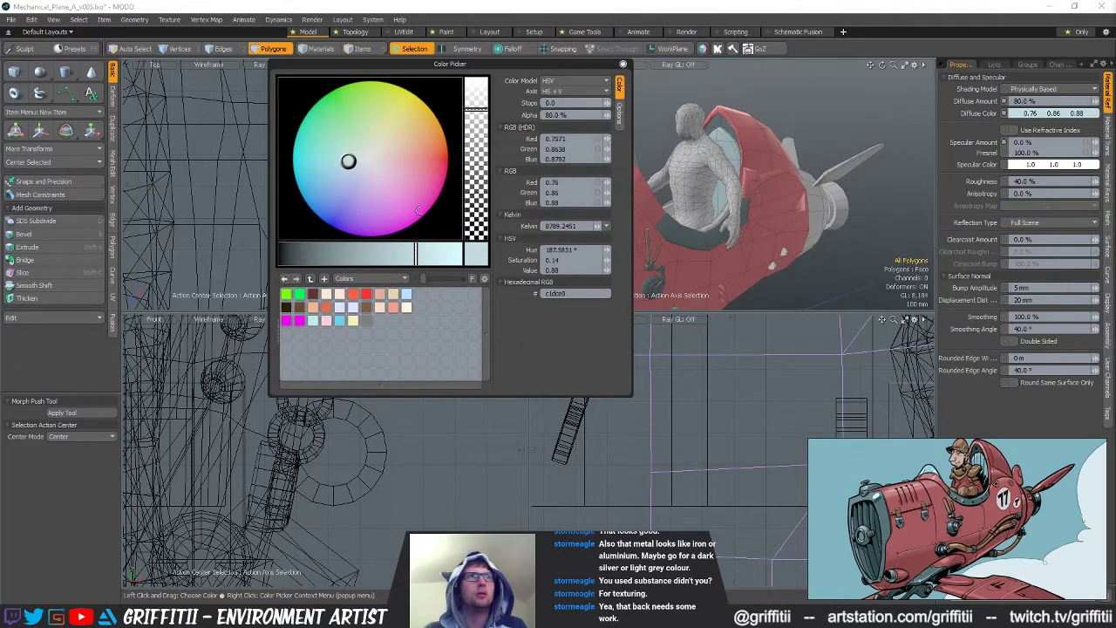
left_click(623, 63)
Select the tail fins and assign them the Metal_Red material
left_click_drag(845, 152, 761, 96, "alt")
scroll(754, 211, "up", 5)
left_click_drag(812, 200, 632, 228, "alt")
key("5")
key("3")
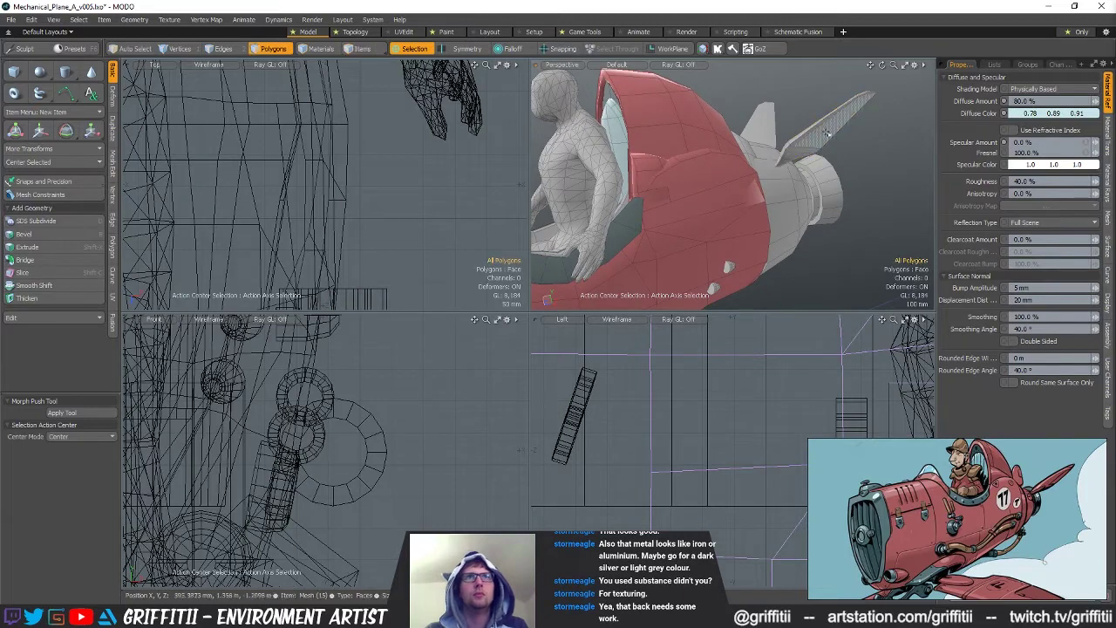
key("m")
left_click(648, 191)
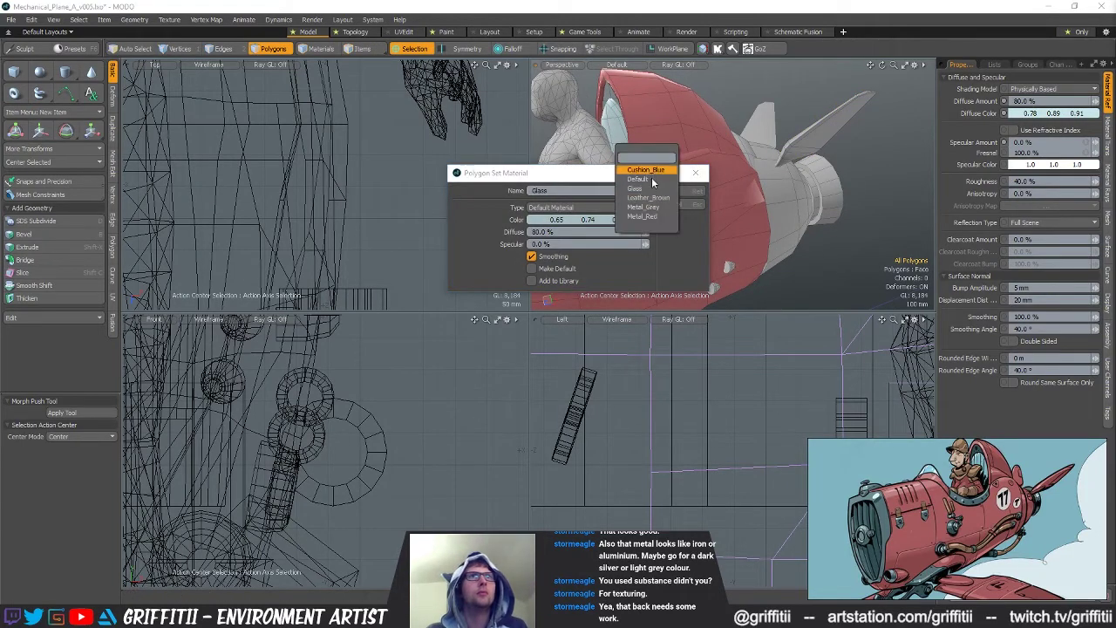
left_click(646, 216)
key("Return")
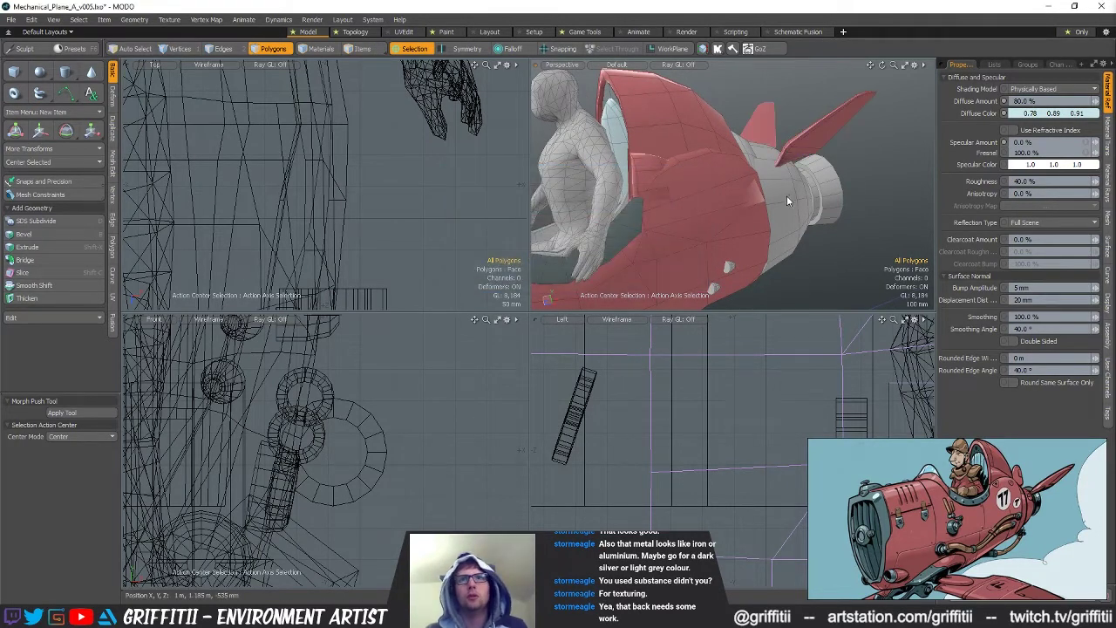
Select the tail cone behind the fuselage and assign it the Metal_Red material
double_click(796, 189)
key("m")
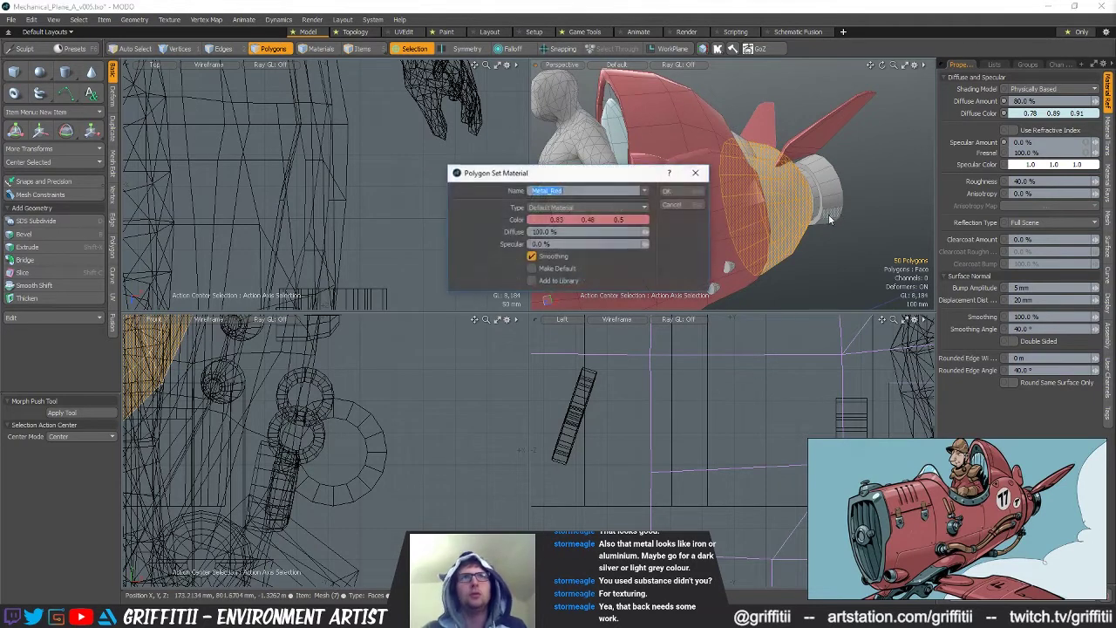
key("Return")
Select the rounded ring section joining the fuselage to the tail cone and scale it to about 106.5% in Y
middle_click_drag(830, 214, 784, 146)
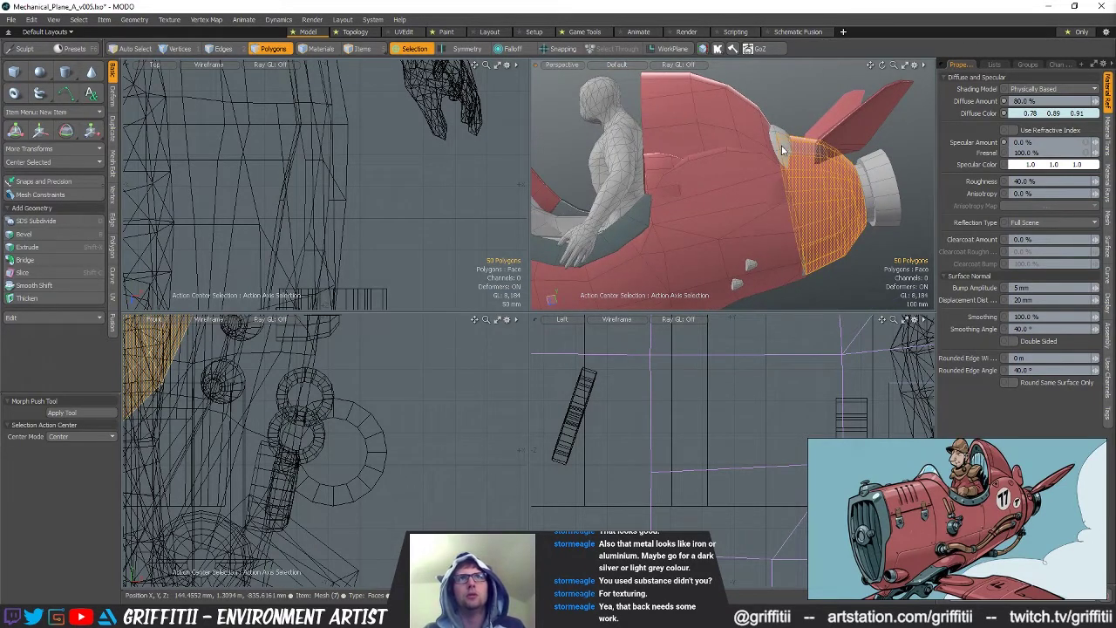
double_click(782, 142)
middle_click_drag(782, 140, 723, 204)
key("r")
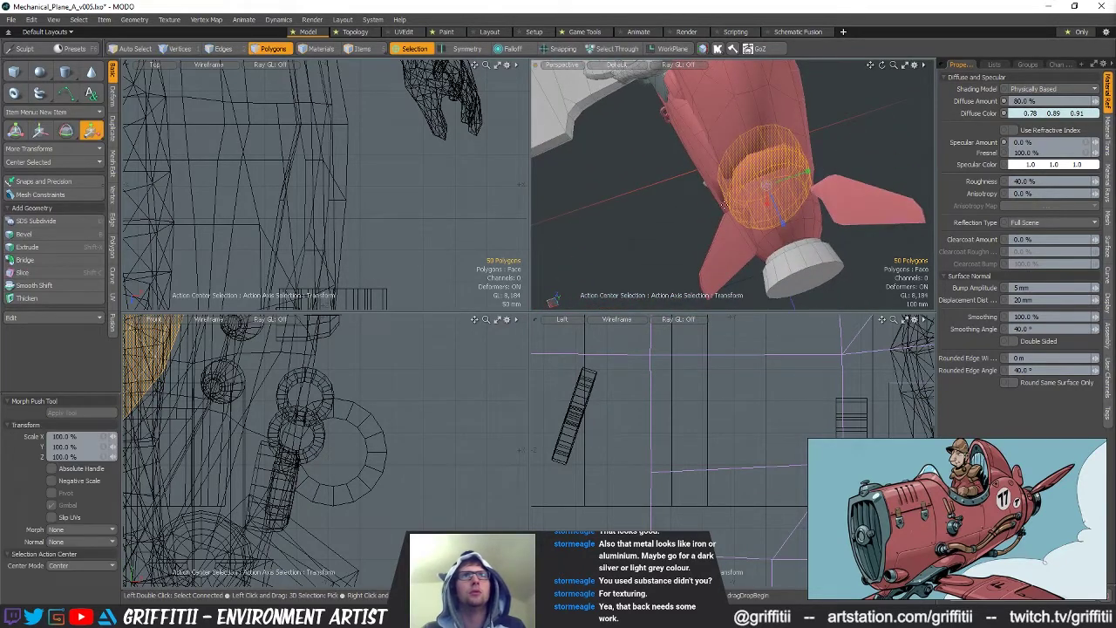
left_click_drag(810, 170, 735, 184, "alt")
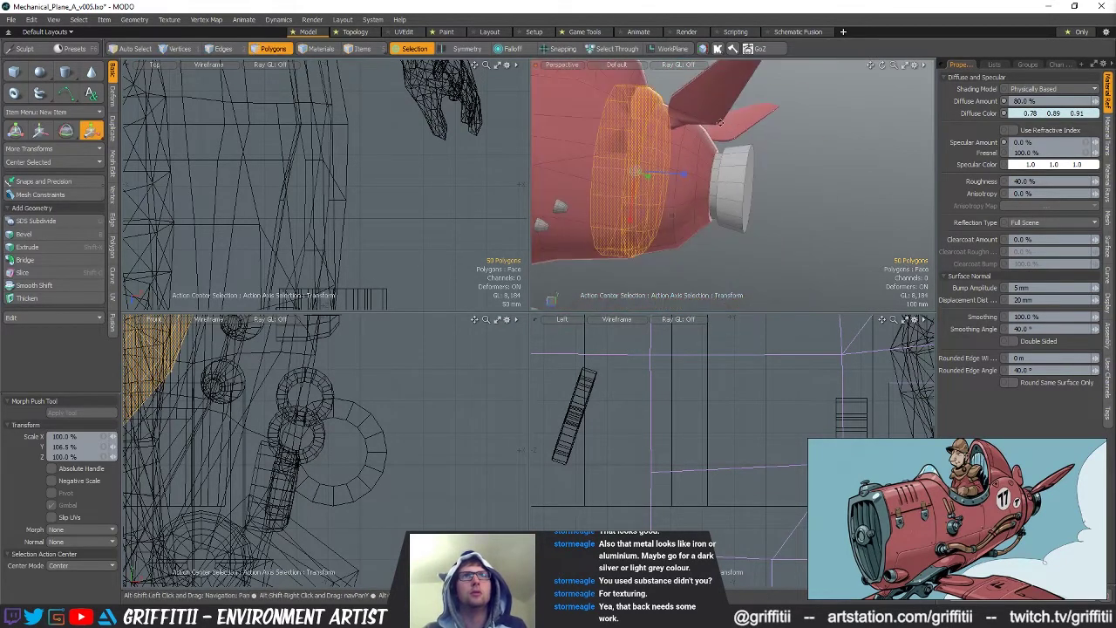
key("space")
Select both sections of the tail nozzle, assign them the Metal_Grey material, and clear the selection
key("5")
key("3")
double_click(735, 185)
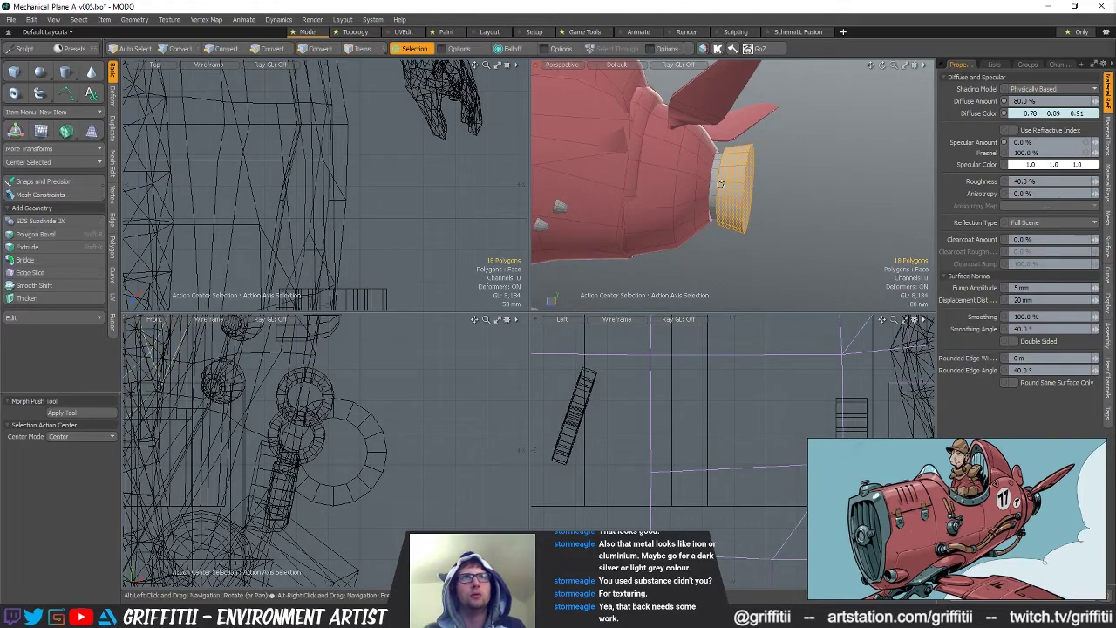
double_click(713, 182)
double_click(748, 178, "shift")
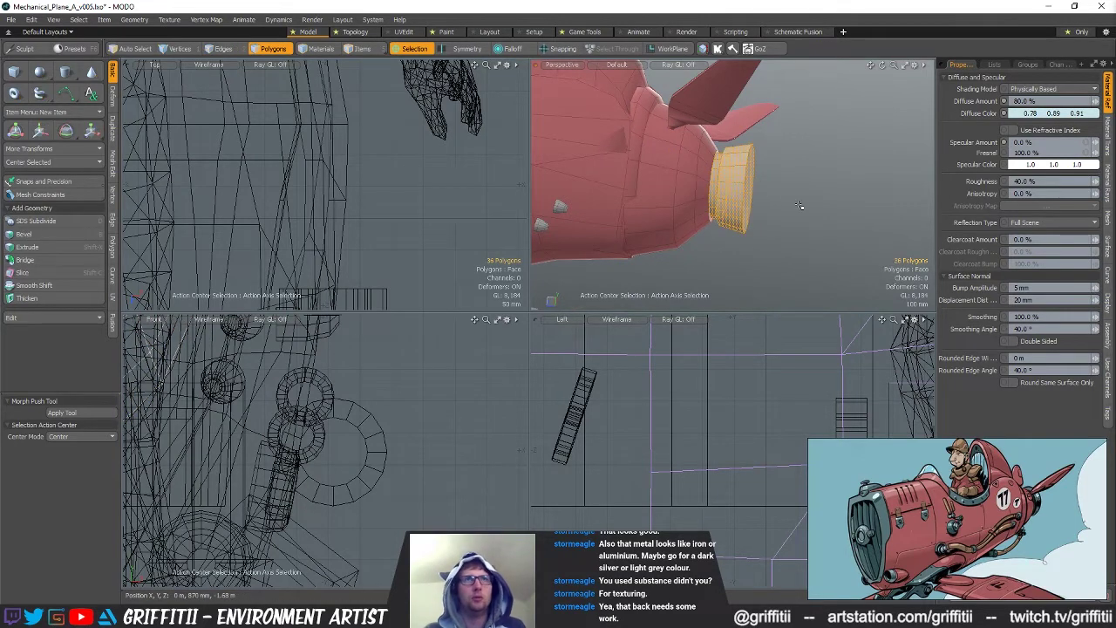
key("m")
left_click(646, 192)
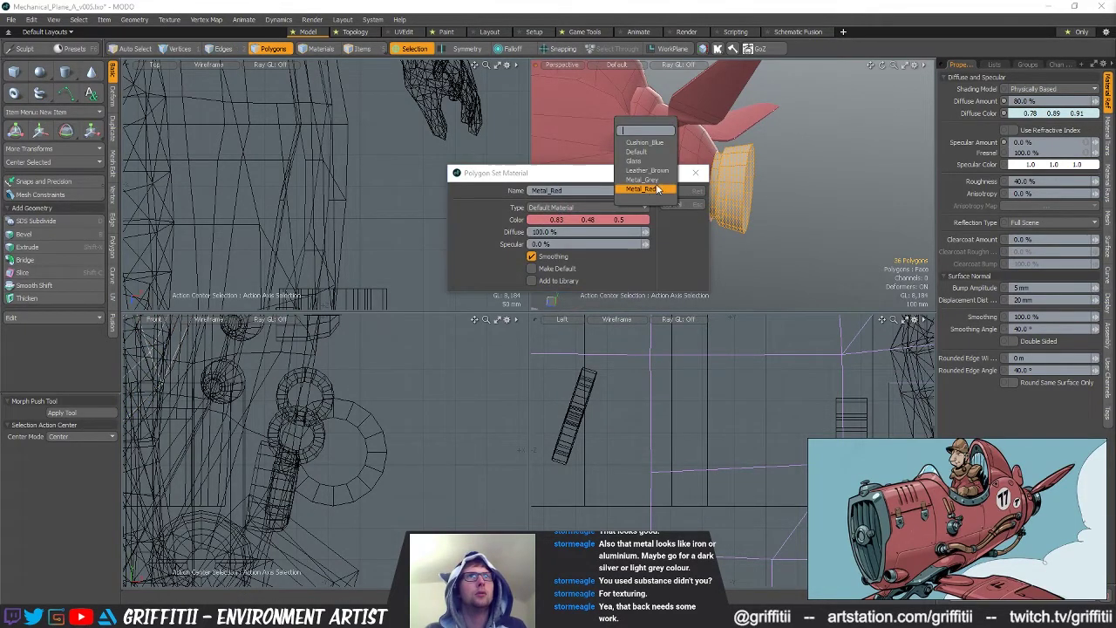
left_click(646, 191)
left_click(683, 194)
left_click(807, 190)
Assign the Metal_Grey material to the ring on the wing mount and the small bumps on the rear fuselage
scroll(807, 189, "down", 5)
left_click_drag(750, 179, 750, 206, "alt")
scroll(711, 174, "up", 5)
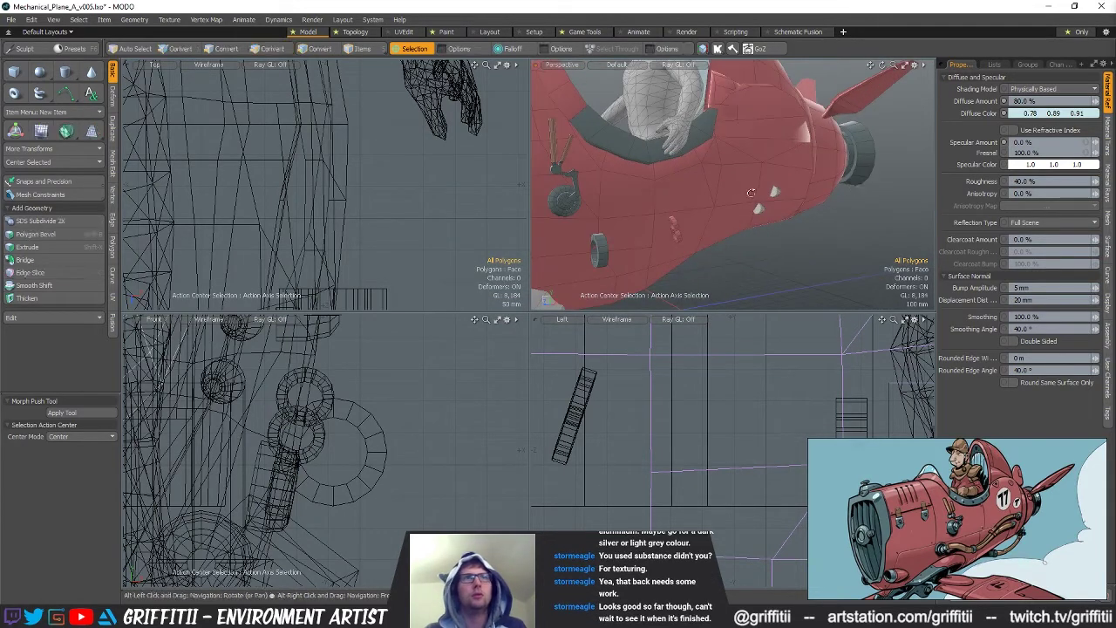
scroll(711, 175, "down", 3)
left_click(625, 231)
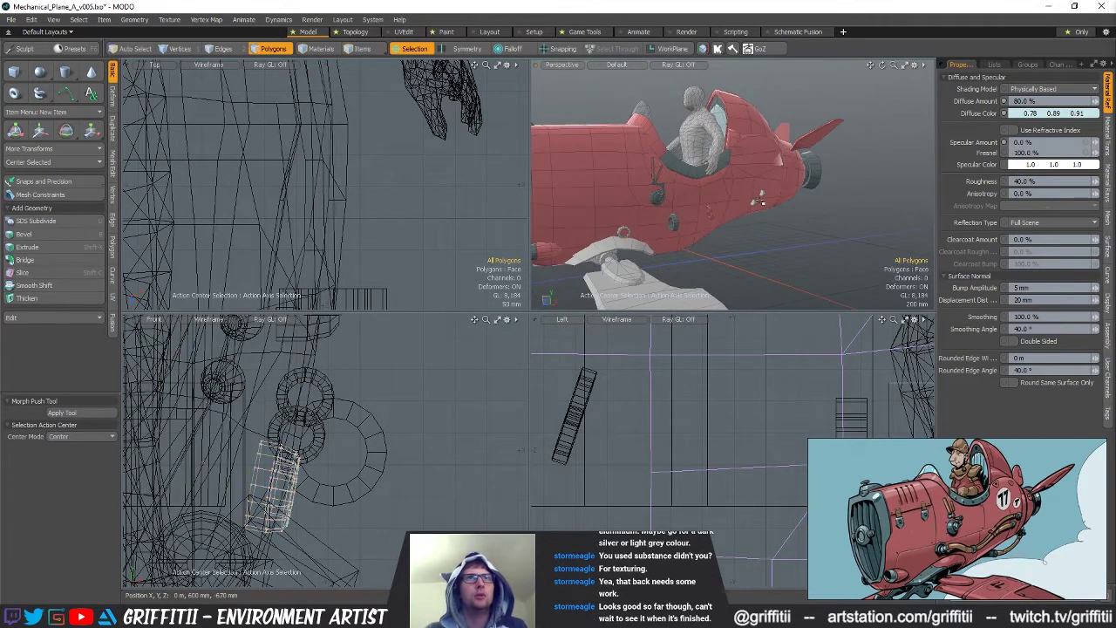
key("5")
left_click(763, 195, "shift")
key("3")
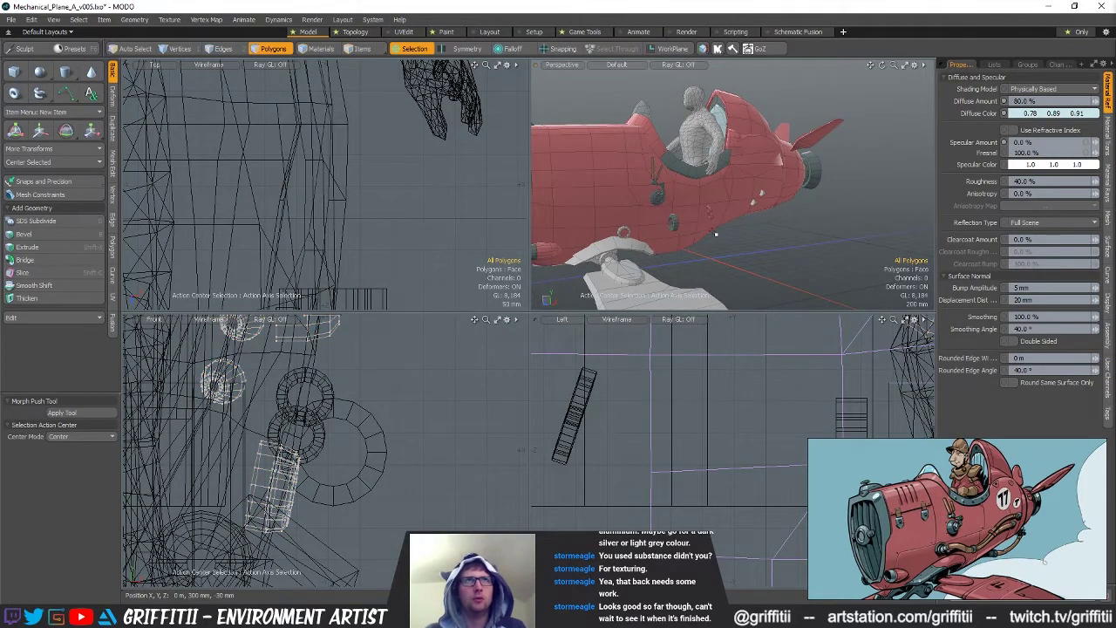
key("m")
key("Escape")
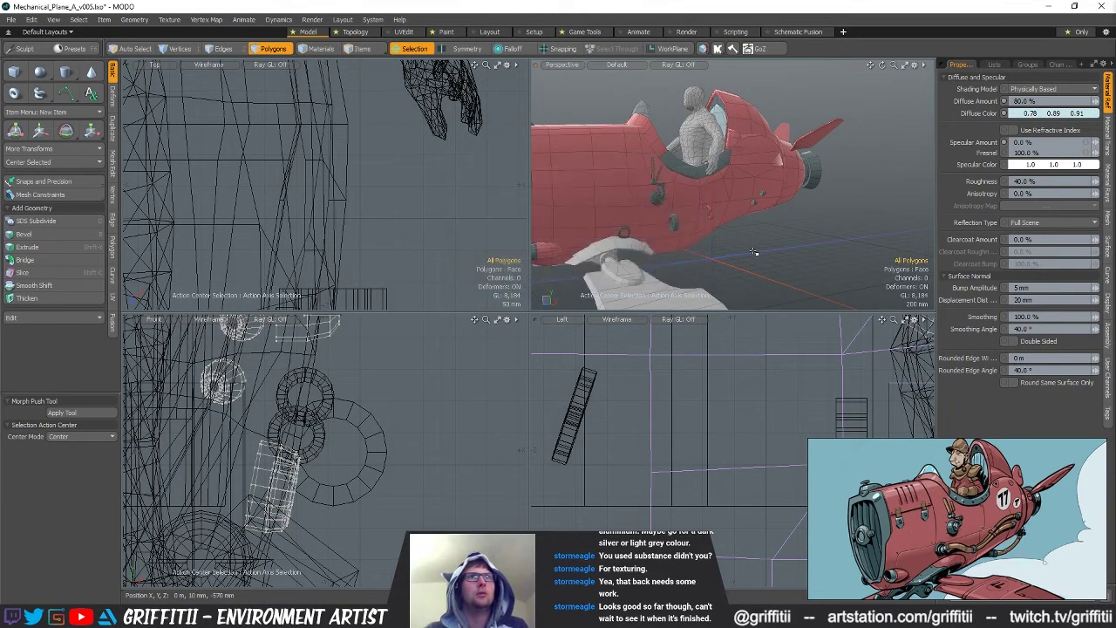
Select the curved fairing above the wing mount and make a duplicate of it
left_click_drag(768, 267, 755, 207, "alt")
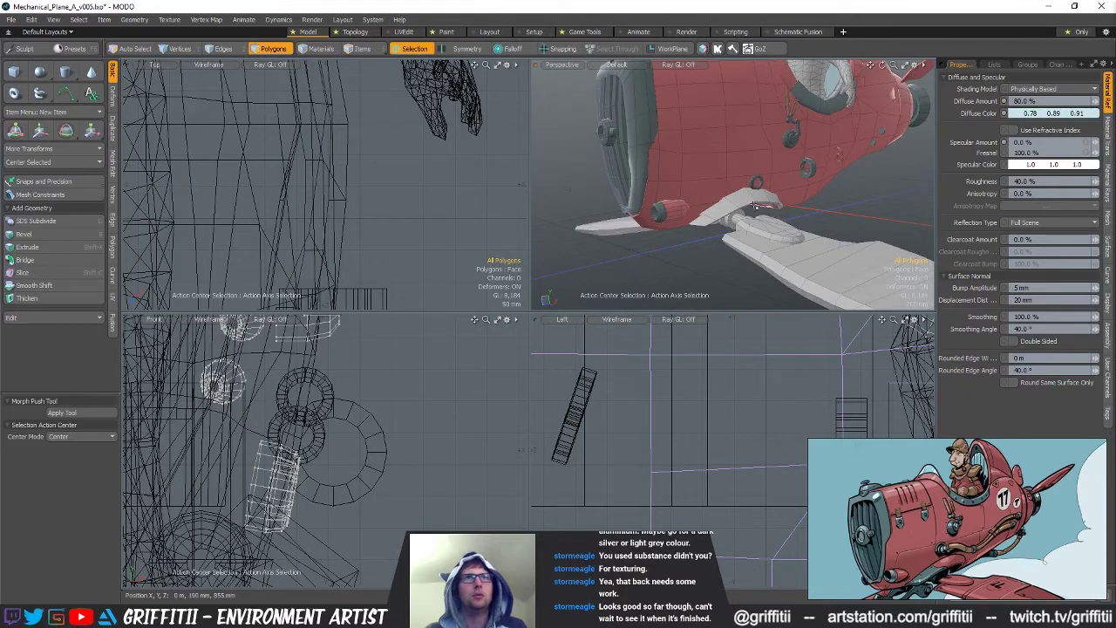
double_click(743, 205)
left_click_drag(743, 206, 854, 223, "alt")
key("Escape")
double_click(769, 191)
key("shift+a")
mouse_move(769, 191)
left_mouse_down("alt")
mouse_move(713, 192)
mouse_move(778, 207)
left_mouse_up("alt")
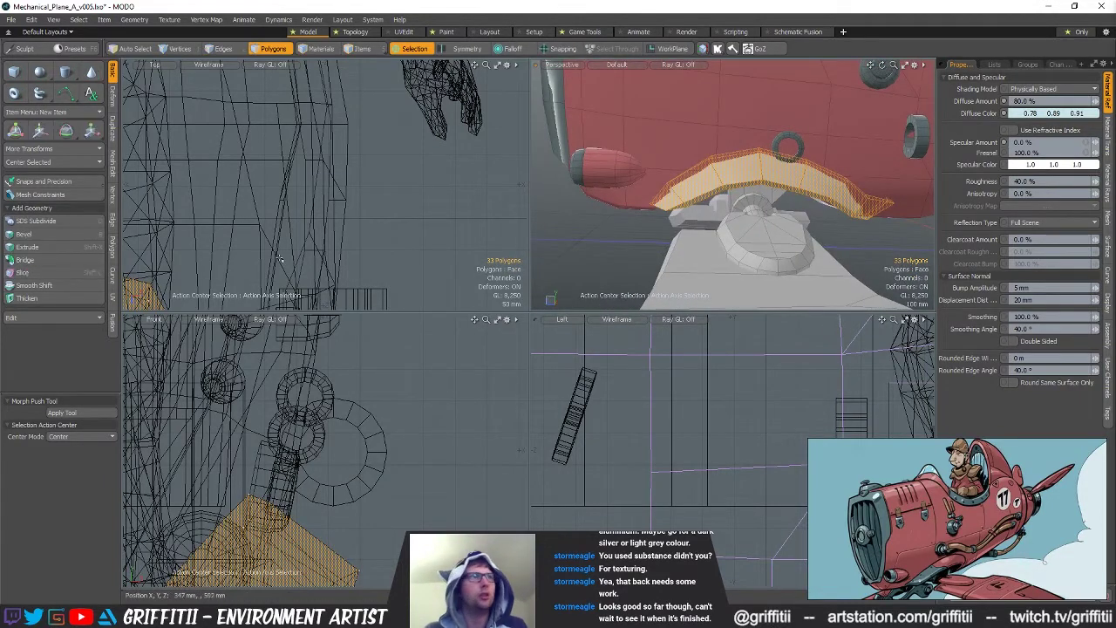
Move the duplicate fairing 8 mm in X and 14 mm in Z
key("shift+a")
scroll(403, 206, "up", 4)
key("w")
key("3")
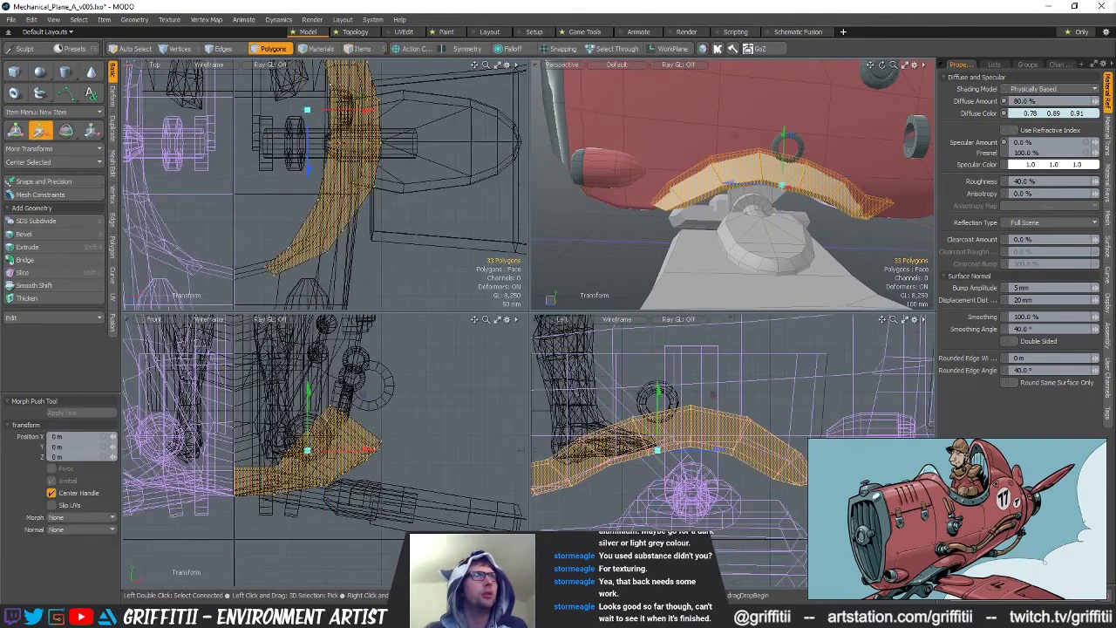
left_click_drag(381, 235, 406, 267)
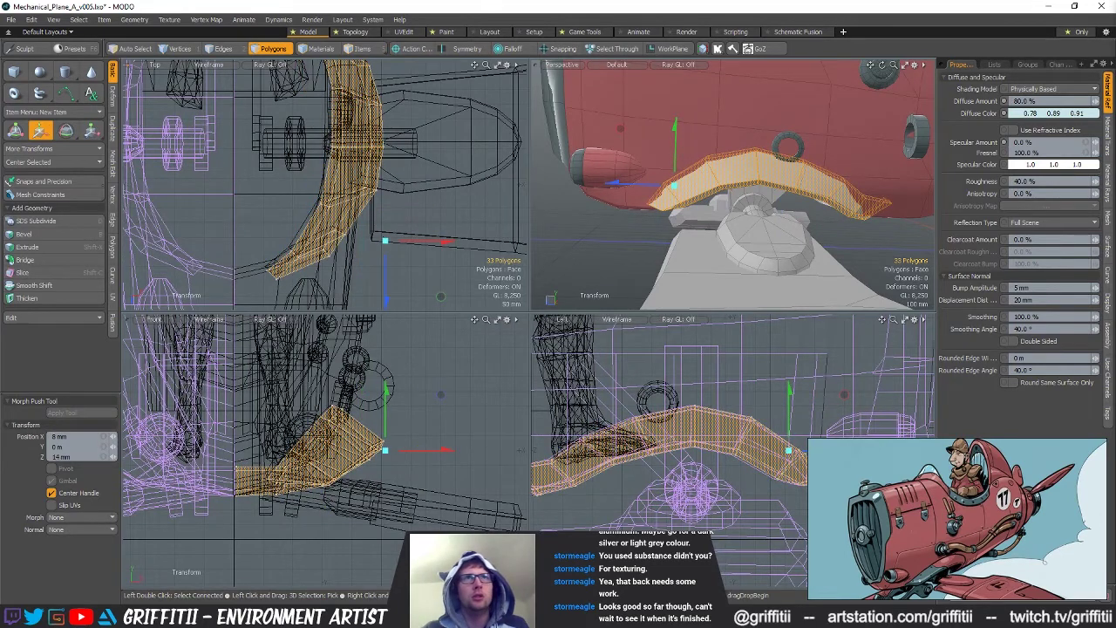
left_click_drag(664, 218, 689, 209, "alt")
Select the four polygons around the duplicate fairing's segment just ahead of its peak
key("q")
left_click_drag(380, 205, 383, 238, "alt")
left_click(441, 209)
right_click_drag(319, 242, 446, 183)
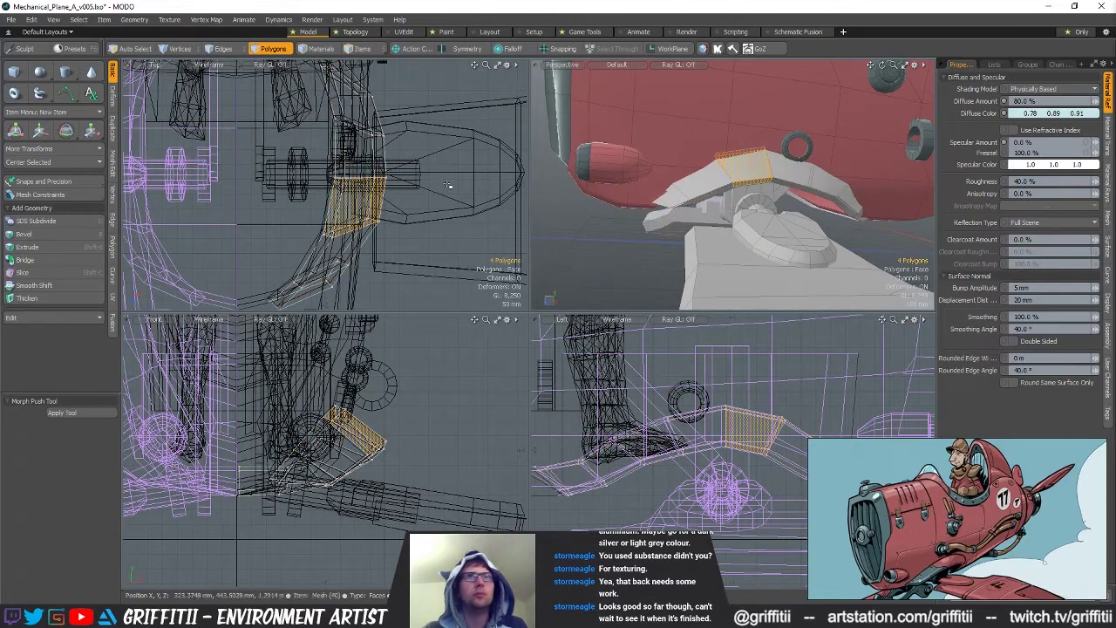
left_click(449, 184)
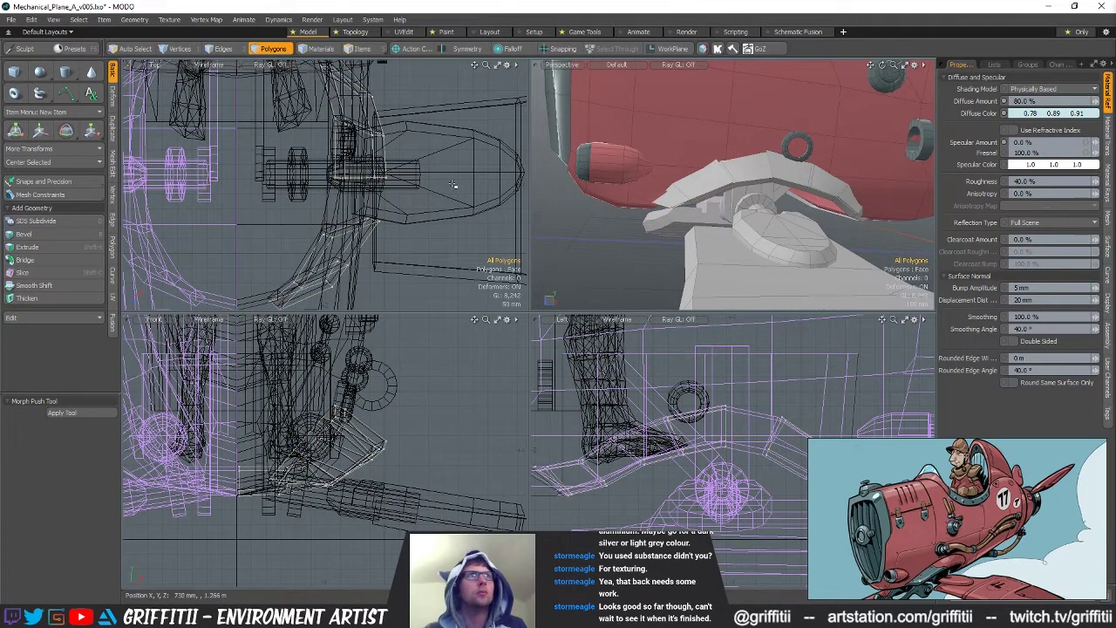
double_click(368, 155)
key("Delete")
left_click_drag(732, 174, 710, 181, "alt")
key("space")
key("space")
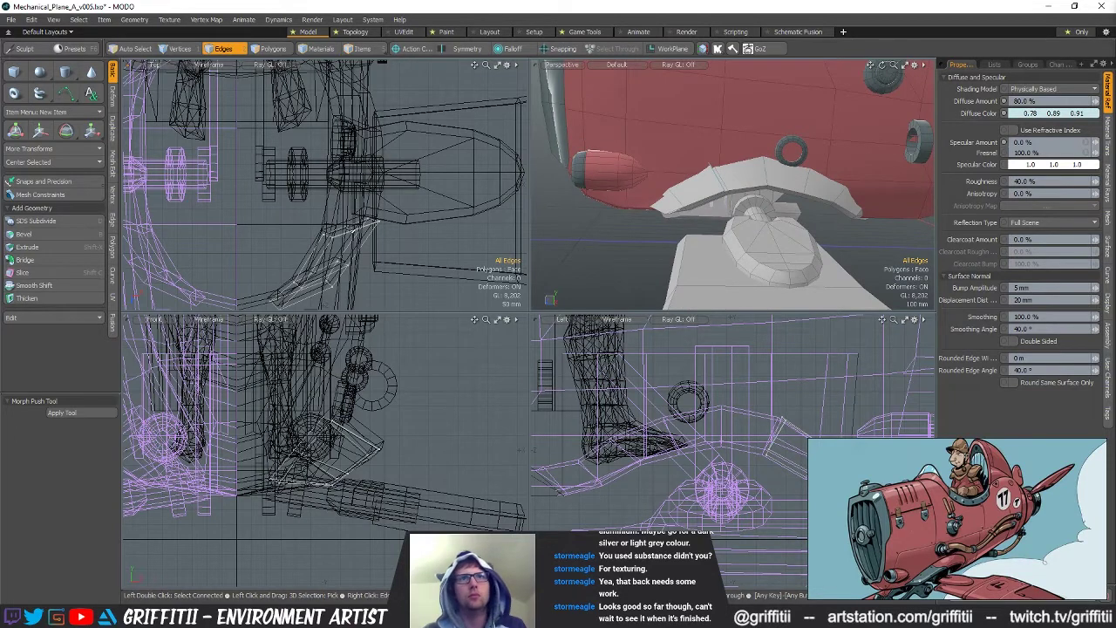
key("ctrl+z")
key("ctrl+z")
key("ctrl+z")
key("ctrl+z")
key("ctrl+z")
key("ctrl+z")
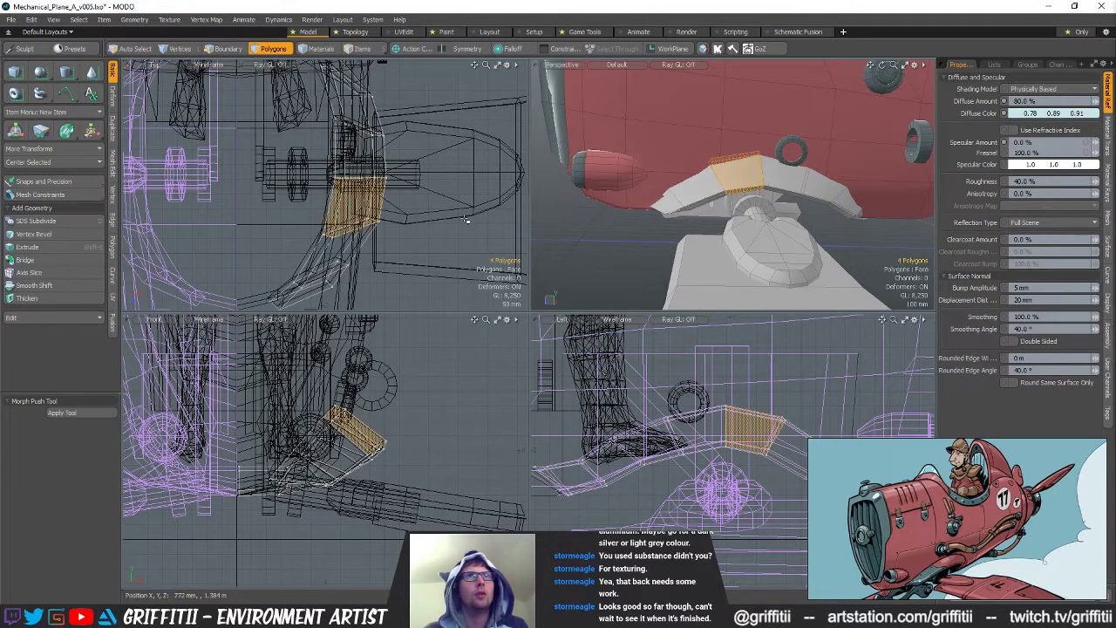
Loop Slice the selected segment with one uniform cut and delete the duplicate fairing's part behind the cut
key("alt+c")
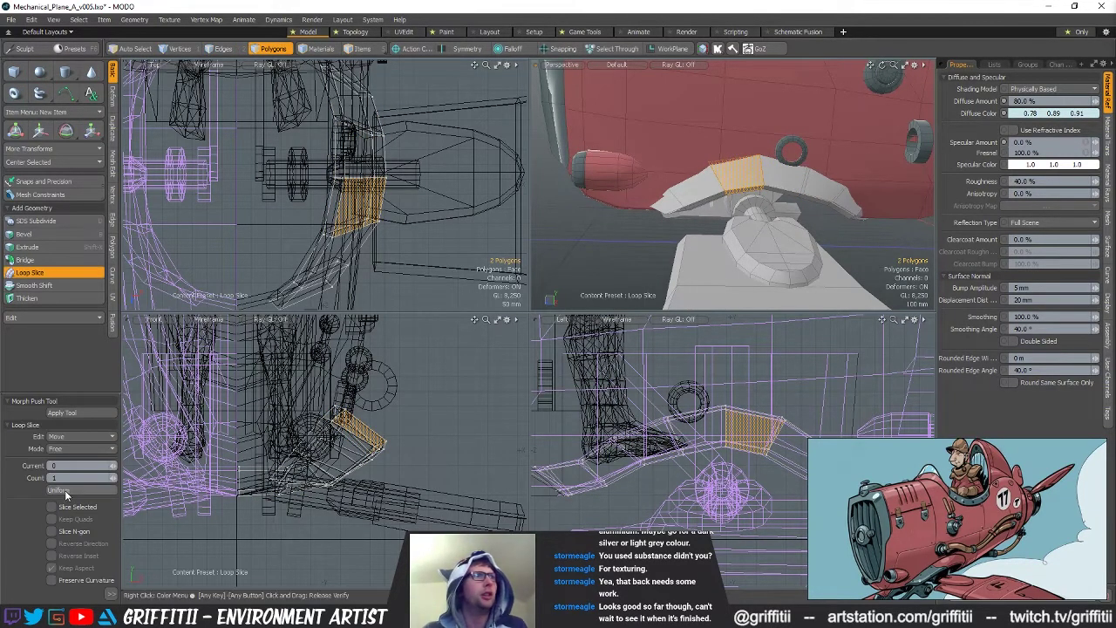
left_click(66, 492)
key("space")
double_click(752, 174)
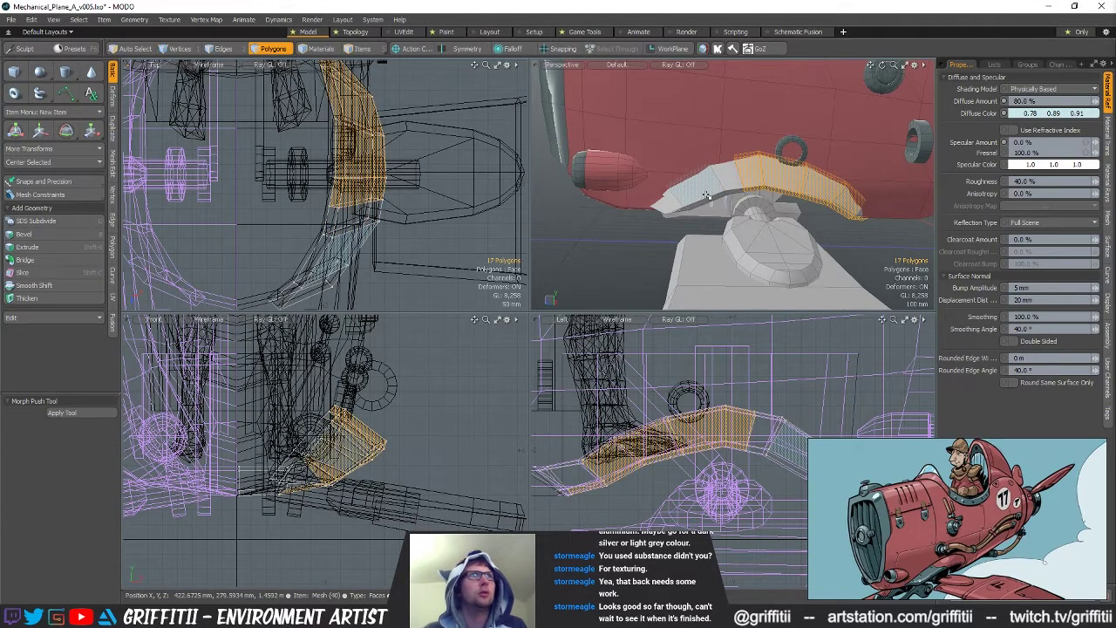
key("Delete")
Select the open border edges at the cut and cap the end of the remaining front plate with a polygon
left_click_drag(706, 195, 711, 180, "alt")
scroll(712, 179, "up", 2)
key("space")
key("space")
left_click(711, 180)
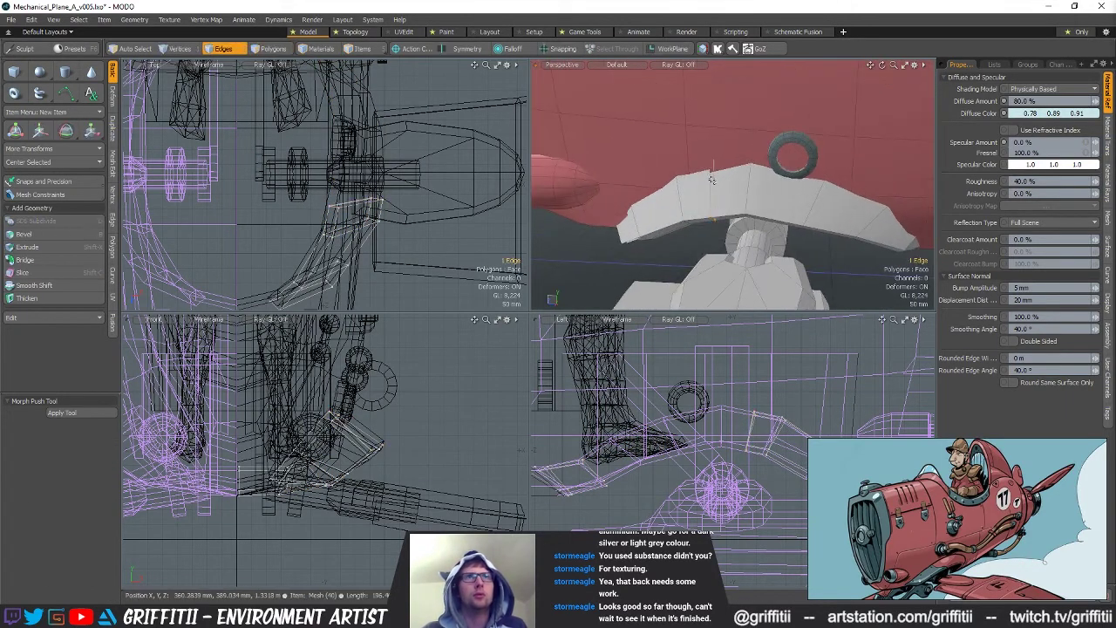
double_click(709, 180)
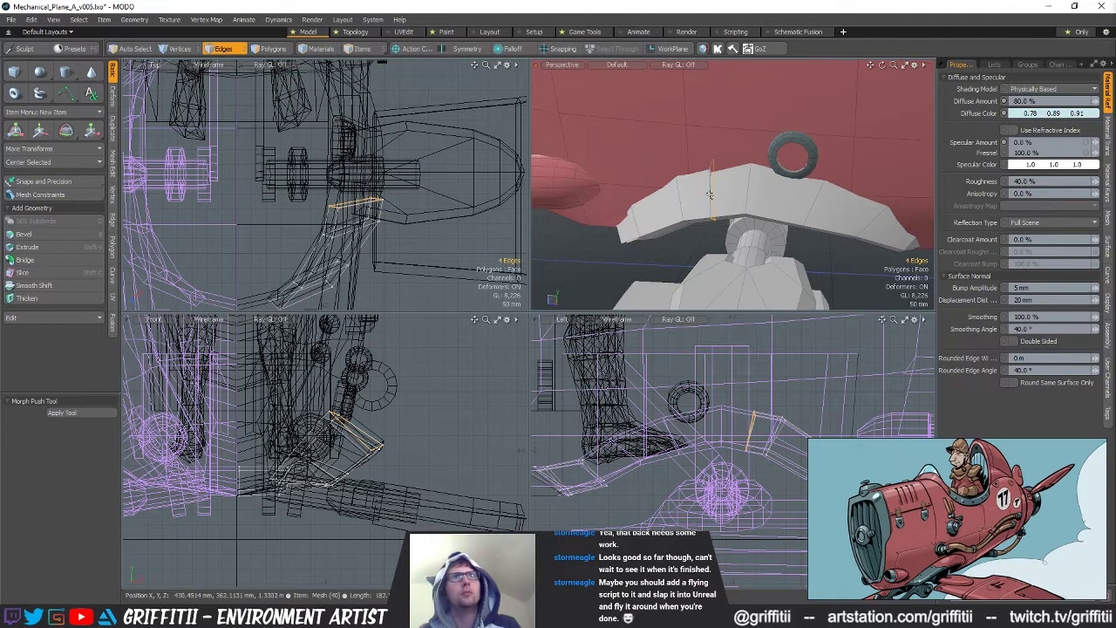
Select the whole front plate and assign it the Metal_Grey material
key("space")
double_click(705, 192)
left_click_drag(704, 192, 802, 201, "alt")
key("m")
left_click(670, 190)
Select the original fairing underneath the plate and assign it the Metal_Red material
key("space")
key("3")
left_click(804, 185)
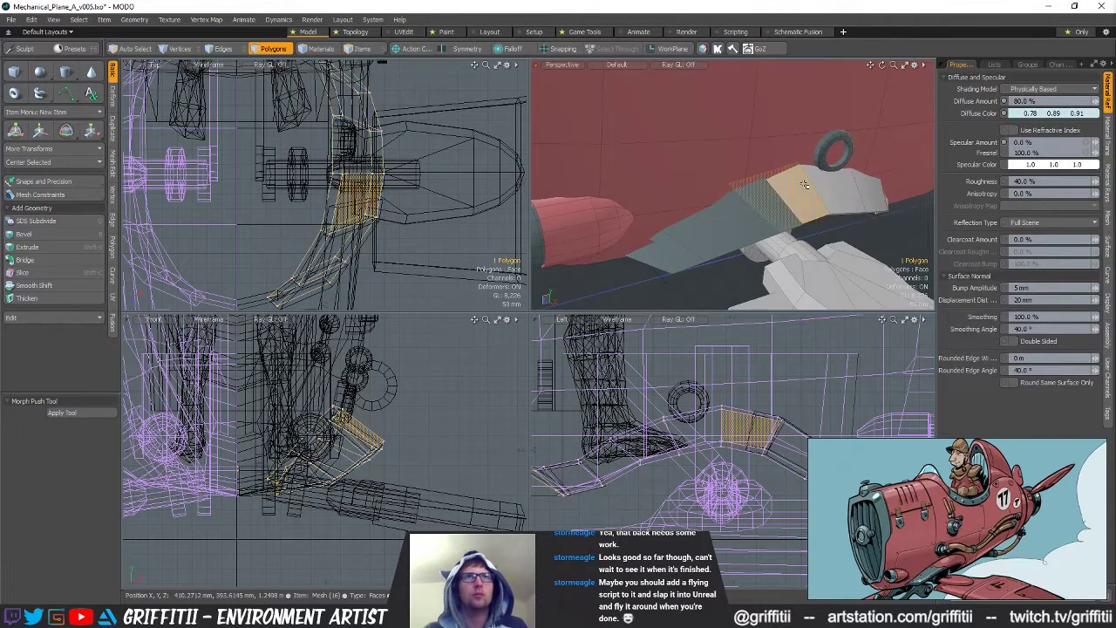
key("l")
key("m")
left_click(645, 191)
left_click(645, 188)
left_click(674, 191)
Cut the front plate out of its own mesh, paste it into the original fairing's mesh, and clear the selection
key("5")
key("3")
double_click(748, 198)
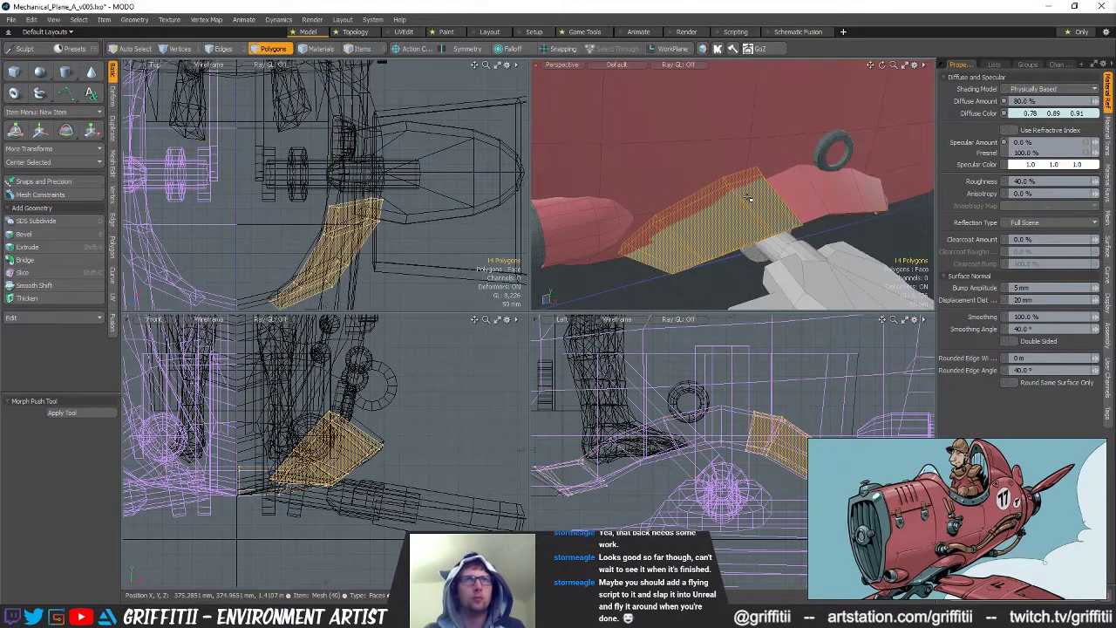
key("ctrl+x")
key("5")
left_click(804, 205)
key("3")
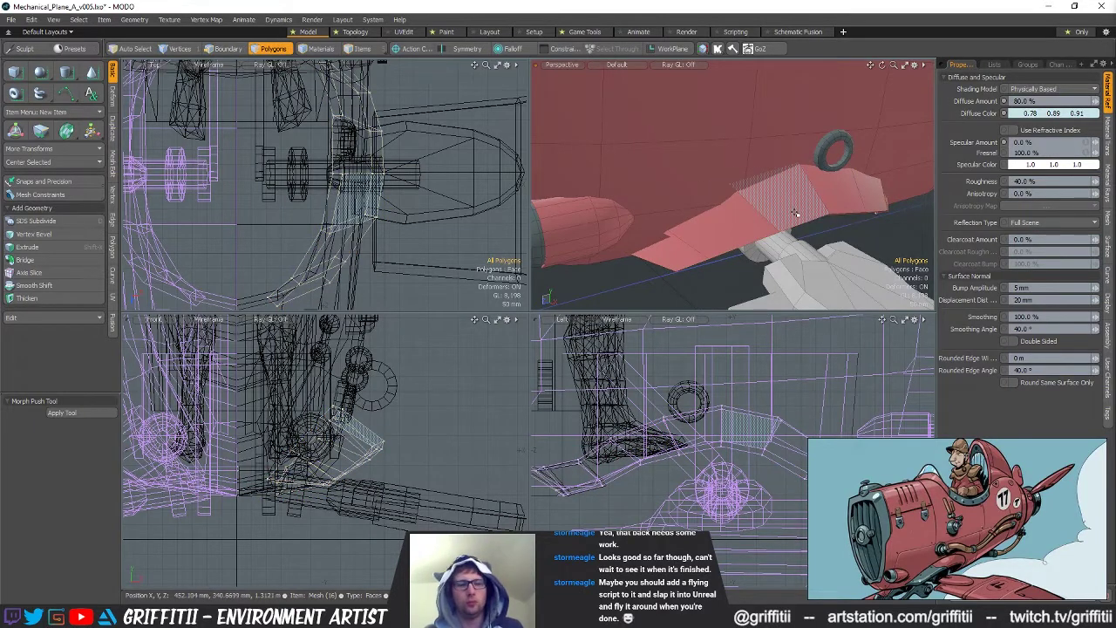
key("ctrl+v")
left_click_drag(793, 214, 737, 148, "alt")
left_click(622, 291)
left_click_drag(599, 229, 723, 219, "alt")
Select the wing panel and the rounded cover at its root and assign both the Metal_Red material
key("5")
left_click(728, 224)
key("3")
double_click(735, 226)
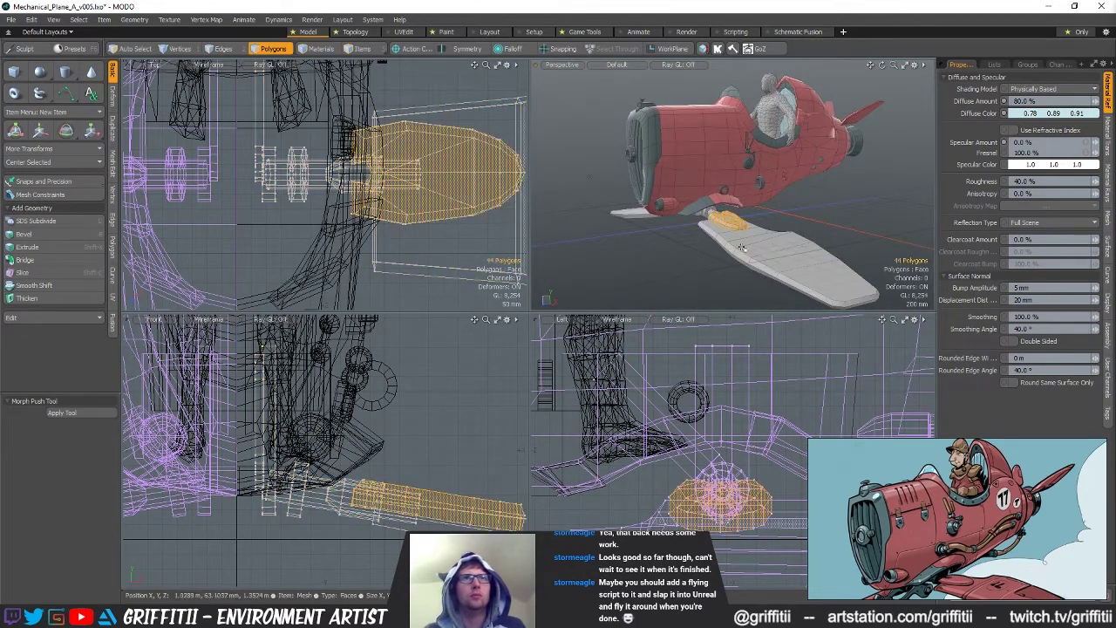
double_click(761, 241, "shift")
scroll(761, 242, "up", 3)
left_click_drag(842, 209, 642, 302, "alt")
key("m")
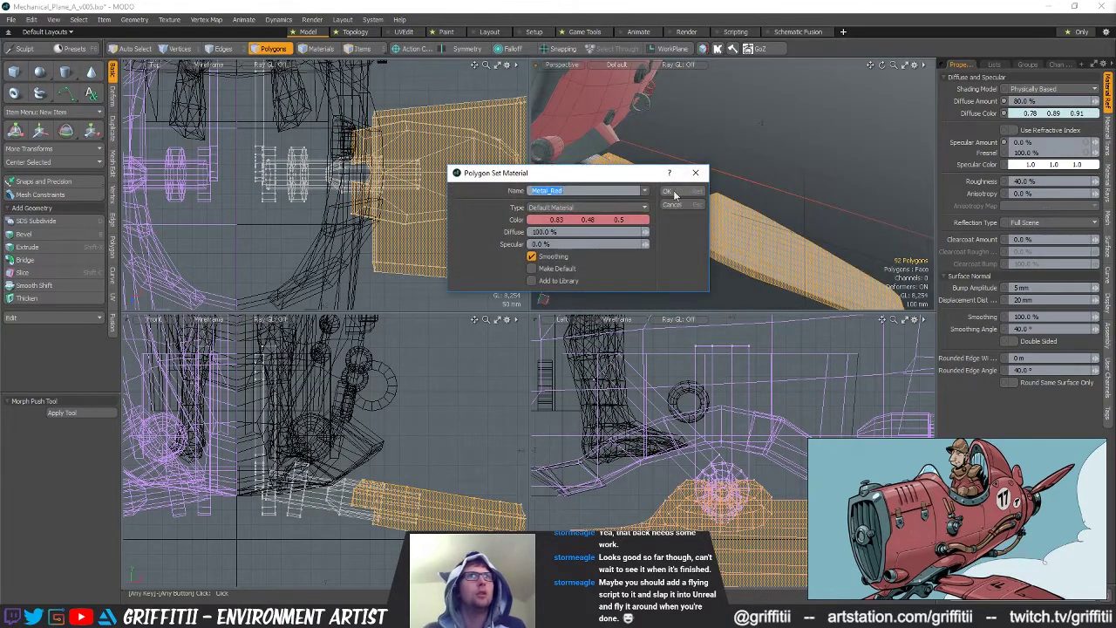
left_click(667, 194)
left_click_drag(668, 210, 702, 211, "alt")
Select the struts and hinge parts joining the wing to the fuselage, assign them Metal_Grey, and clear the selection
double_click(651, 174)
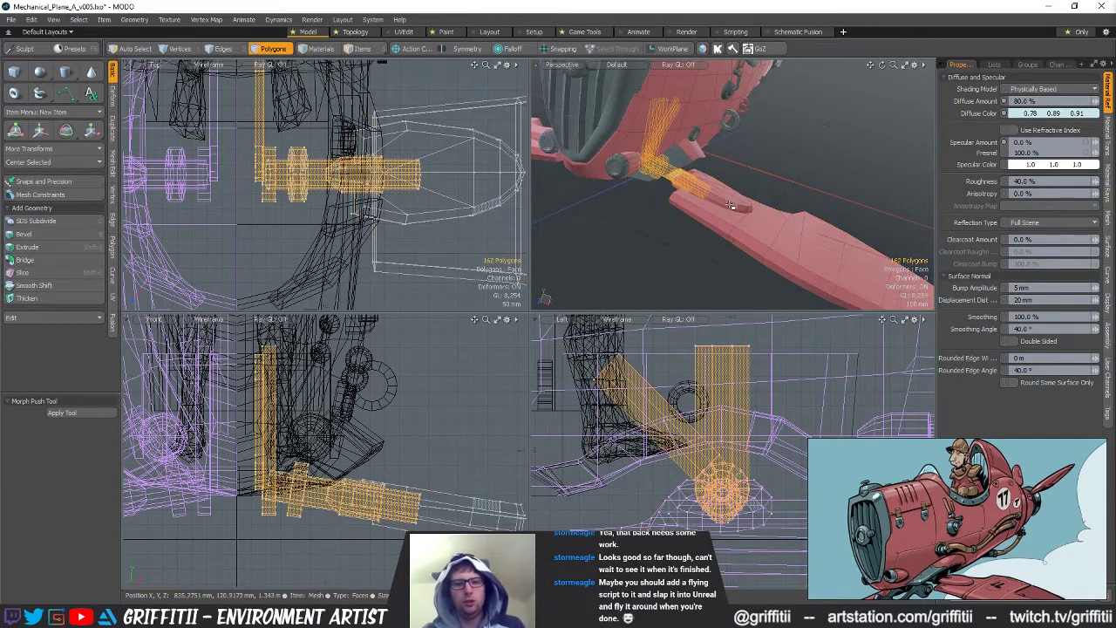
key("m")
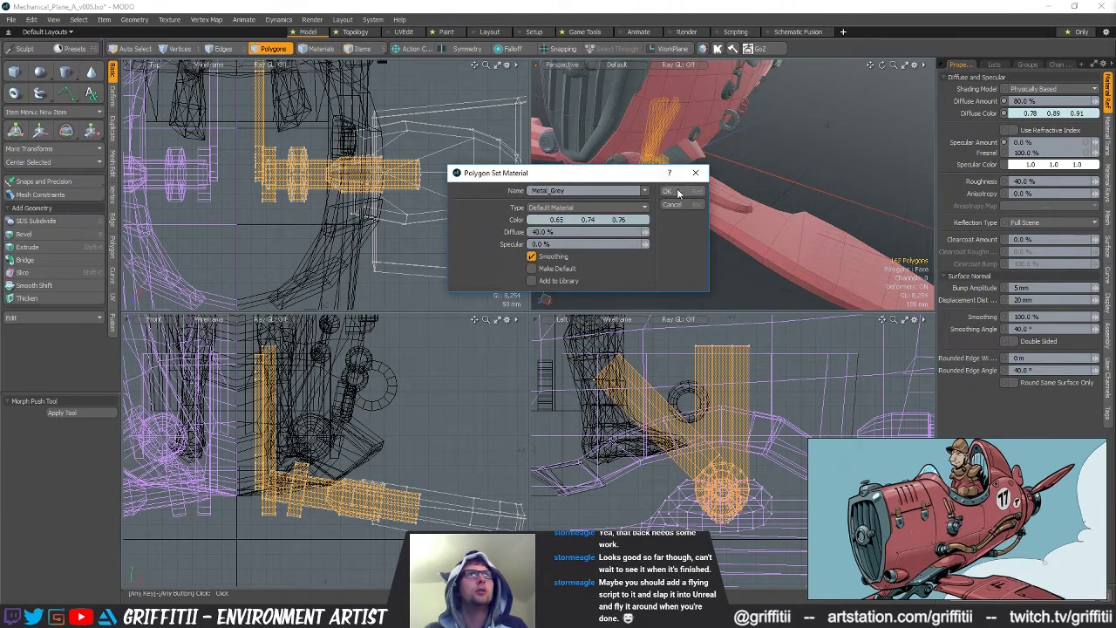
left_click(671, 191)
left_click(804, 164)
scroll(741, 210, "down", 4)
left_click_drag(804, 164, 791, 201, "alt")
key("3")
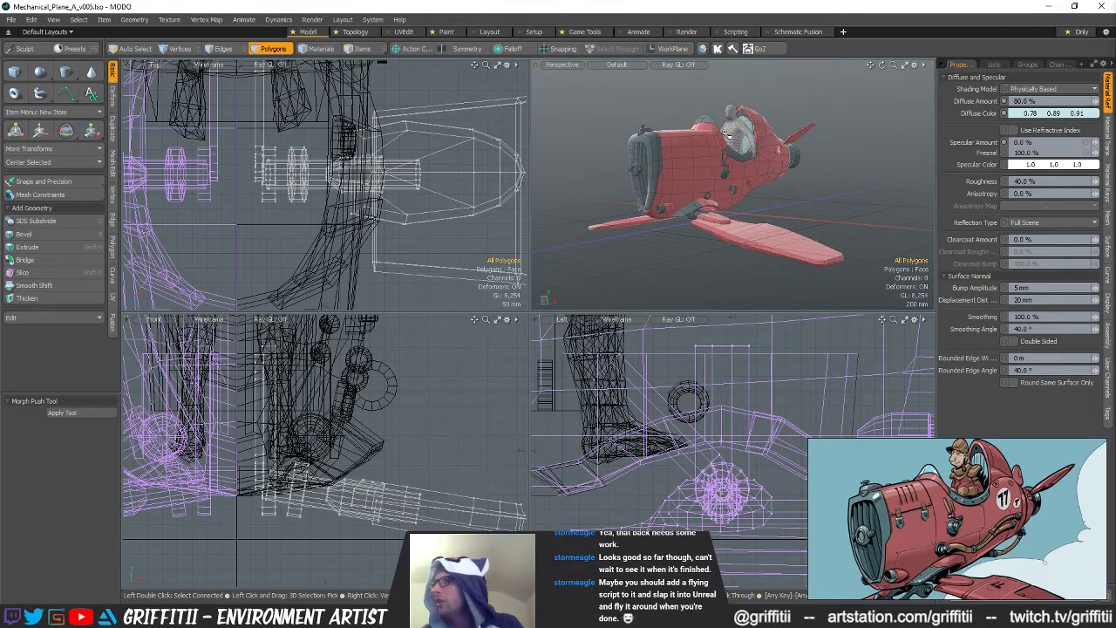
Select the entire wing assembly on one side, including its struts and hinge, and paste a copy into a new mesh
left_click_drag(728, 128, 680, 171, "alt")
scroll(723, 181, "up", 3)
key("4")
key("5")
key("3")
scroll(361, 484, "down", 6)
left_click_drag(329, 419, 329, 440, "alt+shift")
mouse_move(327, 393)
right_mouse_down()
mouse_move(228, 582)
mouse_move(447, 432)
right_mouse_up()
left_click_drag(446, 432, 379, 397, "alt+shift")
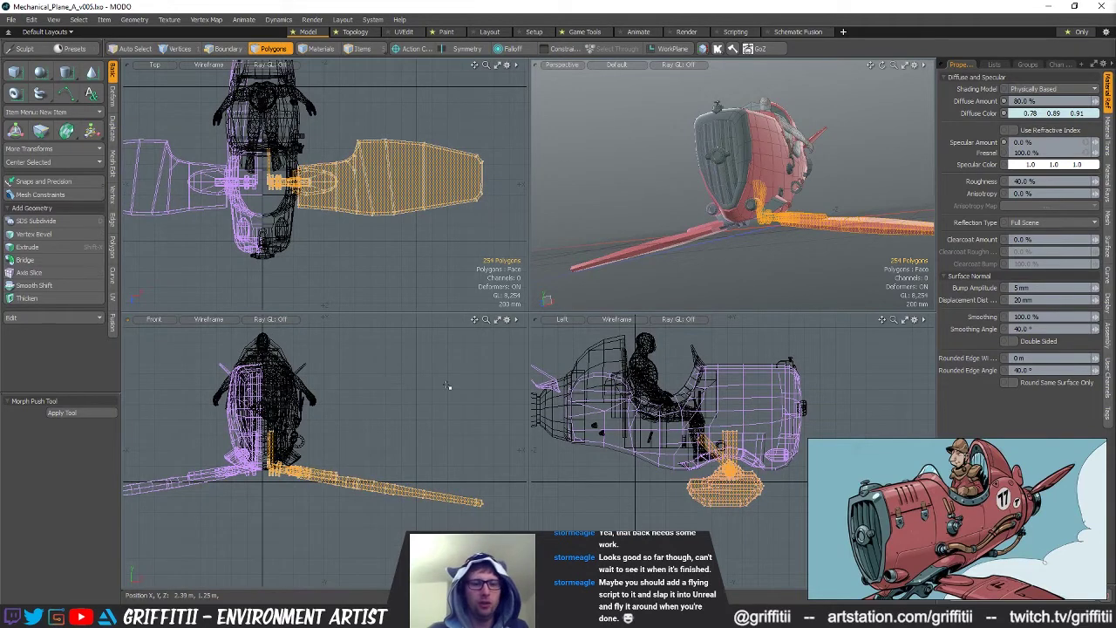
key("ctrl+x")
key("ctrl+v")
left_click_drag(443, 384, 482, 387, "alt+shift")
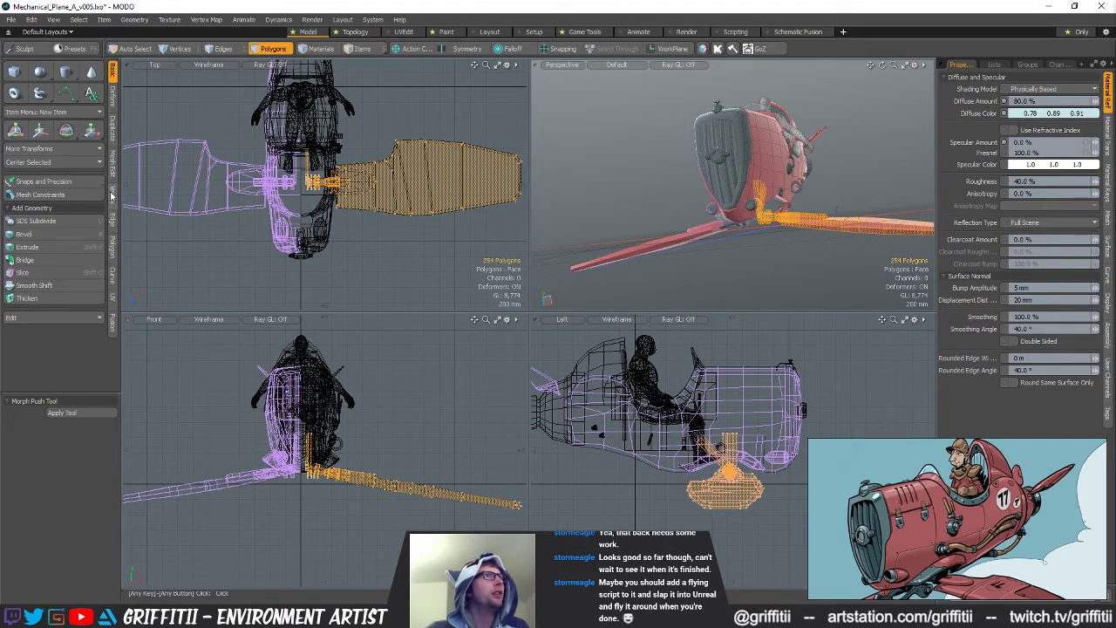
Create an Instance Mirror of the wing copy on the opposite side of the fuselage
left_click(111, 124)
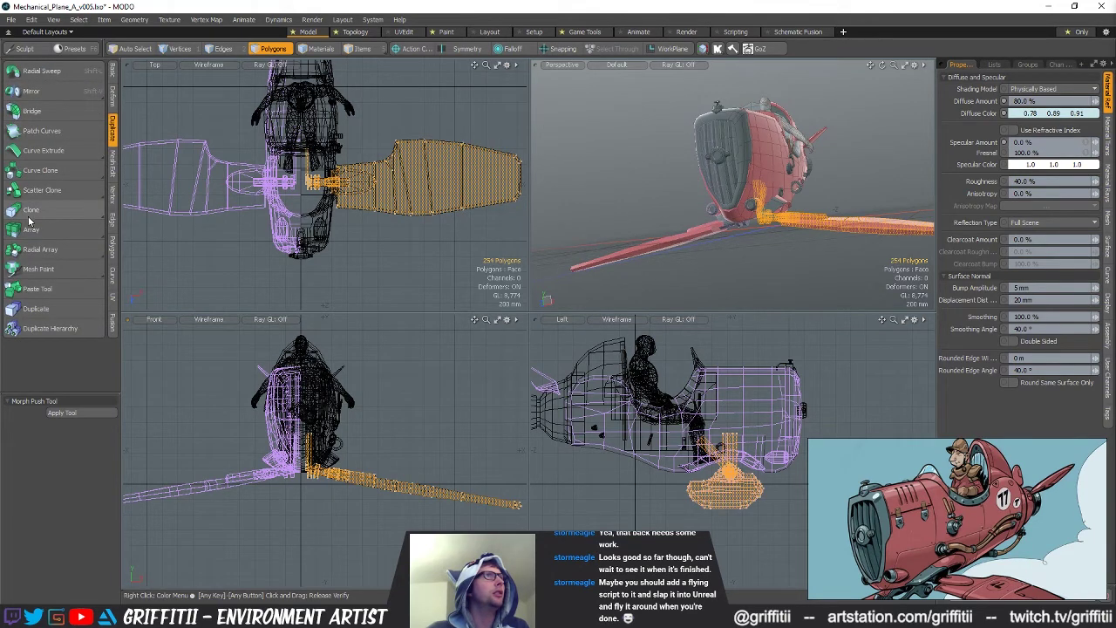
left_click(53, 89, "ctrl")
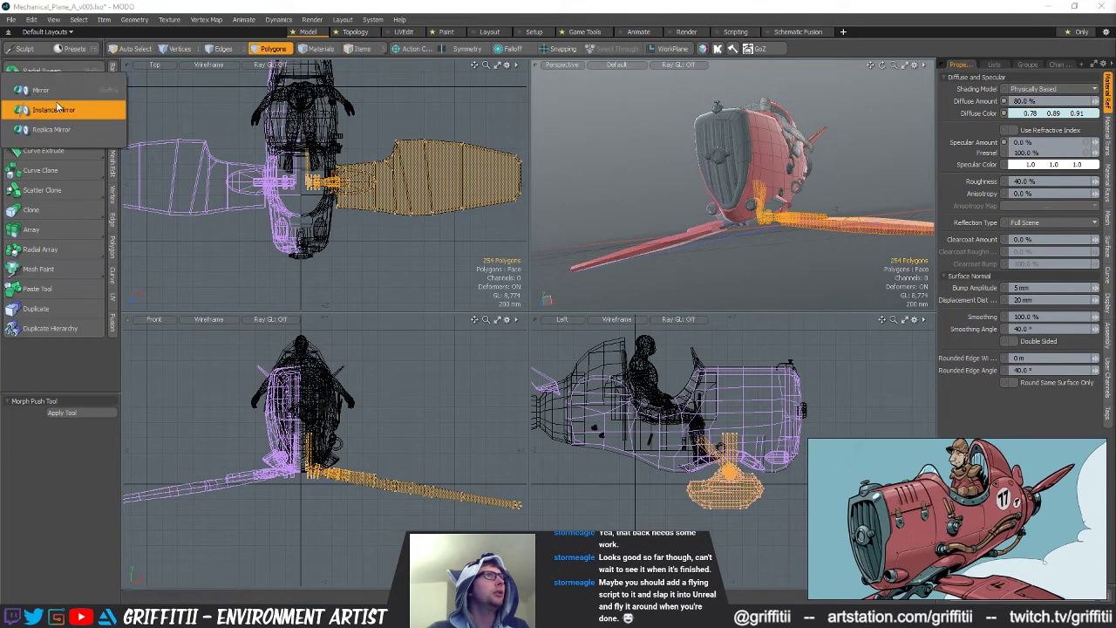
left_click_drag(324, 435, 280, 399, "alt")
Rotate the wing copy 65.4° about Z and move it 350 mm in X and -80 mm in Y
key("q")
left_click(419, 410)
key("e")
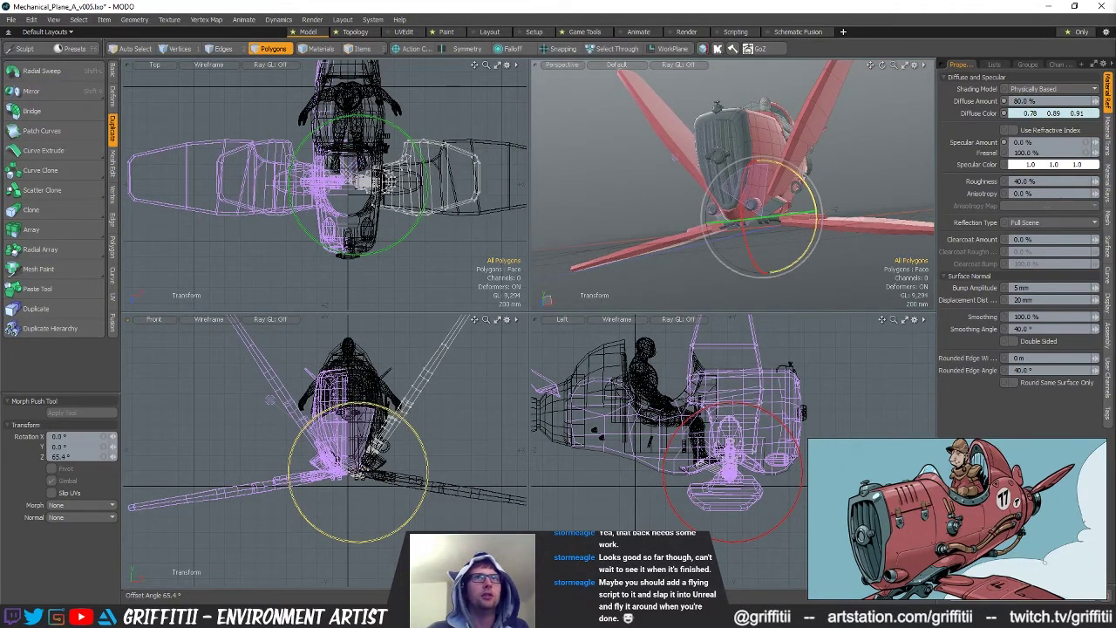
key("w")
left_click_drag(335, 376, 360, 381)
left_click_drag(767, 175, 694, 290, "alt")
scroll(776, 192, "down", 3)
scroll(746, 195, "up", 3)
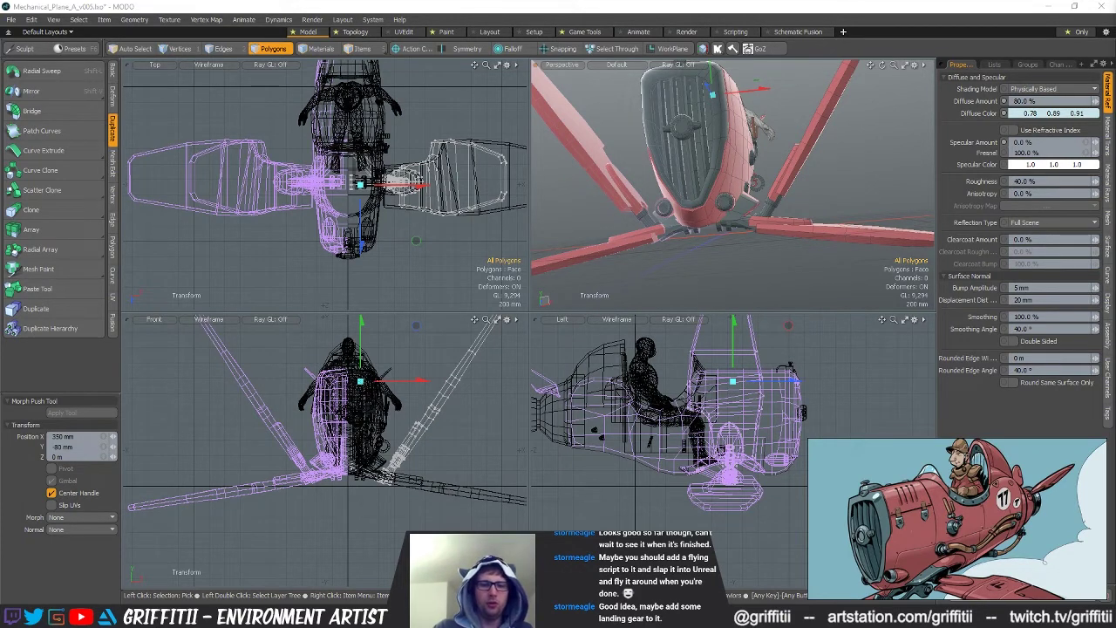
Select the original outstretched wing as an item and hide the outstretched wings
key("5")
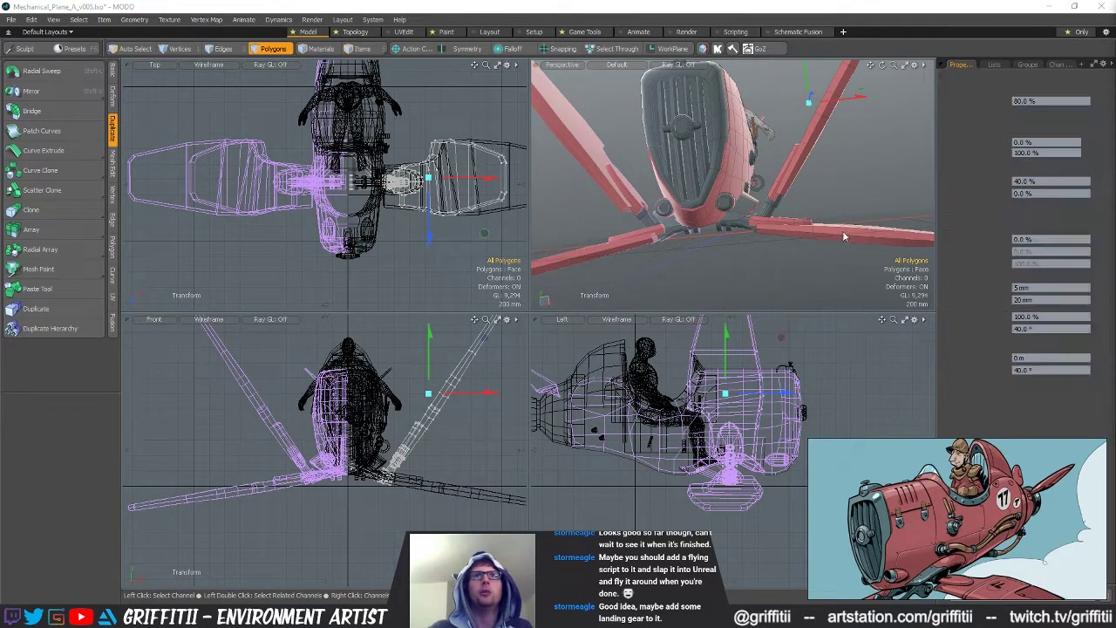
left_click(844, 237)
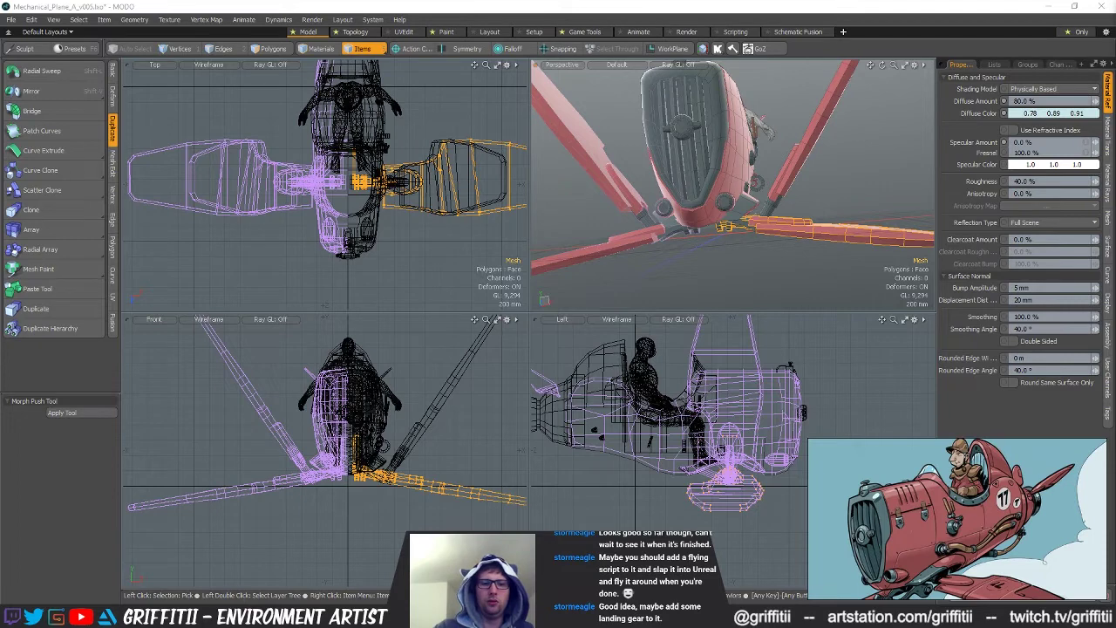
key("h")
left_click(775, 206)
key("3")
left_click_drag(787, 229, 790, 235, "alt")
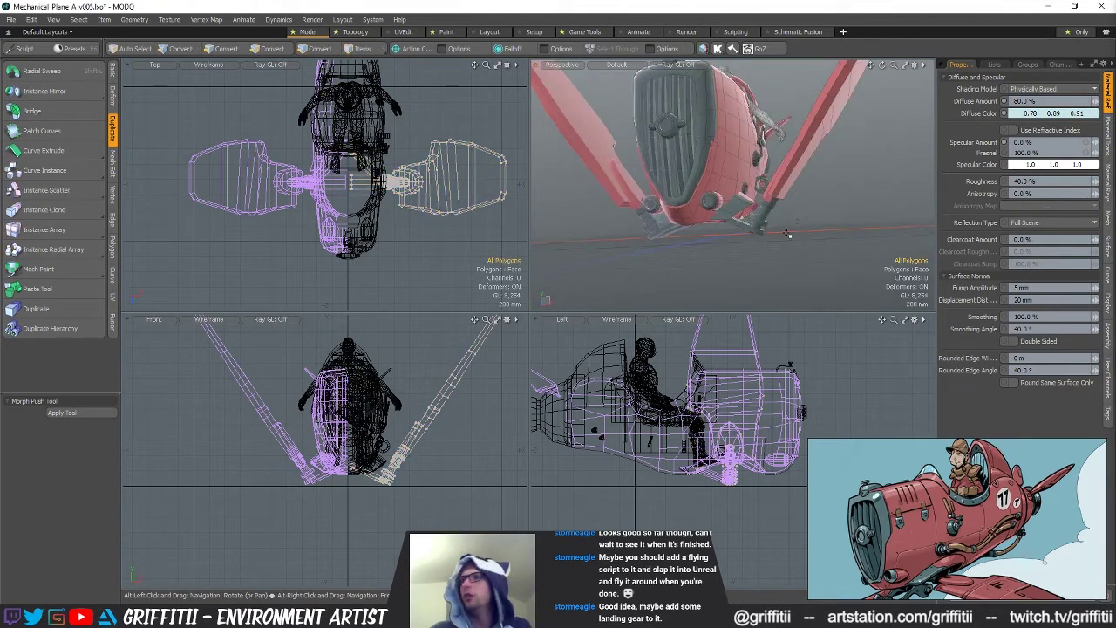
left_click_drag(788, 234, 710, 213, "alt")
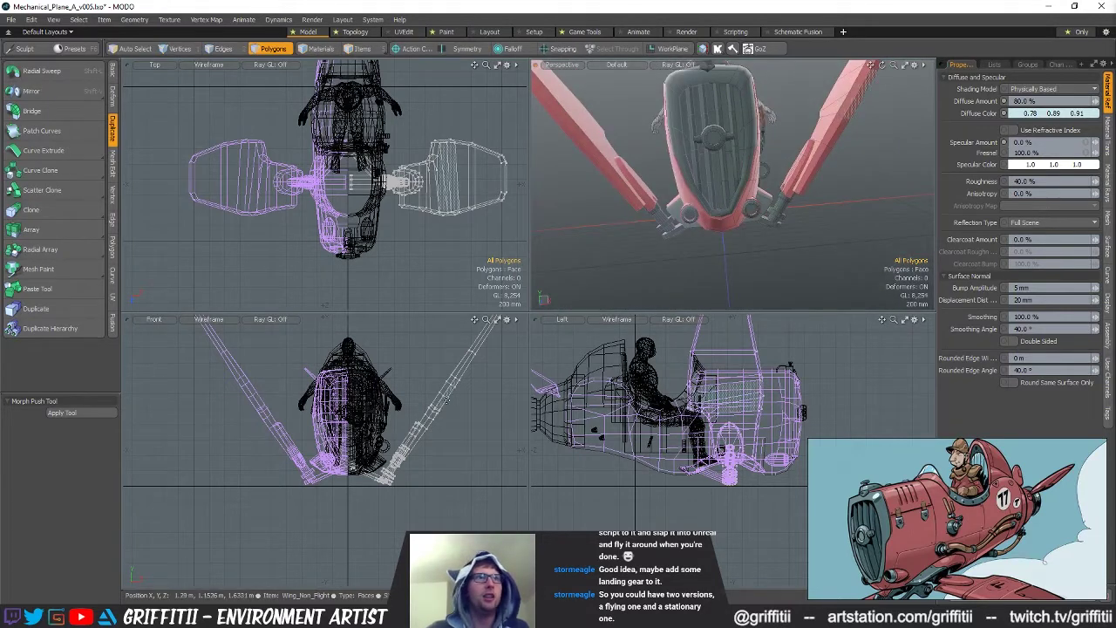
Rotate the raised wing slightly further outward and adjust its position against the fuselage
key("e")
left_click_drag(390, 416, 406, 411)
key("w")
left_click_drag(789, 157, 722, 195, "alt")
scroll(785, 174, "up", 3)
scroll(807, 174, "down", 3)
left_click_drag(651, 222, 677, 188, "alt")
key("space")
Separate the outstretched wing assembly on one side into its own mesh and clear the selection
left_click_drag(343, 207, 283, 216, "alt+shift")
scroll(282, 216, "down", 3)
mouse_move(328, 113)
right_mouse_down()
mouse_move(287, 306)
mouse_move(403, 122)
right_mouse_up()
left_click_drag(403, 122, 410, 147, "alt+shift")
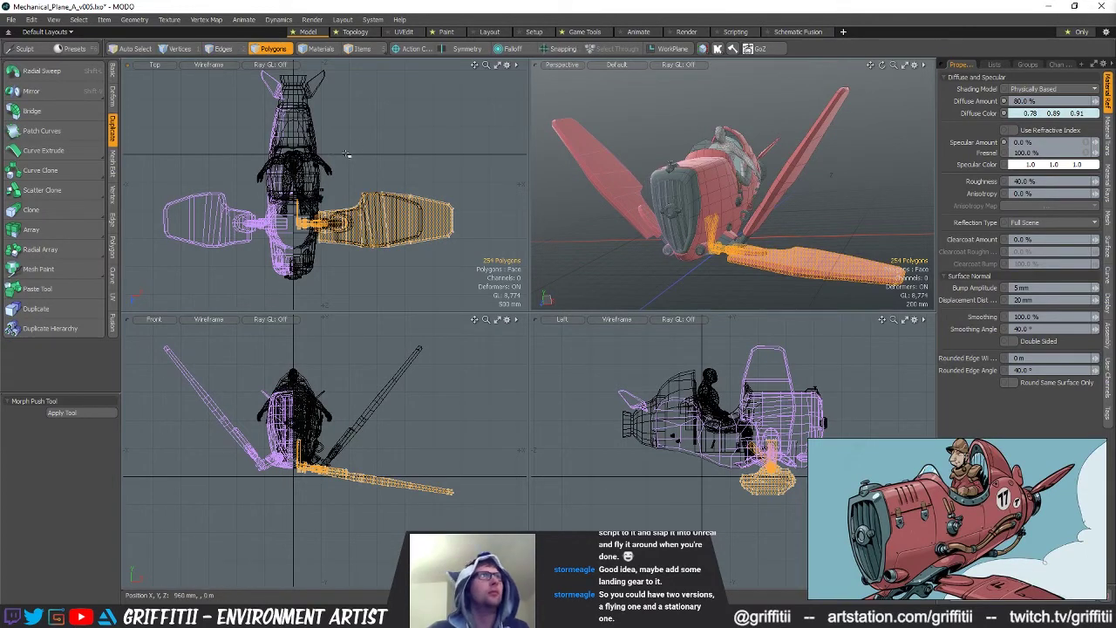
left_click_drag(356, 146, 378, 147, "alt+shift")
left_click(387, 130)
Create an Instance Mirror of the outstretched wing on the opposite side of the fuselage
left_click(113, 98)
left_click(112, 128)
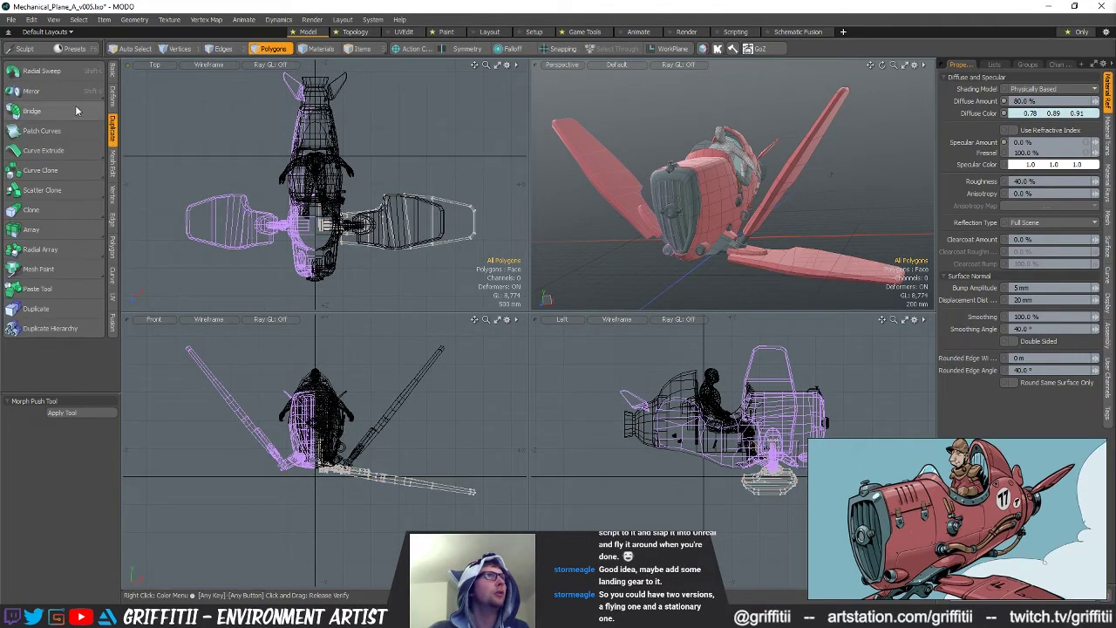
left_click(54, 91, "ctrl")
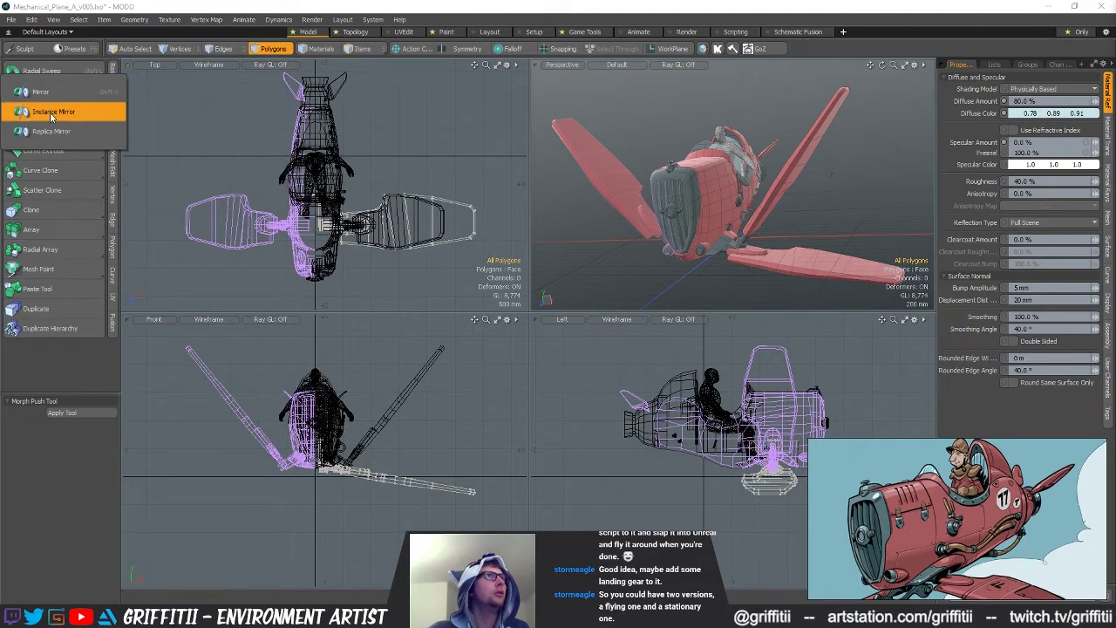
left_click(86, 412)
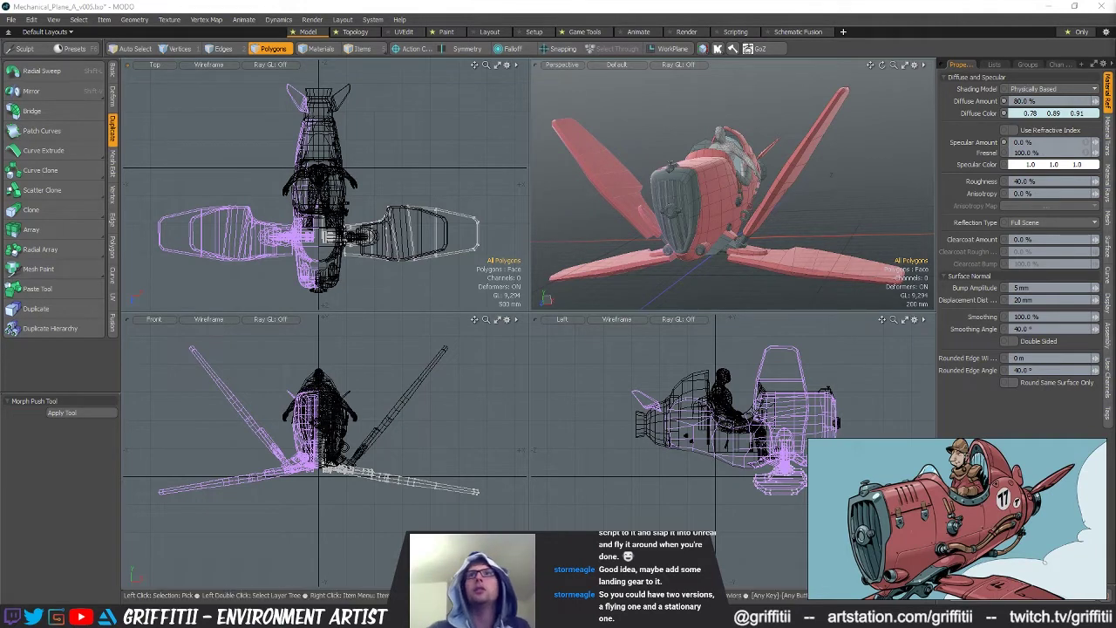
Hide the raised wings and rotate the outstretched wing backward toward the tail in the top view
key("h")
key("e")
scroll(358, 237, "up", 4)
key("q")
key("e")
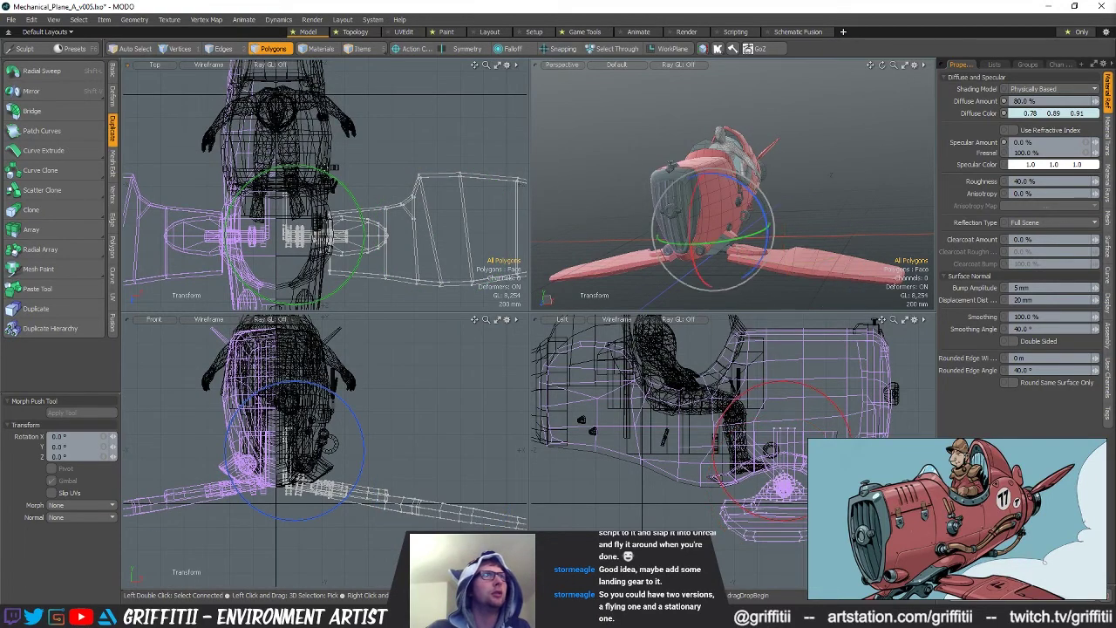
left_click_drag(323, 175, 473, 188)
Refine the swept-back wing's rotation about its root so it lies along the fuselage
left_click_drag(785, 188, 920, 74, "alt")
key("w")
key("e")
left_click(683, 150)
mouse_move(318, 183)
left_mouse_down()
mouse_move(344, 228)
mouse_move(312, 170)
left_mouse_up()
key("w")
left_click_drag(680, 174, 747, 256, "alt")
scroll(703, 252, "up", 5)
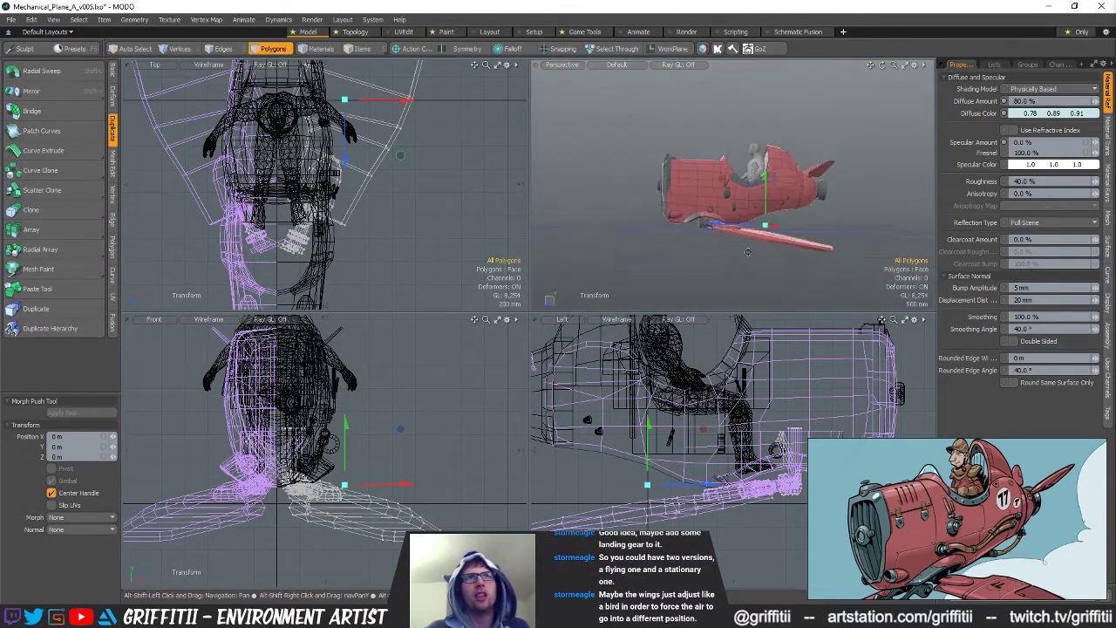
Pitch the swept-back wing upward toward the tail in the side view
left_click_drag(680, 487, 644, 444, "ctrl+alt")
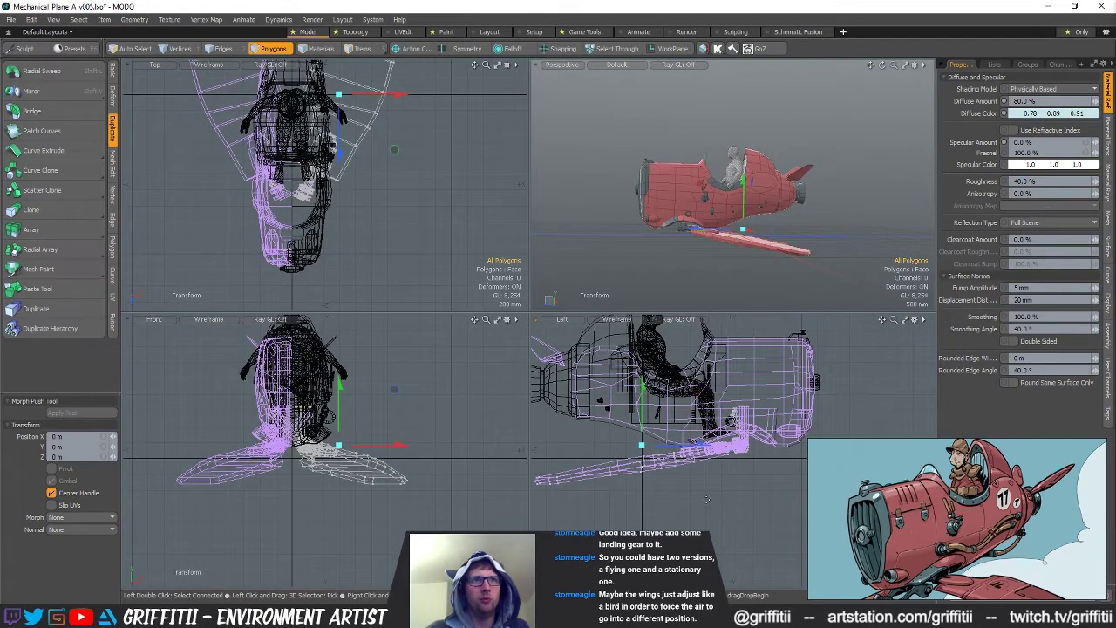
left_click_drag(731, 492, 737, 519, "alt")
left_click_drag(671, 209, 712, 197, "ctrl+alt")
key("3")
key("e")
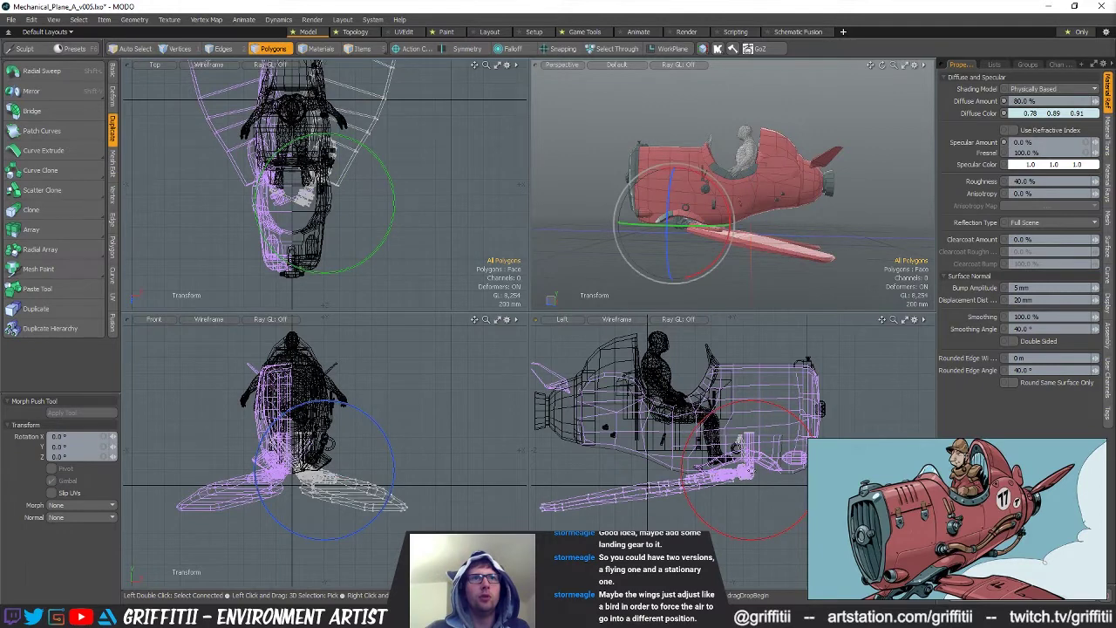
left_click_drag(759, 406, 770, 436)
Select the connected wing blade parts and roll them onto edge so the blade stands alongside the fuselage
left_click_drag(663, 174, 720, 225, "alt")
key("space")
left_click_drag(721, 226, 765, 220, "alt")
left_click(711, 202)
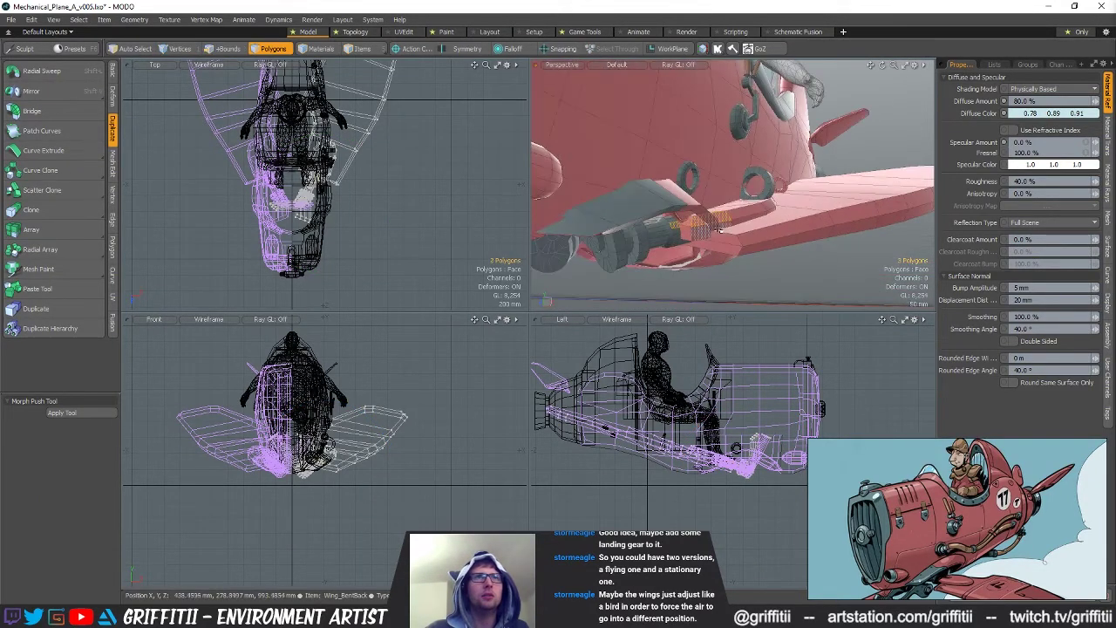
double_click(764, 220)
key("y")
left_click_drag(800, 214, 688, 236)
left_click_drag(732, 174, 839, 211, "alt")
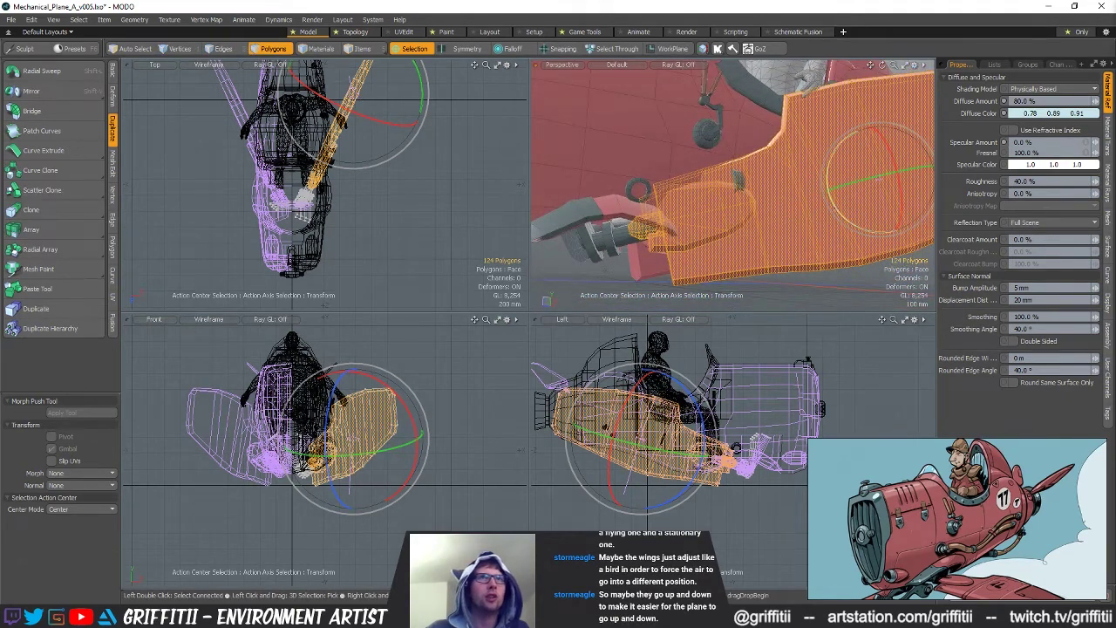
Shift the selected wing blade slightly to line up with its root joint and clear the selection
left_click_drag(851, 135, 748, 96, "alt")
key("w")
left_click_drag(883, 244, 888, 249)
key("q")
key("Escape")
Move the whole swept-back wing assembly 75 mm outward from the fuselage along X
left_click_drag(741, 105, 796, 110, "alt")
key("w")
key("alt+a")
left_click_drag(749, 159, 773, 165)
scroll(767, 210, "down", 3)
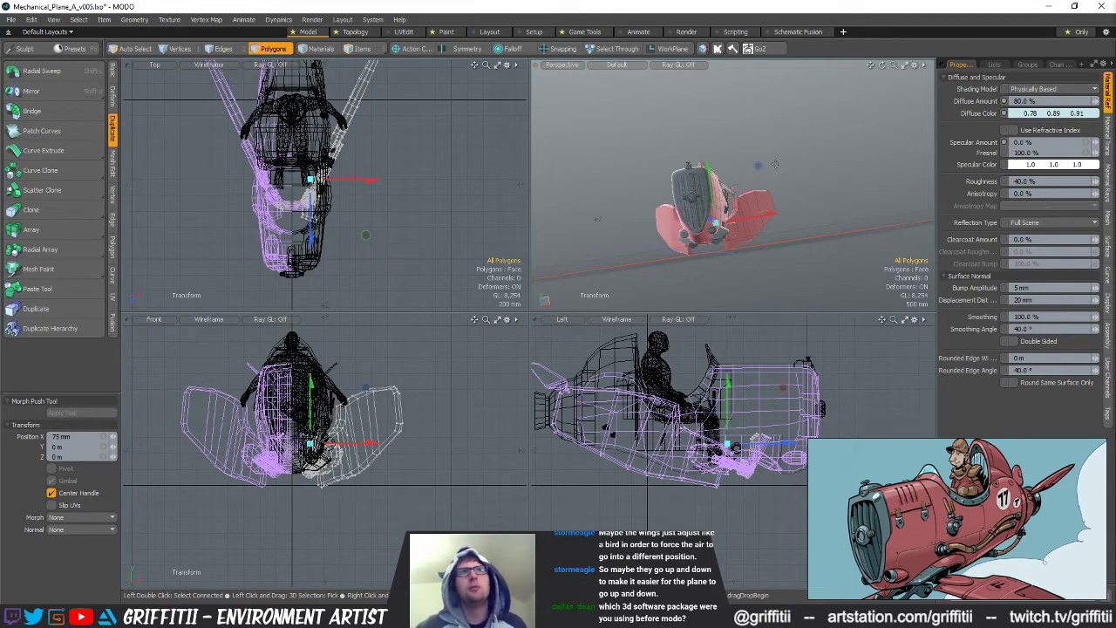
Hide the swept-back wings and show the raised non-flight wings in item mode
key("ctrl+z")
key("ctrl+z")
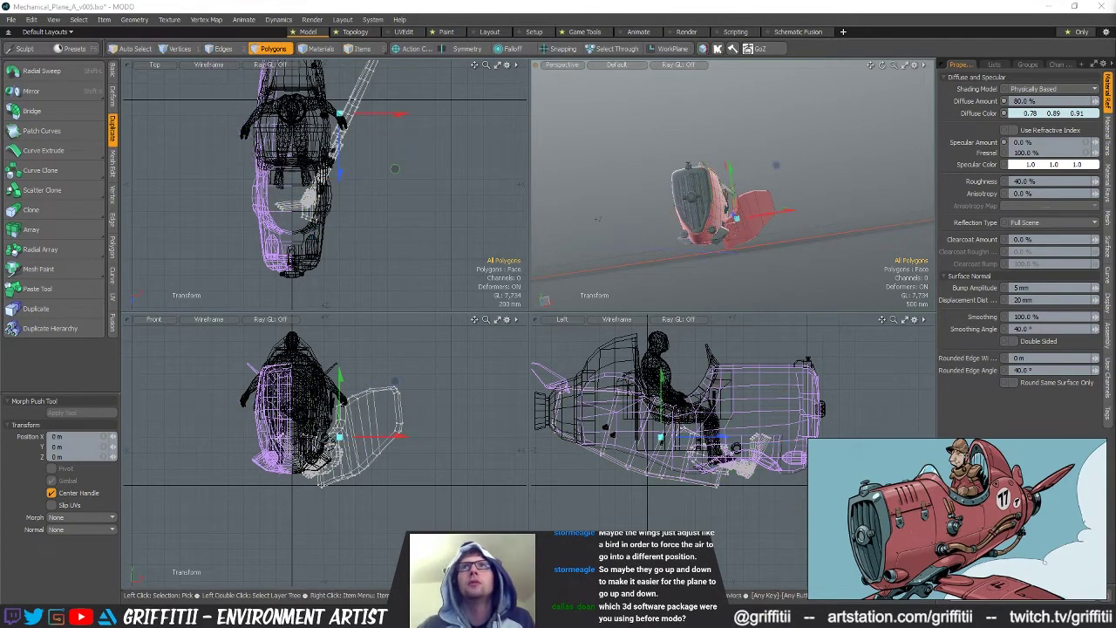
left_click_drag(732, 175, 732, 227, "alt")
key("q")
key("5")
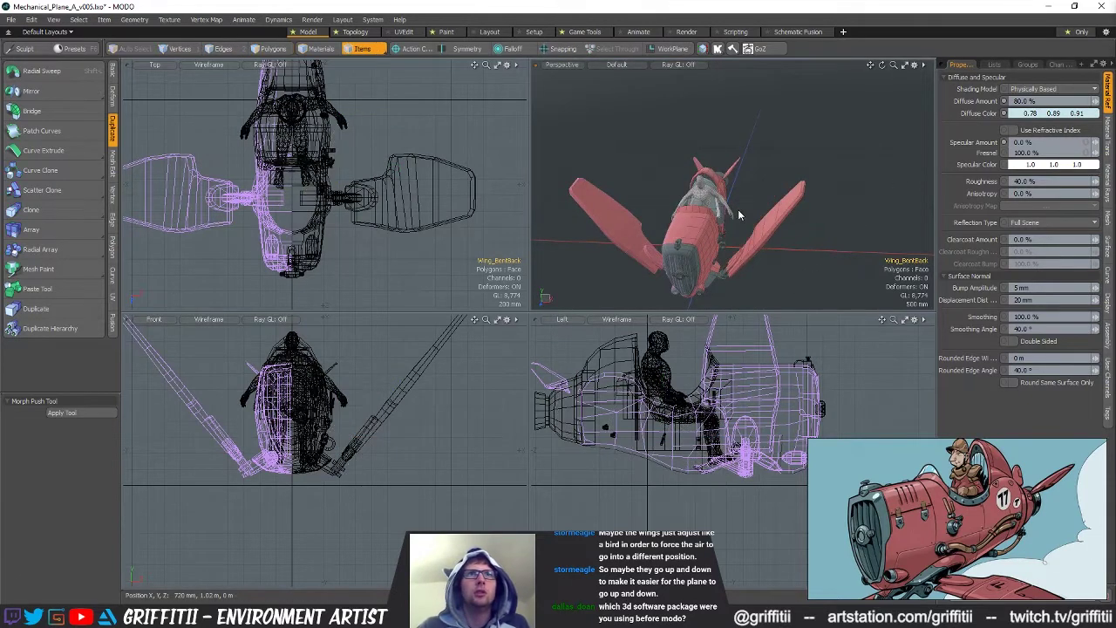
Rotate the Wing_Non_Flight mesh about its root until it stands nearly upright, and move it slightly outward beside the fuselage
left_click_drag(740, 289, 792, 196, "alt")
left_click(746, 230)
key("3")
key("e")
scroll(333, 451, "up", 3)
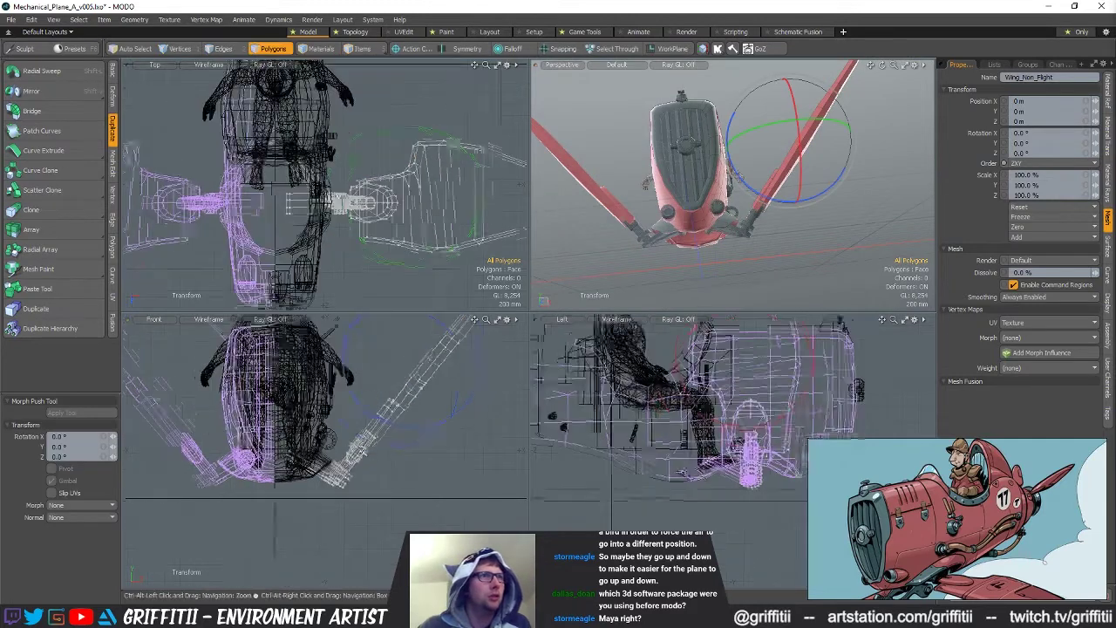
left_click(322, 478)
left_click_drag(336, 415, 347, 375)
key("w")
left_click_drag(330, 415, 341, 418)
left_click_drag(771, 222, 641, 257, "alt")
key("q")
scroll(929, 524, "down", 2)
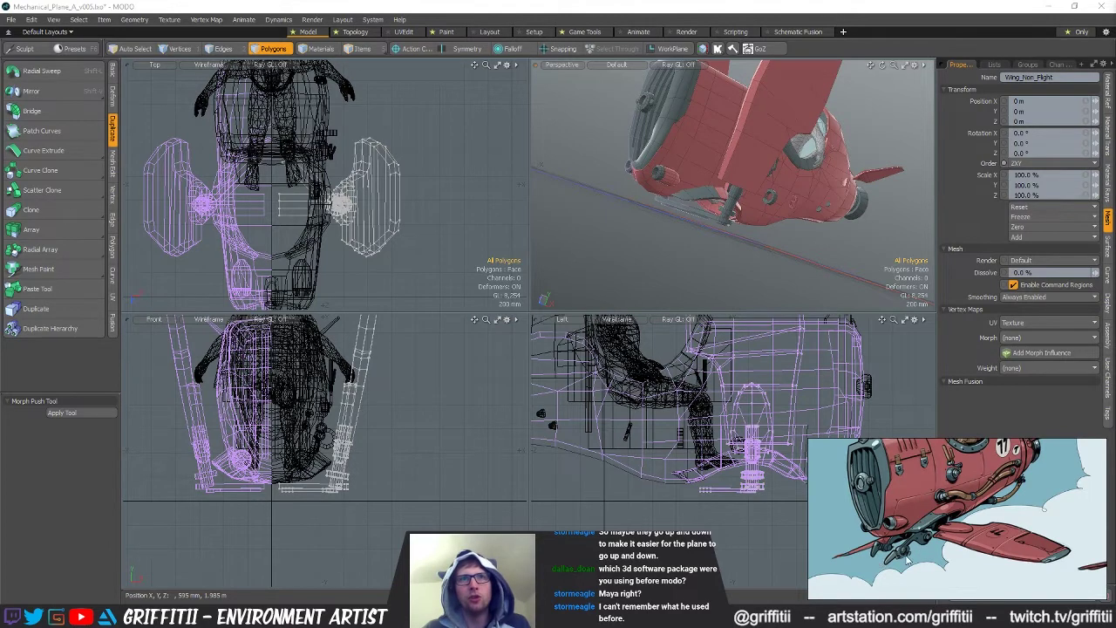
Examine the upright non-flight wings and their root joints from several angles against the reference art
middle_click_drag(911, 542, 917, 547)
left_click_drag(750, 144, 712, 197, "alt")
left_click_drag(777, 249, 780, 221, "alt")
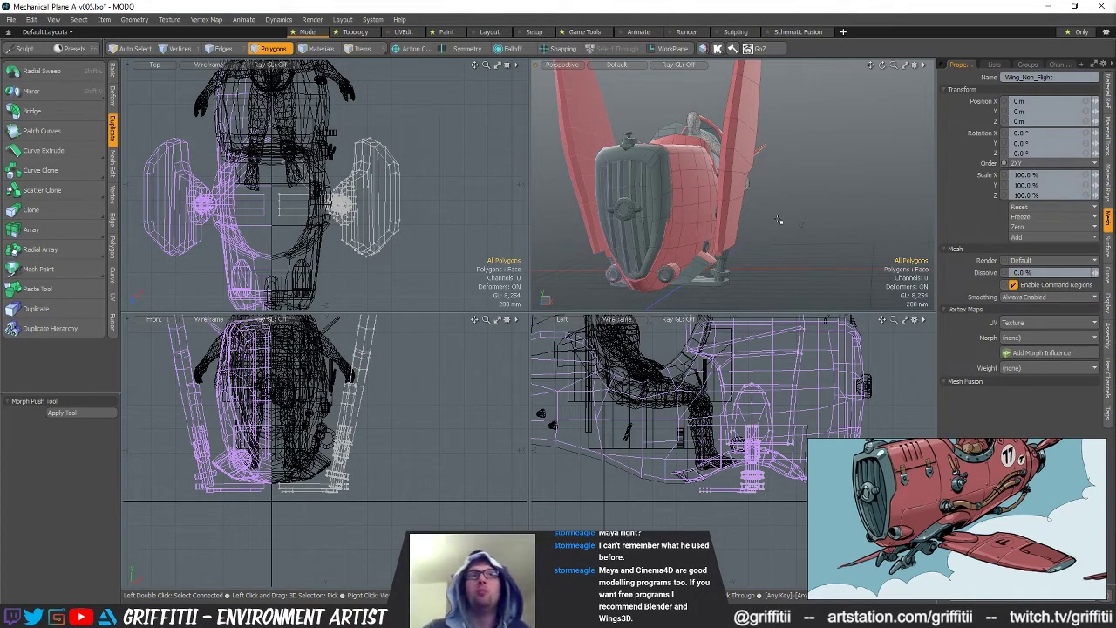
mouse_move(775, 215)
left_mouse_down("alt")
mouse_move(716, 252)
mouse_move(796, 214)
left_mouse_up("alt")
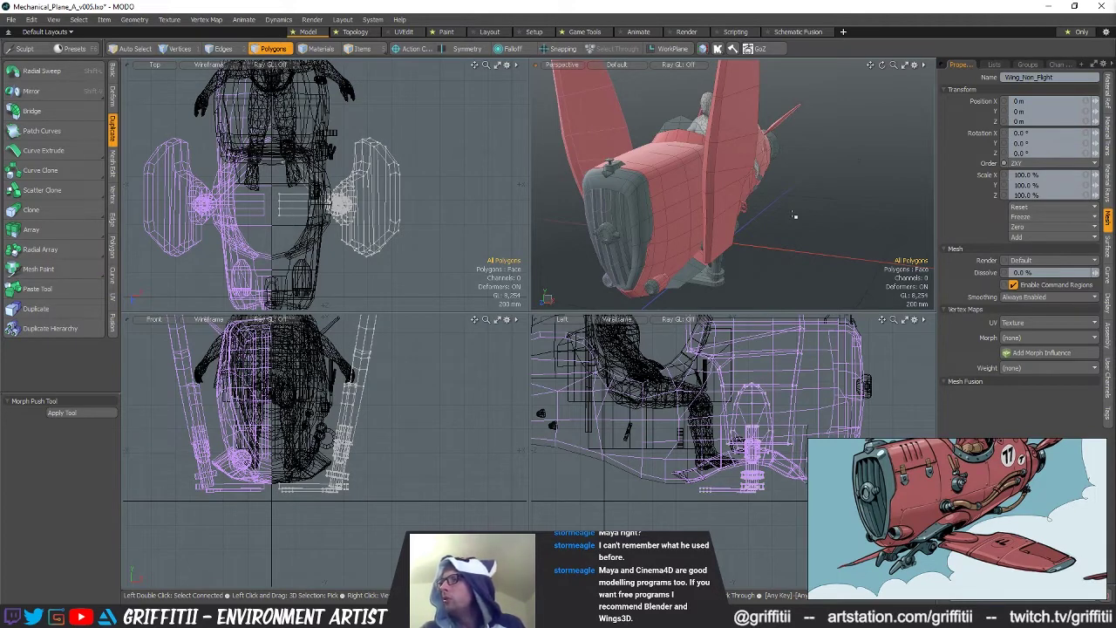
left_click_drag(764, 197, 858, 218, "alt")
left_click_drag(793, 230, 845, 240, "alt")
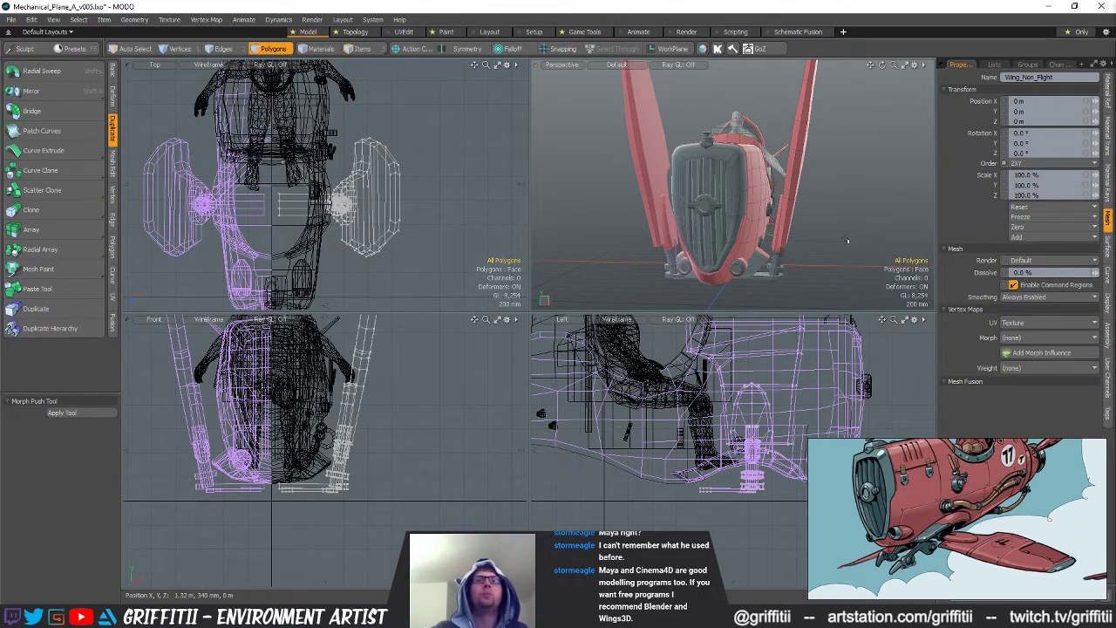
left_click_drag(838, 234, 723, 208, "alt")
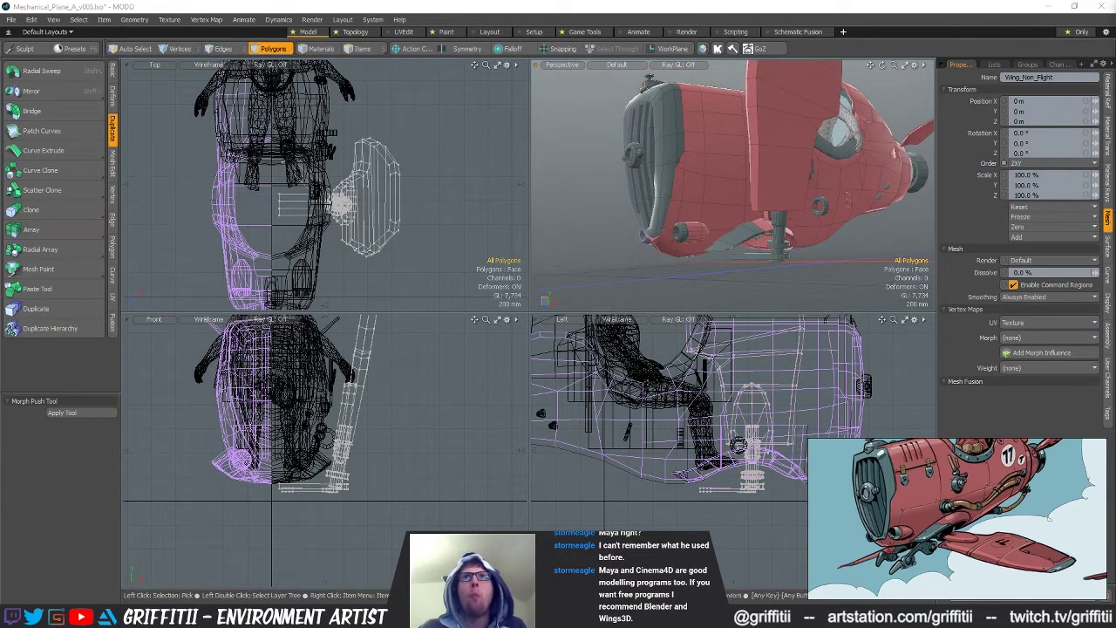
Undo the last change so the flight wings return, and pick the Wing_Flight mesh
key("ctrl+z")
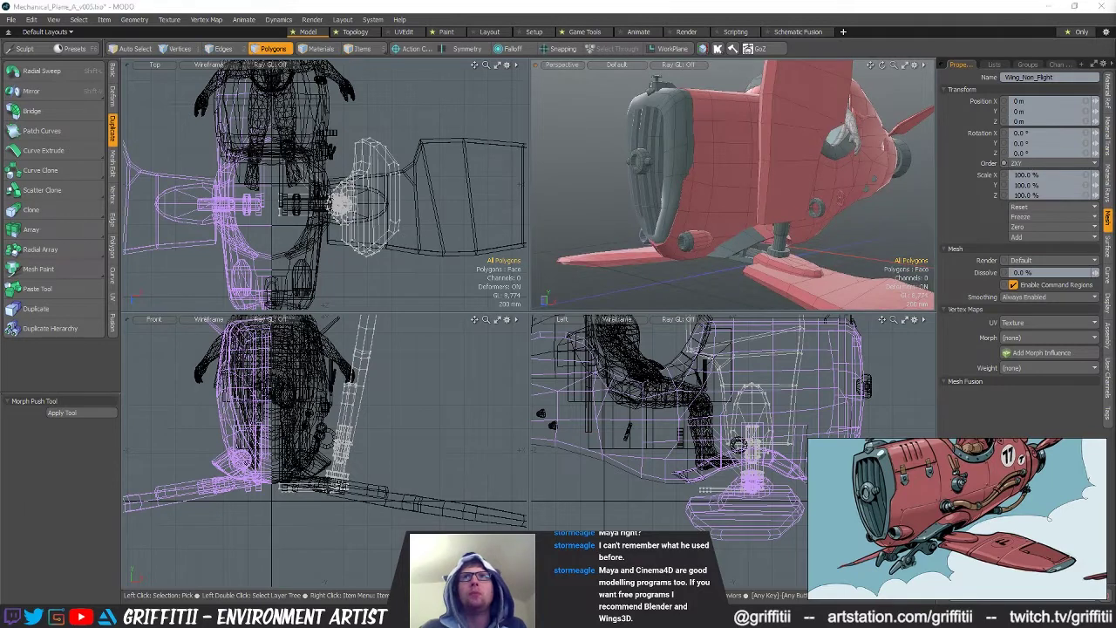
left_click_drag(697, 200, 844, 205, "alt")
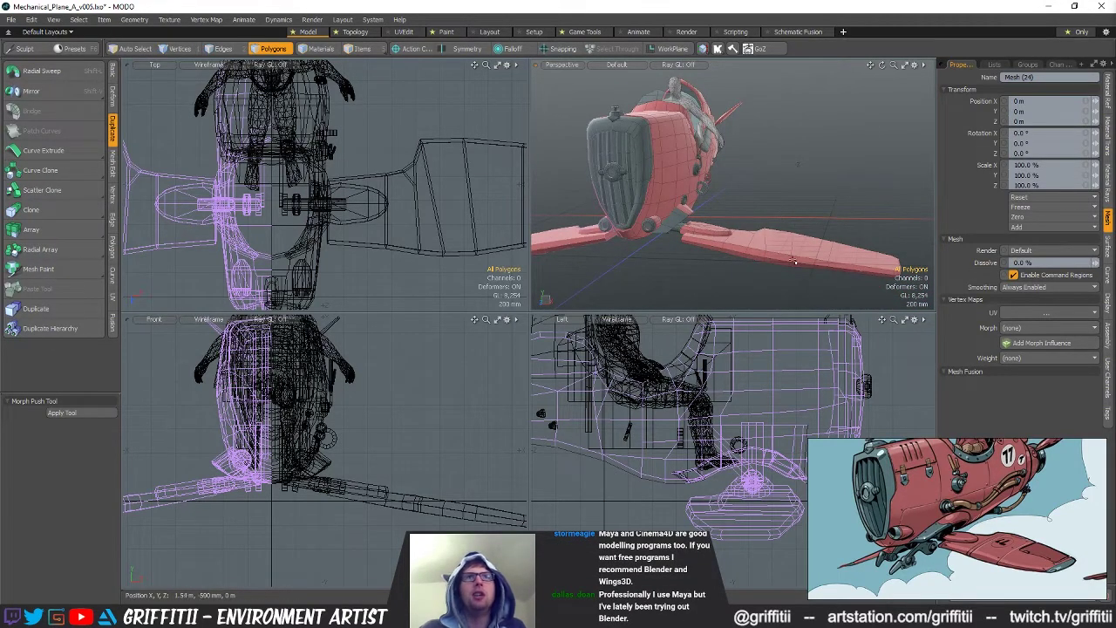
left_click(744, 245)
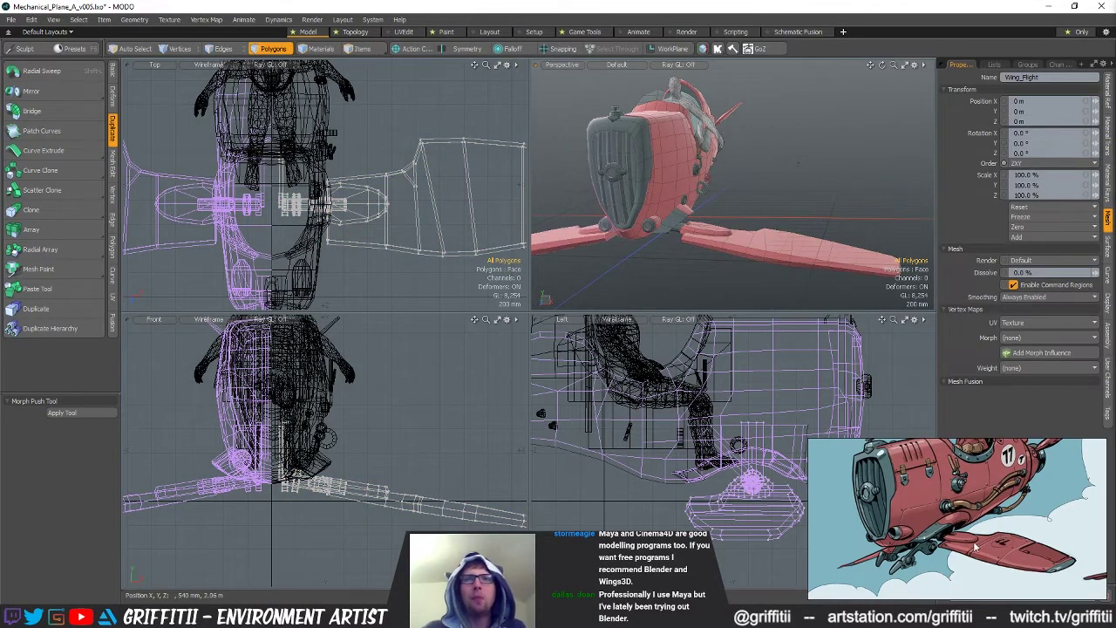
left_click_drag(744, 286, 750, 262, "ctrl+alt")
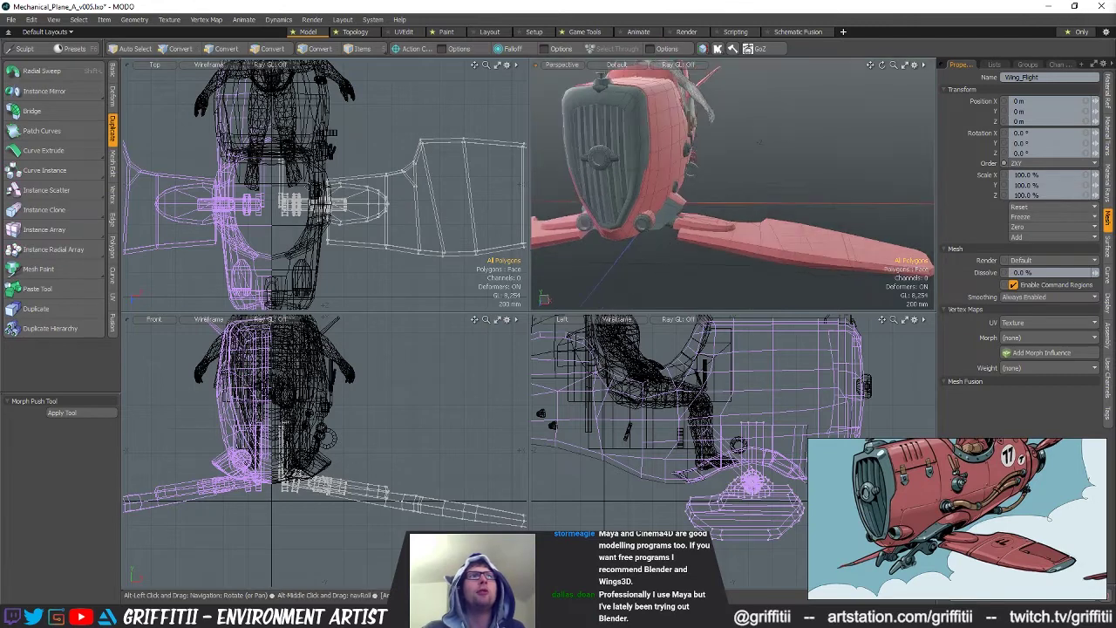
Copy all polygons of the Wing_Flight mesh and paste them into a new mesh item
left_click_drag(305, 203, 272, 202, "ctrl+alt")
mouse_move(321, 122)
right_mouse_down()
mouse_move(253, 296)
mouse_move(384, 149)
right_mouse_up()
left_click_drag(380, 148, 376, 175, "alt+shift")
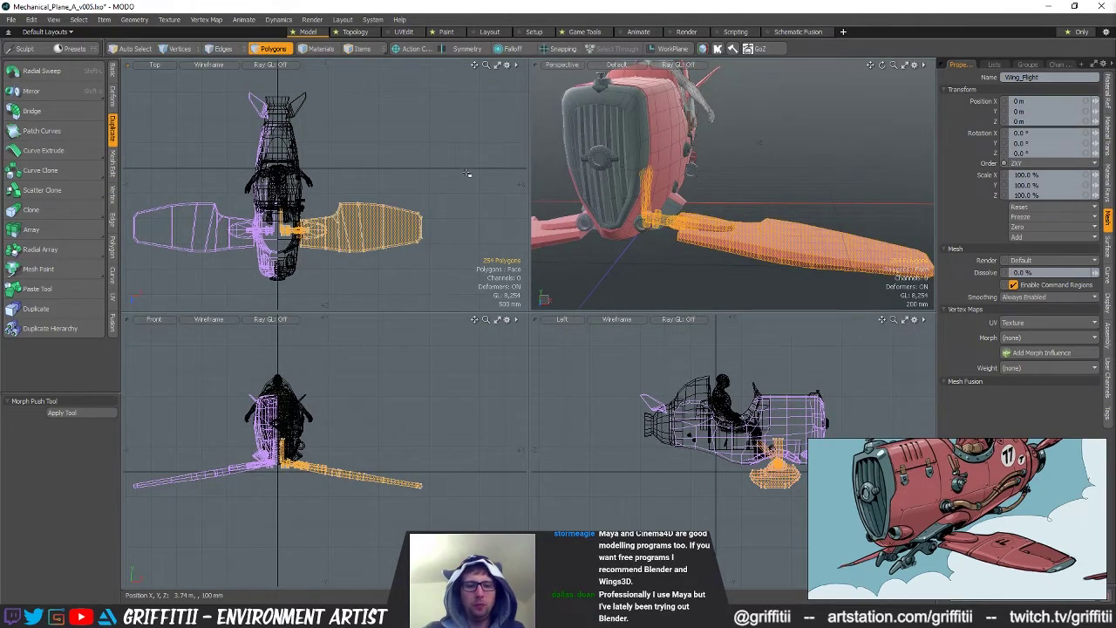
key("ctrl+c")
key("n")
key("ctrl+v")
Select the connected wing panel in the copied mesh and slice it front to back just outboard of the narrow root section
left_click_drag(335, 470, 325, 447, "alt+shift")
scroll(344, 440, "up", 5)
left_click_drag(373, 218, 349, 127, "alt+shift")
scroll(353, 153, "down", 3)
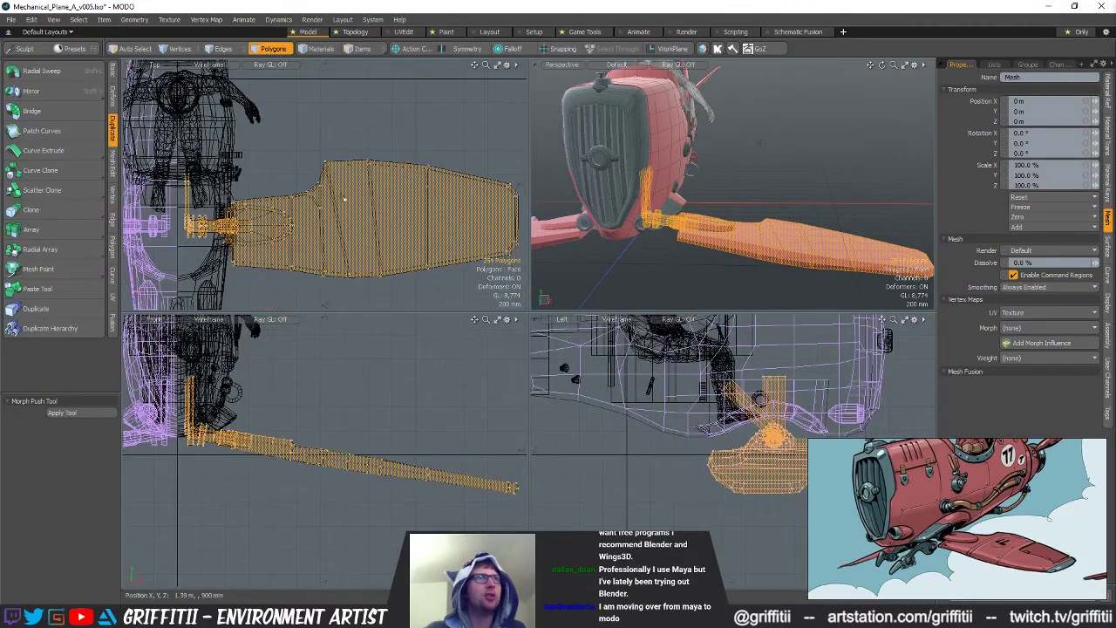
double_click(450, 225)
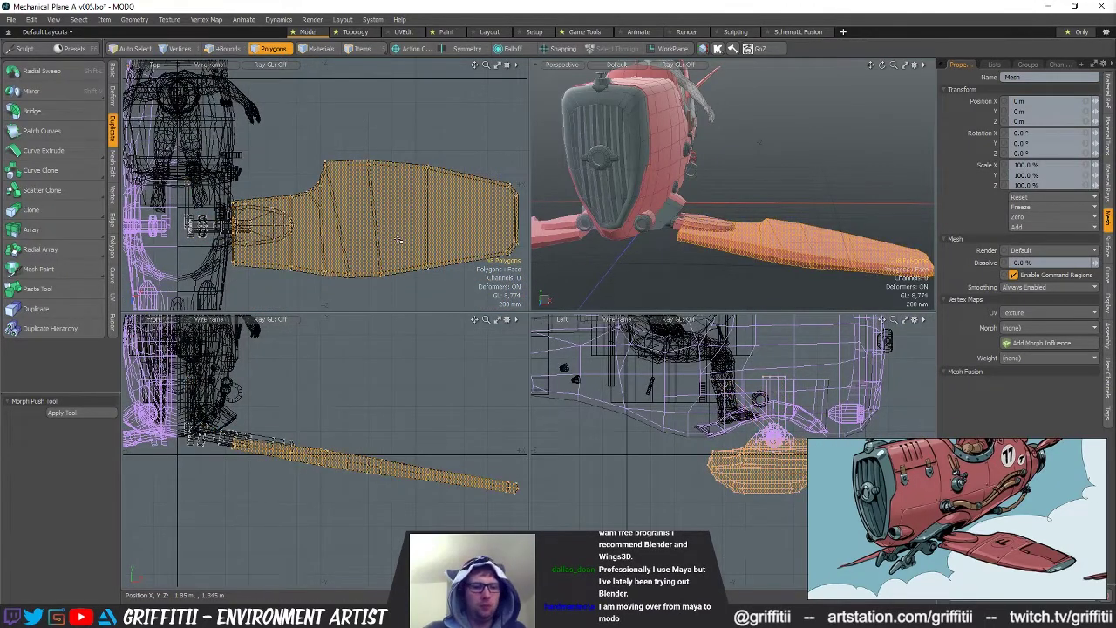
key("shift+c")
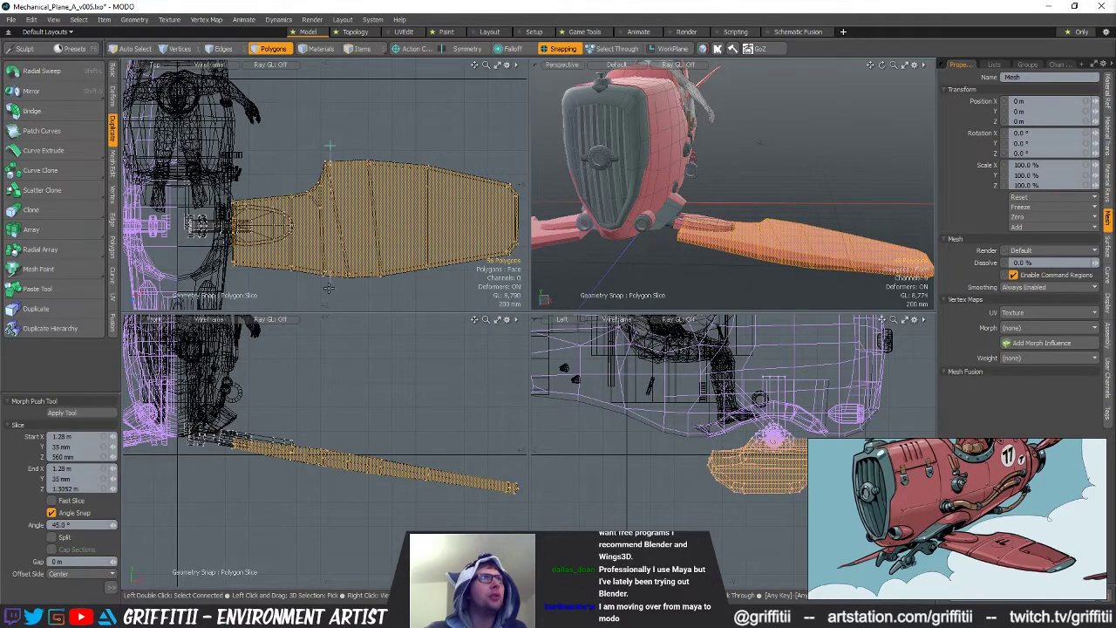
left_click_drag(330, 262, 329, 350)
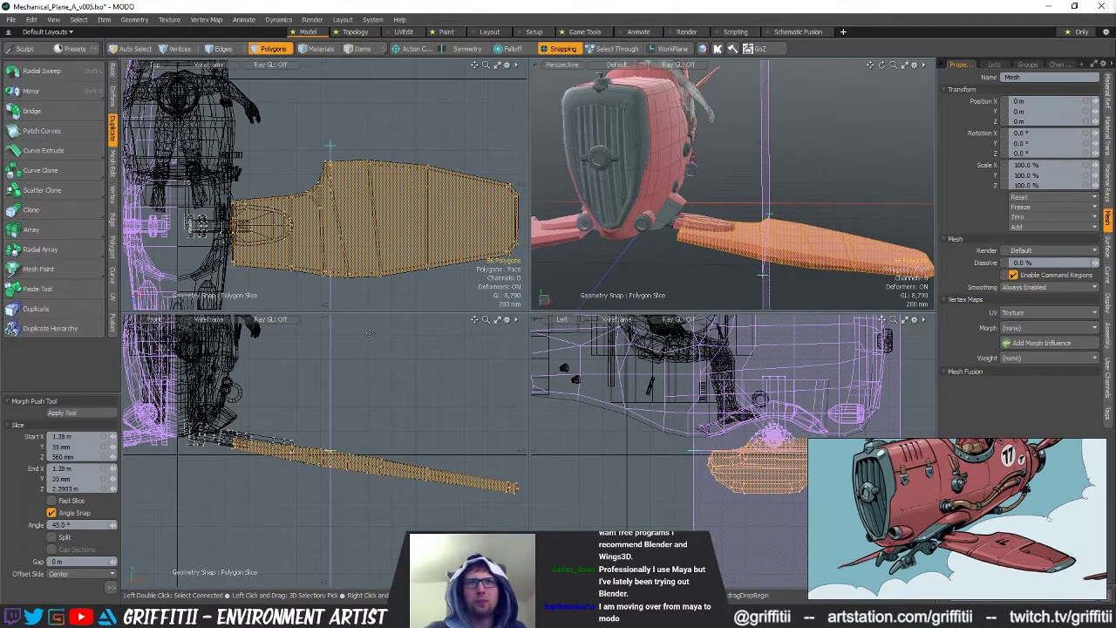
left_click_drag(332, 215, 336, 209)
key("space")
left_click(364, 127)
Cut the wing polygons outboard of the slice and paste them into a separate new mesh
left_click_drag(339, 167, 336, 141, "alt")
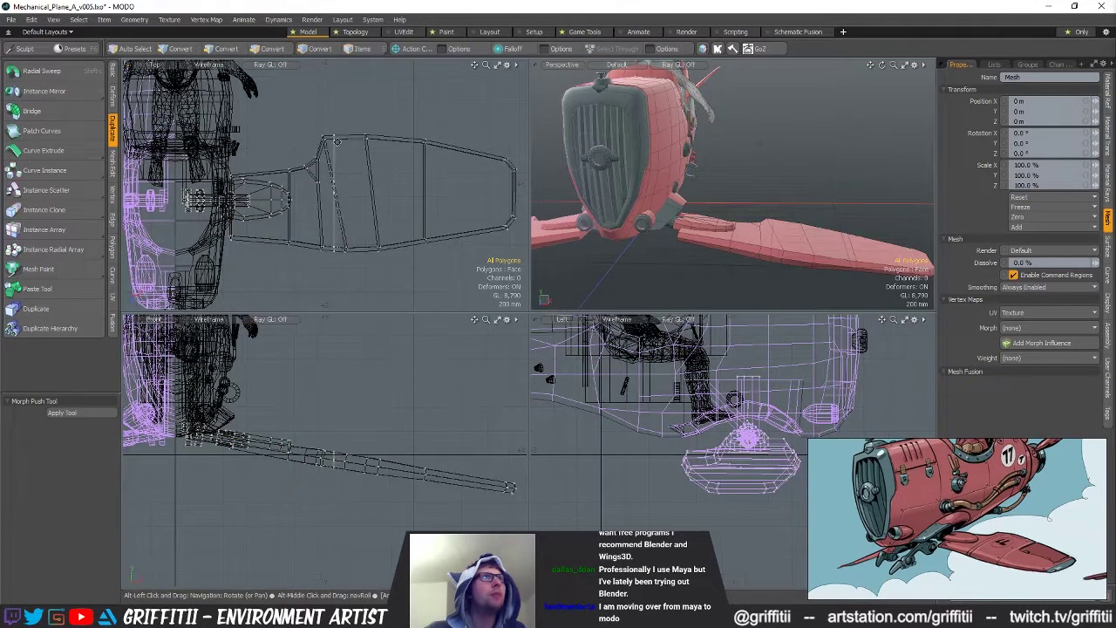
right_click_drag(325, 307, 415, 306)
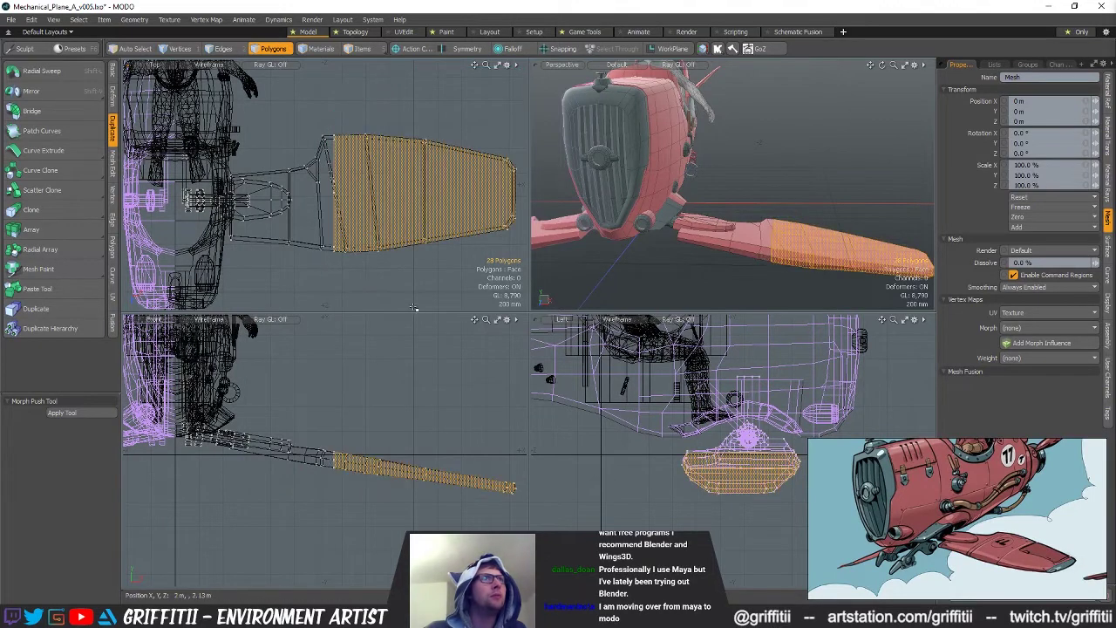
key("ctrl+x")
key("n")
key("ctrl+v")
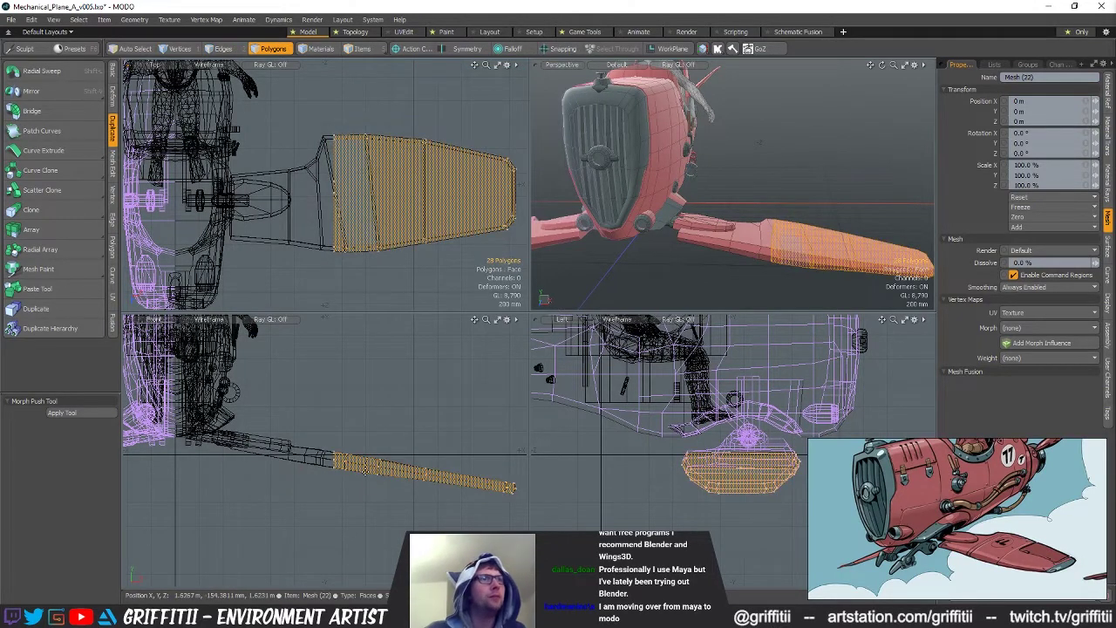
Rotate the separated outer wing section upward 66° about Z around the slice line
key("e")
left_click_drag(352, 426, 262, 403)
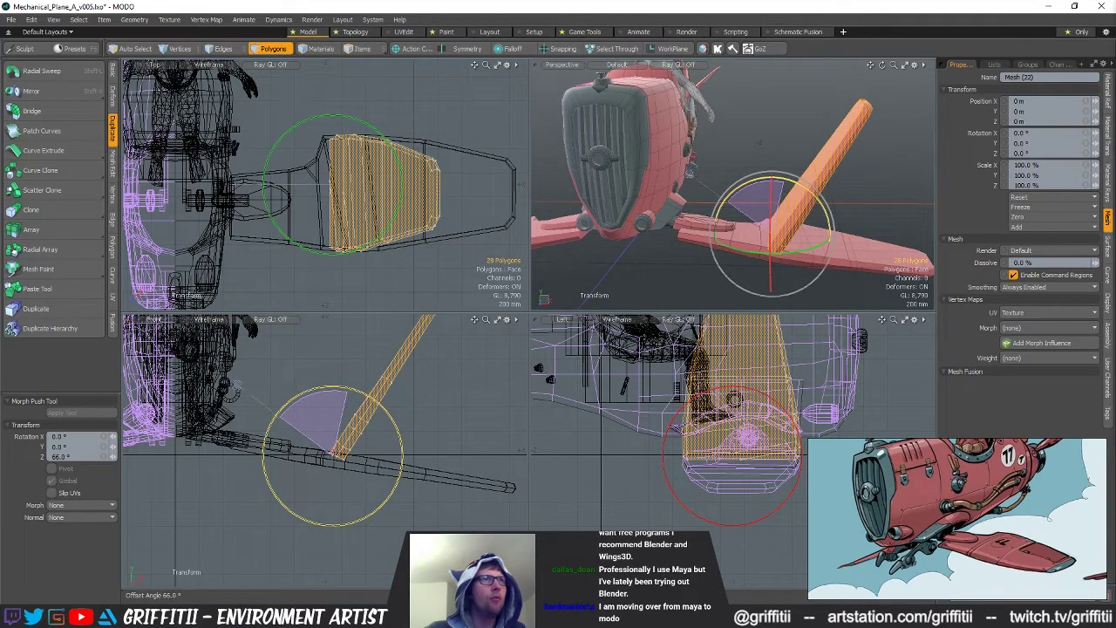
key("Escape")
key("Escape")
Cut the folded outer section from its own mesh and paste it back into the copied wing mesh
key("ctrl+z")
key("5")
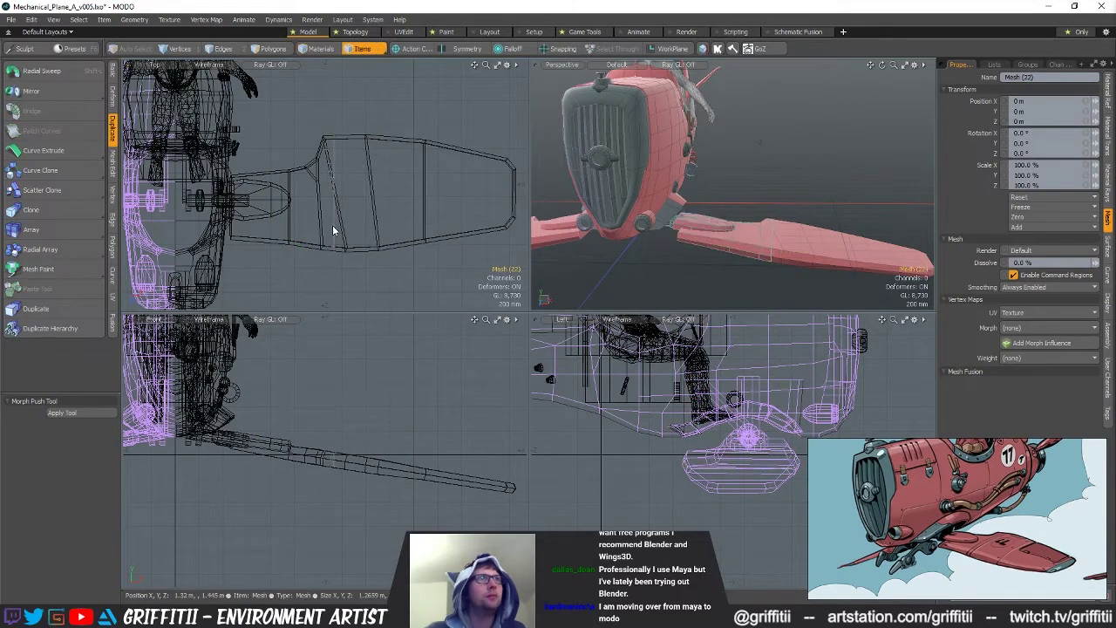
left_click(411, 203)
key("3")
key("ctrl+v")
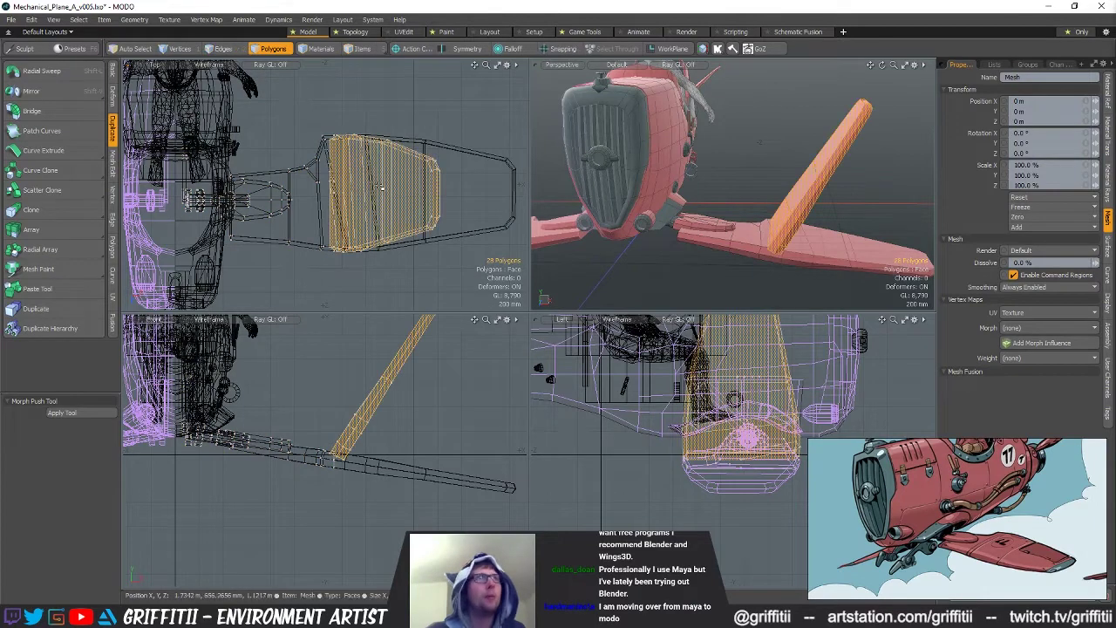
key("Escape")
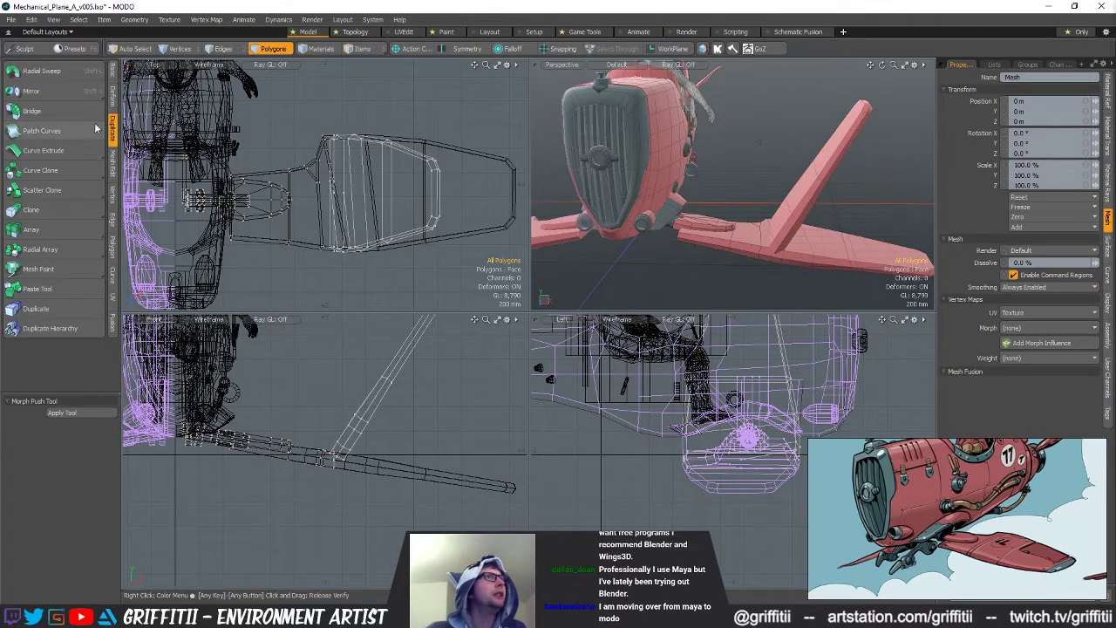
Instance-mirror the folded wing across the X axis and remove the original flat flight wings from view
left_click(54, 91, "shift")
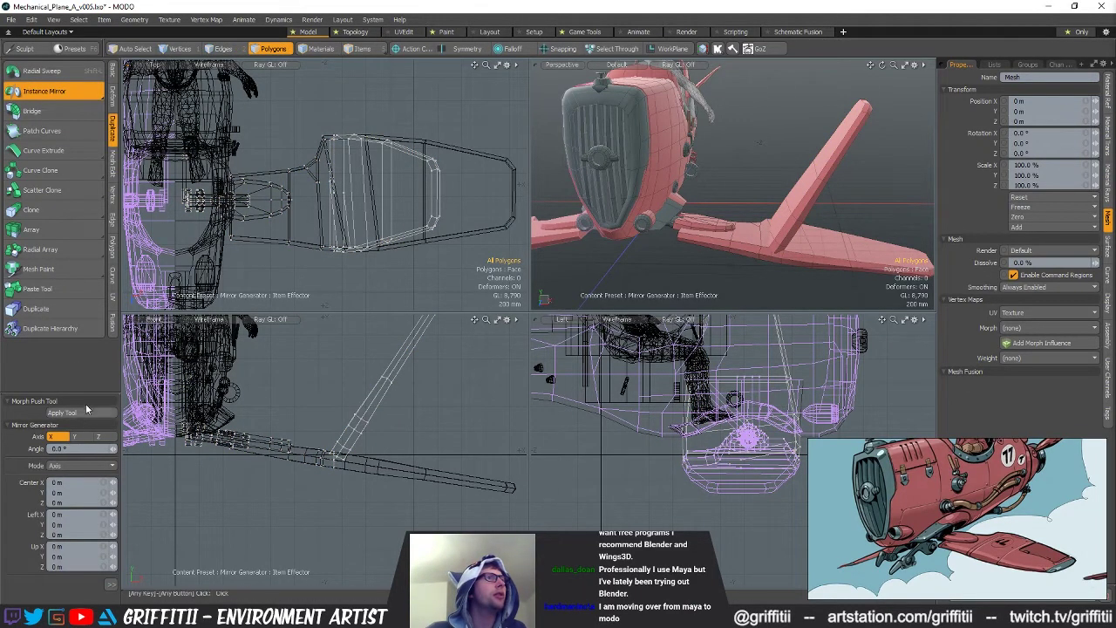
left_click(94, 413)
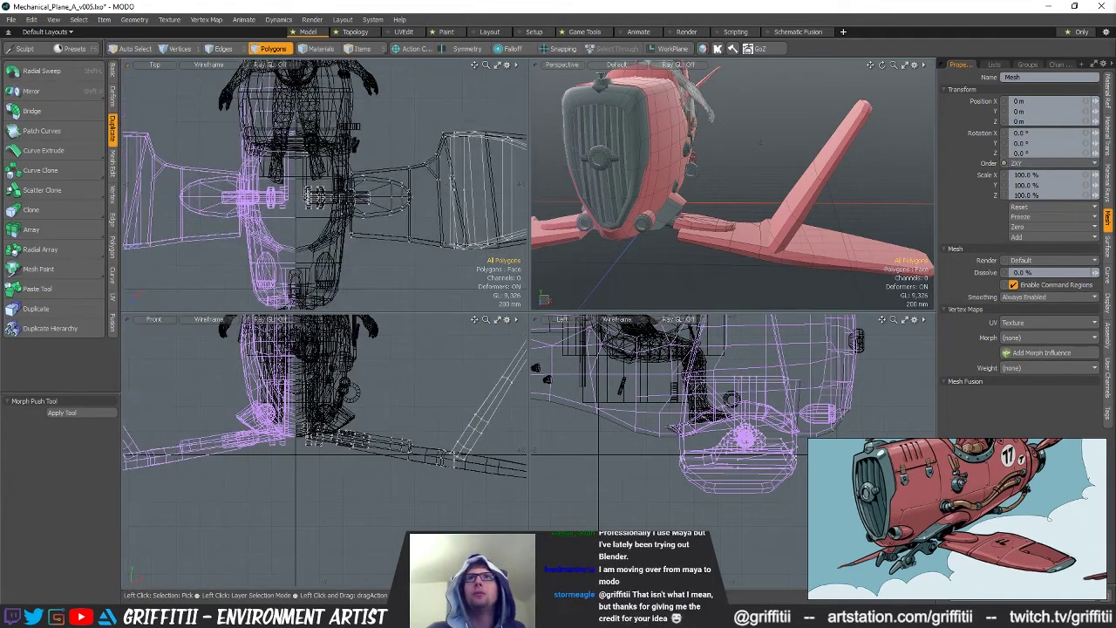
key("ctrl+z")
key("ctrl+z")
left_click_drag(747, 200, 707, 209, "ctrl+alt")
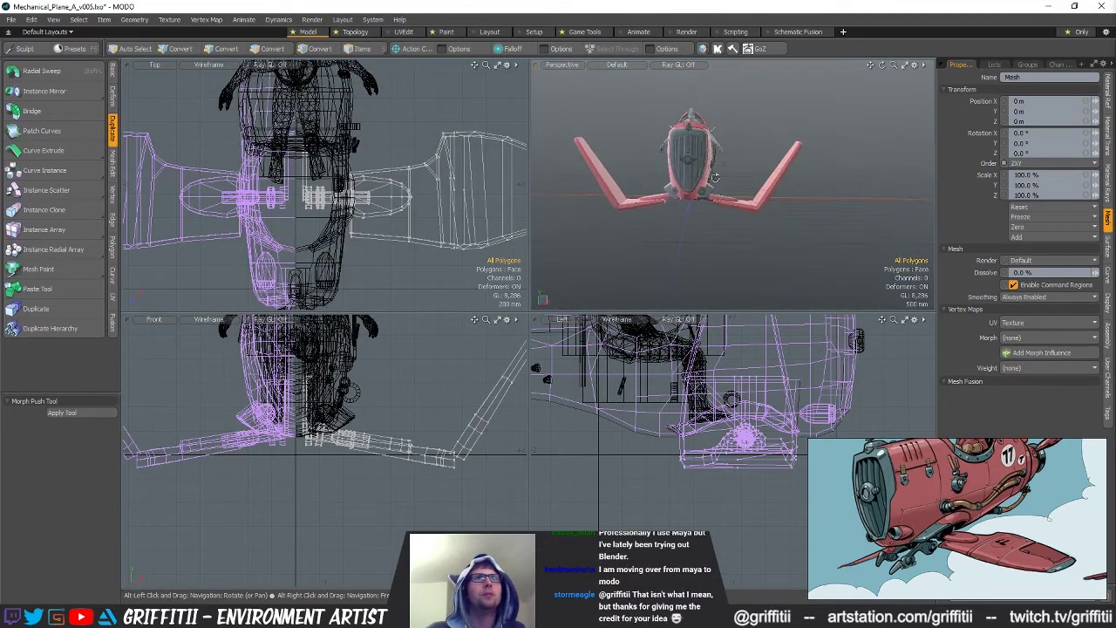
Select the wing polygons outboard of the root bracket and rotate them slightly downward around the root hinge in the front view
scroll(323, 435, "up", 2)
key("space")
key("space")
key("space")
key("3")
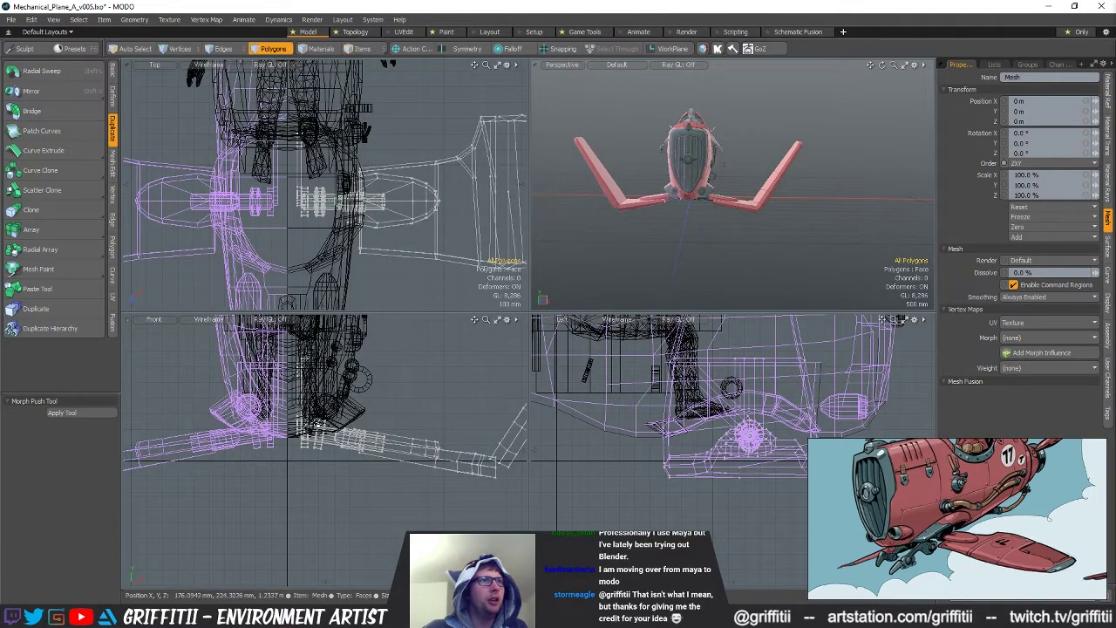
left_click_drag(321, 428, 293, 428, "alt+shift")
mouse_move(299, 425)
right_mouse_down()
mouse_move(402, 534)
mouse_move(476, 364)
right_mouse_up()
left_click_drag(476, 363, 413, 449, "alt+shift")
scroll(413, 449, "down", 2)
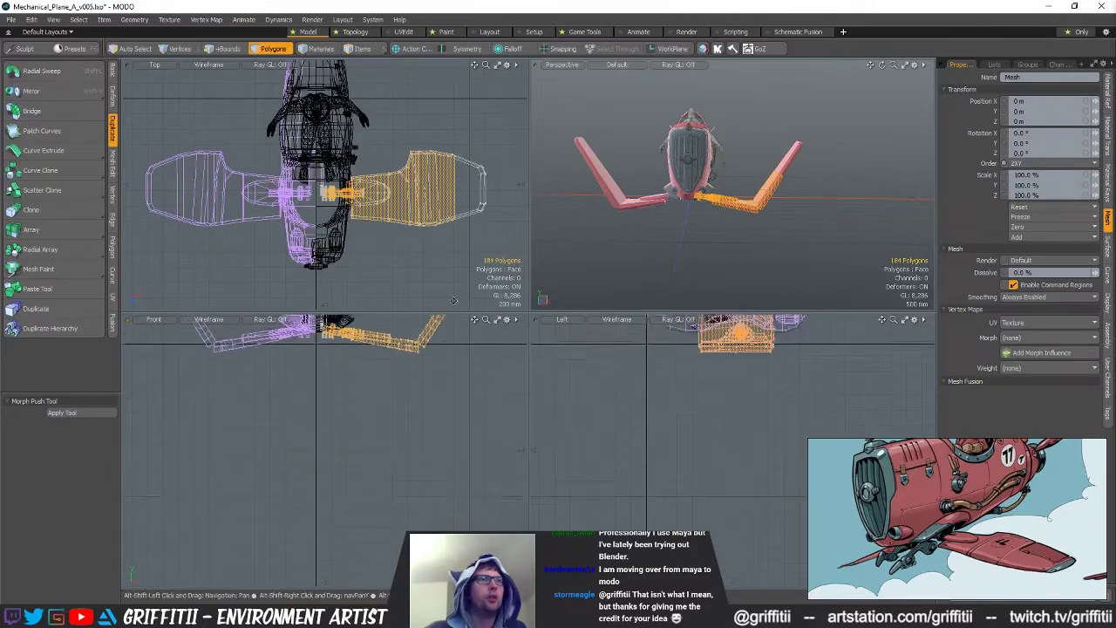
right_click_drag(531, 526, 494, 384, "shift")
scroll(330, 514, "up", 3)
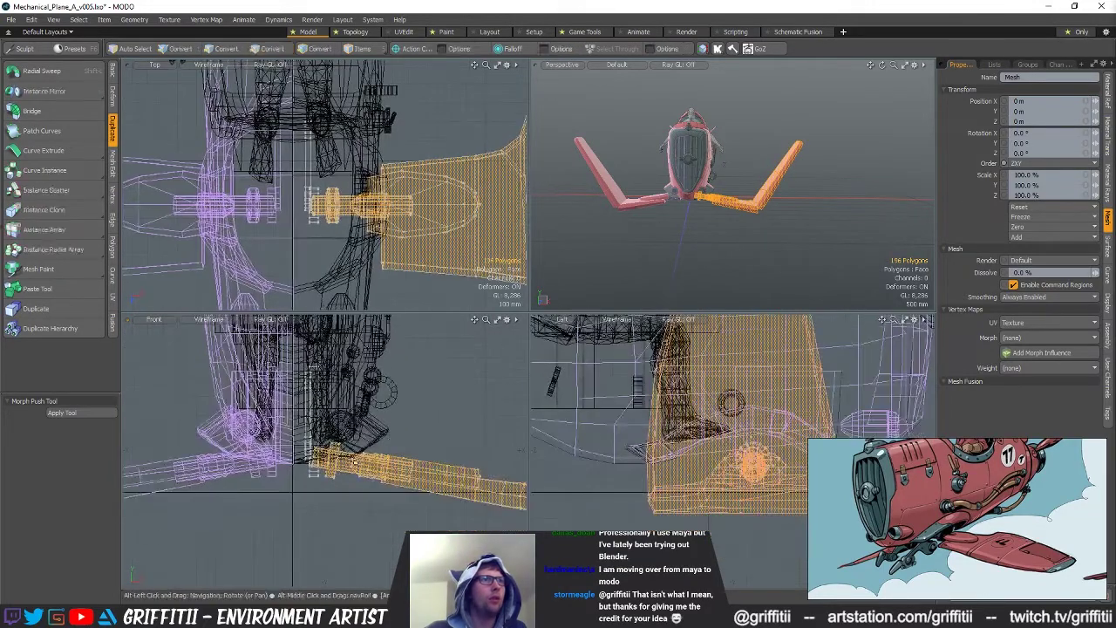
key("e")
left_click(327, 458)
mouse_move(349, 392)
left_mouse_down()
mouse_move(364, 398)
mouse_move(356, 394)
left_mouse_up()
key("w")
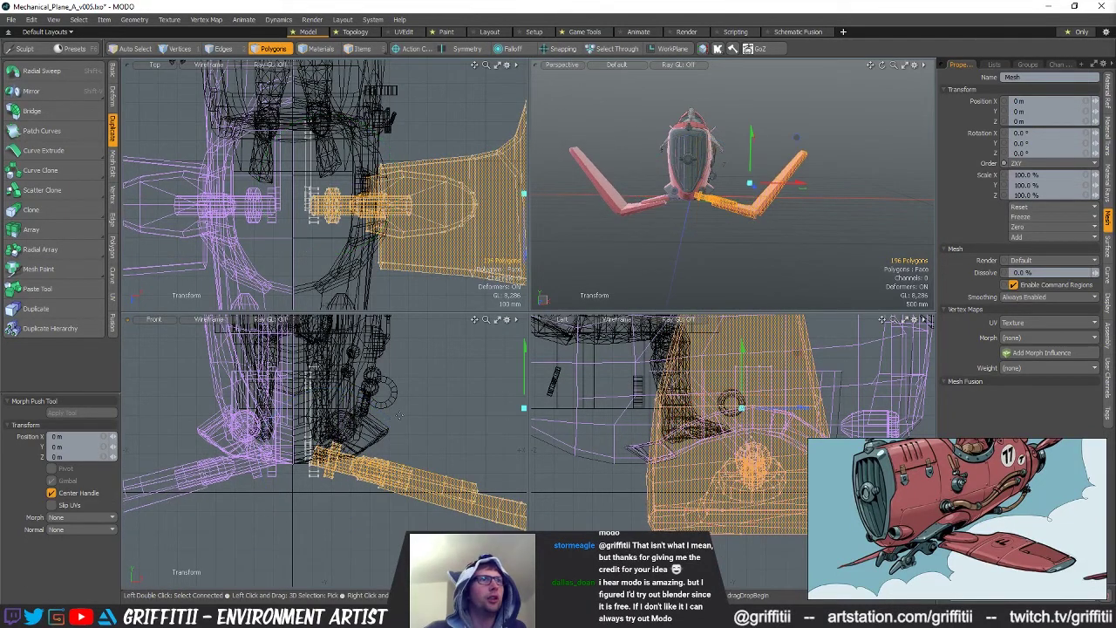
key("space")
key("space")
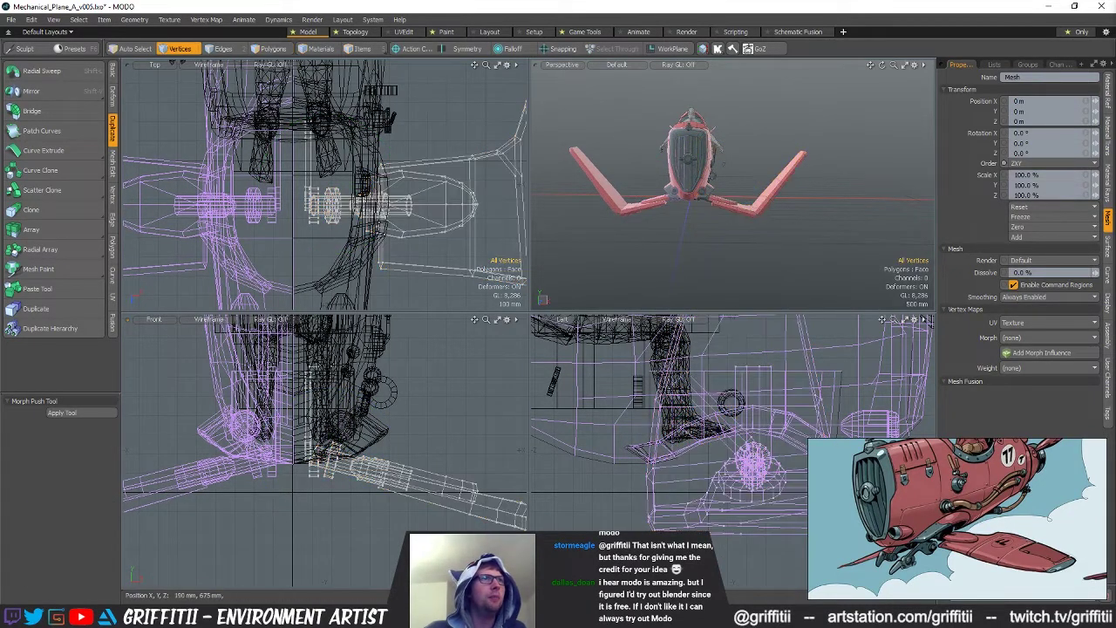
Raise the whole folded wing mesh about 130 mm along Y
scroll(403, 394, "down", 4)
scroll(406, 397, "up", 2)
key("w")
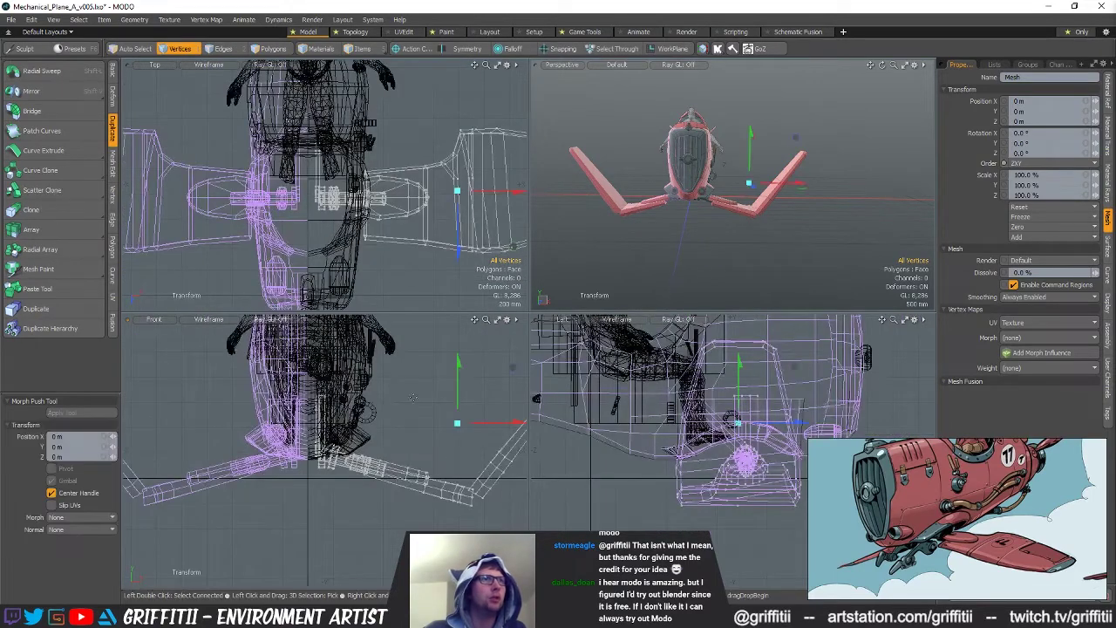
left_click_drag(460, 400, 459, 382)
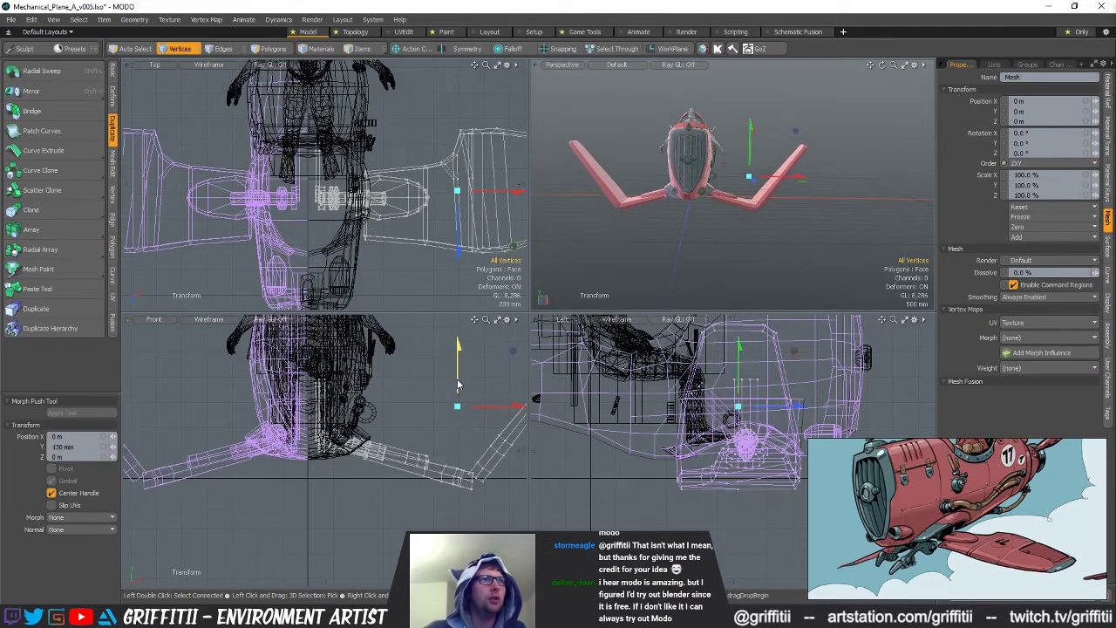
key("q")
Rotate the whole folded wing further downward around its root joint in the front view
key("e")
left_click(322, 436)
left_click_drag(346, 374, 367, 382)
key("w")
left_click_drag(382, 391, 296, 409, "ctrl+alt")
Select the connected wing panel and rotate it slightly back upward around its hinge in the front view
key("space")
key("space")
key("space")
double_click(427, 436)
key("e")
left_click(379, 479)
left_click_drag(385, 410, 368, 410)
key("space")
key("Escape")
Rotate the folded wing about the vertical axis near its root to sweep it back toward the tail
left_click_drag(802, 144, 772, 203, "alt")
key("e")
left_click(697, 185)
left_click_drag(299, 128, 266, 131)
left_click_drag(644, 203, 785, 202, "alt")
scroll(692, 252, "down", 5)
key("q")
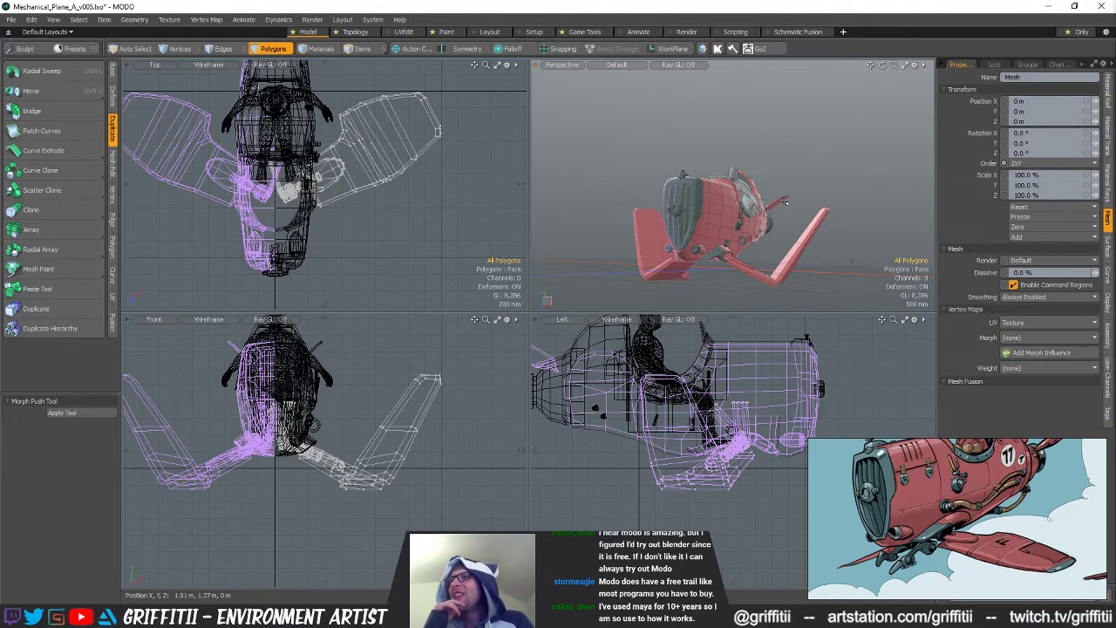
Select the open edge loops at the wing's fold and cap both holes with polygons
left_click_drag(785, 201, 785, 266, "alt")
mouse_move(785, 266)
left_mouse_down("alt+shift")
mouse_move(784, 230)
mouse_move(760, 229)
mouse_move(785, 225)
mouse_move(788, 259)
left_mouse_up("alt+shift")
key("space")
key("space")
left_click(762, 223)
double_click(761, 224)
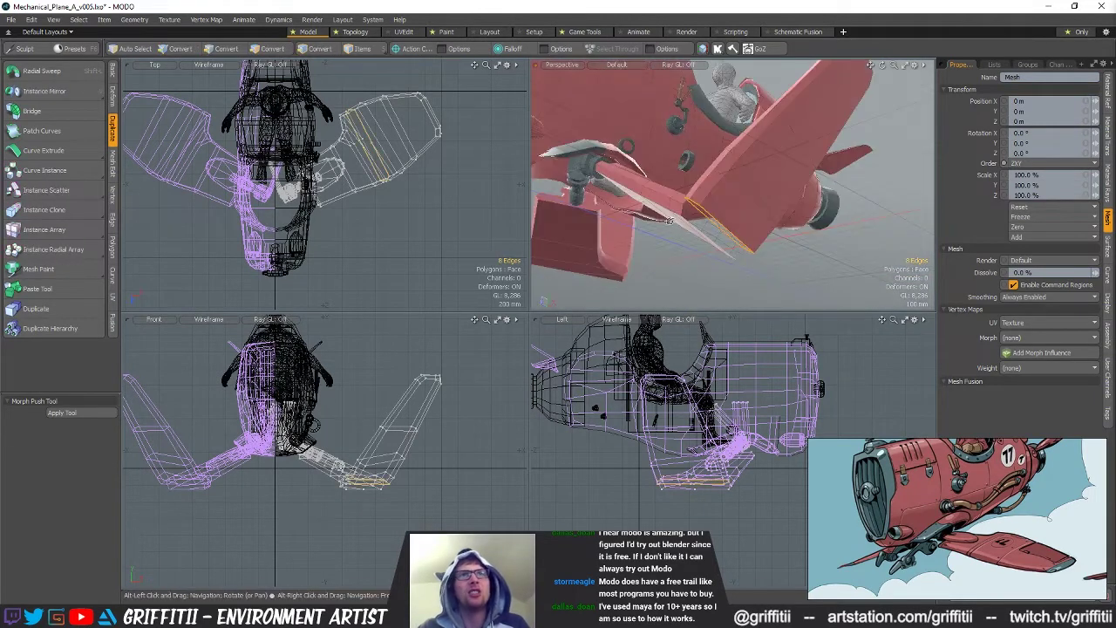
key("o")
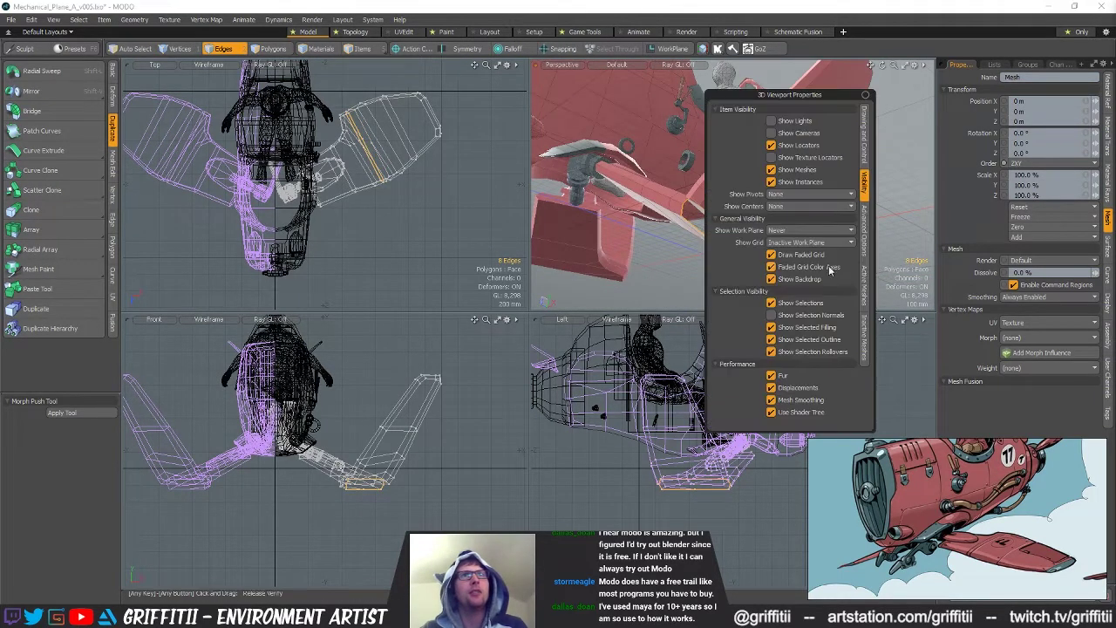
left_click_drag(696, 229, 782, 304, "alt")
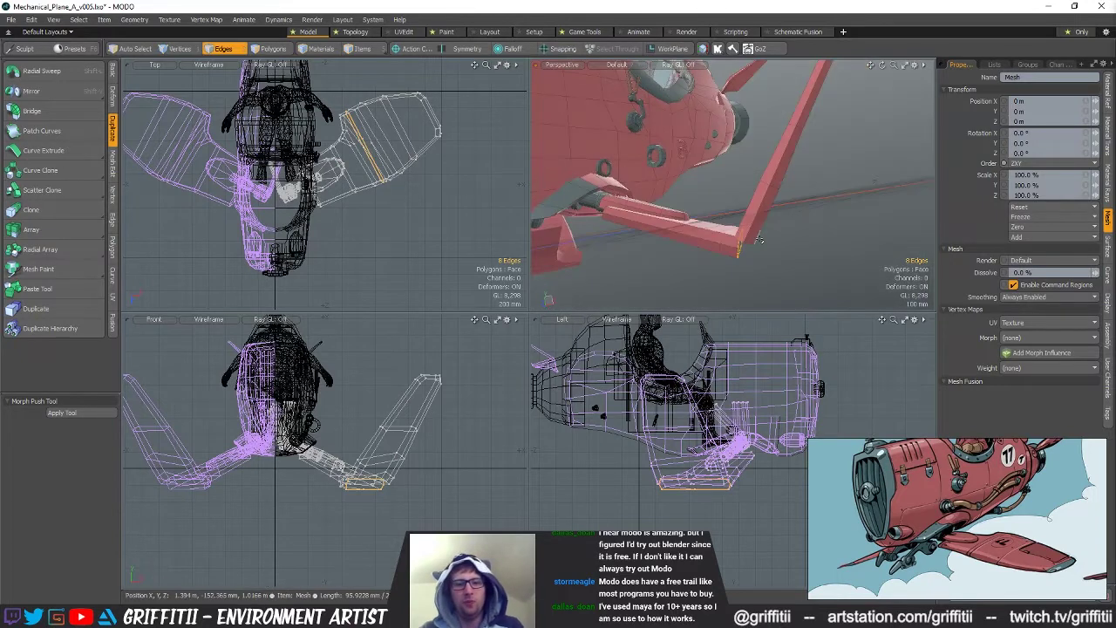
left_click(804, 230)
left_click_drag(804, 230, 876, 218, "alt")
scroll(863, 225, "down", 3)
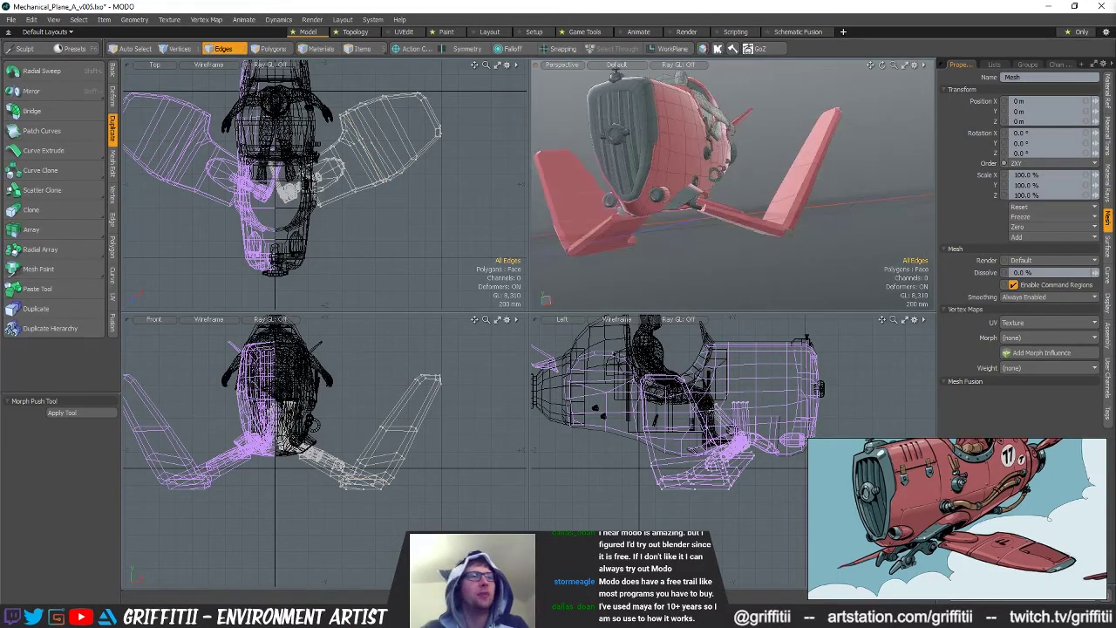
Switch to the Chrome browser and run a Google image search for "hurricane aircraft carrier" in a new tab
mouse_move(322, 611)
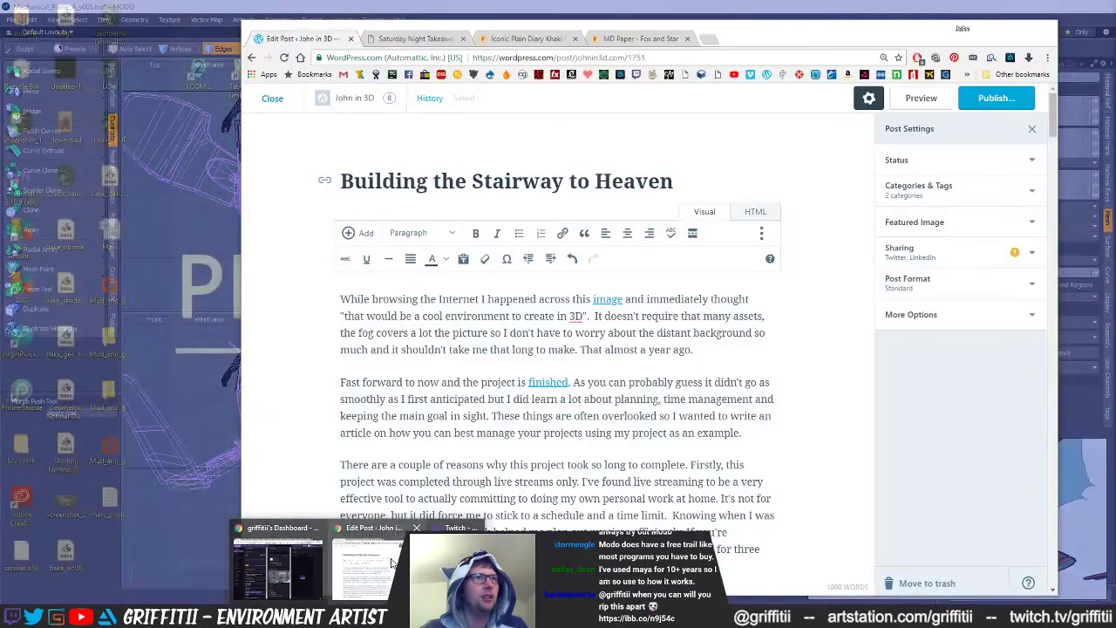
left_click(362, 564)
left_click(709, 40)
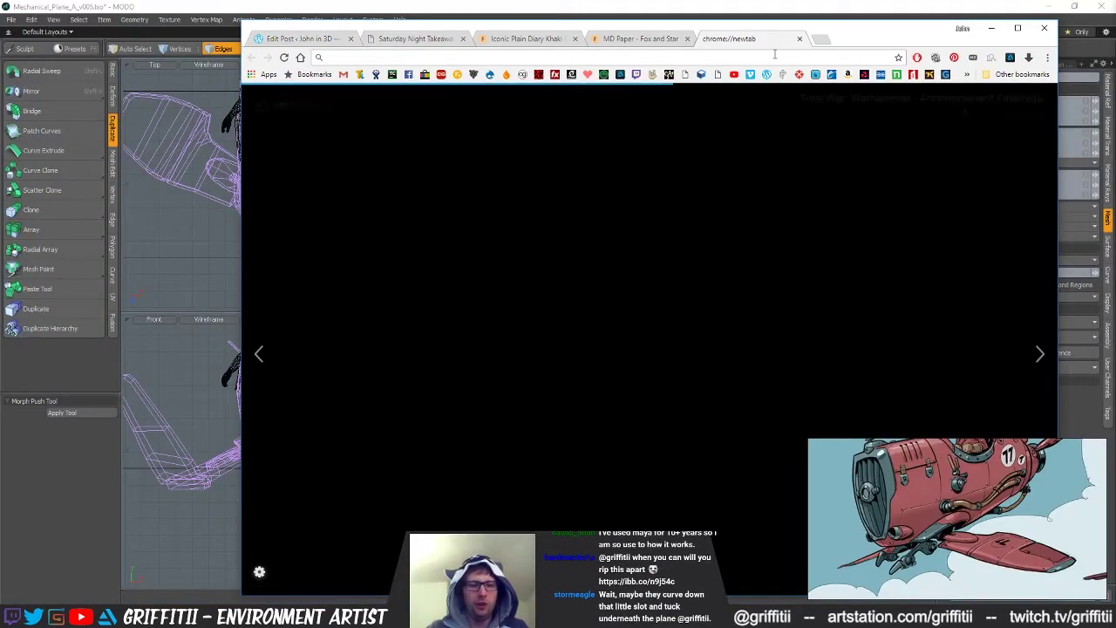
type("hu")
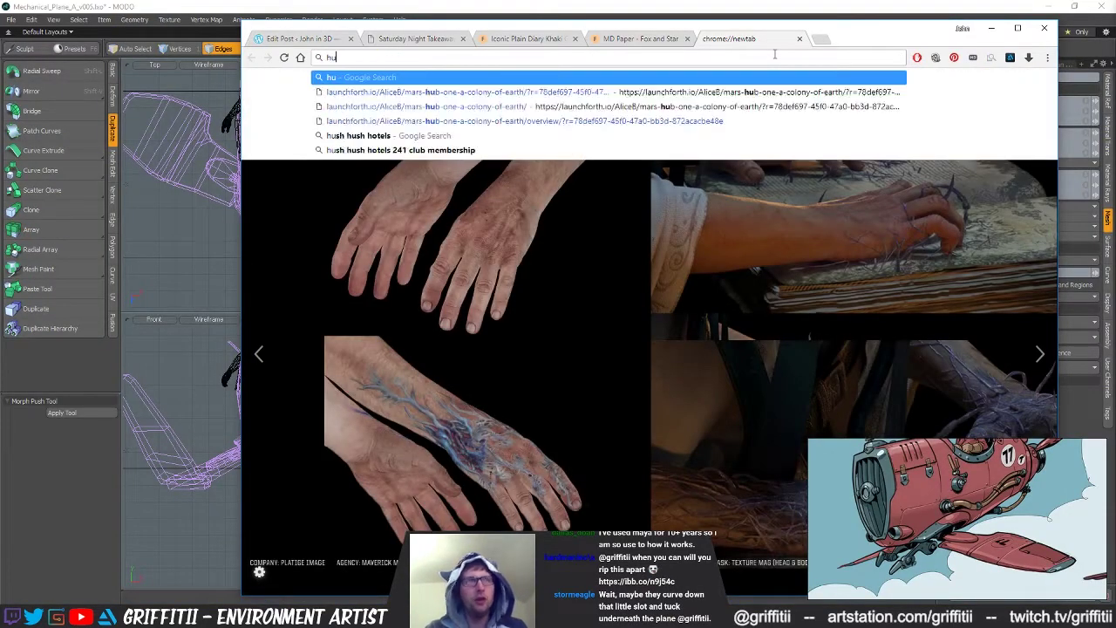
type("rricane airc")
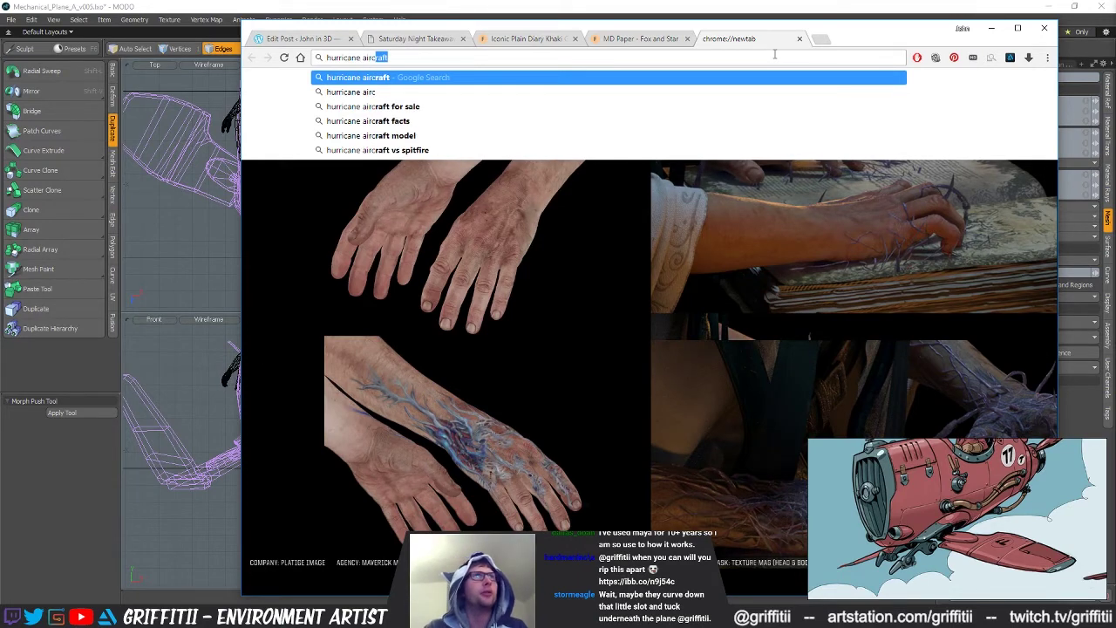
type("raft ca")
key("Down")
key("Return")
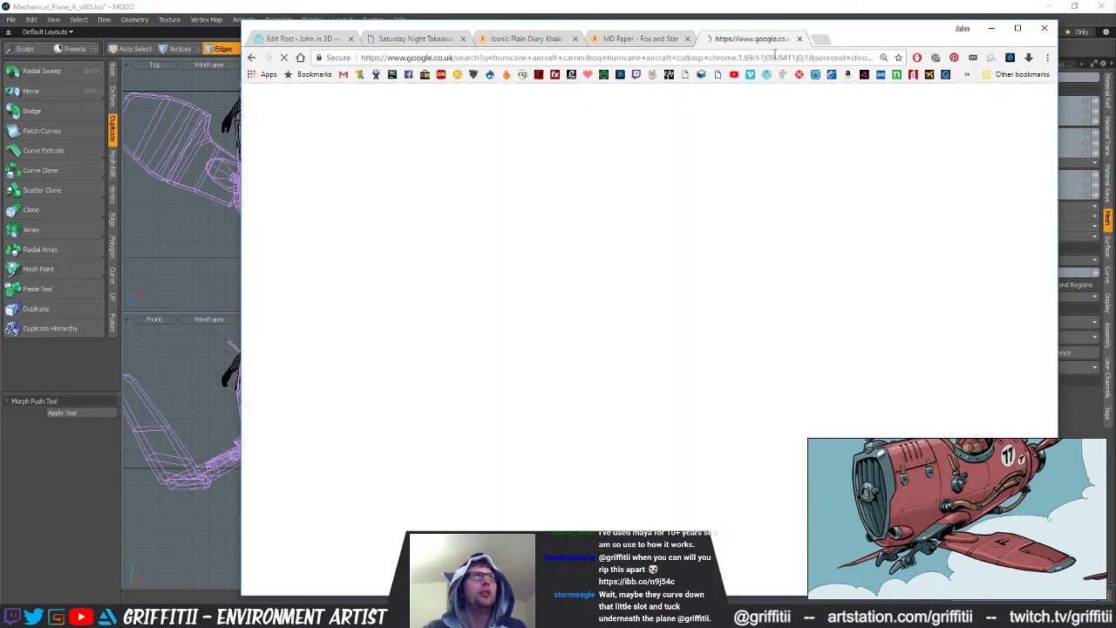
left_click(393, 143)
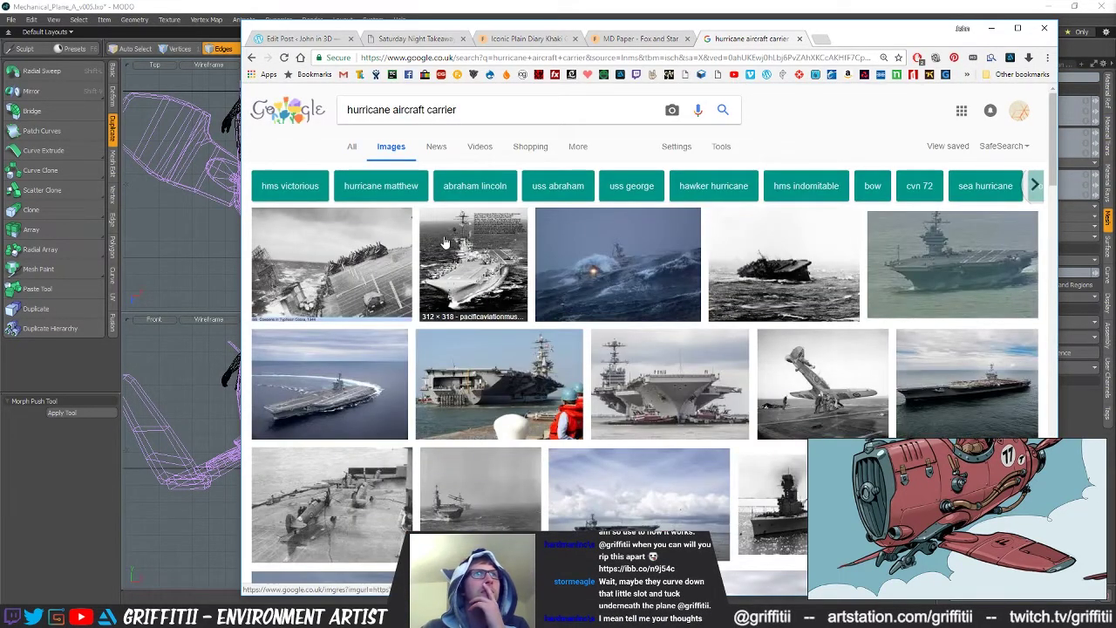
Look through the aircraft carrier image results for reference of planes with folded wings
mouse_move(366, 284)
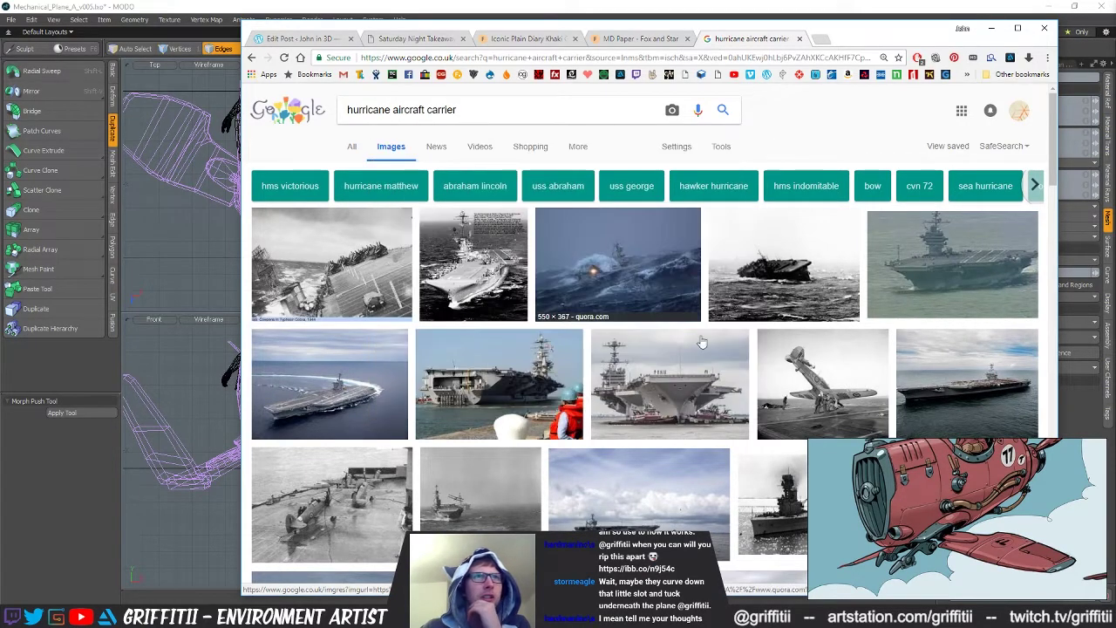
scroll(662, 331, "down", 2)
scroll(741, 377, "down", 2)
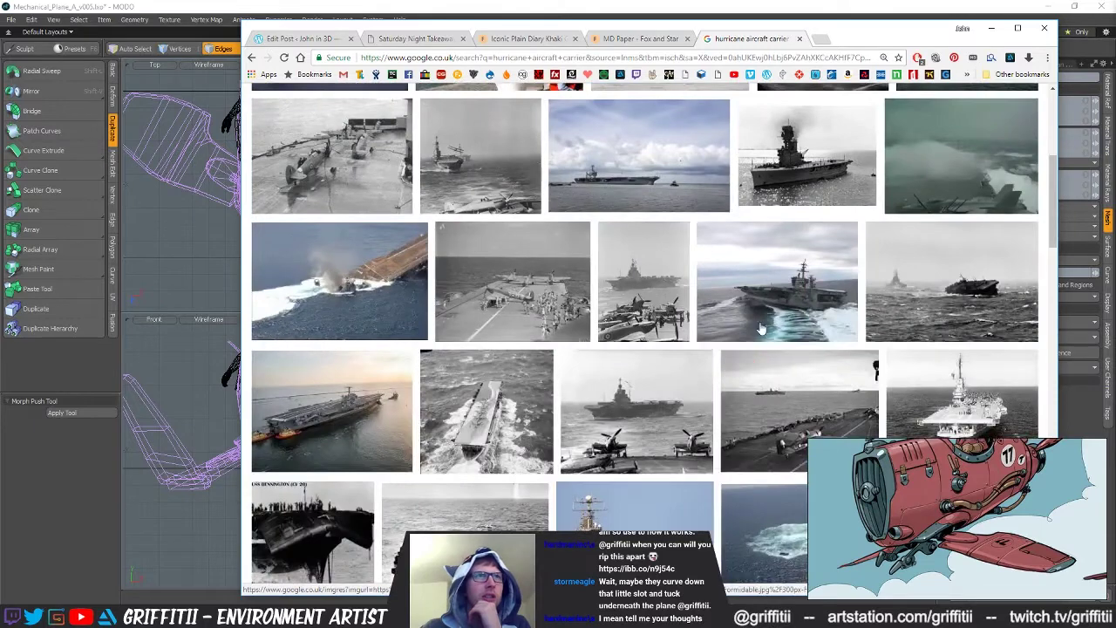
scroll(710, 315, "down", 1)
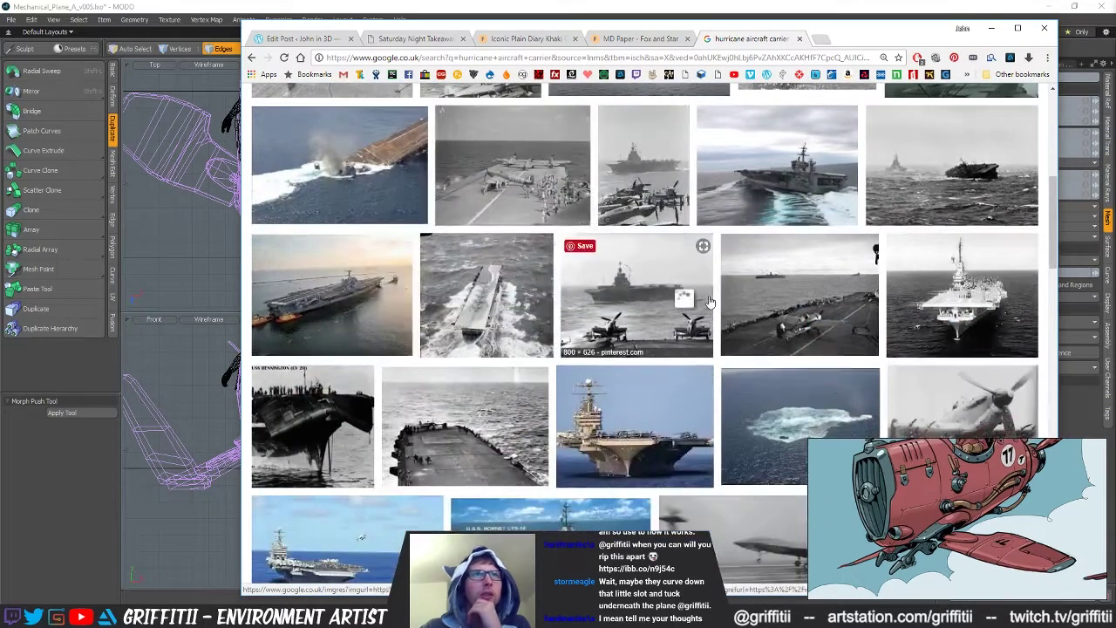
mouse_move(709, 301)
scroll(709, 301, "down", 1)
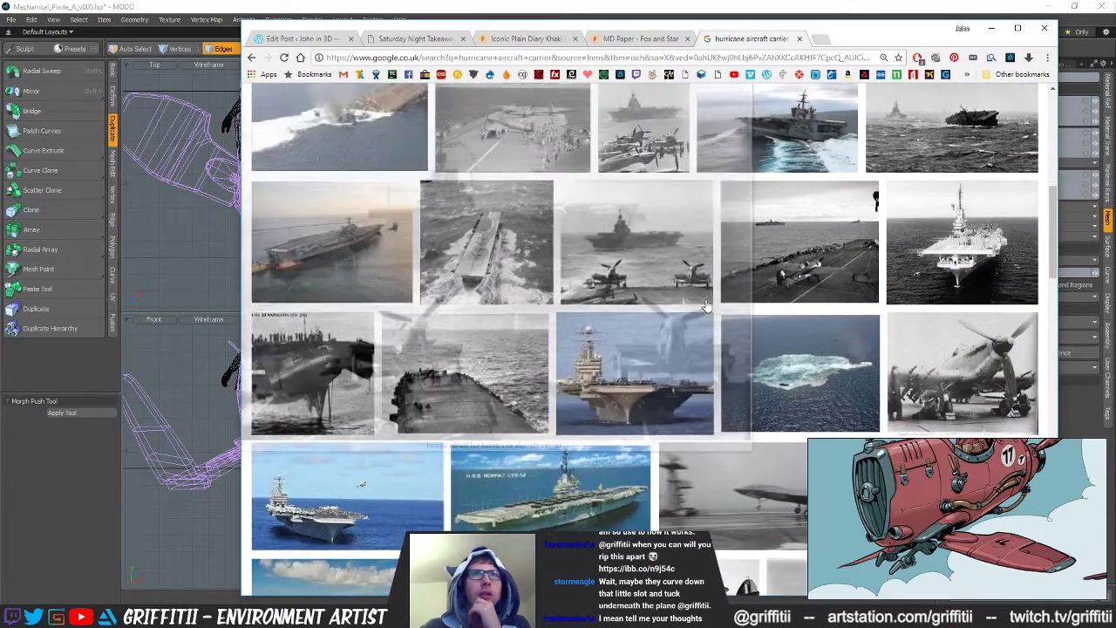
scroll(876, 306, "down", 3)
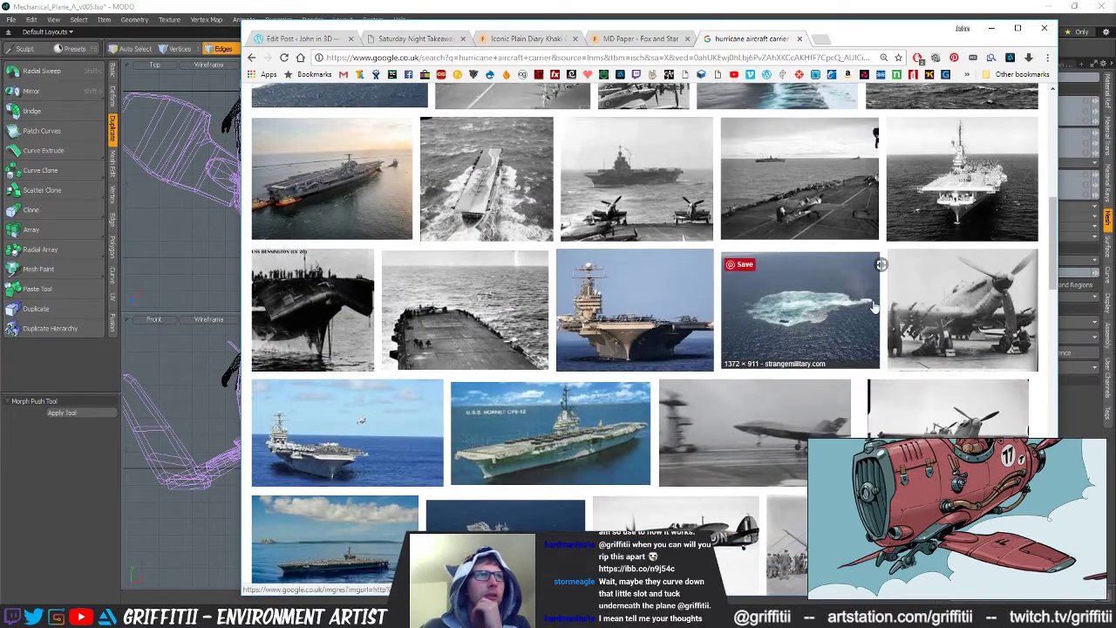
scroll(571, 305, "up", 10)
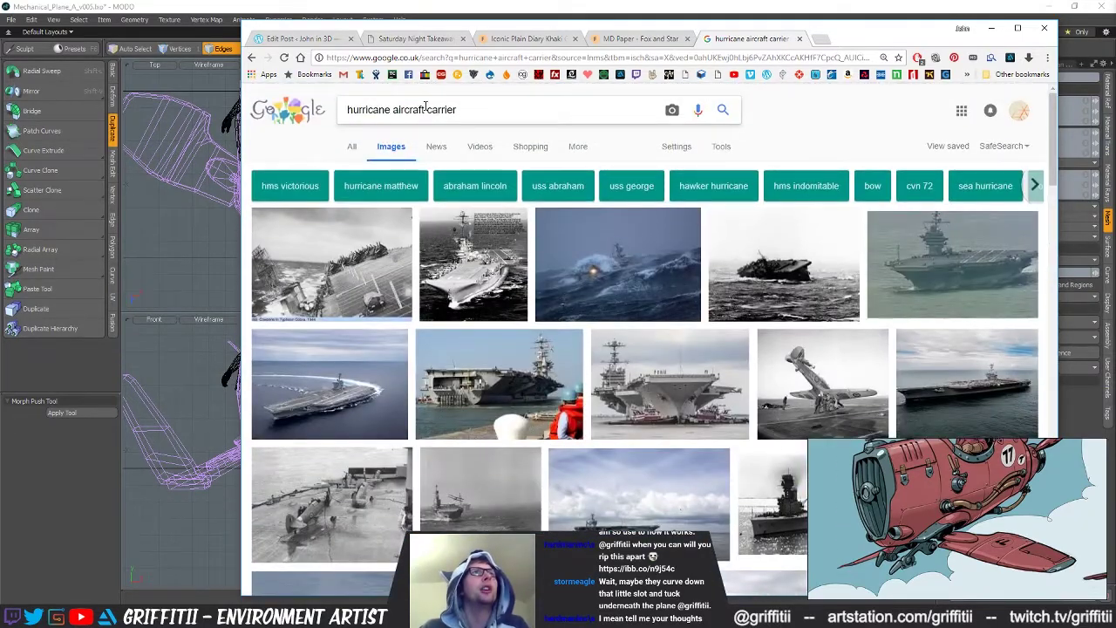
Change the image search to "hurricane aircraft wings folded"
double_click(427, 109)
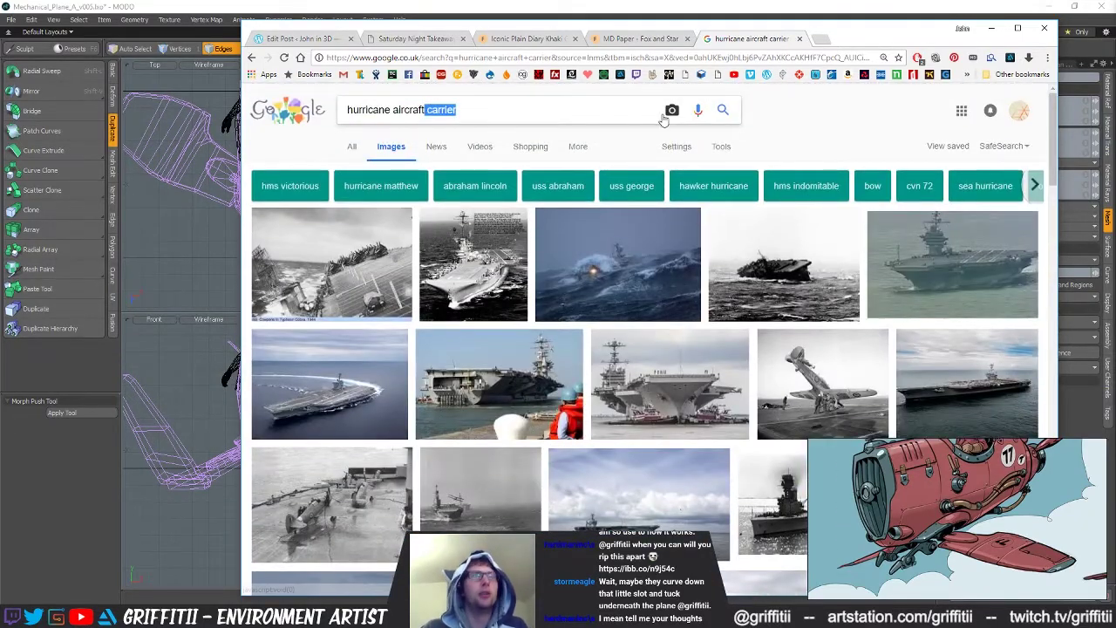
key("BackSpace")
type("wings")
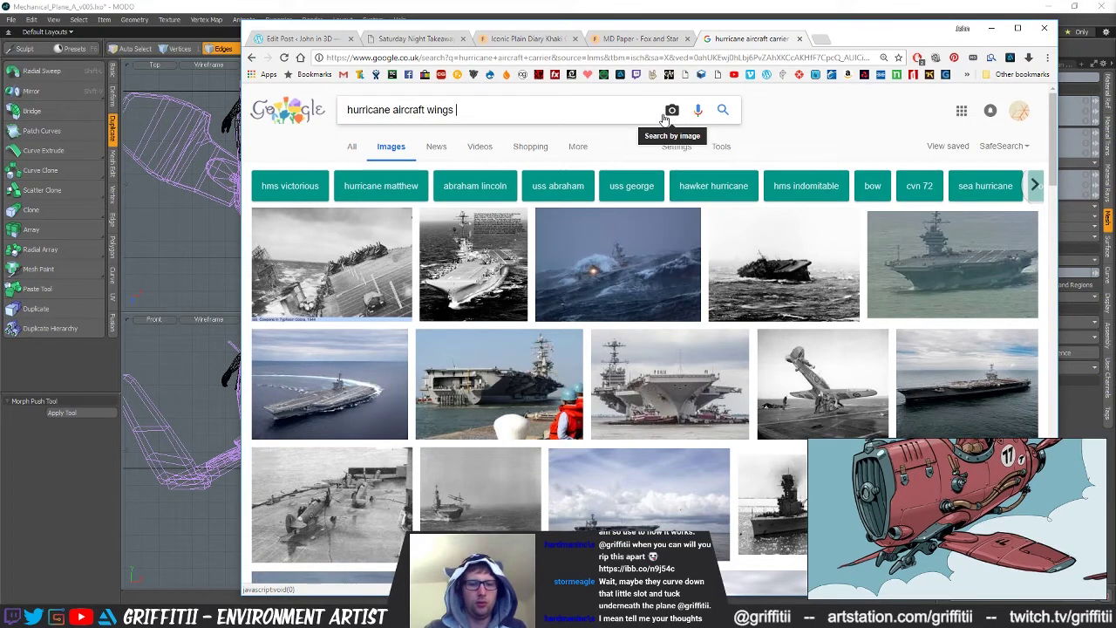
key("Return")
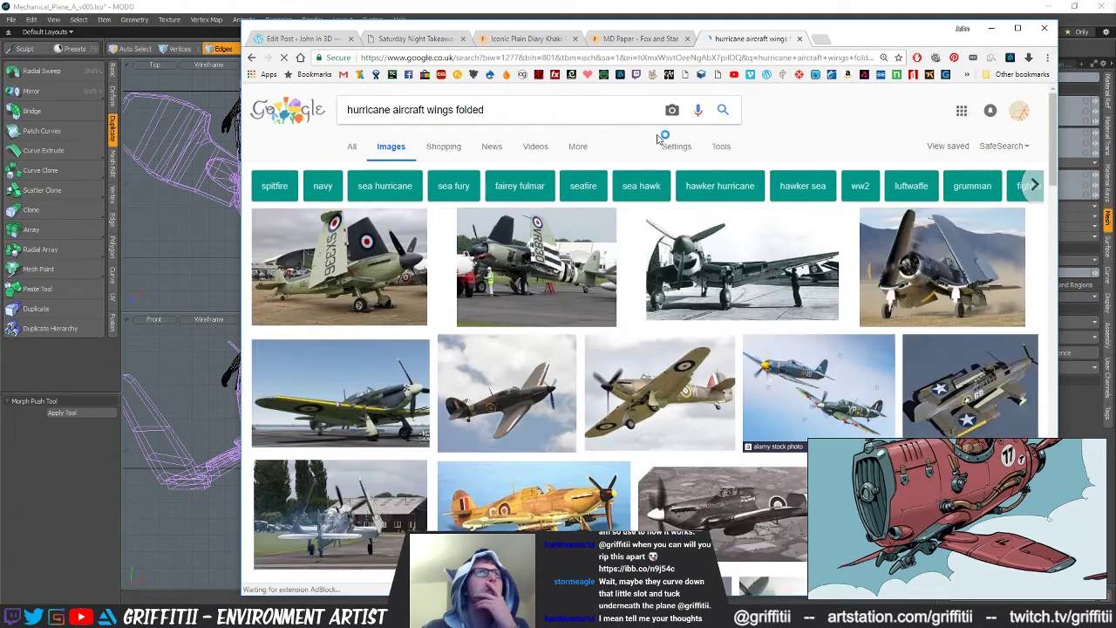
Enlarge the photo of the striped Royal Navy plane and examine how its wings fold, comparing it with other folded-wing images
left_click(546, 271)
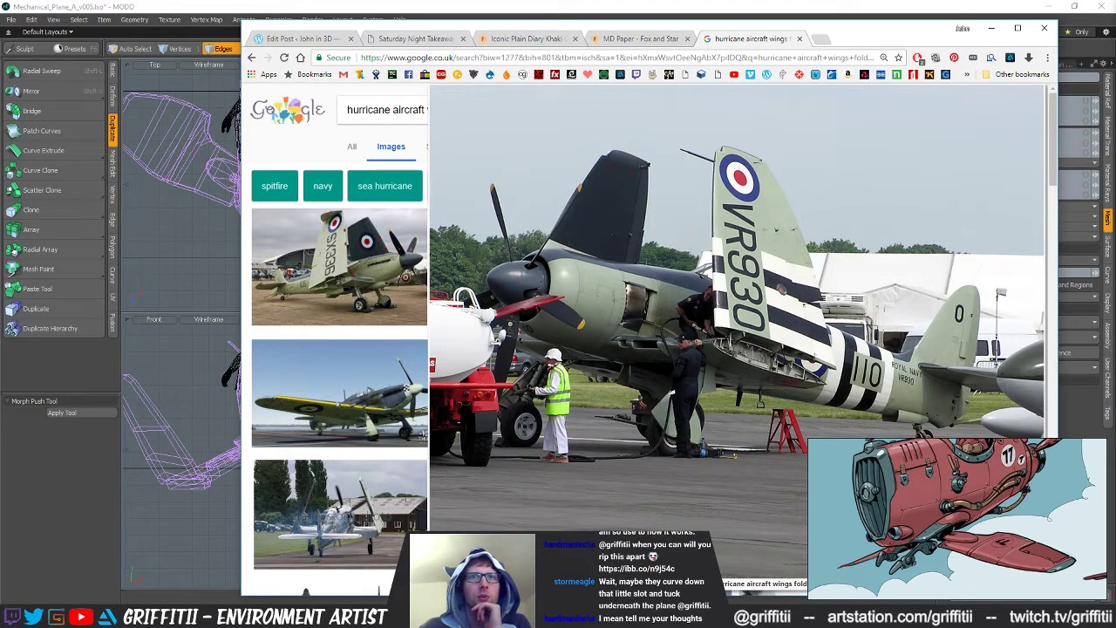
key("Escape")
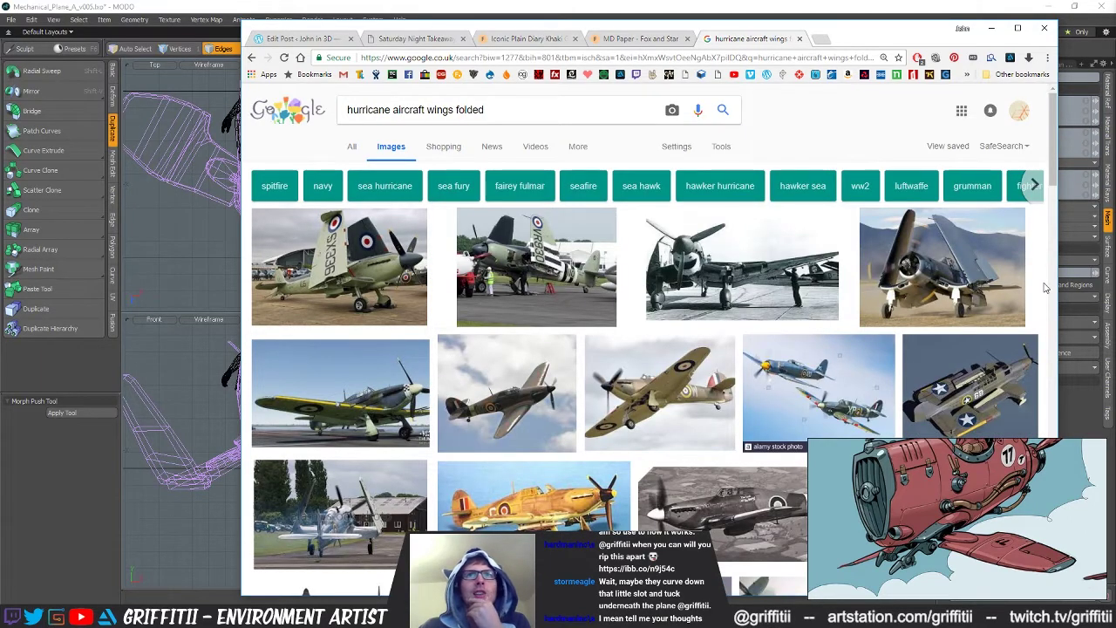
scroll(608, 396, "down", 3)
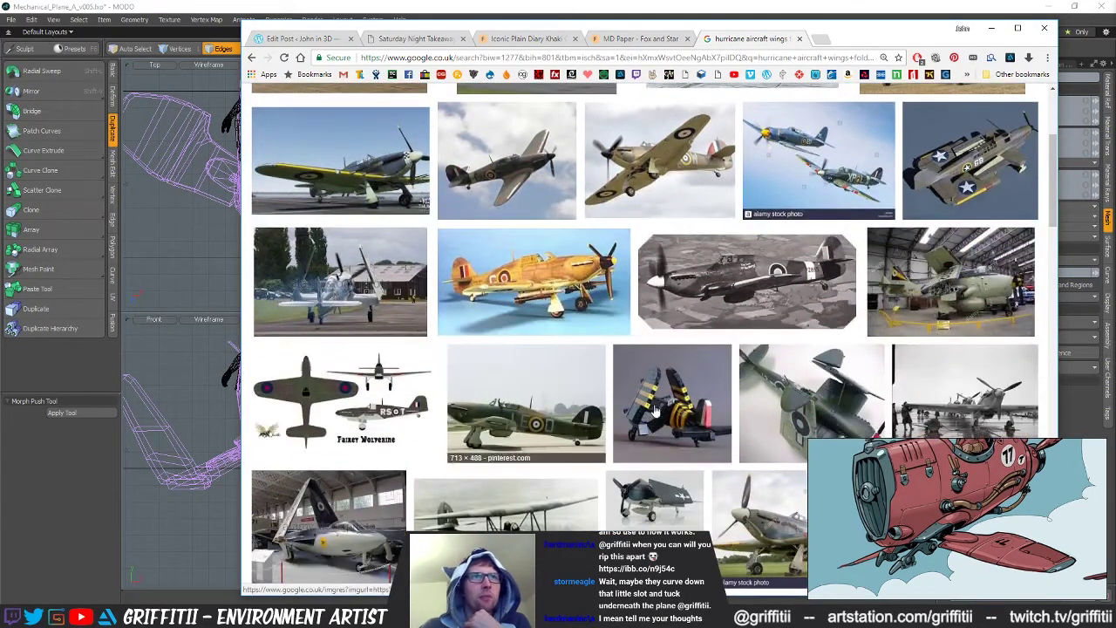
scroll(722, 402, "down", 2)
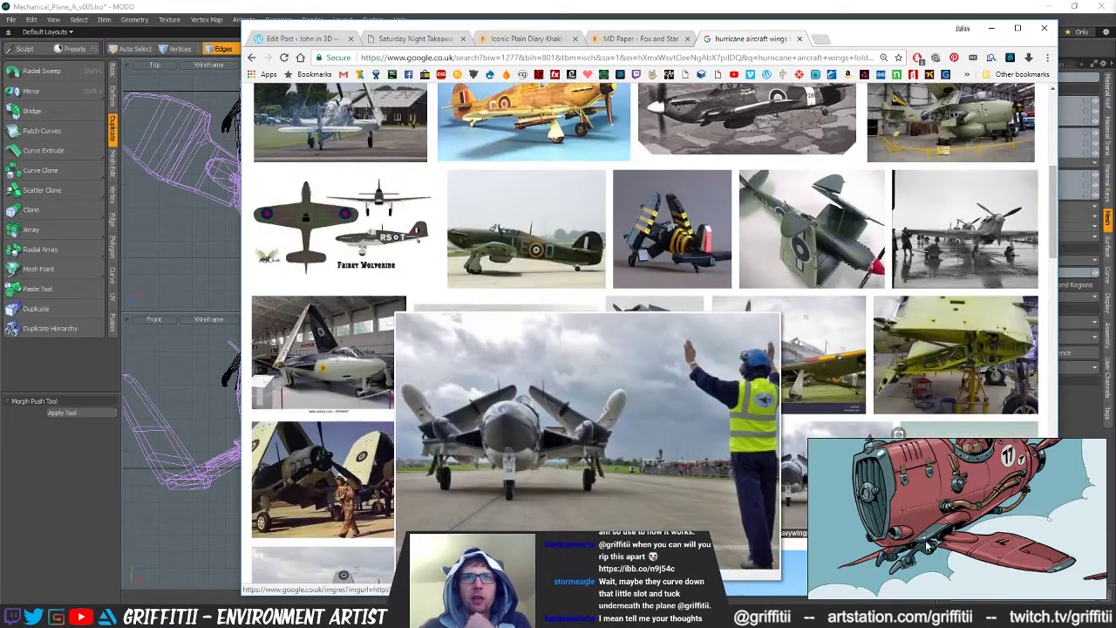
Switch back to MODO and rotate the folded wing 4° about the vertical axis around its root, toward the tail
left_click(924, 5)
left_click_drag(735, 140, 731, 222, "alt")
key("w")
key("e")
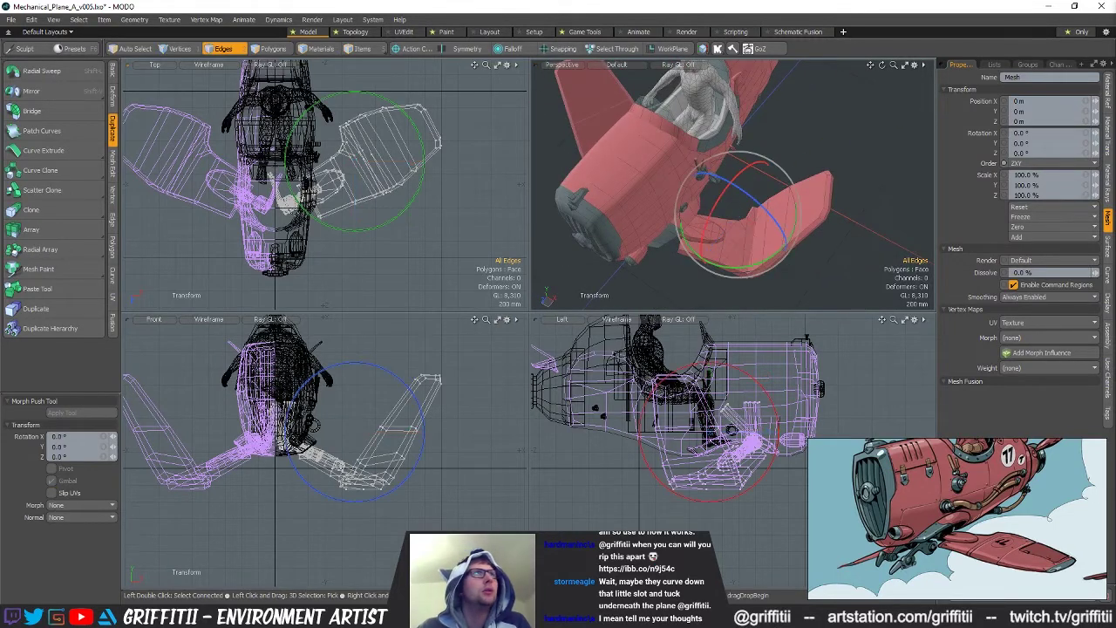
left_click_drag(322, 147, 316, 143)
left_click_drag(566, 209, 786, 191, "alt")
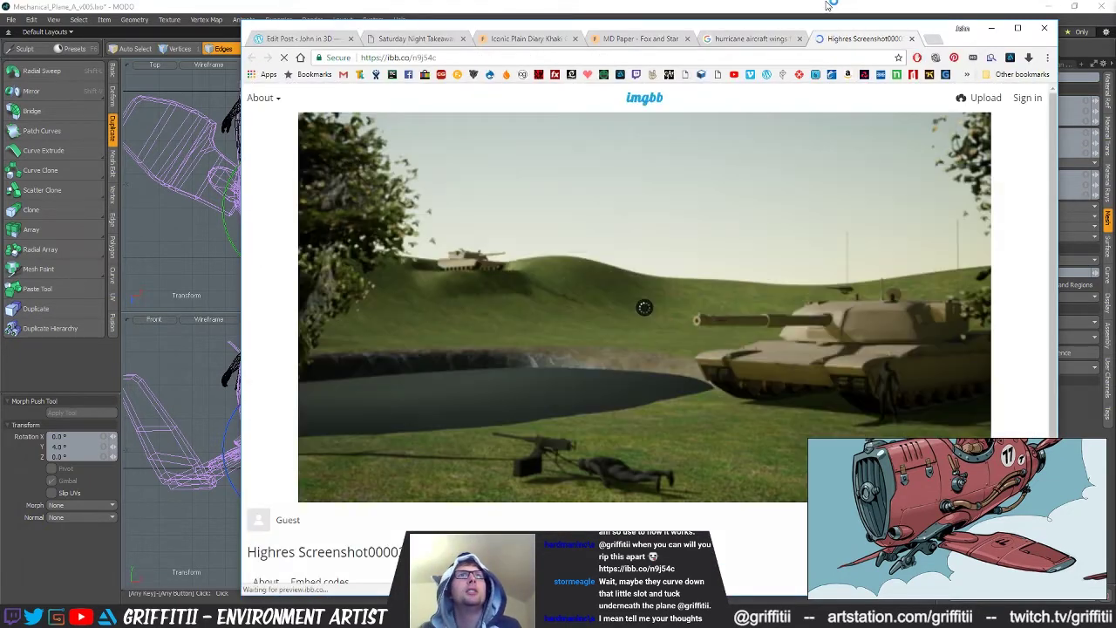
Return to MODO from the browser and examine the metal feet under the plane's nose in the reference image
left_click(827, 6)
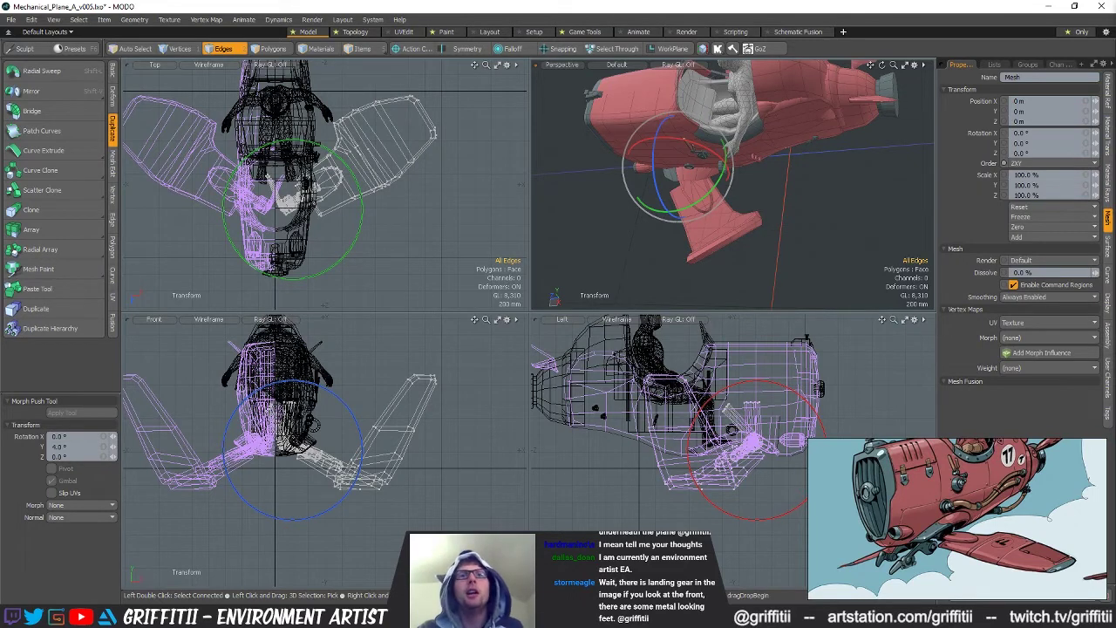
scroll(911, 558, "up", 5)
middle_click_drag(916, 556, 915, 519)
scroll(914, 517, "down", 1)
scroll(915, 522, "down", 1)
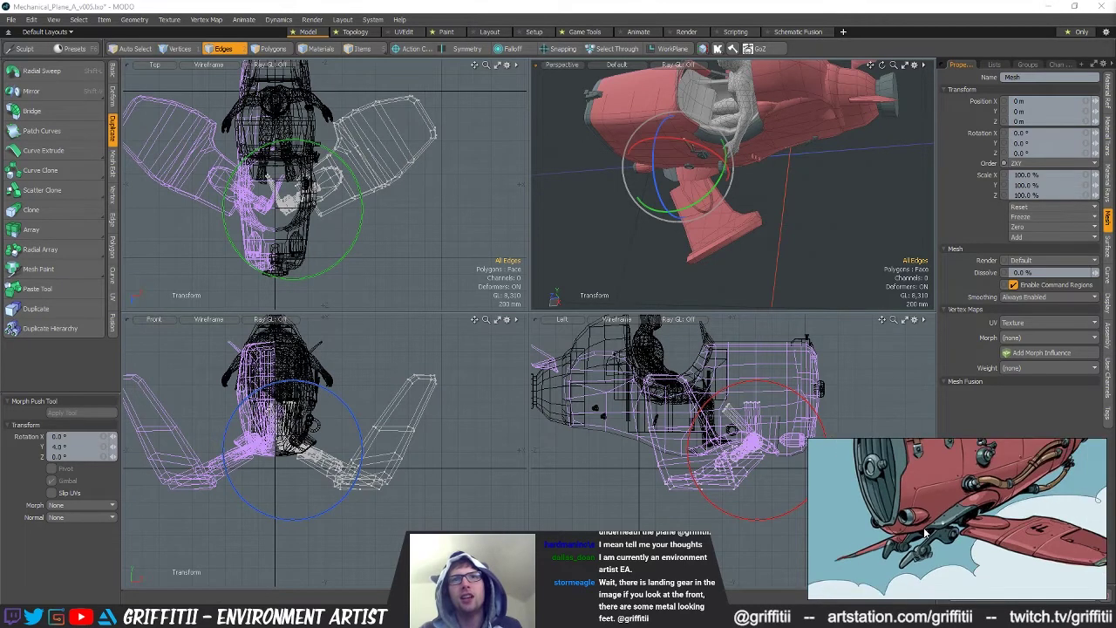
scroll(929, 541, "down", 4)
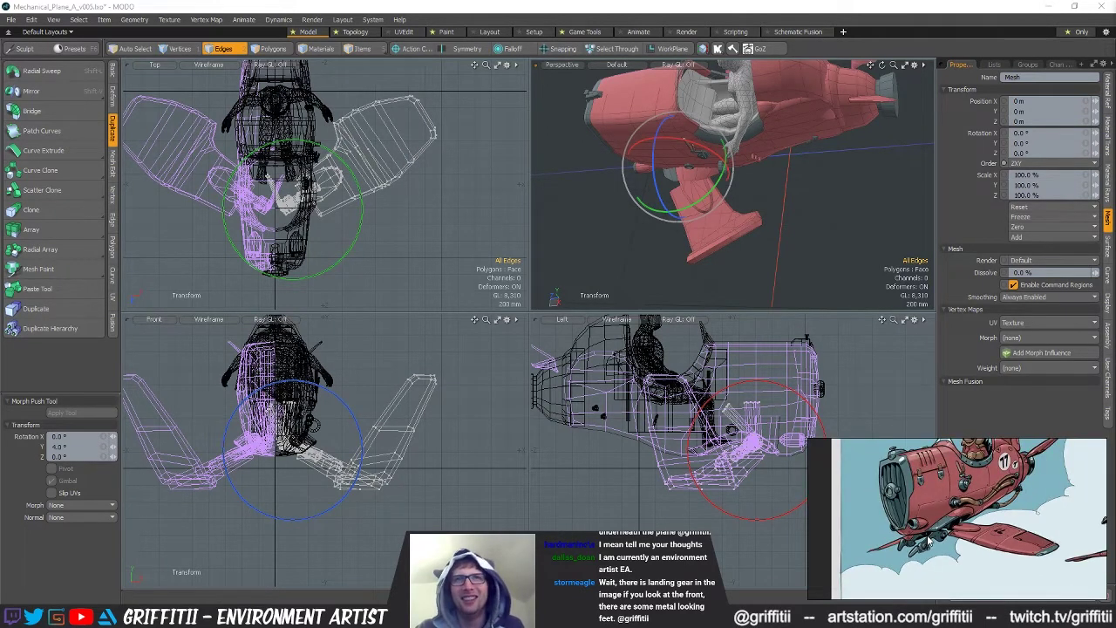
scroll(928, 538, "up", 1)
scroll(929, 540, "down", 2)
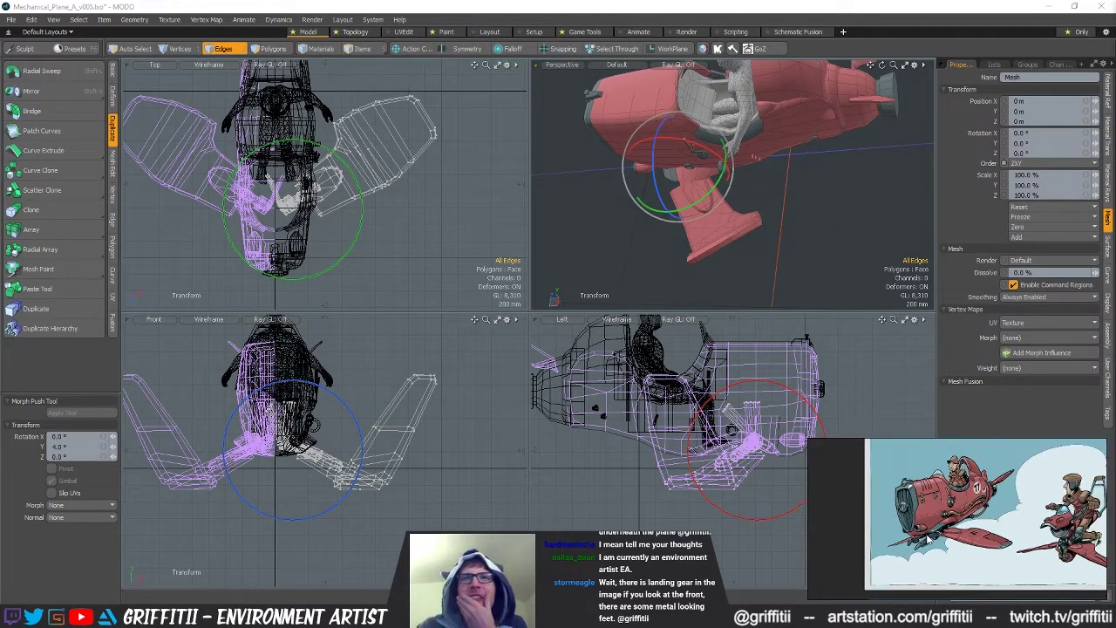
scroll(931, 540, "up", 4)
scroll(931, 541, "up", 2)
scroll(959, 545, "down", 2)
scroll(961, 547, "up", 1)
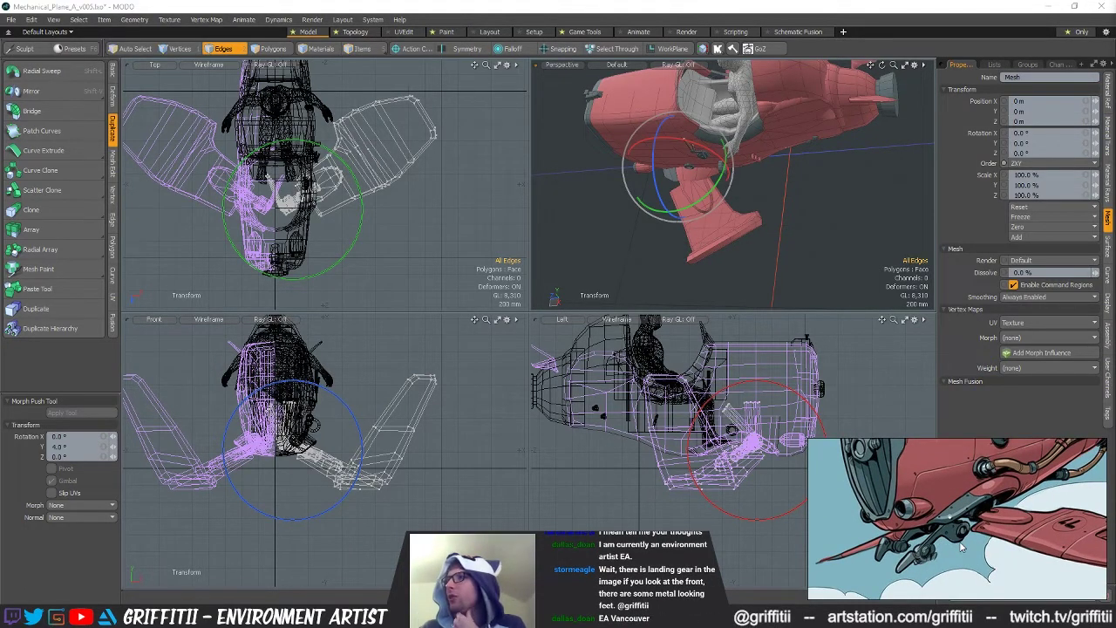
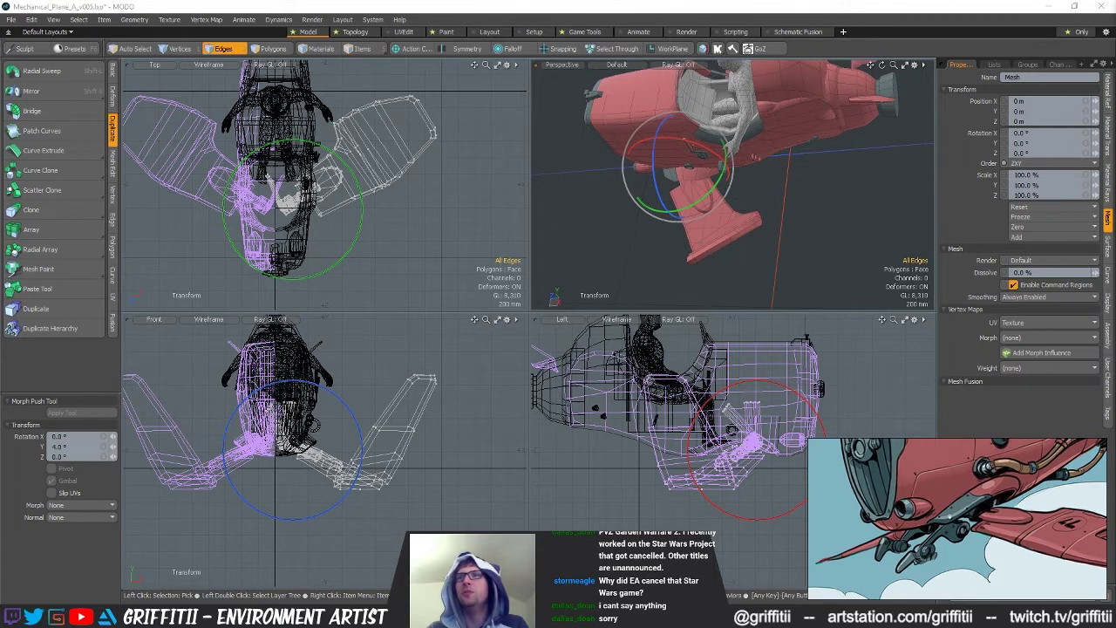
Leave the transform tool and examine the folded wings' pose from the front, side and three-quarter angles
left_click_drag(828, 217, 817, 253, "alt")
key("space")
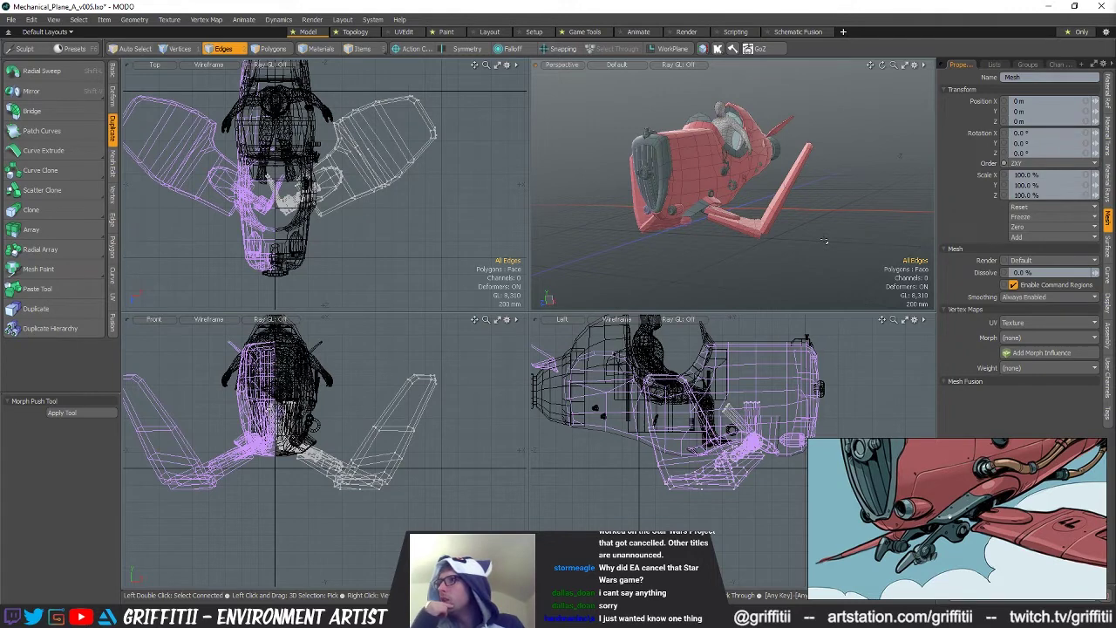
left_click_drag(824, 241, 840, 222, "alt")
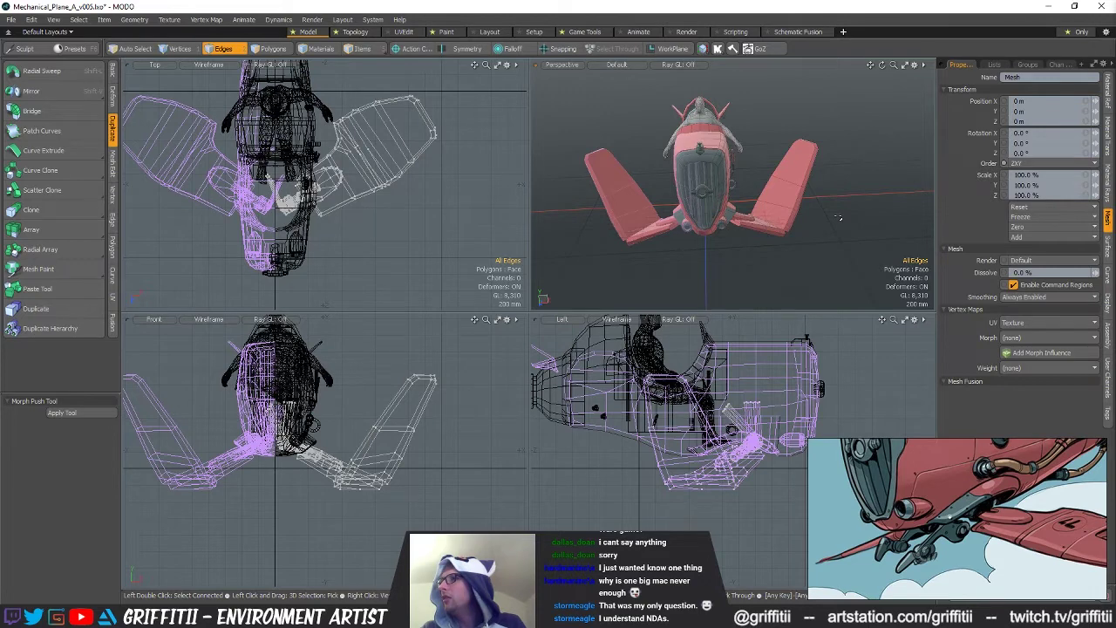
left_click_drag(837, 218, 806, 201, "alt")
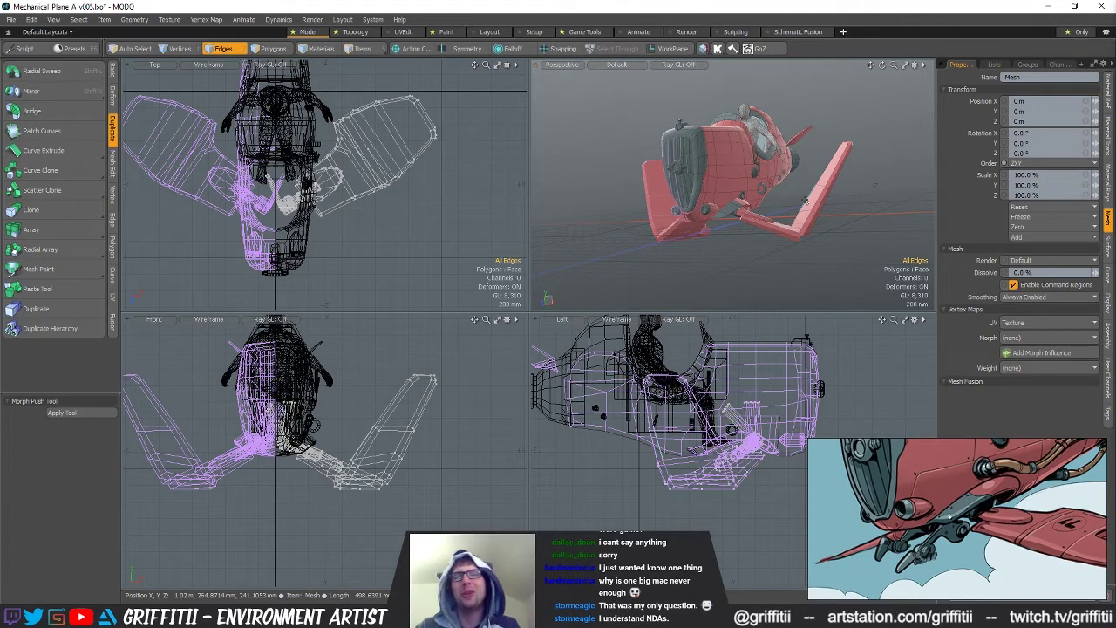
left_click_drag(804, 202, 738, 186, "alt")
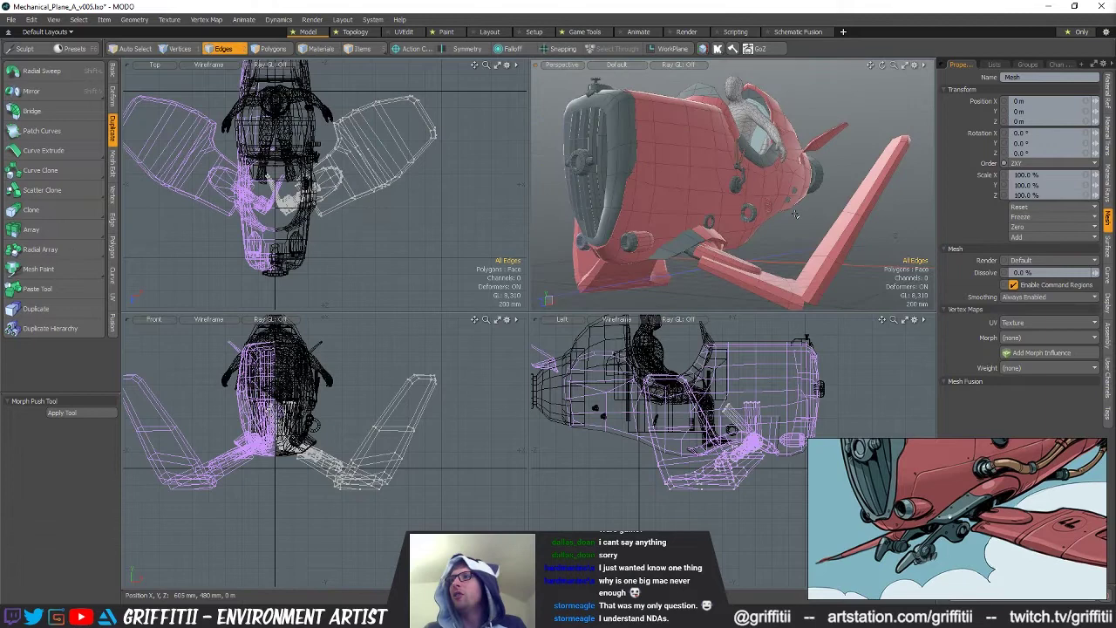
left_click_drag(795, 212, 819, 266, "alt")
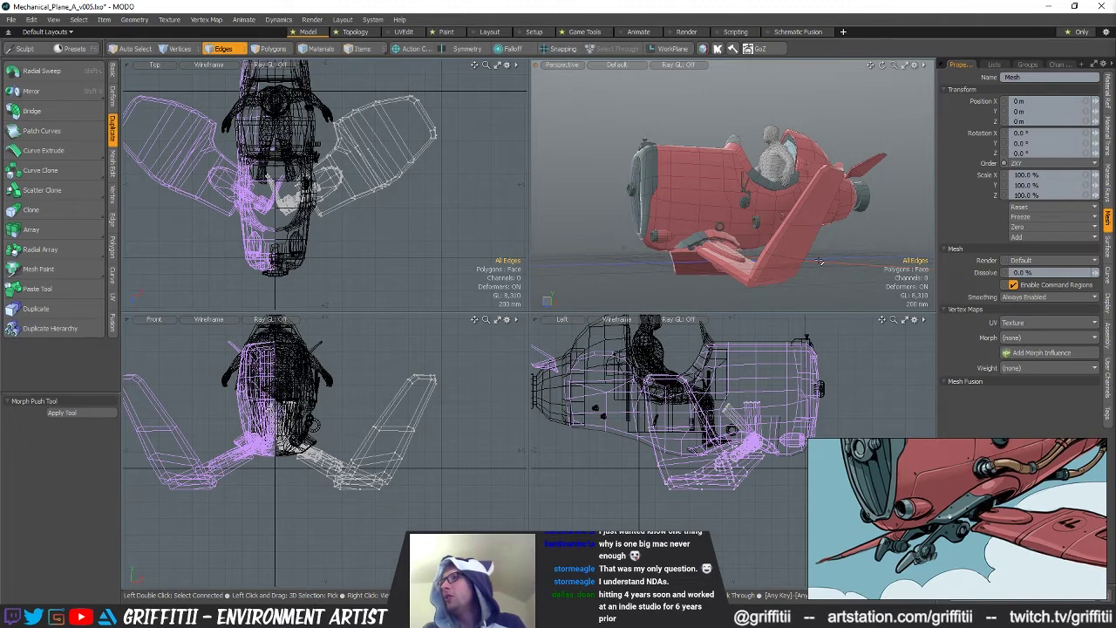
left_click_drag(795, 261, 672, 218, "alt")
Rotate the whole folded wing slightly upward around its root joint in the front view
key("e")
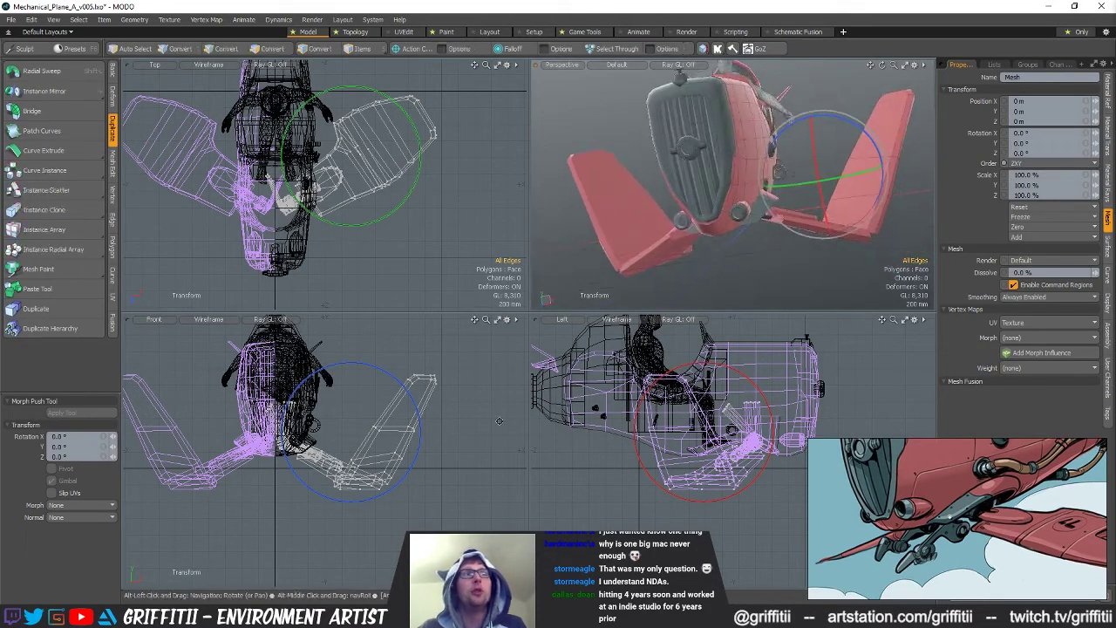
left_click(295, 443)
left_click_drag(321, 380, 313, 377)
left_click_drag(820, 208, 752, 265, "alt")
key("q")
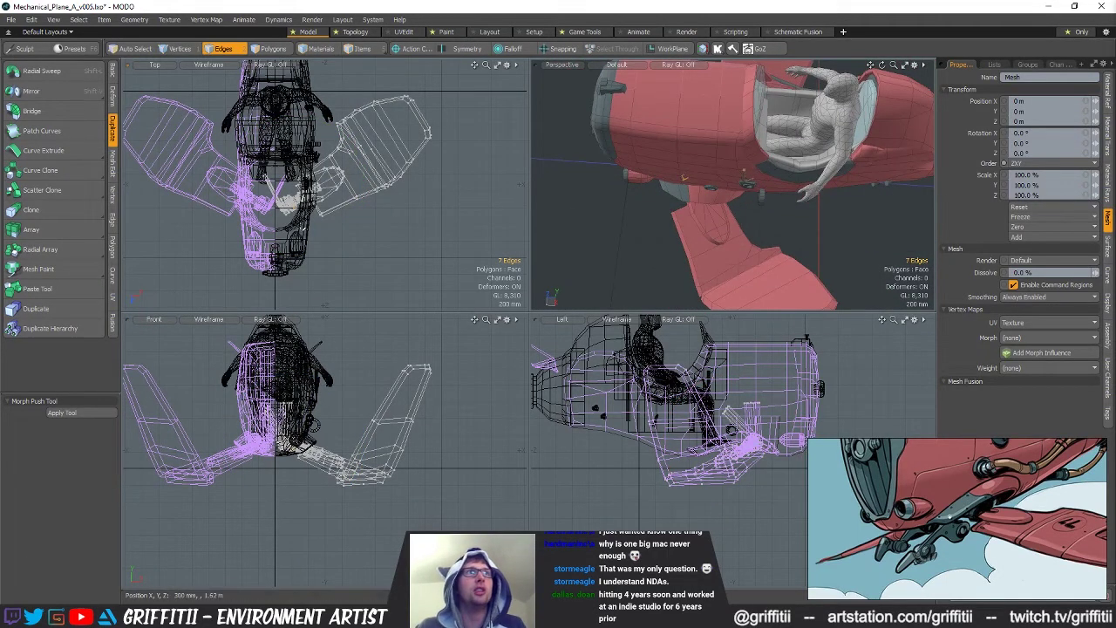
Rotate the folded wing slightly about the vertical axis at its root in the top view, sweeping it further toward the tail
key("e")
left_click_drag(283, 206, 295, 202)
left_click_drag(763, 204, 698, 216)
key("q")
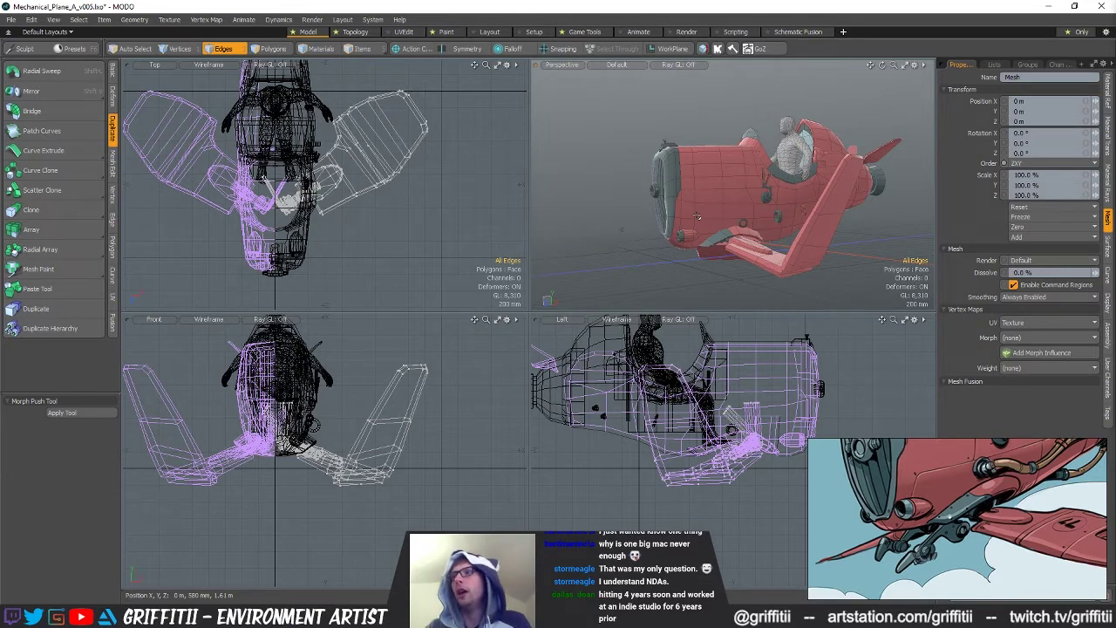
Create a new mesh item and add a unit cube at the origin, beneath the plane
key("alt")
left_click_drag(804, 221, 748, 204, "alt")
scroll(760, 235, "up", 2)
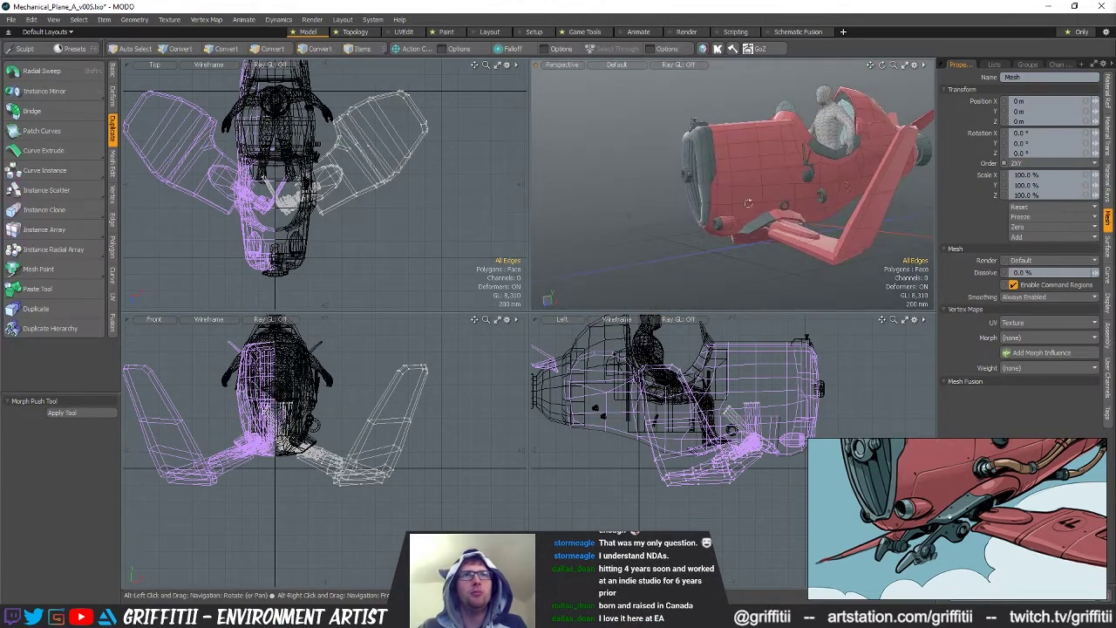
key("n")
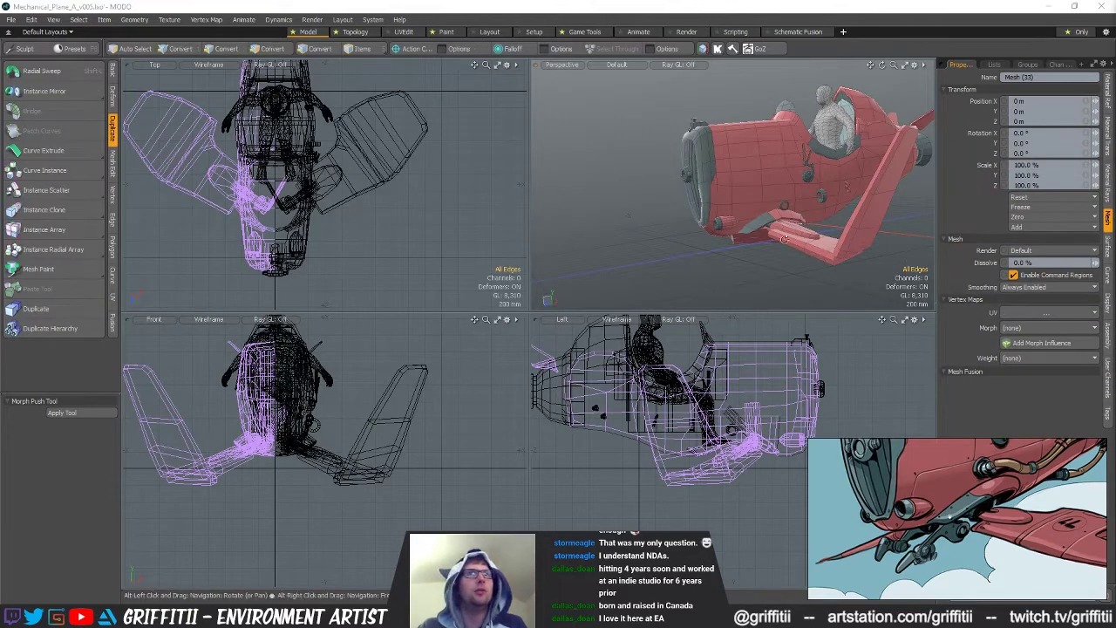
left_click_drag(785, 239, 767, 230, "alt")
left_click(112, 72)
left_click(20, 72)
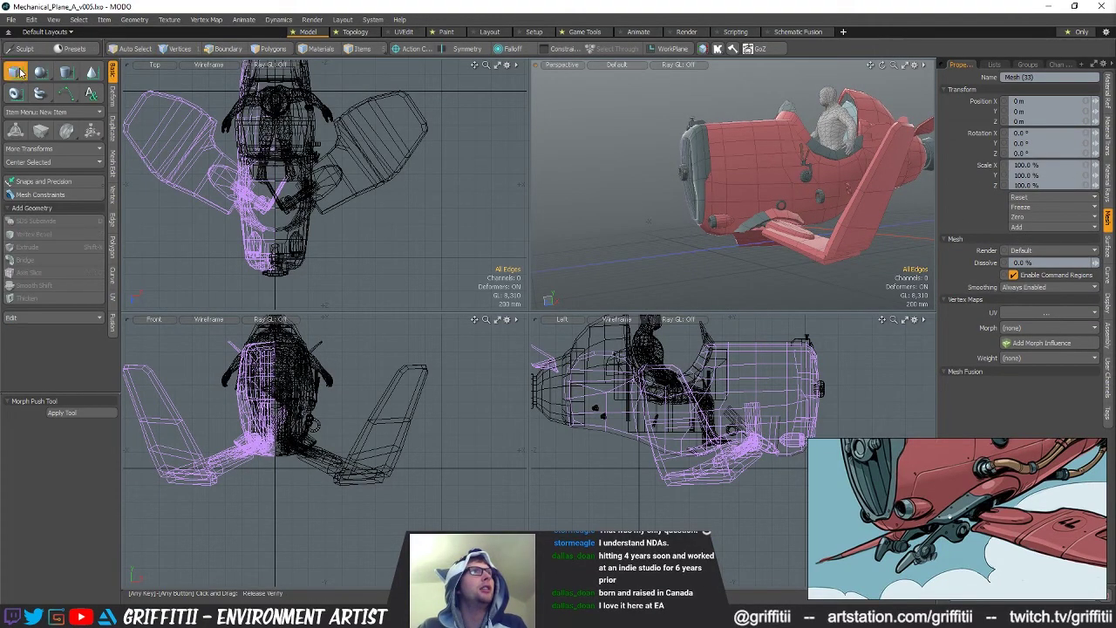
left_click_drag(663, 410, 674, 410, "alt")
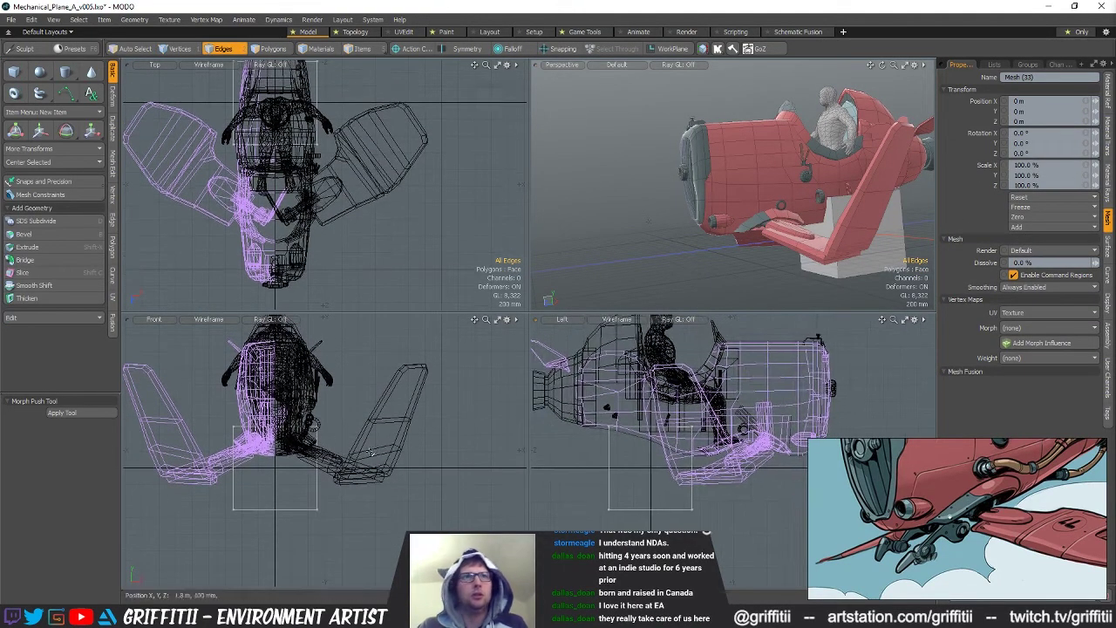
Add a 16-sided cylinder at the origin with radii of 500, 750 and 500 mm in X, Y and Z
left_click(66, 71)
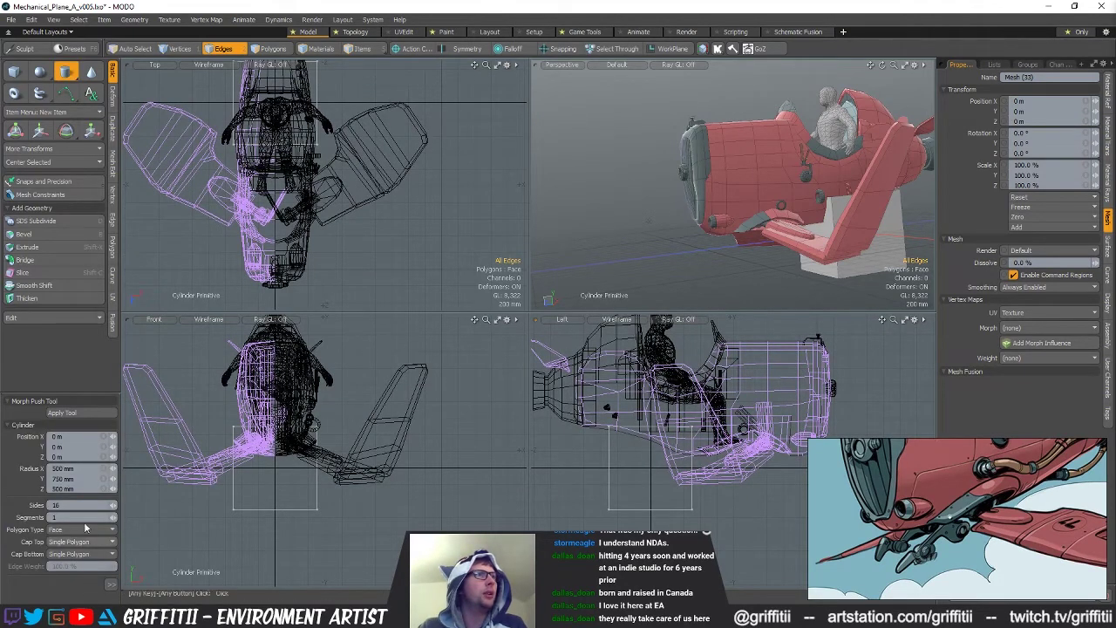
left_click(75, 413)
key("space")
key("space")
key("space")
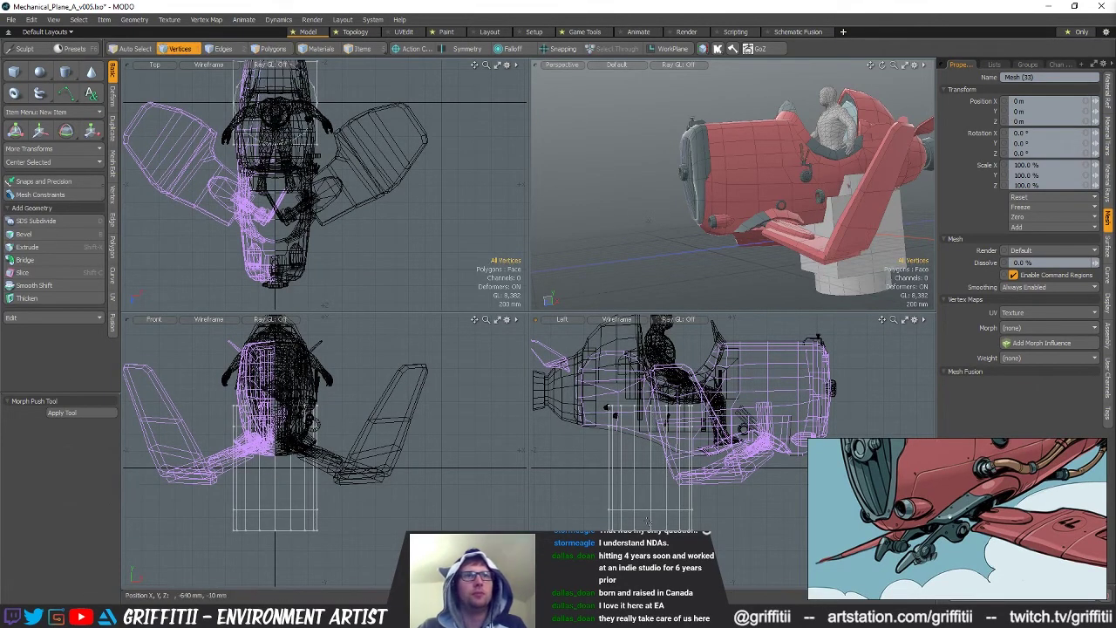
Rotate the cylinder -90° about Z so it lies across the plane's width
key("space")
key("space")
double_click(648, 521)
key("e")
left_click_drag(299, 401, 328, 497, "ctrl")
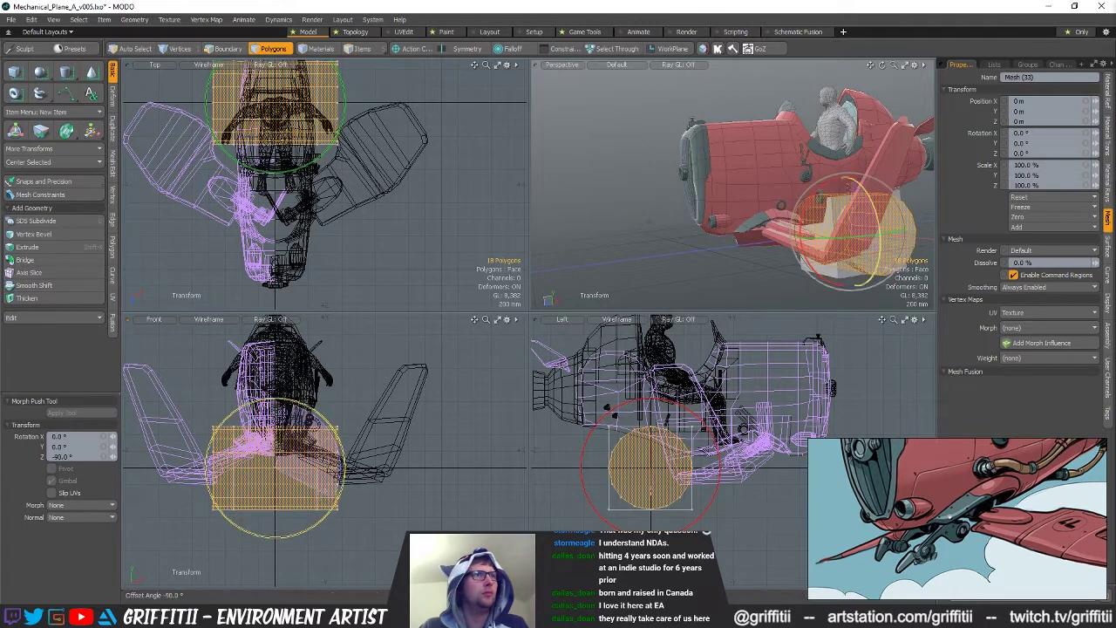
key("space")
key("alt+Tab")
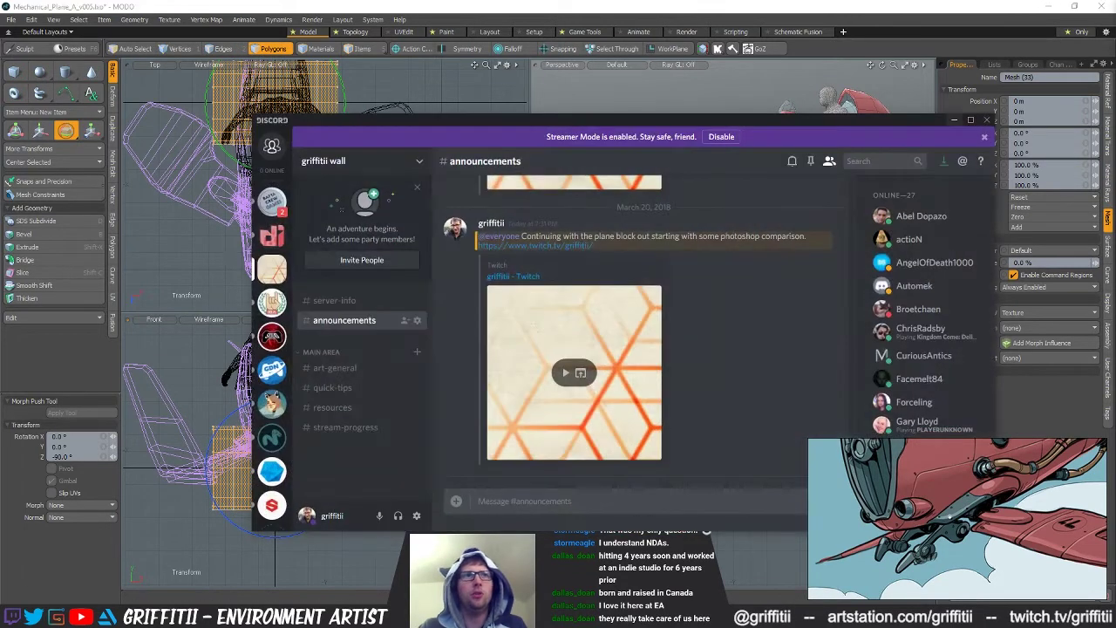
key("alt+Tab")
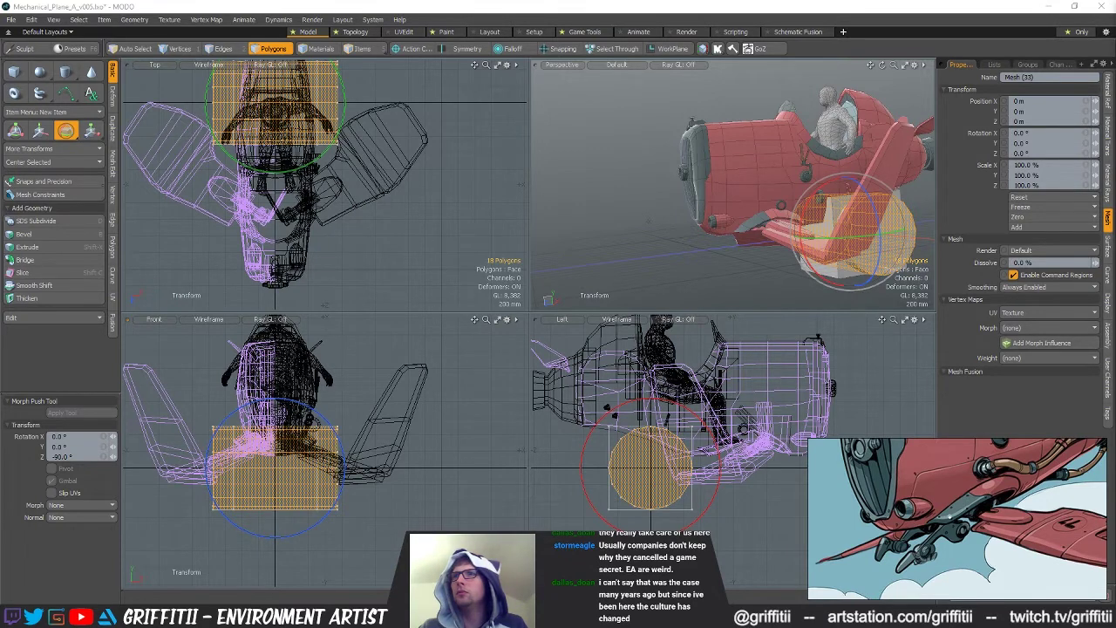
Scale the cylinder down to a small pivot roller for the plane's foot
left_click_drag(784, 200, 750, 196, "alt")
left_click_drag(743, 429, 739, 429, "alt+shift")
left_click_drag(677, 462, 639, 458, "alt+shift")
key("r")
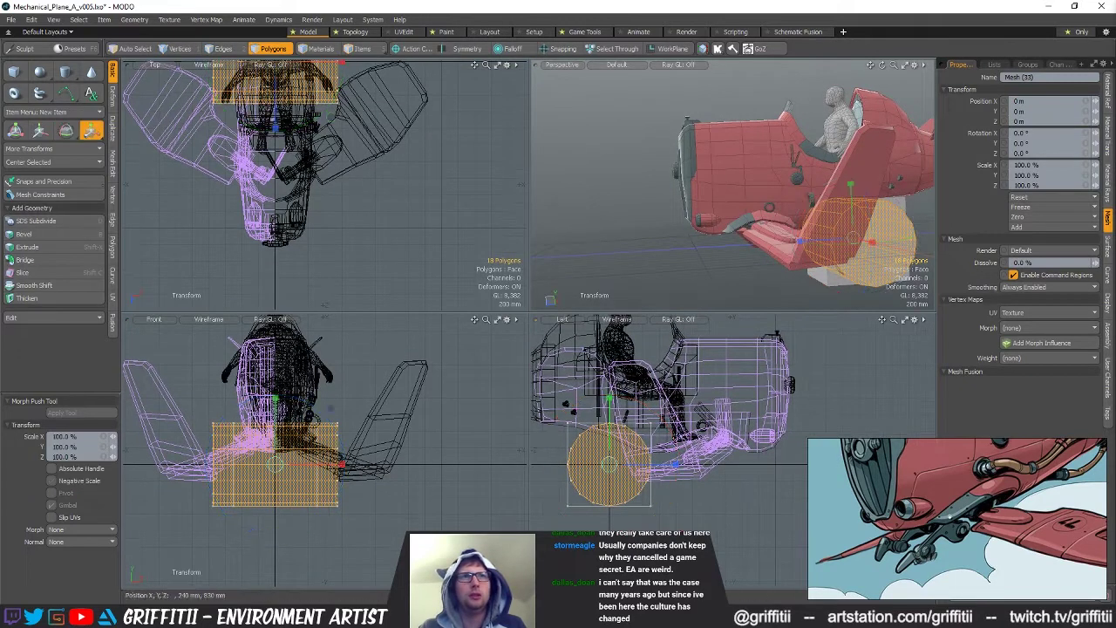
left_click_drag(664, 409, 615, 446)
key("q")
key("Escape")
left_click_drag(728, 460, 684, 457, "alt+shift")
Move the cube and cylinder forward beneath the plane's nose, with the cylinder shifted behind and slightly above the cube's centre
key("w")
left_click_drag(650, 366, 852, 398)
left_click_drag(613, 390, 529, 389, "alt+shift")
right_click_drag(633, 504, 698, 510)
key("w")
mouse_move(715, 450)
left_mouse_down()
mouse_move(643, 416)
mouse_move(660, 410)
left_mouse_up()
key("r")
key("Escape")
key("Escape")
scroll(675, 444, "up", 2)
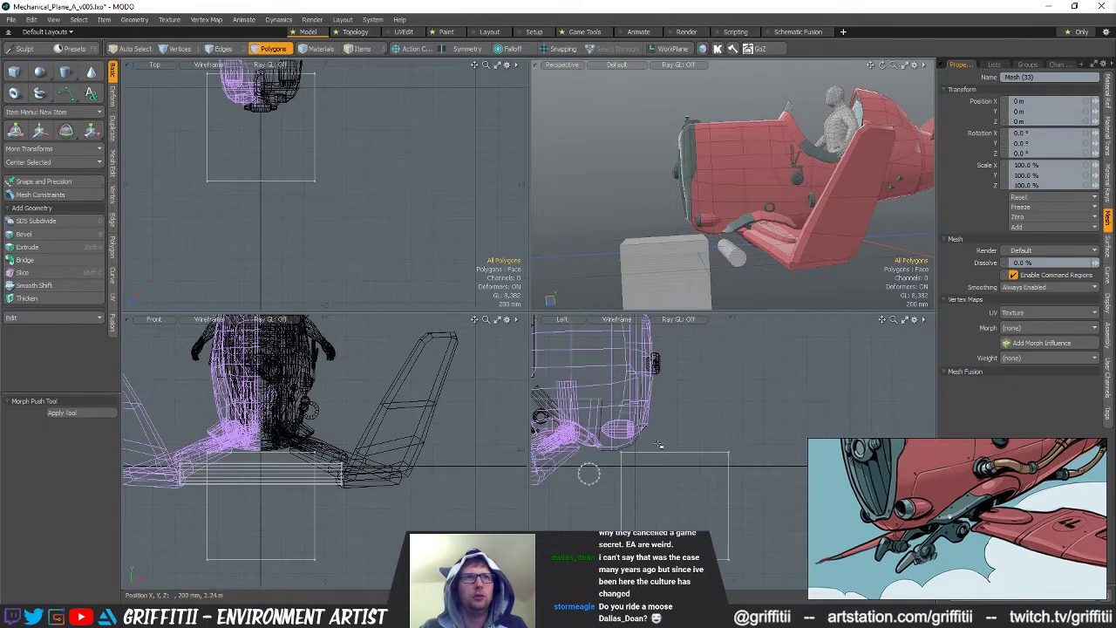
Move the cube up and back in the side view so its lower rear corner meets the cylinder
double_click(638, 453)
key("w")
left_click_drag(730, 450, 693, 367)
key("Escape")
key("Escape")
Bevel the cube's lower front edge in the side view
key("2")
mouse_move(685, 467)
right_mouse_down()
mouse_move(697, 502)
mouse_move(702, 486)
right_mouse_up()
key("b")
left_click_drag(703, 485, 726, 485)
key("Escape")
key("3")
key("Escape")
Reposition the cube's edges to shape it into a small block just in front of the cylinder
key("2")
left_click(681, 476)
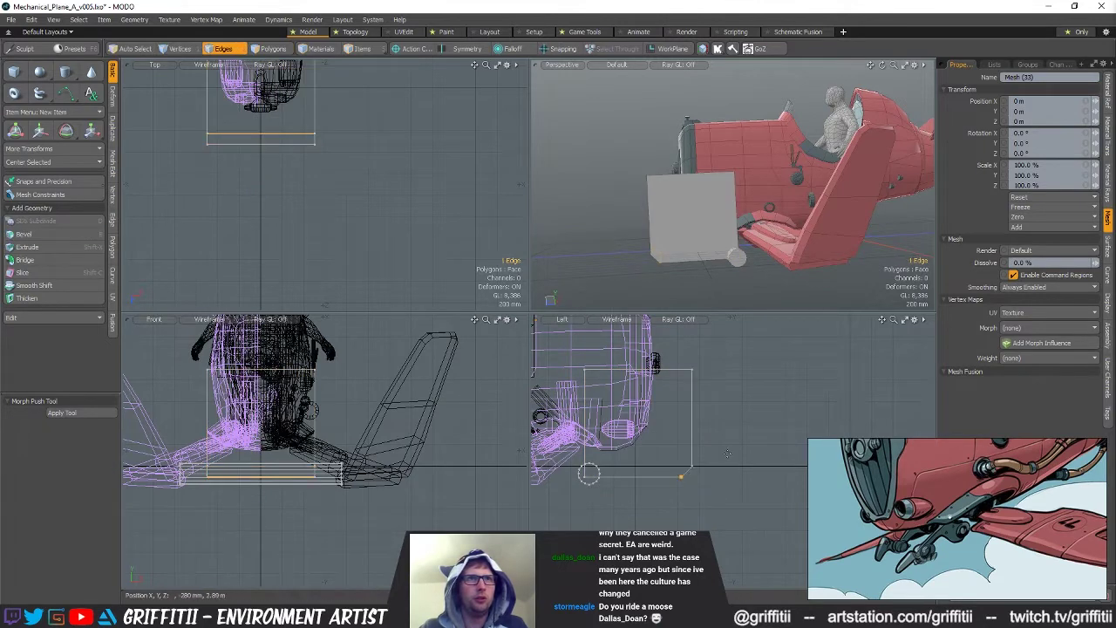
key("w")
left_click_drag(643, 468, 695, 446)
key("space")
left_click(585, 369)
key("w")
left_click_drag(586, 340, 615, 445)
scroll(585, 456, "up", 1)
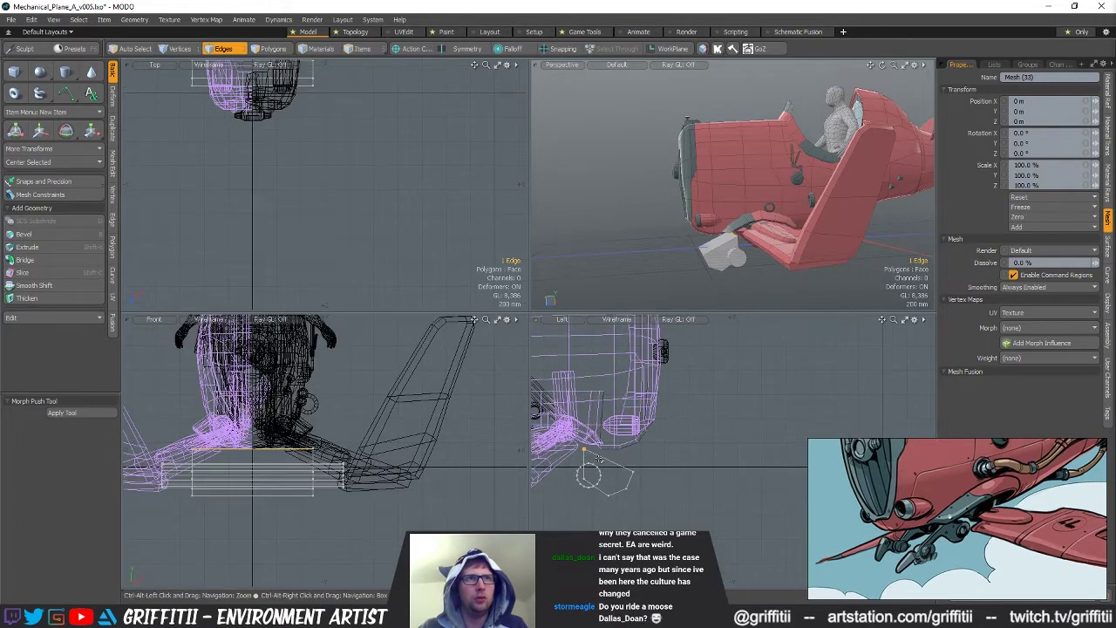
Bevel the block's upper rear edge together with its front edge
left_click(635, 473, "shift")
key("b")
left_click_drag(688, 455, 703, 455)
scroll(574, 449, "up", 3)
key("space")
Shift the block's upper rear vertices to a point just beneath the underside of the nose
key("1")
right_click_drag(624, 440, 644, 450)
key("w")
left_click_drag(641, 420, 654, 441)
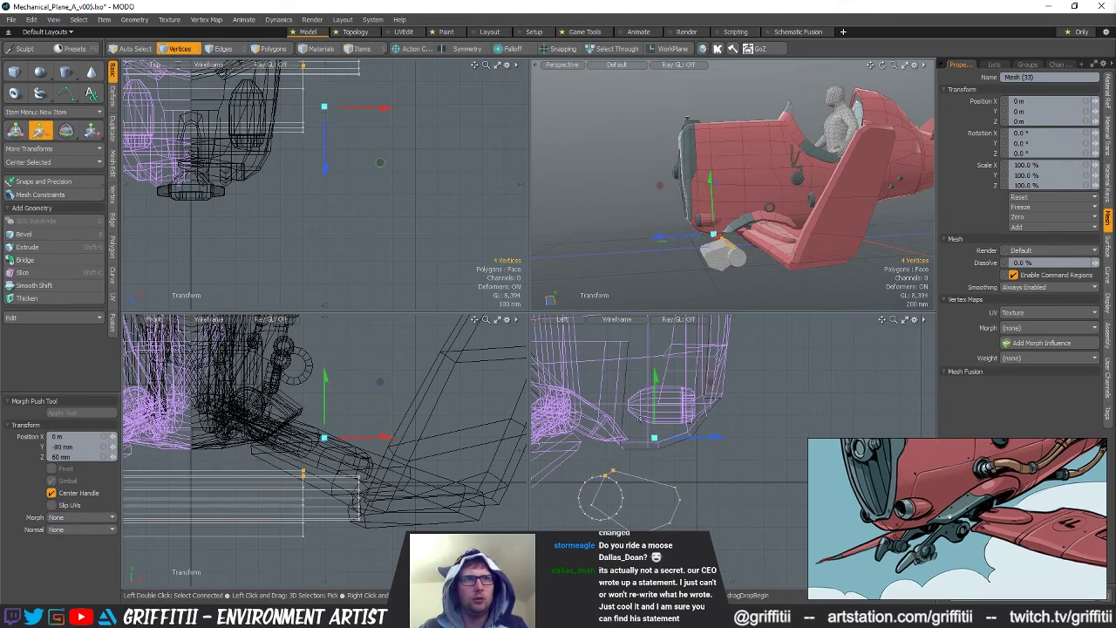
key("space")
key("w")
left_click_drag(646, 443, 654, 425)
key("space")
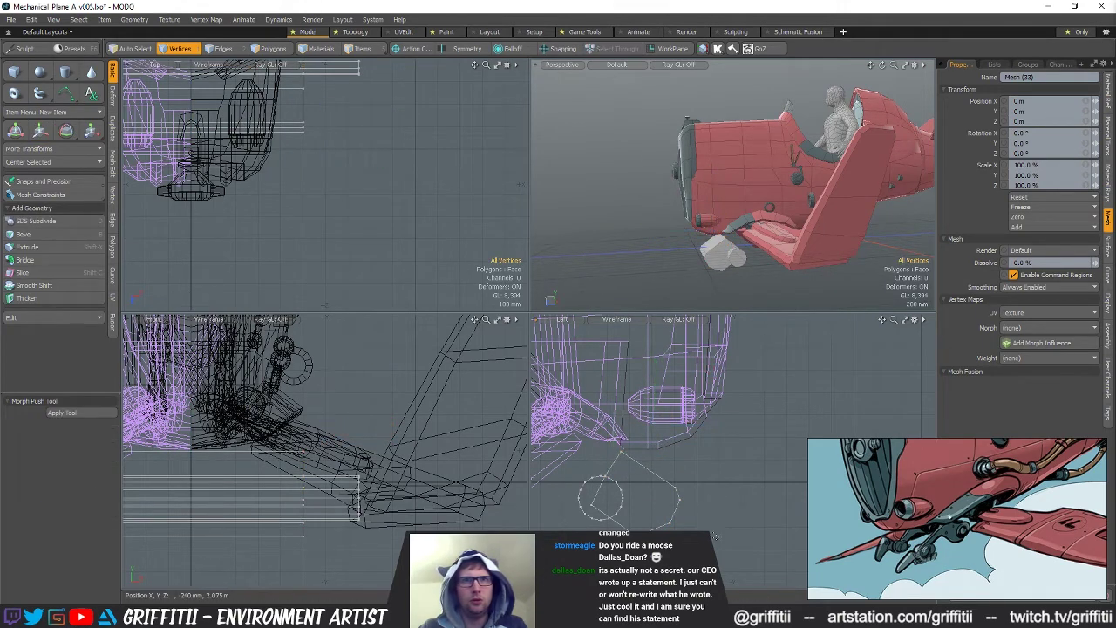
Move the block's upper front vertices up 165 mm and forward 25 mm, level with the upper rear ones
left_click(676, 486)
key("w")
left_click_drag(724, 470, 729, 433)
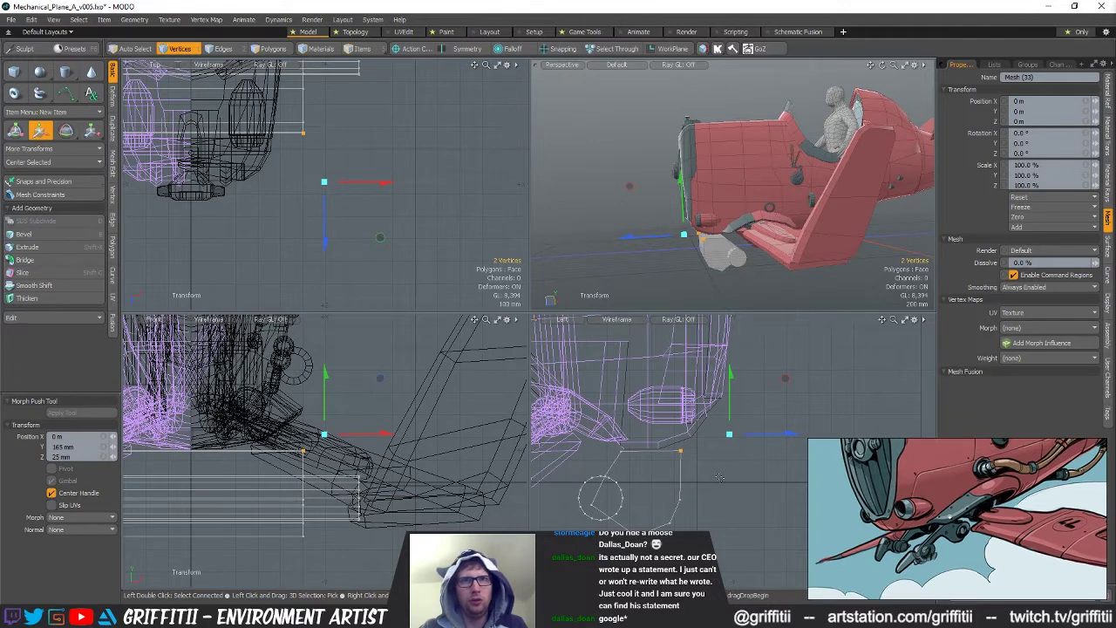
key("space")
Extrude the block's front face forward into a long bar beneath the nose
key("space")
key("space")
left_click(682, 464)
left_click_drag(681, 426, 627, 414, "alt+shift")
key("ctrl+1")
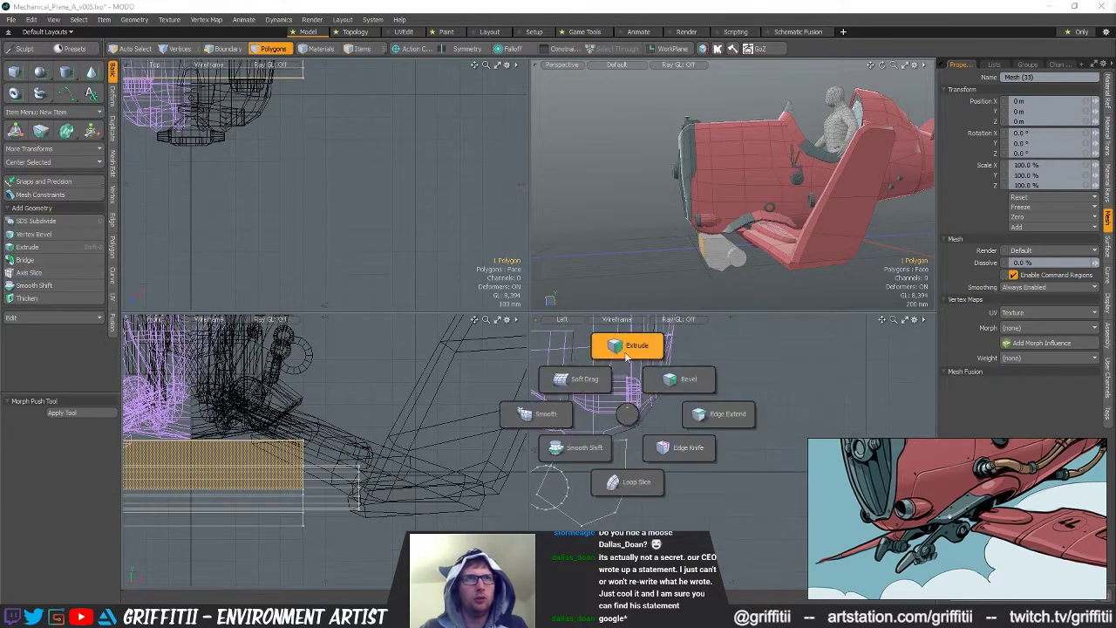
left_click(625, 354)
left_click_drag(655, 466, 749, 466)
key("space")
key("space")
Raise the lower vertices of the extruded bar to make it thinner
key("space")
right_click_drag(741, 502, 615, 478)
key("w")
left_click_drag(711, 452, 772, 460)
key("space")
Bevel the block's bottom edge below the bar
right_click_drag(663, 541, 629, 519)
key("b")
left_click_drag(643, 536, 726, 502)
key("space")
key("Escape")
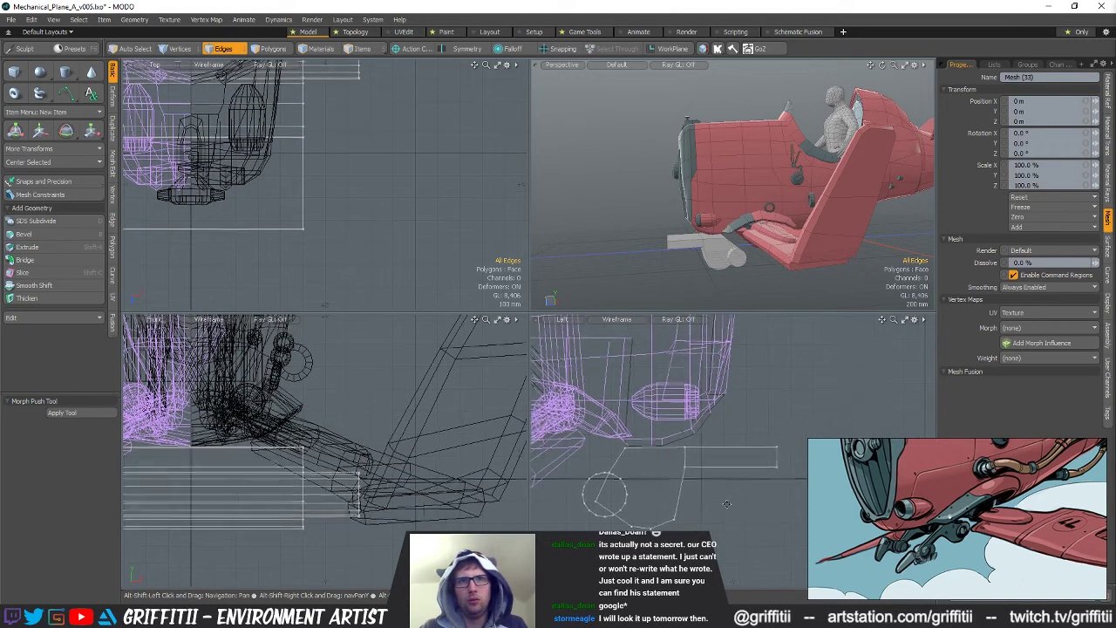
Bevel the block's upper rear edge below the nose
left_click(652, 451)
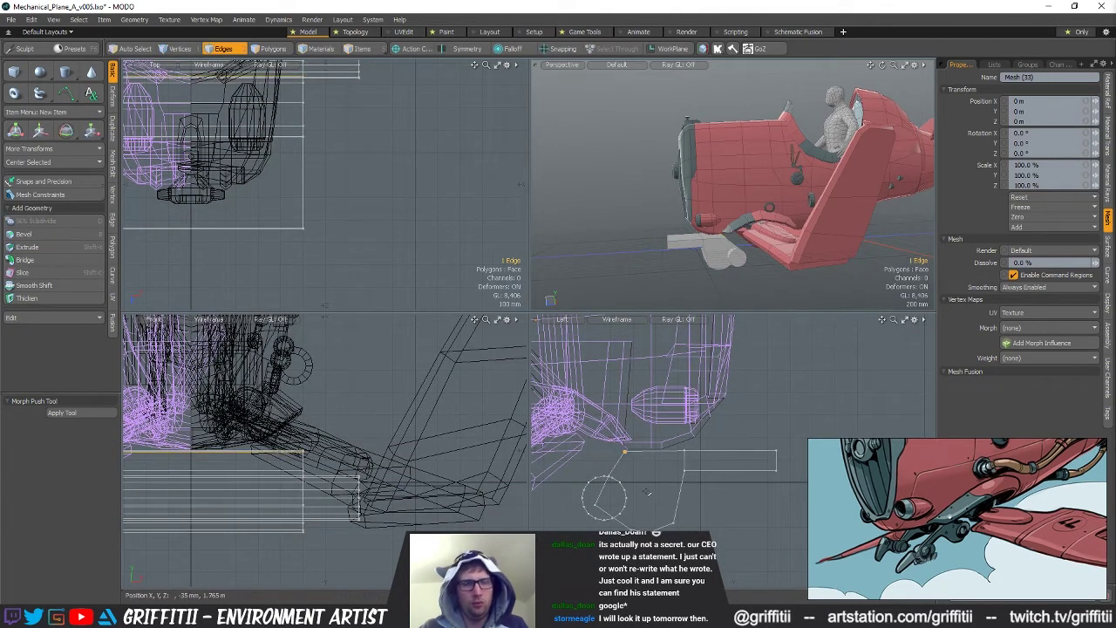
key("b")
left_click_drag(661, 494, 678, 494)
scroll(607, 471, "up", 2)
key("space")
Adjust the vertices of the upper rear bevel, using snapping to keep them level with the block's top
key("space")
key("space")
right_click_drag(614, 446, 628, 470)
key("w")
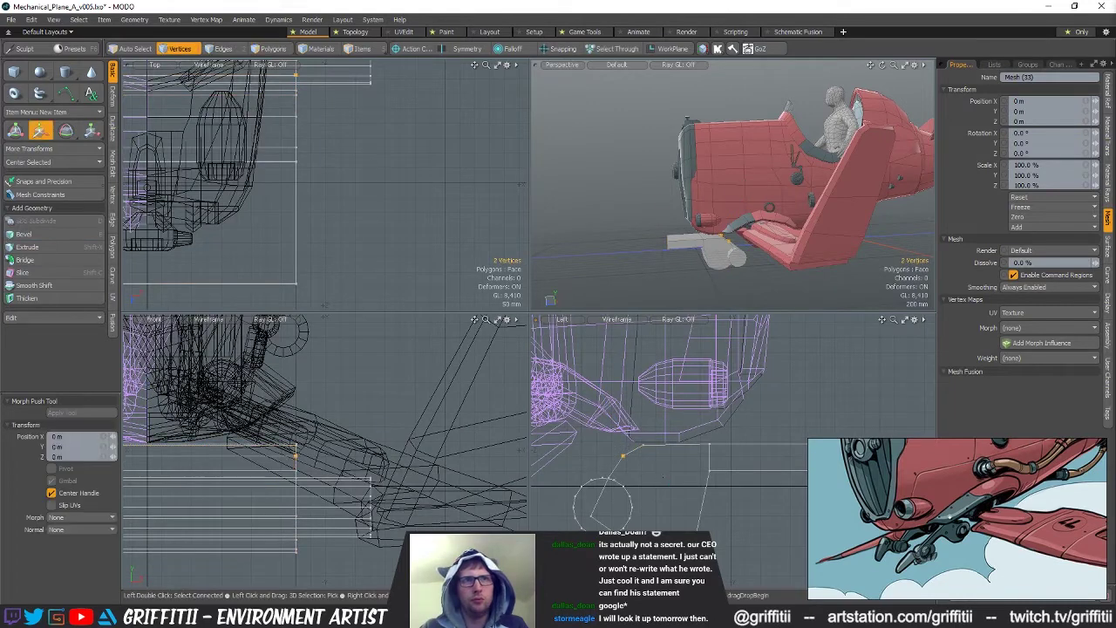
left_click_drag(669, 483, 681, 467)
key("q")
key("w")
key("x")
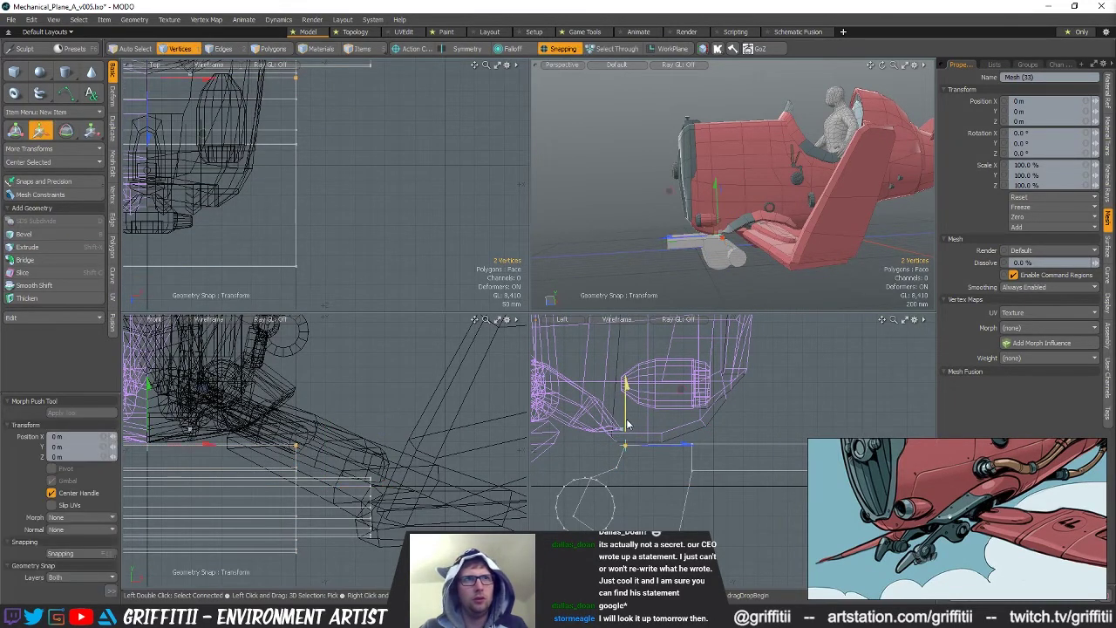
left_click_drag(625, 424, 696, 442)
key("space")
Move the lower vertices at the joint between block and bar forward 20 mm
left_click_drag(732, 515, 693, 501, "alt+shift")
right_click_drag(678, 480, 652, 456)
key("w")
left_click_drag(707, 469, 713, 469)
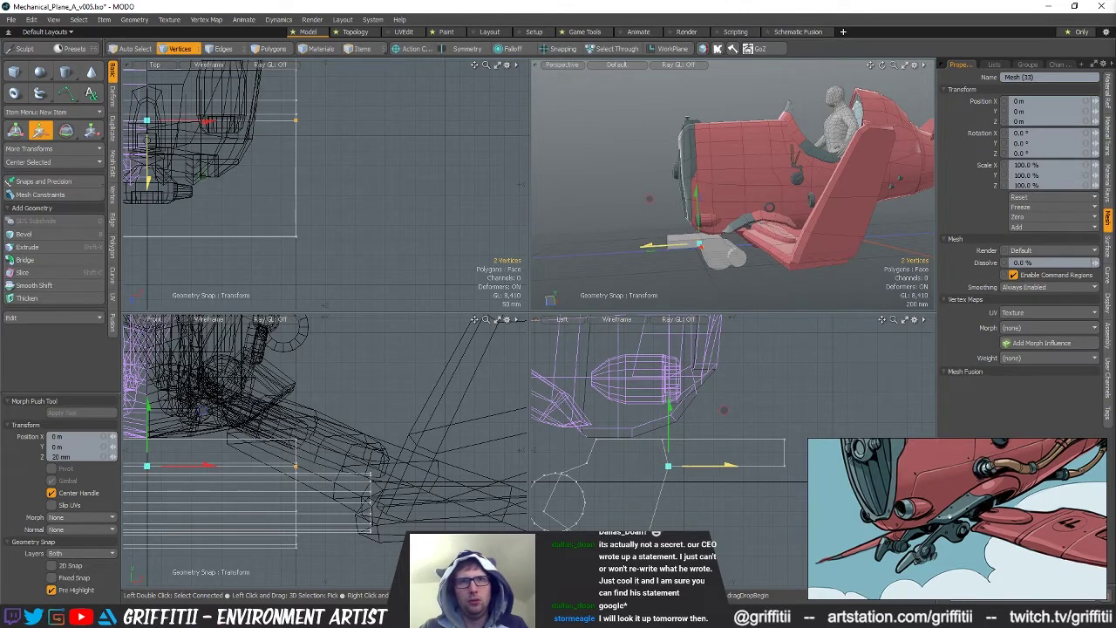
key("space")
Move the block's bottom vertices slightly back and up in the side view
right_click_drag(665, 528, 645, 529)
key("space")
key("Escape")
left_click_drag(683, 499, 704, 499, "alt+shift")
key("space")
key("space")
right_click_drag(619, 529, 668, 532)
key("w")
left_click_drag(714, 504, 706, 493)
key("space")
key("w")
key("space")
Move the block's lower front vertices back 54 mm and up 16 mm
right_click_drag(676, 516, 654, 529)
key("w")
left_click_drag(708, 538, 692, 533)
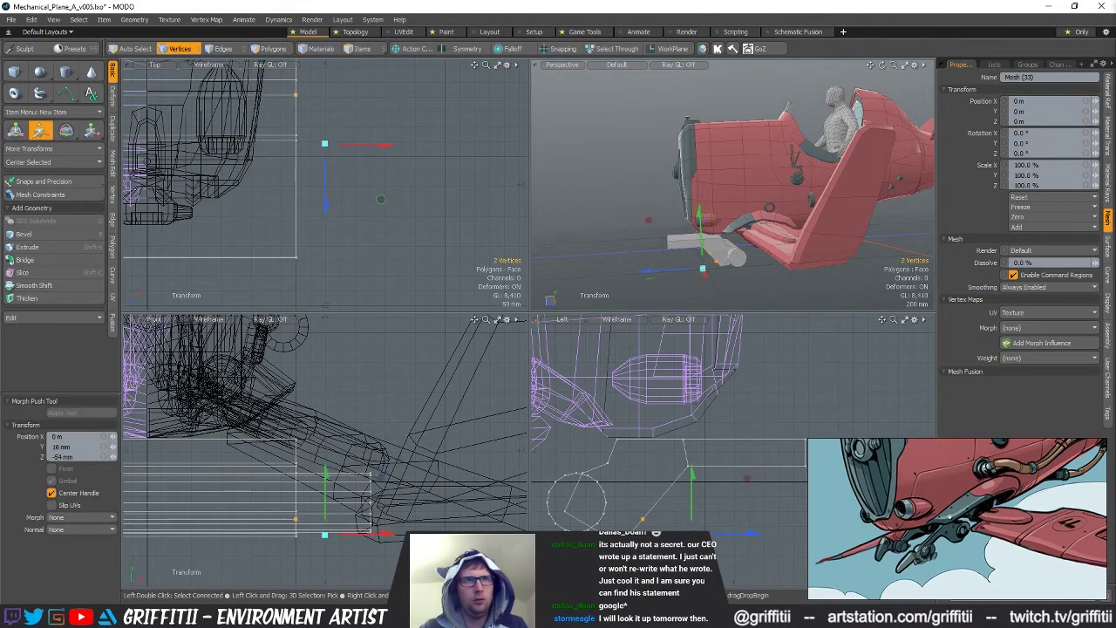
key("space")
Move the vertices where the bar meets the block backward to narrow the block and lengthen the bar
mouse_move(662, 462)
right_mouse_down()
mouse_move(695, 462)
mouse_move(705, 418)
right_mouse_up()
key("w")
left_click_drag(717, 458, 618, 494)
key("space")
left_click(650, 489)
scroll(650, 489, "down", 1)
scroll(634, 495, "down", 1)
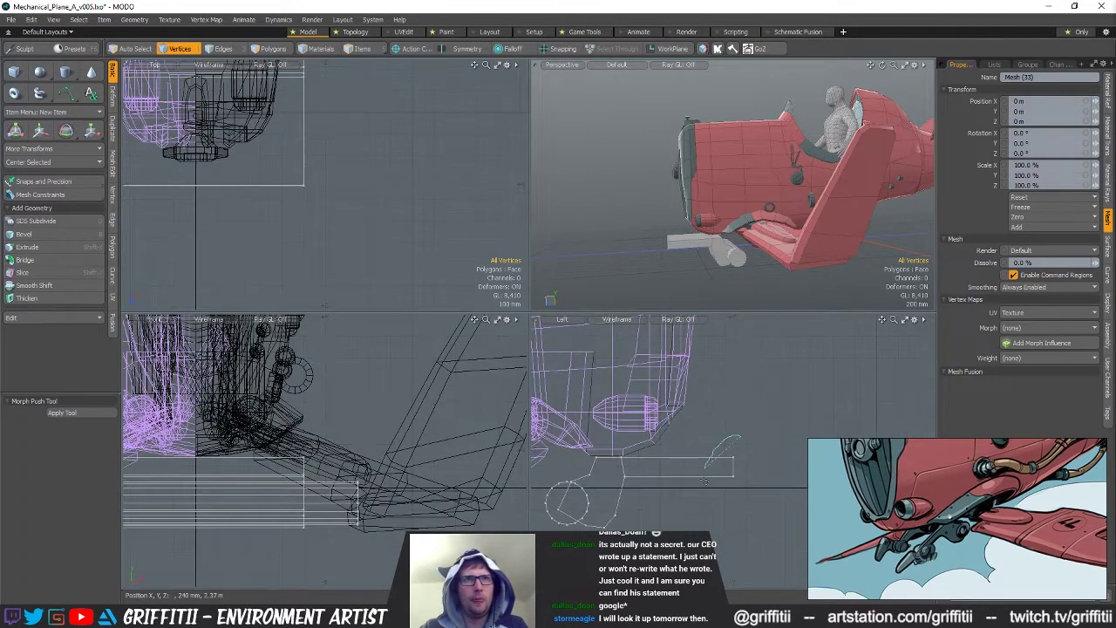
Taper the bar's tip by moving its lower front vertices up 20 mm and back 5 mm
right_click_drag(724, 471, 748, 470)
key("w")
left_click_drag(757, 460, 757, 456)
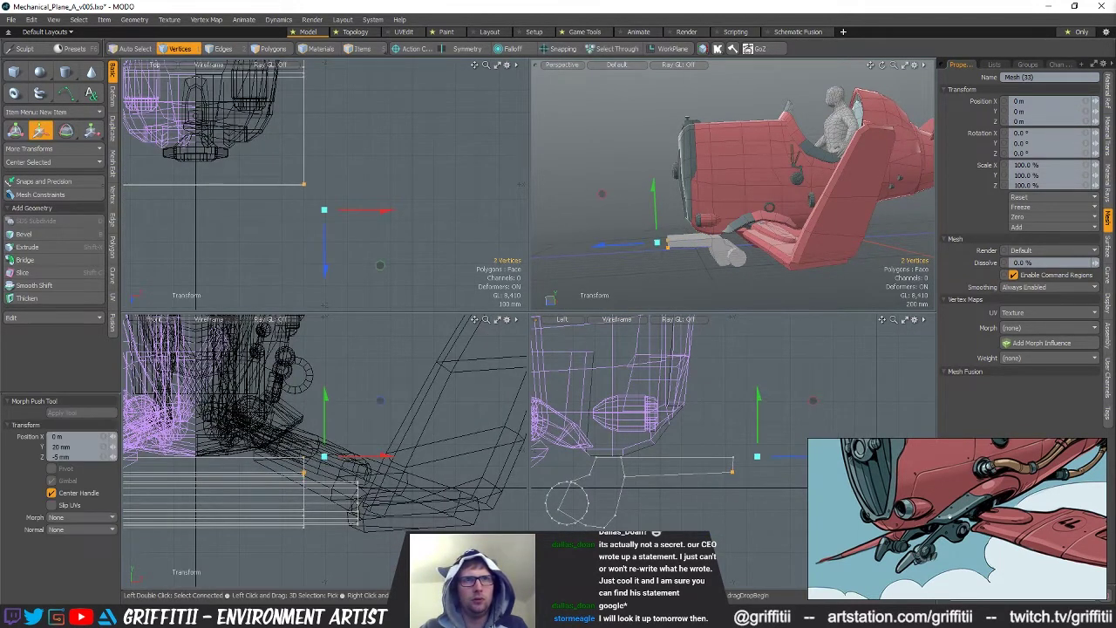
key("space")
left_click(659, 480)
scroll(659, 479, "down", 1)
Scale the whole foot part narrower across the plane's width
left_click_drag(756, 202, 820, 199, "alt")
key("r")
left_click_drag(278, 97, 278, 163, "alt+shift")
key("space")
key("space")
key("space")
Scale the vertices along one side of the foot part inward across the plane's width
double_click(263, 499)
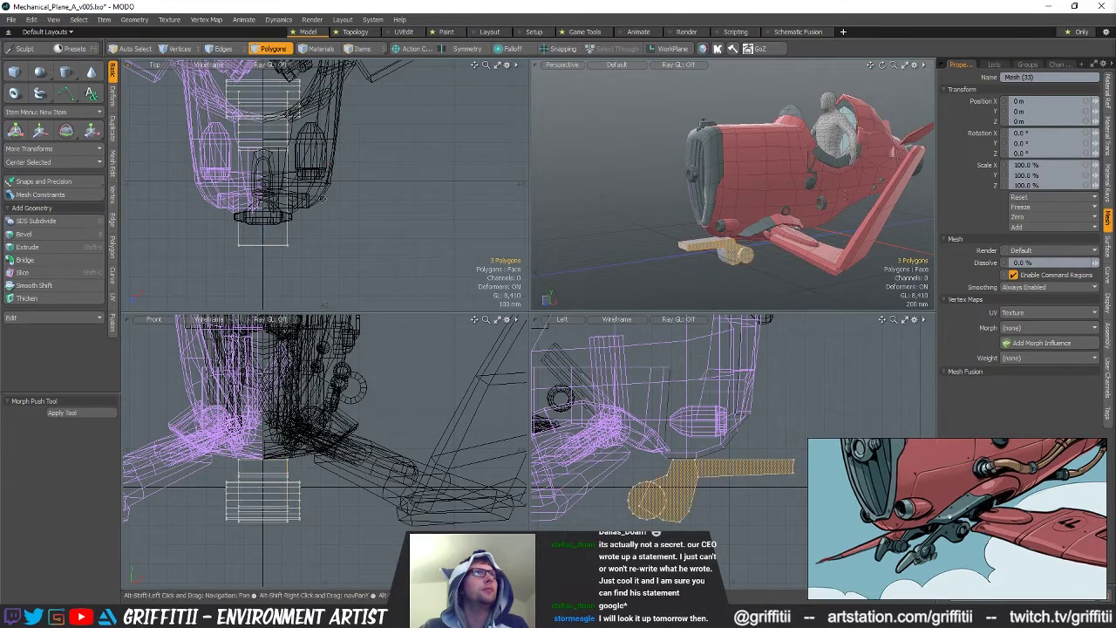
left_click_drag(344, 116, 352, 186, "alt+shift")
key("space")
key("2")
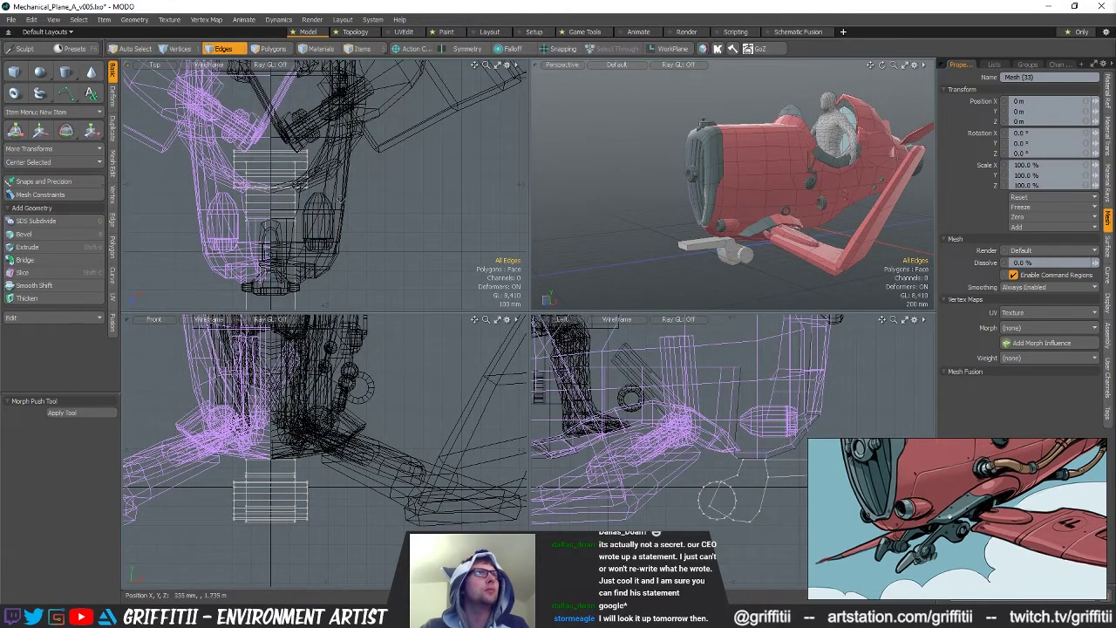
key("a")
key("space")
key("space")
mouse_move(331, 101)
right_mouse_down()
mouse_move(361, 127)
mouse_move(337, 245)
right_mouse_up()
key("r")
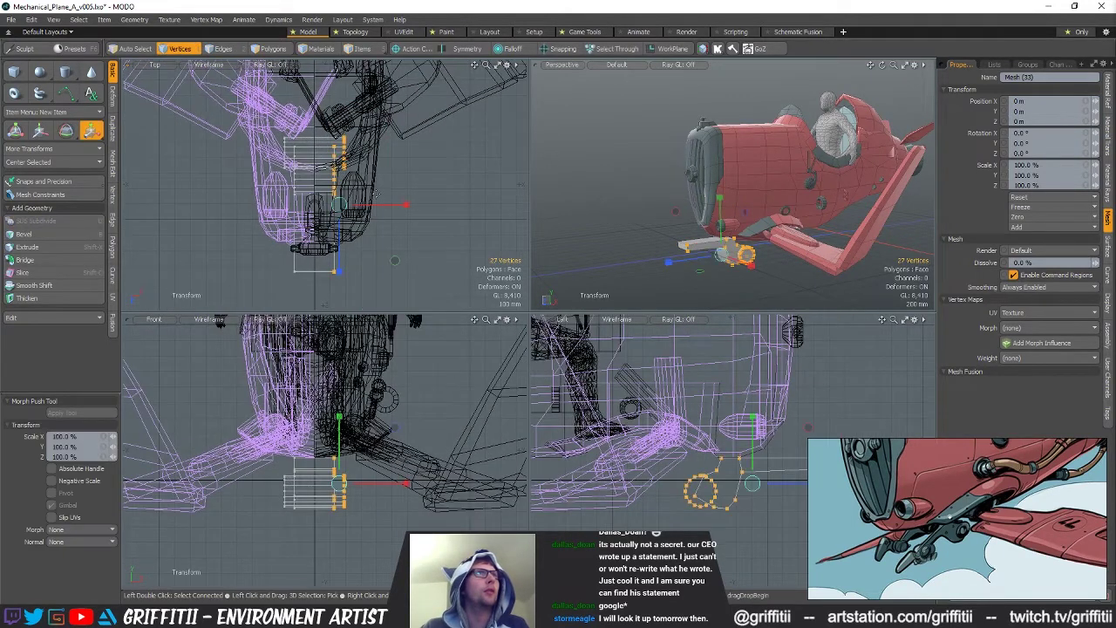
left_click_drag(384, 208, 289, 211)
key("space")
key("Escape")
Scale the whole foot part's width across the plane to 10%
key("r")
left_click_drag(380, 204, 319, 205)
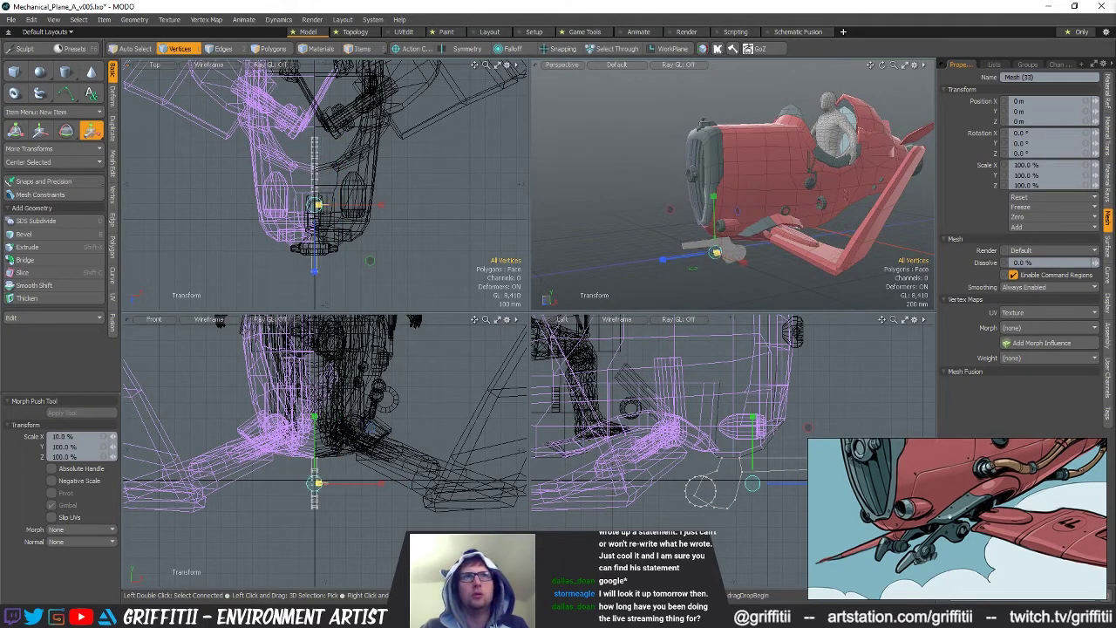
left_click_drag(717, 258, 765, 248, "alt")
scroll(729, 262, "down", 2)
key("q")
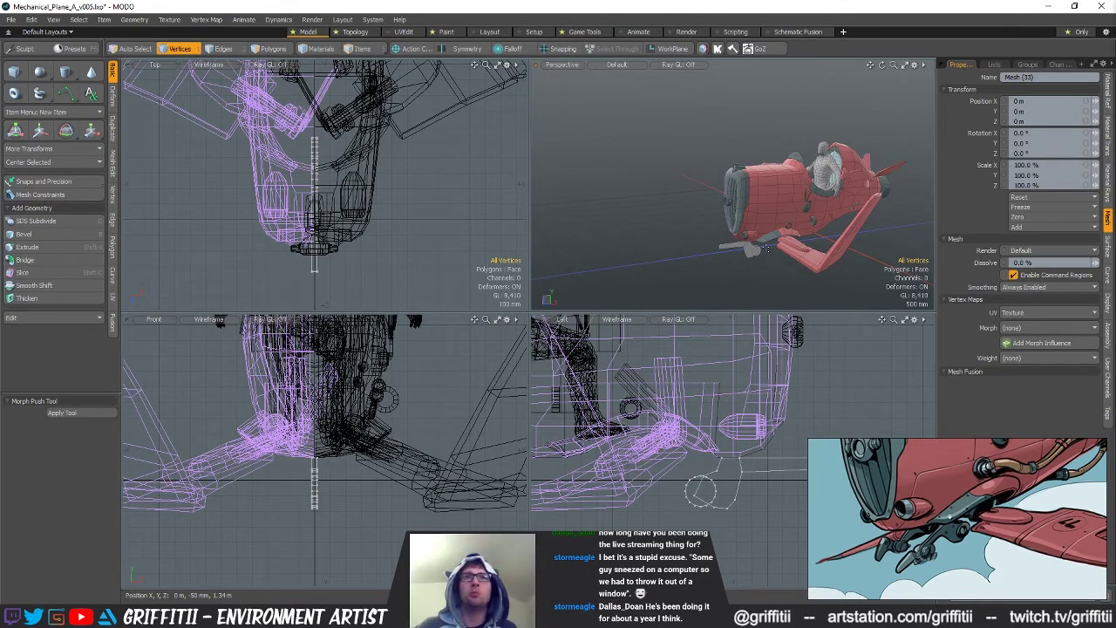
Scale the round joint cylinder at the foot's rear slightly wider than the adjoining block
key("3")
left_click(755, 250)
double_click(757, 250)
left_click_drag(760, 252, 778, 219, "alt")
scroll(802, 262, "up", 3)
double_click(704, 229)
double_click(755, 228)
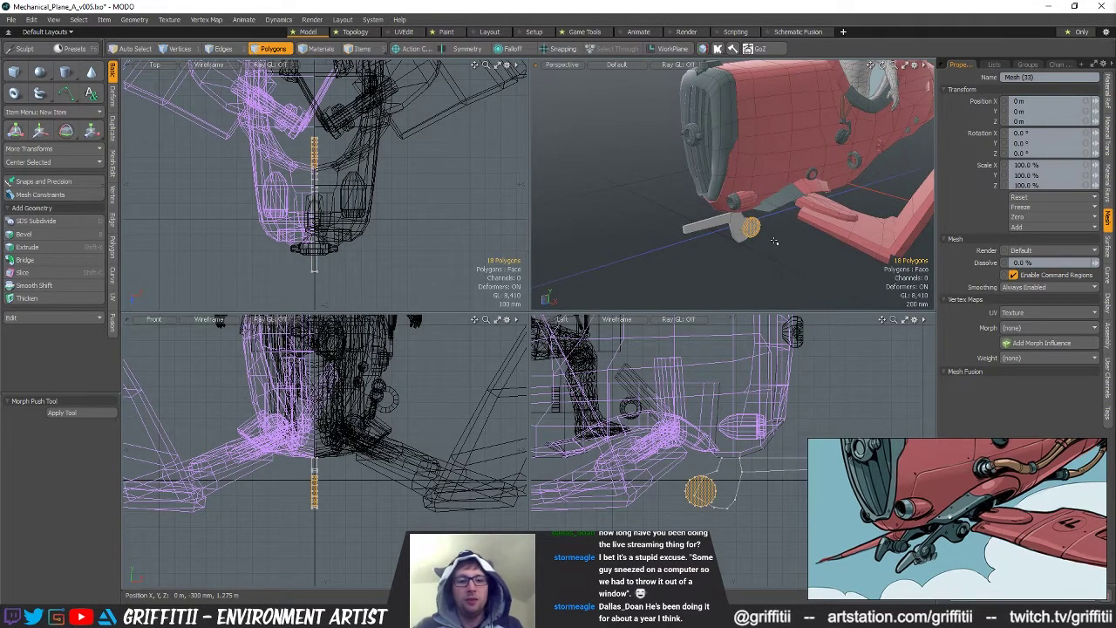
key("r")
mouse_move(774, 240)
left_mouse_down("alt")
mouse_move(822, 254)
mouse_move(773, 237)
mouse_move(782, 223)
left_mouse_up("alt")
scroll(781, 240, "up", 2)
key("q")
Examine the junction between the round joint and the block from close up
double_click(726, 228, "shift")
left_click(772, 237)
double_click(710, 217)
left_click_drag(710, 218, 755, 195, "alt")
left_click(718, 211)
key("5")
left_click(749, 209)
key("3")
key("5")
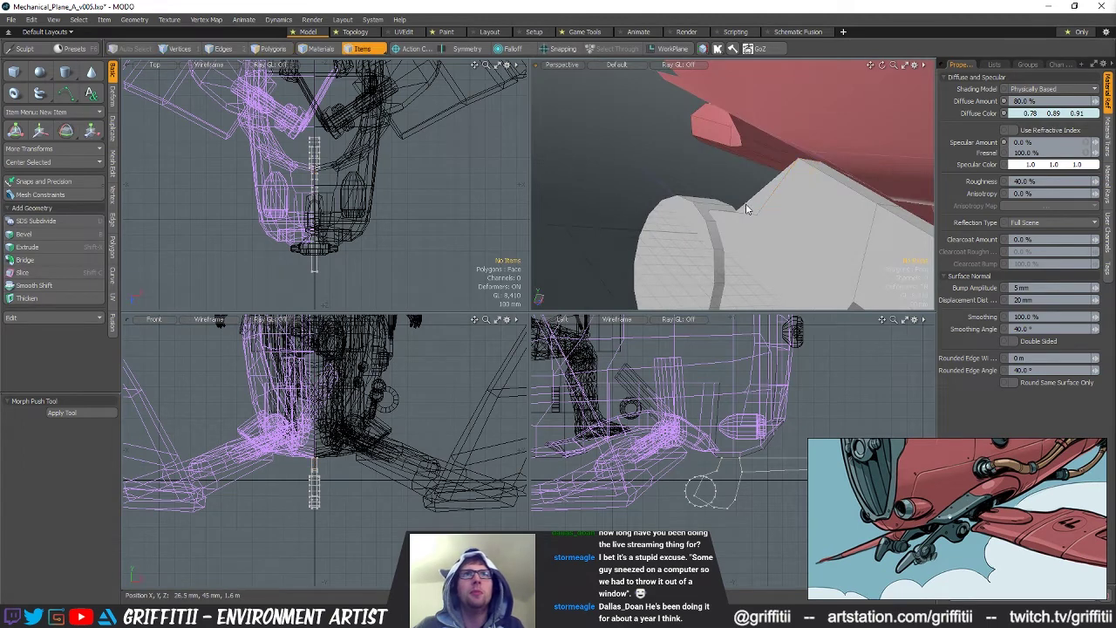
left_click(765, 219)
left_click_drag(765, 219, 875, 250, "alt")
Triangulate the large side faces of the block
key("3")
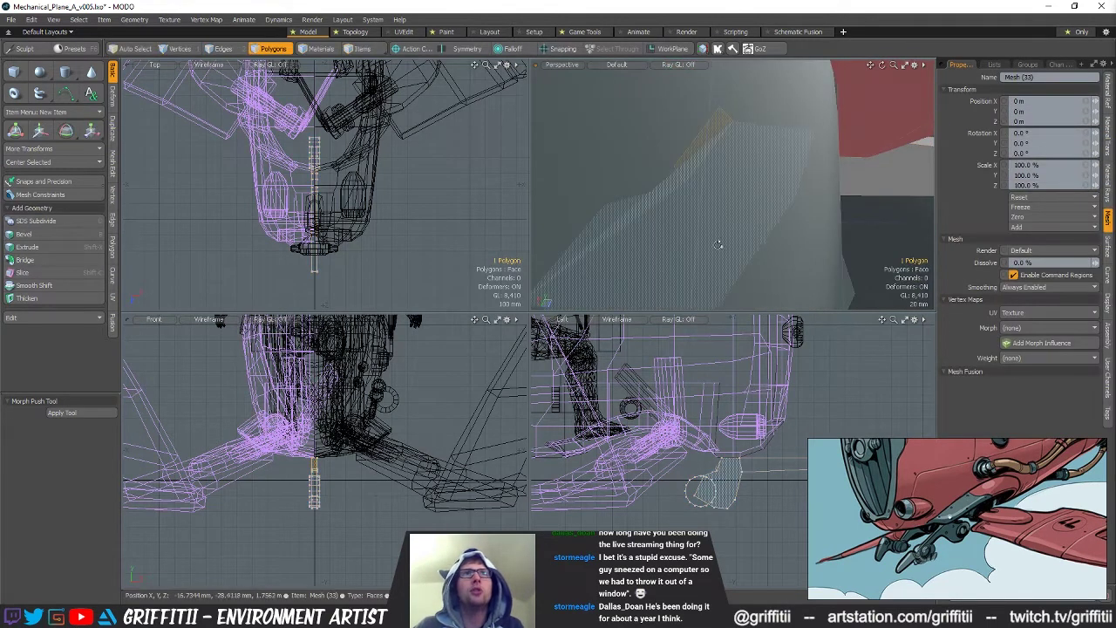
left_click_drag(724, 249, 657, 180, "alt")
double_click(750, 242, "shift")
left_click(689, 167, "ctrl")
left_click_drag(746, 244, 655, 221, "alt")
scroll(654, 220, "down", 2)
left_click(760, 269)
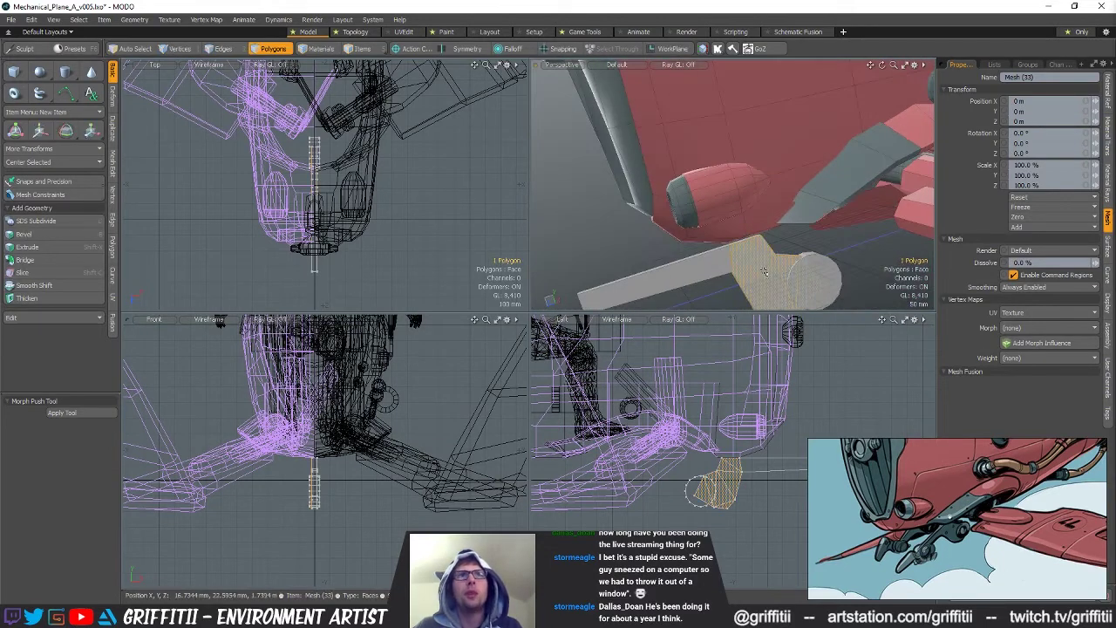
scroll(789, 246, "down", 4)
left_click(784, 235)
mouse_move(757, 209)
left_mouse_down("alt")
mouse_move(811, 195)
mouse_move(743, 220)
left_mouse_up("alt")
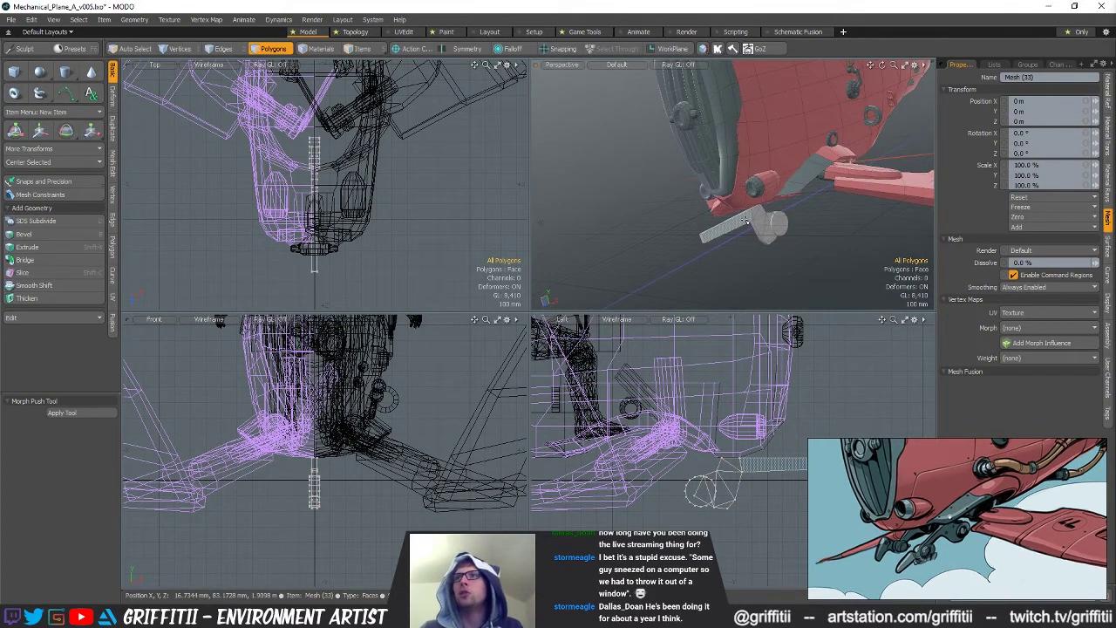
Copy the round joint cylinder, place the copy at the bar's front tip and scale it smaller
left_click_drag(745, 220, 809, 228, "alt")
double_click(778, 226)
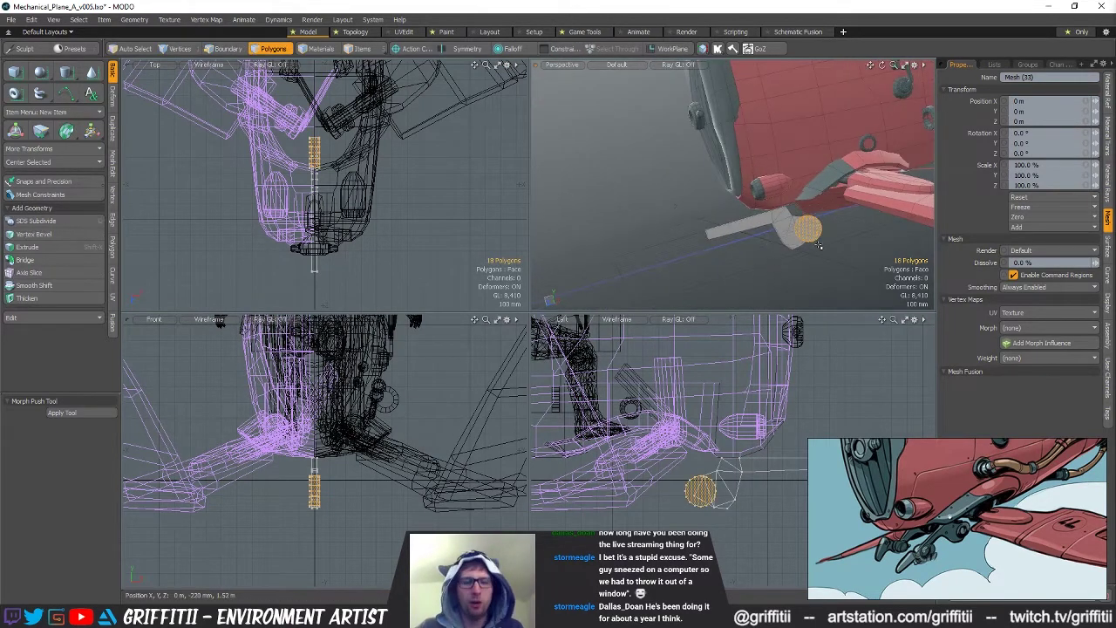
left_click_drag(643, 527, 486, 512, "alt")
key("w")
left_click_drag(607, 432, 658, 445, "alt")
left_click_drag(658, 445, 760, 420)
key("r")
key("w")
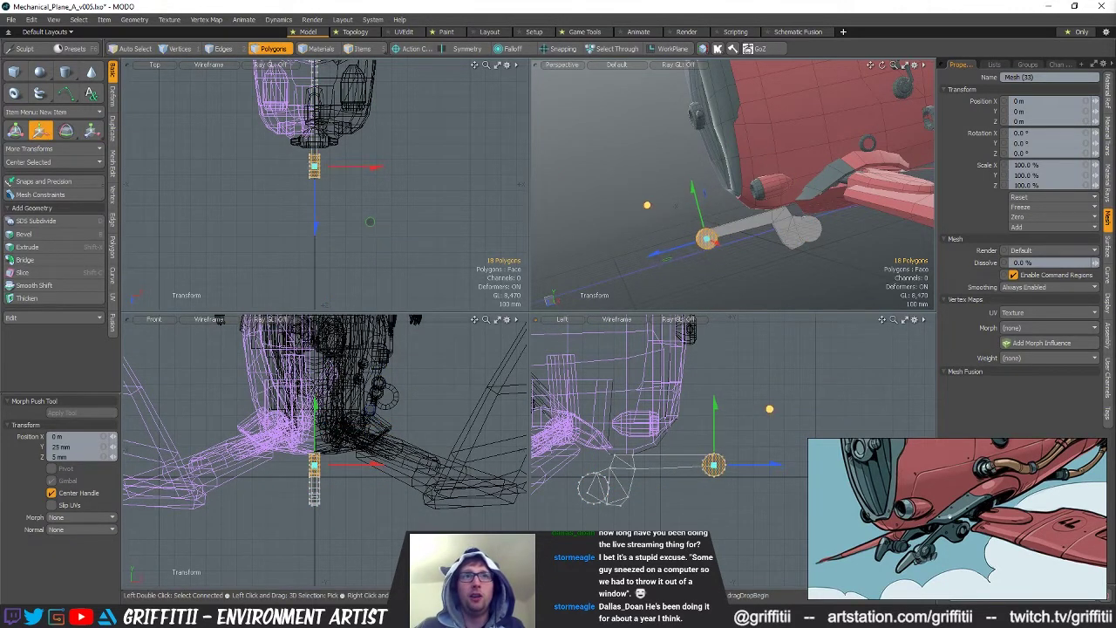
key("space")
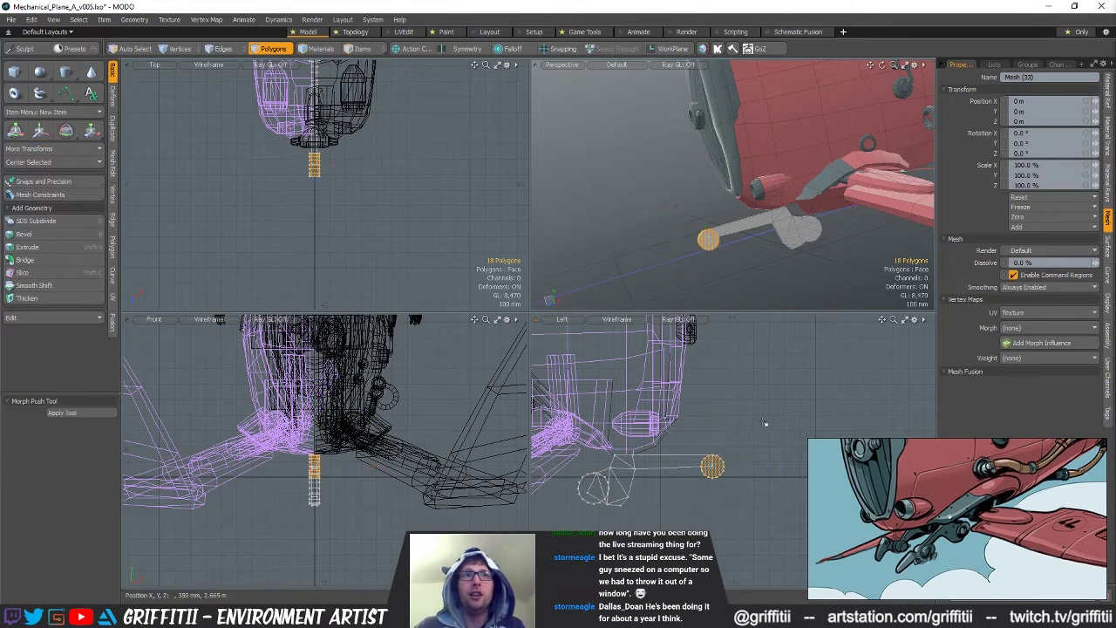
Duplicate the block and bar, move the copy 595 mm forward and scale its height and length to 45%
double_click(741, 225)
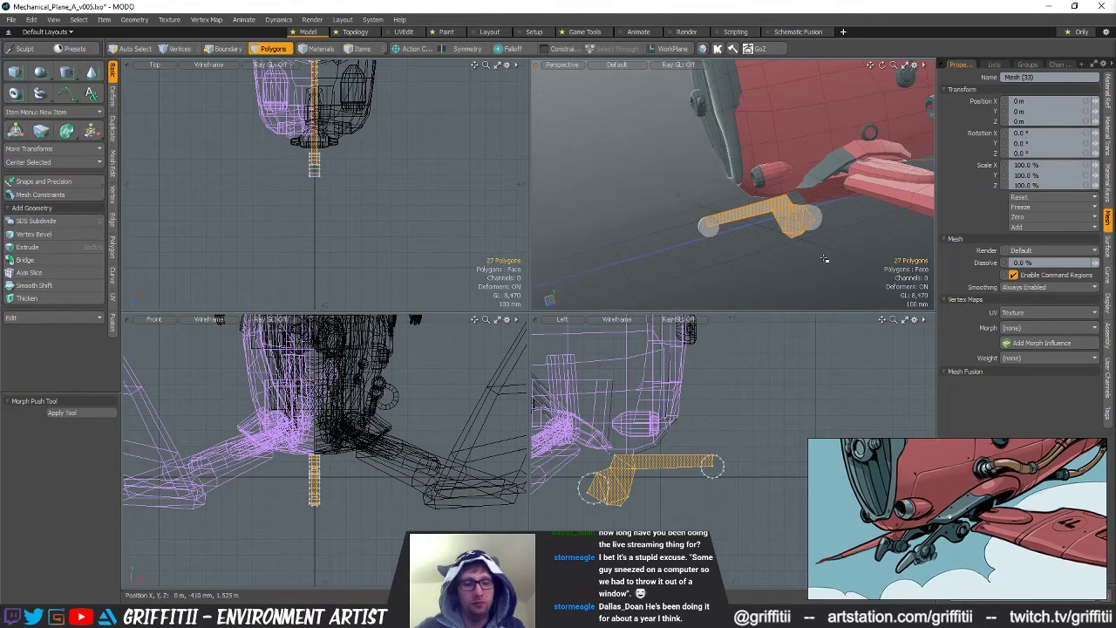
key("w")
left_click_drag(811, 255, 735, 252, "alt")
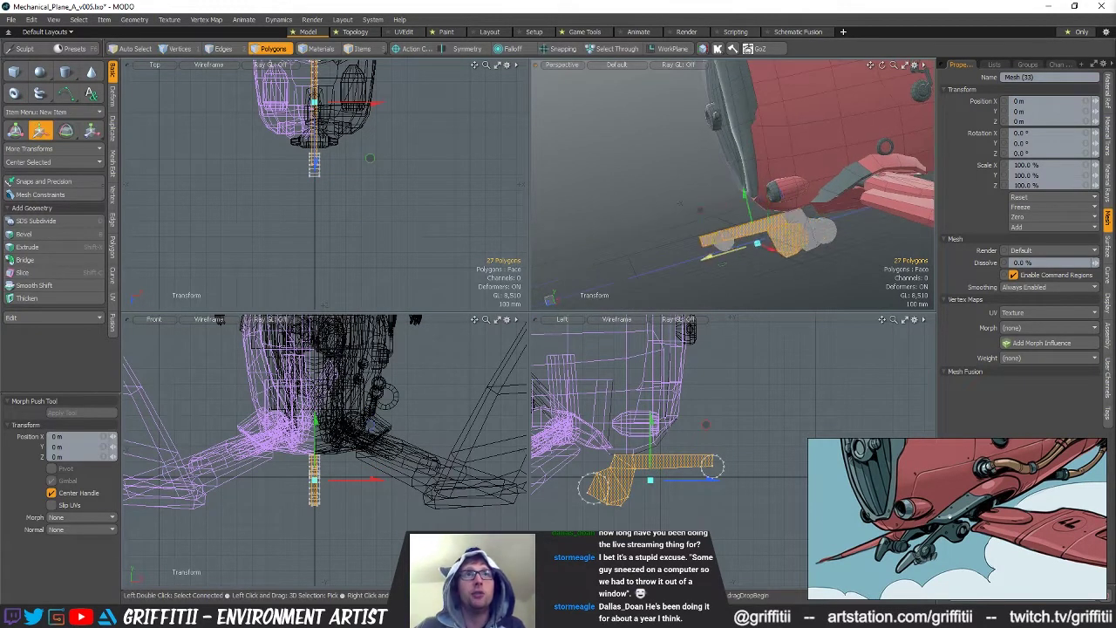
left_click_drag(705, 424, 798, 424)
left_click_drag(732, 258, 714, 226, "alt")
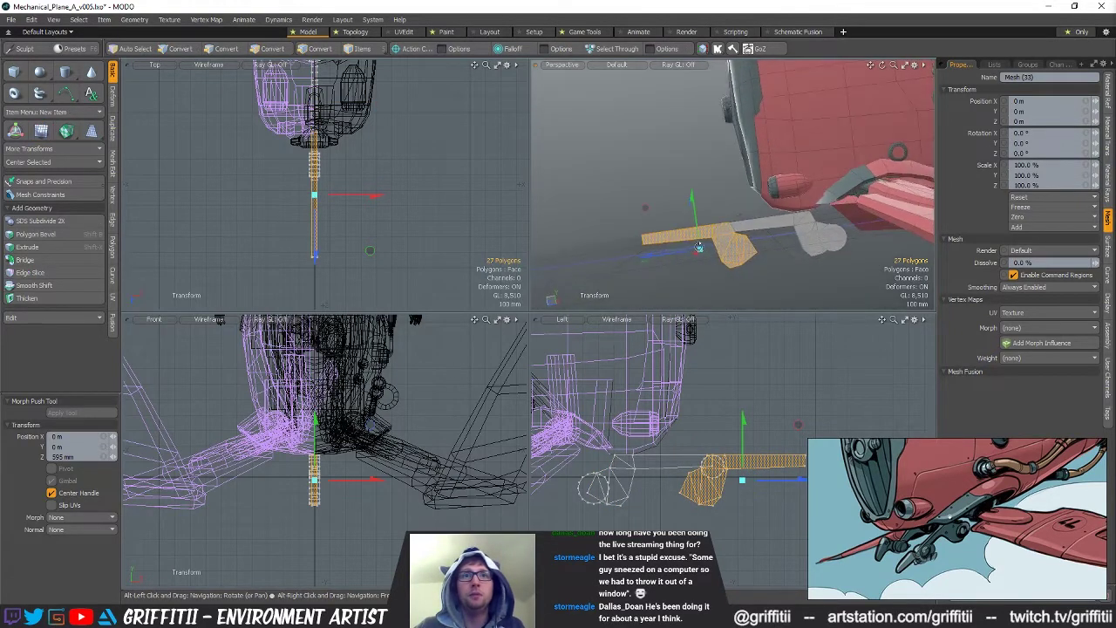
key("r")
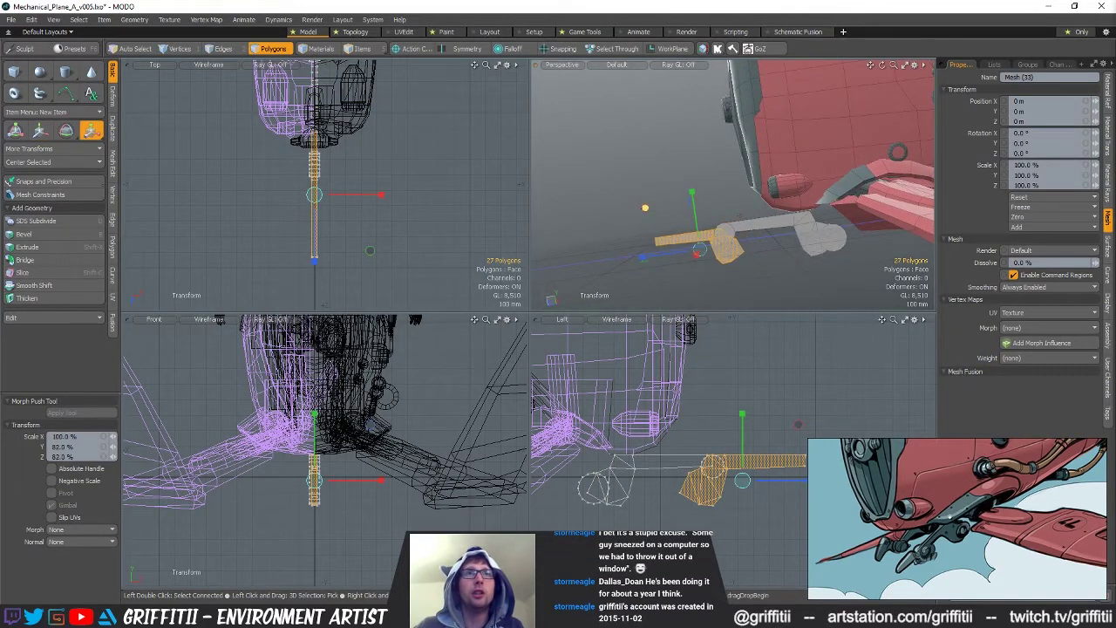
left_click_drag(629, 208, 613, 208)
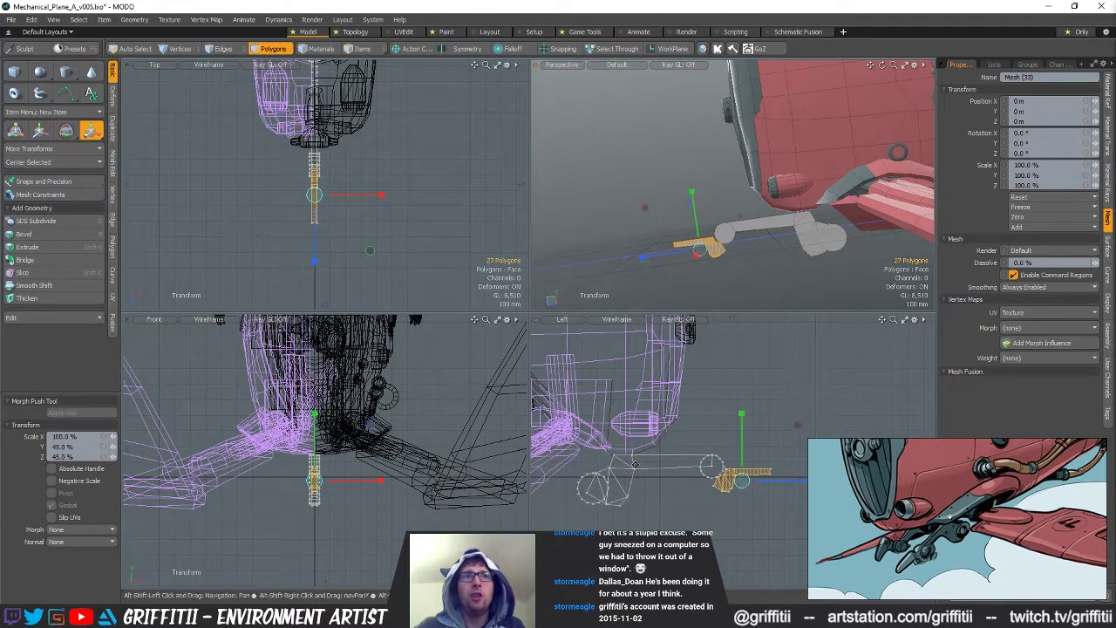
Rotate the small copy 23° about X so its tip points down, and fit it against the tip joint
key("e")
left_click_drag(707, 409, 733, 416)
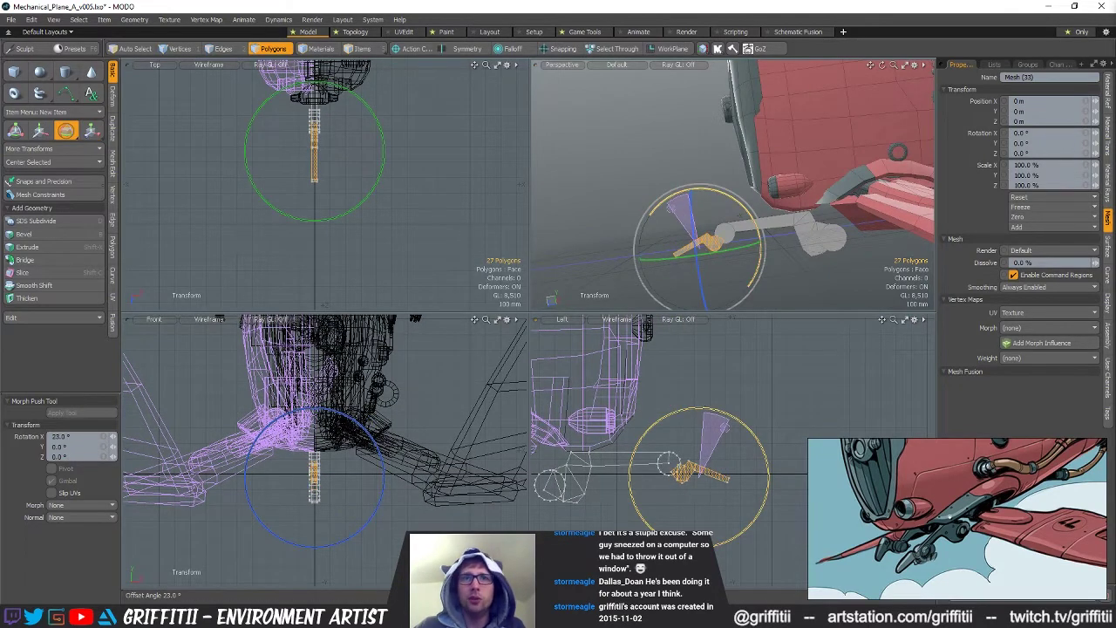
key("w")
left_click_drag(670, 476, 724, 476, "ctrl+alt")
left_click_drag(754, 435, 751, 431)
Try to move the lower edges of the small claw 26 mm down and 10 mm back
key("1")
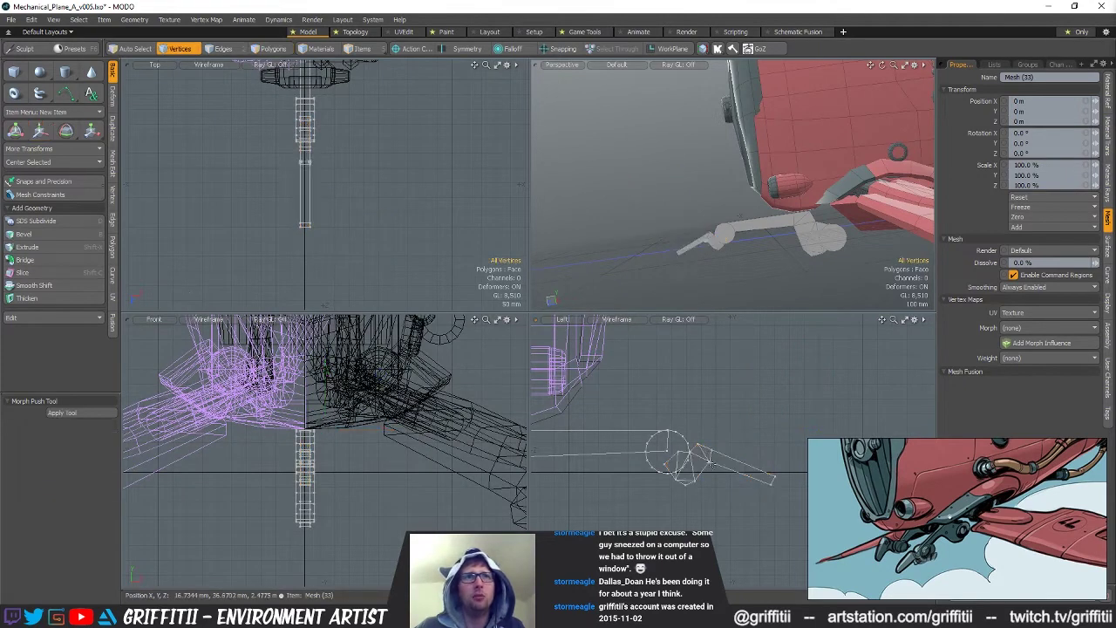
right_click_drag(804, 500, 808, 497)
key("w")
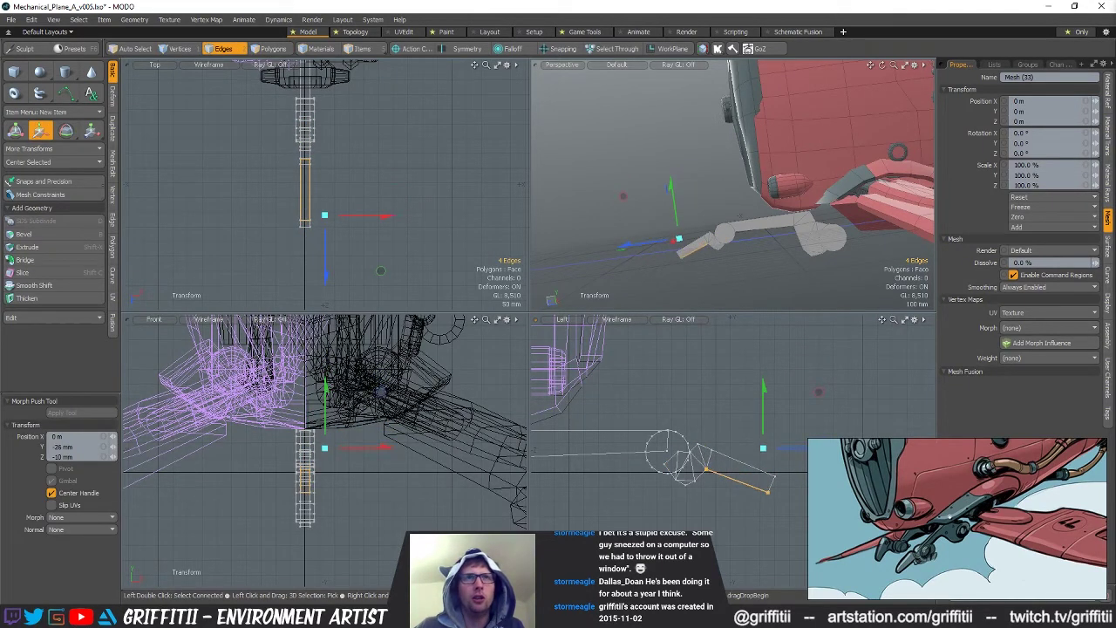
left_click(771, 485)
key("space")
key("space")
key("space")
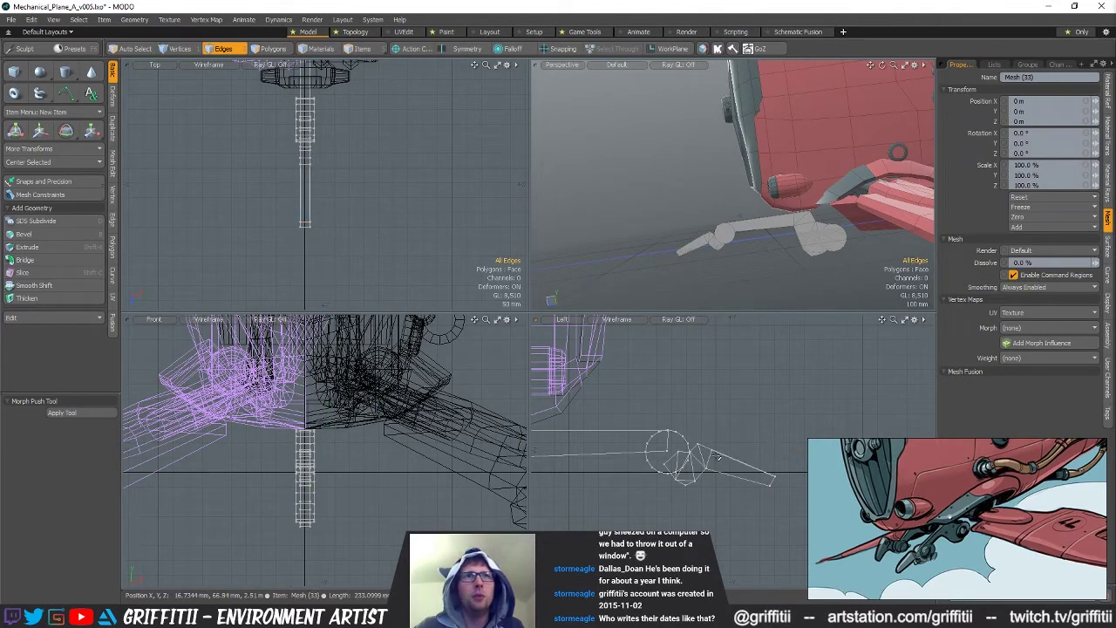
left_click_drag(767, 241, 792, 226, "alt")
key("5")
key("3")
key("y")
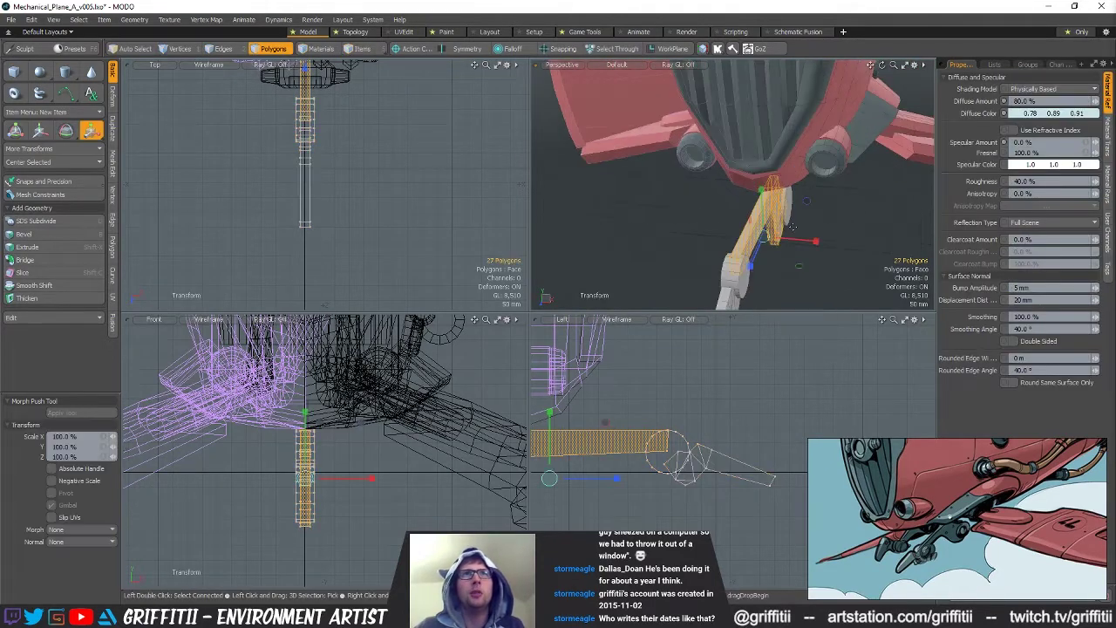
key("Escape")
key("Escape")
Move the lower edge where the long bar meets the block downward to thicken the bar's base
left_click_drag(797, 294, 750, 185, "alt")
key("1")
key("2")
left_click_drag(732, 419, 652, 428, "ctrl+alt")
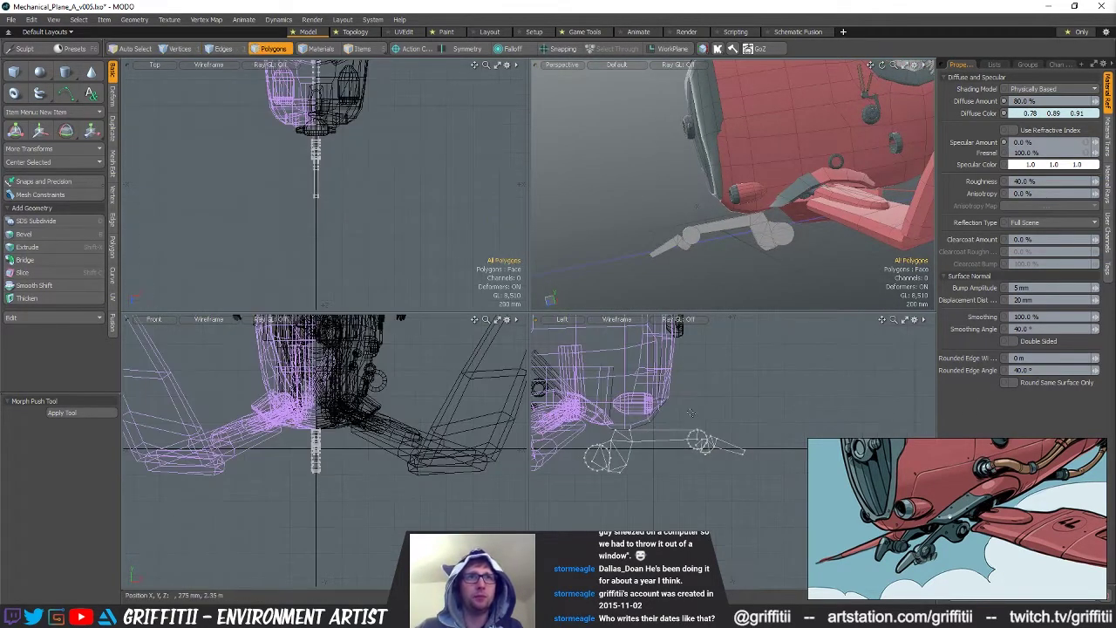
scroll(649, 433, "up", 2)
key("w")
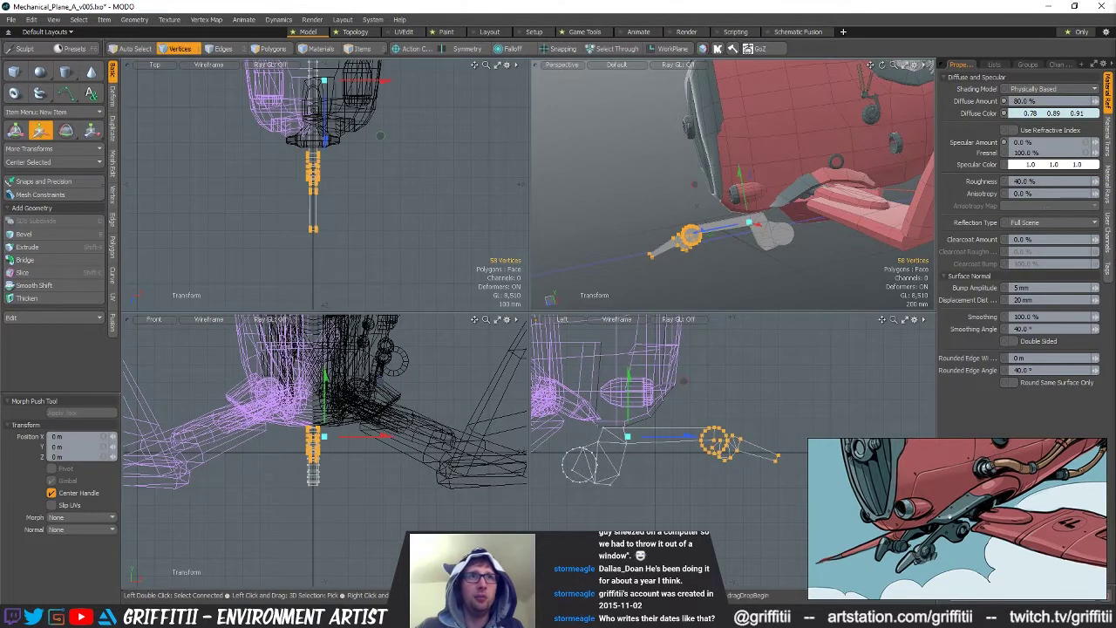
key("2")
left_click(626, 439)
key("w")
key("q")
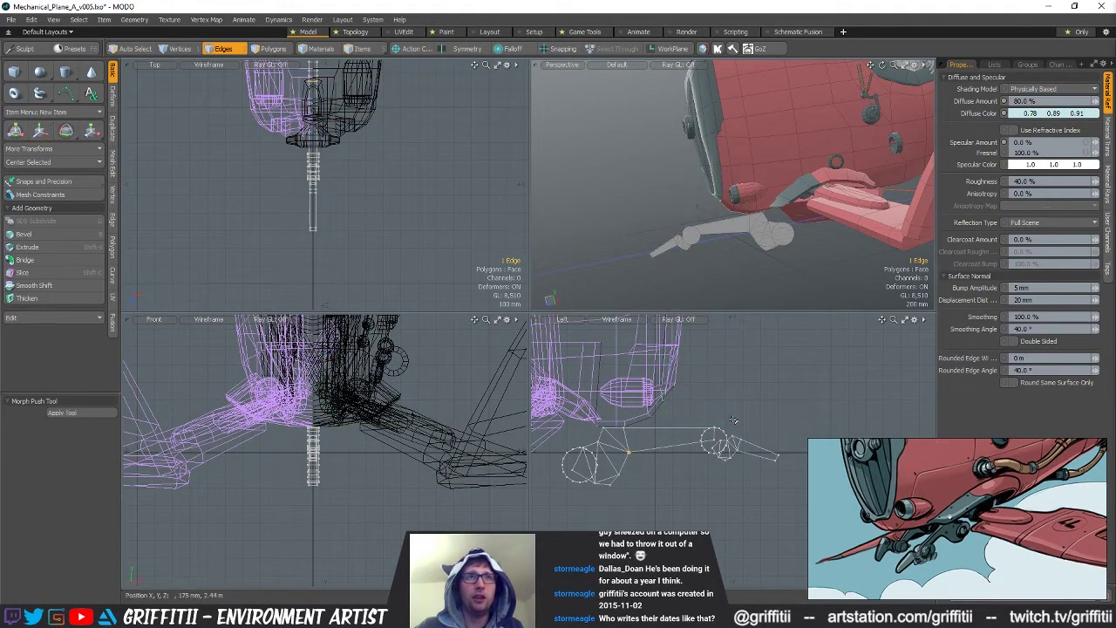
Move the tip joint and claw assembly backward to shorten the long bar
right_click_drag(731, 415, 777, 425)
key("3")
key("2")
key("w")
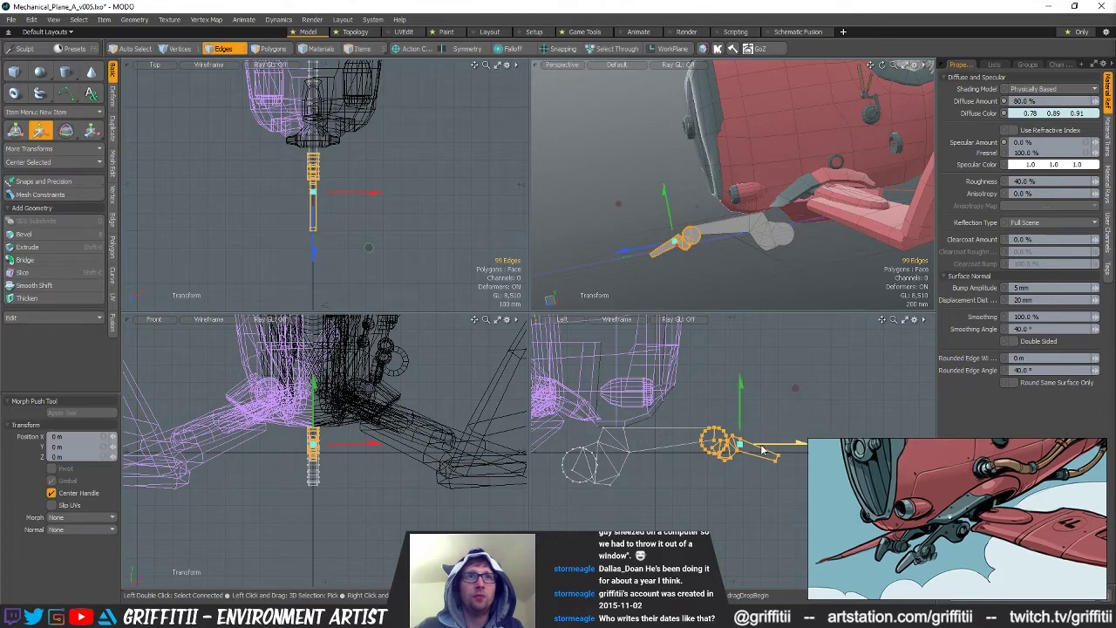
key("space")
key("1")
Scale the tip joint and claw down together and move them 16 mm up and 28 mm back
key("shift+a")
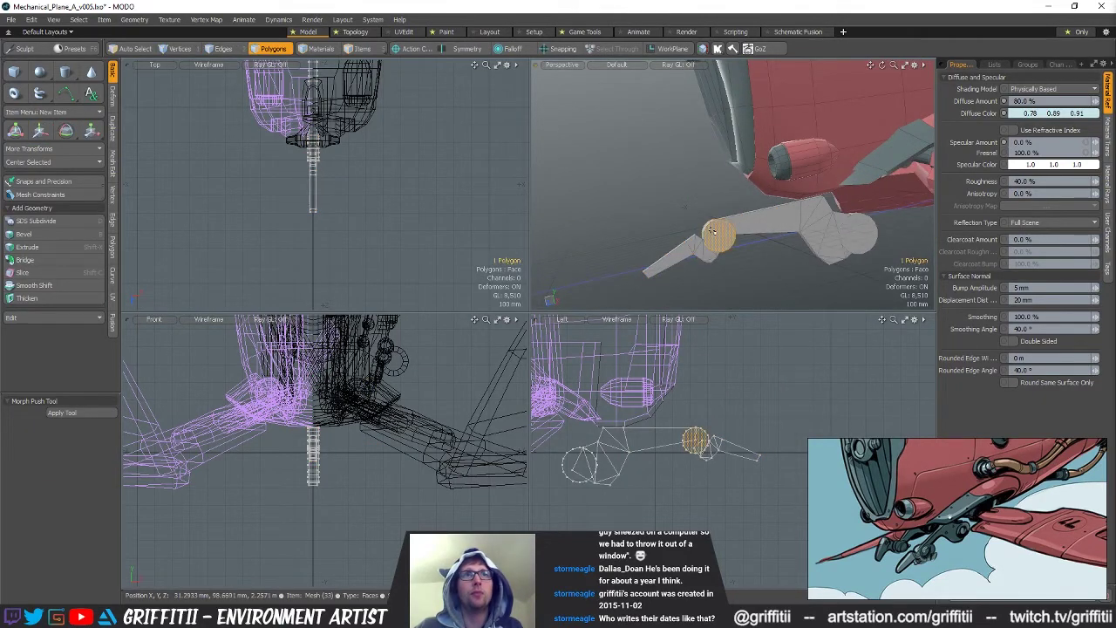
key("r")
scroll(676, 419, "up", 3)
left_click_drag(806, 404, 796, 406)
key("w")
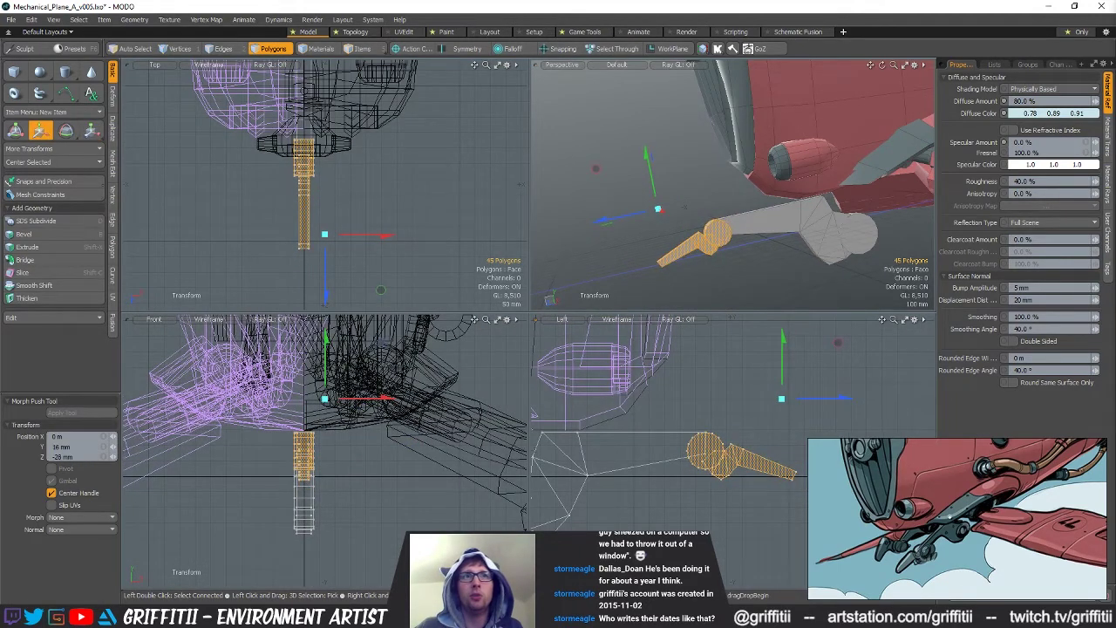
Move only the claw 45 mm up and 5 mm forward relative to the tip joint
scroll(782, 403, "down", 3)
left_click_drag(715, 231, 729, 229, "alt")
scroll(752, 230, "up", 2)
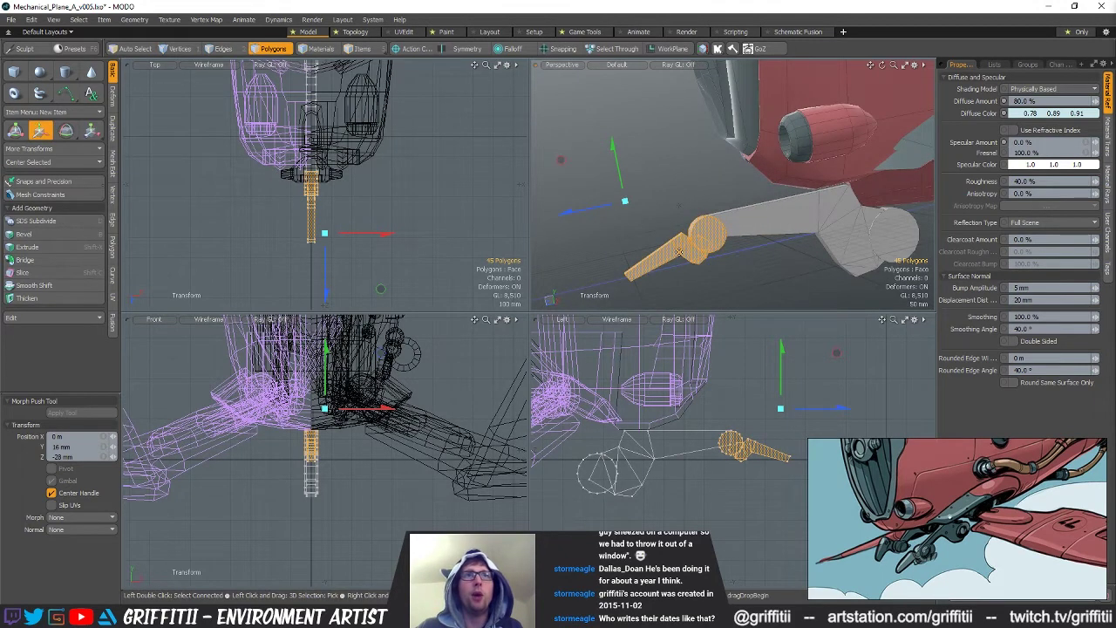
key("q")
double_click(673, 248)
key("w")
left_click_drag(619, 202, 615, 183)
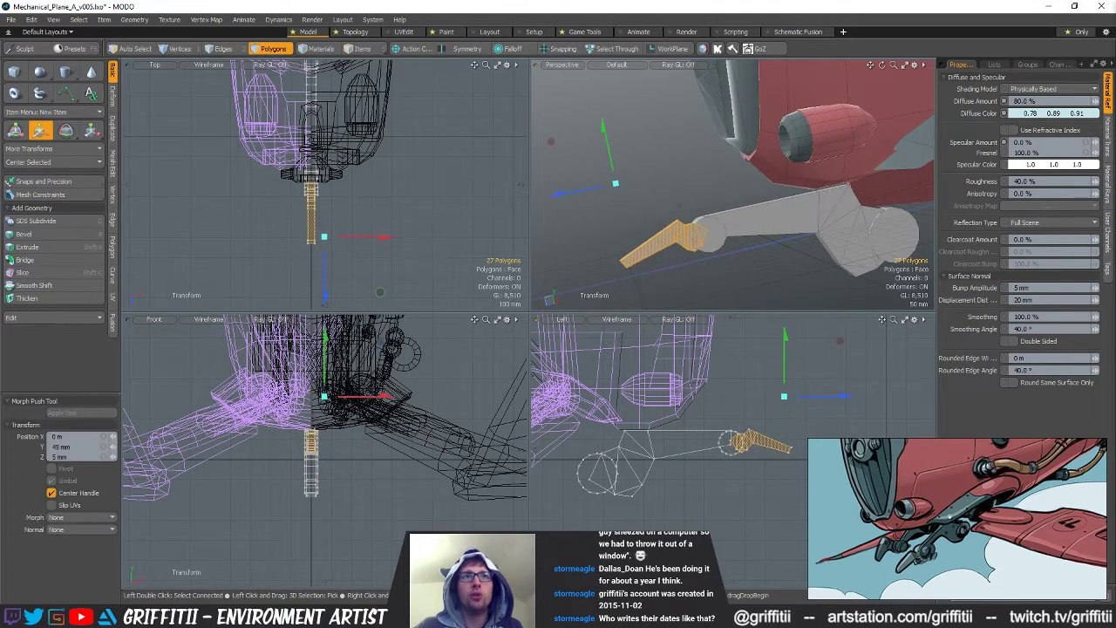
Rotate the claw slightly about the tip joint and move it 5 mm back
key("e")
left_click(704, 231)
left_click_drag(747, 371, 737, 369)
key("w")
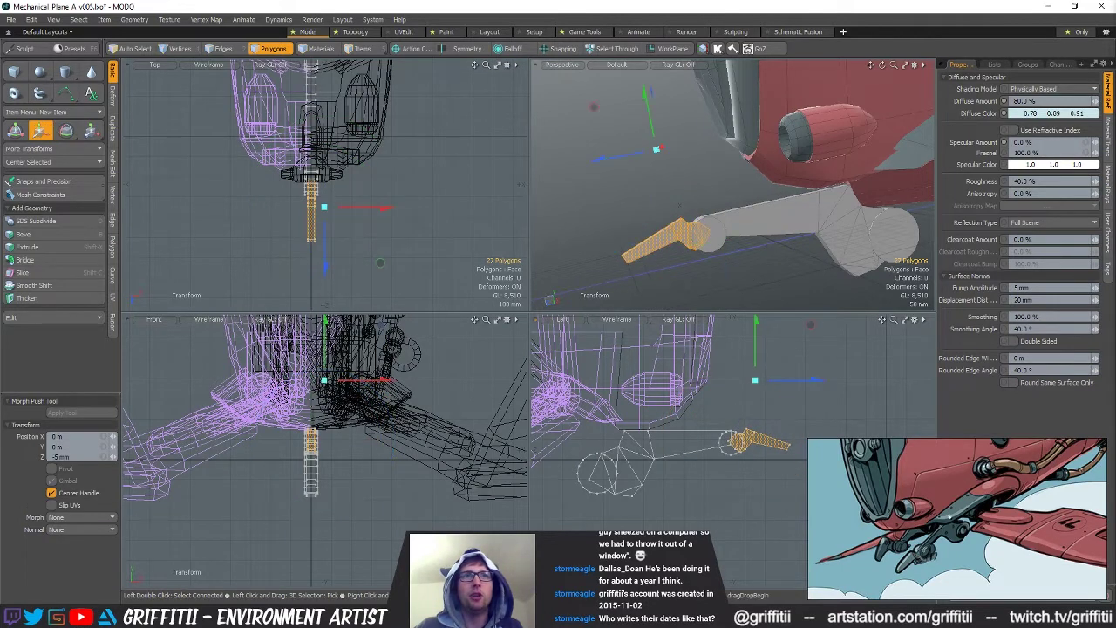
key("Escape")
key("Escape")
Duplicate the tip joint cylinder and scale the copy into a smaller-diameter hub inside it
left_click_drag(767, 206, 653, 199, "alt")
double_click(731, 232)
key("r")
left_click_drag(654, 199, 654, 244, "alt")
key("q")
Duplicate the large rear joint cylinder as a smaller-diameter hub and scale its width to 162.5%
left_click(797, 195)
key("y")
left_click_drag(794, 206, 776, 197, "alt")
key("q")
key("y")
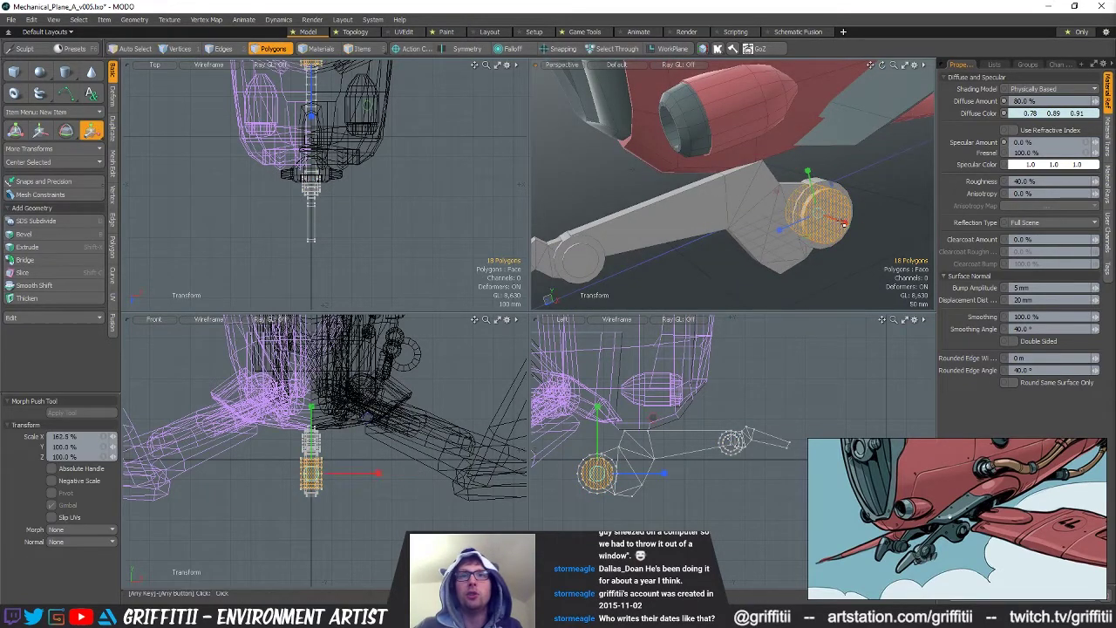
key("q")
Move the whole foot assembly sideways along positive X, off the plane's centreline
left_click(821, 216)
scroll(785, 209, "down", 3)
left_click_drag(785, 209, 725, 193, "alt")
left_click_drag(824, 235, 831, 254, "alt")
left_click(832, 254)
scroll(345, 160, "down", 2)
key("w")
left_click_drag(403, 141, 410, 140)
key("q")
Assign the dark grey metal material to the whole foot assembly
scroll(790, 174, "down", 3)
left_click_drag(790, 175, 749, 192, "alt")
key("m")
key("Escape")
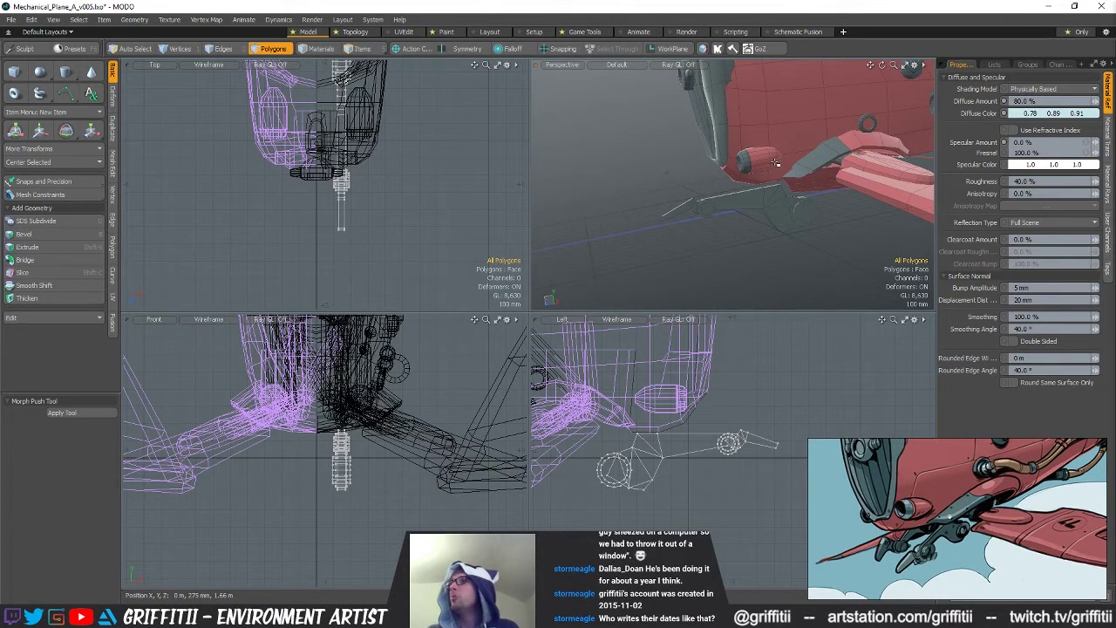
left_click_drag(697, 181, 783, 223, "alt")
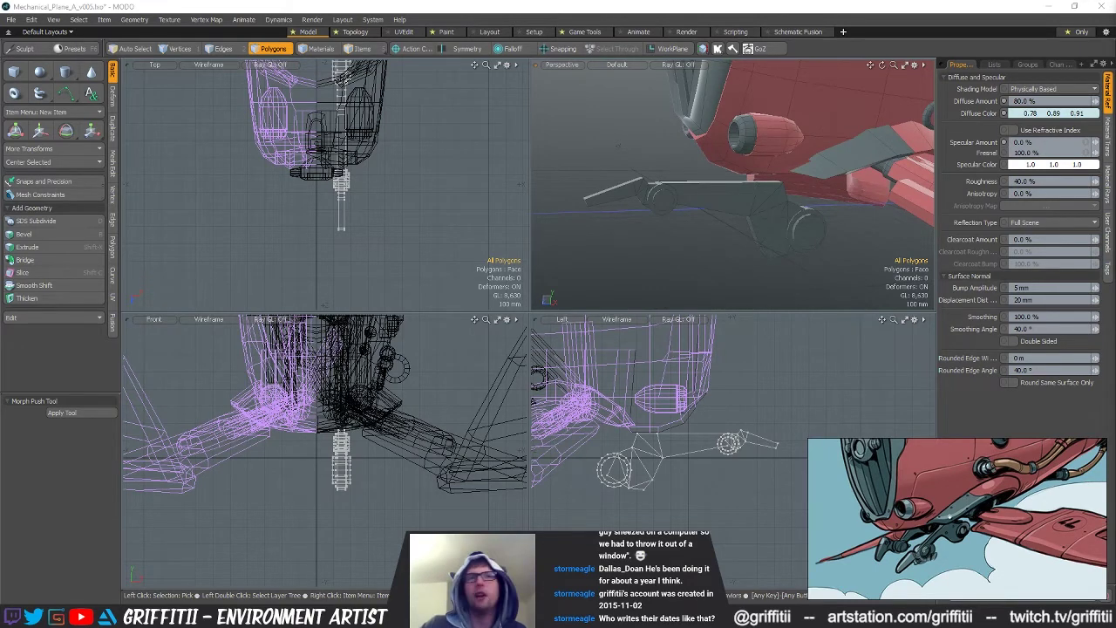
Taper the claw by scaling its four tip vertices to 52.5% in X
left_click_drag(769, 247, 795, 252, "alt")
double_click(798, 257)
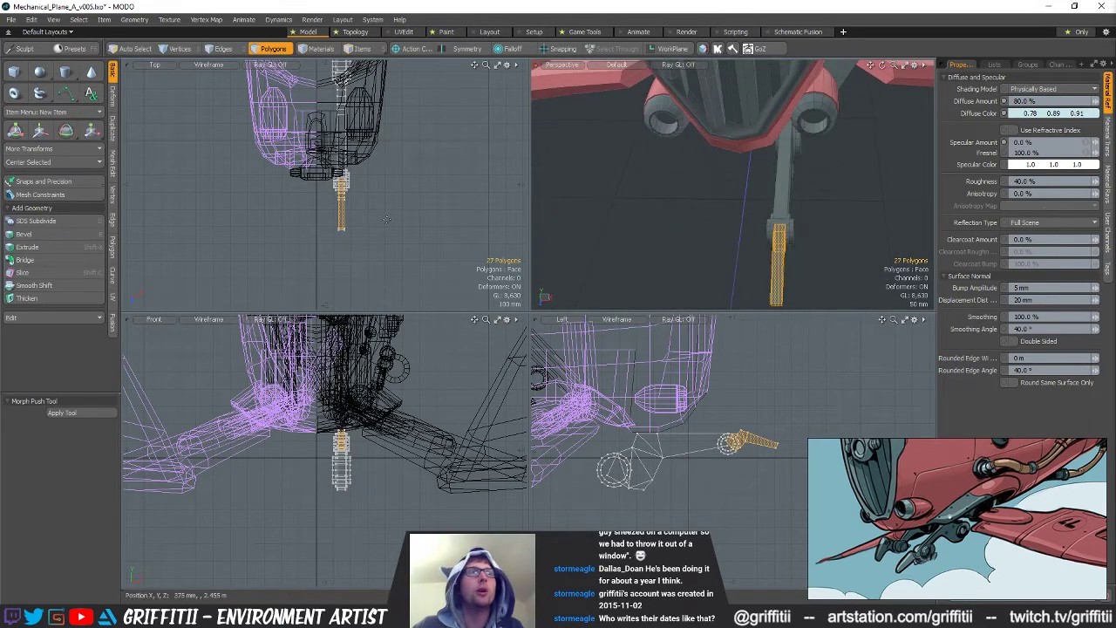
key("r")
scroll(349, 228, "up", 3)
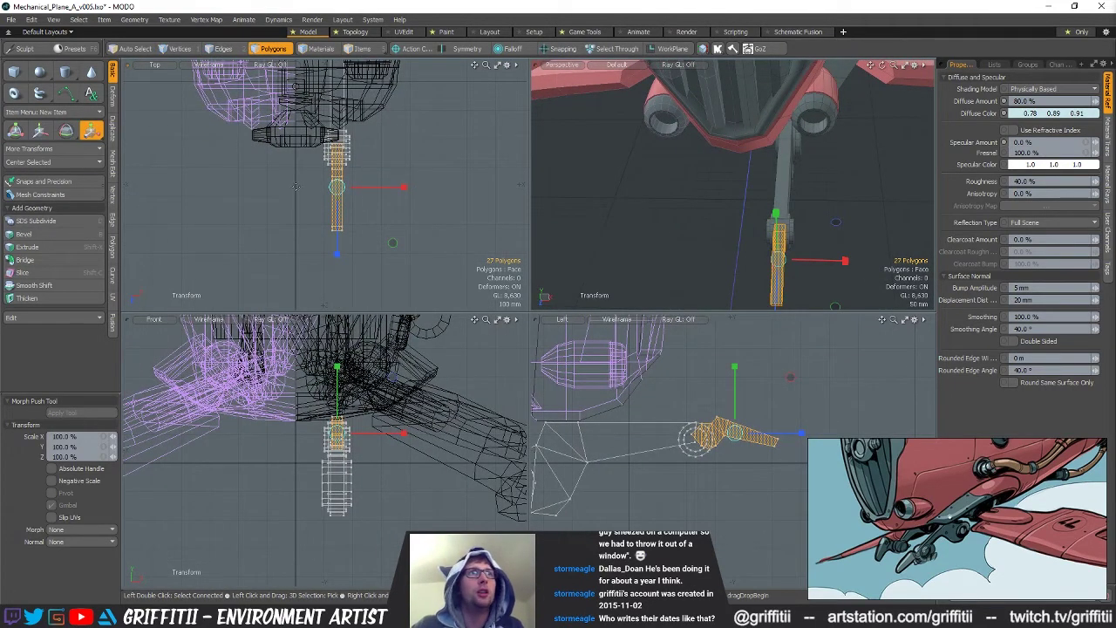
key("1")
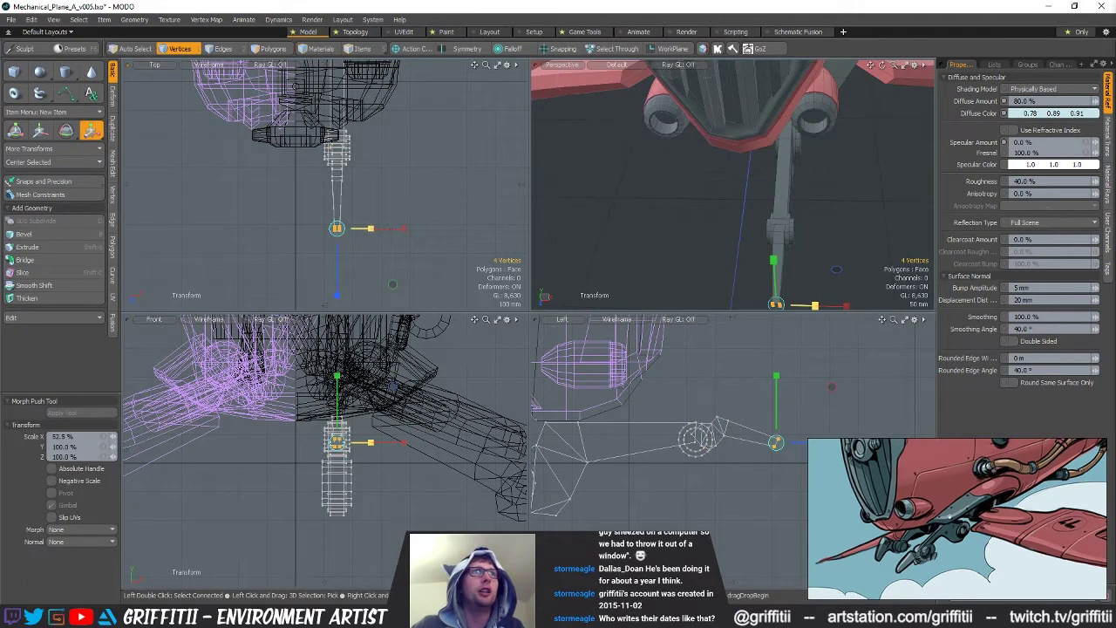
key("space")
Widen the large rear joint cylinder and the adjoining rear end of the foot's arm along X
left_click_drag(858, 179, 765, 160, "alt")
left_click(787, 190)
left_click_drag(341, 74, 366, 170, "alt")
double_click(362, 91)
left_click_drag(362, 91, 366, 161, "alt")
key("r")
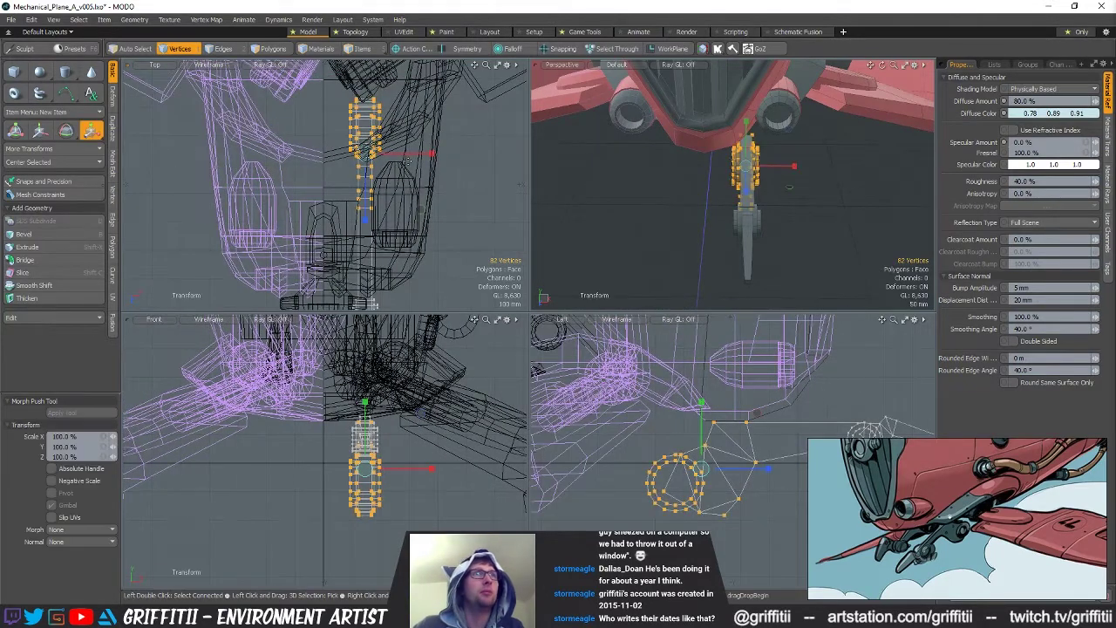
left_click_drag(431, 468, 456, 468)
key("q")
left_click_drag(907, 196, 858, 210, "alt")
left_click(859, 209)
mouse_move(784, 205)
left_mouse_down("alt")
mouse_move(839, 191)
mouse_move(688, 193)
mouse_move(741, 205)
left_mouse_up("alt")
mouse_move(368, 214)
right_mouse_down()
mouse_move(236, 203)
mouse_move(420, 209)
right_mouse_up()
key("r")
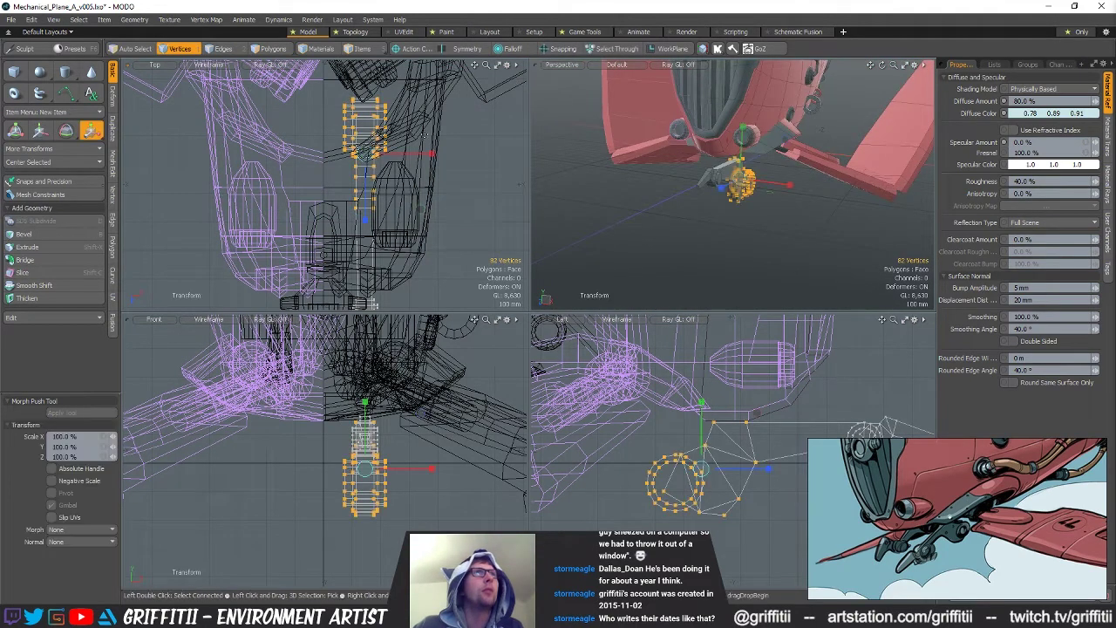
key("space")
Rotate the whole foot about the centre of its rear joint so the claw end tilts downward
left_click_drag(739, 181, 891, 84, "alt")
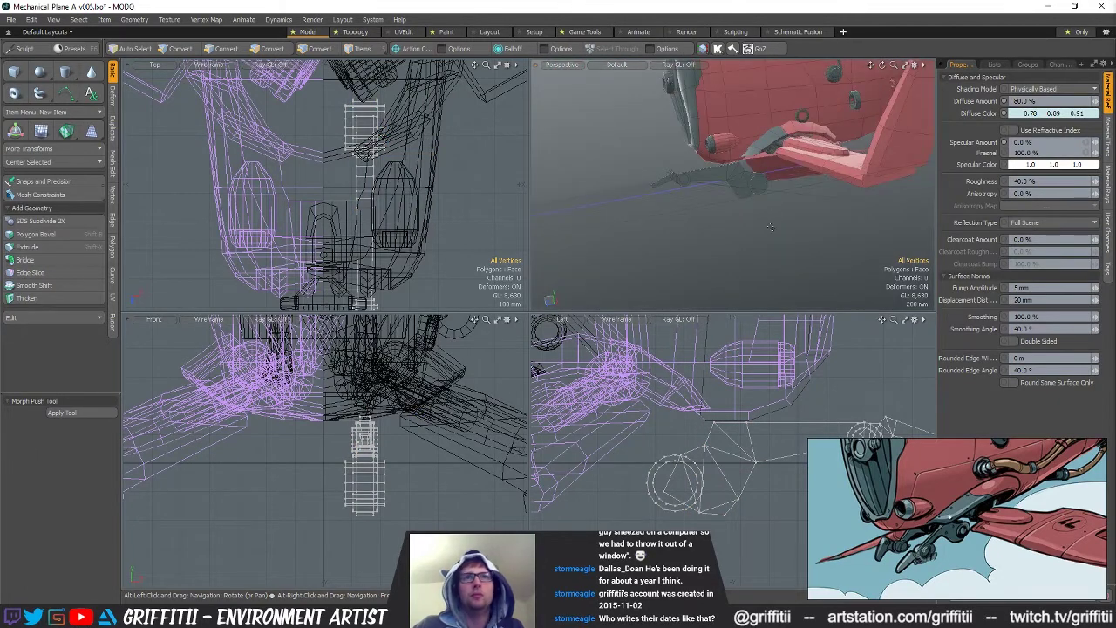
key("e")
left_click(674, 485)
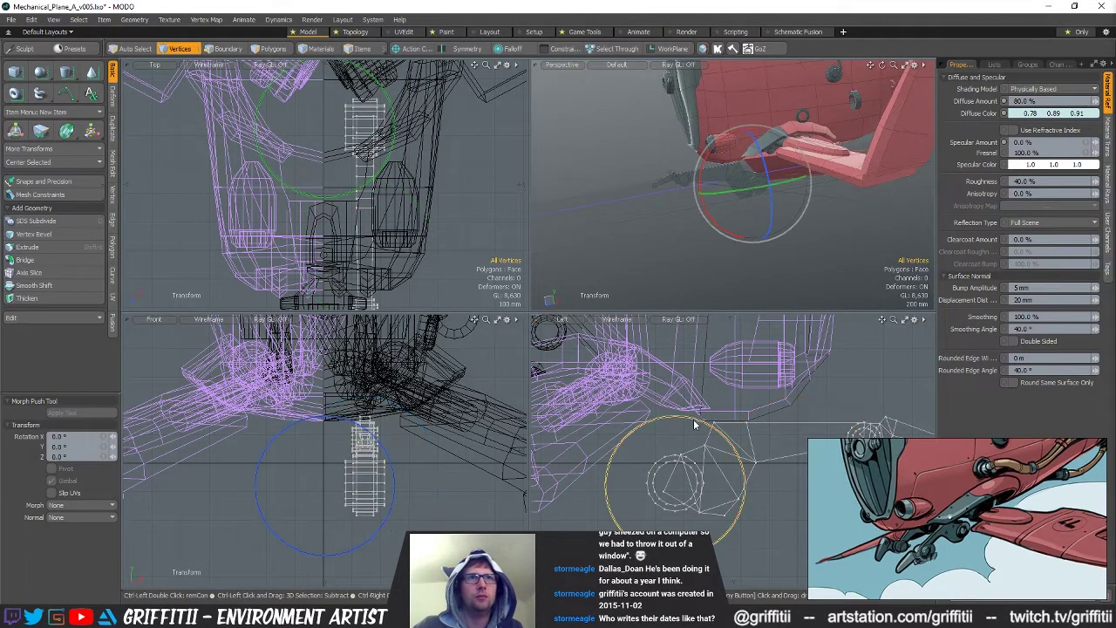
left_click_drag(694, 425, 720, 443)
key("space")
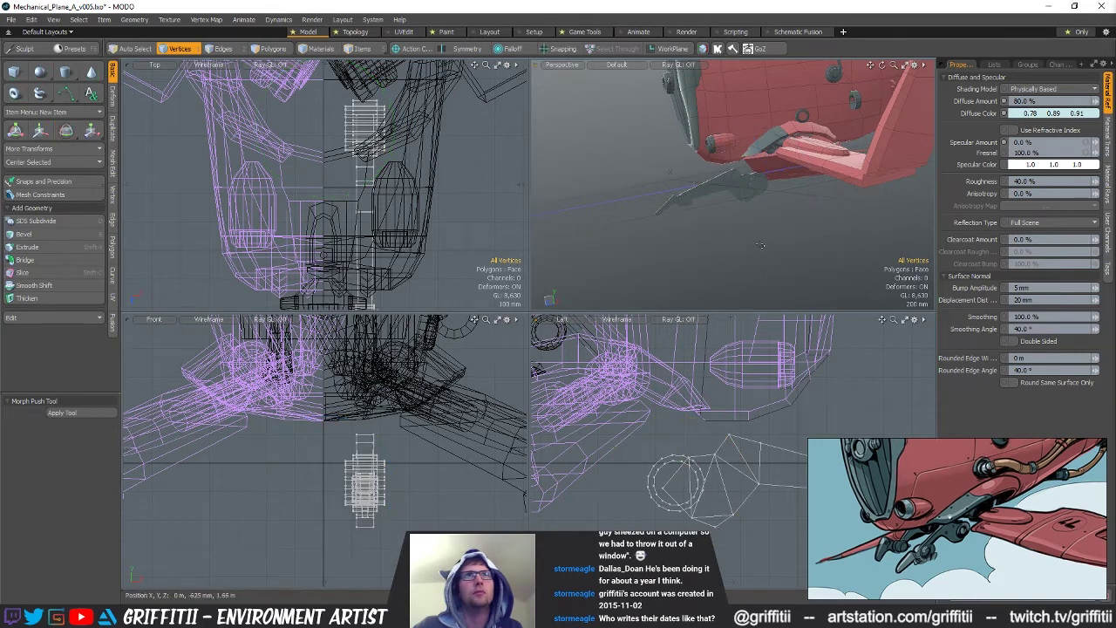
Create an instance mirror of the foot across the X axis for the plane's other side
left_click(113, 131)
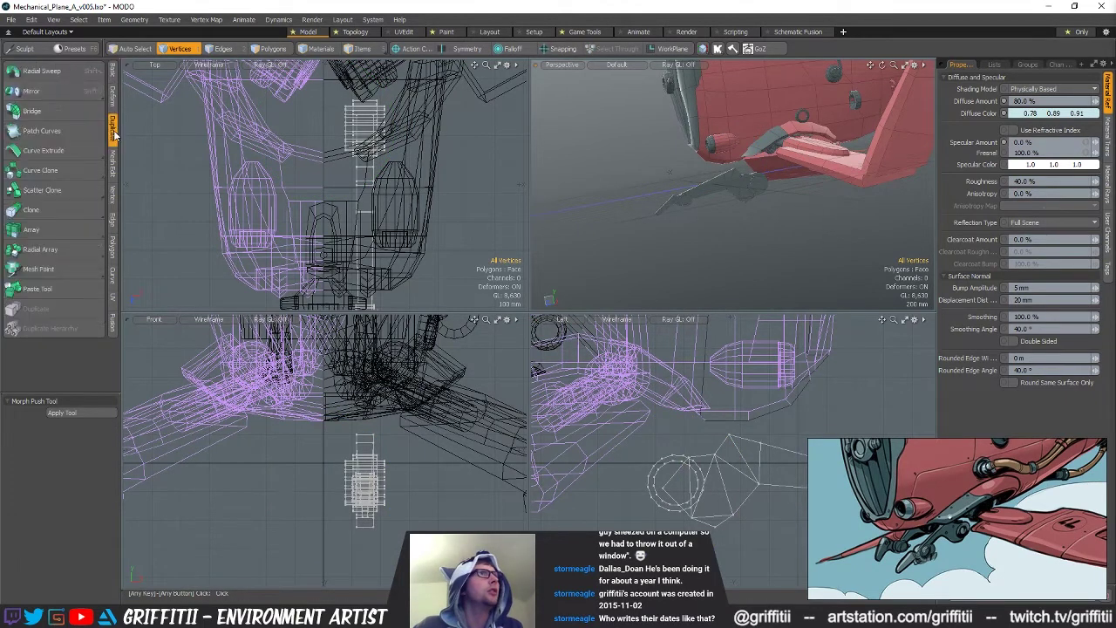
left_click(53, 93, "shift")
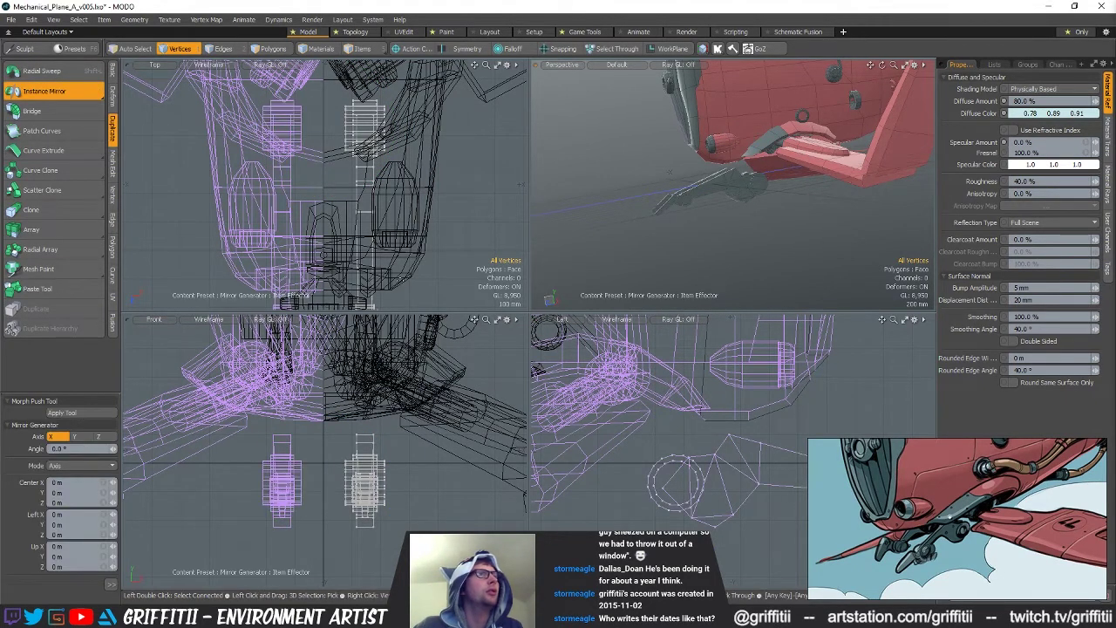
key("space")
Move the foot up about 77 mm in Y and back about 303 mm in Z under the fuselage
left_click_drag(819, 174, 807, 230, "alt")
scroll(794, 204, "up", 2)
key("w")
scroll(567, 464, "down", 2)
left_click_drag(793, 419, 731, 405)
left_click_drag(705, 270, 671, 190, "alt")
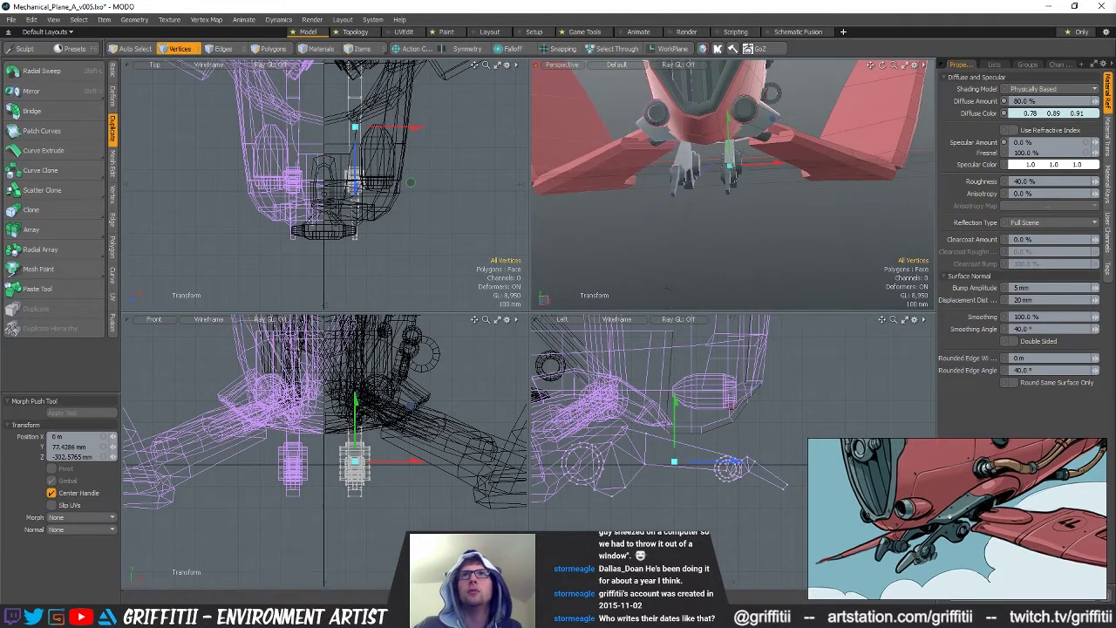
Show the flight wings in place of the folded wings and bring the feet closer to the plane's centreline
left_click_drag(858, 161, 763, 181, "alt")
scroll(774, 114, "up", 2)
left_click_drag(837, 181, 785, 179, "alt")
key("5")
left_click(784, 180)
scroll(455, 147, "down", 1)
left_click_drag(456, 147, 411, 272, "alt+shift")
key("w")
left_click_drag(790, 185, 762, 164, "alt")
key("ctrl+z")
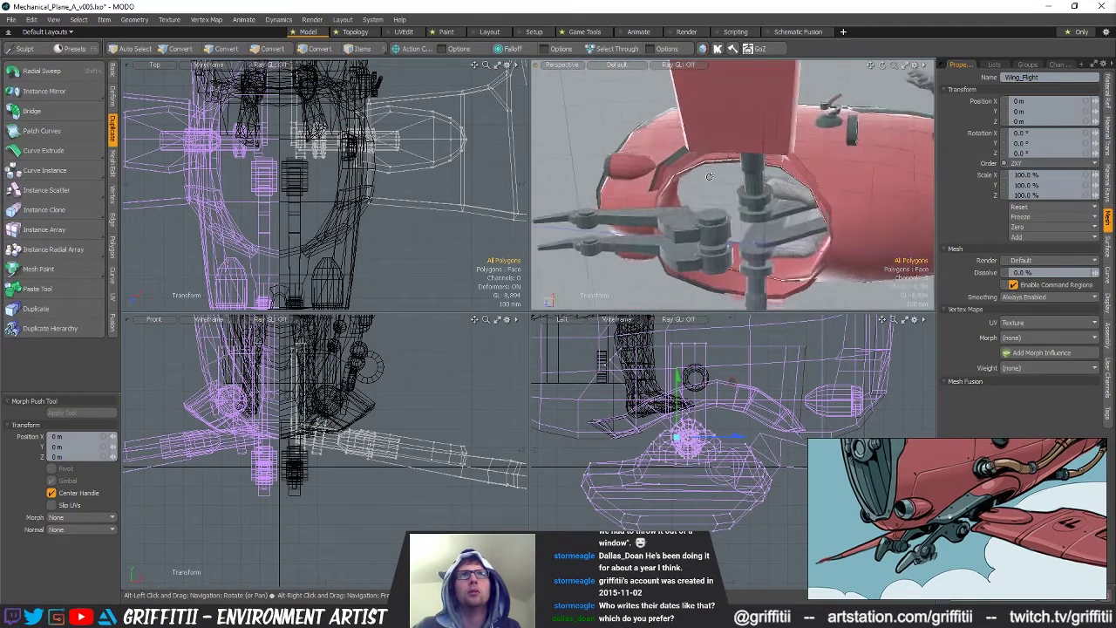
left_click_drag(741, 136, 883, 180, "alt")
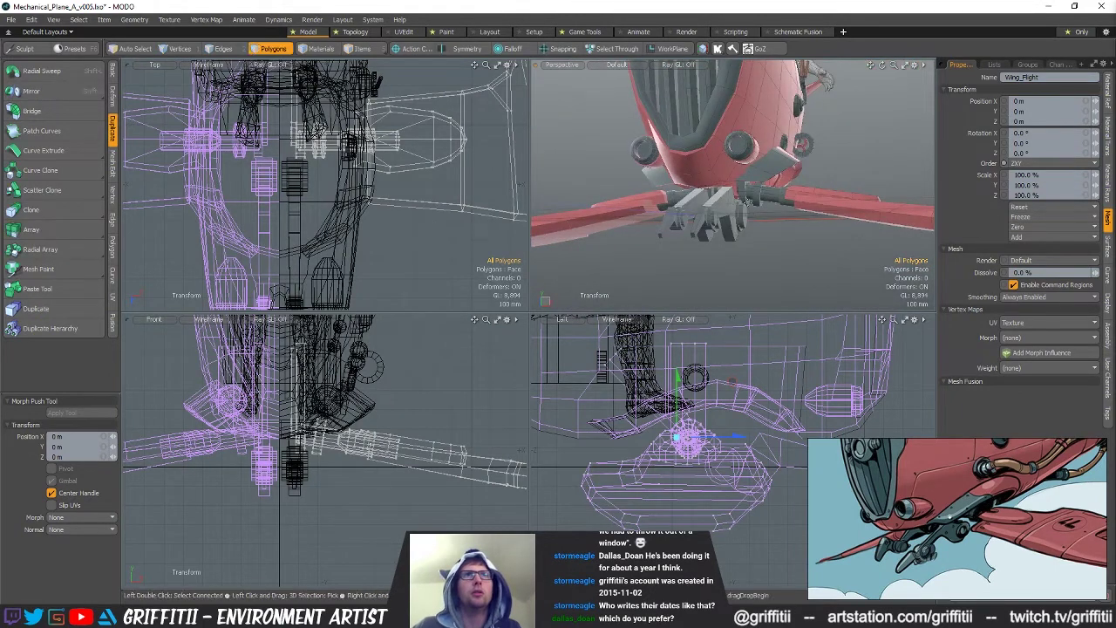
Move the foot outward from the centreline, then adjust its position by -25 mm X, 55 mm Y and -70 mm Z
key("5")
left_click(737, 225)
key("w")
left_click_drag(353, 259, 377, 259)
left_click_drag(807, 179, 740, 209, "alt")
left_click_drag(644, 184, 779, 208)
left_click_drag(800, 232, 789, 232, "alt")
left_click_drag(323, 474, 302, 490, "alt")
key("w")
left_click_drag(366, 467, 361, 464)
left_click_drag(850, 130, 713, 157, "alt")
scroll(736, 224, "up", 1)
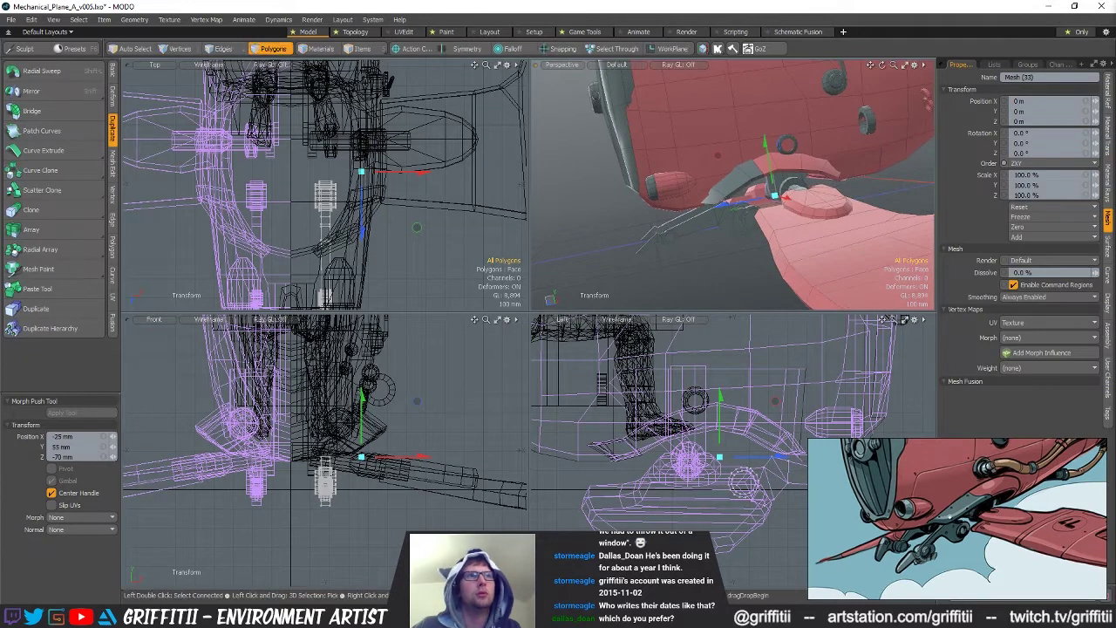
Move the four vertices on the arm's upper edge 15 mm in Y and 20 mm in Z
scroll(381, 448, "up", 2)
left_click_drag(773, 443, 617, 443, "alt+shift")
key("q")
key("1")
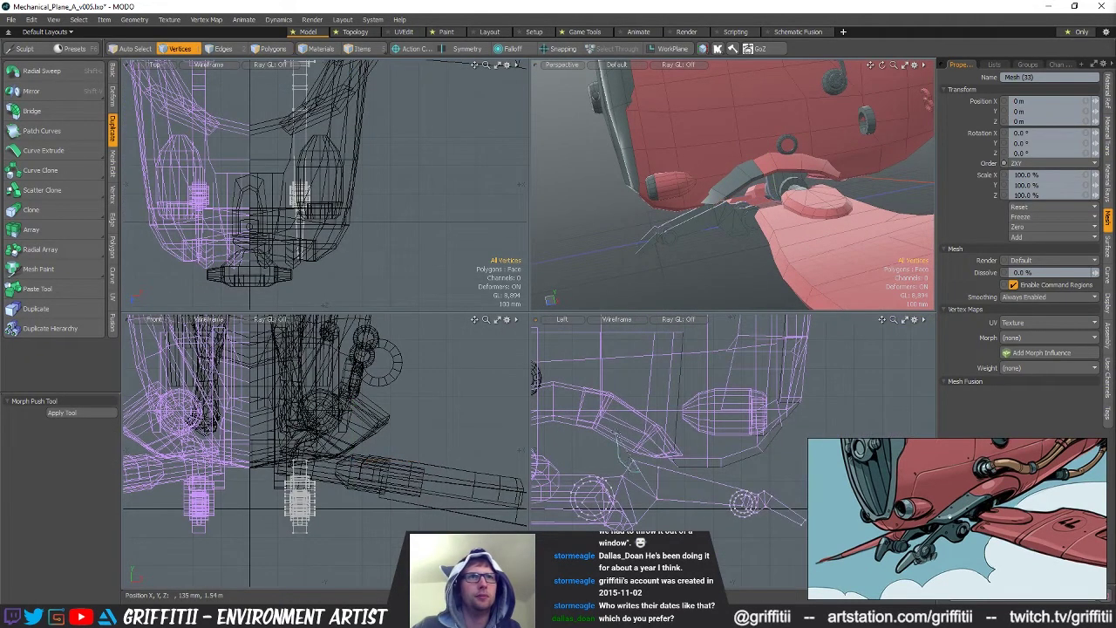
right_click_drag(619, 455, 697, 446)
key("w")
left_click_drag(696, 433, 754, 370)
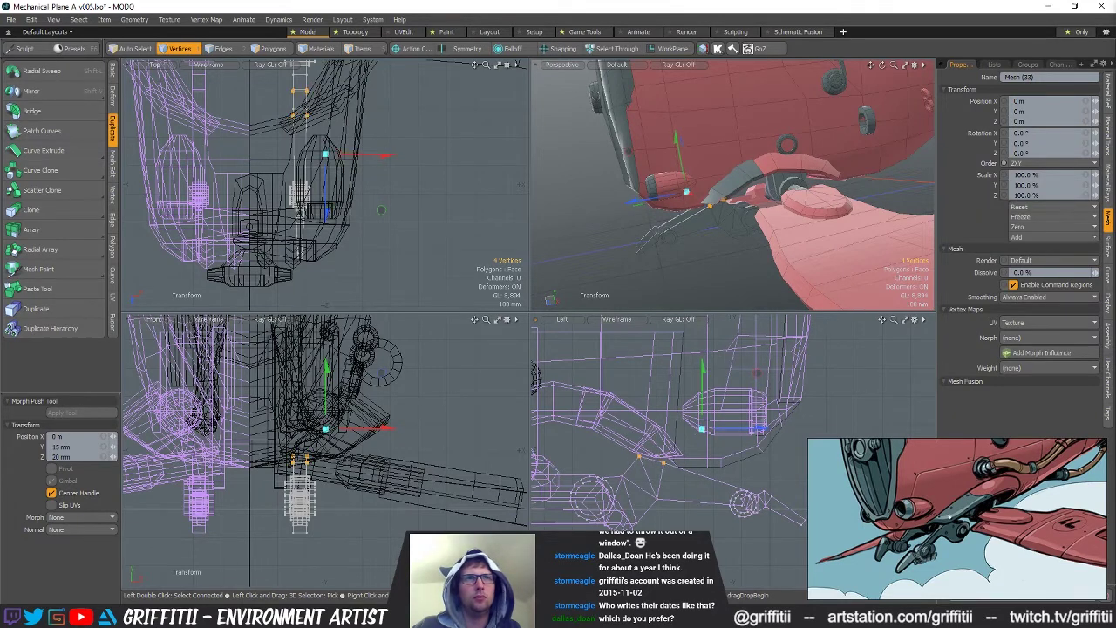
key("q")
key("Escape")
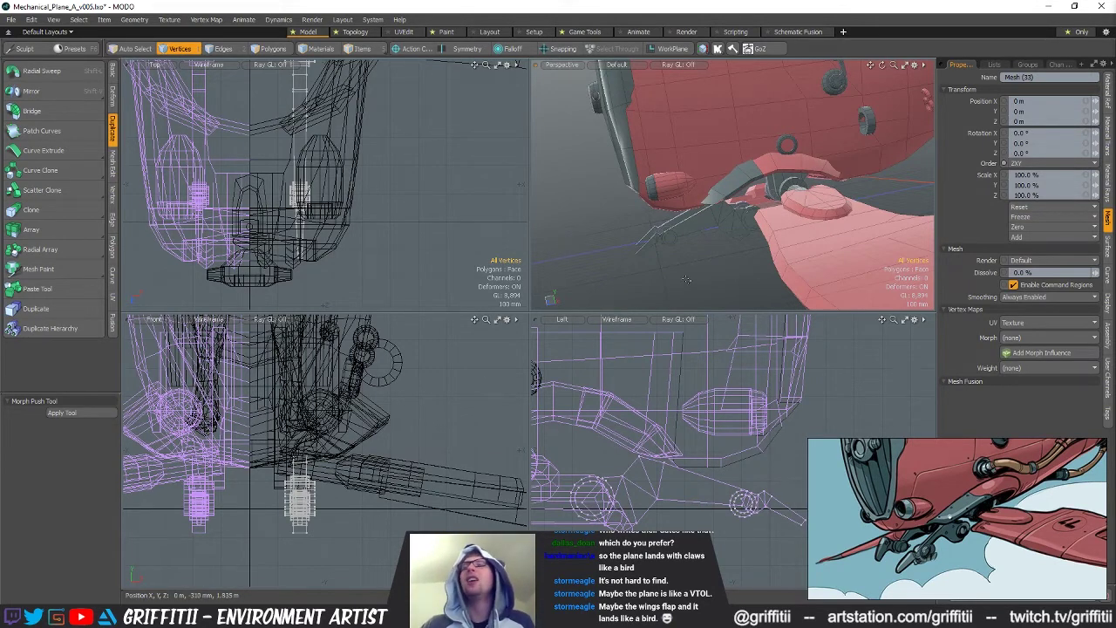
Refine the arm's upper profile by nudging two groups of its top vertices in the side view
left_click_drag(725, 248, 820, 131, "alt")
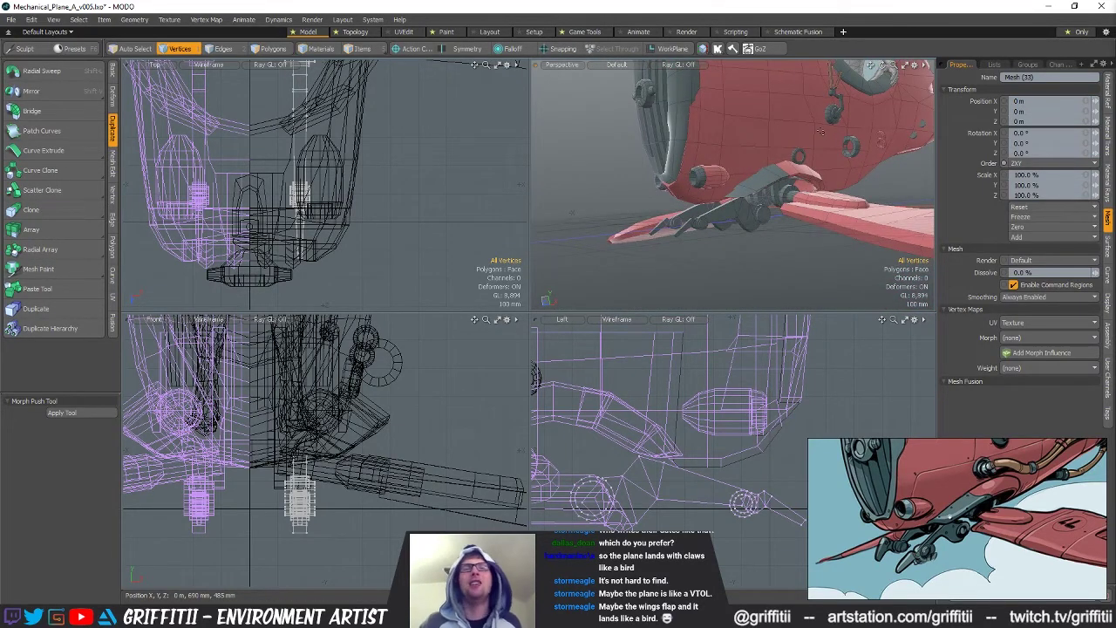
left_click_drag(820, 131, 688, 392, "alt")
mouse_move(660, 450)
right_mouse_down()
mouse_move(624, 455)
mouse_move(664, 465)
right_mouse_up()
key("w")
left_click_drag(693, 409, 692, 413)
key("q")
mouse_move(643, 474)
right_mouse_down()
mouse_move(625, 448)
mouse_move(646, 447)
right_mouse_up()
key("w")
left_click(662, 433)
left_click_drag(662, 432, 664, 439)
key("Escape")
scroll(737, 183, "down", 3)
mouse_move(734, 174)
left_mouse_down("alt")
mouse_move(737, 208)
mouse_move(751, 166)
left_mouse_up("alt")
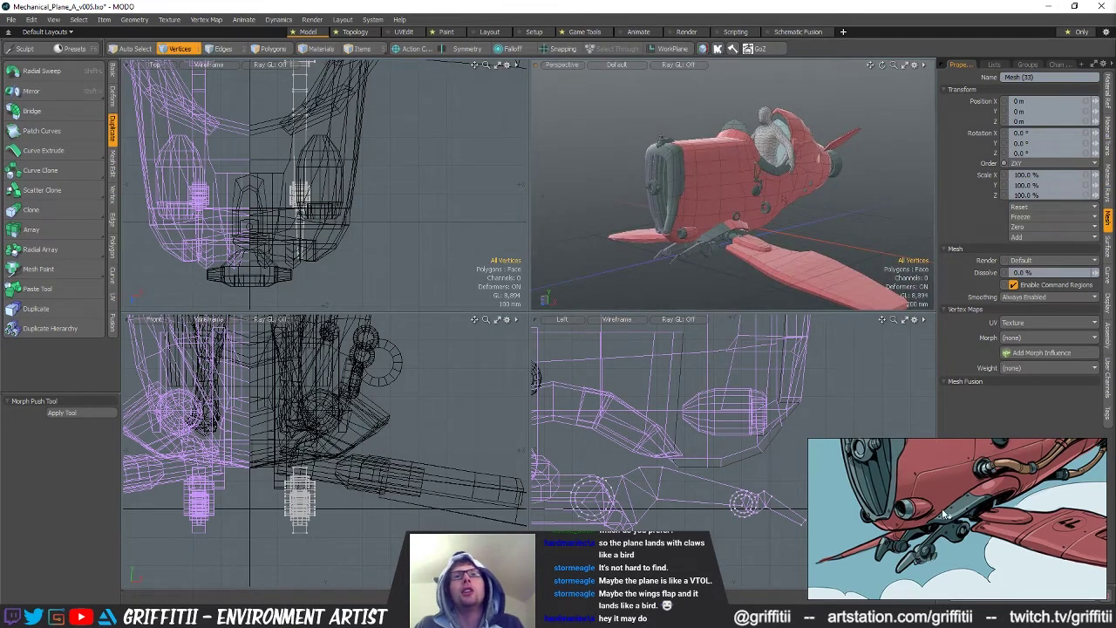
Compare the whole plane and its feet with the full concept art
scroll(944, 508, "down", 2)
middle_click_drag(948, 499, 943, 538)
scroll(941, 548, "down", 2)
mouse_move(802, 246)
left_mouse_down("alt")
mouse_move(803, 222)
mouse_move(726, 216)
mouse_move(671, 236)
mouse_move(748, 168)
mouse_move(728, 183)
mouse_move(766, 205)
mouse_move(822, 172)
mouse_move(662, 192)
mouse_move(545, 231)
mouse_move(491, 185)
mouse_move(641, 235)
mouse_move(724, 246)
mouse_move(686, 225)
mouse_move(684, 140)
mouse_move(713, 222)
mouse_move(663, 237)
mouse_move(655, 215)
mouse_move(650, 237)
left_mouse_up("alt")
scroll(684, 139, "down", 3)
scroll(687, 229, "up", 3)
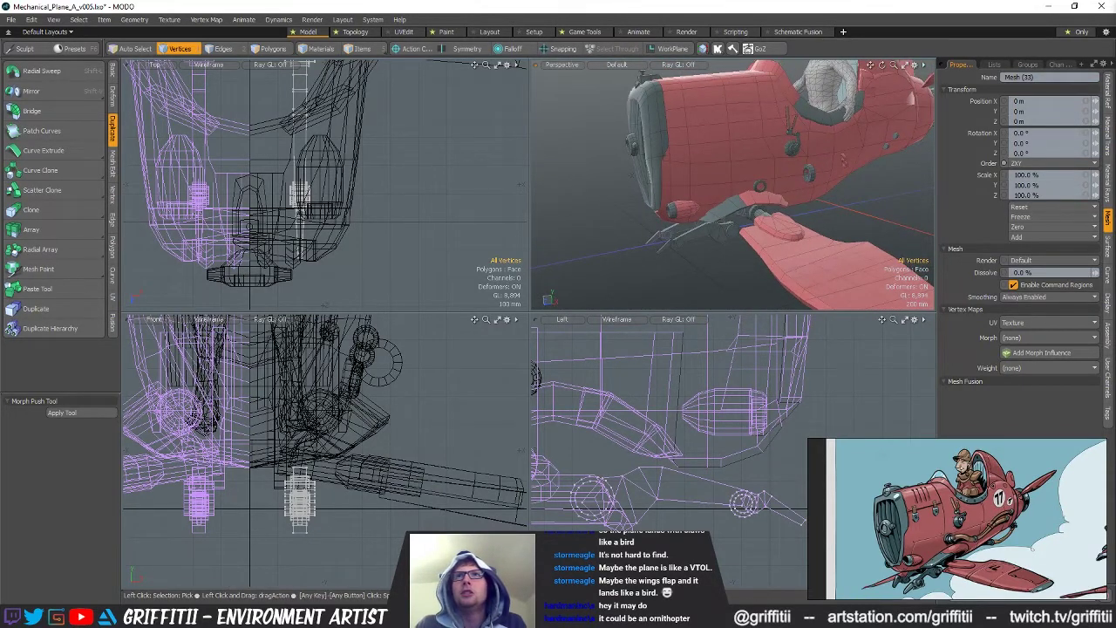
Bring the folded wings back into view and examine the feet from below and from the side
key("ctrl+z")
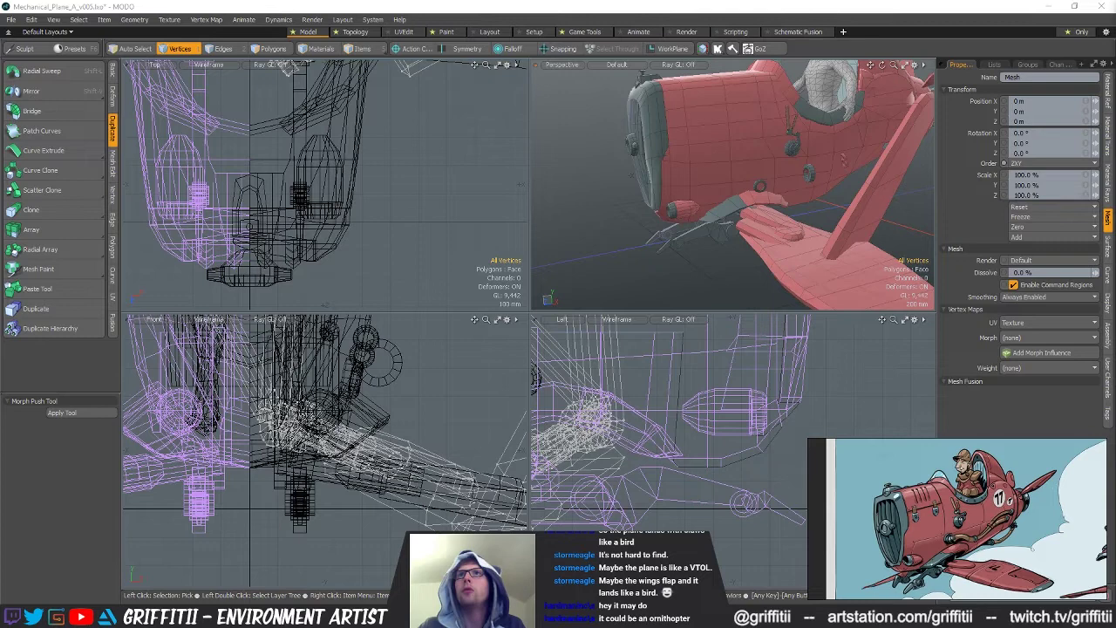
key("ctrl+z")
key("ctrl+z")
left_click_drag(734, 157, 717, 279, "alt")
left_click_drag(789, 197, 735, 218, "alt")
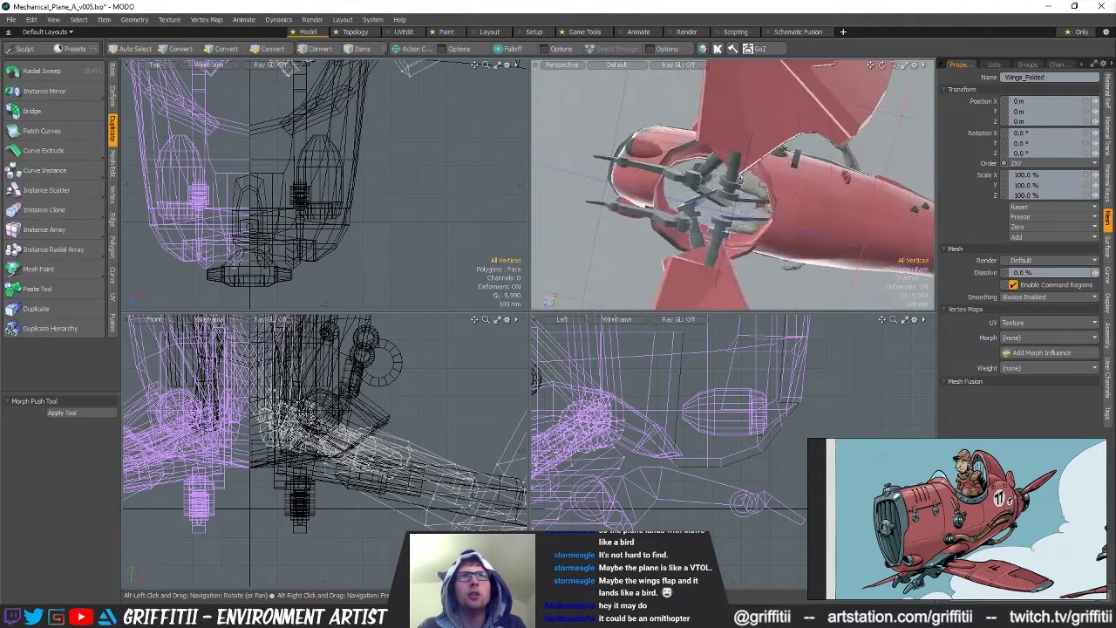
left_click_drag(673, 165, 665, 229, "alt")
left_click_drag(735, 290, 650, 172, "alt")
left_click_drag(678, 199, 758, 203, "alt")
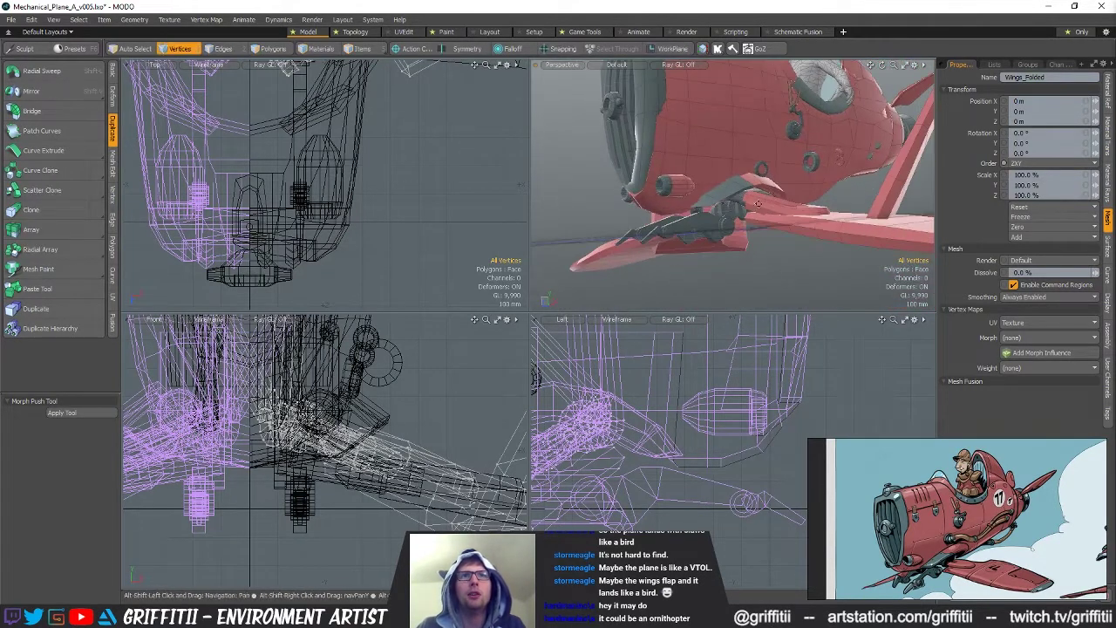
Copy the complete foot assembly, including arm, joints and claw, into a new mesh
key("5")
left_click(716, 230)
key("3")
double_click(716, 230)
scroll(717, 421, "down", 3)
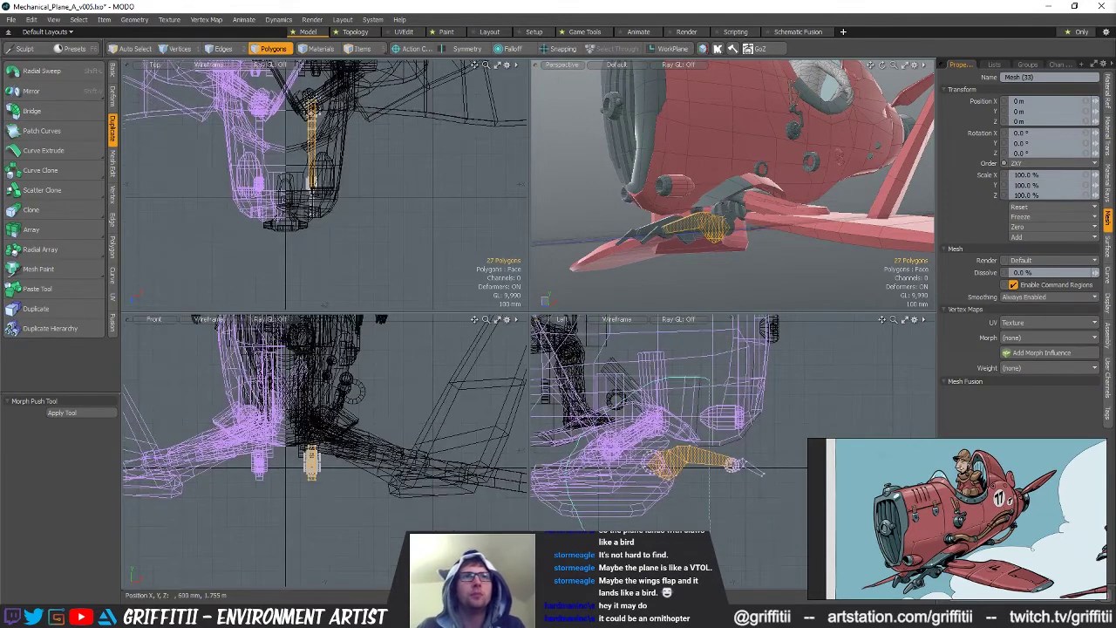
key("]")
left_click_drag(702, 381, 699, 401, "alt+shift")
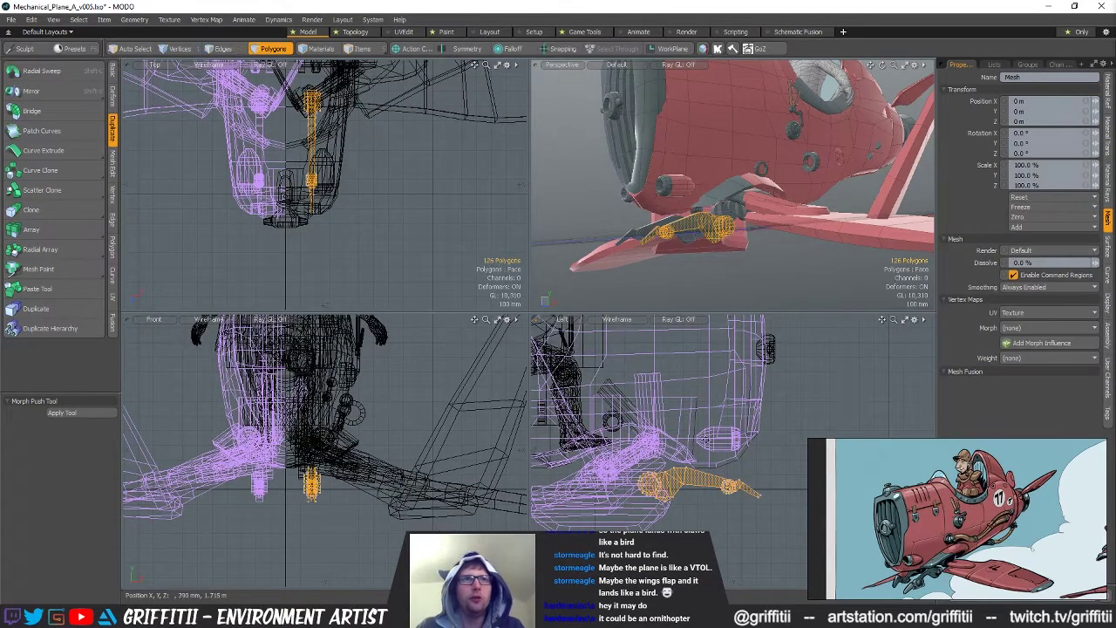
Rotate the copied foot 45.5° in X about its rear joint so it swings down as a landing leg
key("e")
left_click_drag(728, 459, 710, 518)
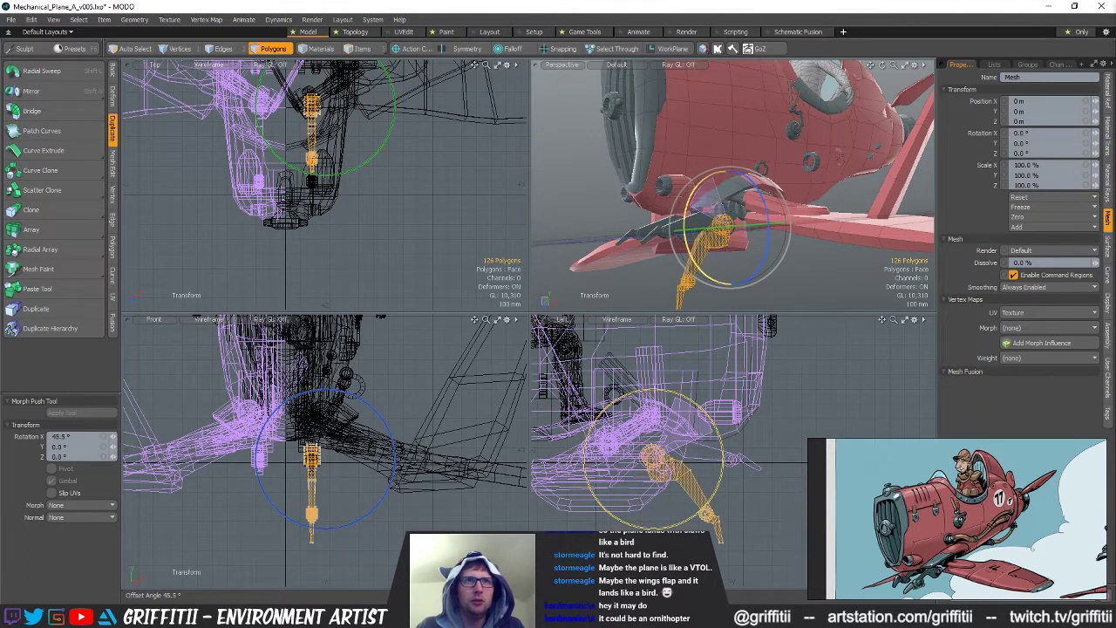
key("space")
Duplicate the rear joint cylinder at the leg's lower end as a wheel, scaled to 217.5% in Y and Z
left_click_drag(820, 168, 722, 283, "alt")
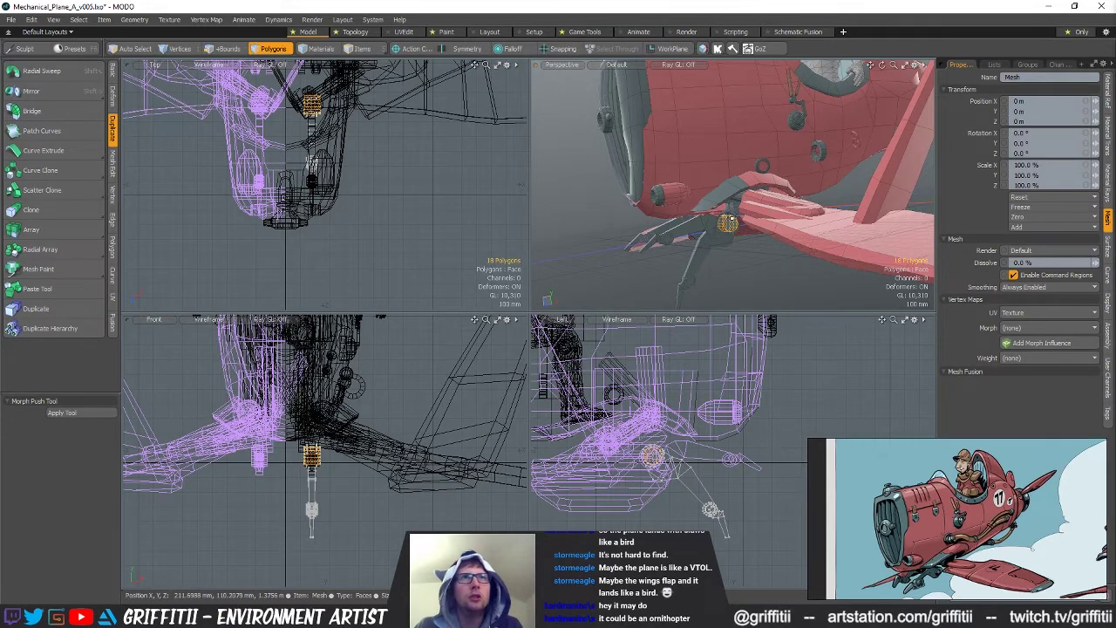
key("w")
left_click_drag(717, 395, 775, 467)
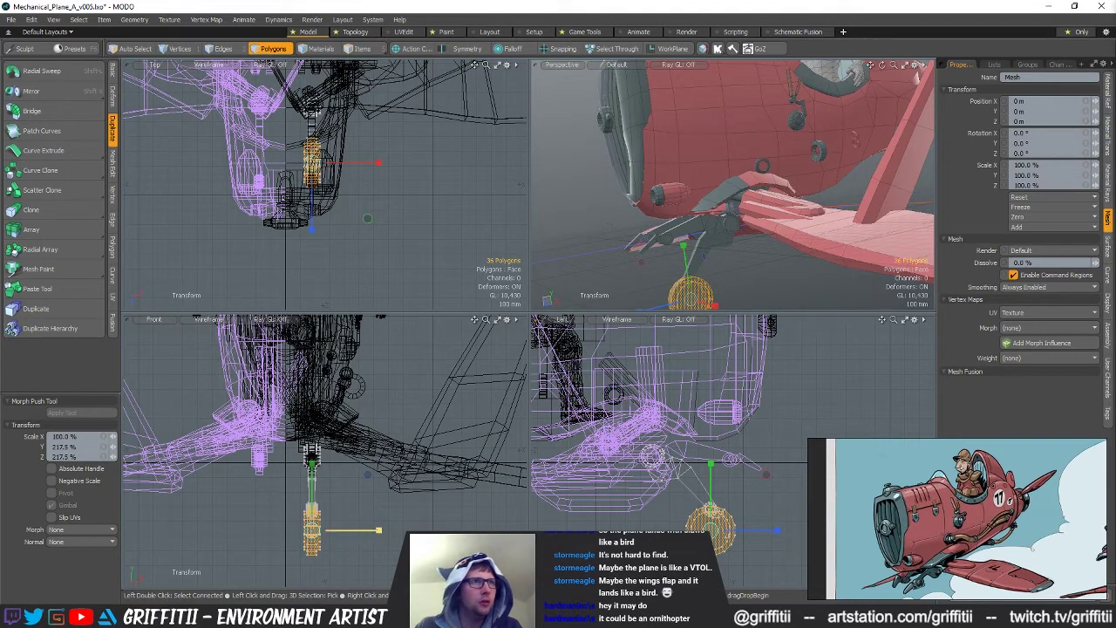
Position the wheel slightly behind the leg's lower joint after trying it ahead of the joint
mouse_move(782, 476)
left_mouse_down()
mouse_move(749, 471)
mouse_move(780, 471)
left_mouse_up()
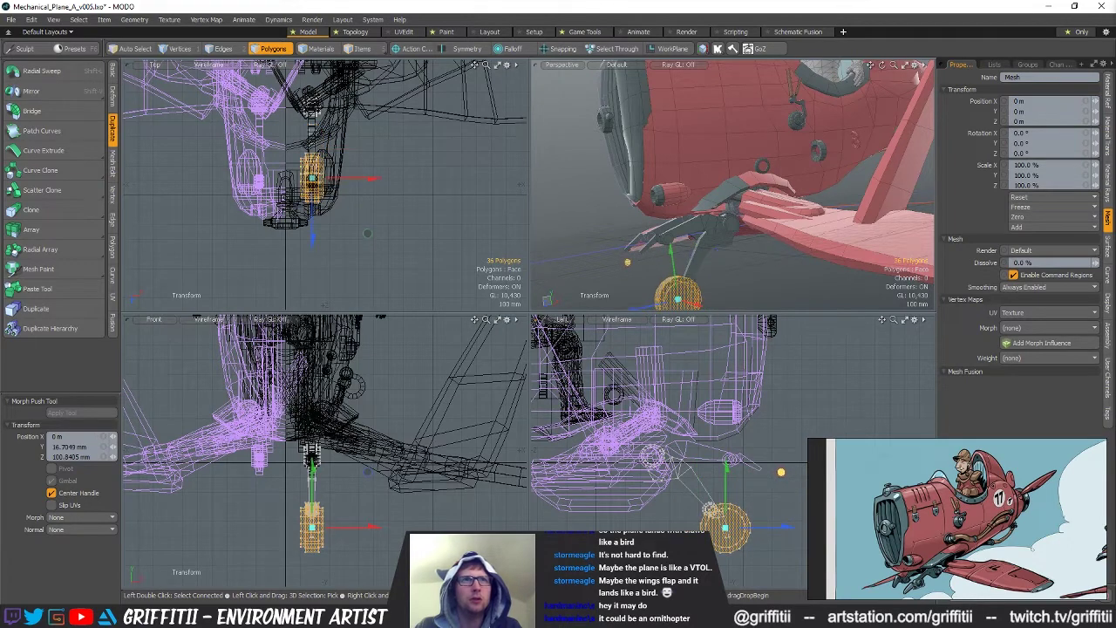
left_click_drag(776, 208, 717, 228, "alt")
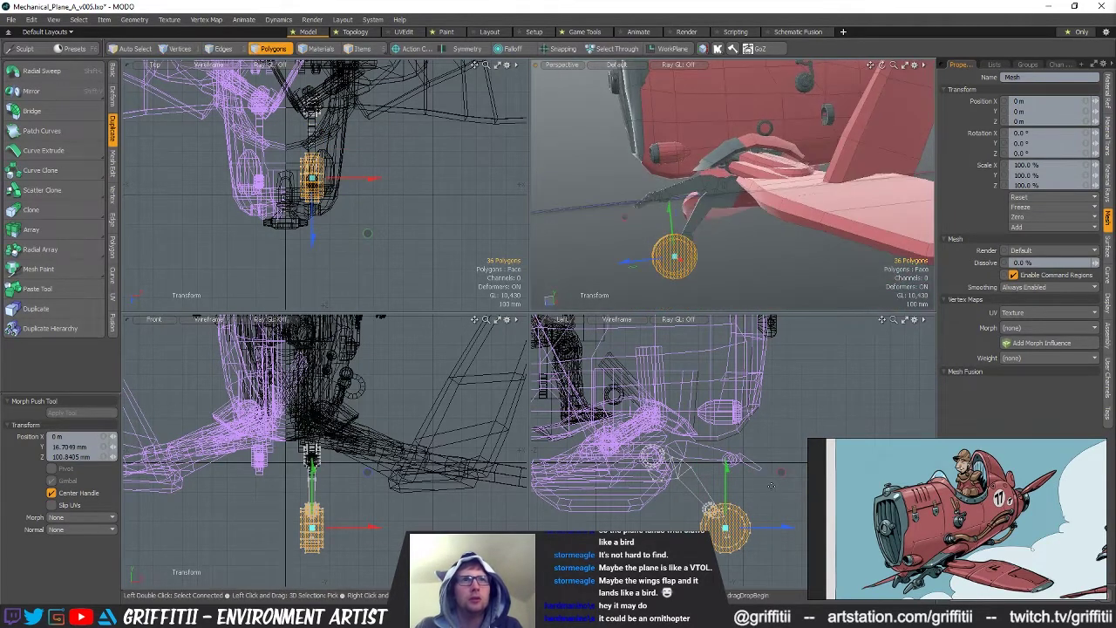
left_click(749, 477)
key("space")
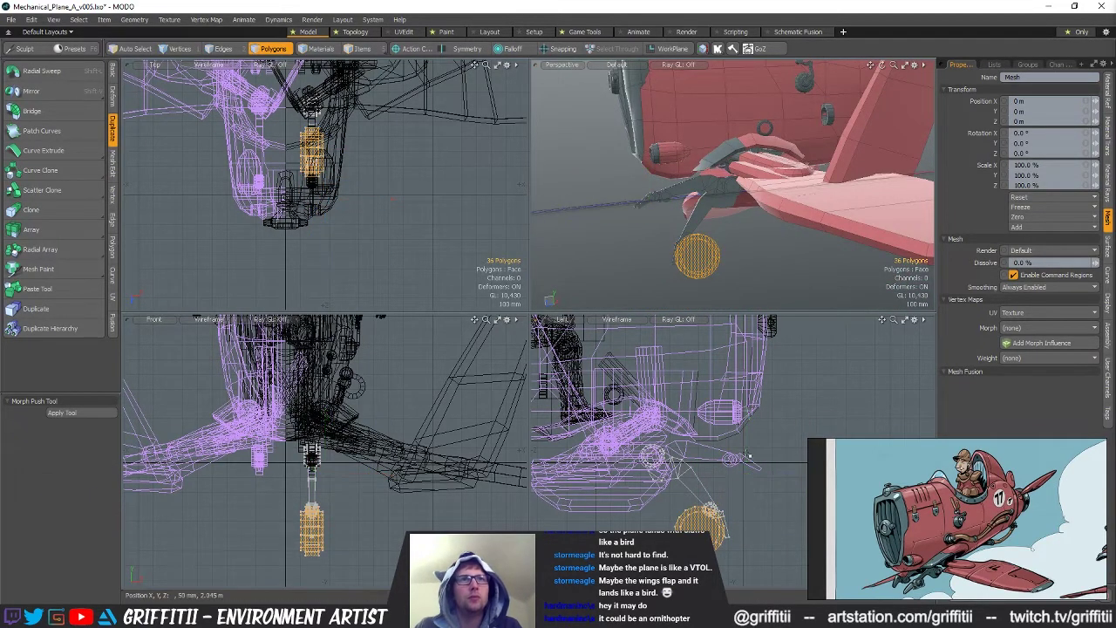
left_click_drag(748, 235, 757, 261, "alt")
double_click(683, 526)
key("alt+1")
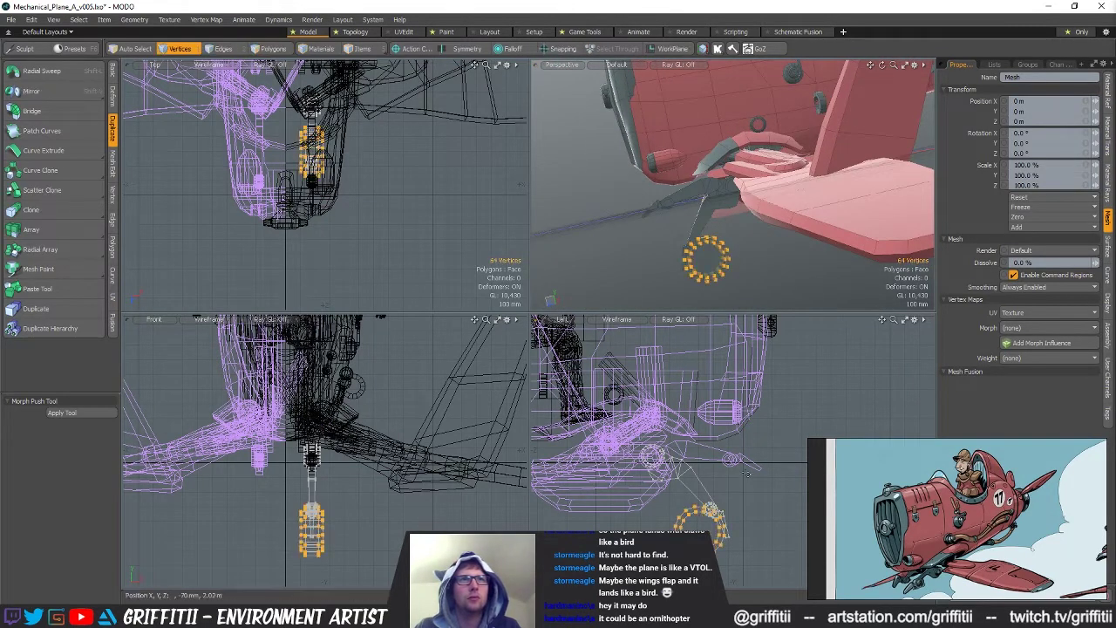
key("w")
left_click_drag(754, 477, 731, 470)
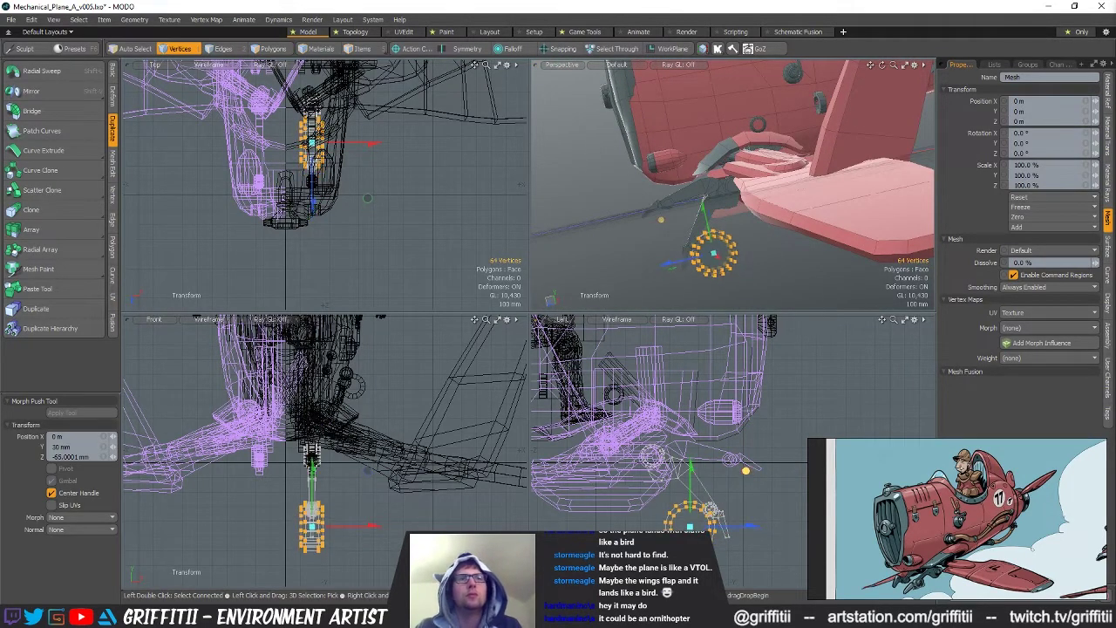
key("space")
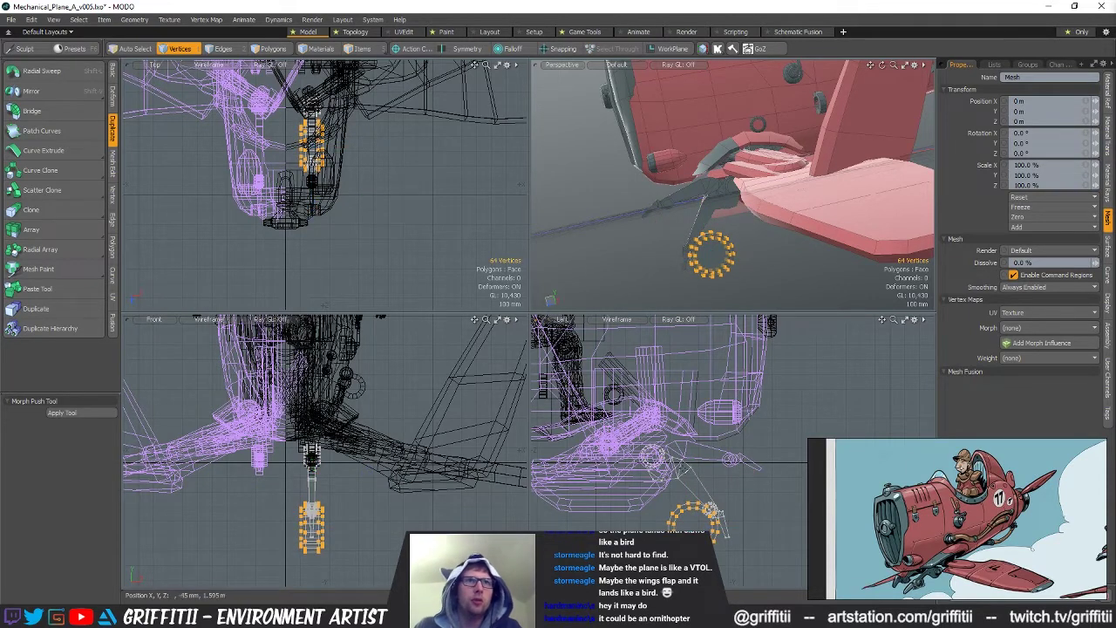
Rotate the landing leg's upper arm piece 22° in X
key("space")
key("space")
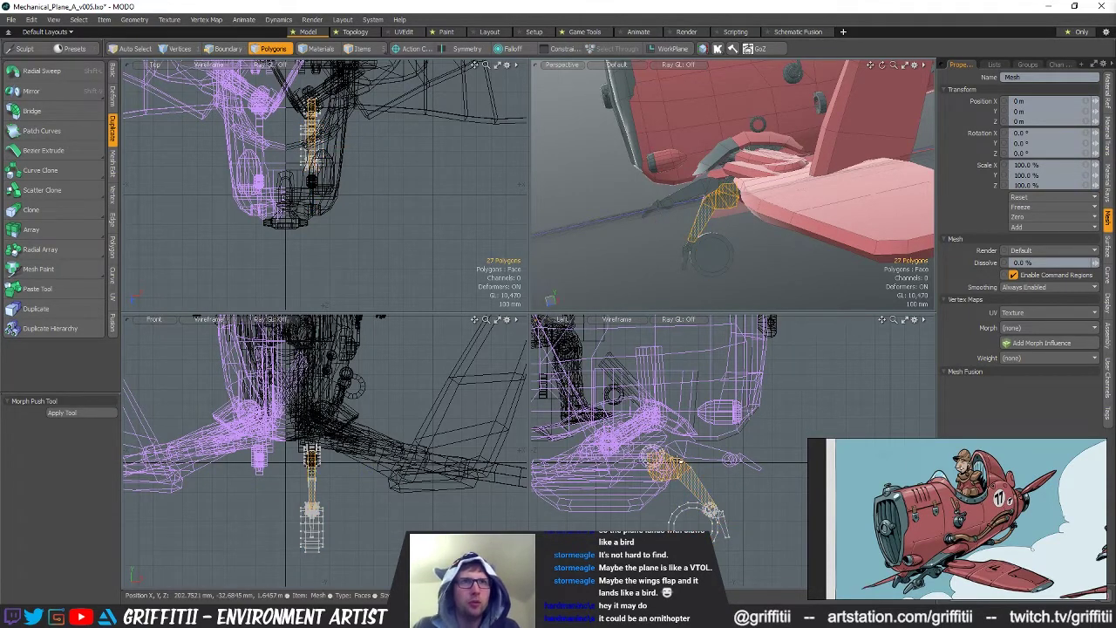
key("e")
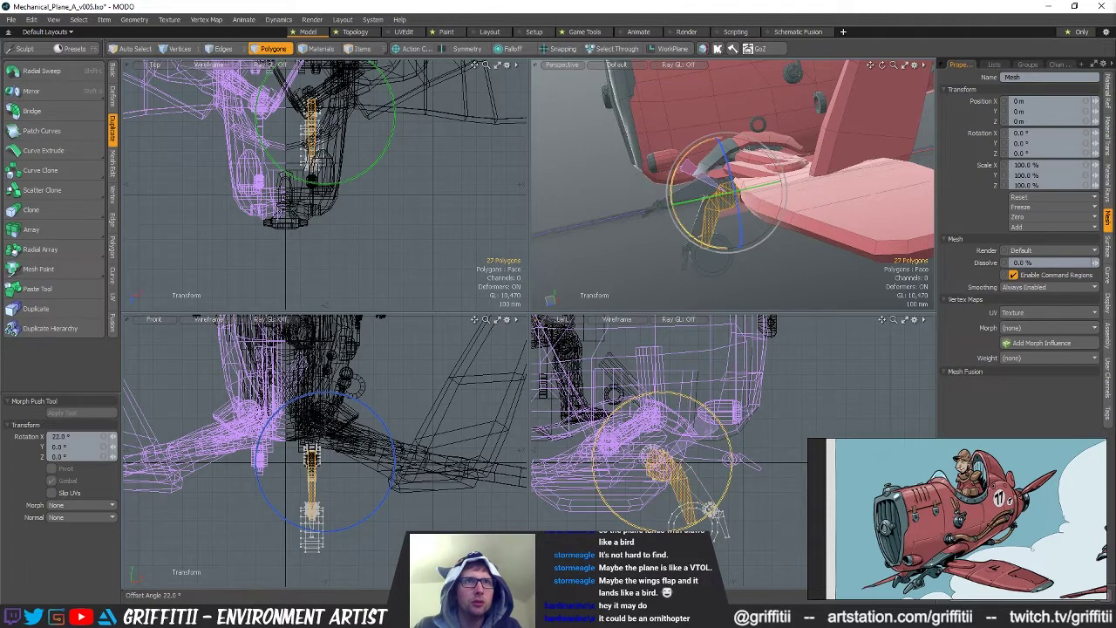
key("space")
key("space")
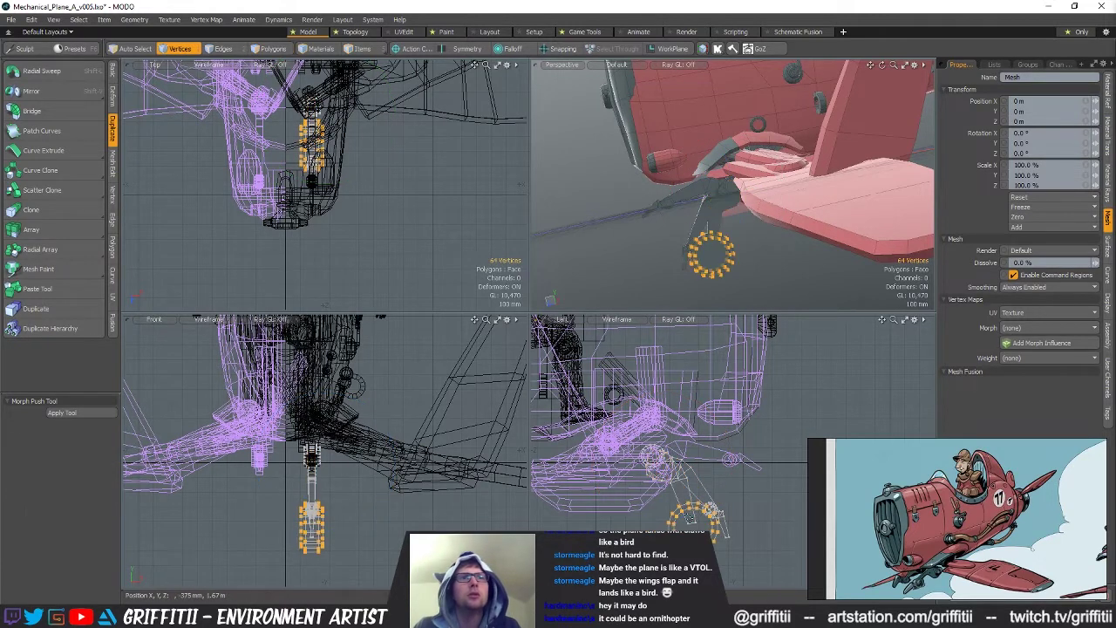
Move two vertices at the lower end of the leg's arm -73 mm in Y and -117 mm in Z toward the wheel
key("w")
key("Escape")
left_click_drag(755, 225, 772, 262, "alt")
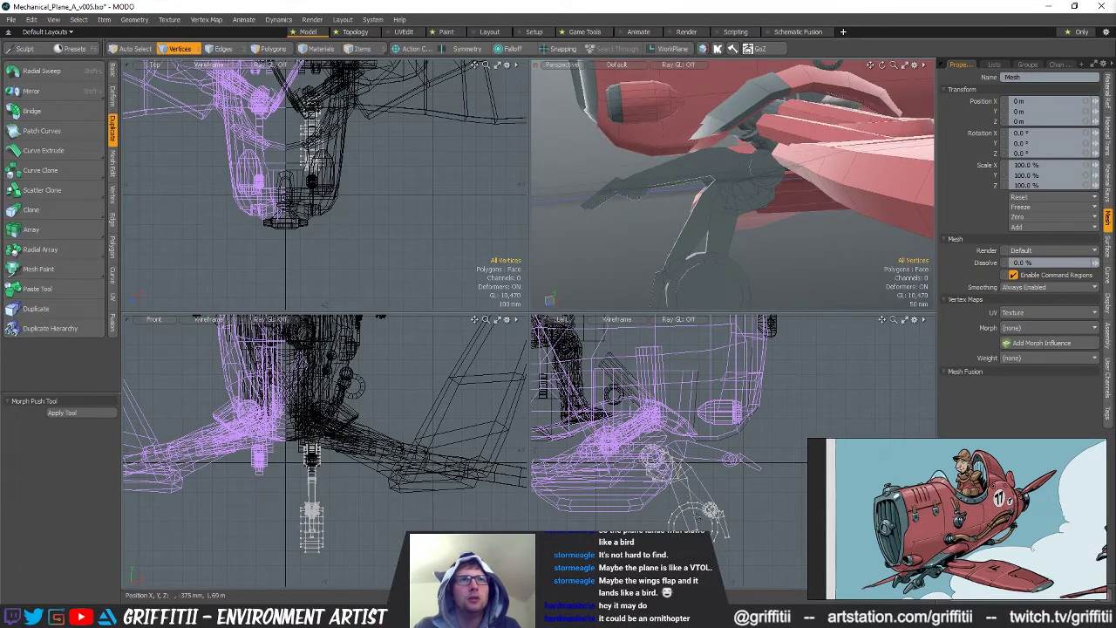
left_click_drag(698, 519, 755, 495, "ctrl+alt")
key("w")
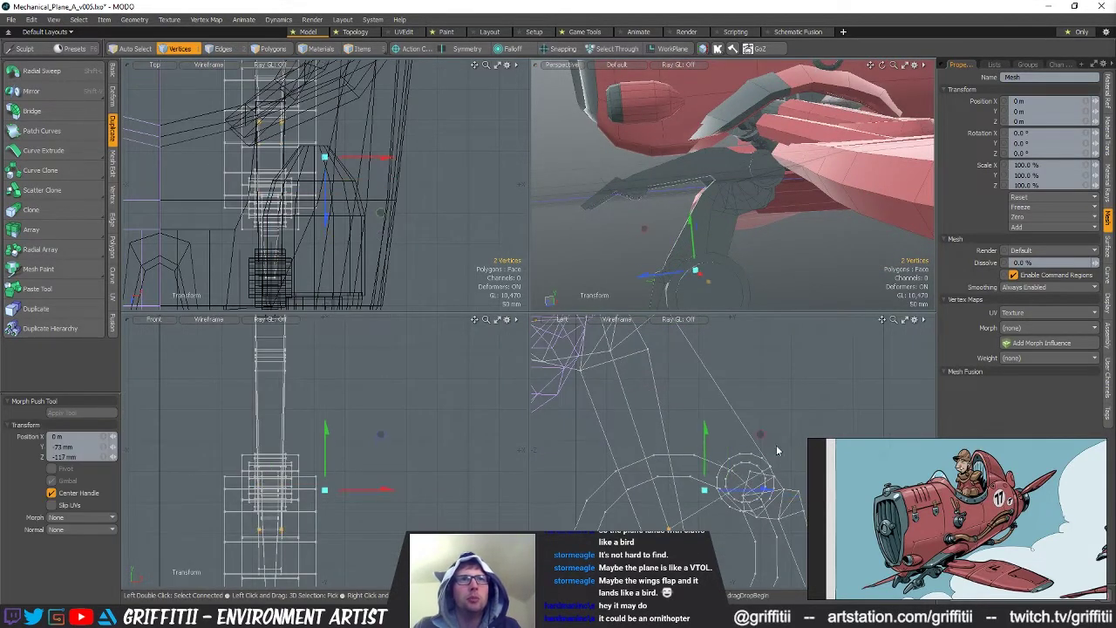
key("q")
left_click_drag(748, 218, 736, 238, "ctrl+alt")
Move both cylinders of the wheel sideways in X so the wheel sits on the outer side of the leg
key("2")
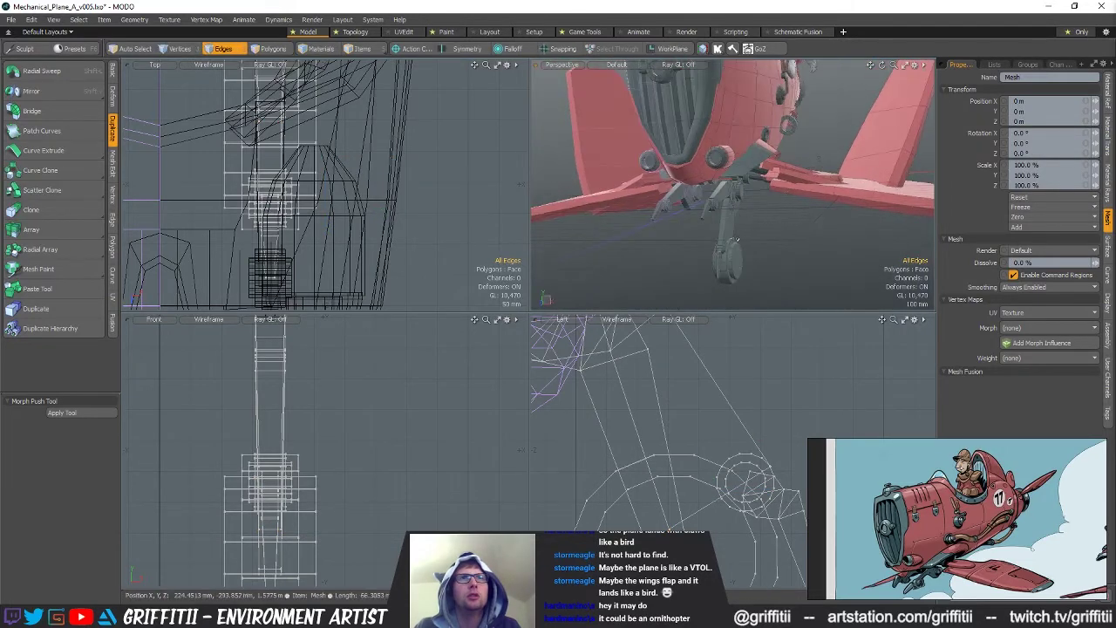
key("3")
double_click(731, 277)
left_click_drag(735, 240, 783, 261, "ctrl+alt")
key("w")
key("space")
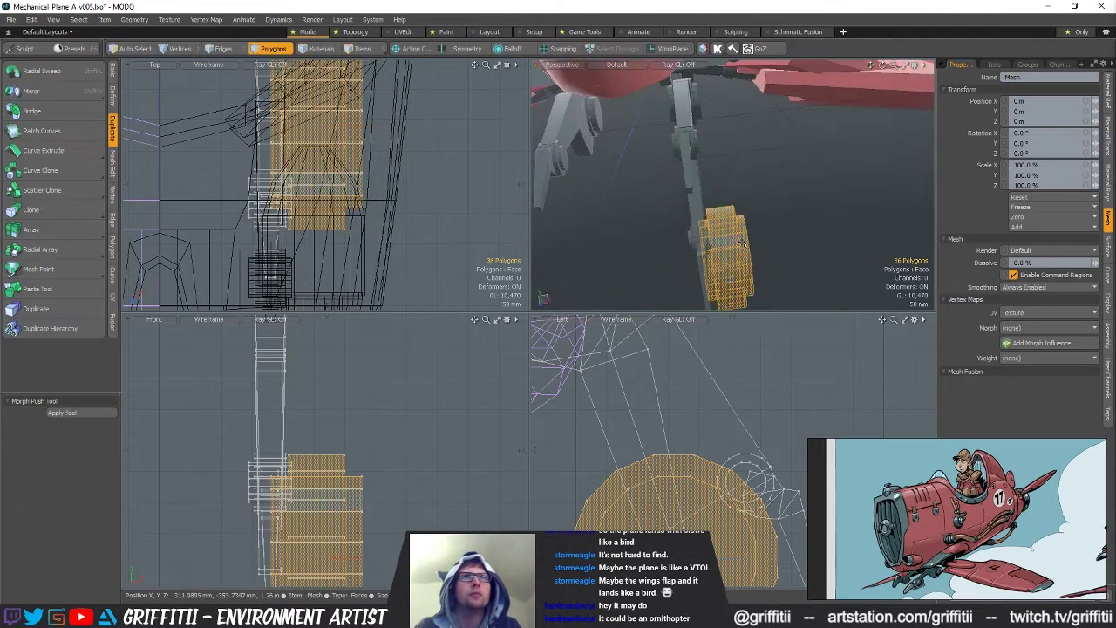
Scale the wheel's wider inner disc to 69% in X and shift the whole wheel -2 mm in X
double_click(737, 240)
key("r")
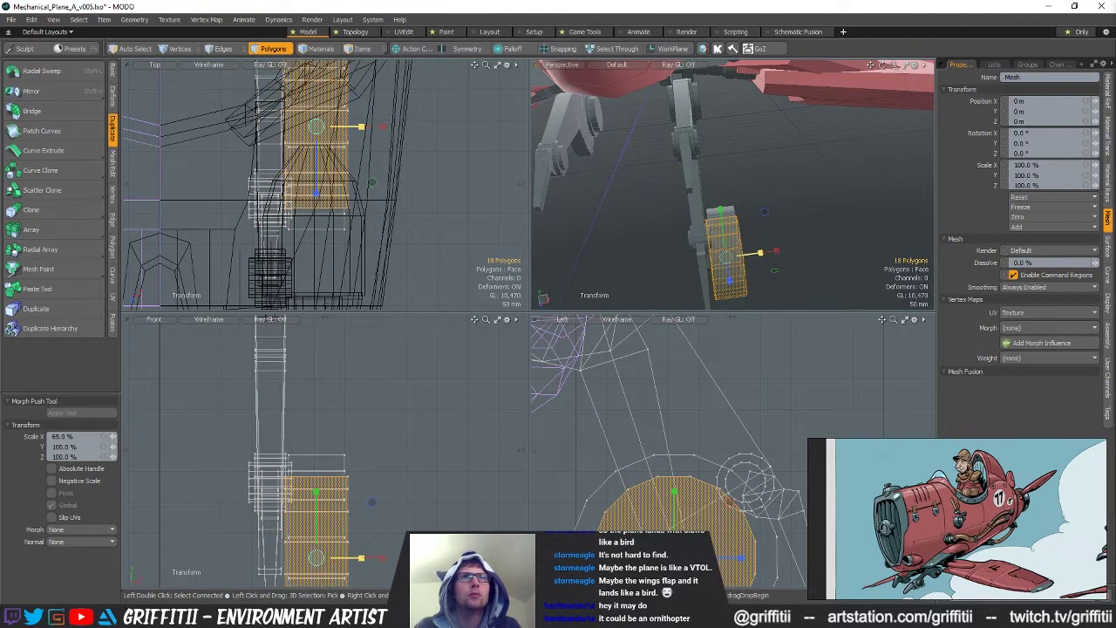
key("space")
double_click(726, 211, "shift")
key("w")
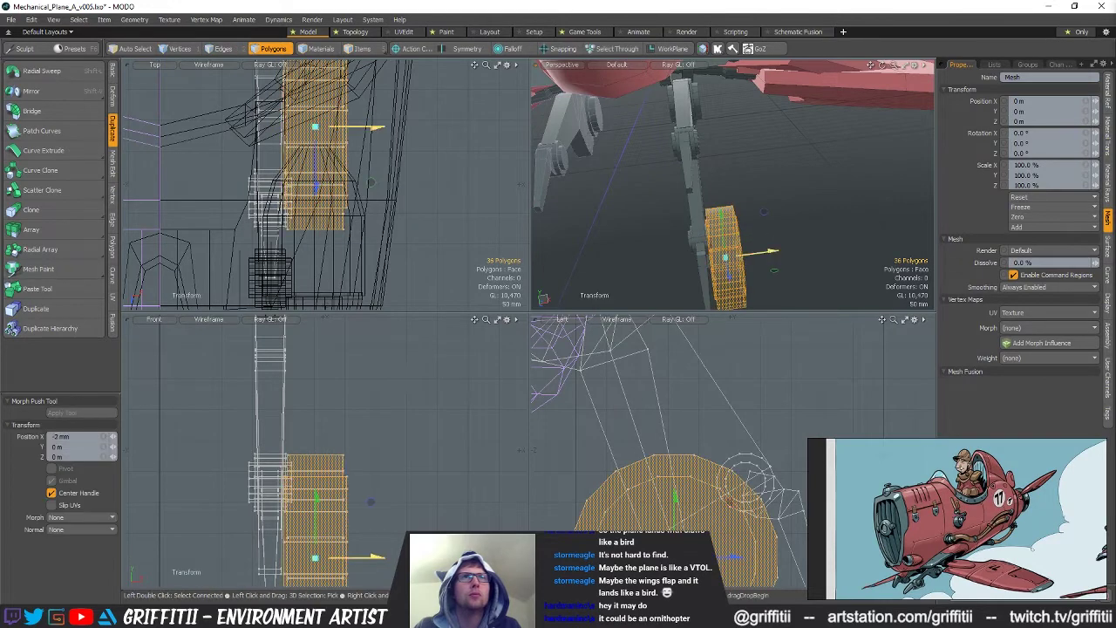
key("space")
Move the complete landing gear 210 mm in Y and -140 mm in Z under the nose
left_click(797, 239)
left_click_drag(797, 239, 747, 228, "alt")
left_click_drag(747, 228, 710, 179, "ctrl+alt")
left_click_drag(753, 418, 629, 476, "ctrl+alt")
key("w")
left_click_drag(760, 452, 739, 425)
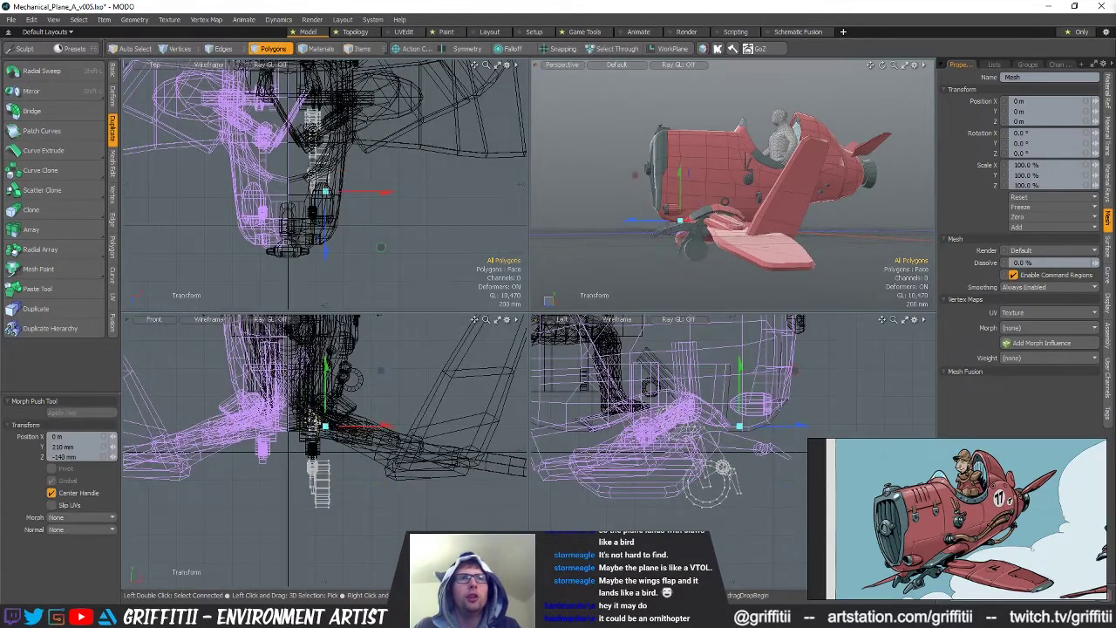
Rotate the landing gear outward in Z and shift it 40 mm in X and -45 mm in Y
left_click_drag(647, 194, 755, 206, "alt")
key("e")
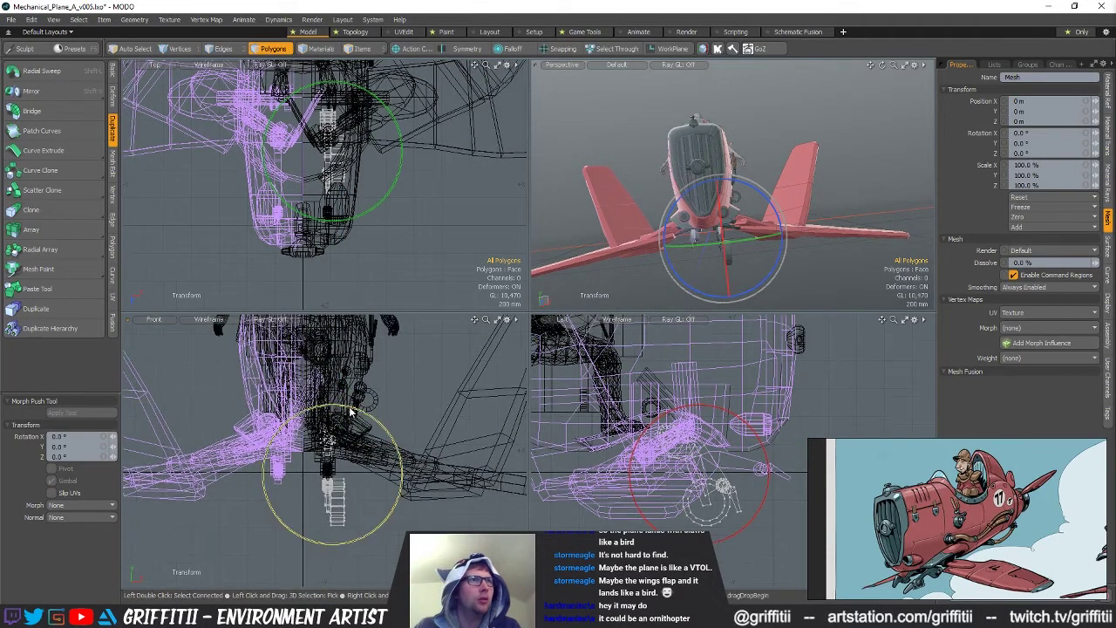
left_click_drag(363, 373, 353, 406)
key("w")
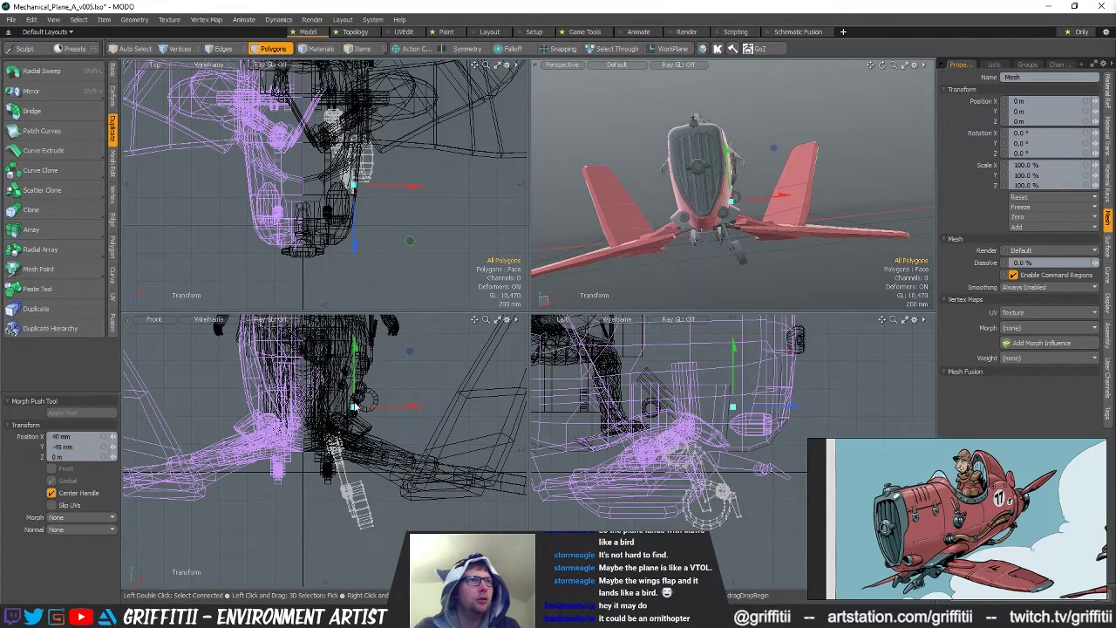
Splay the landing gear another 5.5° in Z and shift it -5 mm in X and 20 mm in Y
key("e")
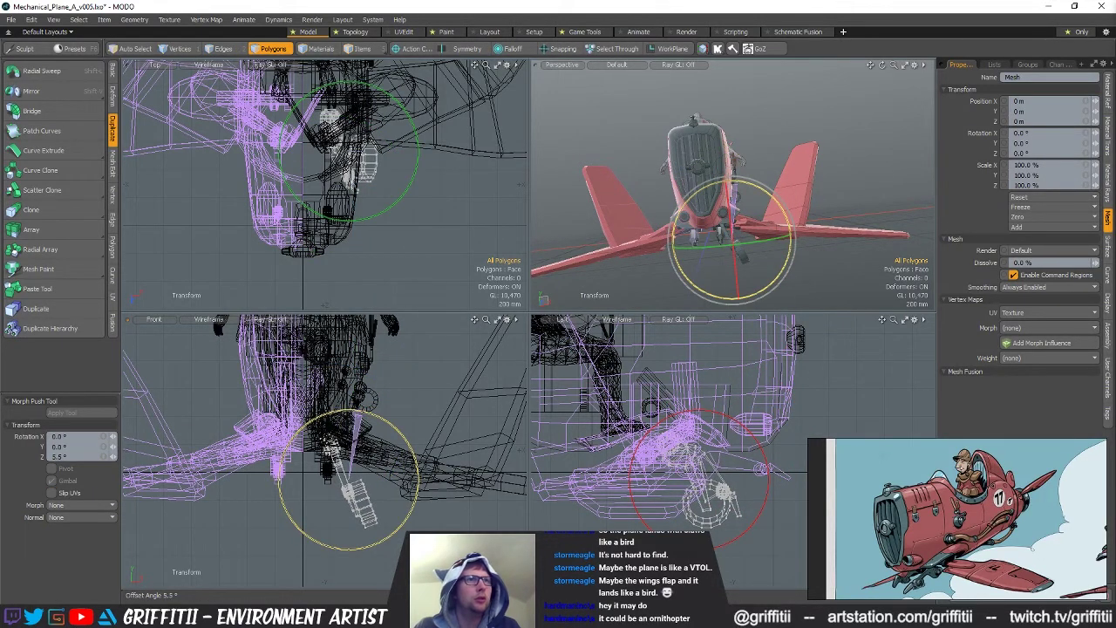
key("q")
left_click_drag(357, 416, 384, 421, "alt+shift")
key("w")
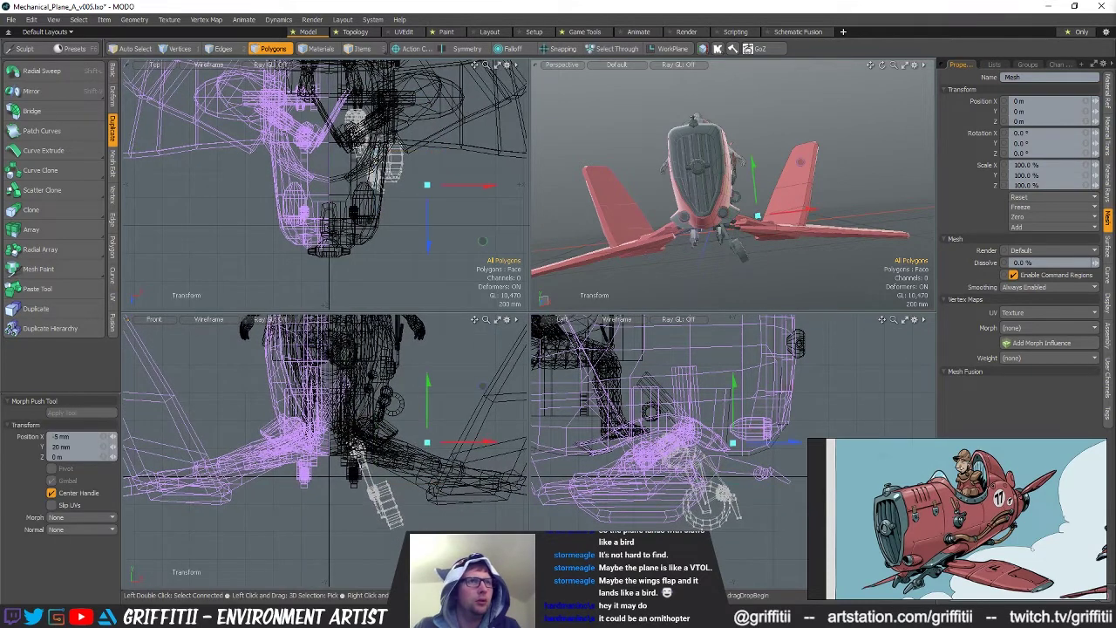
key("q")
left_click_drag(789, 200, 750, 240, "alt")
scroll(613, 239, "down", 3)
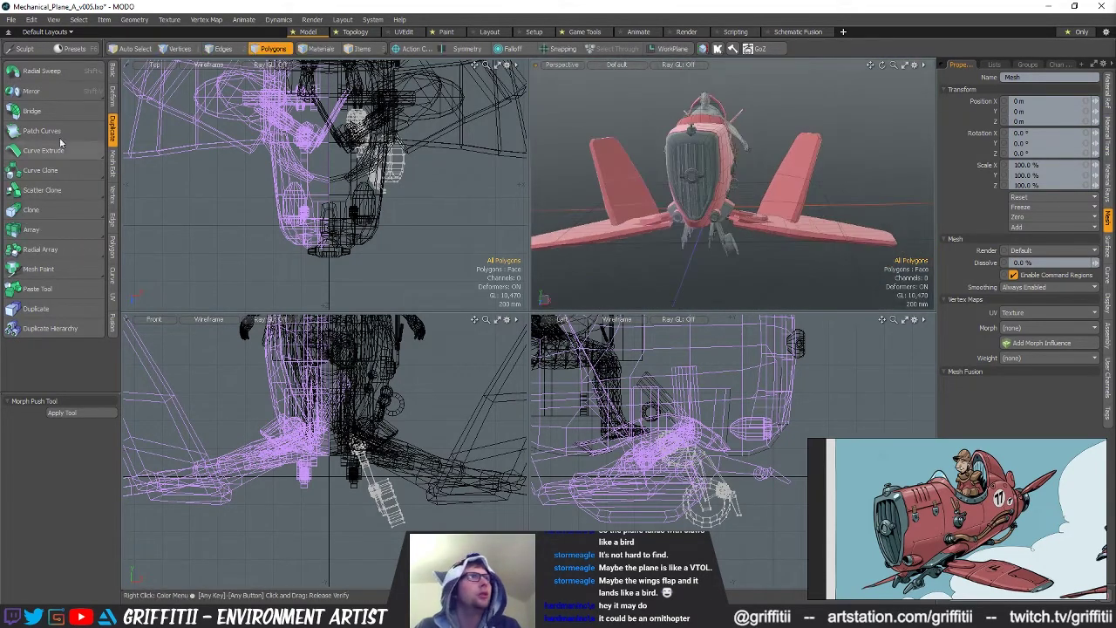
Create an instance mirror of the landing gear on the opposite side of the plane
left_click(113, 95)
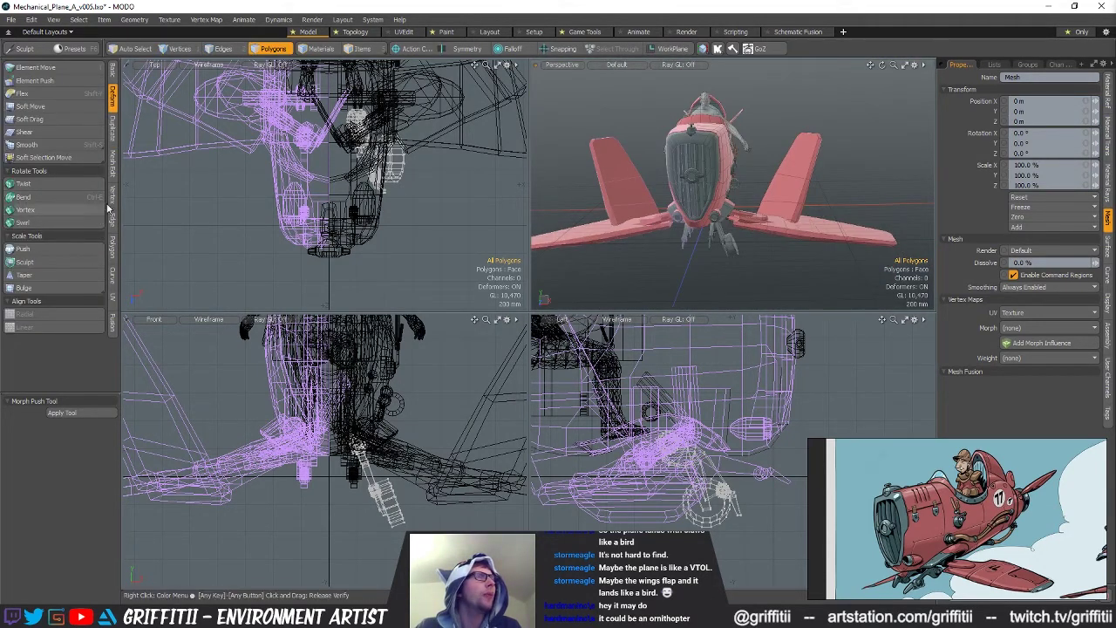
left_click(111, 135)
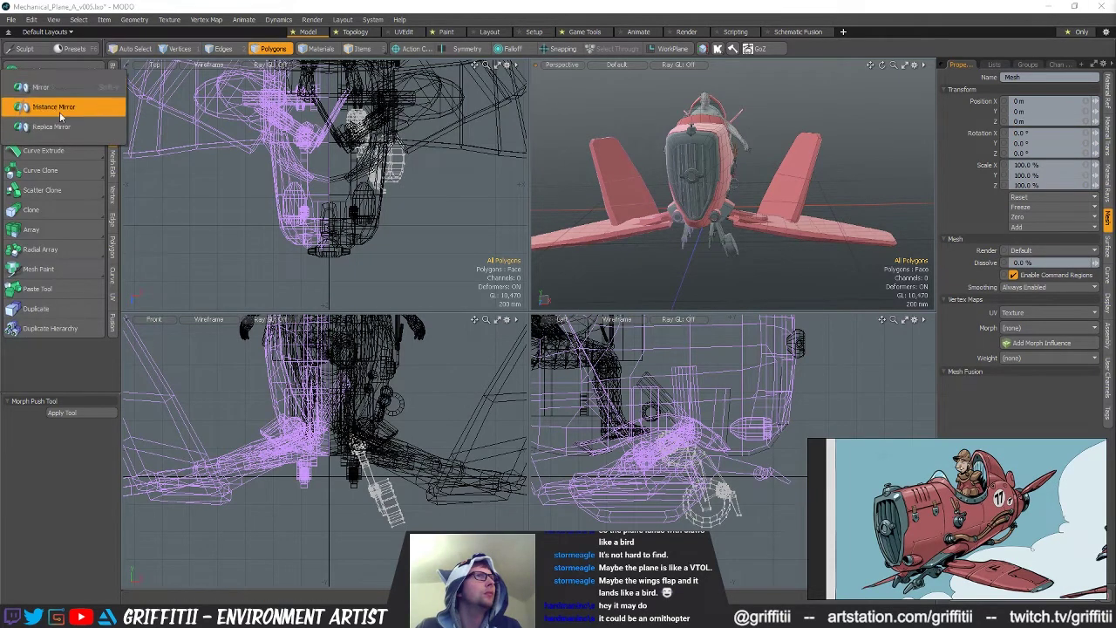
left_click(58, 106)
left_click(74, 414)
left_click_drag(766, 227, 687, 171, "alt")
key("q")
key("ctrl+z")
left_click_drag(738, 229, 708, 231, "alt")
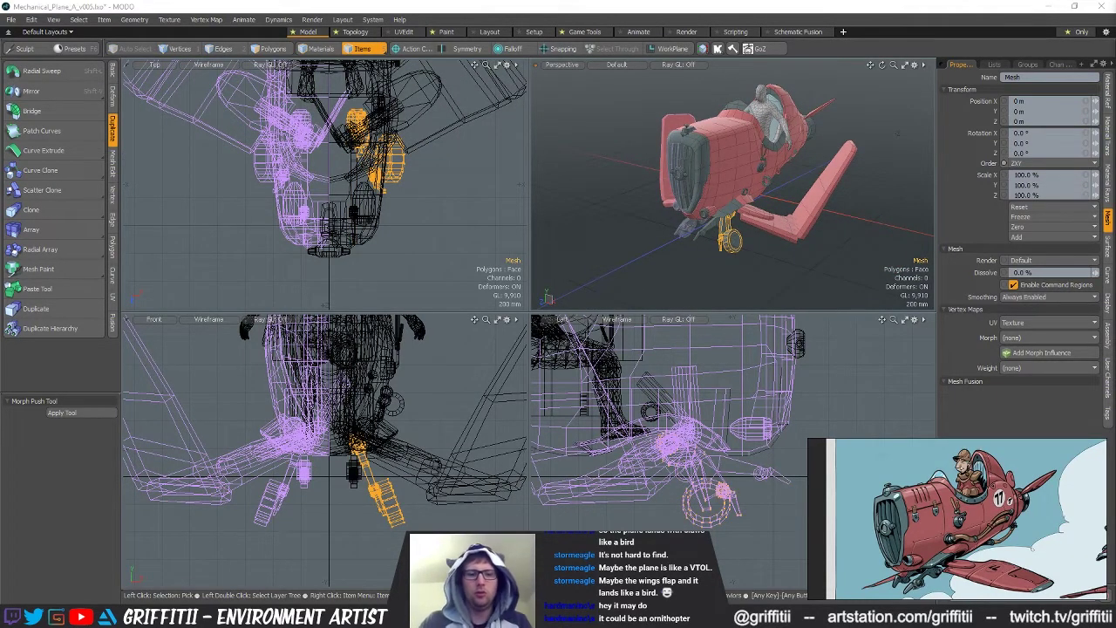
Hide the Claws mesh and swing the wheeled landing gear, named Wheels, slightly forward in X
left_click(700, 239)
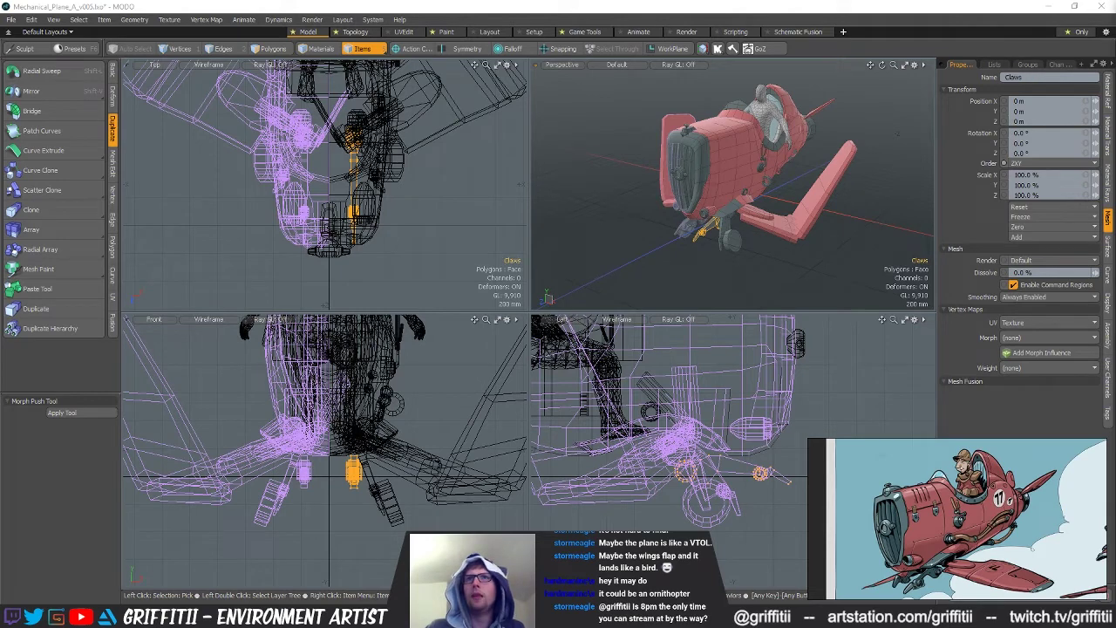
left_click_drag(795, 271, 750, 224, "alt")
key("3")
key("e")
key("alt+s")
left_click_drag(767, 272, 717, 288, "alt")
left_click_drag(717, 234, 767, 205, "alt")
Move the landing gear about 50 mm forward in Z with the action center set to automatic
key("w")
key("alt+a")
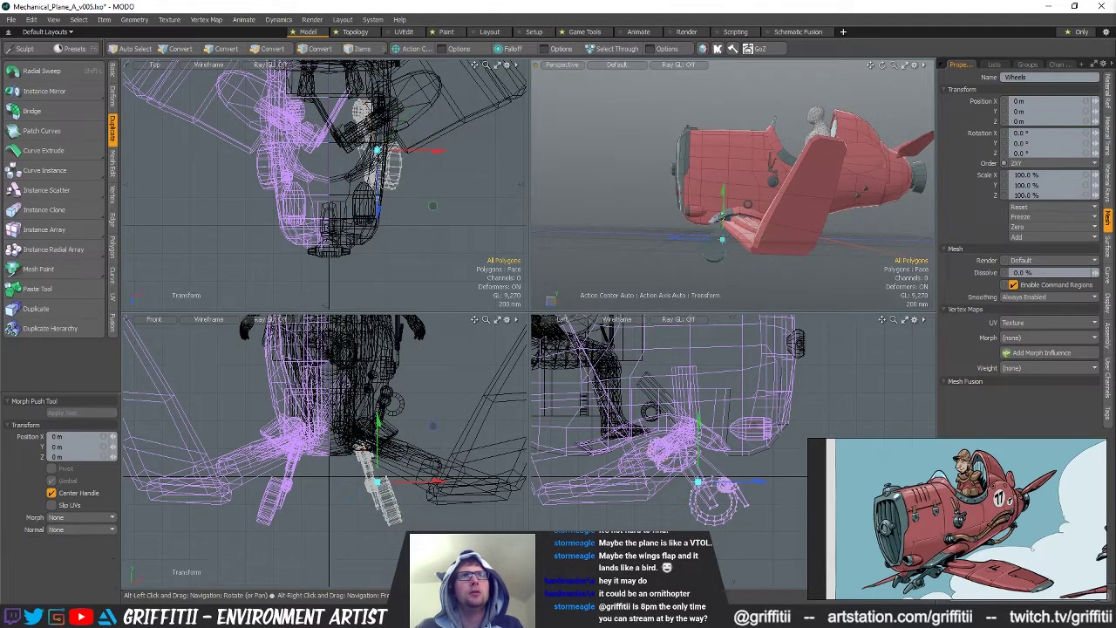
mouse_move(690, 241)
left_mouse_down()
mouse_move(676, 242)
mouse_move(686, 240)
left_mouse_up()
left_click_drag(779, 218, 779, 213)
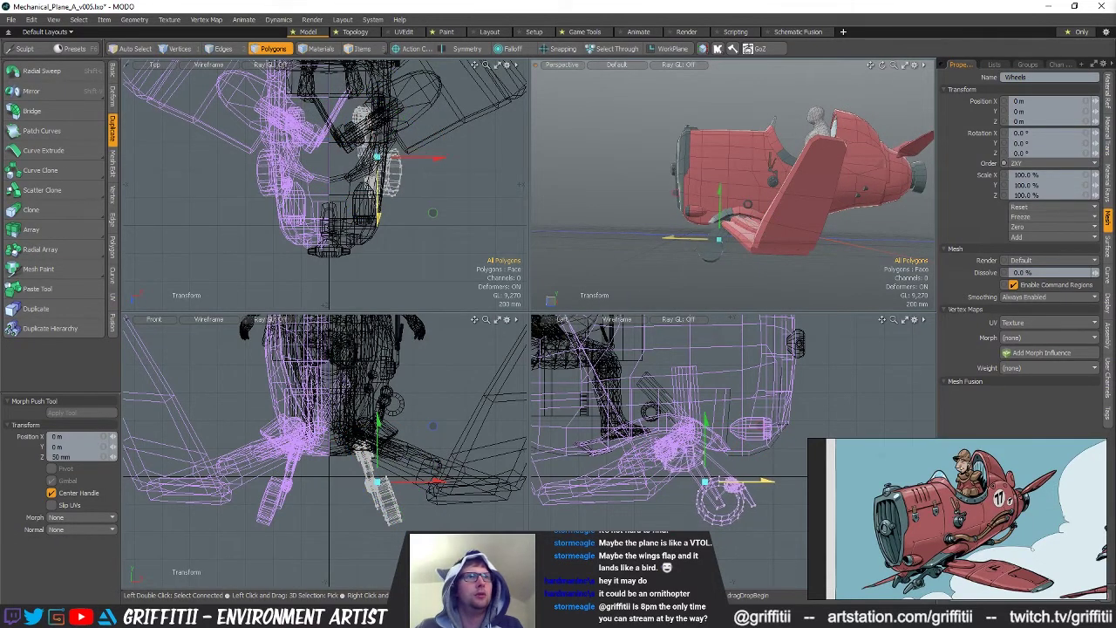
left_click_drag(670, 200, 666, 195)
left_click_drag(767, 205, 653, 205, "alt")
key("q")
scroll(816, 464, "down", 3)
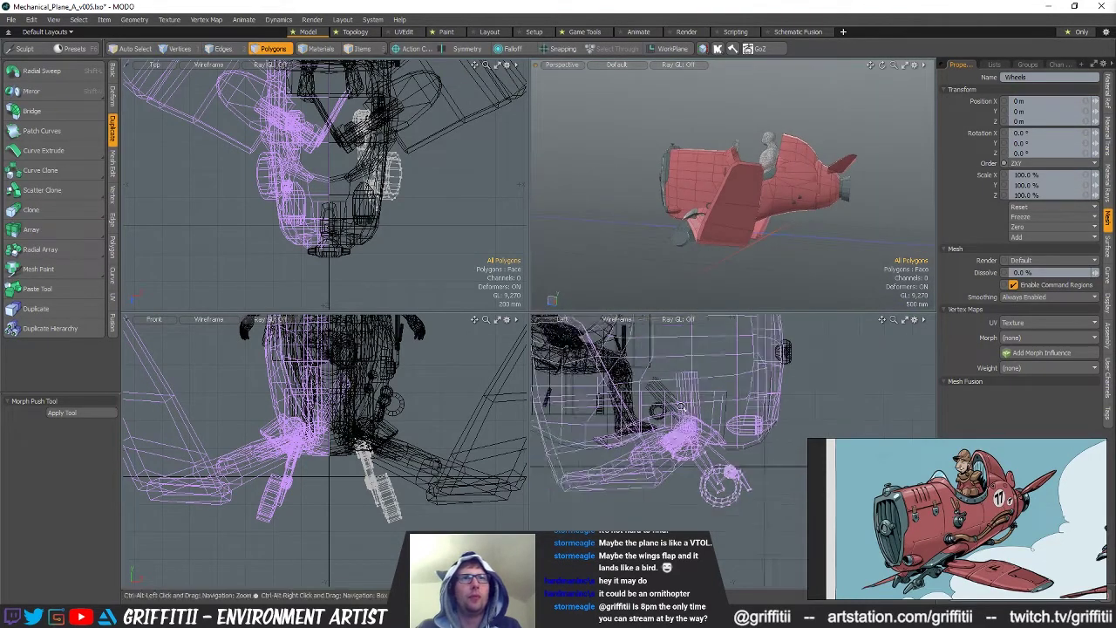
Add a cube in a new mesh as ground, enlarge it equally in X and Z, and lower it about 840 mm in Y
key("n")
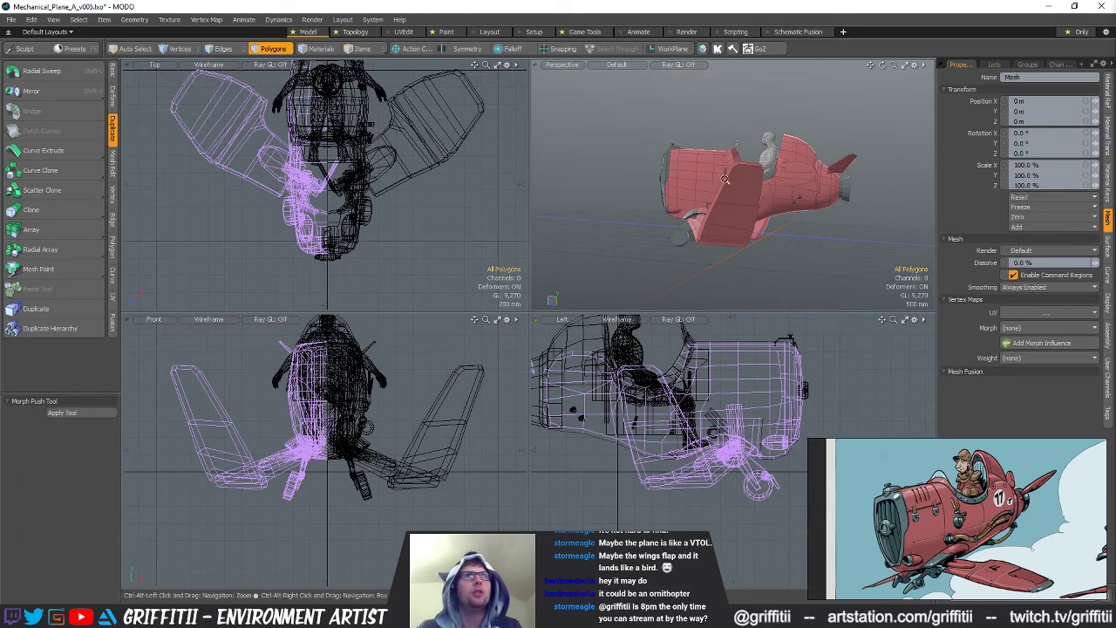
left_click(111, 72)
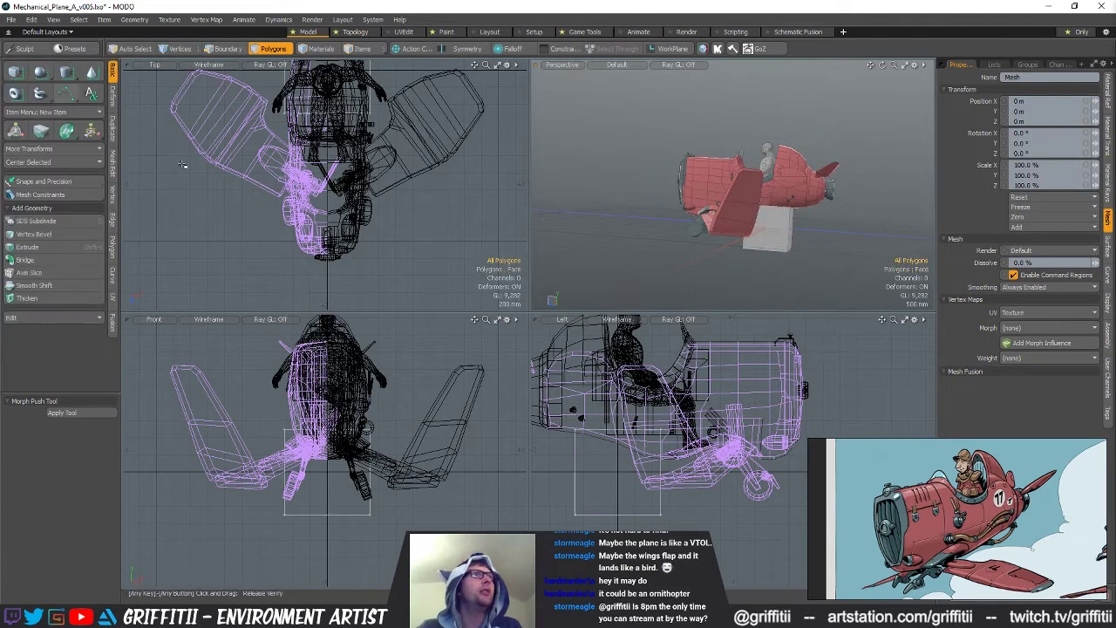
left_click(91, 130)
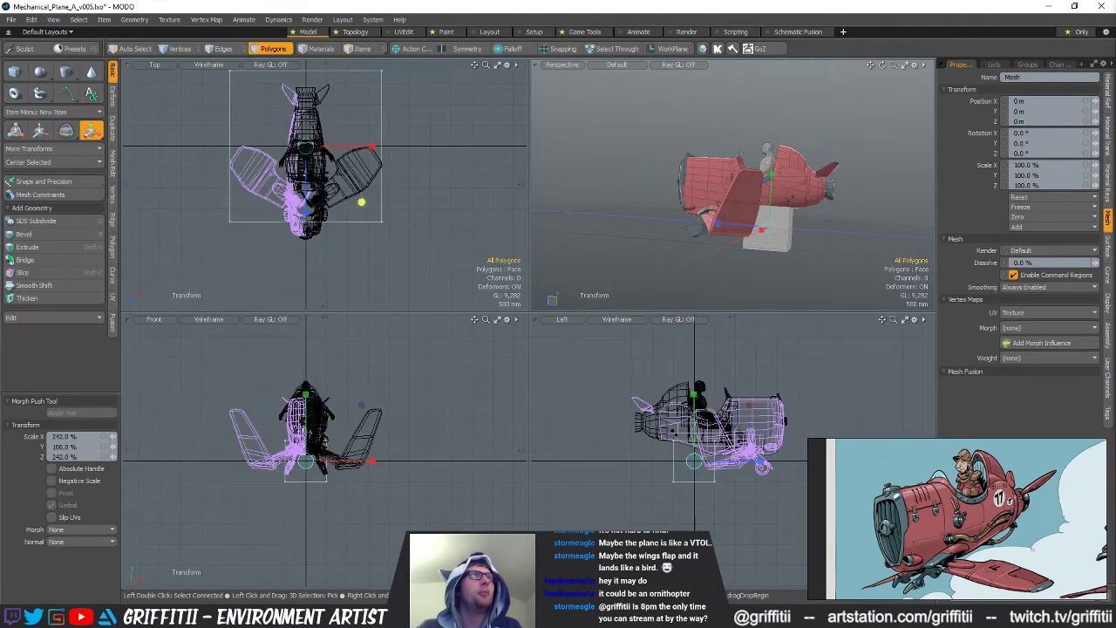
left_click_drag(360, 201, 461, 202)
mouse_move(792, 212)
left_mouse_down("alt")
mouse_move(785, 221)
mouse_move(771, 202)
mouse_move(773, 221)
left_mouse_up("alt")
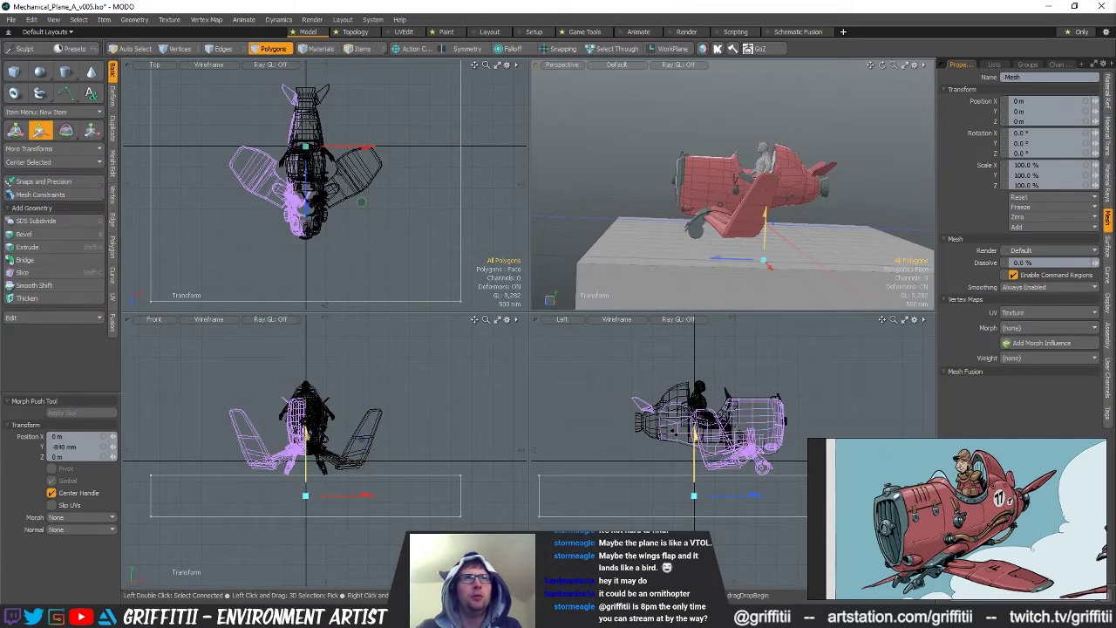
Tilt the ground slab in X so it slopes beneath the plane from nose to tail
key("e")
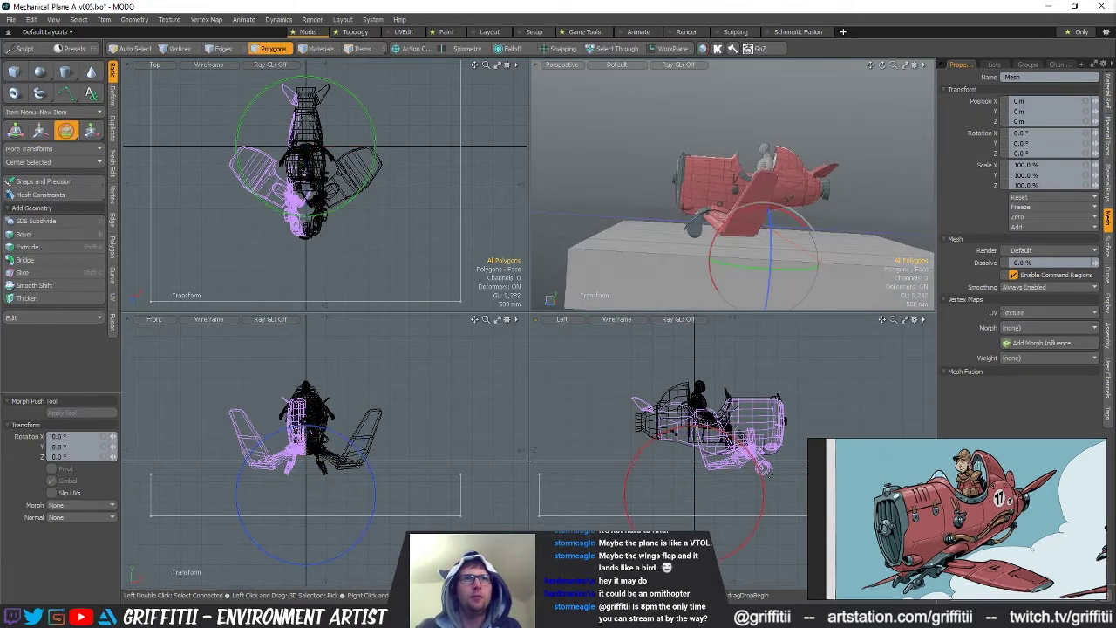
left_click_drag(763, 413, 780, 416)
left_click_drag(770, 225, 759, 203, "alt")
key("q")
Rotate the Wings_Folded mesh slightly in X to adjust the wings' tilt above the sloped ground
key("5")
left_click(708, 228)
key("3")
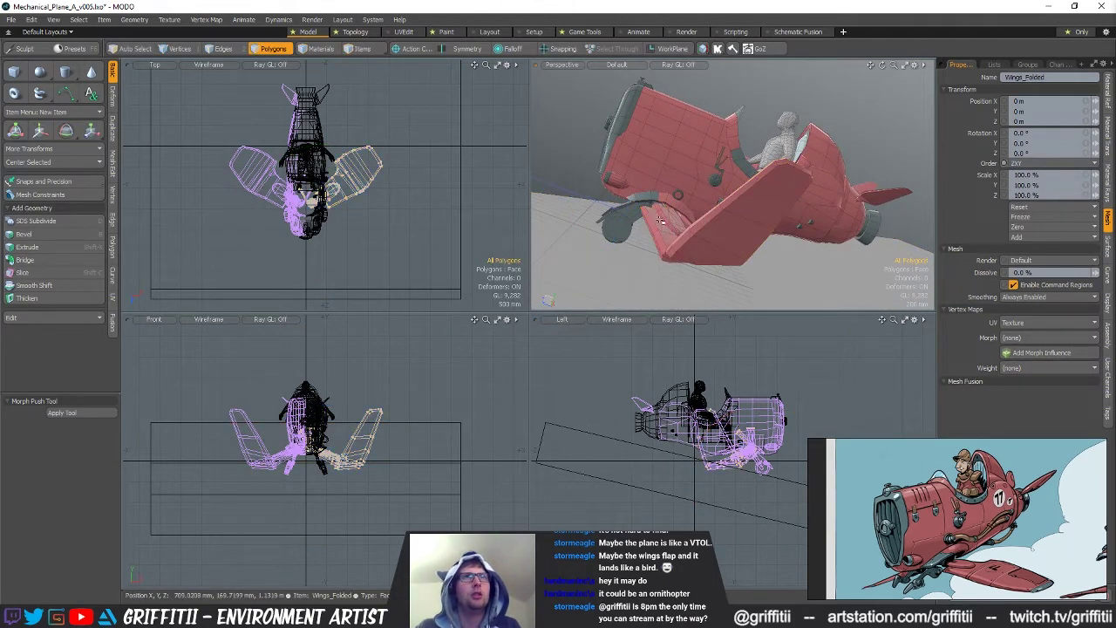
key("e")
left_click_drag(743, 448, 761, 451, "ctrl+alt")
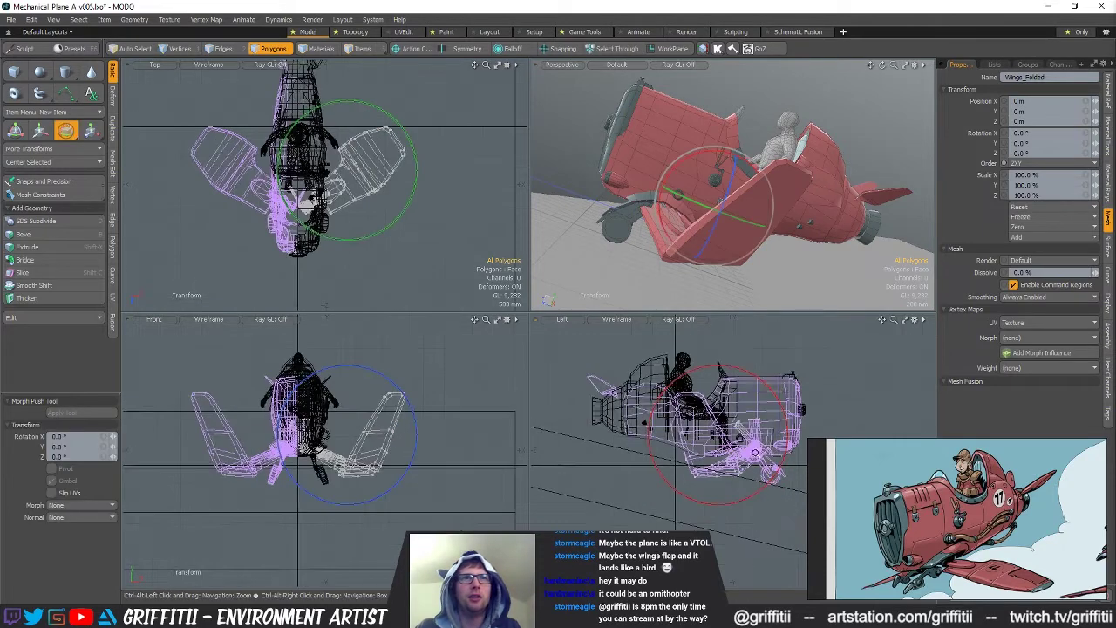
left_click_drag(761, 386, 777, 390)
Nudge the folded wings to refit their joints against the fuselage's underside
key("w")
left_click_drag(715, 157, 664, 210, "alt")
left_click_drag(410, 237, 412, 234)
left_click_drag(674, 214, 723, 207, "alt")
scroll(728, 455, "up", 2)
left_click_drag(739, 449, 741, 454)
left_click_drag(715, 210, 684, 204, "alt")
left_click_drag(757, 207, 665, 203, "alt")
mouse_move(665, 203)
left_mouse_down("alt")
mouse_move(777, 177)
mouse_move(683, 206)
left_mouse_up("alt")
left_click_drag(684, 205, 653, 231, "alt")
Move the Wheels mesh slightly forward and up to refit the landing gear under the nose
key("5")
left_click(667, 247)
key("3")
left_click_drag(778, 454, 693, 436, "alt")
key("w")
left_click_drag(701, 392, 717, 384)
key("e")
left_click(696, 211)
key("q")
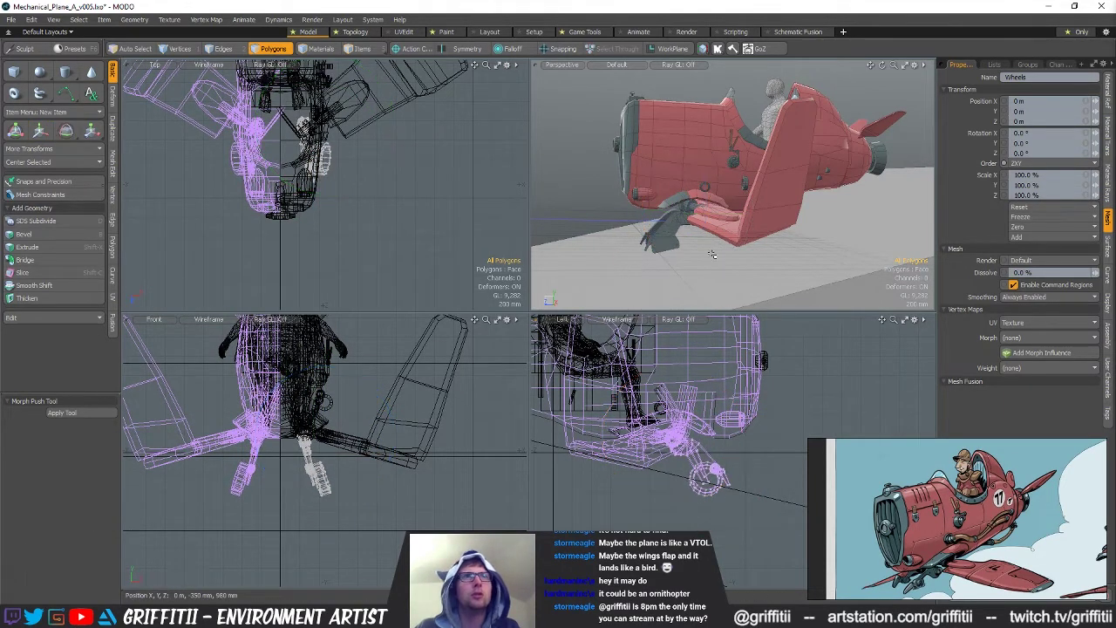
Move the sloped ground slab -130 mm in Y and -70 mm in Z to meet the wheels
key("5")
left_click(718, 262)
key("w")
key("q")
key("3")
key("w")
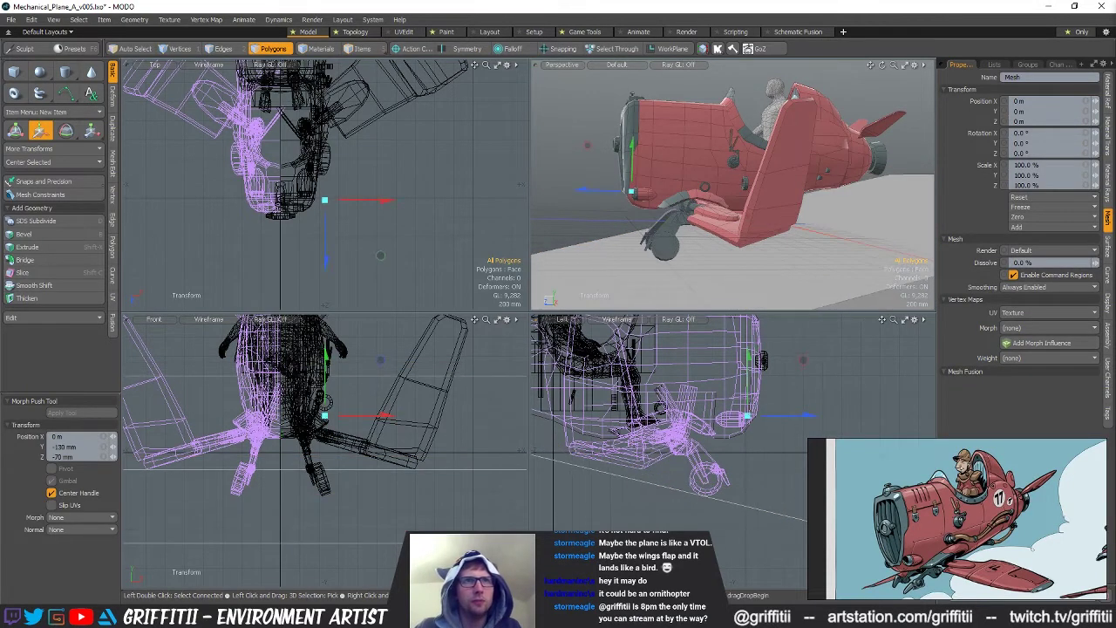
Rotate the Wheels mesh slightly in X and refit it so the wheels sit further back on the sloped ground
left_click_drag(777, 189, 684, 220, "alt")
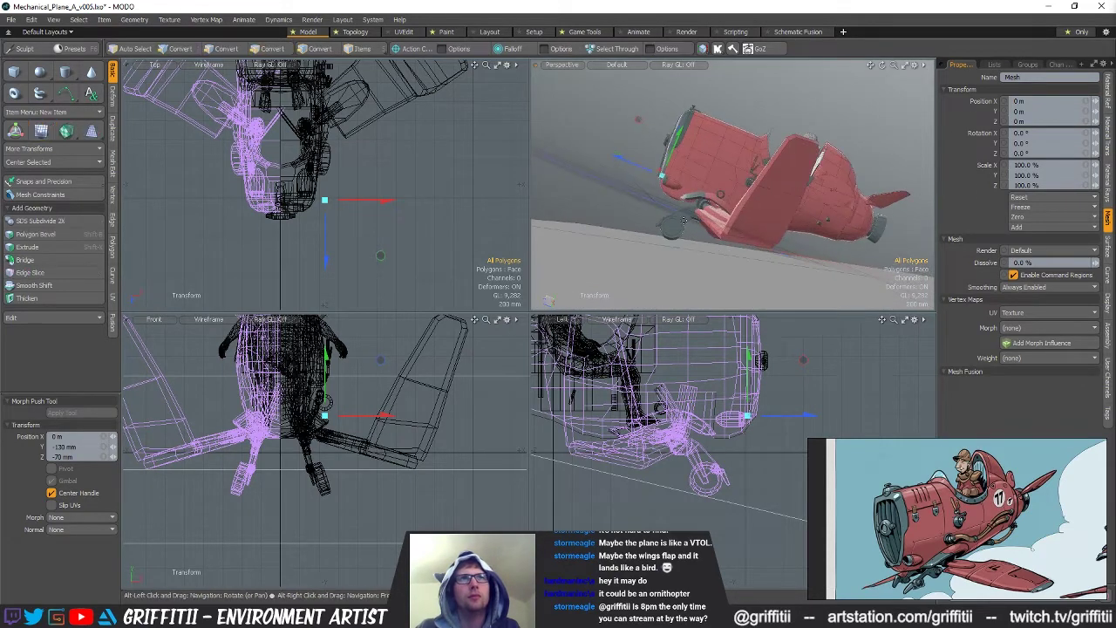
key("5")
left_click(684, 220)
key("3")
key("e")
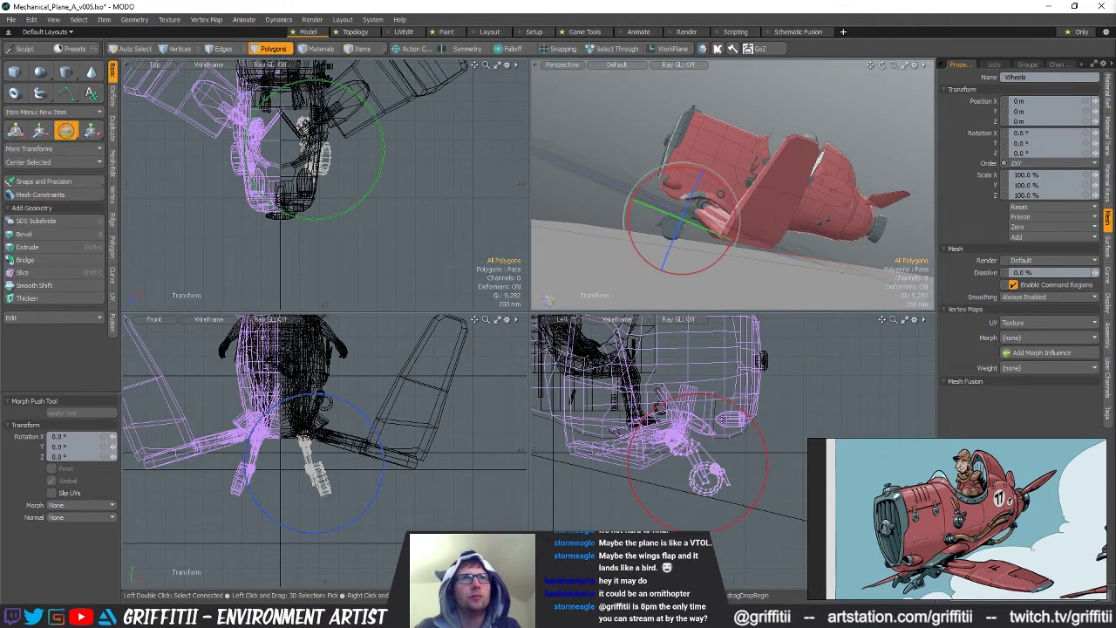
mouse_move(719, 401)
left_mouse_down()
mouse_move(731, 406)
mouse_move(720, 398)
left_mouse_up()
key("w")
key("q")
left_click_drag(779, 228, 689, 165, "alt")
scroll(775, 200, "down", 3)
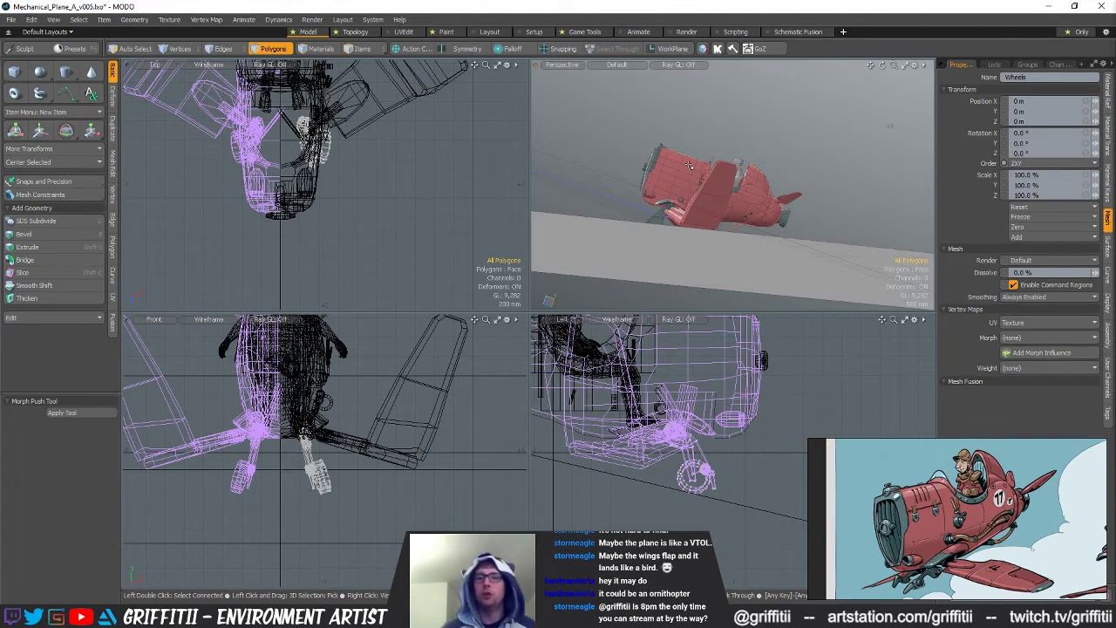
left_click_drag(666, 201, 732, 214, "alt")
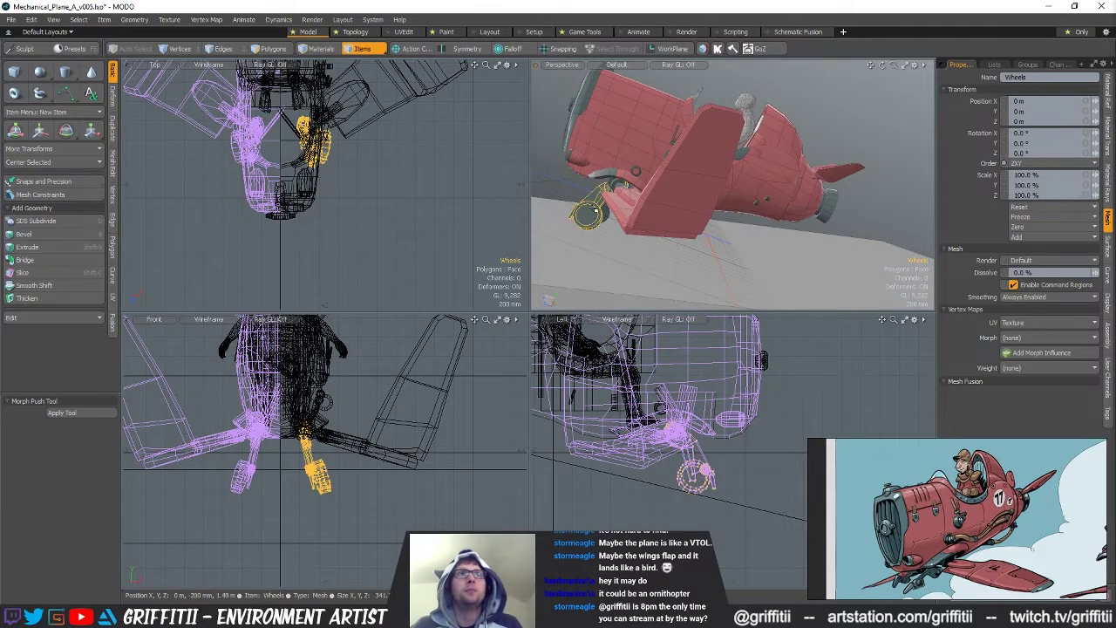
Copy the leg and wheel polygons of the Wheels mesh into a new mesh item
left_click_drag(417, 193, 452, 246, "alt+shift")
key("bracketleft")
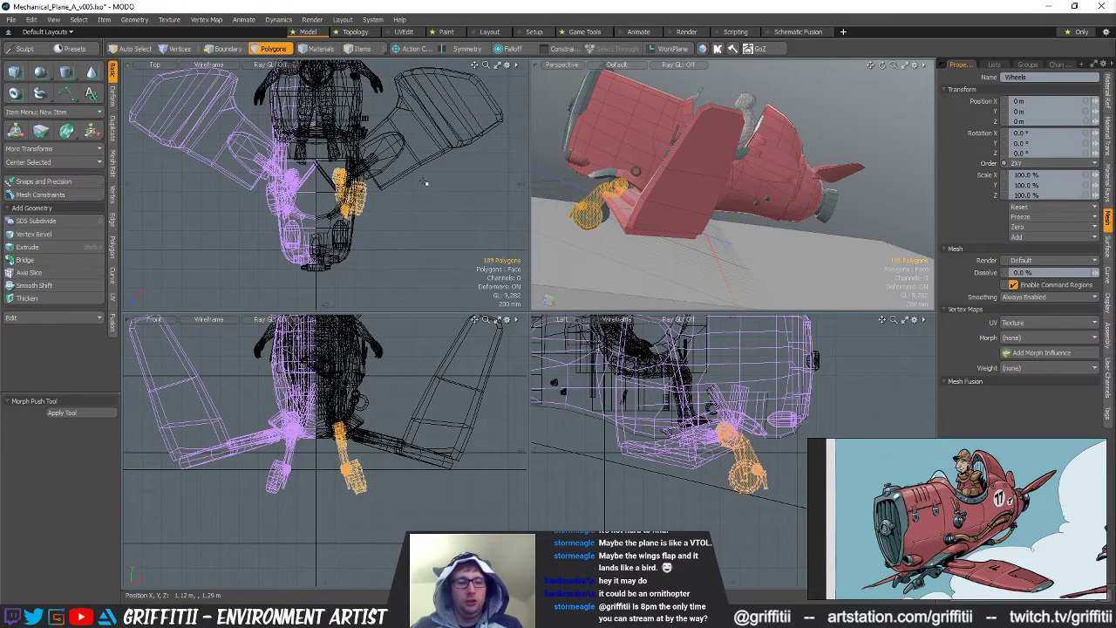
key("n")
key("ctrl+v")
Move the copied landing gear leg out beside the fuselage and rotate it until it stands straight
mouse_move(380, 195)
left_mouse_down("alt+shift")
mouse_move(383, 246)
mouse_move(363, 207)
left_mouse_up("alt+shift")
key("e")
key("w")
left_click_drag(363, 207, 339, 246)
key("e")
scroll(389, 259, "up", 3)
left_click_drag(365, 183, 361, 195)
left_click_drag(361, 252, 367, 254)
key("q")
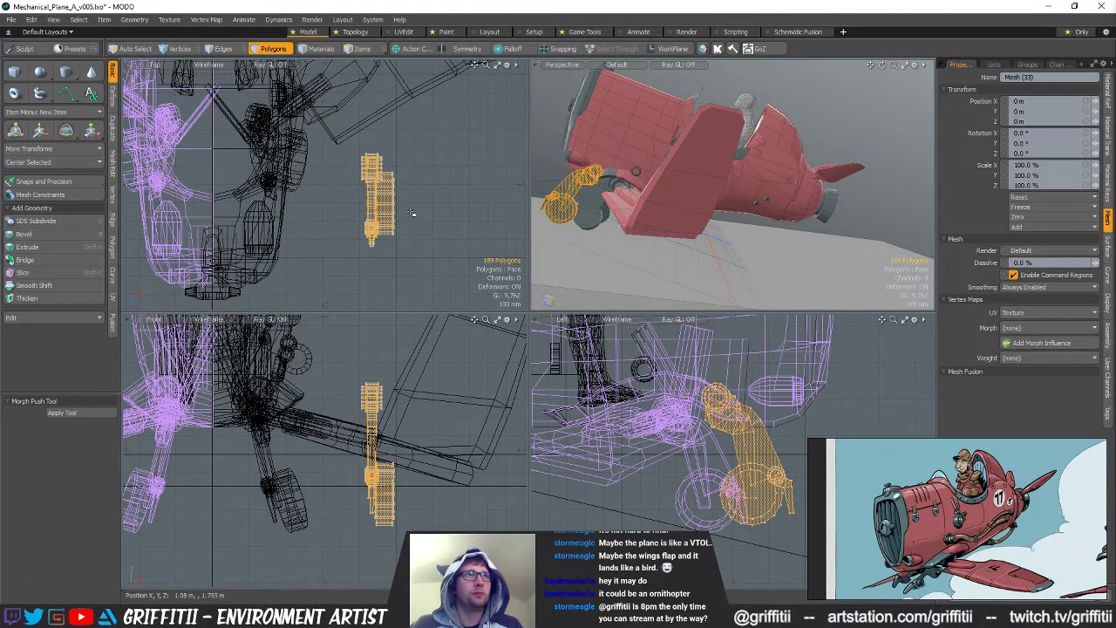
Move the copied leg back beneath the tail and rotate it 75° in X
left_click_drag(610, 477, 724, 506, "ctrl+alt")
key("w")
left_click_drag(783, 425, 691, 436)
left_click_drag(692, 441, 736, 534, "ctrl+alt")
key("e")
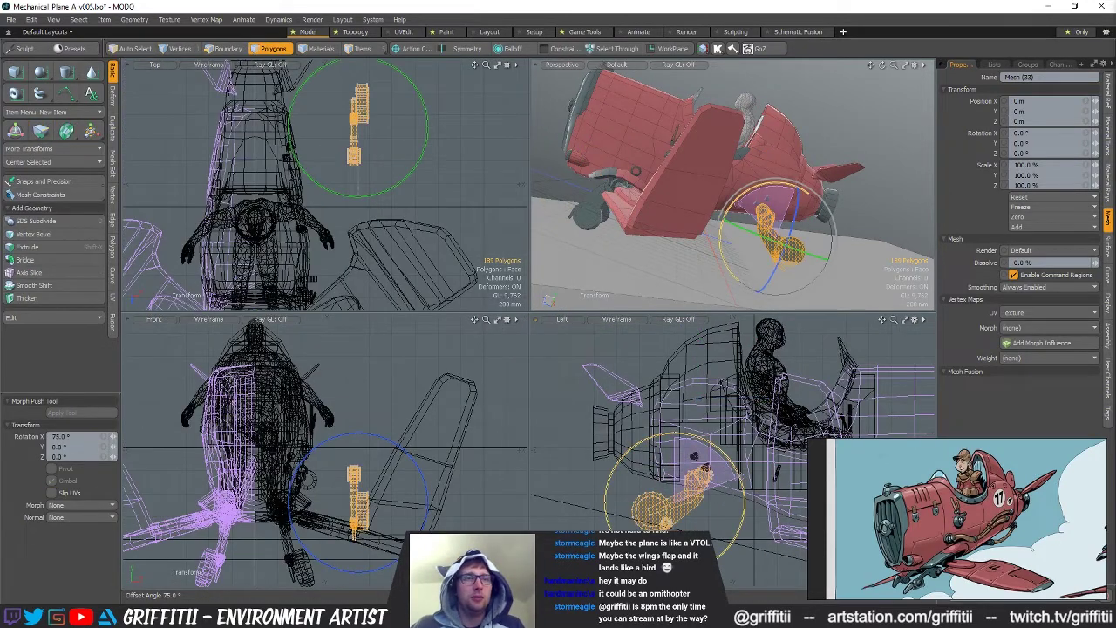
Scale the copied leg down to tail-wheel size and move it 50 mm in Y and -250 mm in Z under the tail
key("r")
left_click_drag(671, 503, 558, 457)
key("w")
left_click_drag(670, 454, 642, 444)
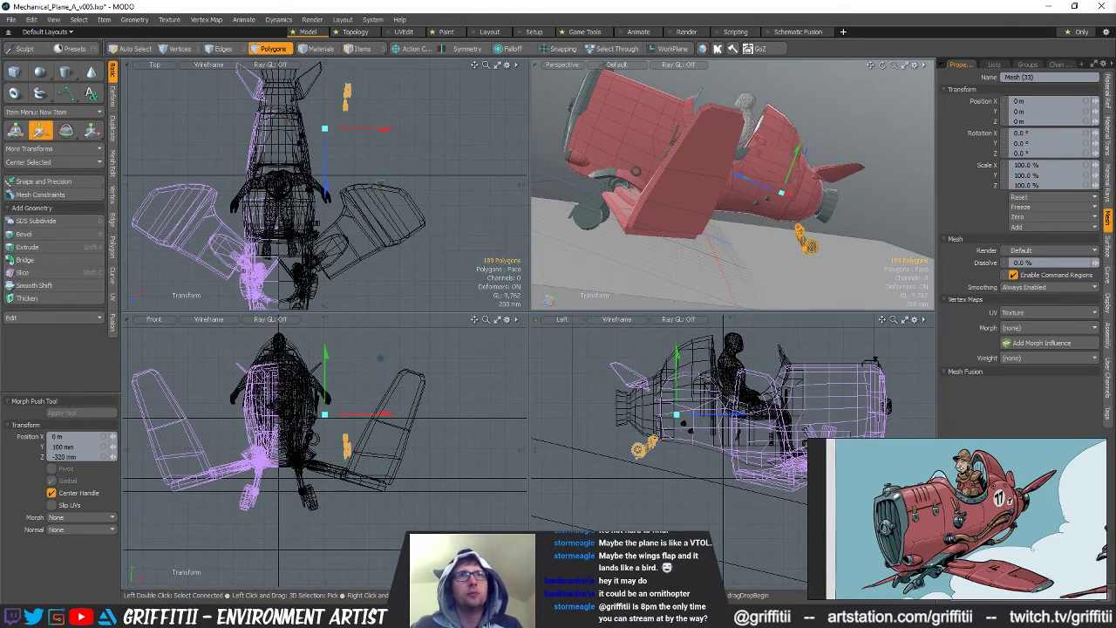
left_click_drag(790, 150, 724, 166)
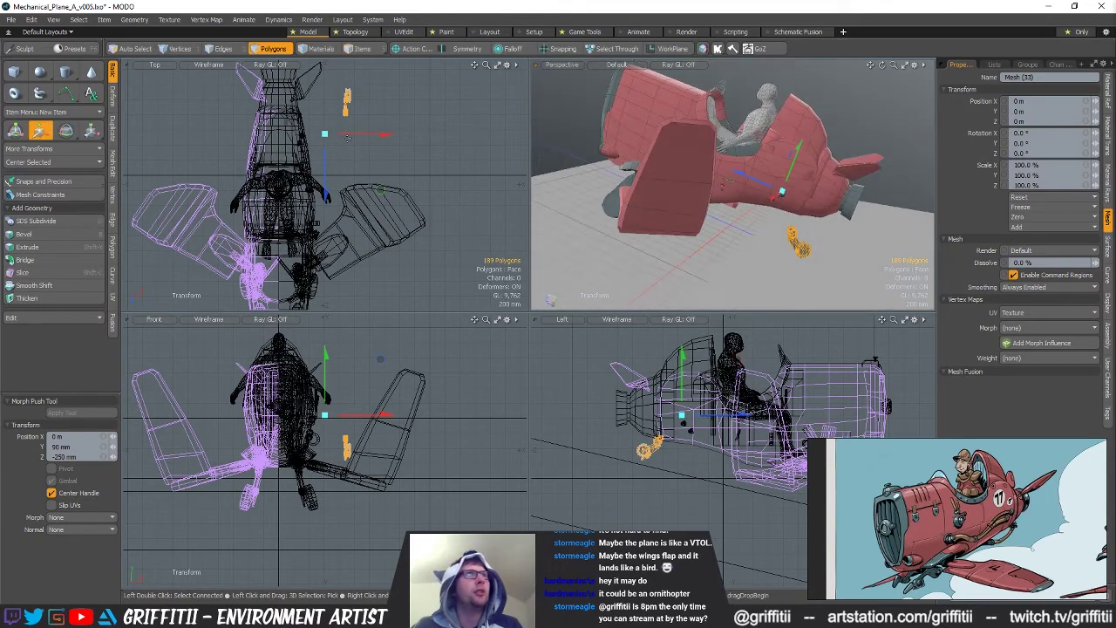
Center the small tail wheel assembly on the fuselage's centerline, trim its surplus polygons and select the wheel's connected geometry
left_click_drag(785, 196, 822, 204, "alt")
key("3")
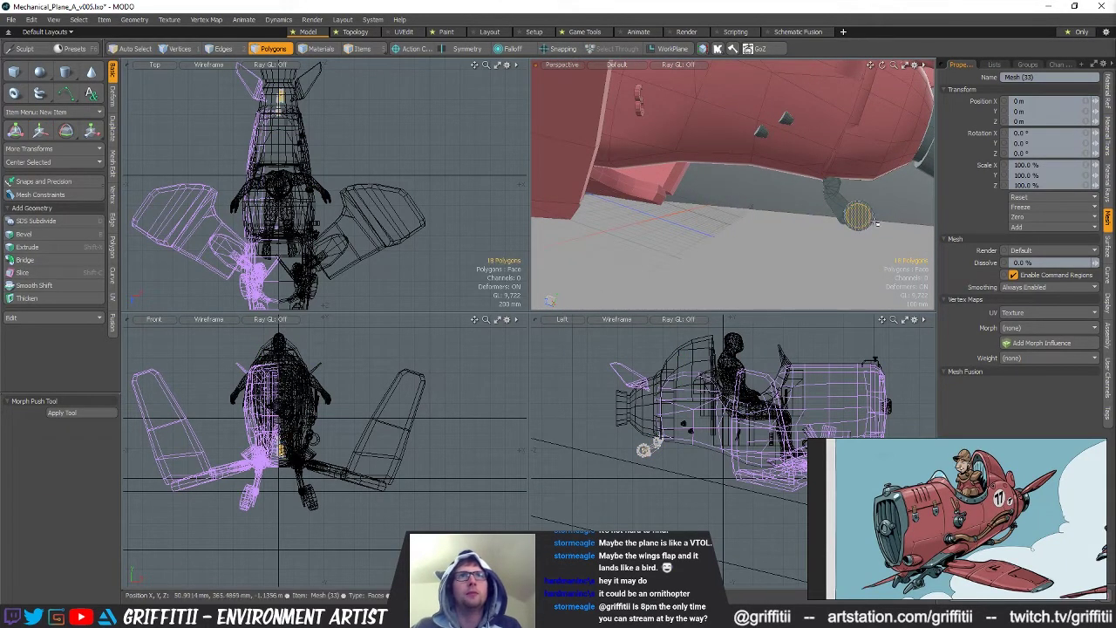
key("w")
key("q")
key("bracketright")
key("w")
key("1")
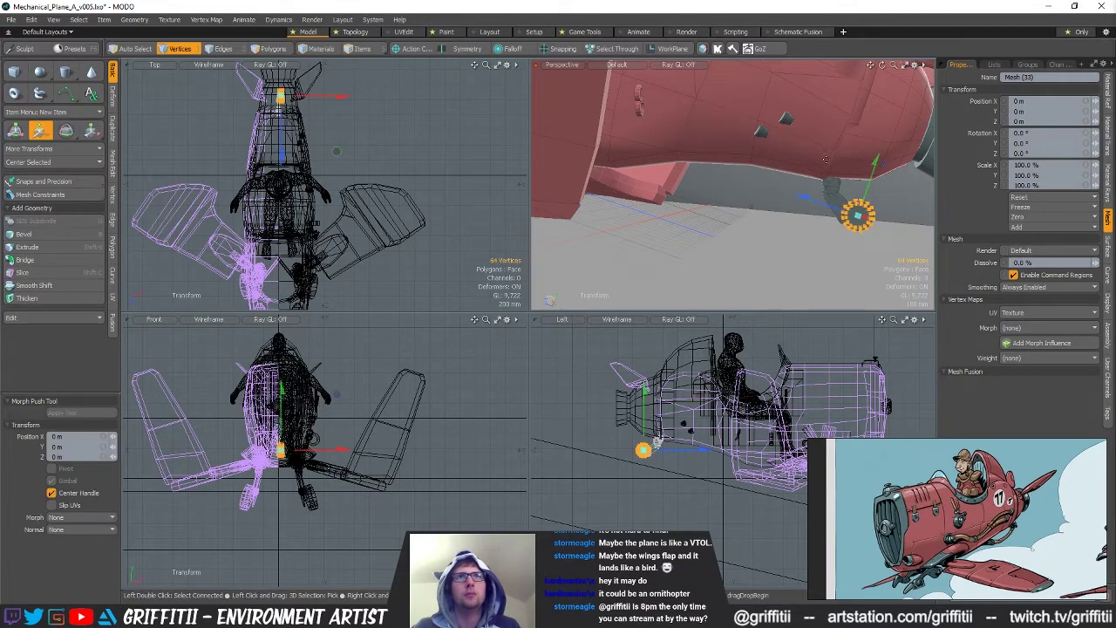
Undo the last change to the tail wheel and clear the selection
scroll(829, 164, "down", 4)
left_click_drag(829, 165, 845, 184, "alt")
key("ctrl+z")
key("q")
left_click(892, 196)
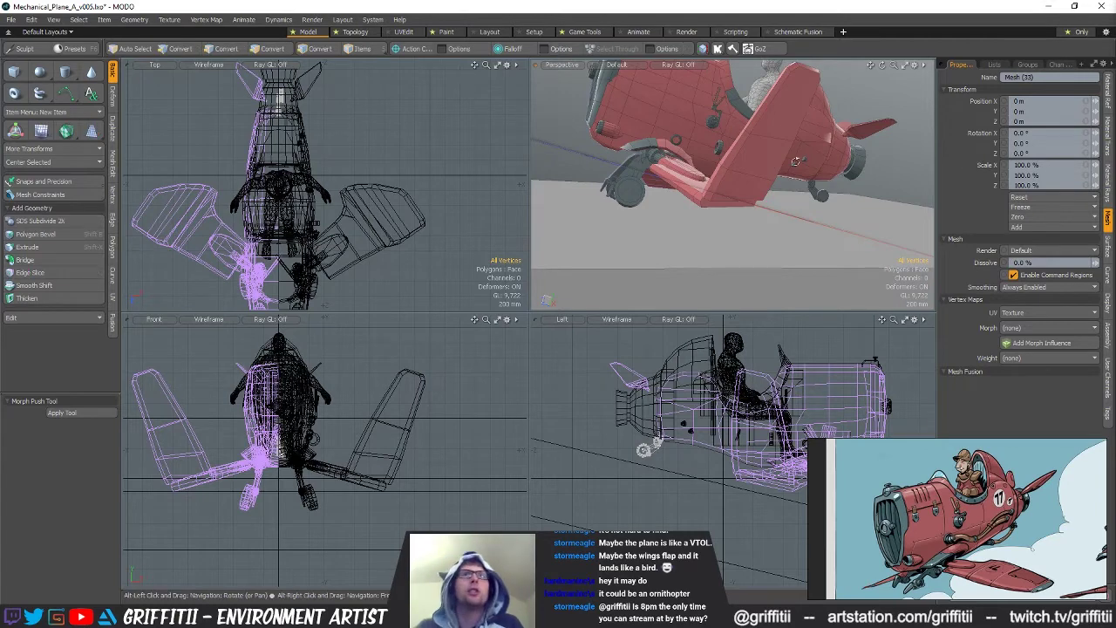
Move the tail assembly's wheel vertices -30 mm in Y and -10 mm in Z away from the strut
left_click_drag(795, 161, 717, 166, "alt")
scroll(643, 450, "up", 4)
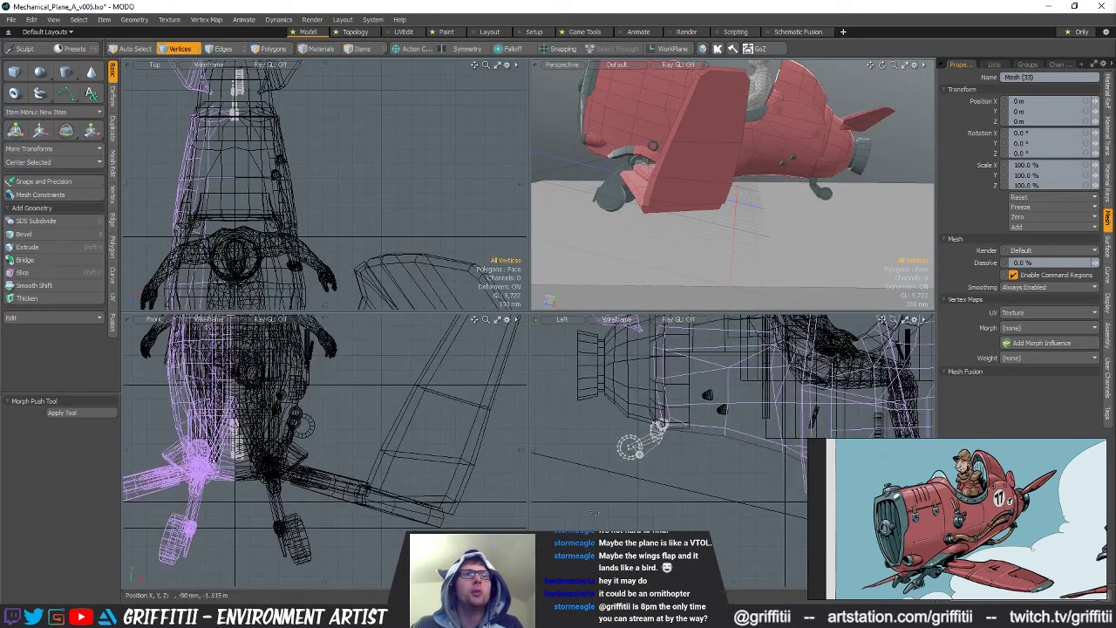
double_click(622, 453)
key("w")
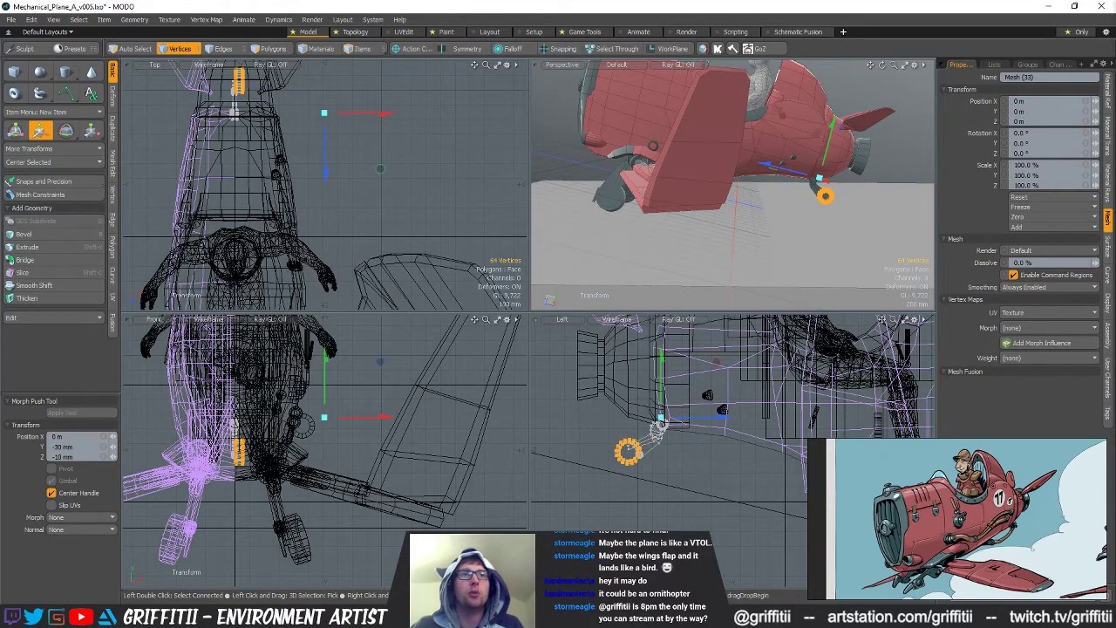
key("q")
left_click(711, 432)
Scale the whole tail wheel assembly to 74% and move it 10 mm in Y and 40 mm in Z
left_click_drag(768, 428, 640, 408, "alt+shift")
scroll(729, 427, "down", 2)
mouse_move(546, 423)
left_mouse_down("alt+shift")
mouse_move(581, 429)
mouse_move(568, 422)
left_mouse_up("alt+shift")
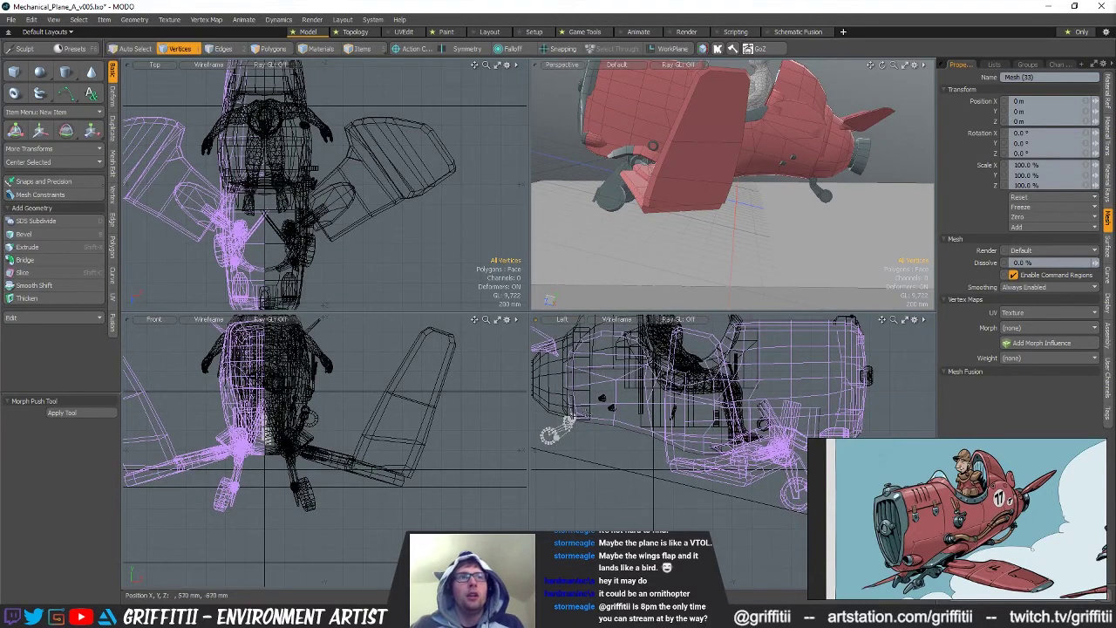
key("w")
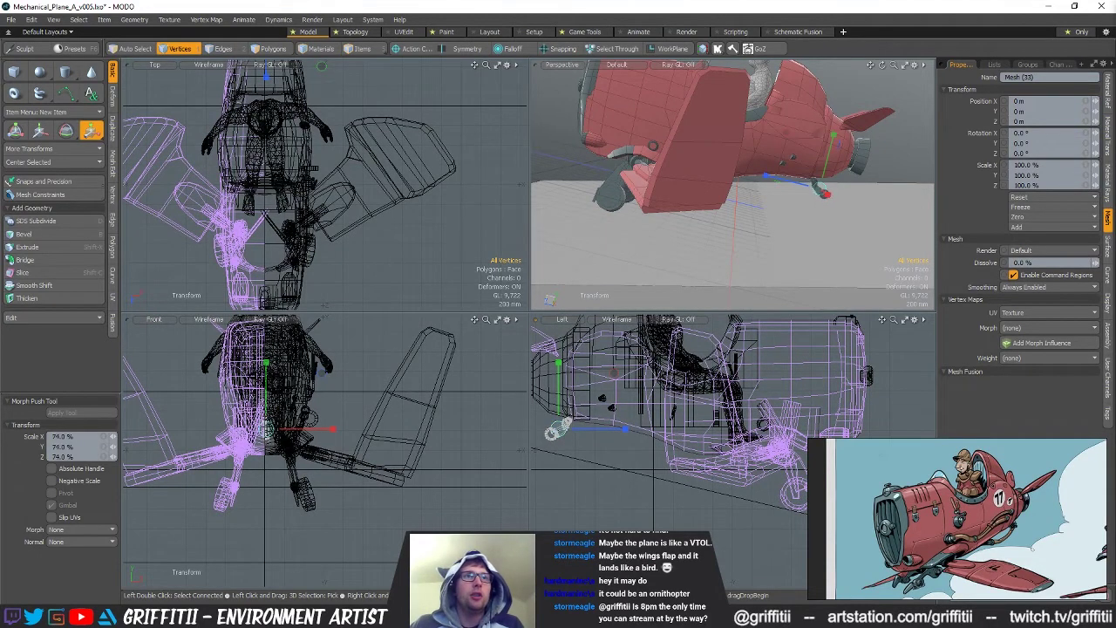
key("w")
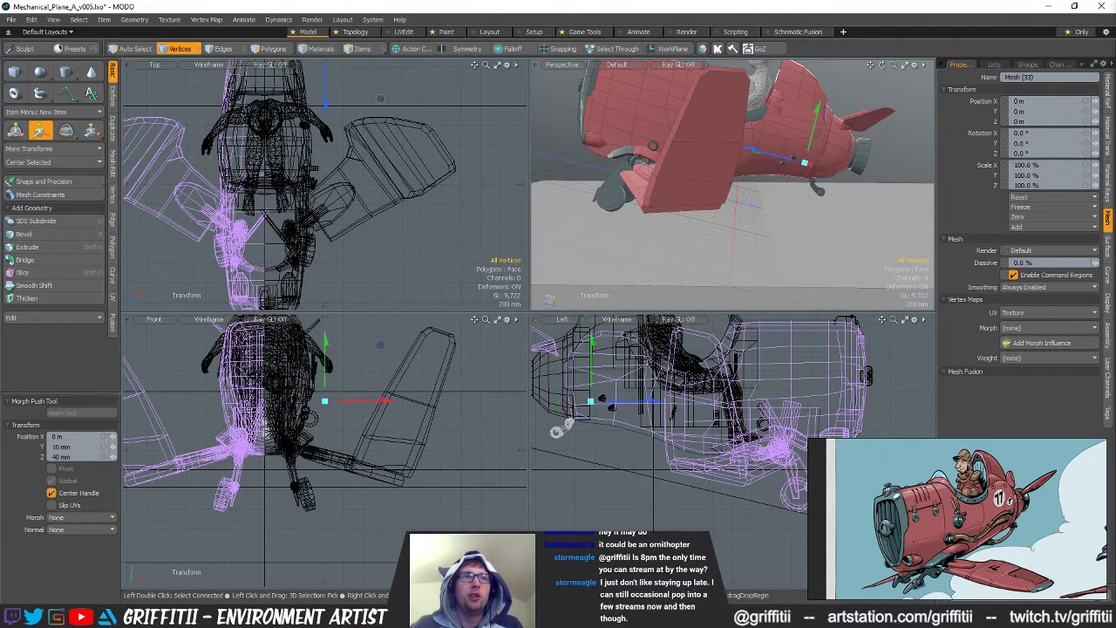
Rescale the tail wheel slightly and move it -30 mm in Y and -10 mm in Z
left_click_drag(597, 412, 571, 412, "ctrl+alt")
left_click_drag(751, 215, 703, 237, "alt+shift")
key("r")
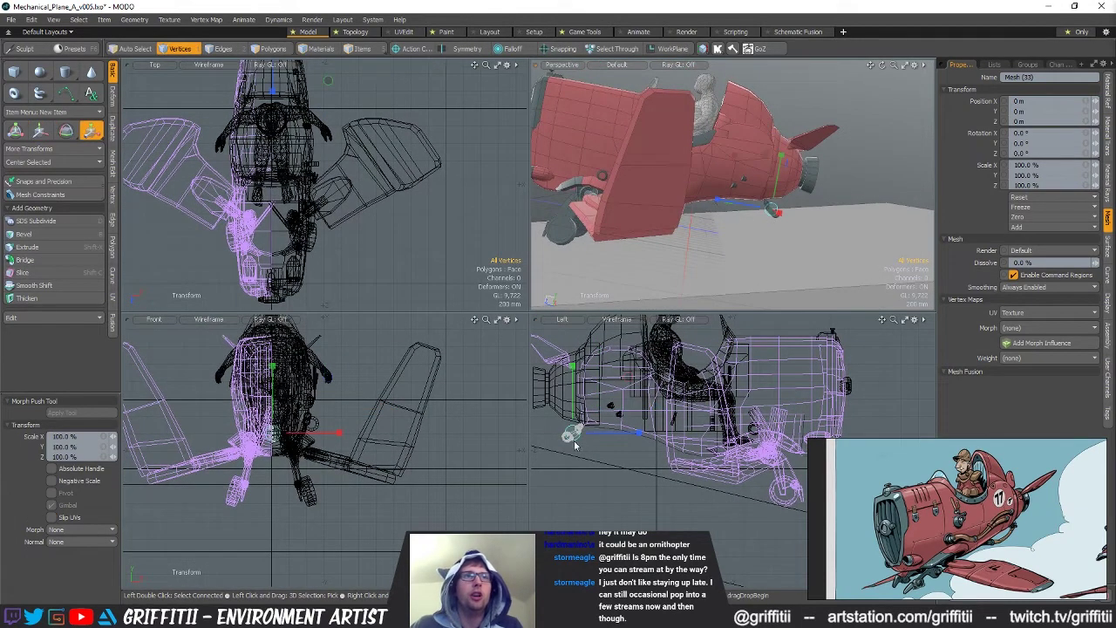
key("w")
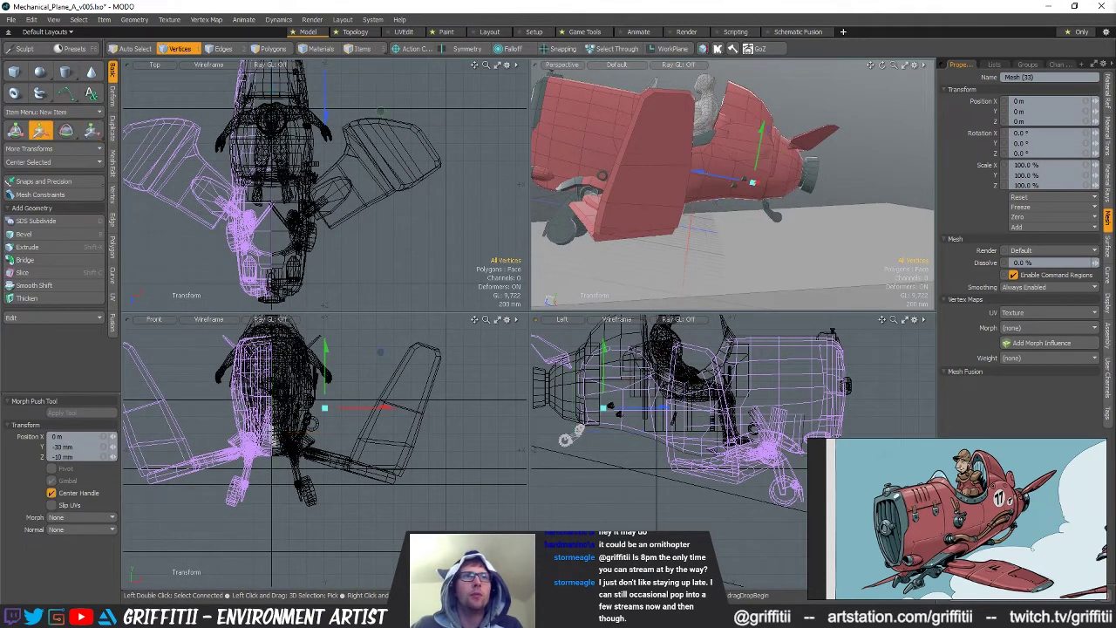
key("q")
left_click_drag(772, 213, 725, 216, "alt")
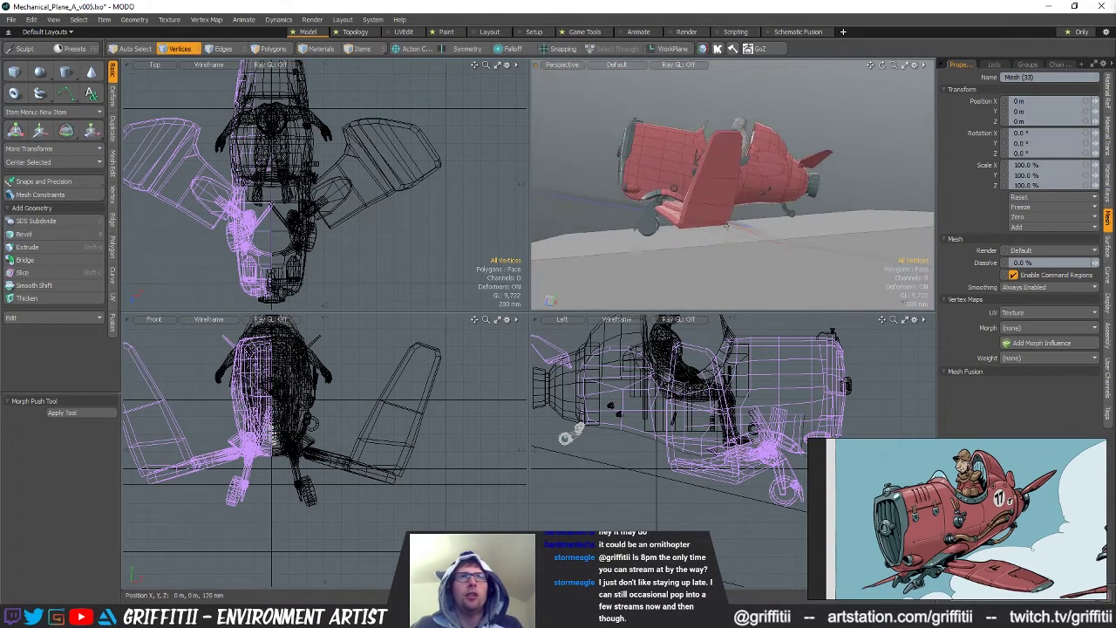
Rotate the ground slab to a steeper slope in X so it meets both the front and tail wheels
key("5")
left_click(749, 252)
key("3")
left_click_drag(778, 510, 740, 494, "alt+shift")
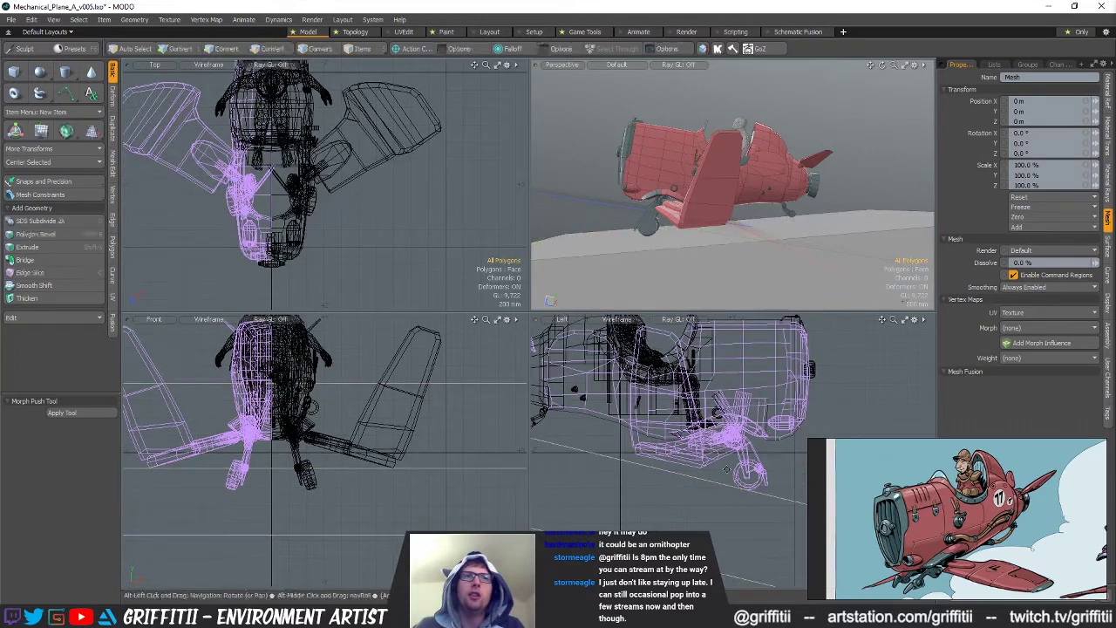
key("e")
scroll(732, 435, "down", 2)
left_click_drag(732, 435, 760, 437, "alt+shift")
key("q")
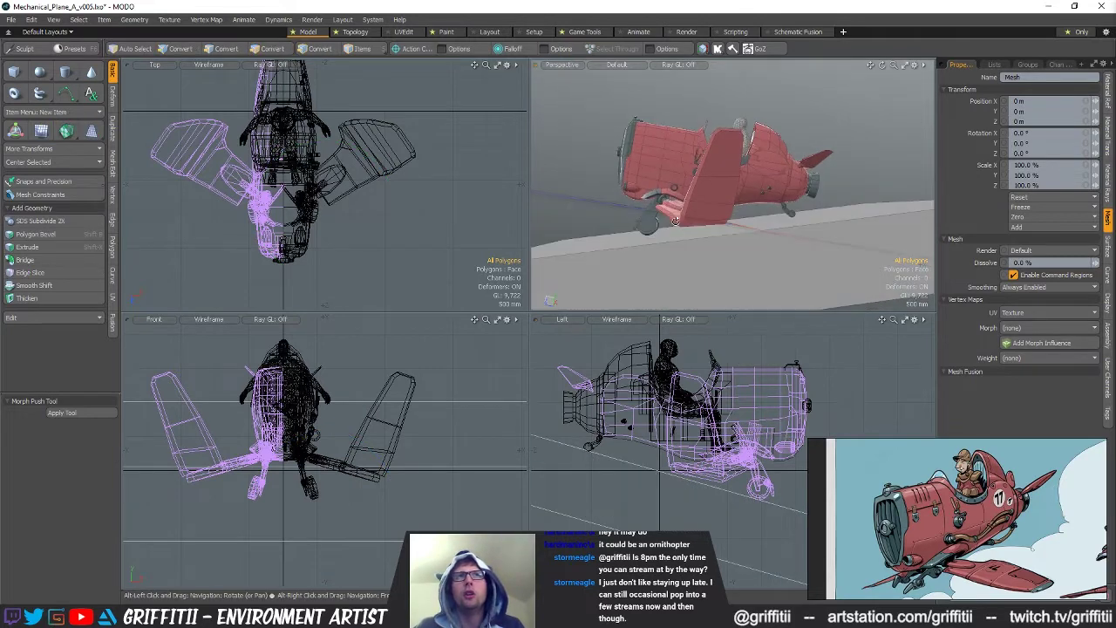
Select the Wings_Folded mesh and examine the plane's folded pose on the slab from the front, above and behind
scroll(717, 230, "up", 3)
left_click_drag(673, 186, 624, 197, "alt")
key("5")
left_click(628, 197)
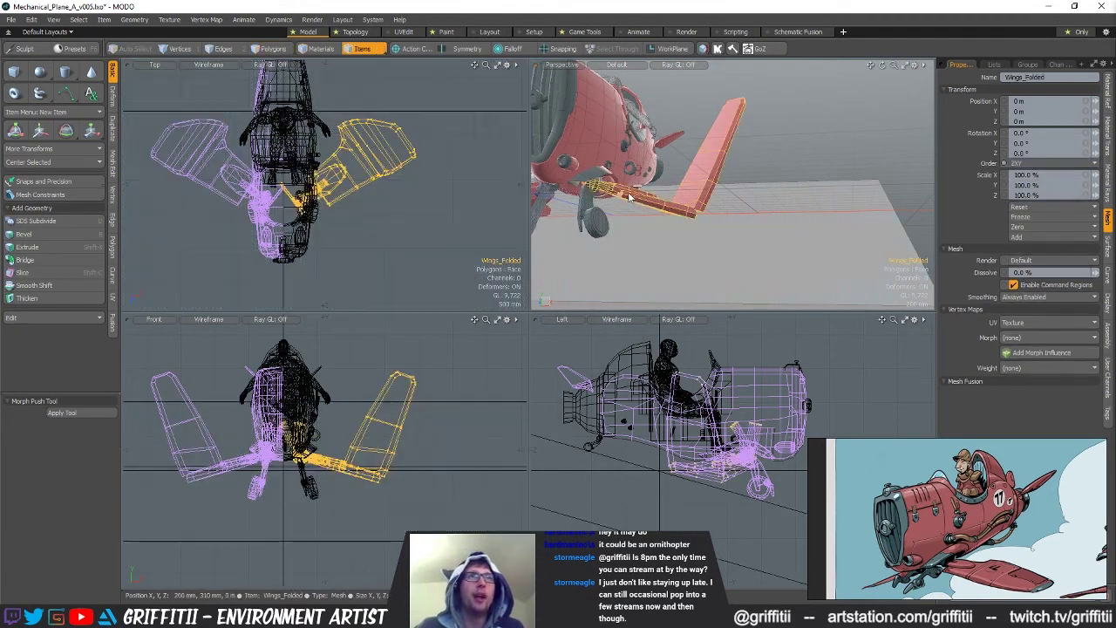
left_click_drag(709, 192, 689, 215, "alt")
key("w")
key("3")
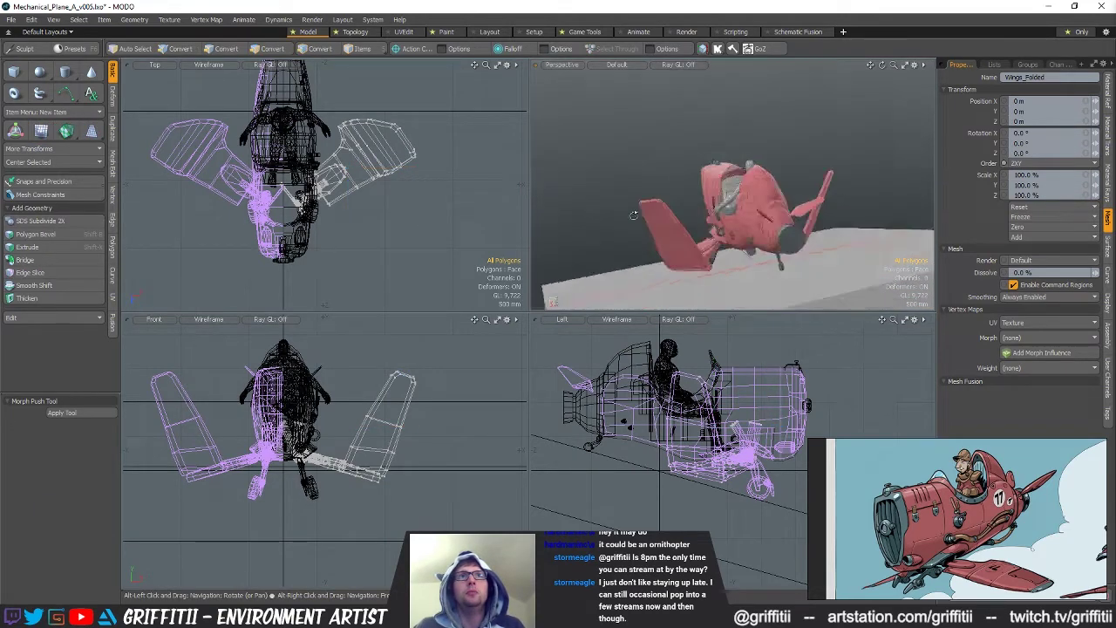
left_click_drag(576, 203, 780, 259, "alt")
left_click_drag(670, 258, 733, 207, "alt")
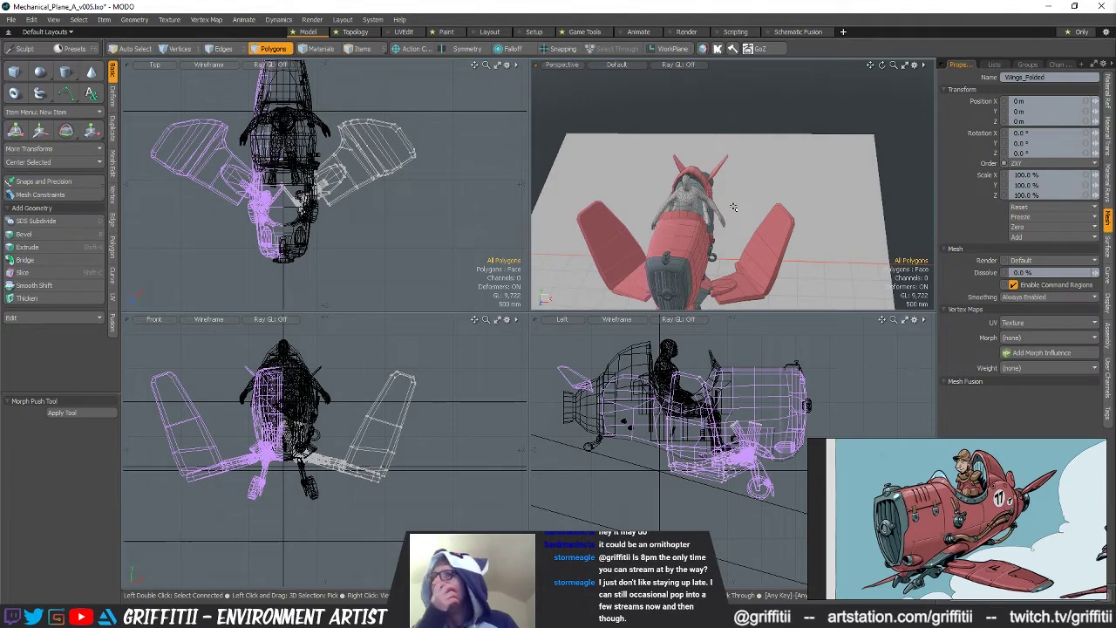
left_click_drag(706, 220, 717, 187, "alt")
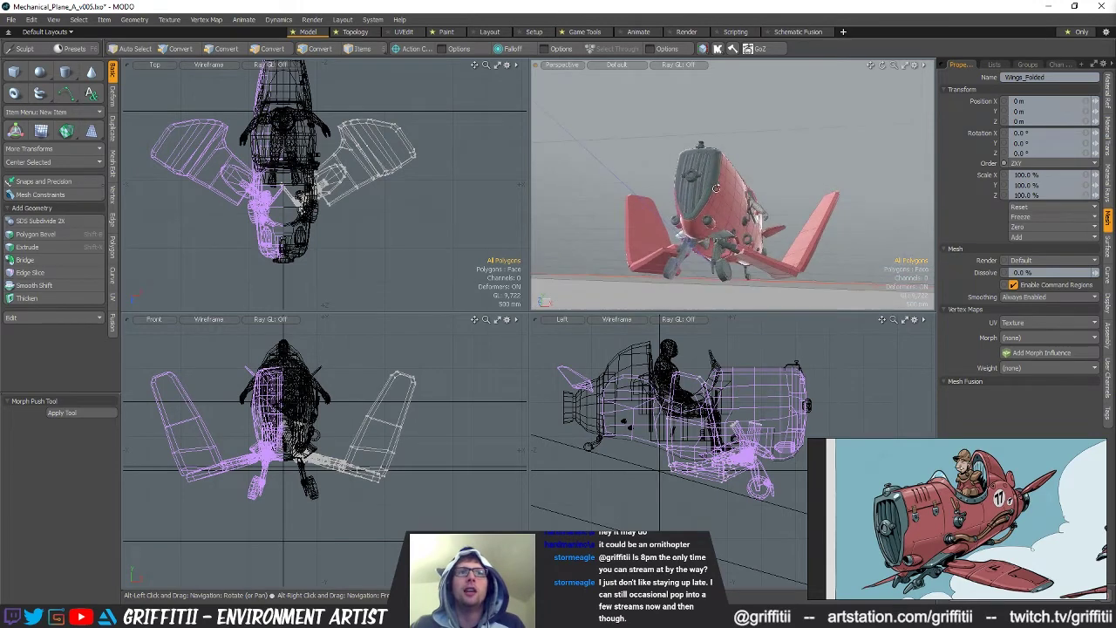
left_click_drag(726, 202, 763, 205, "alt")
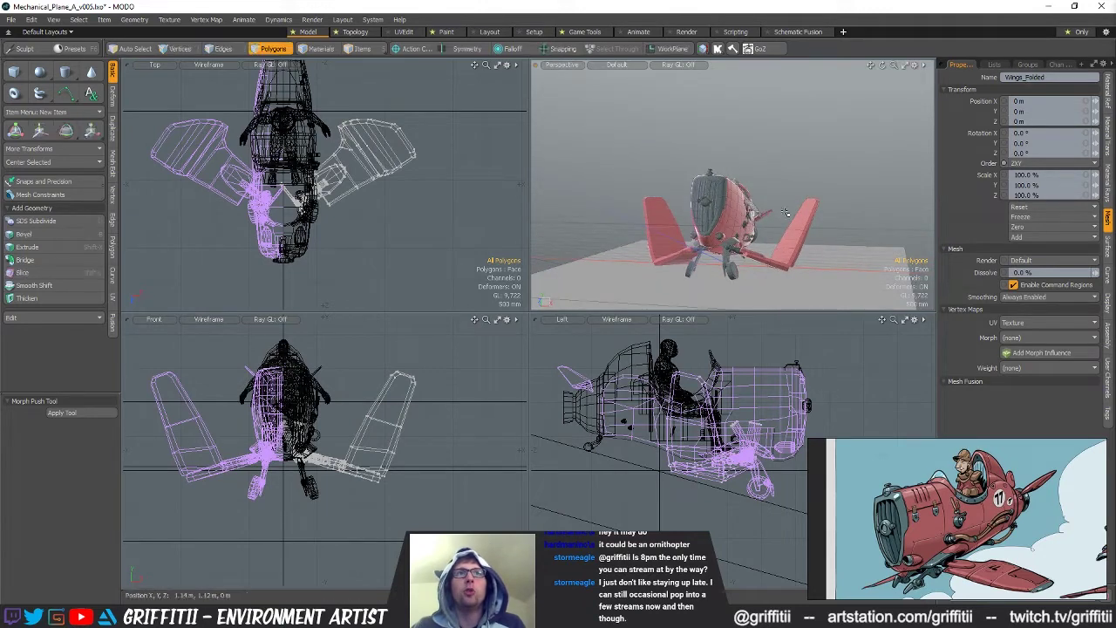
Rotate the Wings_Folded mesh 1.5° in X around the landing gear area
left_click_drag(770, 251, 823, 251, "ctrl+alt")
key("e")
scroll(704, 478, "up", 2)
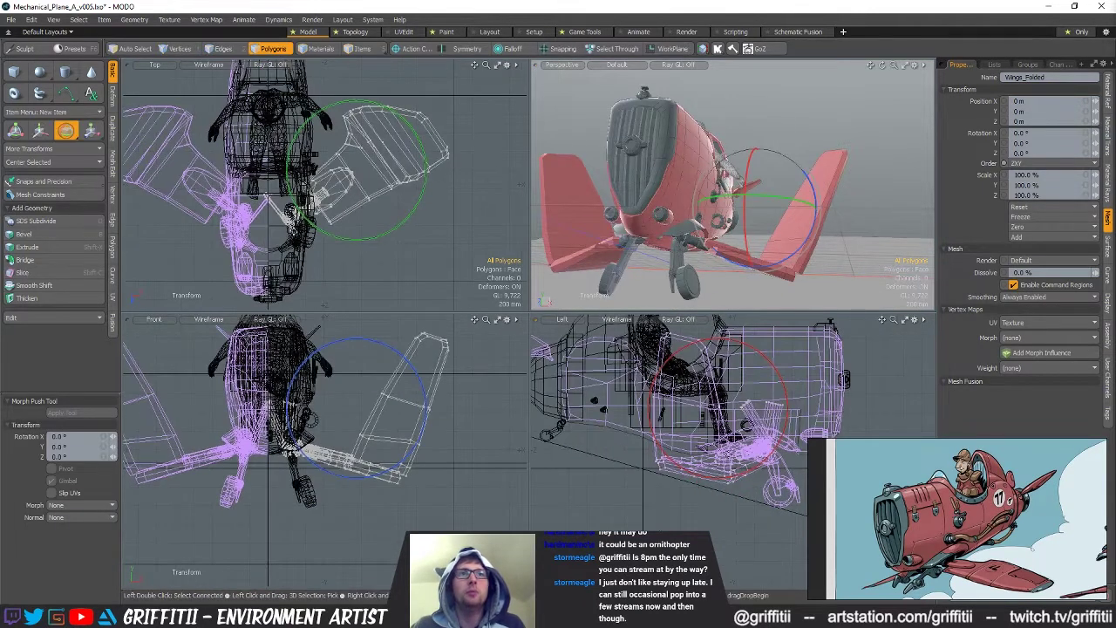
left_click_drag(751, 423, 755, 427)
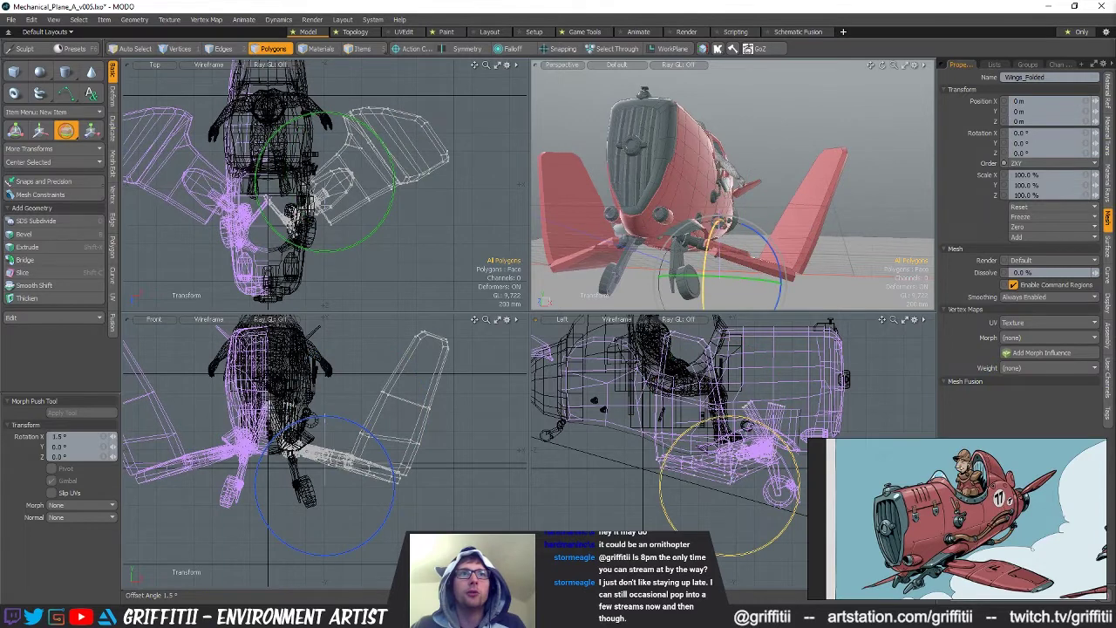
mouse_move(741, 202)
left_mouse_down("alt")
mouse_move(609, 205)
mouse_move(782, 230)
mouse_move(752, 193)
left_mouse_up("alt")
scroll(767, 218, "down", 3)
key("q")
scroll(782, 230, "down", 2)
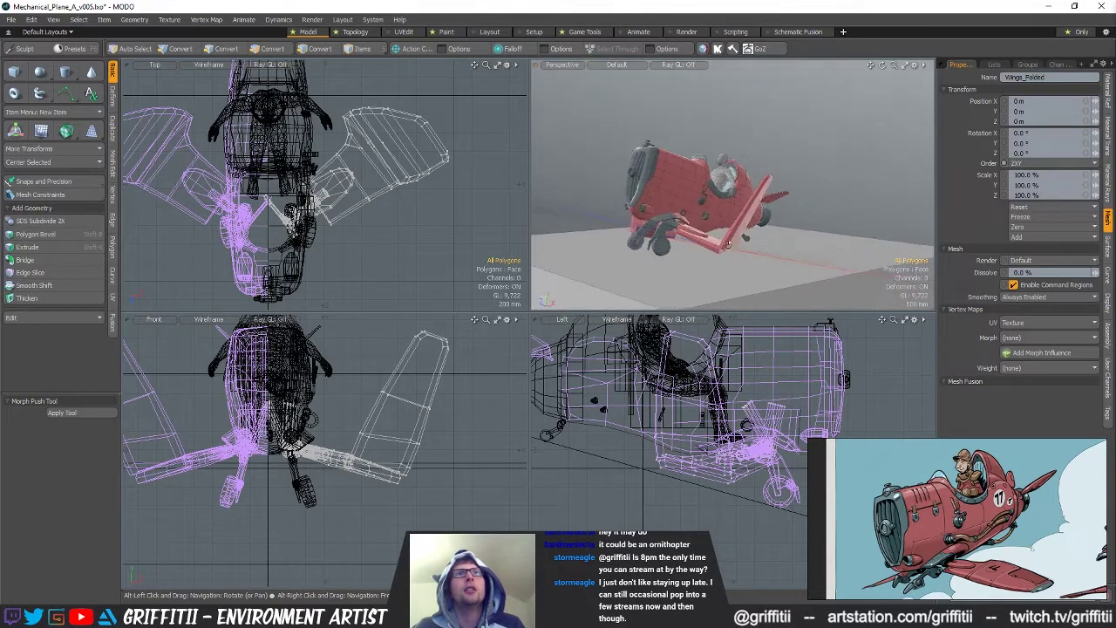
Select the Wheels mesh and move it -135 mm in X toward the fuselage's centerline
left_click_drag(822, 243, 685, 227, "alt")
left_click_drag(756, 241, 790, 175, "alt")
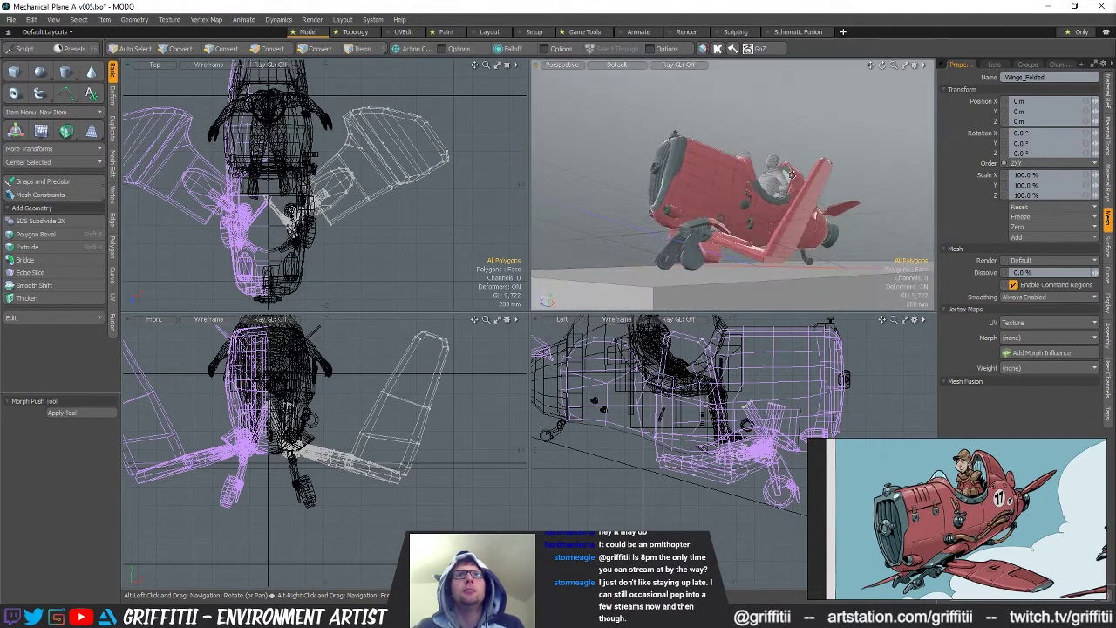
left_click_drag(767, 254, 796, 225, "alt")
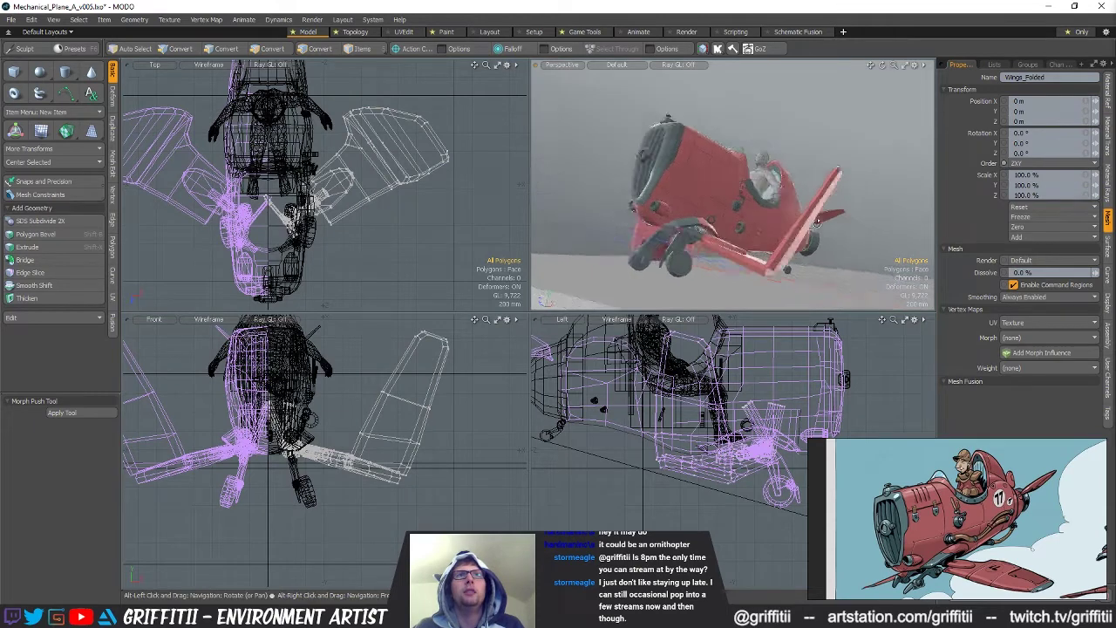
left_click_drag(724, 203, 625, 218, "alt")
left_click_drag(716, 251, 784, 219, "alt")
key("5")
left_click(711, 220)
key("w")
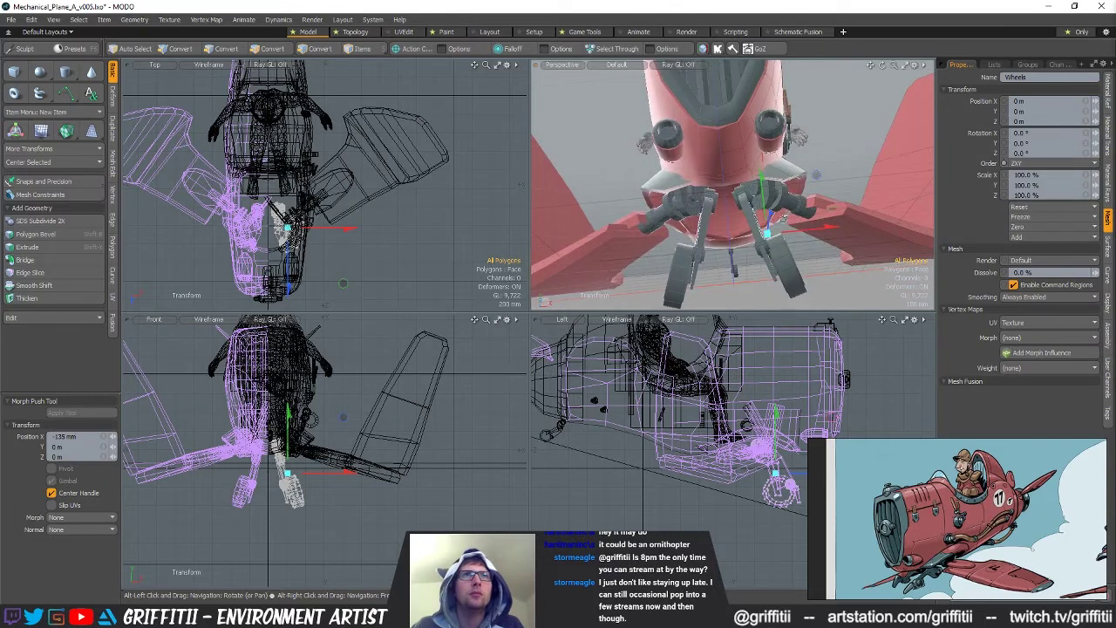
Rotate the Wheels mesh 6.5° in Z so the legs splay outward
key("3")
key("e")
left_click_drag(296, 418, 300, 426)
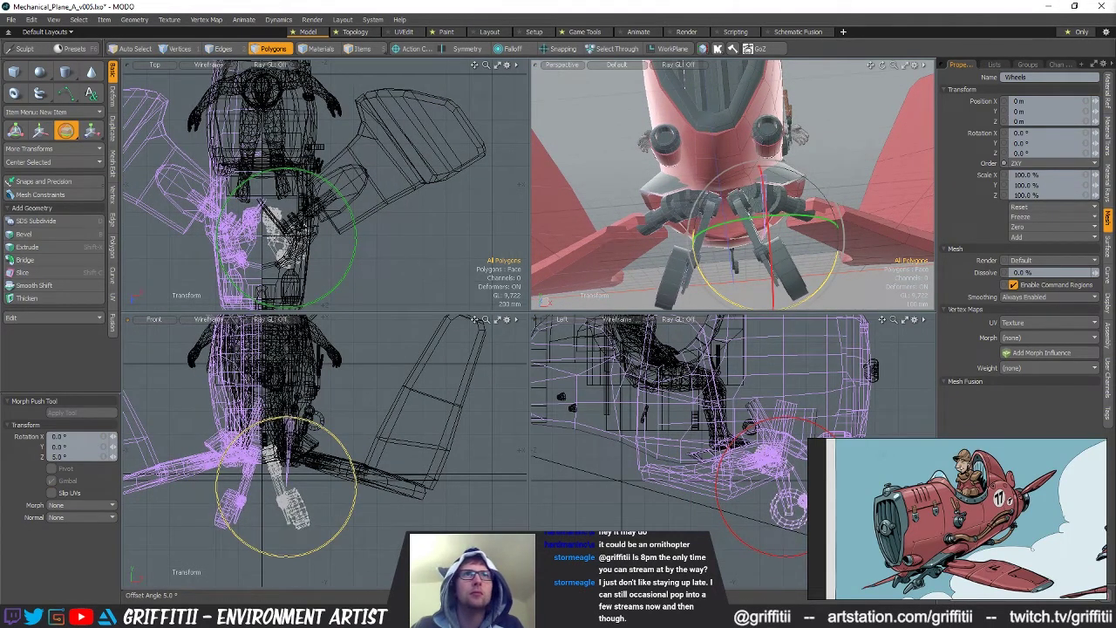
left_click_drag(760, 218, 739, 197, "alt")
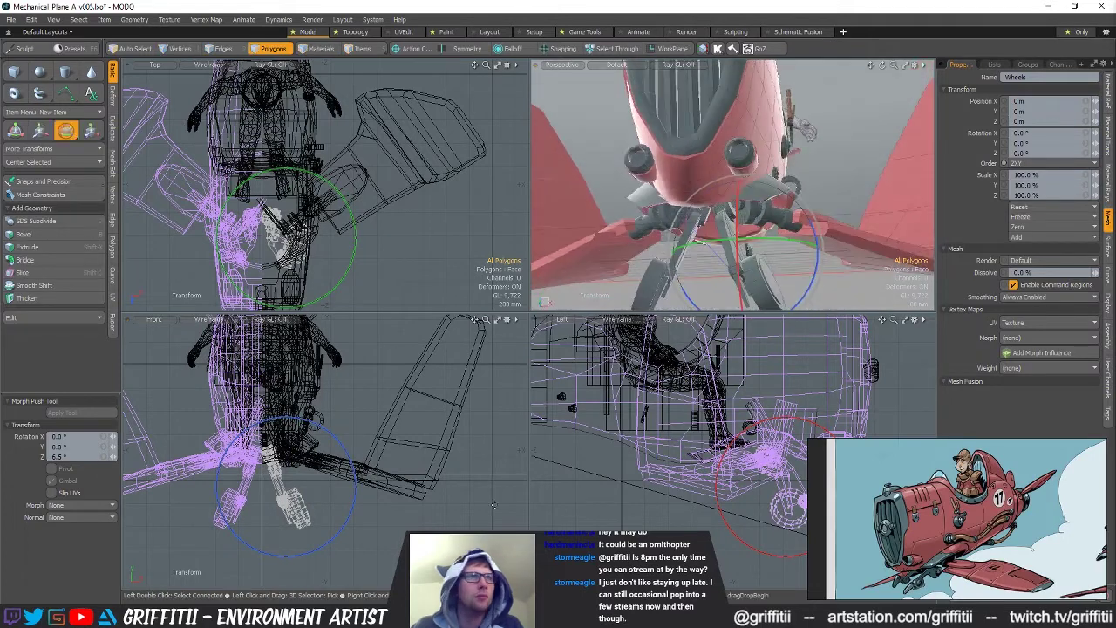
Lower the Wheels mesh by -30 mm in Y
key("w")
left_click_drag(767, 409, 733, 406, "alt+shift")
left_click_drag(286, 425, 285, 433)
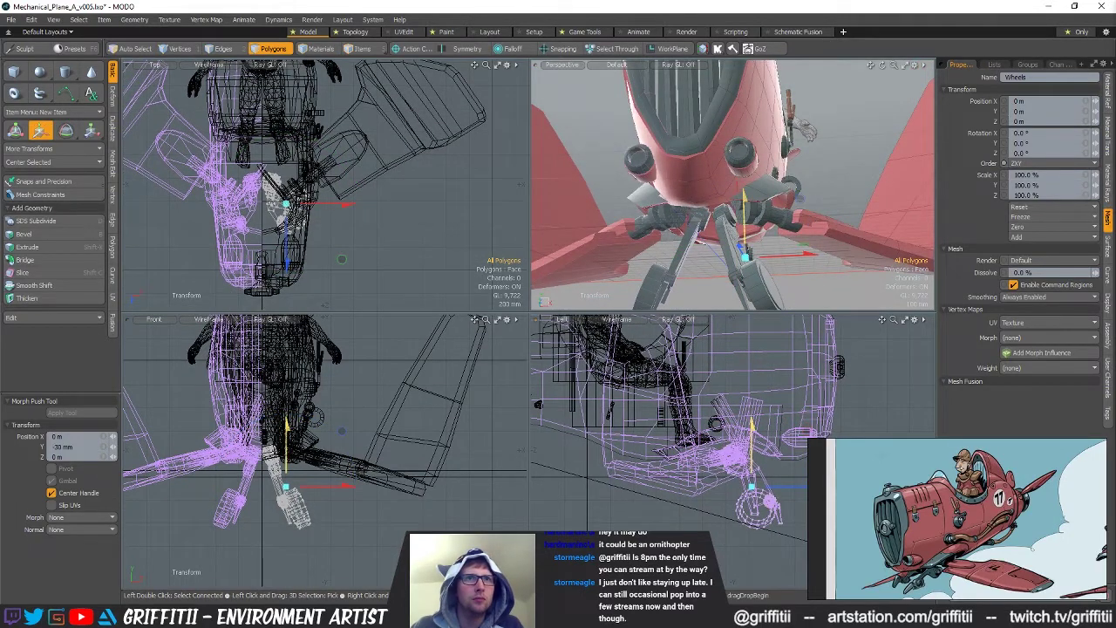
key("q")
scroll(741, 199, "down", 3)
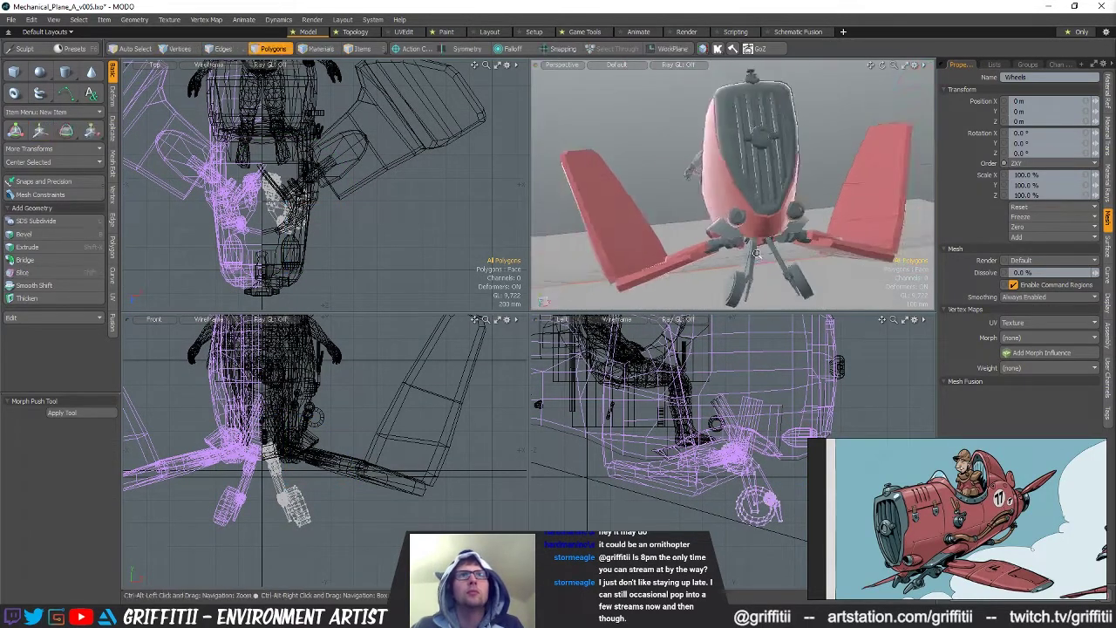
Shift the Wheels mesh slightly toward the nose and rotate it -7.5° in Z to straighten the legs
left_click_drag(751, 200, 735, 233, "alt")
left_click_drag(749, 165, 767, 204, "alt")
key("w")
key("e")
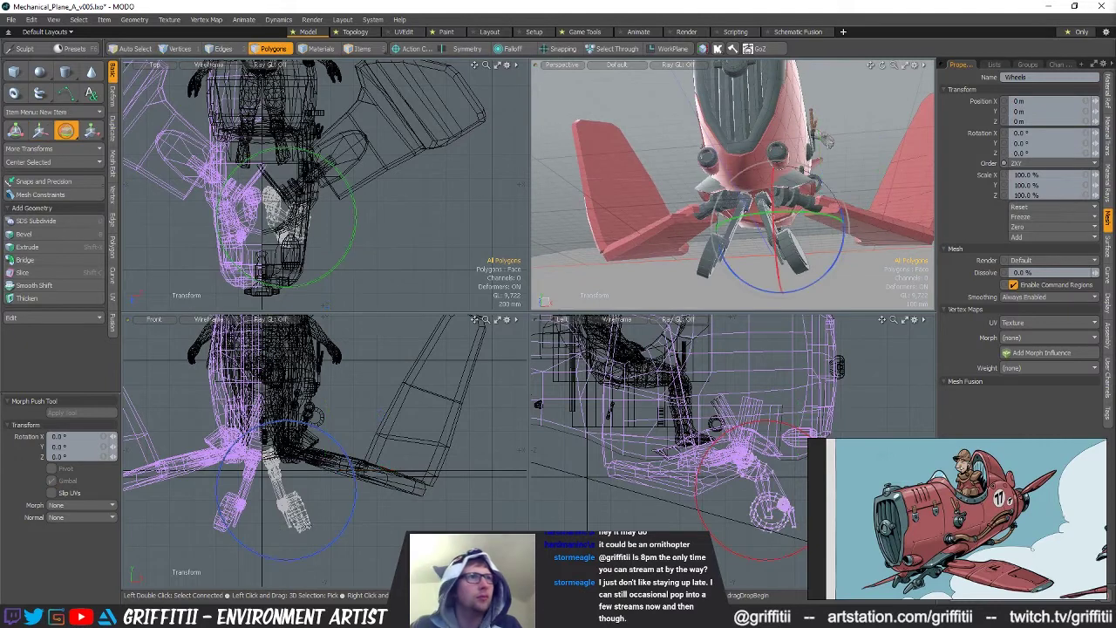
left_click_drag(286, 458, 296, 458)
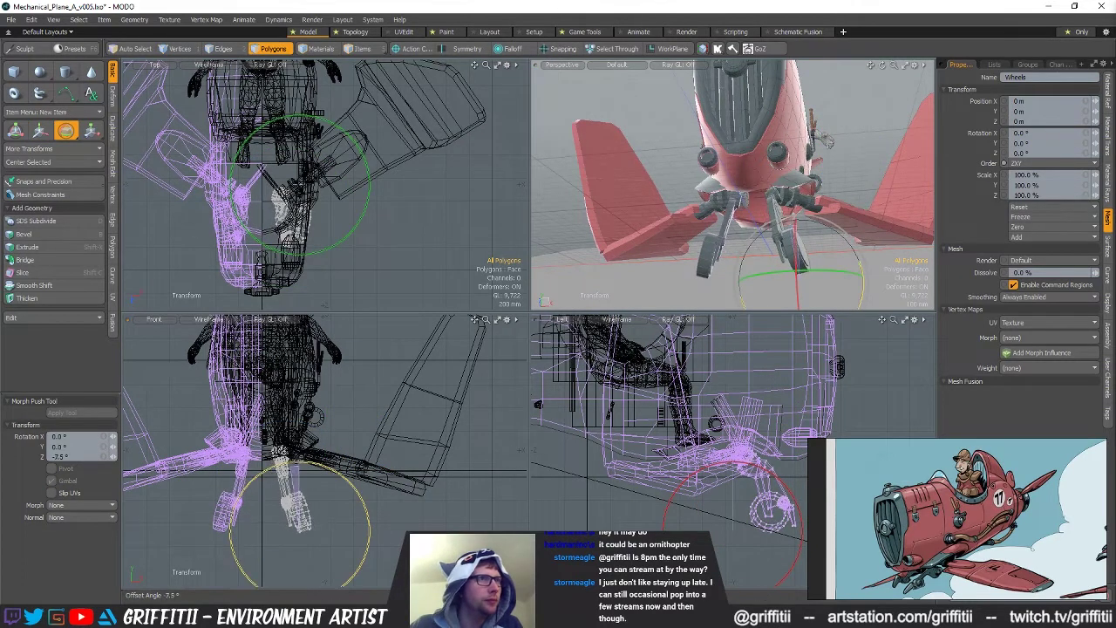
Move the Wheels mesh about -39 mm in Y and 148 mm in Z toward the nose
left_click_drag(697, 157, 639, 169, "alt")
key("w")
left_click_drag(765, 489, 782, 493)
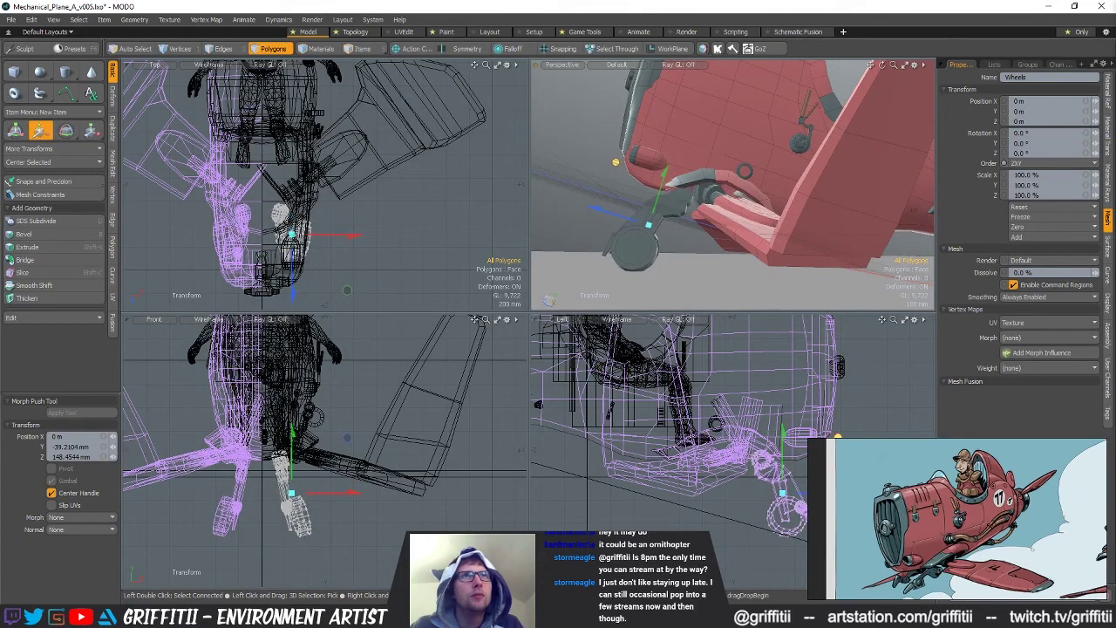
left_click_drag(741, 170, 824, 155, "alt")
key("3")
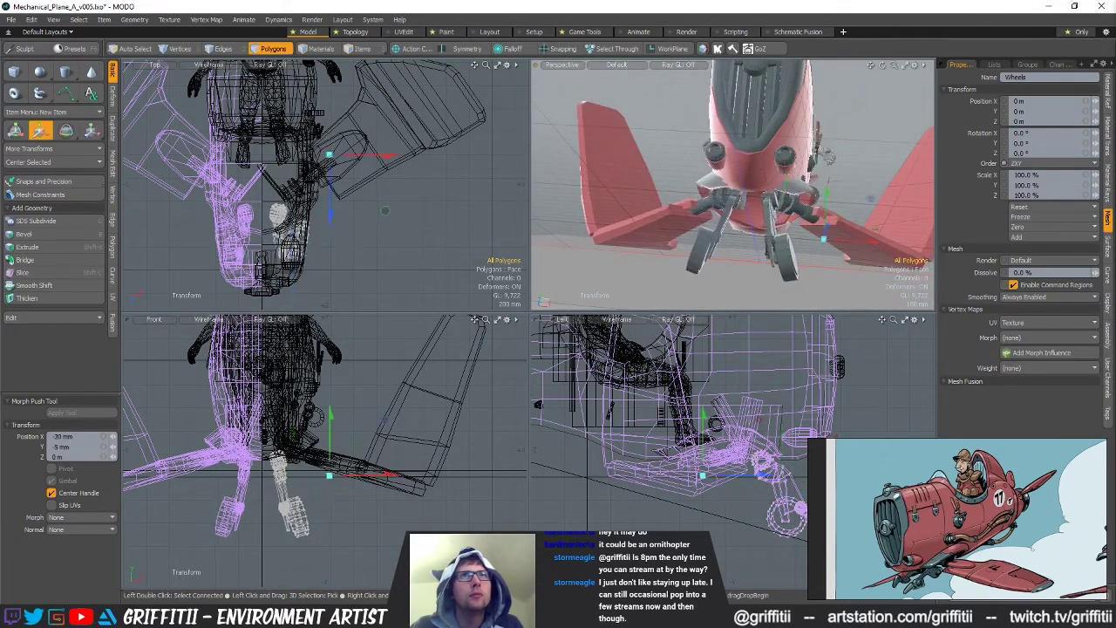
Undo the last shift, move the Wheels mesh -35 mm in X and slightly adjust its rotation
key("ctrl+z")
left_click_drag(850, 241, 844, 241)
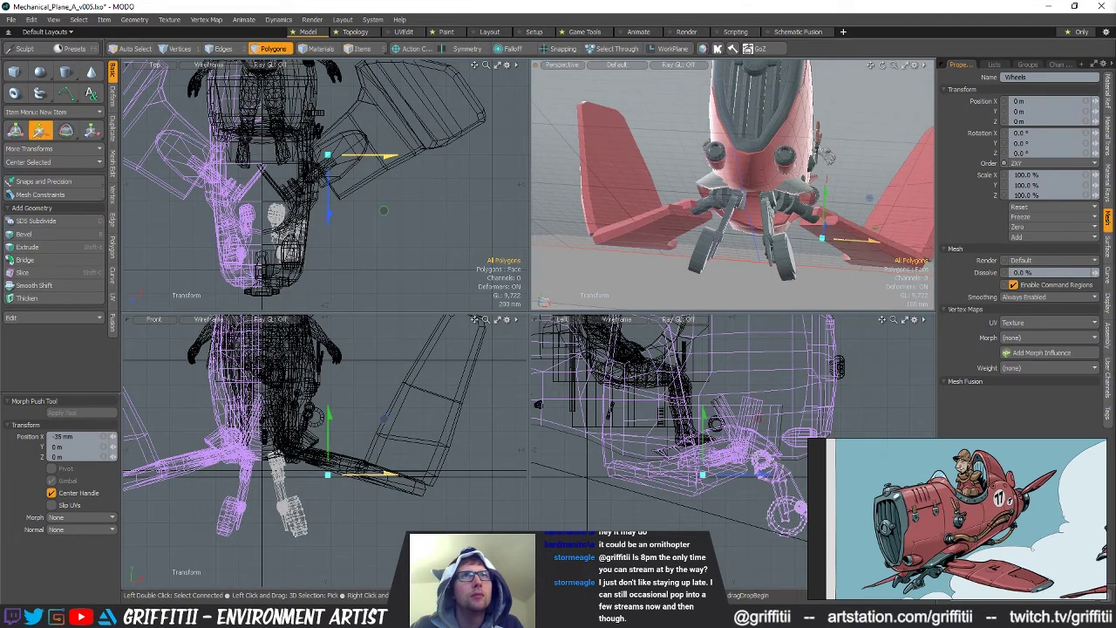
key("e")
left_click_drag(299, 472, 296, 471)
left_click_drag(789, 209, 715, 235, "alt")
scroll(597, 255, "down", 5)
key("q")
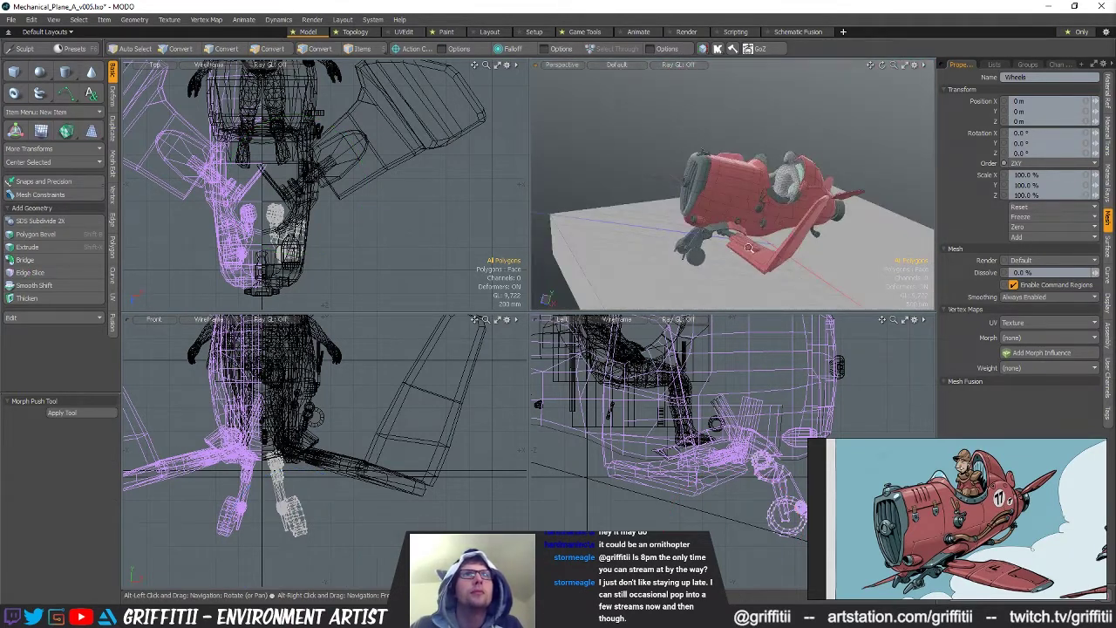
Adjust the tilt of the Wheels mesh and move it 30 mm in Y and -240 mm in Z
scroll(659, 235, "up", 5)
key("w")
left_click_drag(309, 471, 337, 439)
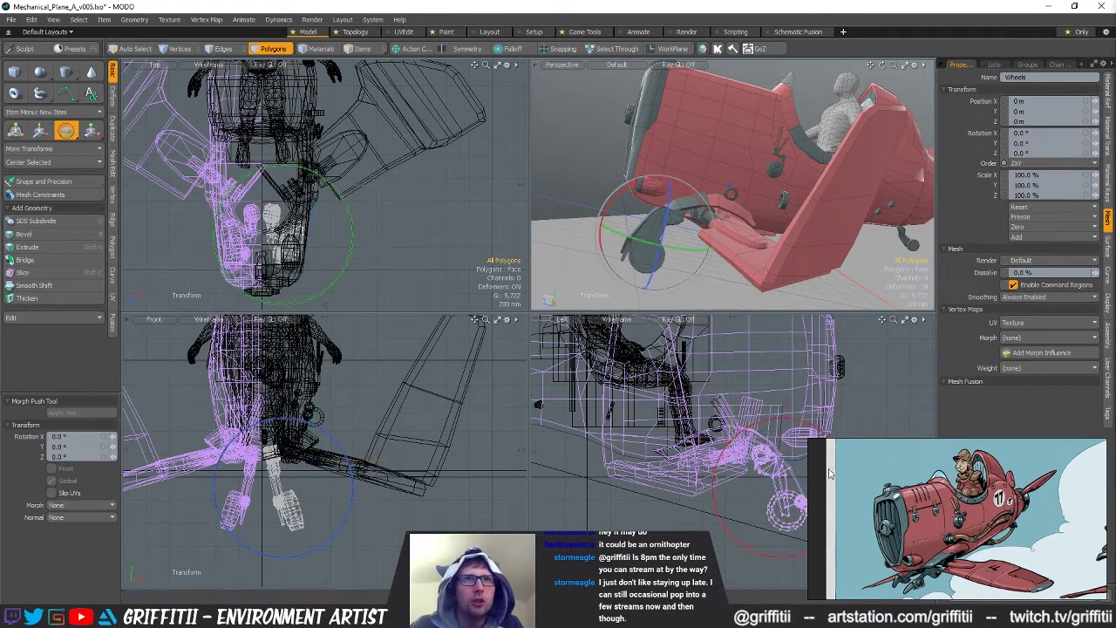
key("e")
mouse_move(703, 415)
left_mouse_down()
mouse_move(716, 419)
mouse_move(704, 424)
left_mouse_up()
key("w")
left_click_drag(628, 194, 716, 199, "alt")
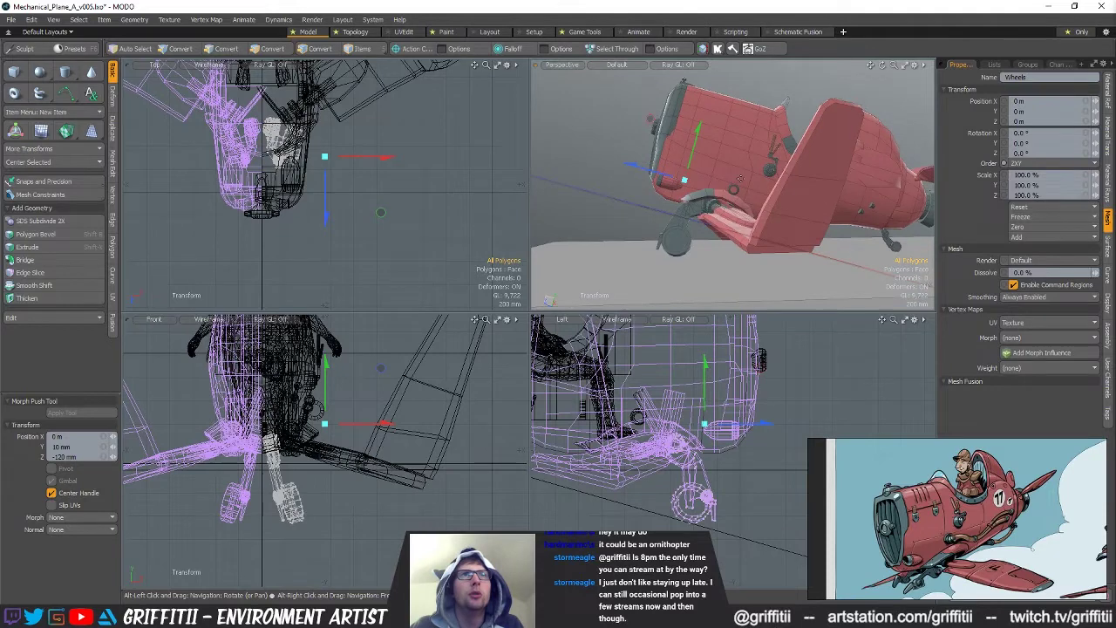
left_click_drag(648, 120, 651, 118)
left_click_drag(758, 364, 747, 365)
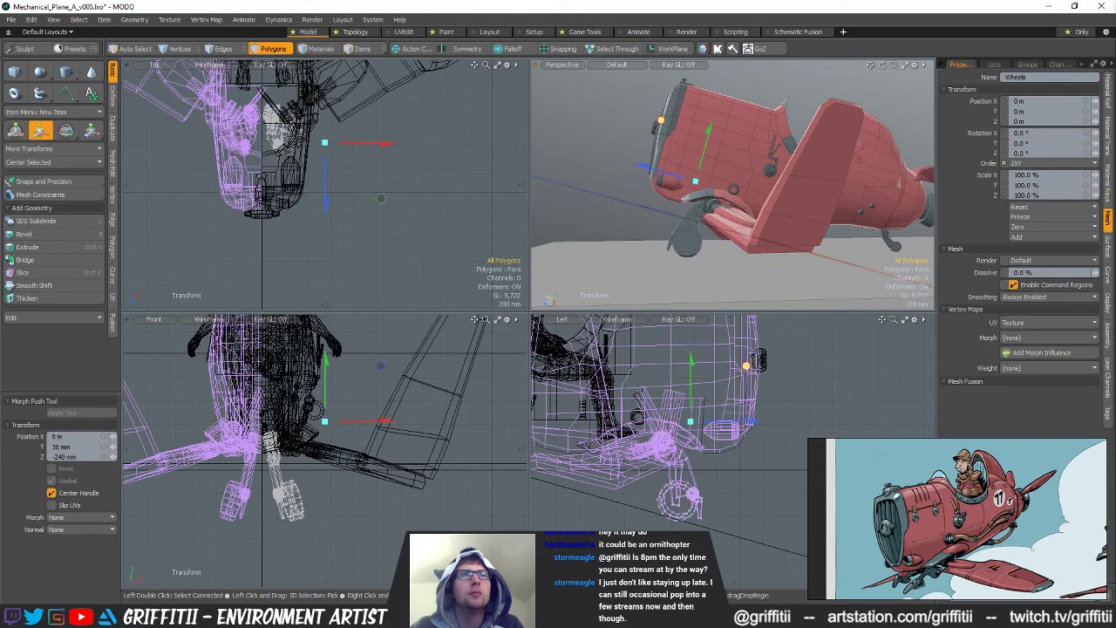
left_click_drag(665, 127, 733, 193, "alt")
left_click_drag(751, 133, 668, 222, "alt")
left_click_drag(734, 172, 760, 228, "alt")
key("q")
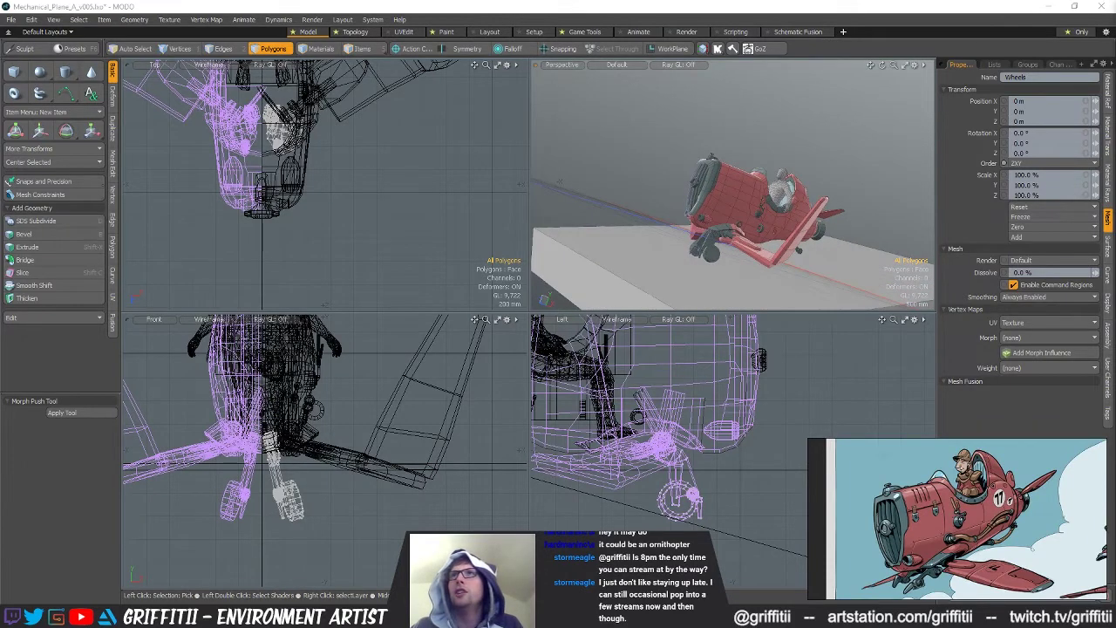
Open a render preview of the plane and examine the landing gear's stance on the slab from several angles
key("F9")
left_click_drag(568, 286, 730, 325, "alt")
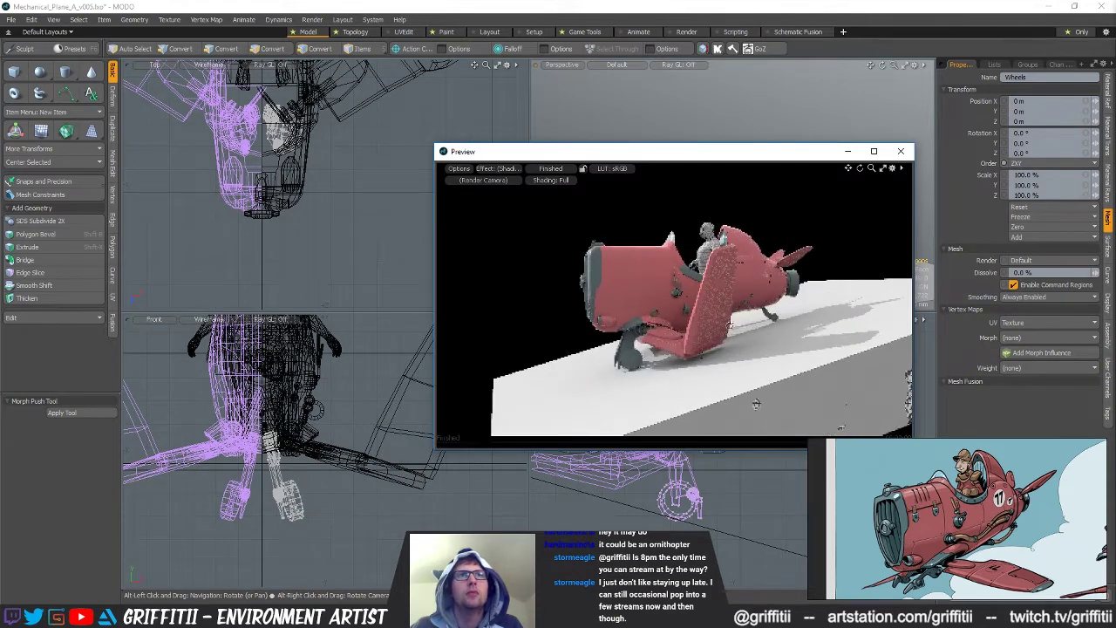
left_click_drag(822, 334, 790, 349, "alt")
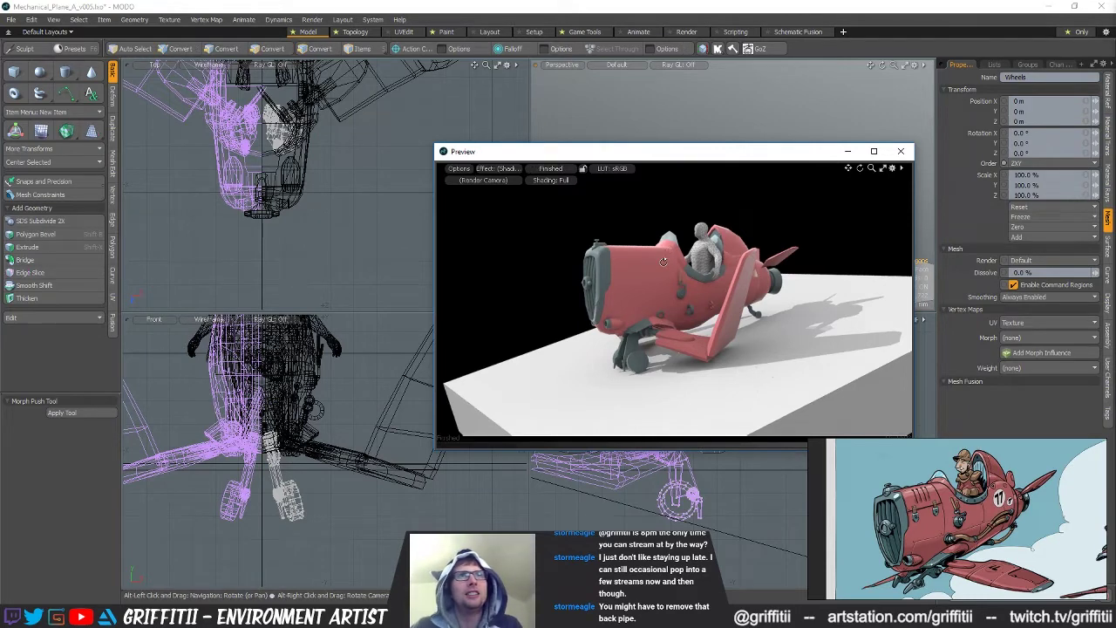
left_click_drag(695, 275, 841, 346, "alt")
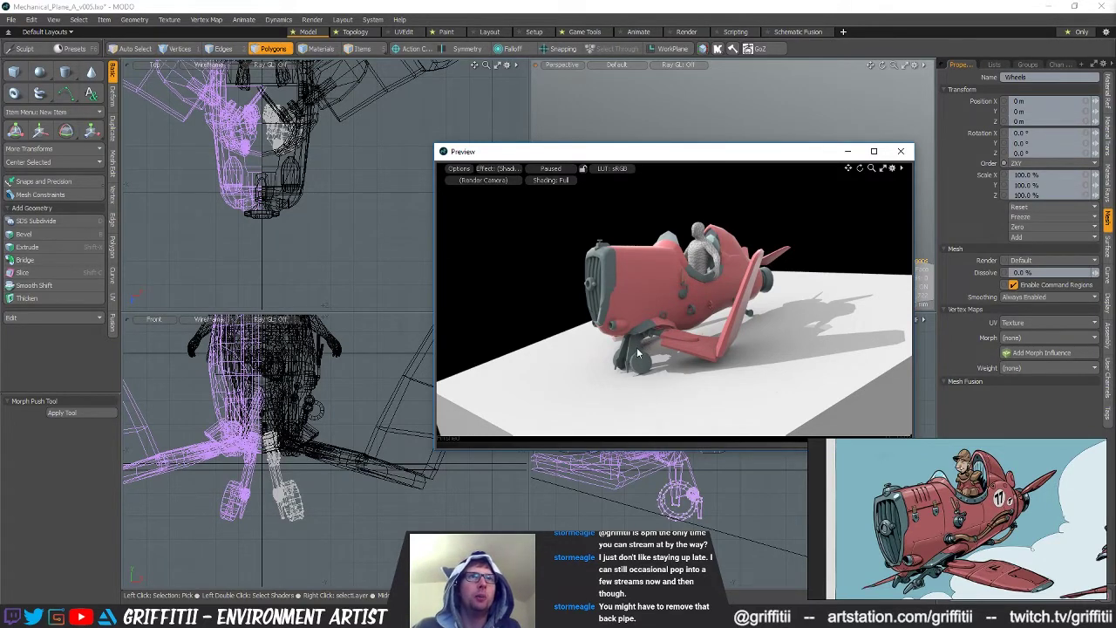
left_click(901, 151)
Check the leg cover polygons and move the whole Wheels mesh about 36 mm in Y and -70 mm in Z
left_click_drag(732, 205, 815, 187, "alt")
left_click_drag(733, 211, 887, 171, "alt")
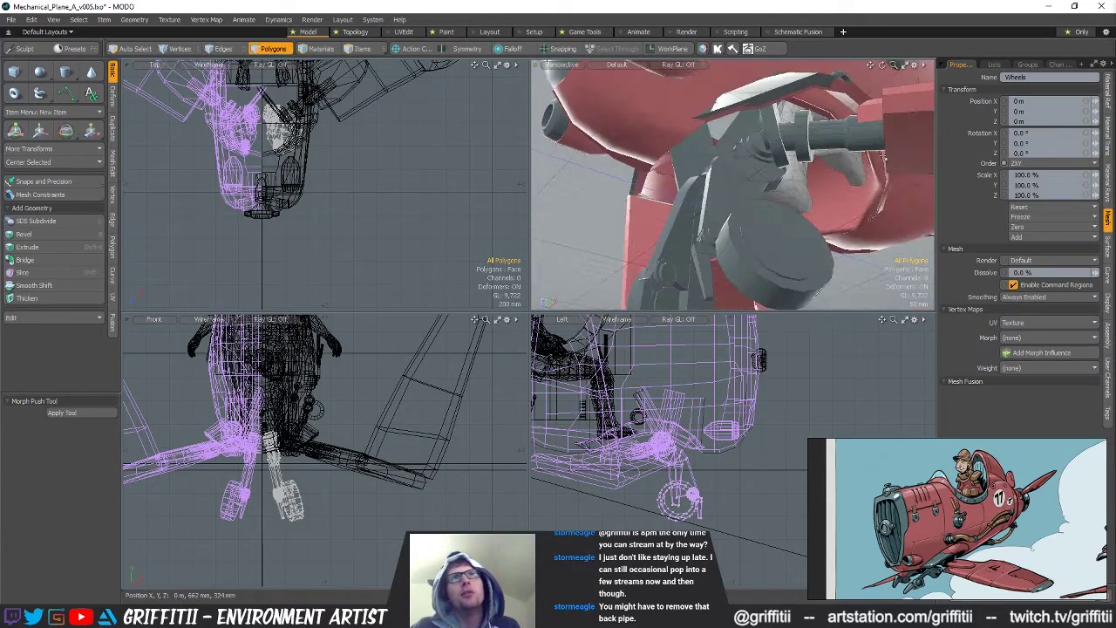
left_click_drag(855, 111, 860, 124, "alt")
left_click_drag(859, 123, 870, 159, "ctrl+alt")
double_click(750, 192)
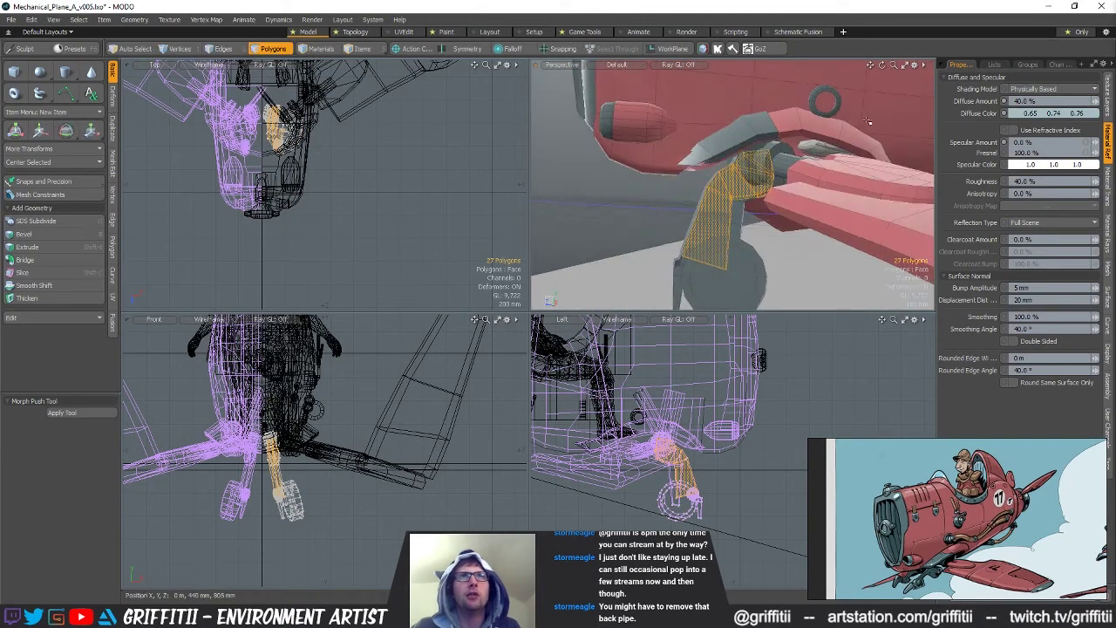
left_click_drag(772, 209, 711, 249, "alt")
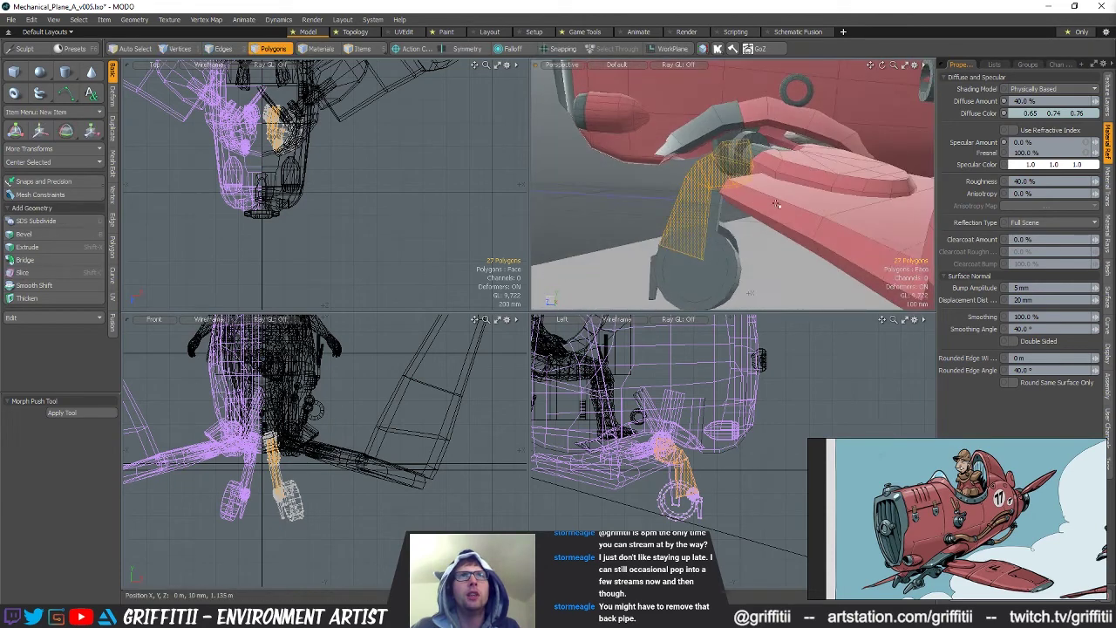
key("y")
left_click_drag(671, 169, 674, 155)
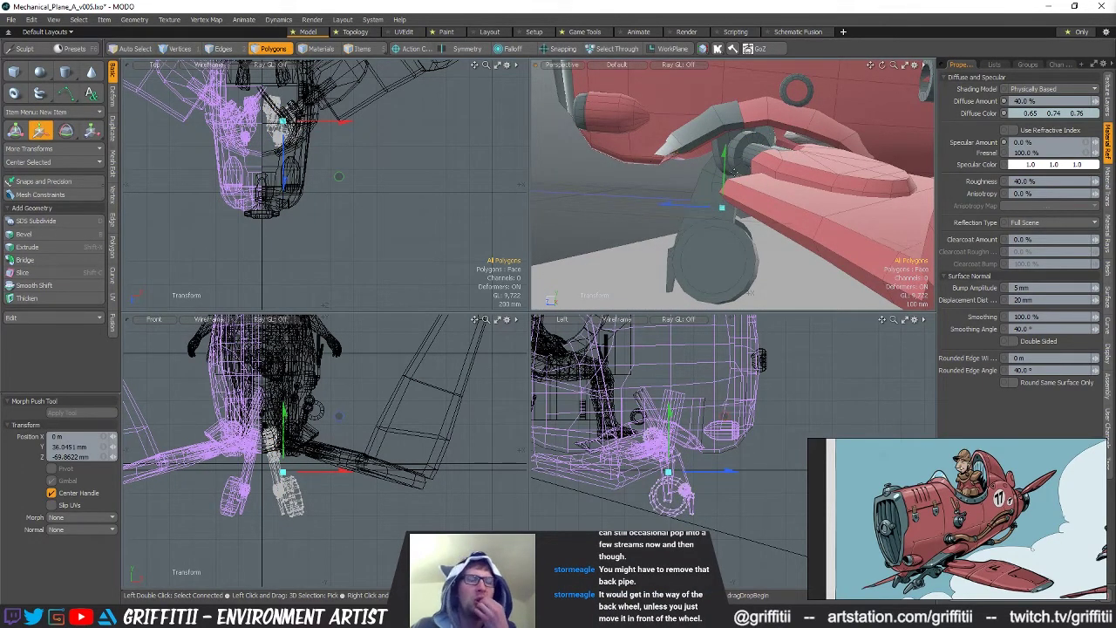
Shift the Wheels mesh outward from the fuselage centerline and slightly toward the nose
left_click_drag(811, 150, 872, 225, "alt")
left_click_drag(785, 301, 809, 215, "alt")
left_click_drag(742, 227, 893, 191)
scroll(642, 155, "down", 4)
key("q")
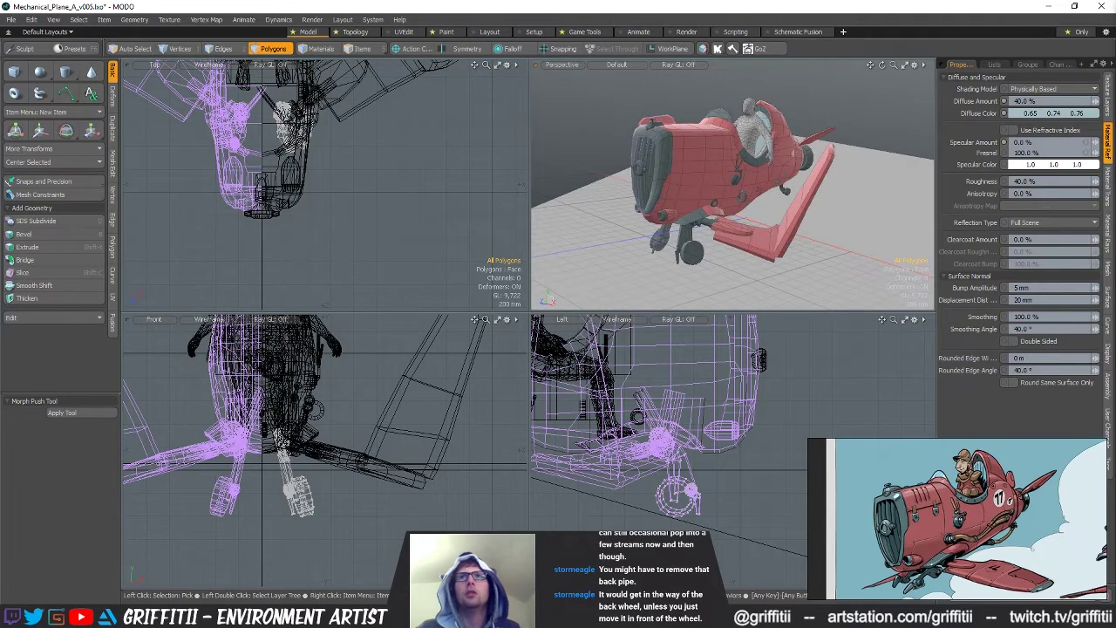
Paste a copy of the small fuselage ring and move it beneath the belly, ahead of the tail wheel
left_click_drag(736, 220, 761, 216, "alt")
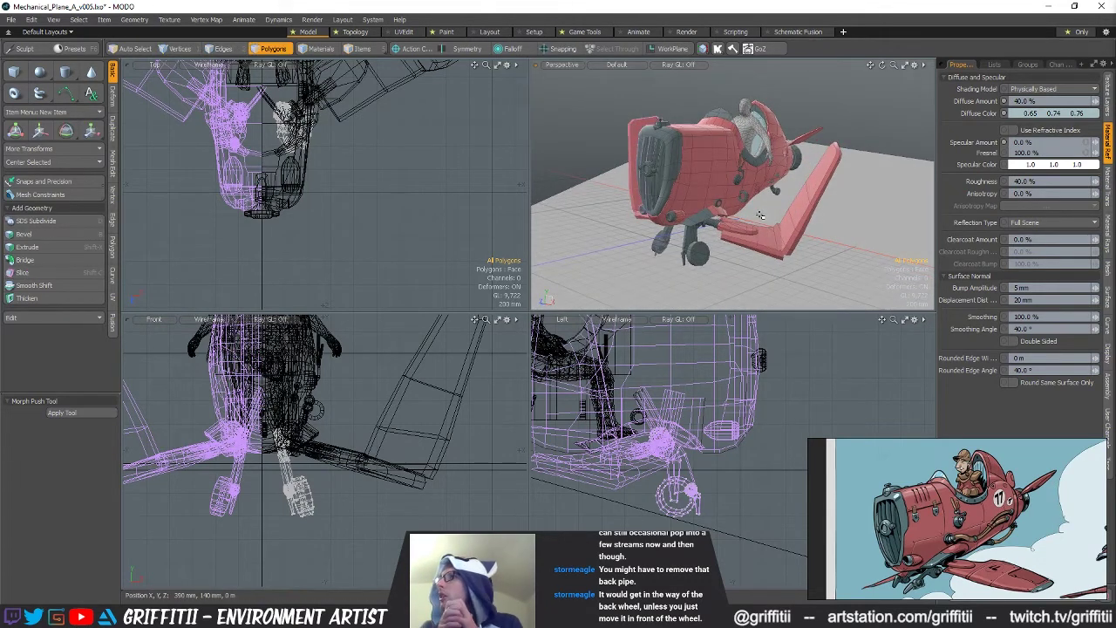
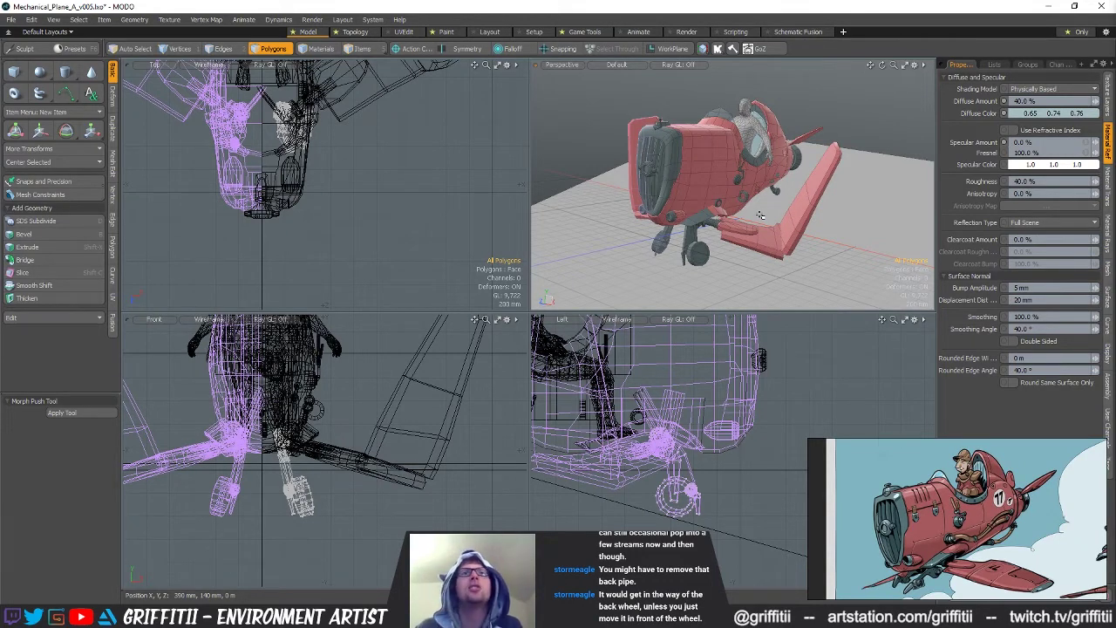
left_click_drag(792, 214, 782, 235, "alt")
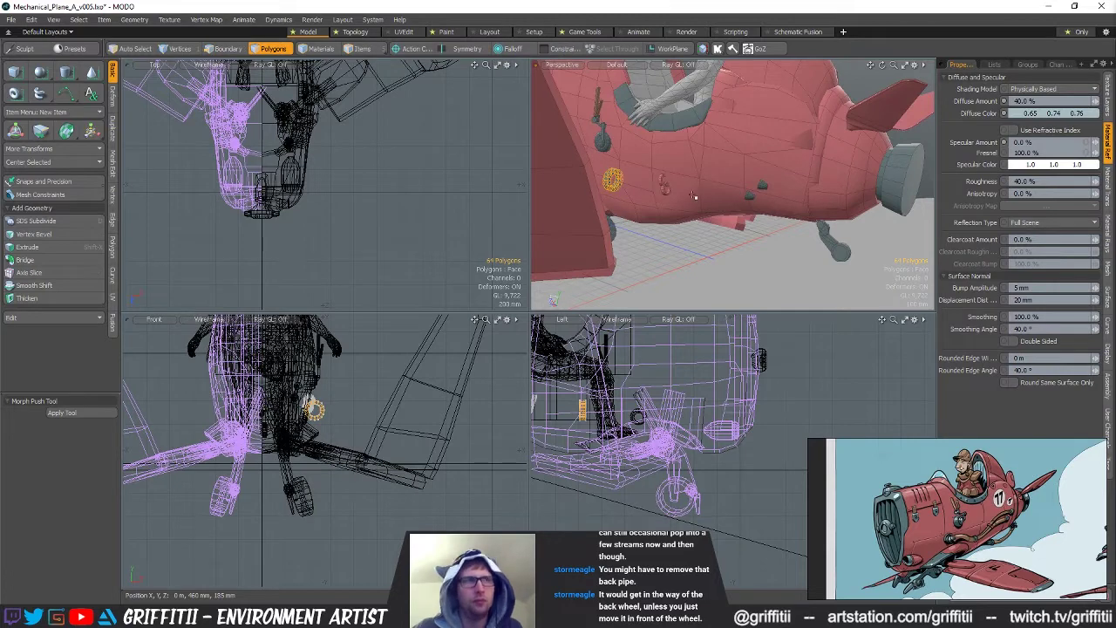
key("ctrl+v")
key("w")
left_click_drag(702, 193, 654, 179, "alt")
left_click_drag(578, 140, 609, 157)
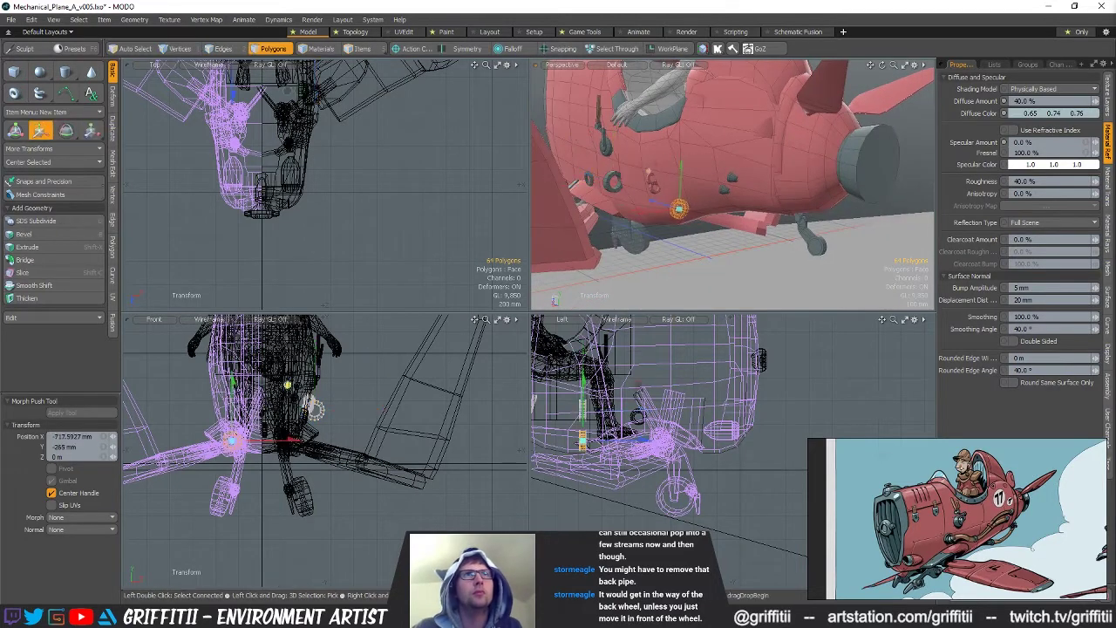
left_click_drag(681, 436, 807, 446, "alt+shift")
left_click_drag(710, 453, 647, 446)
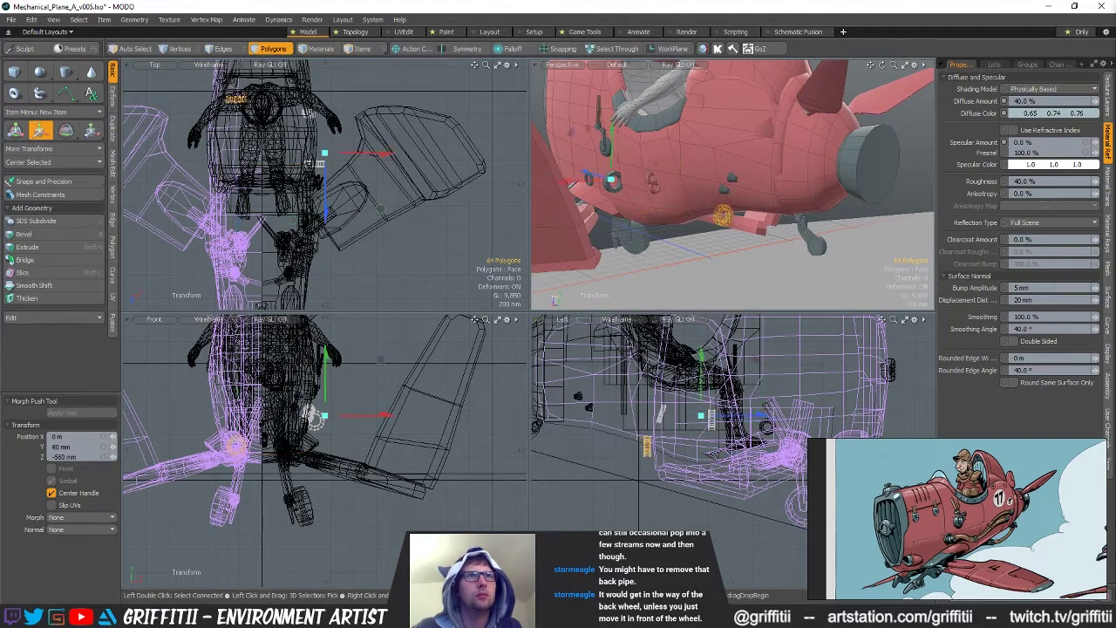
Stretch the copied ring to about 400% in Z to form a pipe and shift it toward the fuselage centerline
key("r")
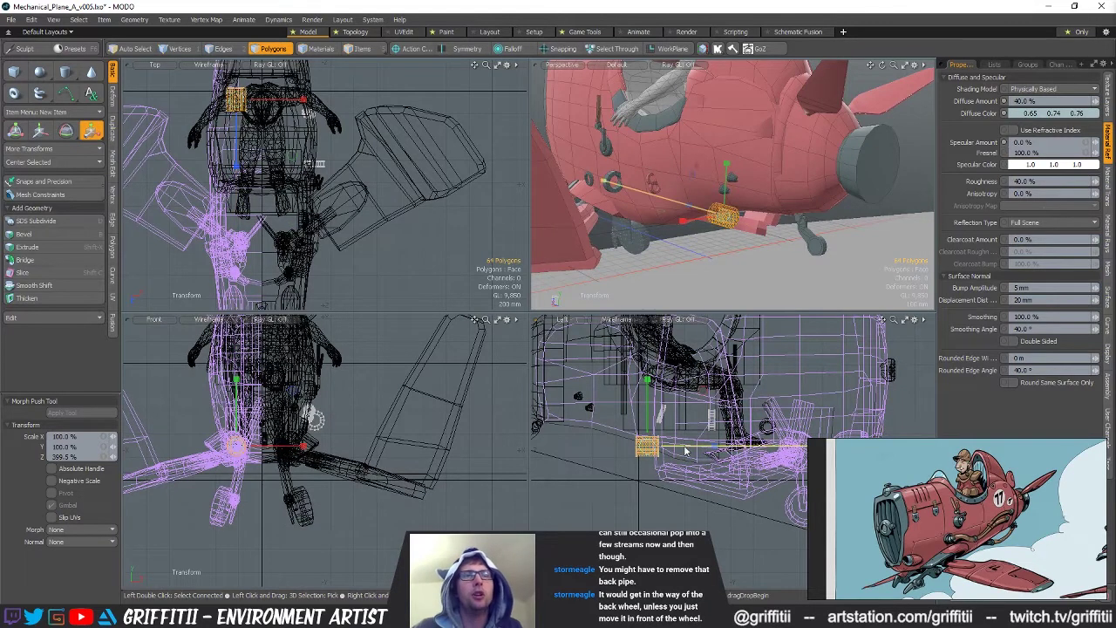
left_click_drag(603, 181, 721, 231, "ctrl+alt")
key("w")
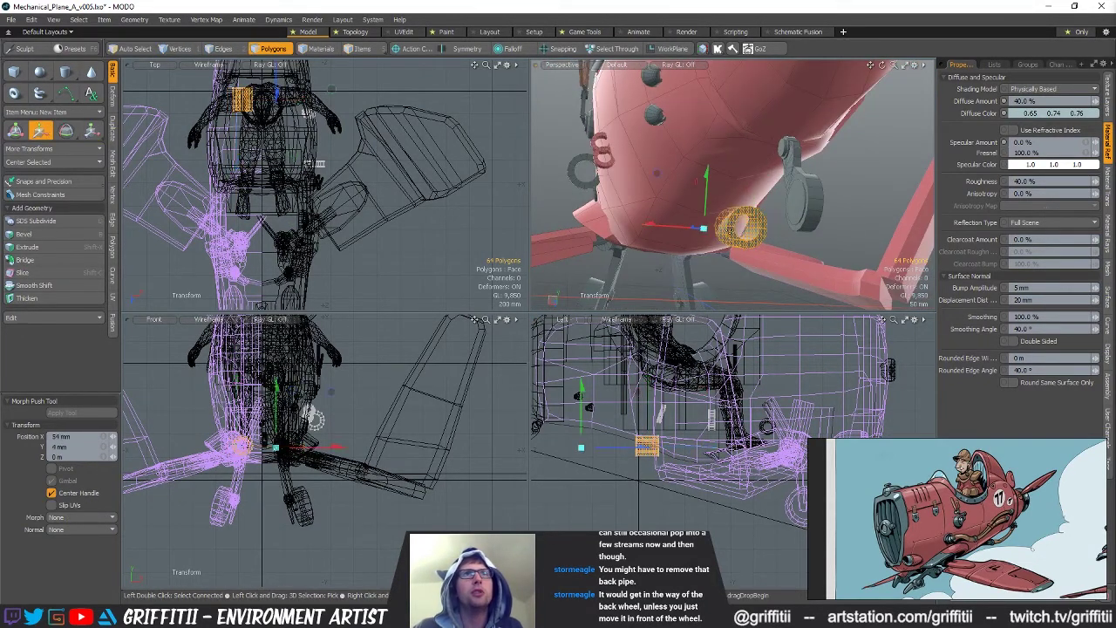
left_click_drag(602, 221, 667, 207, "alt")
key("r")
key("e")
key("w")
Tilt and lengthen the pipe with the Local action center so it sits against the fuselage's underside
left_click_drag(667, 208, 721, 206, "alt")
key("e")
left_click_drag(667, 165, 660, 164)
key("r")
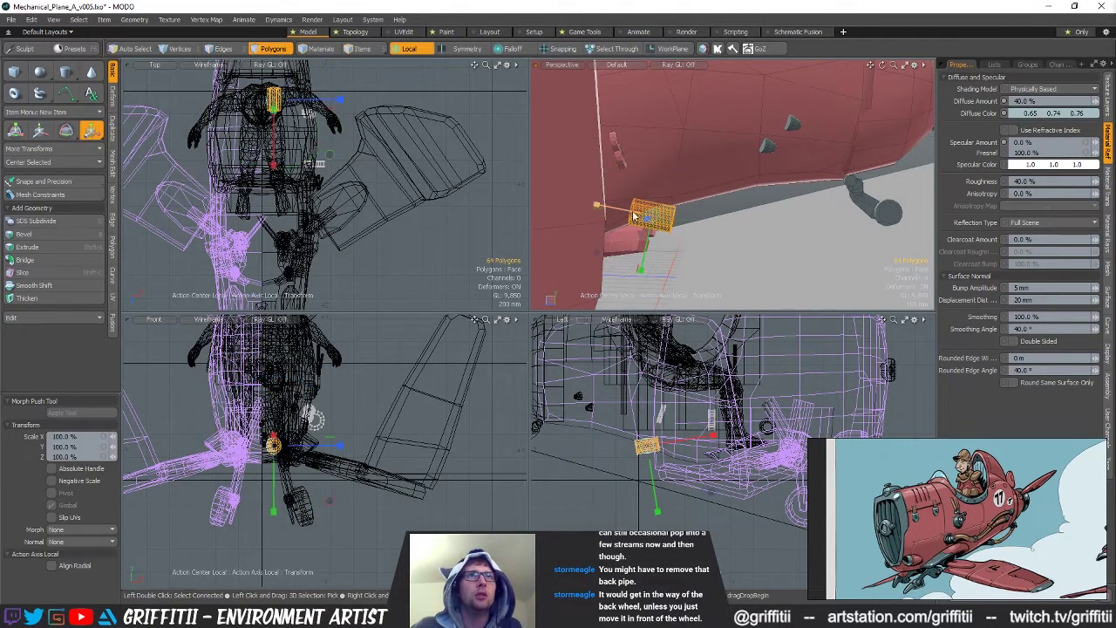
left_click_drag(758, 209, 734, 175, "alt")
key("space")
key("w")
left_click_drag(643, 239, 694, 201)
key("e")
key("q")
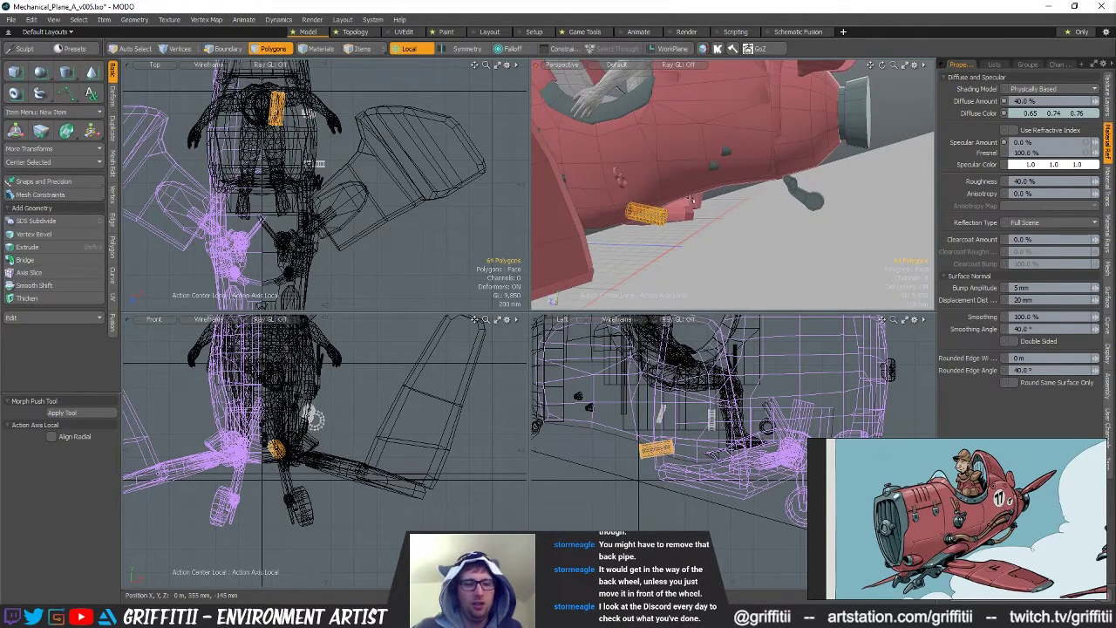
Paste a copy of the fuselage side ring and move it -1.465 m along its local X toward the tail wheel
left_click_drag(570, 180, 578, 206, "alt")
key("5")
key("3")
left_click(576, 199)
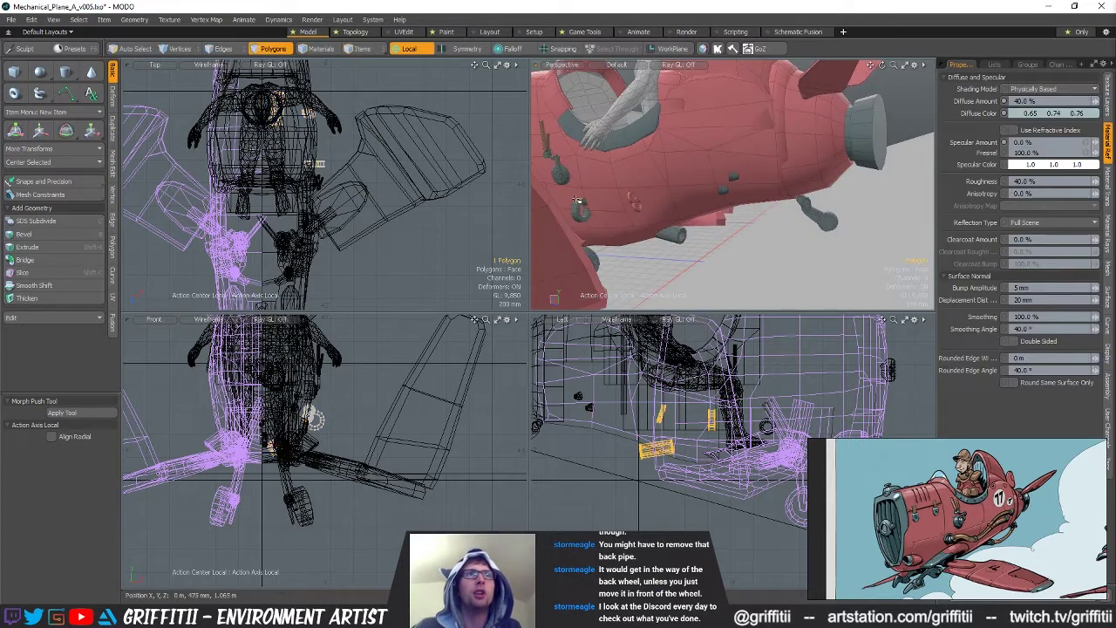
key("ctrl+v")
key("w")
left_click_drag(744, 199, 757, 203, "alt")
left_click_drag(557, 218, 562, 219)
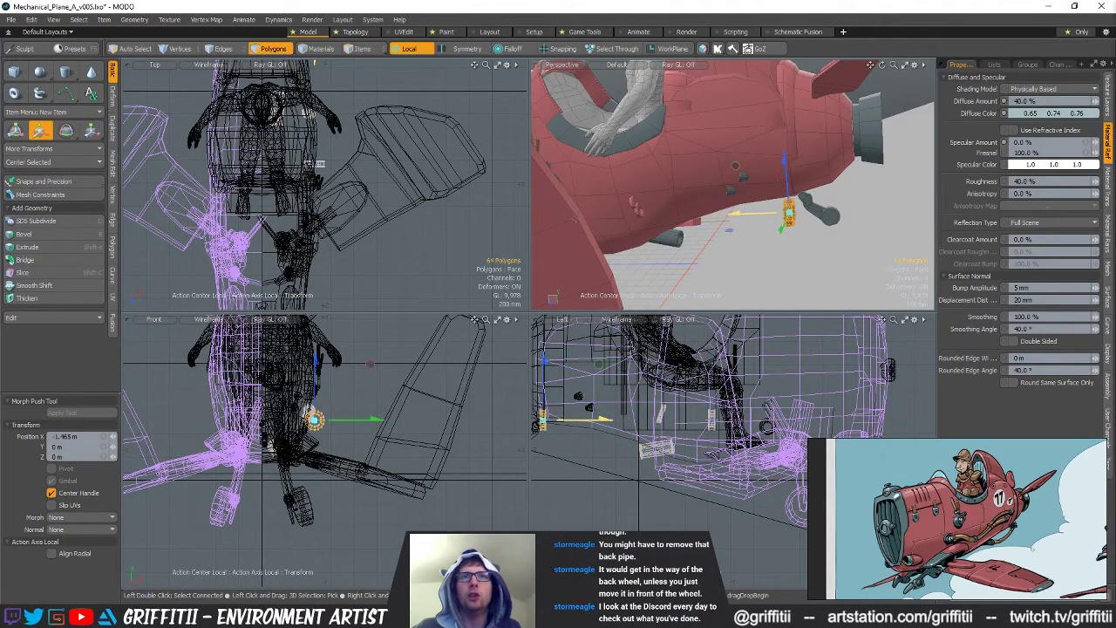
Rotate the copied ring upright and position it on the fuselage centerline beside the tail wheel strut
left_click_drag(763, 214, 667, 289, "alt")
left_click_drag(725, 218, 611, 209)
key("shift+a")
scroll(776, 227, "down", 5)
key("e")
scroll(747, 227, "up", 2)
mouse_move(768, 235)
left_mouse_down("alt")
mouse_move(724, 222)
mouse_move(751, 230)
left_mouse_up("alt")
key("w")
key("3")
key("r")
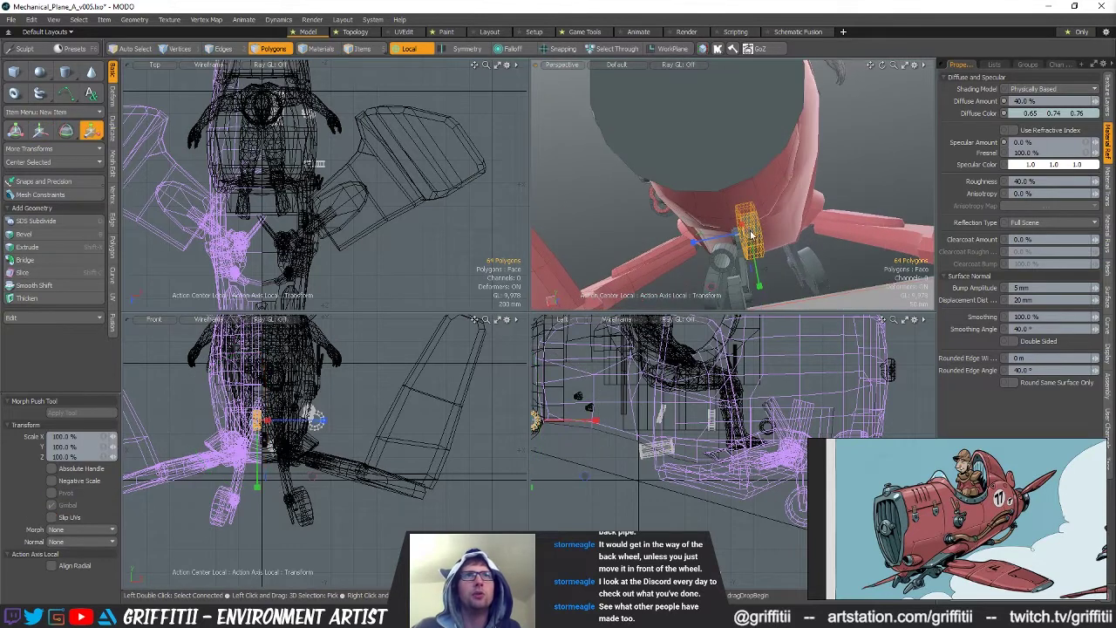
key("w")
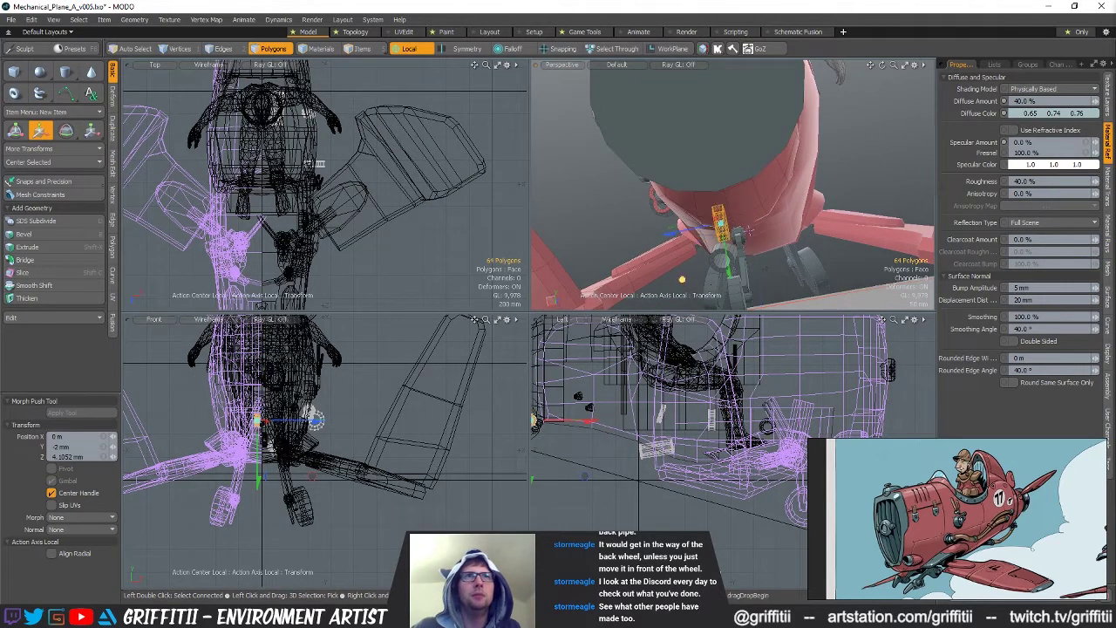
Angle the copied ring to the slanted side of the tail and shift it -25 mm in local Z
left_click_drag(748, 231, 695, 249, "alt")
key("e")
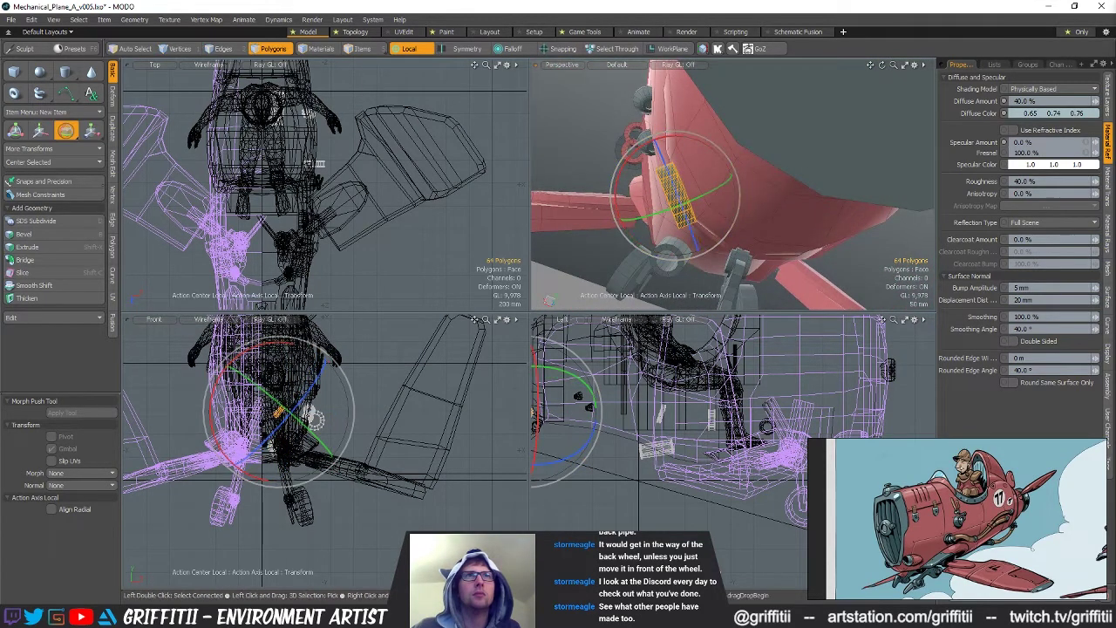
key("w")
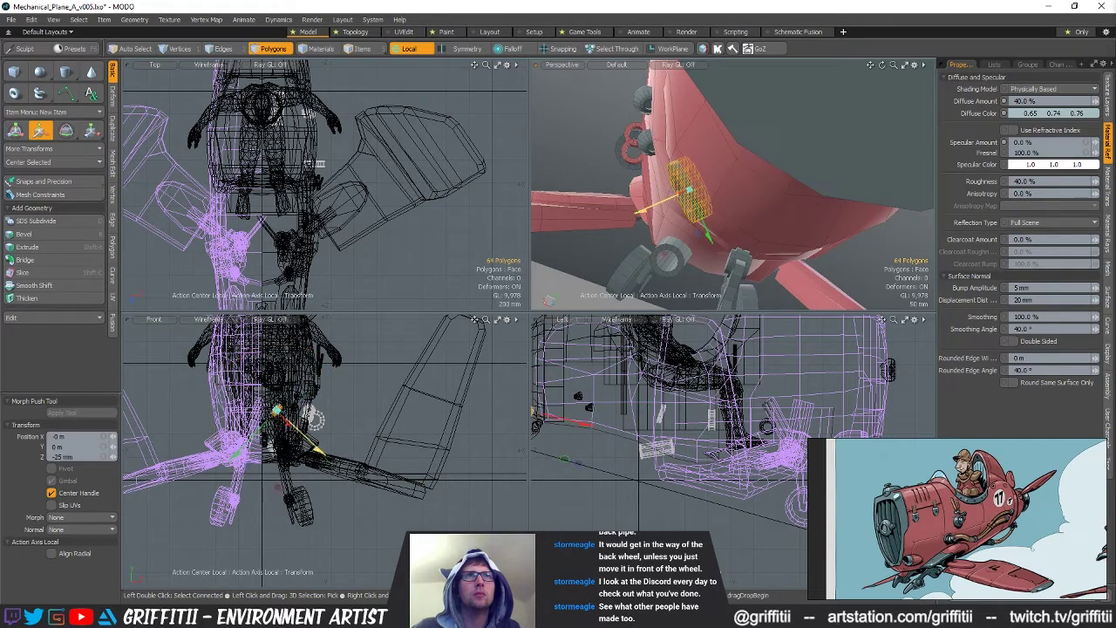
left_click_drag(648, 212, 703, 207, "alt")
key("e")
Switch to item selection and hide the ground slab and the folded wings
key("5")
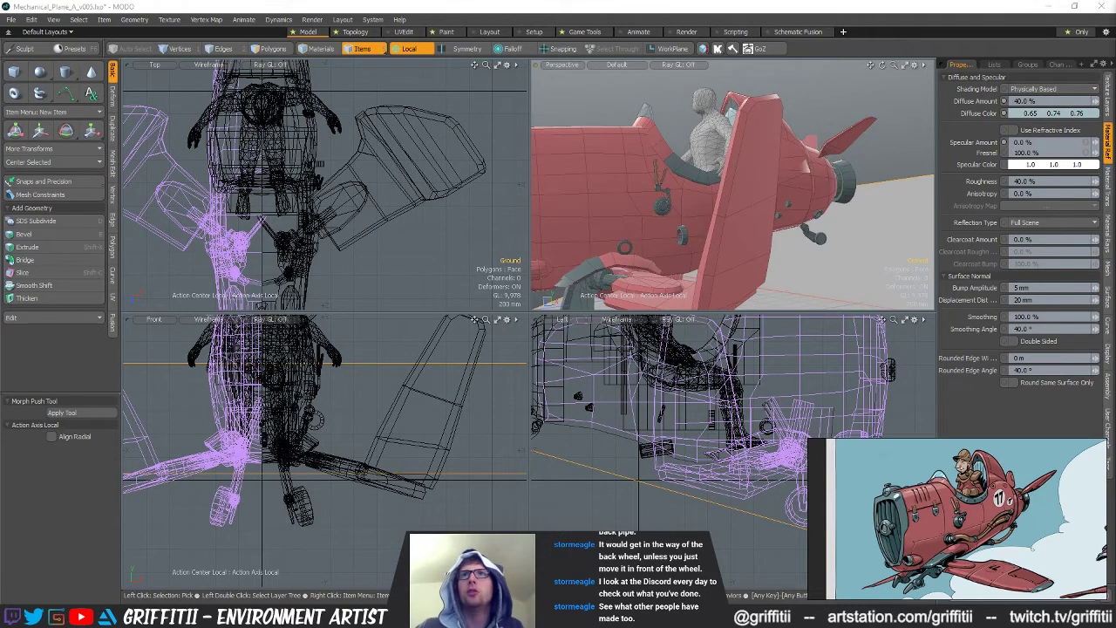
key("h")
left_click_drag(913, 194, 826, 228, "alt")
Select the tail wheel and the lowered front landing gear items and hide them
left_click(884, 186)
scroll(821, 226, "down", 3)
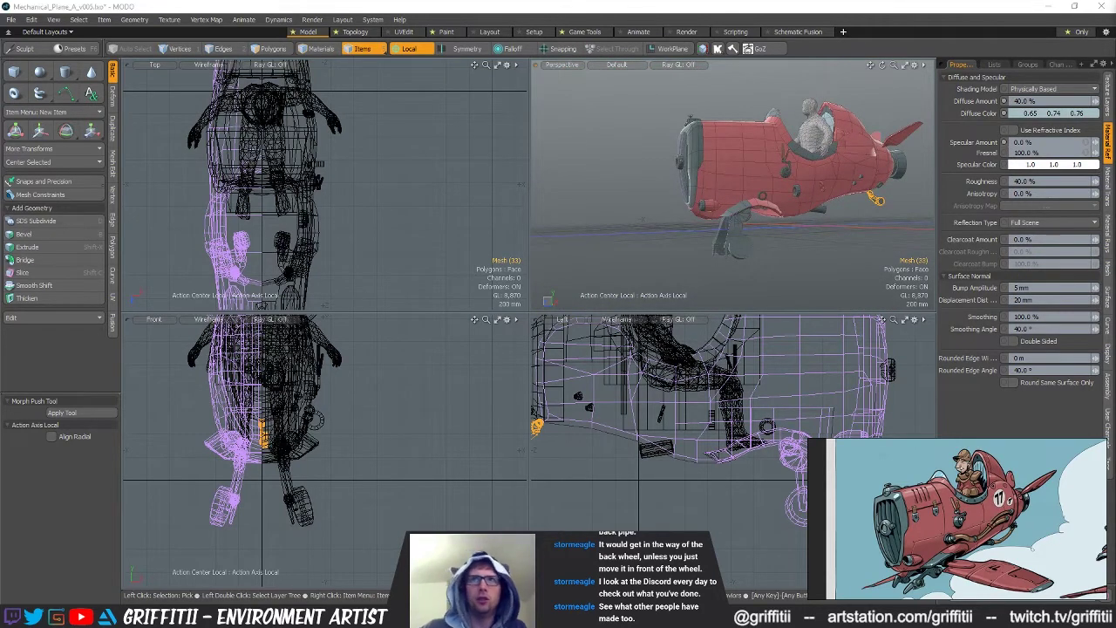
key("Return")
left_click(740, 245, "shift")
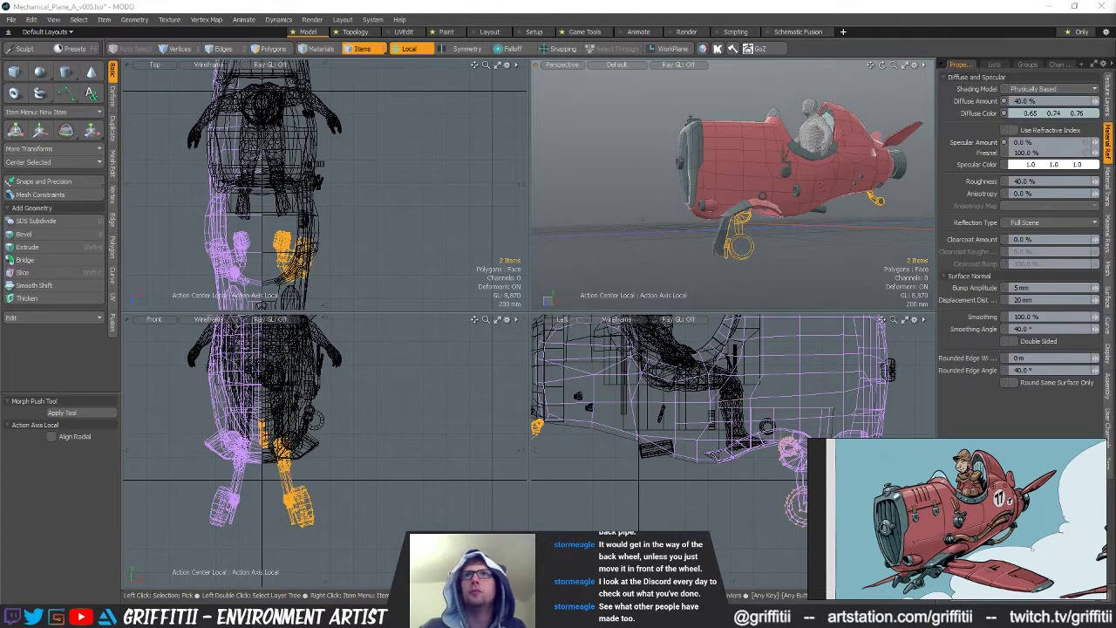
left_click(737, 237)
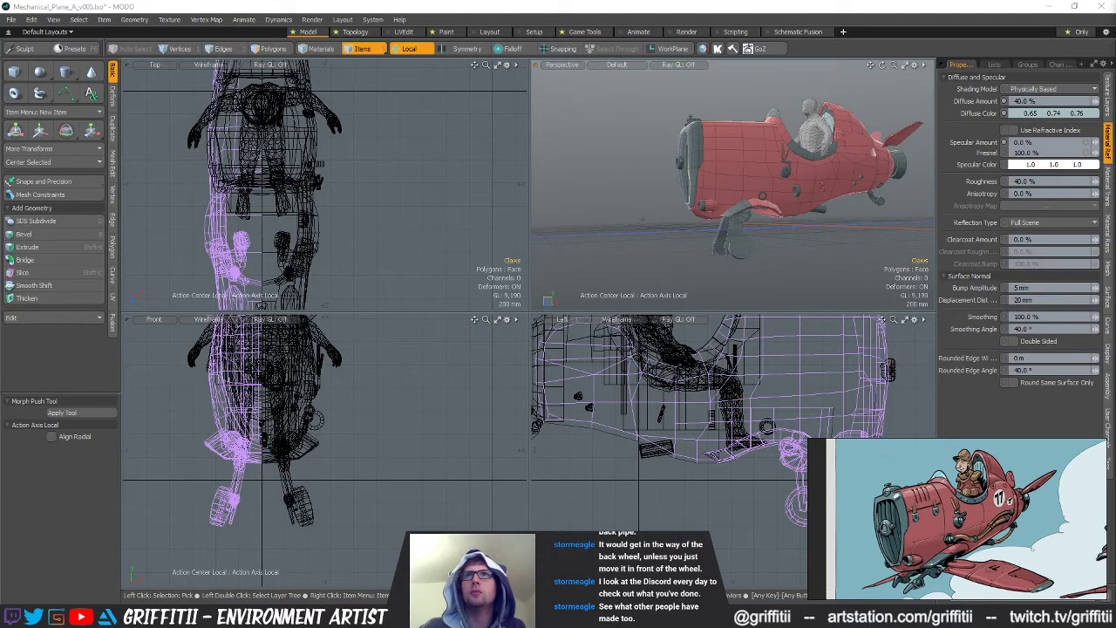
key("h")
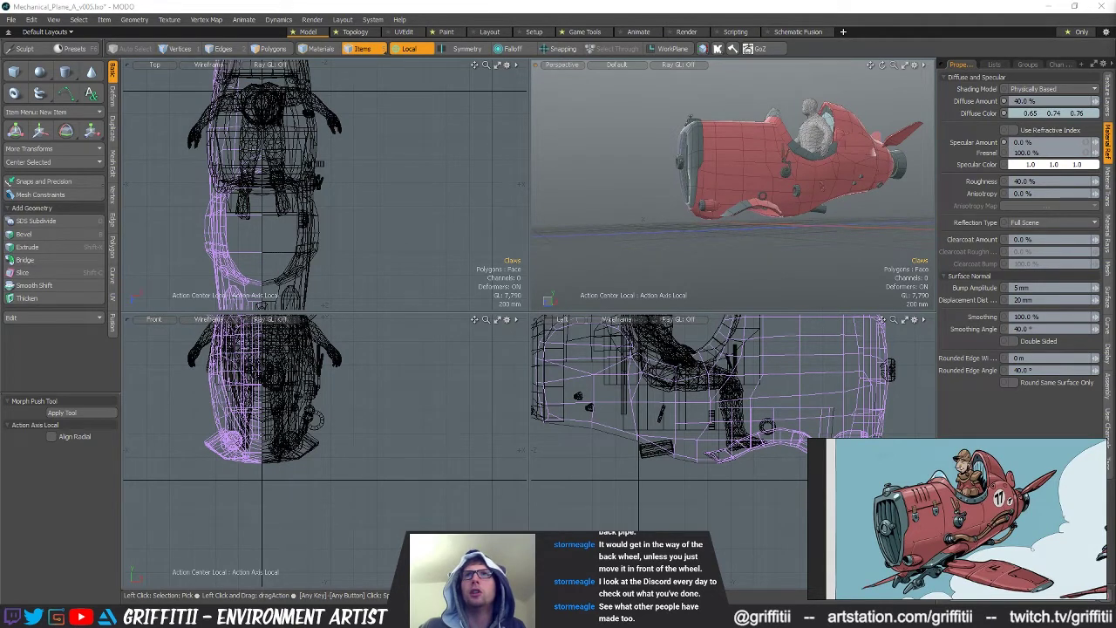
Show the flight version's retracted landing claws and spread wings, and clear the item selection
key("ctrl+z")
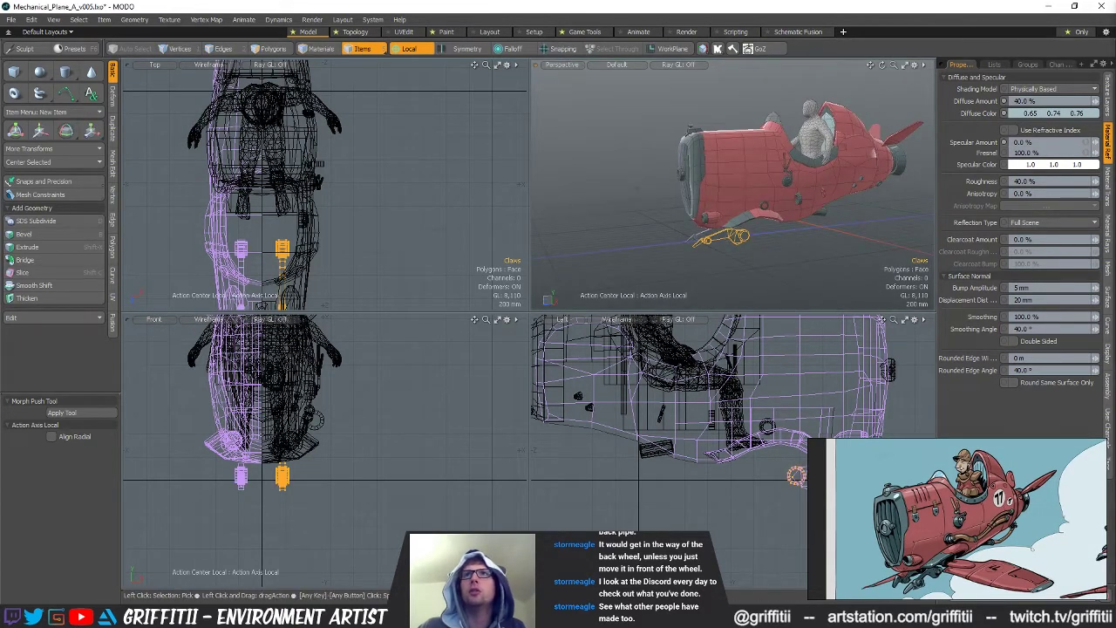
key("ctrl+z")
left_click_drag(874, 160, 810, 184, "alt+shift")
left_click(846, 183)
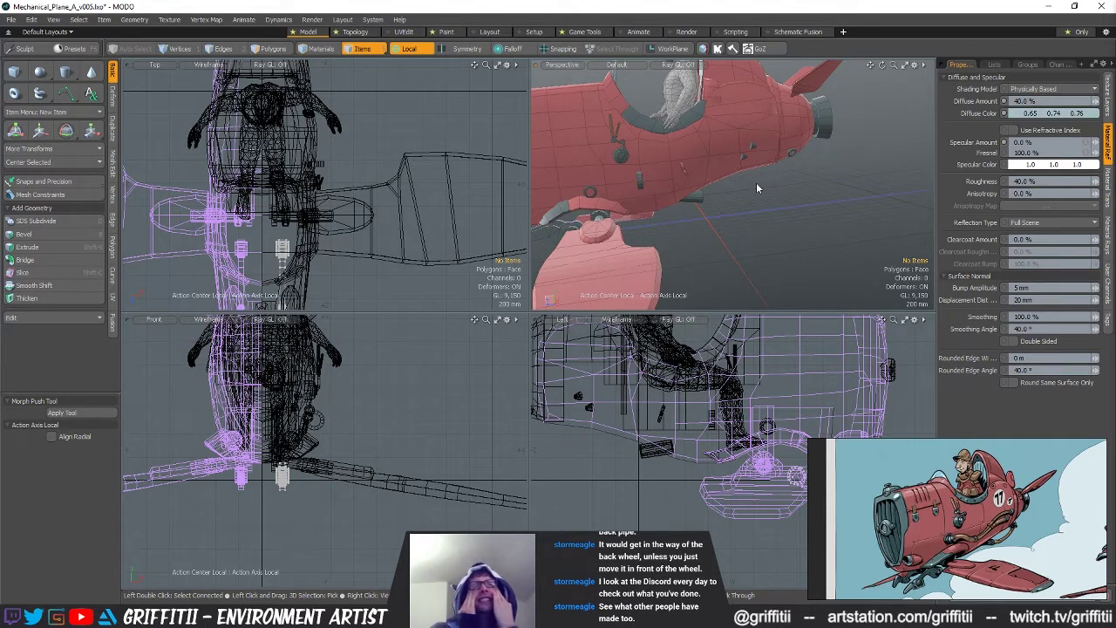
Duplicate the round ring on the fuselage side above the wing root and scale the copy to 60%
left_click_drag(709, 192, 731, 168, "alt")
scroll(731, 168, "down", 4)
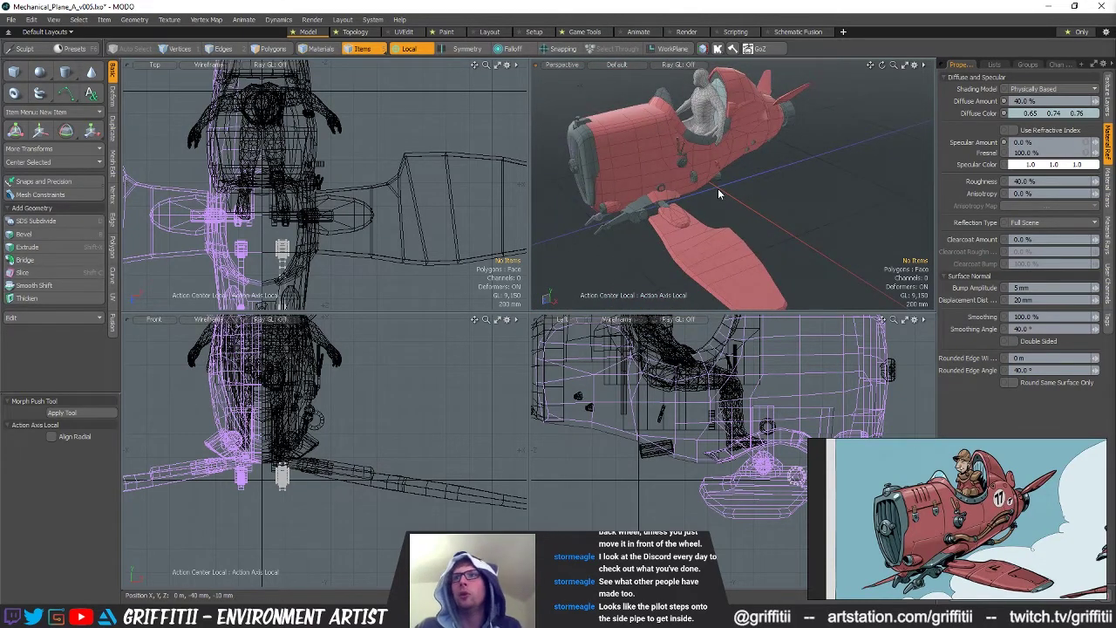
left_click_drag(786, 197, 752, 207, "alt")
scroll(760, 154, "up", 4)
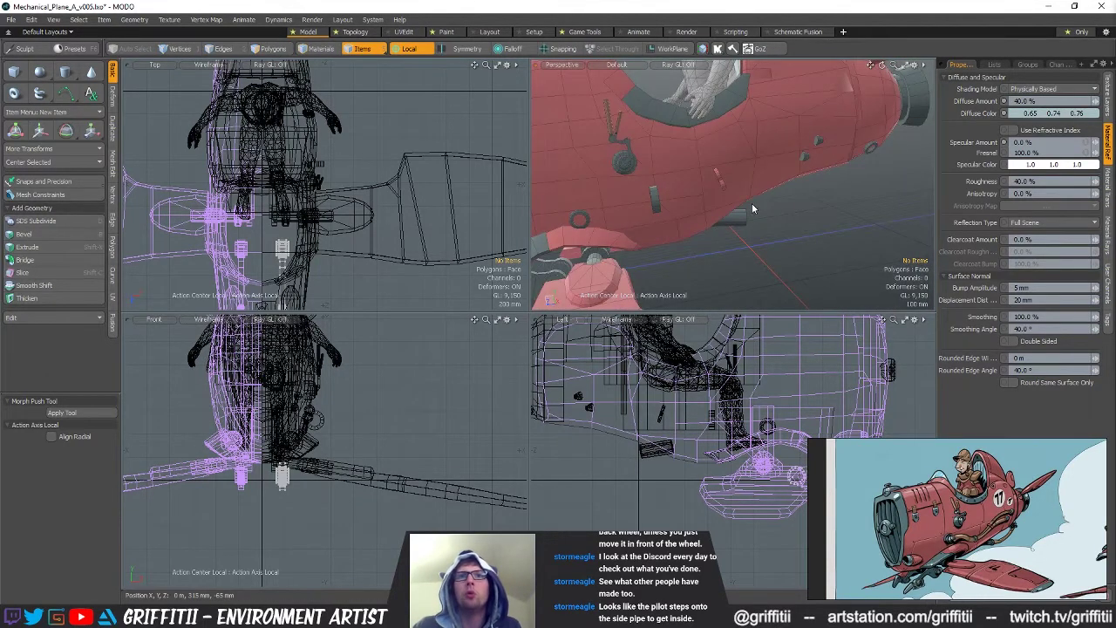
left_click_drag(752, 203, 729, 217, "alt")
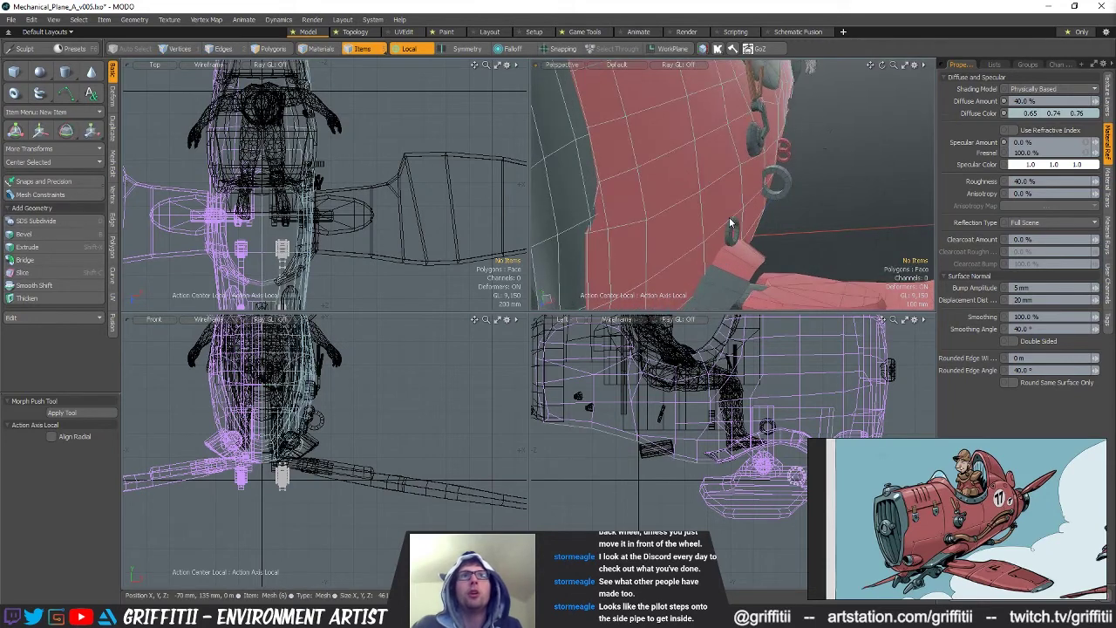
left_click(729, 220)
key("3")
double_click(730, 236)
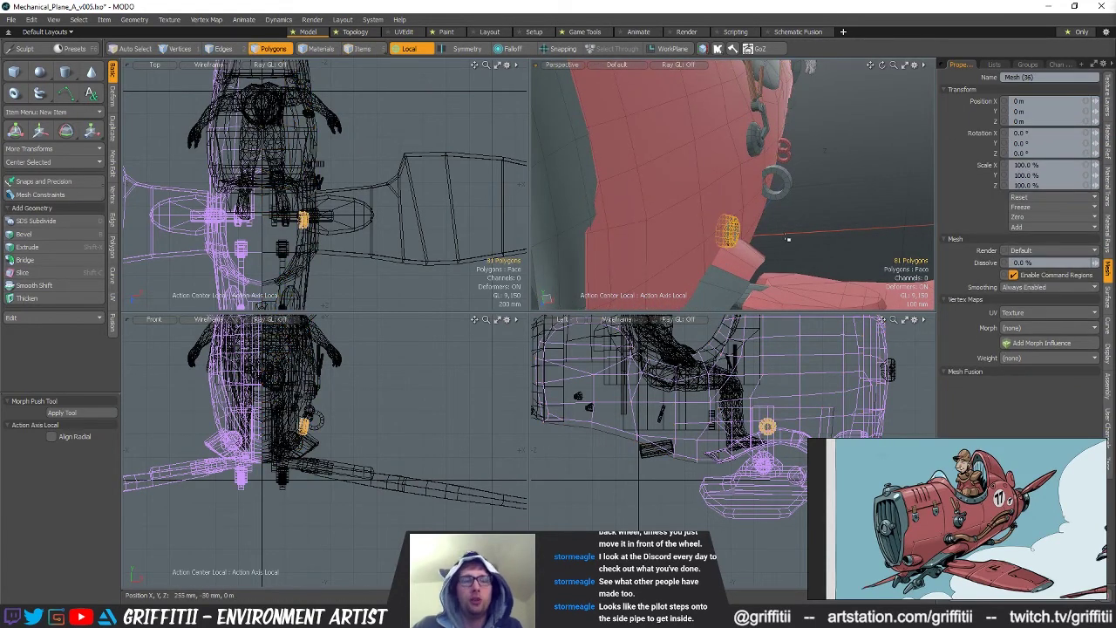
left_click_drag(745, 256, 609, 207, "ctrl+alt")
key("r")
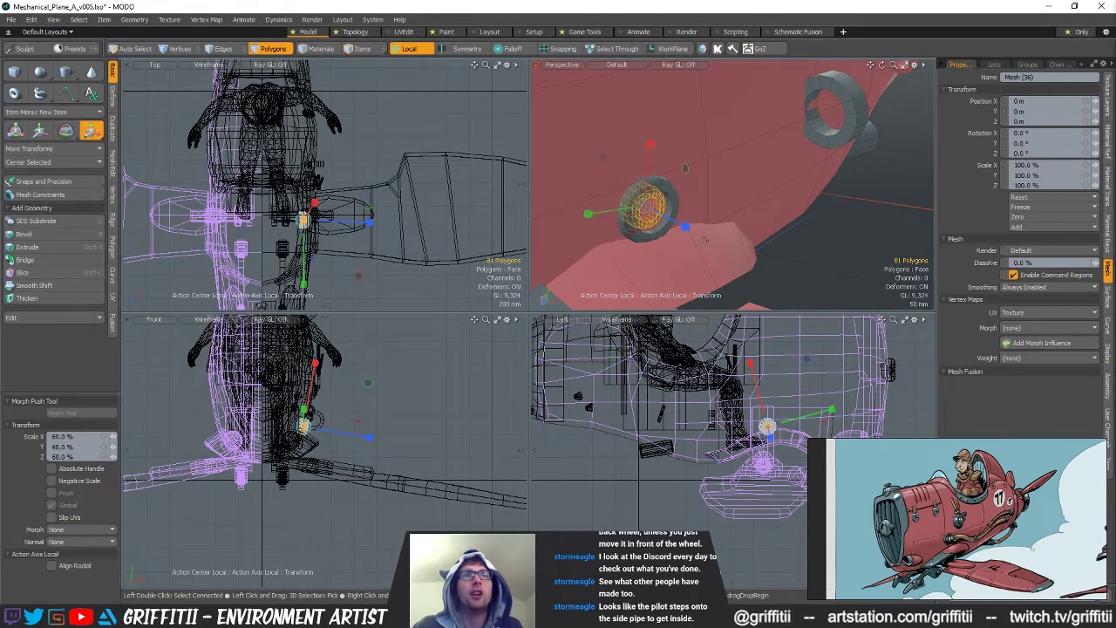
key("a")
key("shift+a")
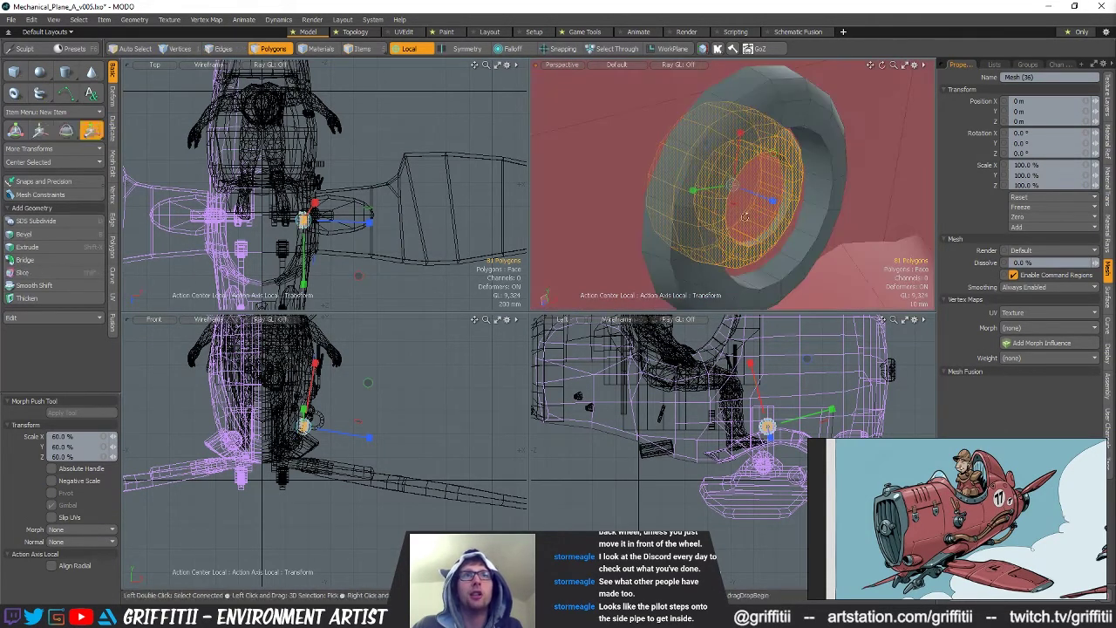
Move the smaller ring copy about 34.5 mm outward along its local Z axis
key("w")
left_click_drag(778, 197, 834, 217)
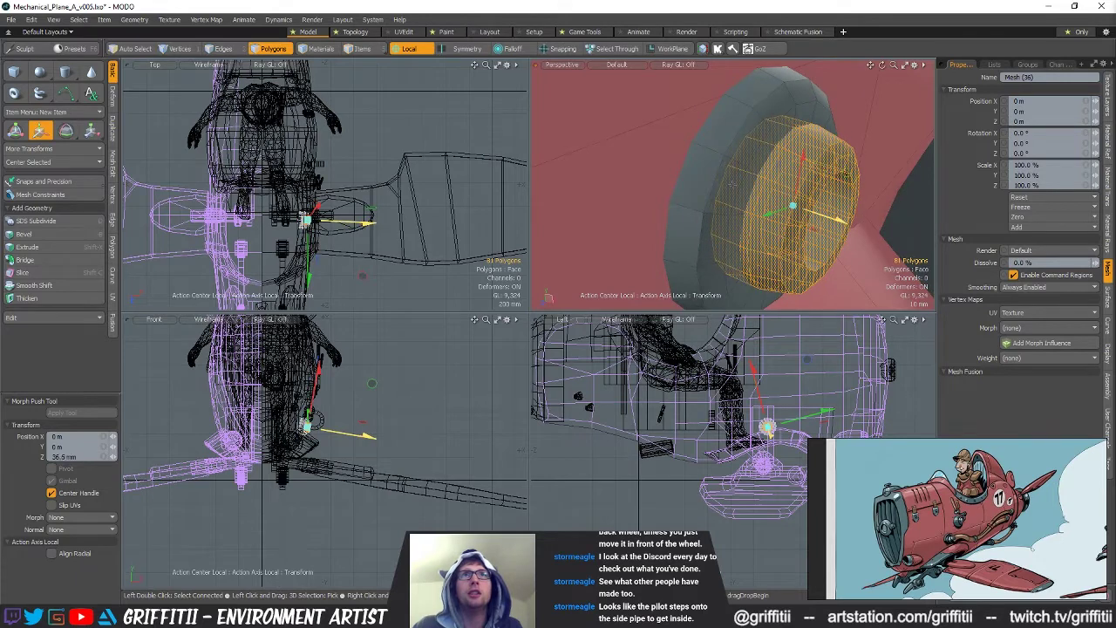
left_click_drag(732, 185, 645, 175, "alt")
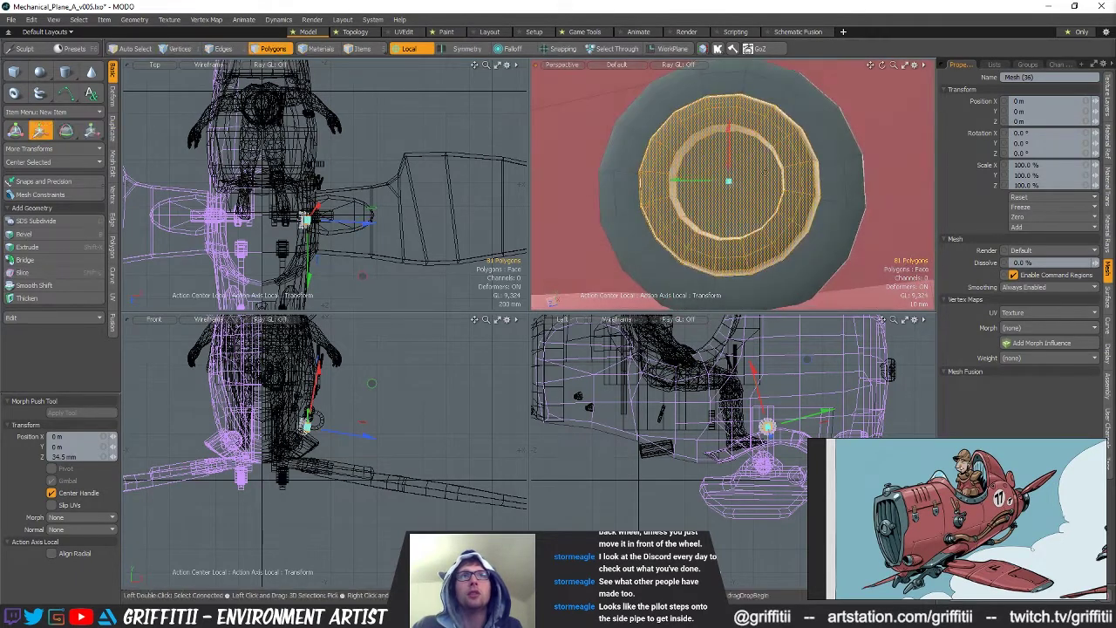
Scale the central cap polygons of the small ring copy and adjust their position along local Z
key("q")
left_click(737, 164)
key("r")
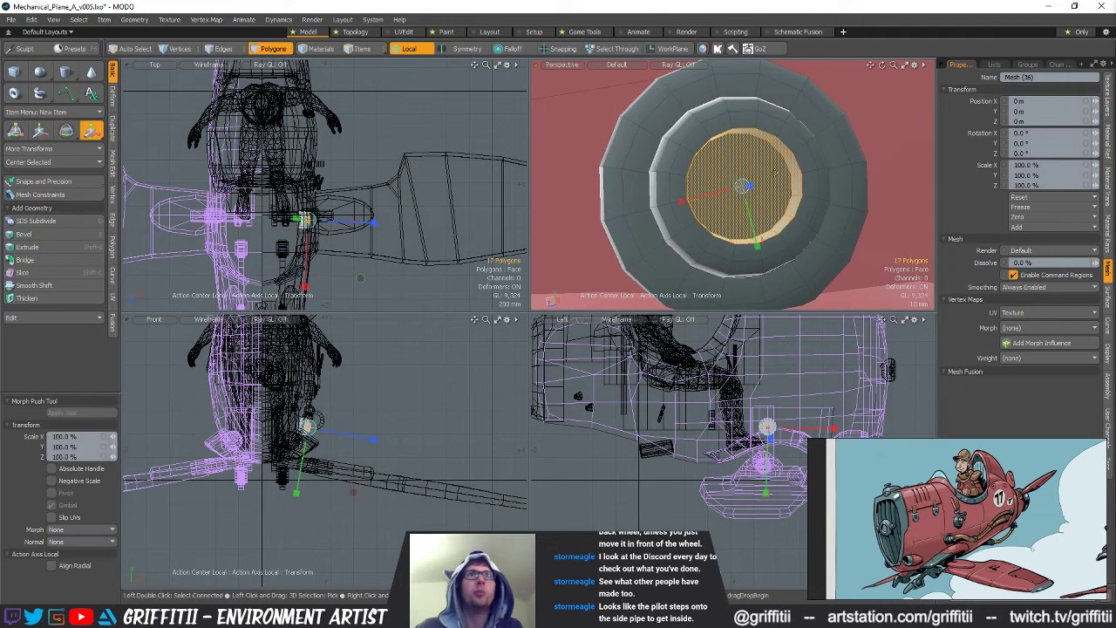
key("Up")
left_click_drag(701, 253, 717, 209)
left_click_drag(695, 134, 817, 236, "alt")
key("w")
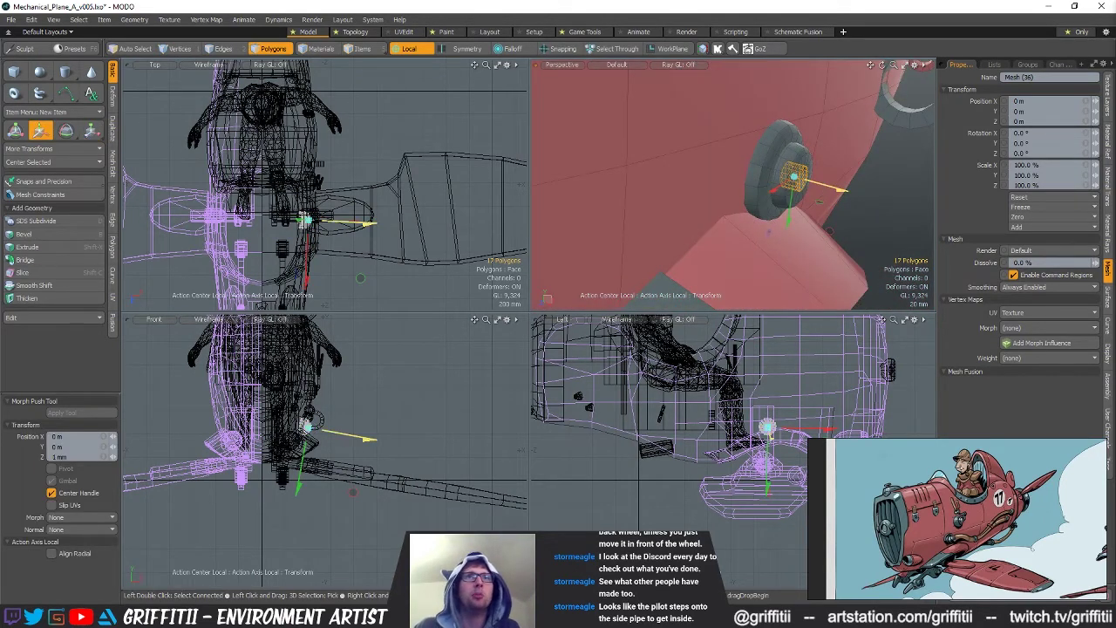
Select an edge loop on the fitting at the fuselage side and move it slightly, then clear the selection
key("space")
left_click(884, 234)
scroll(827, 160, "up", 3)
left_click_drag(827, 159, 799, 161, "alt")
key("space")
key("space")
left_click(799, 161)
double_click(800, 162)
key("w")
left_click_drag(827, 197, 789, 200)
key("space")
left_click(847, 230)
left_click_drag(789, 200, 713, 208, "ctrl+alt")
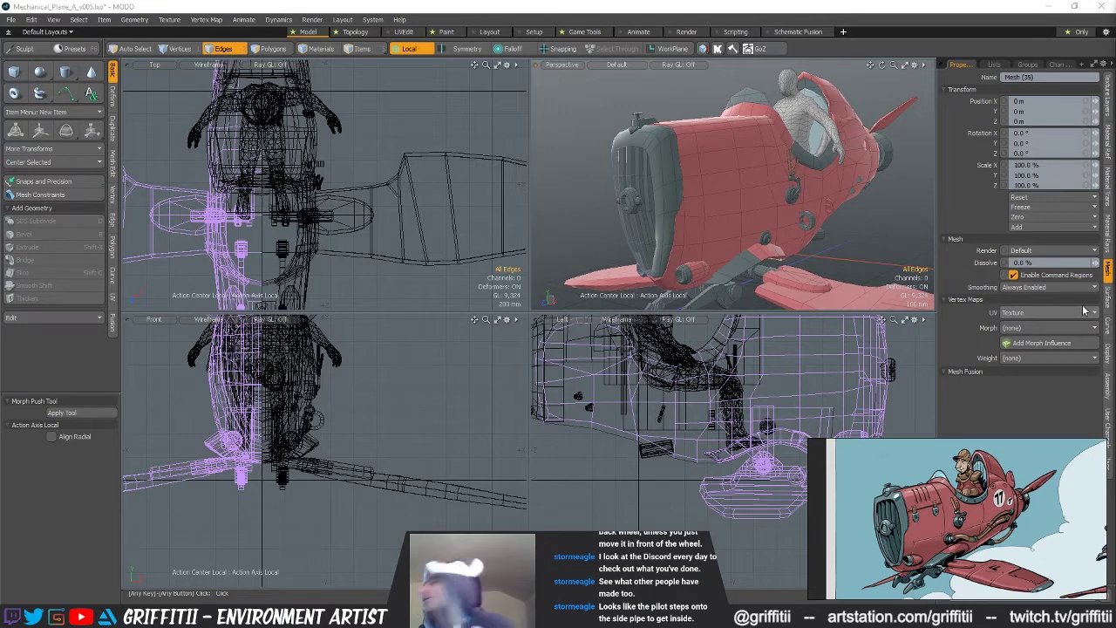
Examine the fuselage side details, front grille and wing roots of the flight version from several angles
left_click_drag(835, 229, 790, 202, "alt")
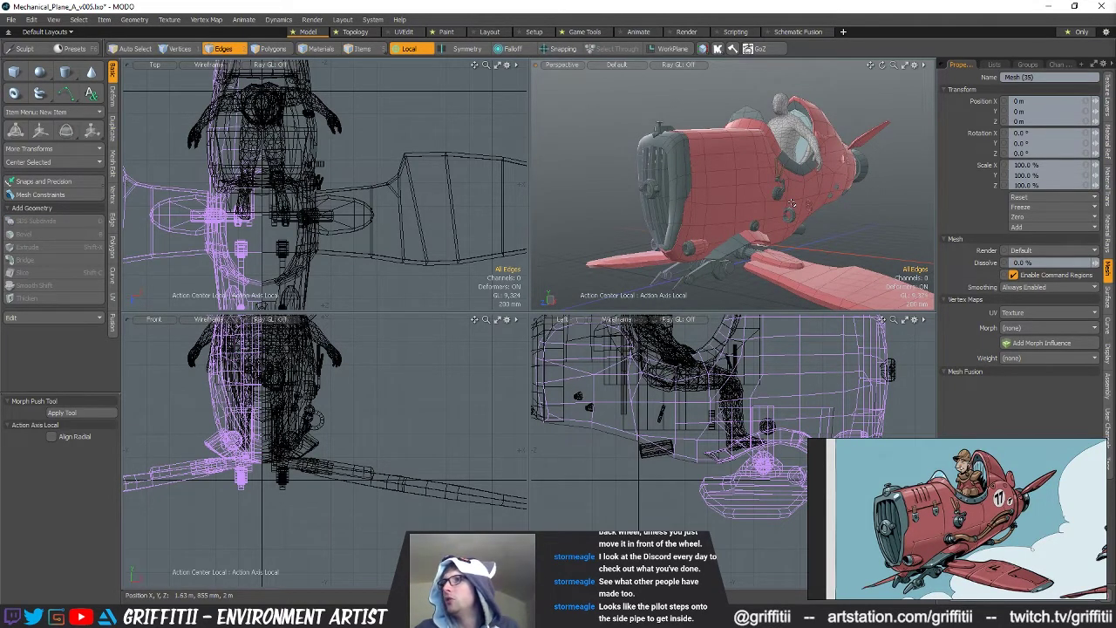
left_click_drag(790, 203, 767, 209, "alt")
scroll(687, 196, "up", 3)
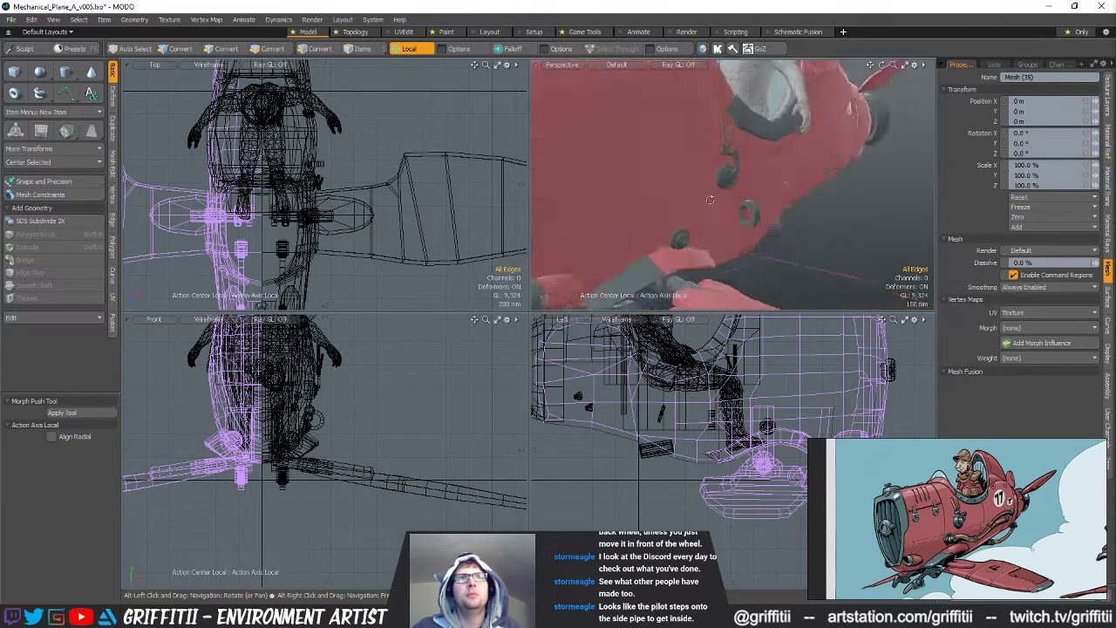
scroll(767, 210, "down", 3)
left_click_drag(828, 225, 741, 206, "alt")
scroll(757, 196, "down", 3)
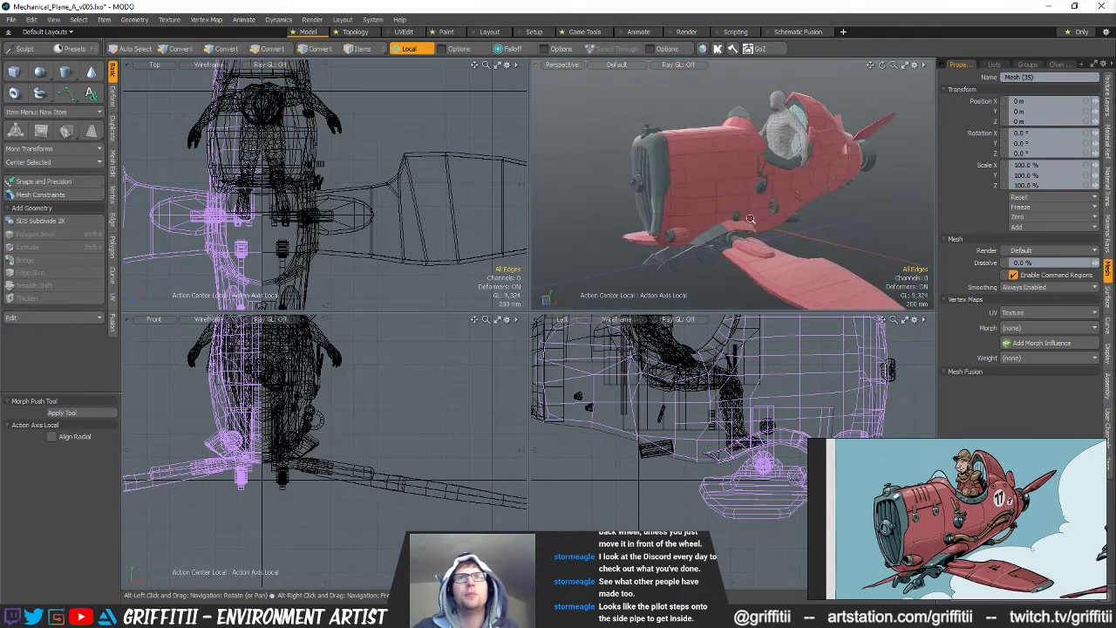
scroll(741, 205, "up", 3)
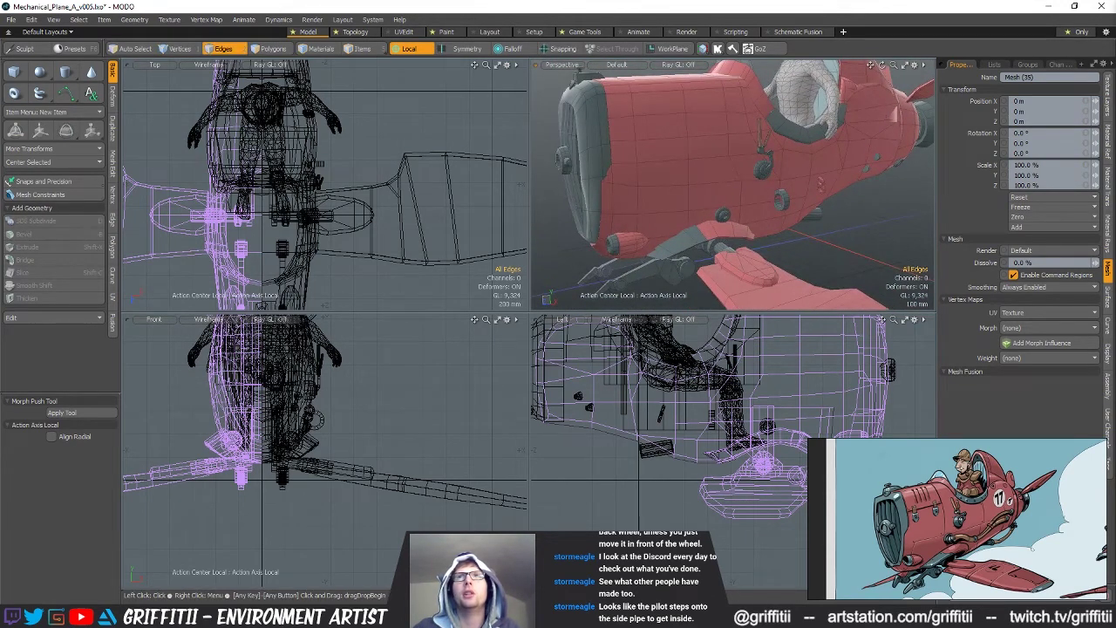
left_click_drag(755, 152, 757, 198, "alt")
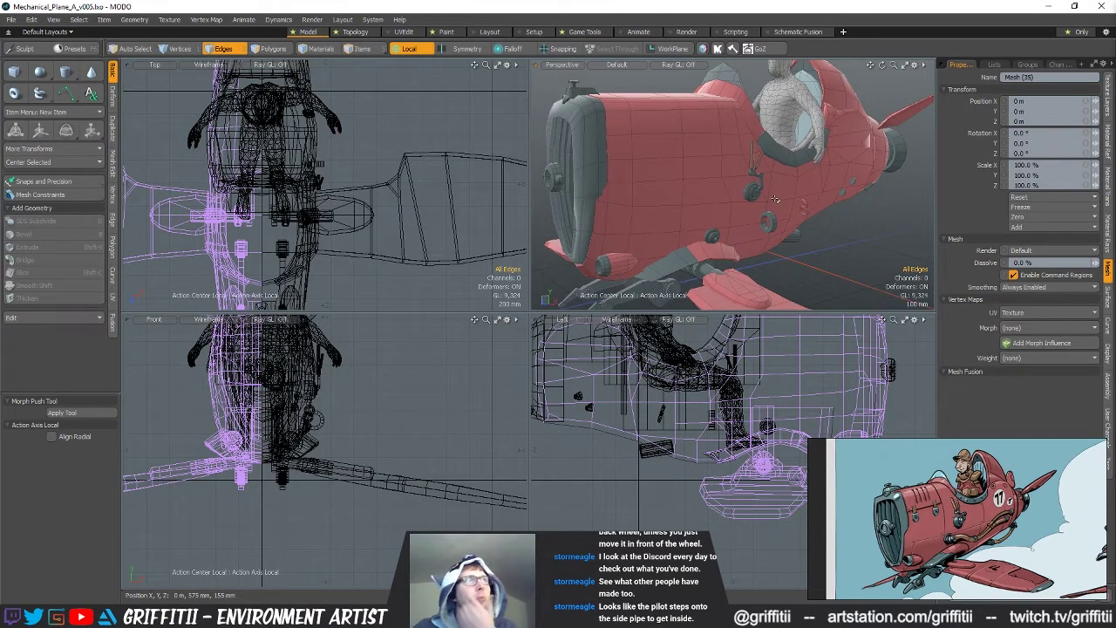
Save the scene as a new version named Mechanical_Plane_A_v006
key("ctrl+shift+s")
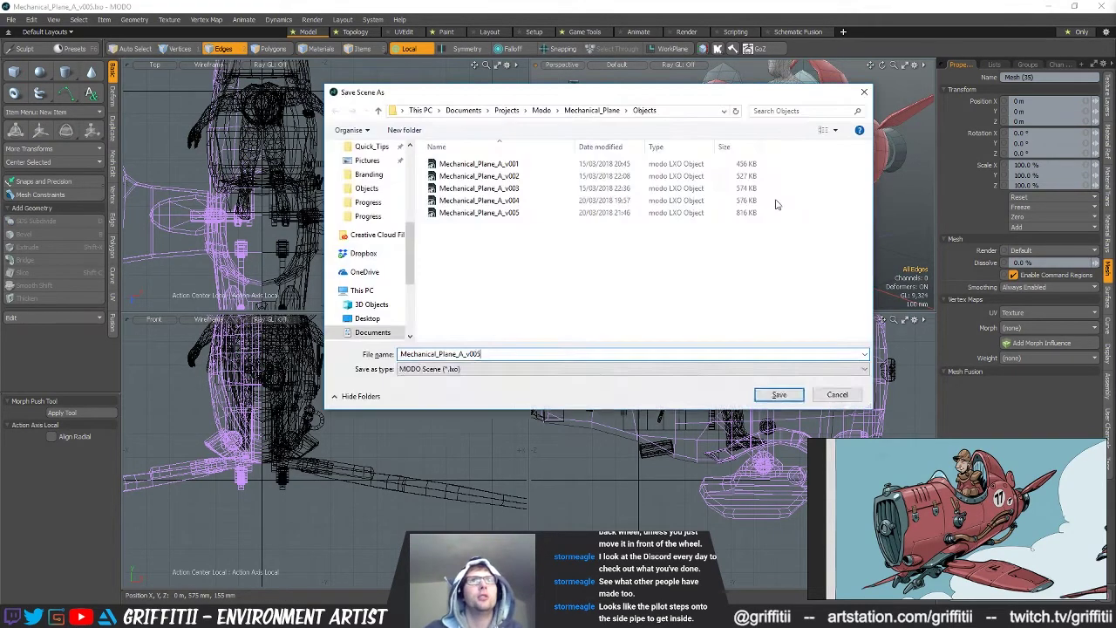
key("BackSpace")
type("6")
key("Return")
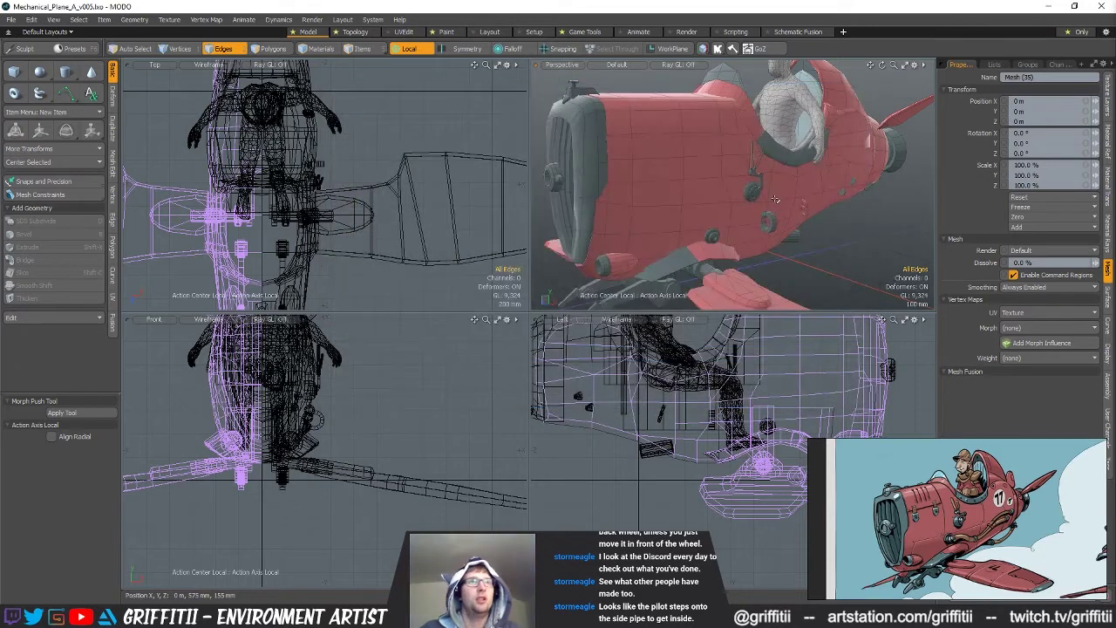
Examine the whole plane from the front and above, and check the fuselage side near the cockpit
left_click_drag(682, 200, 806, 217, "alt")
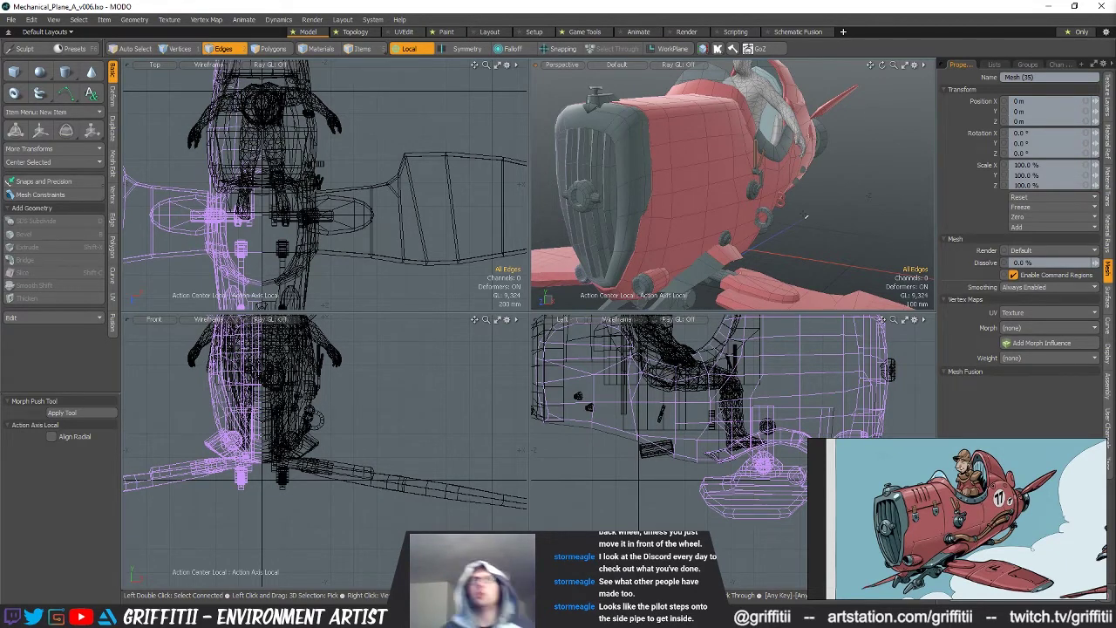
mouse_move(777, 197)
left_mouse_down("alt")
mouse_move(792, 192)
mouse_move(788, 217)
mouse_move(741, 174)
mouse_move(705, 223)
mouse_move(601, 231)
mouse_move(689, 225)
mouse_move(784, 199)
left_mouse_up("alt")
scroll(793, 192, "down", 4)
scroll(671, 229, "up", 3)
scroll(602, 231, "down", 3)
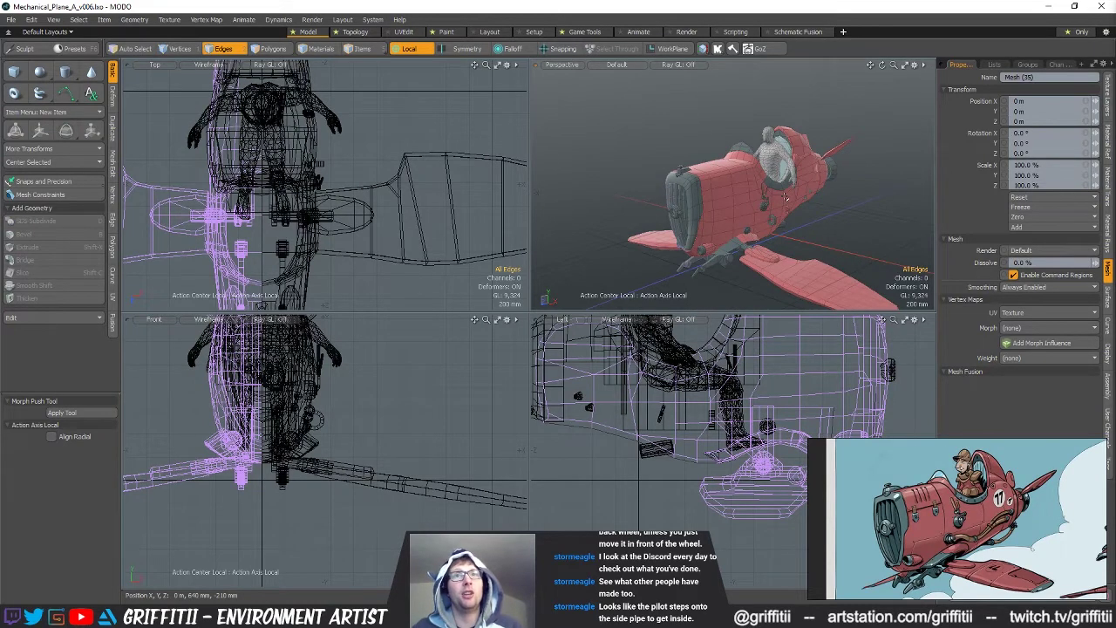
left_click_drag(711, 243, 908, 220, "alt")
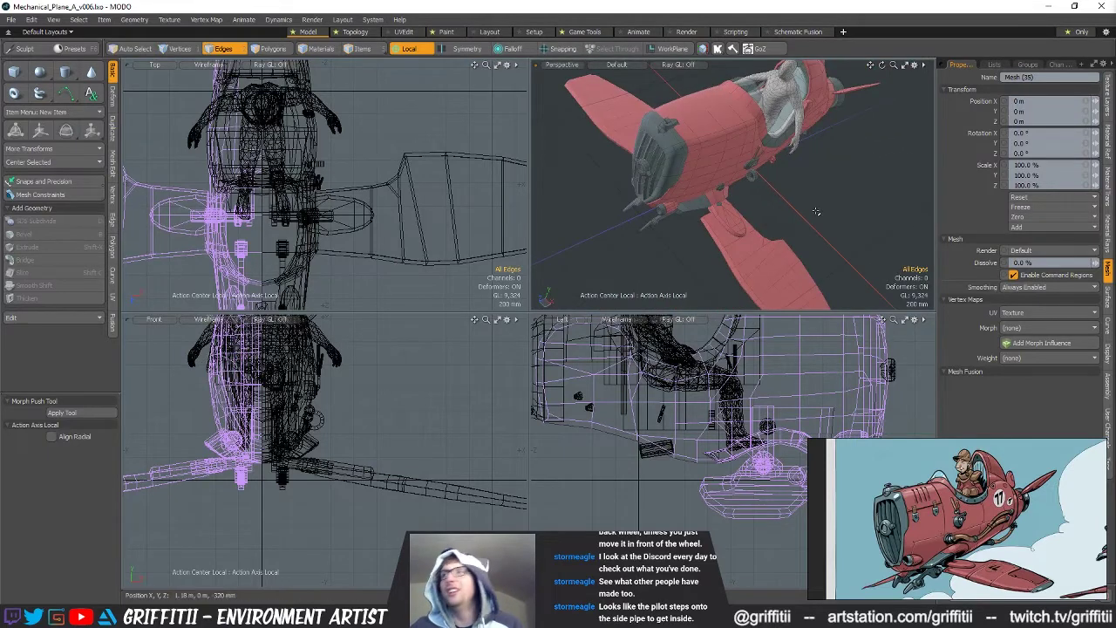
left_click_drag(794, 189, 705, 212, "alt")
scroll(720, 197, "up", 3)
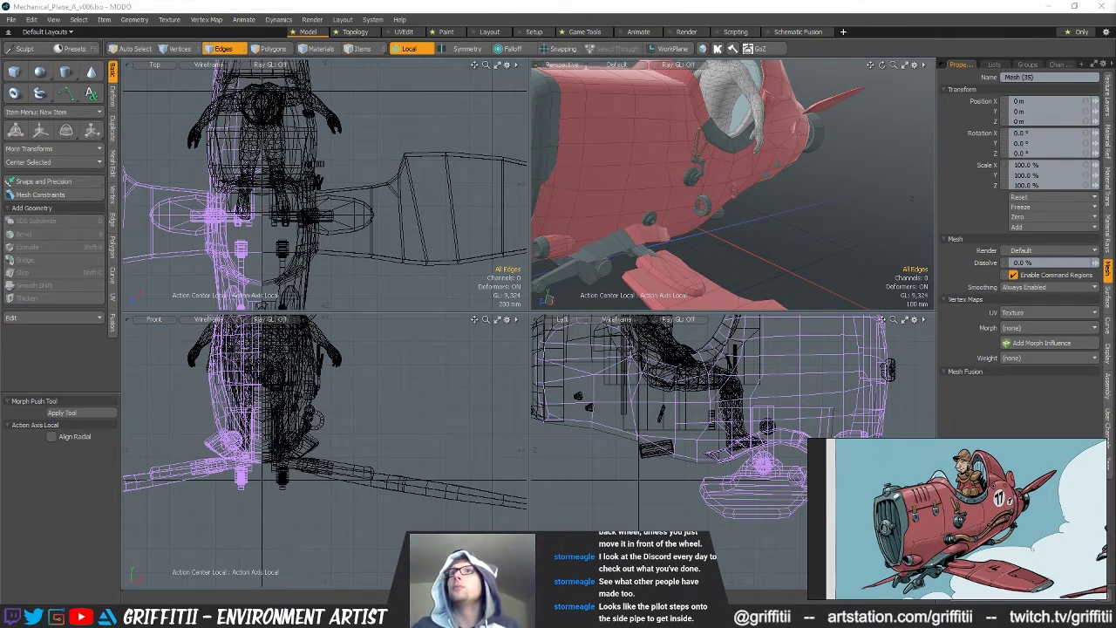
Set up a mesh with a Line Geometry operation that uses a circle shape, and select that mesh
key("ctrl+t")
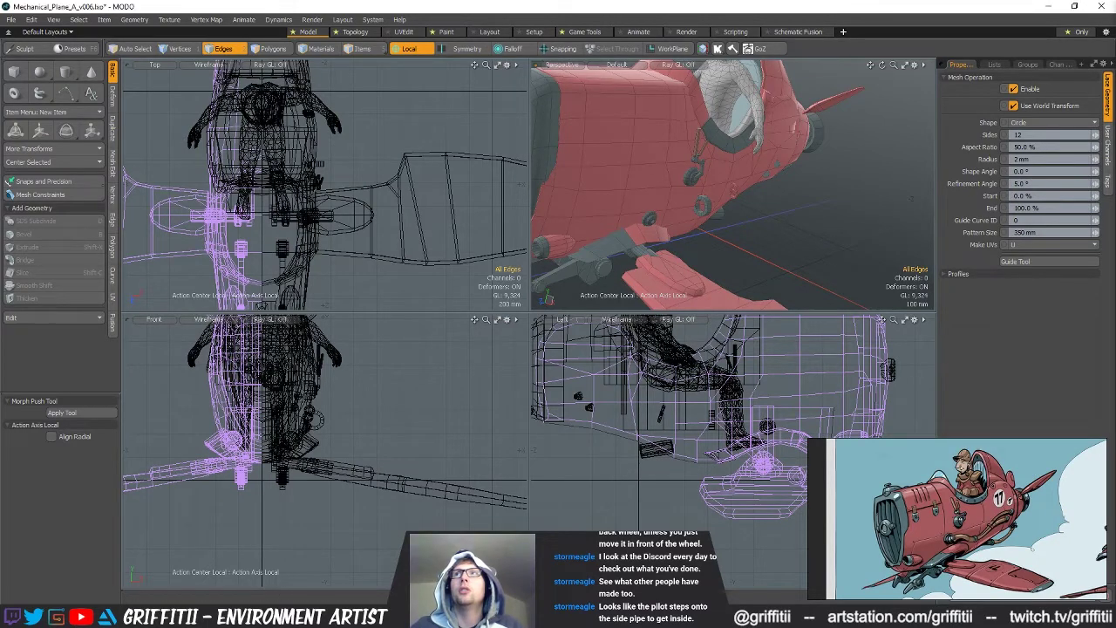
left_click(1007, 5)
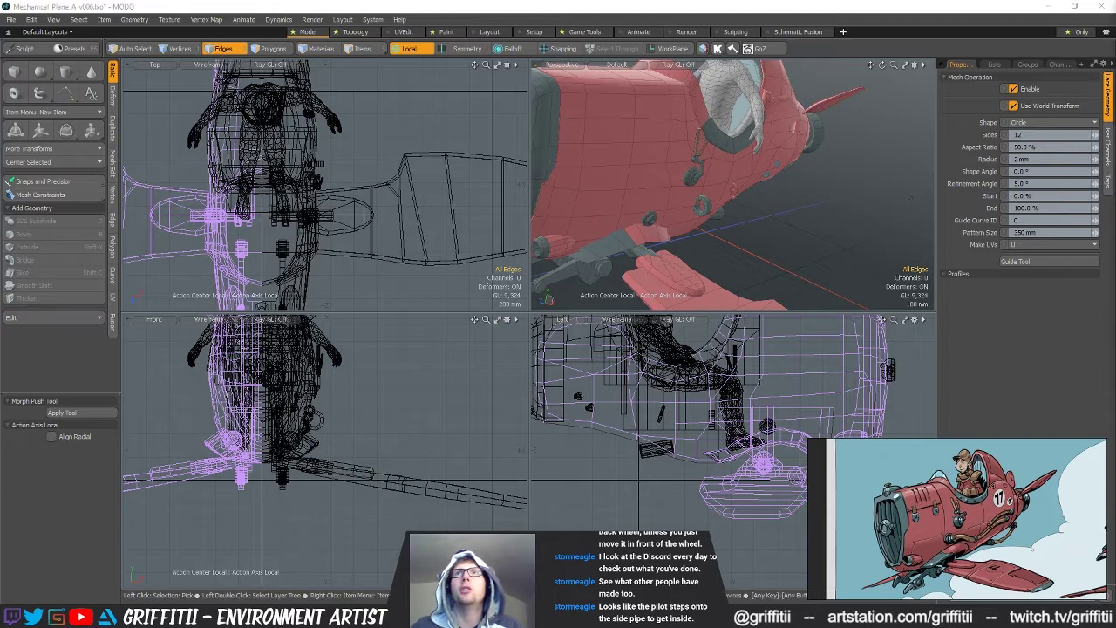
key("ctrl+z")
key("ctrl+z")
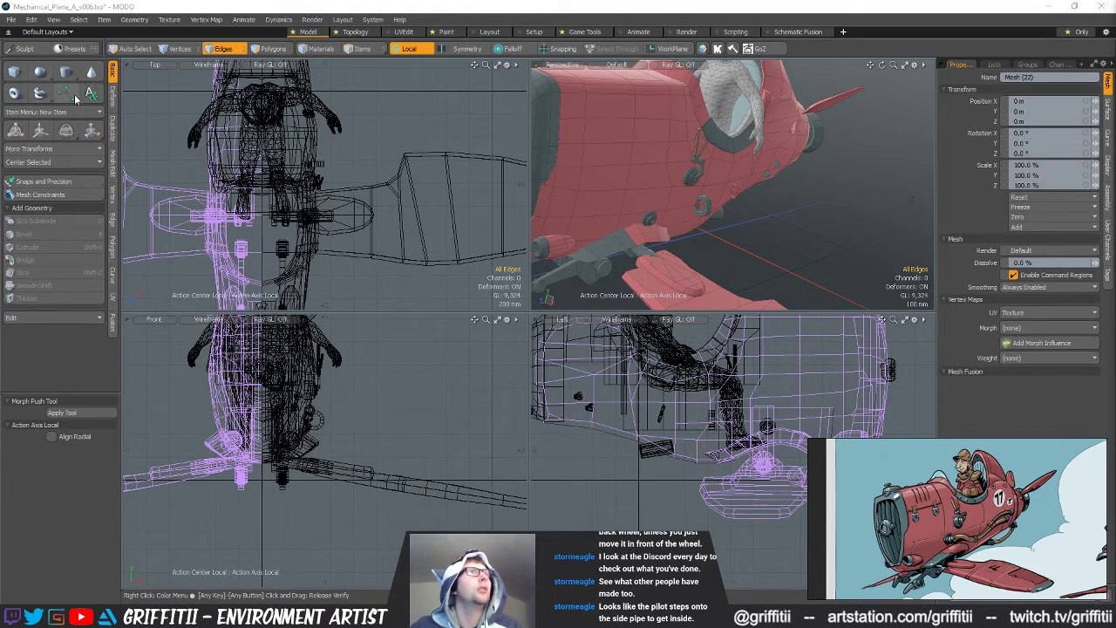
Draw an open curve along the fuselage's lower side with the Curve tool and rename its mesh Pipe_Curve_01
left_click(66, 92)
left_click_drag(655, 269, 688, 237, "alt+shift")
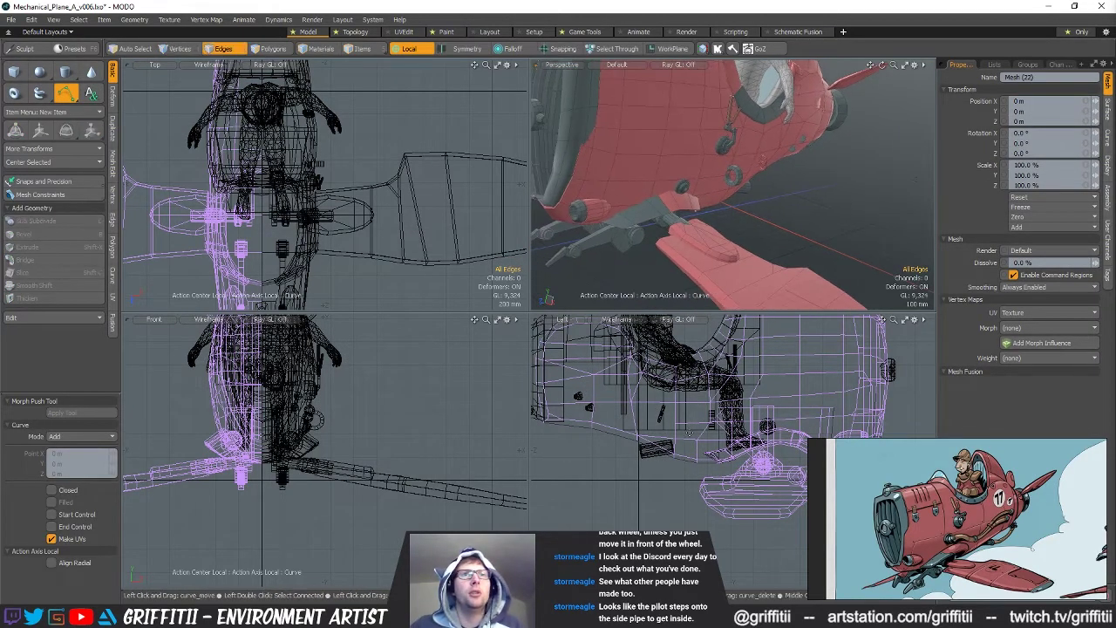
scroll(717, 427, "up", 2)
left_click_drag(709, 434, 677, 435, "alt+shift")
left_click_drag(322, 228, 317, 202, "alt+shift")
left_click_drag(697, 248, 667, 191, "alt")
left_click(694, 203)
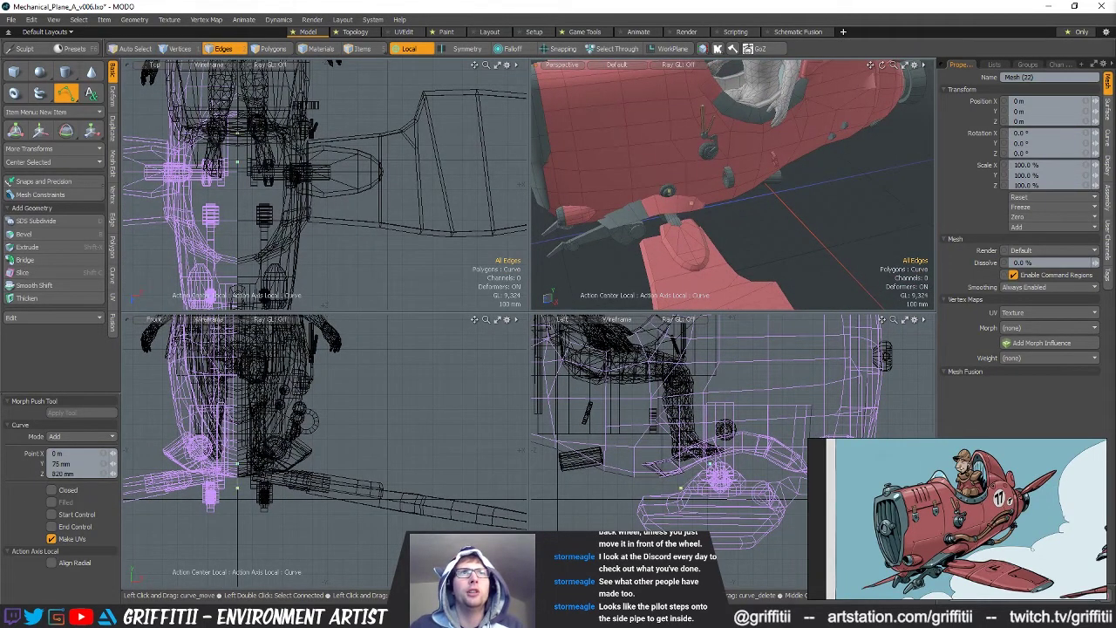
left_click(720, 198)
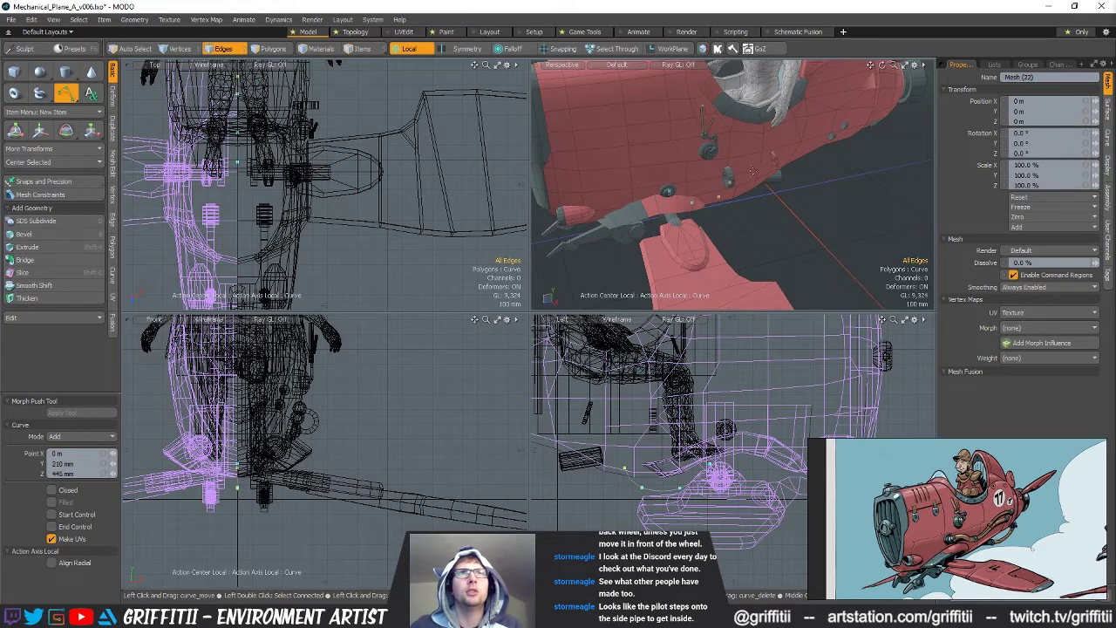
left_click(770, 167)
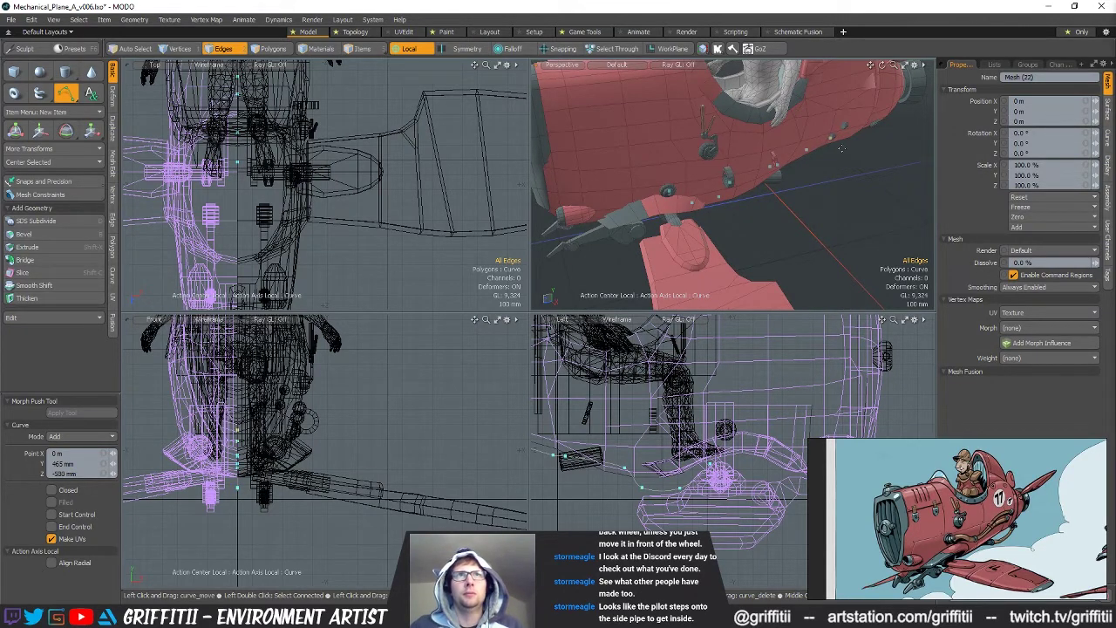
key("space")
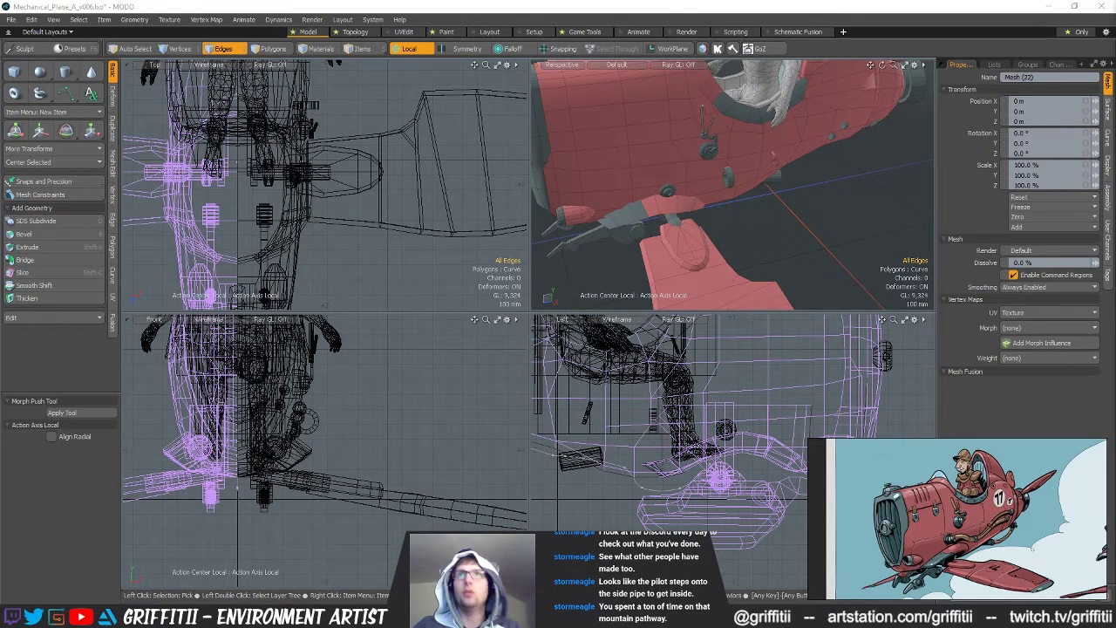
key("Return")
left_click_drag(798, 194, 781, 197, "alt")
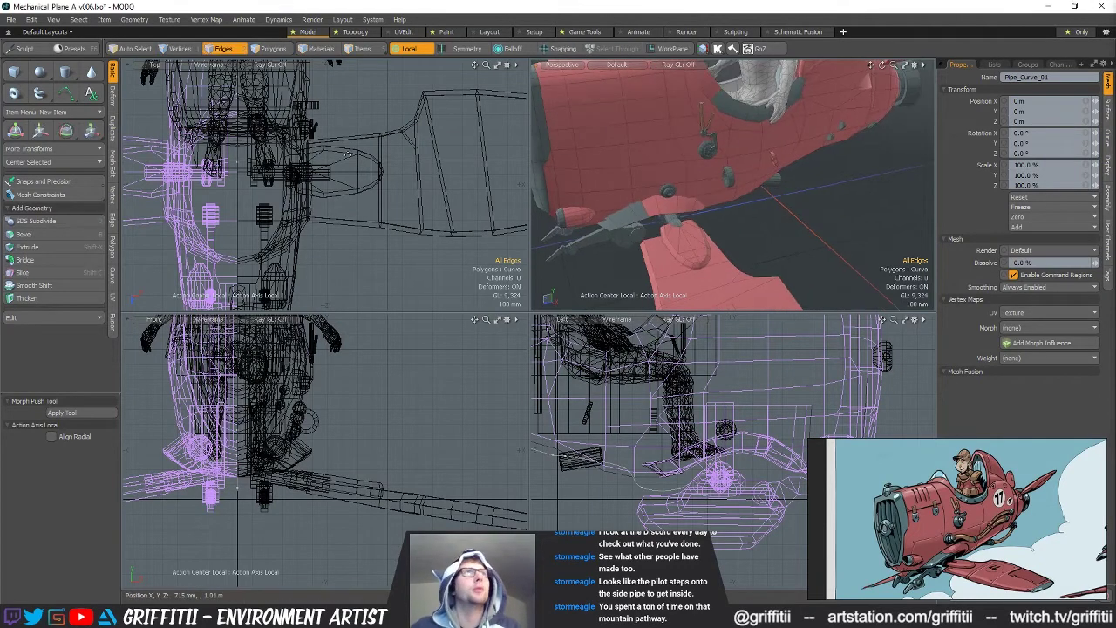
Try moving the pipe curve sideways along X so it sits outside the fuselage
key("w")
left_click_drag(281, 107, 282, 157, "alt")
key("alt+a")
key("alt+a")
left_click_drag(303, 96, 398, 96)
key("q")
left_click_drag(853, 232, 870, 240, "alt")
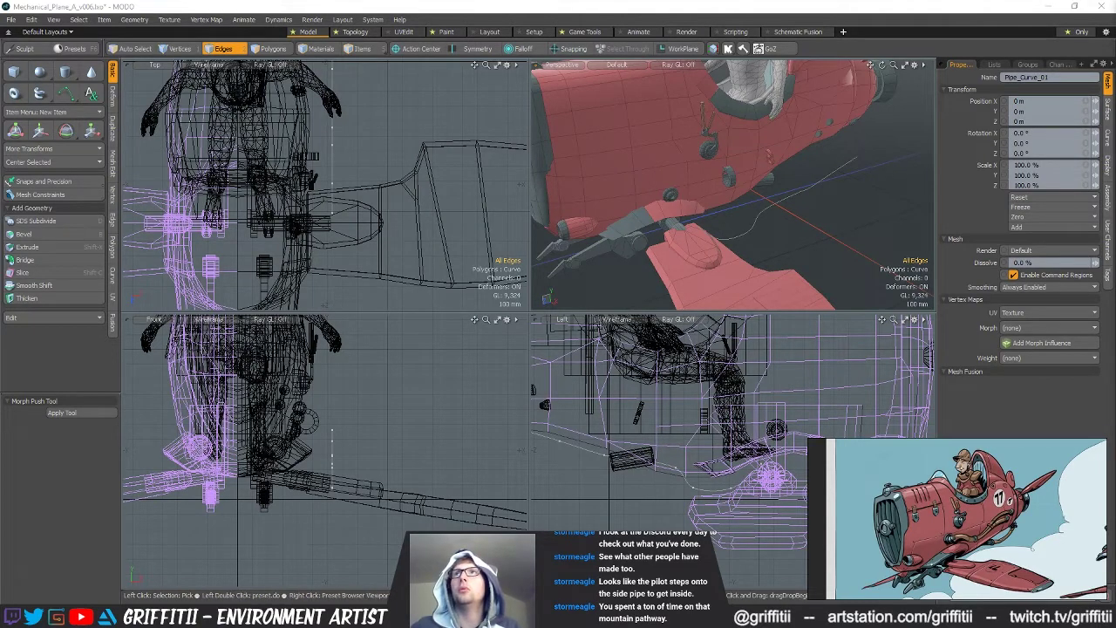
Check the Line Geometry operation's settings and undo the recent changes, including the pipe curve's sideways move
left_click(963, 131)
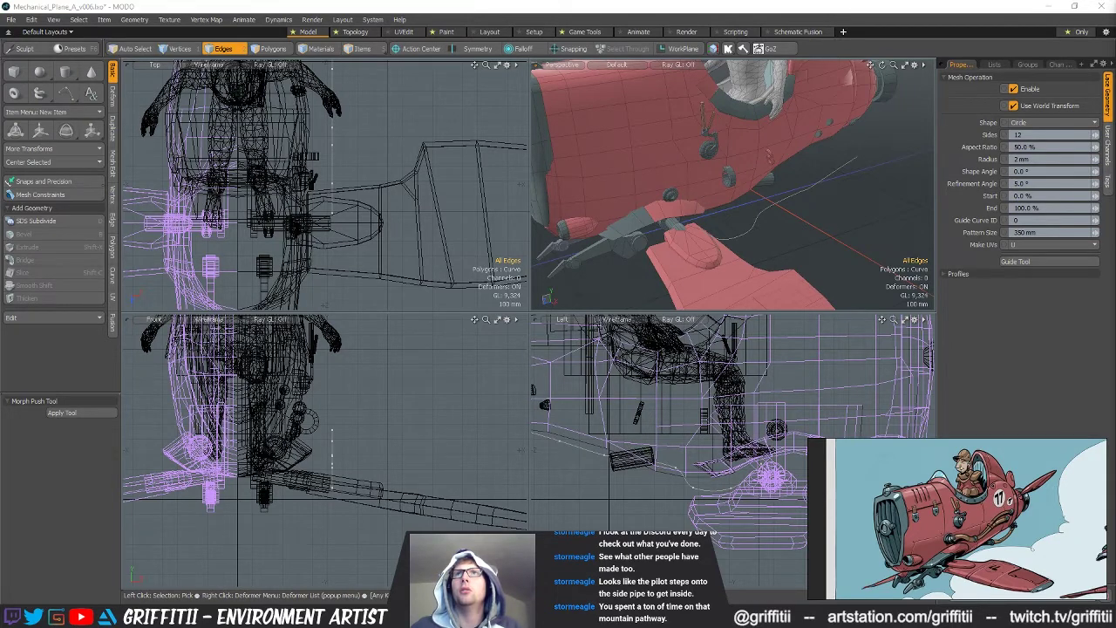
key("space")
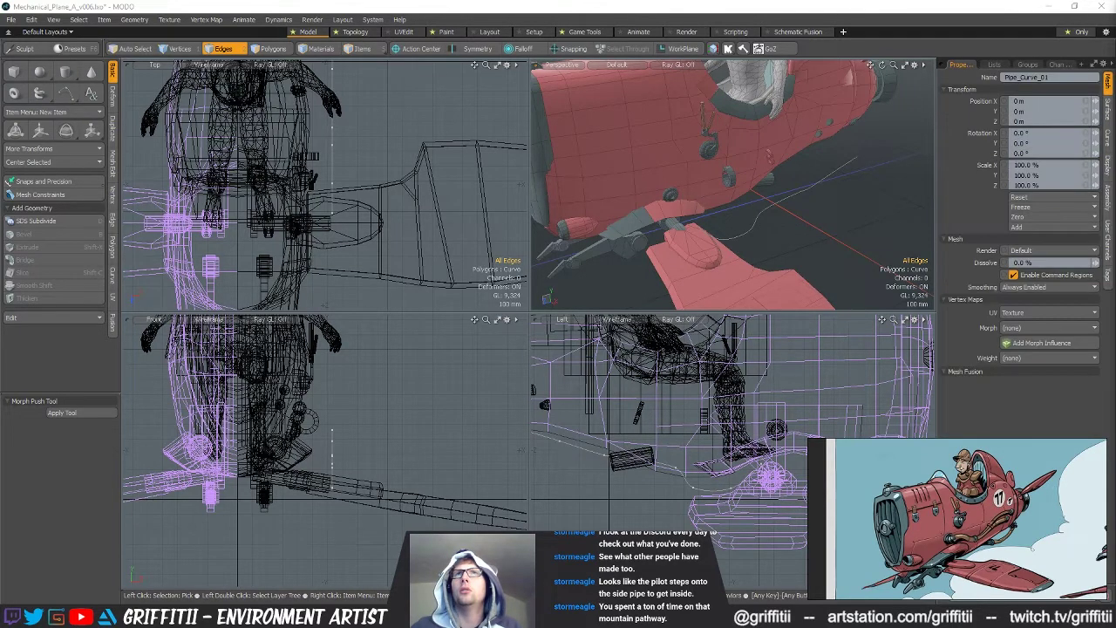
key("ctrl+z")
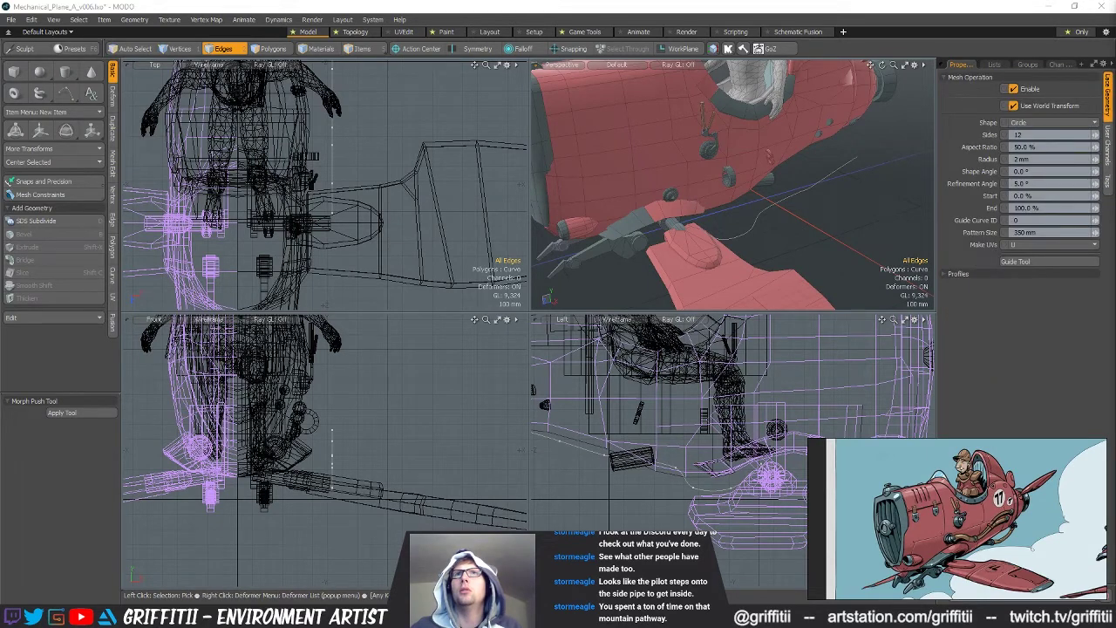
left_click_drag(837, 201, 796, 220, "alt")
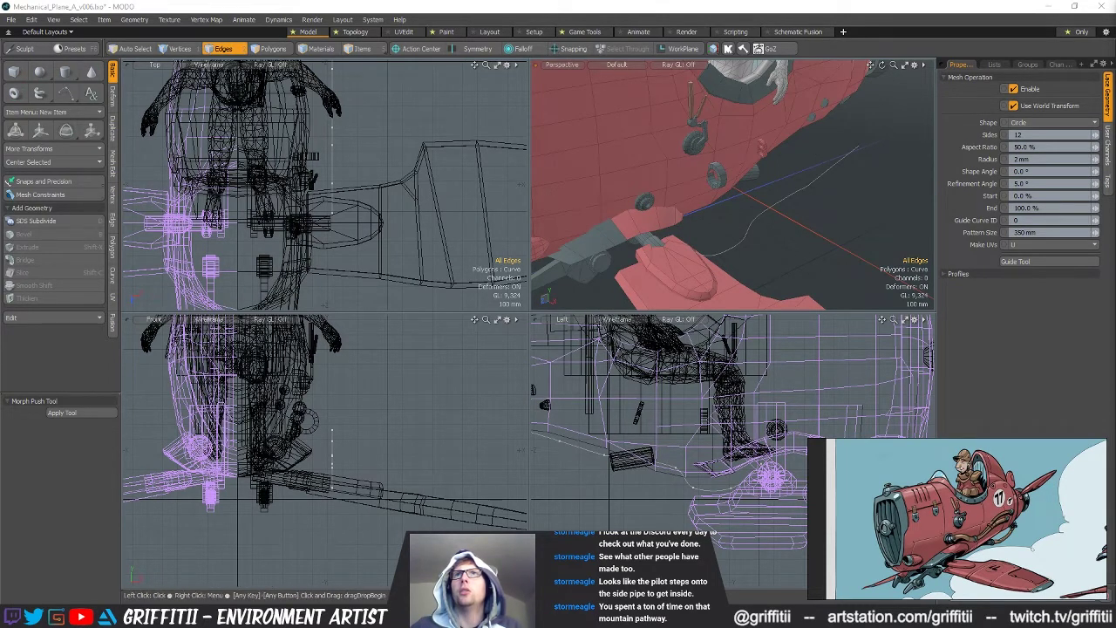
key("ctrl+z")
key("ctrl+z")
key("ctrl+z")
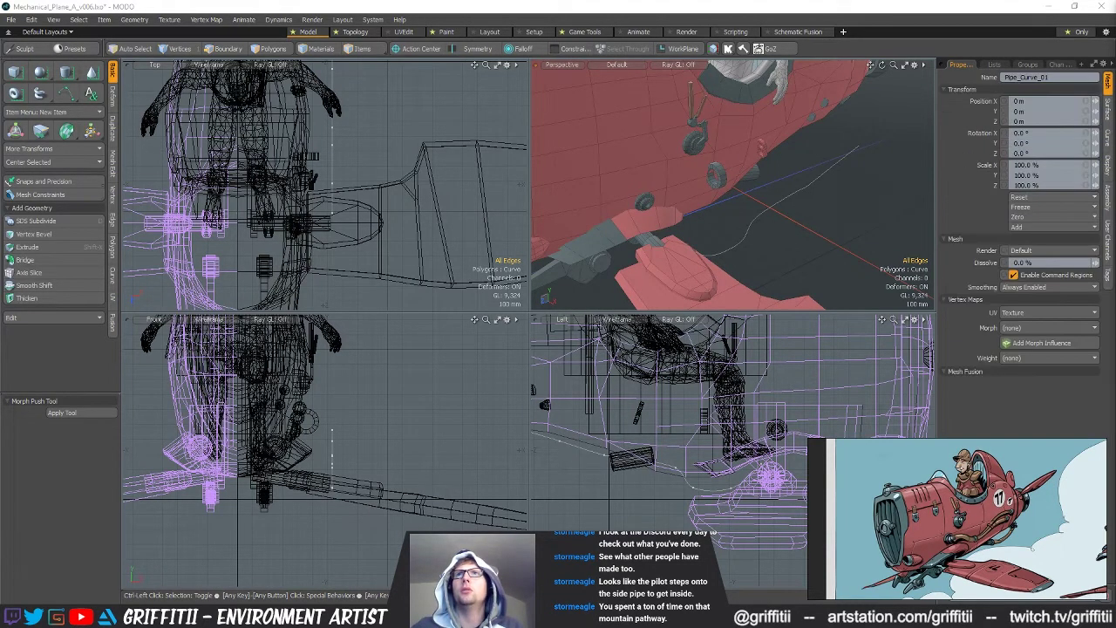
Set up a circle-shaped Line Geometry operation on a separate mesh using the pipe curve, and reselect the curve
key("w")
key("2")
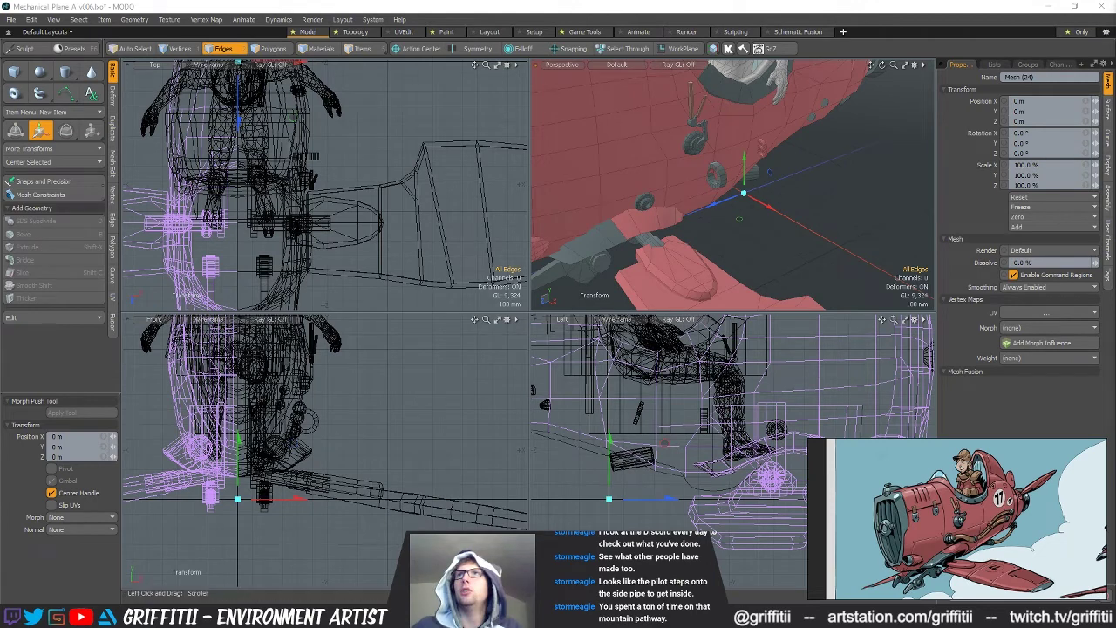
key("ctrl+l")
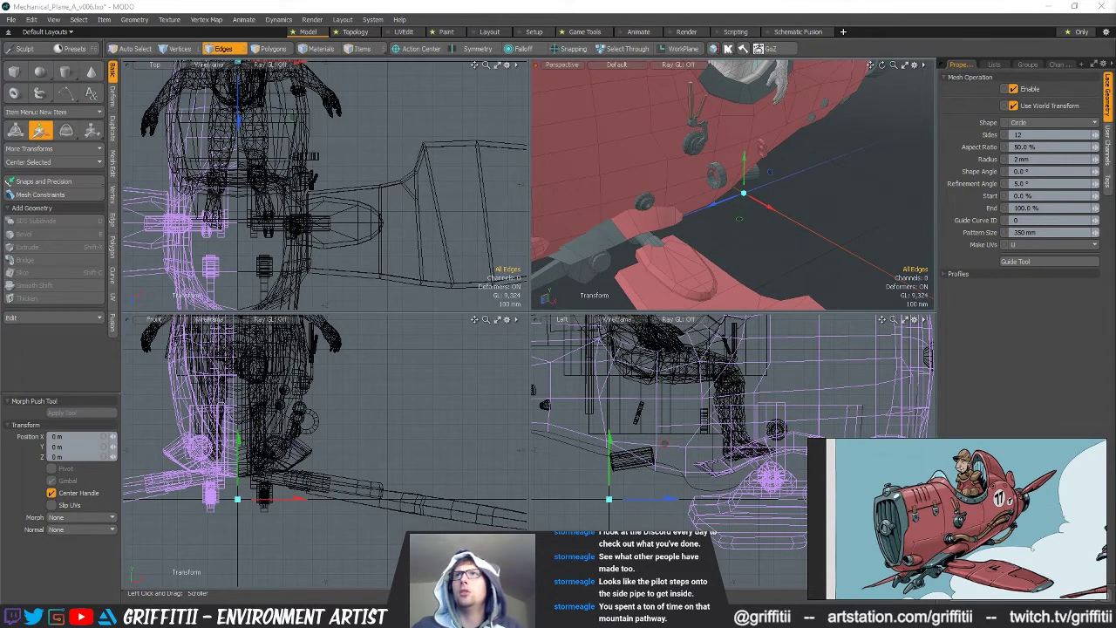
left_click(237, 460)
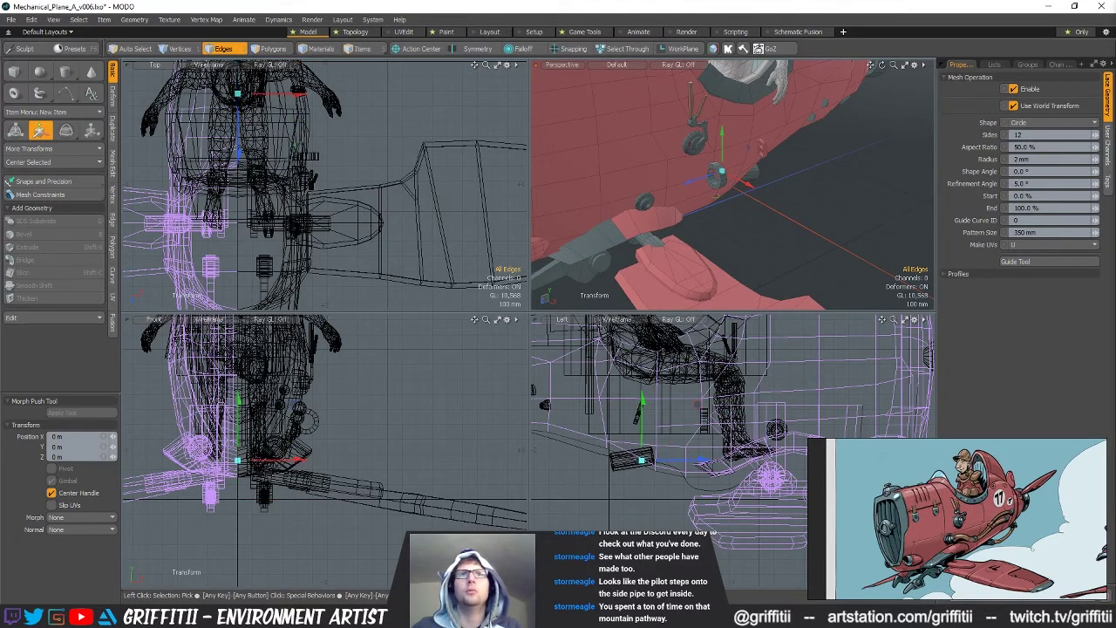
key("Delete")
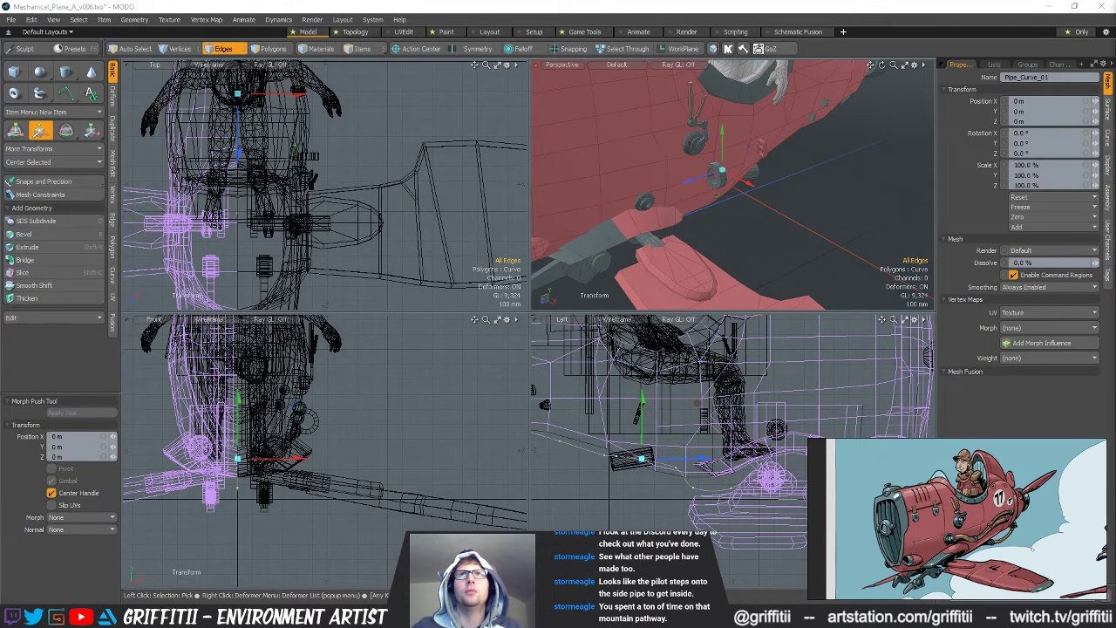
key("space")
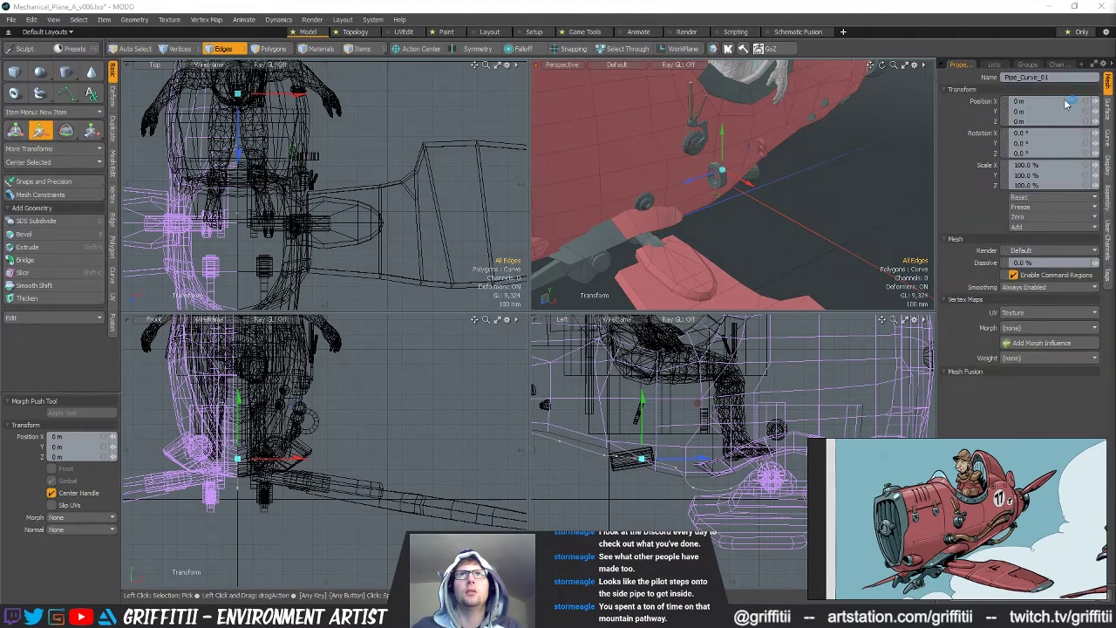
Move Pipe_Curve_01 outward along X until it is clear of the fuselage side
left_click_drag(768, 166, 785, 178, "alt")
left_click_drag(293, 93, 395, 93)
left_click_drag(767, 165, 746, 172, "alt")
Set the radius of the pipe's Line Geometry operation to 36.7 mm
key("space")
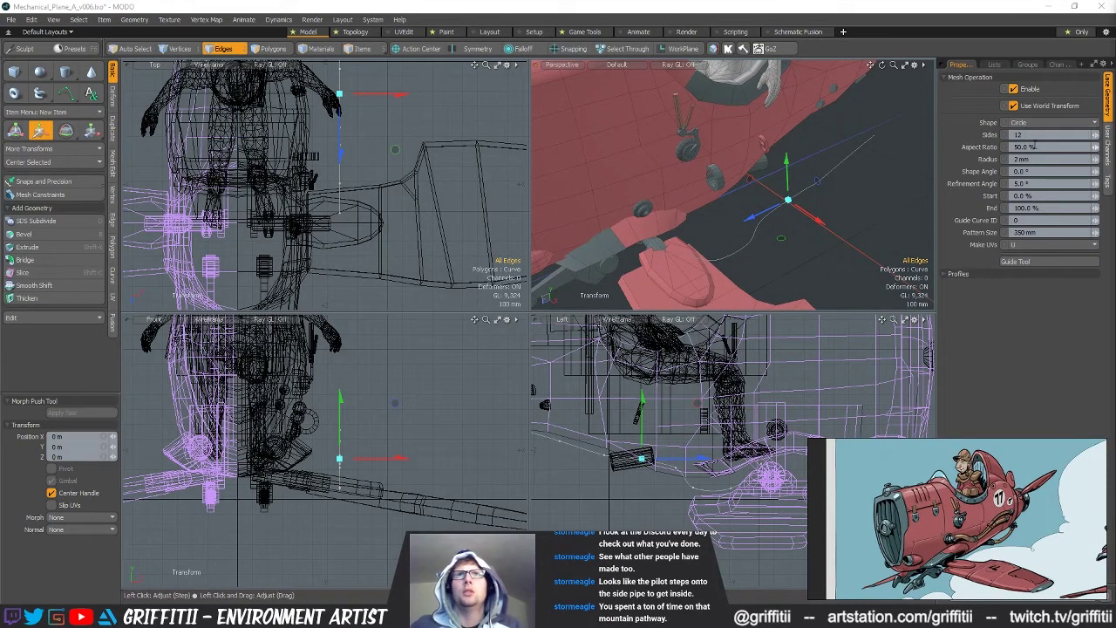
left_click_drag(1095, 160, 1112, 159)
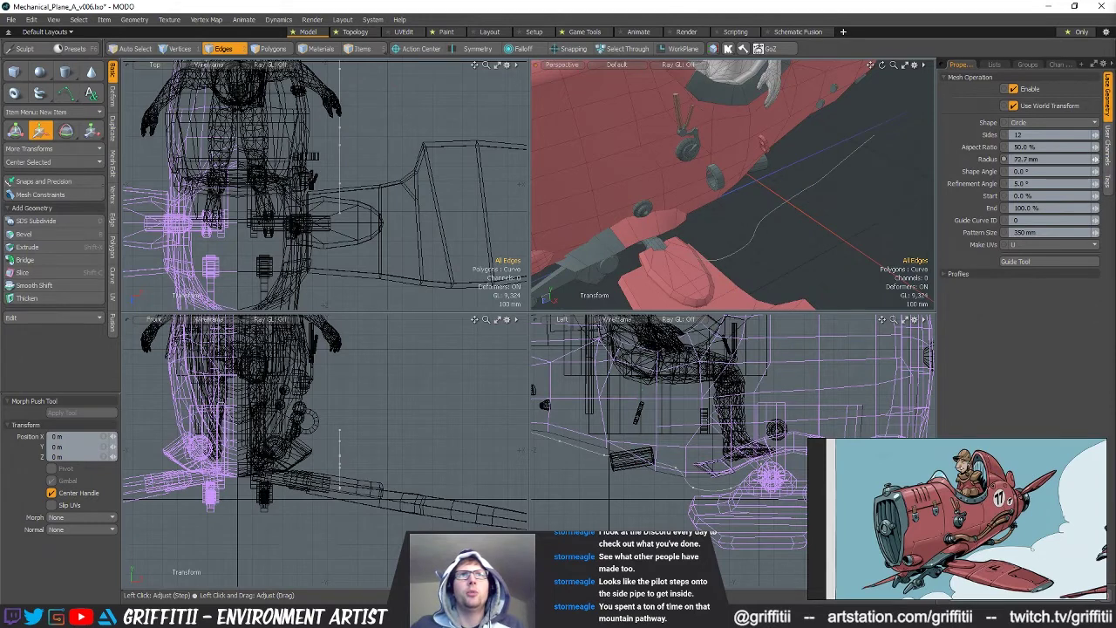
left_click_drag(763, 194, 813, 208, "alt")
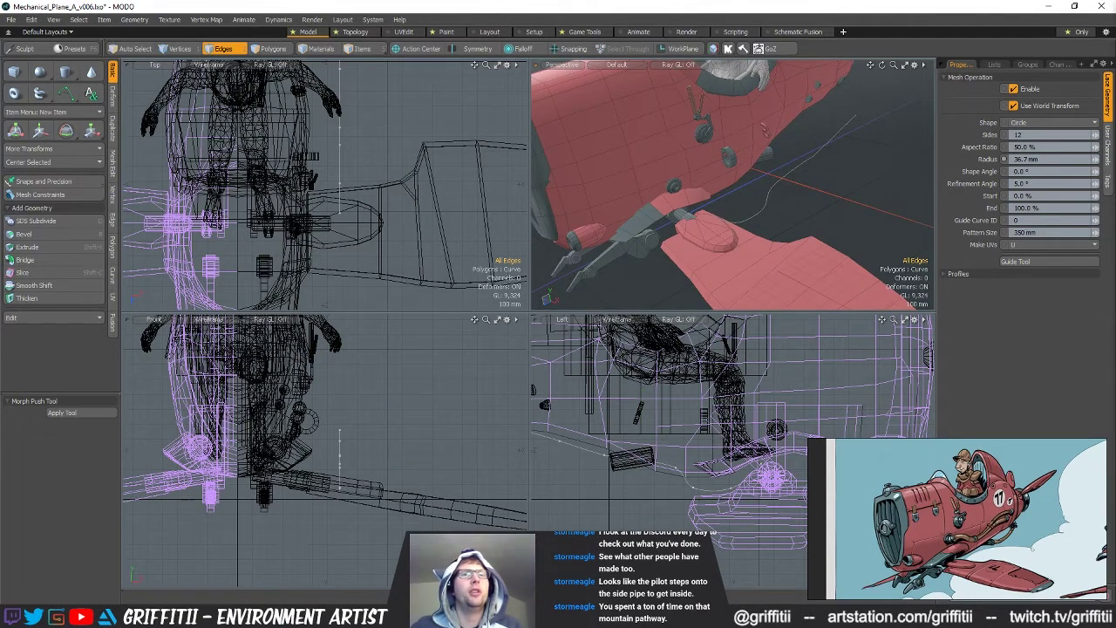
Switch to Discord, look through the older posts in the quick-tips channel, and return to MODO
key("alt+Tab")
left_click(335, 386)
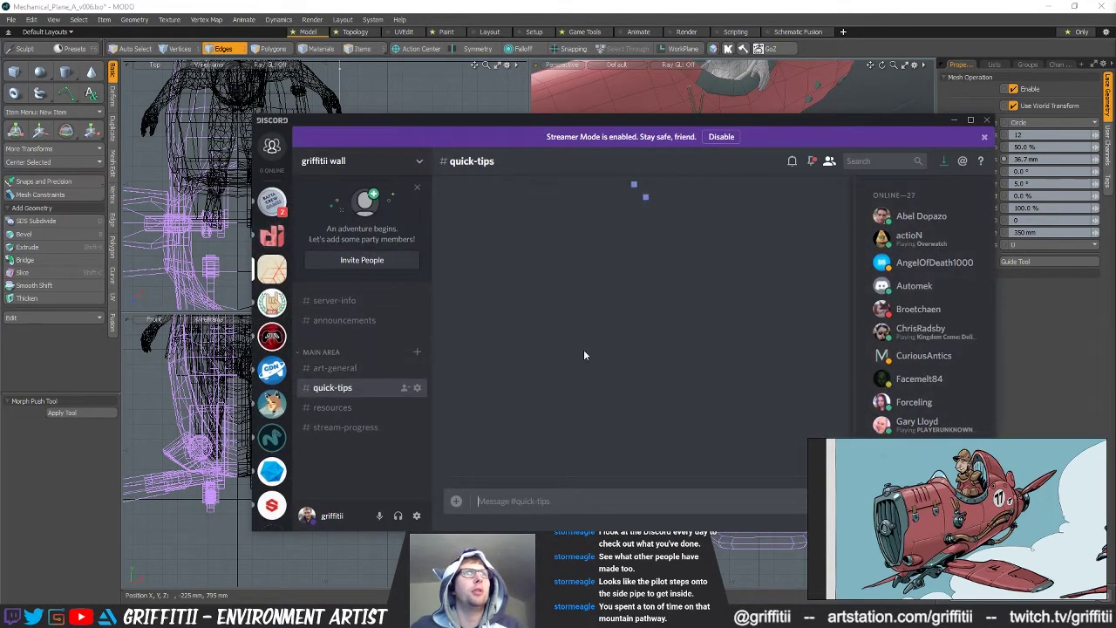
scroll(759, 366, "up", 10)
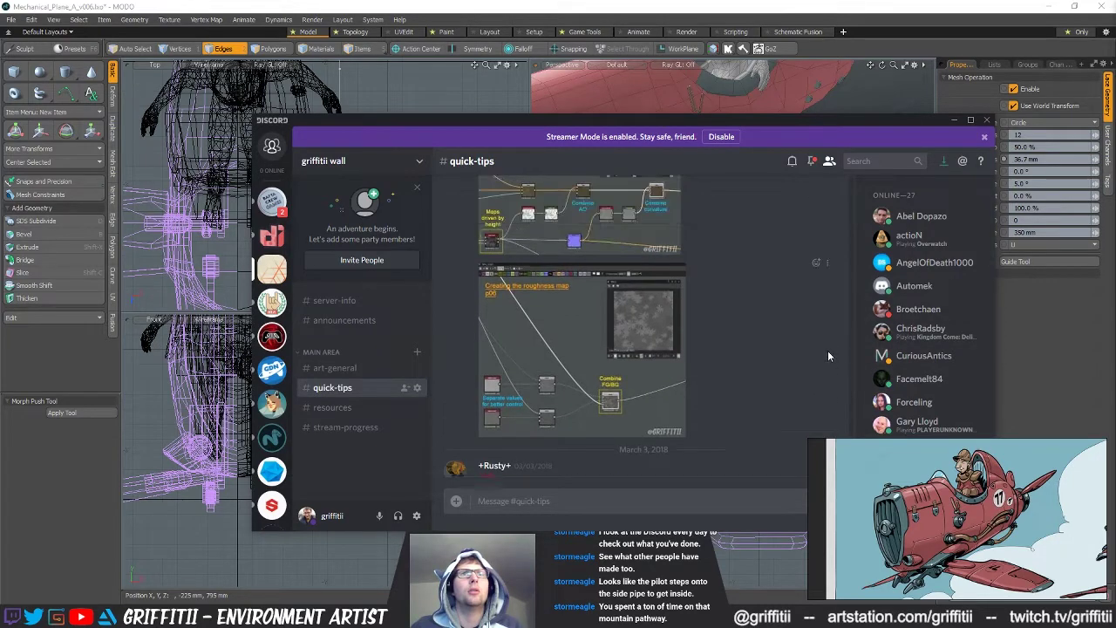
scroll(734, 382, "up", 10)
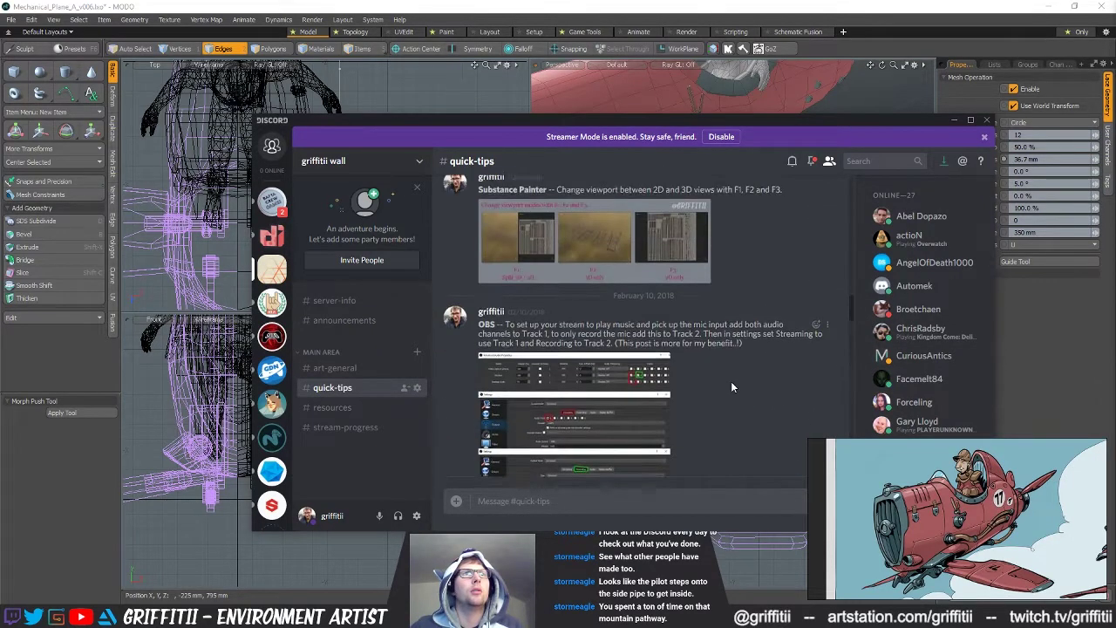
scroll(730, 381, "up", 5)
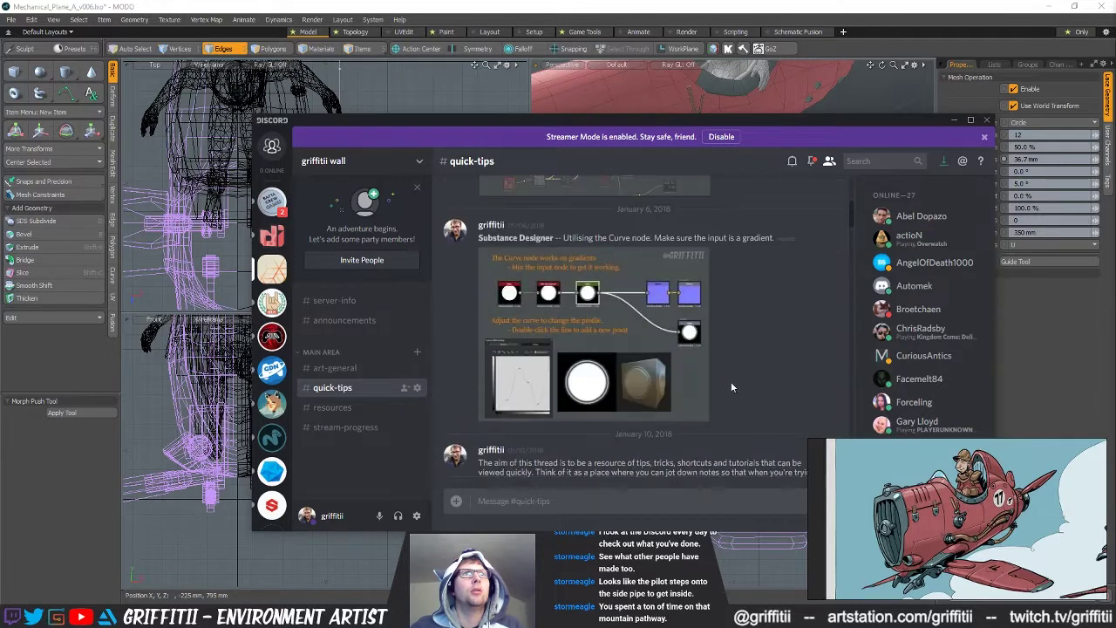
left_click(955, 121)
Review the pipe curve's curve and surface settings, and examine the generated pipe mesh beside the fuselage
left_click_drag(789, 222, 718, 259, "alt")
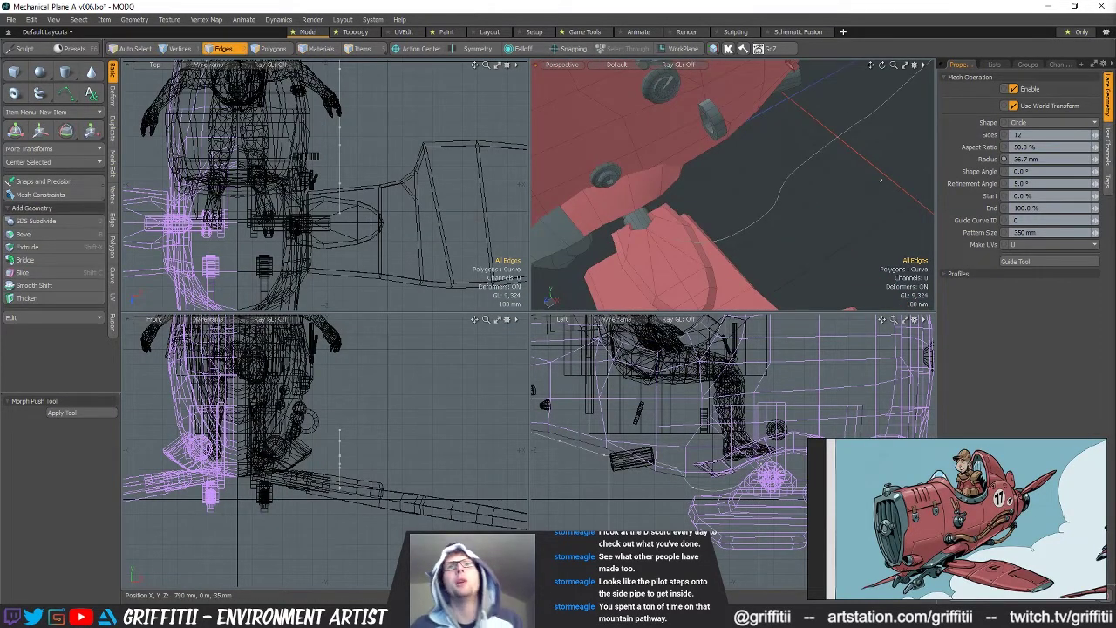
key("space")
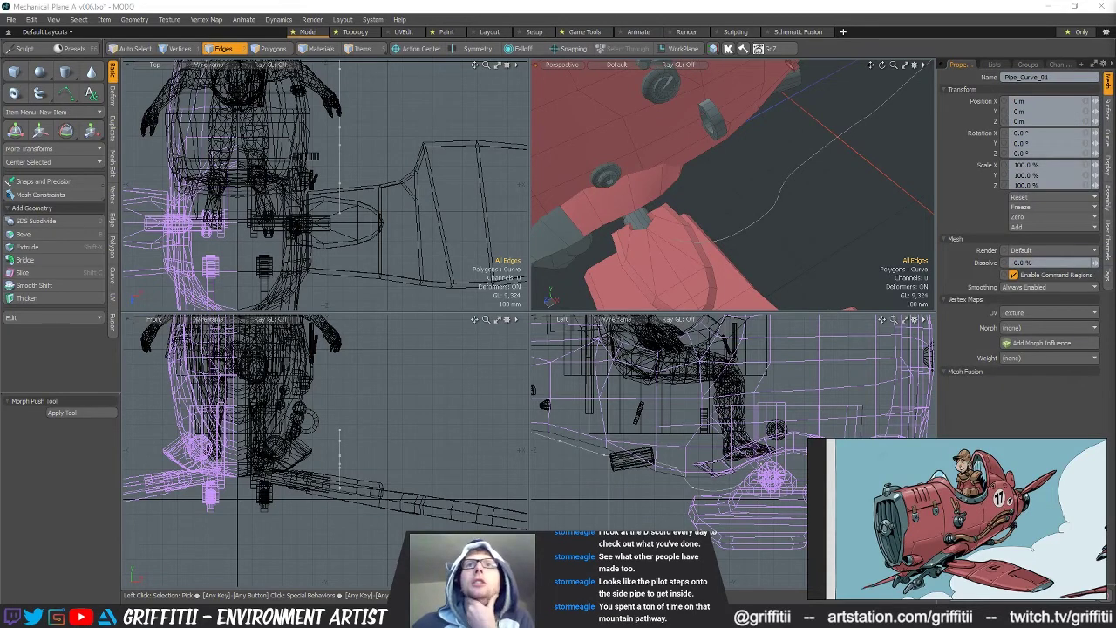
left_click(1108, 135)
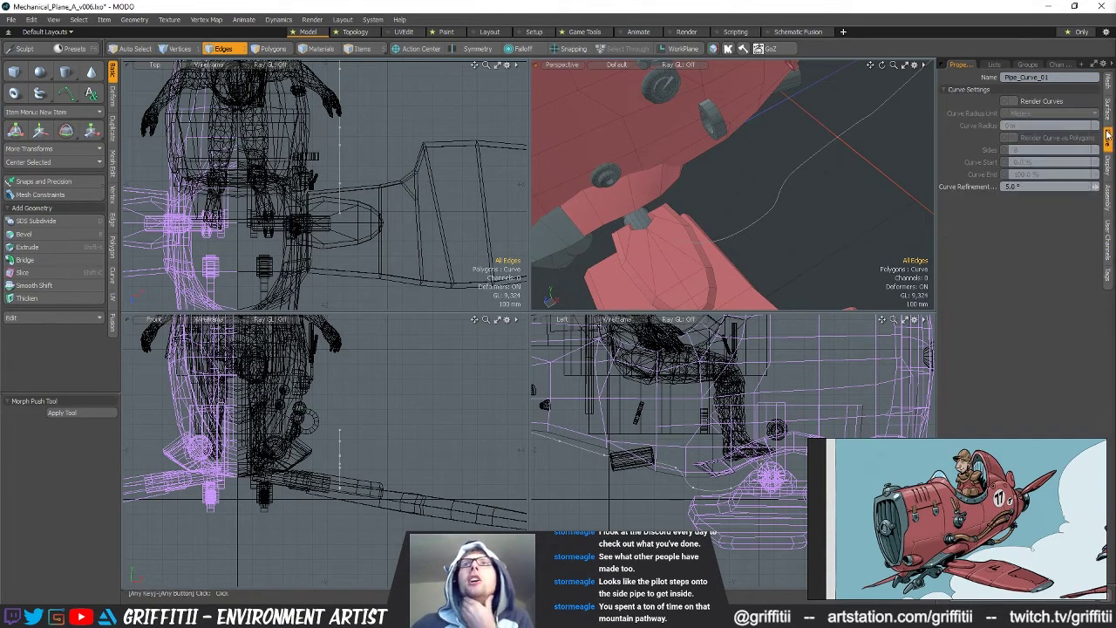
left_click(1108, 112)
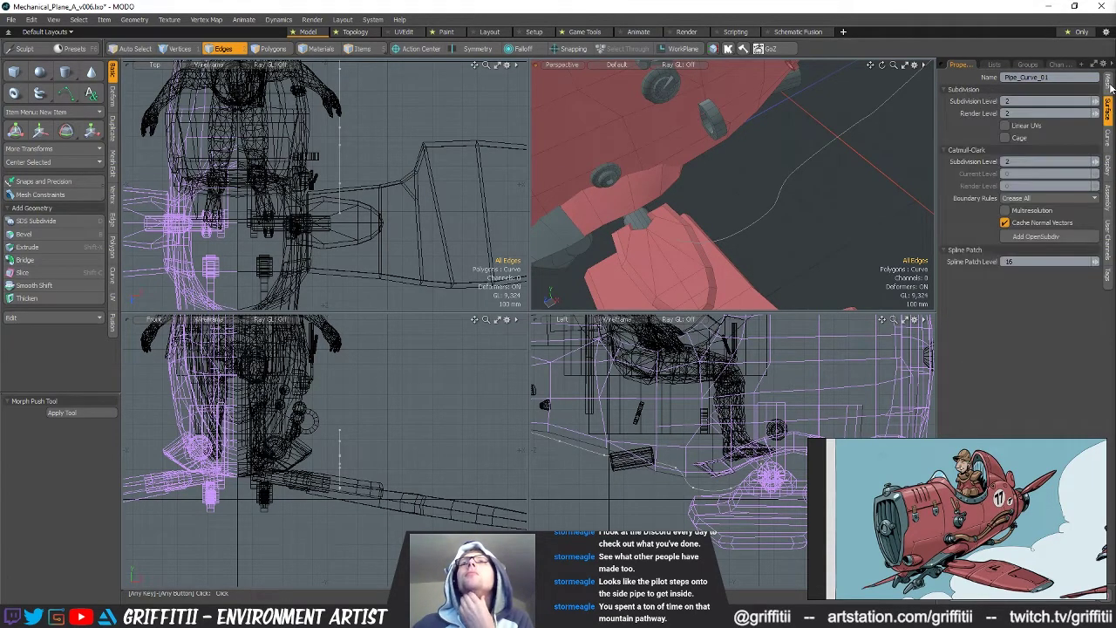
left_click(1109, 83)
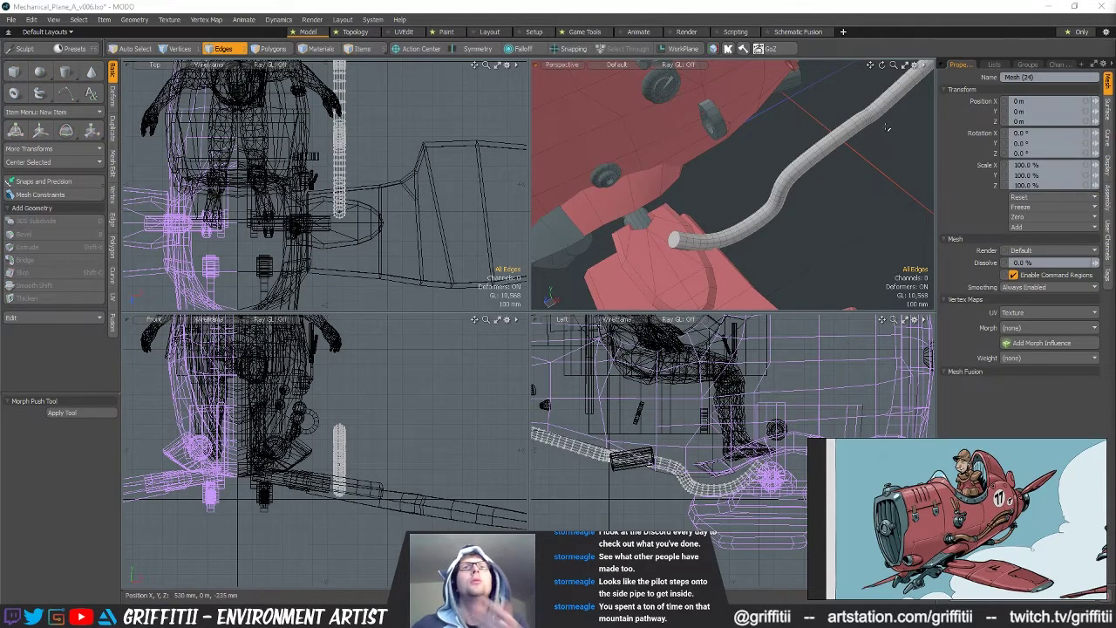
left_click_drag(877, 124, 844, 139, "alt")
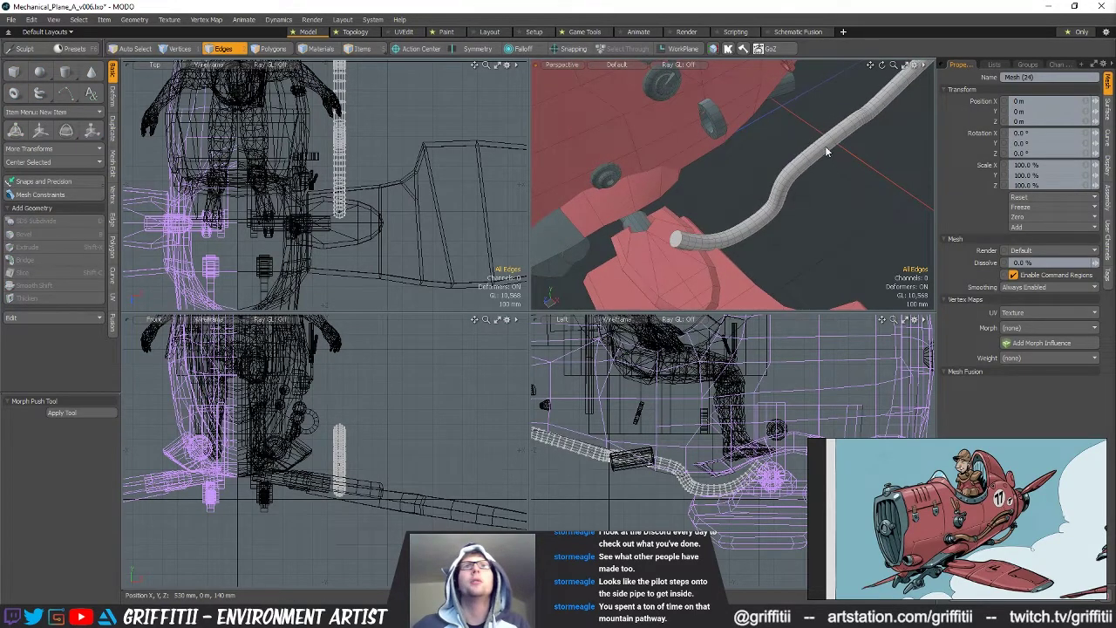
key("5")
key("Delete")
left_click(819, 146)
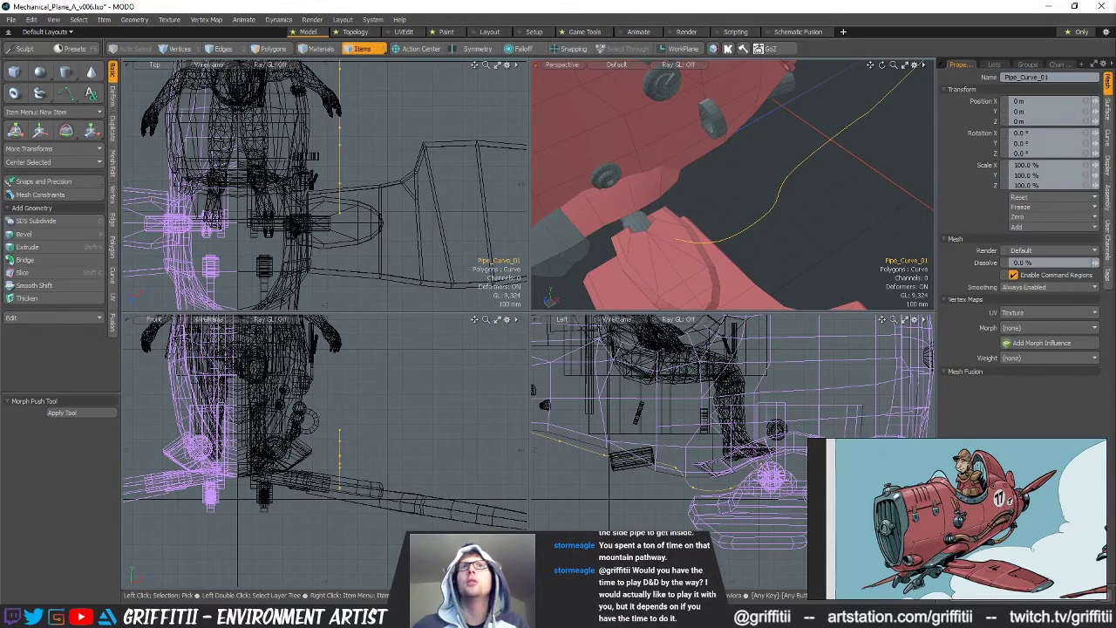
key("ctrl+z")
key("ctrl+z")
key("ctrl+z")
key("ctrl+z")
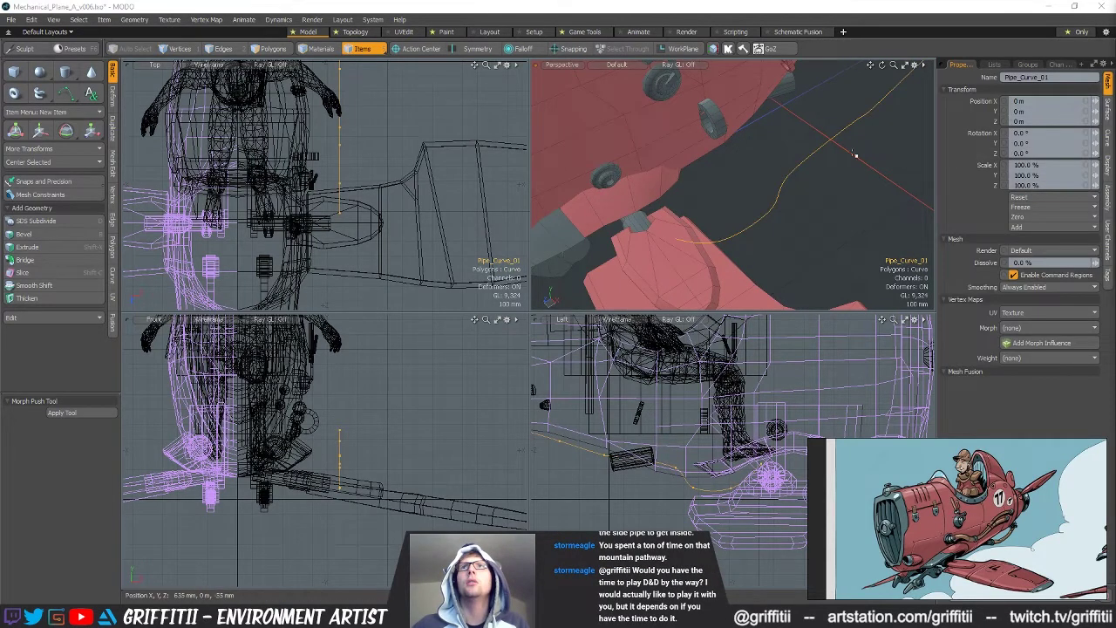
key("ctrl+shift+z")
key("ctrl+shift+z")
key("ctrl+shift+z")
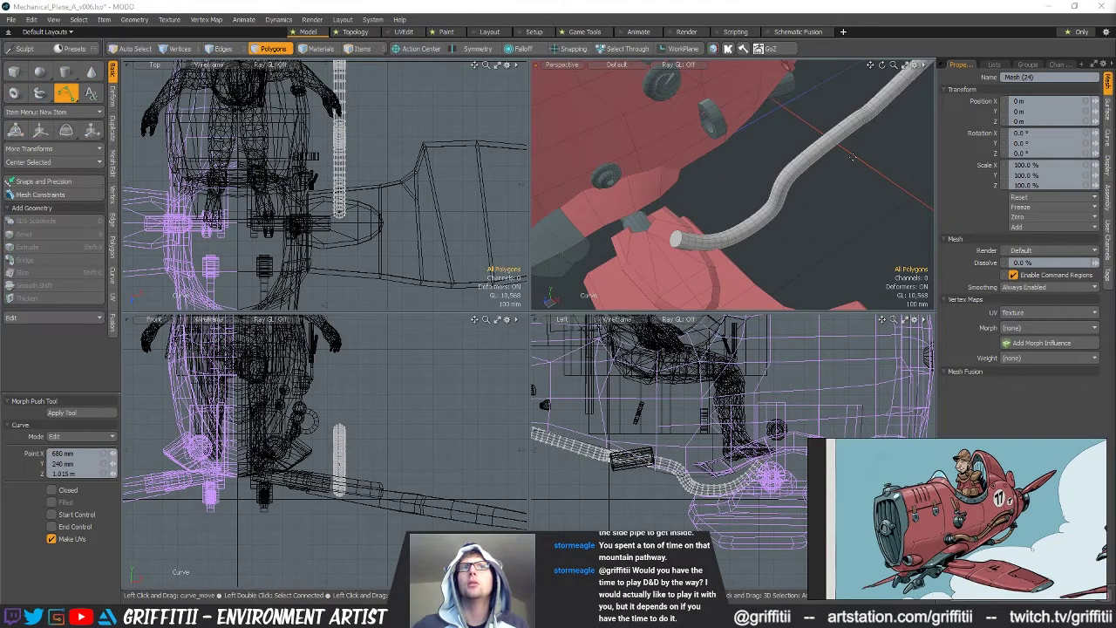
key("space")
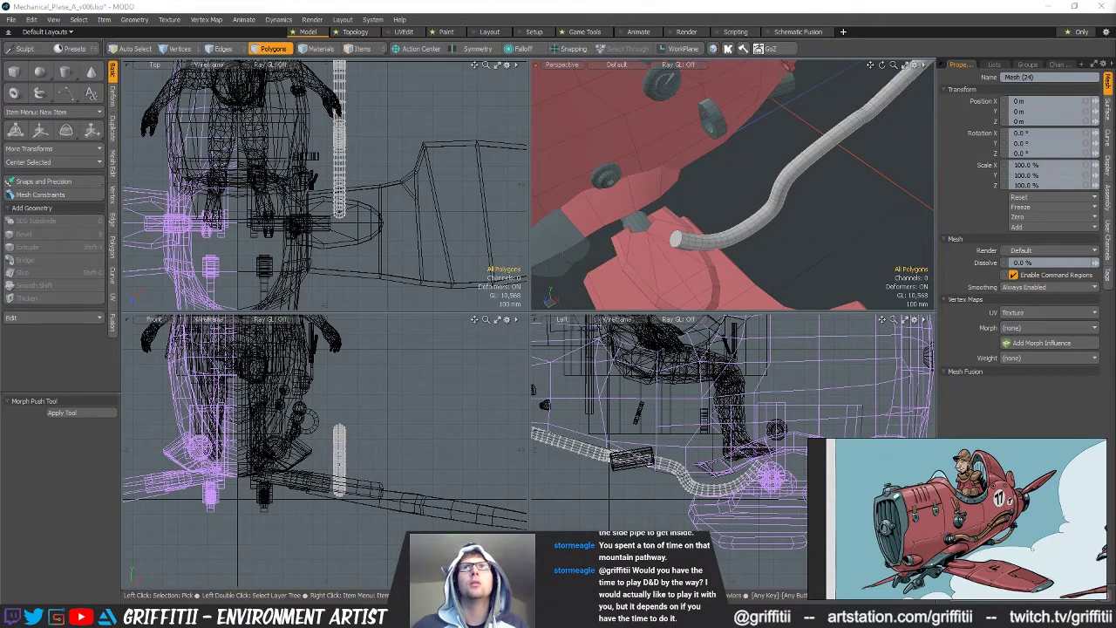
Move the two middle points of the pipe curve about 85 mm outward in X and 10 mm in Z
key("1")
key("w")
mouse_move(395, 150)
left_mouse_down()
mouse_move(416, 152)
mouse_move(399, 154)
left_mouse_up()
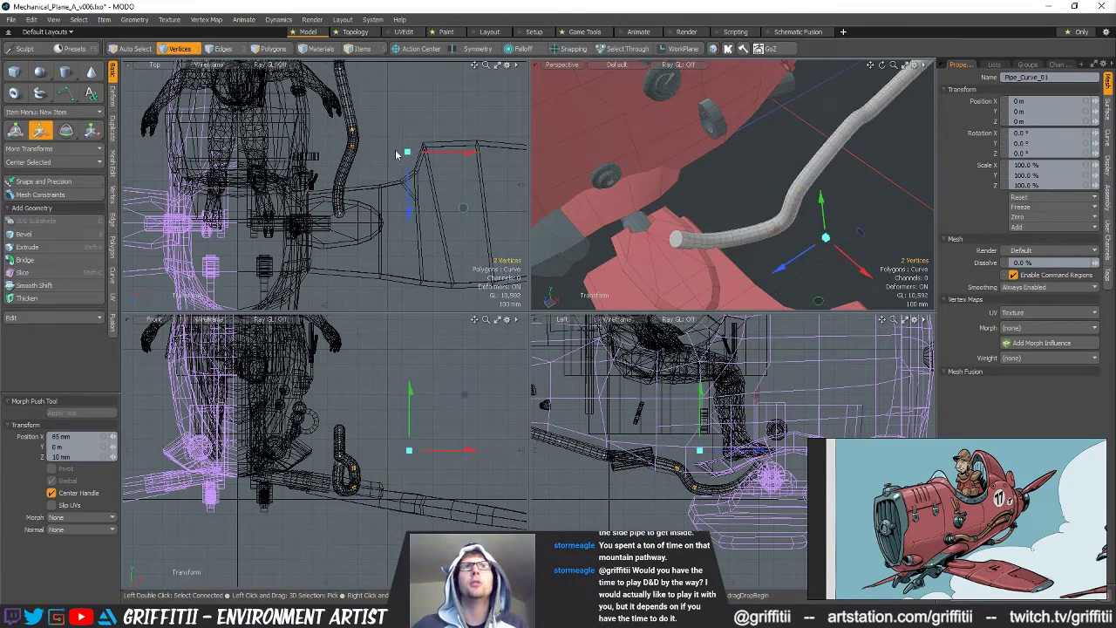
key("ctrl+z")
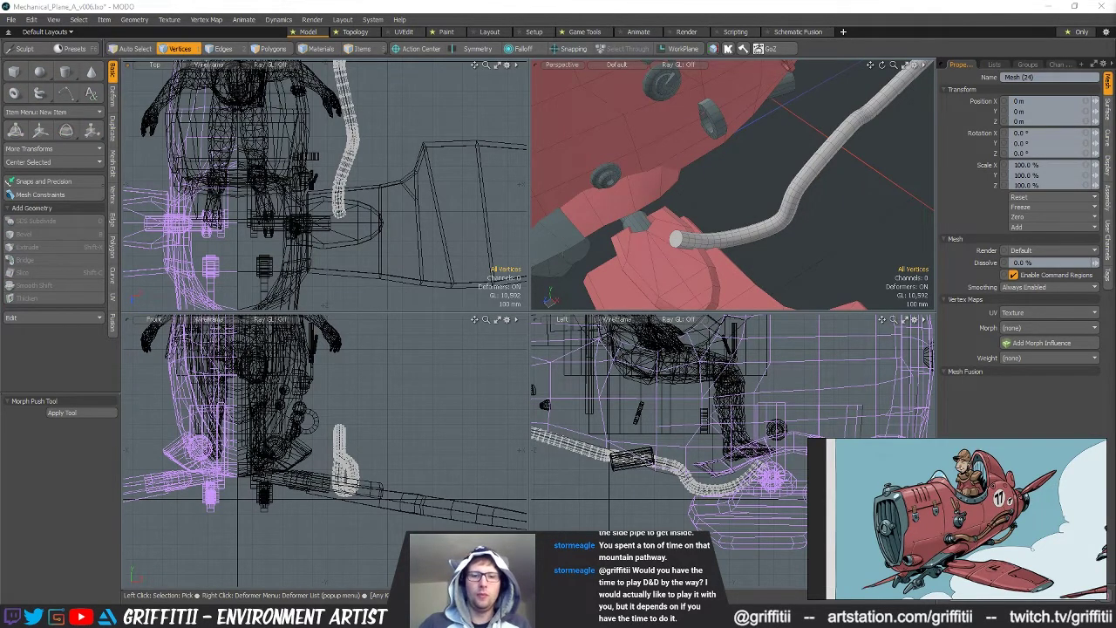
Rename the tube mesh Pipe_01 and reduce its radius to about 23.7 mm
key("Return")
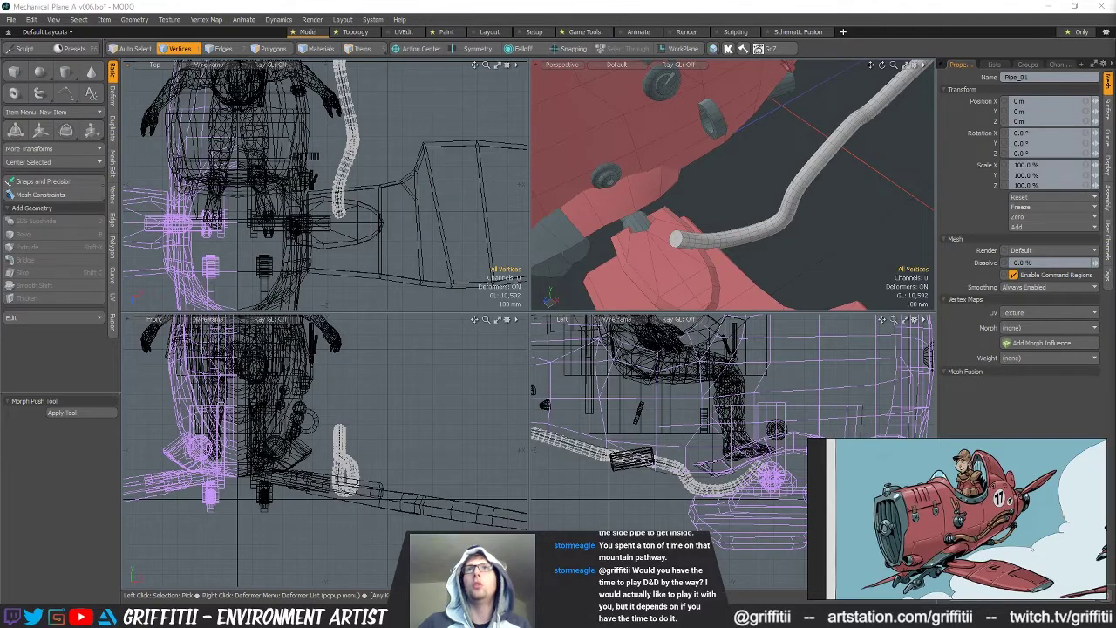
left_click_drag(689, 231, 755, 219, "alt")
left_click(1106, 100)
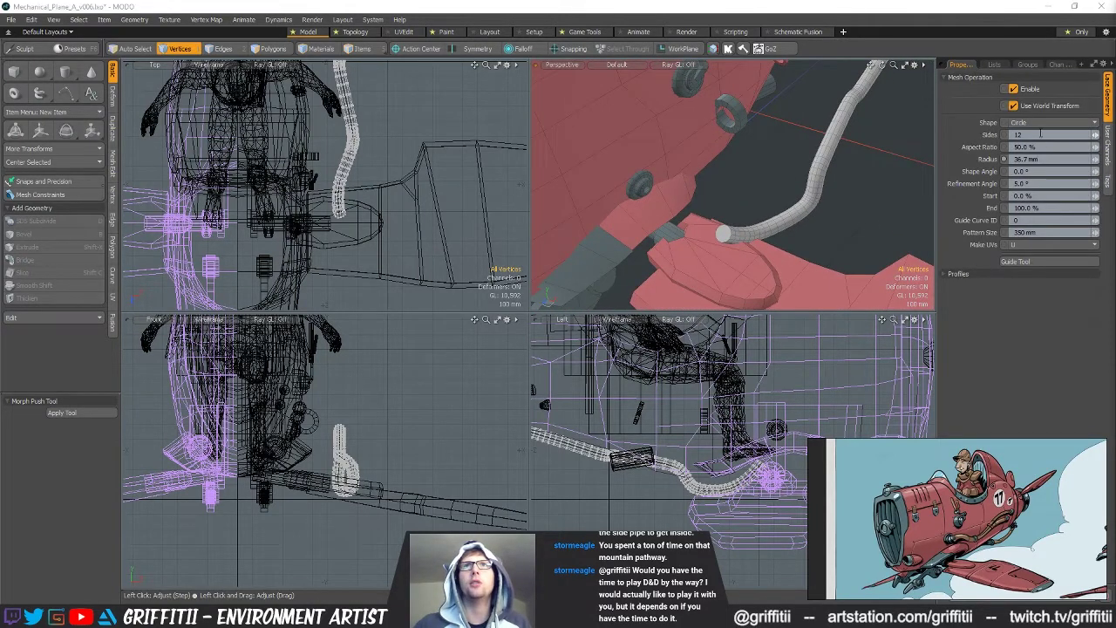
left_click_drag(1093, 160, 1057, 161)
mouse_move(819, 187)
left_mouse_down("alt")
mouse_move(858, 141)
mouse_move(825, 246)
mouse_move(772, 192)
mouse_move(820, 209)
left_mouse_up("alt")
key("2")
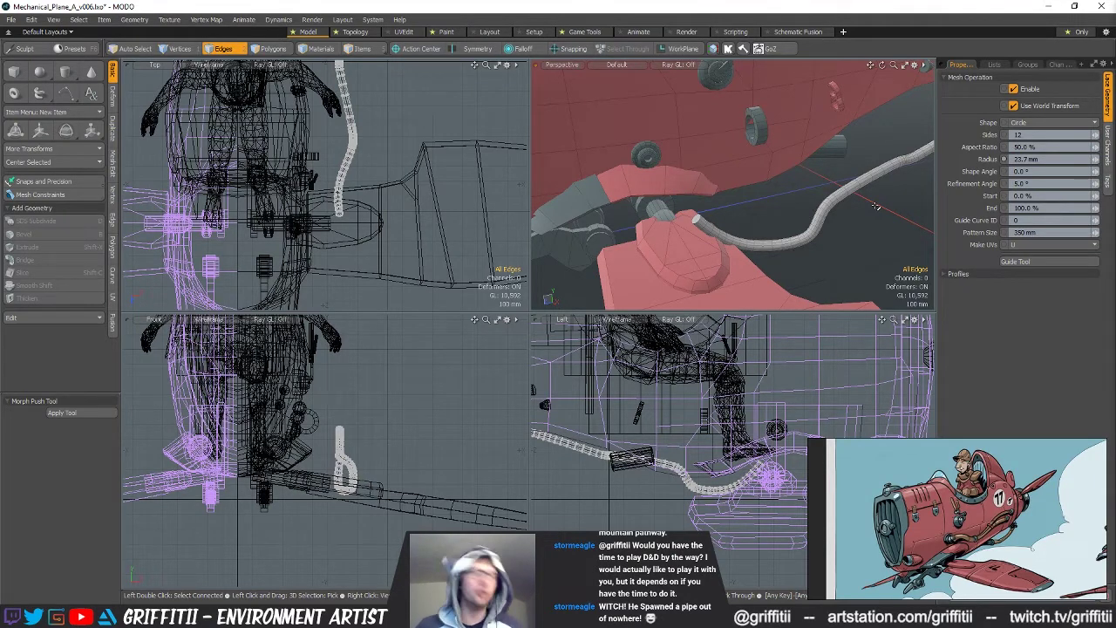
Move the rear end point of the pipe curve onto the round fitting on the side of the fuselage
left_click_drag(784, 219, 720, 224, "alt")
key("3")
key("1")
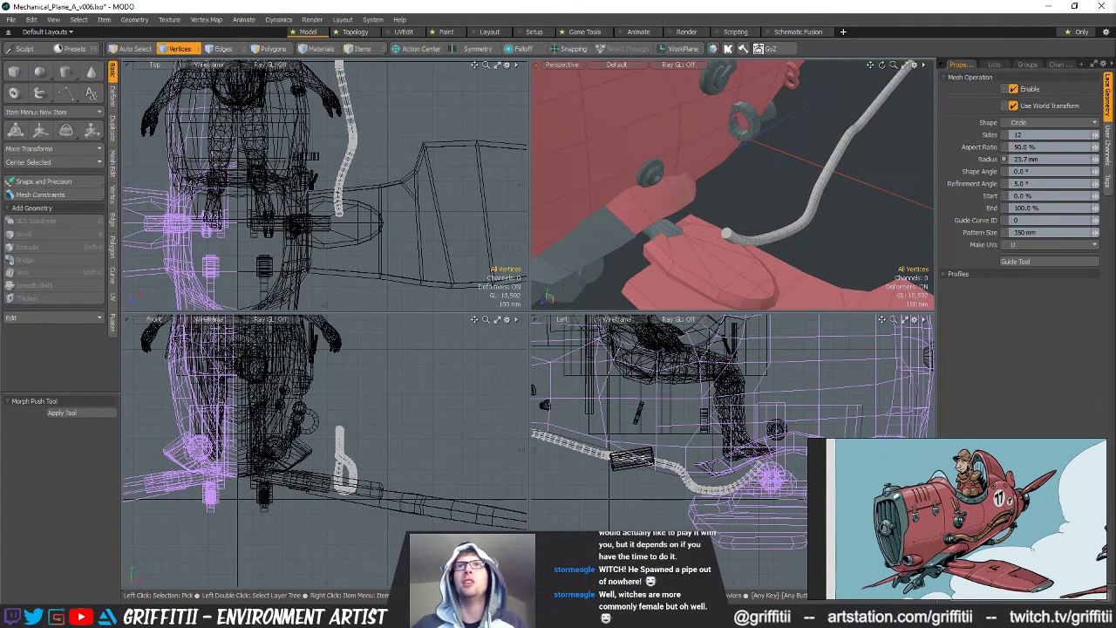
key("space")
key("w")
left_click_drag(793, 239, 802, 168, "alt")
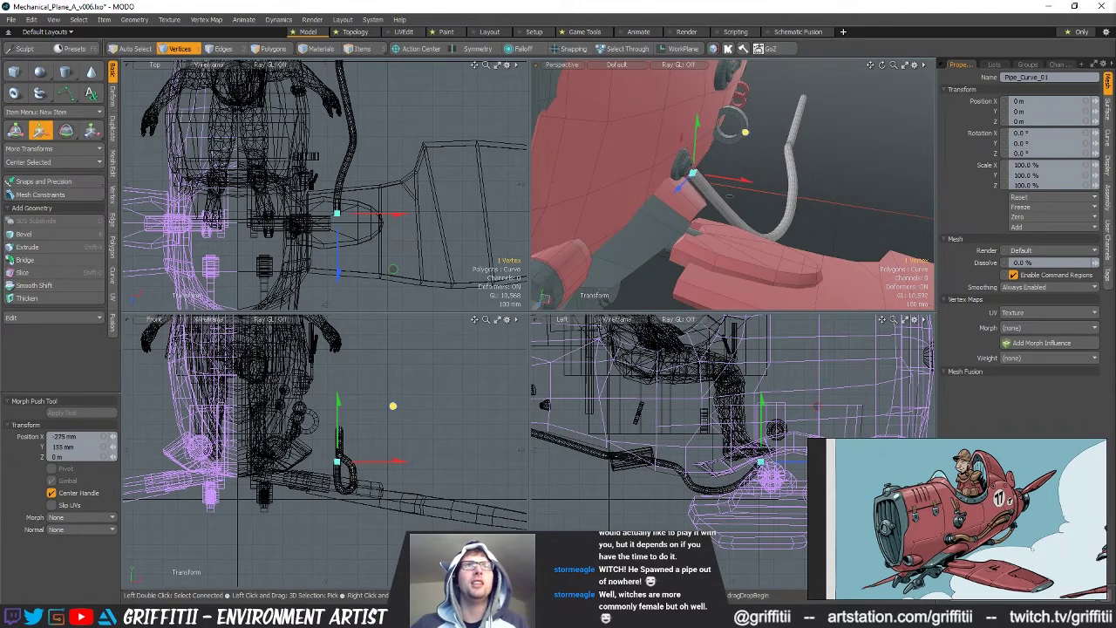
left_click_drag(728, 196, 723, 192)
scroll(297, 231, "up", 5)
left_click_drag(319, 209, 332, 261)
left_click_drag(785, 200, 658, 148, "alt")
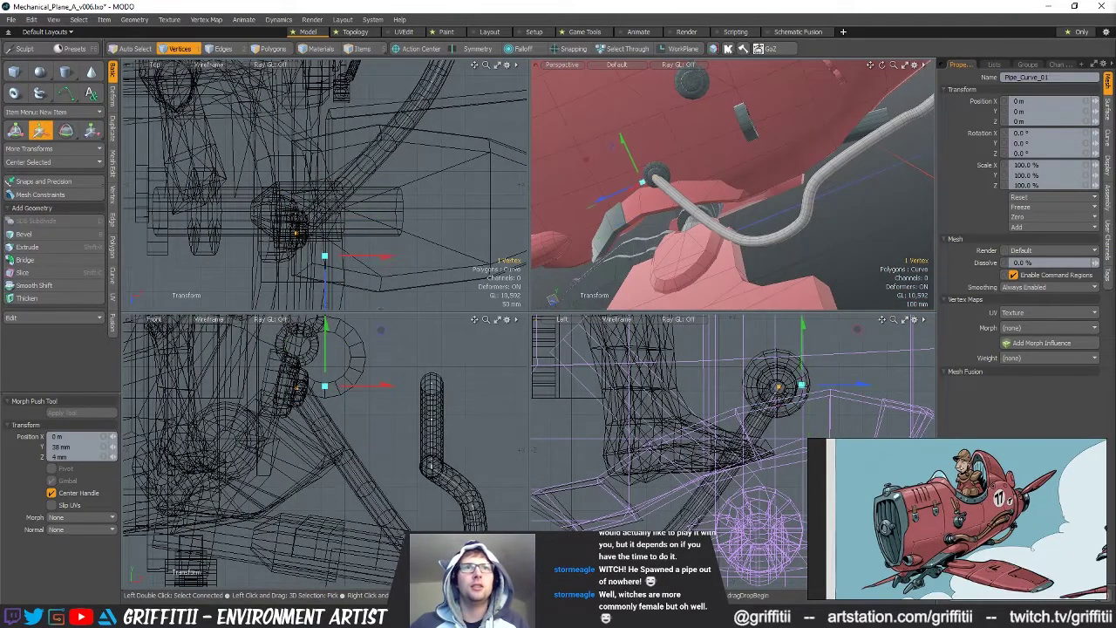
key("space")
Reposition the curve point next to the round fitting so the pipe bends smoothly out of it
scroll(422, 166, "down", 3)
left_click_drag(427, 139, 417, 243, "alt+shift")
key("w")
left_click_drag(382, 427, 371, 380)
left_click_drag(416, 244, 349, 185)
left_click_drag(758, 194, 744, 219, "alt")
left_click_drag(675, 224, 654, 225)
left_click_drag(717, 205, 745, 183, "alt")
key("space")
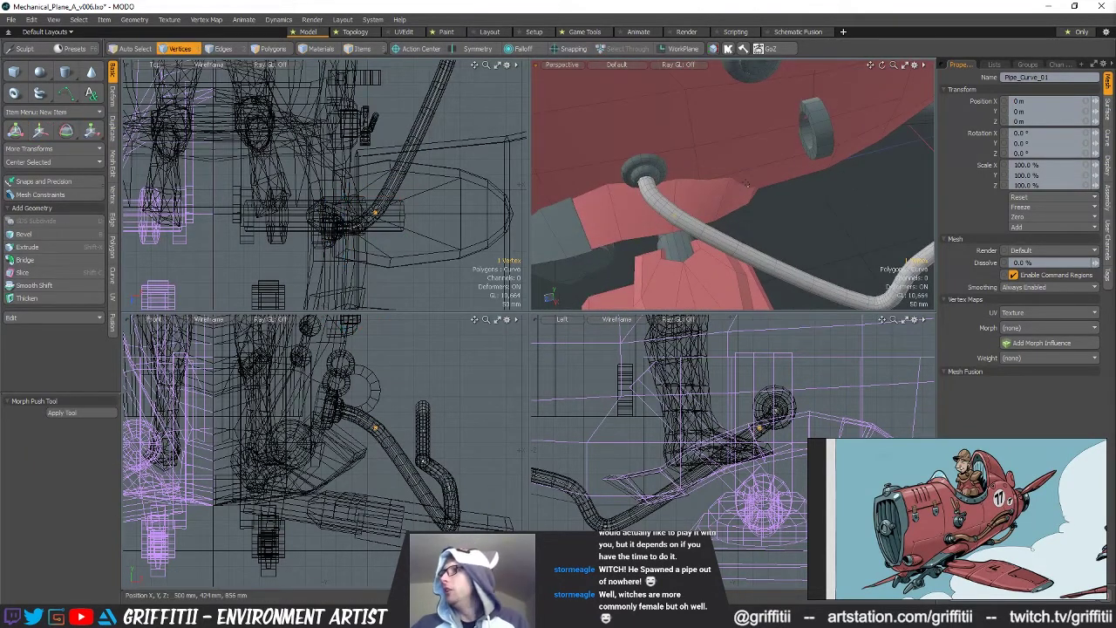
Move the pipe curve's lower bend point in toward the fuselage and raise it about 410 mm to the gray ring clamp
left_click_drag(750, 194, 692, 207, "alt+shift")
scroll(692, 206, "down", 2)
right_click_drag(732, 211, 732, 274)
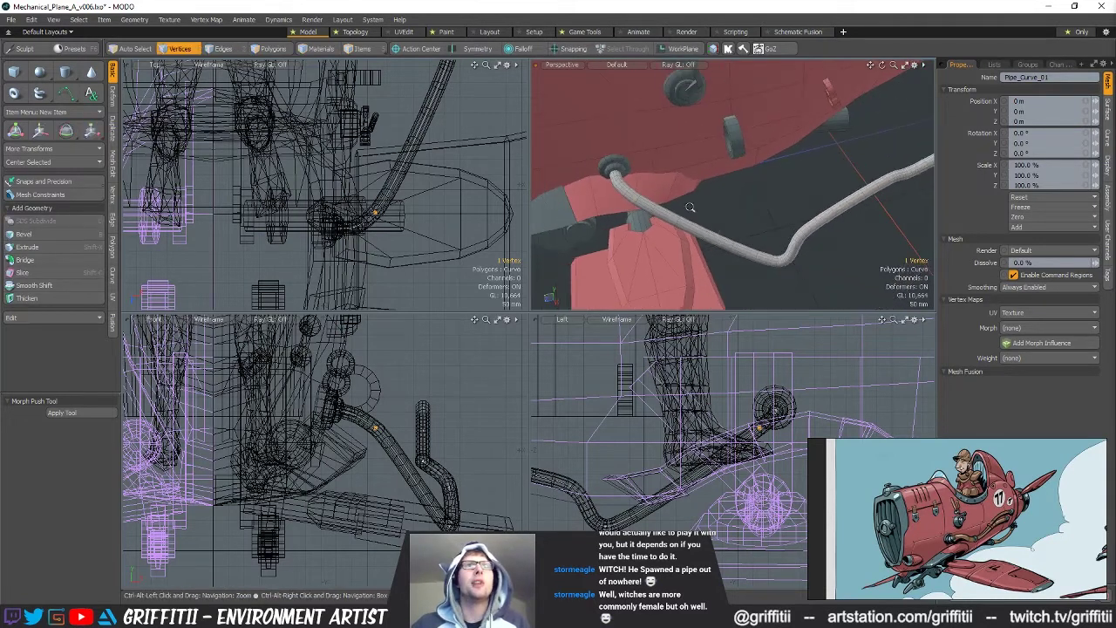
left_click_drag(381, 169, 369, 276, "alt+shift")
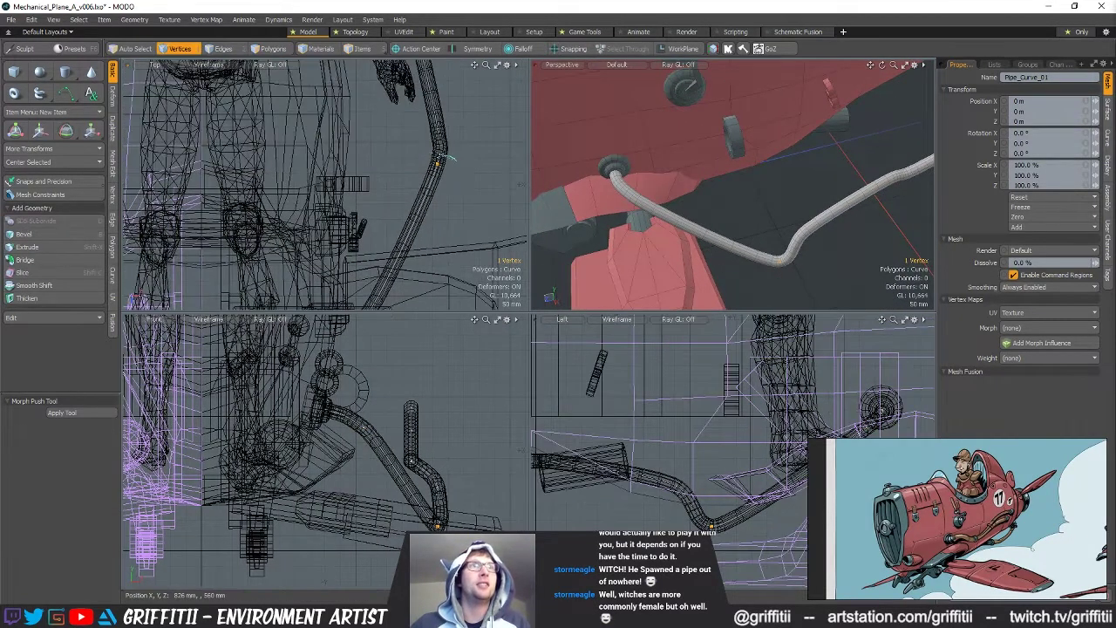
key("w")
left_click_drag(492, 221, 387, 240)
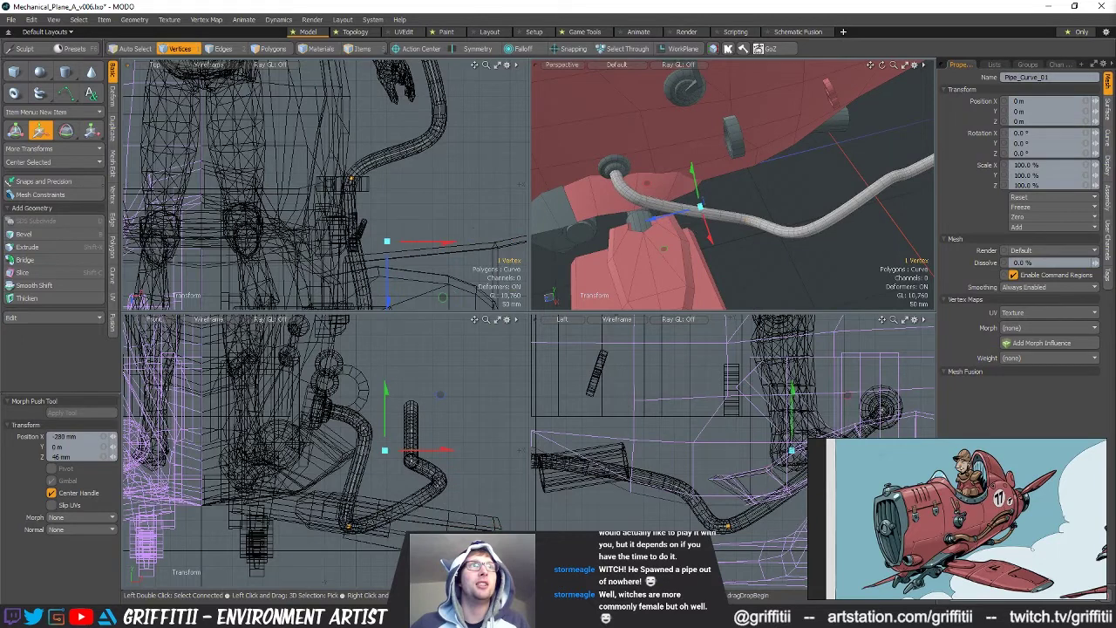
left_click_drag(751, 207, 771, 227, "alt")
key("1")
left_click_drag(397, 479, 389, 352)
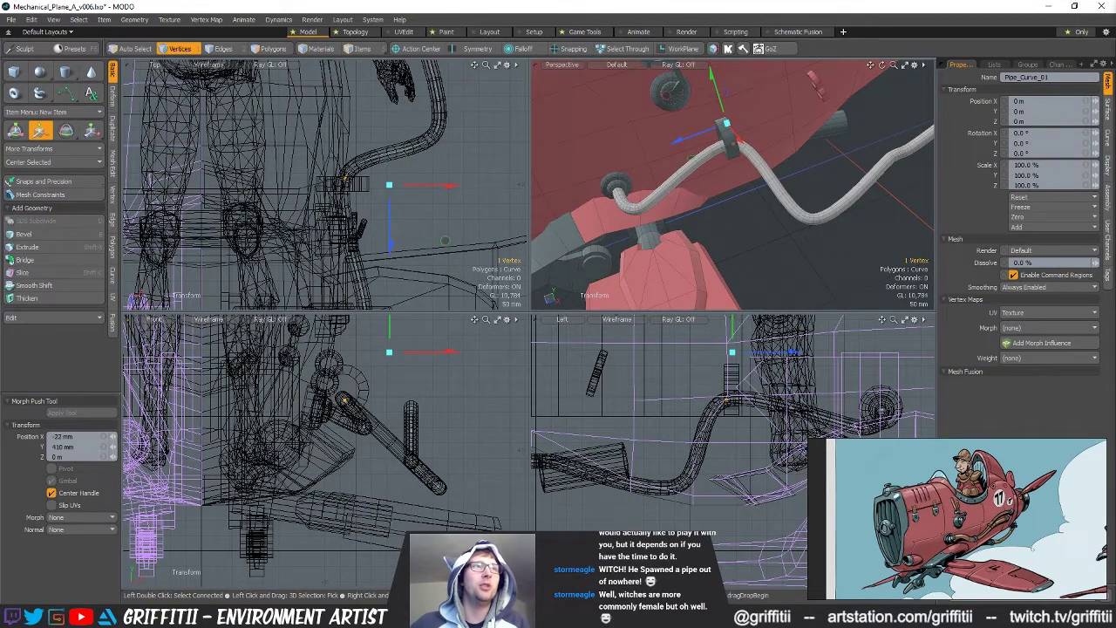
Scale the gray ring clamp around the pipe down to about 70.5% in X and Y, keeping its depth
left_click_drag(741, 166, 768, 201, "alt")
scroll(759, 179, "up", 3)
key("5")
left_click(681, 116)
key("3")
double_click(685, 122)
key("r")
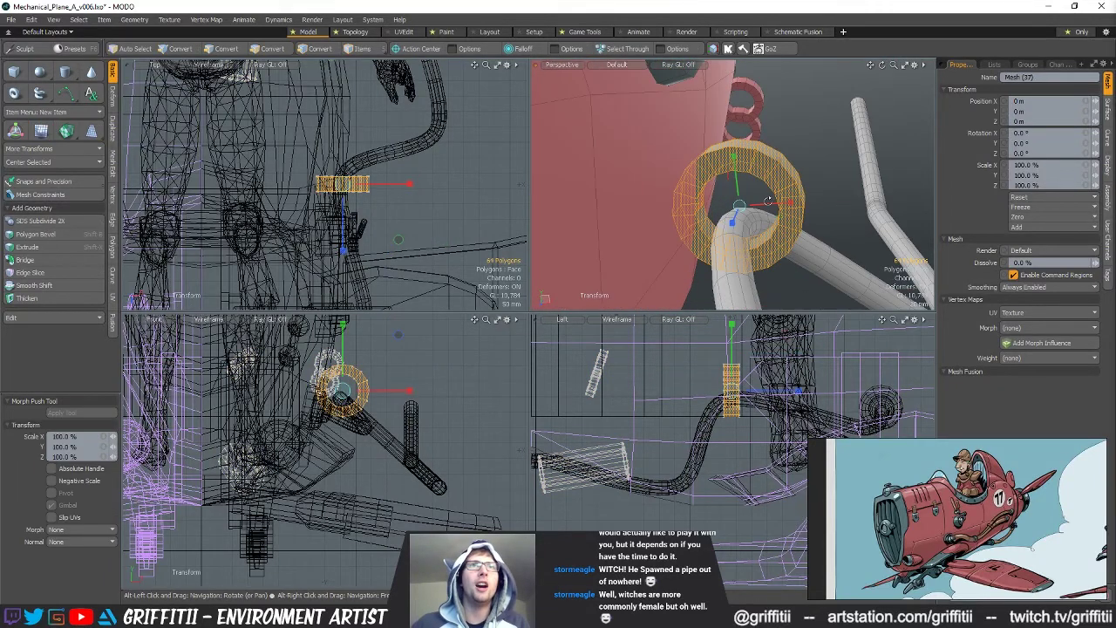
left_click_drag(778, 160, 764, 172)
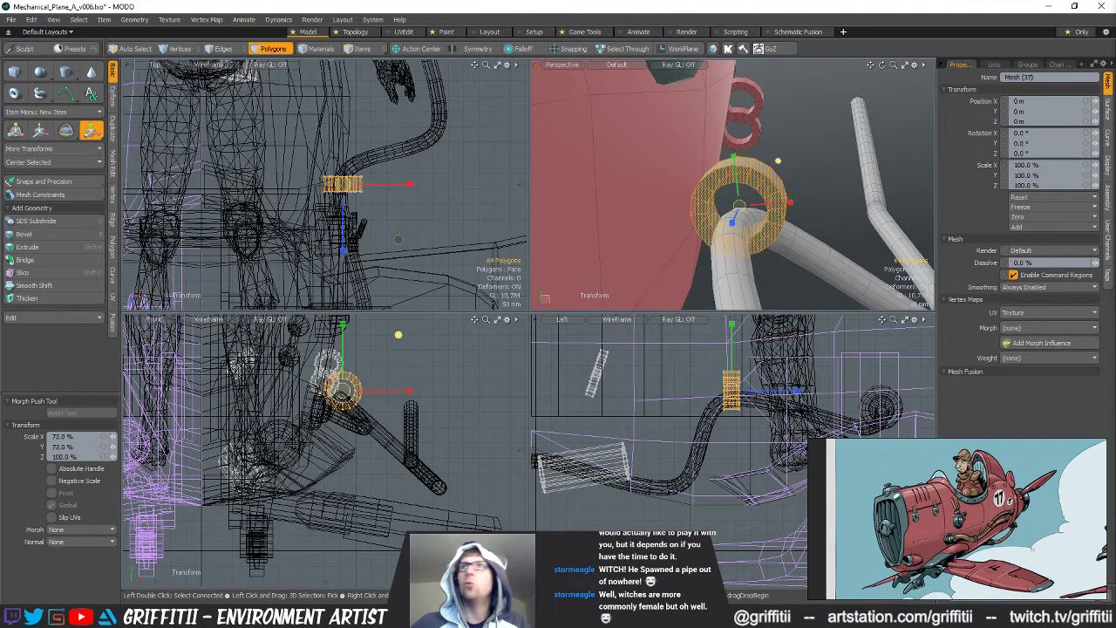
left_click_drag(806, 197, 789, 204, "alt")
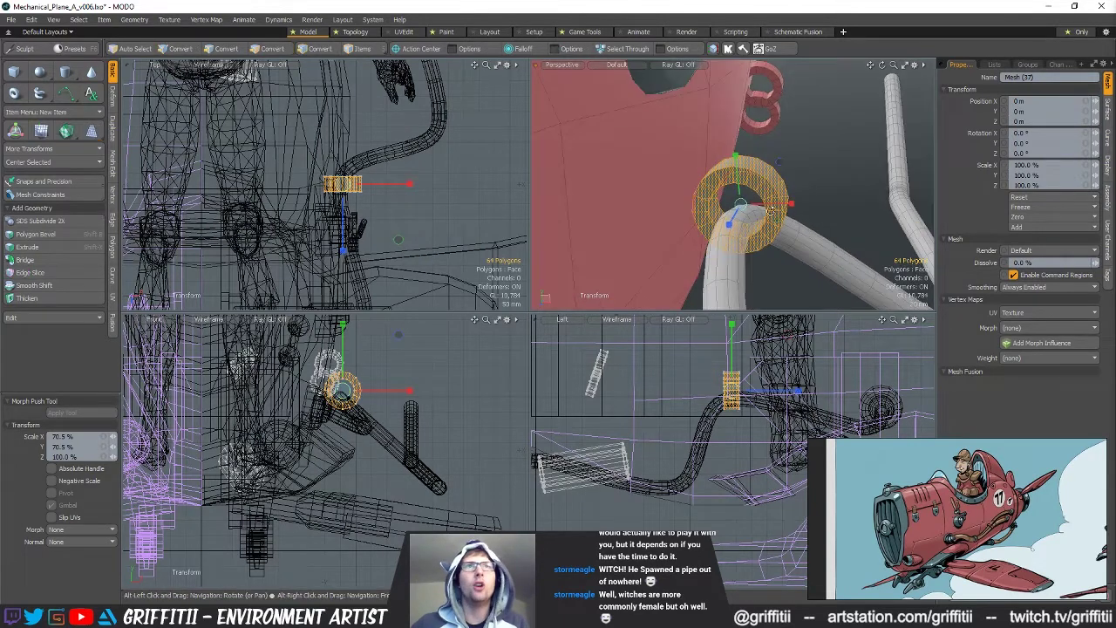
Thin the gray ring clamp's wall by scaling its inner faces to about 124% in X and Y
scroll(789, 204, "up", 2)
key("q")
left_click_drag(702, 199, 799, 166)
key("r")
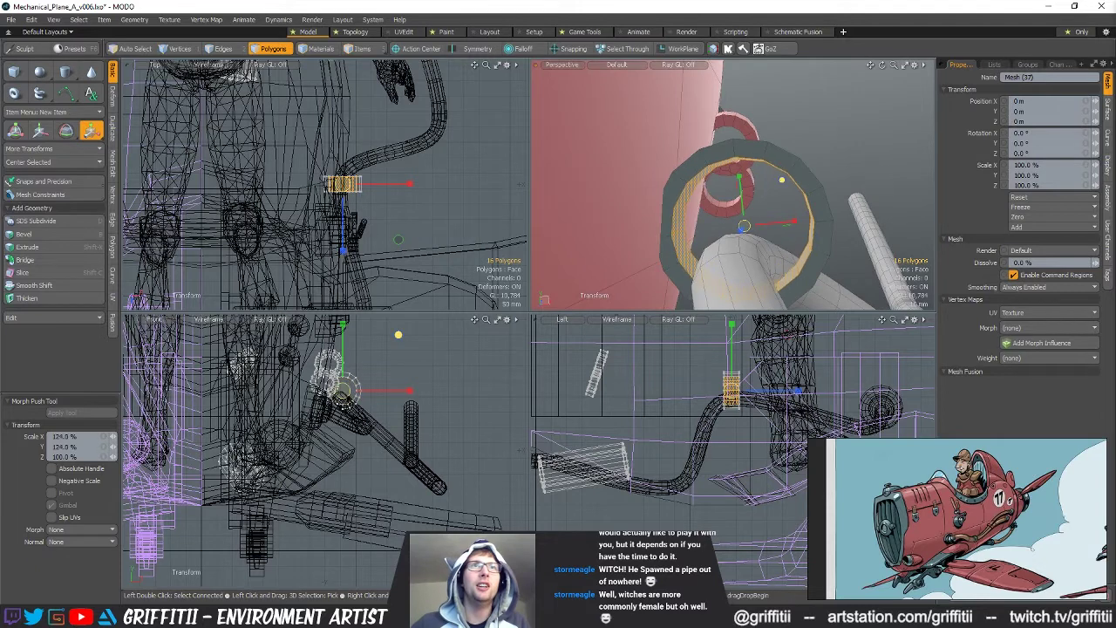
key("space")
left_click_drag(825, 213, 802, 164, "alt")
double_click(815, 189)
key("r")
key("w")
key("space")
Move the pipe curve's bend point ahead of the gray ring about 290 mm inward in X and -16 mm in Z
left_click(856, 234)
left_click_drag(855, 233, 725, 251, "alt")
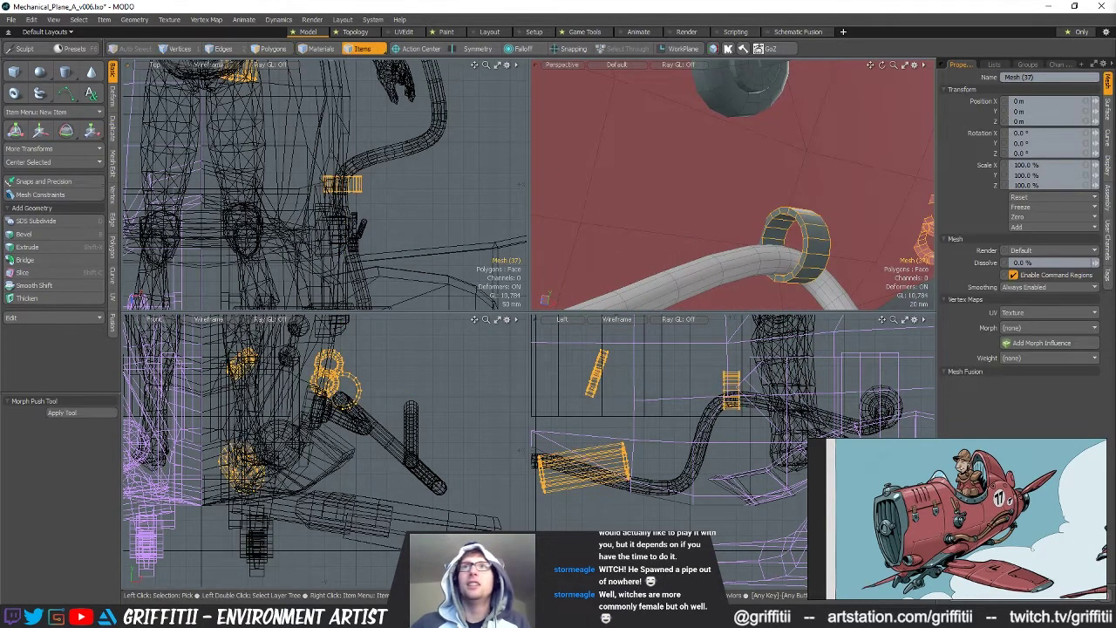
left_click(725, 251)
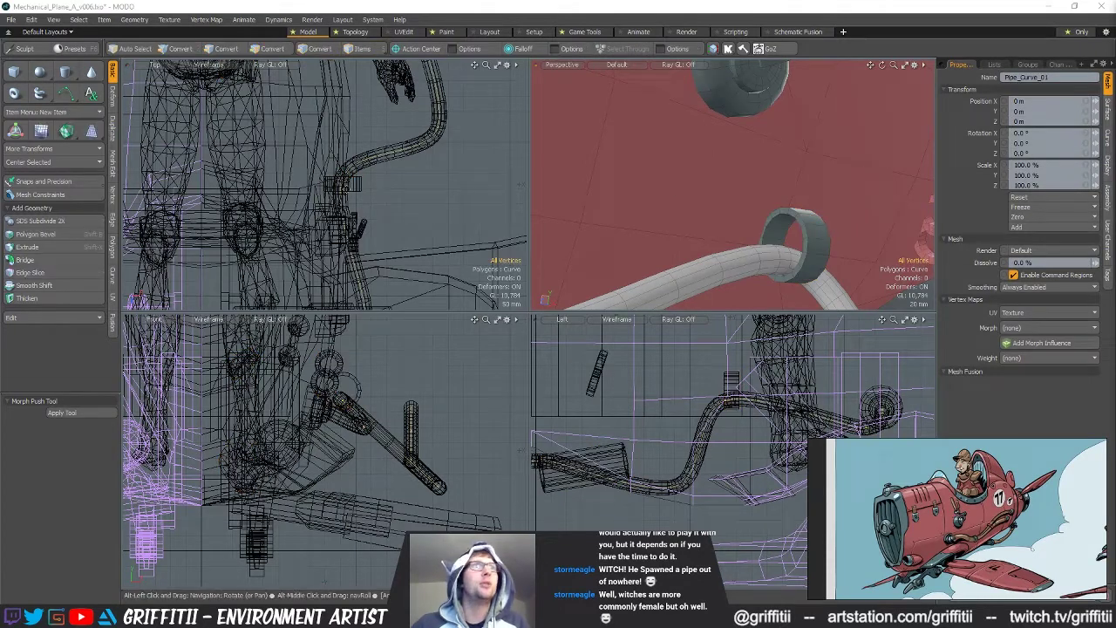
left_click_drag(343, 188, 352, 150, "alt")
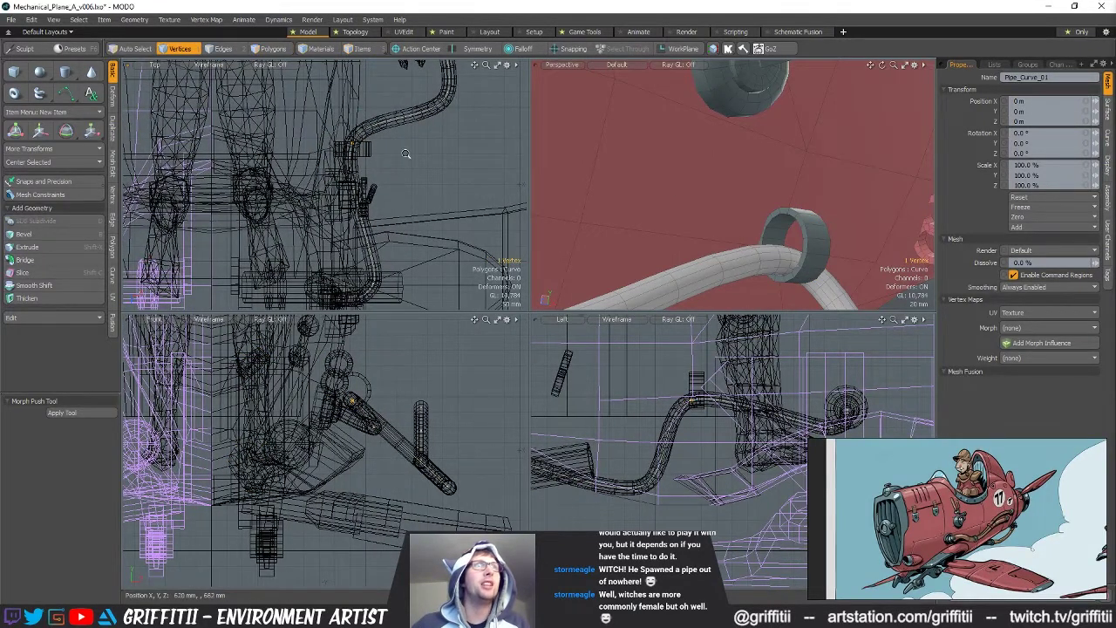
scroll(433, 135, "up", 1)
left_click(449, 91)
key("w")
left_click_drag(487, 133, 392, 129)
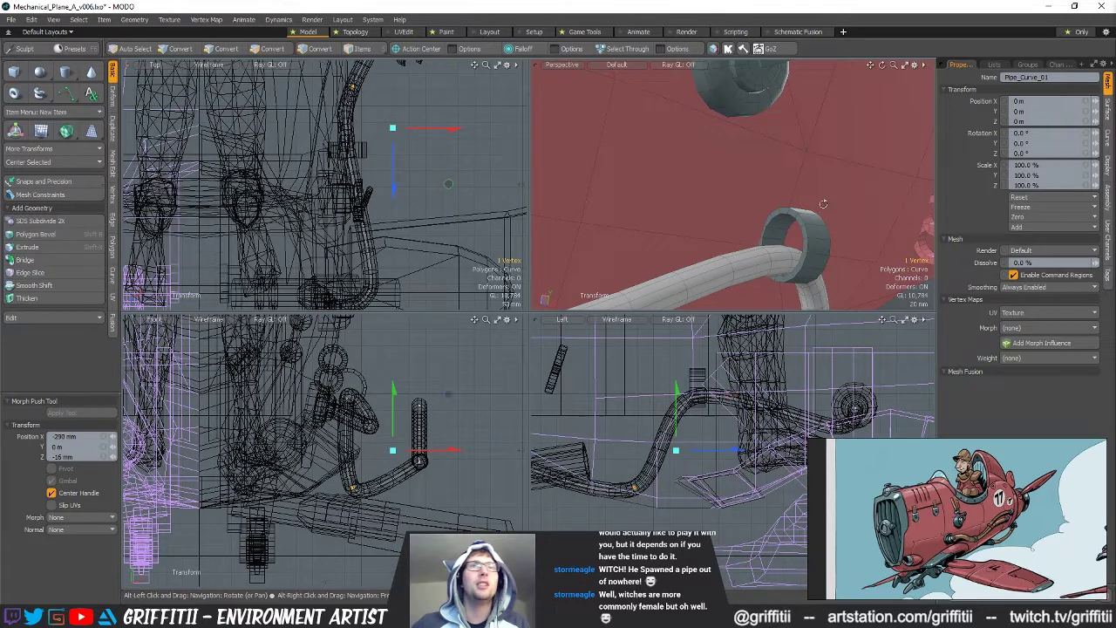
Shift the following curve point toward the fuselage so the pipe reaches the red double-ring clamp
scroll(820, 211, "down", 3)
left_click_drag(820, 211, 783, 177, "alt")
left_click_drag(375, 109, 379, 305, "alt")
left_click_drag(381, 191, 365, 205)
left_click_drag(803, 400, 677, 416, "alt+shift")
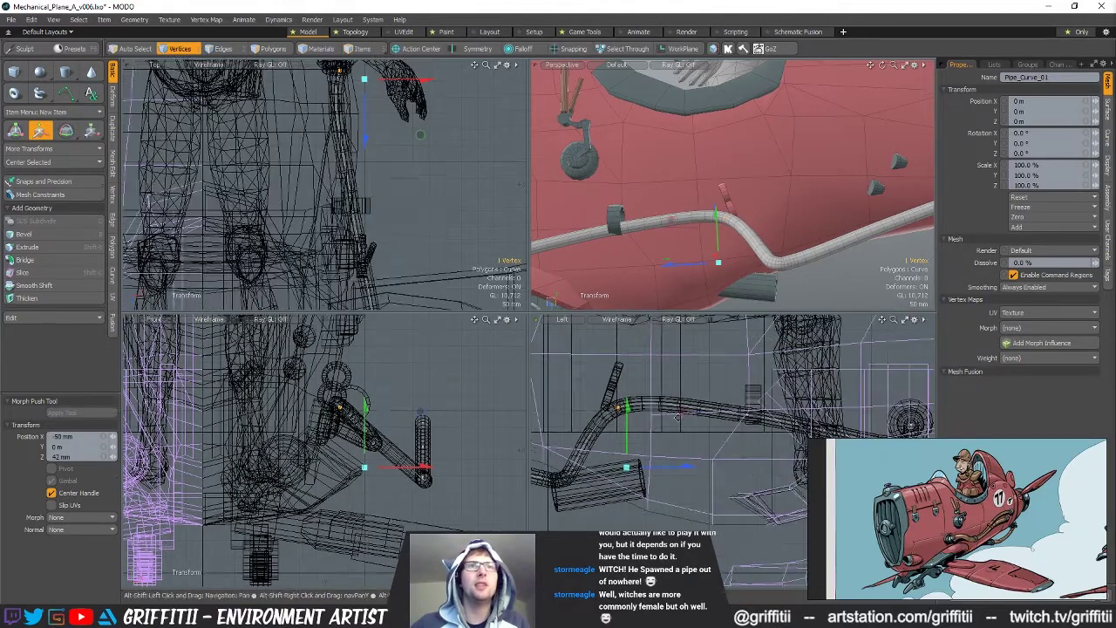
left_click_drag(664, 278, 575, 305, "alt")
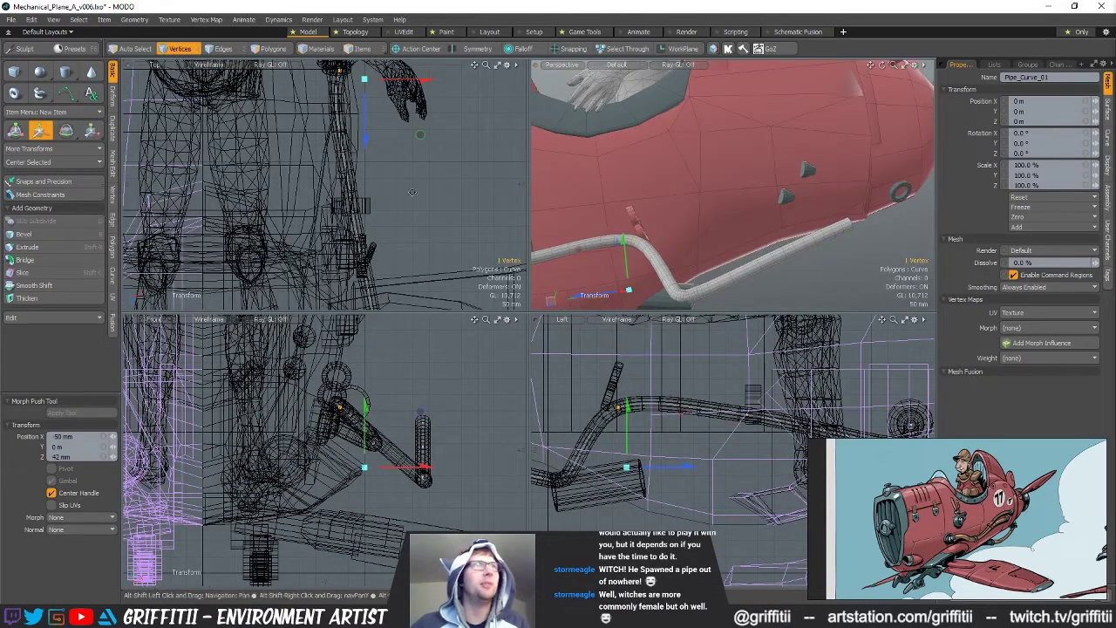
Move the curve point ahead of the red clamp inward and forward along the fuselage
left_click_drag(396, 72, 402, 301, "alt+shift")
key("space")
right_click_drag(403, 213, 423, 195)
key("w")
mouse_move(441, 228)
left_mouse_down()
mouse_move(397, 138)
mouse_move(328, 125)
left_mouse_up()
left_click_drag(829, 250, 826, 234, "alt")
left_click_drag(702, 220, 797, 209)
left_click_drag(723, 275, 702, 206, "alt+shift")
scroll(352, 210, "down", 3)
key("space")
Shift the curve point between the gray ring and the red clamp slightly backward along the fuselage
left_click_drag(352, 228, 352, 163, "alt+shift")
key("Down")
key("w")
left_click_drag(403, 212, 404, 236)
key("space")
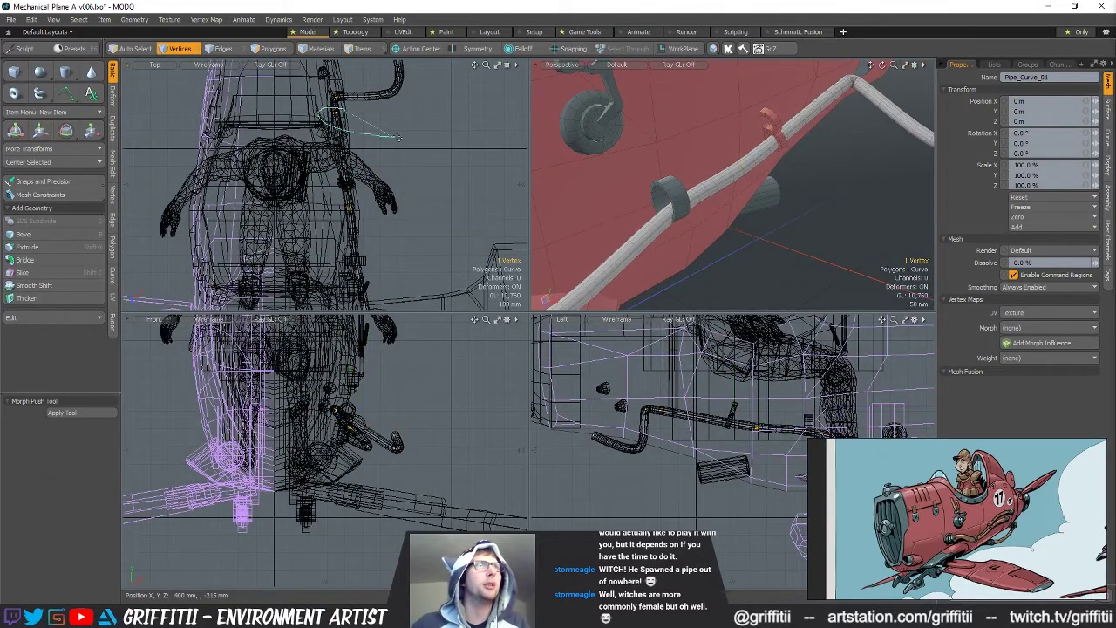
Move the bend points ahead of the red clamp to shape a smooth curve hugging the fuselage
left_click_drag(399, 137, 344, 181)
key("w")
left_click_drag(358, 138, 367, 223)
key("space")
left_click(401, 155)
key("w")
left_click_drag(439, 170, 364, 133)
key("space")
Move the pipe curve's front end point about 370 mm inward in X and 55 mm in Z
left_click(398, 109)
key("w")
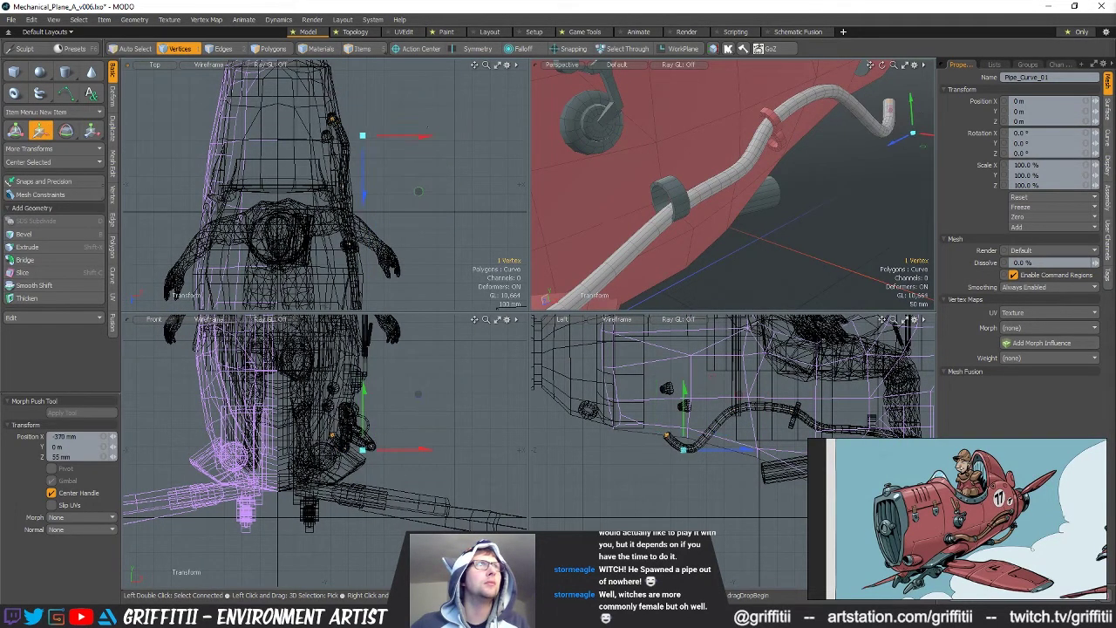
key("space")
key("Escape")
Nudge the curve point at the red double-ring clamp about 4 mm inward in X and 5 mm up
left_click_drag(757, 150, 694, 105, "alt")
left_click(741, 131)
key("w")
scroll(812, 179, "up", 3)
left_click_drag(812, 155, 785, 170)
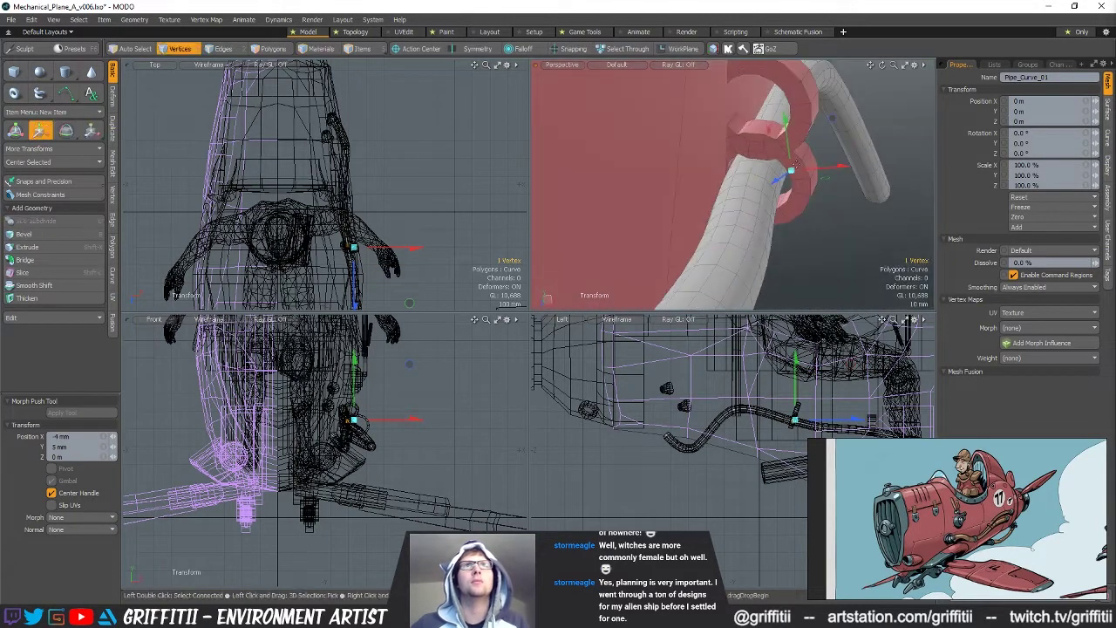
Adjust the position of the red double-ring clamp around the pipe, using the Local and Selection action centers
key("5")
left_click(806, 160)
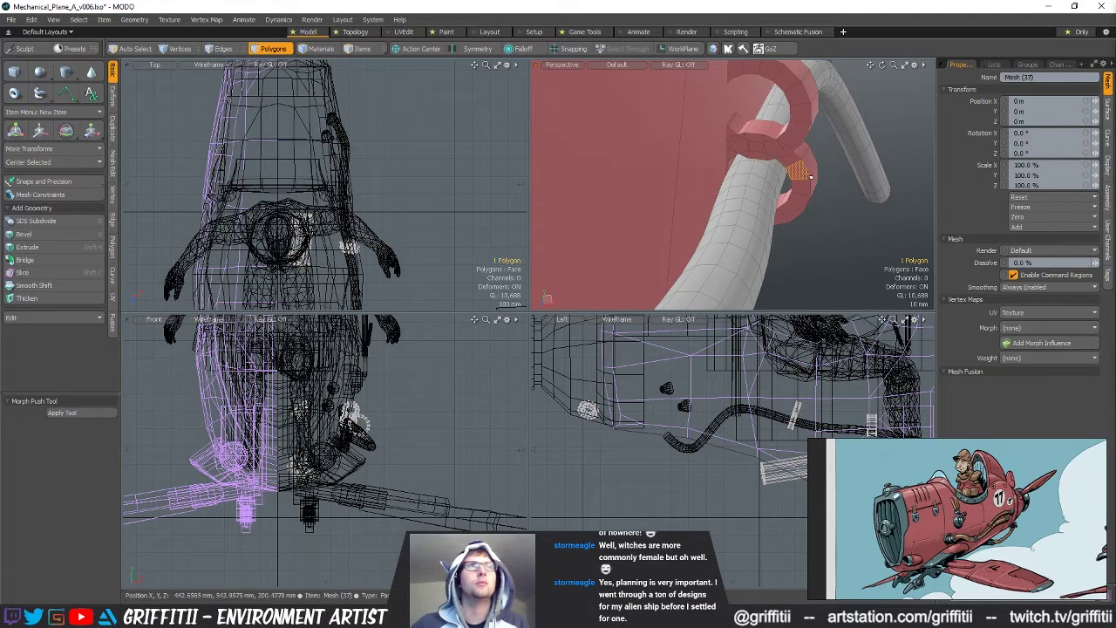
key("alt+a")
left_click_drag(805, 150, 784, 82, "alt")
key("y")
key("w")
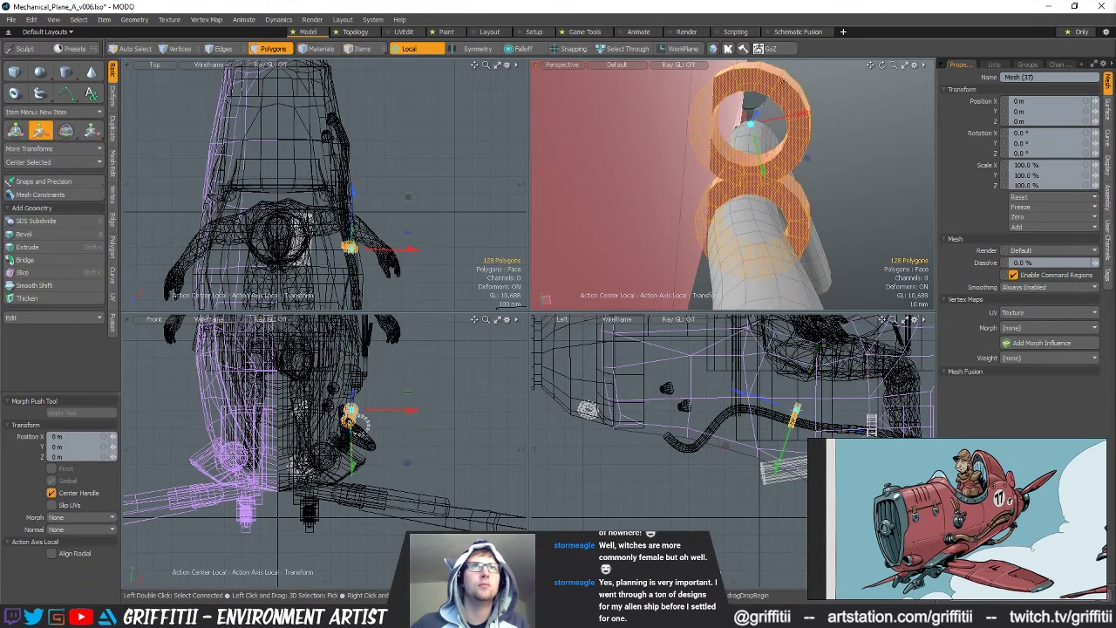
key("alt+s")
left_click_drag(703, 129, 753, 196)
scroll(827, 247, "down", 5)
key("q")
left_click(780, 269)
Move the curve point at the gray ring clamp about 32 mm inward in X, 20 mm up and 20 mm in Z
left_click_drag(385, 296, 383, 202, "alt+shift")
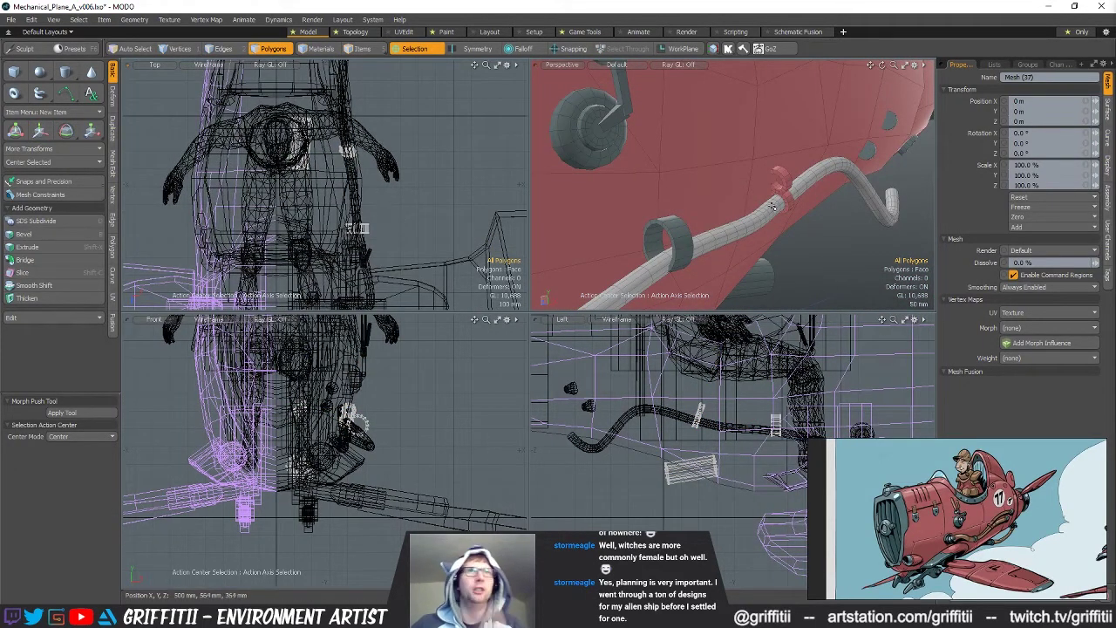
left_click(776, 187)
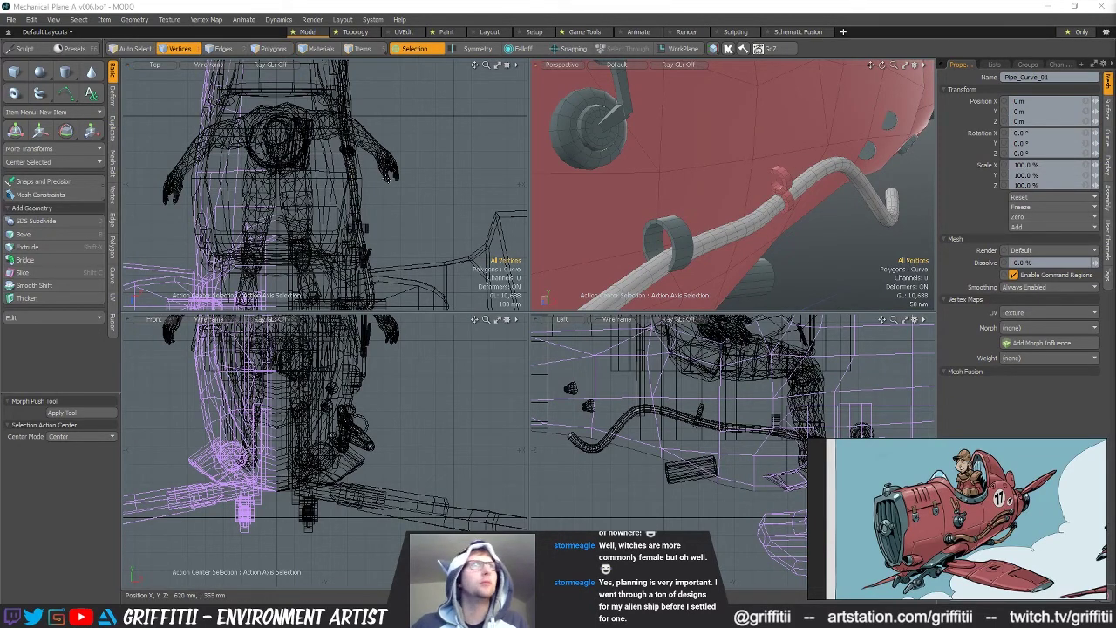
key("w")
mouse_move(720, 206)
left_mouse_down("alt")
mouse_move(802, 209)
mouse_move(788, 179)
mouse_move(787, 189)
mouse_move(754, 172)
mouse_move(715, 194)
mouse_move(846, 218)
left_mouse_up("alt")
key("Escape")
key("q")
right_click_drag(383, 196, 418, 234)
key("w")
scroll(369, 249, "up", 5)
left_click_drag(367, 210, 352, 222)
left_click_drag(630, 191, 833, 139, "alt")
left_click_drag(408, 394, 402, 382)
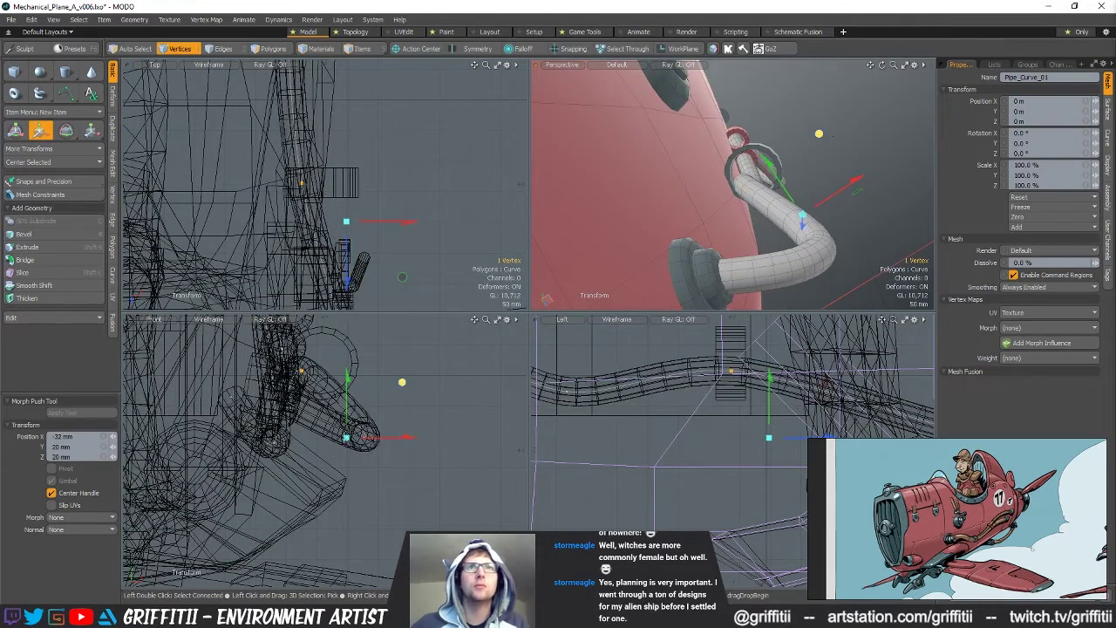
Refine the offset of the curve point at the gray ring clamp to about -25 mm in X, 19 mm in Y and 20 mm in Z
left_click_drag(823, 135, 794, 190, "alt")
left_click_drag(337, 273, 317, 167, "alt")
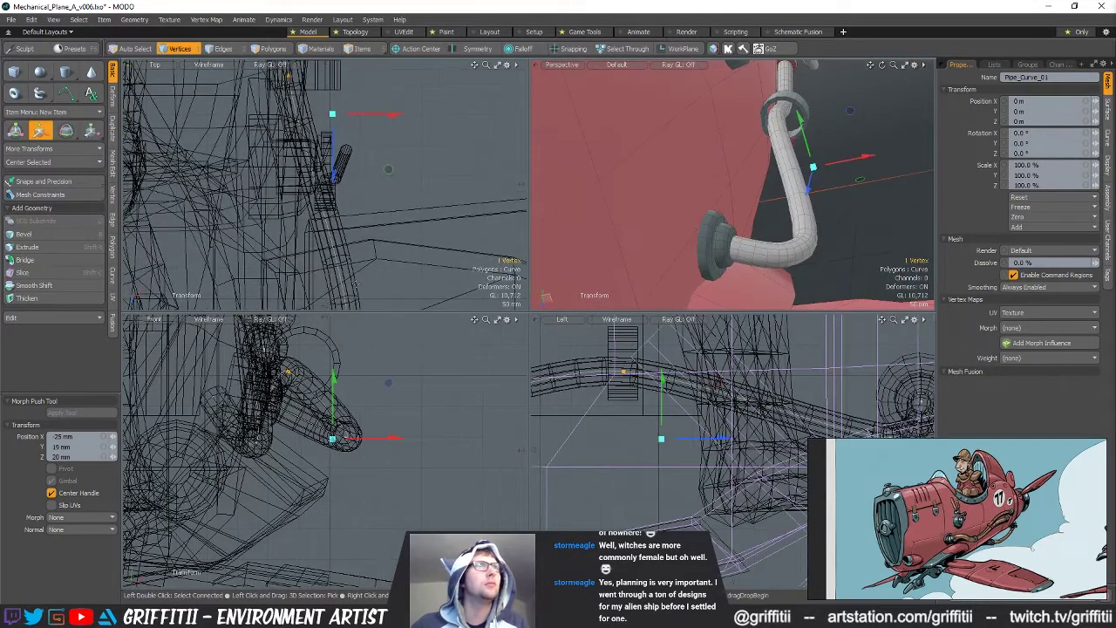
scroll(317, 167, "down", 3)
key("space")
Nudge the curve point between the gray ring clamp and the large round flange slightly inward in X
key("w")
left_click_drag(399, 223, 381, 216)
left_click_drag(808, 199, 829, 209, "alt")
left_click_drag(859, 166, 785, 165, "ctrl+alt")
left_click_drag(784, 302, 782, 308)
Move the curve point at the bend beside the large round flange about 42 mm inward in X and 15 mm down
key("q")
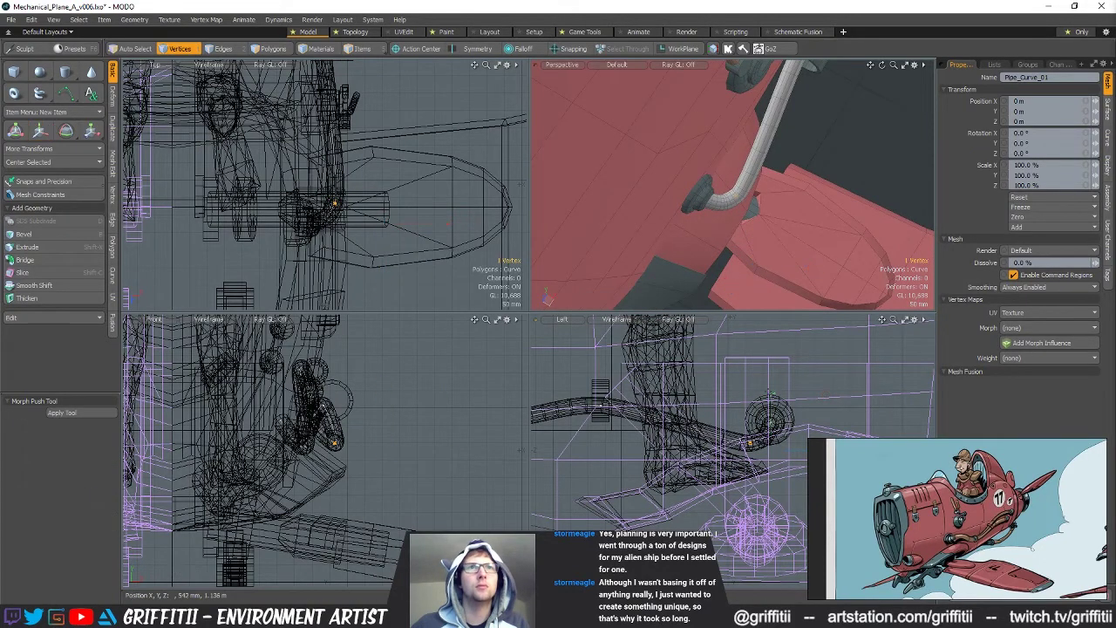
left_click_drag(755, 424, 807, 424, "ctrl+alt")
left_click_drag(740, 140, 809, 137, "alt")
key("1")
key("w")
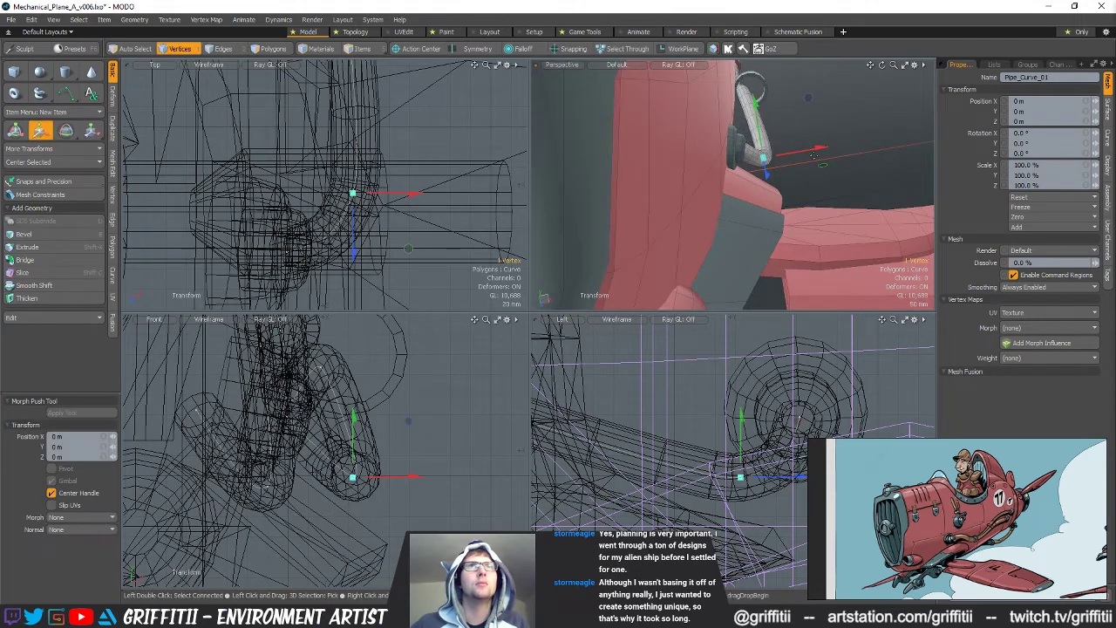
left_click_drag(803, 96, 669, 217)
key("1")
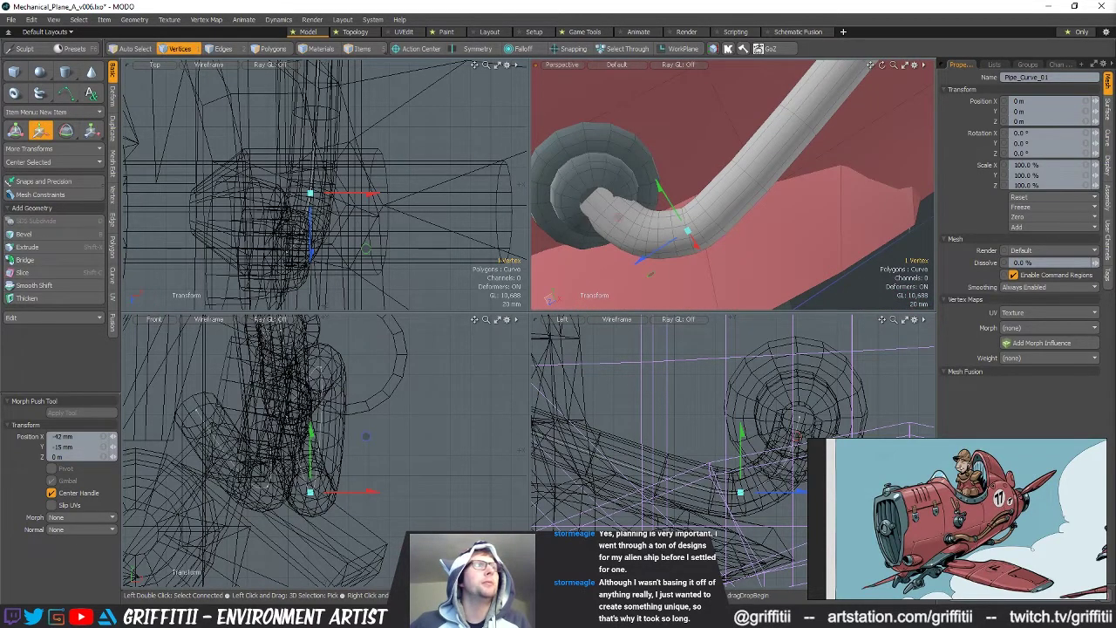
Try to get an extra curve point at the flange bend using the Curve tool and Vertex Bevel
left_click(65, 95)
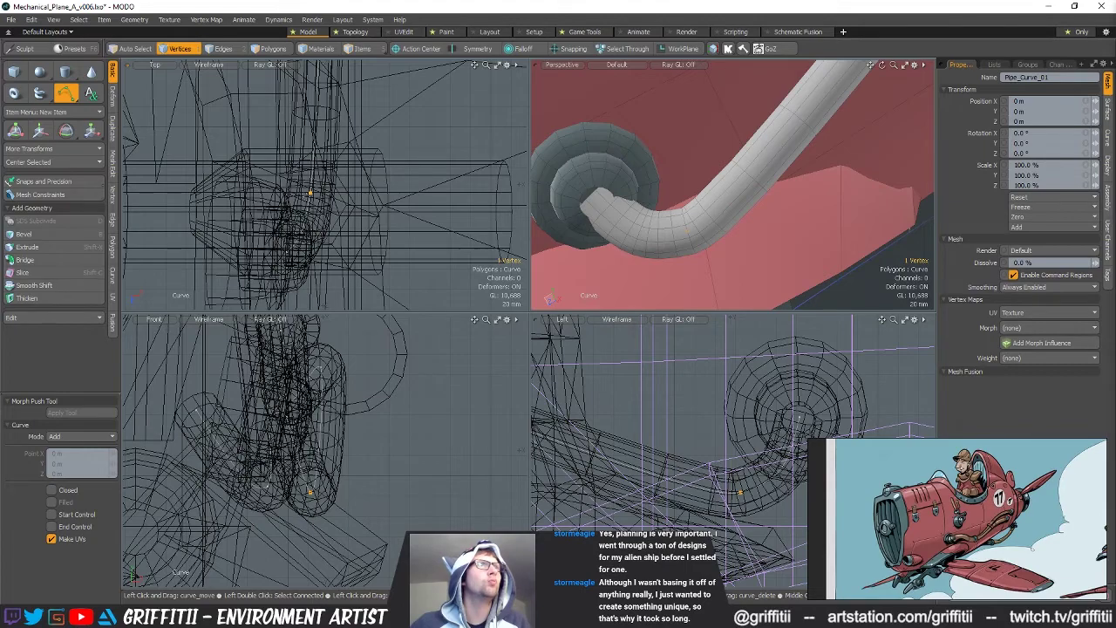
key("q")
scroll(325, 185, "down", 3)
left_click_drag(325, 131, 324, 239, "alt+shift")
left_click_drag(324, 156, 324, 223, "alt+shift")
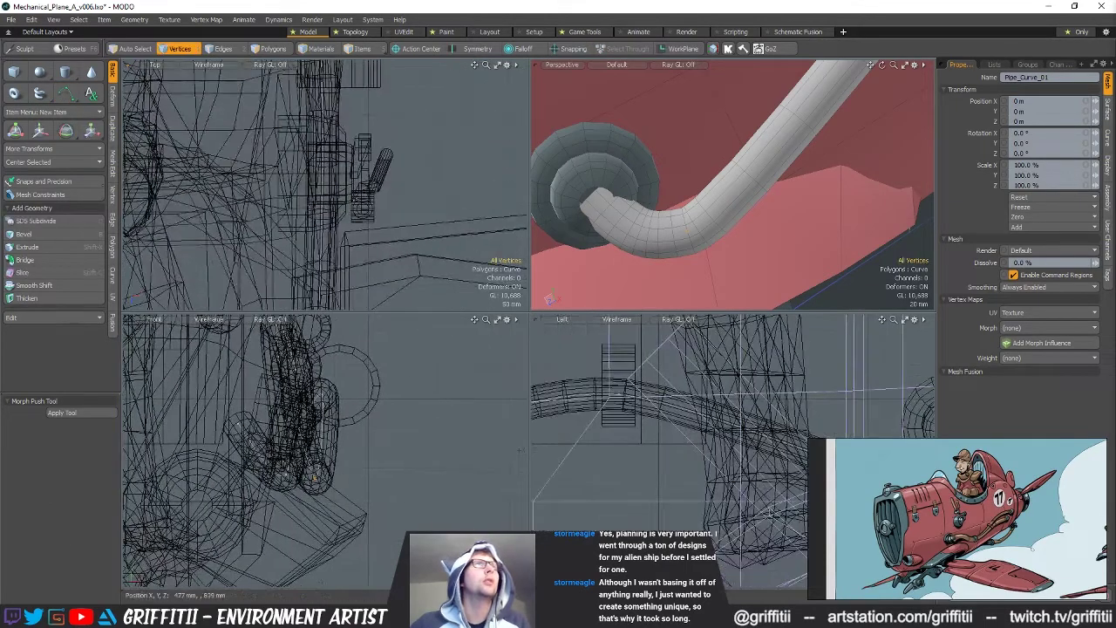
left_click_drag(361, 70, 366, 227, "alt+shift")
left_click_drag(352, 142, 330, 279, "alt")
left_click_drag(323, 167, 353, 210, "alt")
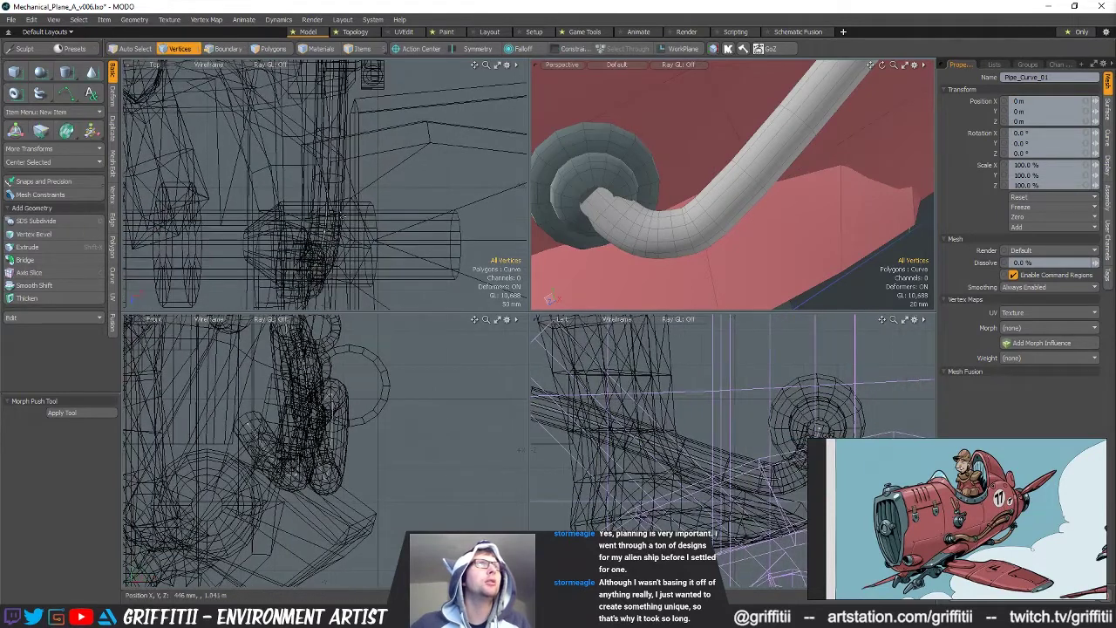
key("b")
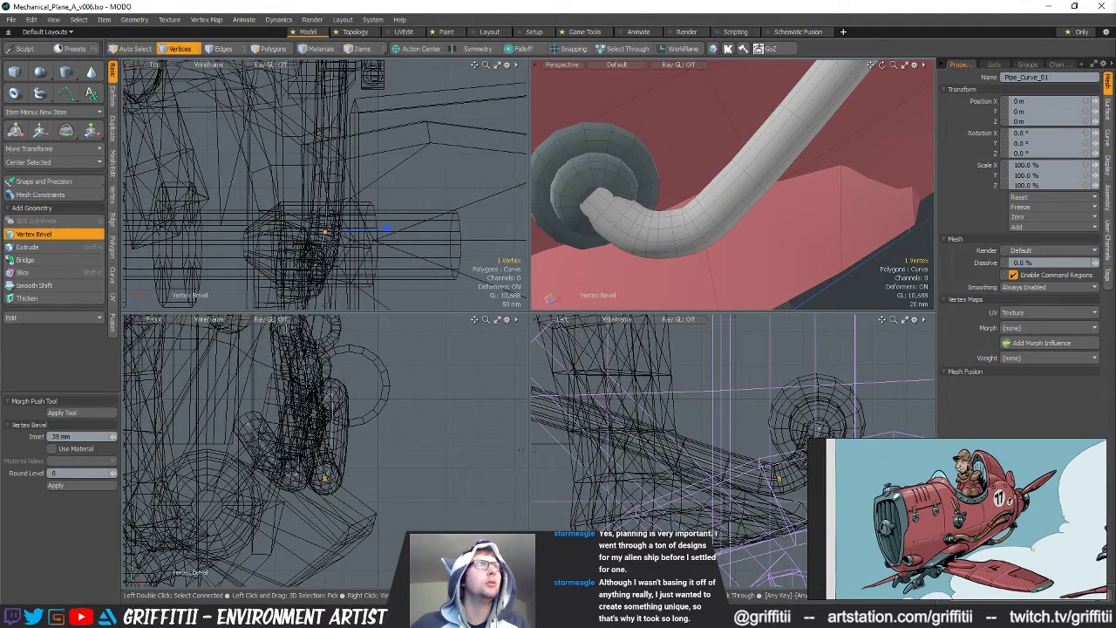
key("space")
Try to add a point to the existing pipe curve with the Curve tool in Add mode
left_click_drag(349, 212, 337, 273, "alt+shift")
key("shift+a")
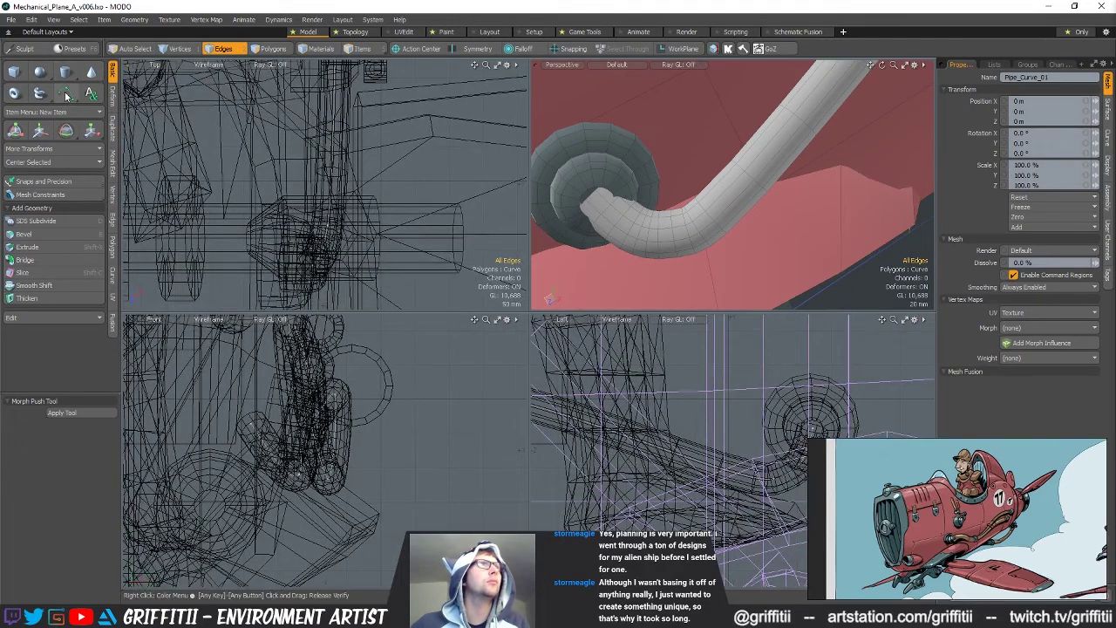
left_click(65, 94)
left_click(66, 94)
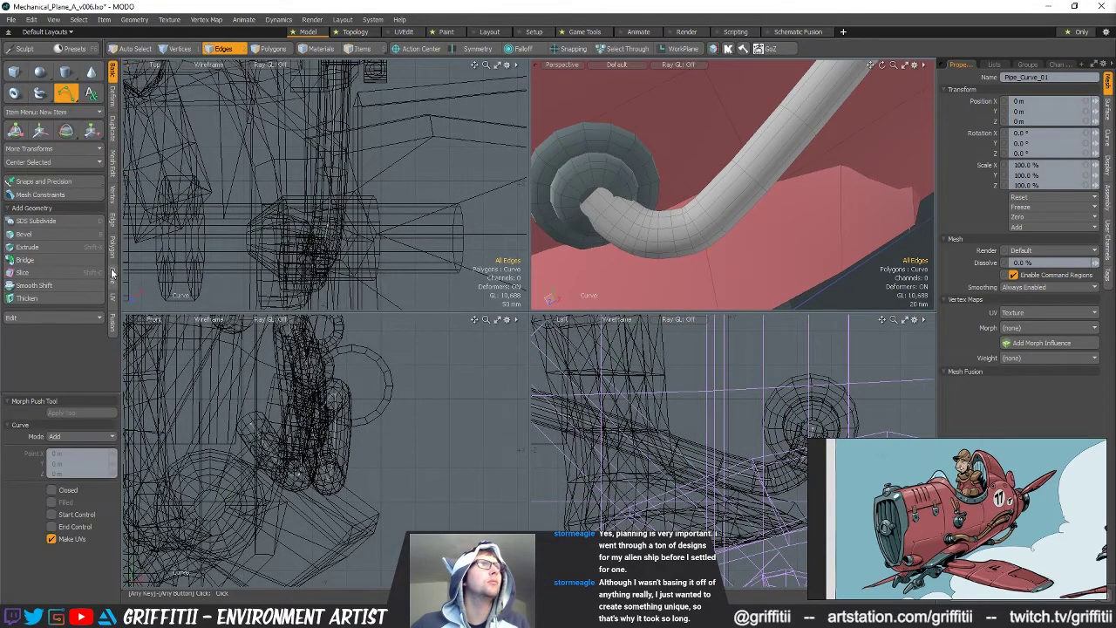
left_click(111, 273)
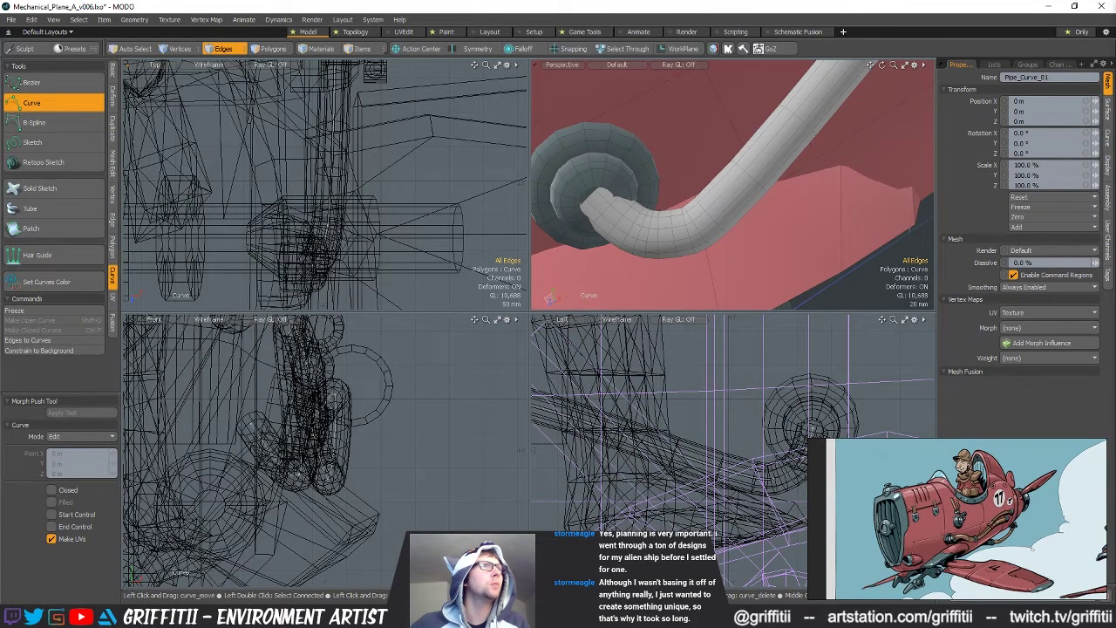
left_click(85, 436)
left_click(79, 425)
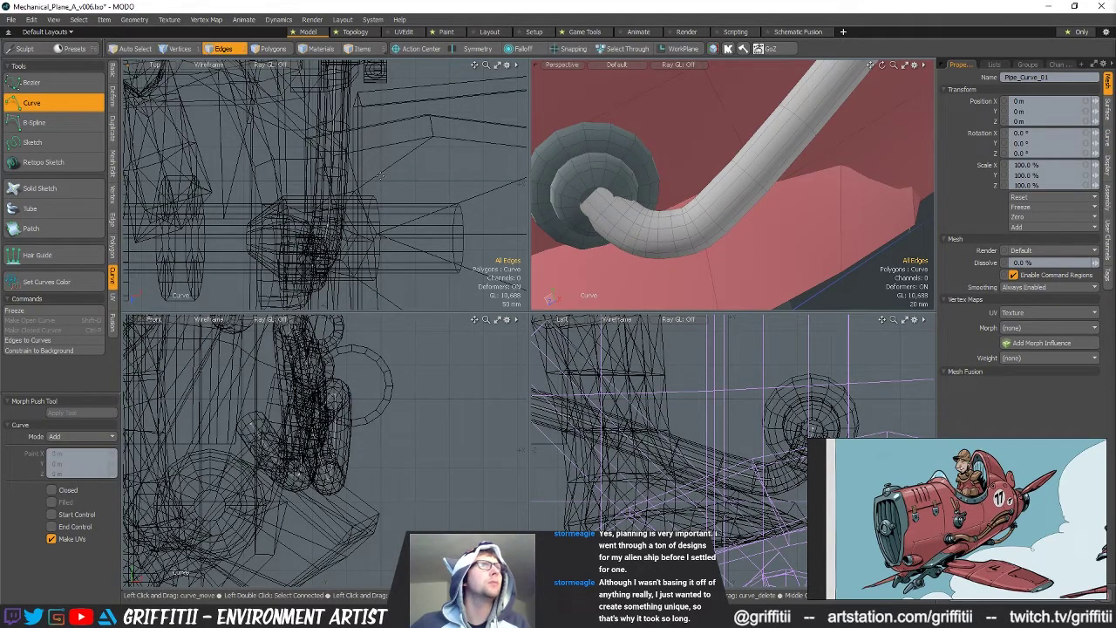
key("space")
Shift the curve points along the pipe's middle stretch toward the large round flange in the side view
left_click_drag(748, 188, 792, 182, "ctrl+alt")
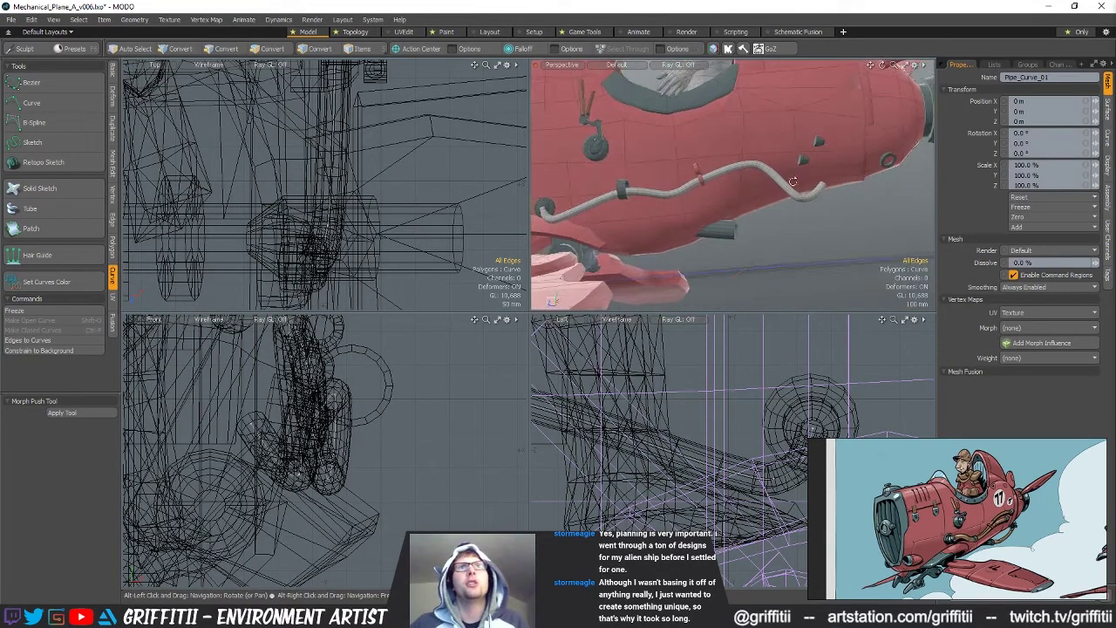
left_click_drag(749, 366, 737, 408, "ctrl+alt")
key("3")
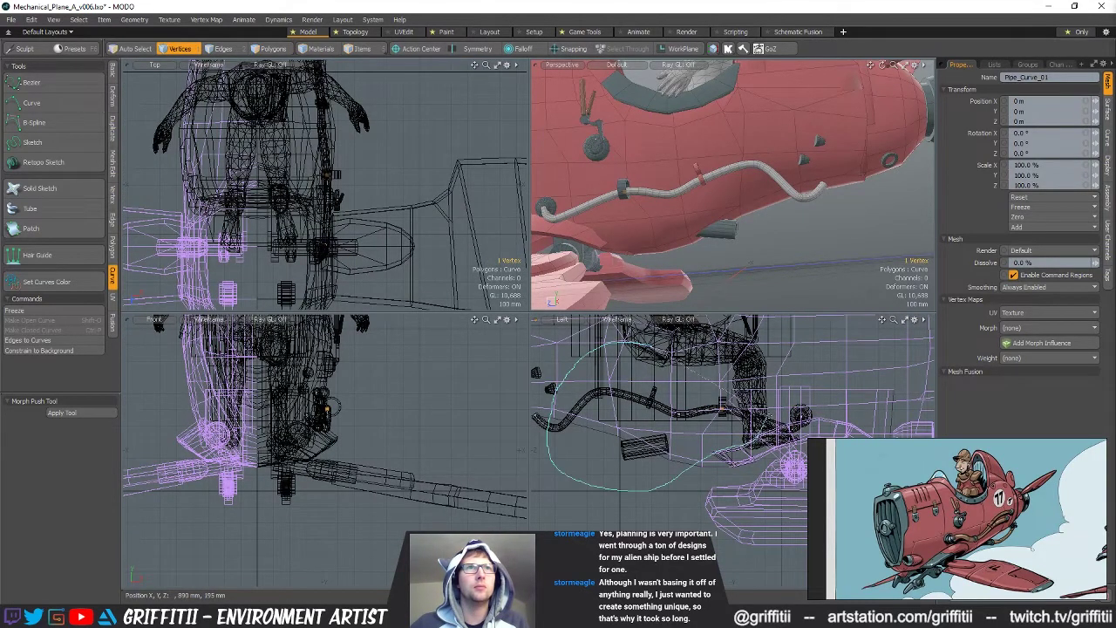
right_click_drag(654, 356, 665, 359)
key("w")
left_click_drag(734, 358, 786, 374)
scroll(659, 416, "up", 2)
Reposition individual curve points between the gray and red clamps in the side view
key("q")
left_click(774, 439)
key("w")
left_click_drag(774, 439, 667, 425)
key("q")
left_click(731, 422)
key("w")
key("q")
Move the curve points at the pipe's free end up so that the pipe ends at the small conical bracket
left_click(582, 457)
key("w")
left_click_drag(657, 469, 642, 385)
left_click_drag(534, 389, 617, 434, "alt")
key("q")
left_click(566, 462)
key("w")
left_click_drag(635, 483, 582, 484)
key("q")
scroll(618, 456, "up", 2)
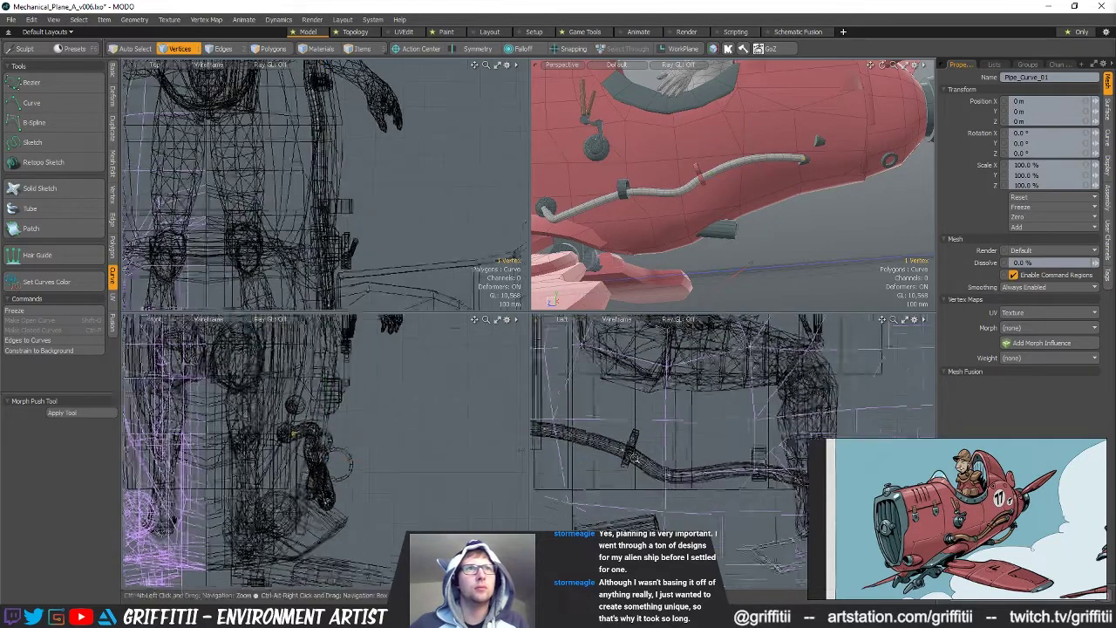
Redistribute the curve points through the red double-ring clamp and on toward the large flange to smooth the pipe's path
left_click(623, 447)
key("w")
left_click_drag(651, 485, 615, 440)
key("q")
left_click(645, 464)
key("w")
key("q")
left_click(685, 455)
key("w")
key("q")
left_click(665, 433)
key("w")
left_click_drag(731, 467, 772, 458)
Move the curve point beside the large round flange about 11 mm outward in X and 37 mm up
key("q")
left_click(731, 455)
key("w")
mouse_move(356, 426)
left_mouse_down("ctrl+alt")
mouse_move(379, 426)
mouse_move(361, 398)
mouse_move(357, 414)
left_mouse_up("ctrl+alt")
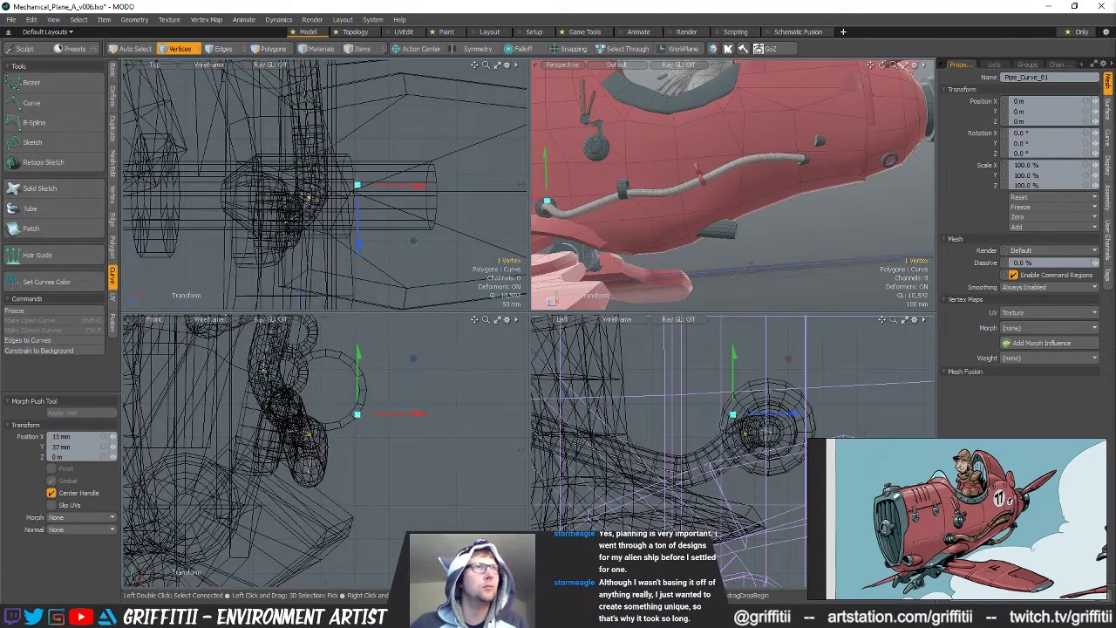
Nudge the curve point beside the large round flange about 4 mm outward in X and 3 mm in Z
left_click_drag(350, 214, 352, 228)
left_click_drag(789, 215, 839, 210, "alt")
left_click_drag(812, 172, 803, 185)
scroll(320, 204, "up", 3)
left_click_drag(327, 240, 341, 248)
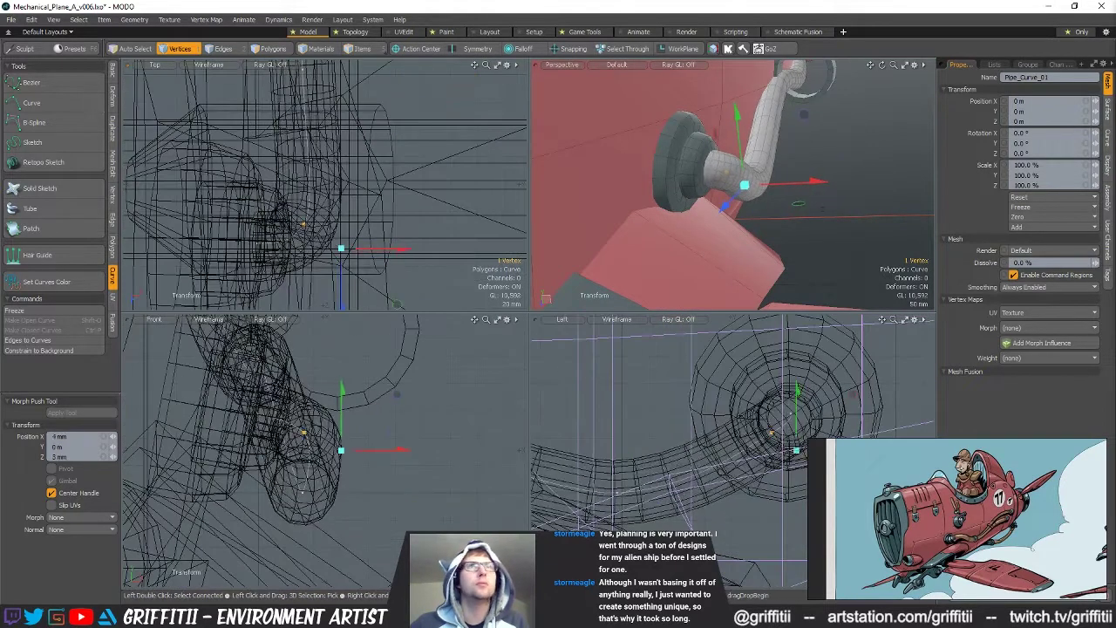
Nudge the curve point on the stretch between the gray ring clamp and the large flange in the top view
left_click_drag(613, 207, 680, 259, "alt")
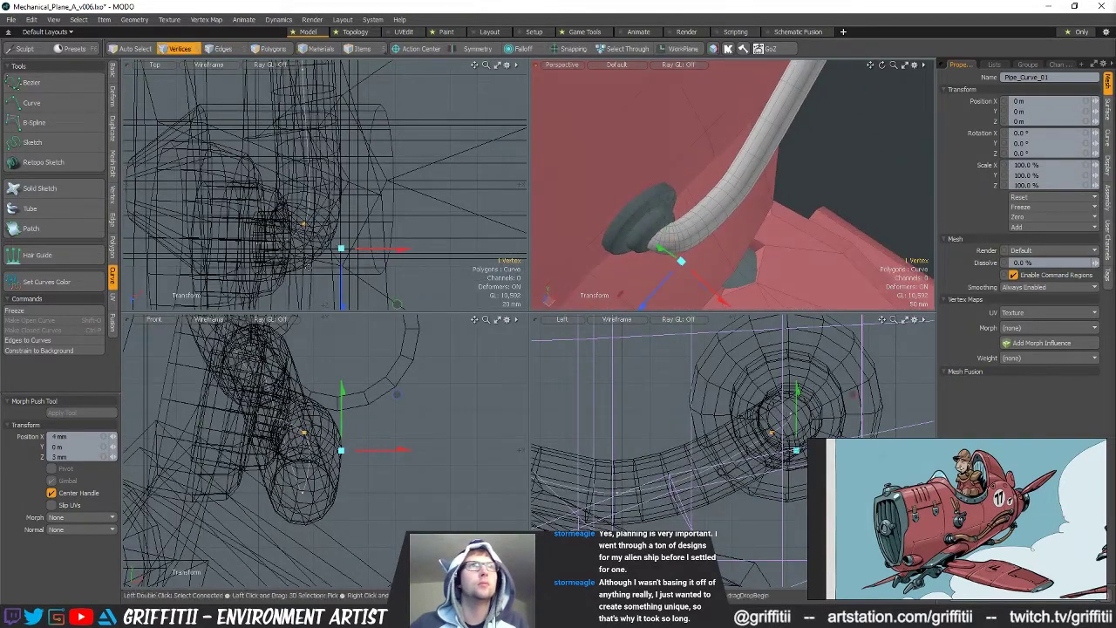
key("space")
left_click_drag(332, 139, 329, 183, "alt+shift")
right_click_drag(304, 98, 267, 122)
key("w")
left_click_drag(360, 215, 366, 218)
Adjust the curve points around the flange bend in the top view so the pipe turns smoothly into the large round flange
key("space")
left_click(304, 267)
key("w")
left_click_drag(346, 286, 250, 293)
key("space")
left_click(256, 281)
key("w")
key("space")
left_click(318, 269)
key("w")
left_click_drag(360, 288, 359, 291)
left_click_drag(663, 205, 695, 208, "alt")
left_click_drag(326, 78, 327, 150, "alt+shift")
scroll(327, 150, "down", 2)
key("space")
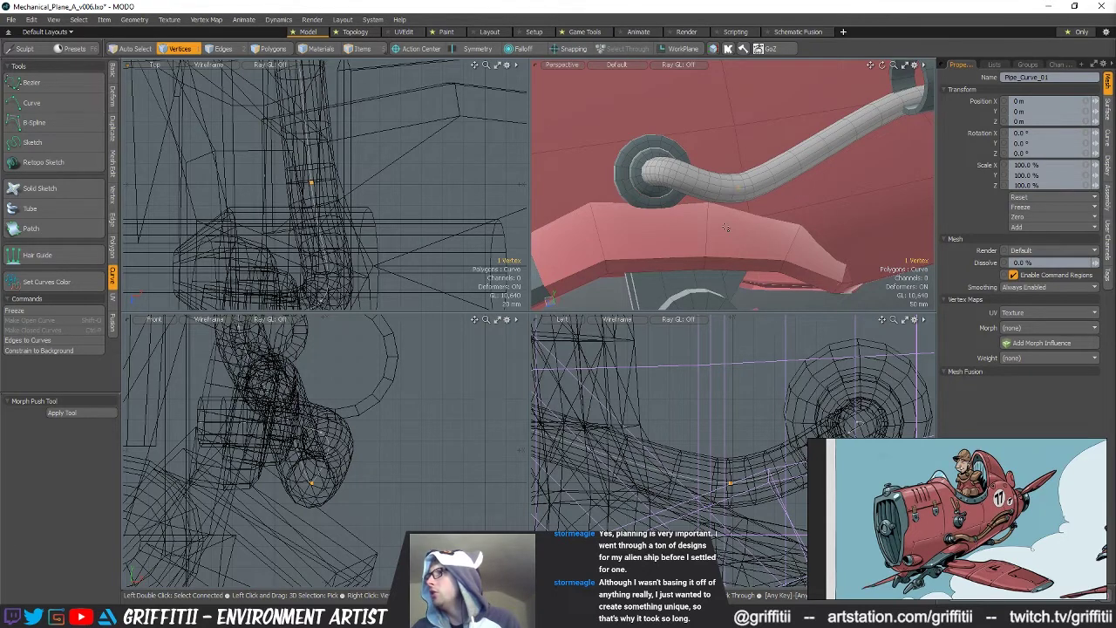
Nudge the curve point before the flange bend slightly inward in the top view, and pick the point near the gray ring clamp
left_click_drag(724, 229, 697, 170, "alt")
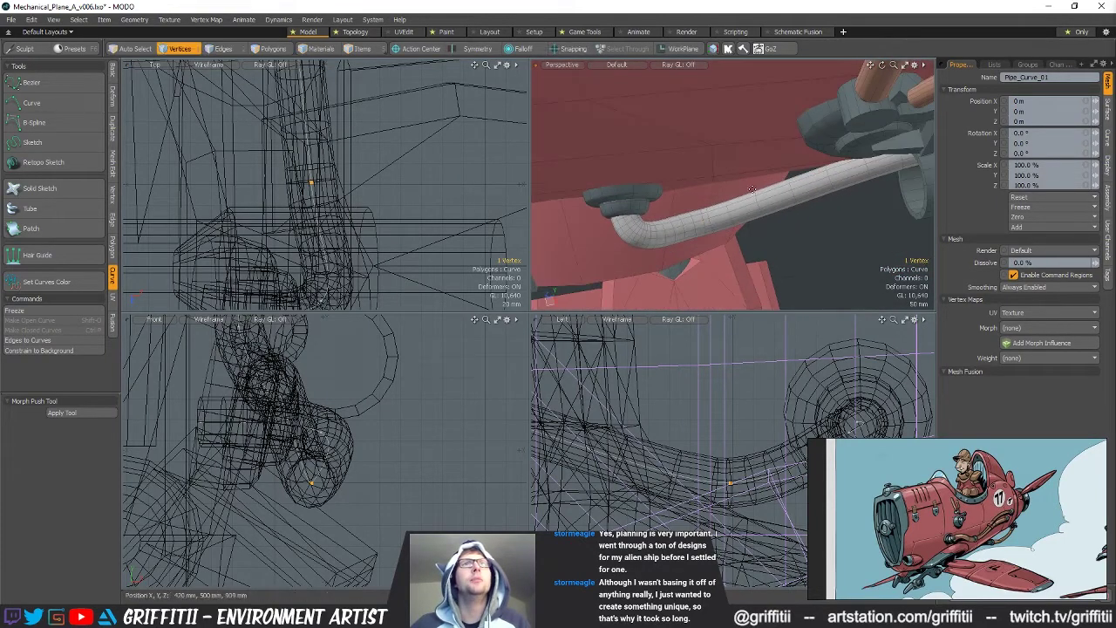
key("w")
scroll(611, 375, "down", 3)
left_click_drag(704, 378, 699, 411, "alt+shift")
left_click_drag(789, 209, 758, 221, "alt")
left_click_drag(356, 165, 377, 263, "alt+shift")
left_click_drag(380, 218, 374, 212)
scroll(364, 96, "down", 1)
left_click_drag(358, 62, 369, 128, "alt+shift")
key("space")
left_click(332, 103)
key("w")
Move the whole gray ring clamp about 14 mm inward in X toward the pipe
left_click_drag(741, 175, 820, 154, "alt")
key("5")
left_click(770, 170)
key("3")
double_click(770, 170)
scroll(819, 154, "up", 3)
key("w")
left_click_drag(768, 208, 735, 189)
key("shift+a")
key("alt+1")
key("w")
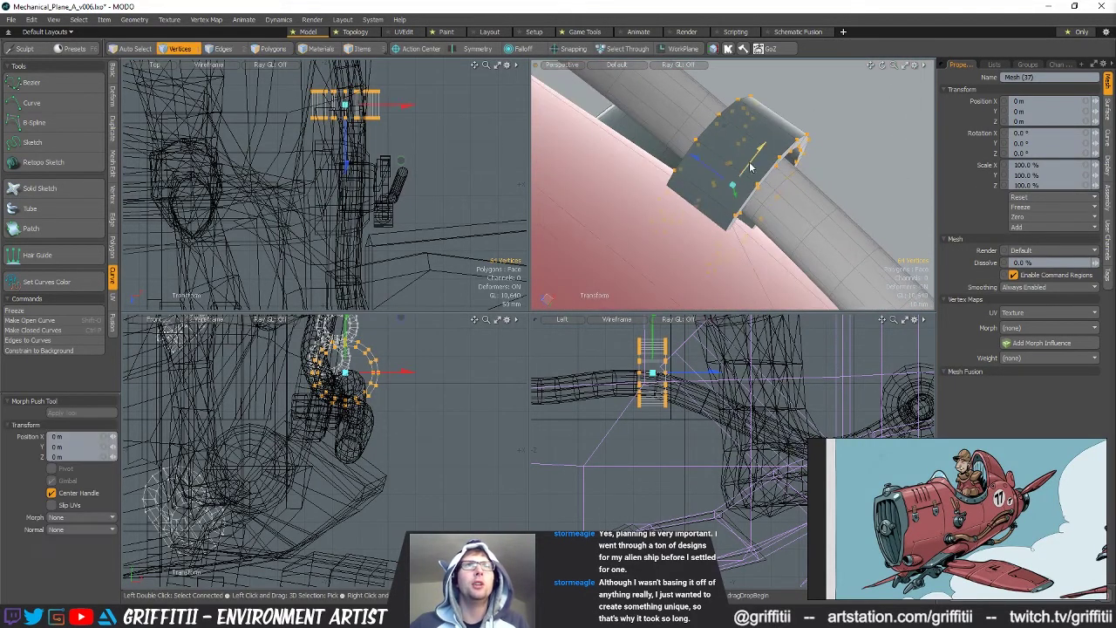
left_click_drag(735, 188, 807, 206, "alt")
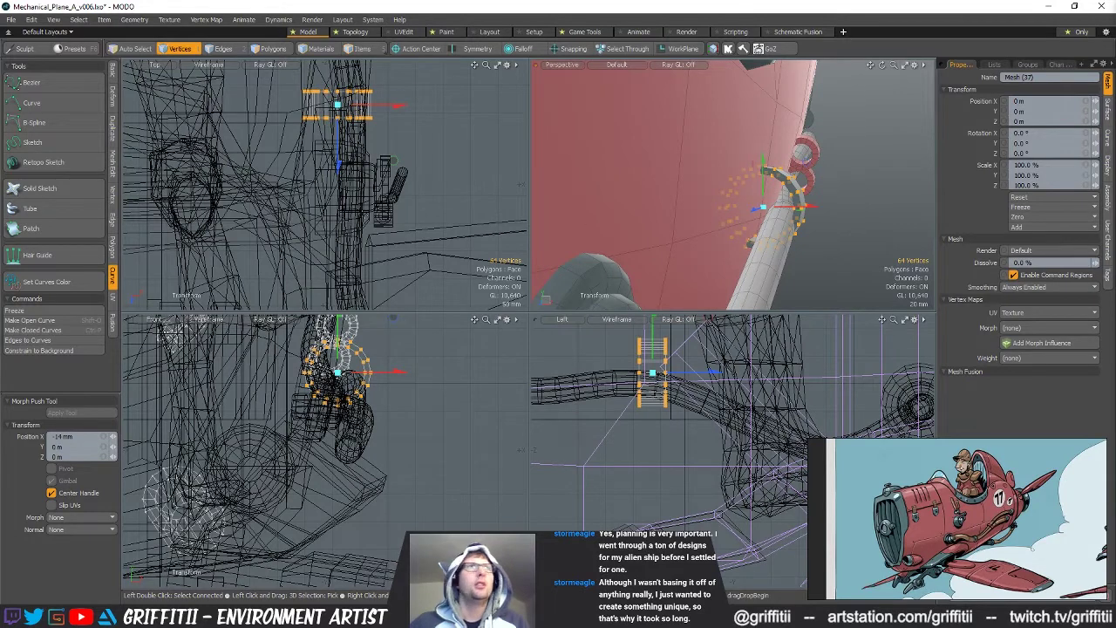
key("space")
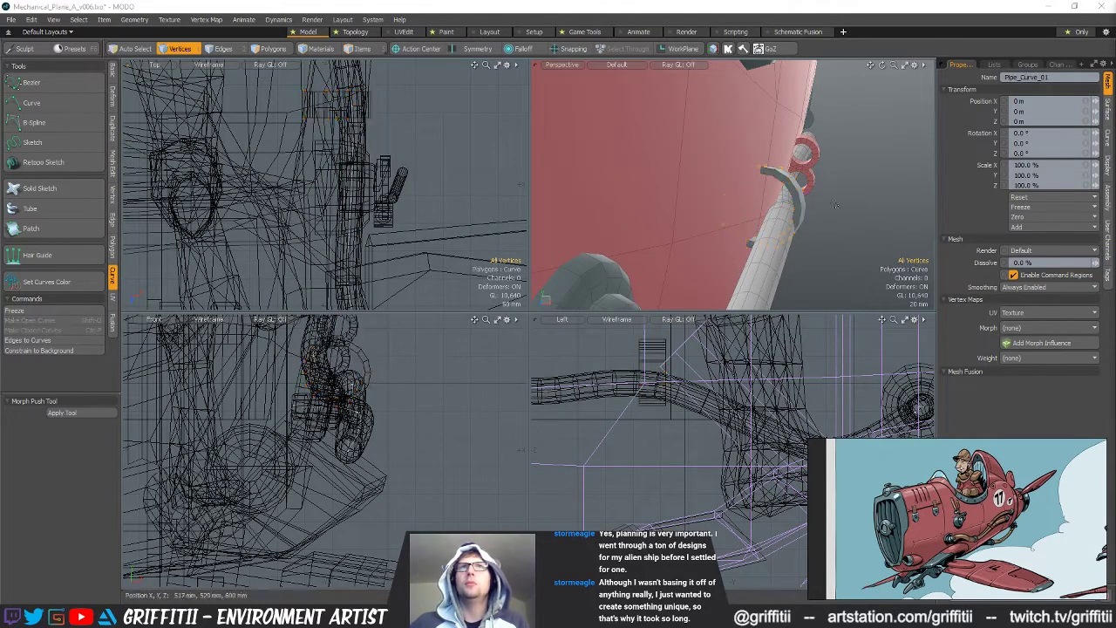
Reposition the pipe's curve point at the gray ring clamp so the pipe runs through the ring
left_click_drag(767, 187, 732, 209, "alt")
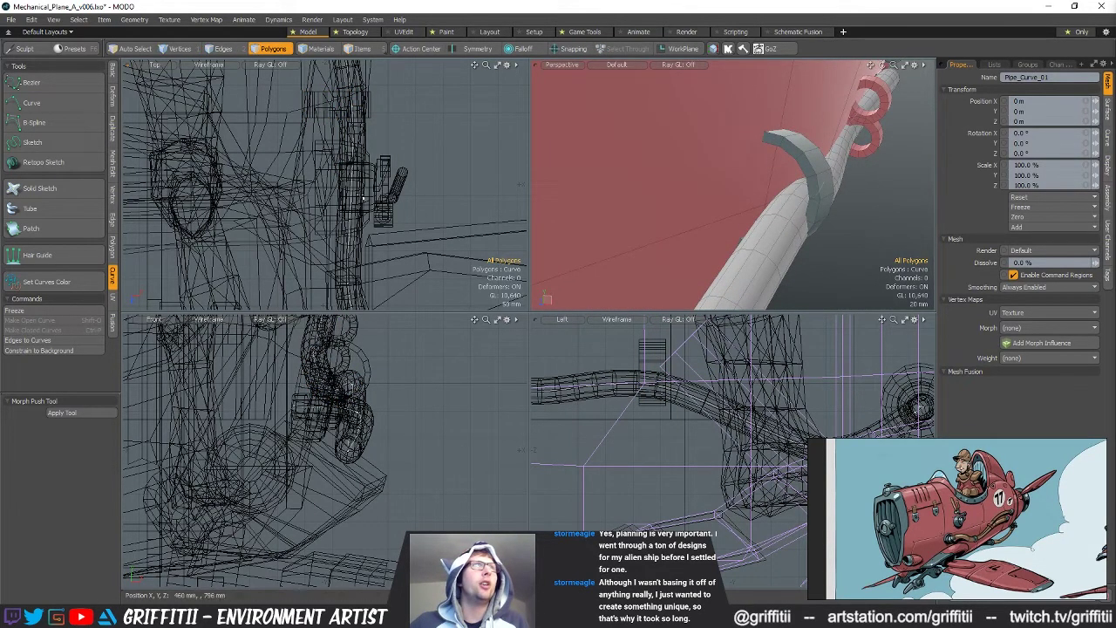
left_click_drag(818, 217, 735, 197, "alt")
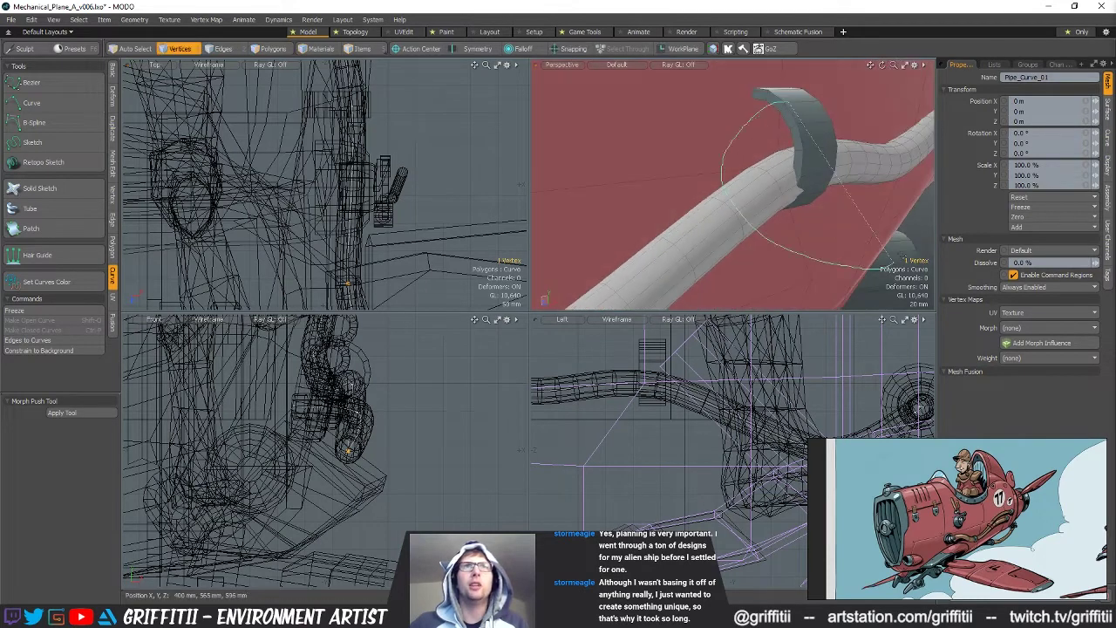
key("w")
left_click_drag(383, 128, 371, 187, "alt+shift")
left_click_drag(735, 196, 808, 194, "alt")
left_click_drag(915, 209, 863, 199, "alt")
scroll(838, 200, "down", 3)
scroll(794, 189, "up", 3)
Scale the gray ring clamp down to fit closely around the pipe and move it about 3.5 mm inward in X
key("5")
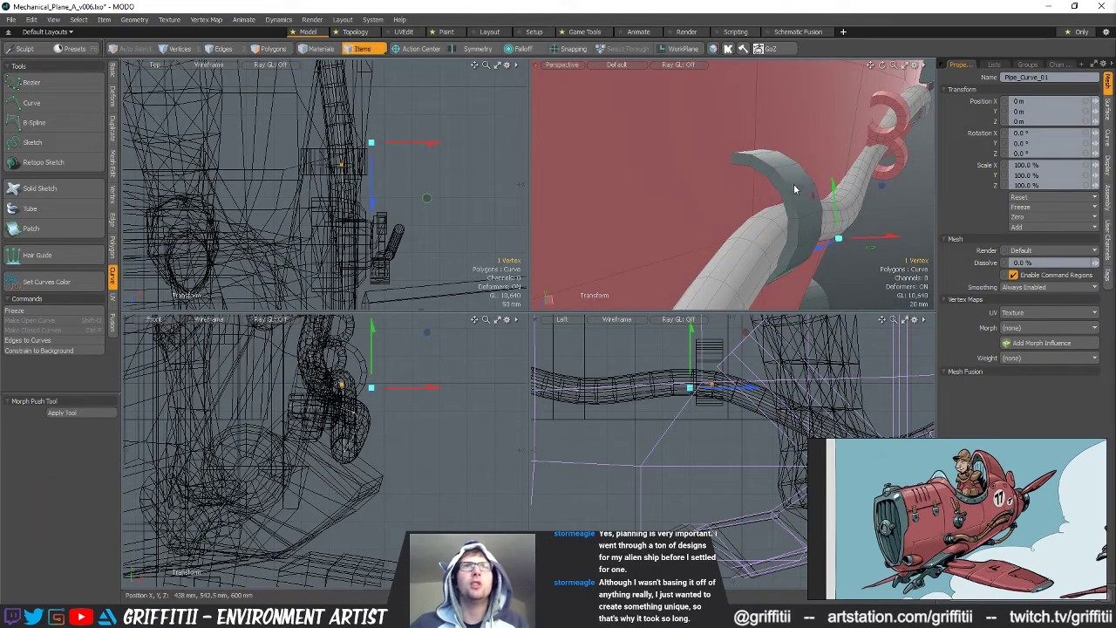
left_click(794, 189)
left_click_drag(794, 189, 838, 157, "alt")
key("3")
double_click(755, 154)
left_click_drag(755, 154, 657, 195, "alt")
key("w")
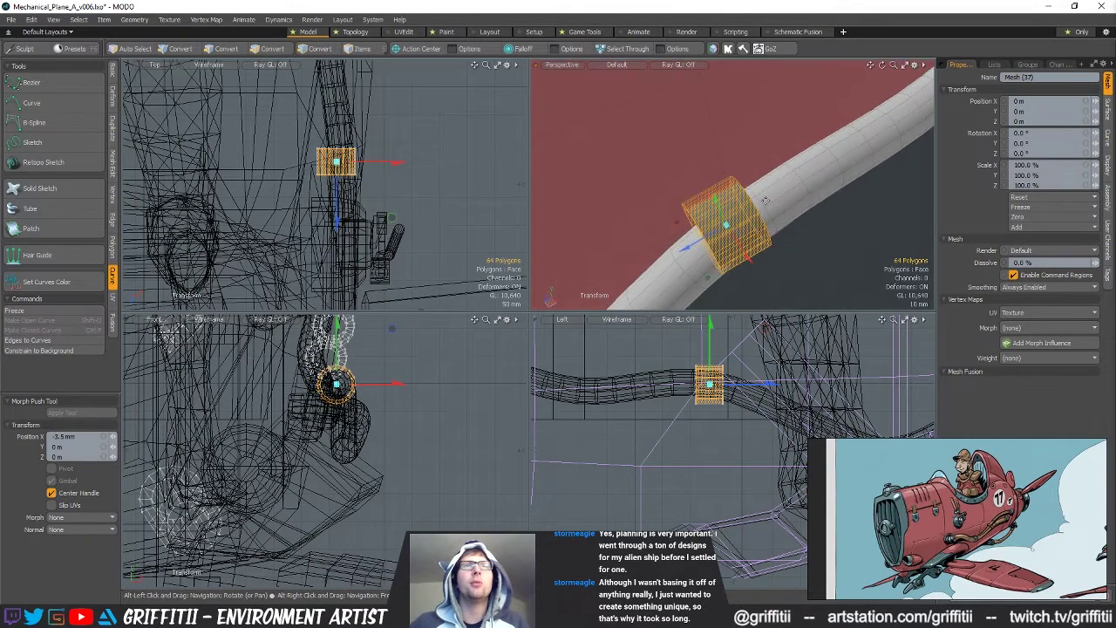
Nudge the pipe's curve point at the gray ring clamp inward and adjust it so the pipe runs centred through the ring
key("q")
key("5")
left_click(347, 174)
key("1")
key("w")
key("q")
left_click(340, 163)
key("w")
left_click_drag(429, 201, 423, 201)
left_click_drag(728, 200, 752, 187, "alt")
mouse_move(730, 241)
left_mouse_down()
mouse_move(708, 247)
mouse_move(831, 192)
mouse_move(821, 229)
mouse_move(794, 216)
mouse_move(657, 206)
mouse_move(819, 214)
mouse_move(734, 225)
left_mouse_up()
left_click_drag(661, 484, 634, 475, "ctrl+alt")
Select the whole red double-ring clamp and move it along its own axis inward toward the fuselage
key("space")
left_click_drag(346, 74, 347, 233, "alt+shift")
mouse_move(776, 214)
left_mouse_down("alt")
mouse_move(717, 206)
mouse_move(776, 206)
left_mouse_up("alt")
right_click_drag(722, 159, 772, 254)
left_click_drag(679, 177, 816, 168, "ctrl+alt")
key("5")
left_click(779, 120)
key("3")
double_click(785, 184)
key("w")
key("alt+a")
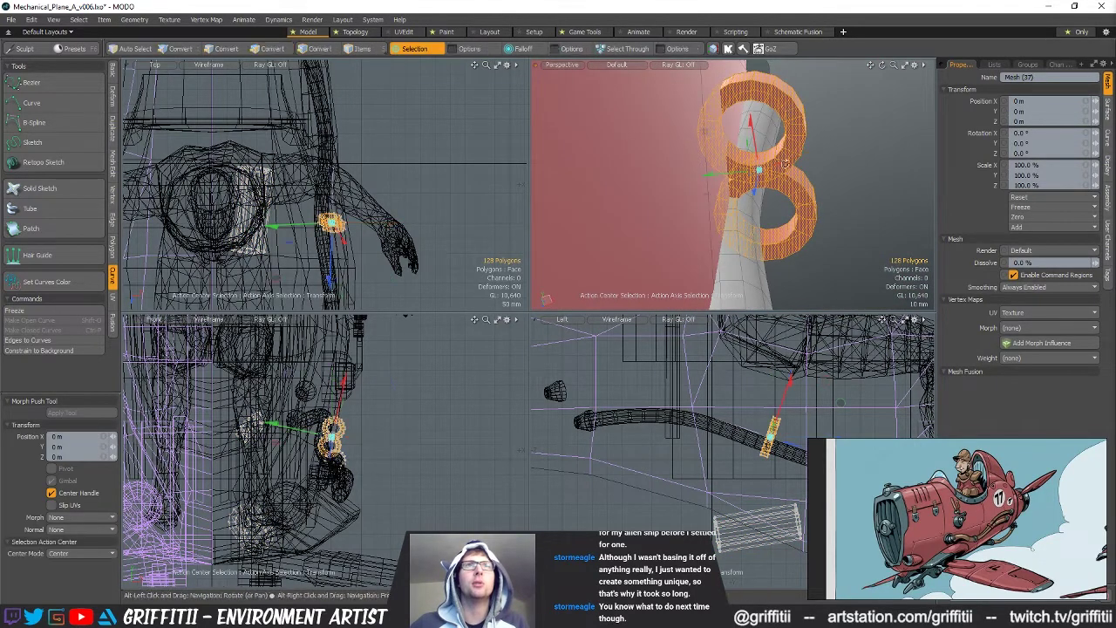
left_click_drag(716, 175, 691, 176)
Move the pipe's curve point near the red double-ring clamp slightly outward in the top view to line up with the lower ring
key("5")
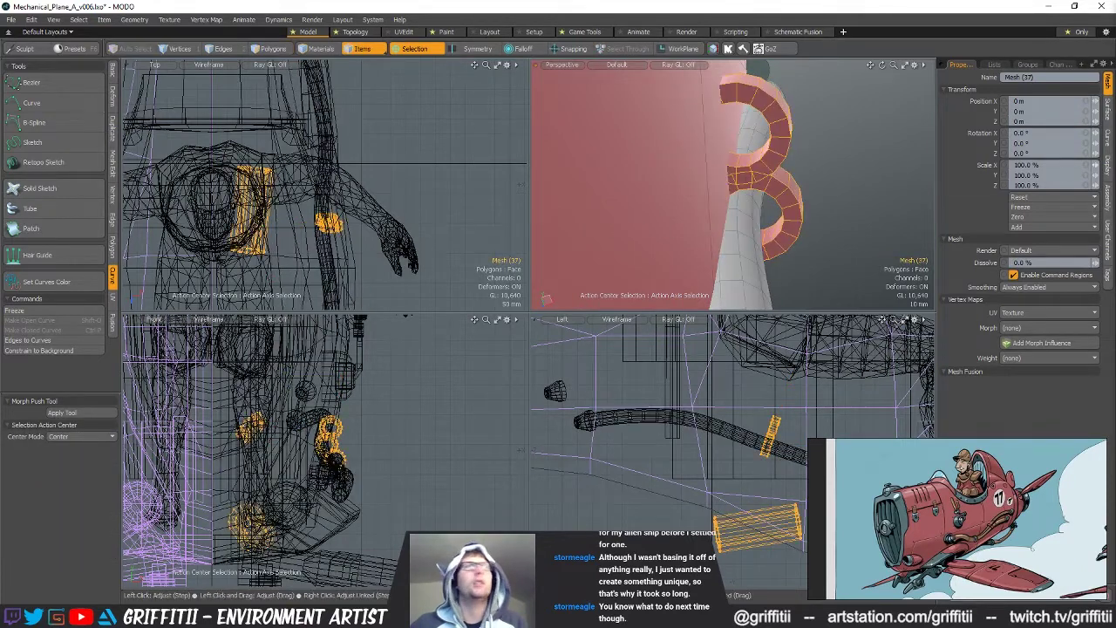
key("1")
left_click(321, 216)
key("w")
key("w")
left_click_drag(321, 221, 327, 222)
Shift the whole red double-ring clamp slightly back outward so its lower ring surrounds the pipe
key("5")
left_click(786, 184)
key("3")
double_click(787, 183)
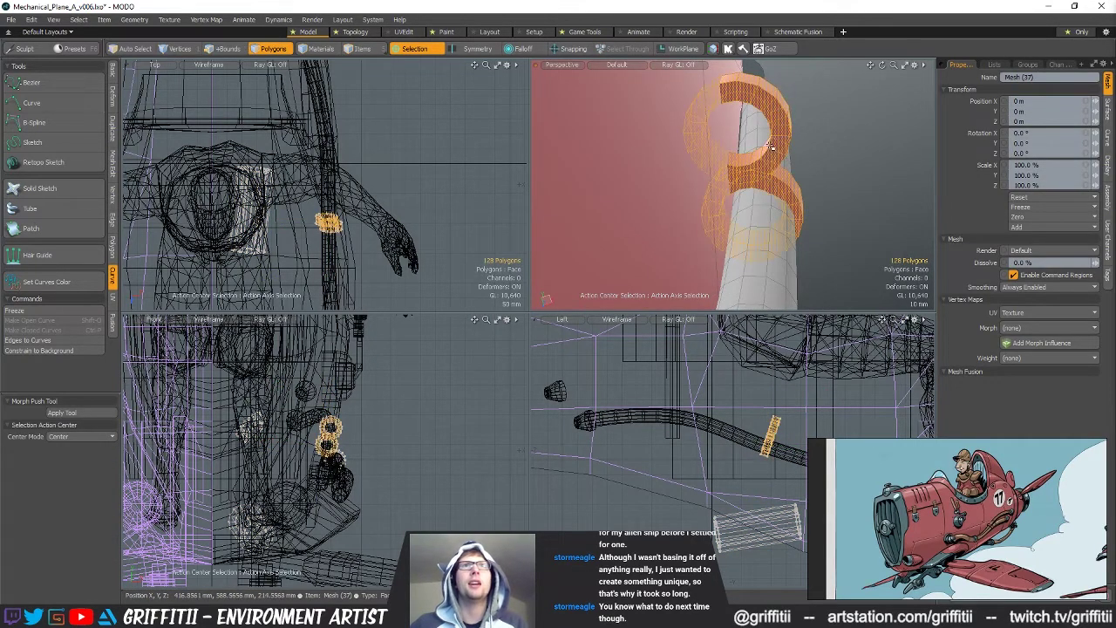
key("w")
left_click_drag(693, 132, 704, 132)
key("q")
Adjust the pipe curve's end point at the small cone fitting so the pipe end seats inside the fitting
left_click(877, 204)
left_click_drag(877, 204, 640, 213, "alt")
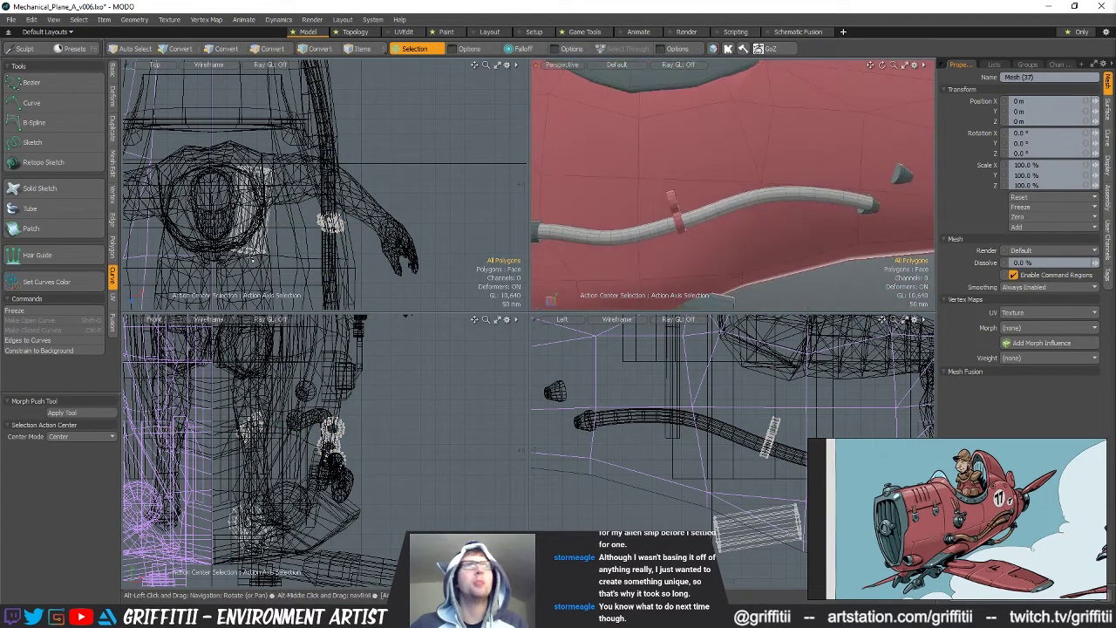
key("5")
left_click(875, 209)
left_click_drag(877, 214, 910, 271, "alt")
key("space")
key("space")
key("space")
key("1")
left_click(833, 218)
key("w")
scroll(805, 210, "up", 3)
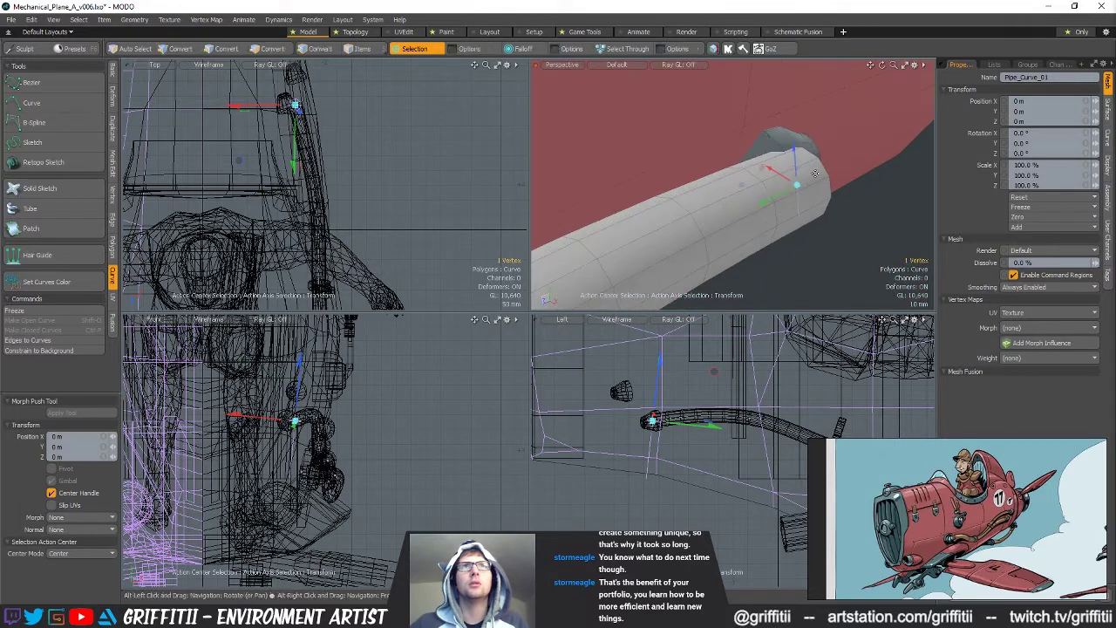
key("r")
key("w")
left_click_drag(778, 166, 682, 189, "alt")
scroll(715, 203, "down", 2)
left_click_drag(807, 209, 799, 208)
left_click_drag(755, 169, 829, 150, "alt")
key("q")
Move both small cone fittings together along their local axis toward the fuselage surface
key("5")
left_click(876, 123)
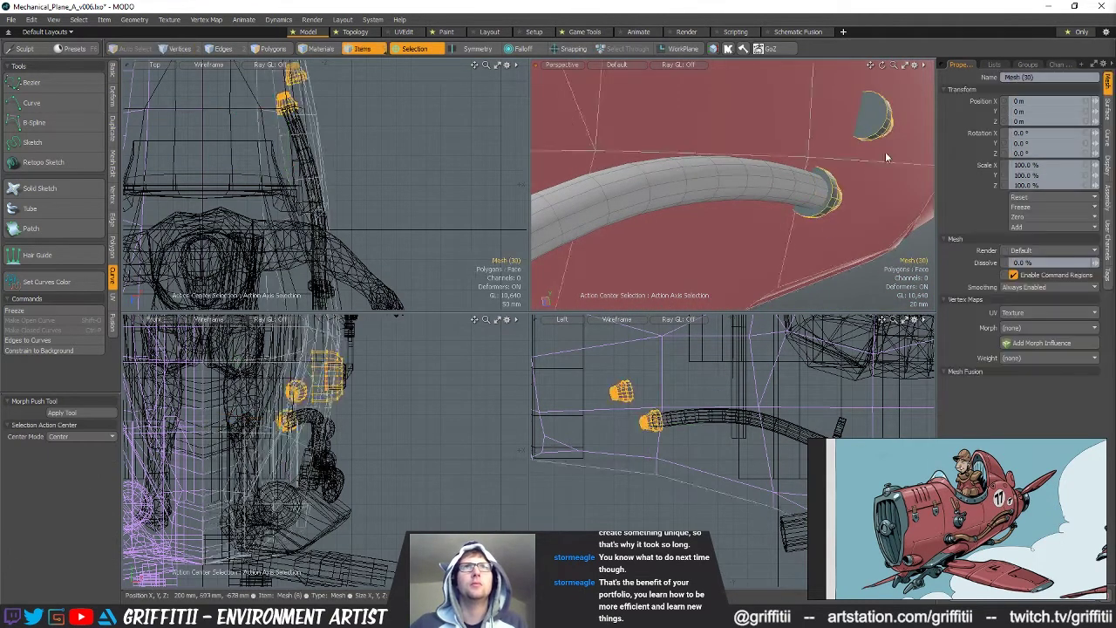
key("3")
left_click(877, 122)
left_click(828, 196, "shift")
key("bracketright")
left_click_drag(845, 198, 870, 162, "ctrl+alt")
key("alt+a")
key("r")
key("alt+1")
key("w")
key("r")
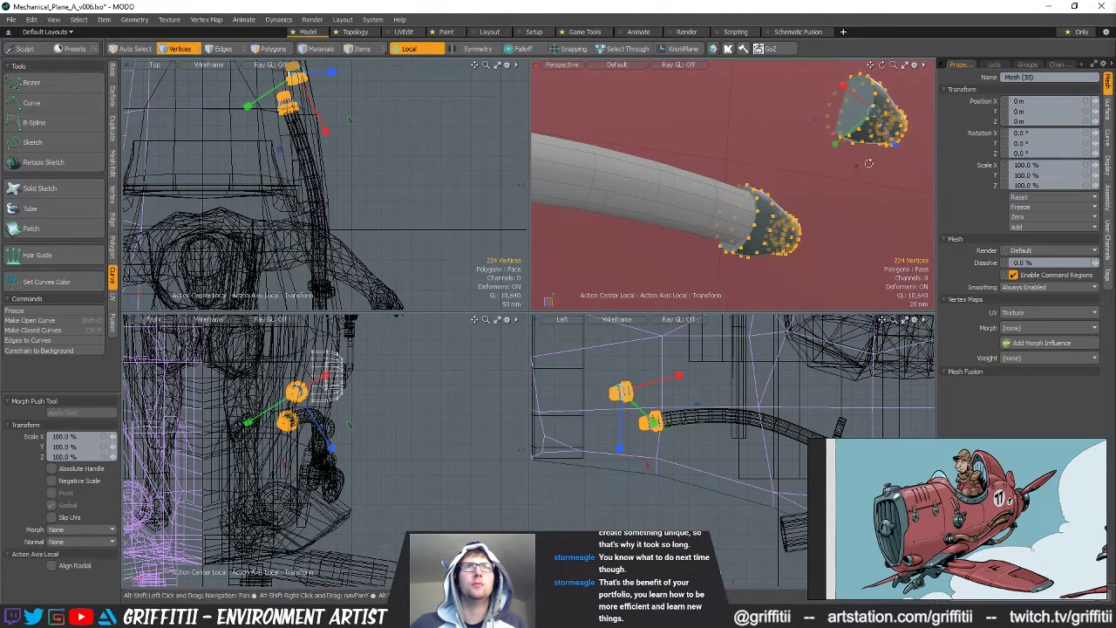
key("w")
left_click_drag(836, 144, 921, 135)
scroll(856, 200, "up", 3)
scroll(863, 188, "down", 3)
left_click_drag(880, 184, 820, 220, "alt")
key("Escape")
key("Escape")
Scale the inner face loop of the gray ring clamp to 99% in Y and Z around its local centre
scroll(810, 190, "down", 5)
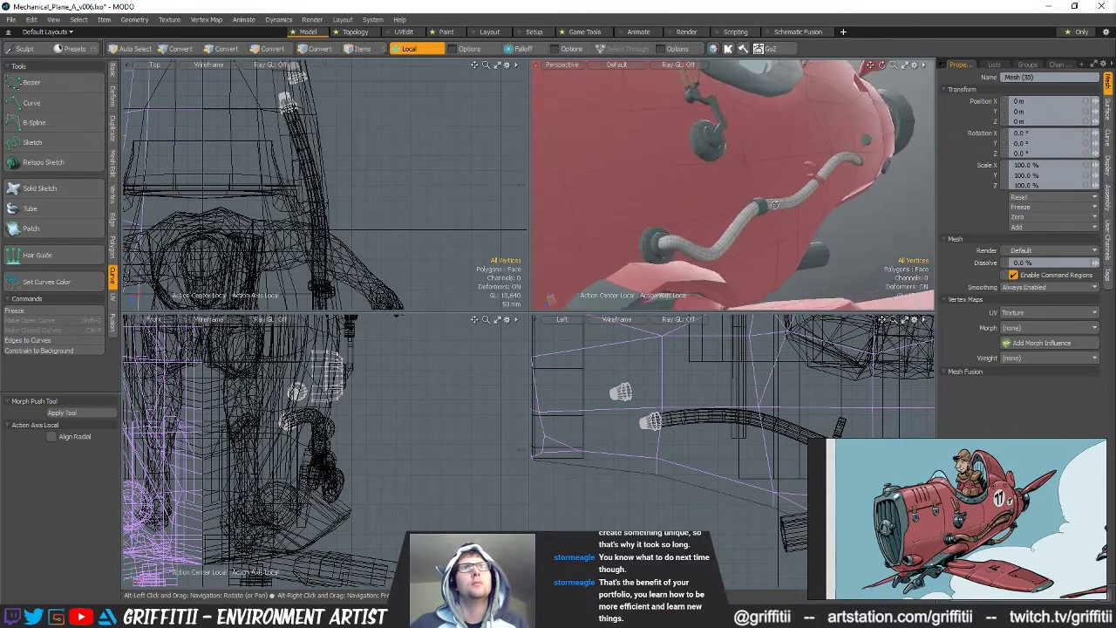
scroll(820, 221, "up", 5)
key("5")
left_click(712, 220)
key("3")
scroll(712, 221, "up", 4)
key("Escape")
left_click_drag(712, 221, 793, 156, "alt")
key("l")
key("r")
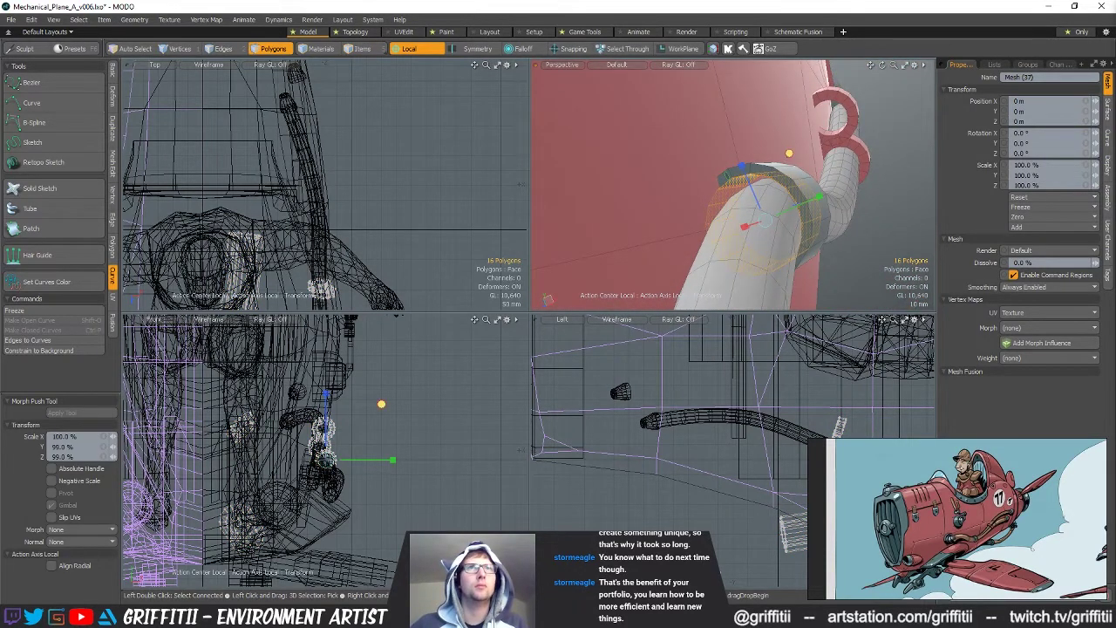
Move the entire gray ring clamp slightly outward so it is centred around the pipe
key("space")
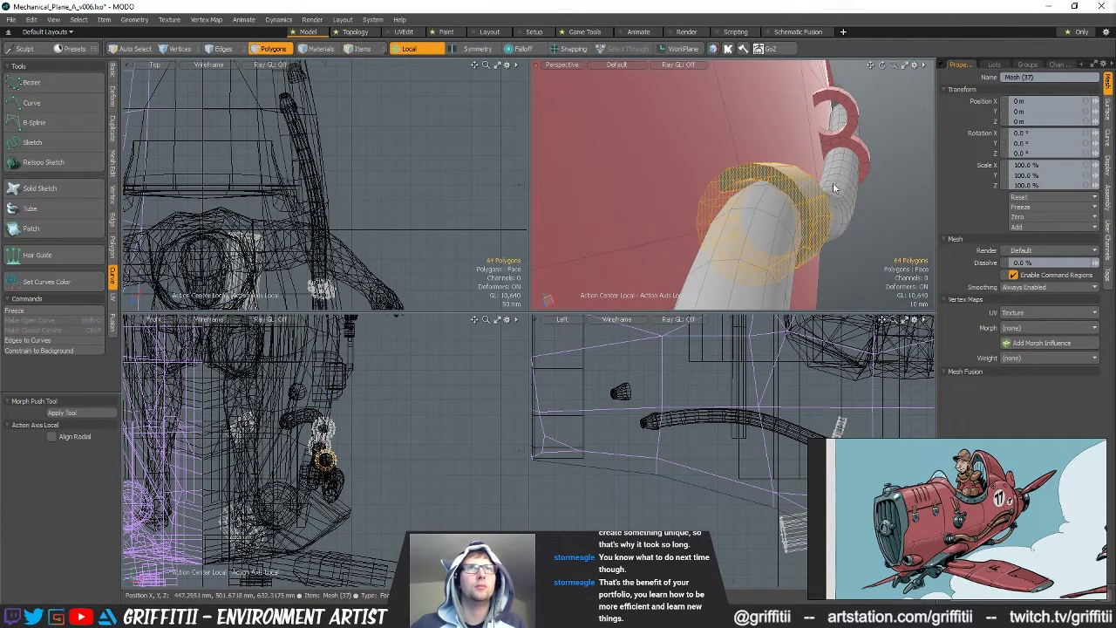
key("w")
key("space")
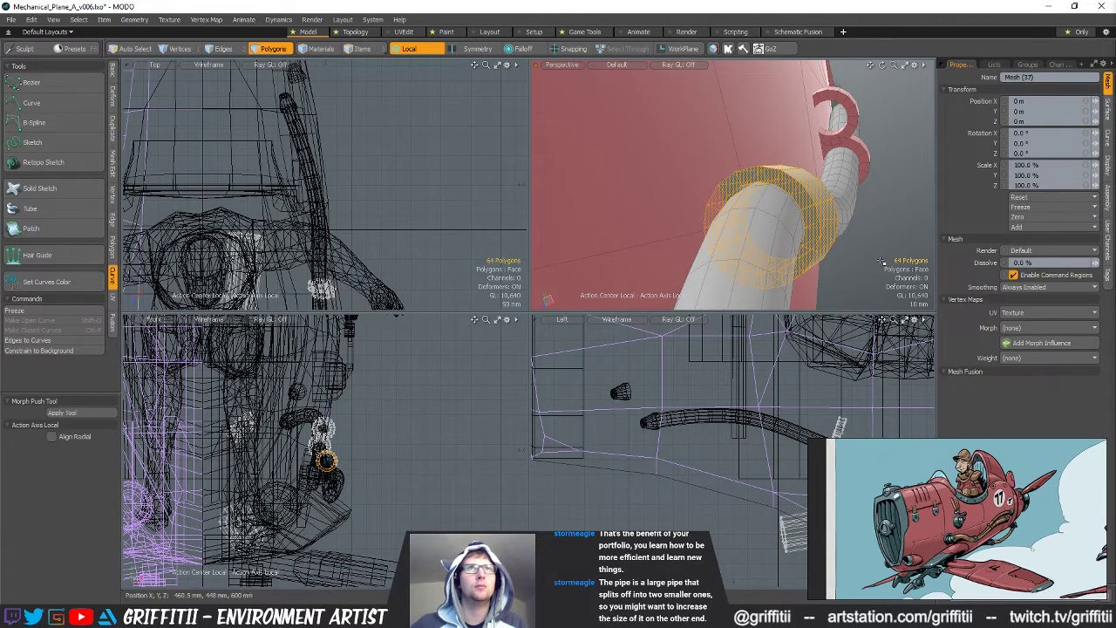
left_click_drag(858, 286, 697, 228, "alt")
left_click_drag(384, 230, 297, 232, "ctrl+alt")
Offset the pipe's guide curve by 2 mm in X, 96 mm in Y and -122.8557 mm in Z for a second pipe
key("5")
mouse_move(762, 236)
left_mouse_down("alt")
mouse_move(741, 225)
mouse_move(771, 217)
left_mouse_up("alt")
scroll(770, 217, "up", 6)
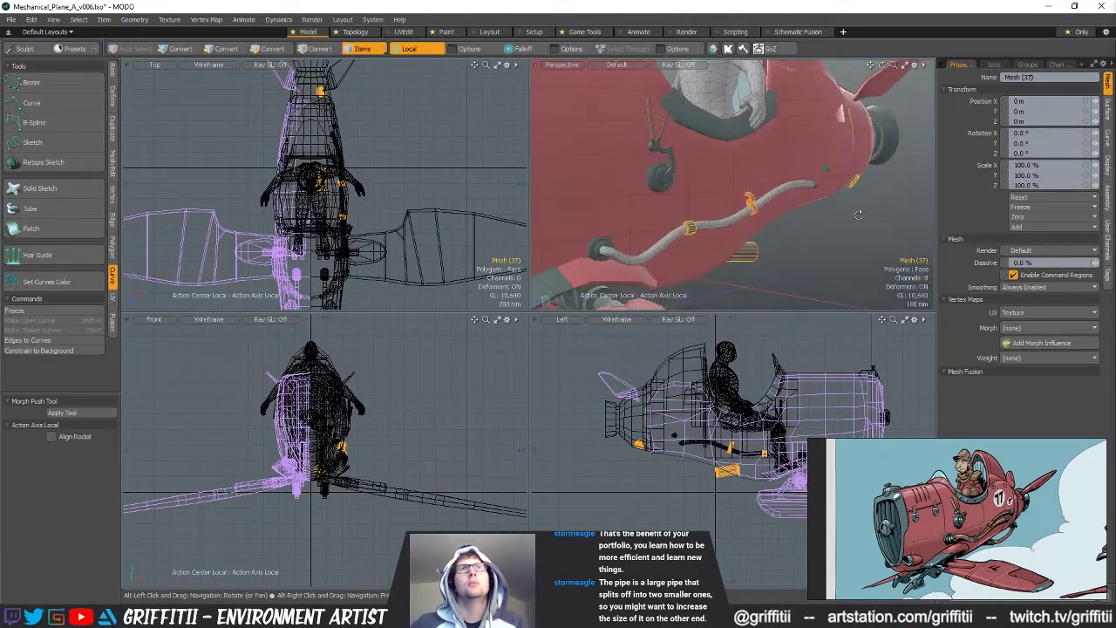
left_click_drag(776, 214, 765, 223, "alt")
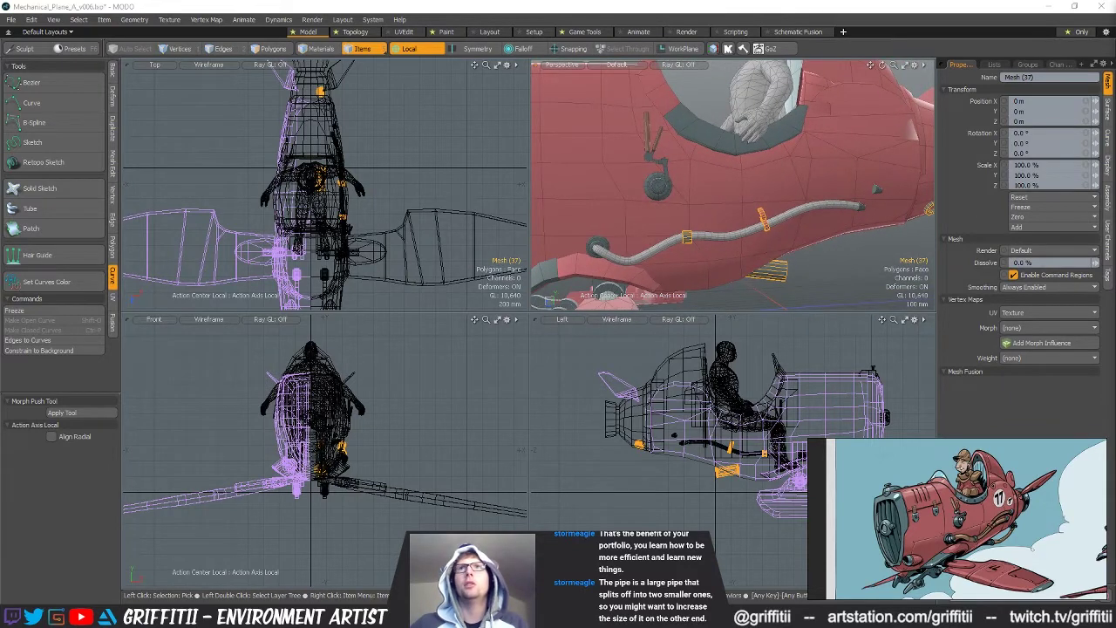
left_click(765, 223)
key("3")
left_click(749, 228)
key("c")
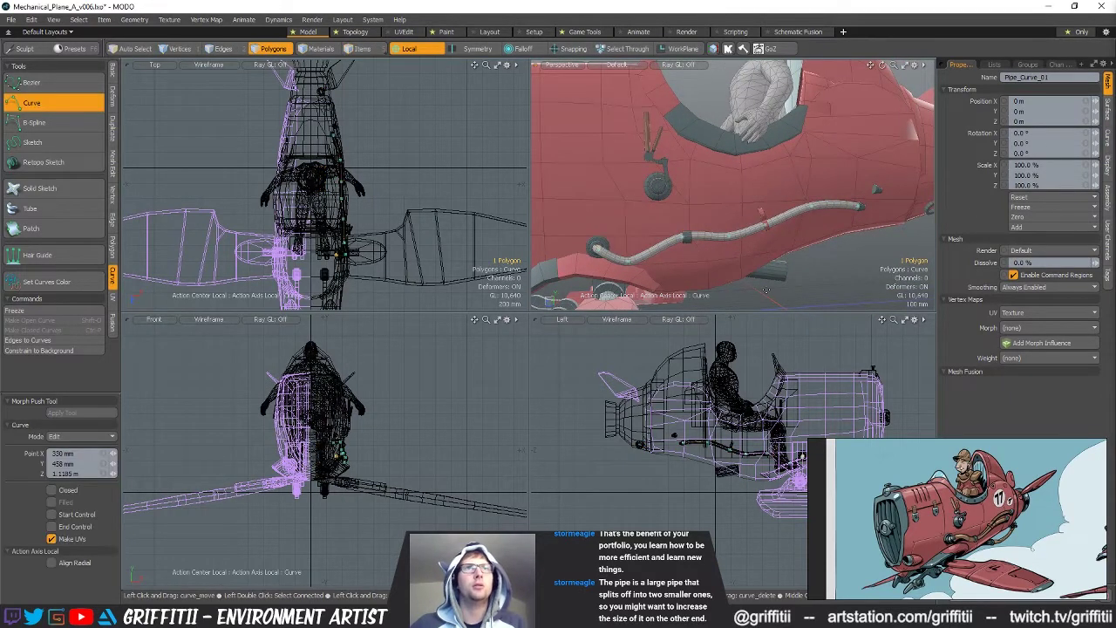
key("w")
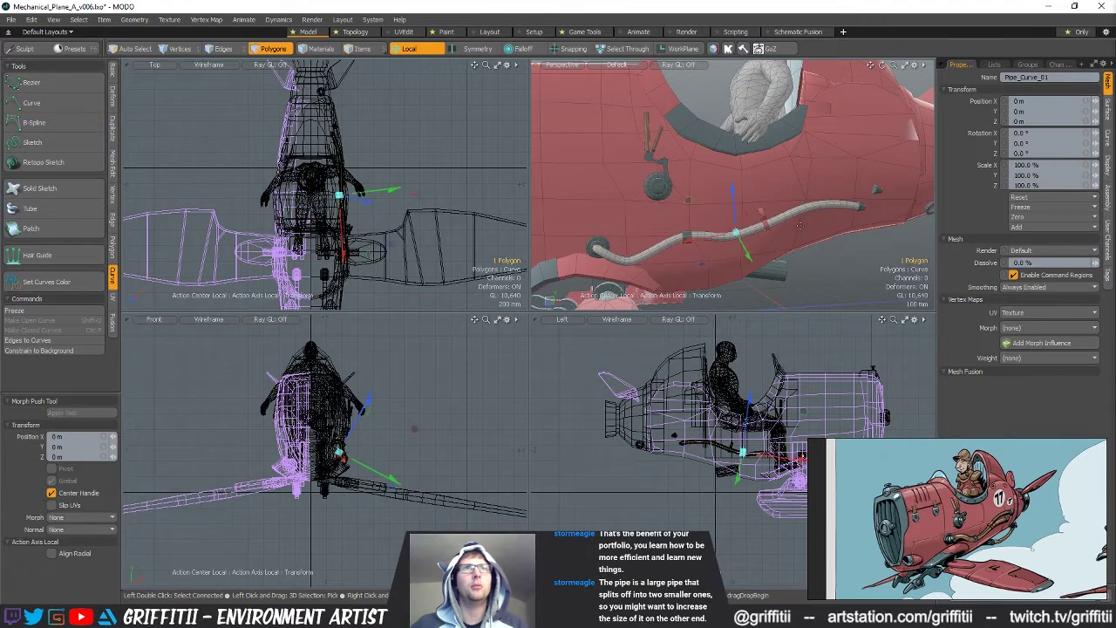
key("Escape")
key("w")
left_click_drag(692, 189, 712, 171)
left_click_drag(823, 259, 864, 227, "alt")
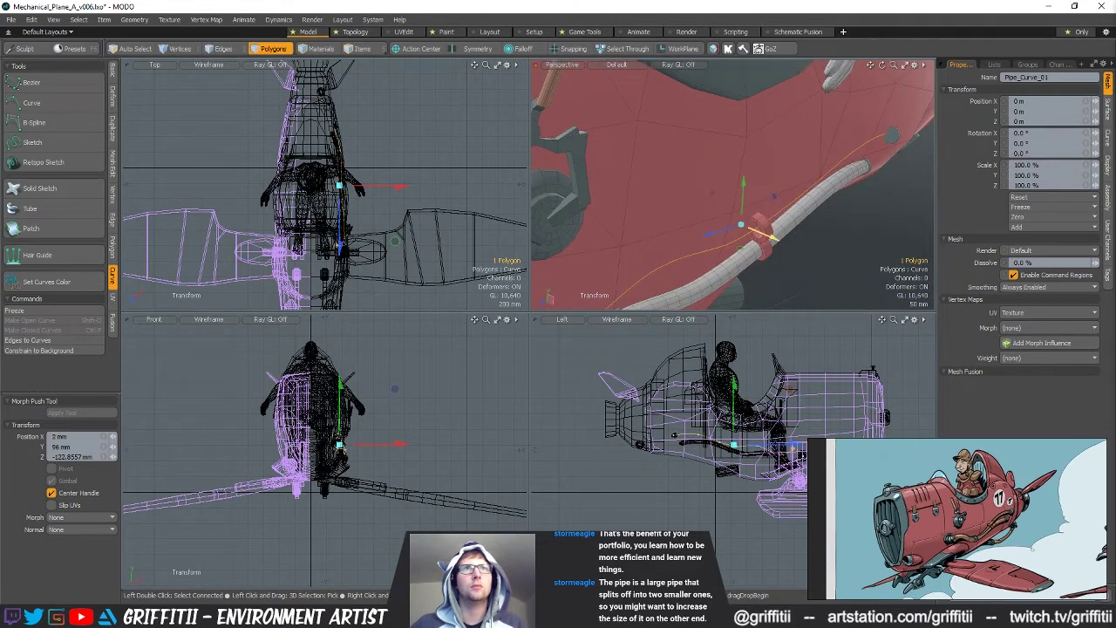
left_click_drag(783, 238, 711, 211, "alt")
Place the offset guide curve in its own separate mesh by pasting it, stepping back and restoring the paste
key("Escape")
key("Escape")
key("c")
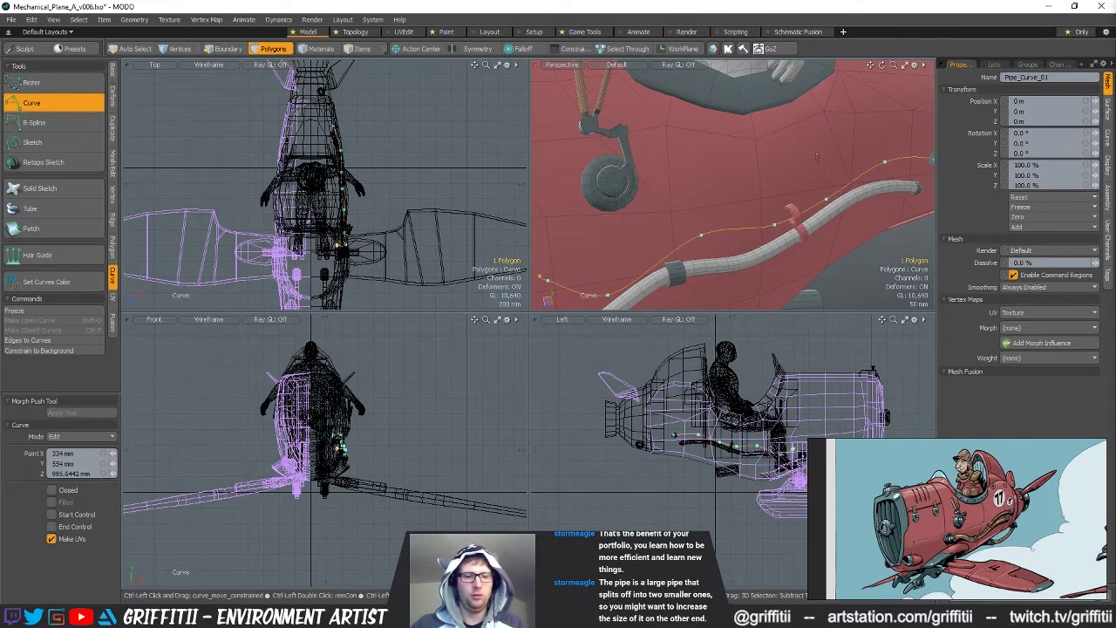
key("n")
key("ctrl+v")
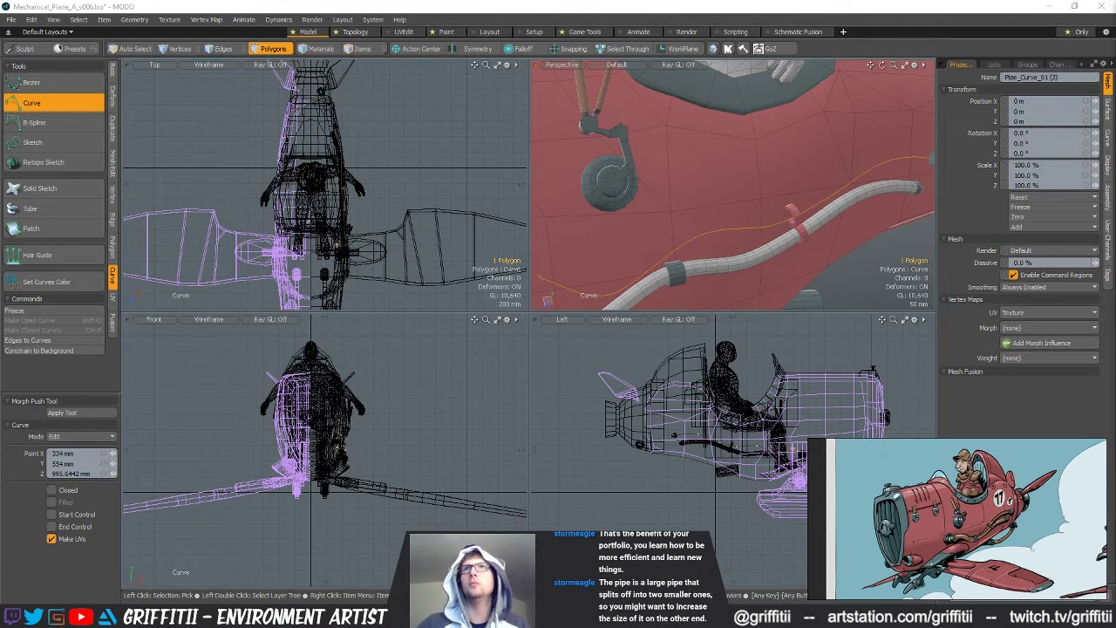
key("ctrl+z")
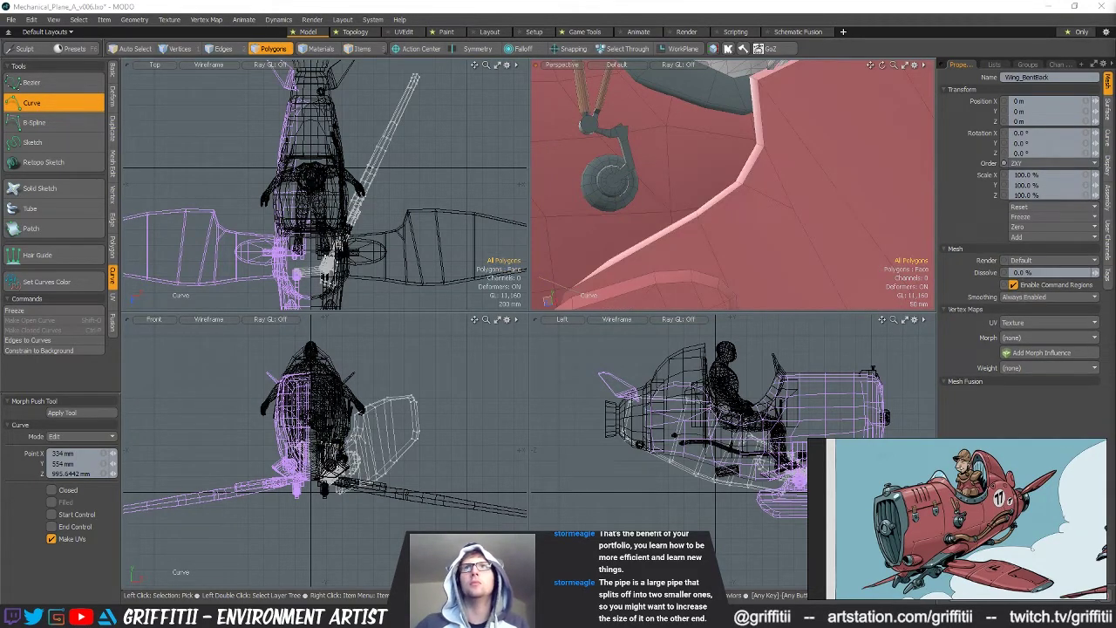
key("ctrl+shift+z")
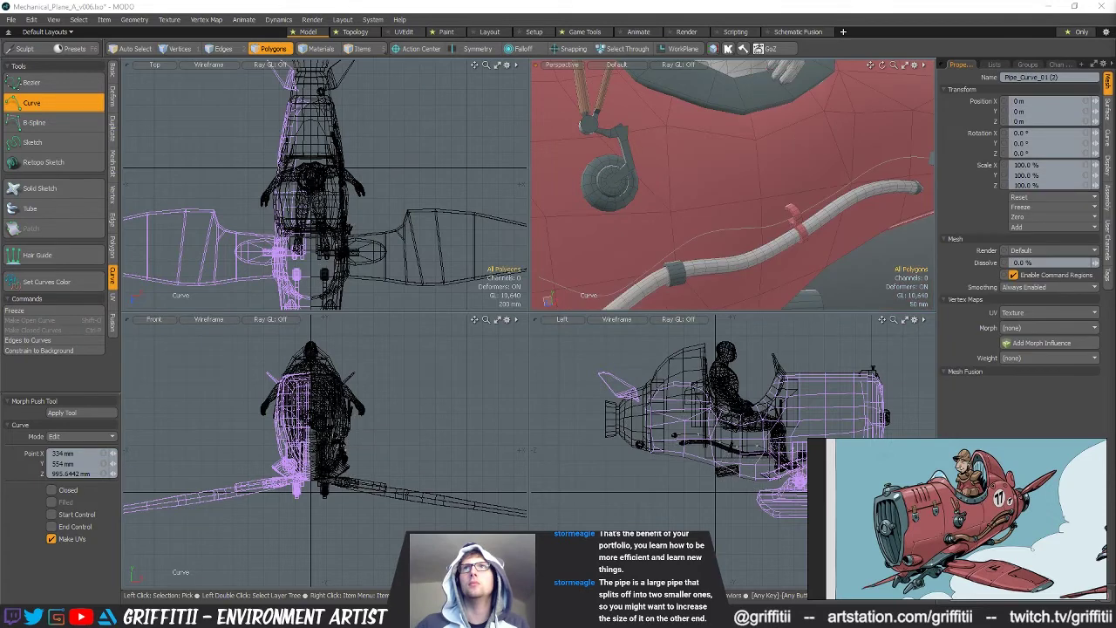
key("ctrl+shift+z")
Examine the existing pipe's mesh and its curve sweep settings, including the radius
mouse_move(789, 196)
left_mouse_down("alt")
mouse_move(767, 192)
mouse_move(858, 187)
mouse_move(808, 195)
mouse_move(795, 183)
left_mouse_up("alt")
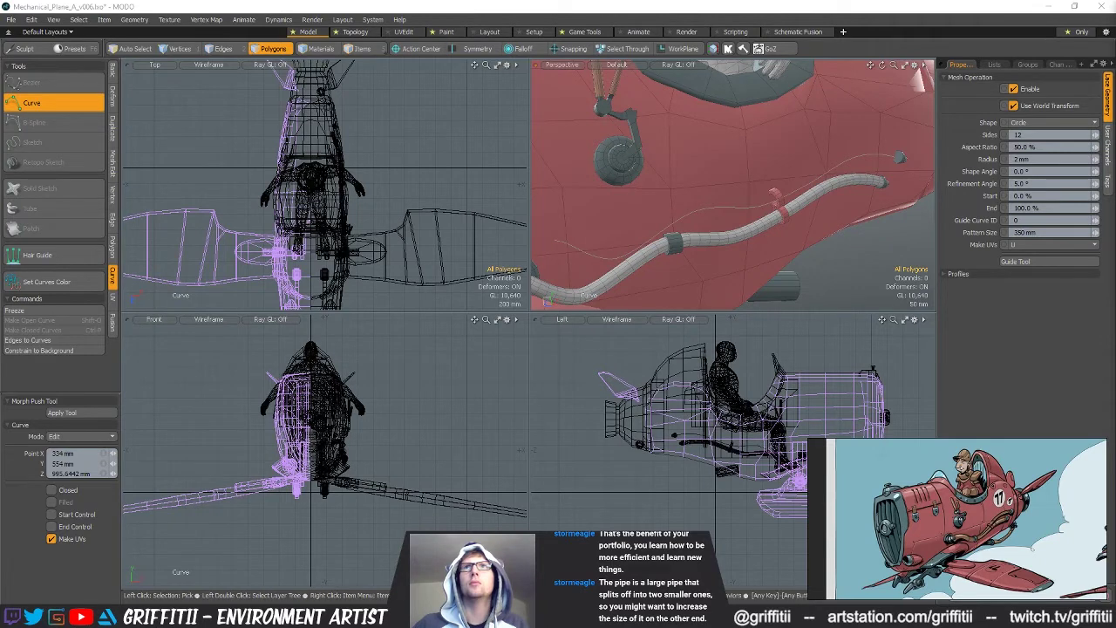
left_click(899, 156)
key("space")
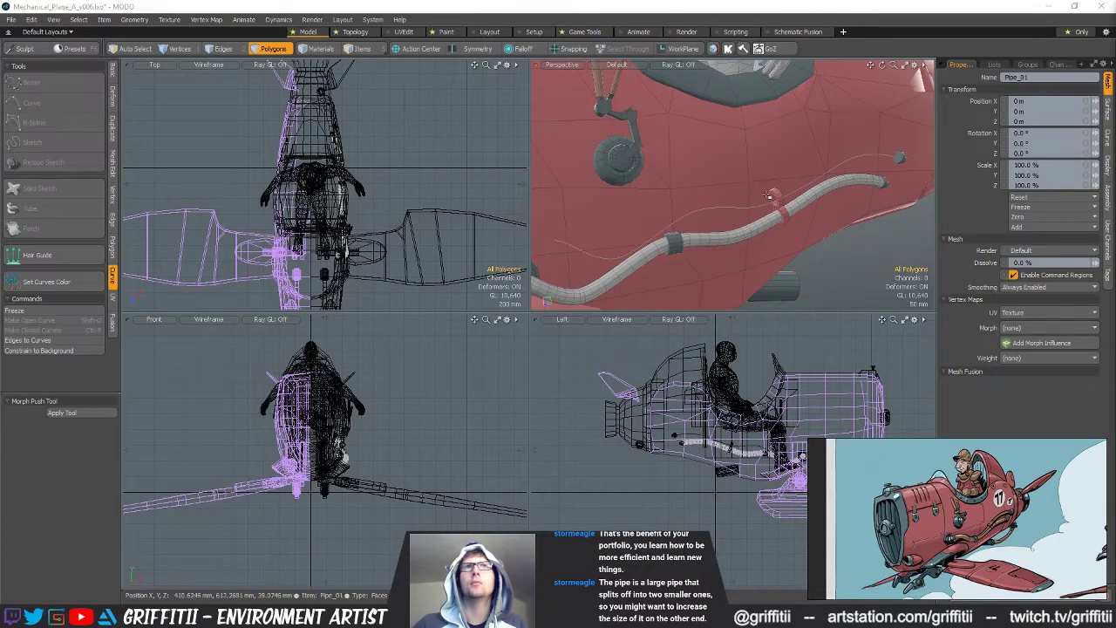
double_click(777, 211)
left_click_drag(829, 217, 884, 197, "alt")
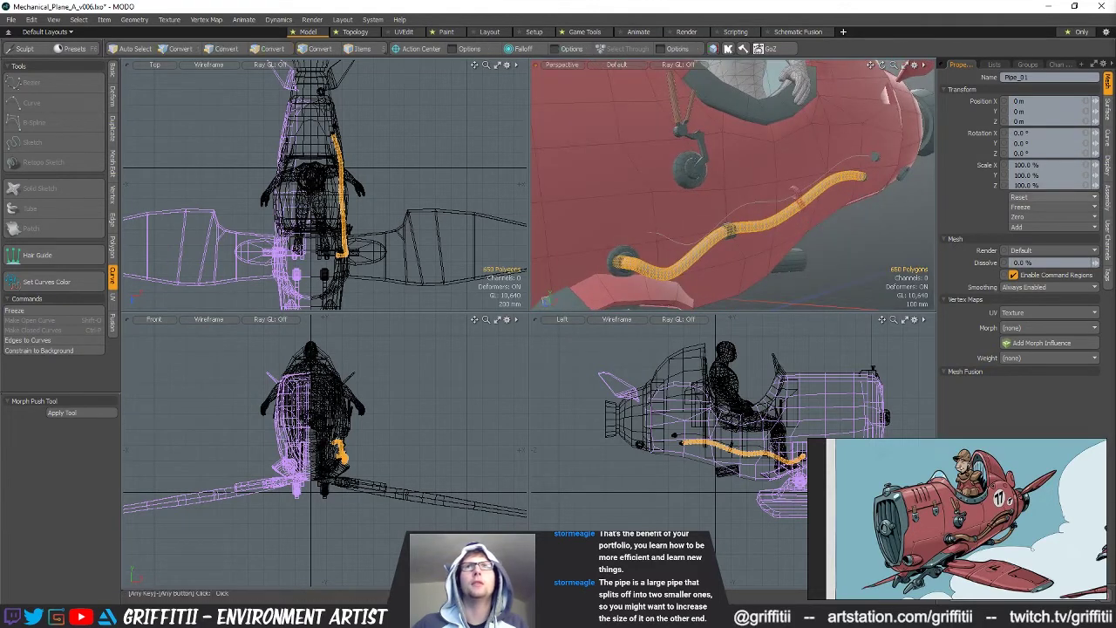
left_click(815, 245)
left_click_drag(809, 245, 783, 240, "alt")
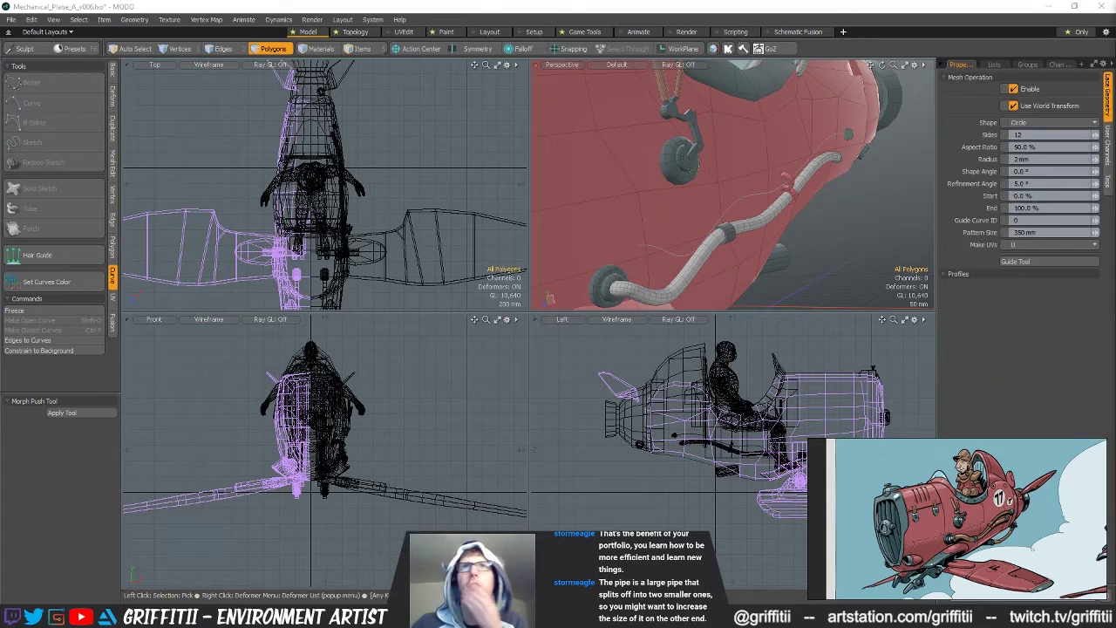
left_click_drag(1044, 159, 1073, 158)
left_click(1067, 158)
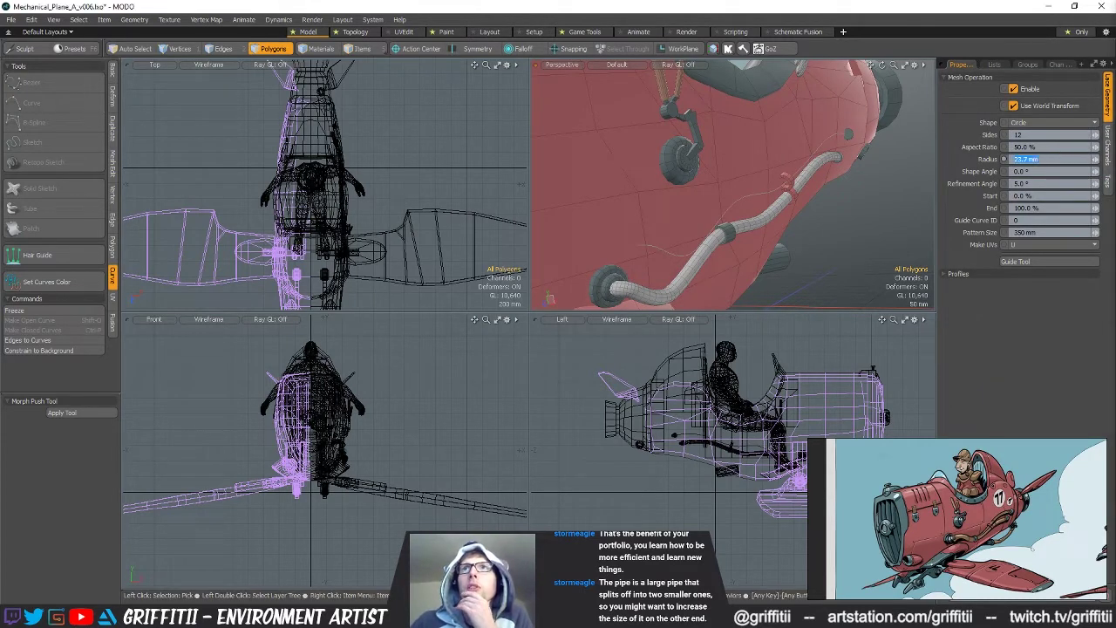
type("2")
key("Return")
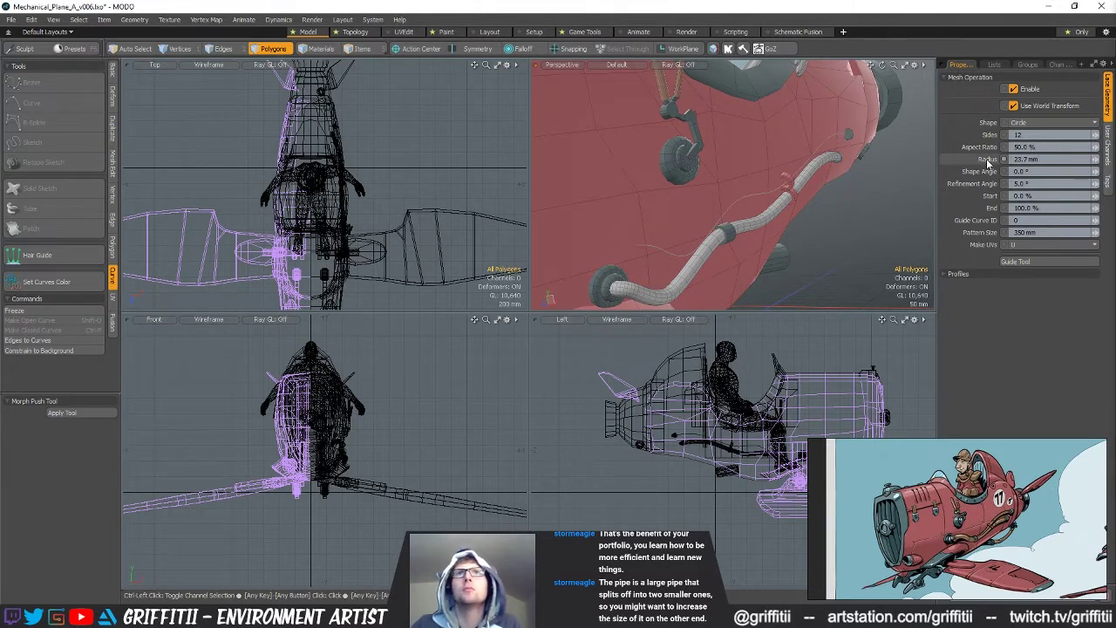
left_click_drag(874, 192, 859, 192, "alt")
key("space")
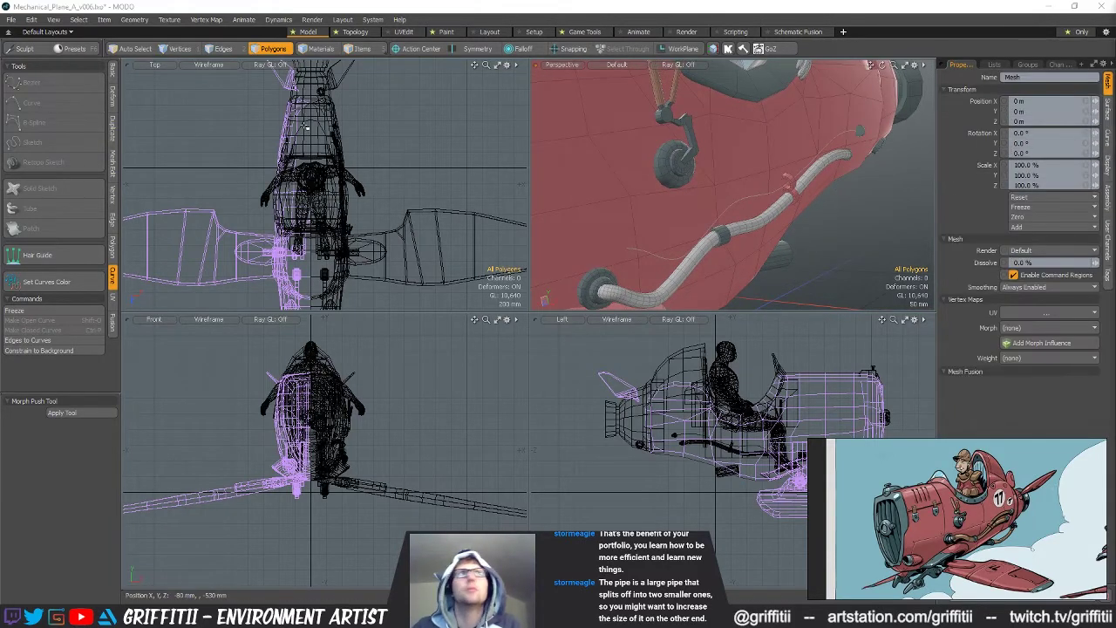
Bring up the basic modeling tools, pick the whole first pipe to check it, and clear the selection
left_click(112, 71)
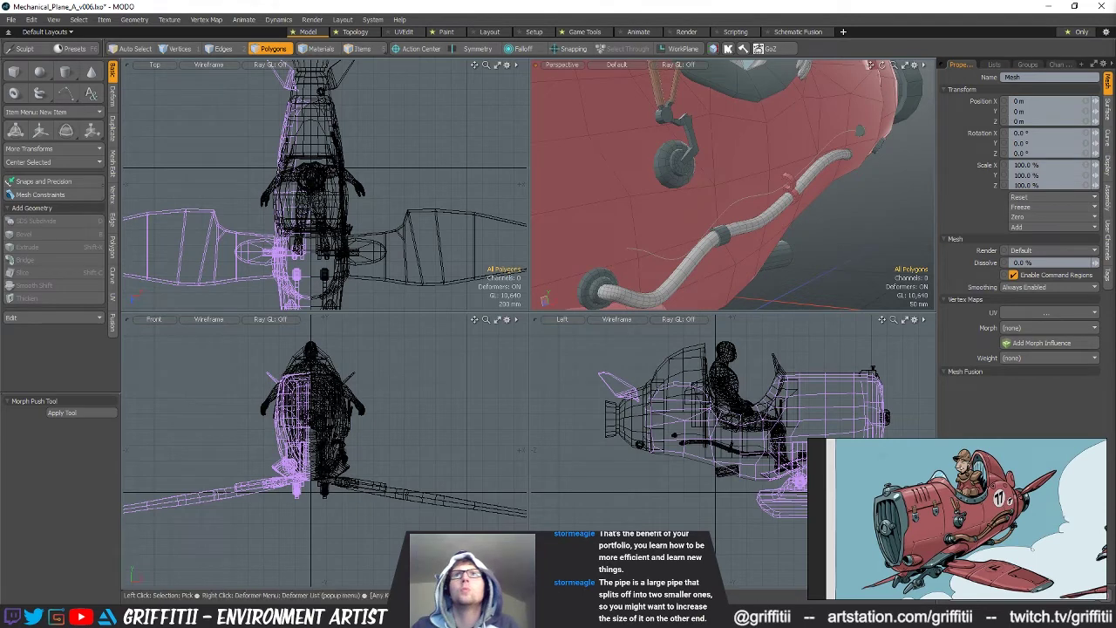
left_click(811, 192)
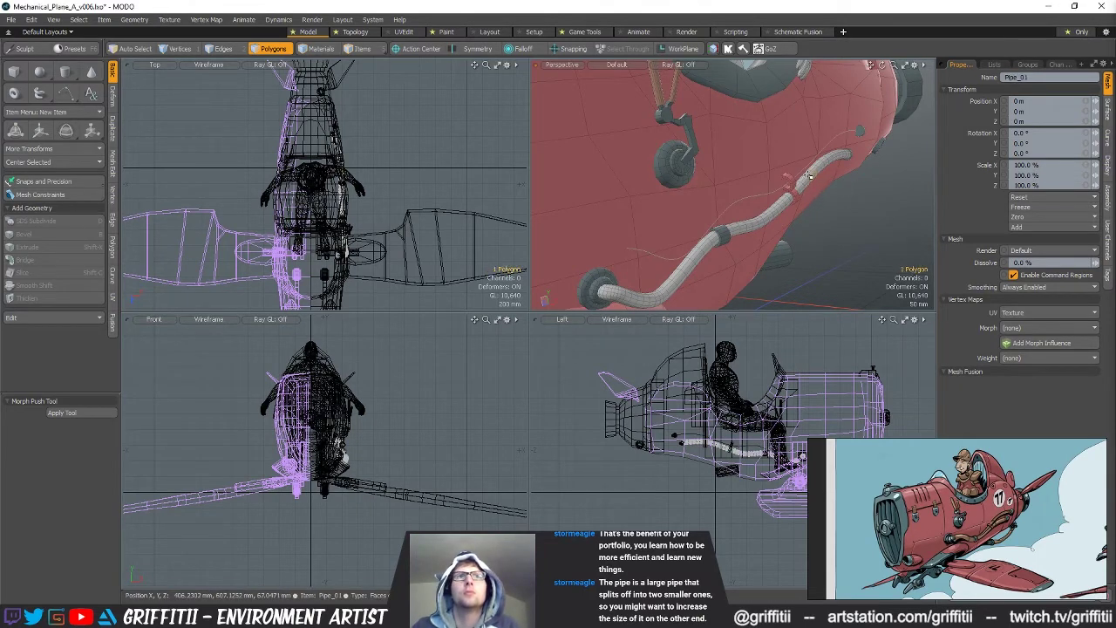
double_click(809, 176)
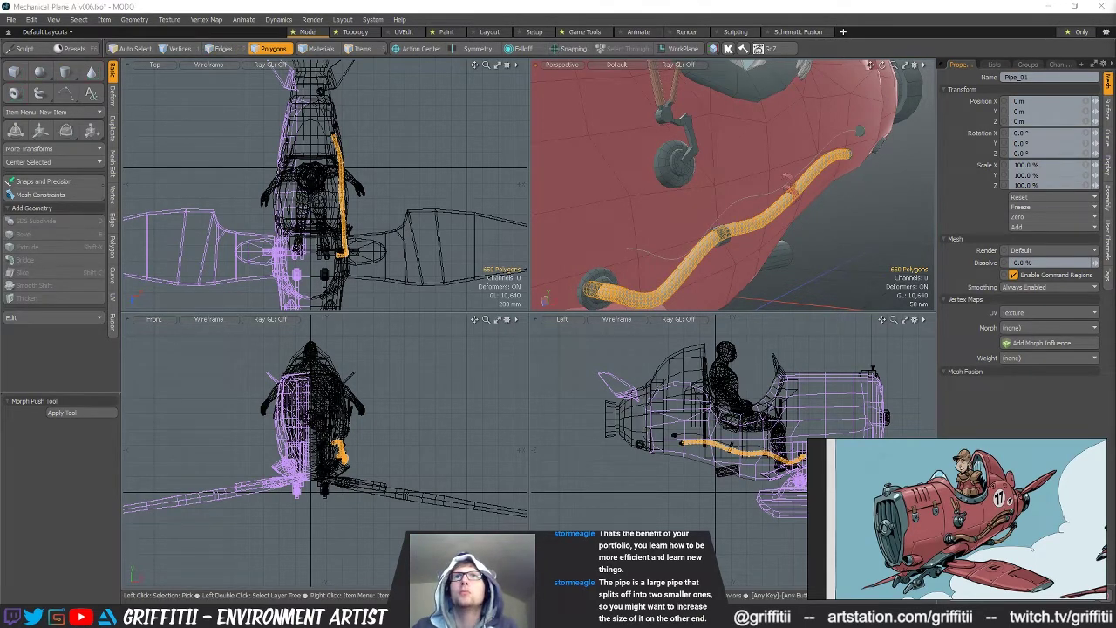
left_click(880, 149)
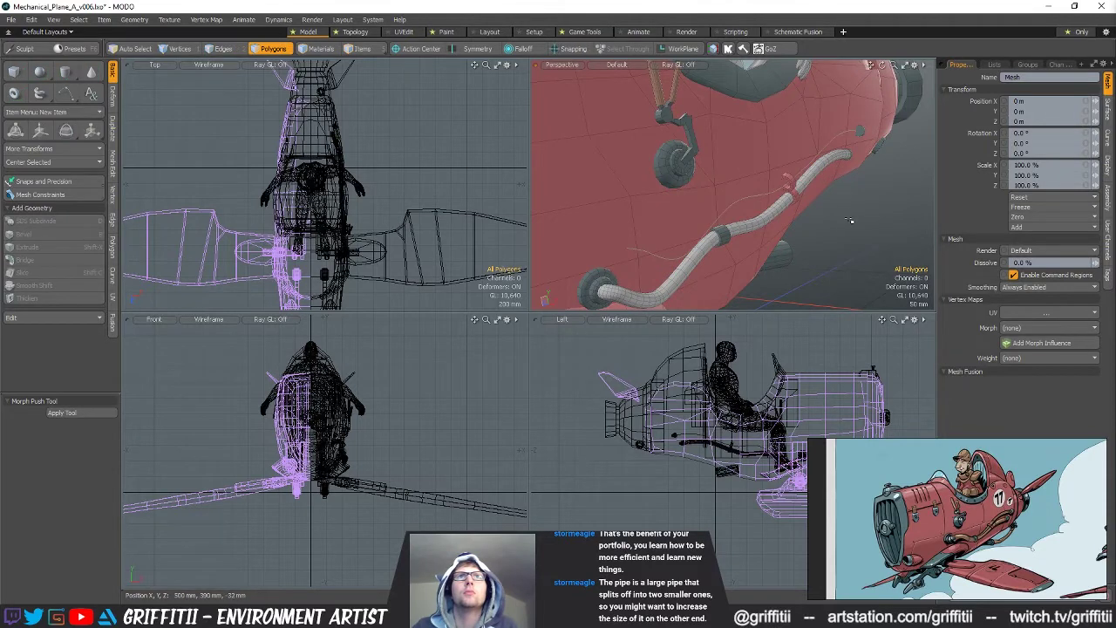
Inspect the points of Pipe_Curve_02 in vertex mode and clear the selection
left_click(824, 175)
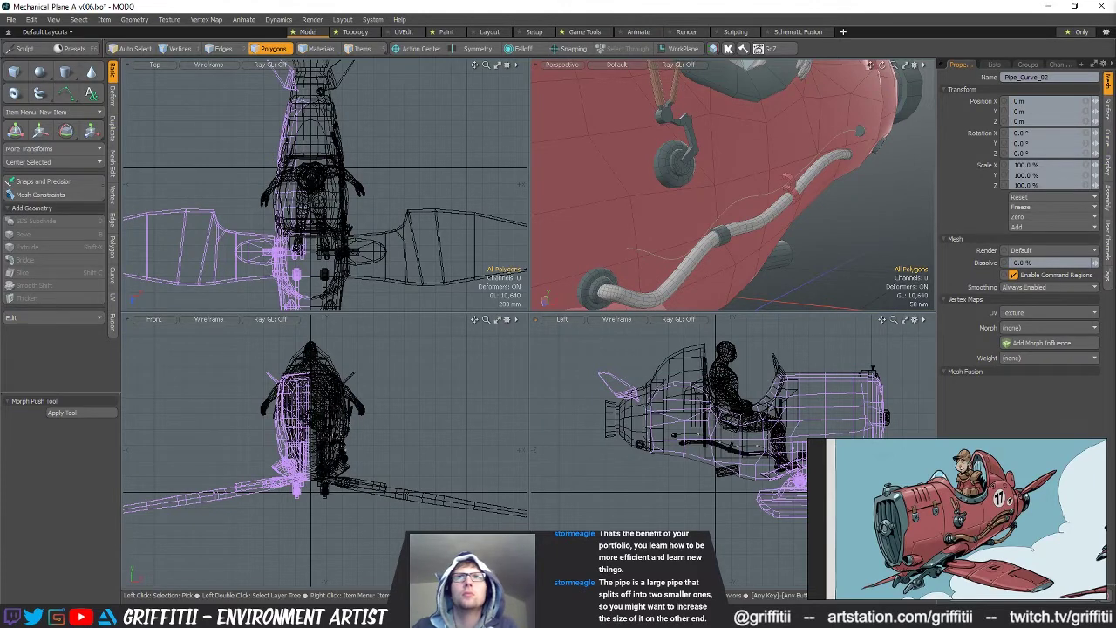
left_click_drag(785, 408, 705, 401, "alt")
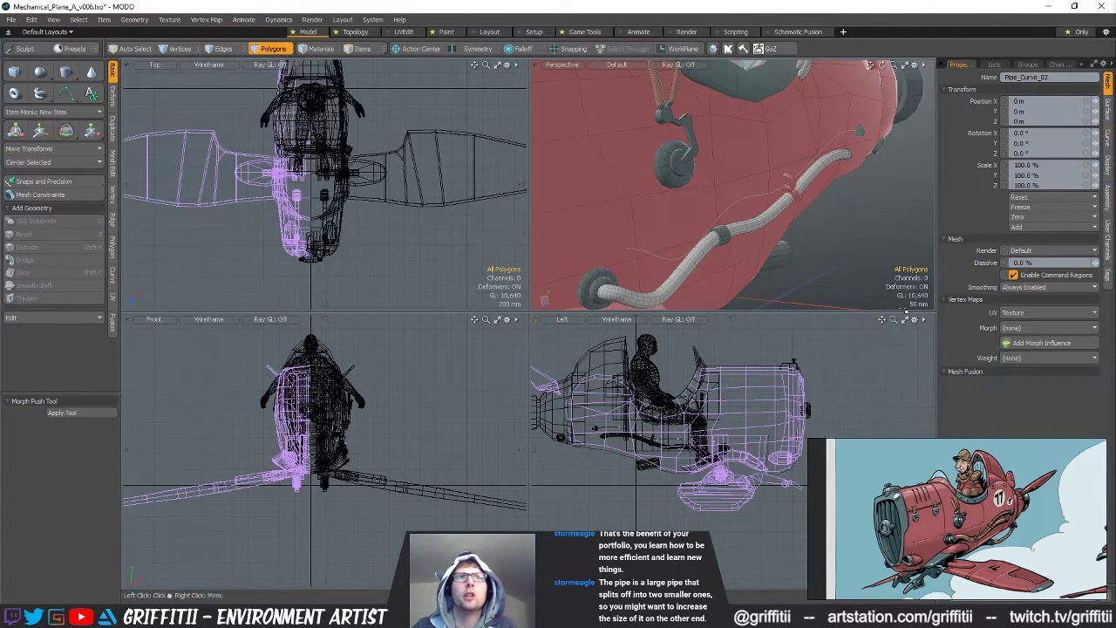
key("1")
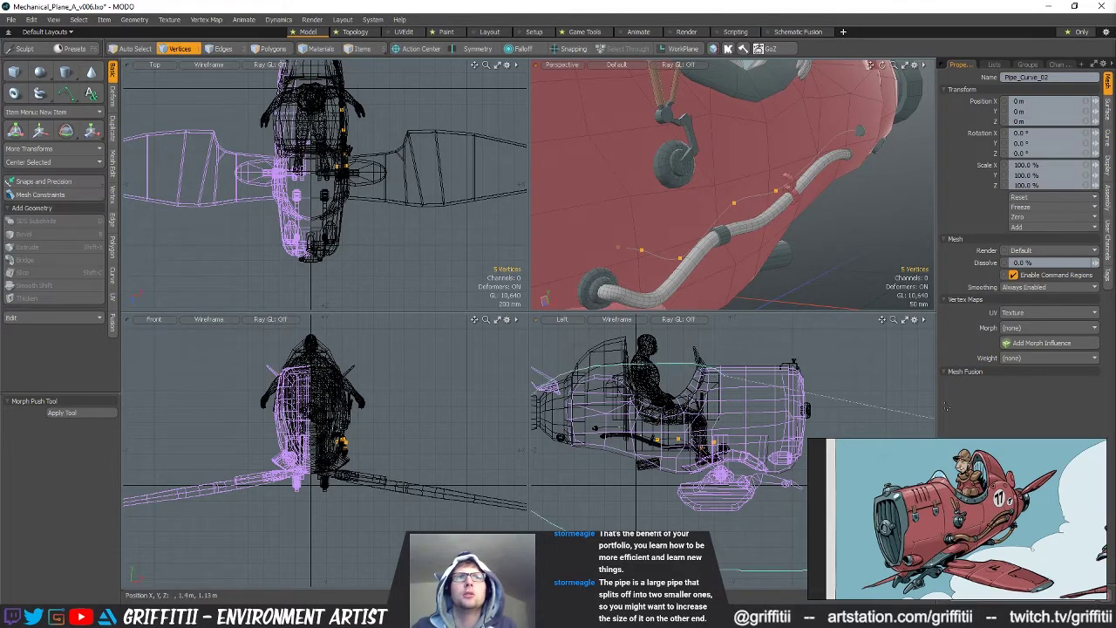
key("Escape")
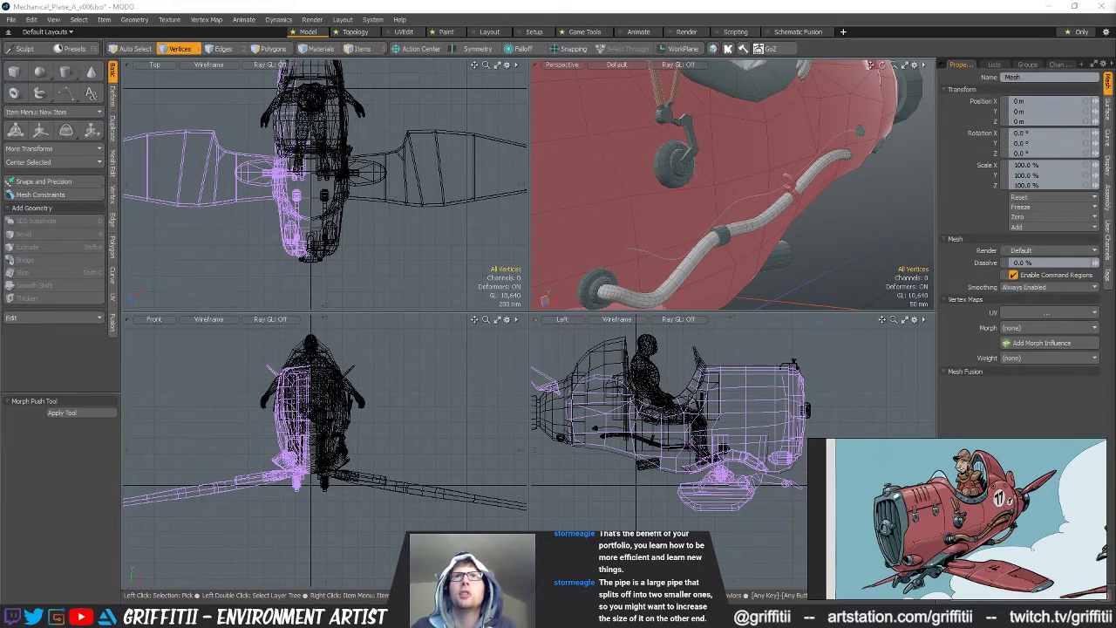
Check the mesh's curve settings, then identify the Pipe_01, fuselage, Pipe_Curve_02 and Pipe_Curve_01 items around the pipe
left_click(1107, 132)
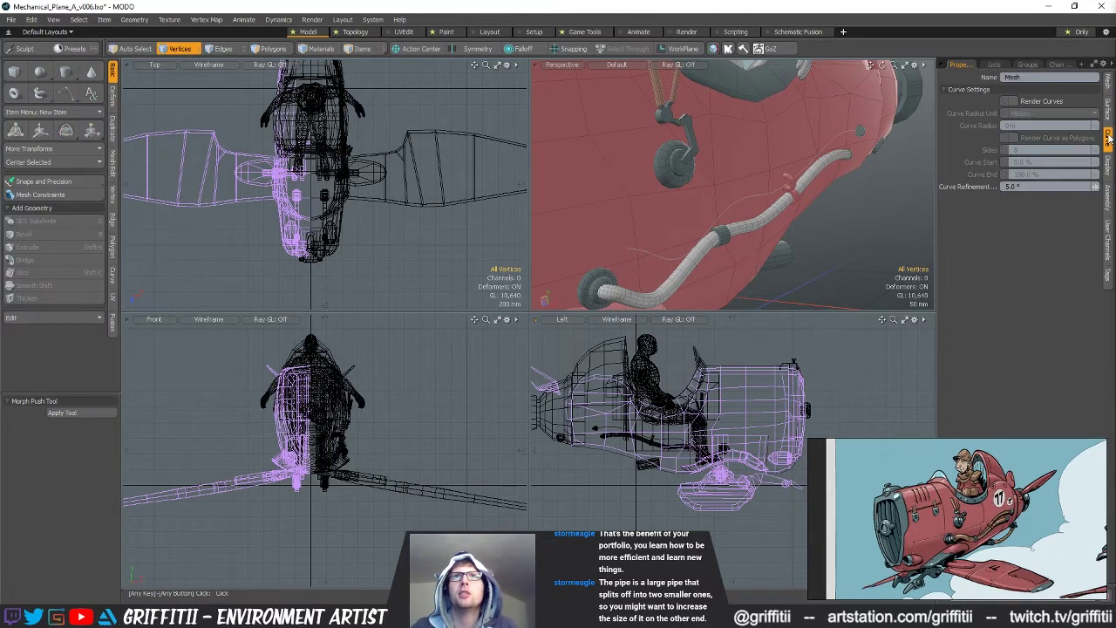
left_click(1107, 82)
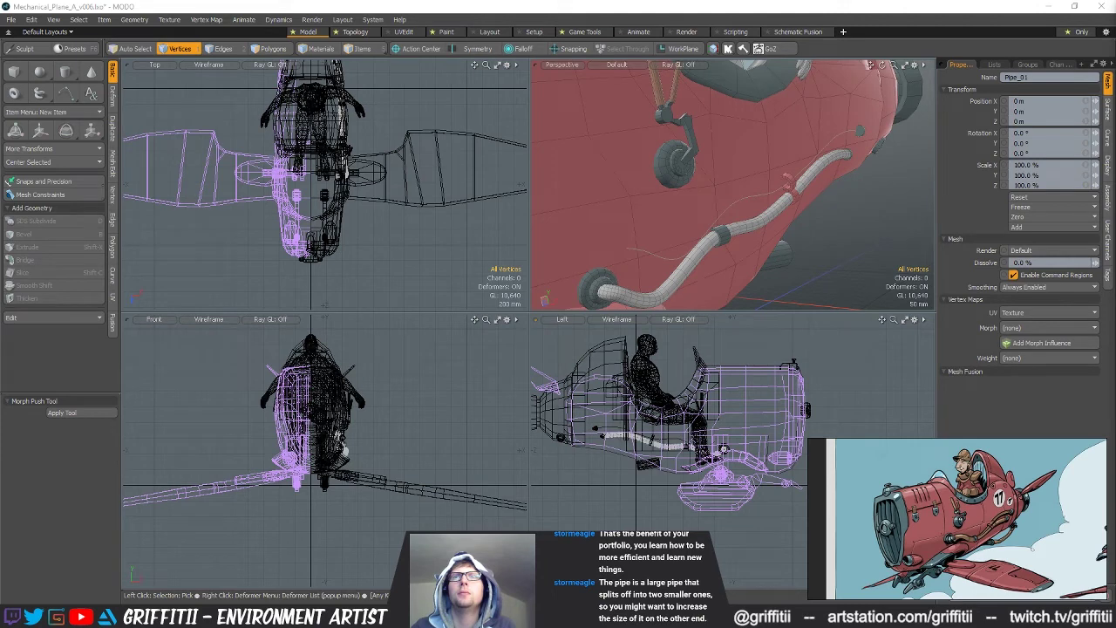
left_click_drag(789, 181, 770, 196, "alt")
key("2")
key("3")
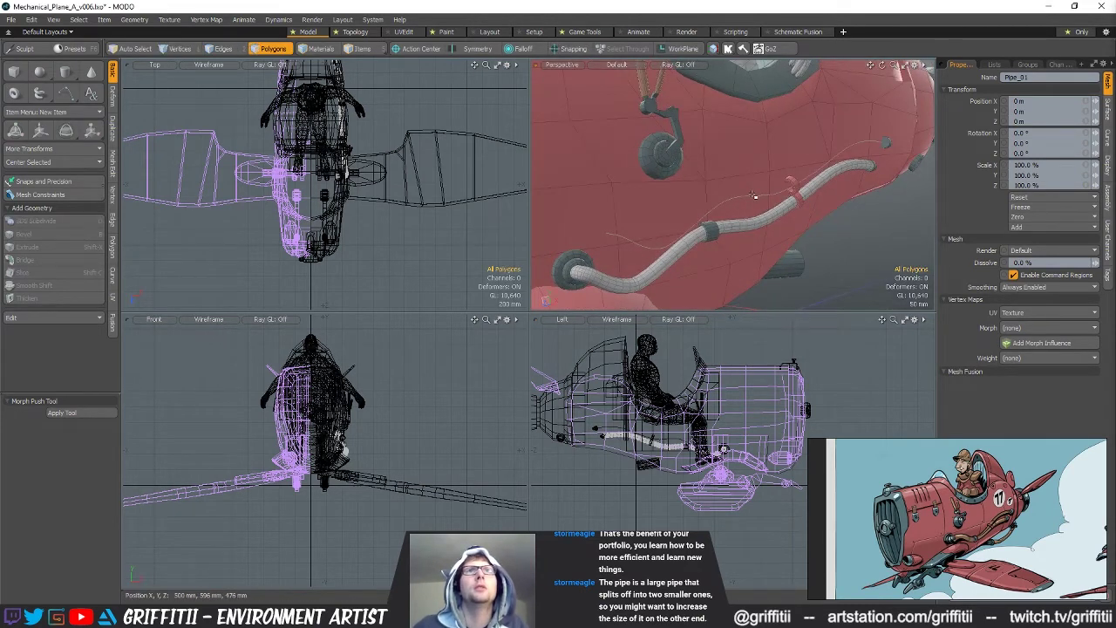
key("5")
left_click(748, 201)
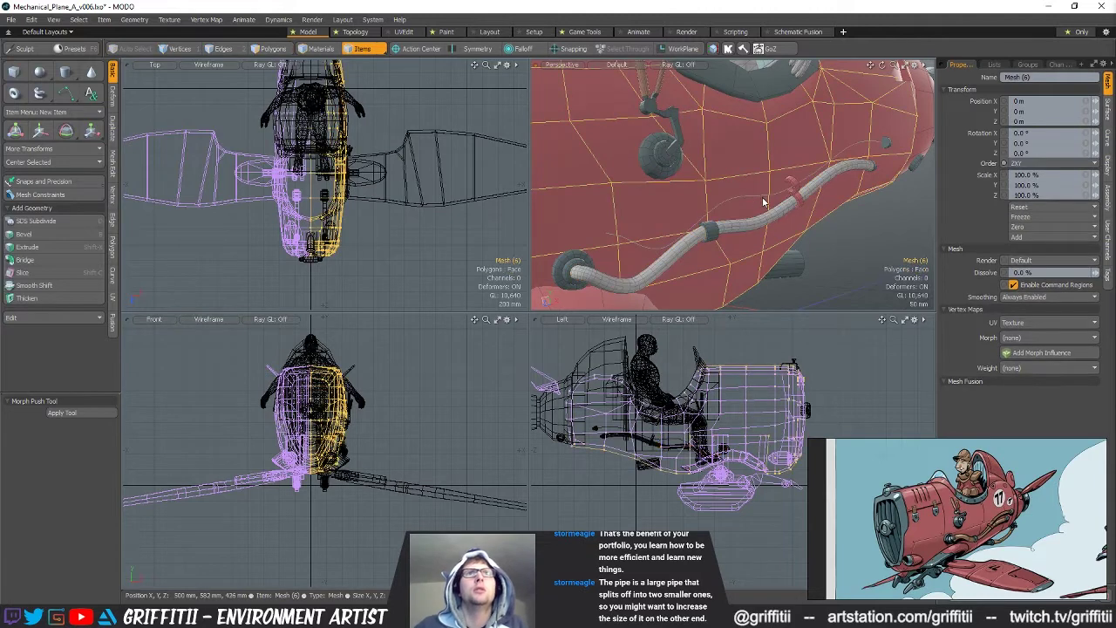
key("3")
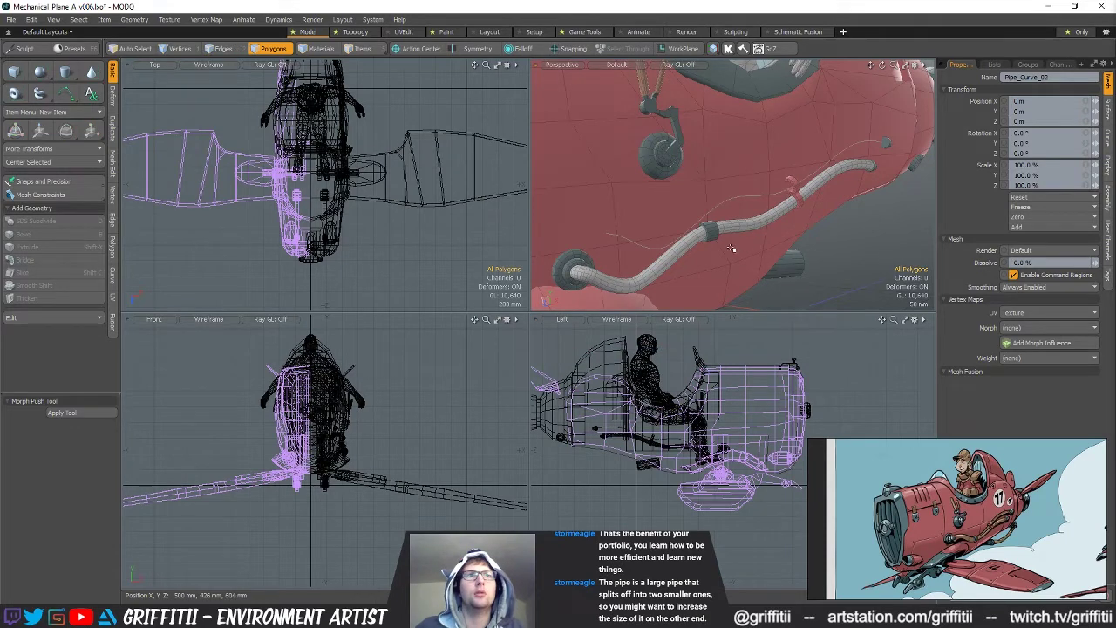
key("5")
key("3")
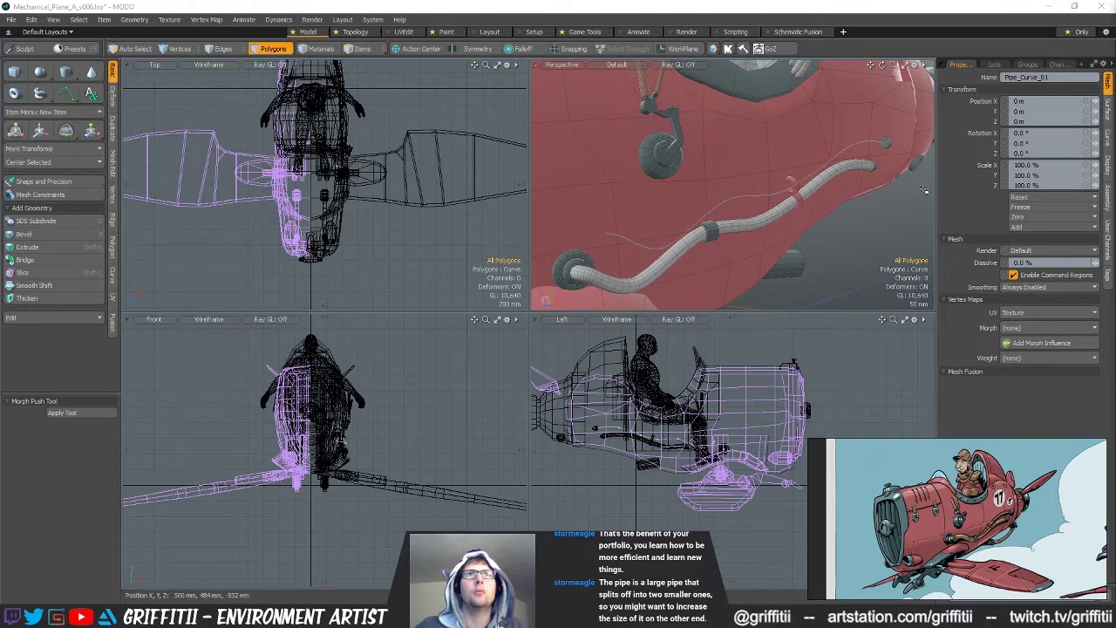
Inspect the offset curve in Pipe_Curve_01 and its control points with the Curve tool
key("c")
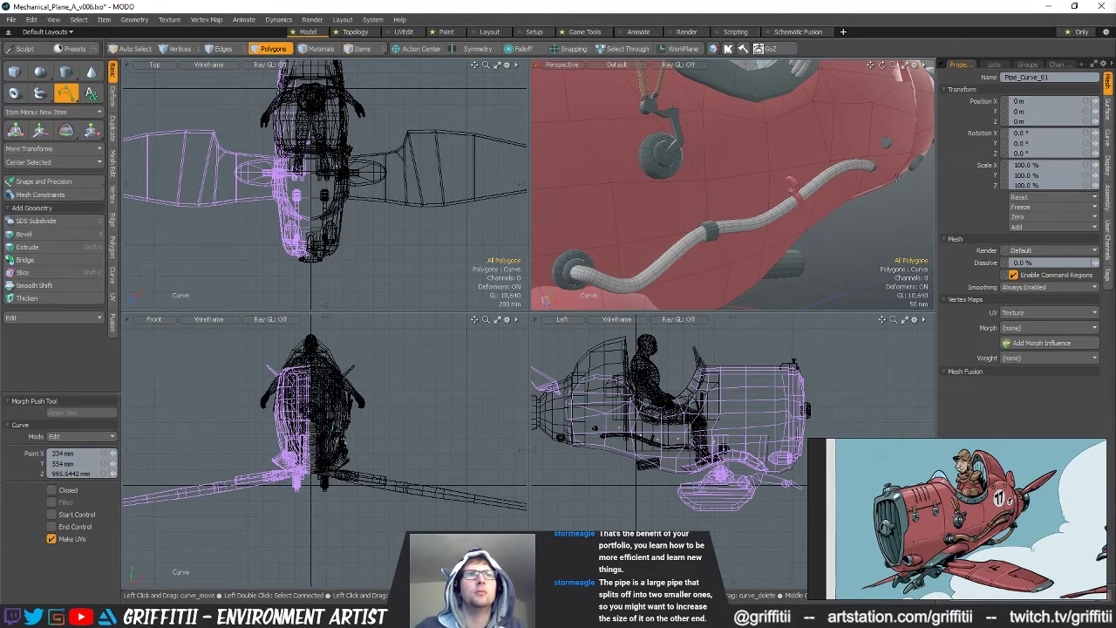
key("space")
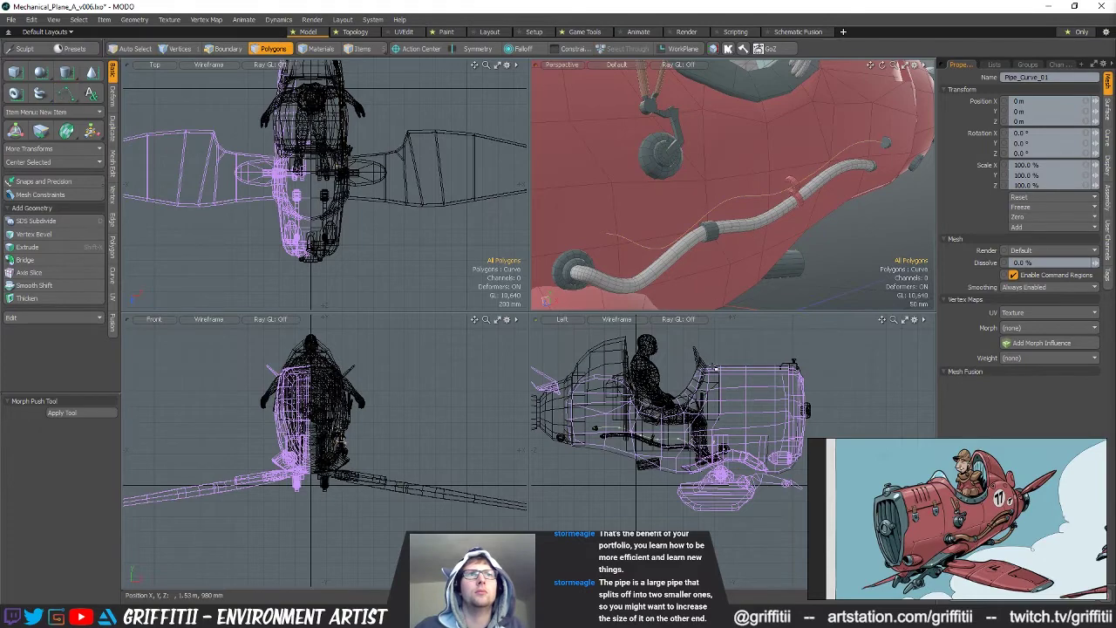
scroll(656, 431, "up", 4)
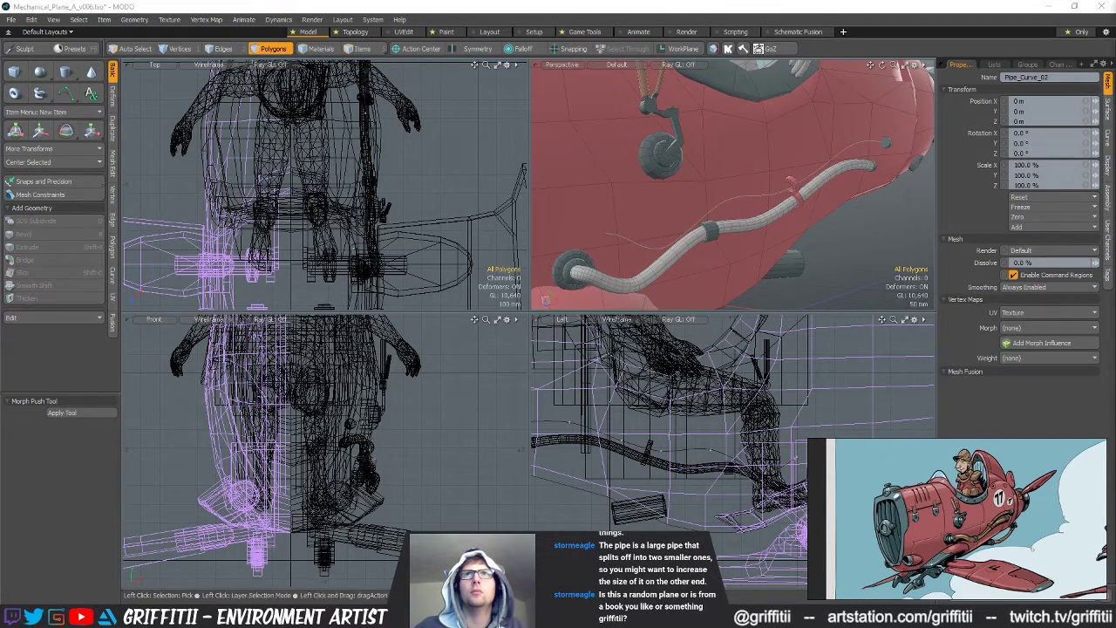
left_click(684, 428)
key("space")
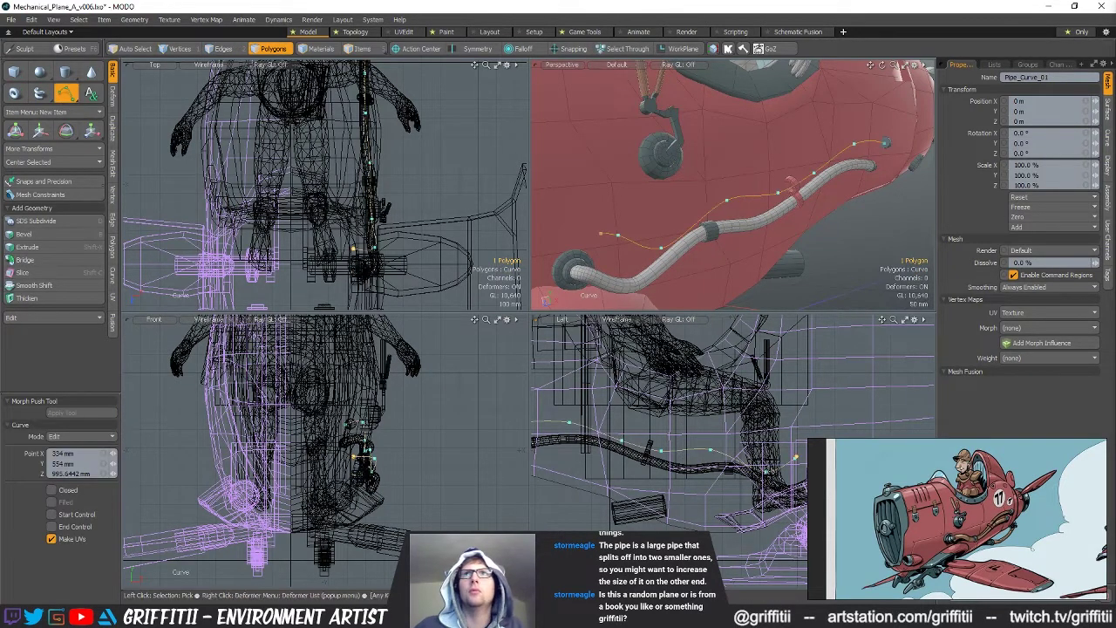
left_click(842, 153)
key("space")
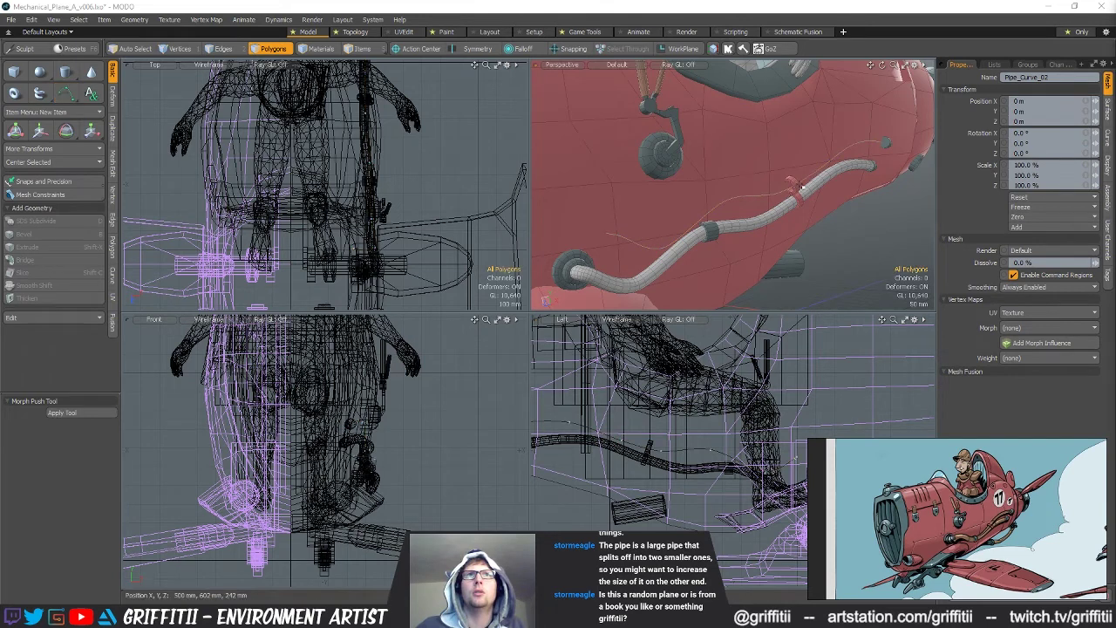
left_click(763, 193)
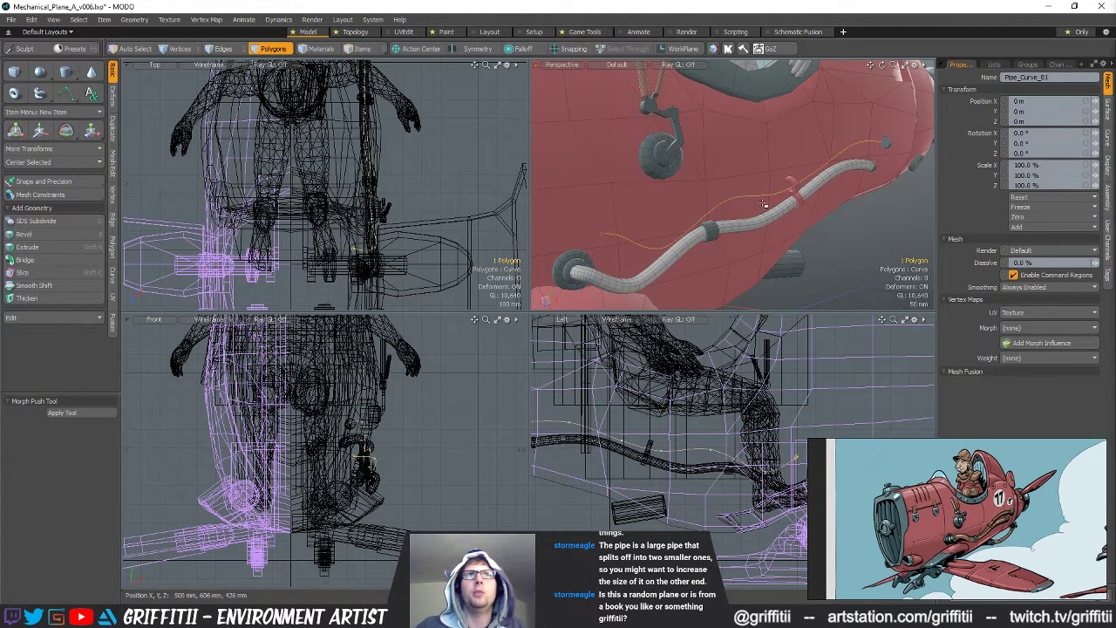
key("c")
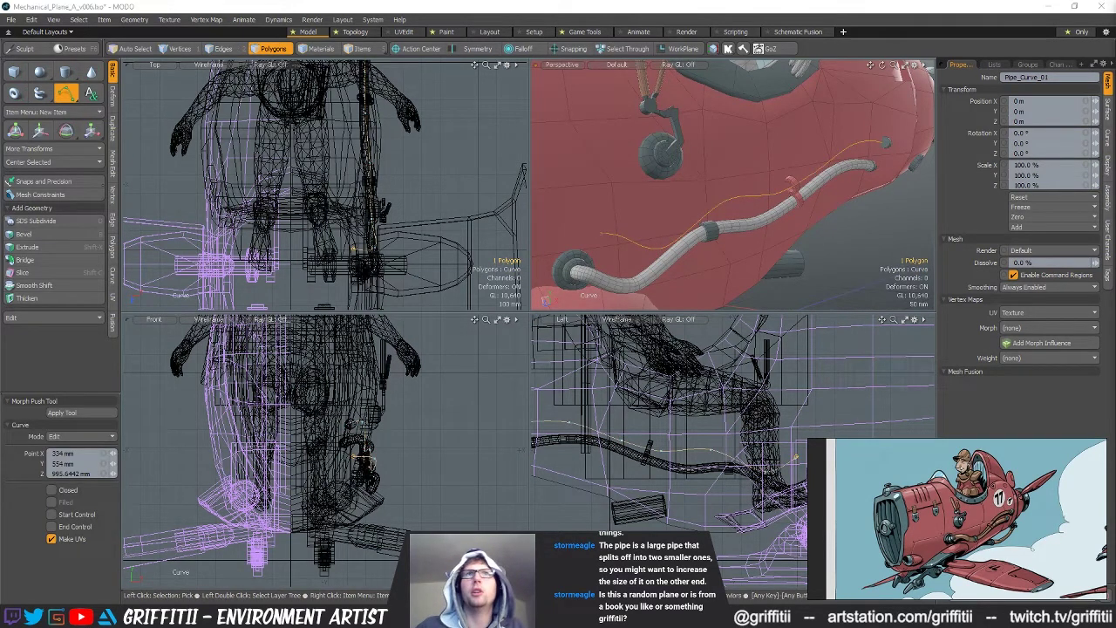
key("space")
scroll(729, 407, "down", 5)
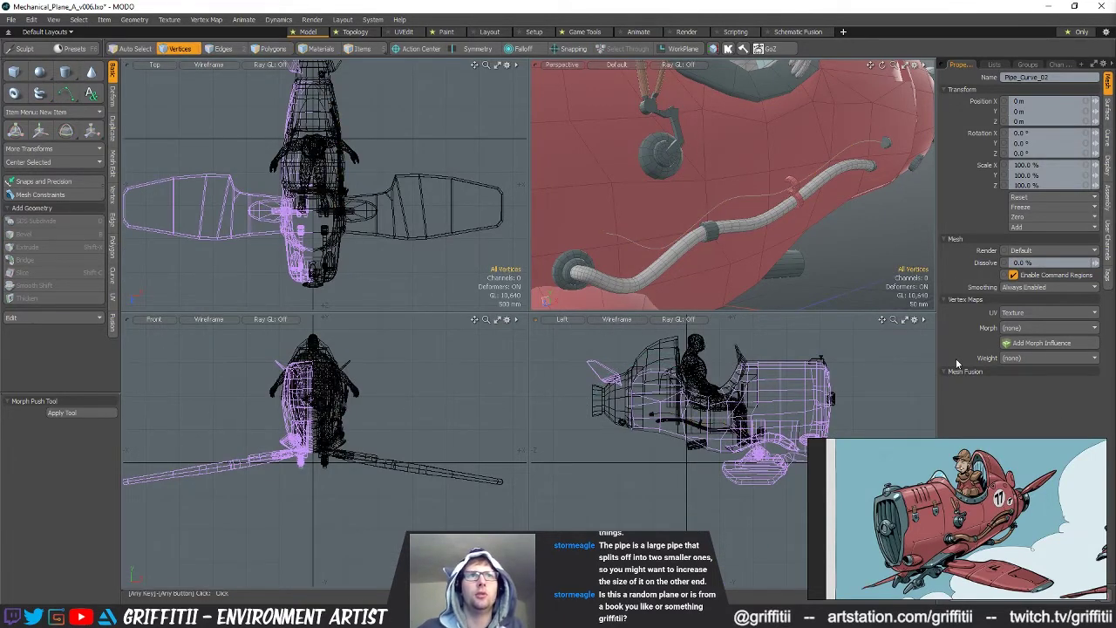
Place the offset guide curve in Pipe_Curve_02 to sweep the second pipe, and inspect both pipes at the clamp and end fittings
key("ctrl+z")
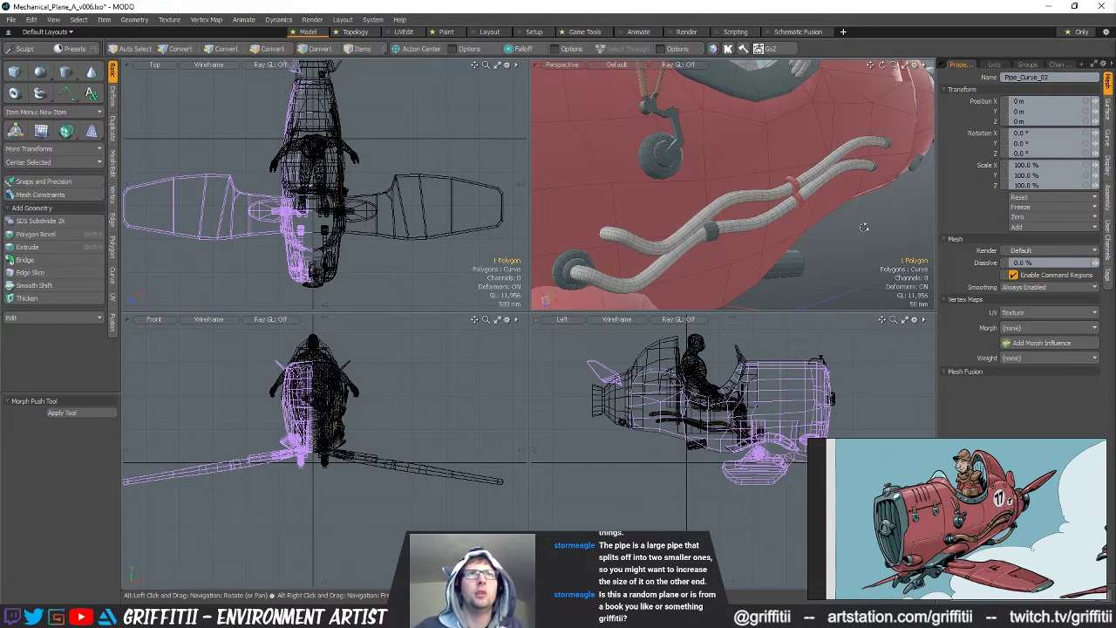
left_click_drag(864, 227, 852, 224, "alt")
left_click(852, 223)
scroll(742, 169, "up", 3)
left_click_drag(784, 211, 702, 236, "alt")
scroll(732, 222, "down", 3)
scroll(714, 218, "up", 3)
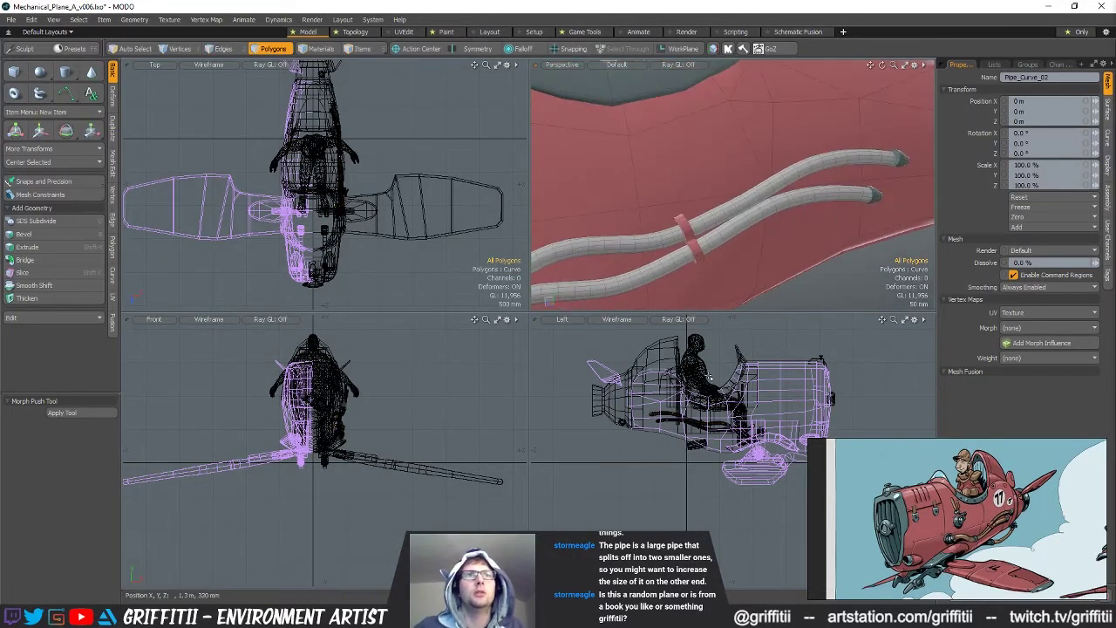
left_click_drag(798, 227, 758, 241, "alt")
scroll(768, 181, "up", 3)
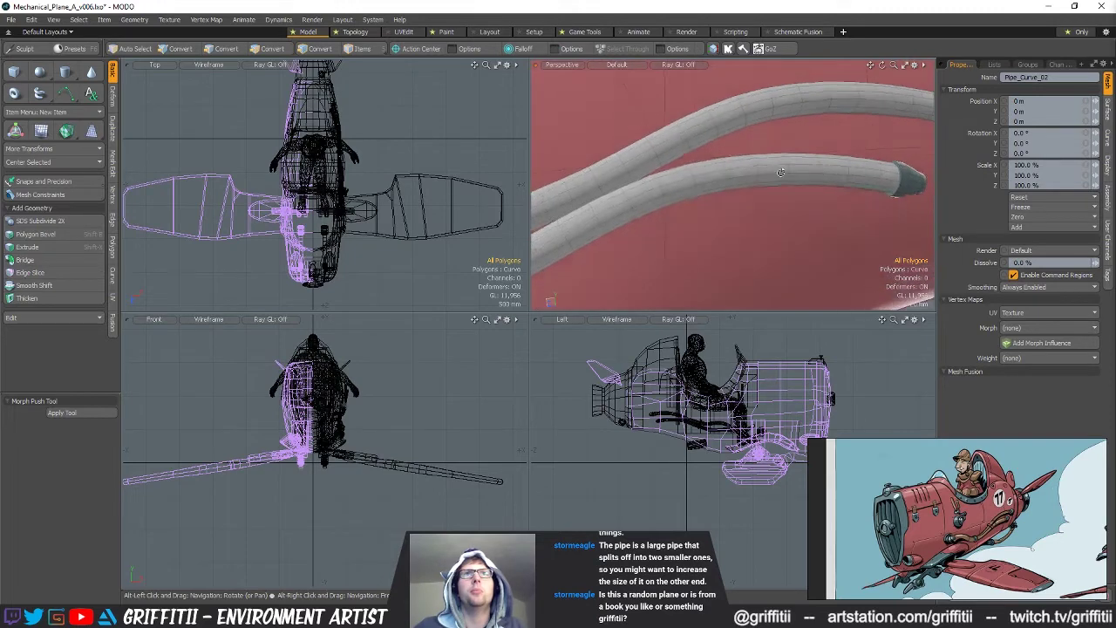
scroll(818, 178, "down", 2)
left_click_drag(818, 177, 832, 199, "alt")
scroll(676, 378, "up", 3)
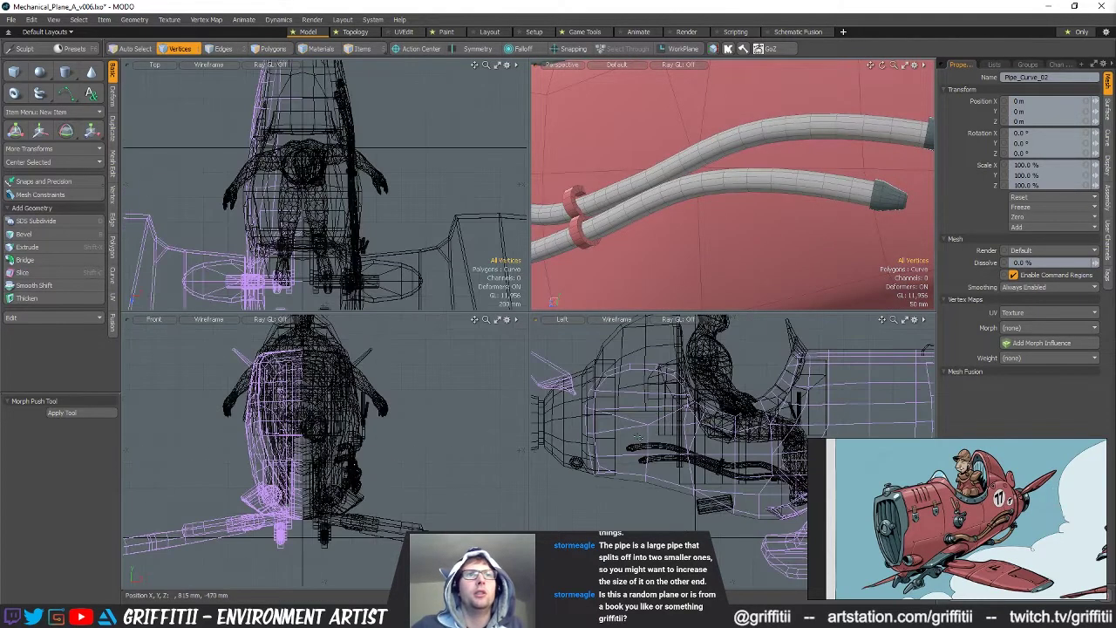
Move Pipe_Curve_02's tail-side end point into its dark end fitting and adjust its sideways position
scroll(842, 155, "up", 4)
left_click_drag(842, 155, 875, 113, "alt")
key("w")
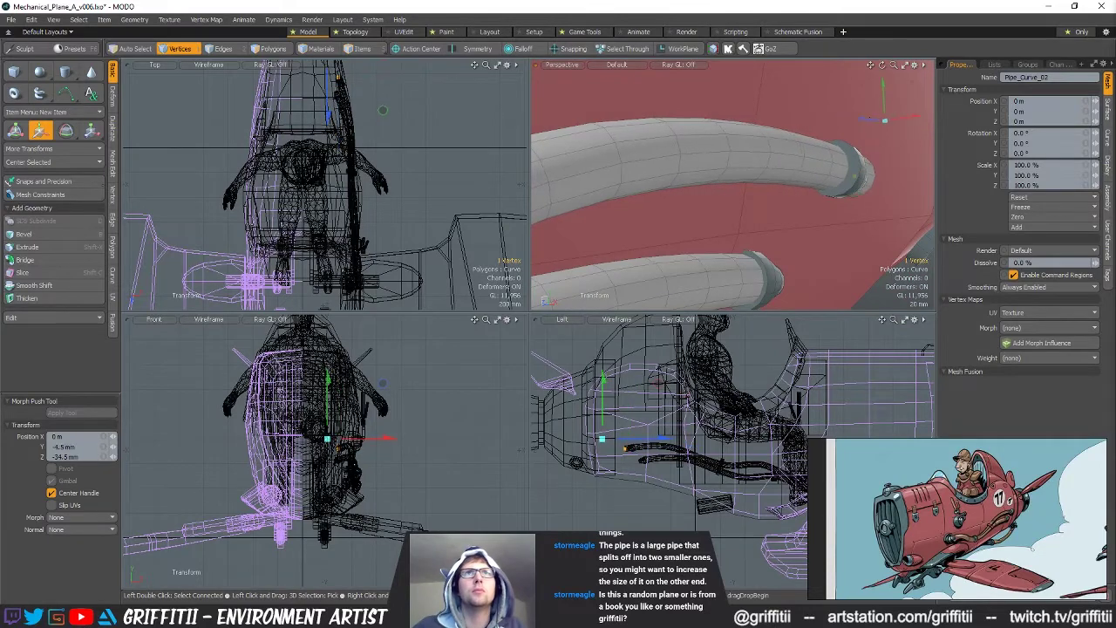
left_click_drag(850, 153, 819, 164, "alt")
scroll(626, 448, "up", 9)
left_click_drag(669, 435, 690, 428)
left_click_drag(859, 203, 804, 175, "alt")
left_click_drag(381, 372, 410, 371)
mouse_move(797, 224)
left_mouse_down("ctrl+alt")
mouse_move(698, 218)
mouse_move(755, 239)
mouse_move(738, 242)
mouse_move(785, 218)
left_mouse_up("ctrl+alt")
Reposition the Pipe_Curve_02 point beside the red clamps to refine the second pipe's bend
key("q")
left_click_drag(785, 449, 715, 440, "alt")
left_click(740, 439)
key("w")
left_click_drag(864, 415, 767, 444)
scroll(715, 441, "down", 4)
Select the Pipe_Curve_02 points on both sides of the red clamp and shift them together
key("q")
left_click(730, 461)
key("w")
key("space")
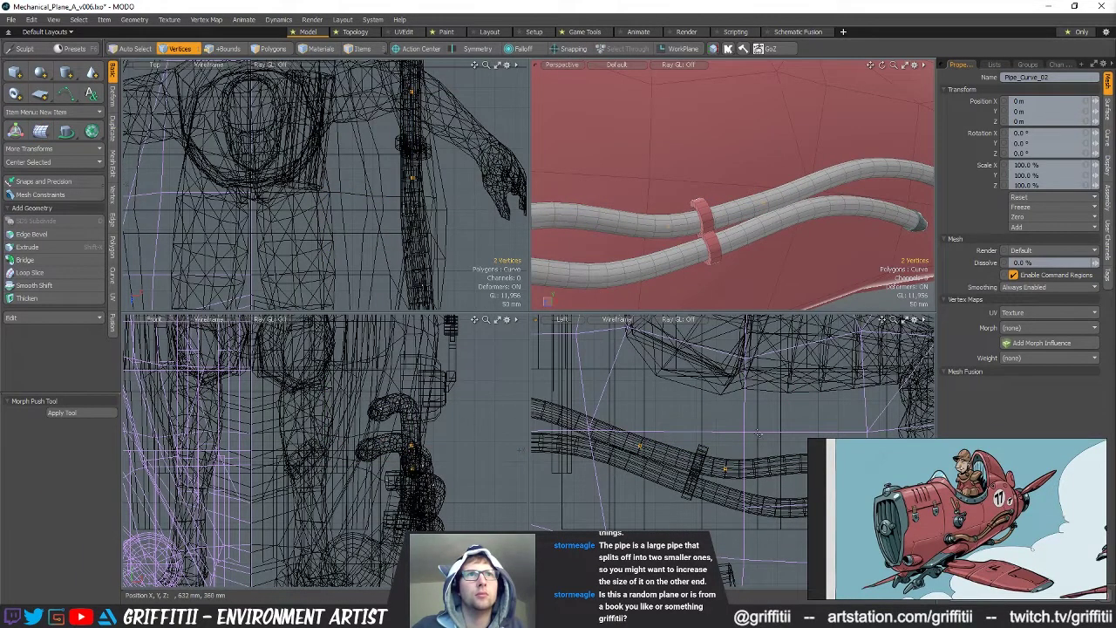
key("w")
left_click_drag(743, 412, 753, 413)
left_click_drag(680, 192, 747, 188, "alt")
scroll(688, 210, "up", 3)
key("q")
Select the upper red clamp ring's polygons and move them -7 mm in Y using the selection action center
key("5")
left_click(689, 210)
scroll(721, 207, "up", 2)
key("3")
double_click(721, 207)
key("w")
key("alt+a")
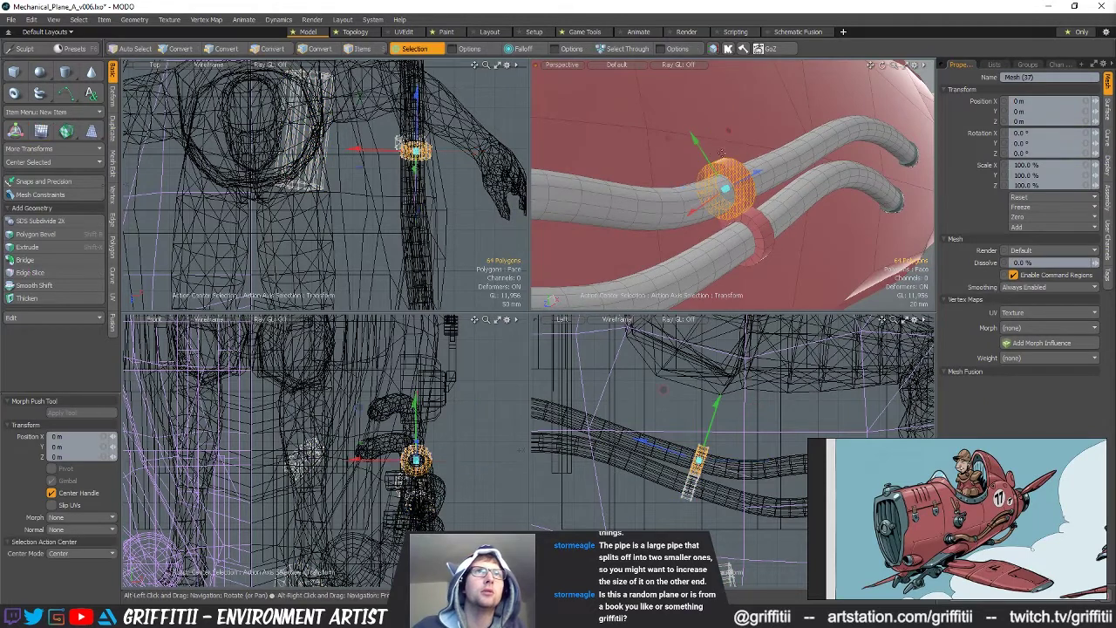
left_click_drag(706, 157, 713, 167)
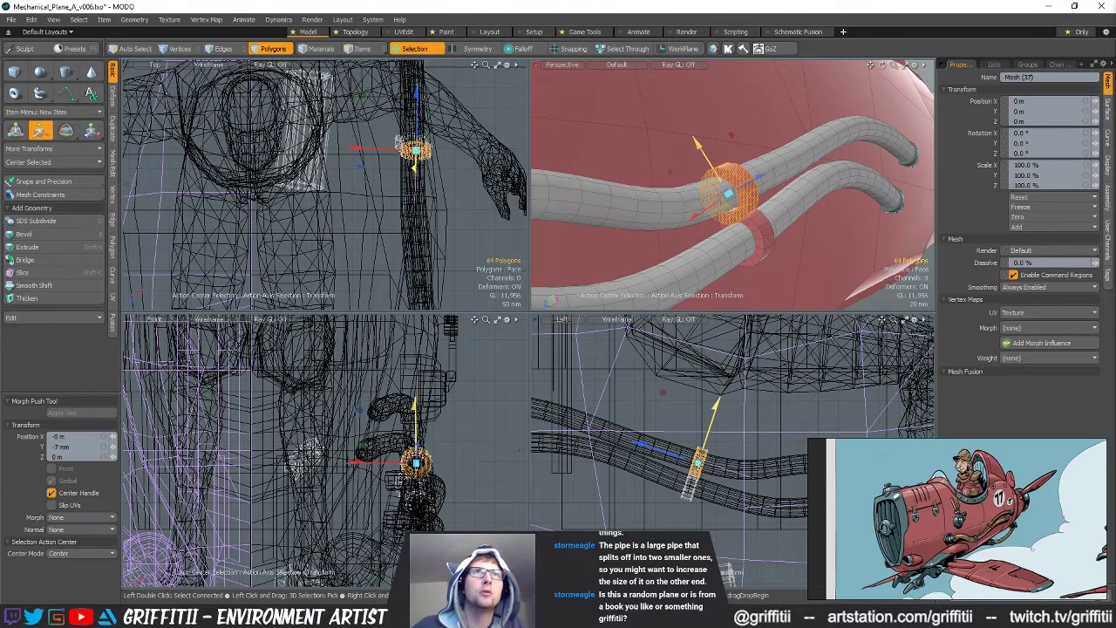
key("q")
Adjust the Pipe_Curve_02 point just forward of the red clamp so the second pipe passes through the ring
key("5")
left_click(738, 205)
key("Down")
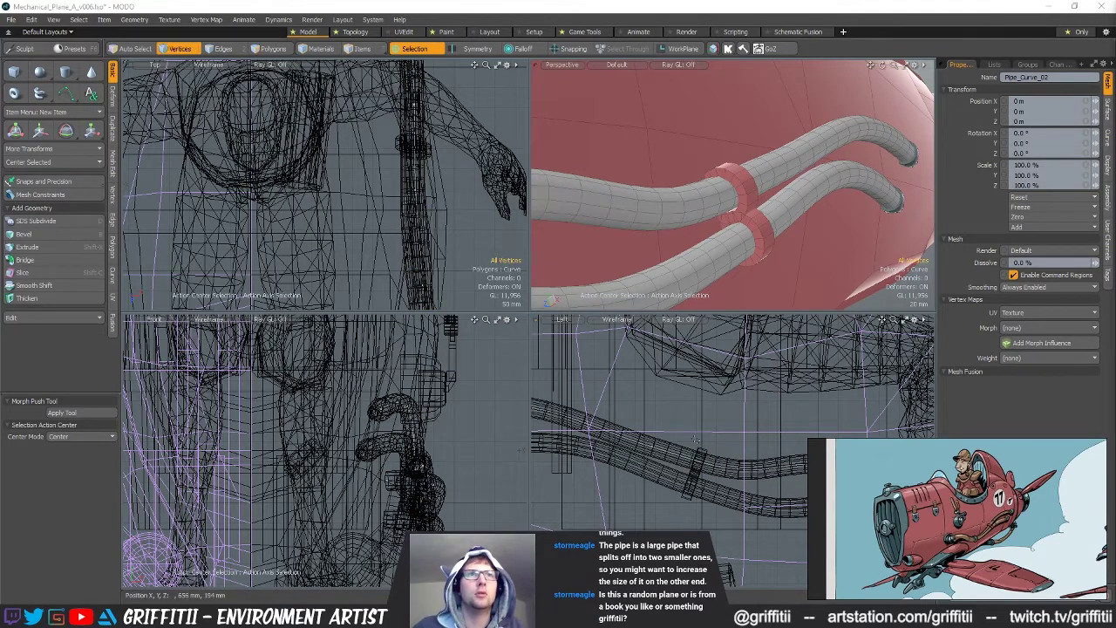
key("w")
left_click_drag(651, 160, 695, 204)
scroll(671, 187, "down", 3)
key("q")
scroll(695, 475, "down", 1)
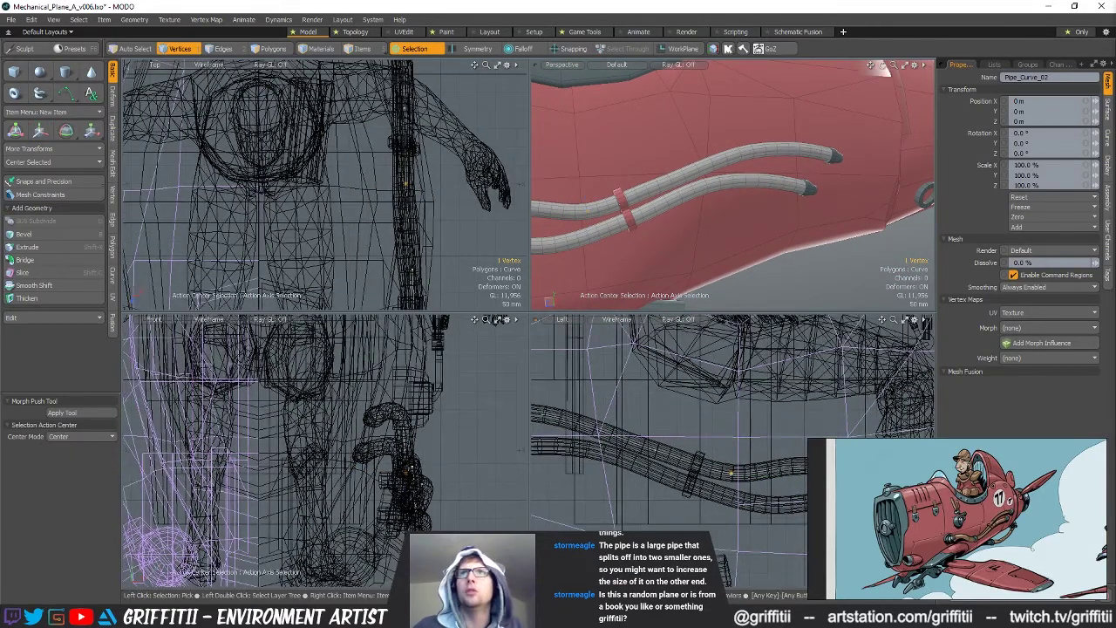
Switch to Pipe_Curve_01, undo the last change there, and clear the selection action center
key("Up")
scroll(696, 479, "up", 1)
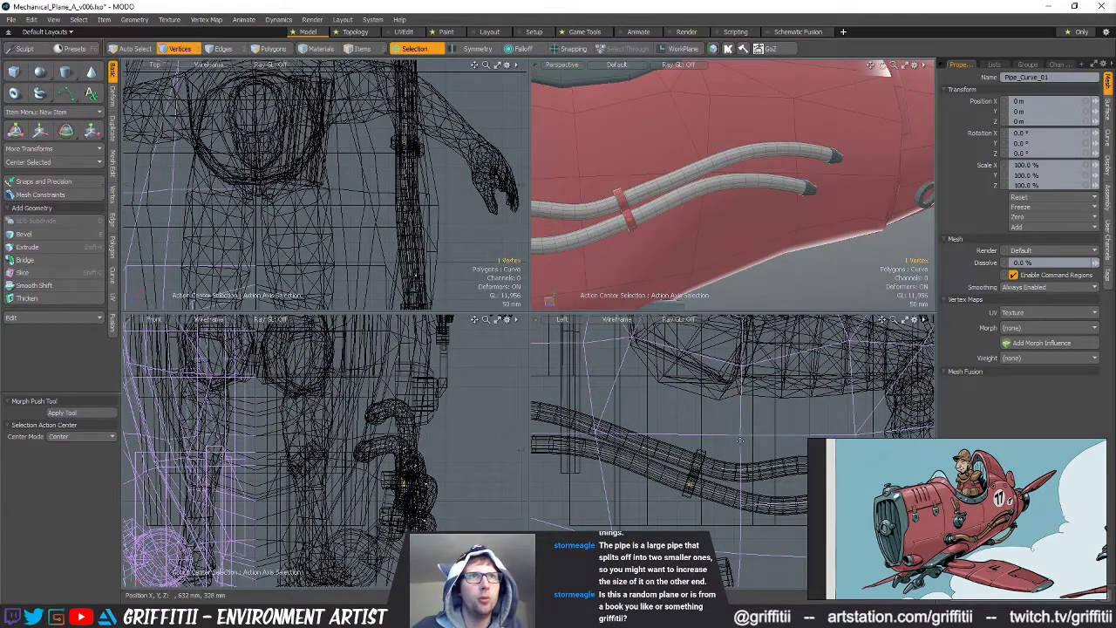
key("w")
key("space")
key("ctrl+z")
key("Escape")
Adjust the Pipe_Curve_01 points around the red clamp, moving the tail-side one -4 mm in Y and -16 mm in Z
left_click_drag(782, 507, 712, 479, "alt")
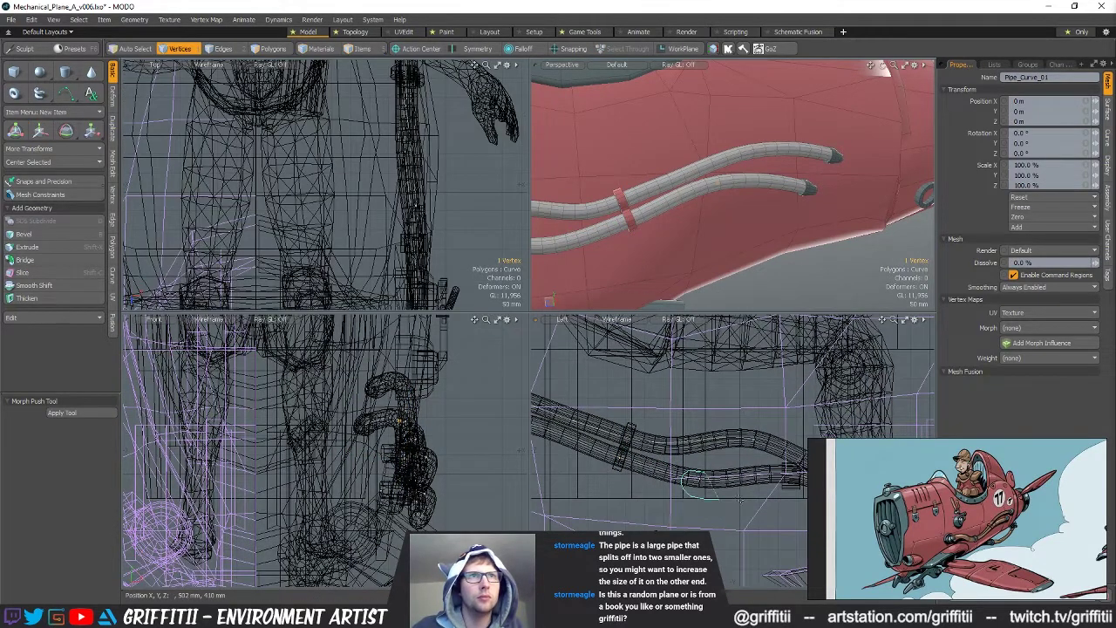
key("w")
left_click_drag(755, 446, 825, 446, "alt")
key("space")
left_click(579, 422)
key("w")
left_click_drag(650, 401, 647, 402)
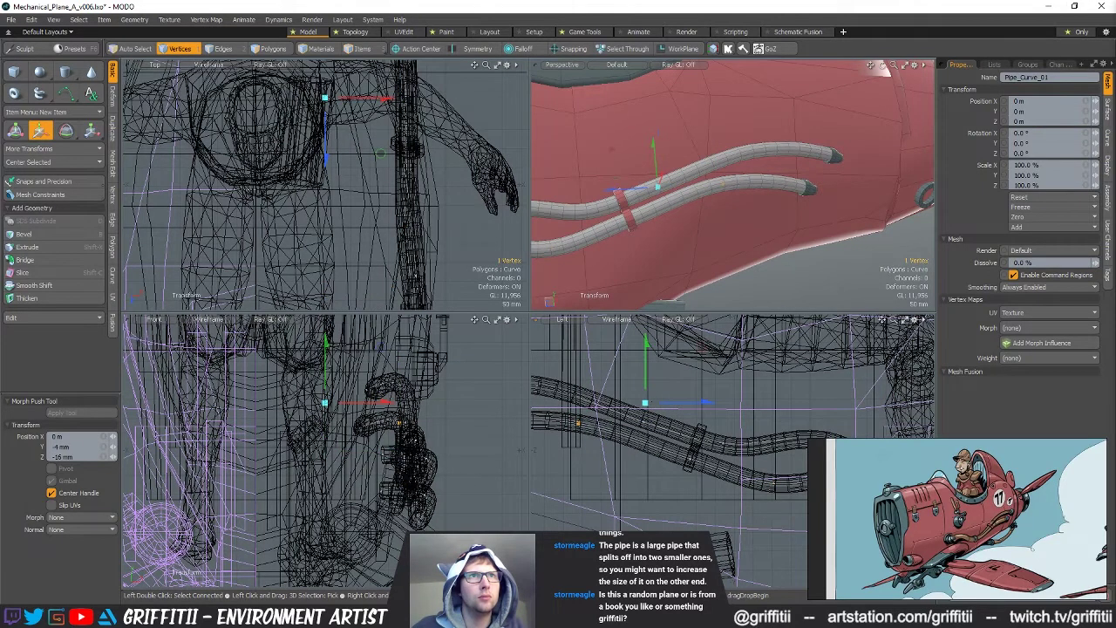
Nudge the Pipe_Curve_01 point at the red clamp to center the lower pipe in its ring
key("space")
key("w")
left_click_drag(724, 433, 722, 433)
key("space")
left_click_drag(829, 166, 679, 186, "alt")
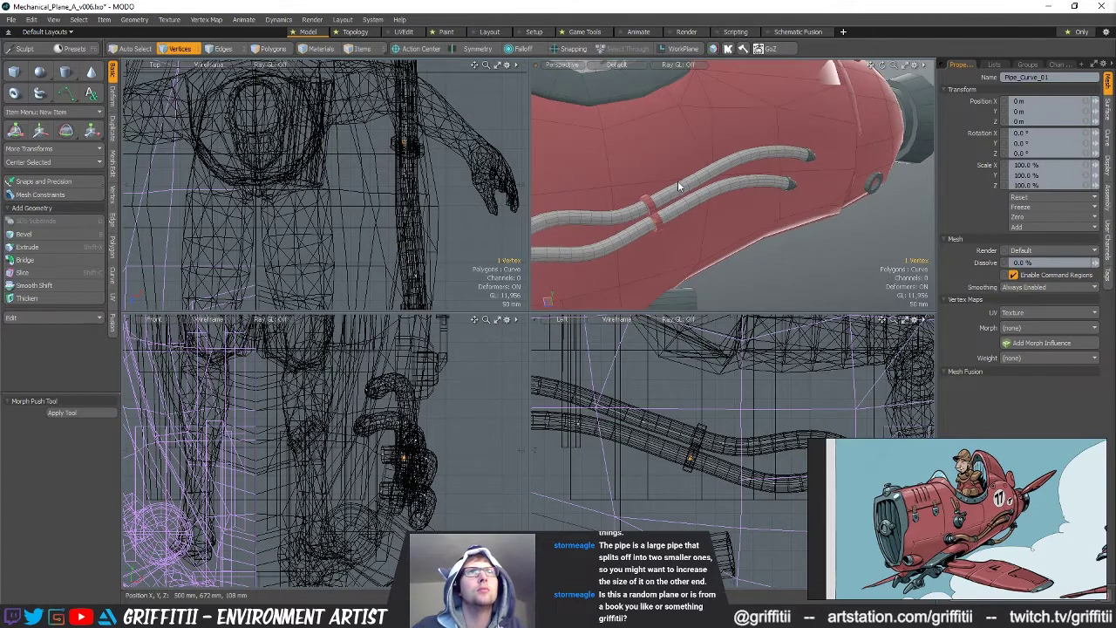
Adjust Pipe_Curve_02 on the tail side of the red clamp, shifting the nearest point 4 mm in Z
left_click(679, 186)
left_click_drag(753, 288, 767, 306, "alt+shift")
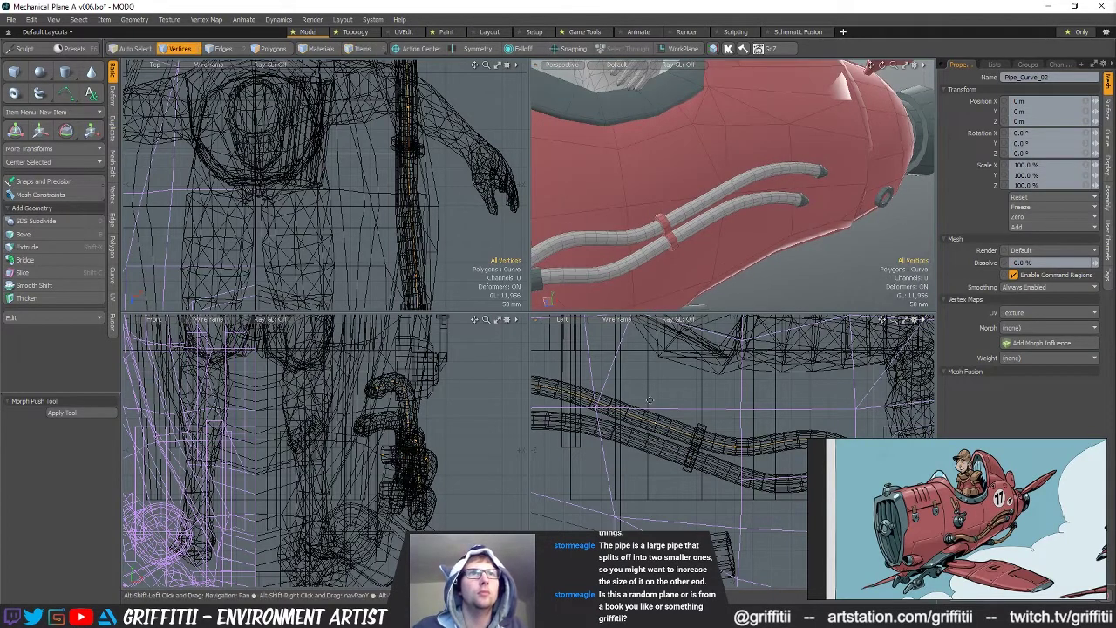
left_click_drag(649, 400, 691, 419, "alt+shift")
right_click_drag(600, 386, 575, 389)
key("w")
left_click_drag(819, 201, 730, 177, "alt")
left_click_drag(734, 409, 745, 405, "alt+shift")
scroll(744, 405, "down", 2)
key("space")
left_click(715, 429)
key("w")
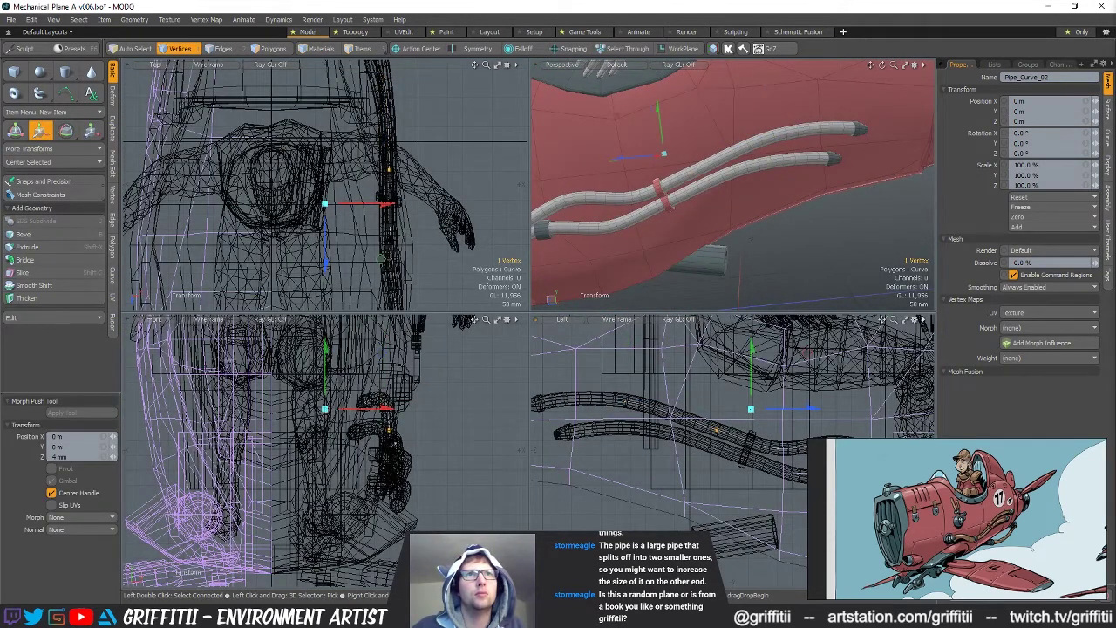
Move the Pipe_Curve_02 point forward of the red clamp -6 mm in Y and 10 mm in Z
scroll(843, 447, "up", 3)
key("space")
left_click(734, 448)
key("w")
left_click_drag(764, 436, 767, 439)
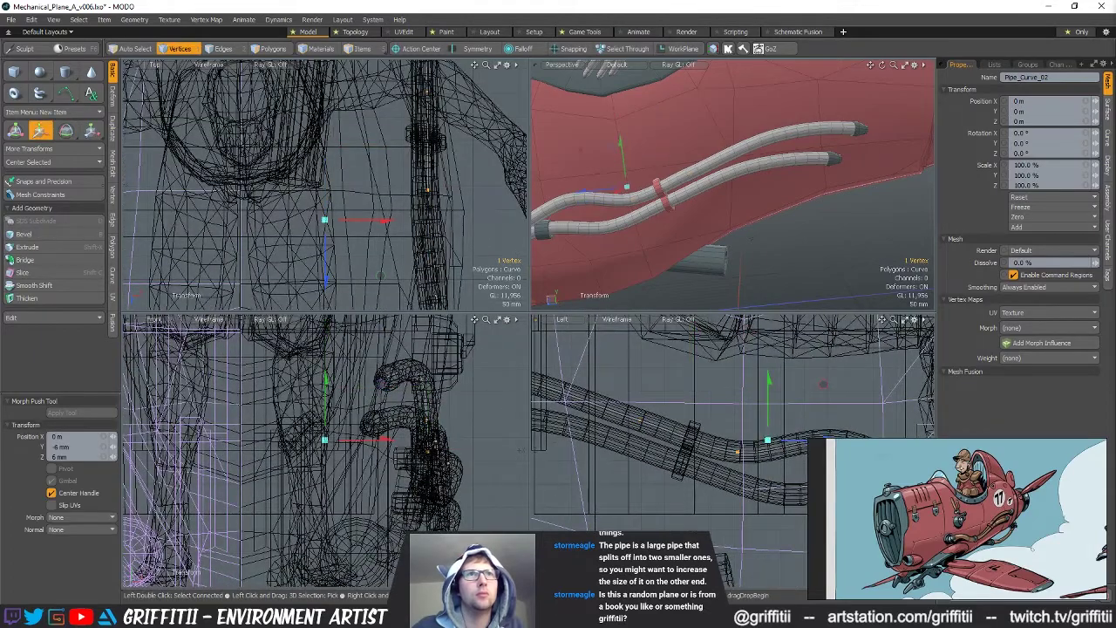
left_click_drag(633, 420, 675, 406, "ctrl+alt")
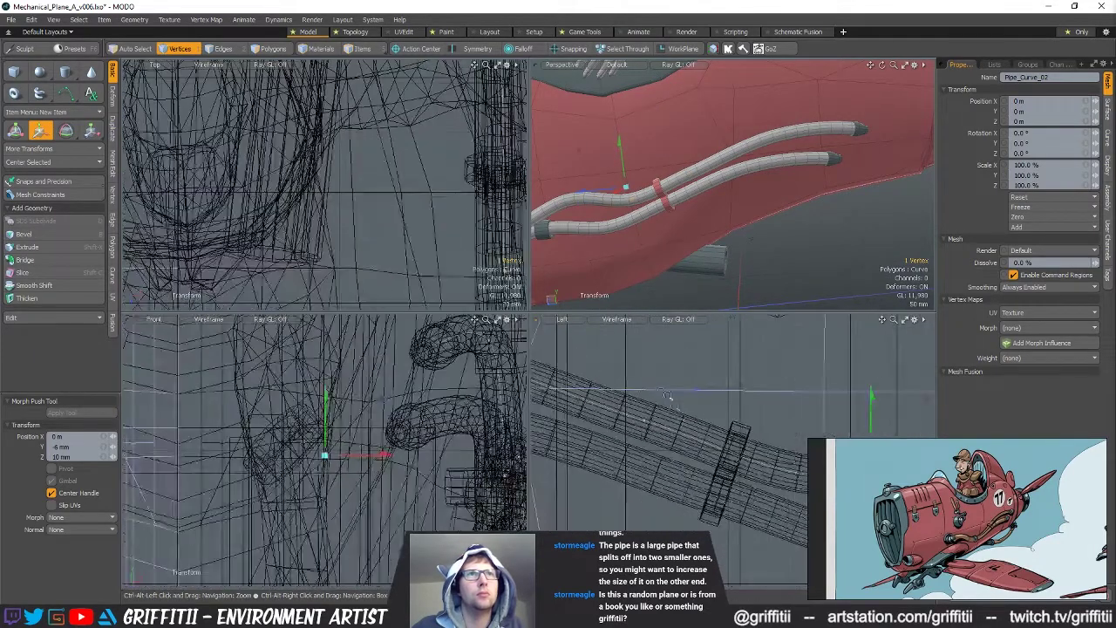
Move the Pipe_Curve_02 point on the clamp's tail side 6 mm in X and -3 mm in Y
left_click_drag(655, 261, 672, 244, "alt")
key("space")
left_click_drag(802, 178, 800, 137, "ctrl+alt")
key("w")
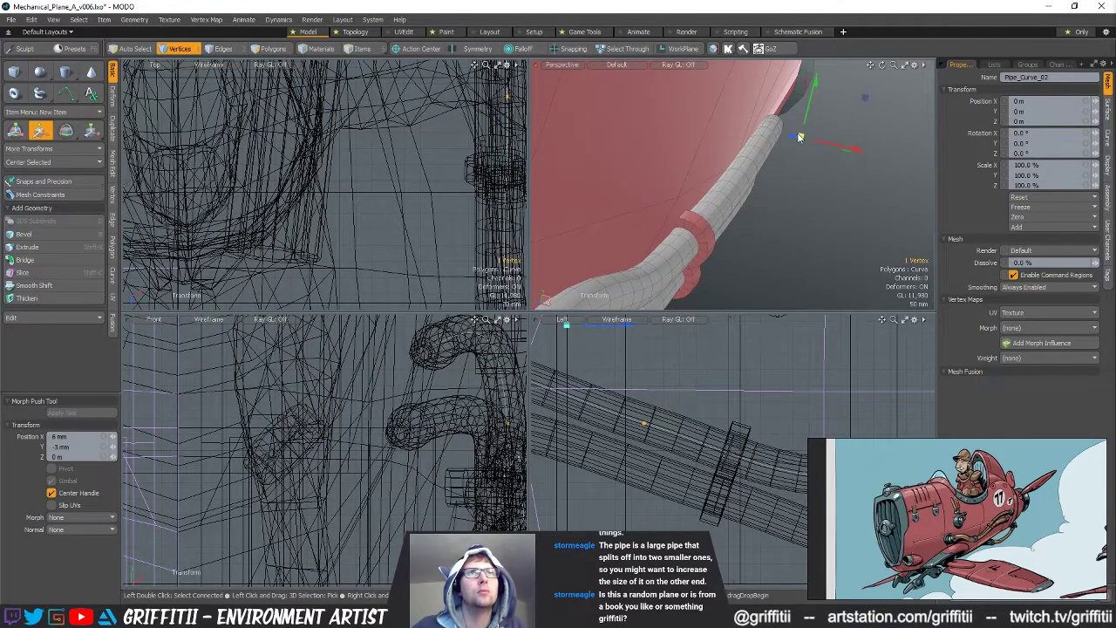
Lower the next forward point of Pipe_Curve_02 to route the second pipe toward the wide dark clamp
left_click_drag(764, 213, 724, 141, "alt")
scroll(593, 389, "down", 4)
key("space")
key("w")
left_click_drag(765, 375, 777, 417)
left_click_drag(741, 200, 785, 213, "alt")
left_click(740, 222)
Move the forward Pipe_Curve_02 point 20 mm in Y and -159 mm in Z, and end the second pipe at the dark clamp
left_click_drag(767, 436, 689, 423, "alt+shift")
left_click_drag(689, 423, 724, 423, "ctrl+alt")
key("q")
left_click(798, 425)
key("w")
left_click_drag(798, 425, 721, 374)
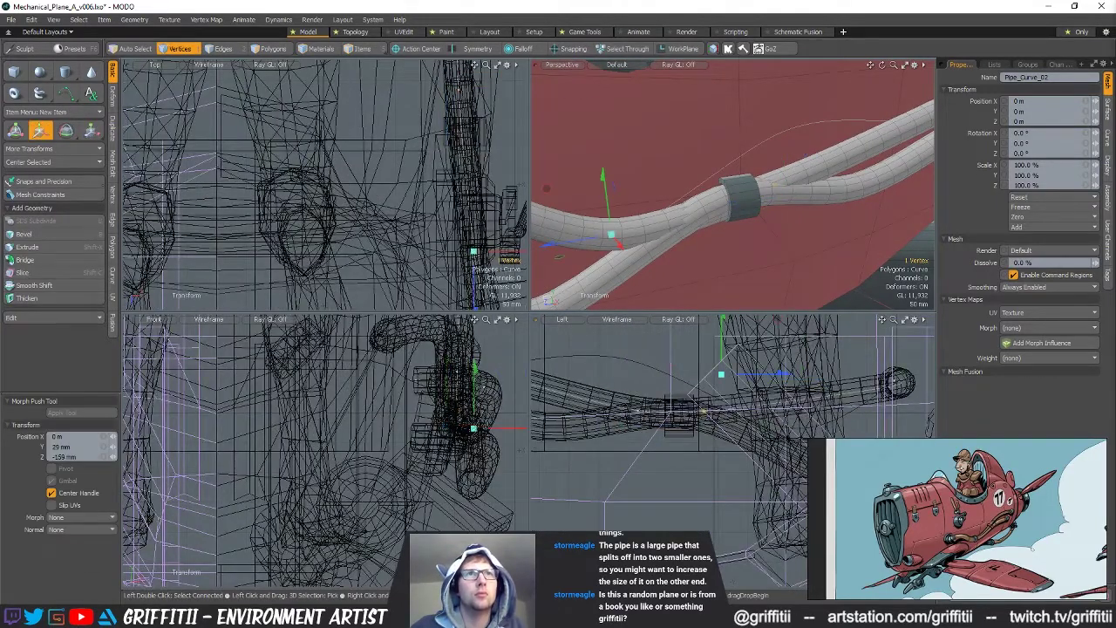
key("q")
key("ctrl+z")
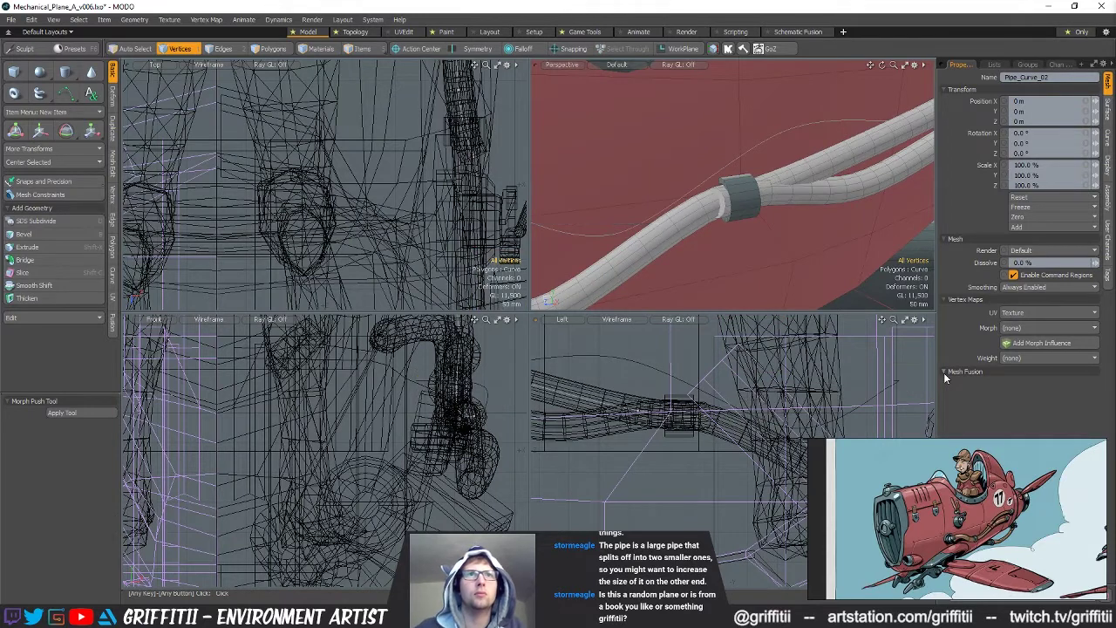
Move the Pipe_Curve_02 end point at the dark clamp -13.5 mm in X and about -18.1 mm in Z
left_click_drag(794, 171, 778, 234, "alt")
scroll(776, 204, "up", 3)
key("w")
left_click_drag(672, 286, 669, 286)
left_click_drag(522, 212, 521, 202)
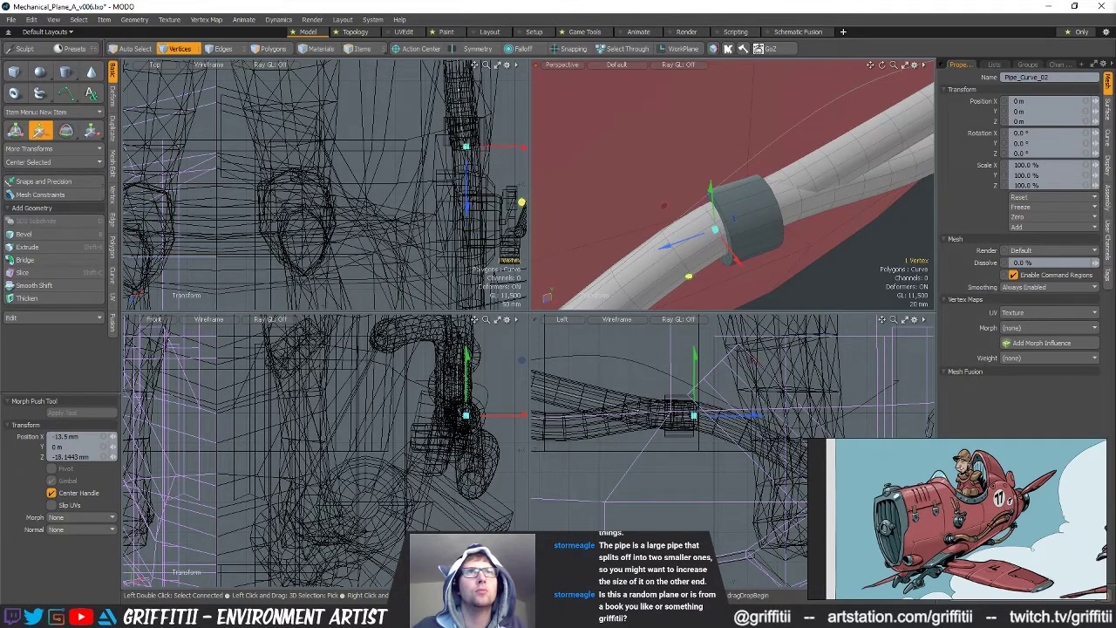
scroll(733, 229, "down", 3)
left_click_drag(763, 273, 654, 220, "alt")
key("space")
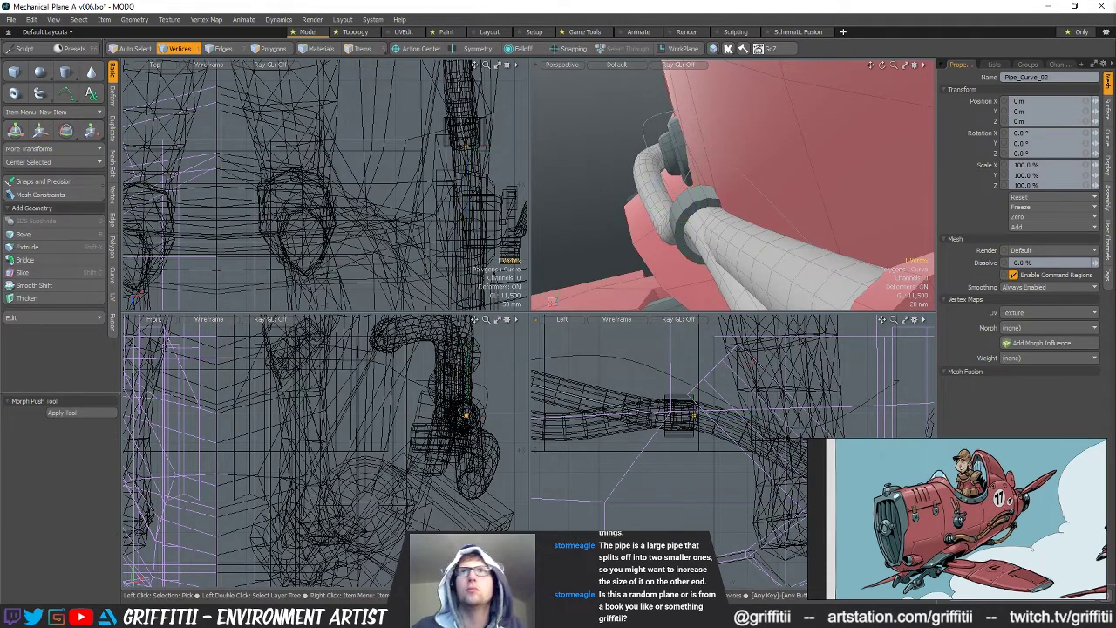
key("Up")
left_click(693, 414)
mouse_move(656, 213)
left_mouse_down("alt")
mouse_move(685, 225)
mouse_move(671, 224)
left_mouse_up("alt")
key("w")
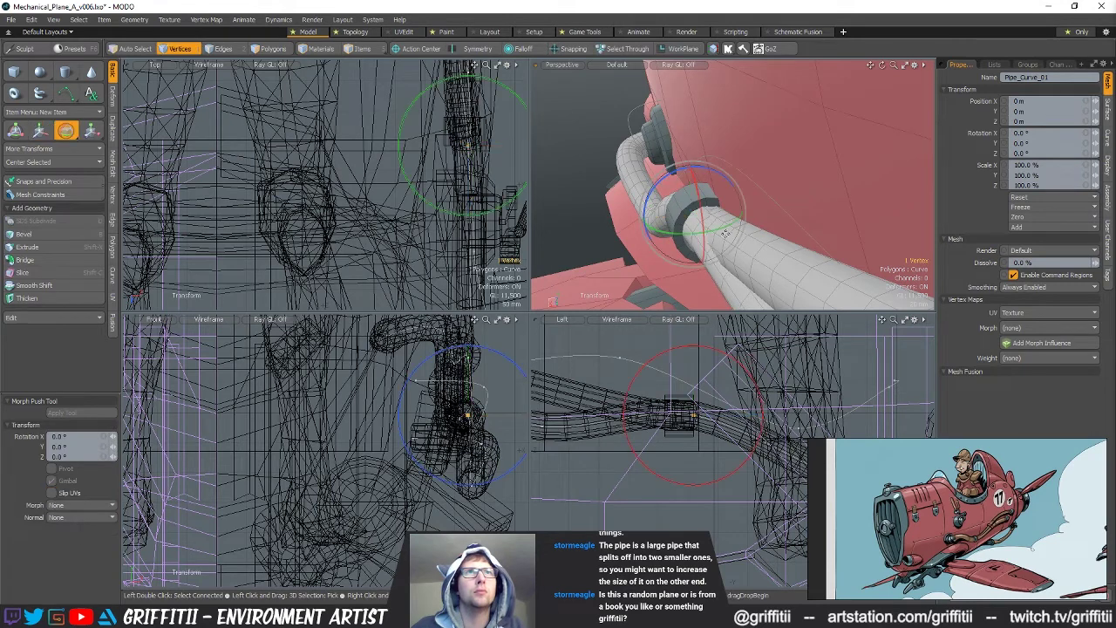
key("ctrl+z")
Reposition the pipe curve's end point at the dark clamp
left_click_drag(739, 235, 789, 234, "alt")
left_click_drag(676, 234, 833, 222, "alt+shift")
left_click_drag(741, 222, 697, 228, "alt")
key("q")
left_click(670, 209)
key("w")
key("q")
left_click(648, 214)
key("w")
left_click_drag(622, 228, 792, 267)
mouse_move(710, 235)
left_mouse_down("alt")
mouse_move(773, 222)
mouse_move(715, 239)
left_mouse_up("alt")
key("q")
Open Pipe_Curve_01 for curve editing to examine its control points, and switch back to Pipe_Curve_02
key("5")
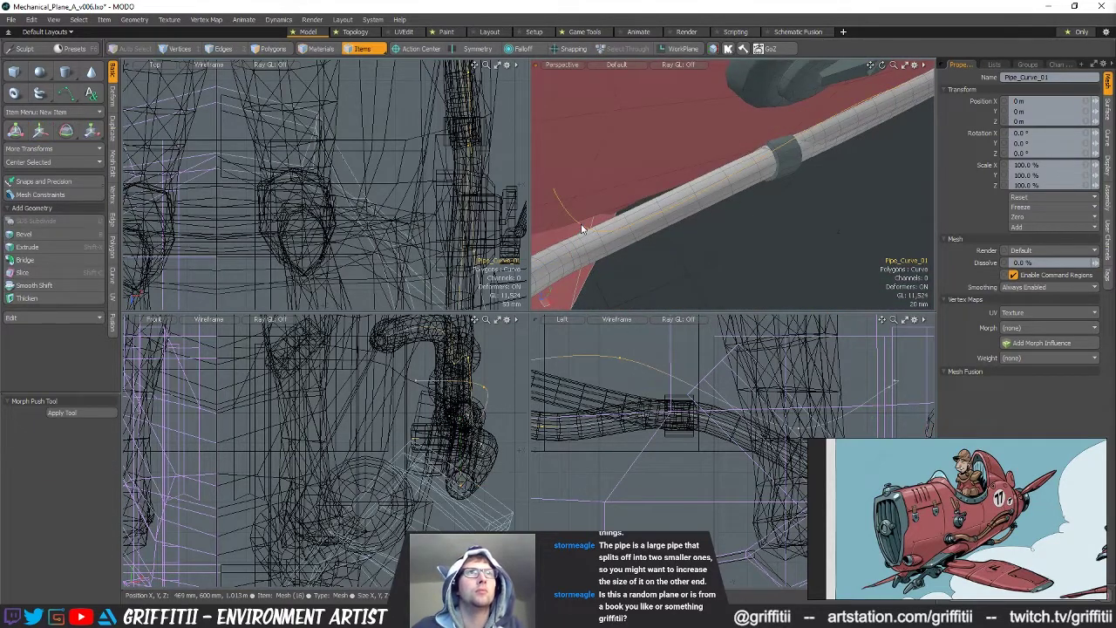
left_click(586, 232)
key("3")
left_click_drag(567, 209, 734, 193)
scroll(747, 148, "down", 5)
key("5")
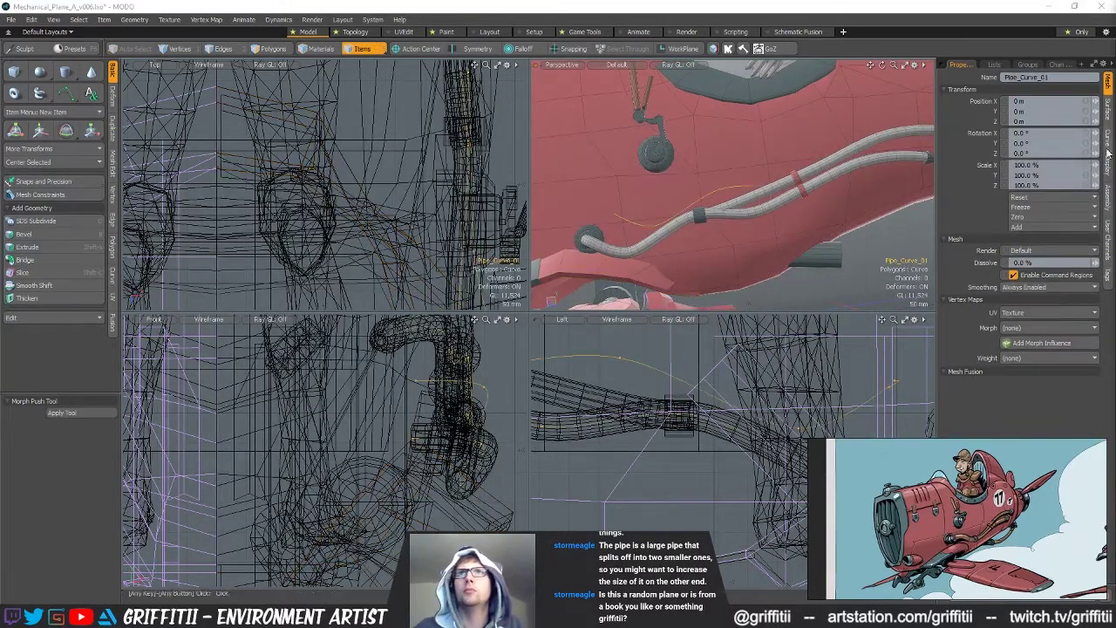
key("3")
left_click(738, 189)
key("Return")
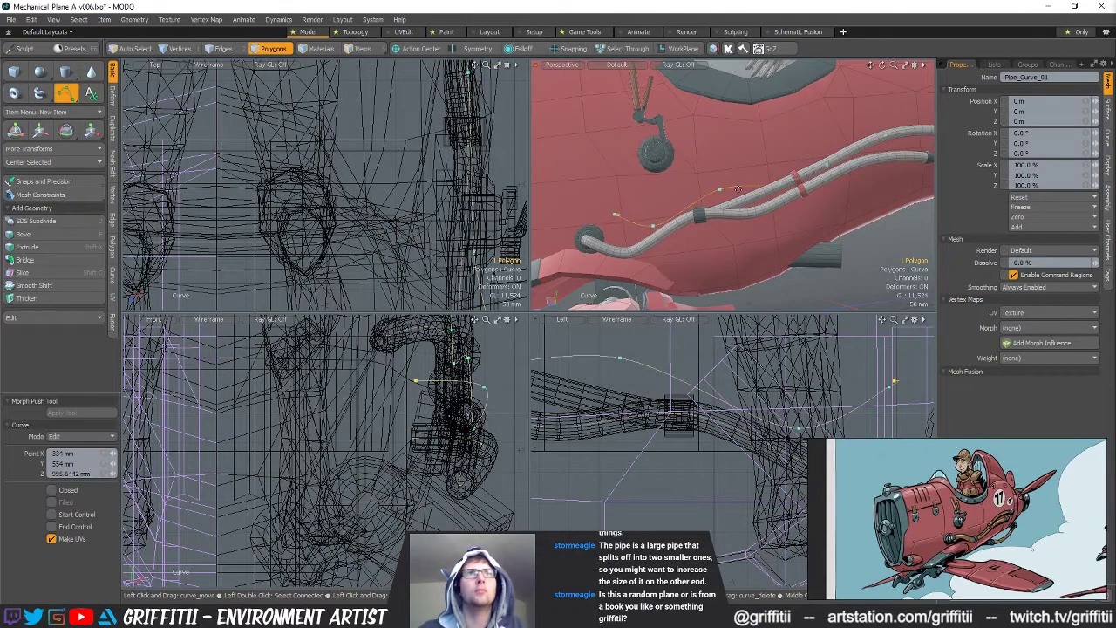
left_click_drag(738, 188, 763, 195, "alt")
key("5")
left_click(762, 194)
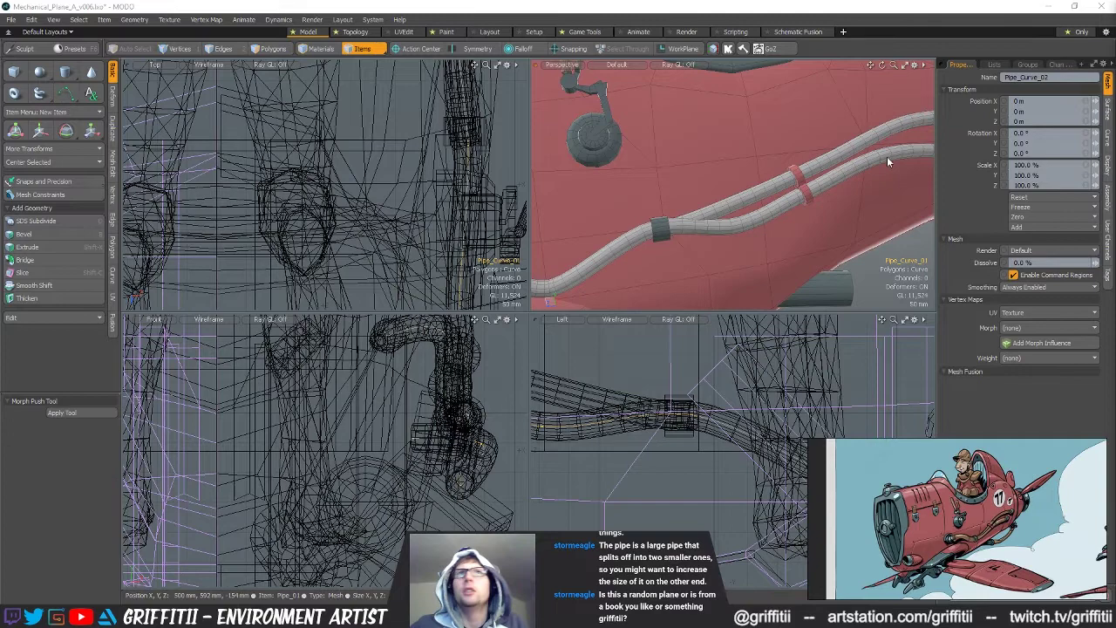
Move the Pipe_Curve_02 point just behind the dark clamp tailward, toward the red clamp
key("1")
scroll(677, 417, "down", 1)
left_click_drag(678, 417, 750, 423, "alt")
left_click(724, 421)
key("w")
left_click_drag(781, 380, 735, 376)
left_click_drag(732, 209, 710, 181, "alt")
scroll(711, 197, "up", 3)
left_click_drag(681, 230, 788, 252)
scroll(760, 188, "down", 3)
key("q")
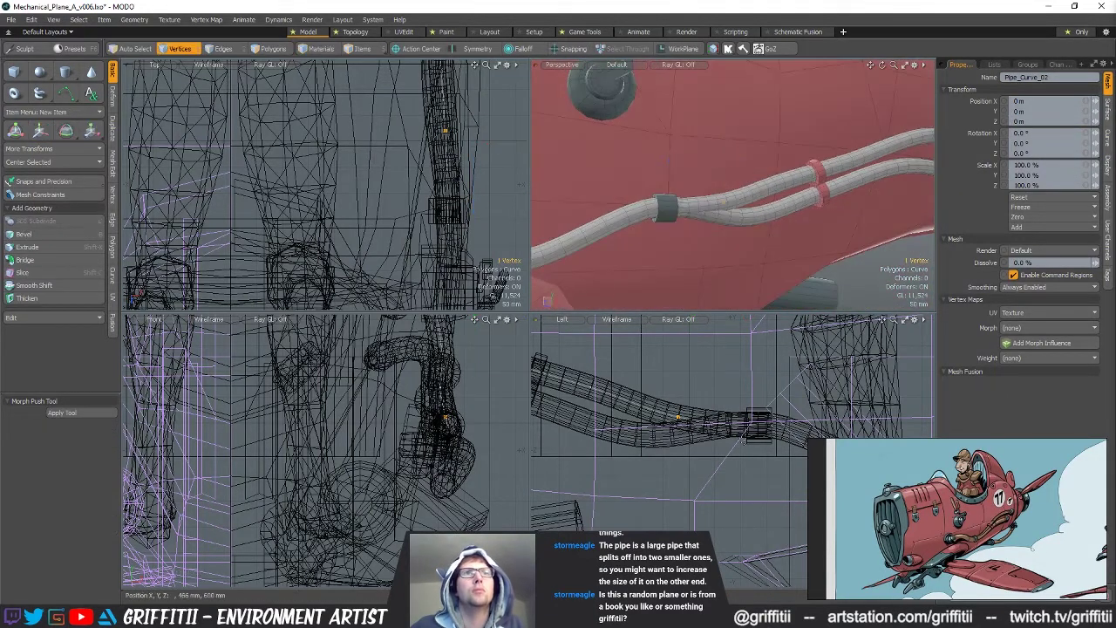
Move the Pipe_Curve_02 end point at the dark clamp 6 mm in Y and -8 mm in Z
key("w")
left_click_drag(823, 395, 817, 391)
left_click_drag(685, 236, 811, 221, "alt")
scroll(813, 192, "down", 4)
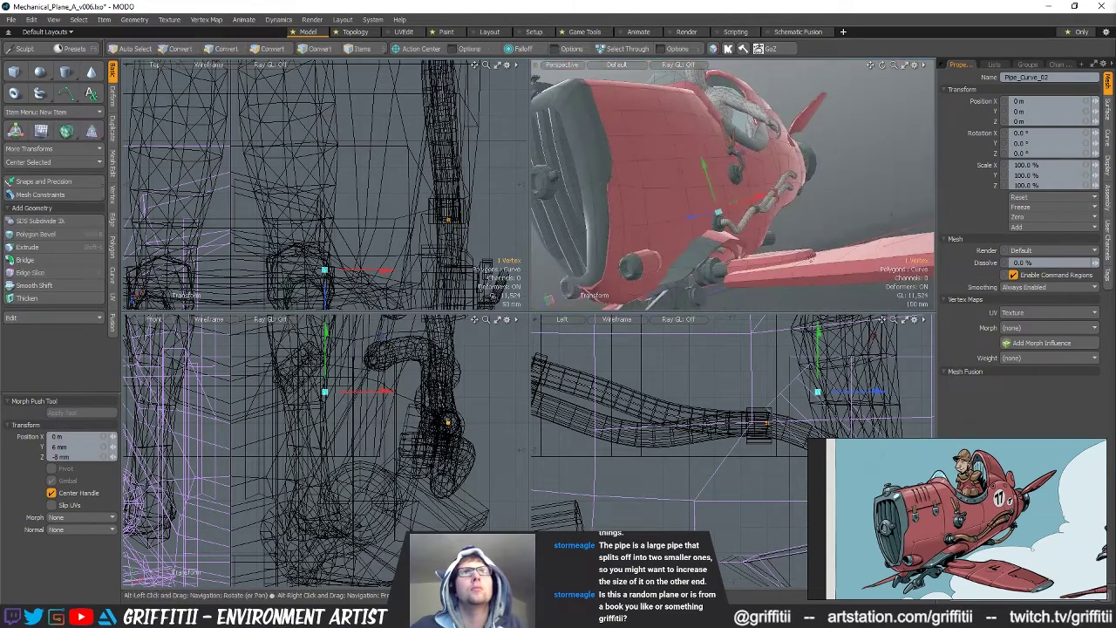
key("Escape")
Shift the Pipe_Curve_02 point on the red clamp's tail side slightly forward
left_click_drag(813, 192, 767, 196, "alt")
scroll(785, 209, "down", 3)
scroll(784, 209, "up", 5)
left_click_drag(879, 213, 869, 211, "alt")
scroll(715, 410, "down", 2)
left_click_drag(715, 410, 680, 422, "alt+shift")
left_click(678, 415)
key("w")
key("space")
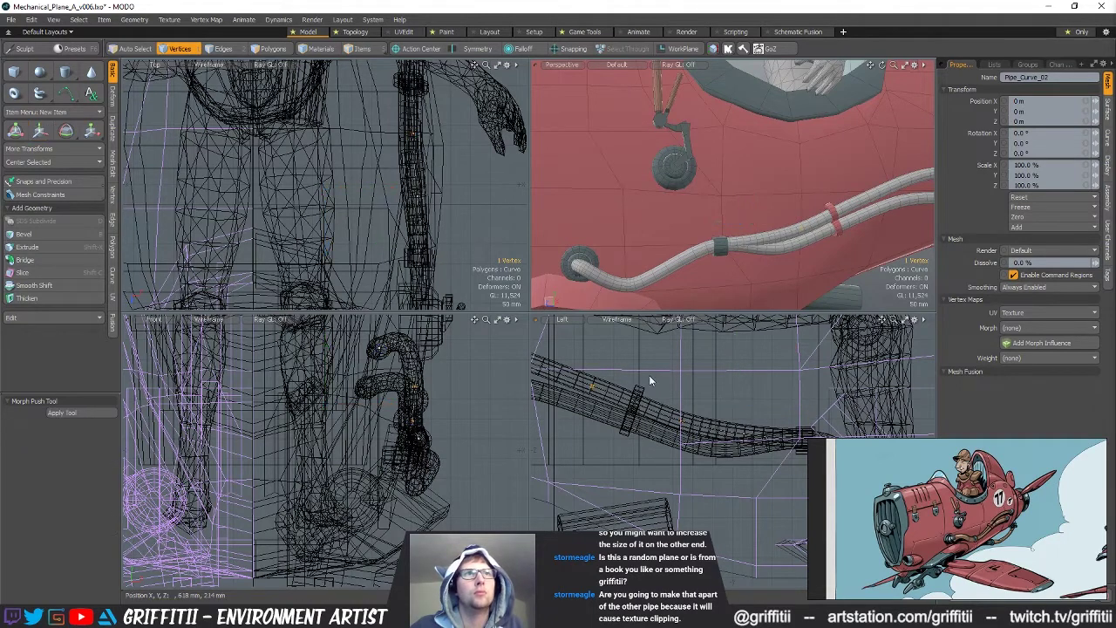
key("w")
left_click_drag(675, 356, 680, 358)
left_click_drag(613, 392, 616, 393)
key("space")
Move the Pipe_Curve_02 point between the red and dark clamps -2 mm in Y and 8 mm in Z
left_click(679, 420)
key("w")
left_click_drag(679, 420, 691, 424)
left_click_drag(725, 382, 718, 381)
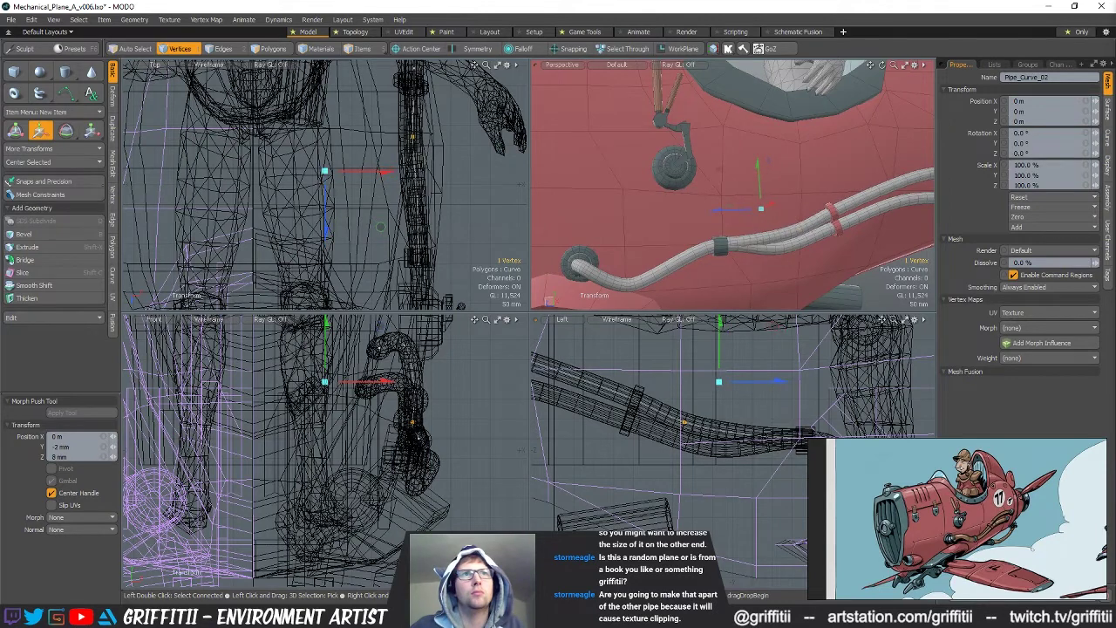
Examine both pipes, their clamps and end fittings on the fuselage from several angles against the reference
left_click_drag(736, 199, 795, 242, "alt")
left_click(792, 219)
key("q")
key("Escape")
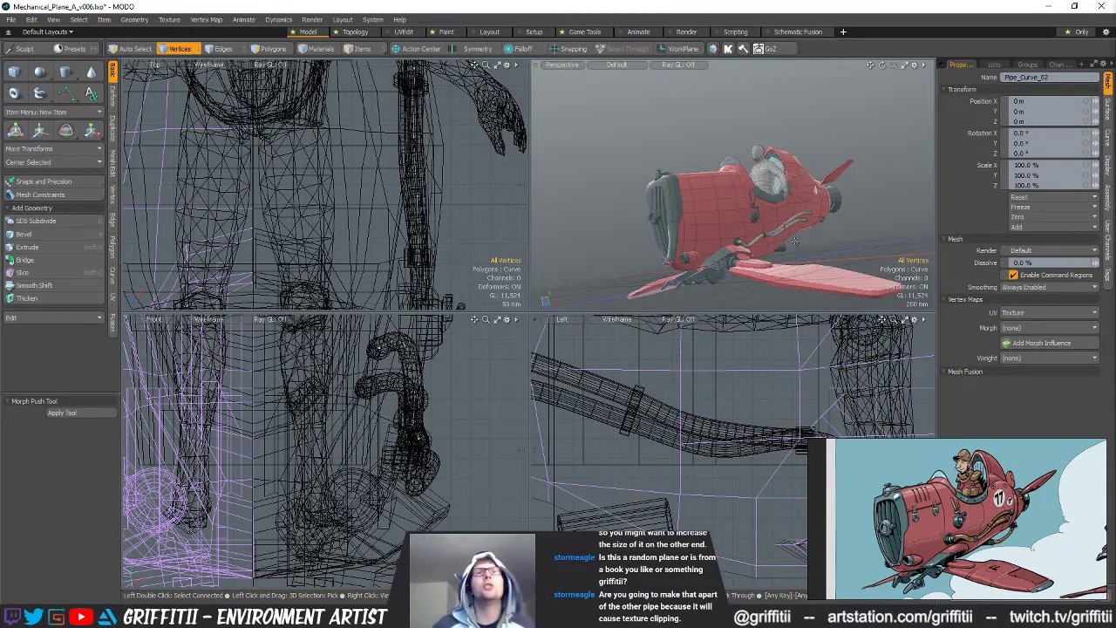
mouse_move(795, 242)
left_mouse_down("ctrl+alt")
mouse_move(867, 222)
mouse_move(776, 233)
left_mouse_up("ctrl+alt")
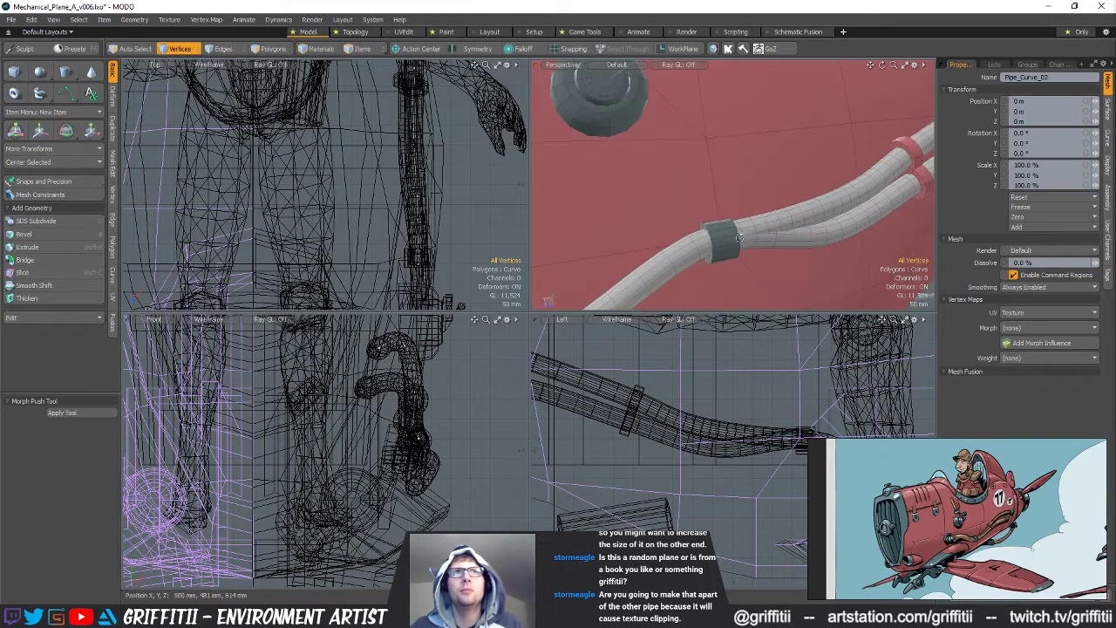
left_click_drag(697, 228, 758, 226, "ctrl+alt")
left_click_drag(906, 231, 774, 215, "ctrl+alt")
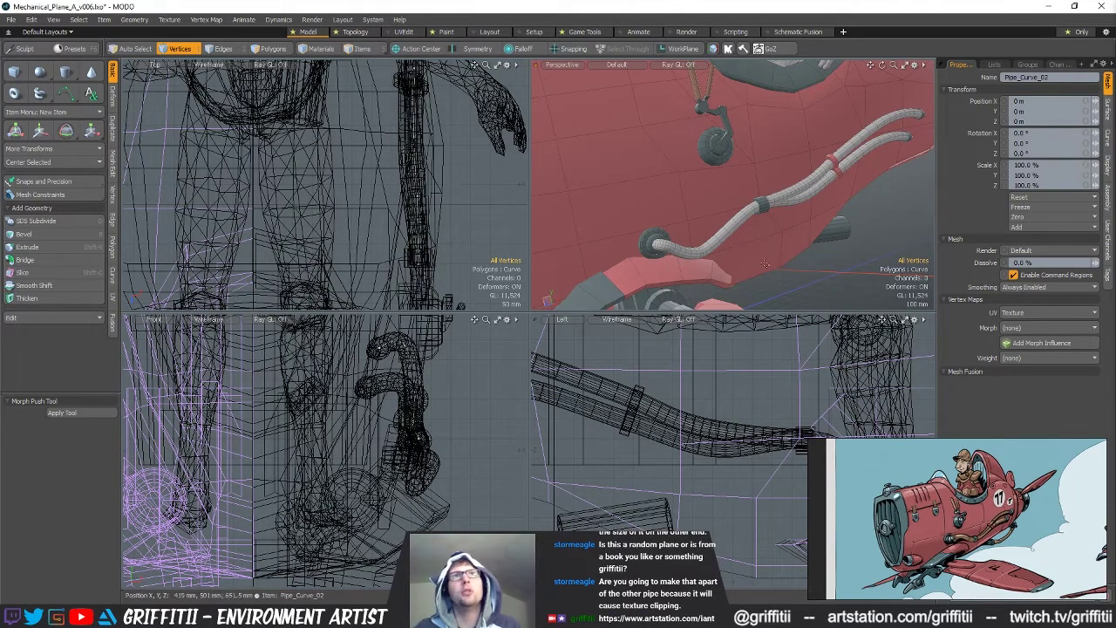
left_click_drag(851, 274, 723, 193, "alt")
scroll(847, 208, "down", 3)
scroll(775, 209, "up", 4)
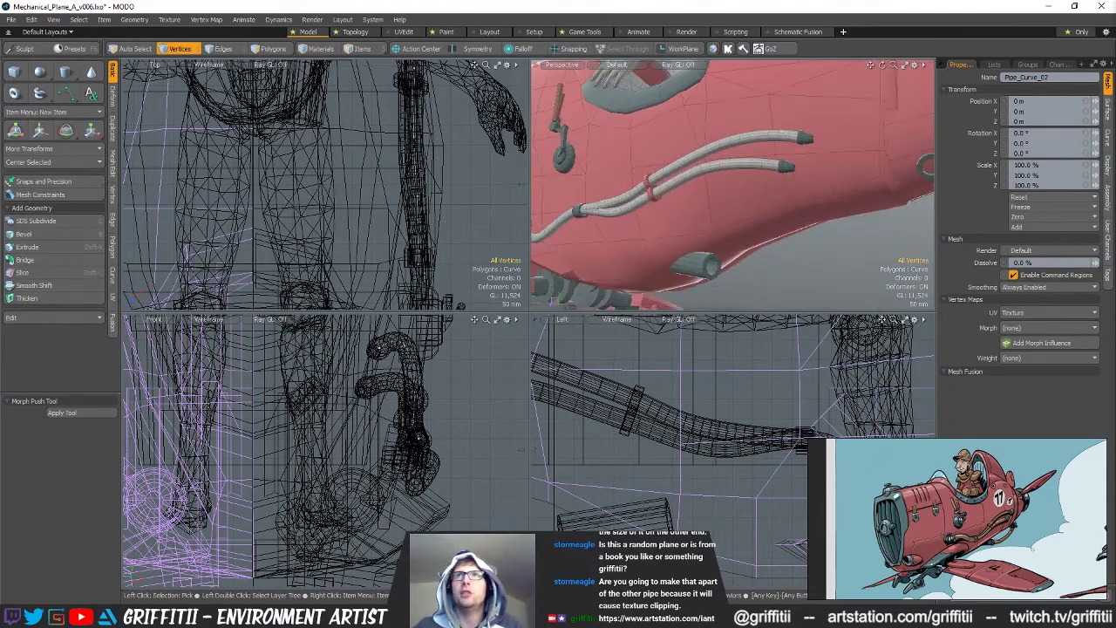
Rename the upper pipe's mesh as Pipe_02
key("ctrl+z")
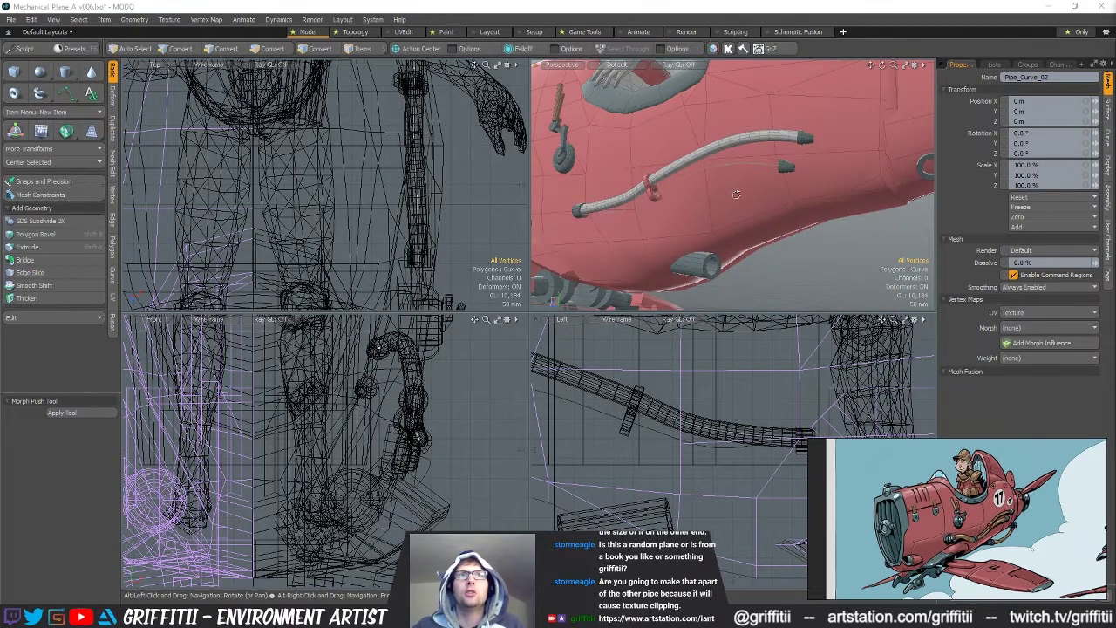
key("ctrl+z")
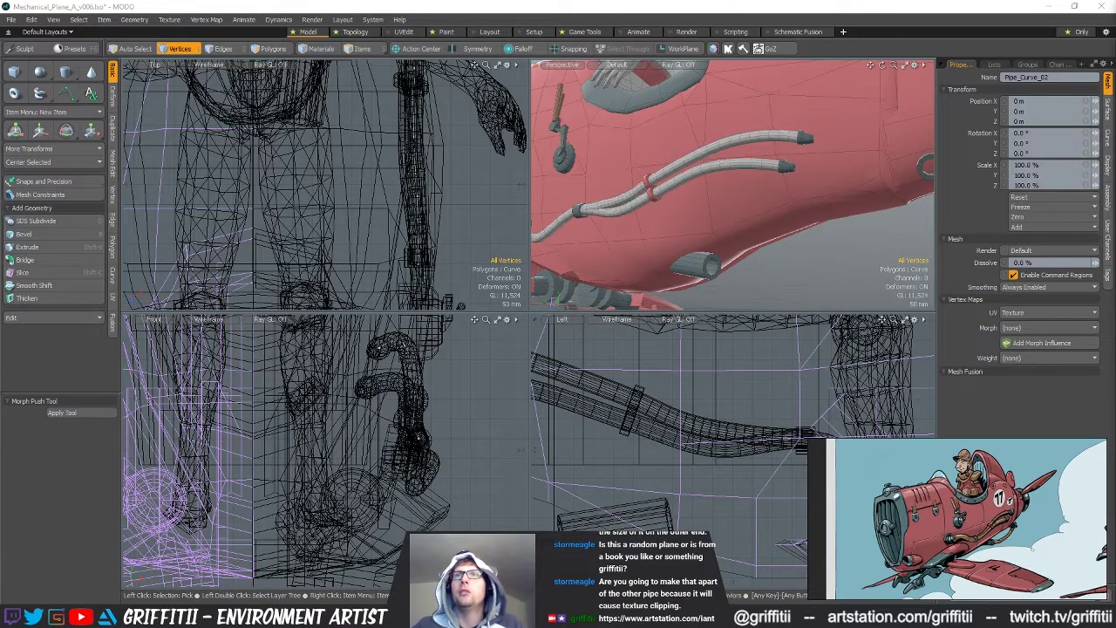
key("ctrl+z")
left_click_drag(764, 504, 697, 504, "ctrl+alt")
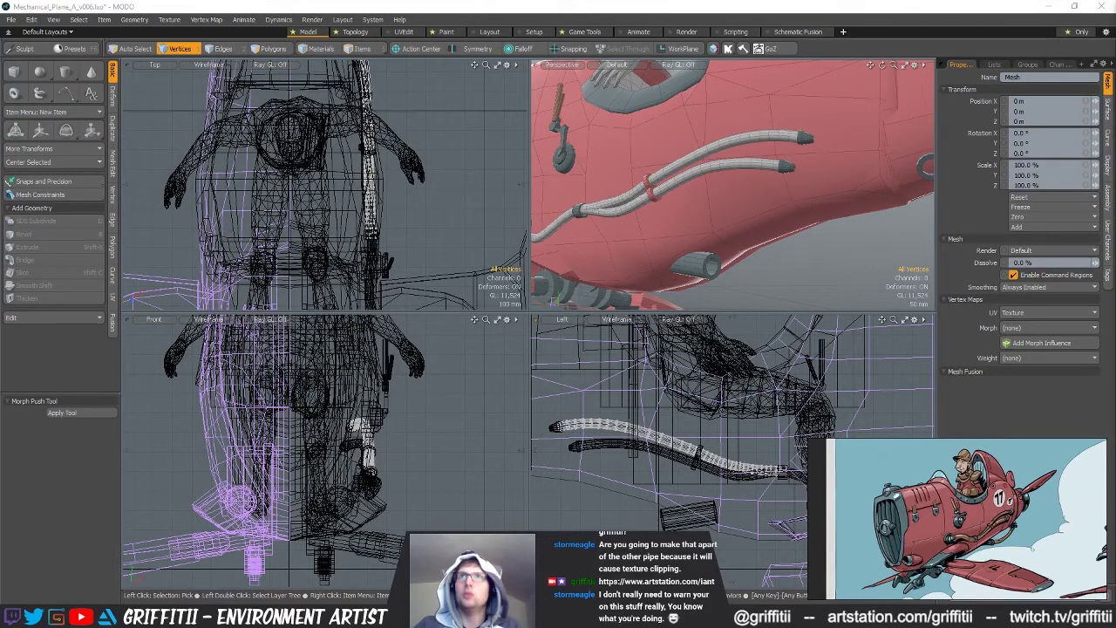
key("Return")
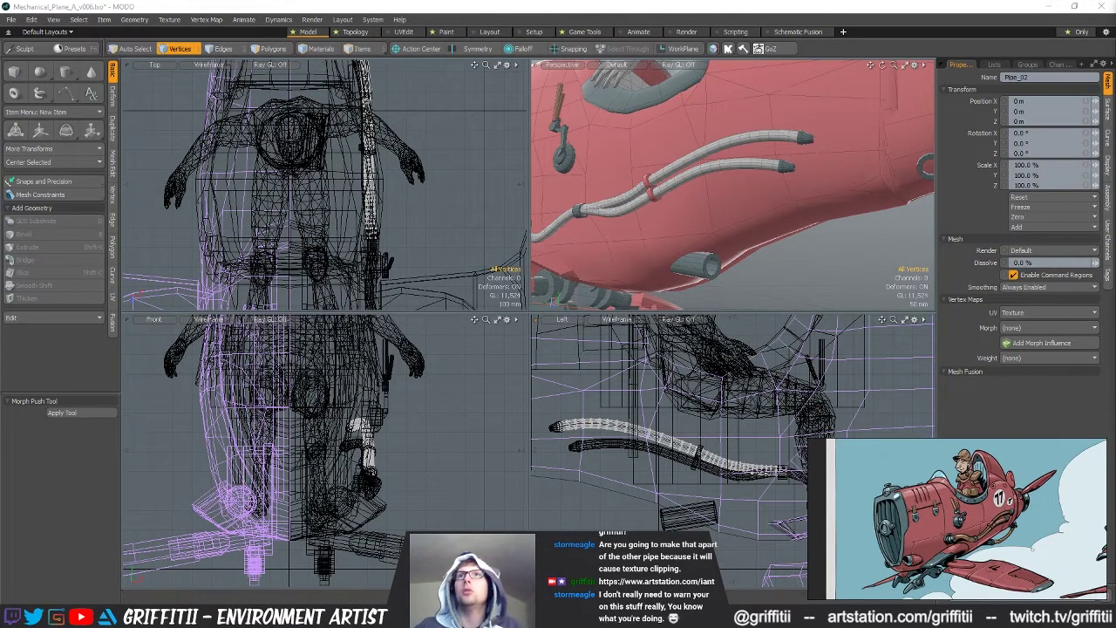
Save the plane scene
left_click_drag(798, 202, 815, 218, "ctrl+alt")
key("ctrl")
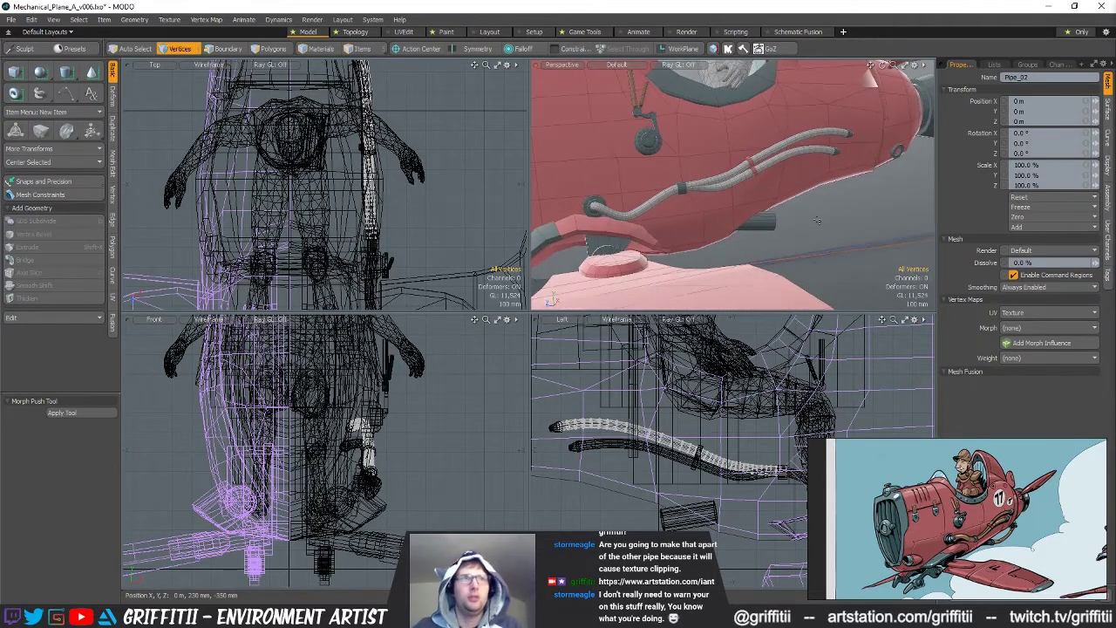
key("ctrl+s")
left_click(671, 231)
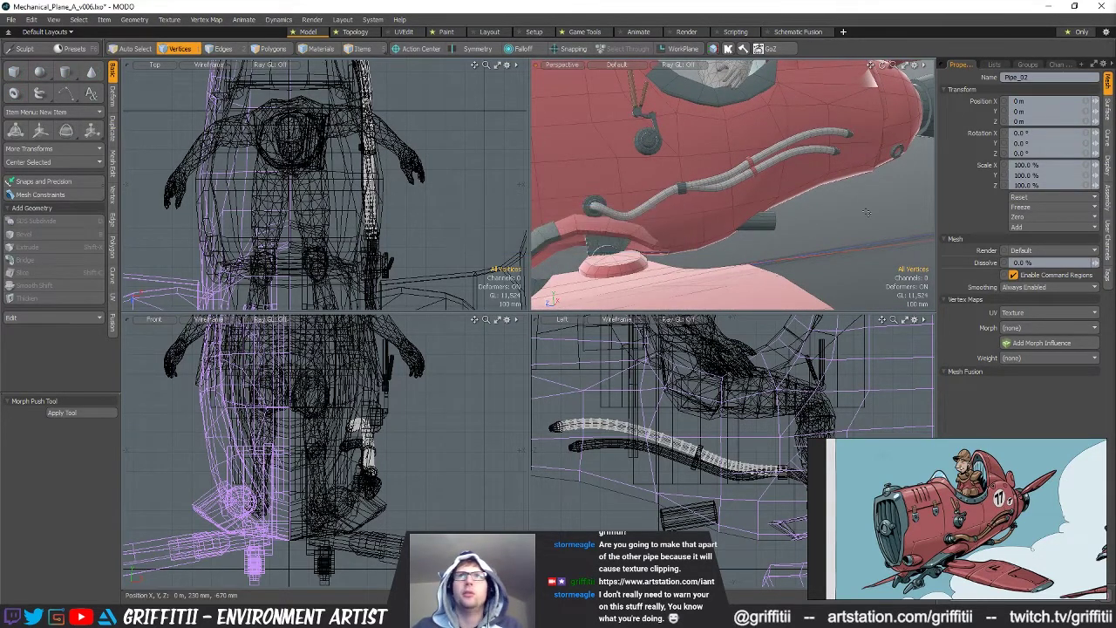
Add one free loop slice around the hollow cylinder under the fuselage
left_click_drag(750, 273, 734, 233, "alt")
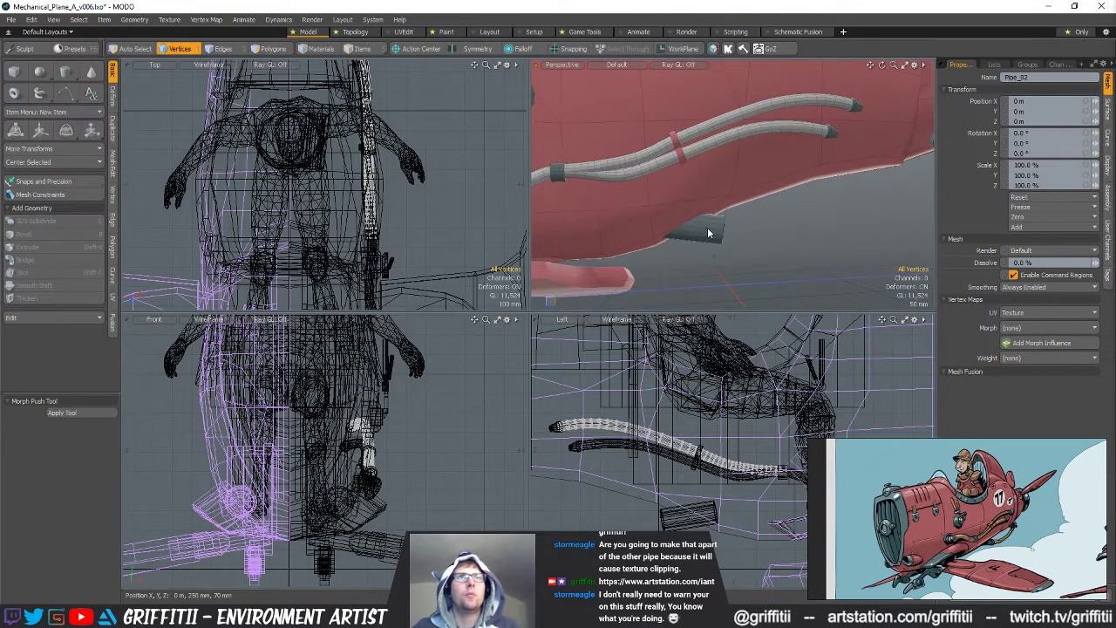
key("5")
left_click(695, 230)
scroll(695, 230, "up", 3)
key("3")
double_click(680, 241)
key("alt+c")
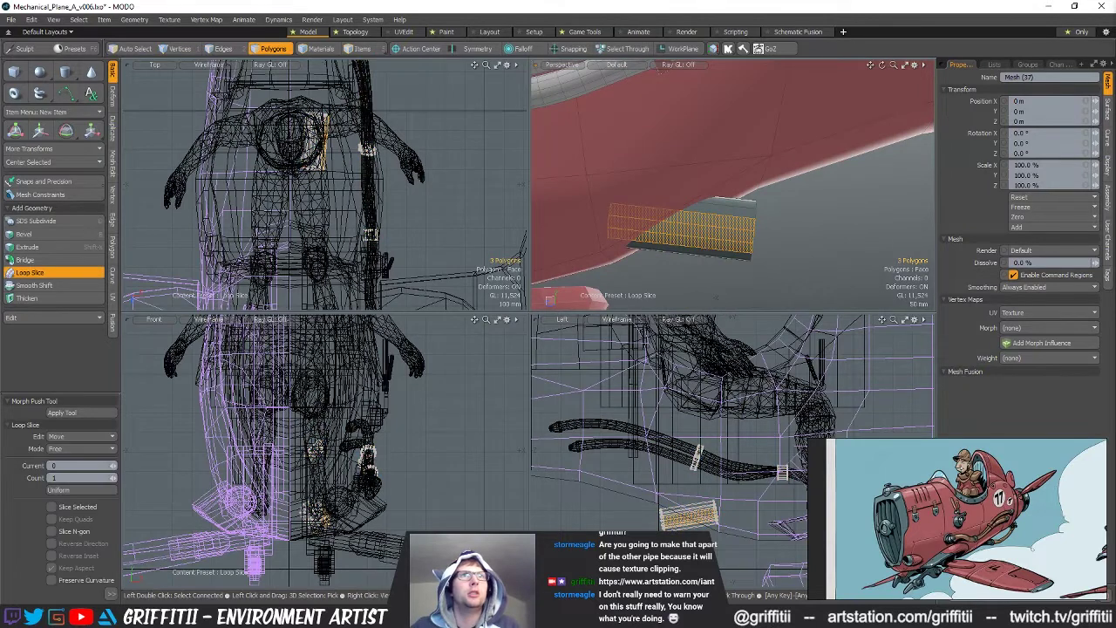
left_click(680, 240)
left_click_drag(612, 342, 620, 343)
Select the band of polygons on the forward side of the cylinder's new slice and scale it about its own centre
key("q")
left_click_drag(653, 230, 647, 245)
key("l")
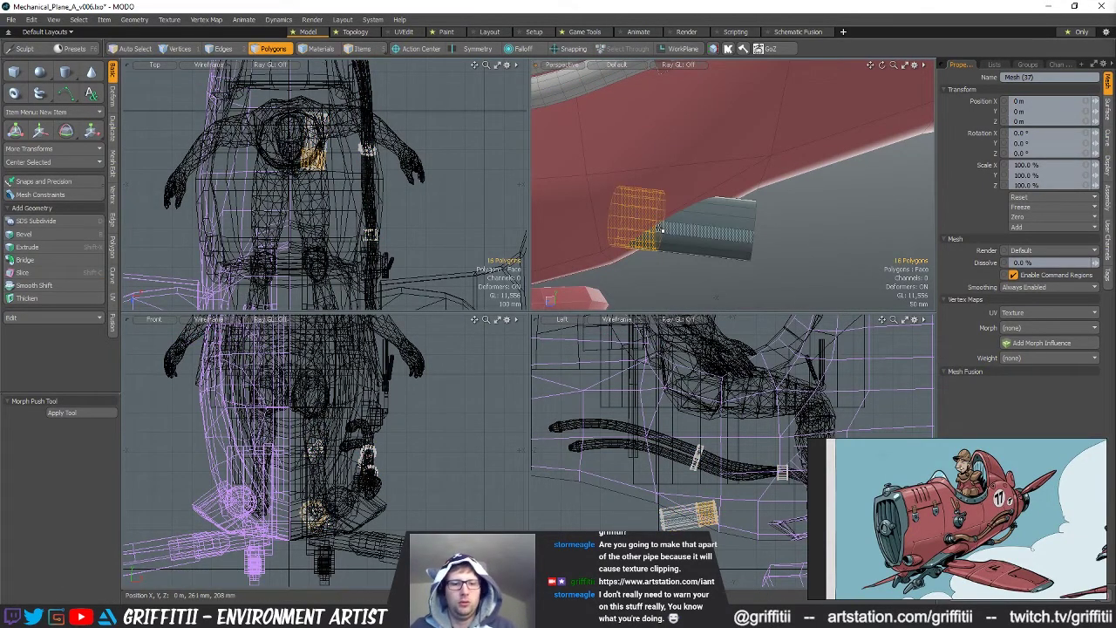
left_click_drag(660, 229, 678, 212, "alt")
key("y")
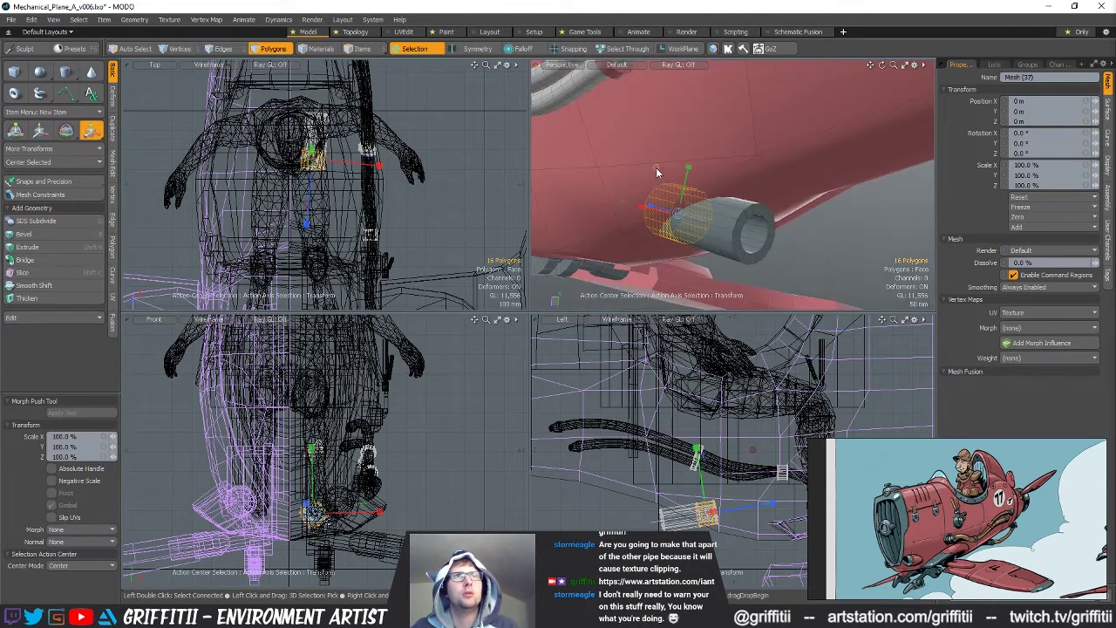
left_click_drag(656, 166, 771, 252)
key("Escape")
key("Escape")
Select the whole cylinder under the fuselage and adjust its position slightly
scroll(771, 253, "up", 3)
double_click(771, 251)
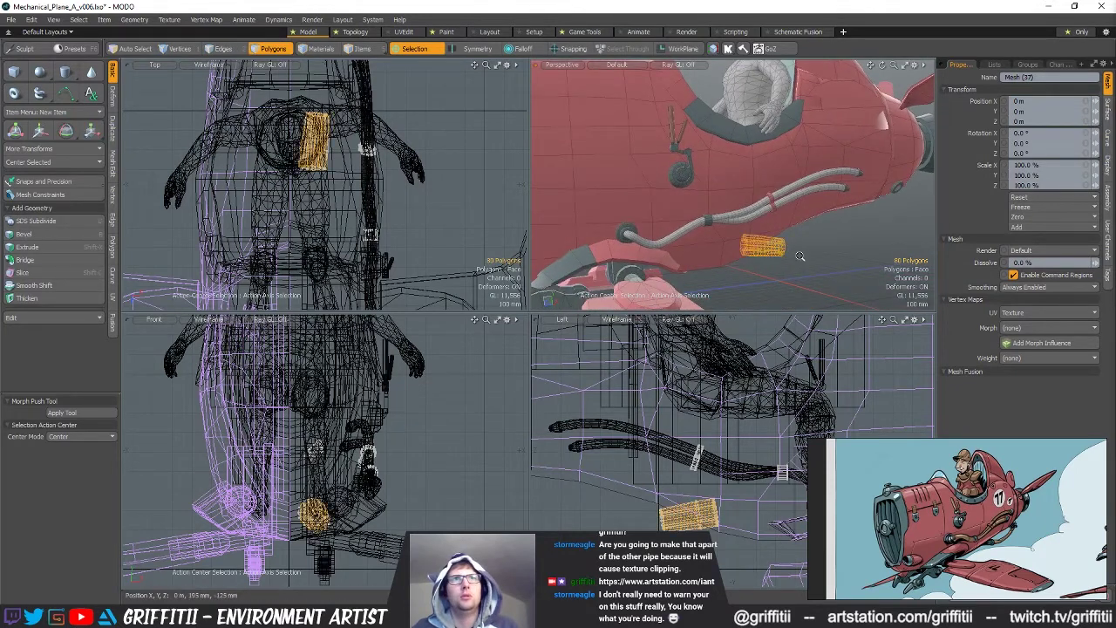
scroll(803, 257, "up", 3)
key("w")
left_click_drag(774, 250, 685, 192, "alt")
key("Escape")
key("Escape")
Scale the whole cylinder to 95.5% in Y and Z using the local action center
left_click_drag(767, 229, 809, 244, "alt")
scroll(808, 245, "down", 3)
key("r")
key("alt+a")
key("q")
double_click(771, 244)
key("r")
left_click_drag(771, 247, 809, 252, "alt")
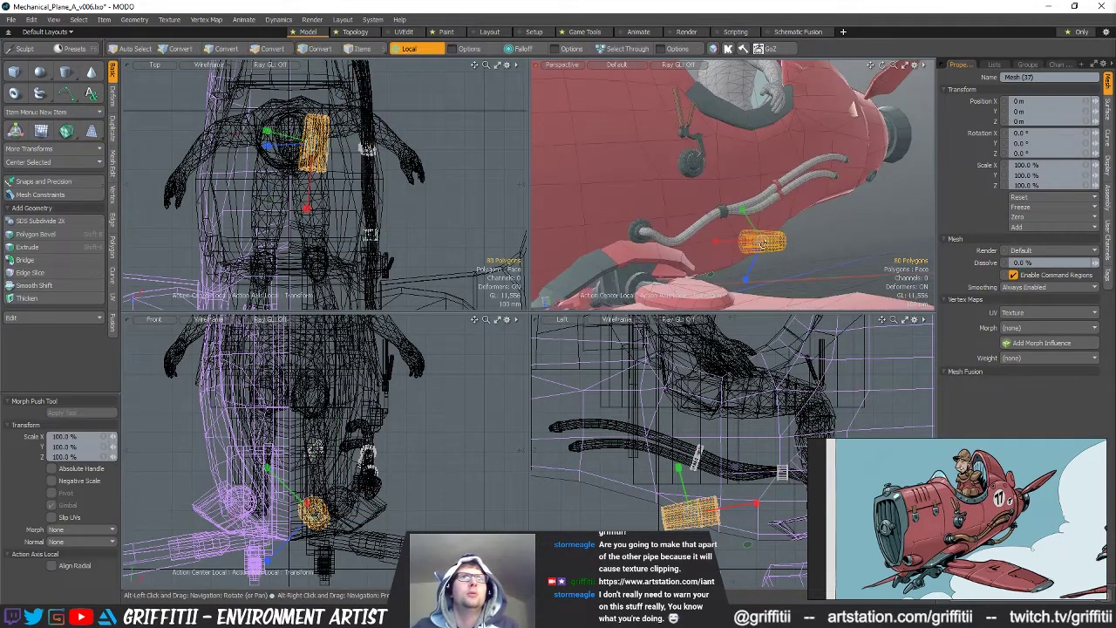
left_click_drag(730, 253, 725, 253)
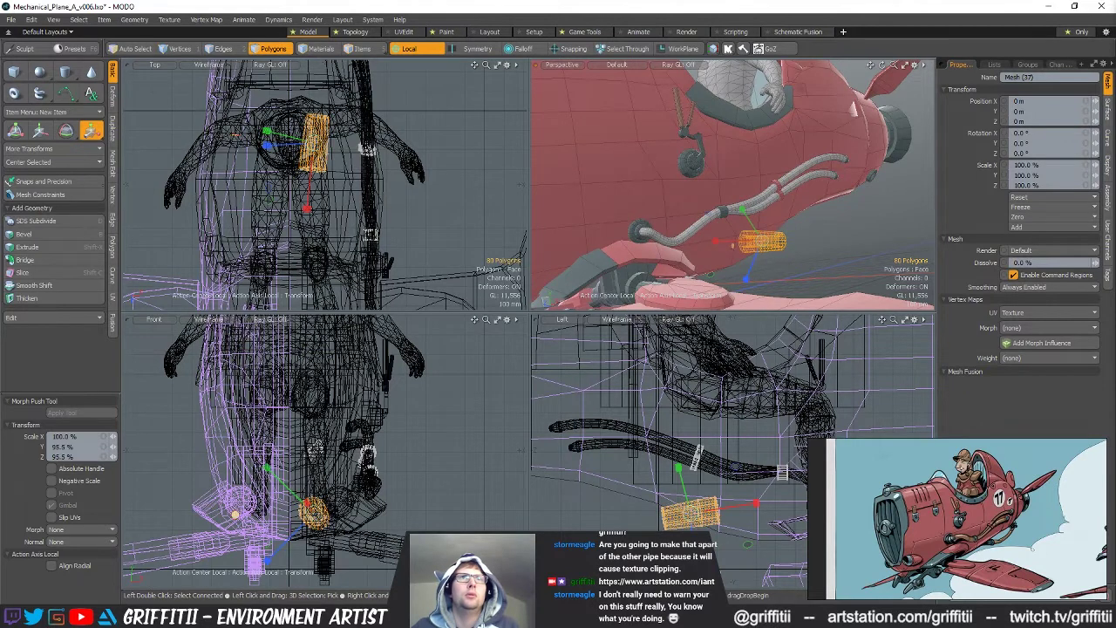
key("Escape")
key("Escape")
Duplicate the round fitting near the fuselage's tail as a smaller ring and move it -16.5 mm along local Z
left_click_drag(846, 240, 664, 256, "ctrl+alt")
key("5")
key("3")
double_click(904, 174)
key("shift+a")
left_click_drag(889, 194, 721, 174, "alt")
key("y")
key("w")
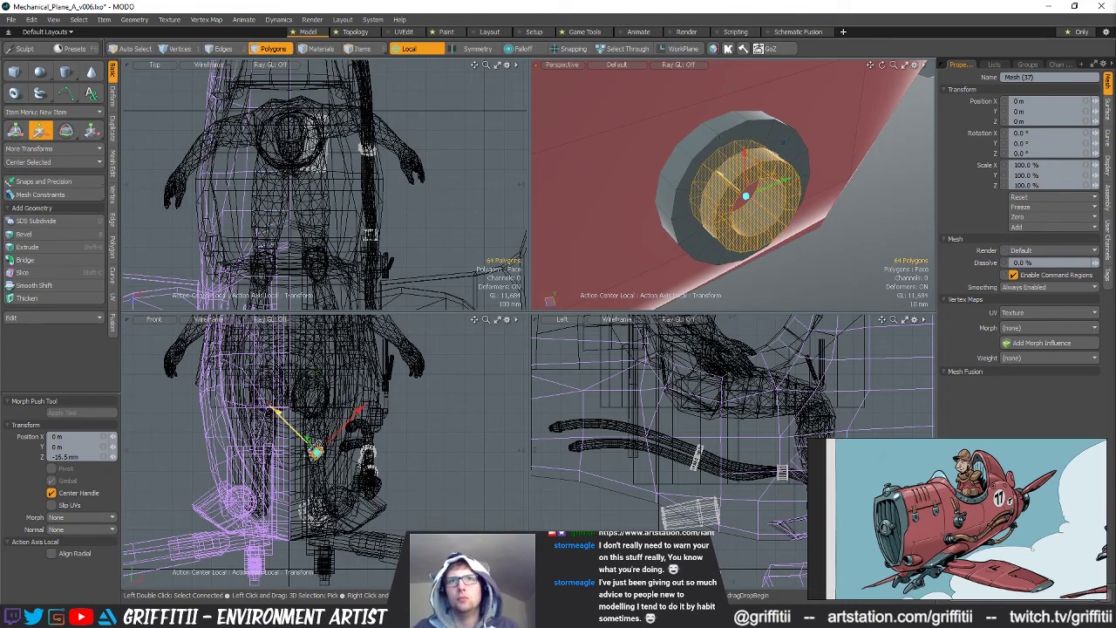
Scale the smaller ring on the round tail fitting along its local axes
key("r")
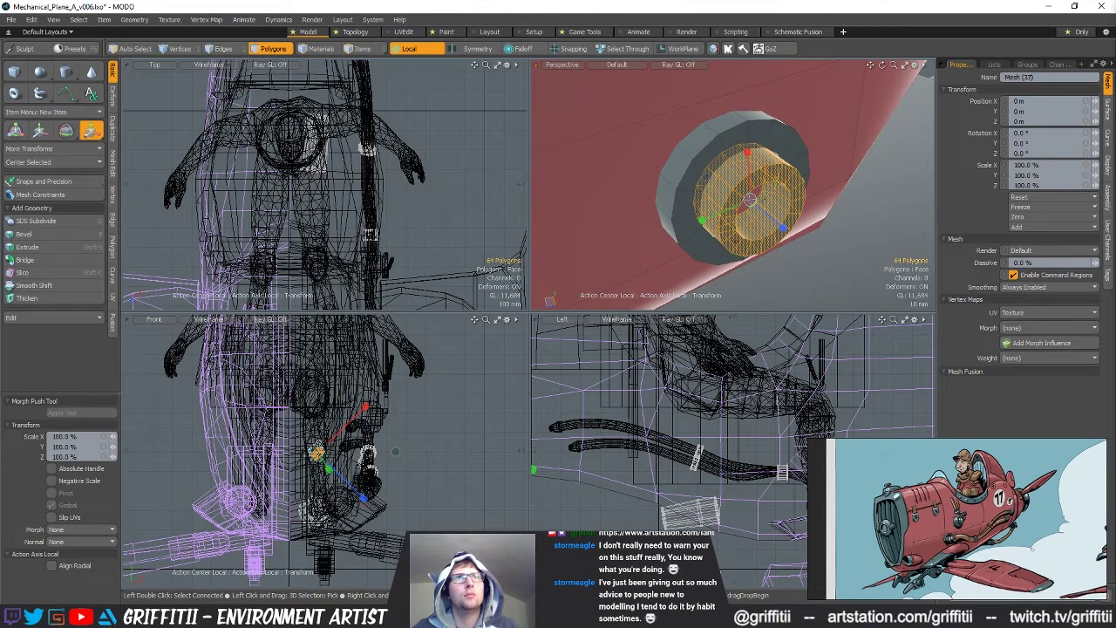
left_click_drag(733, 247, 850, 209, "alt")
scroll(749, 192, "up", 2)
left_click_drag(724, 174, 698, 157, "alt")
key("space")
Bevel the outer edge loop on the front face of the large ring on the tail fitting
key("1")
key("2")
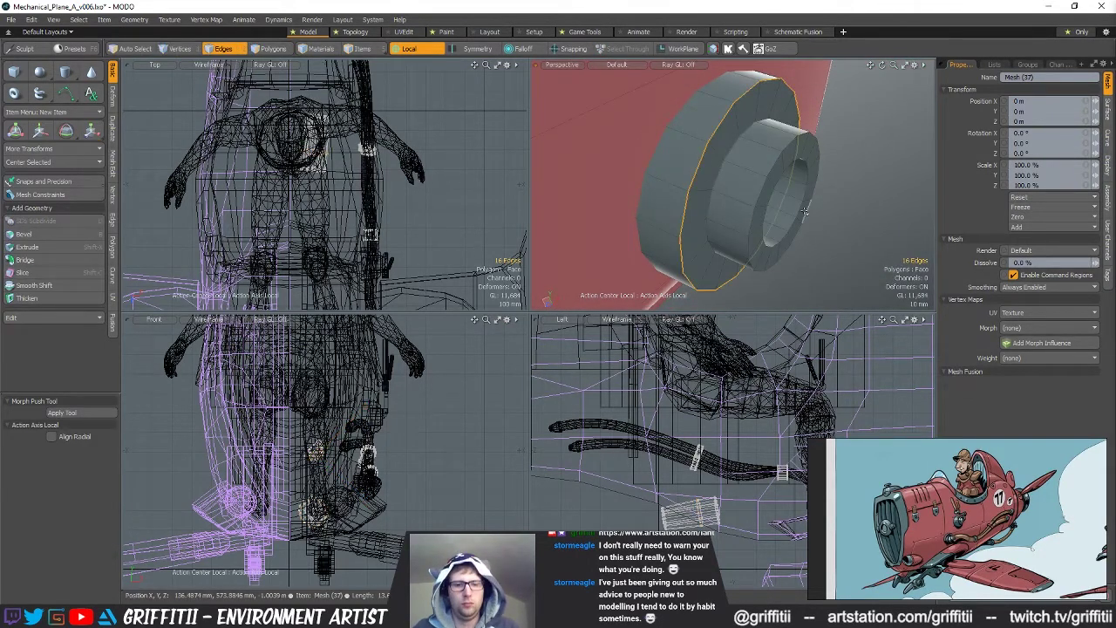
key("ctrl+2")
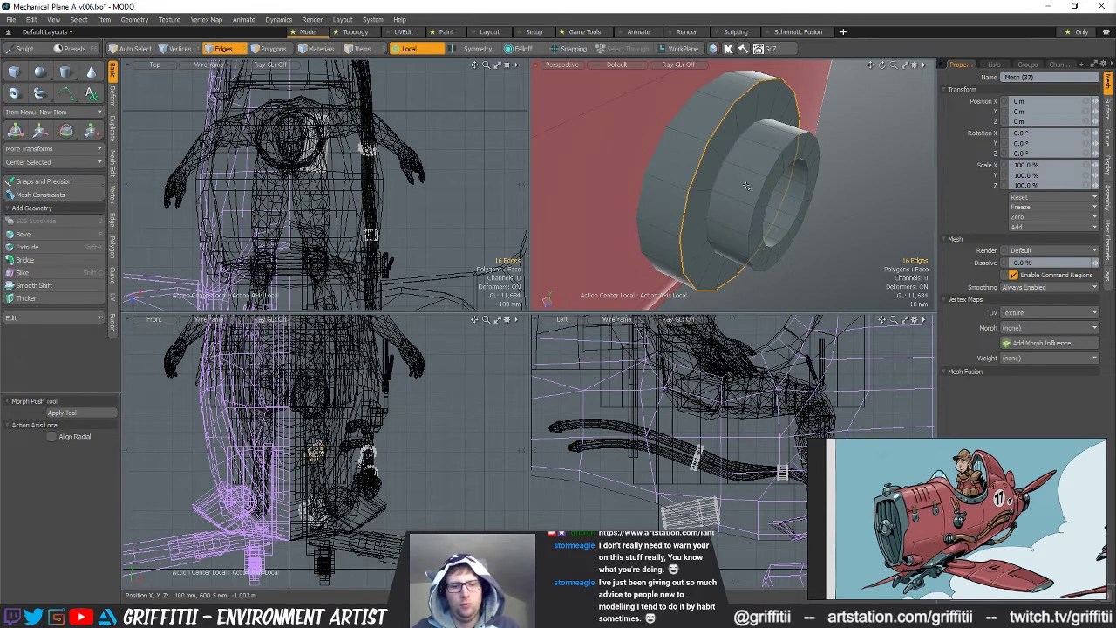
key("Escape")
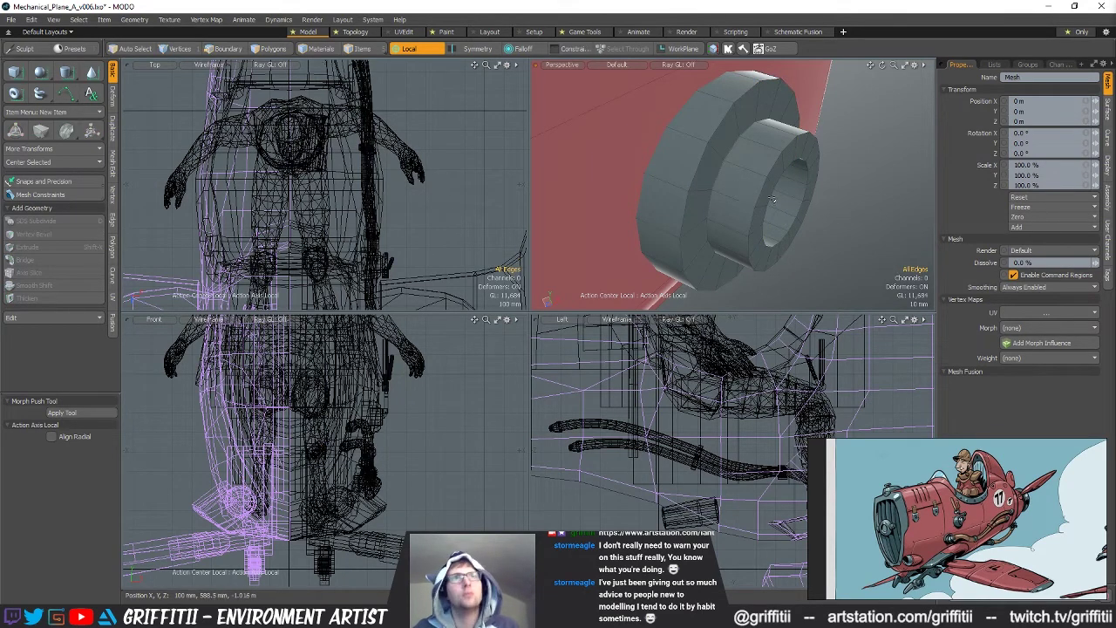
key("ctrl+z")
key("b")
left_click_drag(723, 187, 781, 219)
key("q")
Select the smaller ring's inner bore polygons and scale them to 54.5% in X and Y
double_click(772, 164)
key("3")
key("l")
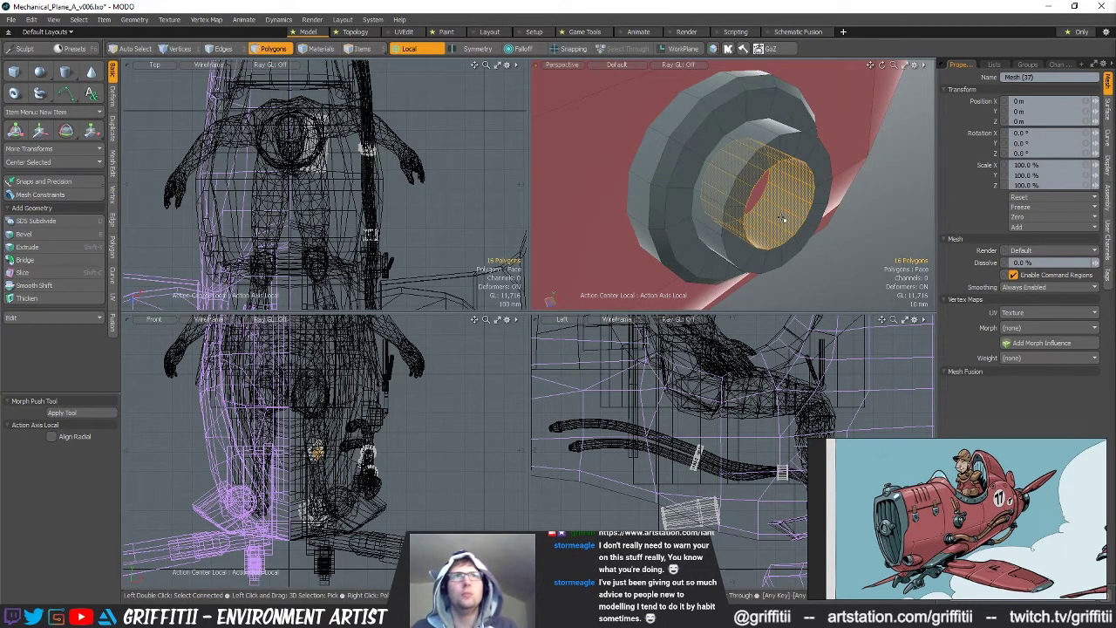
key("r")
left_click_drag(782, 219, 727, 248, "alt")
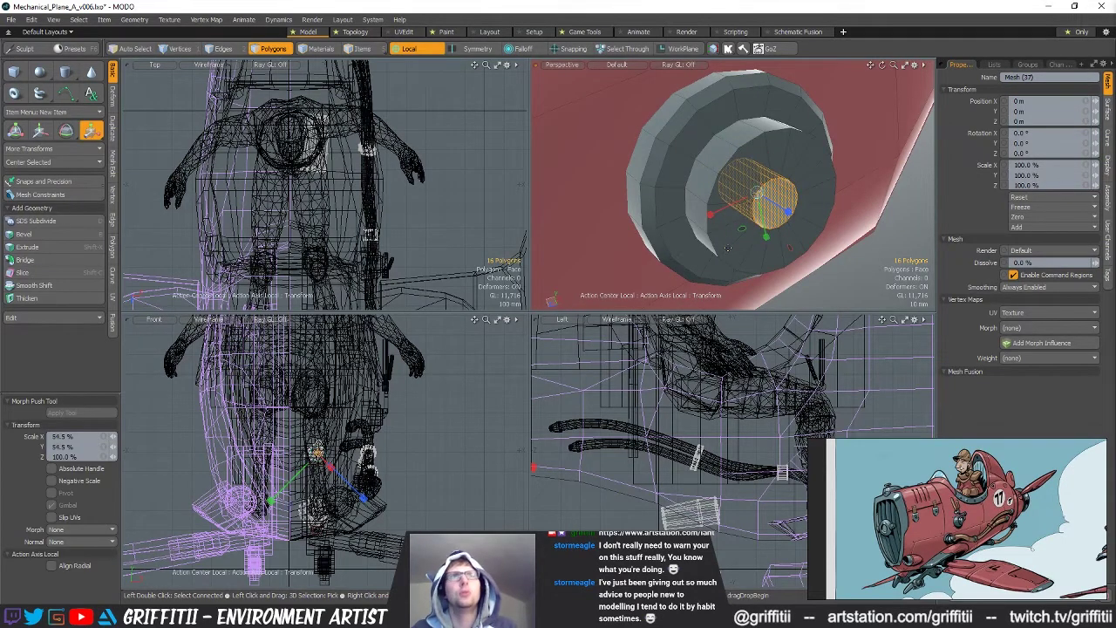
Undo the bore scaling and delete the smaller ring's inner bore polygons on the tail fitting
key("shift+Up")
key("ctrl+z")
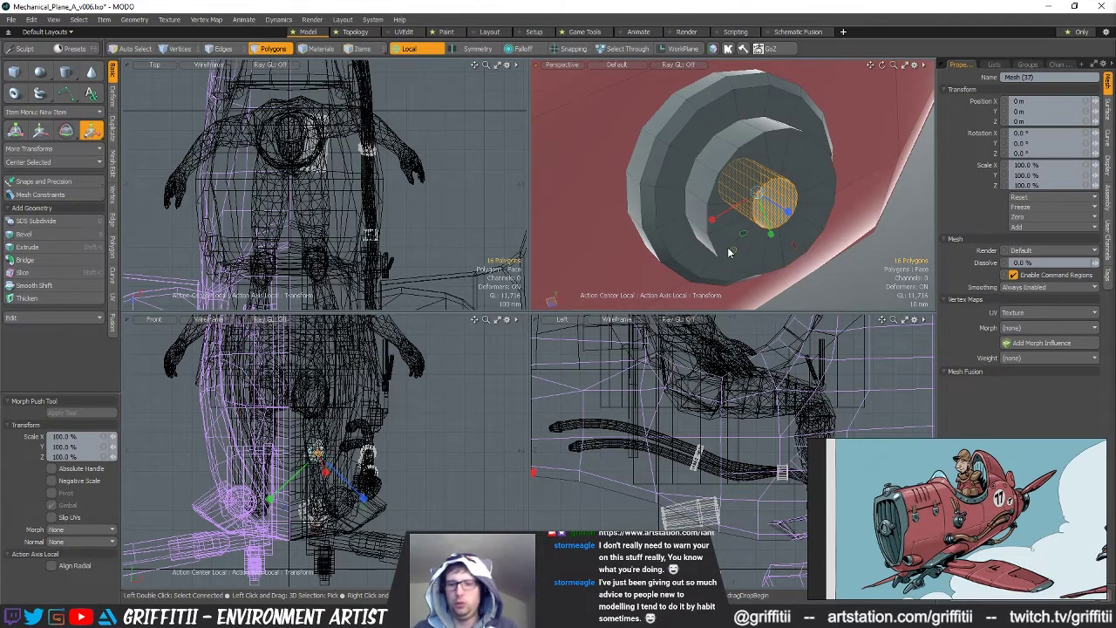
key("Delete")
Bevel the outer edge loop on the front face of the tail fitting's smaller ring
key("1")
key("2")
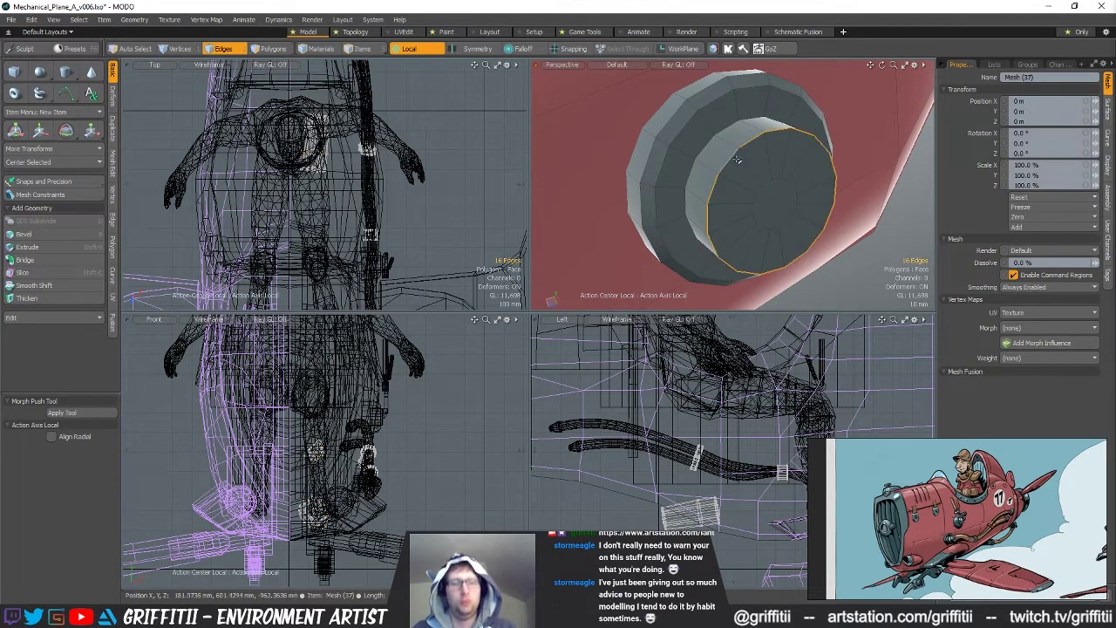
key("b")
left_click_drag(547, 249, 576, 249)
left_click_drag(732, 192, 724, 234, "alt")
scroll(780, 179, "down", 2)
key("q")
left_click(864, 195)
Try to assign a material to the polygons of the two procedural fuselage pipes
scroll(784, 192, "down", 5)
scroll(694, 211, "down", 3)
scroll(751, 197, "down", 4)
scroll(724, 233, "up", 3)
key("5")
left_click(758, 221)
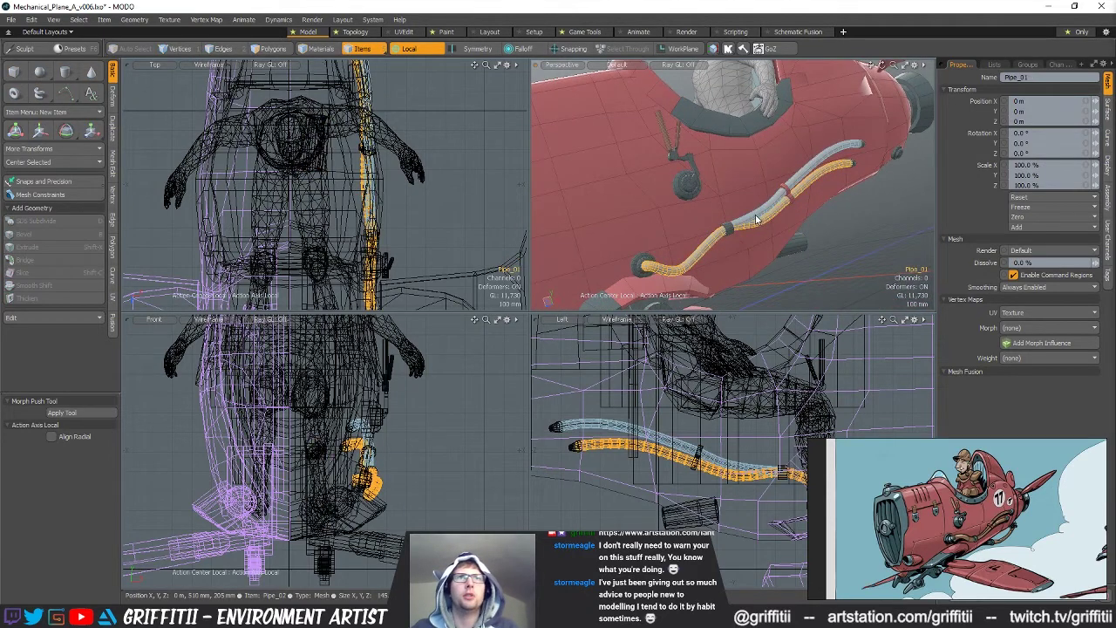
key("3")
double_click(755, 211)
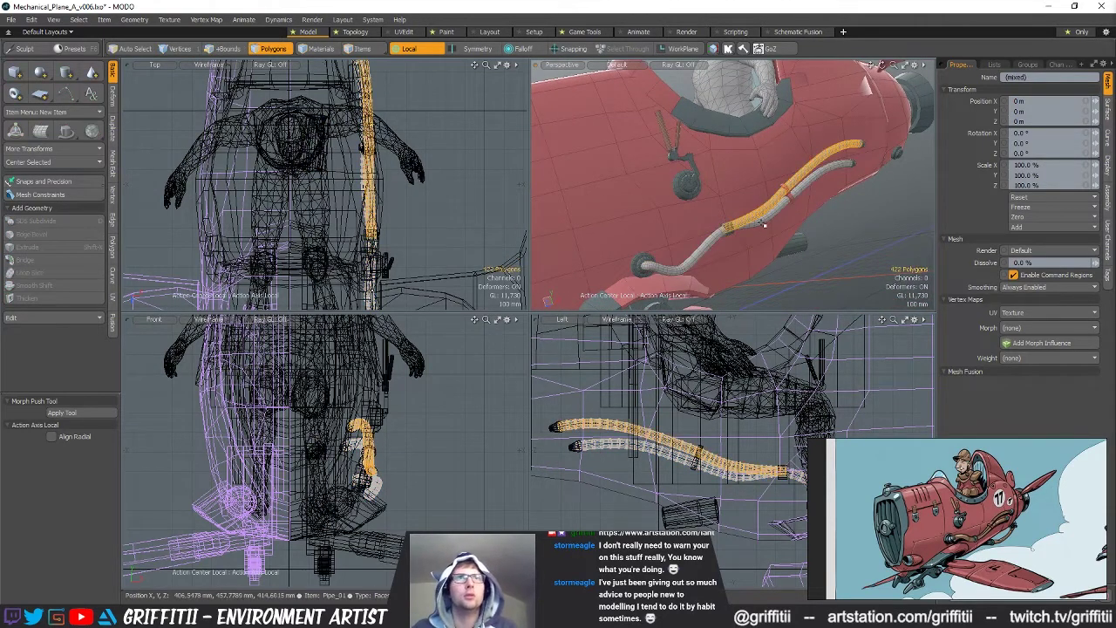
key("m")
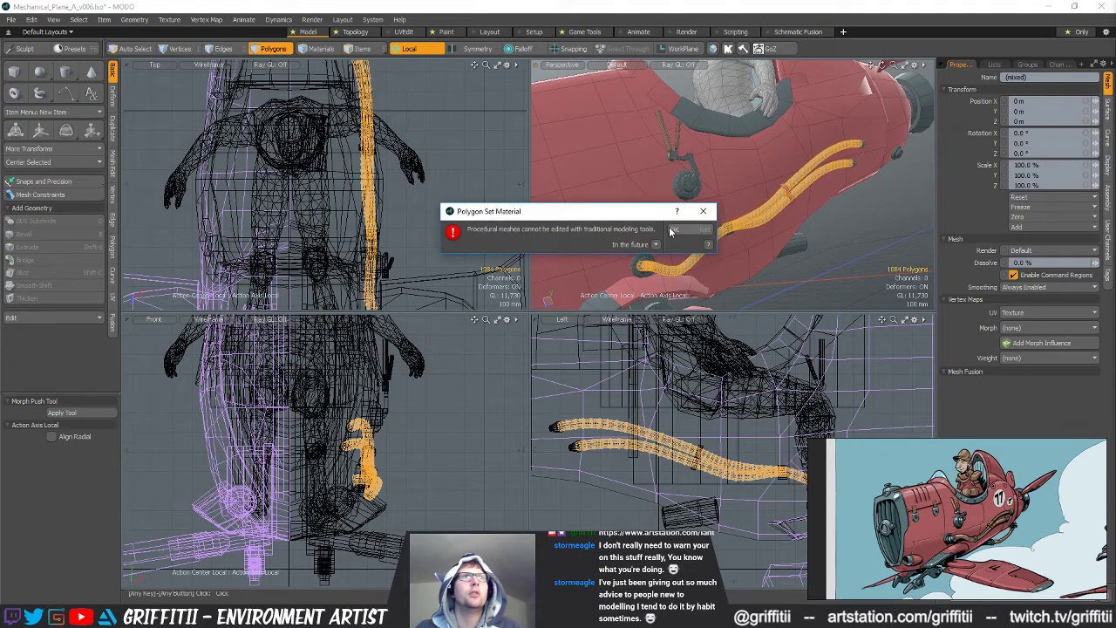
left_click(704, 214)
Select all polygons of both fuselage pipe meshes, Pipe_01 and Pipe_02, to copy them
left_click_drag(706, 209, 882, 188, "alt")
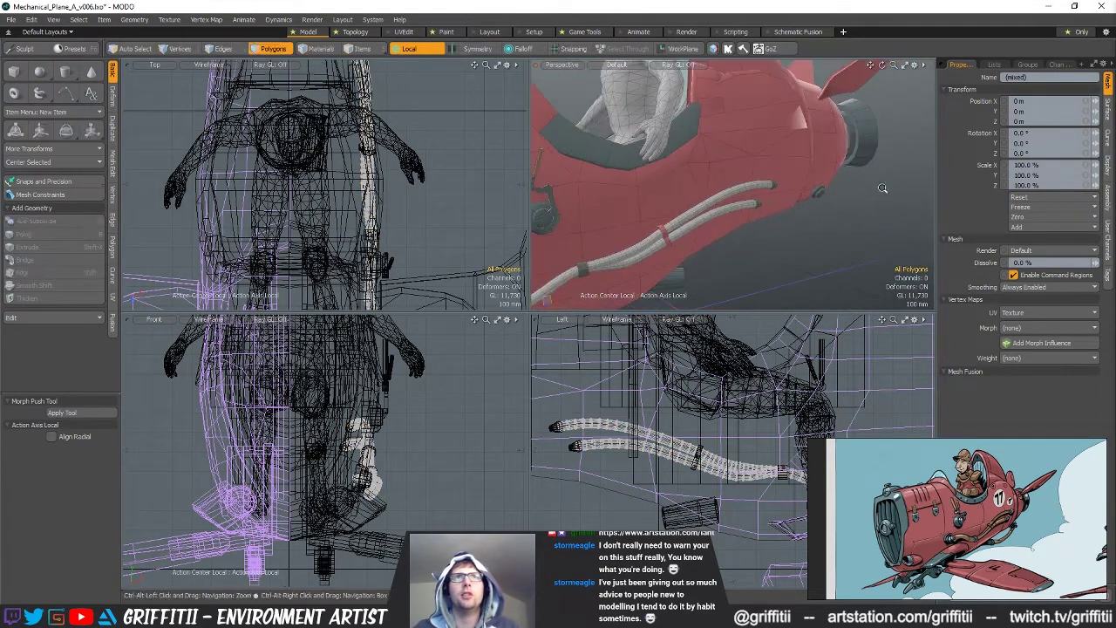
key("5")
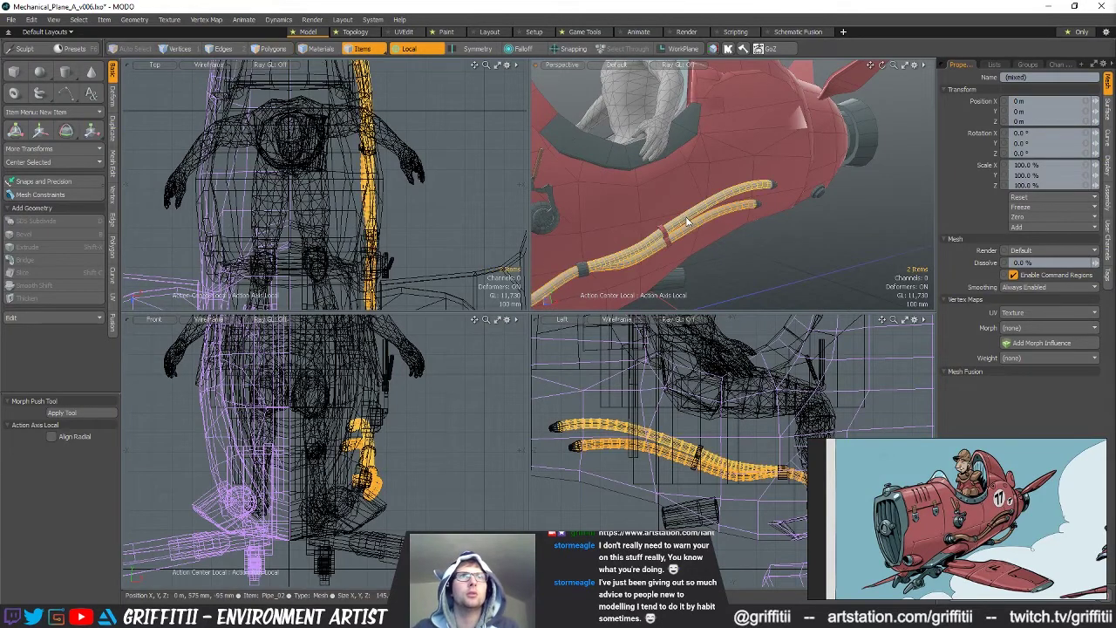
left_click(679, 217)
key("3")
double_click(684, 228)
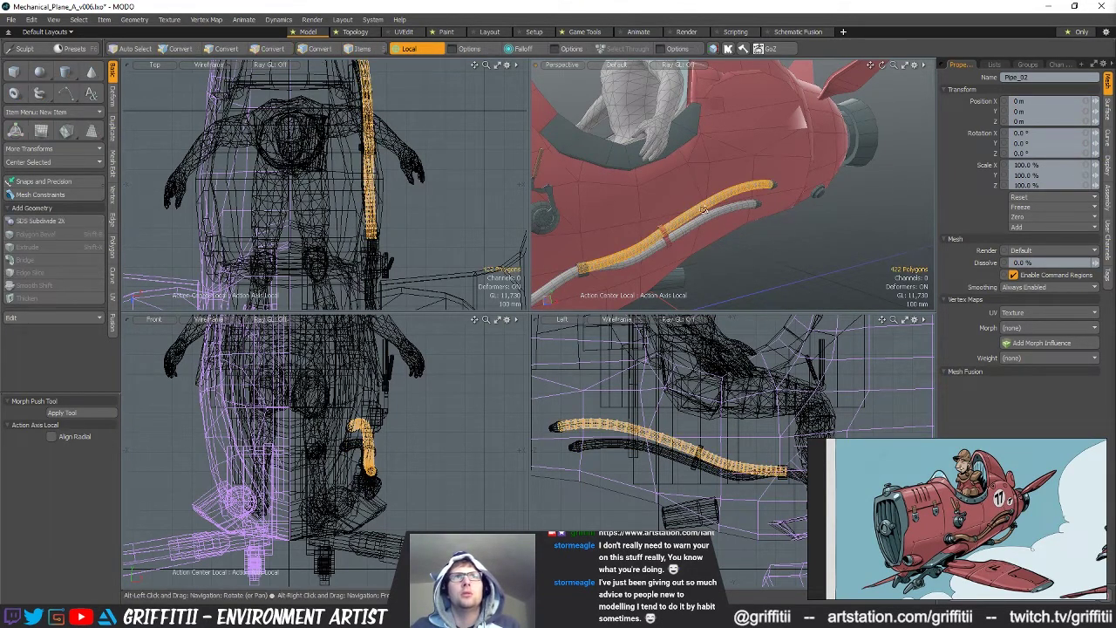
key("5")
left_click(685, 234)
left_click(683, 222, "shift")
key("3")
double_click(685, 229, "shift")
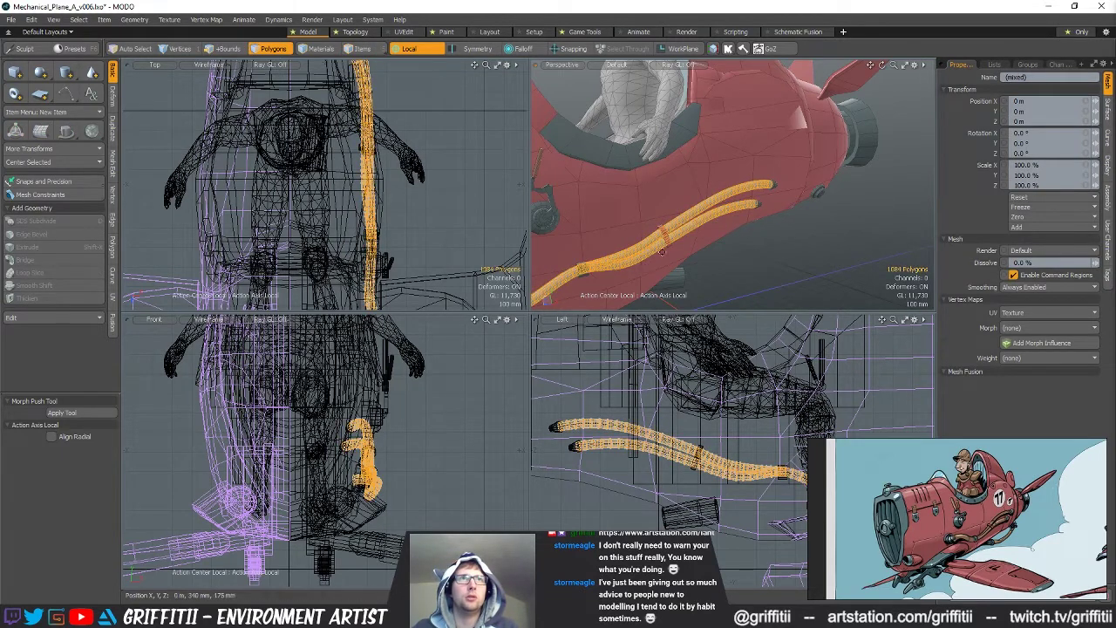
left_click_drag(662, 252, 715, 228, "alt+shift")
Place the copied pipe polygons in a new mesh named Pipes_All and hide the original procedural pipes
left_click(731, 237)
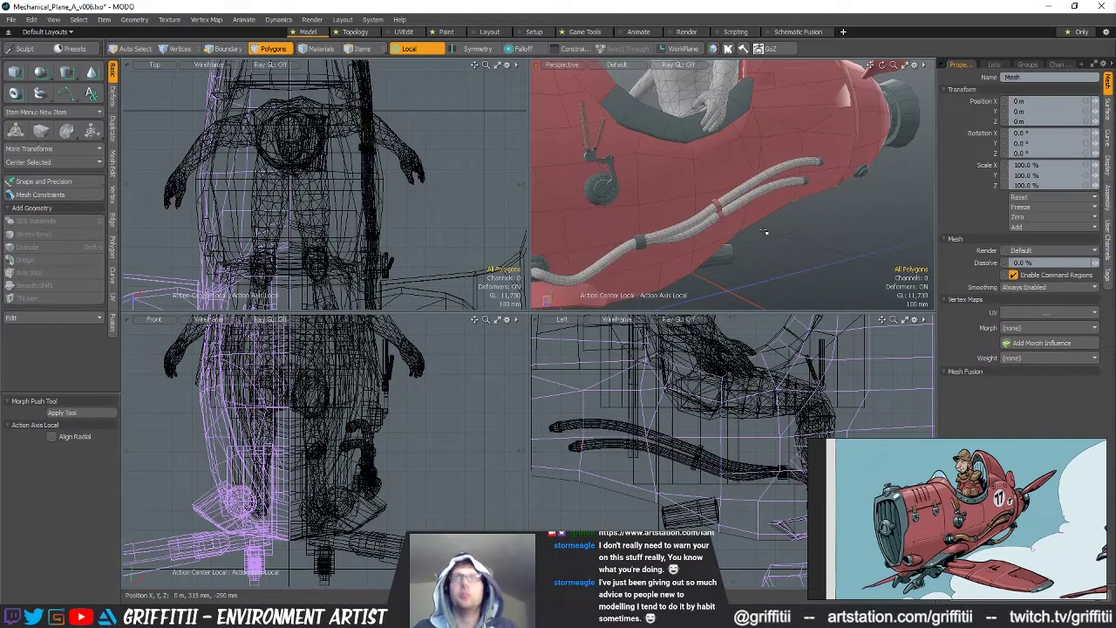
key("ctrl+z")
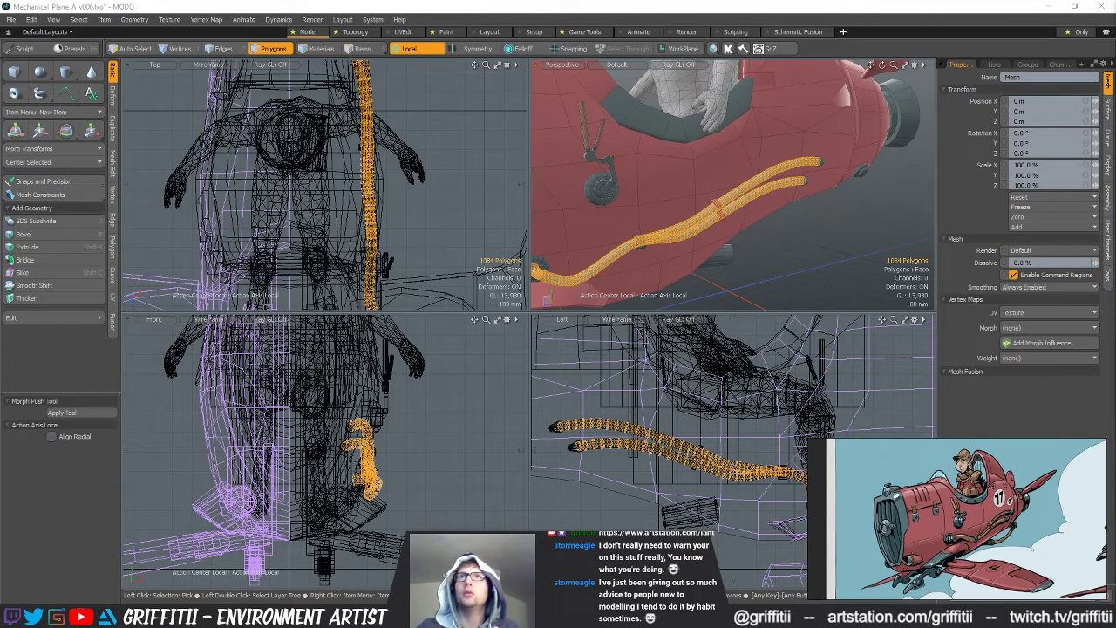
key("Return")
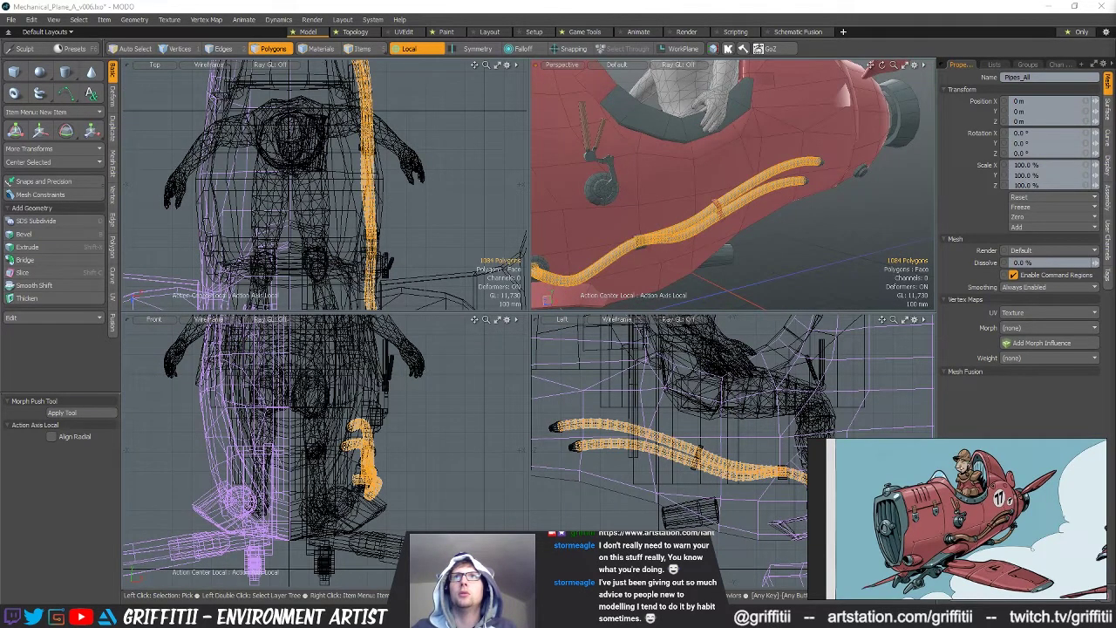
key("ctrl+z")
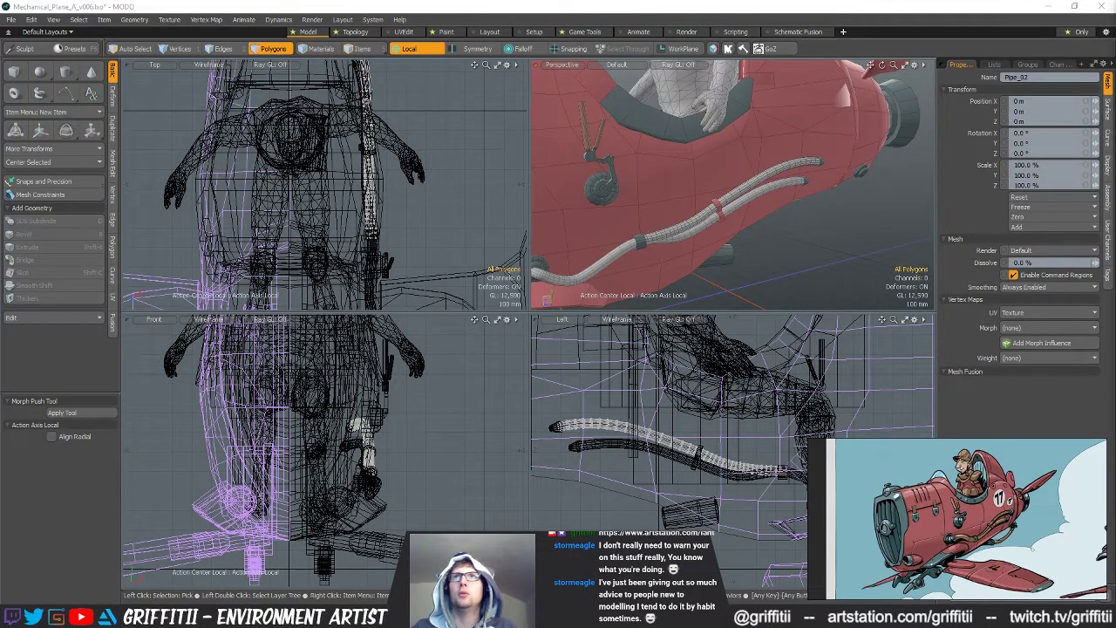
key("ctrl+y")
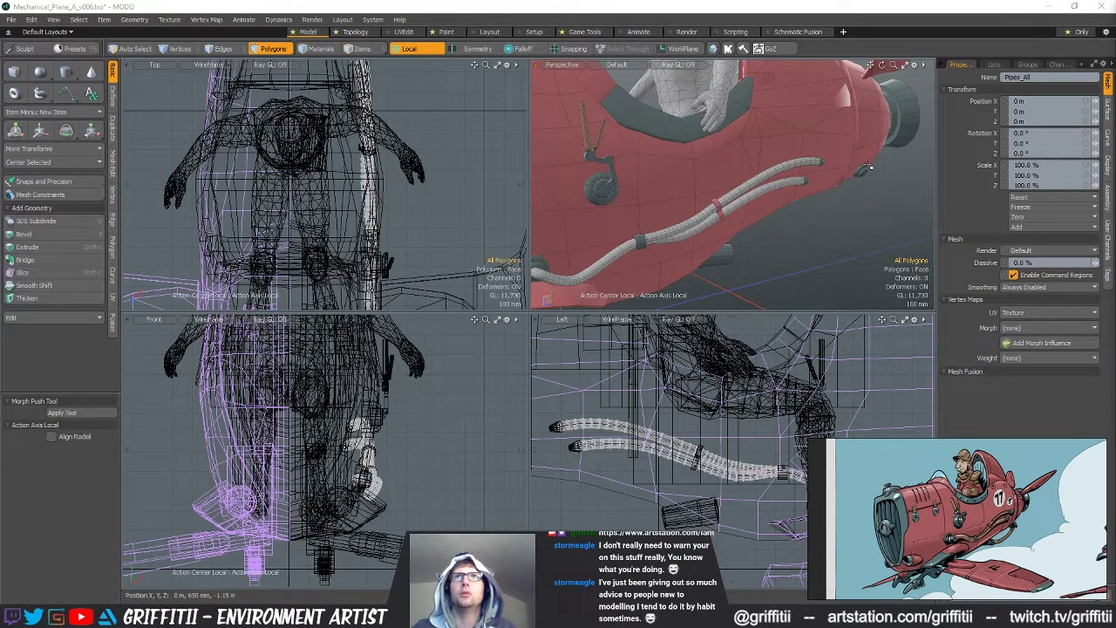
Assign the Leather_Brown material to all polygons of the Pipes_All mesh
left_click_drag(822, 188, 850, 169, "alt+shift")
key("m")
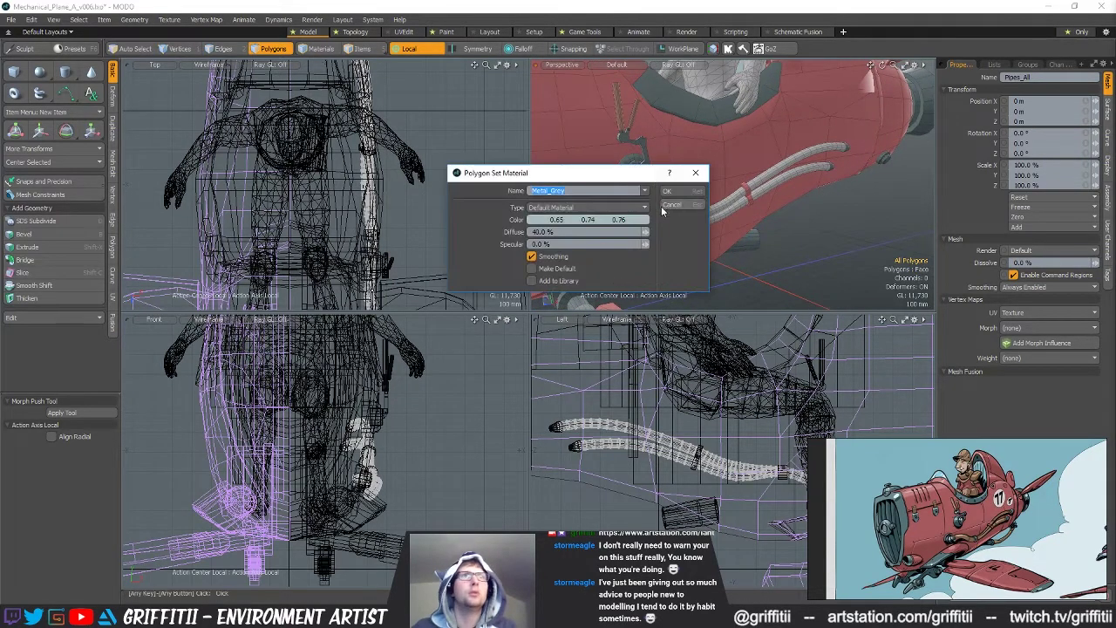
left_click(645, 192)
left_click(642, 181)
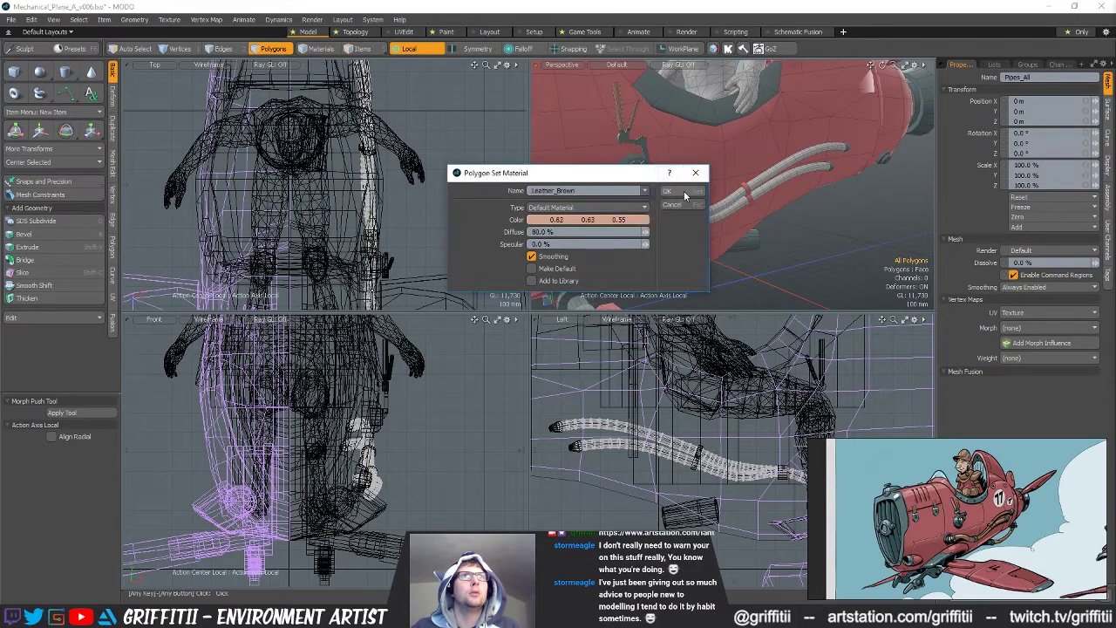
left_click(686, 192)
Examine the whole plane with the recoloured pipes from several angles and compare it with the reference
scroll(803, 181, "down", 5)
mouse_move(799, 181)
left_mouse_down("alt")
mouse_move(767, 187)
mouse_move(786, 170)
left_mouse_up("alt")
left_click_drag(753, 212, 793, 190, "ctrl+alt")
left_click_drag(794, 190, 687, 179, "ctrl+alt")
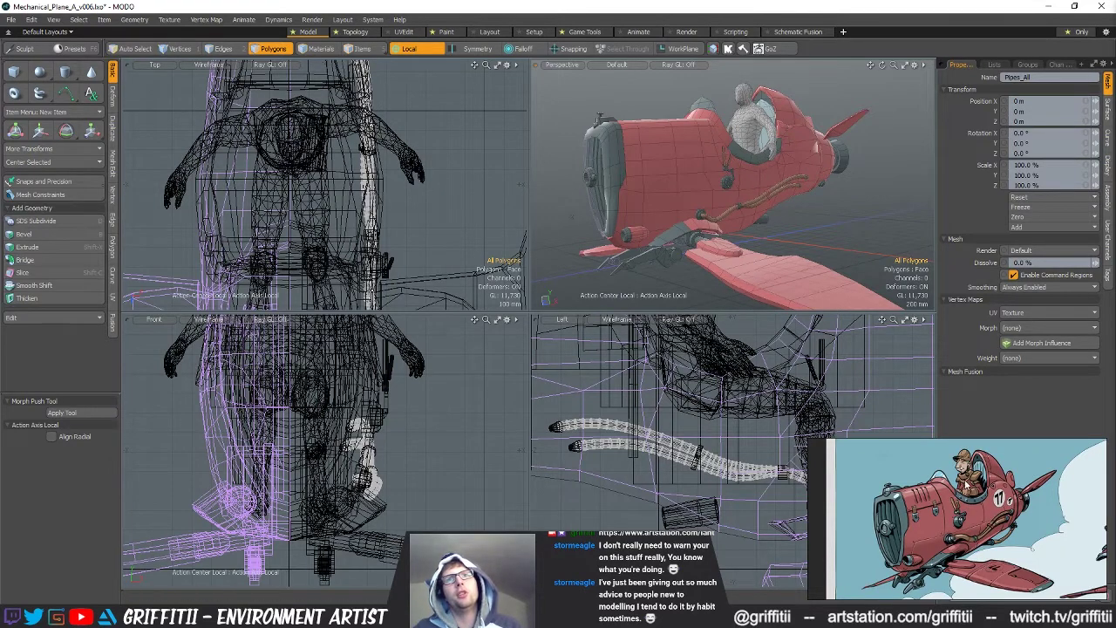
left_click_drag(782, 180, 667, 224, "alt")
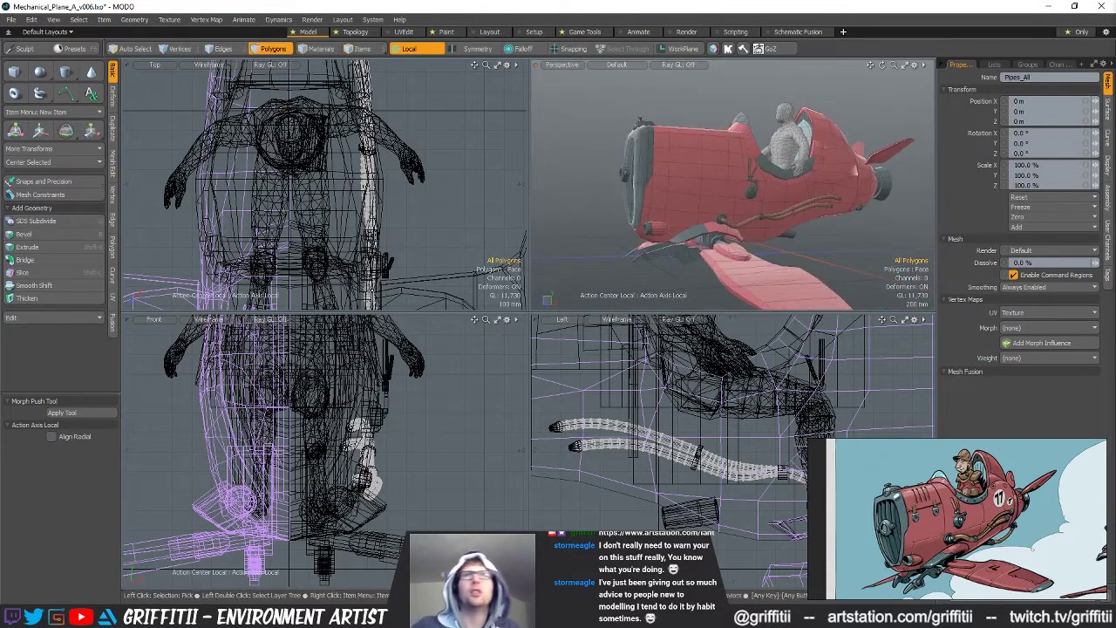
left_click_drag(844, 217, 791, 218, "alt")
left_click_drag(710, 425, 773, 471, "alt")
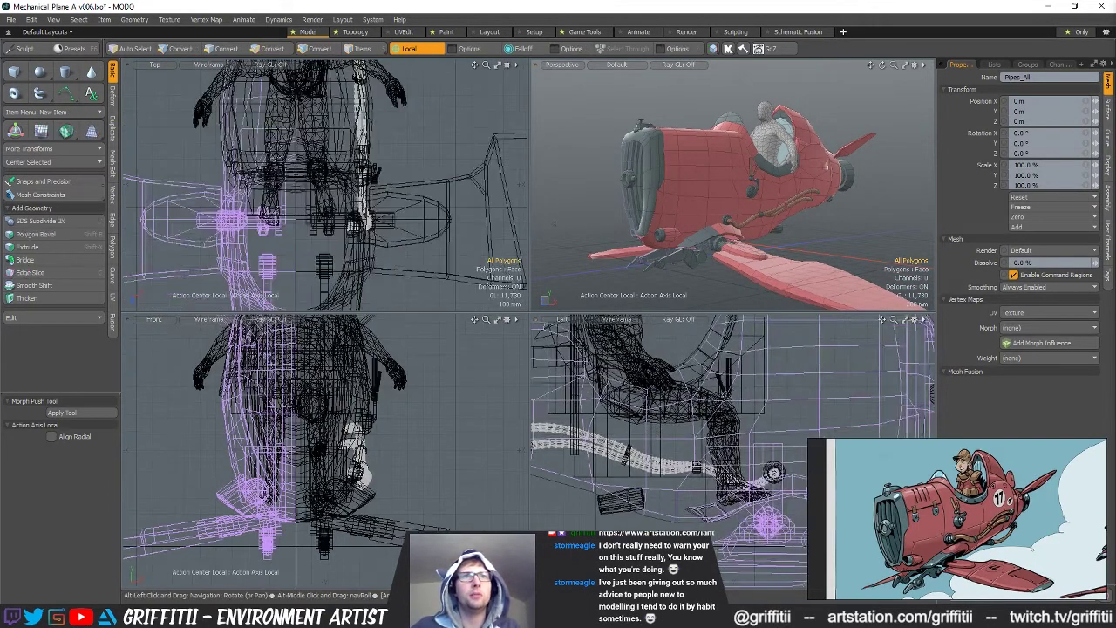
key("5")
left_click(698, 471)
mouse_move(789, 205)
left_mouse_down("alt")
mouse_move(770, 199)
mouse_move(789, 199)
left_mouse_up("alt")
left_click_drag(789, 198, 756, 225, "ctrl+alt")
left_click(756, 220, "shift")
key("1")
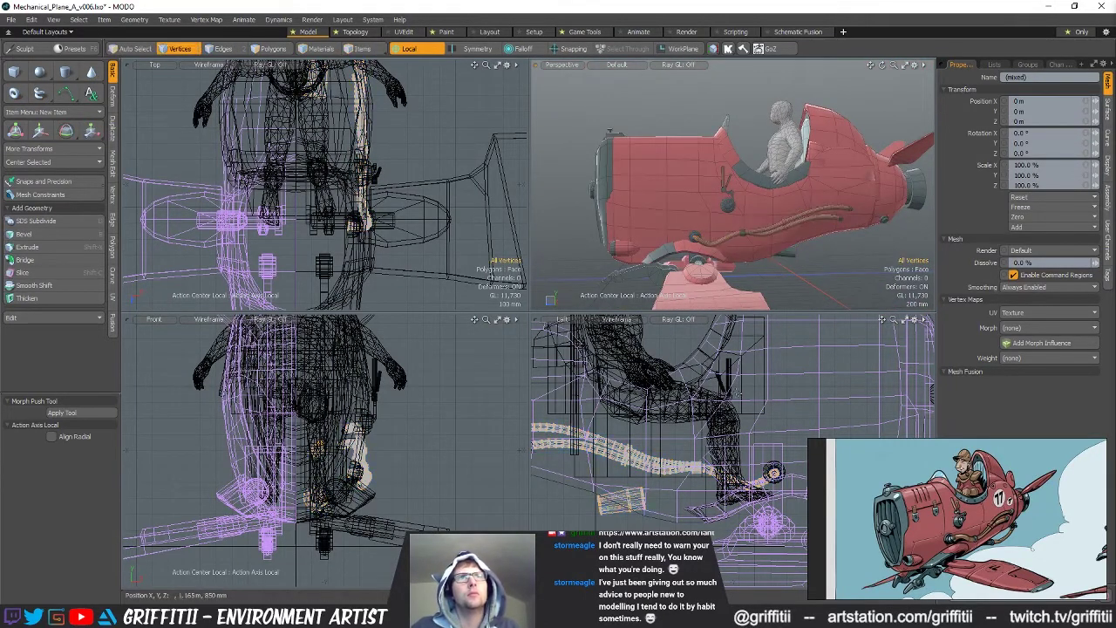
right_click_drag(698, 449, 697, 450)
key("w")
left_click_drag(741, 468, 658, 468)
key("ctrl+z")
key("q")
key("Escape")
Draw a five-point curve sagging from the tail fitting to the underside cylinder in a new mesh and name it Pipe_Curve_03
left_click_drag(663, 228, 781, 234, "alt")
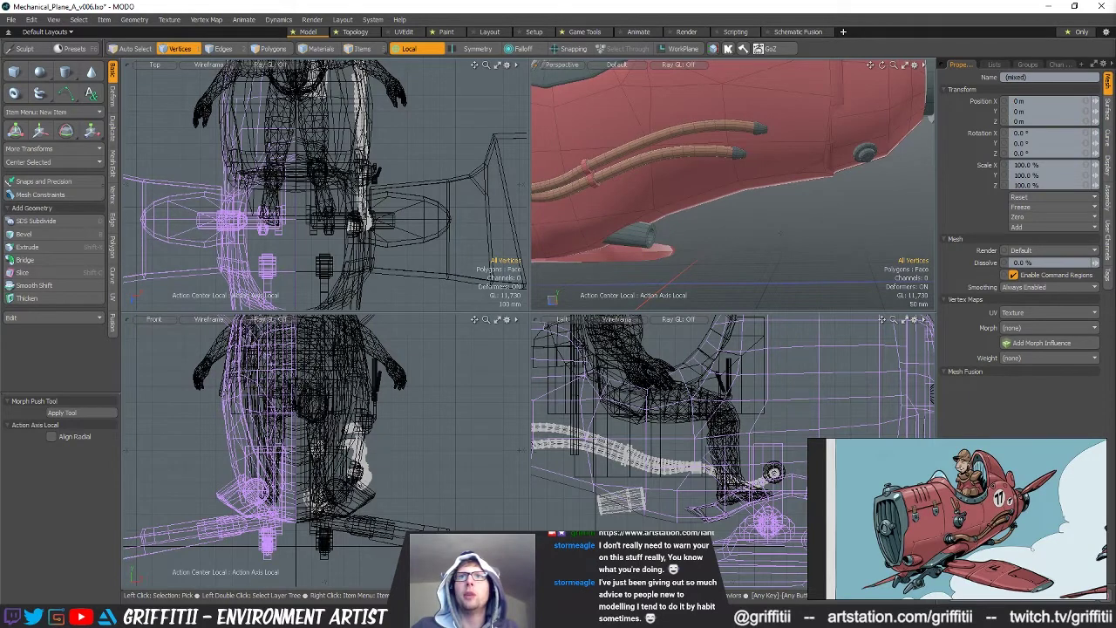
key("n")
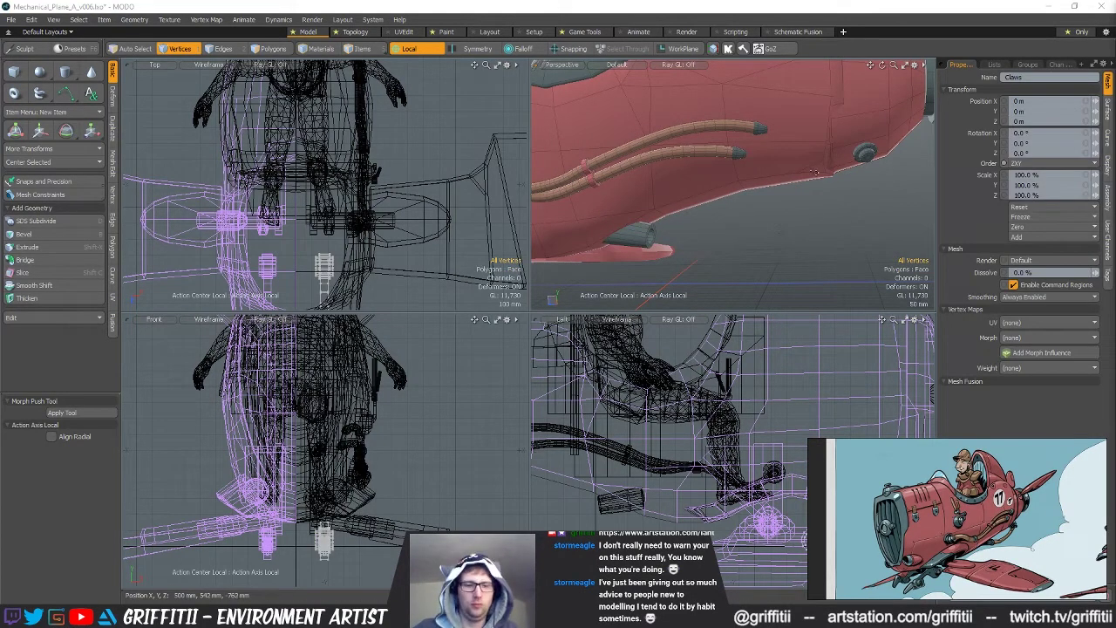
left_click_drag(748, 195, 794, 192, "alt")
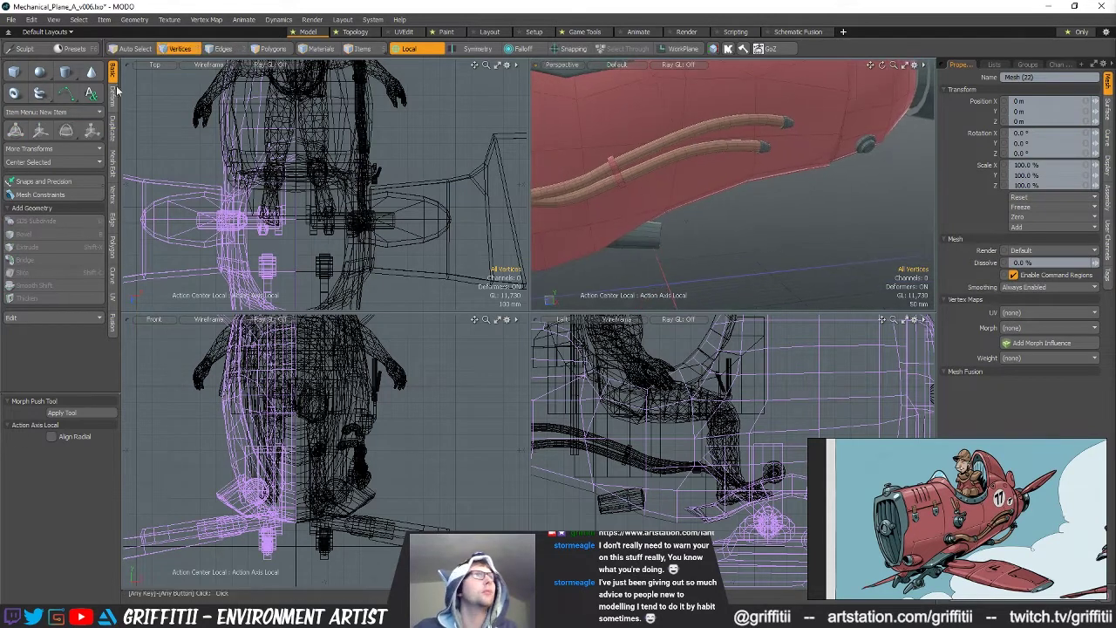
left_click(68, 94)
left_click_drag(663, 203, 601, 208, "alt")
left_click(593, 207)
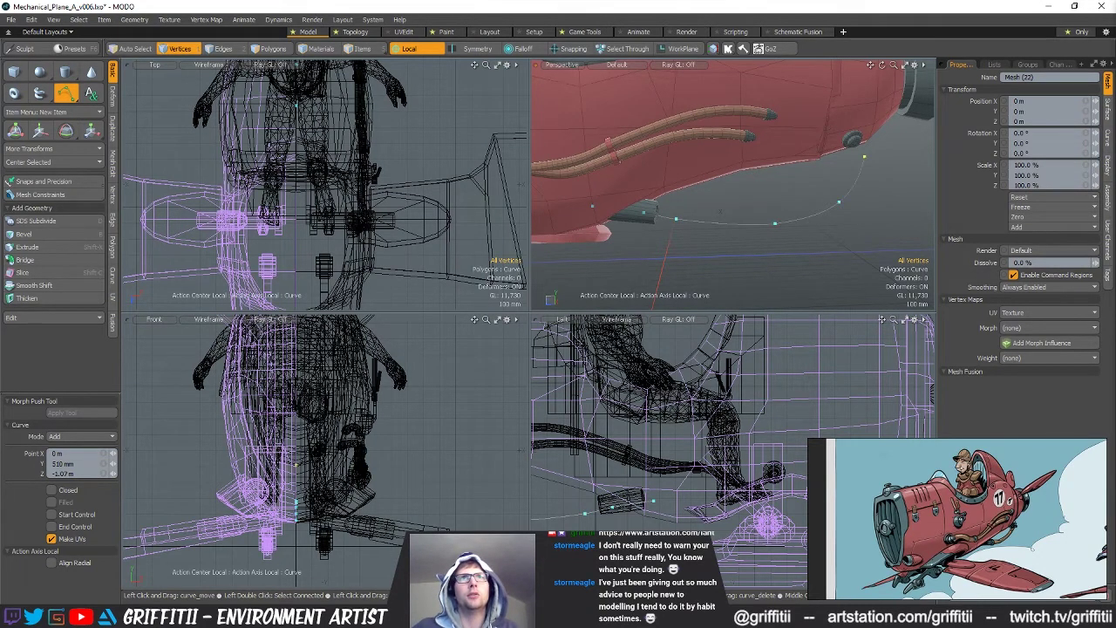
key("space")
left_click_drag(883, 185, 859, 245, "alt")
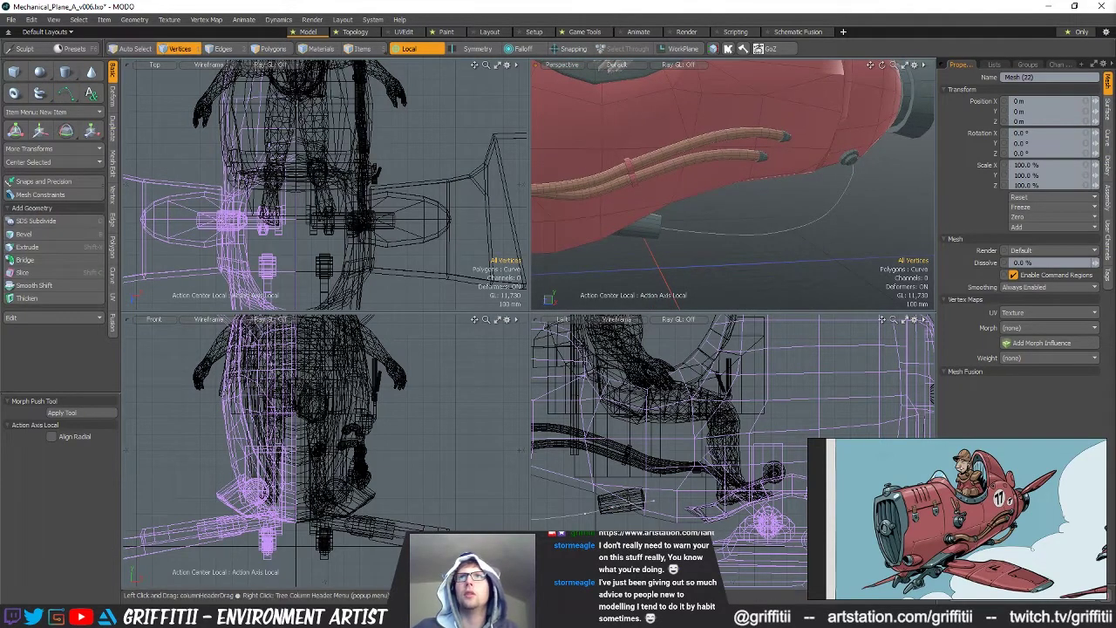
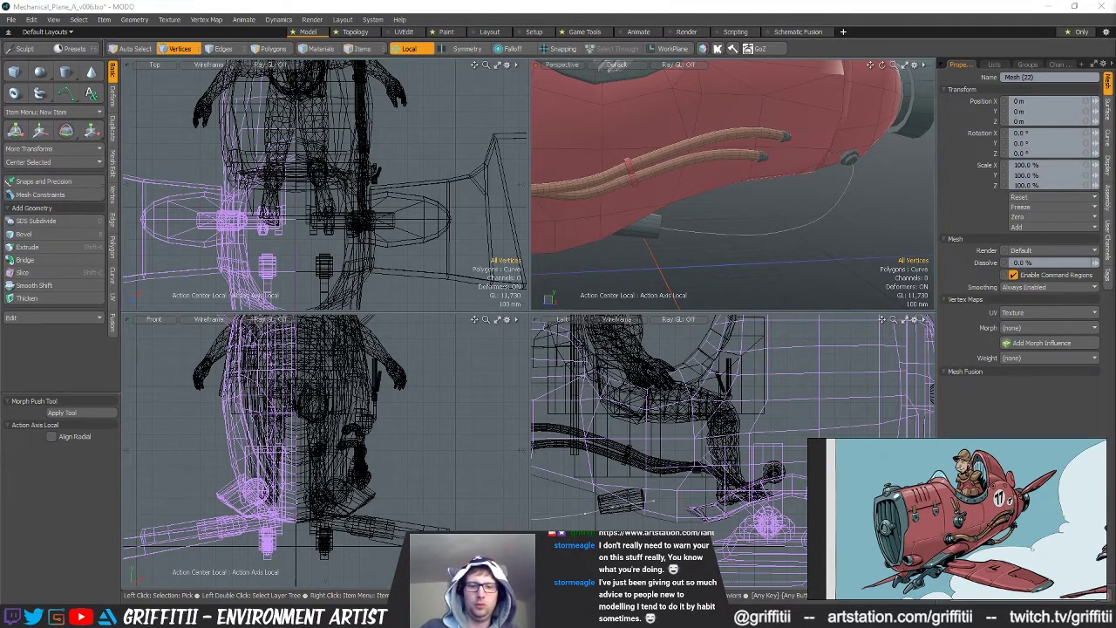
key("Return")
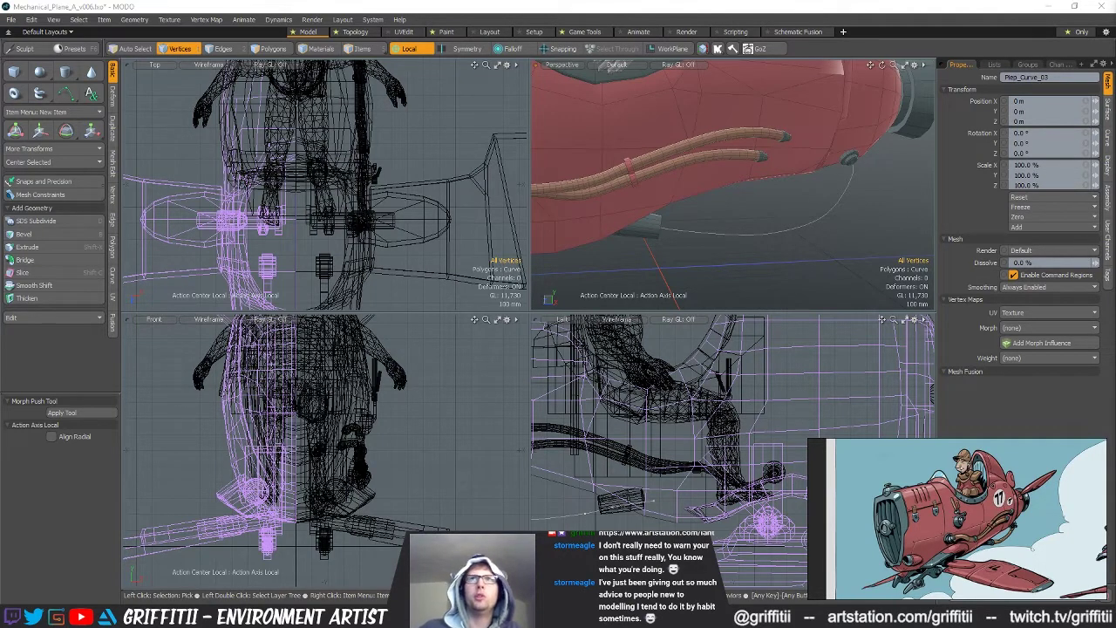
Create a new Lace Geometry pipe mesh along the underside curve and set its radius to 23.7 mm
key("n")
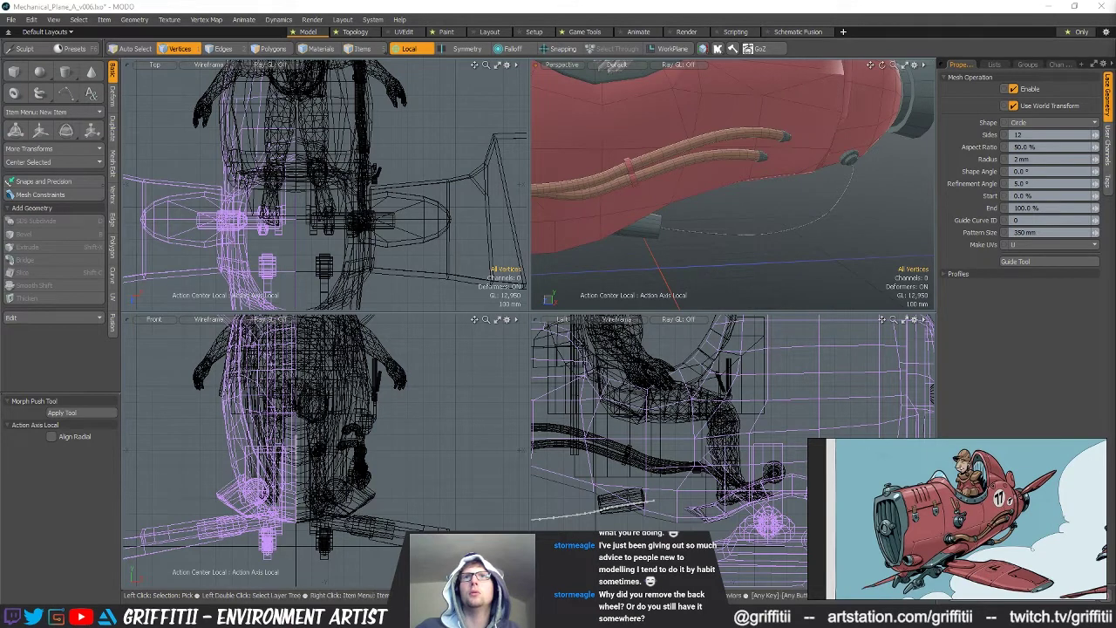
key("space")
left_click_drag(824, 206, 715, 225, "alt")
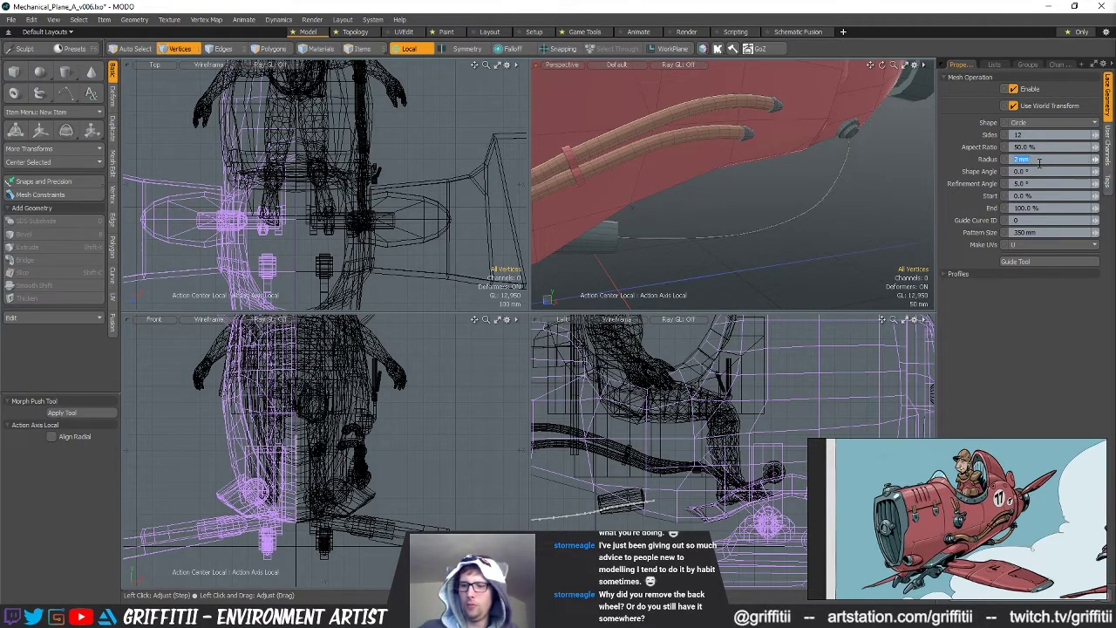
key("Return")
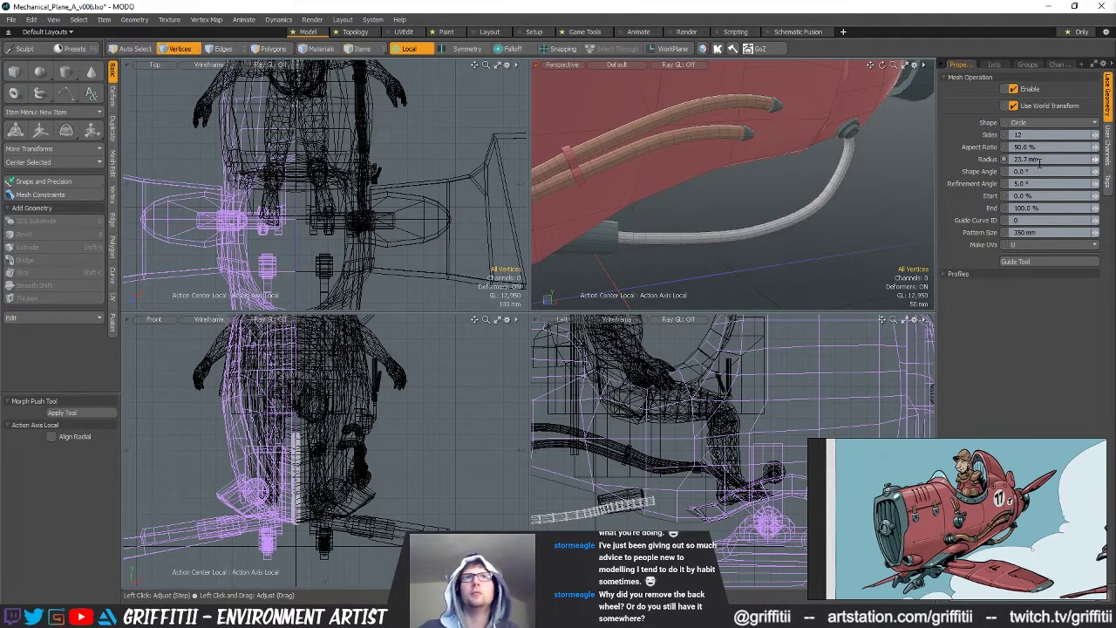
left_click_drag(726, 227, 687, 240, "alt")
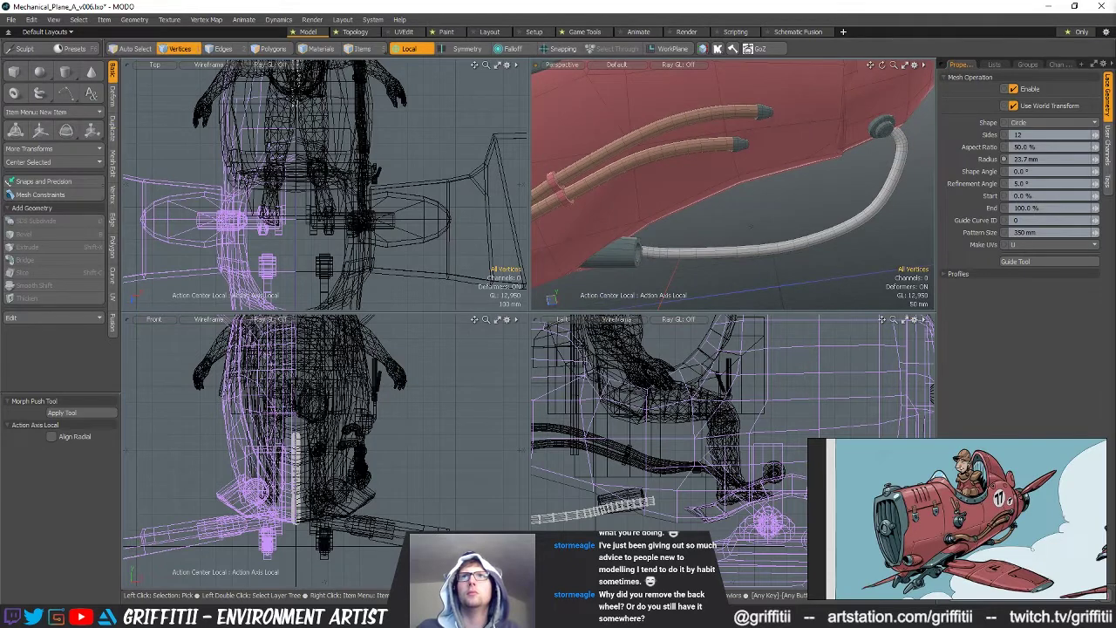
Move the underside pipe's curve, Pipe_Curve_03, 275 mm along X
key("q")
left_click_drag(750, 225, 690, 210, "alt")
key("2")
key("3")
left_click_drag(384, 155, 381, 249, "alt+shift")
key("q")
key("w")
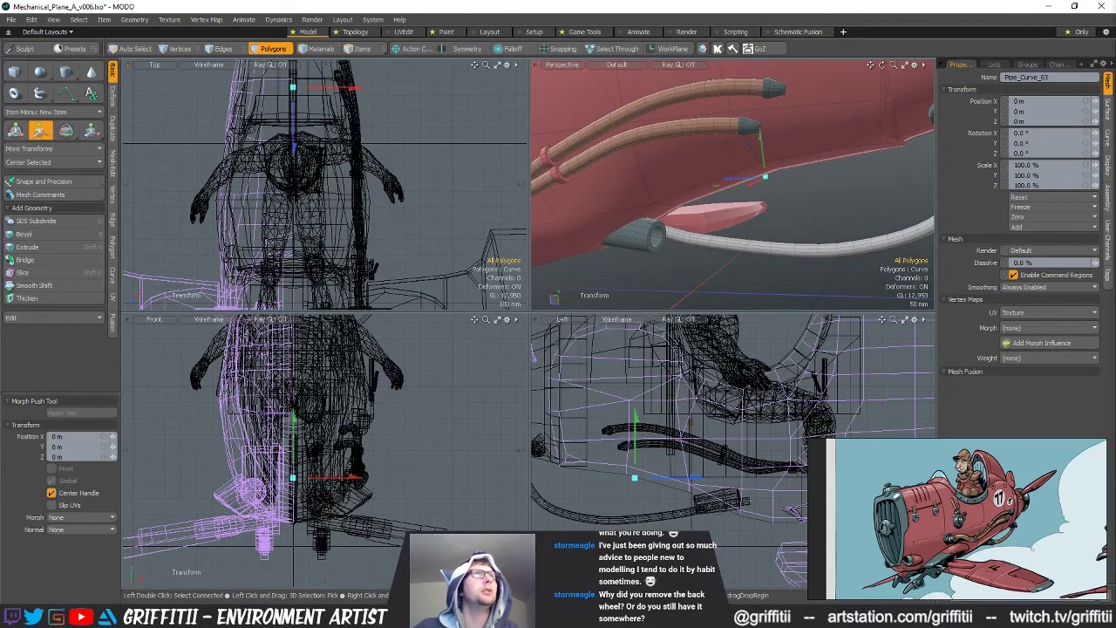
left_click_drag(349, 88, 392, 88)
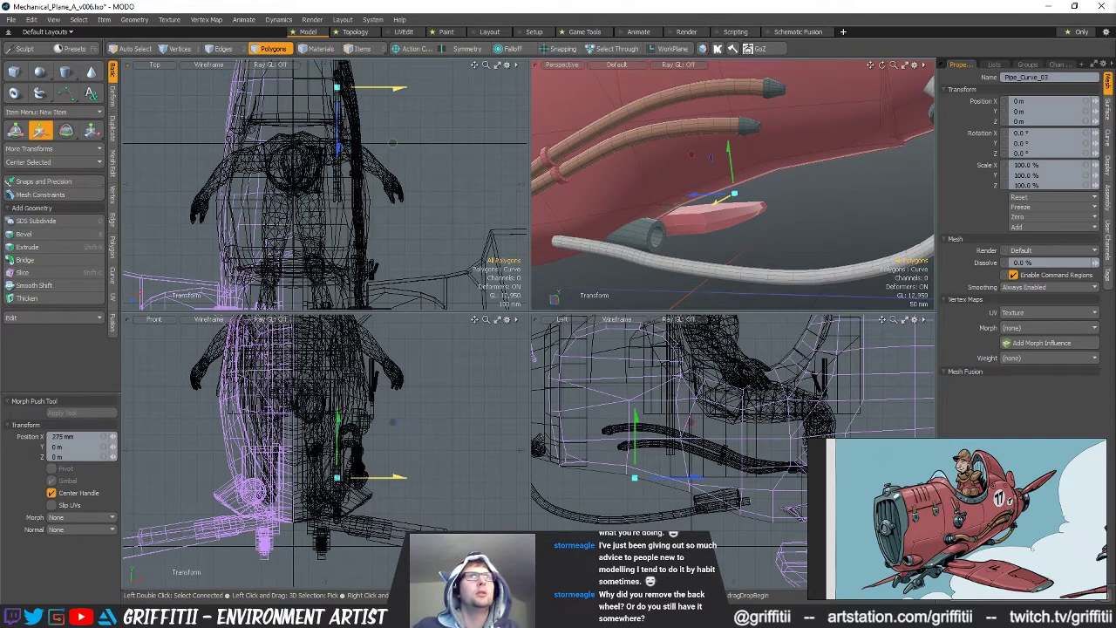
Shift the curve points at the front end of Pipe_Curve_03 inward so the pipe runs into the underside cylinder
scroll(639, 450, "up", 2)
left_click_drag(639, 450, 682, 426, "alt")
left_click_drag(767, 201, 610, 228, "alt")
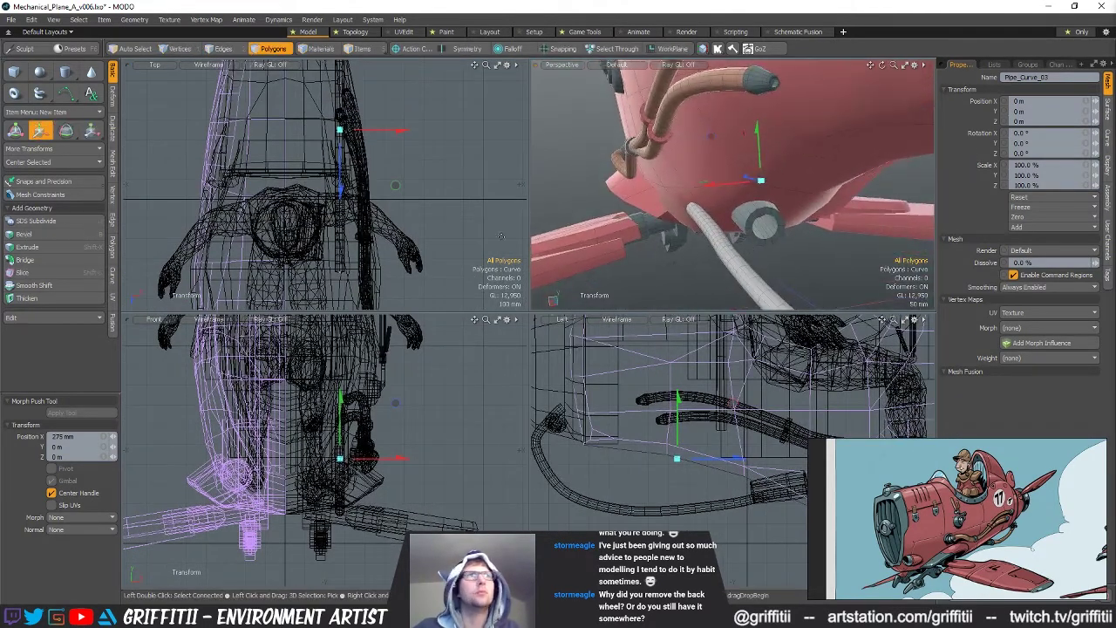
key("q")
key("2")
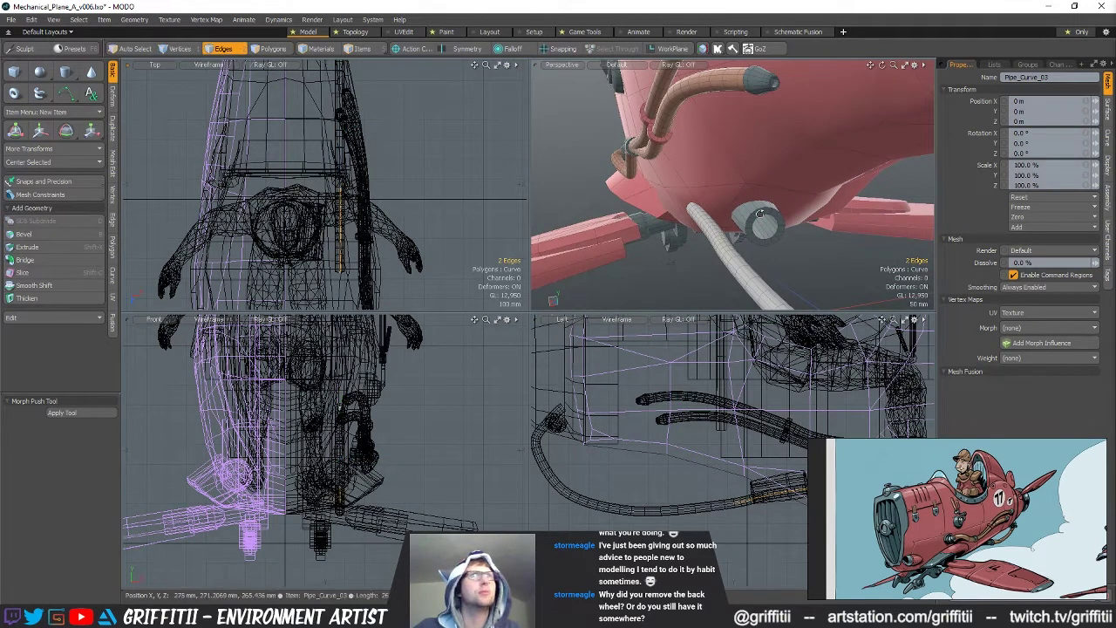
left_click_drag(758, 213, 715, 208, "alt")
key("3")
key("1")
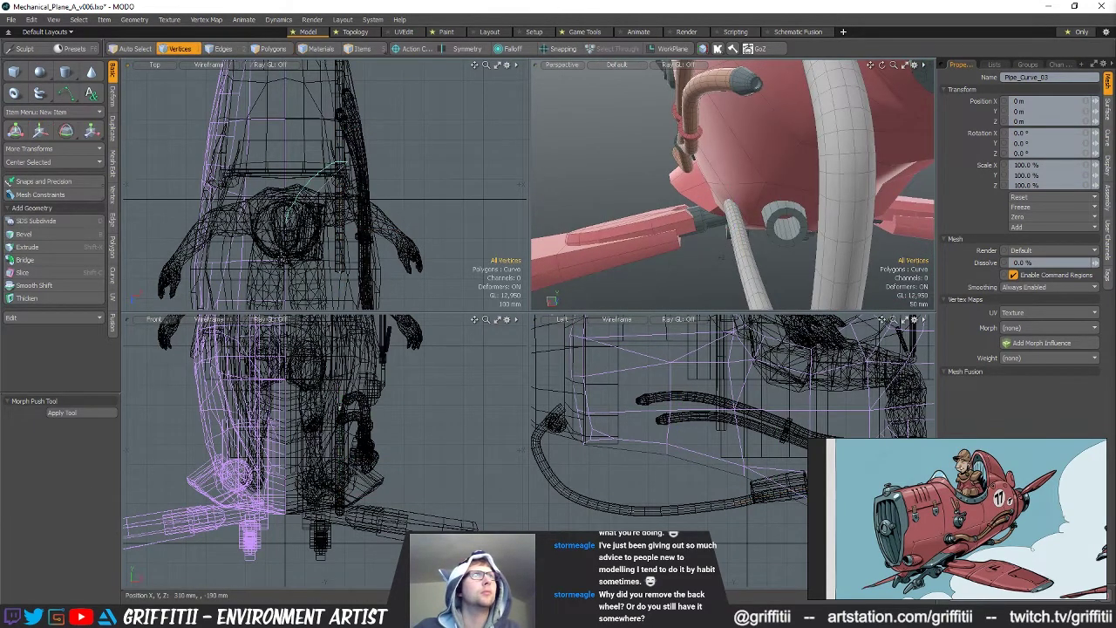
key("w")
left_click_drag(711, 224, 748, 229)
left_click_drag(627, 209, 724, 235, "alt")
key("space")
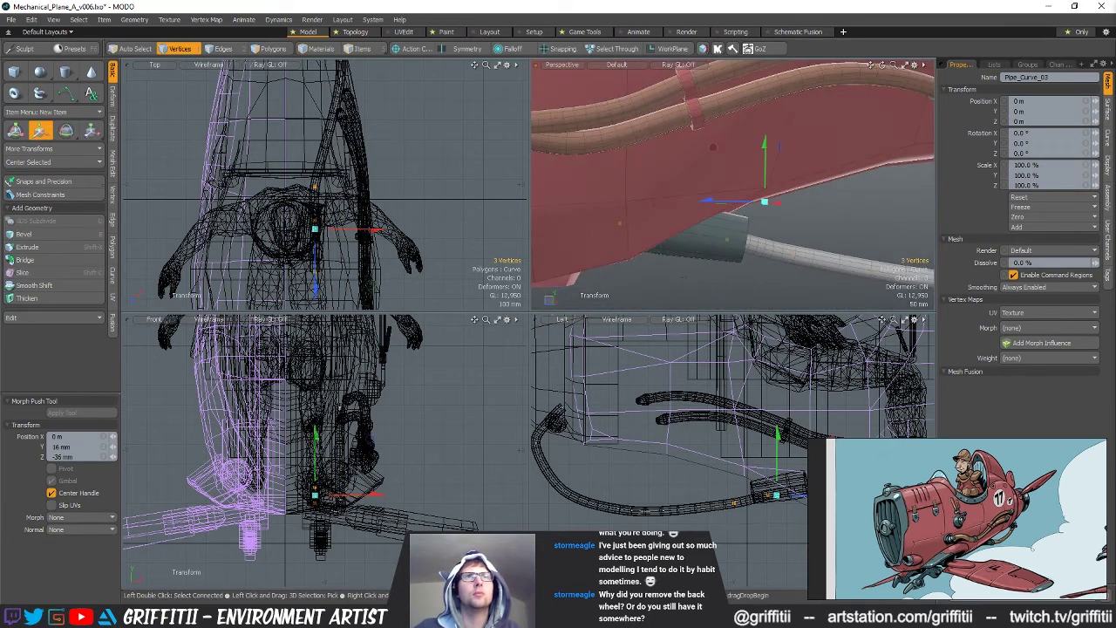
Scale the underside cylinder to 76% in Y and Z around its local axis, keeping X at 100%
key("5")
left_click(732, 246)
key("3")
double_click(720, 236)
left_click_drag(720, 237, 708, 190, "alt")
key("alt+a")
key("r")
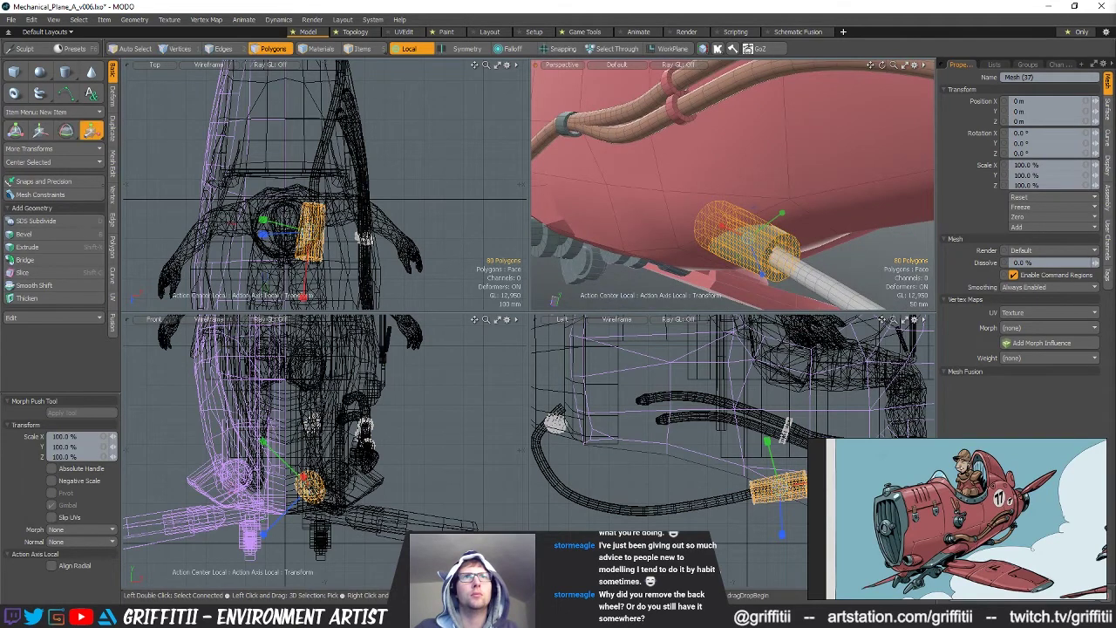
left_click_drag(791, 251, 778, 245)
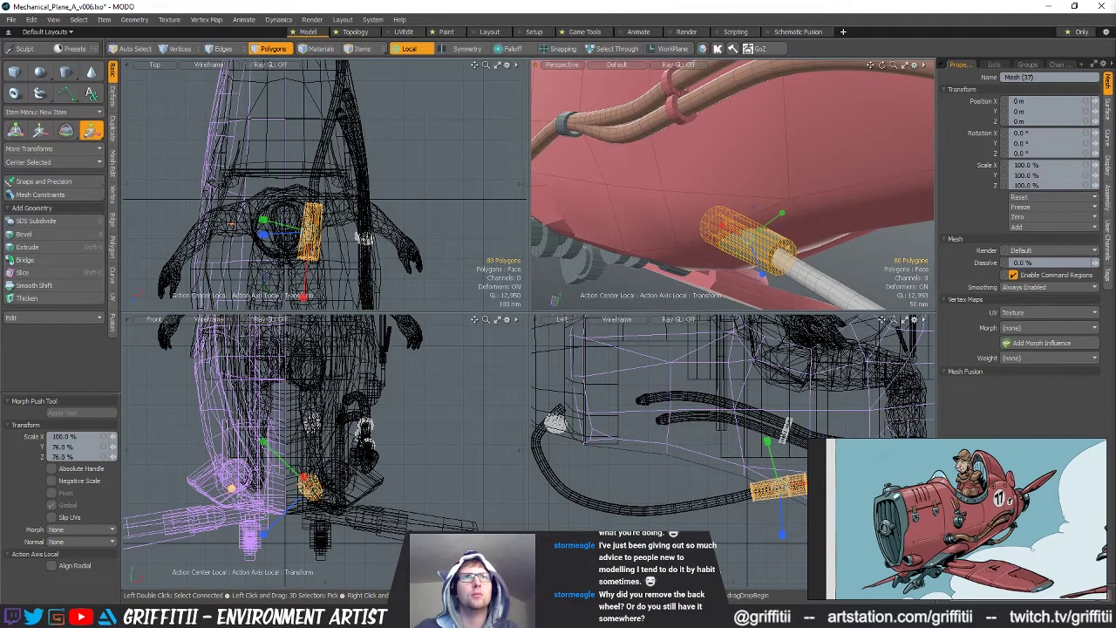
key("space")
key("5")
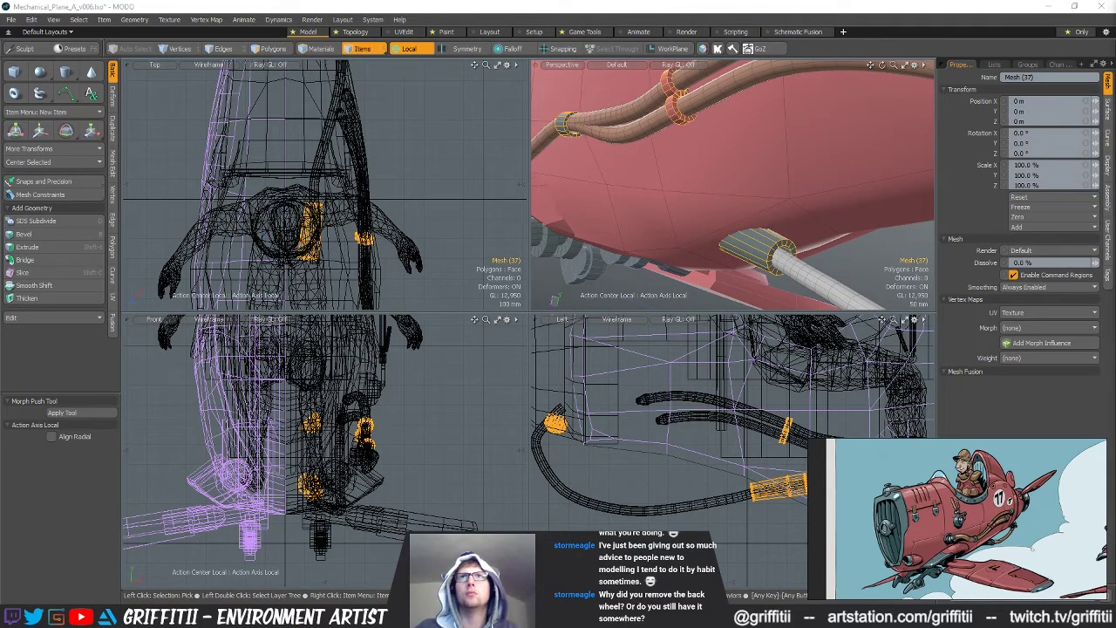
Adjust the front points of Pipe_Curve_03 in the top view to follow the underside cylinder's axis
left_click(809, 270)
key("3")
left_click_drag(816, 274, 801, 275, "alt")
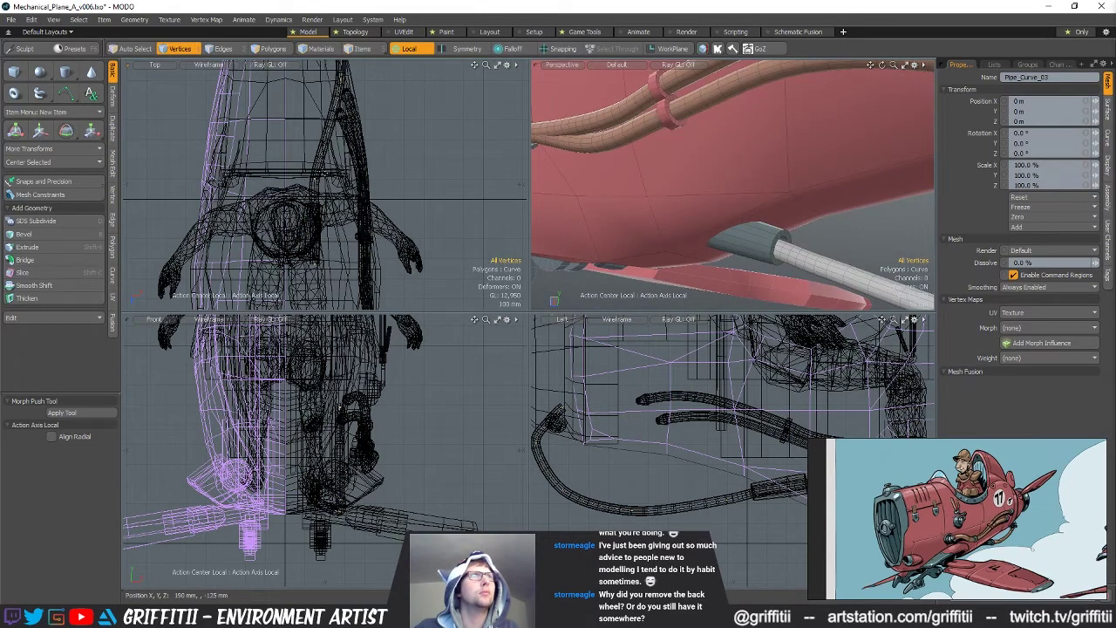
left_click_drag(322, 175, 365, 181, "ctrl+alt")
left_click(343, 210)
key("w")
left_click_drag(382, 248, 385, 208)
key("q")
key("w")
left_click_drag(436, 274, 420, 271)
Nudge the curve point at the mouth of the underside cylinder -4 mm in Y and -1 mm in Z
left_click_drag(769, 528, 738, 469, "alt+shift")
key("Escape")
key("q")
left_click(563, 470)
key("w")
left_click_drag(629, 469, 625, 469)
left_click(634, 459)
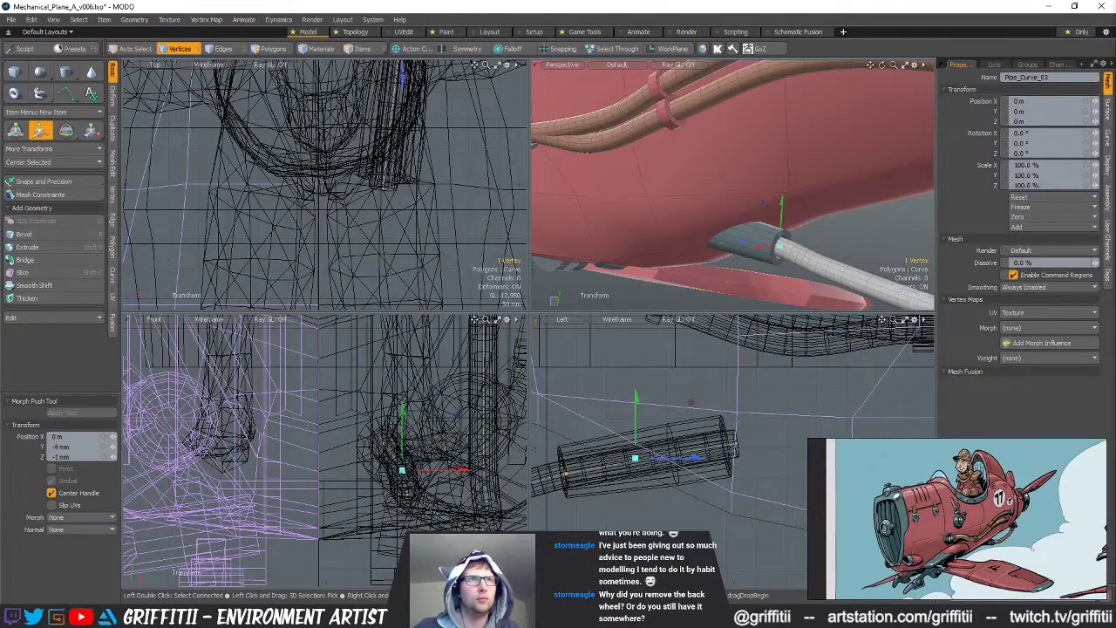
Move the curve point just behind the underside cylinder 24 mm in X and -40 mm in Z
left_click_drag(802, 420, 767, 420, "ctrl+alt")
key("q")
left_click(629, 460)
key("w")
left_click_drag(690, 416, 715, 414)
left_click_drag(416, 150, 427, 179, "alt+shift")
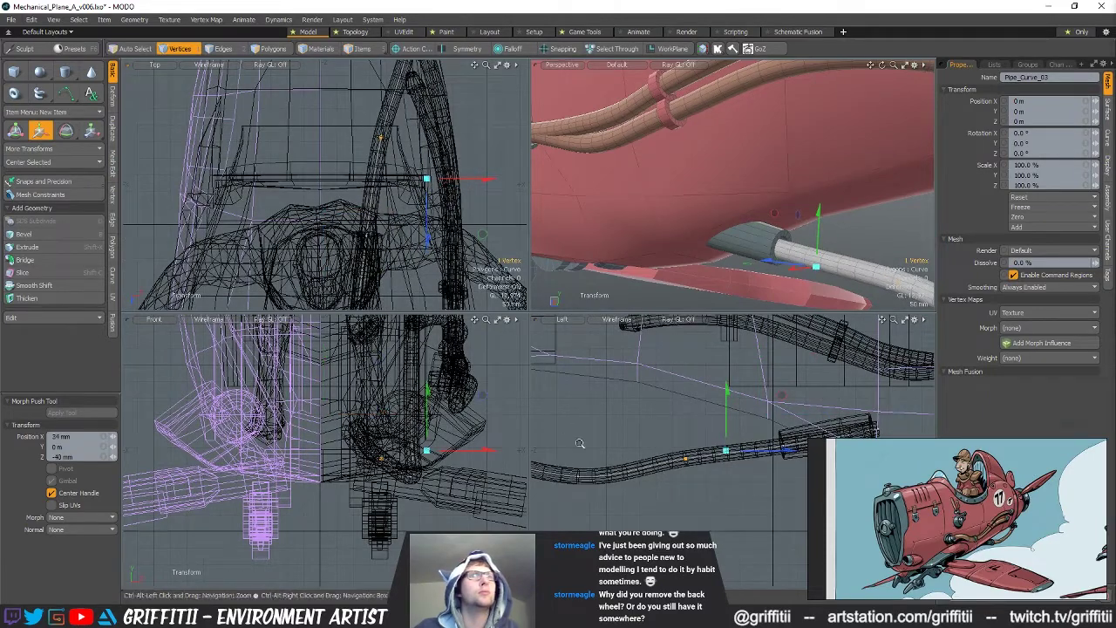
Rotate the curve's two tail-end points so that end of the pipe turns toward the fuselage
left_click_drag(587, 445, 558, 441, "ctrl+alt")
left_click_drag(581, 435, 699, 450, "alt+shift")
key("q")
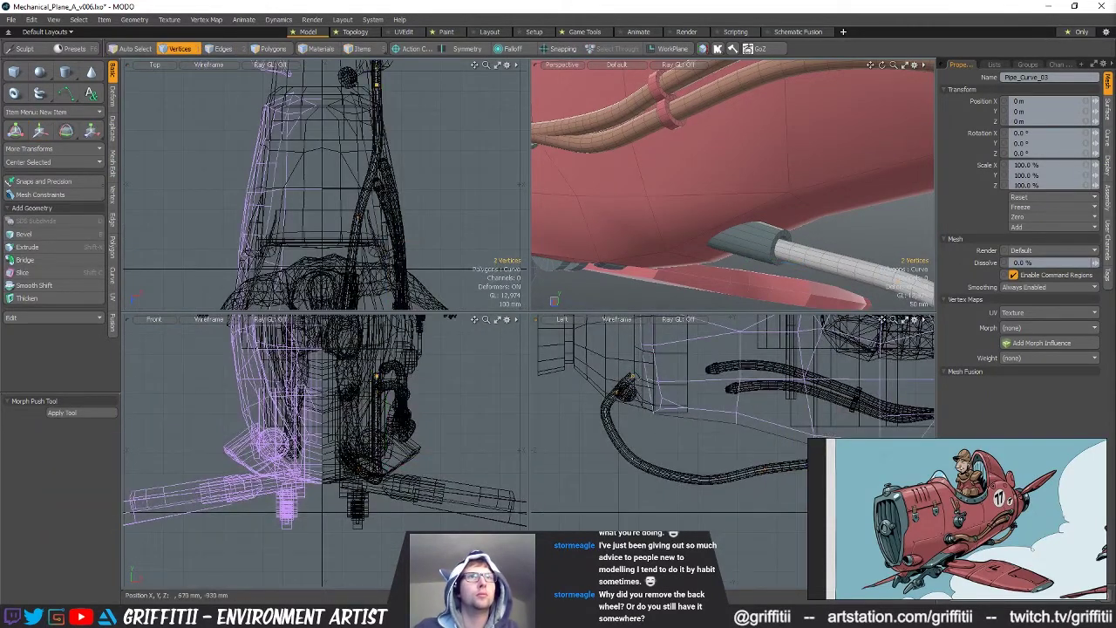
left_click_drag(391, 73, 416, 209, "alt+shift")
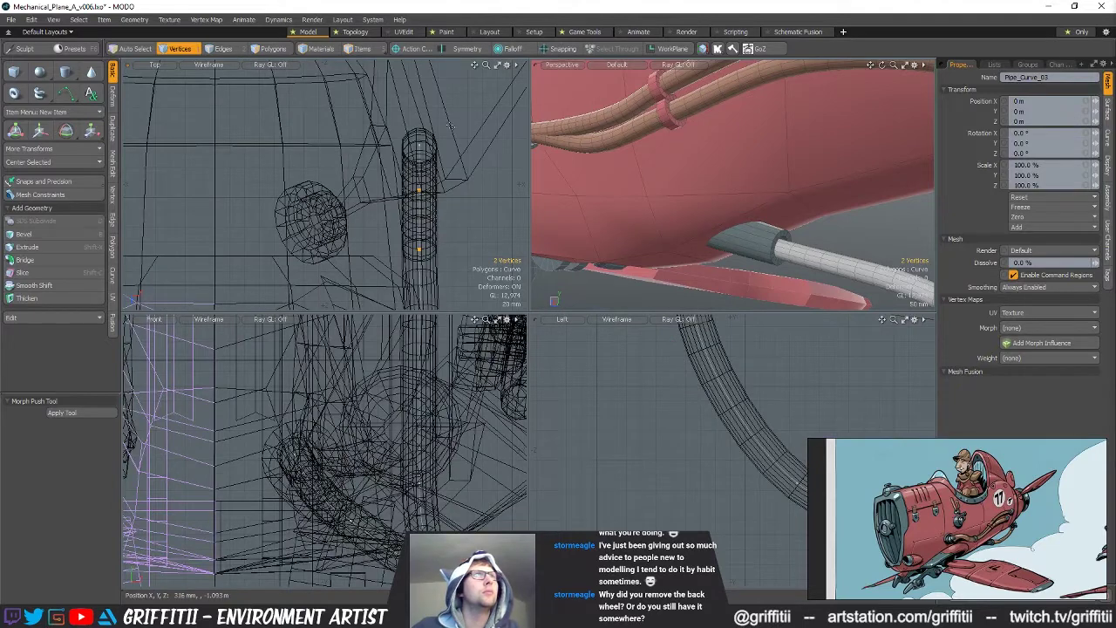
key("e")
left_click_drag(419, 177, 363, 215)
left_click_drag(623, 424, 580, 425, "ctrl+alt")
left_click_drag(663, 384, 566, 475, "alt+shift")
key("shift+a")
left_click_drag(699, 178, 741, 146, "alt")
key("space")
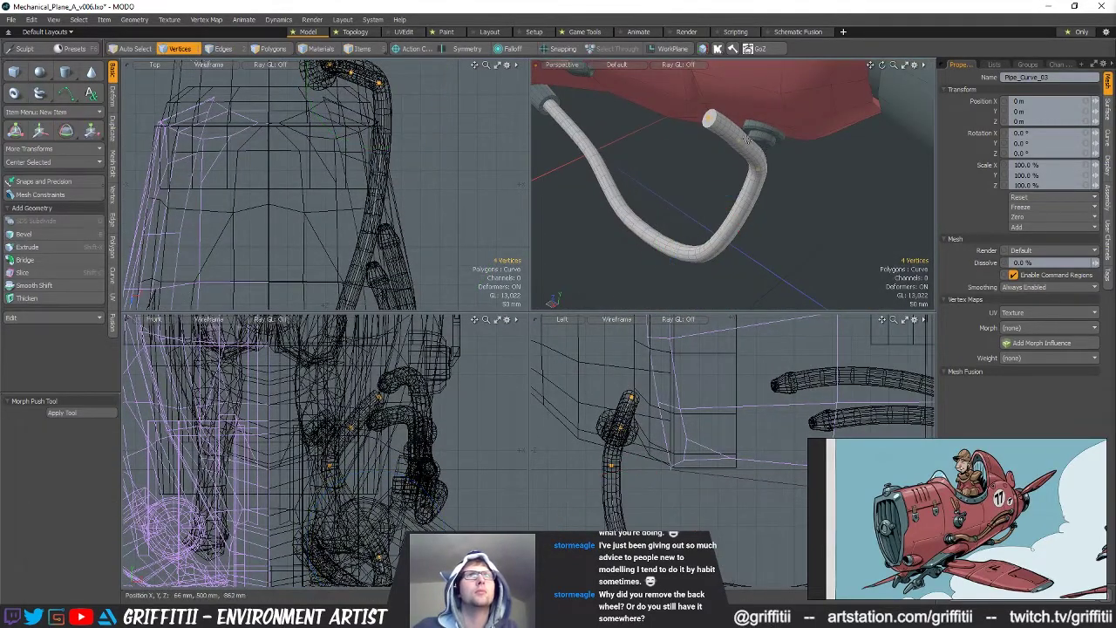
Move the curve's tail-end points into the fuselage through the round fitting, shifting the end point about -268 mm in X
key("w")
left_click_drag(396, 105, 420, 199, "alt+shift")
left_click_drag(420, 199, 374, 207)
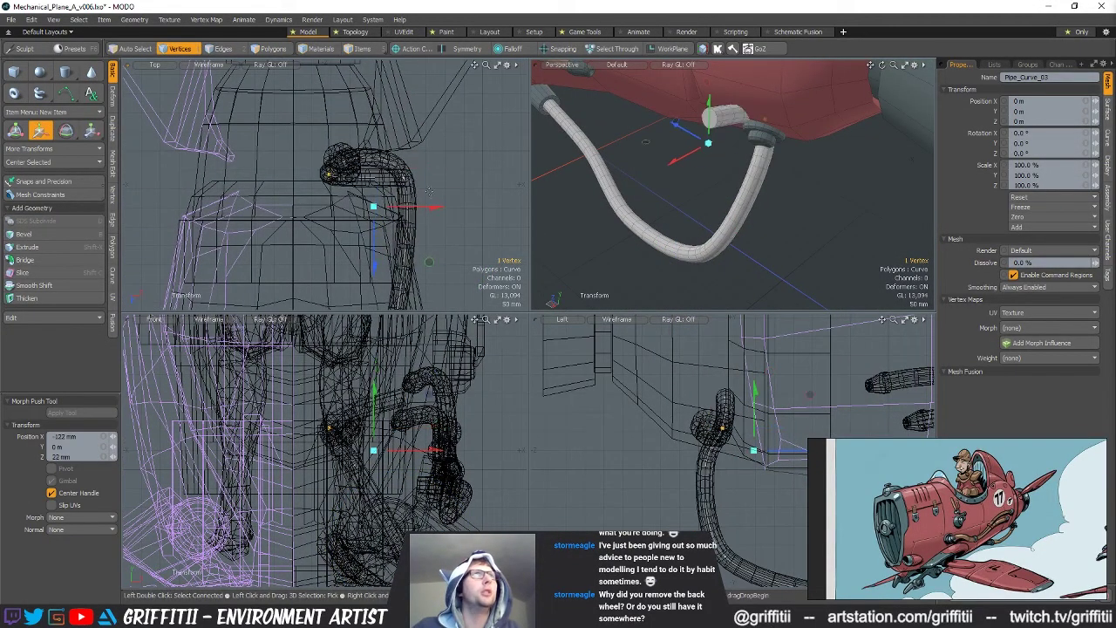
key("space")
key("w")
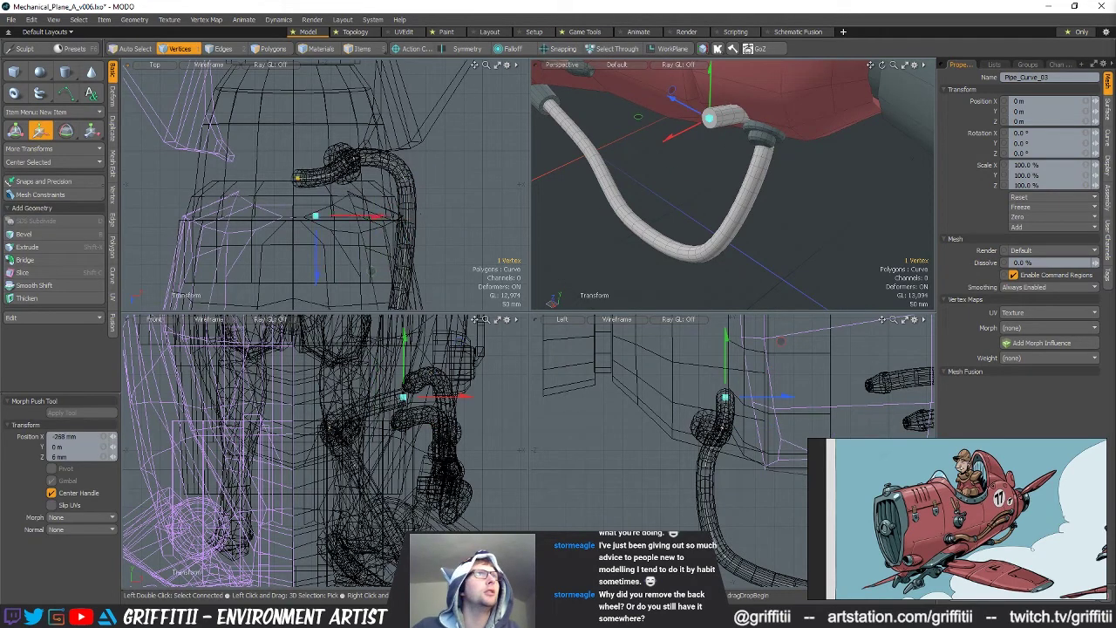
left_click_drag(315, 216, 309, 221)
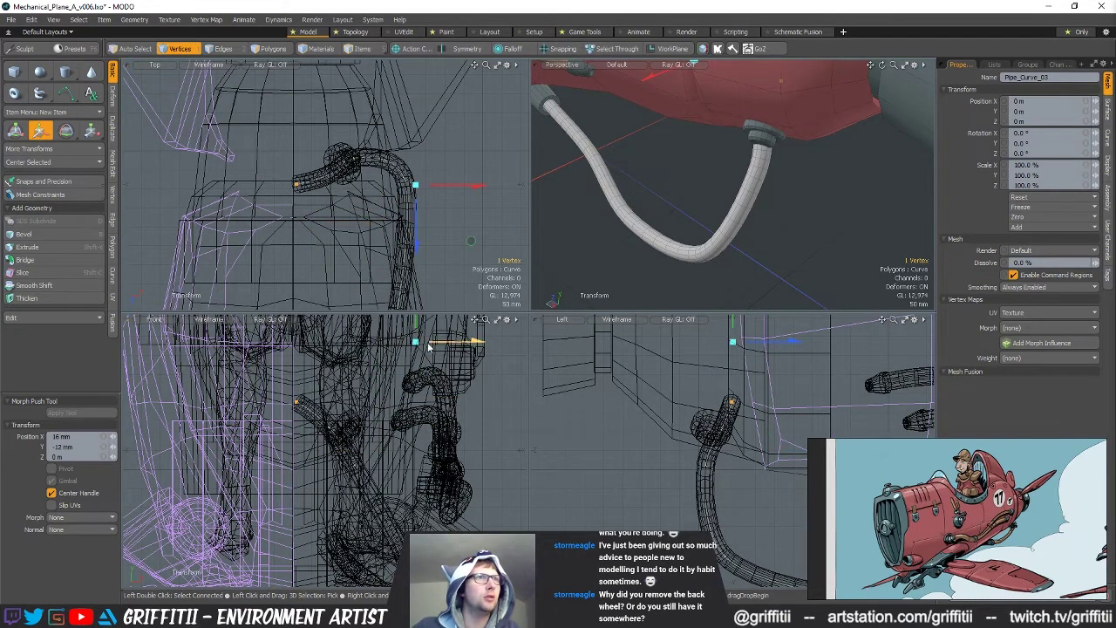
scroll(300, 455, "up", 2)
Move the three curve points around the tail fitting 22 mm in X and 14 mm in Y
key("space")
mouse_move(403, 384)
right_mouse_down()
mouse_move(340, 514)
mouse_move(401, 480)
right_mouse_up()
key("w")
left_click_drag(483, 471, 493, 465)
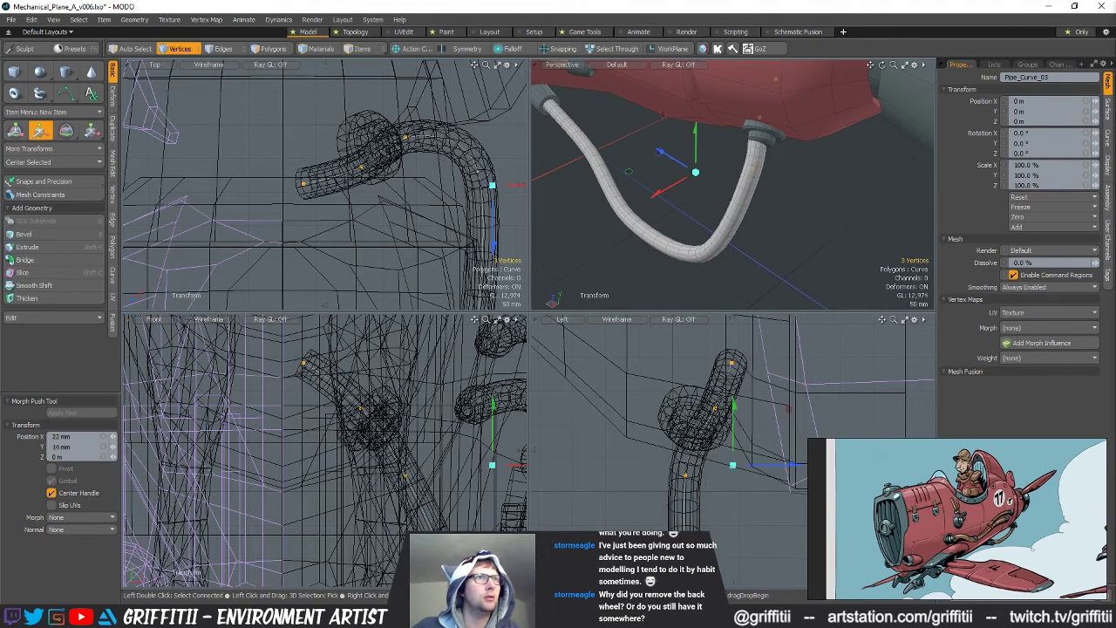
Straighten the curve through the tail fitting by shifting its middle point, and nudge the tail-end points -2 mm in X and -1 mm in Z
key("space")
left_click(361, 167)
key("w")
left_click_drag(409, 191, 401, 184)
key("space")
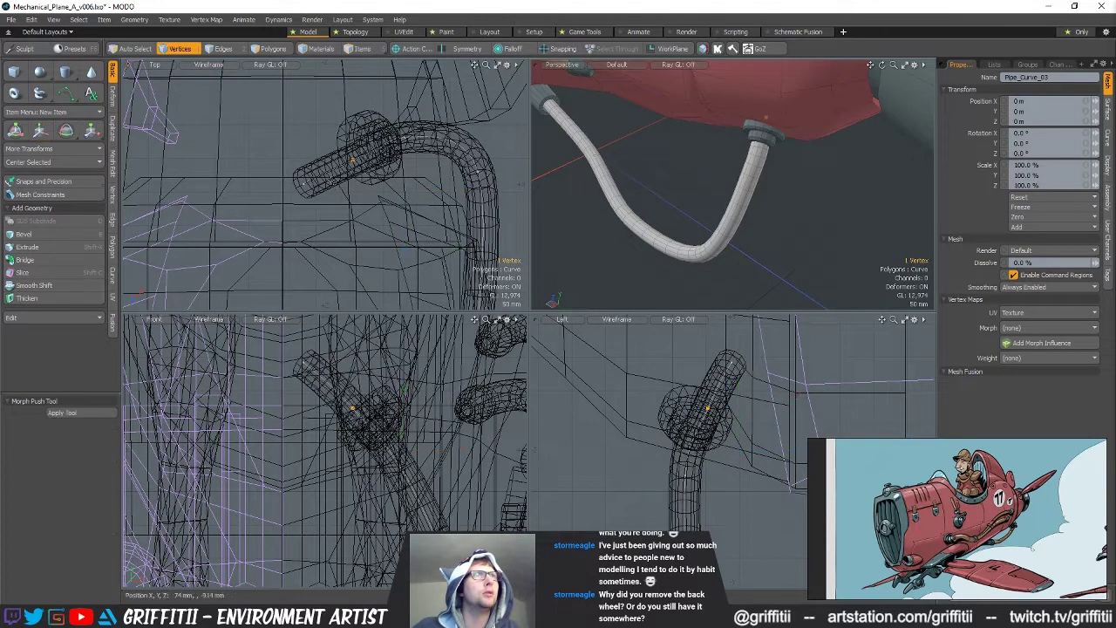
right_click_drag(483, 223, 482, 225)
key("w")
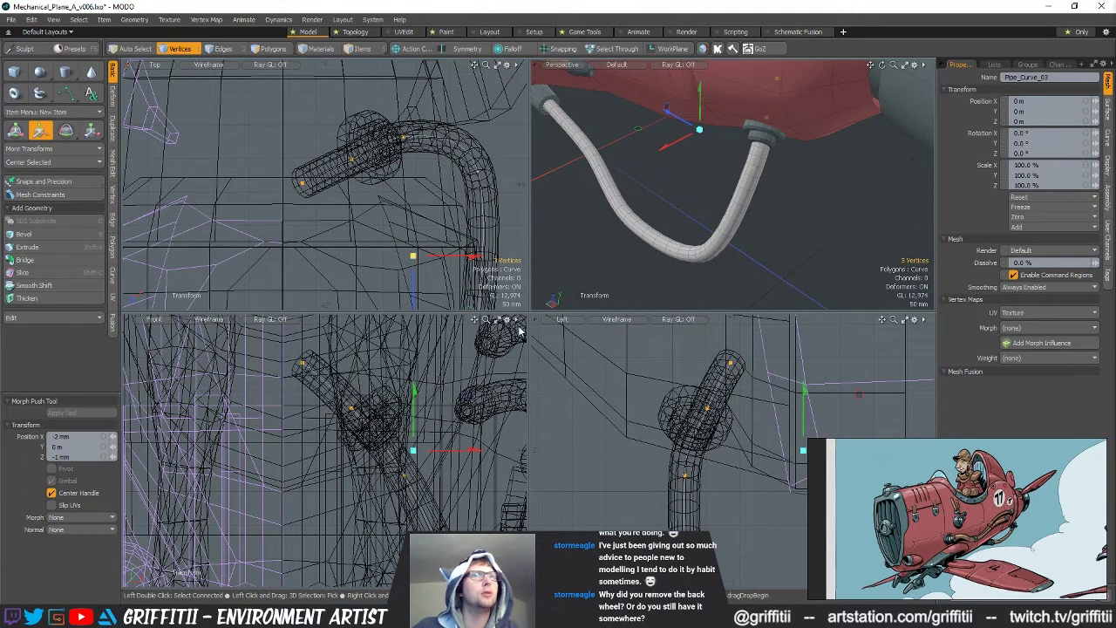
left_click_drag(716, 435, 692, 439, "alt+shift")
Move the curve's bend point just below the tail fitting 11 mm in X and 20 mm in Z
left_click_drag(705, 140, 805, 183, "alt")
scroll(784, 192, "up", 2)
left_click_drag(616, 193, 702, 181, "alt")
left_click_drag(826, 192, 907, 197)
scroll(907, 197, "down", 3)
key("q")
right_click_drag(465, 141, 467, 143)
key("w")
left_click_drag(460, 161, 468, 175)
left_click_drag(859, 249, 778, 243, "alt")
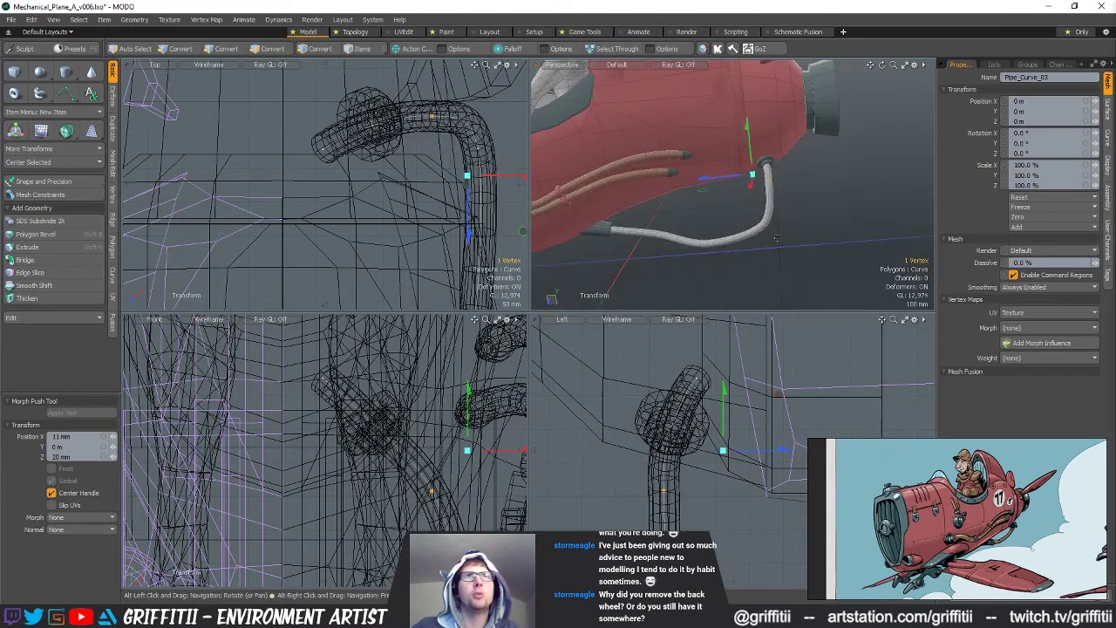
Try to raise the underside curve's rear bend point closer to the tail fitting in the side view
key("space")
scroll(438, 229, "down", 4)
left_click_drag(497, 233, 452, 172, "alt")
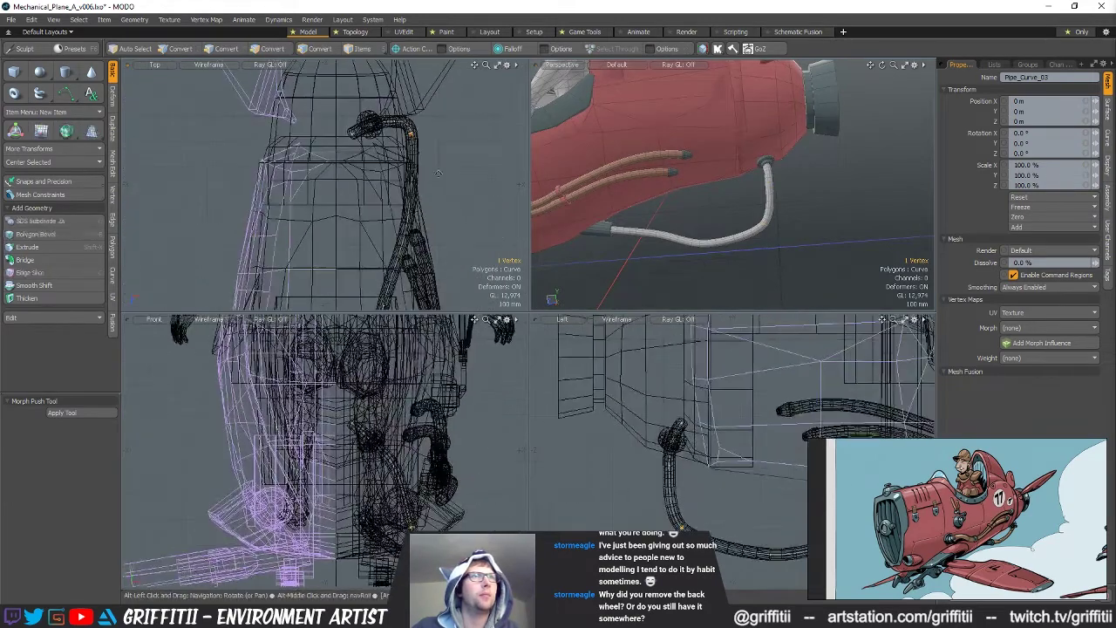
left_click_drag(404, 251, 384, 201, "alt")
left_click_drag(785, 462, 690, 412, "alt+shift")
left_click(690, 413)
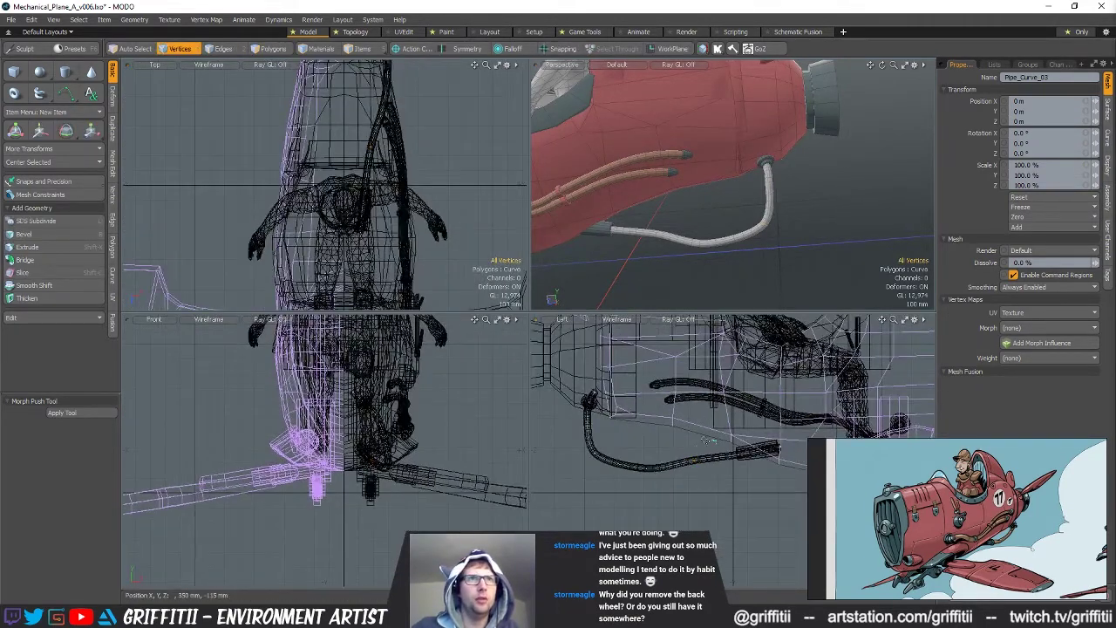
left_click(652, 457)
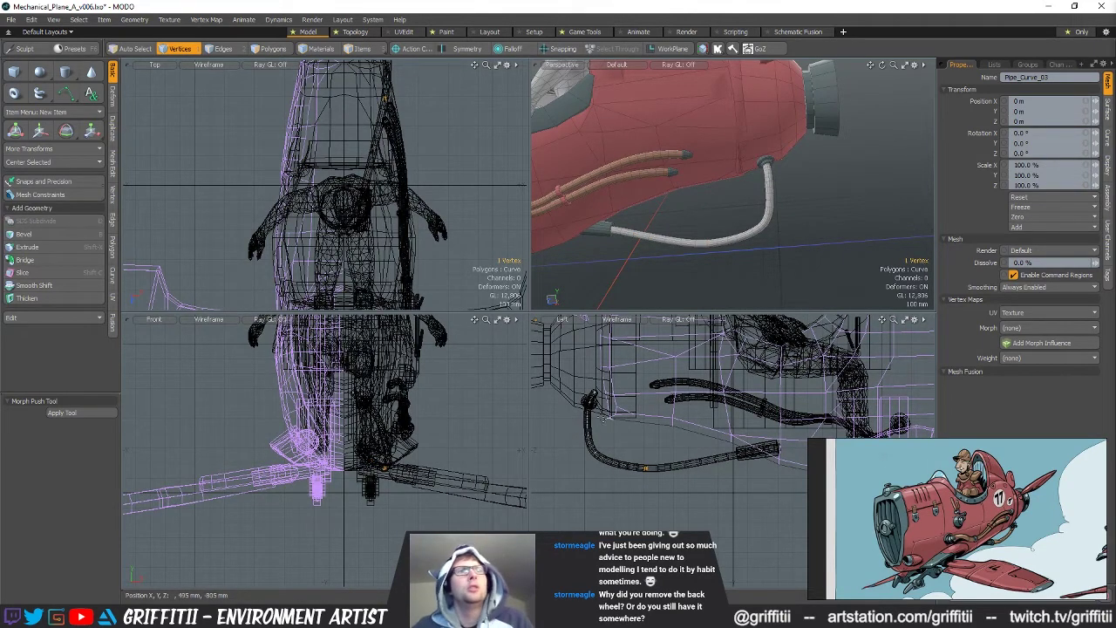
left_click_drag(710, 228, 718, 161, "alt")
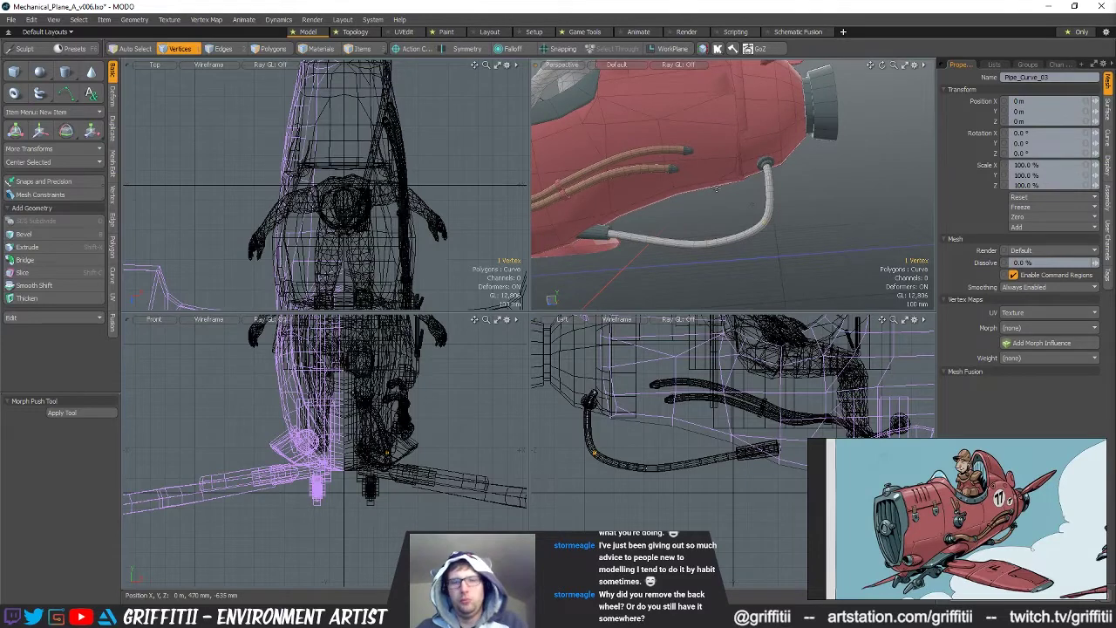
left_click(717, 303)
scroll(582, 415, "up", 3)
left_click(600, 429)
key("w")
left_click_drag(679, 401, 668, 409)
key("space")
Try to flatten the pipe's sag by raising its lowest curve point 135 mm and moving the rear bend -30 mm in Y and 95 mm in Z
left_click(689, 503)
key("w")
left_click_drag(723, 471, 676, 392, "alt")
scroll(653, 449, "down", 2)
left_click_drag(622, 450, 623, 453)
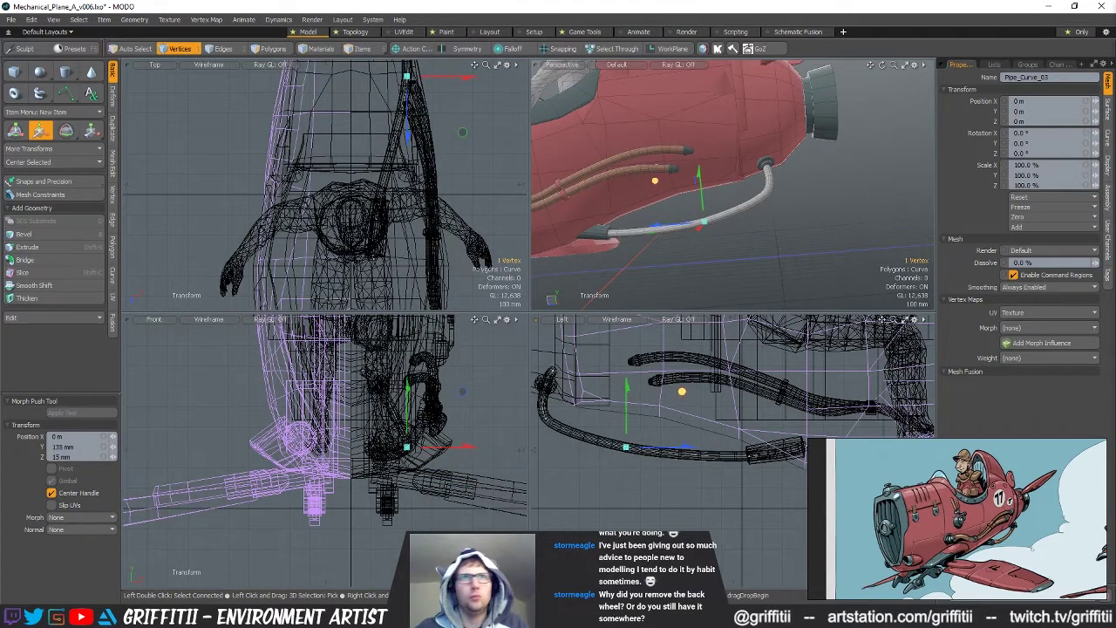
key("space")
left_click_drag(706, 272, 748, 265, "alt")
key("w")
left_click_drag(824, 185, 816, 192)
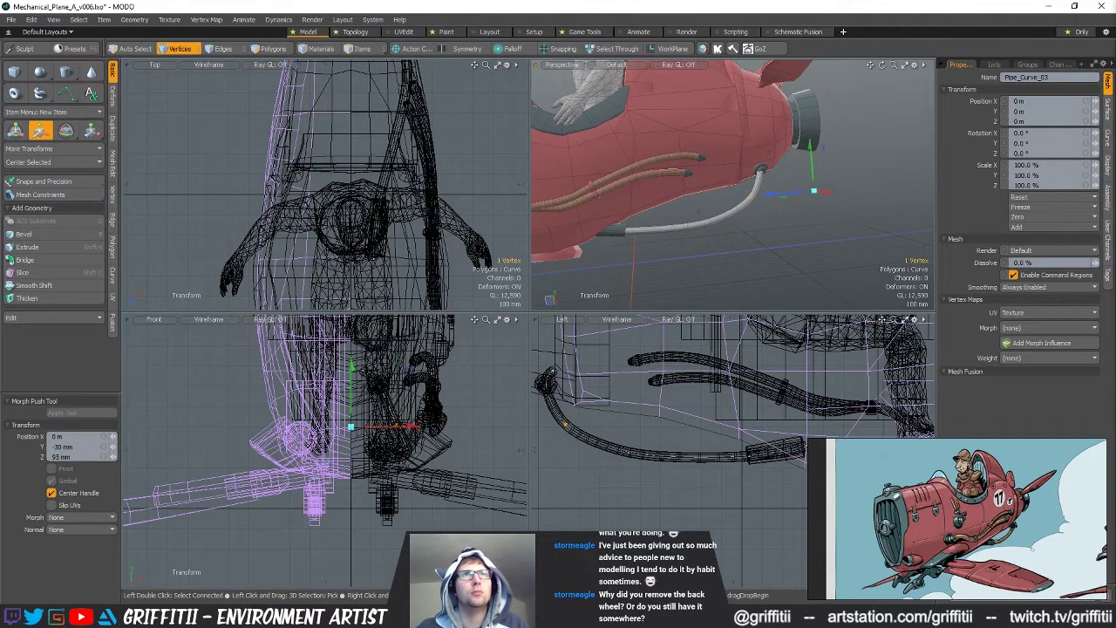
Undo the last moves of the underside curve's sag and bend points
key("ctrl+z")
key("ctrl+z")
key("ctrl+z")
key("ctrl+z")
key("ctrl+z")
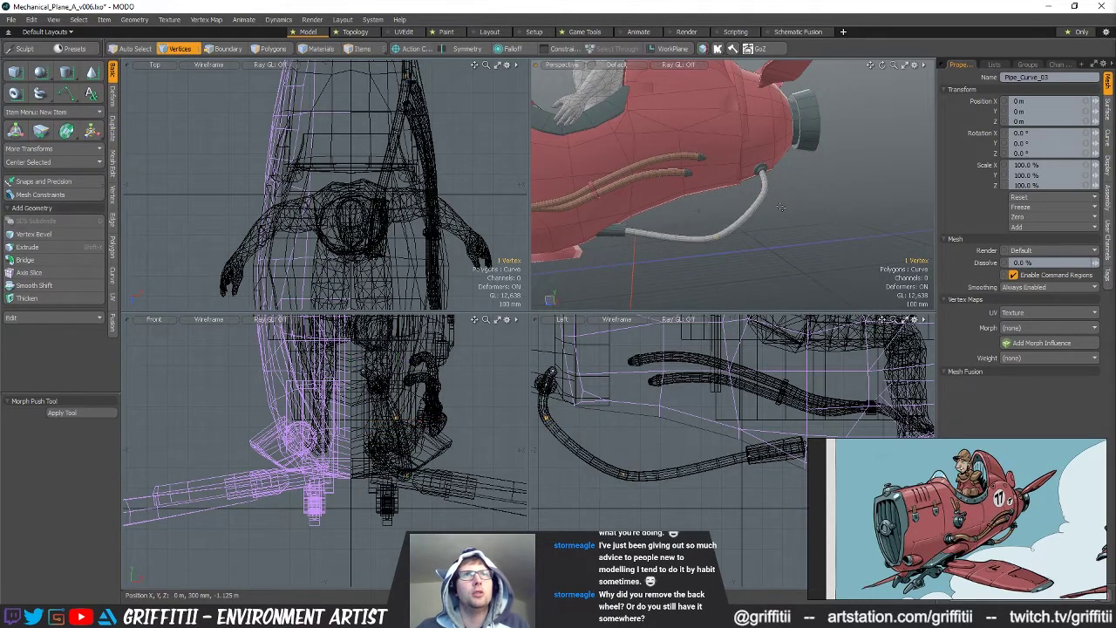
key("ctrl+z")
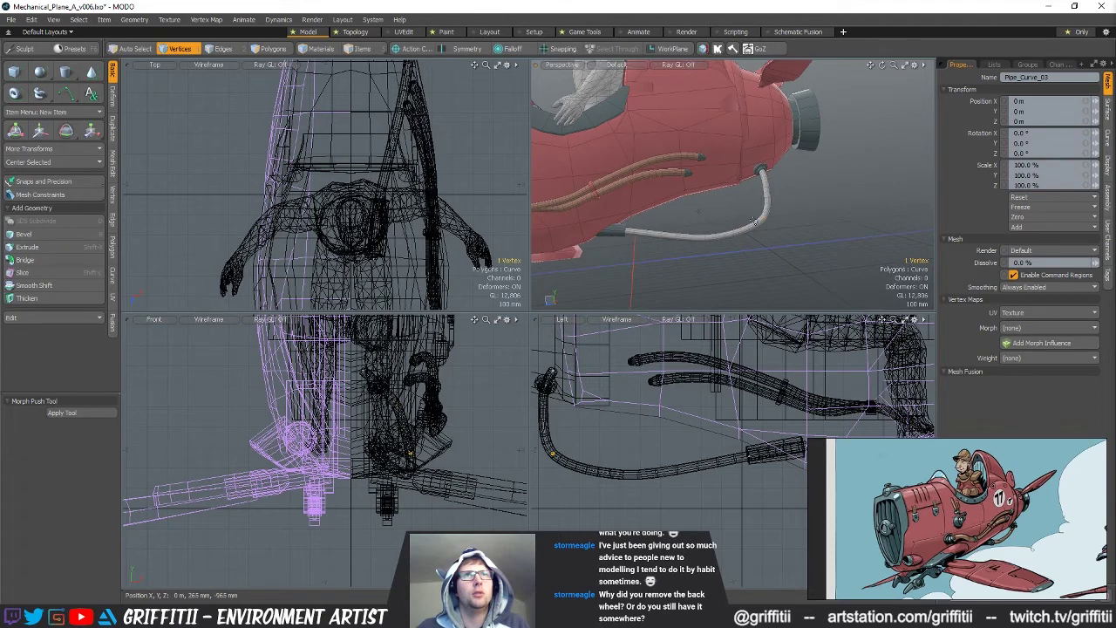
scroll(561, 437, "up", 1)
left_click_drag(560, 436, 614, 460, "alt+shift")
key("ctrl+z")
key("ctrl+z")
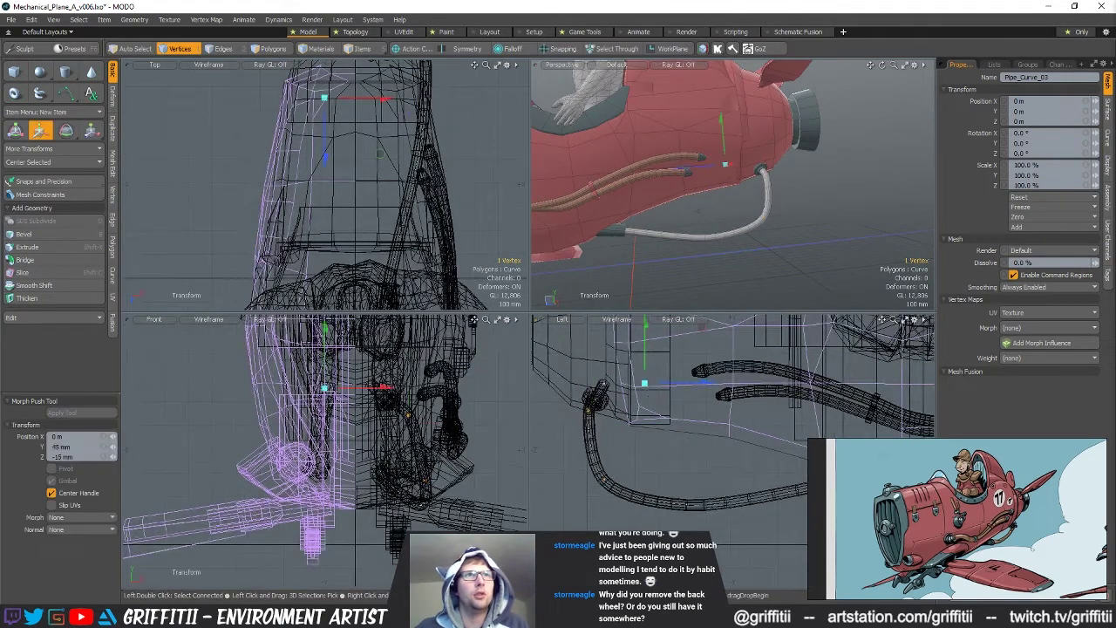
Move the underside curve's two lower points forward, shifting the bottom one 50 mm in Y and 200 mm in Z
left_click_drag(699, 211, 790, 168, "ctrl+alt")
key("q")
mouse_move(621, 462)
right_mouse_down()
mouse_move(634, 495)
mouse_move(637, 480)
right_mouse_up()
key("w")
mouse_move(638, 477)
left_mouse_down()
mouse_move(704, 481)
mouse_move(676, 481)
left_mouse_up()
key("q")
mouse_move(681, 482)
right_mouse_down()
mouse_move(673, 526)
mouse_move(680, 493)
right_mouse_up()
key("w")
left_click_drag(746, 466, 802, 460)
mouse_move(776, 209)
left_mouse_down("ctrl+alt")
mouse_move(706, 227)
mouse_move(797, 222)
left_mouse_up("ctrl+alt")
Shift the lower section of the underside curve inward beneath the fuselage, about -86 mm in X and -15 mm in Z
left_click_drag(760, 459, 691, 428, "alt+shift")
key("q")
key("w")
left_click_drag(563, 457, 628, 462, "alt+shift")
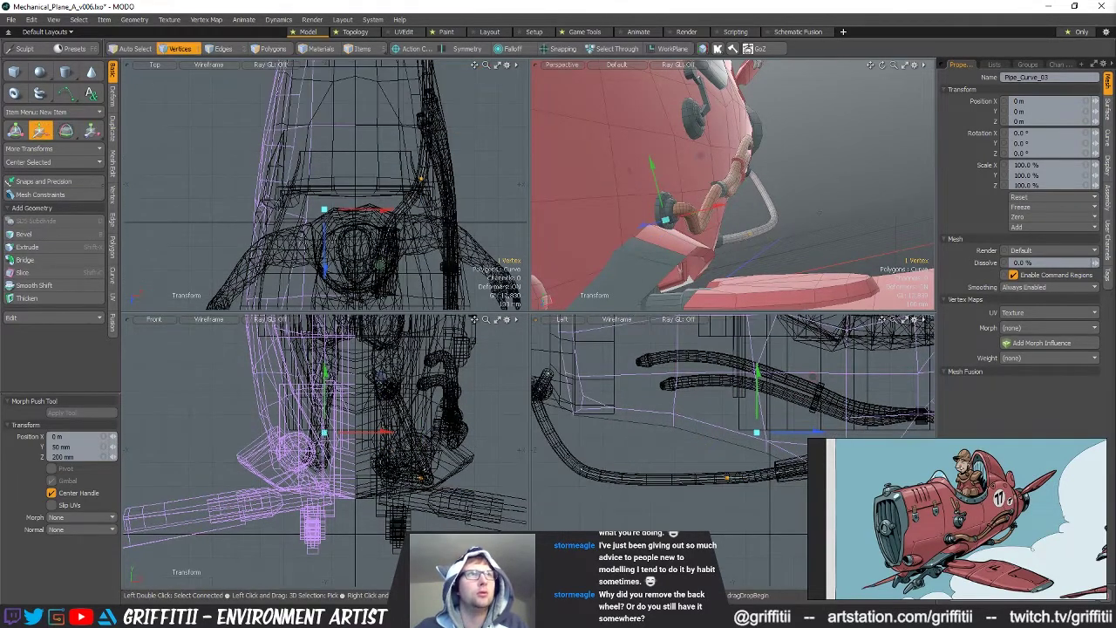
scroll(426, 196, "up", 2)
left_click_drag(455, 230, 427, 206)
left_click_drag(449, 131, 436, 245, "alt+shift")
scroll(436, 245, "down", 2)
key("q")
key("w")
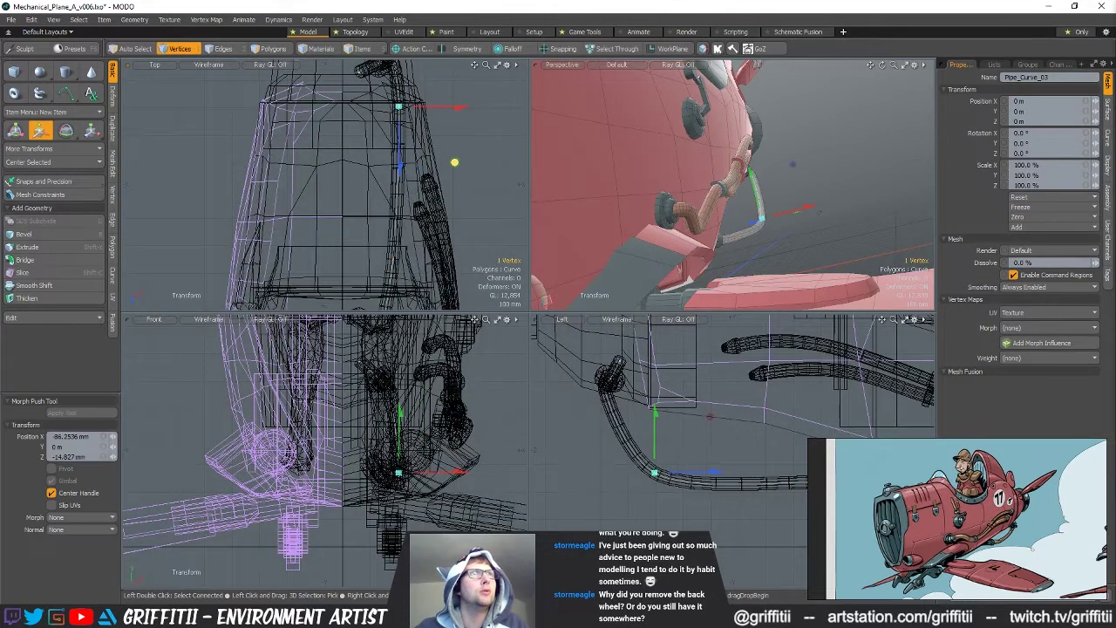
Move the underside curve's lower point 10 mm in Y and -145 mm in Z to smooth the pipe's sweep
left_click_drag(815, 244, 654, 213, "alt")
key("q")
left_click(655, 224)
key("w")
mouse_move(739, 186)
left_mouse_down()
mouse_move(773, 198)
mouse_move(813, 178)
left_mouse_up()
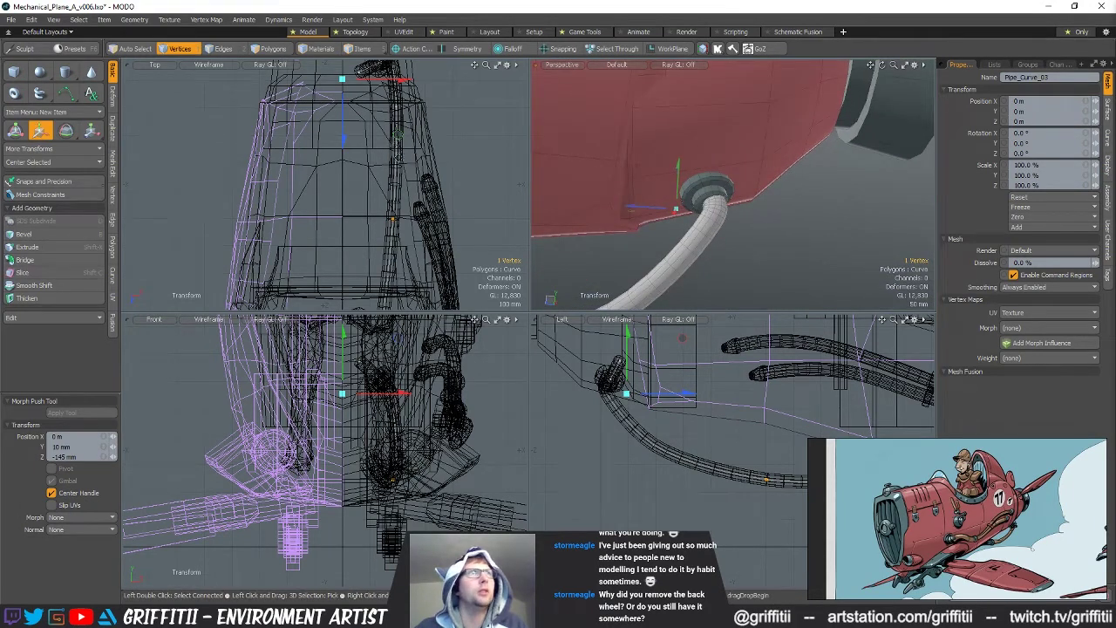
Examine the underside pipe at the tail fitting and along the fuselage, and compare its path with the reference
left_click_drag(397, 143, 410, 282, "alt+shift")
key("q")
right_click_drag(326, 154, 528, 241)
mouse_move(816, 183)
left_mouse_down("ctrl+alt")
mouse_move(845, 179)
mouse_move(811, 175)
left_mouse_up("ctrl+alt")
key("w")
left_click_drag(722, 162, 831, 249)
key("q")
left_click(810, 166)
key("w")
key("q")
left_click(722, 250)
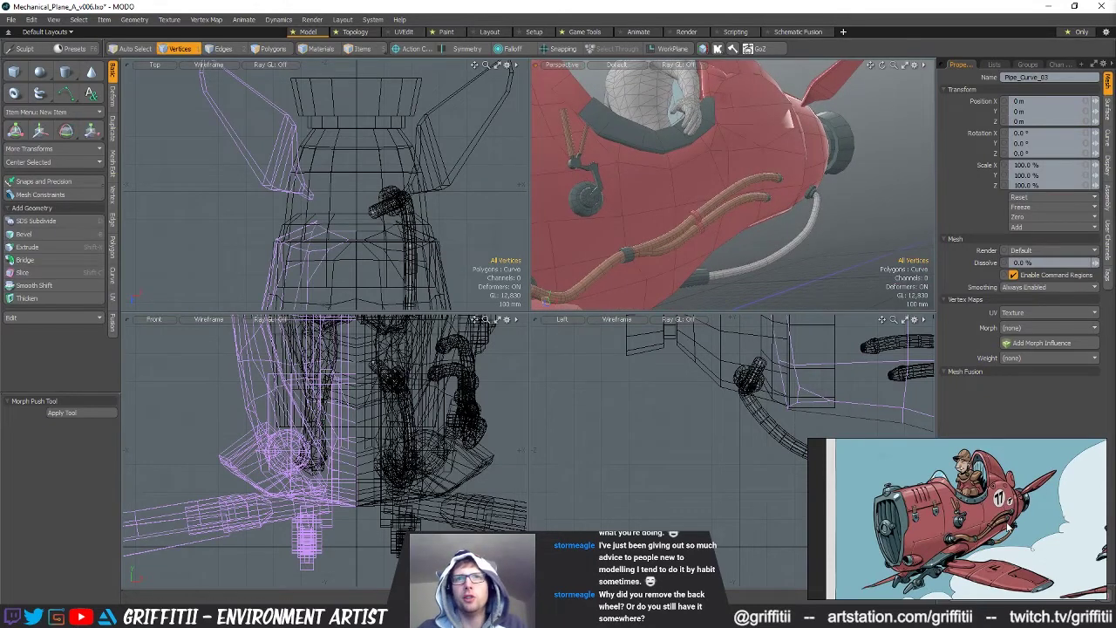
Transfer the underside pipe's polygons from its separate curve-driven mesh into the Pipes_All mesh
key("ctrl+z")
key("ctrl+z")
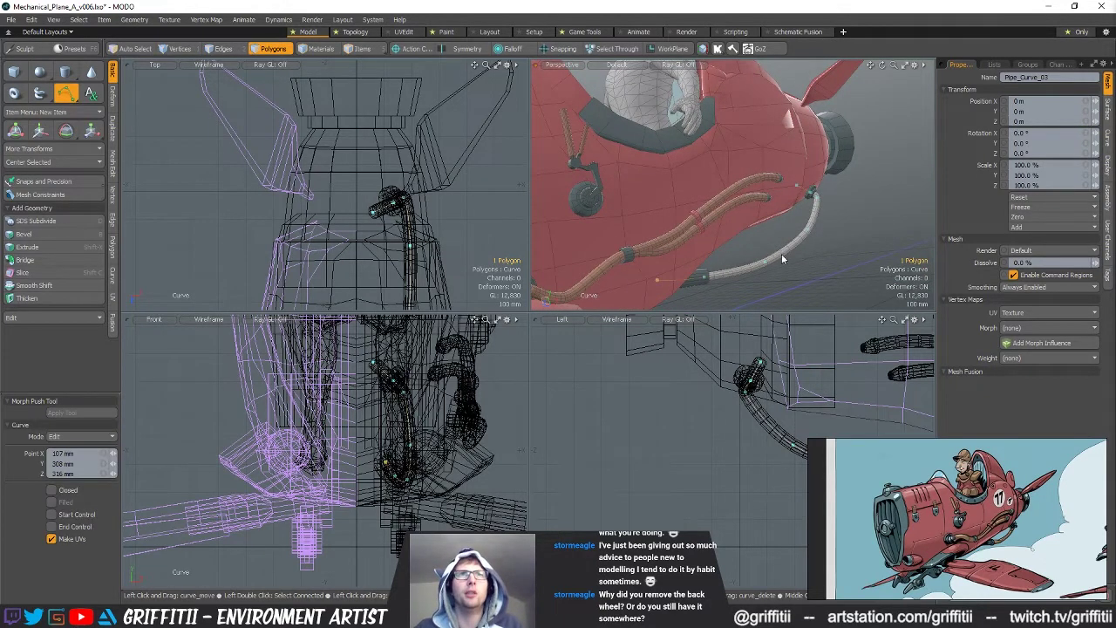
key("ctrl+z")
key("ctrl+z")
key("ctrl+z")
key("ctrl+z")
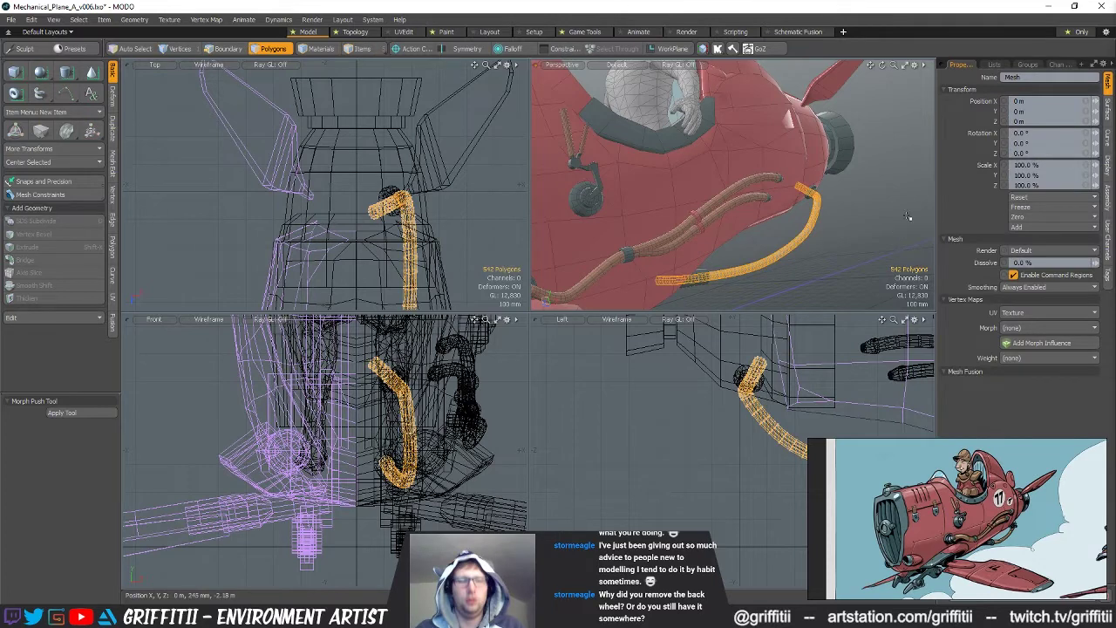
key("ctrl+v")
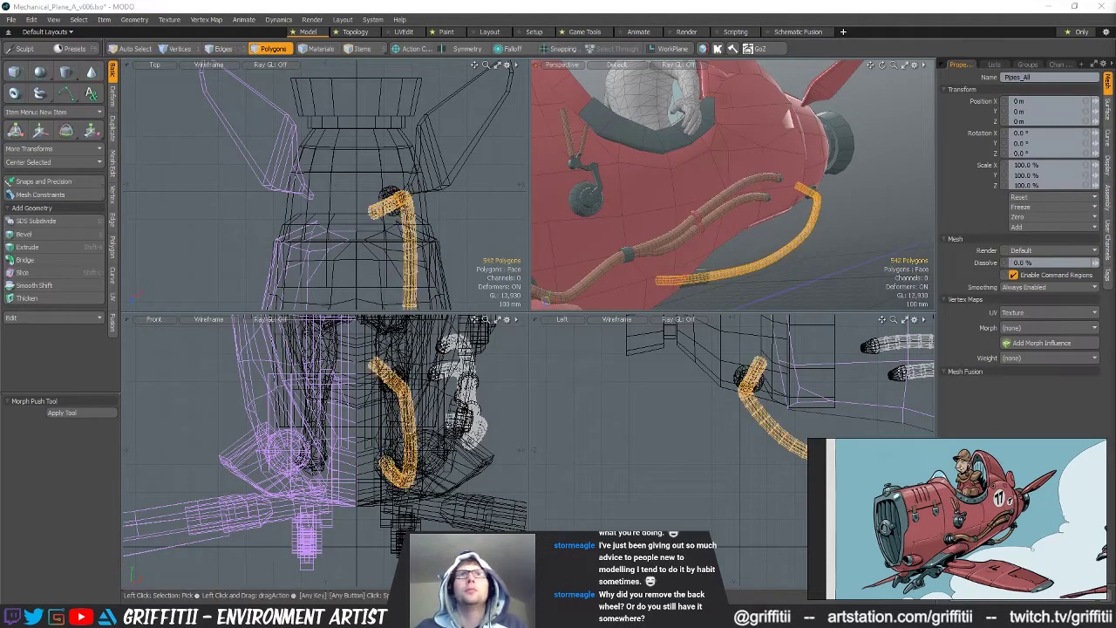
key("ctrl+z")
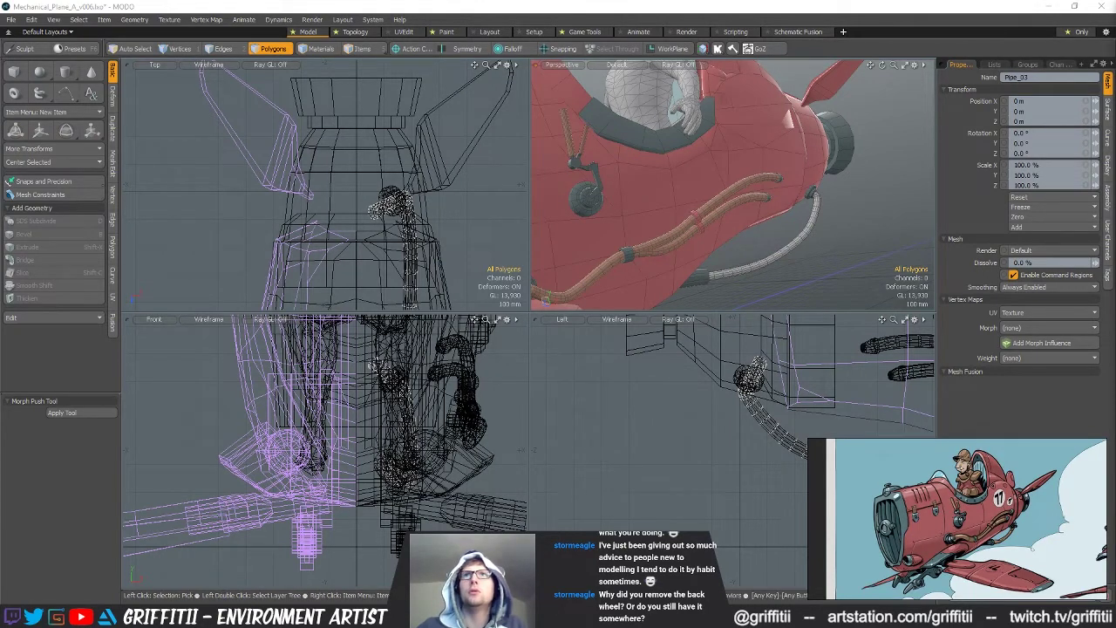
Assign the Leather_Brown material to the polygons of the Pipes_All mesh
key("ctrl+z")
key("m")
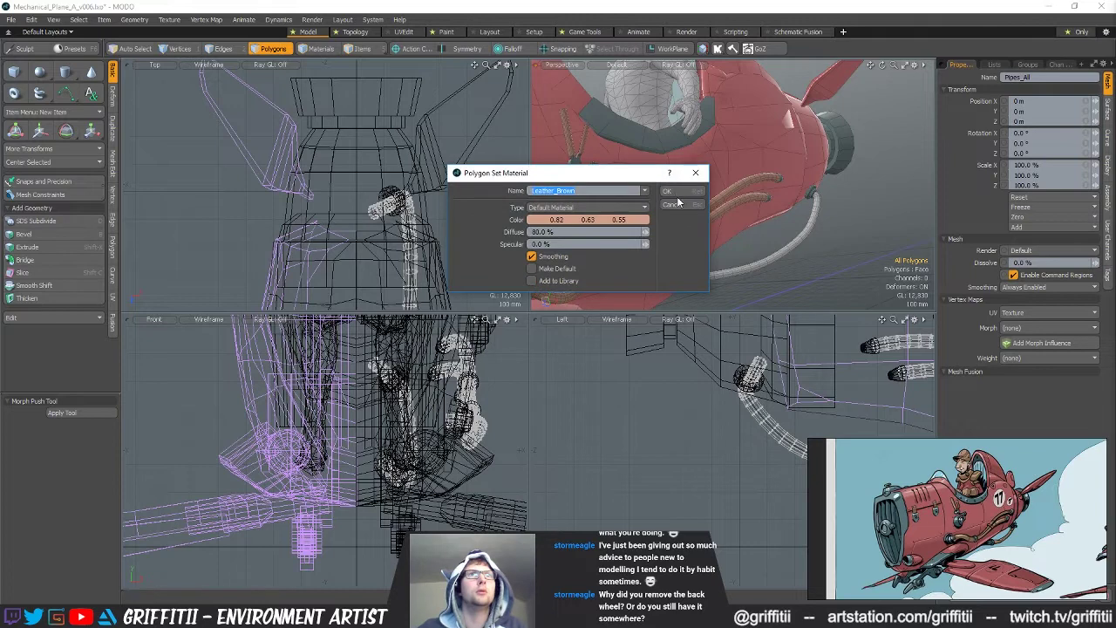
left_click(684, 191)
Examine the whole plane against the reference from several angles, briefly showing the rear wheel and hiding it again
scroll(839, 250, "down", 5)
mouse_move(754, 223)
left_mouse_down("alt")
mouse_move(828, 205)
mouse_move(759, 214)
left_mouse_up("alt")
key("3")
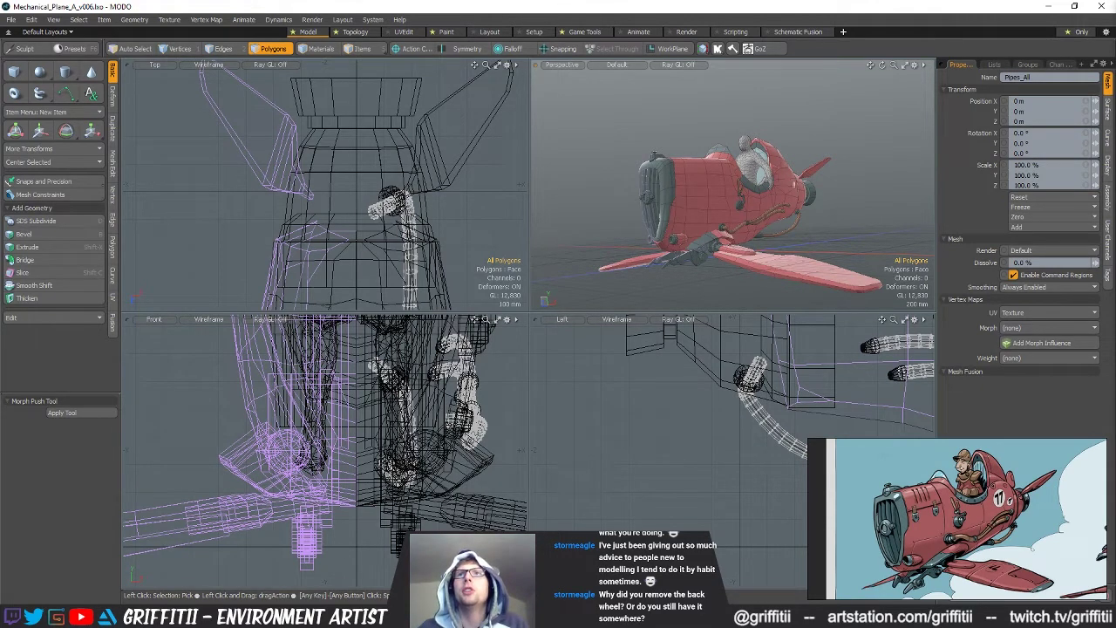
left_click_drag(727, 194, 750, 214, "alt")
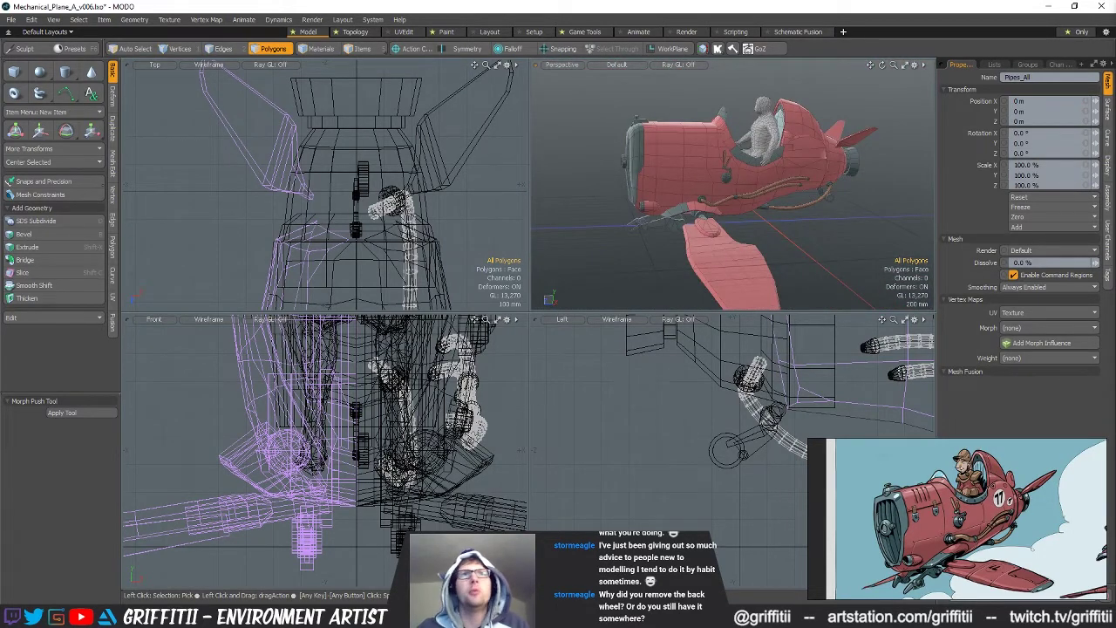
key("ctrl+z")
left_click_drag(906, 179, 738, 180, "alt")
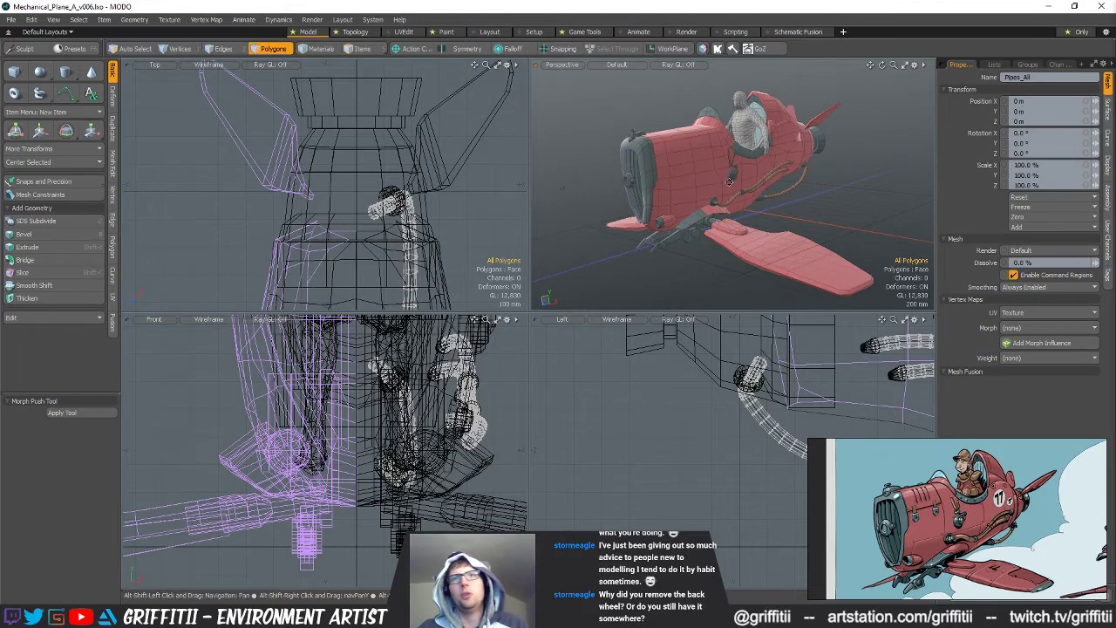
left_click_drag(658, 154, 682, 131, "ctrl+alt")
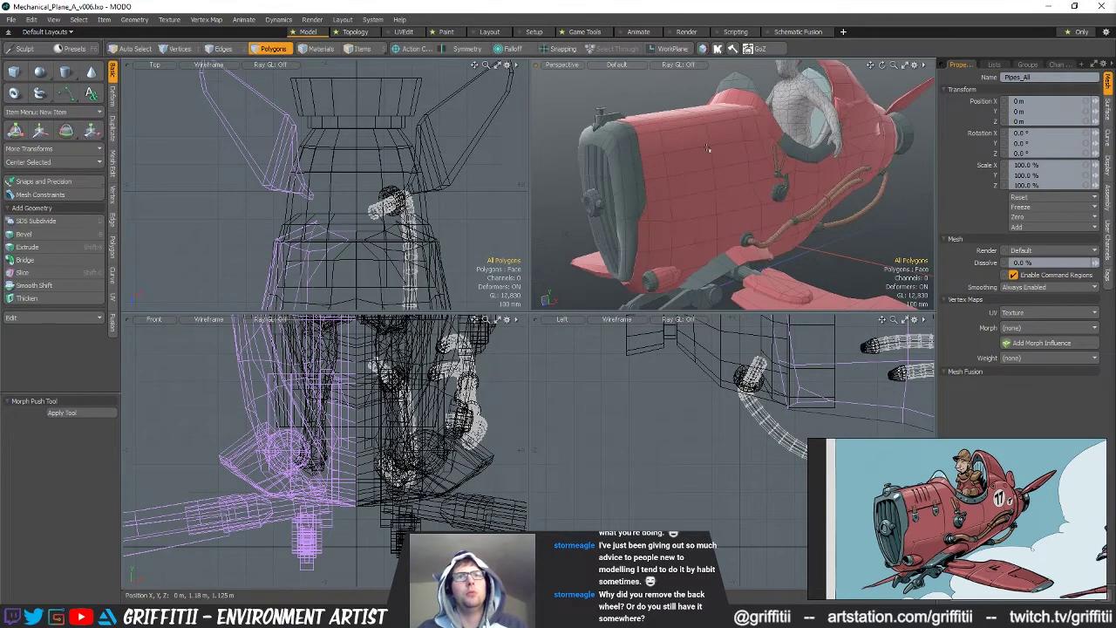
Start a new mesh for the fuselage side detail and add a unit cube to it
key("5")
left_click(742, 187)
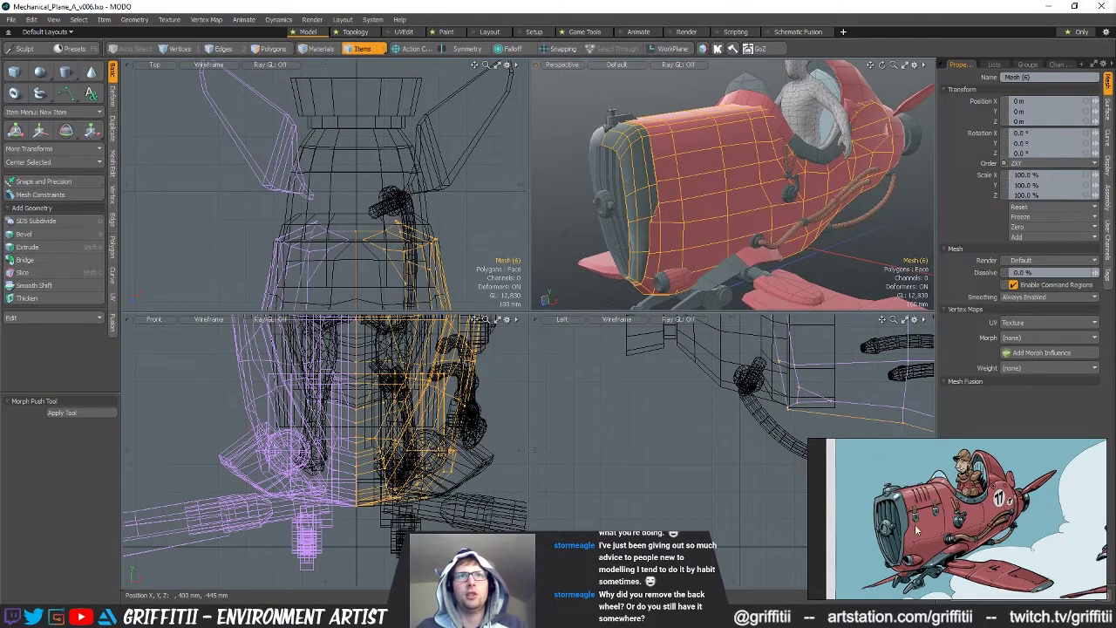
left_click_drag(732, 185, 706, 172, "alt+shift")
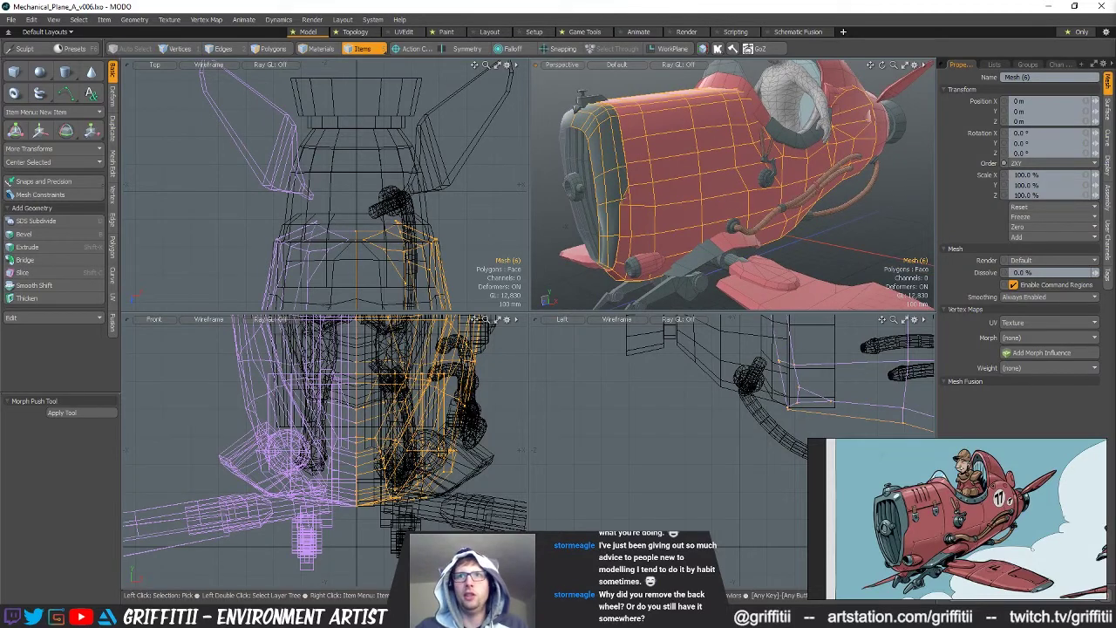
key("3")
key("n")
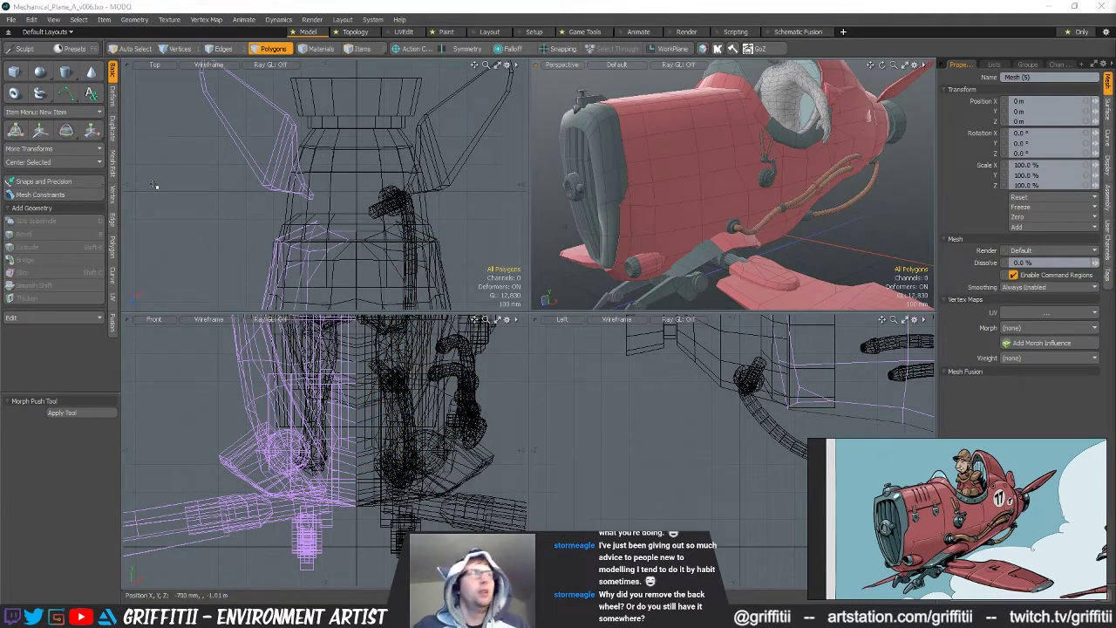
left_click(19, 77, "ctrl")
scroll(179, 183, "down", 8)
scroll(179, 183, "up", 3)
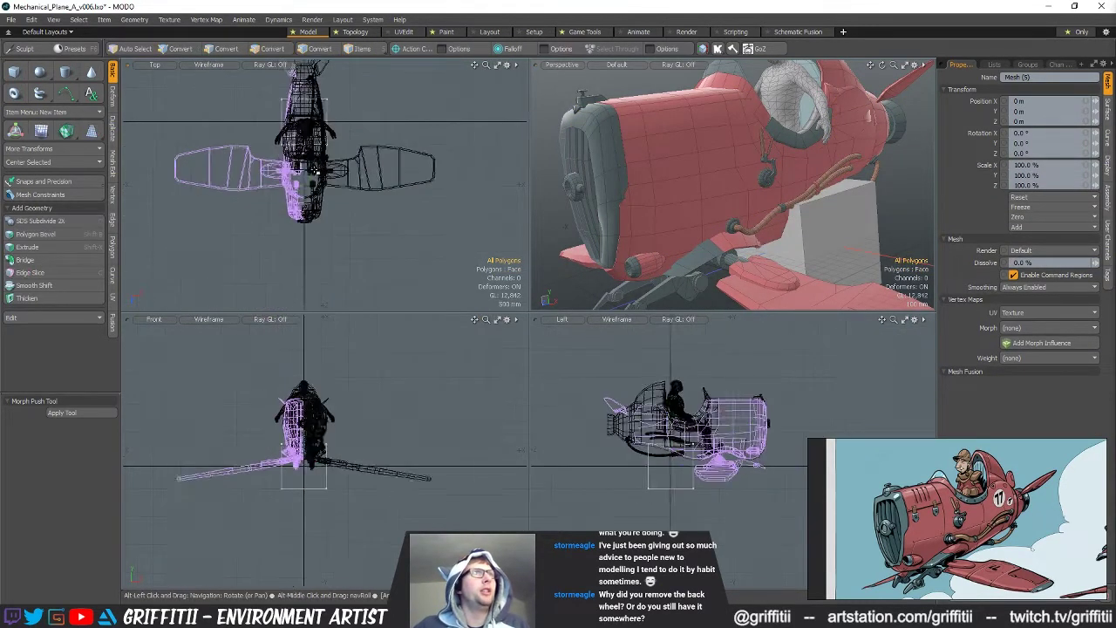
Scale the cube down and move it onto the fuselage side behind the radiator, shrinking it further to 64%
key("w")
left_click_drag(307, 119, 277, 199)
key("r")
key("w")
left_click_drag(801, 410, 799, 365)
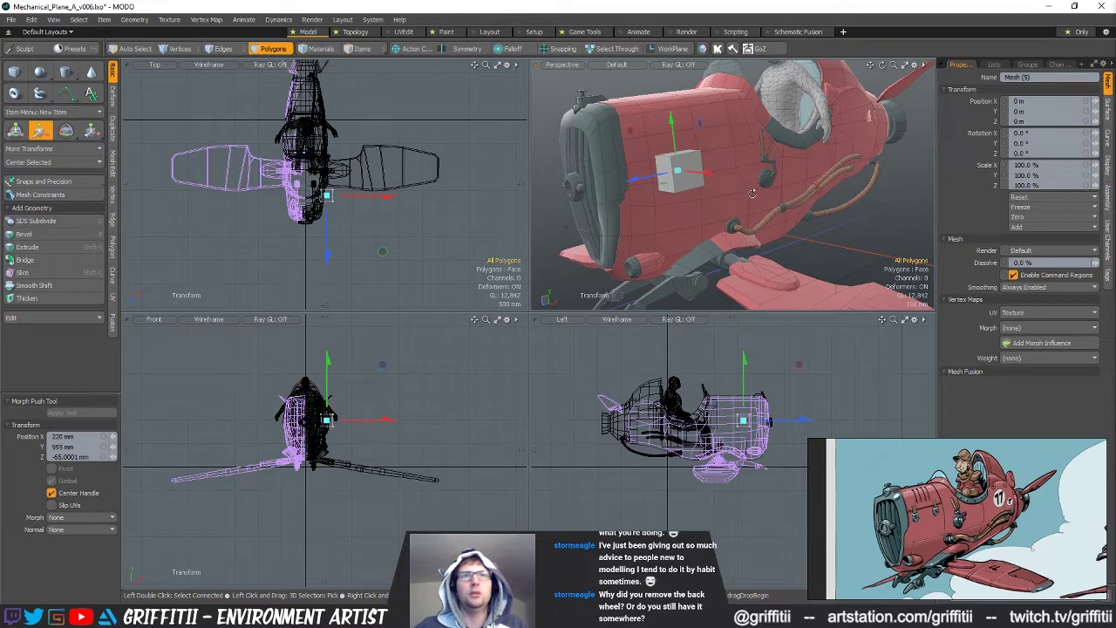
scroll(724, 187, "up", 5)
key("r")
scroll(725, 187, "up", 3)
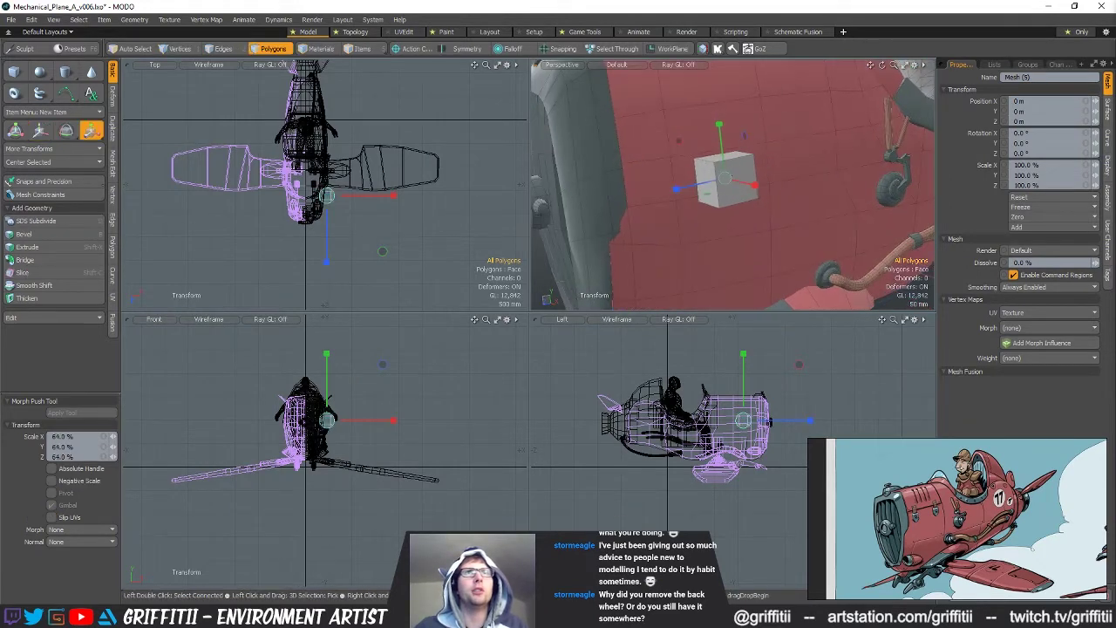
Flatten the small cube along X into a thin plate lying against the fuselage side
left_click_drag(724, 187, 752, 198, "alt")
left_click(780, 186)
key("q")
left_click_drag(819, 201, 742, 235, "alt")
Duplicate the thin plate directly below itself, shorten the copy to 90.5% in Y and widen it in Z
double_click(738, 203)
key("shift+a")
scroll(742, 202, "down", 3)
key("w")
key("r")
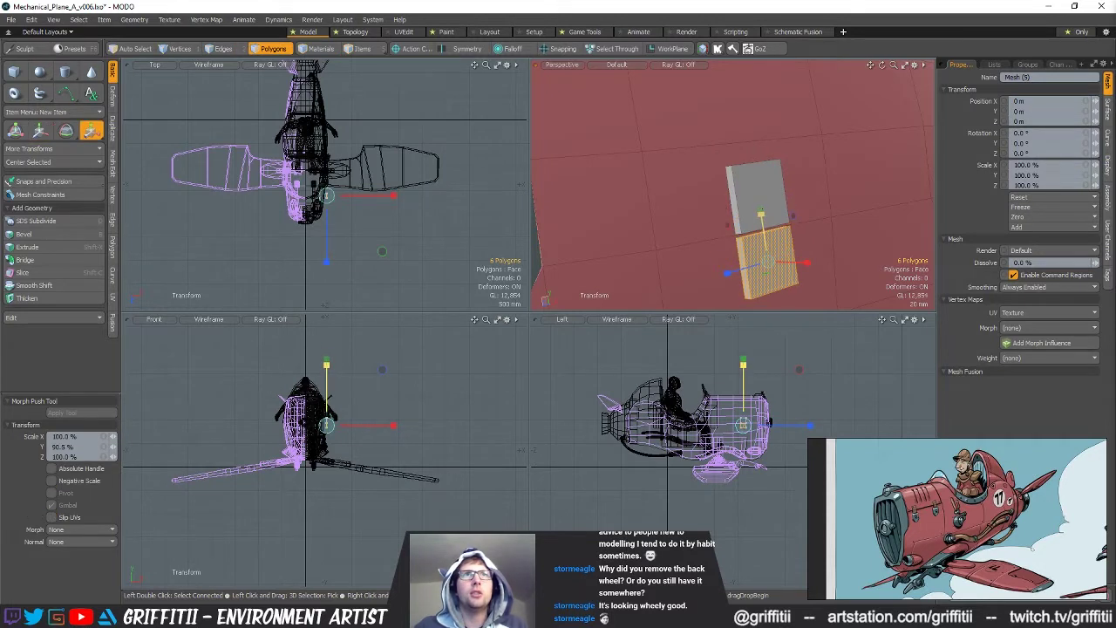
key("w")
key("r")
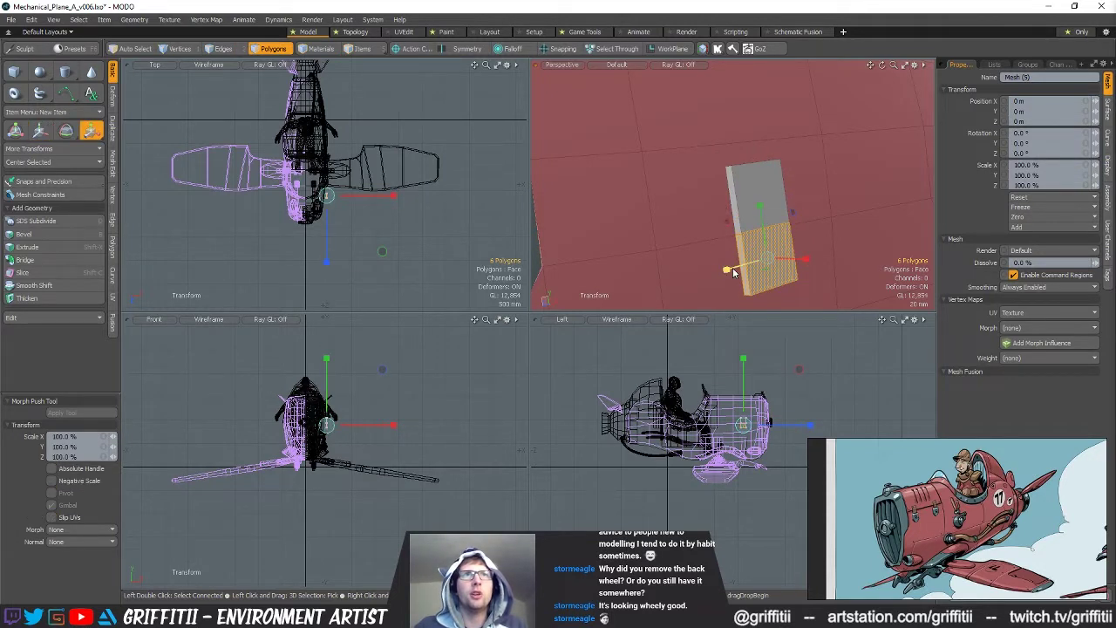
Taper the lower plate by narrowing its bottom face in Z and raising that face 54 mm in Y
left_click_drag(785, 244, 789, 204, "alt")
key("q")
key("r")
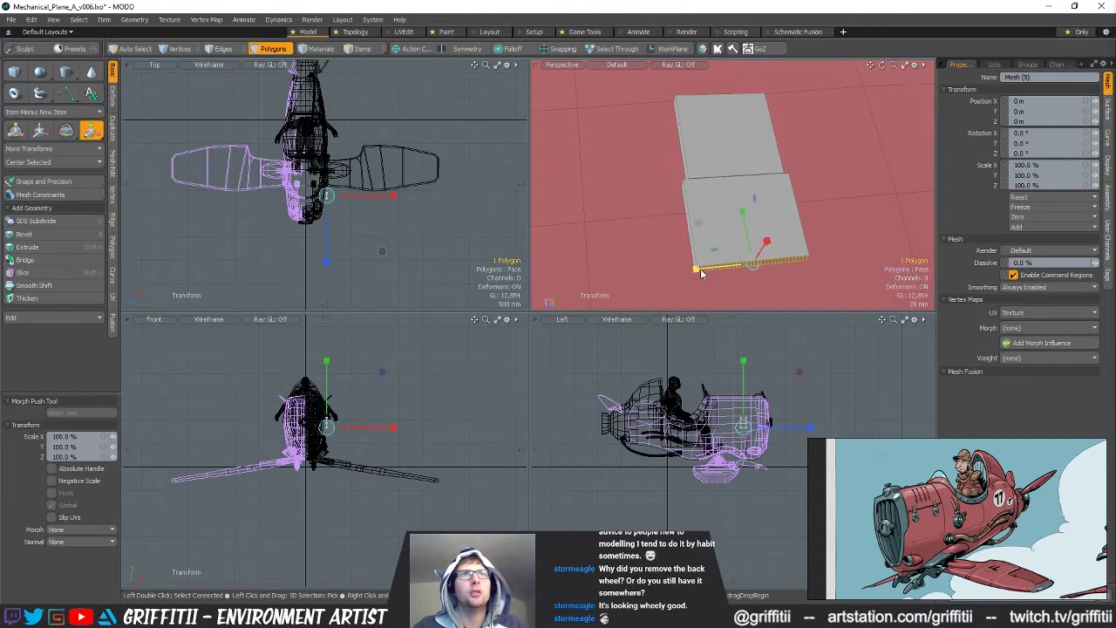
key("w")
left_click_drag(710, 245, 710, 213)
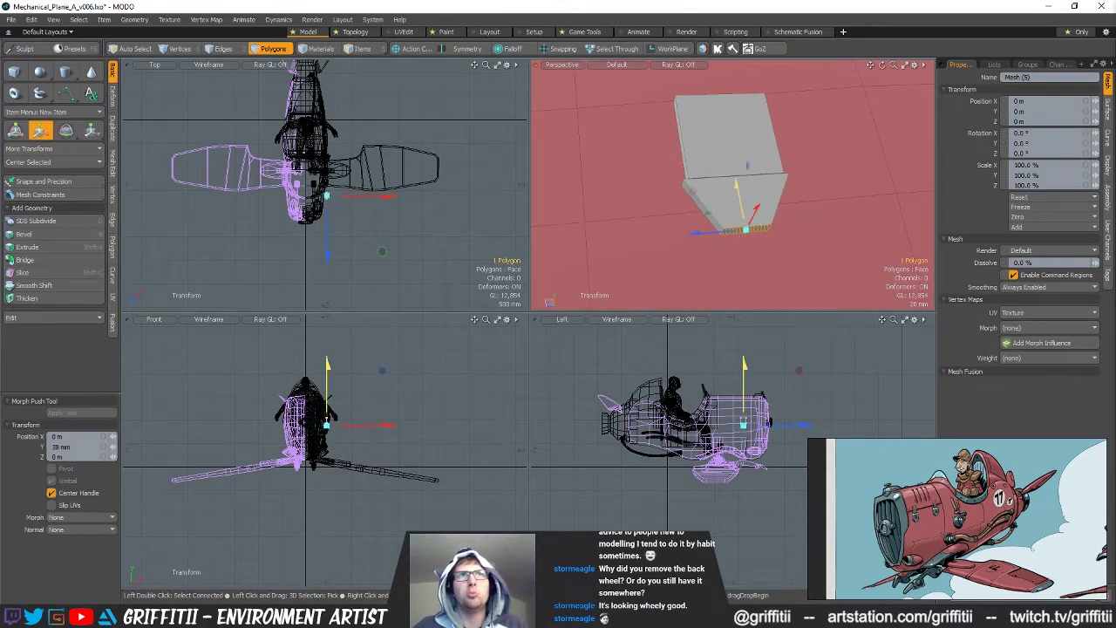
left_click_drag(794, 266, 808, 277, "alt")
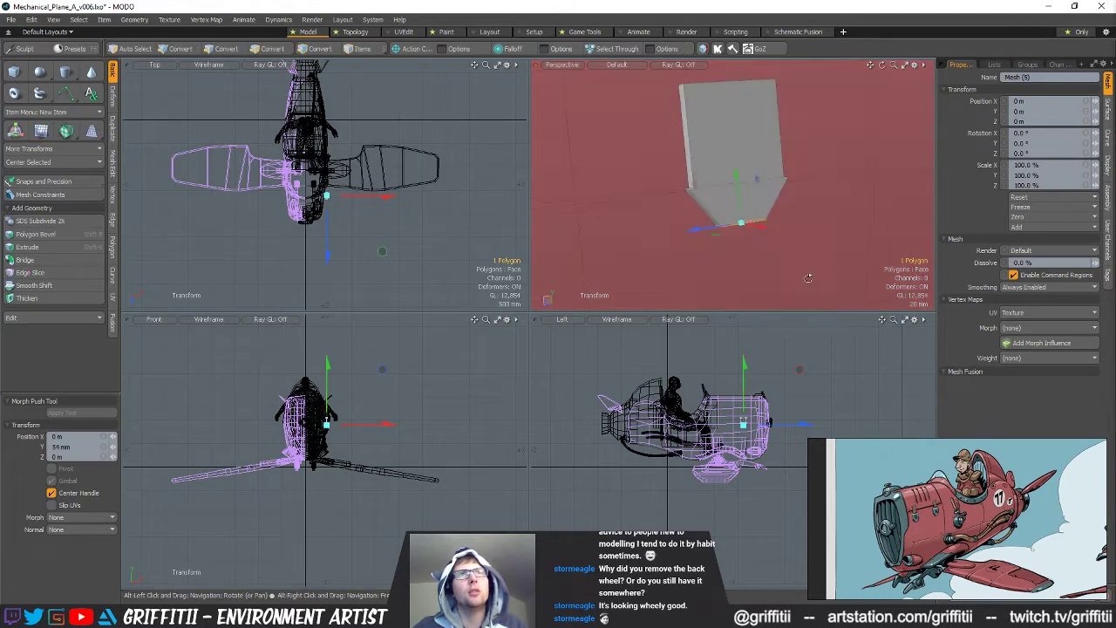
Add a copy of the plate as the latch's upper strip, narrowing it to about 65% in X and 78.5% in Z
left_click_drag(798, 153, 743, 105, "alt")
key("q")
left_click(747, 212)
key("w")
key("q")
key("Escape")
left_click(740, 208)
key("w")
key("r")
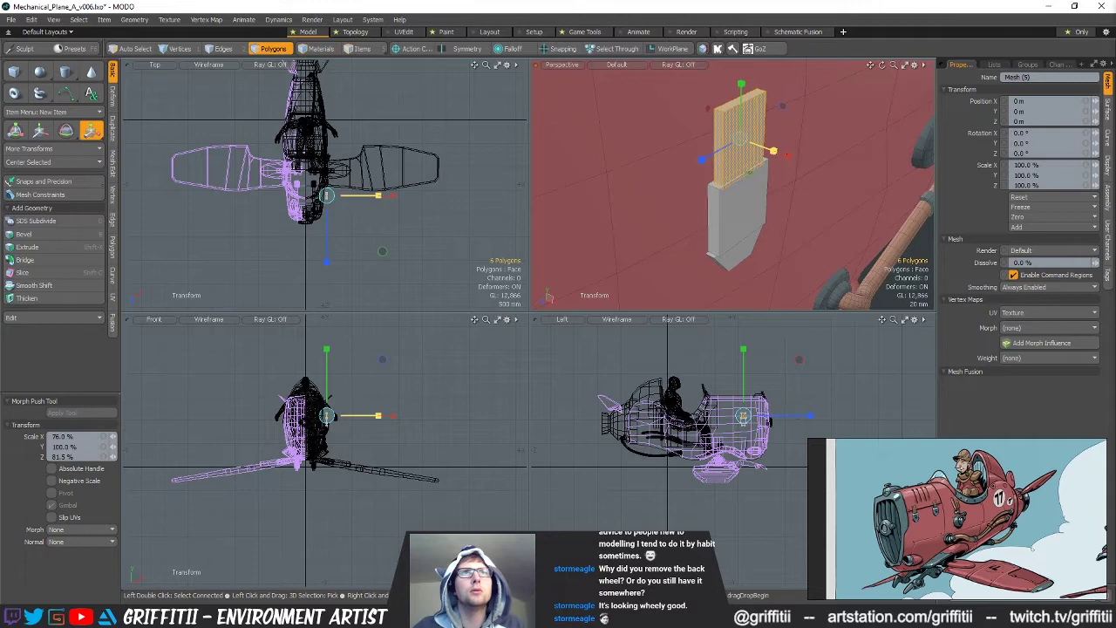
left_click_drag(789, 188, 758, 222, "alt")
left_click_drag(677, 185, 769, 191)
scroll(724, 205, "down", 2)
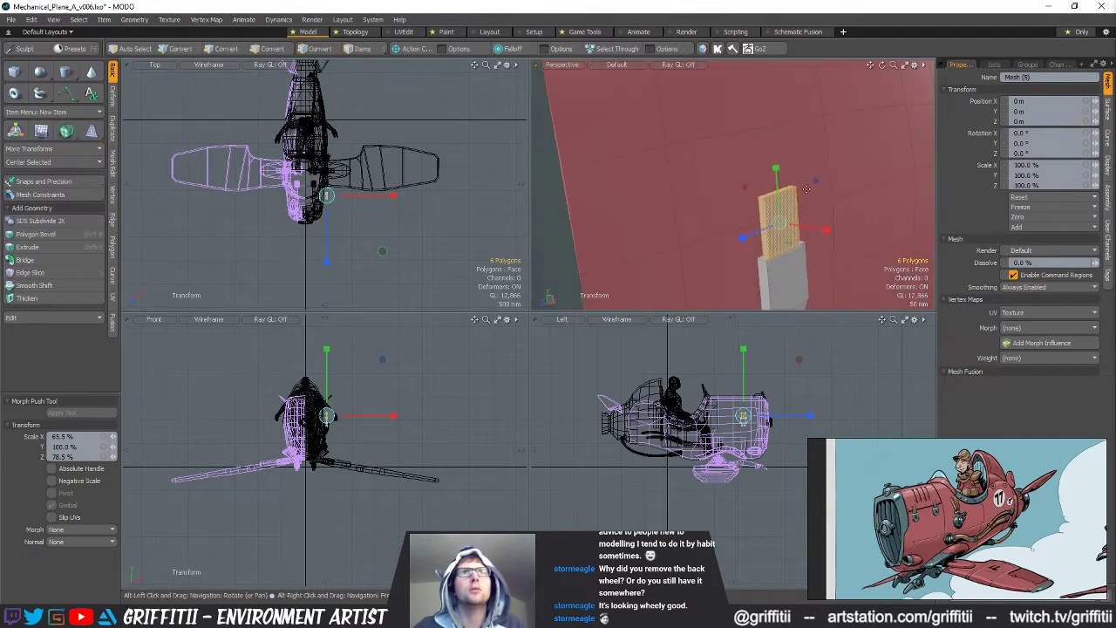
Move the upper strip's top face 11 mm up in Y to lengthen the strip
key("q")
key("y")
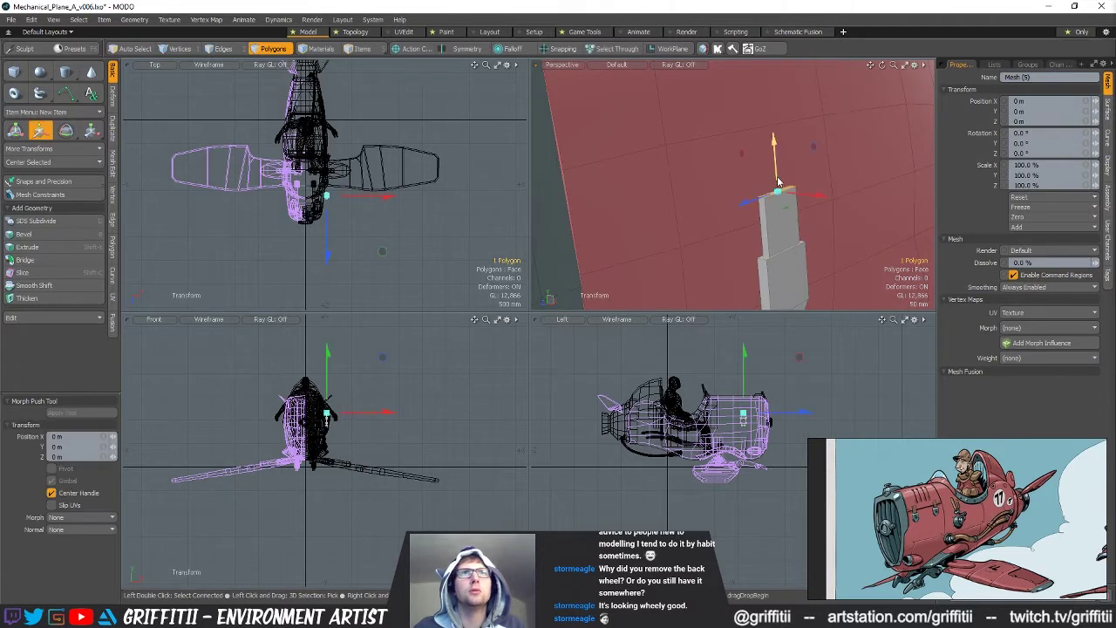
left_click_drag(841, 300, 782, 194, "alt+shift")
scroll(782, 189, "up", 2)
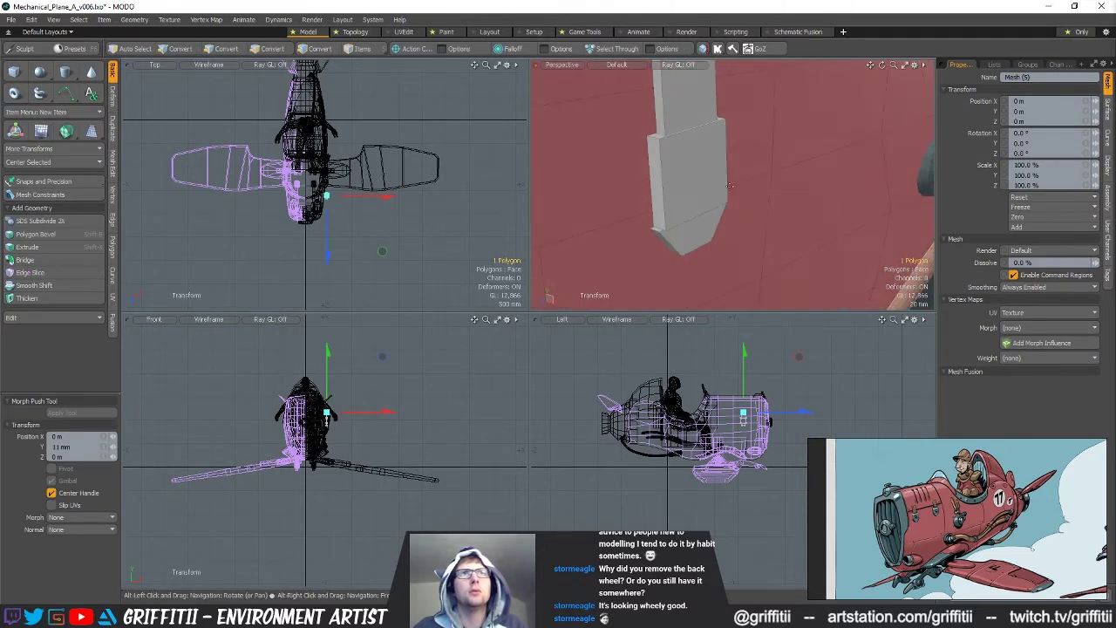
Push the outer top edge of the latch's tapered bottom block outward in X, proud of the plate above
key("q")
scroll(704, 173, "down", 3)
double_click(696, 200)
scroll(715, 196, "up", 3)
left_click_drag(753, 194, 741, 166, "alt")
key("w")
key("q")
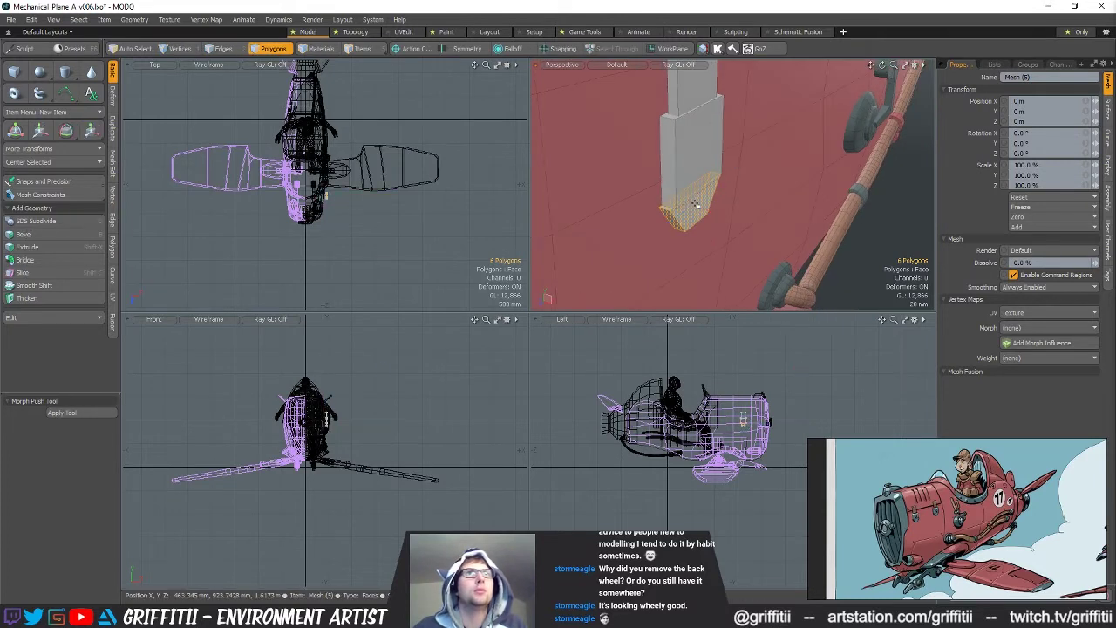
left_click_drag(695, 201, 750, 163, "alt")
scroll(688, 194, "up", 3)
key("1")
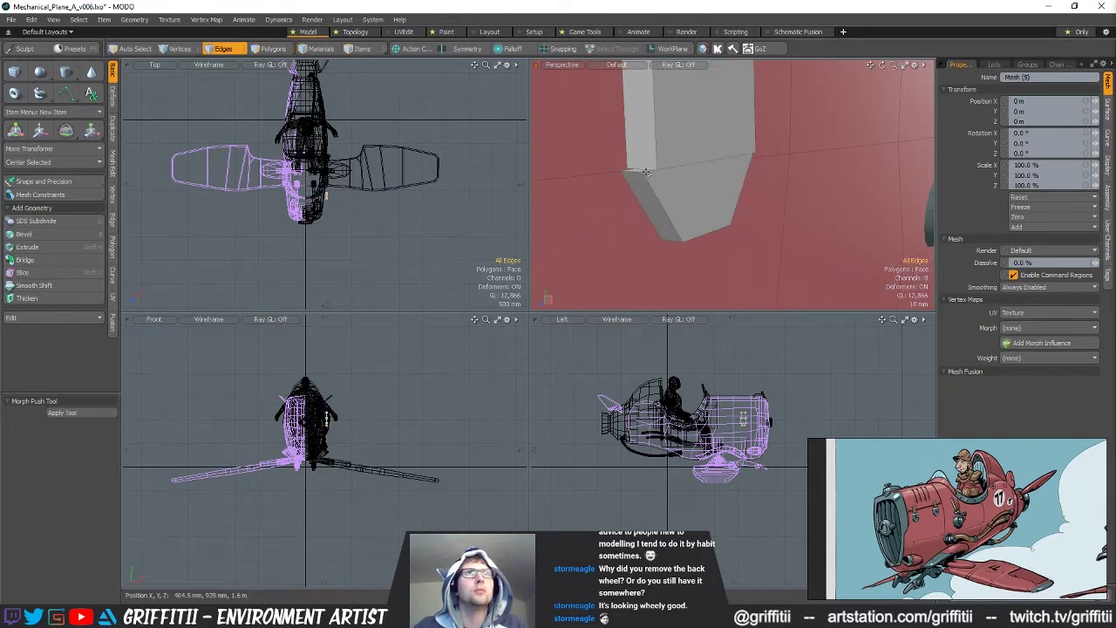
key("w")
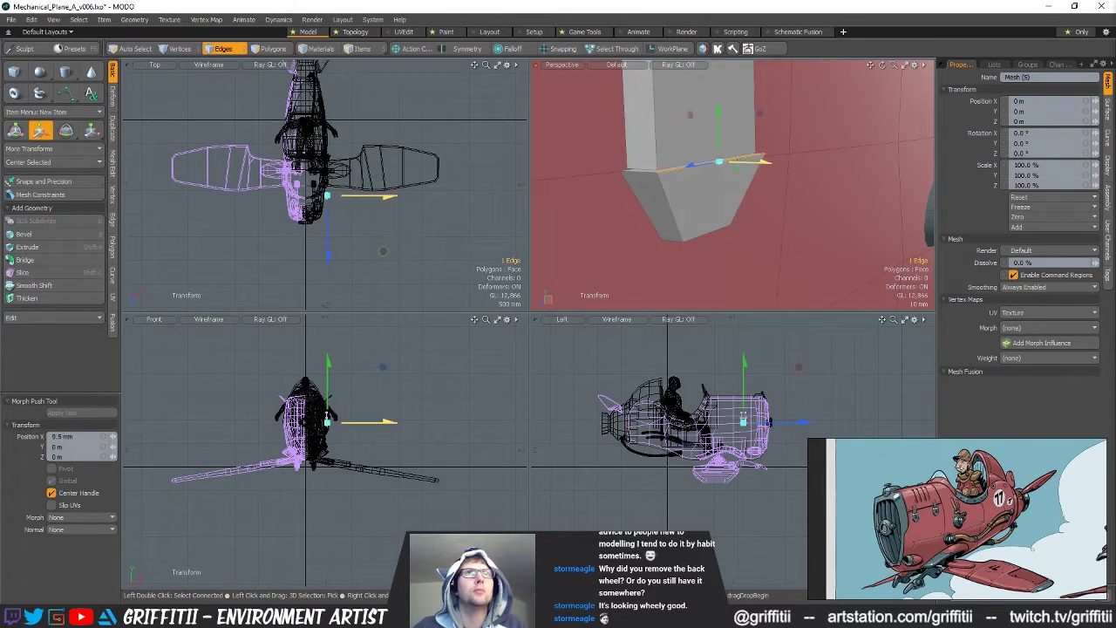
scroll(733, 235, "down", 3)
key("q")
key("Escape")
Move the whole latch -58 mm in X so it sits against the fuselage side
mouse_move(732, 201)
left_mouse_down("alt")
mouse_move(767, 222)
mouse_move(752, 243)
mouse_move(776, 199)
mouse_move(737, 185)
left_mouse_up("alt")
key("w")
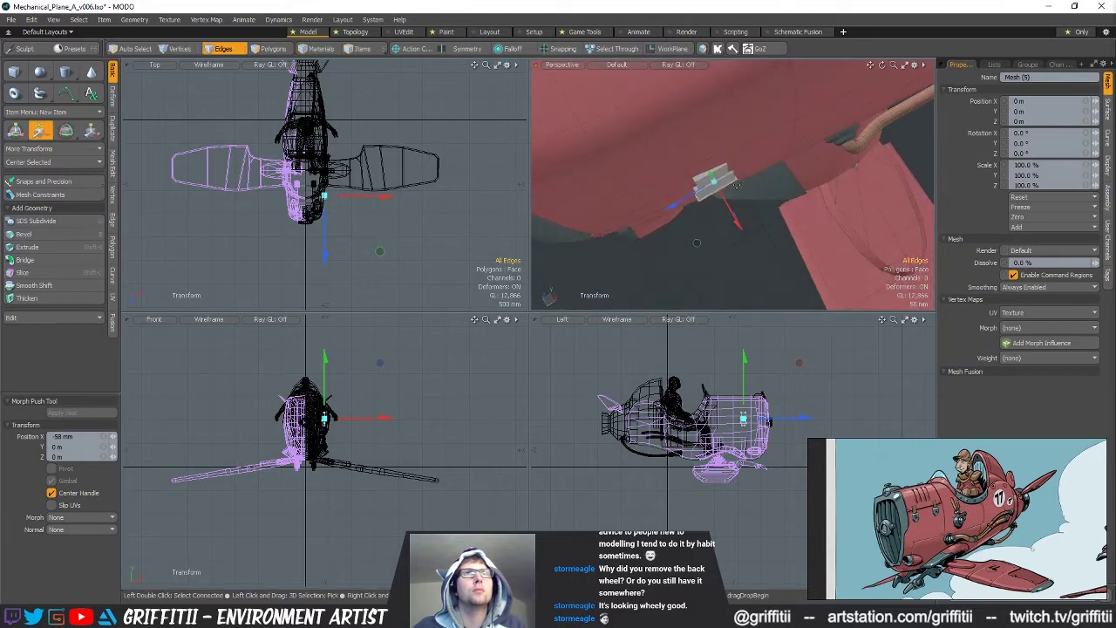
key("space")
key("space")
left_click_drag(709, 229, 695, 174, "alt")
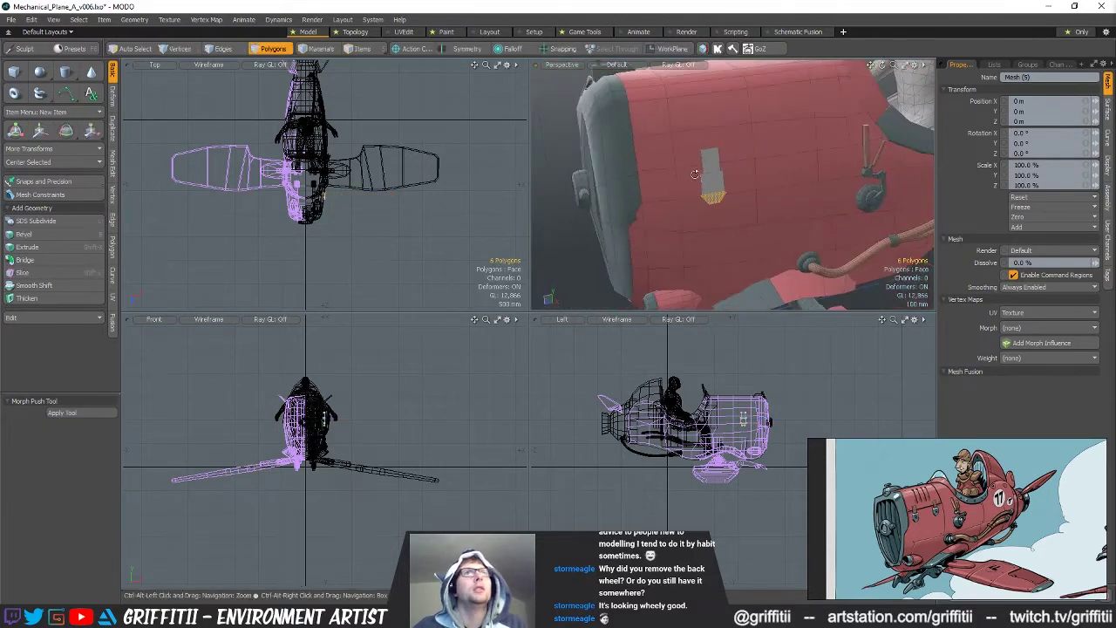
Add a 16-sided cylinder with 500 mm radius and rotate it 90° to lie along the X axis
left_click(66, 73)
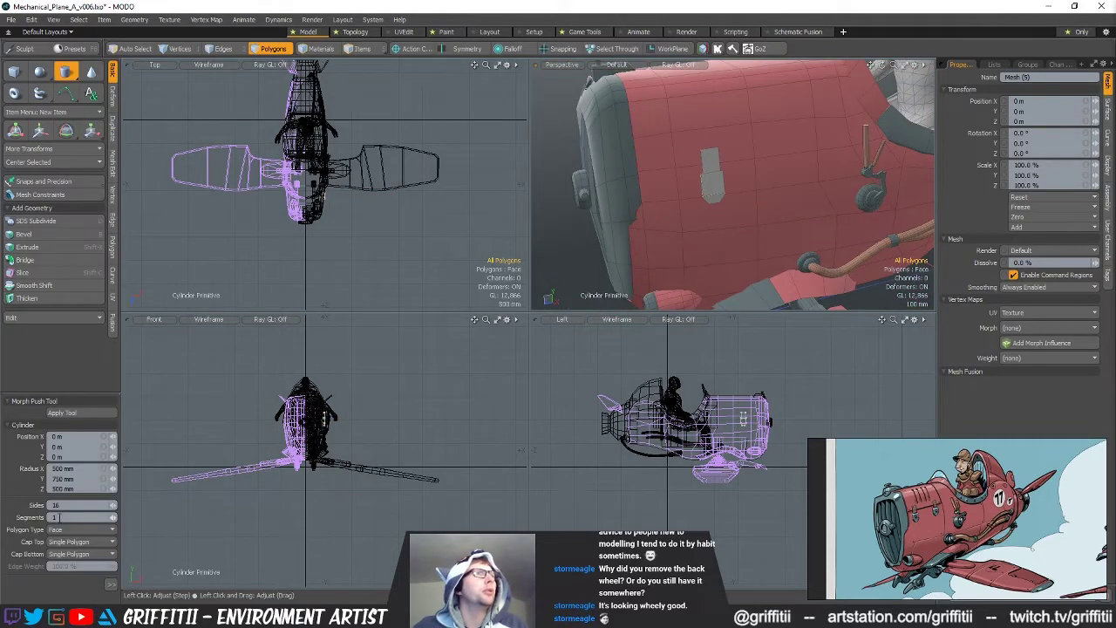
left_click(88, 412)
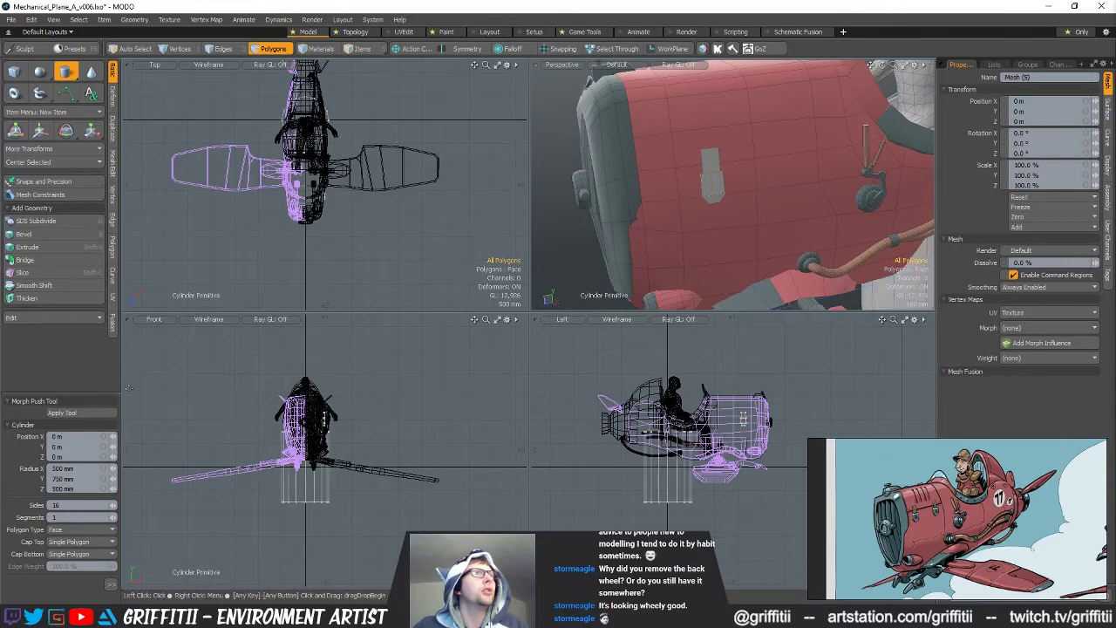
key("e")
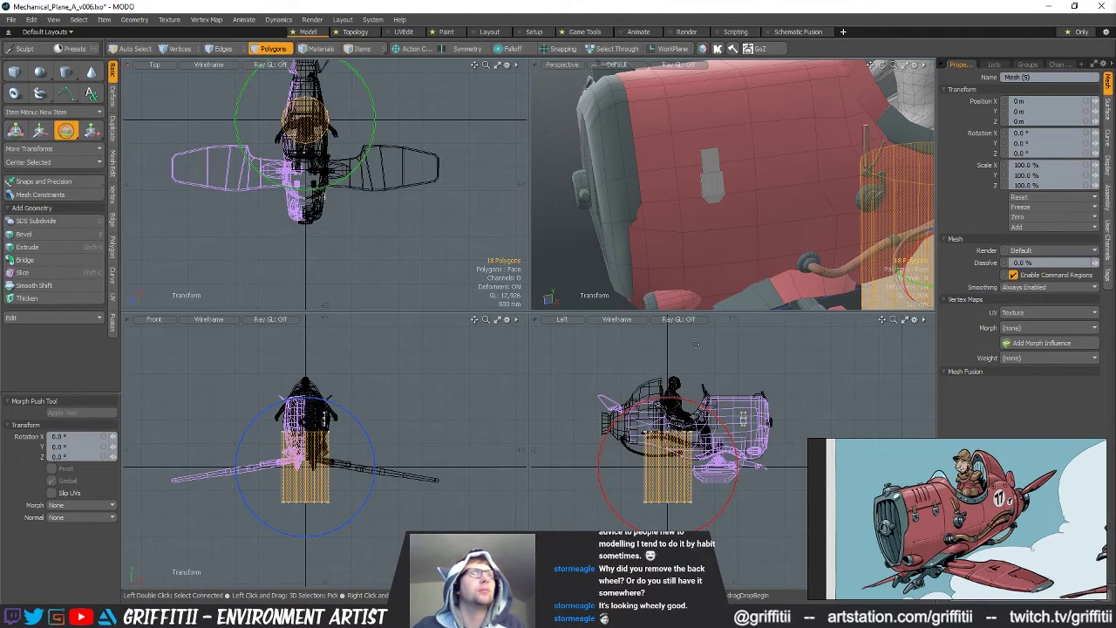
left_click_drag(344, 408, 362, 508, "ctrl")
Scale the cylinder down and move it to the latch's upper end, shifting it 240 mm in X and 1.62 m in Z
key("r")
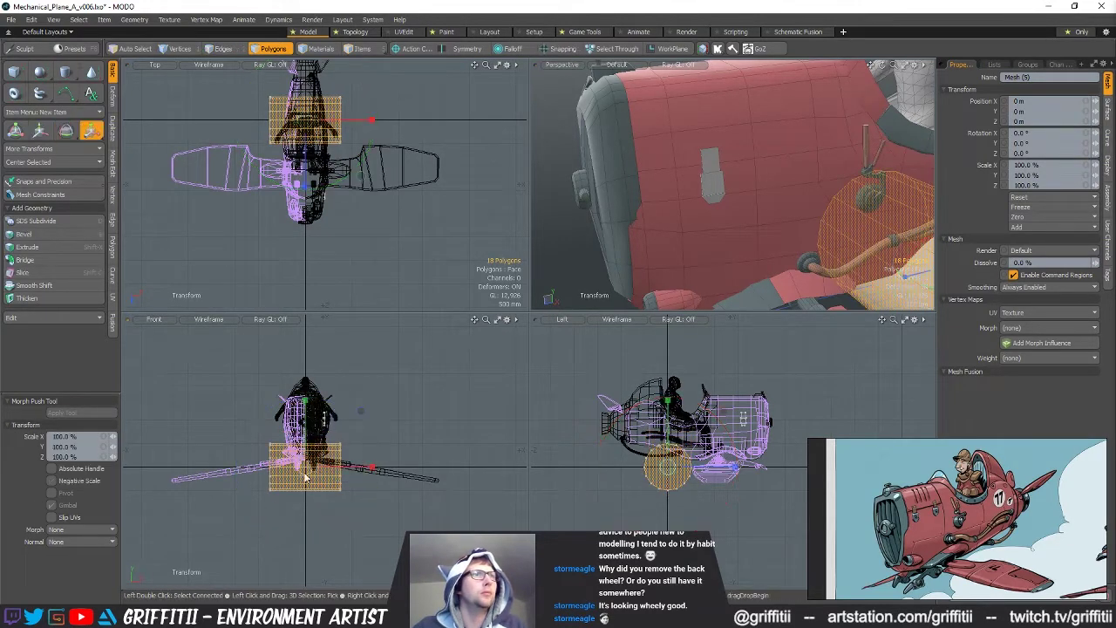
left_click_drag(305, 466, 252, 466)
key("w")
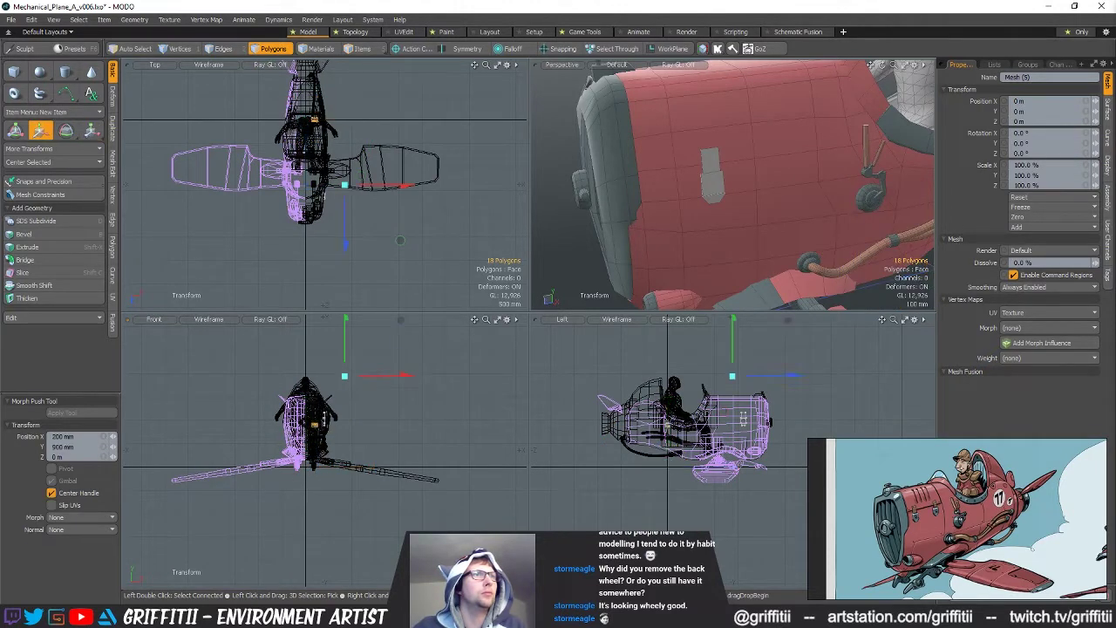
key("shift+a")
scroll(384, 195, "down", 4)
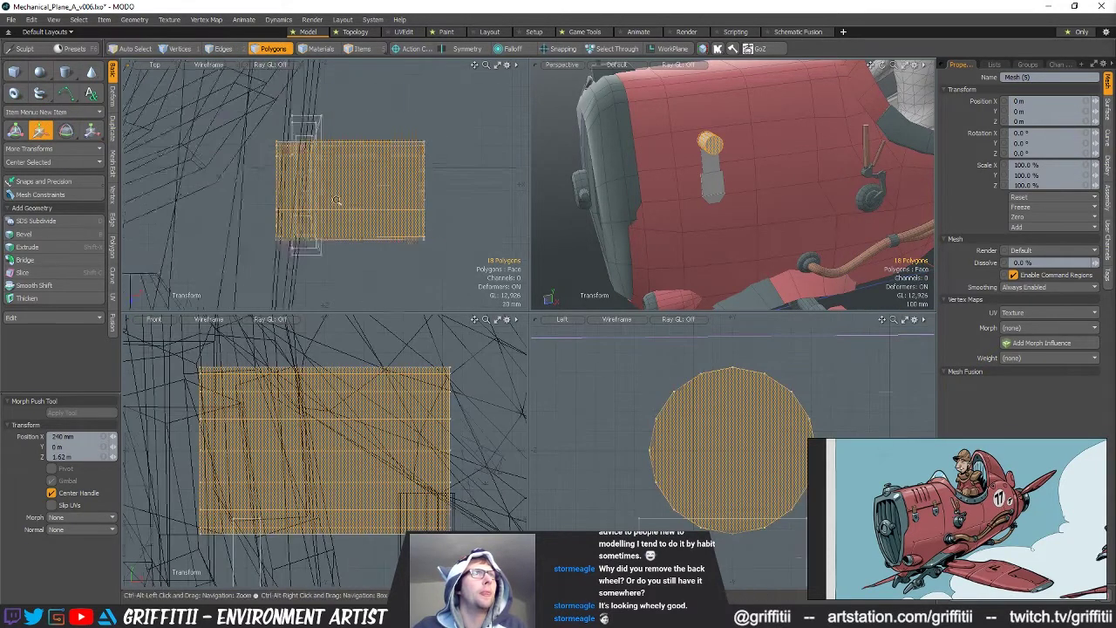
Scale the cylinder down further and move it over the latch, shifting it -43 mm in X and -9 mm in Z
key("r")
left_click_drag(356, 192, 312, 191)
key("w")
left_click_drag(408, 227, 365, 218)
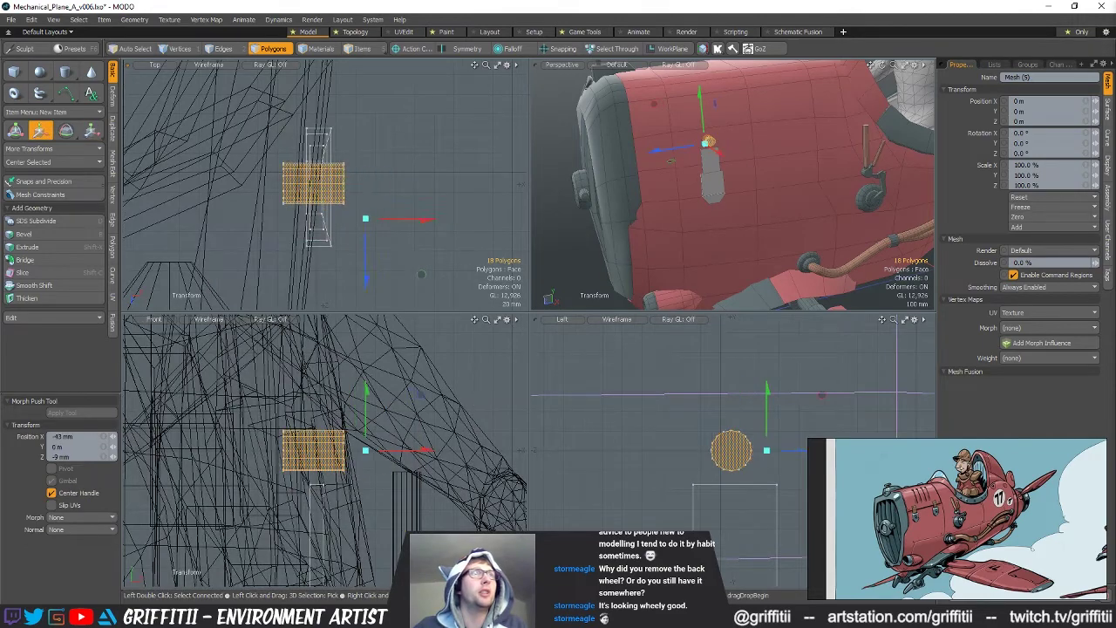
Move the cylinder down about 212 mm in Y onto the latch's square plate and align it with the plate
left_click_drag(357, 526, 384, 603, "alt+shift")
key("shift+a")
scroll(759, 225, "down", 4)
left_click_drag(759, 225, 723, 202, "alt+shift")
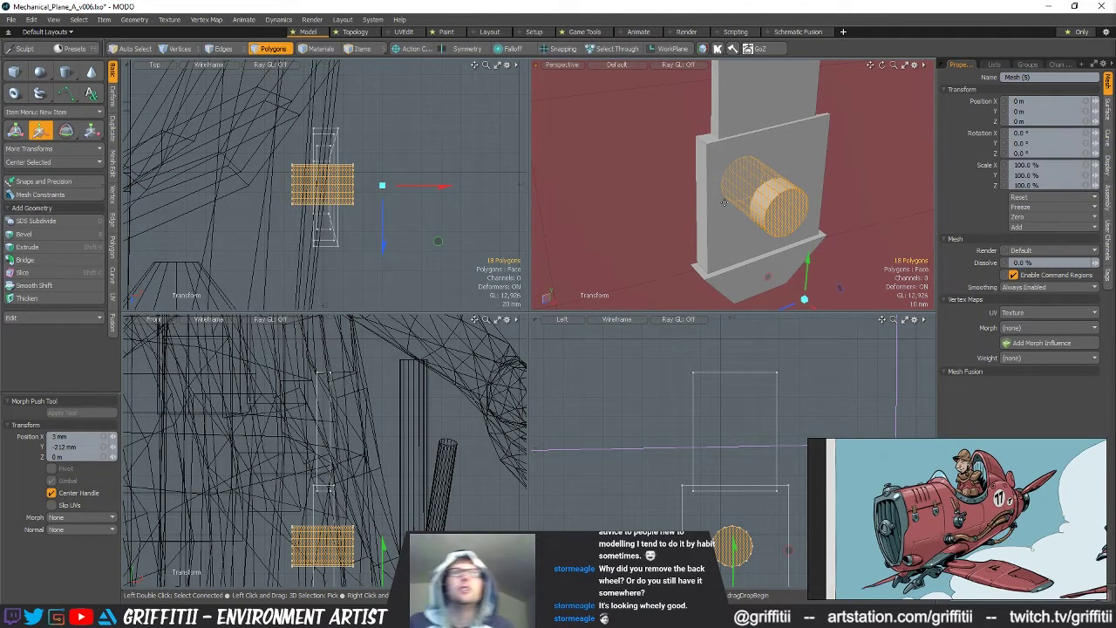
left_click_drag(780, 167, 697, 181, "alt")
left_click_drag(804, 220, 798, 216)
left_click_drag(723, 204, 760, 198, "alt")
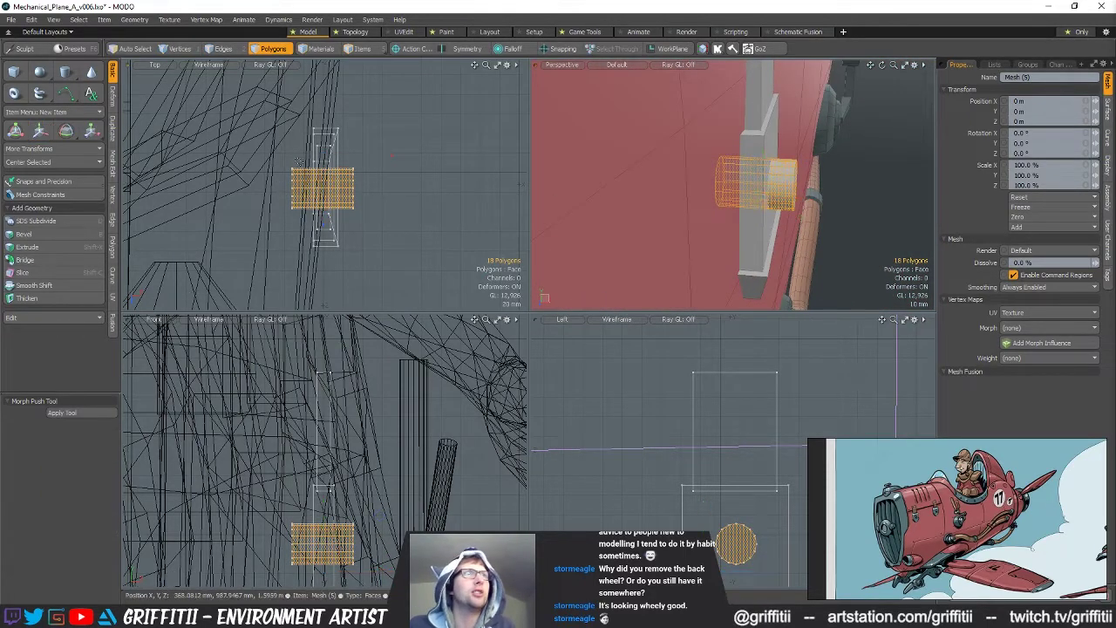
Shorten the cylinder by moving its inner ring of vertices 23 mm outward in X
key("1")
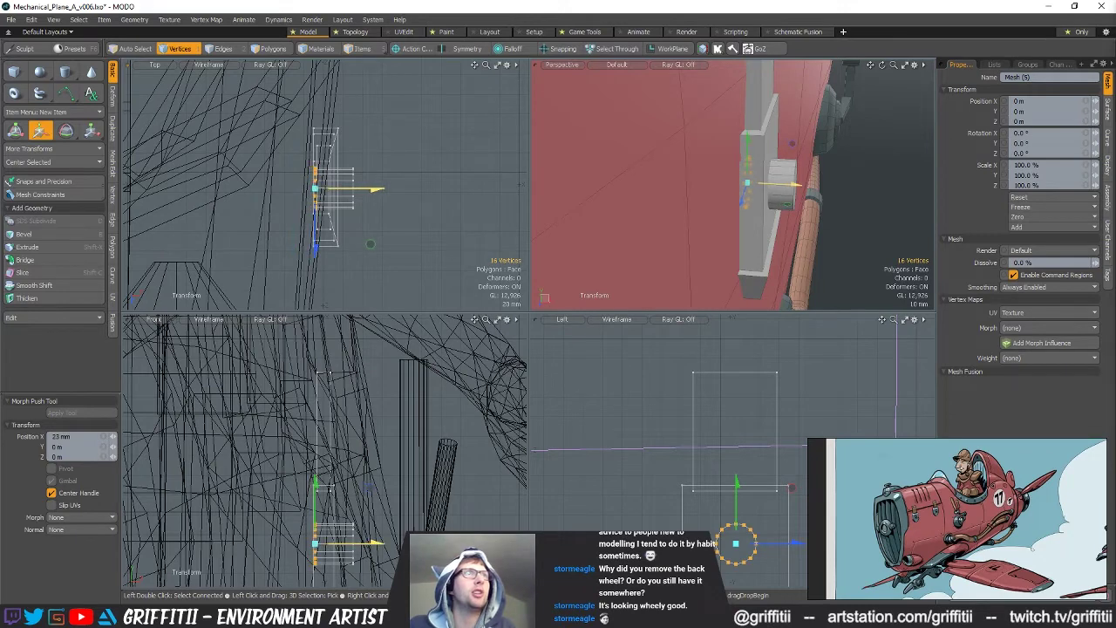
key("space")
left_click_drag(828, 194, 852, 196, "alt")
Scale the whole cylinder to 109.5% in Y and Z, keeping its X length at 100%
key("space")
key("space")
double_click(765, 190)
key("r")
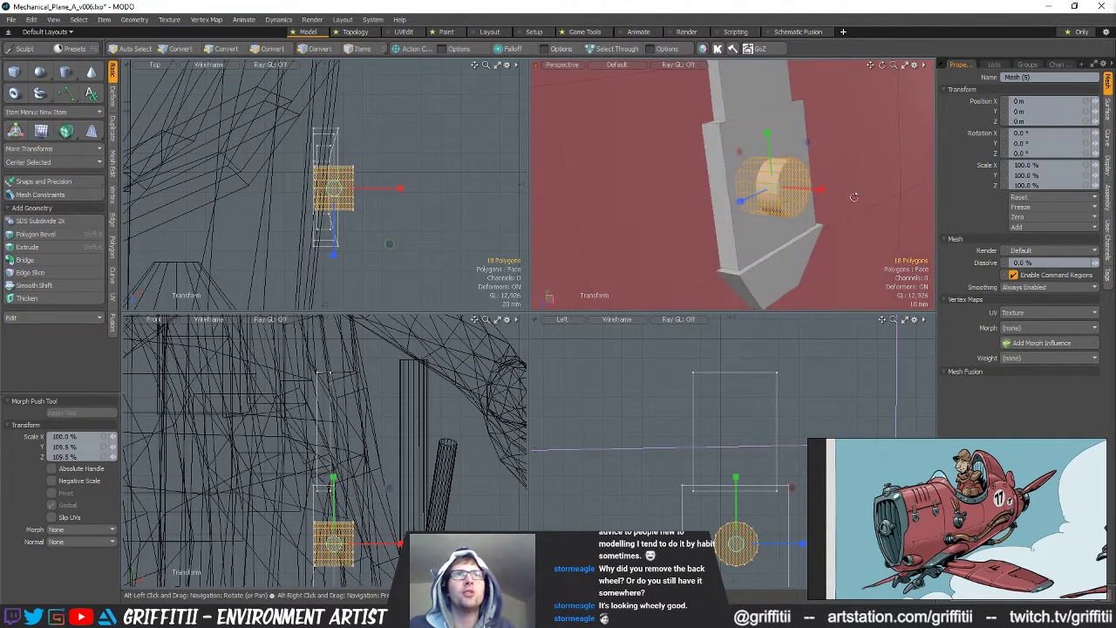
key("space")
Adjust the cylinder's height in the side view so it sits centred on the latch's square plate
key("1")
left_click_drag(742, 422, 689, 331, "alt+shift")
right_click_drag(689, 416, 666, 411)
key("w")
left_click_drag(685, 443, 685, 430)
key("space")
mouse_move(695, 411)
right_mouse_down()
mouse_move(645, 458)
mouse_move(669, 406)
right_mouse_up()
key("w")
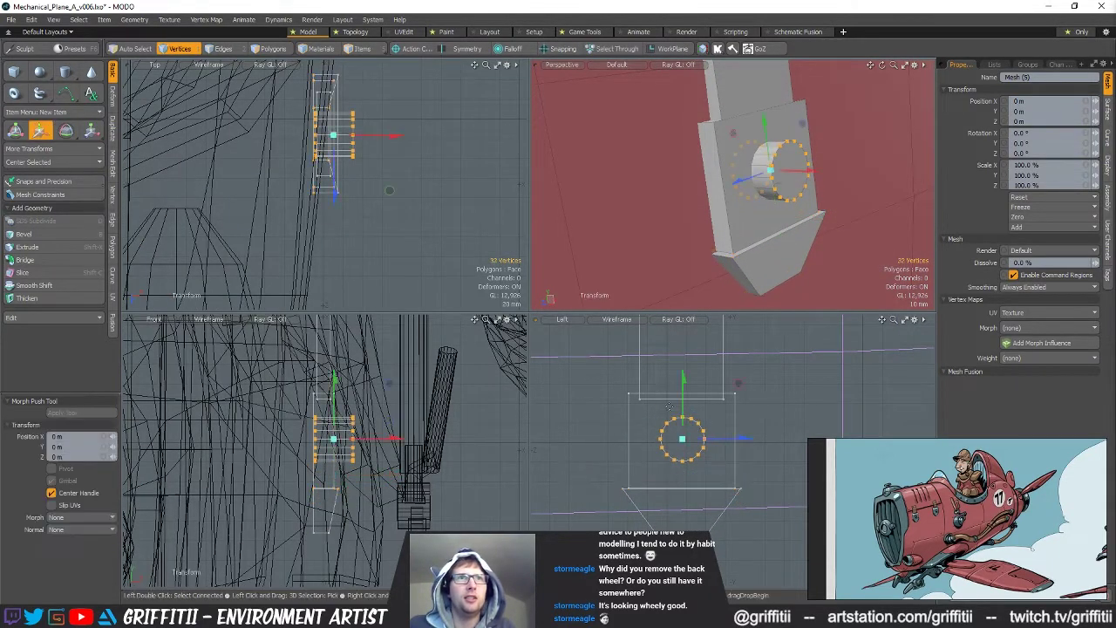
left_click_drag(680, 404, 682, 408)
key("space")
left_click(734, 400)
Bevel the cylinder's outer rim edge loop by 5.2 mm in Inset mode
left_click_drag(776, 200, 811, 181, "ctrl+alt")
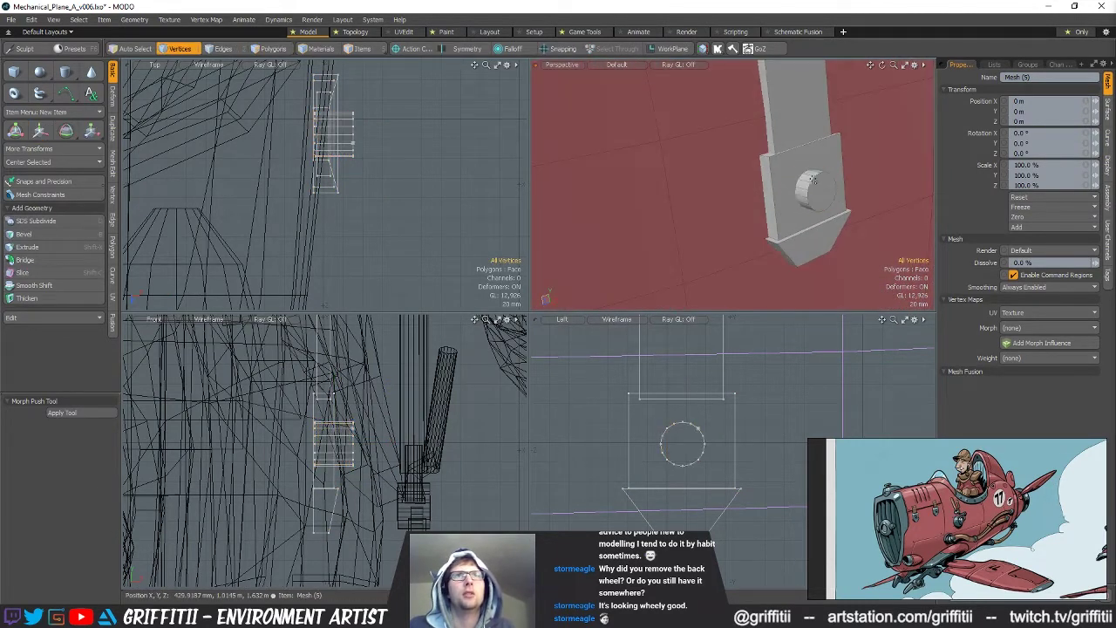
left_click(858, 219)
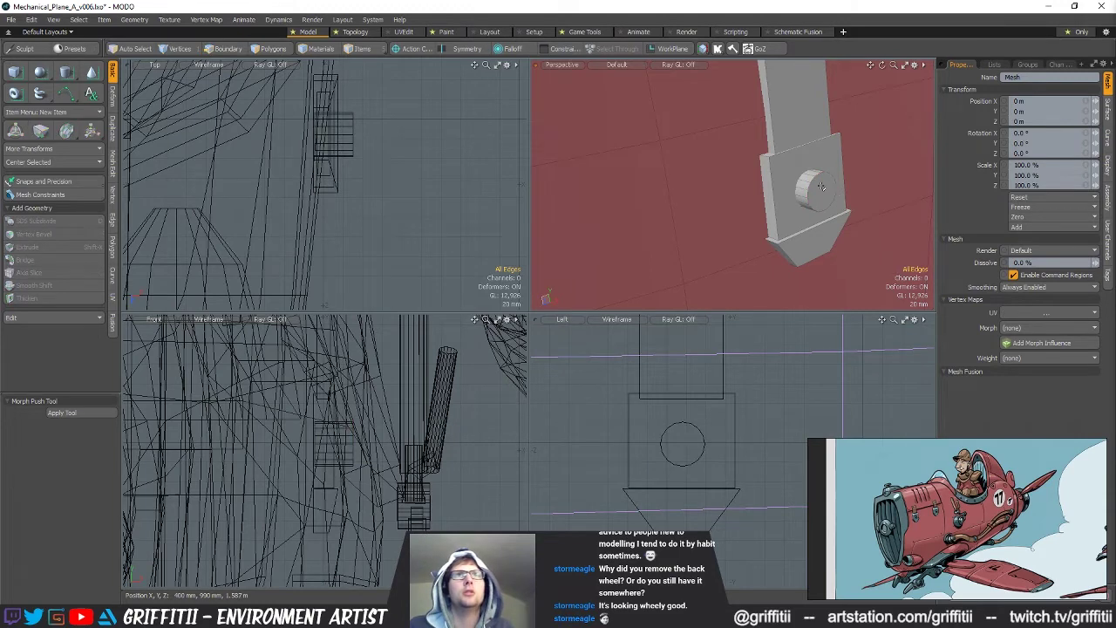
double_click(821, 187)
key("b")
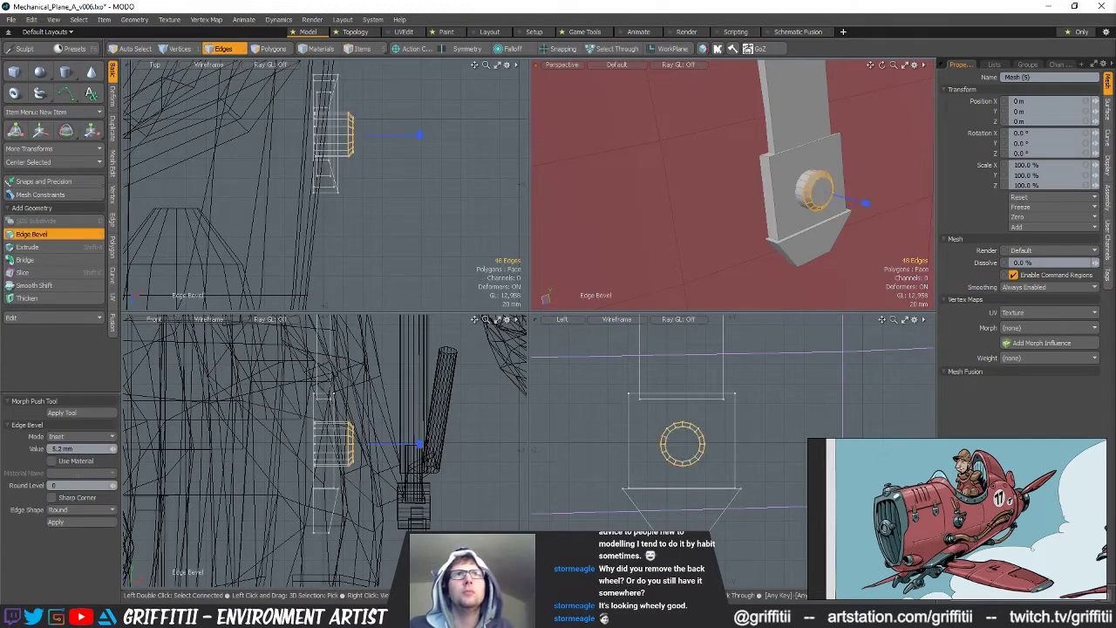
key("space")
Assign the Leather_Brown material to the latch's upper strap
left_click(839, 147)
scroll(870, 169, "down", 3)
left_click_drag(900, 147, 844, 184, "alt+shift")
key("3")
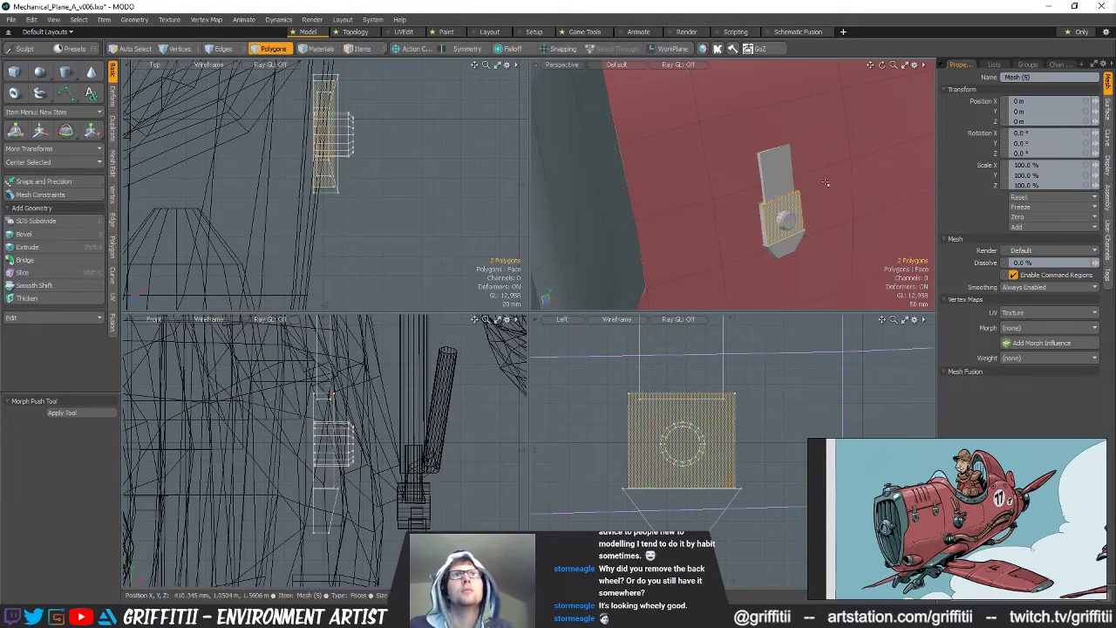
double_click(777, 171)
key("m")
left_click(681, 191)
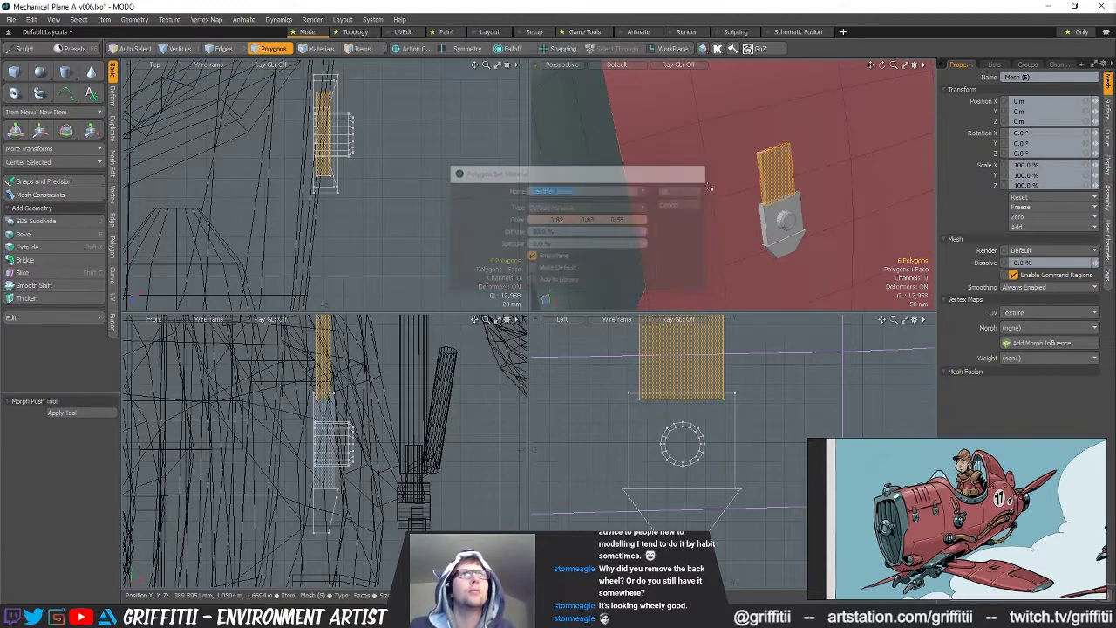
Invert the selection and assign a dark grey material to the rest of the latch
key("[")
key("m")
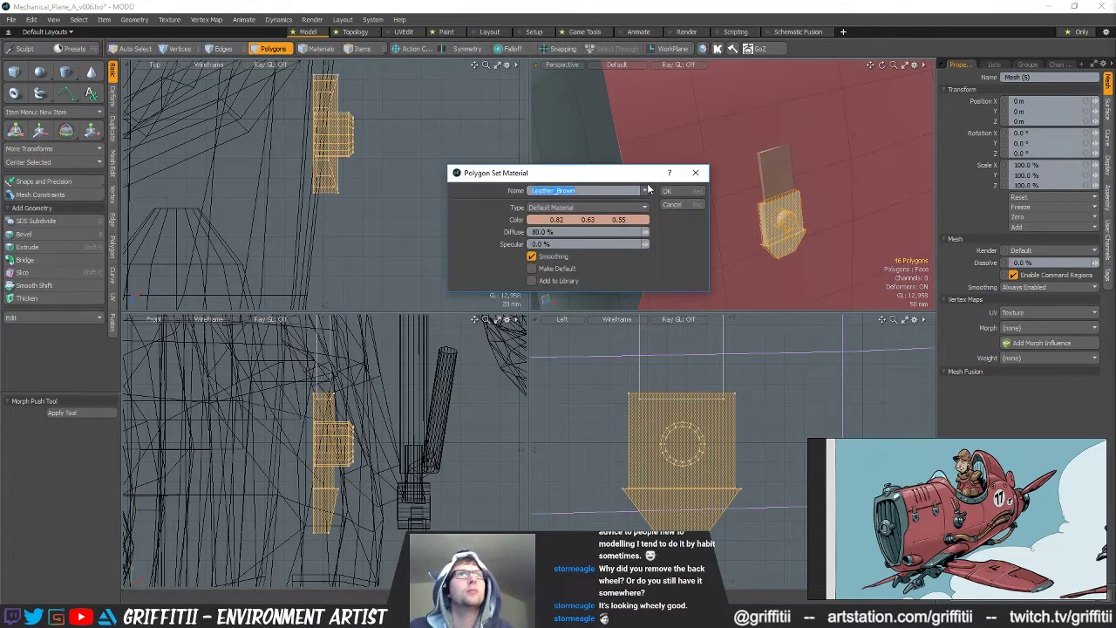
left_click(647, 190)
left_click(651, 198)
left_click(694, 192)
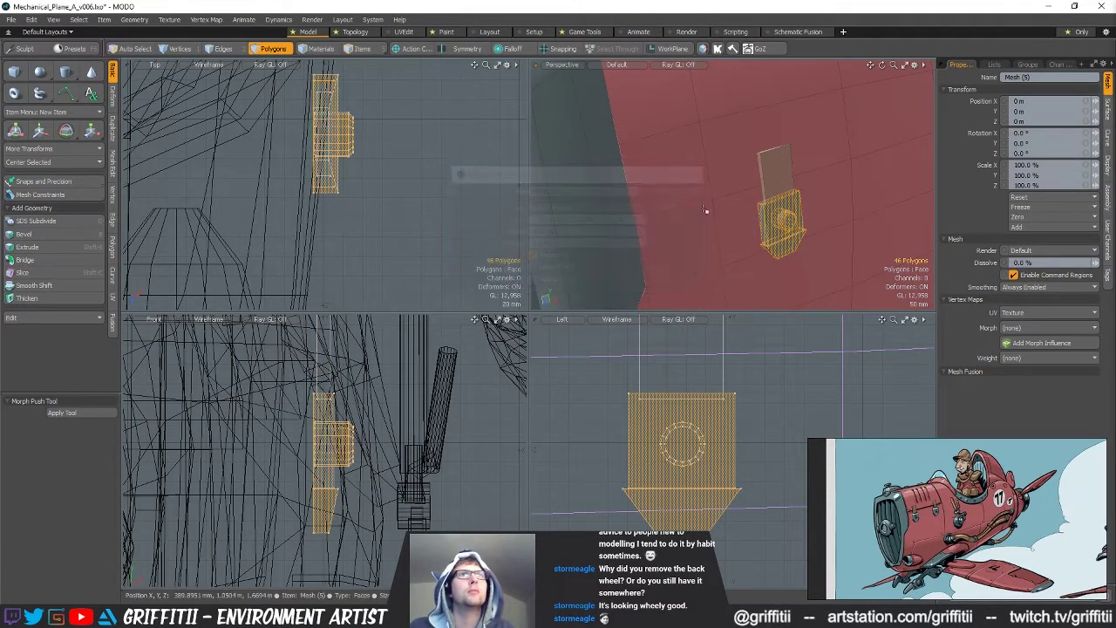
Turn off the Lazy Selection option and clear the polygon selection
left_click(802, 216)
mouse_move(805, 216)
left_mouse_down("alt")
mouse_move(762, 219)
mouse_move(824, 211)
left_mouse_up("alt")
left_click(769, 218)
left_click(776, 187, "shift")
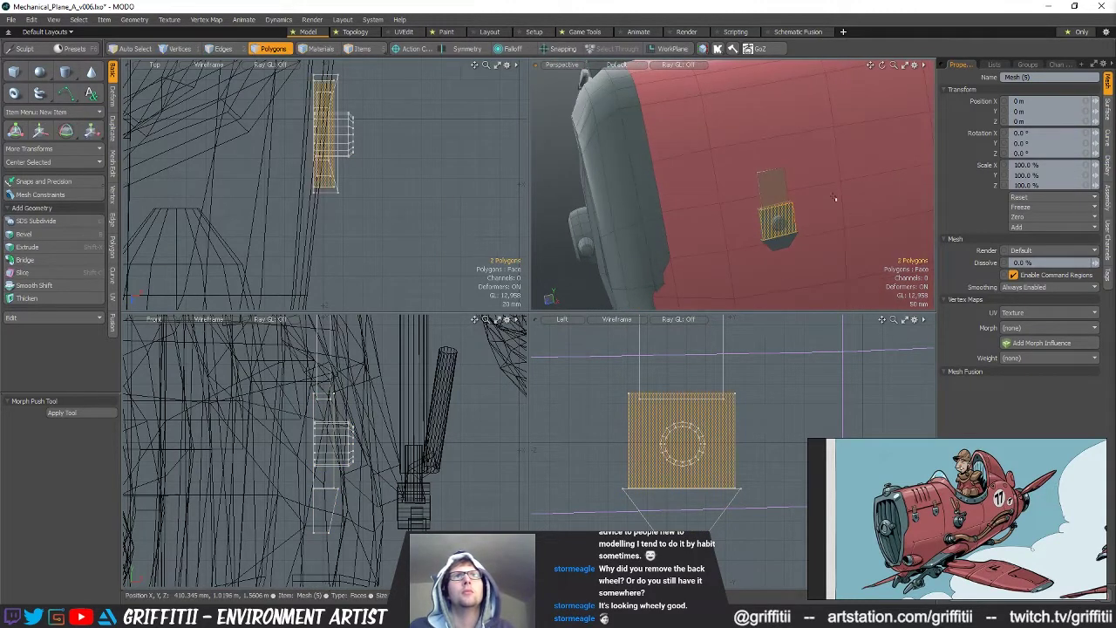
left_click(74, 22)
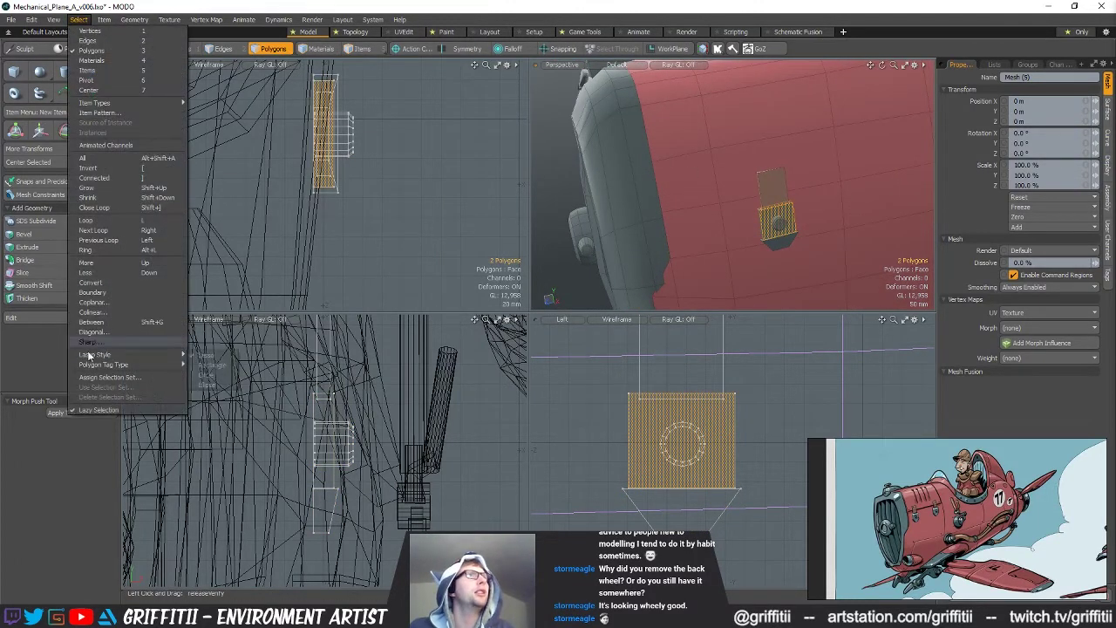
left_click(97, 409)
left_click(698, 185)
Rotate the whole latch about the vertical axis to follow the fuselage side and reposition it there
left_click_drag(726, 198, 611, 253, "alt")
left_click_drag(732, 209, 708, 207, "alt")
key("e")
left_click_drag(432, 225, 376, 203, "ctrl+alt")
left_click_drag(443, 198, 436, 209)
key("w")
left_click_drag(754, 220, 704, 203, "alt")
Scale the whole latch uniformly to 72.5% and raise it 25 mm in Y
key("r")
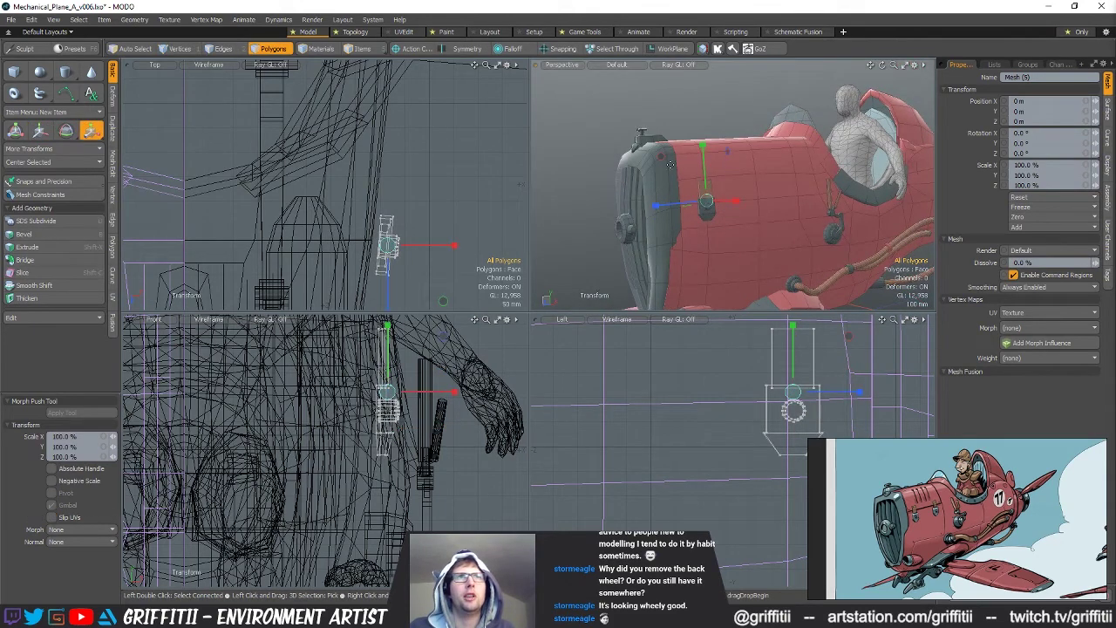
left_click_drag(706, 200, 686, 202)
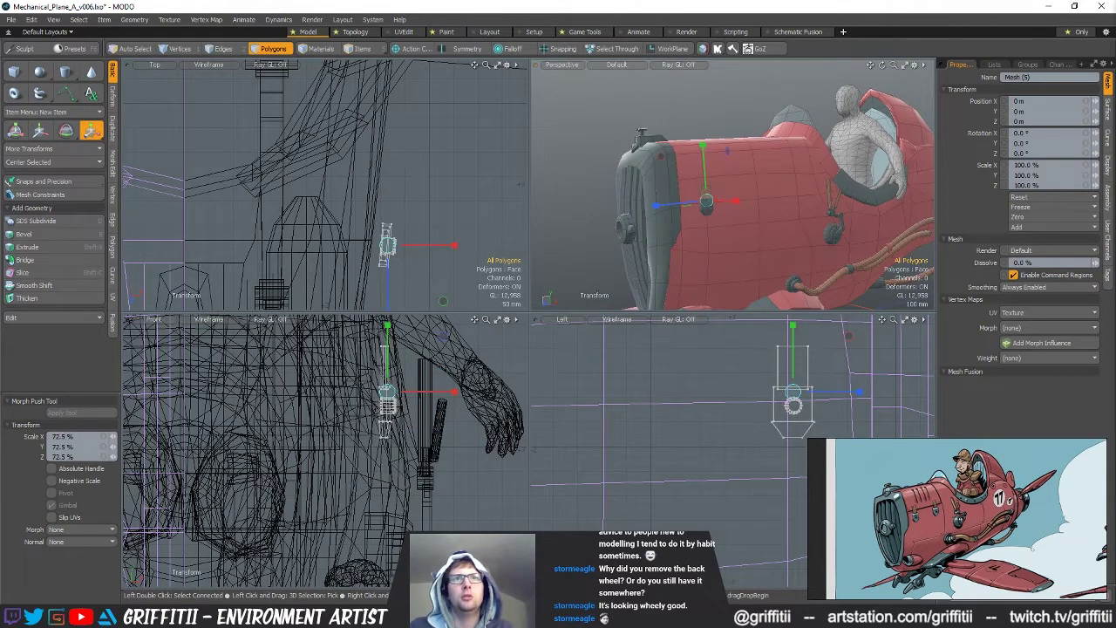
left_click_drag(708, 203, 707, 188, "alt")
key("w")
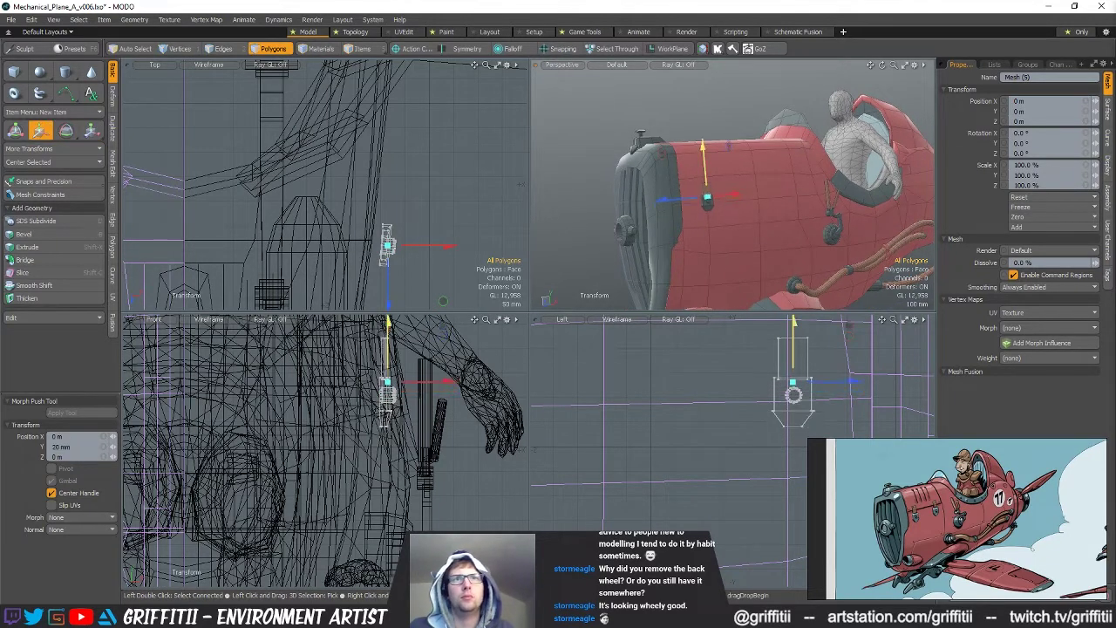
left_click_drag(708, 183, 741, 225, "alt")
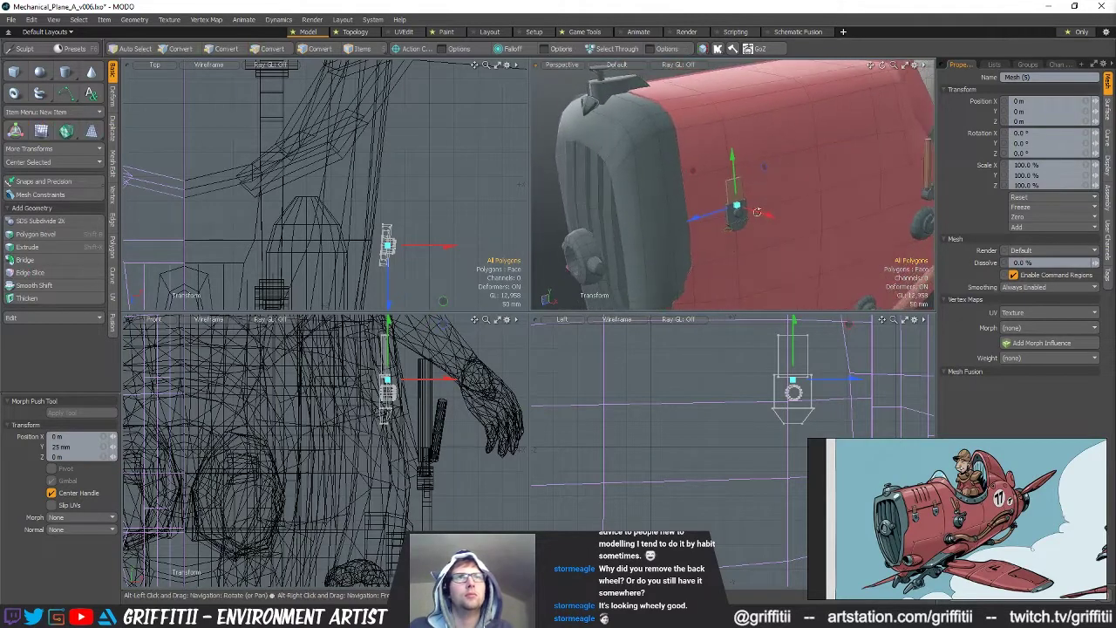
Lengthen the strap by moving its four top vertices 12 mm up in Y
key("space")
key("w")
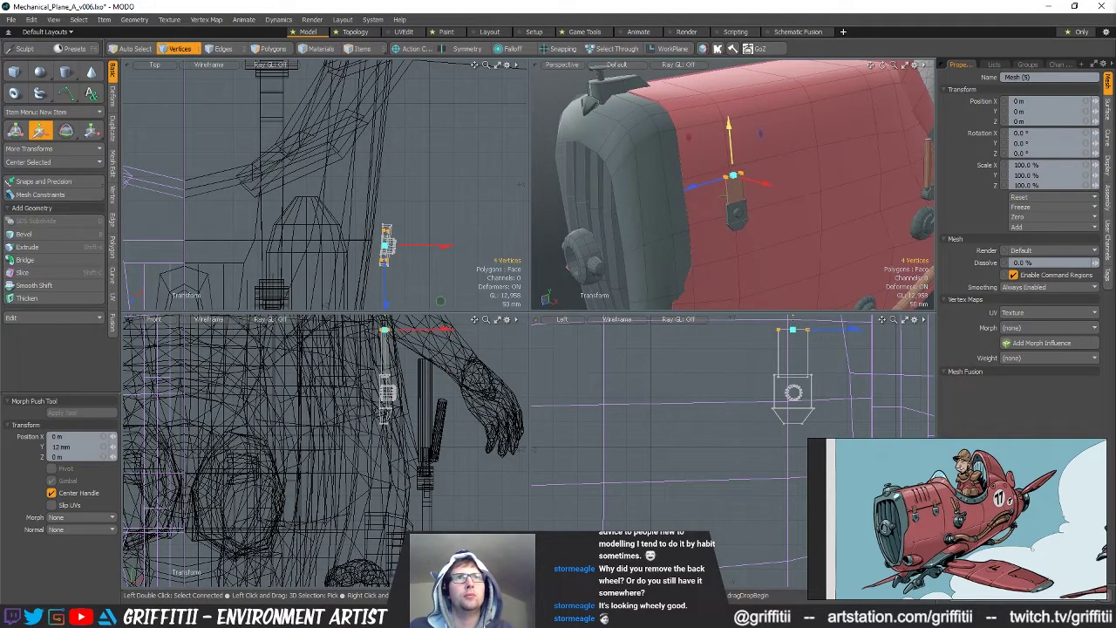
key("space")
key("space")
left_click_drag(791, 238, 760, 234, "alt")
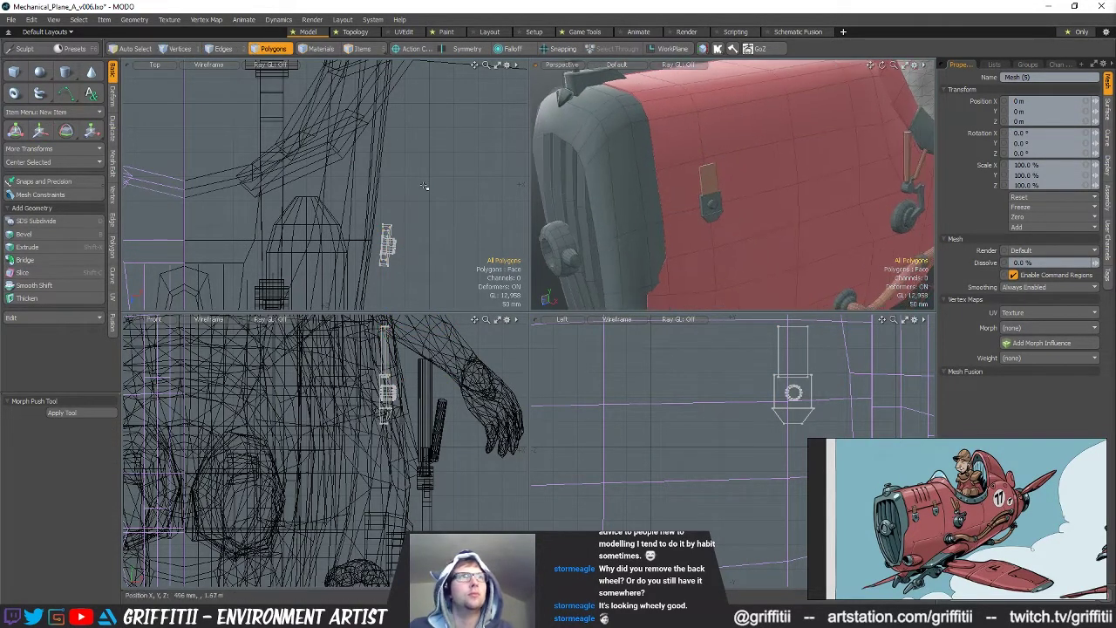
Move the whole latch in X against the fuselage and rotate it slightly about Y to lie flush
right_click_drag(438, 192, 433, 246)
key("w")
scroll(388, 259, "up", 3)
left_click_drag(451, 273, 430, 270)
key("e")
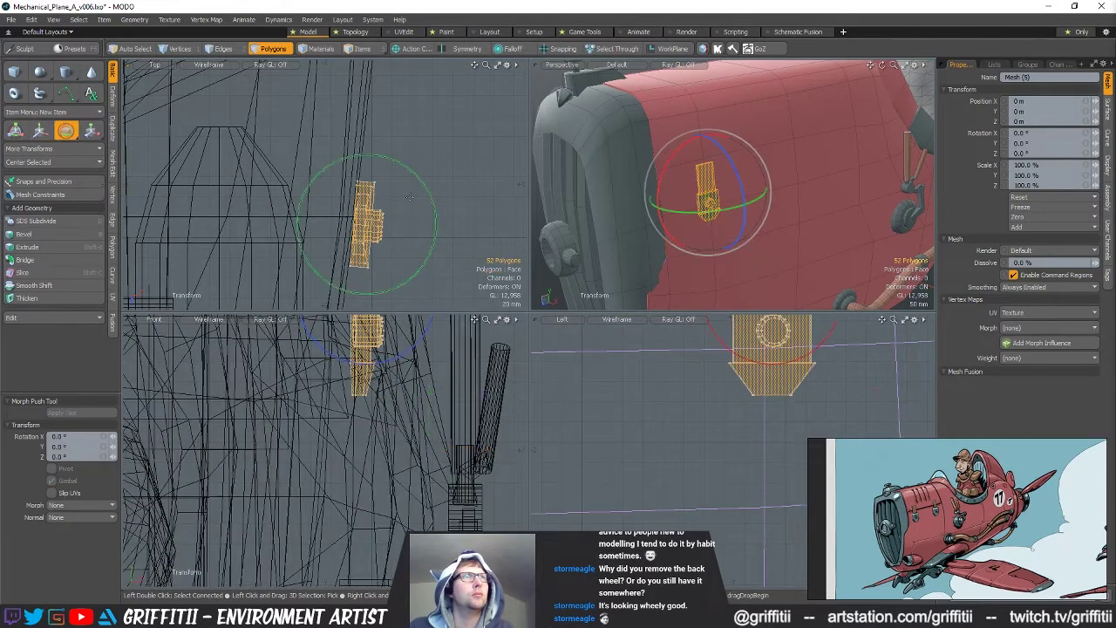
left_click_drag(394, 166, 392, 178)
key("w")
key("q")
left_click_drag(734, 245, 688, 248, "alt")
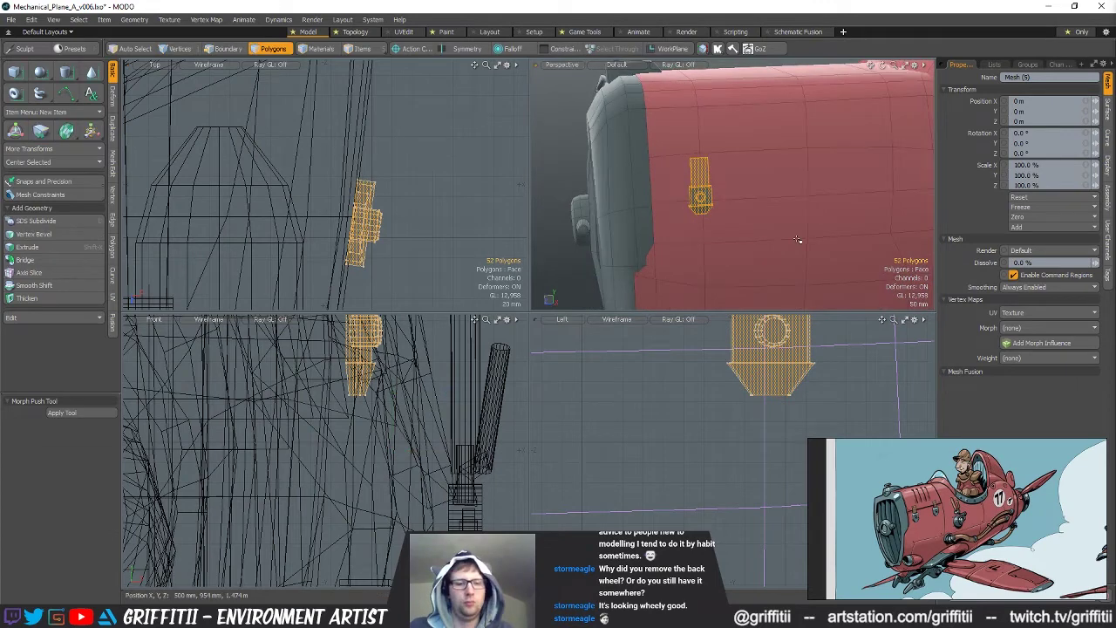
Duplicate the latch and move the copy back along the fuselage side toward the cockpit
left_click_drag(380, 210, 405, 151, "ctrl+alt")
key("ctrl+c")
key("ctrl+v")
key("w")
left_click_drag(738, 261, 650, 284, "alt+shift")
left_click_drag(404, 226, 391, 282, "alt")
mouse_move(388, 287)
left_mouse_down()
mouse_move(389, 256)
mouse_move(389, 266)
left_mouse_up()
Rotate the latch copy 6° about Y and adjust its position to fit the fuselage side
key("e")
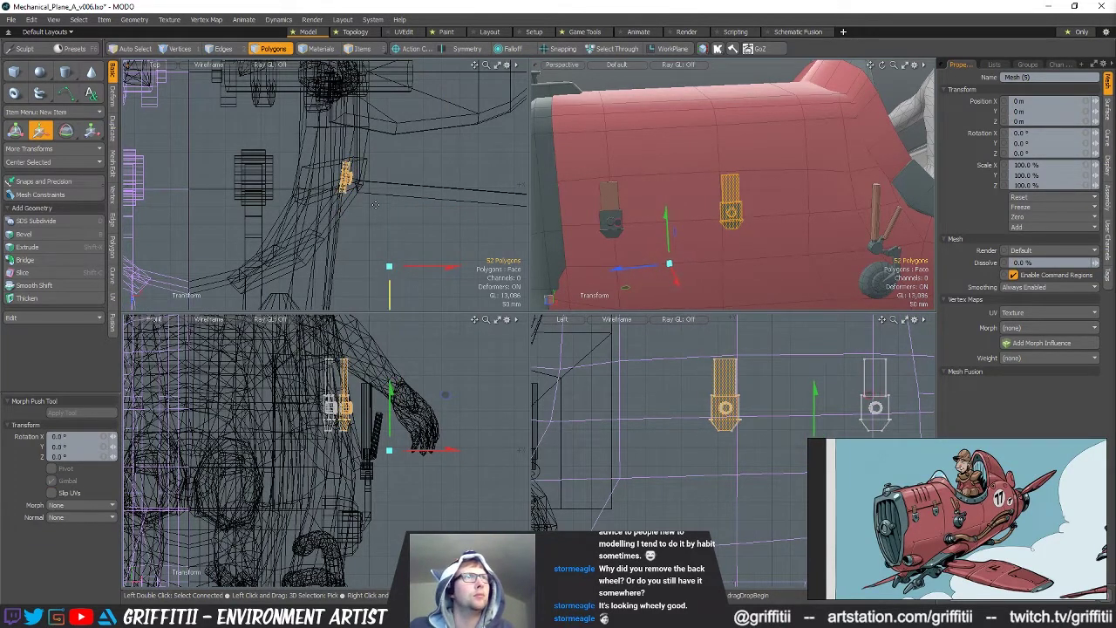
left_click_drag(378, 118, 368, 113)
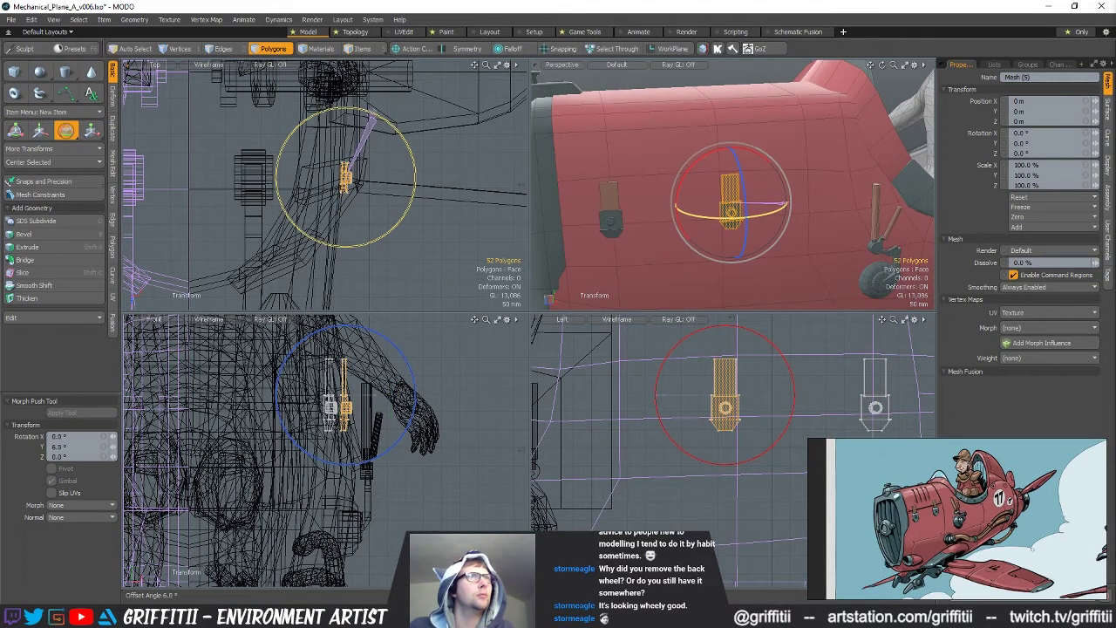
left_click_drag(834, 220, 723, 222, "ctrl+alt")
key("w")
left_click_drag(388, 244, 414, 229, "alt+shift")
key("e")
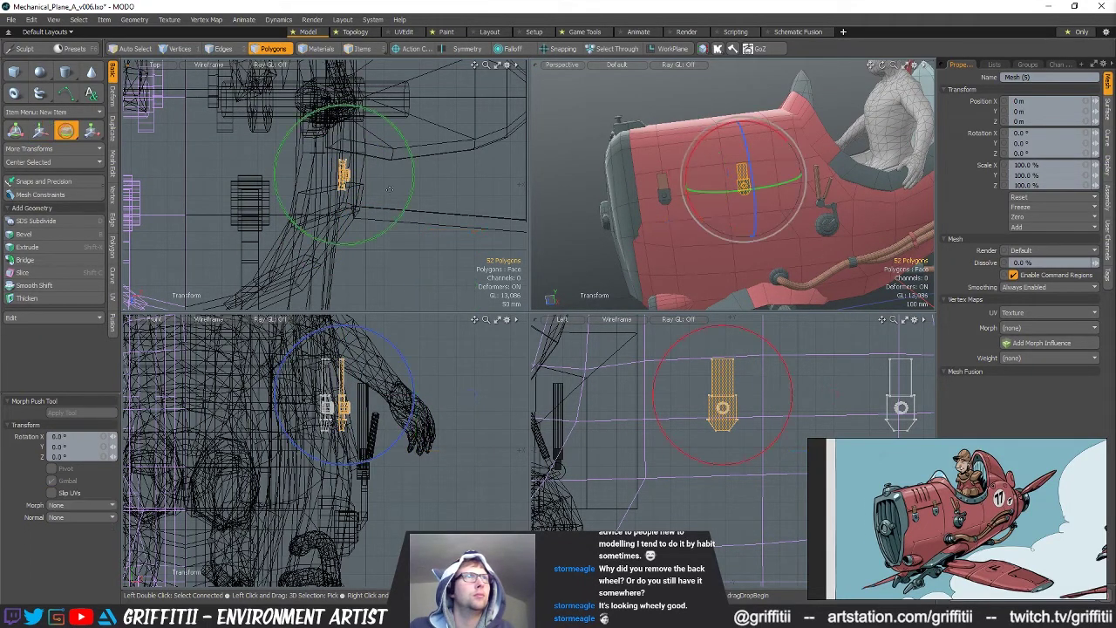
key("space")
Make the main fuselage mesh the active item and return to polygon selection
scroll(743, 187, "down", 3)
mouse_move(662, 152)
left_mouse_down("alt")
mouse_move(710, 160)
mouse_move(715, 175)
left_mouse_up("alt")
key("5")
left_click(709, 160)
key("3")
Try to copy polygons of the fuselage's hood into a new mesh
mouse_move(693, 166)
left_mouse_down()
mouse_move(701, 183)
mouse_move(743, 167)
mouse_move(740, 152)
mouse_move(759, 187)
mouse_move(710, 199)
mouse_move(715, 172)
mouse_move(706, 192)
left_mouse_up()
key("ctrl+c")
key("n")
key("ctrl+v")
scroll(715, 211, "up", 4)
key("ctrl+1")
left_click(708, 124)
left_click_drag(709, 139, 770, 176, "alt")
left_click(734, 172)
key("w")
key("ctrl+z")
key("ctrl+z")
key("ctrl+z")
key("ctrl+z")
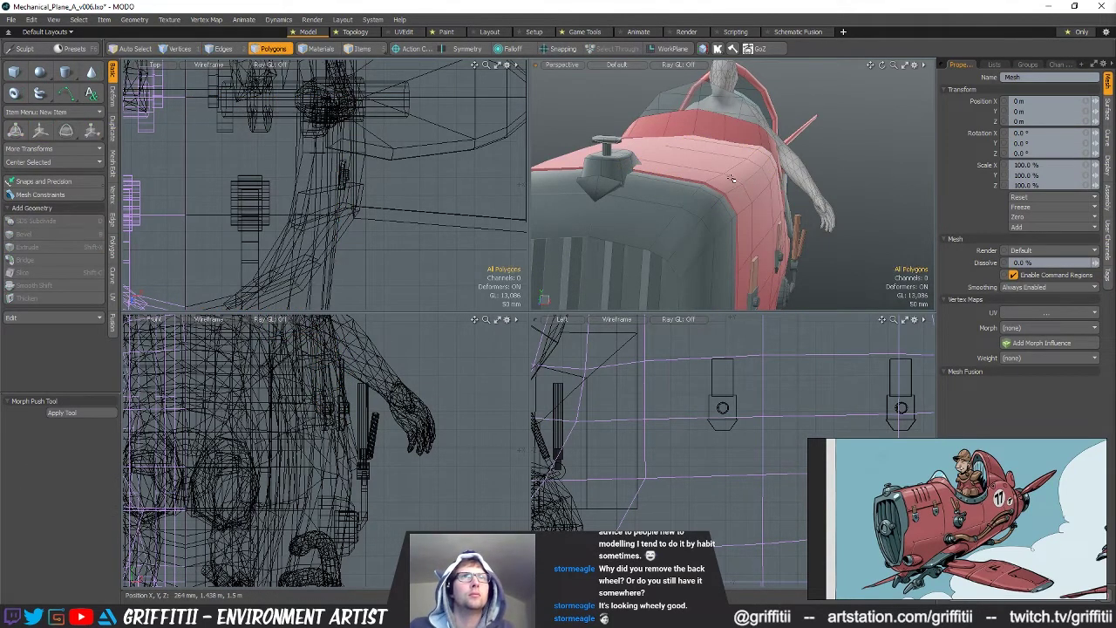
key("ctrl+shift+z")
left_click(610, 227)
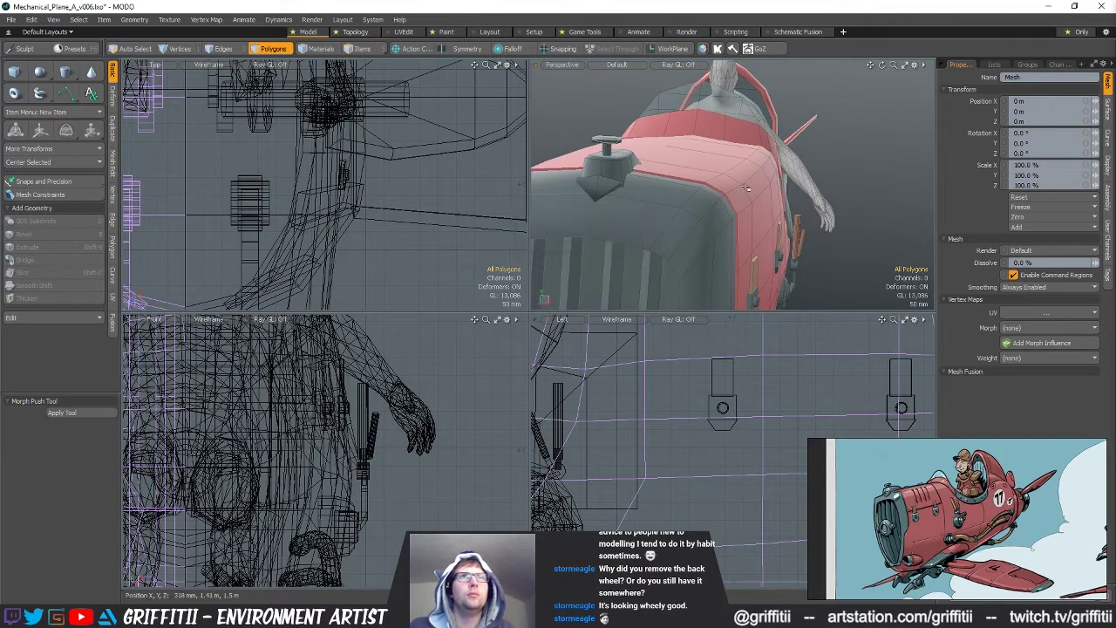
Copy the fuselage's hood polygons, from the top down past the latches, into a new mesh
left_click(731, 183)
mouse_move(745, 200)
left_mouse_down("alt")
mouse_move(680, 214)
mouse_move(773, 219)
mouse_move(812, 200)
mouse_move(777, 186)
mouse_move(795, 169)
mouse_move(697, 155)
left_mouse_up("alt")
mouse_move(723, 262)
left_mouse_down("alt")
mouse_move(703, 219)
mouse_move(789, 218)
mouse_move(678, 255)
mouse_move(849, 223)
mouse_move(856, 242)
left_mouse_up("alt")
key("ctrl+c")
key("n")
key("ctrl+v")
Loop slice the copied panel's bottom row below the latches and flatten the new edges in Y
left_click_drag(697, 469, 759, 444, "alt")
key("alt+c")
left_click_drag(759, 444, 720, 429, "alt")
key("q")
key("2")
key("y")
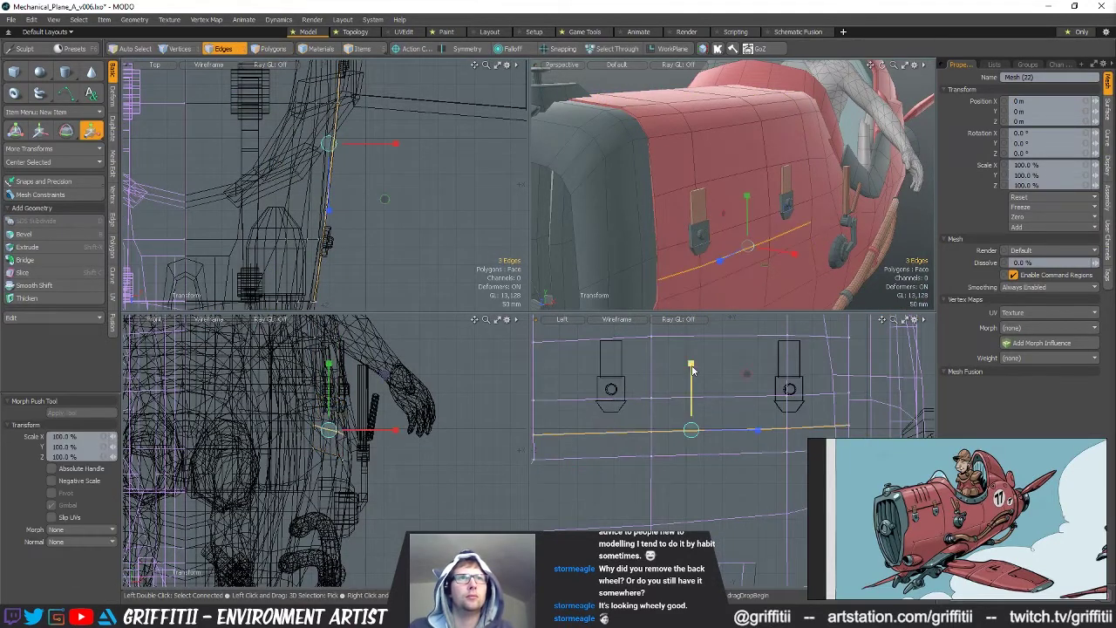
left_click_drag(690, 392, 691, 417)
Delete the three polygons below the flattened edge line on the copied panel
key("q")
key("3")
left_click_drag(610, 443, 816, 446)
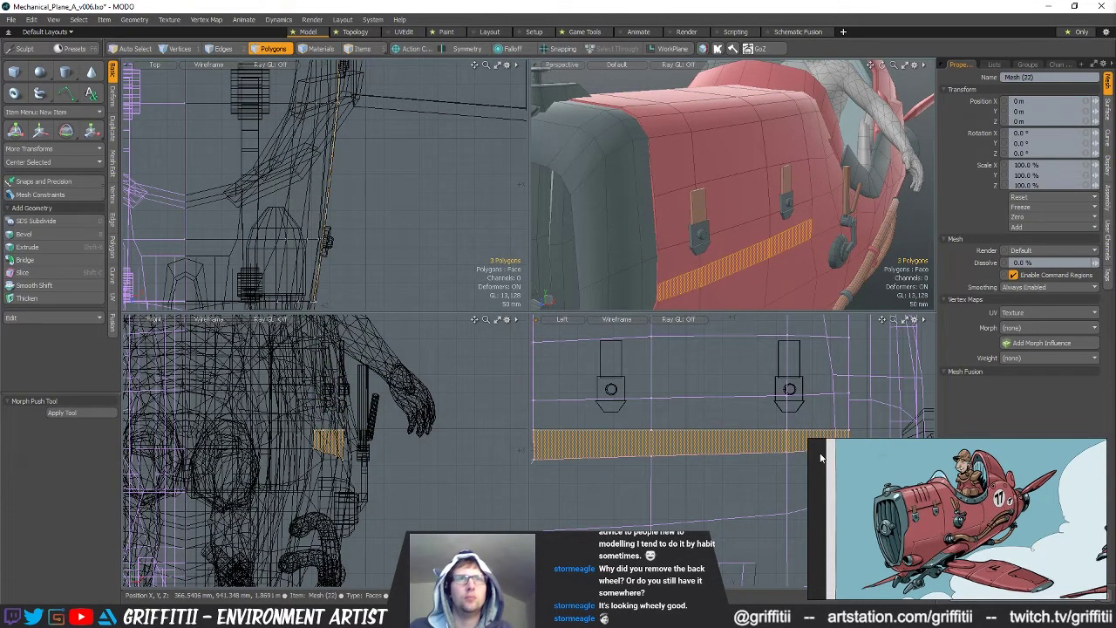
key("Delete")
Try deleting a single polygon from the lower row of the copied panel
scroll(731, 182, "down", 3)
left_click_drag(742, 204, 701, 173, "alt")
left_click(789, 212)
key("Delete")
key("ctrl+z")
left_click_drag(767, 260, 774, 270, "alt")
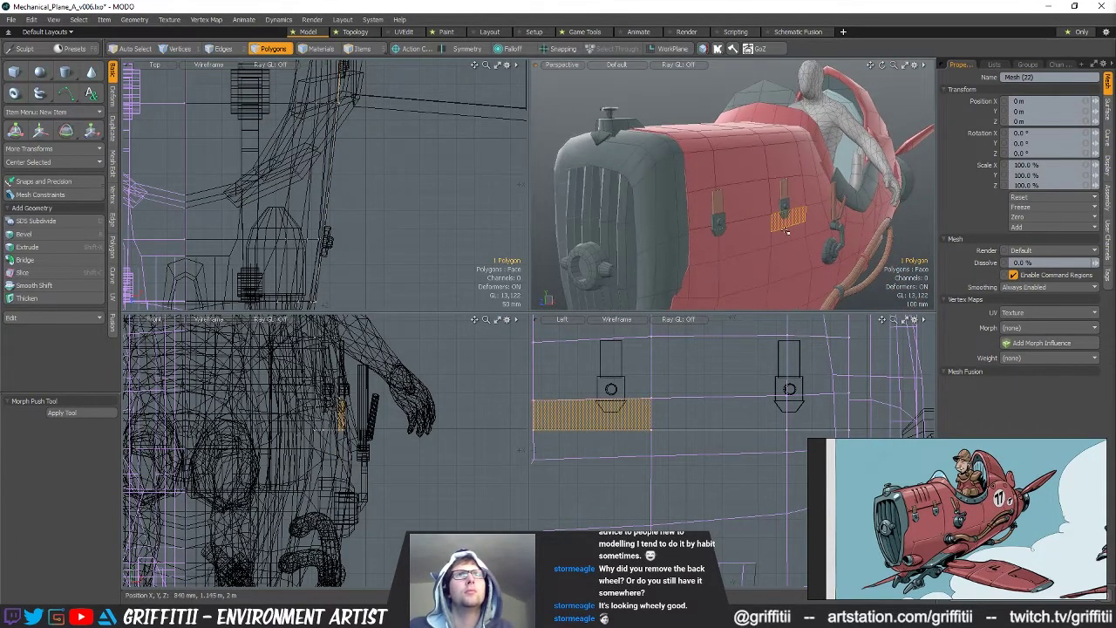
Move the whole copied panel slightly outward from the fuselage and select its outer border edges
double_click(745, 225)
left_click_drag(725, 207, 756, 213, "alt")
key("w")
left_click_drag(704, 188, 746, 144, "alt")
scroll(744, 149, "up", 2)
key("2")
double_click(717, 154)
Try extending the copied panel's border edges with Edge Extend
key("w")
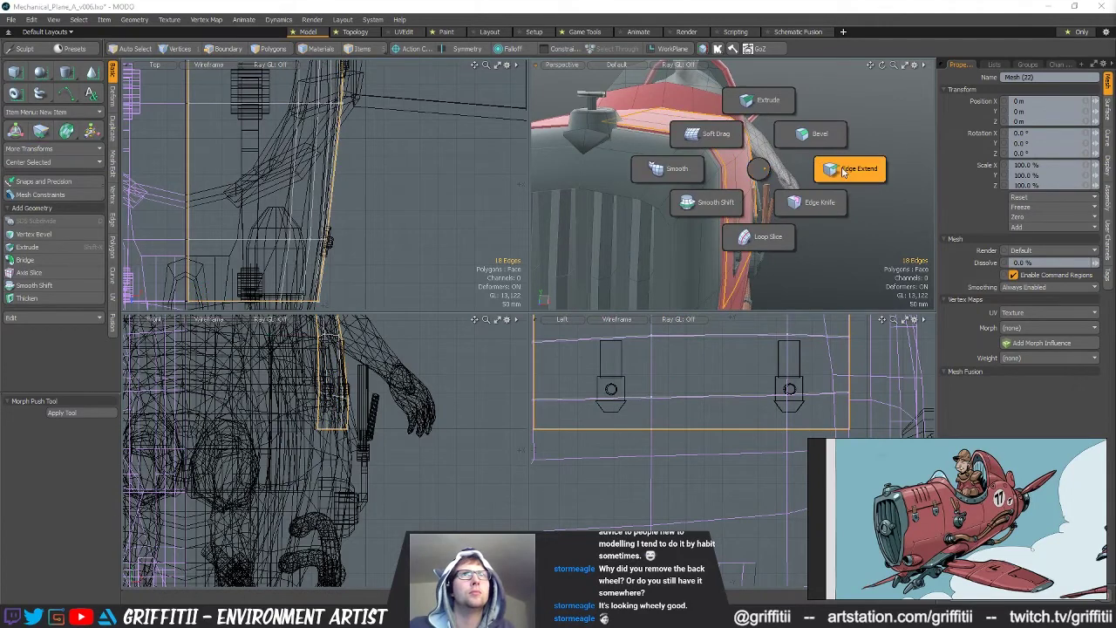
left_click_drag(755, 150, 790, 142)
key("Escape")
key("Escape")
key("w")
key("ctrl+z")
key("ctrl+z")
key("ctrl+z")
key("ctrl+z")
key("ctrl+z")
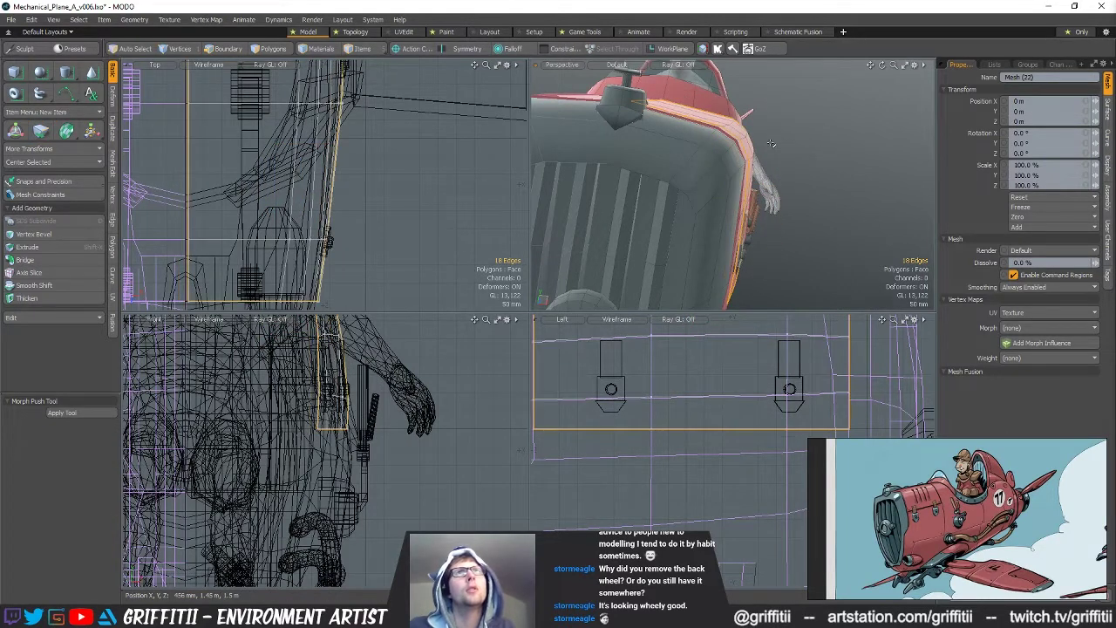
Extend the copied panel's outer border edges inward toward the fuselage to give the raised panel a thickness
key("1")
key("3")
key("bracketright")
left_click_drag(748, 137, 770, 156, "alt")
key("1")
key("2")
double_click(663, 183)
key("z")
left_click(828, 179)
key("space")
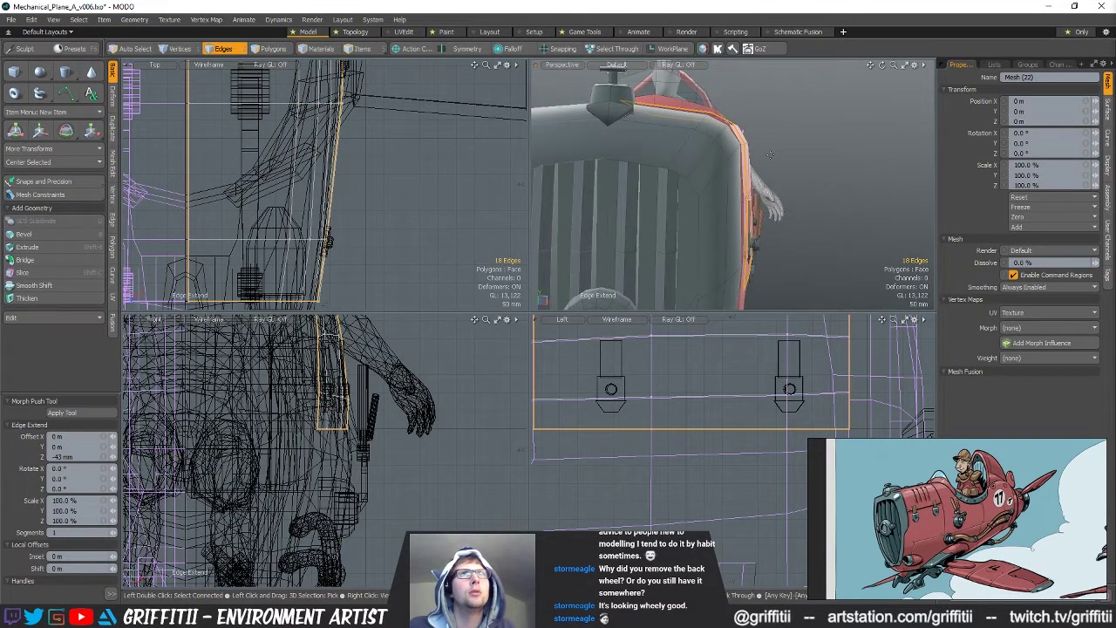
left_click_drag(747, 186, 740, 186)
left_click_drag(697, 136, 696, 142)
left_click_drag(872, 140, 708, 153, "alt")
key("space")
Insert a horizontal loop slice through the lower side row of the panel, level with the latch straps
key("3")
double_click(703, 218)
left_click_drag(702, 217, 697, 188, "alt")
scroll(697, 430, "down", 3)
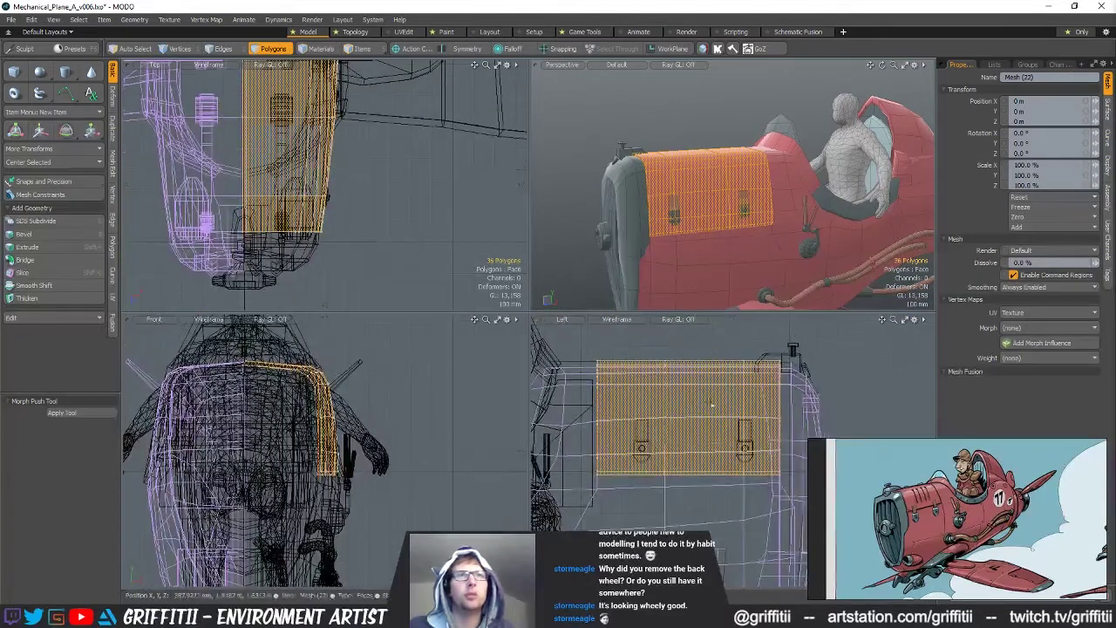
left_click_drag(677, 209, 720, 206)
key("alt+c")
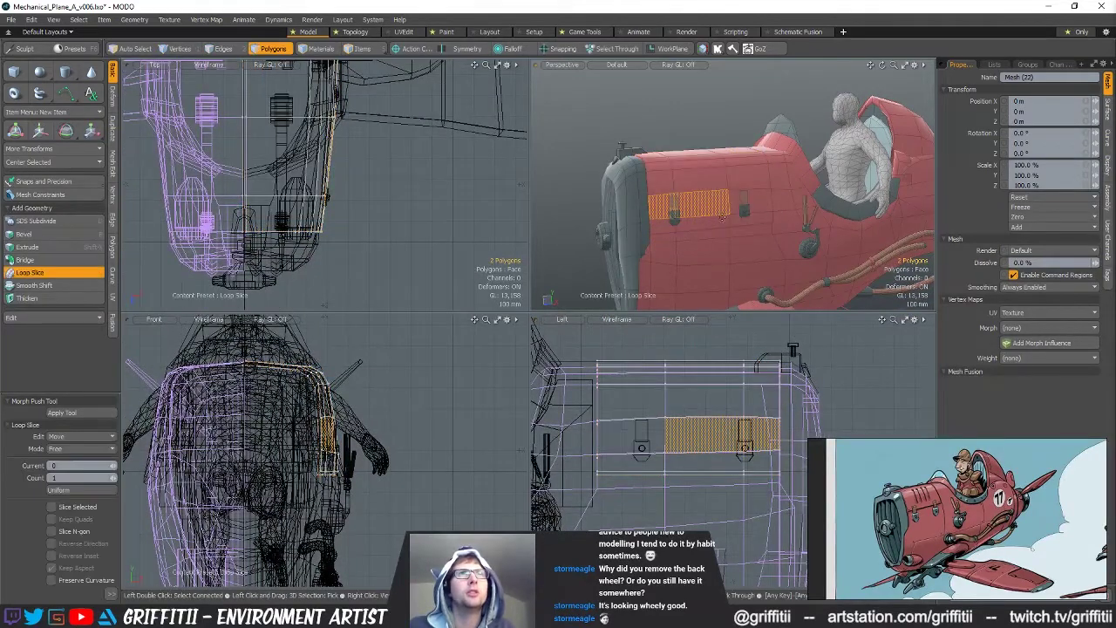
left_click(720, 204)
scroll(720, 204, "up", 4)
Flatten the new edge loop across the panel's side by scaling it to 0% in Y
key("2")
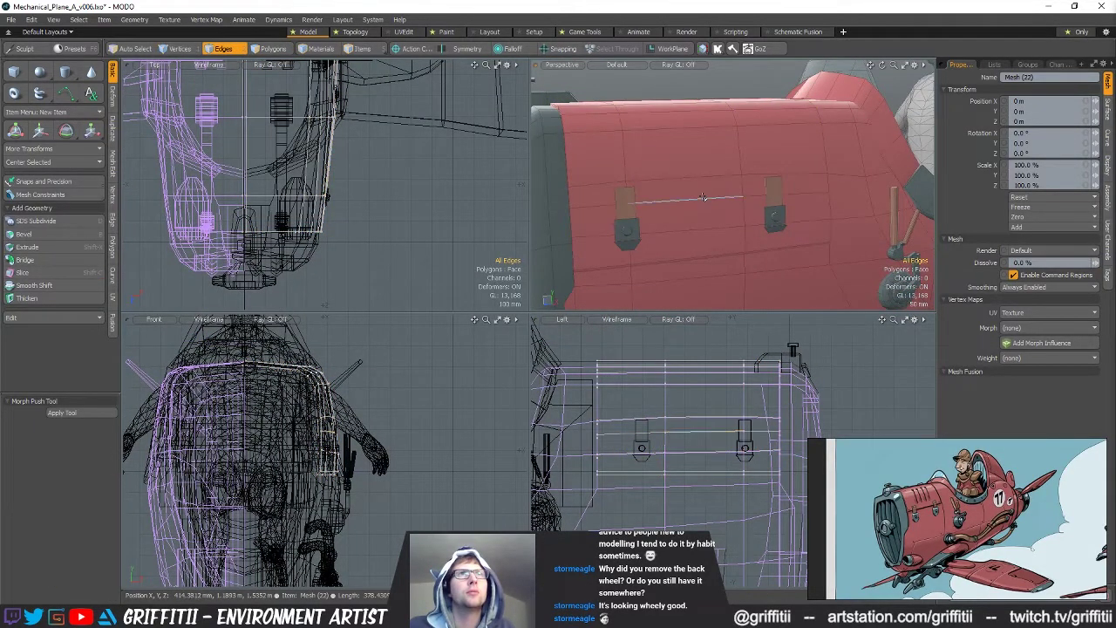
key("r")
left_click_drag(705, 151, 708, 203)
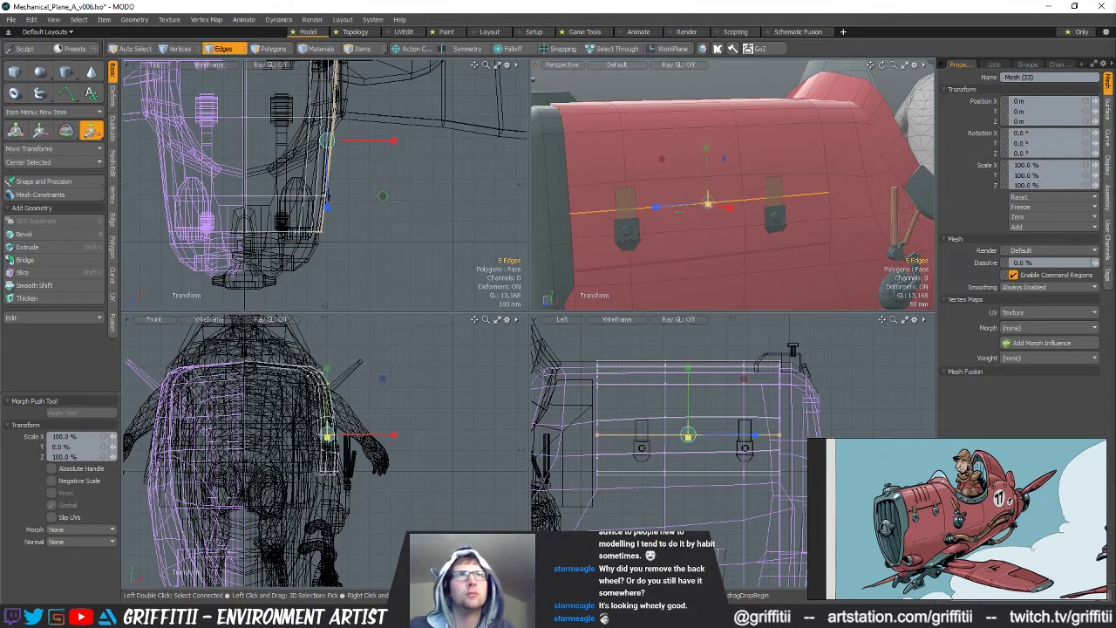
key("space")
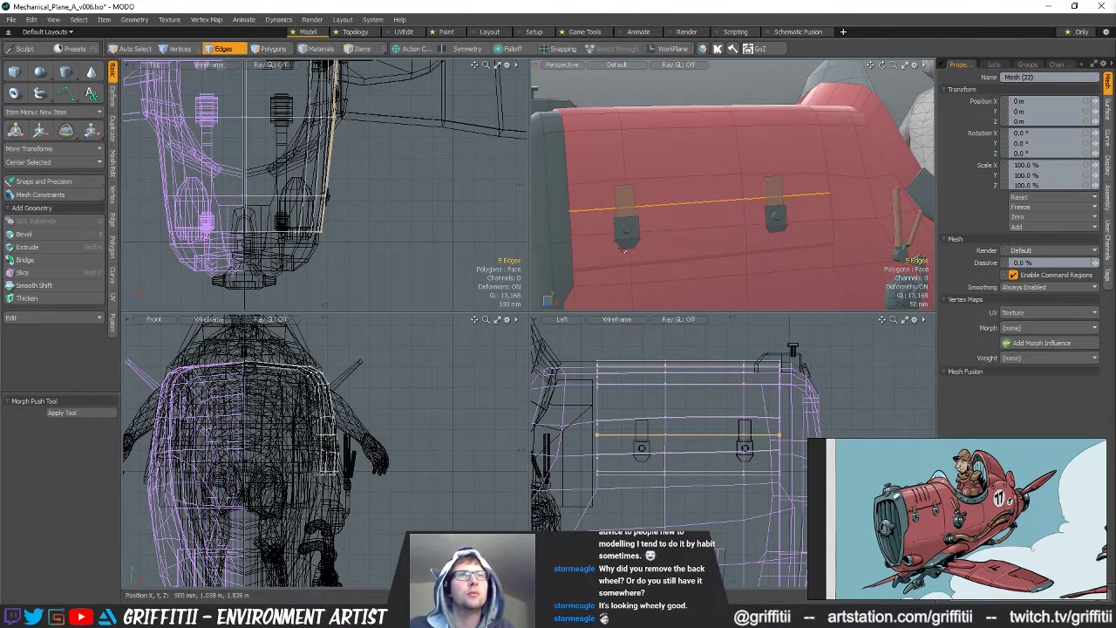
Delete the panel polygons below the flattened edge loop
key("3")
right_click_drag(904, 431, 903, 420)
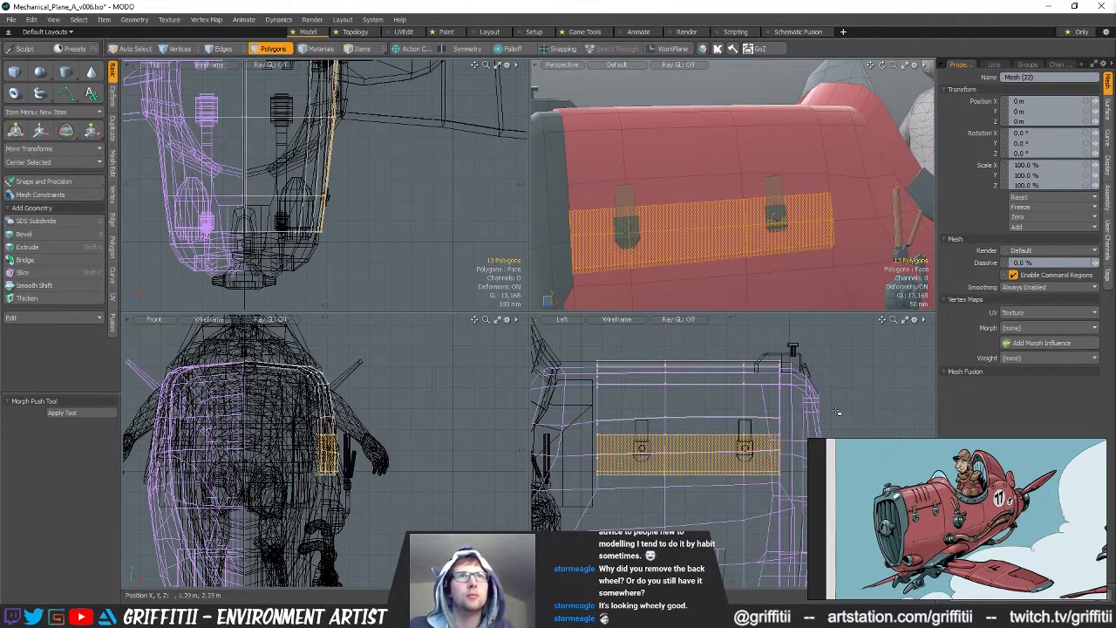
key("Delete")
Extend the panel's open lower edges inward toward the fuselage with Edge Extend
left_click_drag(668, 262, 763, 198, "alt")
key("2")
left_click(630, 182)
key("ctrl+3")
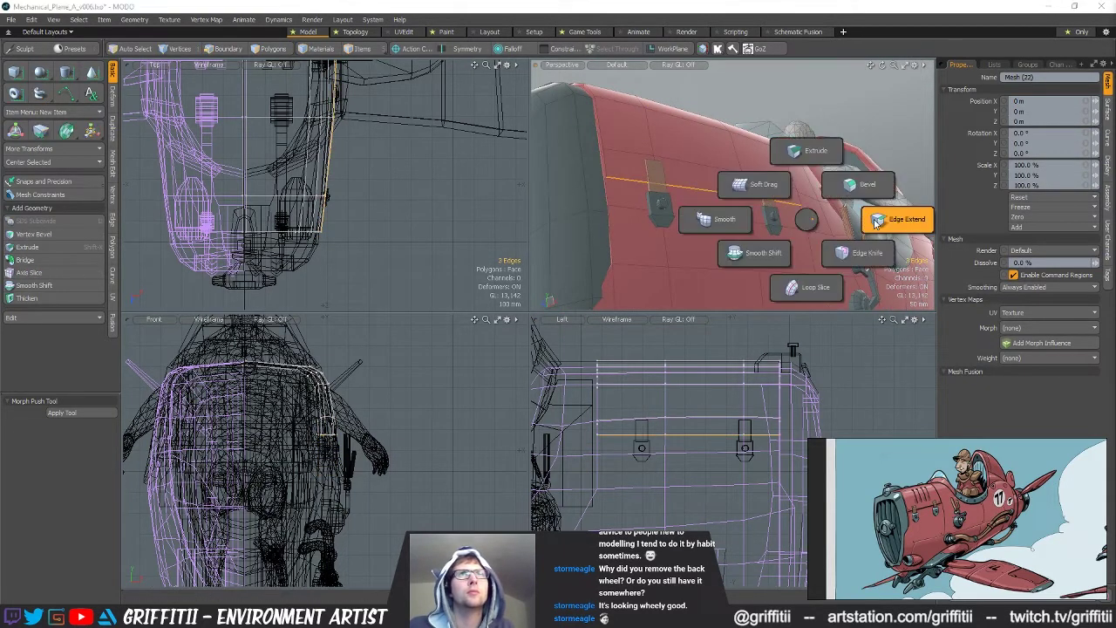
left_click(875, 221)
left_click_drag(748, 182, 732, 188)
key("space")
Cut all polygons of the finished hood panel and paste them into the fuselage mesh, Mesh (6)
scroll(733, 174, "down", 3)
left_click_drag(715, 114, 770, 229, "alt")
key("space")
key("space")
key("space")
key("space")
double_click(735, 178)
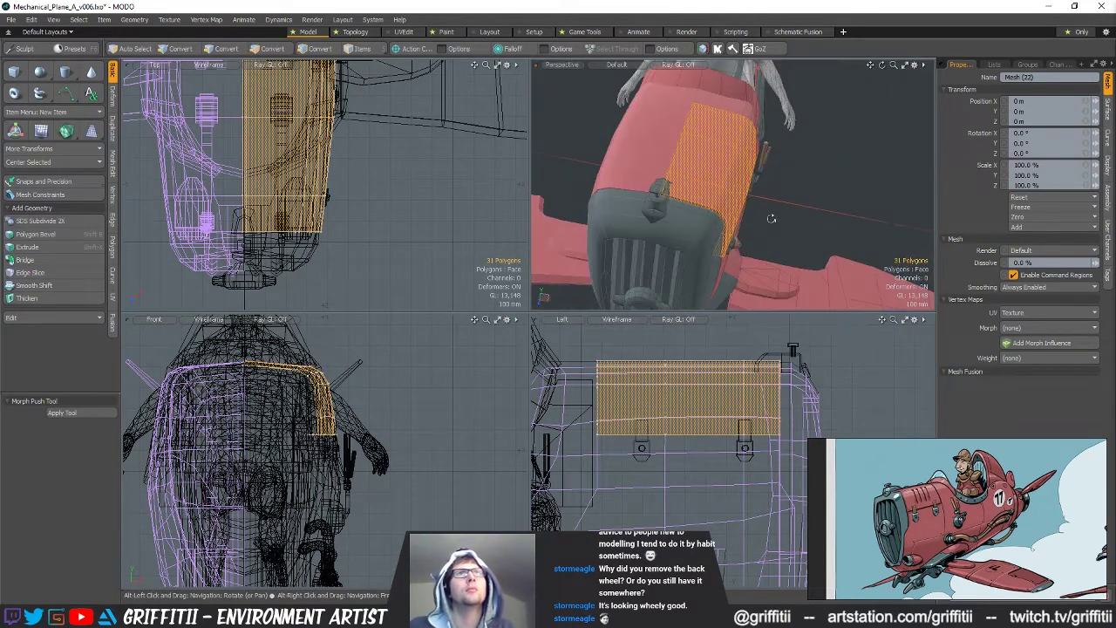
key("Delete")
key("5")
left_click(712, 175)
key("3")
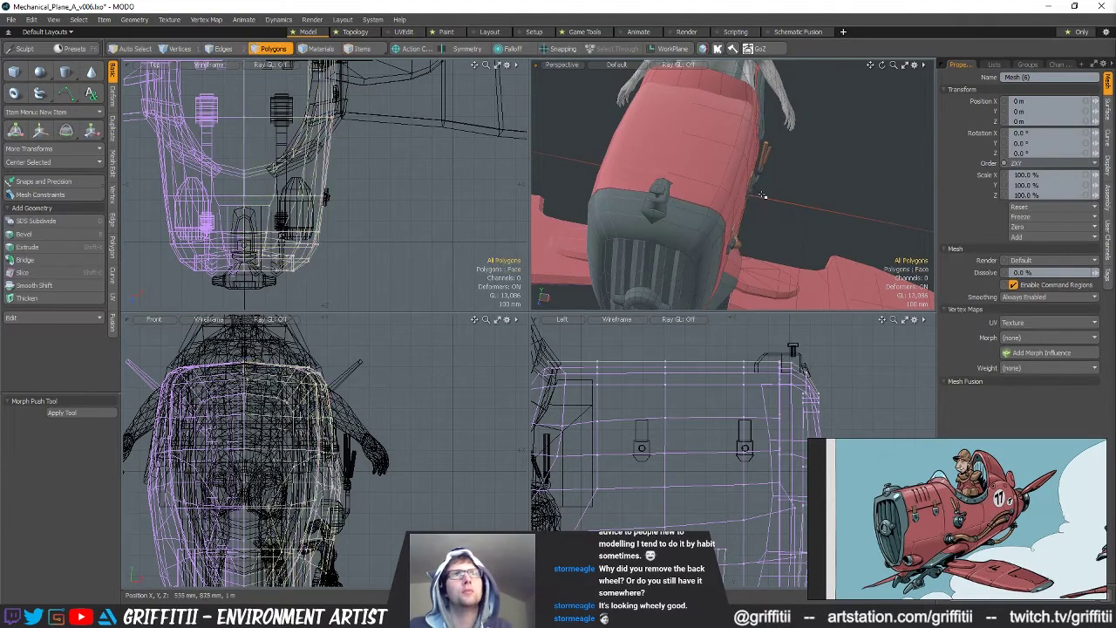
key("ctrl+v")
left_click_drag(762, 201, 647, 210, "alt")
scroll(773, 202, "up", 2)
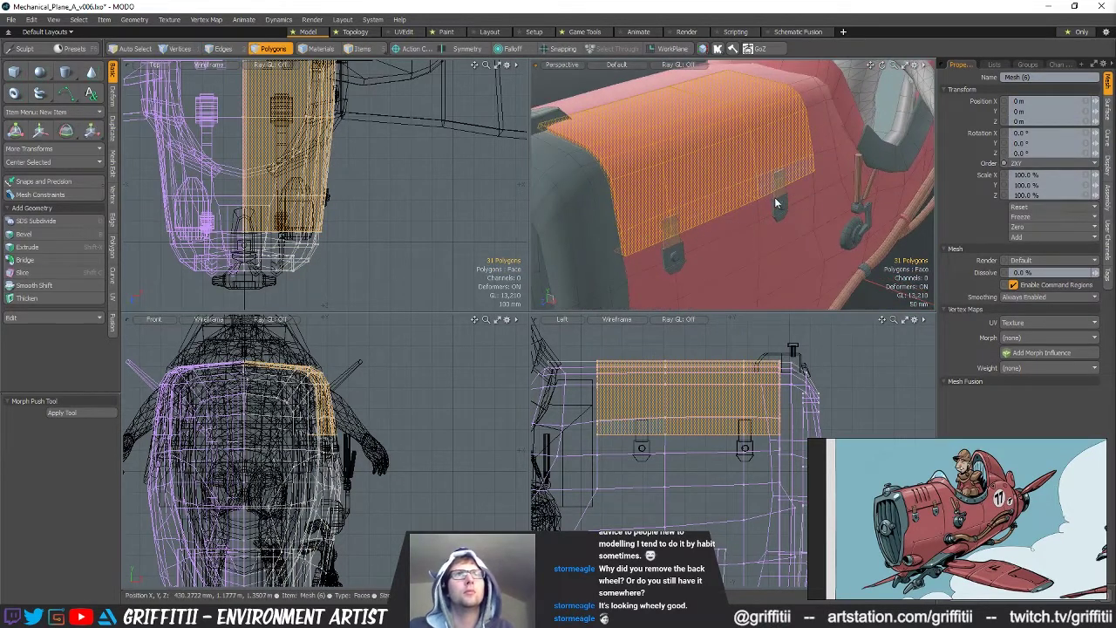
Cut the side latch geometry from its own mesh and paste it into the fuselage mesh, Mesh (6)
key("5")
left_click(783, 204)
left_click_drag(784, 204, 787, 244, "alt")
key("3")
key("ctrl+x")
key("5")
left_click(720, 182)
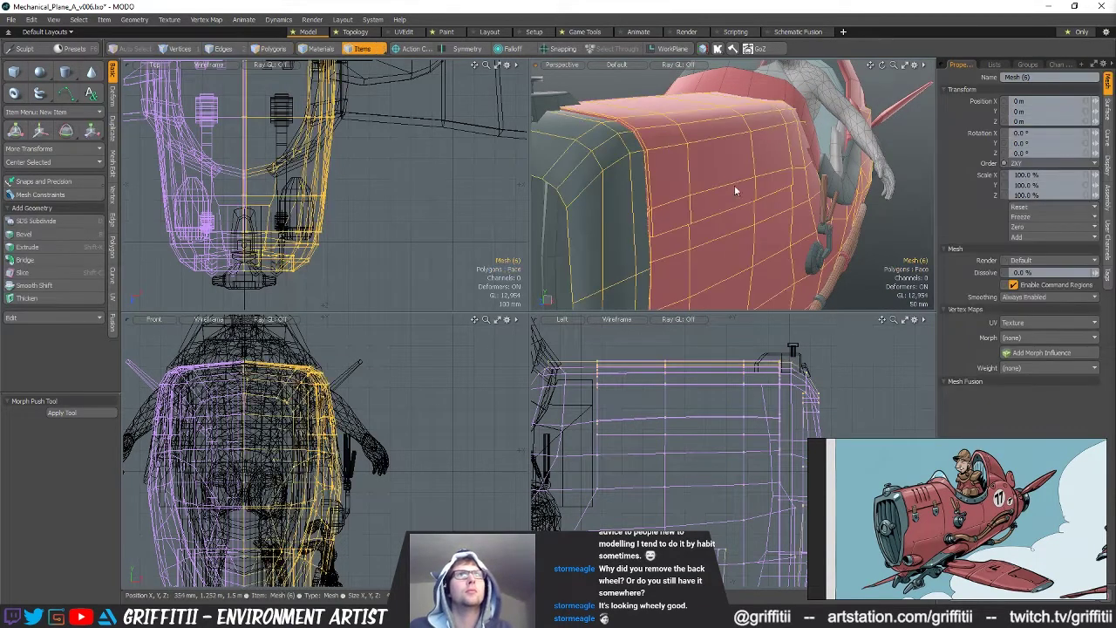
key("3")
key("ctrl+v")
scroll(725, 252, "down", 4)
left_click(680, 130)
Switch to Photoshop, hide the pink markup on Layer 3 over the plane render, and return to MODO
left_click_drag(831, 220, 748, 202, "alt+shift")
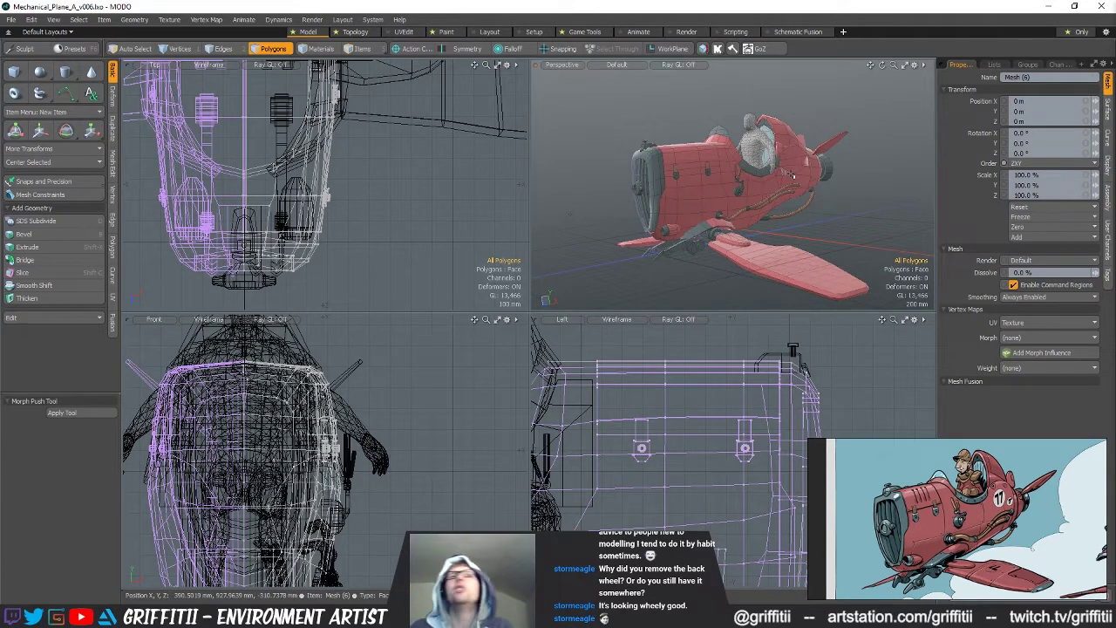
left_click_drag(793, 177, 708, 177, "alt")
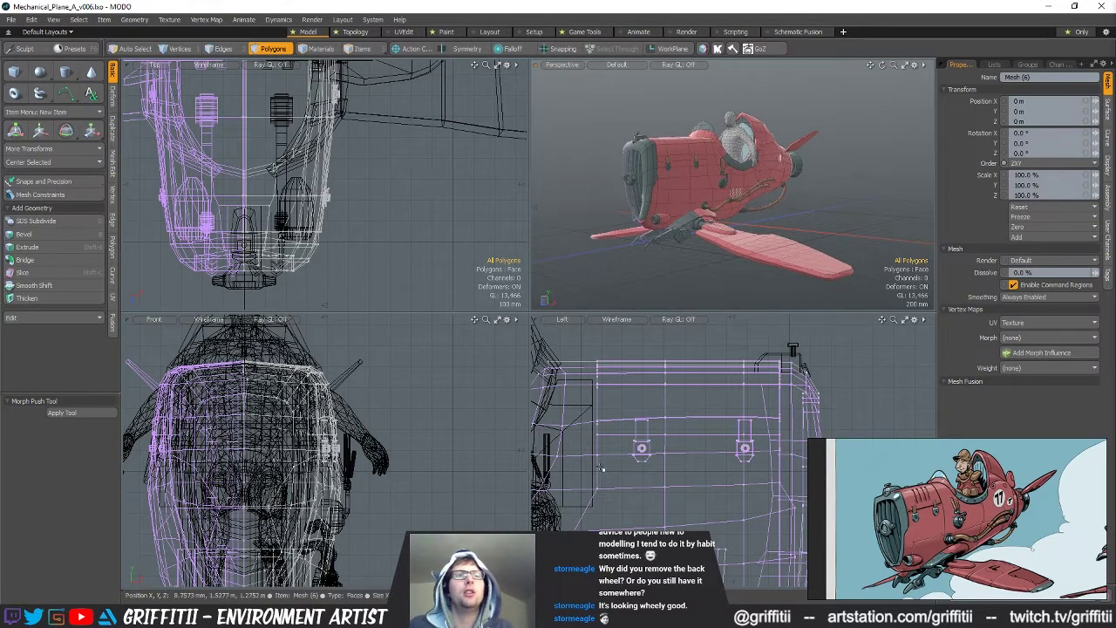
key("alt+Tab")
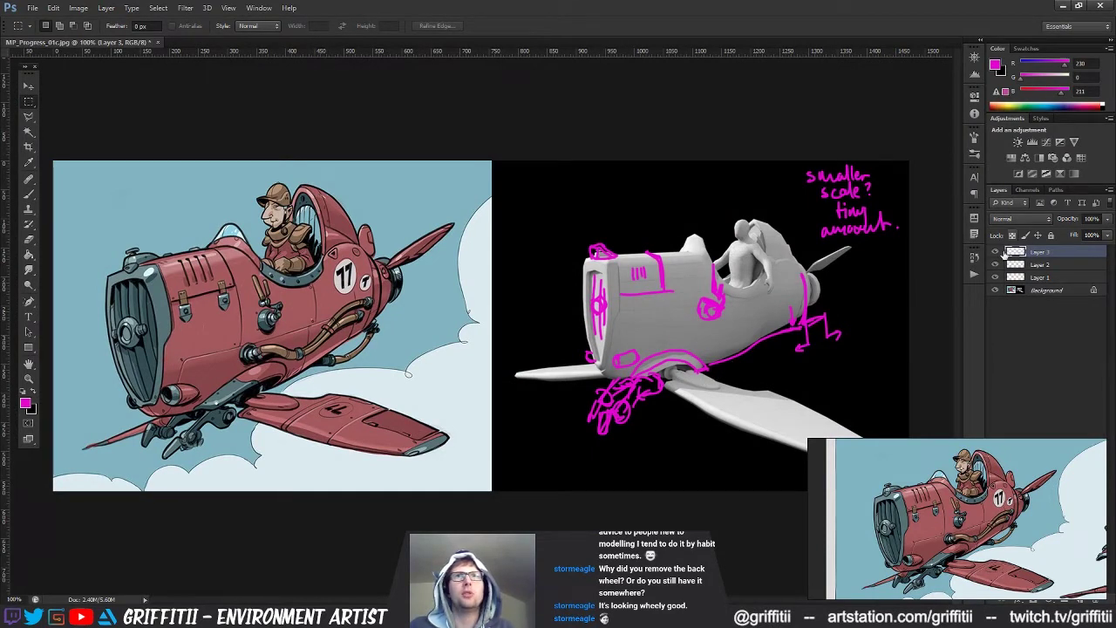
left_click(996, 252)
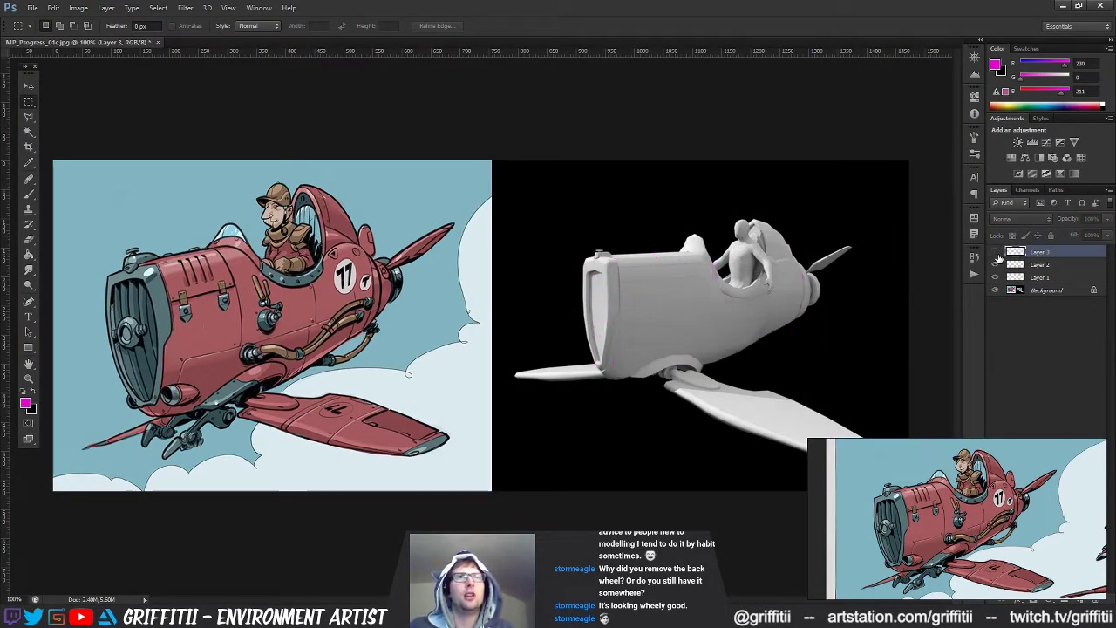
left_click(1062, 7)
left_click_drag(728, 180, 810, 222, "alt")
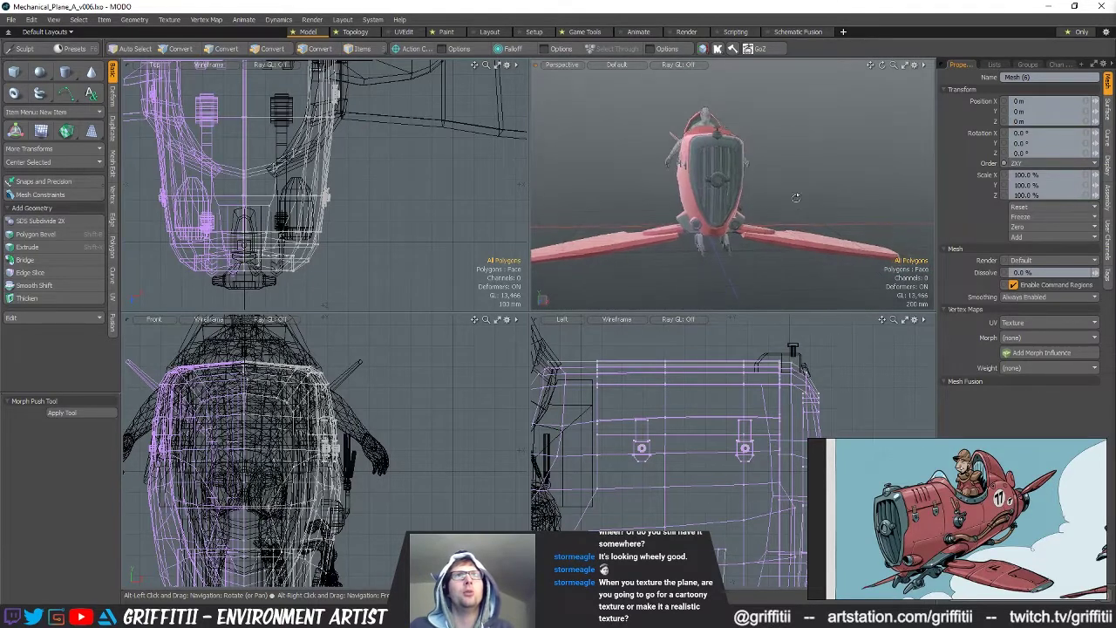
left_click_drag(772, 183, 735, 214, "alt")
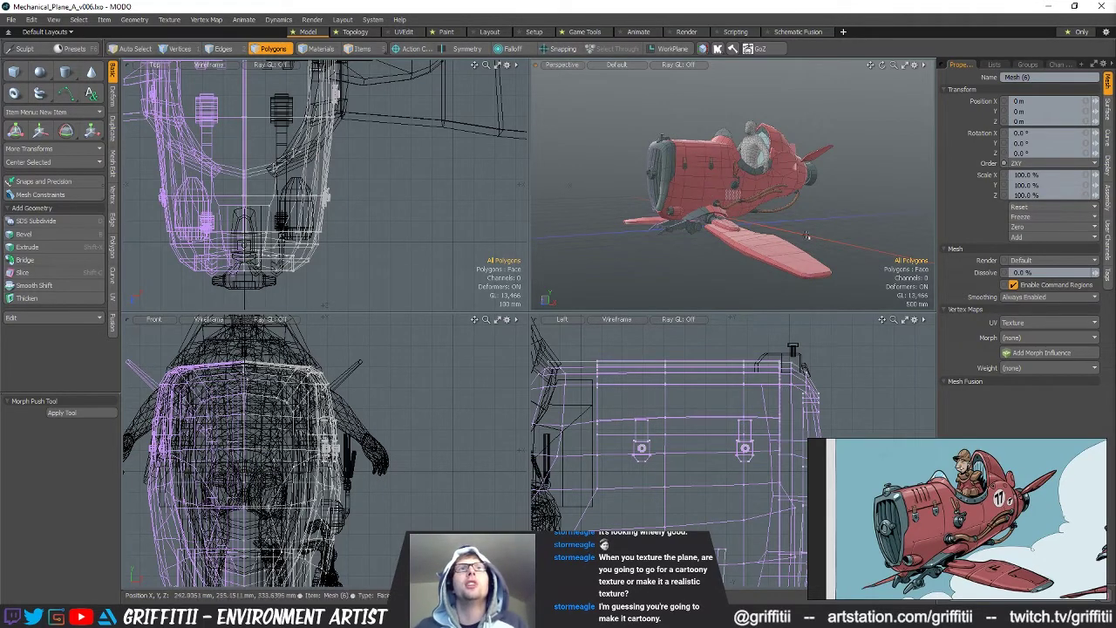
mouse_move(760, 198)
left_mouse_down("alt")
mouse_move(810, 209)
mouse_move(845, 173)
mouse_move(765, 253)
mouse_move(764, 191)
mouse_move(743, 189)
left_mouse_up("alt")
mouse_move(721, 184)
left_mouse_down("alt")
mouse_move(663, 187)
mouse_move(732, 187)
mouse_move(715, 203)
left_mouse_up("alt")
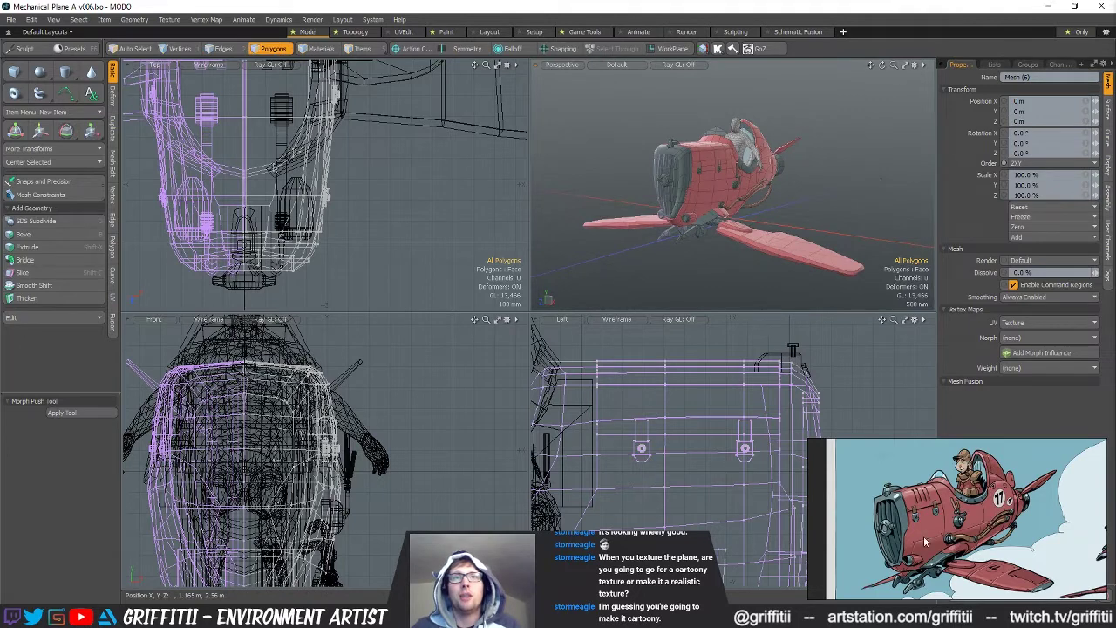
left_click_drag(820, 270, 778, 204, "alt")
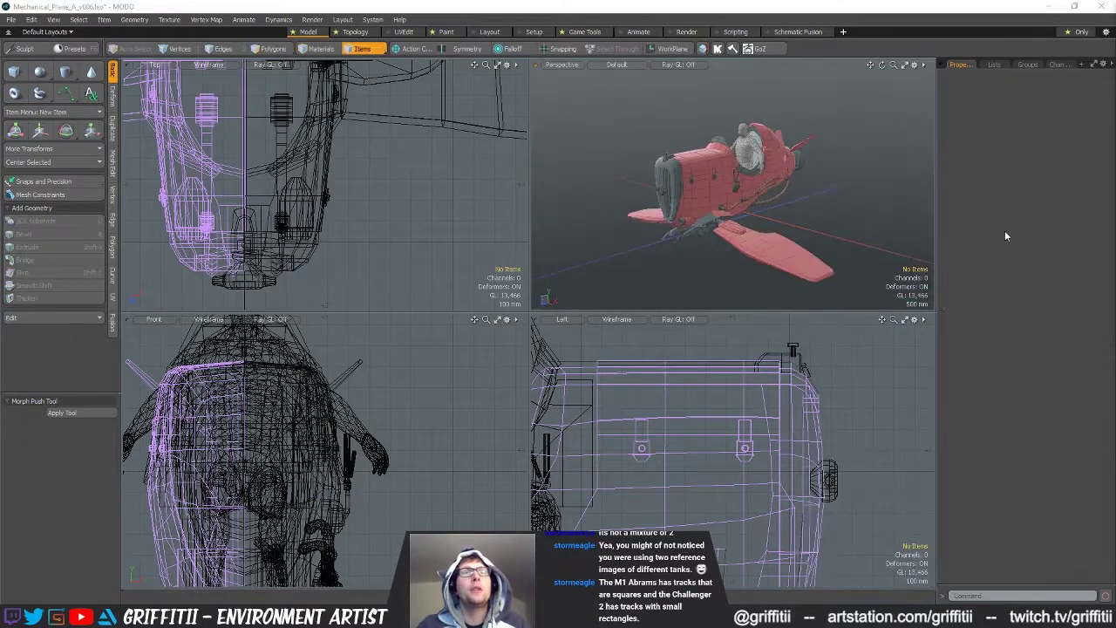
left_click(1005, 230)
mouse_move(784, 218)
left_mouse_down("alt")
mouse_move(715, 209)
mouse_move(776, 206)
mouse_move(723, 194)
mouse_move(728, 185)
mouse_move(779, 196)
mouse_move(773, 204)
left_mouse_up("alt")
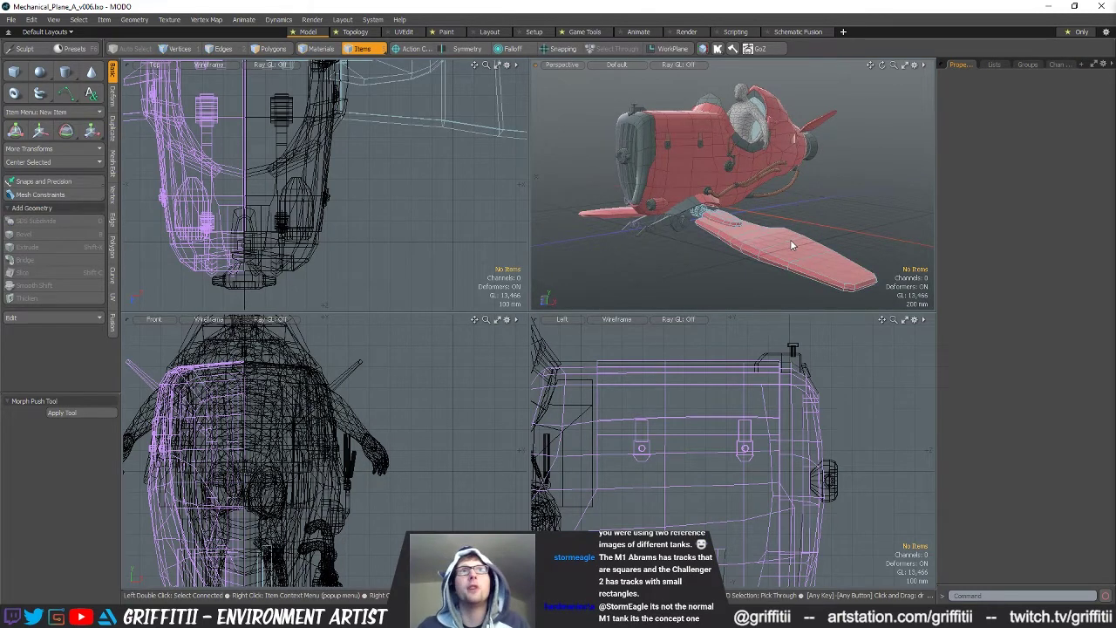
left_click_drag(790, 239, 750, 218, "alt")
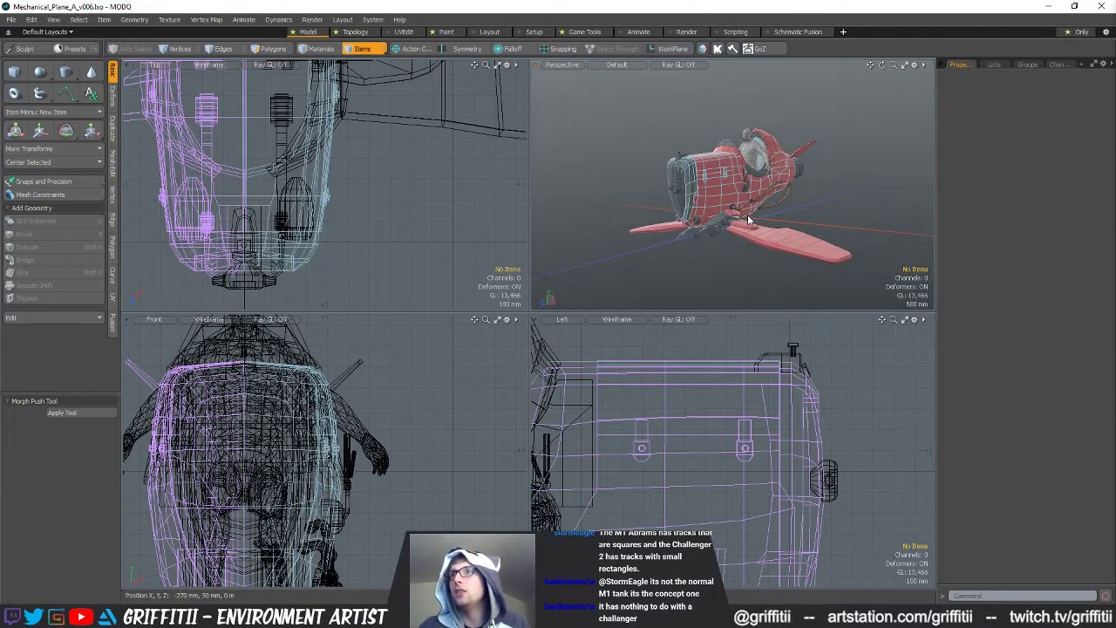